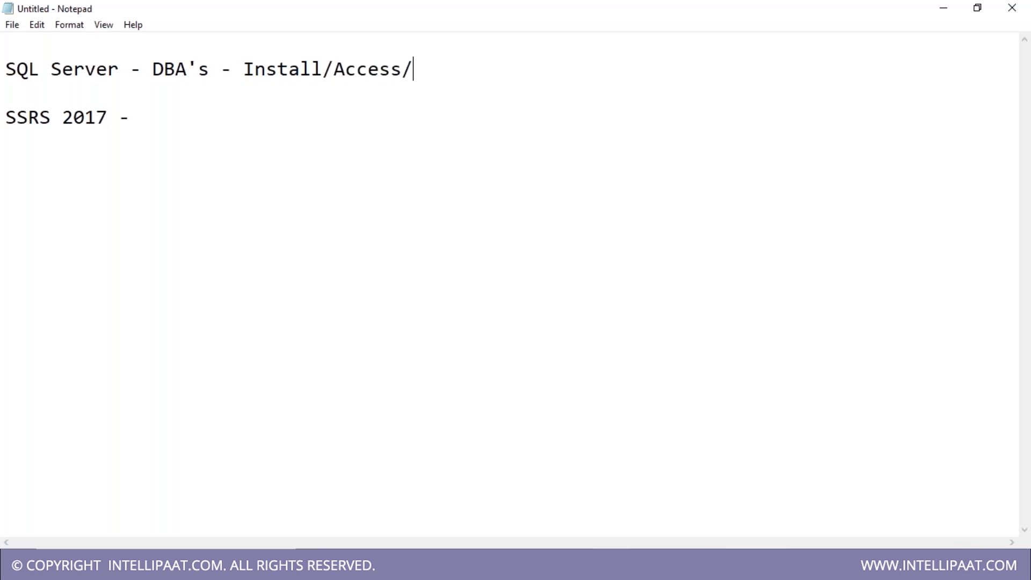
- Finish the first note line as 'Install/Access/Manage'
text(Manage)
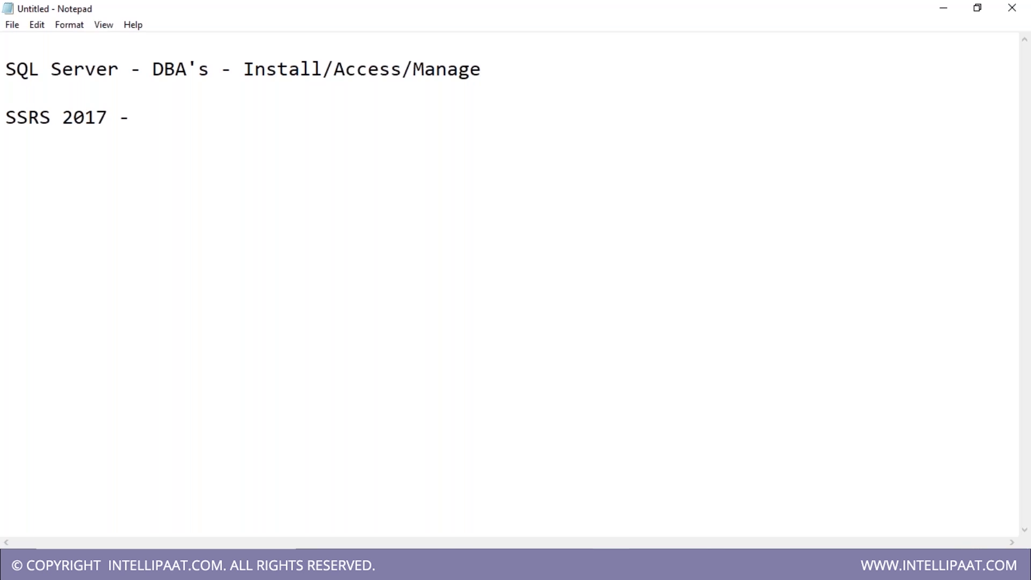
- Extend the second line to read 'SSRS 2017 - Dev -'
key(Down)
key(Down)
key(Up)
key(Down)
key(Down)
key(BackSpace)
text(Dev -)
key(Up)
key(Up)
- Paste 'Install/Access/Manage' after 'SSRS 2017 - Dev -', then delete it again
drag(243, 68, 502, 67)
key(ctrl+c)
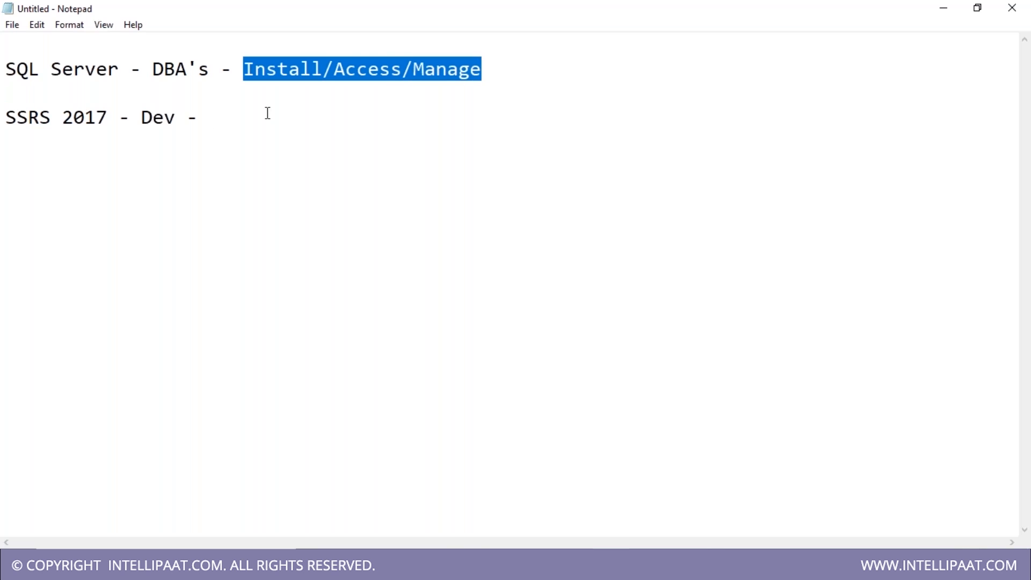
drag(216, 69, 8, 78)
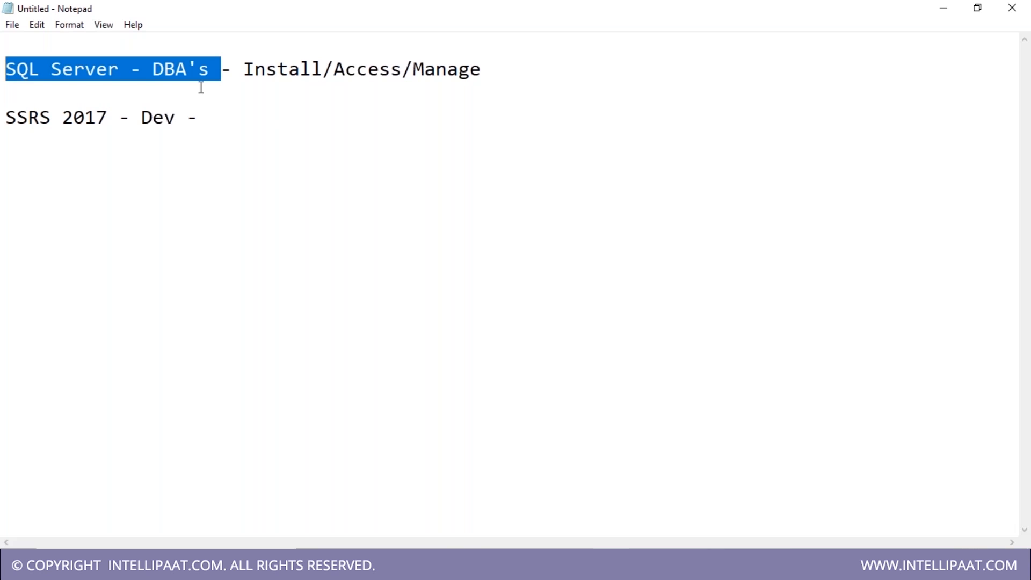
click(265, 110)
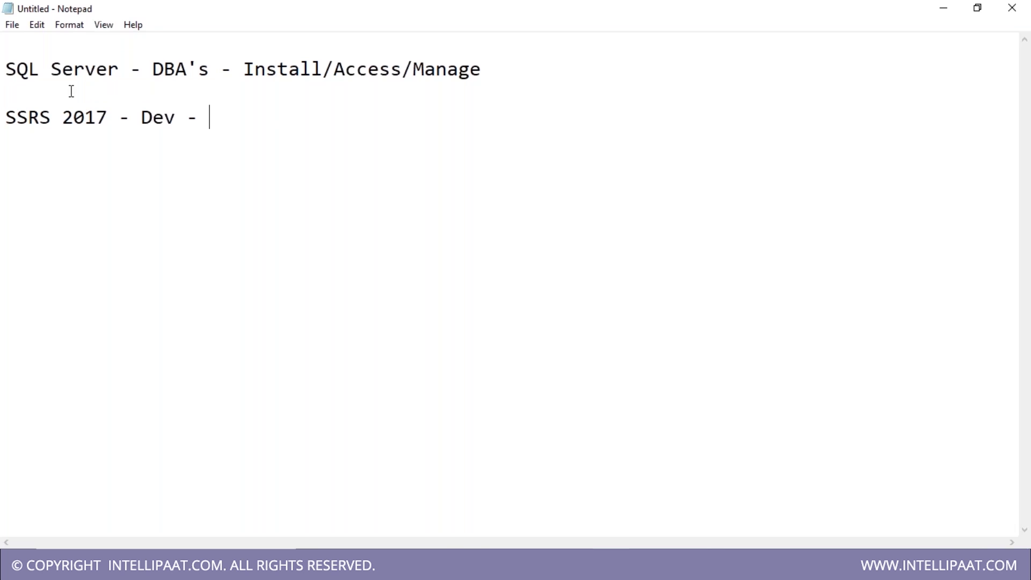
key(ctrl+v)
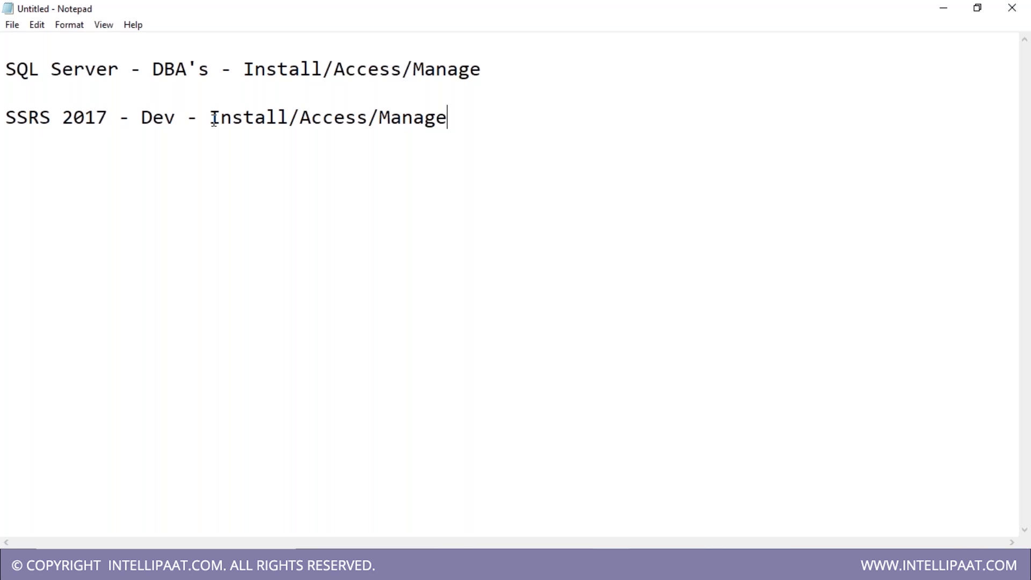
drag(213, 119, 502, 110)
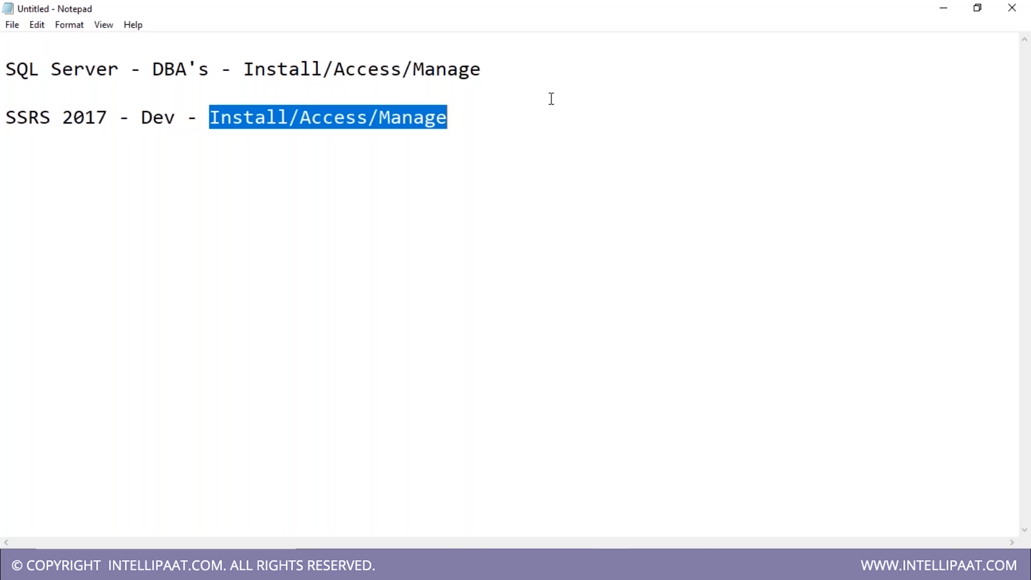
key(BackSpace)
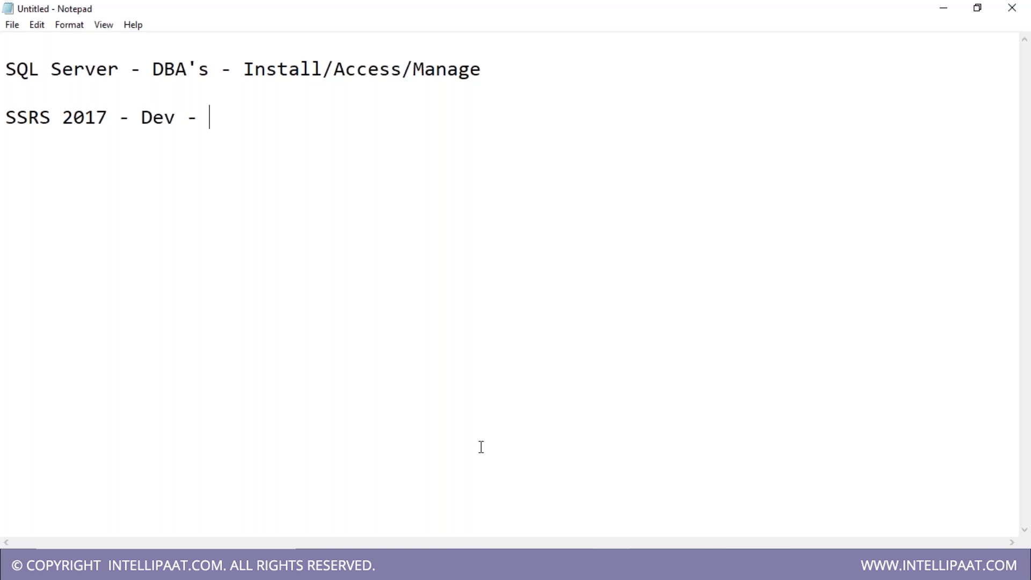
click(585, 567)
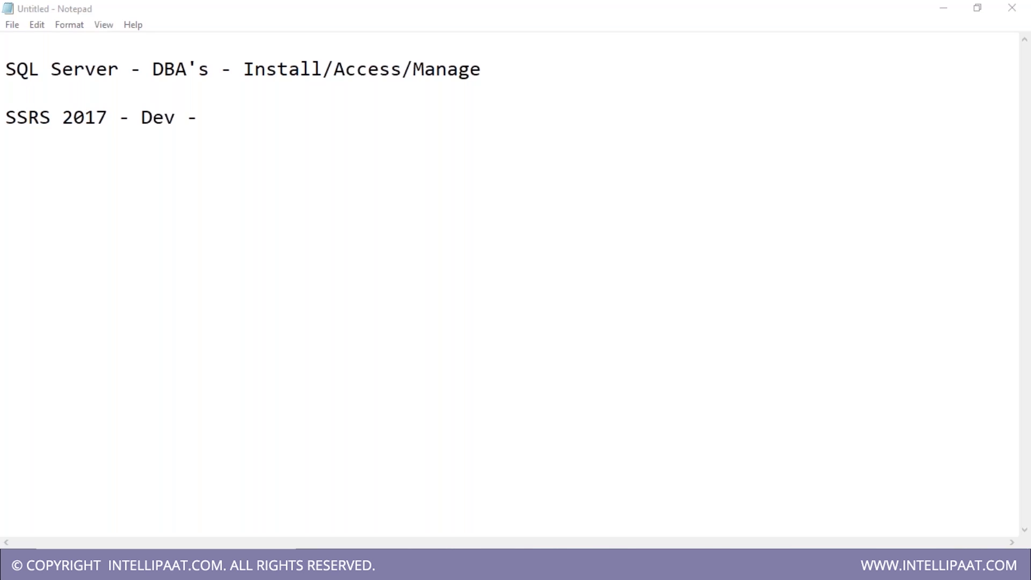
click(221, 113)
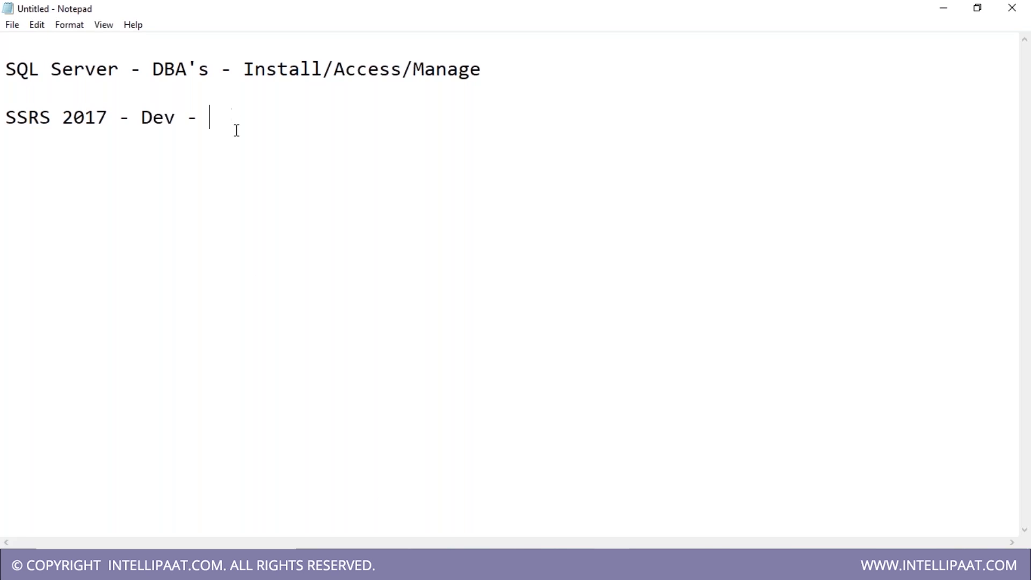
- Add the note '- Run Configuration Manager' and start Report Server Configuration Manager from the Start menu
key(Return)
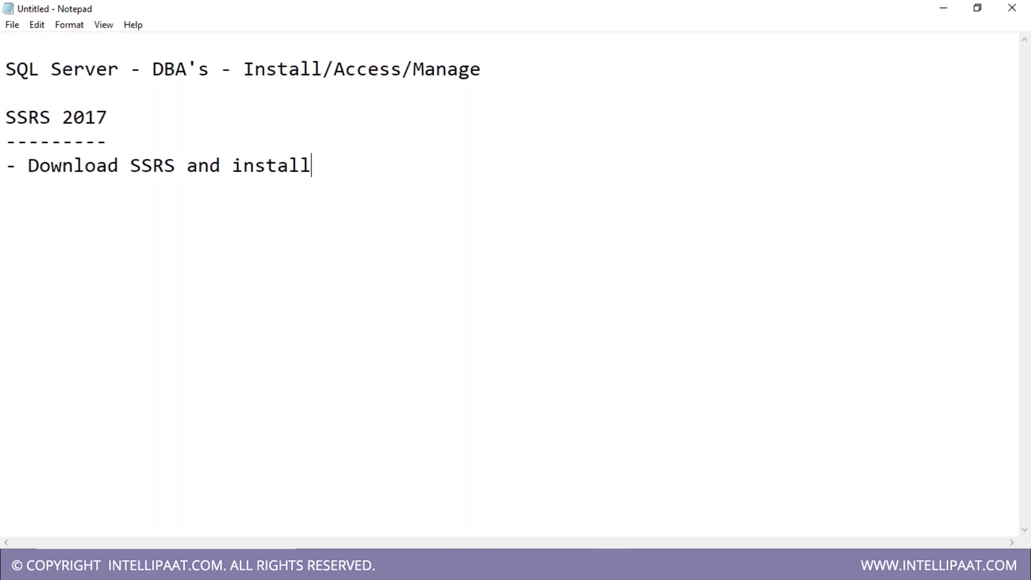
key(Return)
text(- Ran)
key(BackSpace)
key(BackSpace)
text(un Configuration Manager)
key(Return)
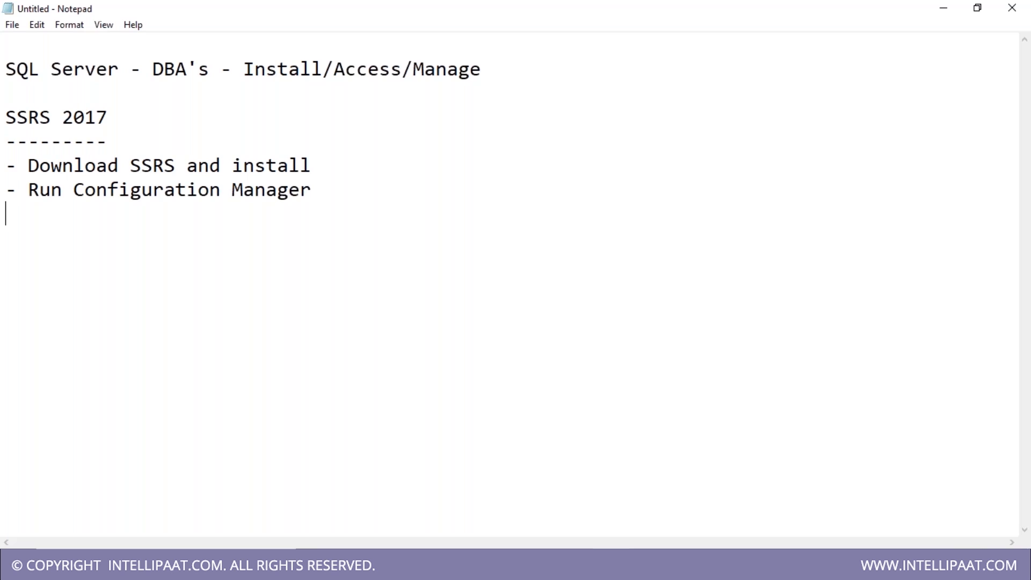
key(alt+Tab)
key(super)
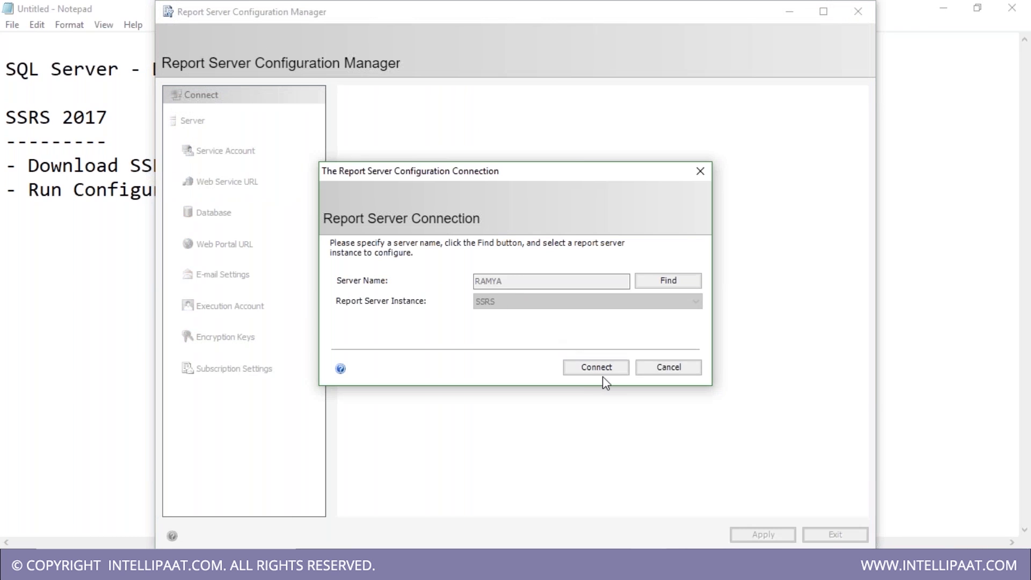
- Connect to the SSRS report server instance, then return to the end of the 'Download SSRS and install' note line
click(597, 370)
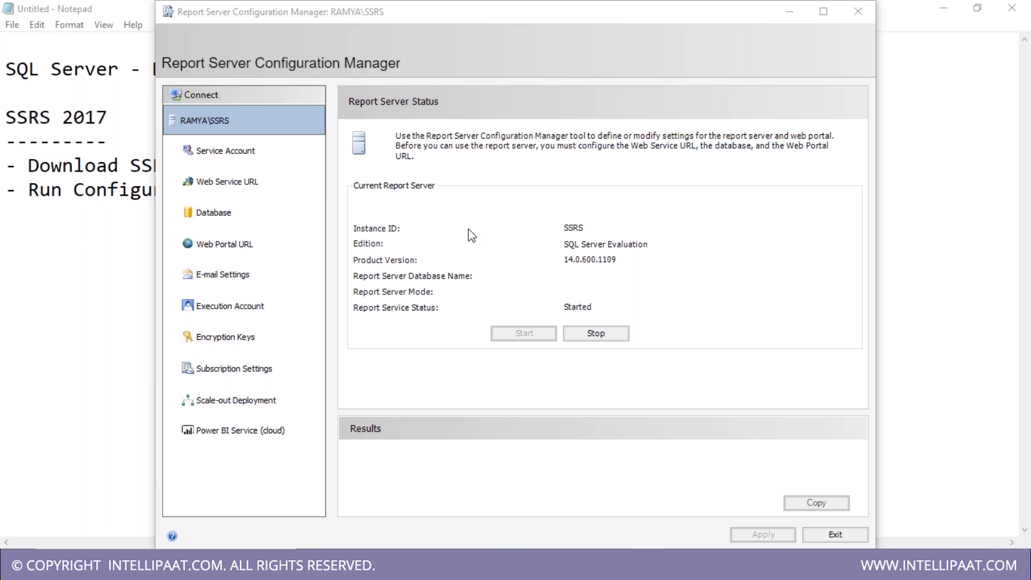
click(84, 208)
click(332, 170)
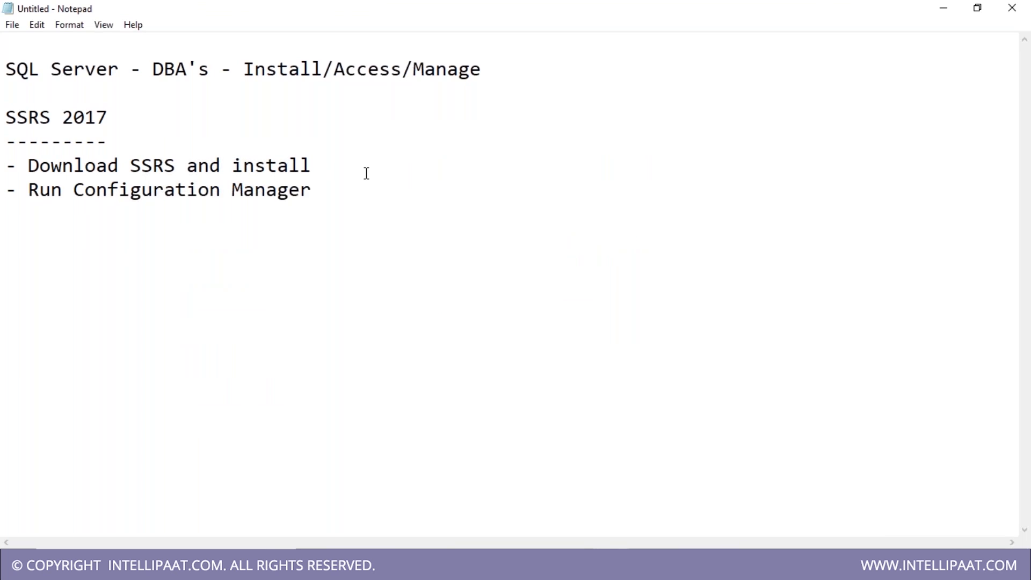
- Add the note step '- Run -> Services -> SSRS'
key(Return)
text(-)
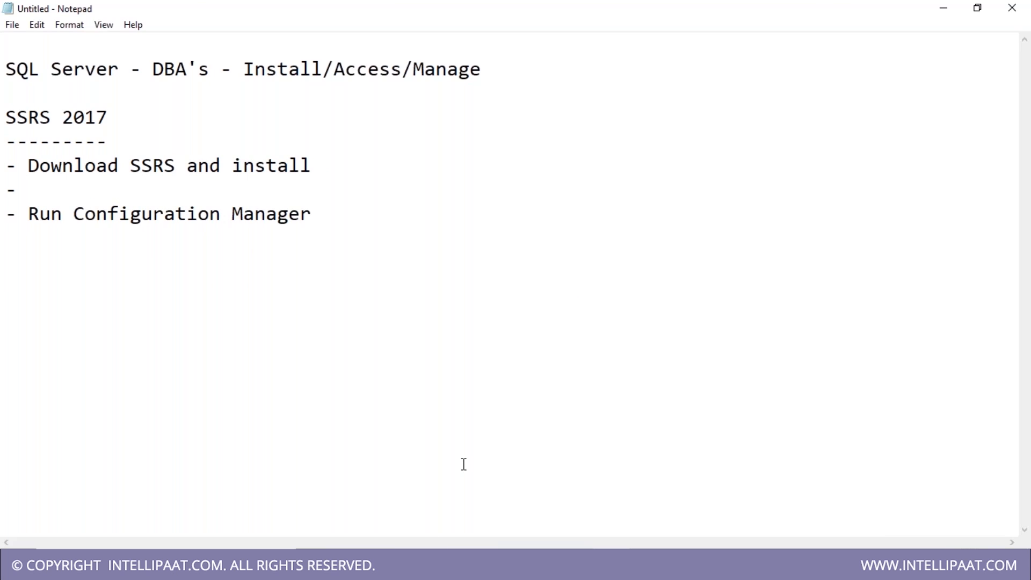
text(Run -> Ser)
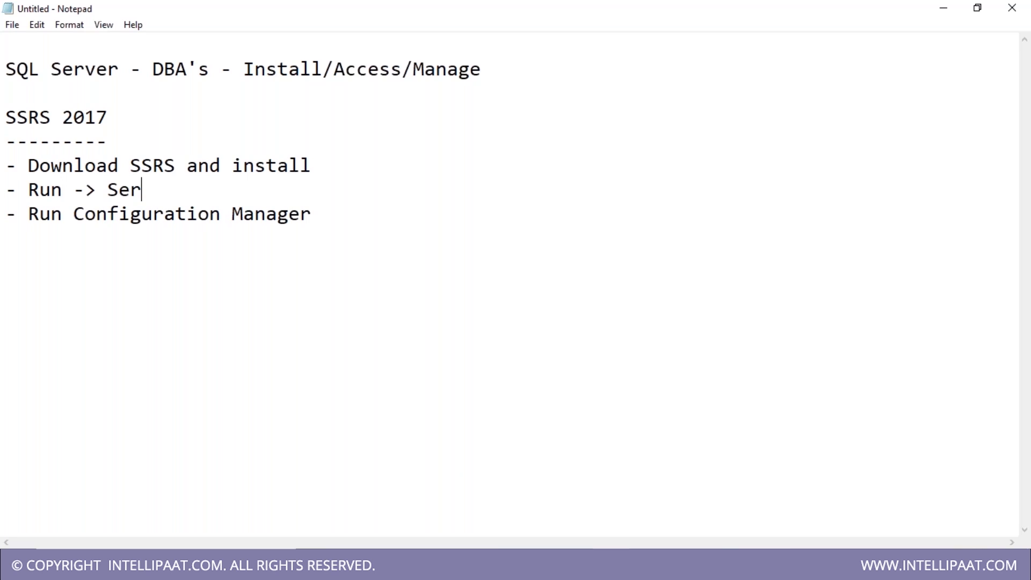
text(vices -)
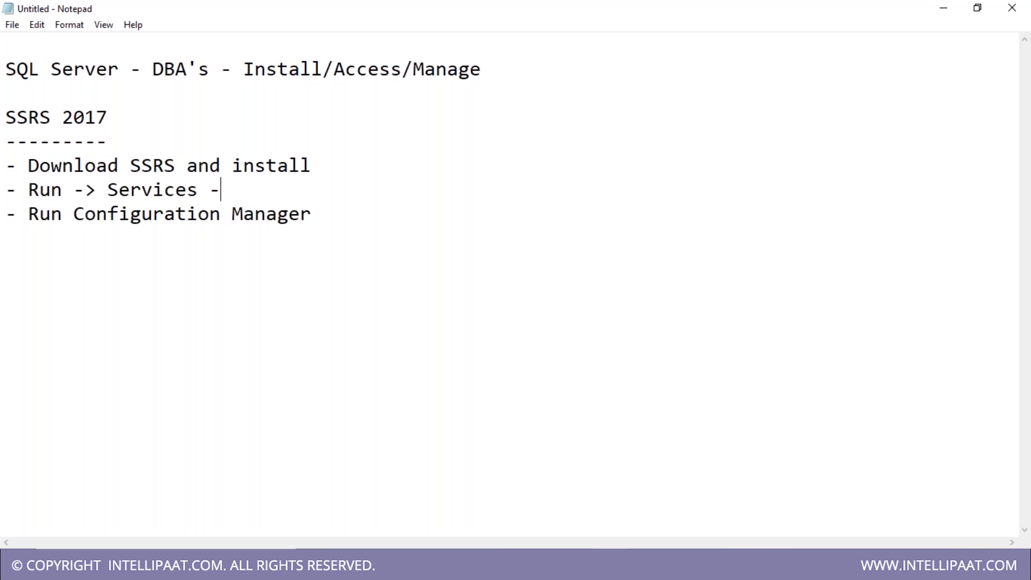
text(> SSRS)
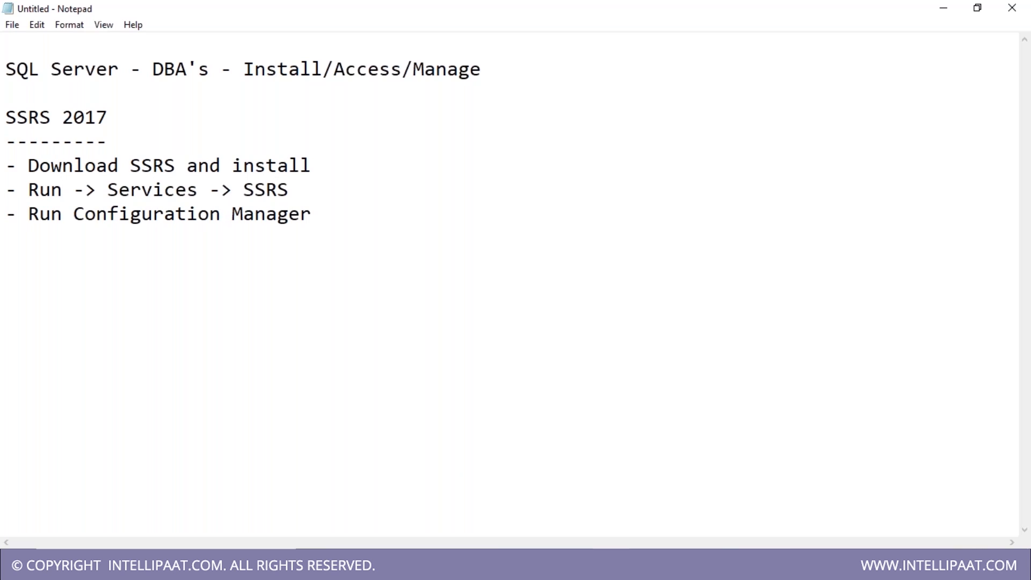
- Open services.msc and confirm SQL Server Reporting Services is running, closing its properties unchanged
key(super+r)
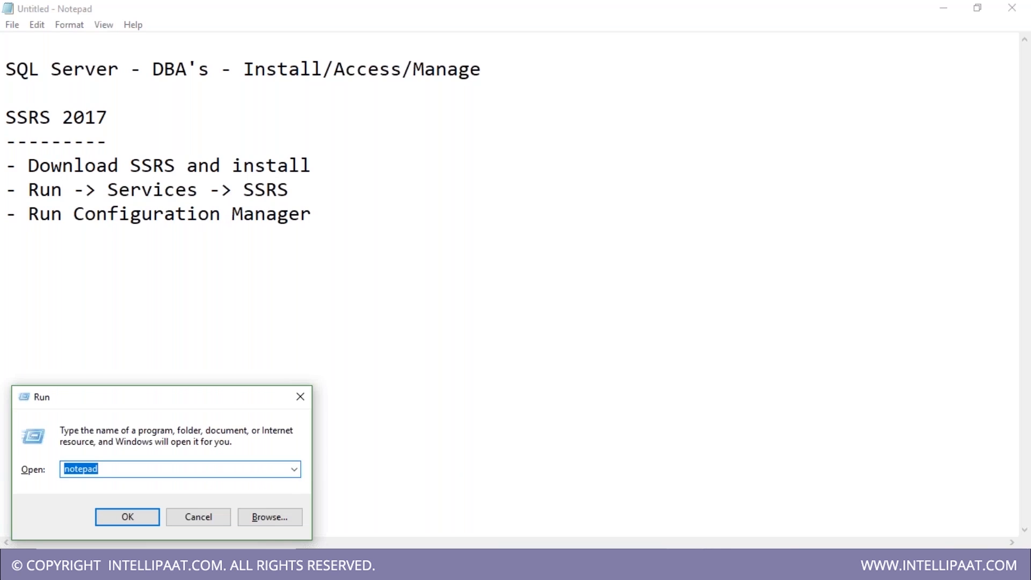
text(ser)
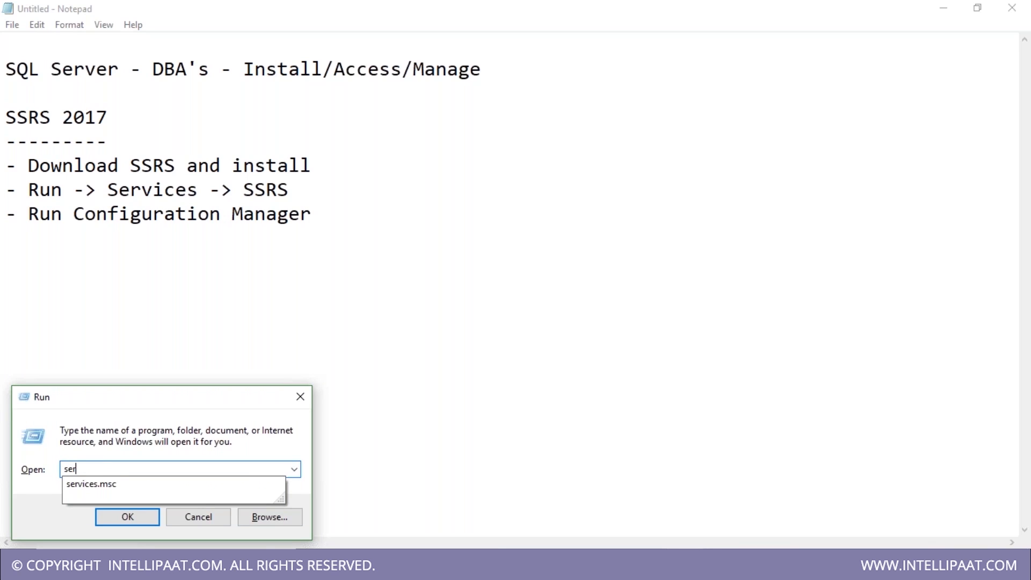
key(Down)
key(Return)
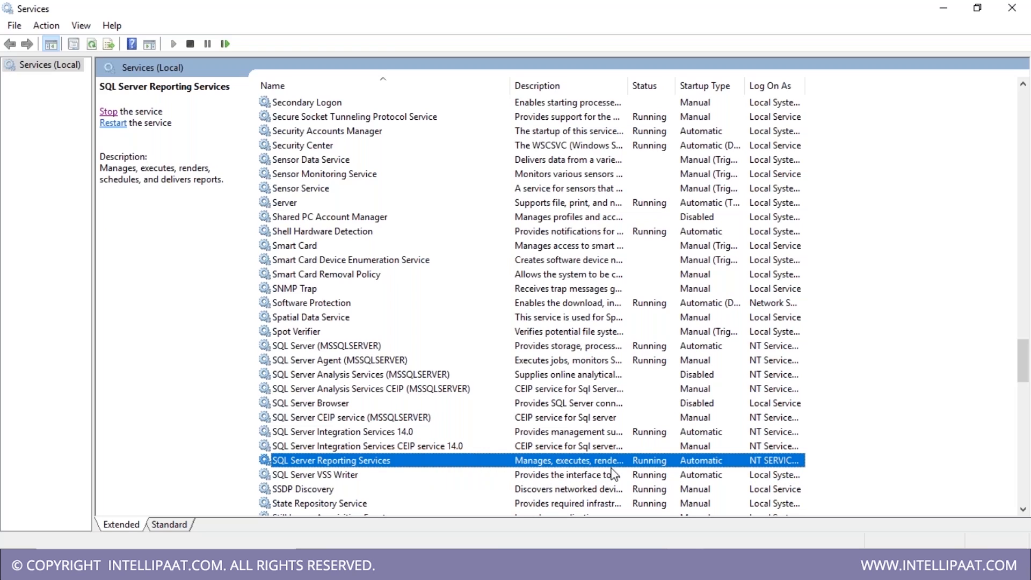
double_click(520, 463)
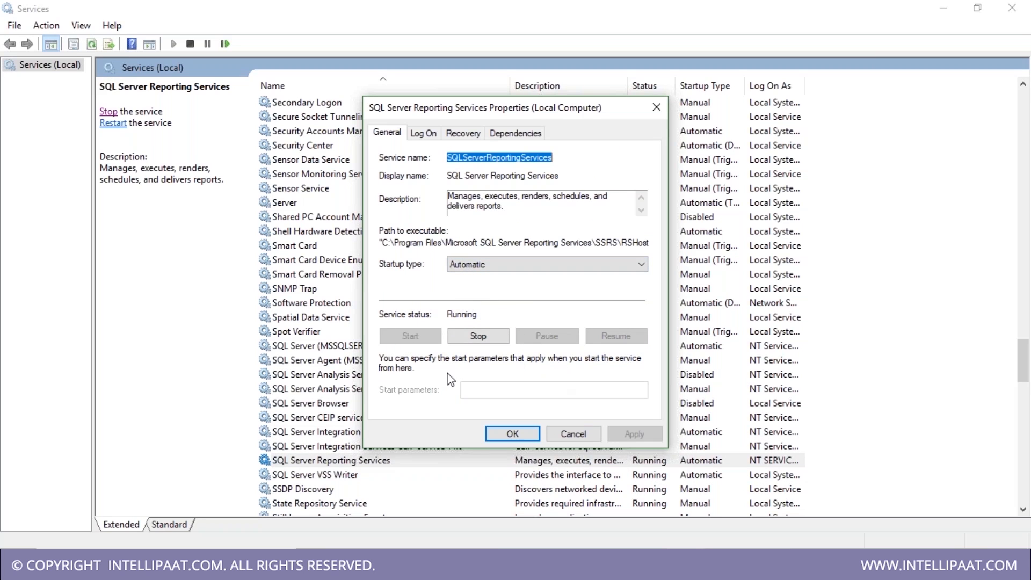
click(574, 433)
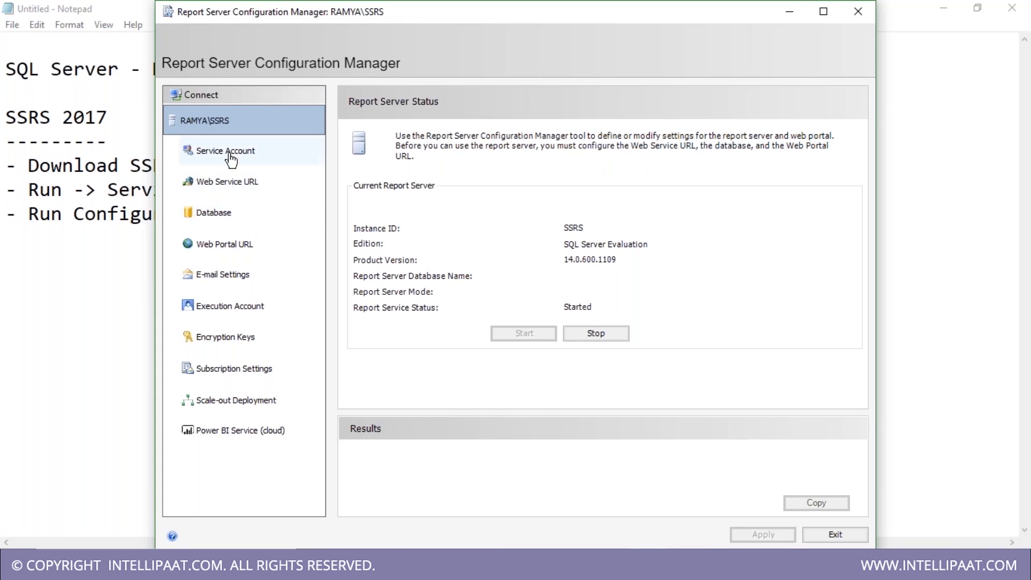
- Check the Web Portal URL page, then the blank Report Server Database page
click(224, 244)
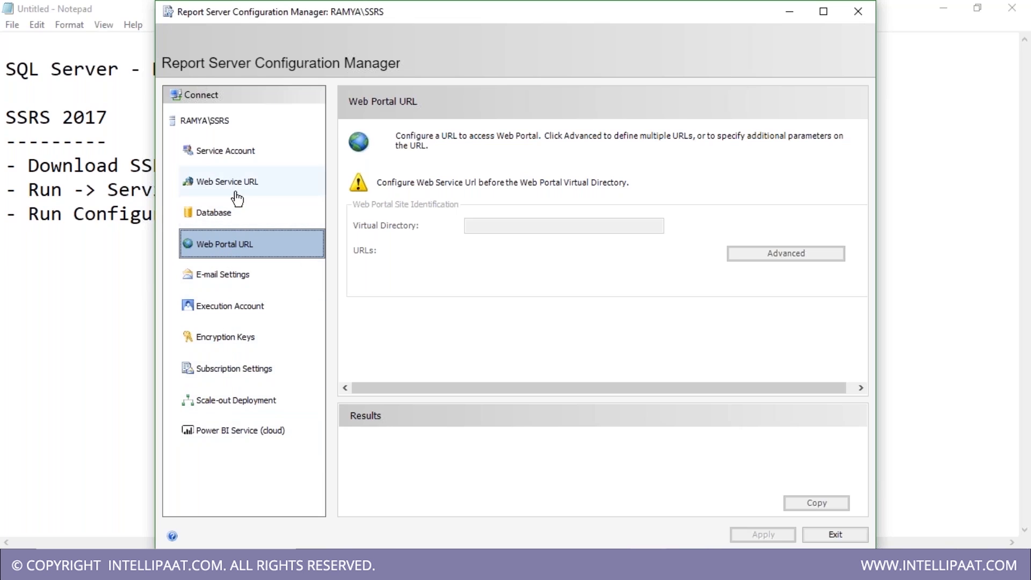
click(240, 229)
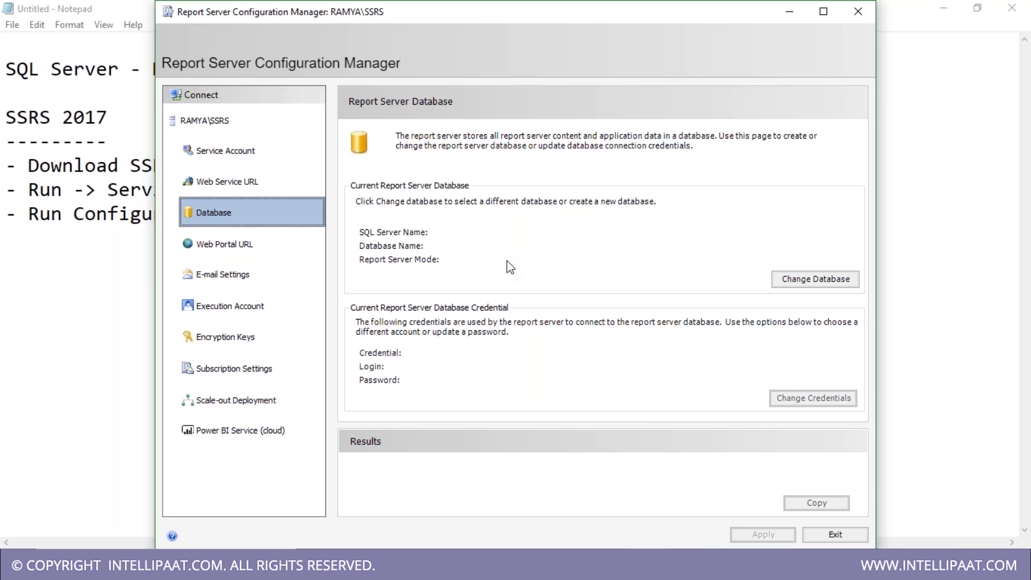
- Search the Start menu for ssms and launch SQL Server Management Studio 17
key(super)
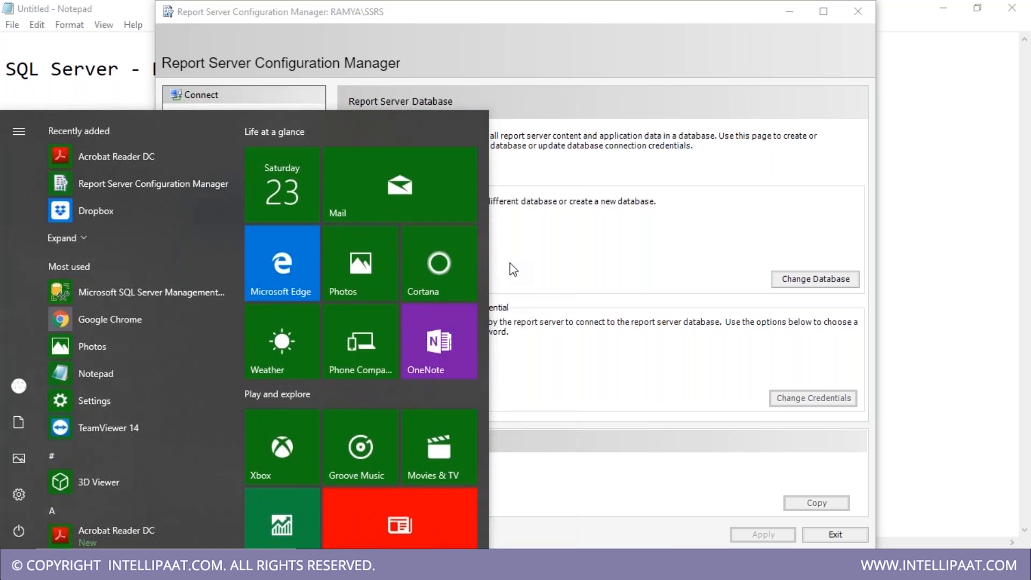
text(ssrs)
key(BackSpace)
key(BackSpace)
key(BackSpace)
text(sms)
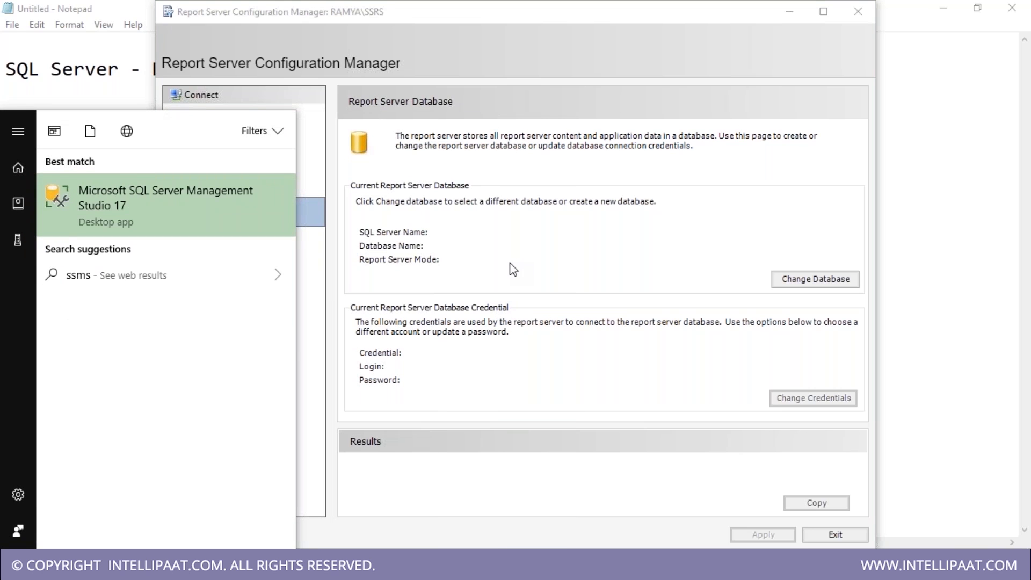
key(Return)
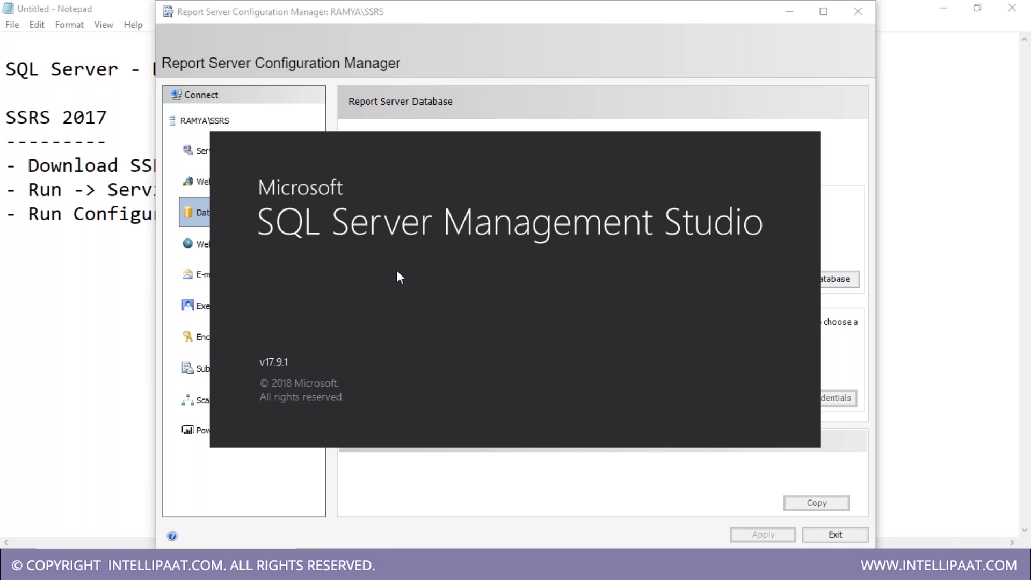
- Select text on the notes' first line, then place the cursor after the Services line
click(96, 214)
drag(153, 69, 210, 73)
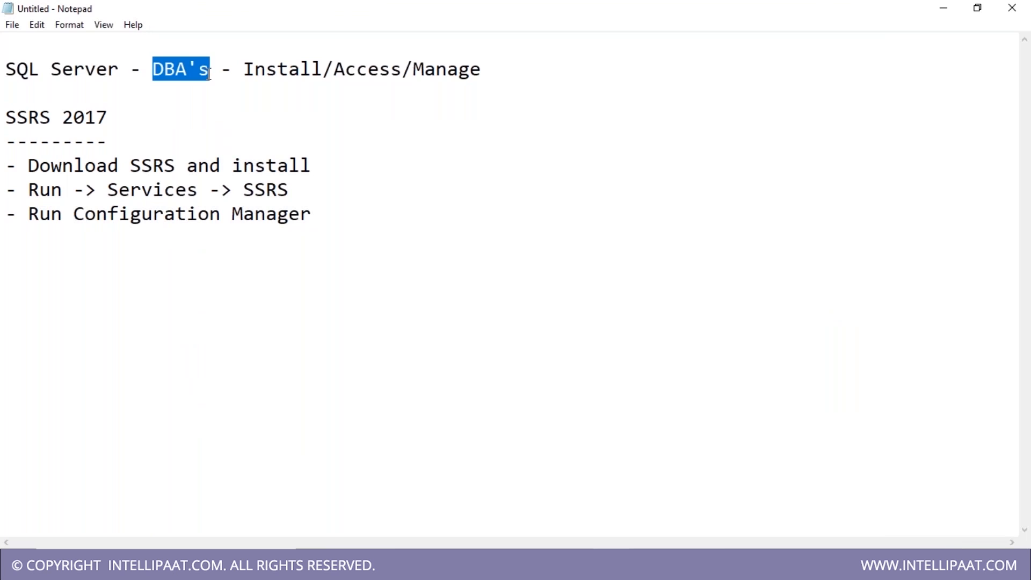
drag(117, 72, 4, 70)
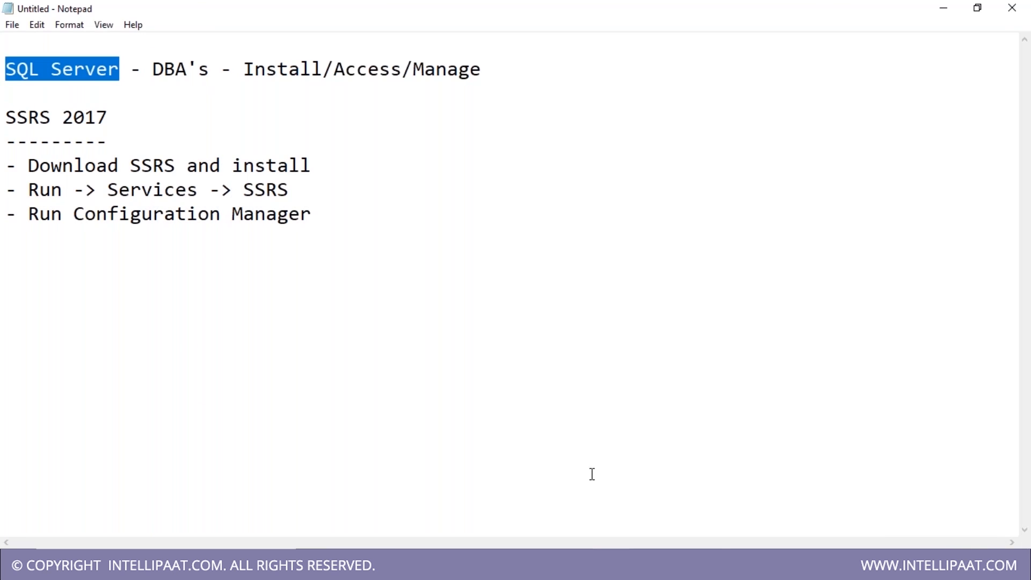
click(640, 513)
click(368, 191)
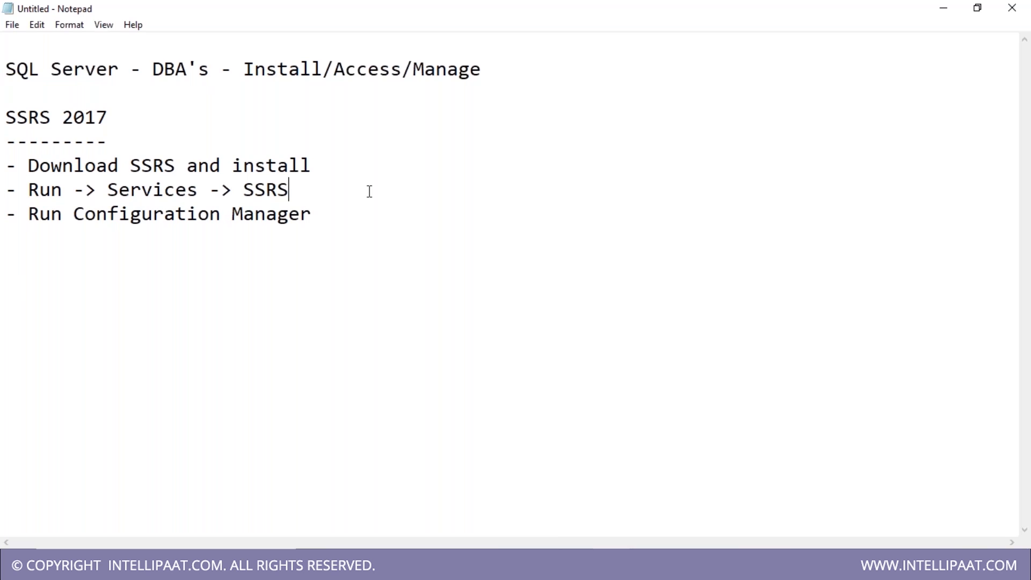
click(262, 124)
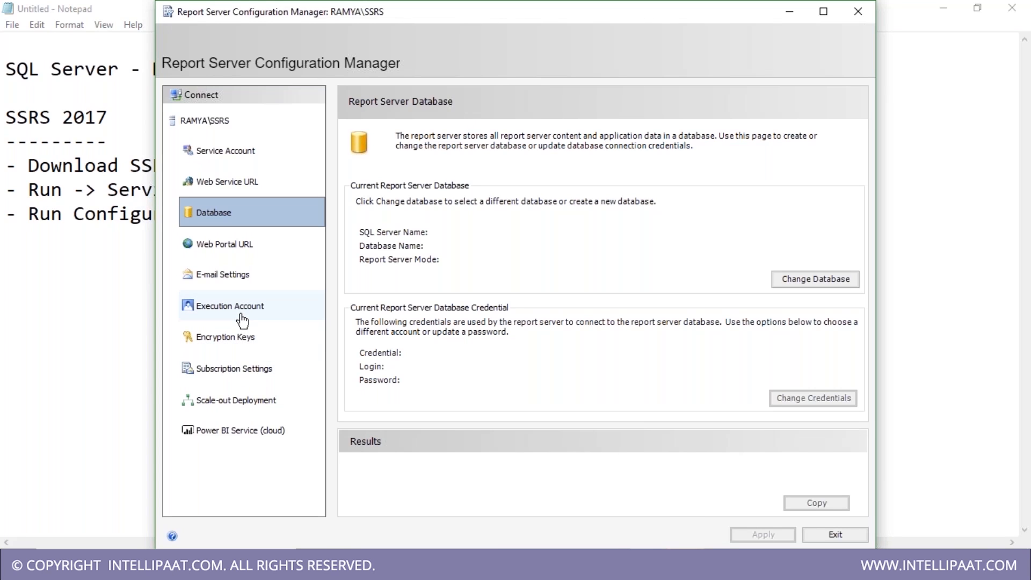
- Connect Management Studio to localhost from the Connect to Server dialog
key(super)
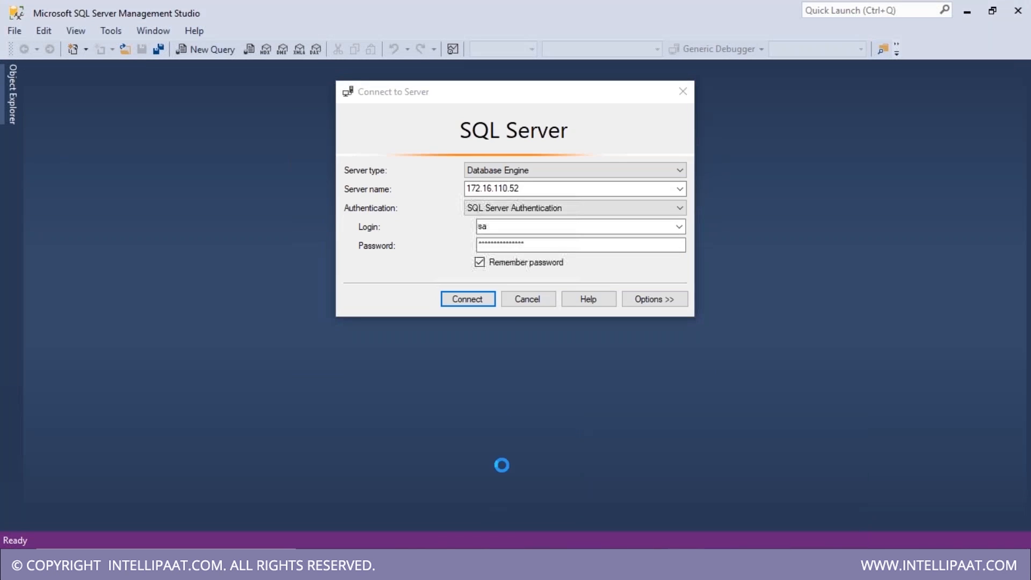
click(533, 189)
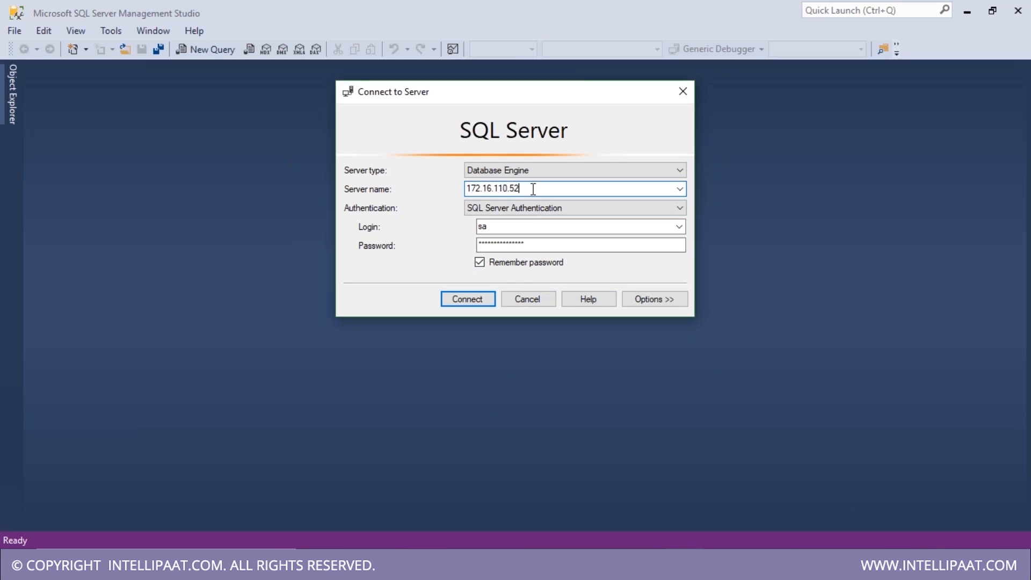
click(679, 188)
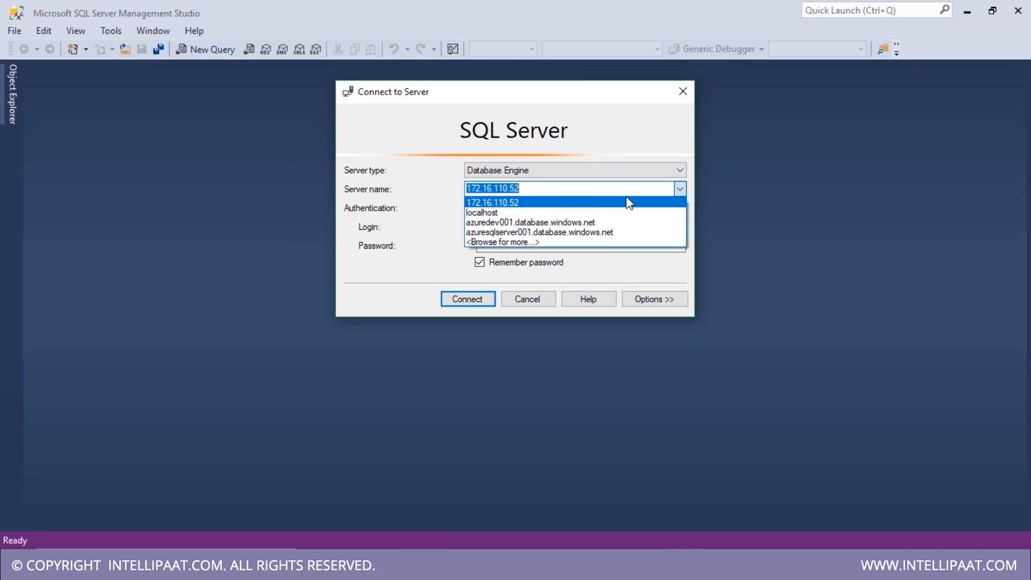
click(536, 213)
click(472, 298)
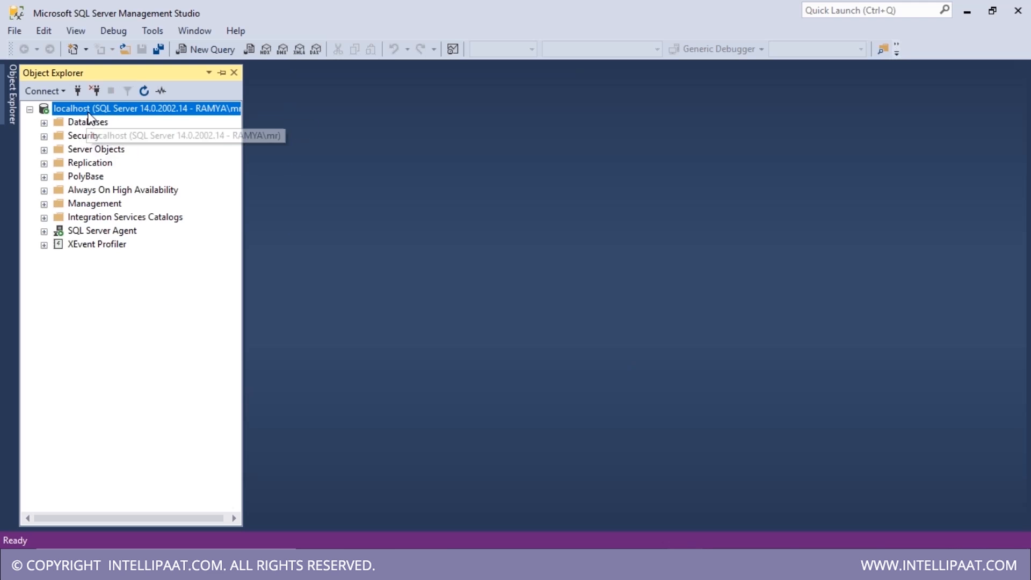
- Expand Databases in Object Explorer and select the crmreporting and OnlineOrders databases
double_click(88, 122)
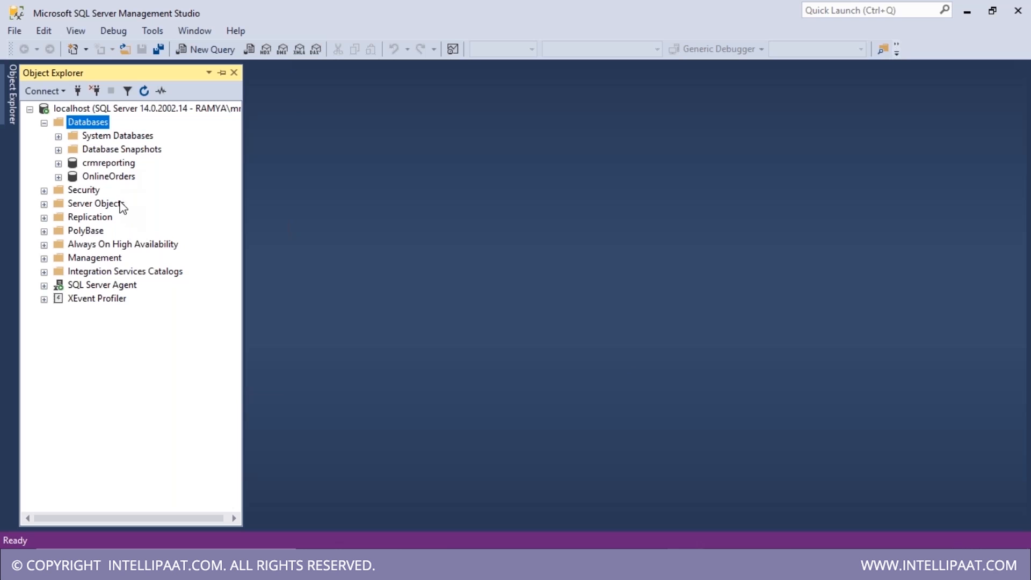
double_click(109, 137)
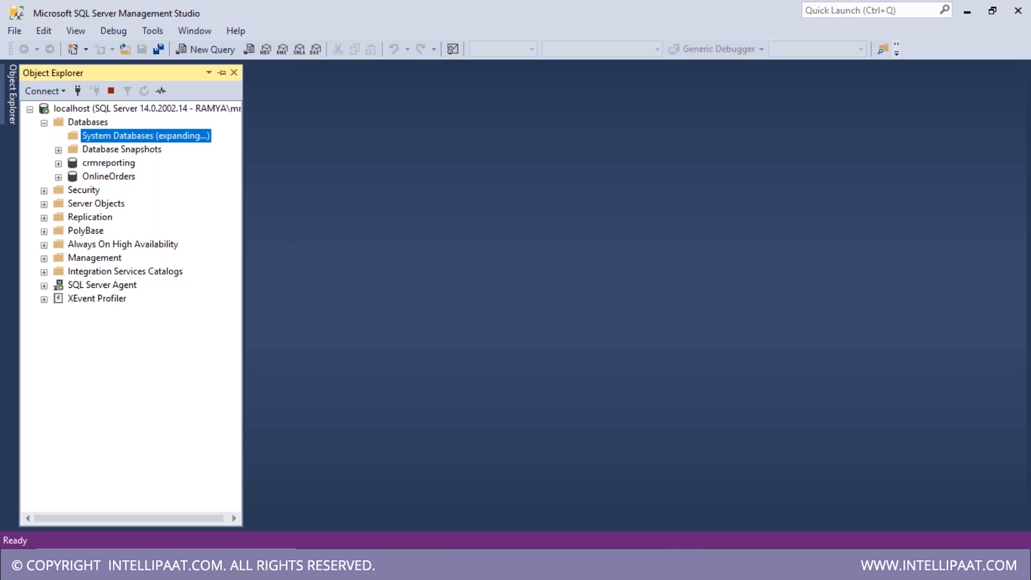
double_click(107, 139)
click(106, 164)
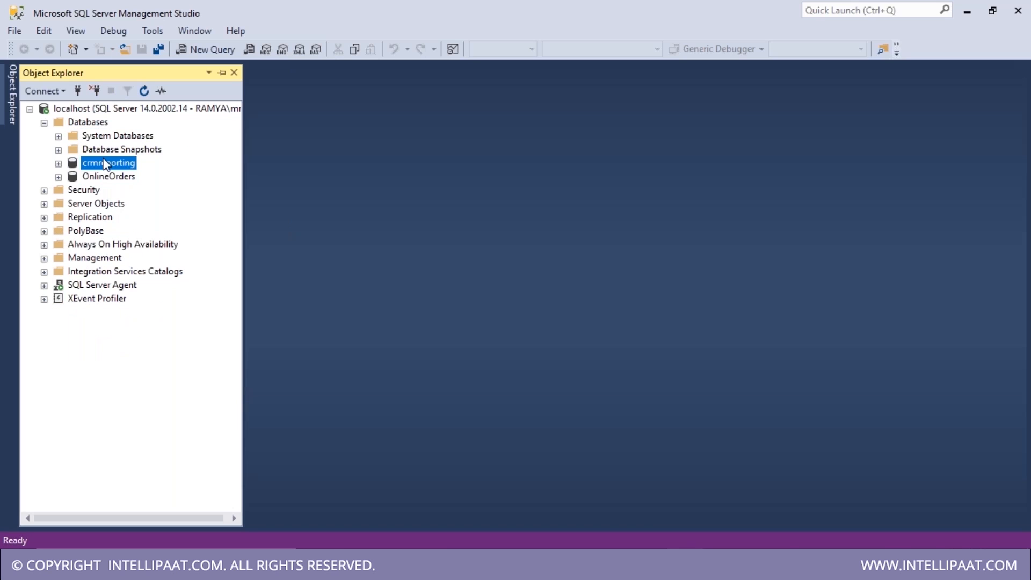
click(109, 178)
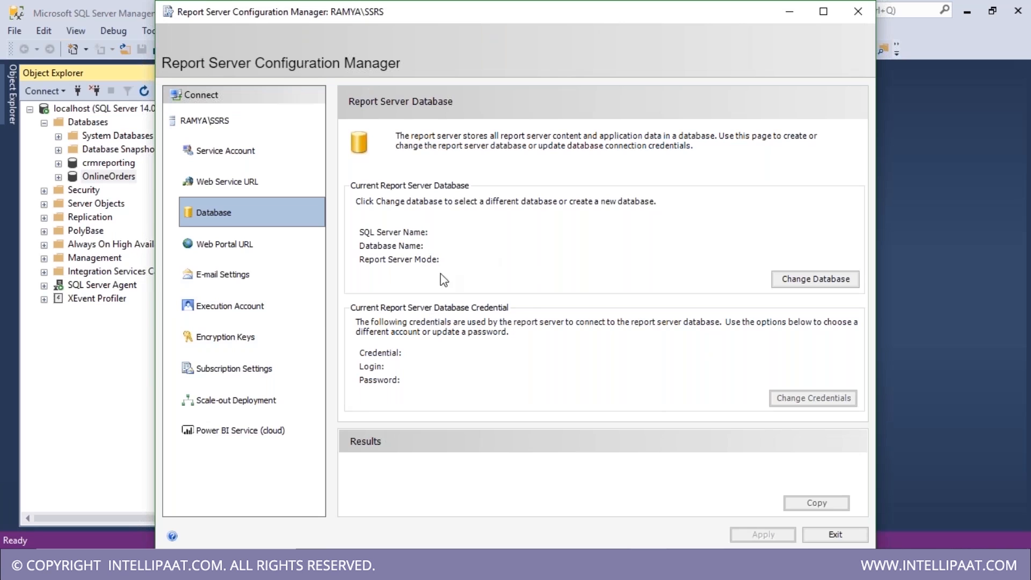
- Create a new native-mode report server database named ReportServer through the Change Database wizard
click(804, 284)
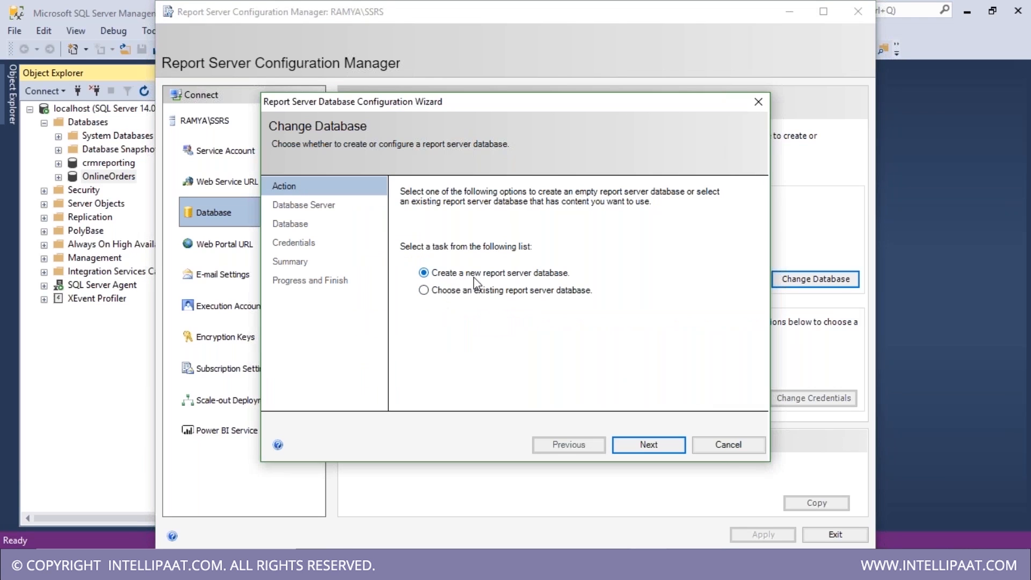
click(641, 445)
click(647, 446)
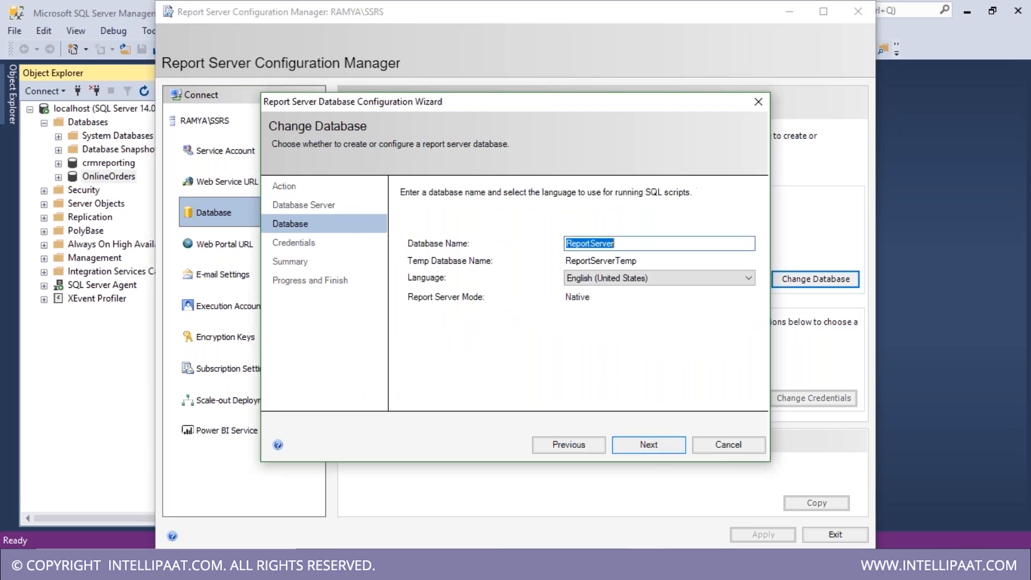
click(649, 444)
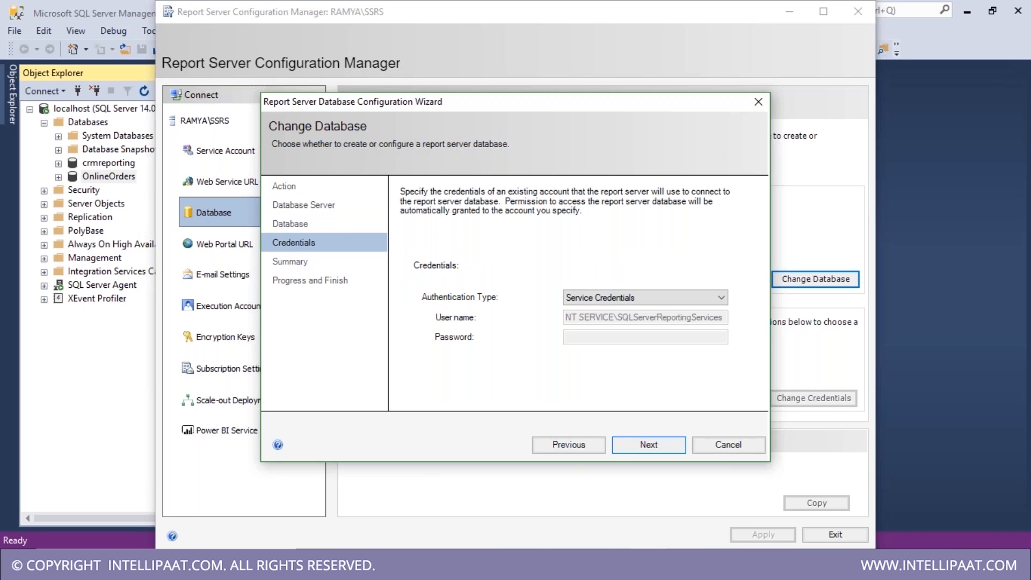
click(594, 446)
click(629, 244)
double_click(629, 245)
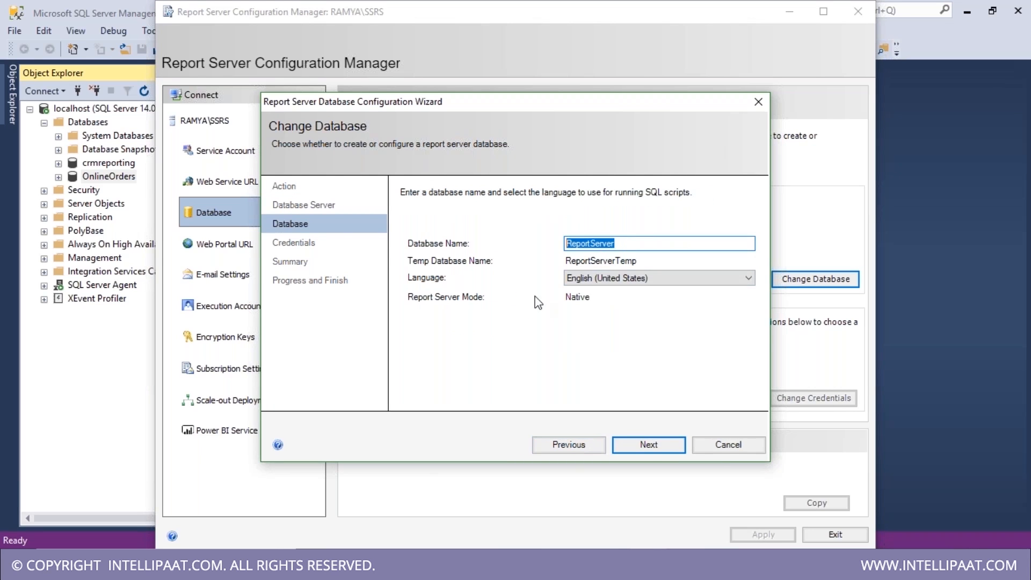
click(647, 446)
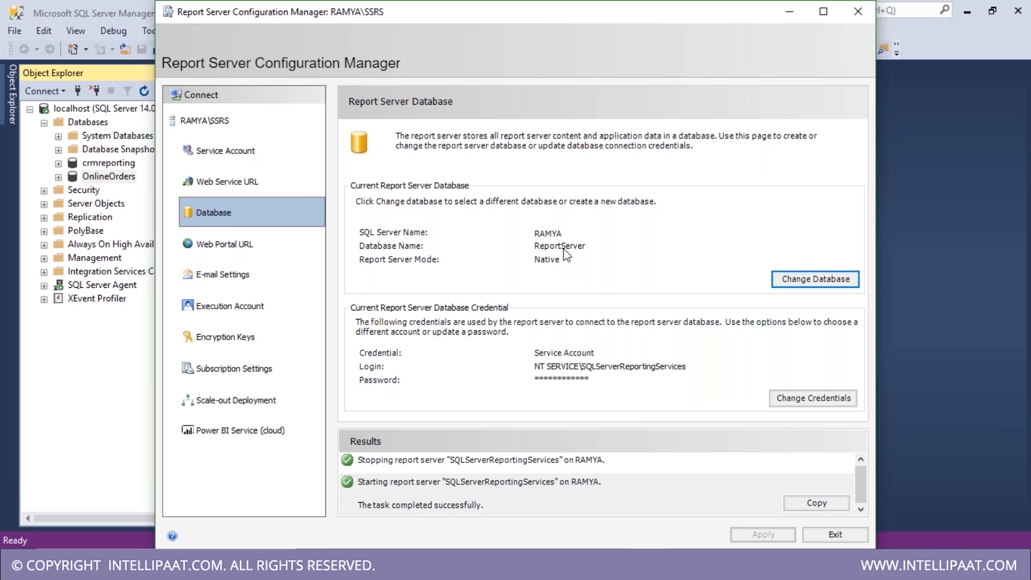
- Refresh the Databases list in Management Studio and select ReportServer and ReportServerTempDB
click(92, 31)
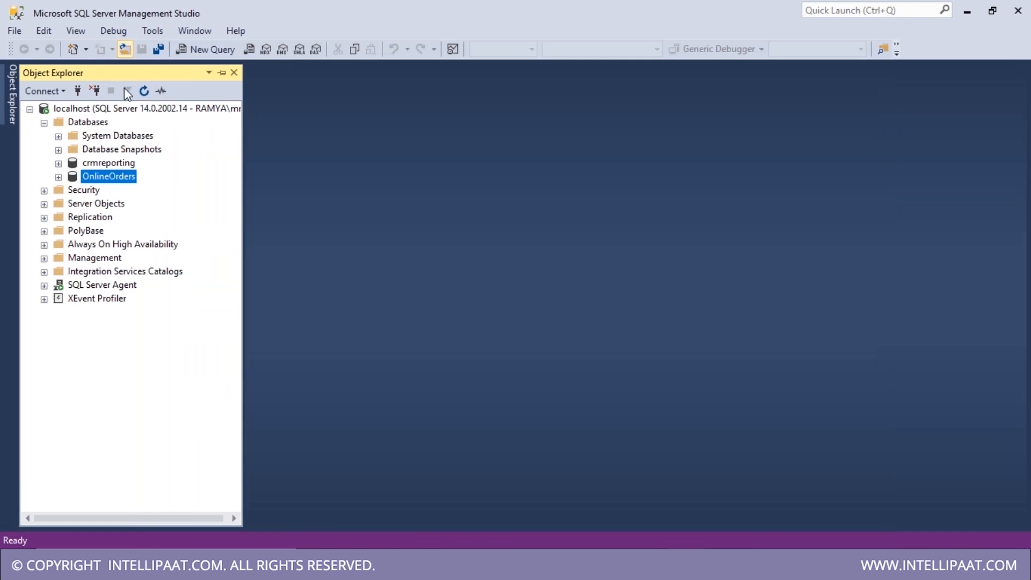
click(89, 123)
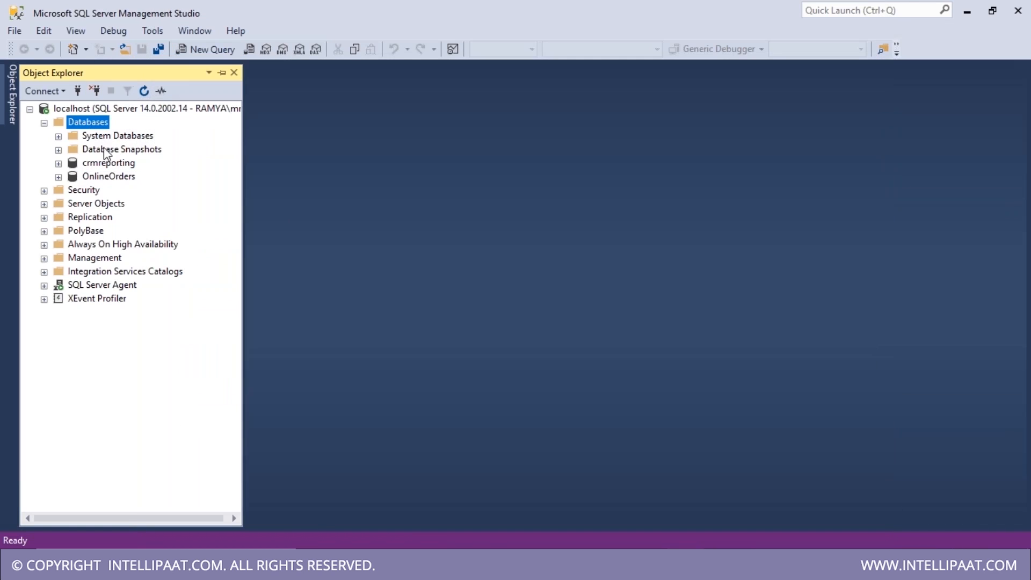
click(144, 92)
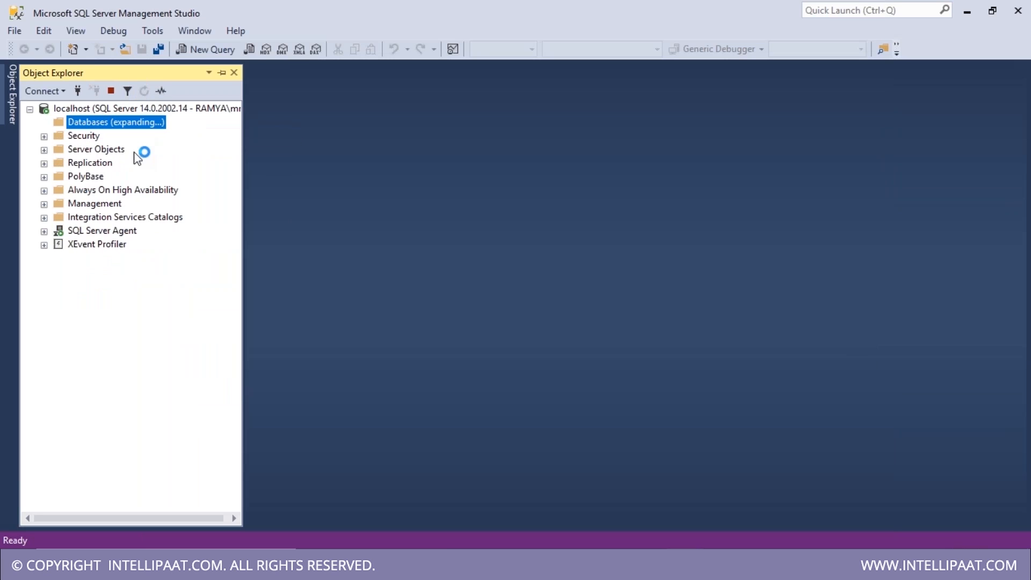
click(110, 192)
click(112, 205)
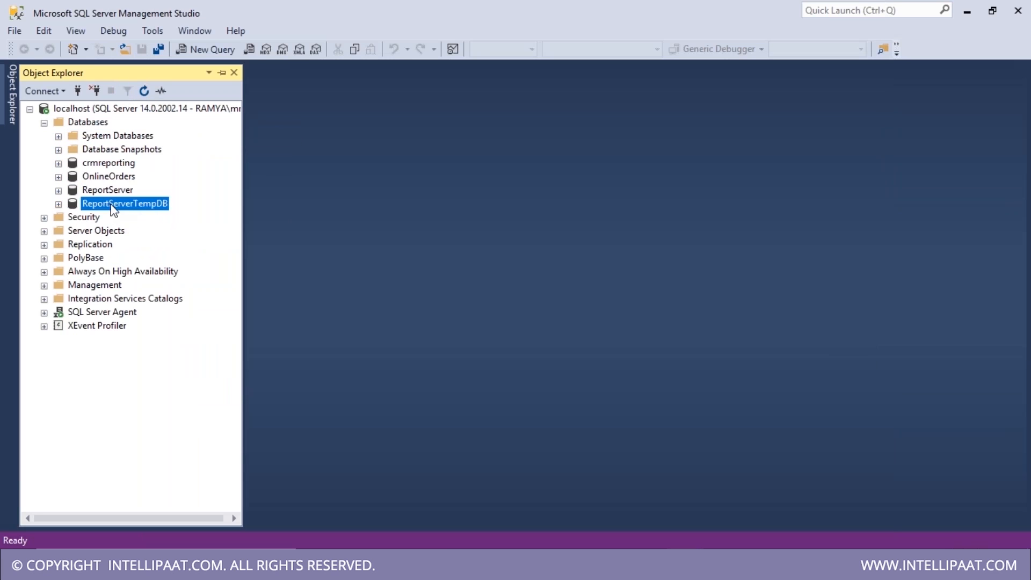
click(112, 192)
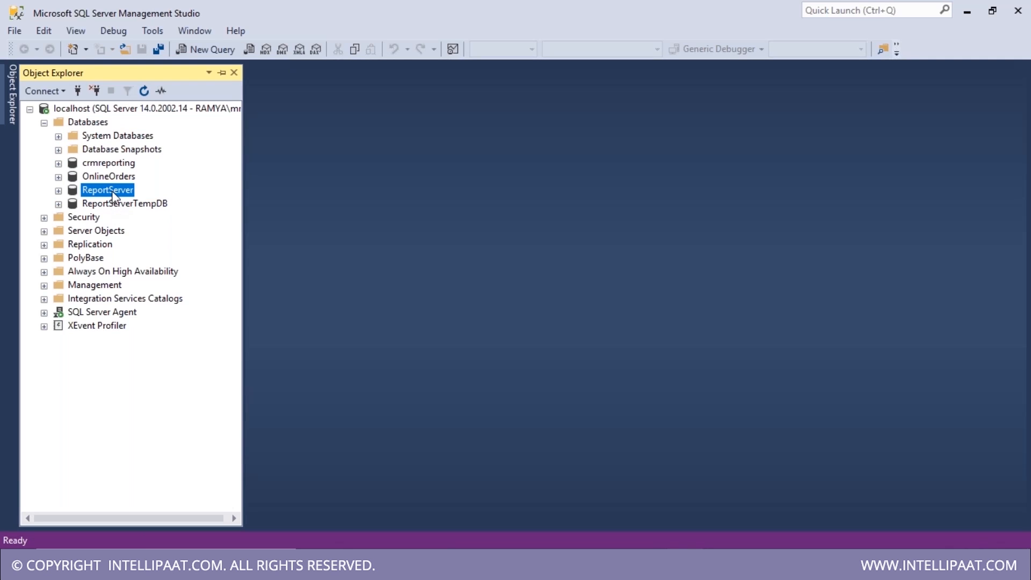
click(109, 205)
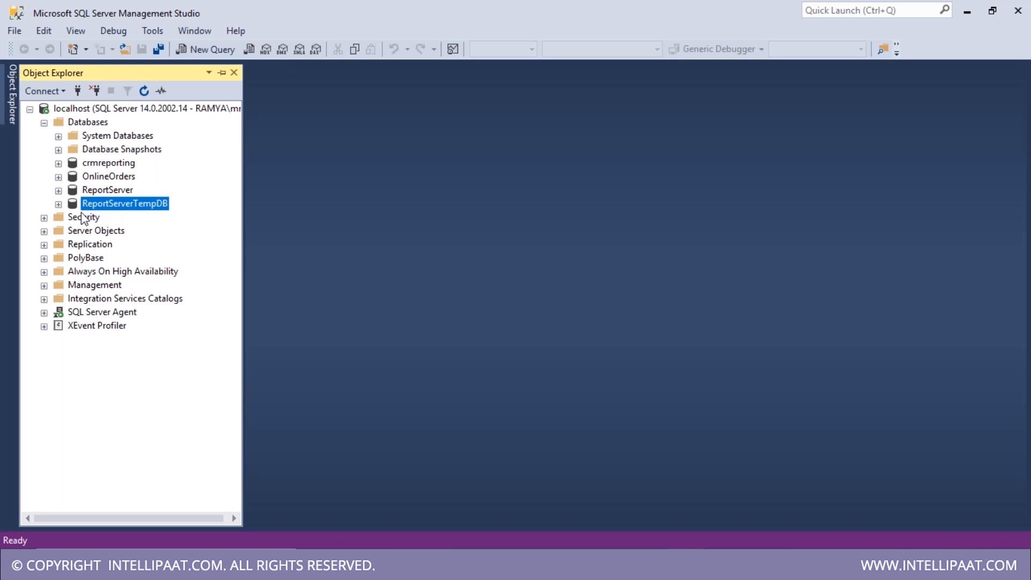
- Expand ReportServer's tables and inspect dbo.Users and dbo.SubscriptionResults
click(58, 191)
click(72, 218)
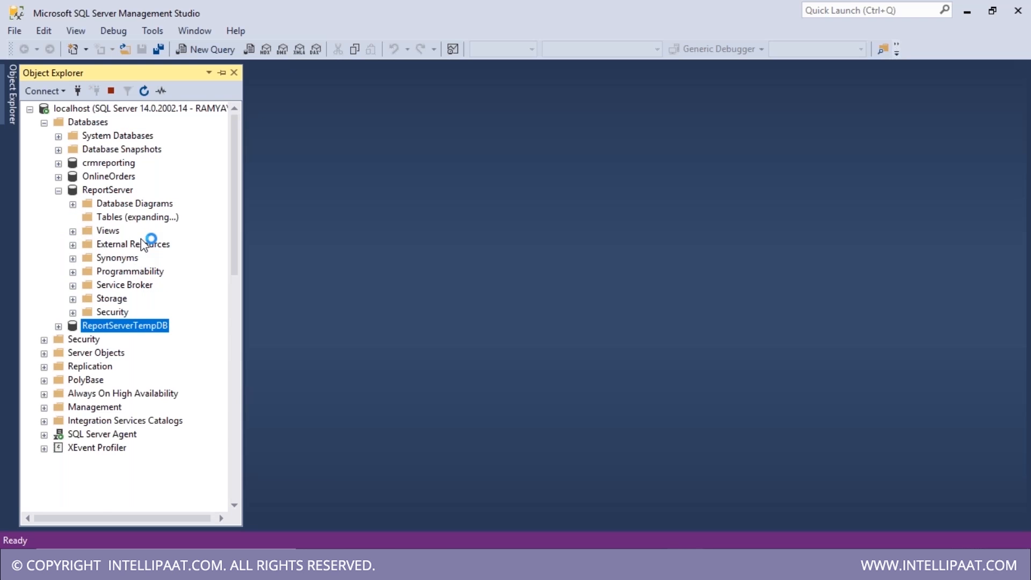
scroll(159, 361, down, 5)
scroll(161, 379, down, 4)
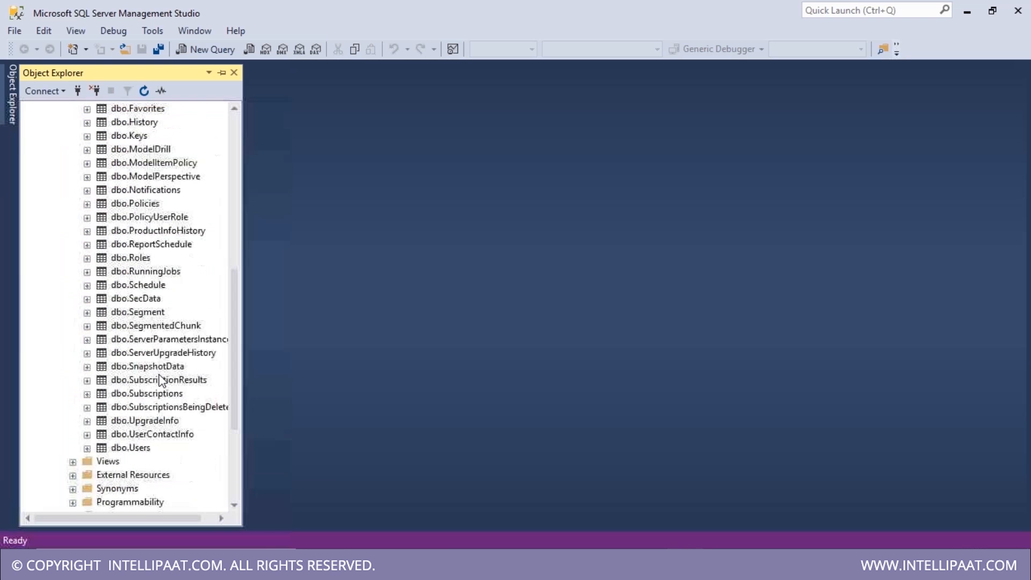
scroll(149, 408, up, 1)
click(147, 407)
click(150, 344)
scroll(151, 351, up, 3)
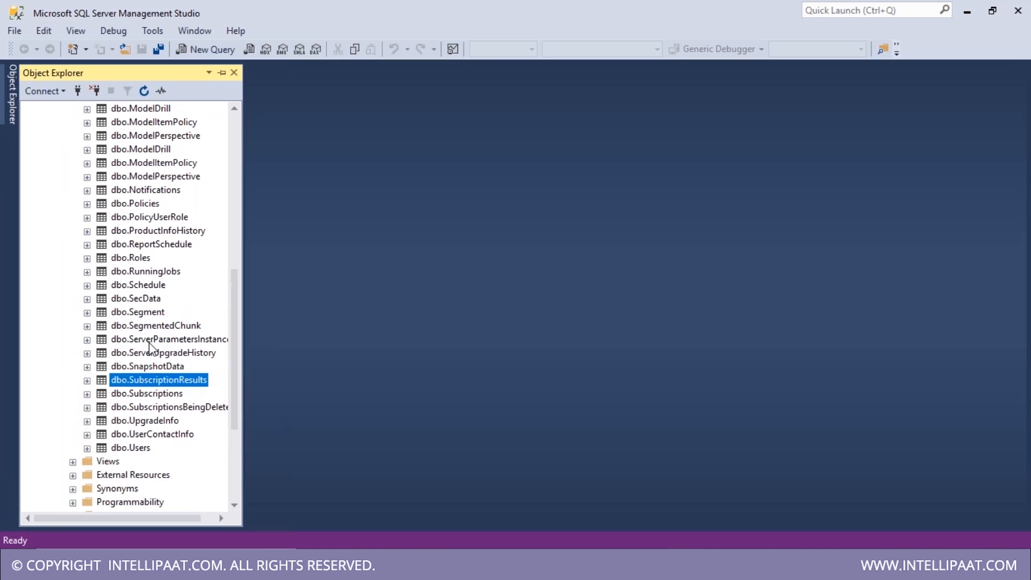
scroll(151, 234, up, 2)
scroll(150, 232, up, 3)
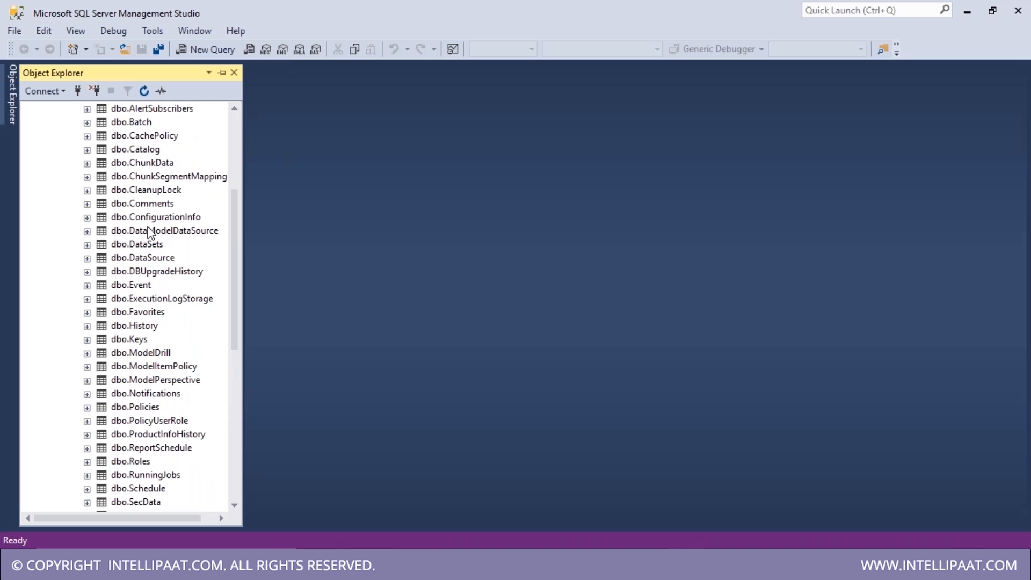
scroll(163, 363, down, 11)
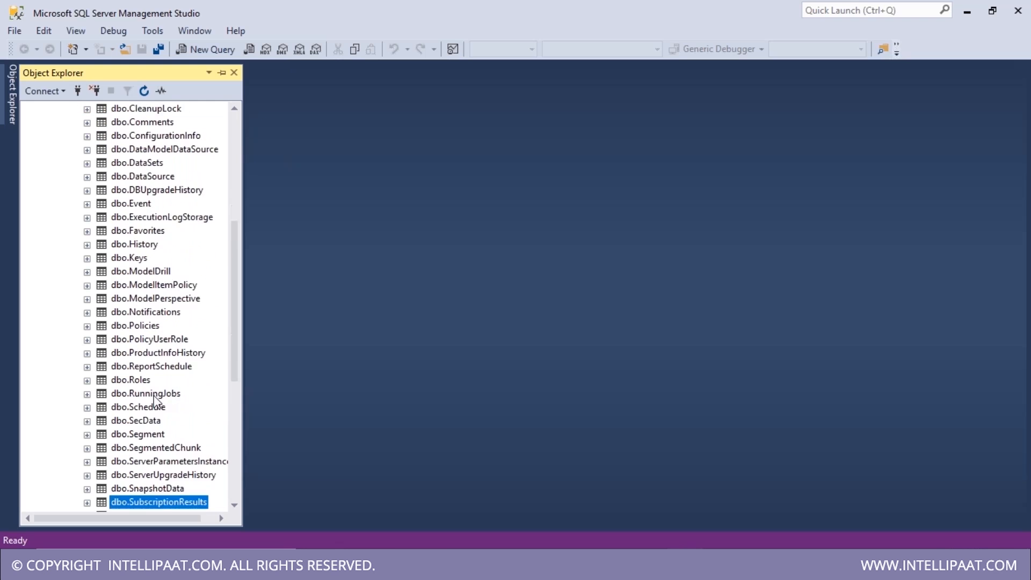
- Look through ReportServer's views, collapse the node, and select ReportServerTempDB
click(73, 300)
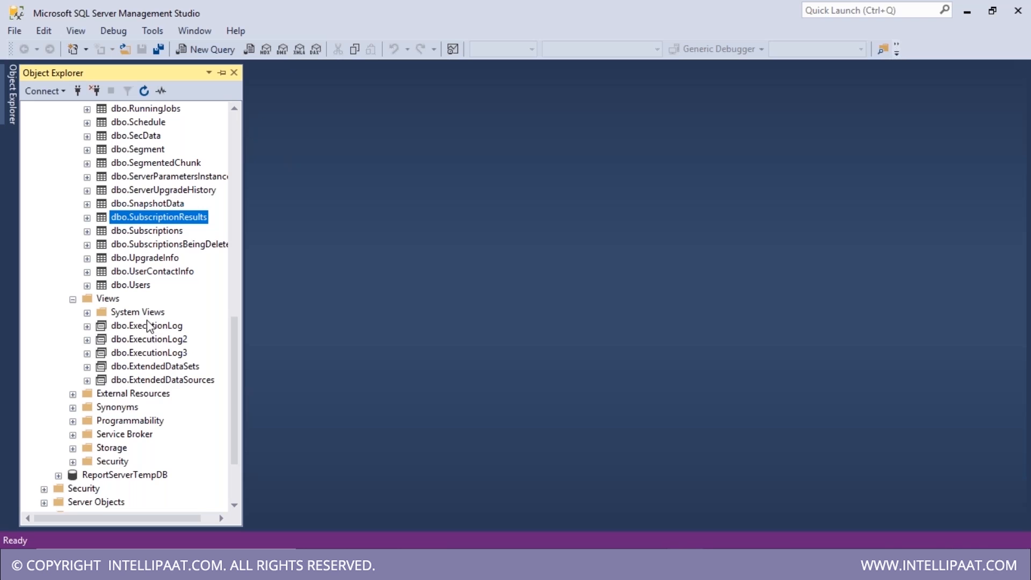
scroll(159, 370, up, 3)
scroll(160, 370, down, 8)
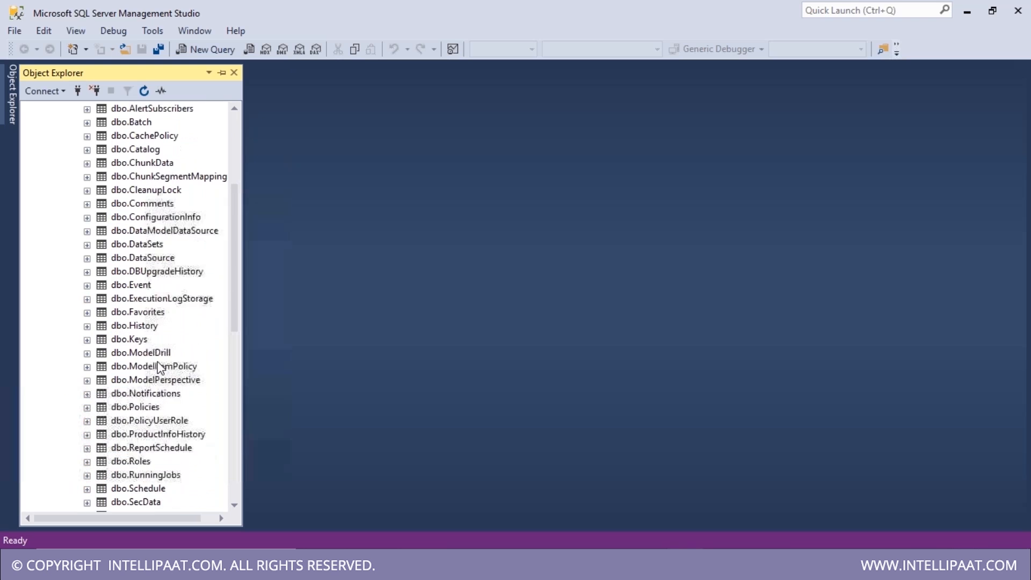
click(73, 218)
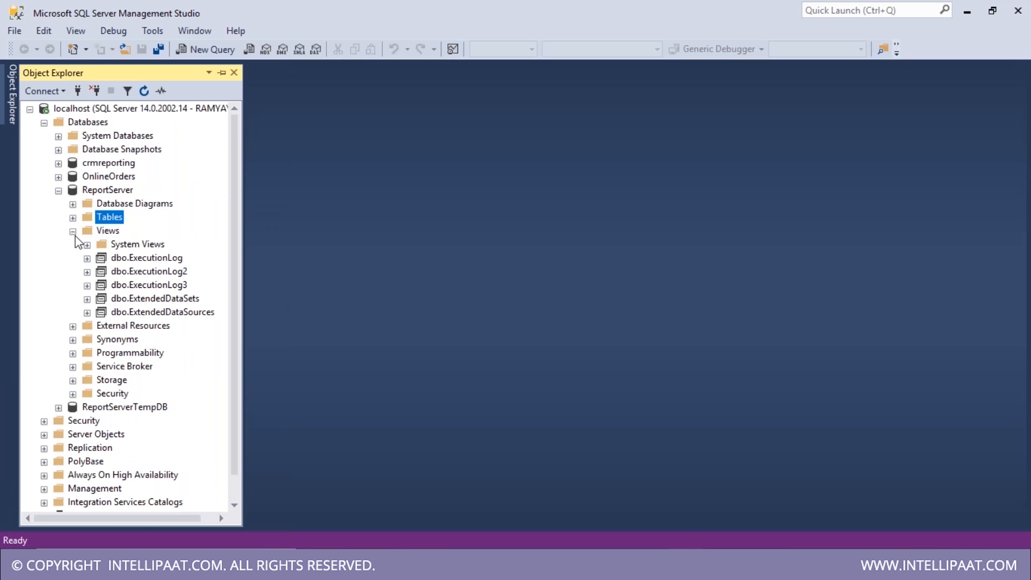
click(73, 232)
click(58, 191)
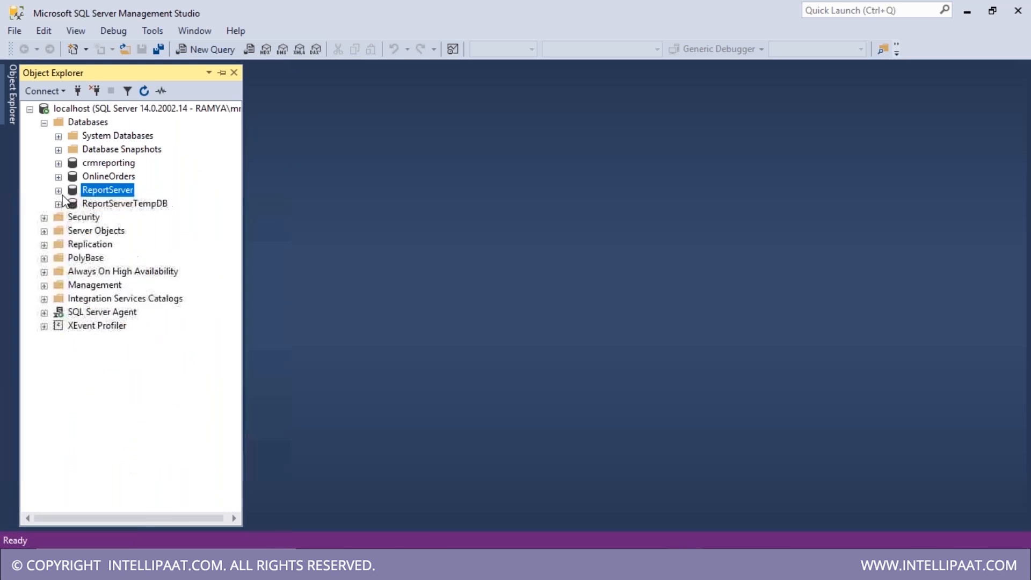
click(116, 206)
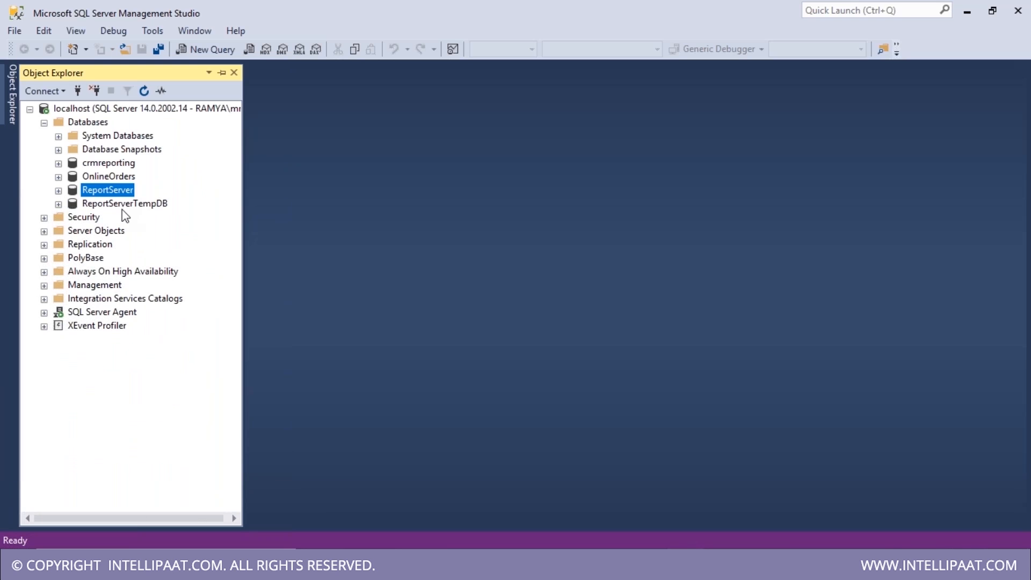
click(121, 206)
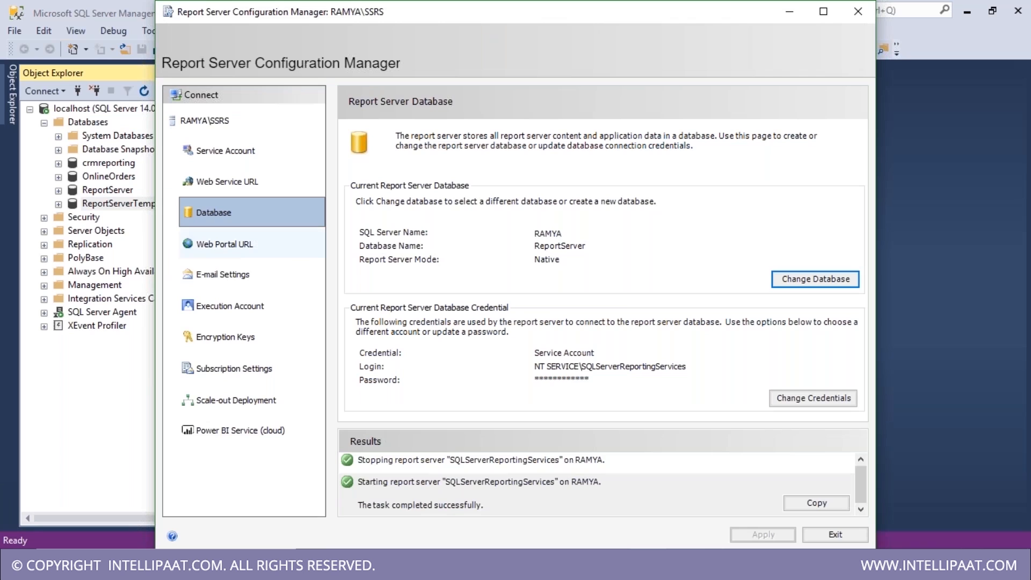
- Accept the default ReportServer web service URL on TCP port 80 and apply it
click(244, 251)
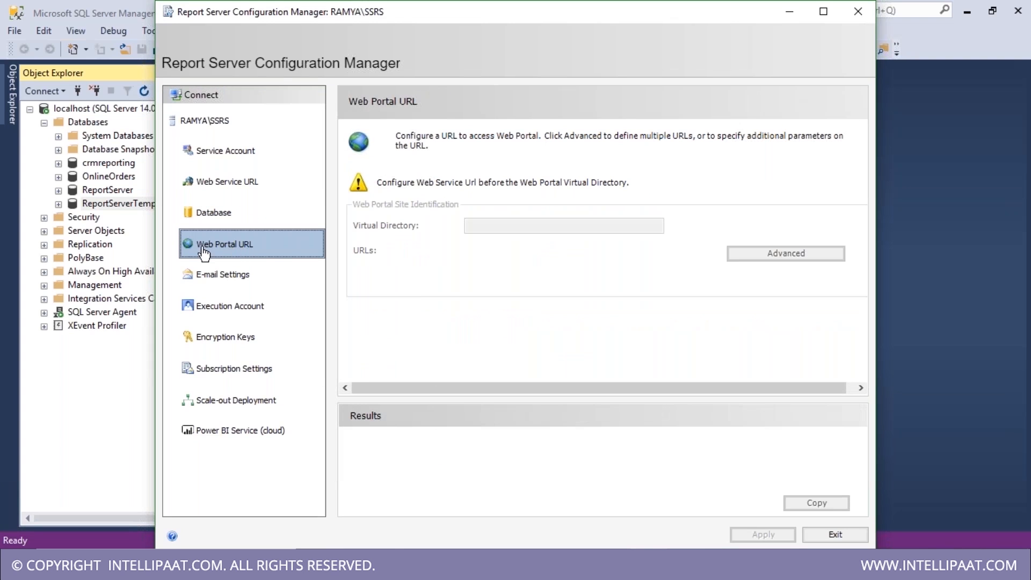
click(226, 188)
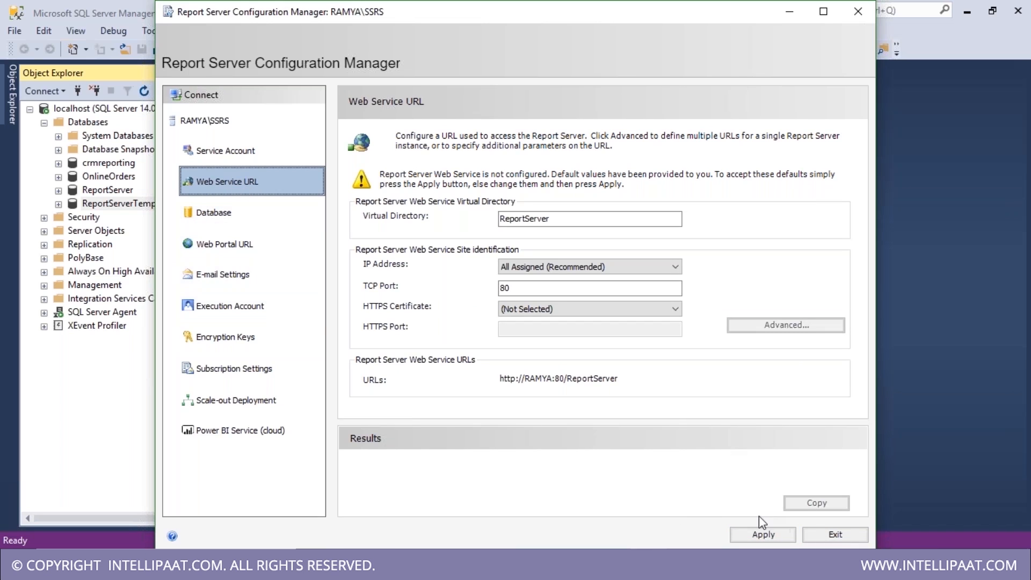
click(759, 535)
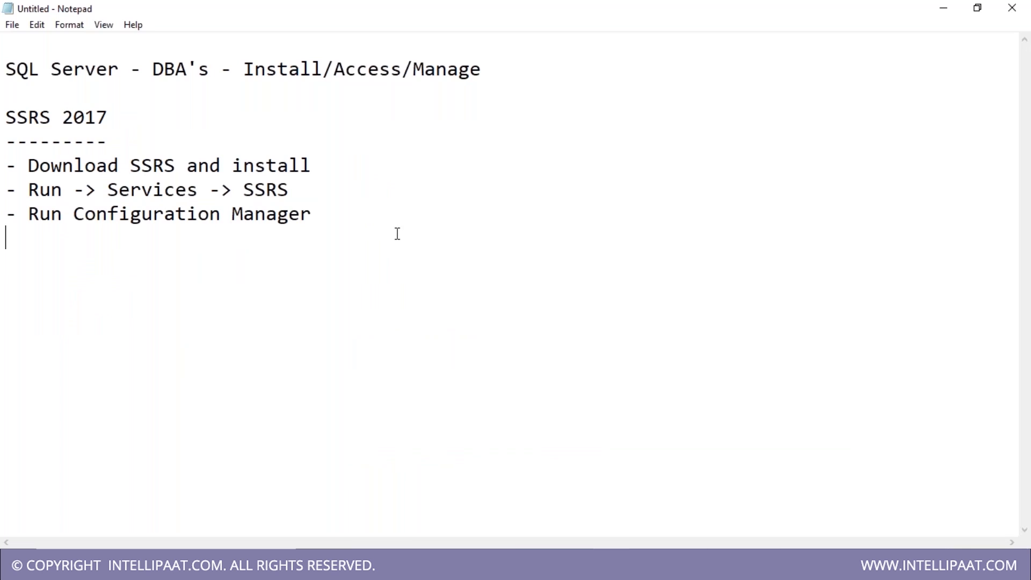
- Type indented notes: Step 1 - Assign database, Step 2 - Configur ReportServer URL, Step 3 - Configur ReportManager URL
text(Step 1)
text( - Assign )
text(database 	)
text(Step 2-)
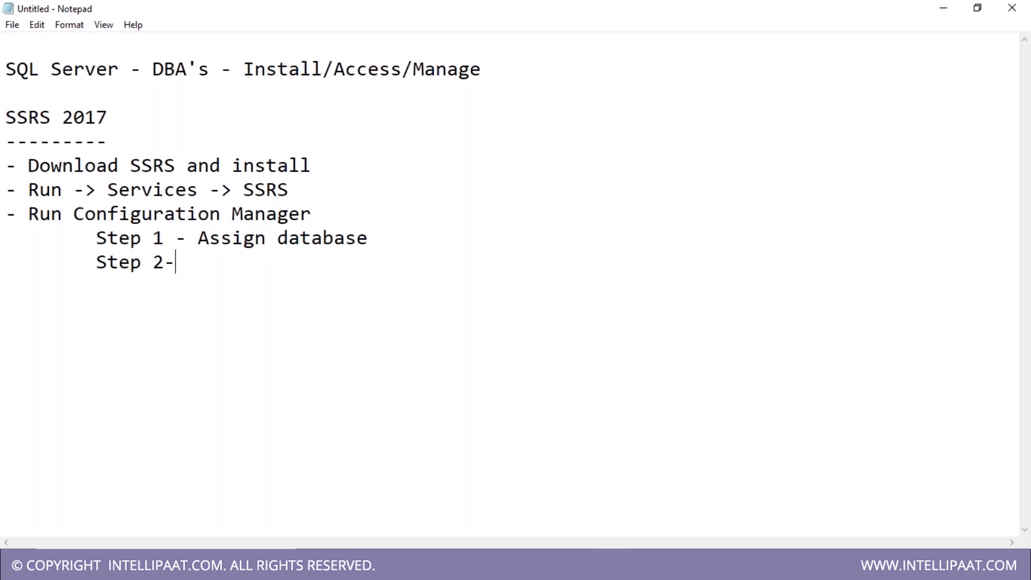
key(BackSpace)
text(- Confi)
key(BackSpace)
text(figur)
key(BackSpace)
key(BackSpace)
text(gu)
key(BackSpace)
key(BackSpace)
text(ur )
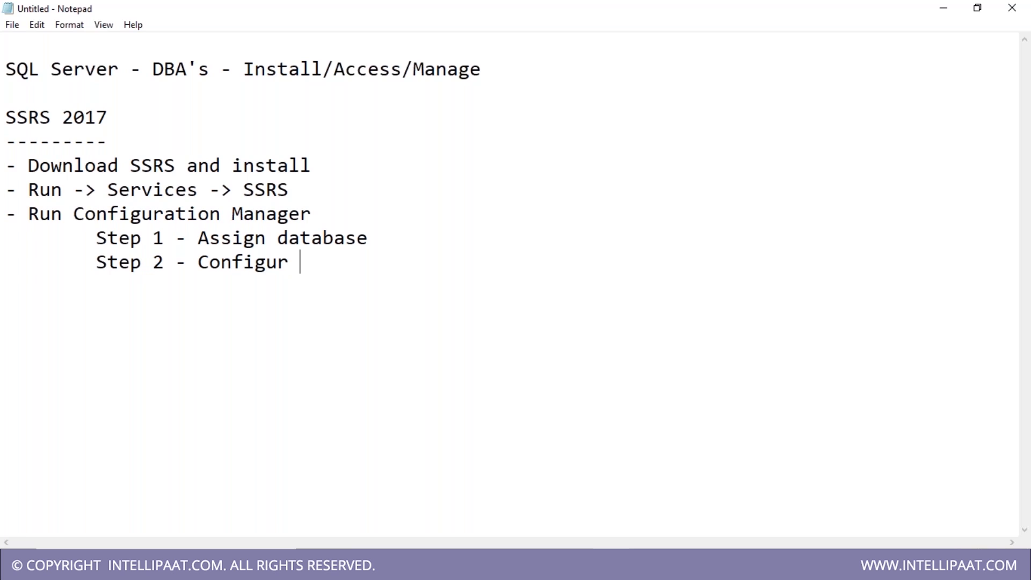
text(Res)
key(BackSpace)
text(portServer )
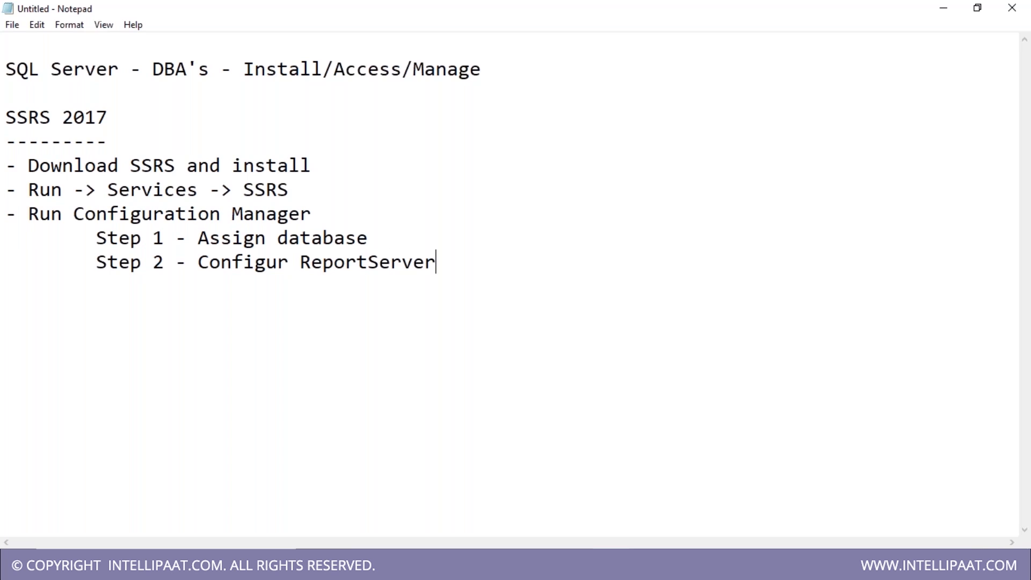
text(URL)
key(Return)
key(Tab)
text(Step 3)
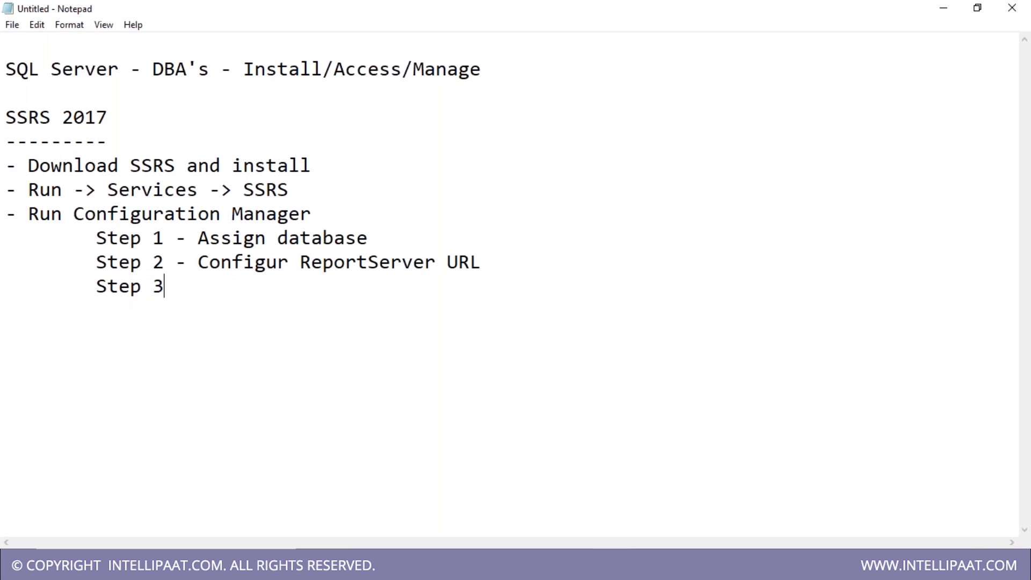
text( - Confi)
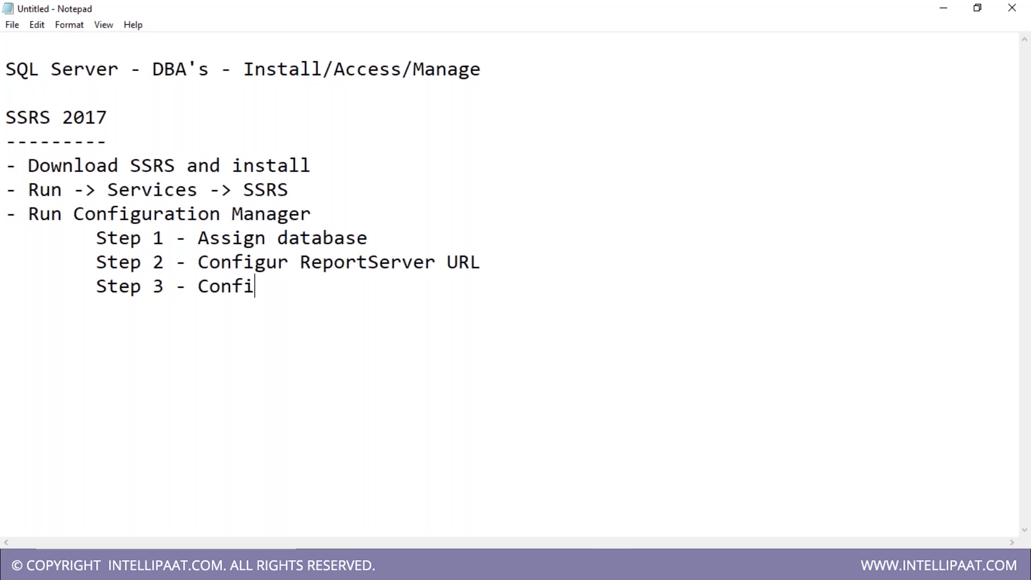
text(gur ReportManager URL)
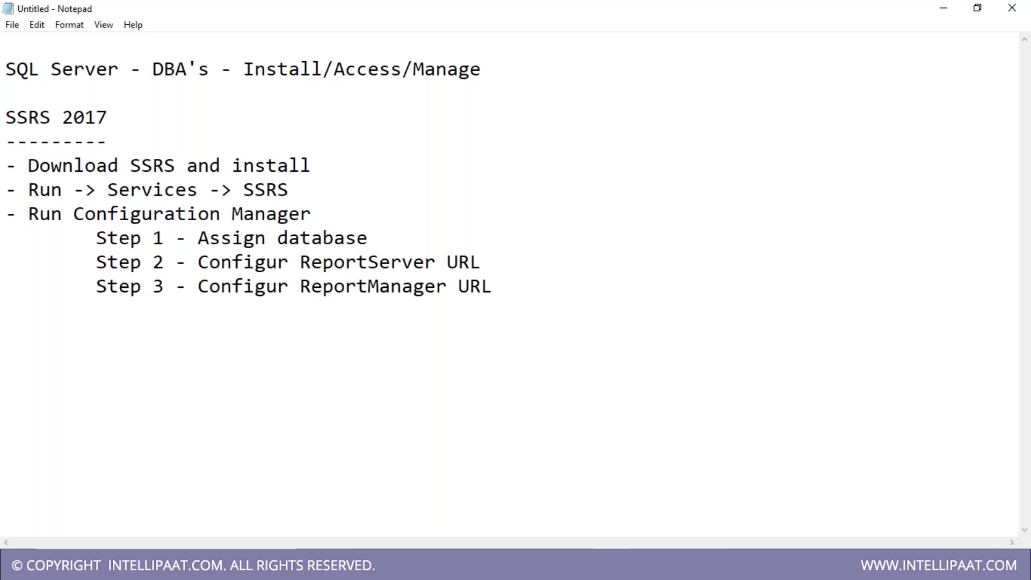
- Highlight the two URL steps in the notes, then return to Report Server Configuration Manager
drag(300, 262, 501, 293)
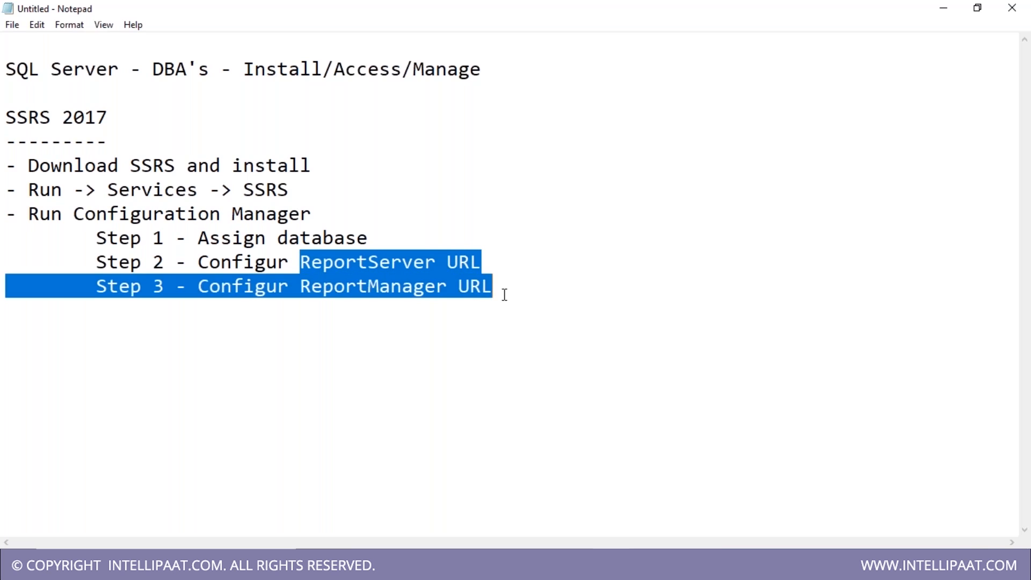
click(502, 292)
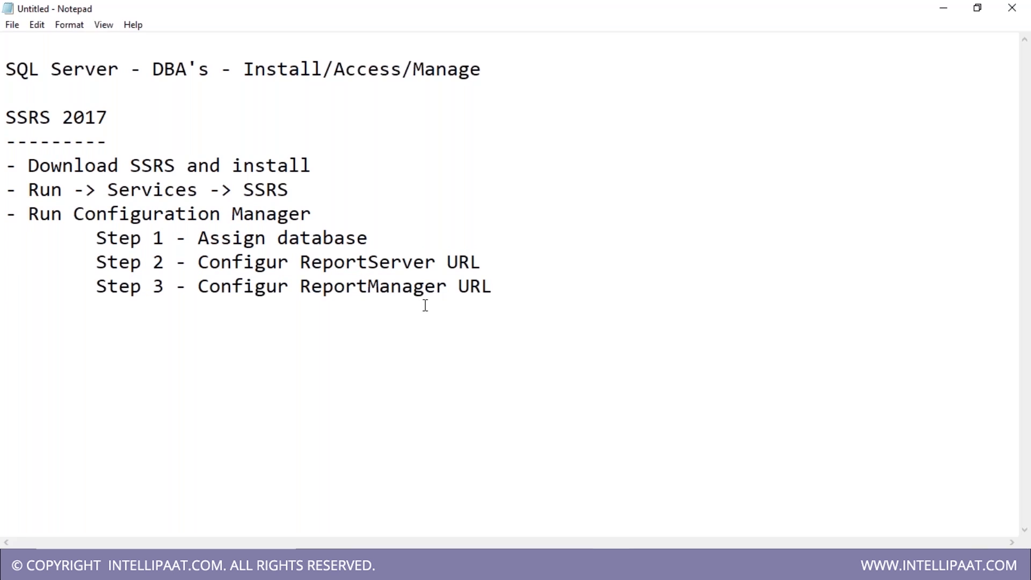
drag(263, 265, 503, 266)
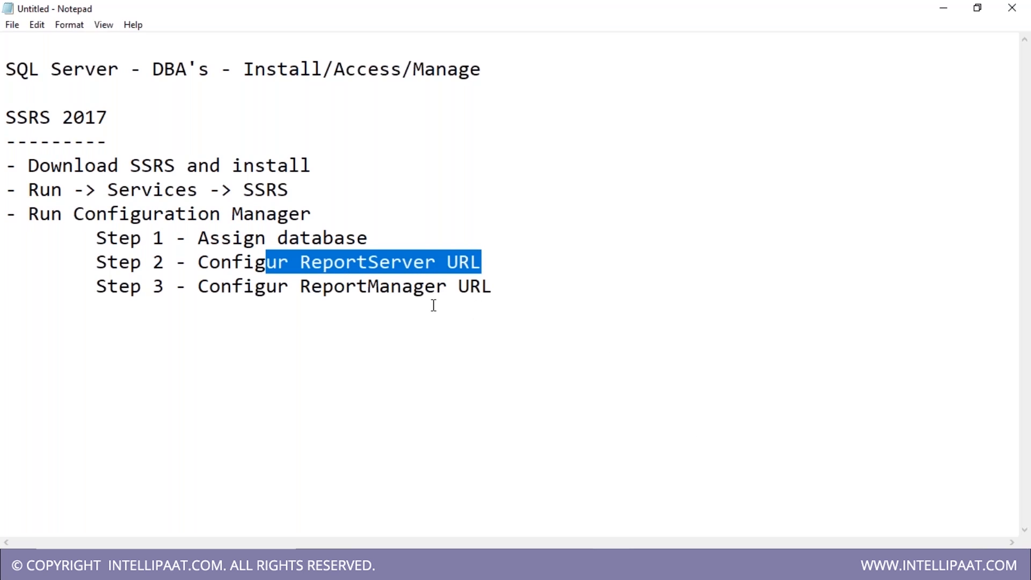
drag(505, 290, 144, 262)
click(400, 305)
click(602, 567)
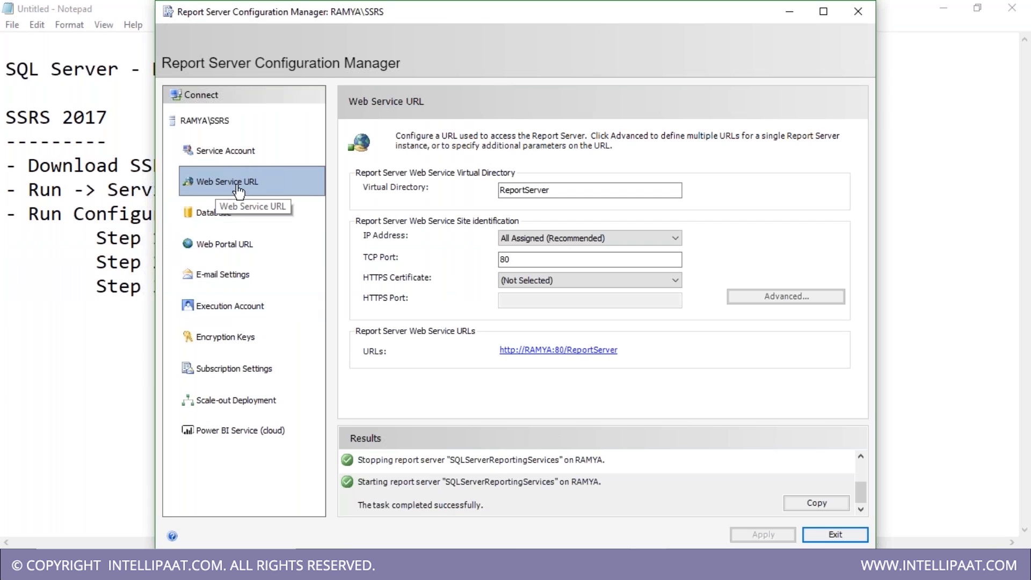
- Apply the Reports web portal directory, review the Database and Web Service URL pages, then exit
click(245, 252)
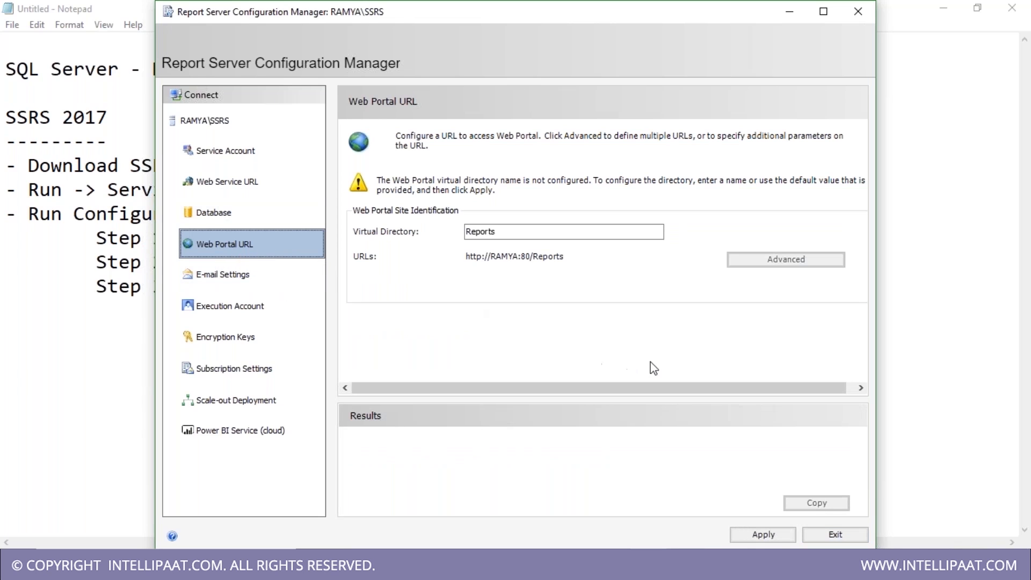
click(763, 535)
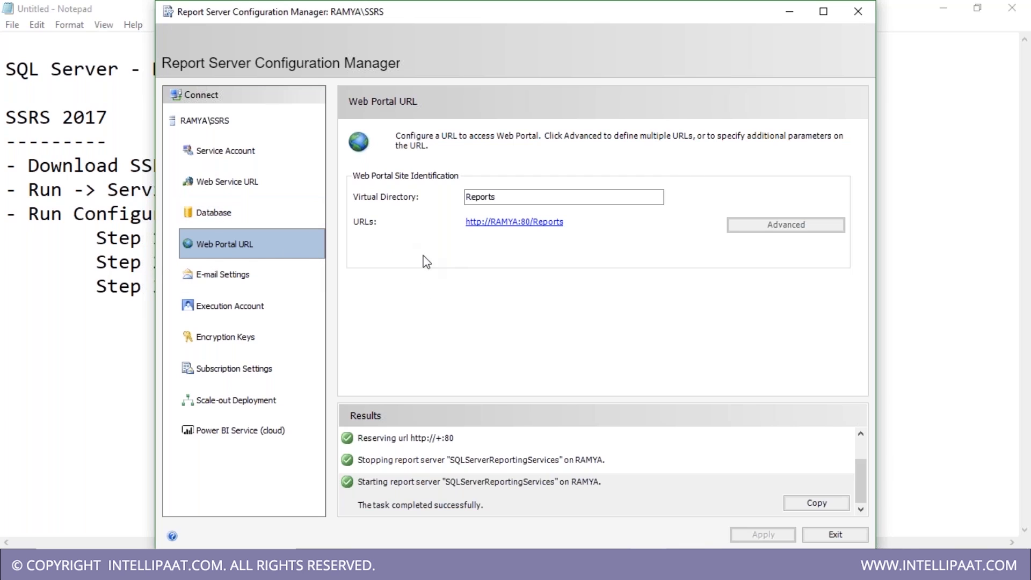
click(235, 222)
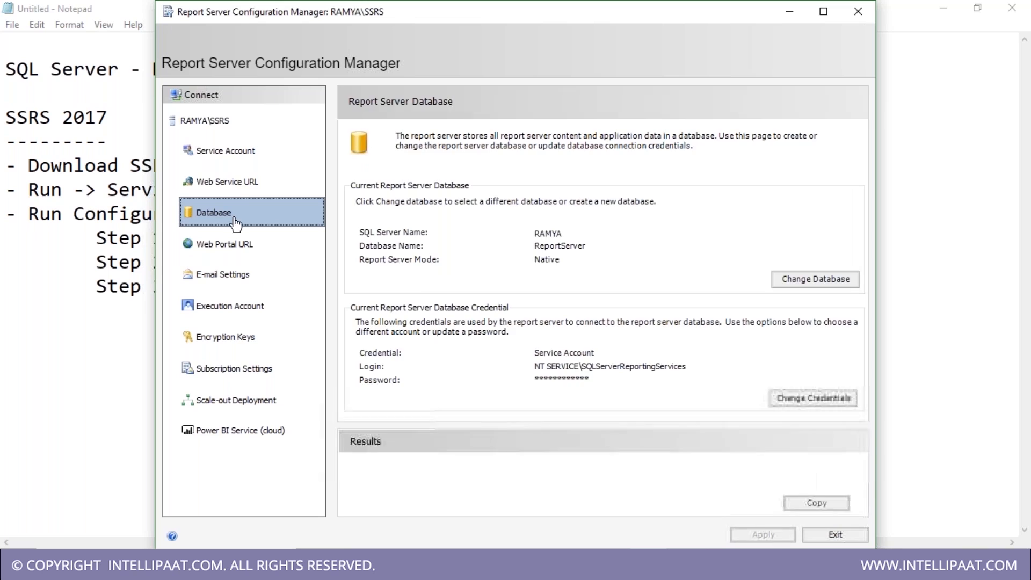
click(239, 185)
click(248, 248)
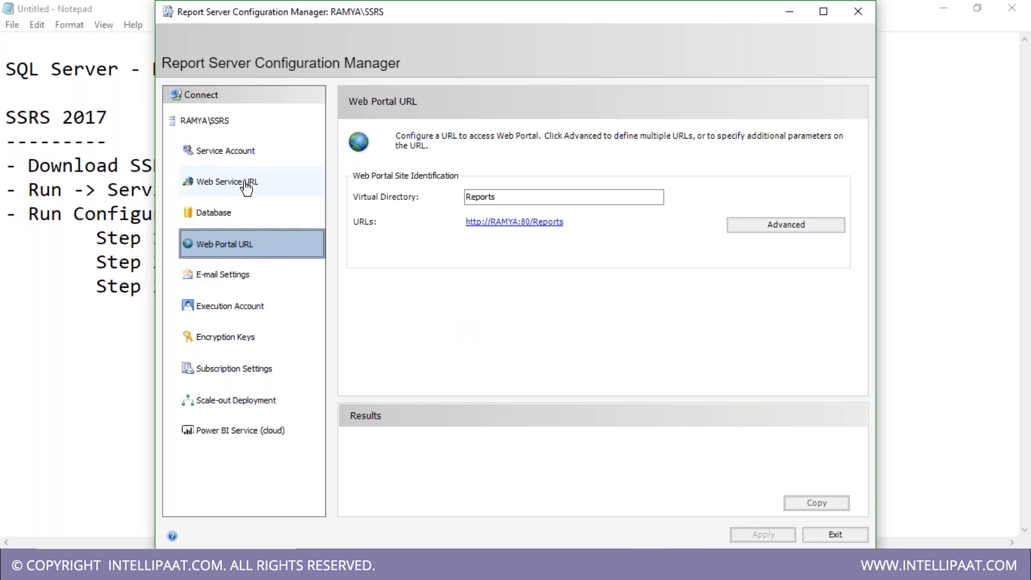
click(835, 535)
click(561, 264)
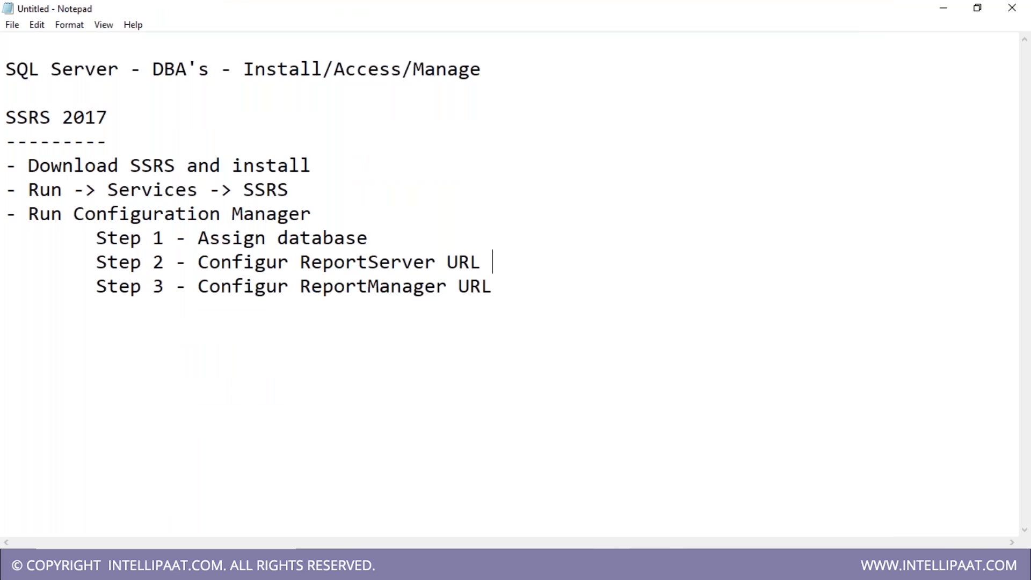
- Place the cursor at the end of the Step 3 line in the notes
click(598, 288)
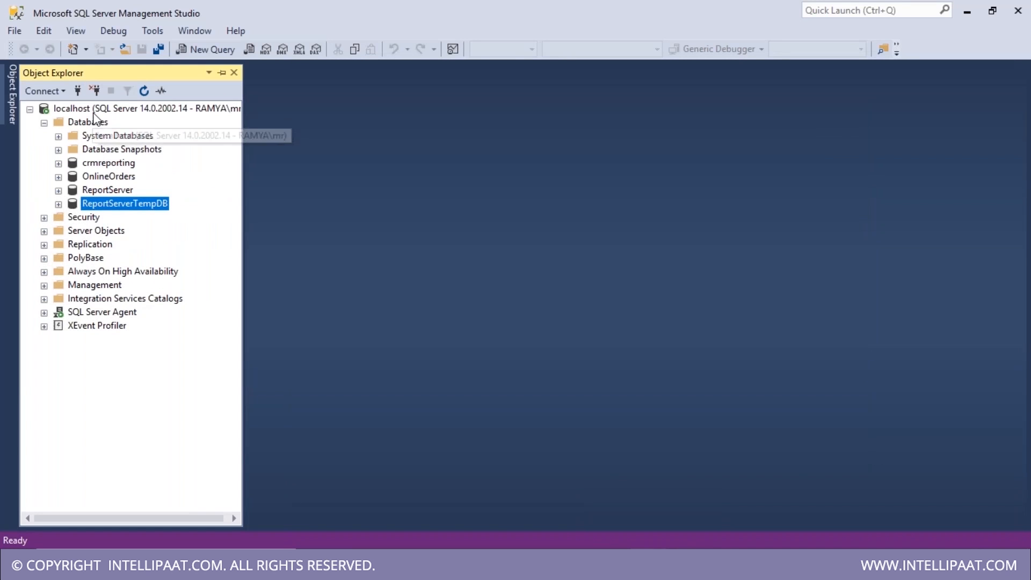
- Cancel the Connect to Server dialog and relaunch Report Server Configuration Manager from the Start menu
click(124, 109)
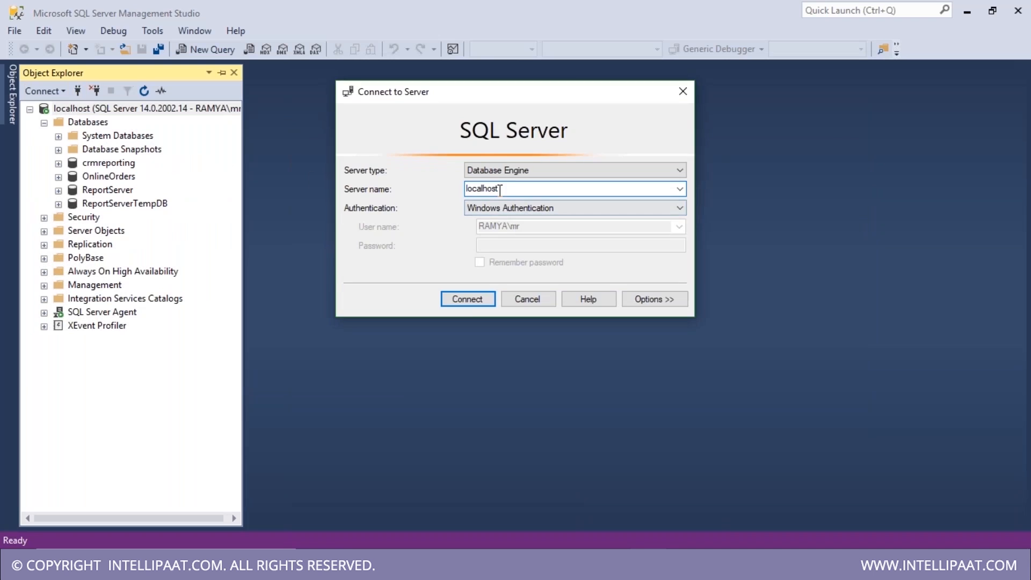
click(688, 95)
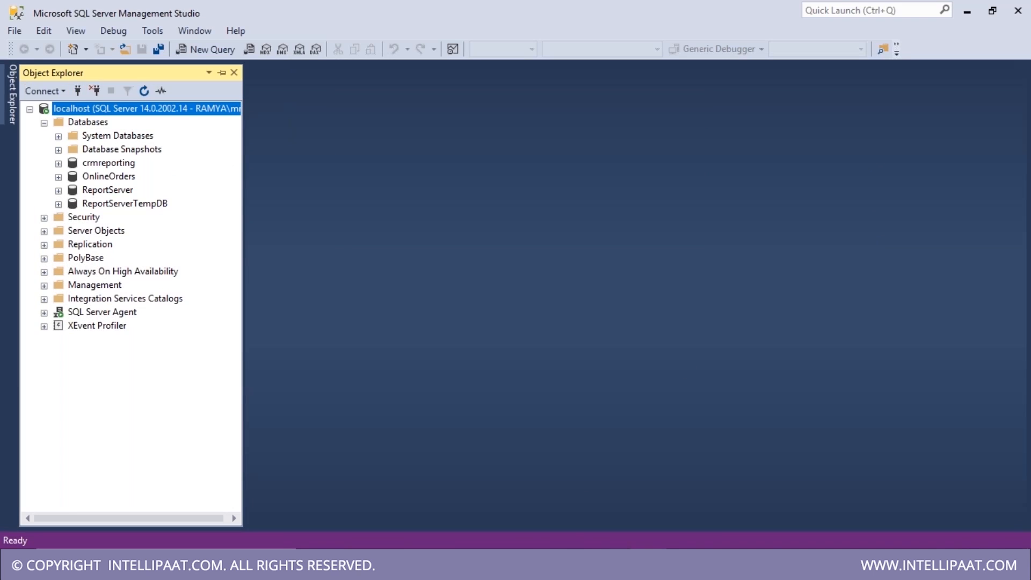
key(super)
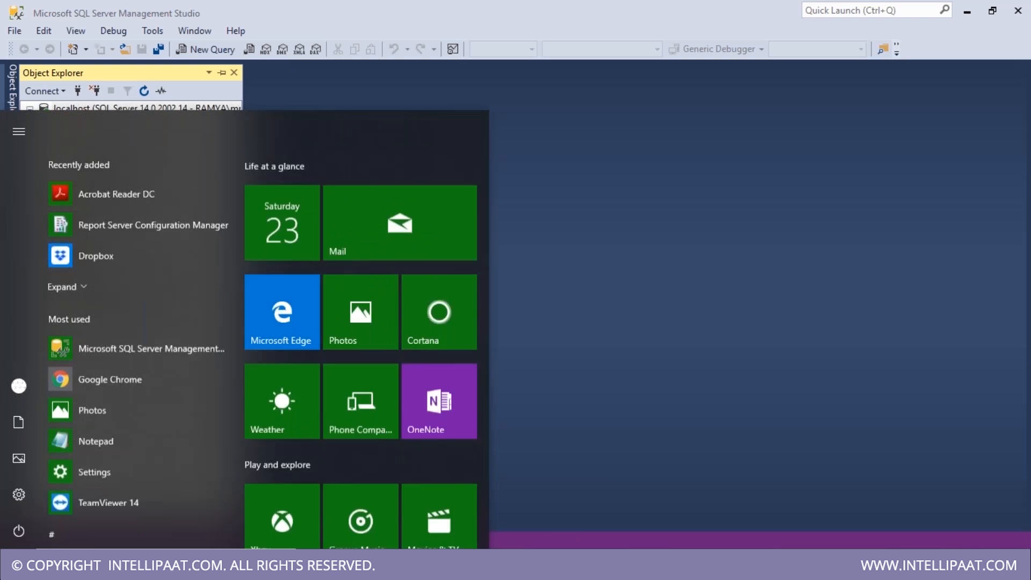
click(119, 191)
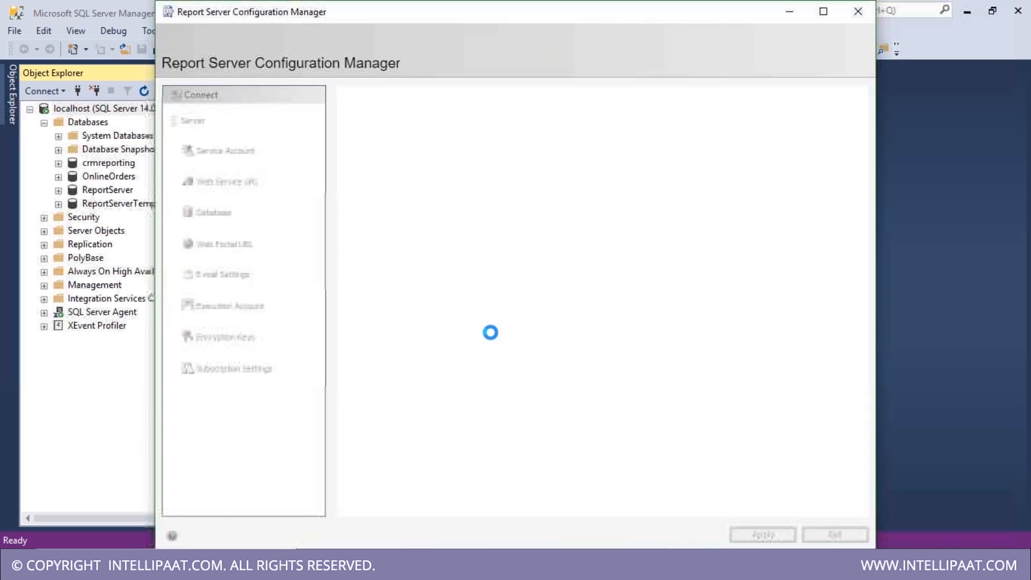
- Connect Configuration Manager to the localhost SSRS instance, then launch the Services console via Run
double_click(486, 281)
text(localhost)
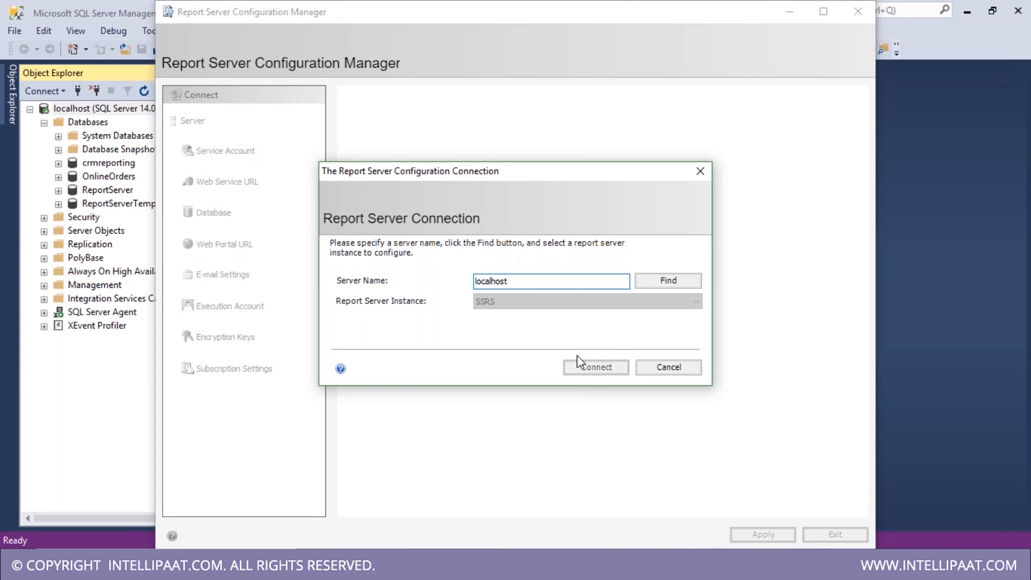
click(659, 282)
click(598, 368)
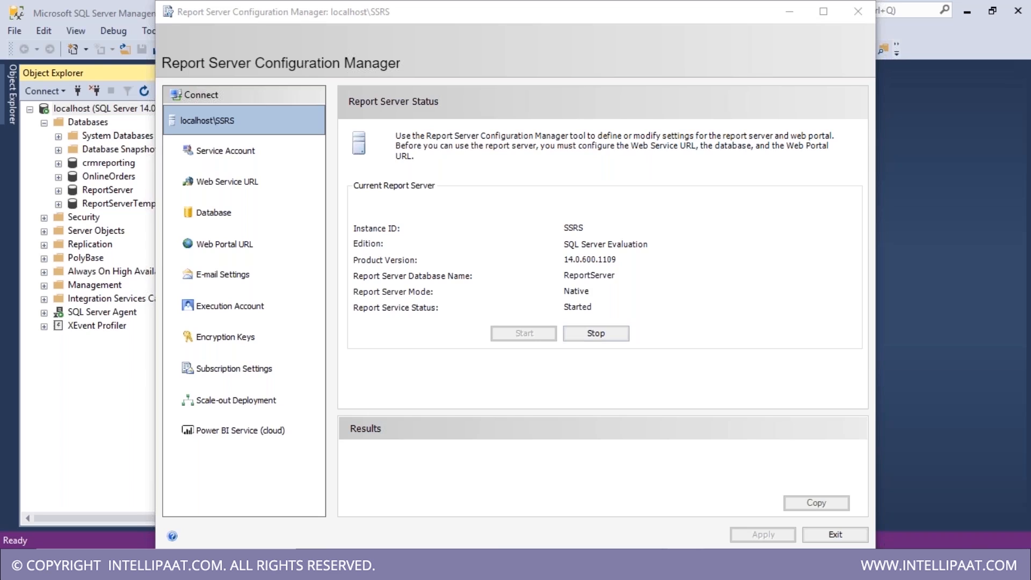
key(super+r)
key(Return)
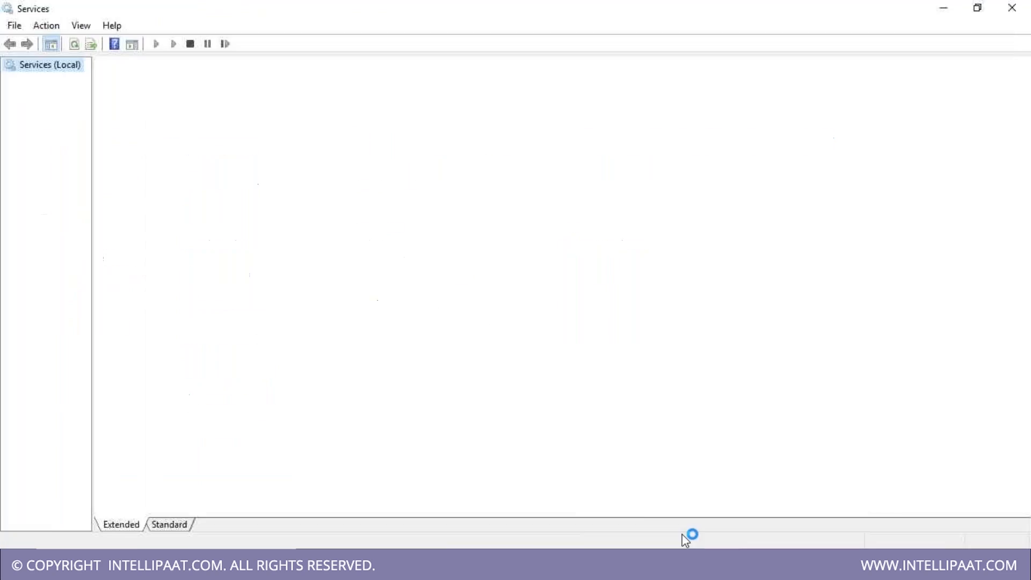
- Locate SQL Server Reporting Services in the Services list and confirm it is Running, Automatic
click(392, 403)
scroll(381, 456, down, 5)
scroll(379, 459, down, 16)
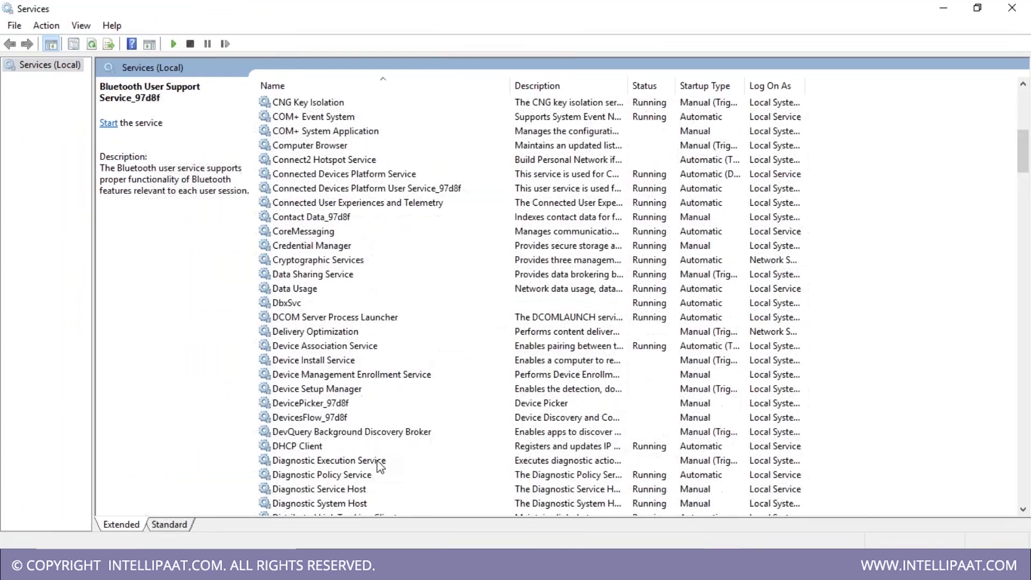
key(s)
scroll(377, 458, down, 9)
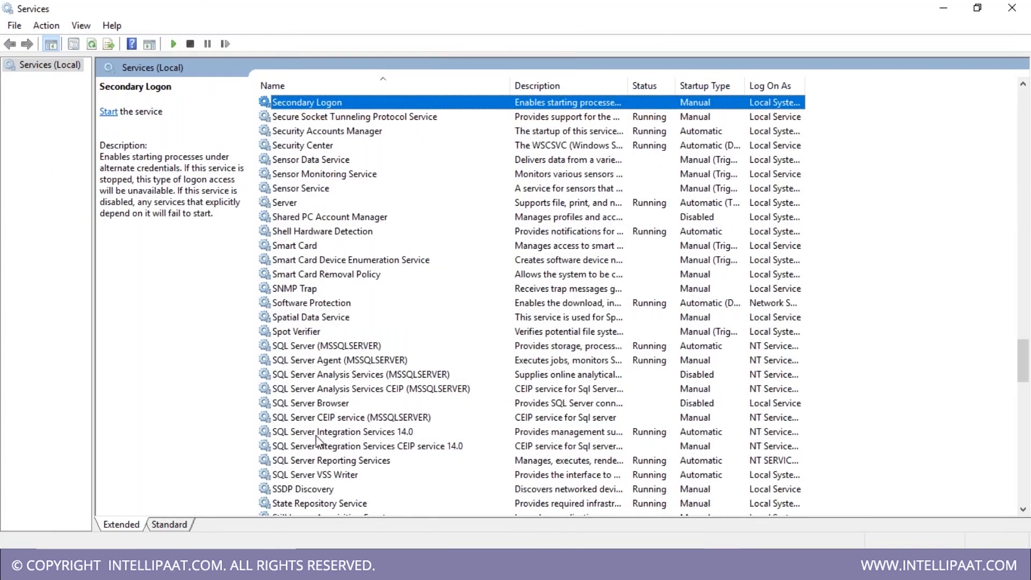
click(336, 462)
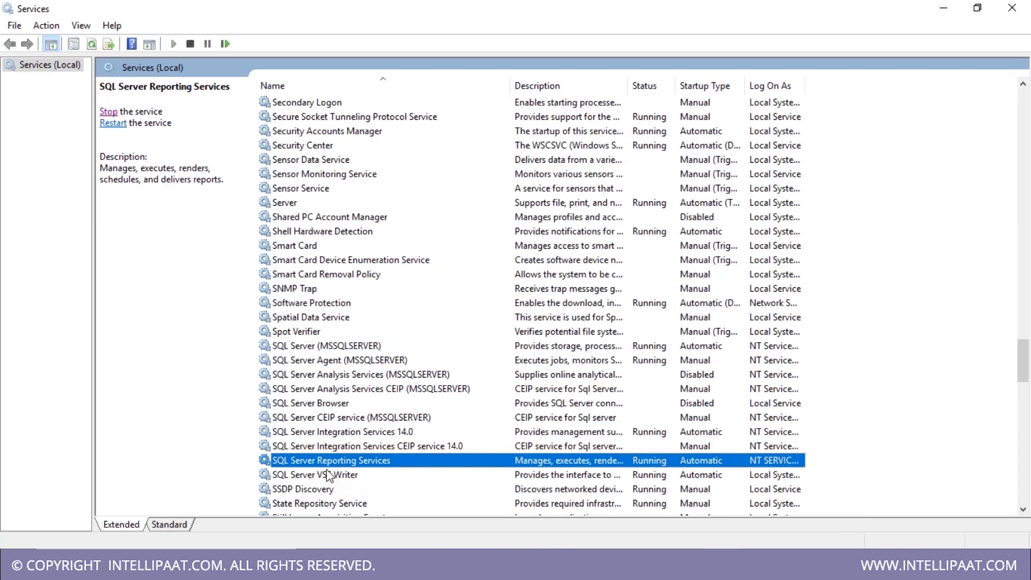
click(382, 418)
click(400, 463)
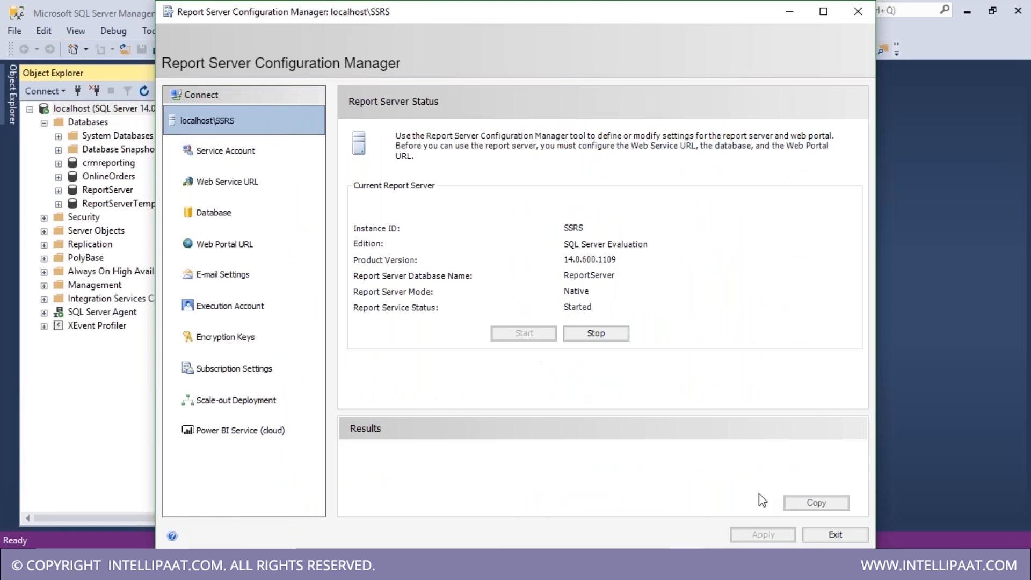
click(258, 190)
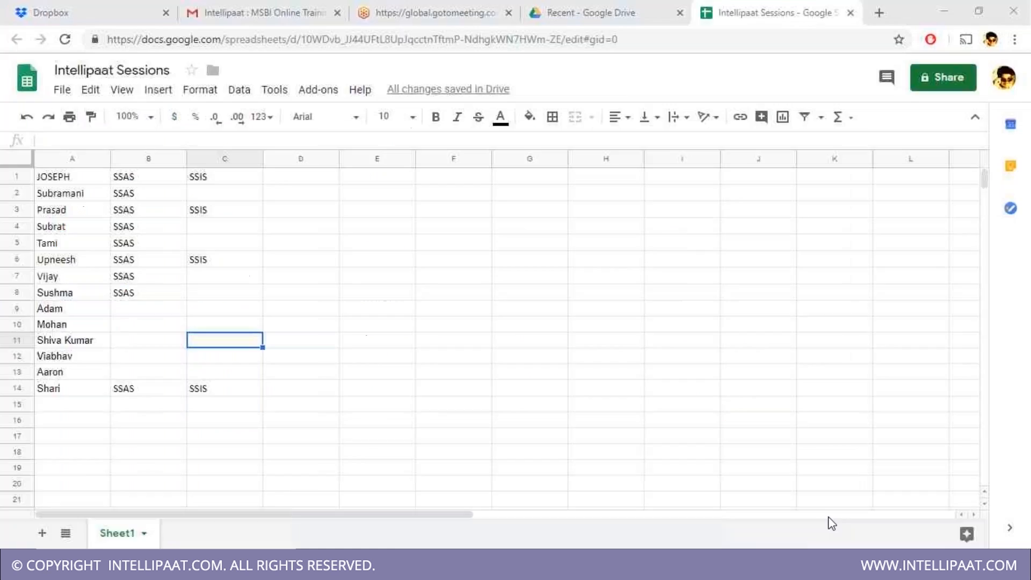
click(318, 37)
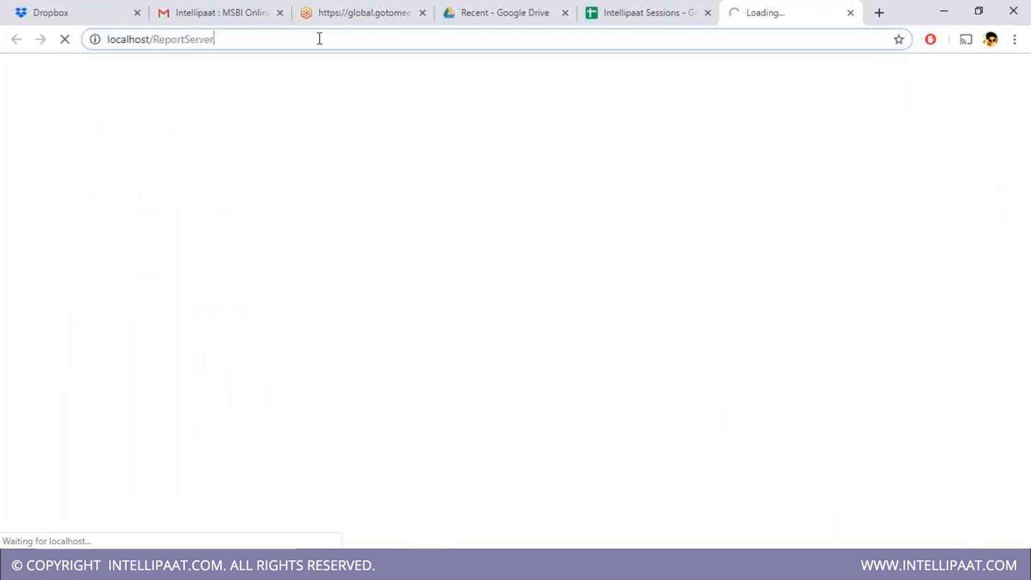
click(850, 12)
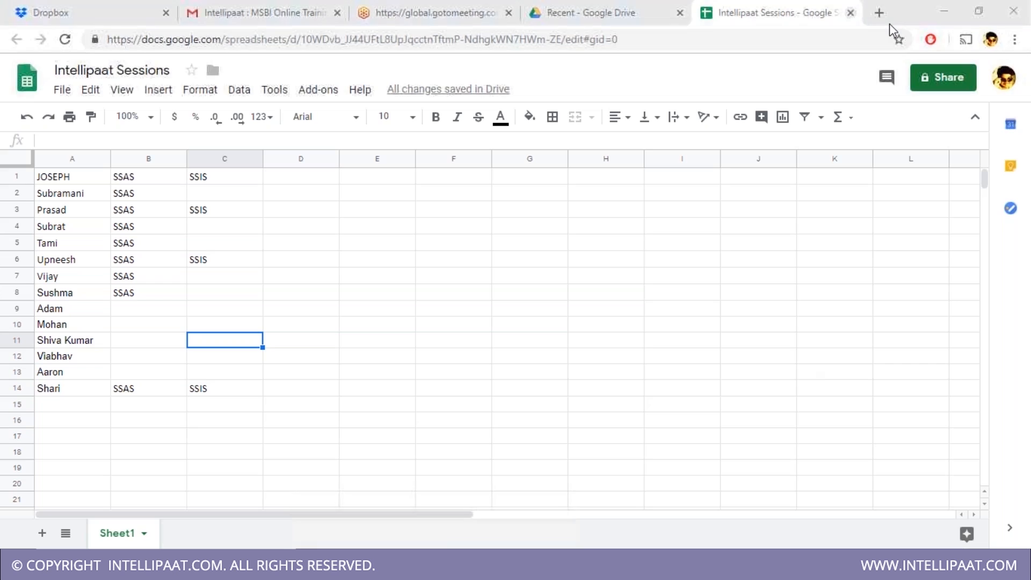
click(529, 452)
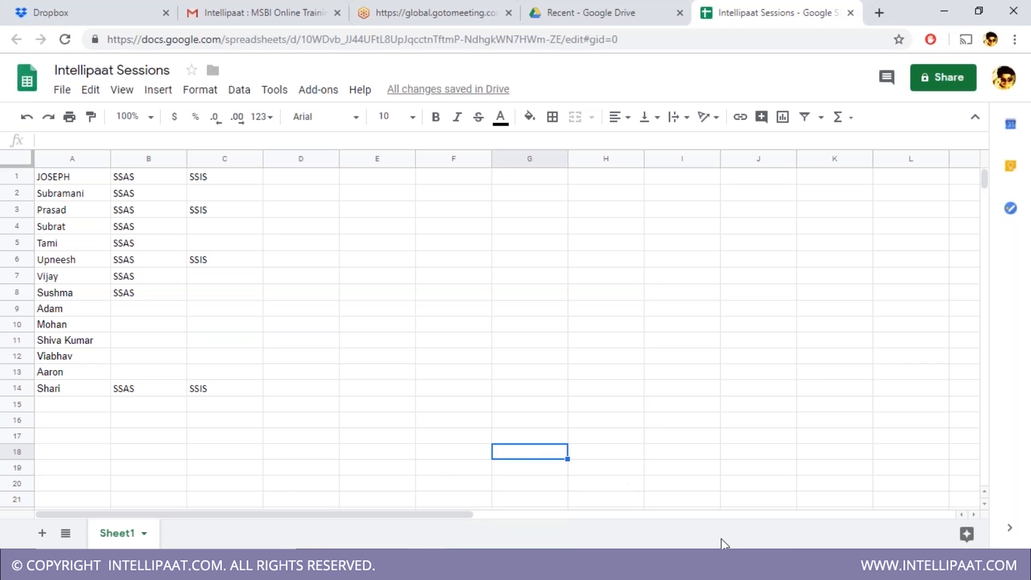
click(135, 405)
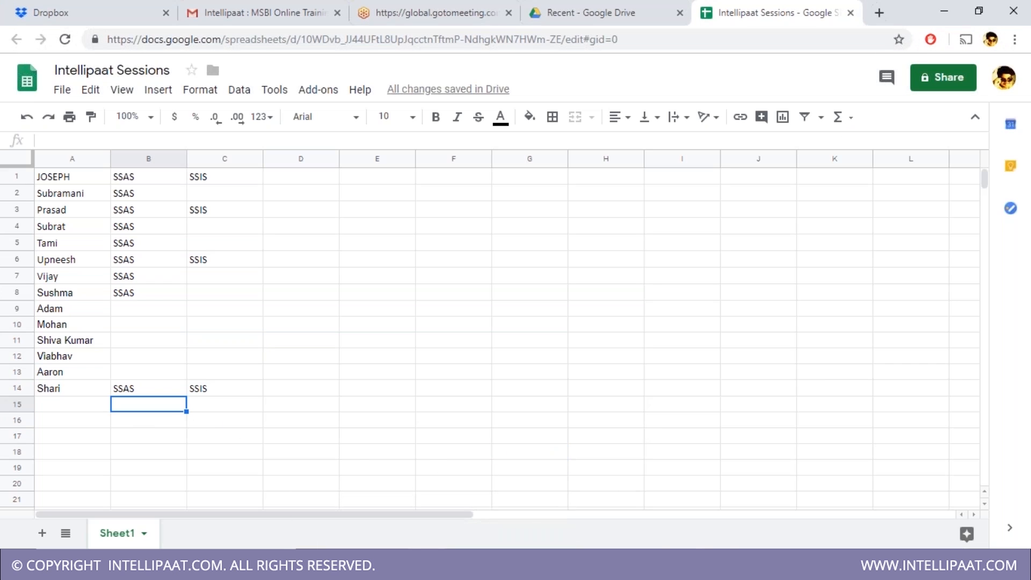
- Minimise Configuration Manager to return to Chrome's Intellipaat Sessions spreadsheet and open Chrome's menu
click(687, 568)
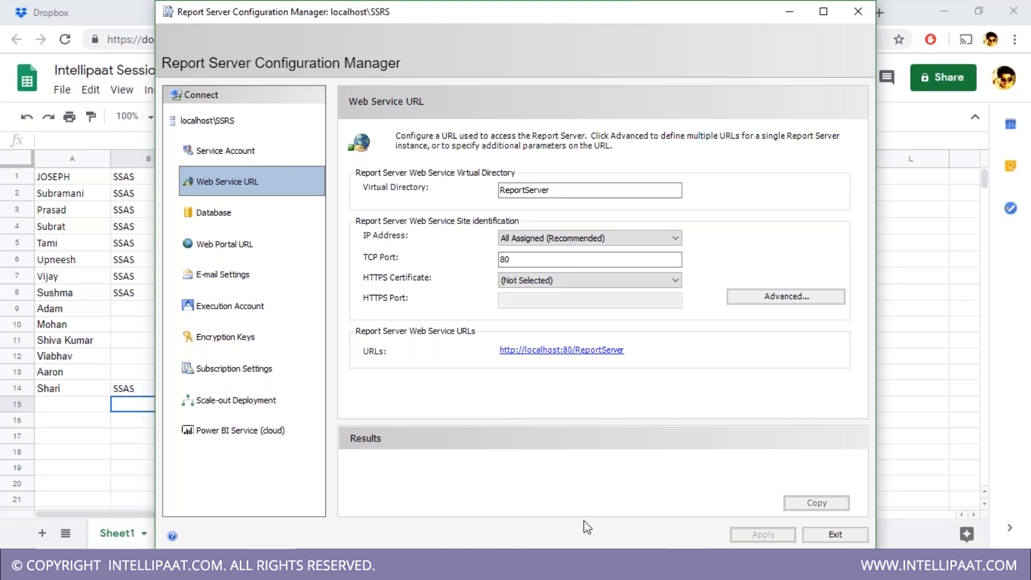
click(685, 567)
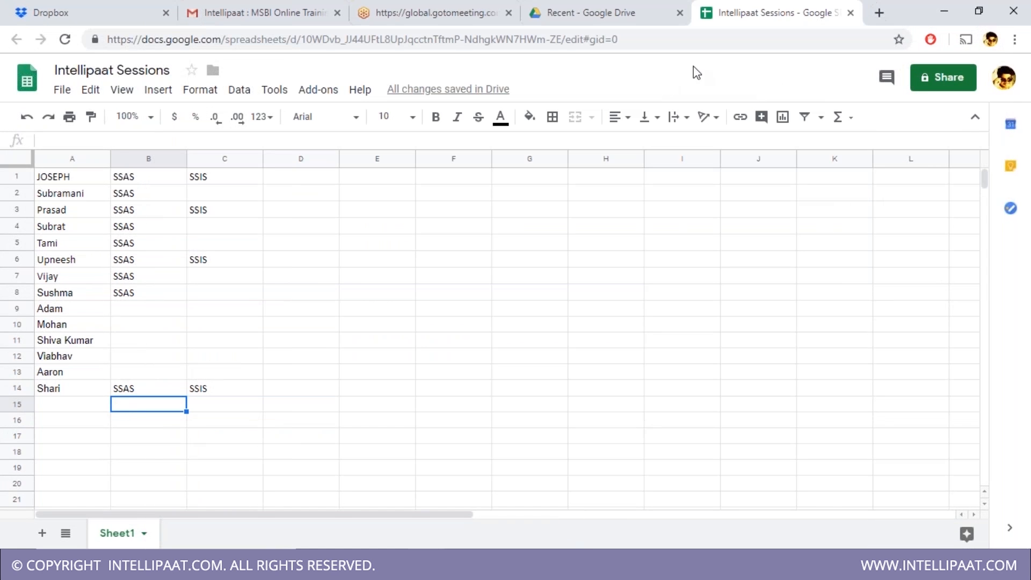
click(1016, 43)
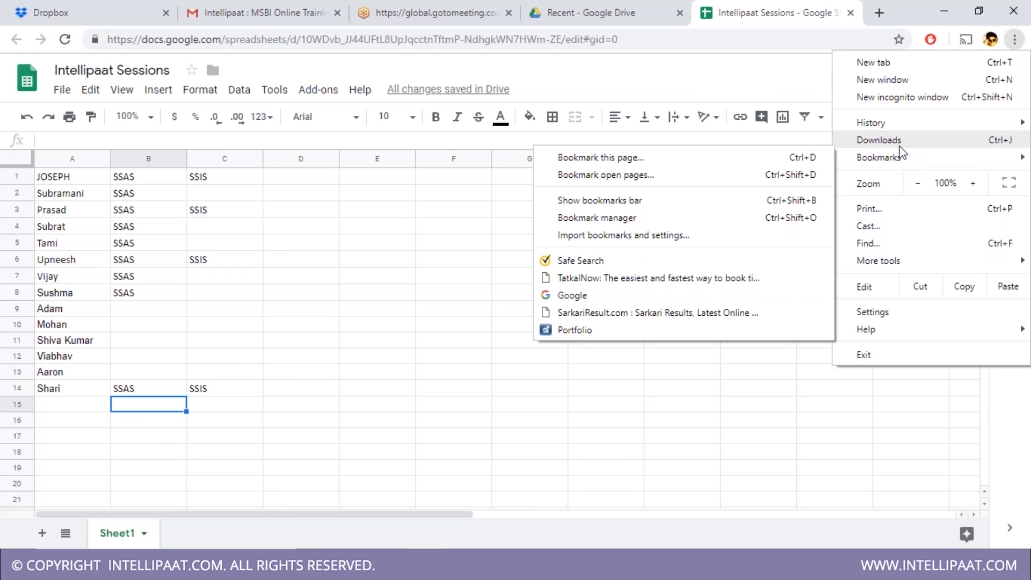
- Open Chrome's Downloads page and filter it for 'report'
click(902, 142)
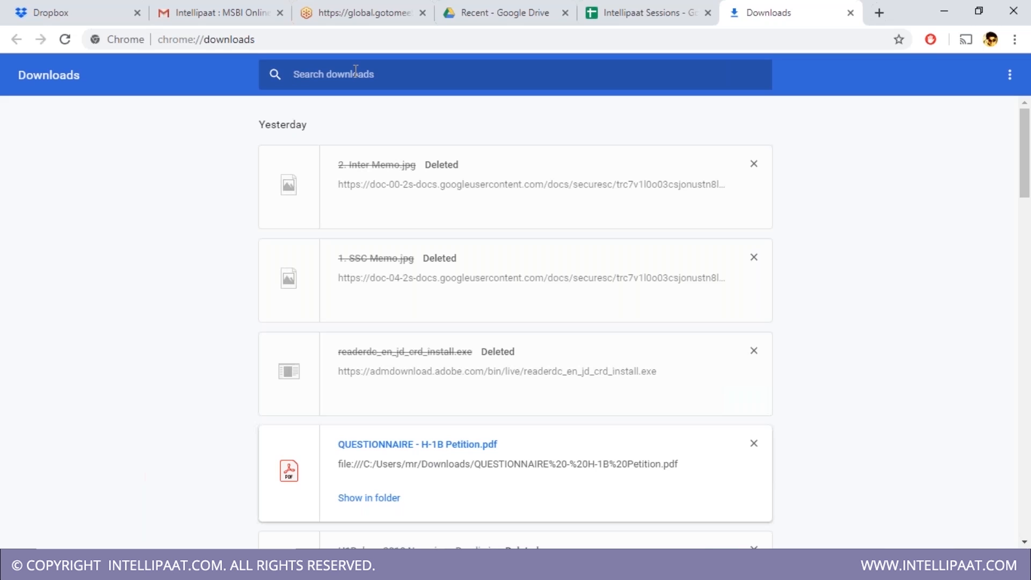
text(ssrs)
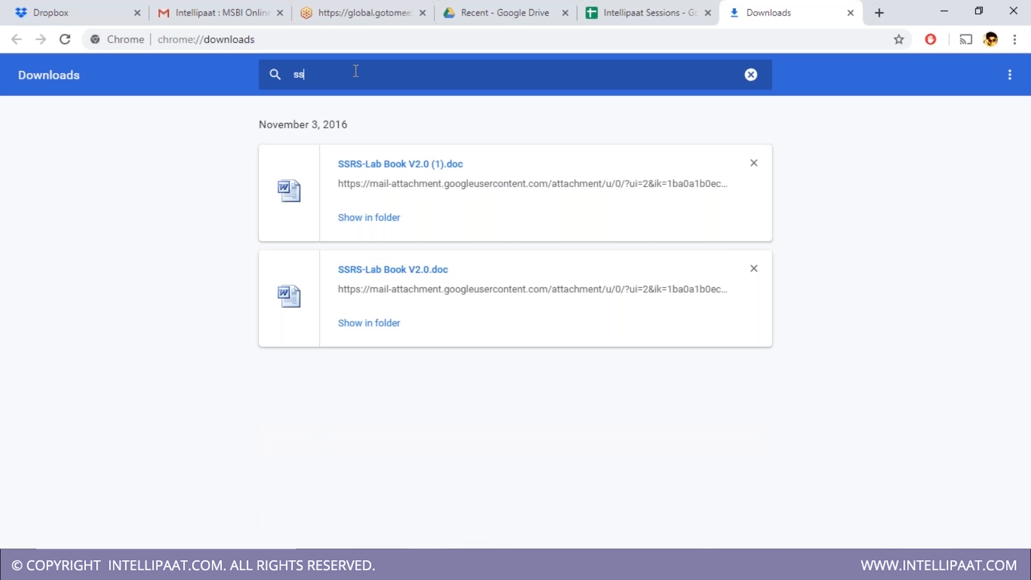
key(BackSpace)
key(BackSpace)
text(repor)
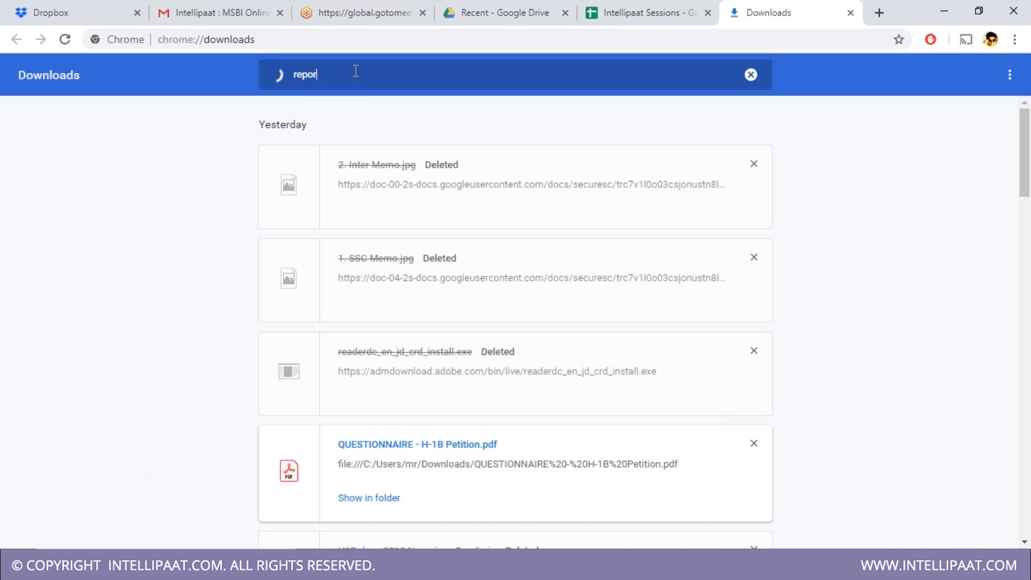
text(t)
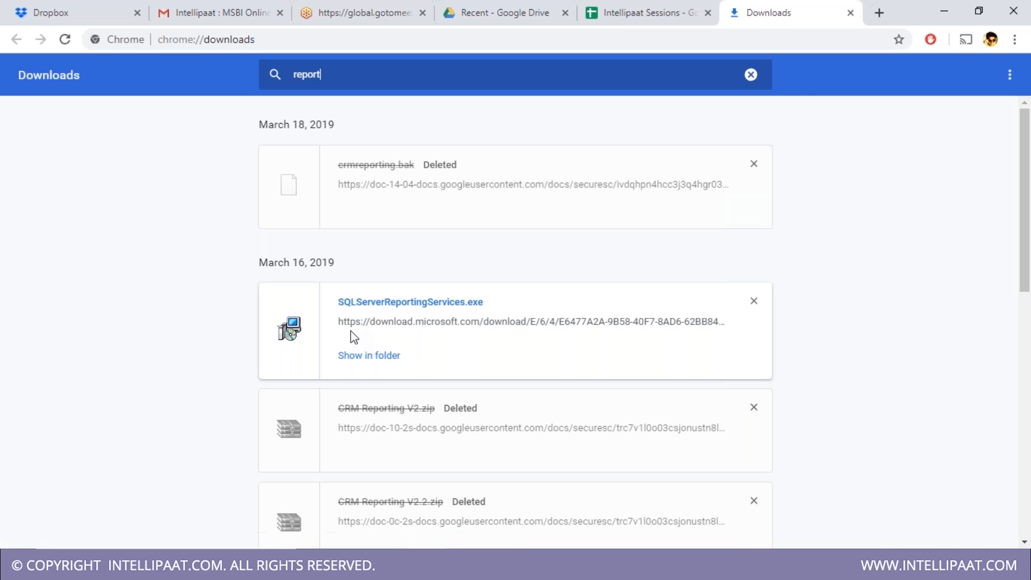
- Open the SQLServerReportingServices.exe download link, copy its address, and cancel the new download
drag(337, 322, 405, 329)
drag(687, 337, 734, 332)
click(499, 332)
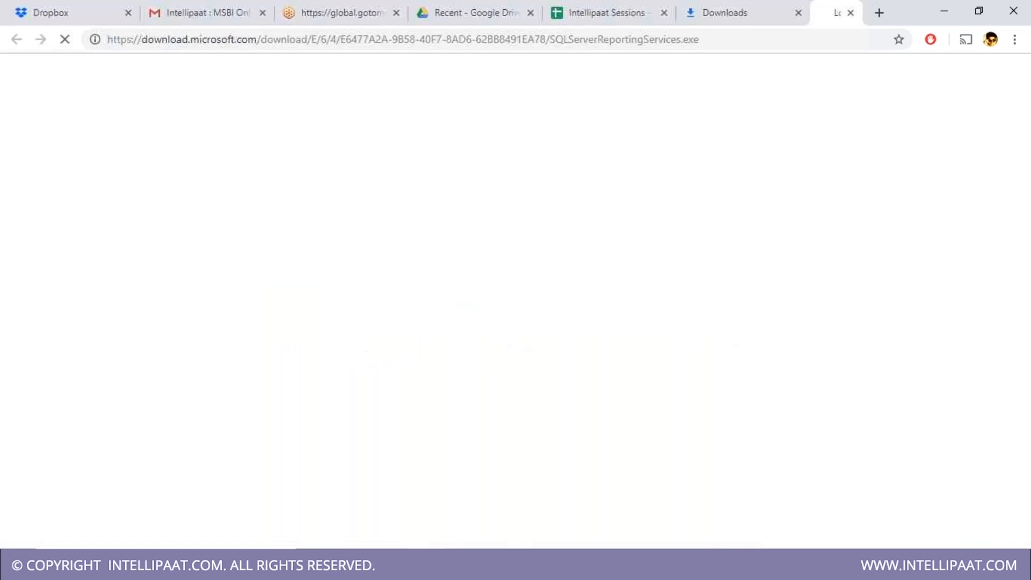
click(482, 34)
key(ctrl+c)
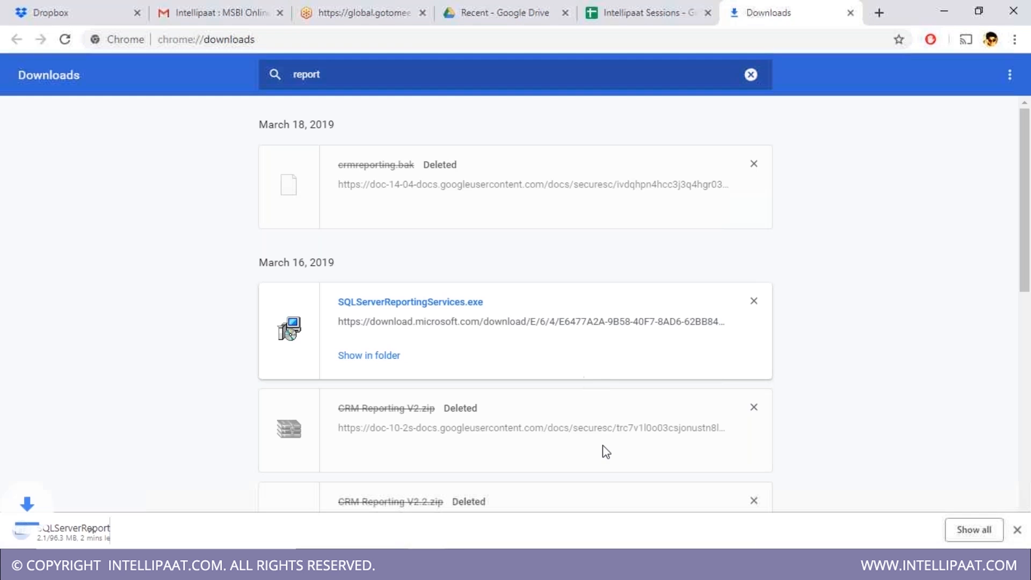
click(156, 531)
click(171, 505)
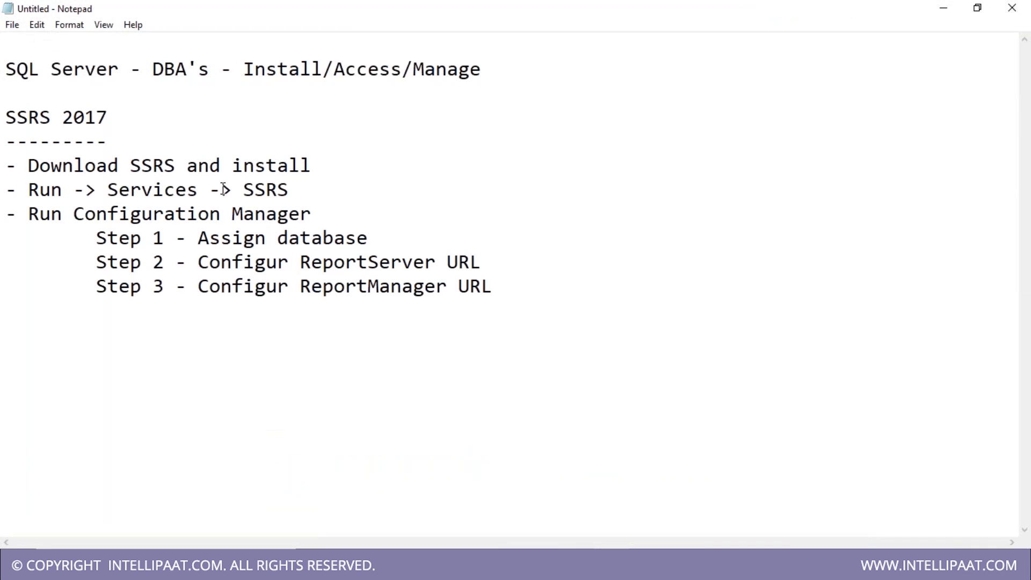
- Paste the Microsoft SSRS download link in parentheses after the 'Download SSRS and install' line
click(338, 171)
text(()
key(ctrl+v)
text())
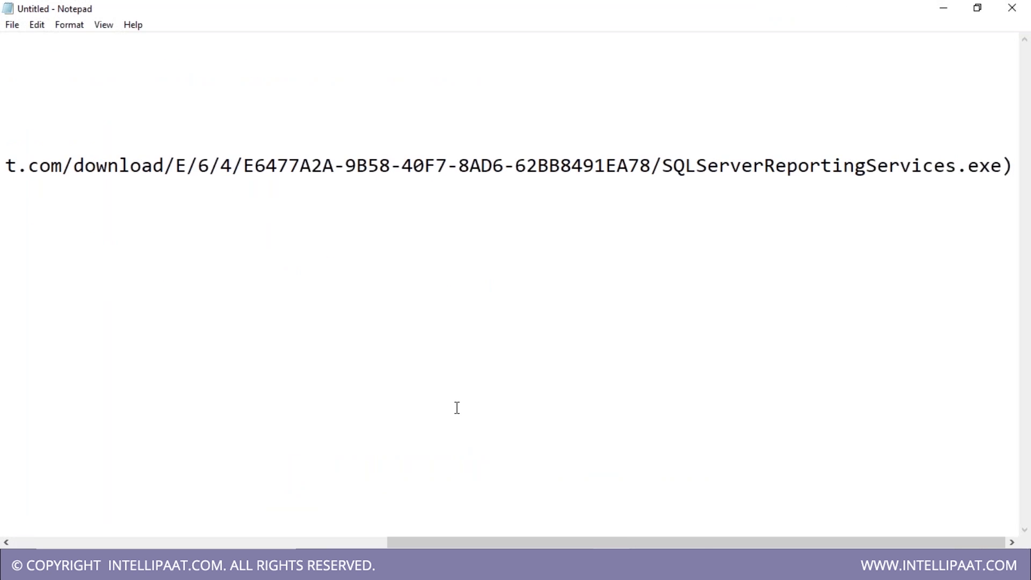
drag(437, 546, 49, 547)
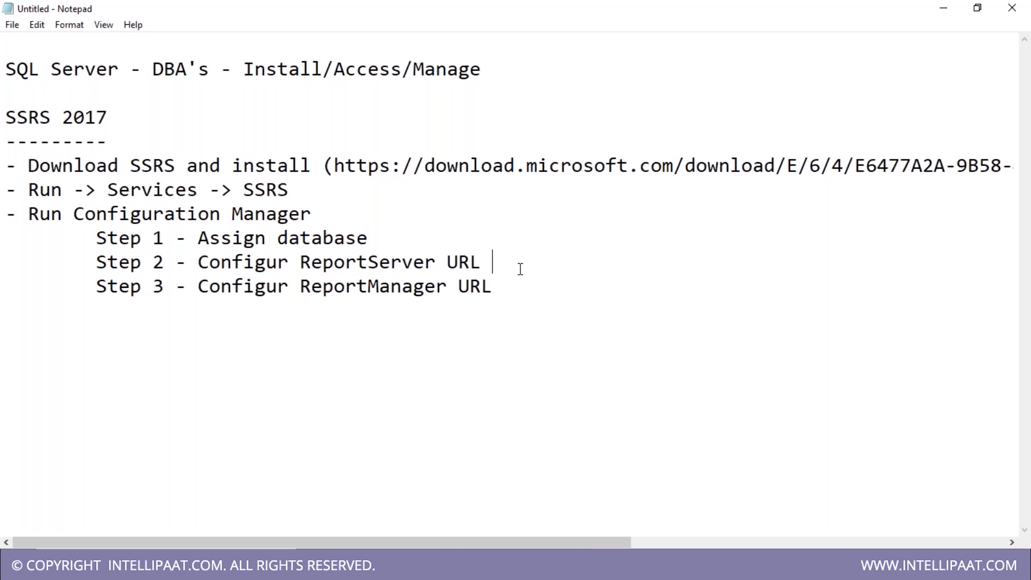
click(579, 564)
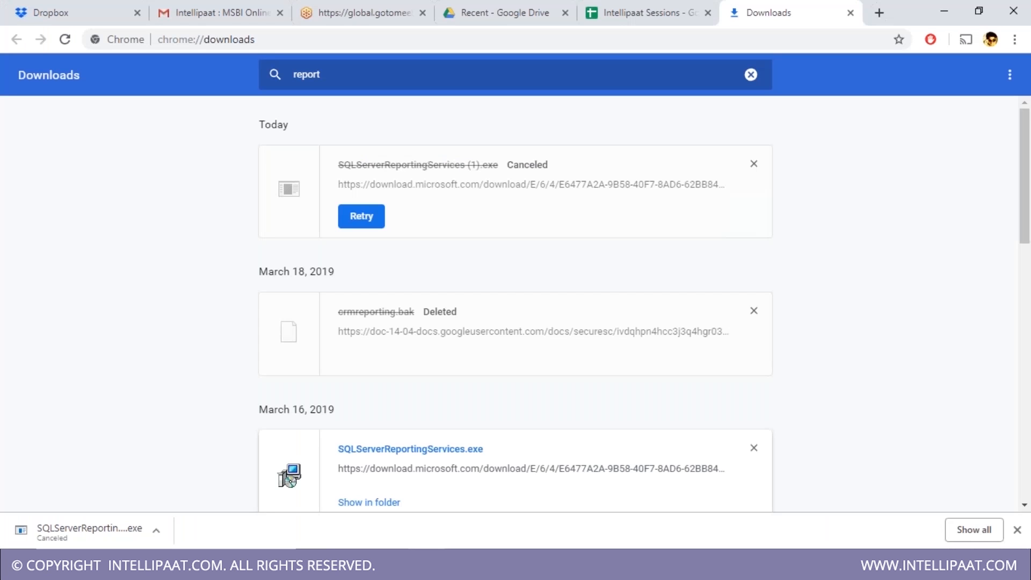
click(581, 564)
click(503, 351)
click(387, 44)
key(ctrl+c)
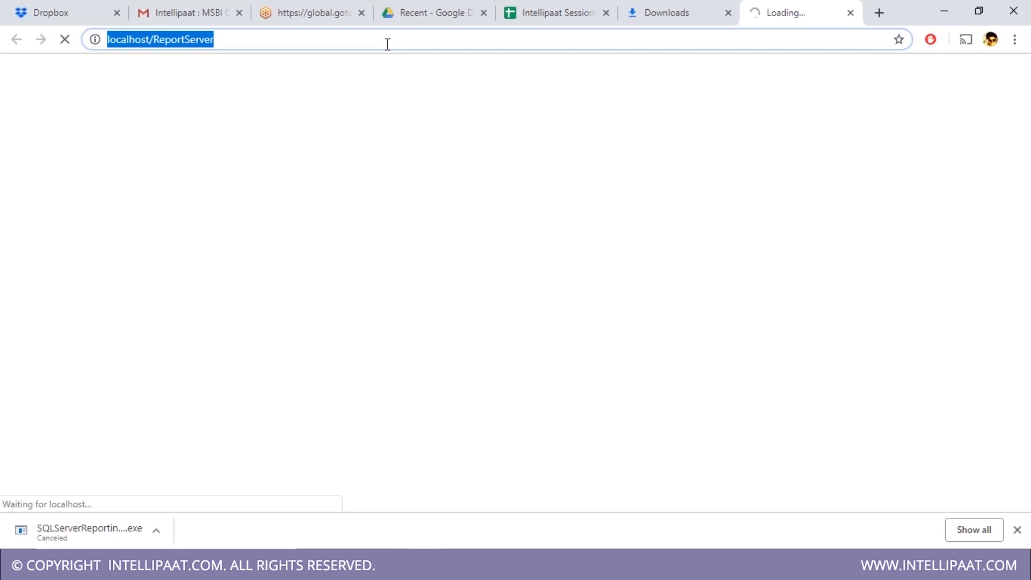
key(ctrl+w)
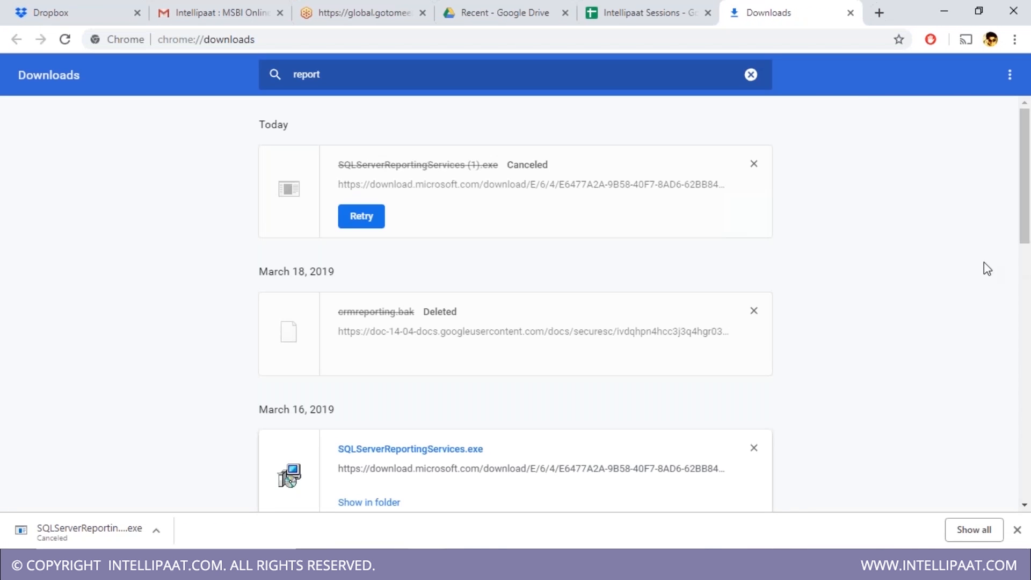
key(super+d)
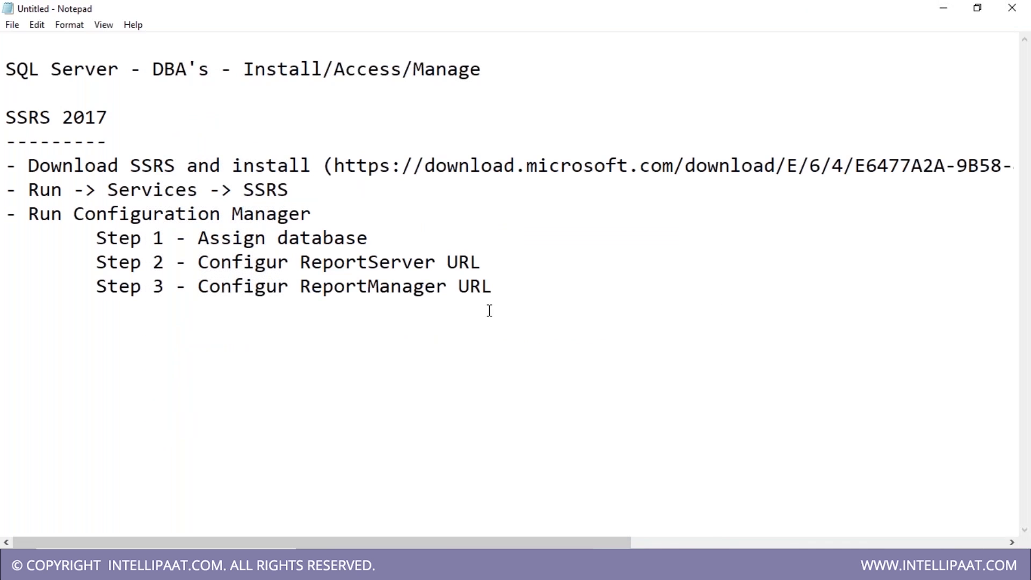
text(()
key(ctrl+v)
text())
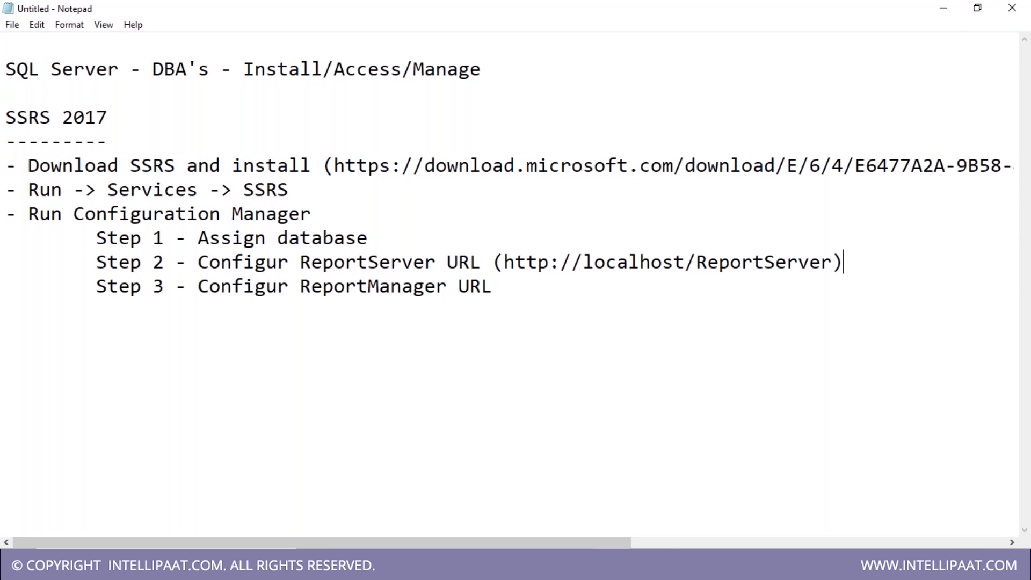
click(521, 285)
text(()
key(ctrl+v)
text())
key(BackSpace)
key(BackSpace)
key(BackSpace)
key(BackSpace)
key(BackSpace)
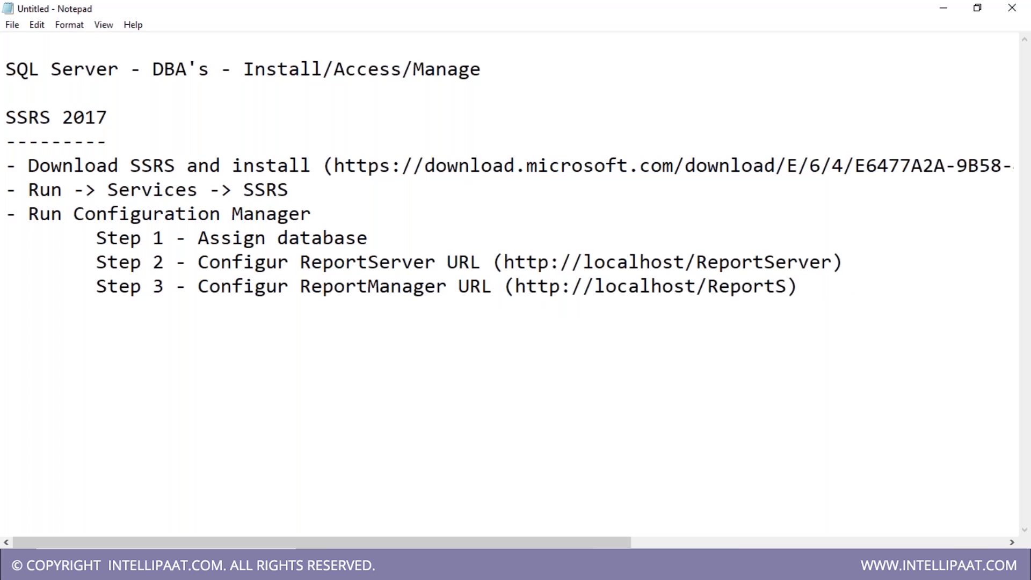
key(BackSpace)
text(s)
click(865, 288)
click(857, 263)
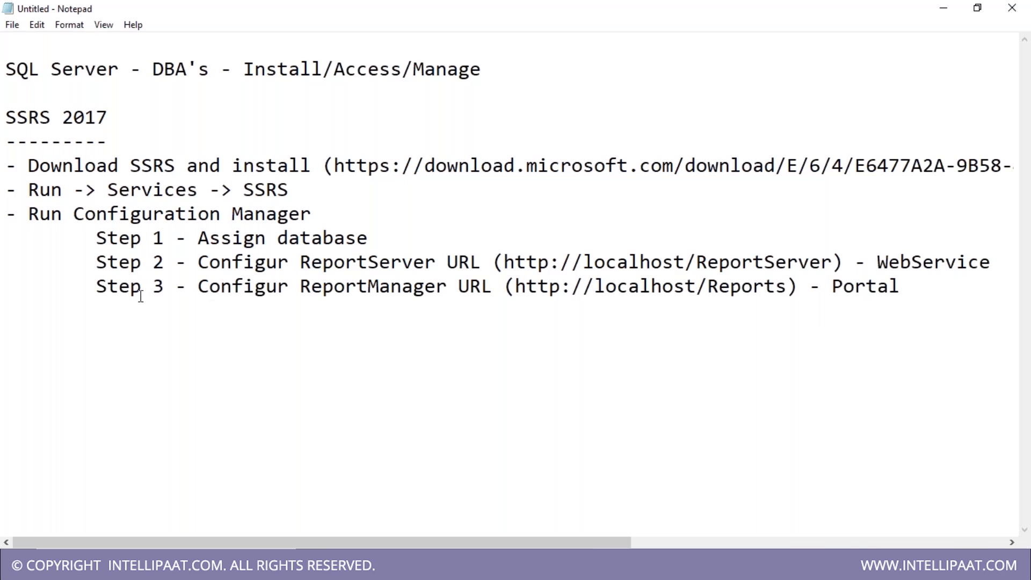
drag(97, 287, 75, 291)
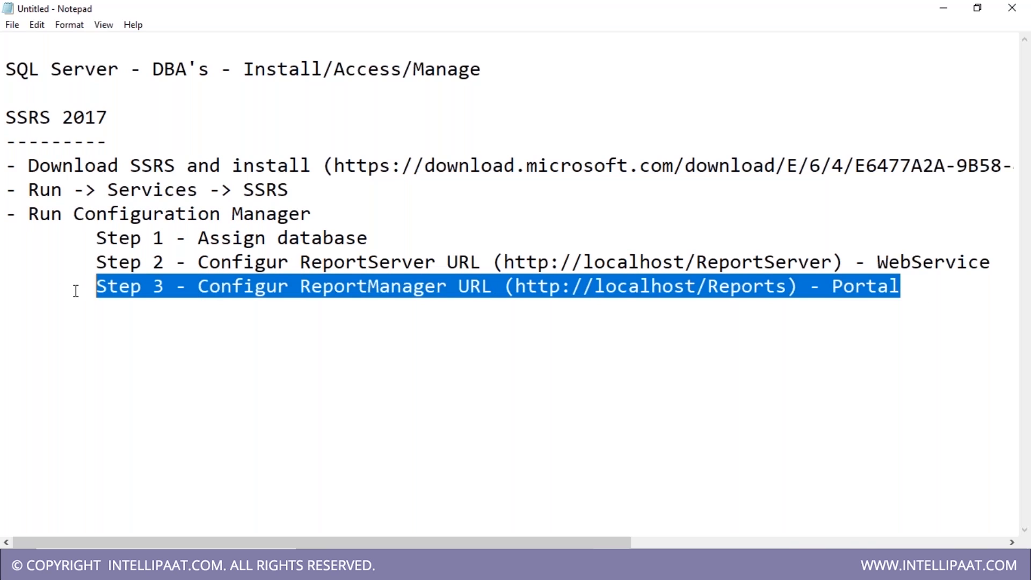
mouse_move(493, 263)
mouse_down()
mouse_move(835, 263)
mouse_move(504, 260)
mouse_up()
key(ctrl+c)
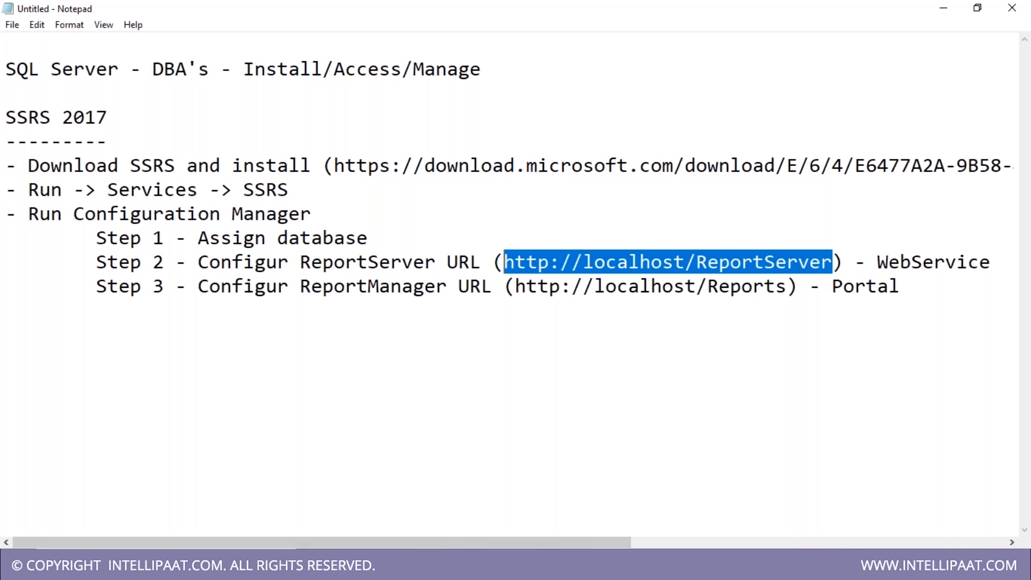
key(alt+Tab)
click(492, 251)
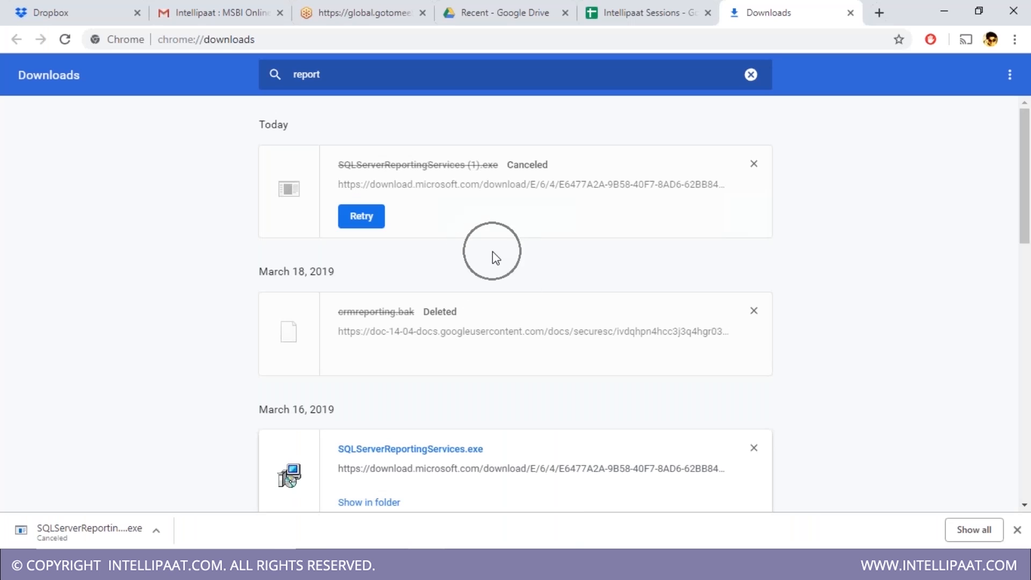
key(ctrl+l)
key(ctrl+v)
key(Return)
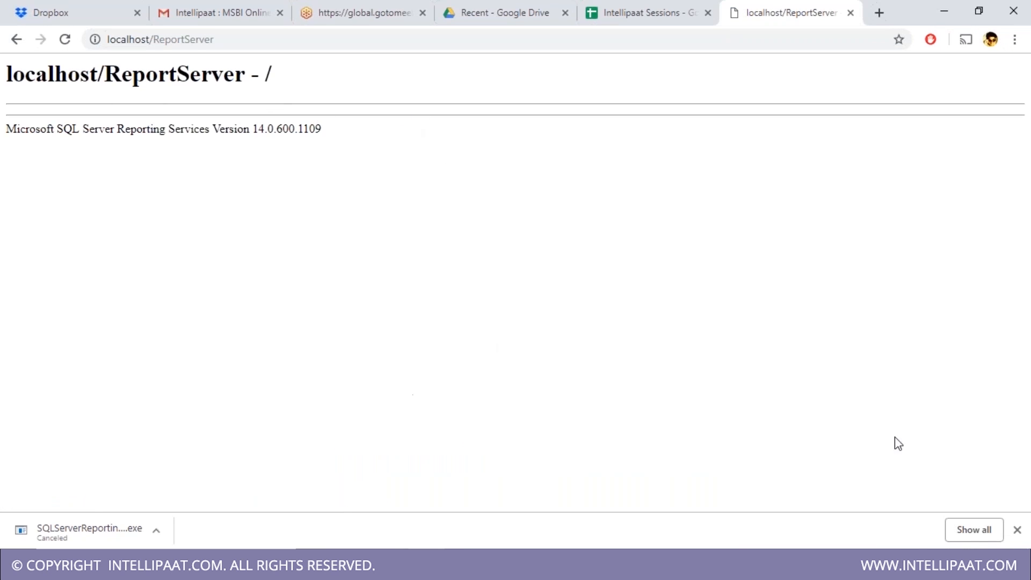
click(1016, 531)
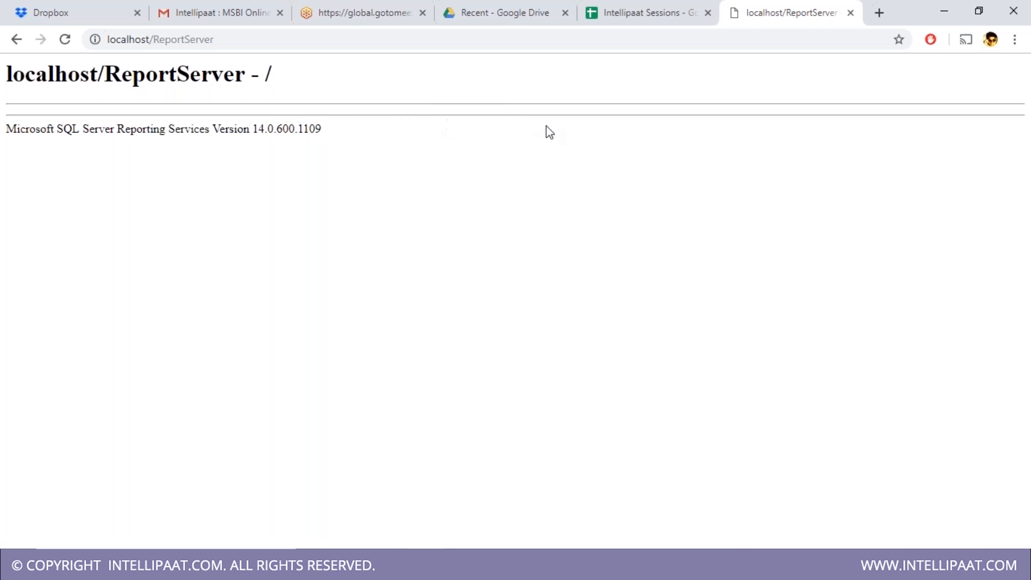
key(alt+Tab)
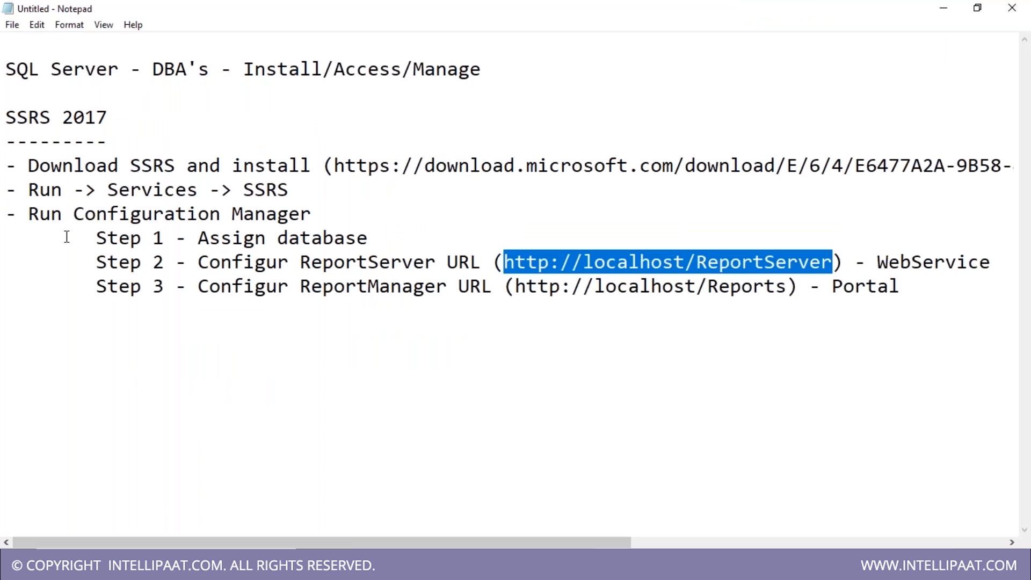
drag(73, 215, 291, 224)
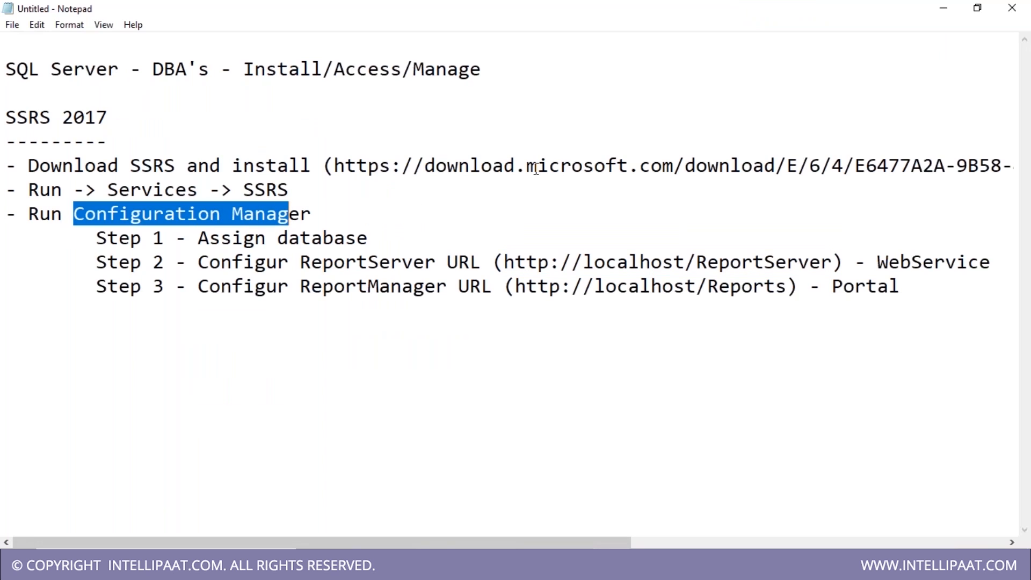
drag(74, 214, 333, 218)
click(166, 259)
drag(28, 215, 333, 217)
click(269, 261)
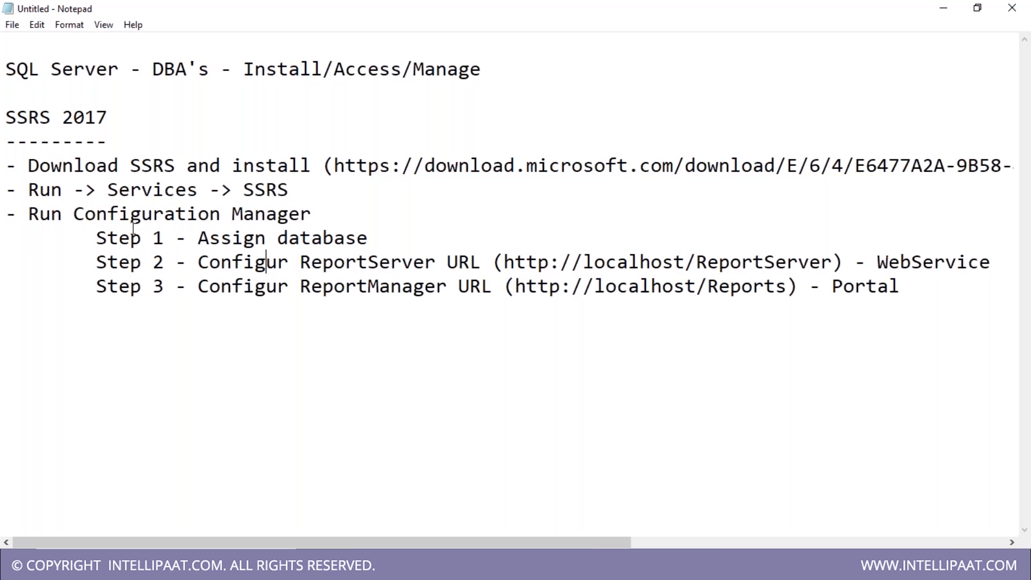
drag(74, 214, 331, 211)
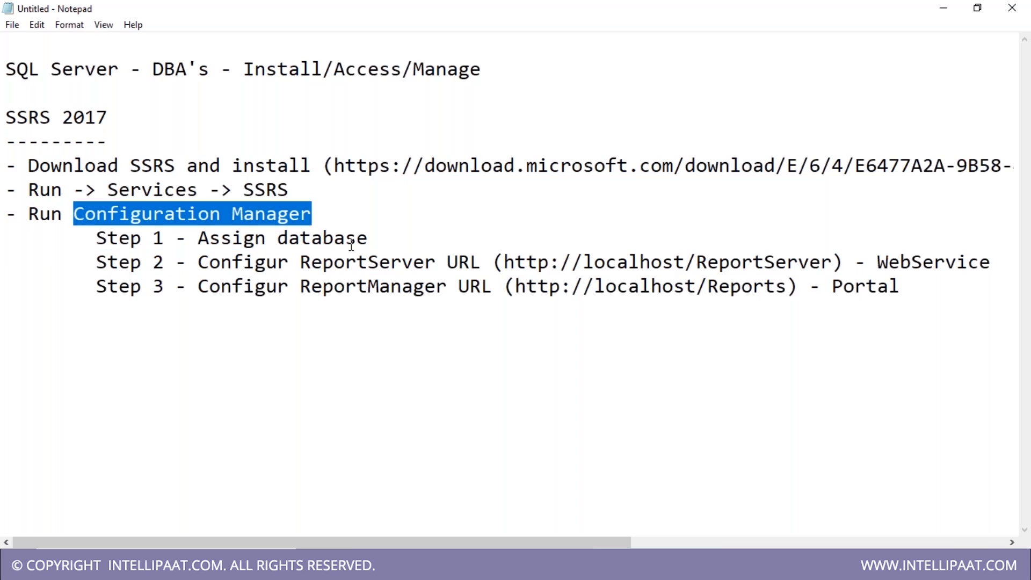
click(20, 388)
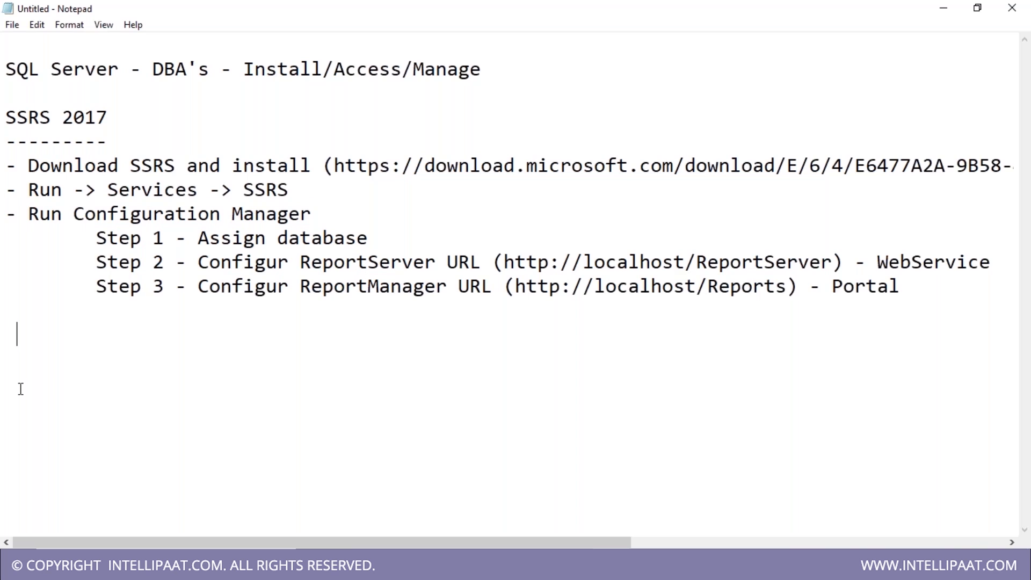
click(132, 143)
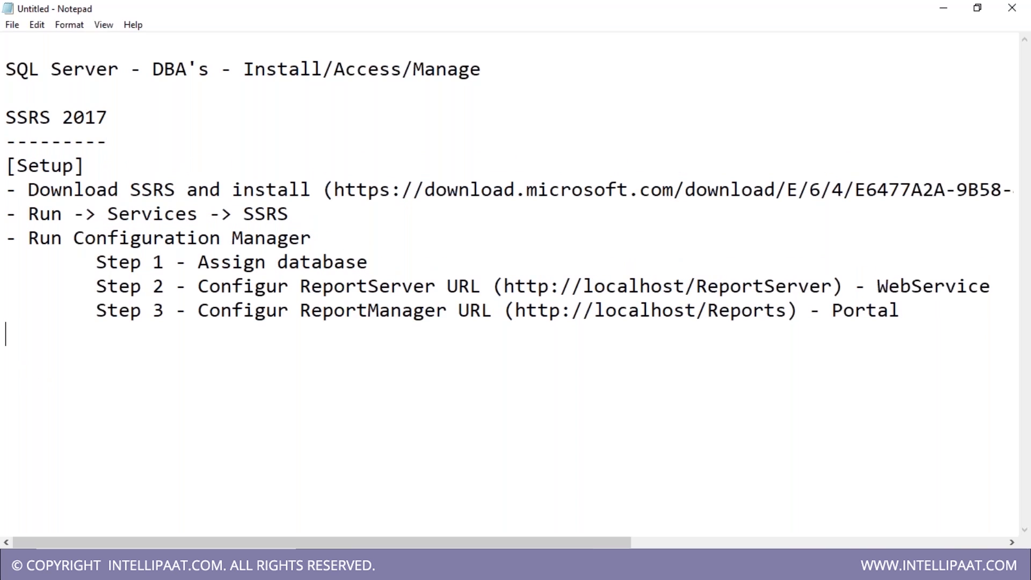
- Add a [Dev] heading with a '- SSDT Download and install' line, then search Start for 'visu'
text([Dev])
key(Return)
text(- SSDT)
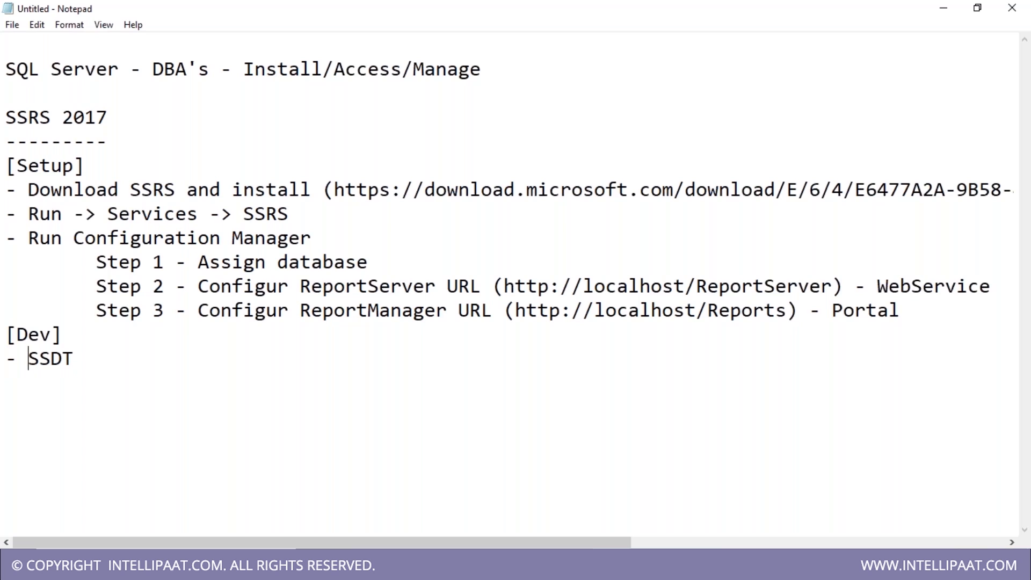
text(Down)
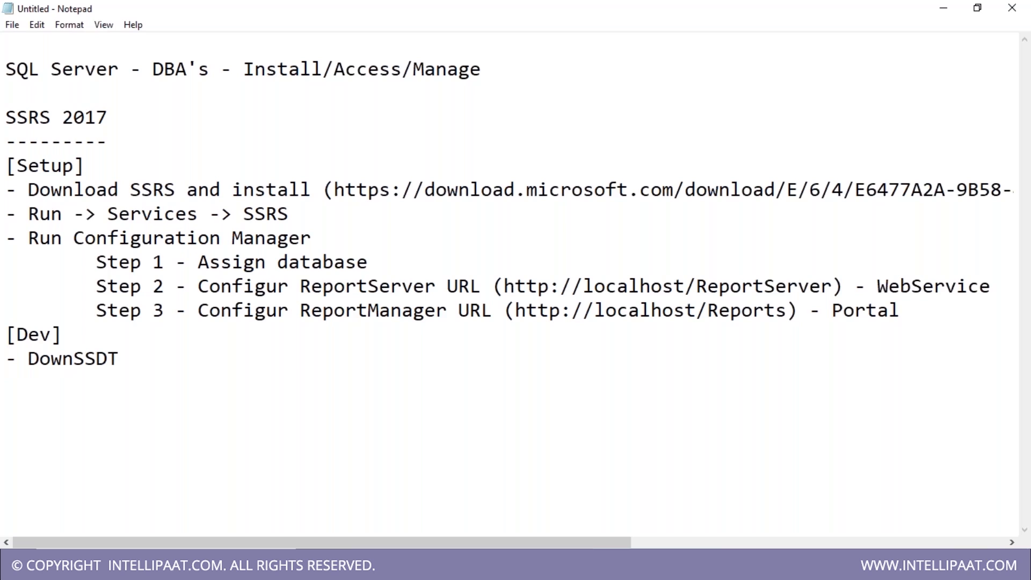
text(load)
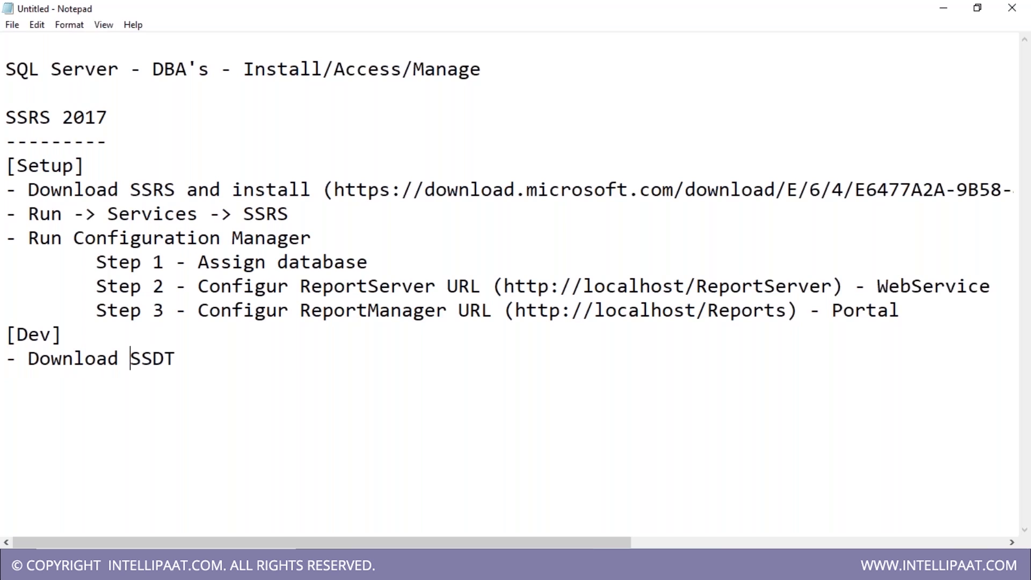
key(End)
text(and install)
key(Return)
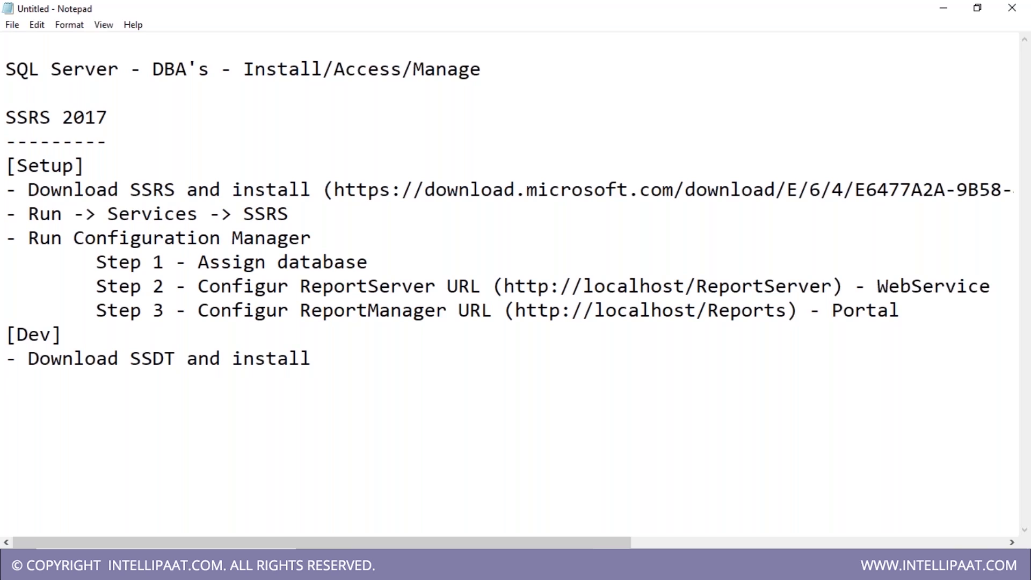
key(super)
text(visu)
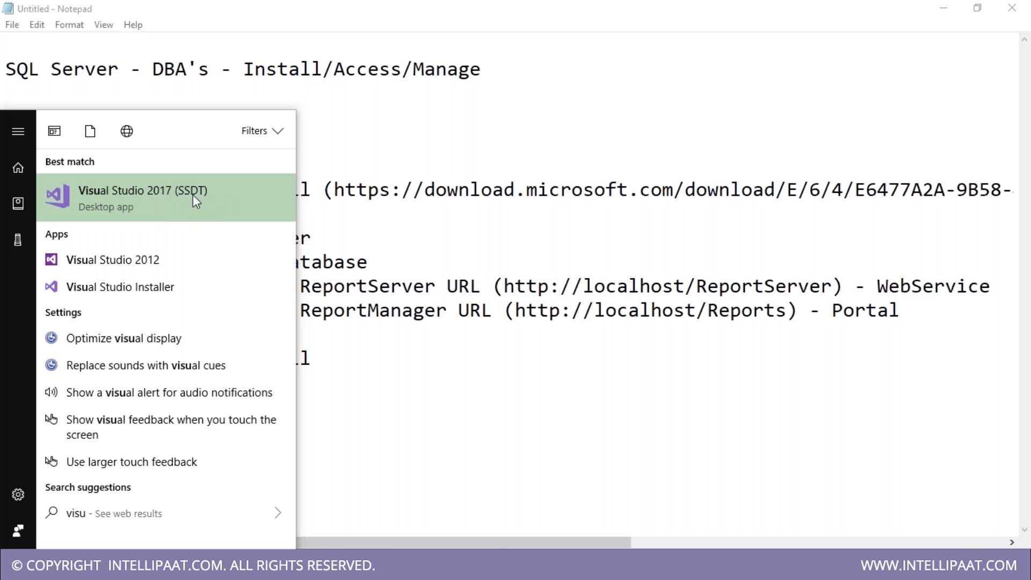
- Launch the Visual Studio 2017 (SSDT) best-match result from the Start menu
click(150, 201)
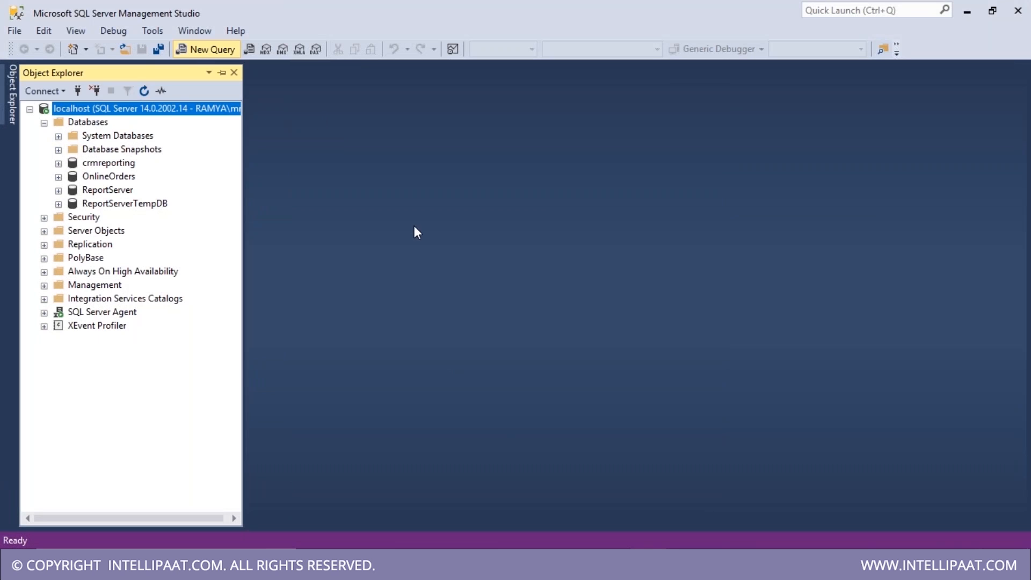
- Open a new query window in Management Studio, then switch back to the Notepad notes
click(202, 51)
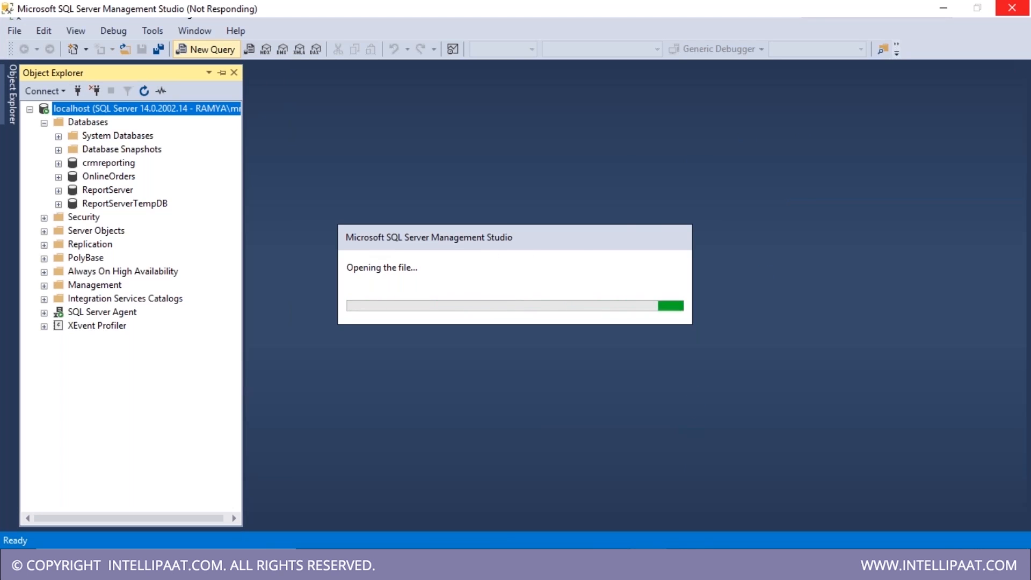
click(609, 565)
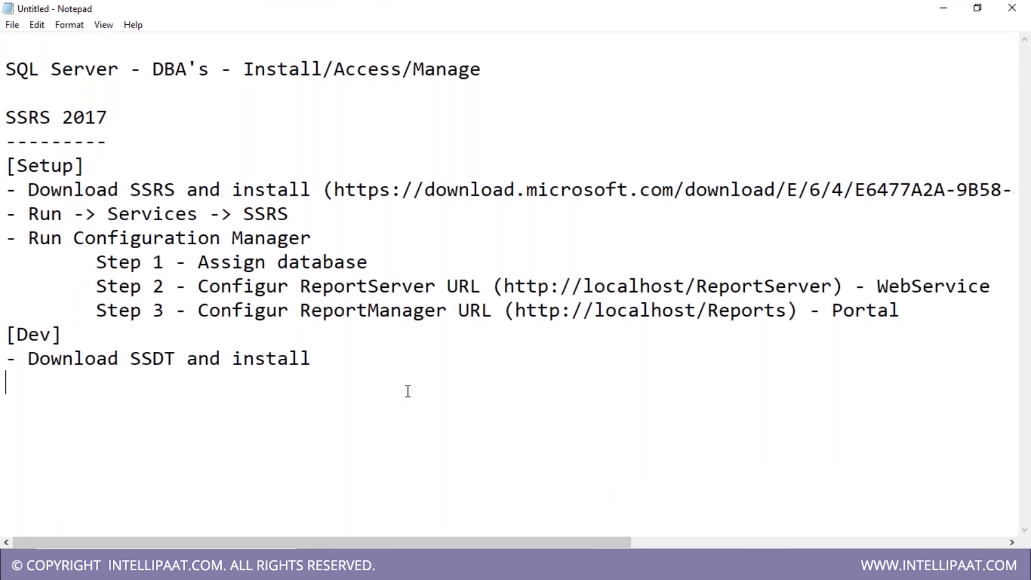
- Type a 'Database <- SSMS [Client]' line and start an 'MSBI Services' line below it
key(Return)
key(Return)
key(Return)
text(Database)
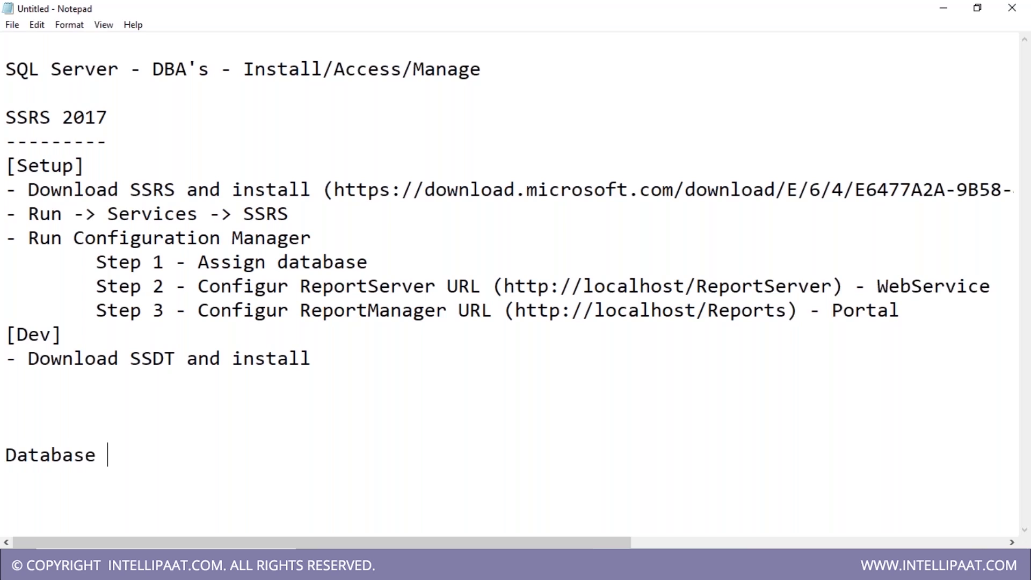
text( -)
key(Left)
text(<)
key(End)
text(SSMS [C)
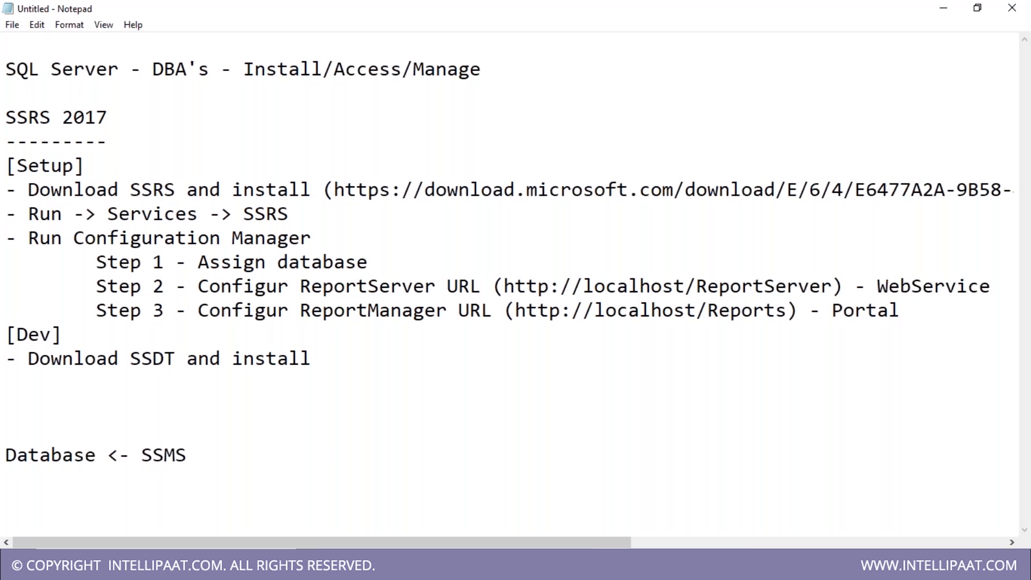
text(lient])
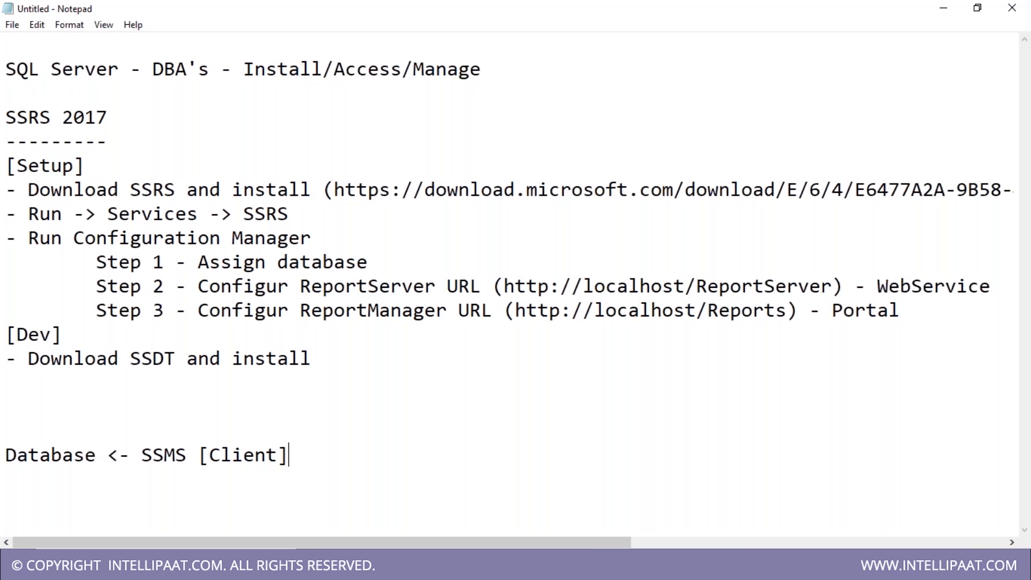
key(Return)
text(MSBi)
key(BackSpace)
text(I Services)
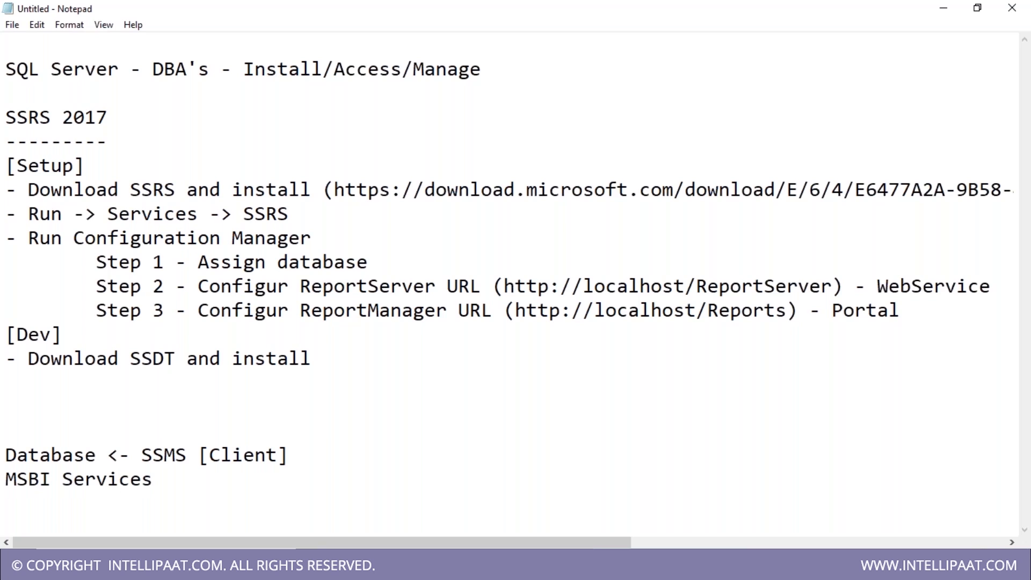
- Correct the first line to 'Database Service' and append '<- SSDT [IDE]' to the MSBI line
key(Up)
key(Down)
key(Up)
key(Left)
key(Left)
key(Left)
key(Left)
text(Service)
key(Down)
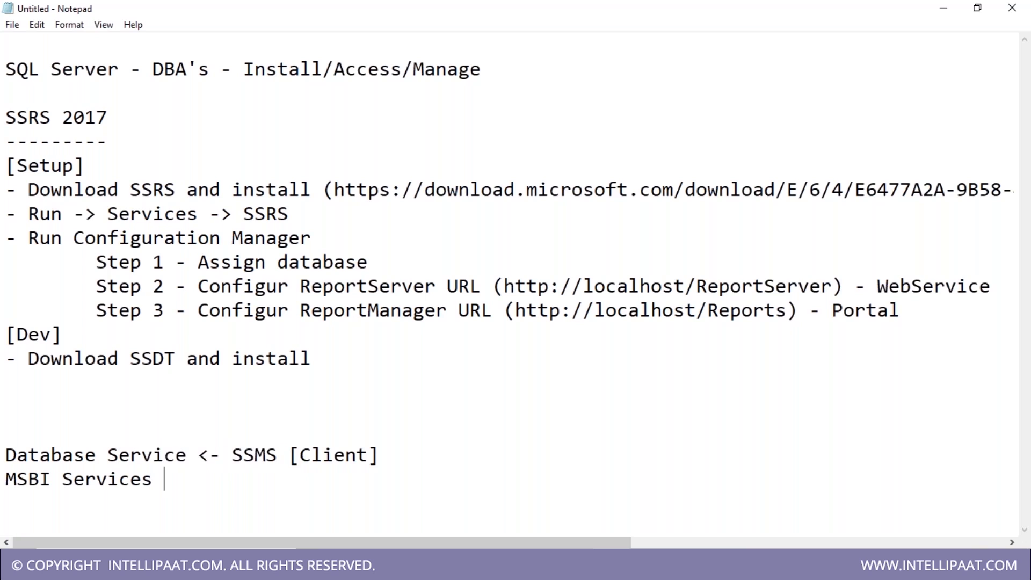
text(<- SSDT [)
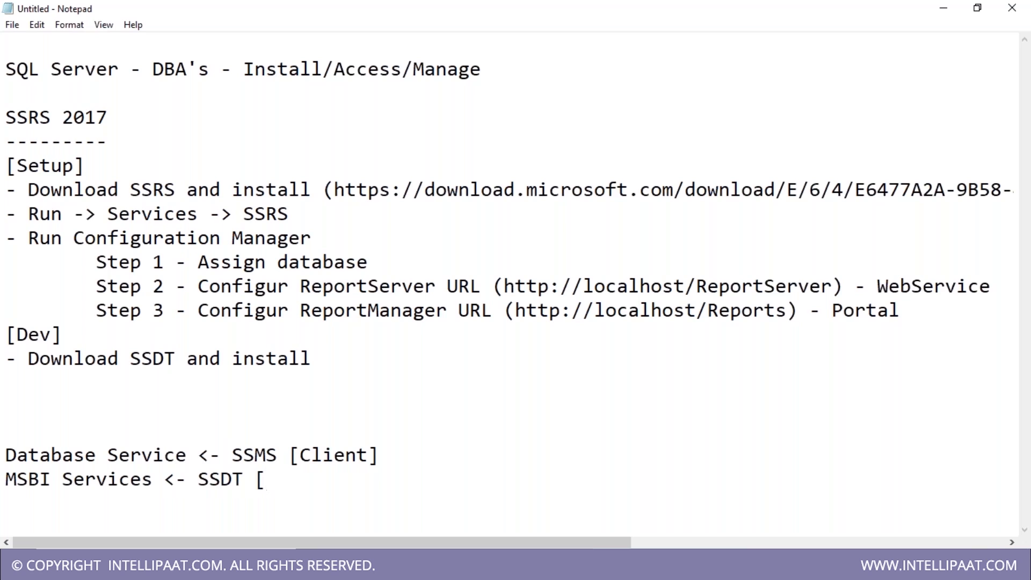
text(IDE])
- Append '<- Dev Env/Prod Env' to the Database line and '<- Dev Env [Develop/Deploy]' to the MSBI line
click(411, 454)
text(<- De)
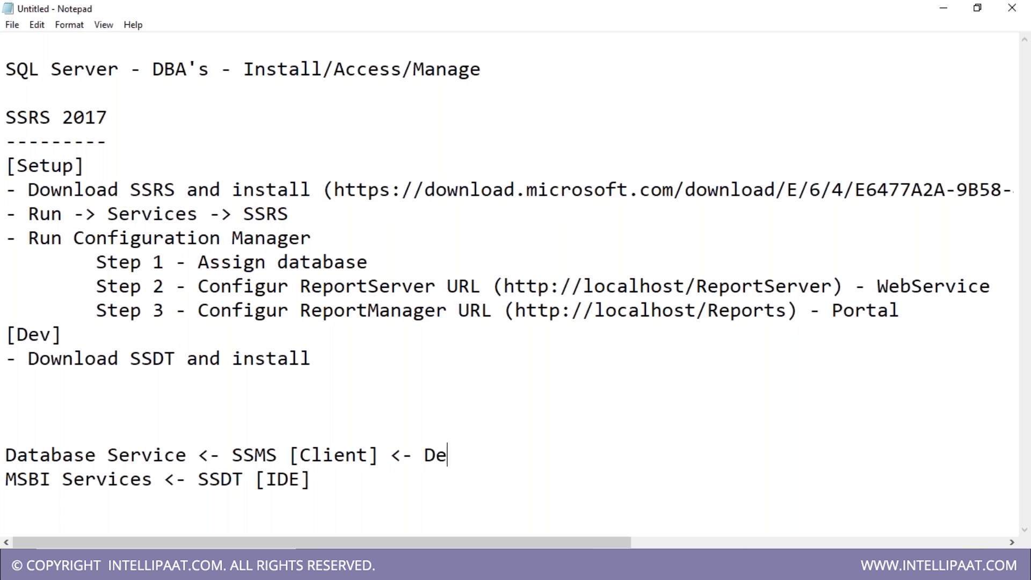
text(v Env/Prod Env)
key(Down)
text(<)
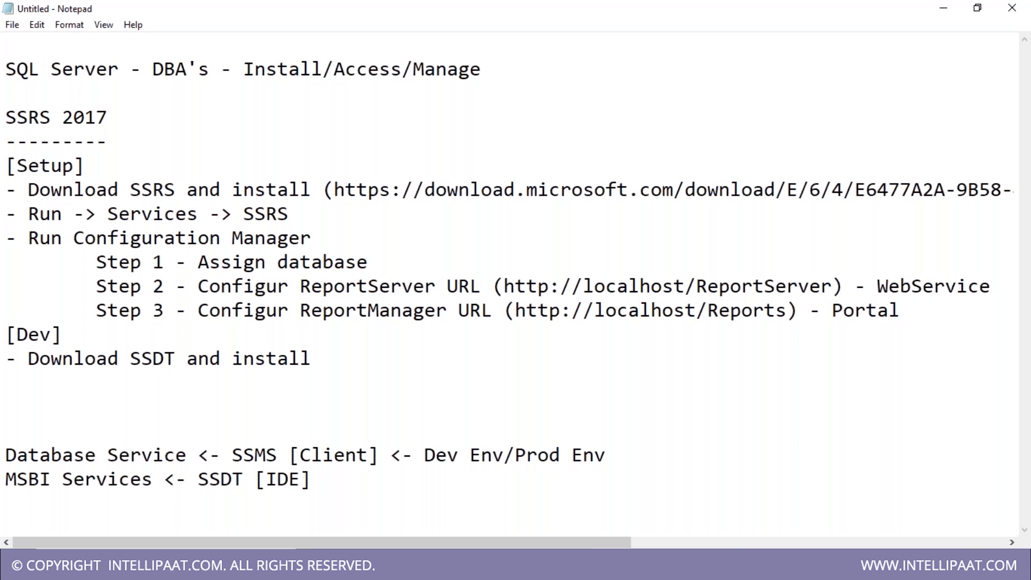
text(- Dev Env)
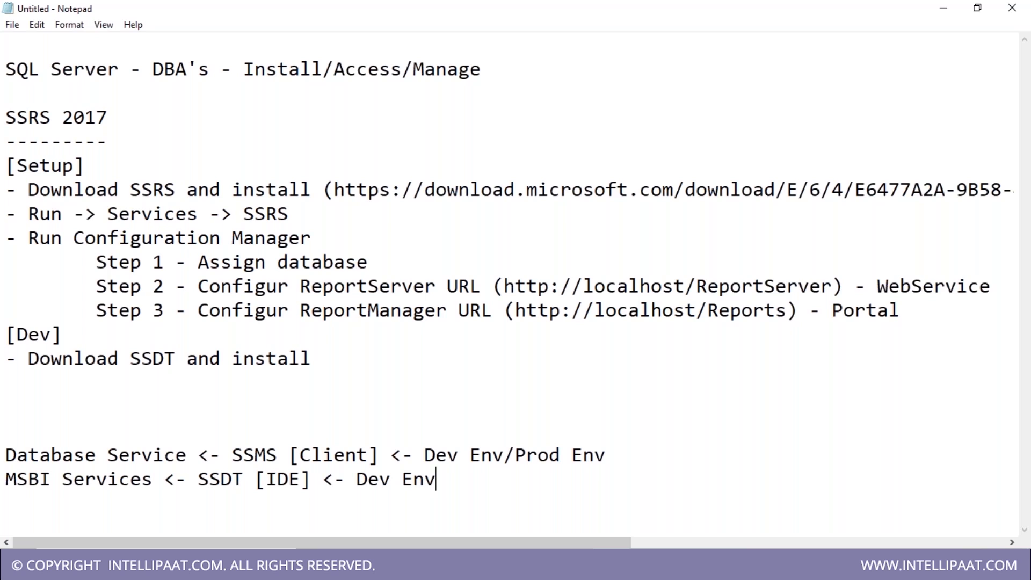
text([Develop/Deploy])
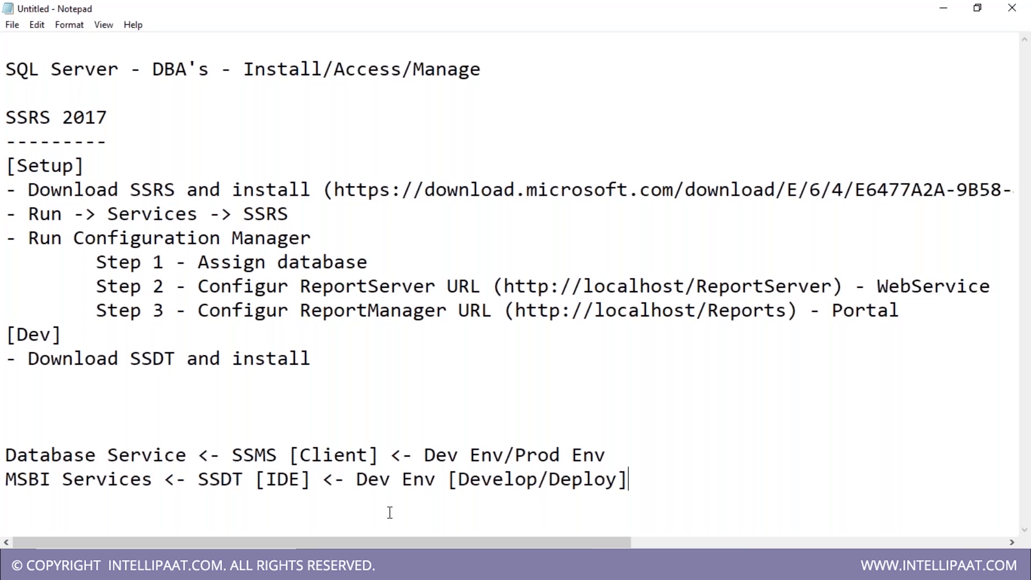
- Highlight SSMS [Client] while explaining, then append '<- Without Database Services' to the Database Service line
drag(231, 455, 334, 456)
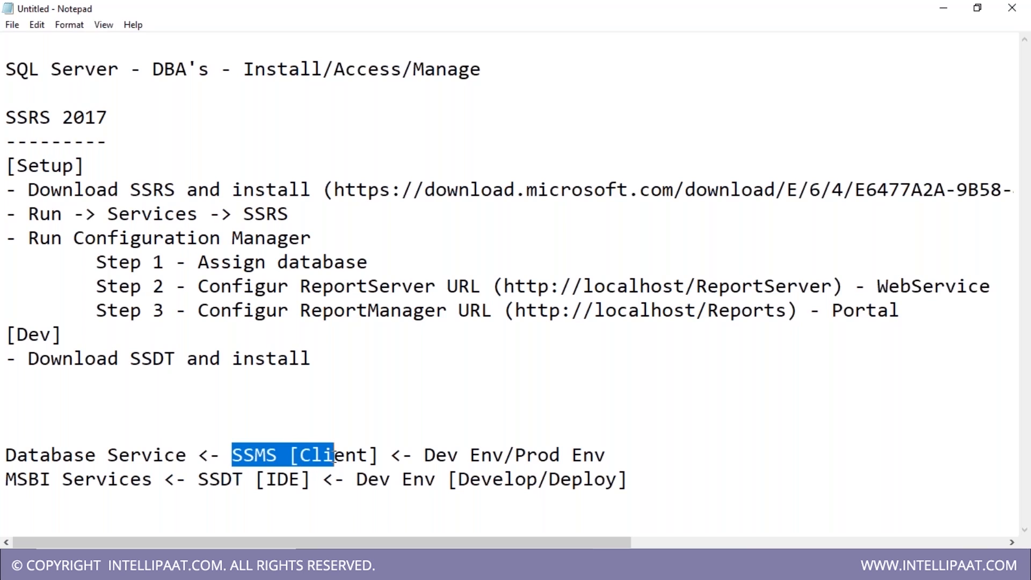
click(326, 457)
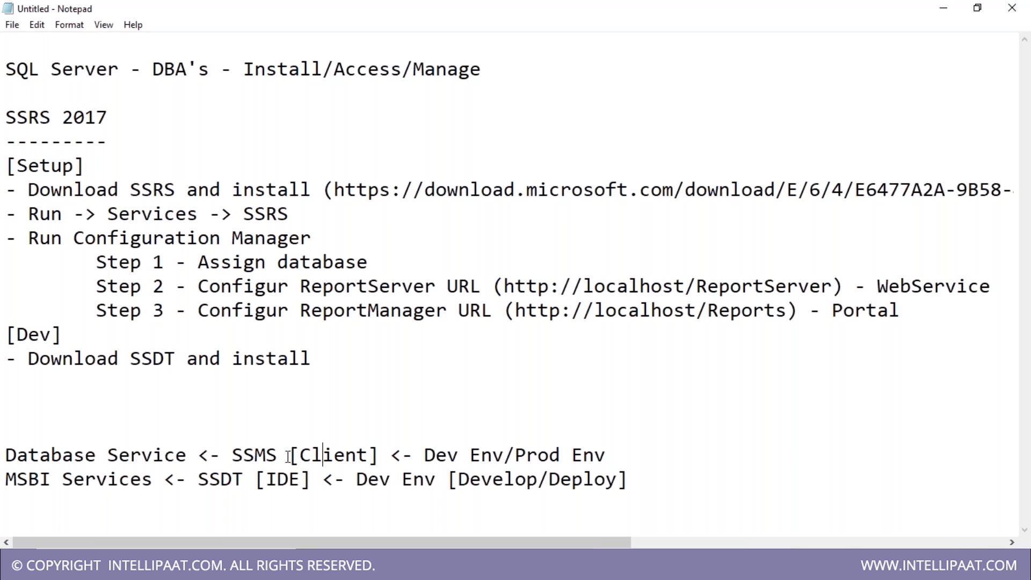
drag(233, 457, 371, 457)
click(210, 481)
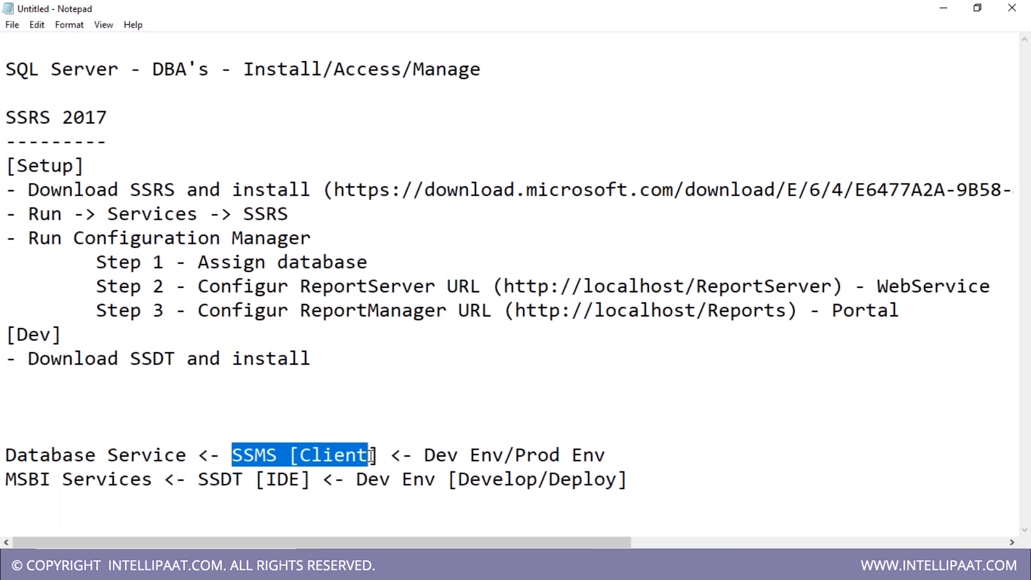
click(376, 499)
drag(299, 456, 372, 475)
key(End)
text(<- )
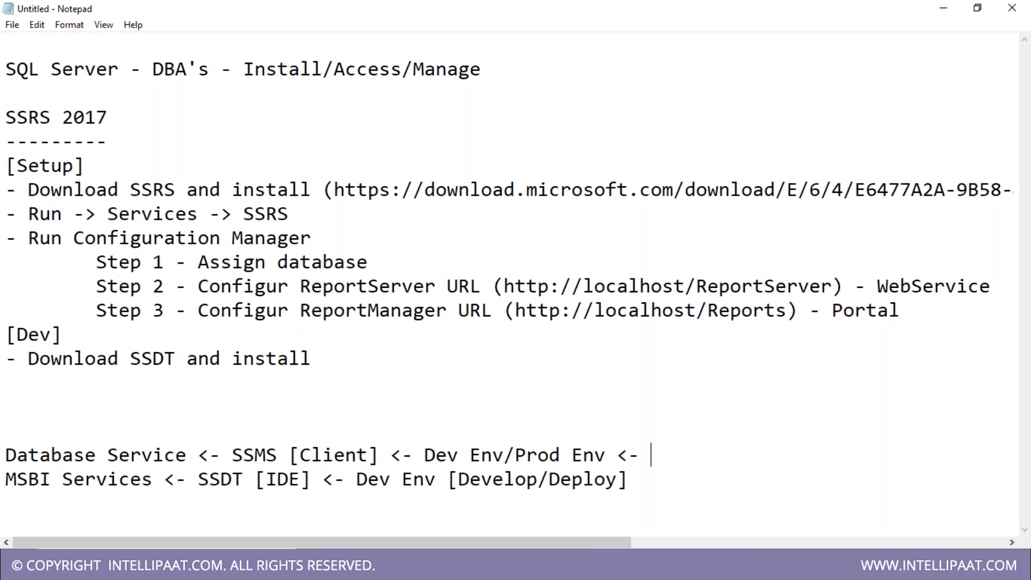
text(Without)
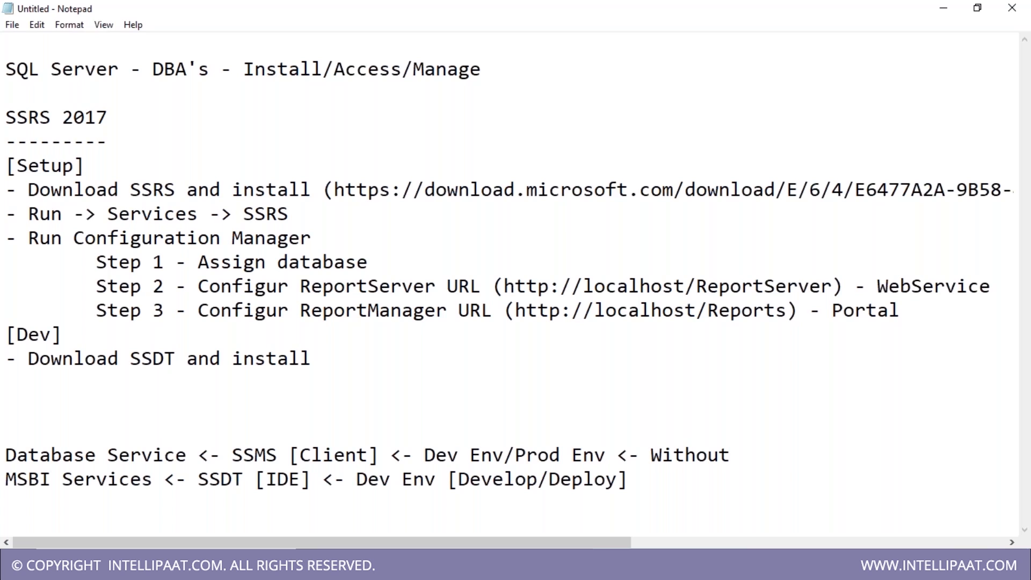
text( Database Services)
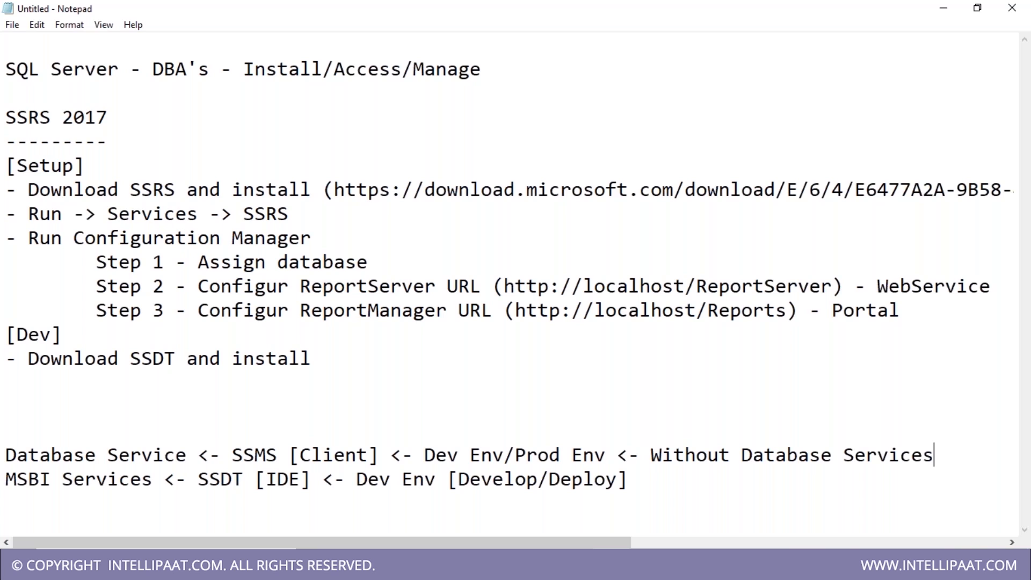
click(650, 565)
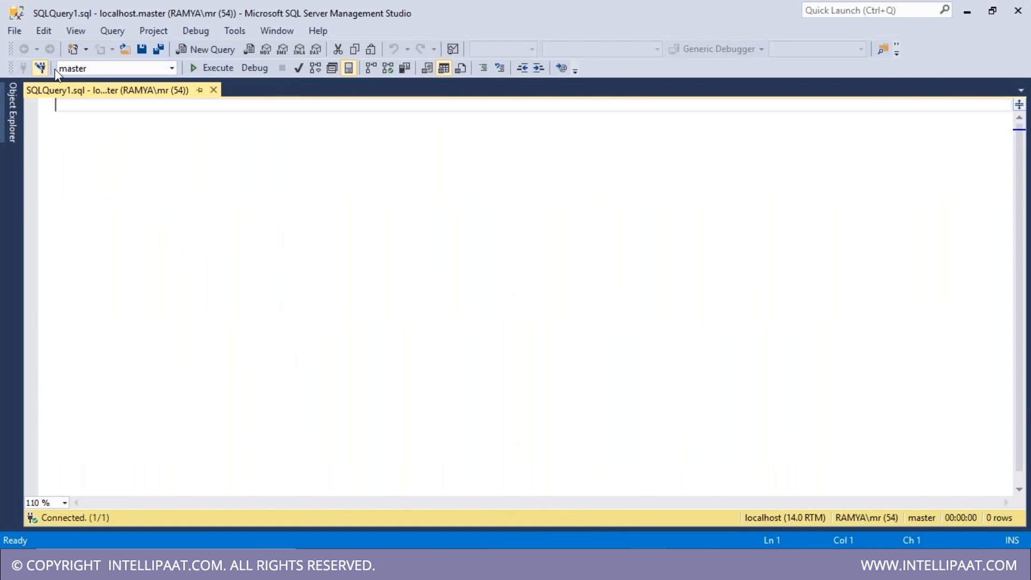
click(39, 69)
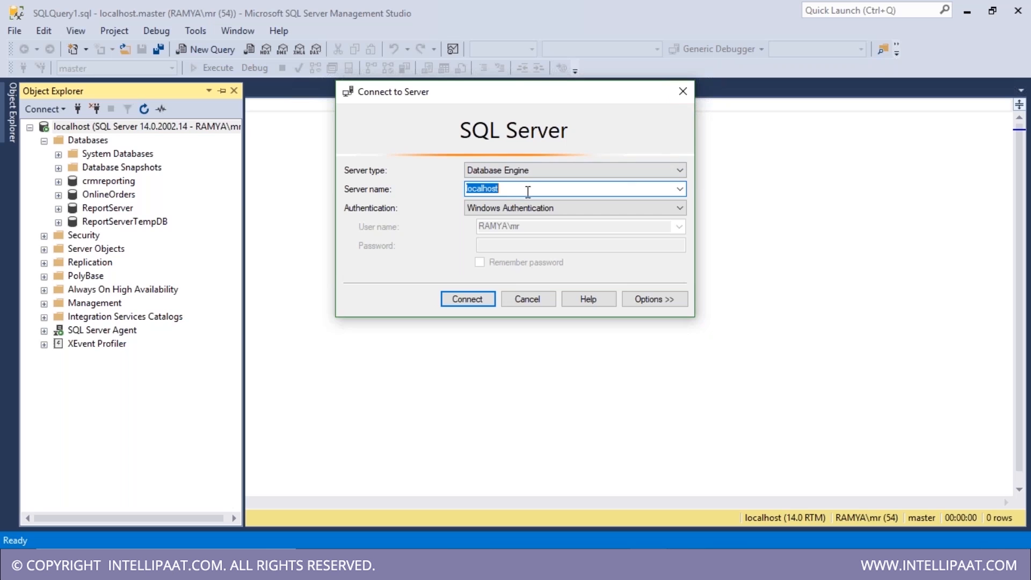
click(655, 170)
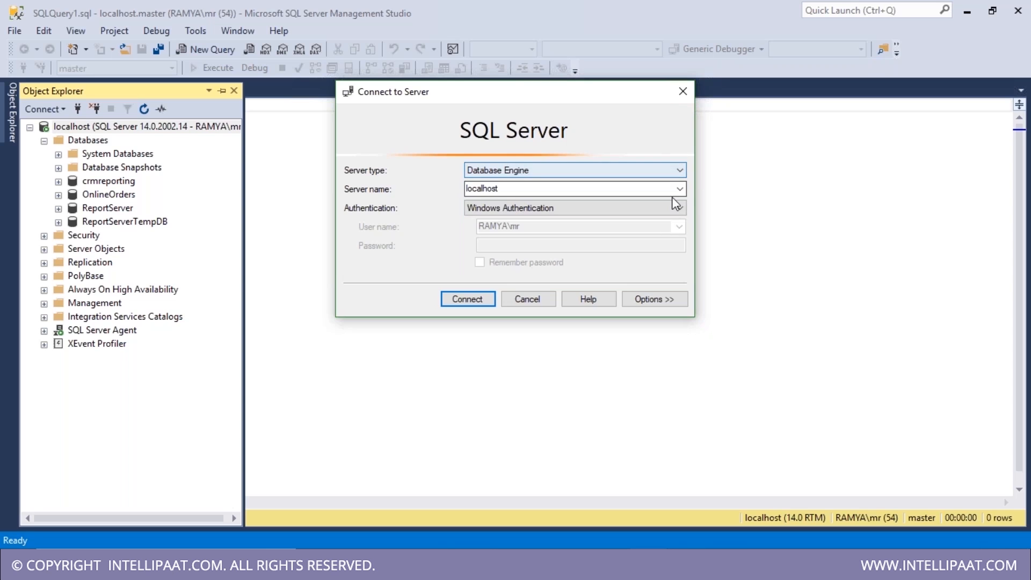
click(679, 189)
click(681, 92)
click(681, 93)
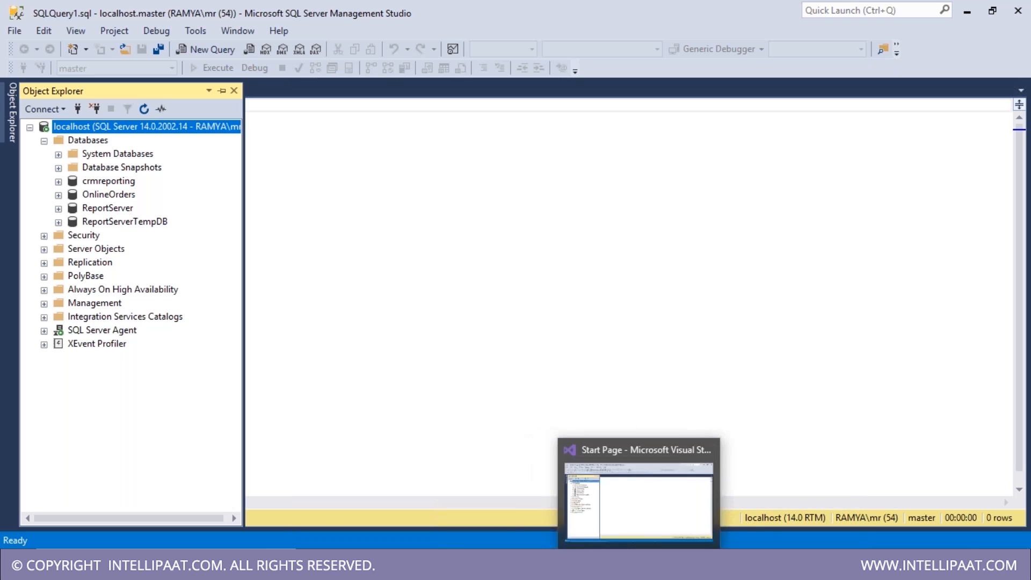
click(636, 497)
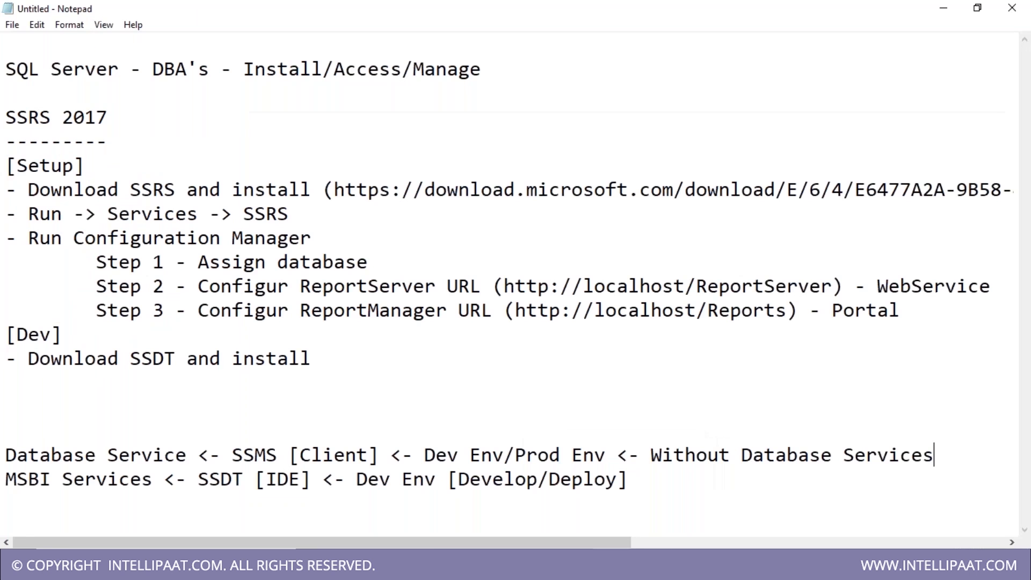
- Highlight Database Service, SSMS [Client], MSBI Services and SSDT [IDE] in turn to explain them
drag(289, 455, 382, 455)
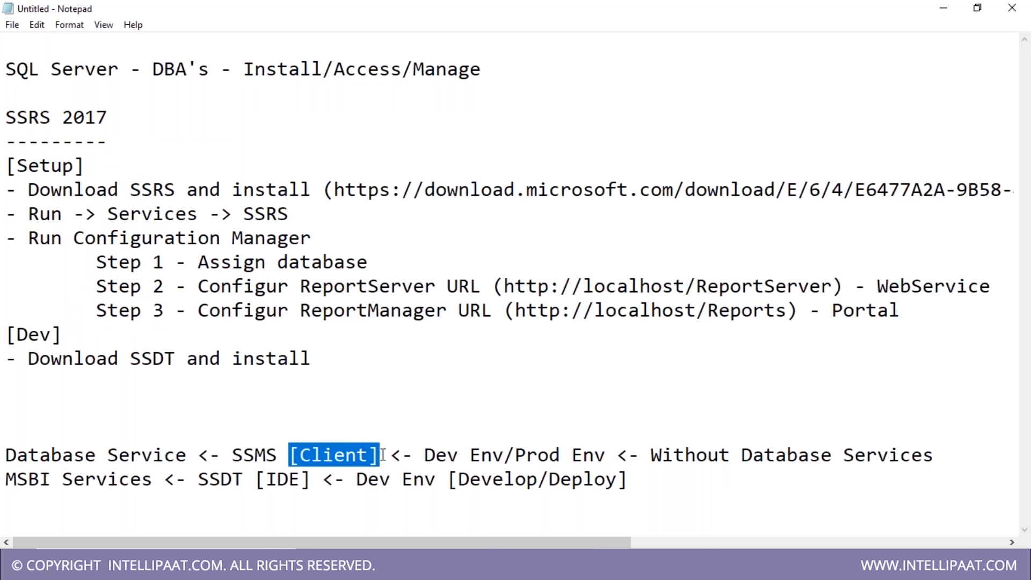
drag(232, 456, 289, 456)
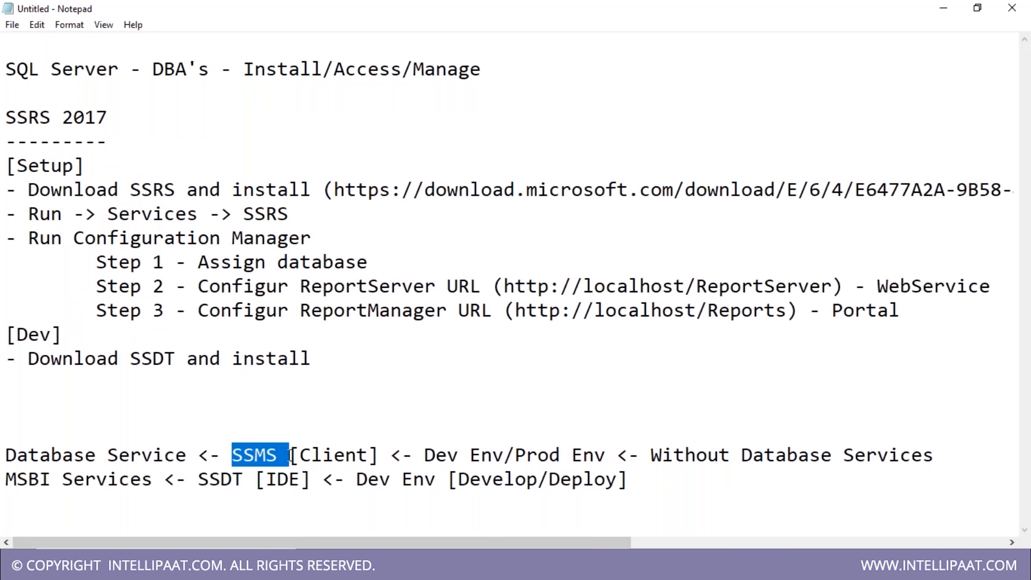
drag(199, 480, 234, 479)
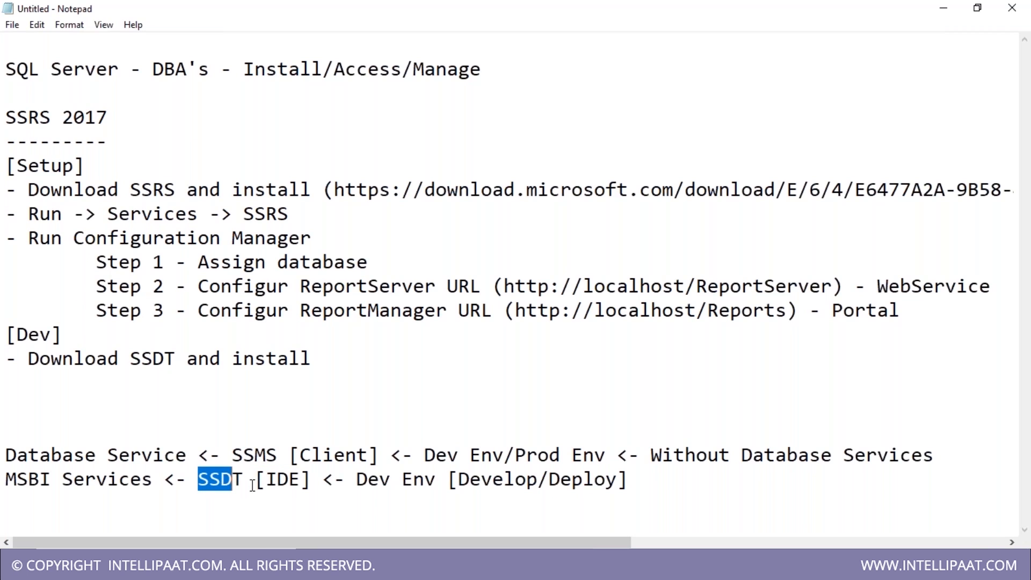
drag(155, 481, 5, 482)
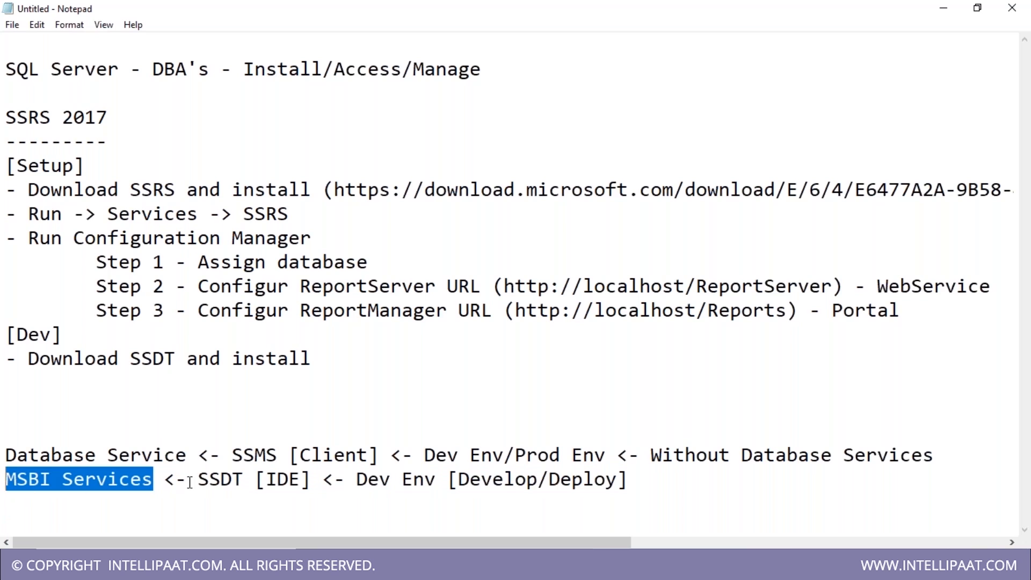
drag(197, 480, 329, 481)
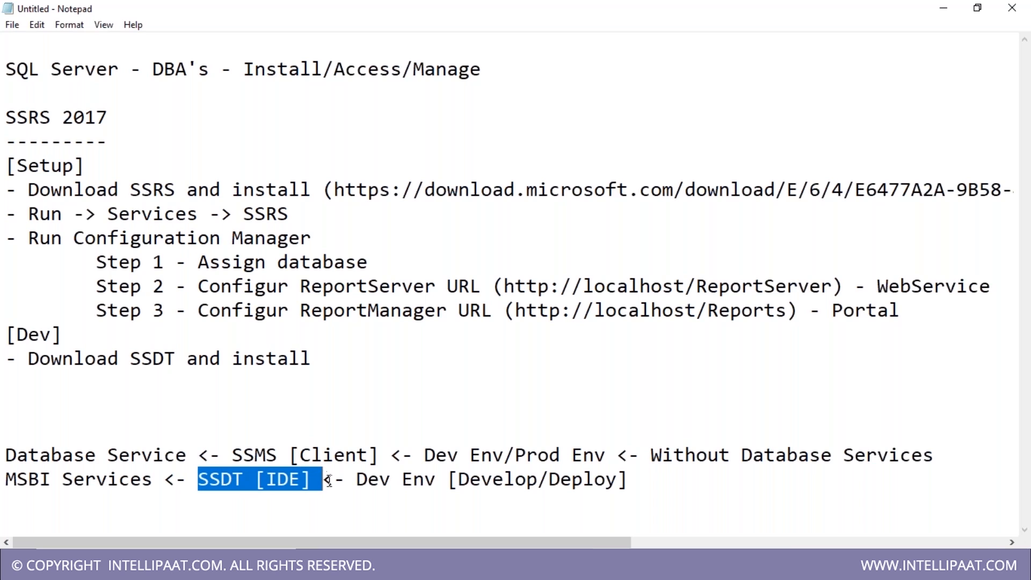
click(467, 569)
drag(655, 496, 8, 454)
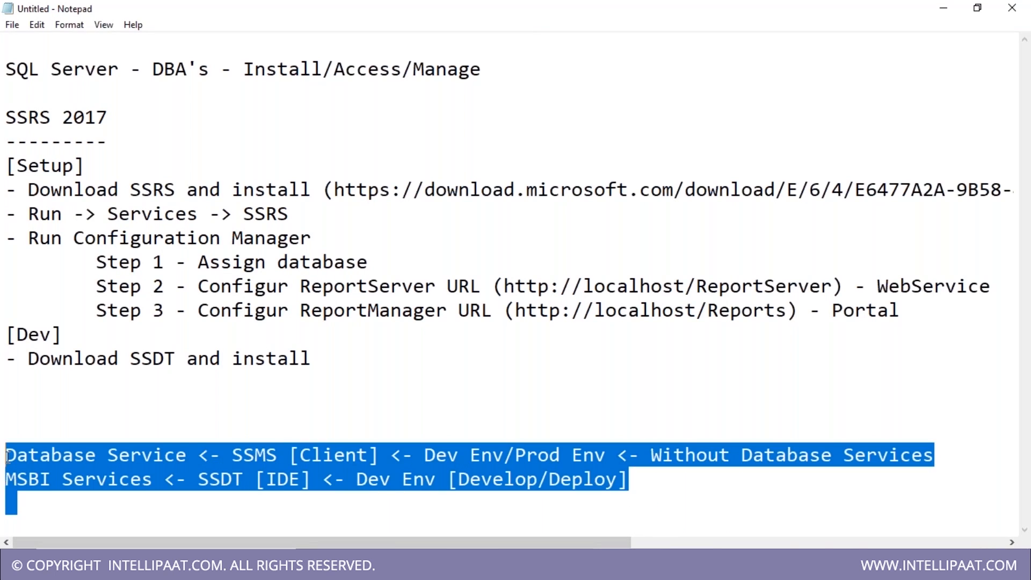
click(665, 490)
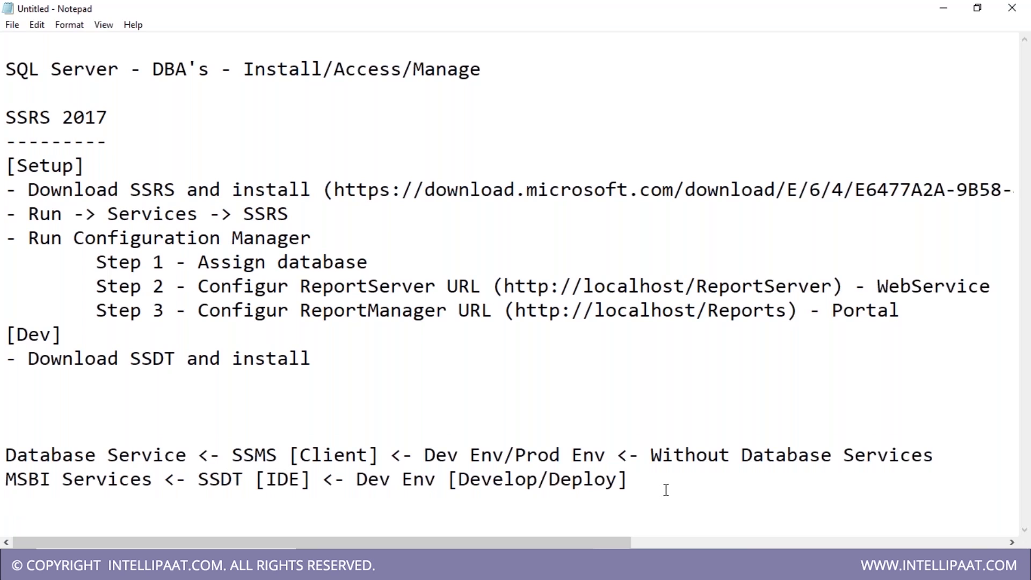
drag(187, 455, 5, 455)
drag(232, 457, 323, 468)
drag(154, 481, 6, 484)
drag(199, 479, 256, 483)
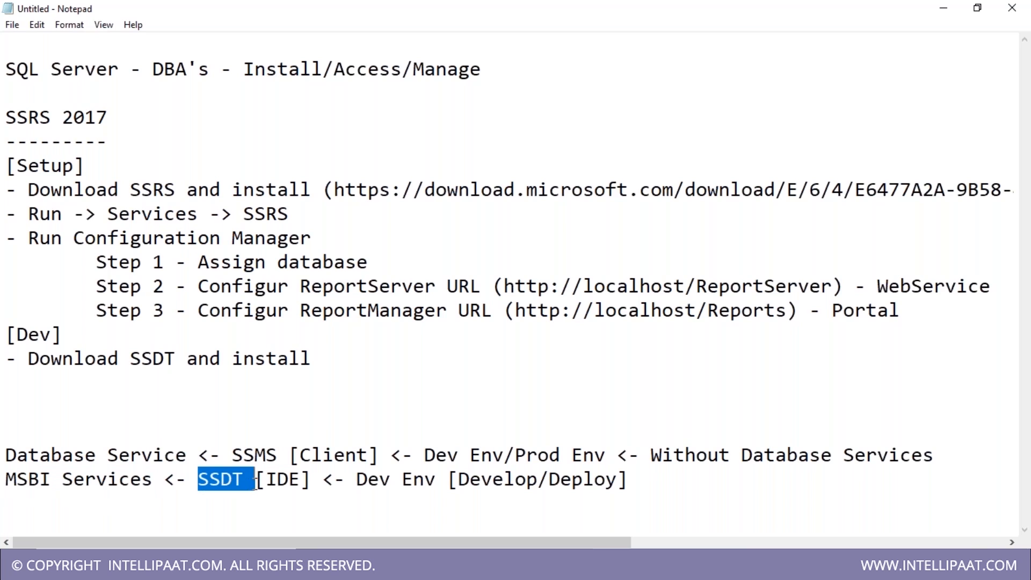
- Add blank lines after the MSBI line and delete the extra blank lines above Database Service
click(661, 485)
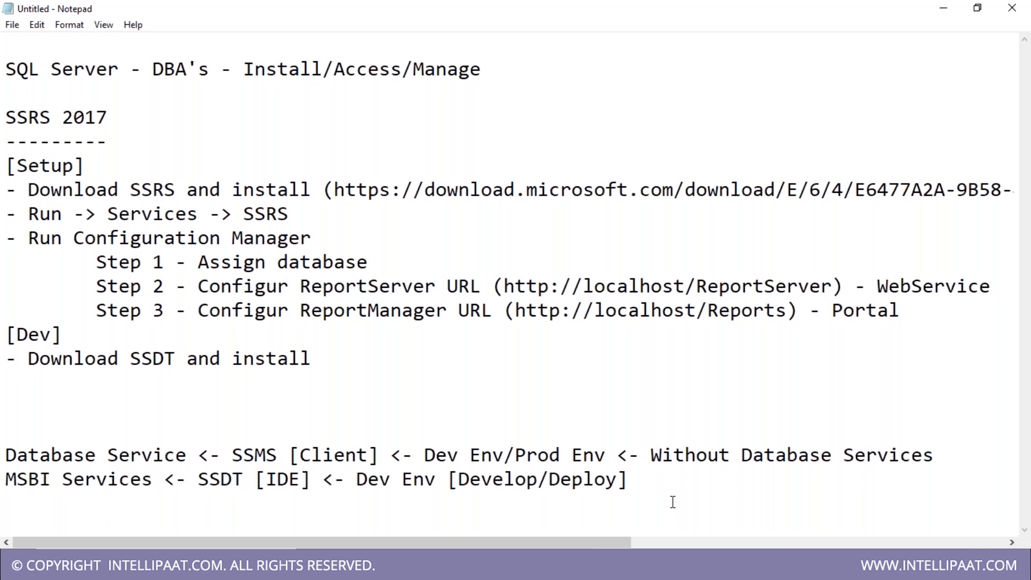
key(Return)
key(Return)
key(Return)
click(28, 365)
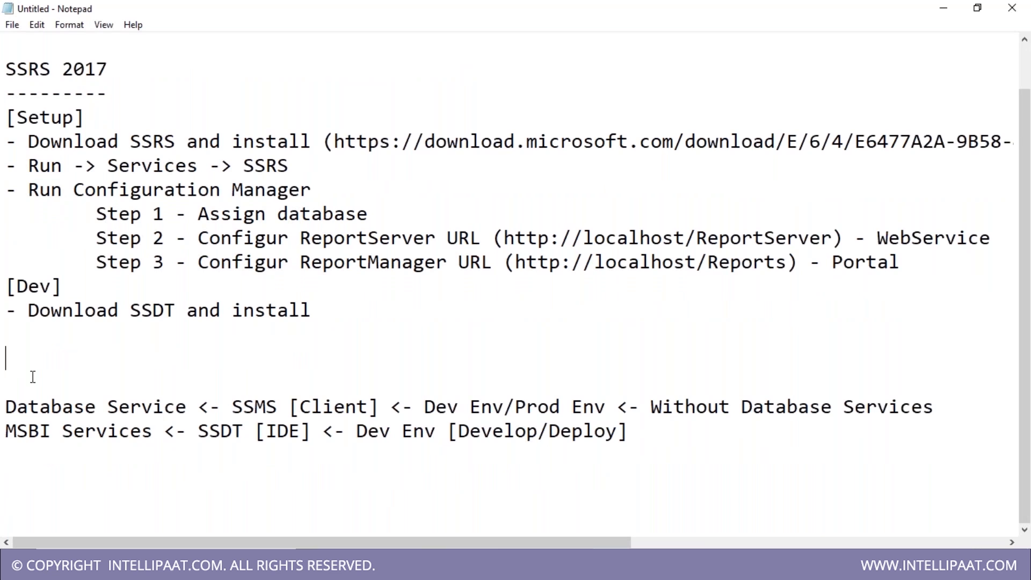
key(Delete)
key(Delete)
key(Down)
key(Down)
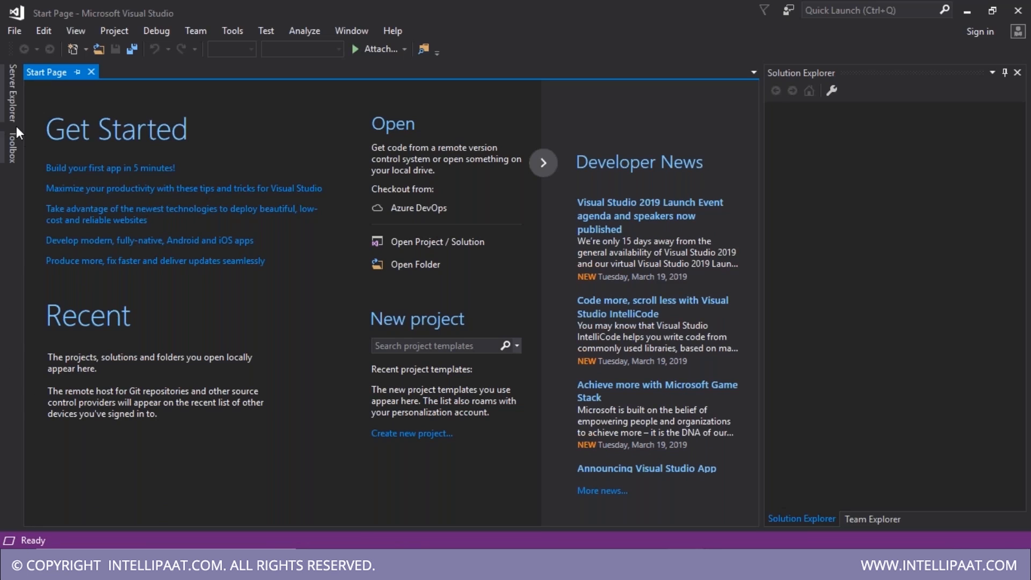
- Open the New Project dialog via File > New > Project and collapse the Visual C# templates
click(13, 30)
mouse_move(33, 53)
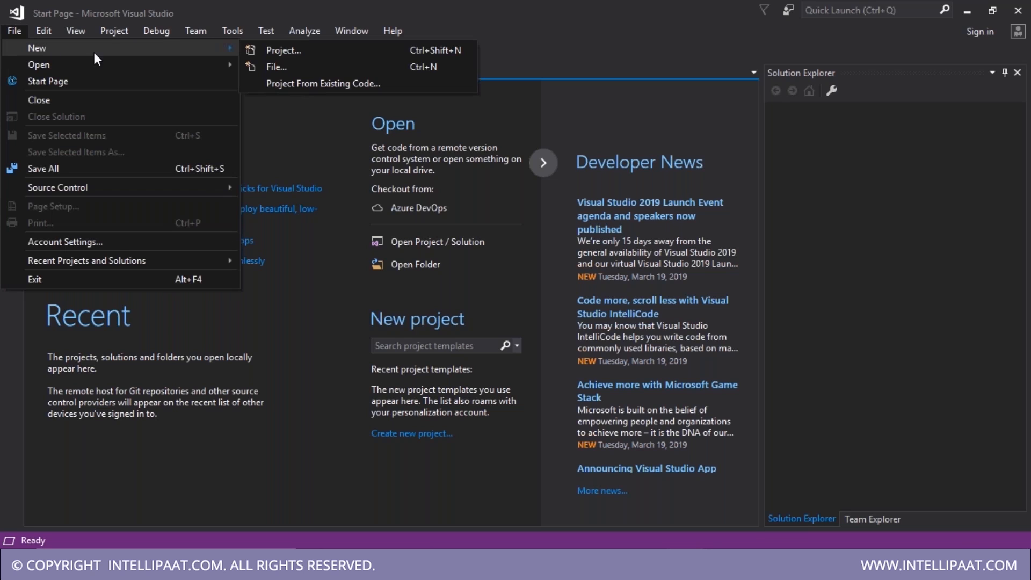
click(298, 50)
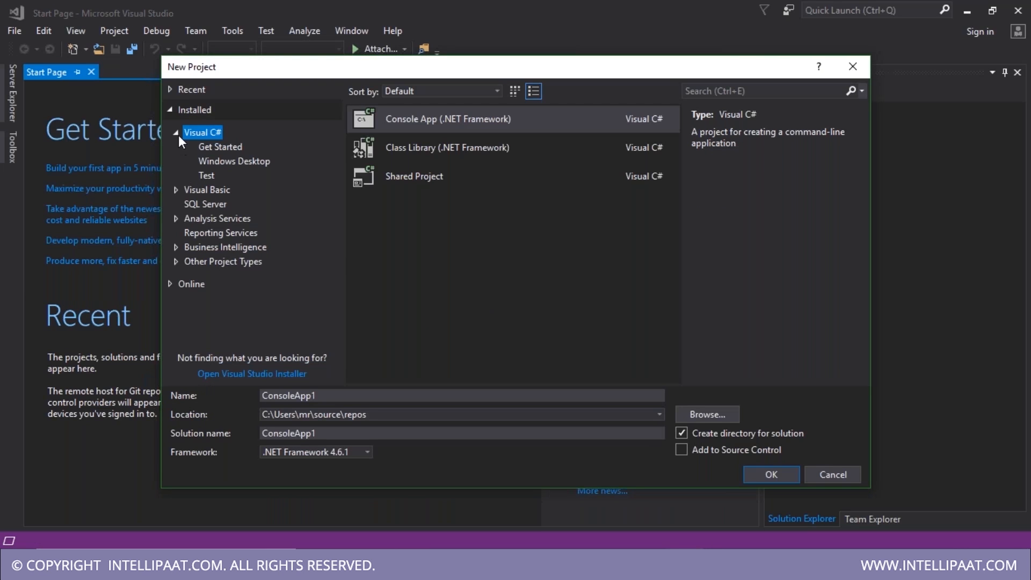
click(177, 133)
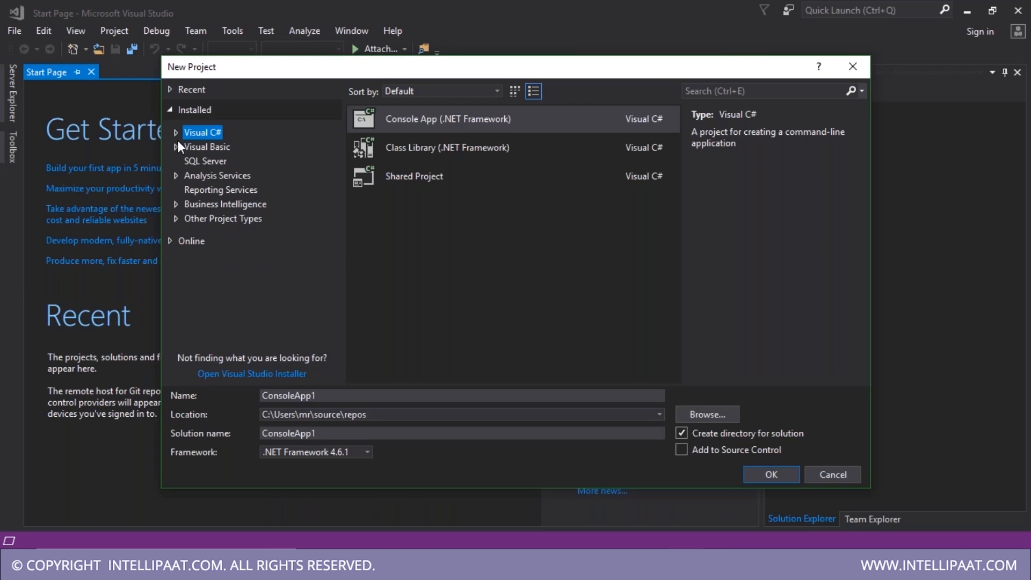
- Choose the Reporting Services Report Server Project template, named TrainingProject, in D:\Intellipaat\Mar 2019\SSRS\
click(194, 190)
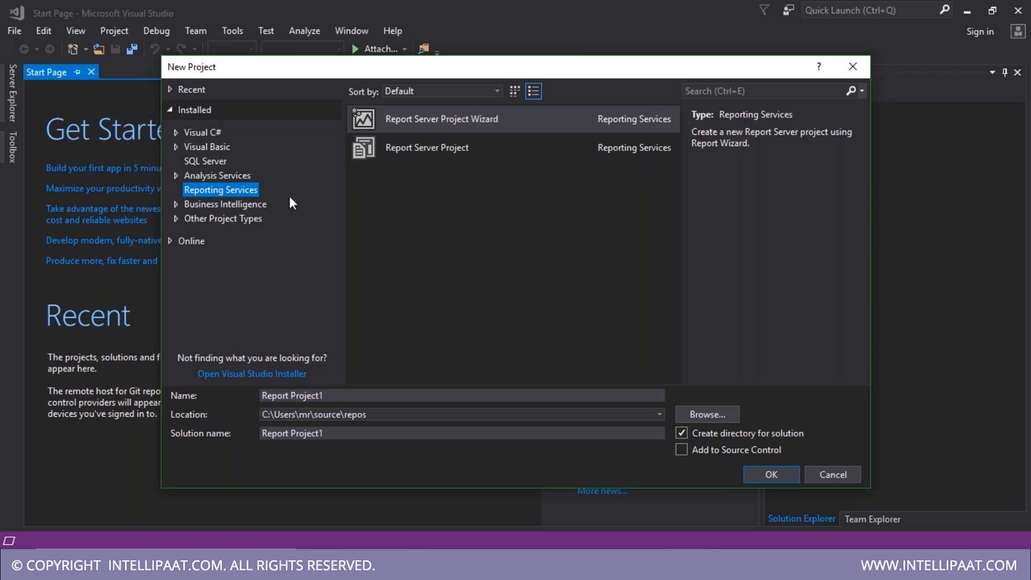
click(387, 154)
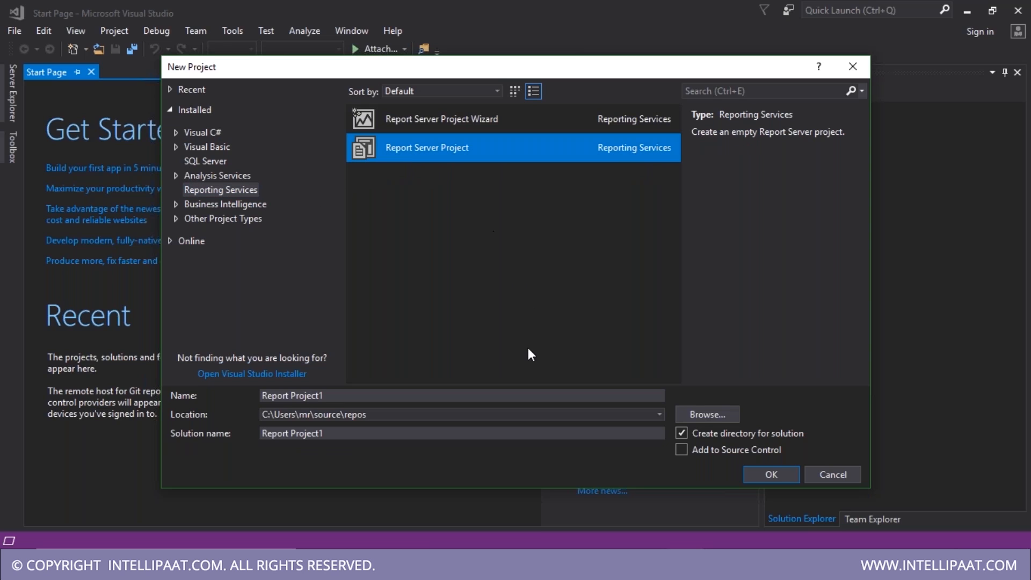
click(693, 414)
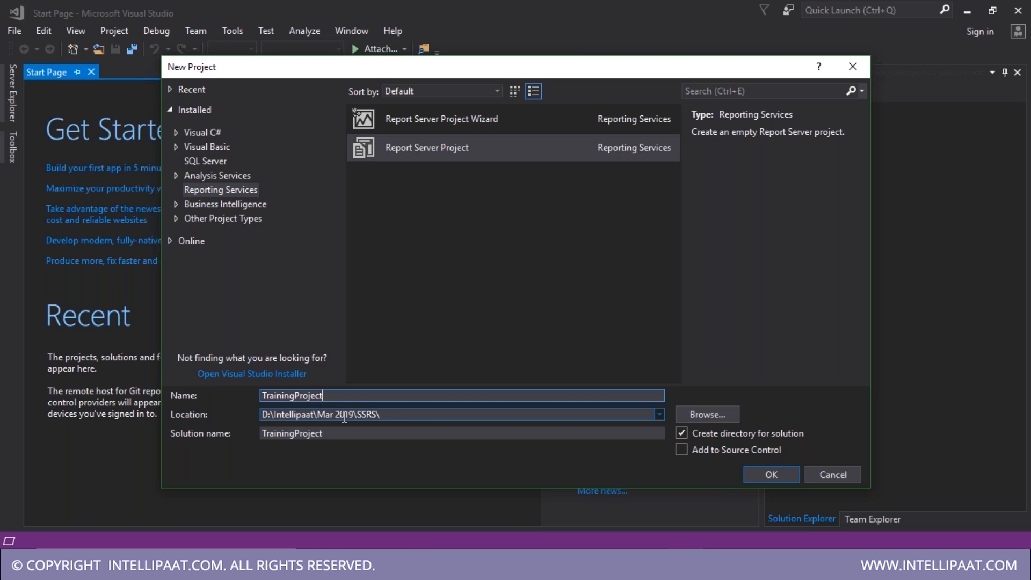
click(392, 415)
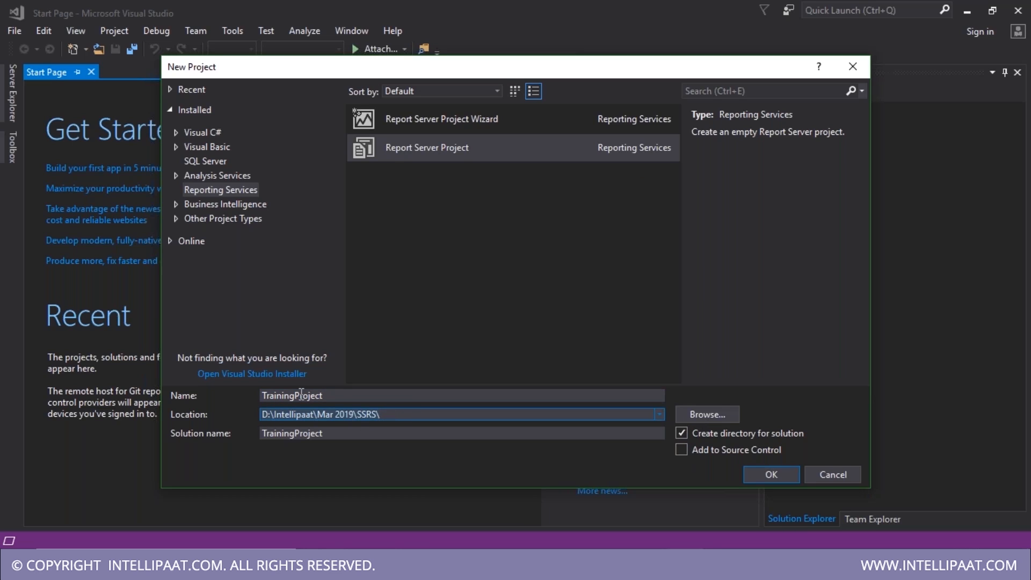
double_click(342, 395)
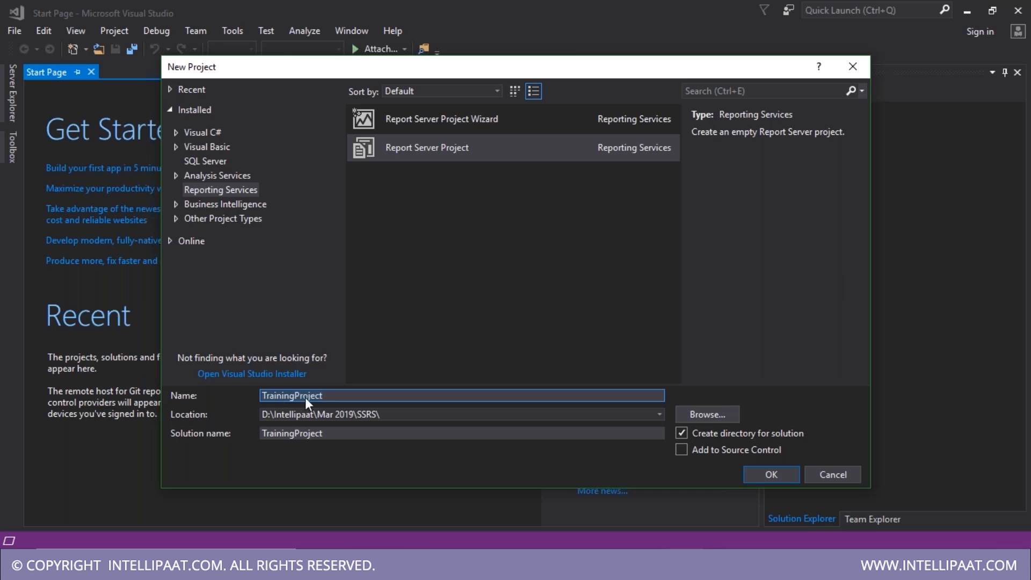
click(339, 434)
drag(339, 434, 244, 441)
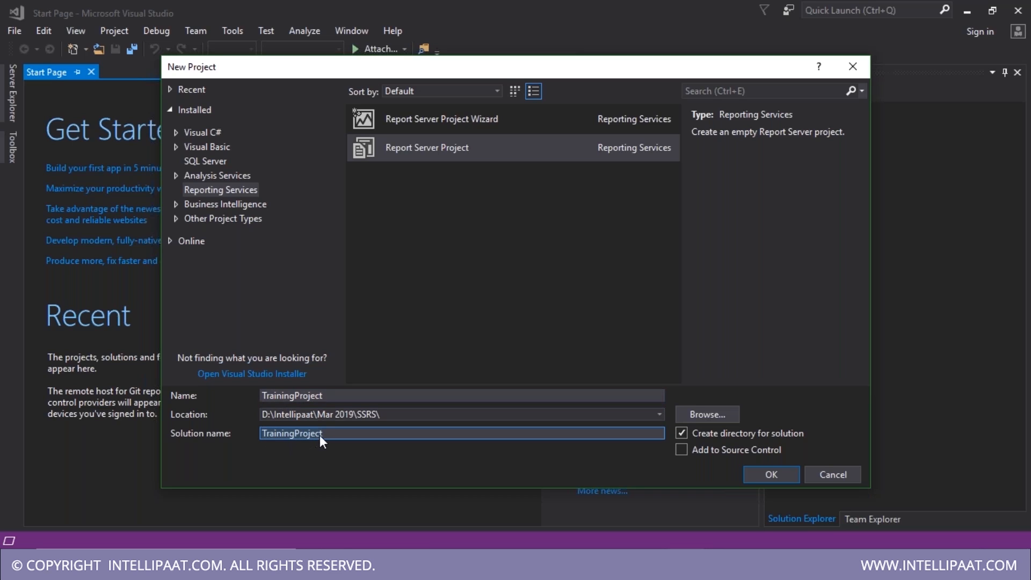
click(330, 396)
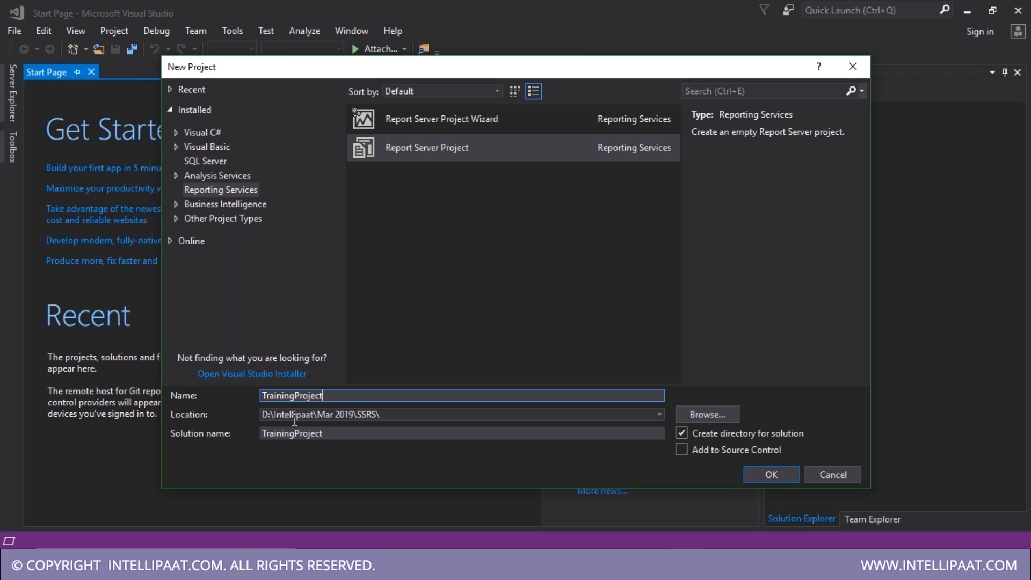
click(331, 434)
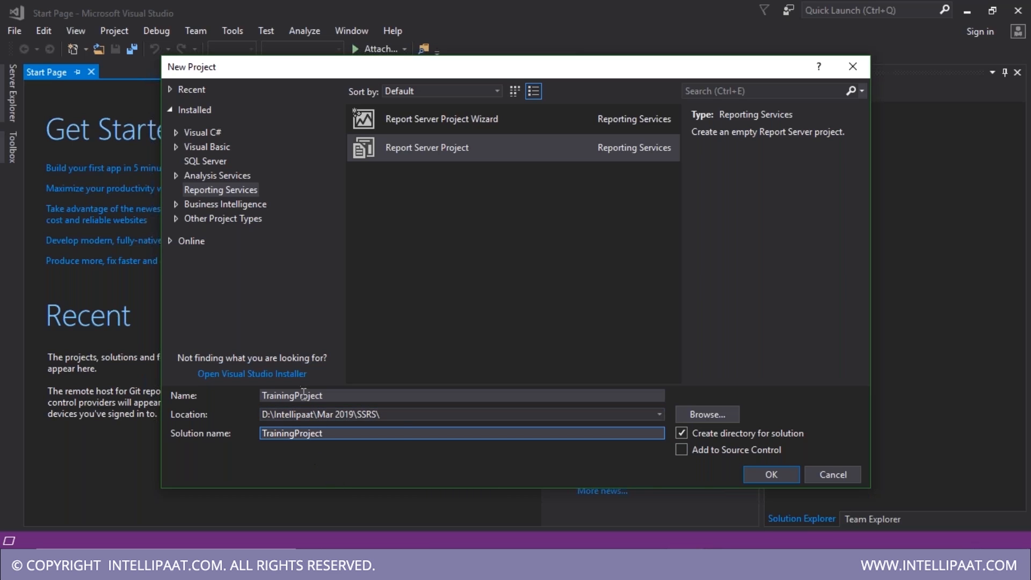
- Enable Add to Source Control and confirm with OK to create TrainingProject
click(682, 450)
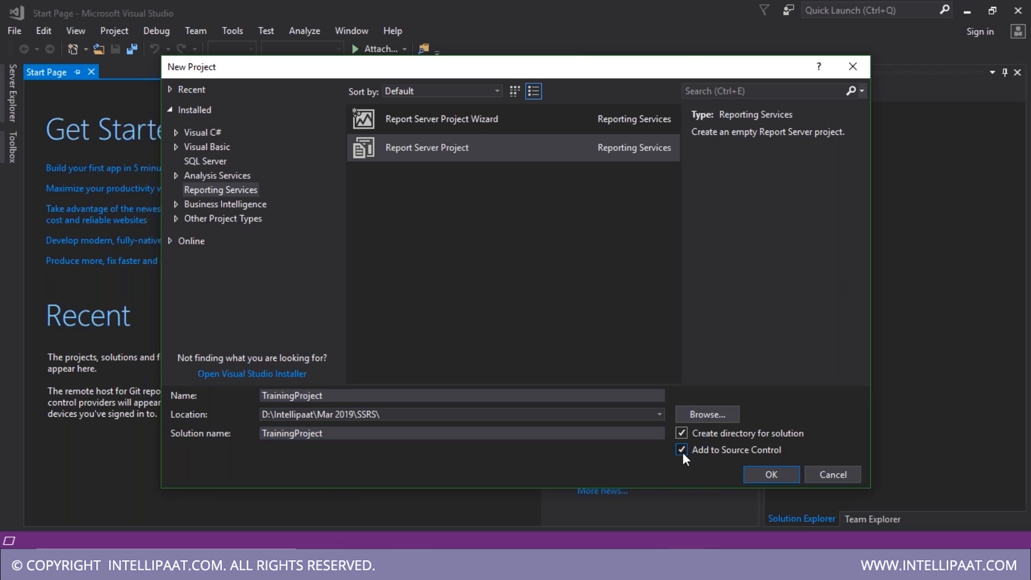
click(774, 474)
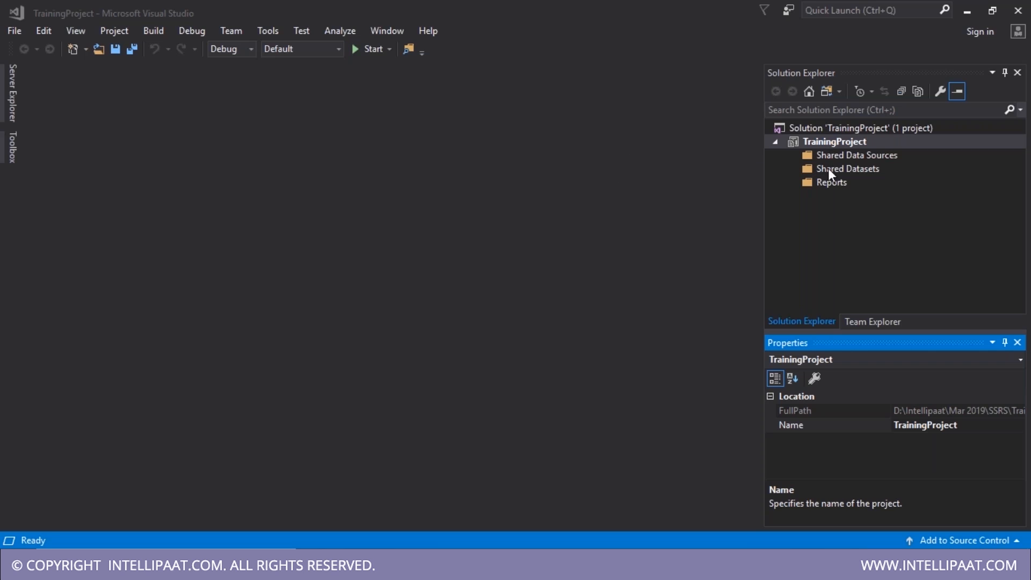
click(145, 259)
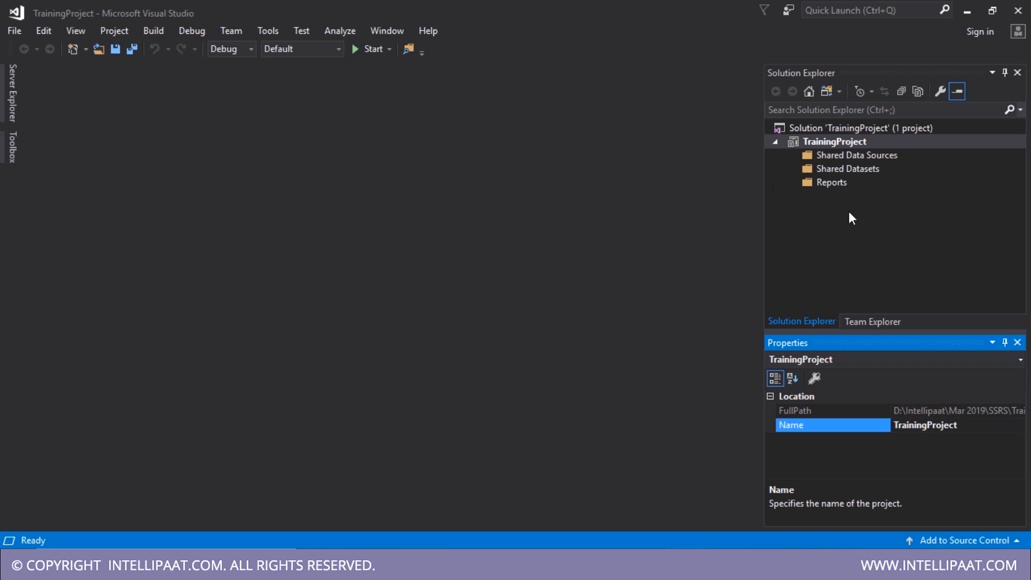
click(831, 183)
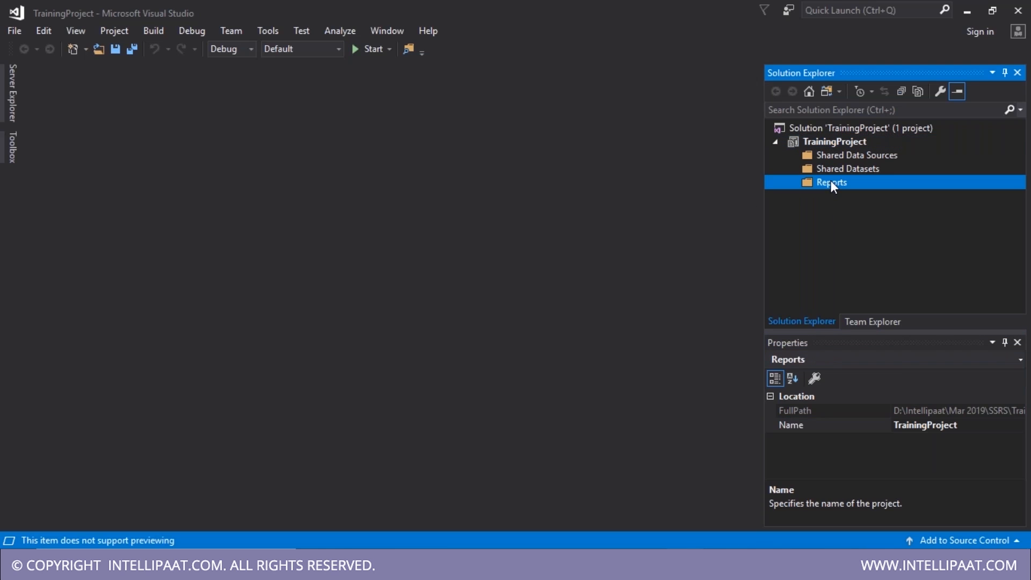
click(821, 145)
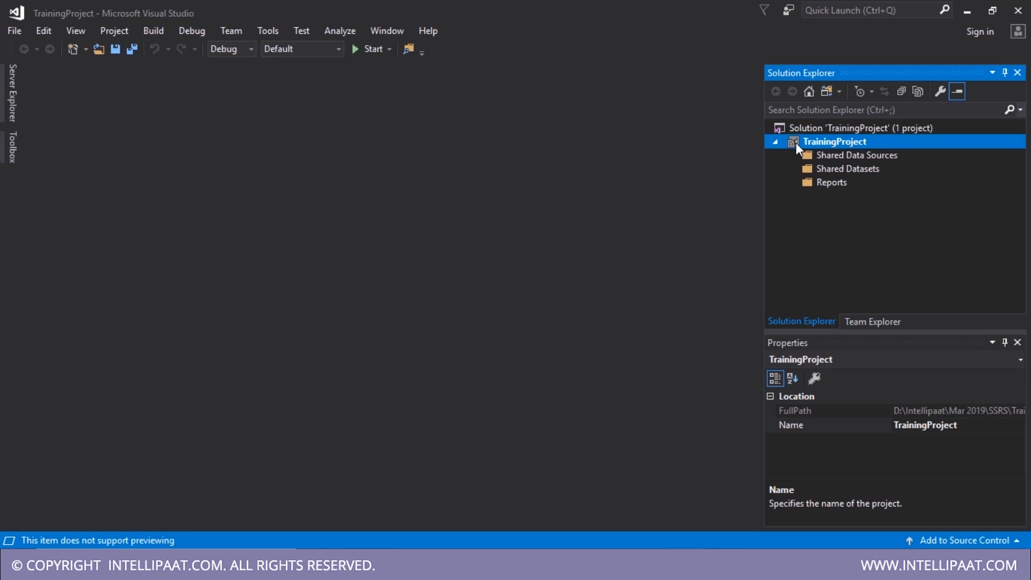
click(775, 141)
click(776, 142)
click(870, 129)
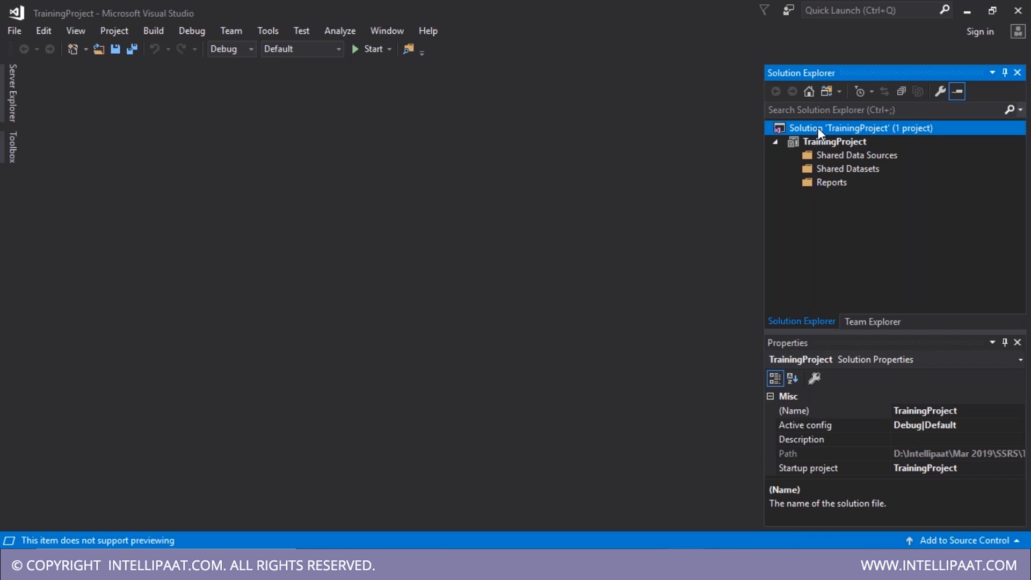
click(776, 142)
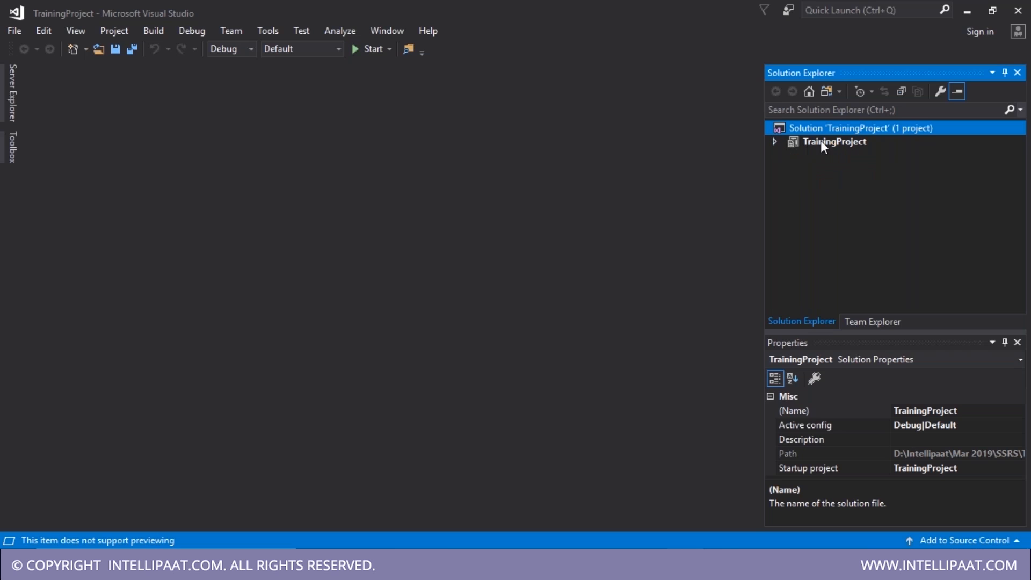
click(825, 145)
click(775, 141)
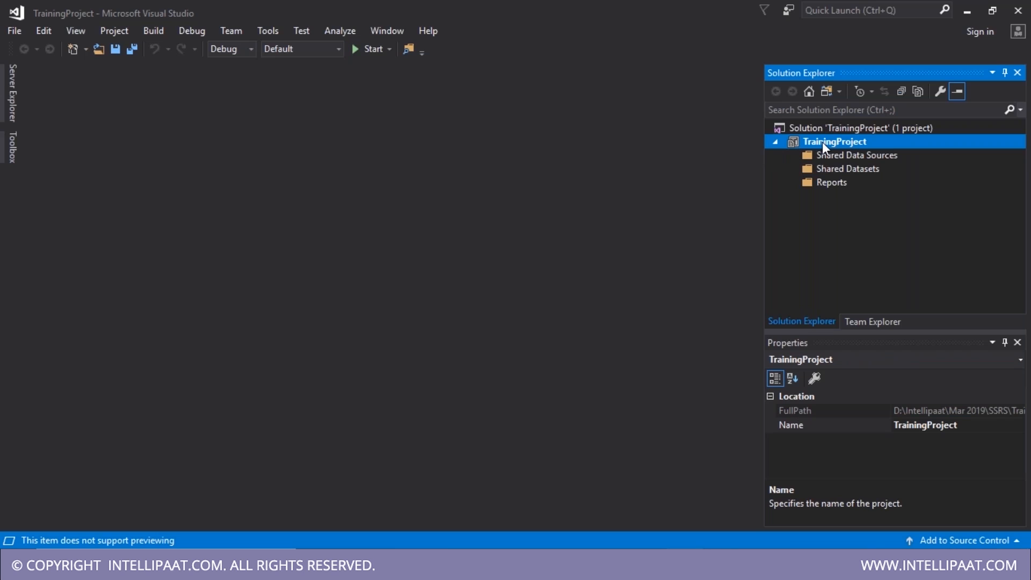
click(778, 143)
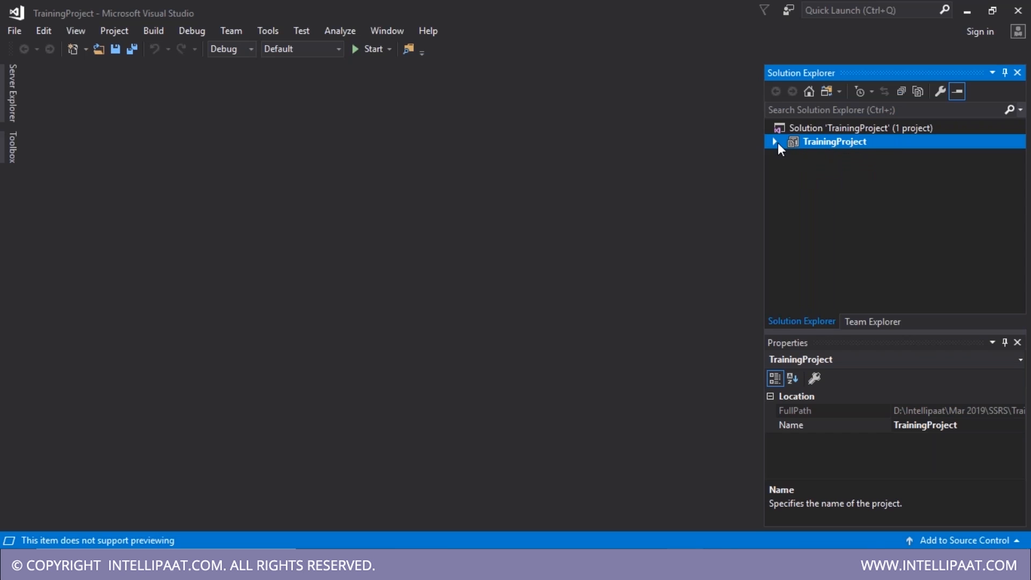
click(776, 142)
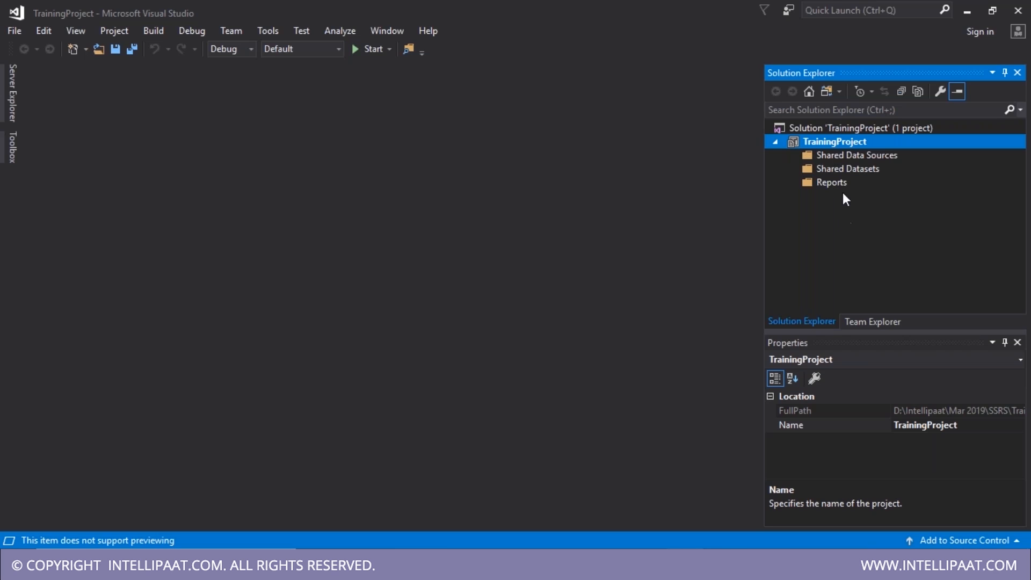
click(824, 130)
click(821, 139)
click(776, 142)
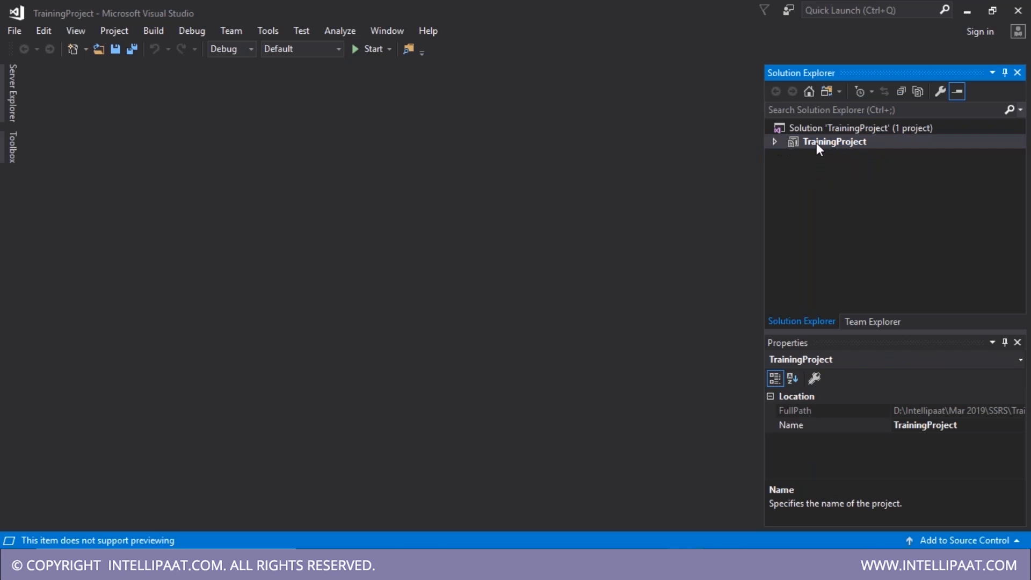
click(777, 142)
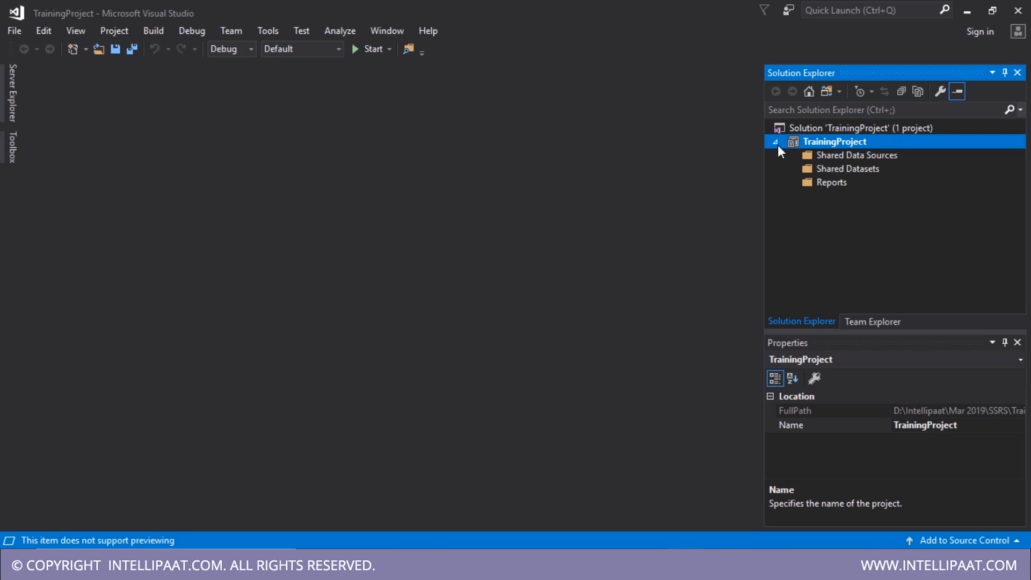
click(815, 132)
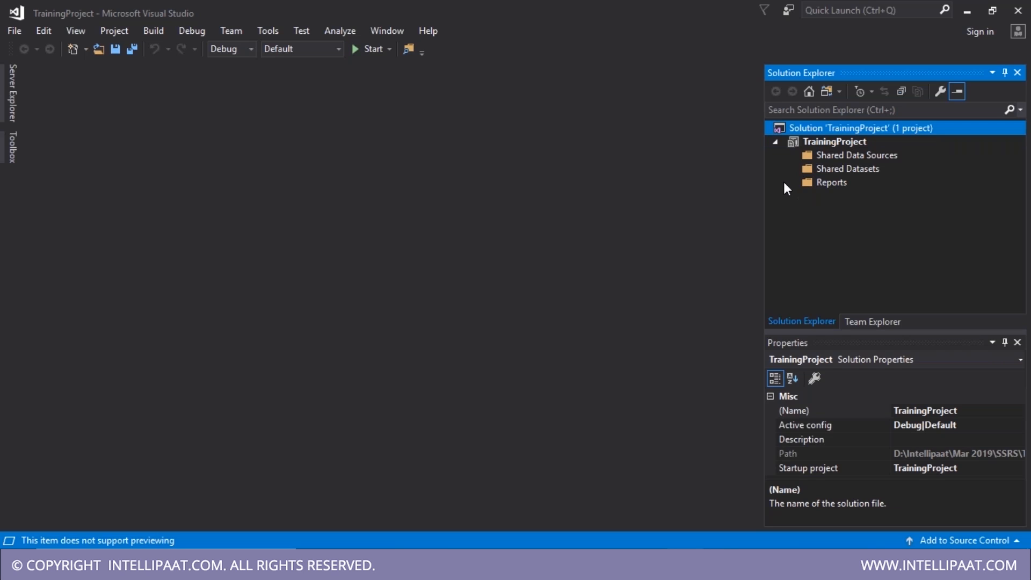
click(810, 146)
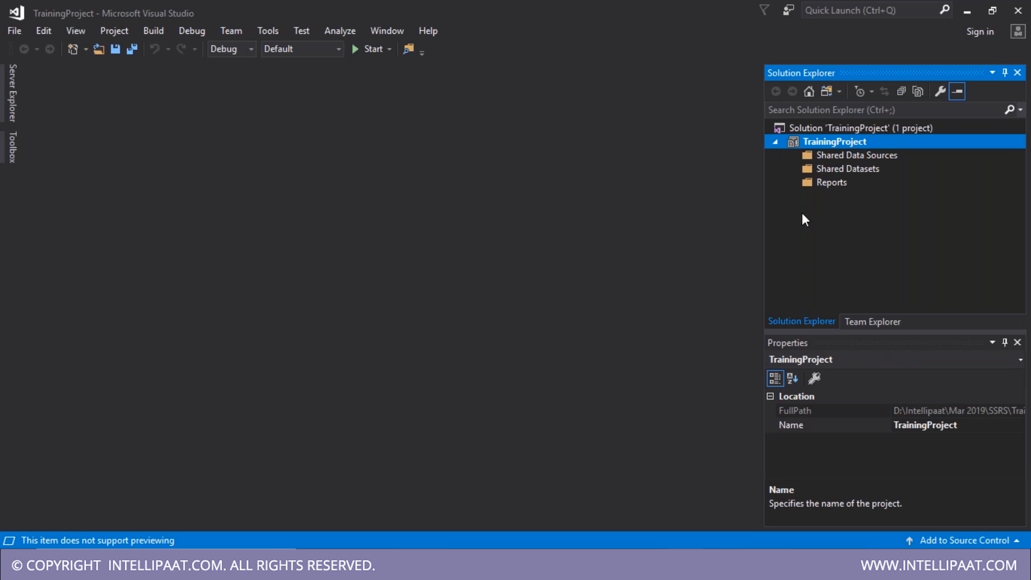
- Add a blank Report item named Report1.rdl to the Reports folder through New Item
click(824, 183)
right_click(824, 182)
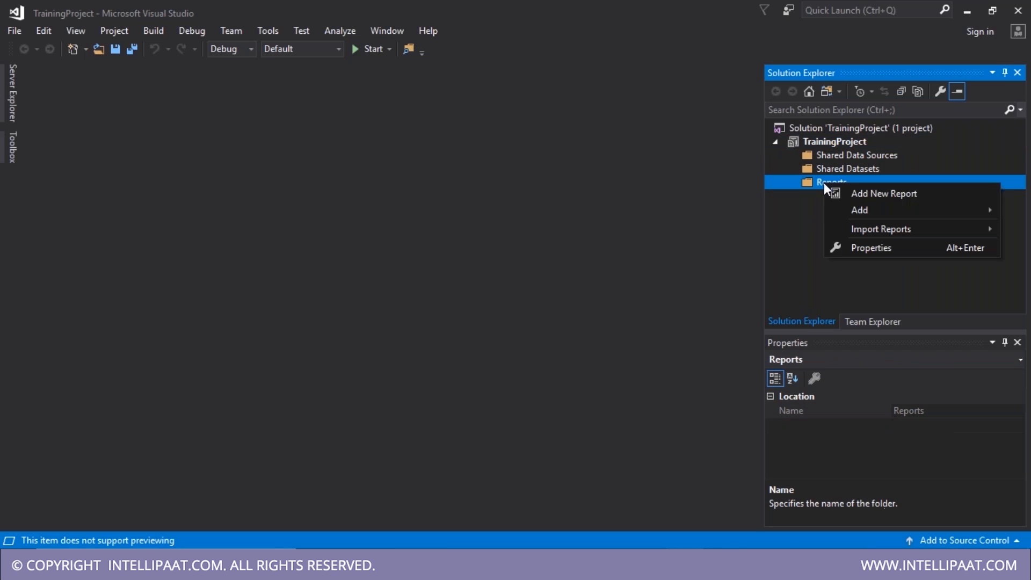
mouse_move(844, 209)
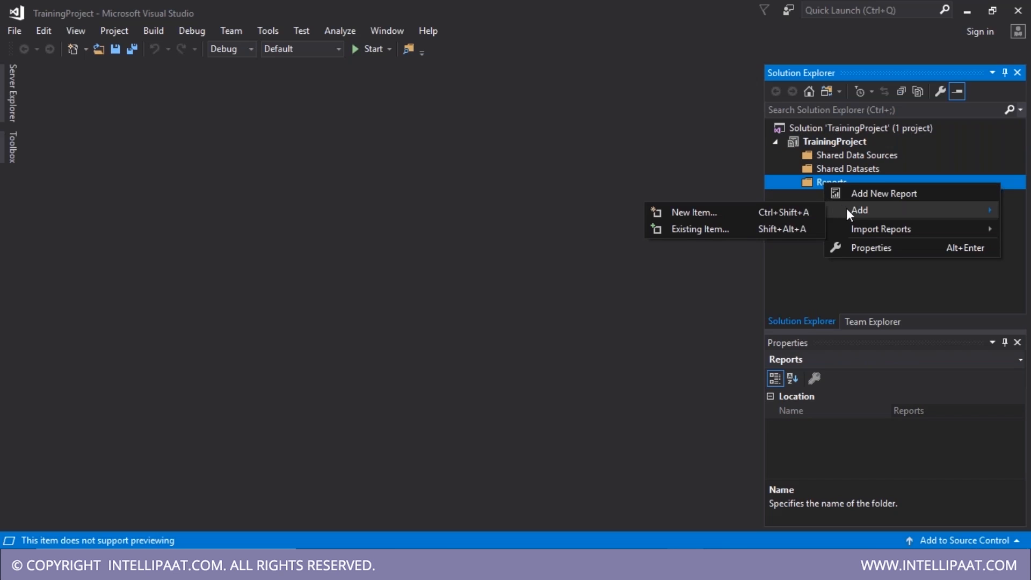
click(720, 216)
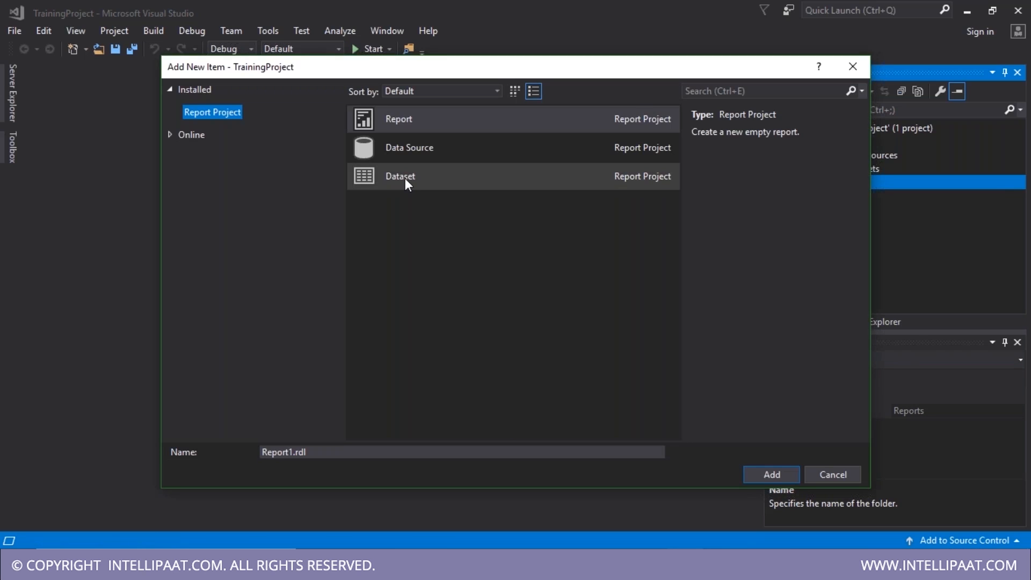
click(405, 178)
click(406, 121)
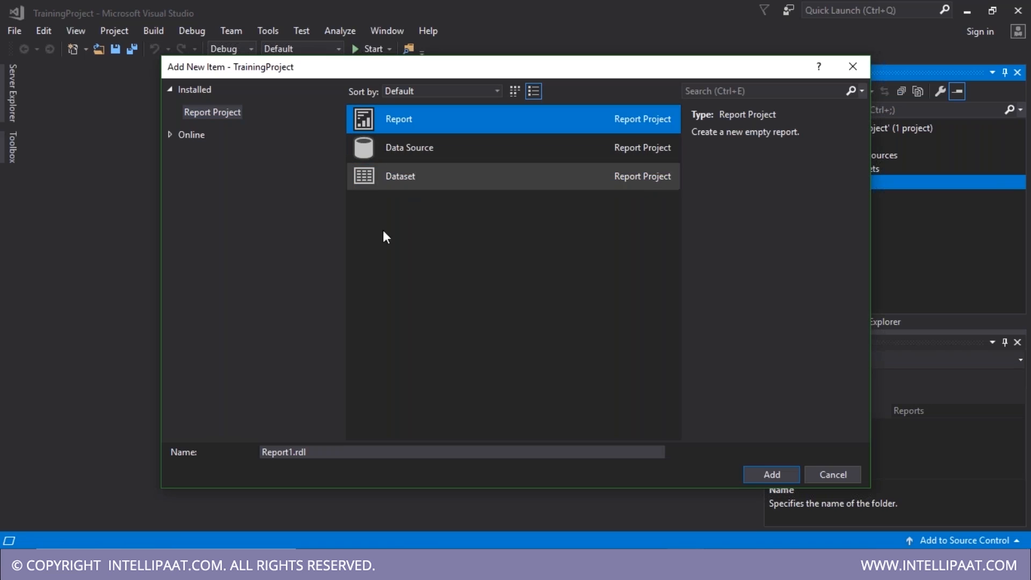
click(325, 450)
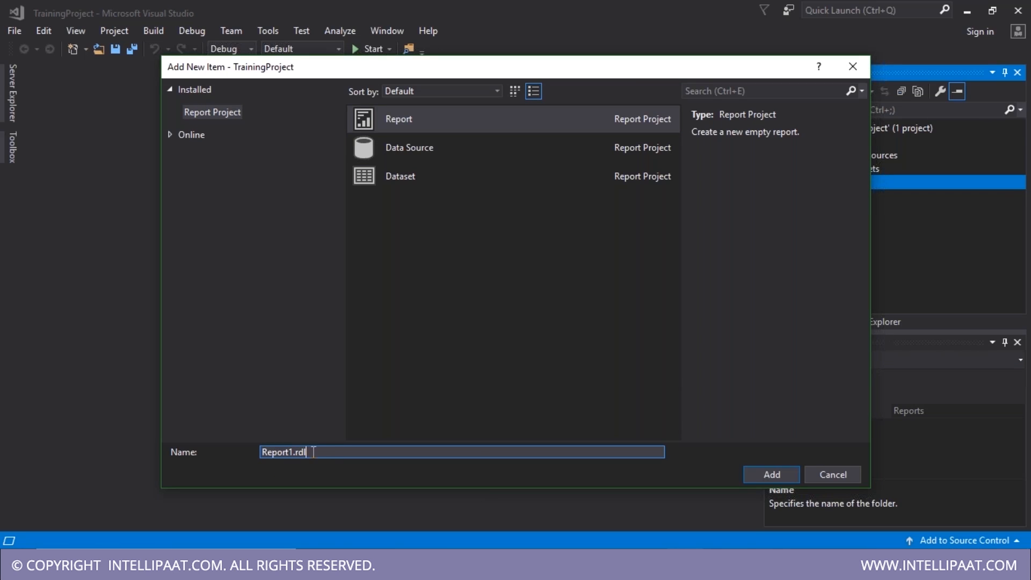
click(769, 474)
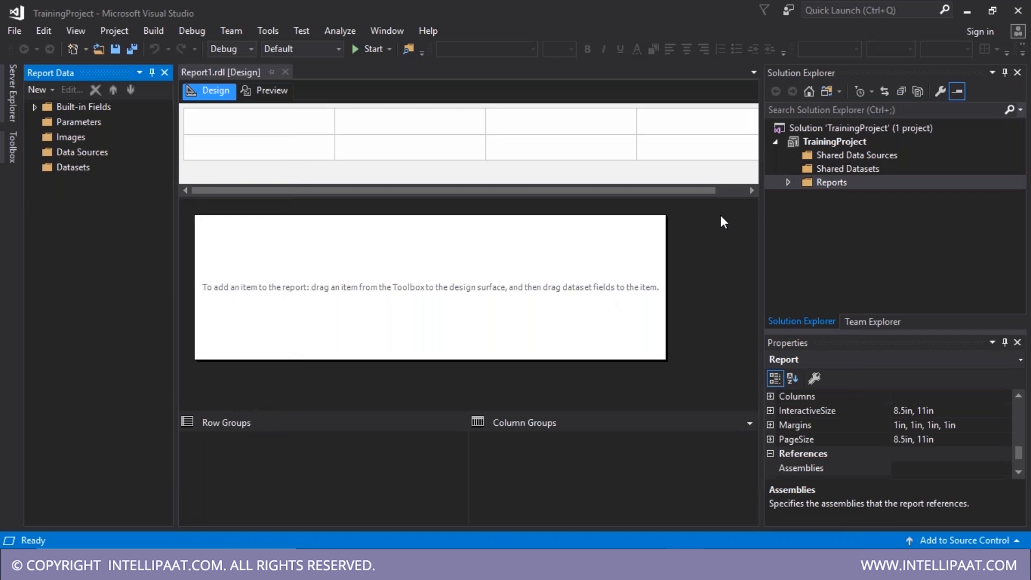
- Expand the Reports folder, select Report1.rdl, and close its designer tab
click(788, 183)
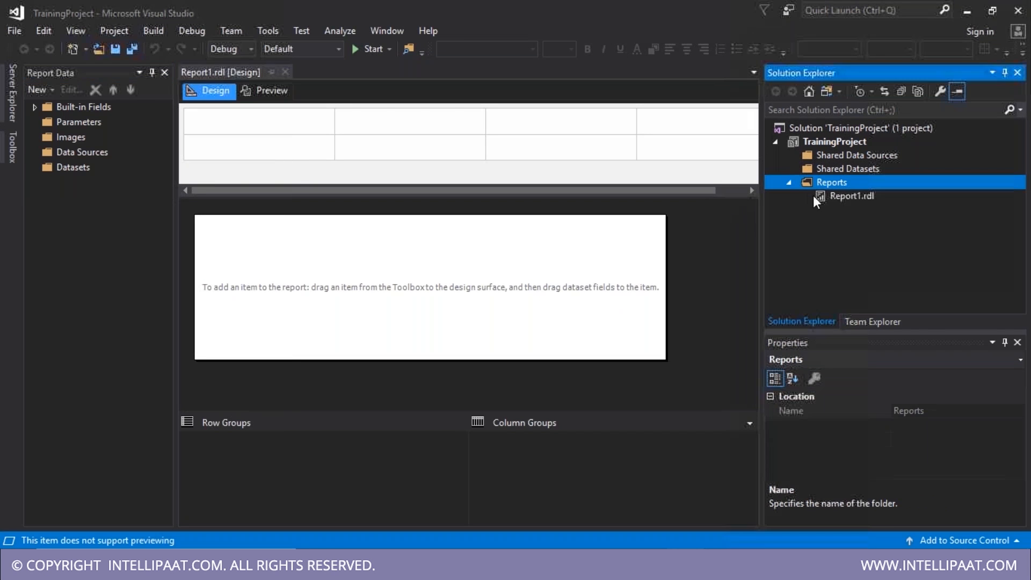
click(852, 196)
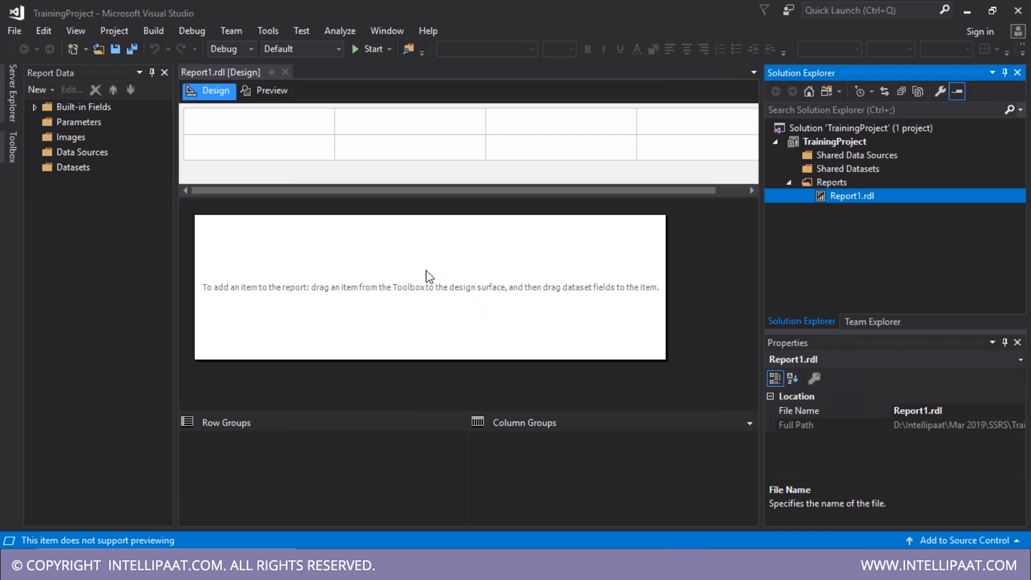
click(240, 249)
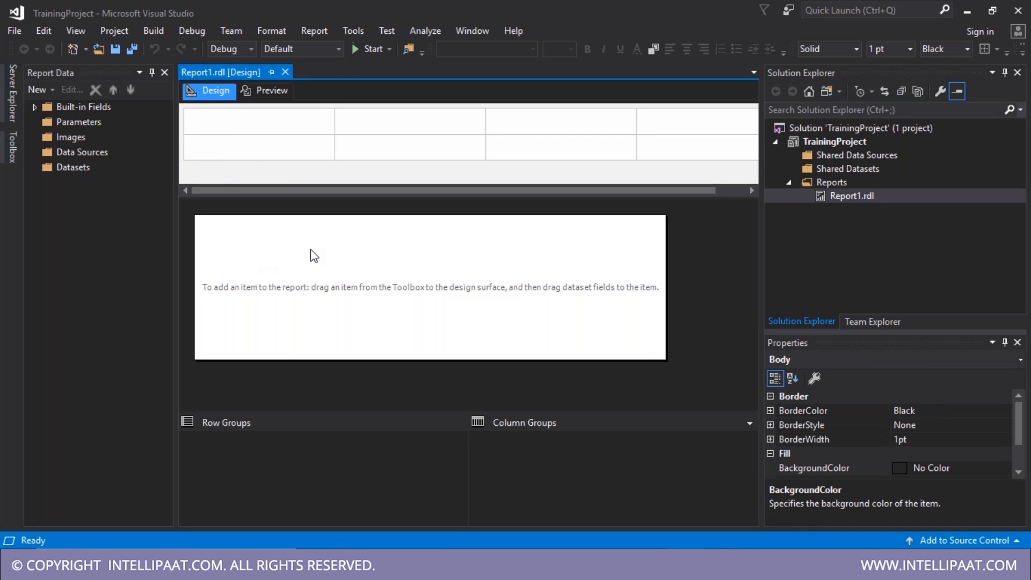
click(285, 72)
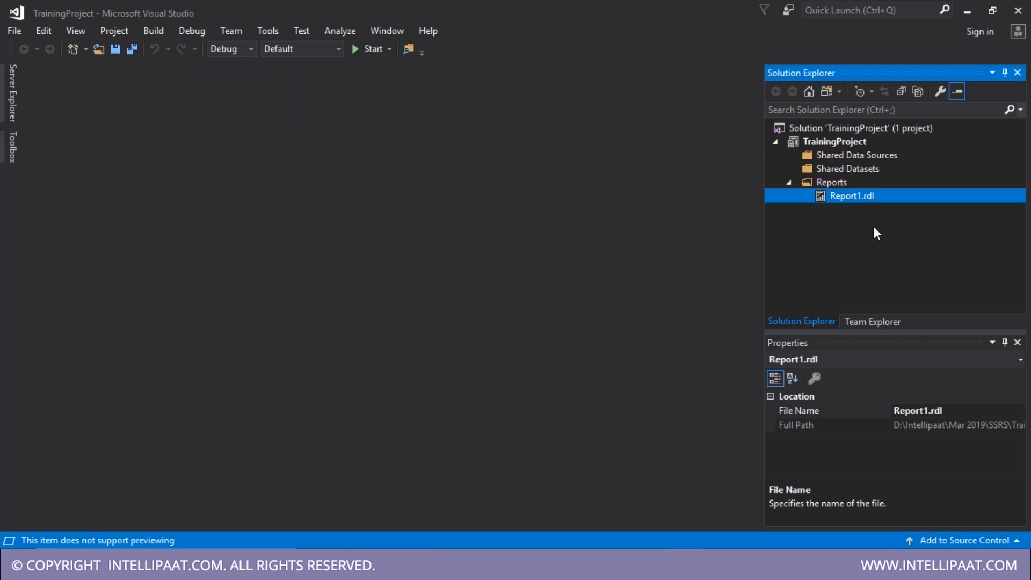
- Reopen Report1.rdl from Solution Explorer and switch it to the Preview view
double_click(833, 196)
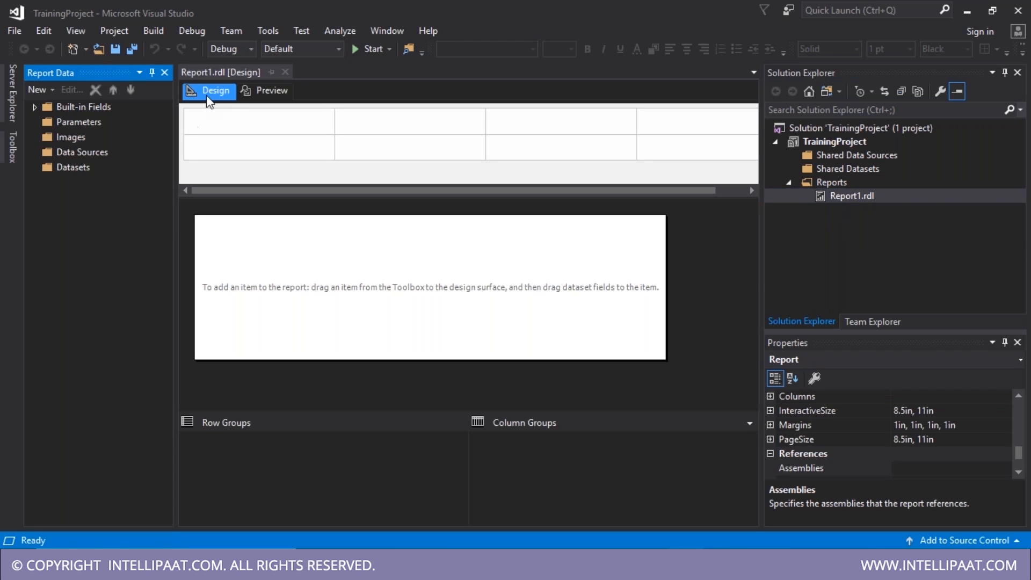
click(211, 73)
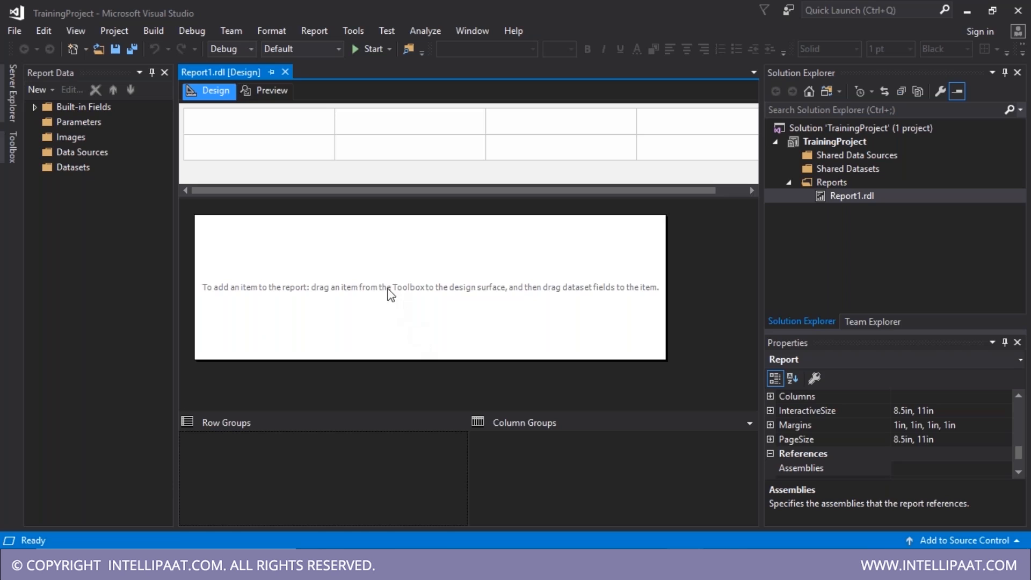
click(275, 91)
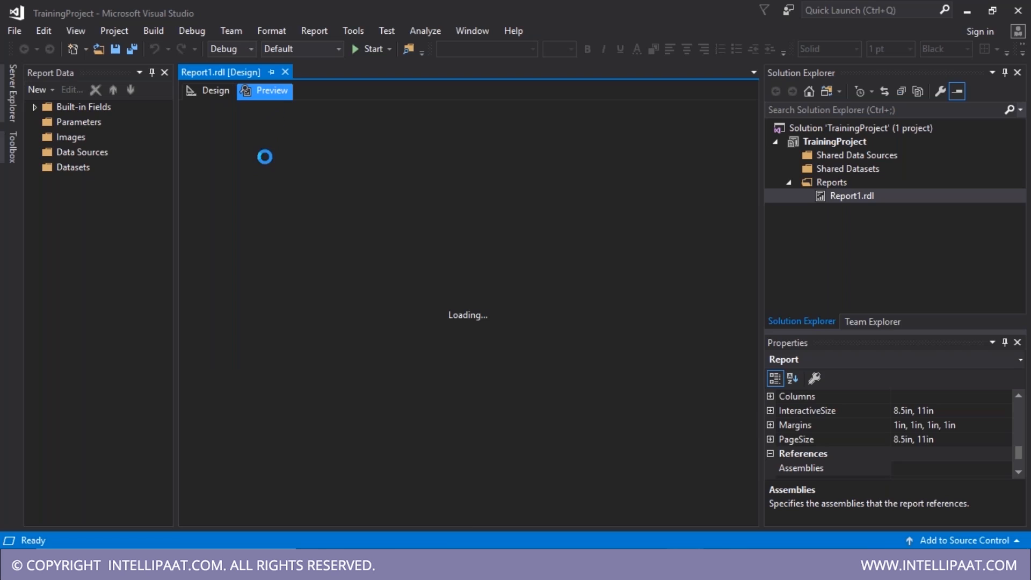
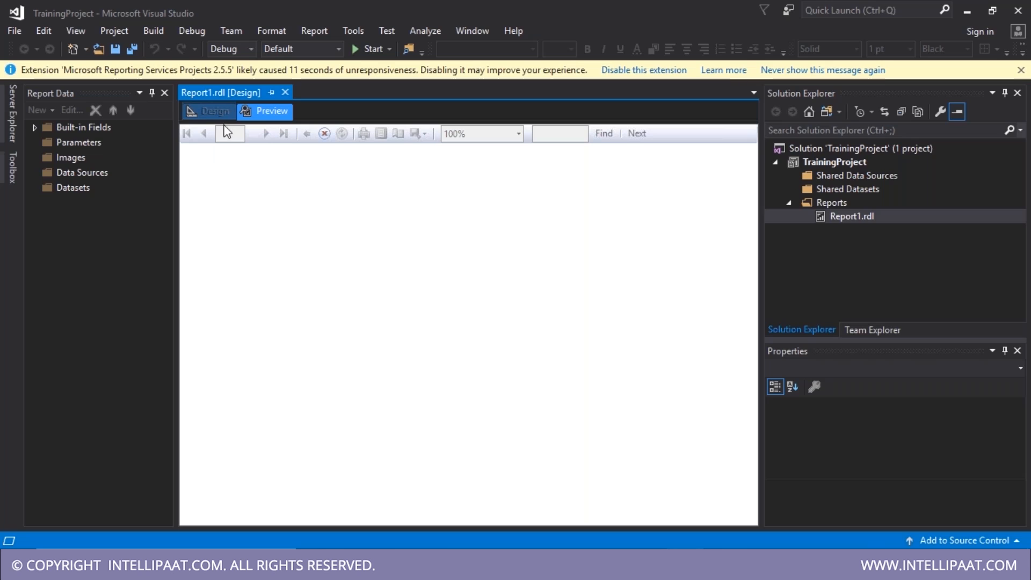
- Return Report1.rdl to Design view and bring the Notepad notes to the front
click(211, 112)
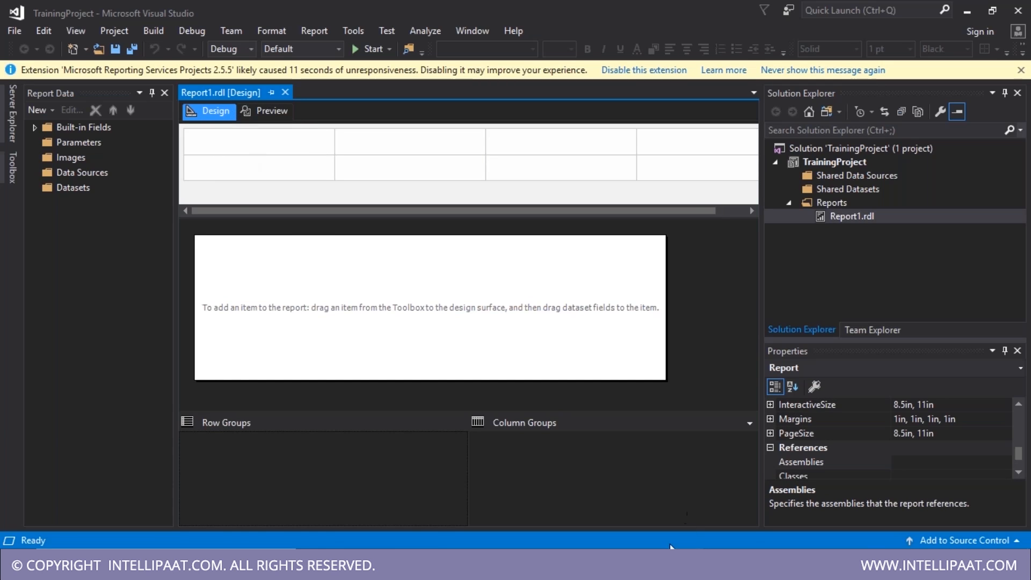
click(676, 564)
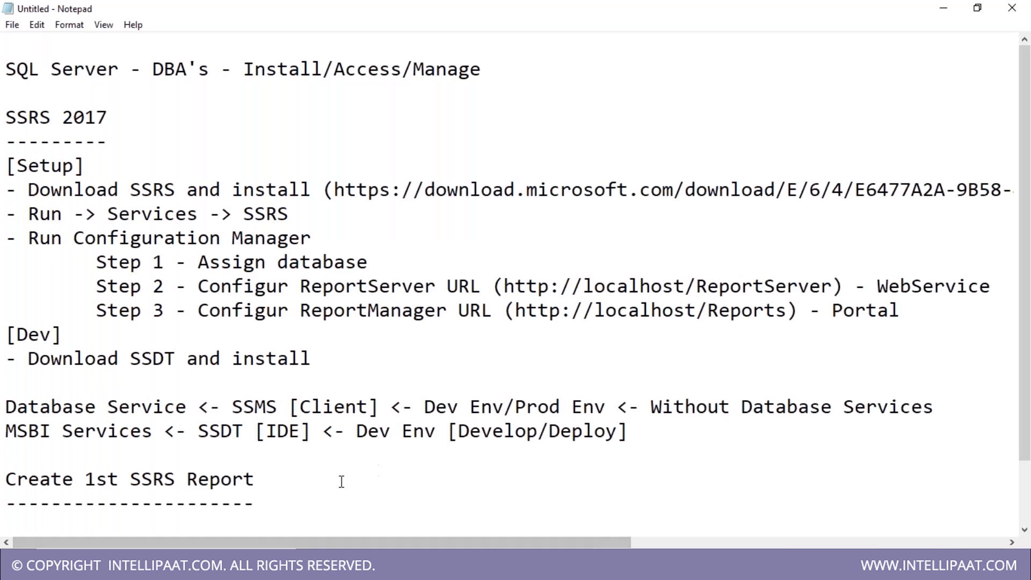
- Under the heading, note '-> Create New SSRS Project' and '-> Add Report'
scroll(102, 472, down, 1)
click(68, 478)
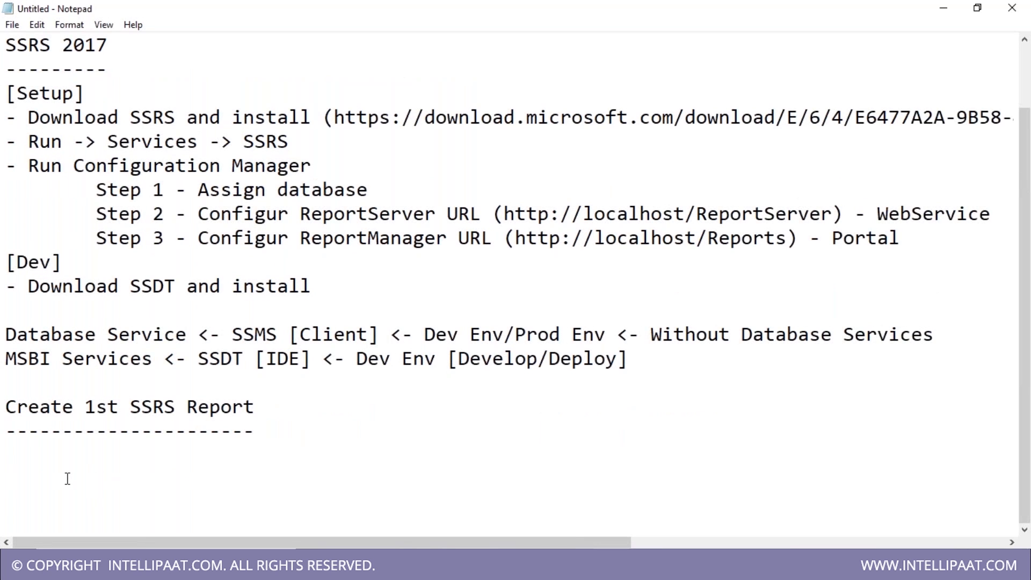
text(-> Create New por)
key(BackSpace)
key(BackSpace)
key(BackSpace)
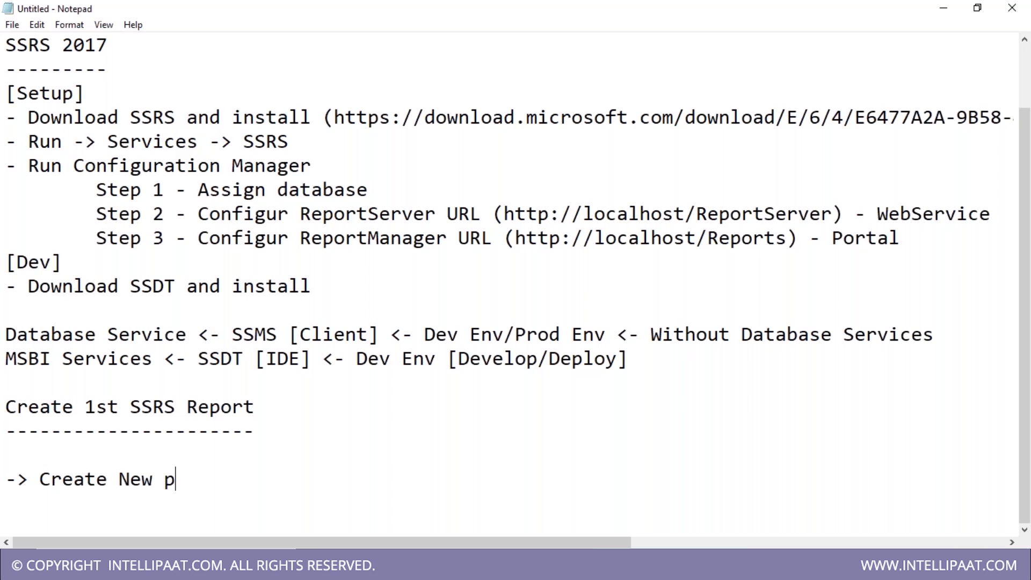
text(SSRS Project)
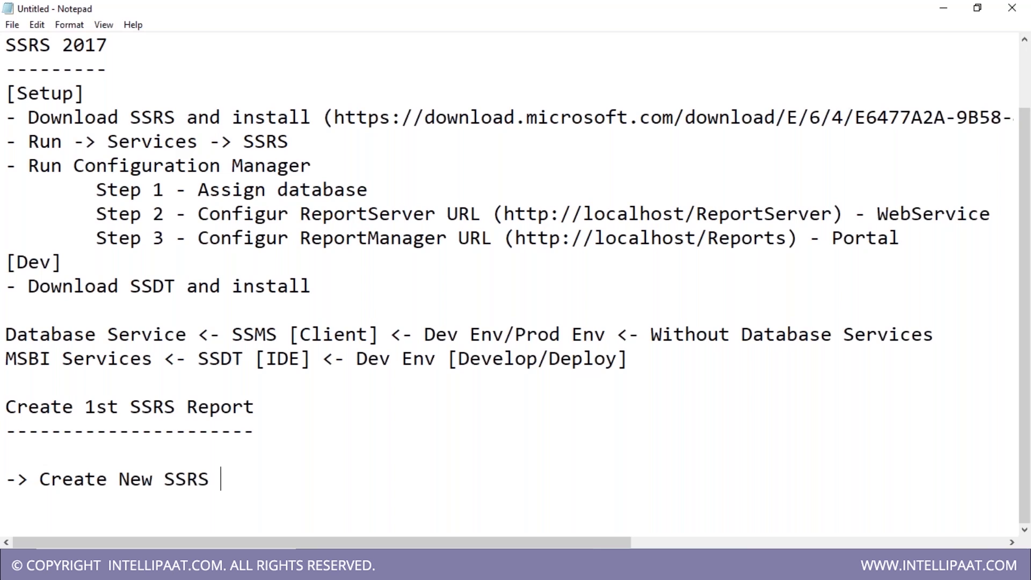
key(Return)
text(-> Add )
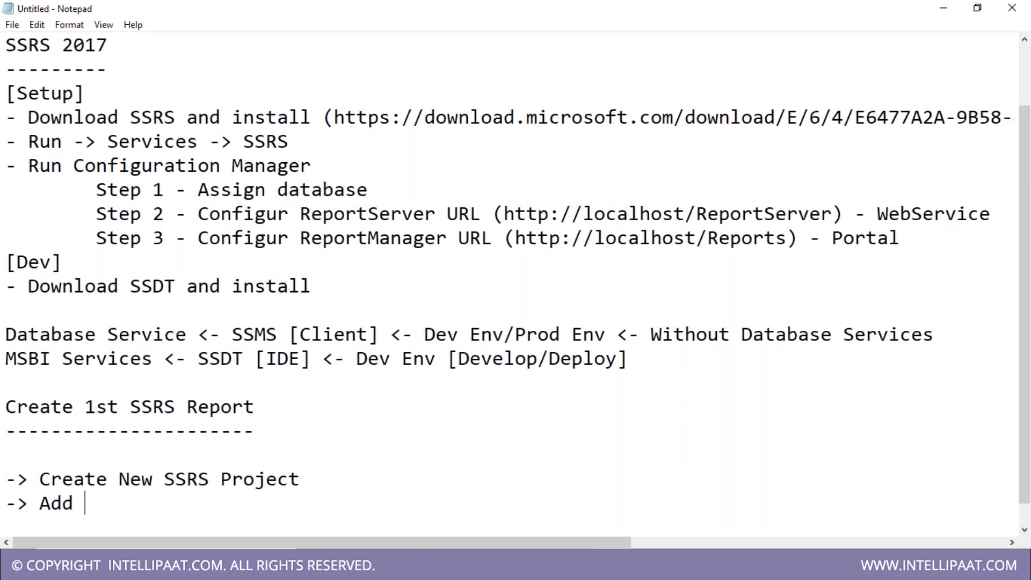
text(Report)
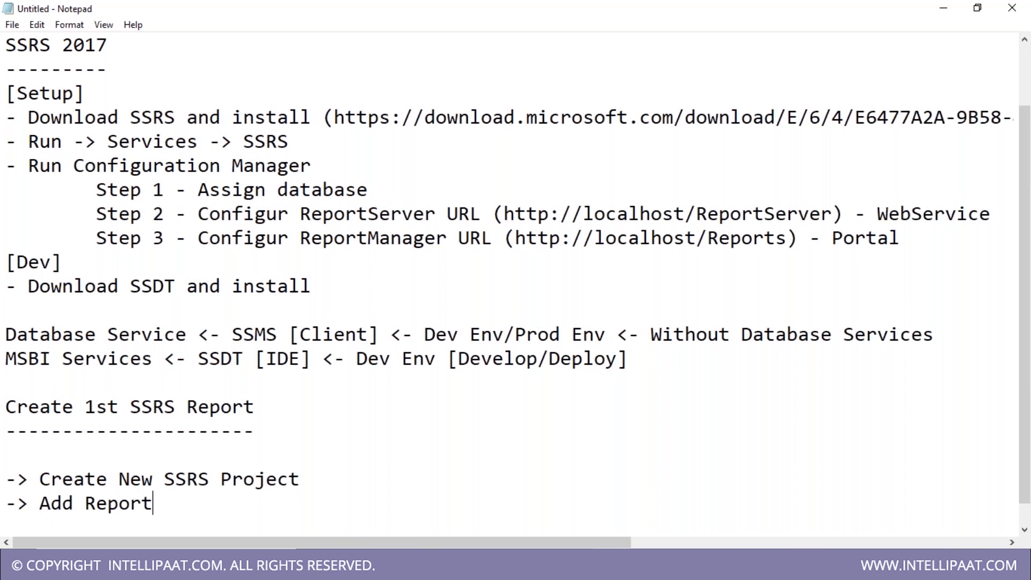
key(Return)
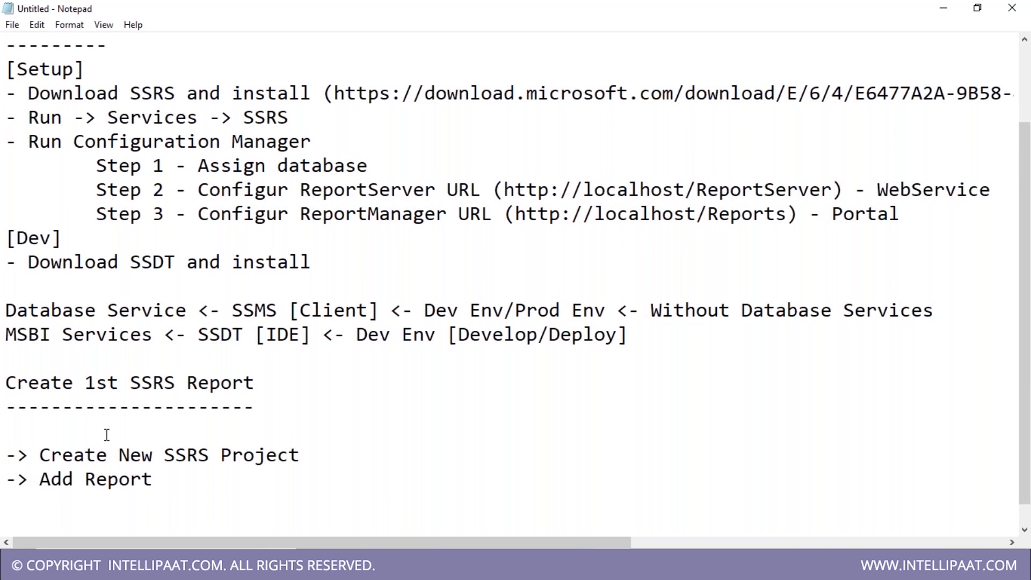
- Add indented bullets '- Report Designer [Designer View/Preview]' and '- Report Data'
scroll(106, 435, down, 1)
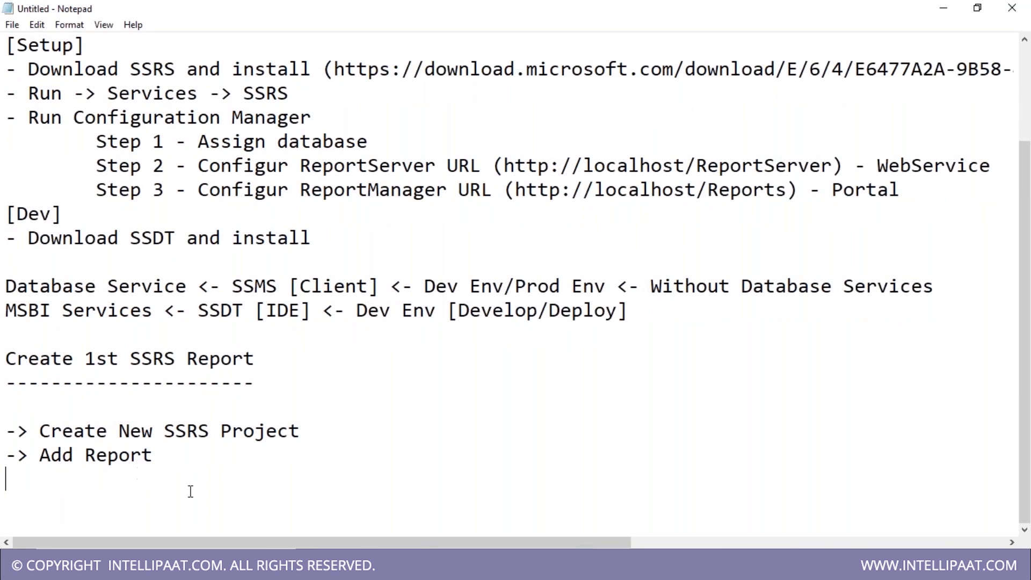
key(Return)
key(Tab)
text(-)
text(Report Designer [)
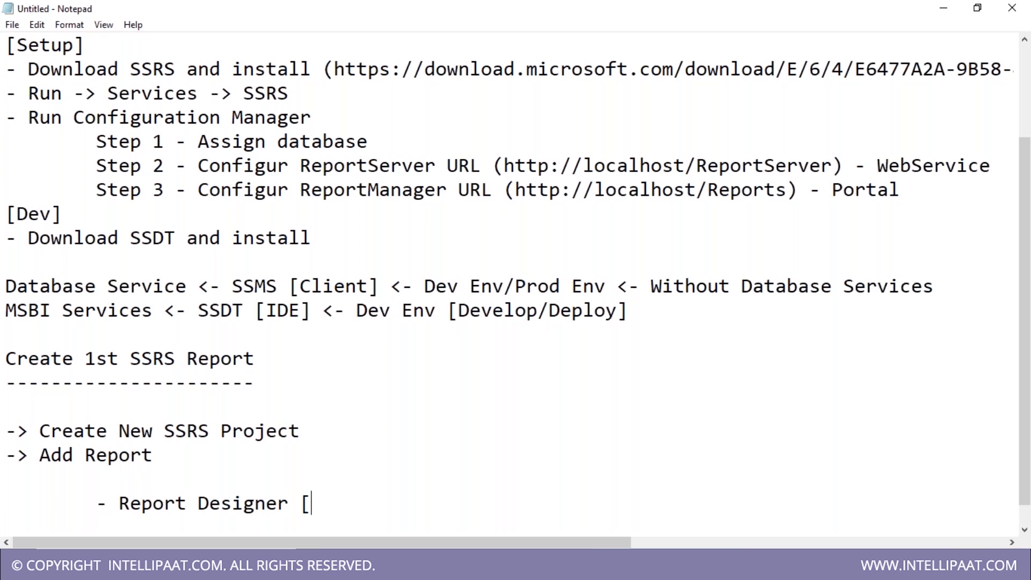
text(Designer)
text( View/)
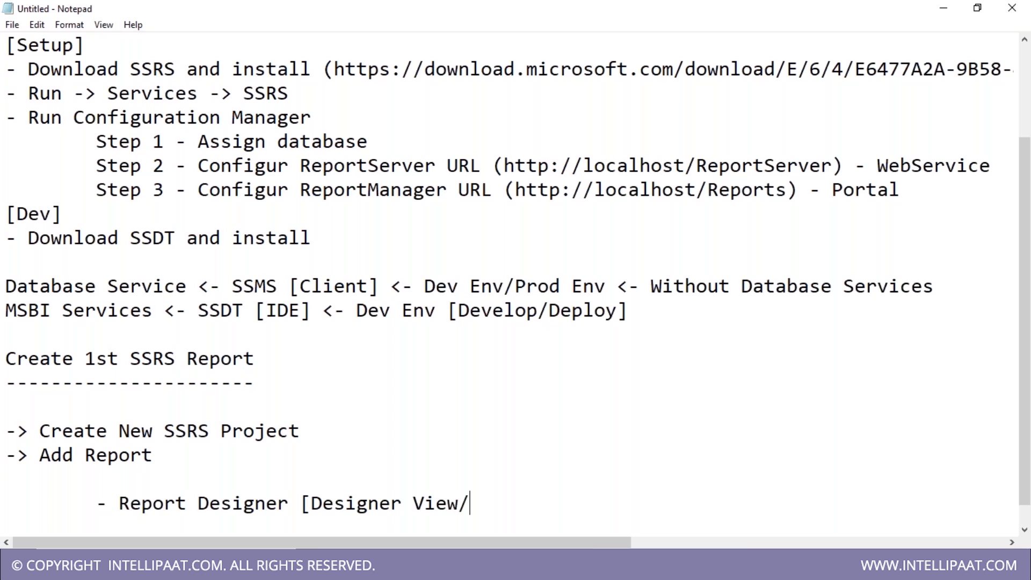
text(Preview])
key(Return)
key(Tab)
text(- )
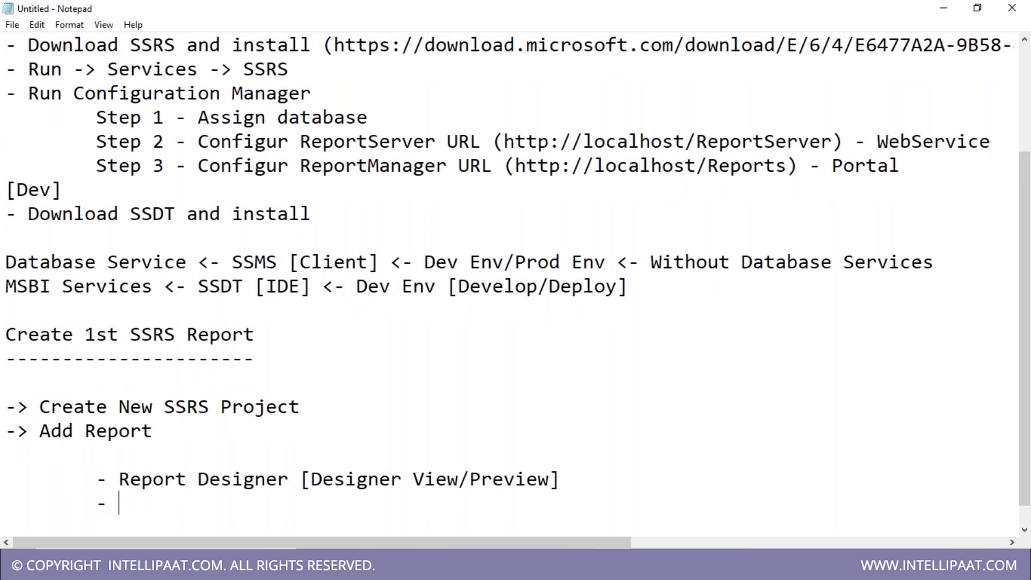
text(Report Data)
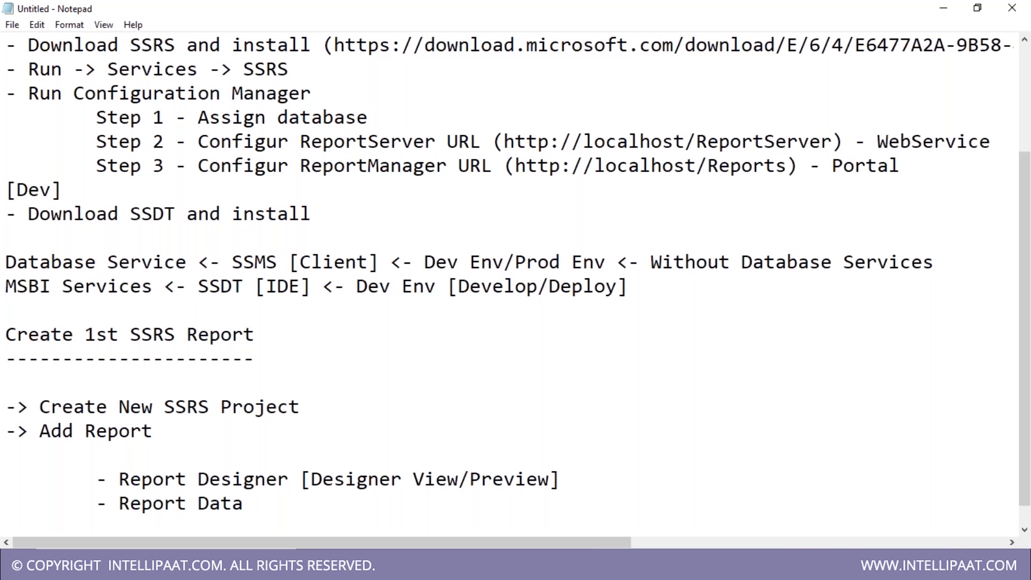
- Start an indented '- Tool Box [' bullet below the Report Data line
key(Return)
key(Tab)
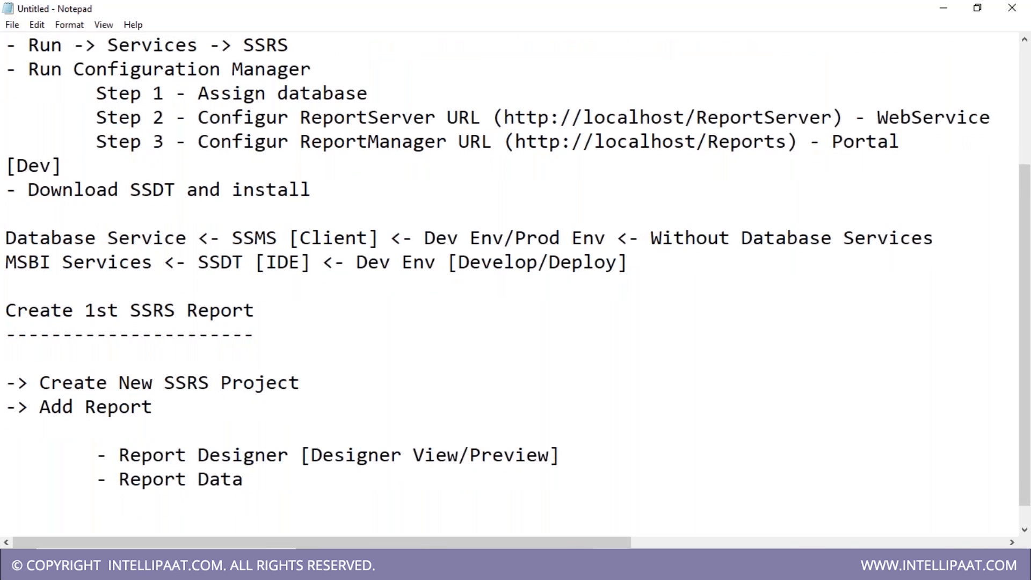
text(- Tool Box)
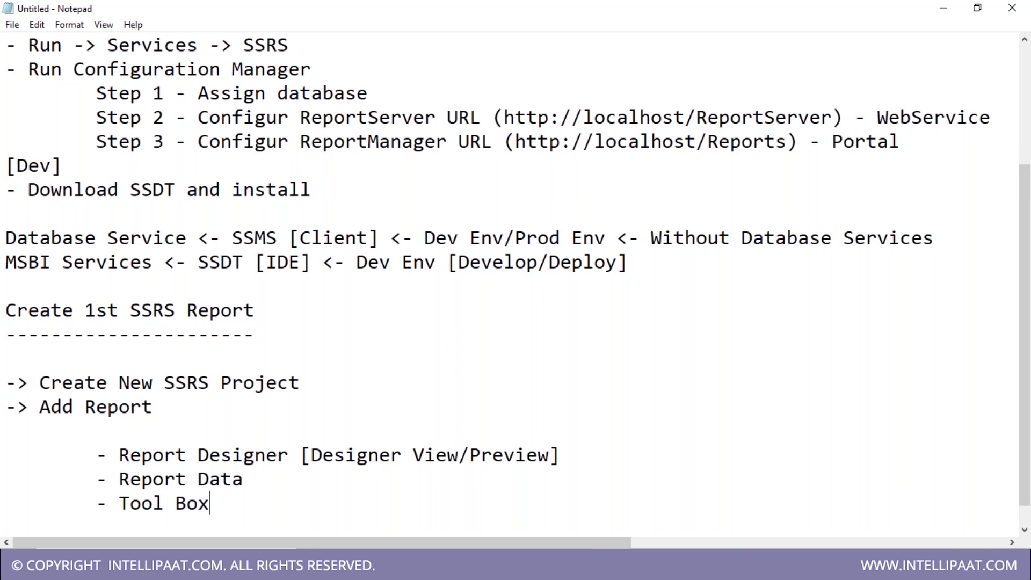
text( [)
drag(120, 494, 234, 481)
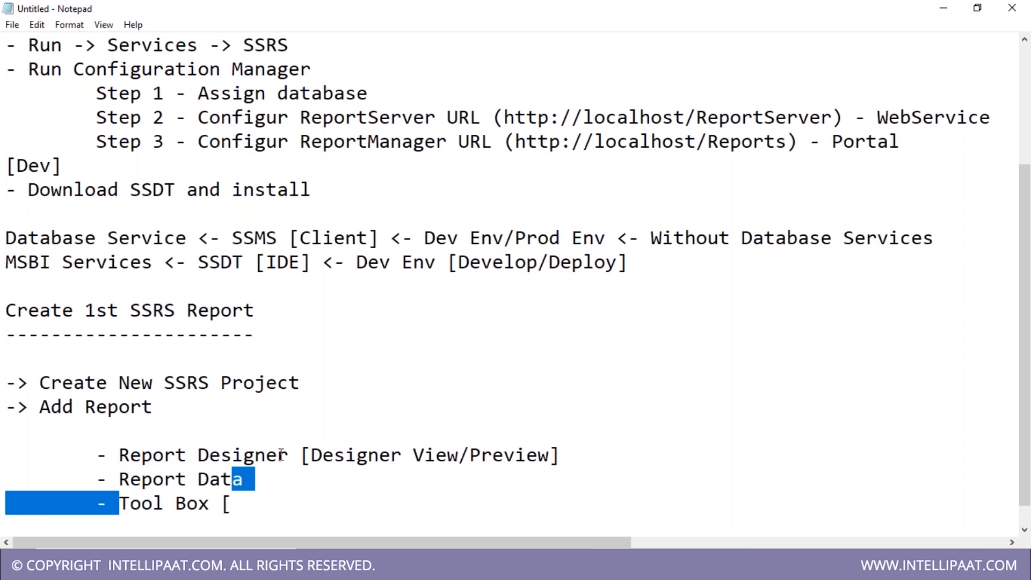
click(304, 477)
key(Down)
key(Down)
key(Up)
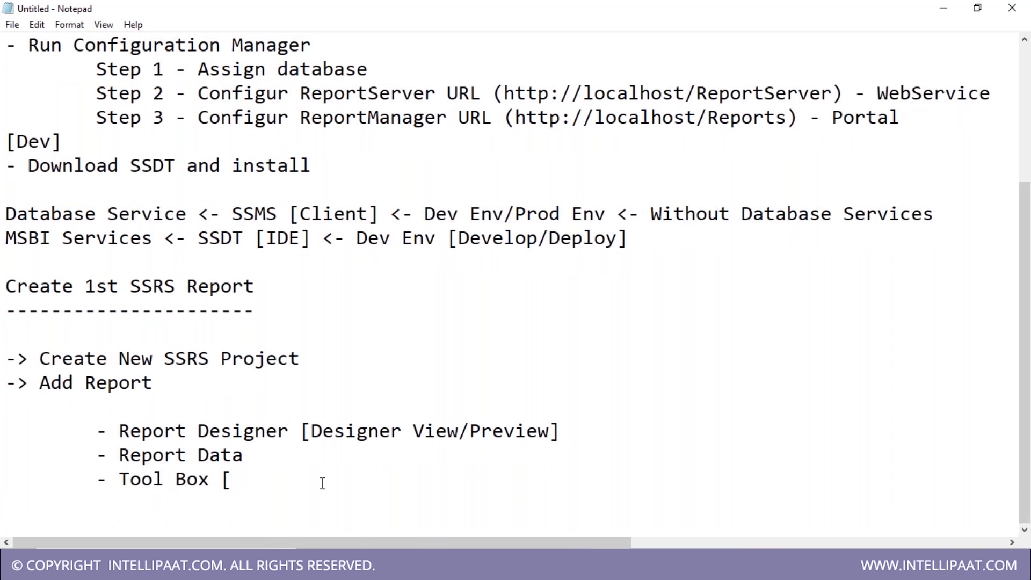
- Complete 'Tool Box [Chart Controls]' and 'Report Data [SQL / Report Parameters]', then return to Visual Studio
text(Chart Control)
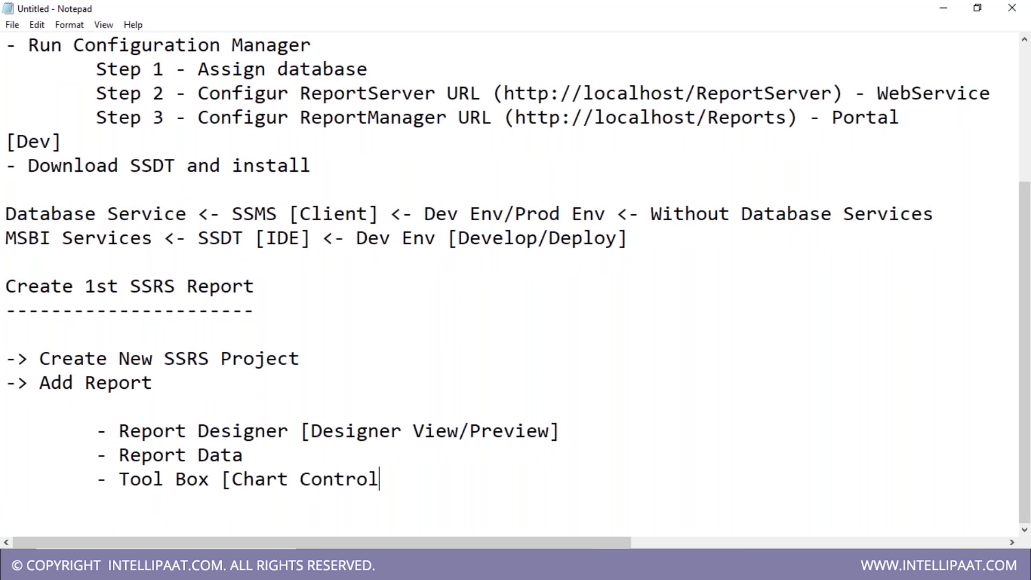
text(s])
text( [)
text(SQ)
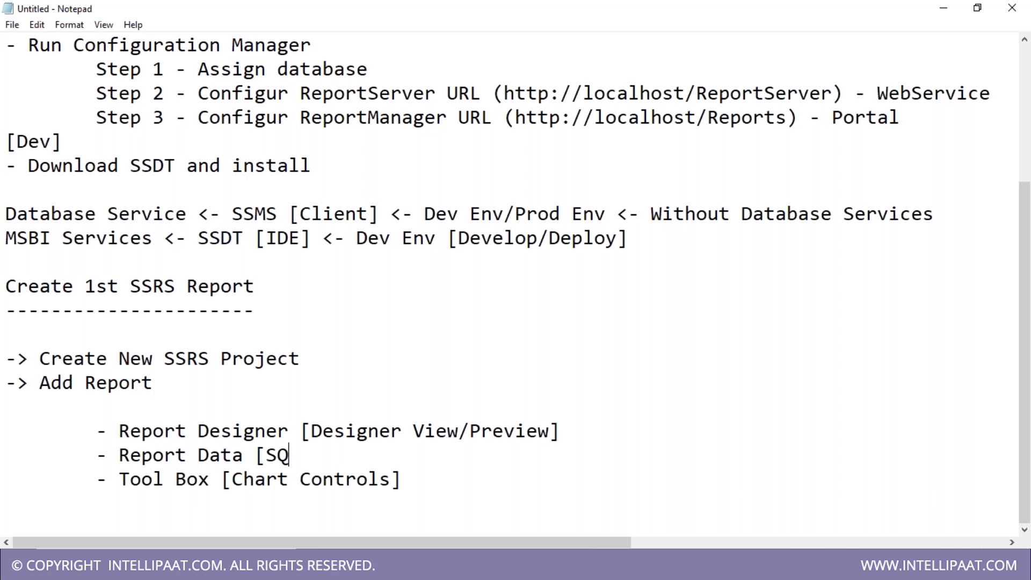
text(L / Report Parameters)
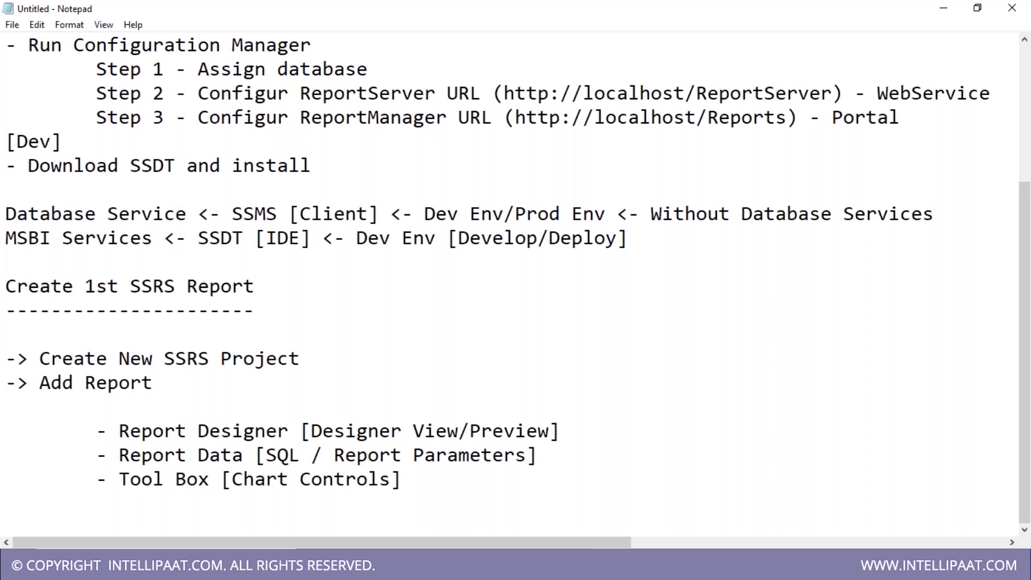
double_click(304, 459)
click(594, 564)
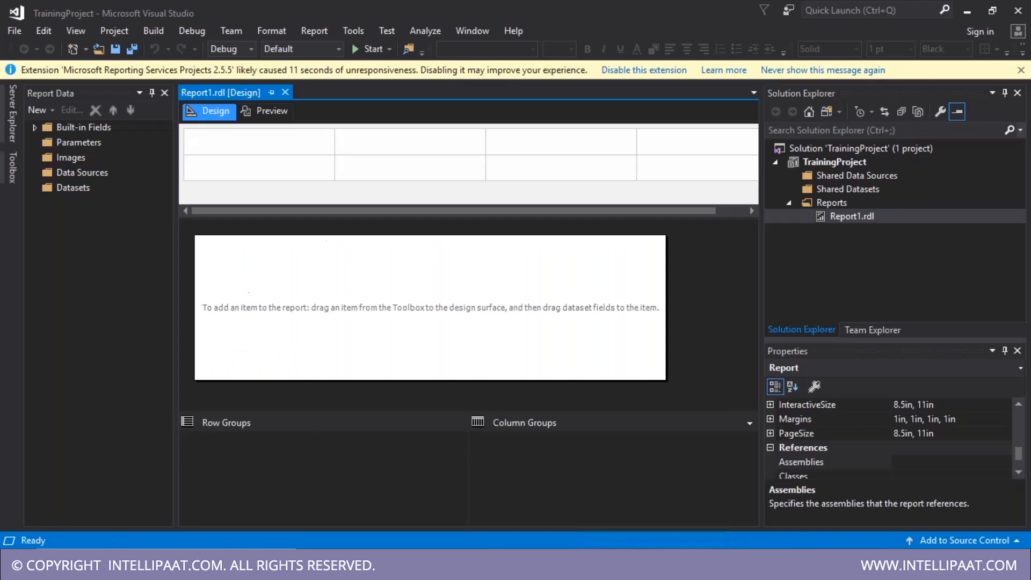
- Inspect the empty report body and the Report Data pane's Built-in Fields and Data Sources folders
click(526, 309)
click(689, 271)
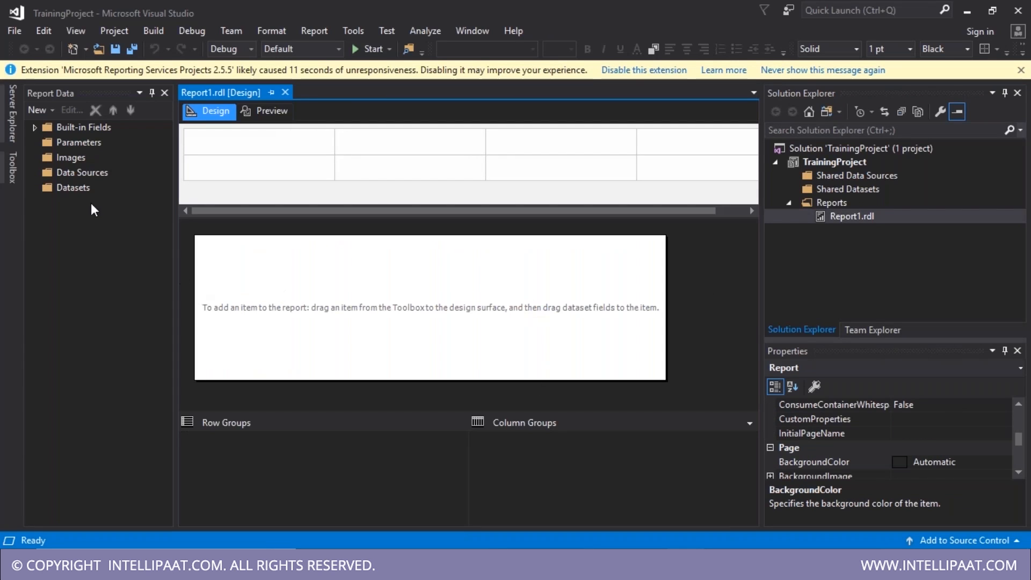
click(46, 96)
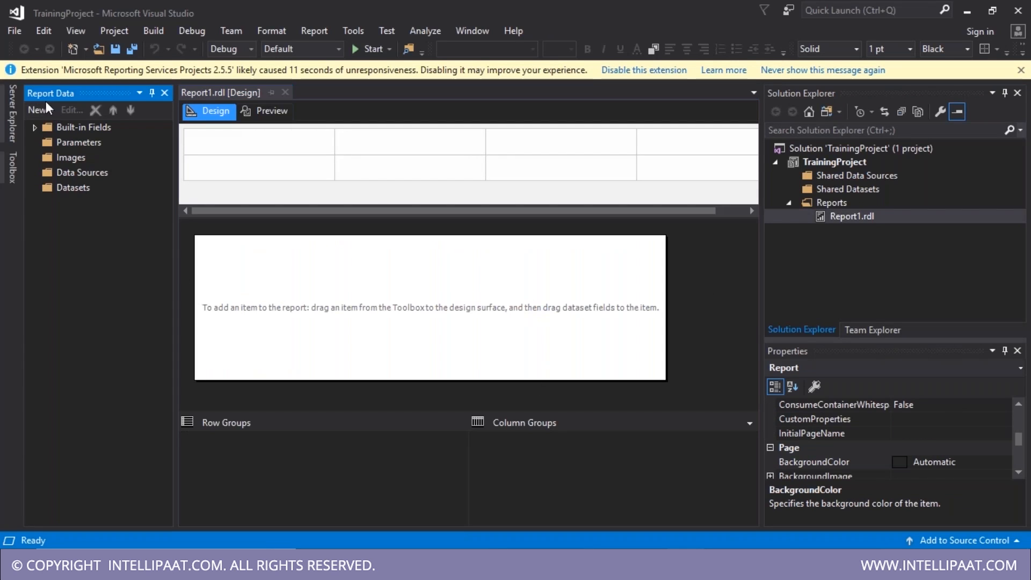
key(alt+Tab)
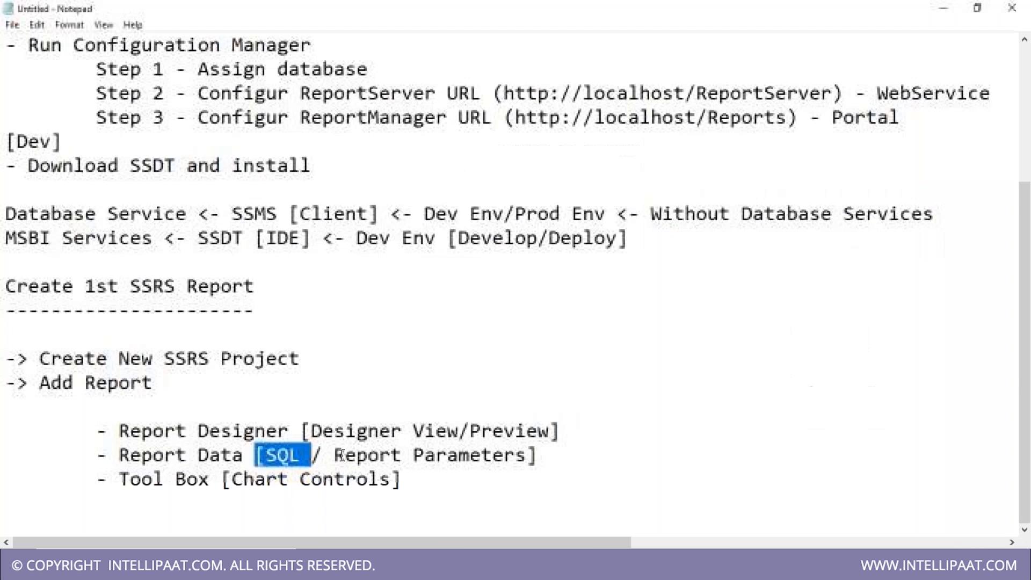
drag(119, 456, 250, 460)
key(alt+Tab)
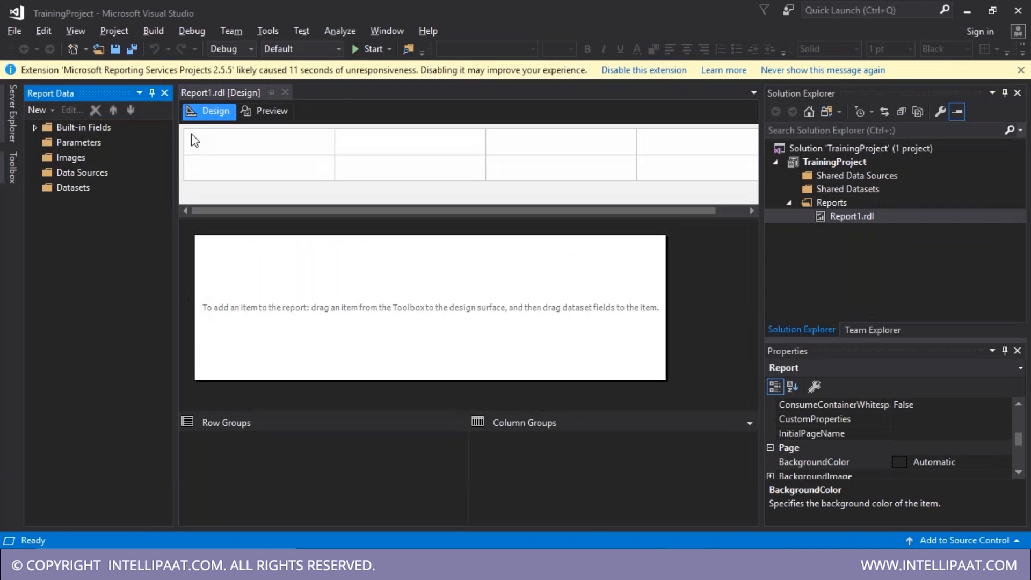
click(227, 115)
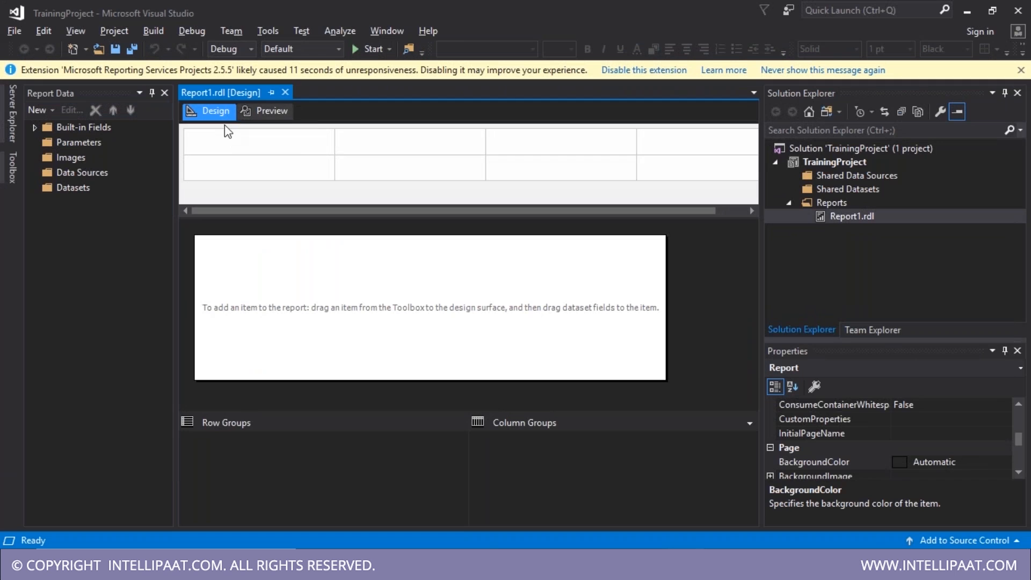
click(63, 127)
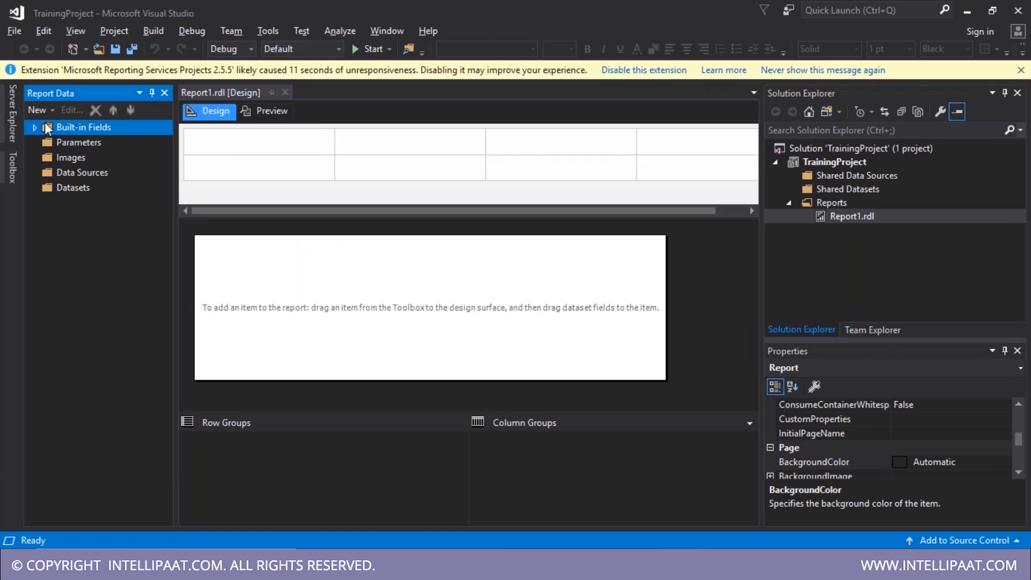
click(68, 175)
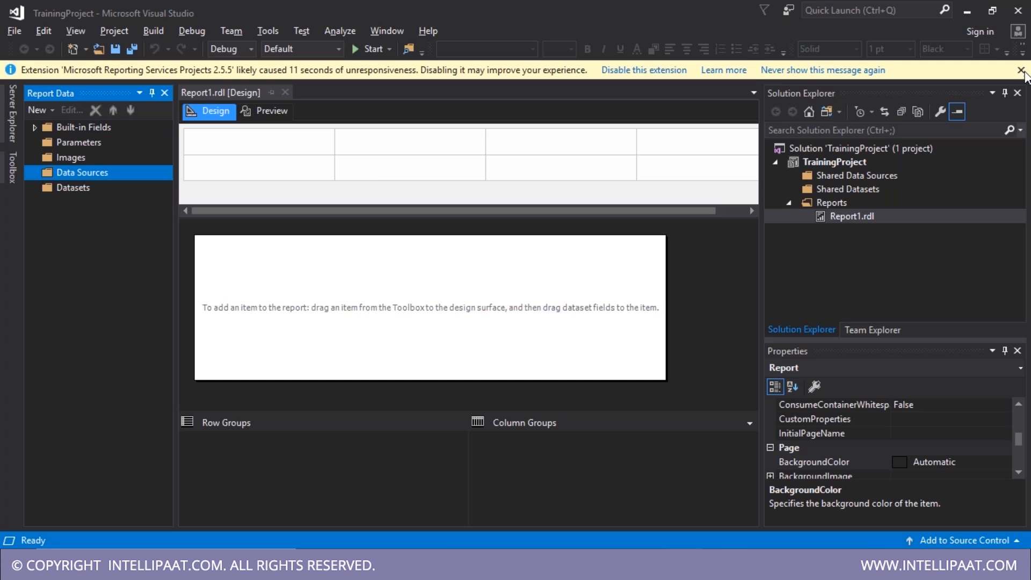
click(1021, 70)
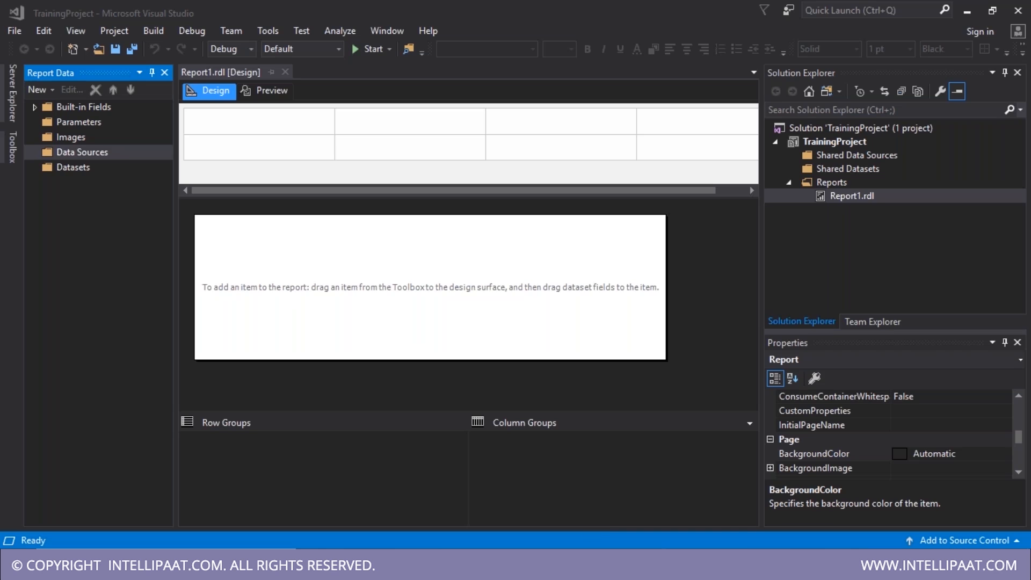
- In Management Studio, expand crmreporting and OnlineOrders and review the daily call counts
click(648, 564)
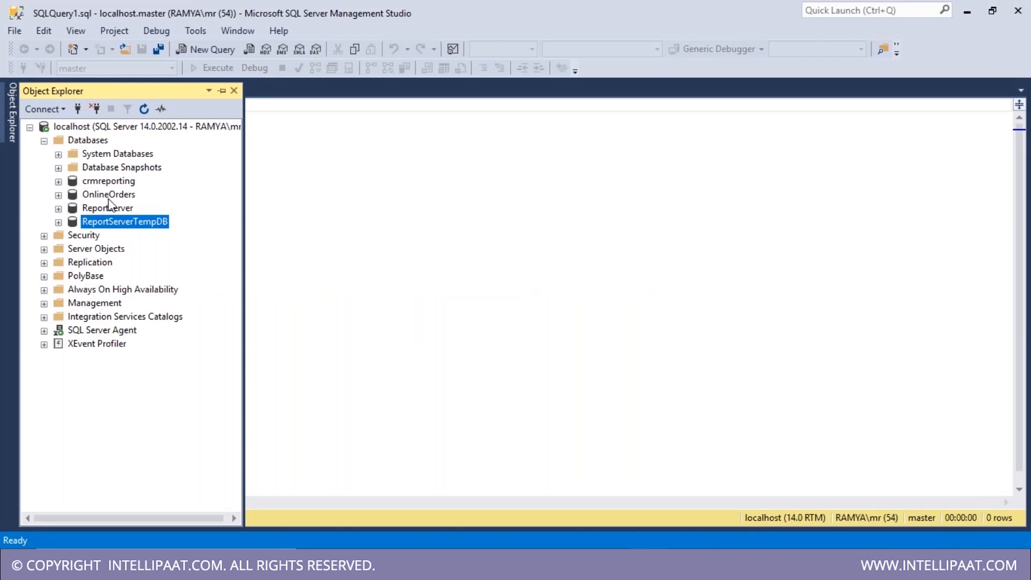
click(110, 199)
double_click(111, 183)
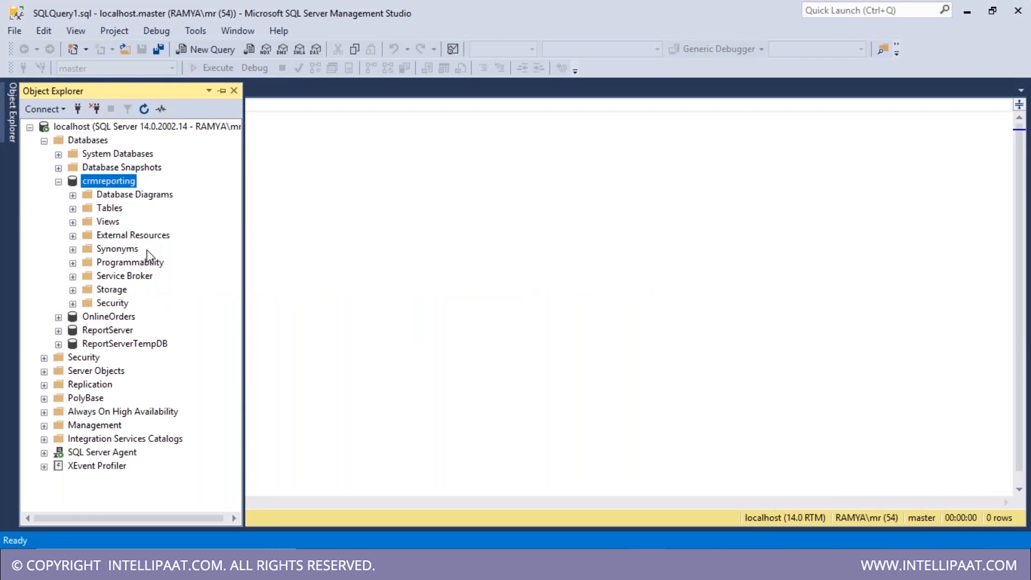
double_click(113, 318)
double_click(110, 345)
drag(78, 368, 143, 429)
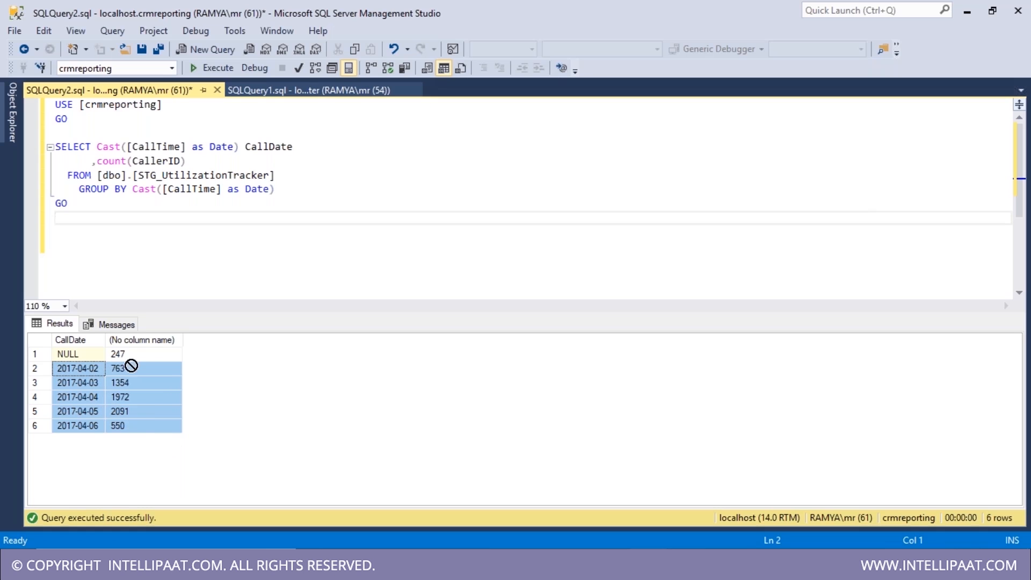
click(145, 415)
drag(153, 429, 164, 375)
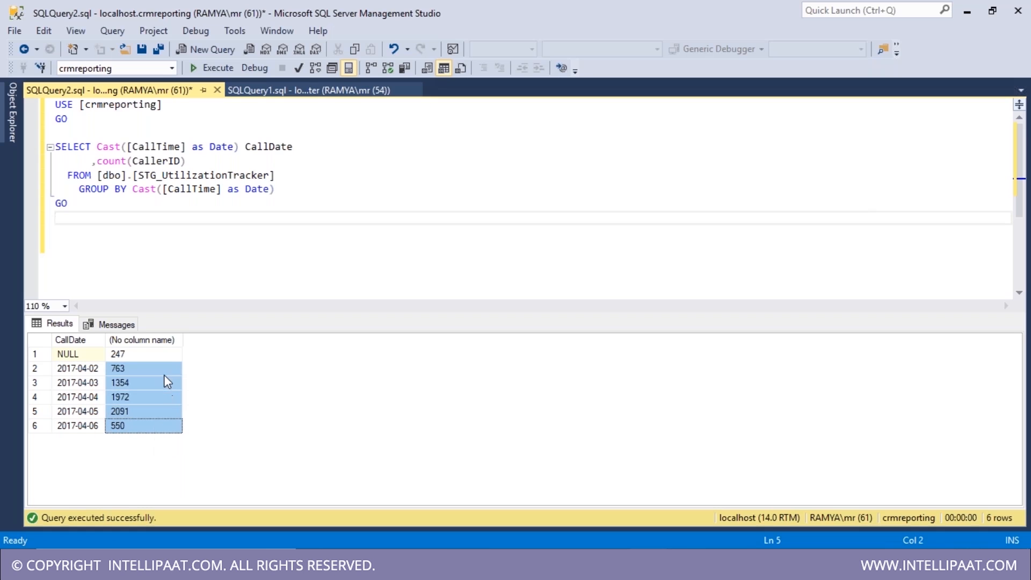
- Uppercase CAST and COUNT, tidy the GROUP BY line, and run the query
click(333, 188)
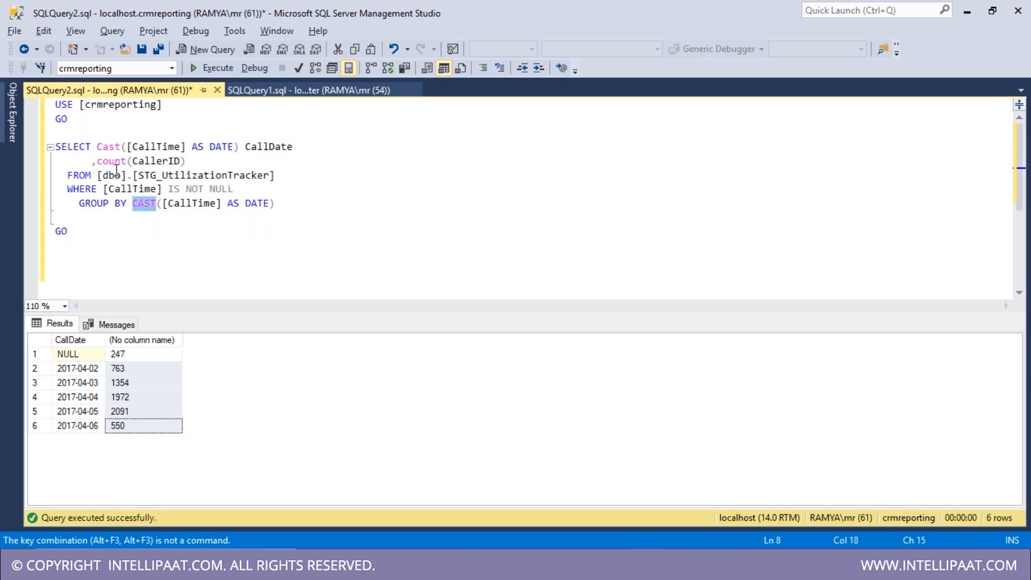
double_click(112, 152)
key(ctrl+shift+u)
double_click(111, 162)
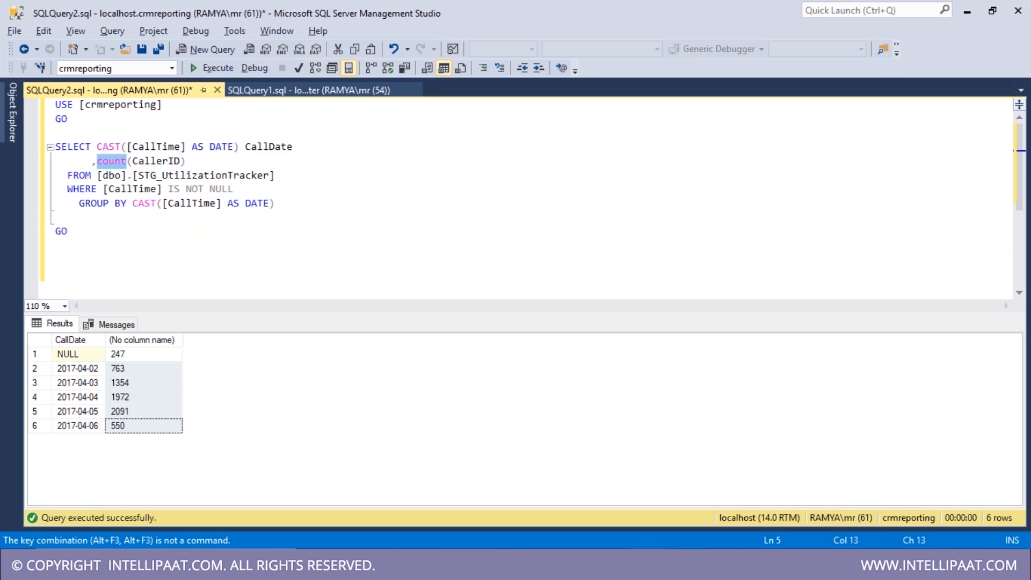
key(ctrl+shift+u)
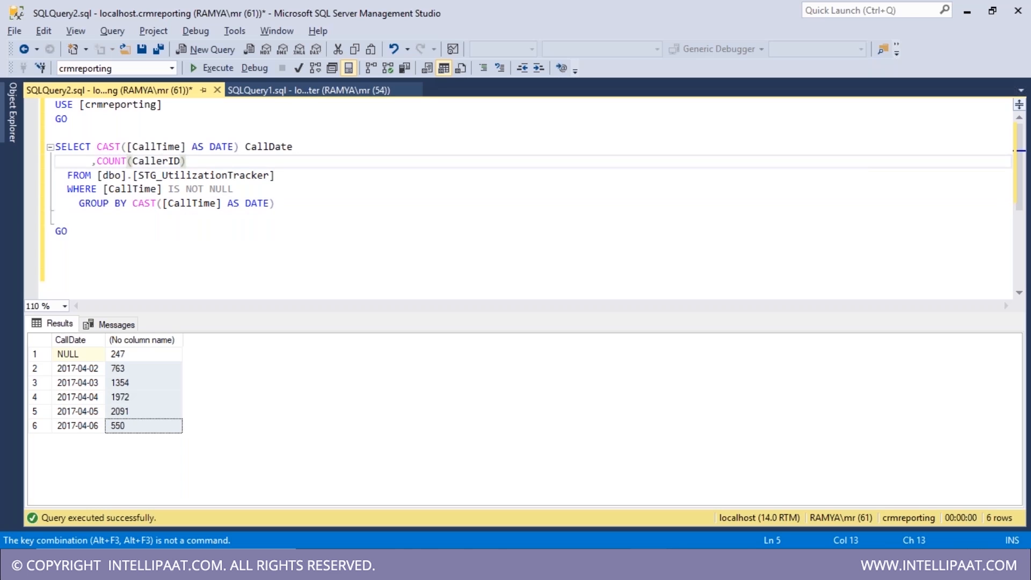
click(82, 205)
key(BackSpace)
click(258, 208)
drag(266, 206, 52, 146)
click(211, 50)
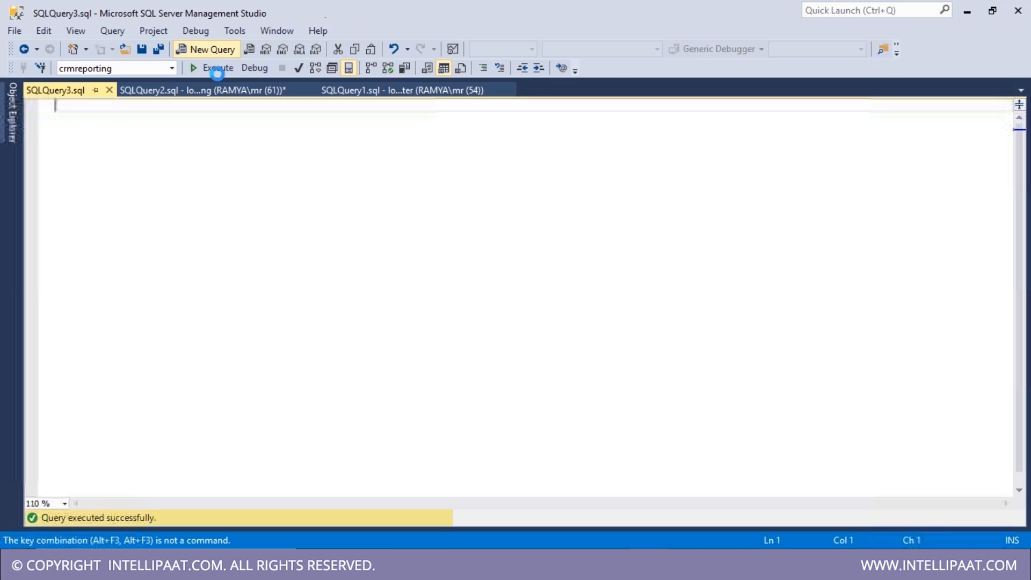
click(264, 90)
click(215, 67)
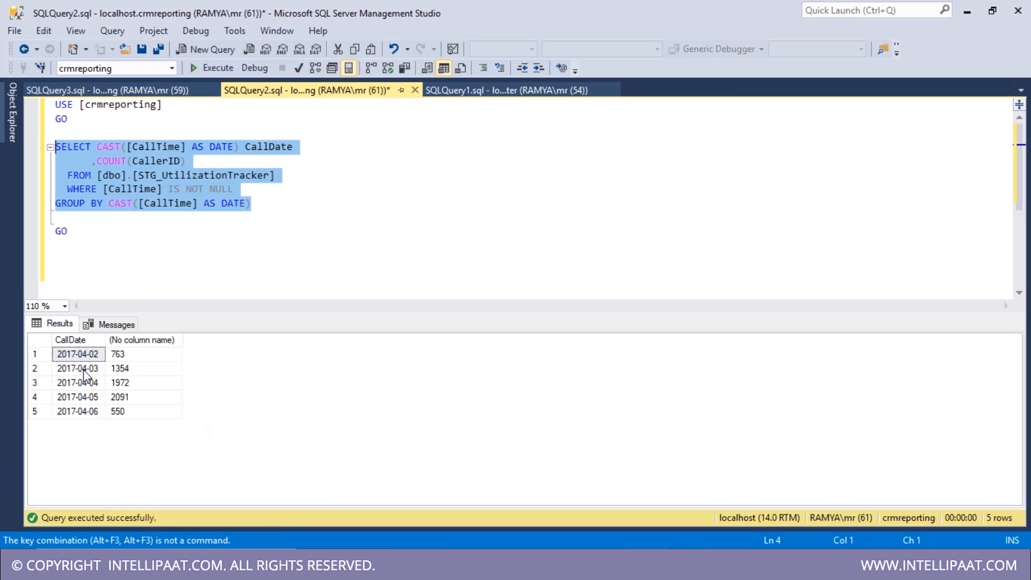
- Alias COUNT(CallerID) as TotalCalls, rerun the query, and select its text to copy
click(227, 157)
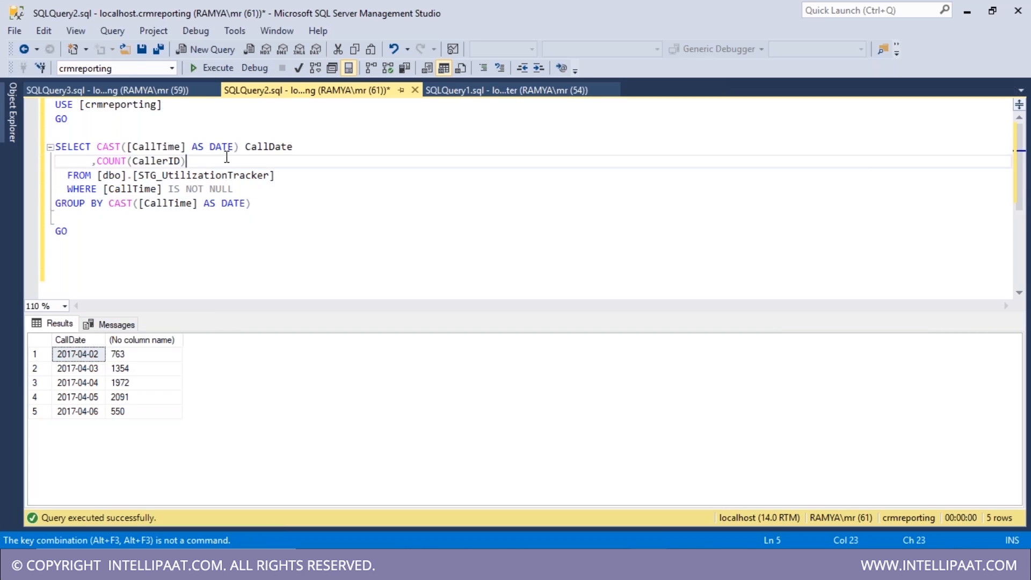
text(TotalCalls)
key(F5)
click(290, 205)
key(Down)
drag(7, 191, 18, 138)
click(335, 192)
drag(271, 215, 33, 146)
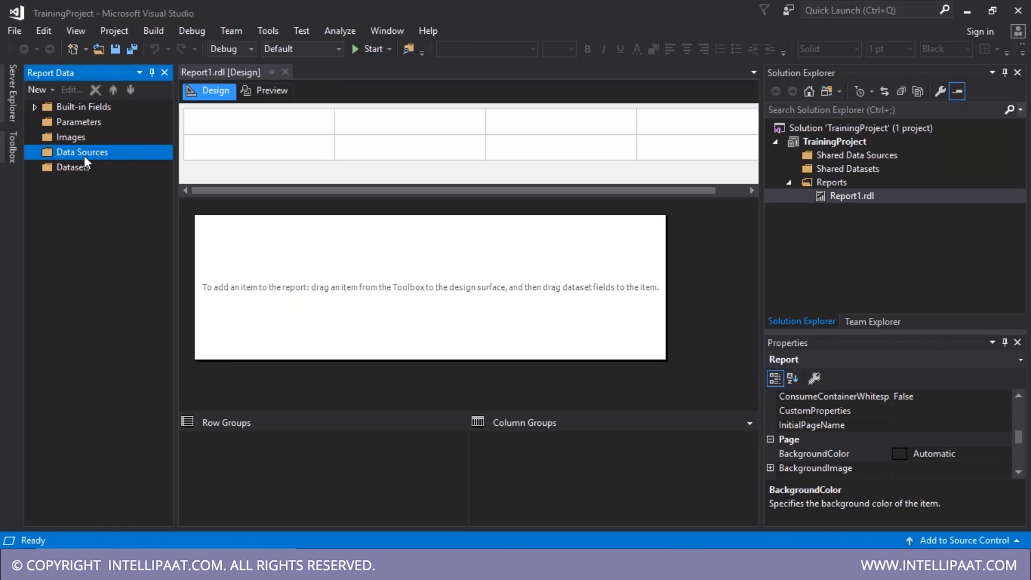
- Add DataSource1 to the report with a Microsoft SQL Server connection type
right_click(84, 155)
click(101, 164)
click(442, 242)
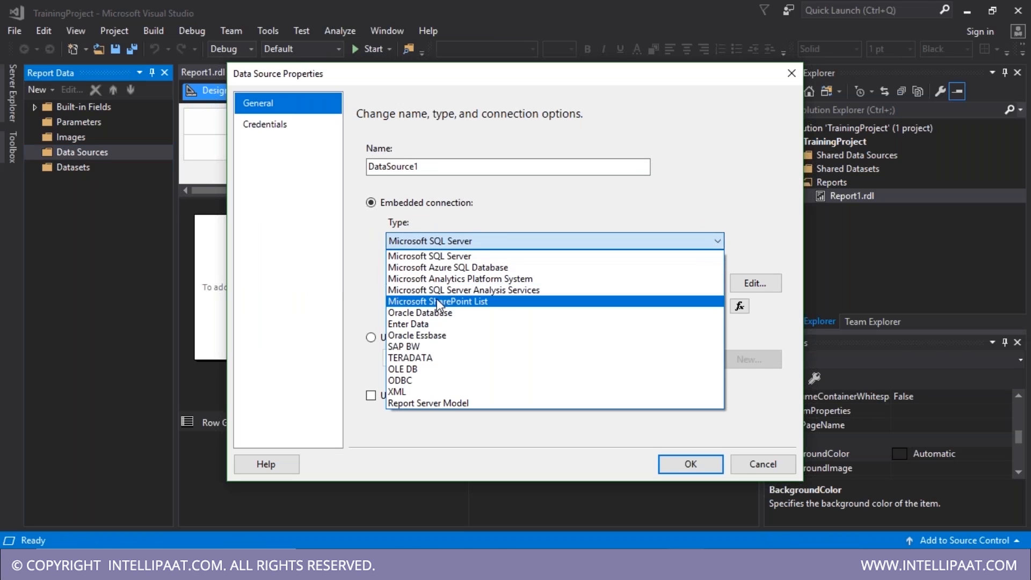
click(476, 256)
key(Return)
- Create embedded dataset DataSet1 on DataSource1 from the pasted daily call query
right_click(86, 181)
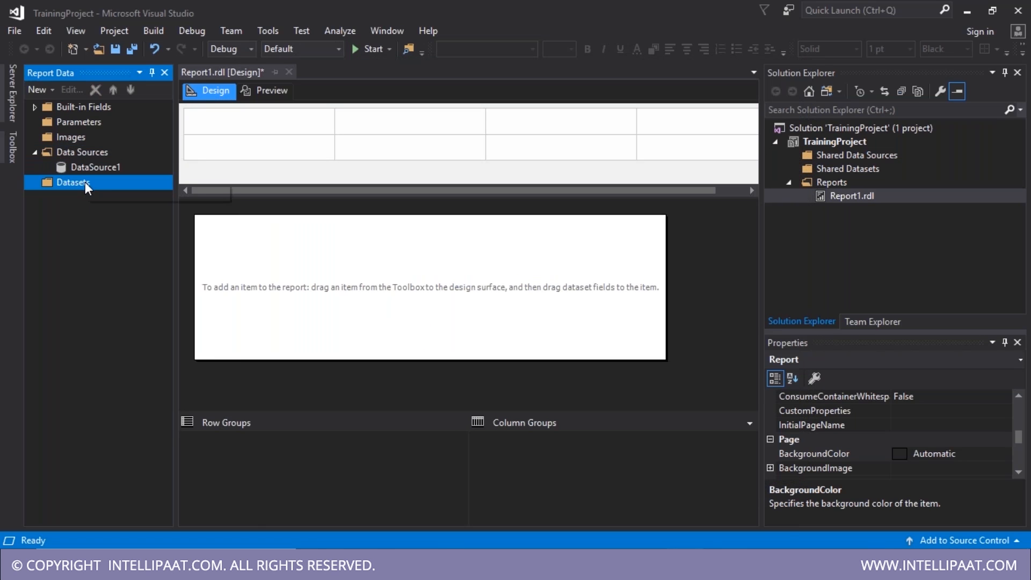
click(106, 194)
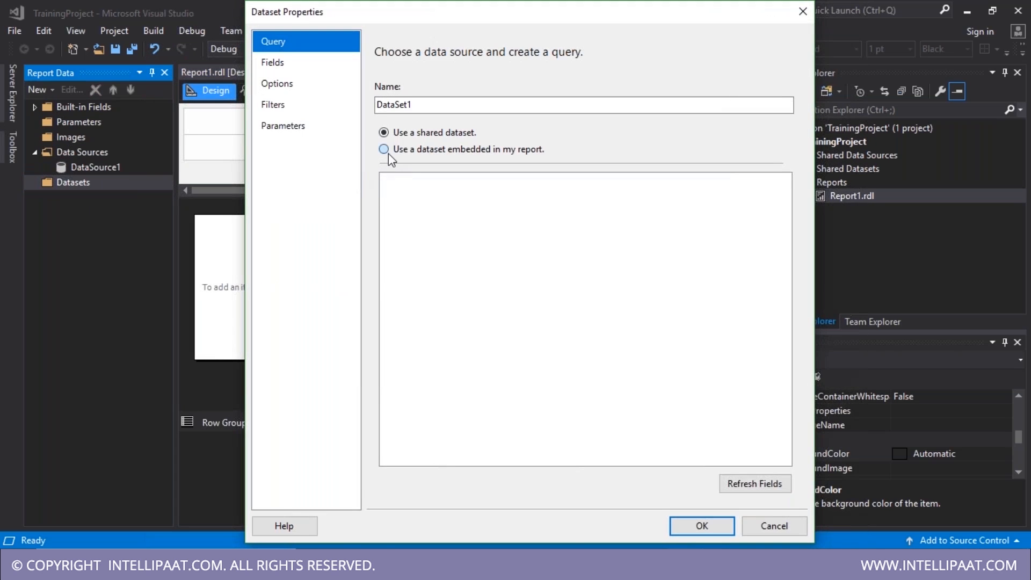
click(384, 149)
click(427, 204)
click(423, 215)
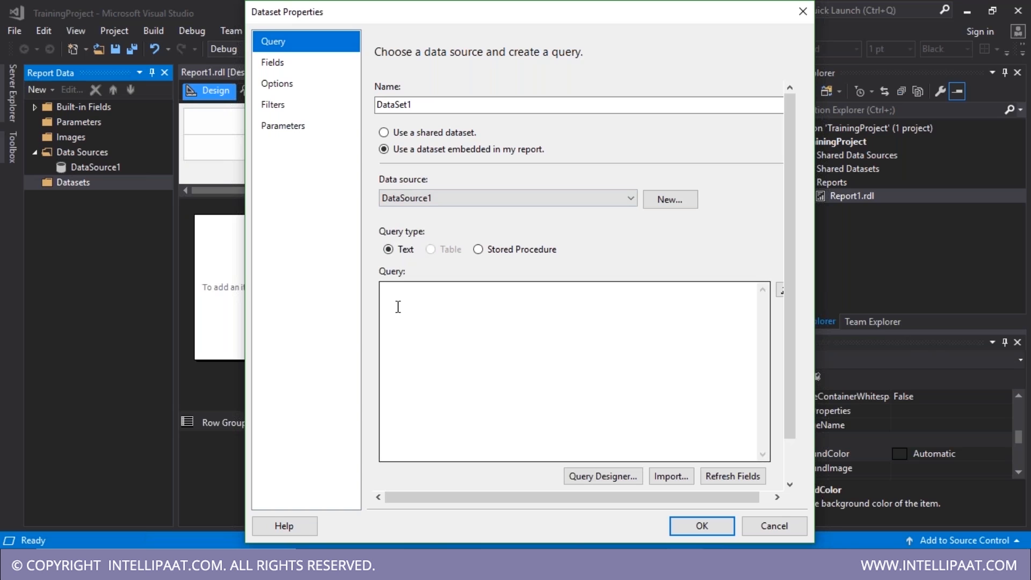
click(419, 328)
text(CAST([CallTime] AS DATE) CallDate)
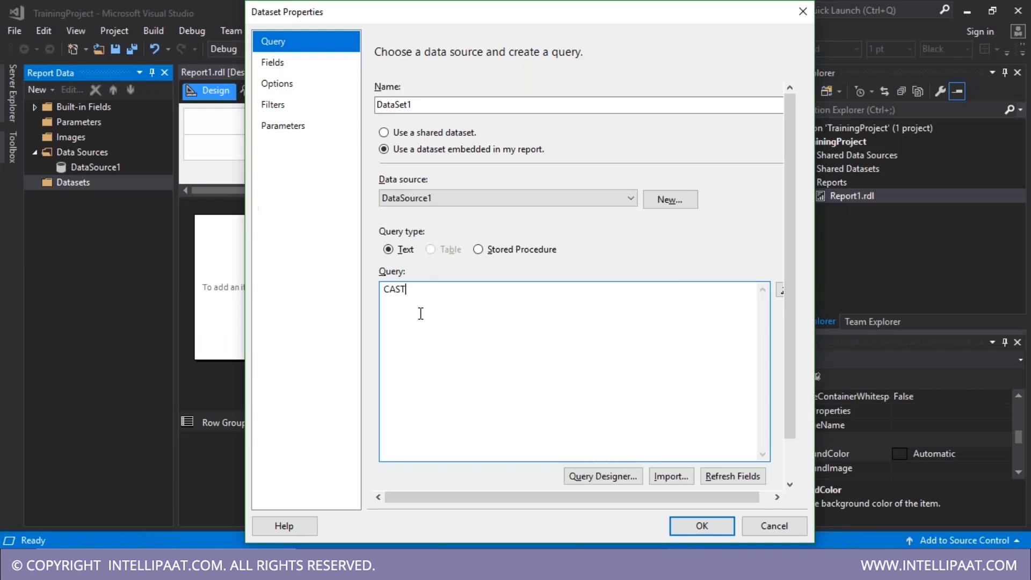
key(ctrl+a)
key(ctrl+v)
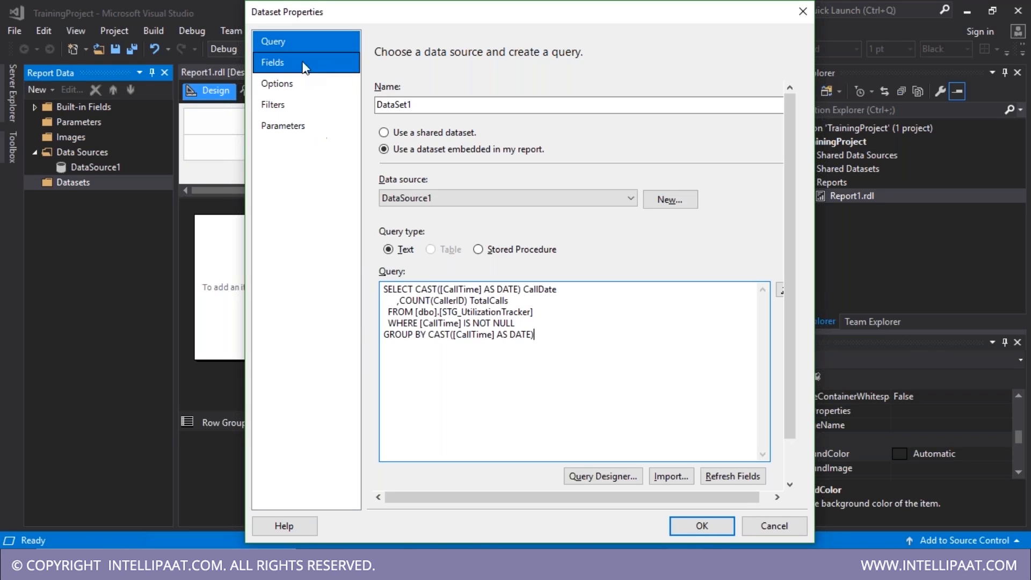
click(319, 62)
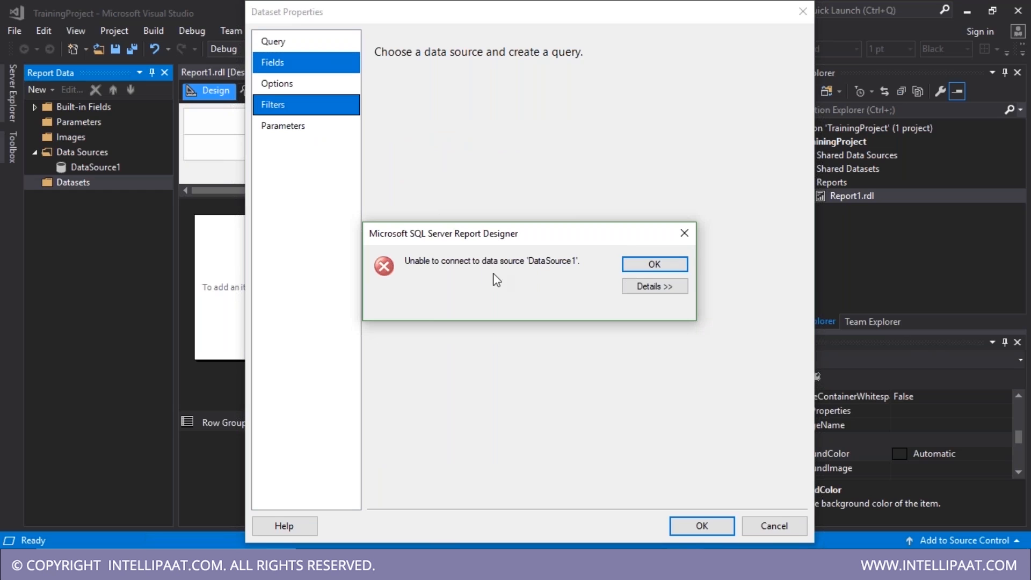
click(664, 289)
click(681, 234)
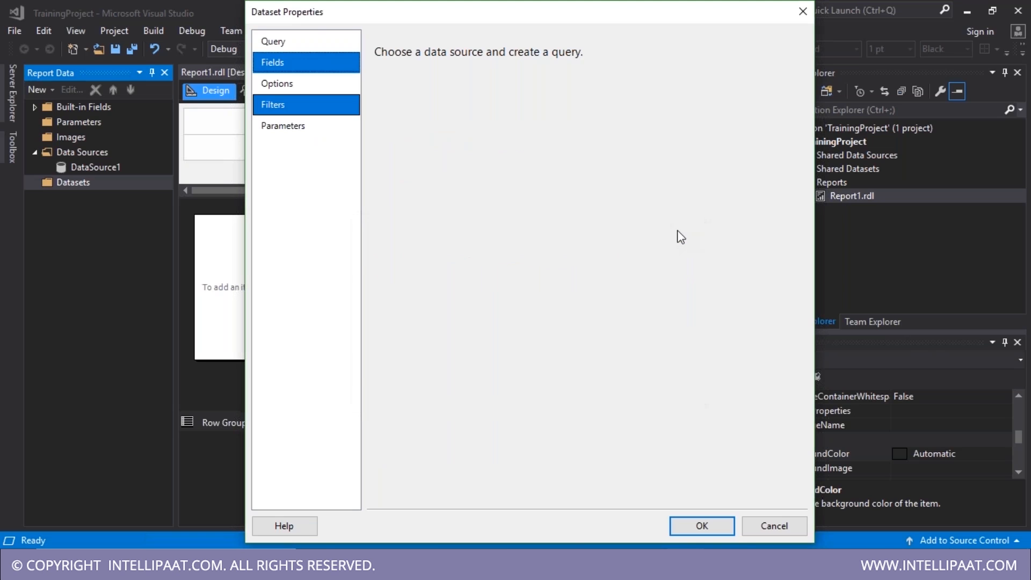
click(693, 525)
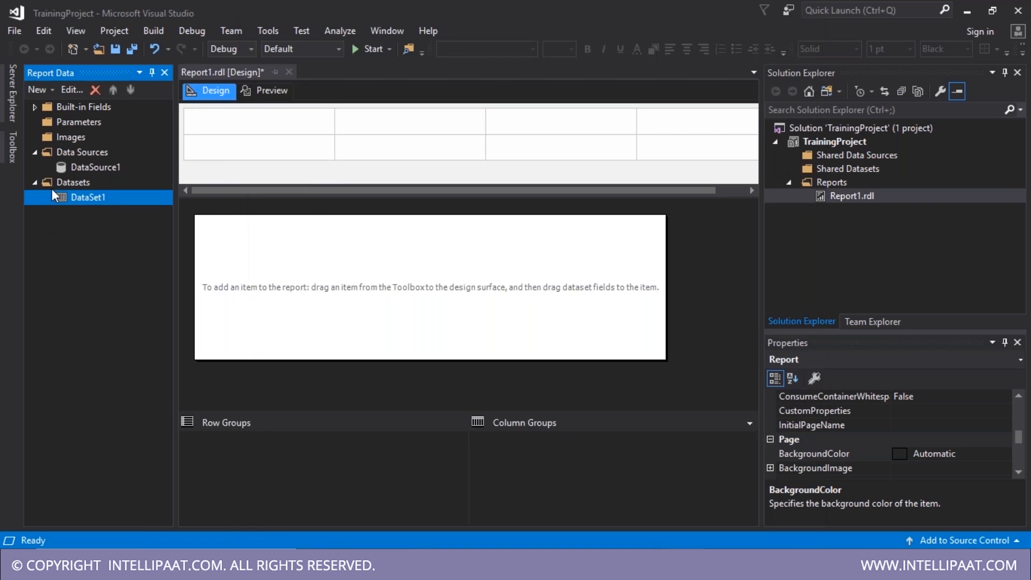
- Review DataSource1's connection settings and DataSet1's CallDate and TotalCalls fields
double_click(83, 166)
click(749, 285)
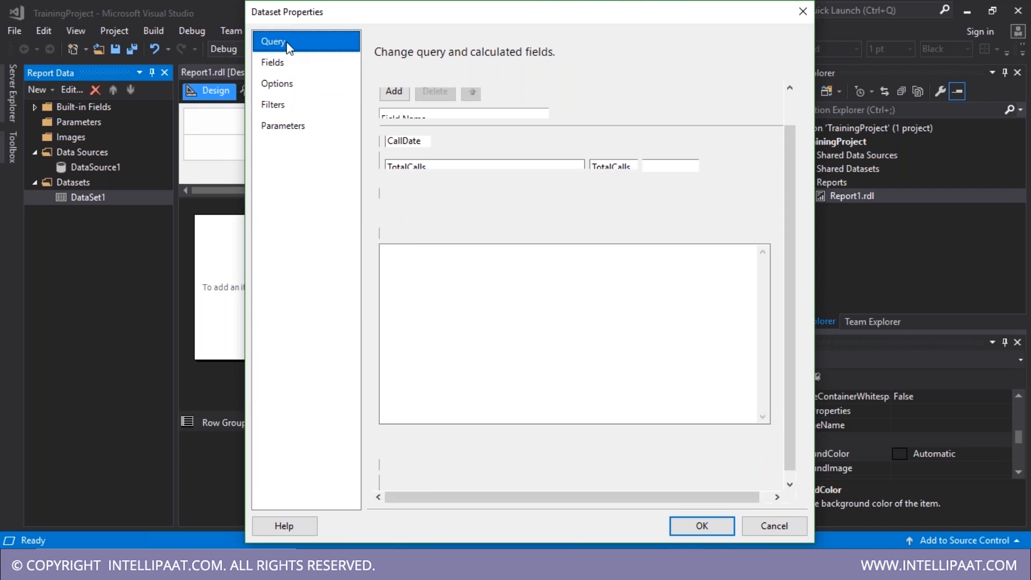
click(279, 63)
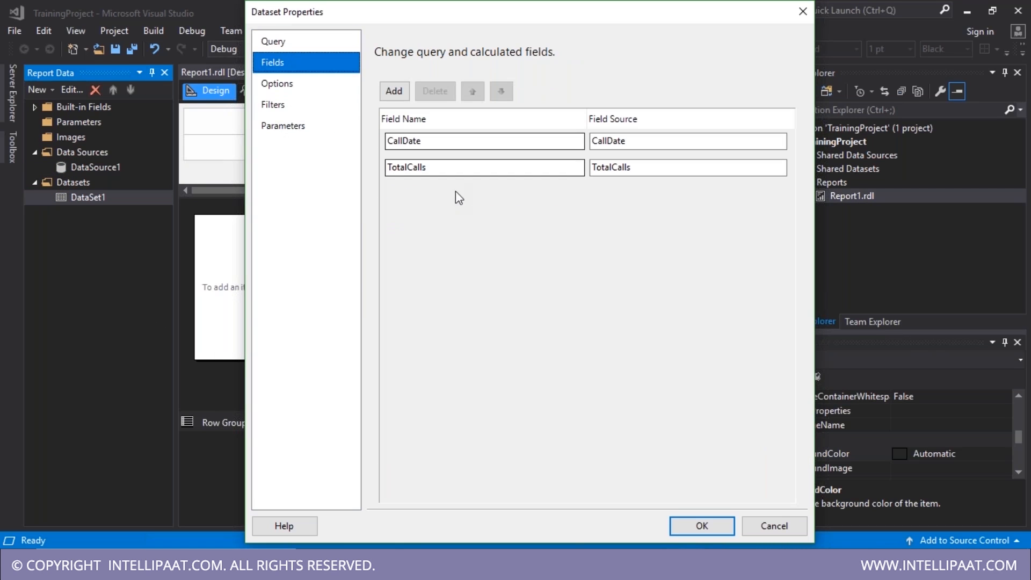
click(700, 525)
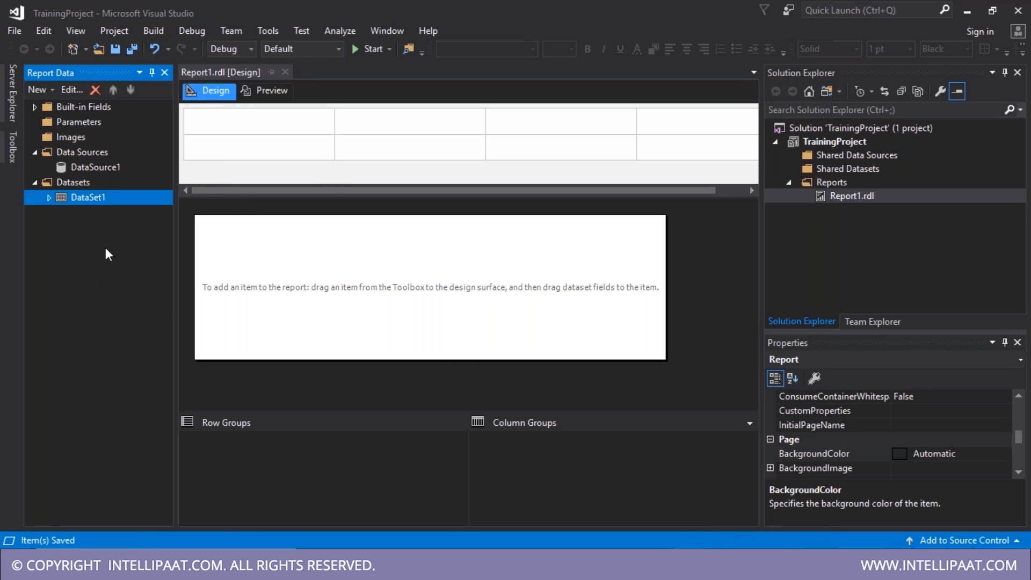
- Expand DataSet1, then change the notes' SQL entry to 'SQL Stmt'
click(49, 198)
click(97, 169)
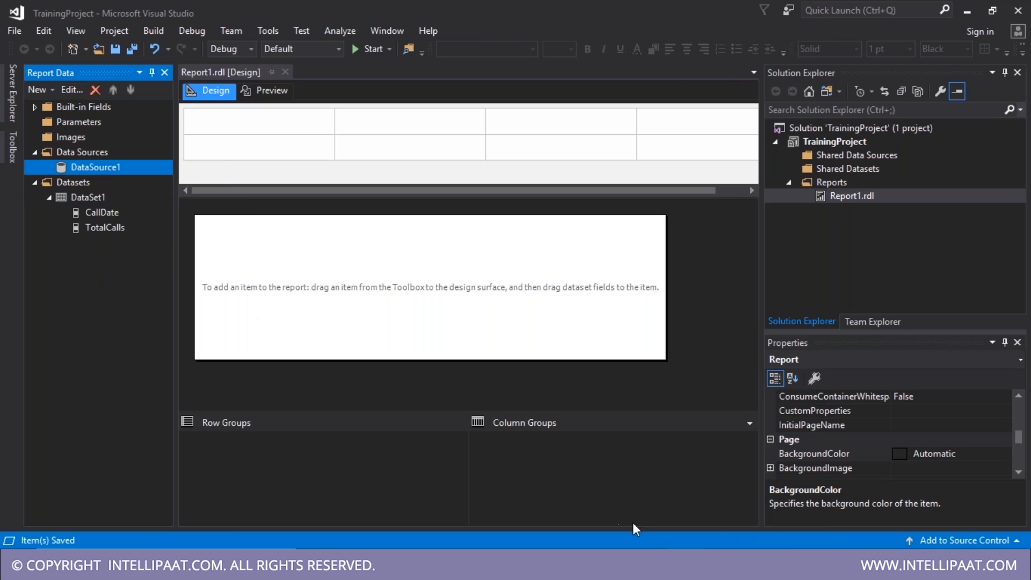
click(361, 566)
click(581, 566)
drag(267, 458, 294, 464)
click(299, 459)
text(Stmt / Report Parameters])
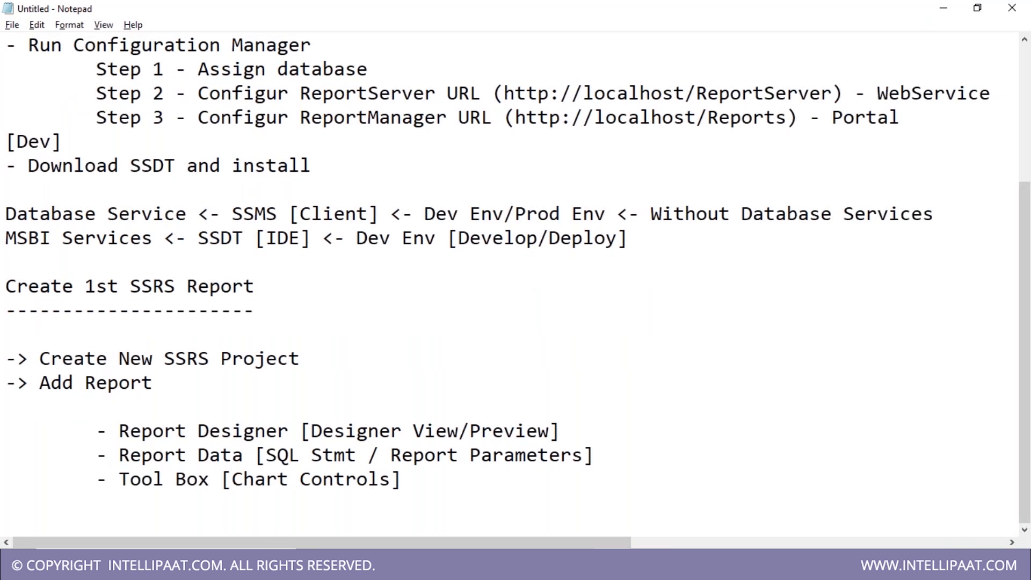
- Back in Visual Studio, select DataSet1 and show the Toolbox's report items
key(alt+Tab)
click(559, 564)
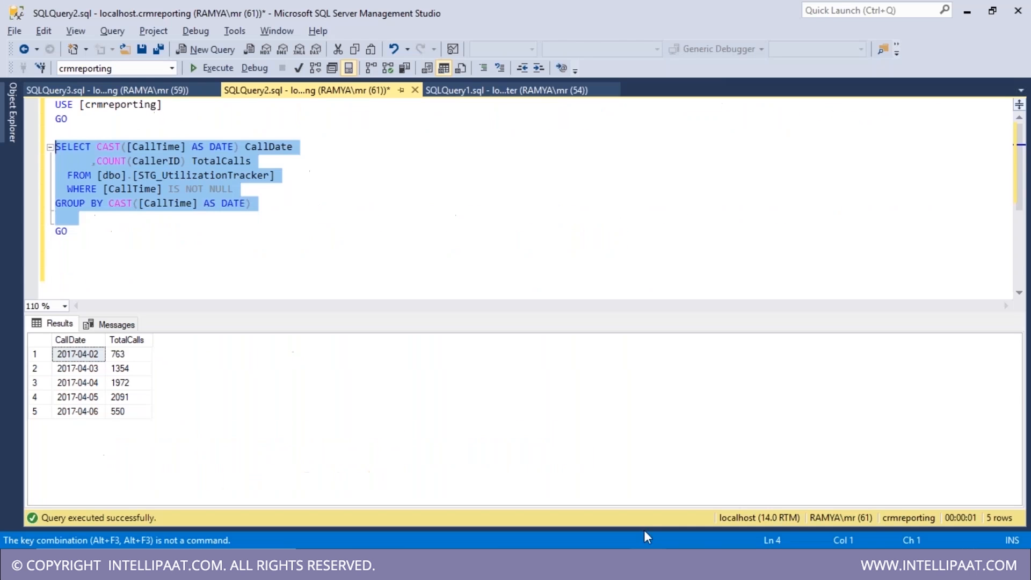
click(658, 564)
click(71, 198)
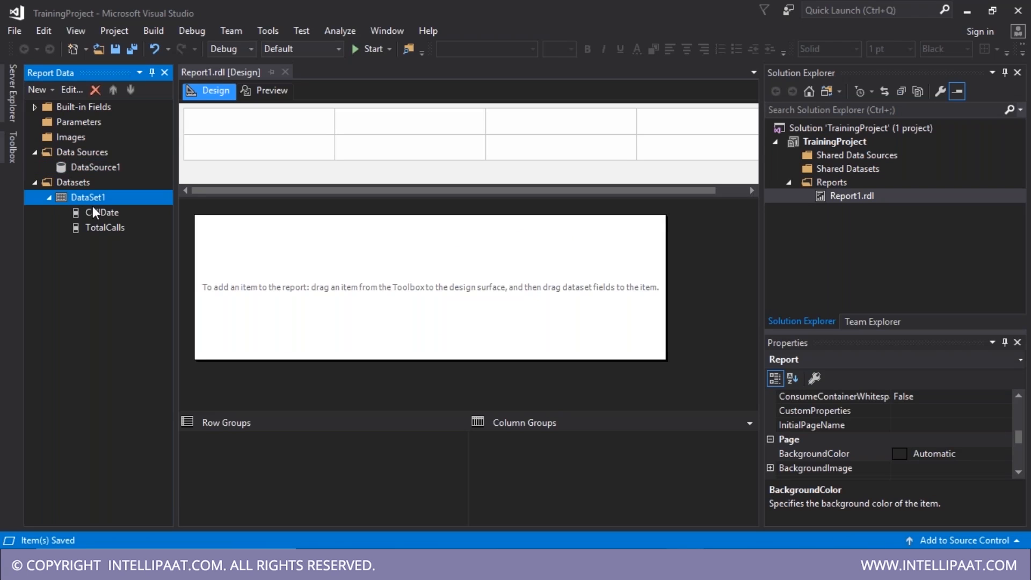
click(93, 169)
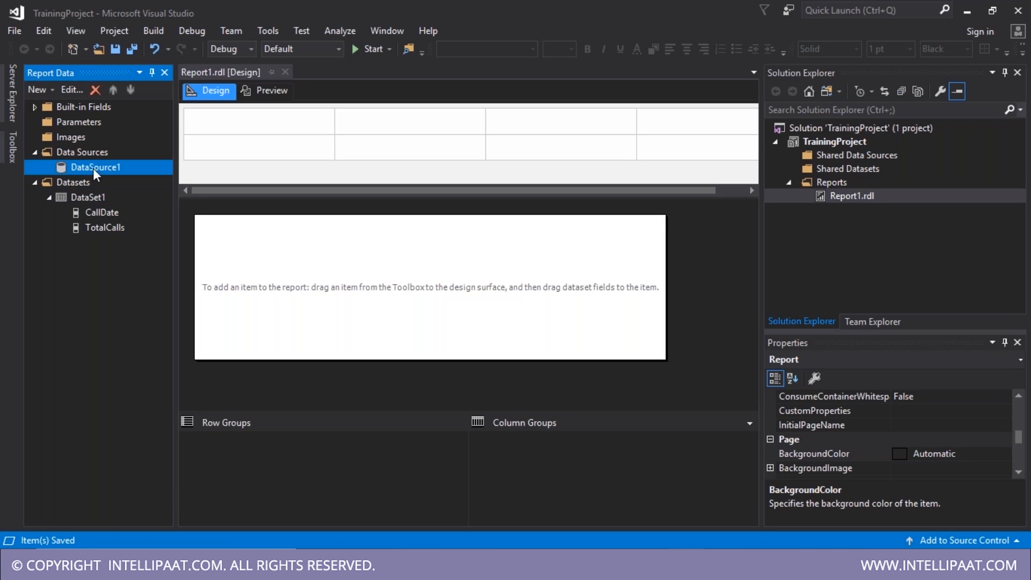
click(102, 202)
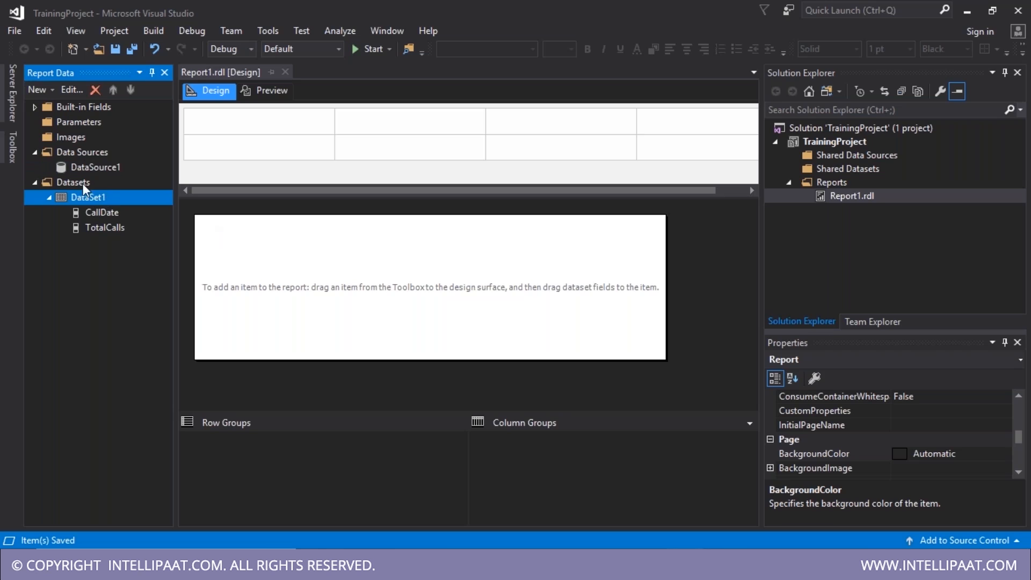
click(10, 147)
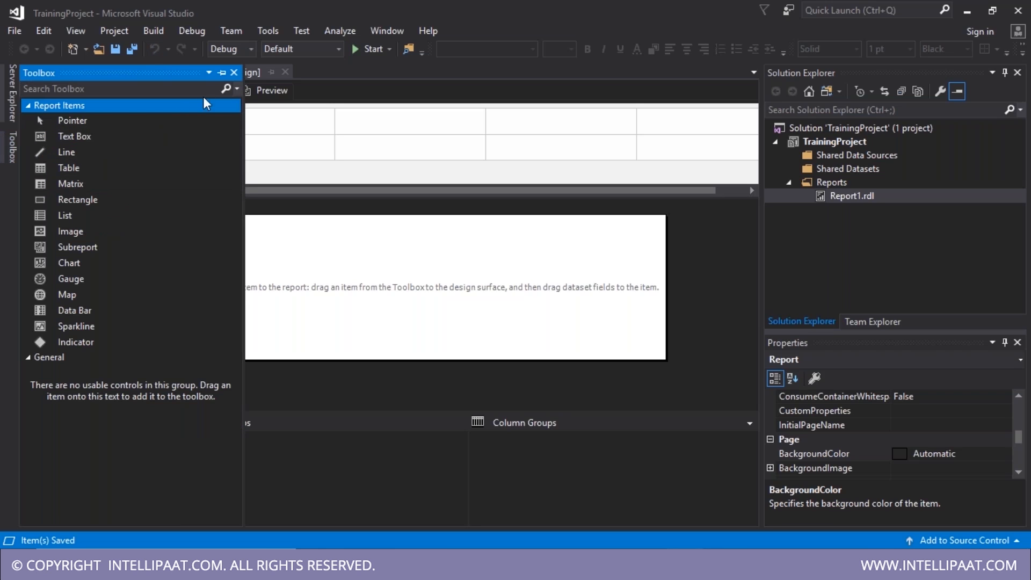
- Pin the Toolbox and drop a Chart onto the design surface as a basic Line chart
click(223, 73)
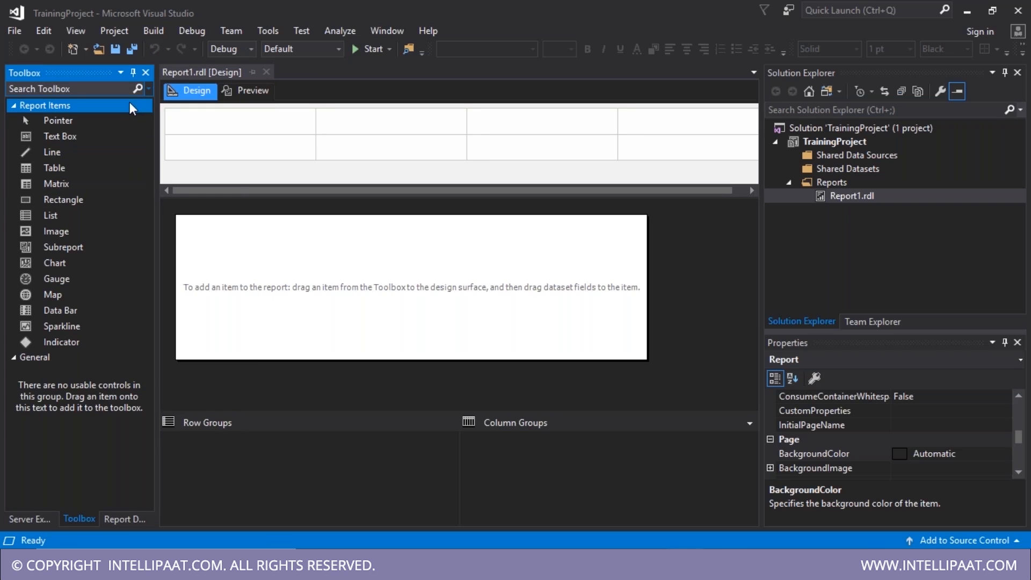
click(125, 519)
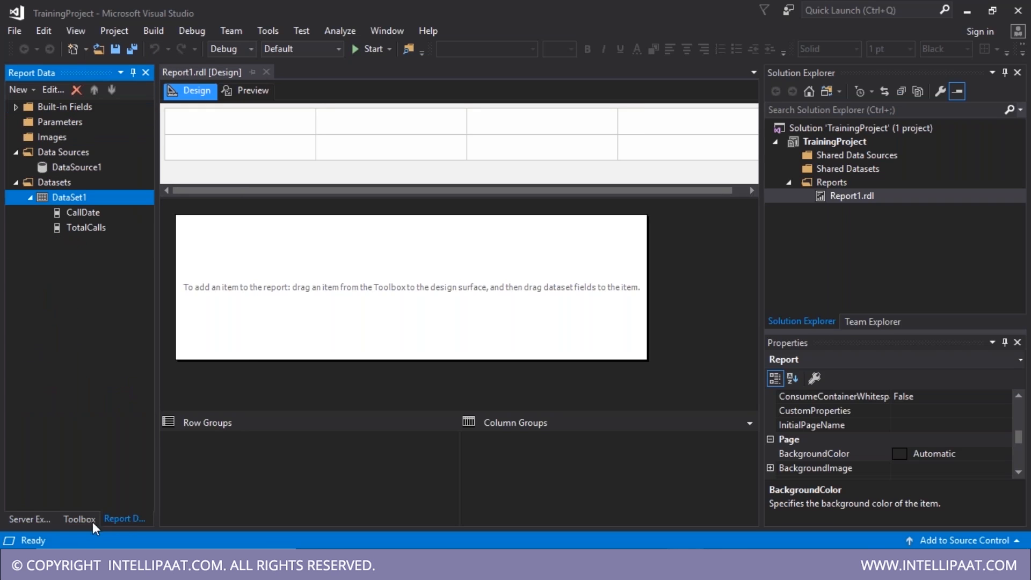
click(83, 522)
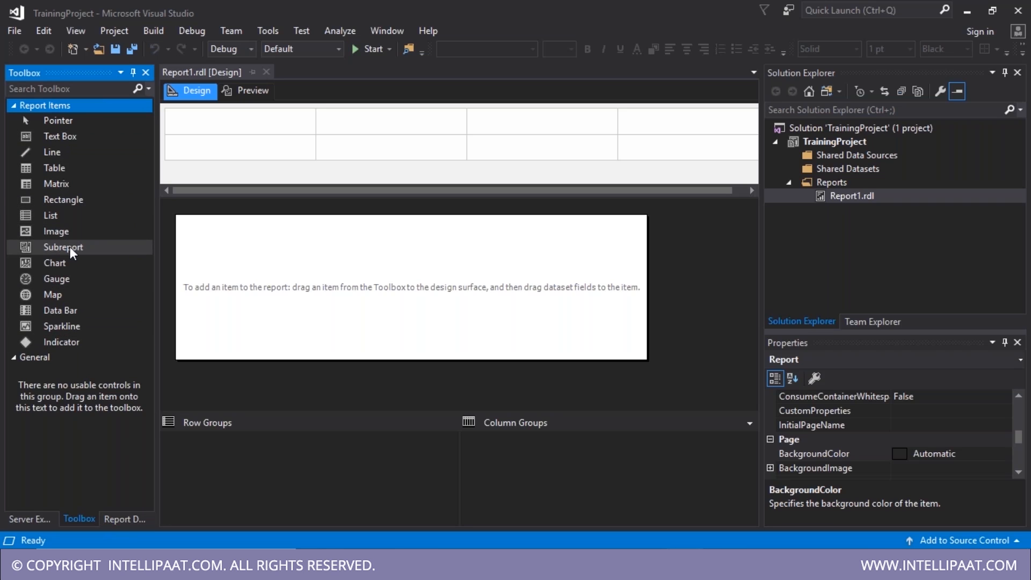
drag(65, 263, 281, 277)
click(293, 126)
click(401, 247)
click(652, 462)
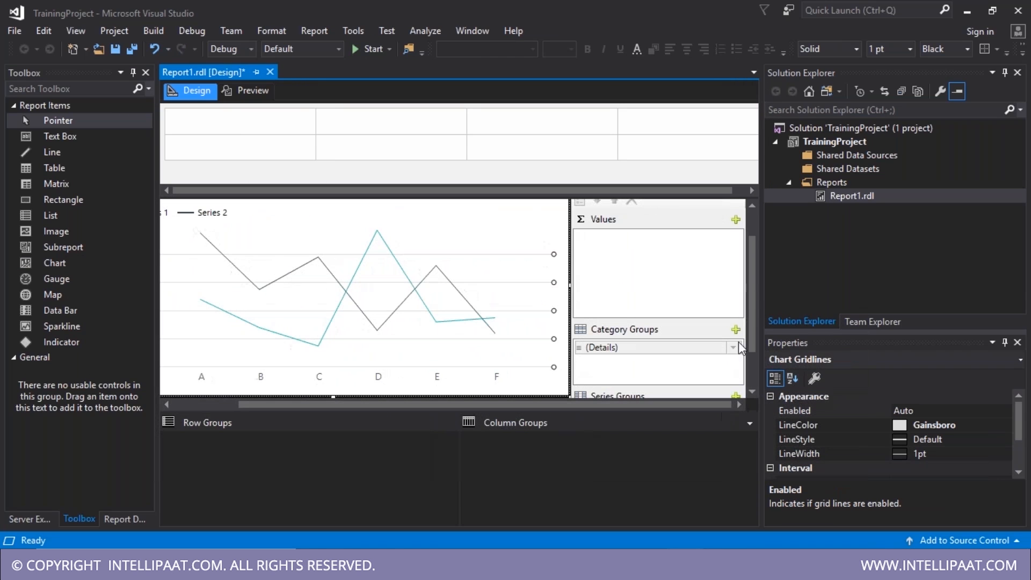
- Chart TotalCalls as the value by CallDate and preview the Total Calls line chart
drag(751, 314, 750, 312)
scroll(751, 314, up, 2)
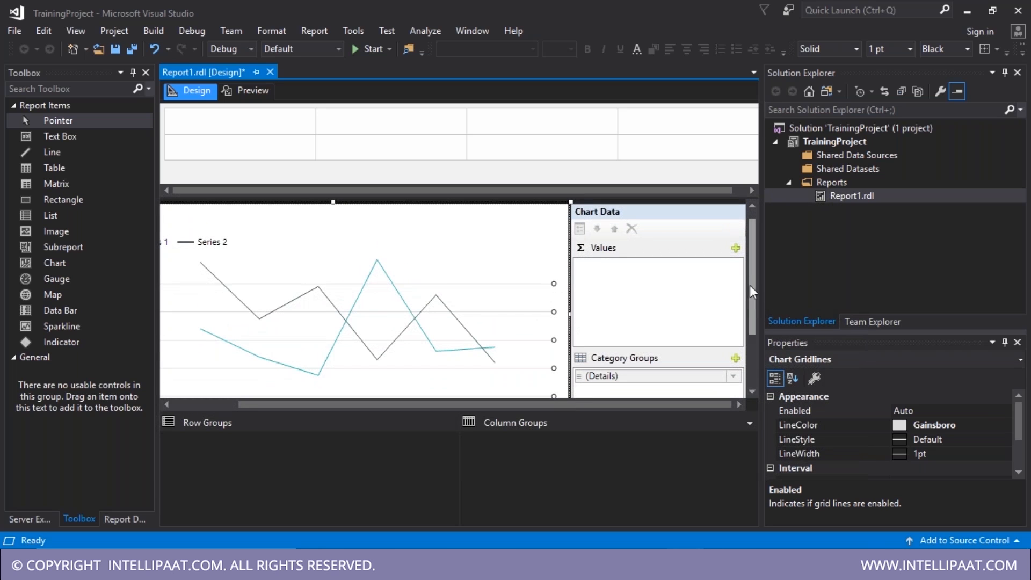
click(737, 247)
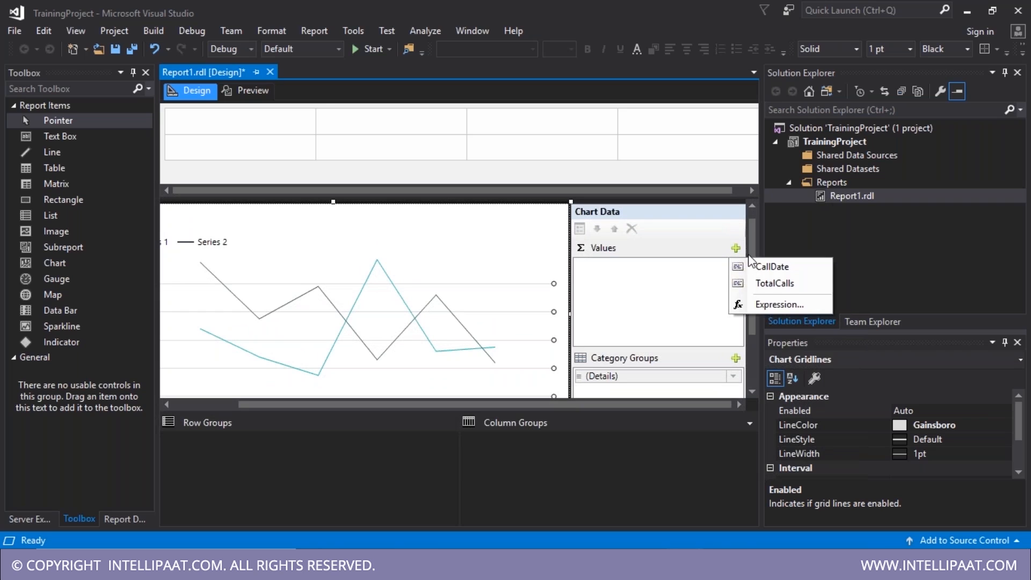
click(763, 285)
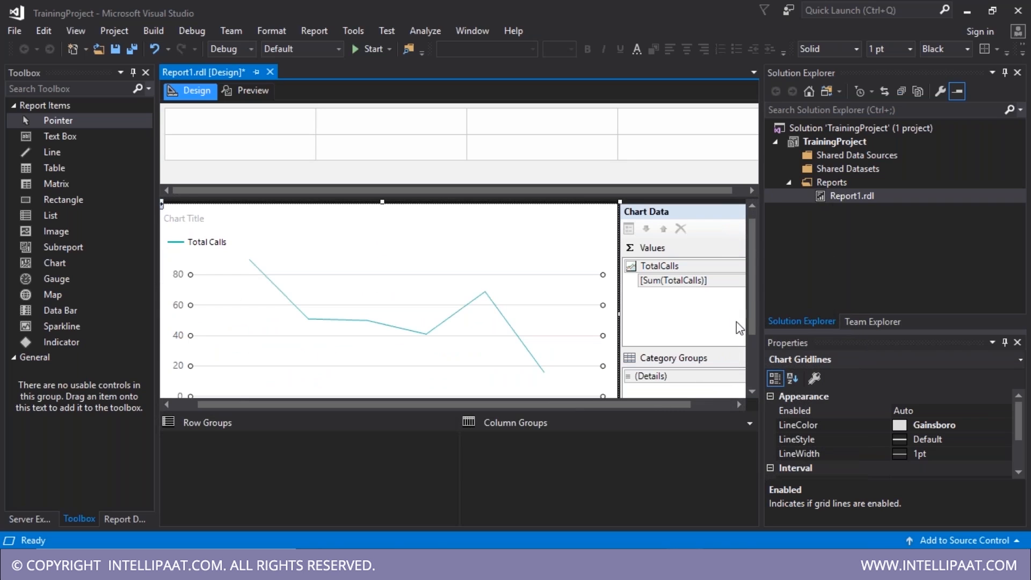
drag(666, 406, 739, 406)
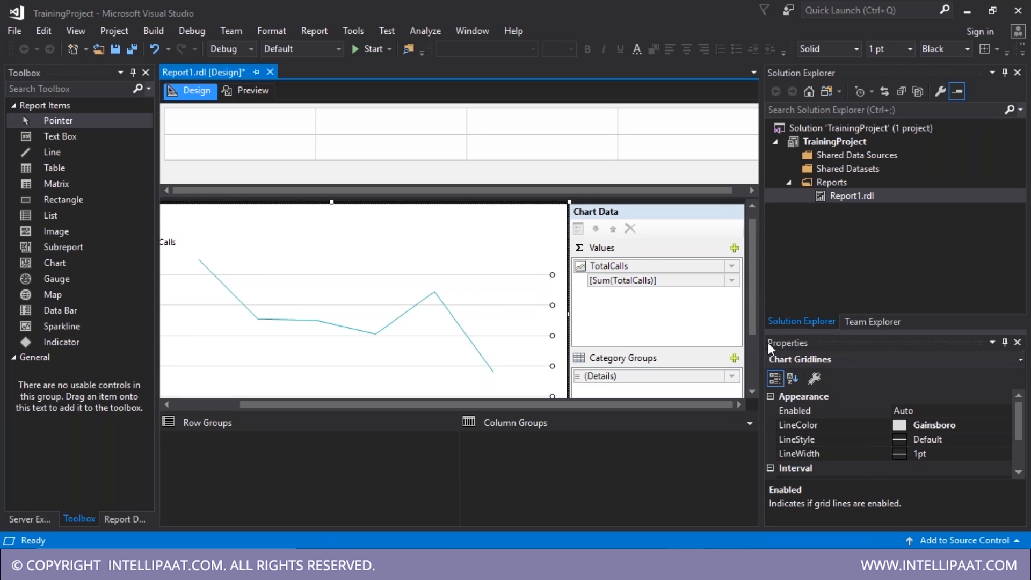
drag(754, 324, 754, 382)
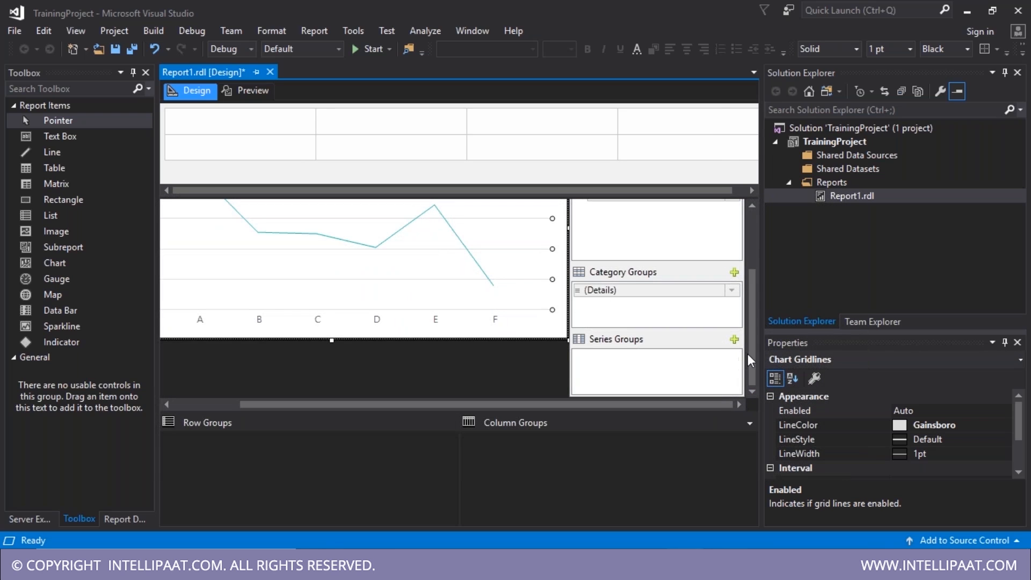
drag(753, 357, 754, 298)
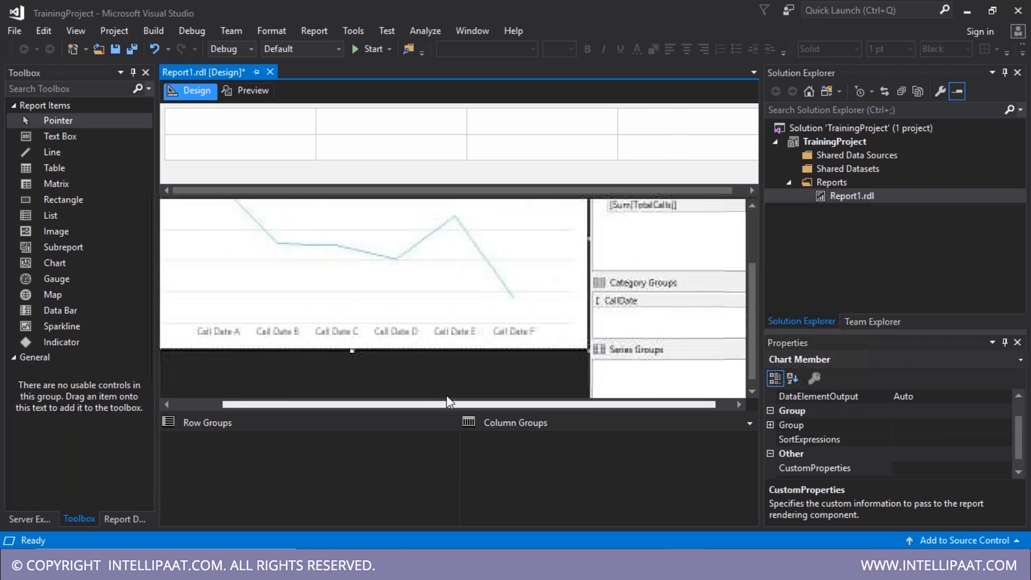
drag(483, 404, 430, 403)
scroll(428, 367, up, 3)
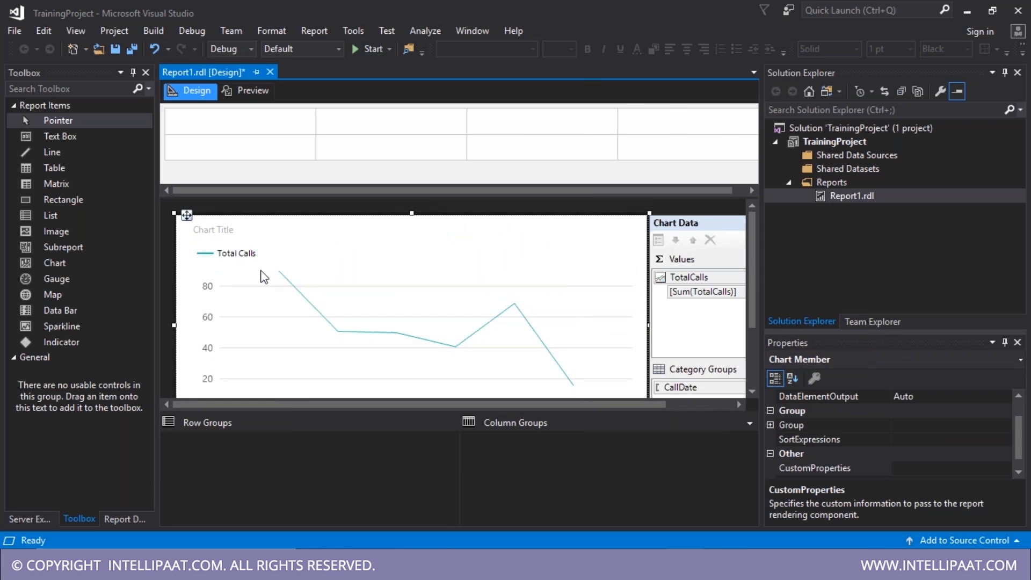
click(256, 92)
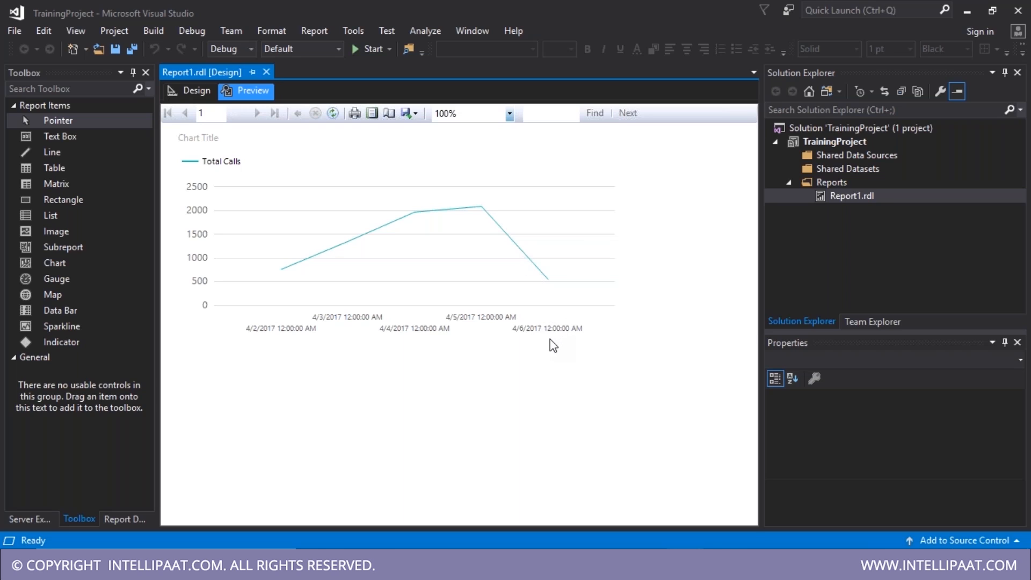
- Back in Design, adjust the chart's CallDate category group properties and apply them
click(191, 92)
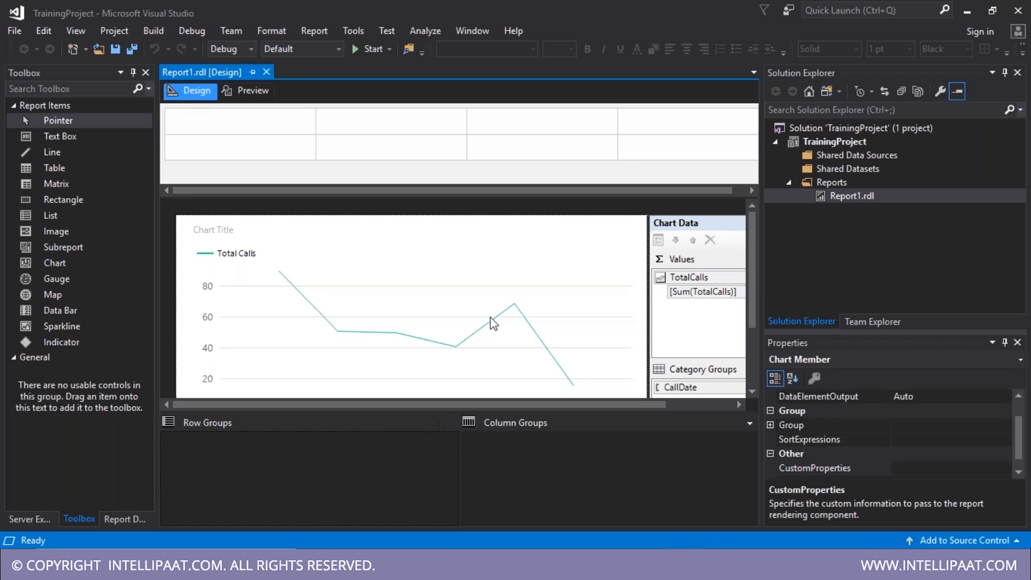
drag(624, 408, 504, 408)
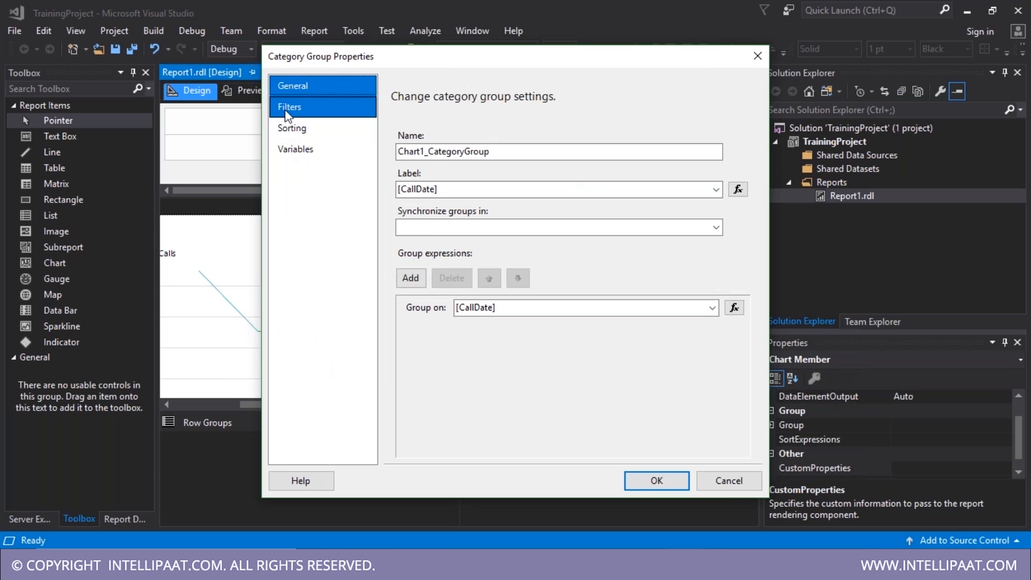
click(293, 107)
click(295, 128)
click(309, 149)
click(313, 87)
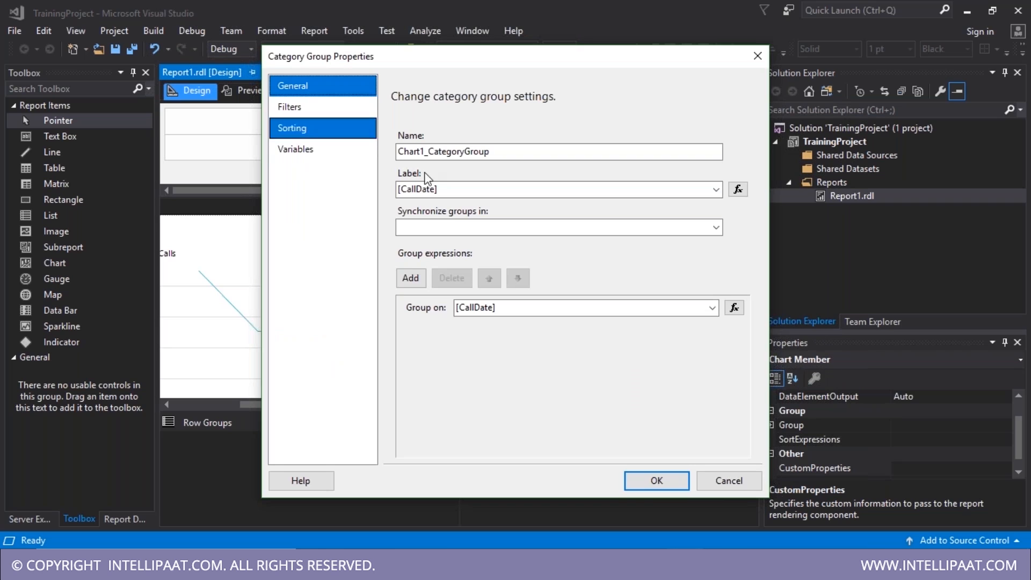
click(657, 480)
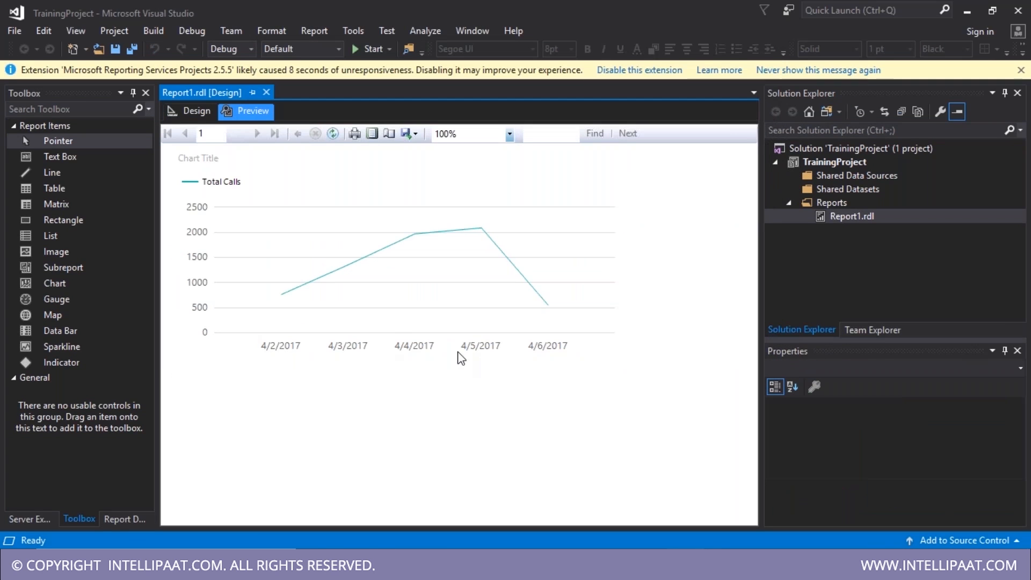
- Return to Design view and open the TotalCalls series' Series Properties, then move to the Notepad notes
click(189, 108)
click(197, 111)
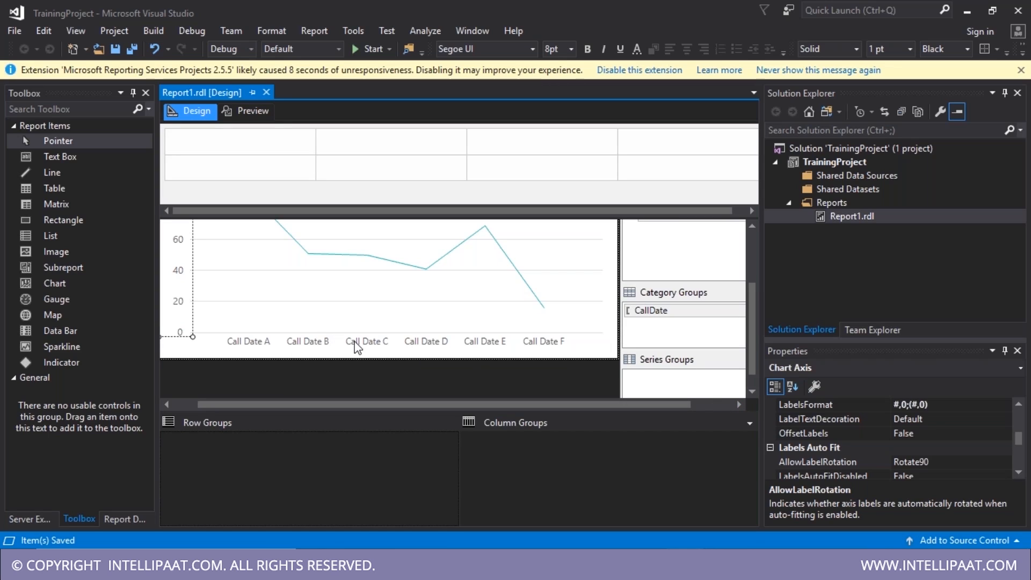
click(427, 272)
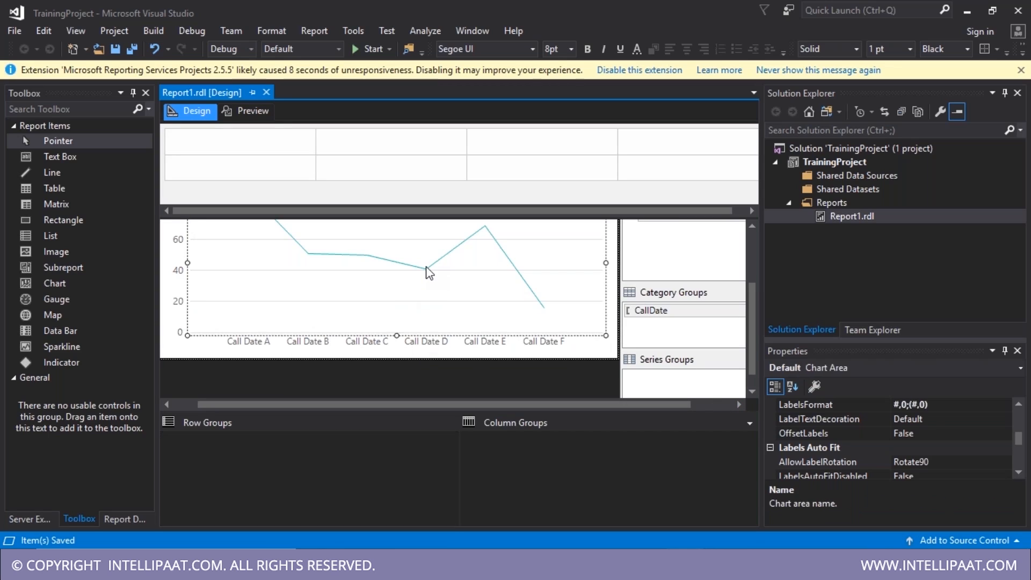
right_click(427, 272)
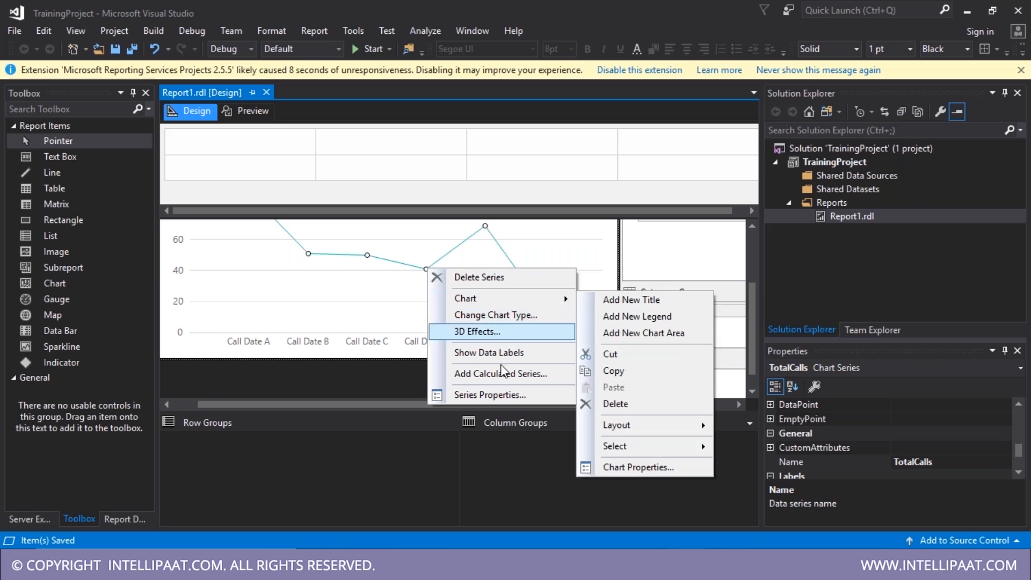
click(493, 402)
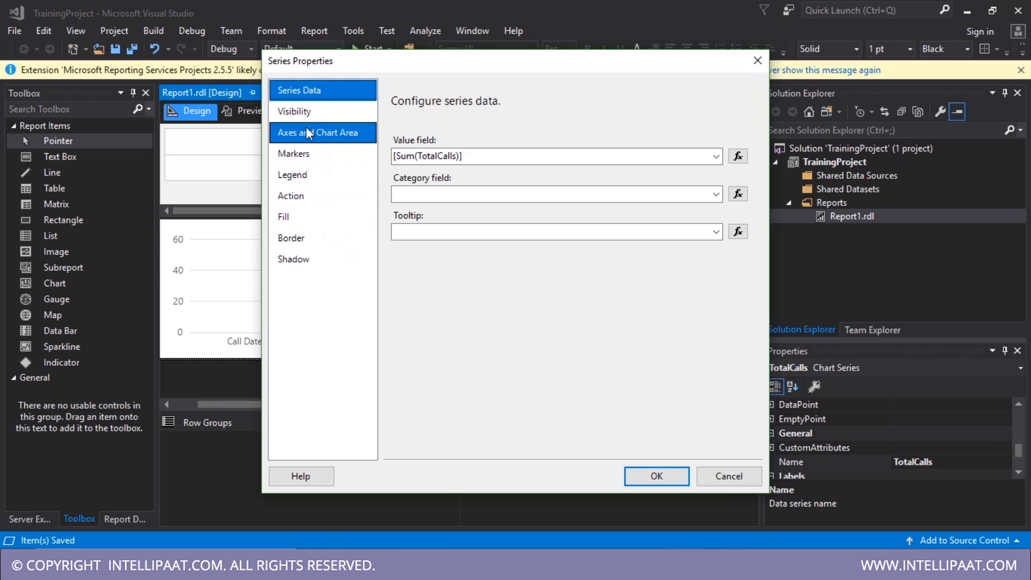
click(309, 112)
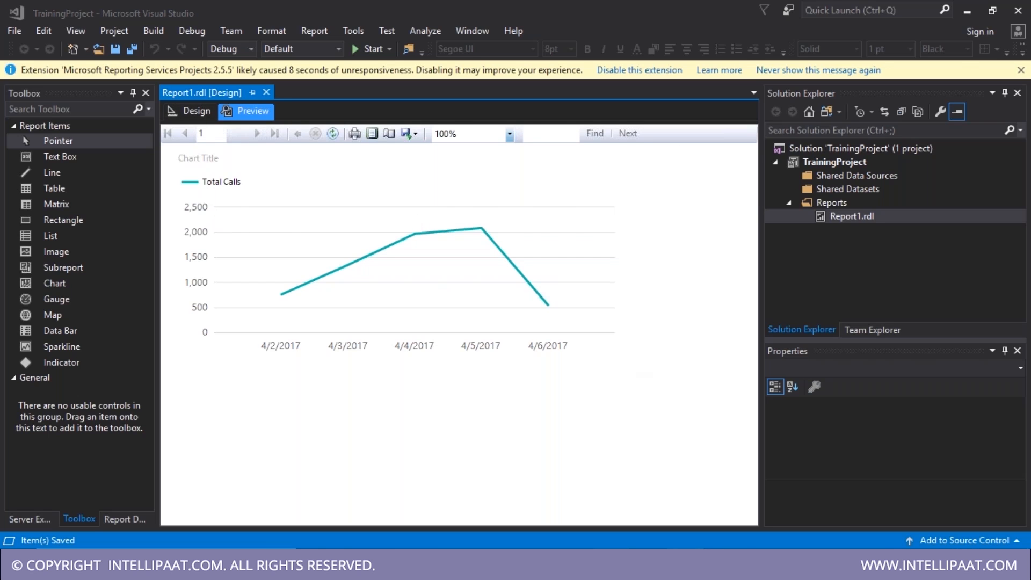
click(563, 564)
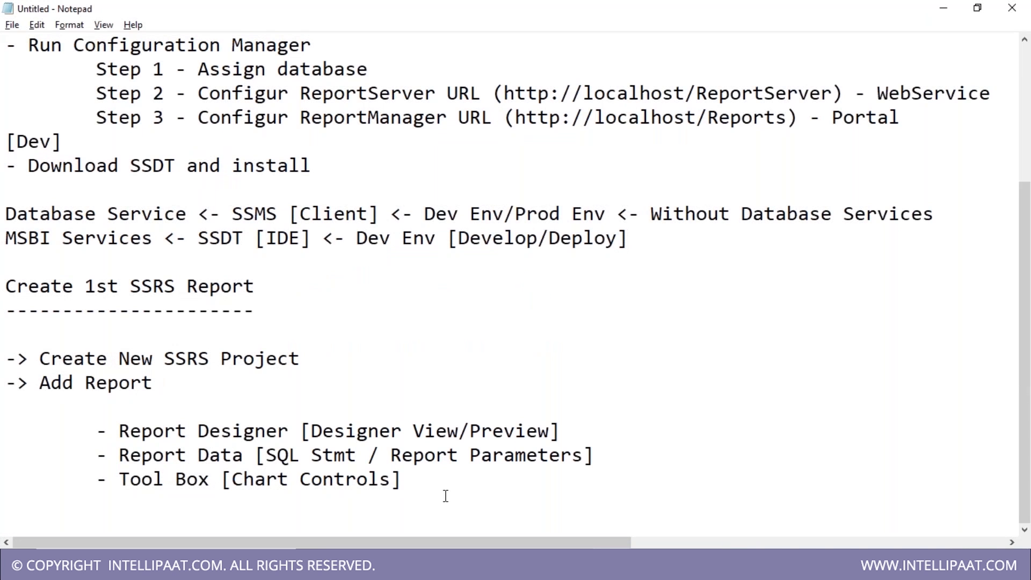
- Add the line 'Step 1 - Create Data Source [ Connection to Database Server]'
key(Return)
text(Step 1 - Create Data Source)
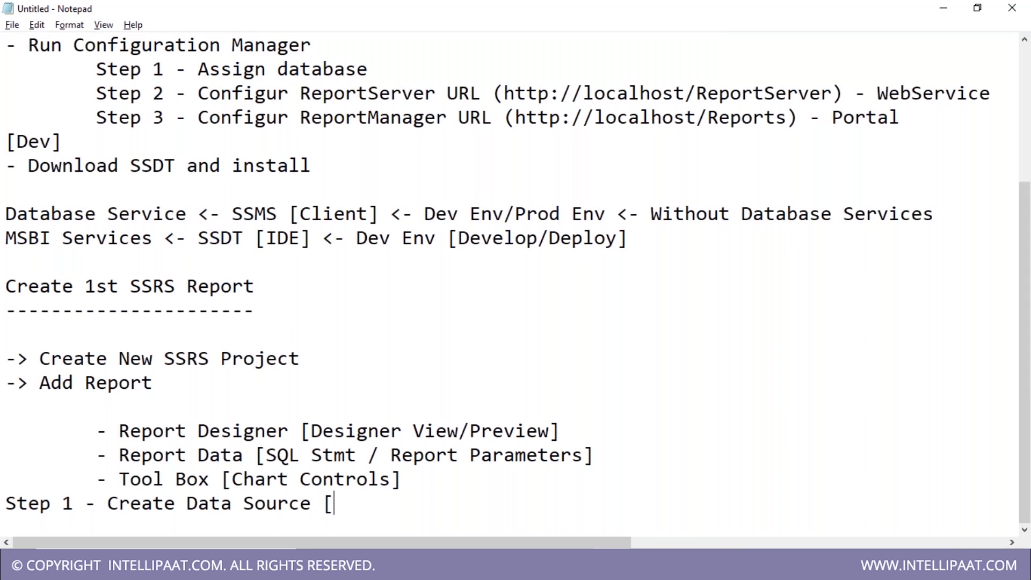
text( [ Linkt)
key(BackSpace)
key(BackSpace)
key(BackSpace)
key(BackSpace)
text(Connection to Database Server])
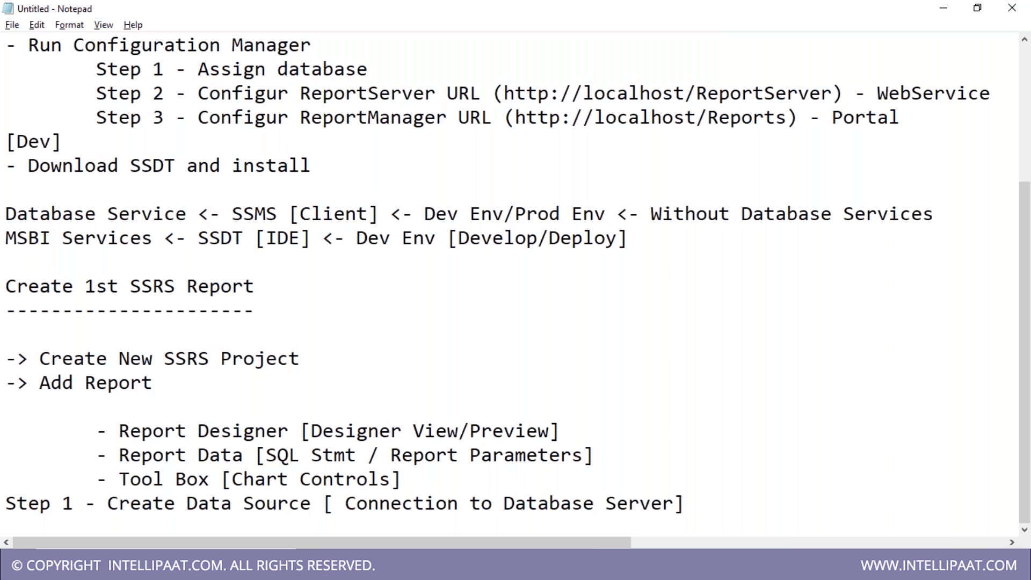
key(Return)
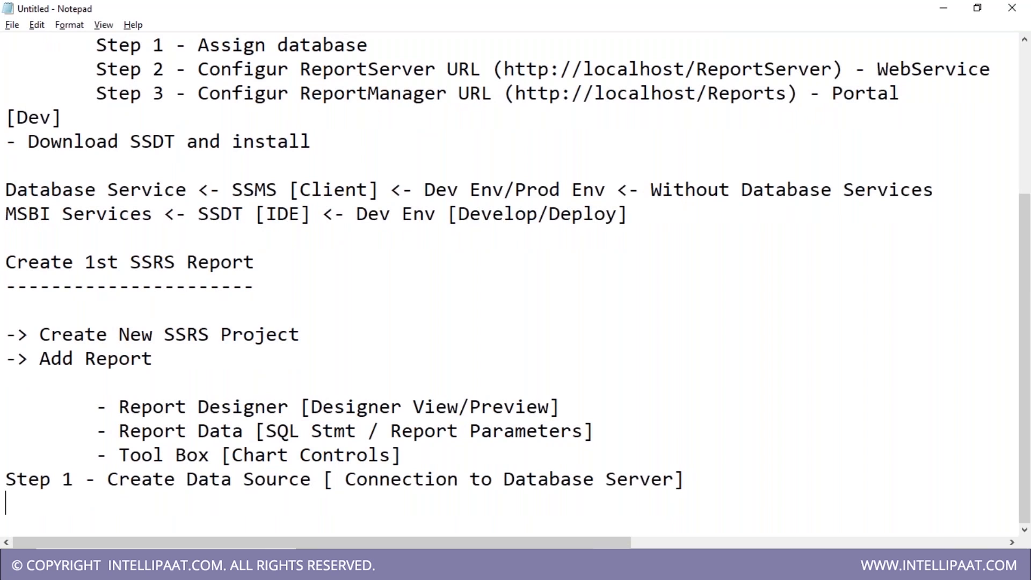
- Add the line 'Step 2 - Create Data Dataset [ SQL Query'
text(Step 2 - Create D)
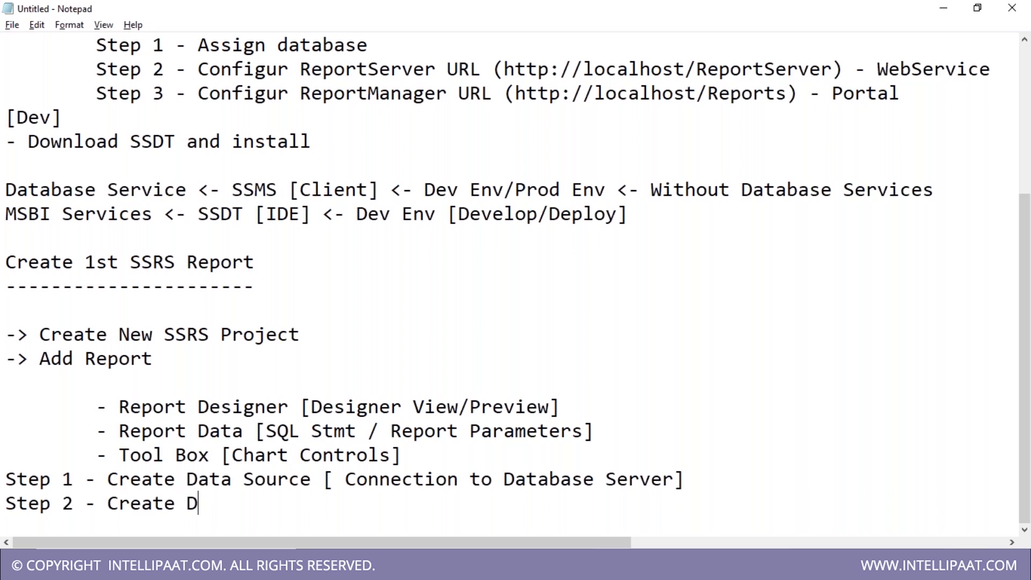
text(ata Dat)
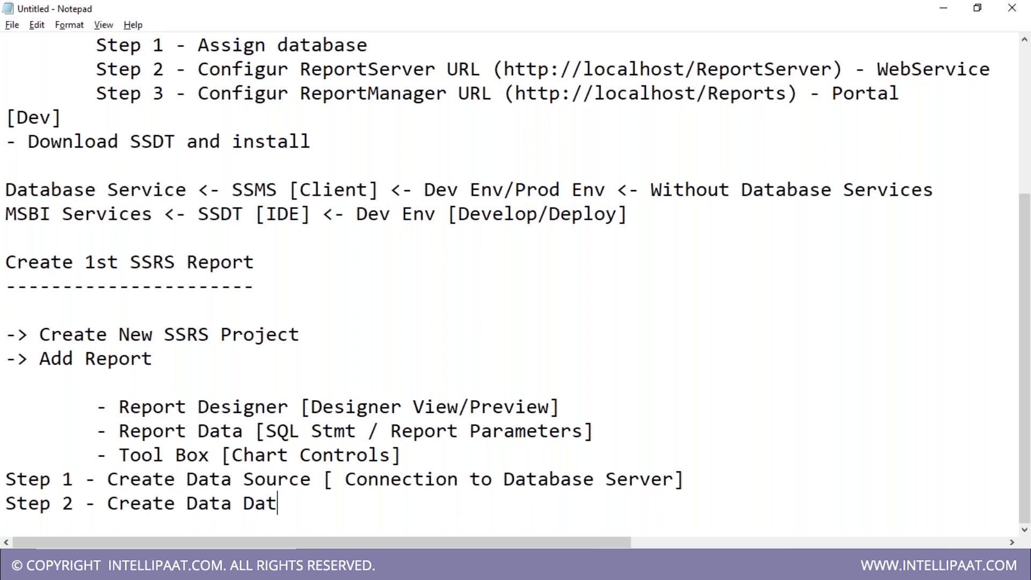
text(s)
key(BackSpace)
text(a Set)
key(BackSpace)
key(BackSpace)
key(BackSpace)
key(BackSpace)
text(set [ D)
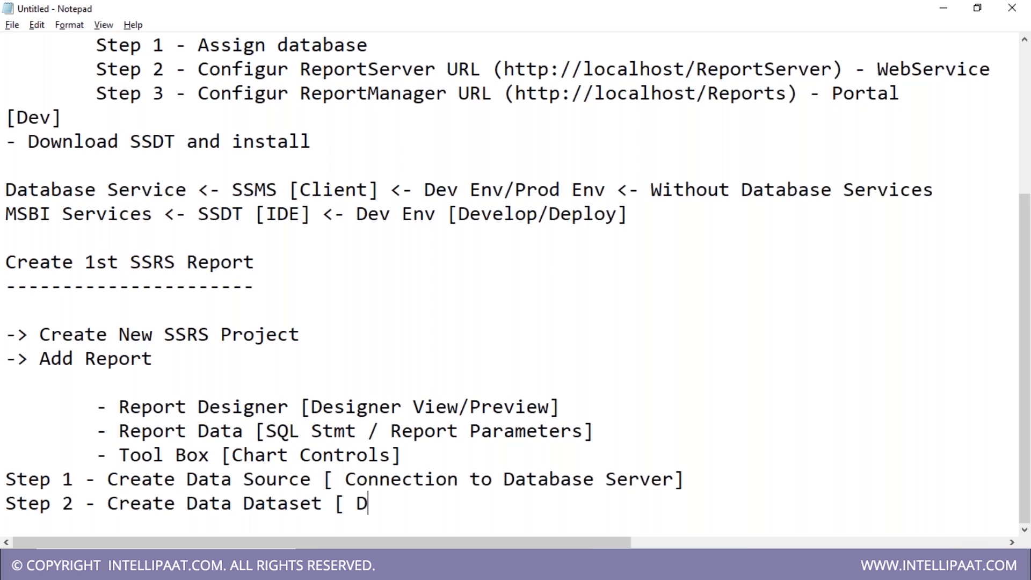
key(BackSpace)
text(SQ)
text(St)
key(BackSpace)
text(Query)
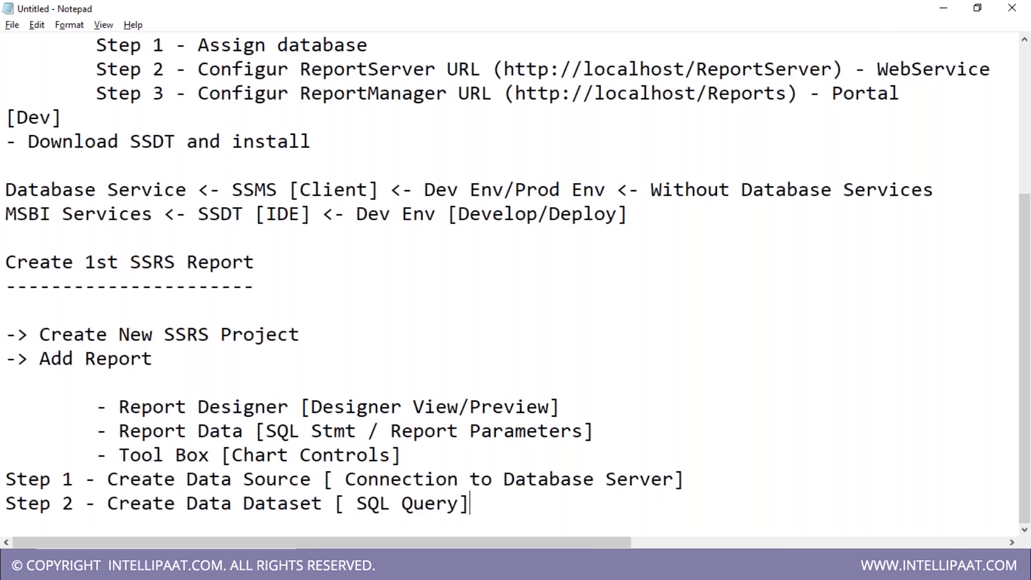
key(Return)
- Add 'Step 3 - Add Chart Control', then go back to the report designer's chart
text(Step 3-)
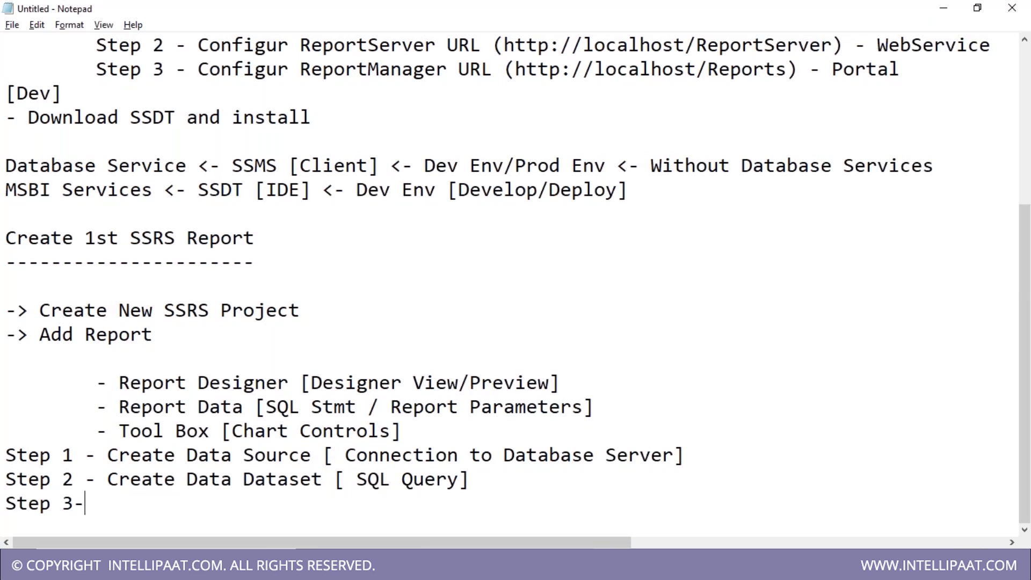
key(BackSpace)
text(Add Cha)
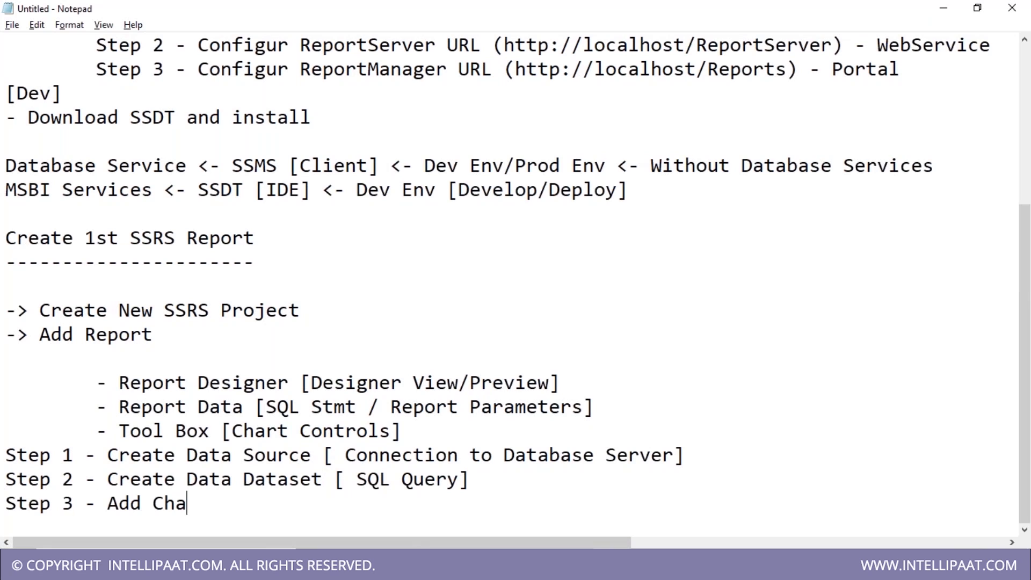
text(rt Control)
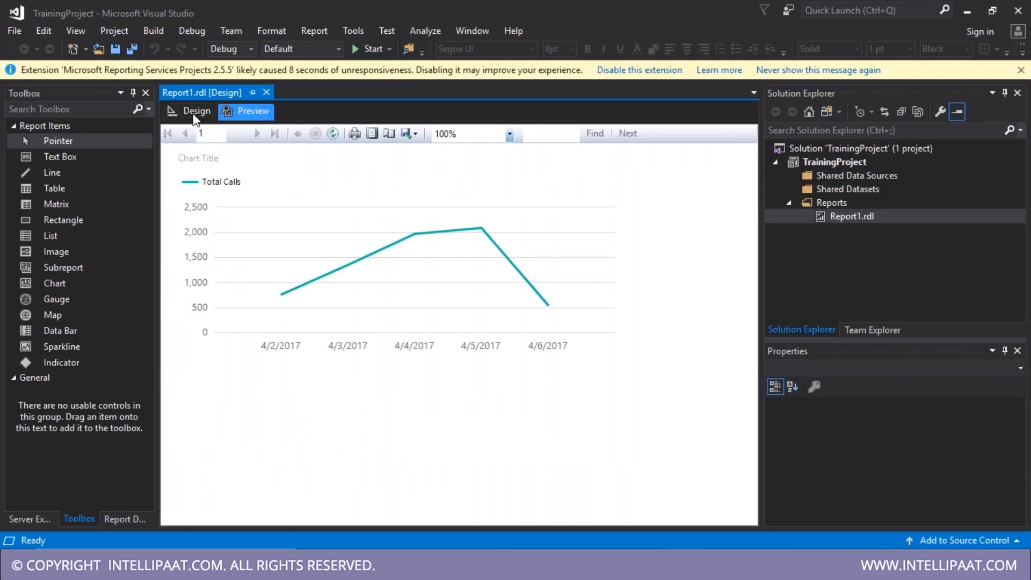
click(195, 110)
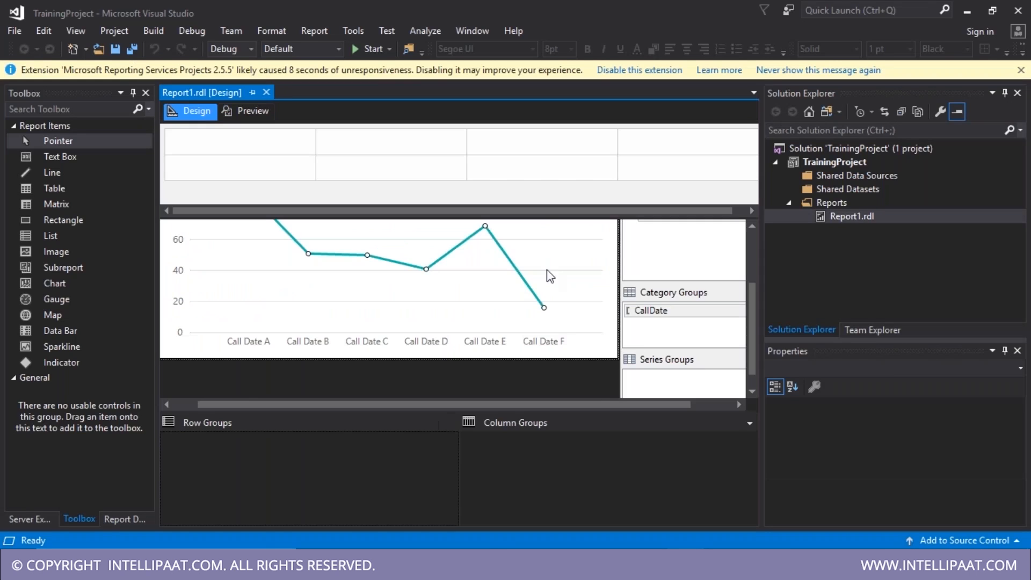
click(540, 301)
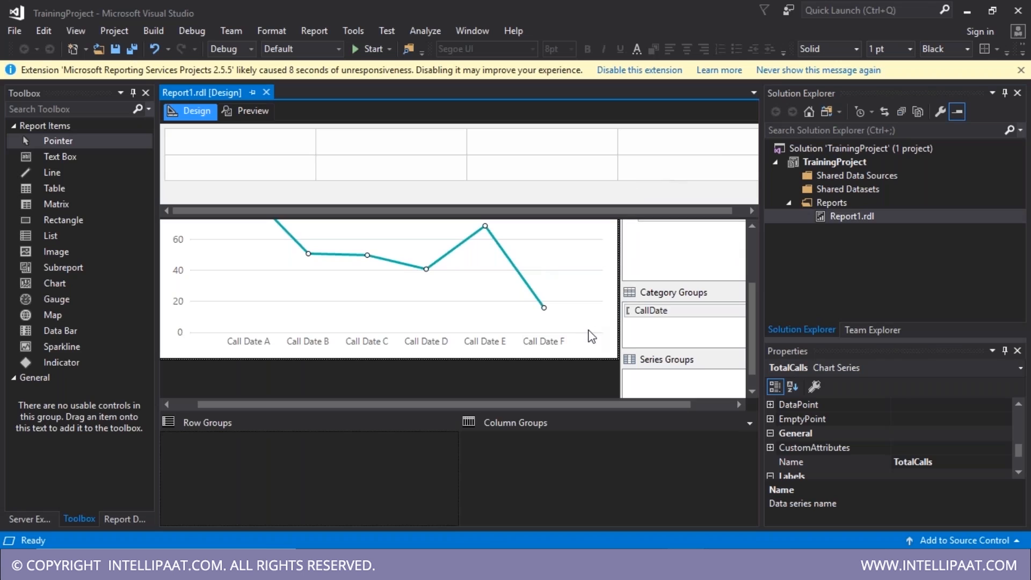
- Delete Chart1 from the report body and save Report1.rdl
click(269, 327)
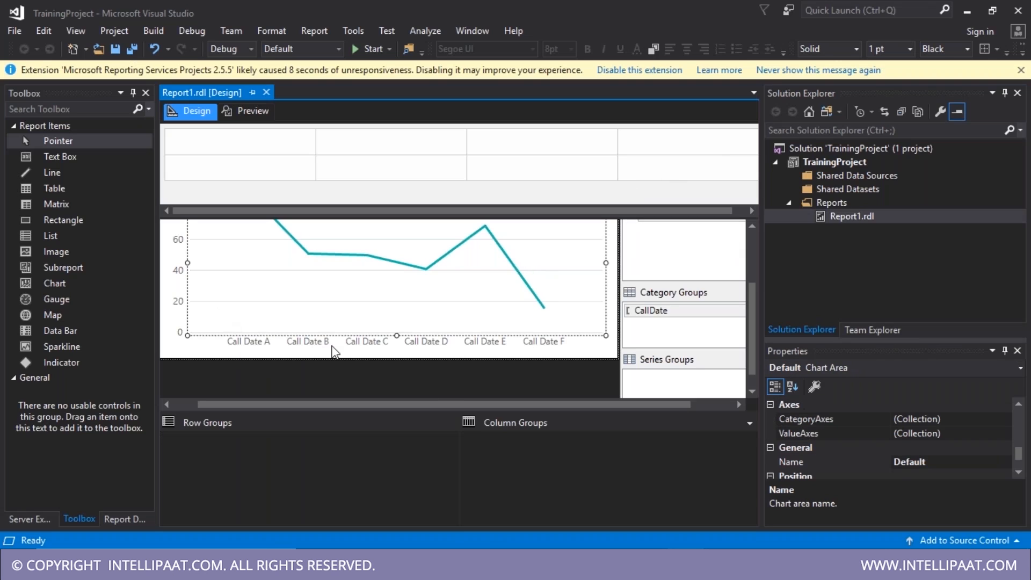
click(570, 355)
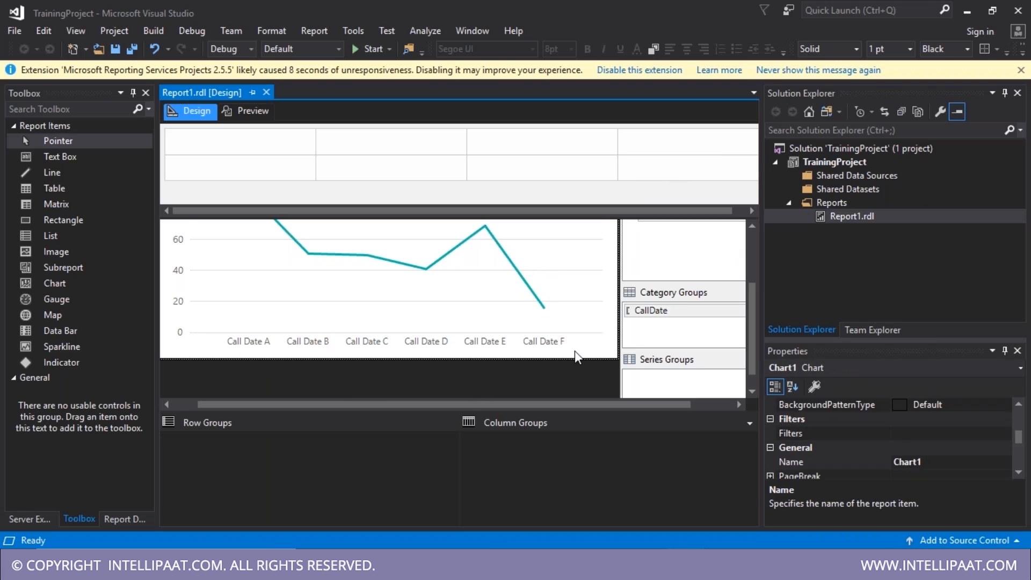
right_click(450, 330)
click(296, 383)
scroll(750, 274, up, 2)
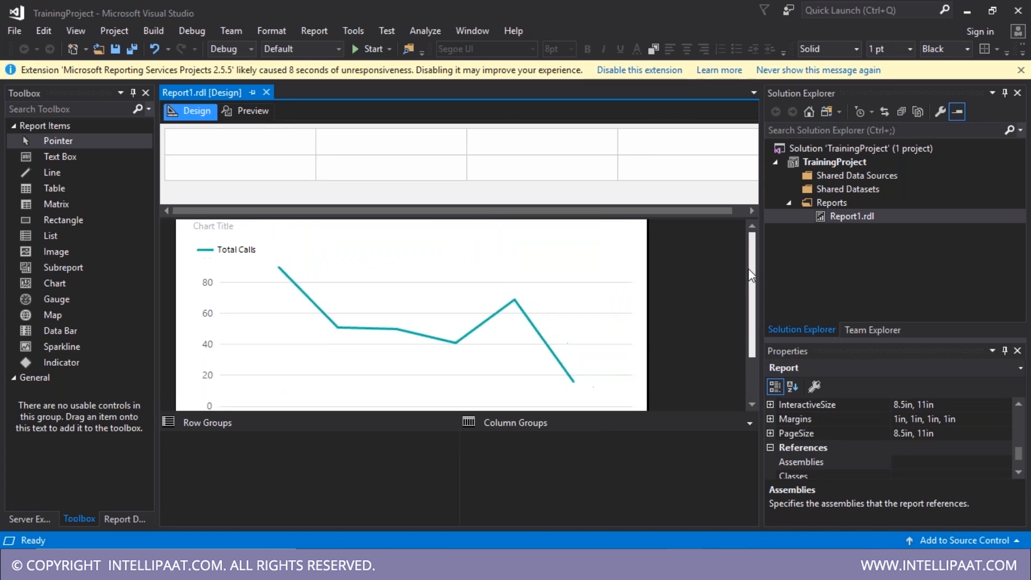
click(560, 265)
key(Delete)
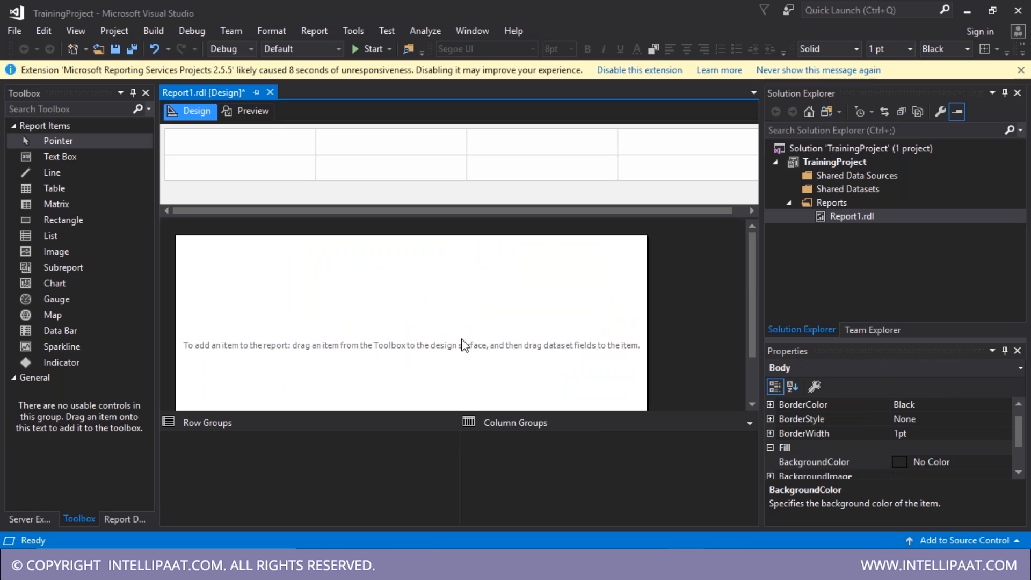
key(ctrl+s)
- Inspect DataSource1 and DataSet1's SQL query in the Report Data pane
click(114, 519)
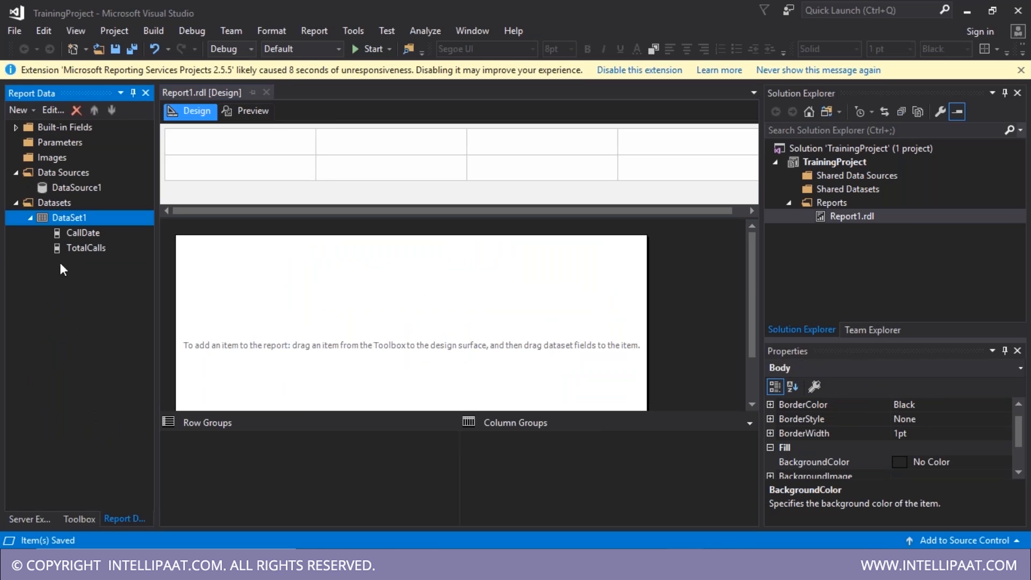
click(66, 174)
right_click(66, 174)
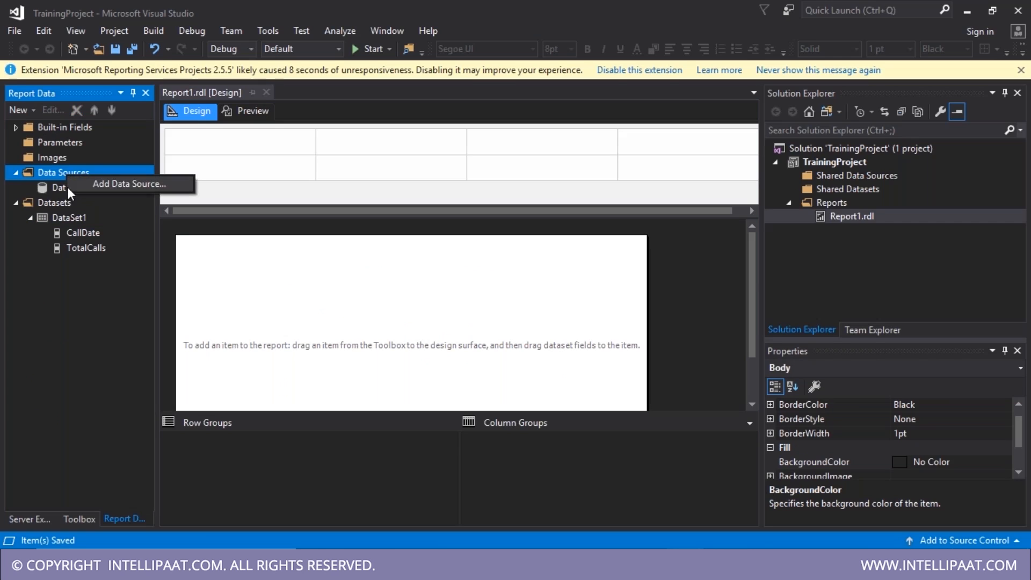
click(57, 186)
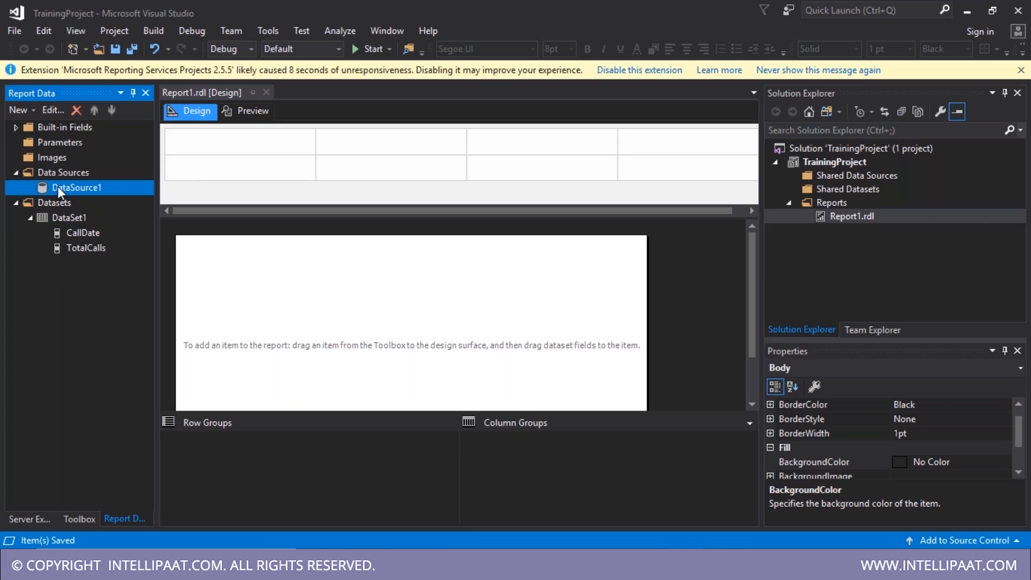
click(64, 218)
double_click(61, 218)
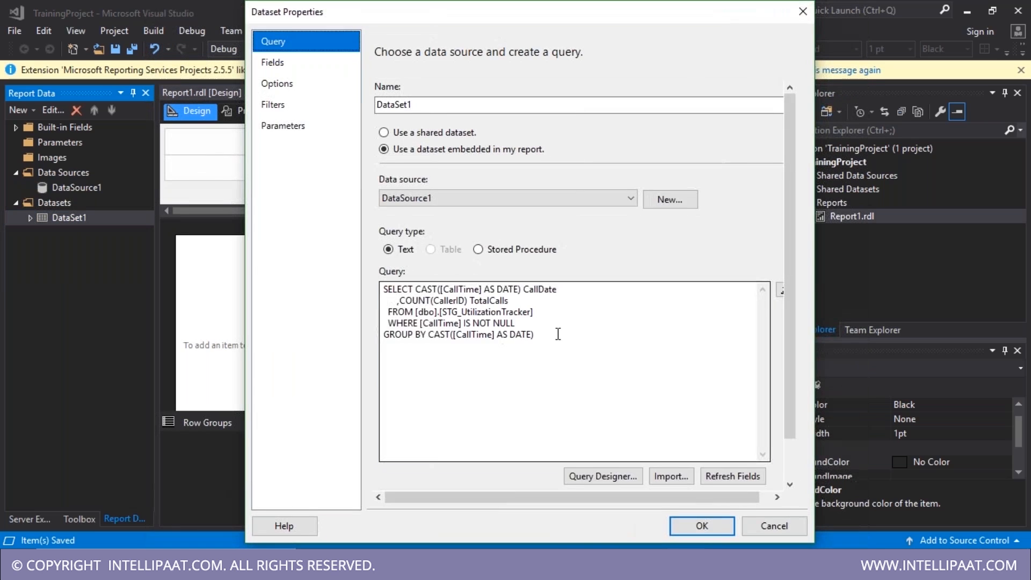
drag(557, 334, 380, 288)
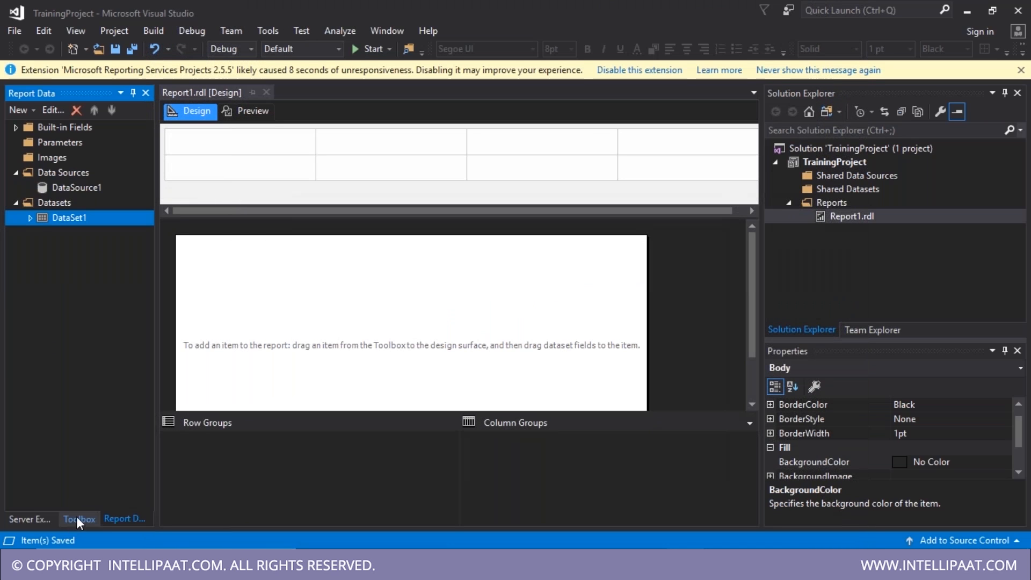
click(77, 519)
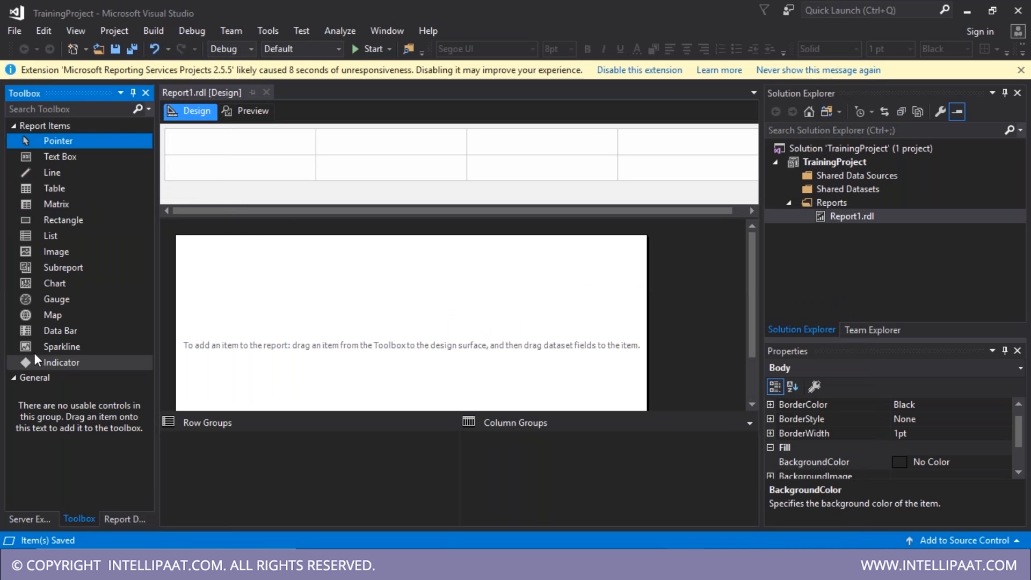
- Place a Line > Smooth Line chart on the report body and stretch it to fill the body
click(57, 284)
mouse_move(57, 285)
mouse_down()
mouse_move(278, 315)
mouse_move(224, 317)
mouse_move(76, 286)
mouse_up()
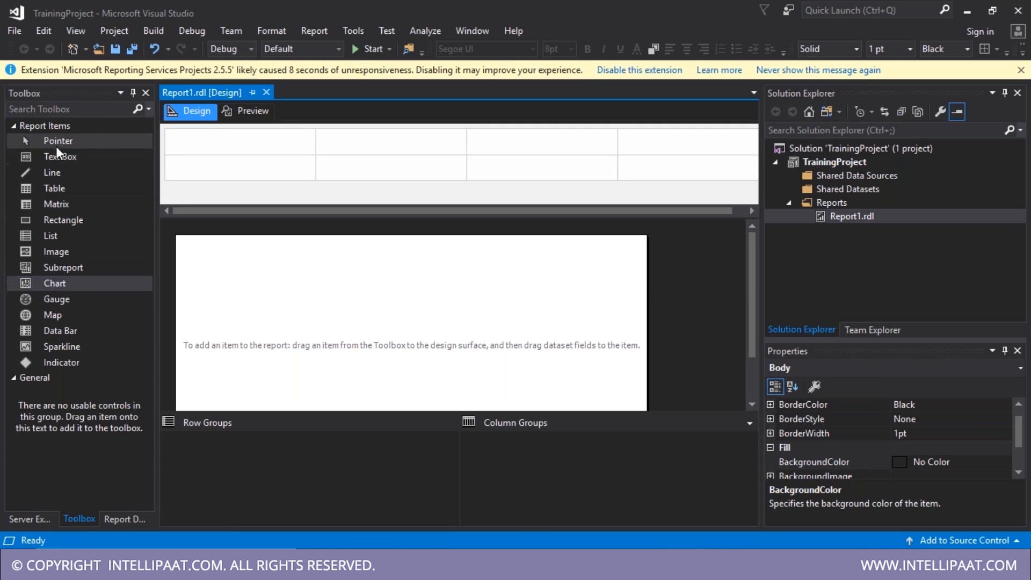
click(76, 205)
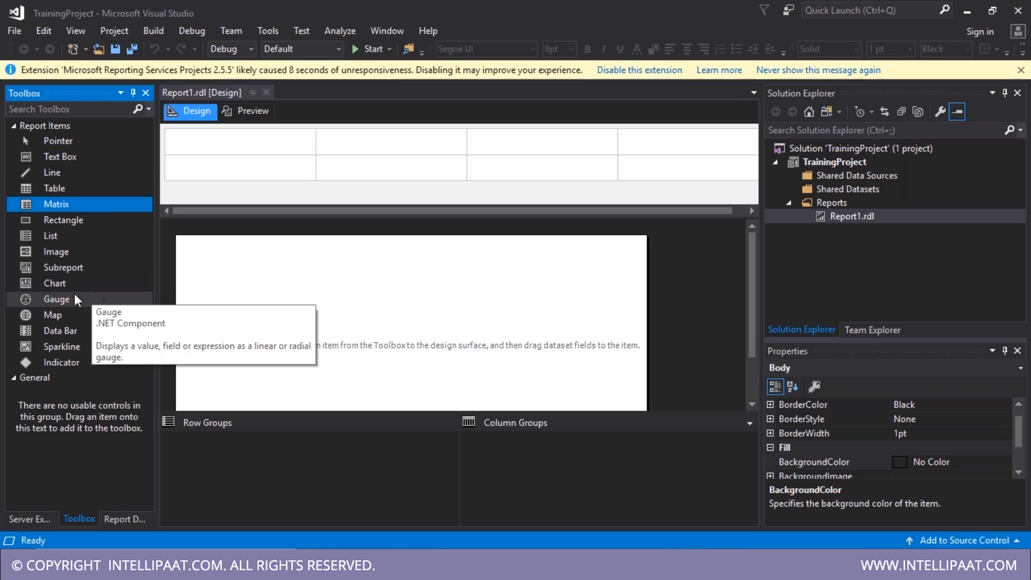
drag(75, 284, 276, 311)
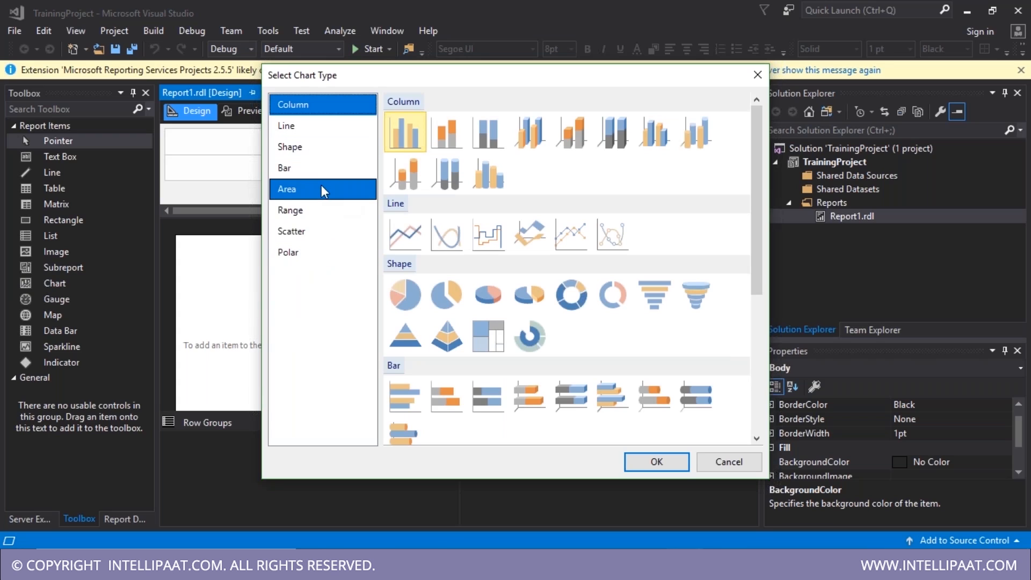
click(315, 126)
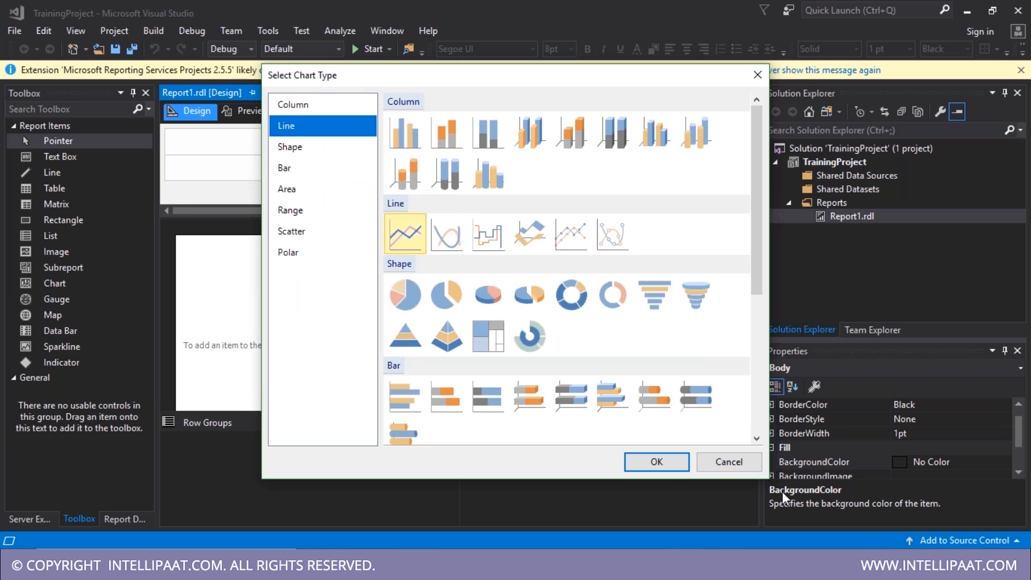
click(447, 233)
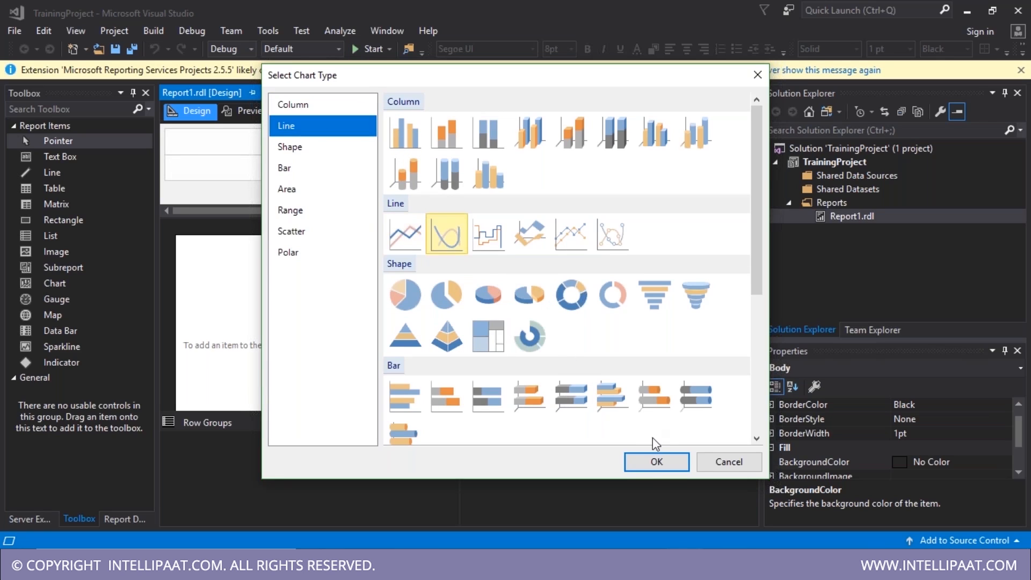
click(655, 461)
drag(199, 230, 176, 222)
drag(497, 388, 733, 405)
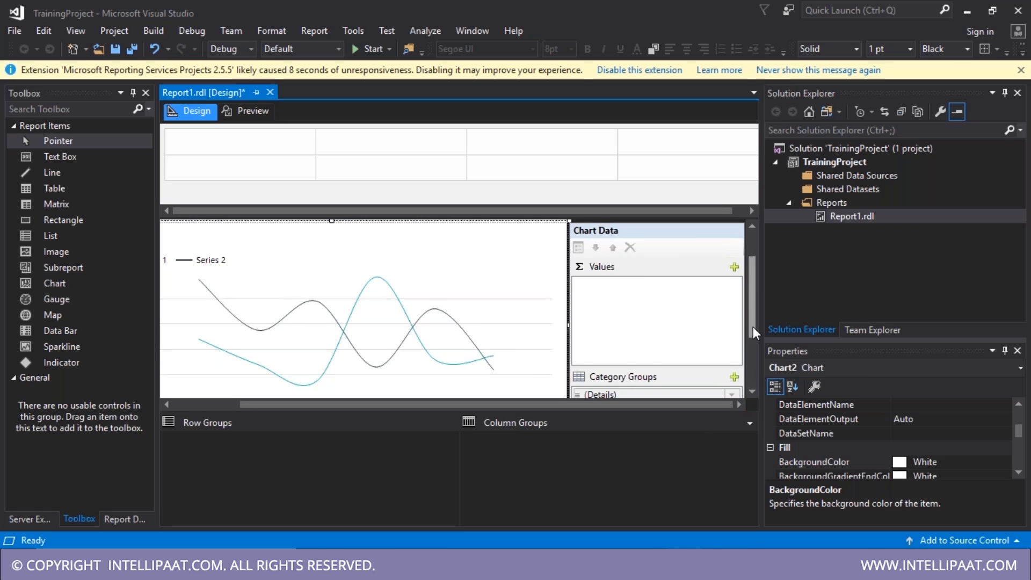
- Set the chart's values to TotalCalls and its category group to CallDate
drag(753, 326, 753, 339)
click(735, 239)
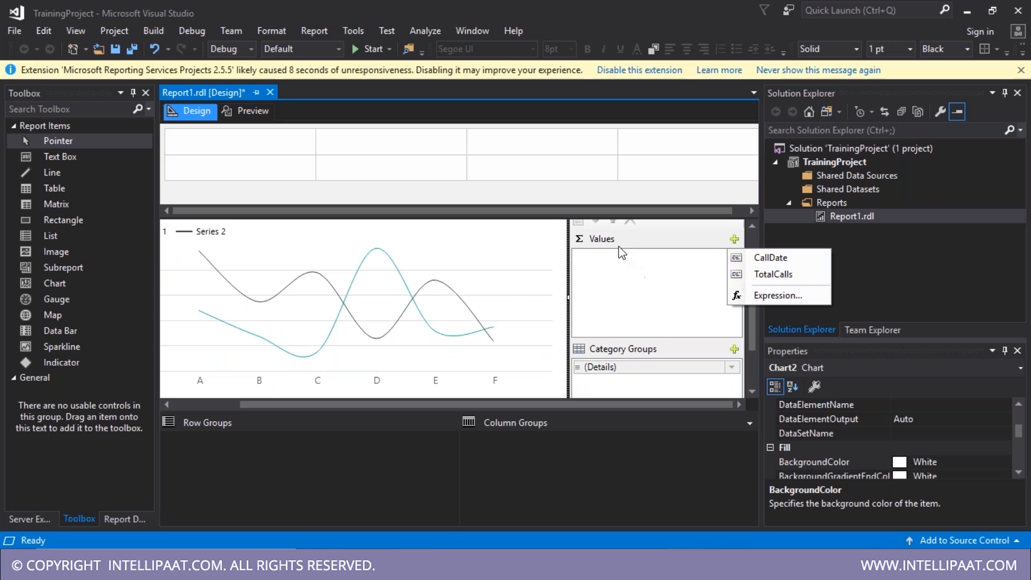
click(772, 275)
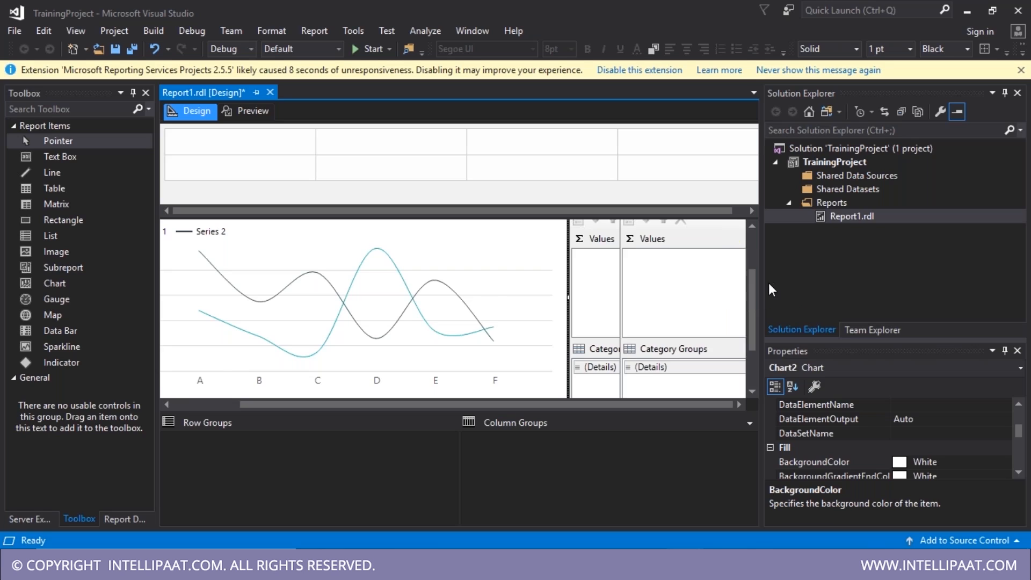
drag(659, 406, 715, 408)
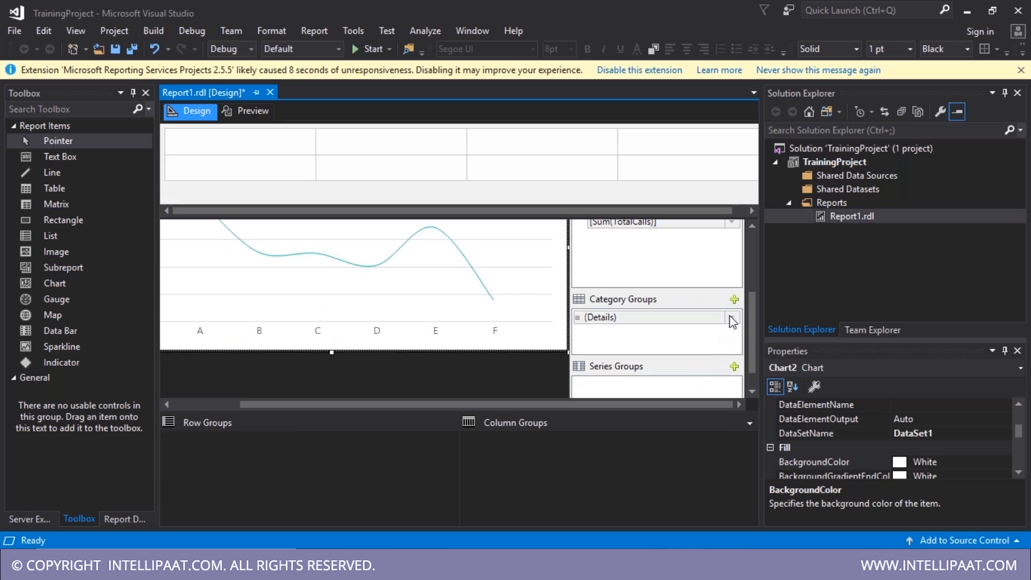
click(732, 317)
click(763, 336)
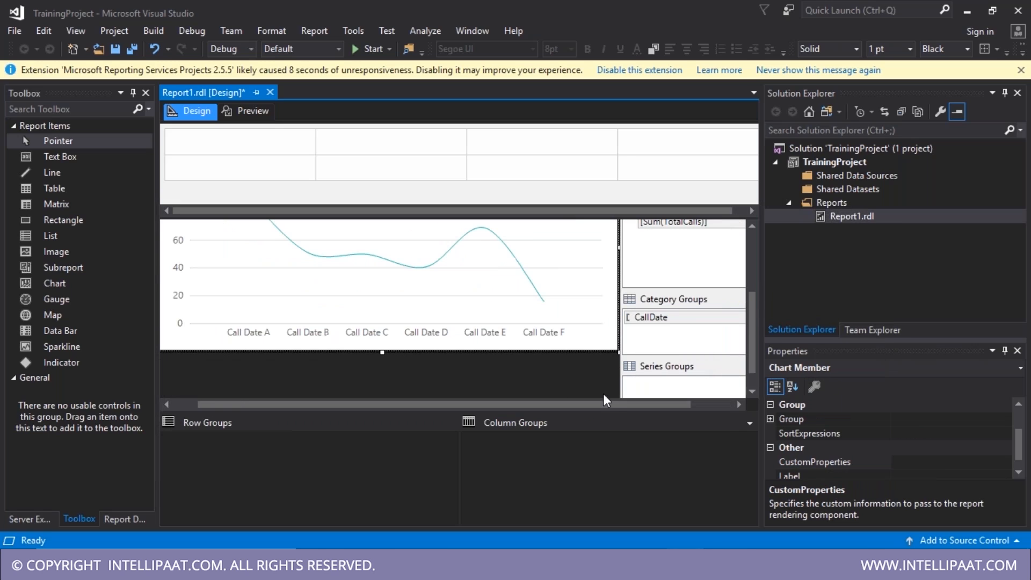
drag(598, 405, 402, 391)
click(410, 338)
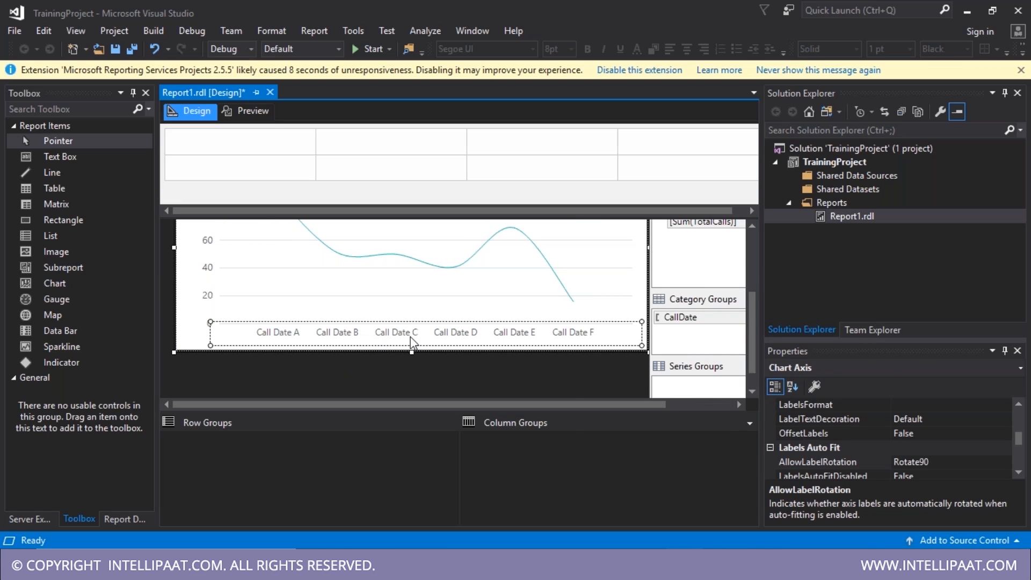
- Format the horizontal axis labels as short dates
right_click(411, 339)
click(465, 437)
click(298, 107)
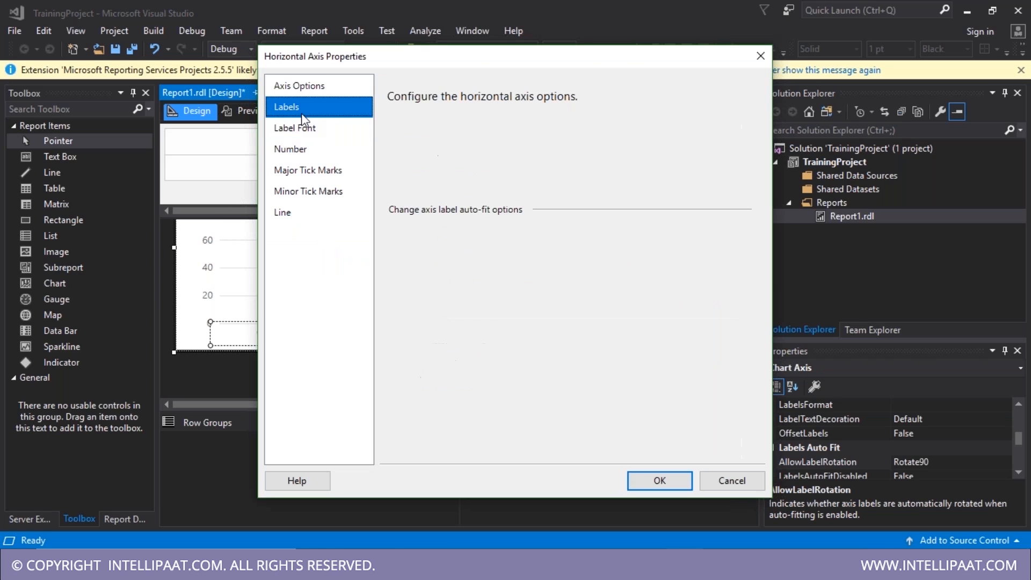
click(304, 153)
click(456, 180)
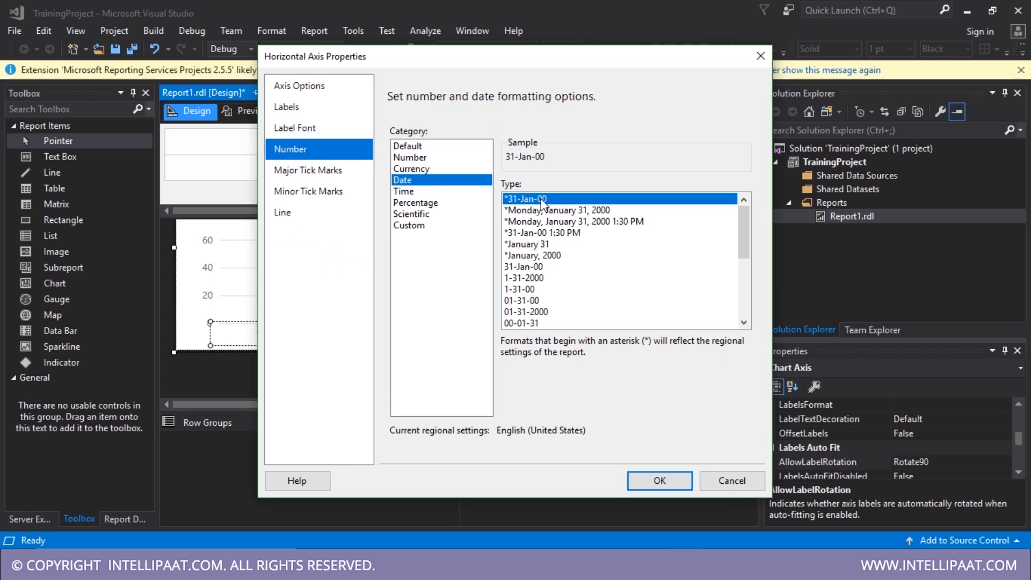
click(639, 484)
- Give the vertical axis Number labels with 0 decimals and a 1000 separator, then save
right_click(212, 275)
click(283, 374)
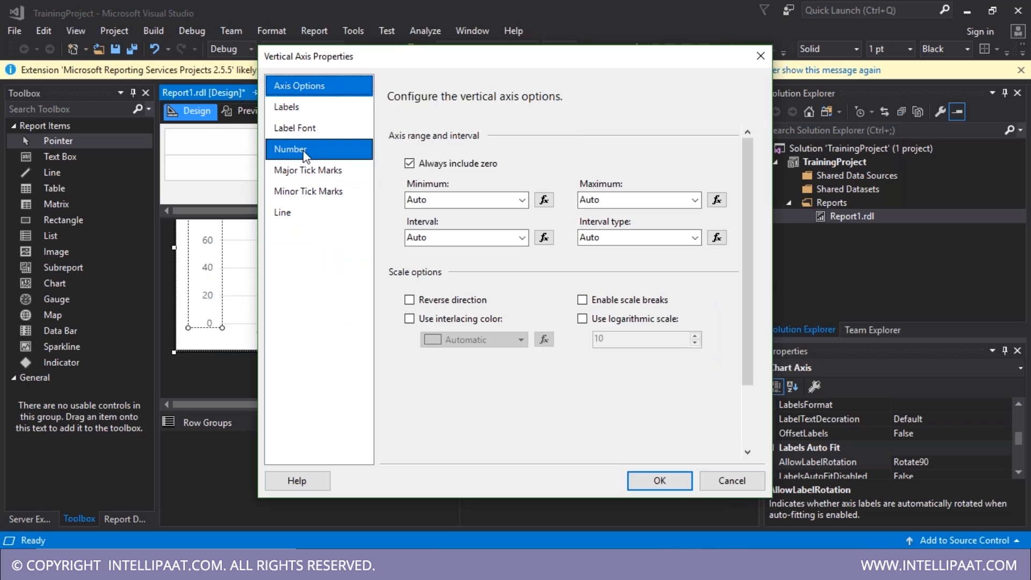
click(304, 150)
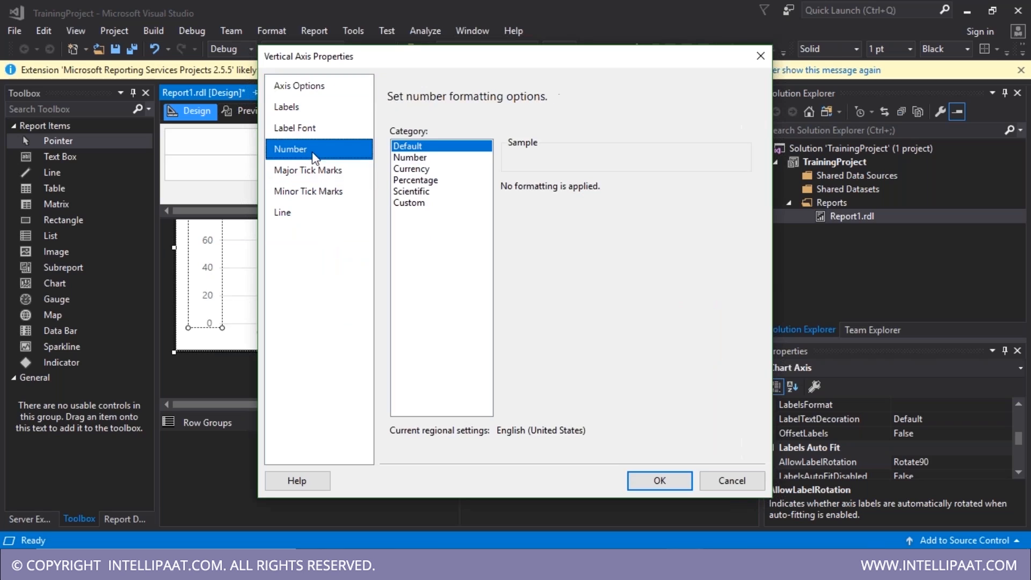
click(410, 157)
click(506, 234)
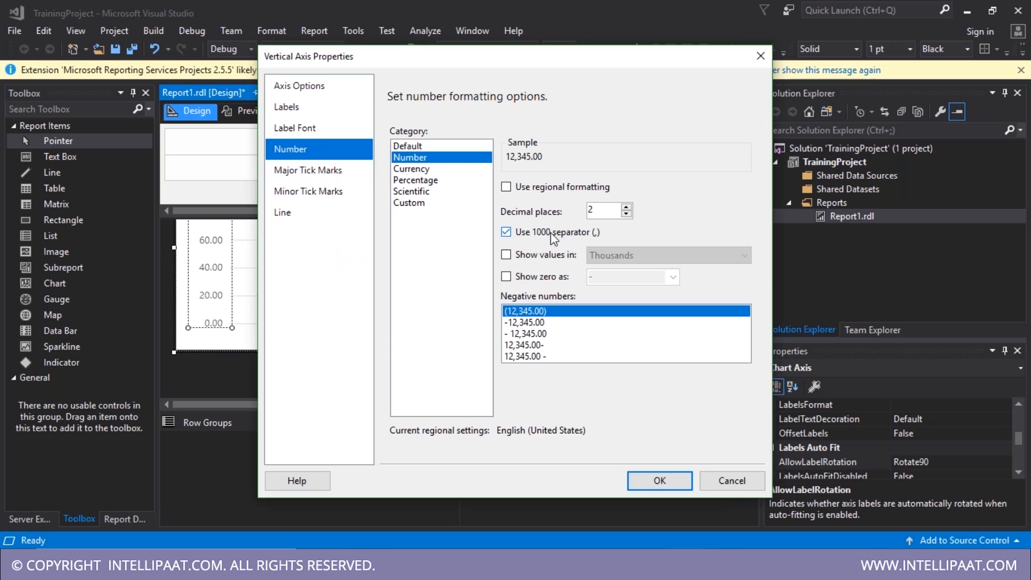
click(626, 214)
click(626, 213)
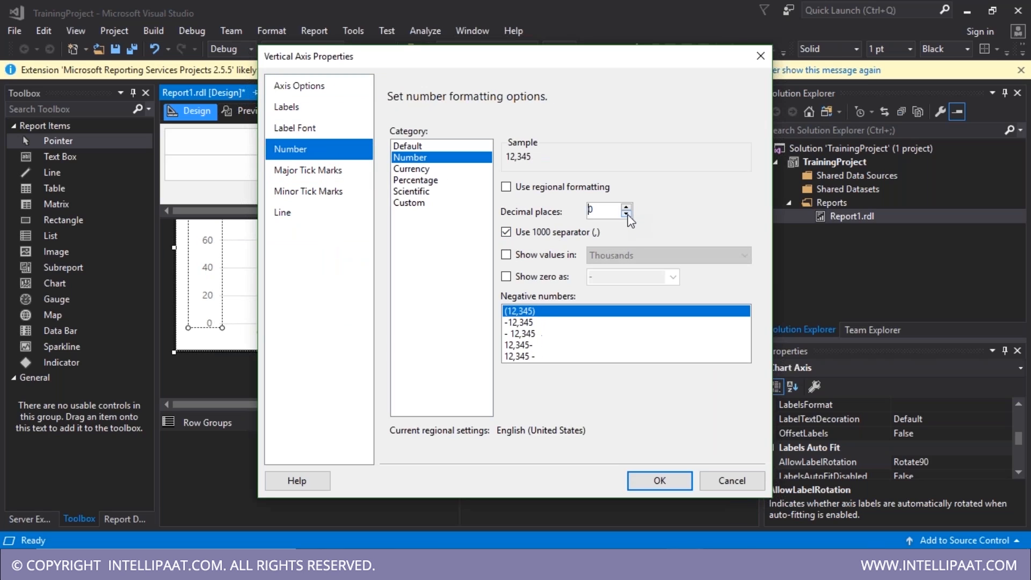
click(664, 481)
key(ctrl+s)
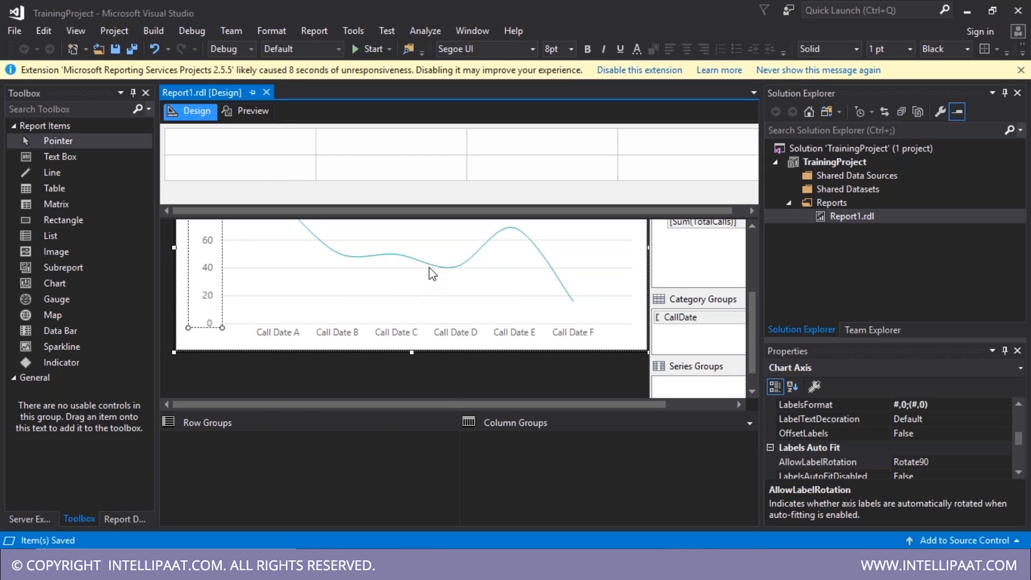
right_click(430, 267)
- Set the Total Calls series border line width to 1.5pt and preview the report
click(499, 391)
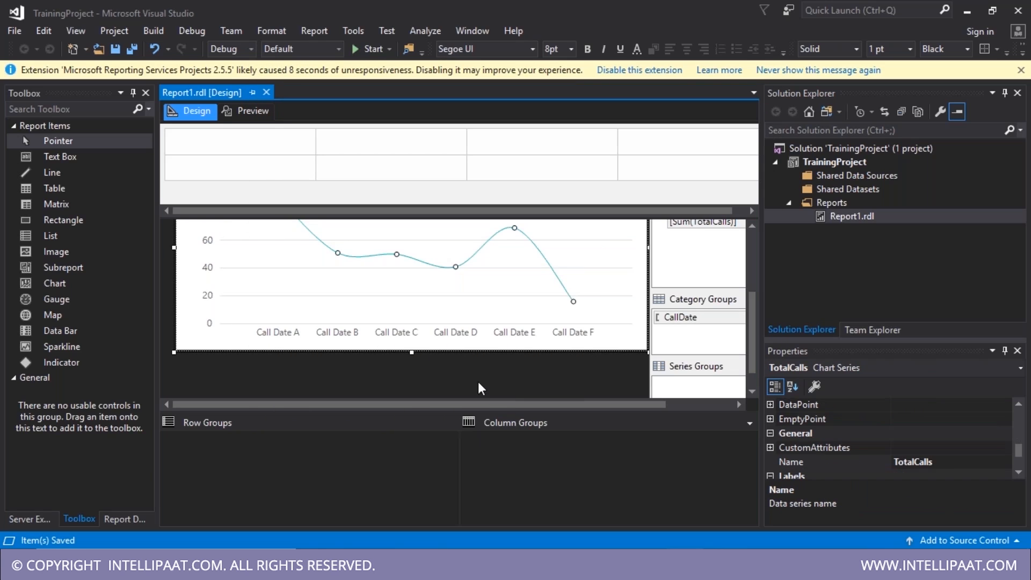
click(315, 241)
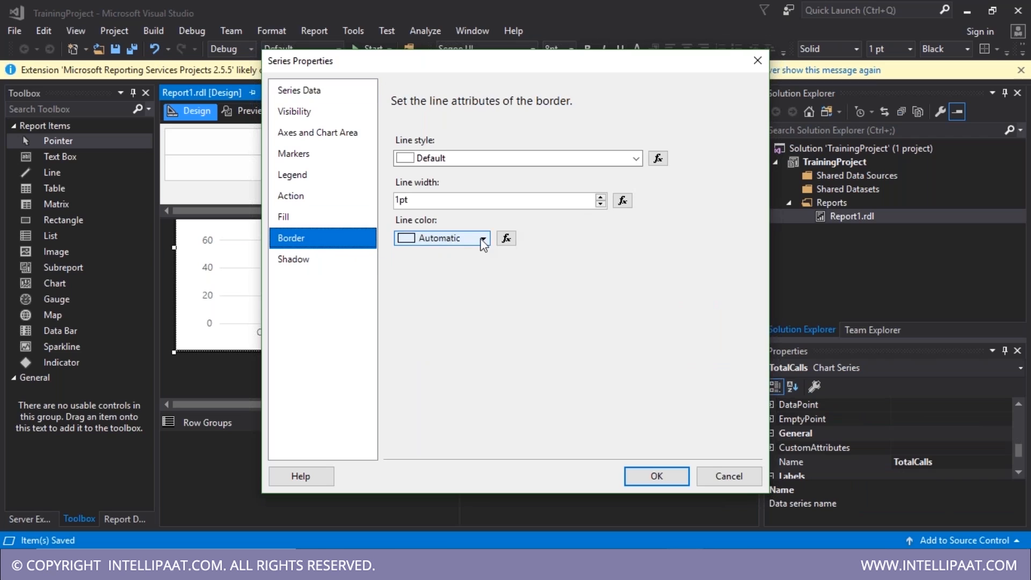
click(601, 197)
click(640, 479)
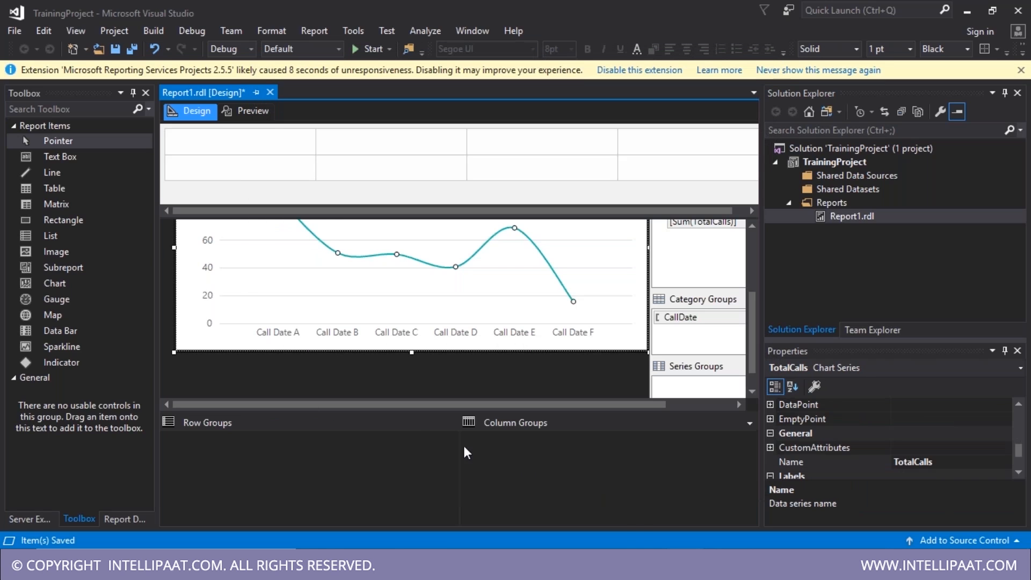
click(252, 118)
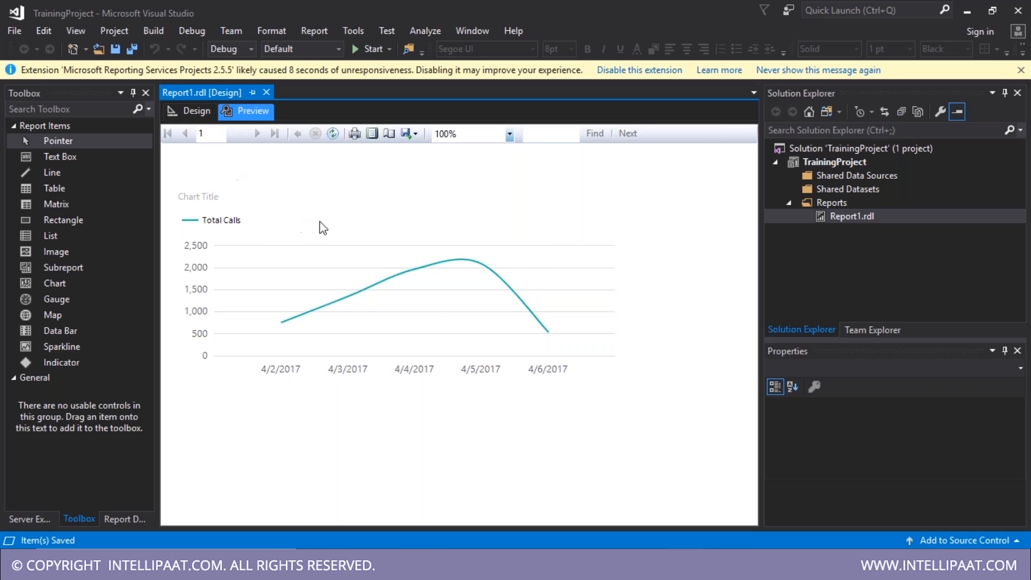
- Change the chart title to 'Daily Call Volume', then switch to the Notepad notes
click(189, 110)
click(210, 287)
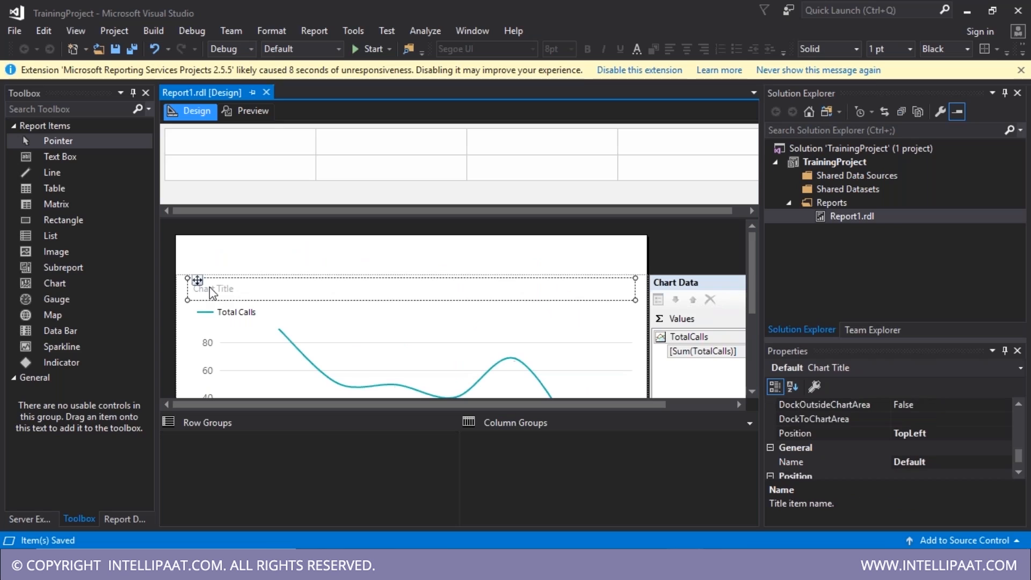
double_click(210, 287)
text(Daily )
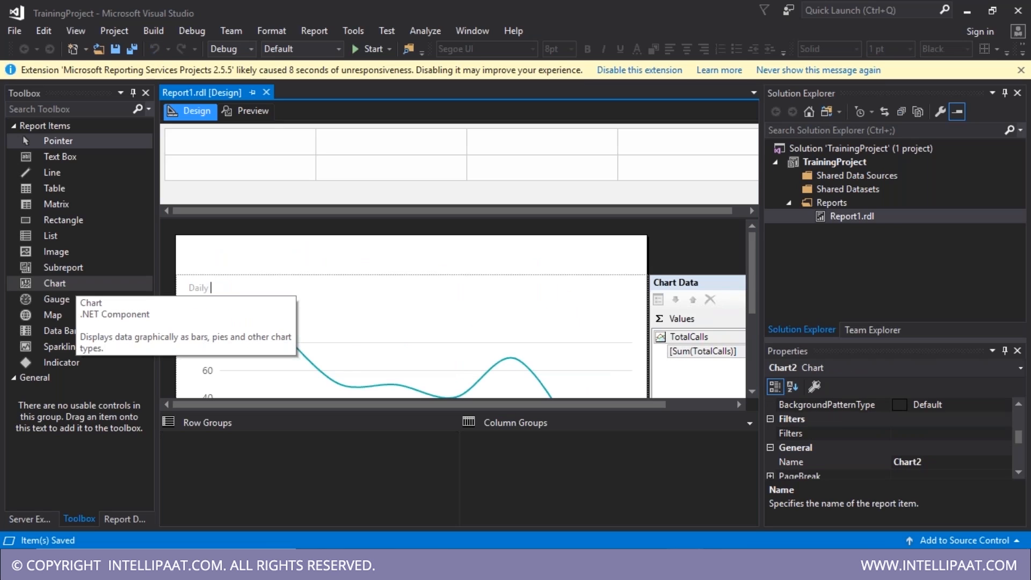
text(Call Volume)
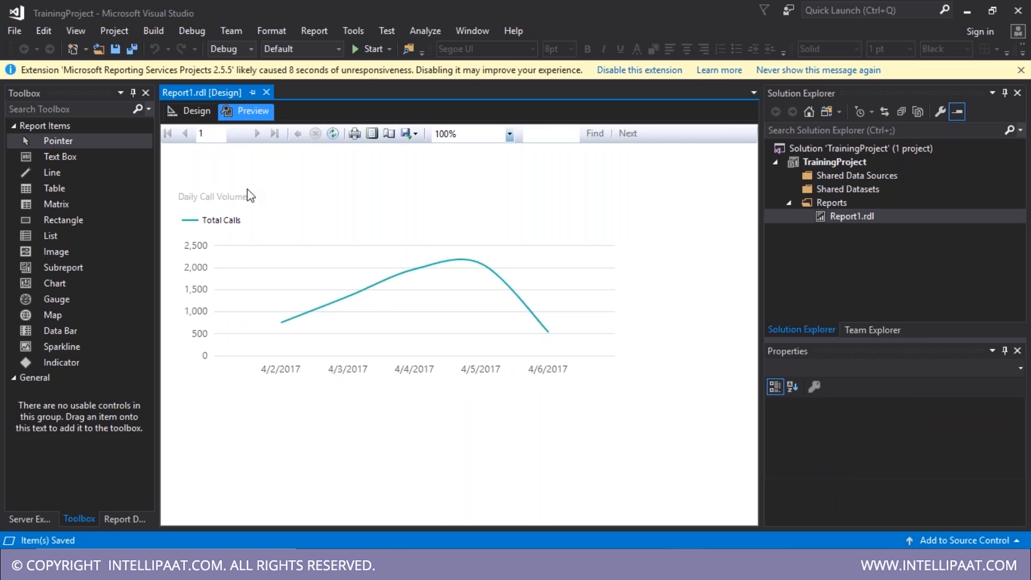
key(alt+Tab)
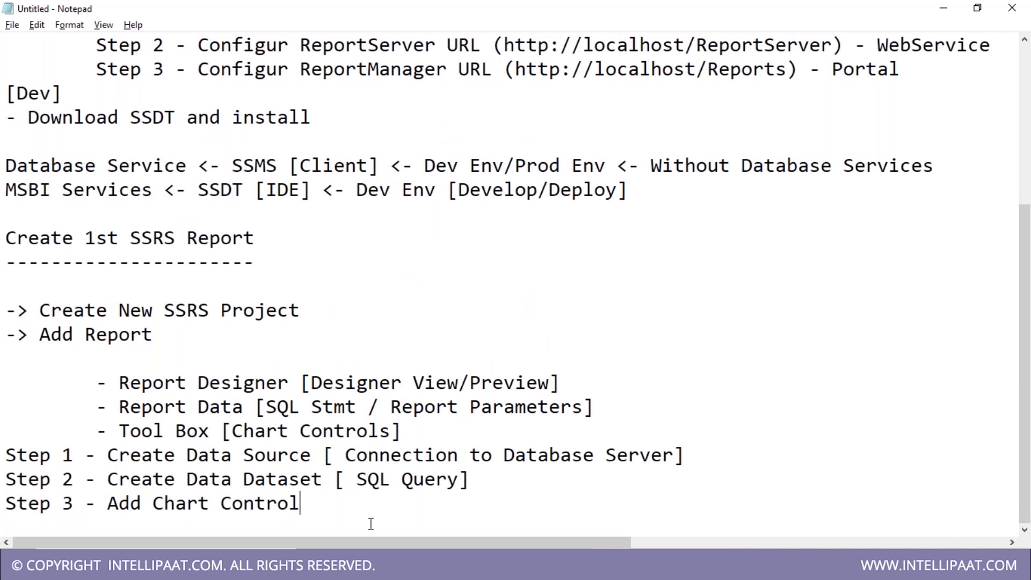
- Insert a 'Part - 1' heading line above Step 1
key(Return)
key(Return)
key(Up)
key(Up)
key(Up)
key(Return)
key(Up)
text(Part - 1)
key(BackSpace)
text(1)
key(Return)
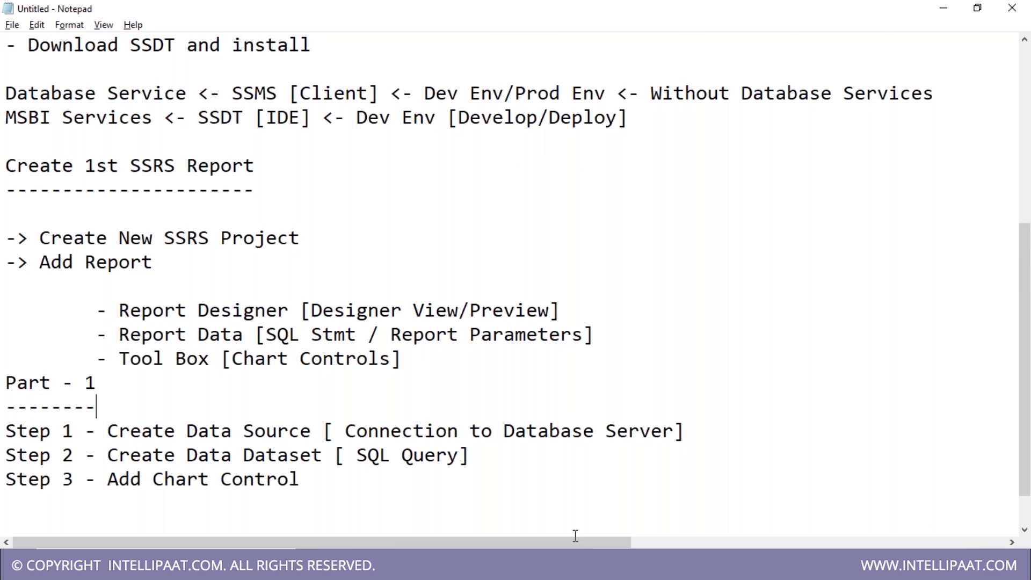
- Add a 'Part - 2' heading below Step 3 and return to Visual Studio
scroll(420, 485, down, 1)
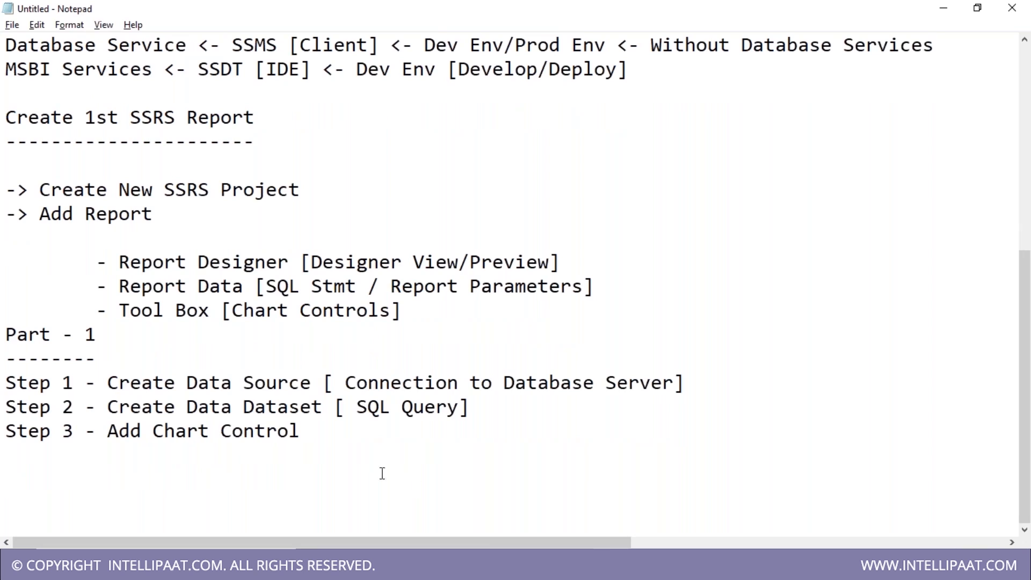
click(35, 463)
key(Return)
text(Part - 2)
key(Return)
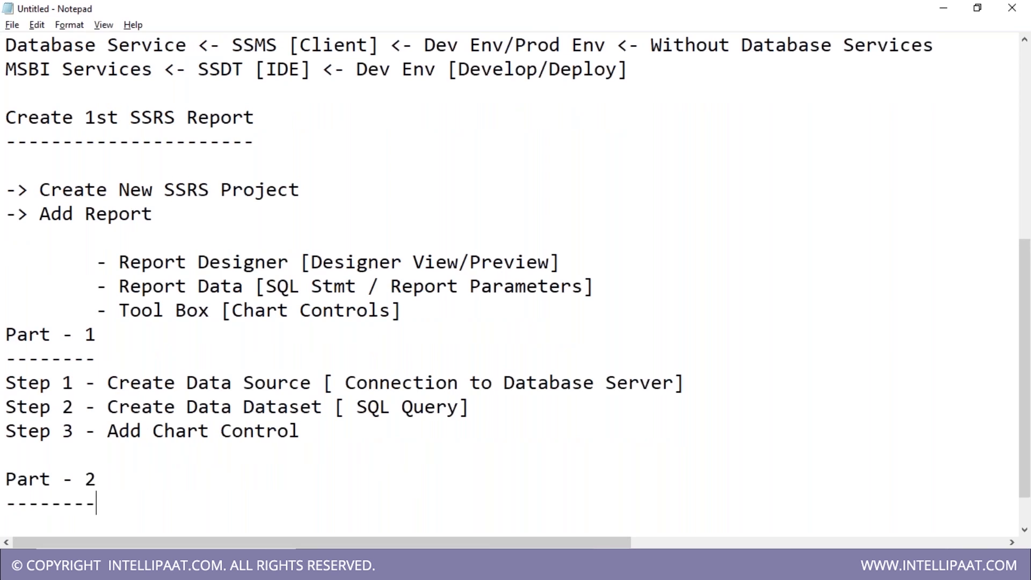
key(alt+Tab)
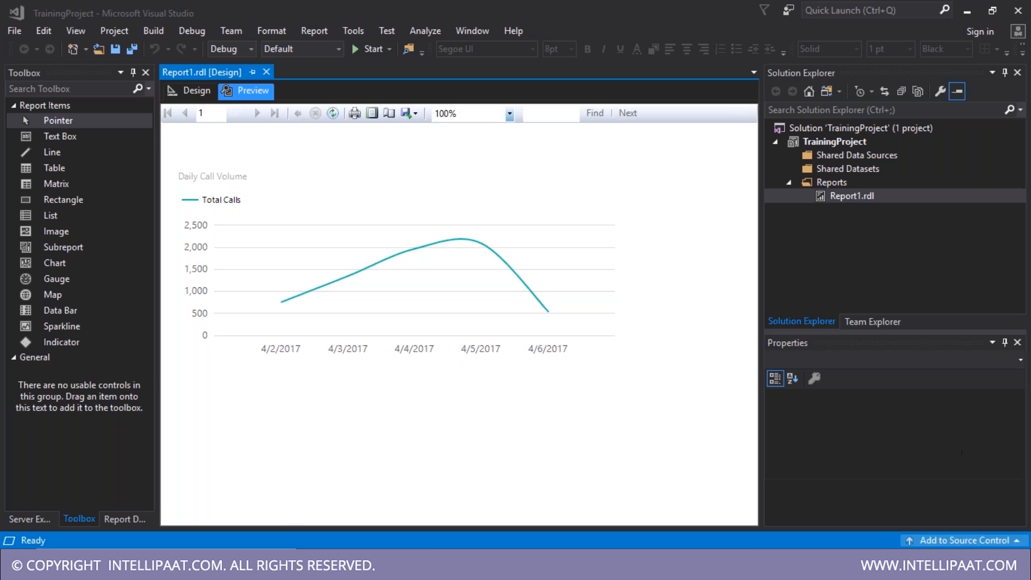
- Open the TrainingProject property pages and check the report server address against the Notepad notes
click(1005, 342)
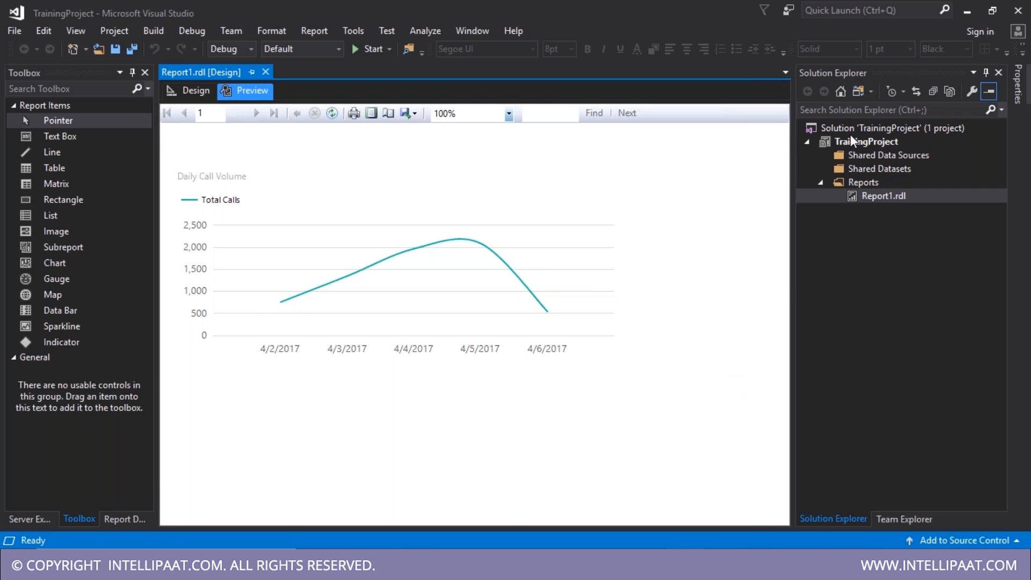
click(857, 143)
right_click(857, 143)
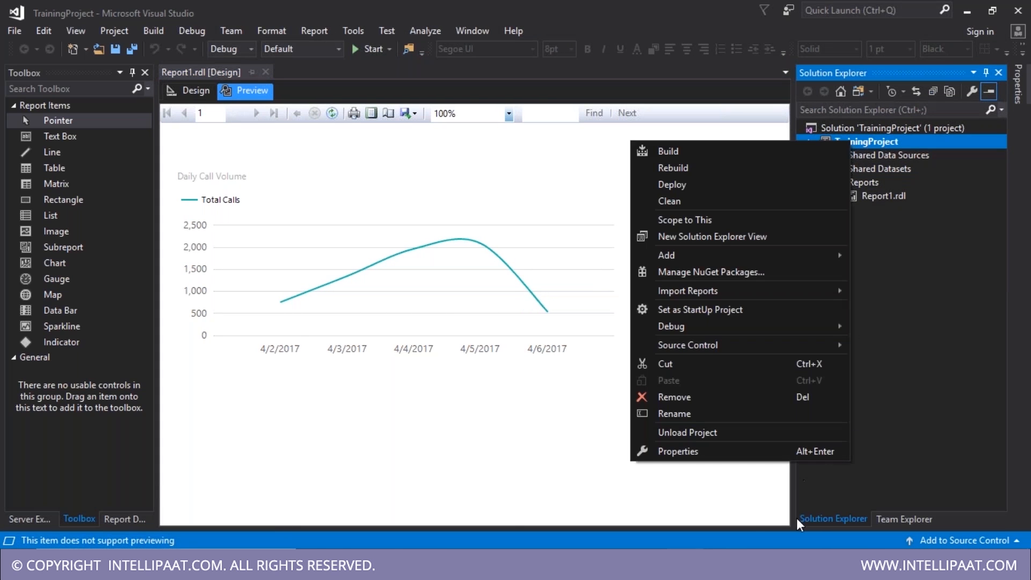
click(679, 451)
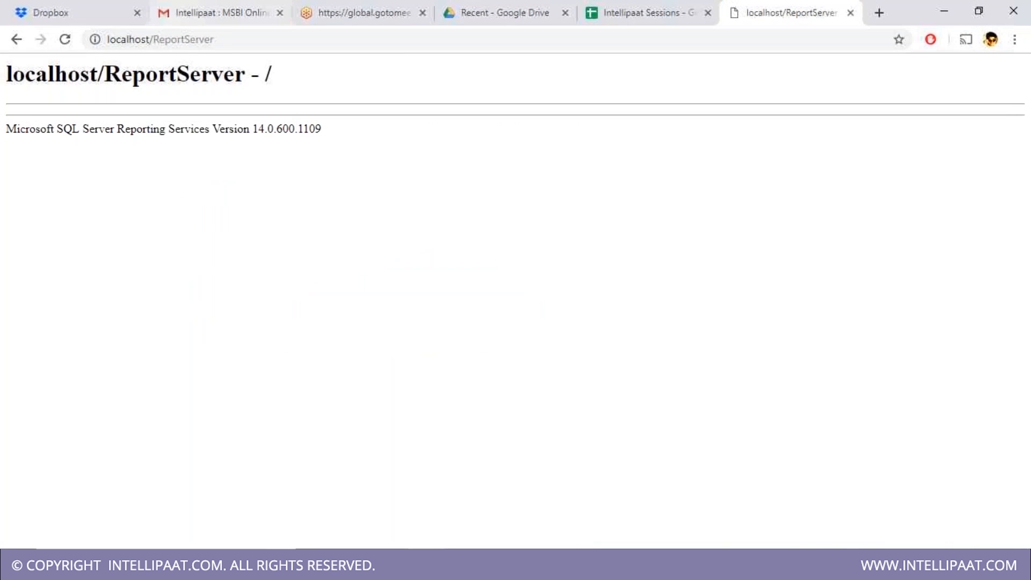
click(232, 39)
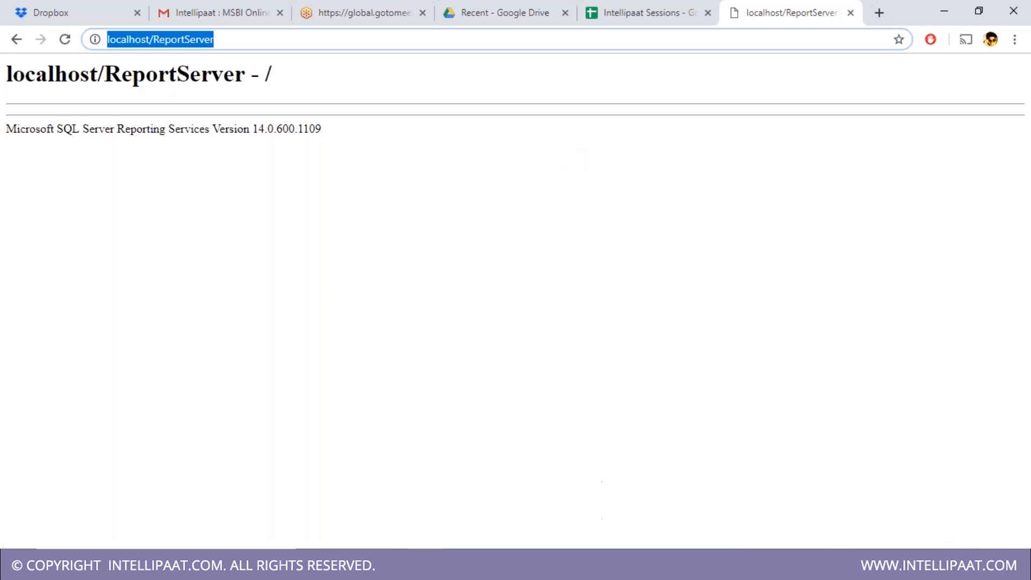
click(611, 565)
click(532, 514)
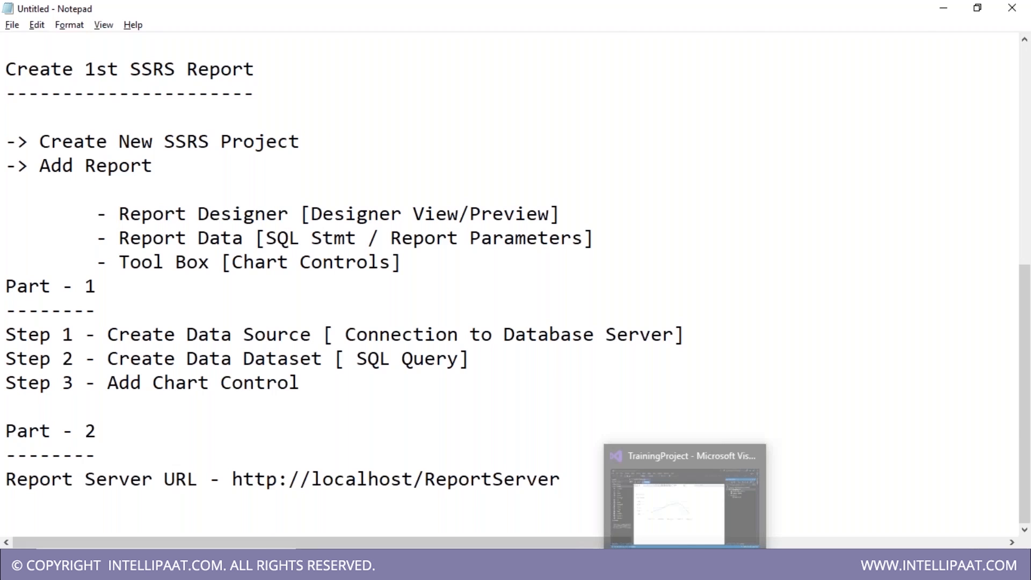
click(686, 565)
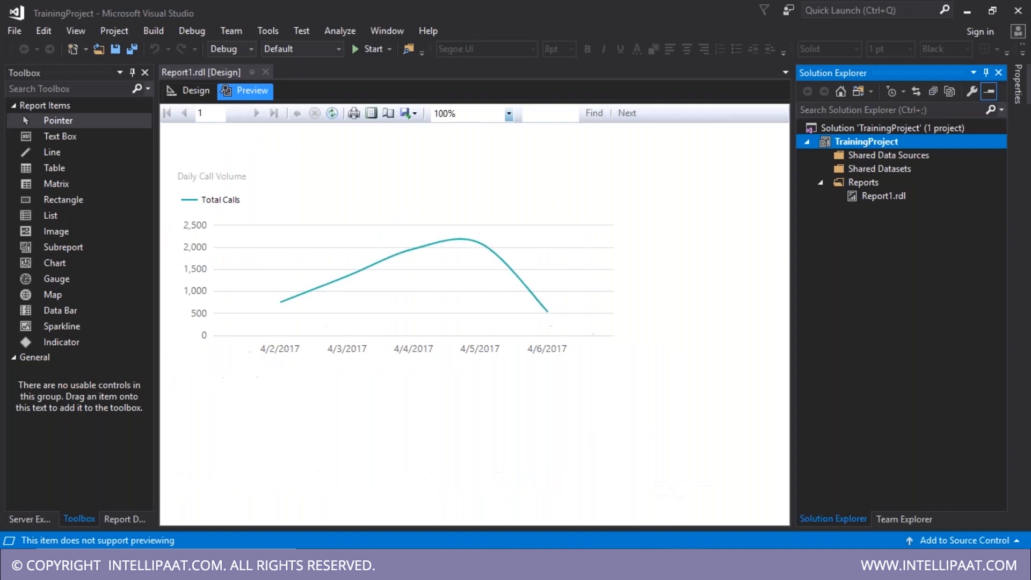
right_click(851, 150)
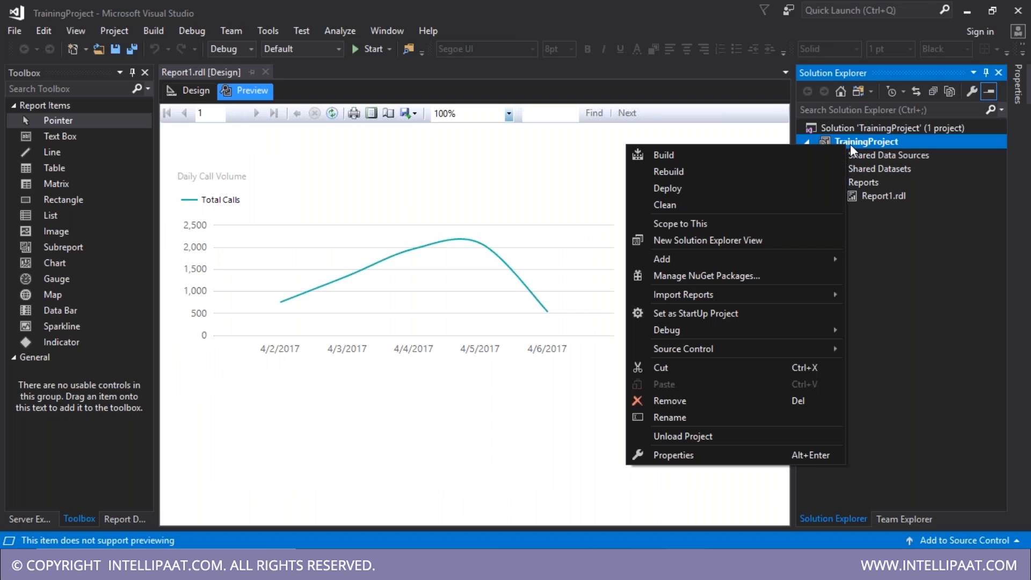
click(675, 455)
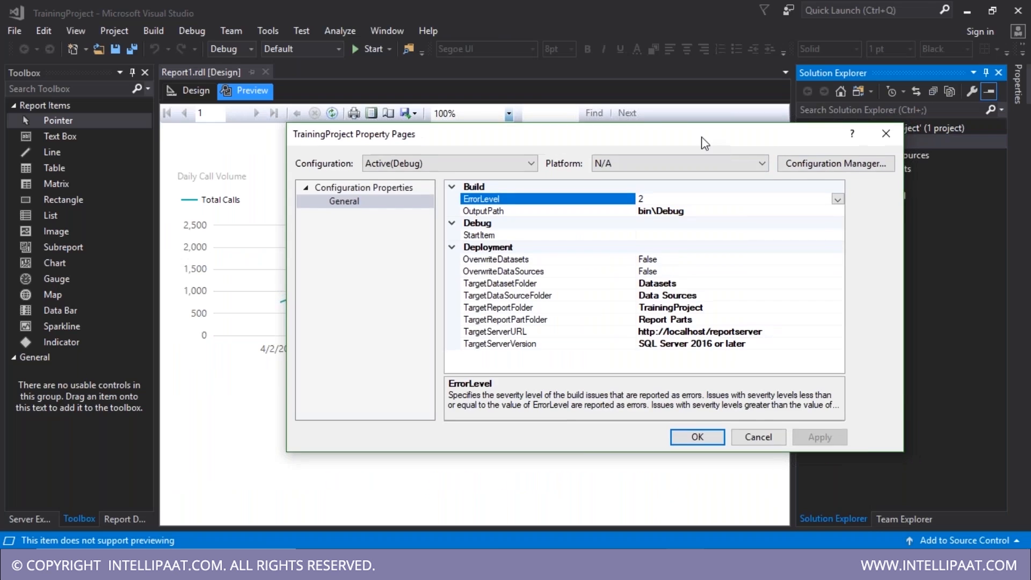
click(448, 318)
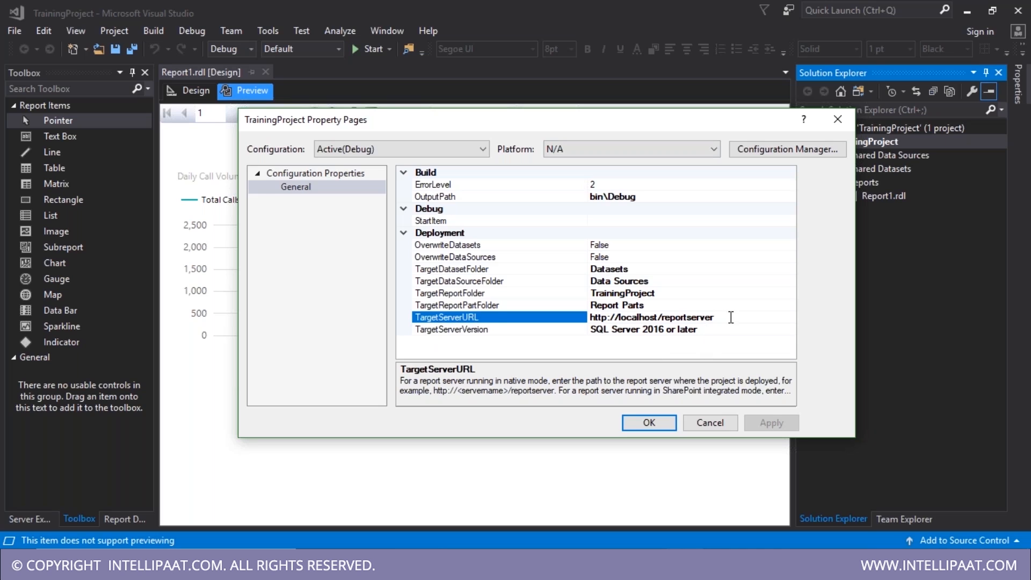
drag(731, 317, 497, 321)
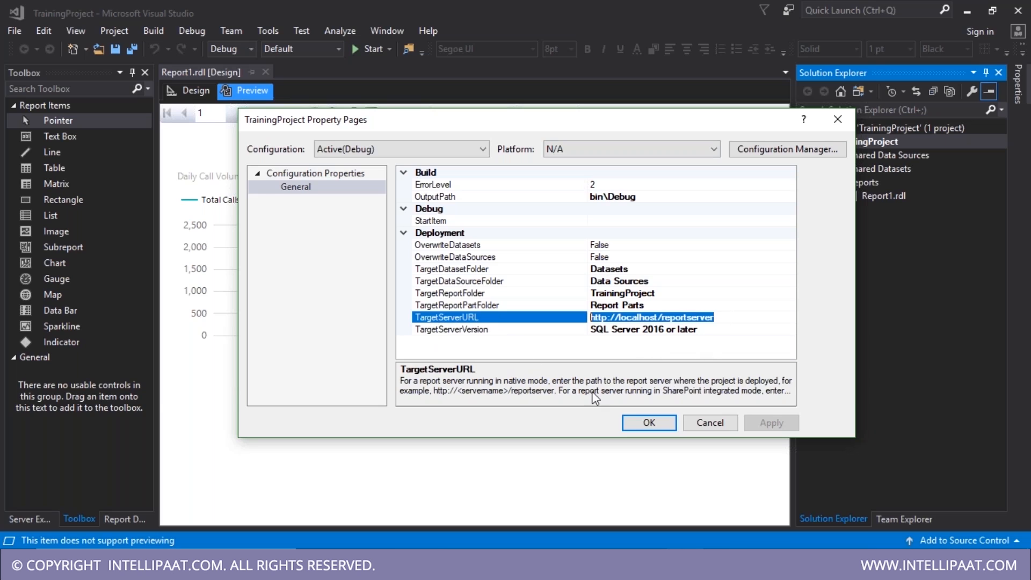
text(http://localhost/ReportServer)
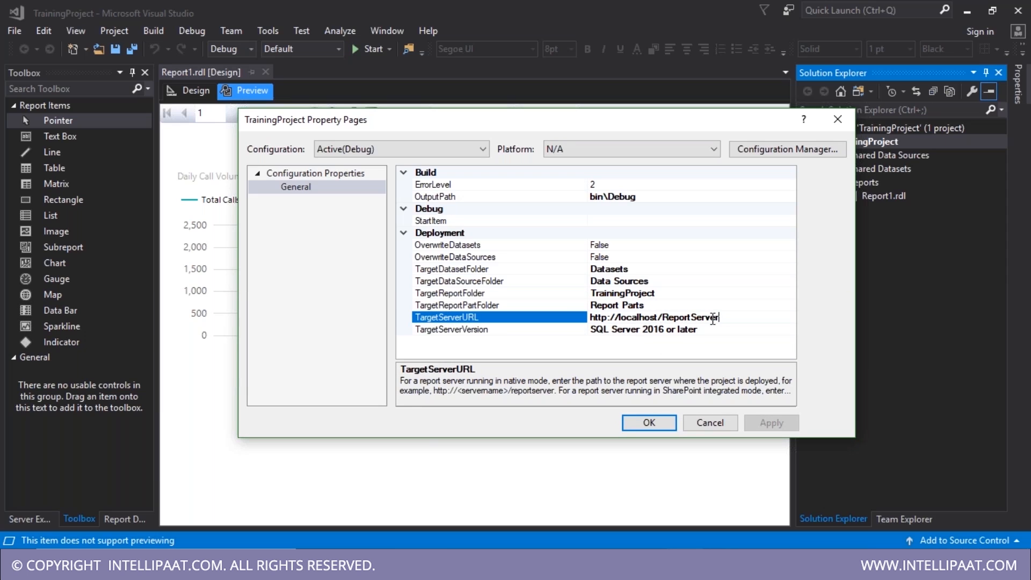
click(780, 329)
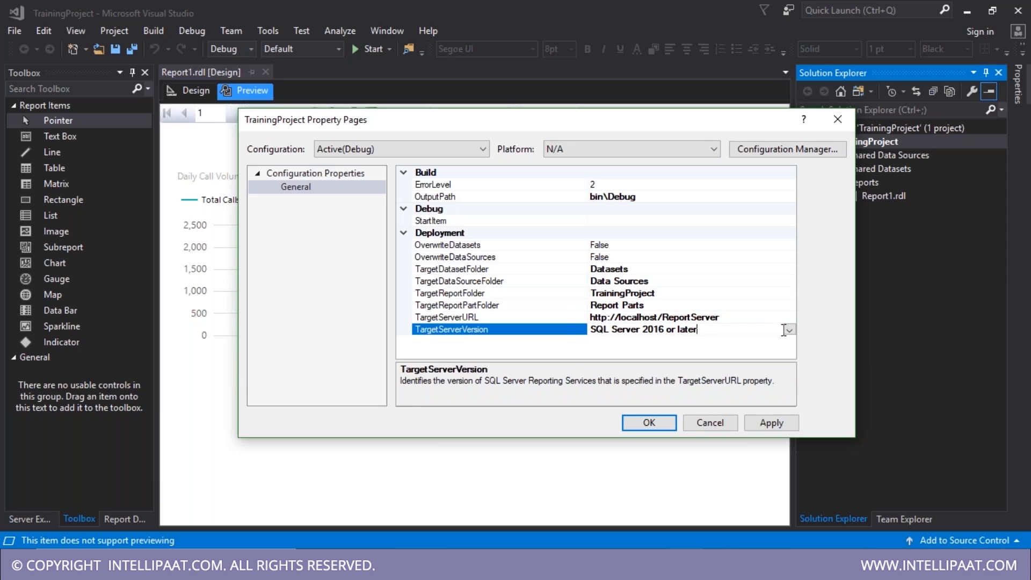
click(771, 423)
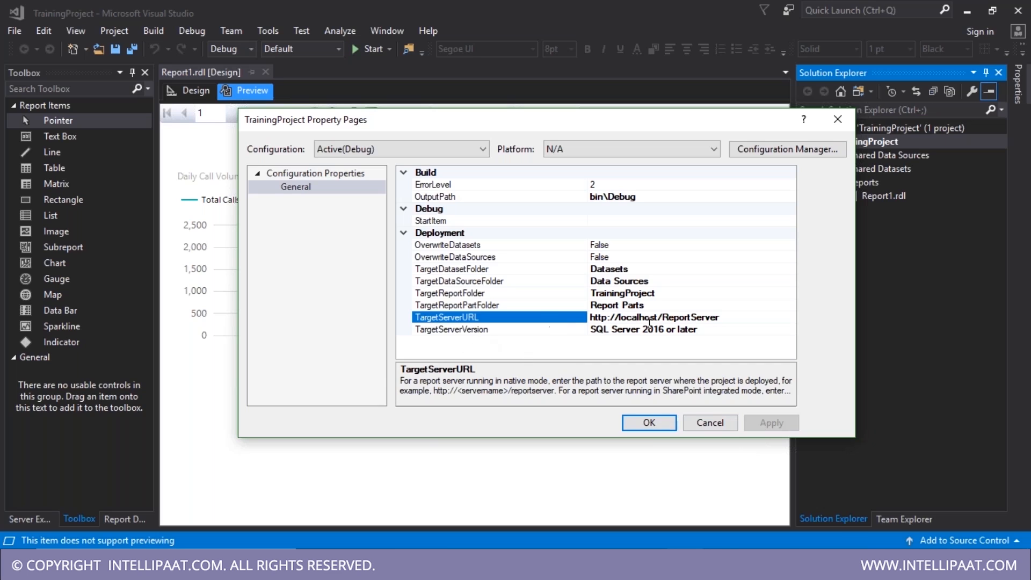
click(651, 424)
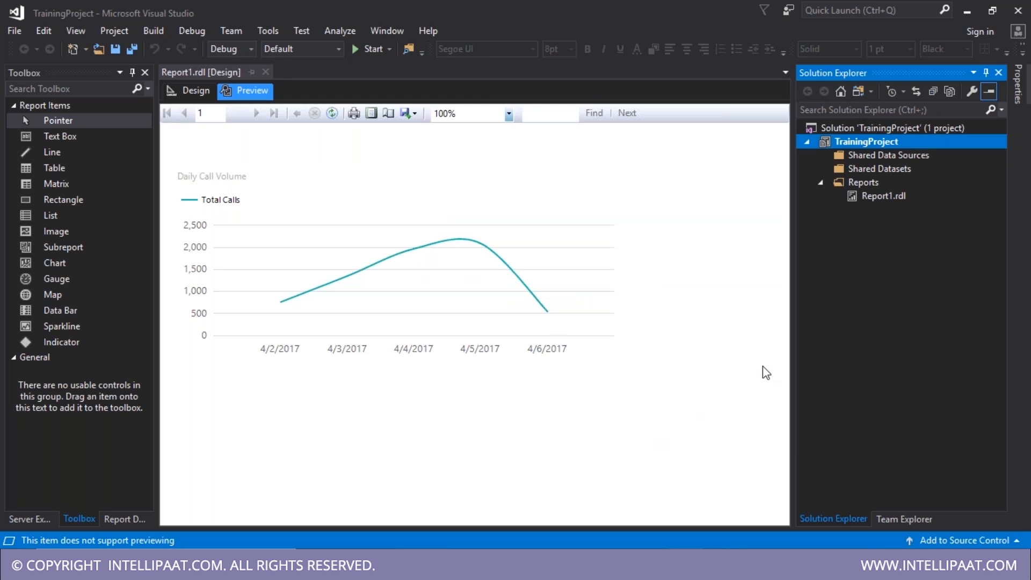
- Rename Report1.rdl to DailyCallsVolume.rdl in Solution Explorer
click(876, 199)
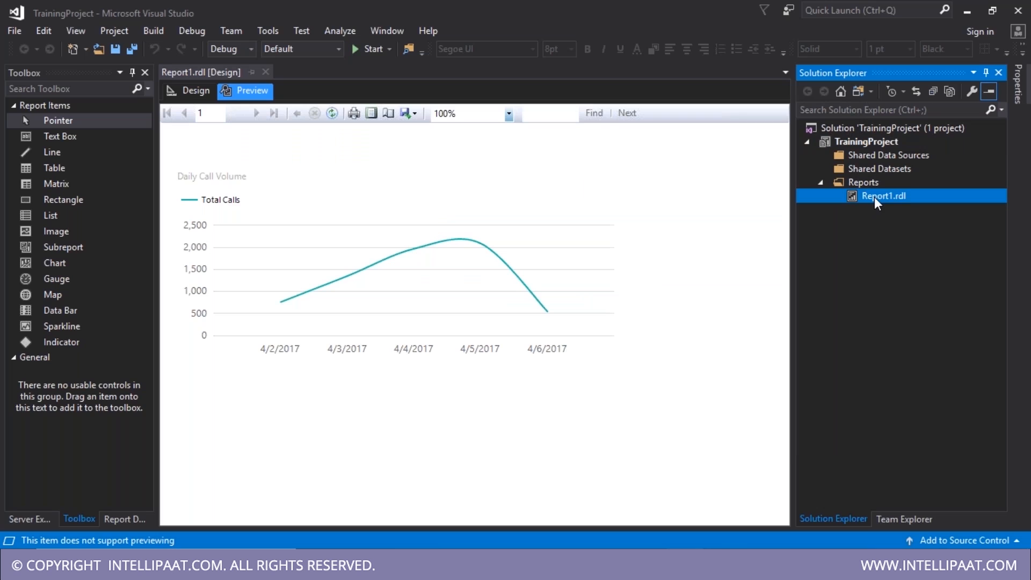
key(F2)
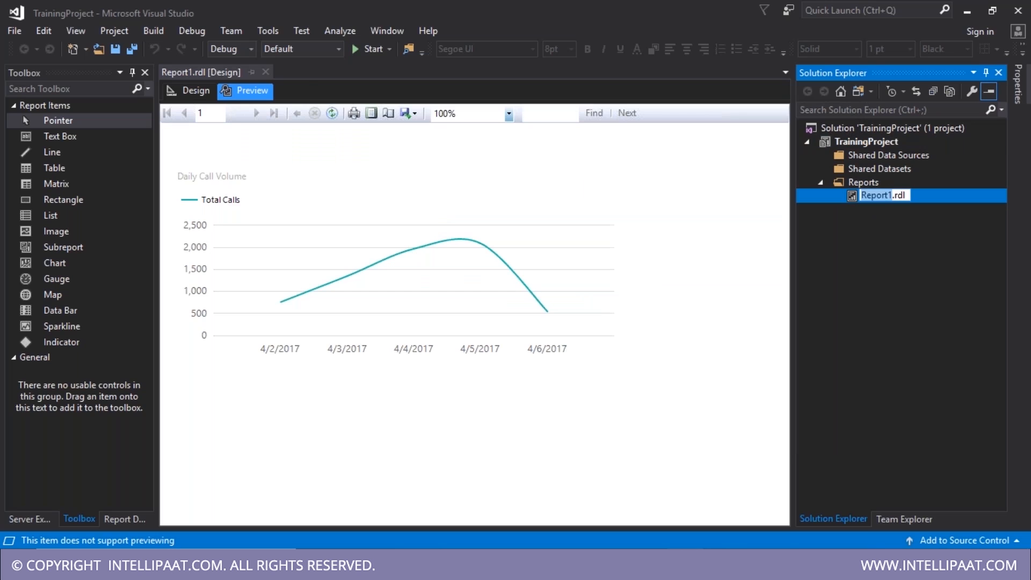
text(DailyCallsVolume)
key(Return)
- Deploy TrainingProject to the report server and check the succeeded, failed and skipped counts
click(865, 142)
right_click(866, 143)
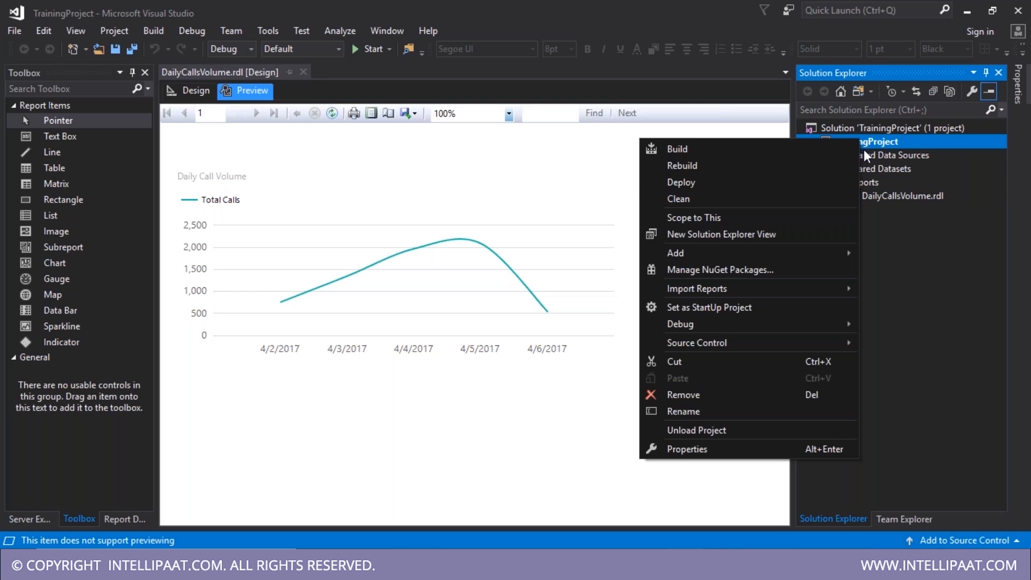
click(686, 183)
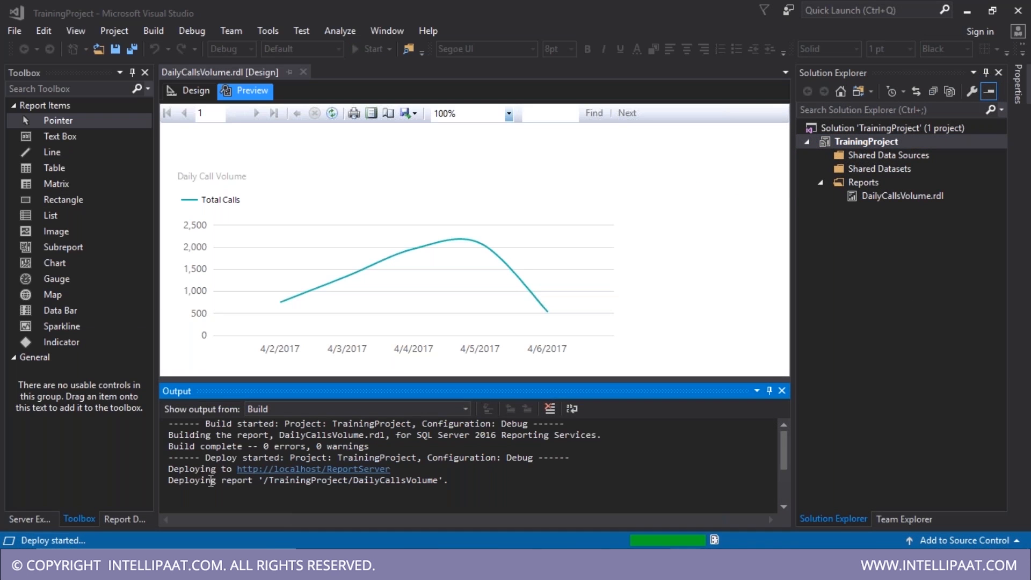
drag(172, 480, 111, 541)
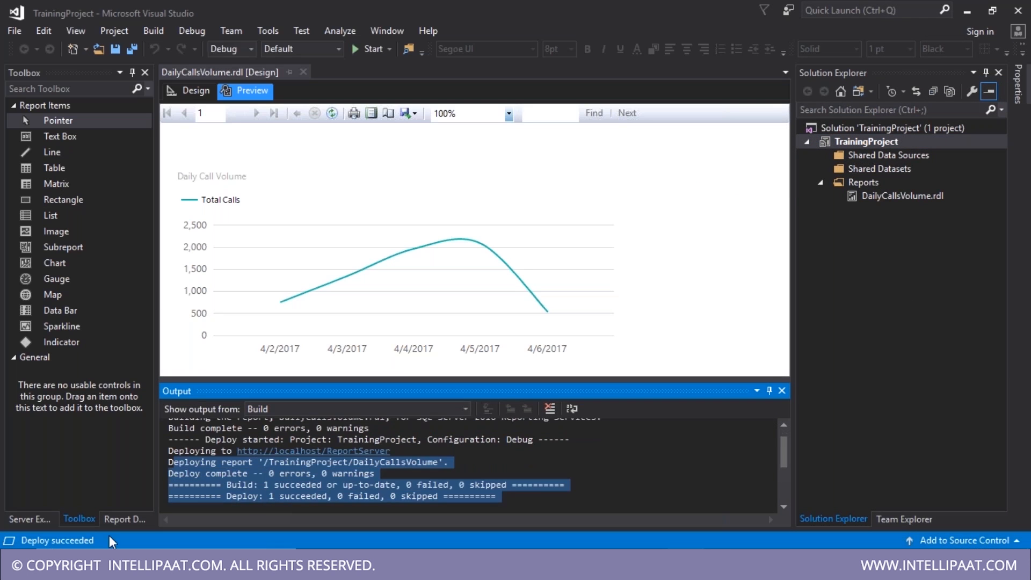
click(331, 493)
drag(271, 495, 450, 506)
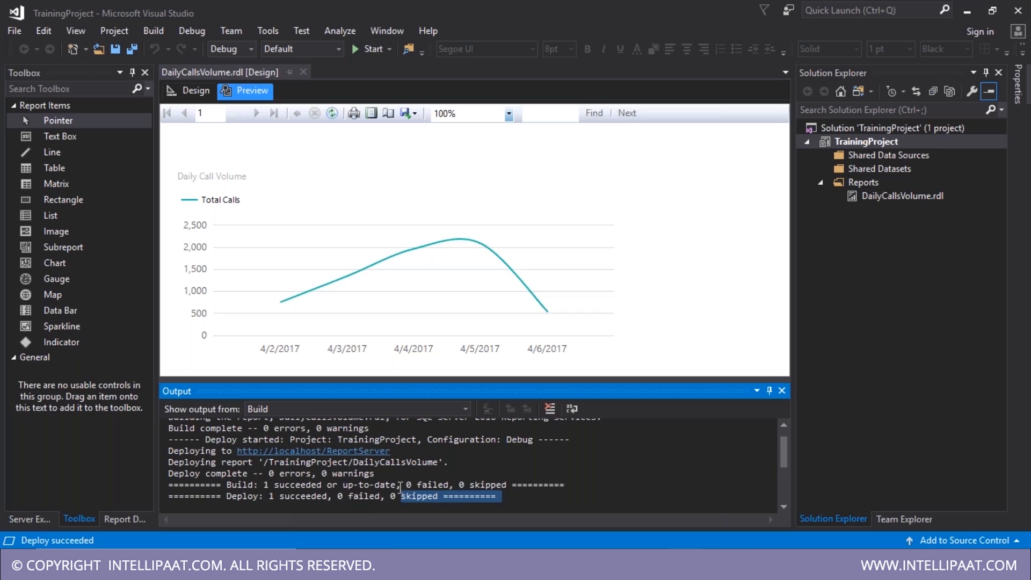
- Reload the Report Server listing in Chrome so TrainingProject appears
click(424, 564)
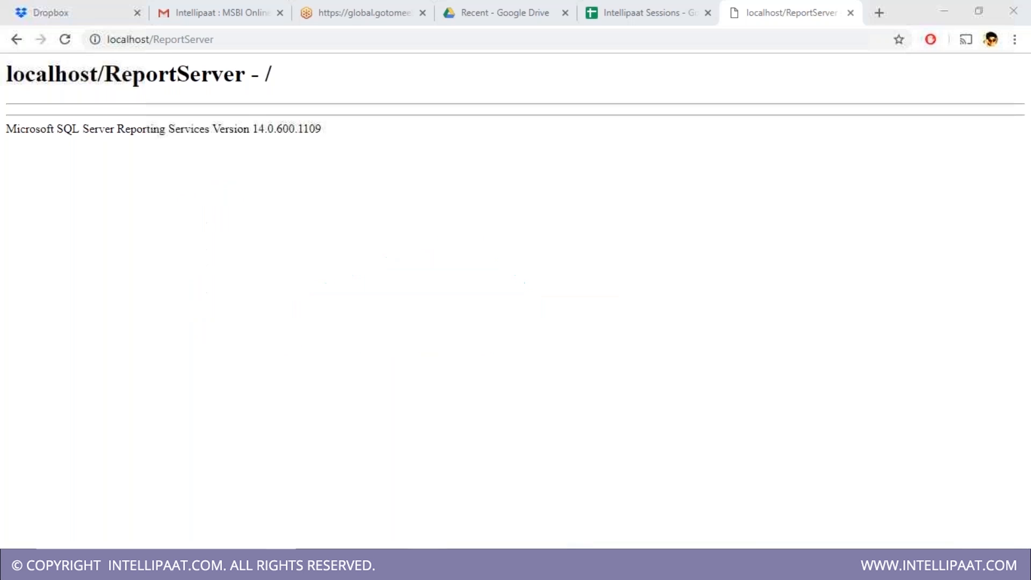
click(188, 318)
click(65, 39)
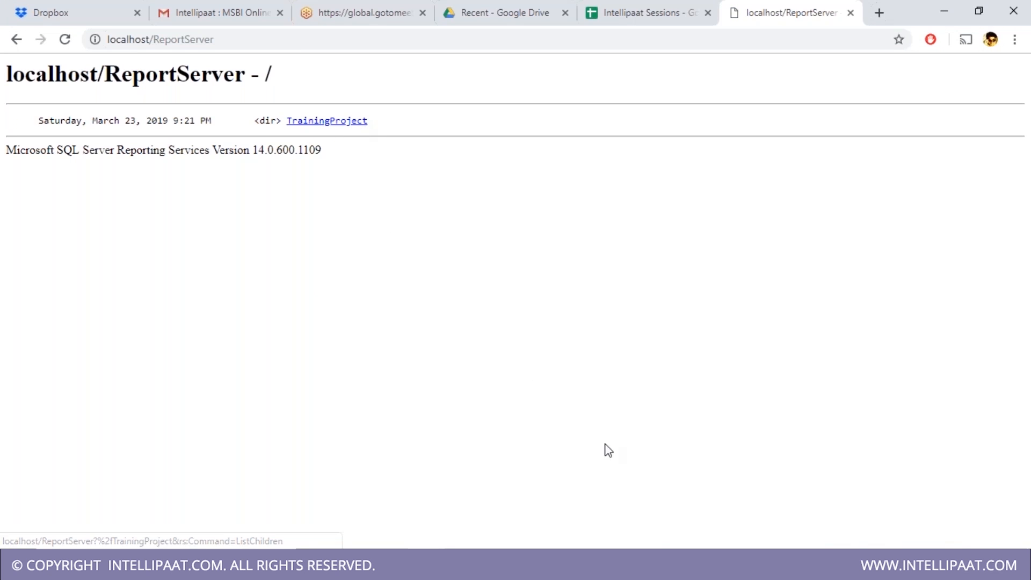
key(alt+Tab)
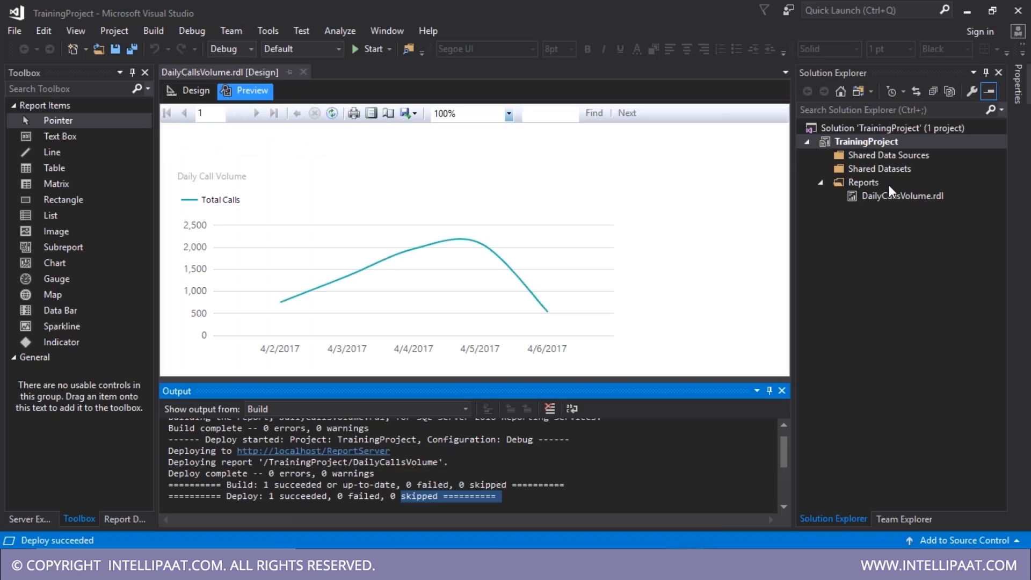
click(869, 146)
click(967, 12)
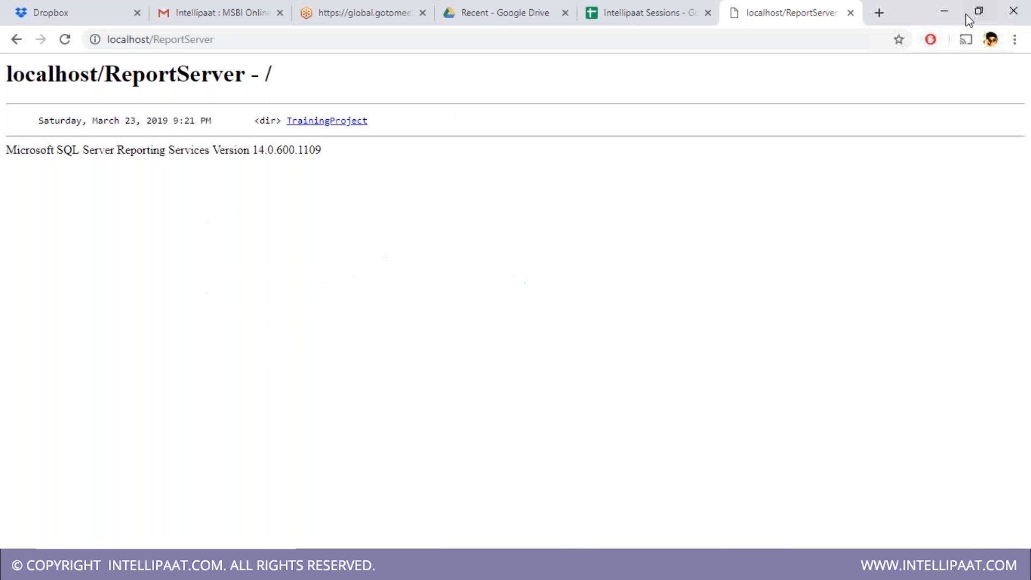
- Open the TrainingProject folder and view the DailyCallsVolume report, checking its web address
click(324, 122)
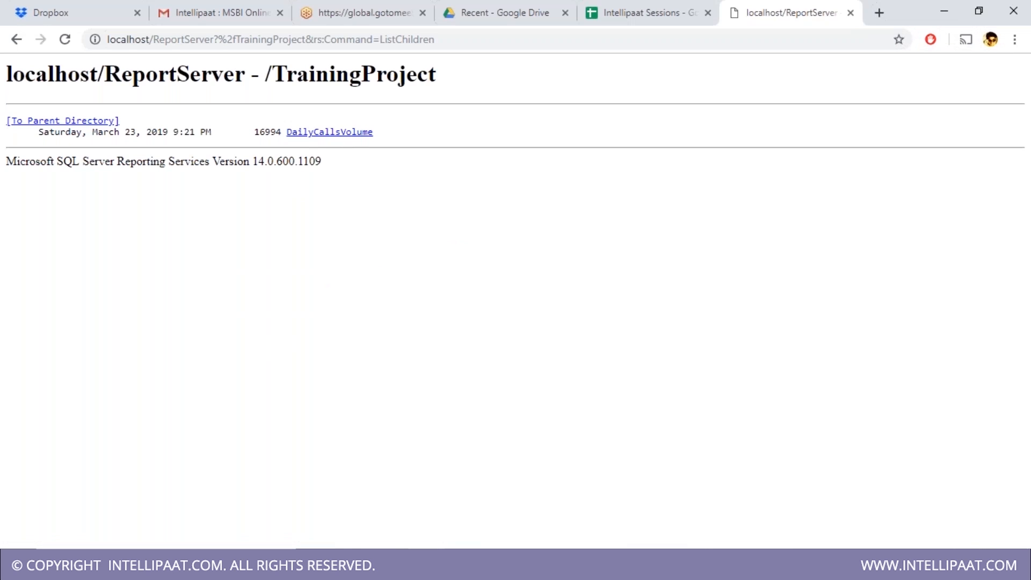
click(329, 133)
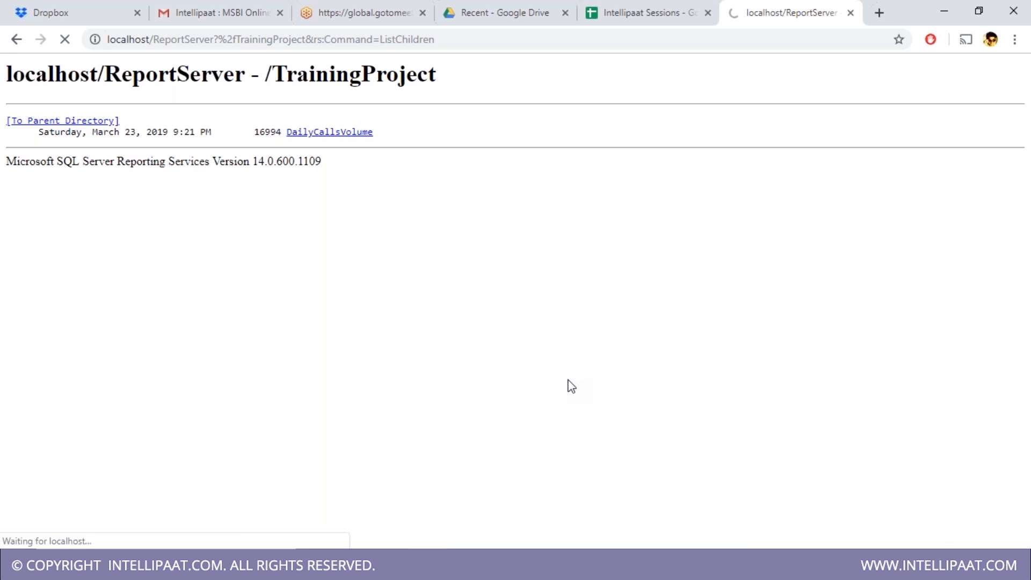
click(406, 40)
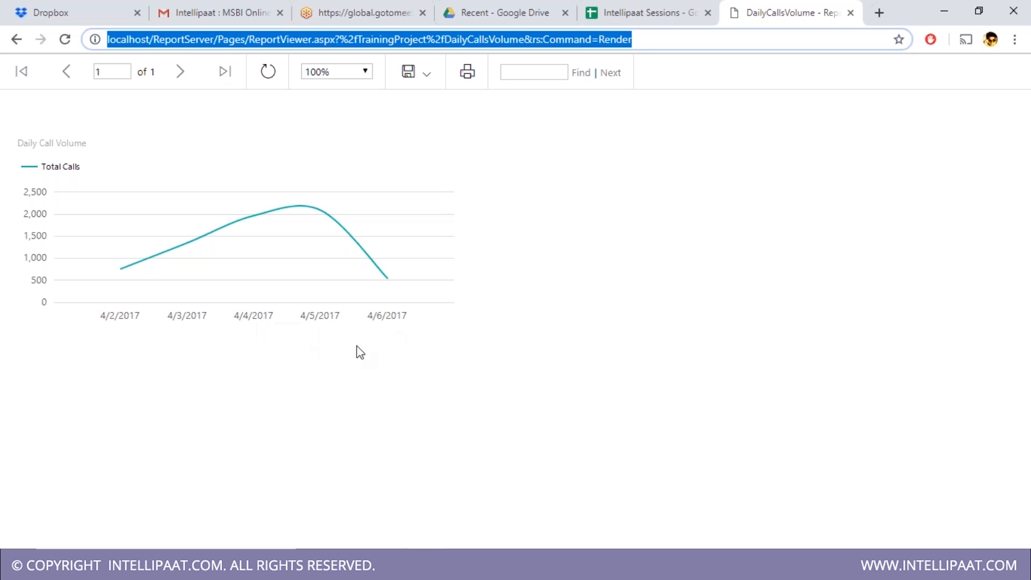
click(414, 325)
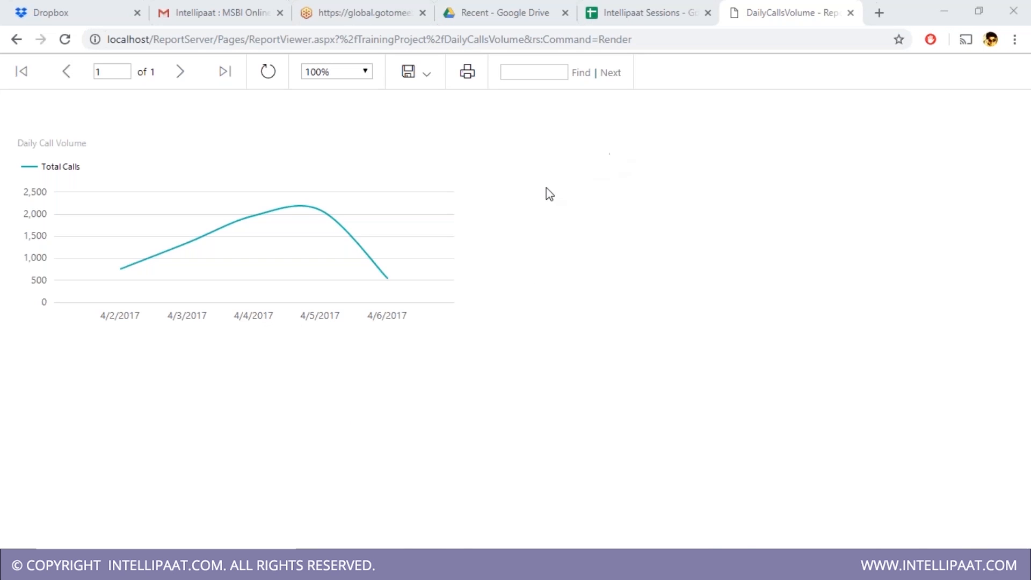
click(328, 40)
click(538, 336)
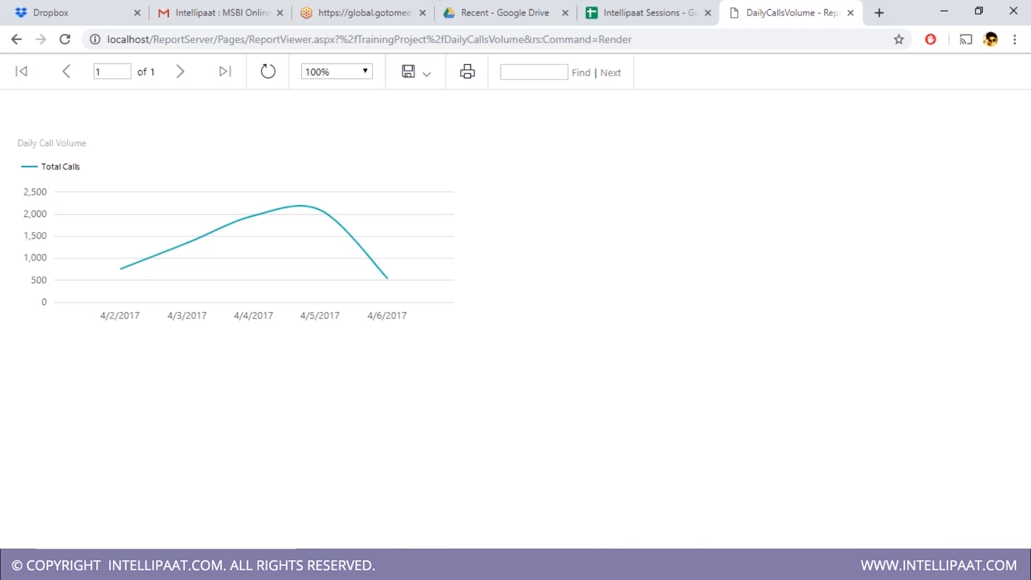
click(676, 562)
- Check TrainingProject's target server URL in project Properties, then cancel without changes
right_click(848, 145)
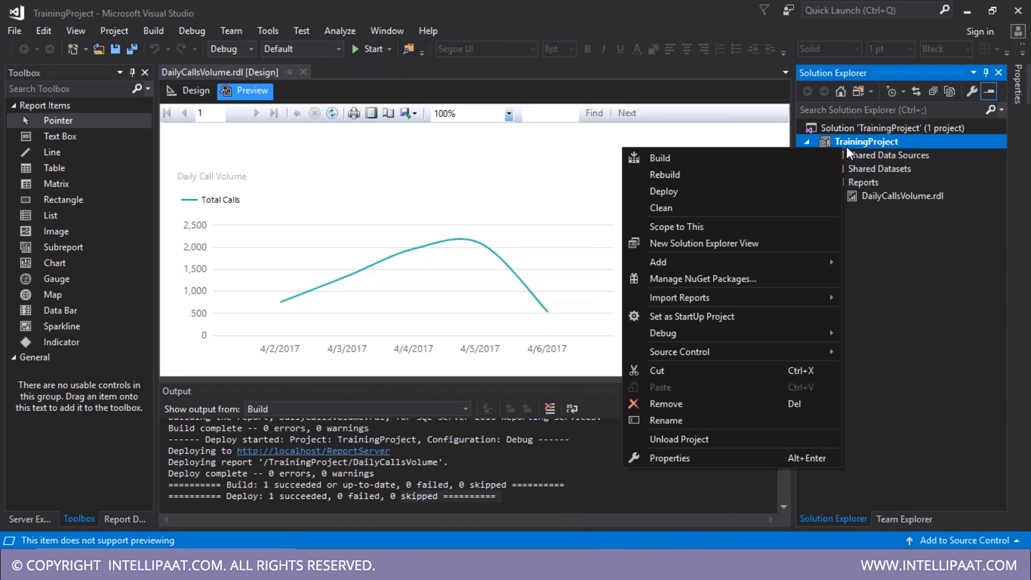
click(800, 459)
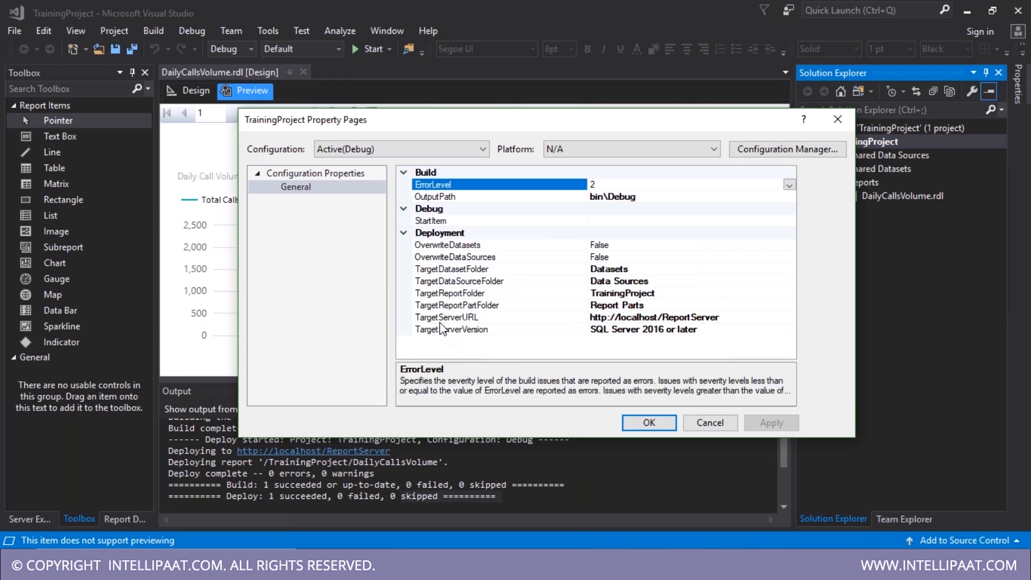
click(446, 317)
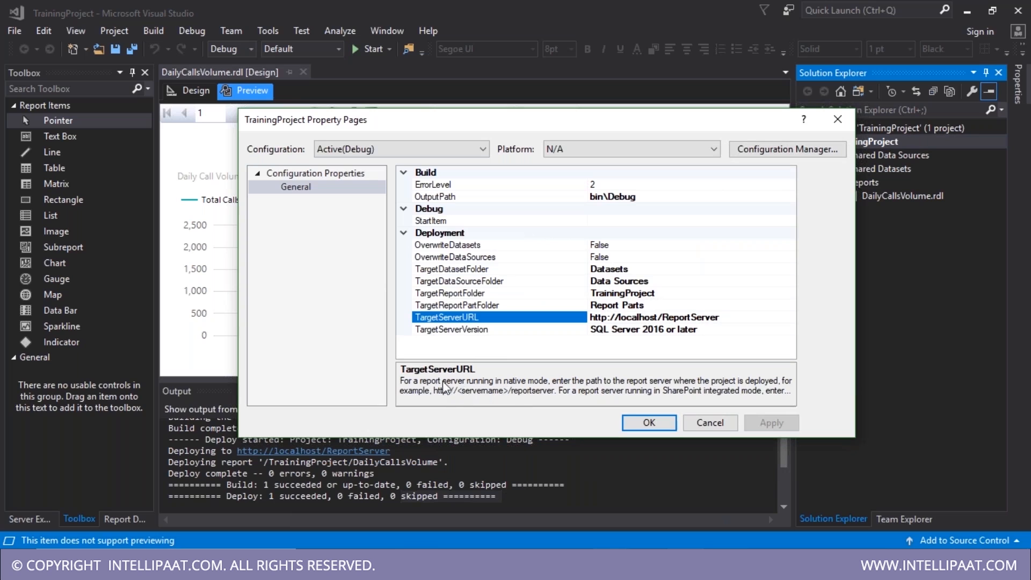
click(830, 126)
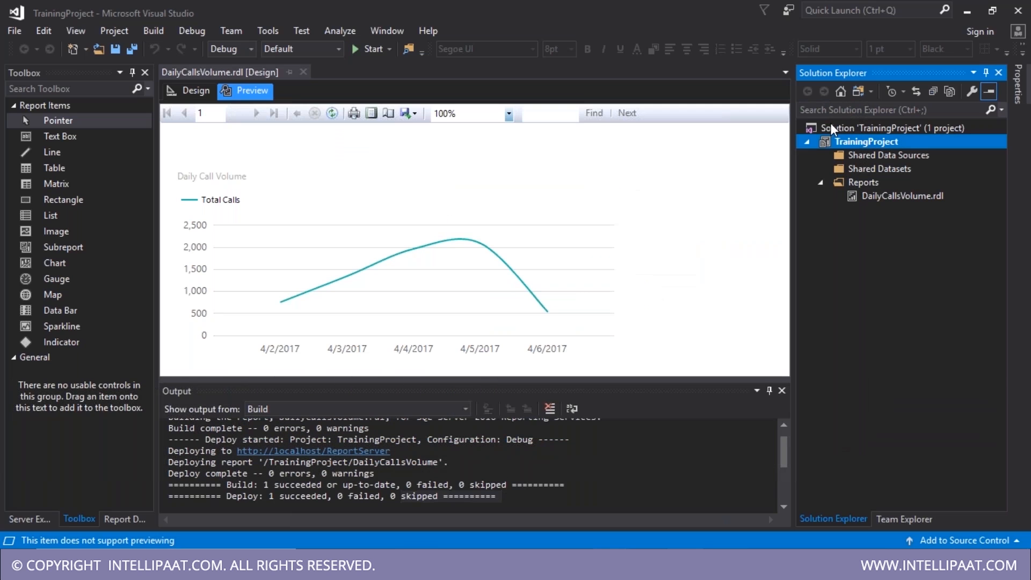
right_click(860, 138)
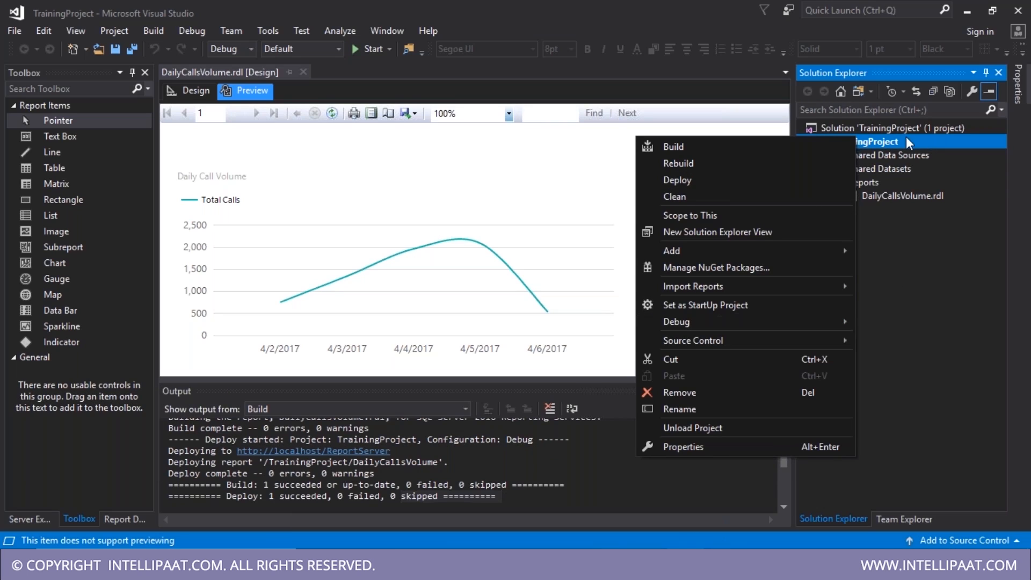
right_click(888, 143)
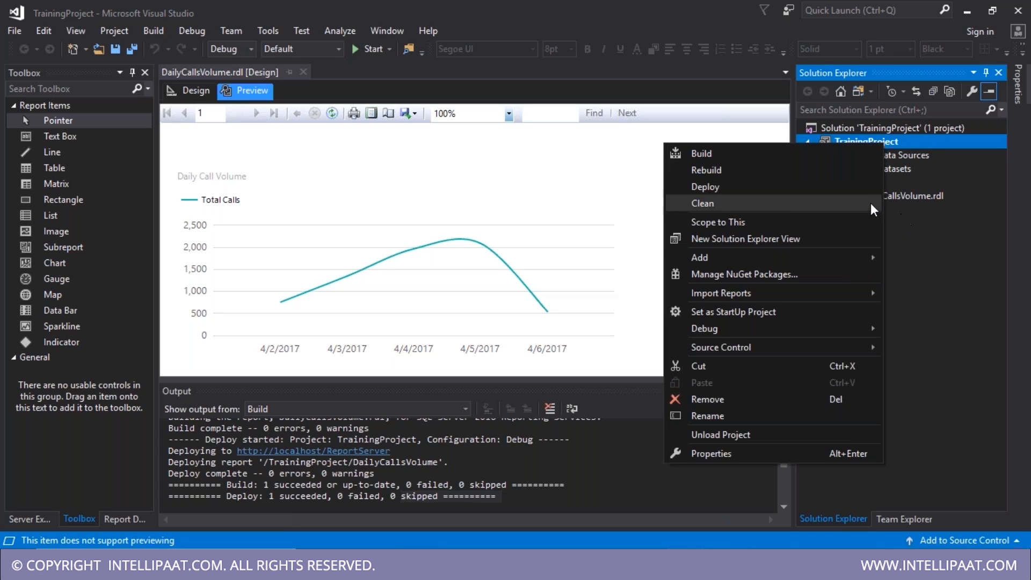
click(784, 186)
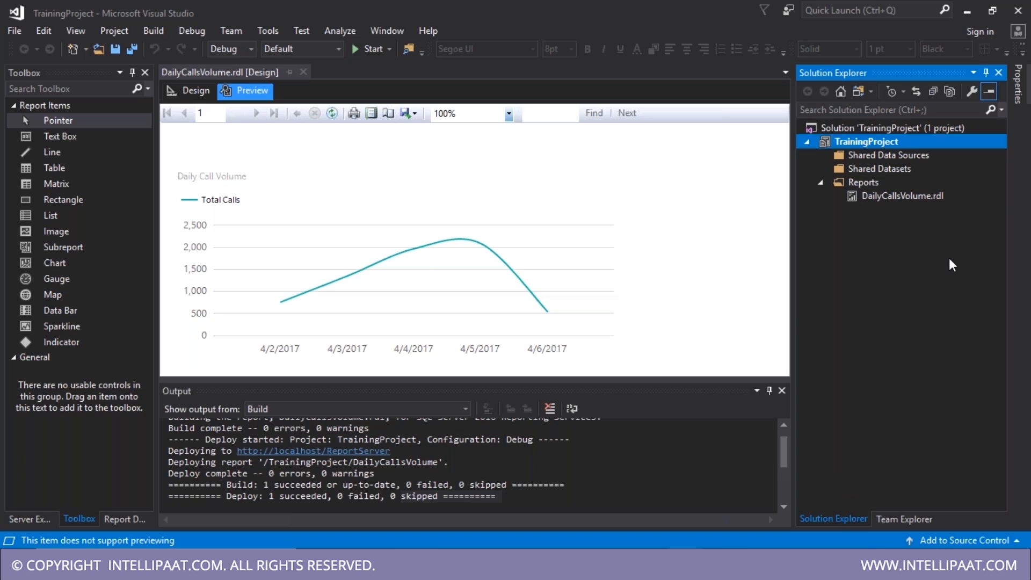
- Deploy only DailyCallsVolume.rdl to the report server
click(873, 199)
right_click(873, 199)
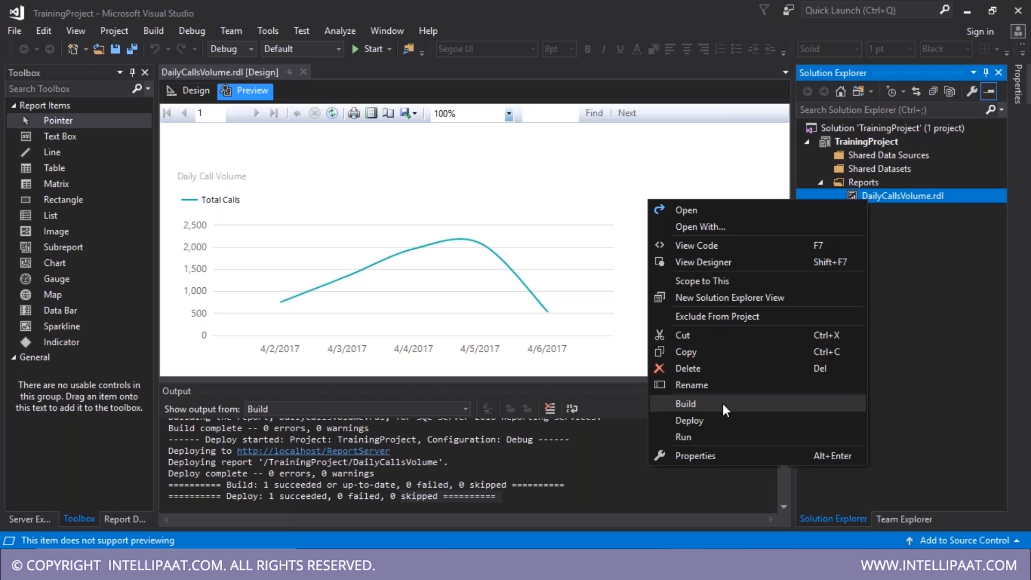
click(723, 422)
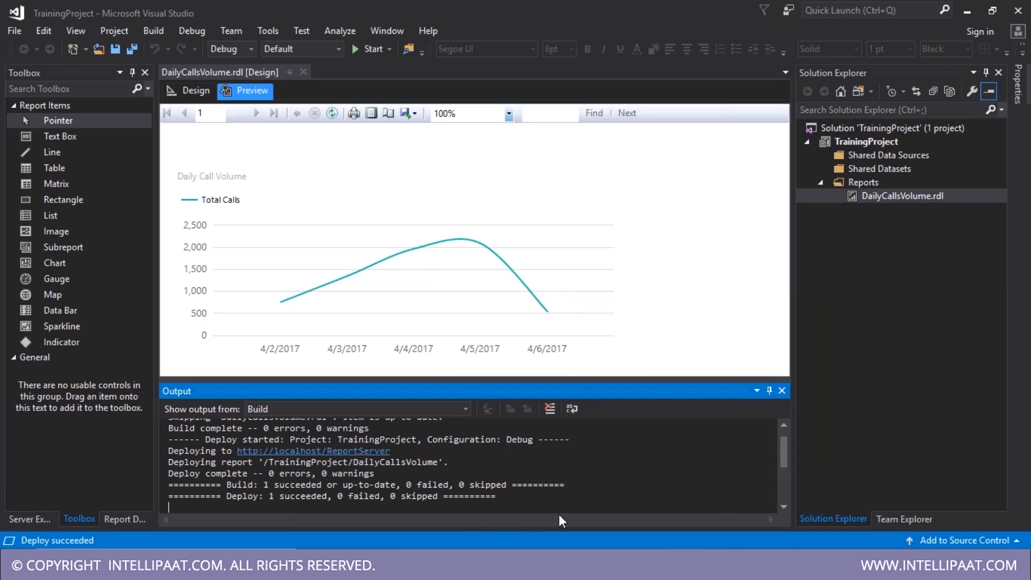
click(884, 441)
click(312, 565)
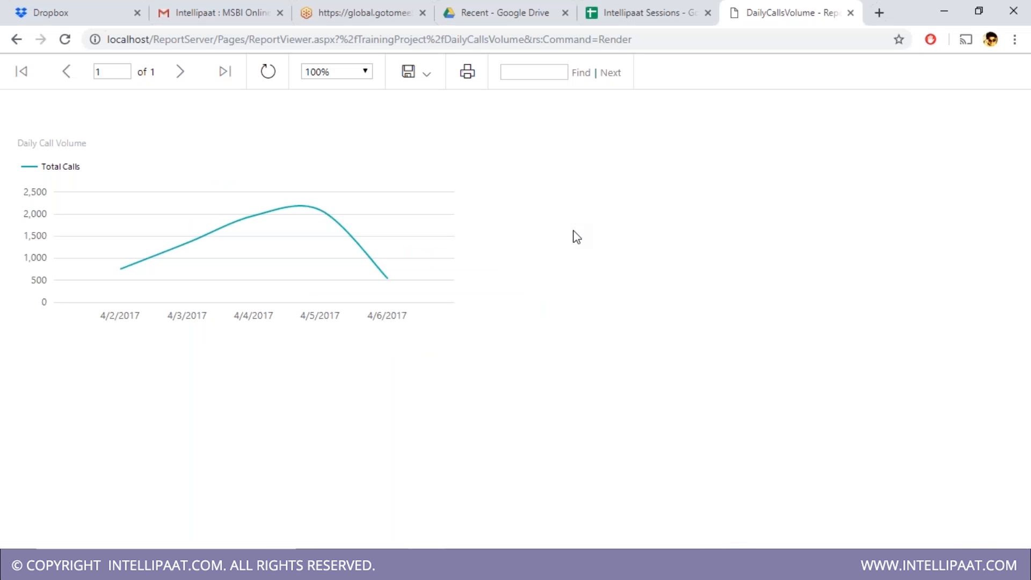
click(611, 564)
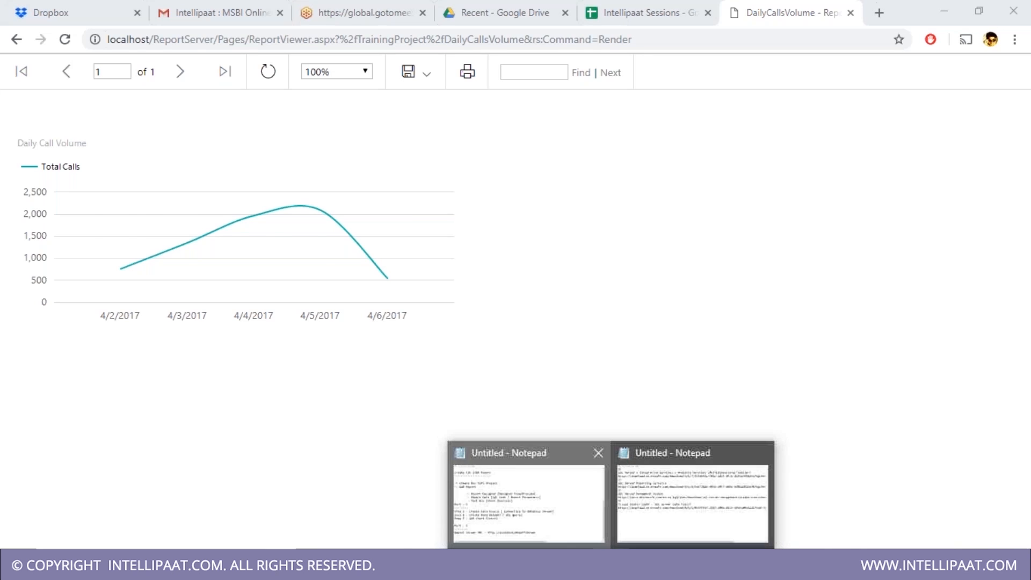
click(529, 502)
scroll(429, 470, up, 6)
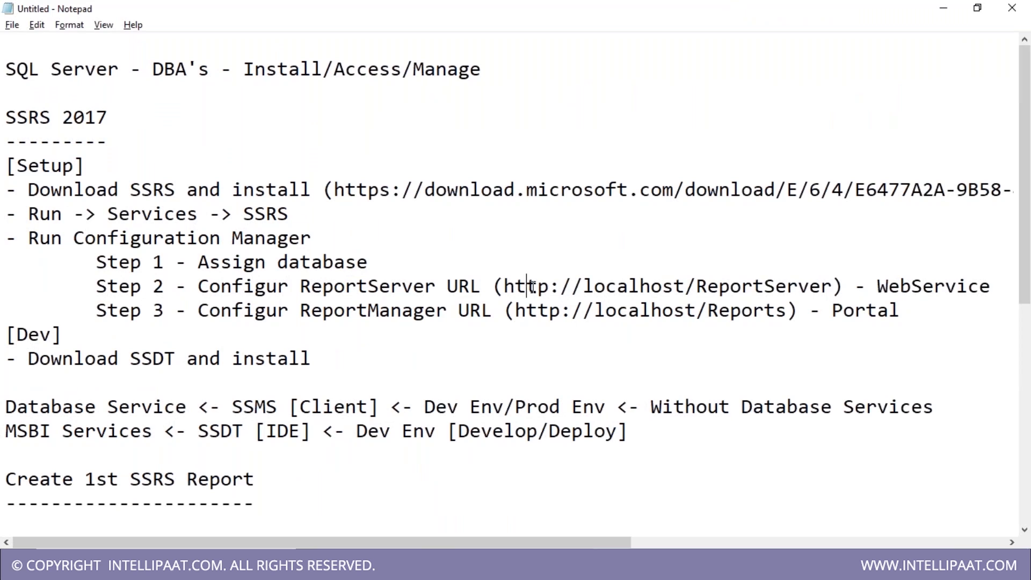
drag(525, 287, 833, 286)
drag(605, 310, 868, 326)
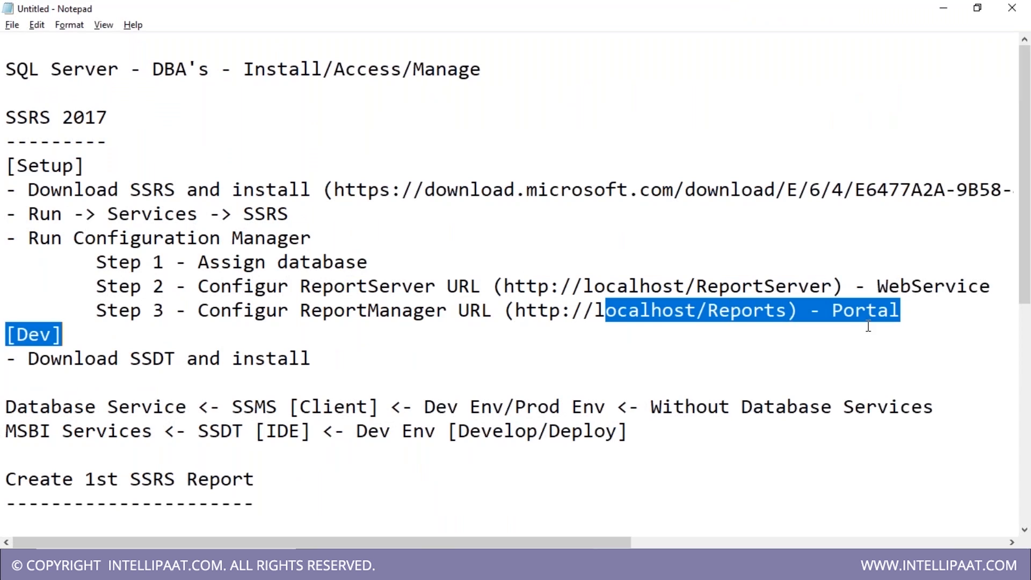
click(764, 314)
drag(798, 310, 719, 310)
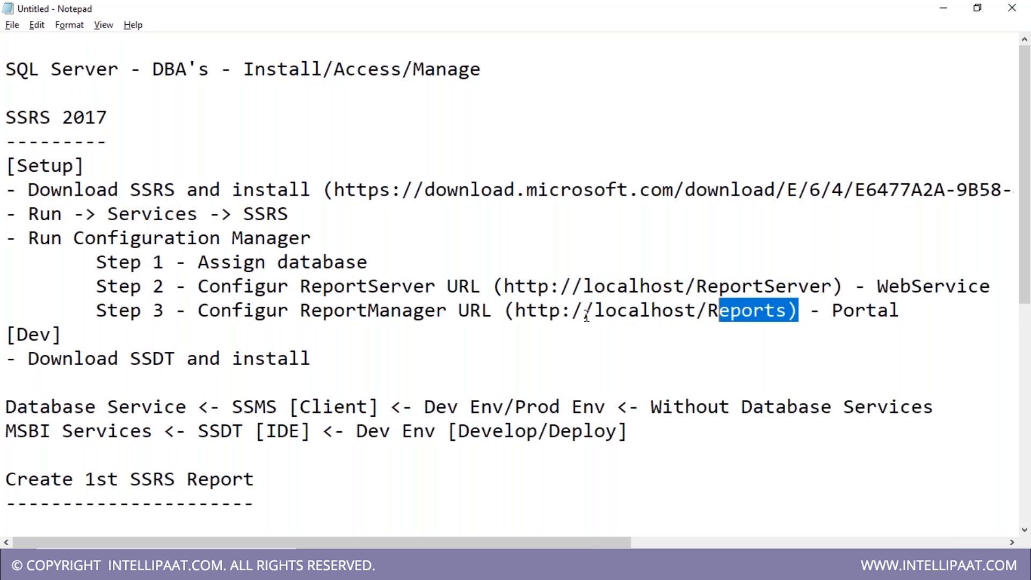
drag(516, 310, 790, 312)
key(ctrl+c)
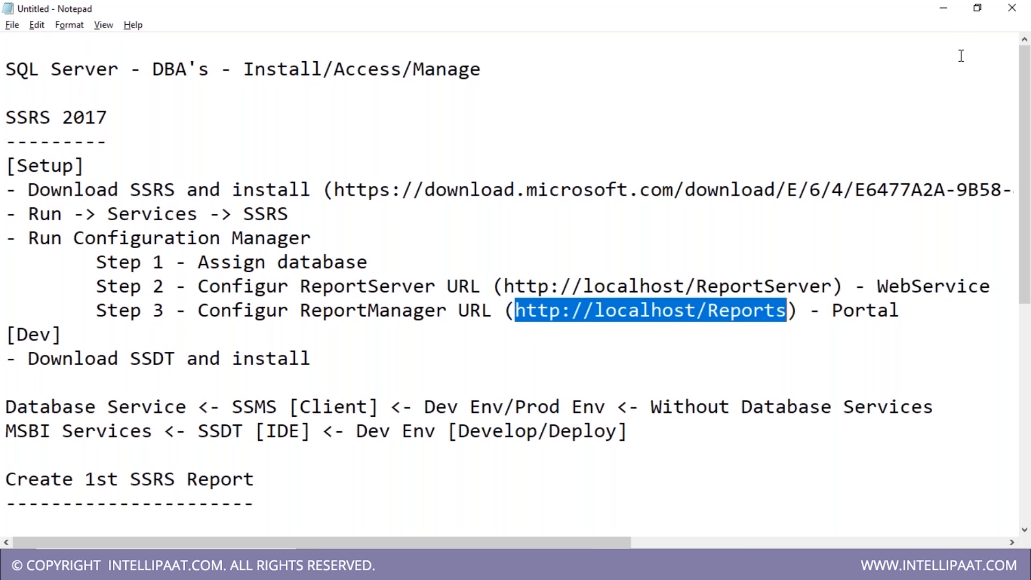
click(943, 7)
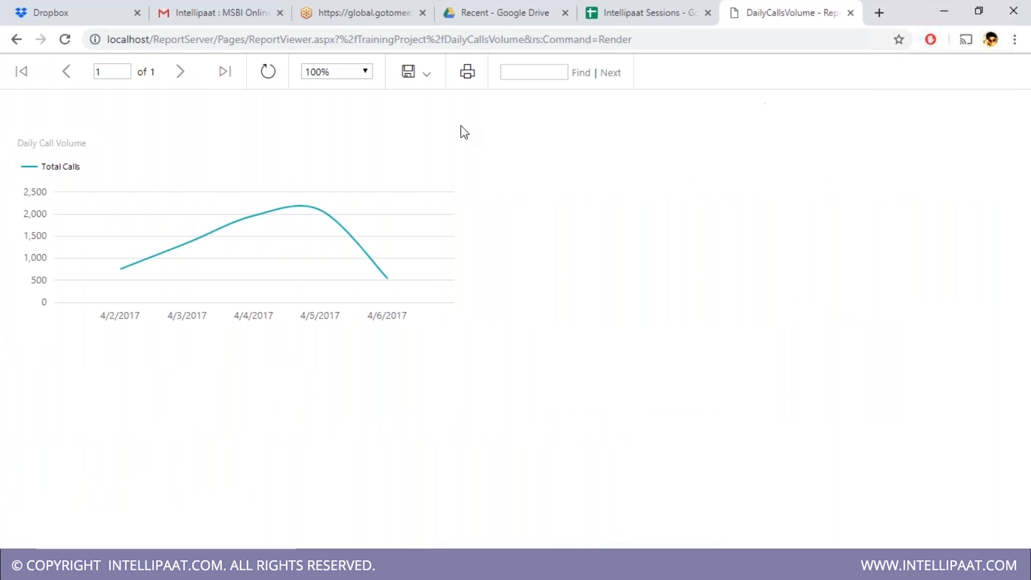
click(879, 12)
key(ctrl+v)
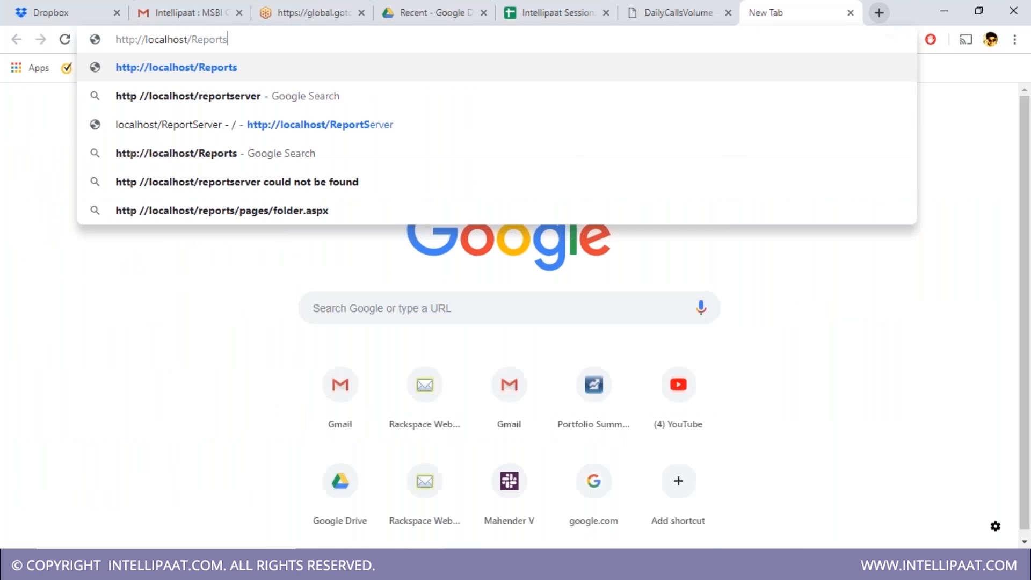
key(Return)
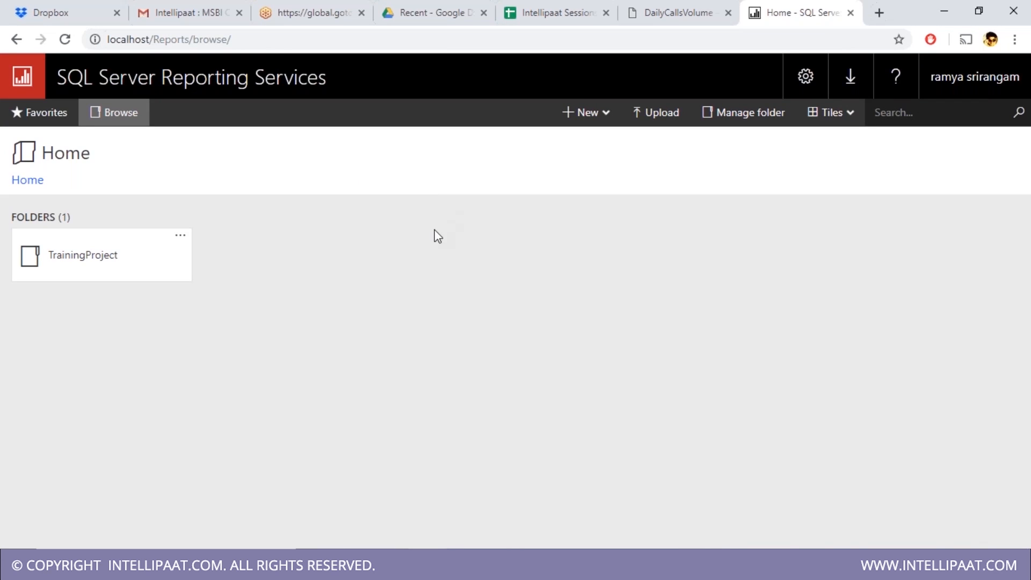
click(75, 268)
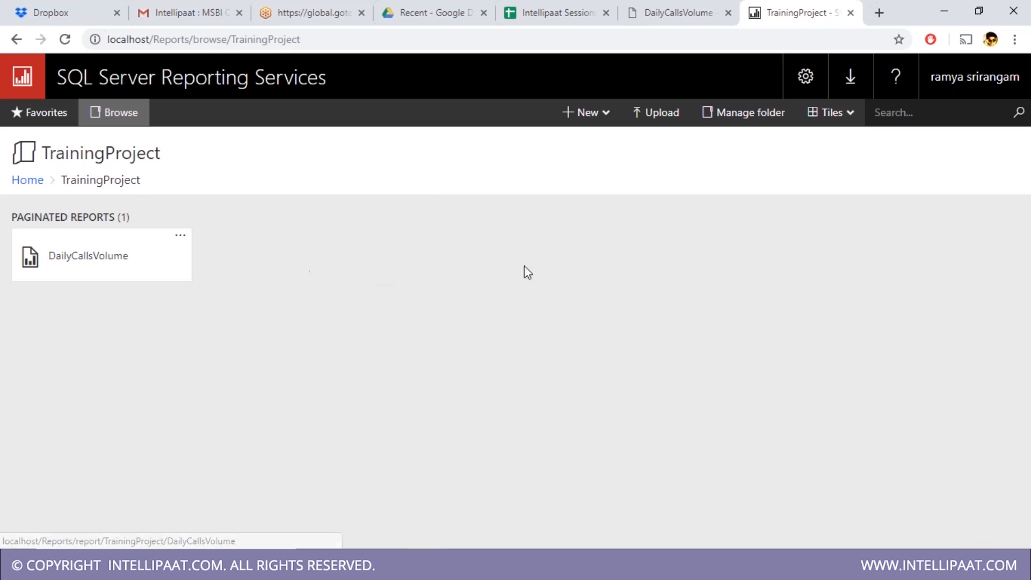
click(687, 11)
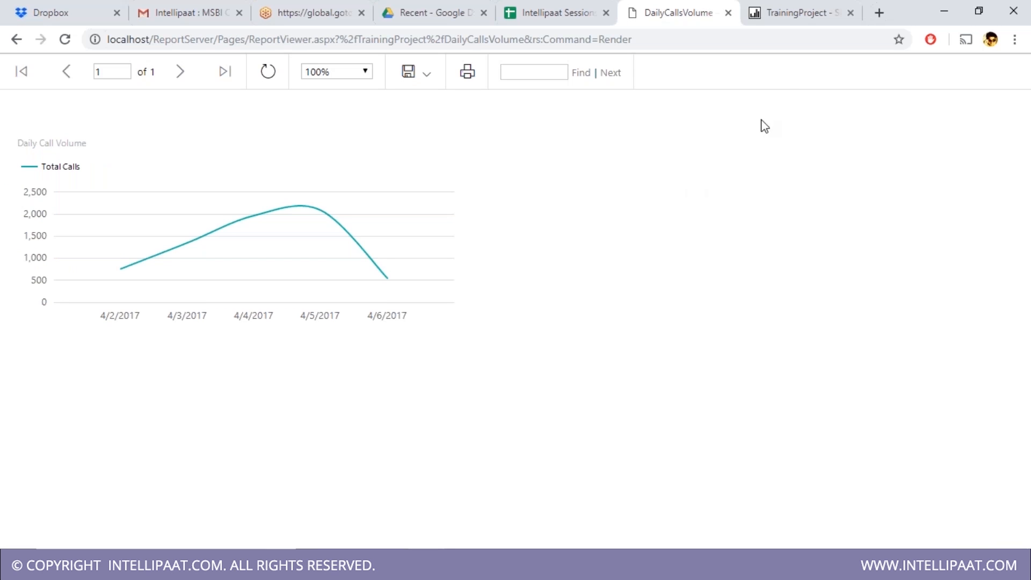
click(799, 6)
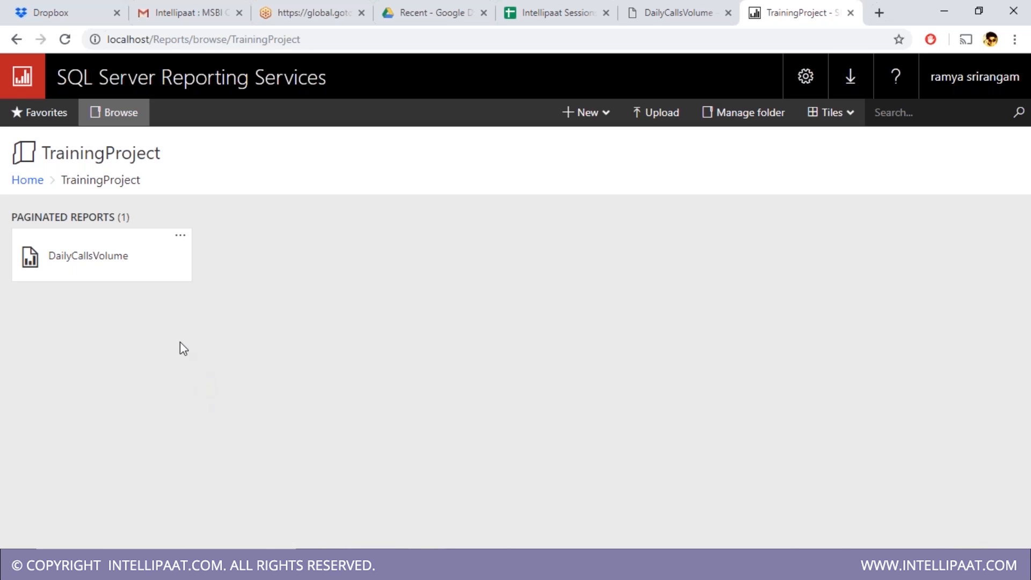
click(134, 279)
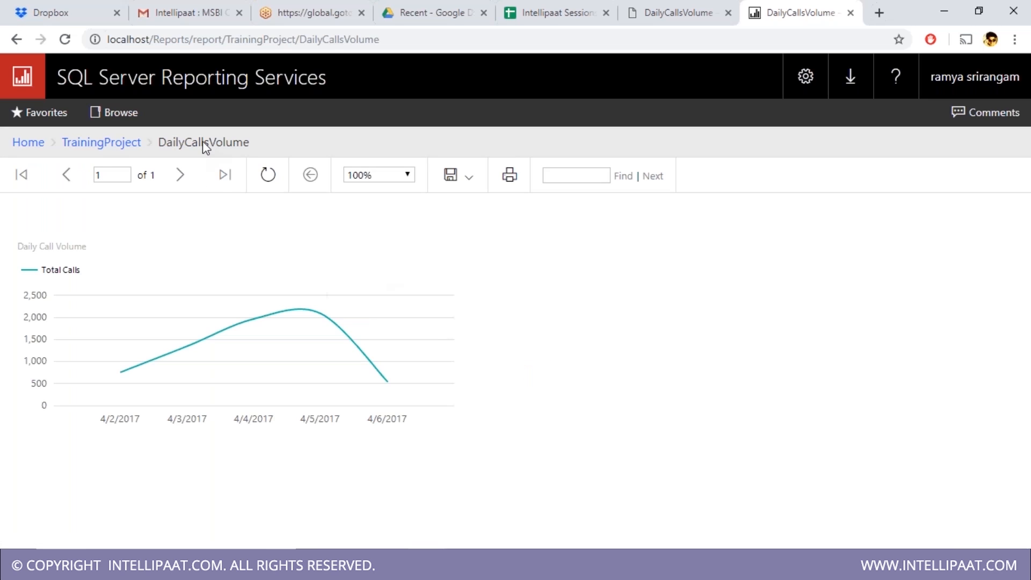
click(101, 153)
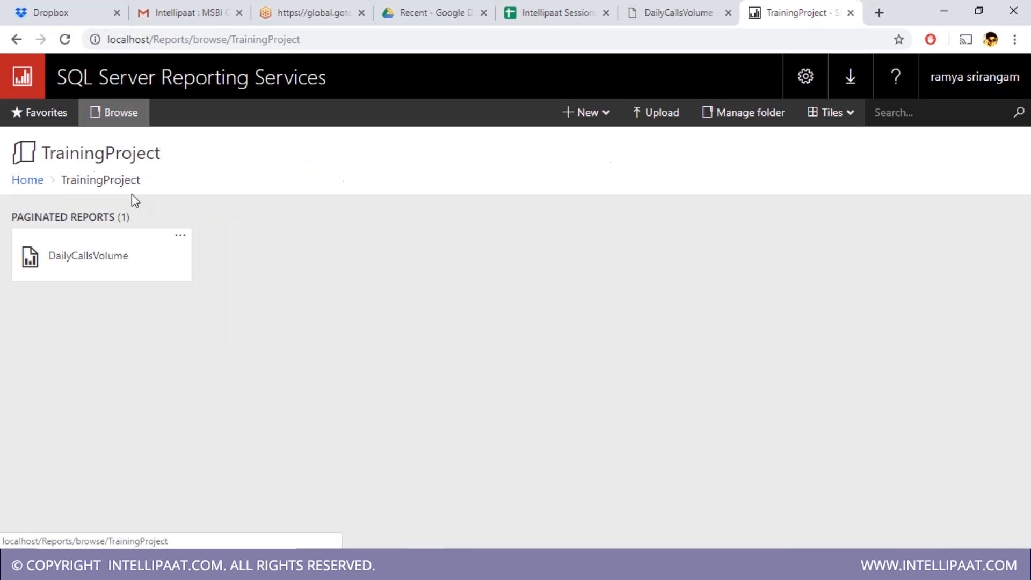
- Customize DailyCallsVolume's security so it no longer inherits TrainingProject's
click(182, 238)
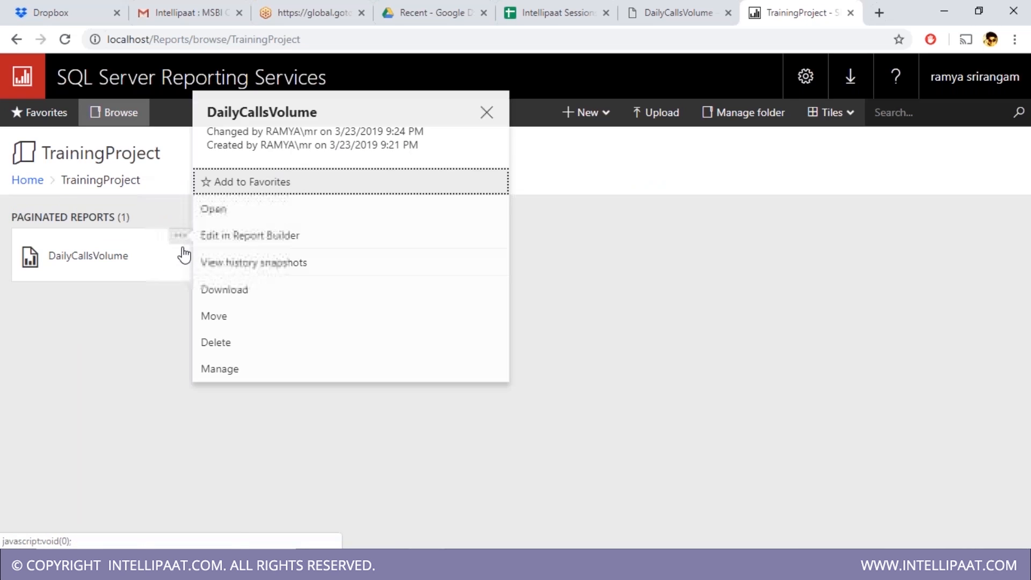
click(238, 376)
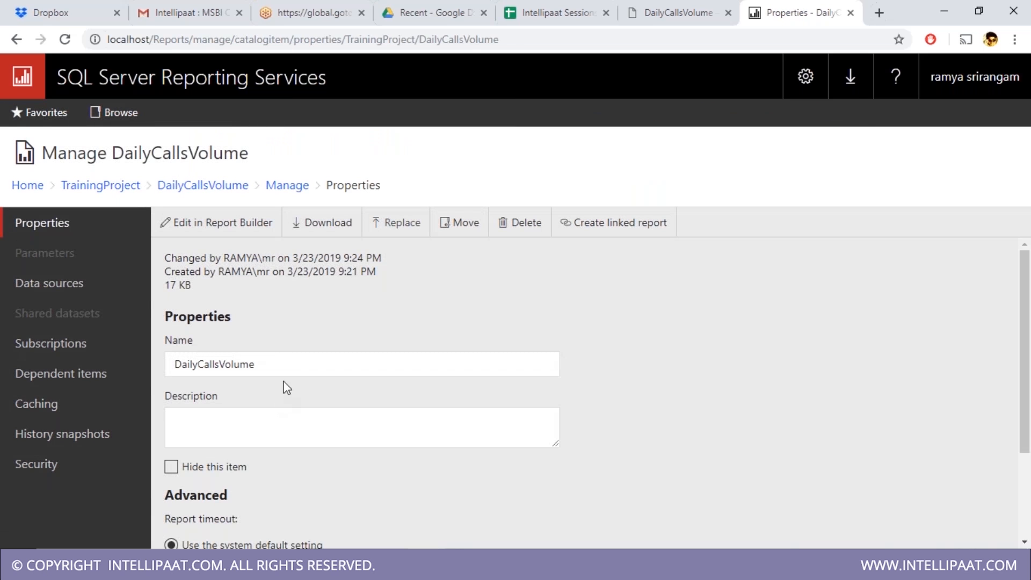
scroll(305, 364, down, 3)
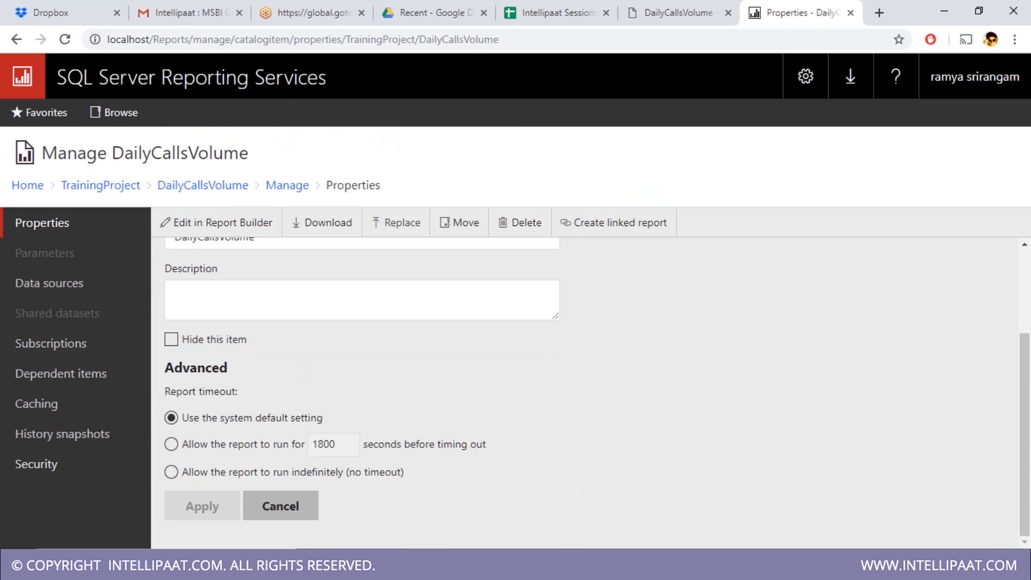
click(48, 472)
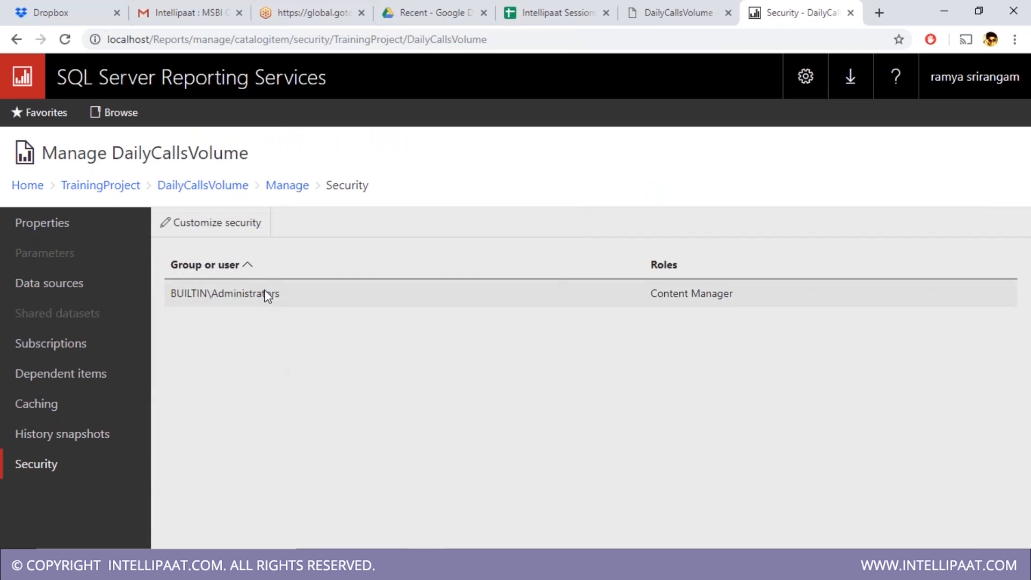
click(220, 223)
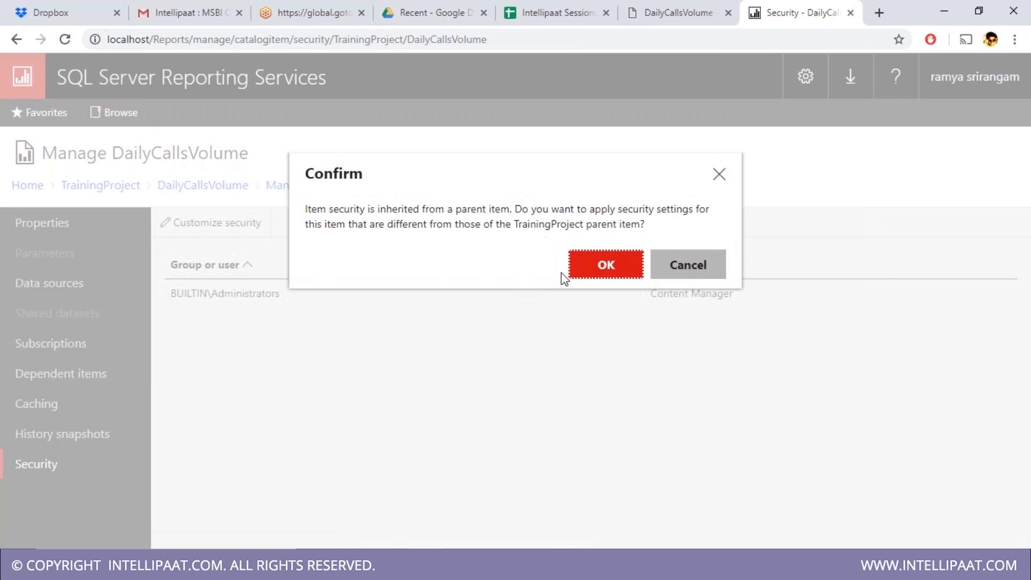
click(587, 278)
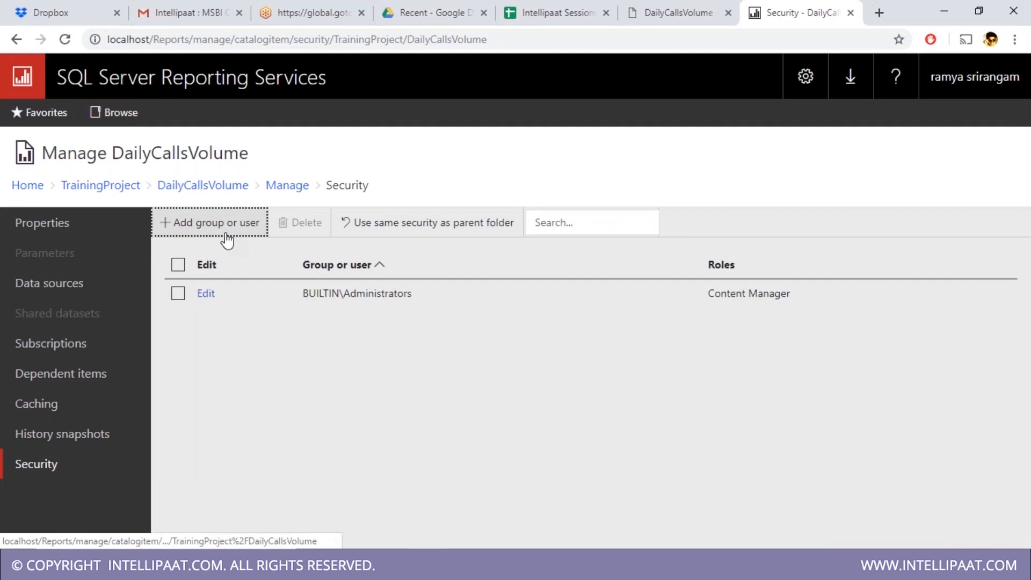
click(226, 239)
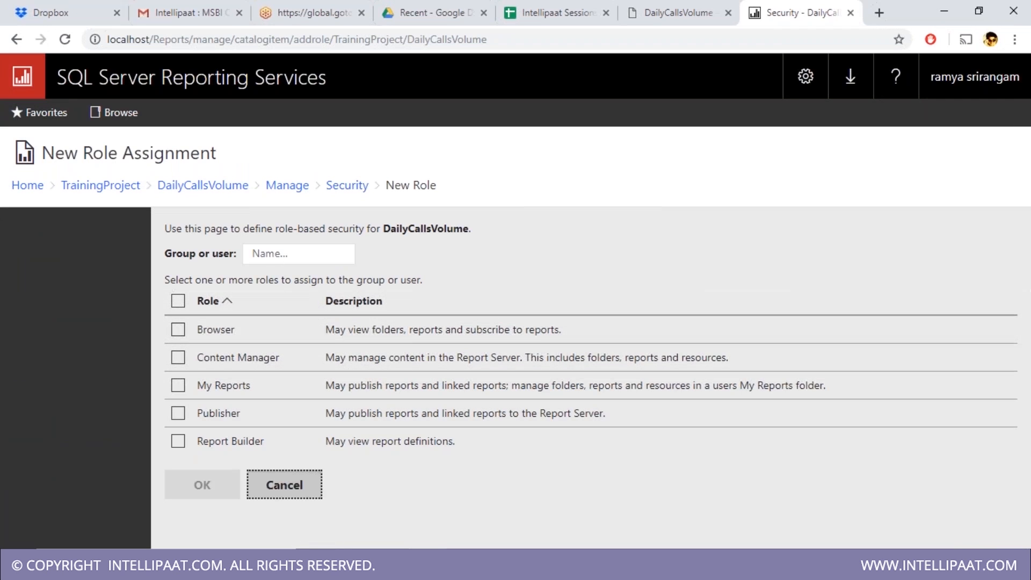
click(282, 484)
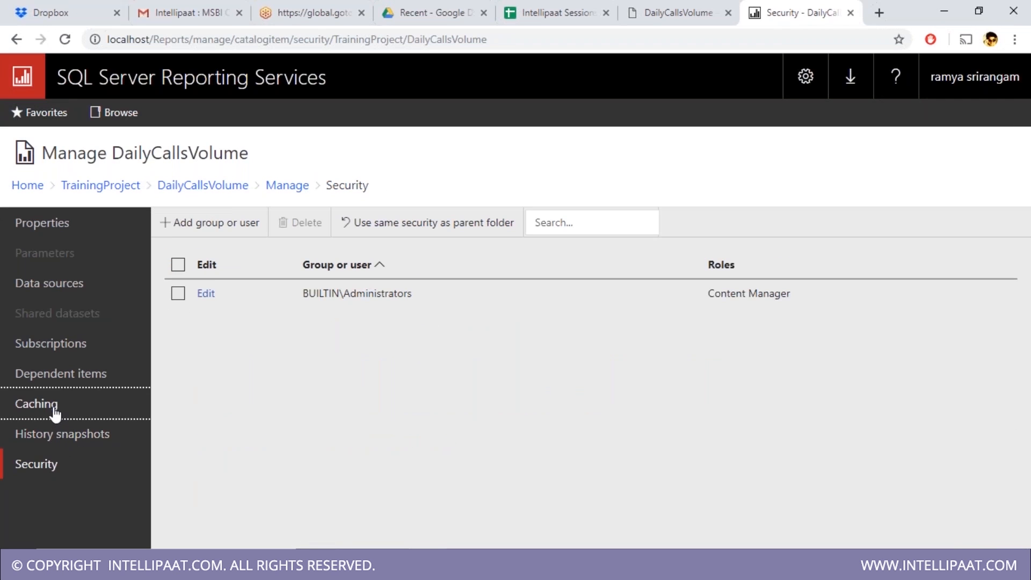
- Review the report's caching, data source and general properties pages
click(26, 409)
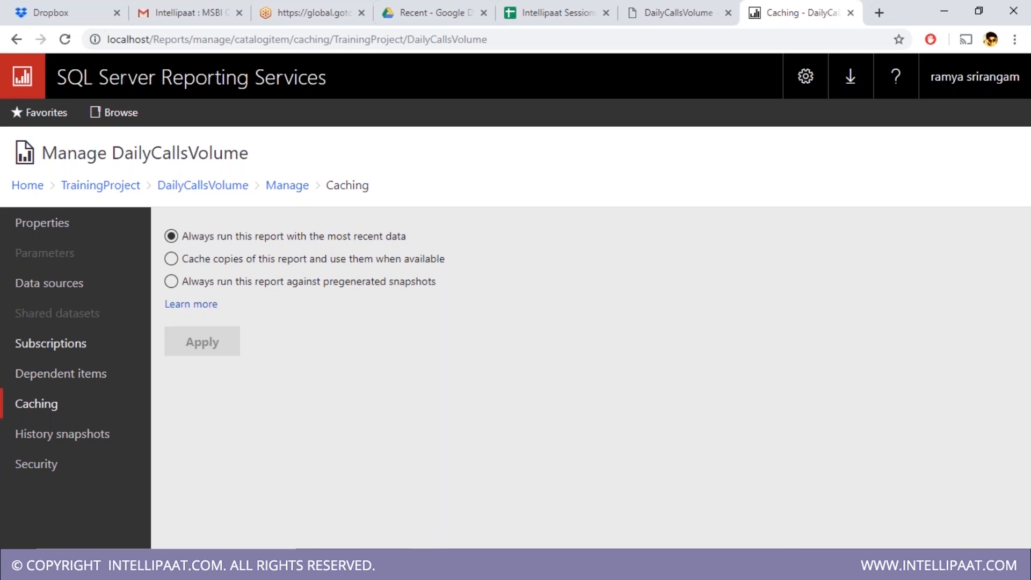
click(65, 287)
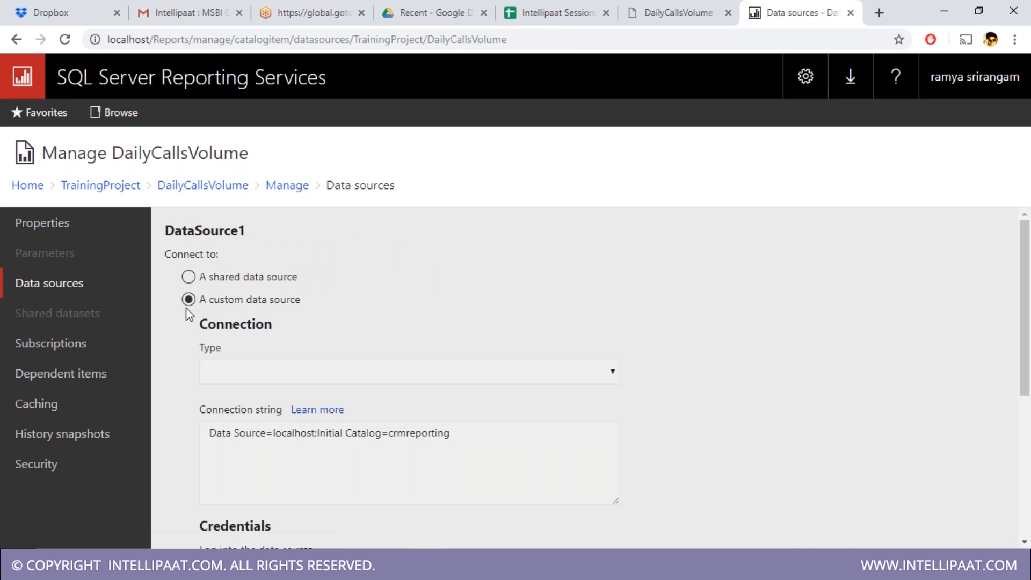
click(51, 230)
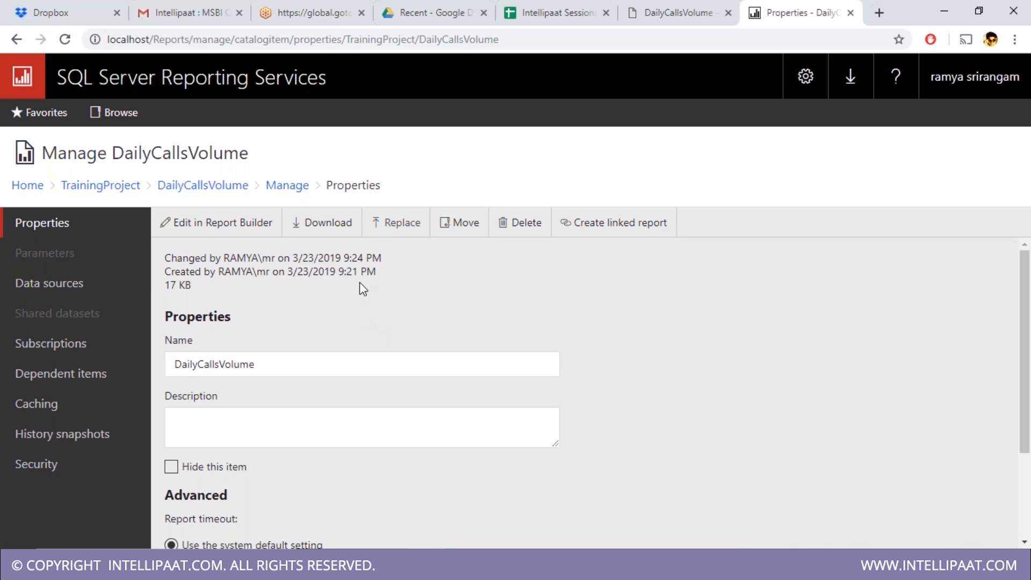
click(689, 563)
- Show the CallDate/TotalCalls query results in Management Studio, then return to the report's properties
click(689, 563)
click(710, 563)
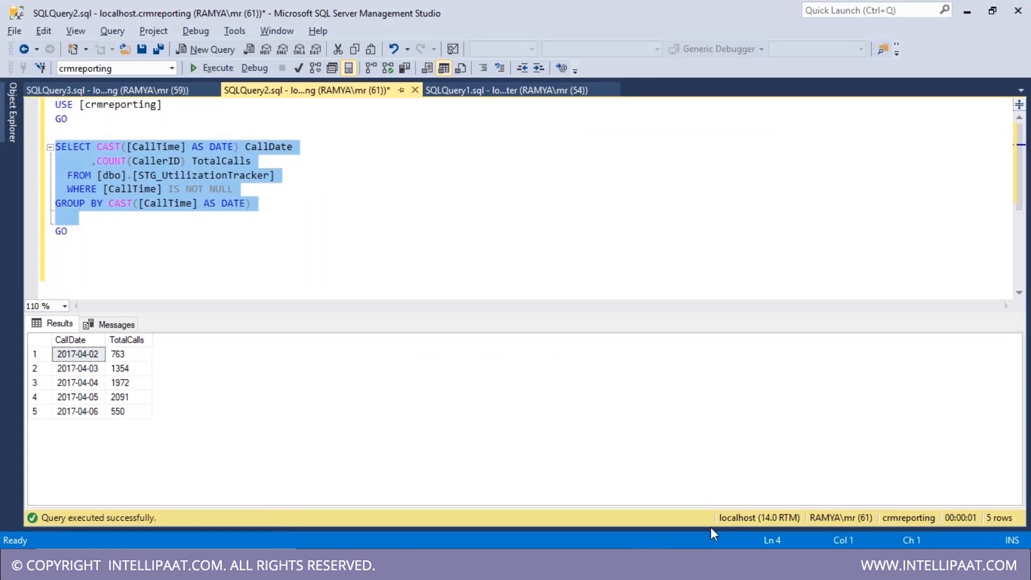
click(689, 563)
click(967, 13)
click(500, 563)
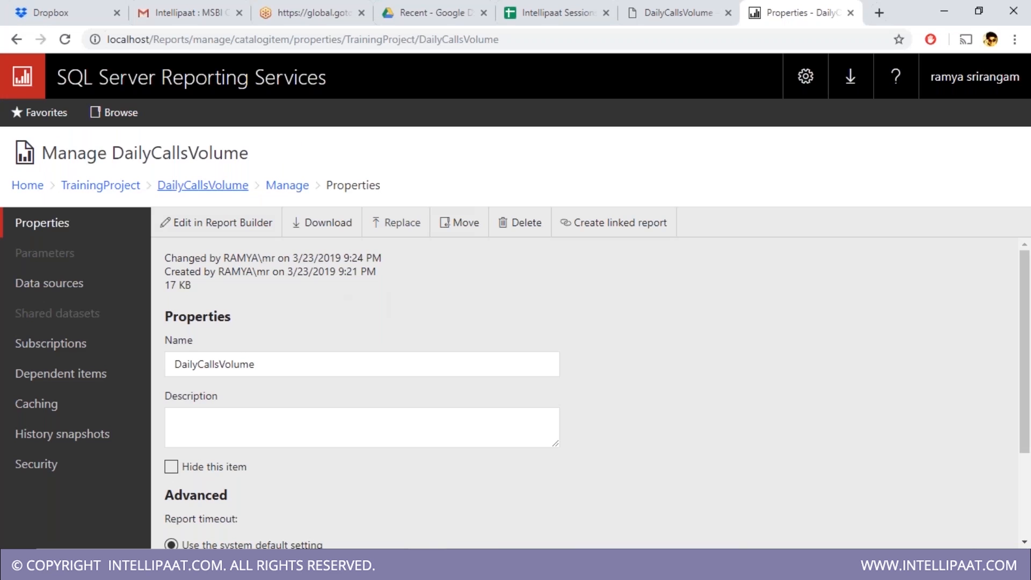
- Return to the TrainingProject folder via the breadcrumb and close the portal tab
scroll(376, 294, down, 1)
scroll(366, 292, up, 1)
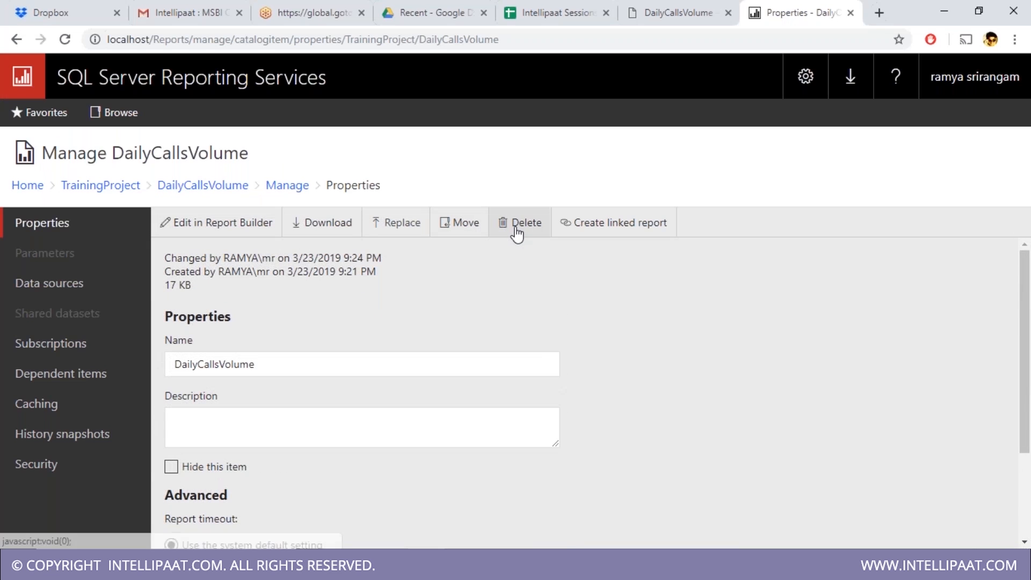
click(288, 186)
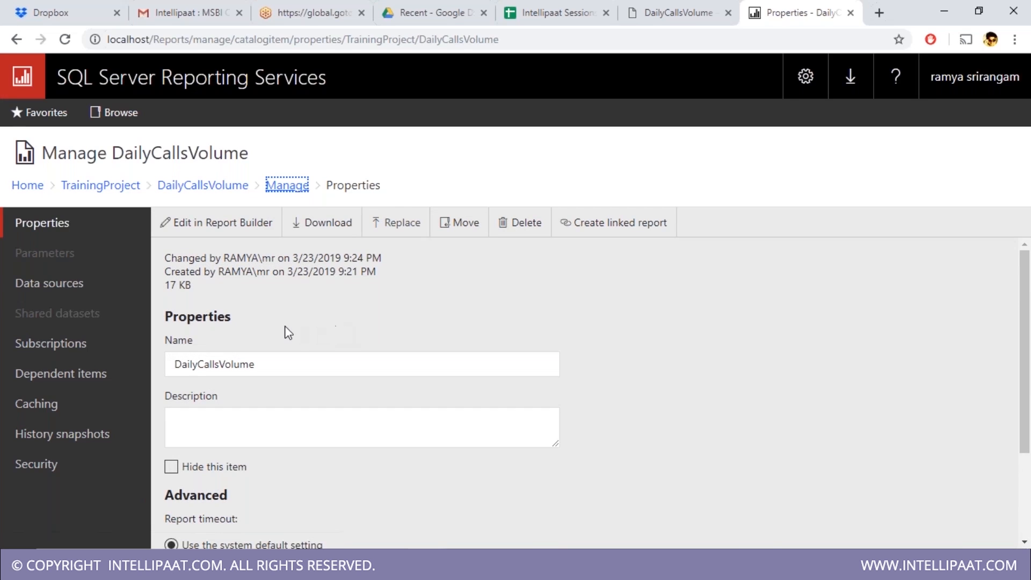
click(102, 187)
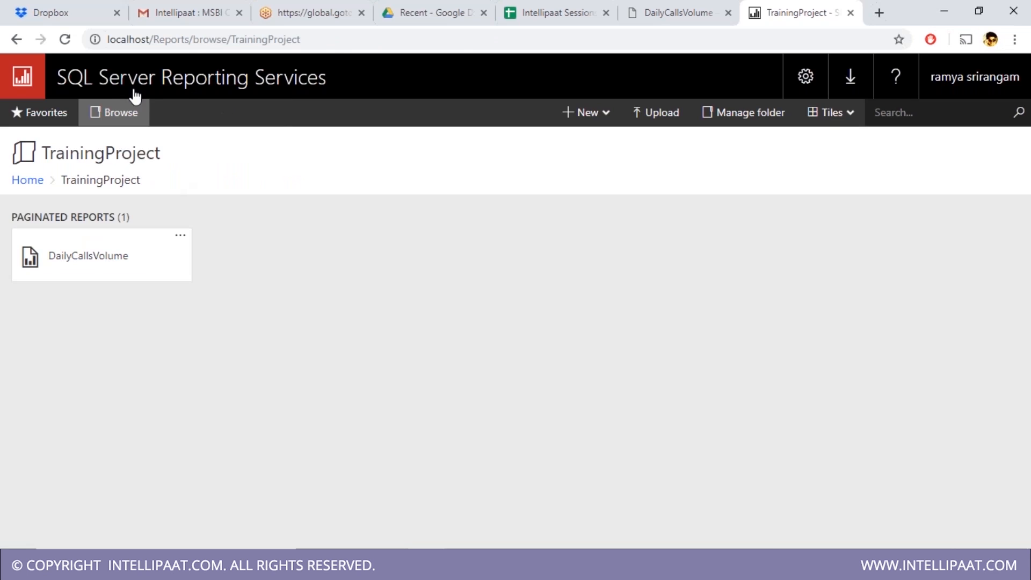
click(88, 91)
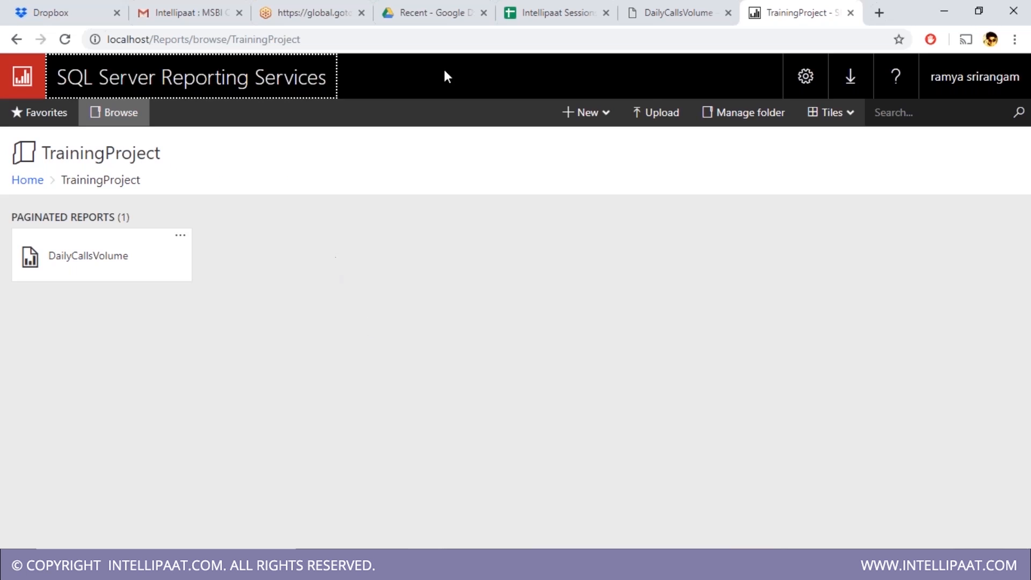
click(854, 16)
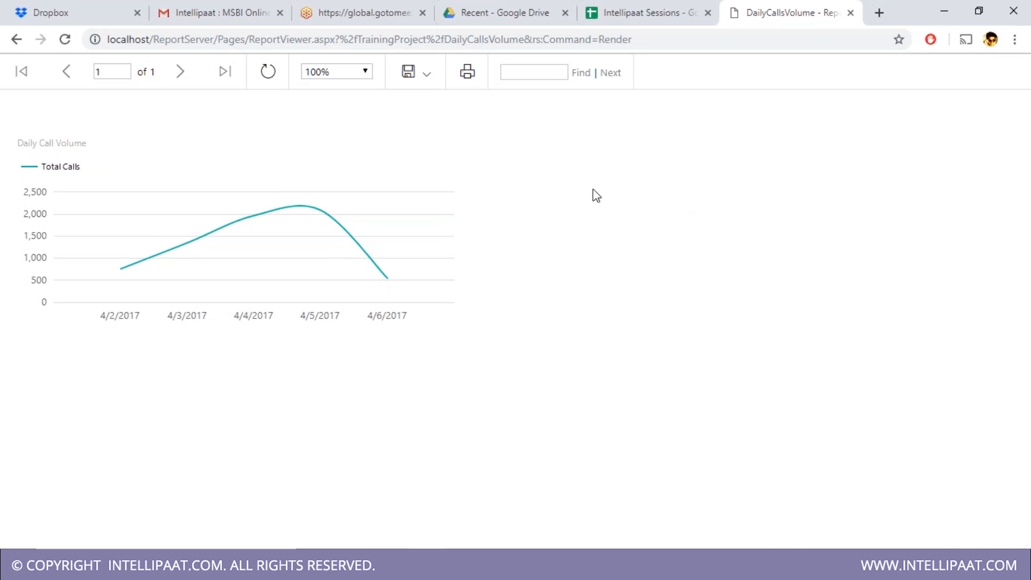
- Open the Windows Run box with Win+R over the DailyCallsVolume report viewer
drag(129, 39, 383, 40)
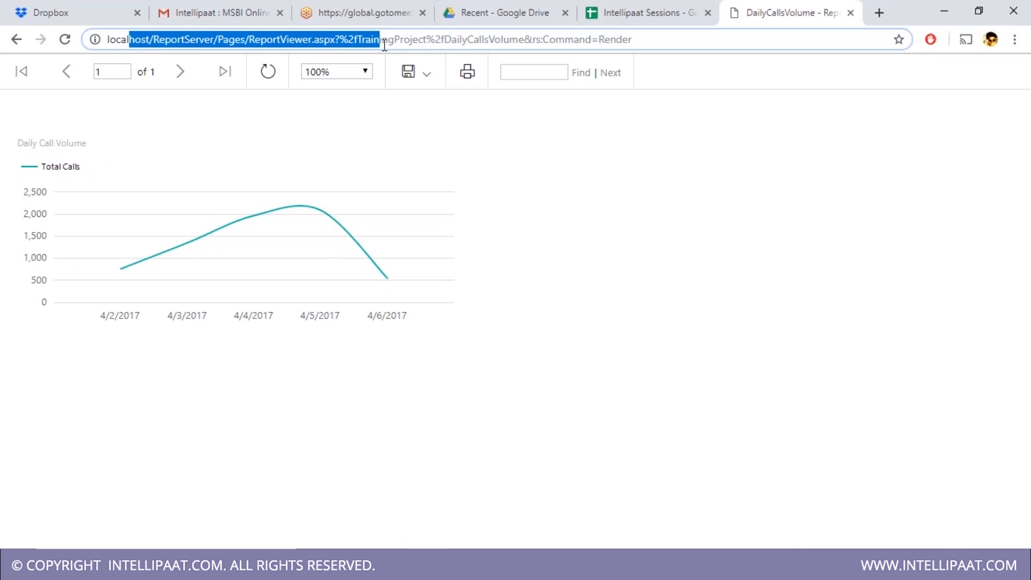
click(527, 270)
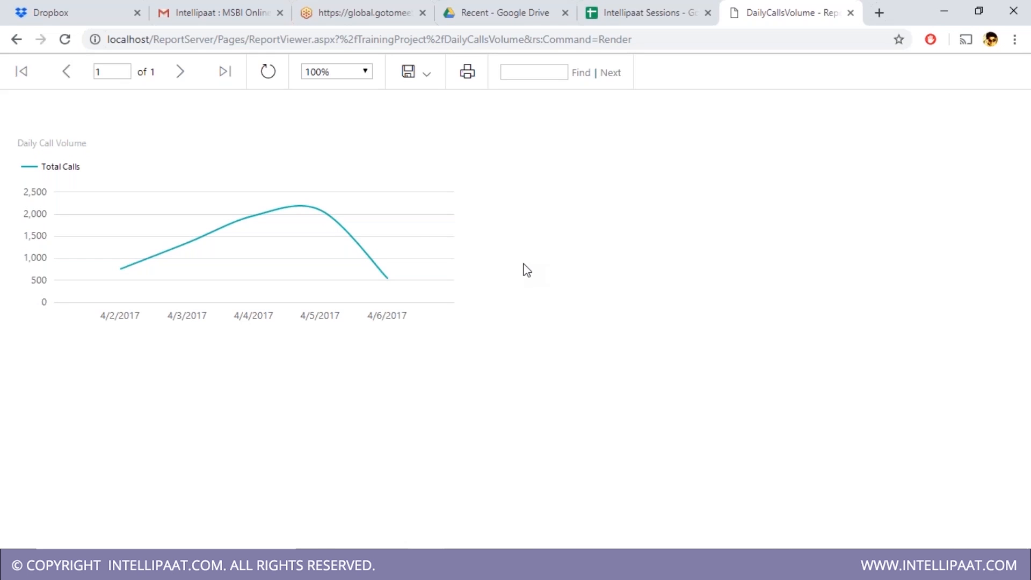
key(super+r)
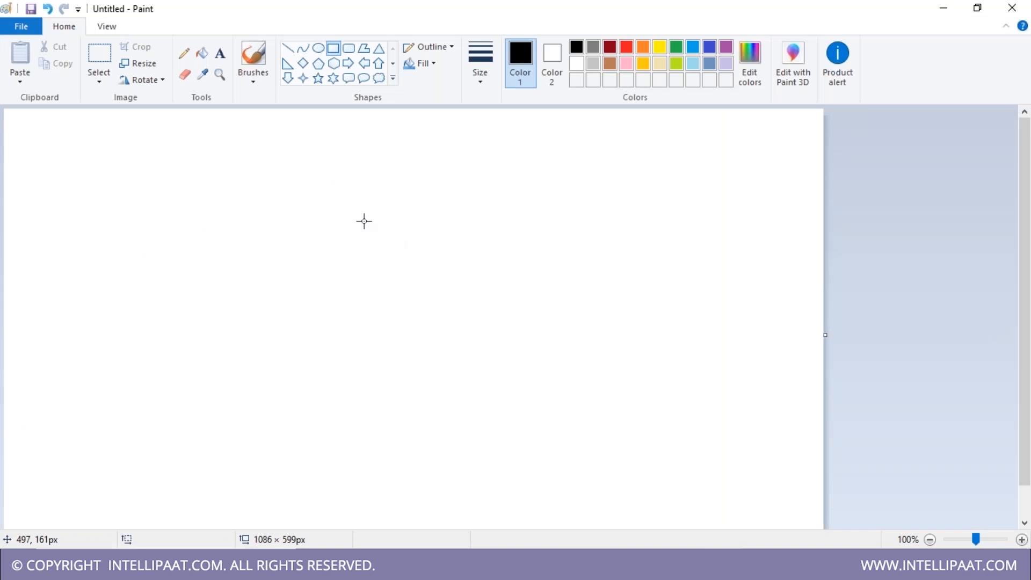
- Draw the SSRS box, divide it in two, and label the cells Server and Manager
mouse_move(348, 202)
mouse_down()
mouse_move(353, 242)
mouse_move(417, 357)
mouse_move(439, 357)
mouse_up()
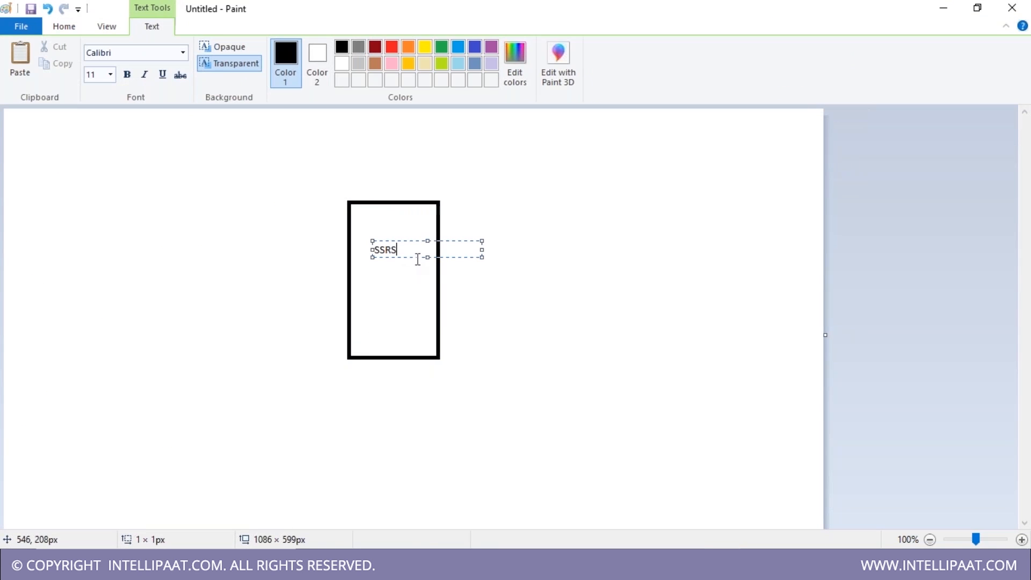
drag(417, 253, 329, 243)
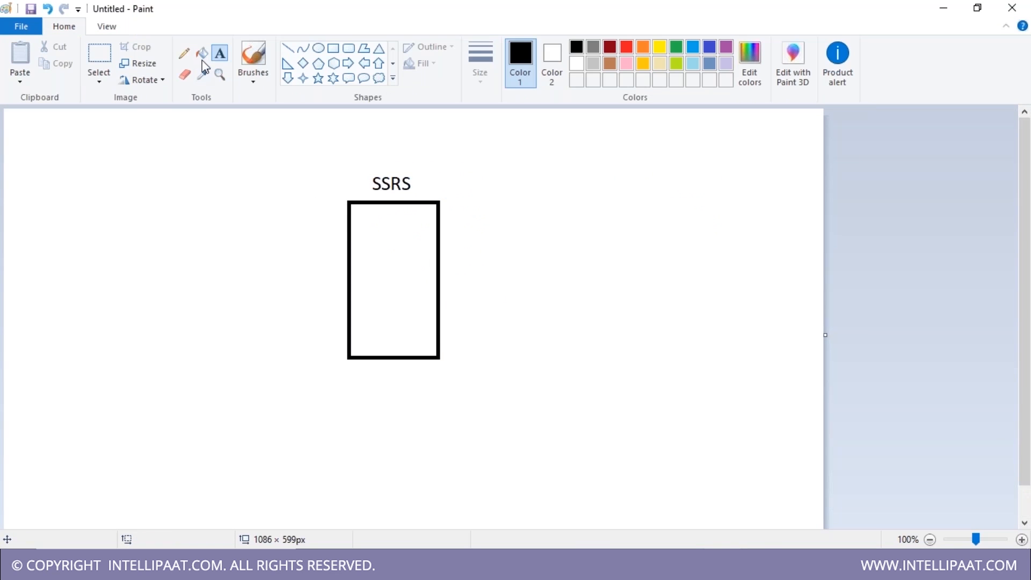
drag(350, 278, 440, 278)
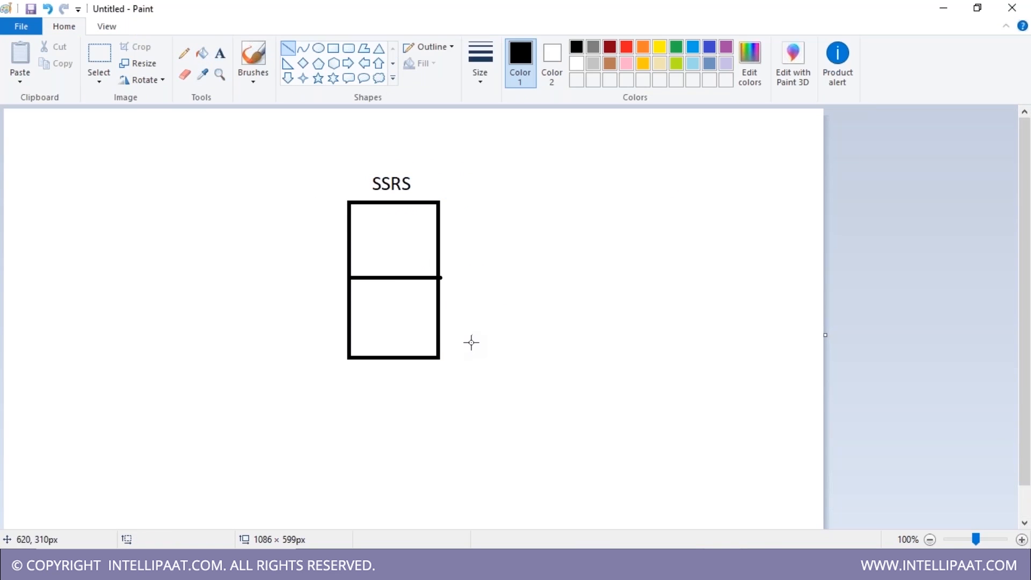
click(219, 53)
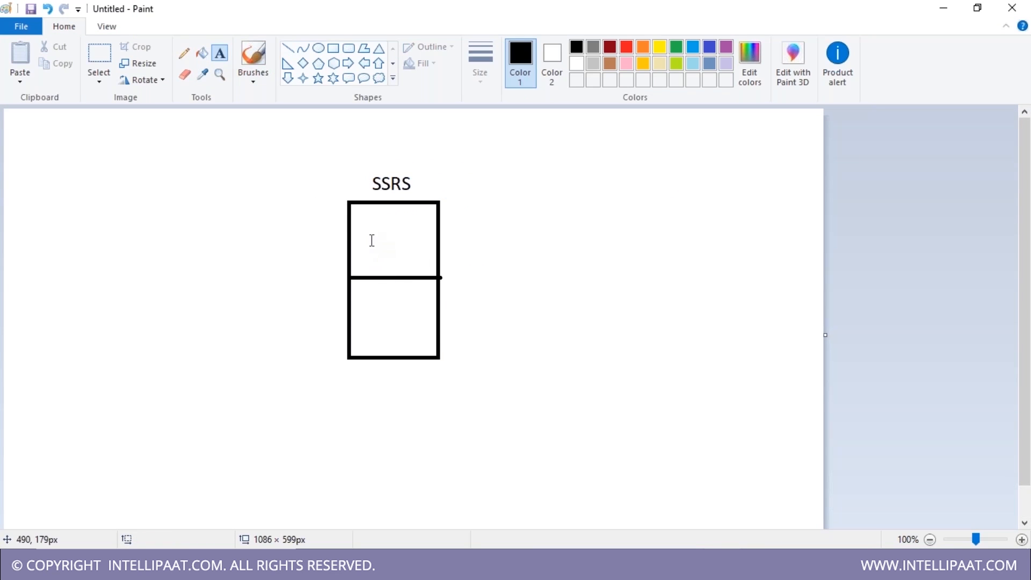
click(366, 225)
text(Server)
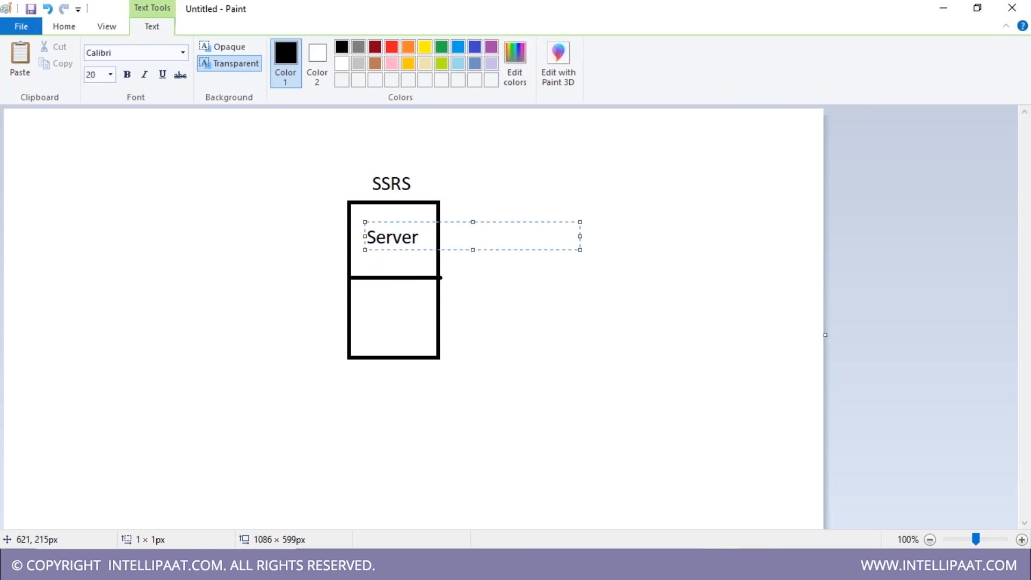
click(378, 320)
click(368, 309)
text(Manager)
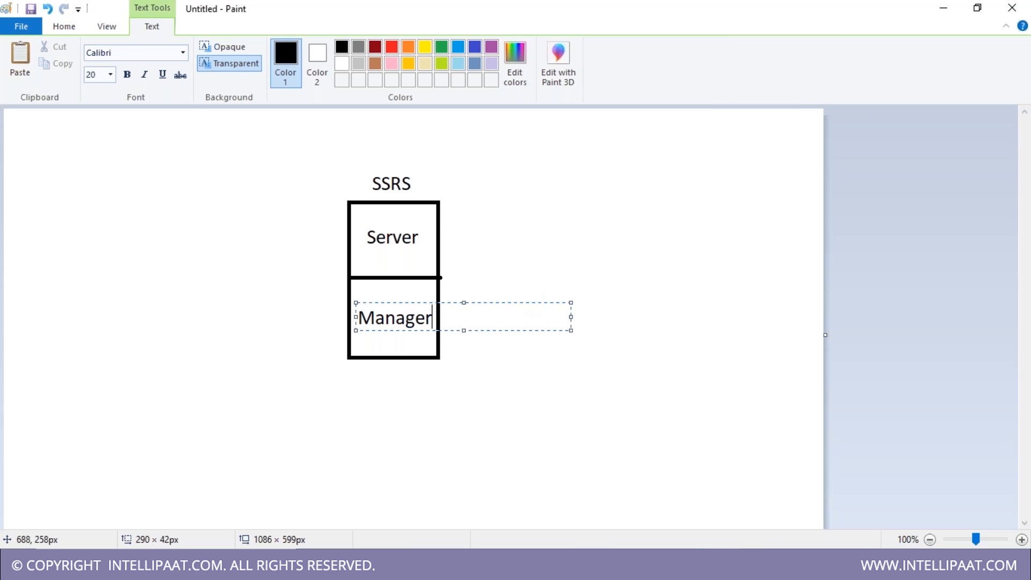
click(590, 468)
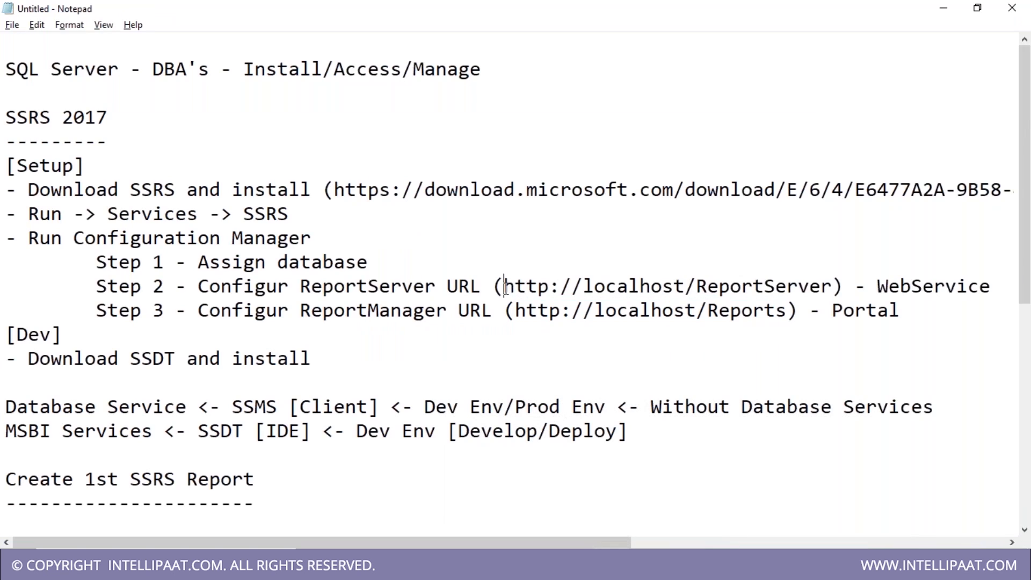
- Review the ReportServer and Reports URLs in the notes, then minimize them
drag(503, 286, 834, 288)
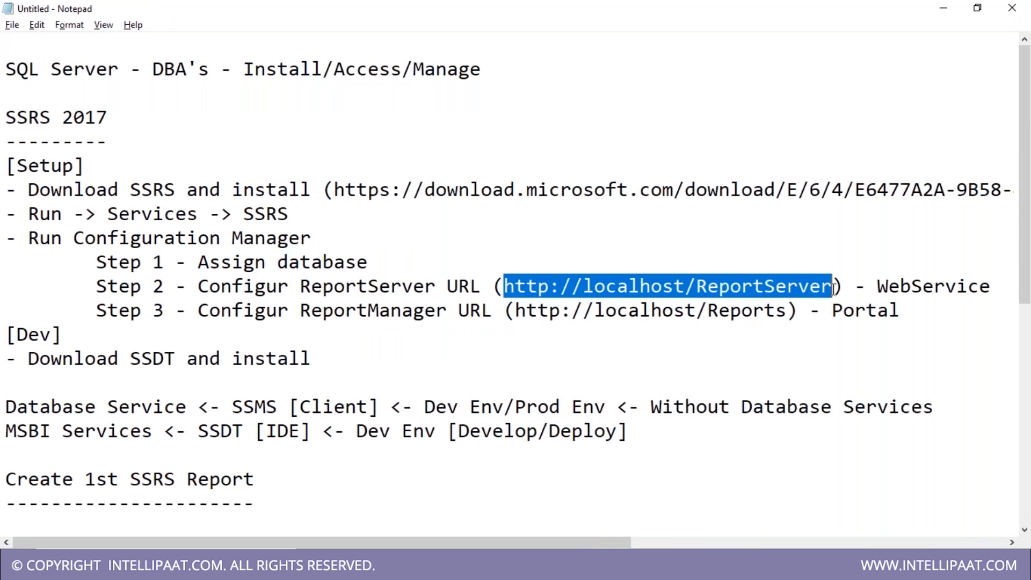
drag(518, 312, 787, 314)
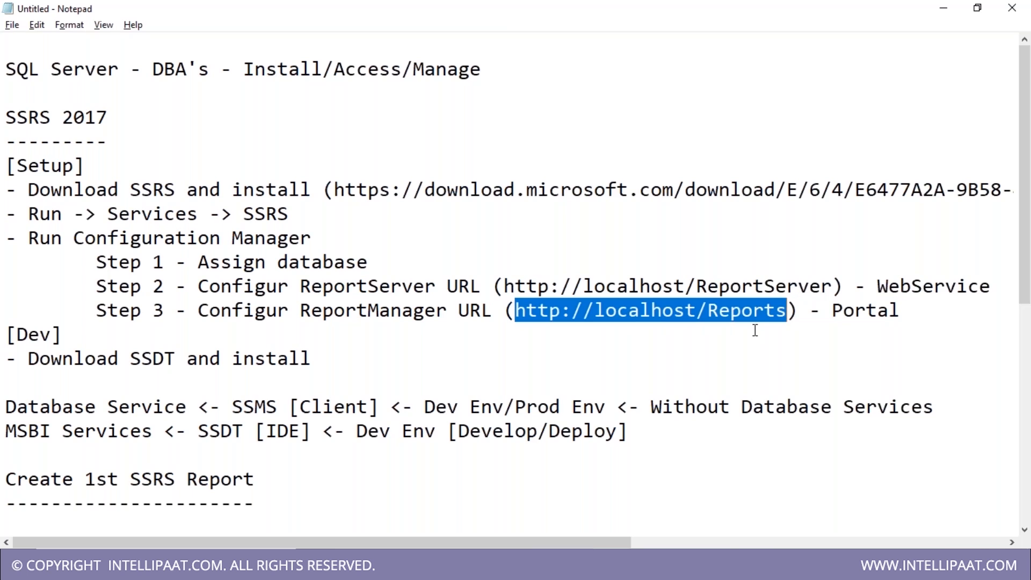
click(944, 8)
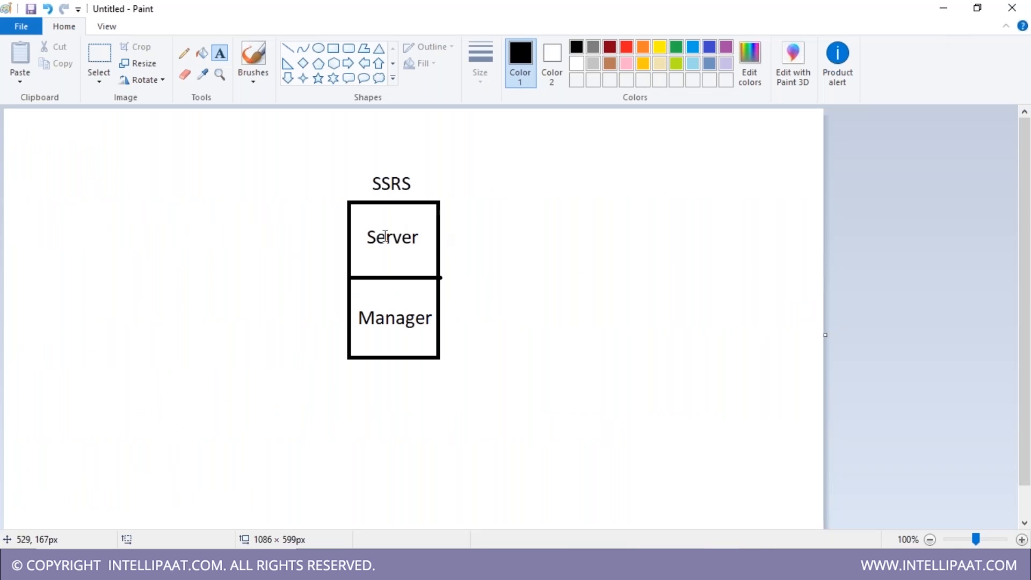
- Draw a rounded box below the SSRS box and position it
click(349, 48)
drag(345, 428, 487, 481)
click(113, 58)
drag(290, 408, 541, 517)
drag(469, 488, 452, 484)
- Label the rounded box ReportServer Database and move the left-hand box level with Server
click(220, 53)
click(345, 440)
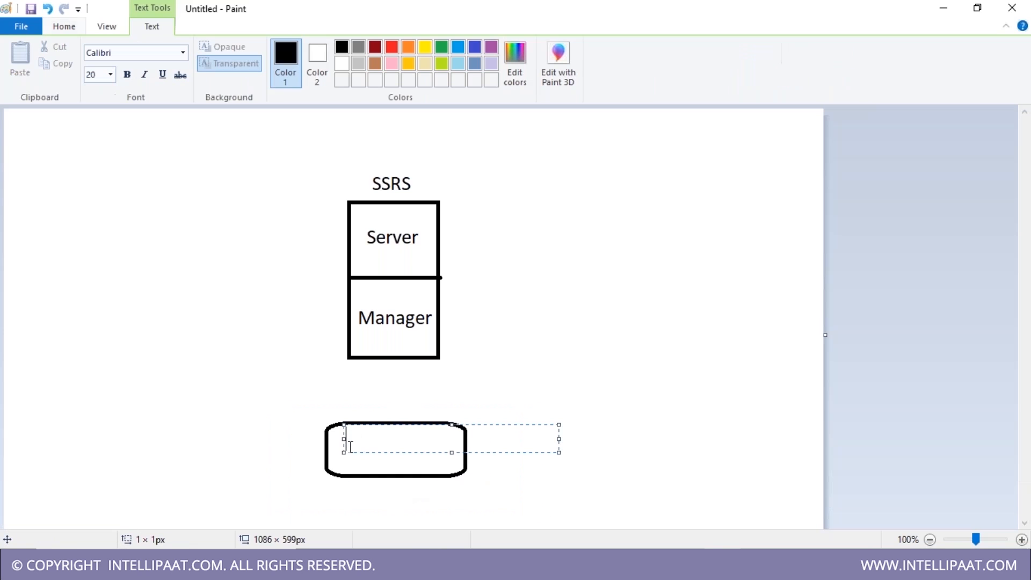
text(ReportServer Database)
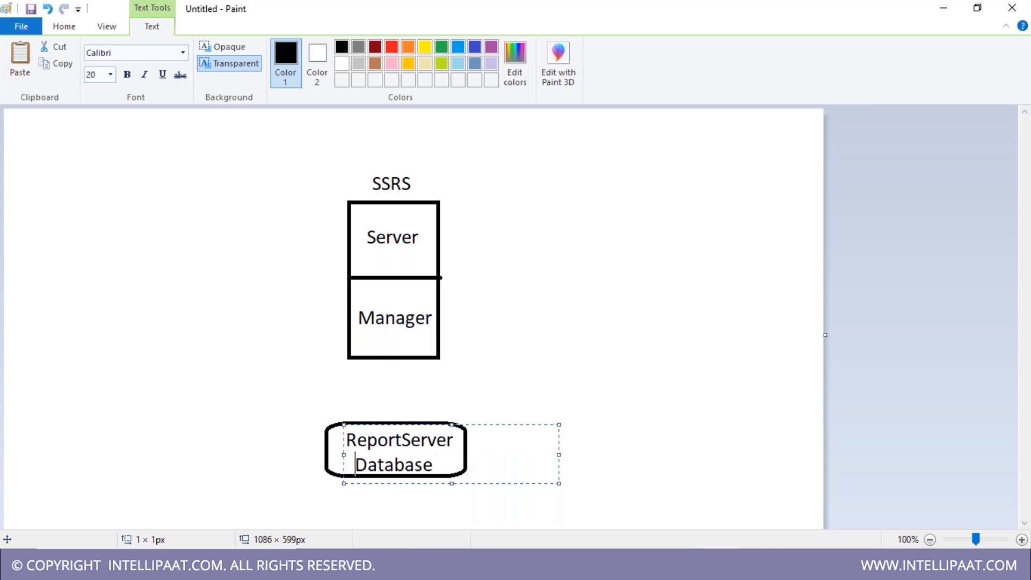
drag(471, 426, 470, 423)
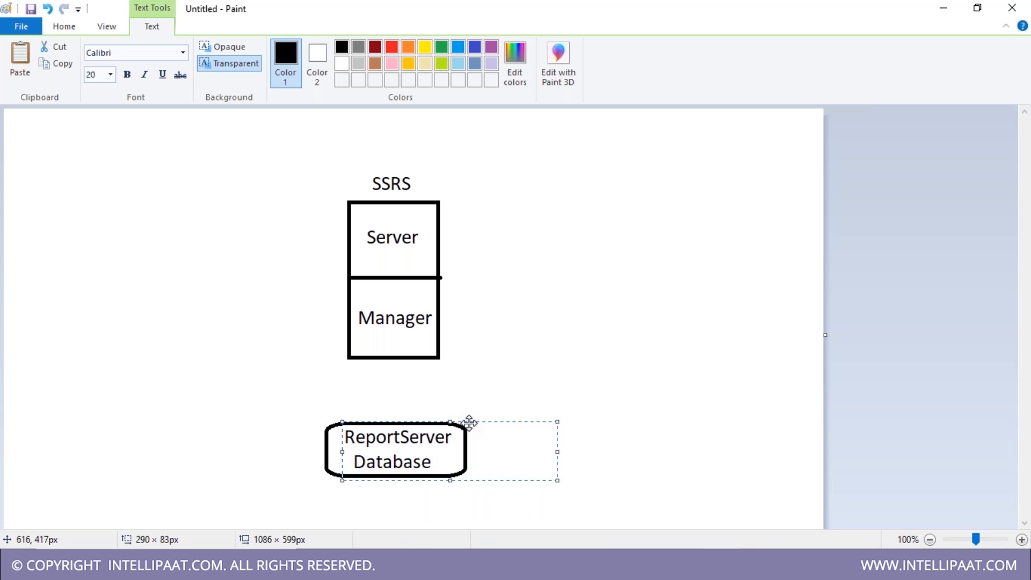
click(606, 460)
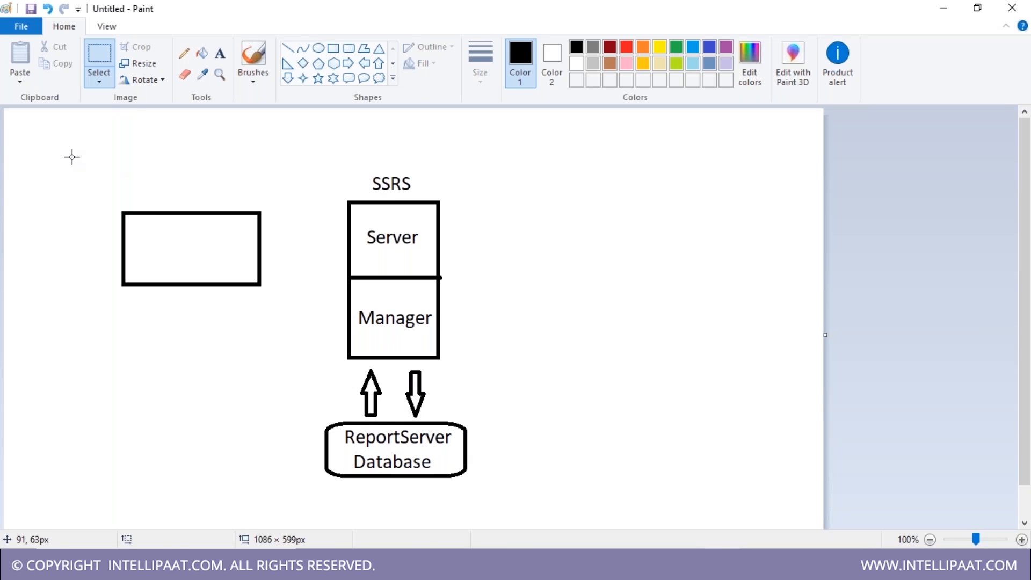
drag(71, 156, 285, 334)
drag(212, 276, 215, 268)
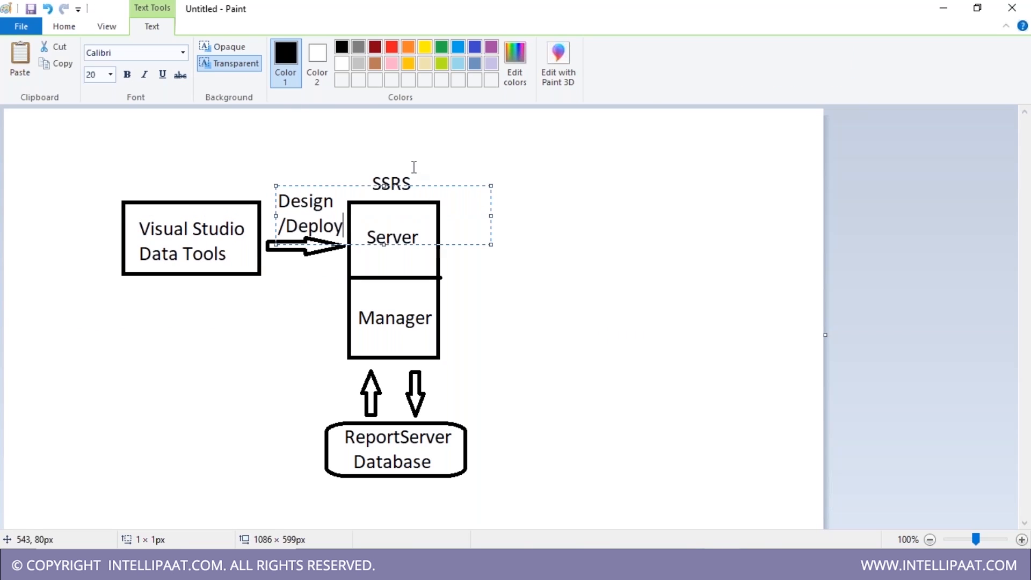
- Settle the Design/Deploy label and draw a Browser box below Visual Studio Data Tools
drag(430, 186, 425, 182)
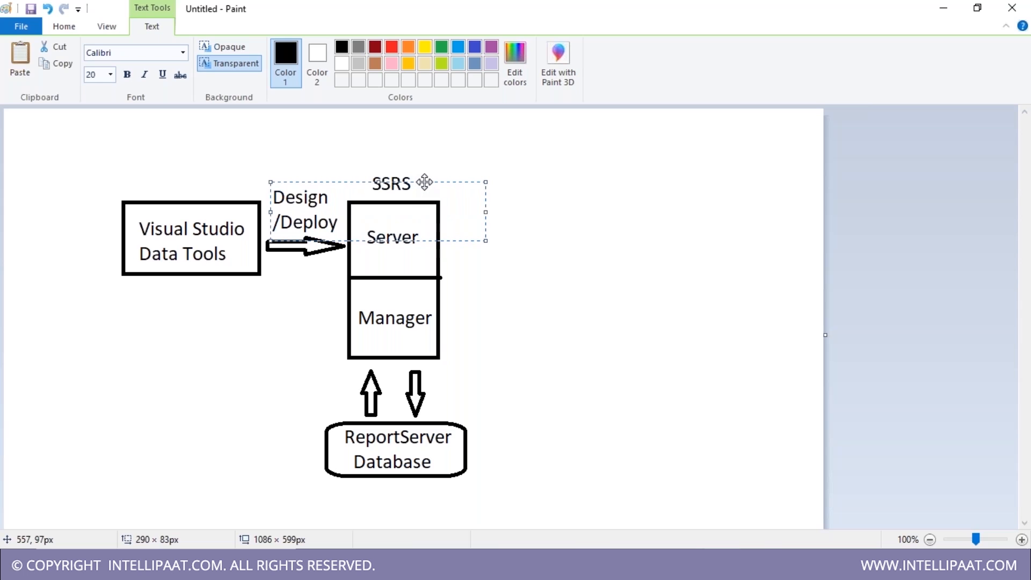
click(272, 353)
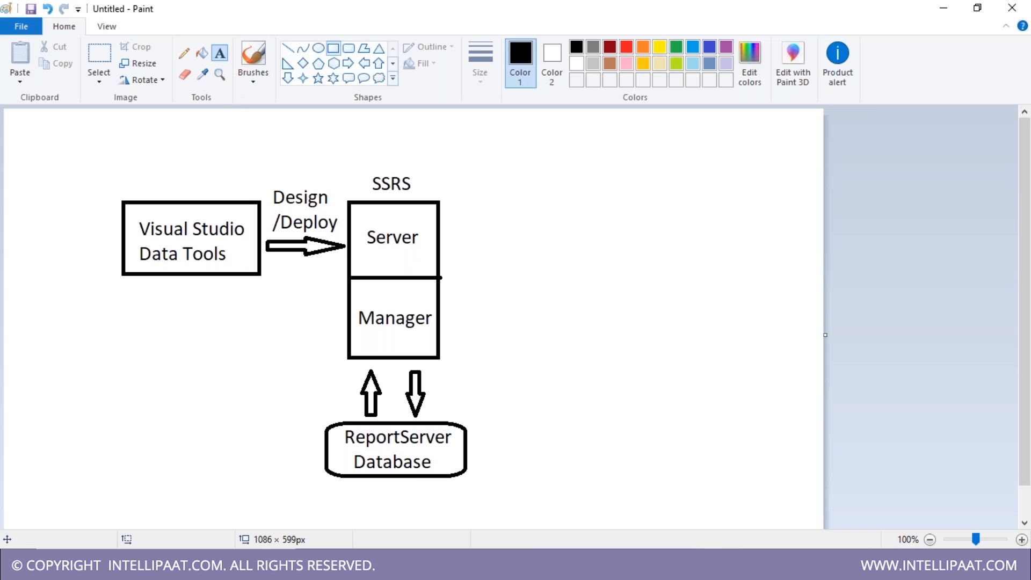
click(333, 48)
drag(130, 319, 253, 353)
drag(253, 352, 270, 369)
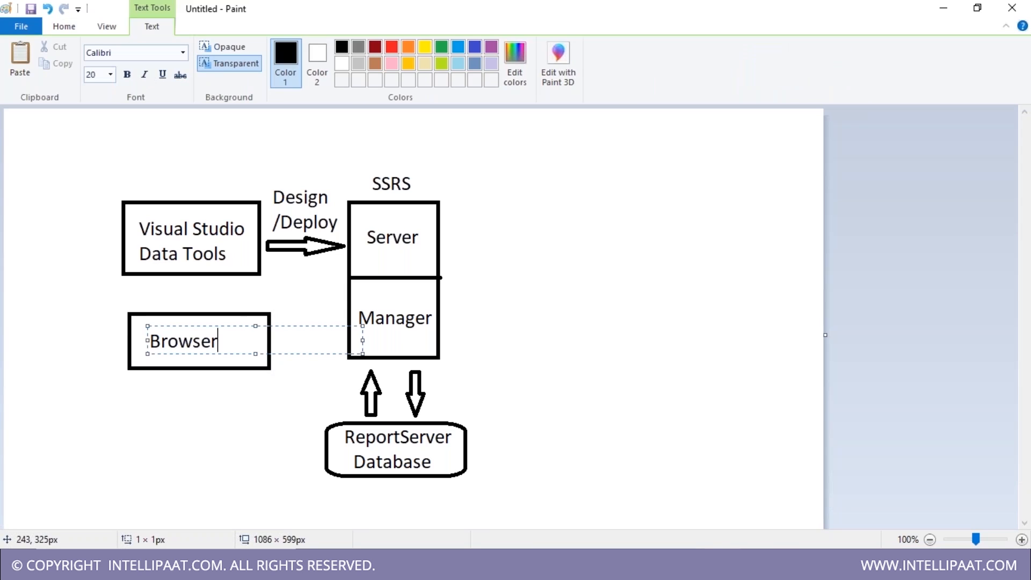
click(170, 469)
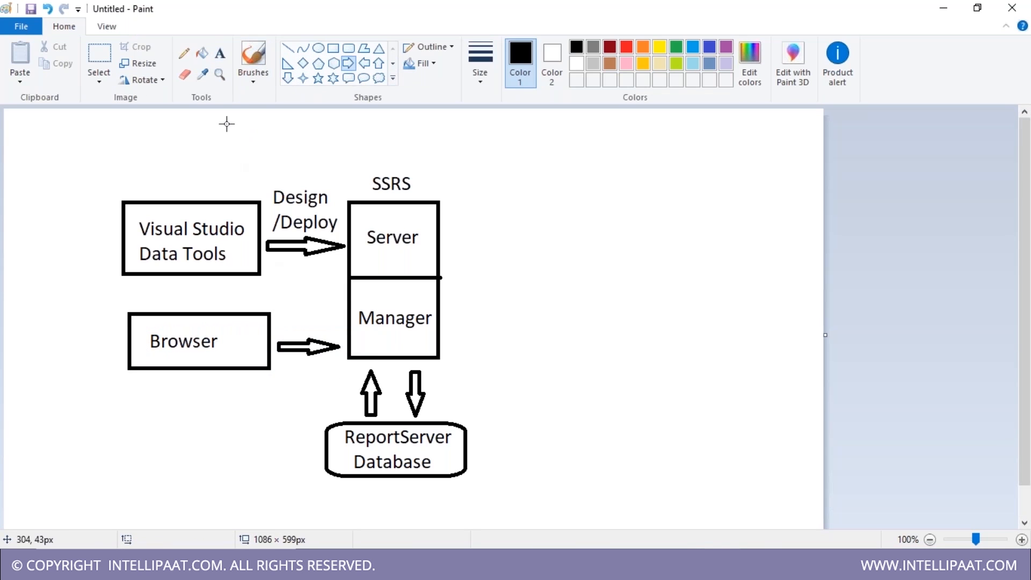
- Label the Browser-to-Manager arrow 'Admin'
click(219, 53)
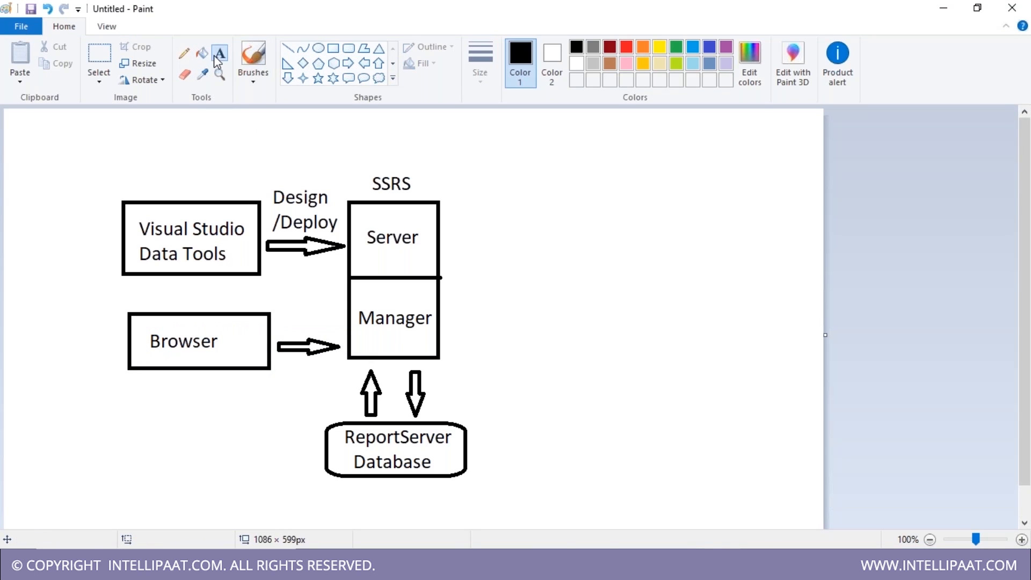
click(284, 311)
text(Admin)
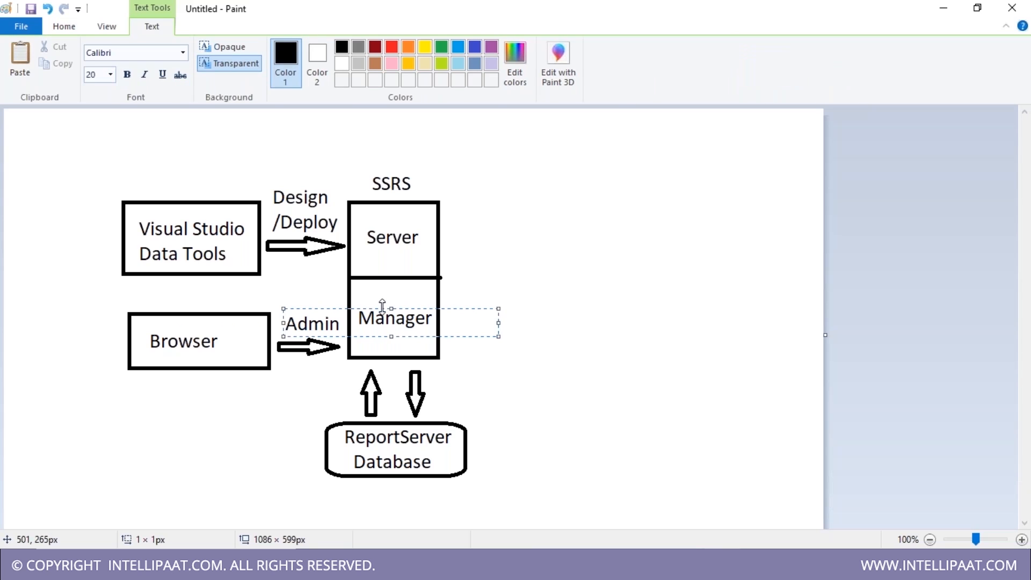
drag(422, 309, 415, 307)
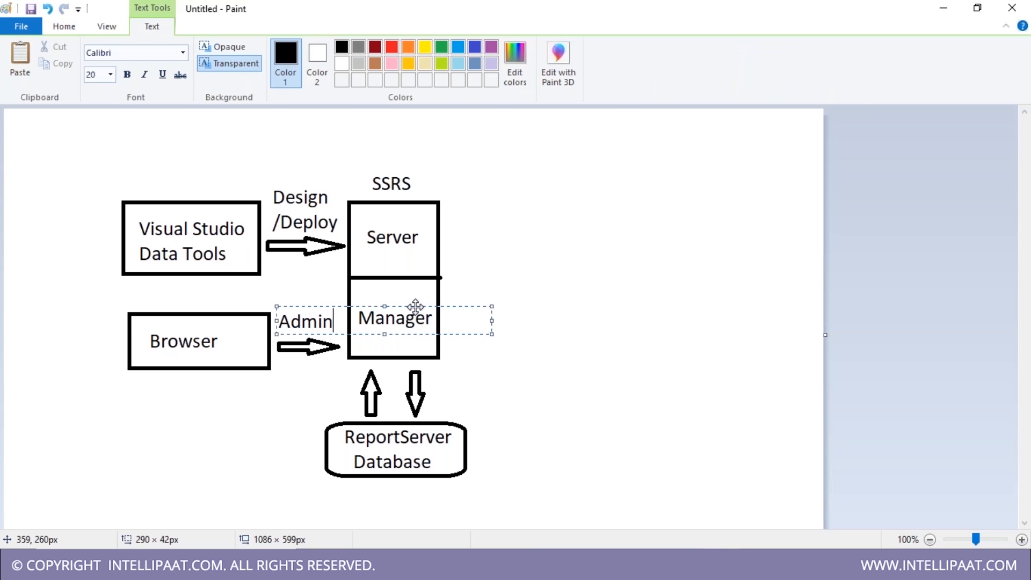
click(160, 473)
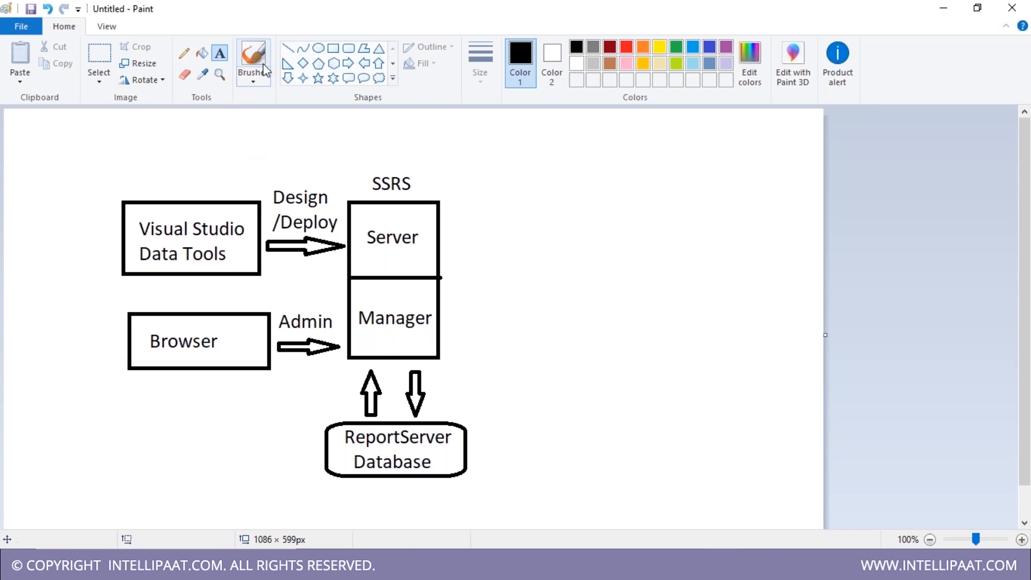
click(333, 49)
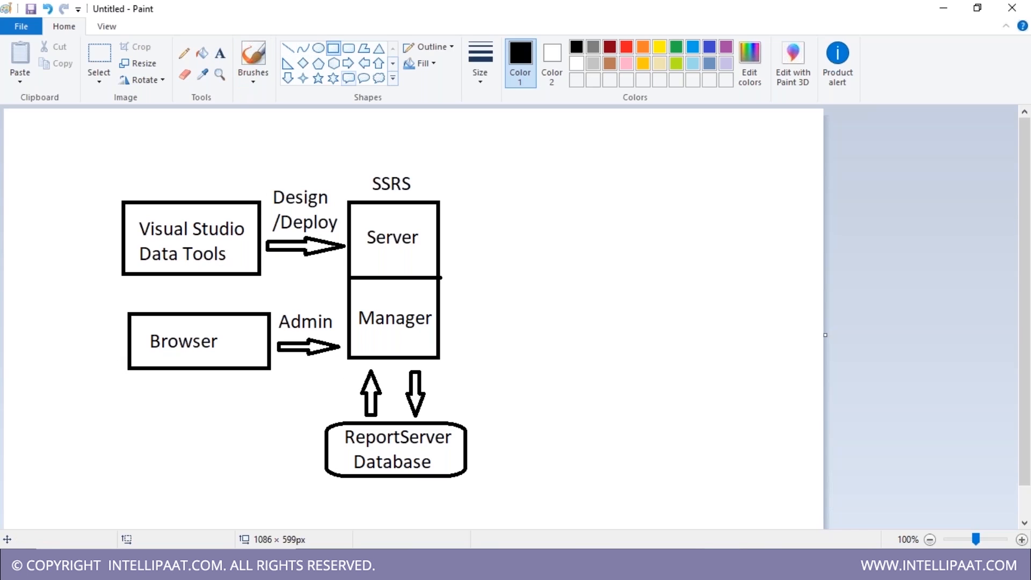
- Draw a rectangle right of the SSRS box and label it 'Client Browser'
drag(591, 232, 739, 323)
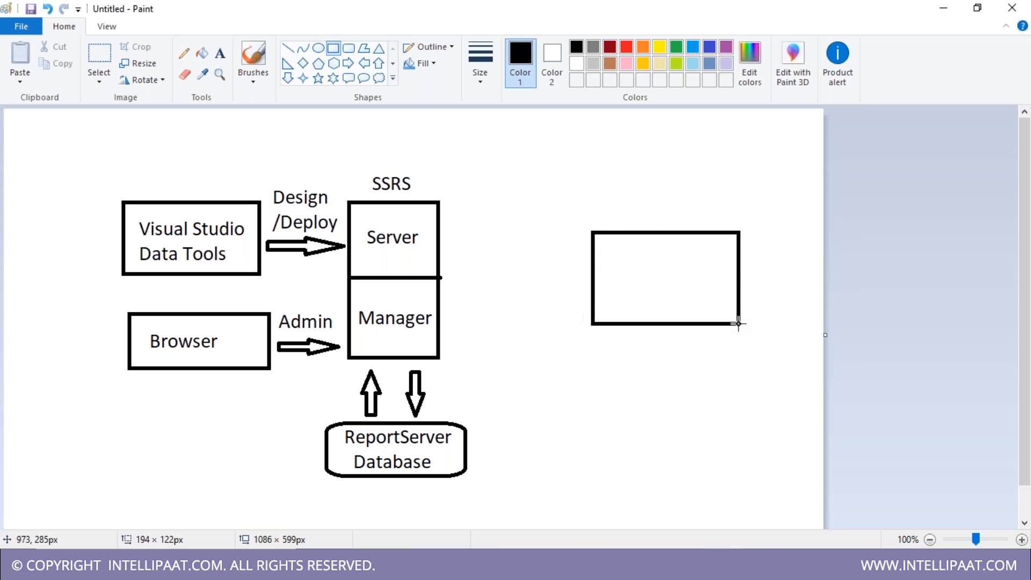
click(741, 368)
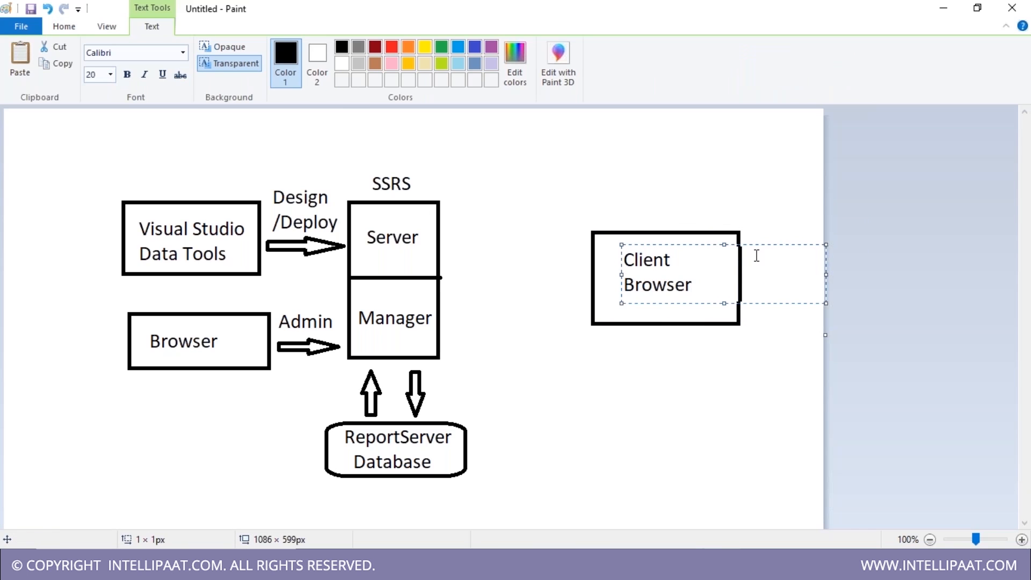
drag(766, 244, 762, 247)
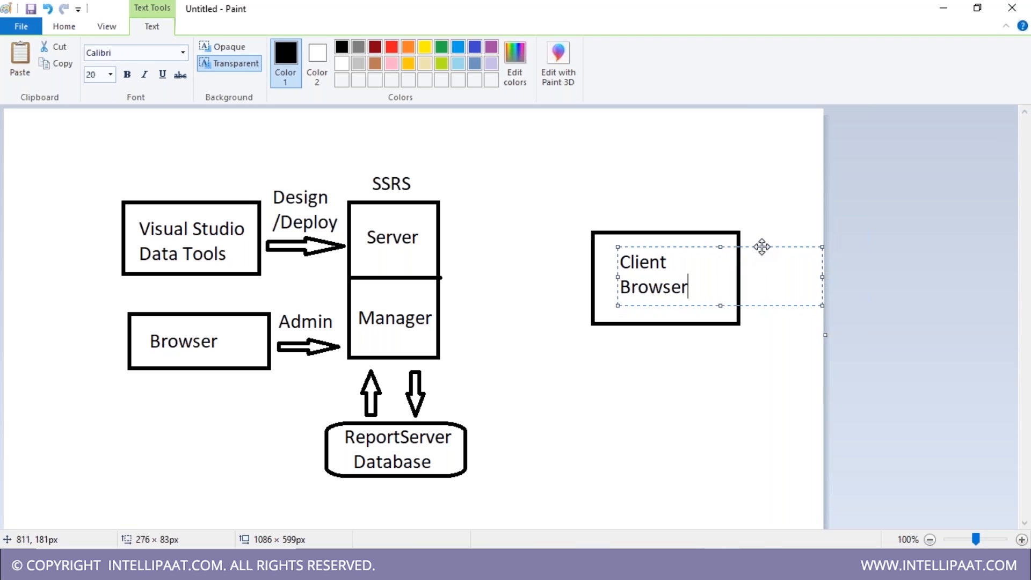
click(757, 204)
click(103, 53)
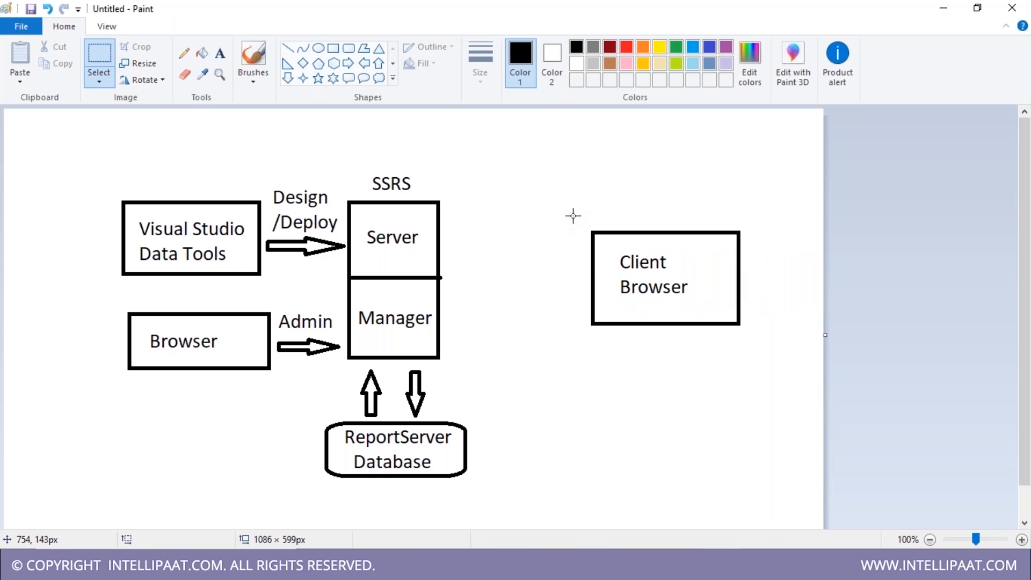
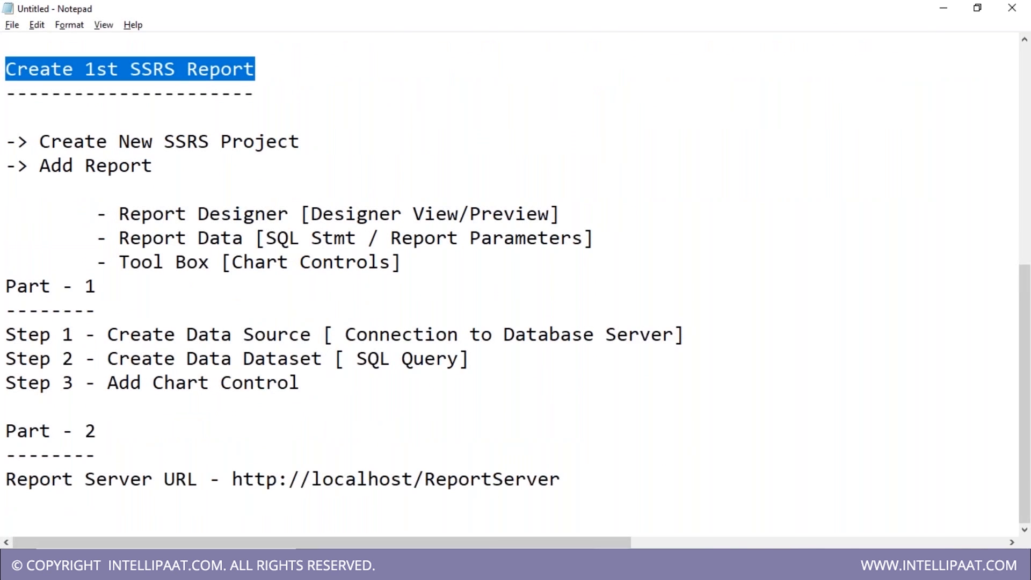
- Bring the SSRS diagram drawing in Paint back into view
click(723, 564)
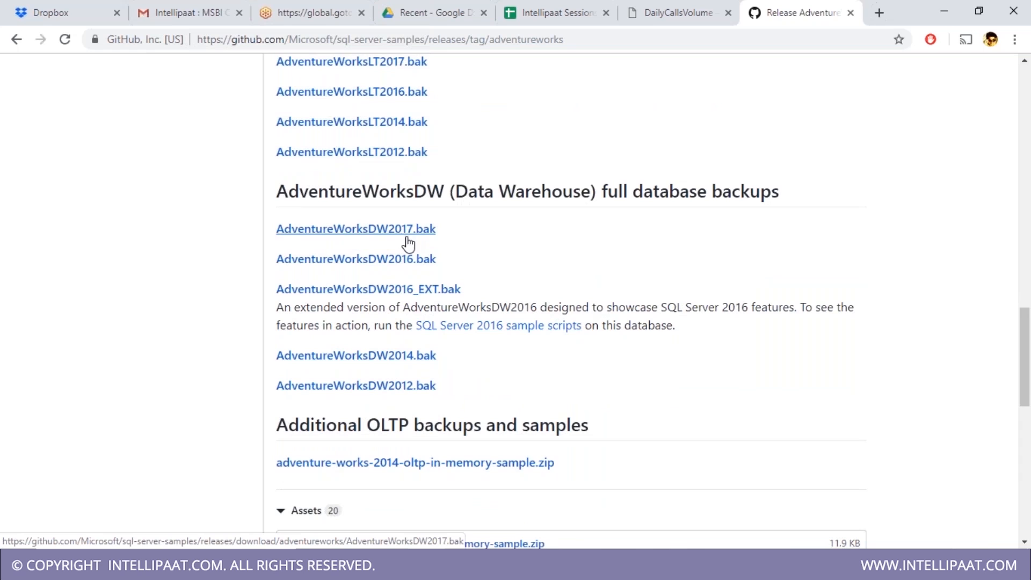
- Download AdventureWorksDW2017.bak from the GitHub releases page and minimize the browser
click(404, 237)
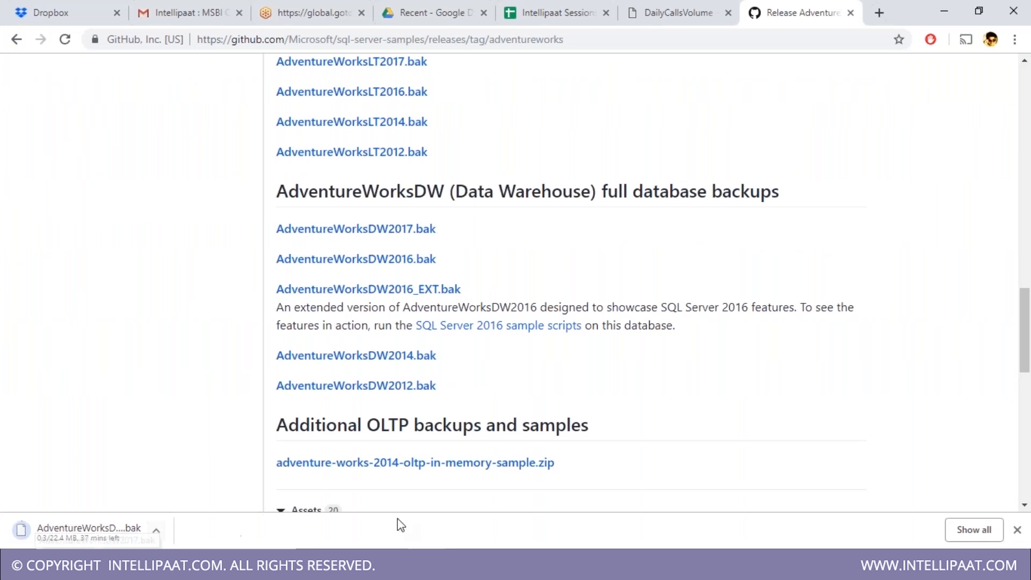
click(944, 8)
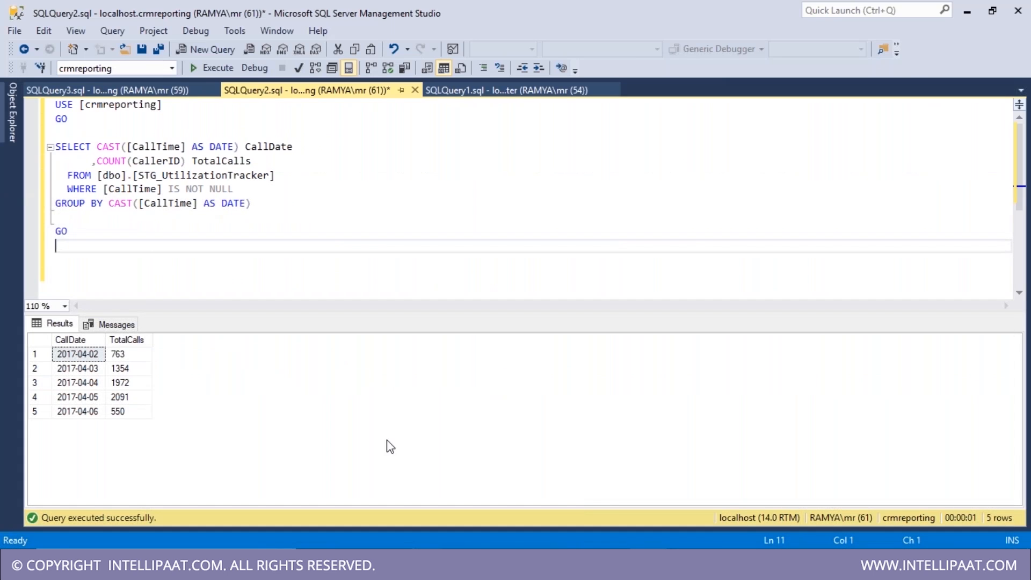
- Review the daily call totals, then expand OnlineOrders and decline database diagram support
drag(124, 384, 94, 418)
click(127, 409)
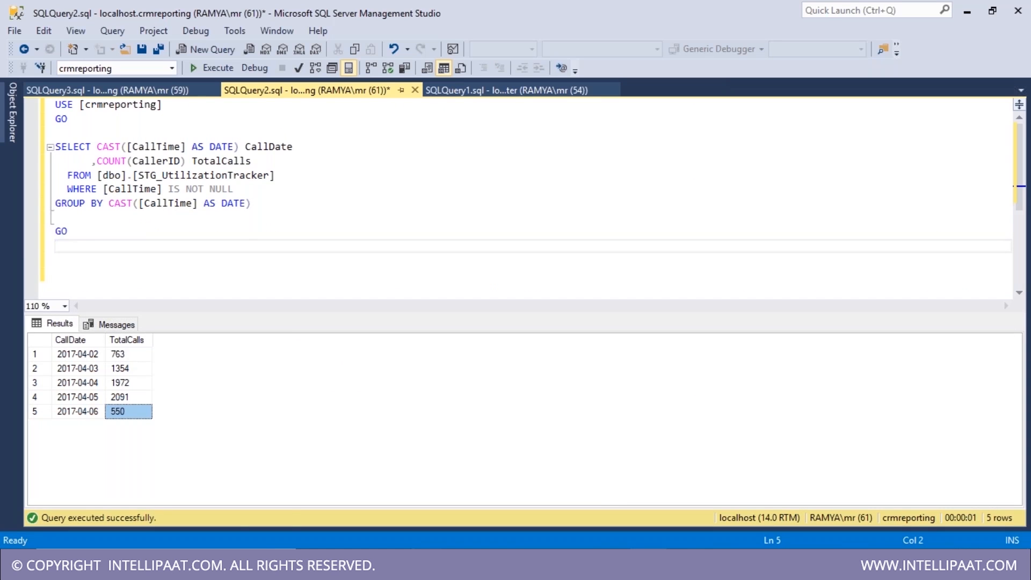
click(10, 89)
click(111, 194)
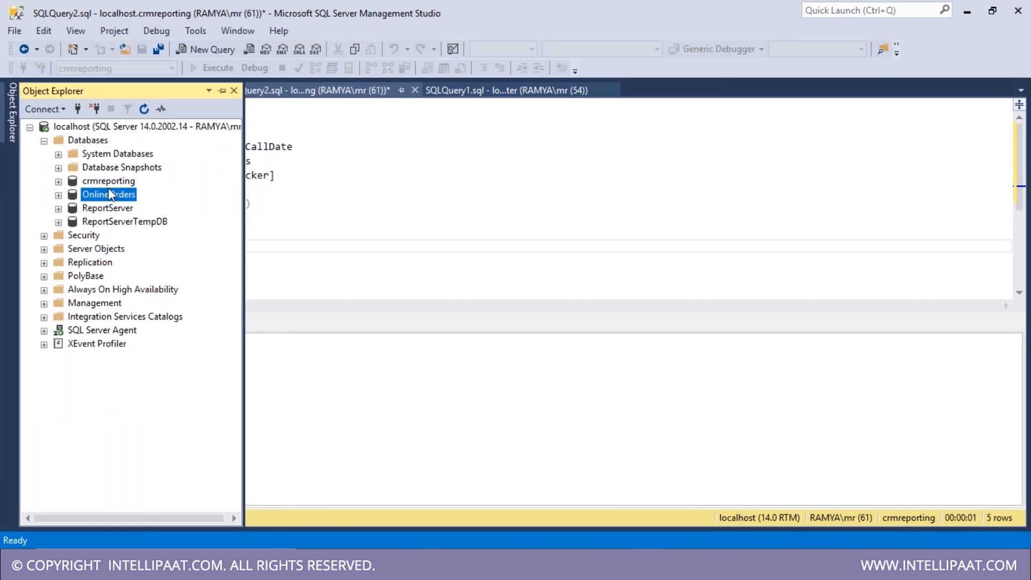
double_click(110, 194)
double_click(113, 209)
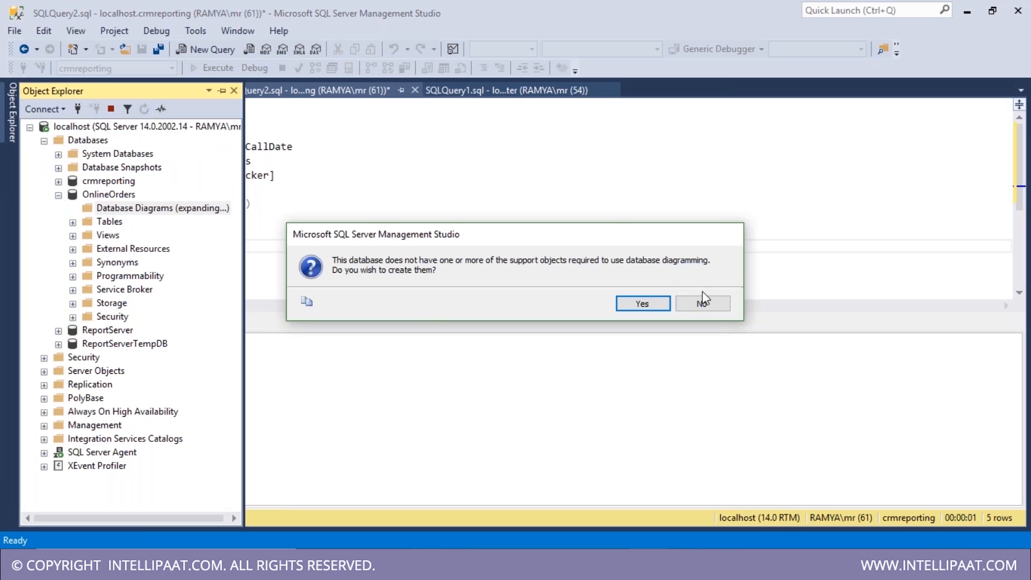
click(704, 302)
- Expand the OnlineOrders Tables folder and select the dbo.orders table
click(89, 183)
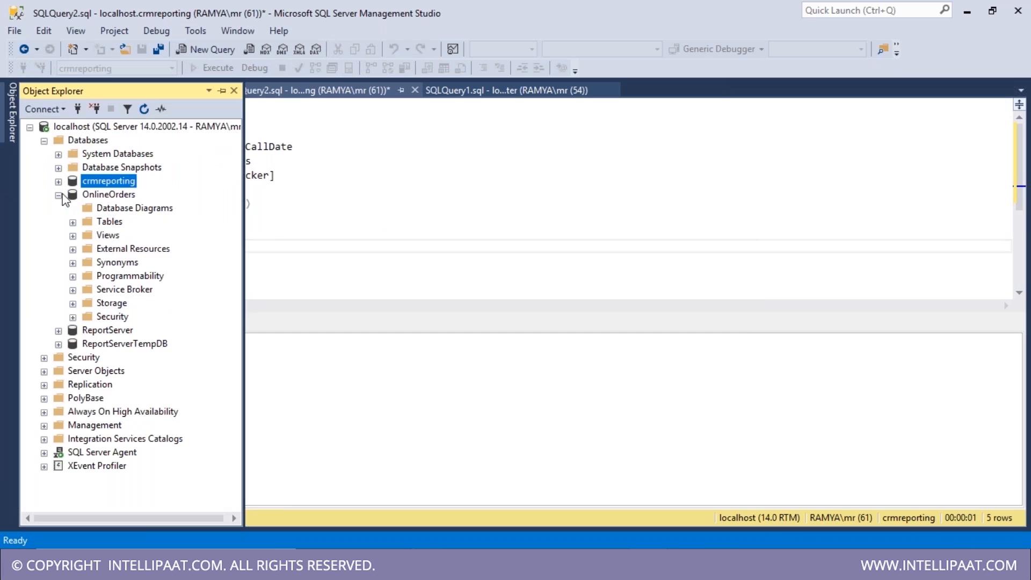
double_click(106, 222)
click(148, 292)
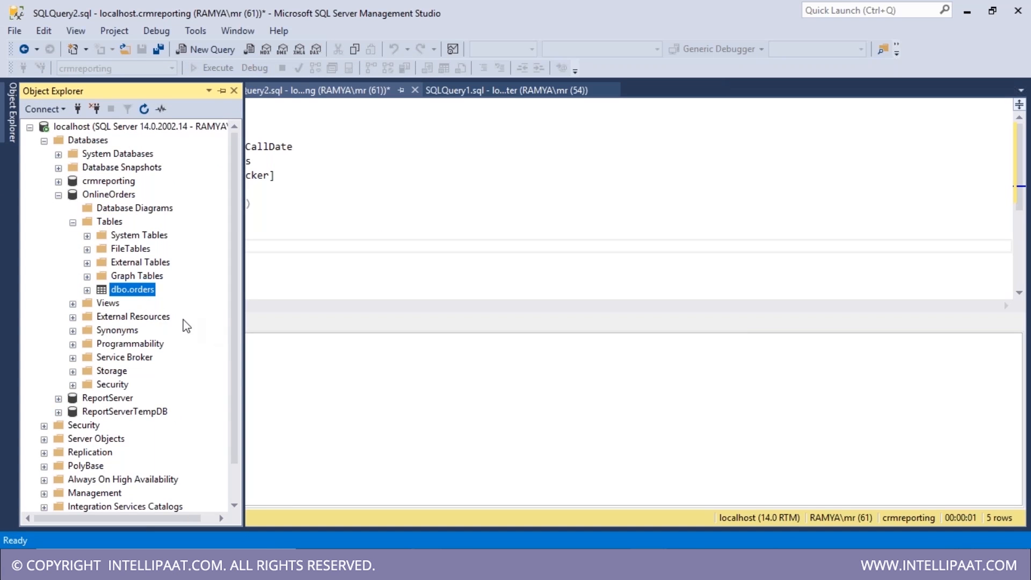
click(326, 262)
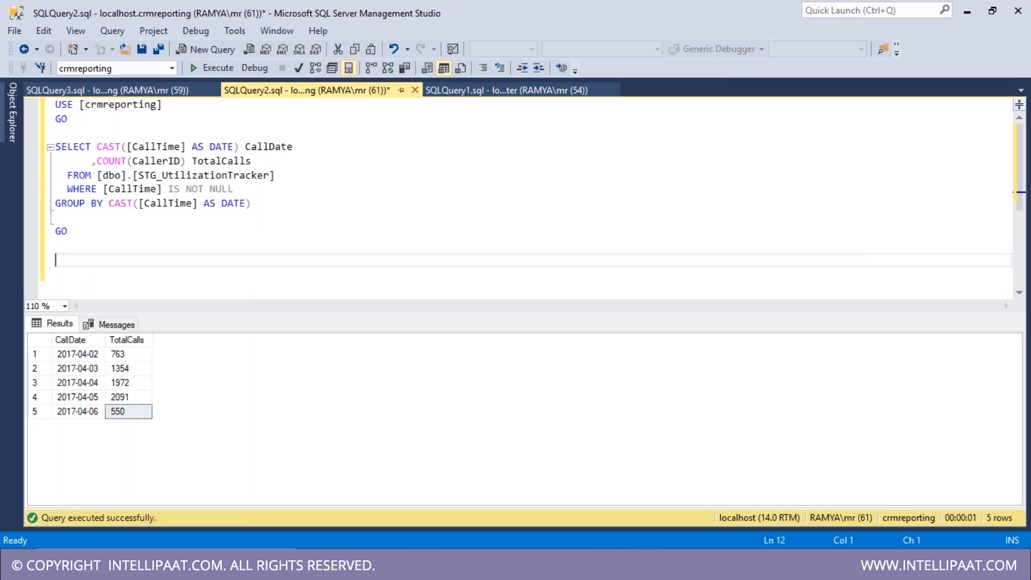
- Pass by the GitHub releases page and return to the Untitled Notepad notes
click(611, 565)
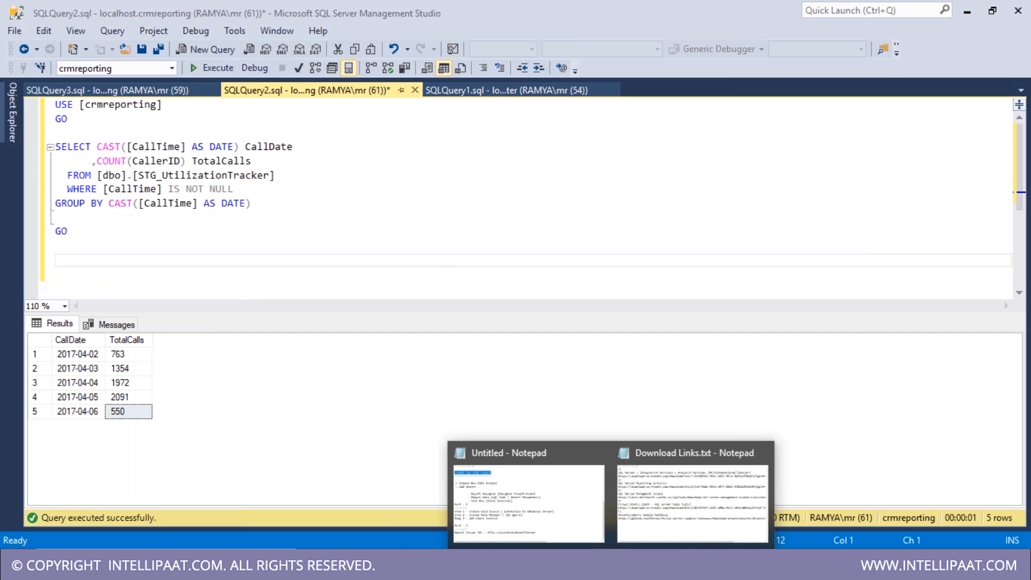
click(391, 565)
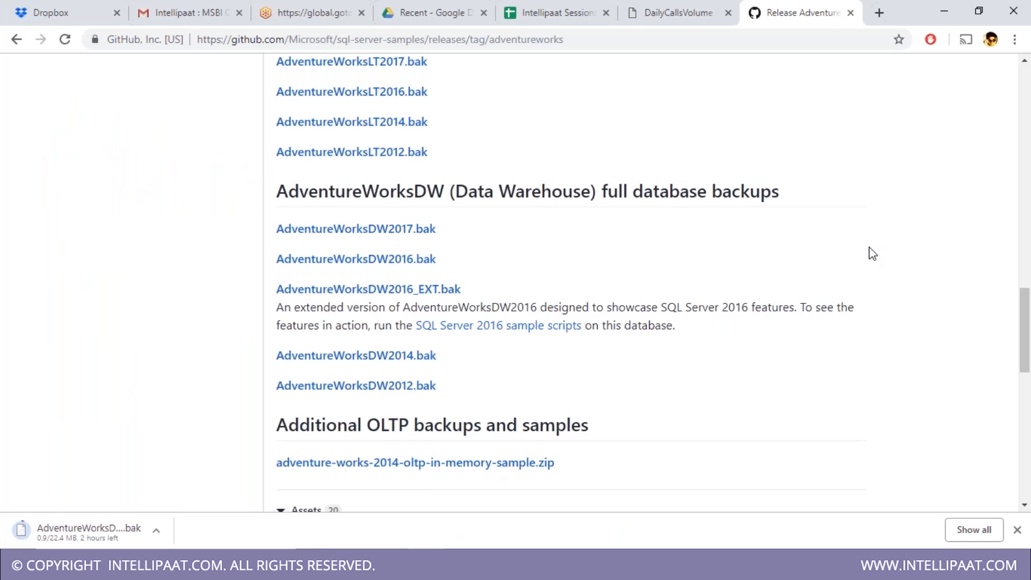
click(943, 12)
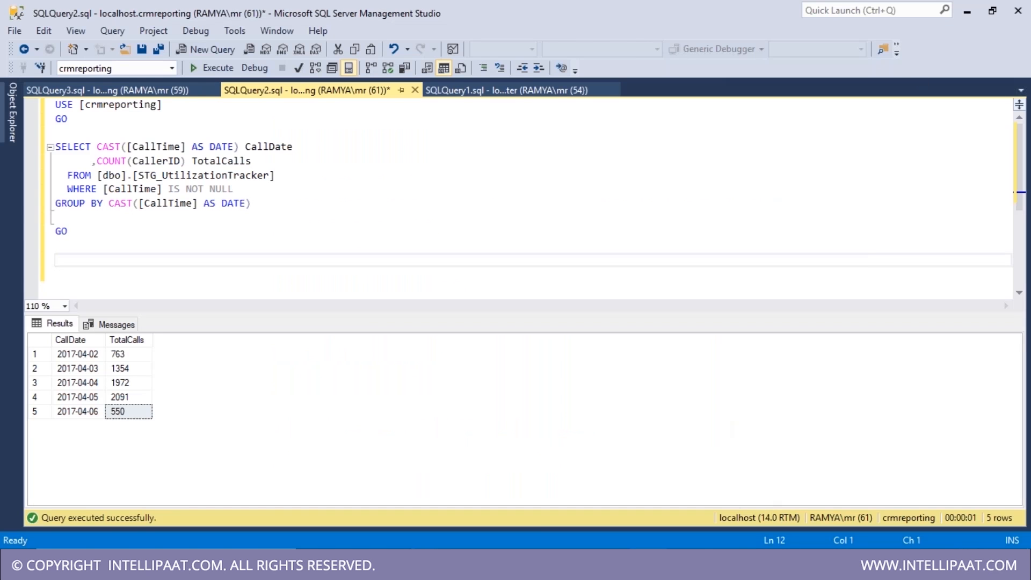
click(611, 565)
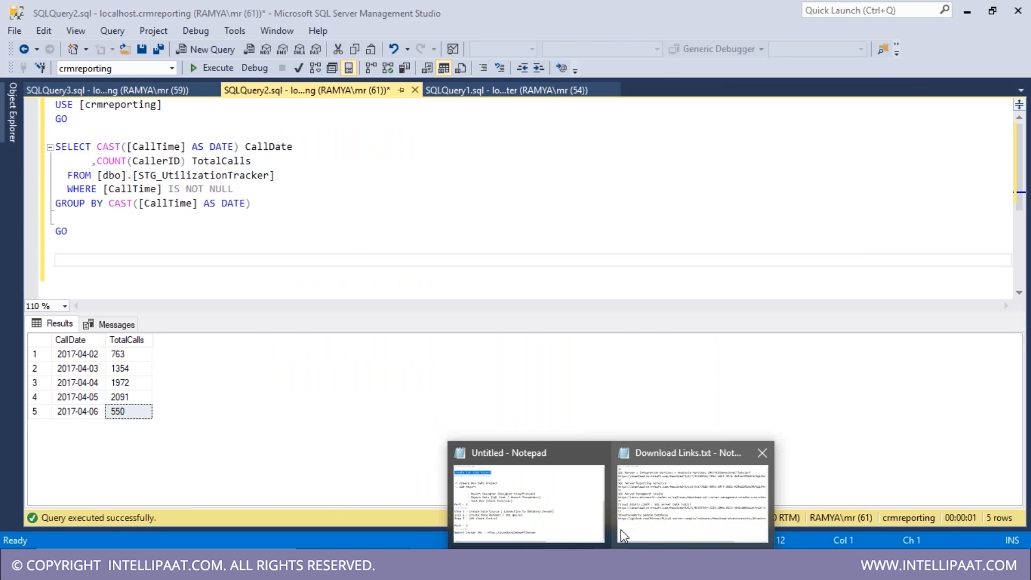
click(575, 530)
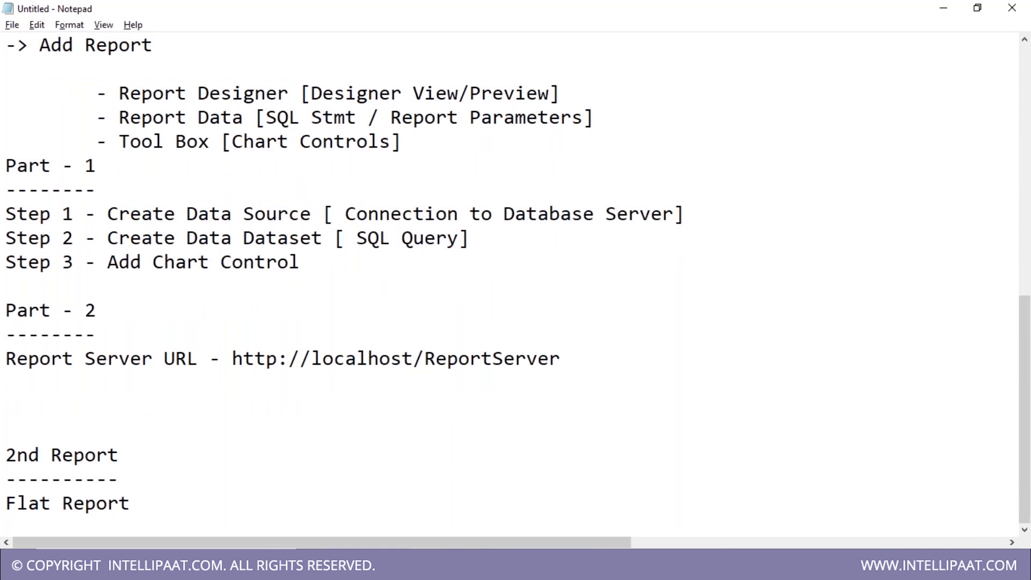
- Make the note read 'Flat Report - Tablix/Martix', then go back to Visual Studio's Table item
text(- Tablix/Martix)
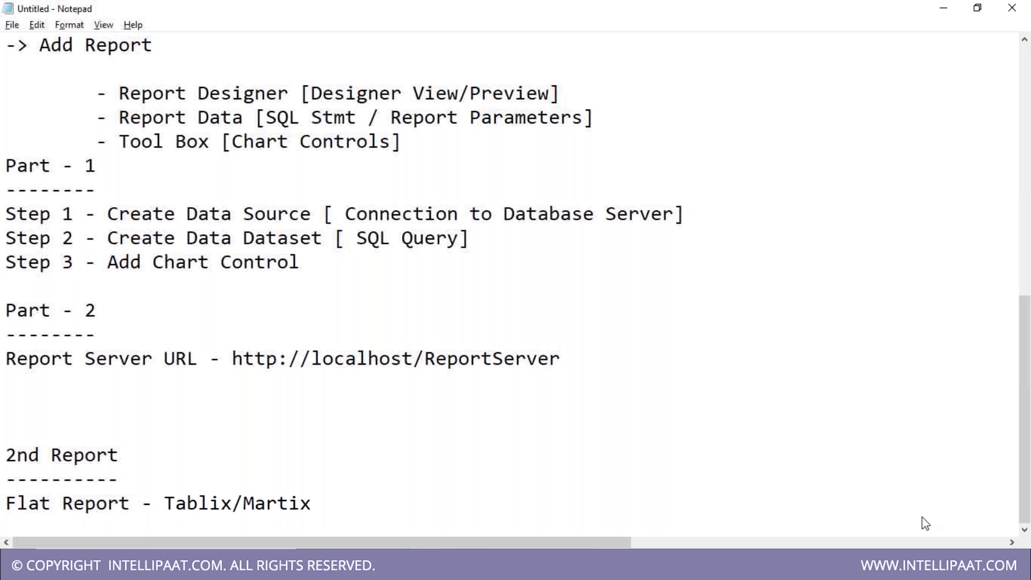
click(686, 565)
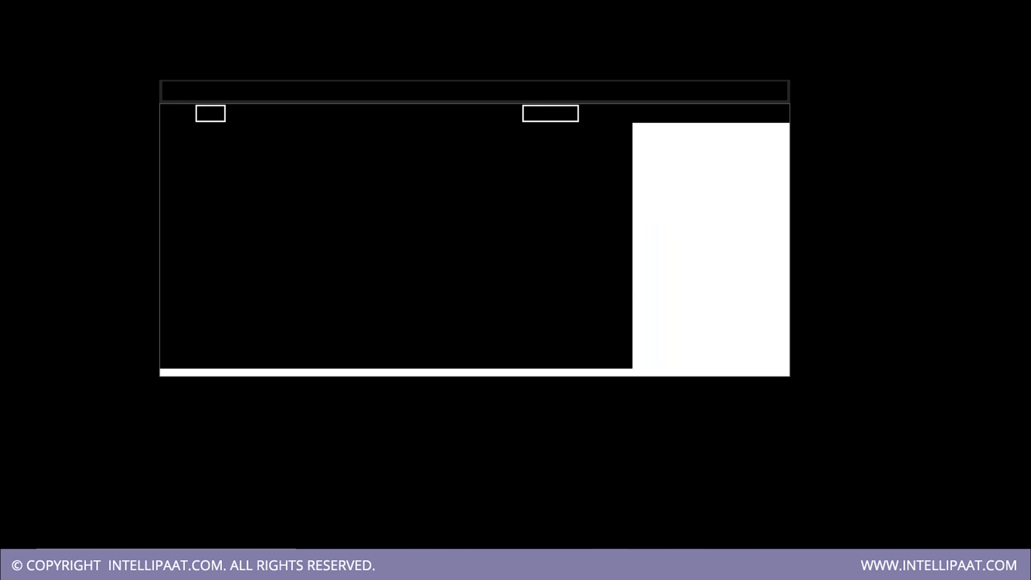
click(82, 169)
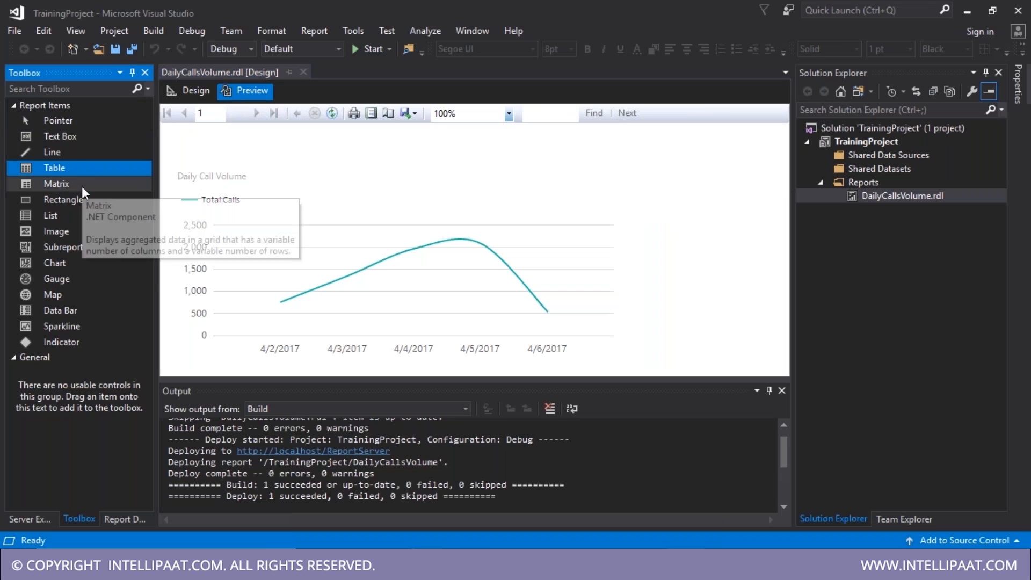
- Compare the Matrix and Table Toolbox items, then bring up the Reports folder's context menu
click(81, 185)
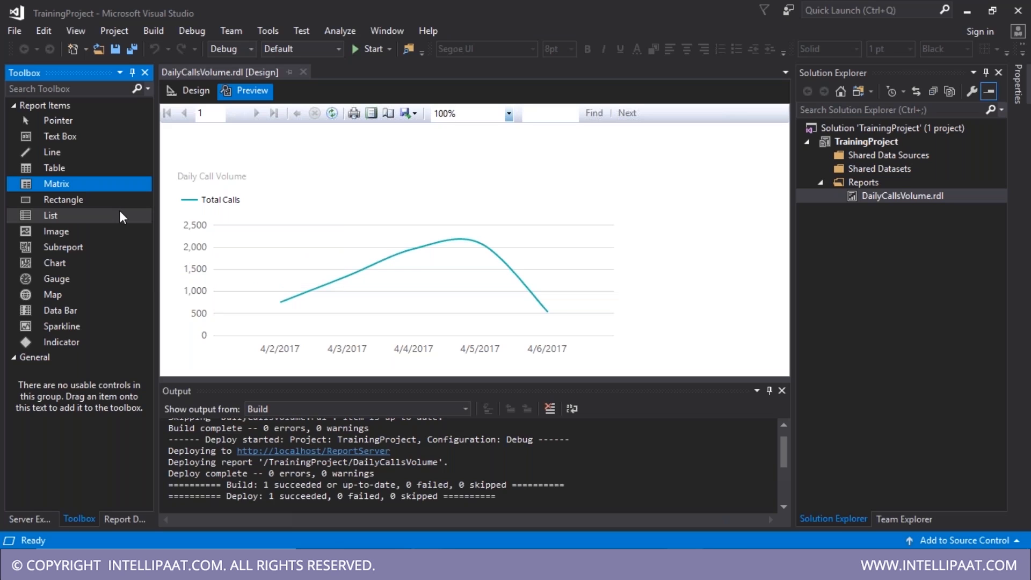
click(90, 171)
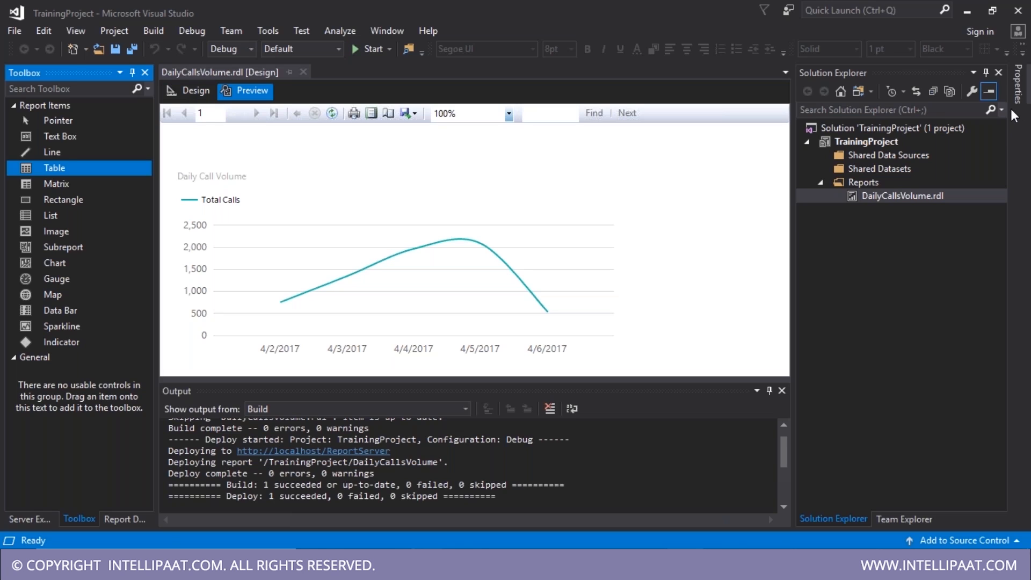
right_click(861, 182)
- Add a new blank report Report1.rdl and switch between the Toolbox and Report Data panes
mouse_move(752, 208)
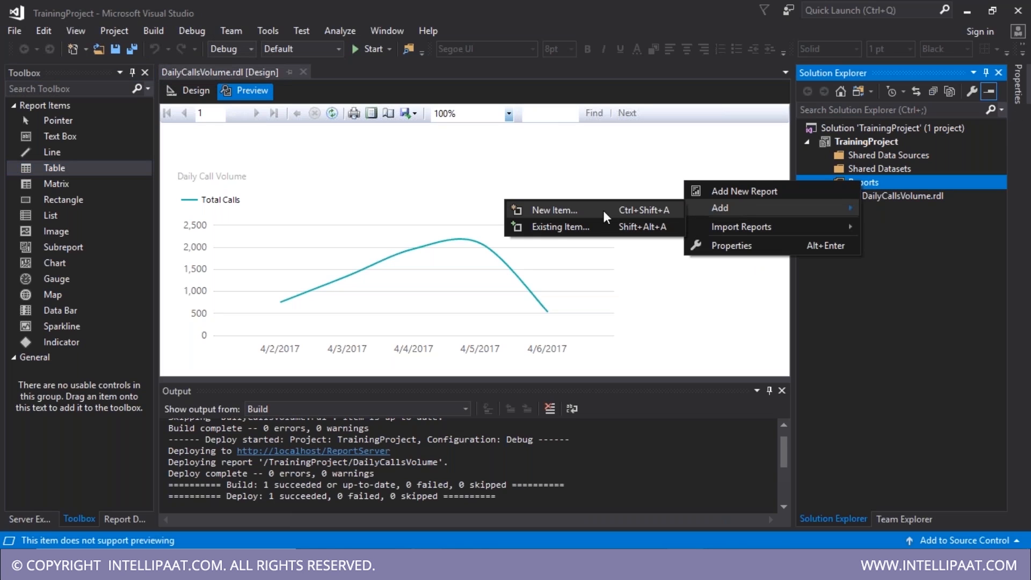
click(575, 217)
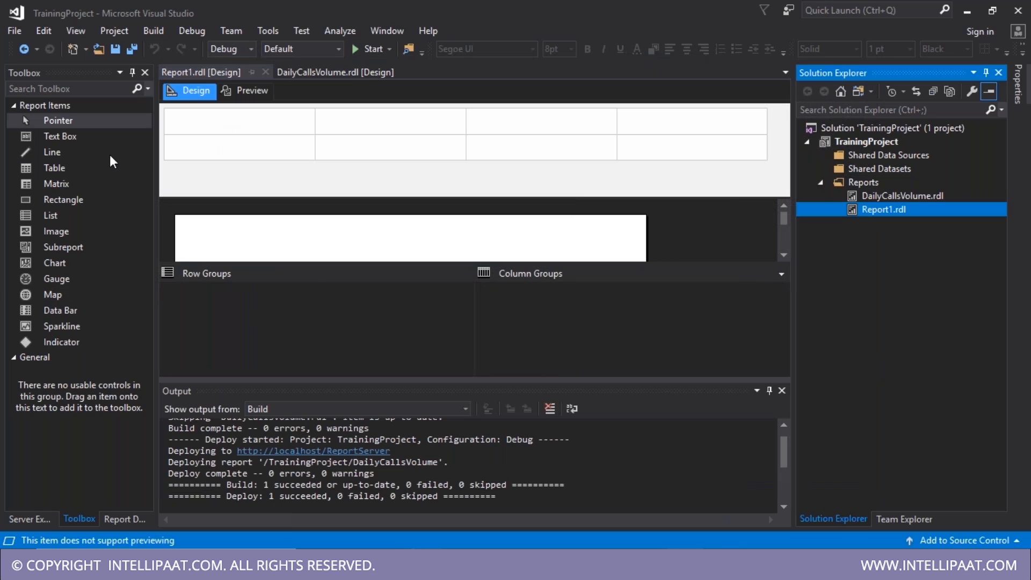
click(221, 73)
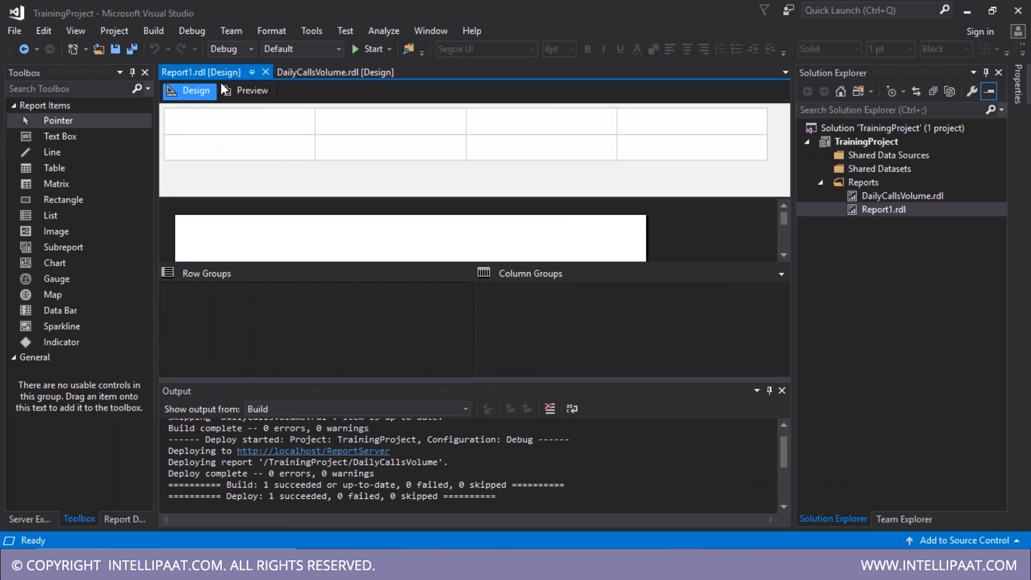
click(126, 519)
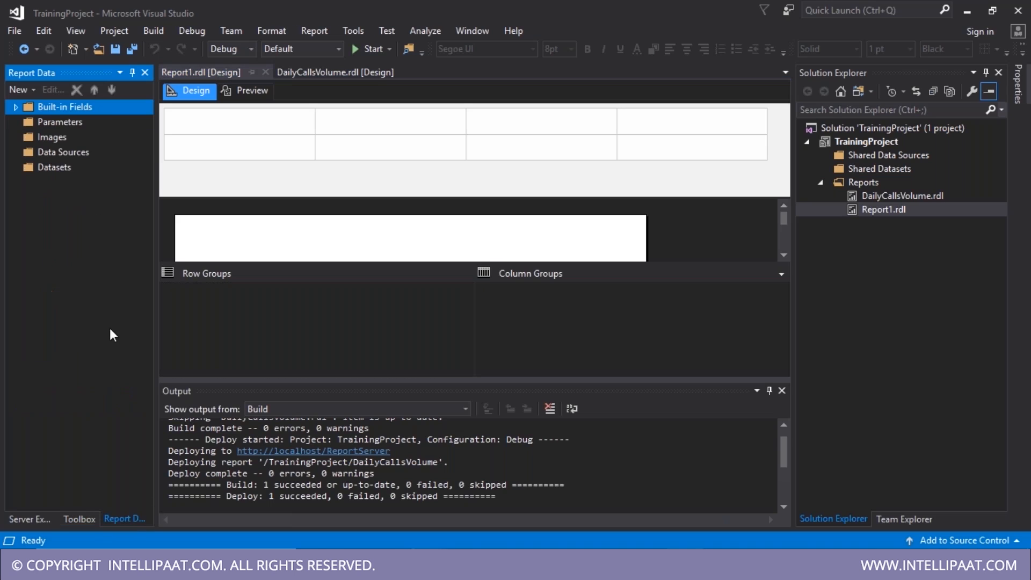
click(88, 520)
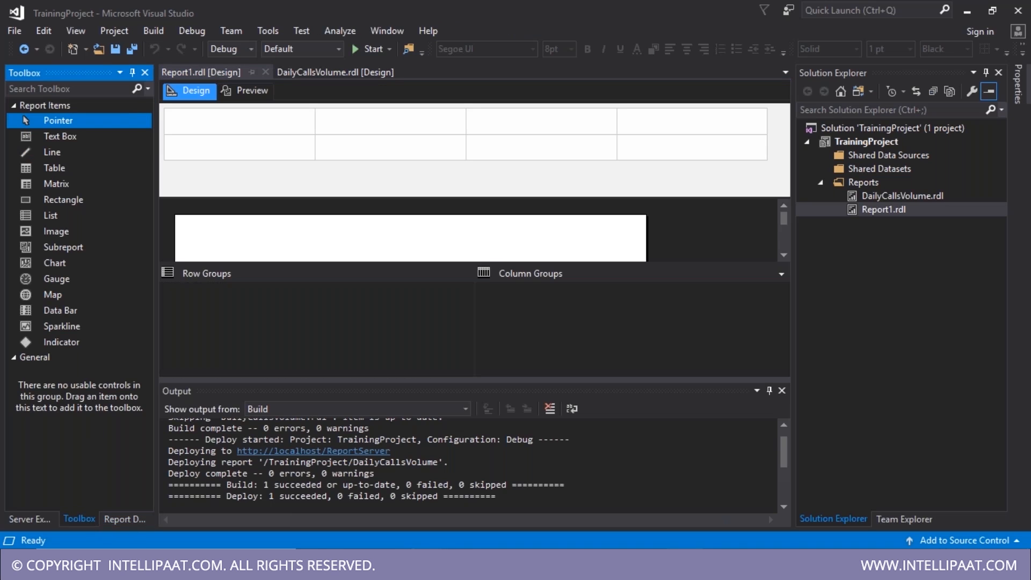
click(125, 519)
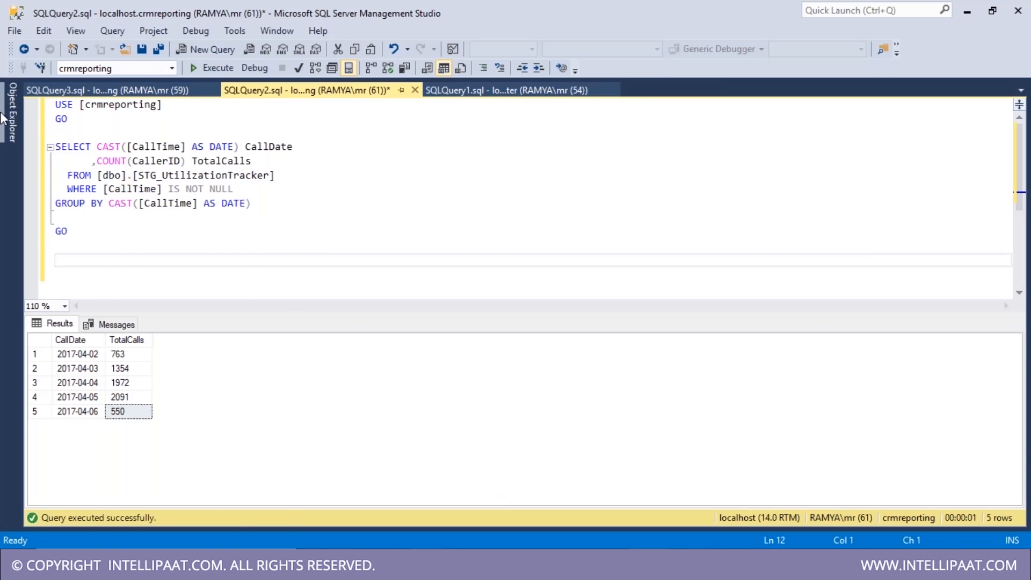
- Check the crmreporting database in the server tree, then reopen DailyCallsVolume.rdl
click(11, 115)
click(117, 168)
click(115, 180)
click(968, 11)
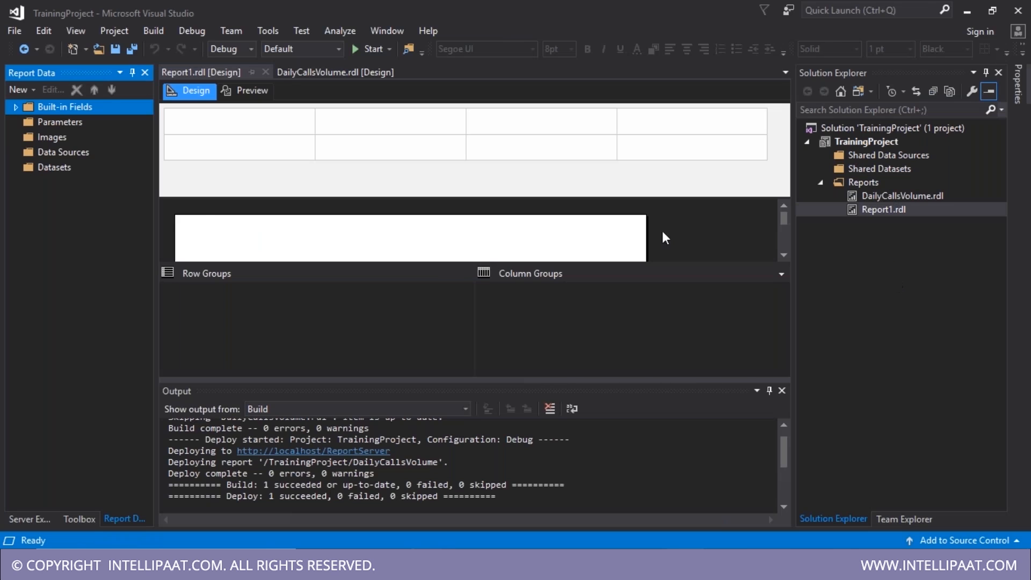
click(902, 274)
click(874, 160)
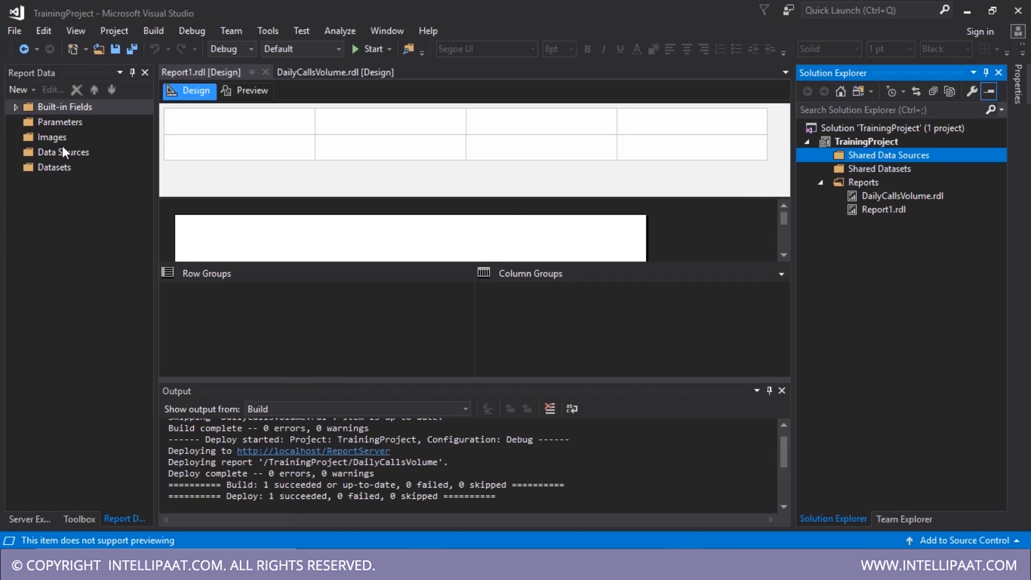
double_click(863, 198)
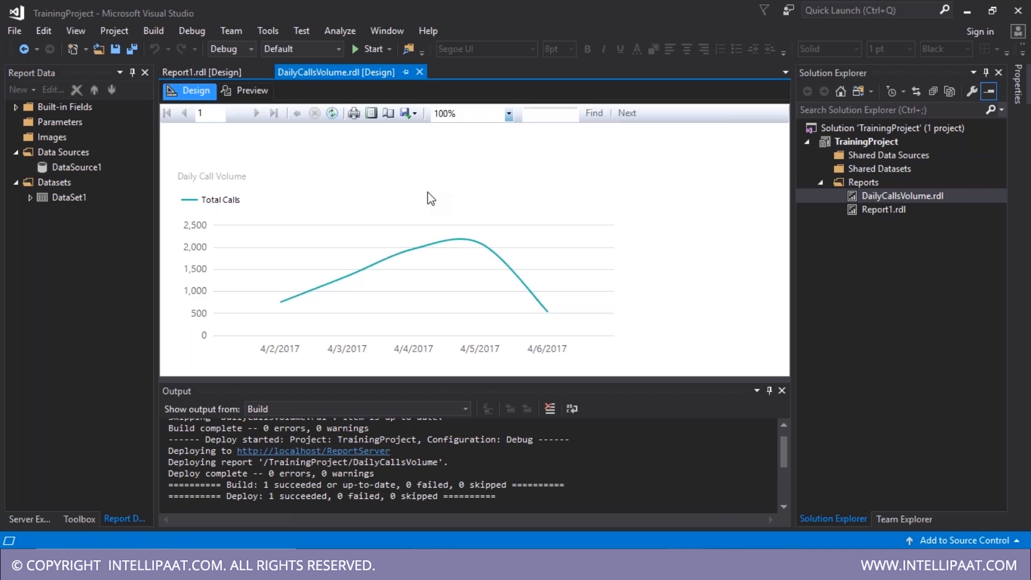
- Inspect the DataSource1 properties of the DailyCallsVolume report in design view
click(189, 90)
click(69, 169)
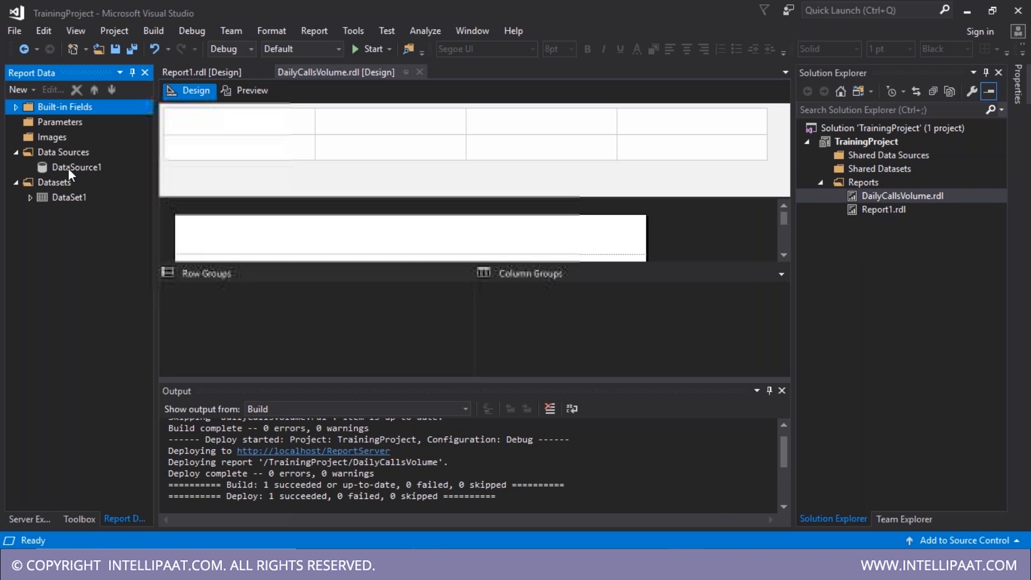
double_click(69, 168)
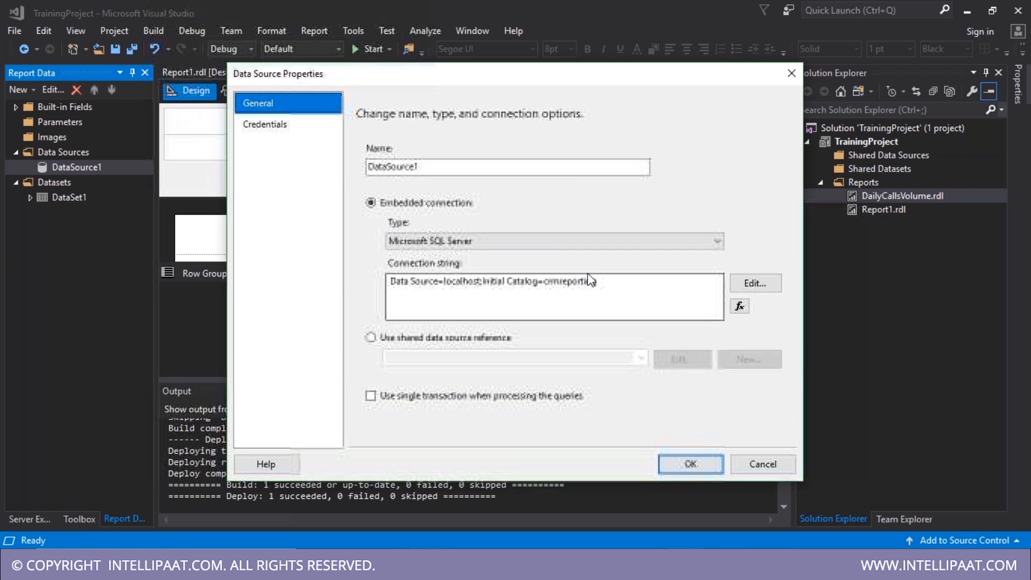
click(792, 73)
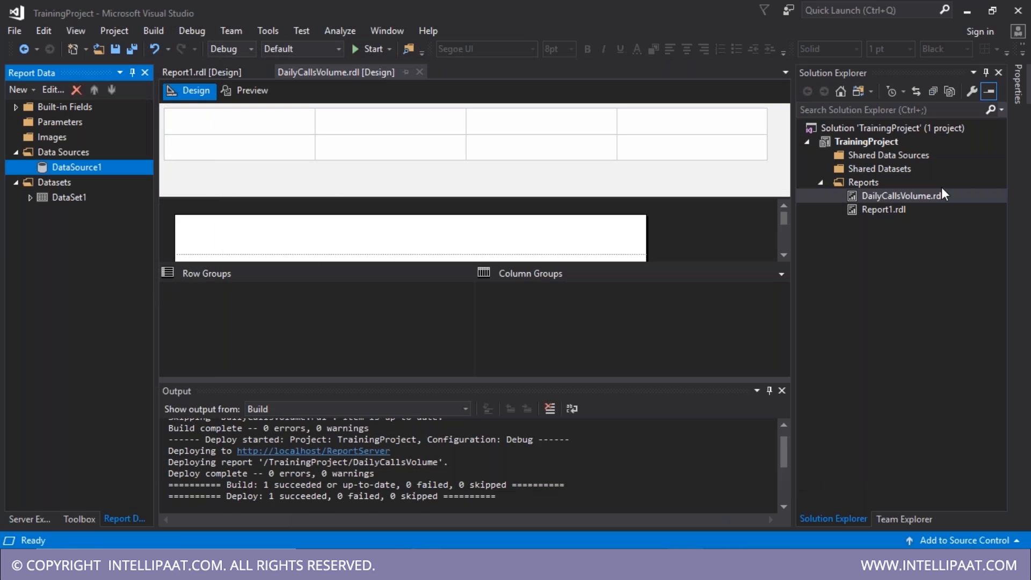
- Add the shared data source CRMReporting to the project and open Report1.rdl in the designer
click(878, 169)
right_click(879, 167)
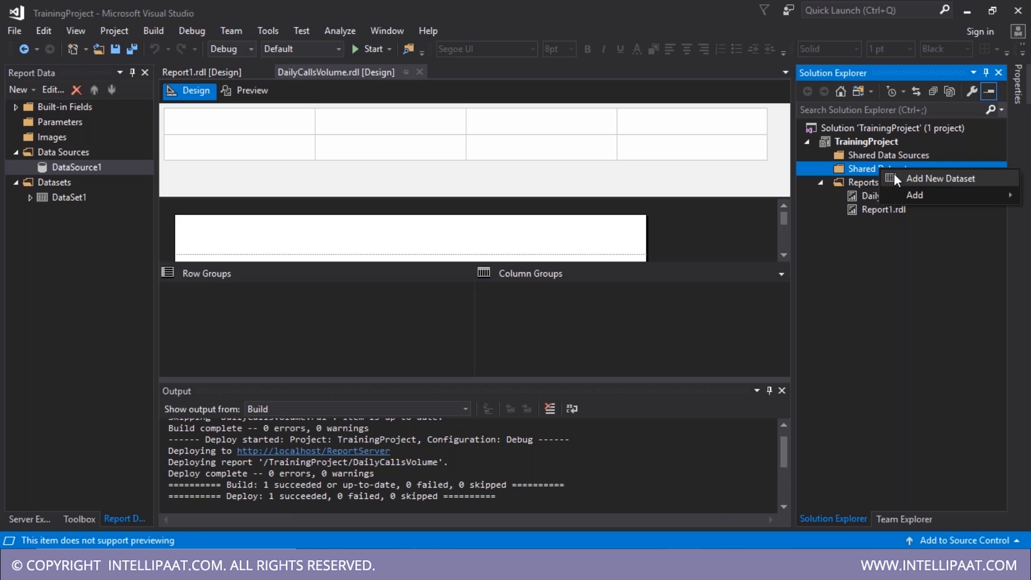
mouse_move(930, 197)
right_click(881, 153)
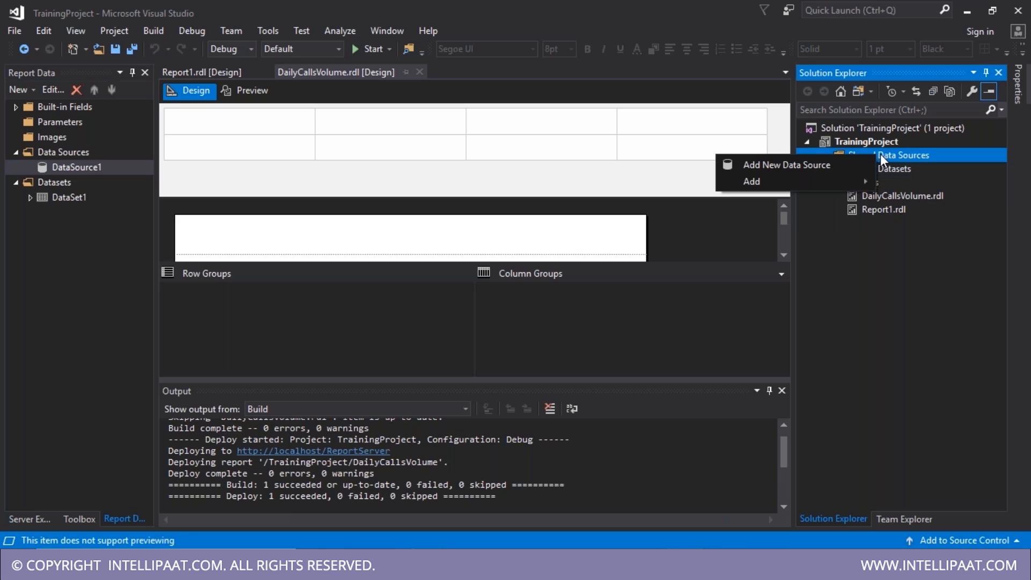
click(820, 164)
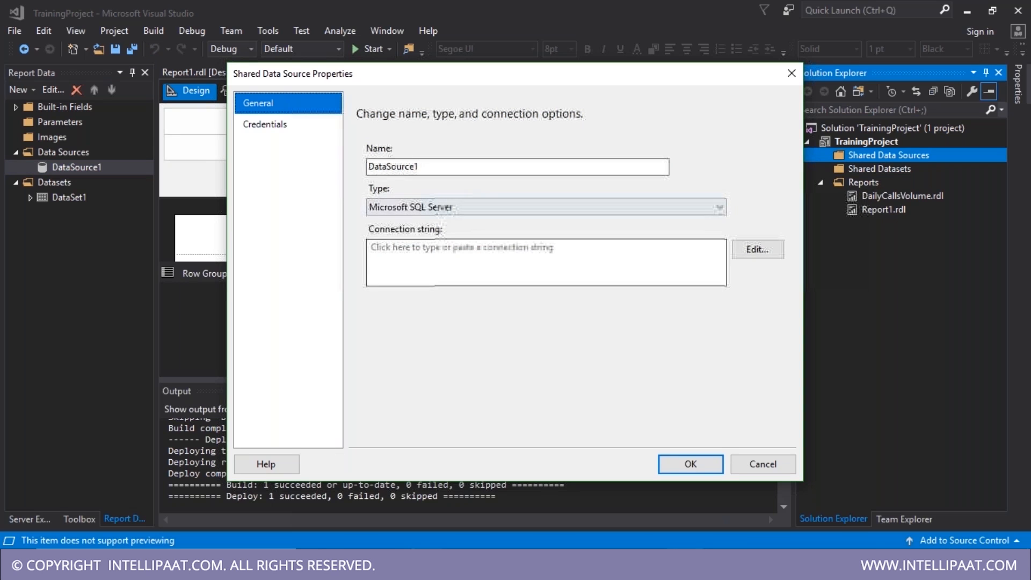
key(Tab)
text(C)
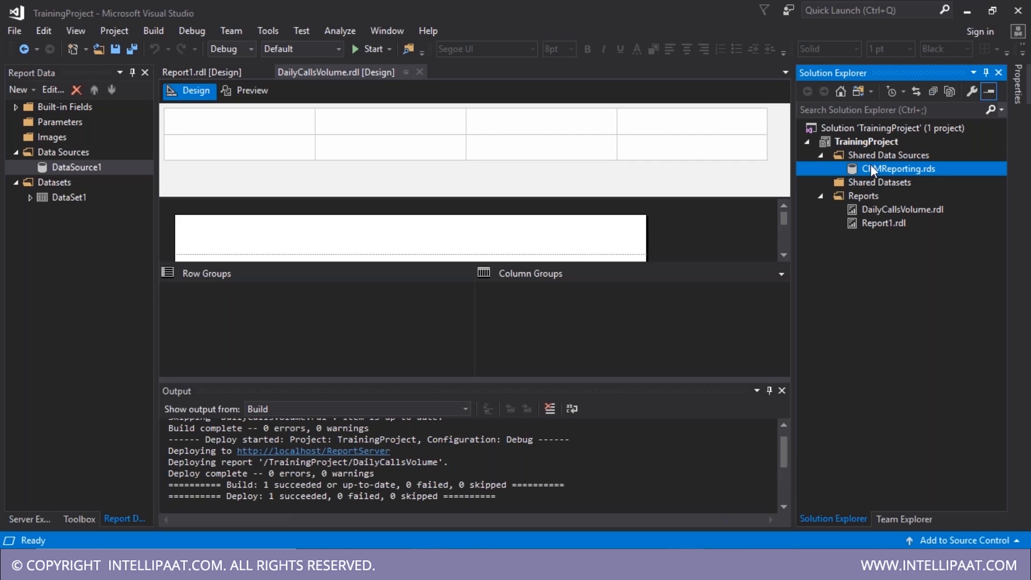
double_click(875, 225)
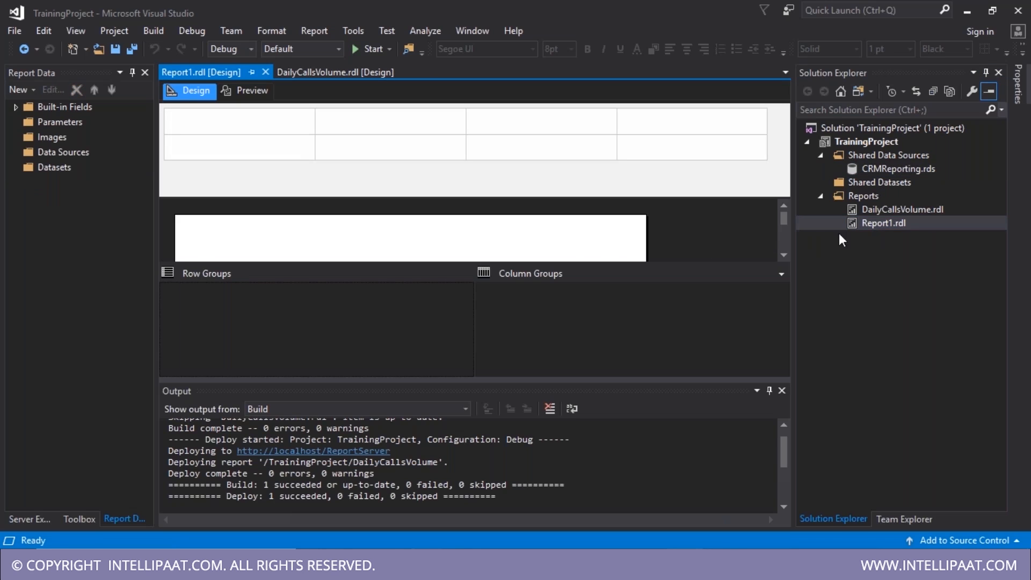
- Rename Report1.rdl to AgentDailyCalls.rdl
click(876, 228)
key(F2)
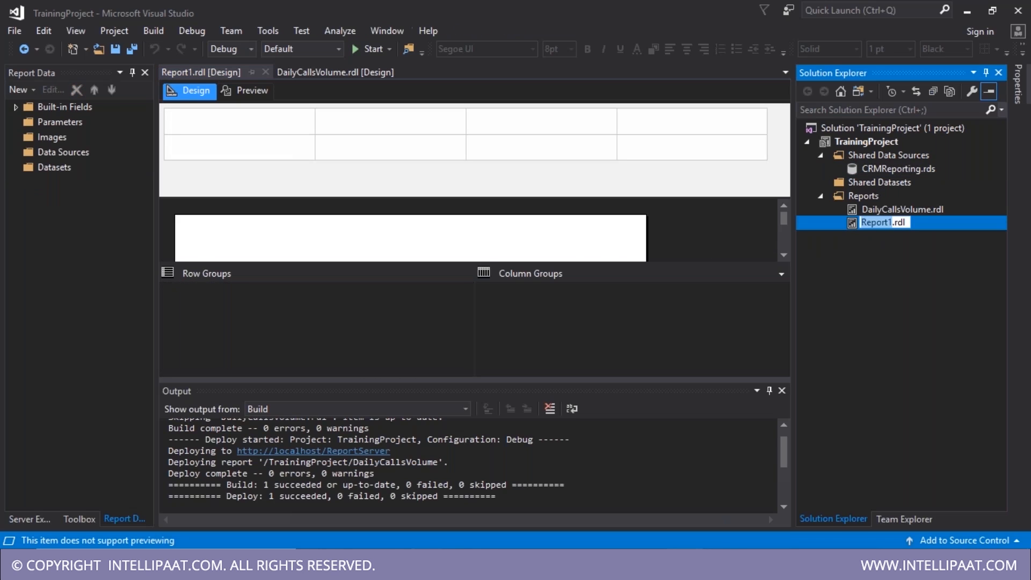
text(AgentDailyCalls)
key(Return)
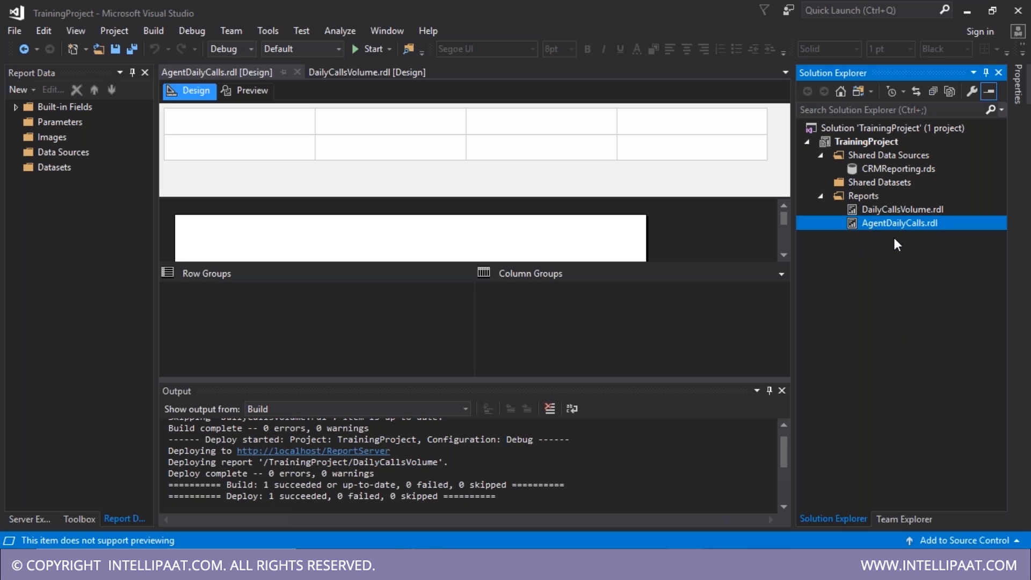
- Add report data source DataSource1 using the shared CRMReporting data source reference
click(60, 151)
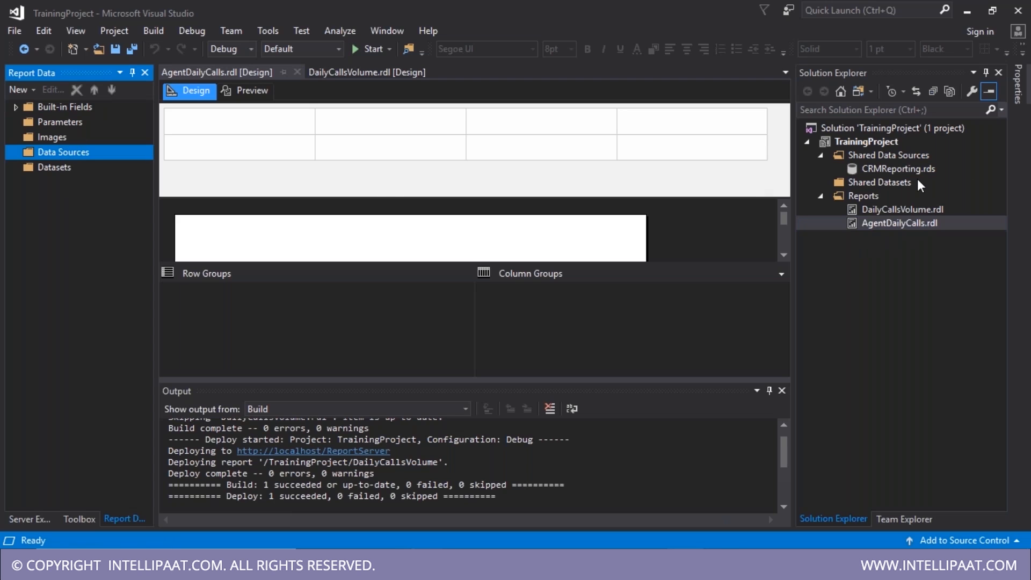
double_click(899, 171)
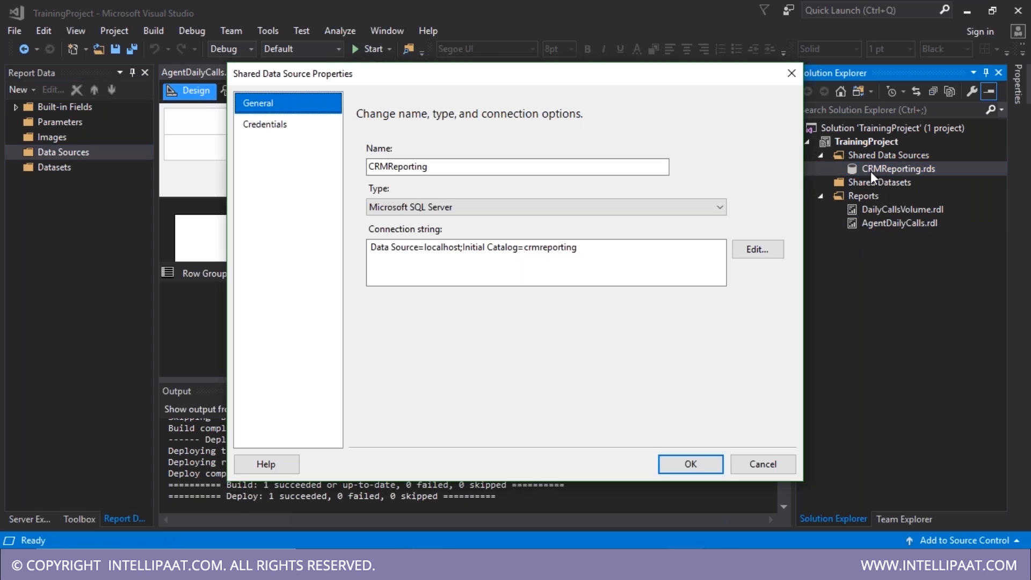
click(791, 74)
right_click(54, 155)
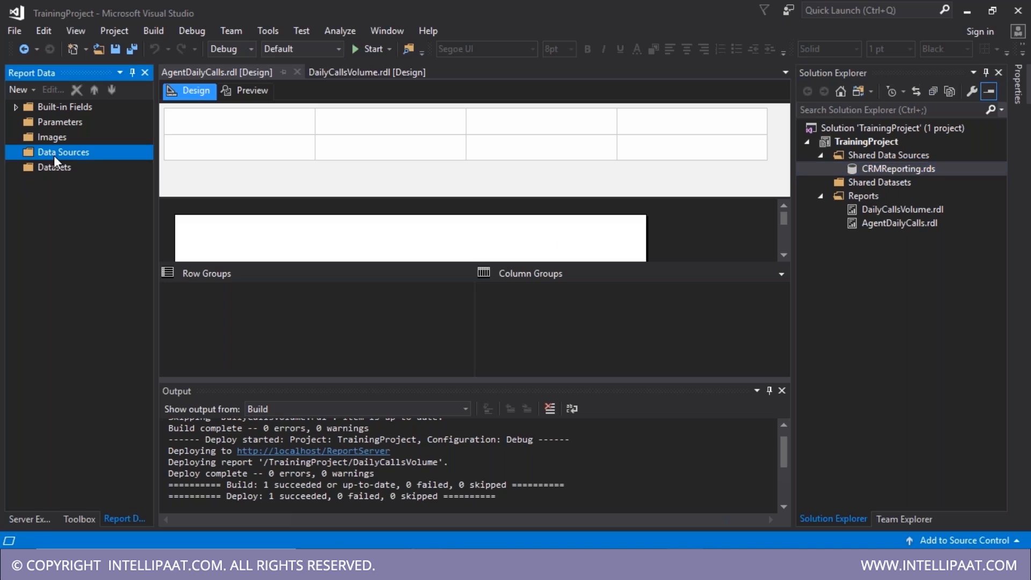
click(94, 170)
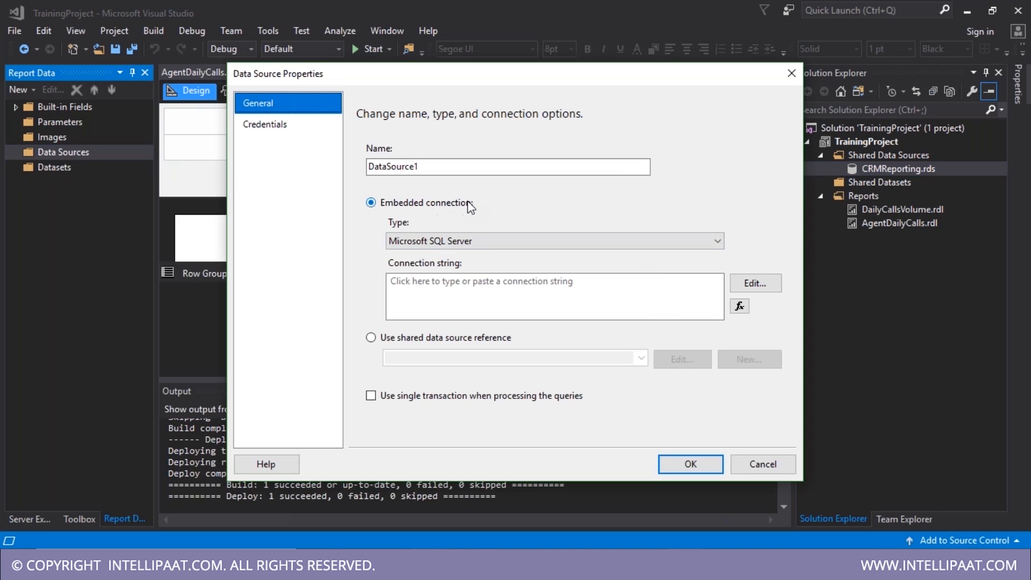
click(408, 341)
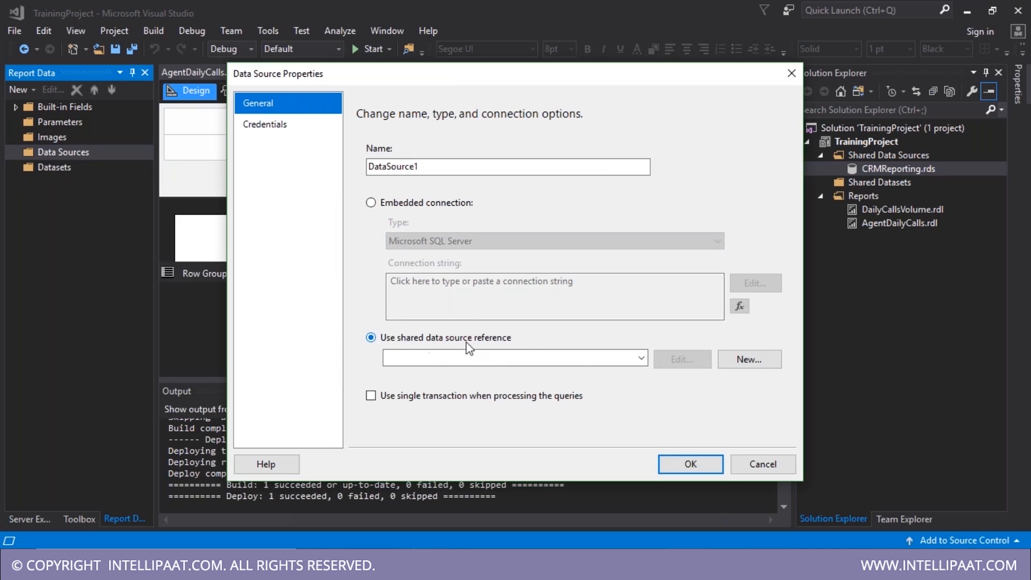
click(641, 364)
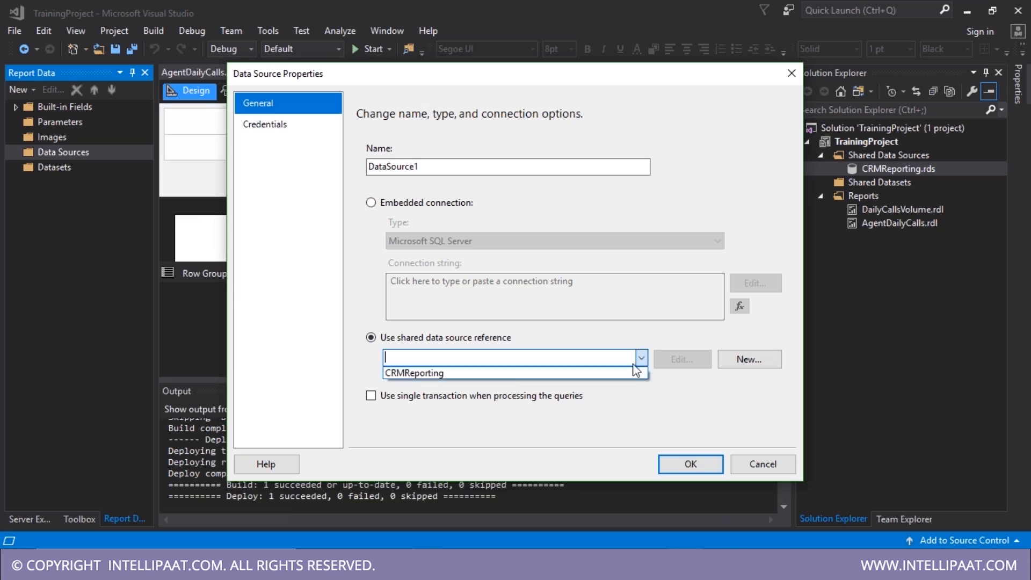
click(526, 373)
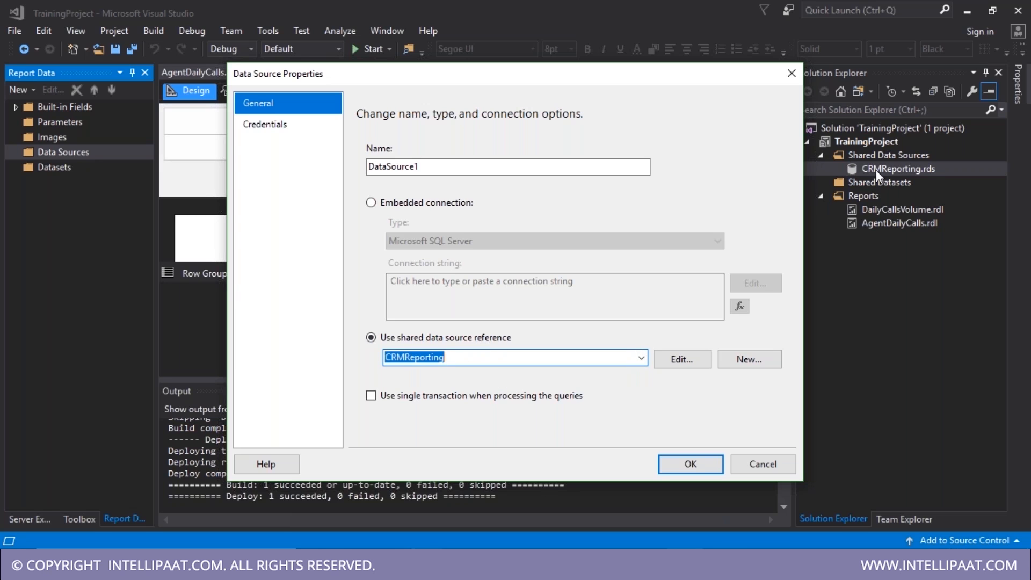
click(689, 465)
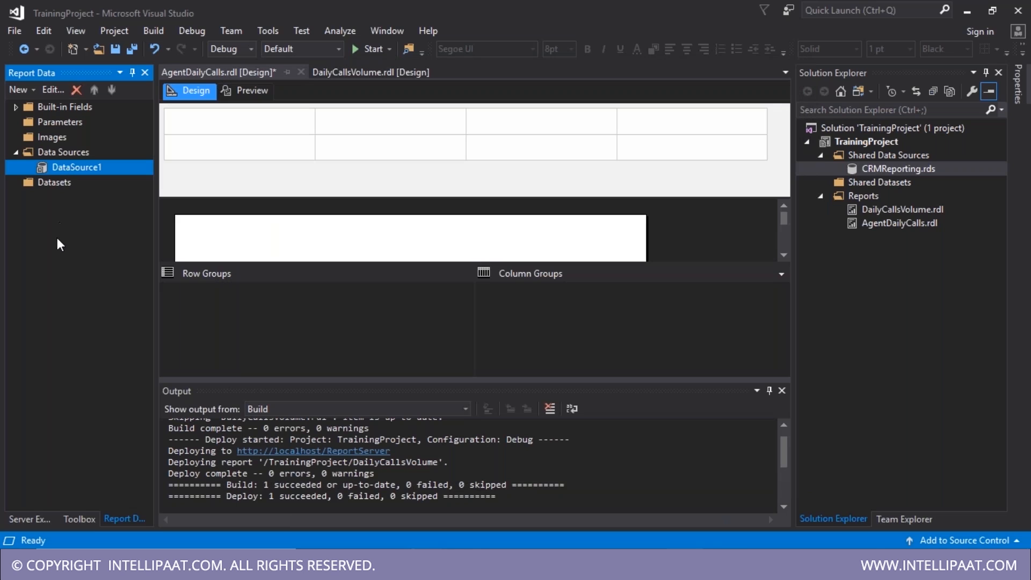
click(57, 185)
- Add an embedded dataset on DataSource1 and try the Query Designer, dismissing a connection error
right_click(57, 185)
click(94, 196)
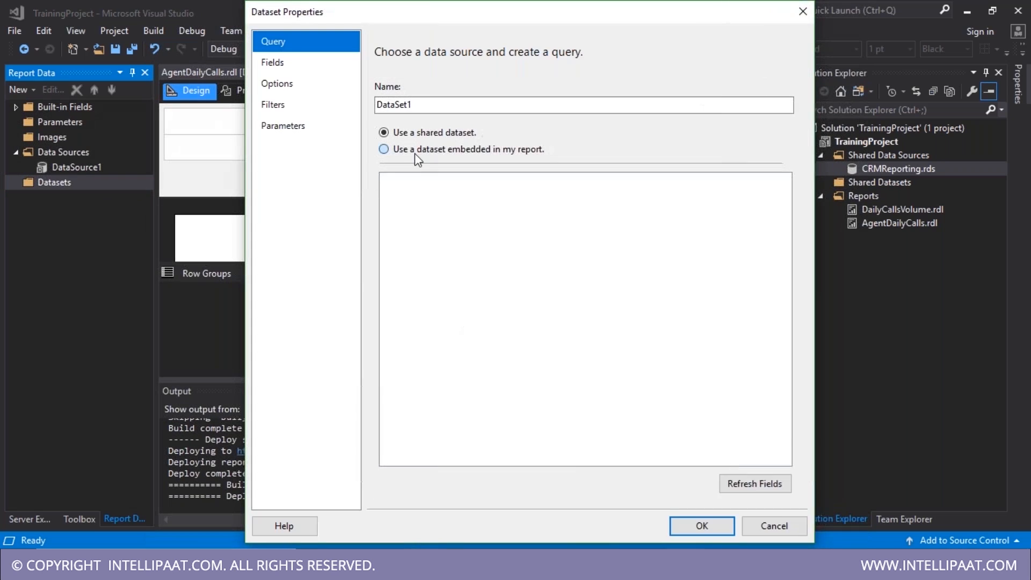
click(415, 151)
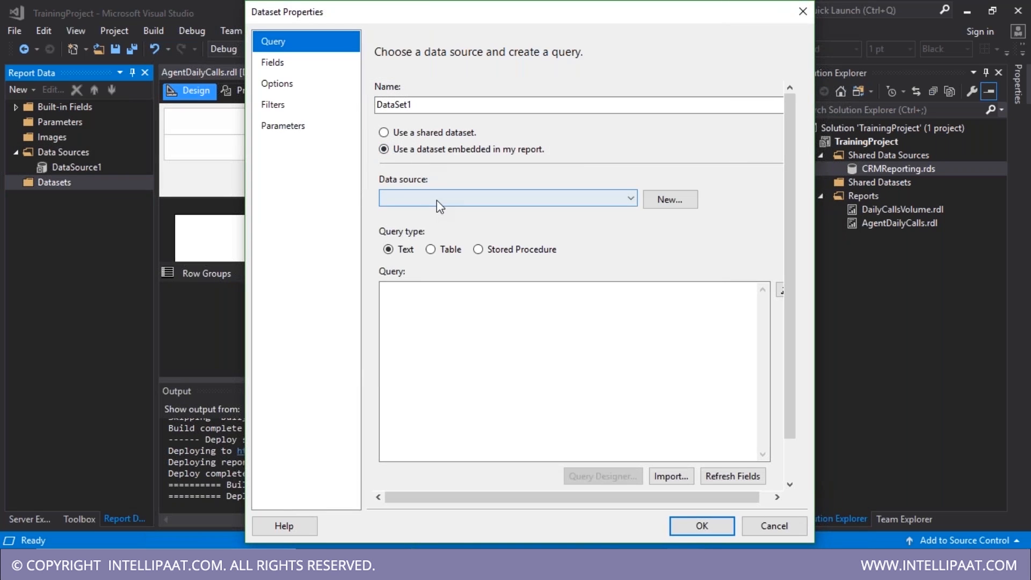
click(436, 201)
click(436, 212)
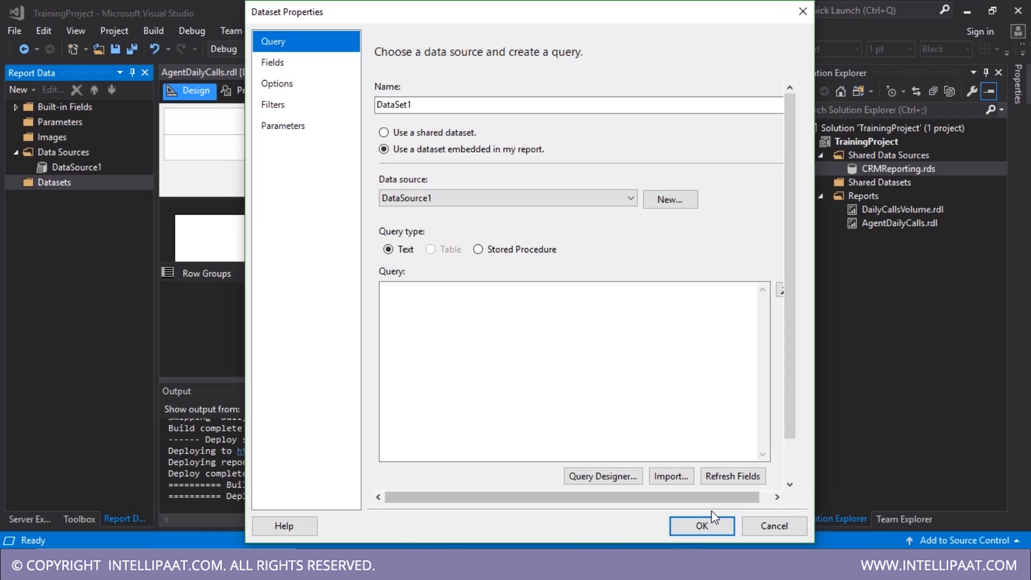
click(437, 318)
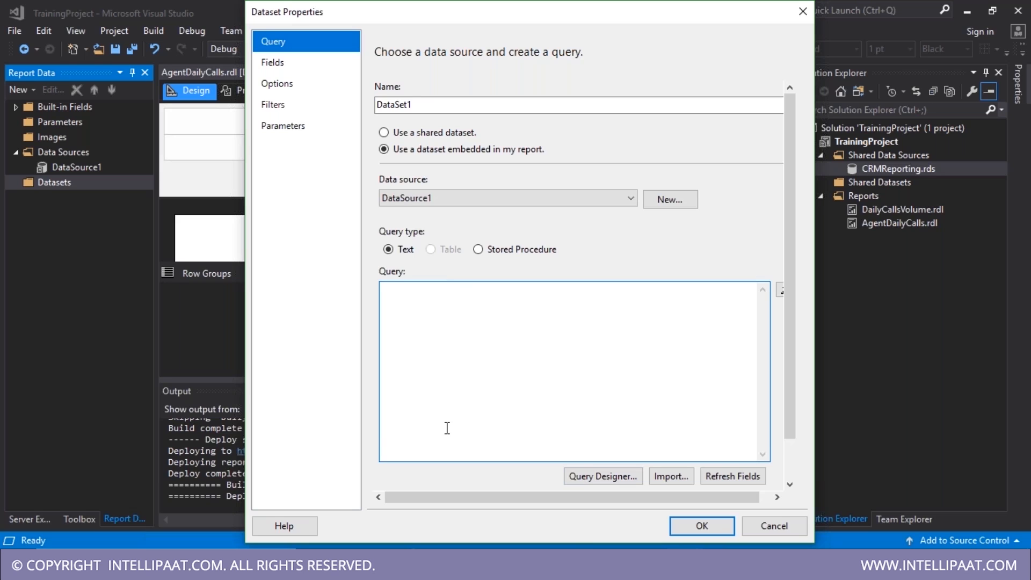
click(589, 477)
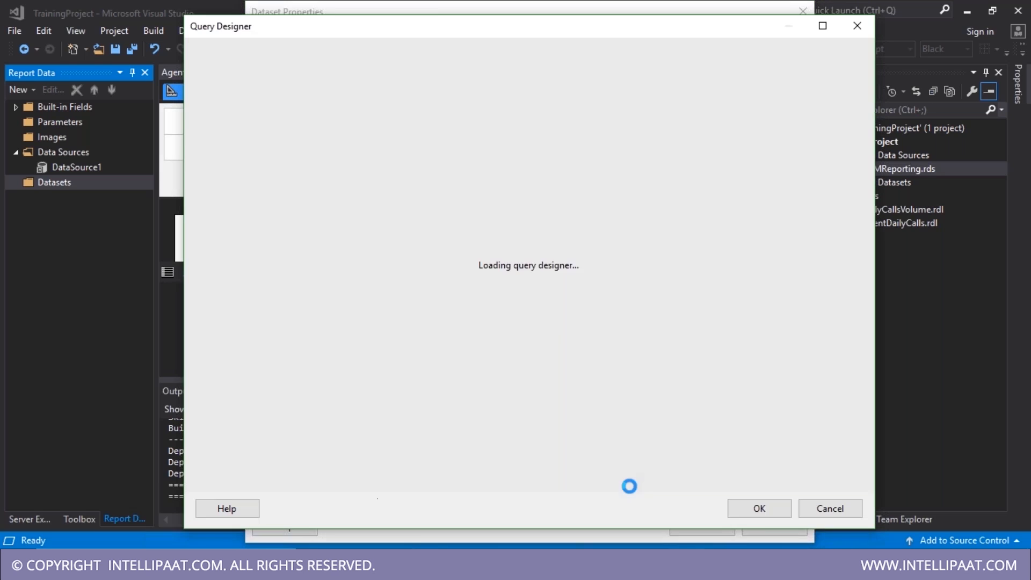
click(655, 264)
- Reselect embedded dataset with DataSource1 and reopen the Query Designer
click(409, 132)
click(429, 149)
click(505, 198)
click(491, 209)
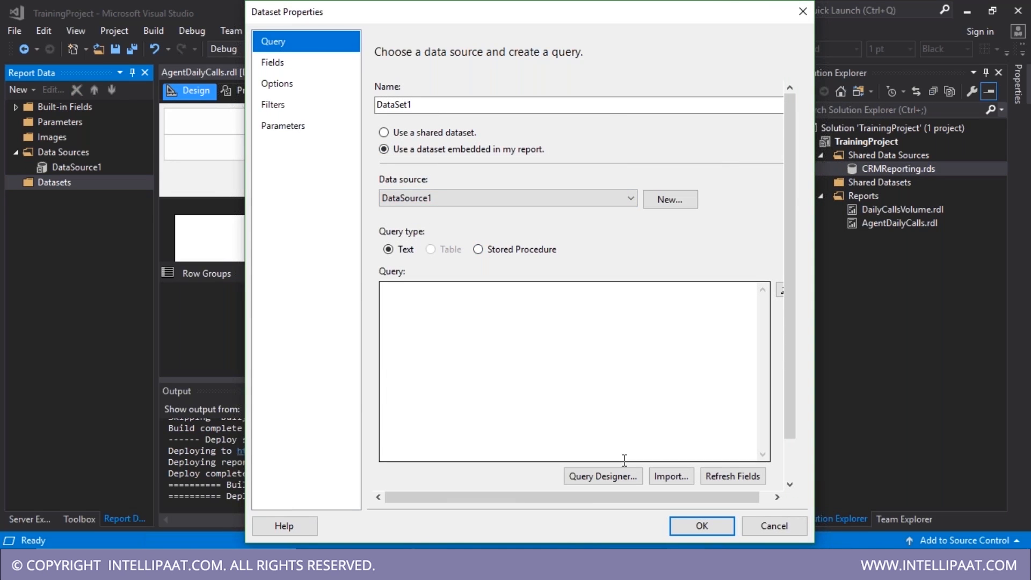
click(618, 477)
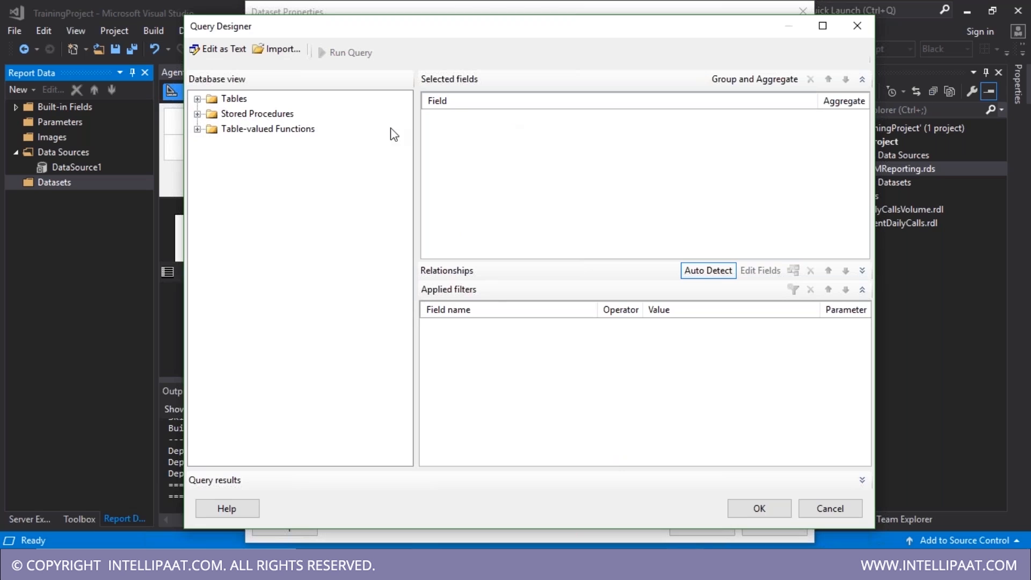
- Expand the Tables list and select all STG_UtilizationTracker columns
click(197, 99)
click(198, 99)
double_click(212, 99)
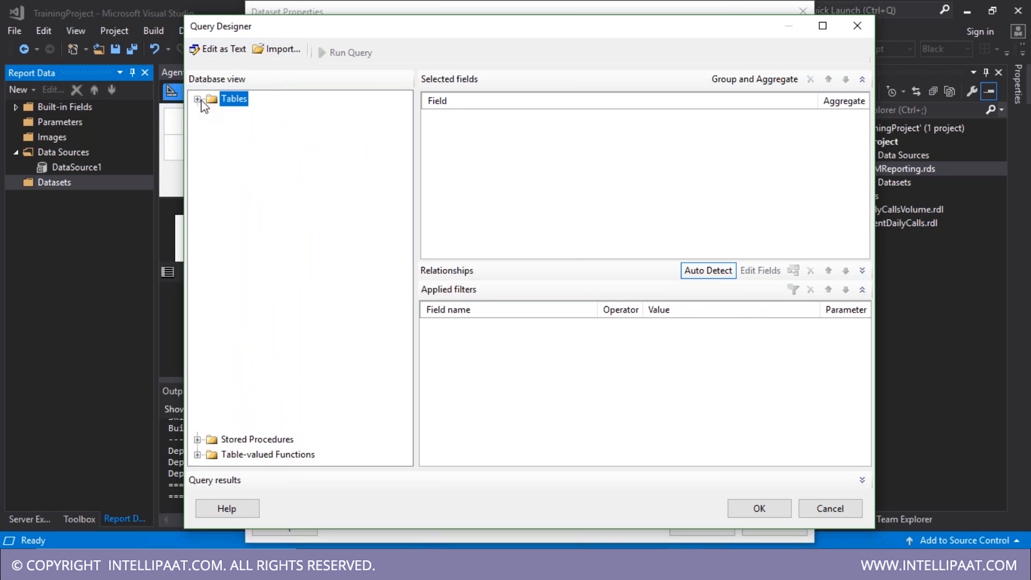
scroll(260, 188, down, 4)
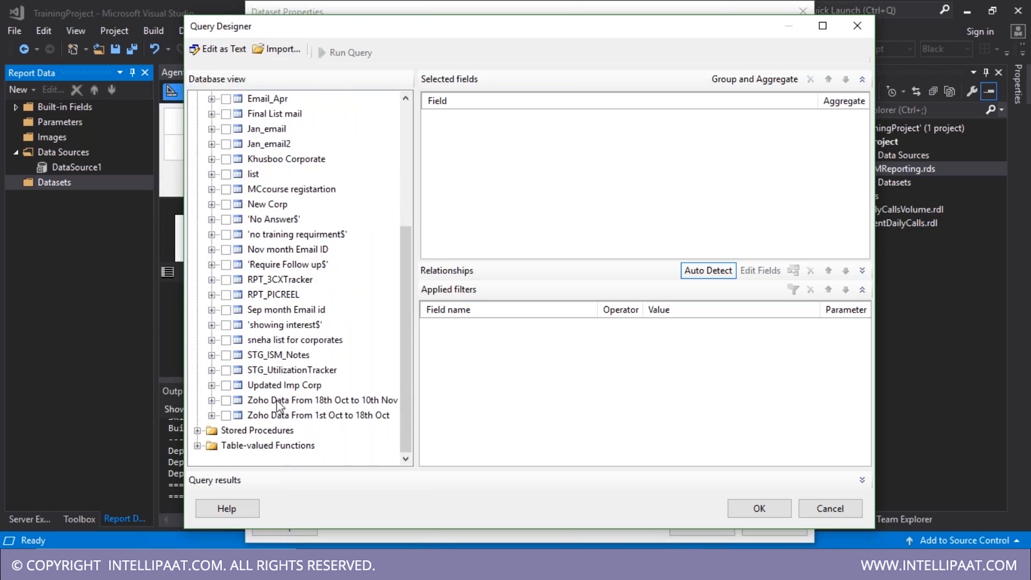
click(213, 370)
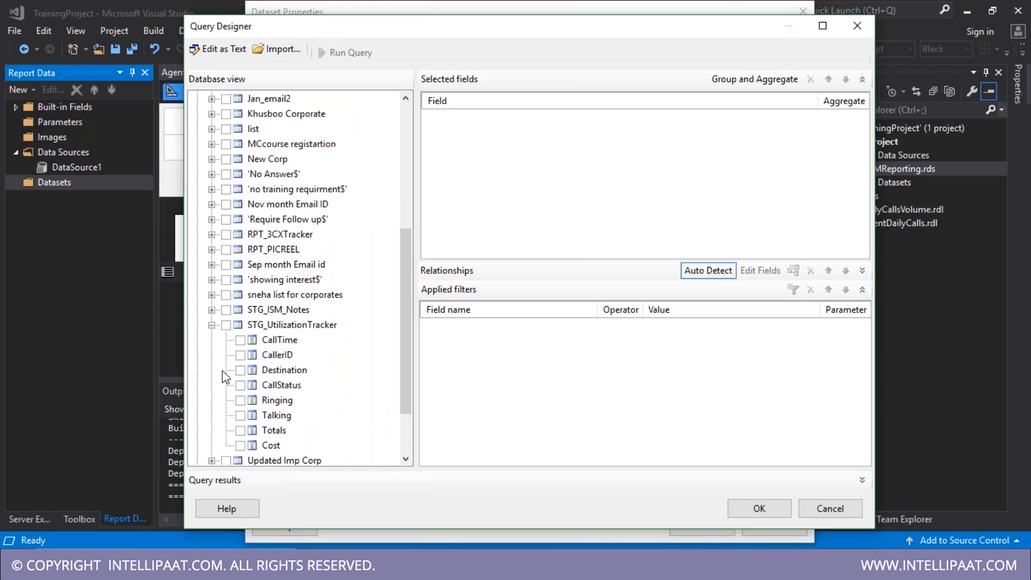
click(226, 325)
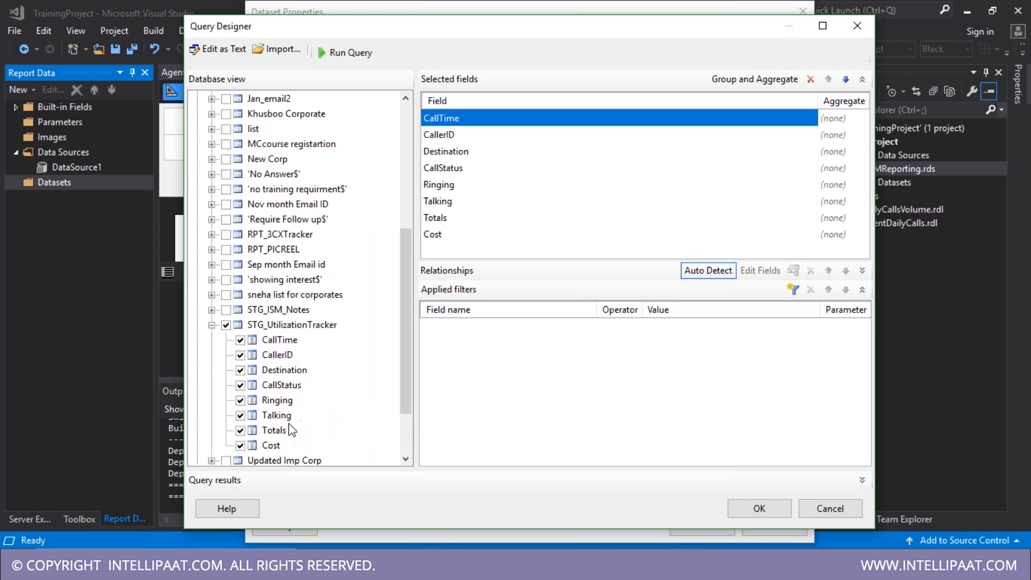
- Drop Cost, Totals, Talking and Ringing, keeping CallTime, CallerID, Destination, CallStatus, and accept
click(240, 446)
click(240, 431)
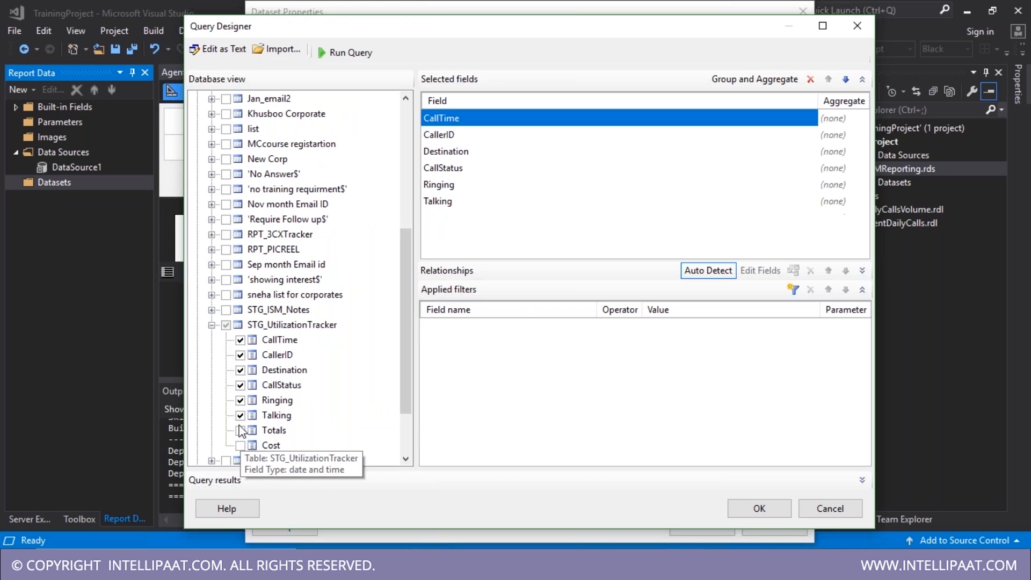
click(240, 415)
click(240, 401)
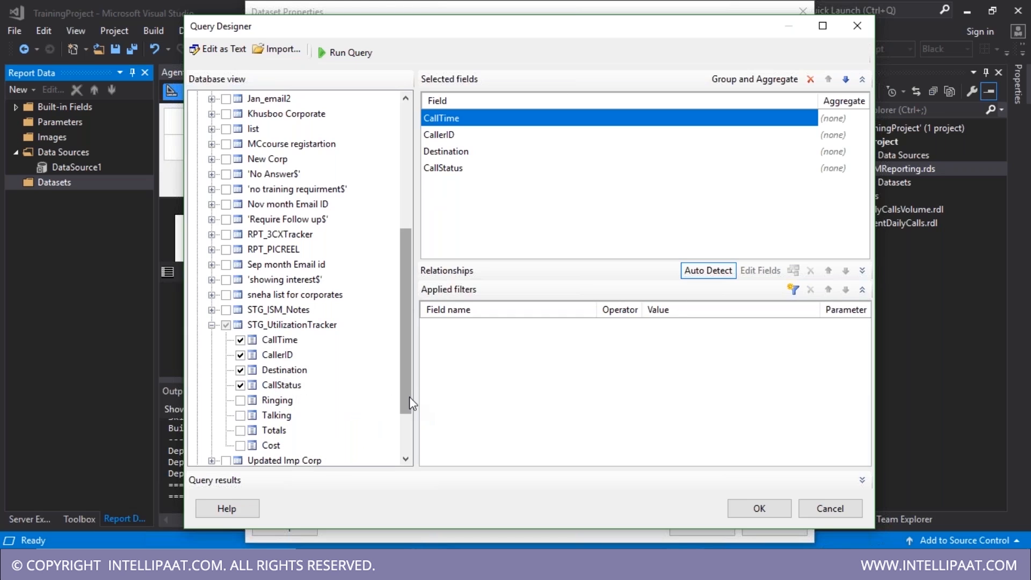
mouse_move(409, 396)
mouse_down()
mouse_move(410, 420)
mouse_move(414, 389)
mouse_up()
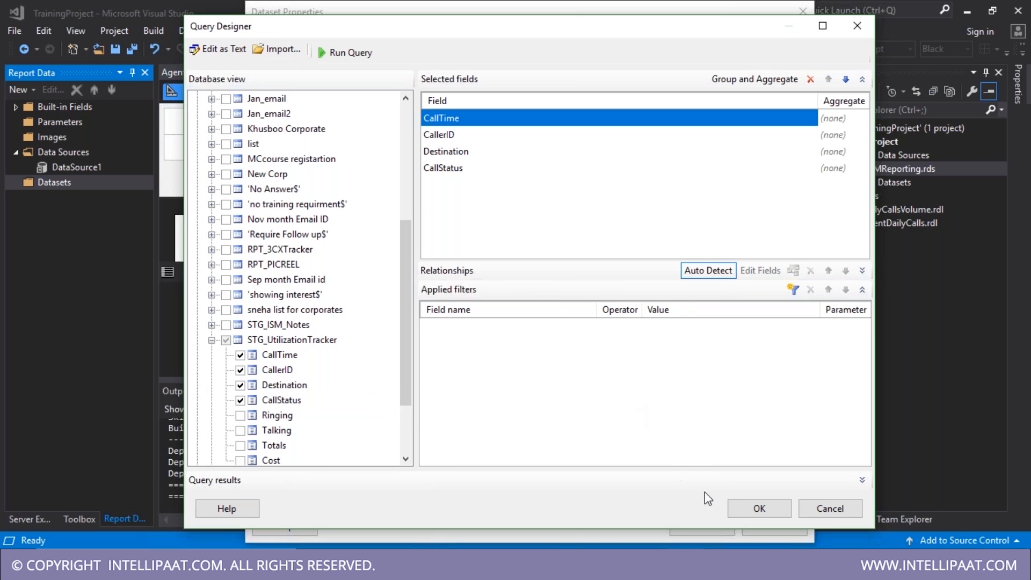
click(744, 509)
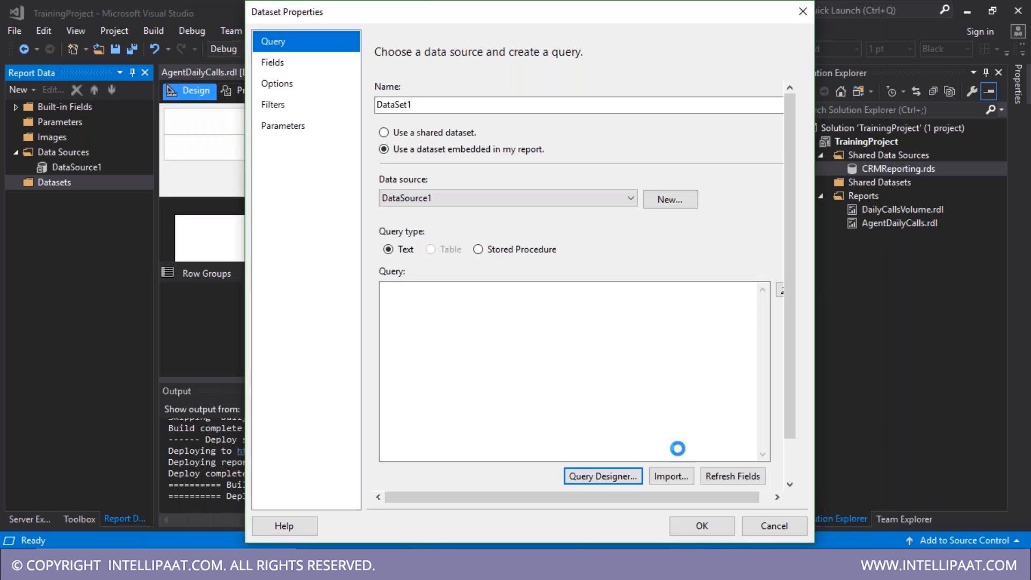
- Review the generated DataSet1 query text and the dataset's Filters and Fields pages
drag(385, 296, 543, 355)
click(411, 379)
drag(546, 395, 356, 293)
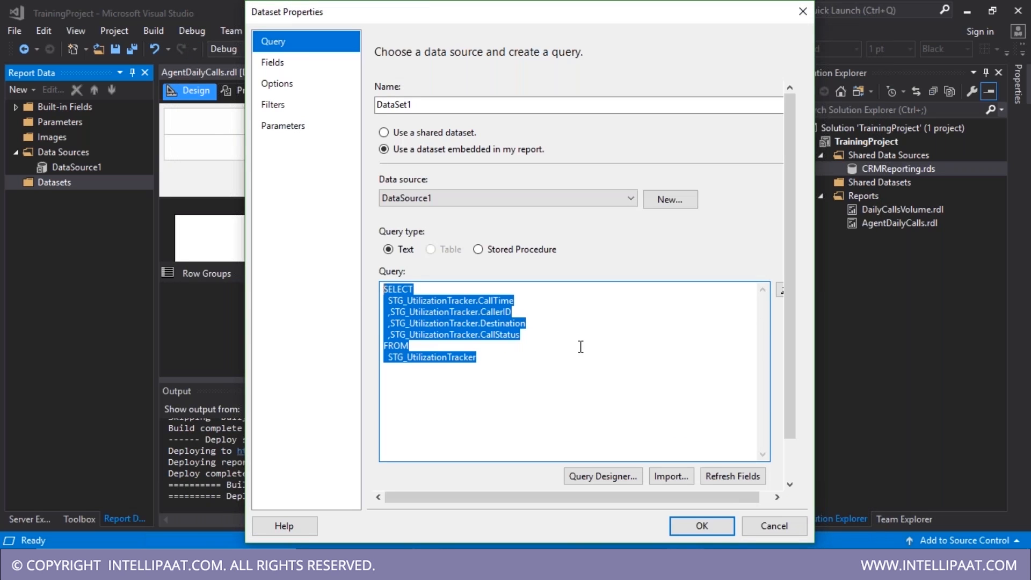
click(543, 370)
click(274, 104)
click(276, 63)
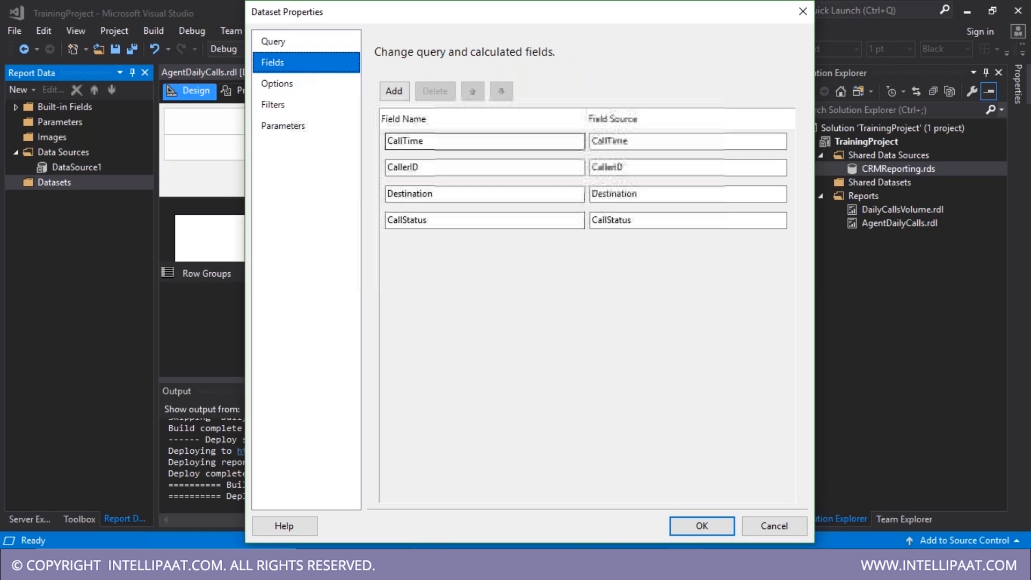
- Accept DataSet1 with CallTime, CallerID, Destination and CallStatus, save, and close the Output panel
click(708, 527)
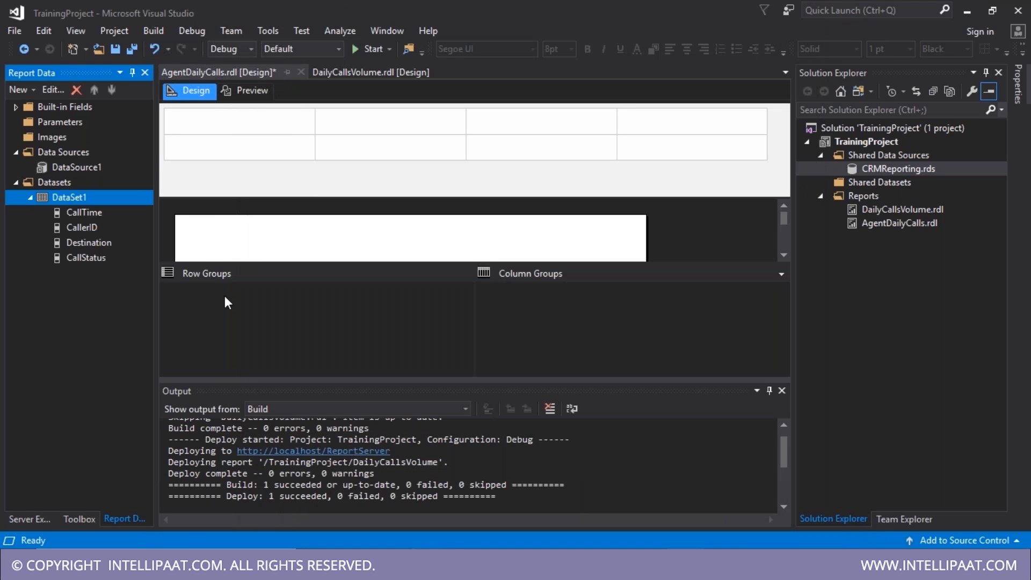
key(ctrl+s)
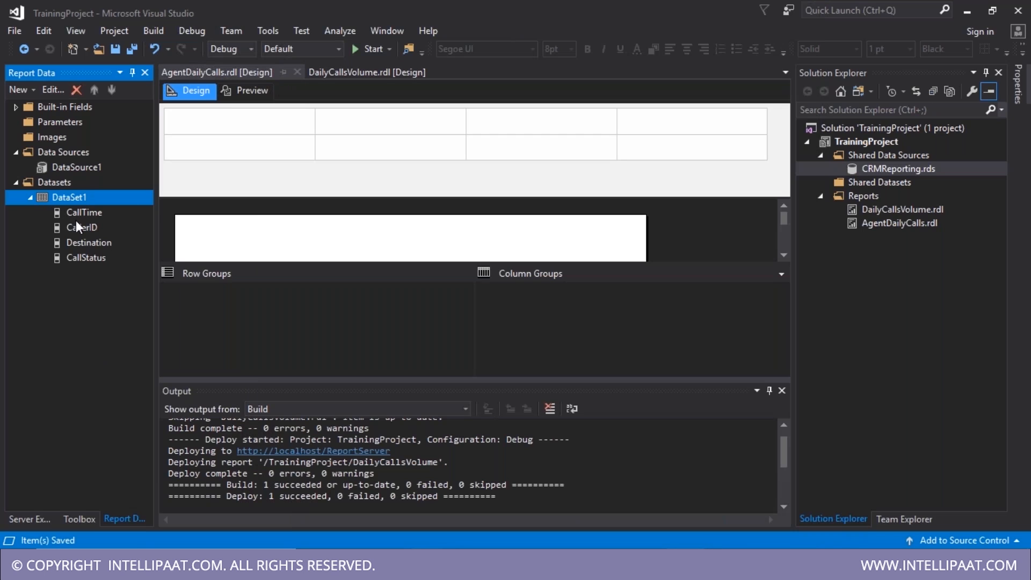
click(782, 391)
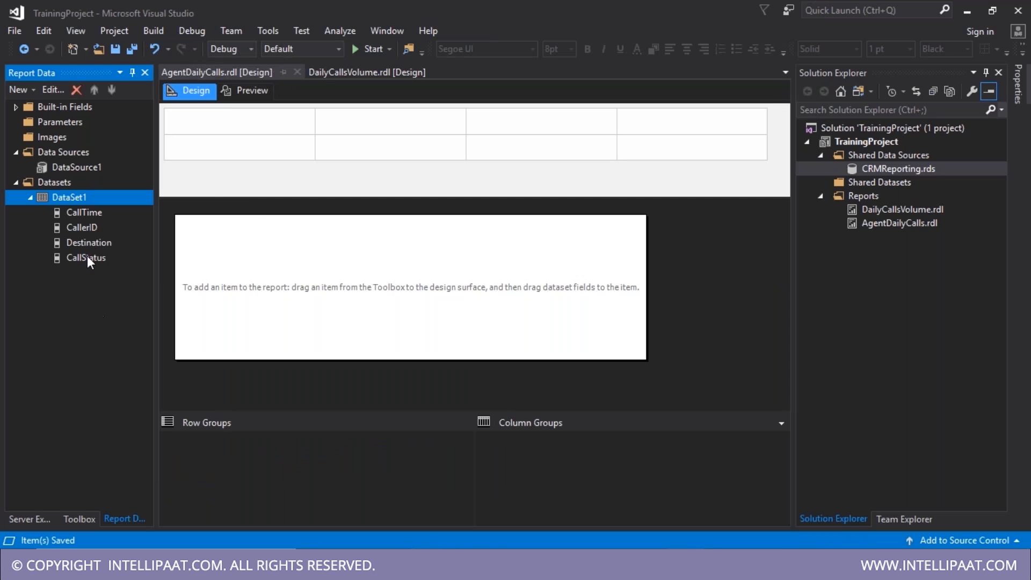
- Drop a new table from the Toolbox onto the AgentDailyCalls report body
click(80, 519)
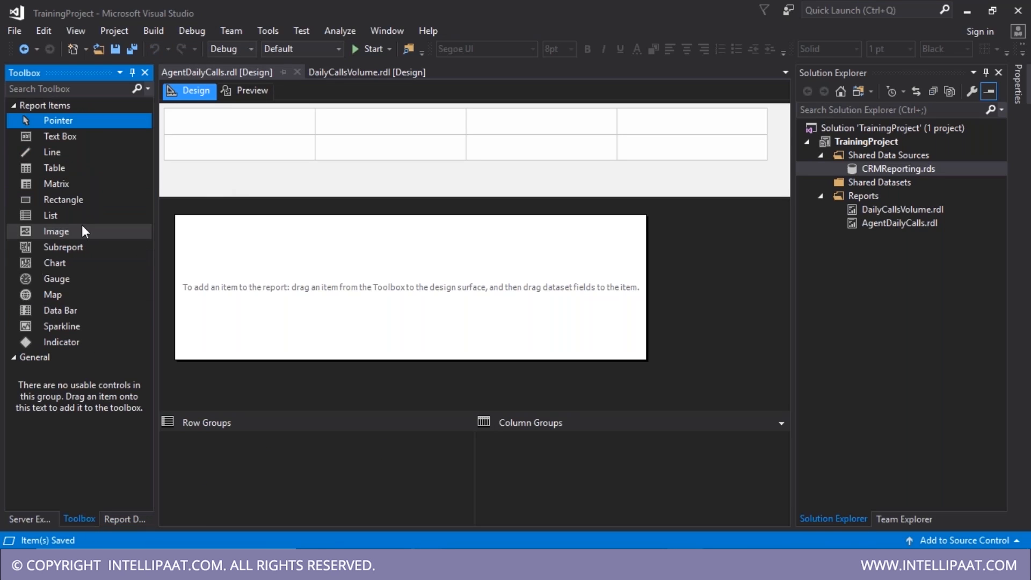
drag(60, 168, 219, 275)
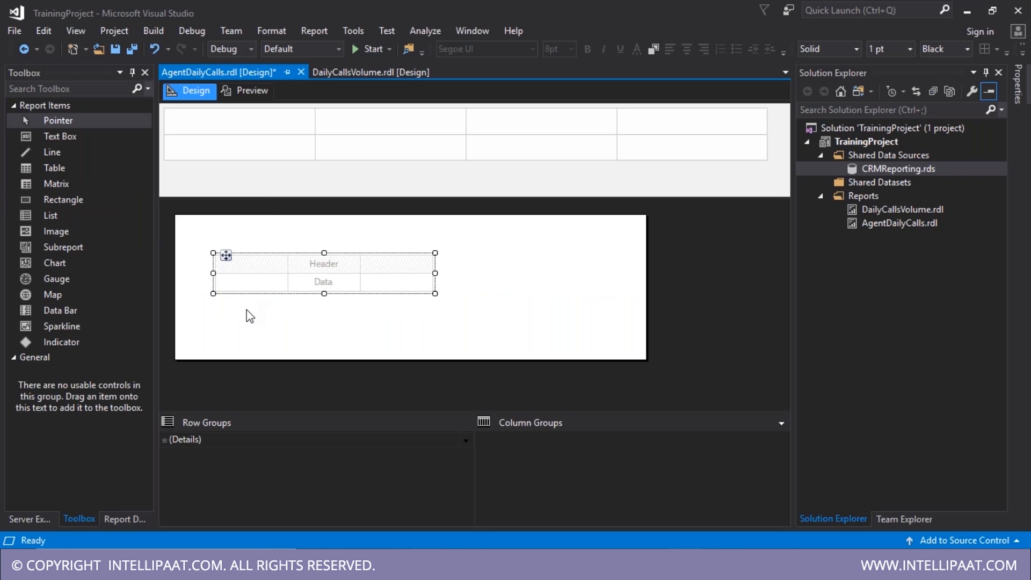
click(237, 268)
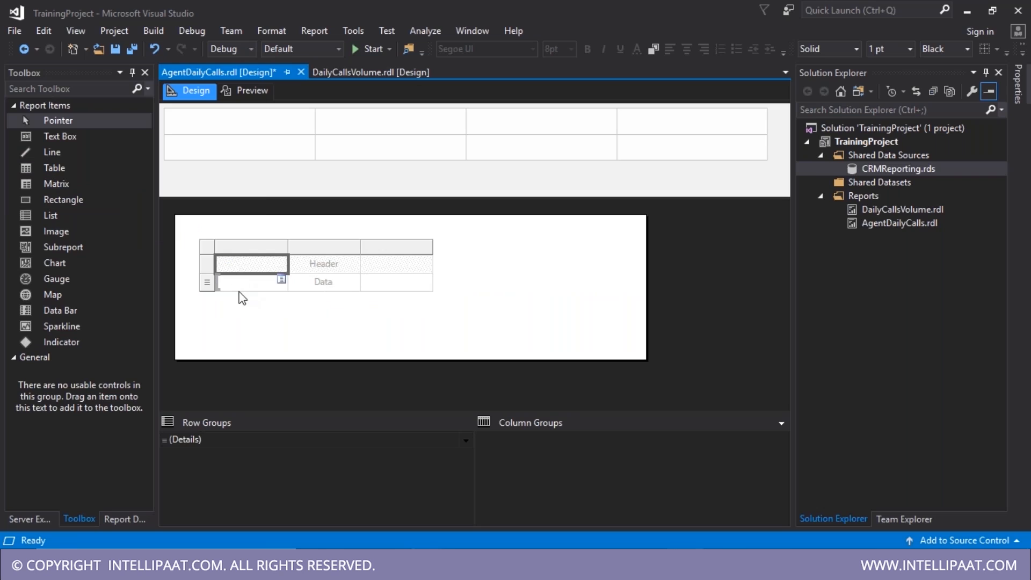
click(241, 283)
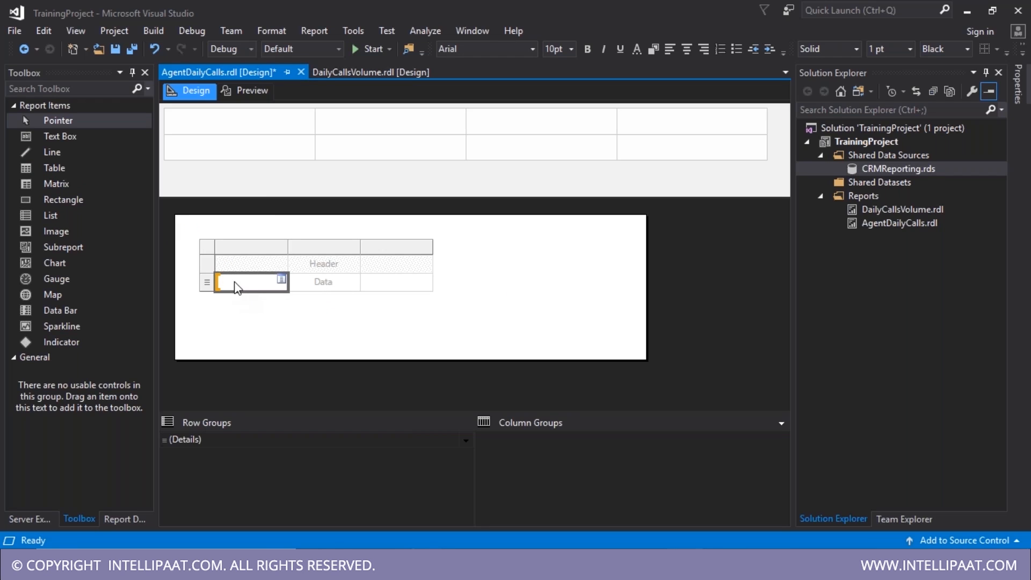
- Set the table's dataset to DataSet1 in Tablix Properties
right_click(210, 248)
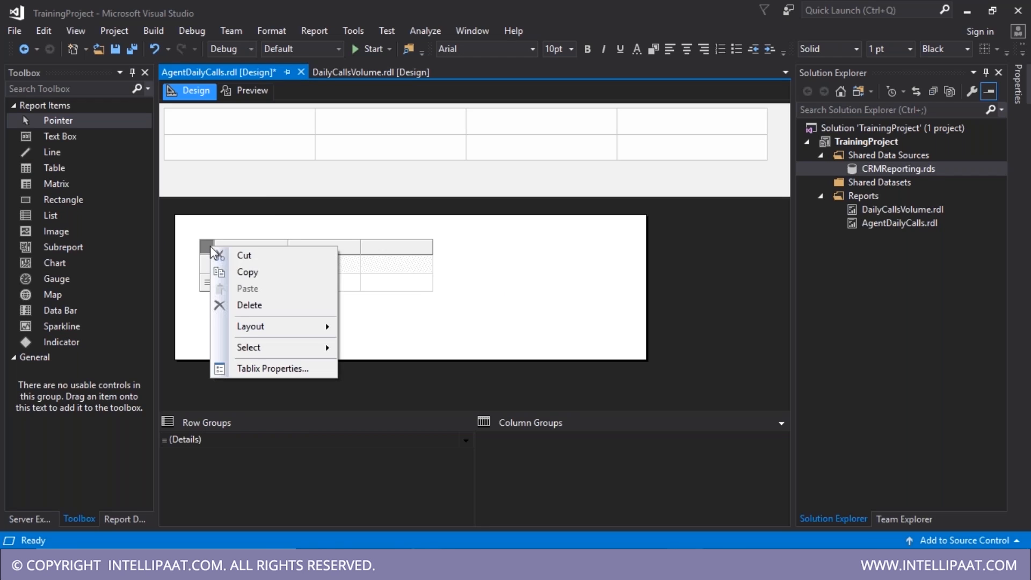
click(265, 369)
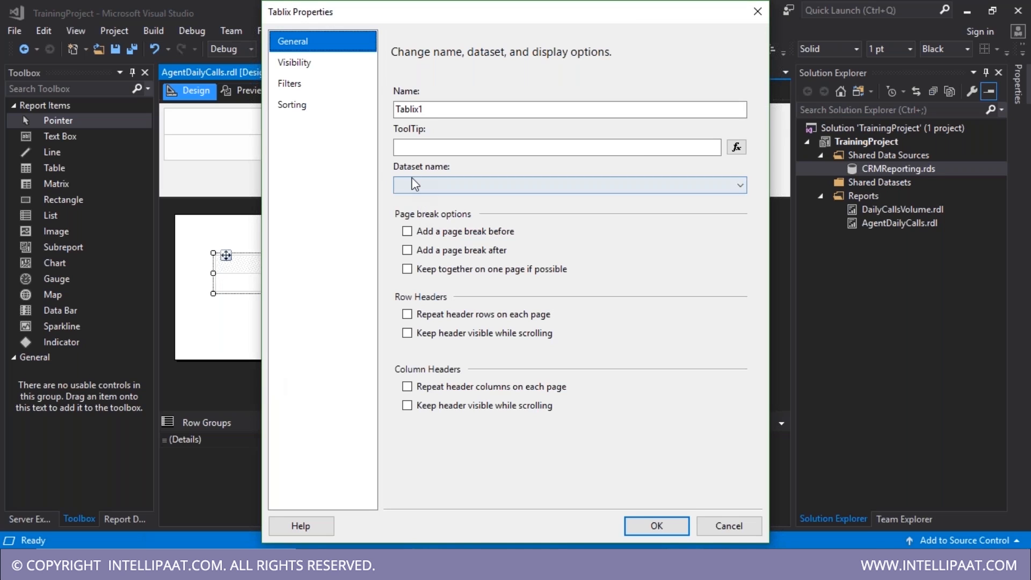
click(460, 183)
click(443, 204)
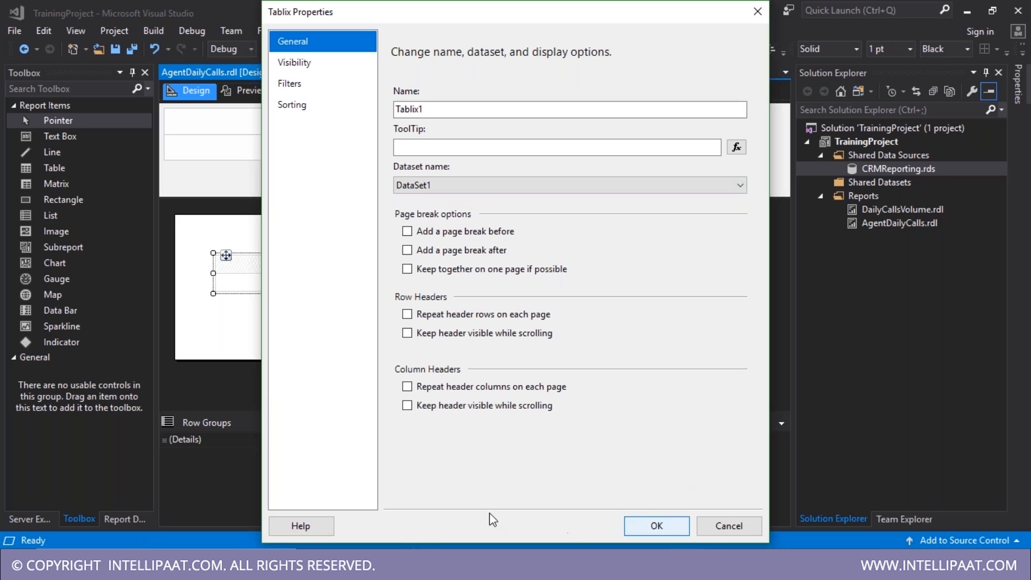
click(649, 525)
click(134, 519)
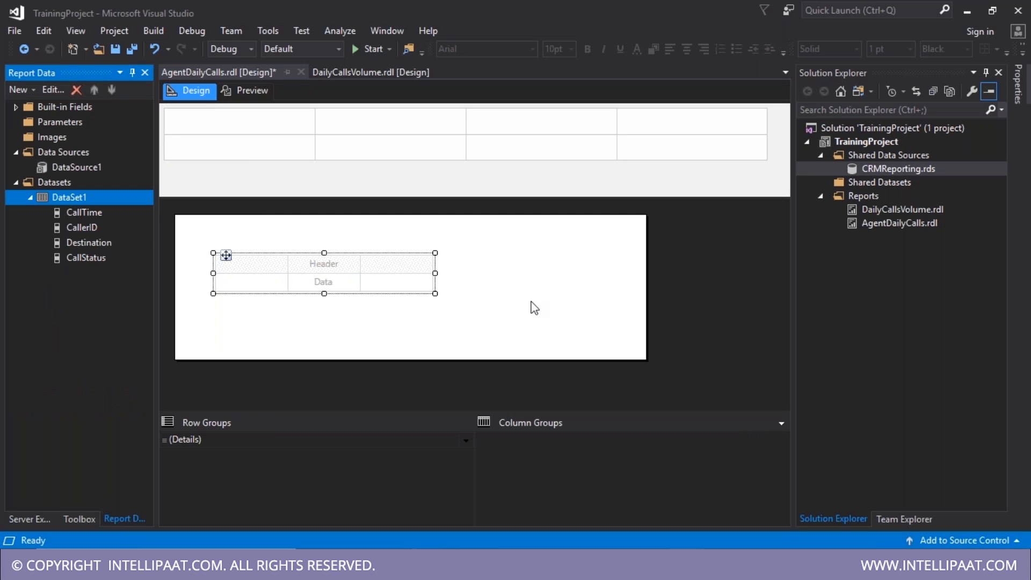
- Fill the three data cells with CallerID, CallTime and Destination
click(284, 280)
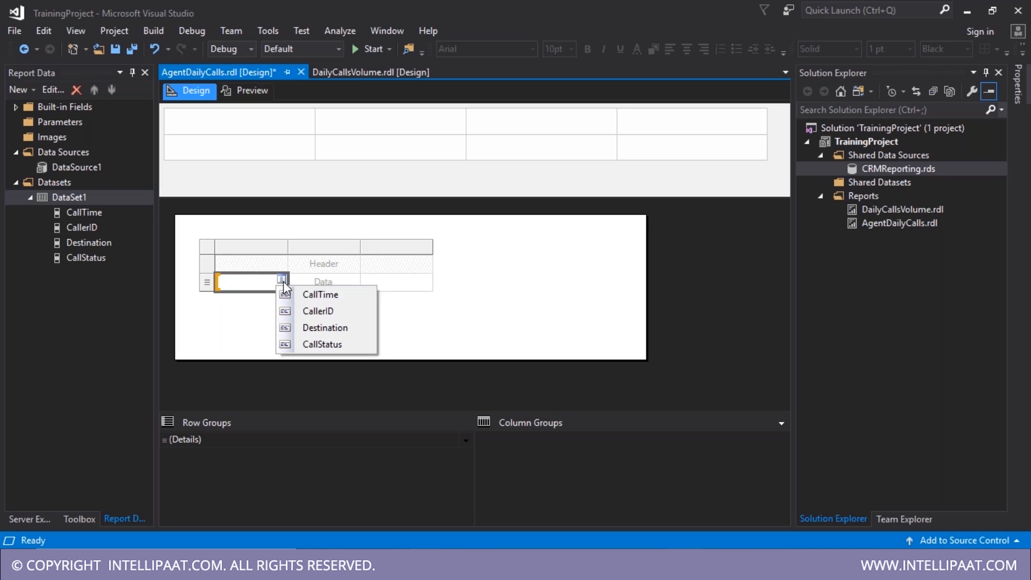
click(322, 311)
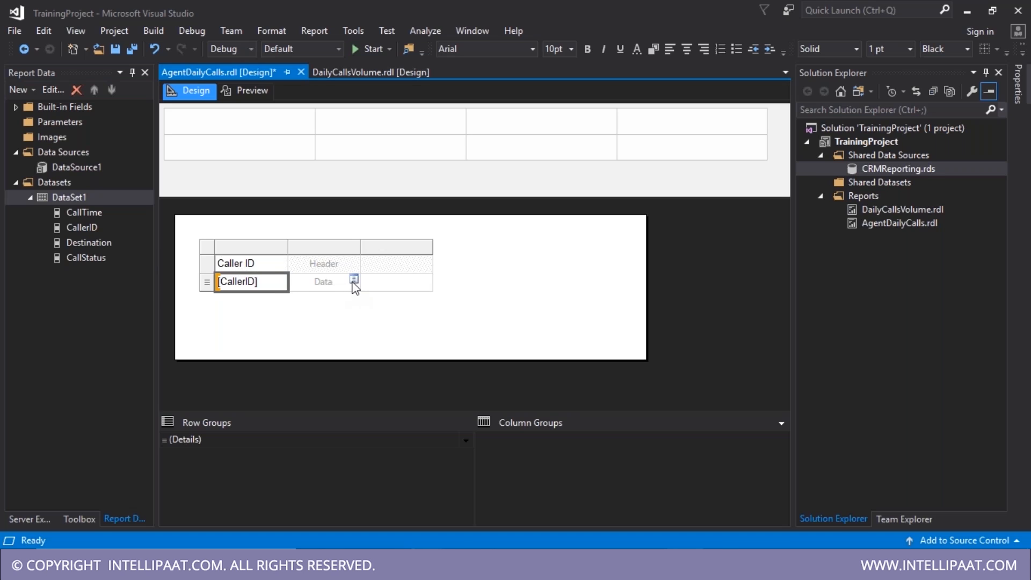
click(354, 279)
click(398, 297)
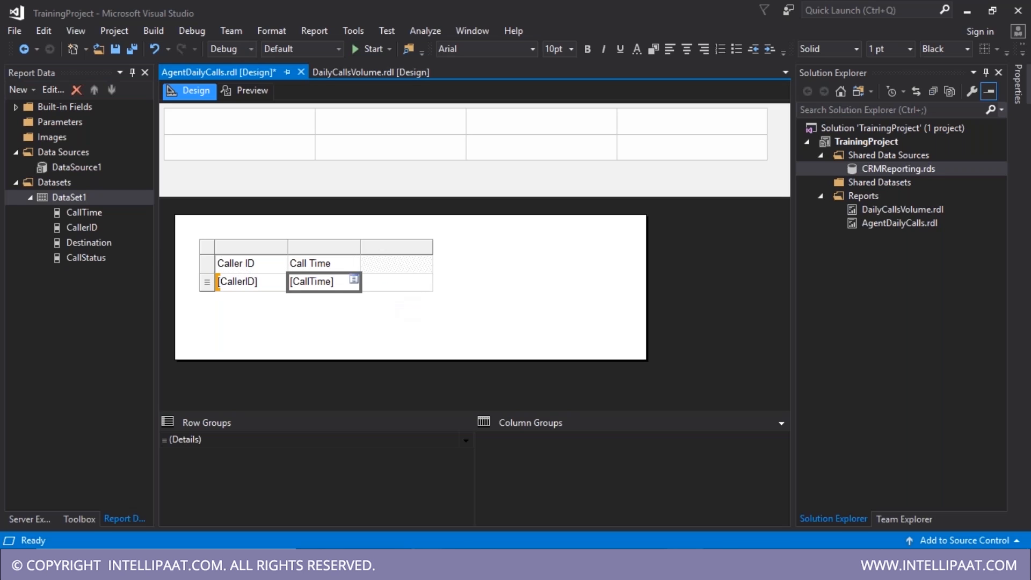
click(427, 280)
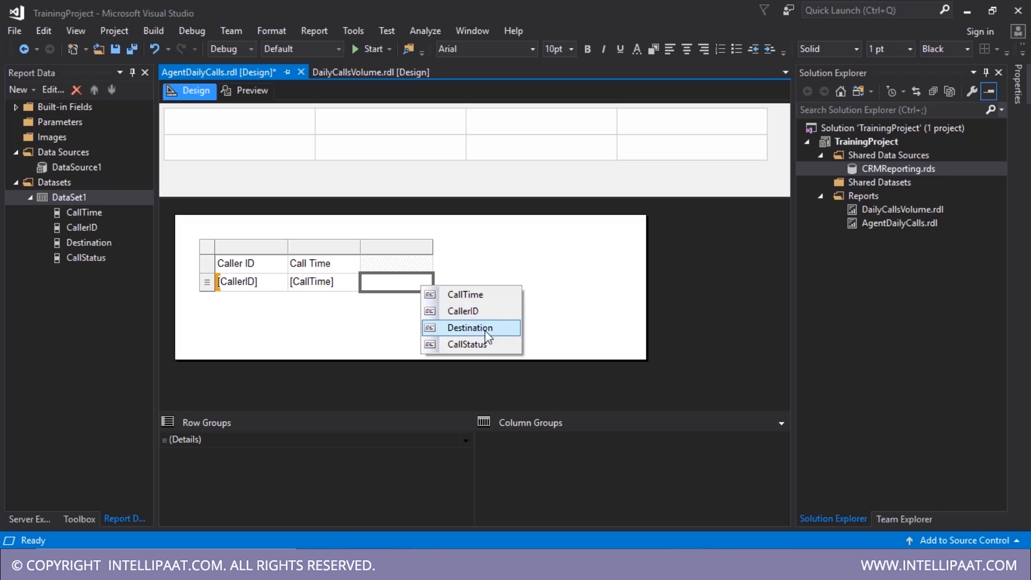
click(443, 328)
- Add a column right of Destination bound to CallStatus and save the report
right_click(400, 252)
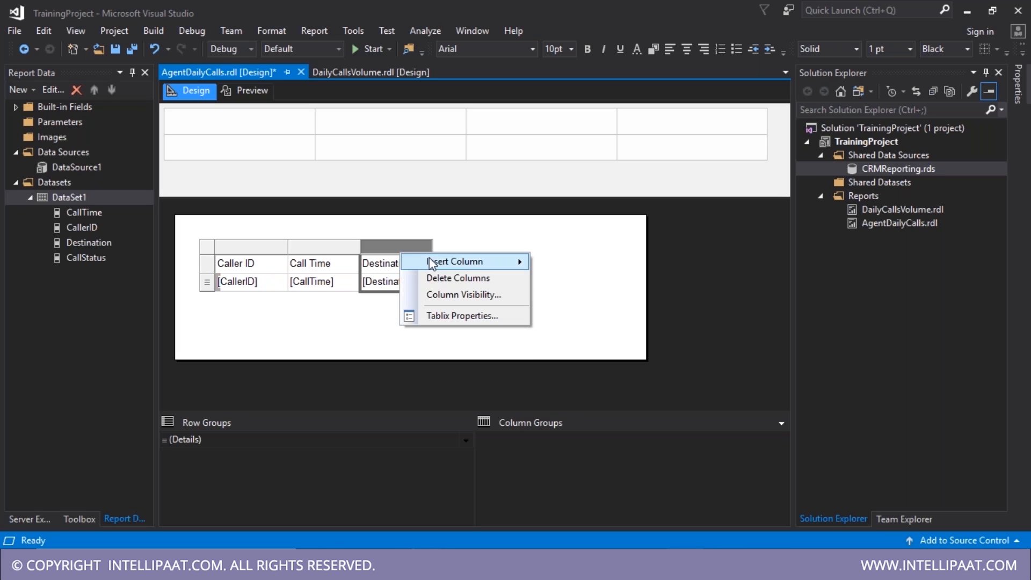
mouse_move(484, 263)
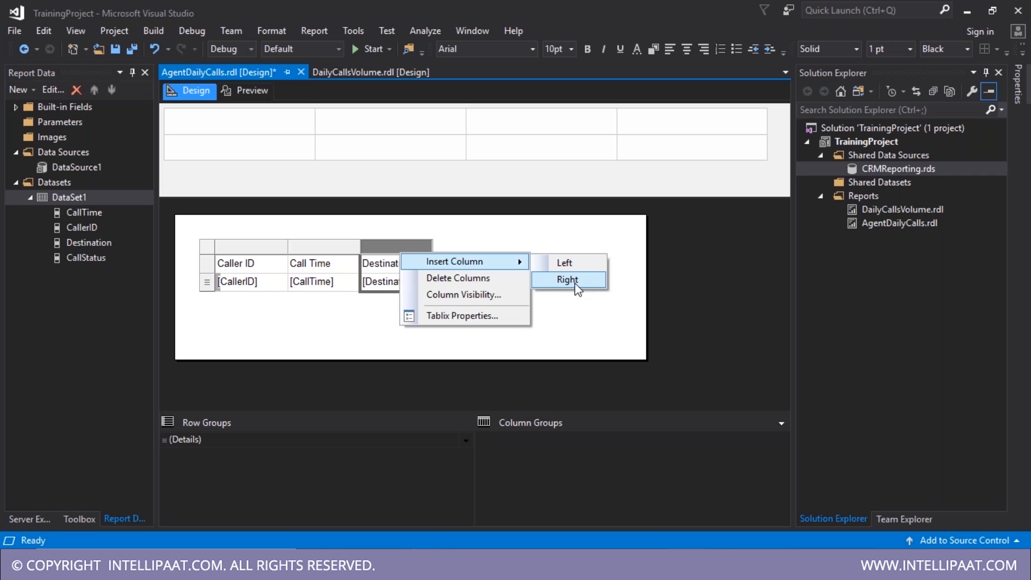
click(570, 281)
click(500, 280)
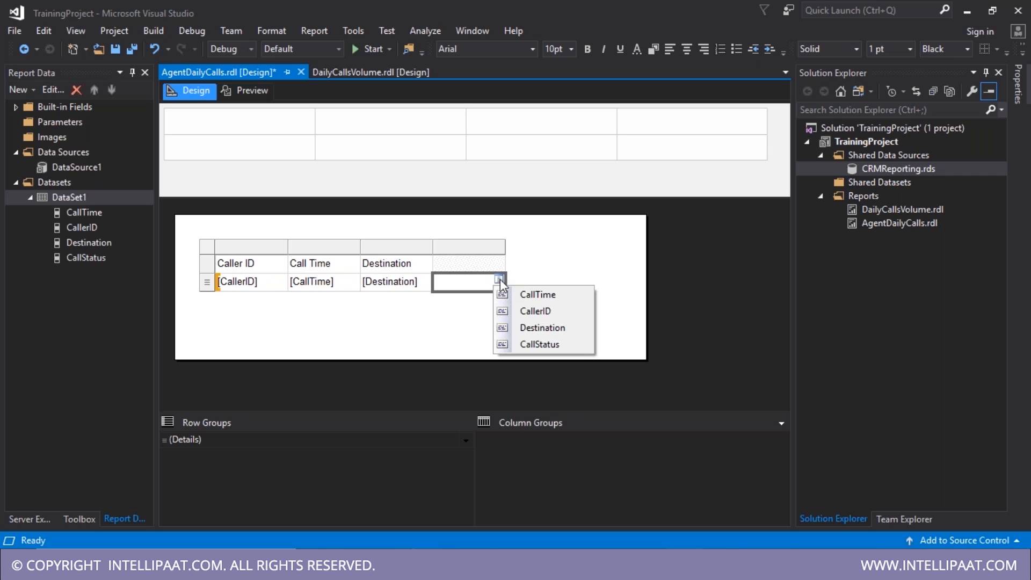
click(534, 344)
click(425, 342)
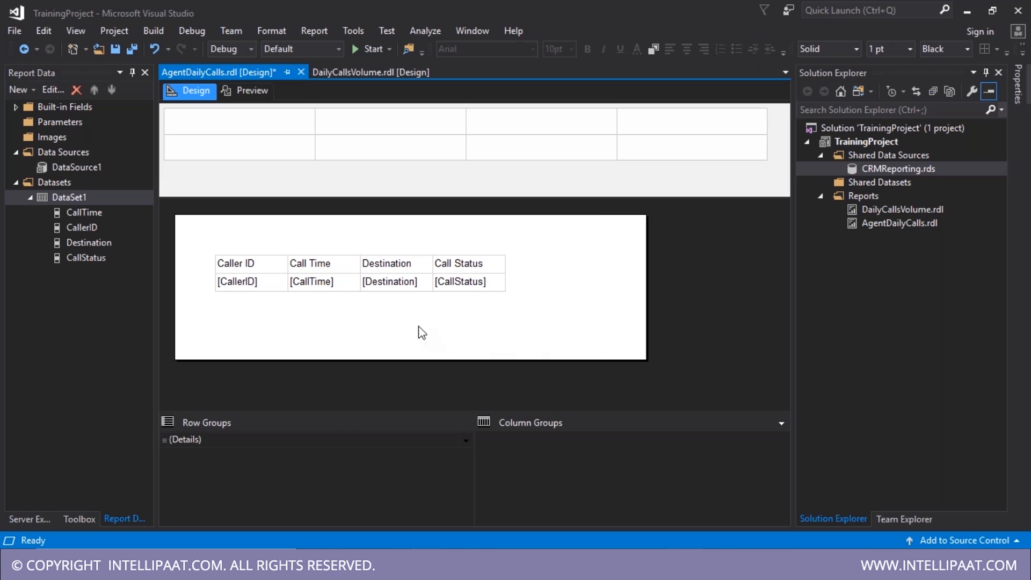
key(ctrl+s)
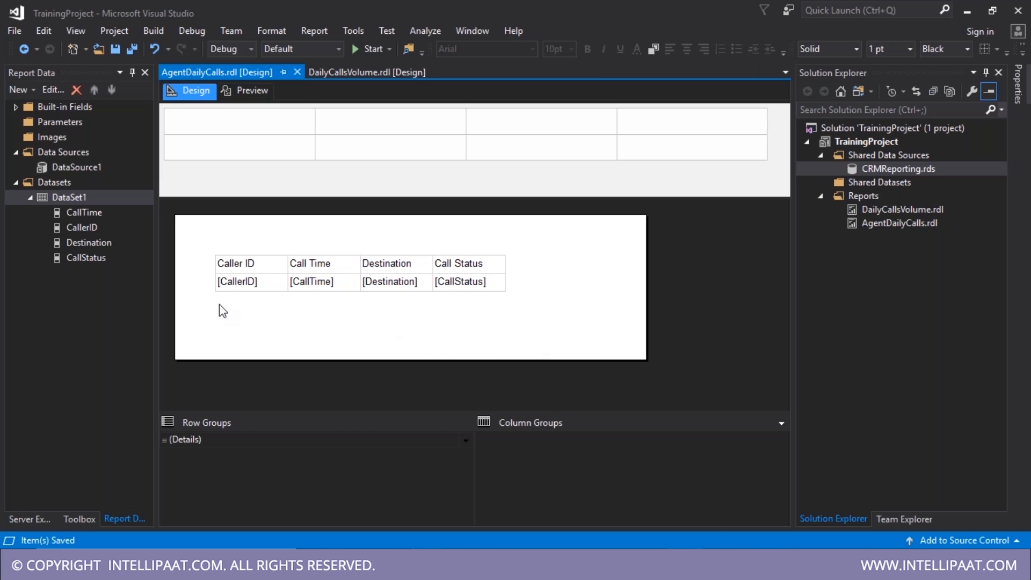
- Check the Caller ID header and column selection, then preview the report
click(243, 271)
click(200, 253)
drag(235, 265, 286, 265)
click(290, 248)
click(280, 248)
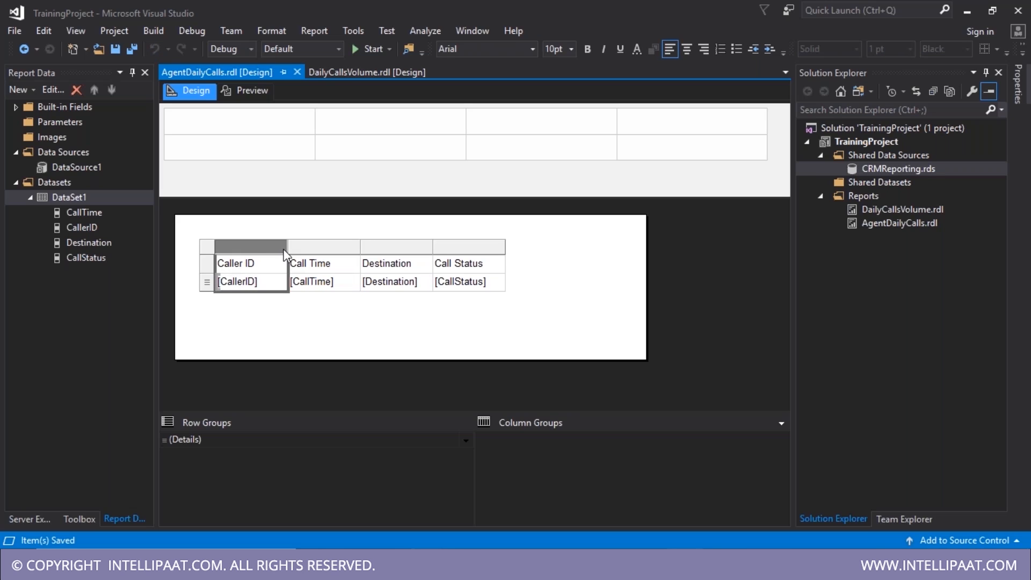
click(246, 91)
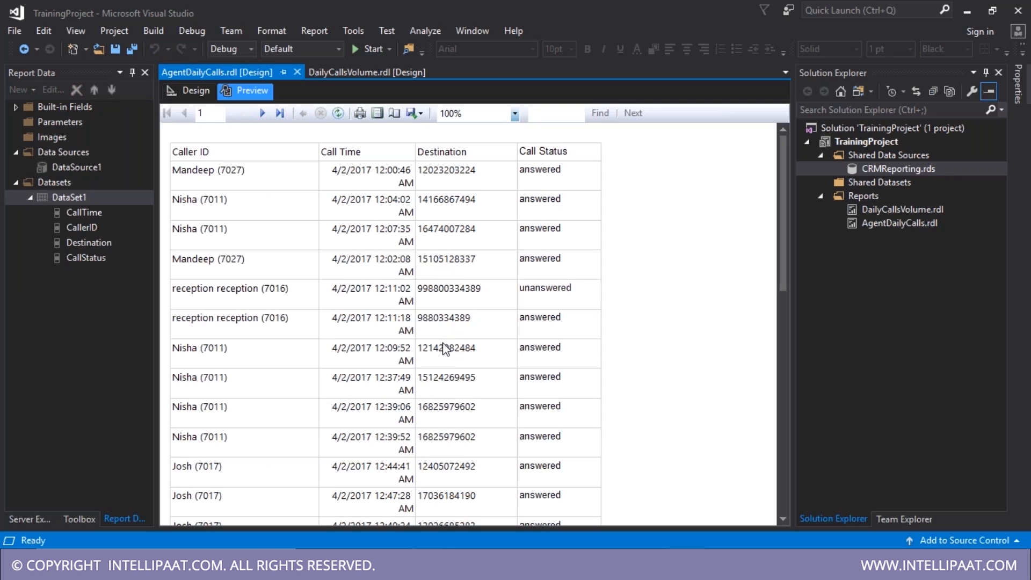
- Scroll the preview and inspect the Caller ID header cell text in Design
scroll(444, 349, down, 15)
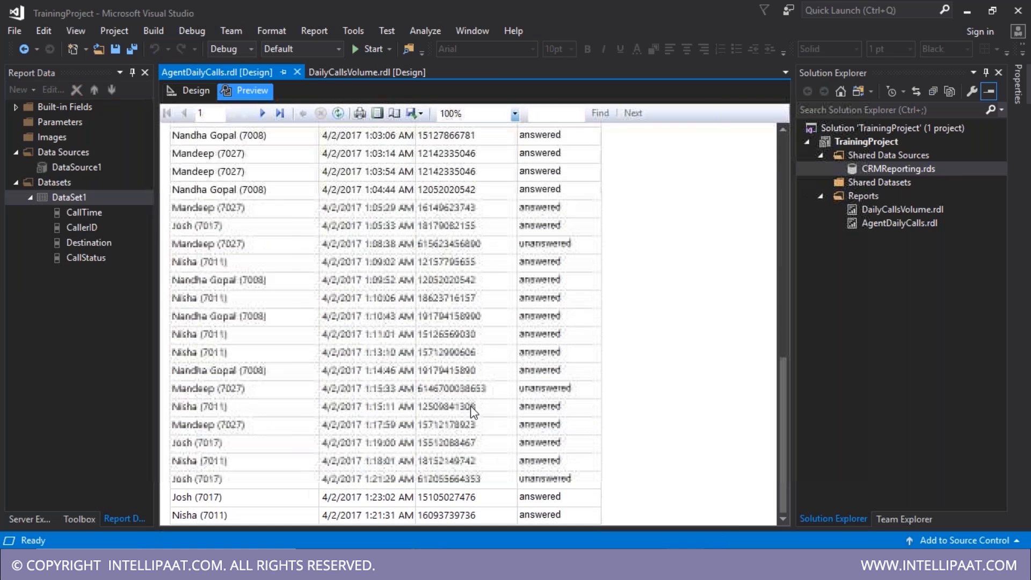
scroll(471, 411, up, 15)
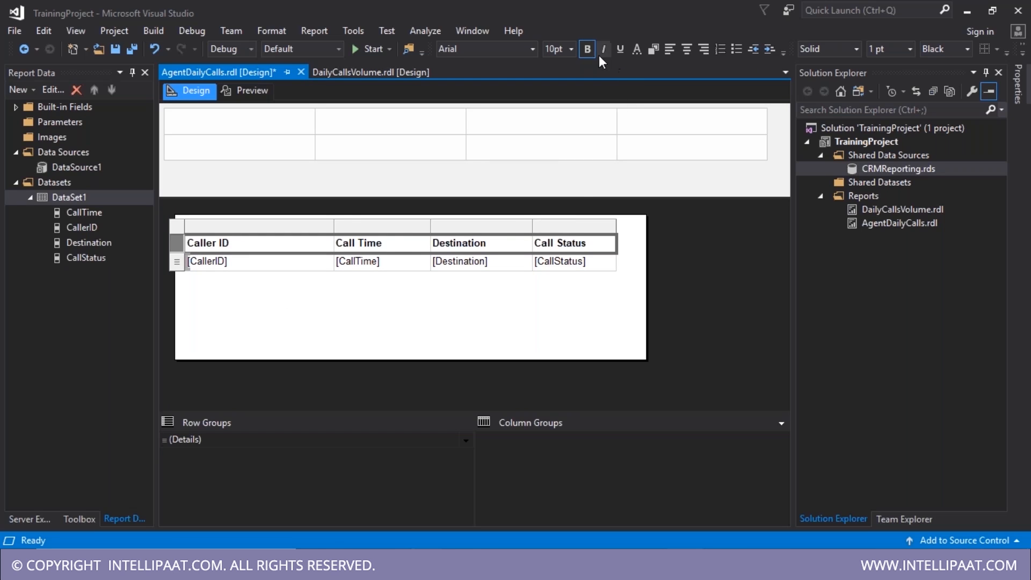
click(409, 347)
click(190, 243)
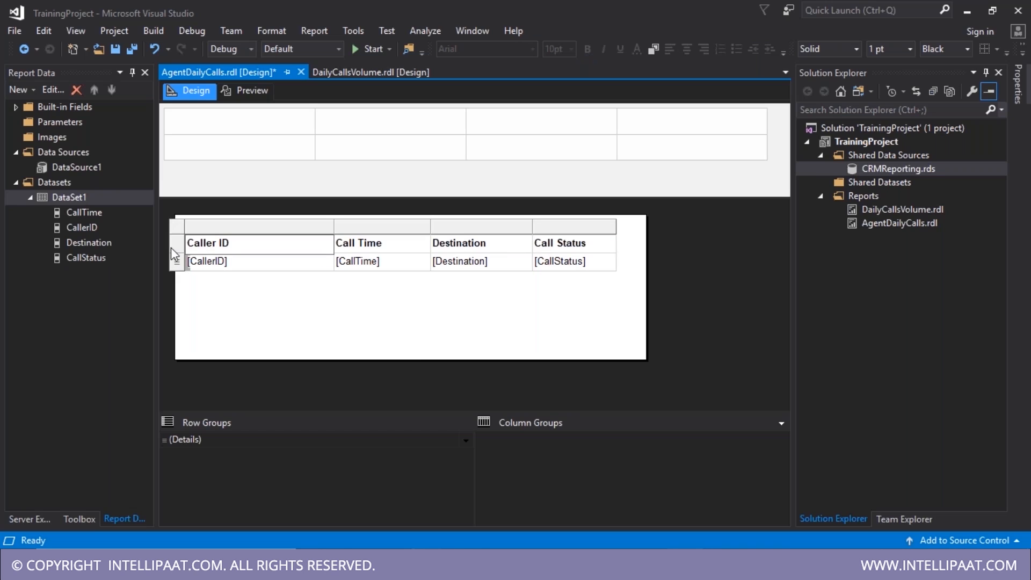
click(336, 327)
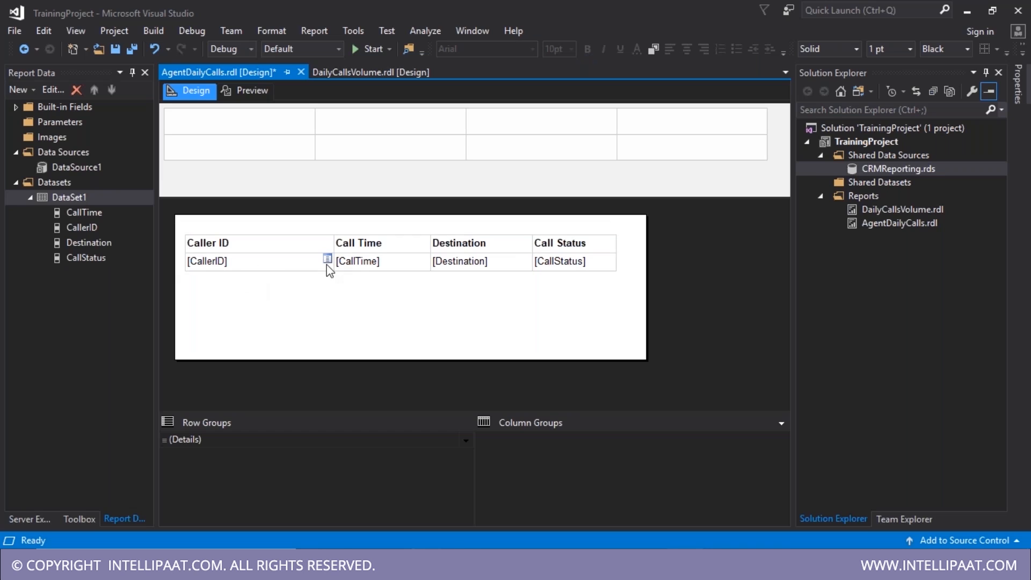
- Review the CallTime text box number formatting, save, and check the preview
click(369, 263)
right_click(377, 263)
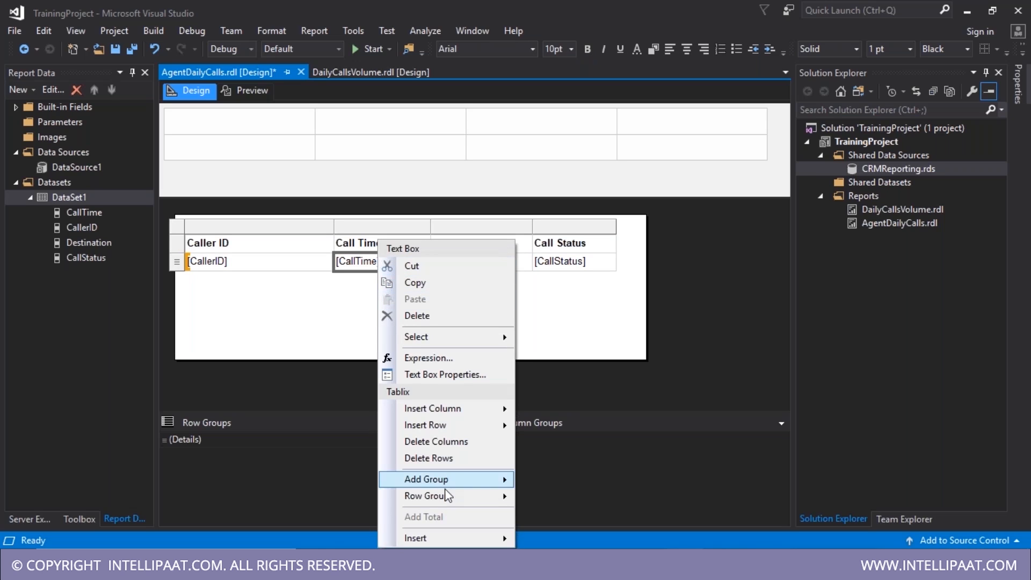
mouse_move(435, 407)
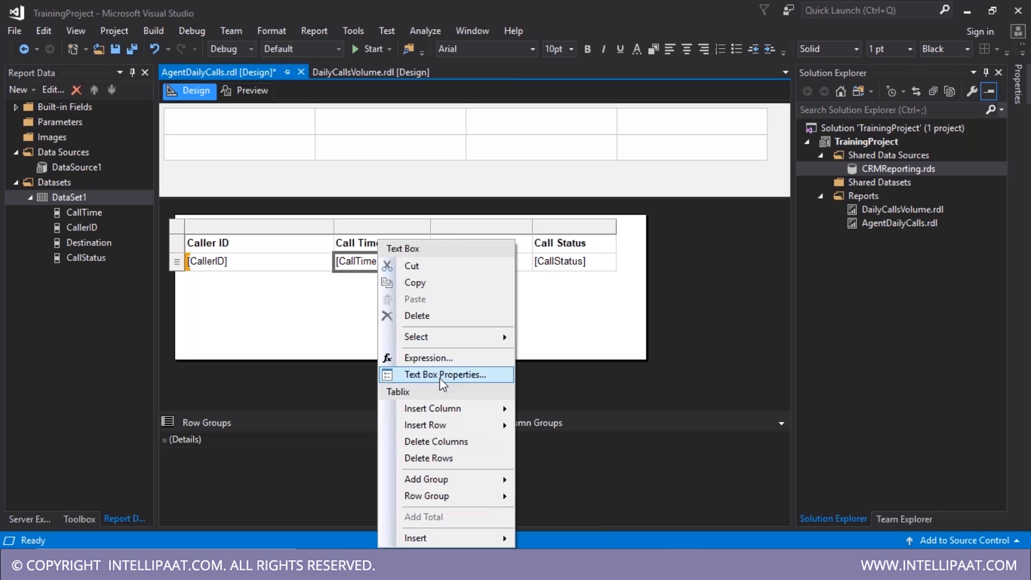
click(441, 375)
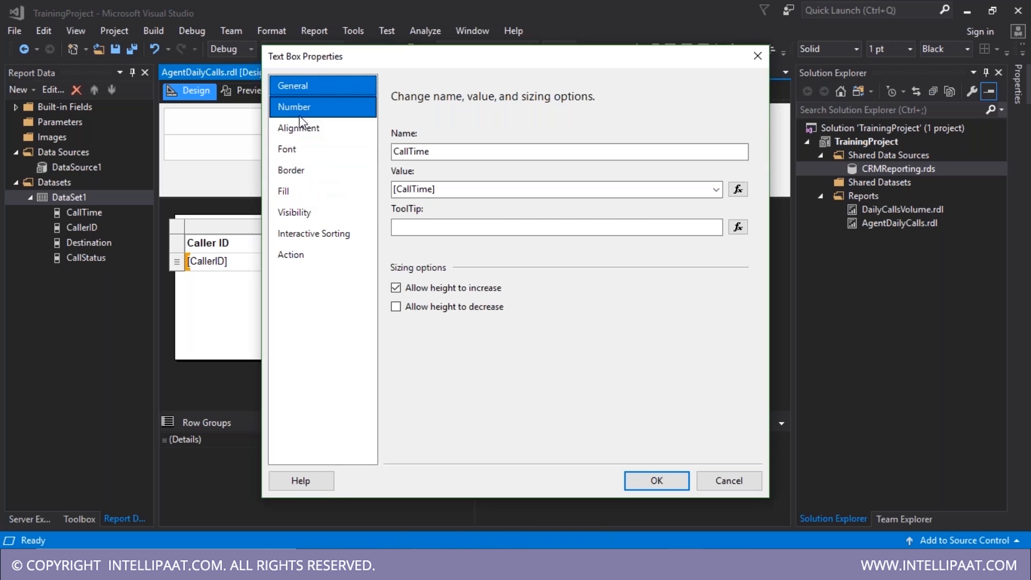
click(300, 114)
click(647, 479)
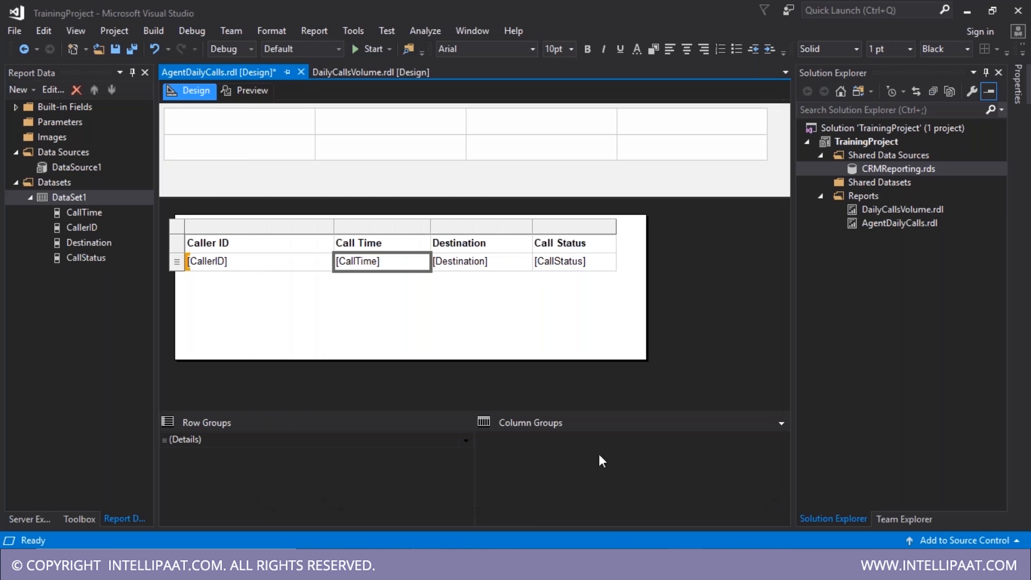
key(ctrl+s)
click(245, 91)
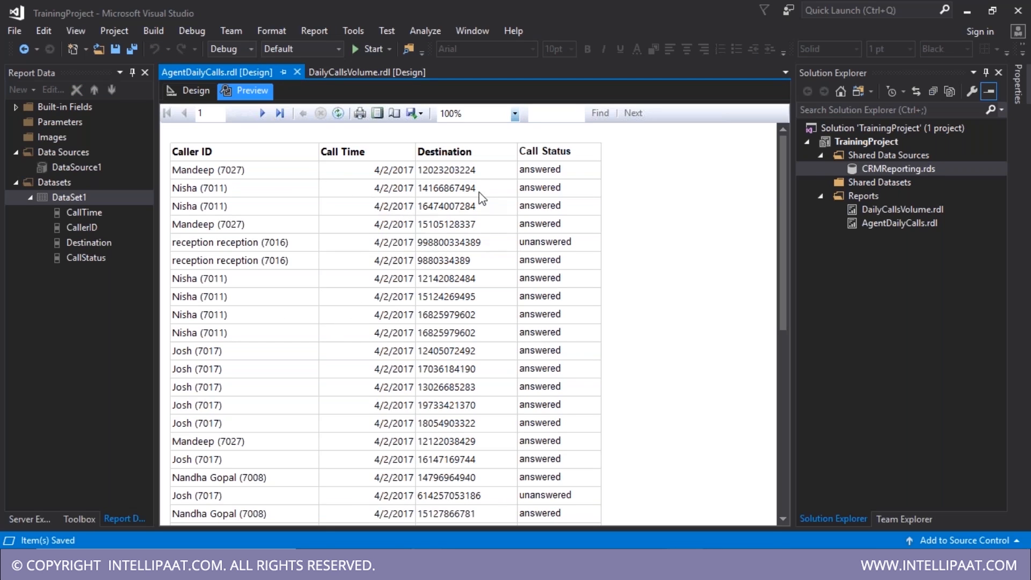
click(180, 90)
- Center the CallStatus values and confirm the result in Preview
click(583, 260)
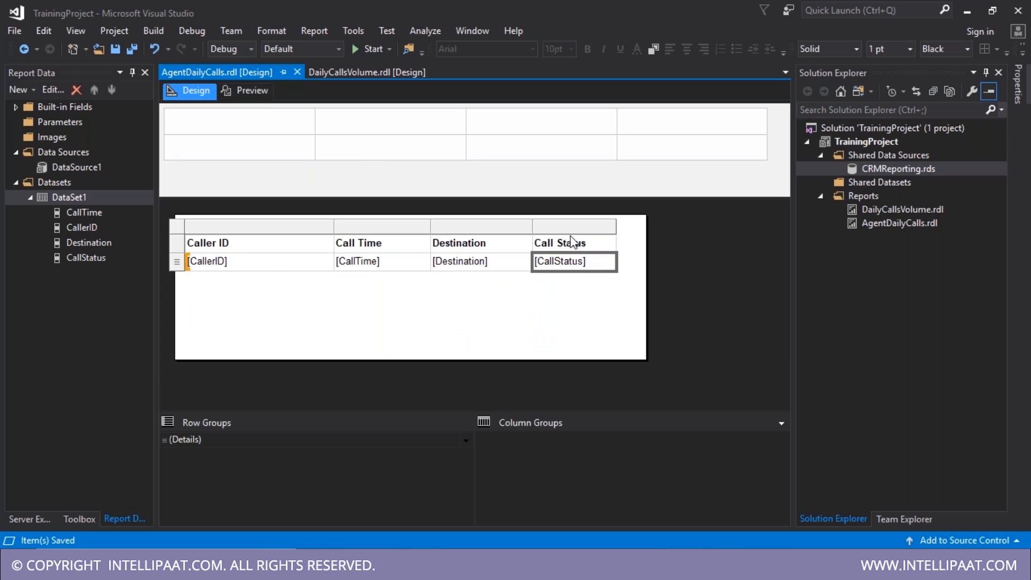
click(583, 263)
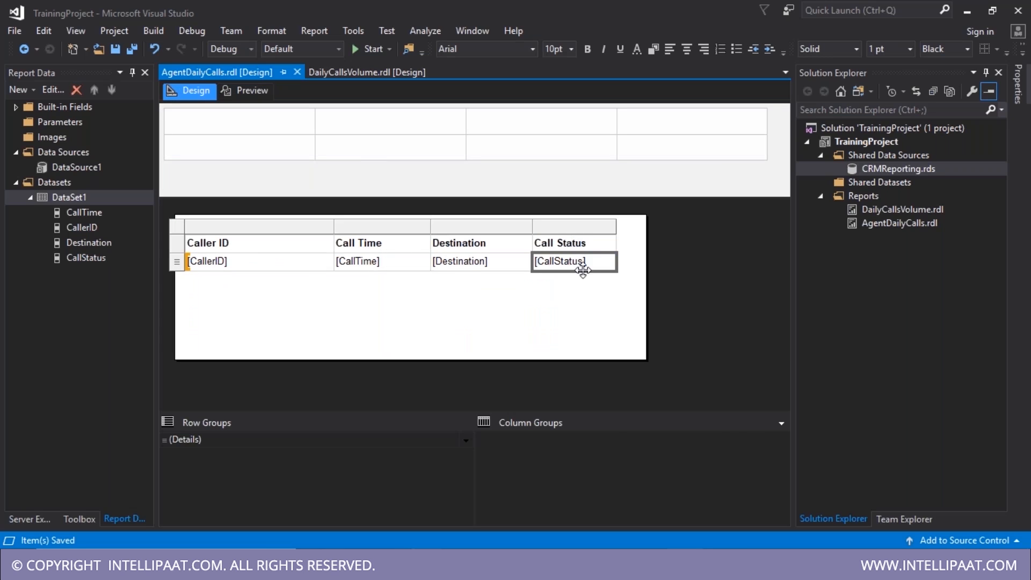
click(687, 50)
click(245, 91)
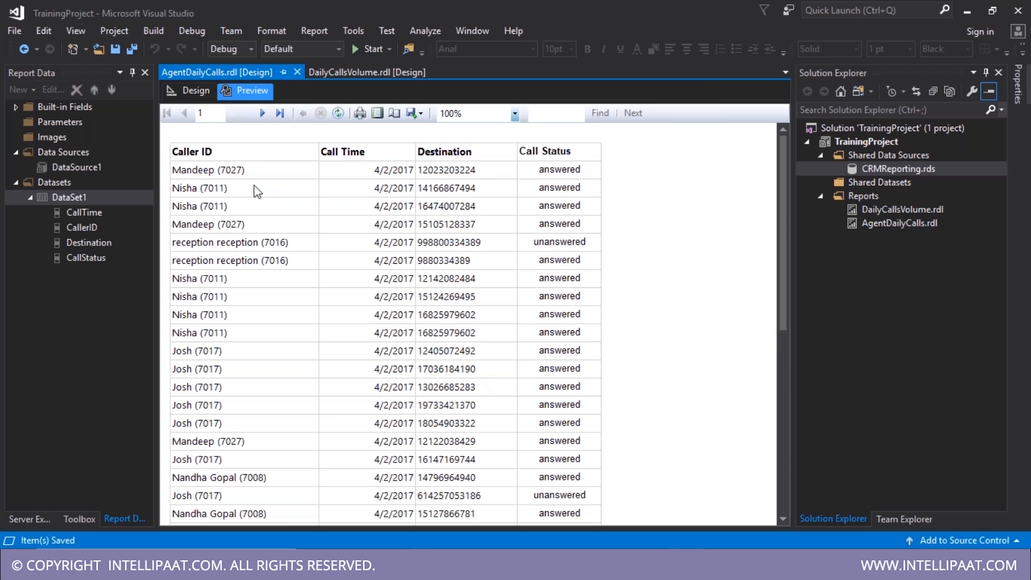
click(195, 89)
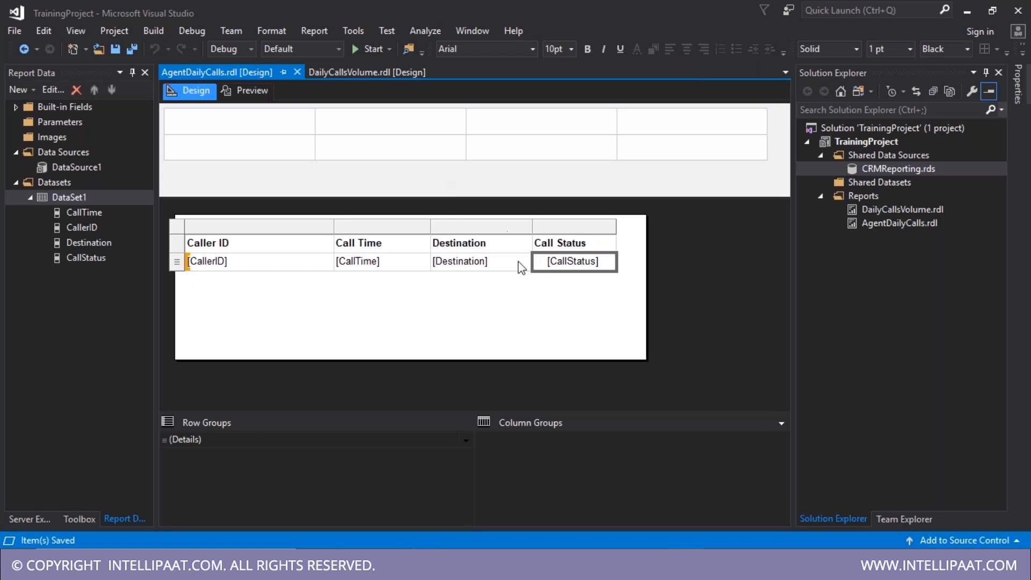
- Right-align the Destination values and save the report
click(471, 262)
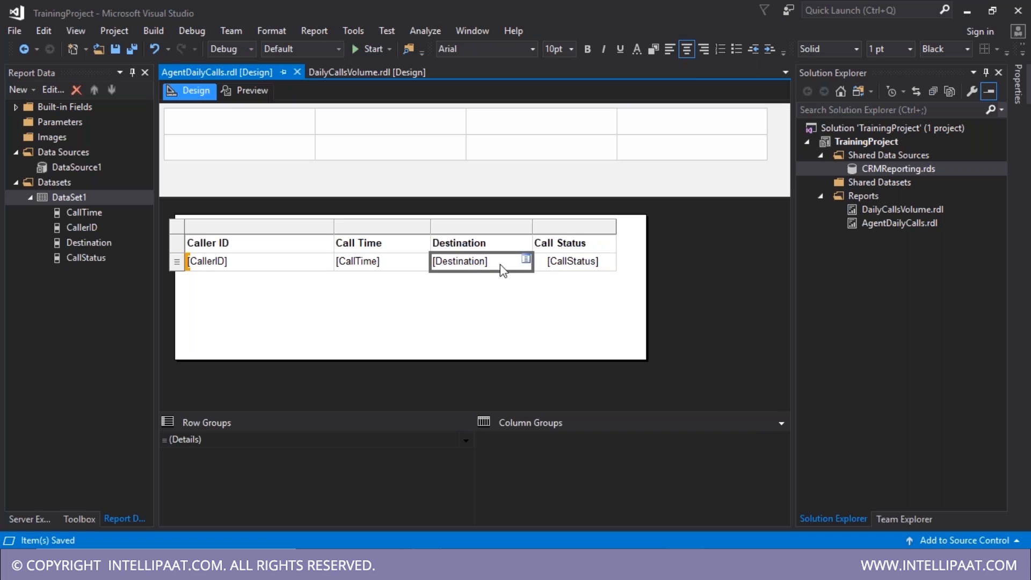
click(704, 49)
key(ctrl+s)
click(176, 243)
key(F4)
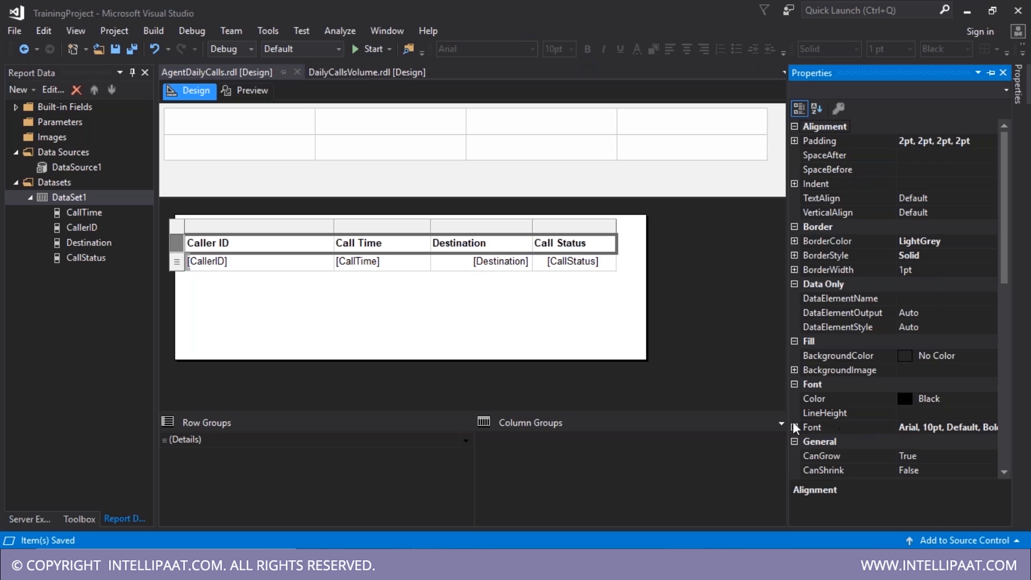
- Give the header row a light blue background and view it in Preview
click(987, 355)
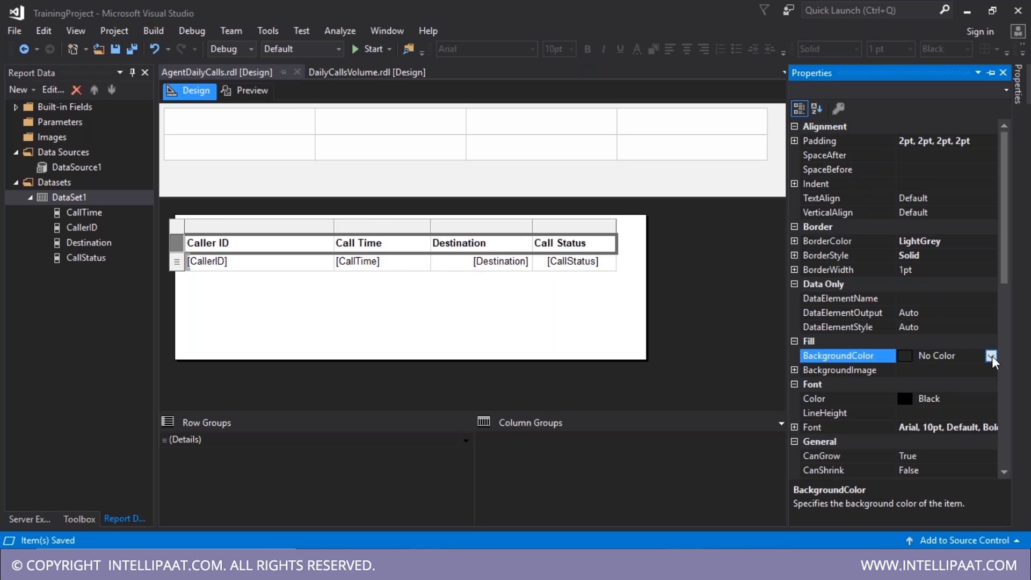
click(246, 91)
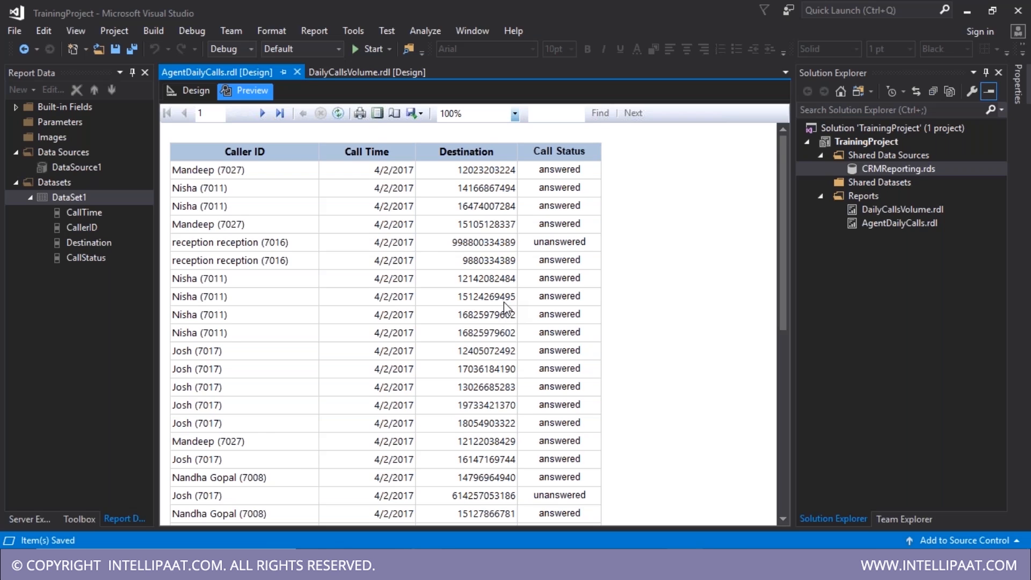
scroll(504, 312, down, 1)
scroll(504, 330, down, 5)
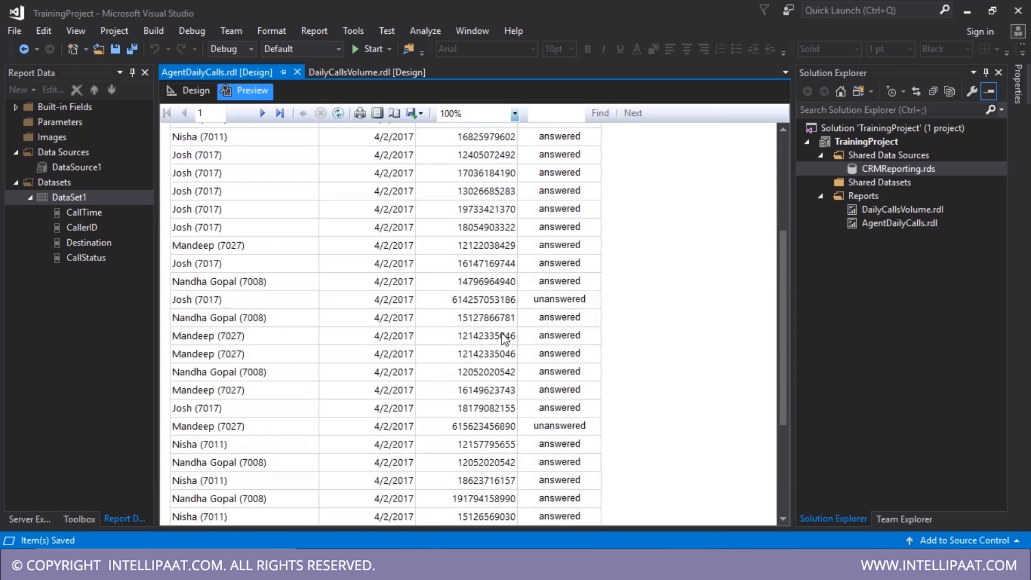
scroll(408, 258, up, 7)
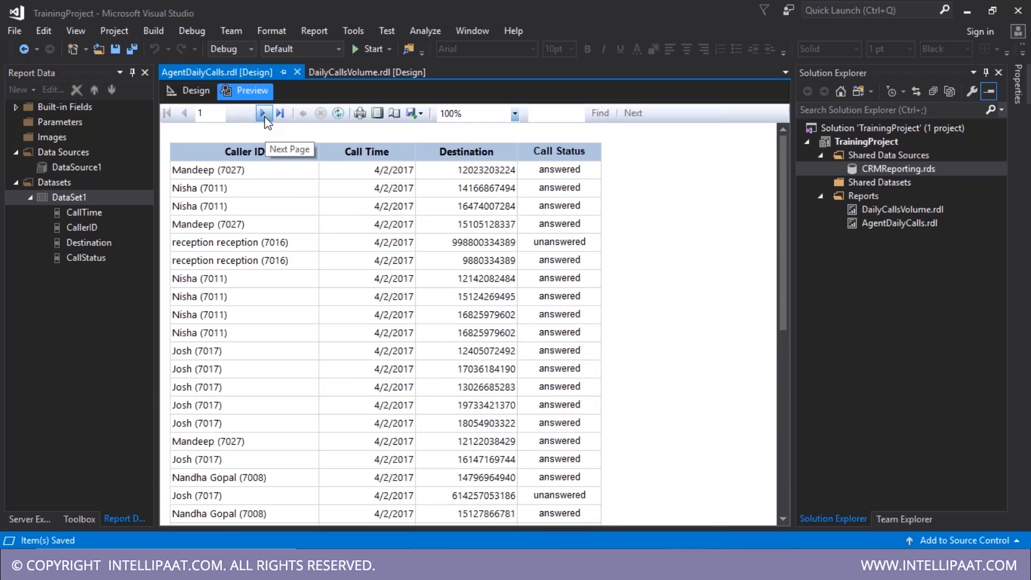
- Page forward five pages through the report preview, then bring Notepad forward
click(263, 114)
click(263, 113)
click(263, 113)
click(264, 114)
click(263, 114)
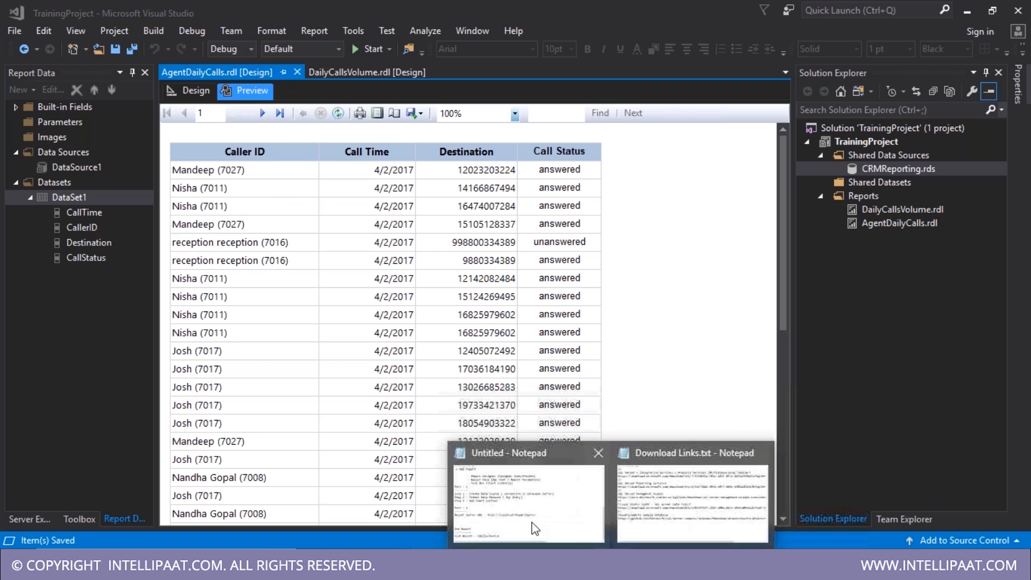
click(514, 525)
- Append ' - Paginated Reports / Printable Reports / Canned Reports' to the Flat Report line
click(416, 511)
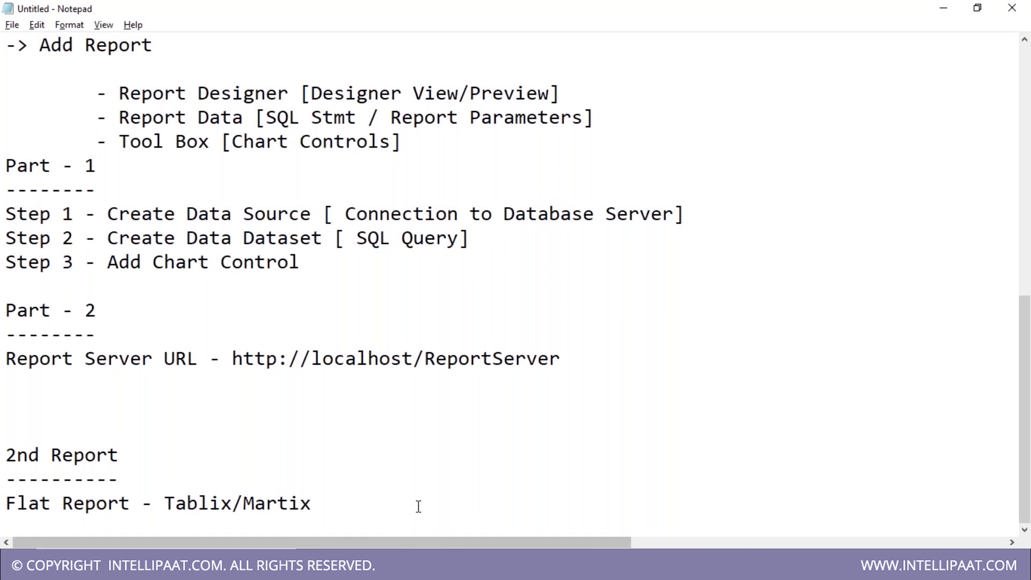
text(-)
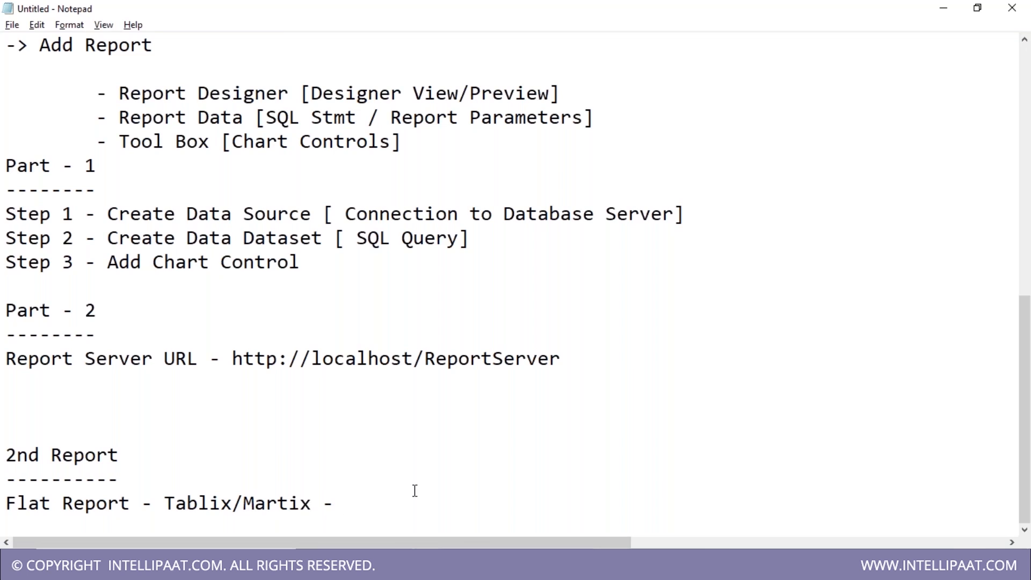
text(Paginated Reports / Printable Reports / Canned Reports)
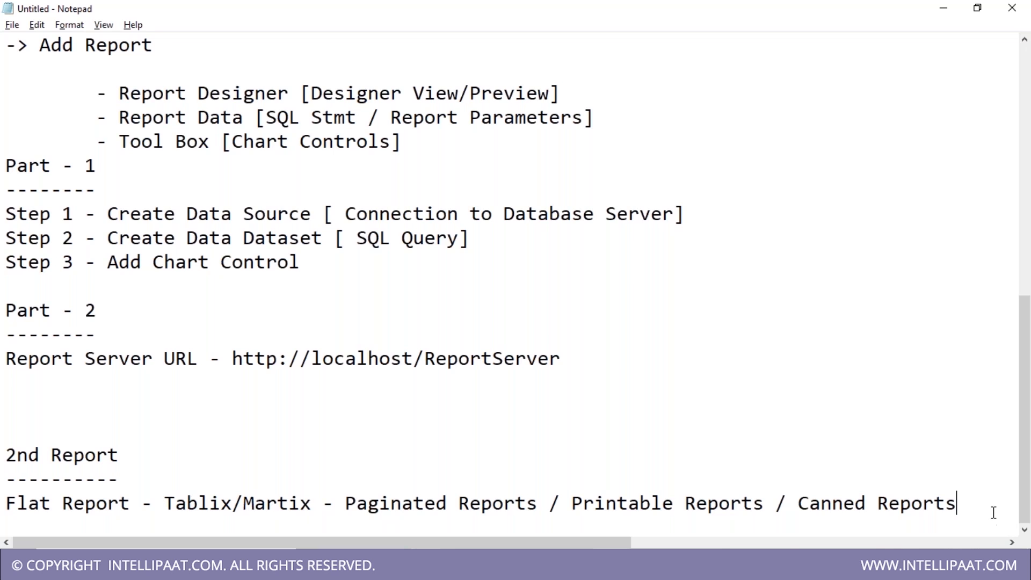
- Add the line 'Analytics - Carts [Bars/lines/Scatter/Heat/Tree] -' below, then return to Visual Studio
key(Return)
key(Return)
text(An)
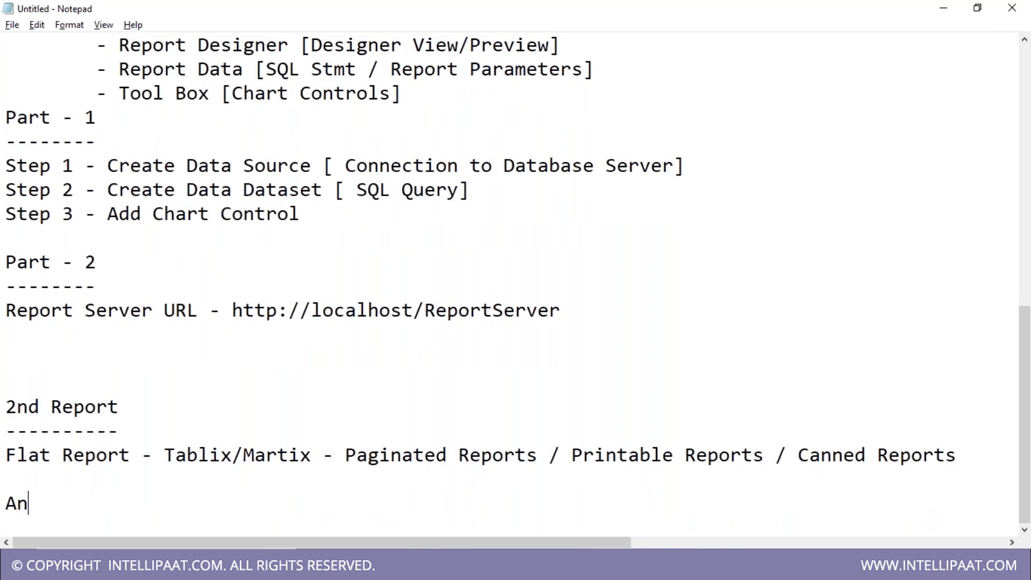
text(alytics - )
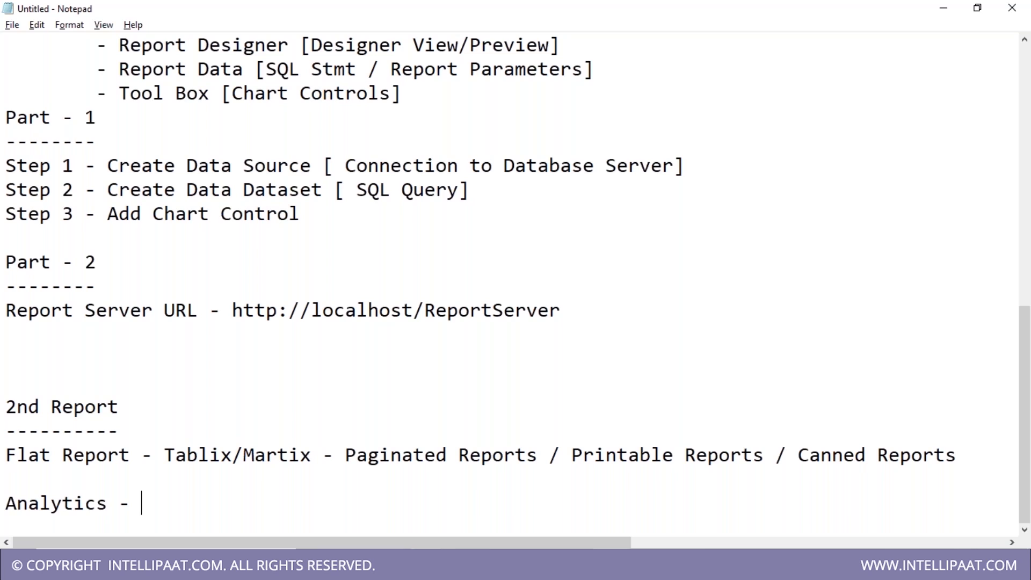
text(Carts [Bars/lines)
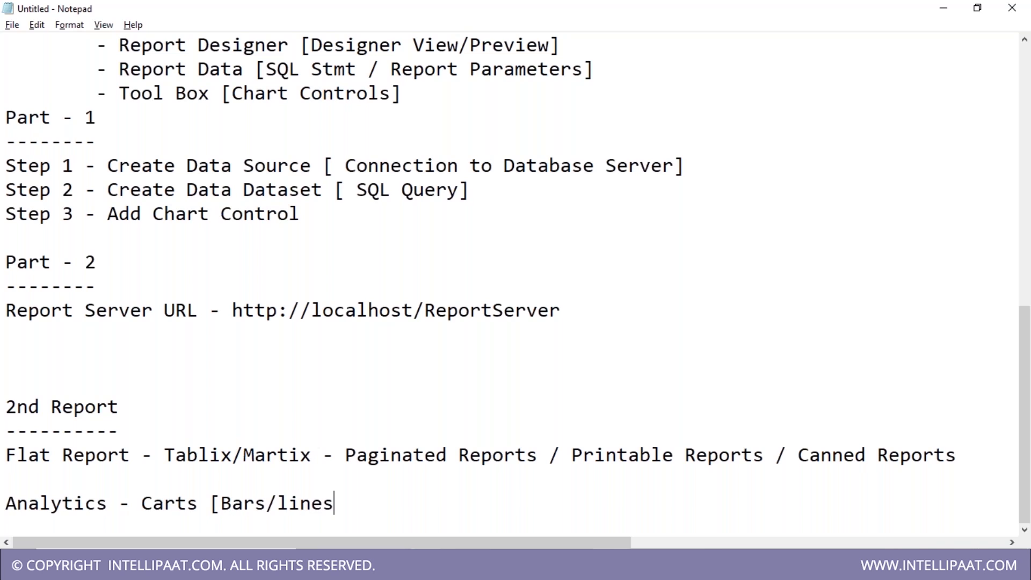
text(/Scatter/Heat/Ter)
key(BackSpace)
key(BackSpace)
text(rea)
key(BackSpace)
key(BackSpace)
key(BackSpace)
text(ree])
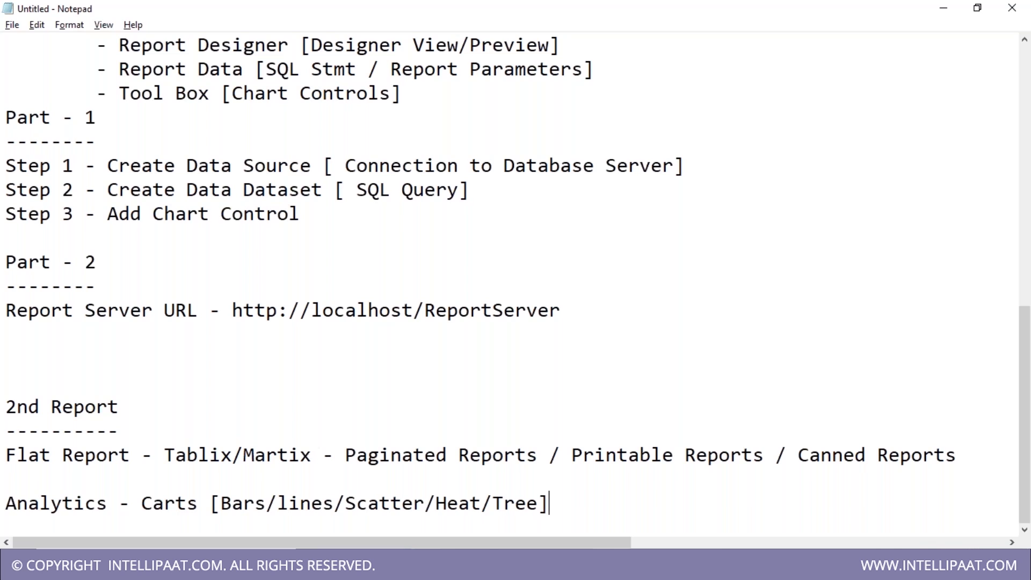
text( -)
drag(164, 455, 359, 461)
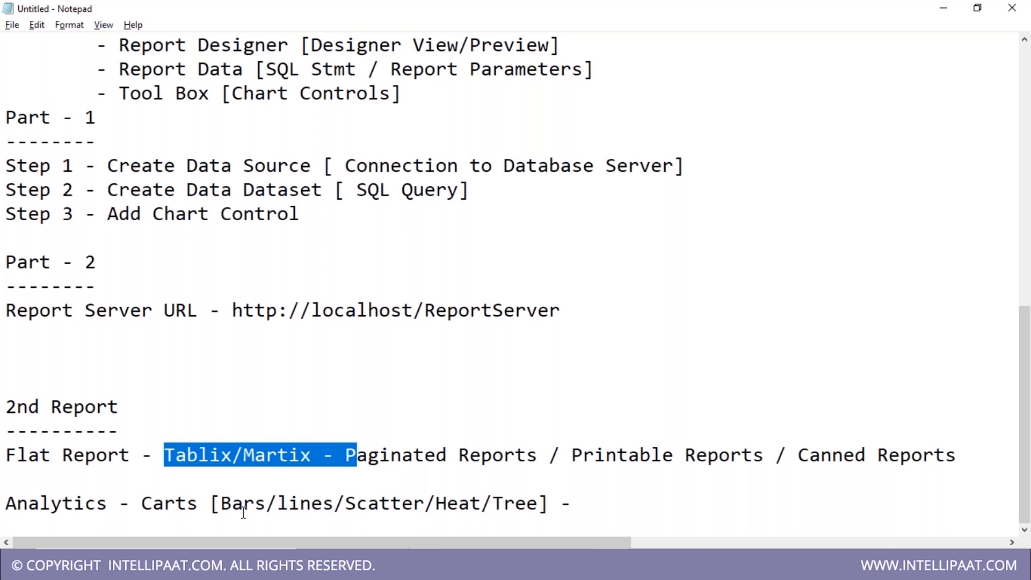
key(alt+Tab)
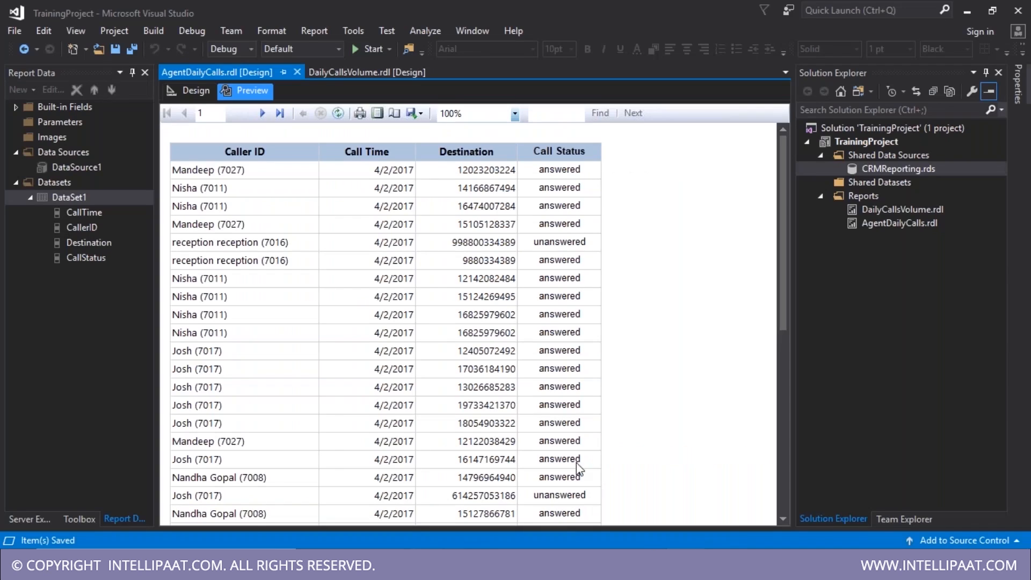
- Preview the DailyCallsVolume chart, then go back to AgentDailyCalls.rdl and the notes
click(317, 74)
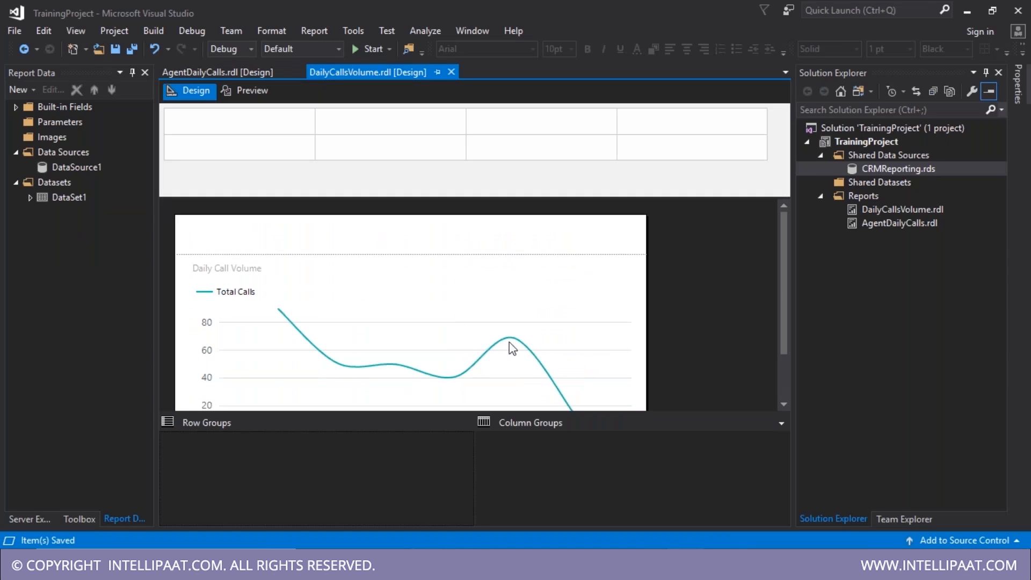
click(246, 90)
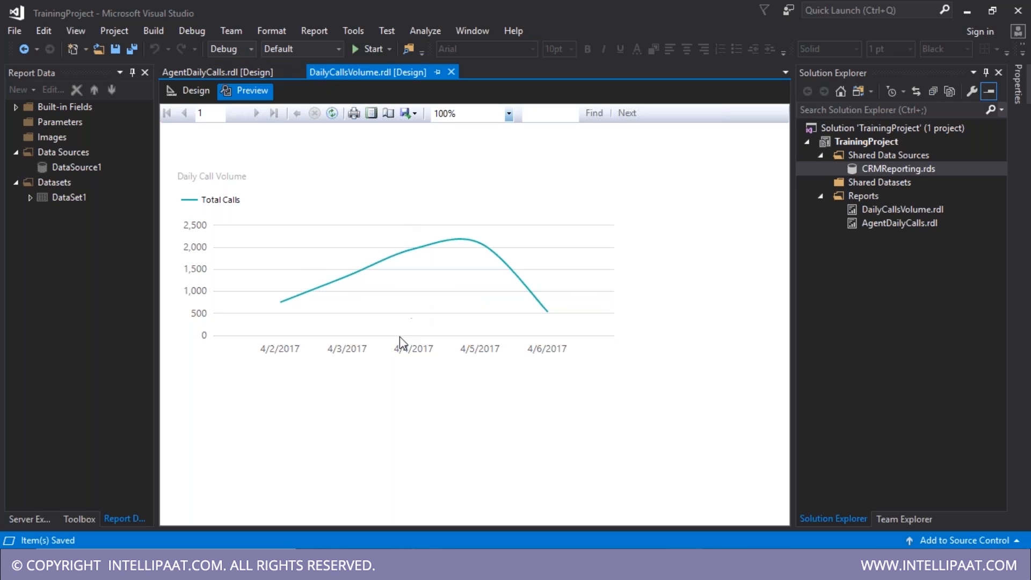
click(245, 70)
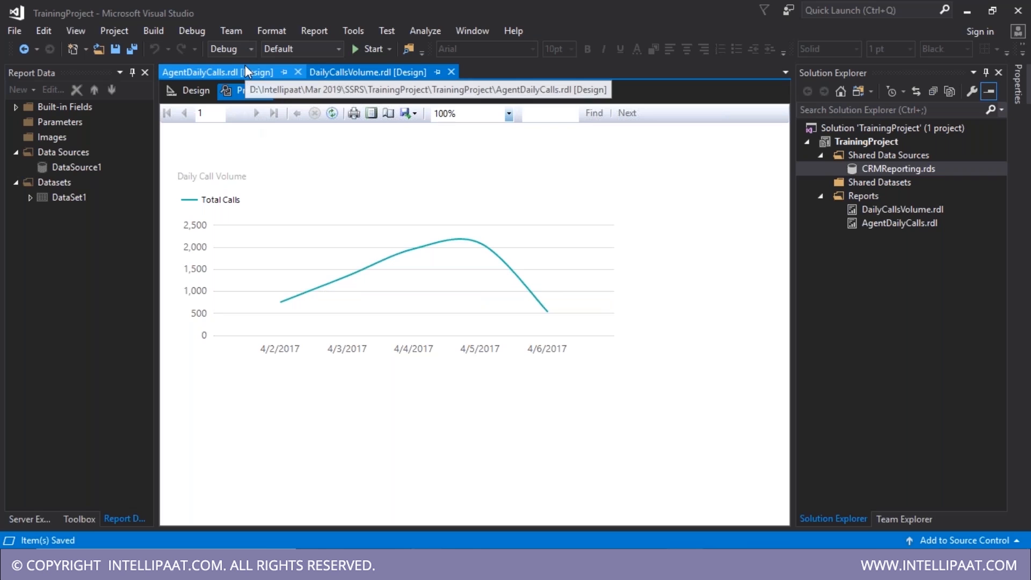
key(alt+Tab)
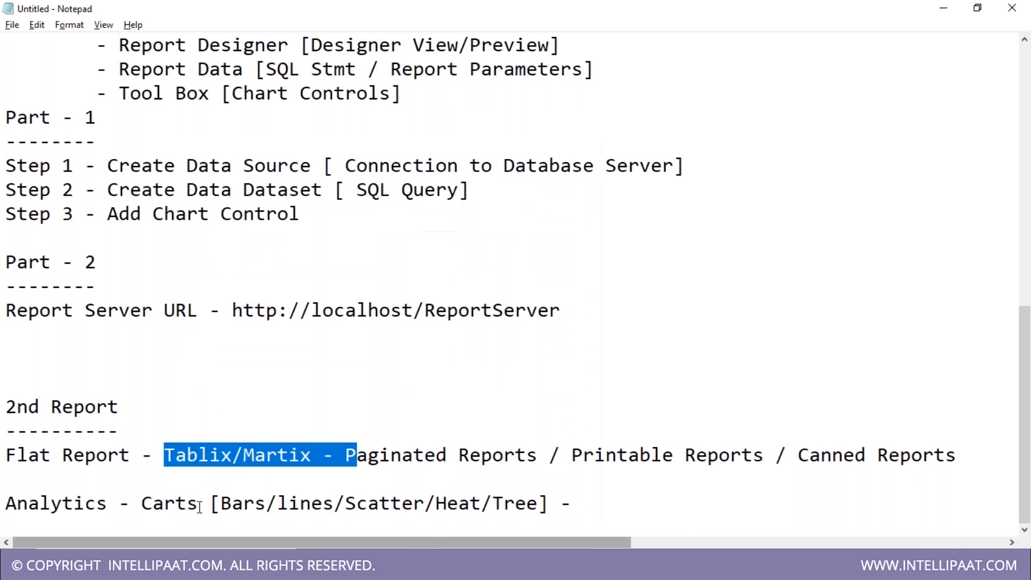
- Correct 'Carts' to 'Charts' and append 'Drill Downs/What If/Predective/..' to the Analytics line
click(153, 508)
text(h)
click(628, 507)
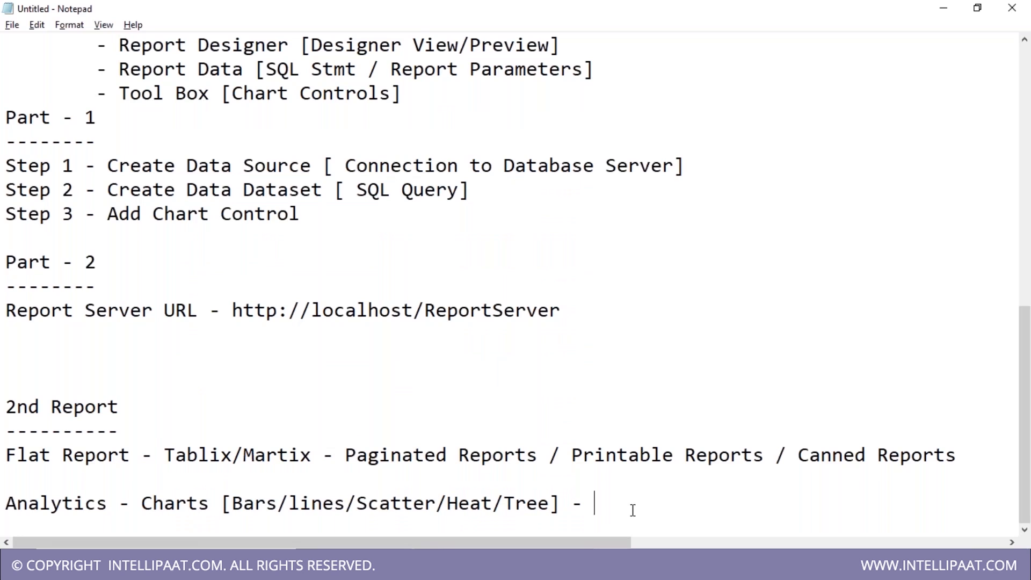
text(Drill Downs/)
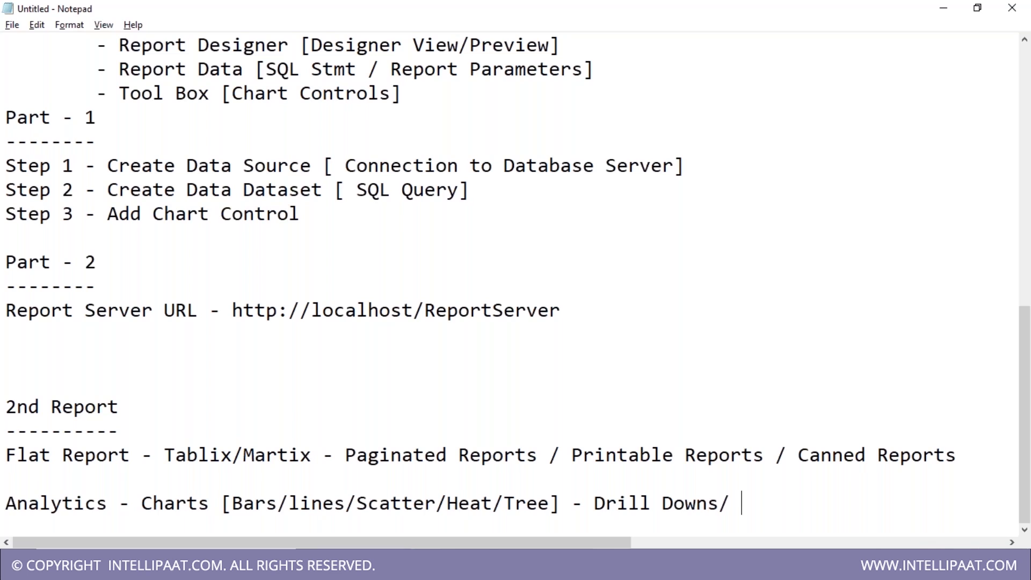
text(What If/Predective/..)
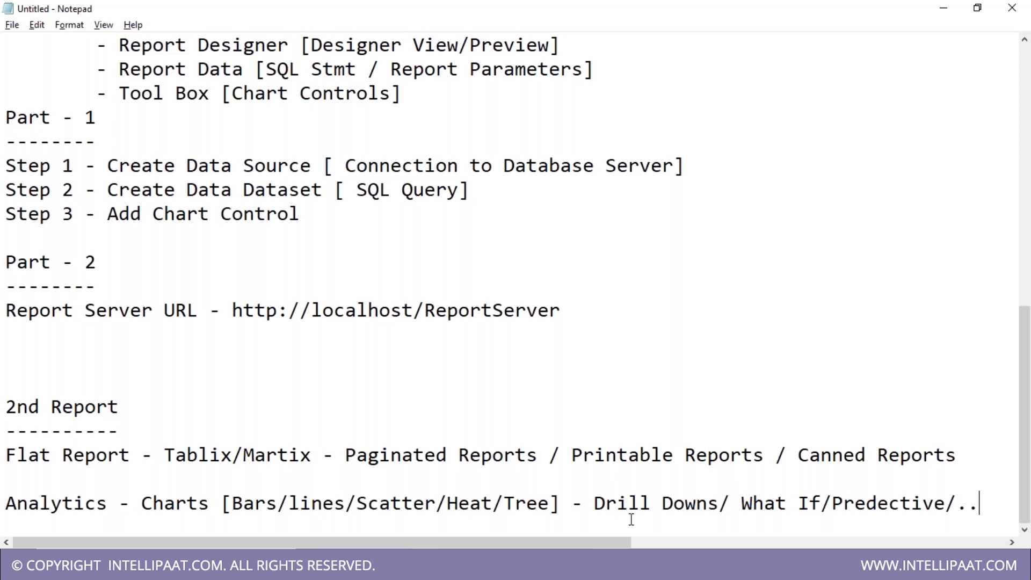
- Overwrite the drill-down and what-if list with 'Data Insights/patterns'
key(alt+Tab)
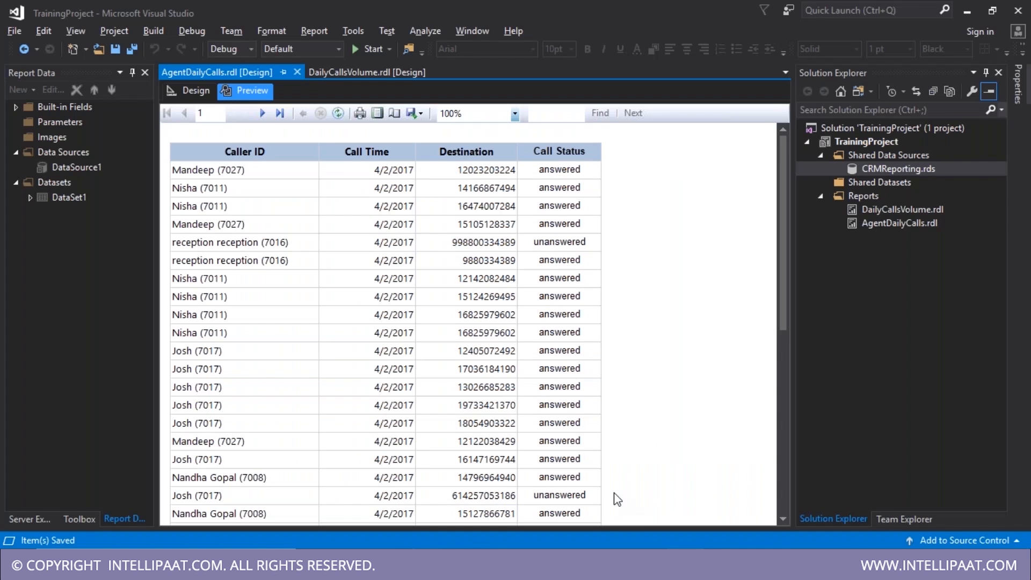
key(alt+Tab)
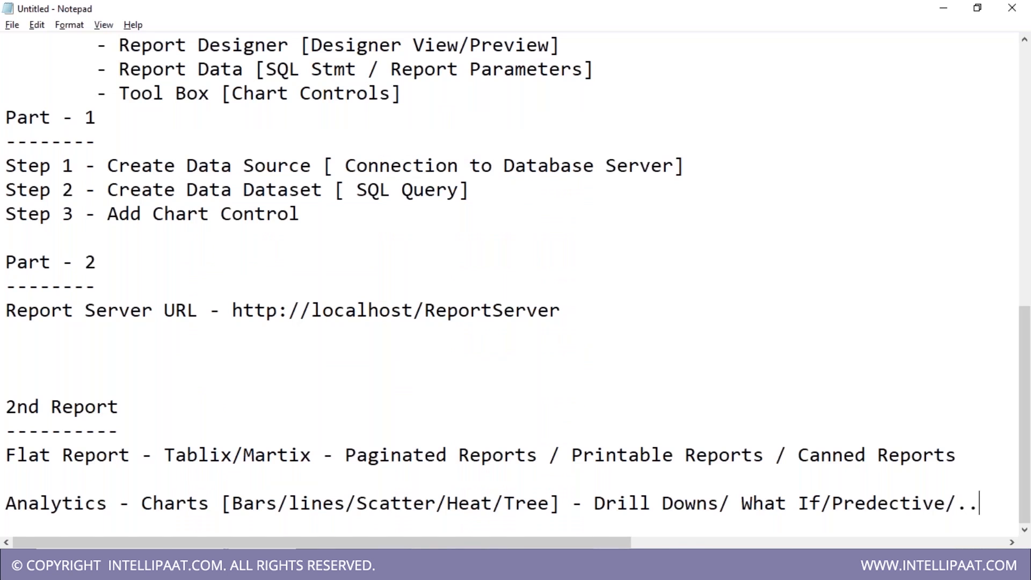
drag(6, 505, 289, 511)
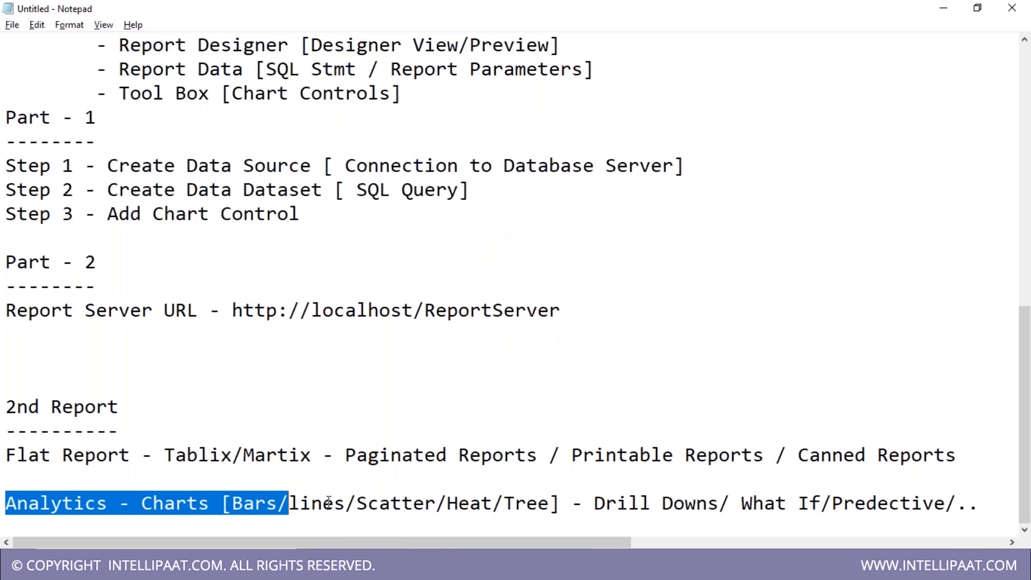
drag(594, 504, 976, 506)
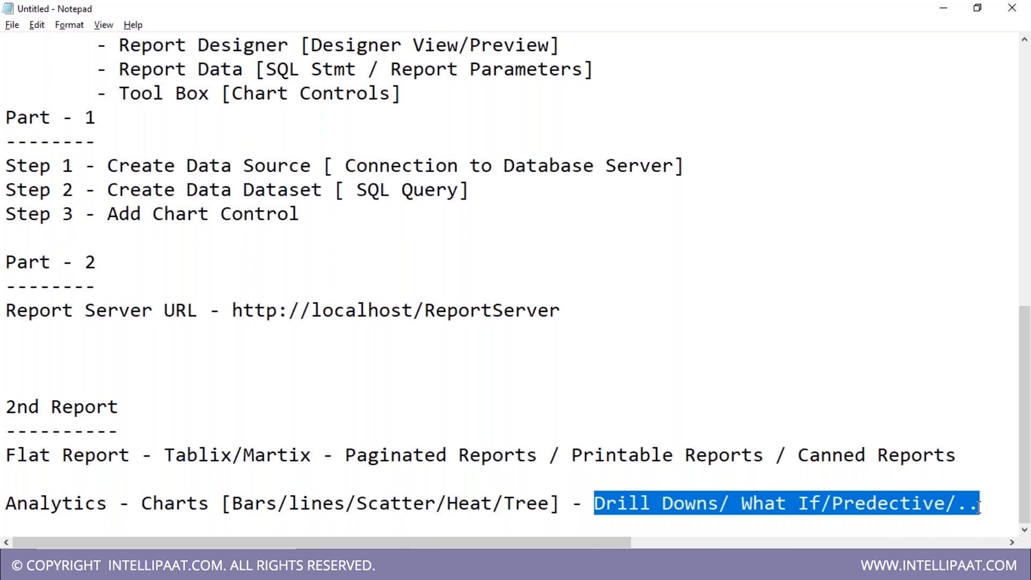
drag(798, 505, 978, 506)
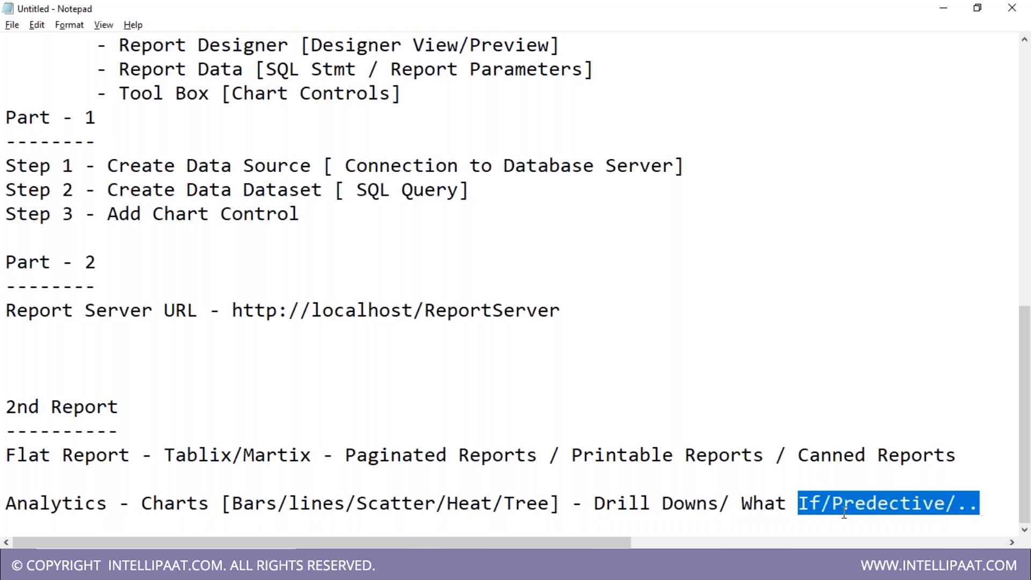
drag(596, 505, 983, 504)
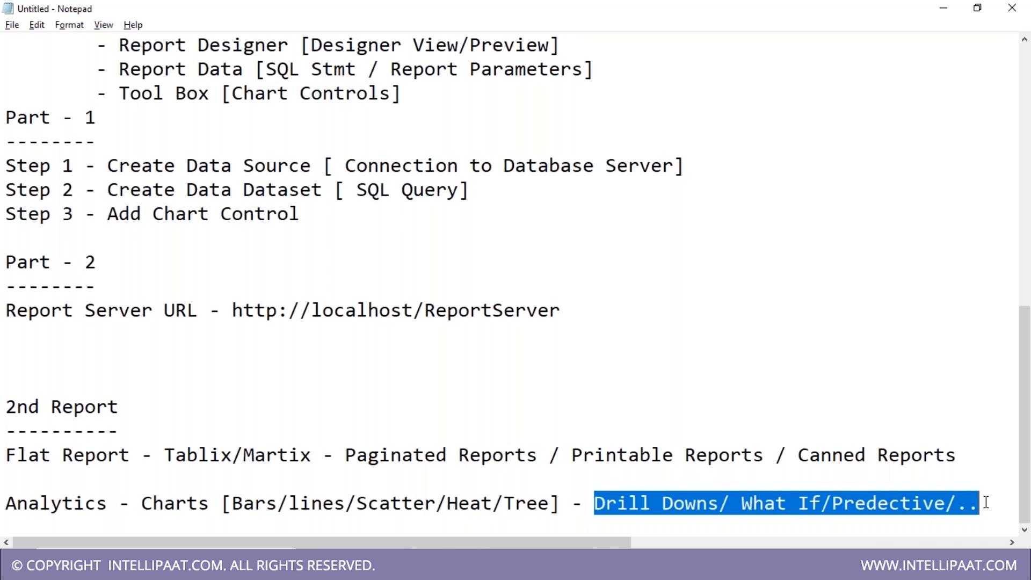
text(Data Insights/patterns)
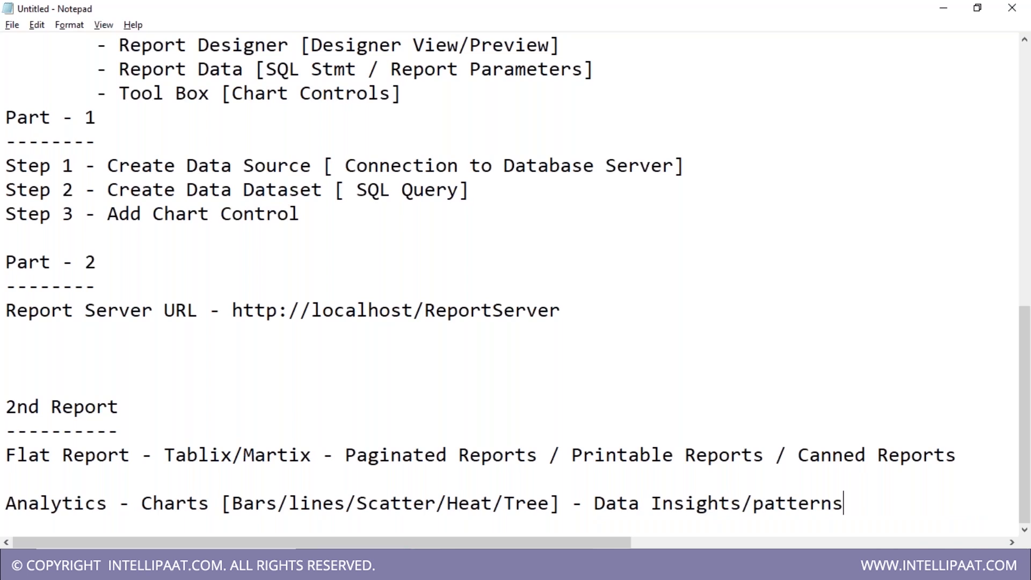
- Look over the Flat Report and Analytics lines of the notes
key(ctrl+Left)
key(ctrl+Left)
key(ctrl+Left)
key(ctrl+Left)
key(ctrl+Left)
key(ctrl+Left)
key(ctrl+Left)
key(ctrl+Left)
key(ctrl+Left)
key(ctrl+Left)
key(ctrl+Left)
key(ctrl+Left)
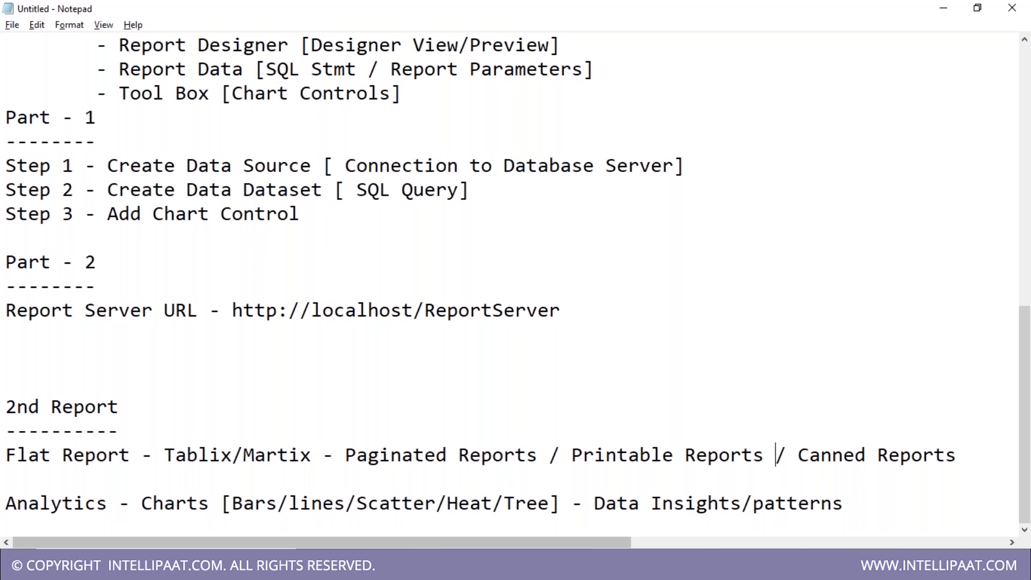
drag(5, 503, 109, 503)
drag(166, 455, 402, 456)
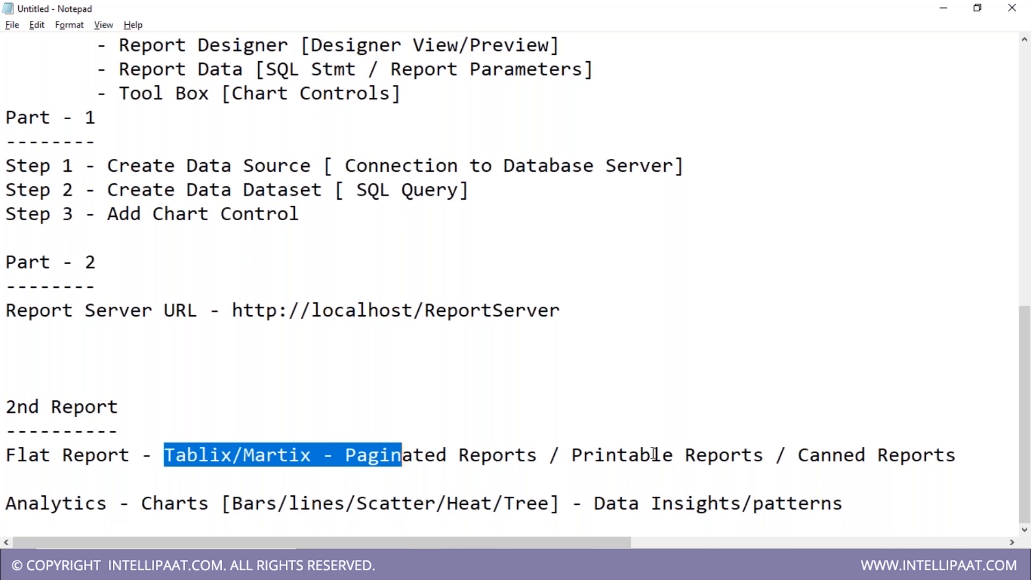
drag(6, 457, 967, 453)
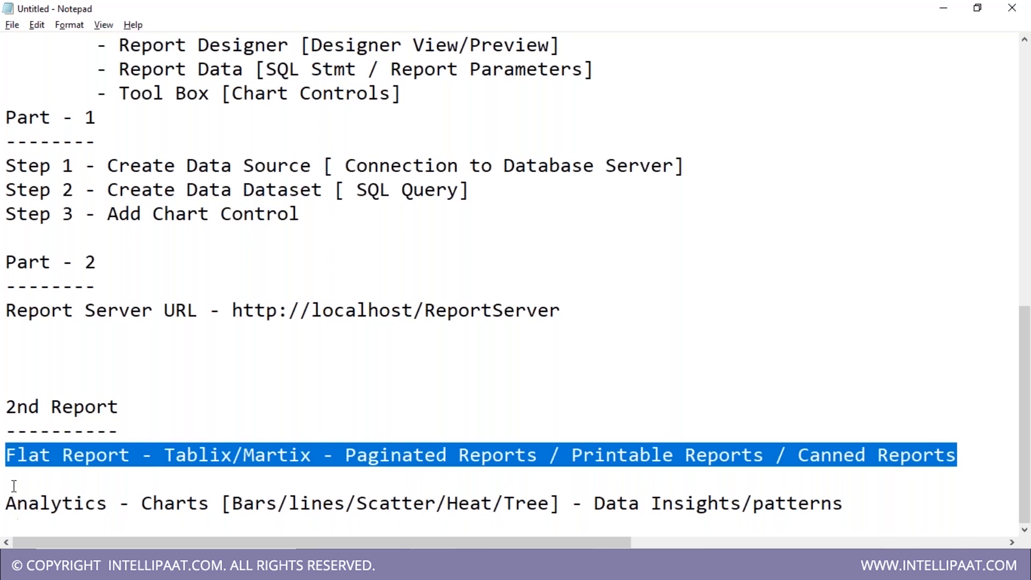
drag(142, 503, 655, 490)
key(shift+Home)
key(shift+End)
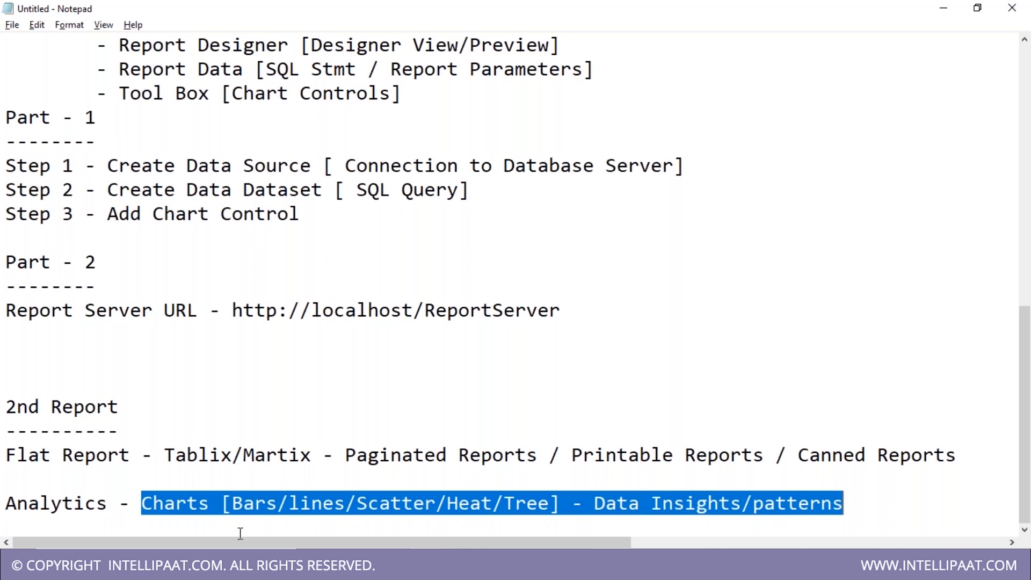
click(139, 481)
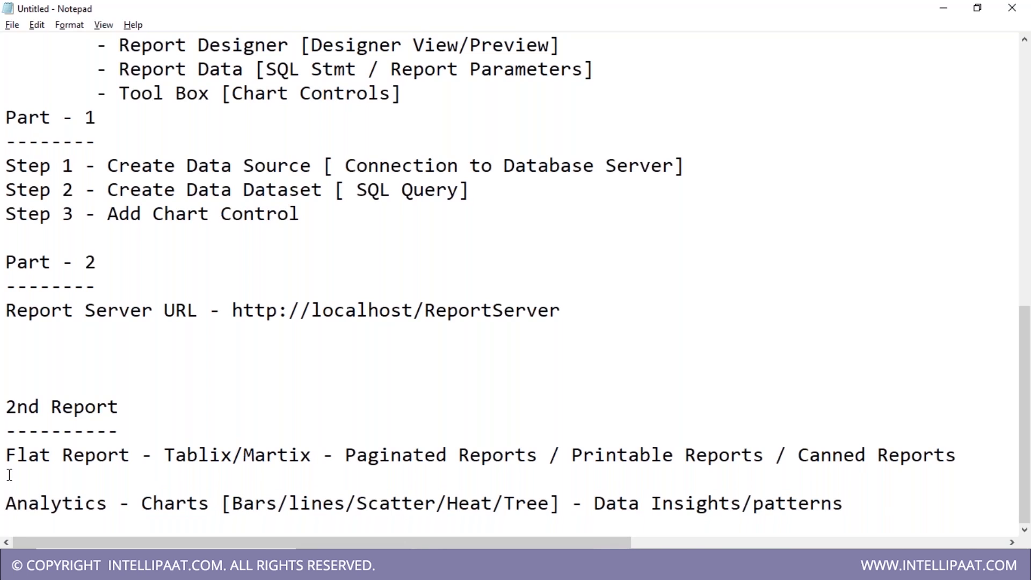
click(9, 510)
drag(10, 517, 889, 523)
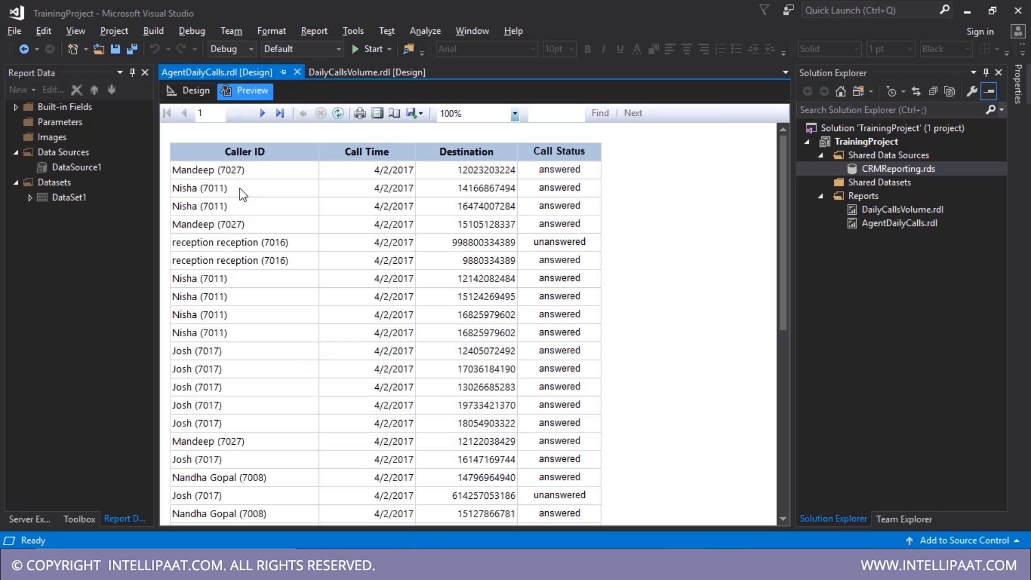
- Select the CallerID cell and header row, preview the table, then return to Design
click(195, 90)
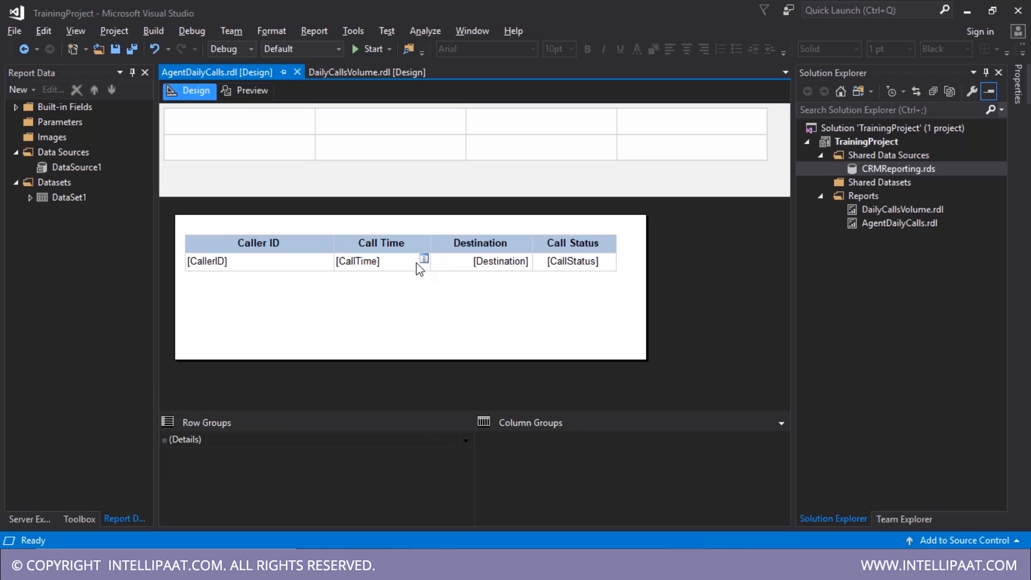
click(284, 268)
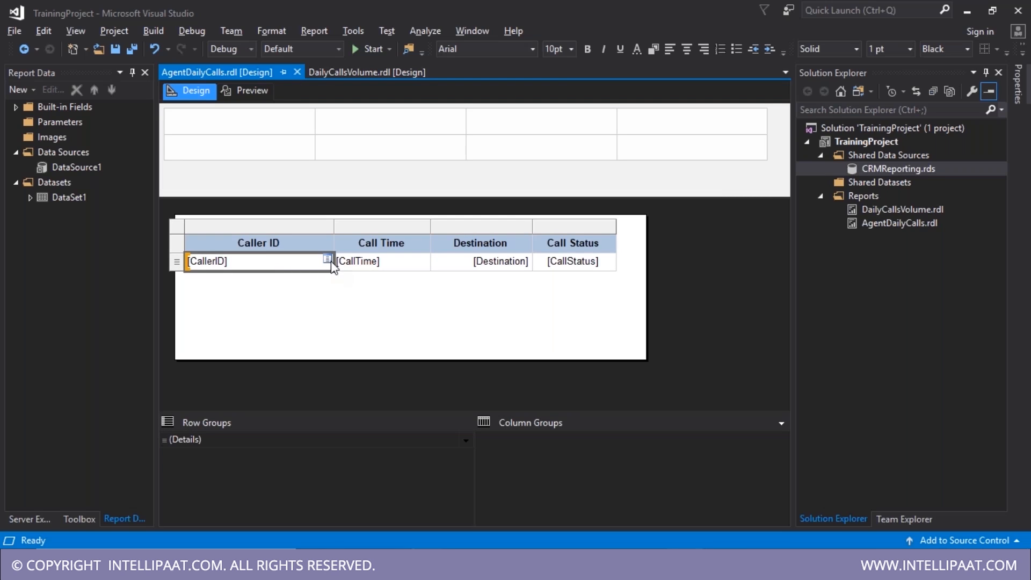
click(251, 250)
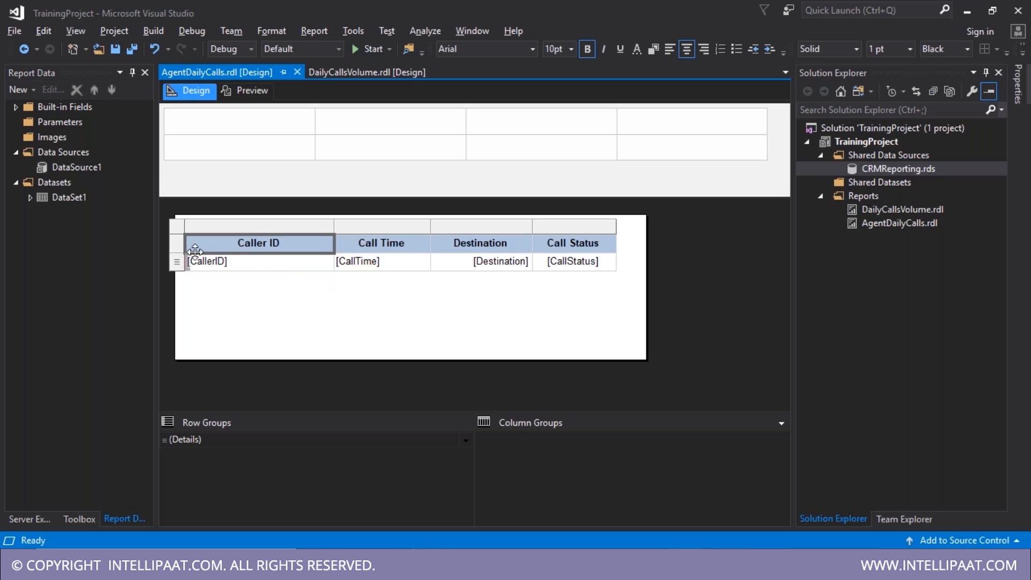
click(176, 248)
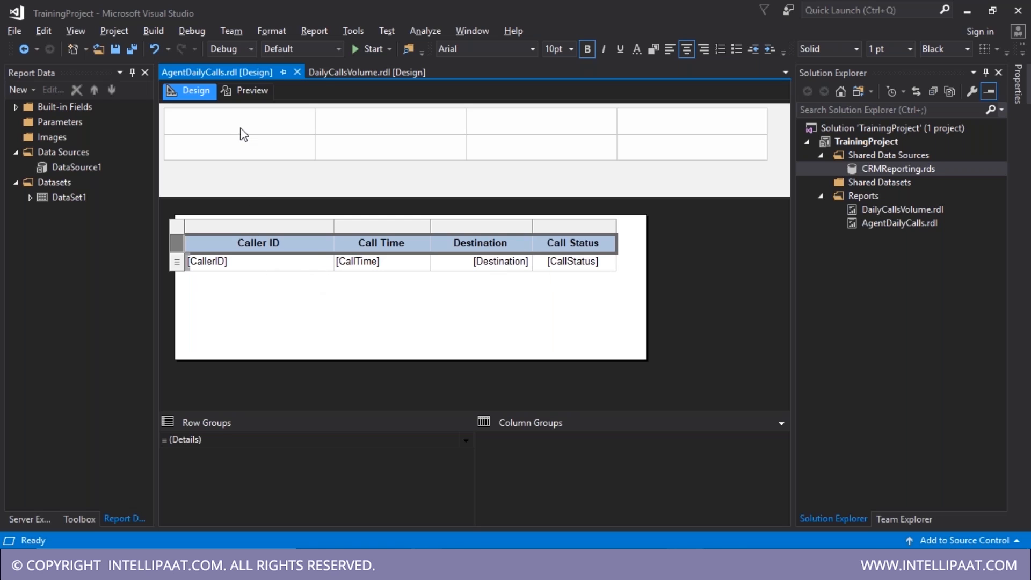
click(244, 90)
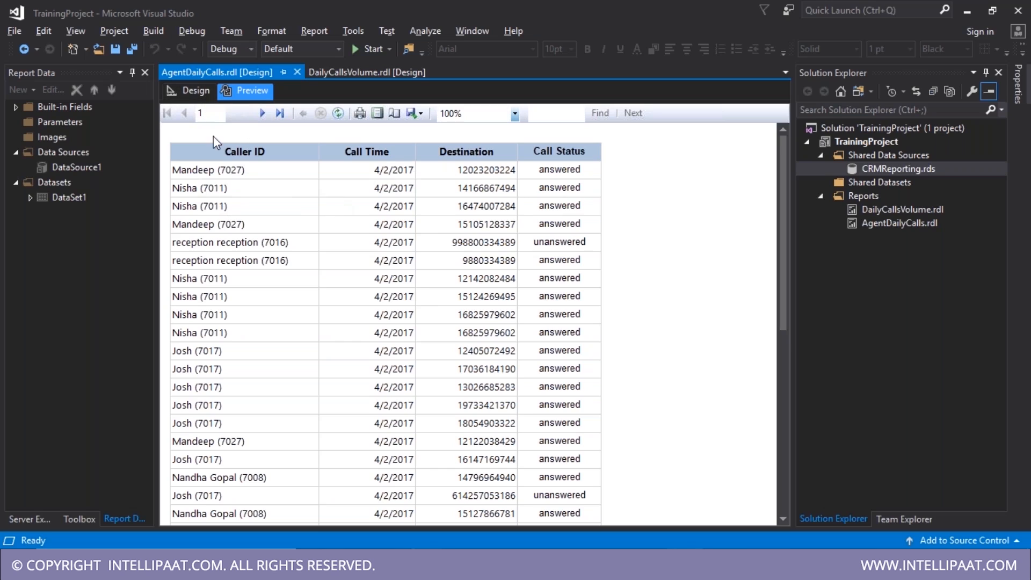
click(192, 88)
click(252, 261)
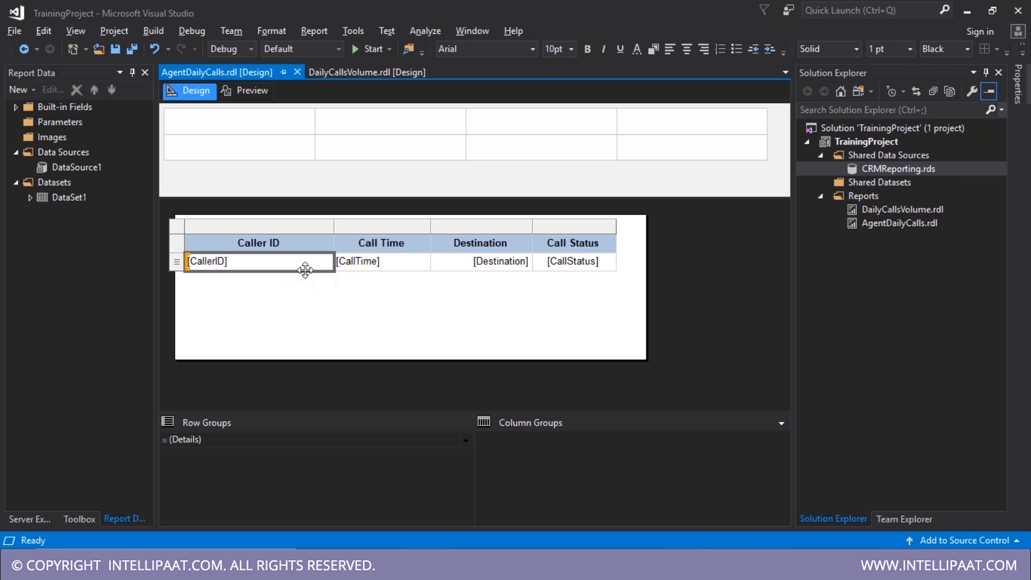
right_click(214, 271)
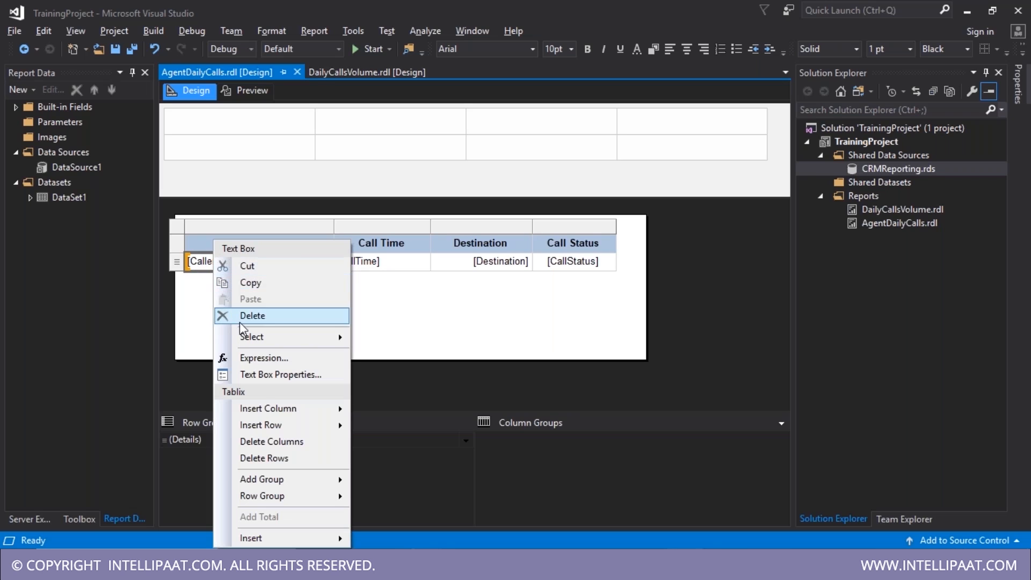
mouse_move(293, 487)
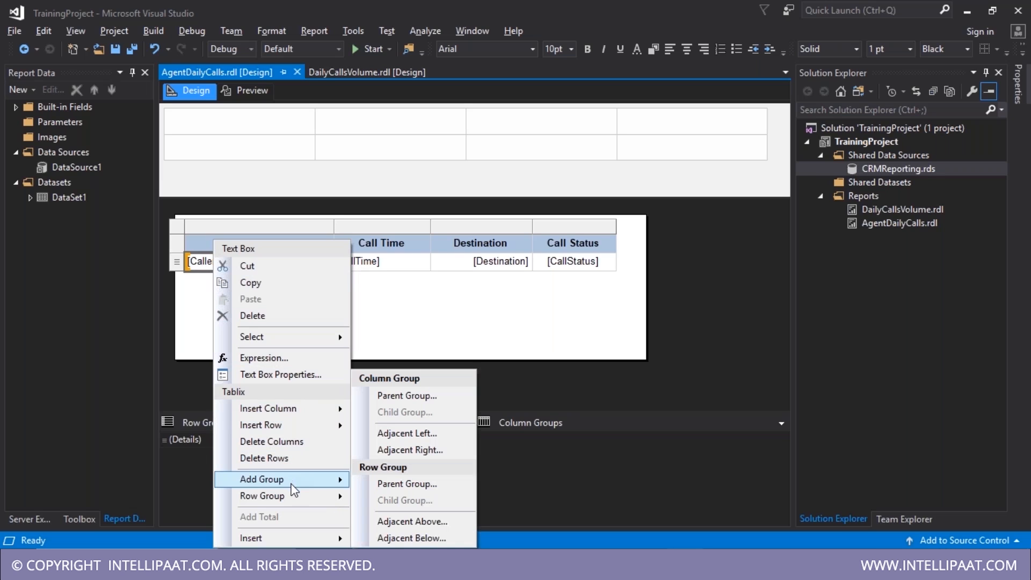
click(417, 489)
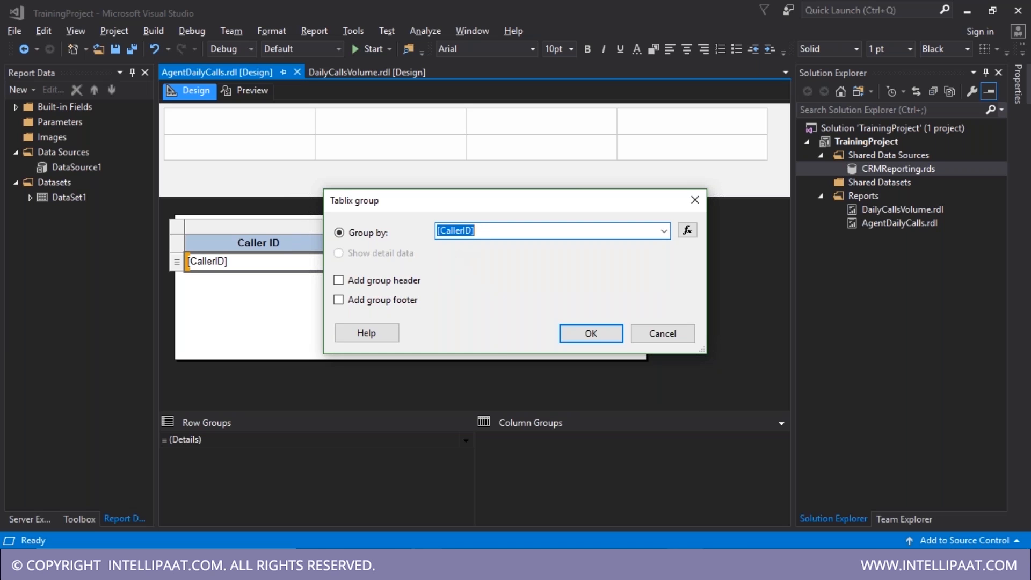
click(377, 281)
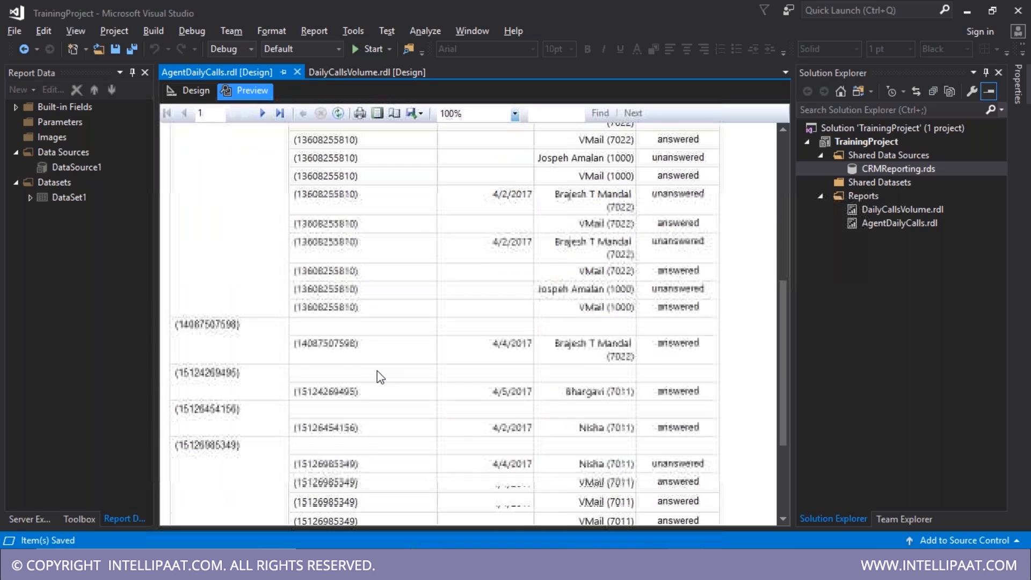
scroll(377, 370, down, 15)
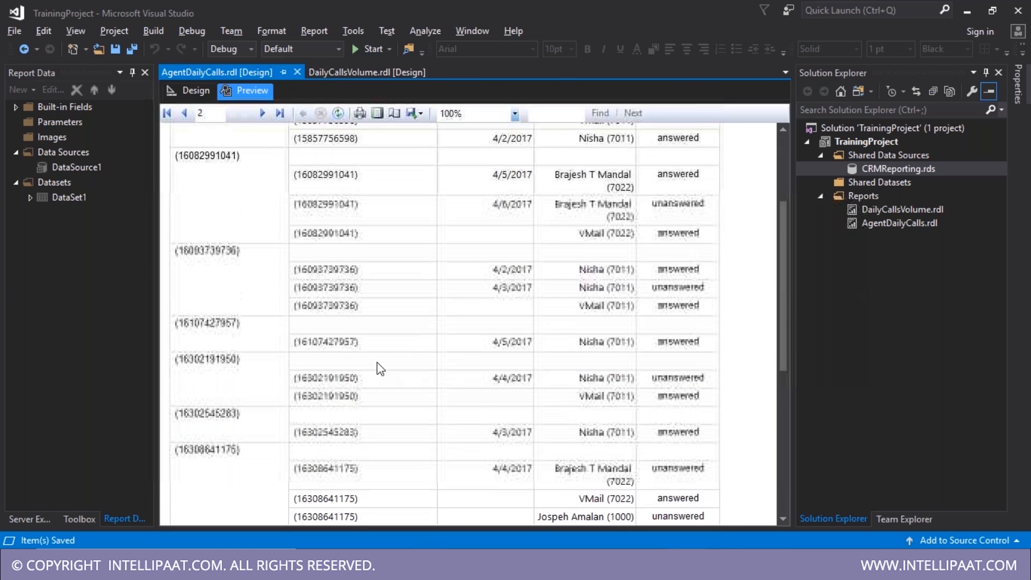
scroll(382, 354, up, 15)
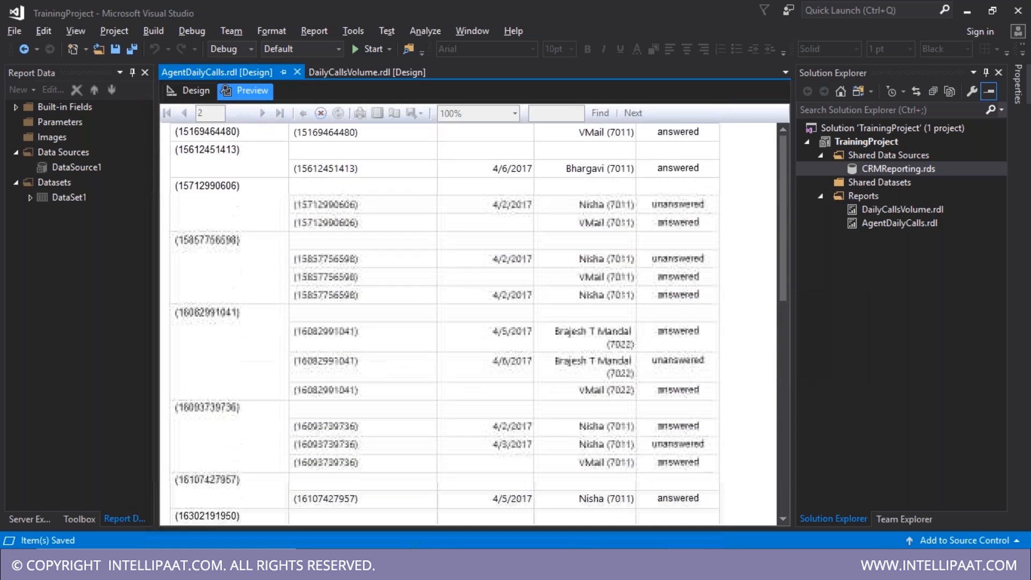
scroll(385, 329, up, 10)
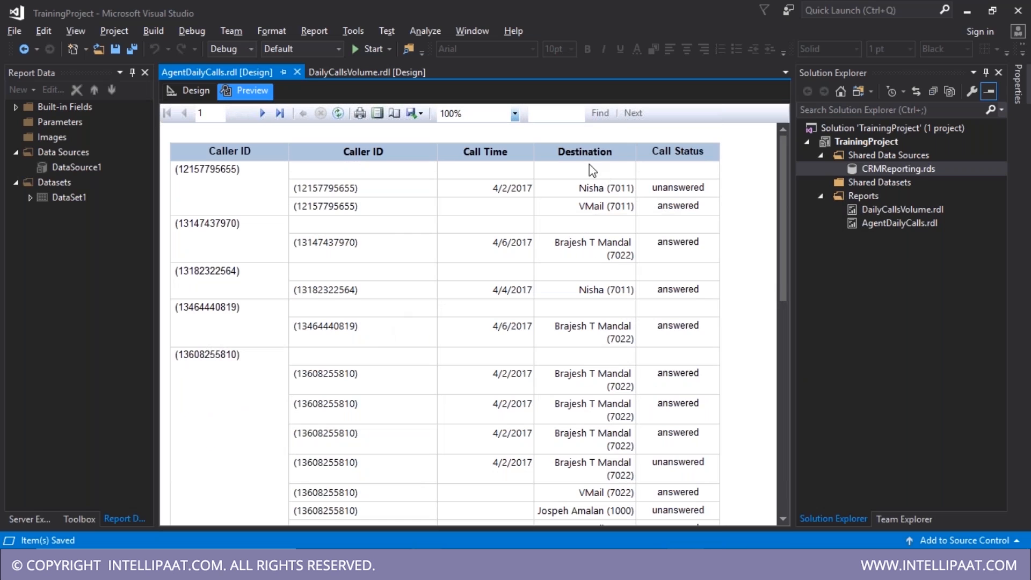
click(192, 92)
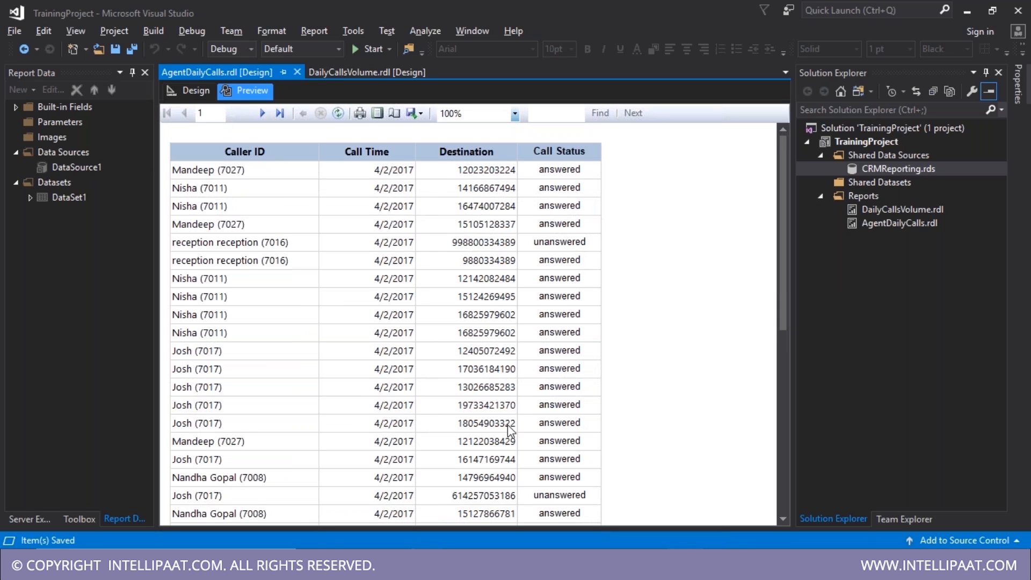
scroll(305, 410, down, 2)
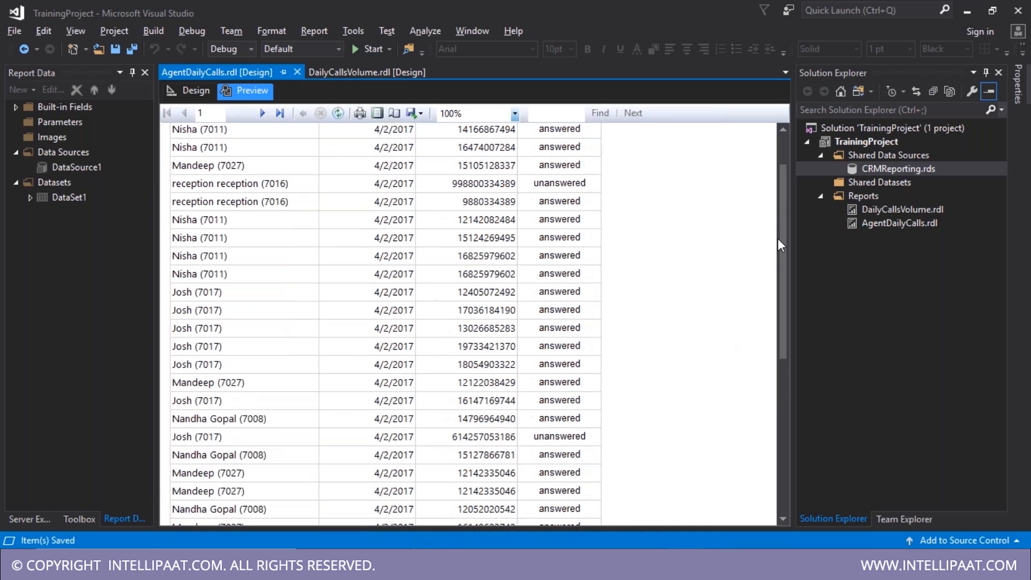
click(280, 113)
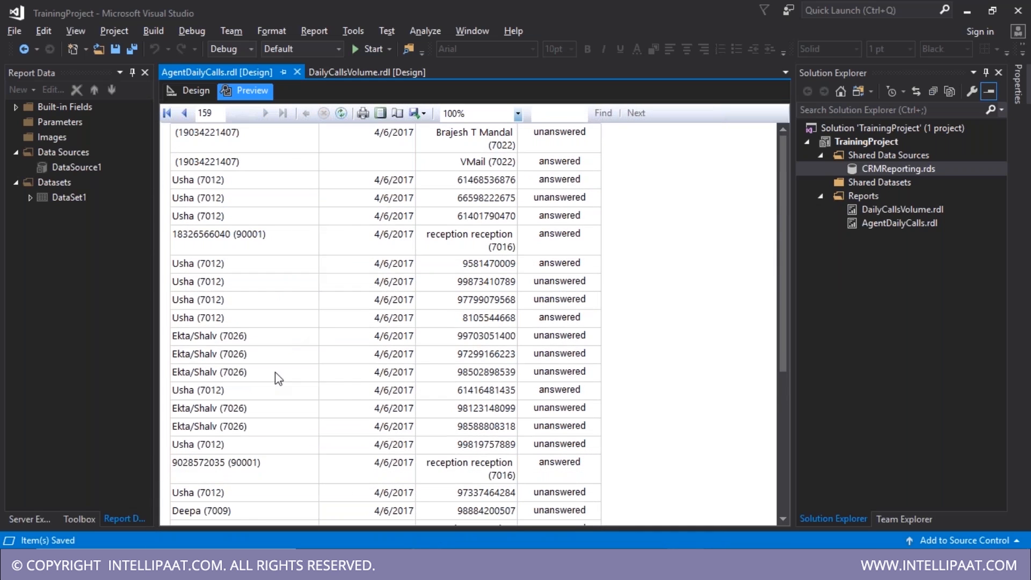
scroll(203, 212, up, 3)
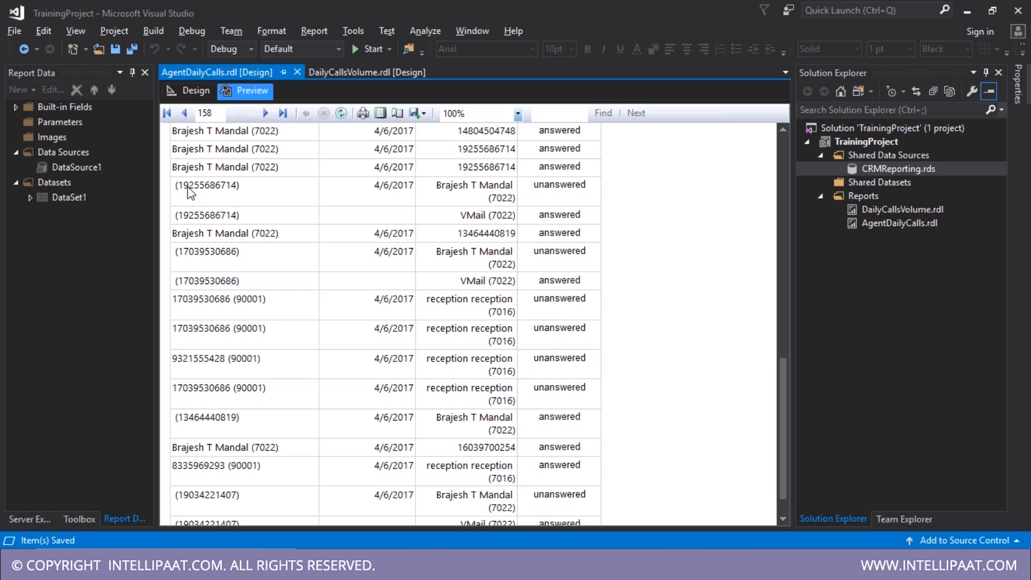
click(167, 113)
click(191, 92)
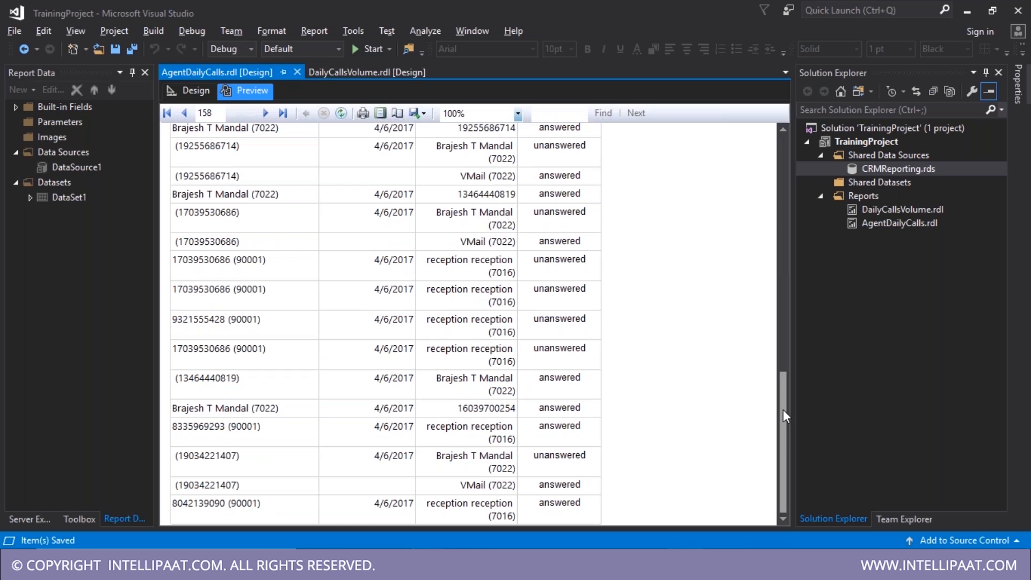
drag(783, 409, 762, 201)
click(191, 92)
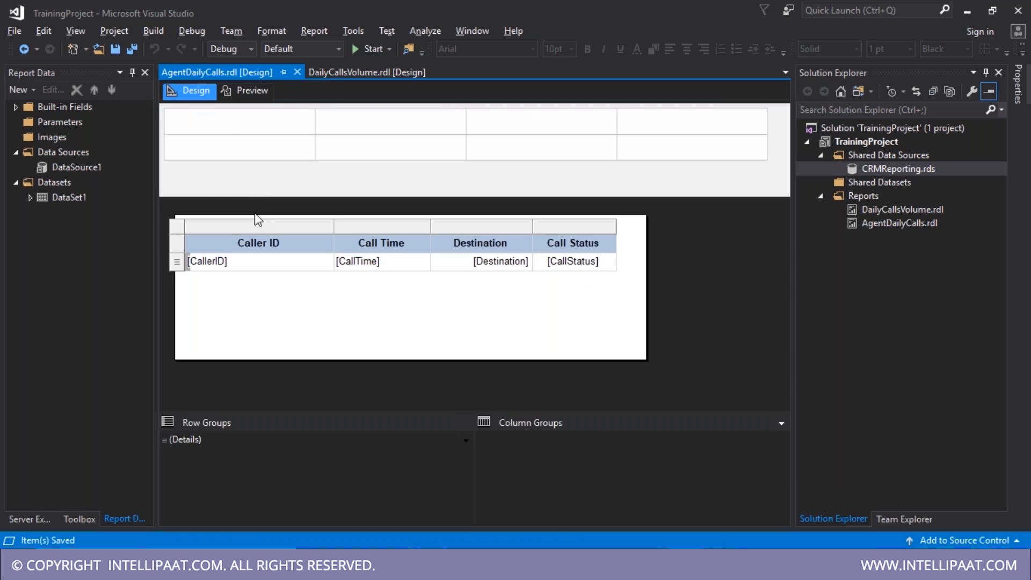
- Inspect VMail call records in the STG_UtilizationTracker results, then return to Visual Studio
click(176, 227)
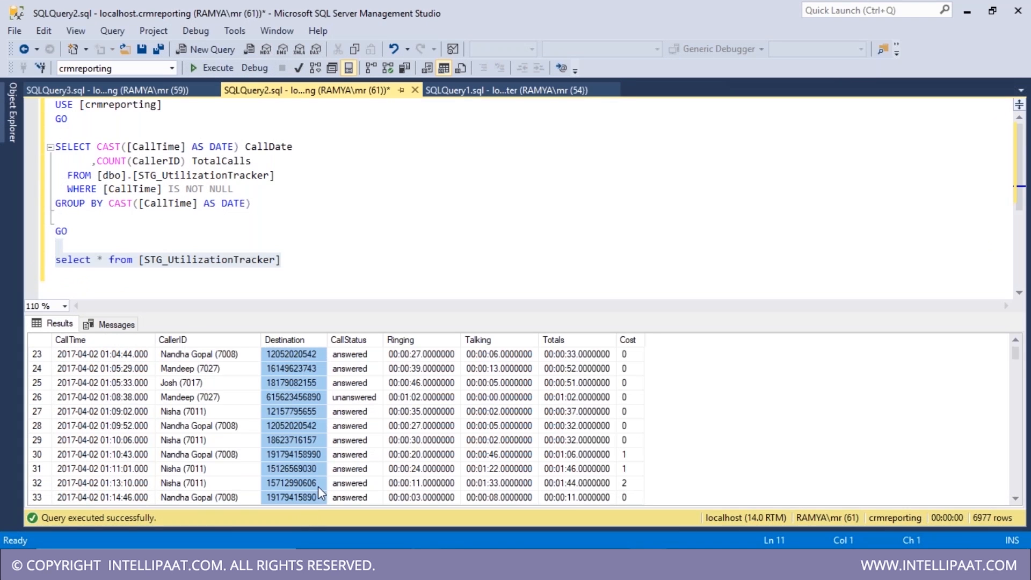
drag(1016, 355, 1025, 490)
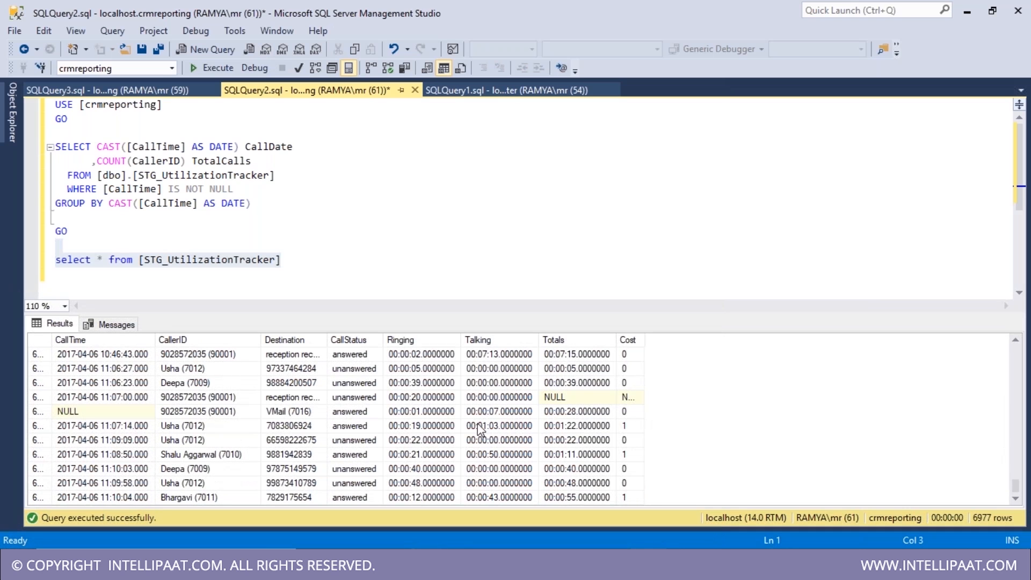
click(293, 418)
scroll(304, 399, up, 10)
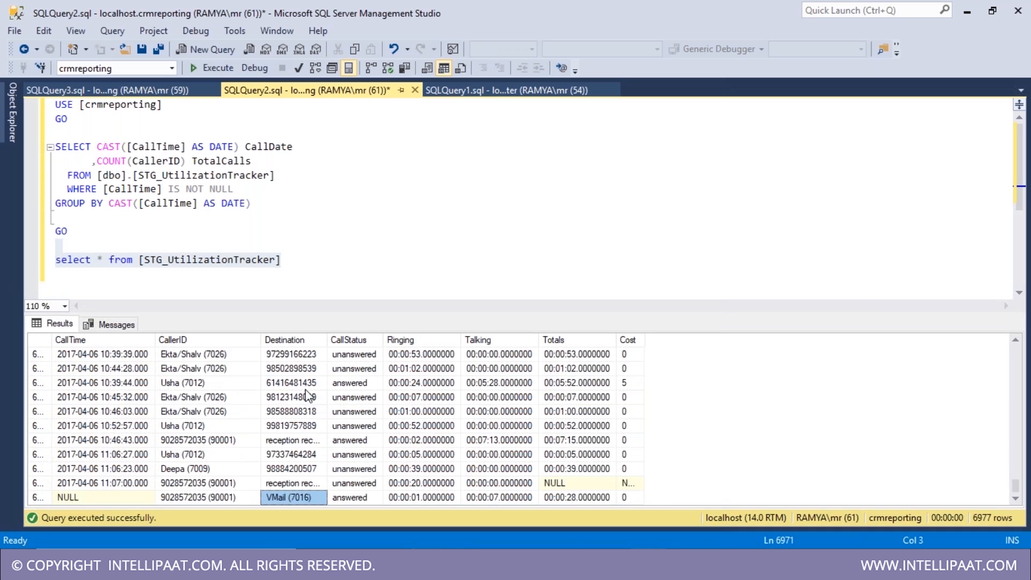
scroll(298, 442, up, 1)
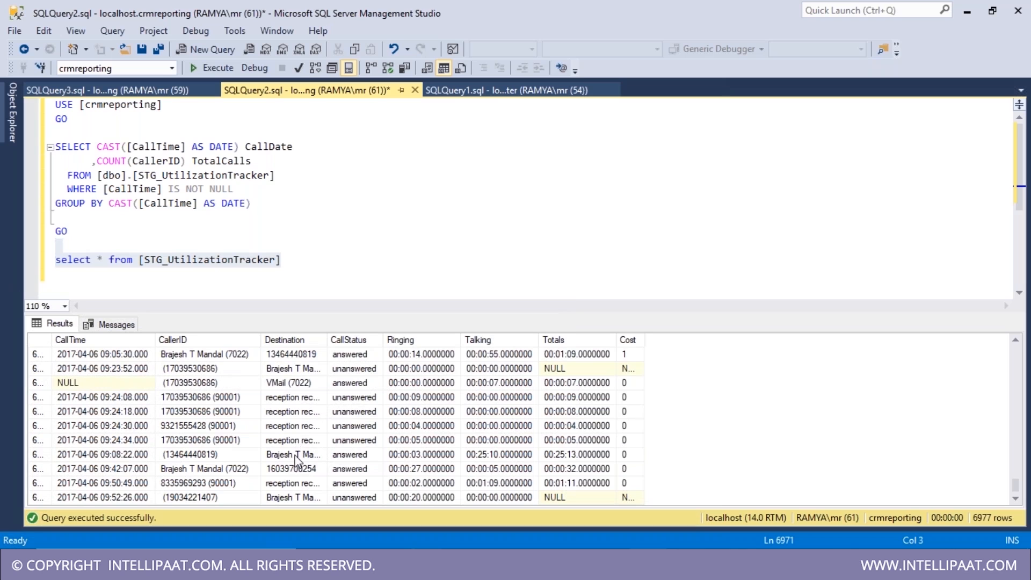
click(298, 381)
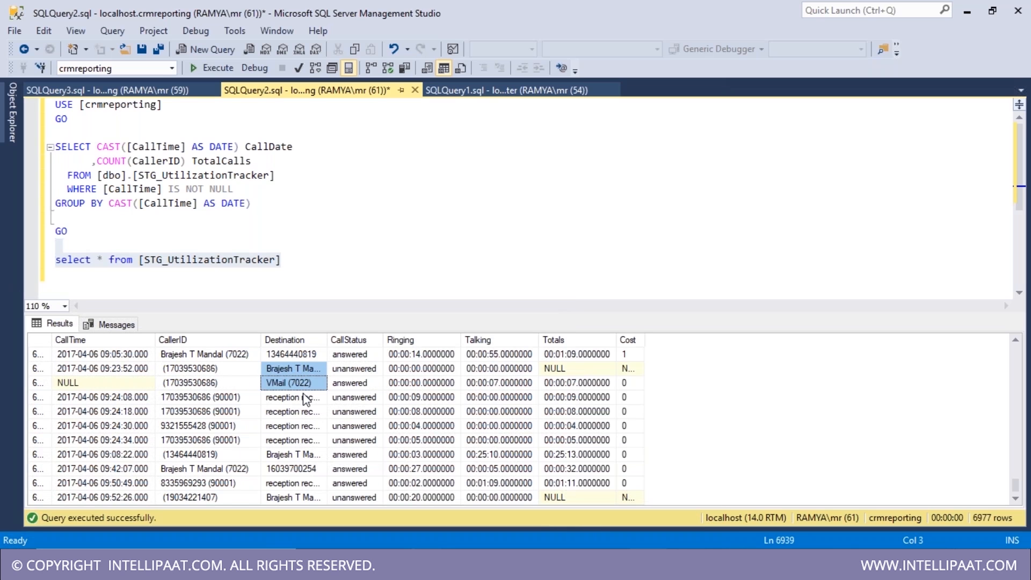
scroll(303, 397, up, 10)
scroll(303, 396, up, 10)
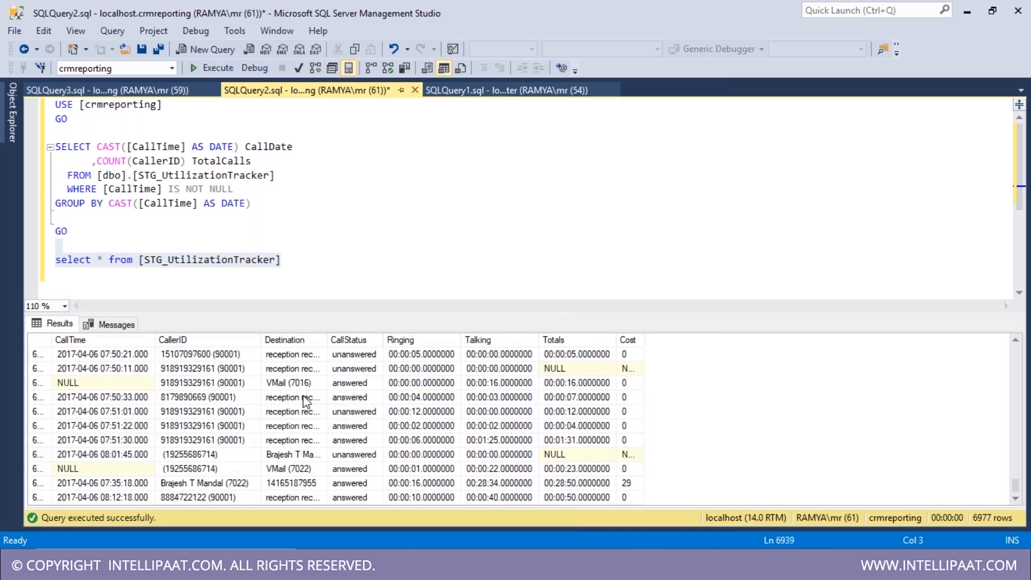
scroll(304, 395, up, 4)
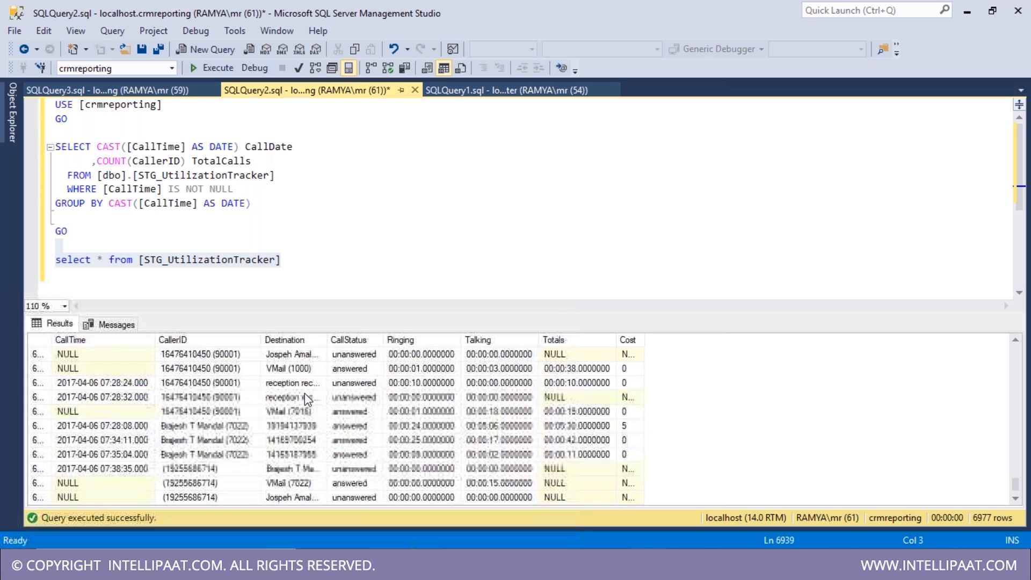
scroll(304, 397, up, 5)
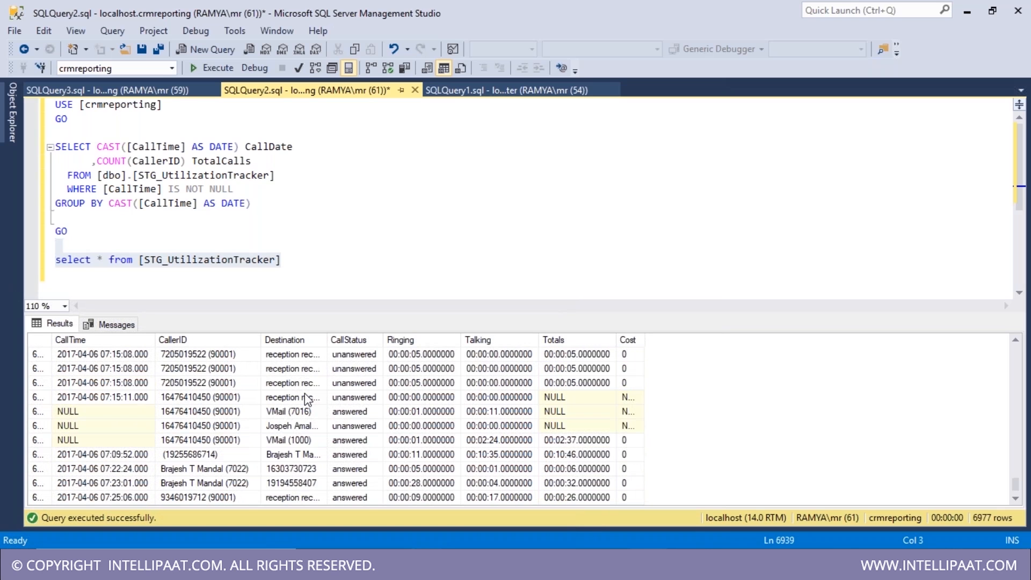
scroll(306, 399, down, 1)
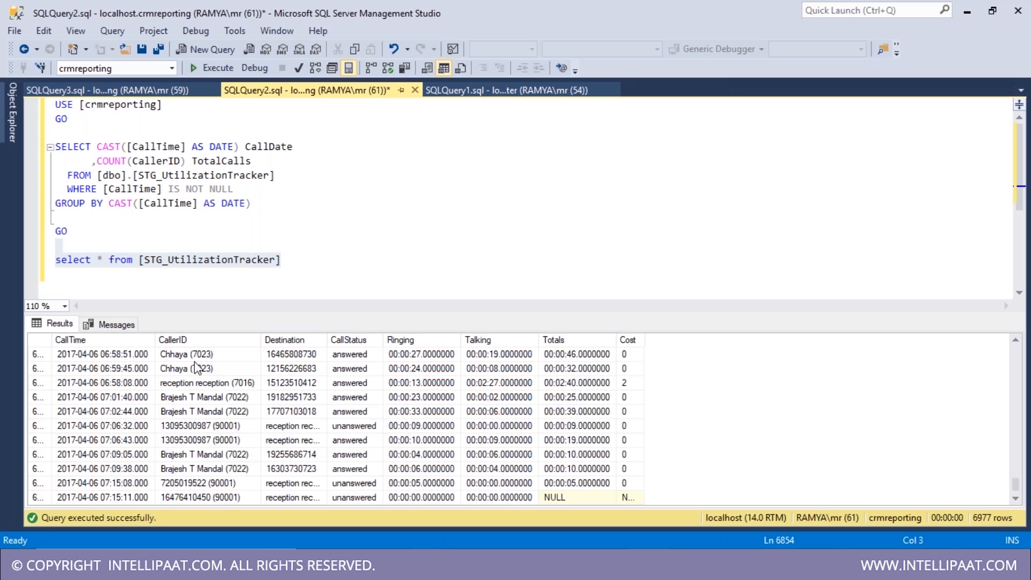
key(alt+Tab)
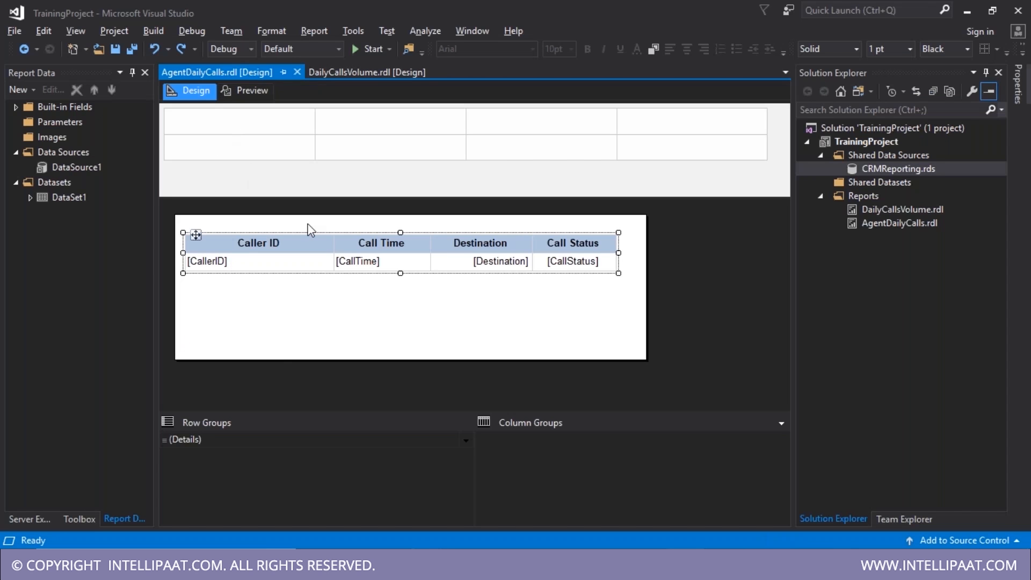
- Save the AgentDailyCalls report and preview it before grouping
key(ctrl+s)
click(252, 91)
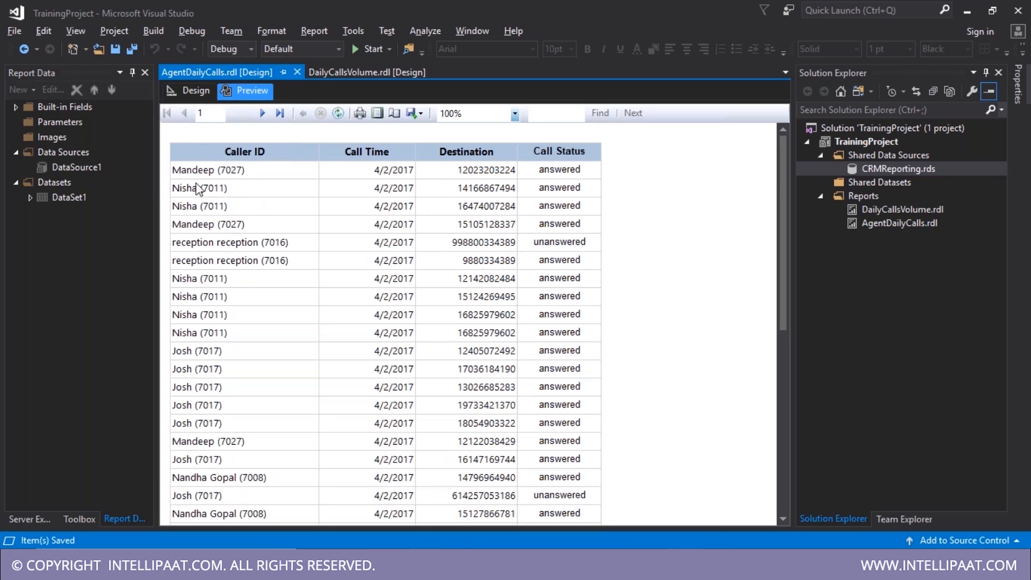
click(190, 89)
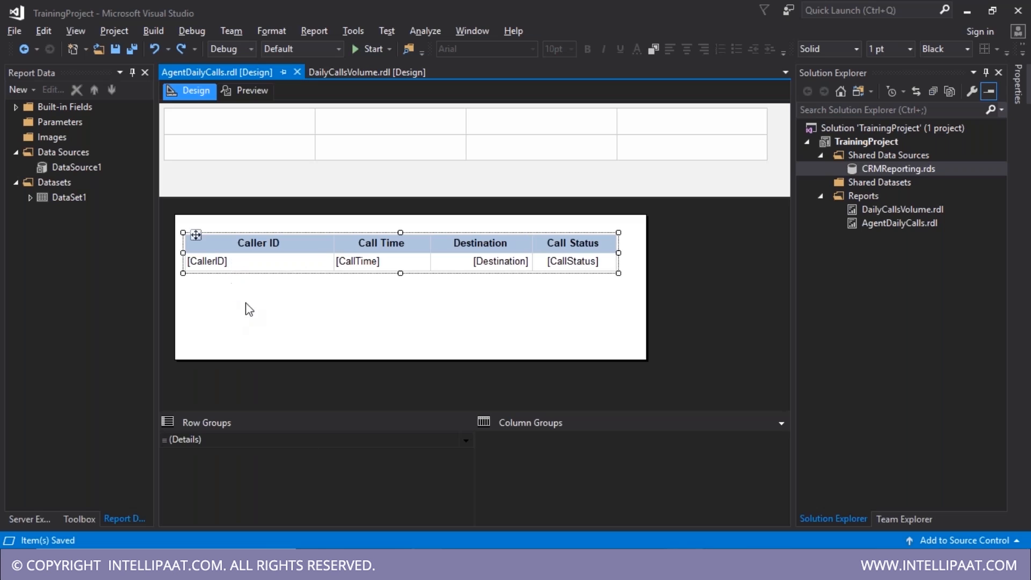
- Add a CallerID parent group above the Details row group
click(233, 296)
click(232, 271)
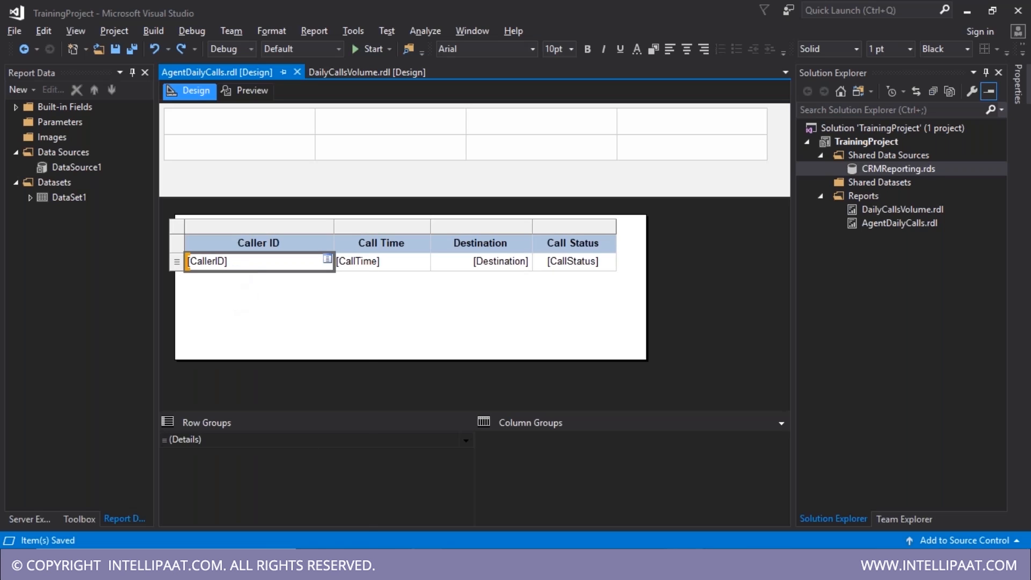
right_click(231, 272)
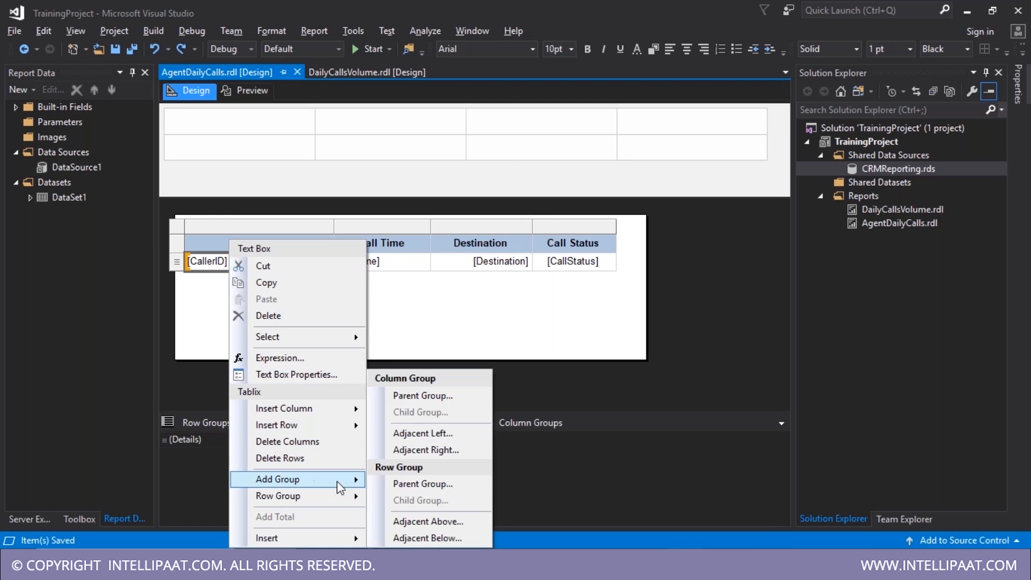
click(177, 261)
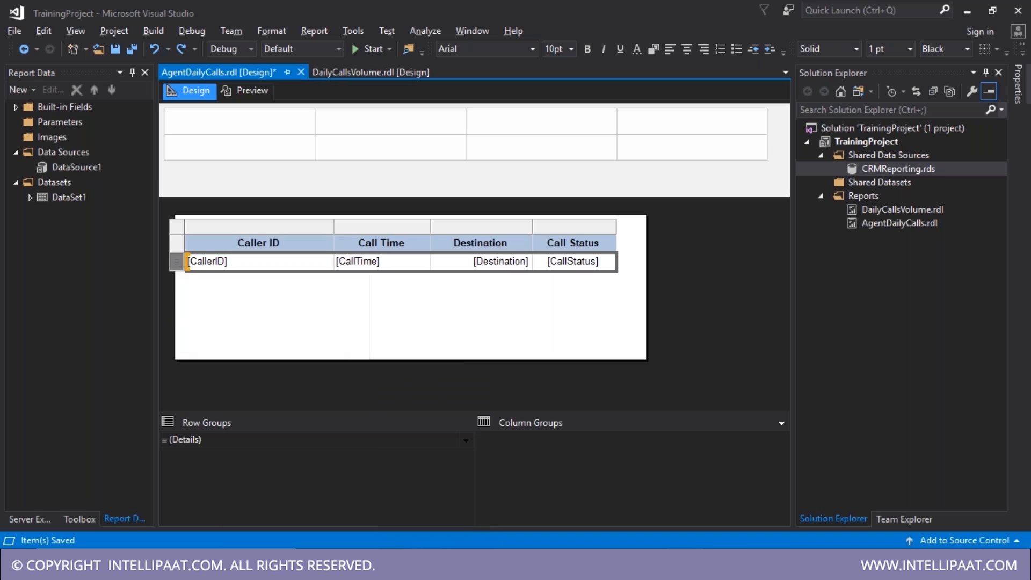
right_click(177, 267)
mouse_move(242, 328)
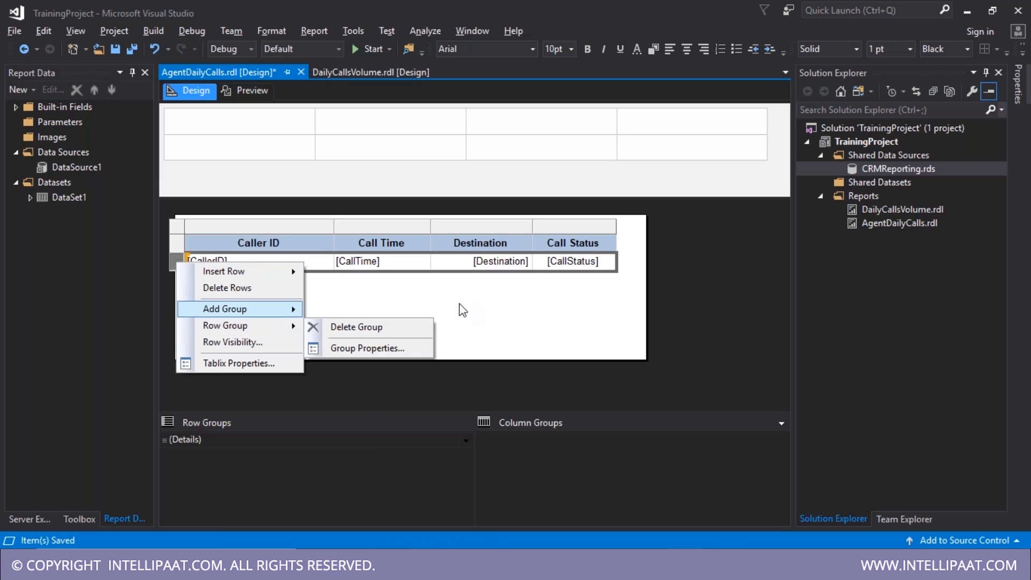
click(317, 307)
click(199, 440)
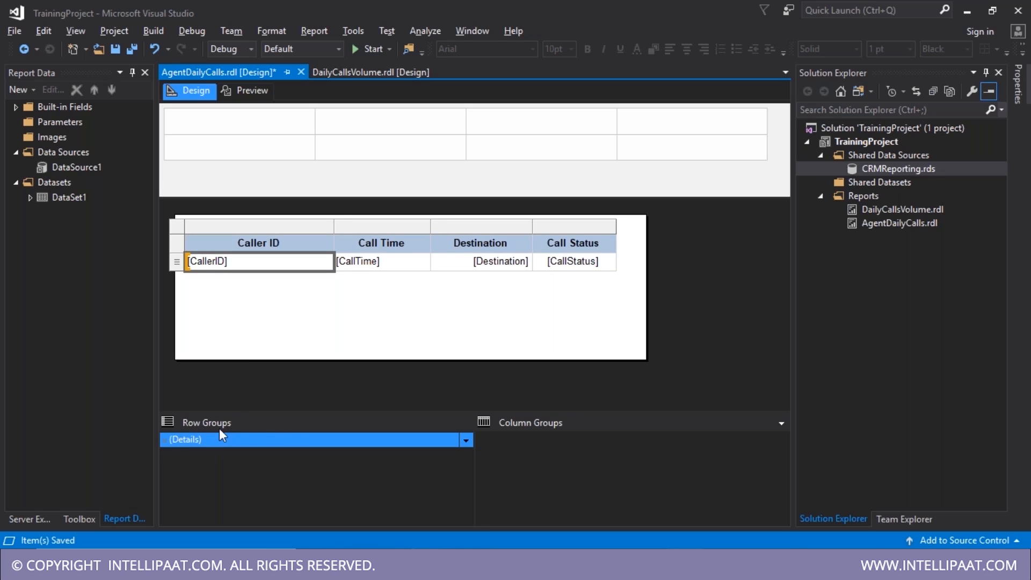
click(466, 441)
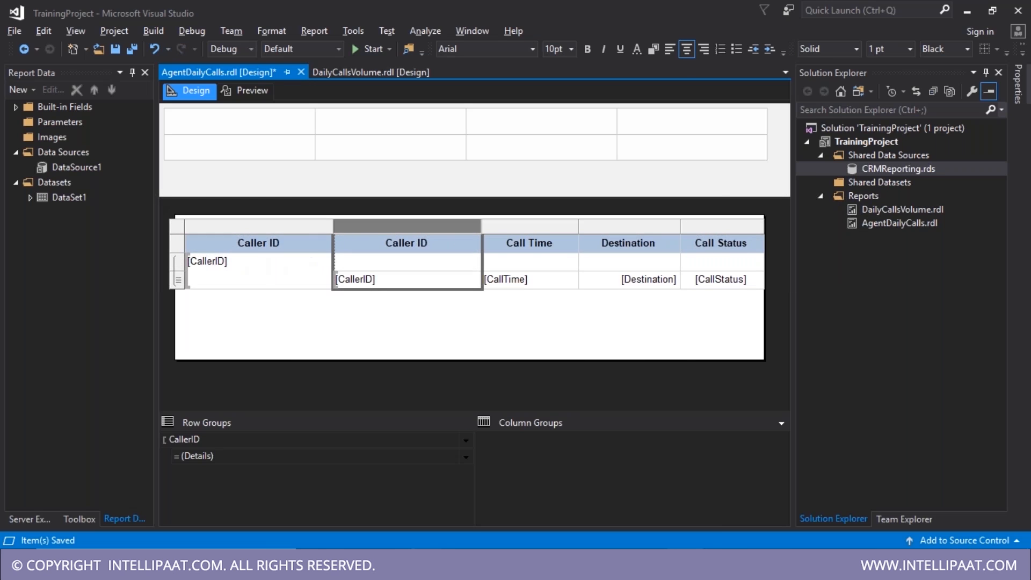
- Delete the duplicate Caller ID column, widen Caller ID slightly, and save
right_click(393, 232)
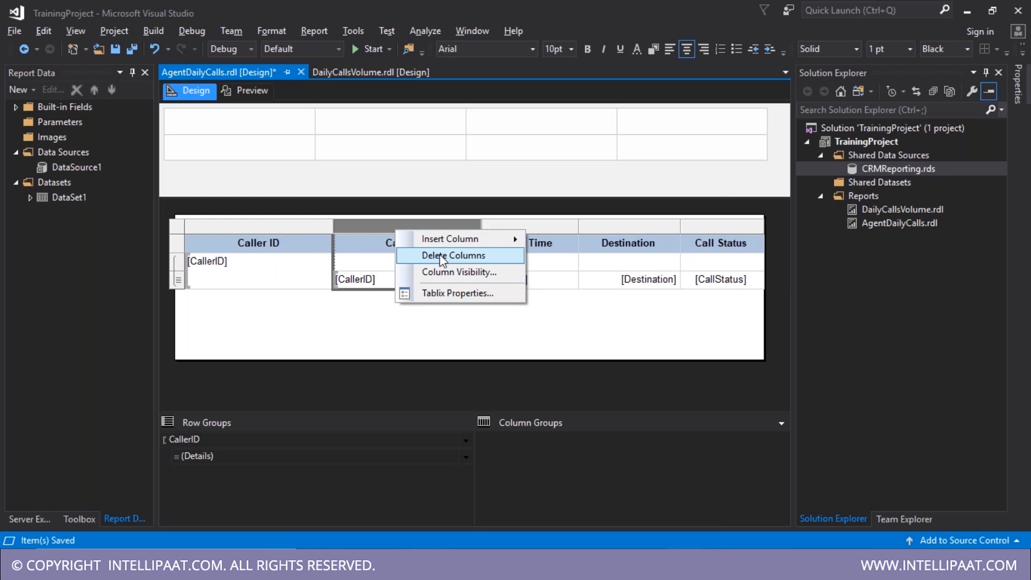
click(461, 258)
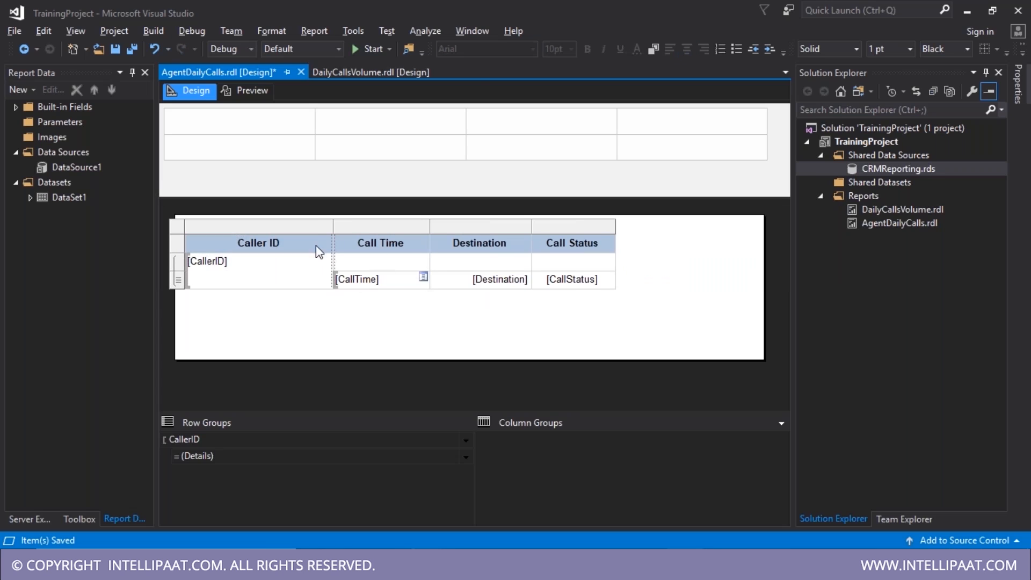
drag(331, 227, 337, 228)
key(ctrl+s)
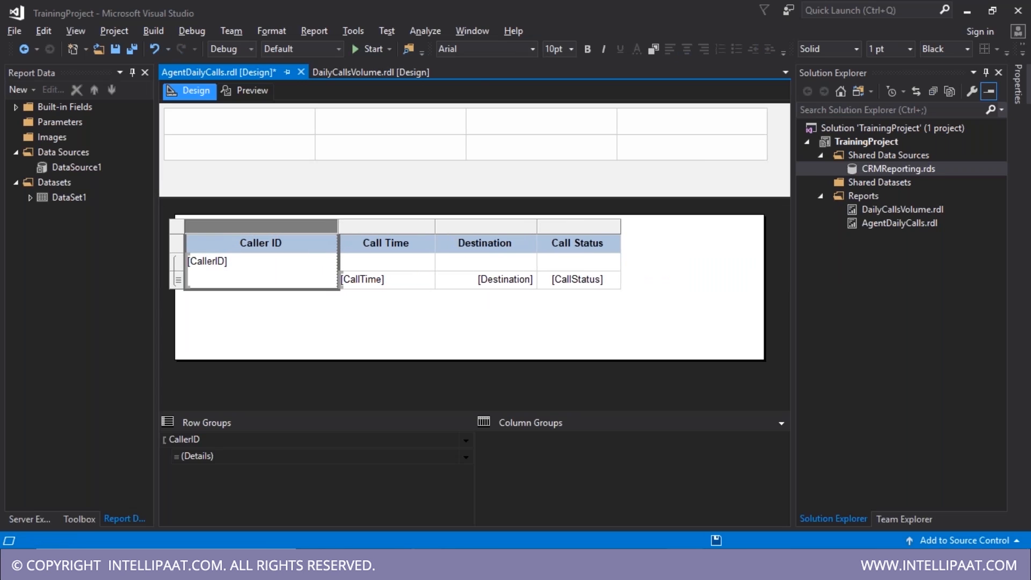
- Preview the caller-grouped report, then return to the layout with the CallerID group selected
click(251, 92)
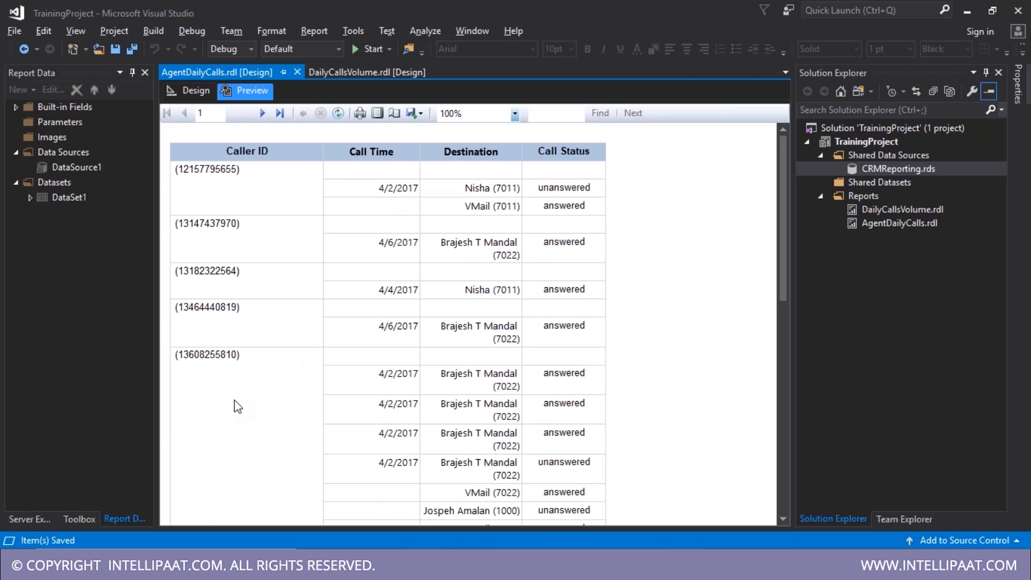
scroll(238, 406, down, 15)
scroll(239, 424, down, 15)
scroll(264, 419, up, 20)
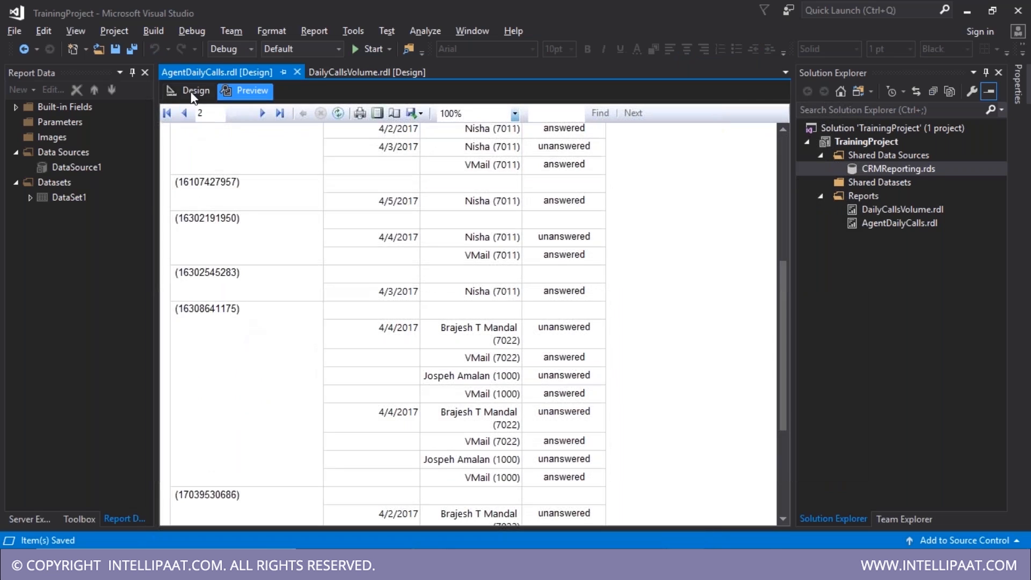
click(192, 92)
click(275, 439)
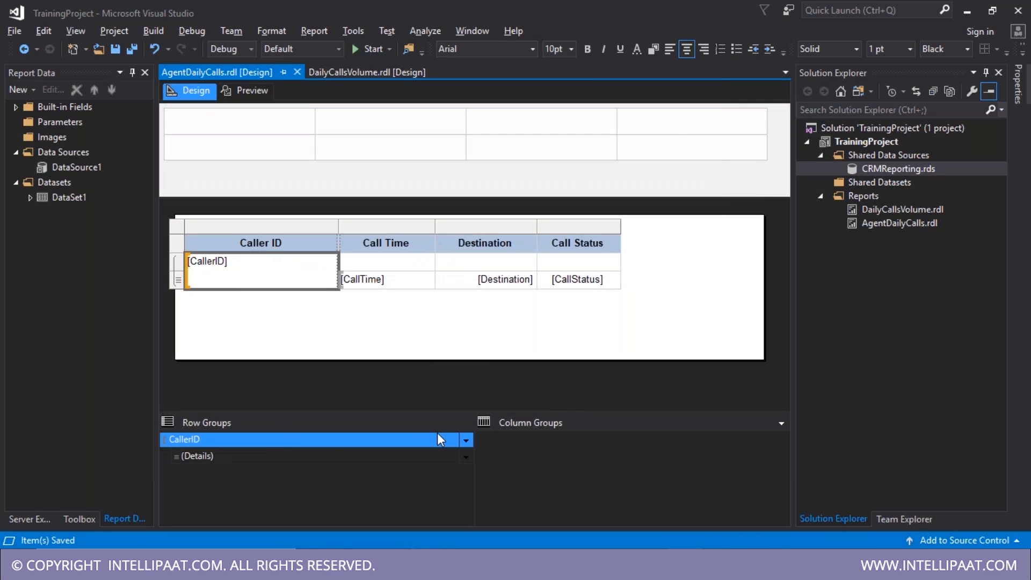
- Hide the Details group initially, toggled by CallerID1, then save and preview
click(465, 440)
click(511, 515)
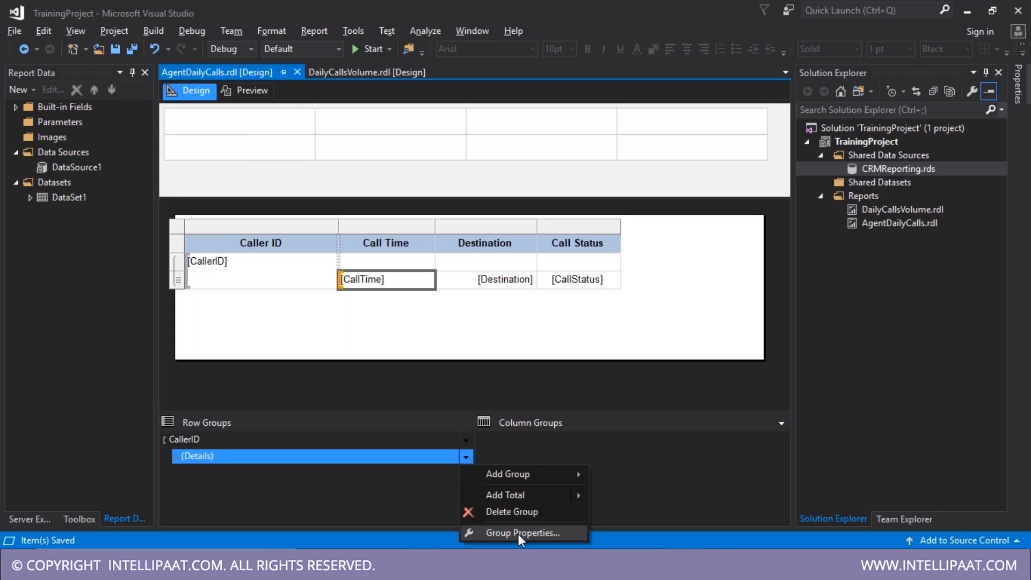
click(517, 530)
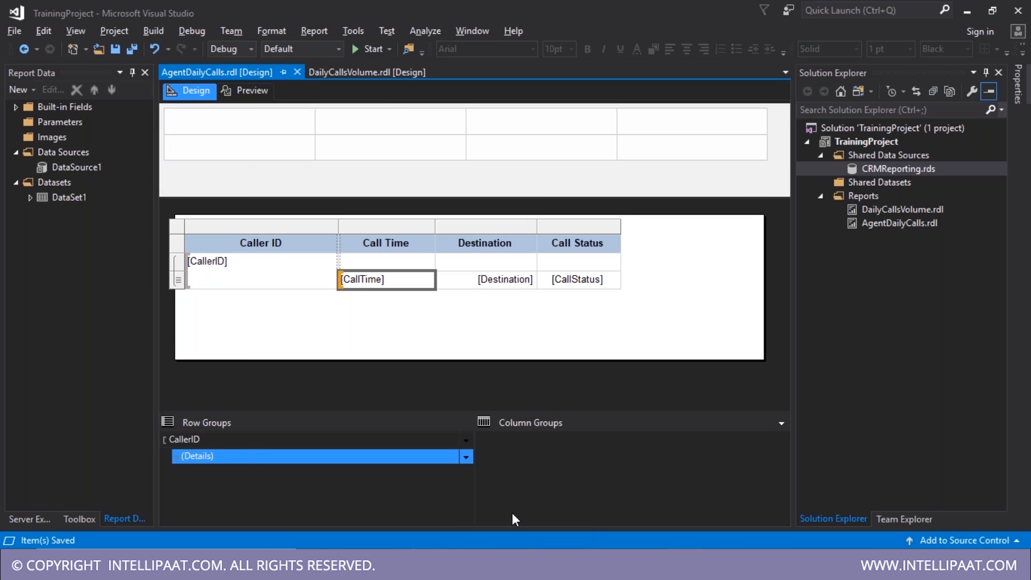
click(310, 169)
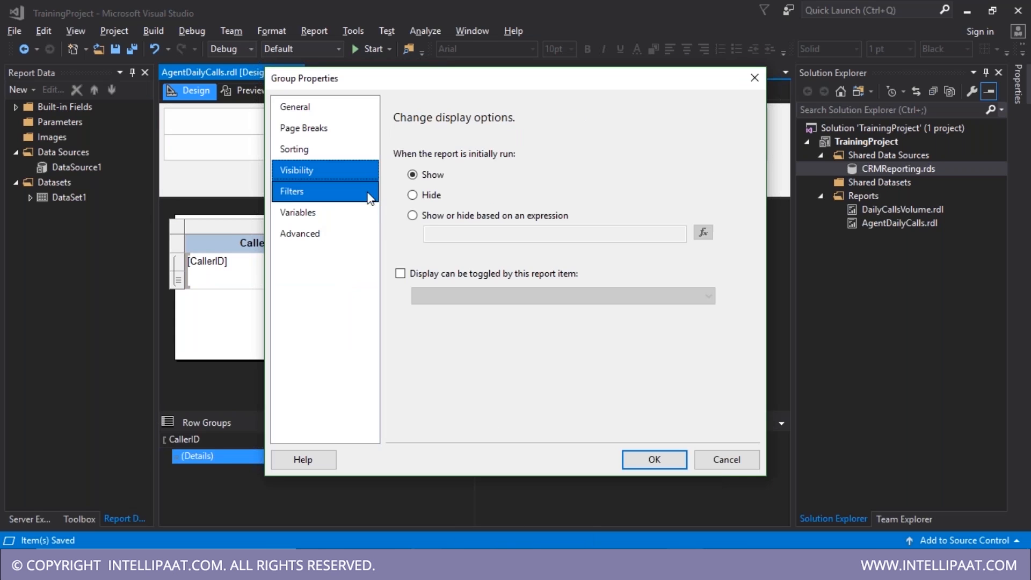
click(400, 273)
click(524, 297)
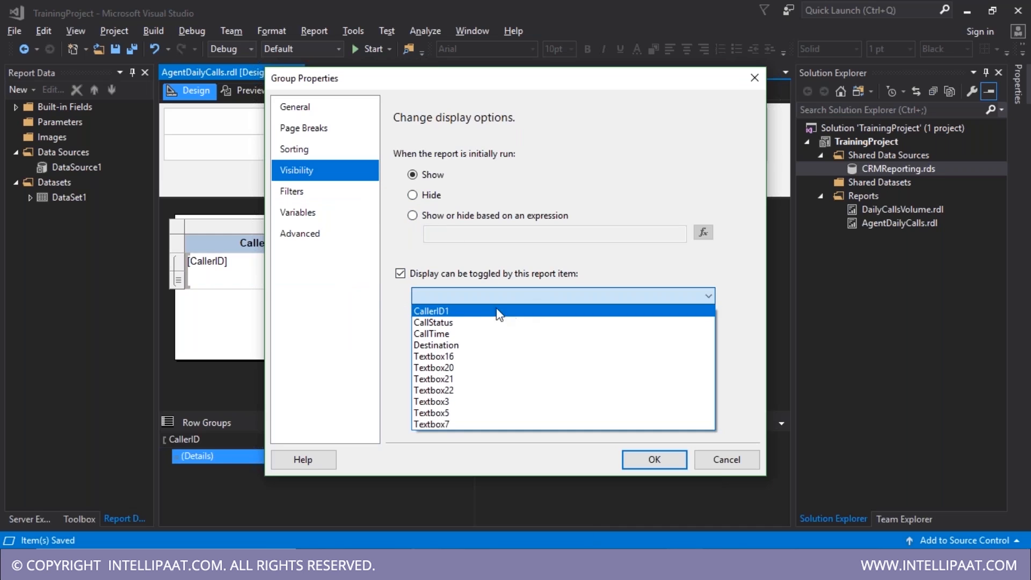
click(465, 316)
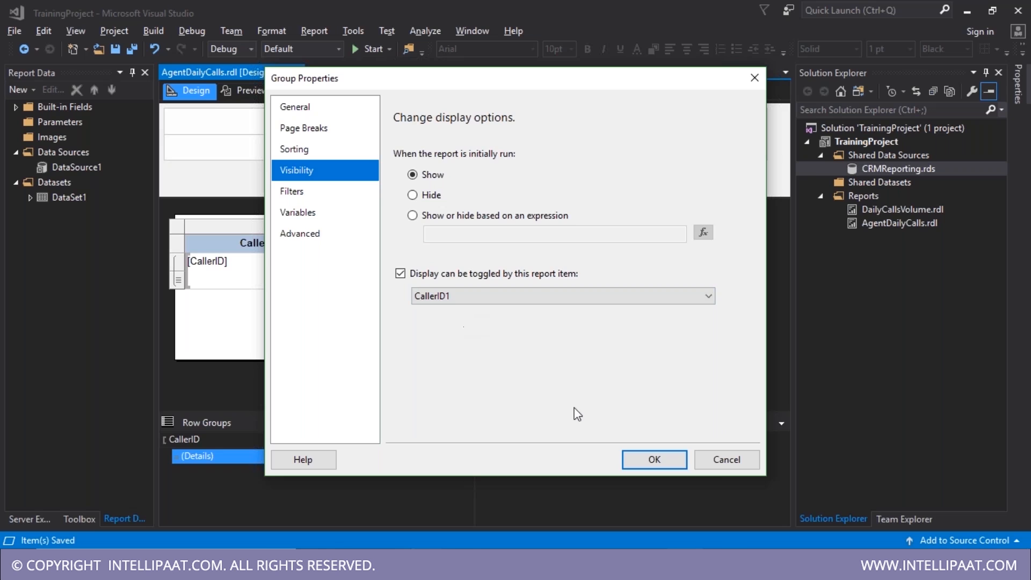
click(422, 197)
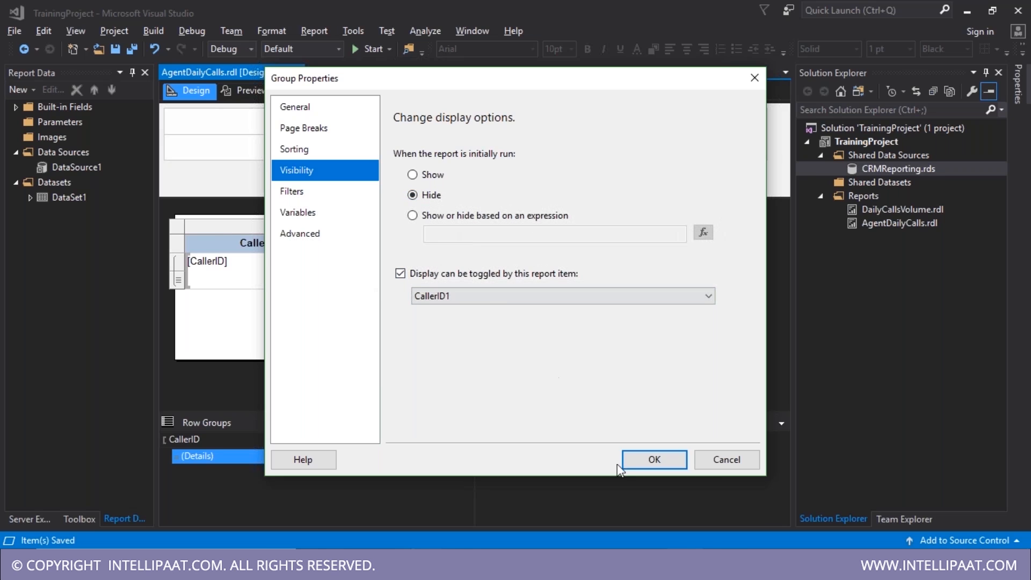
click(654, 460)
key(ctrl+s)
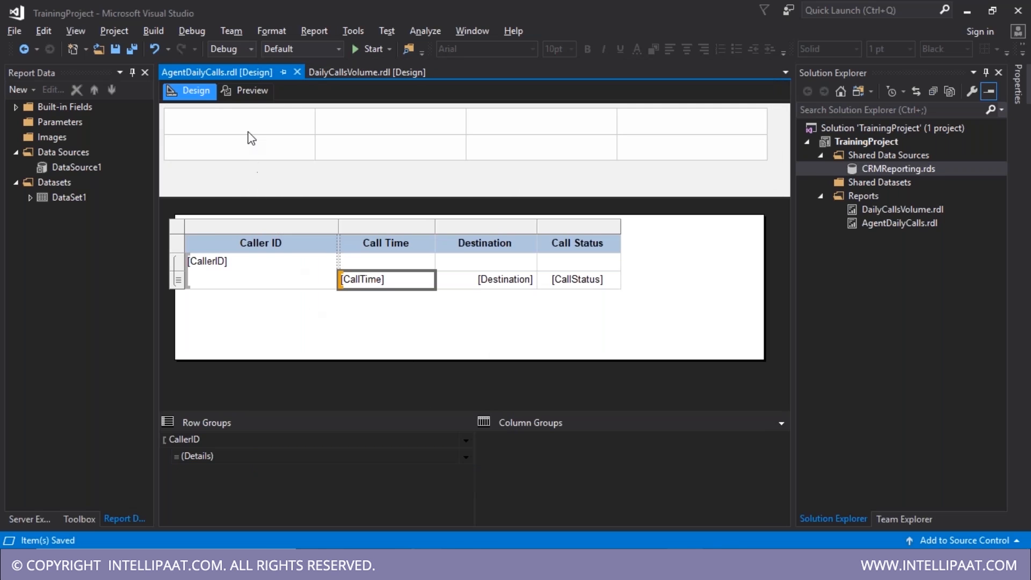
click(246, 90)
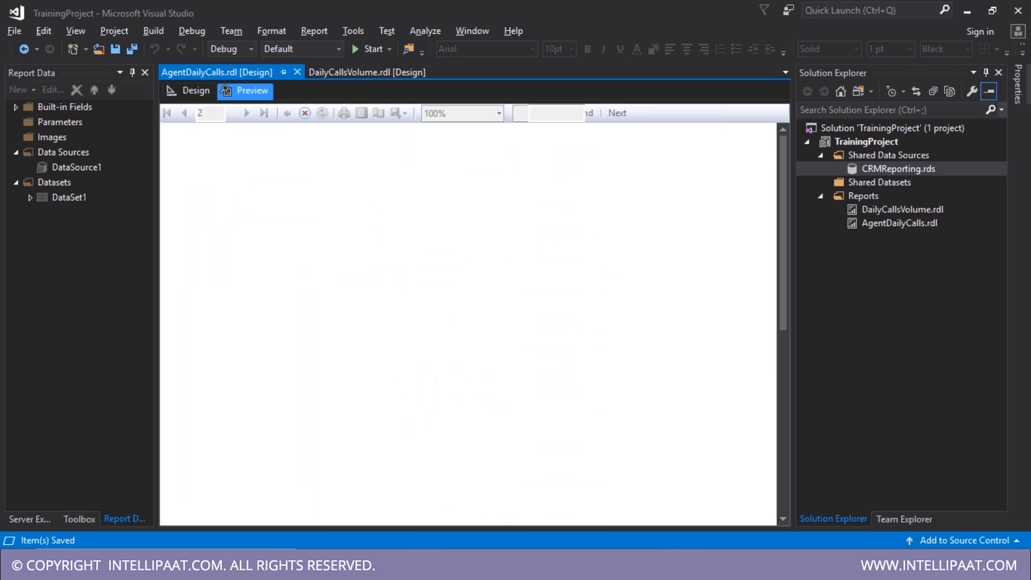
- In the preview, expand and collapse a caller group and page back to the start
scroll(317, 411, down, 2)
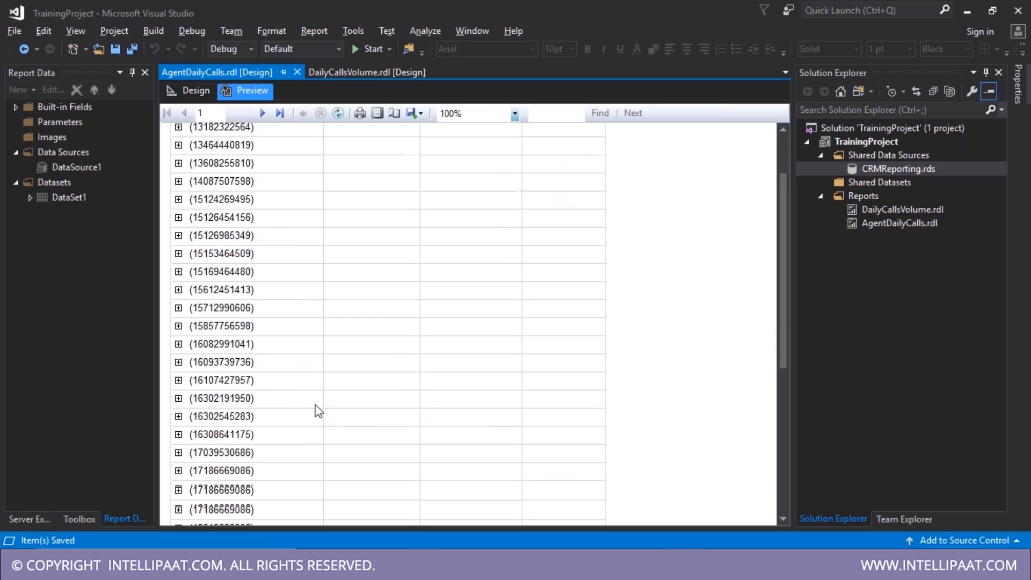
scroll(317, 413, down, 10)
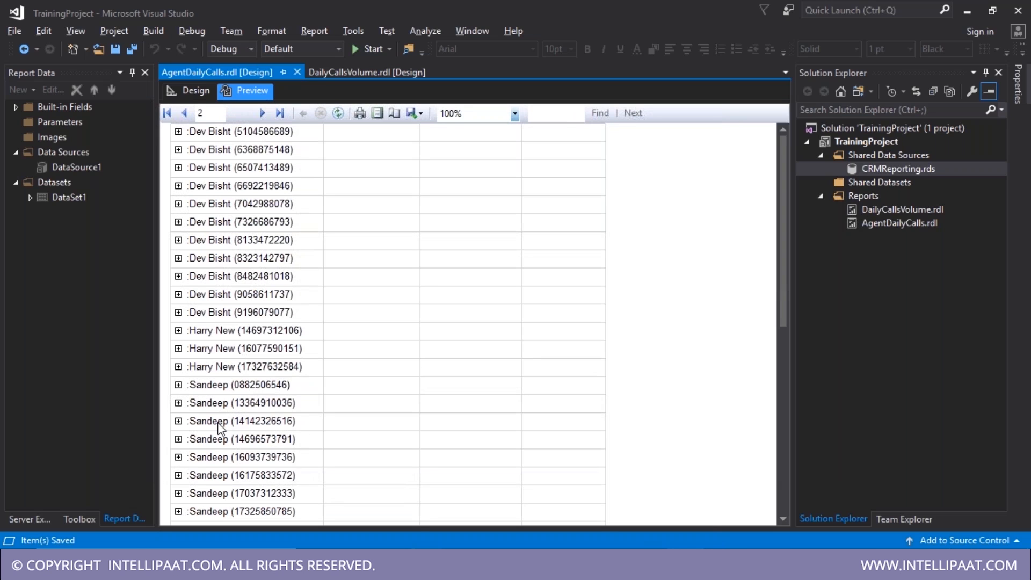
scroll(217, 428, down, 3)
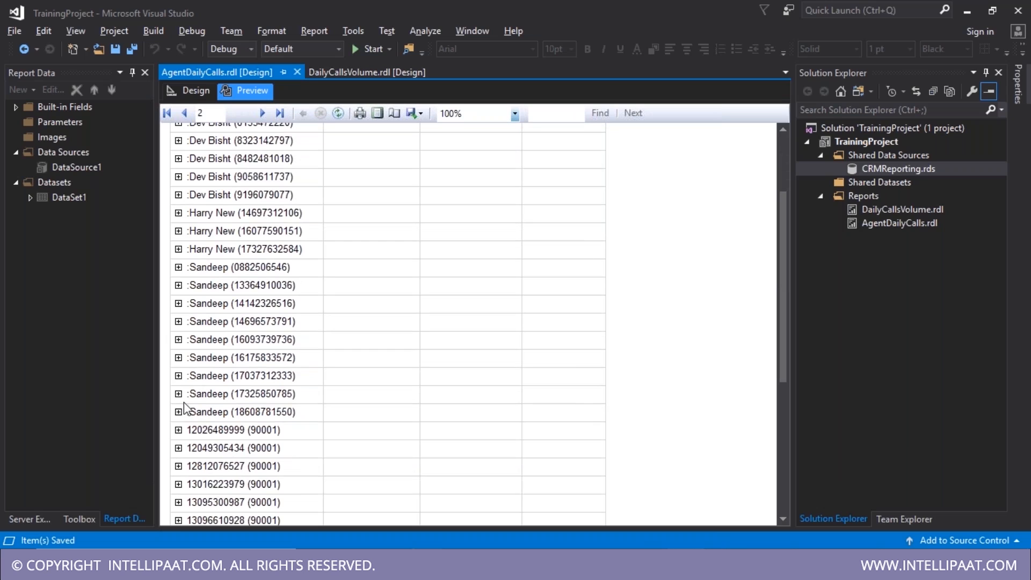
click(179, 360)
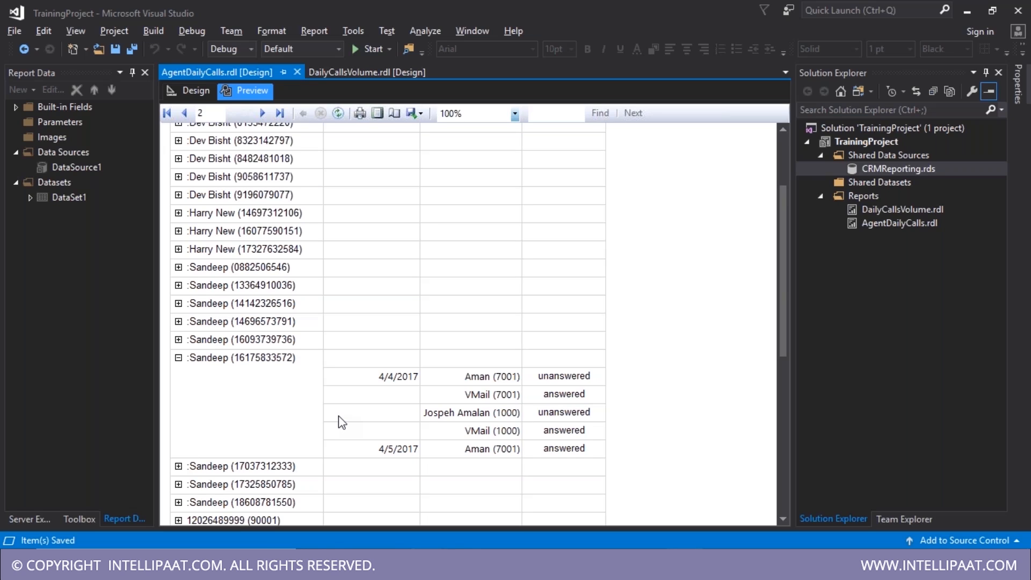
click(178, 358)
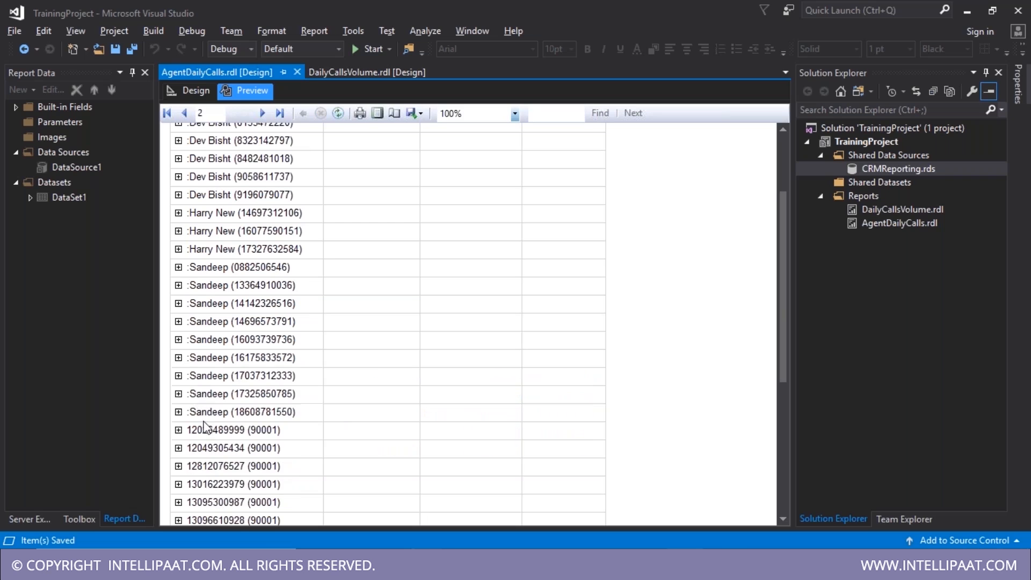
scroll(199, 419, down, 5)
scroll(603, 364, down, 15)
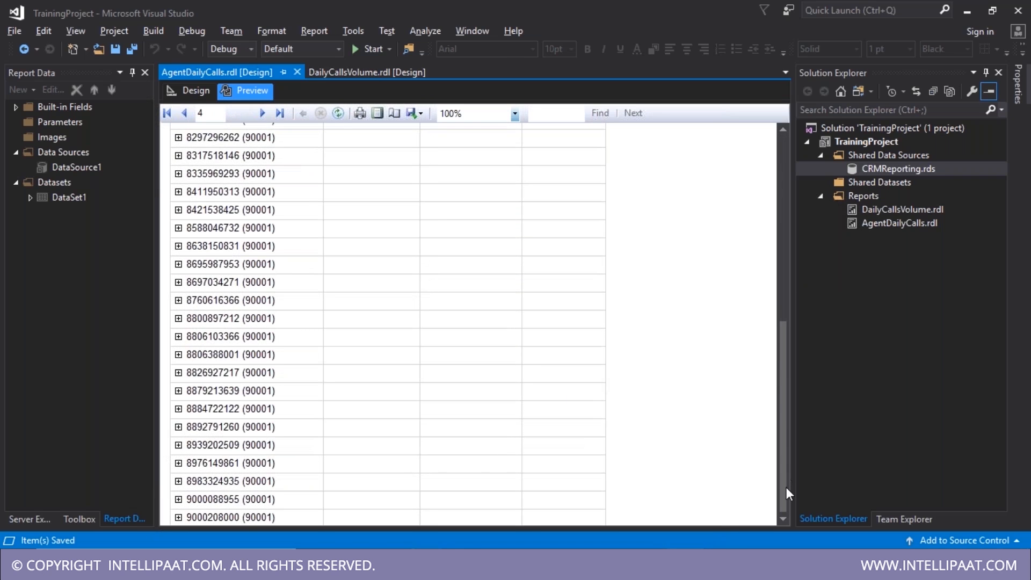
scroll(781, 404, up, 5)
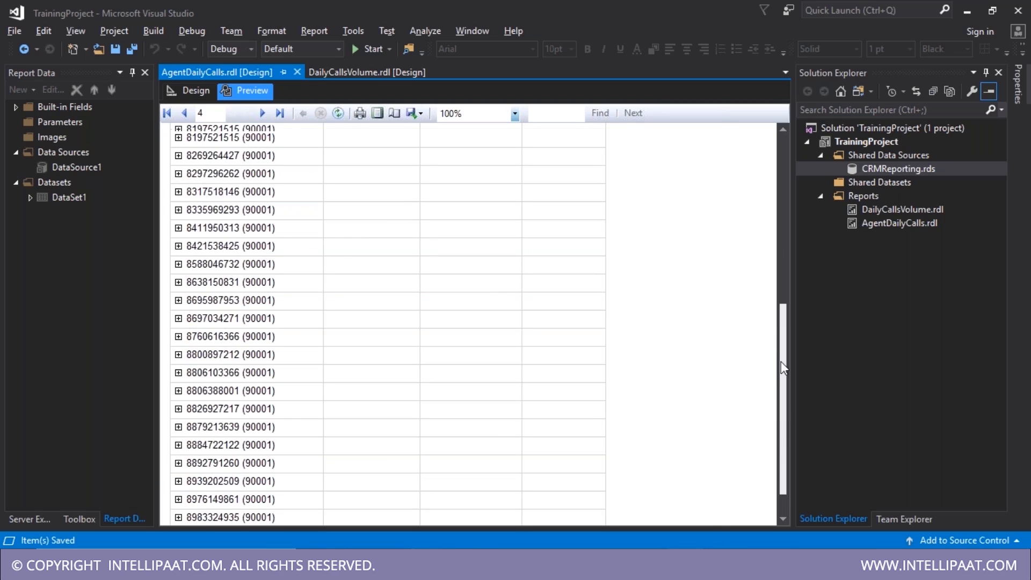
click(167, 113)
- Return to the design layout and select the [CallTime] detail cell
click(194, 91)
click(397, 282)
mouse_move(427, 290)
click(395, 283)
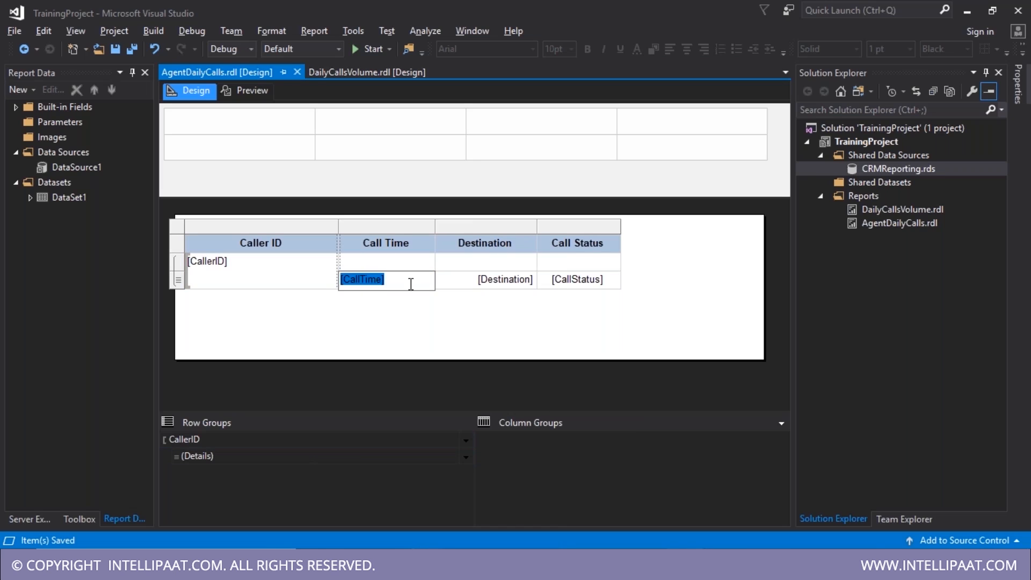
- Add a parent row group on [CallTime] above the details
click(412, 289)
right_click(414, 294)
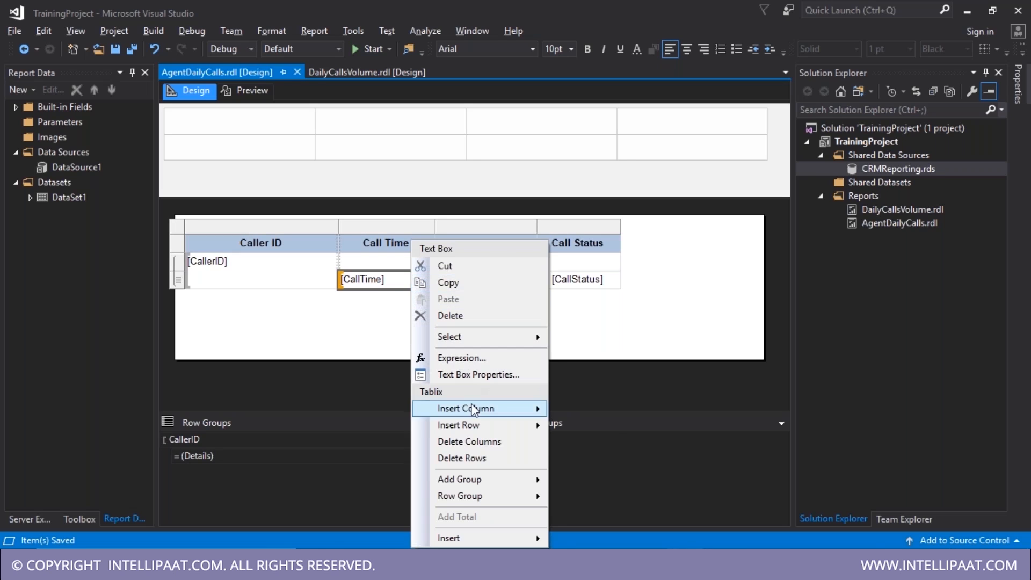
mouse_move(486, 427)
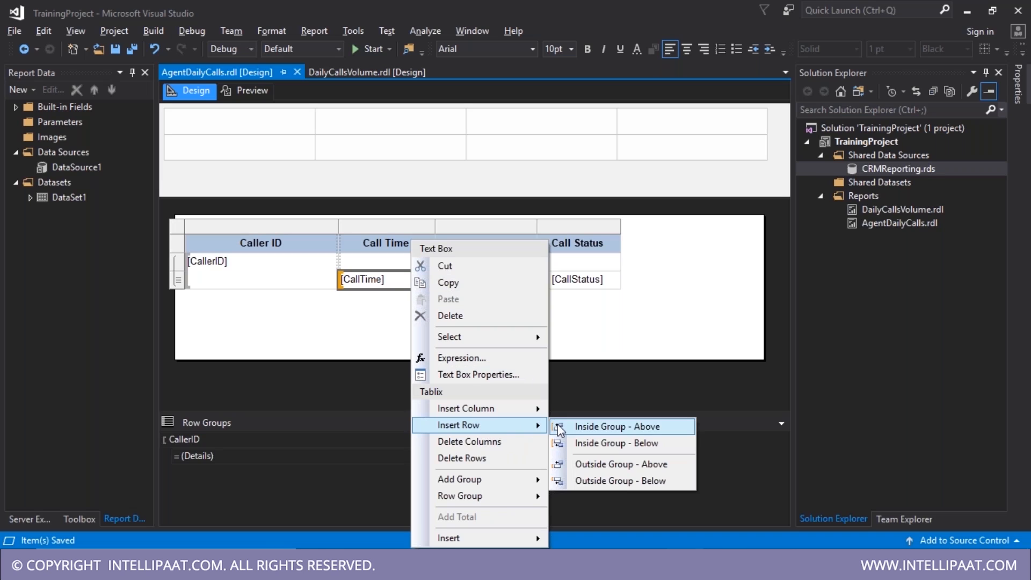
mouse_move(502, 482)
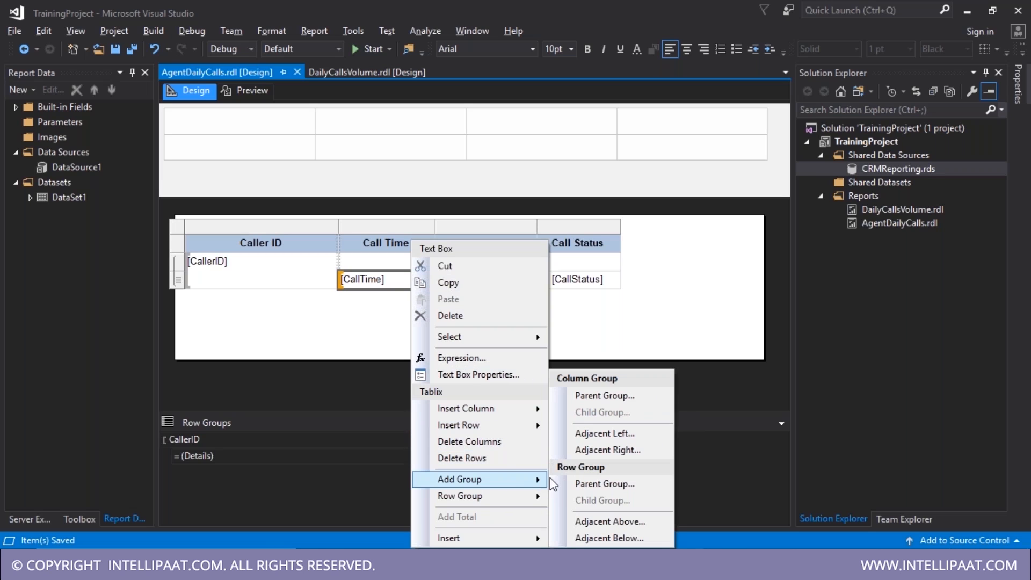
click(606, 485)
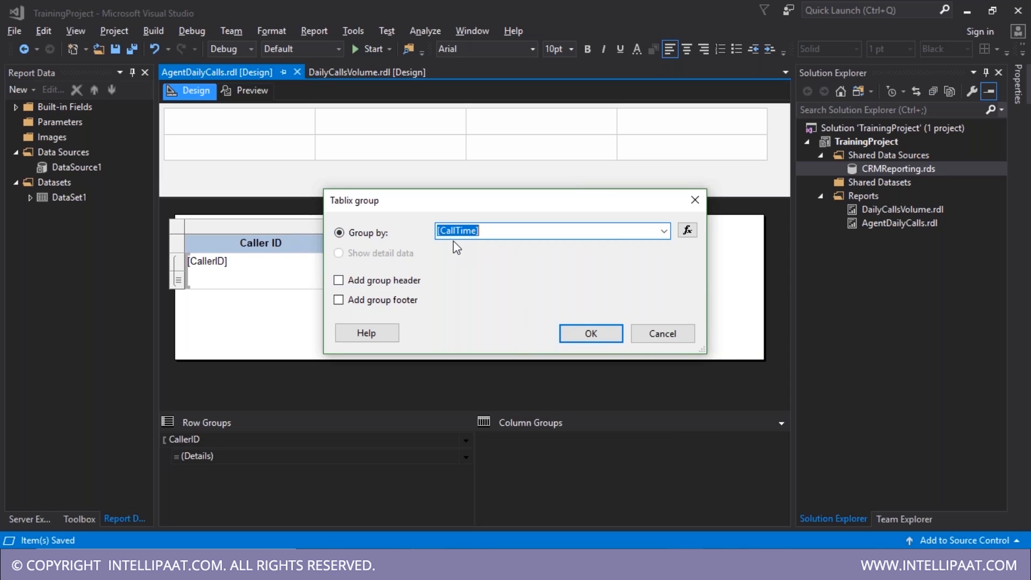
click(587, 335)
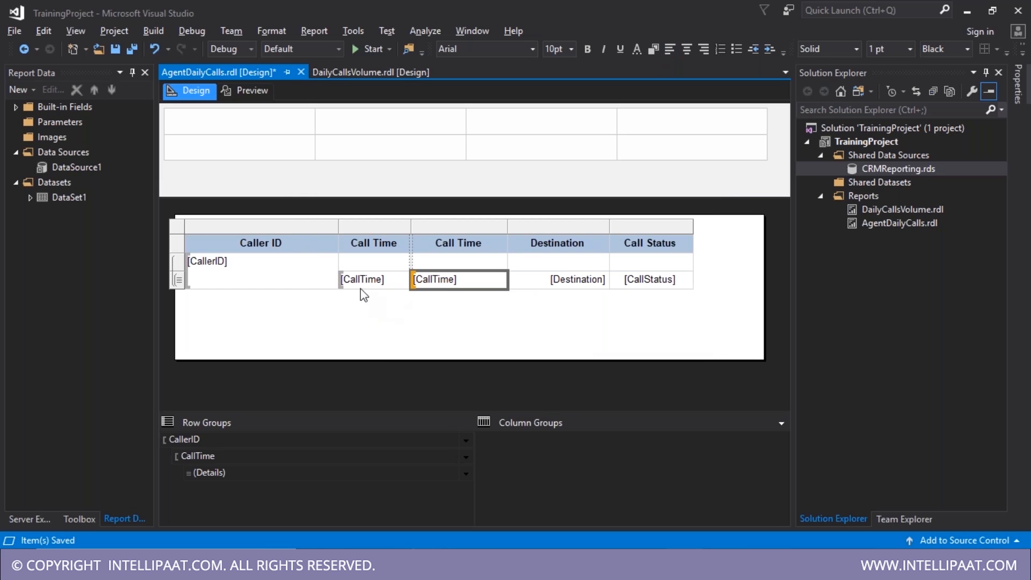
- Delete the duplicate Call Time column, widen Call Time, save, and preview
right_click(450, 231)
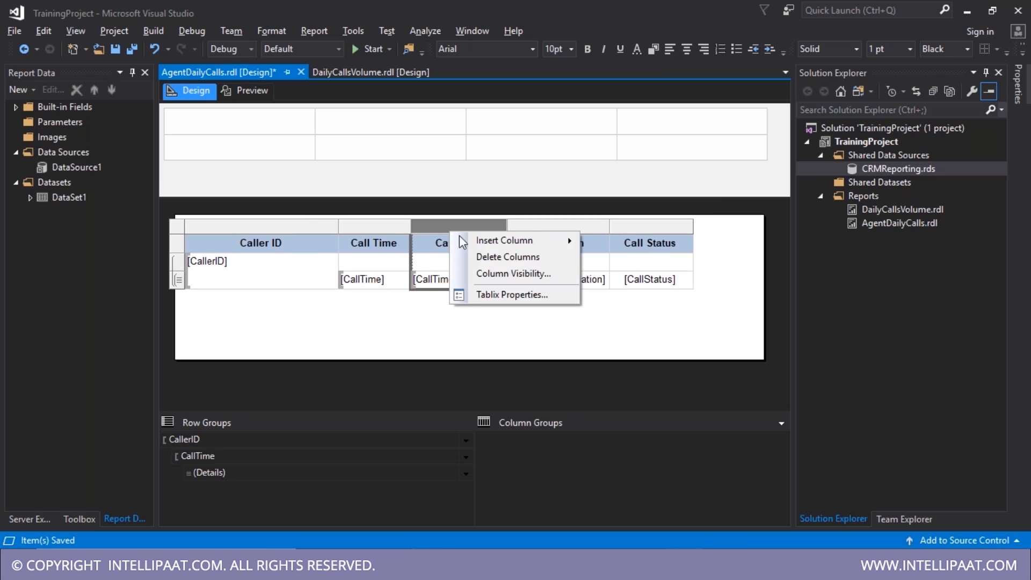
click(501, 261)
drag(410, 227, 455, 226)
key(ctrl+s)
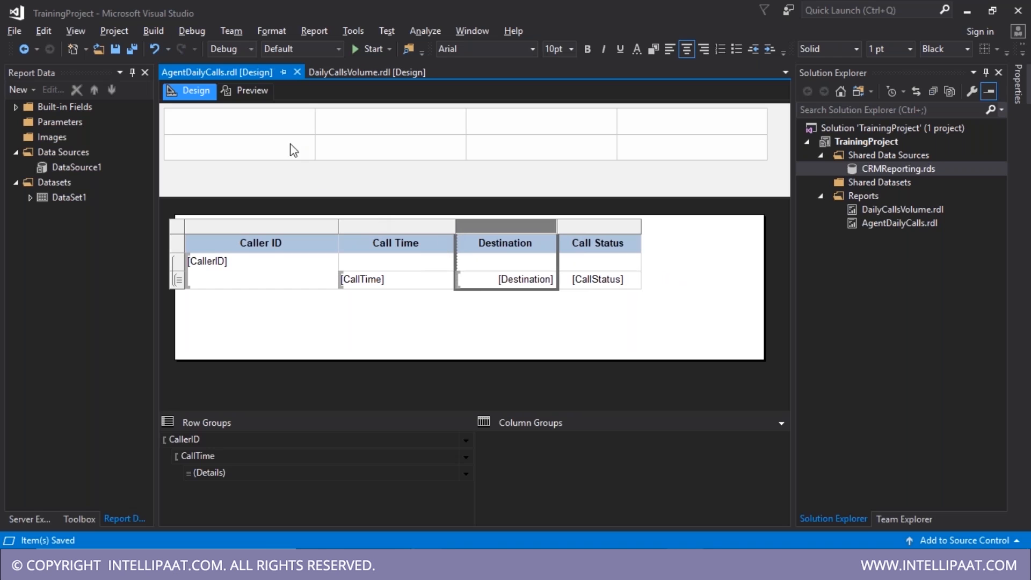
click(245, 90)
- Hide the CallTime group initially, toggled by CallerID1, then save and preview
click(199, 91)
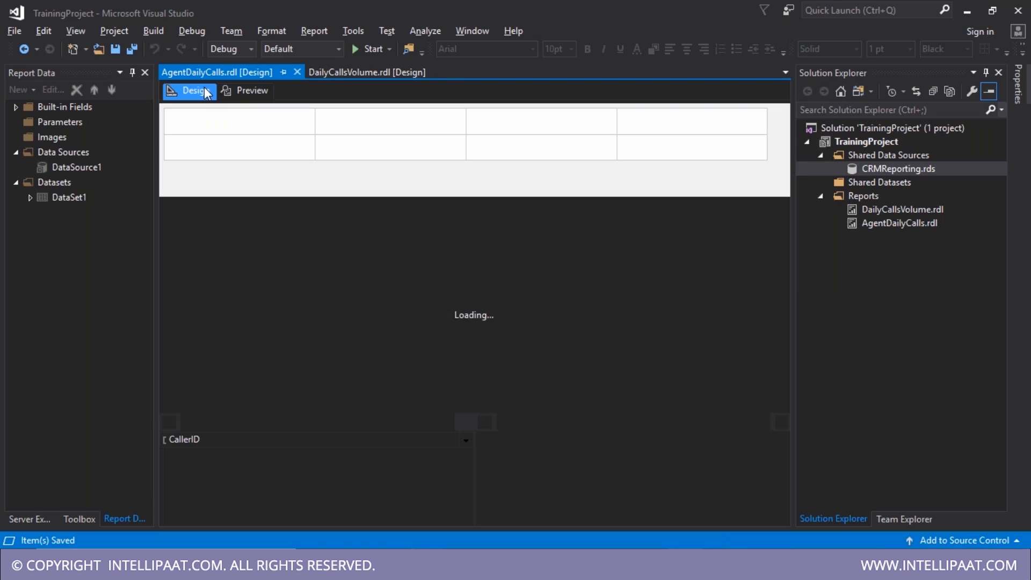
click(310, 461)
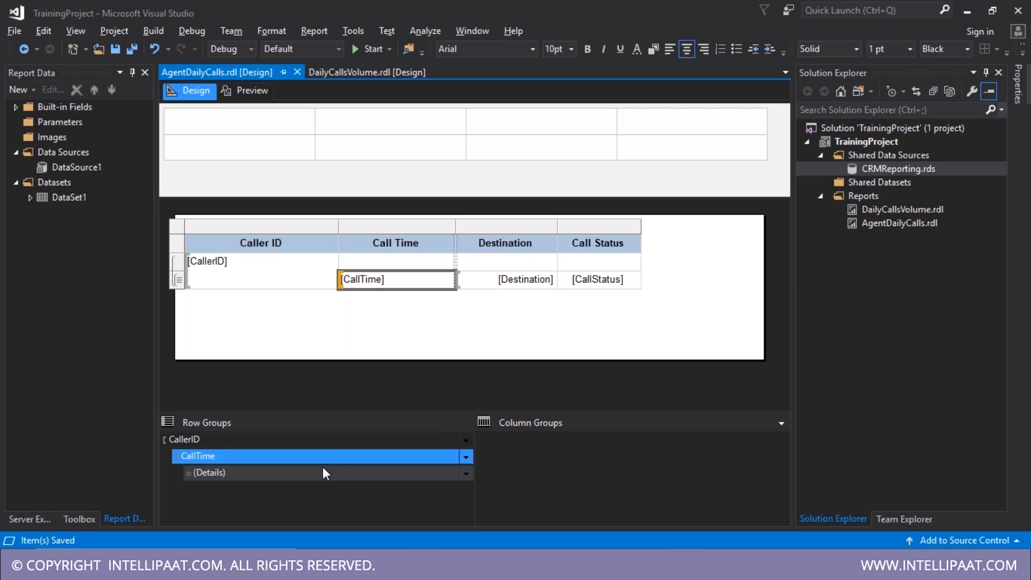
click(385, 476)
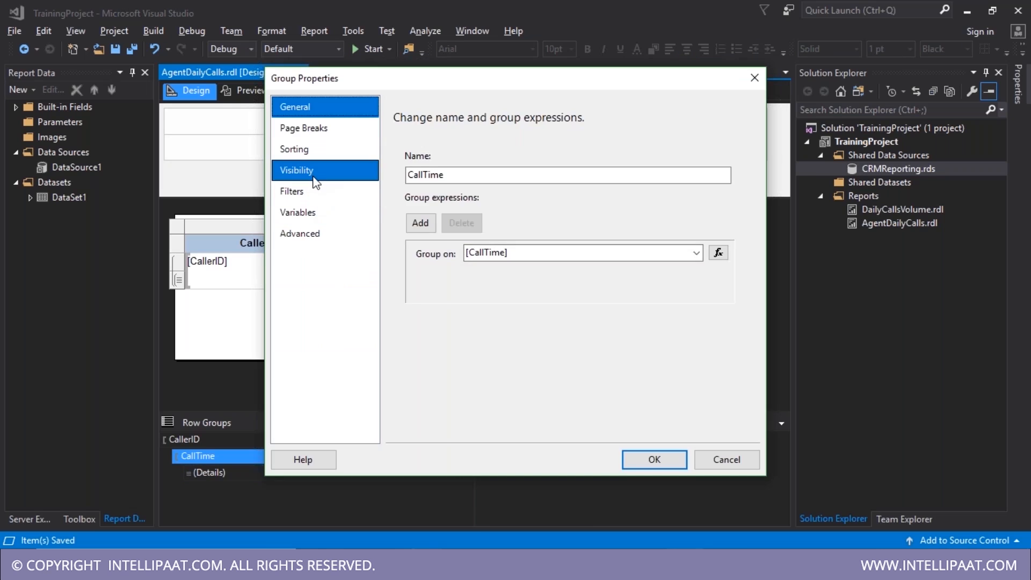
click(316, 171)
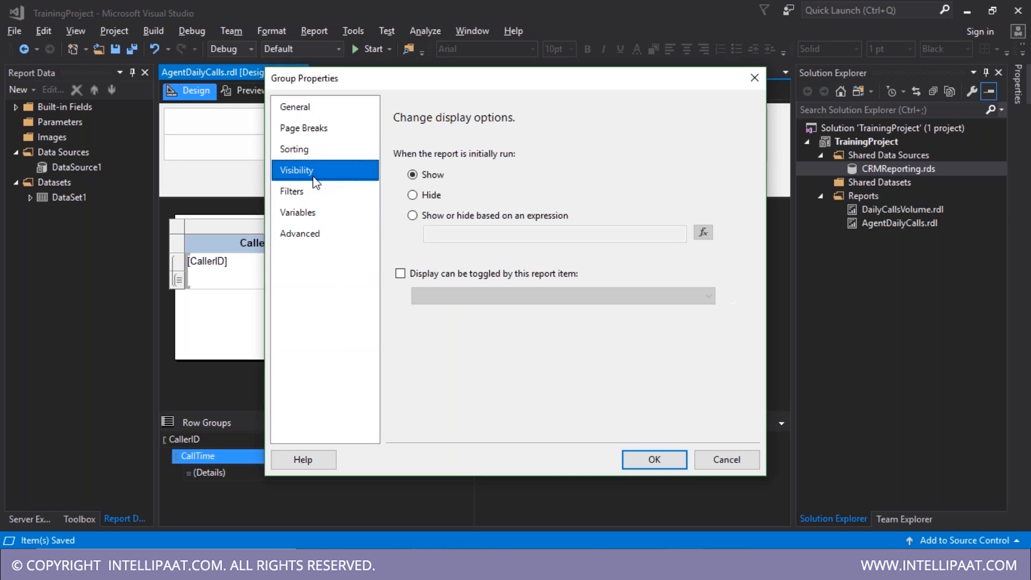
click(412, 195)
click(416, 274)
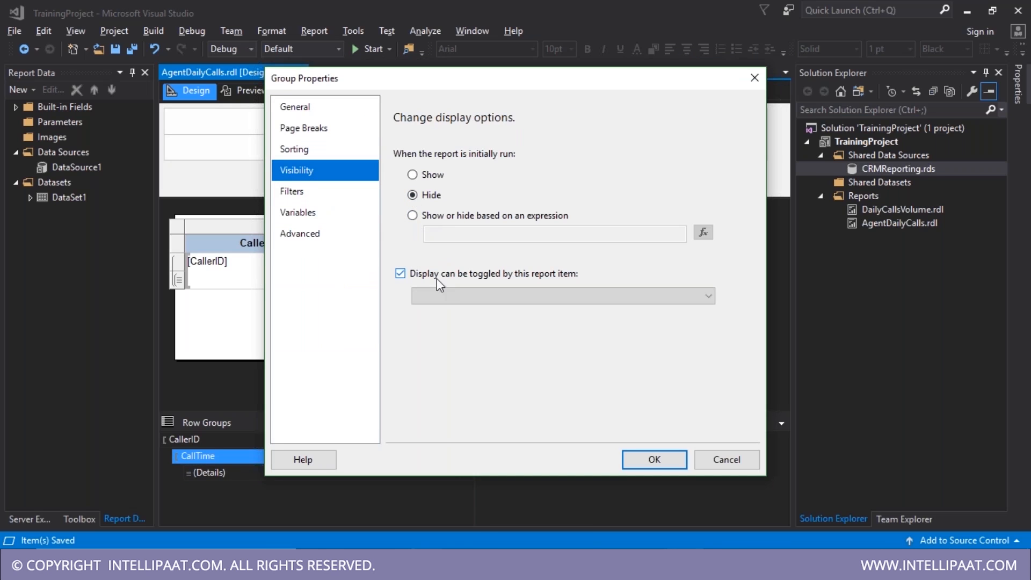
click(446, 296)
click(459, 310)
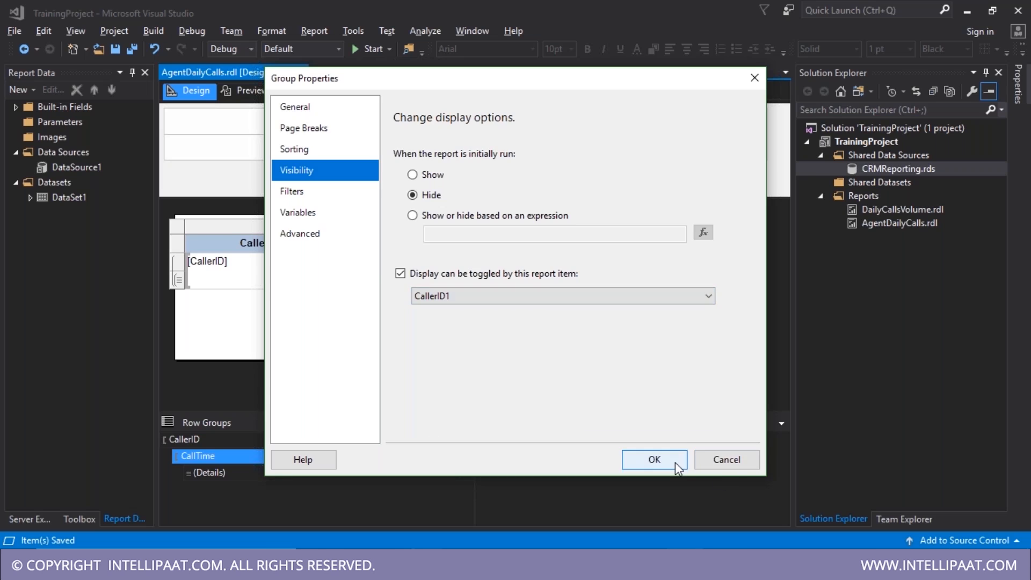
click(675, 462)
key(ctrl+s)
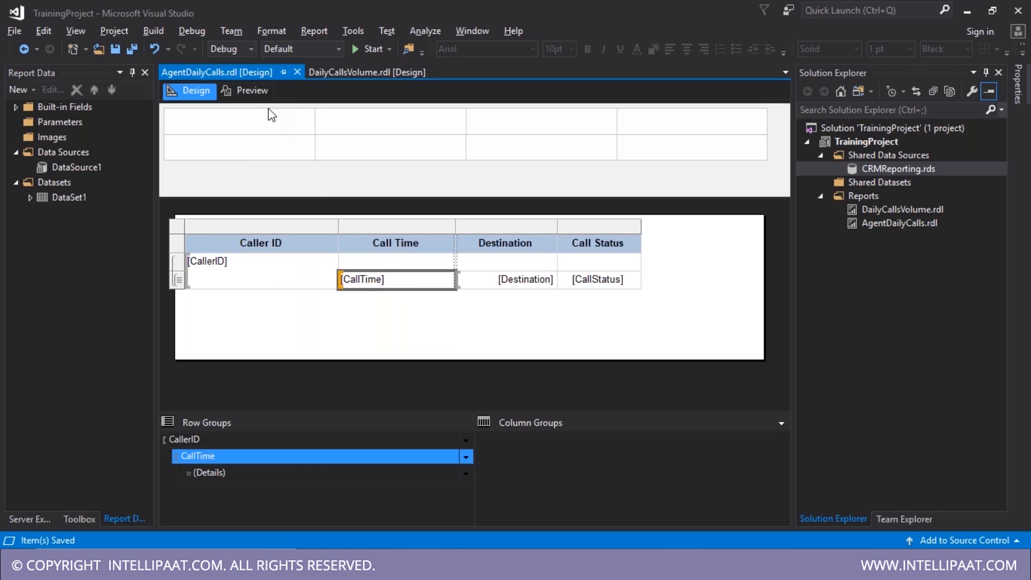
click(248, 90)
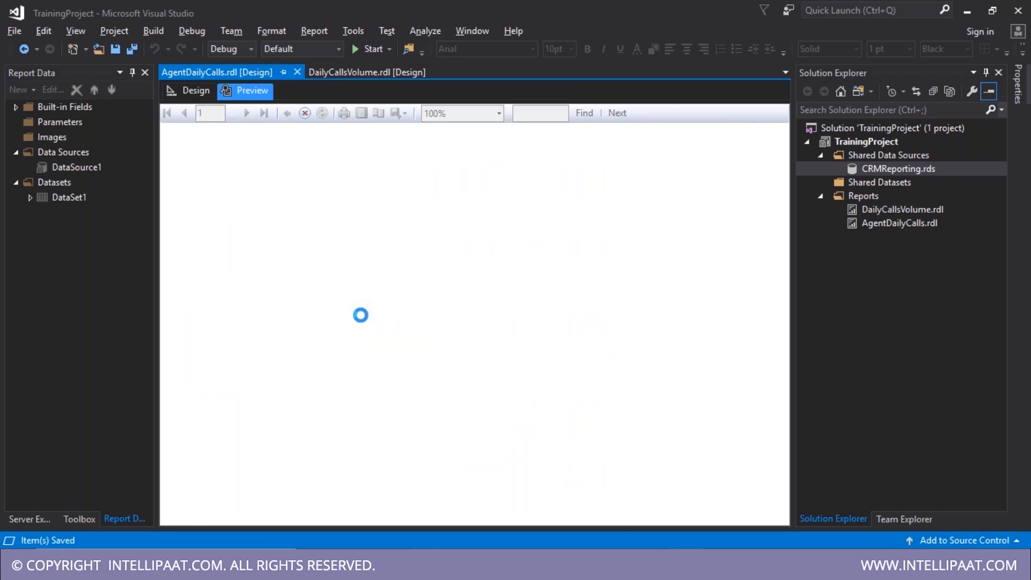
- Expand three callers and the 4/2/2017 11:03:53 PM and 4/6/2017 2:46:23 AM call times
scroll(290, 417, down, 15)
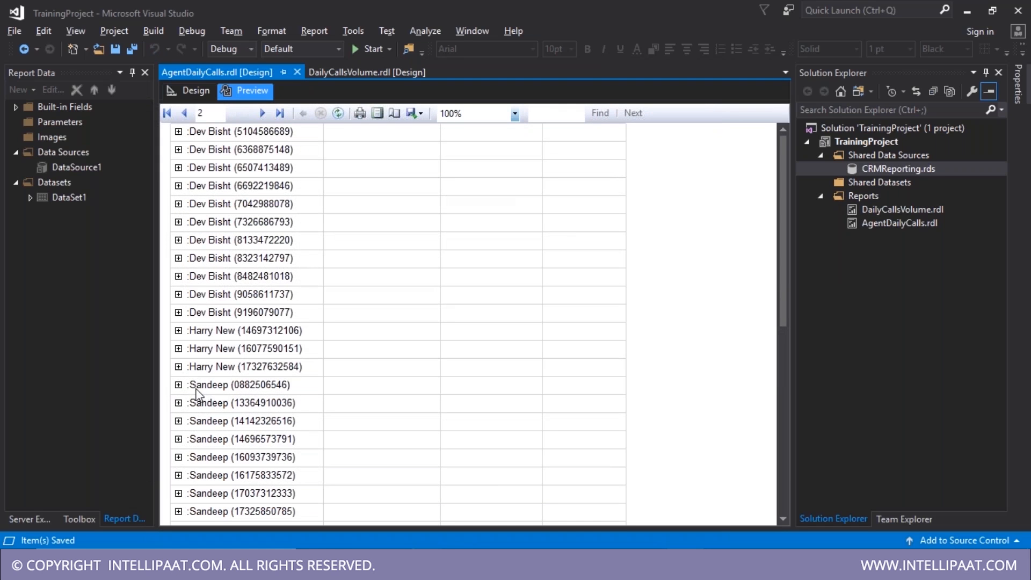
click(179, 331)
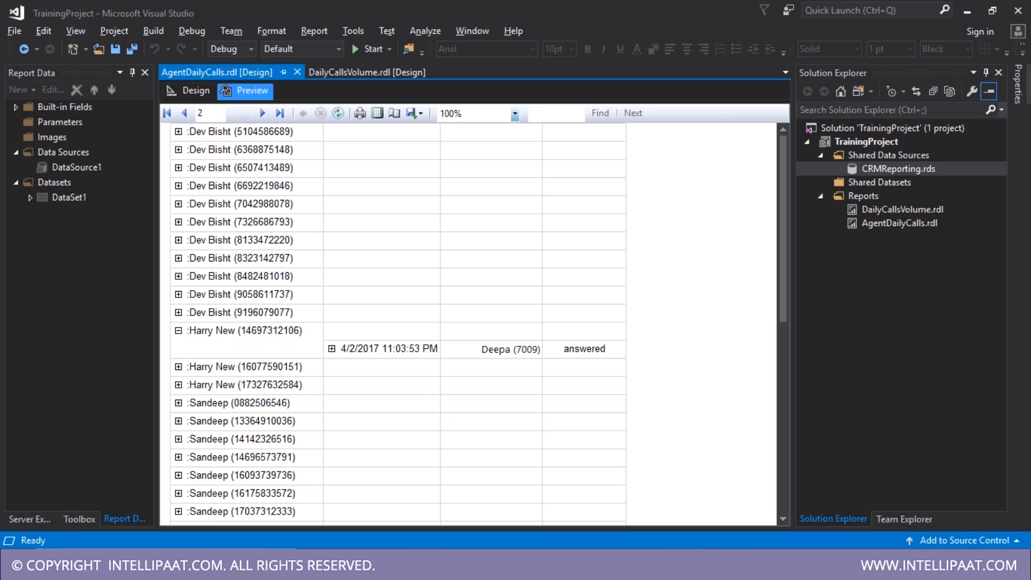
click(336, 349)
click(178, 367)
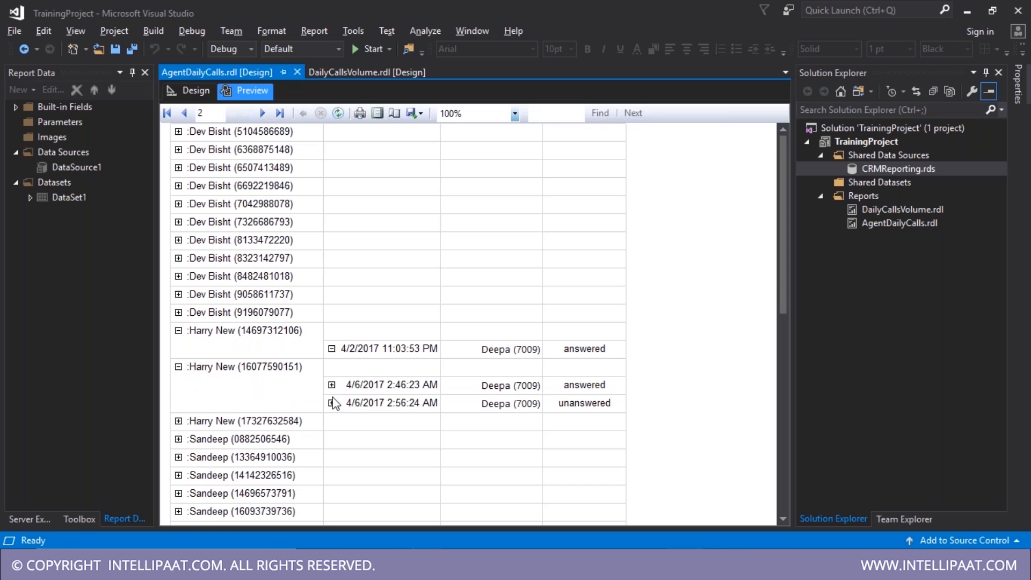
click(332, 385)
click(178, 421)
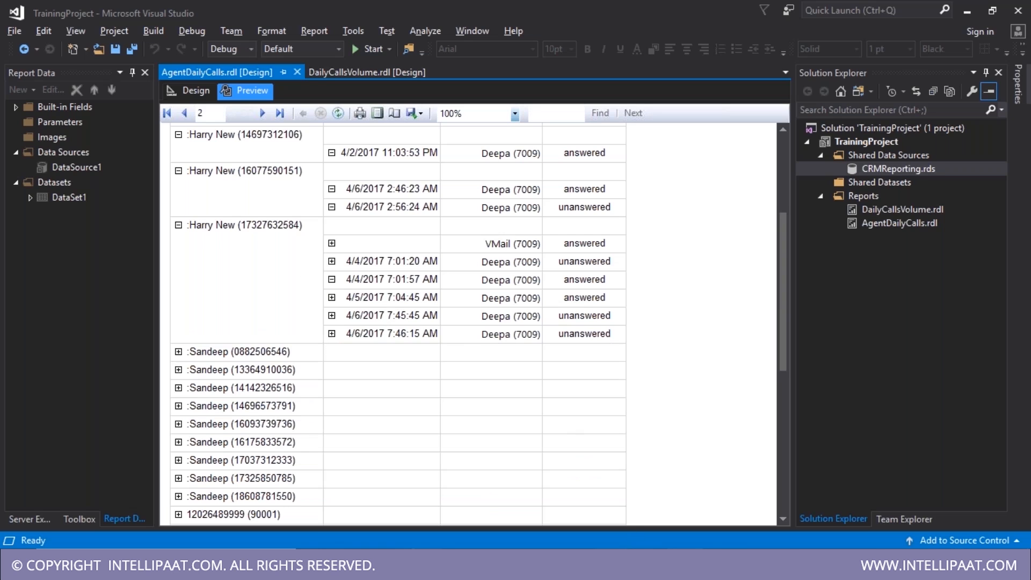
- Return to the design layout and bring the Untitled Notepad notes forward
mouse_move(545, 541)
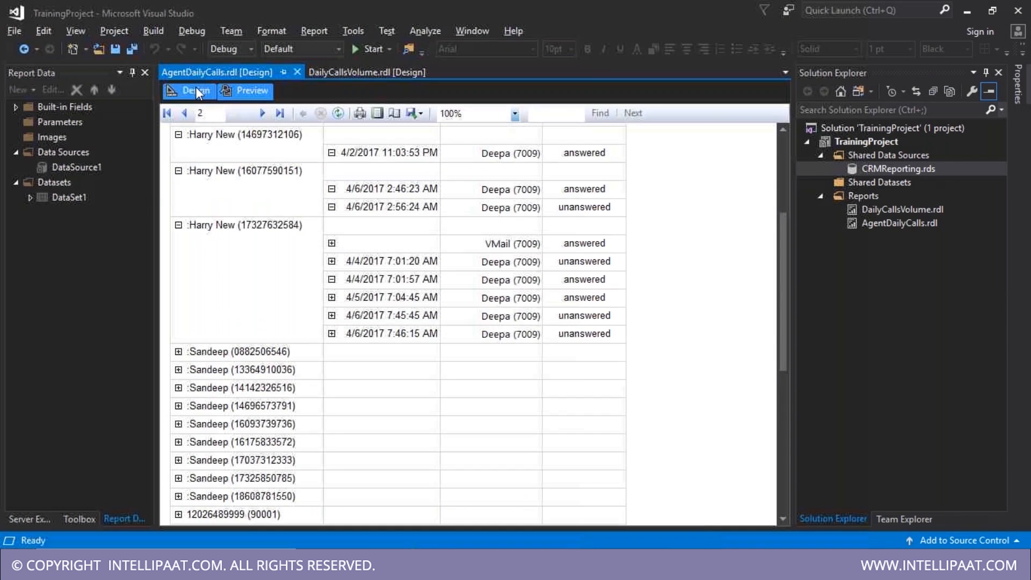
click(196, 88)
click(348, 327)
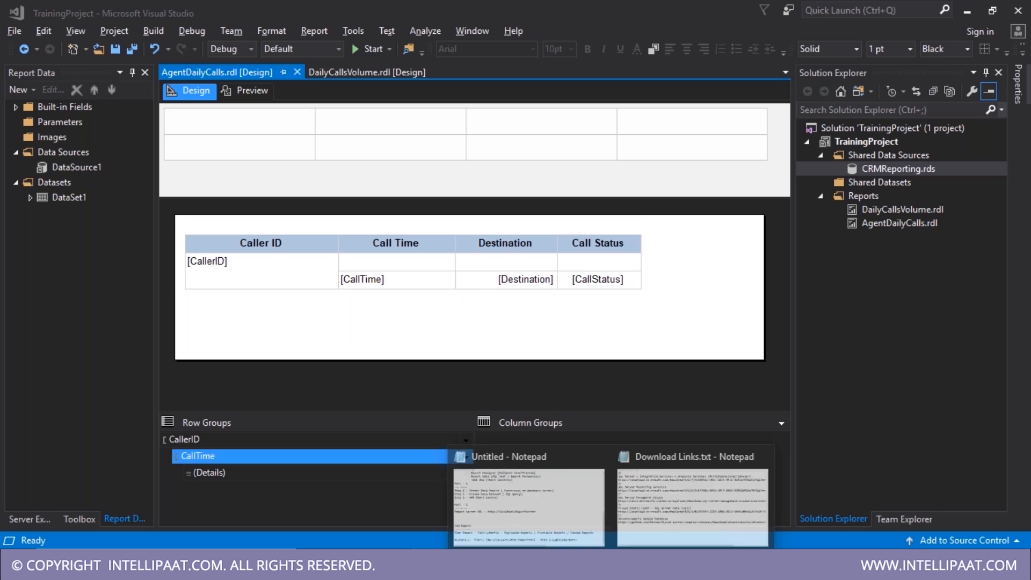
click(547, 529)
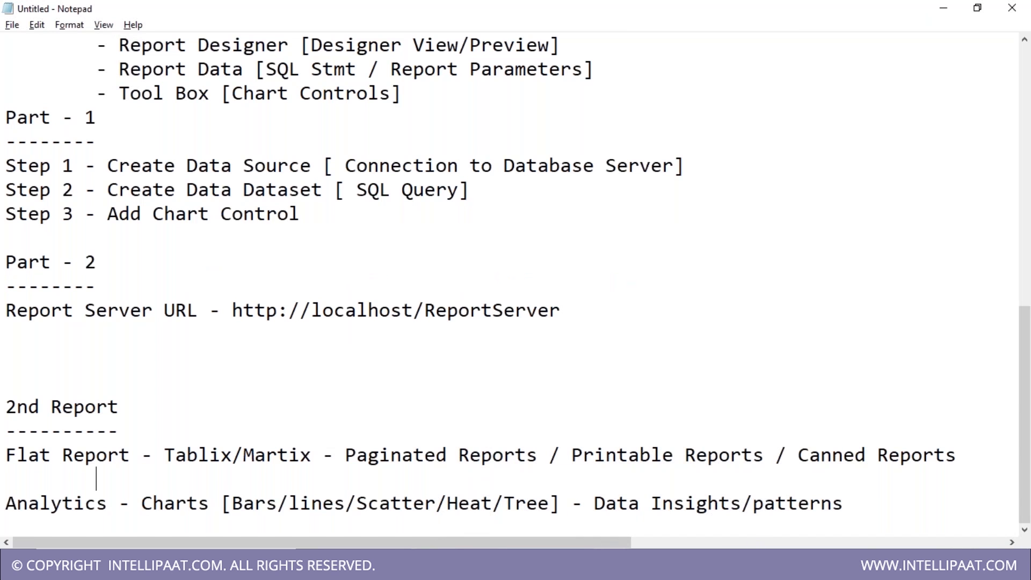
- Undo the last edit in Notepad, which leaves an indented '-' line below Flat Report
key(ctrl+z)
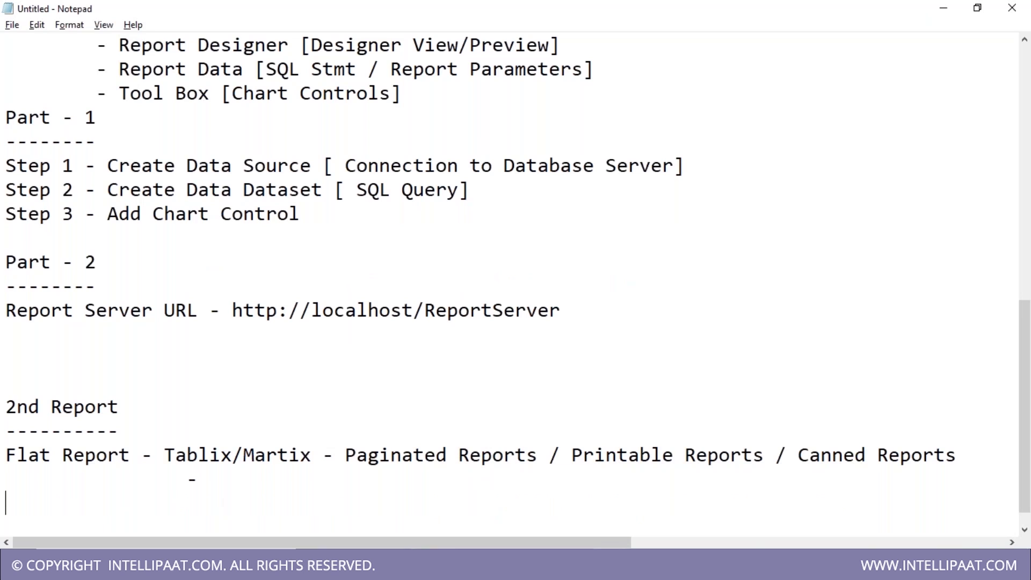
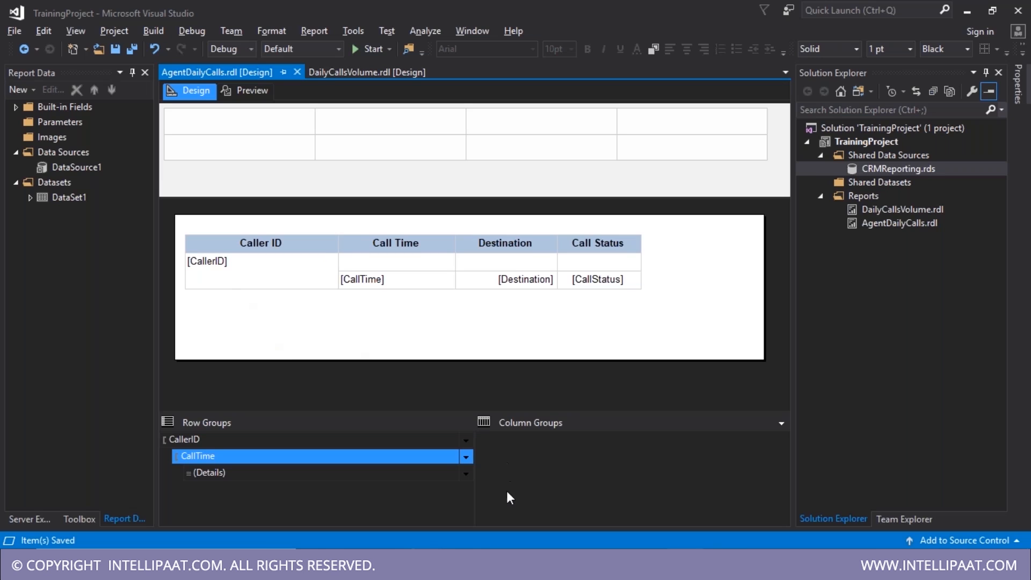
- Review the (Details) group's sorting and visibility settings, then close its properties without changes
click(611, 566)
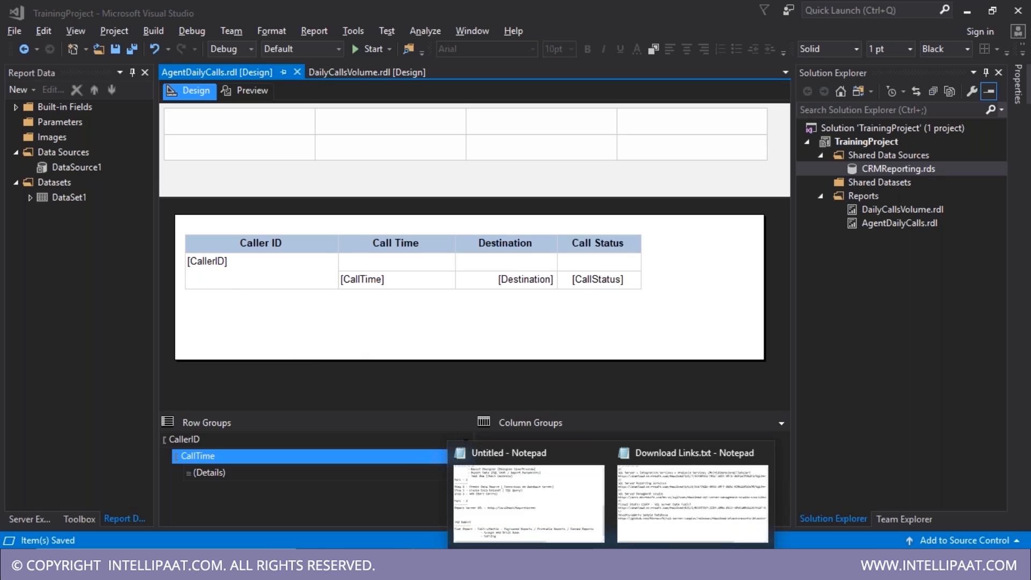
click(53, 123)
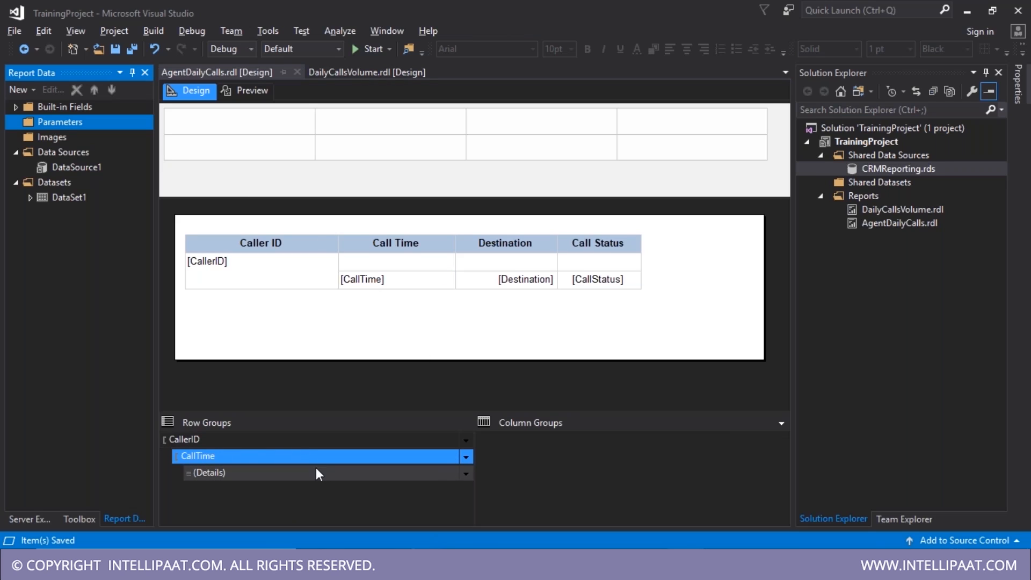
click(426, 477)
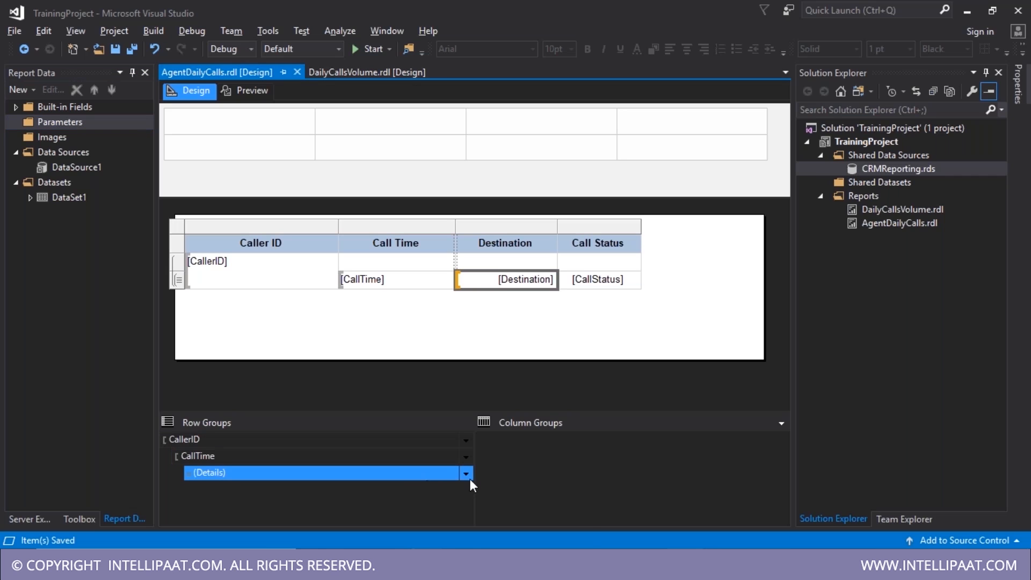
click(466, 474)
click(513, 539)
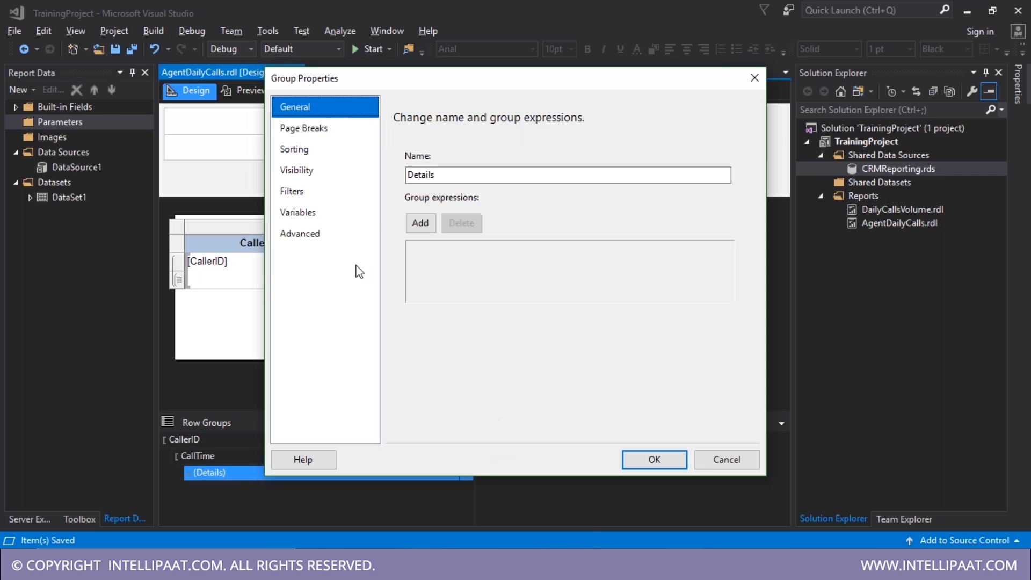
click(303, 148)
click(309, 169)
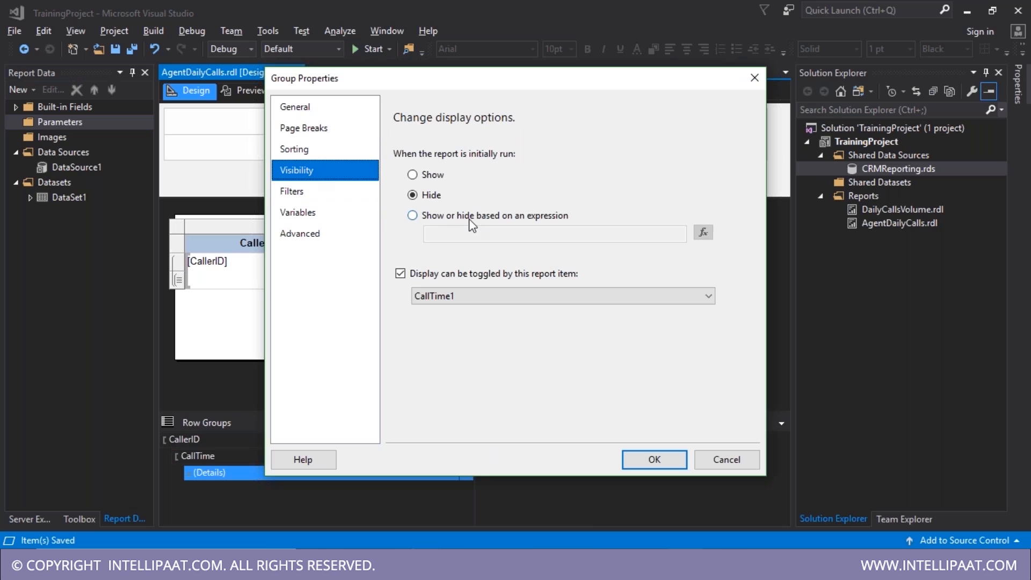
click(754, 78)
- Check the CallTime and CallerID groups, then preview the AgentDailyCalls report
click(402, 456)
click(410, 474)
click(398, 457)
click(376, 442)
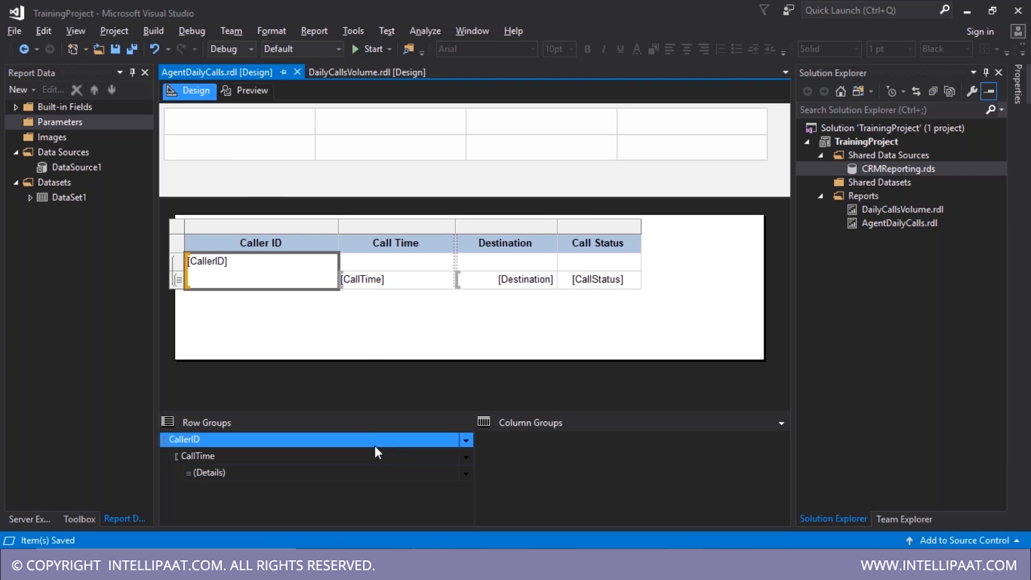
click(248, 91)
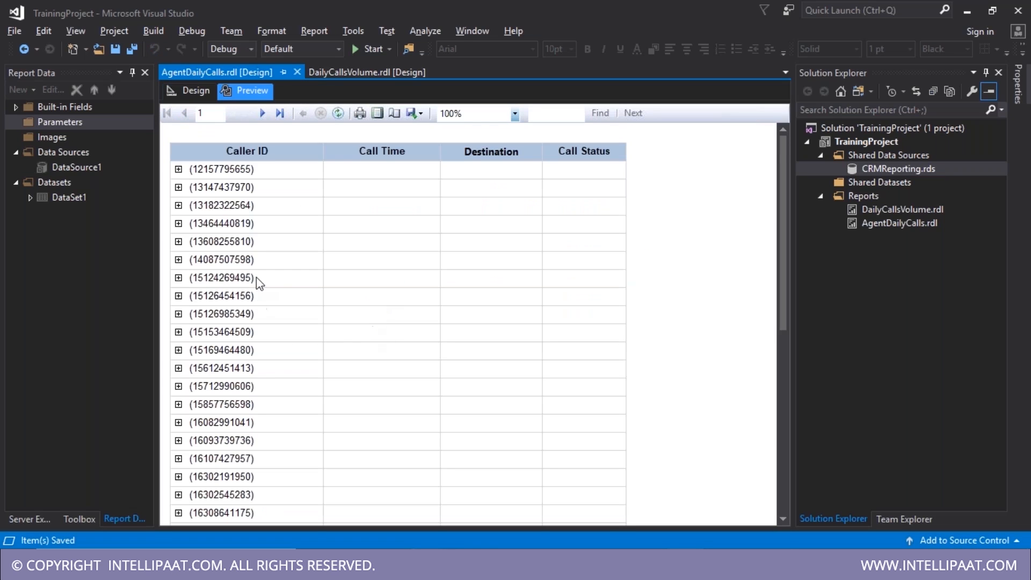
scroll(330, 325, down, 10)
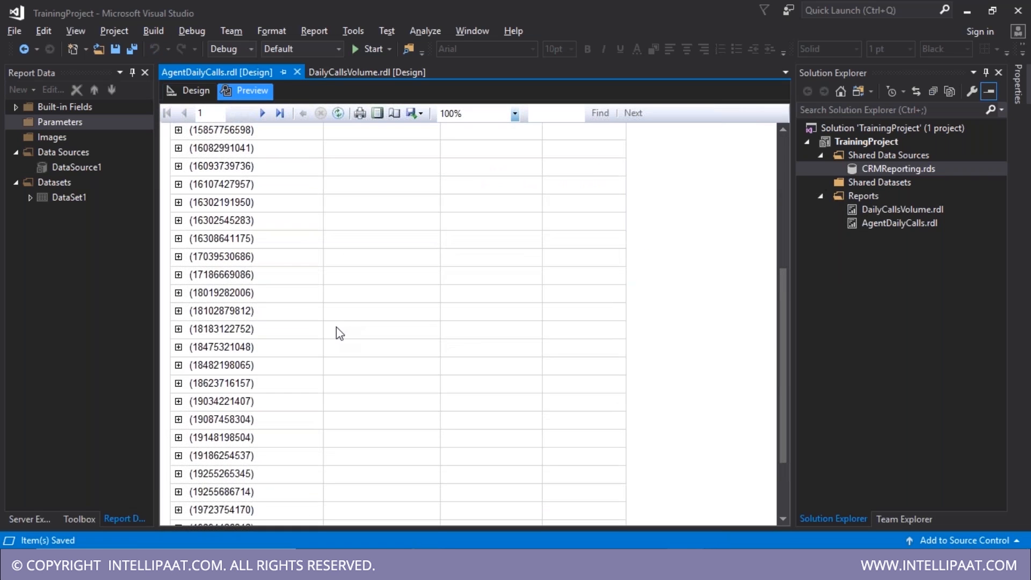
scroll(320, 319, down, 4)
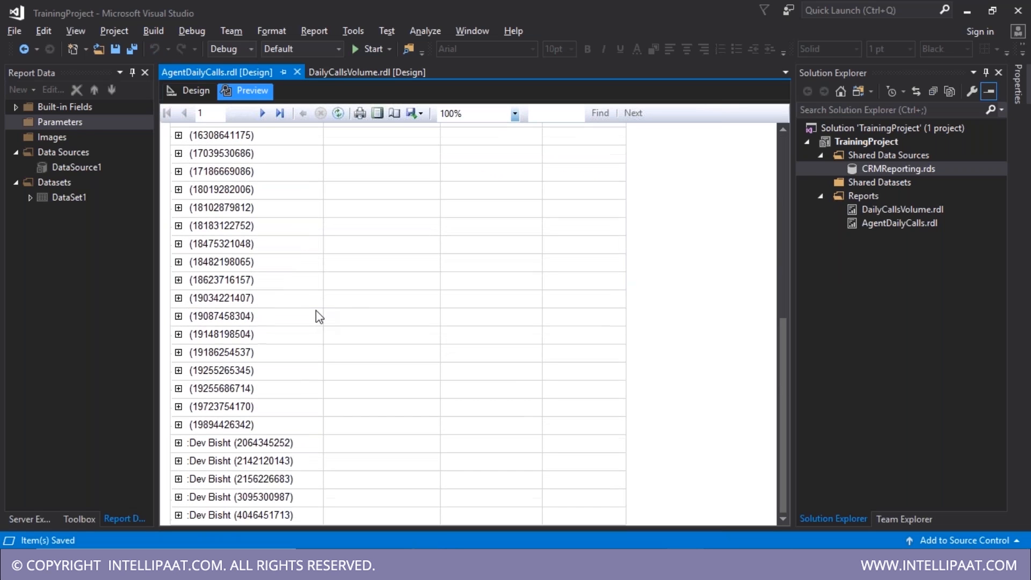
scroll(311, 317, up, 3)
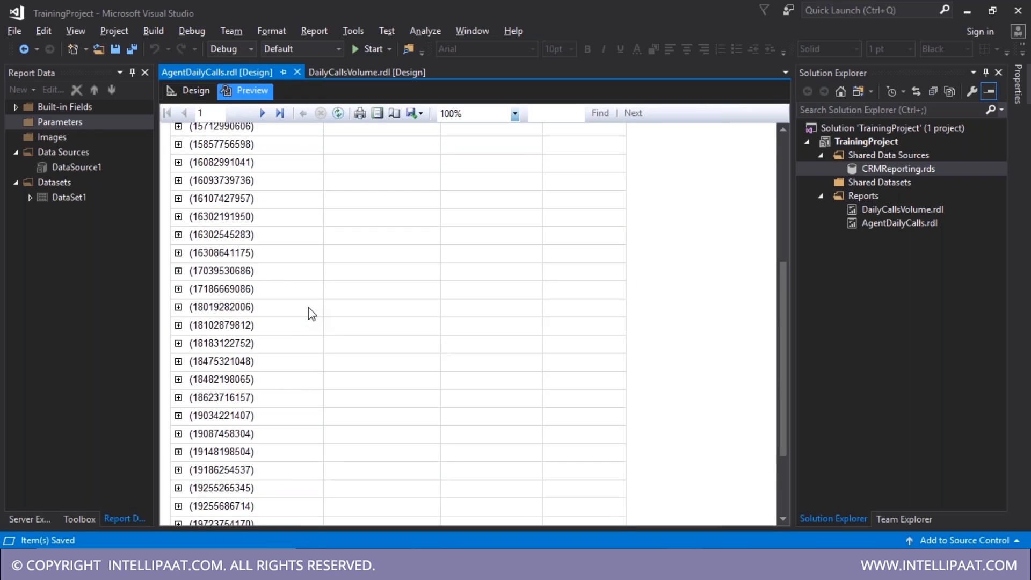
scroll(311, 303, up, 4)
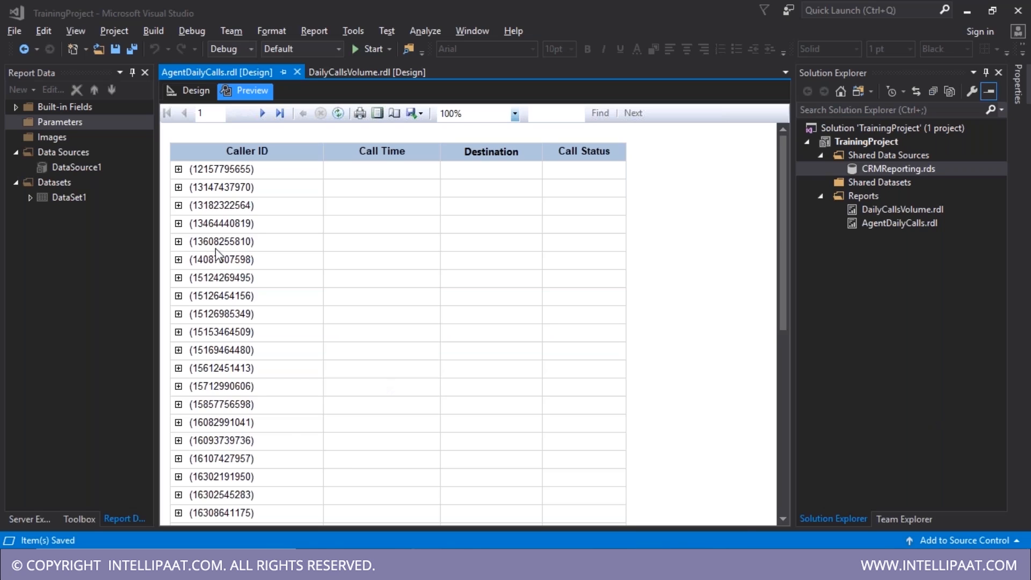
- Open DailyCallsVolume in design, then run the GROUP BY CAST daily totals query in SSMS
click(335, 73)
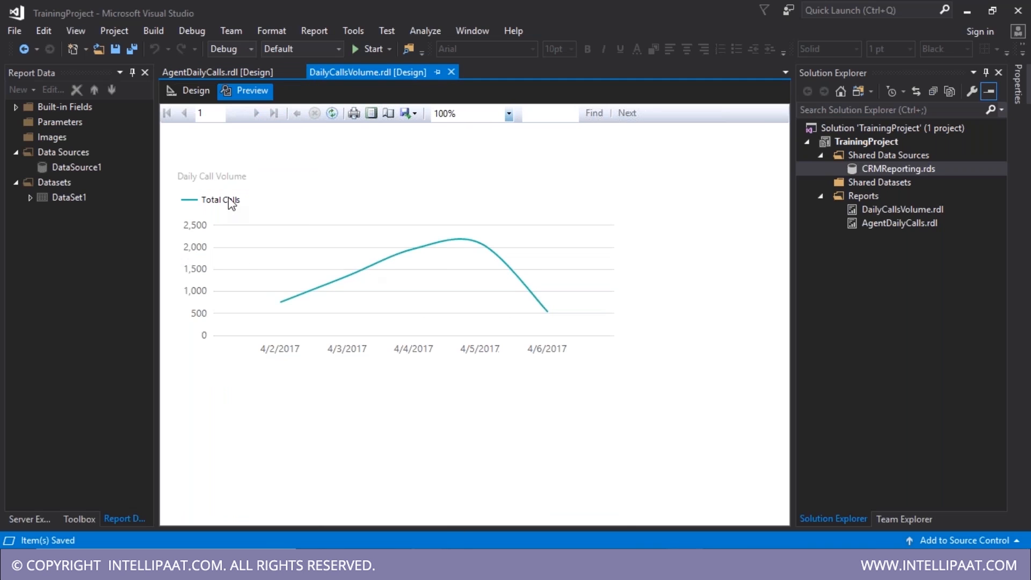
click(191, 91)
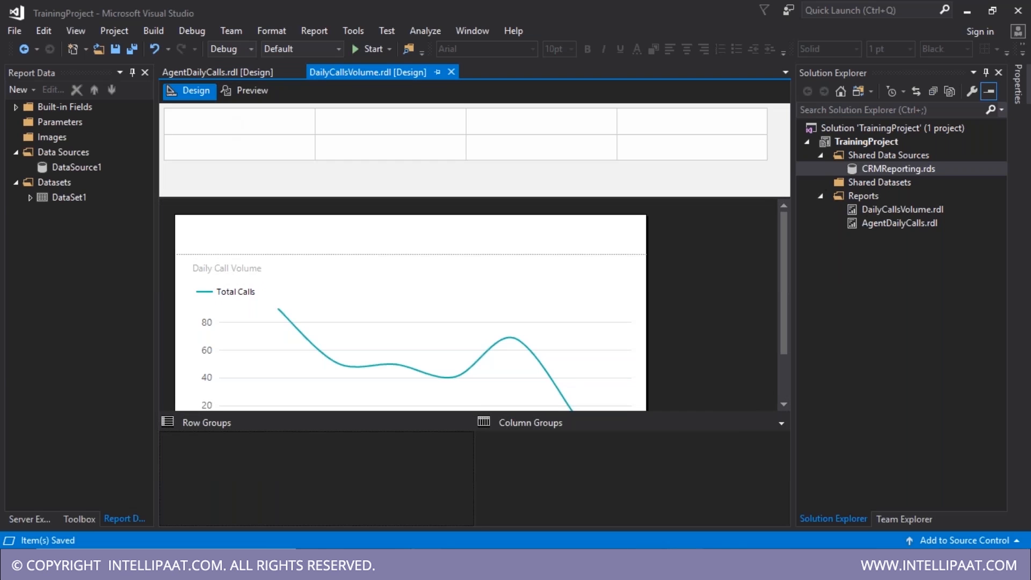
key(alt+Tab)
drag(97, 147, 234, 147)
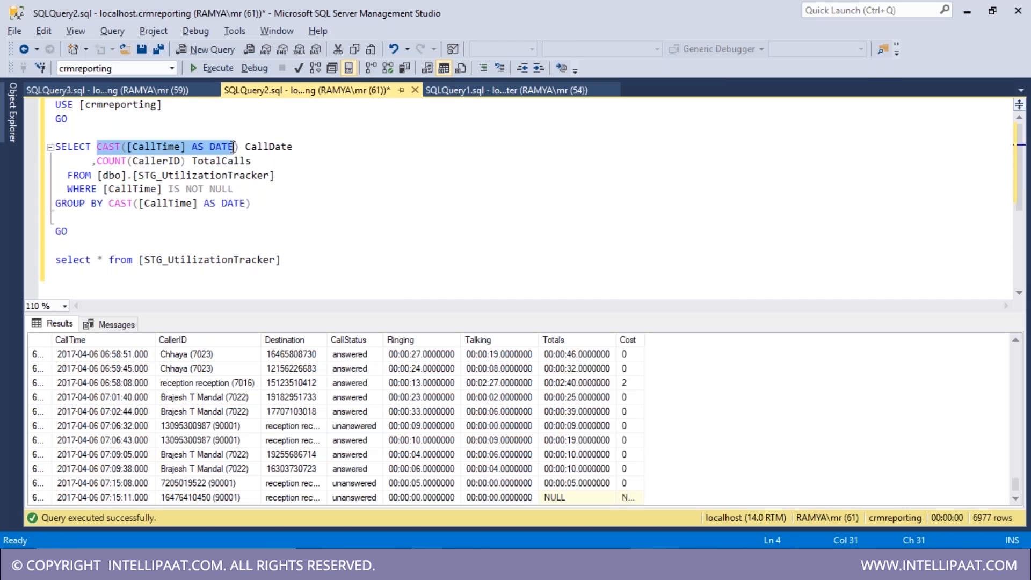
drag(281, 205, 22, 147)
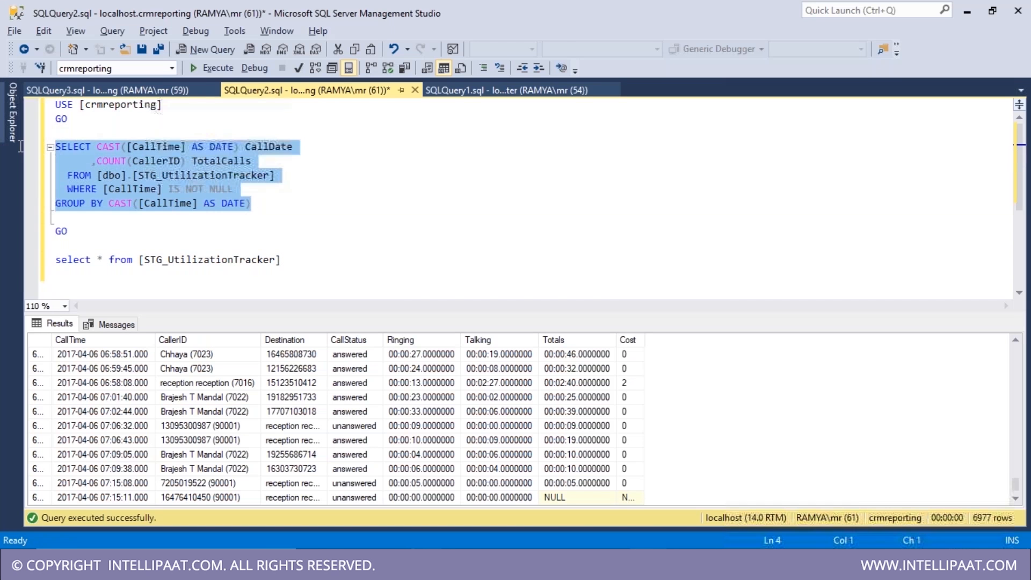
click(203, 74)
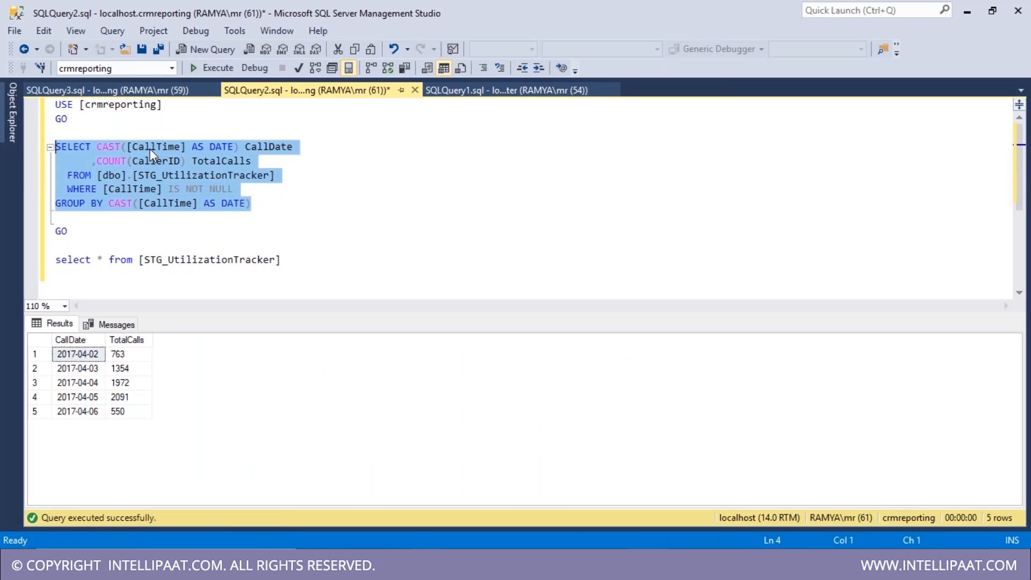
drag(89, 368, 86, 412)
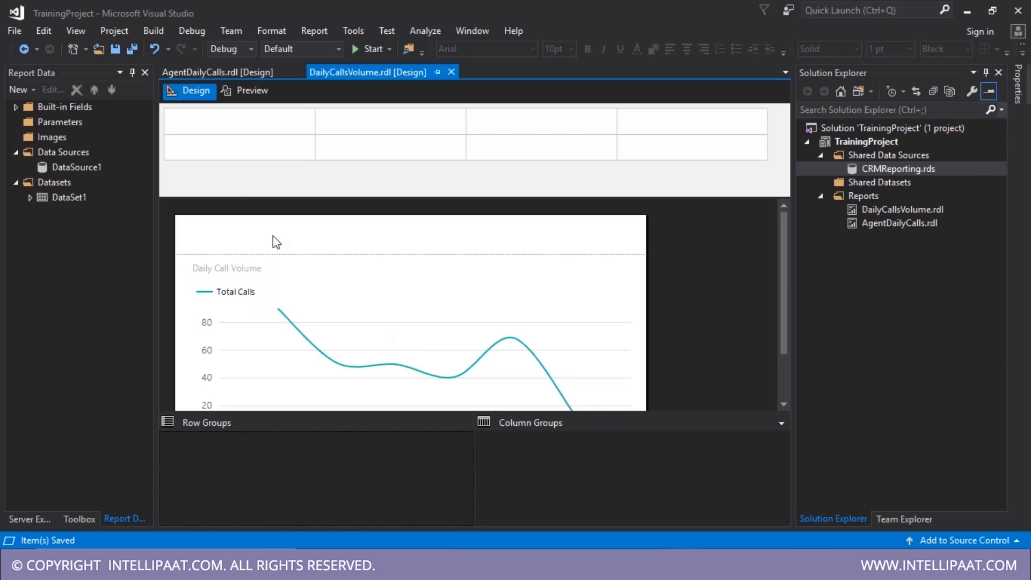
- Preview AgentDailyCalls, return it to Design view and select DataSet1
click(234, 71)
click(245, 90)
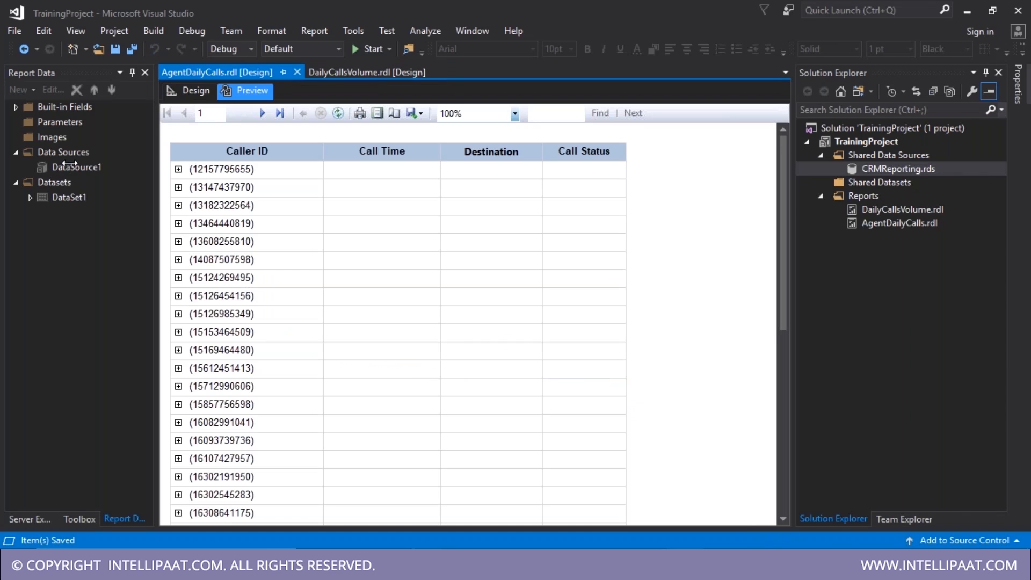
click(362, 71)
click(237, 71)
click(192, 91)
click(67, 198)
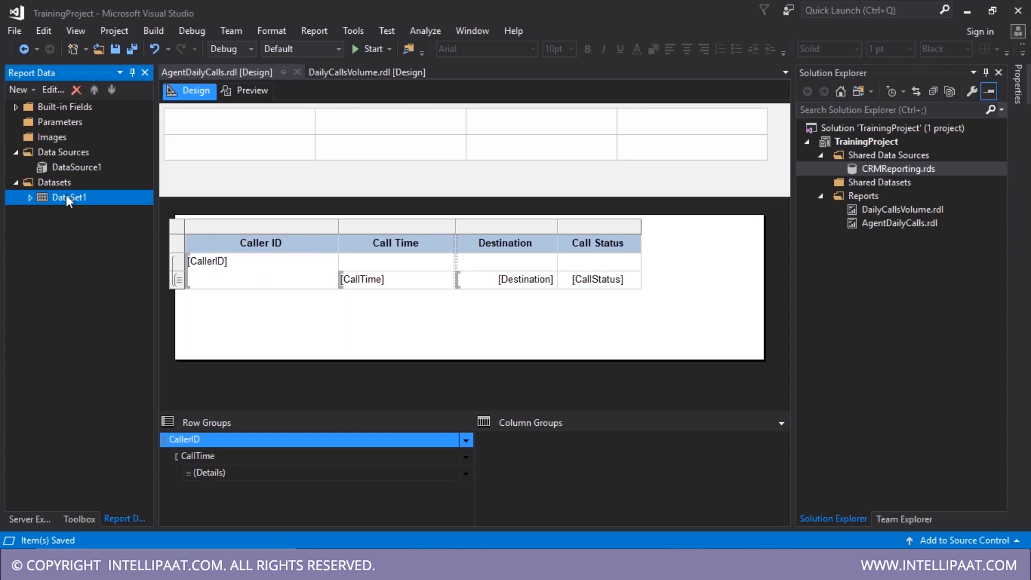
- In DataSet1's query, wrap CallTime as CAST(CallTime AS DATE) CallTime
double_click(67, 197)
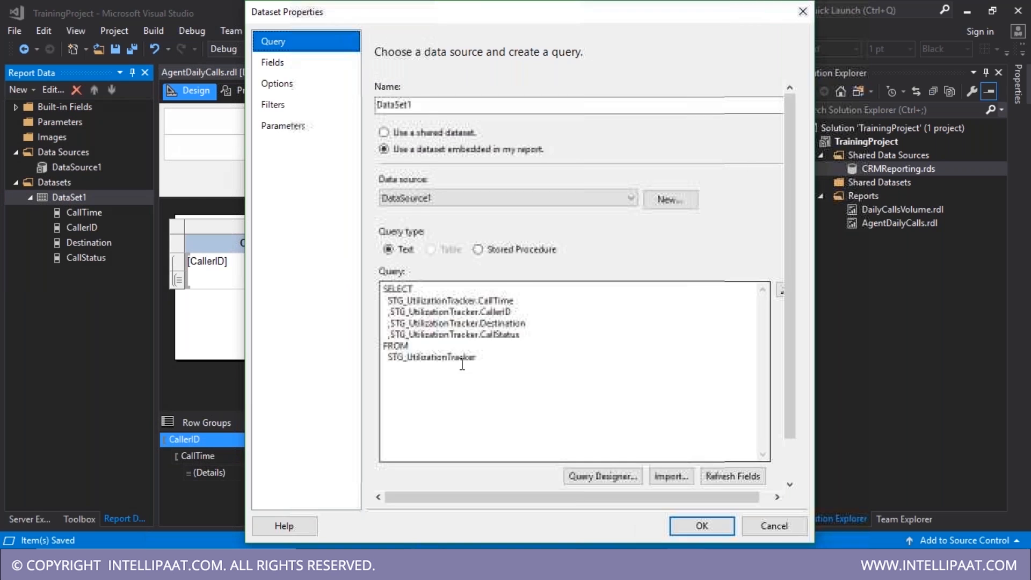
drag(536, 299, 391, 300)
click(389, 300)
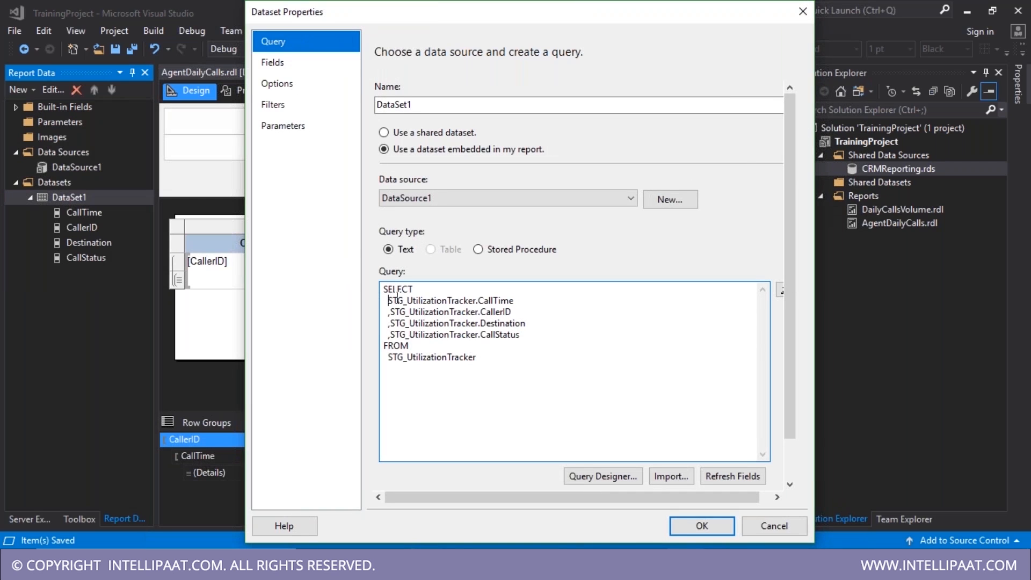
click(444, 313)
text(CAST()
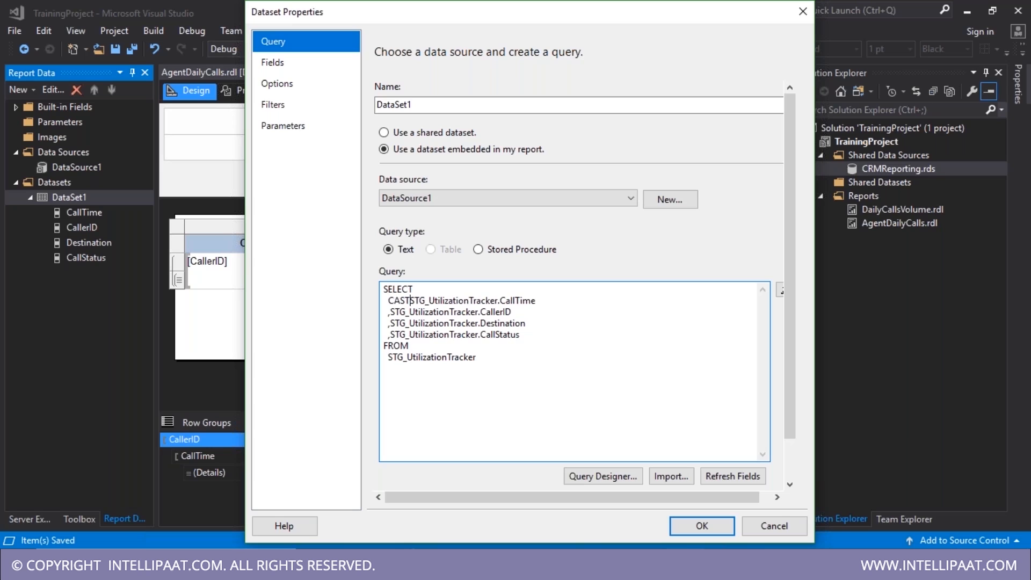
click(575, 297)
text(AS DATE)
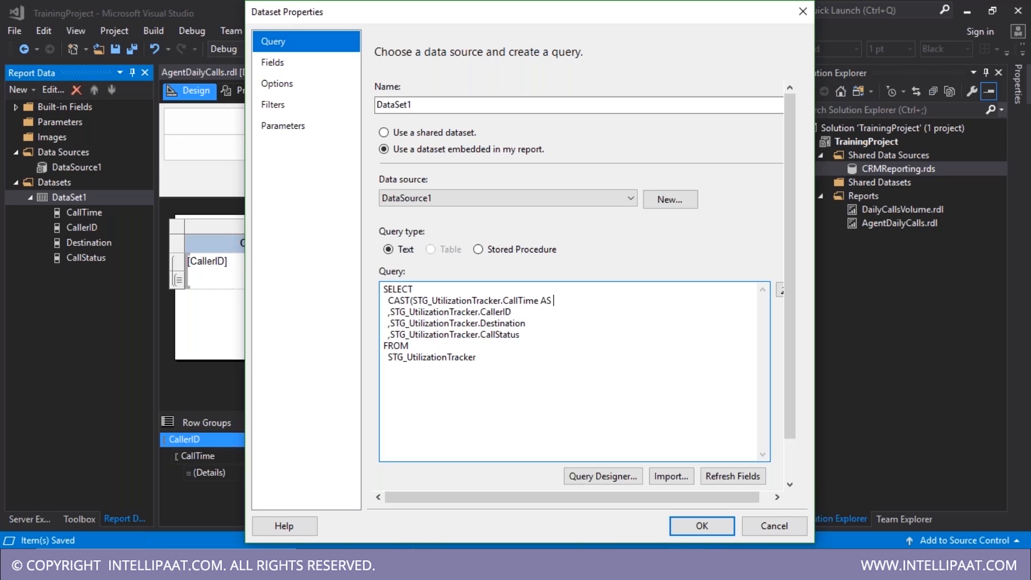
text() CallTime)
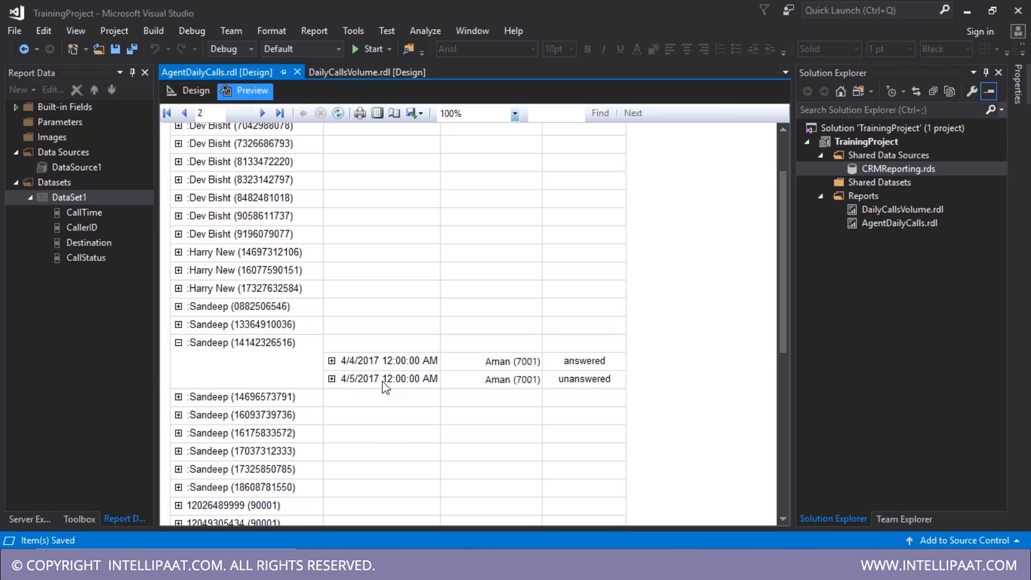
- Expand the 4/5/2017 calls in preview, then open the CallTime text box properties in design
click(331, 379)
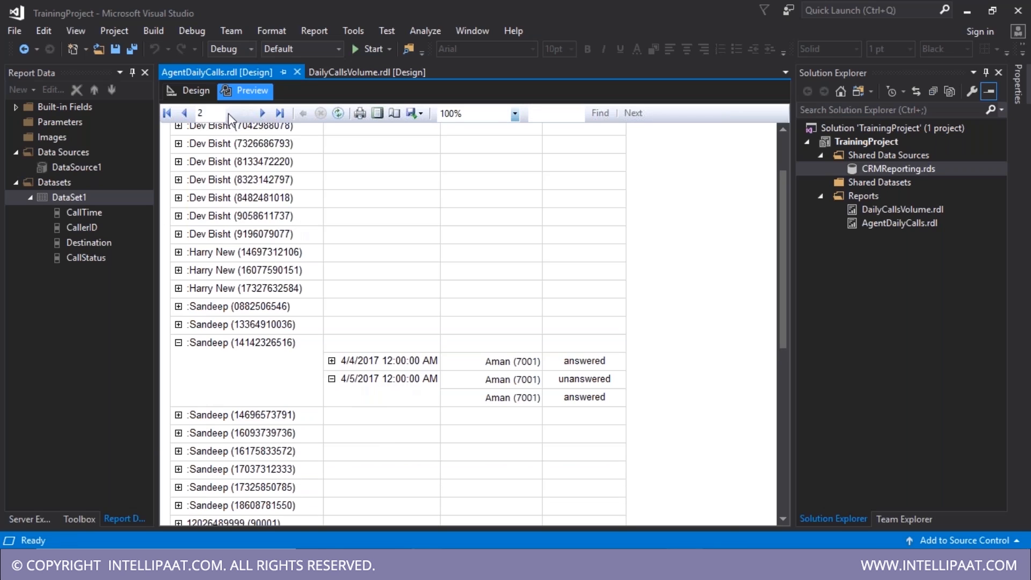
click(189, 90)
right_click(397, 287)
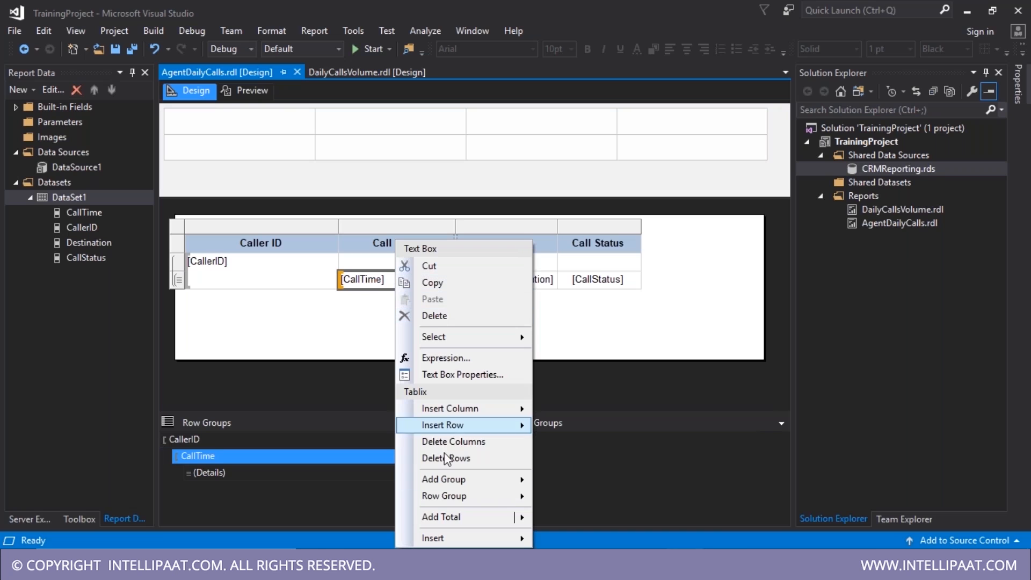
click(453, 376)
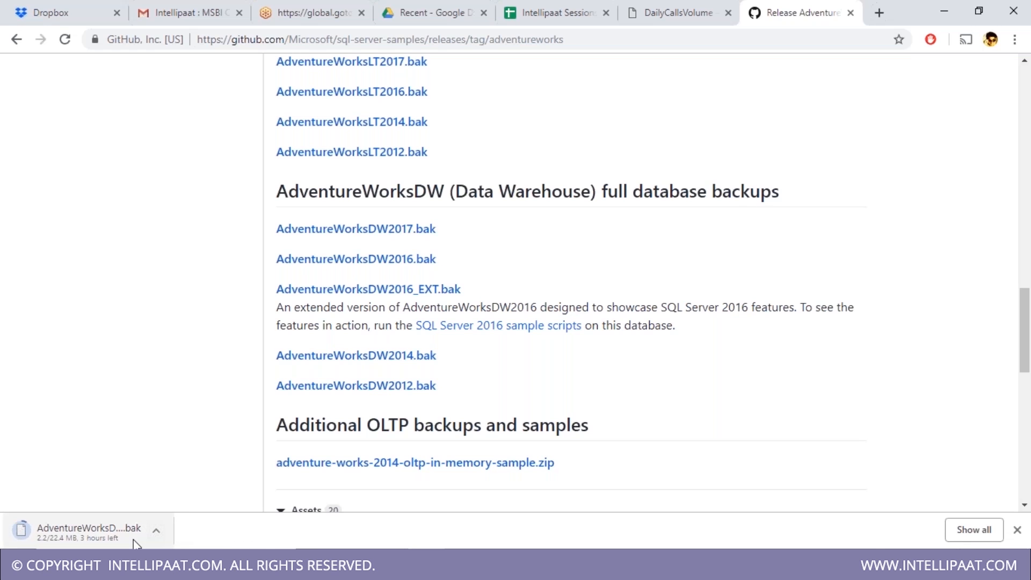
- Minimize Chrome and open File Explorer with Win+E
click(947, 8)
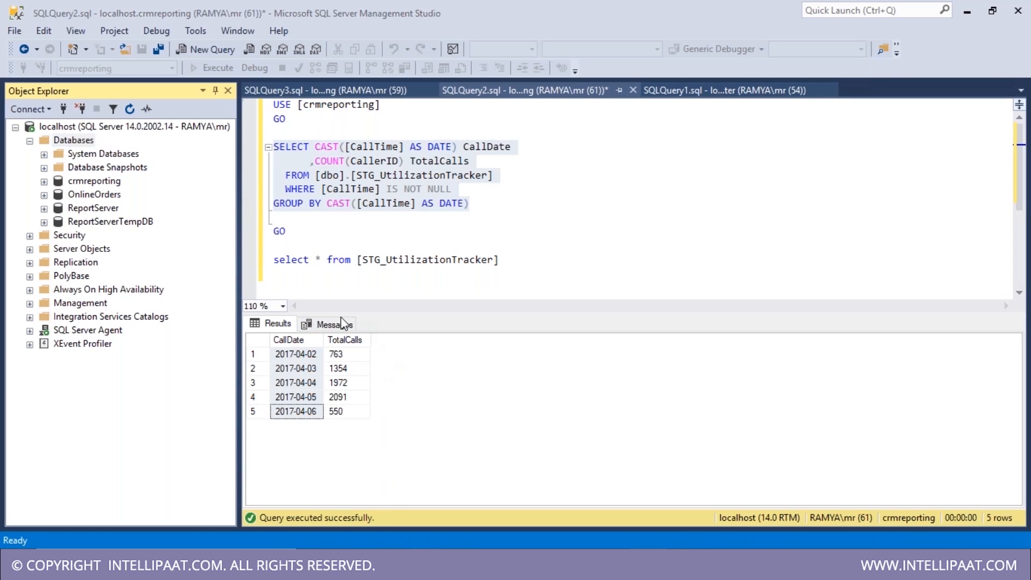
key(super+e)
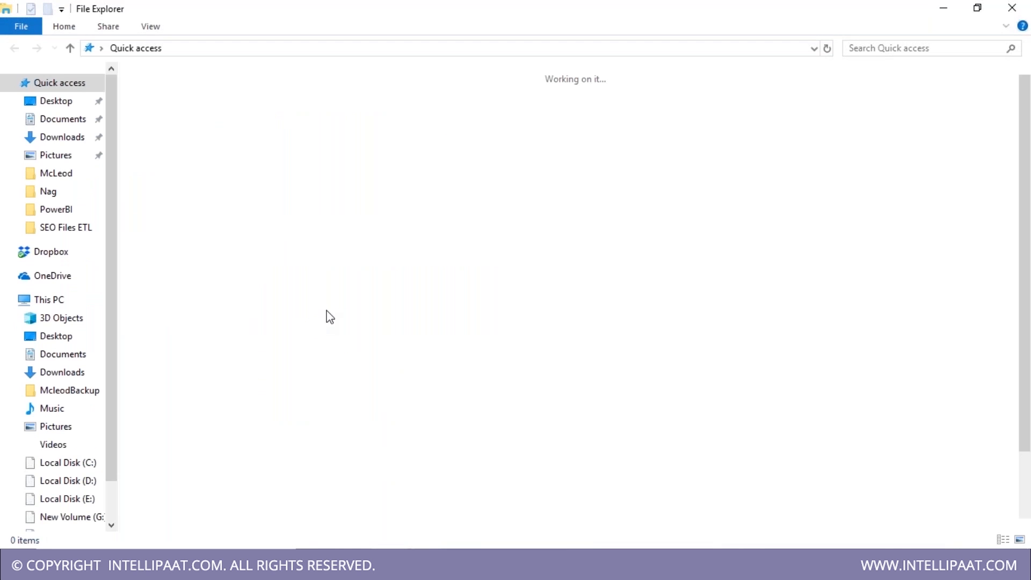
- Navigate from C: through Program Files, Microsoft SQL Server, MSSQL14.MSSQLSERVER and MSSQL to Backup
click(69, 463)
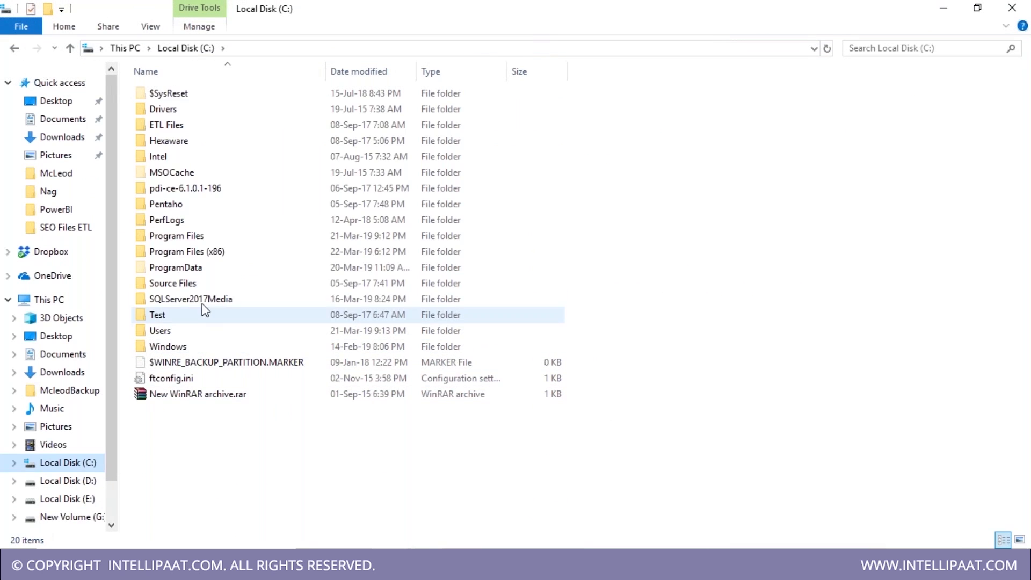
double_click(207, 236)
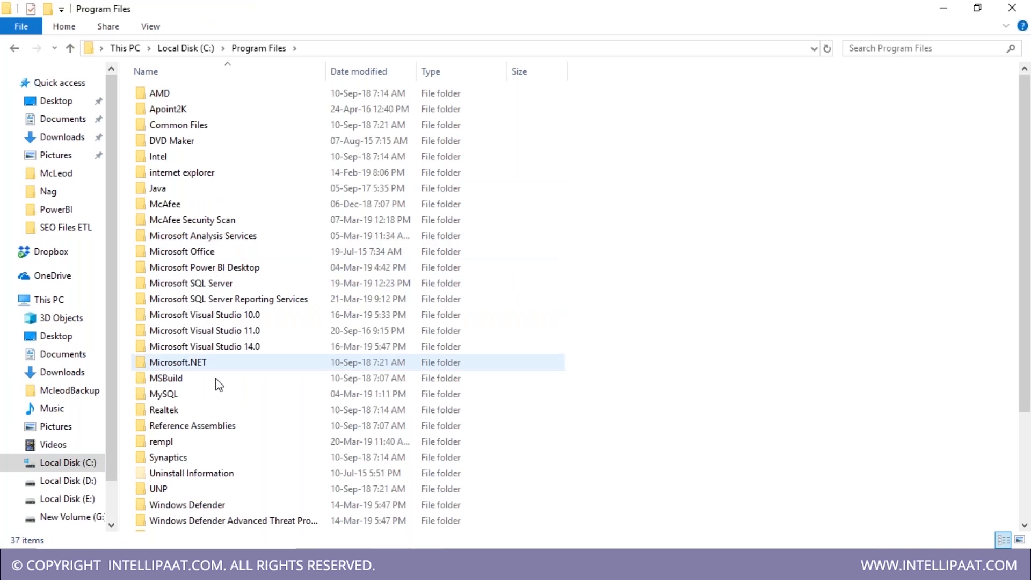
click(221, 286)
double_click(222, 286)
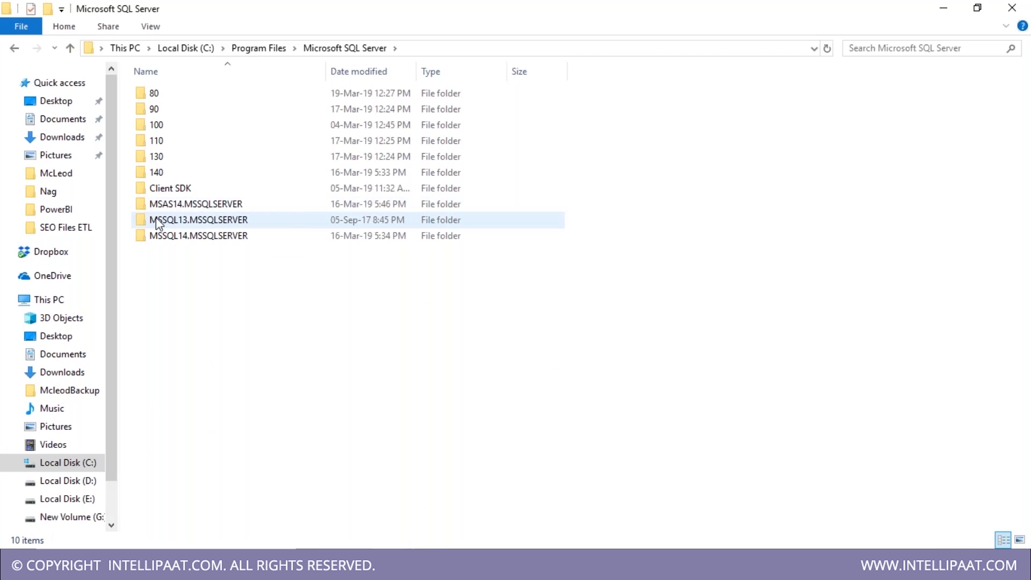
click(169, 205)
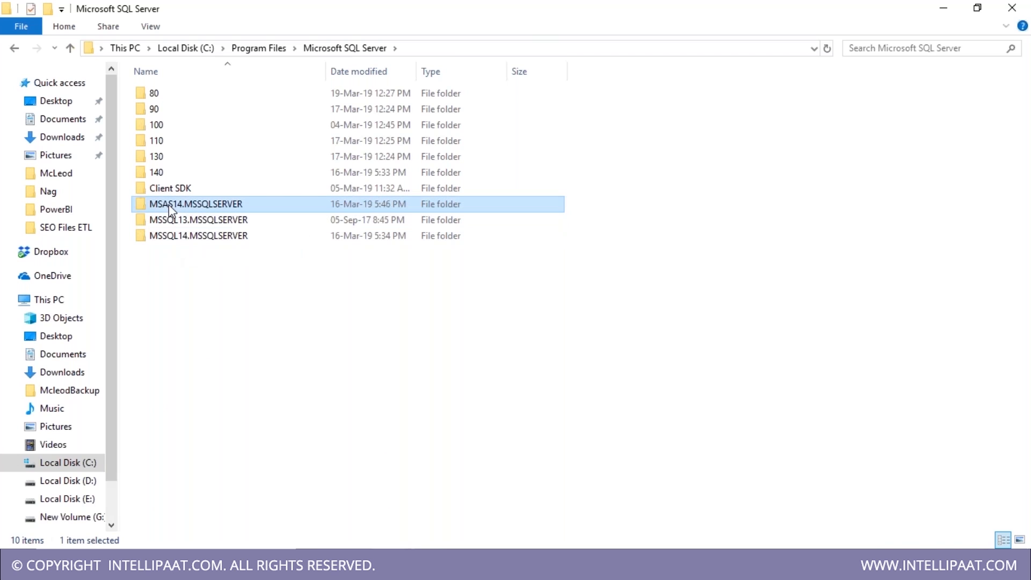
click(220, 225)
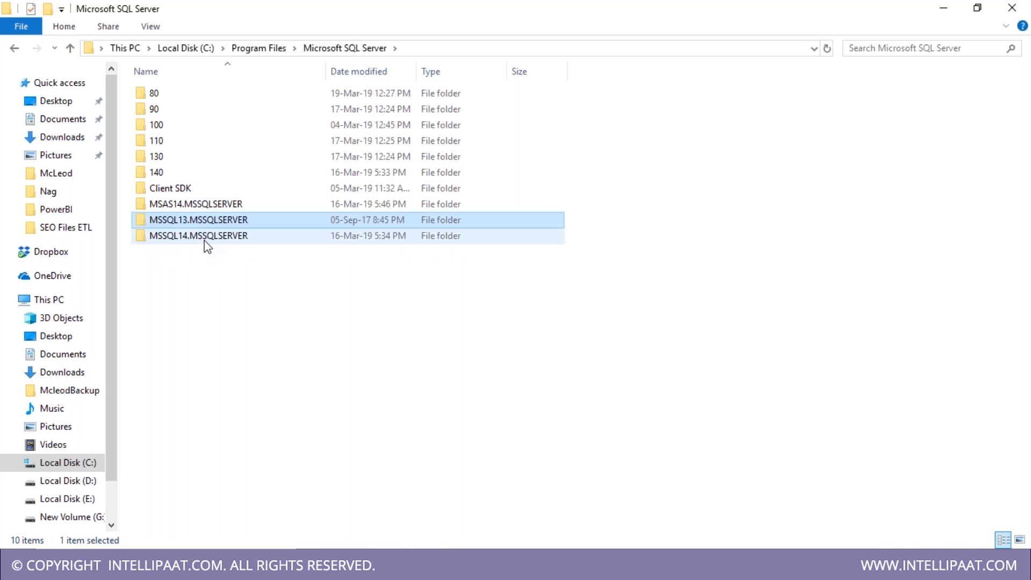
click(215, 241)
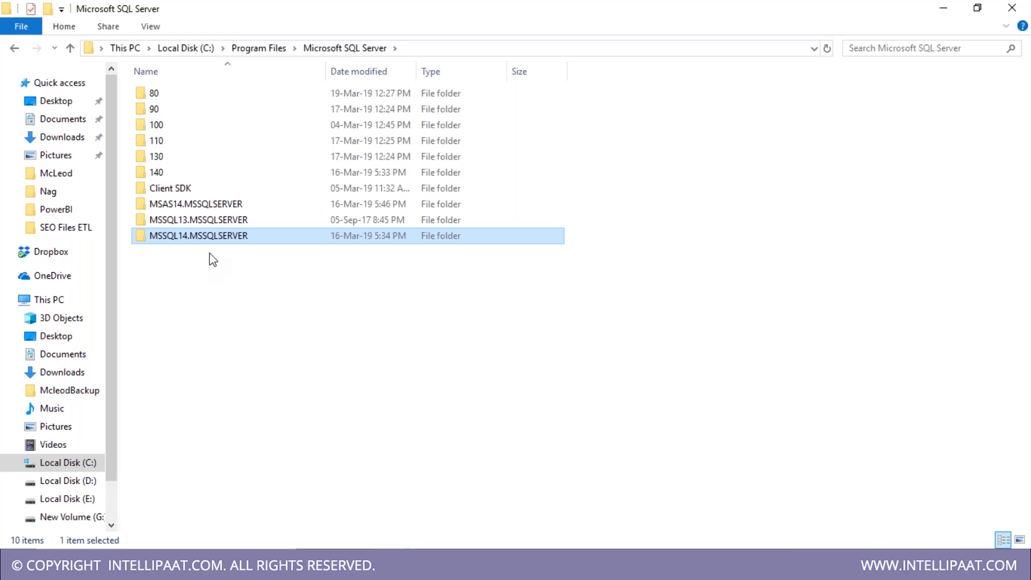
double_click(211, 236)
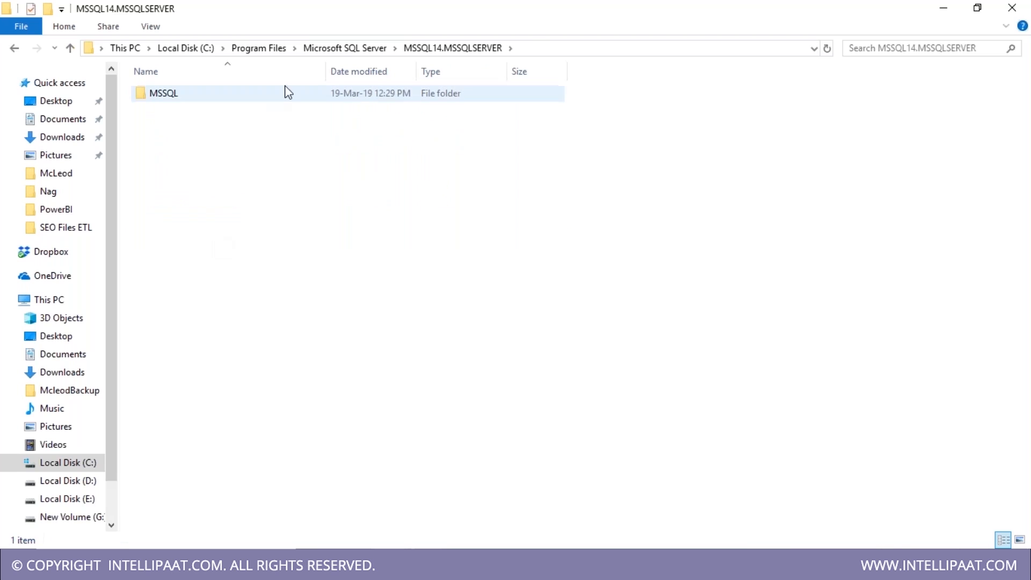
click(344, 48)
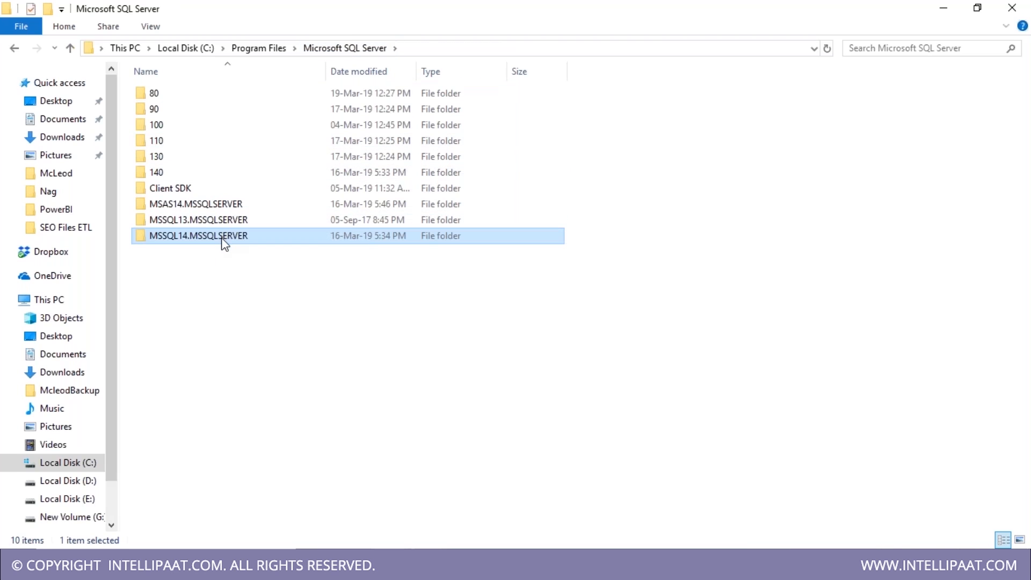
double_click(222, 236)
double_click(189, 99)
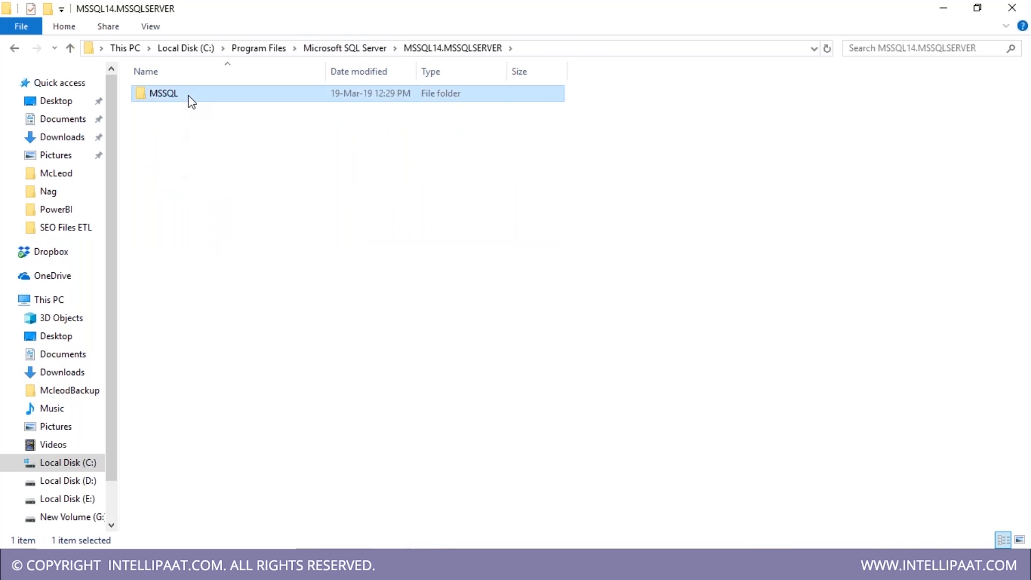
double_click(197, 97)
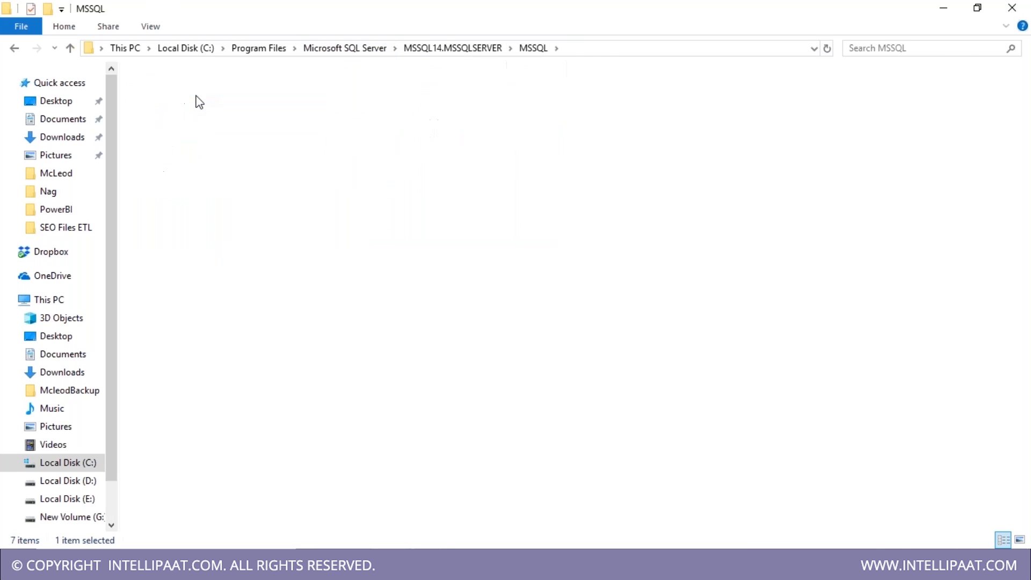
- Select crmreporting.bak and reveal the Backup folder's full path in the address bar
click(301, 102)
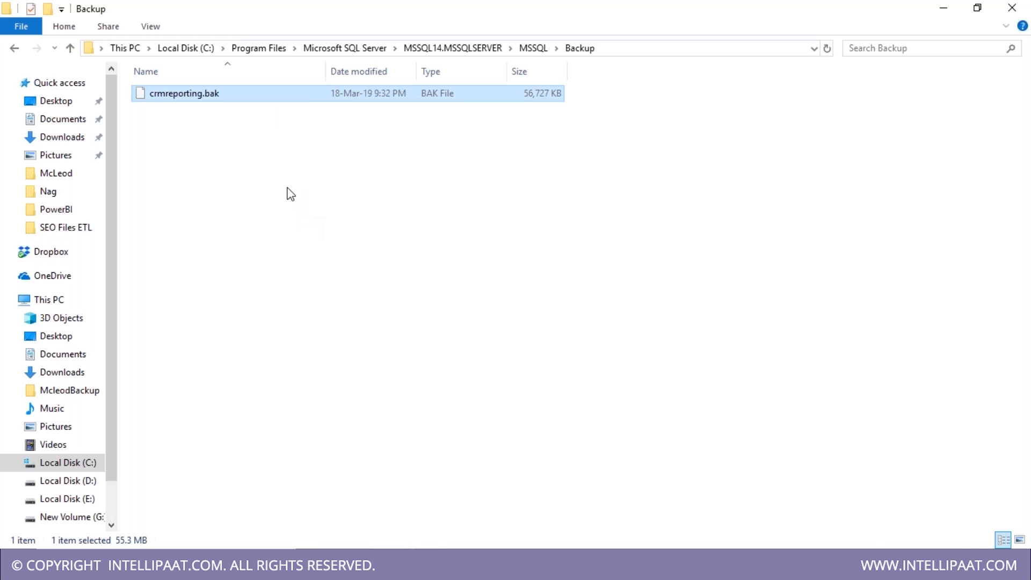
click(244, 172)
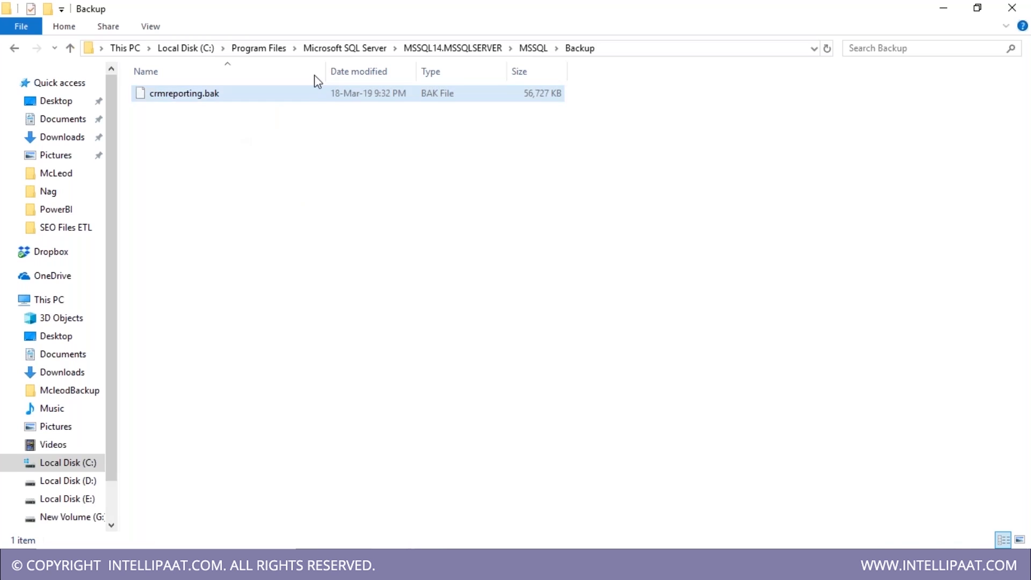
click(628, 50)
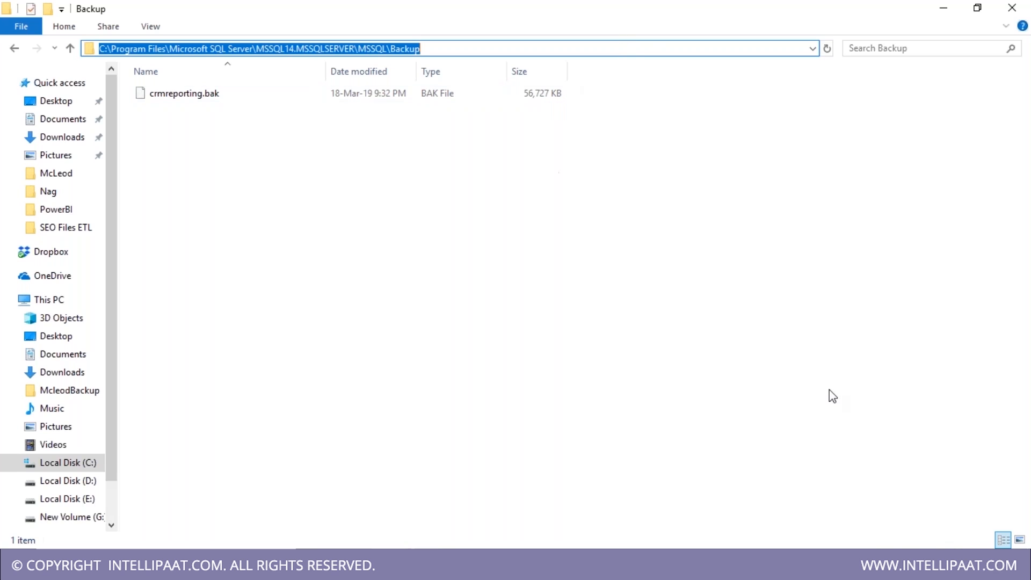
click(897, 435)
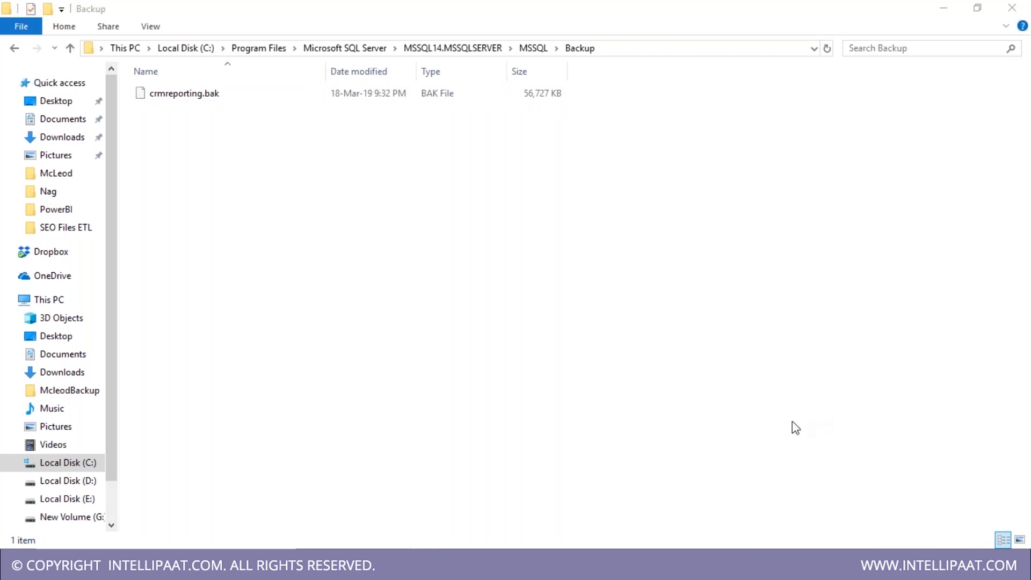
click(642, 451)
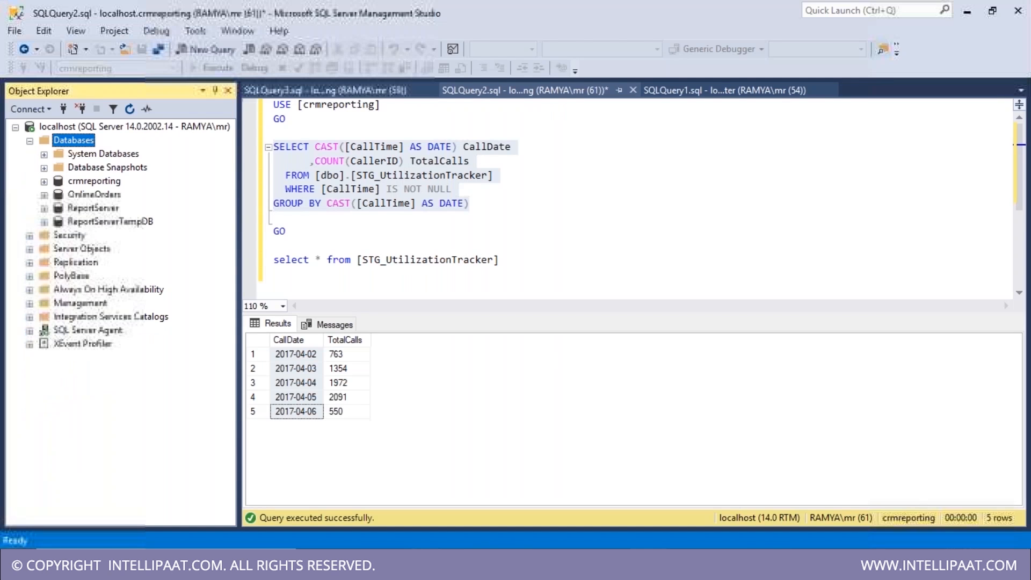
right_click(67, 138)
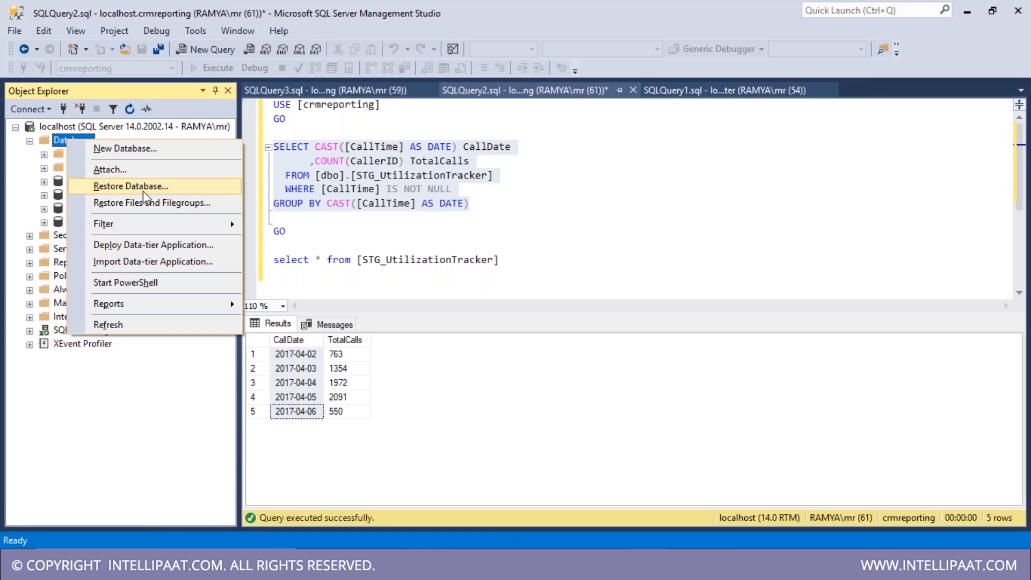
click(104, 188)
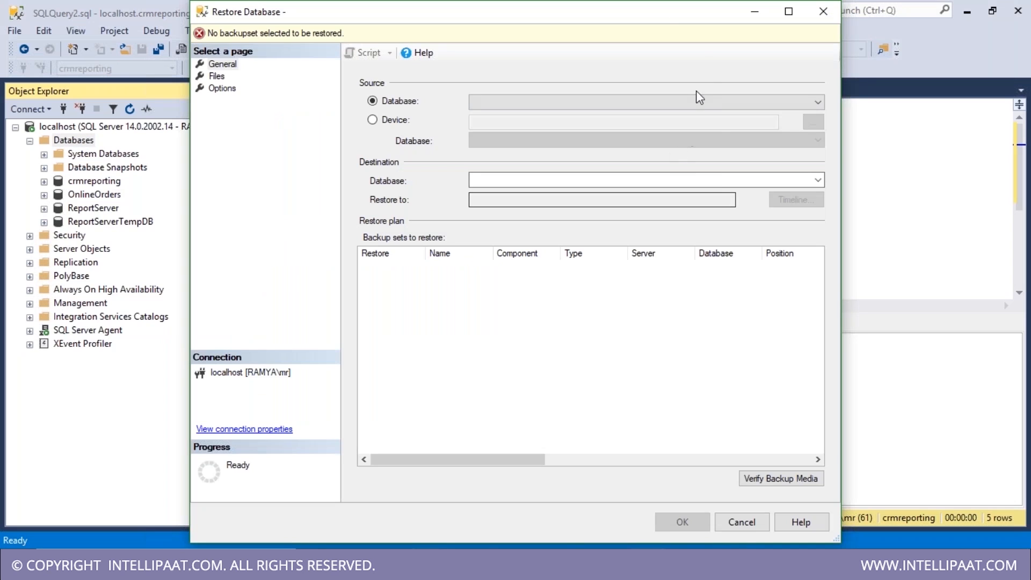
drag(637, 13, 555, 15)
click(308, 123)
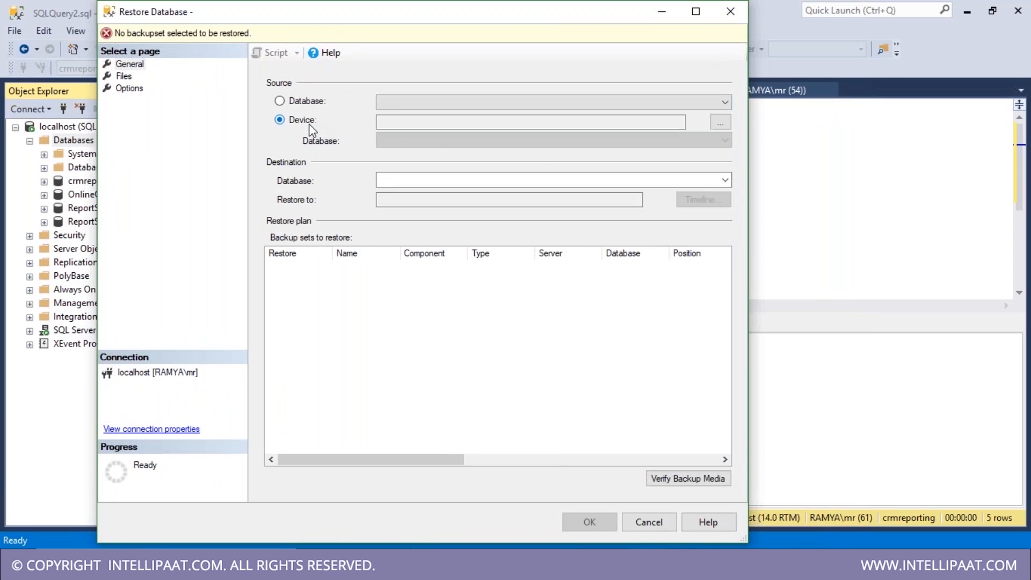
click(720, 123)
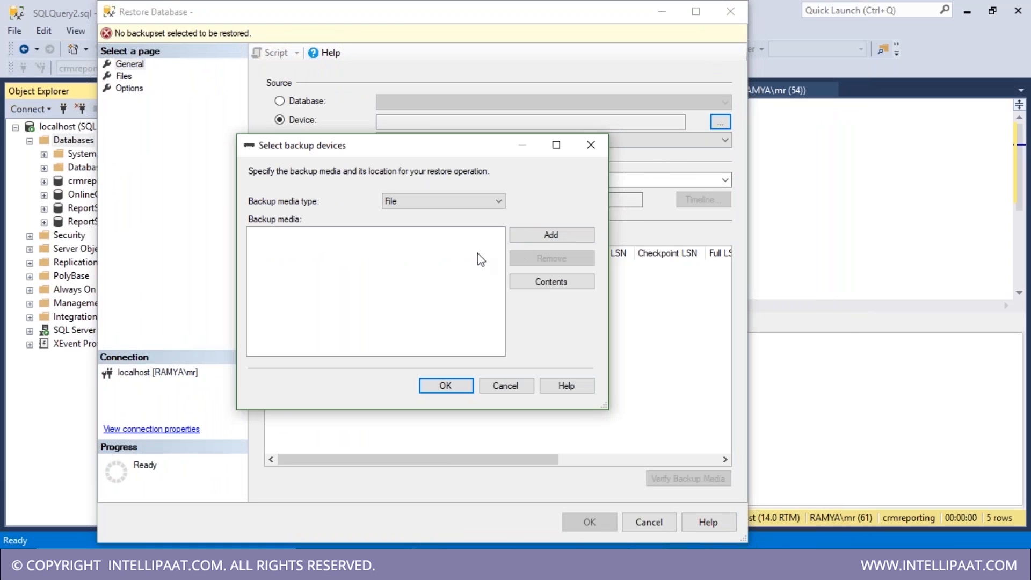
click(557, 236)
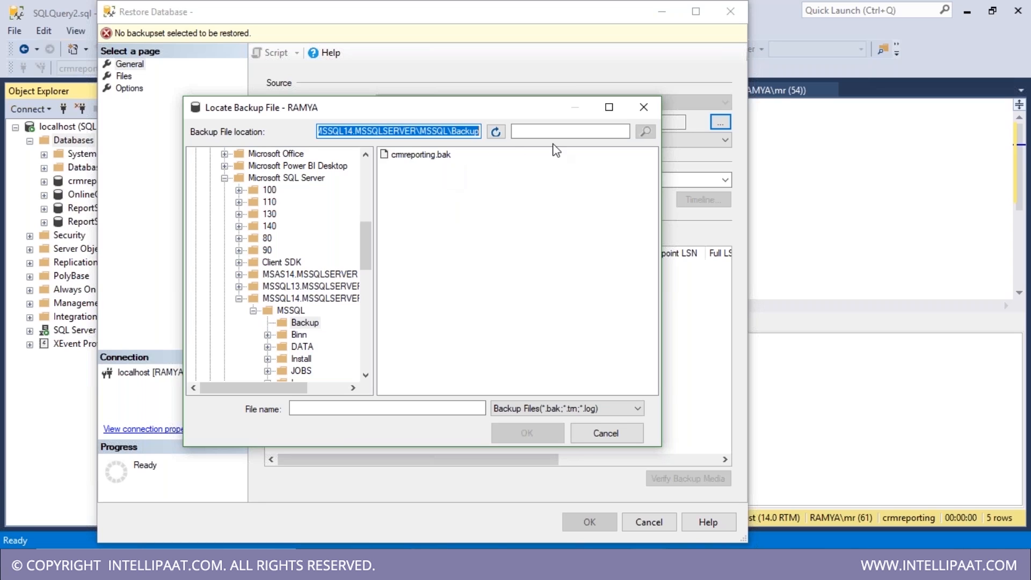
click(644, 108)
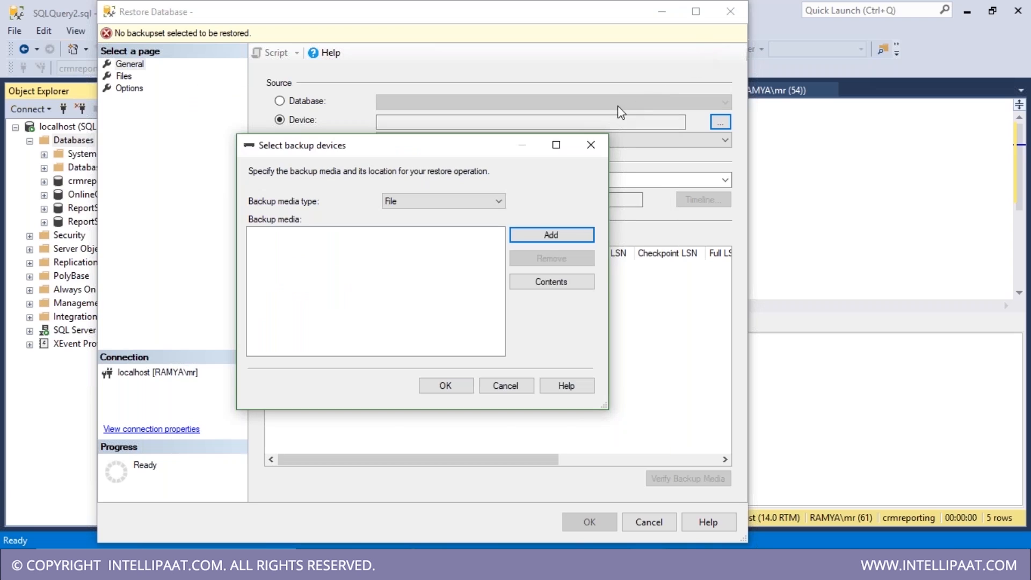
click(597, 143)
click(731, 11)
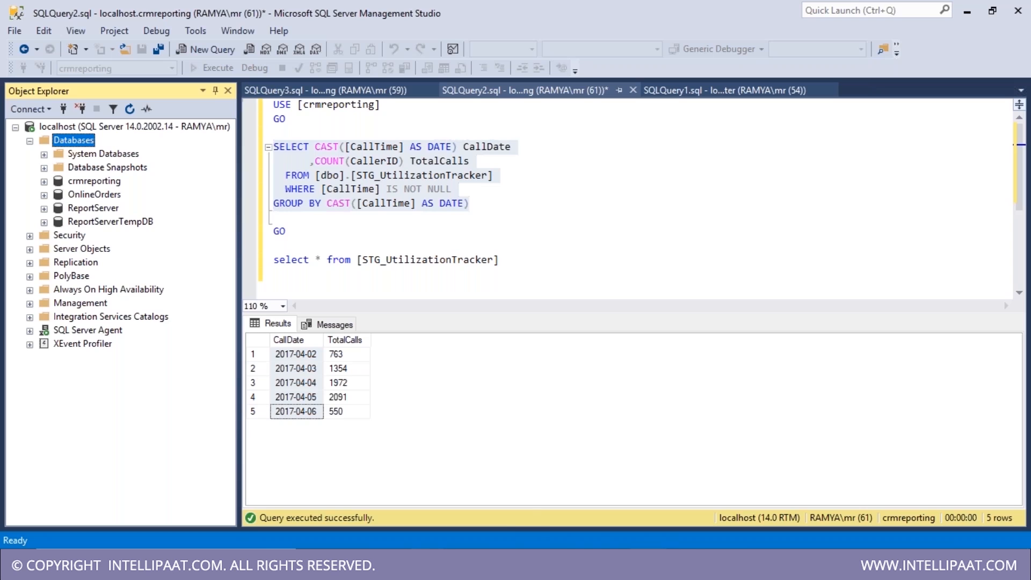
click(389, 566)
click(428, 511)
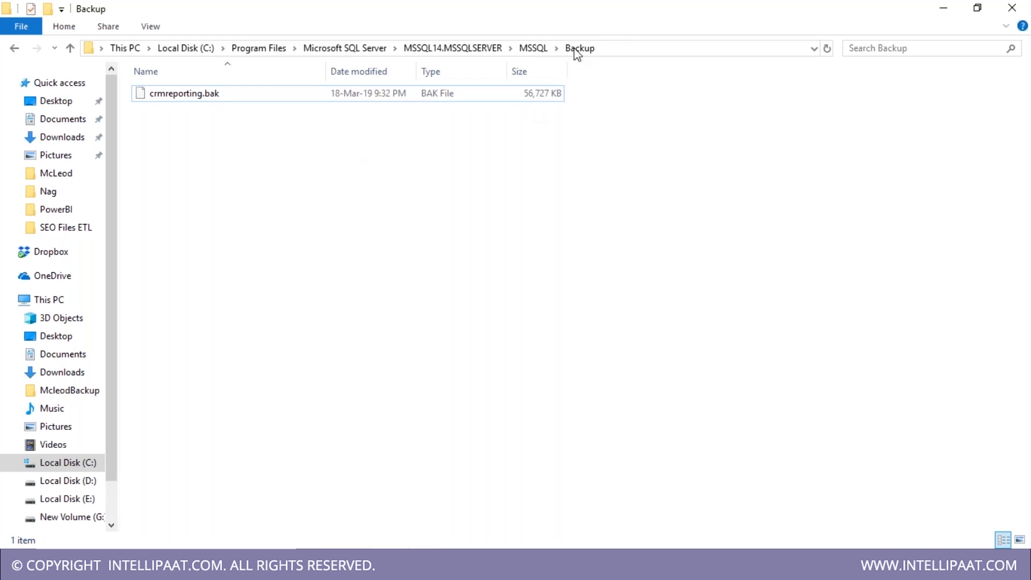
click(627, 50)
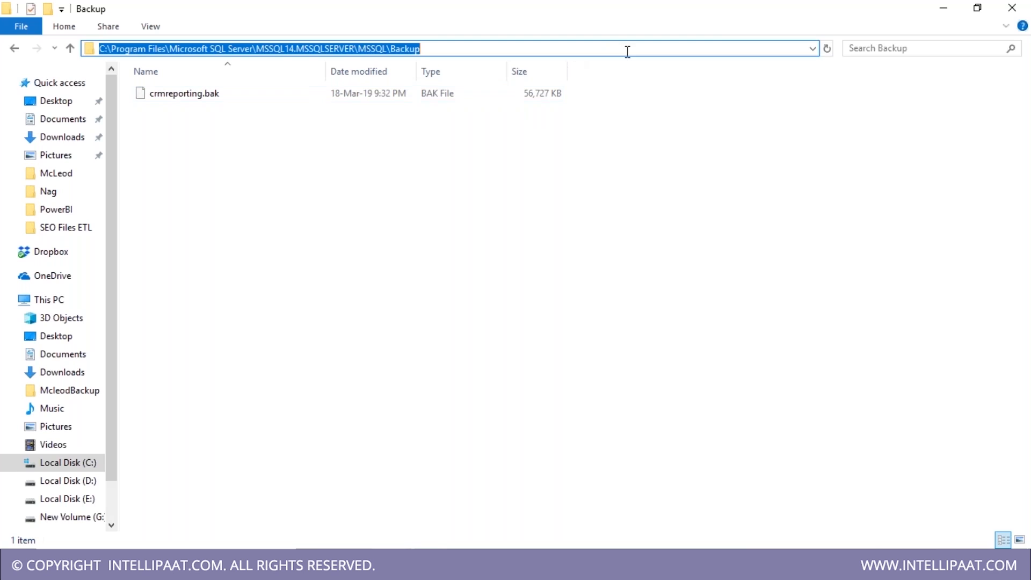
click(257, 162)
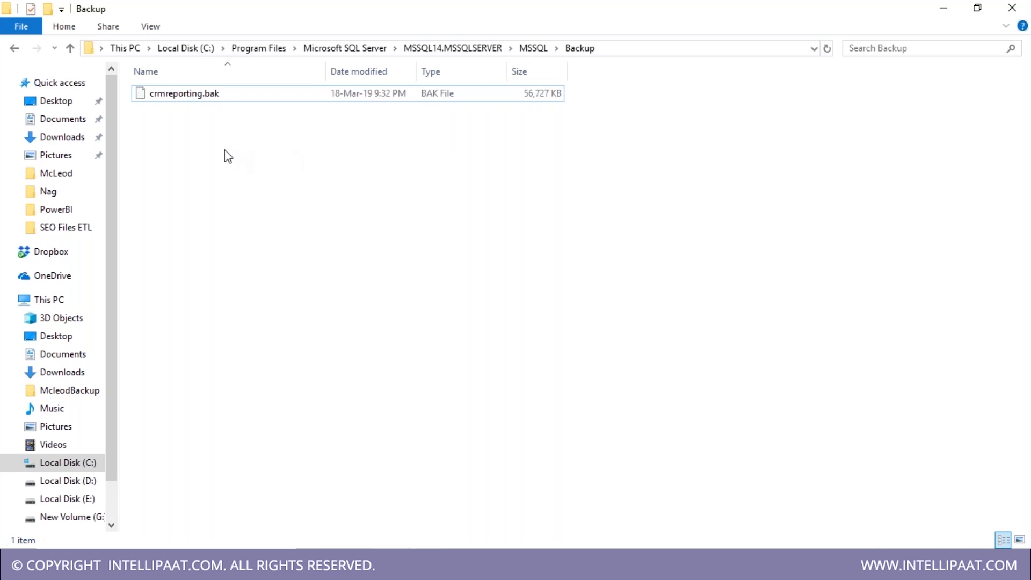
click(580, 564)
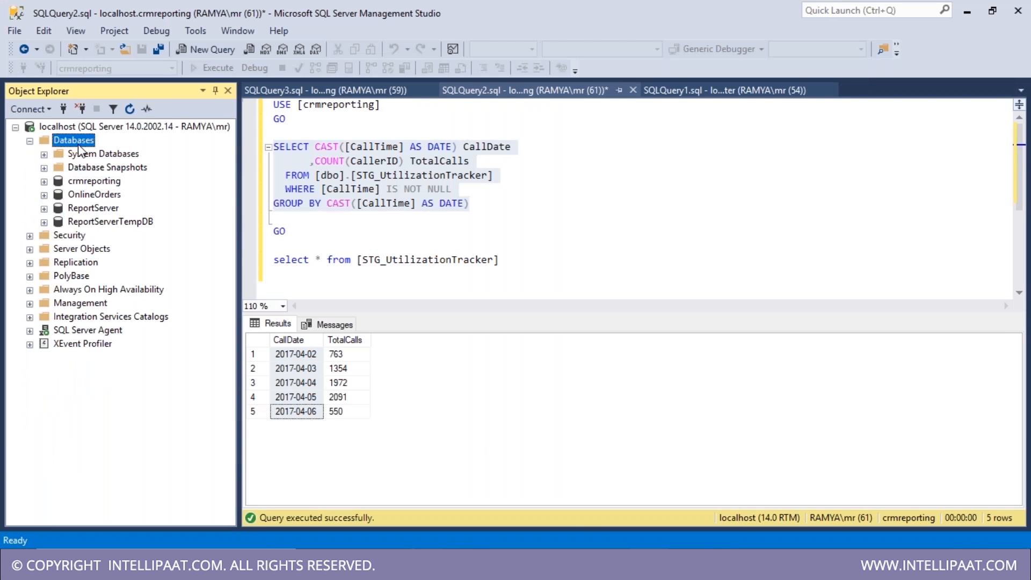
- Select the crmreporting database, then bring the Backup folder window to the front
right_click(78, 147)
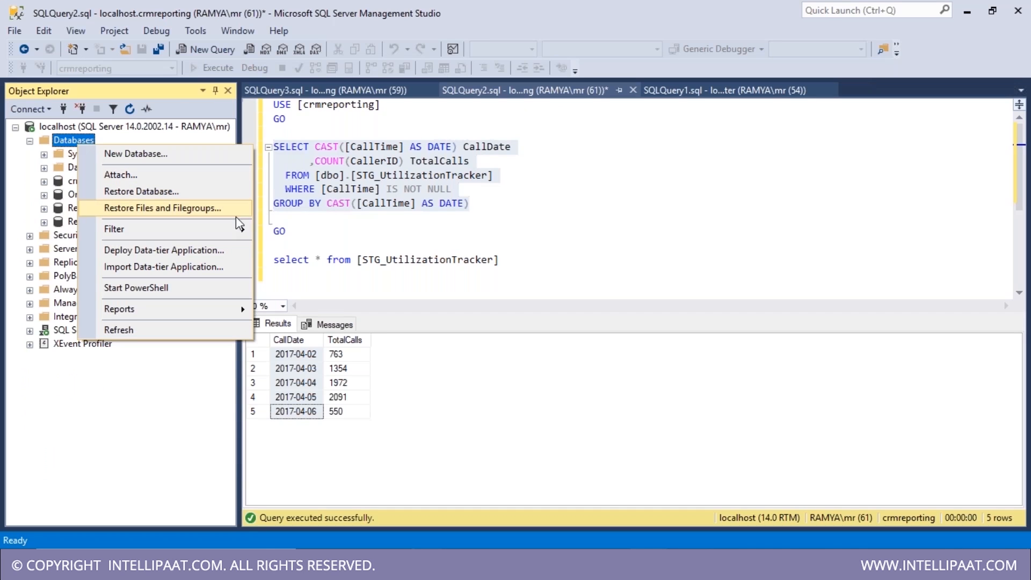
mouse_move(227, 233)
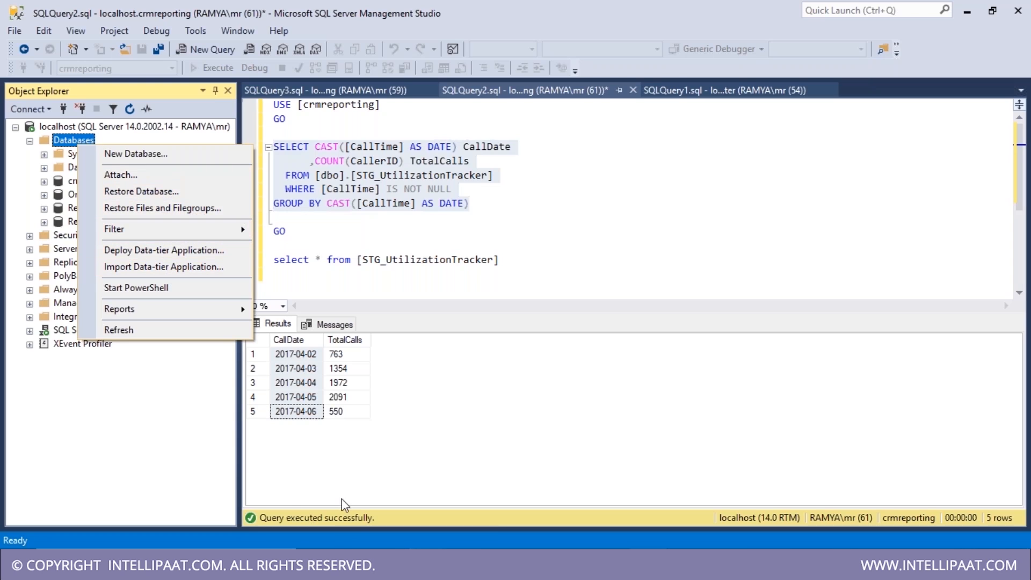
click(390, 564)
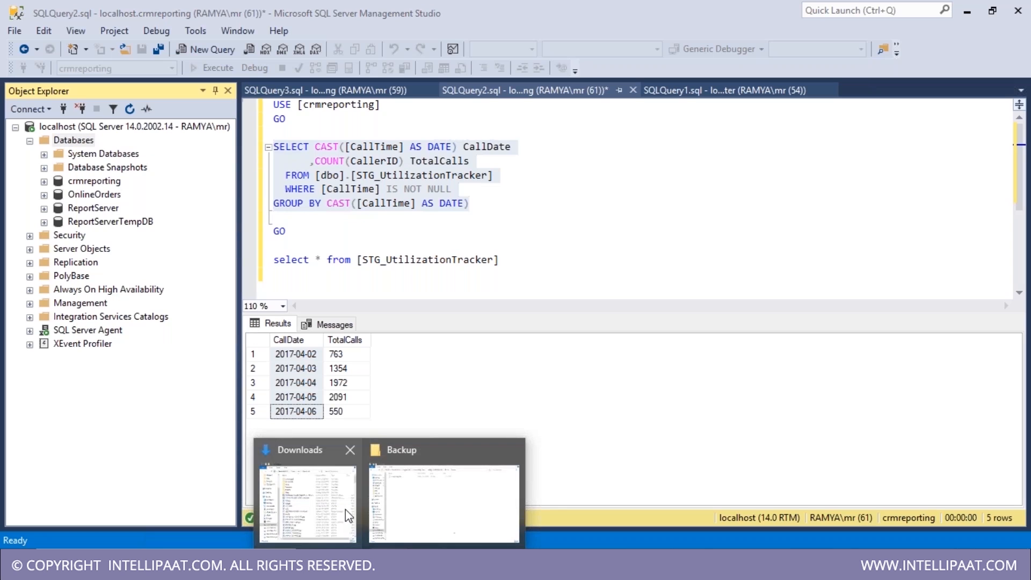
click(92, 183)
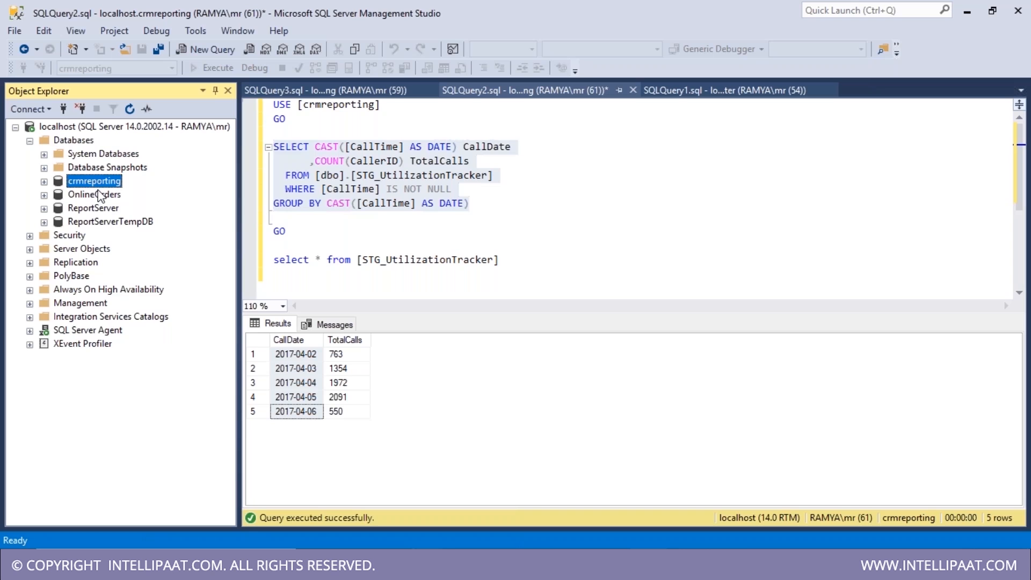
click(389, 564)
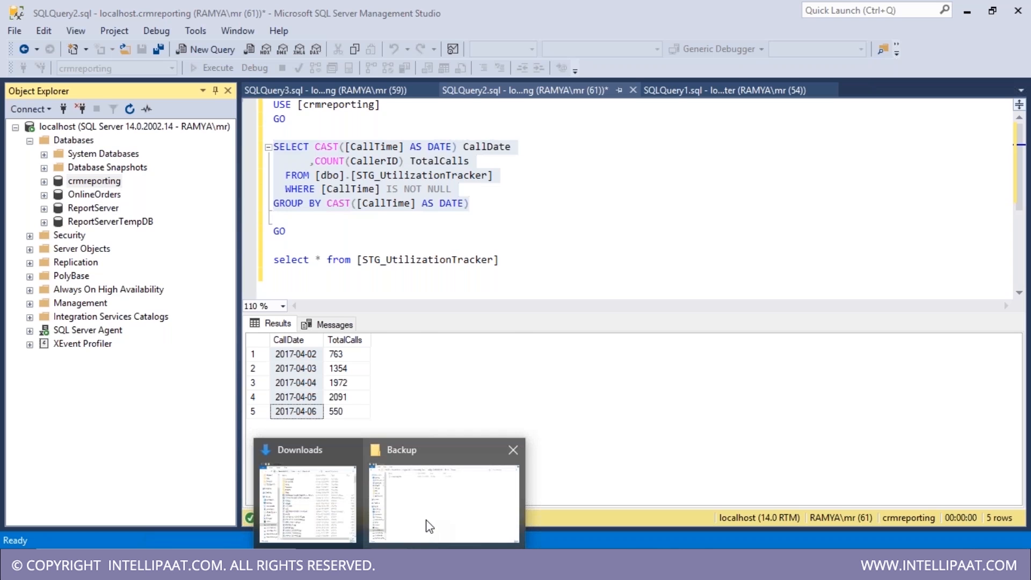
click(429, 526)
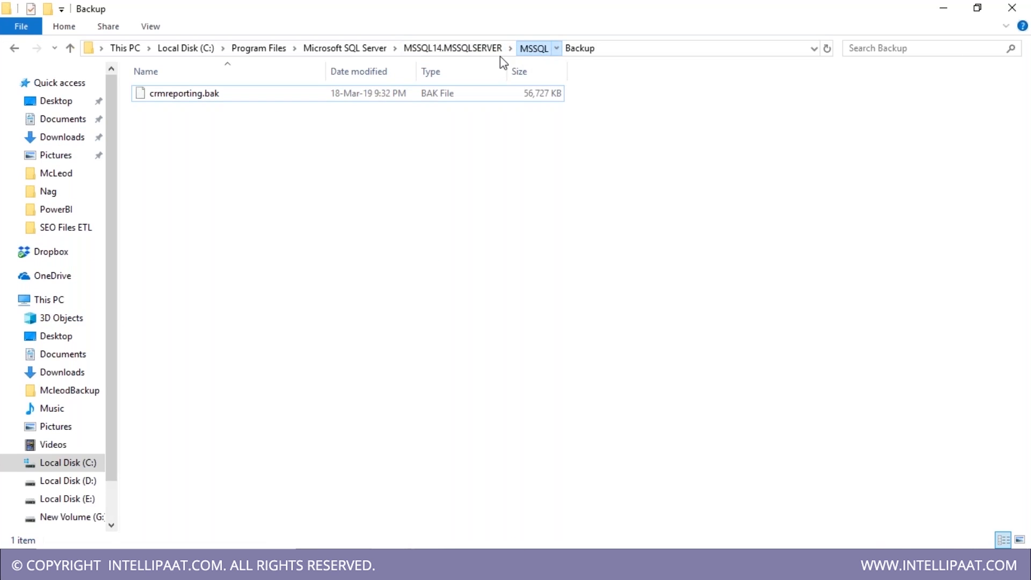
- Open the DATA folder, granting access, pick out crmreporting.mdf, and switch back to Management Studio
click(534, 48)
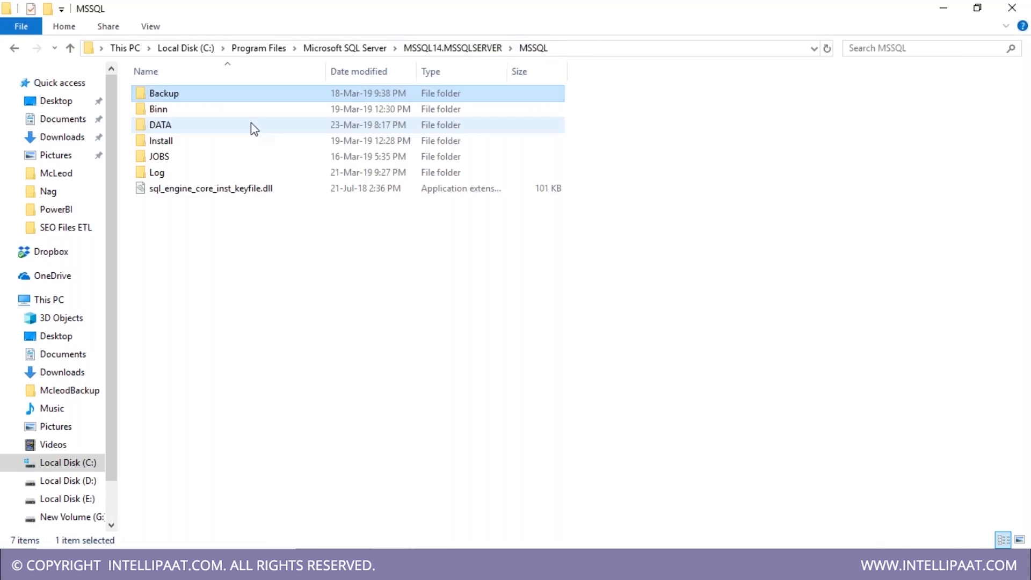
double_click(170, 128)
click(534, 301)
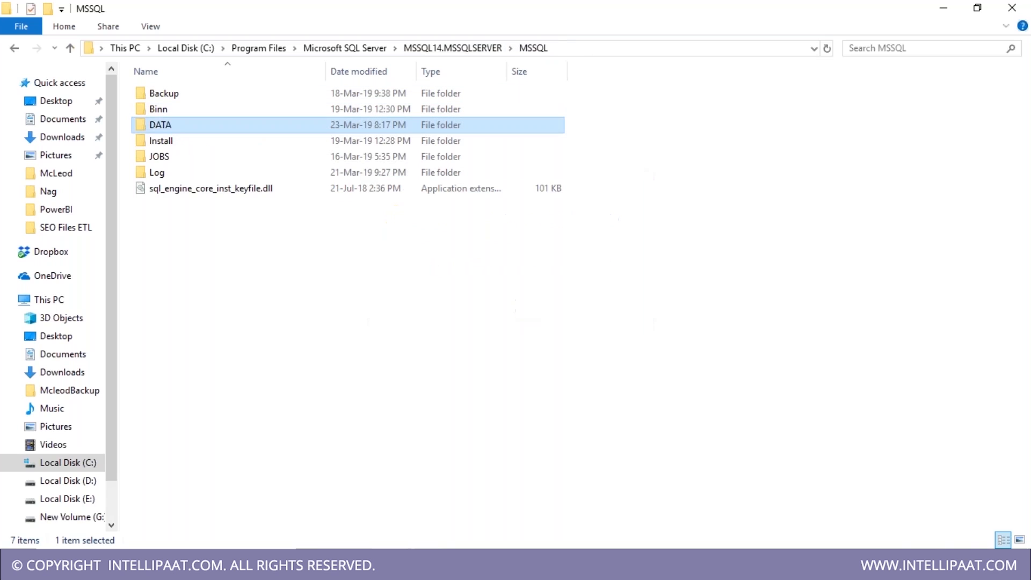
double_click(170, 130)
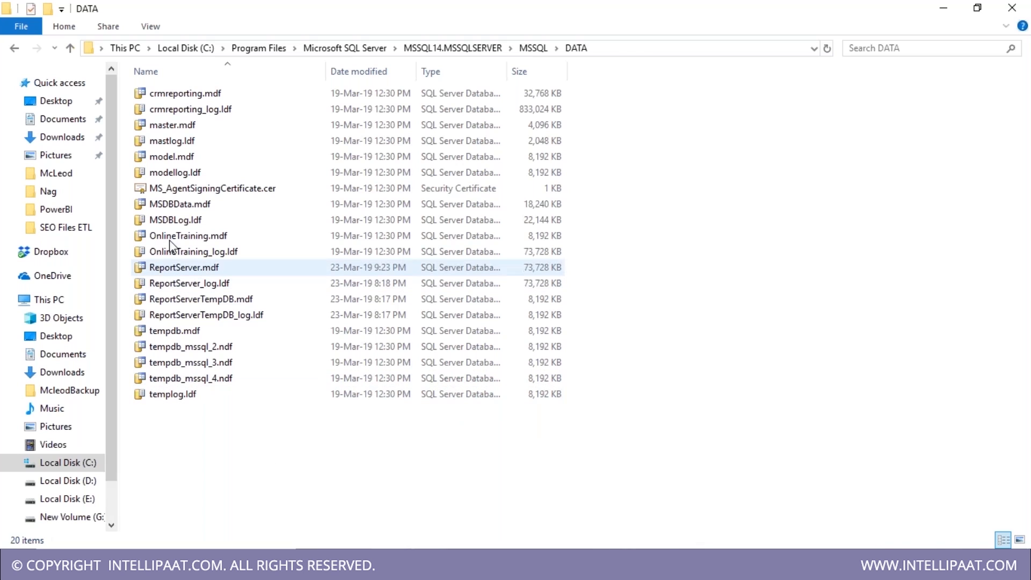
click(167, 96)
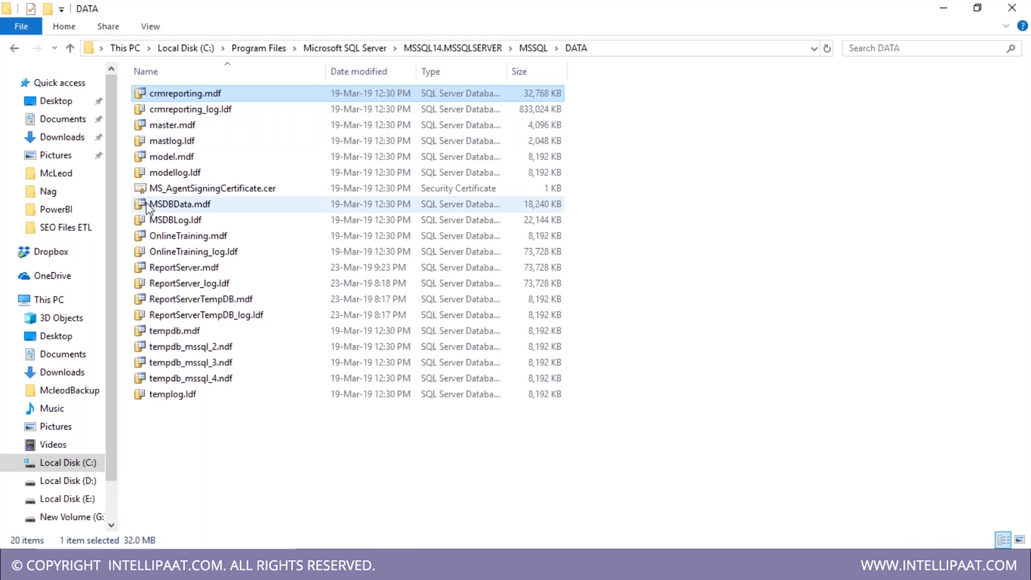
key(alt+Tab)
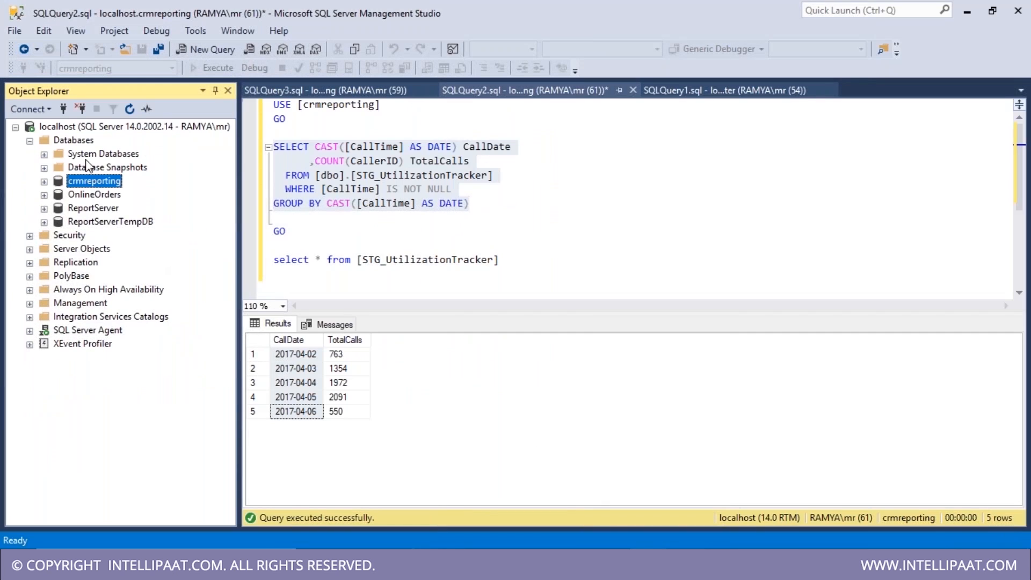
- Start Attach Databases, cancel it, and bring the DATA folder window back to front
right_click(82, 143)
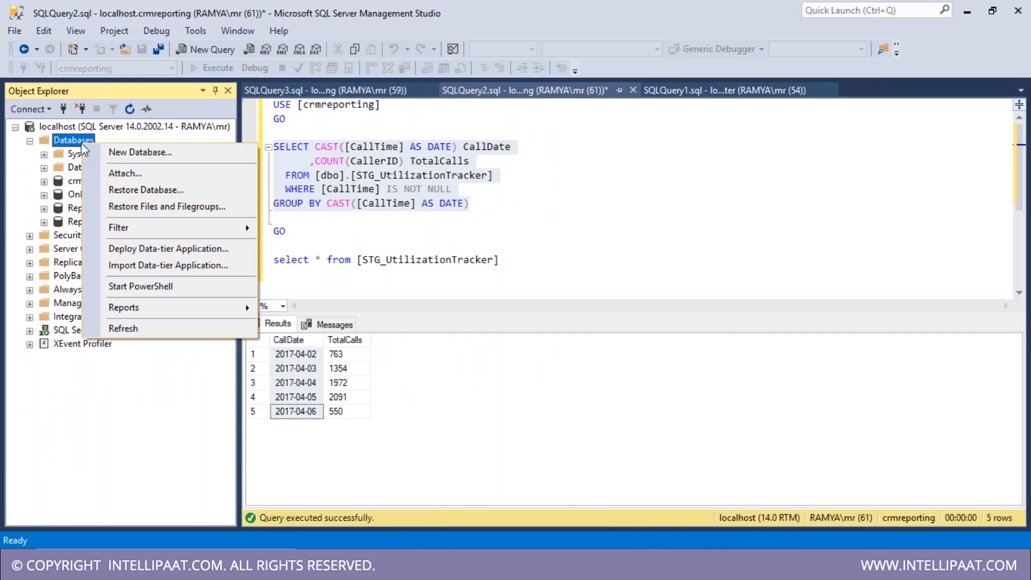
click(156, 175)
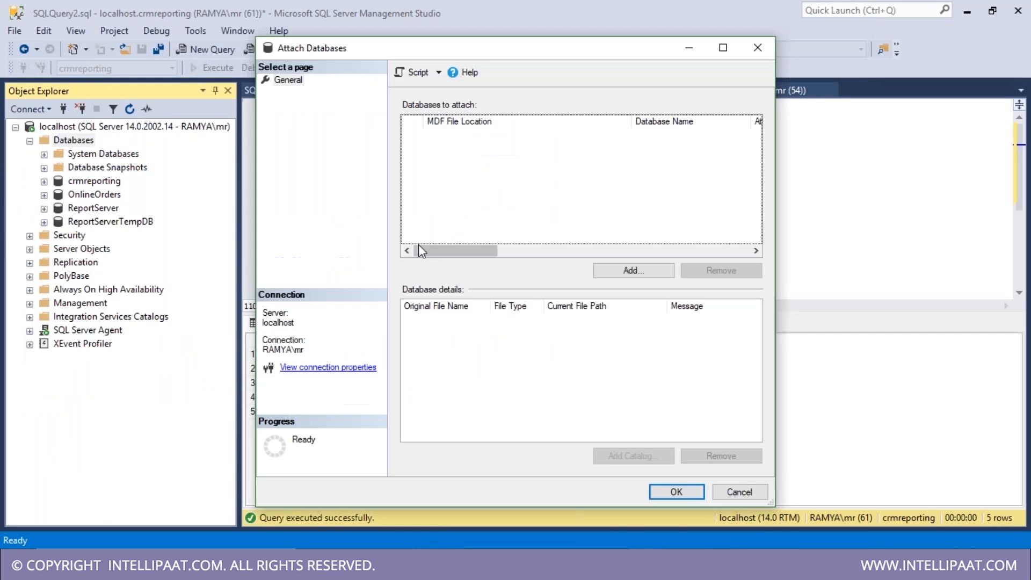
click(766, 47)
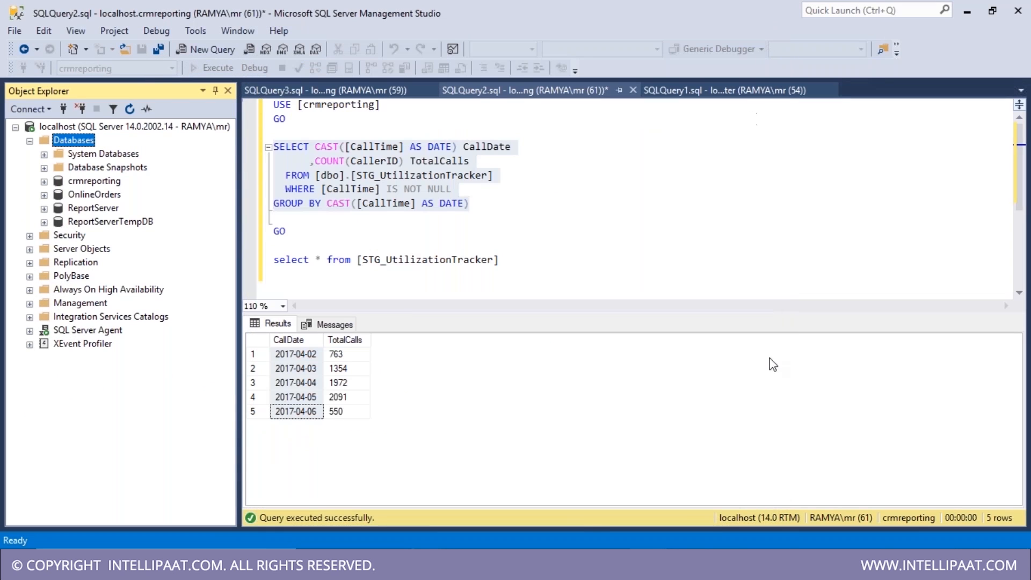
mouse_move(426, 567)
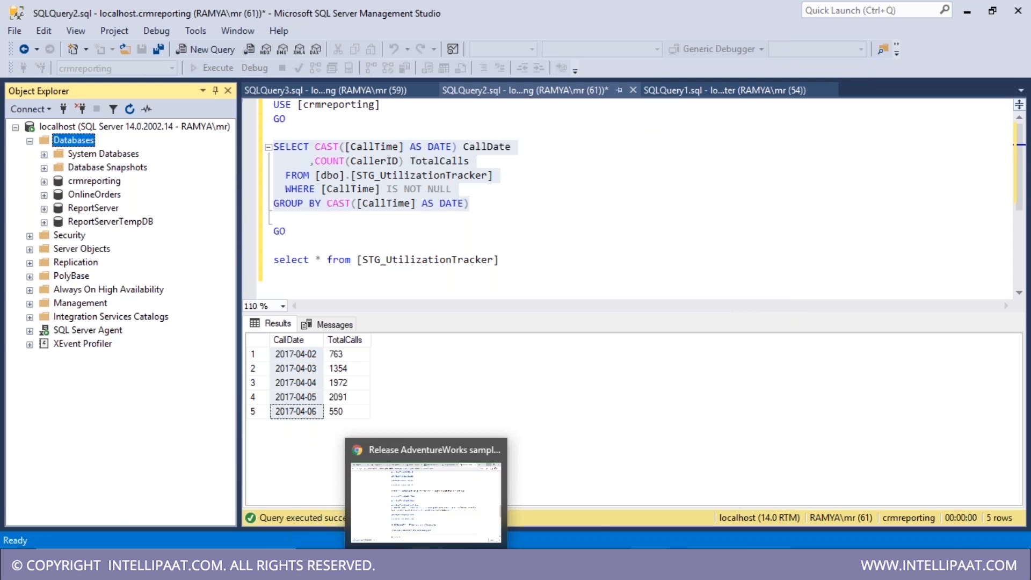
mouse_move(379, 567)
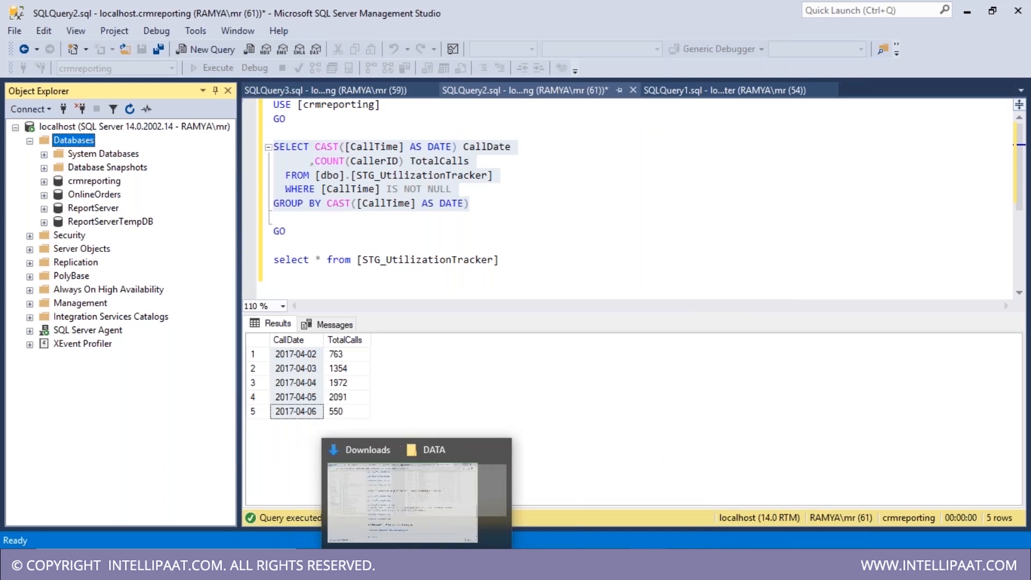
click(438, 532)
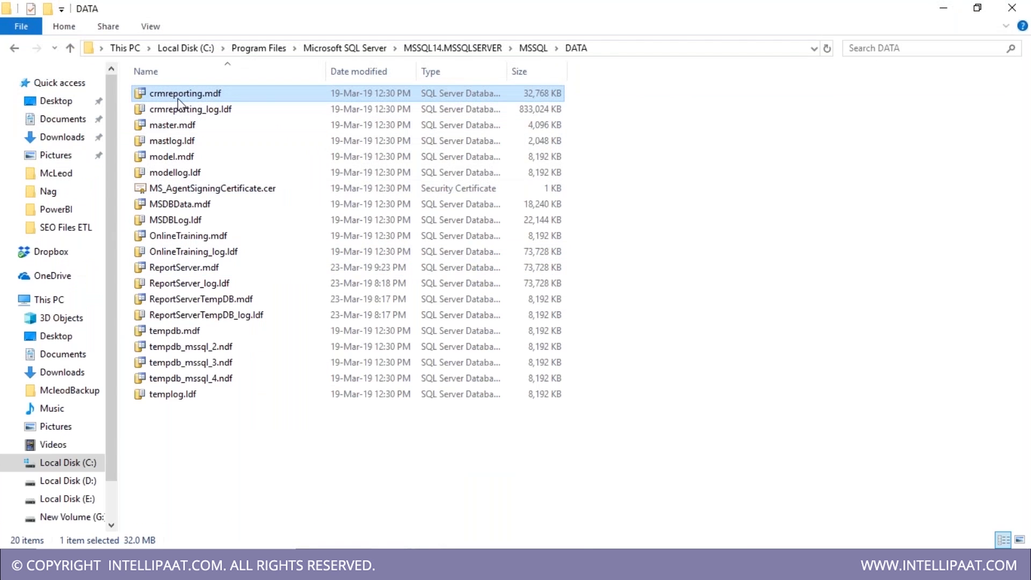
- Check crmreporting.bak in Backup, then crmreporting.mdf and crmreporting_log.ldf sizes in DATA
click(534, 49)
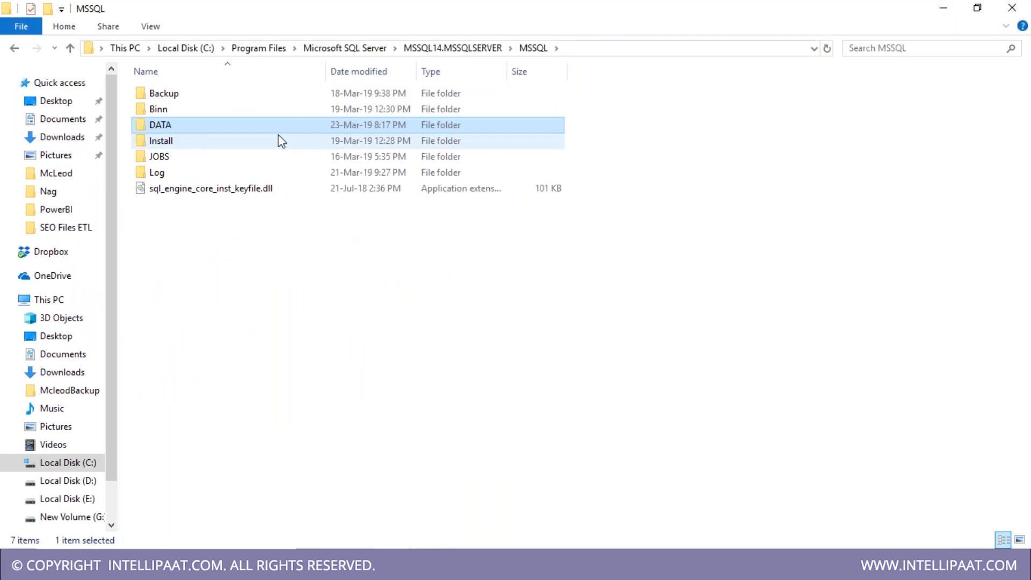
double_click(205, 95)
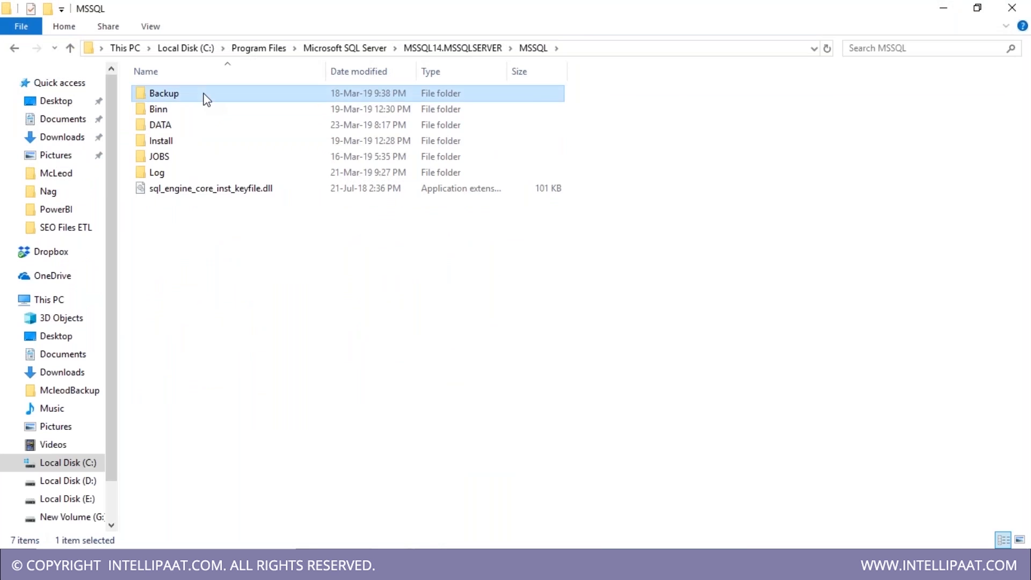
click(533, 93)
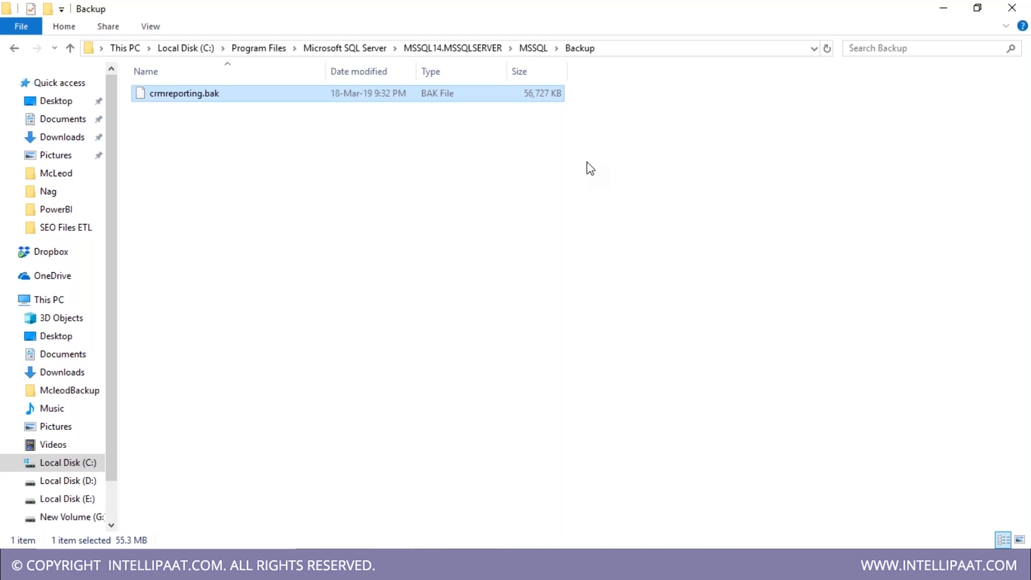
click(527, 49)
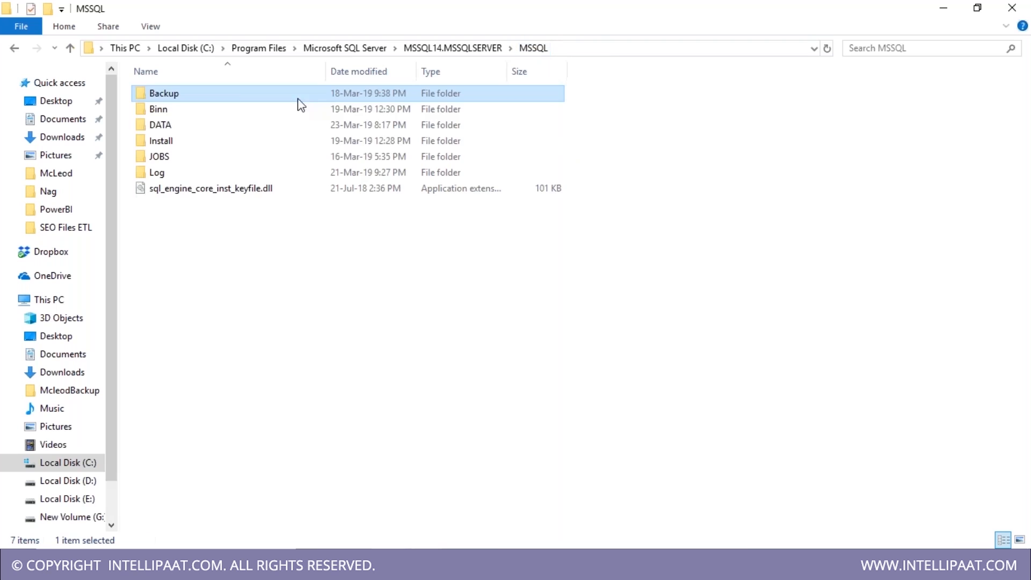
double_click(189, 131)
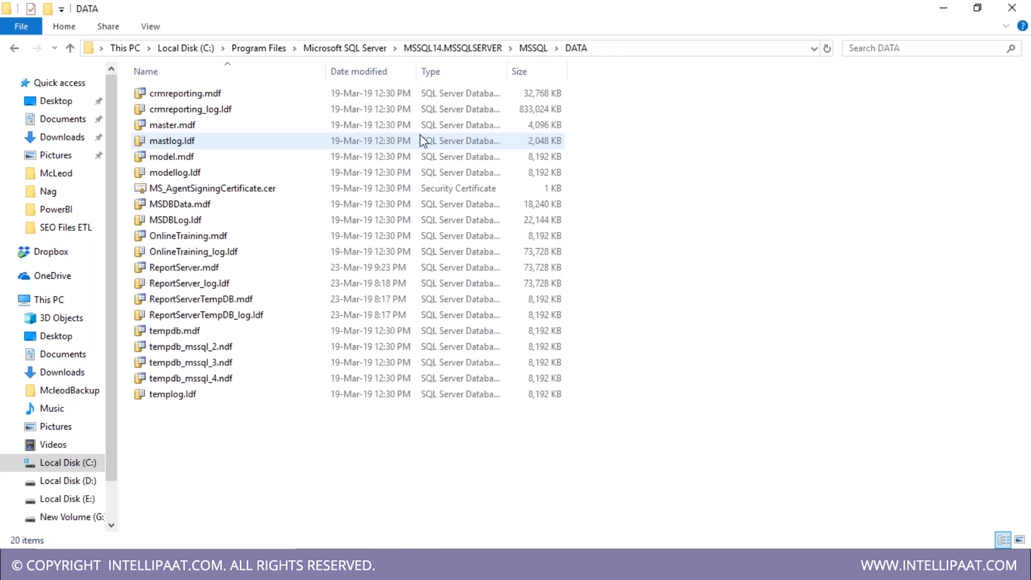
click(287, 98)
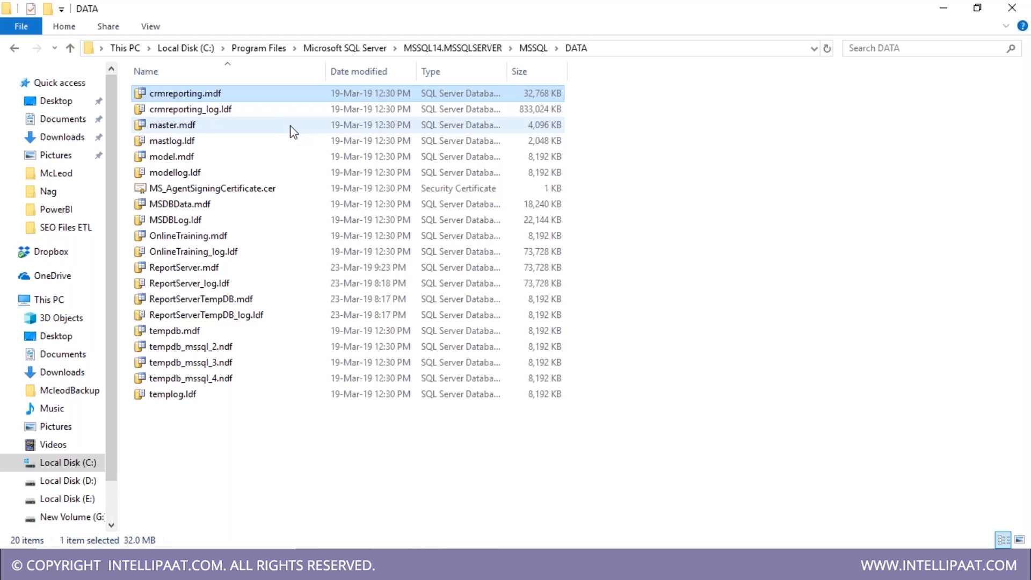
click(295, 114)
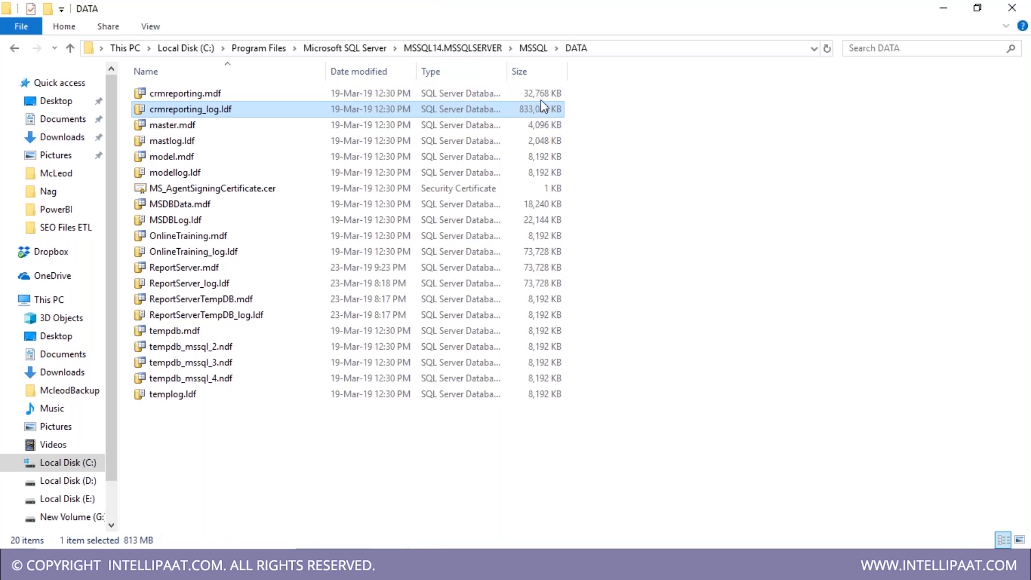
- Return through the MSSQL folder to the Backup folder holding crmreporting.bak
click(529, 52)
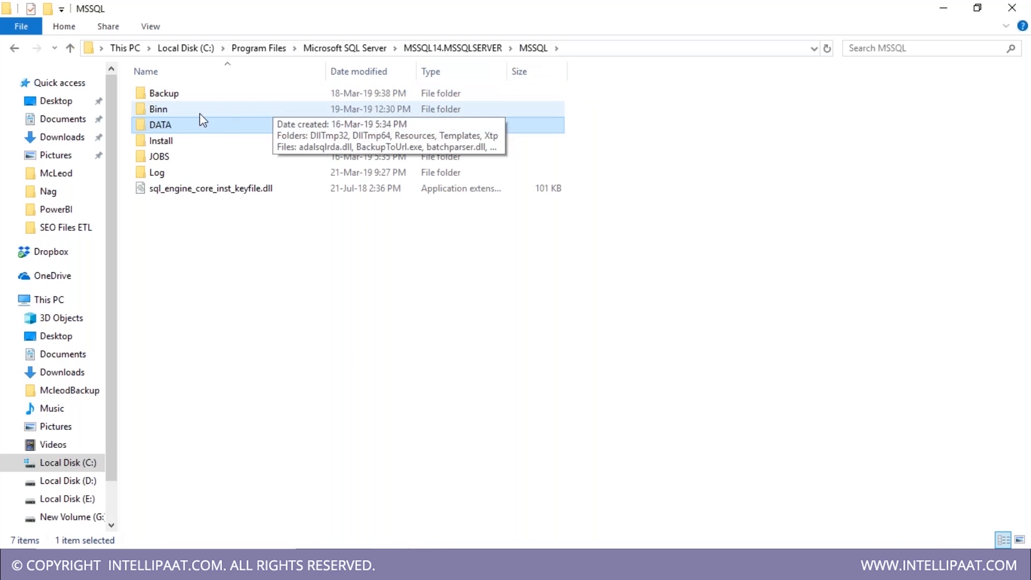
double_click(206, 101)
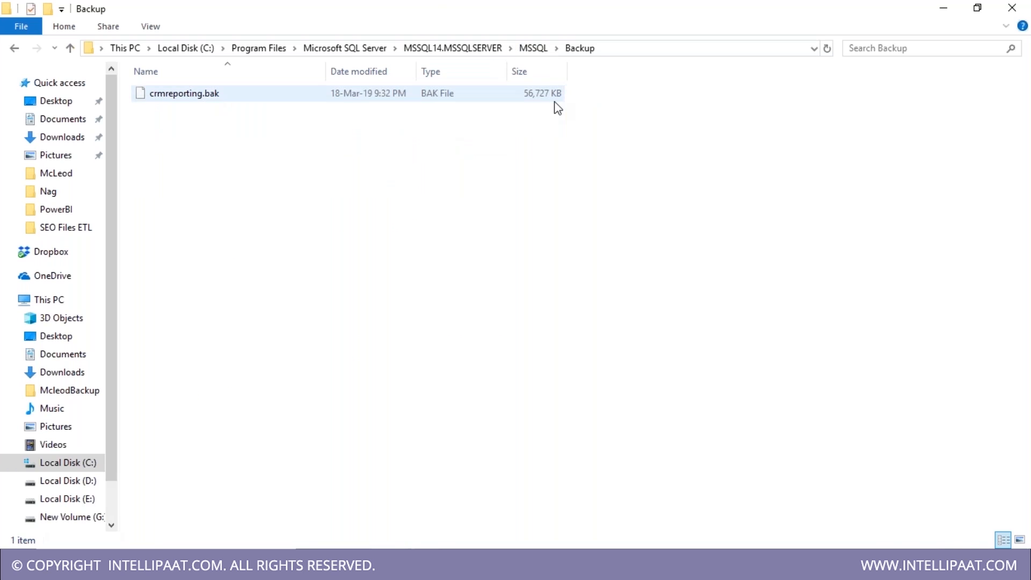
click(531, 48)
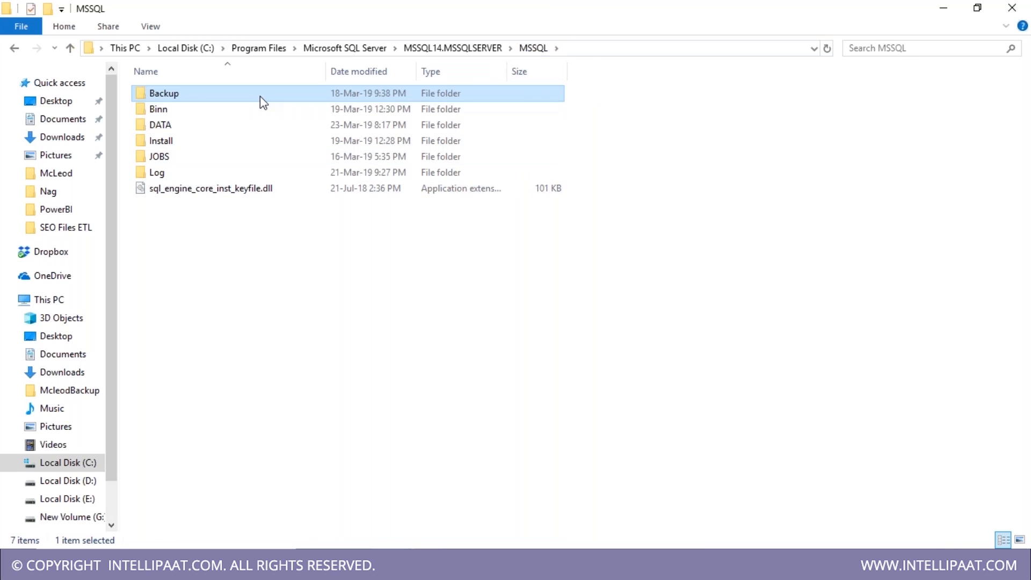
double_click(263, 102)
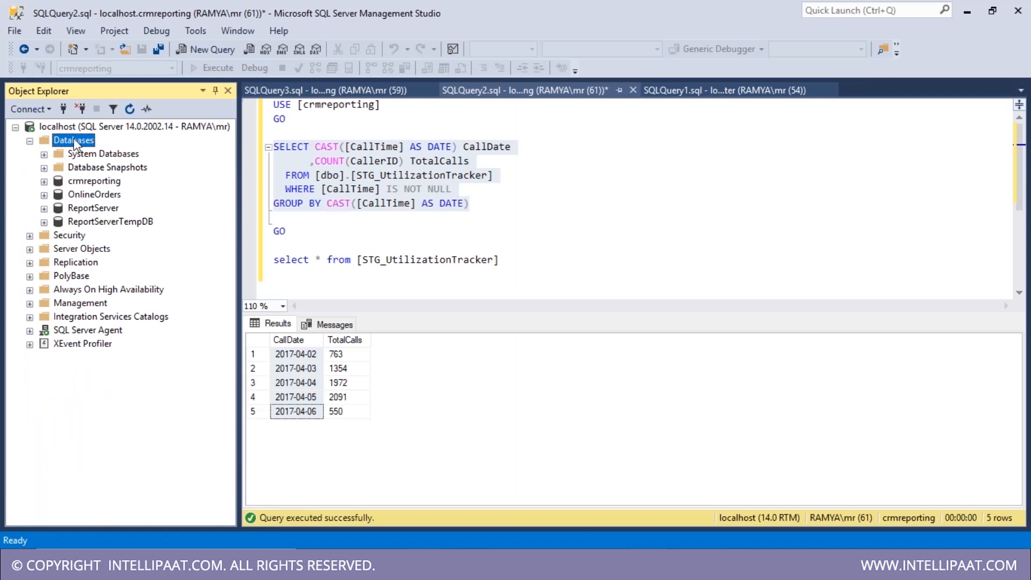
- Start a database restore from device, choosing crmreporting.bak as the backup file
right_click(75, 141)
click(153, 185)
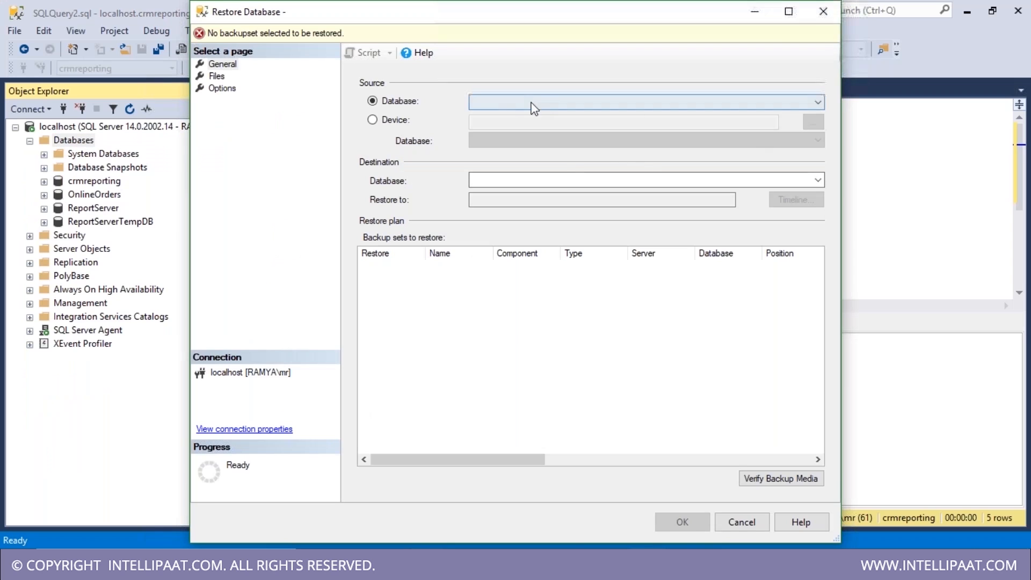
click(376, 120)
drag(585, 19, 392, 18)
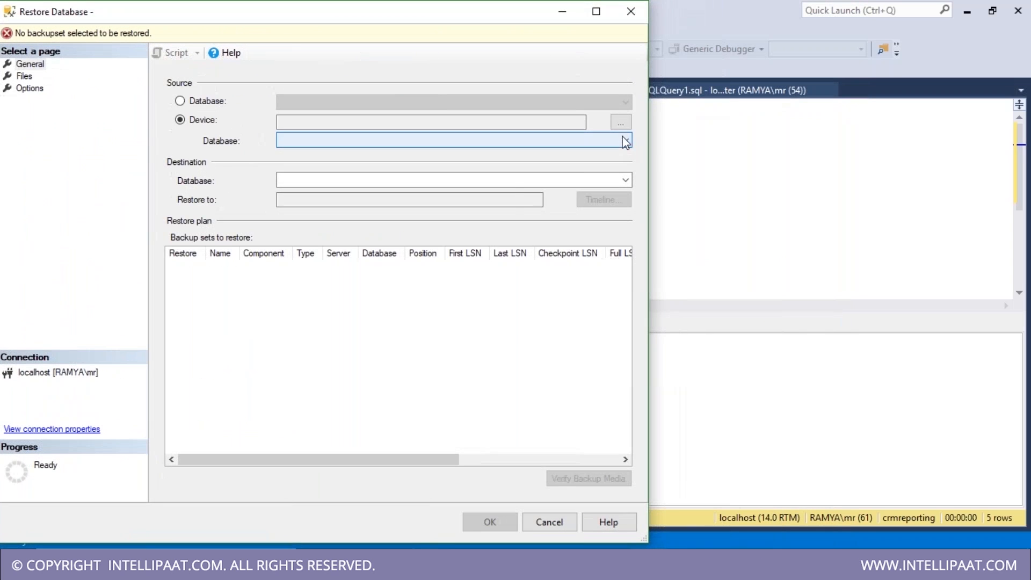
click(621, 128)
click(418, 235)
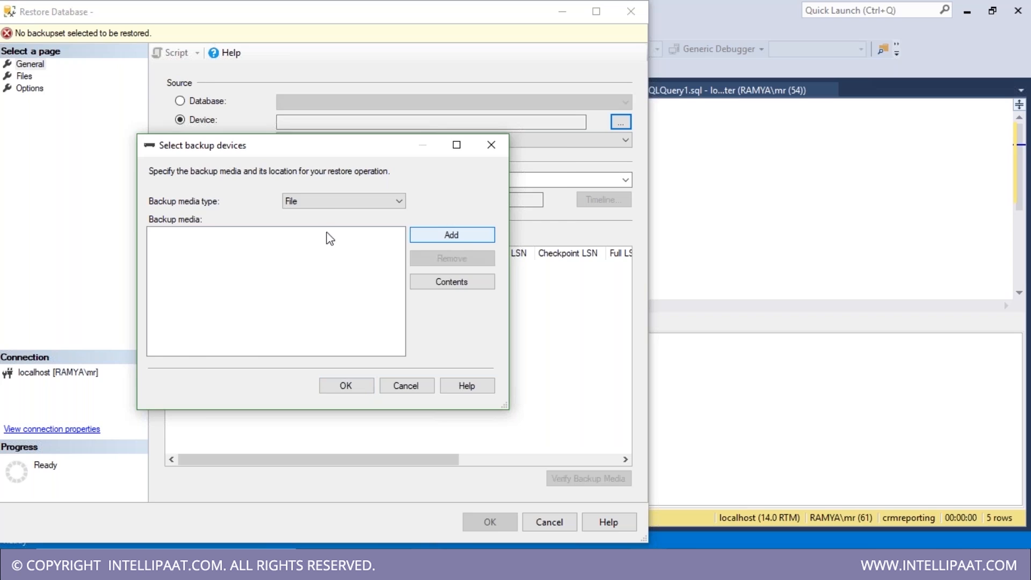
click(347, 155)
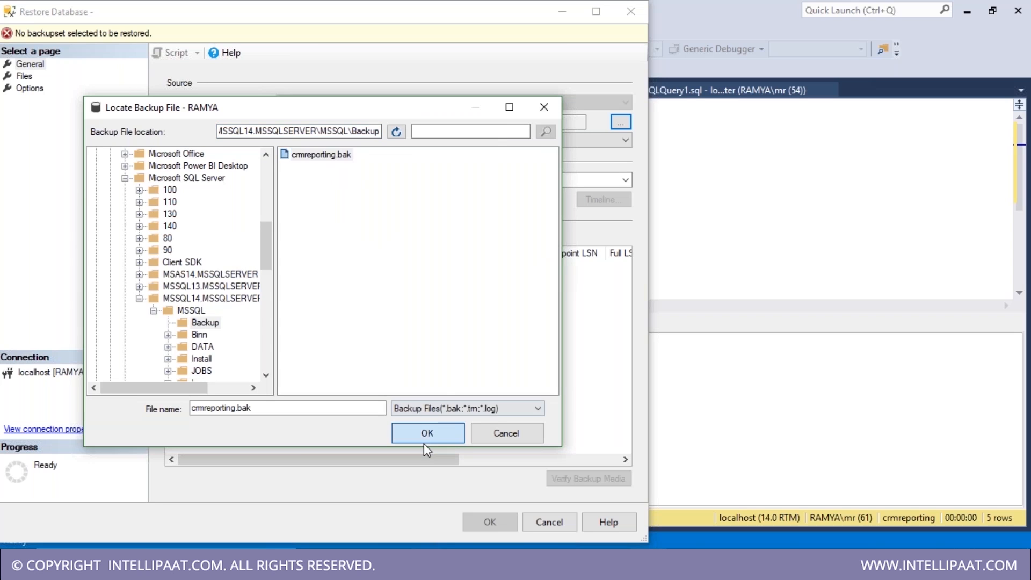
click(427, 433)
click(343, 388)
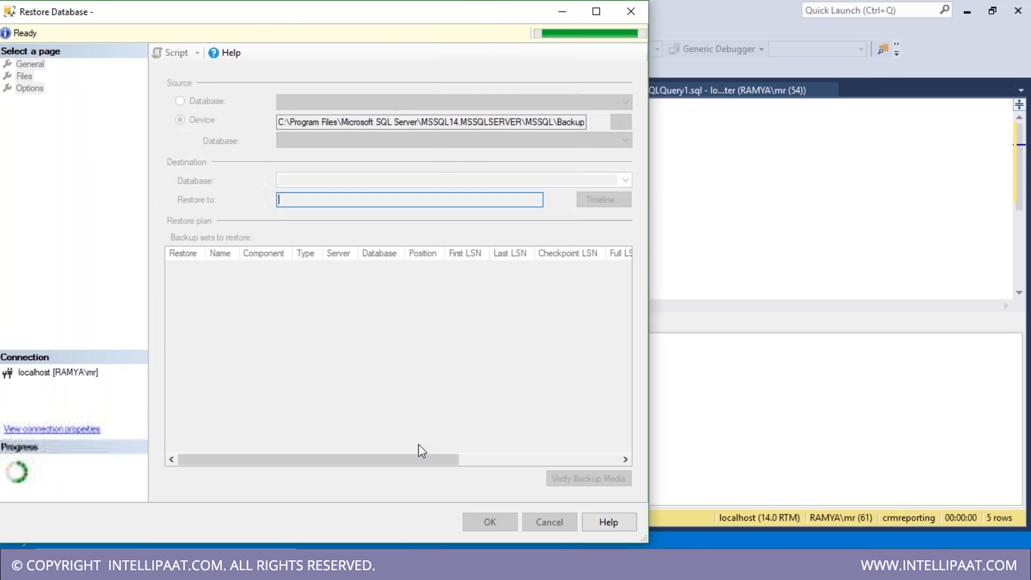
- Restore it as crmreporting2, then view and dismiss the failure message
drag(290, 13, 460, 8)
click(519, 179)
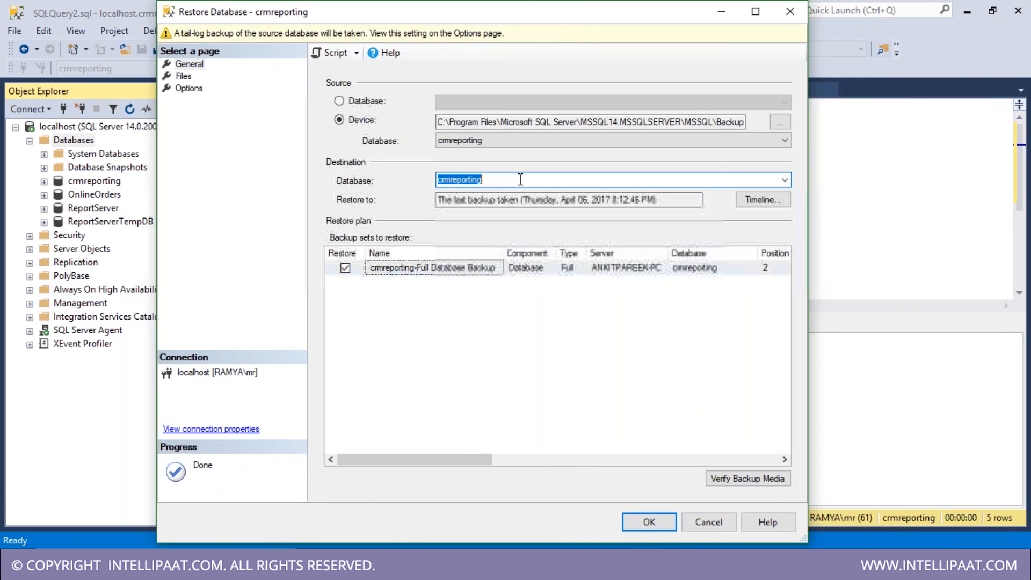
text(2)
click(650, 521)
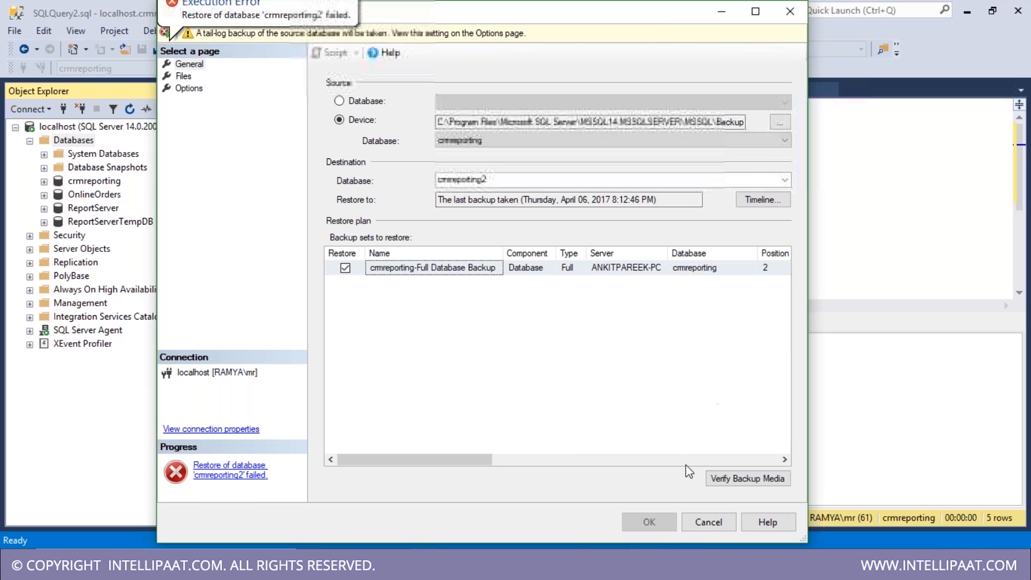
click(241, 475)
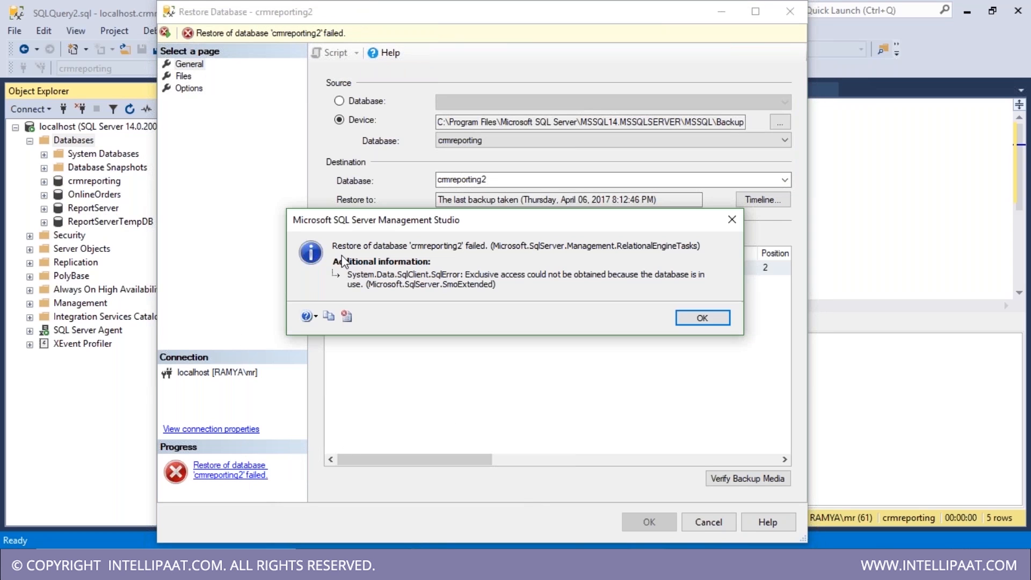
key(Return)
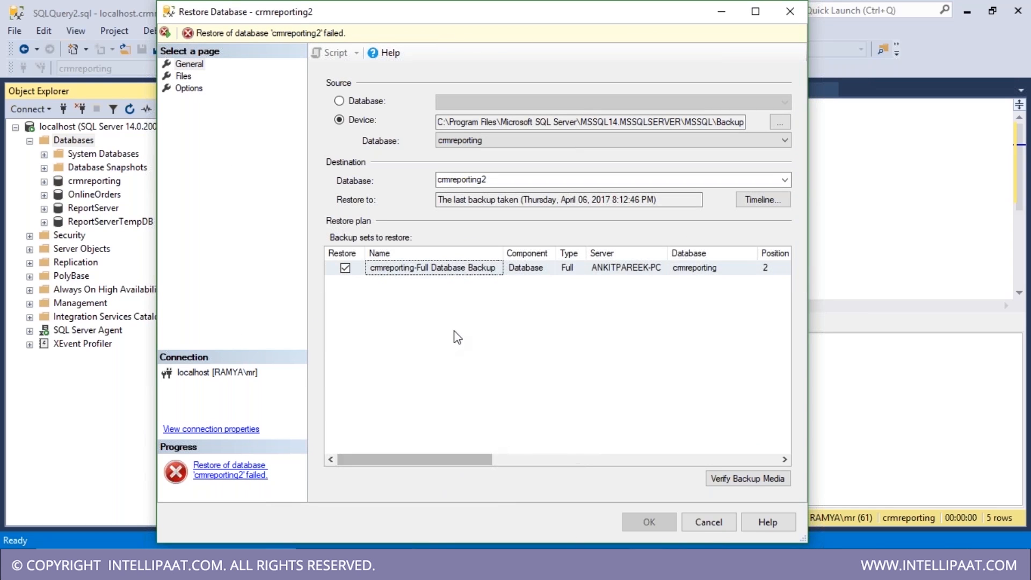
- Inspect the Files page's original file names, then close the Restore Database dialog
drag(440, 460, 506, 453)
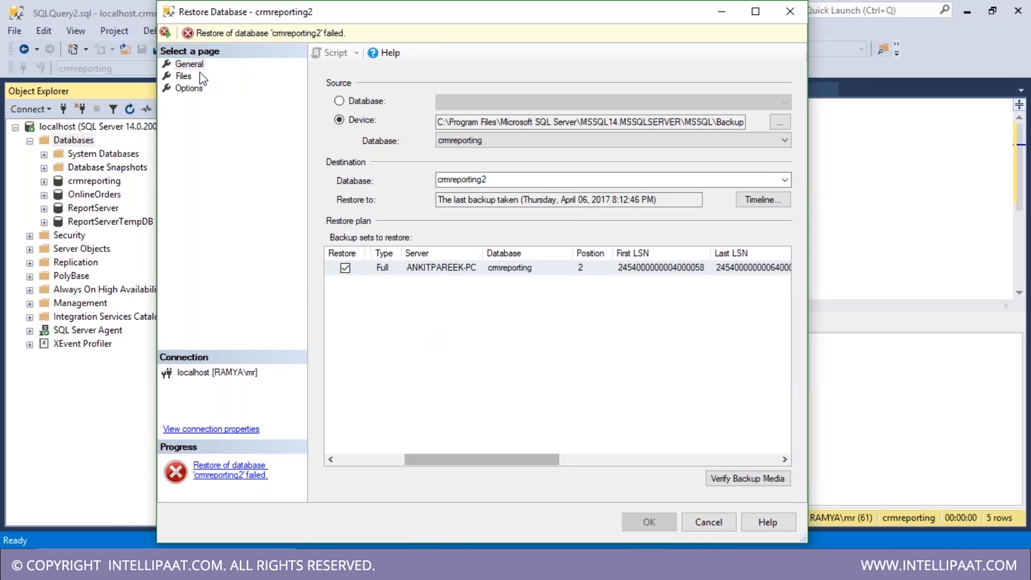
click(184, 76)
mouse_move(623, 181)
mouse_down()
mouse_move(808, 180)
mouse_move(631, 182)
mouse_up()
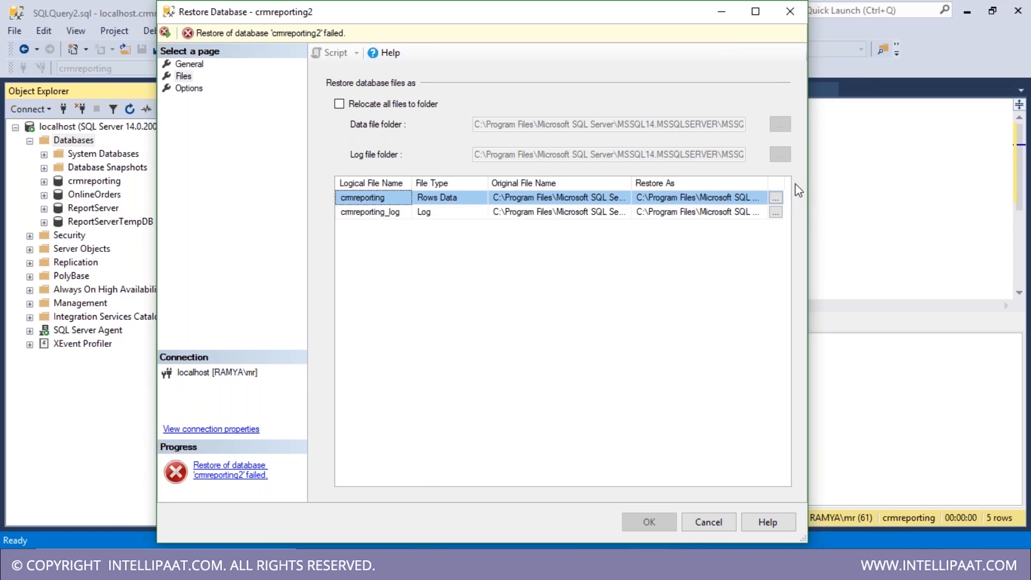
click(791, 12)
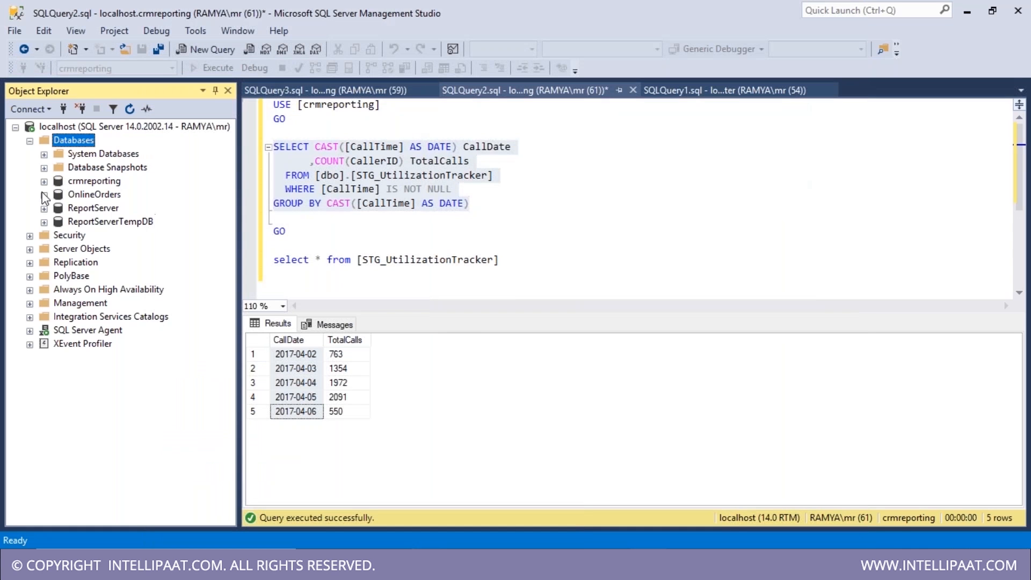
click(100, 183)
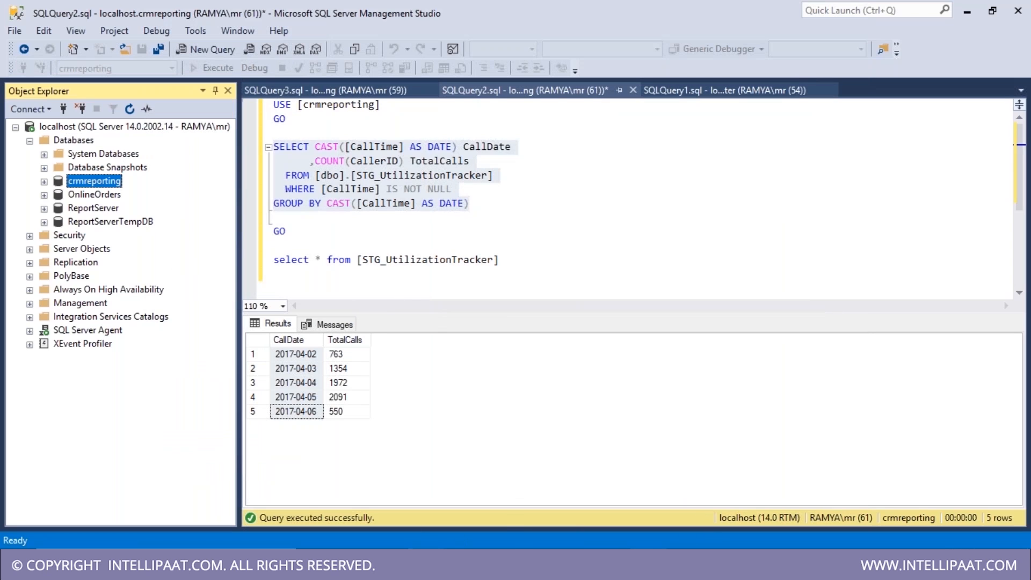
click(460, 478)
drag(298, 354, 300, 411)
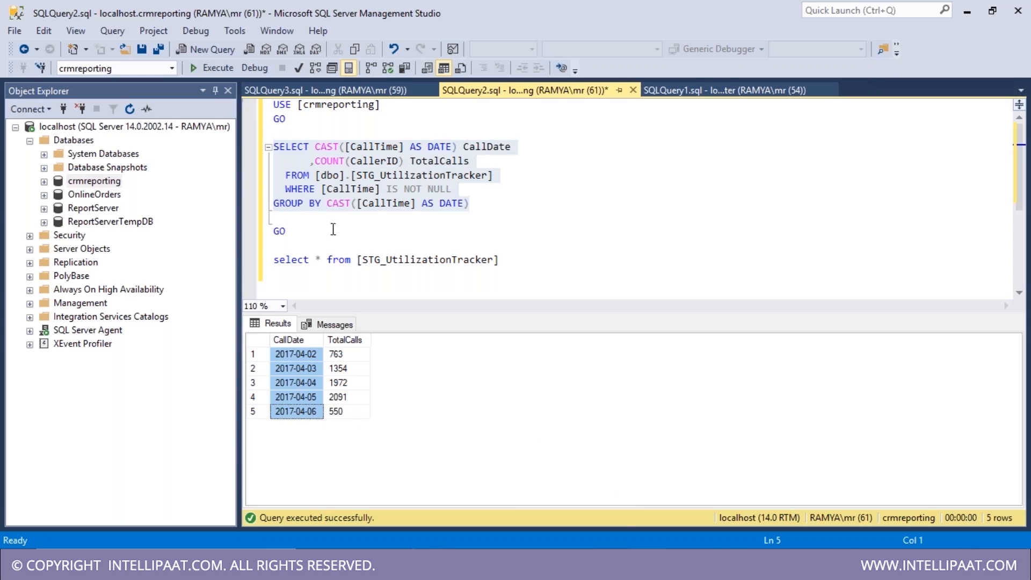
drag(483, 204, 274, 146)
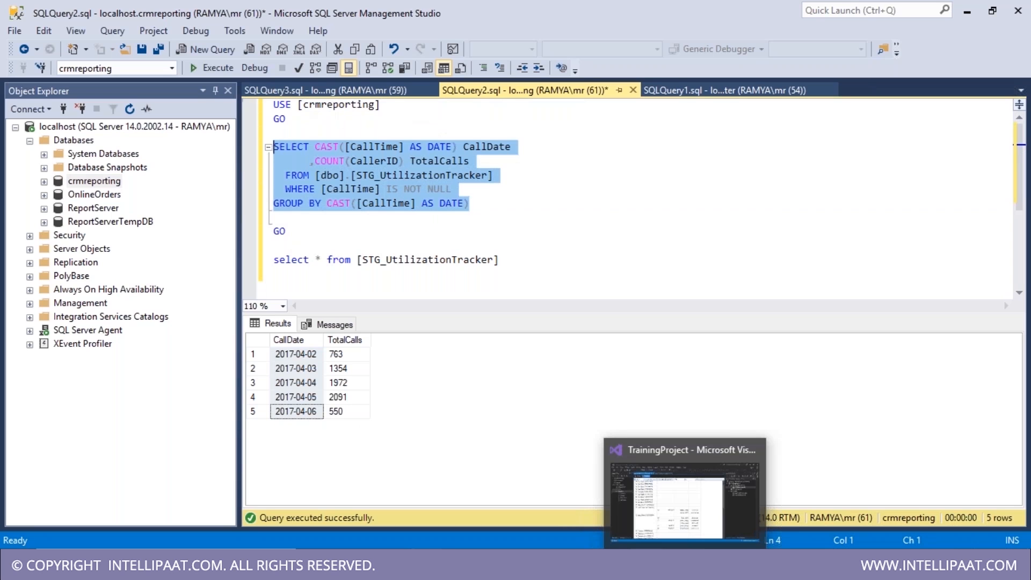
click(685, 565)
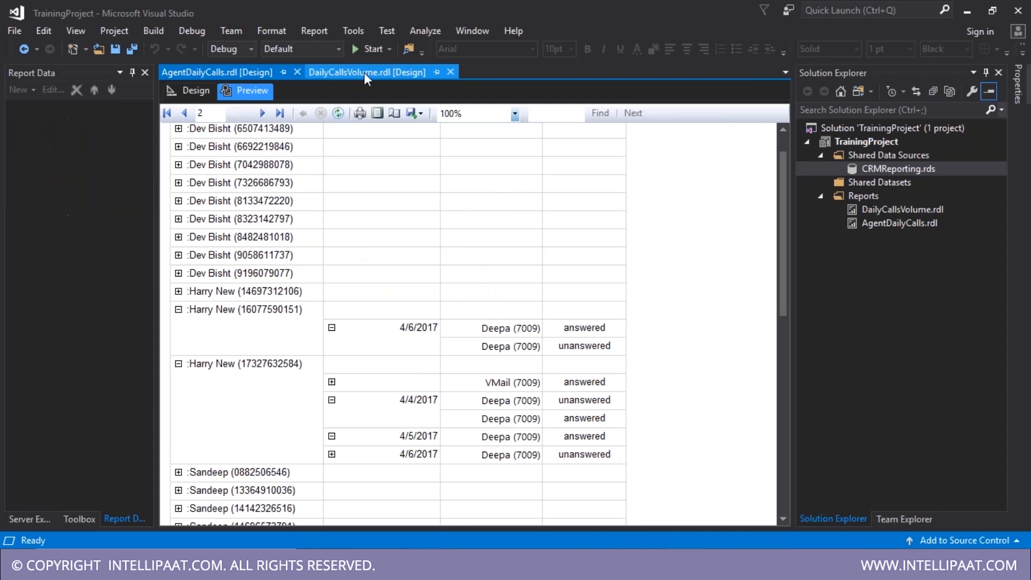
- Preview the DailyCallsVolume report's line chart of total calls from 4/2/2017 to 4/6/2017
click(364, 73)
click(244, 93)
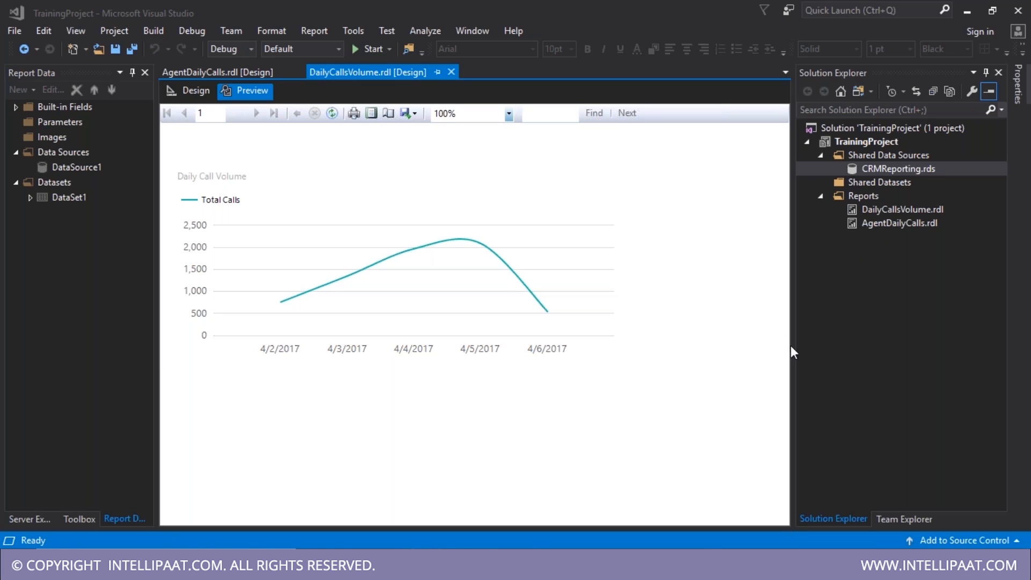
- Highlight the SSRS download and Configuration Manager steps in the untitled Notepad notes
mouse_move(612, 564)
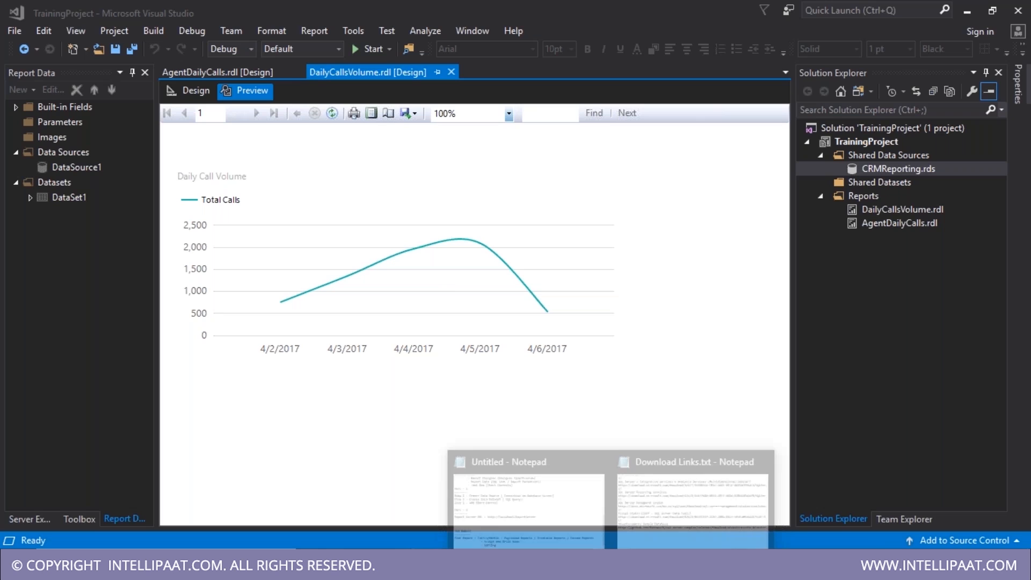
click(490, 523)
scroll(132, 355, up, 8)
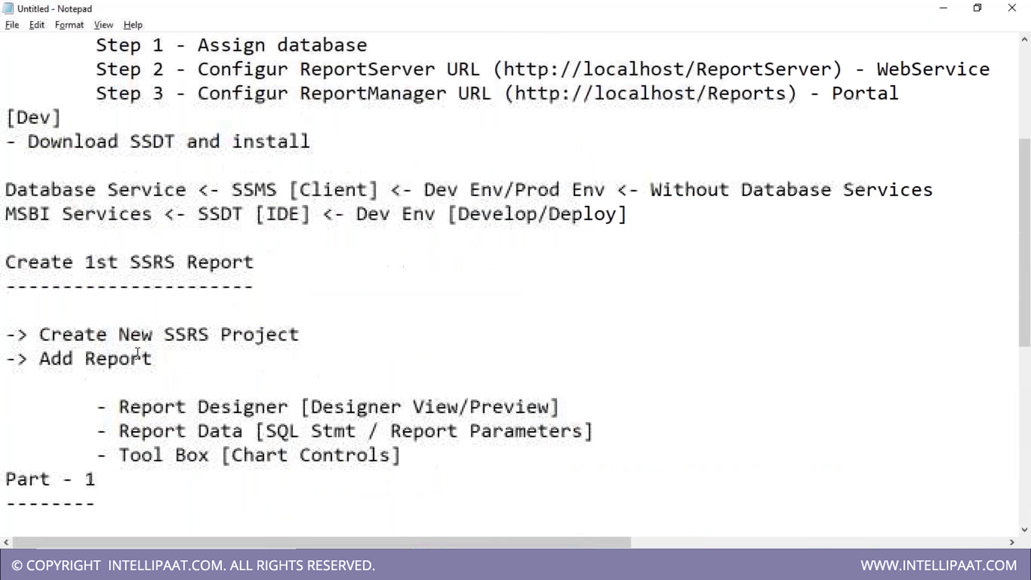
drag(33, 186, 358, 189)
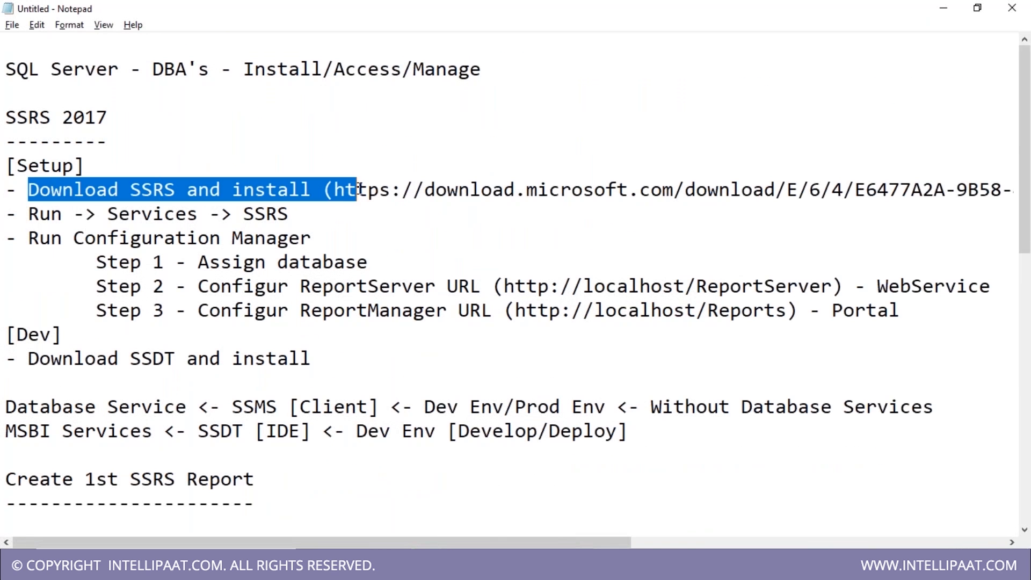
drag(51, 238, 339, 245)
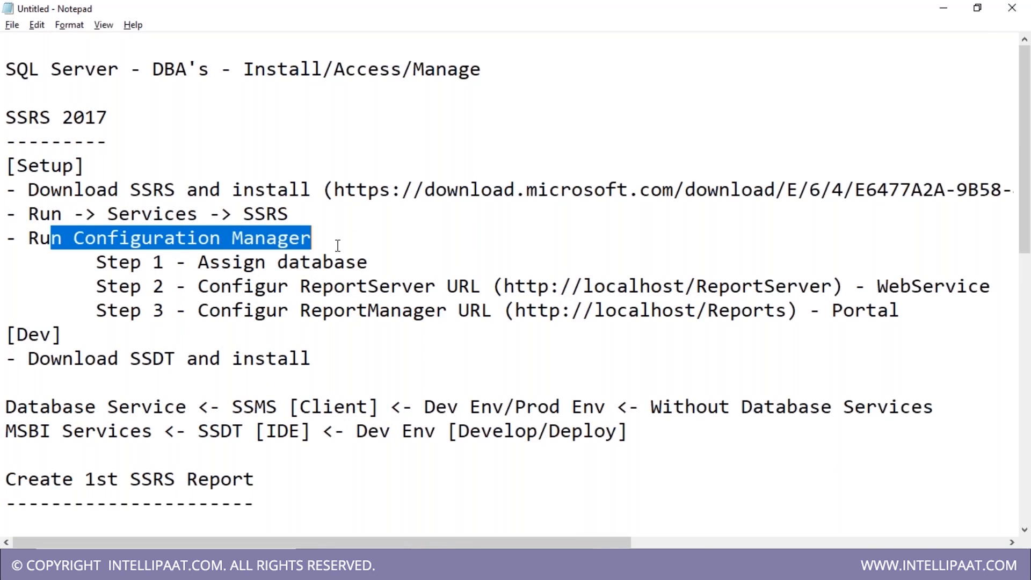
drag(198, 263, 356, 263)
- Scroll down the notes to Part 2's Report Server URL and the 2nd Report outline
scroll(290, 322, down, 1)
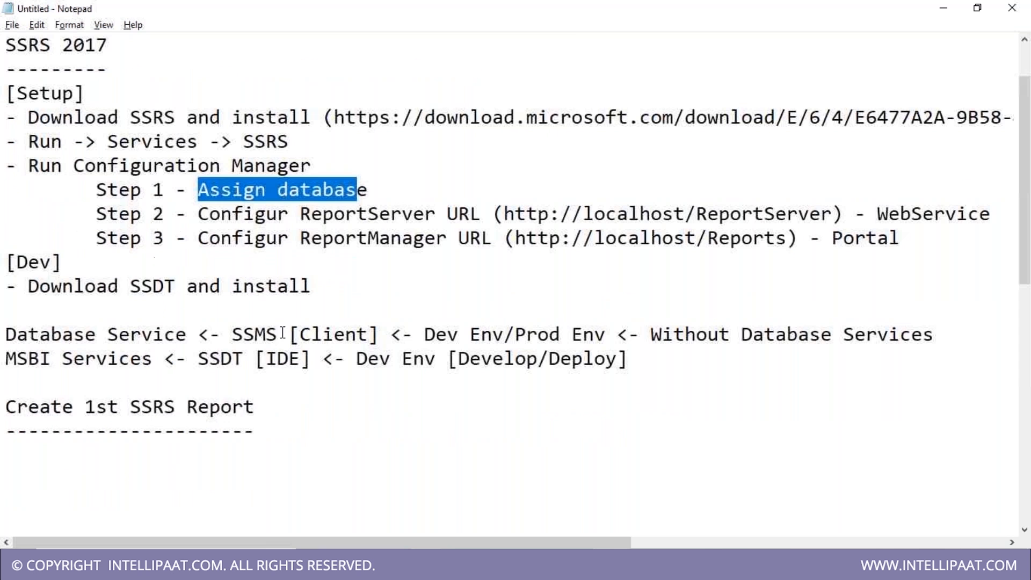
scroll(229, 417, down, 3)
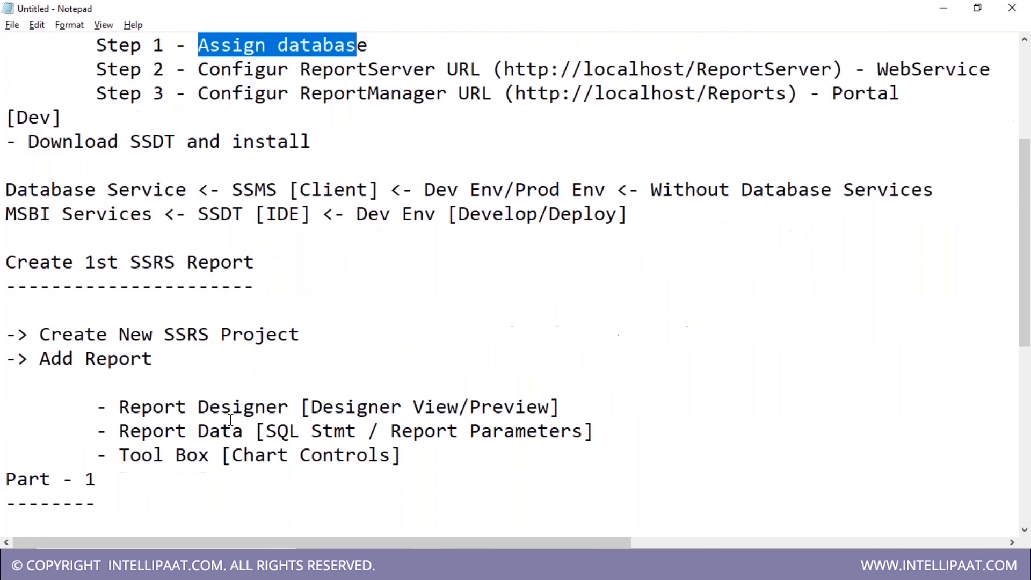
scroll(199, 432, down, 1)
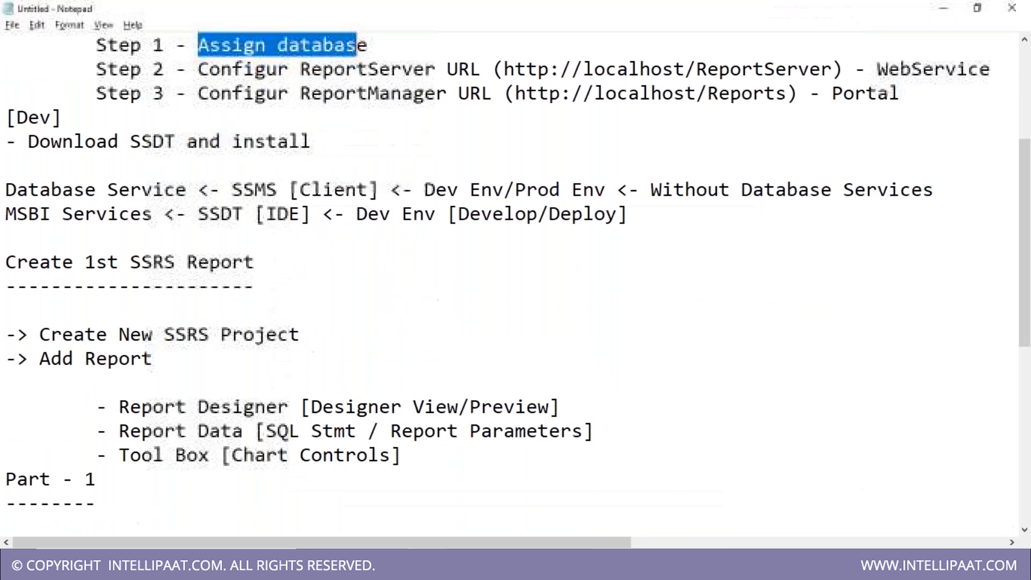
scroll(441, 484, down, 5)
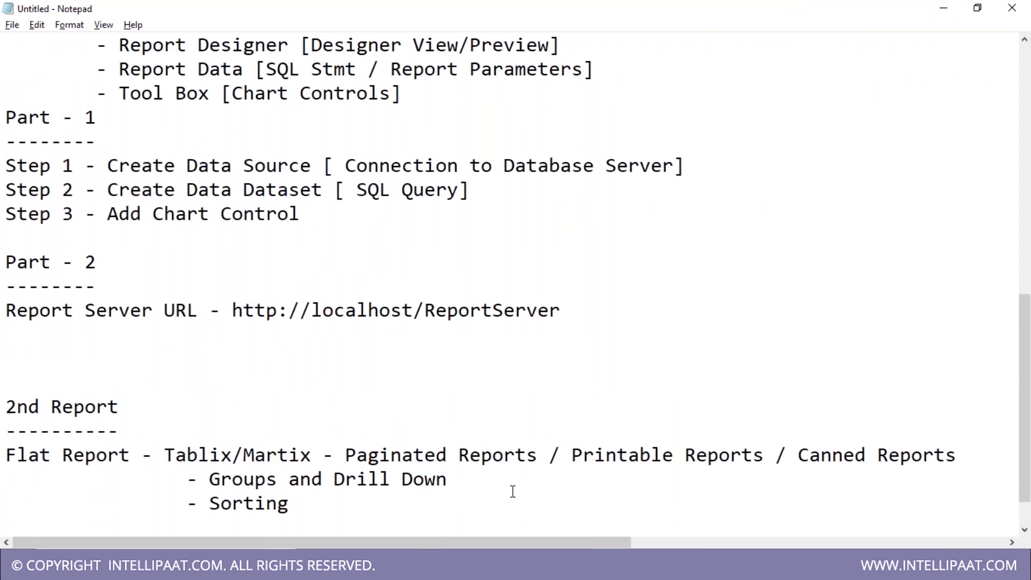
scroll(513, 492, down, 1)
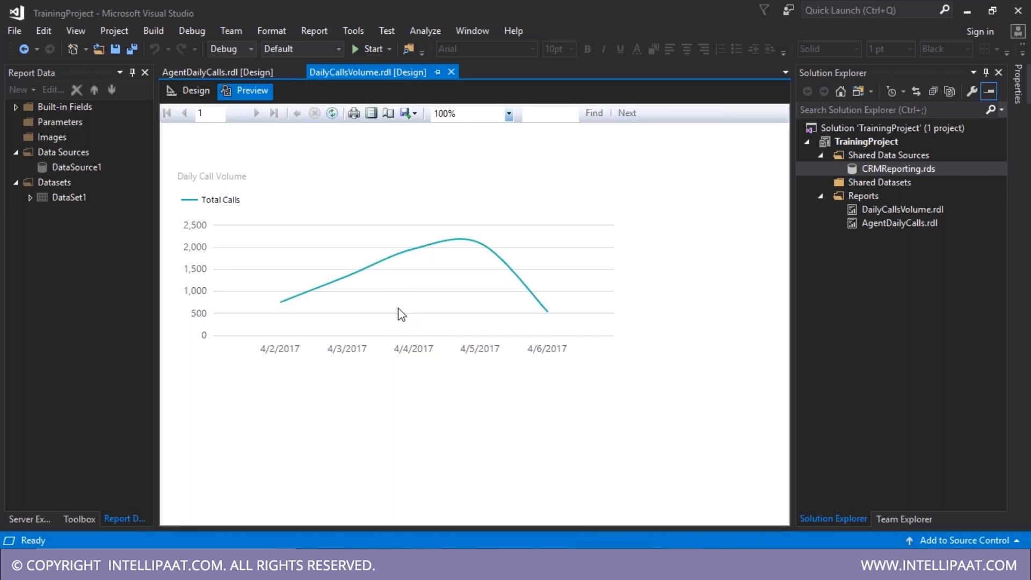
- Show the AgentDailyCalls report's table layout and select the project's Reports folder
double_click(897, 224)
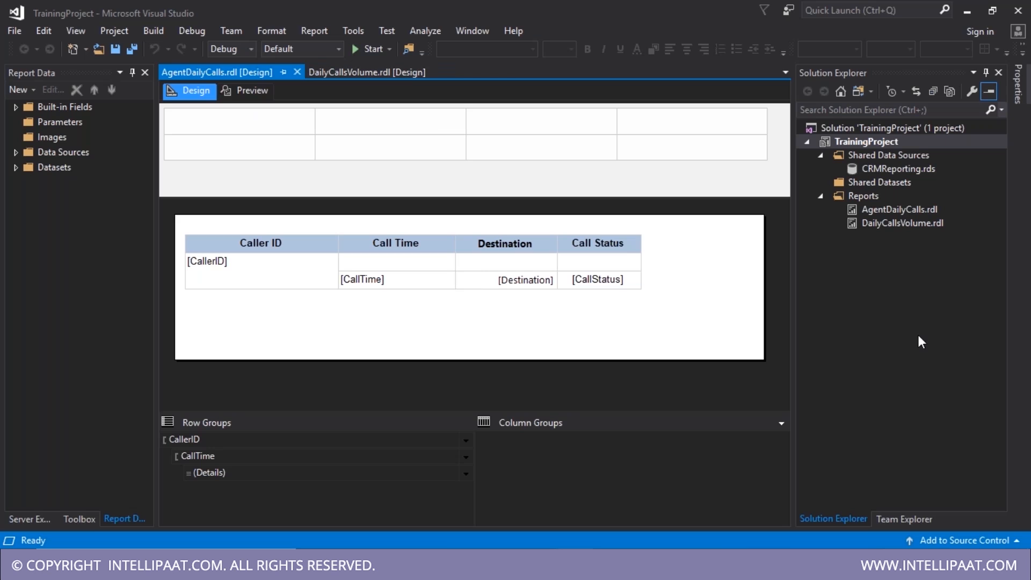
click(862, 195)
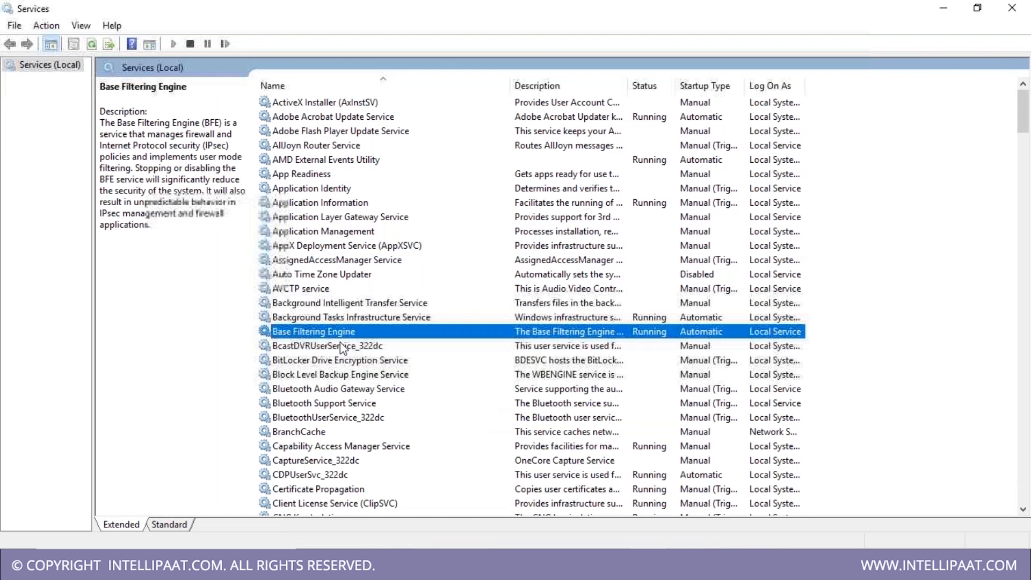
- Start the SQL Server (MSSQLSERVER) service from its Properties dialog
key(s)
click(385, 346)
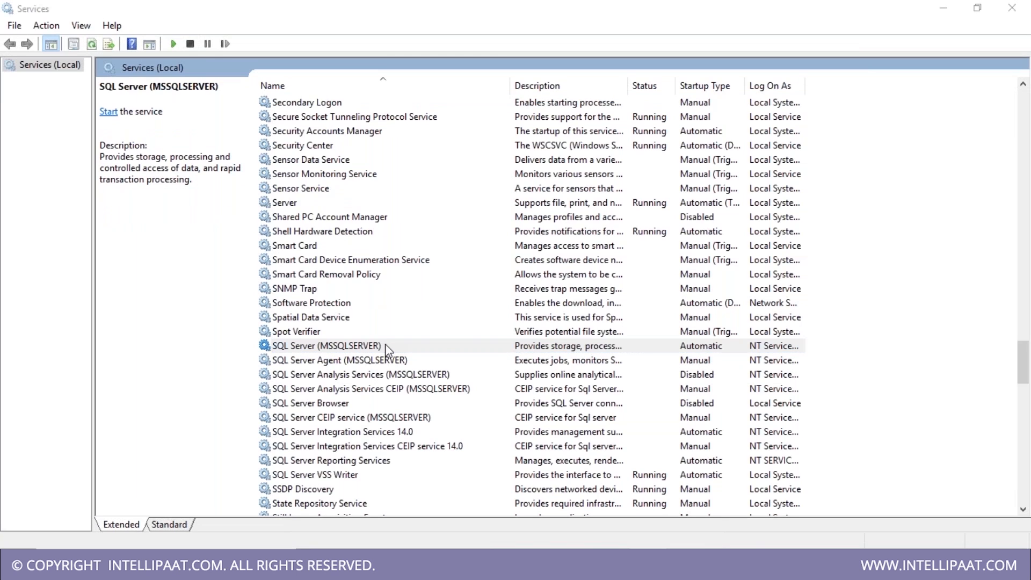
double_click(385, 346)
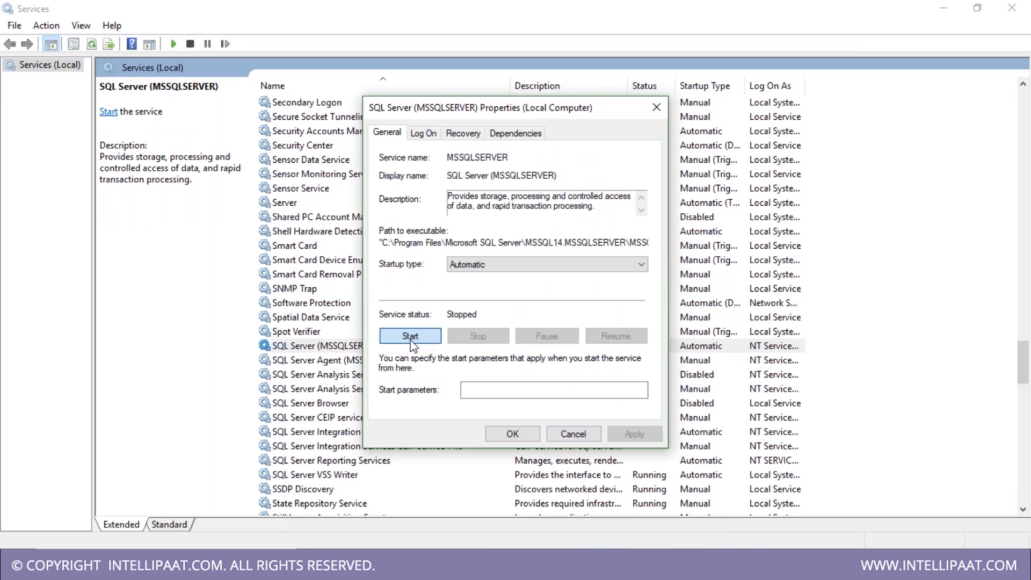
click(410, 337)
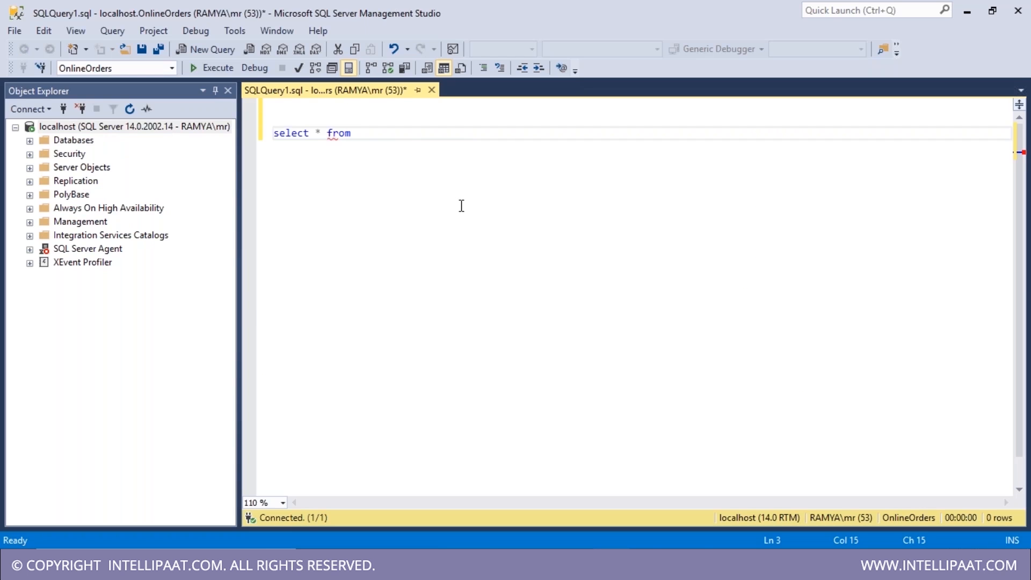
- Run the query on the Sales table, then wrap StandardCost in SUM() aliased as StandardCost
text(Sales)
key(F5)
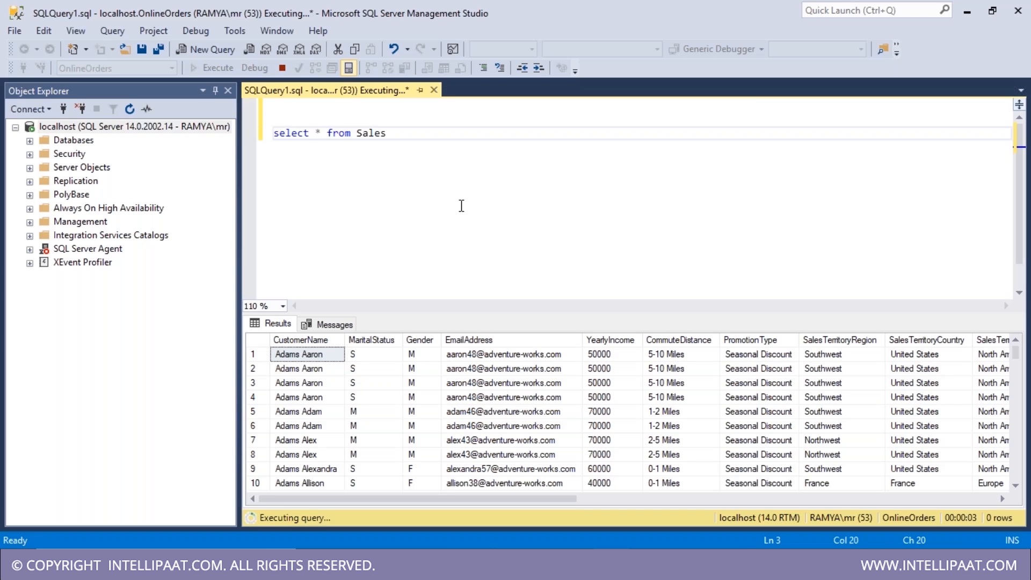
key(Return)
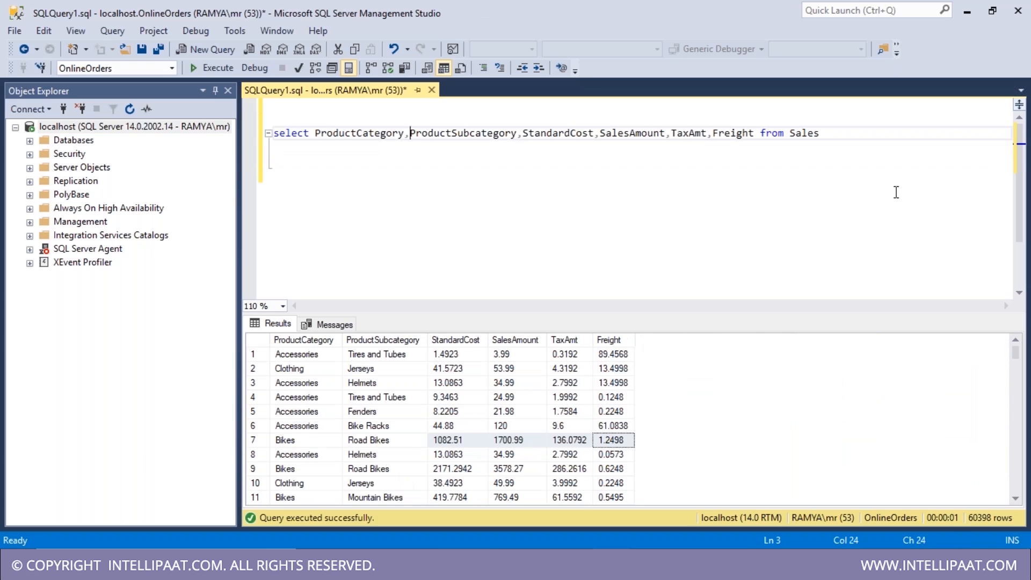
key(Return)
key(Right)
text(SUM()
key(ctrl+Left)
key(ctrl+shift+Right)
key(ctrl+c)
key(Right)
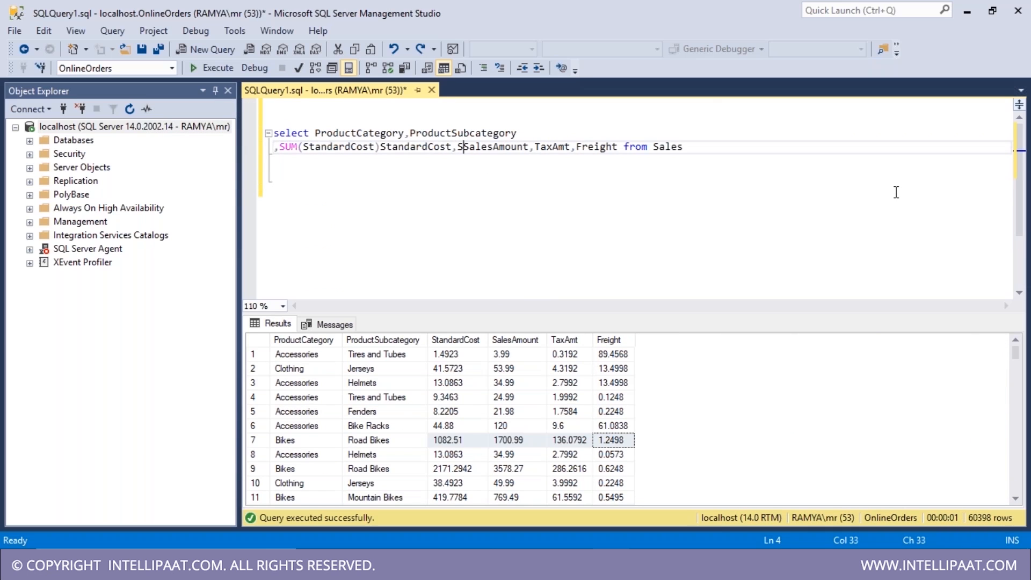
- Add SUM() totals for SalesAmount, TaxAmt and Freight
text(UM()
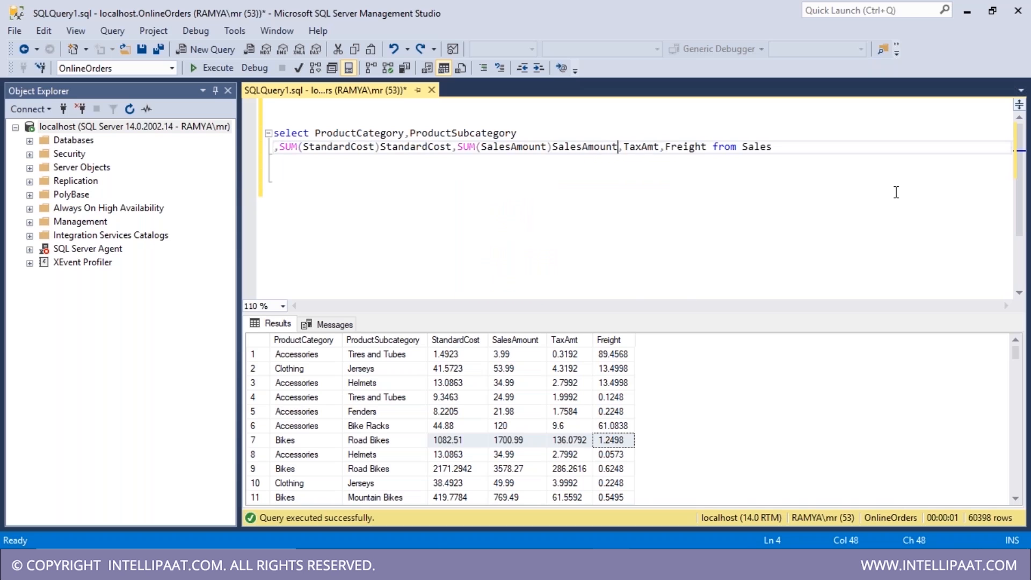
text(SUM()
key(ctrl+Right)
text()TaxAmt)
key(Right)
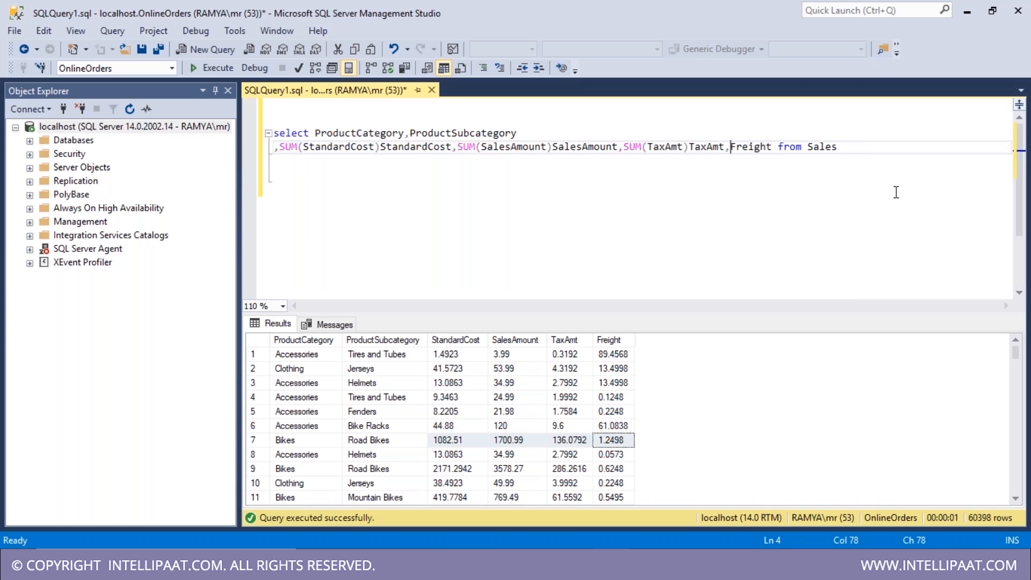
text(SUM(Freight)
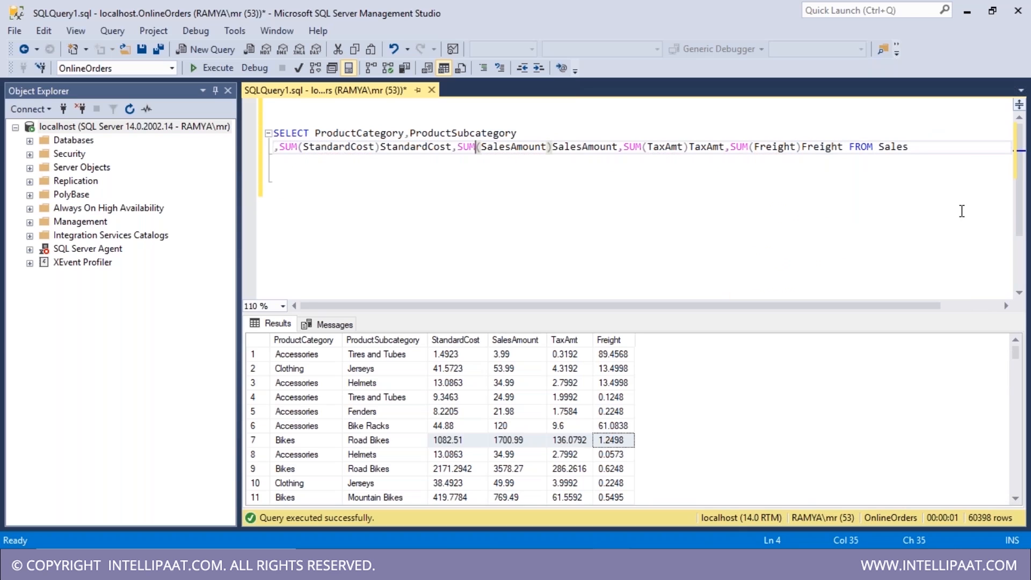
- Add GROUP BY ProductCategory, ProductSubcategory and run the query, returning 17 rows
click(965, 161)
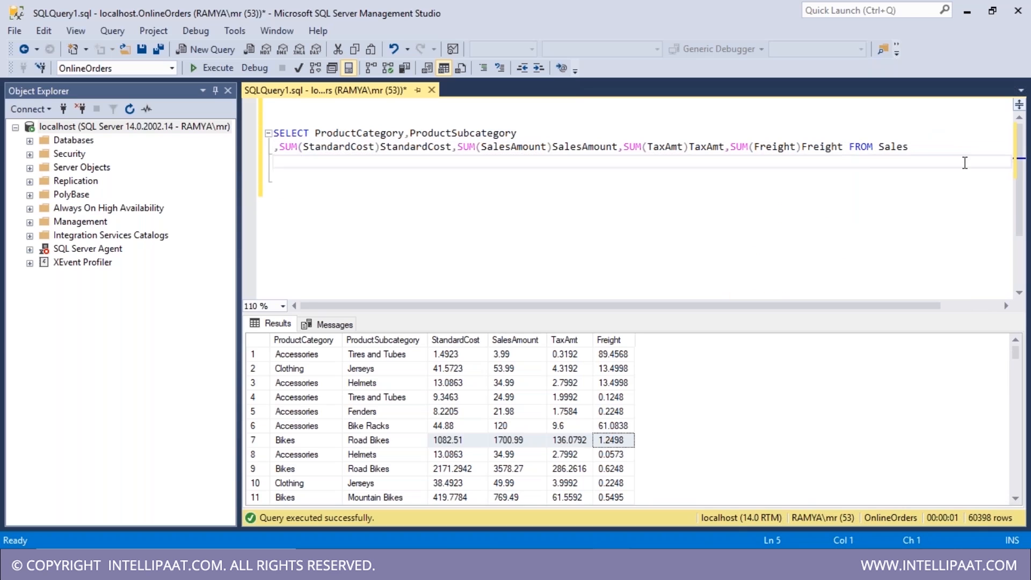
text(GROUP BY ProductCategory,ProductSubcategory)
key(F5)
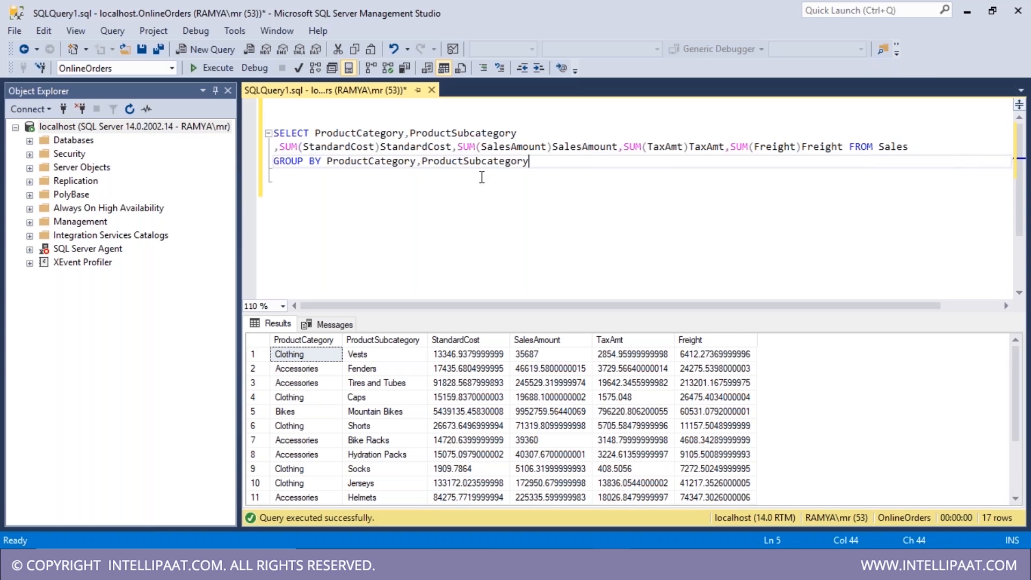
drag(531, 162, 273, 133)
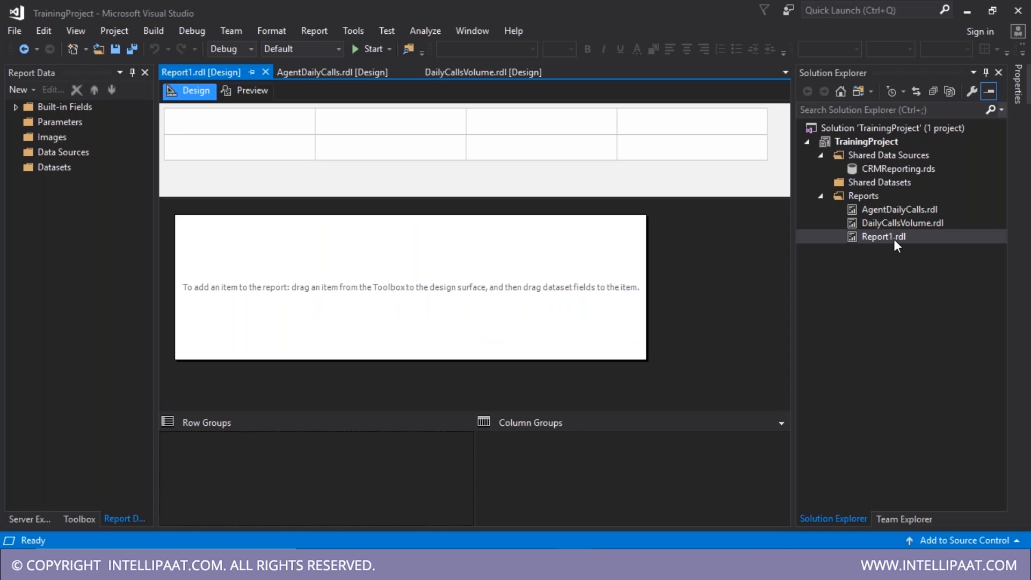
- Rename the new Report1 report to ProductSales
click(894, 240)
key(F2)
text(ProductSales)
click(70, 152)
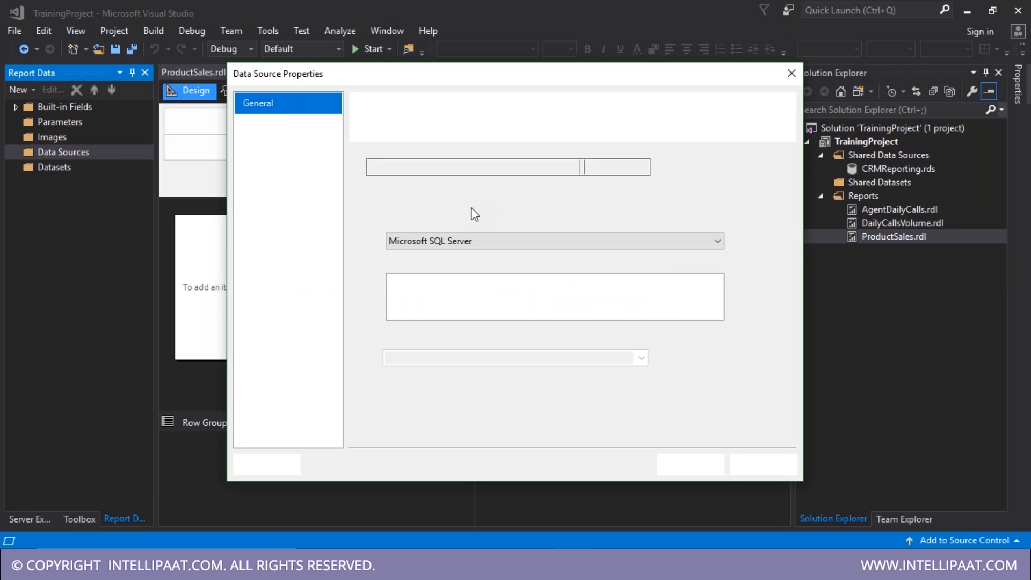
- Finish the OnlineOrders shared data source and open ProductSales.rdl for editing
click(793, 74)
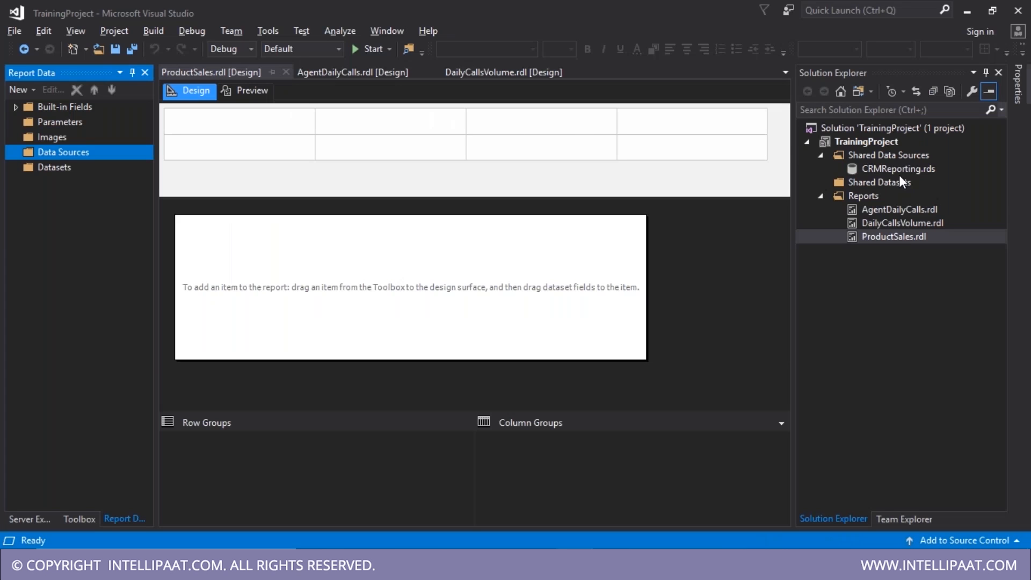
click(899, 176)
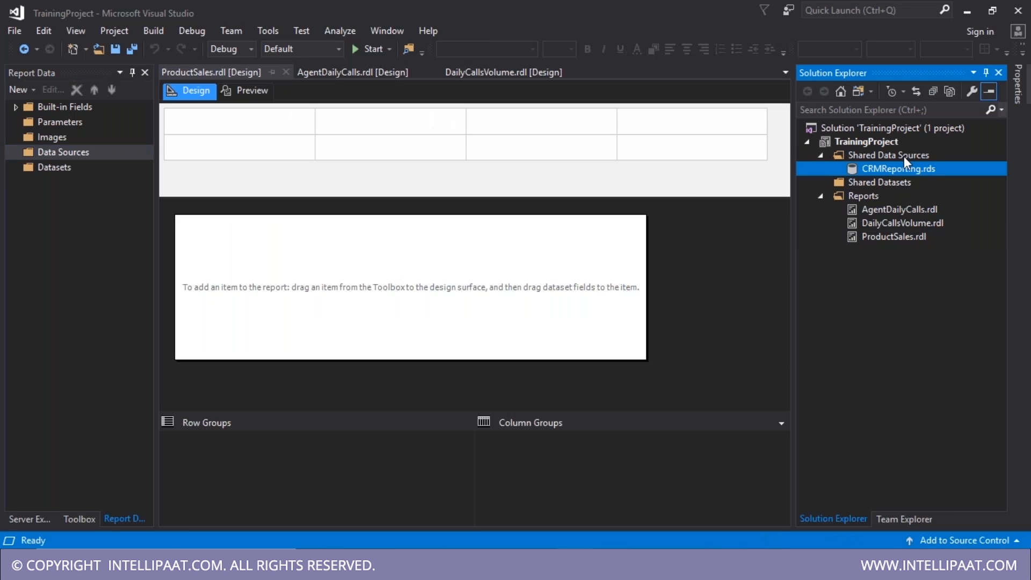
click(904, 157)
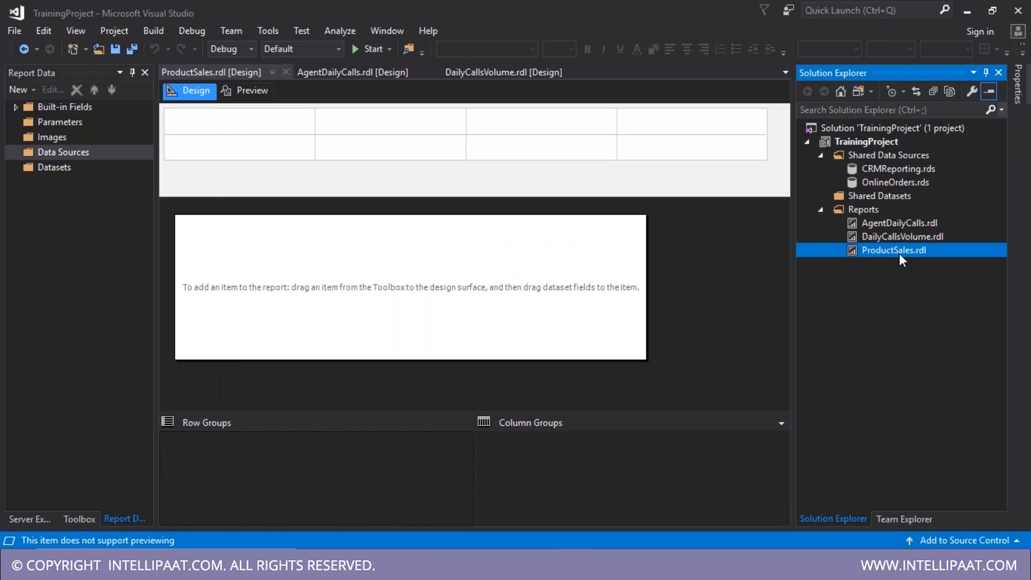
double_click(899, 251)
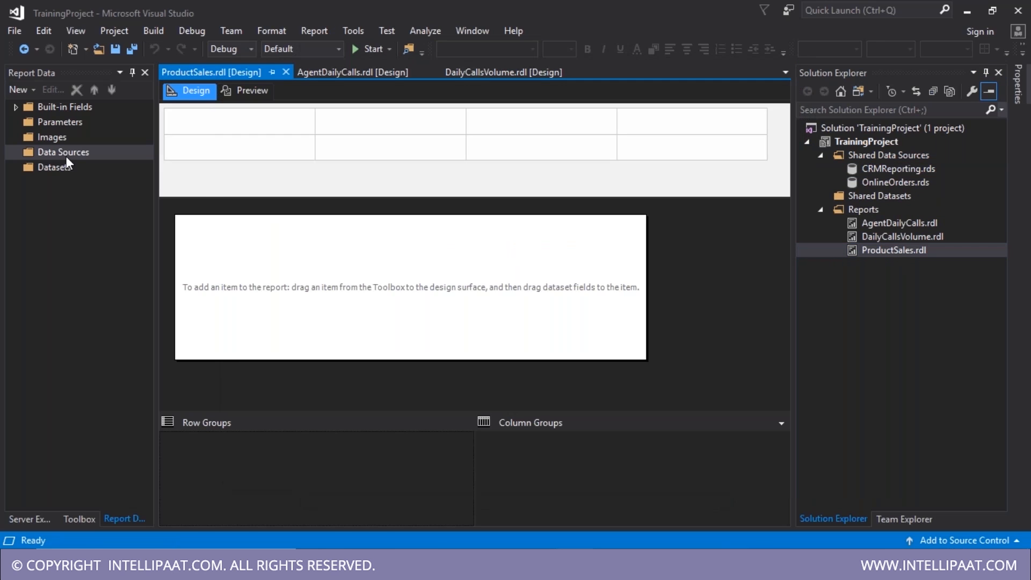
- Add DataSource1 to ProductSales referencing the shared OnlineOrders source and verify its properties
right_click(66, 156)
click(82, 163)
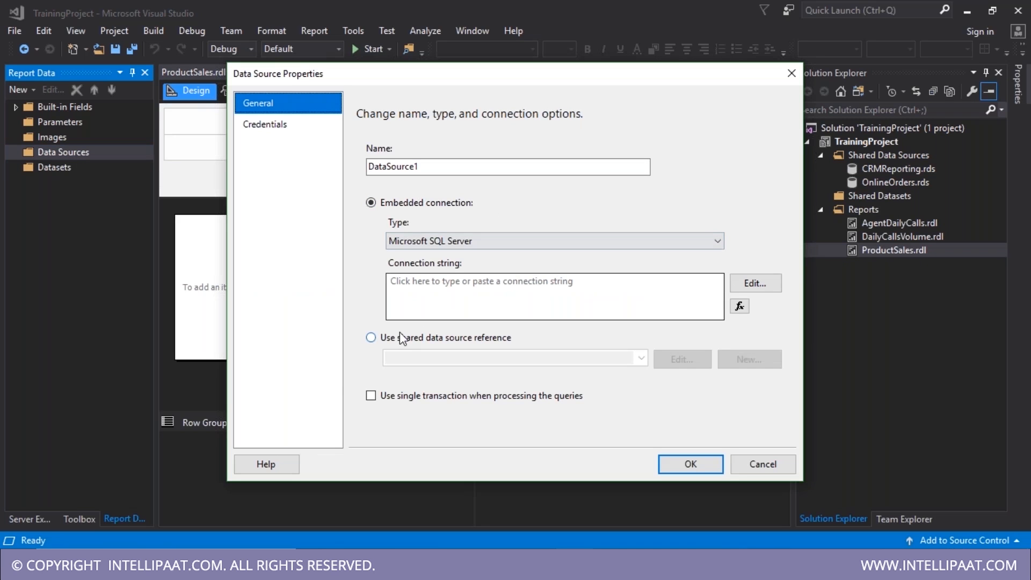
click(400, 340)
click(641, 358)
click(430, 382)
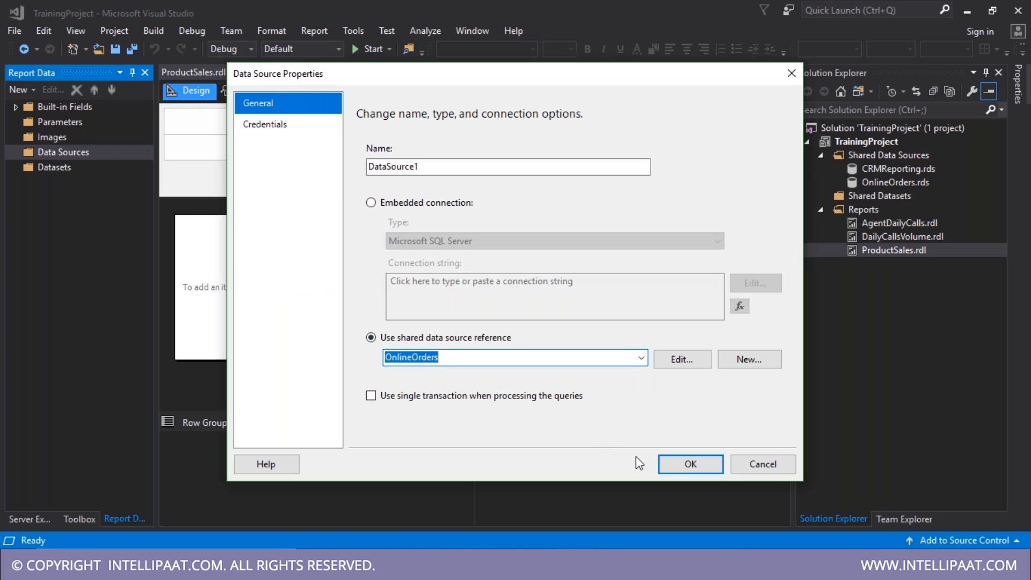
click(682, 465)
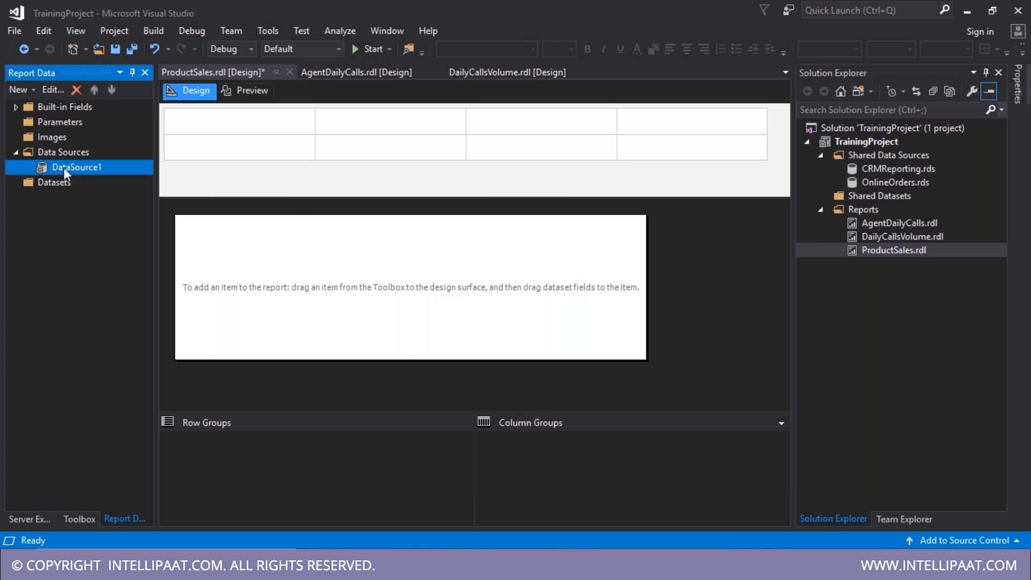
double_click(63, 166)
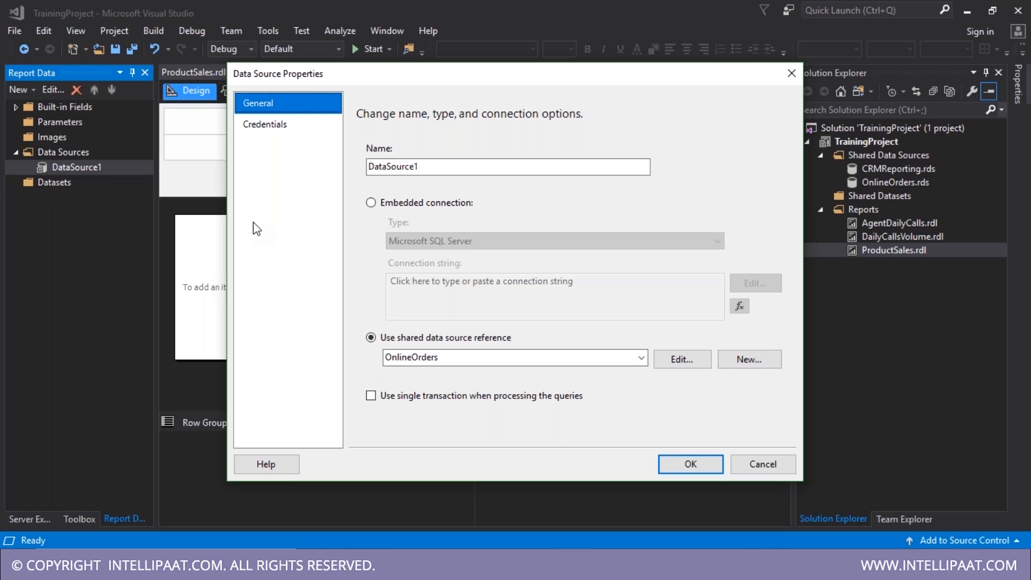
key(Return)
click(72, 186)
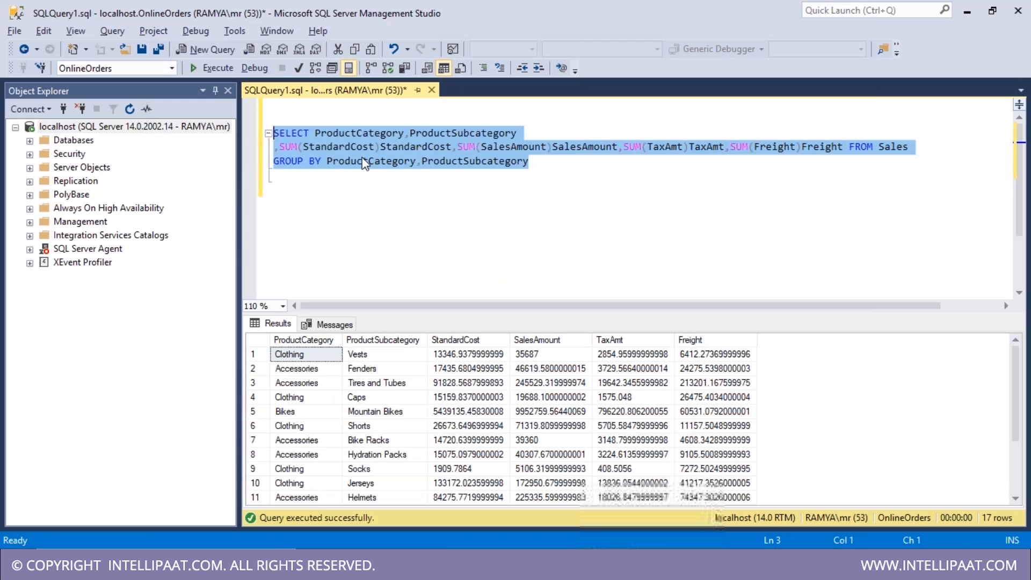
- Paste a copy of the grouped sales query below the original
drag(531, 161, 274, 133)
key(ctrl+c)
click(555, 175)
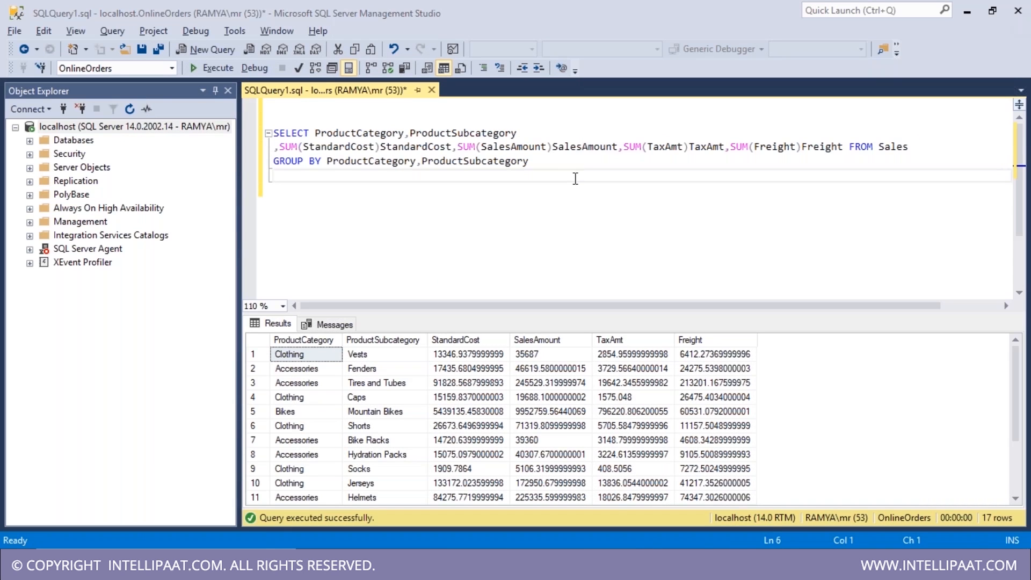
key(Return)
key(Return)
key(ctrl+v)
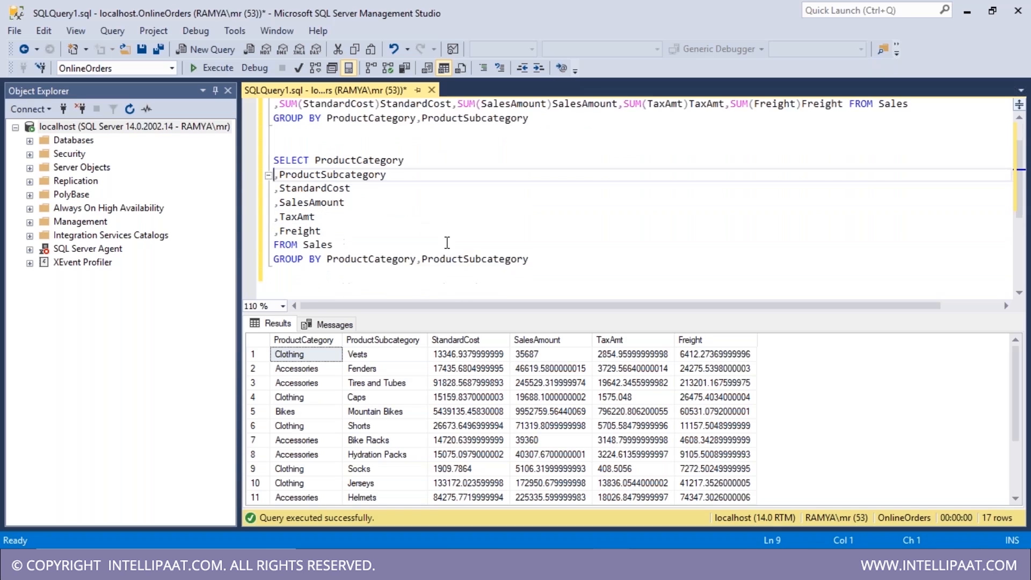
drag(570, 216, 566, 190)
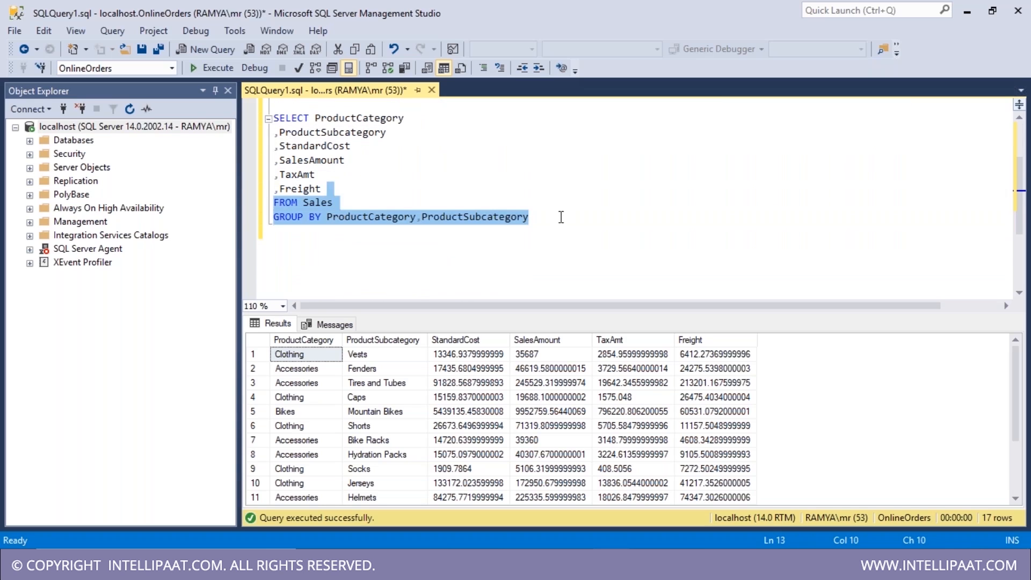
key(shift+Down)
key(Delete)
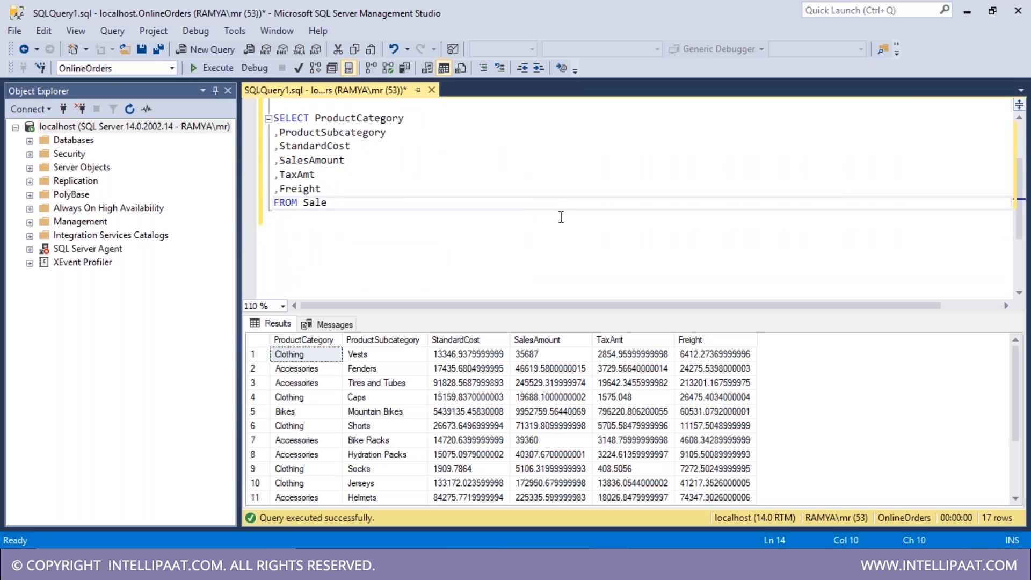
key(ctrl+z)
- Remove the GROUP BY clause from the copy and check the 17-row count
click(374, 201)
drag(373, 201, 560, 200)
key(Delete)
click(344, 324)
drag(270, 352, 288, 353)
click(341, 352)
click(277, 325)
- Run the ungrouped copy, returning 60398 rows, and put the grouped query in the dataset
click(386, 189)
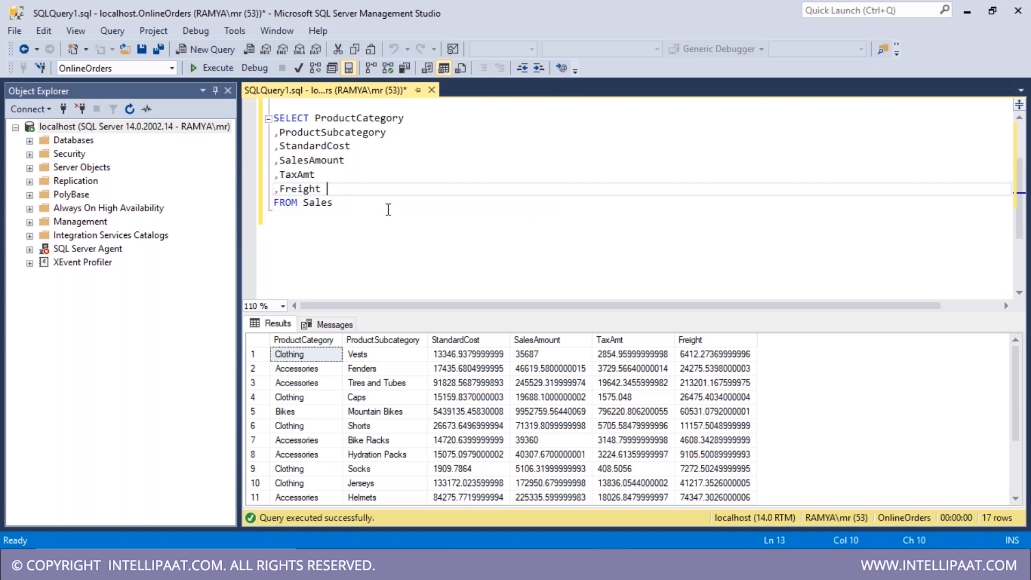
scroll(388, 209, up, 2)
key(ctrl+r)
drag(334, 288, 247, 188)
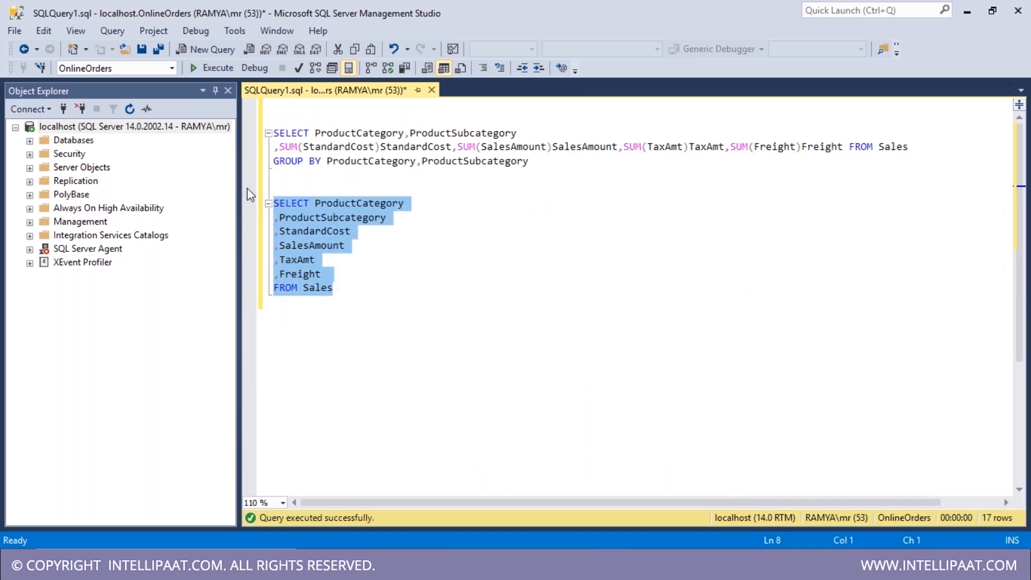
click(207, 49)
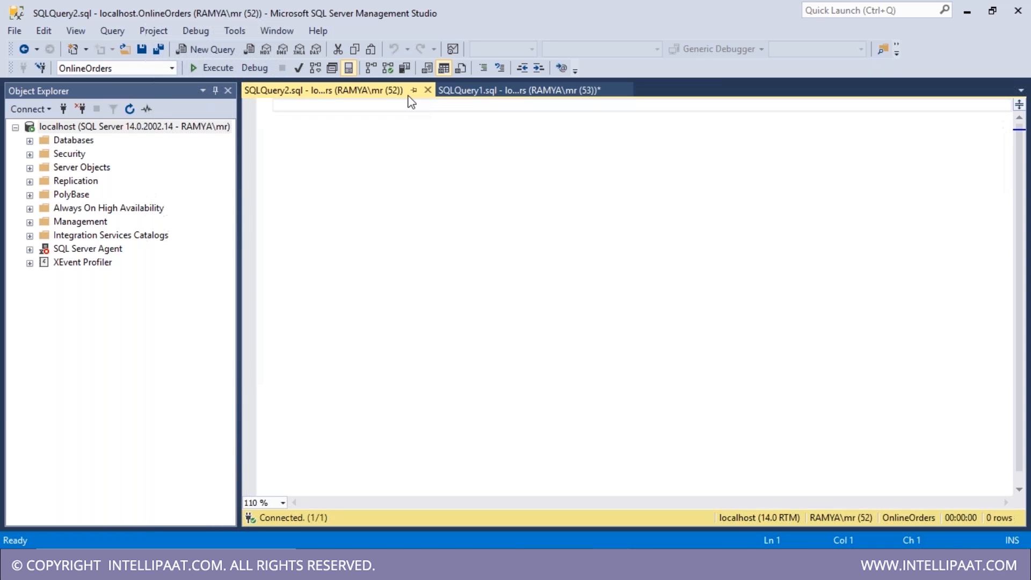
click(461, 91)
click(271, 325)
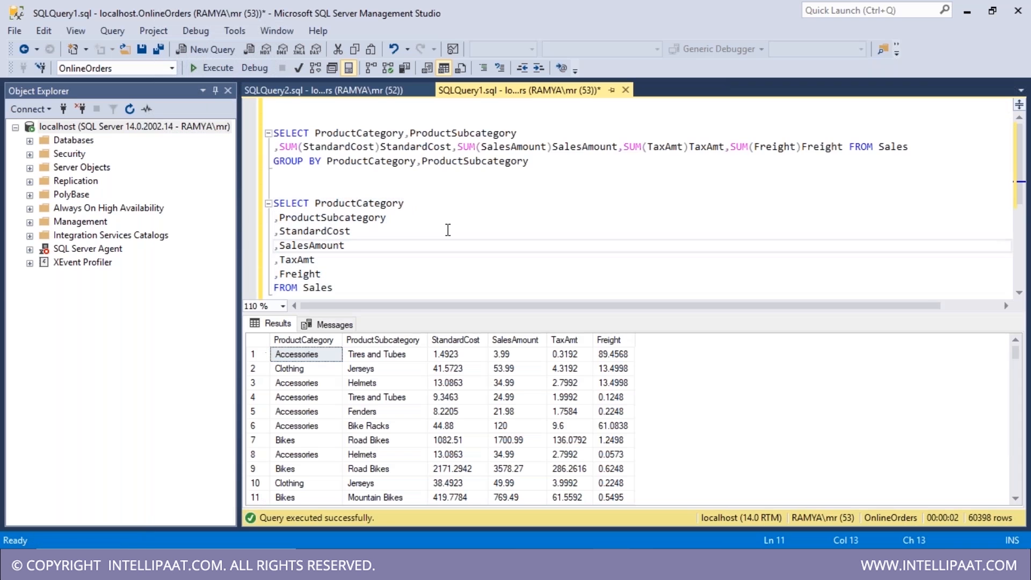
drag(530, 161, 226, 129)
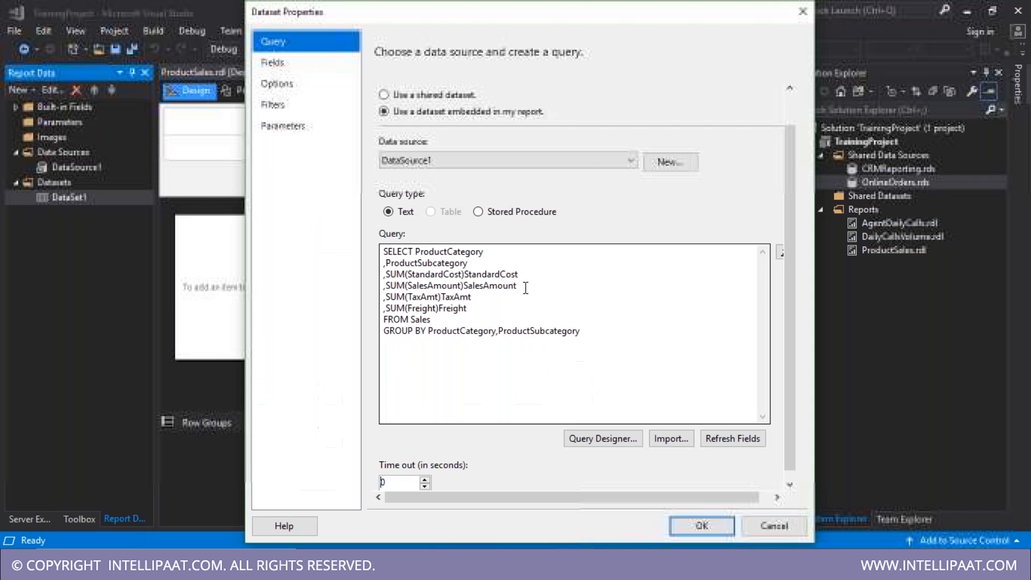
click(591, 340)
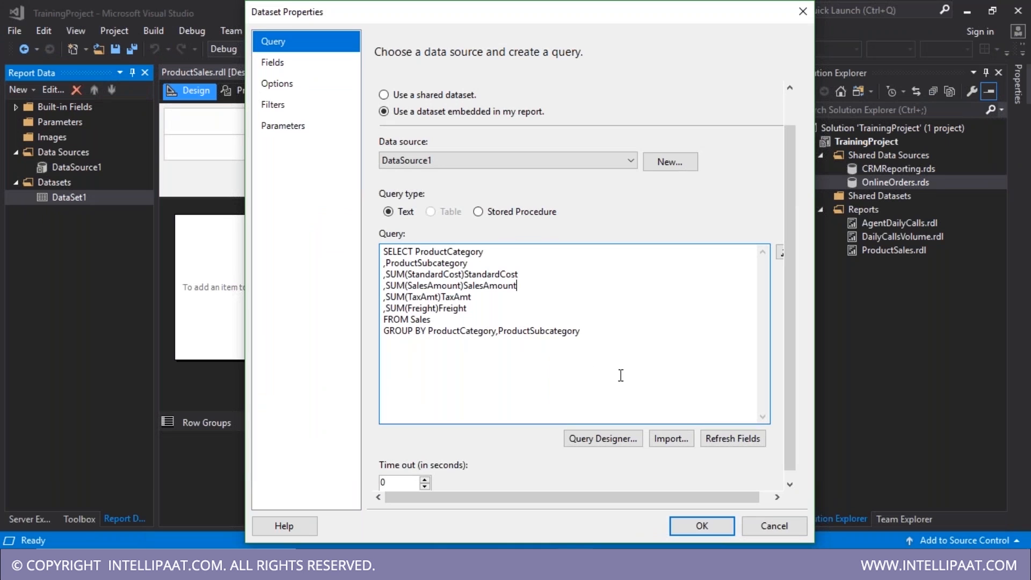
- Confirm the dataset query and insert a table on the report body
click(702, 526)
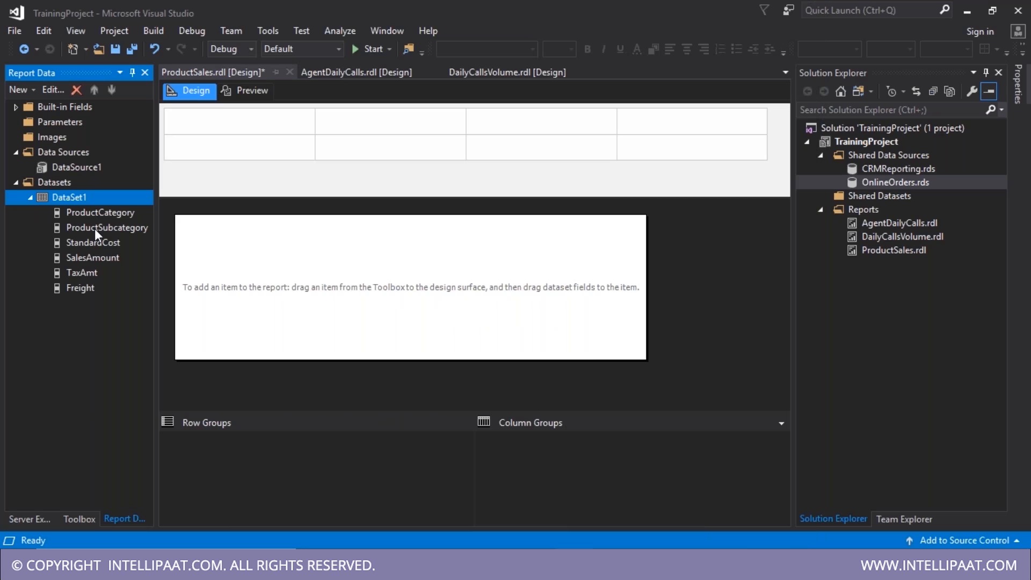
click(75, 519)
click(54, 168)
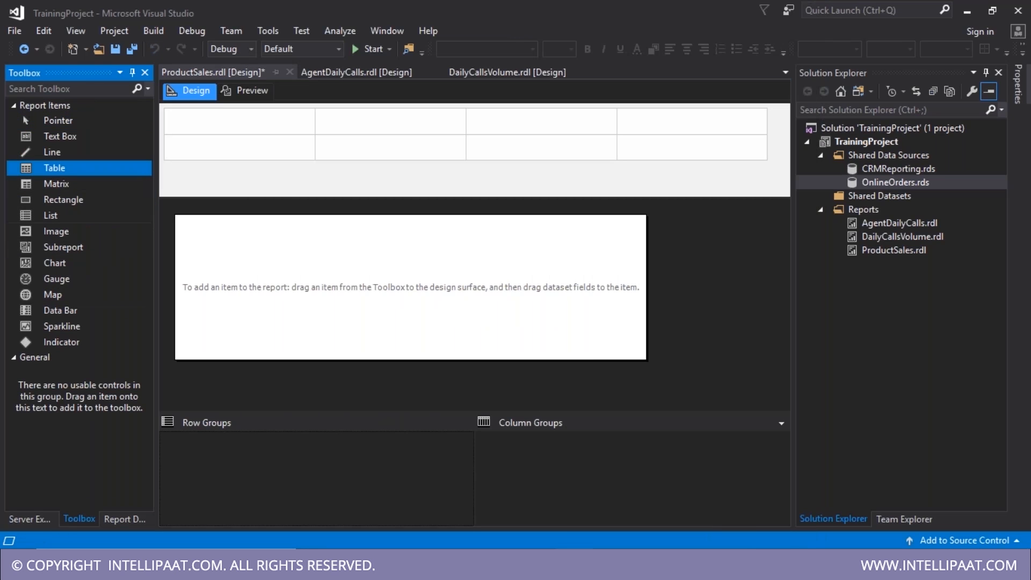
click(199, 242)
- Fill the first three columns with ProductCategory, ProductSubcategory and StandardCost
click(268, 290)
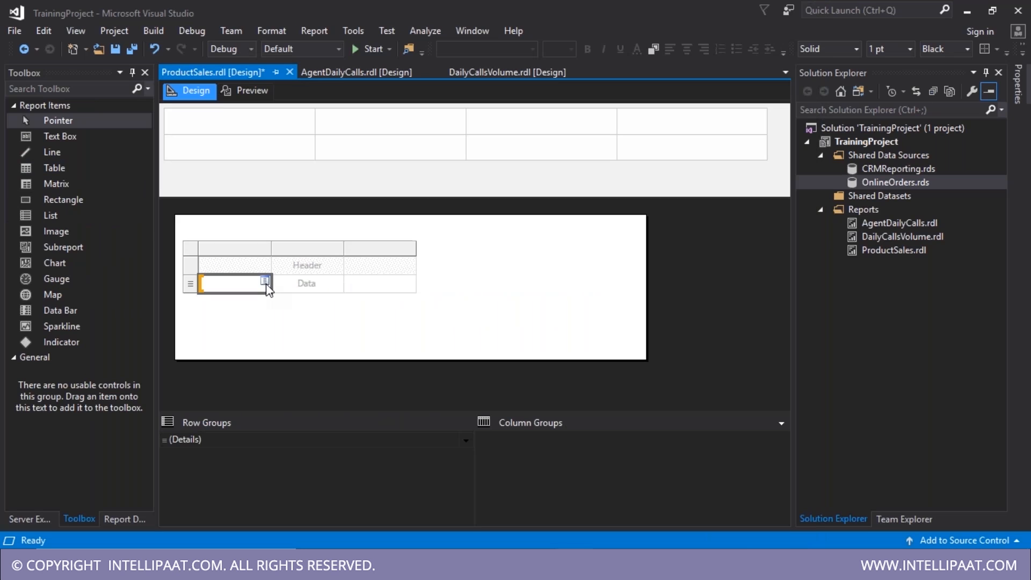
click(266, 282)
click(345, 298)
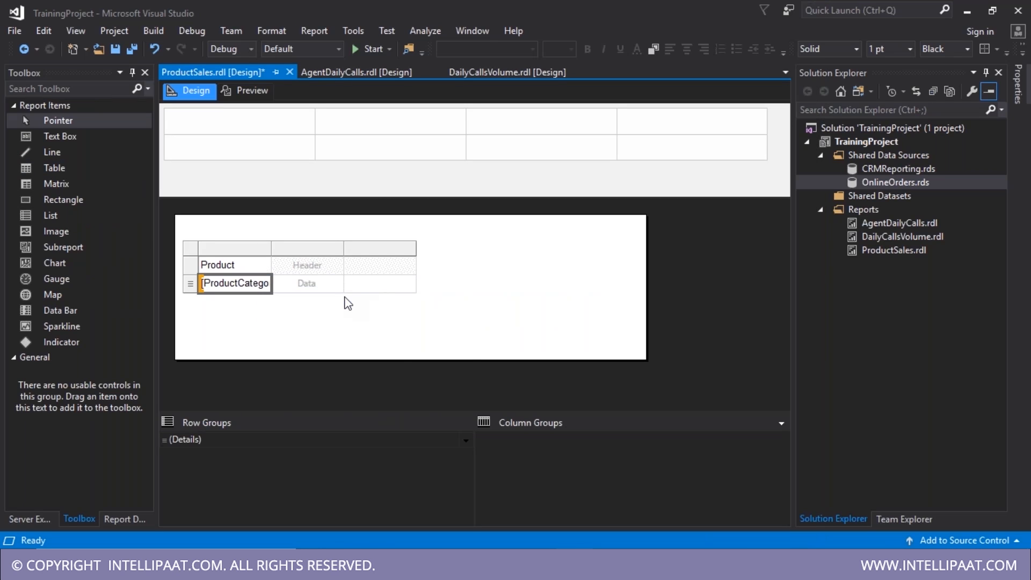
click(337, 283)
click(356, 313)
click(408, 284)
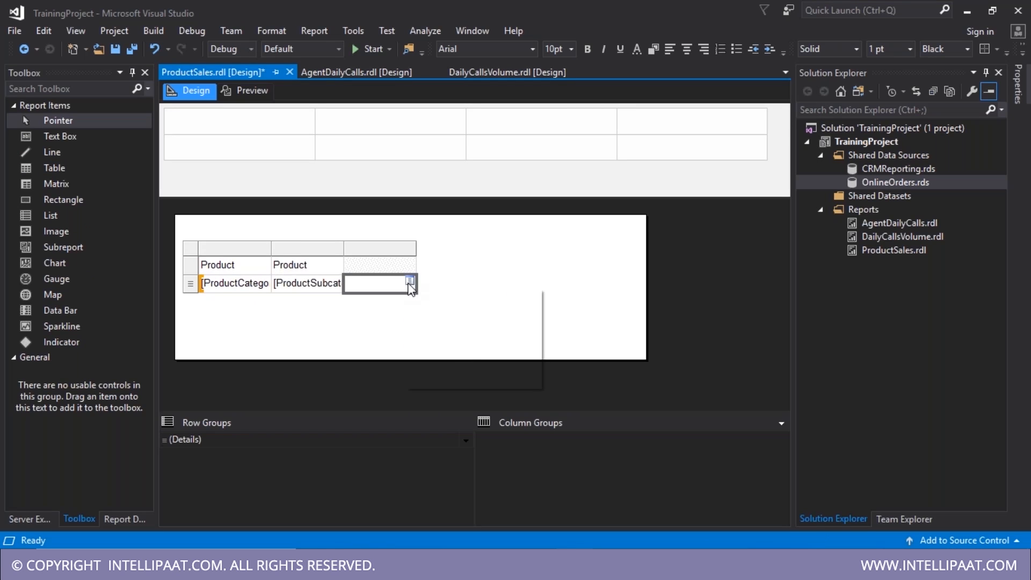
click(409, 283)
click(477, 329)
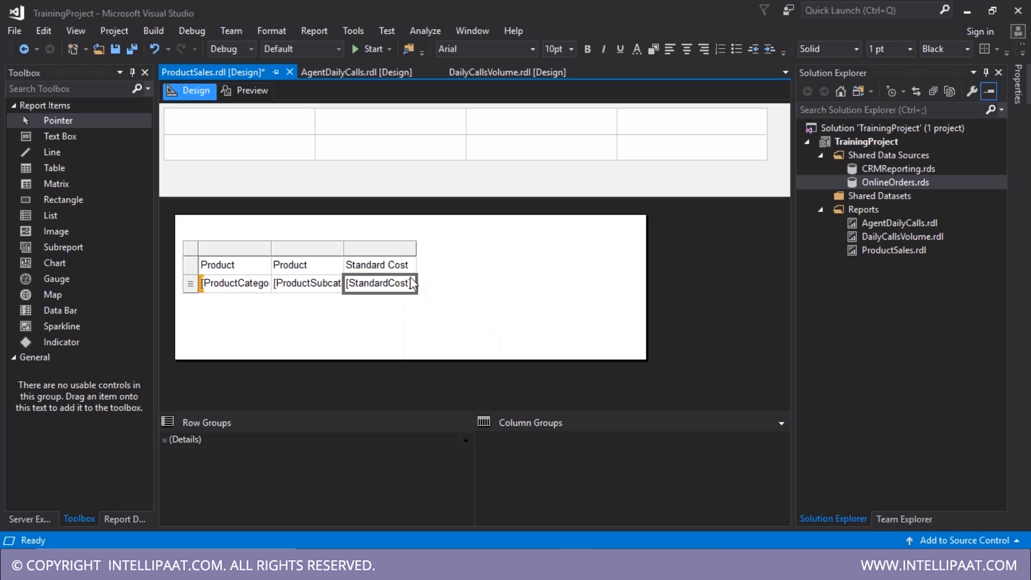
- Add three more columns to the right of Standard Cost
right_click(390, 249)
mouse_move(425, 263)
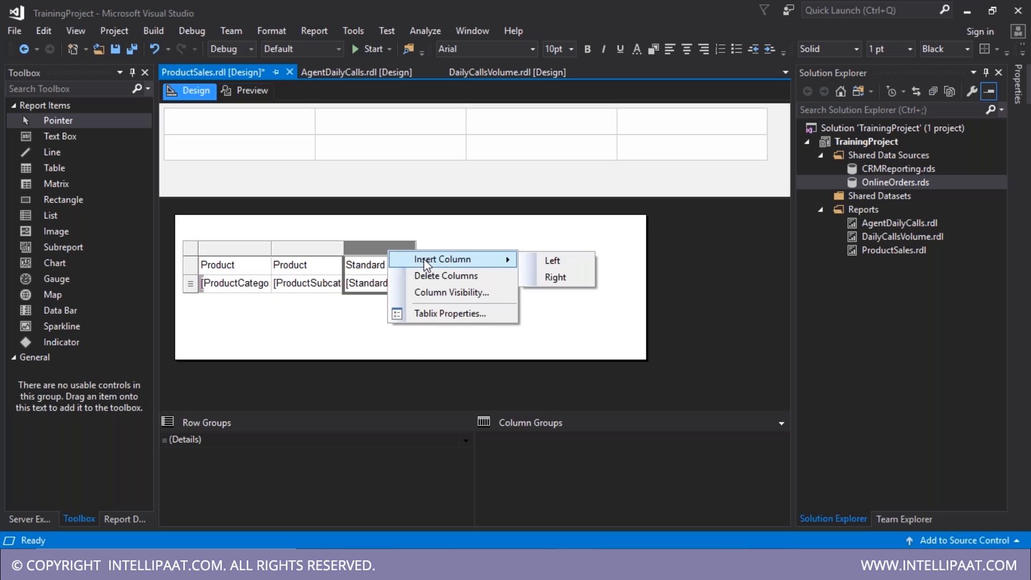
click(548, 277)
right_click(454, 256)
mouse_move(508, 268)
click(614, 281)
right_click(516, 251)
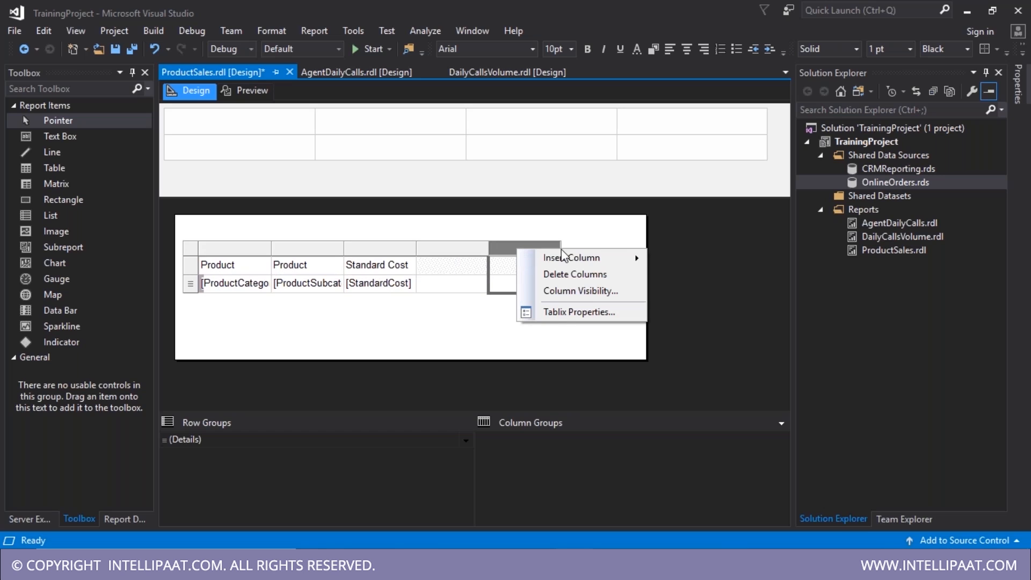
mouse_move(570, 259)
click(679, 275)
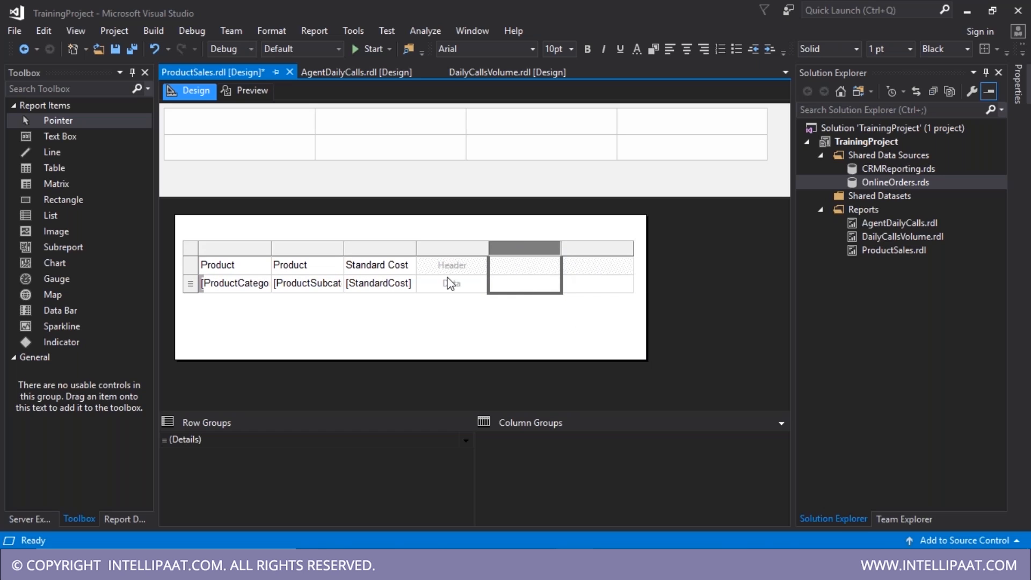
- Fill the new columns with SalesAmount, TaxAmt and Freight
click(482, 283)
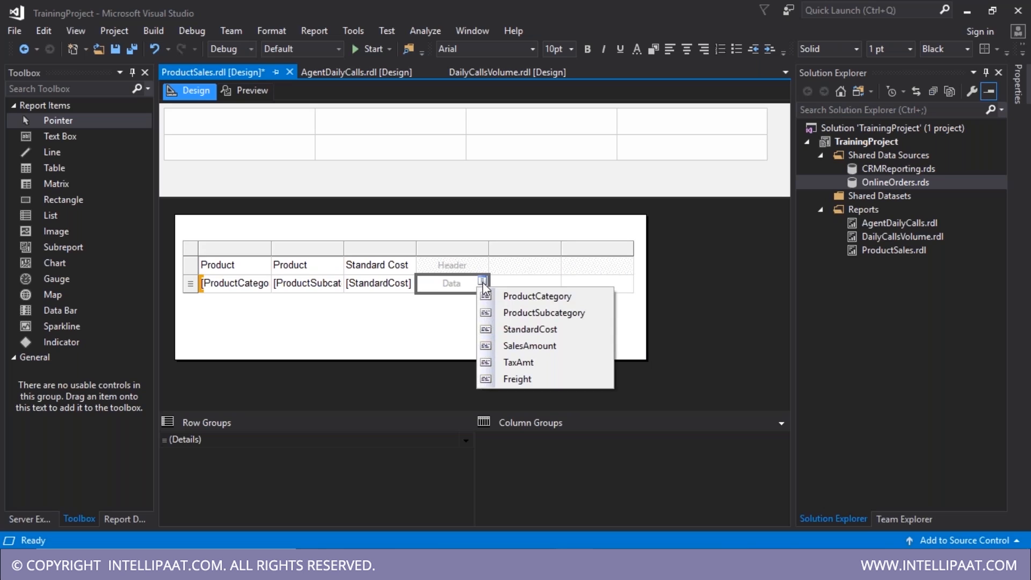
click(532, 346)
click(555, 279)
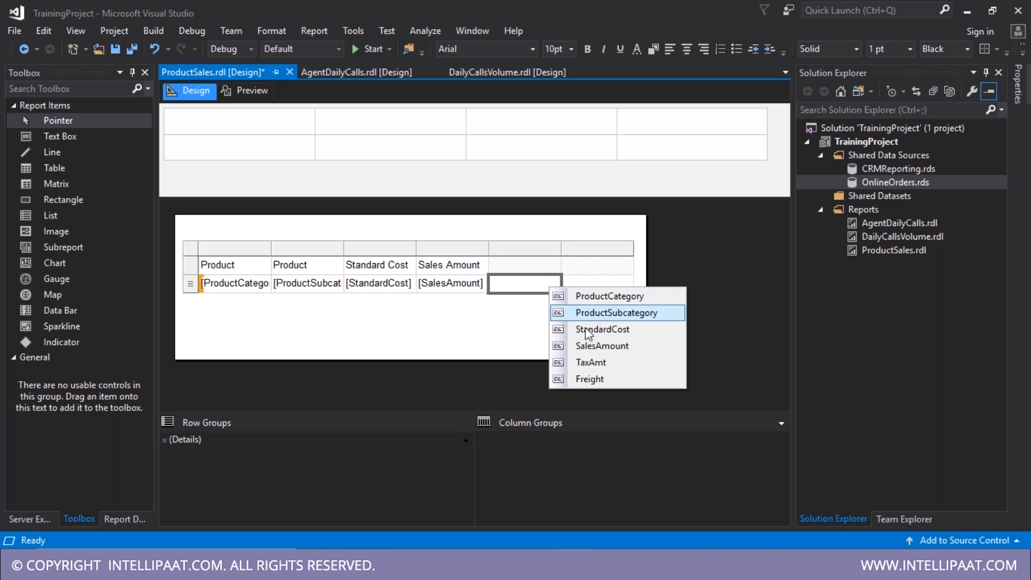
click(588, 362)
click(626, 283)
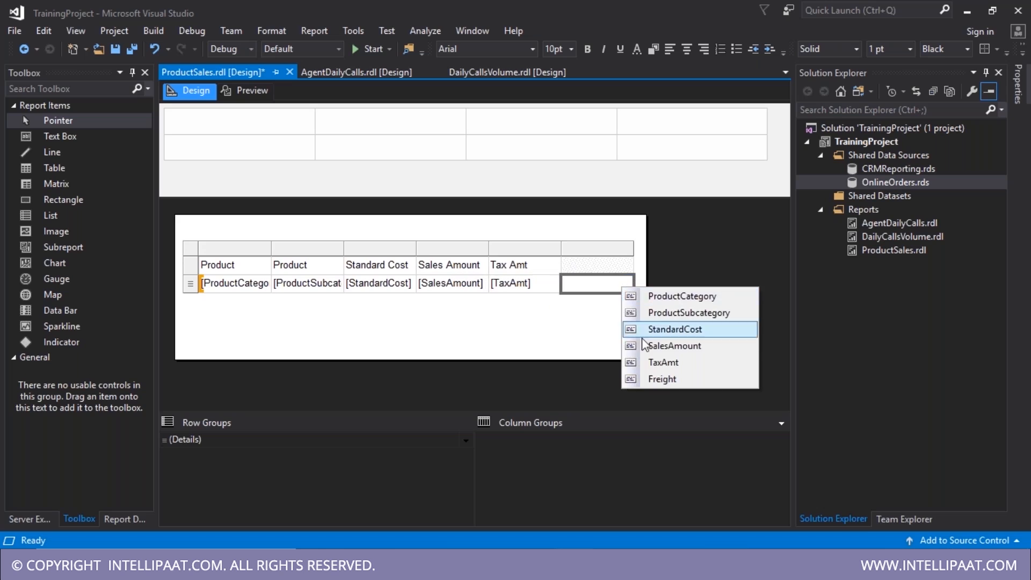
click(668, 378)
- Widen the Product Category and Product Subcategory columns and move the table up
drag(271, 248, 317, 248)
drag(391, 249, 439, 249)
click(622, 332)
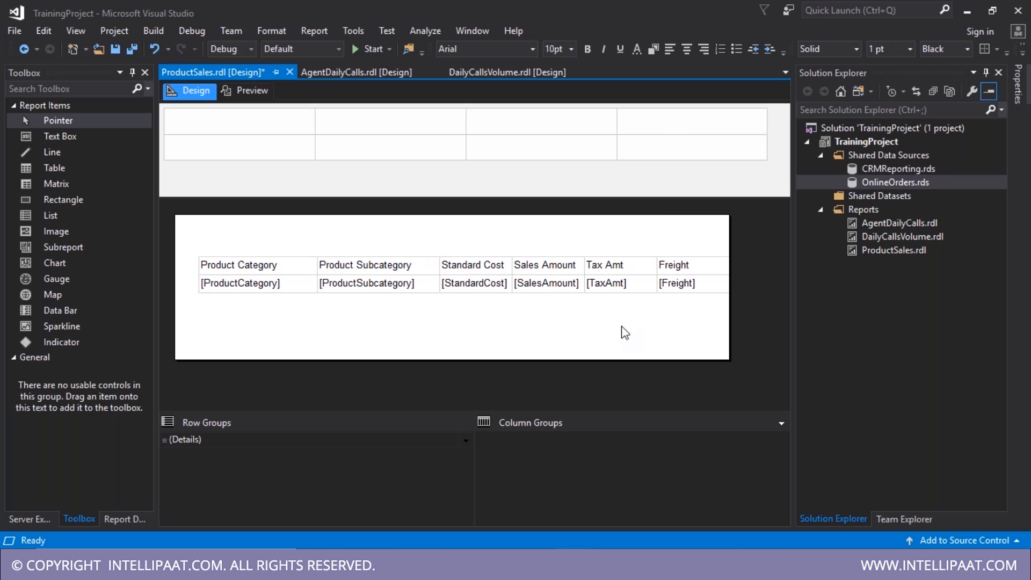
click(195, 259)
click(193, 249)
drag(205, 254, 201, 239)
- Bold the table's header row and preview the rendered ProductSales report
click(233, 263)
click(190, 250)
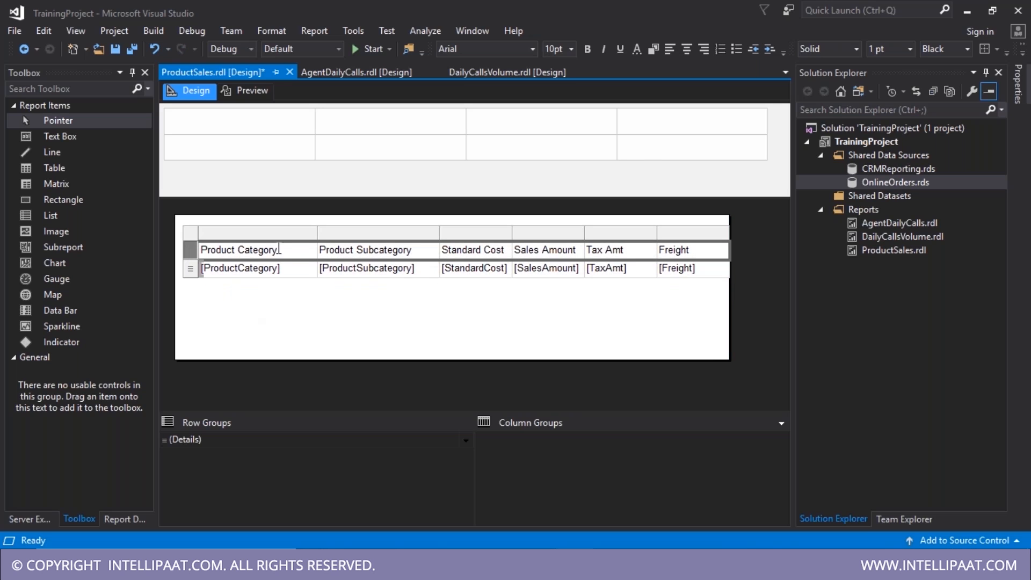
click(587, 50)
click(612, 290)
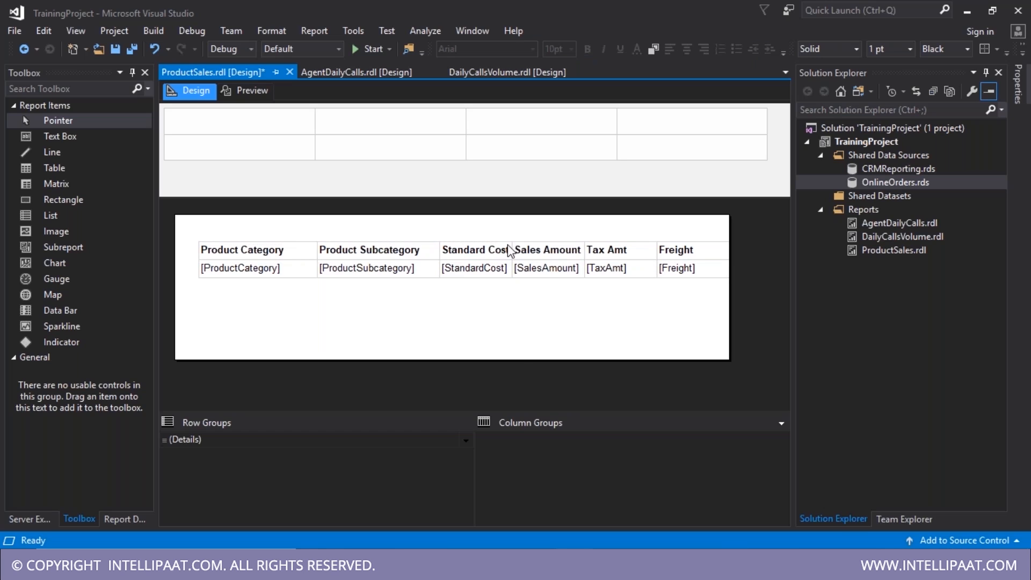
click(506, 266)
click(276, 189)
click(245, 90)
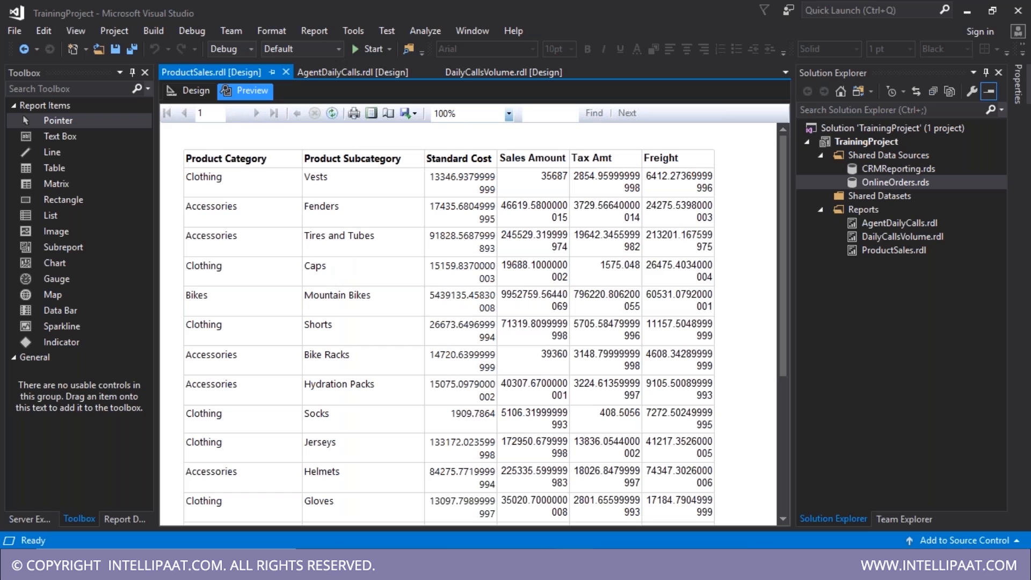
- Scroll through the ProductSales preview down to Touring Bikes and back, reviewing the unrounded decimal totals
scroll(467, 323, down, 3)
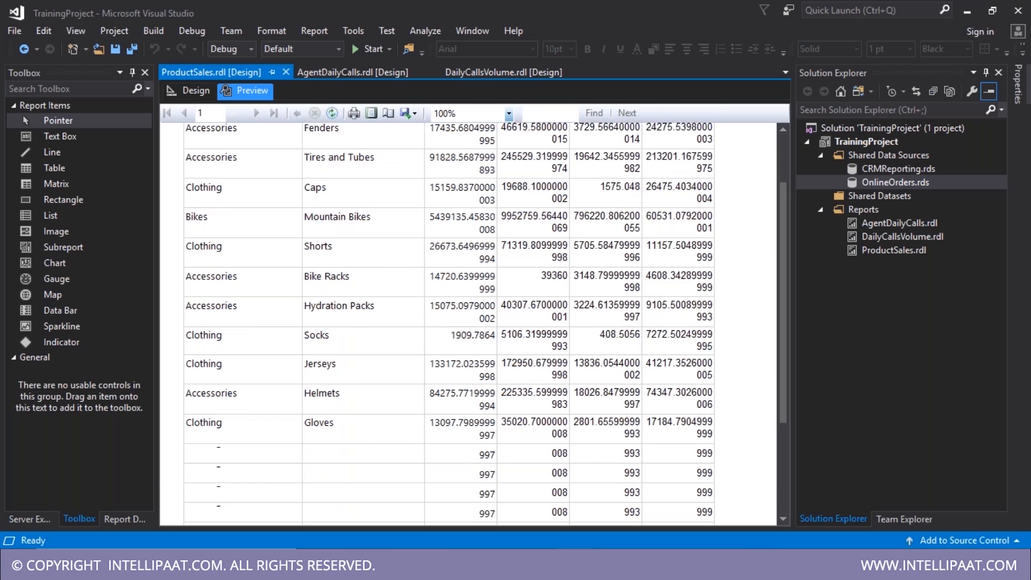
scroll(344, 273, down, 5)
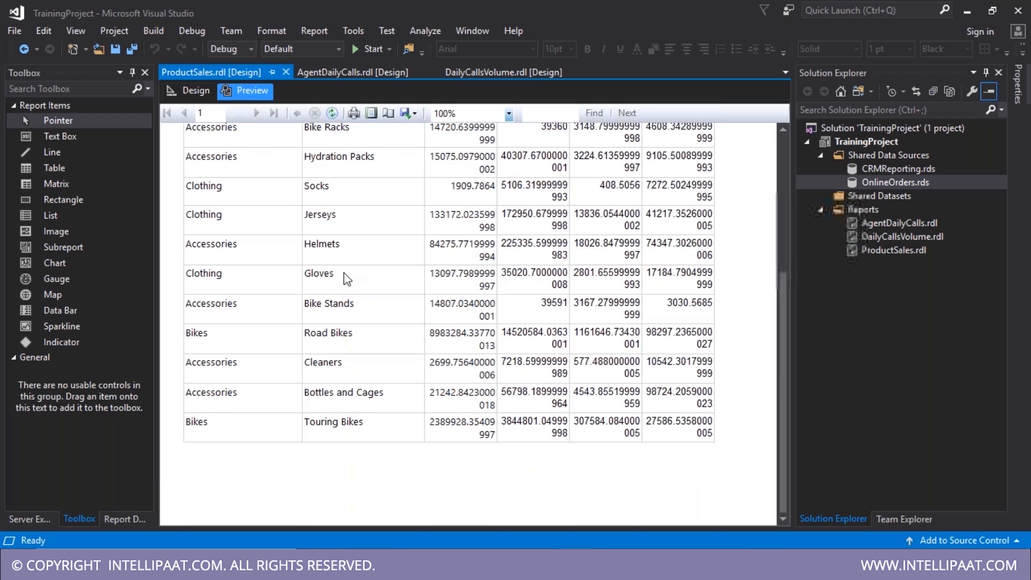
scroll(343, 272, up, 4)
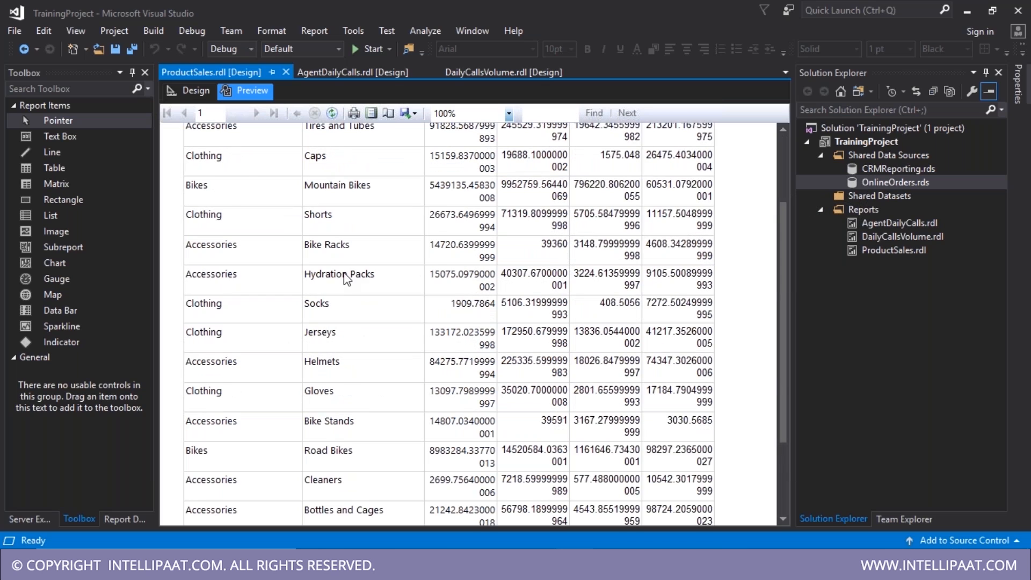
scroll(346, 277, up, 4)
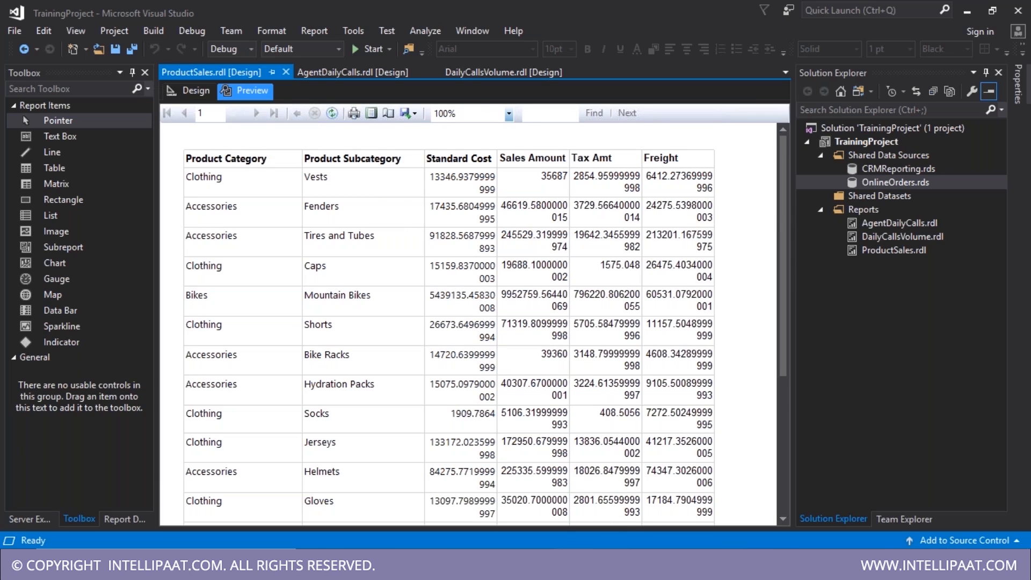
- Glance at the SSMS query, then select the StandardCost, SalesAmount, TaxAmt and Freight cells in Design view
key(alt+Tab)
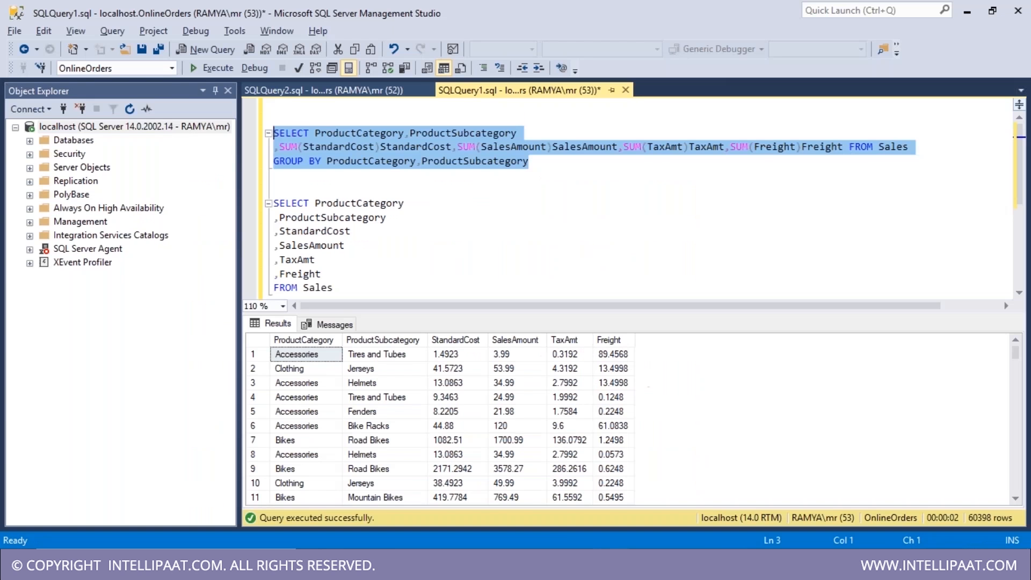
key(alt+Tab)
click(189, 91)
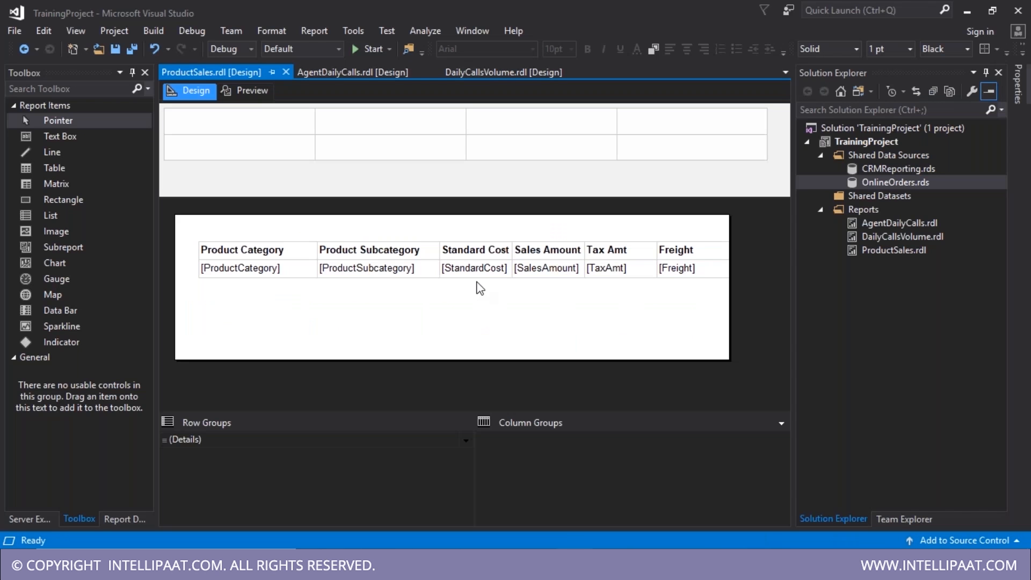
click(482, 271)
click(561, 272)
click(640, 273)
click(683, 277)
click(612, 348)
- Shift the whole table slightly left, save ProductSales.rdl, and preview it before returning to Design
double_click(234, 270)
click(196, 236)
click(210, 247)
click(207, 240)
drag(206, 241, 201, 240)
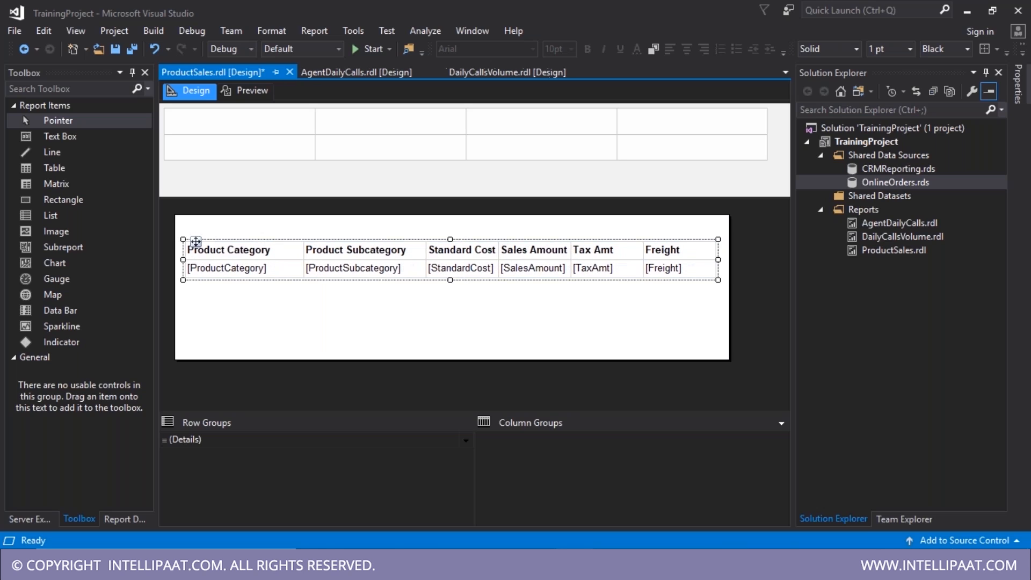
key(ctrl+s)
click(464, 273)
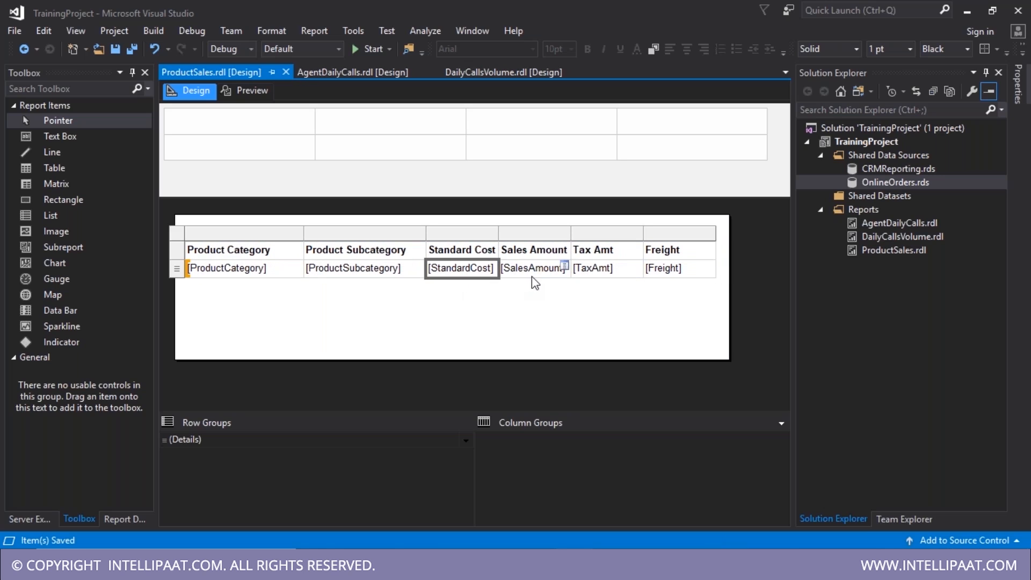
click(247, 90)
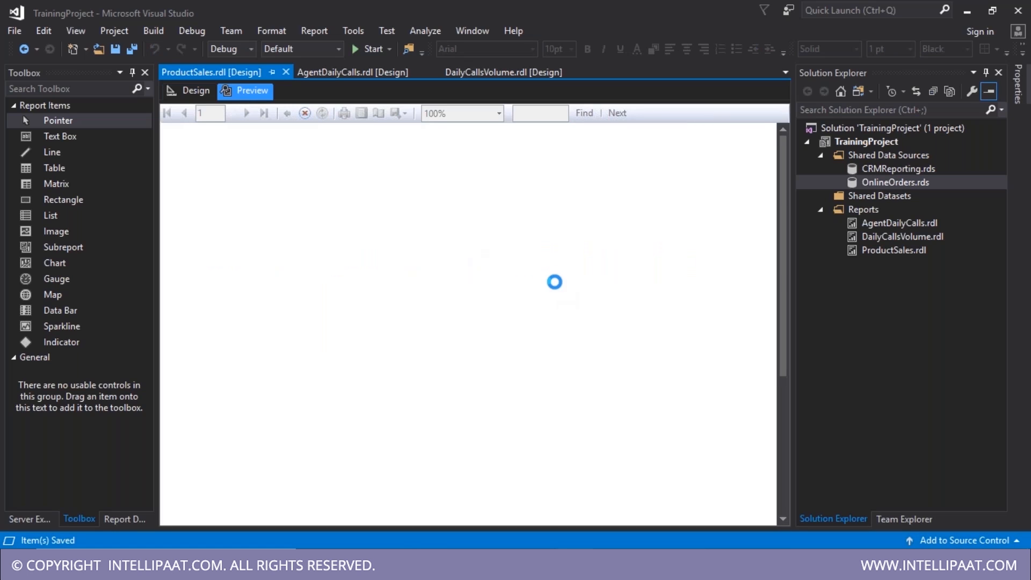
click(202, 90)
- Select the ProductCategory cell and the Product Category, Product Subcategory and Standard Cost headings
right_click(475, 274)
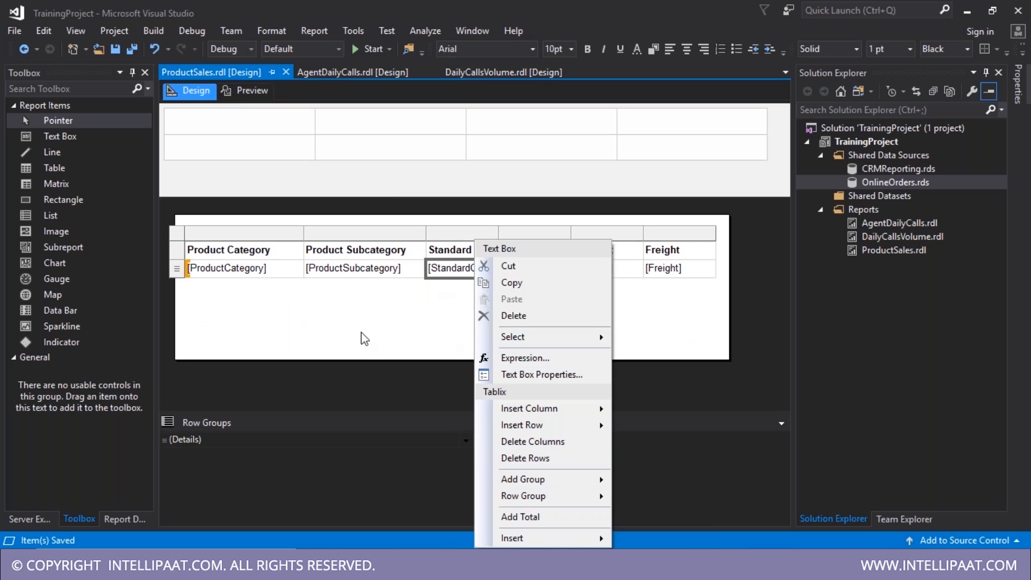
click(220, 270)
double_click(221, 271)
click(292, 253)
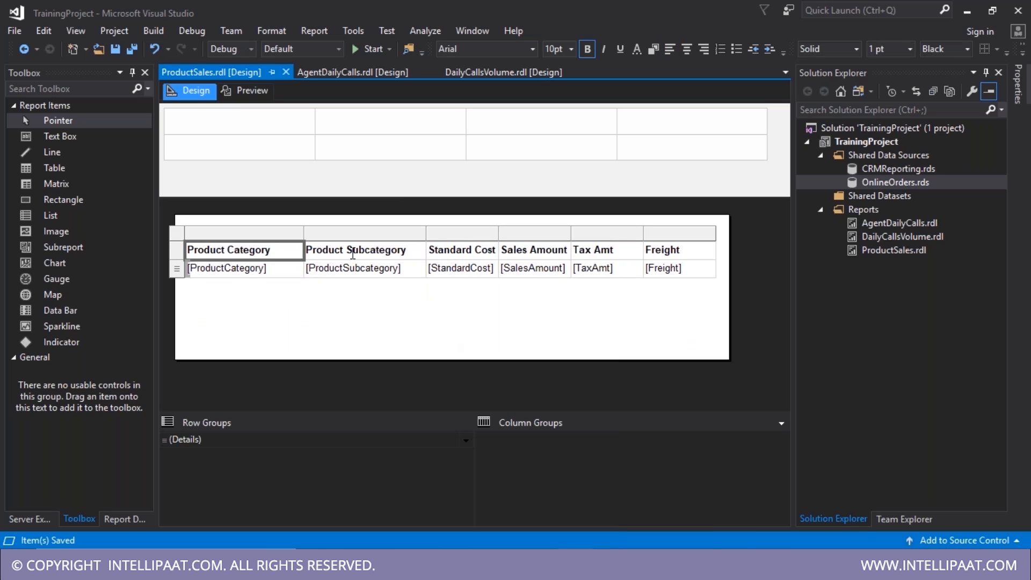
click(352, 250)
click(455, 256)
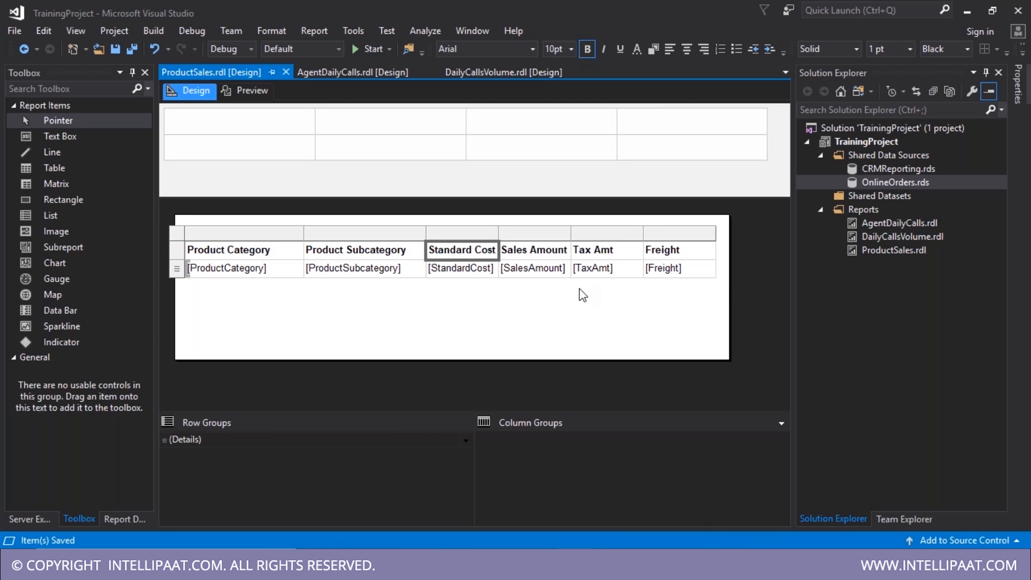
- Format the StandardCost cell as Currency with a 1000 separator
click(482, 273)
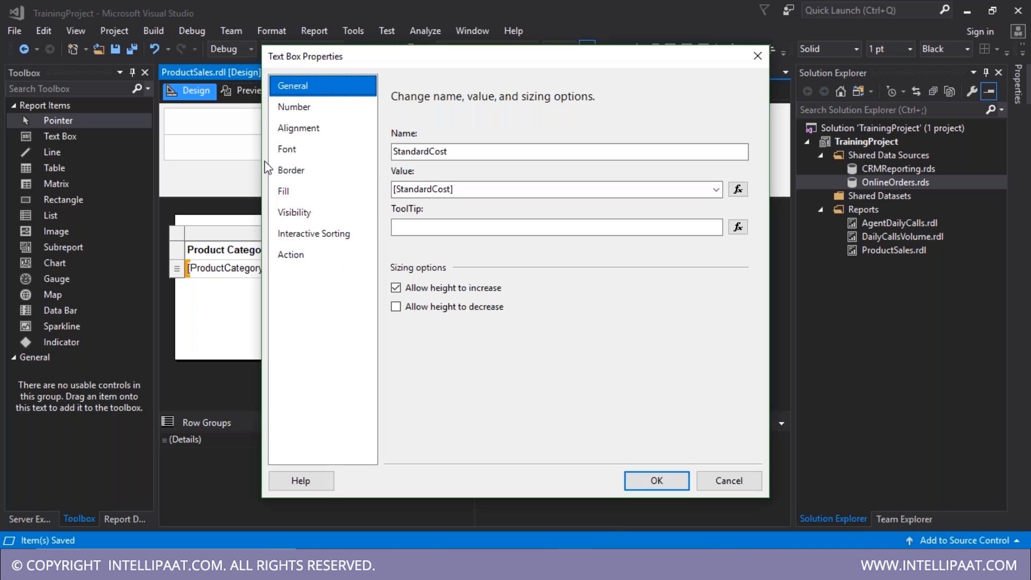
click(300, 188)
click(311, 171)
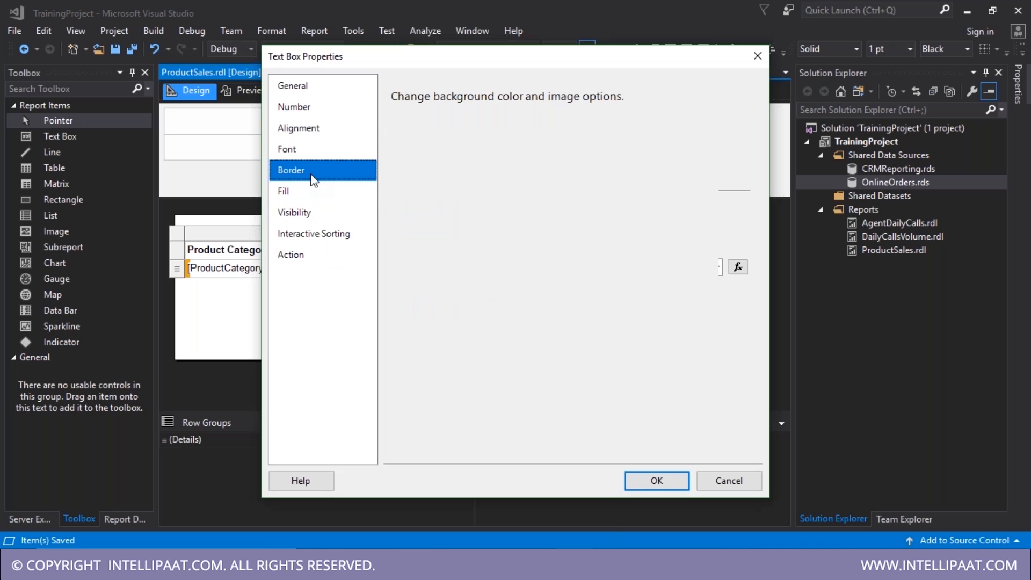
click(317, 146)
click(316, 115)
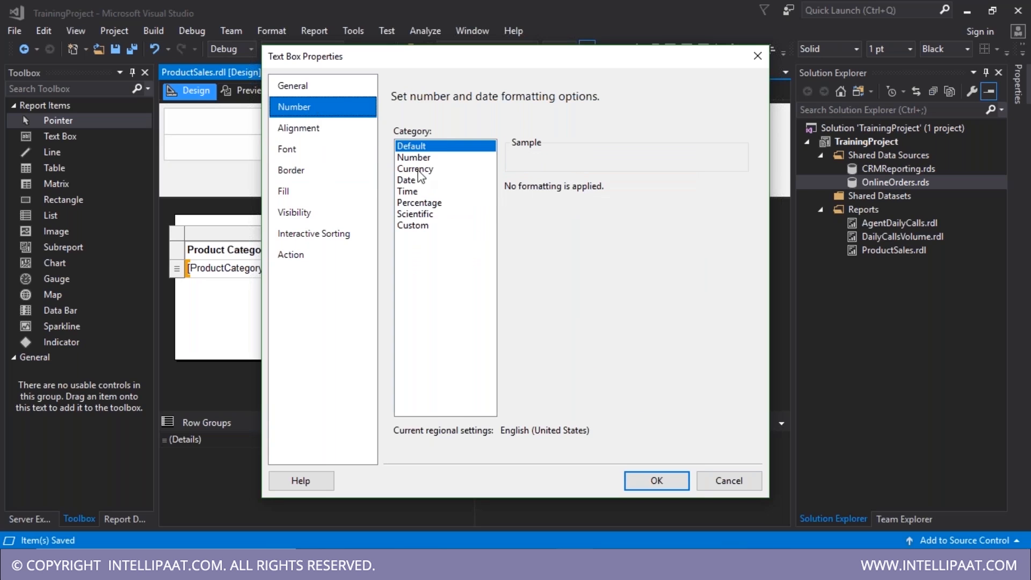
click(418, 170)
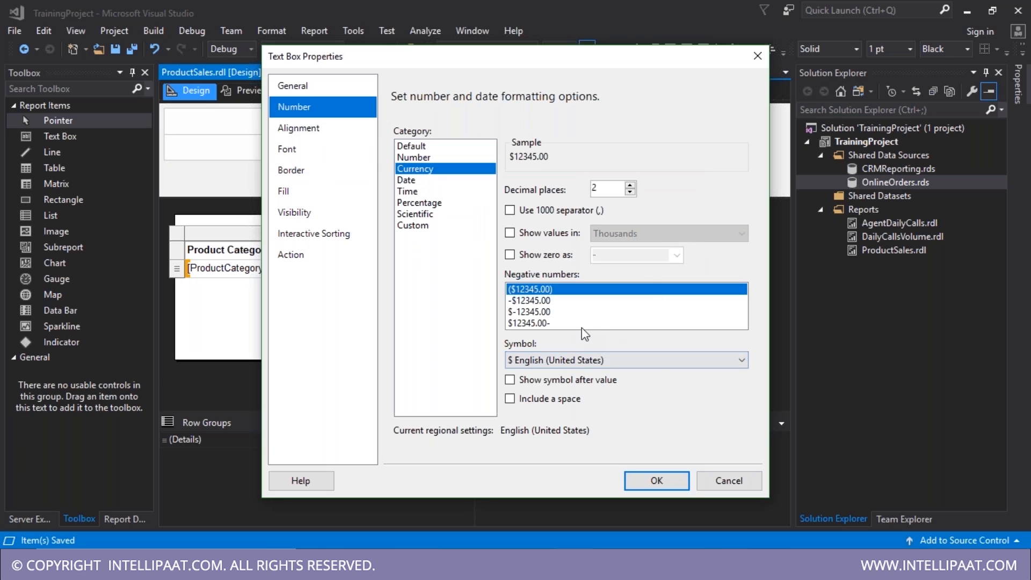
click(510, 210)
click(661, 484)
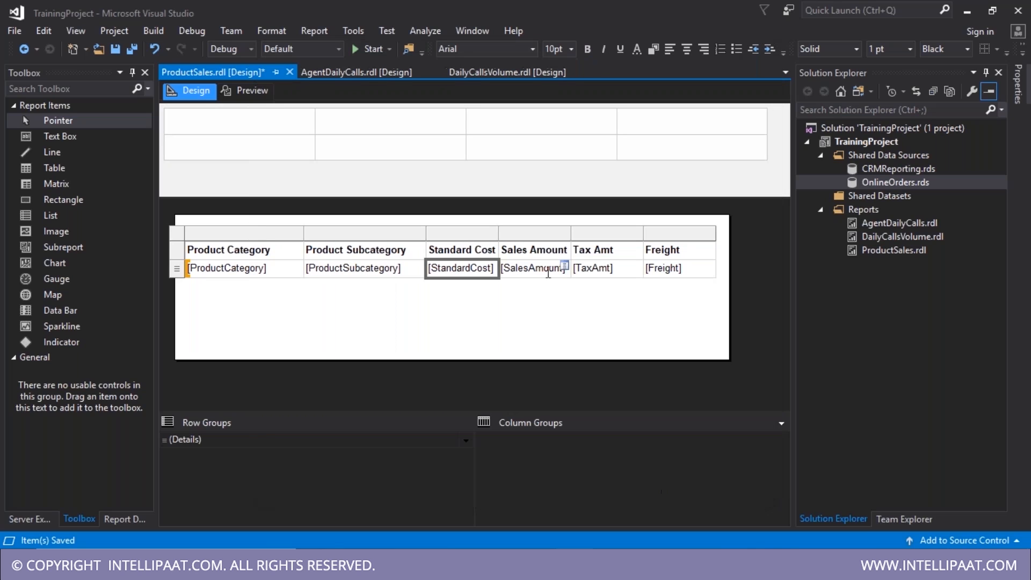
click(544, 269)
- Format the SalesAmount cell as Currency
right_click(551, 275)
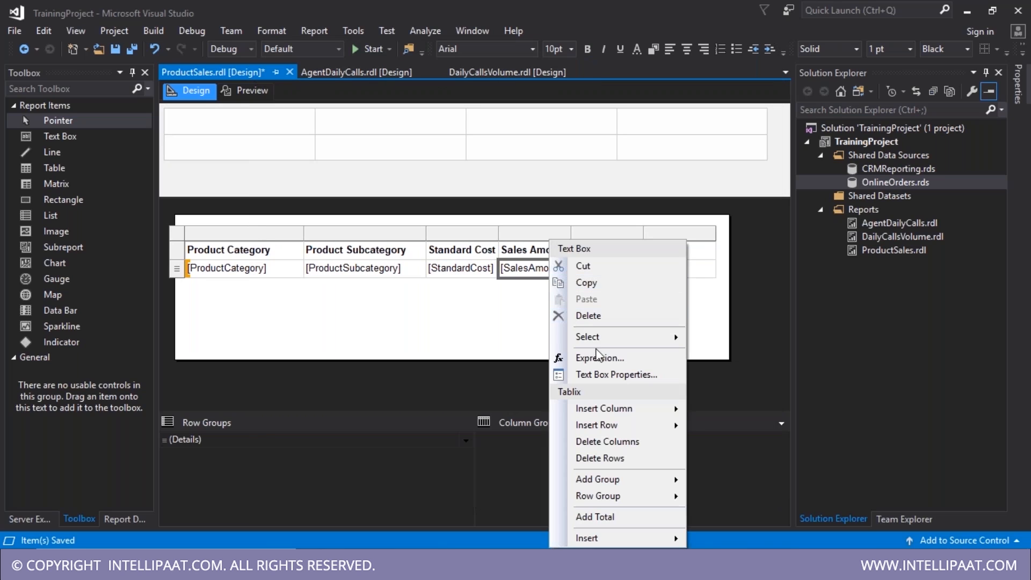
click(597, 375)
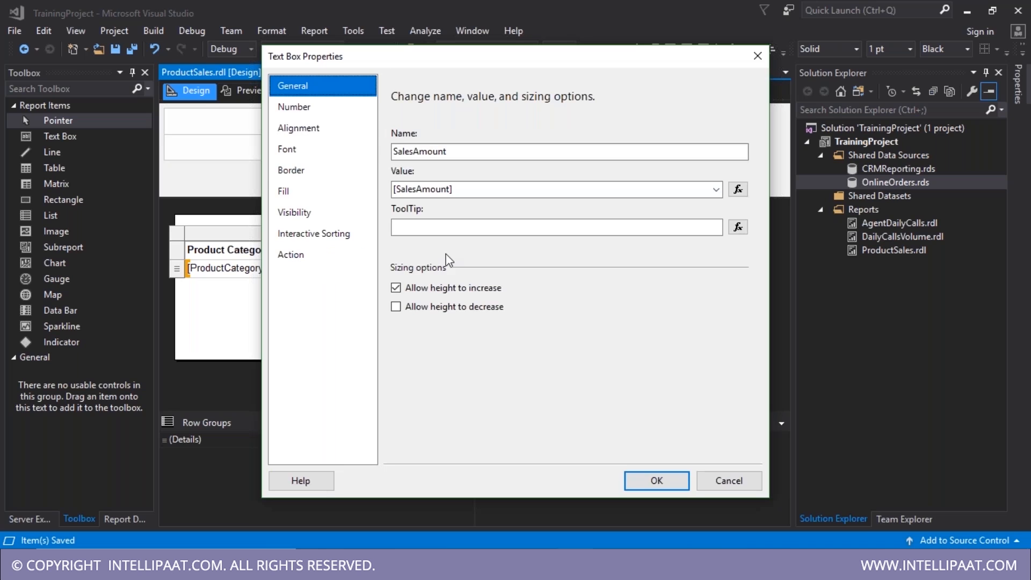
click(296, 108)
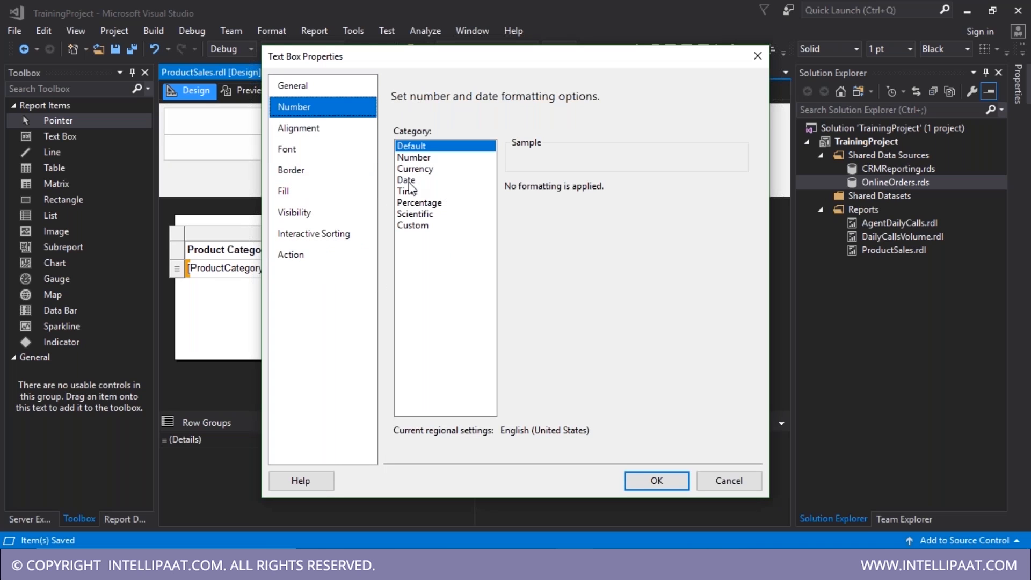
click(415, 169)
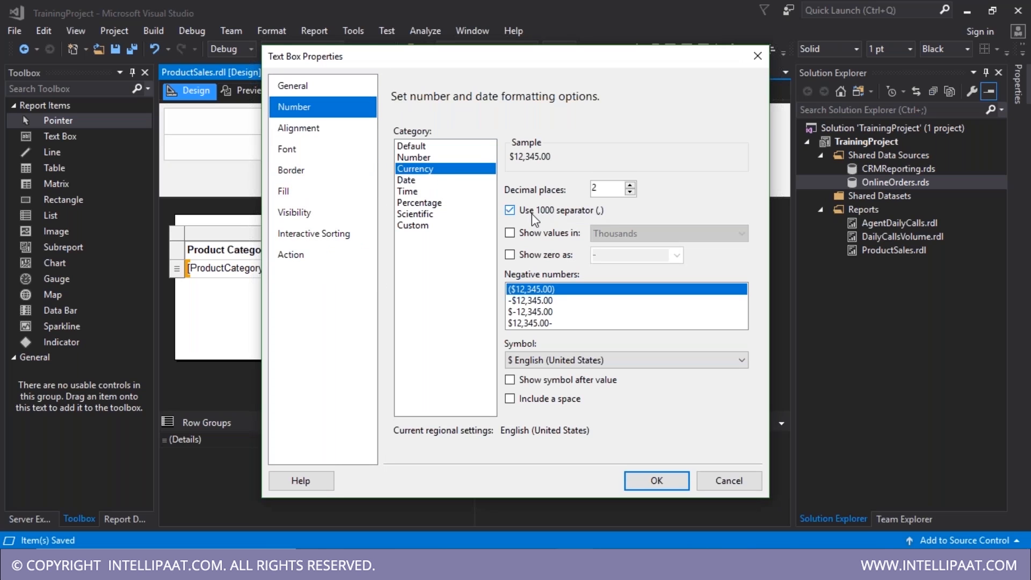
click(658, 486)
- Select the TaxAmt and Freight cells together and inspect their properties, leaving bold off
click(593, 268)
ctrl+click(666, 268)
right_click(667, 269)
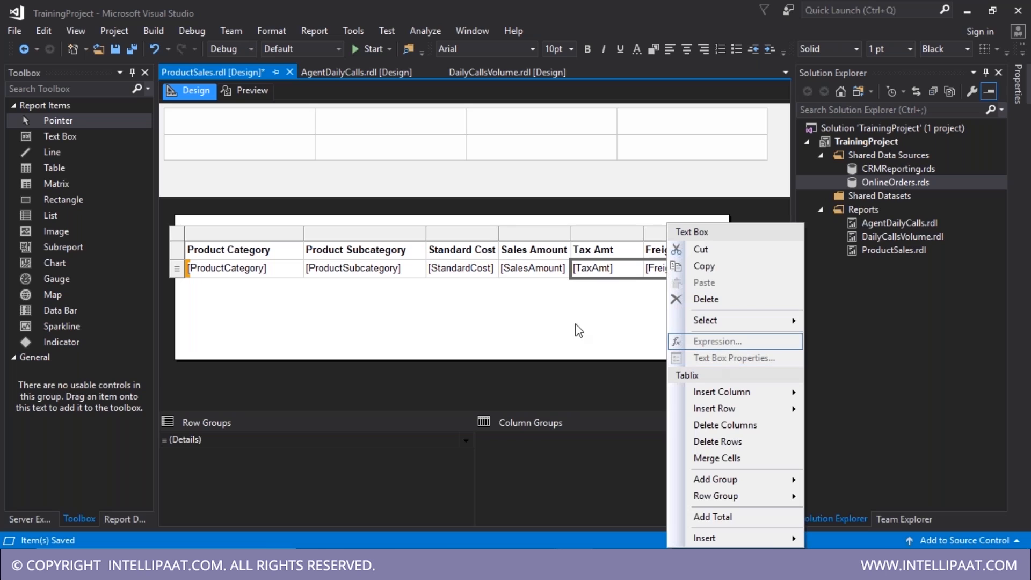
click(597, 303)
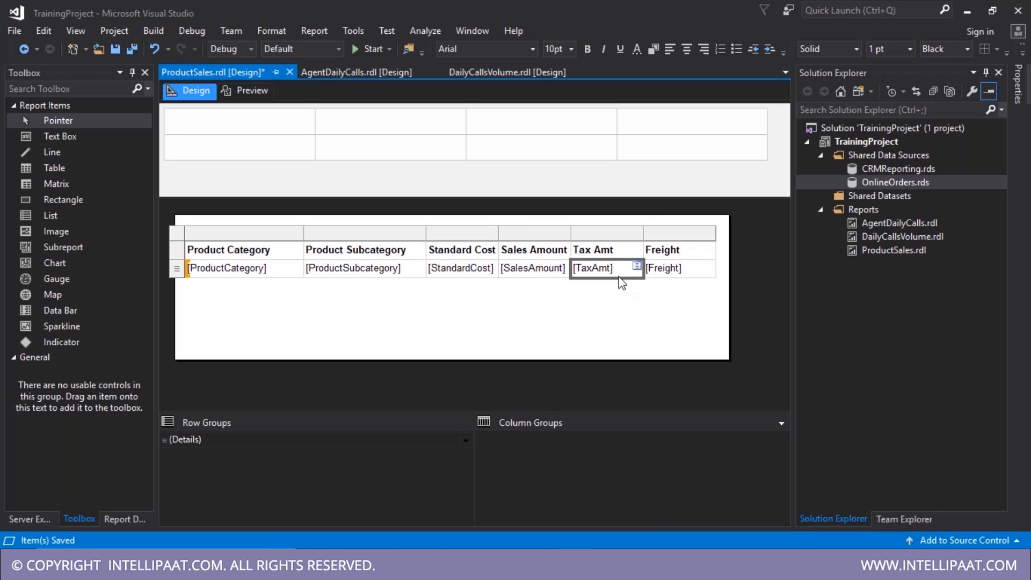
click(589, 47)
click(589, 47)
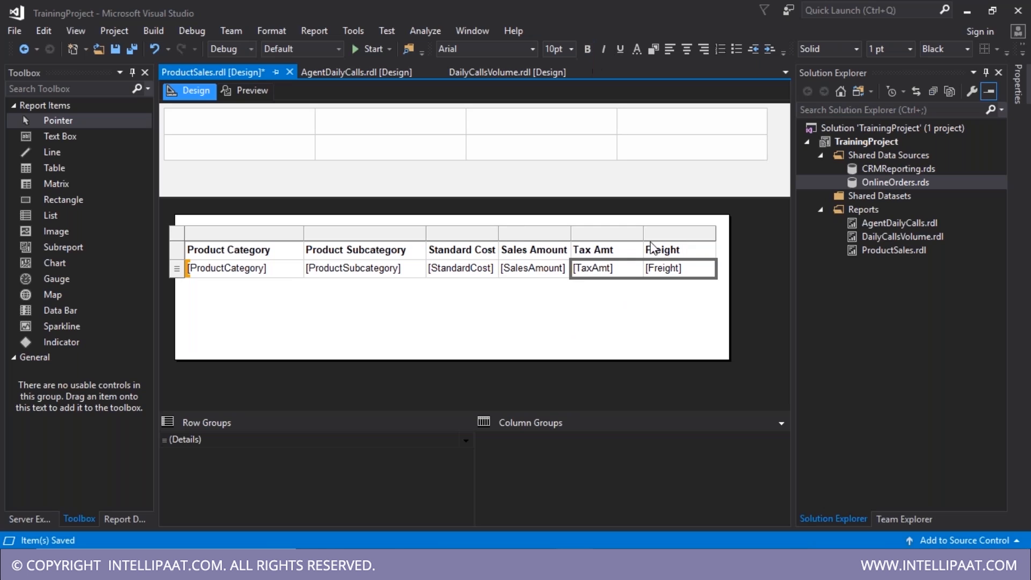
click(637, 303)
drag(623, 275, 684, 276)
key(super+r)
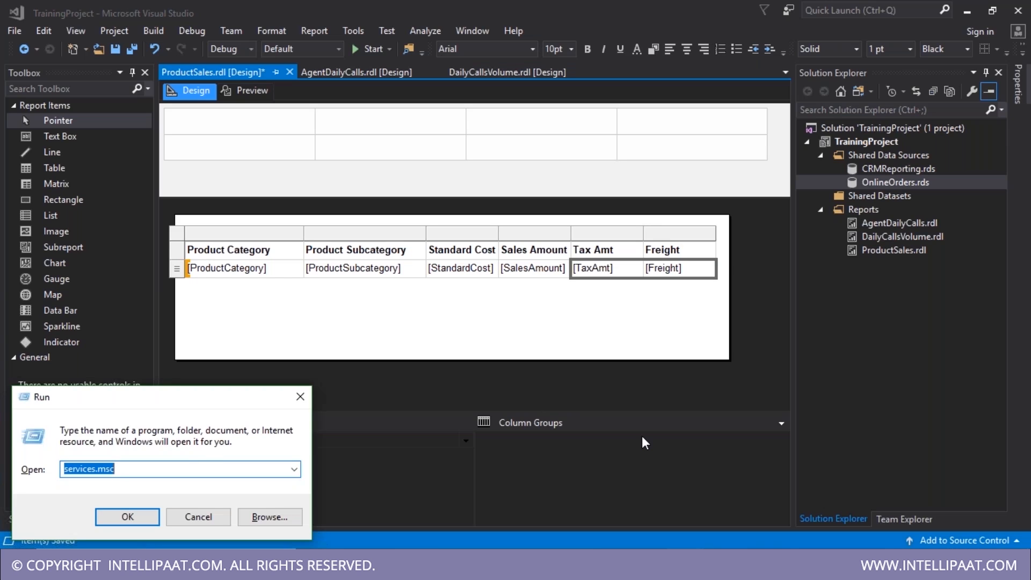
key(Return)
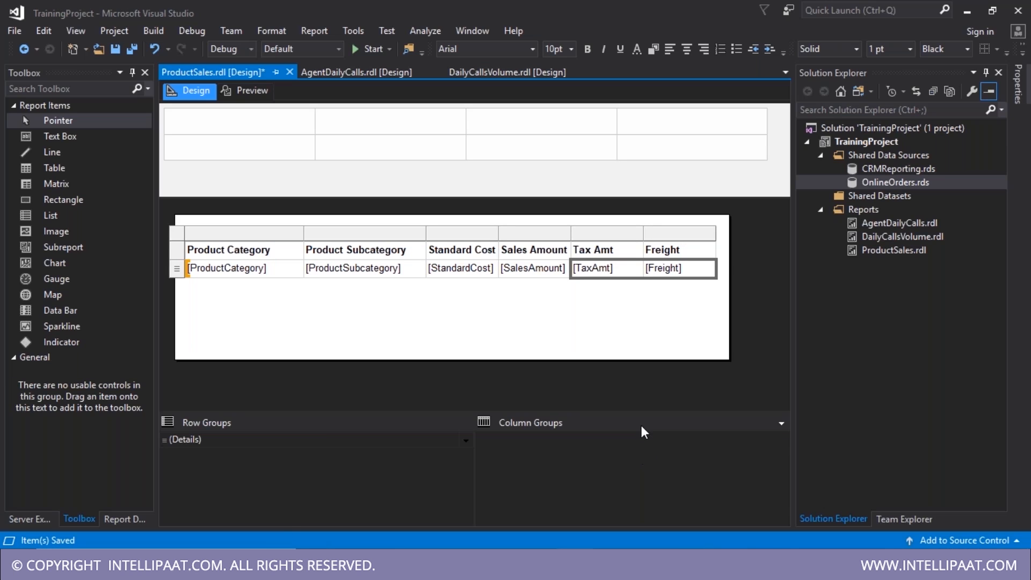
key(F4)
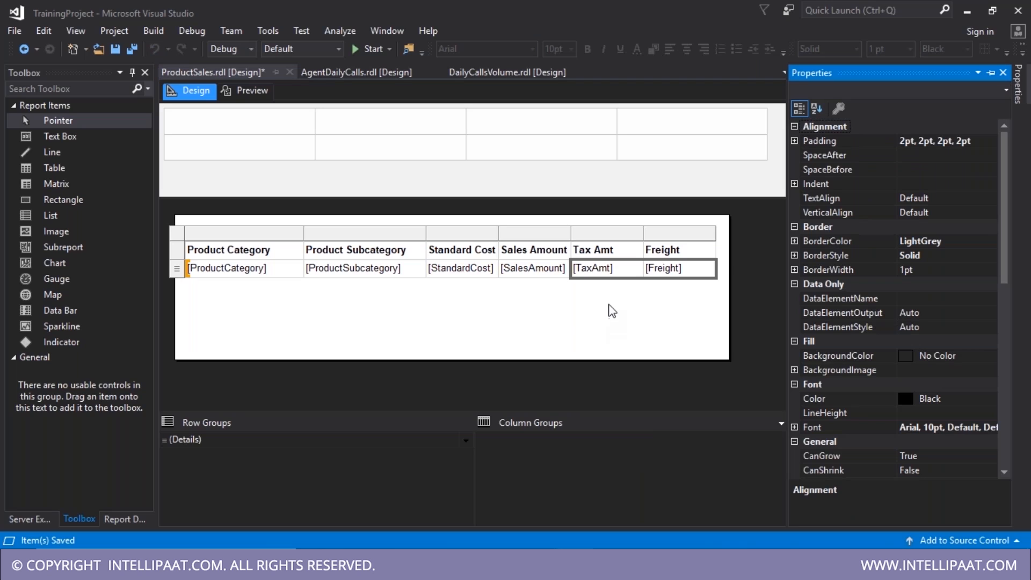
click(639, 342)
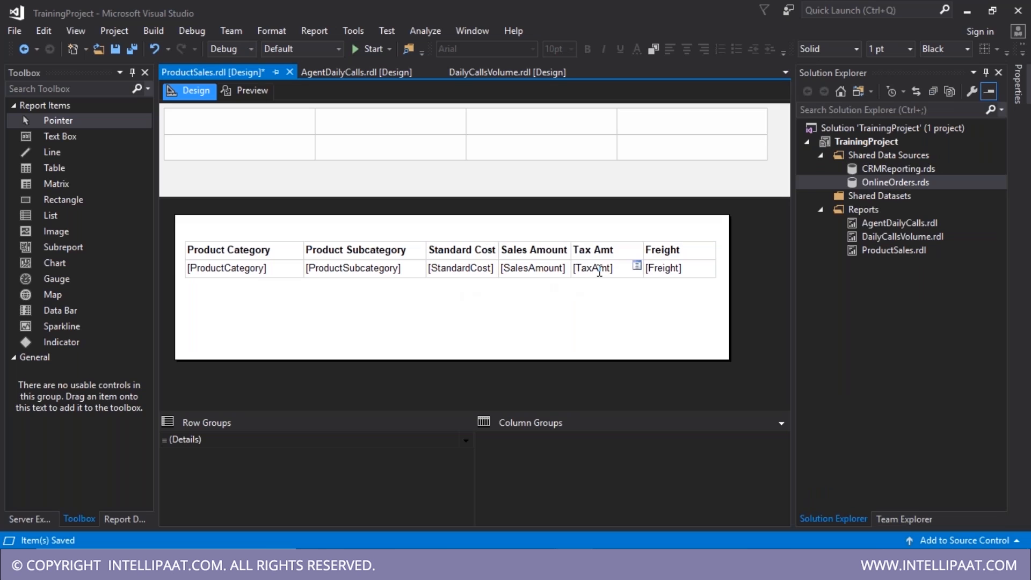
- Format the TaxAmt cell as Currency with a 1000 separator
click(601, 272)
right_click(611, 280)
click(628, 375)
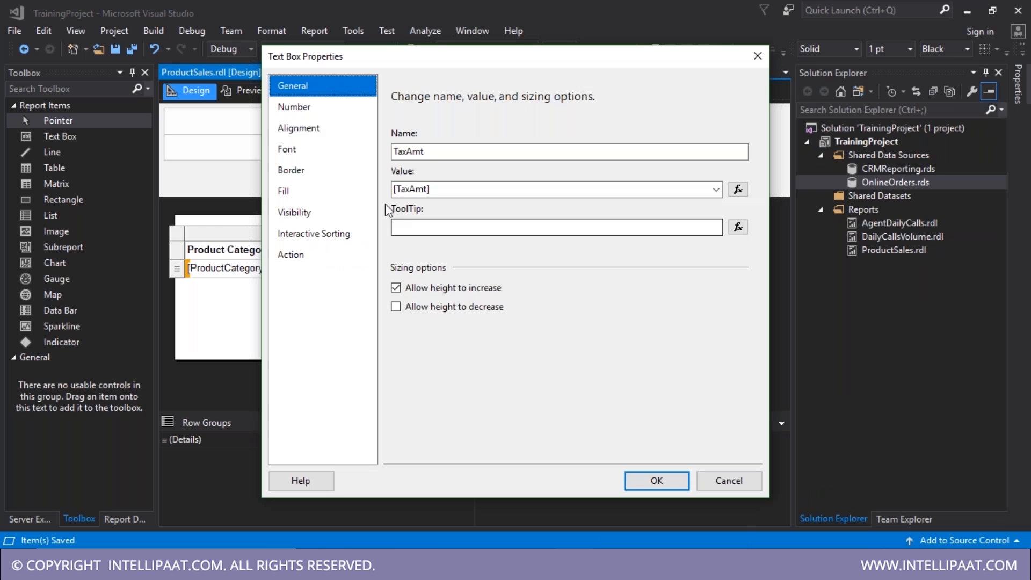
click(305, 127)
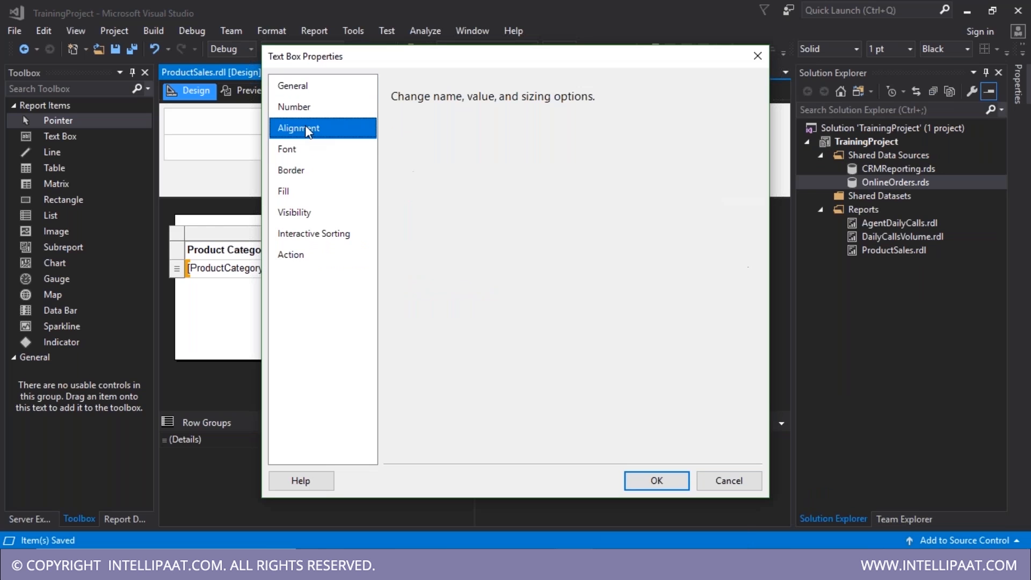
click(308, 109)
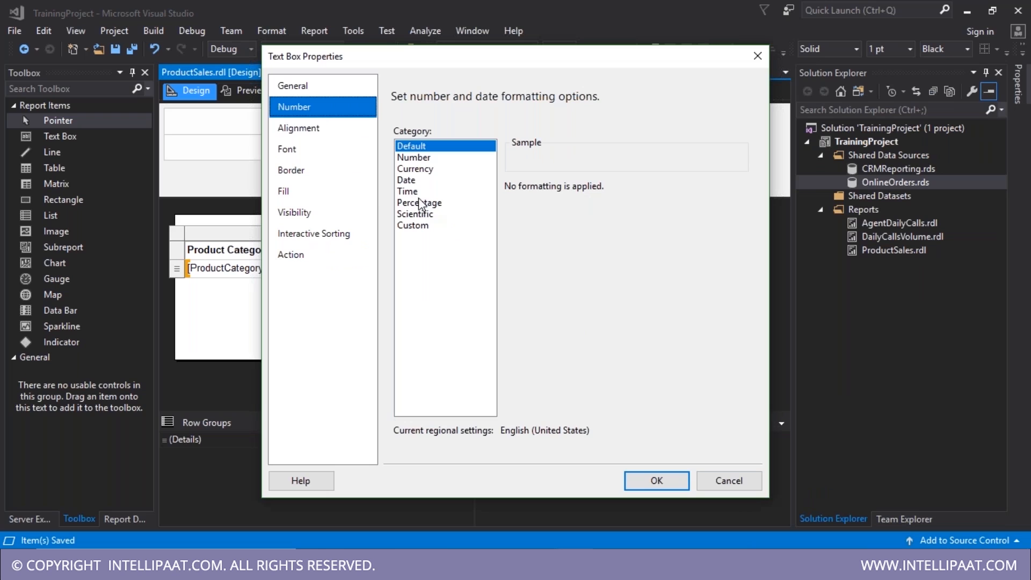
click(415, 170)
click(574, 210)
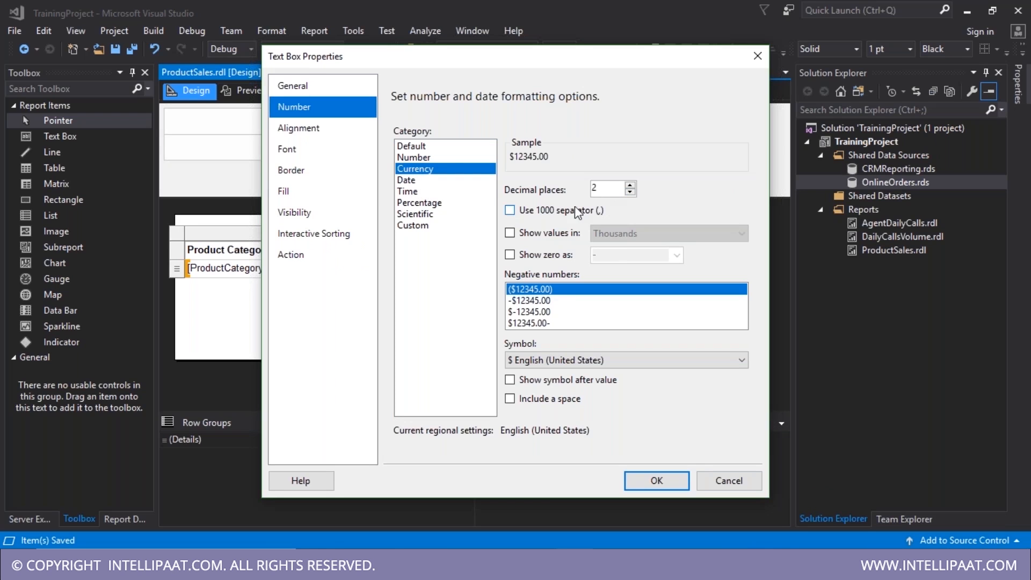
click(658, 480)
- Format the Freight cell as Currency with a 1000 separator
right_click(698, 268)
click(772, 373)
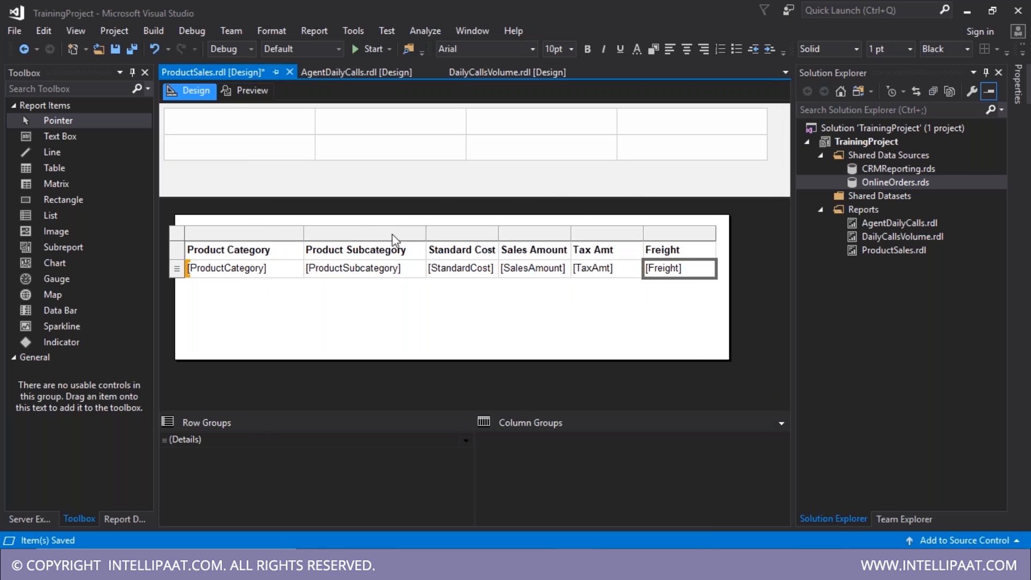
click(306, 107)
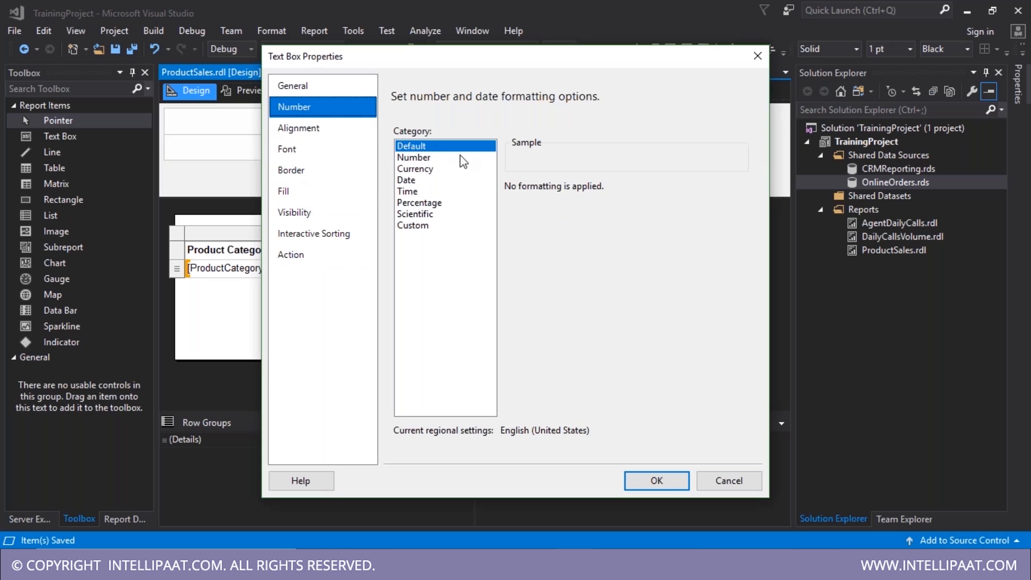
click(423, 169)
click(550, 214)
click(657, 481)
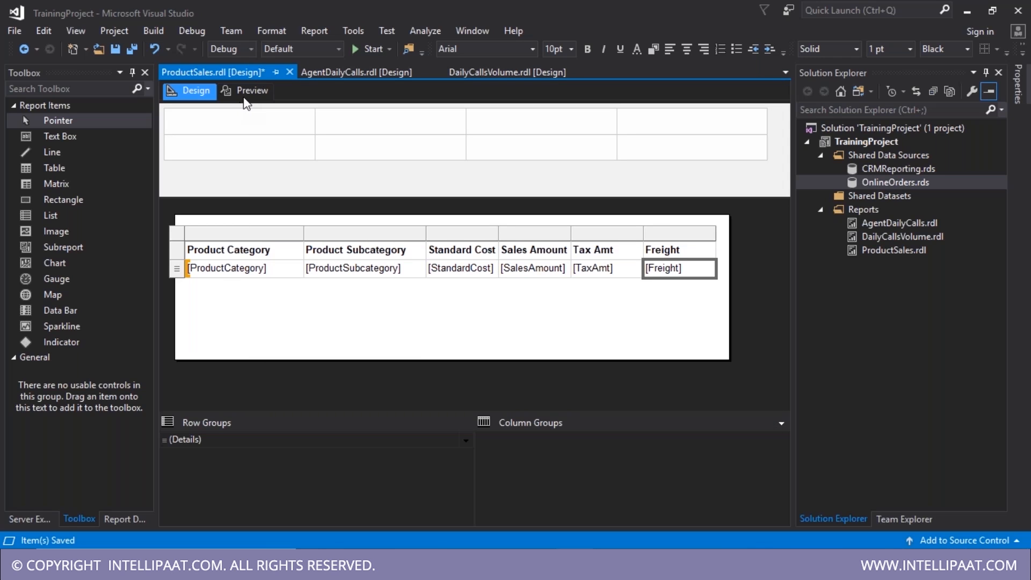
- Preview the report to confirm the dollar-formatted totals, then return to Design view
click(245, 90)
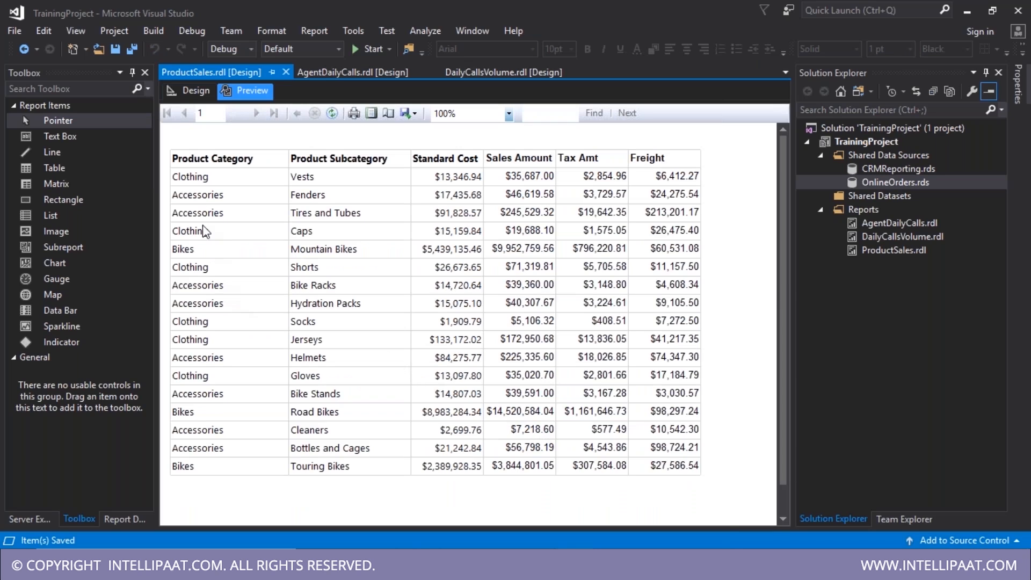
click(191, 89)
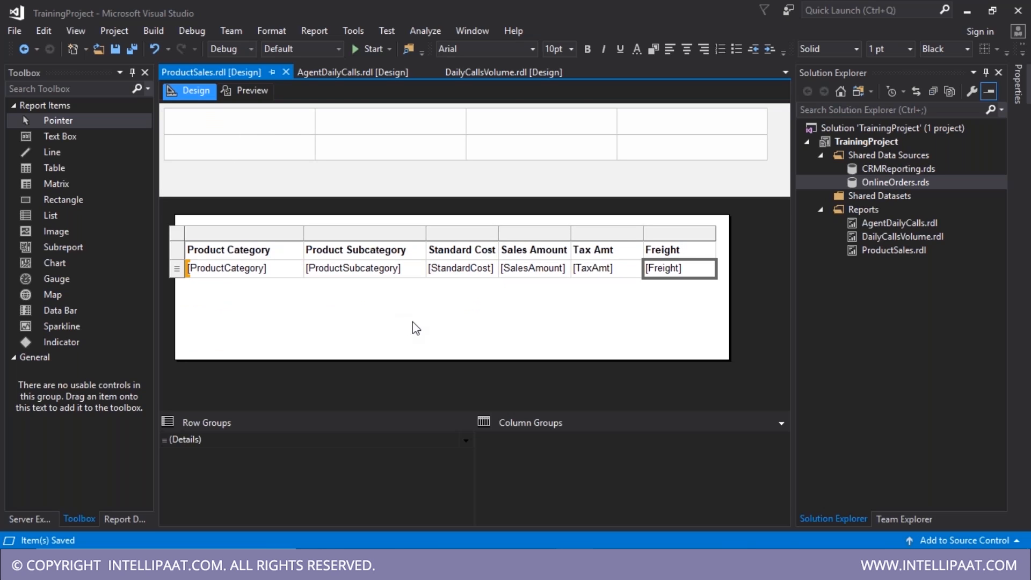
double_click(296, 266)
click(246, 291)
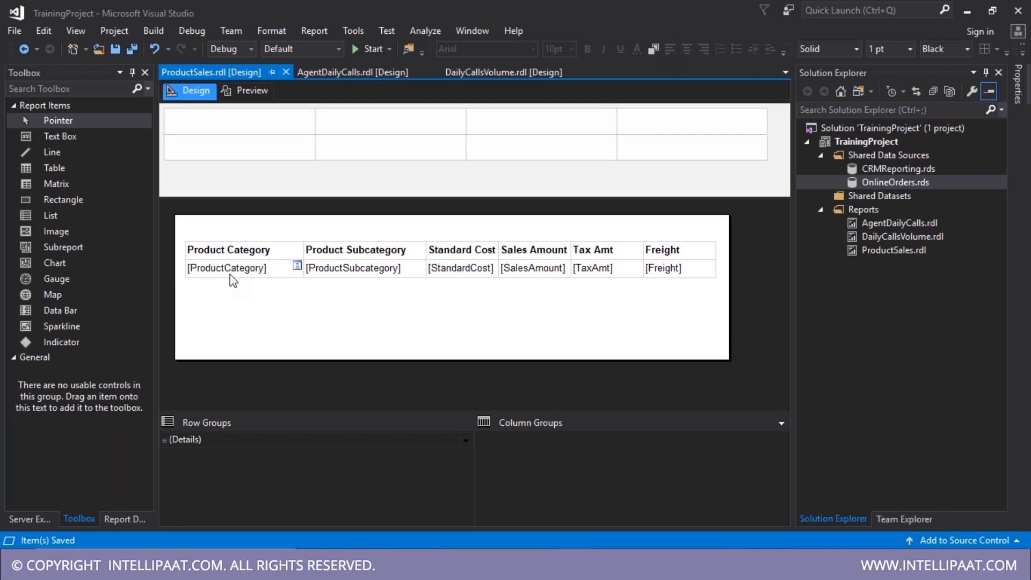
- Paste a duplicate of ProductSales.rdl into the Reports folder as Copy of ProductSales.rdl
click(885, 249)
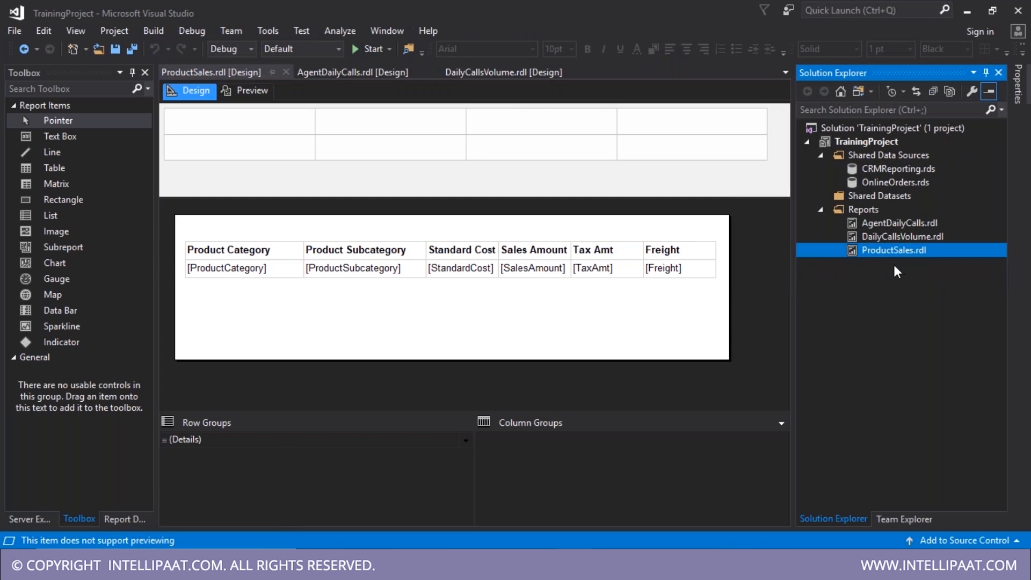
double_click(889, 251)
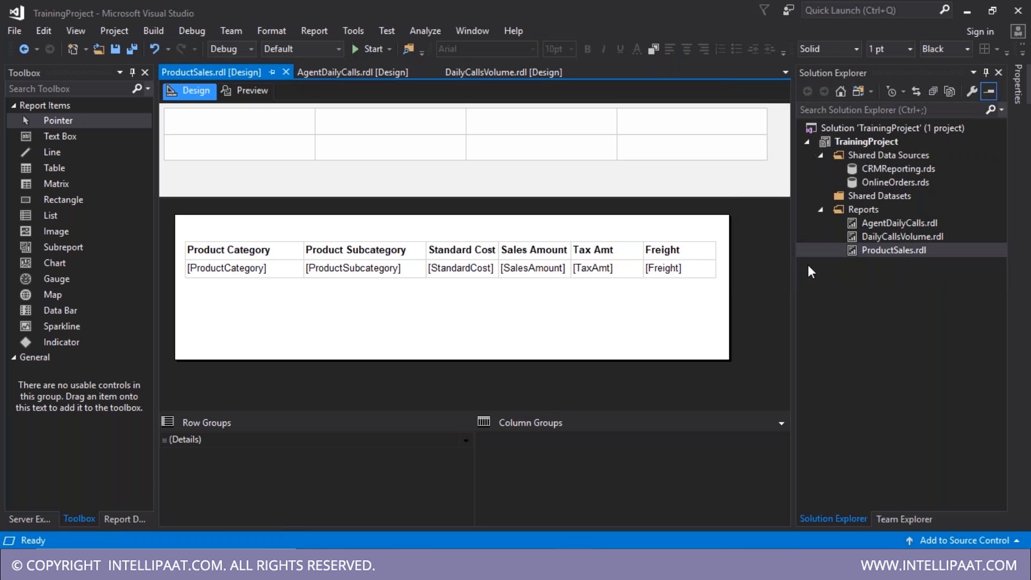
click(249, 90)
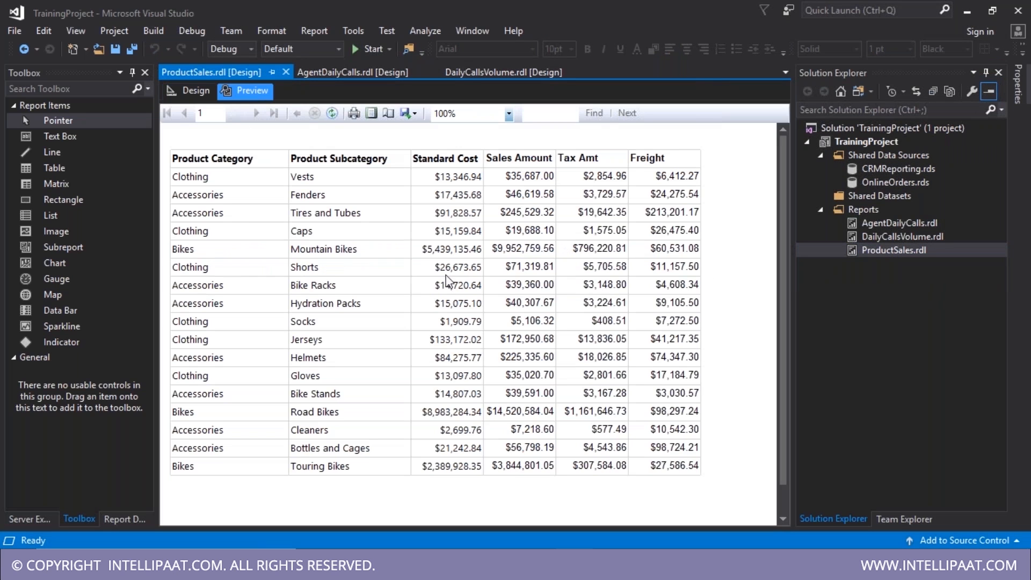
click(195, 92)
click(908, 256)
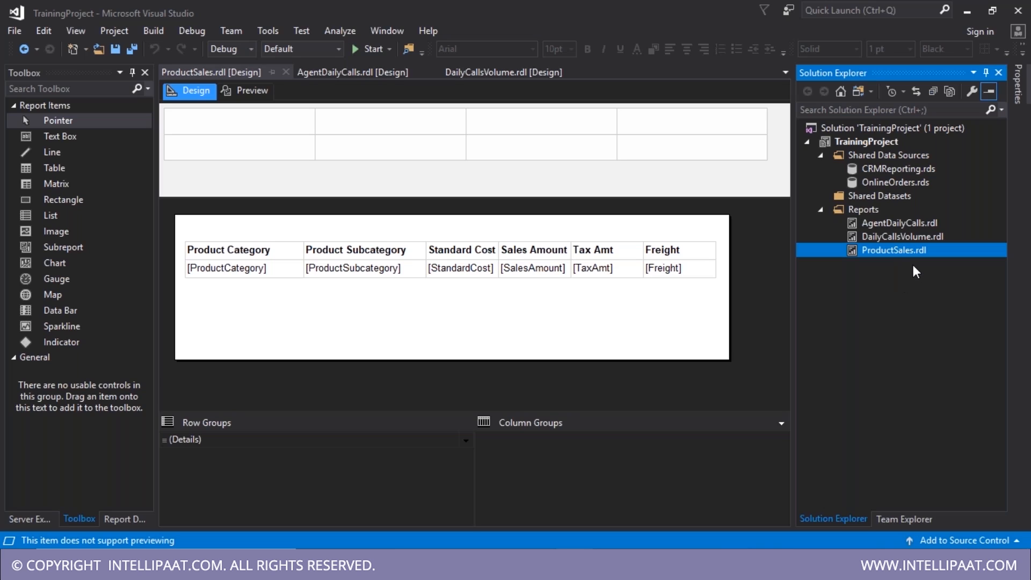
key(ctrl+v)
- Open Copy of ProductSales.rdl and close all other open reports
click(898, 250)
click(922, 266)
double_click(919, 266)
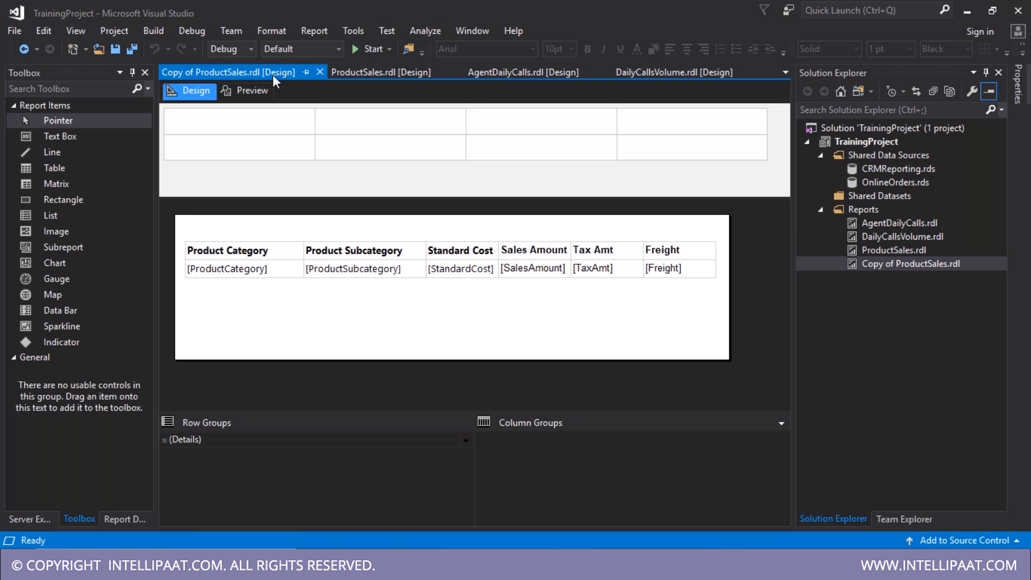
right_click(272, 75)
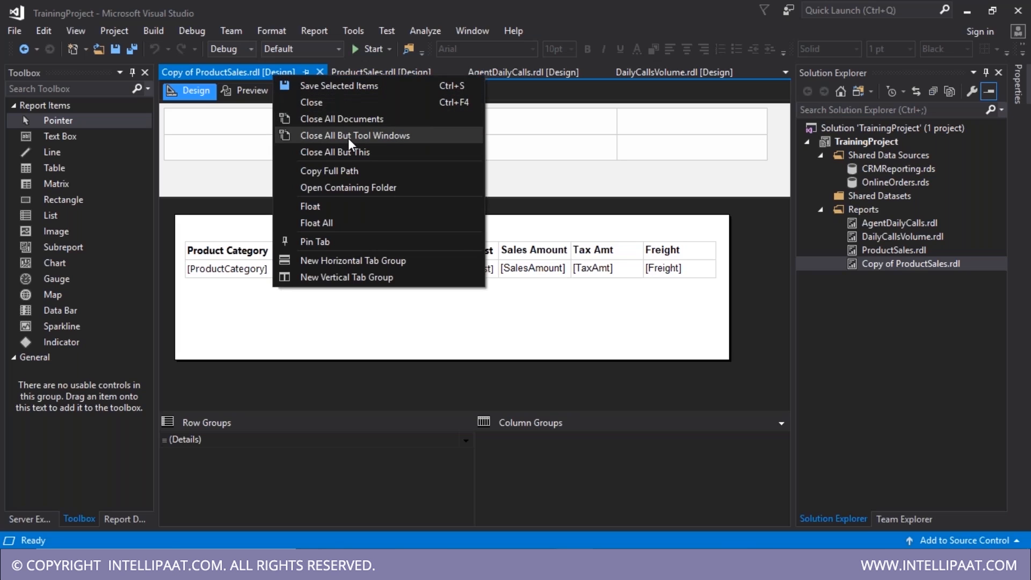
click(350, 152)
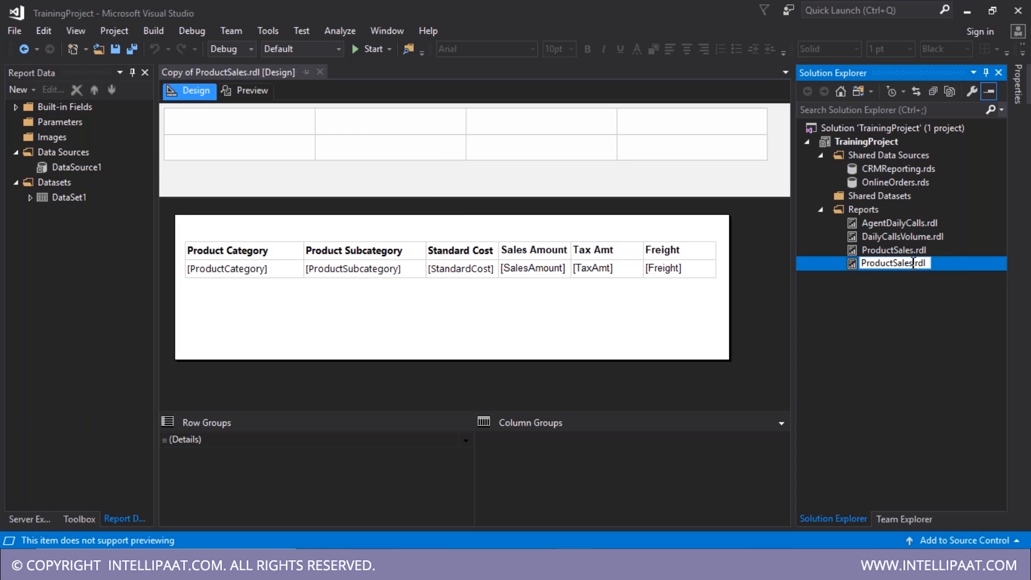
- Rename the copy to ProductSalesV2.rdl and open it in the designer
text(V2)
click(765, 289)
double_click(861, 264)
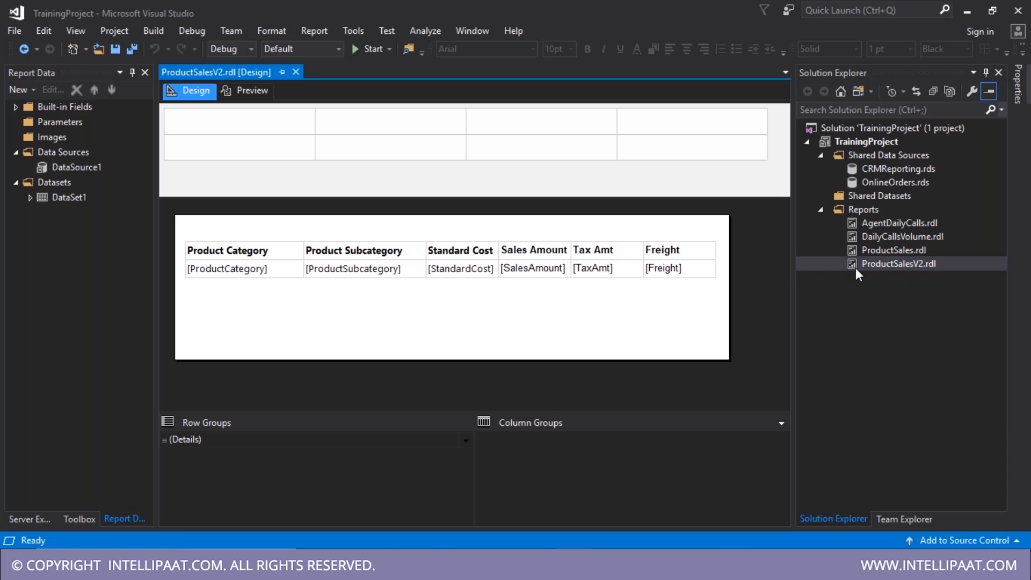
click(566, 267)
click(309, 294)
double_click(257, 267)
click(369, 320)
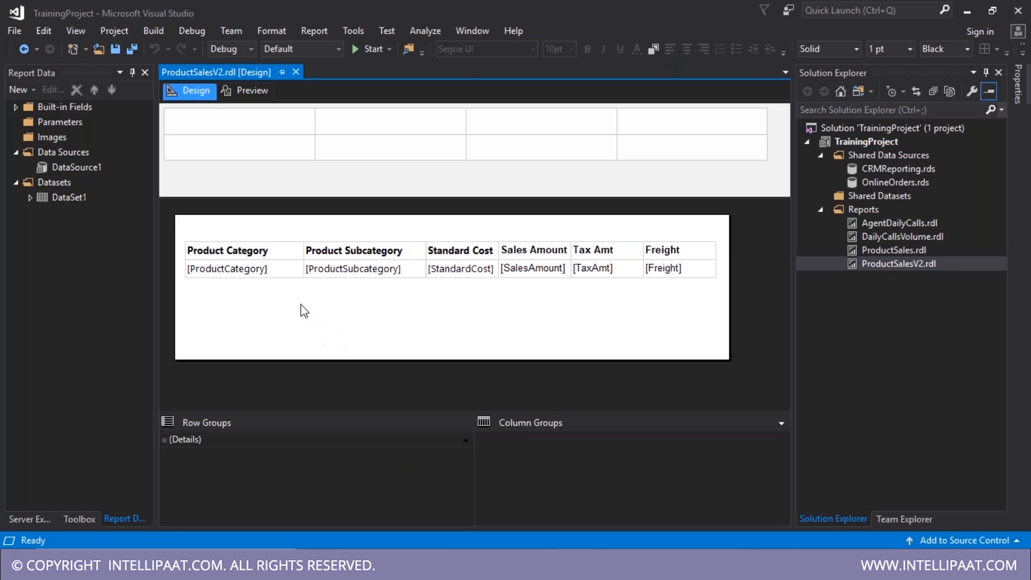
click(295, 267)
click(275, 290)
click(284, 269)
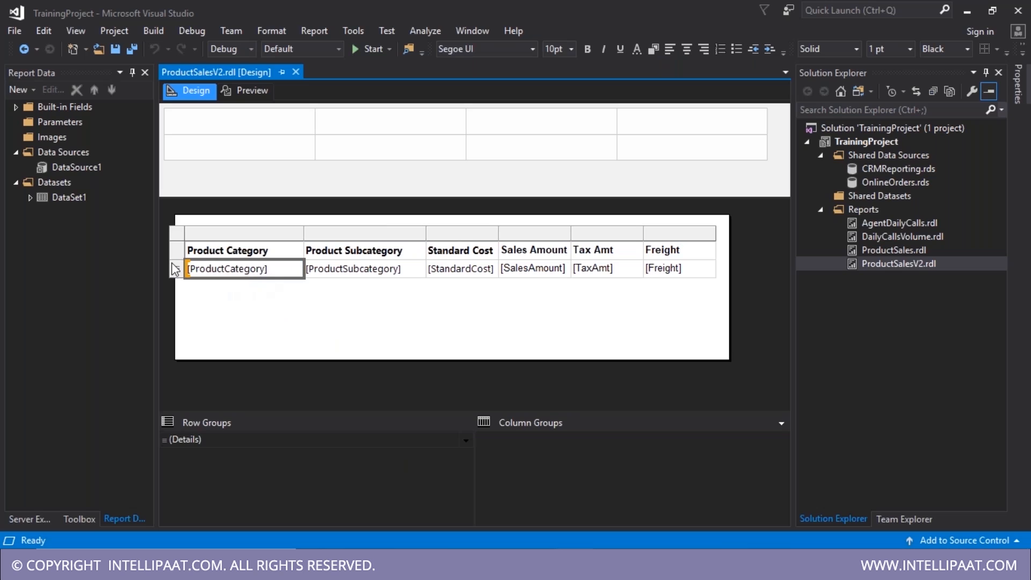
right_click(250, 275)
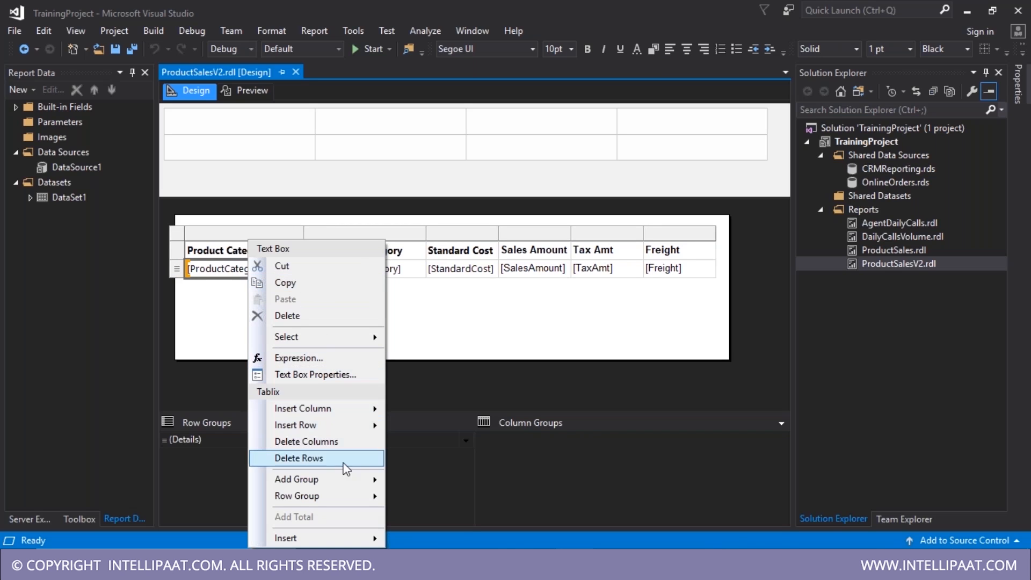
mouse_move(350, 483)
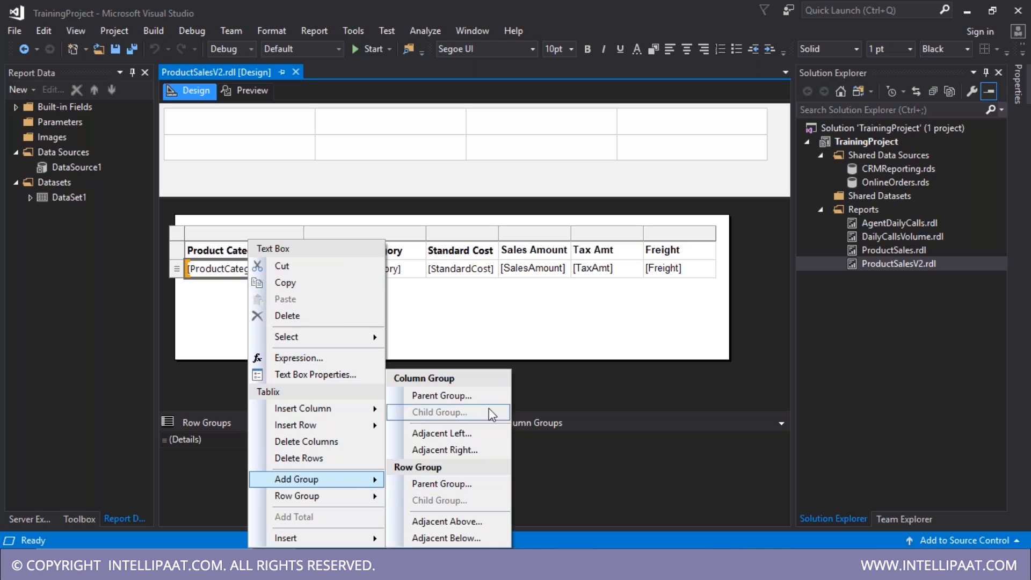
click(455, 321)
click(203, 275)
click(174, 269)
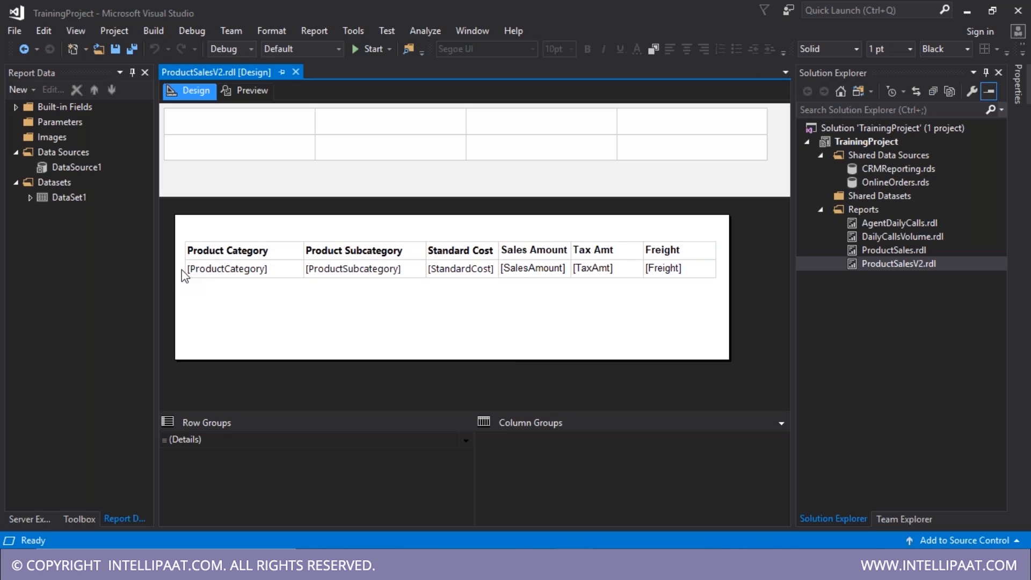
click(182, 270)
right_click(177, 269)
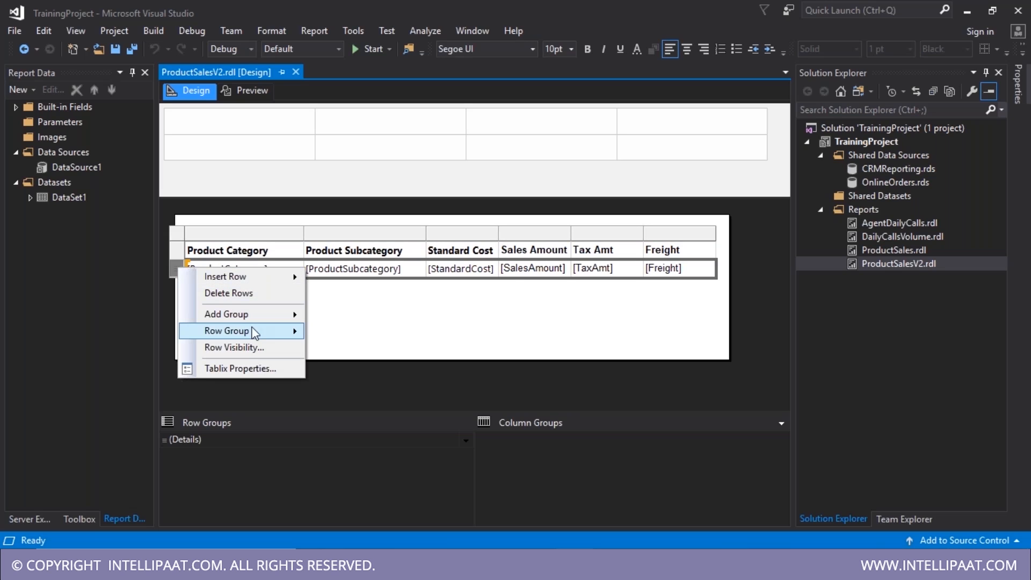
mouse_move(253, 332)
mouse_move(266, 315)
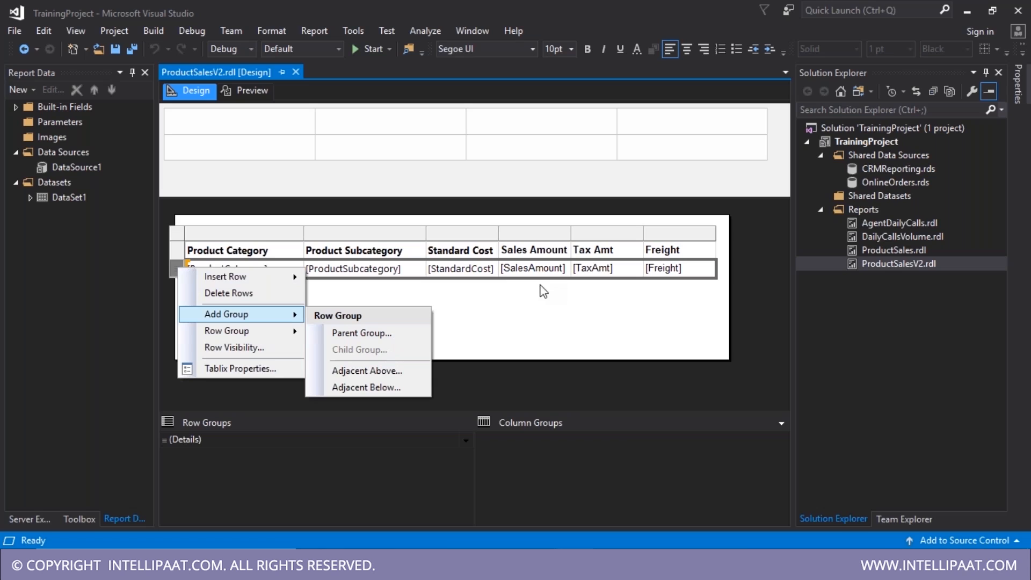
double_click(466, 271)
click(313, 341)
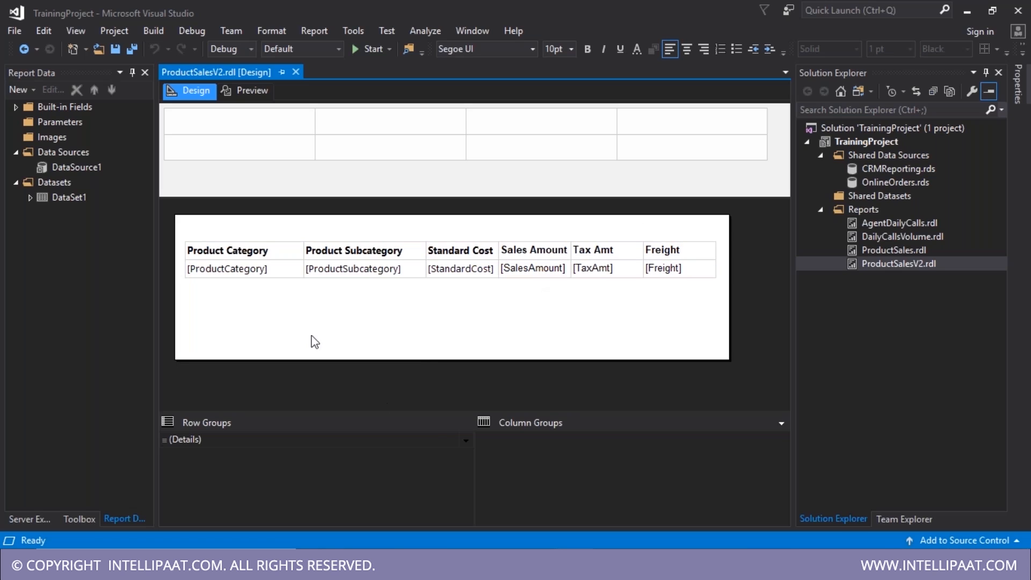
click(245, 441)
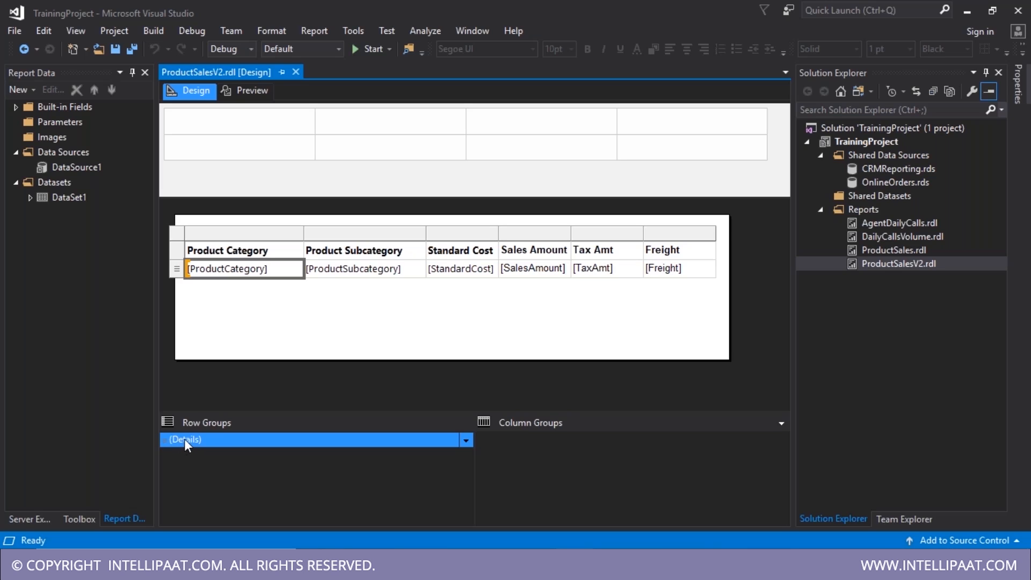
click(177, 268)
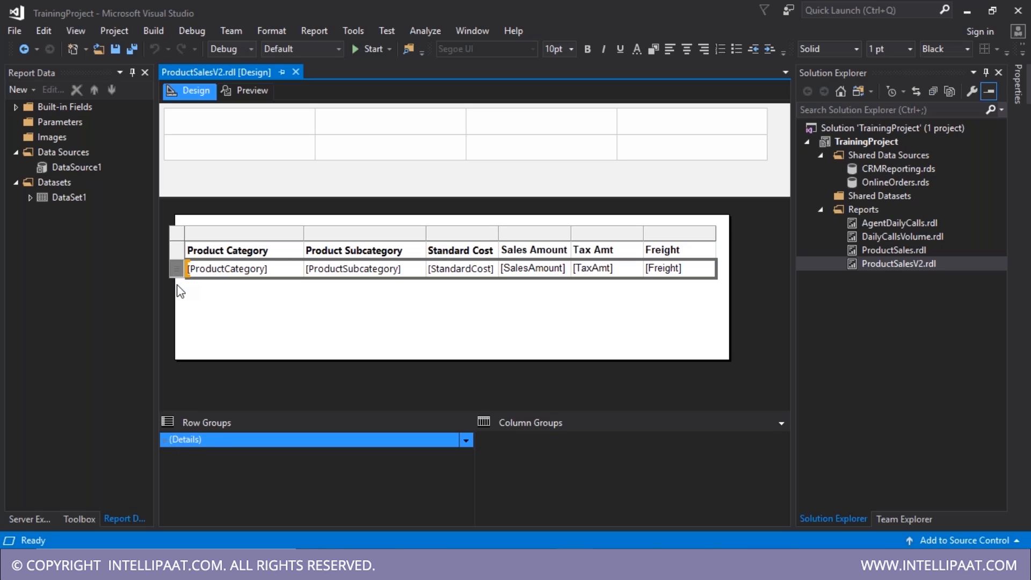
click(181, 235)
click(213, 276)
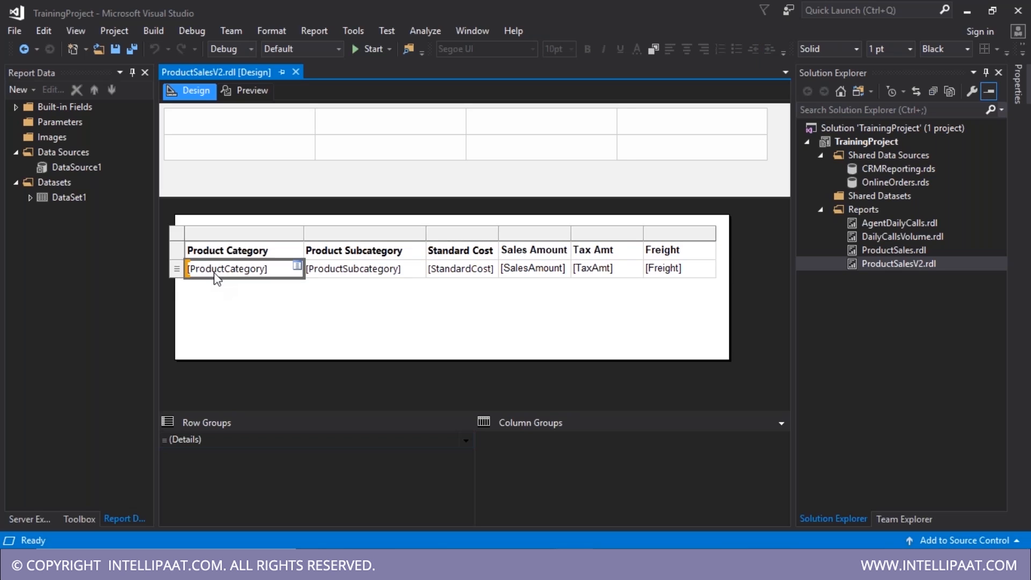
click(176, 252)
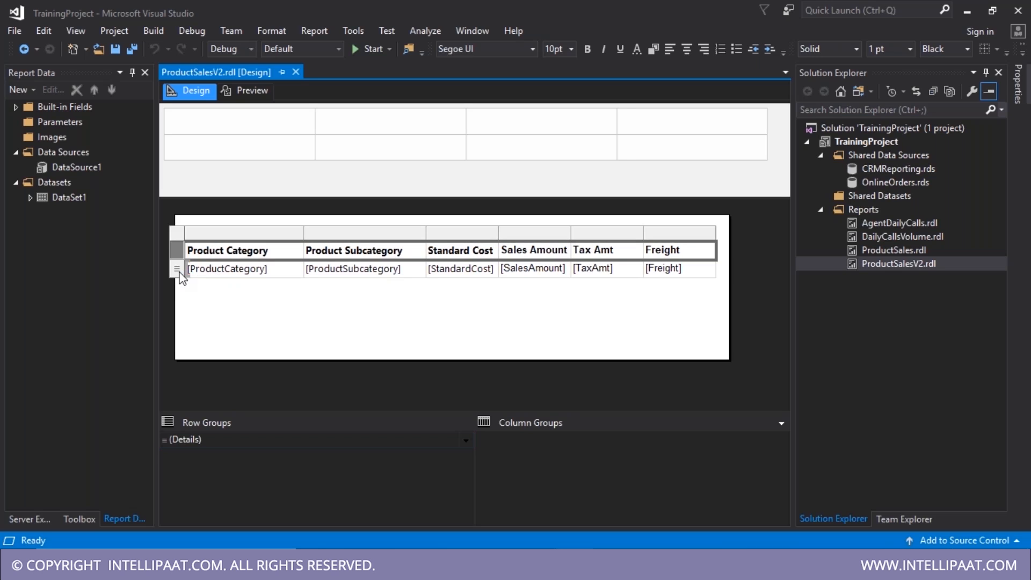
click(178, 267)
click(179, 252)
click(177, 268)
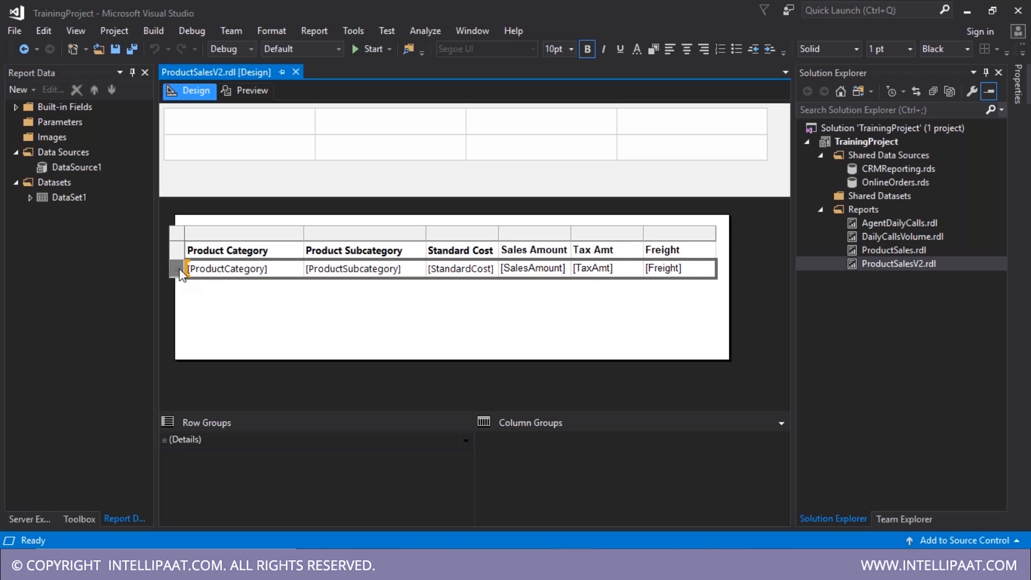
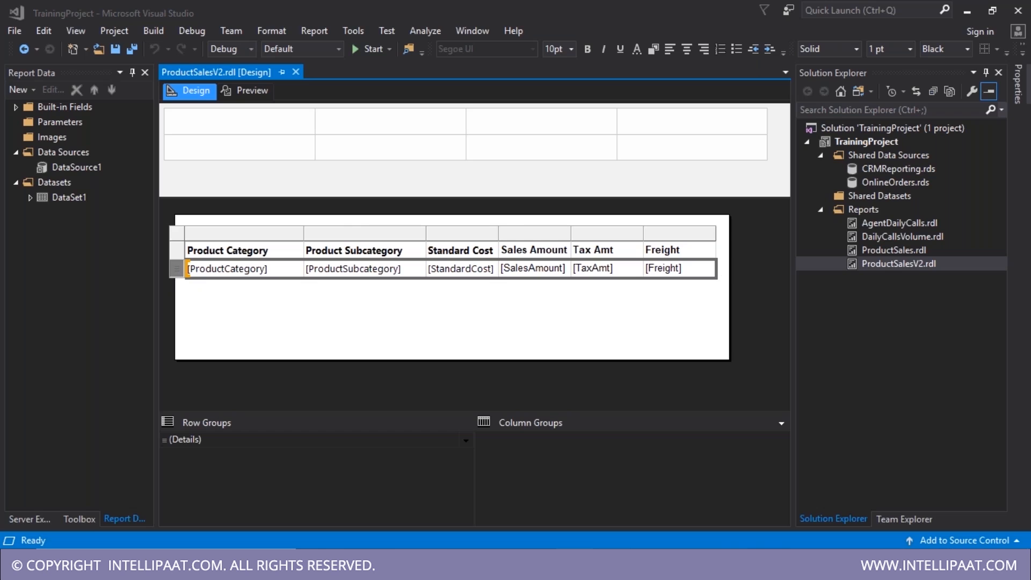
- In SSMS, rerun the GROUP BY query totalling StandardCost, SalesAmount, TaxAmt and Freight by category and subcategory
key(alt+Tab)
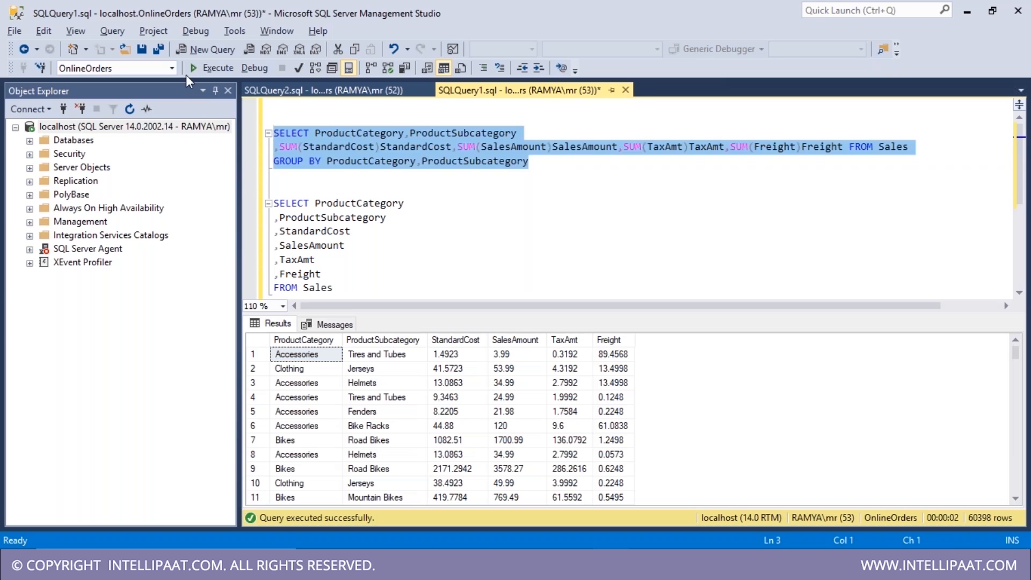
click(206, 67)
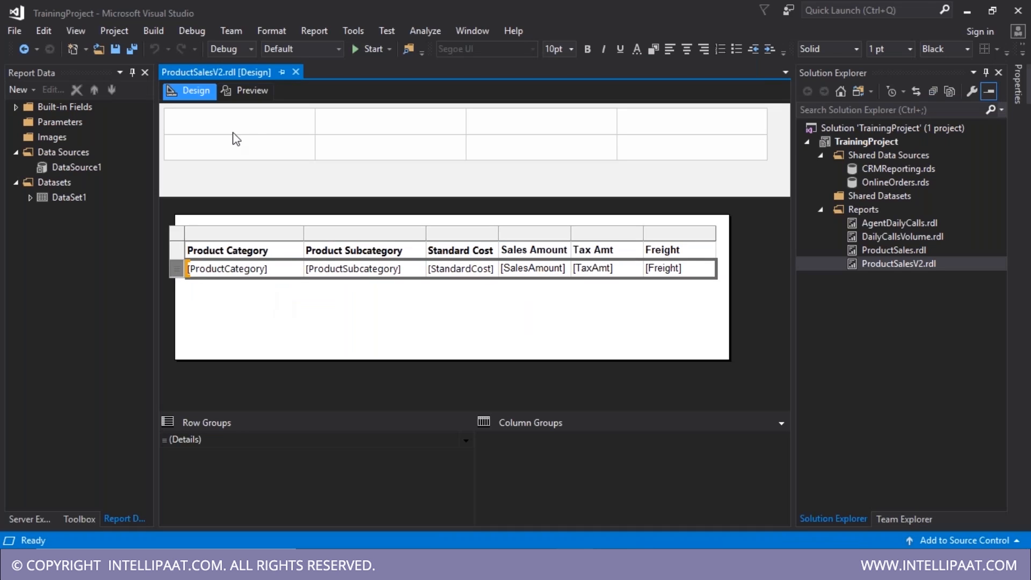
click(250, 89)
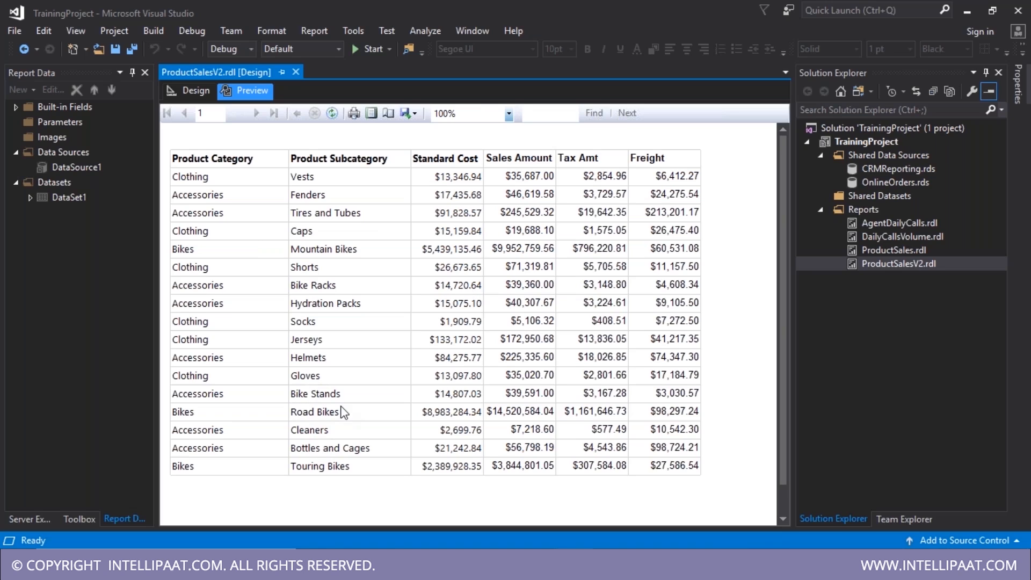
click(189, 91)
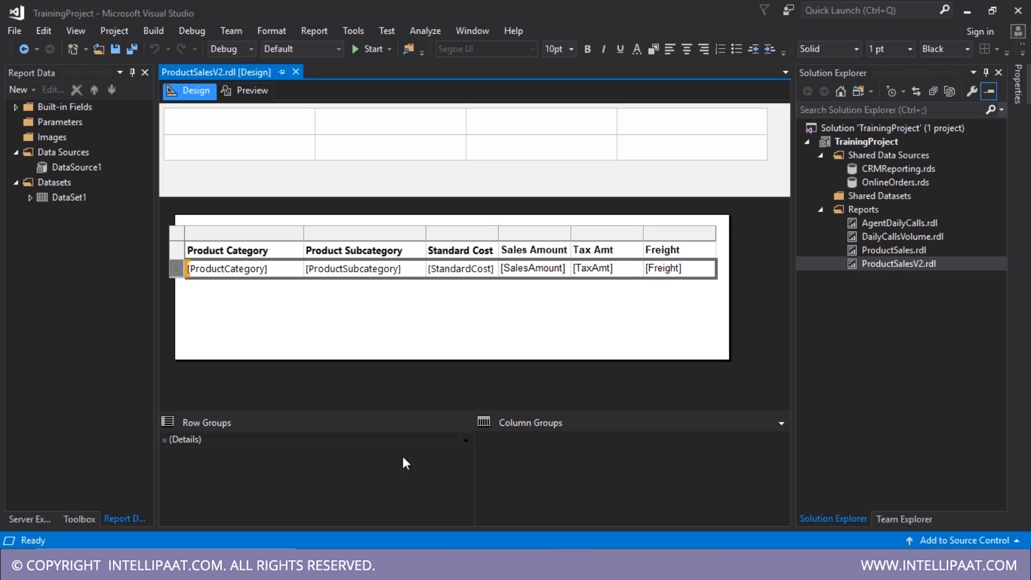
click(183, 444)
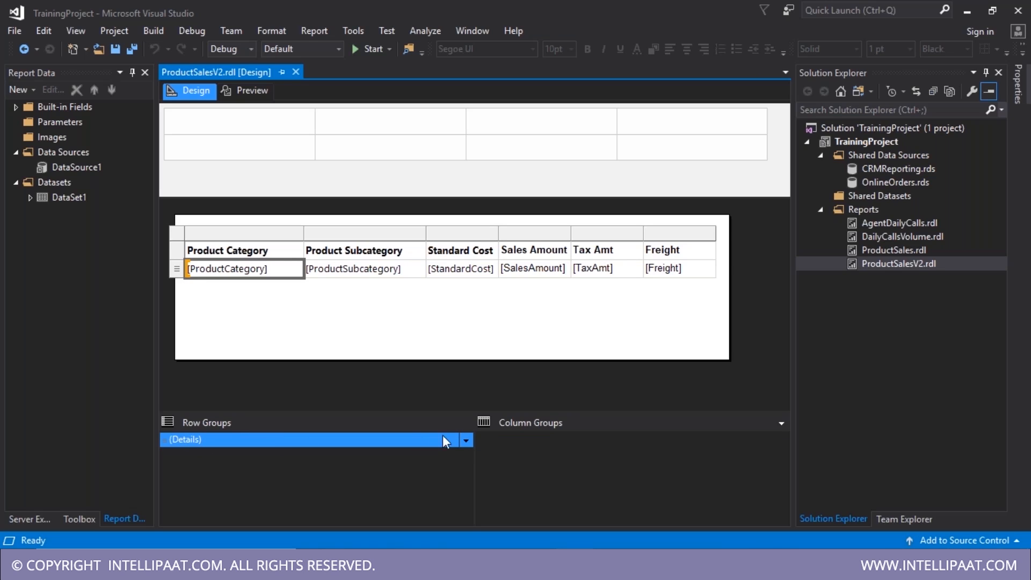
- Sort the detail group by SalesAmount A to Z and preview the result
click(466, 440)
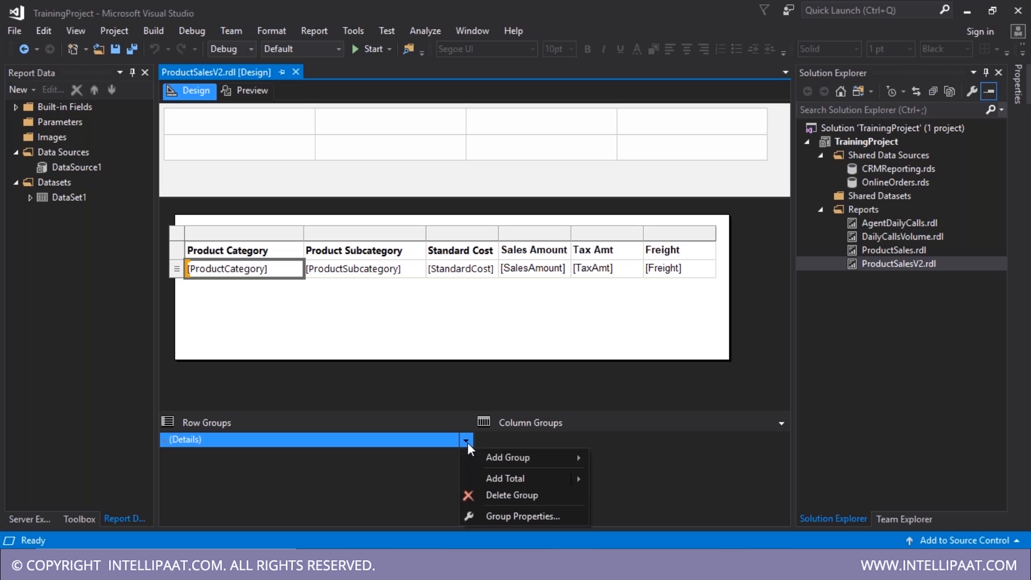
click(512, 518)
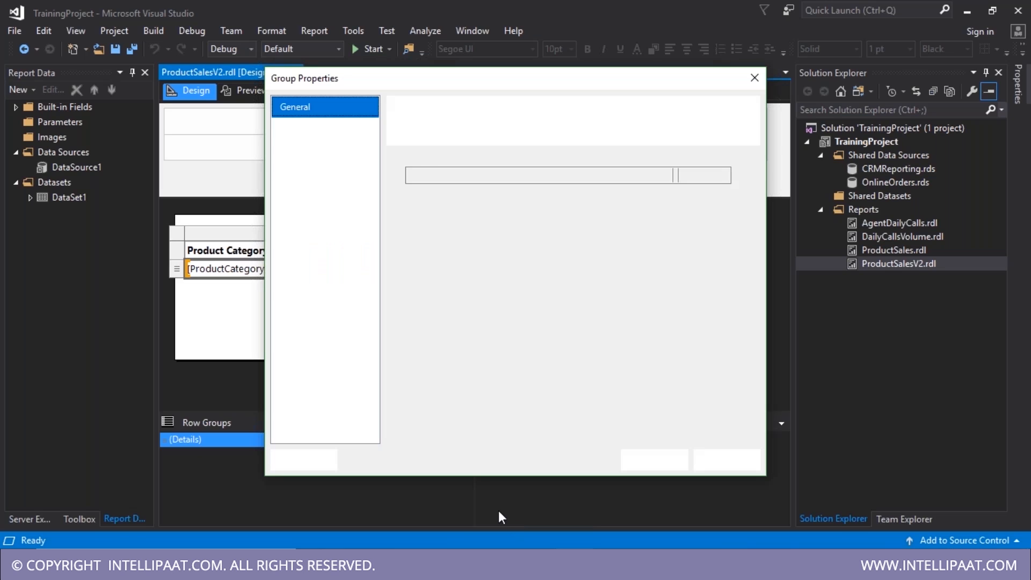
click(301, 149)
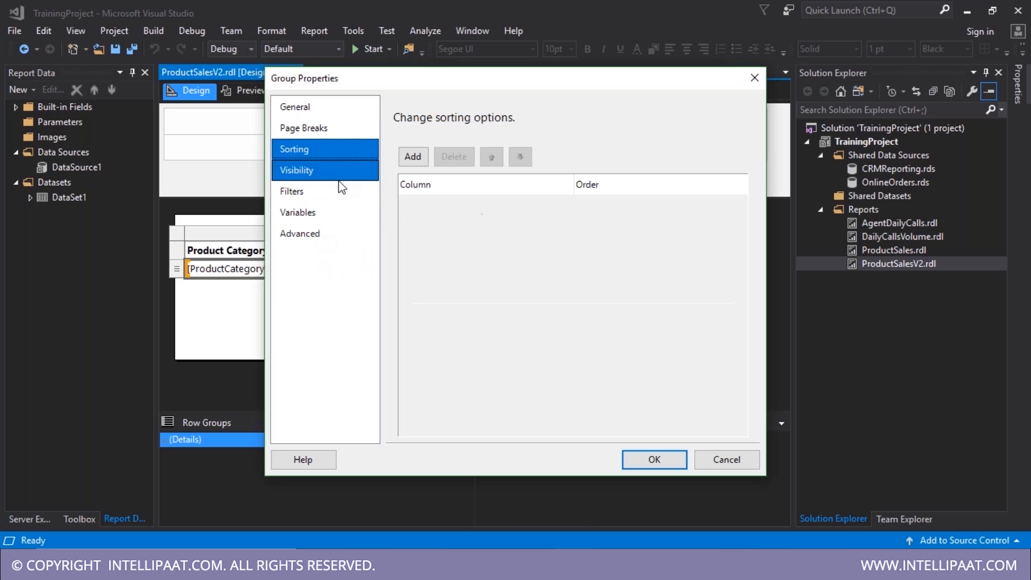
click(412, 157)
click(627, 207)
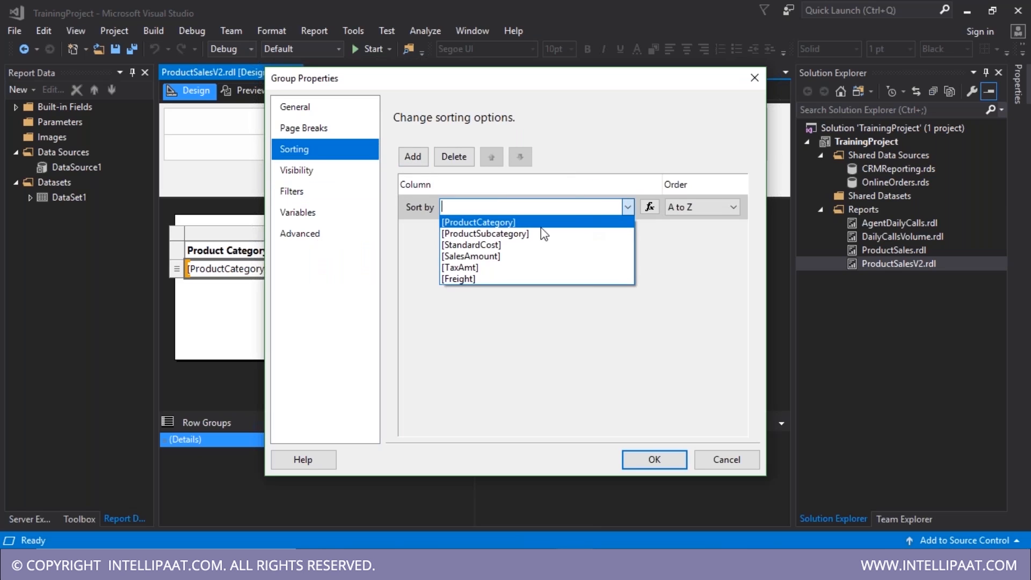
click(505, 258)
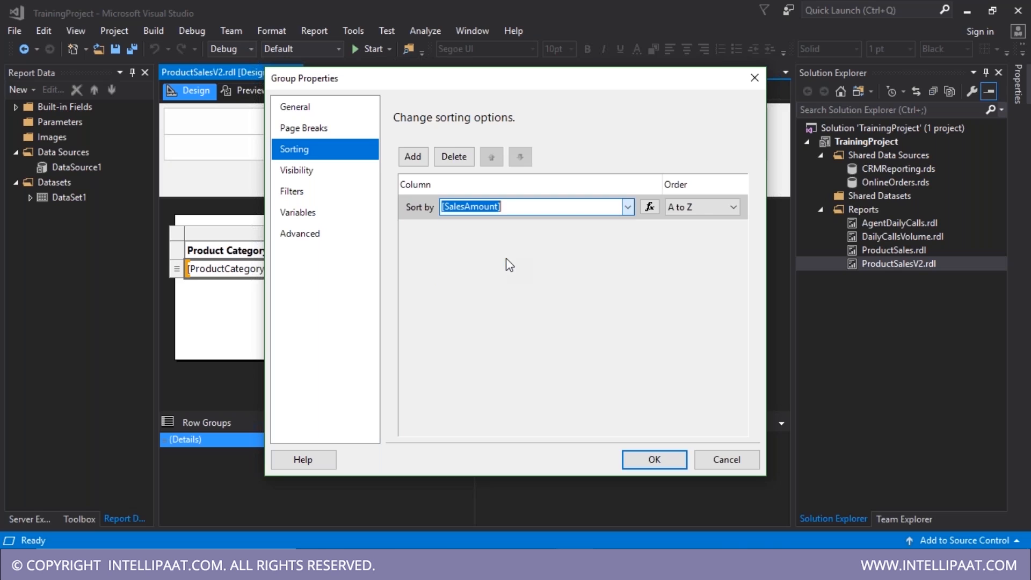
click(643, 457)
click(261, 97)
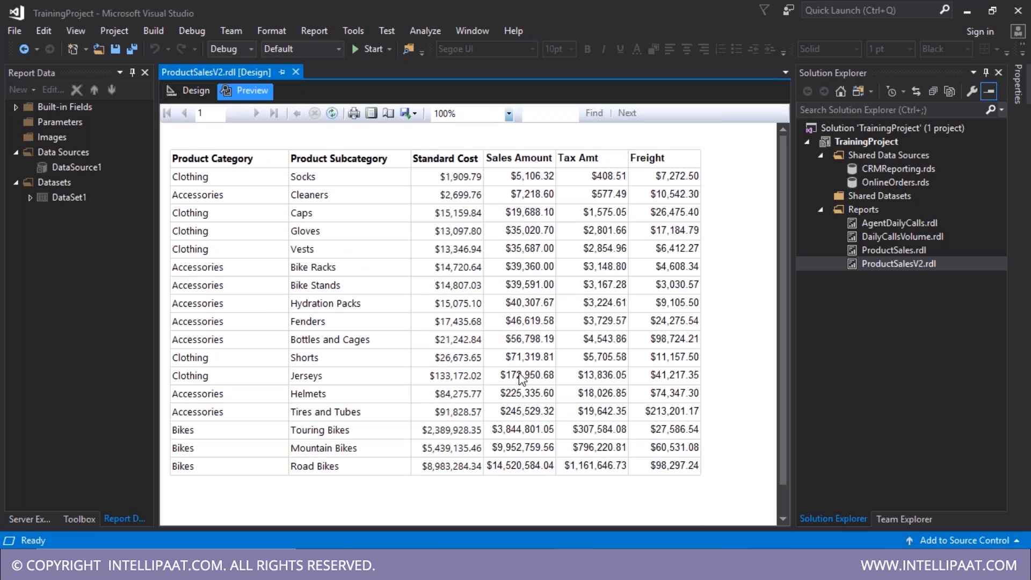
- Change the SalesAmount sort to Z to A and preview the descending order
click(189, 90)
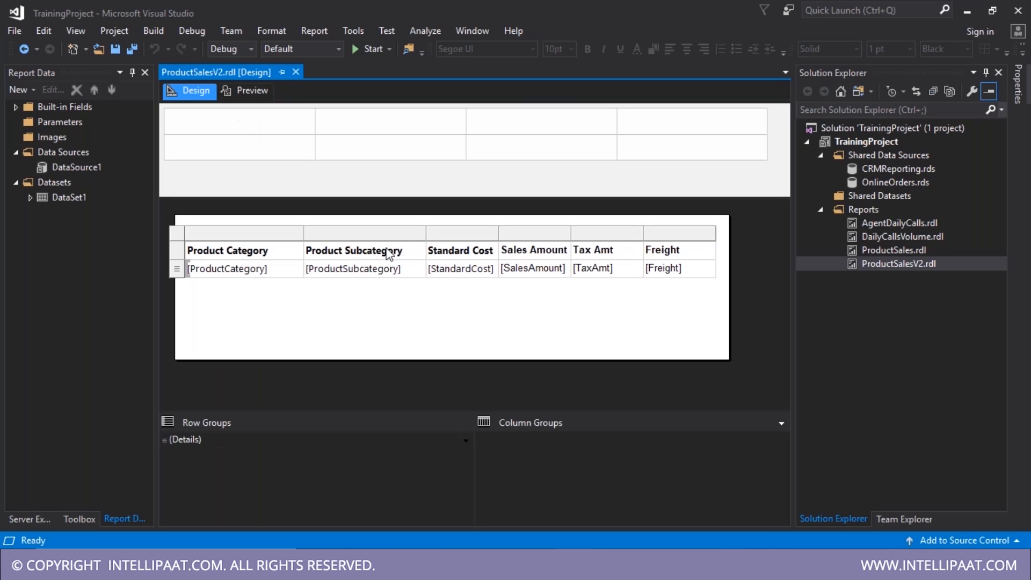
click(465, 441)
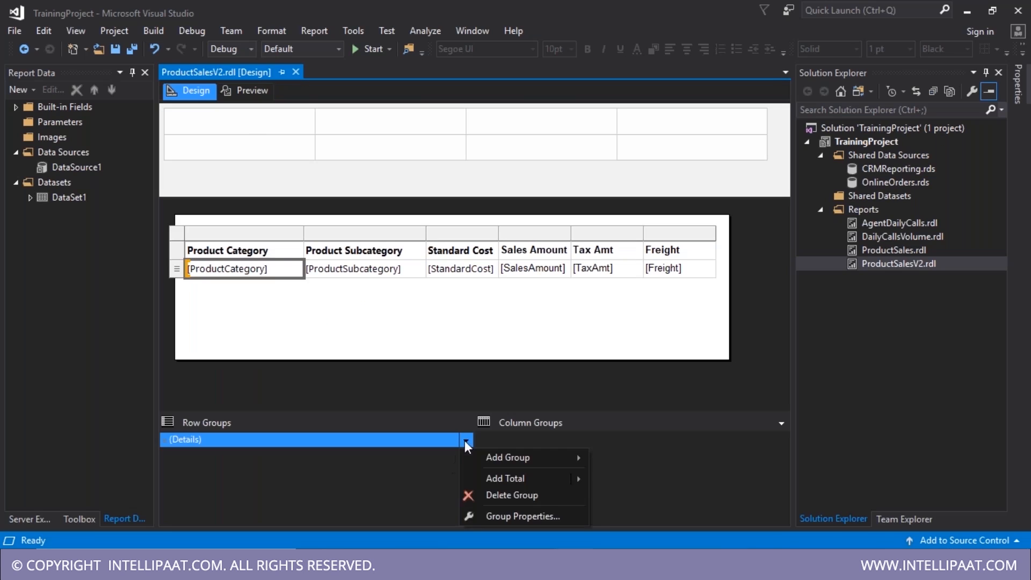
click(508, 515)
click(325, 151)
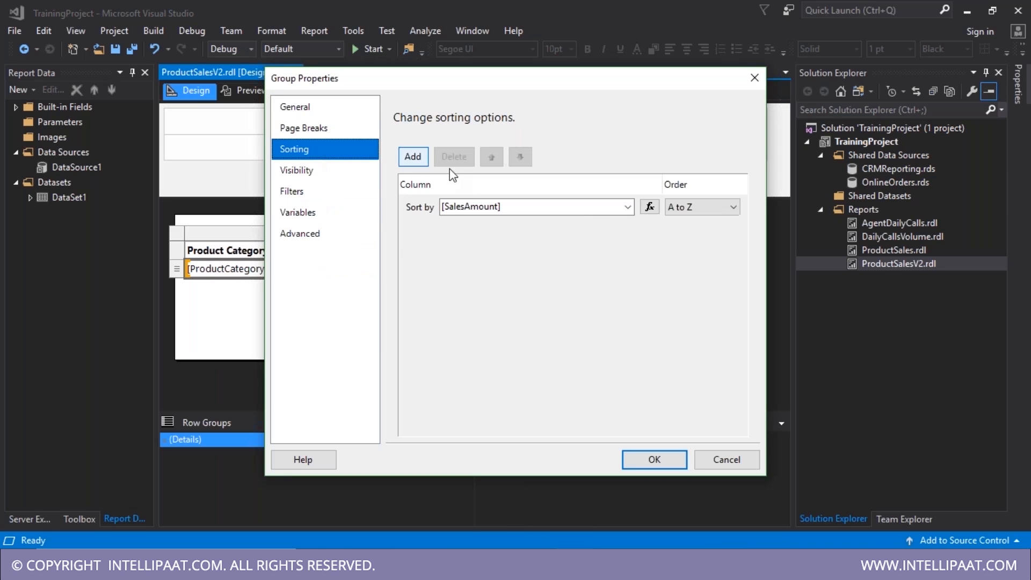
click(698, 207)
click(707, 228)
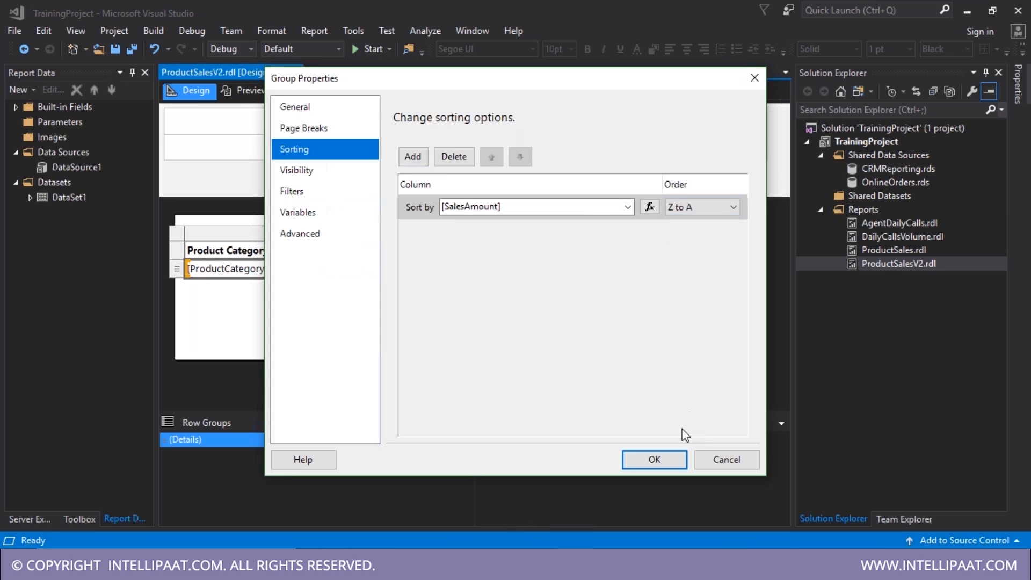
click(653, 460)
click(245, 90)
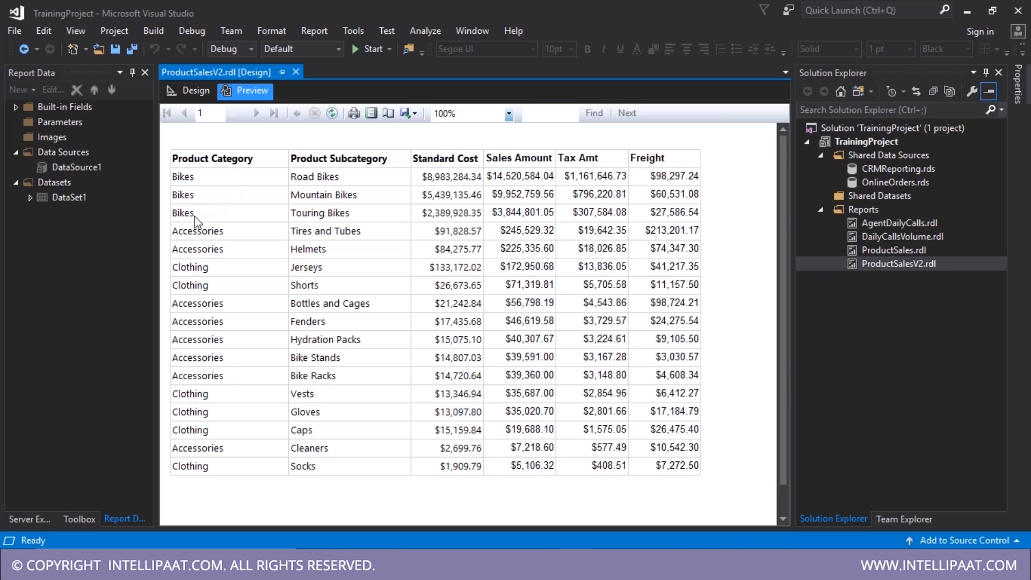
- Delete the SalesAmount sort so the detail group has no sorting
click(189, 91)
click(466, 441)
click(495, 515)
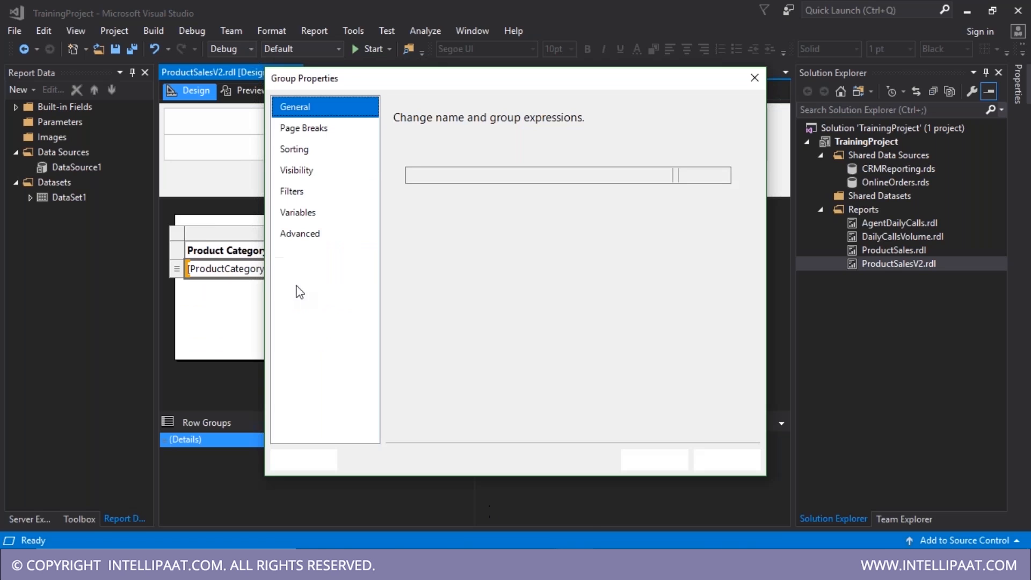
click(304, 153)
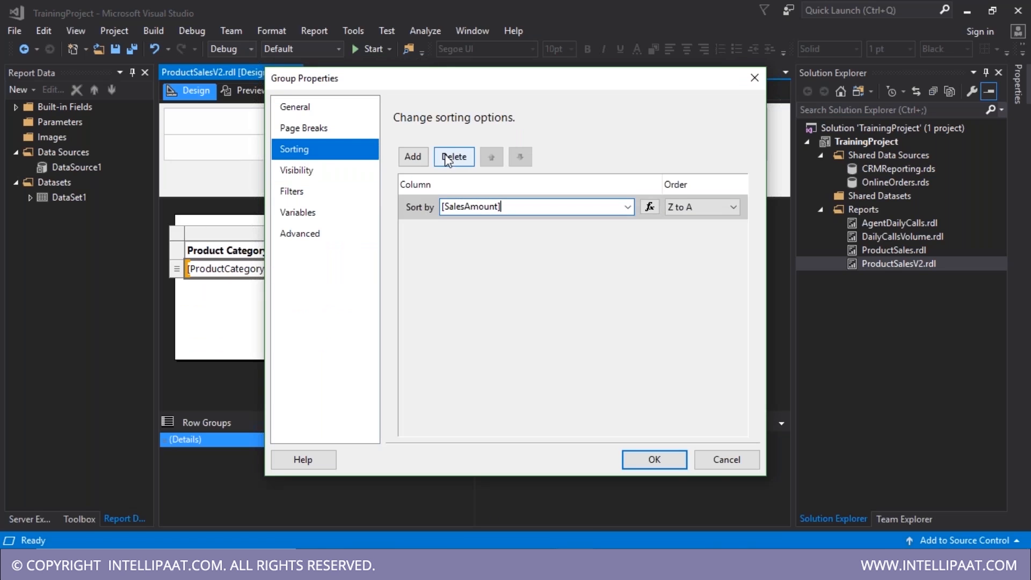
click(454, 156)
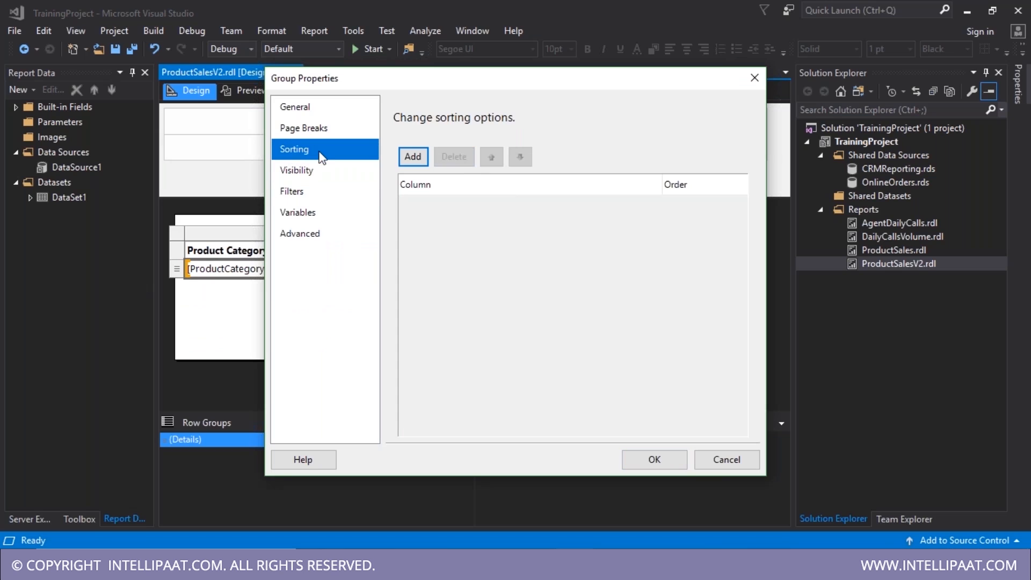
click(310, 171)
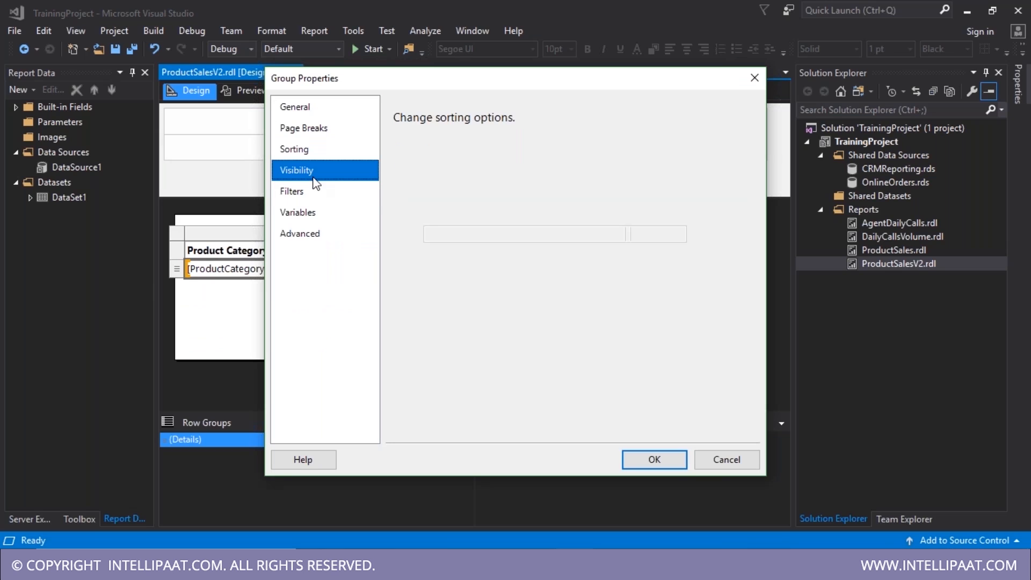
click(314, 199)
click(299, 149)
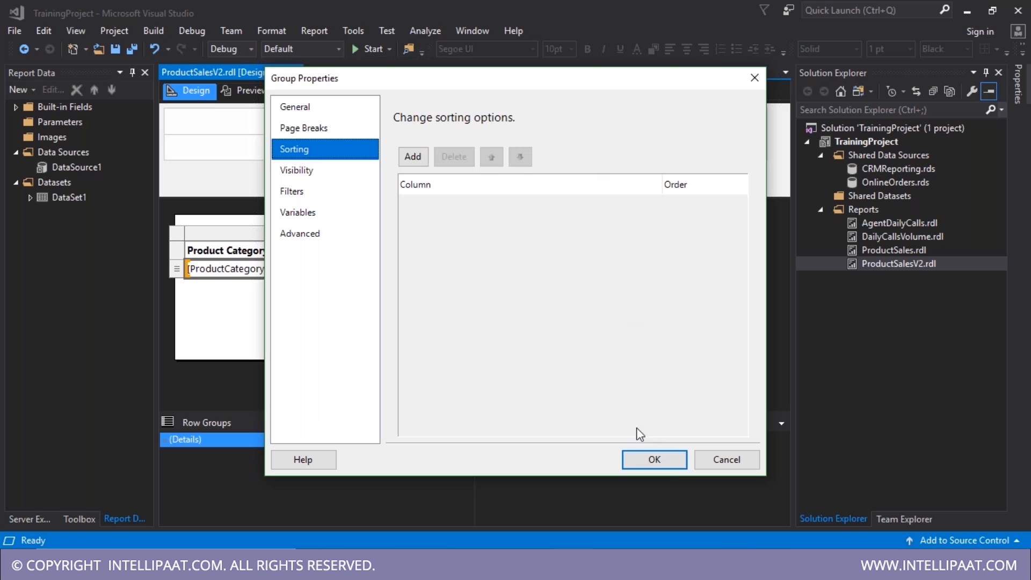
click(654, 459)
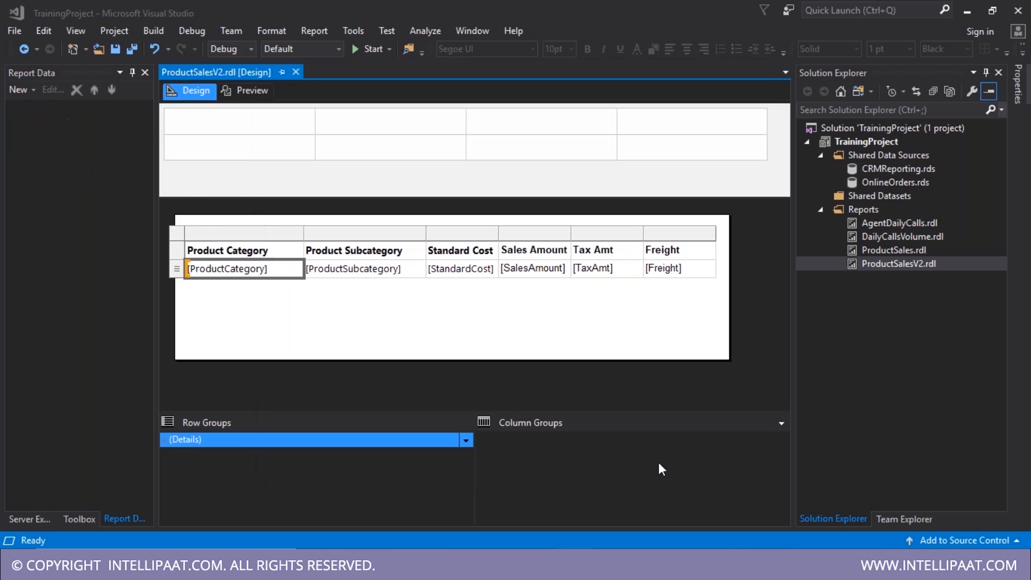
- Save ProductSalesV2.rdl with the table unchanged
key(ctrl+s)
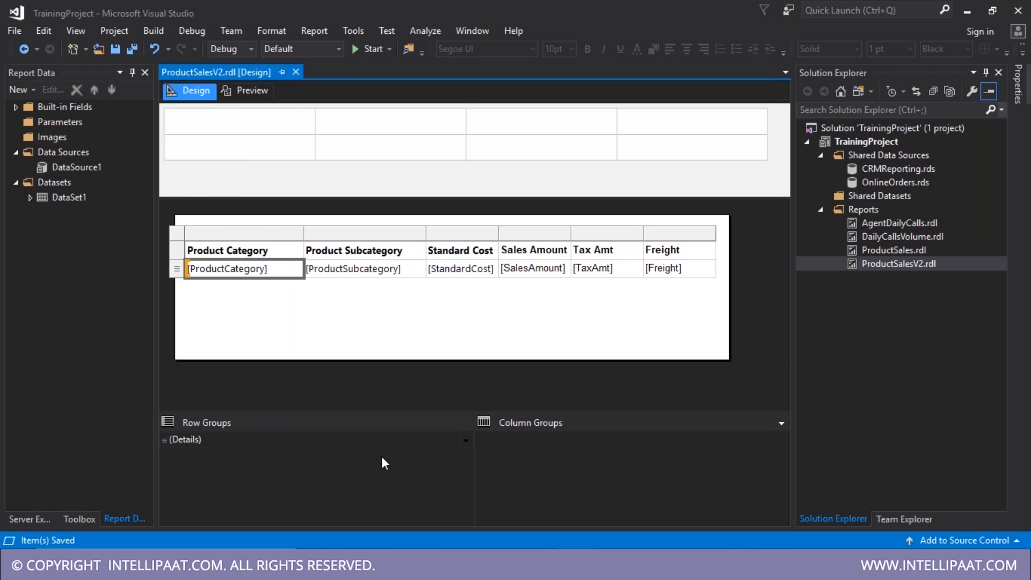
click(390, 438)
click(176, 268)
click(336, 328)
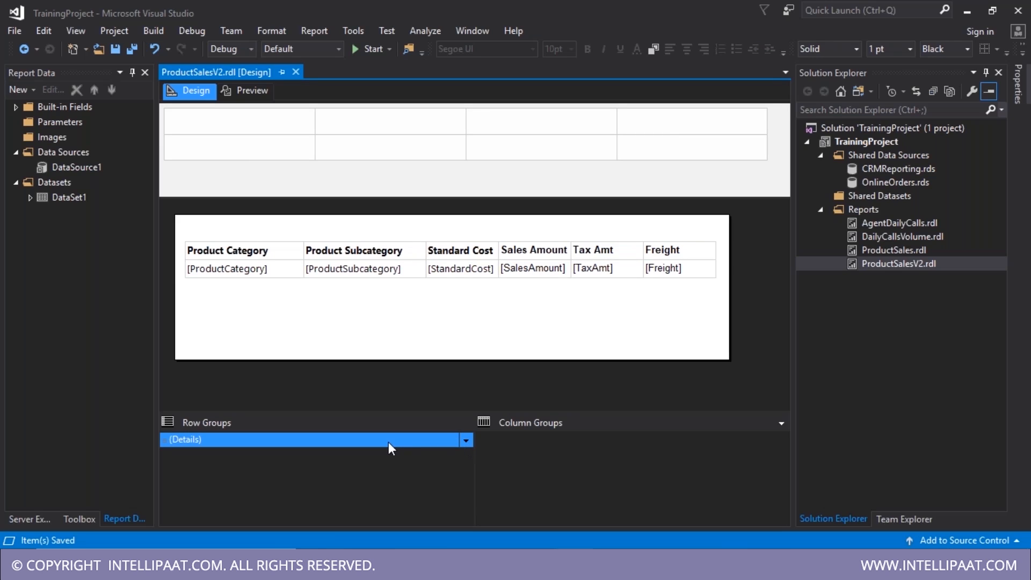
- Add a ProductCategory parent group with a group header and widen its new column
click(466, 441)
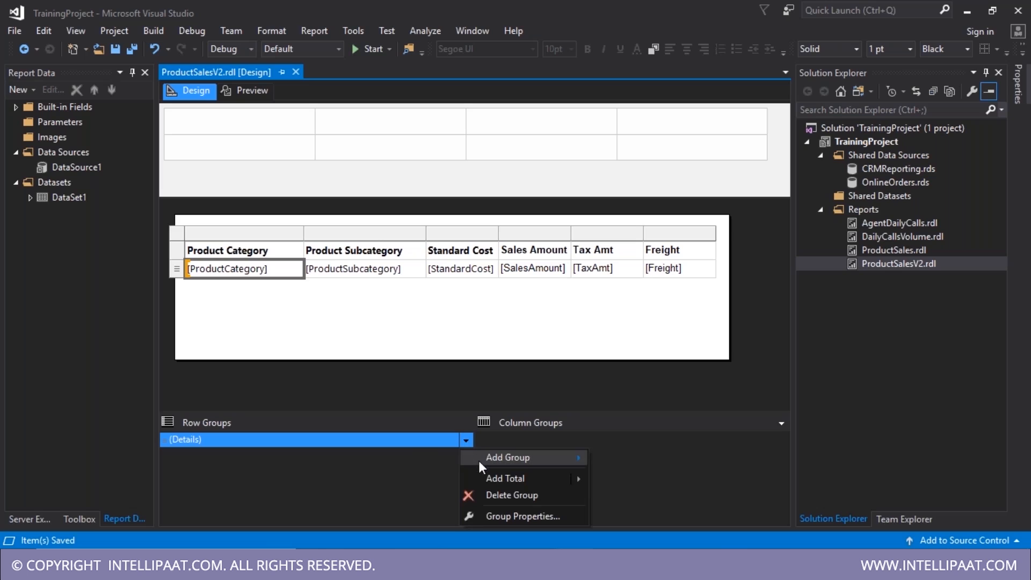
mouse_move(528, 459)
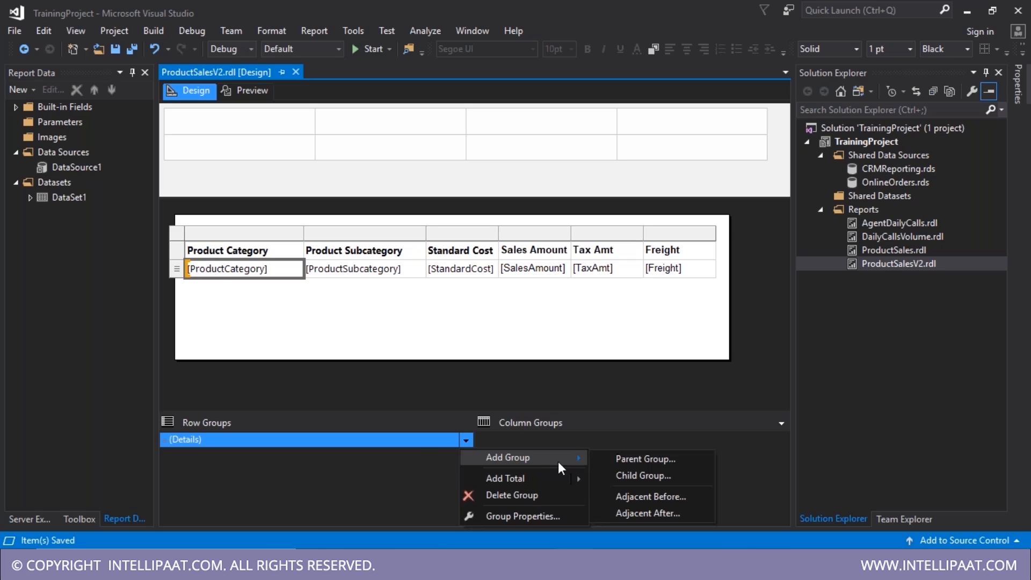
click(657, 462)
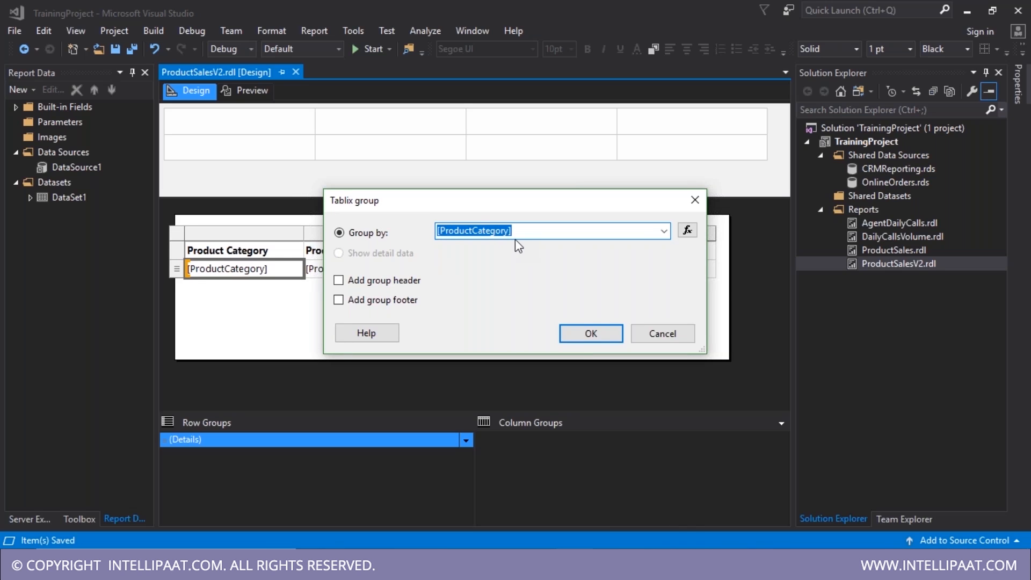
click(379, 282)
click(590, 337)
drag(258, 239, 344, 246)
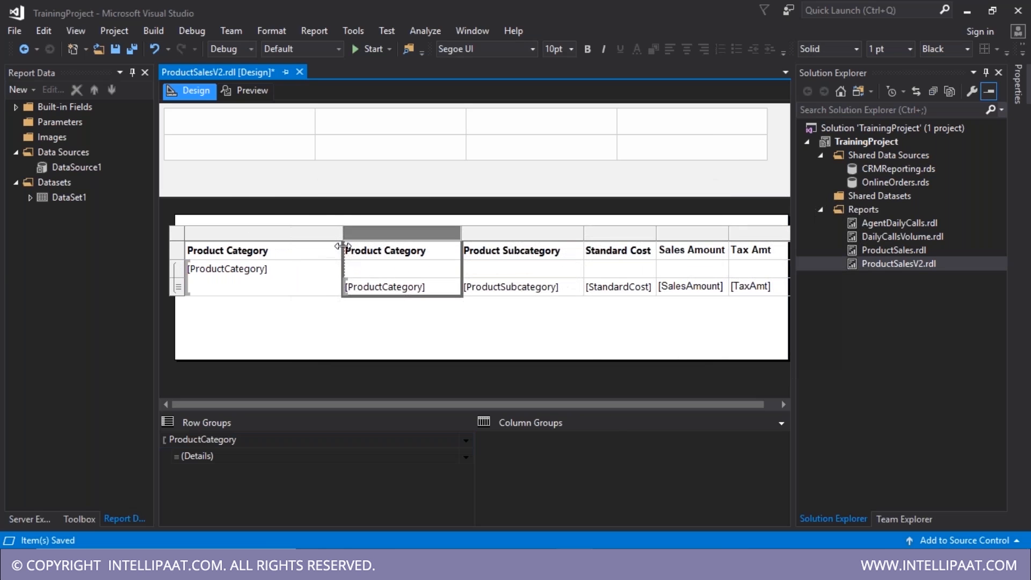
- Preview the category-grouped report with both side panels collapsed, then go back to Design
click(247, 90)
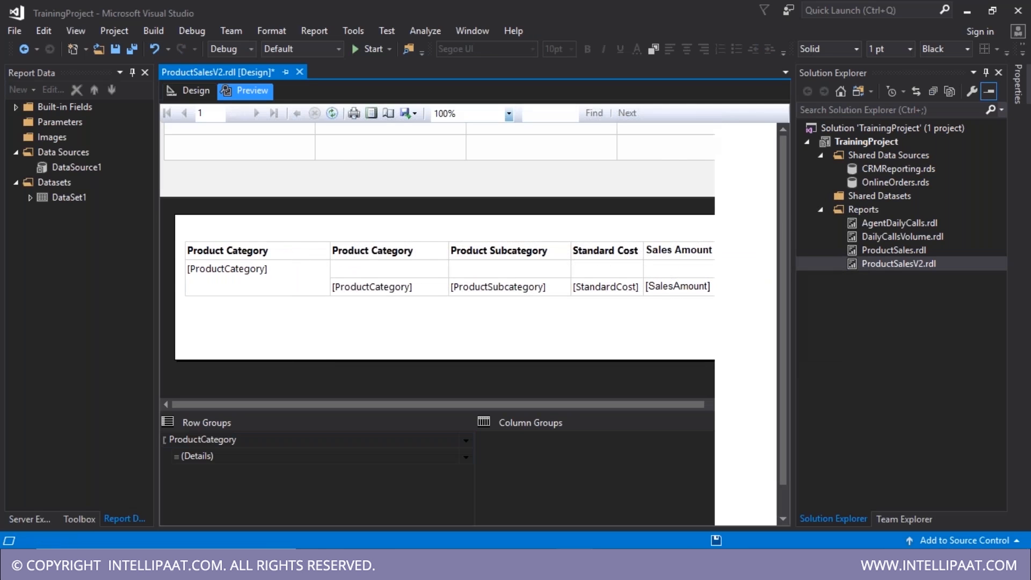
click(988, 74)
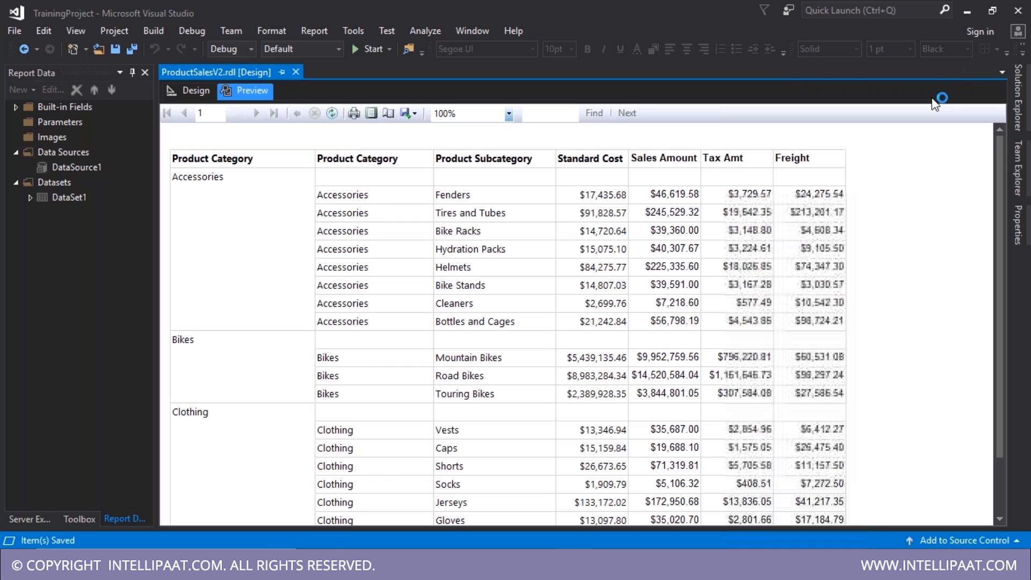
click(118, 74)
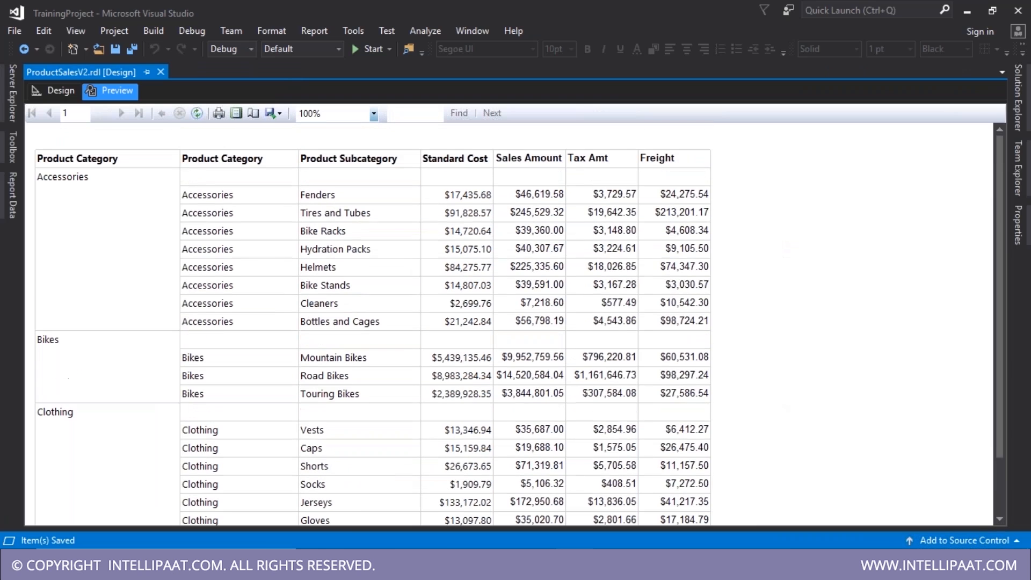
click(56, 92)
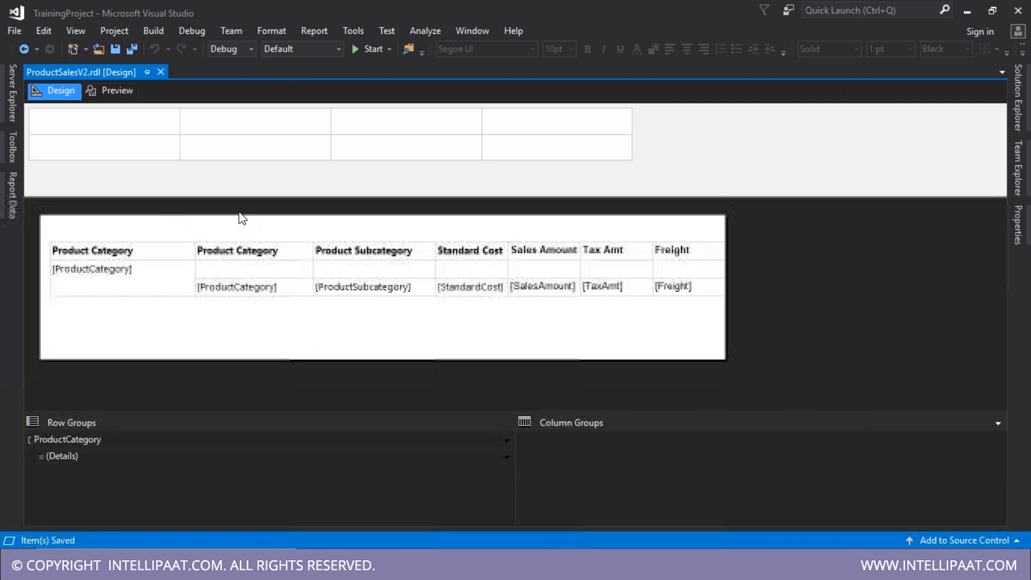
click(507, 456)
mouse_move(570, 474)
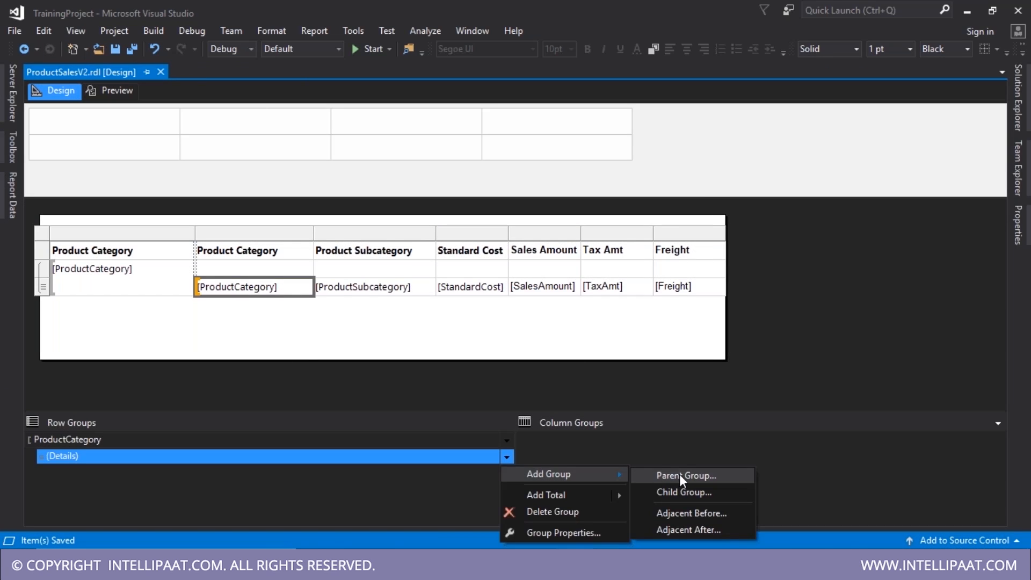
click(679, 475)
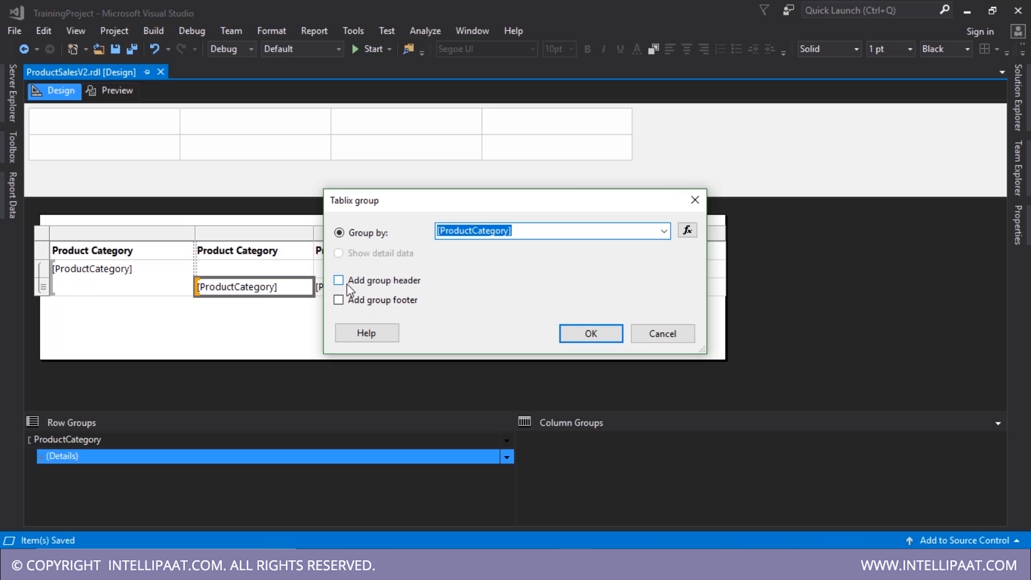
click(695, 200)
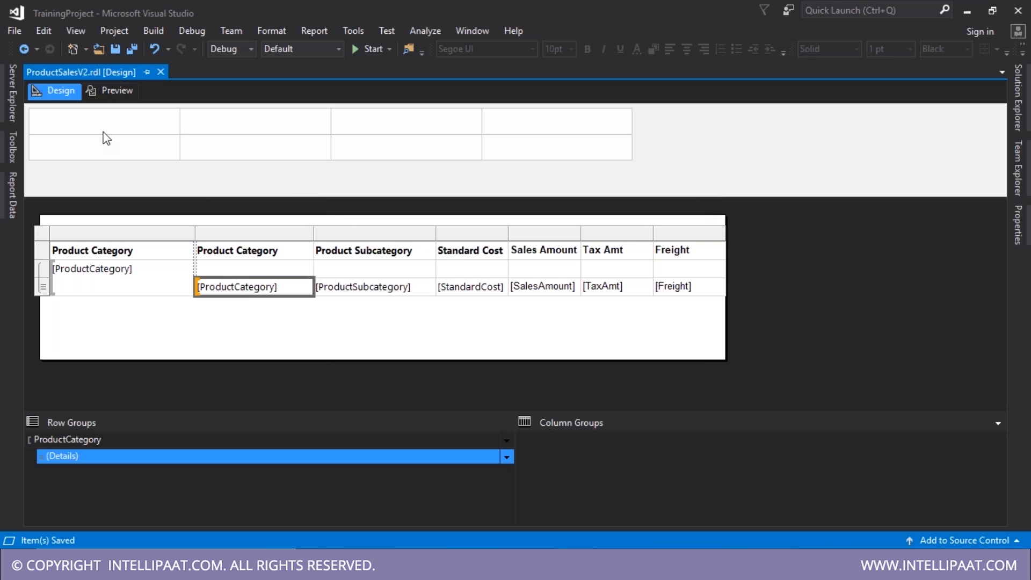
click(112, 92)
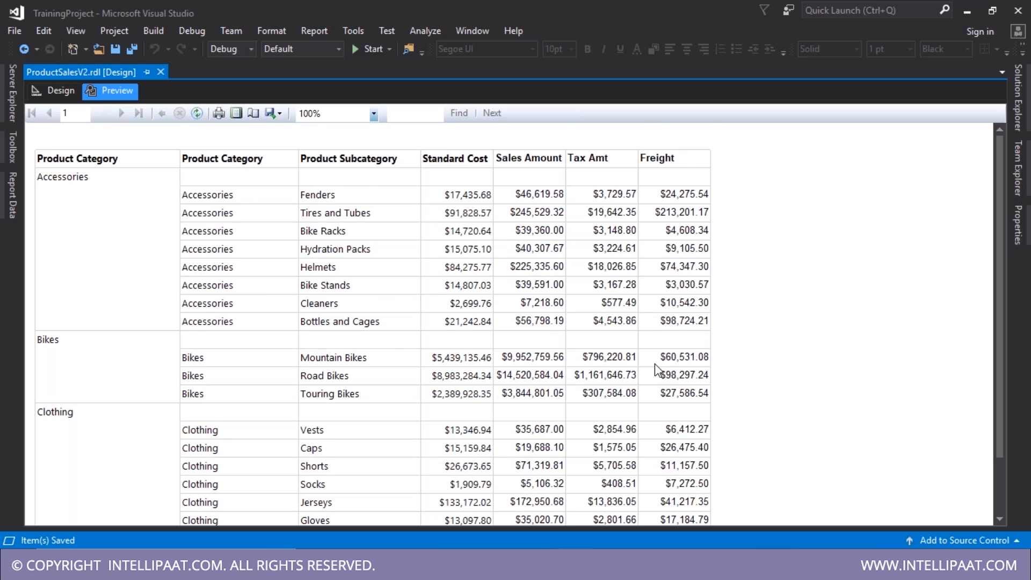
scroll(658, 371, down, 1)
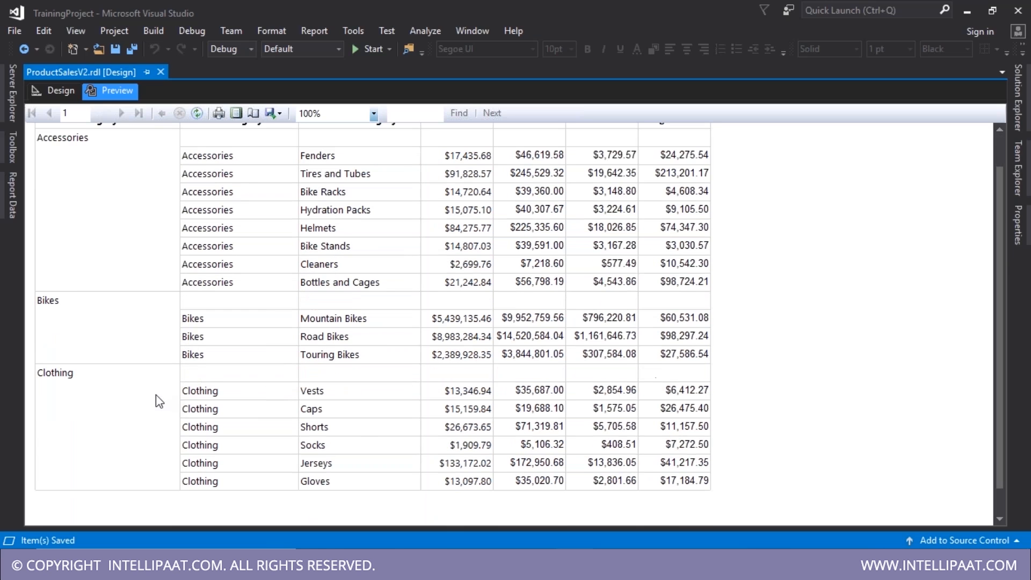
scroll(258, 320, up, 1)
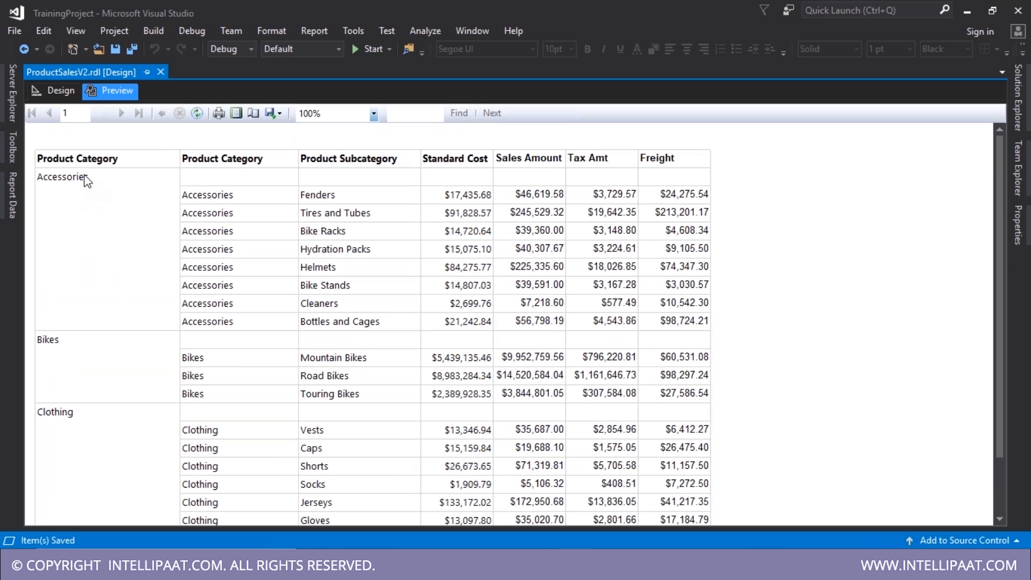
scroll(91, 457, down, 1)
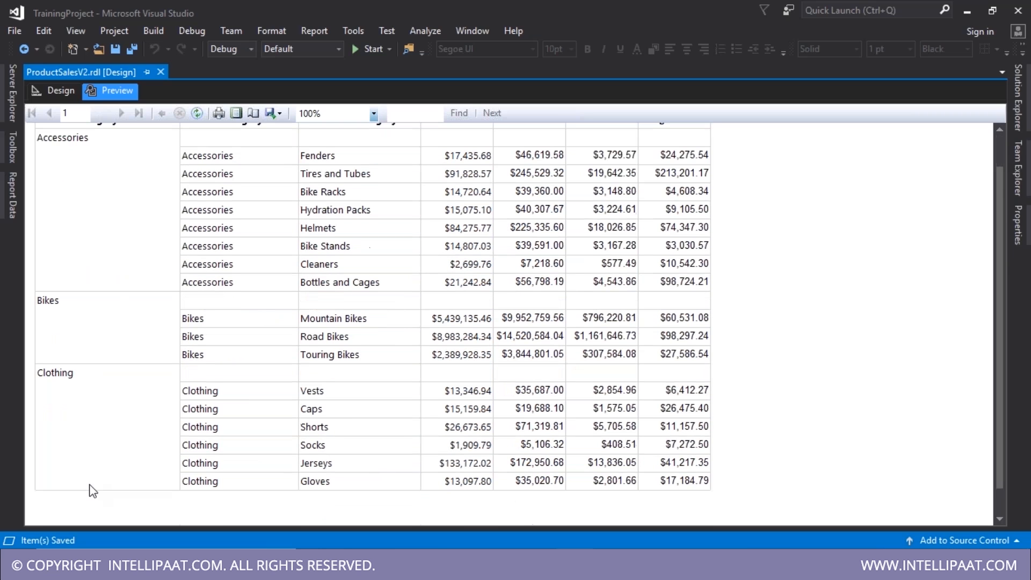
scroll(86, 376, down, 1)
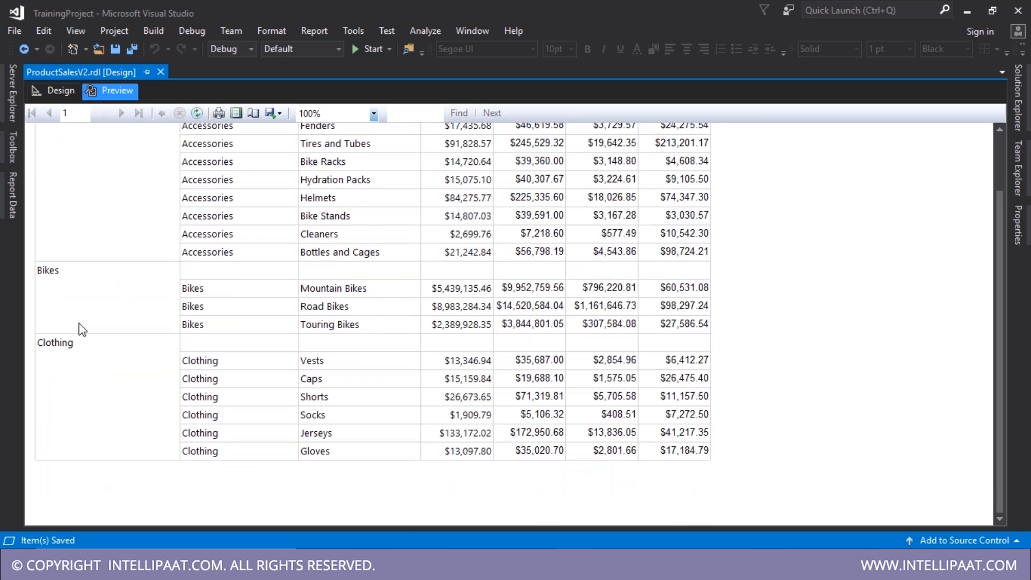
scroll(241, 468, up, 2)
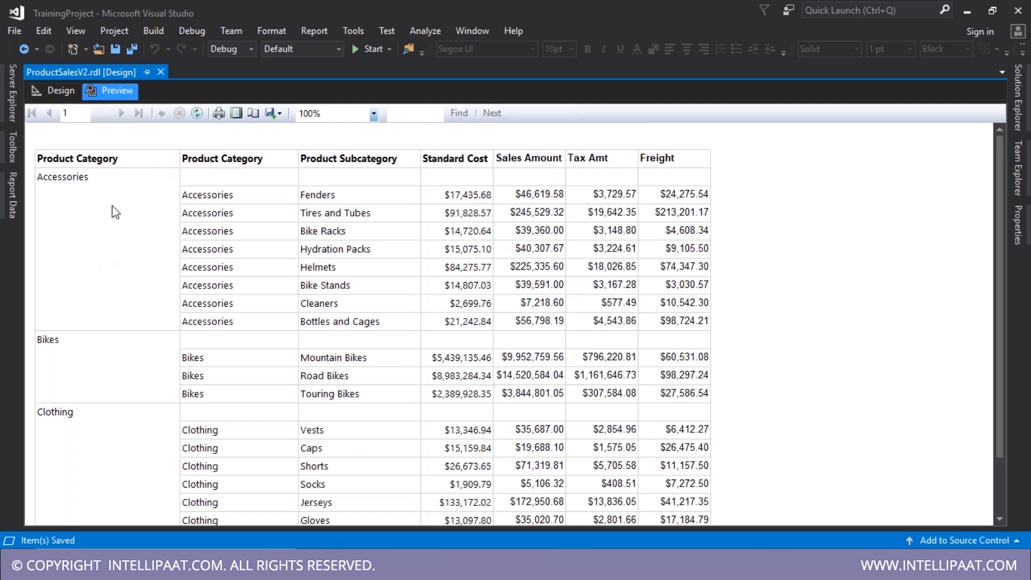
click(60, 94)
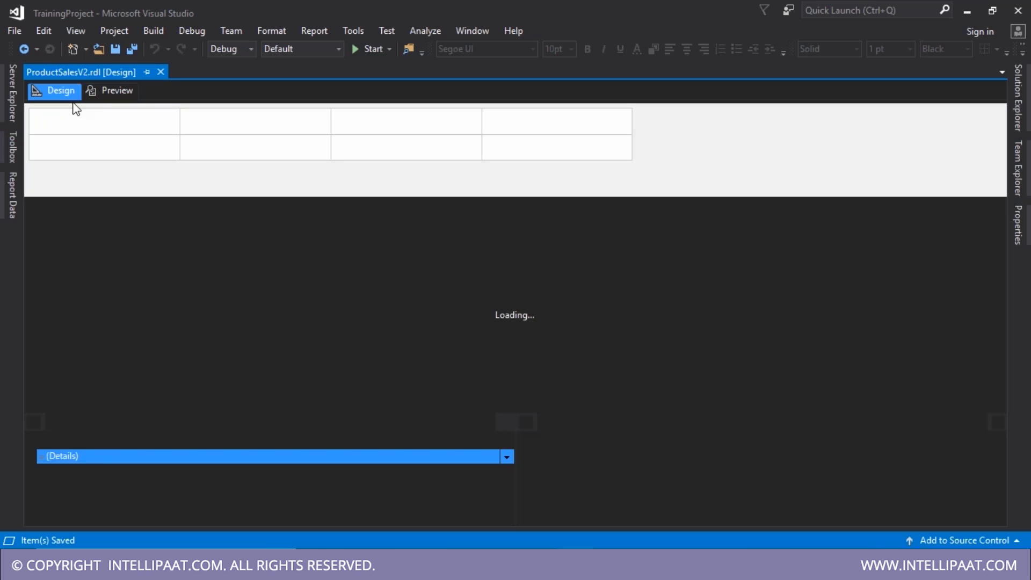
- Delete the duplicate Product Category column and preview the report to check it
click(265, 233)
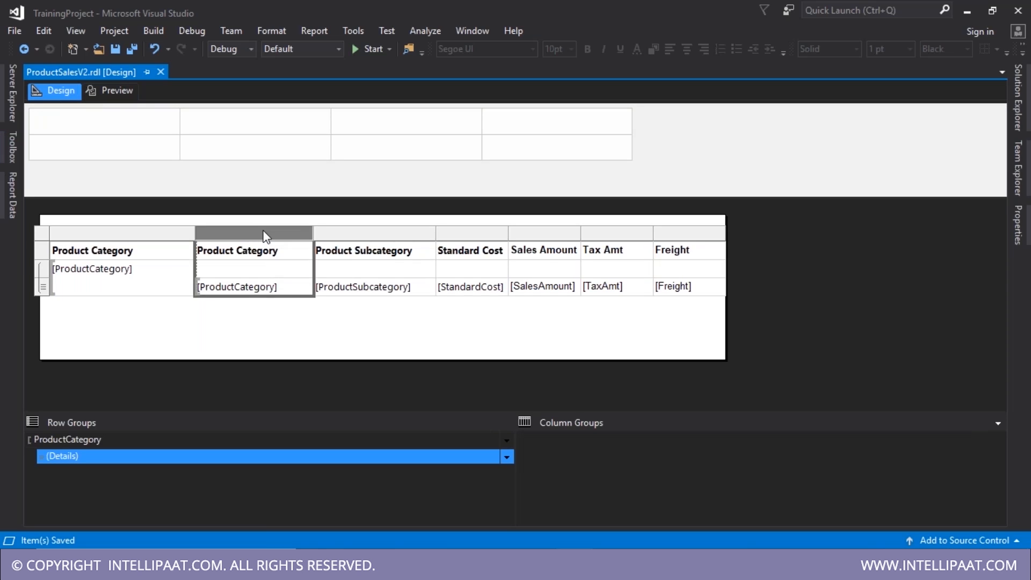
right_click(264, 231)
click(318, 260)
click(117, 92)
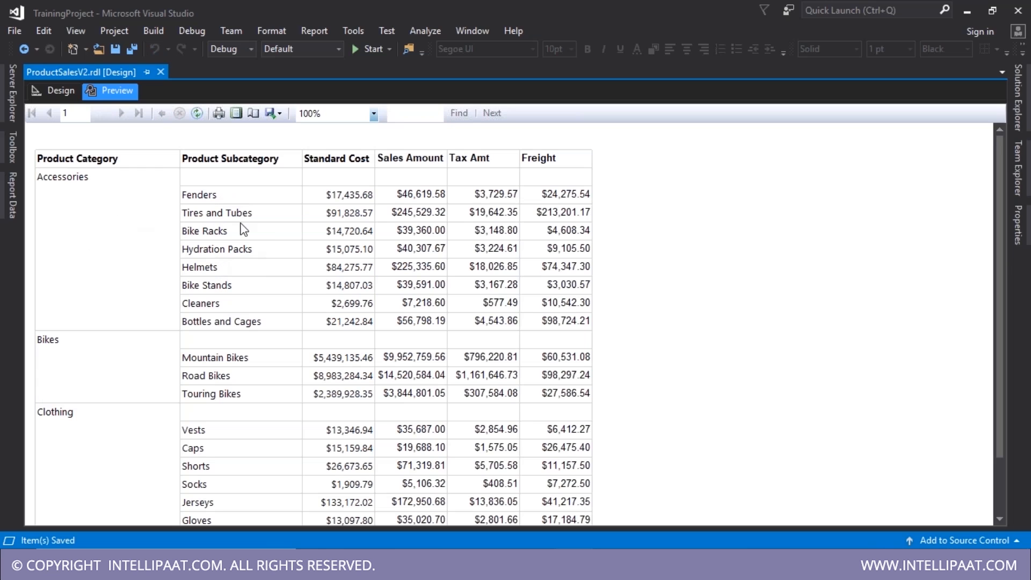
scroll(232, 243, down, 3)
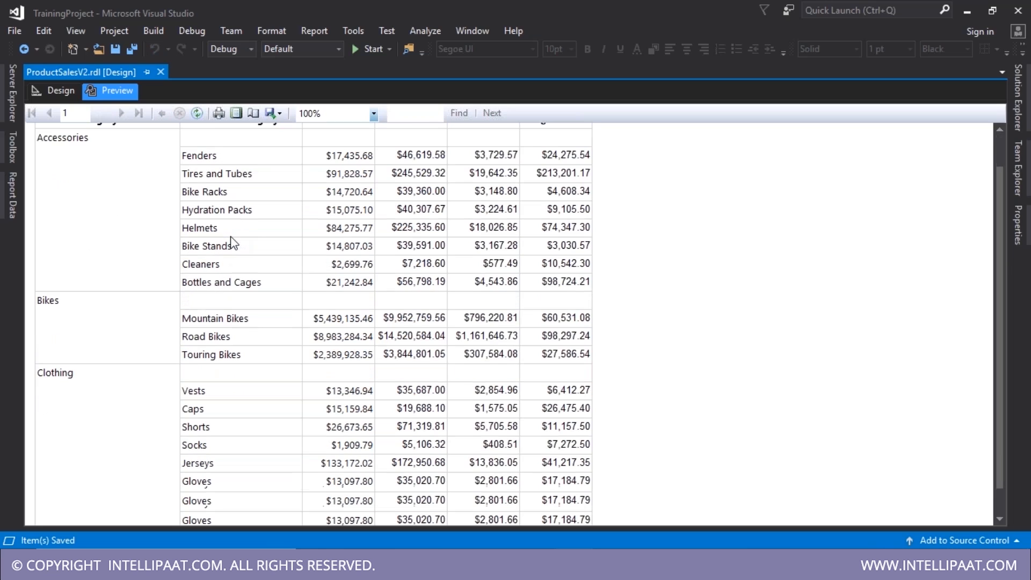
scroll(242, 222, up, 3)
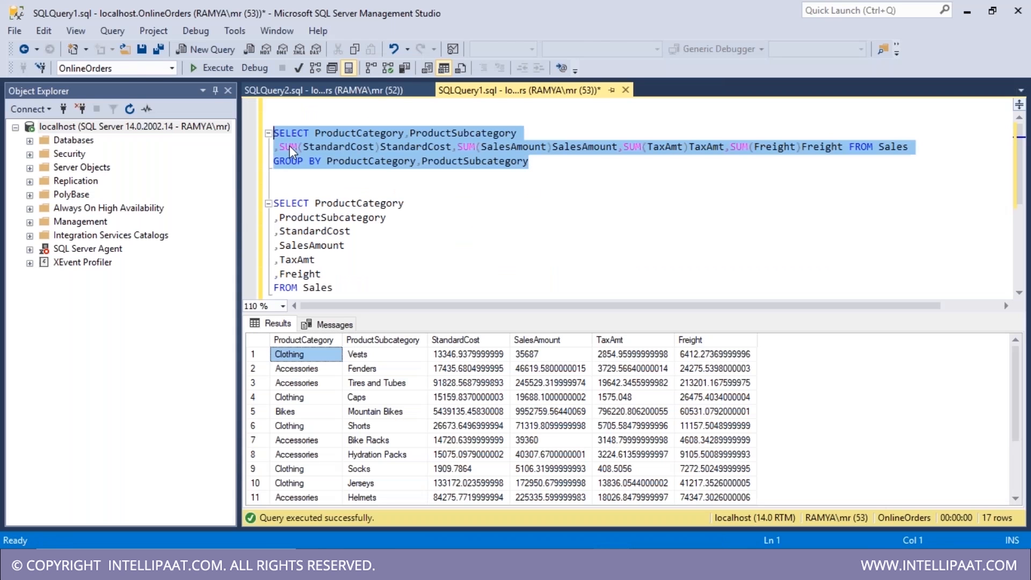
click(290, 152)
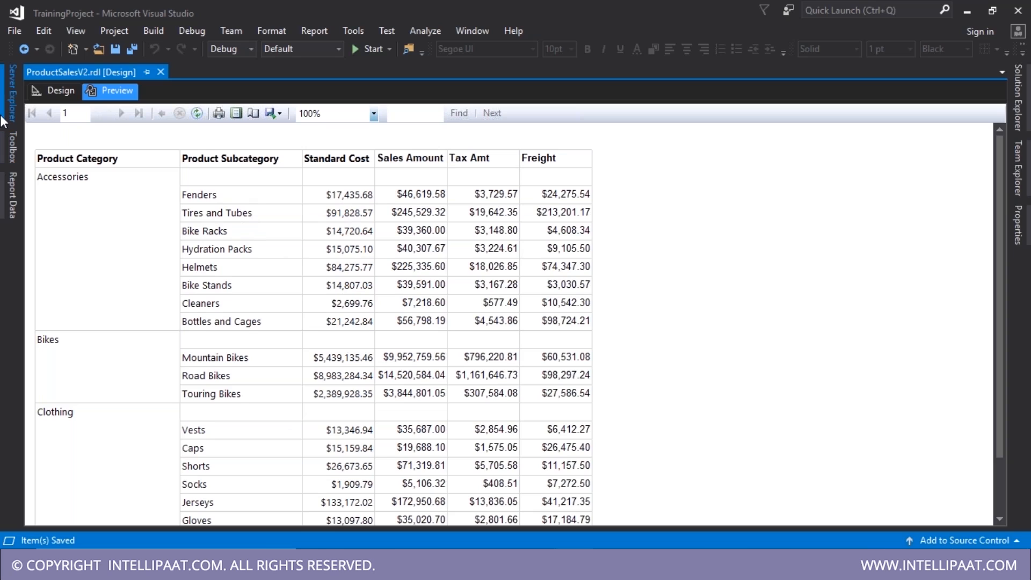
- Add a totals row before each category's detail rows, summing Standard Cost through Freight
click(50, 90)
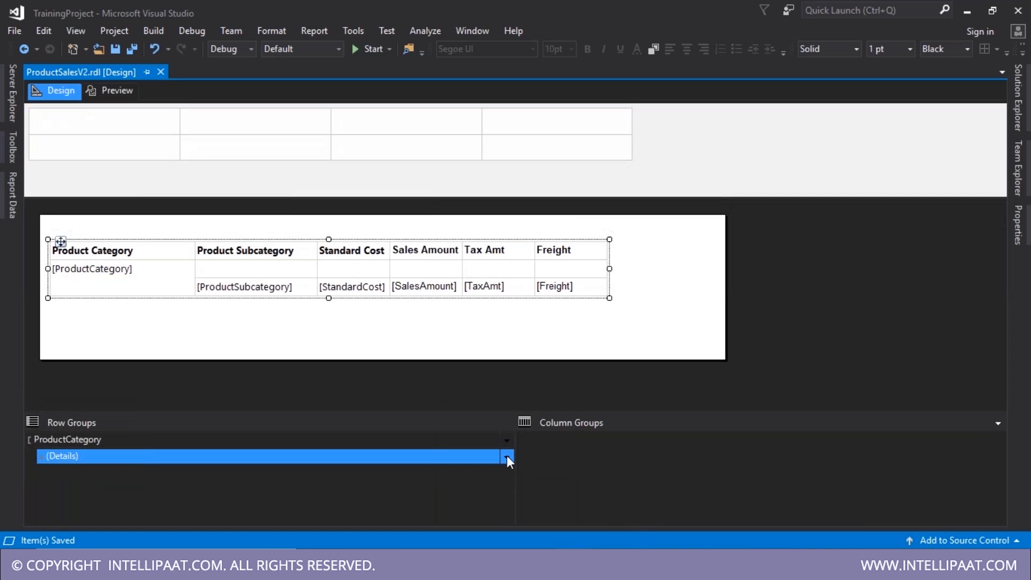
click(507, 456)
mouse_move(536, 494)
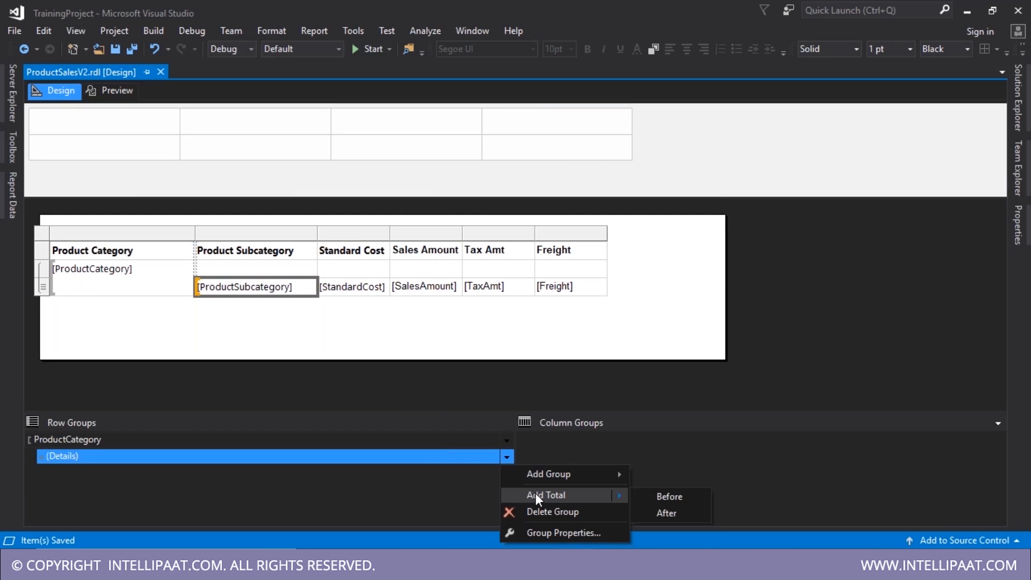
click(659, 499)
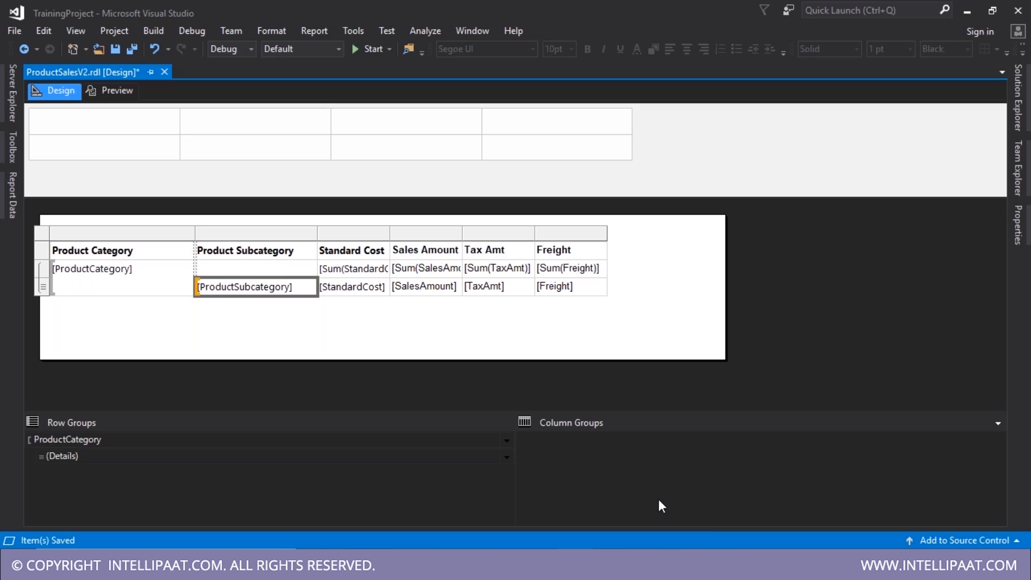
click(506, 458)
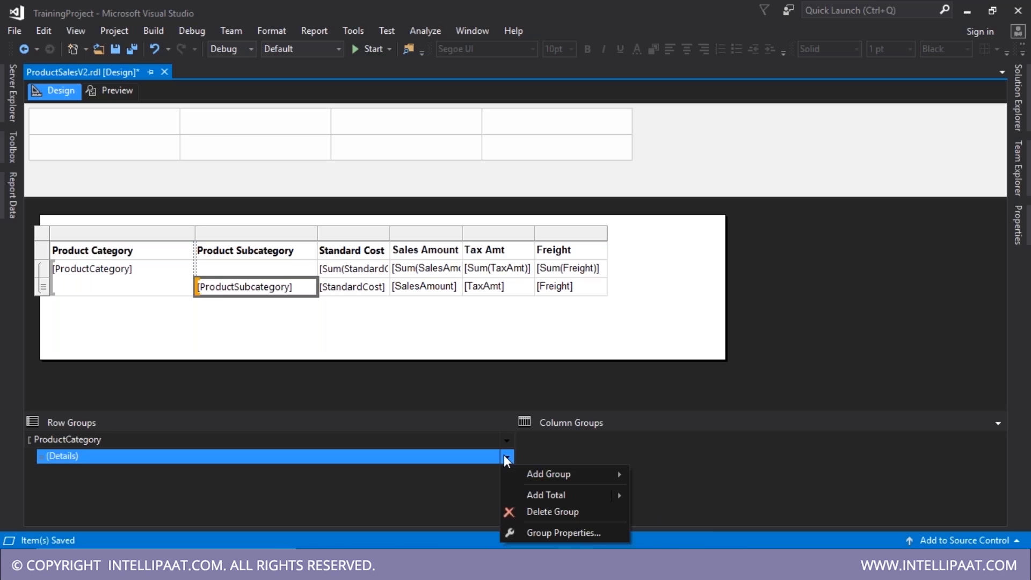
mouse_move(547, 475)
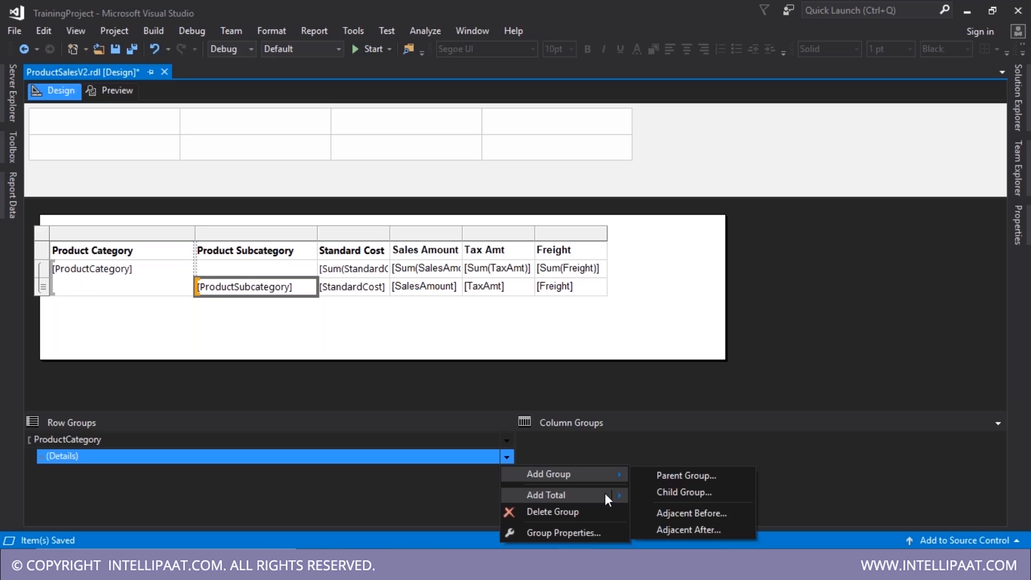
mouse_move(612, 494)
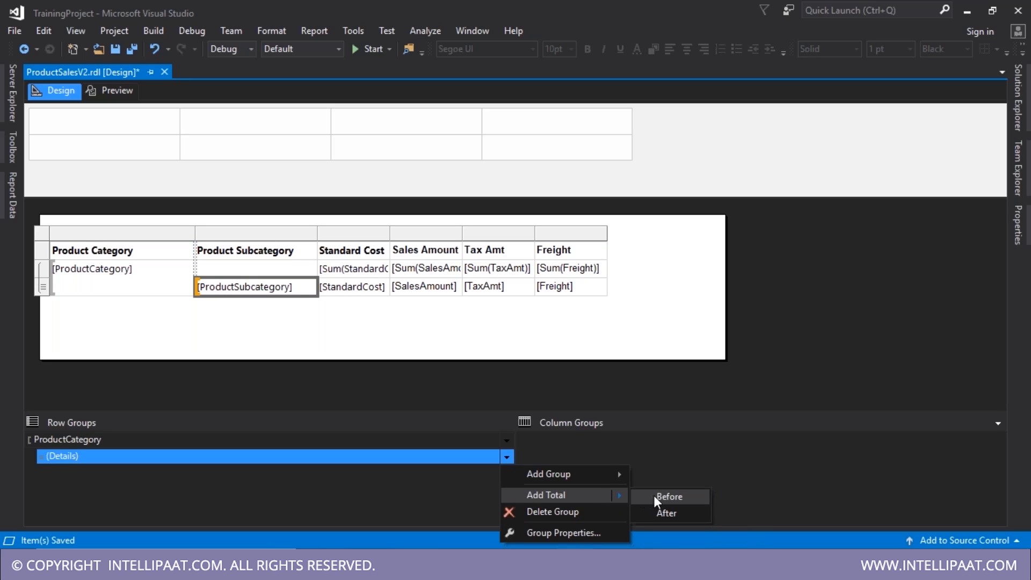
click(346, 272)
drag(580, 274, 343, 272)
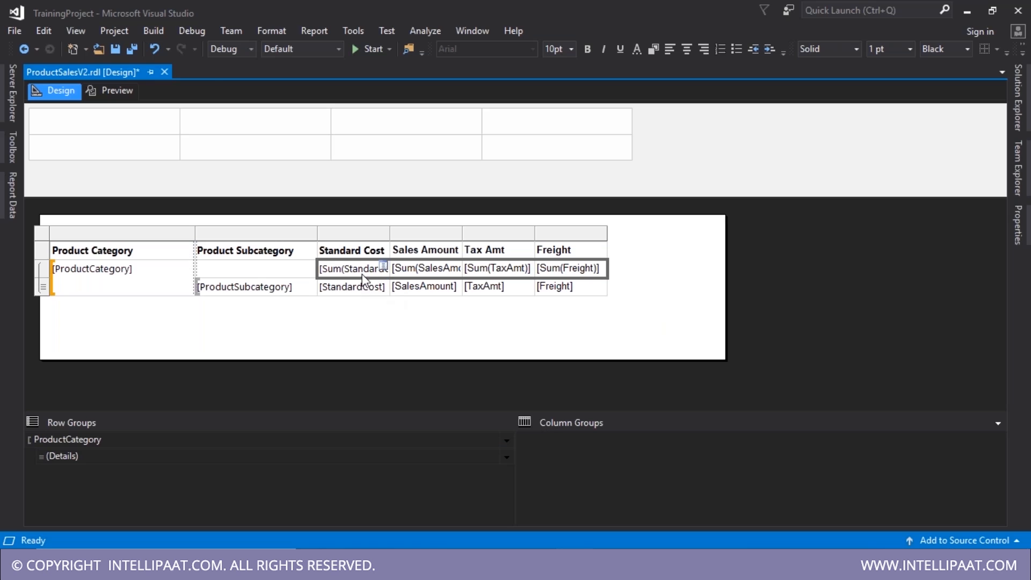
- Preview the new category totals, then return to the layout
click(112, 95)
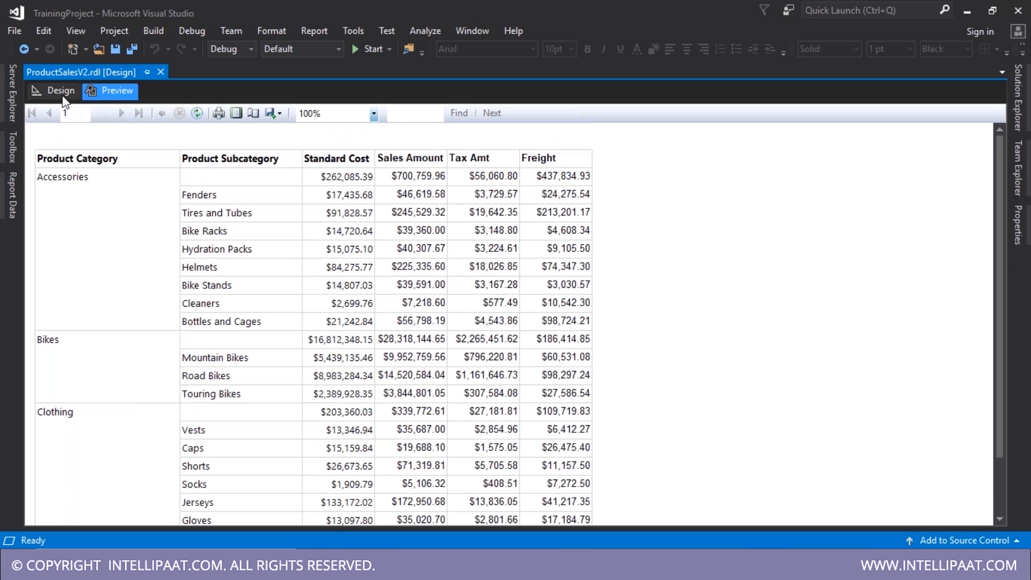
click(60, 92)
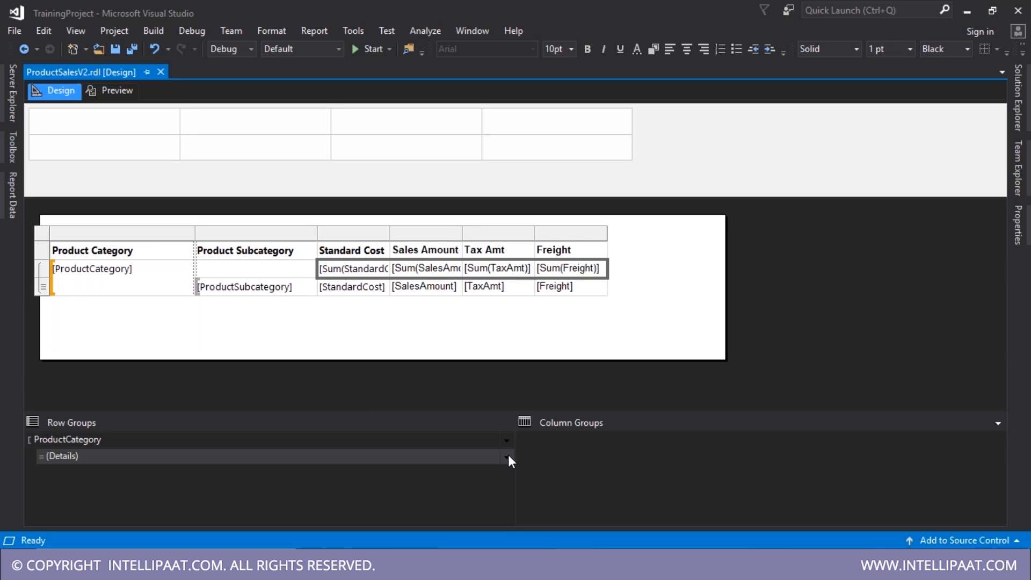
click(508, 455)
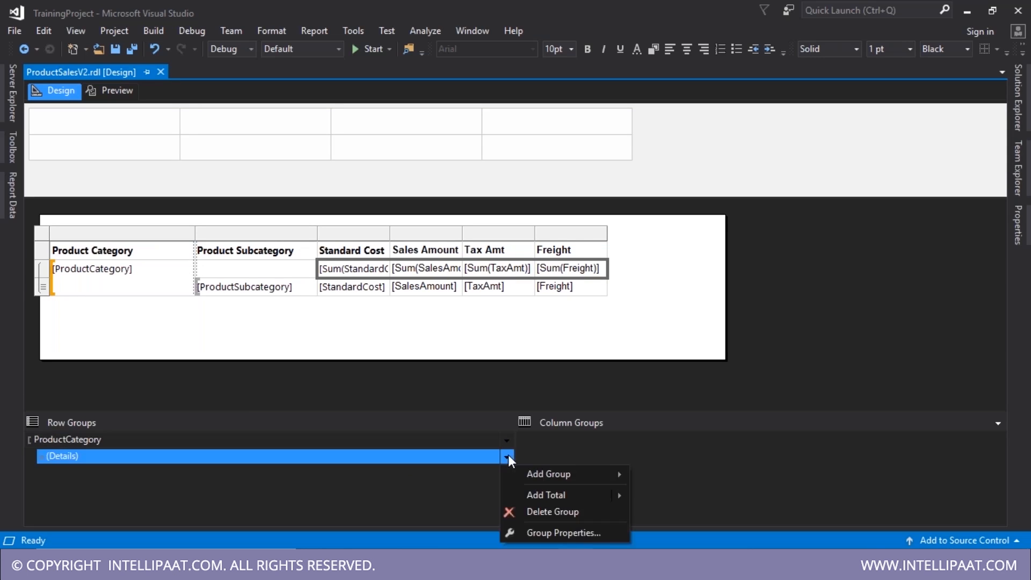
mouse_move(578, 477)
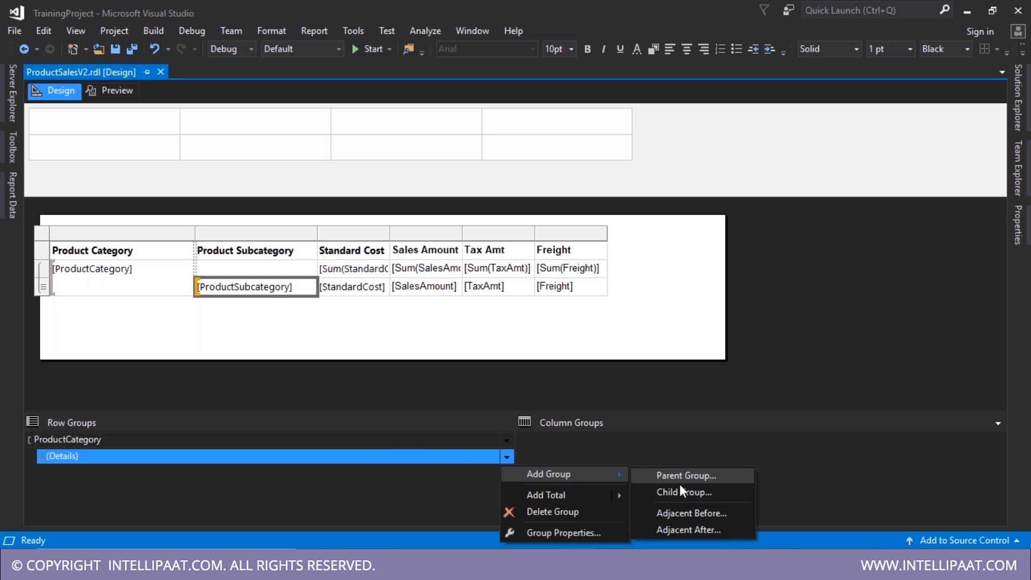
click(395, 443)
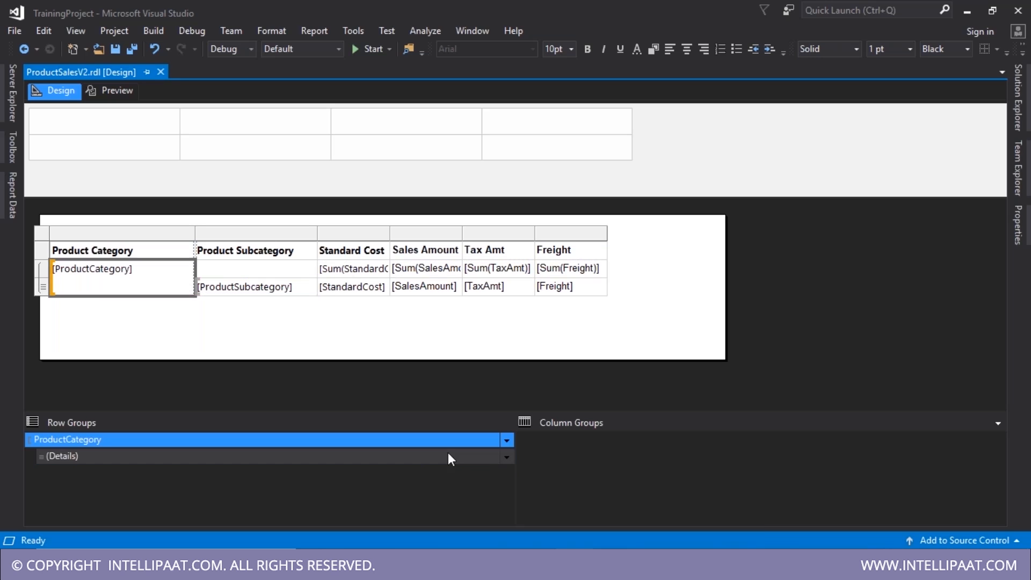
click(508, 455)
click(507, 456)
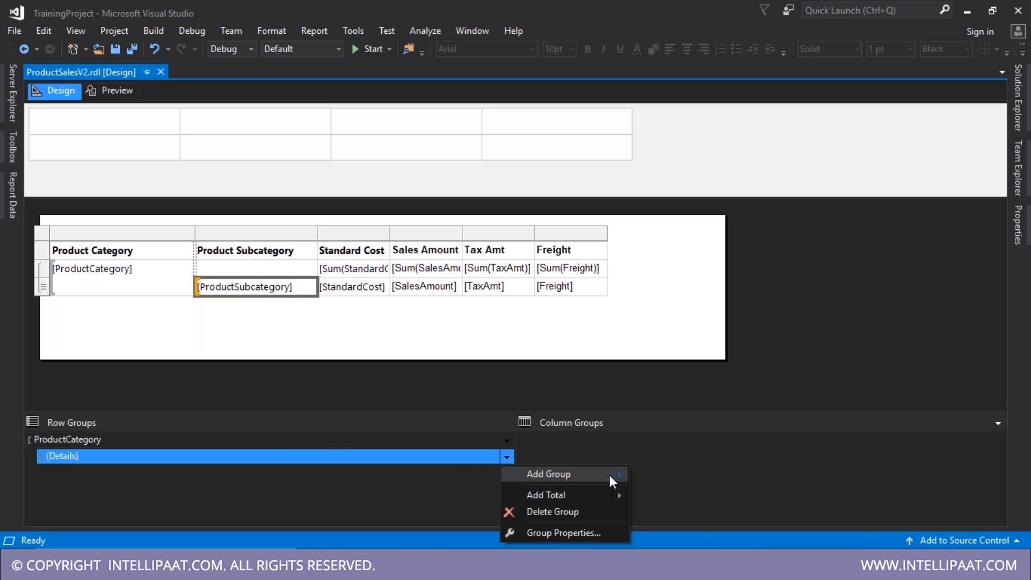
click(493, 439)
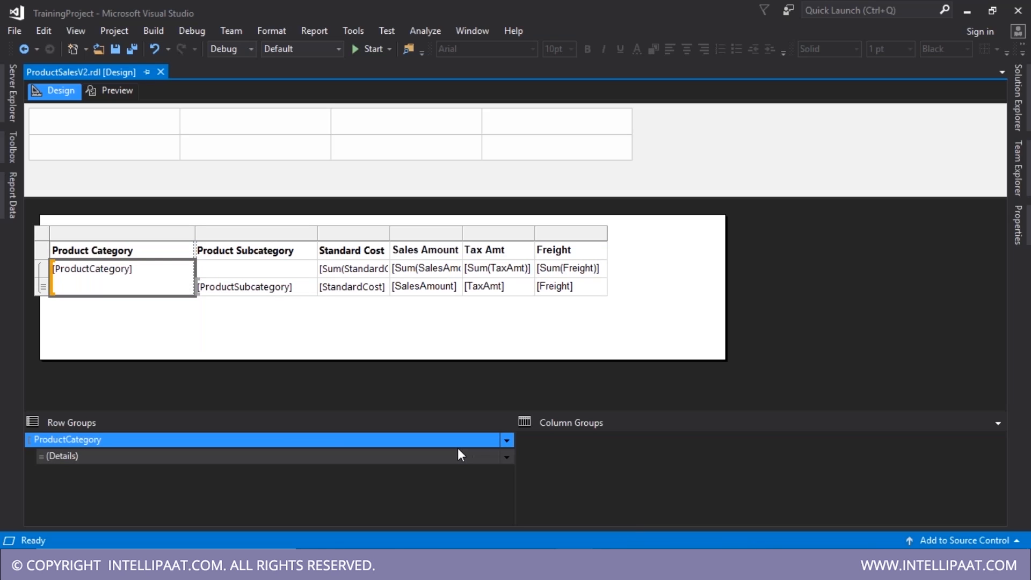
- Save ProductSalesV2.rdl and start a fresh line in the Notepad notes
key(ctrl+s)
click(674, 564)
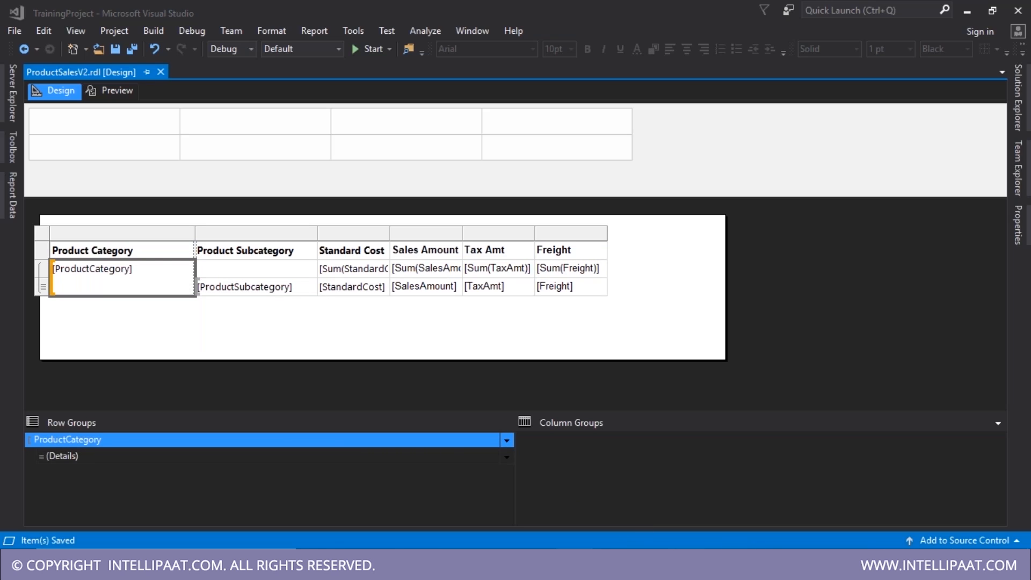
key(Return)
key(Return)
key(Return)
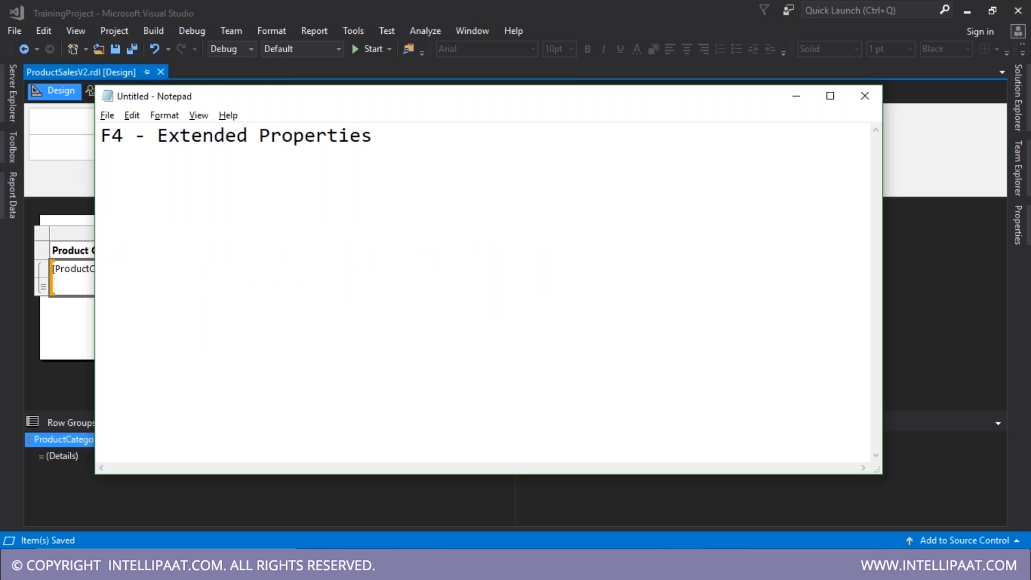
- Write a 'Tablix V1' heading with a dashed underline in Notepad
text(v1)
key(BackSpace)
key(BackSpace)
text(V1)
click(490, 304)
key(Home)
text(Tablix)
key(End)
key(Return)
text(----------)
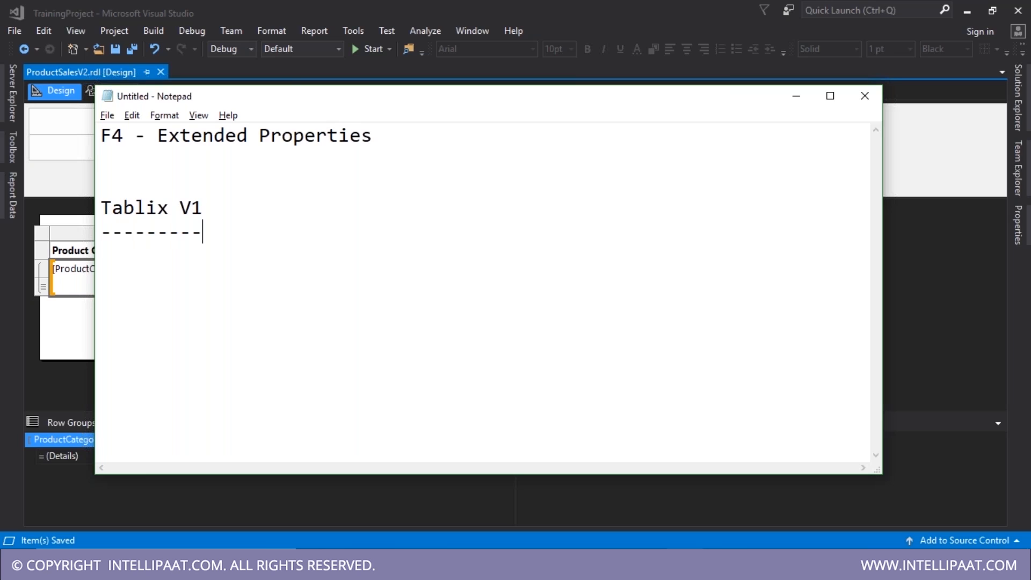
key(BackSpace)
key(Return)
- Add the note '- Sorted default row group' and a 'V2' heading with '--'
text(- Sorted default row r)
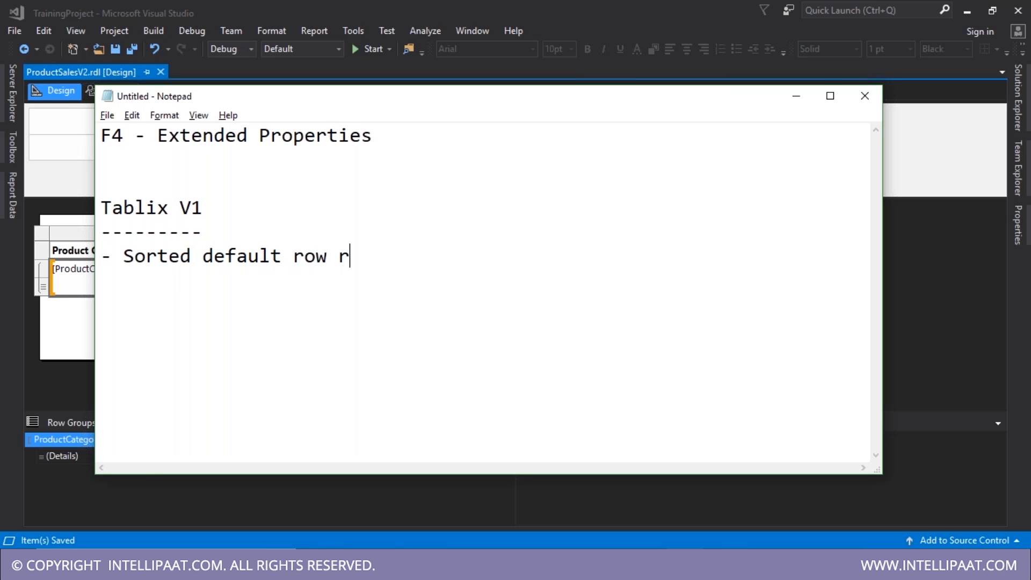
key(BackSpace)
text(b)
key(BackSpace)
text(group)
key(Return)
key(Return)
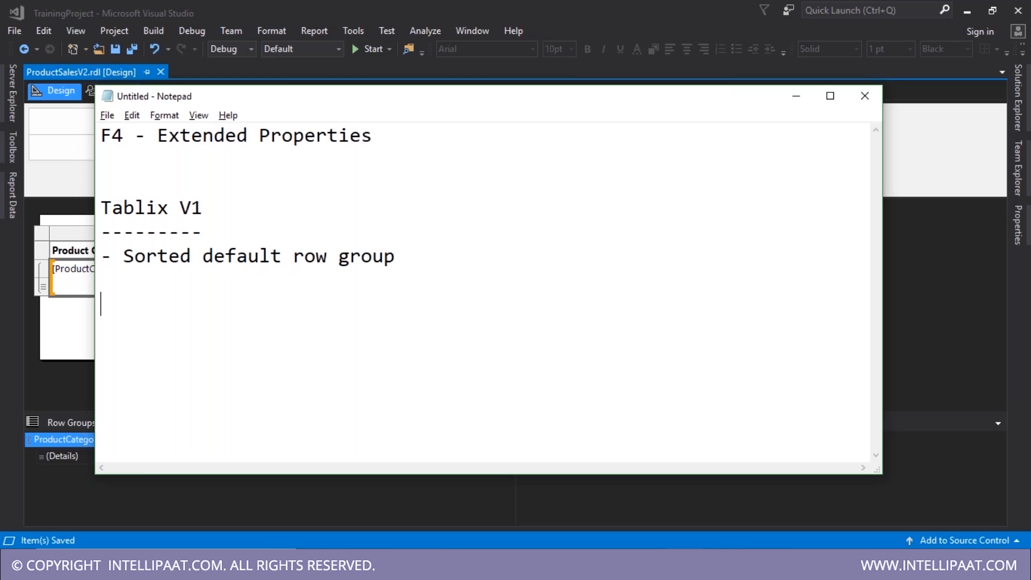
text(V2)
key(Return)
text(--)
key(alt+Tab)
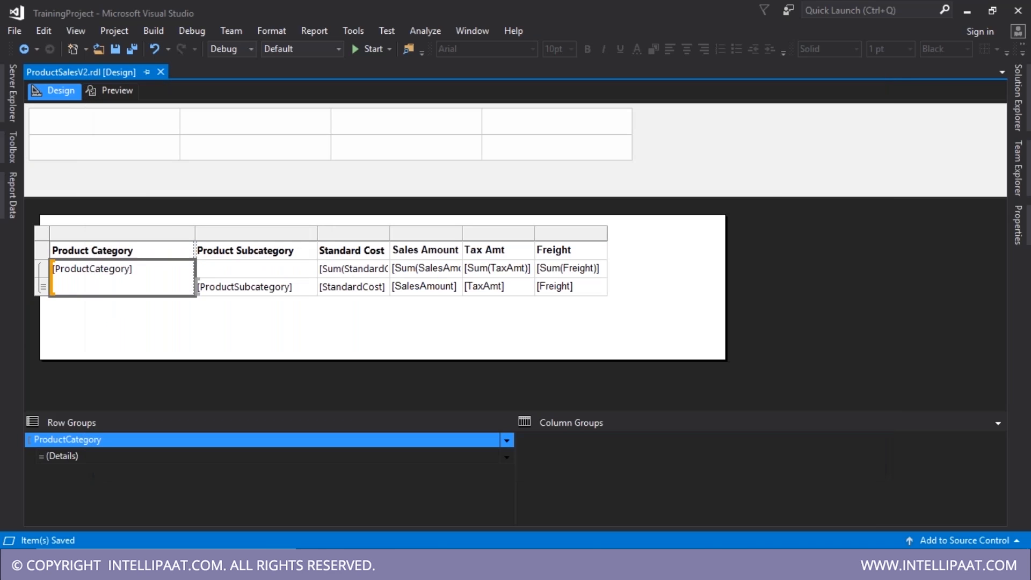
- Open ProductSales.rdl, confirm its detail group has no sorting, preview it, and return to ProductSalesV2
click(1025, 119)
double_click(872, 249)
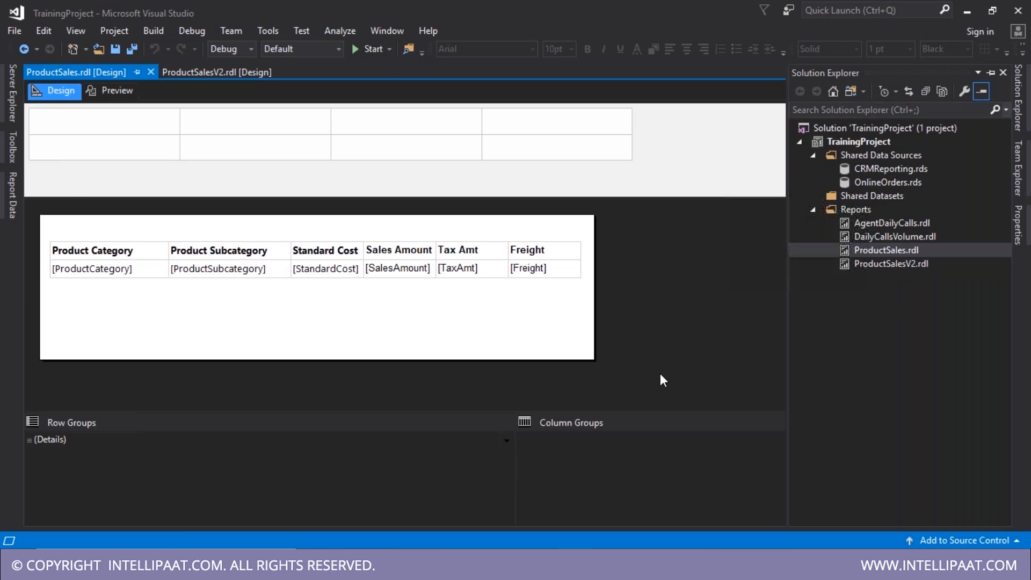
click(559, 515)
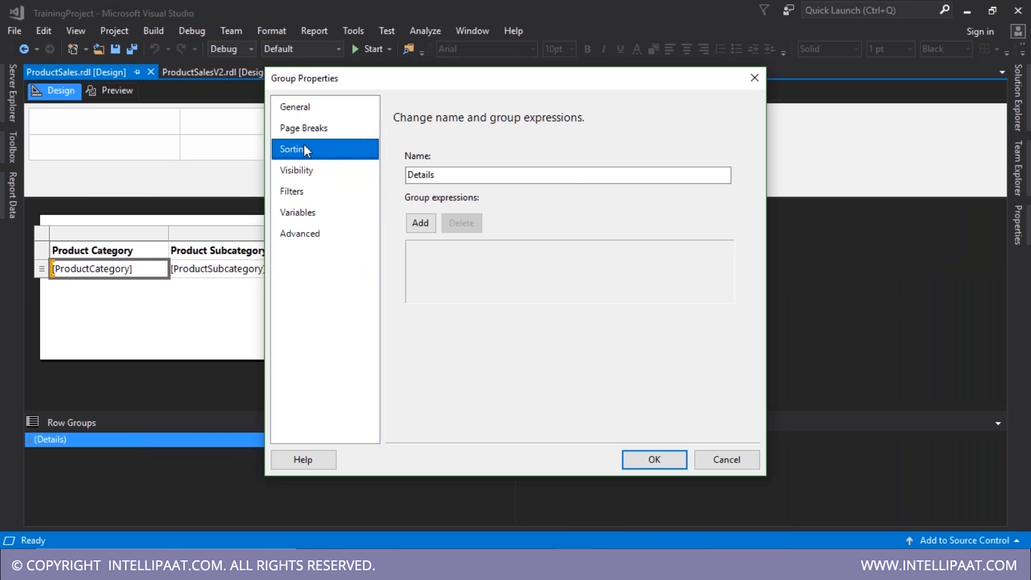
click(301, 149)
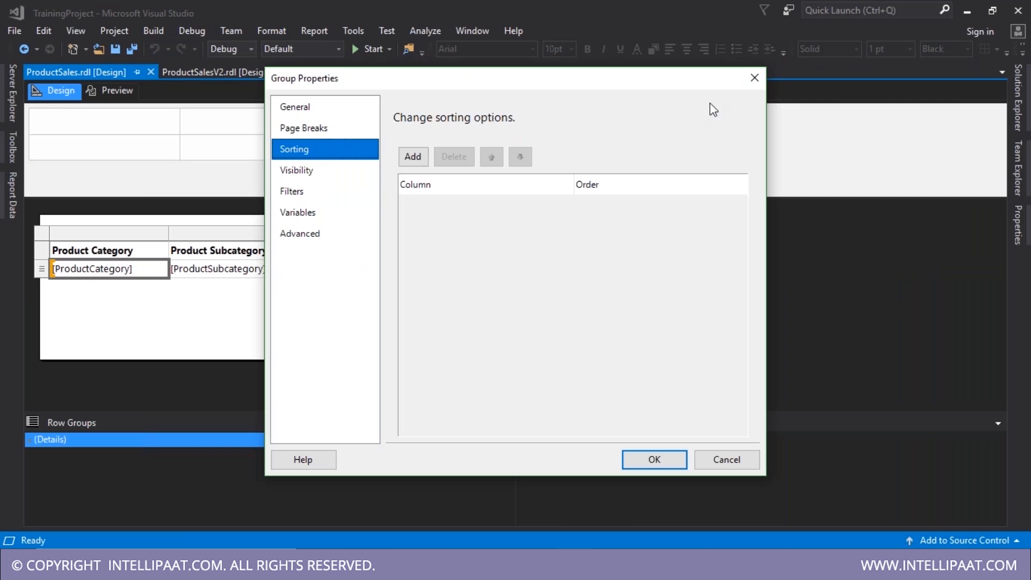
click(754, 78)
click(41, 269)
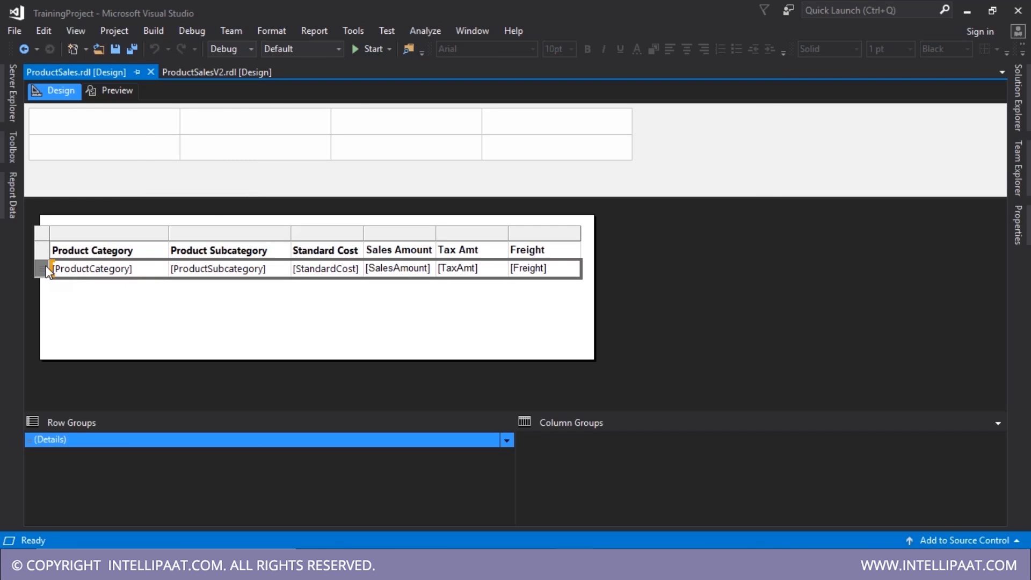
click(121, 90)
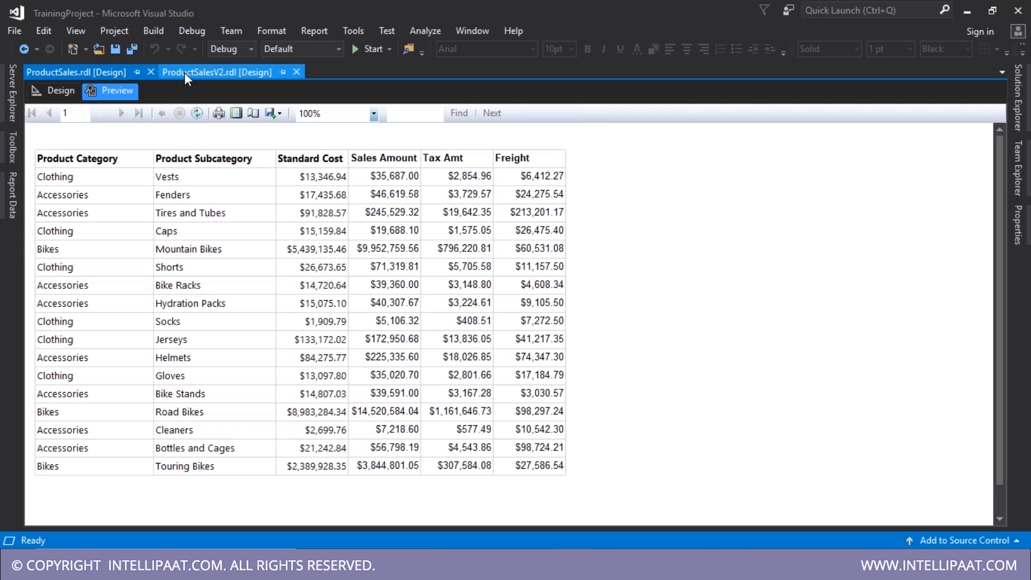
click(184, 73)
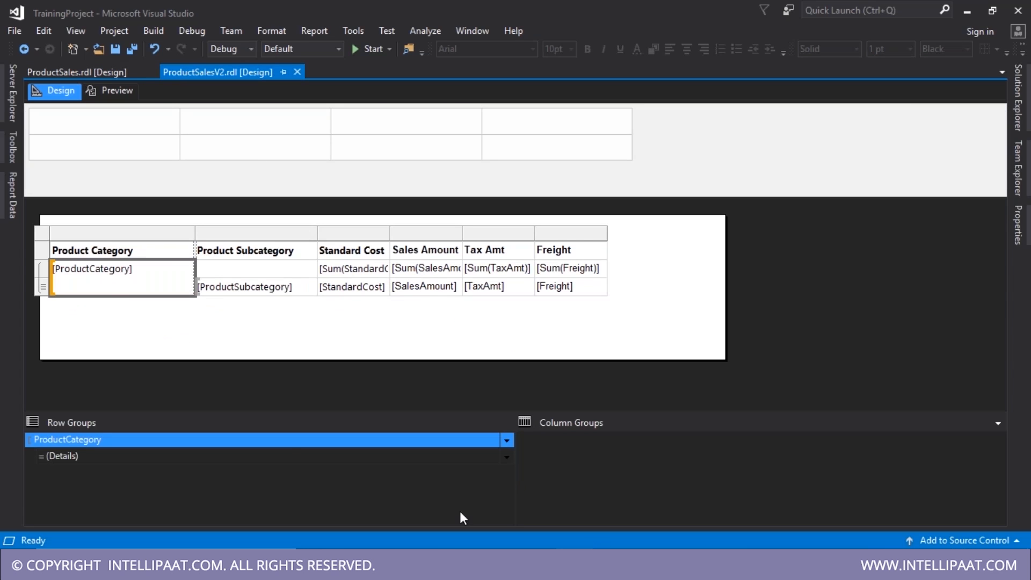
- Review the detail group's Add Parent Group and Add Total options without changing anything
click(507, 457)
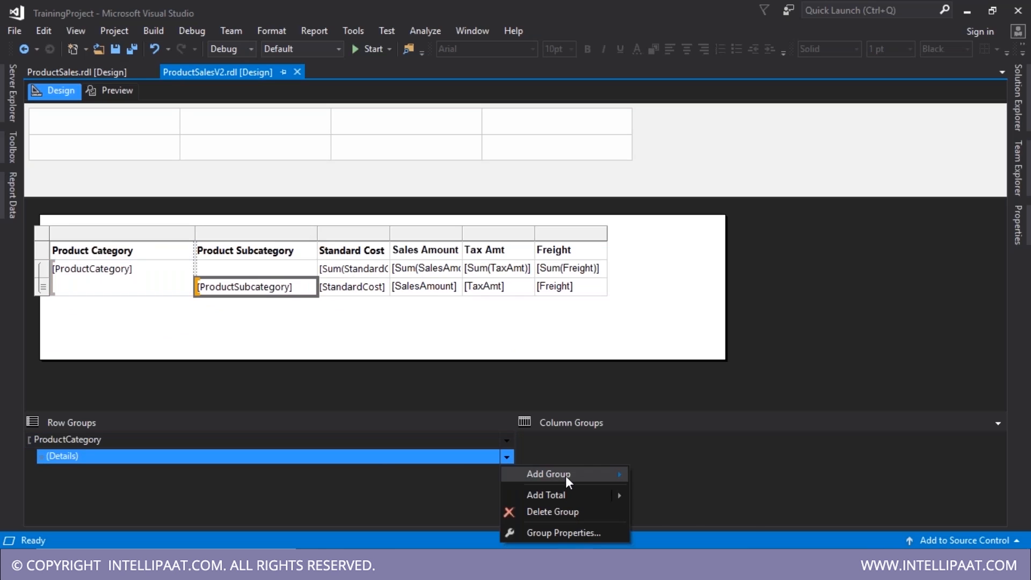
mouse_move(569, 474)
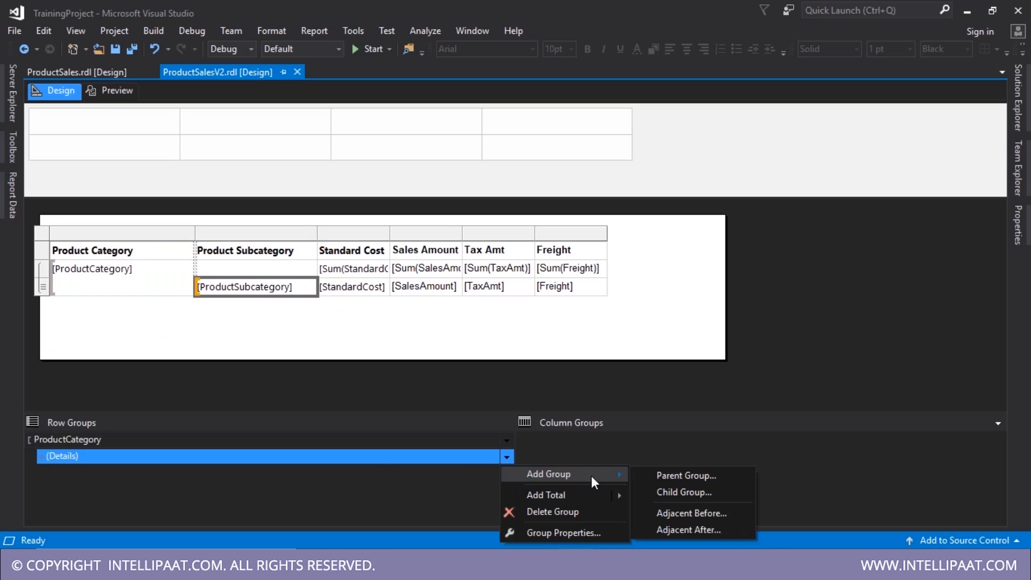
click(681, 477)
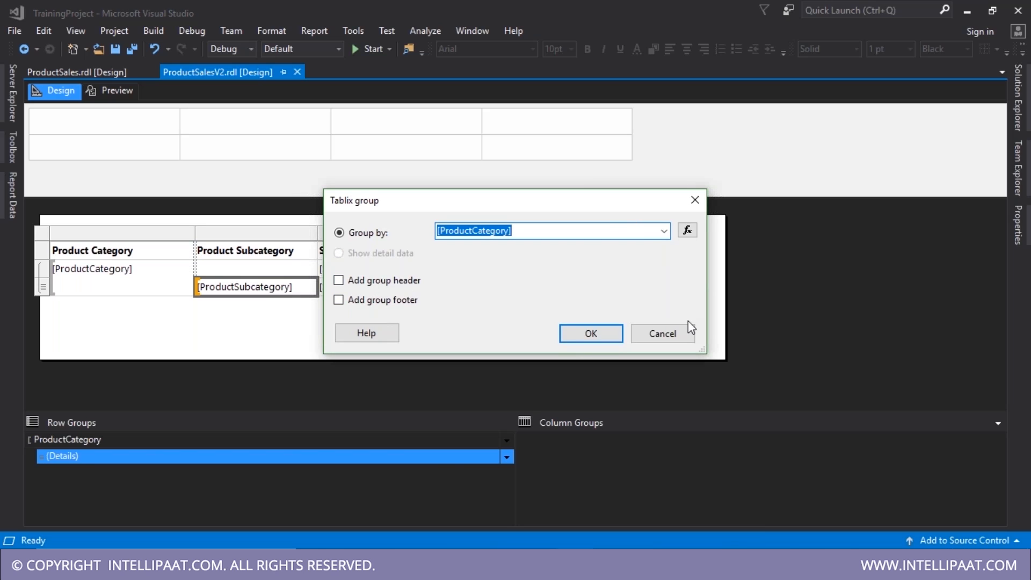
click(694, 200)
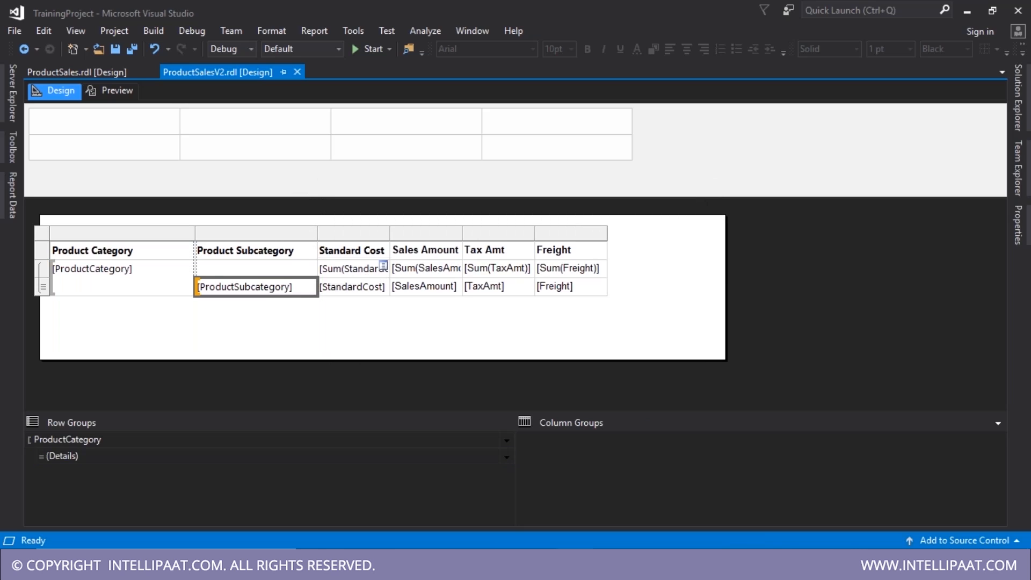
drag(368, 268, 572, 271)
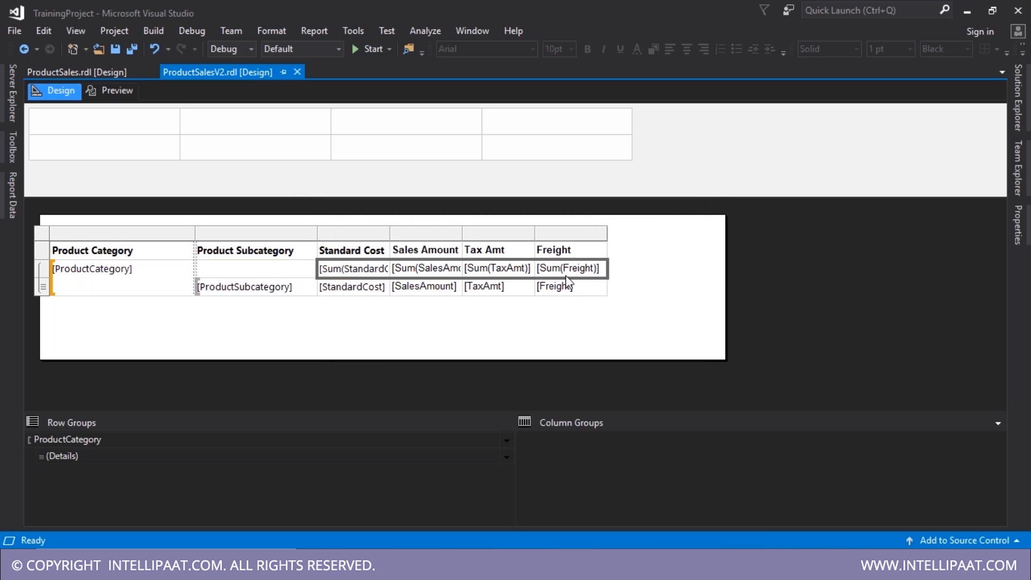
click(505, 460)
mouse_move(565, 493)
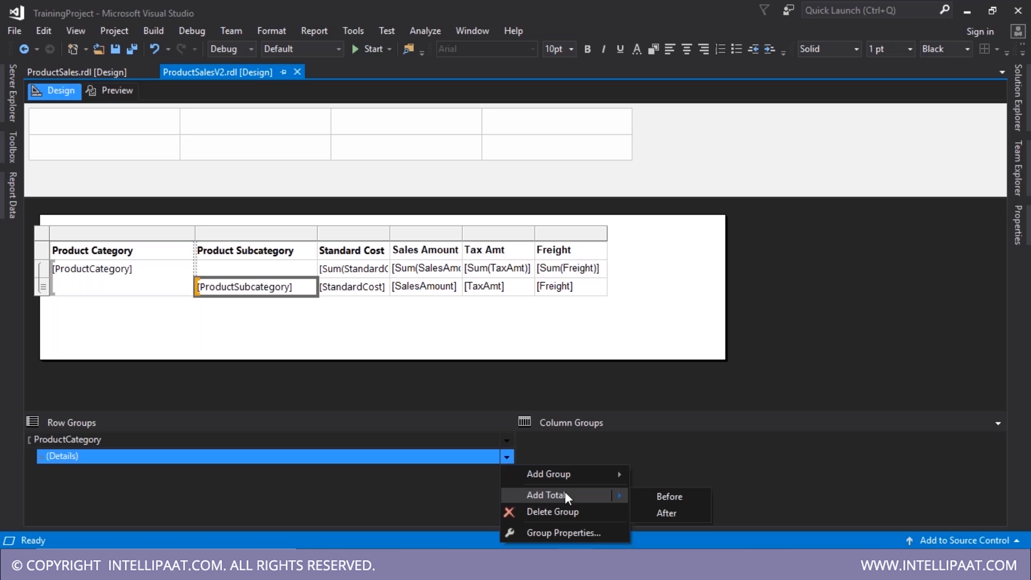
click(724, 357)
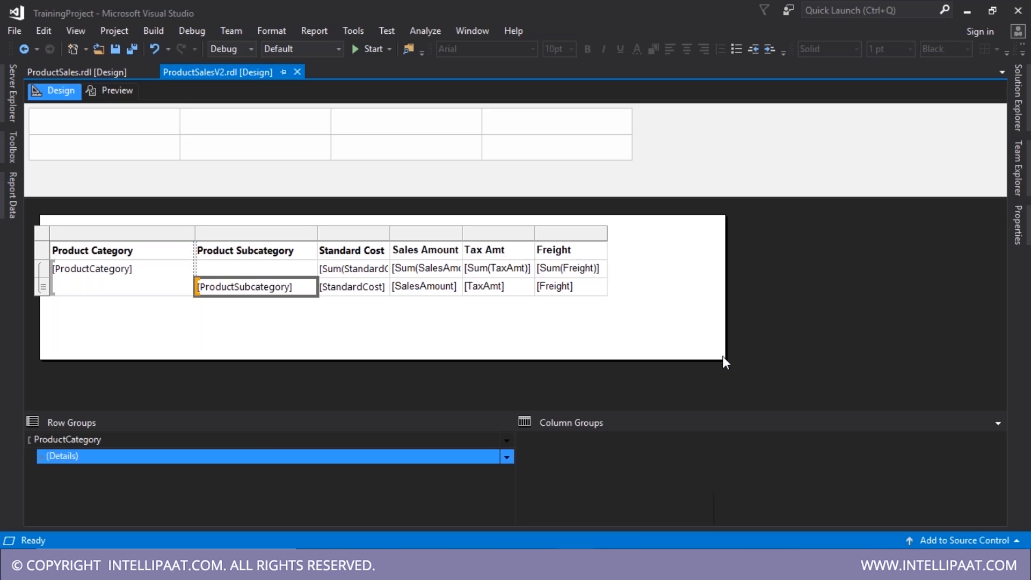
- Save ProductSalesV2.rdl and show the project's reports in Solution Explorer
key(ctrl+s)
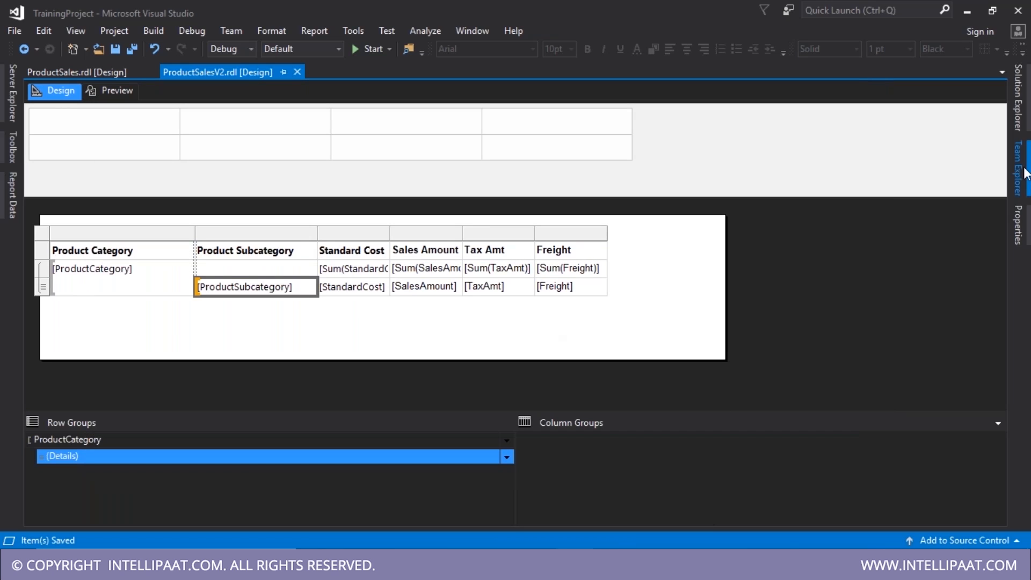
click(1028, 202)
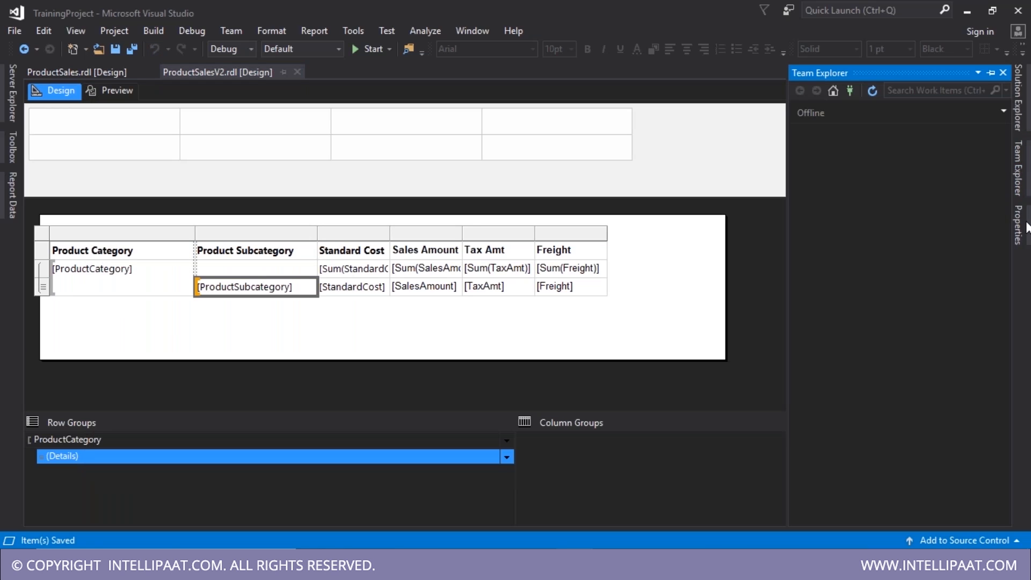
click(1022, 116)
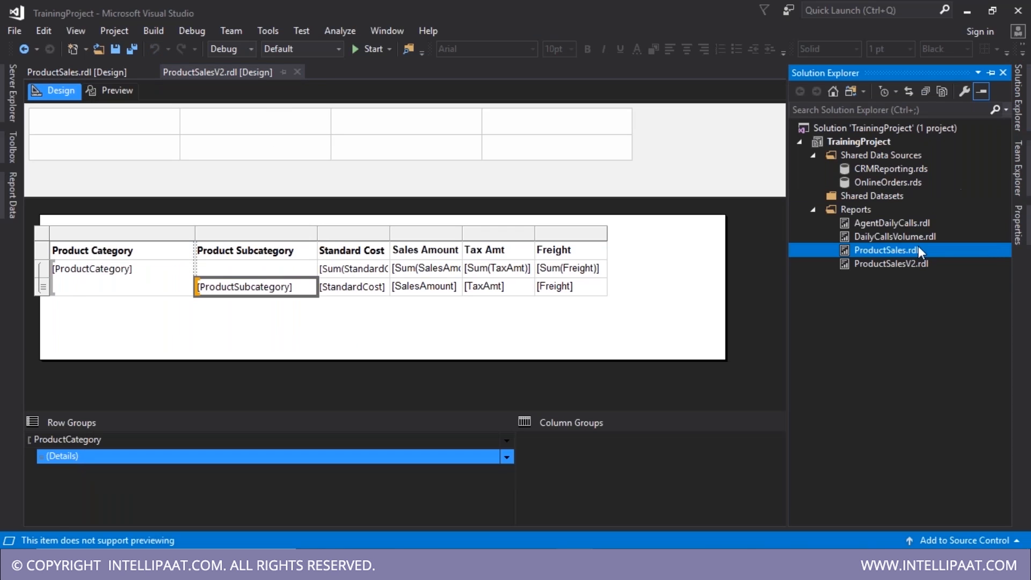
- Paste a copy of ProductSalesV2.rdl as ProductSalesV3.rdl, open and save it, then switch to SSMS
key(ctrl+v)
double_click(865, 277)
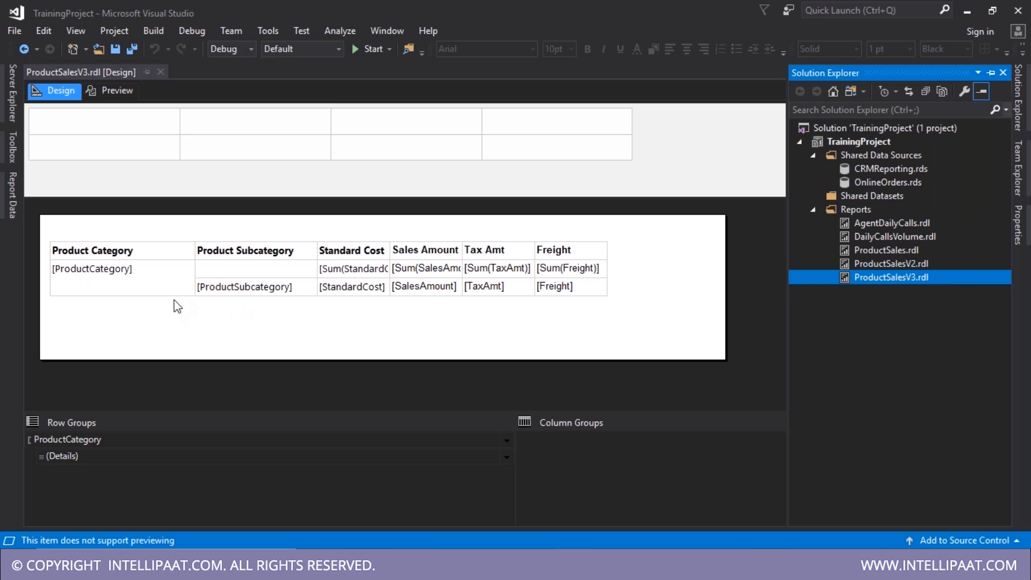
click(137, 292)
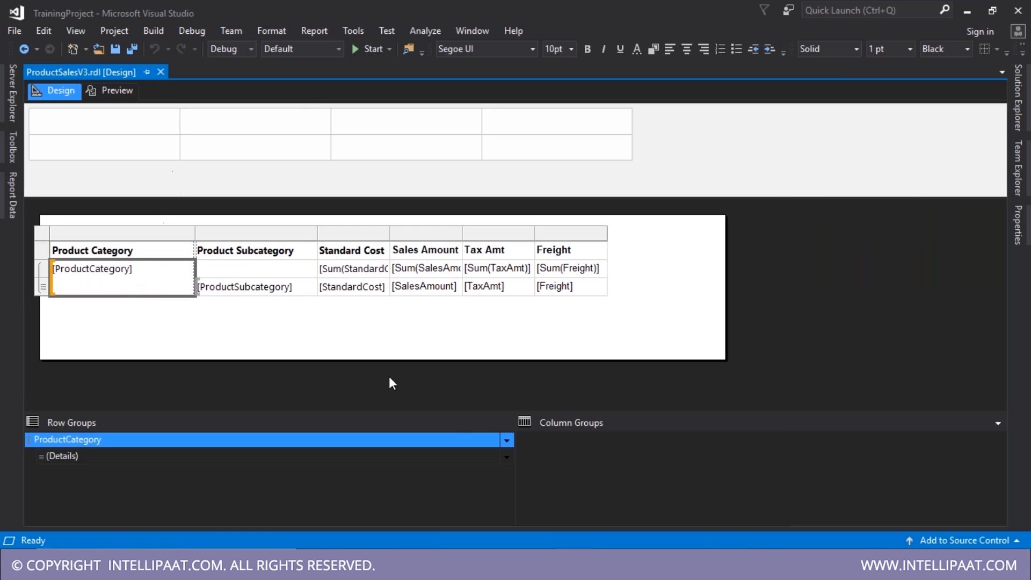
key(ctrl+s)
mouse_move(611, 565)
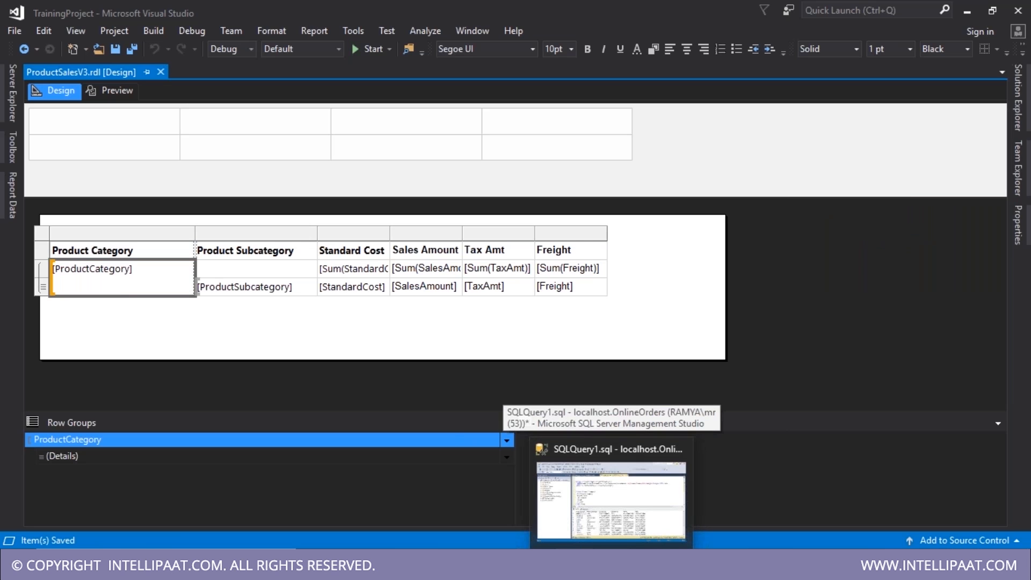
click(612, 566)
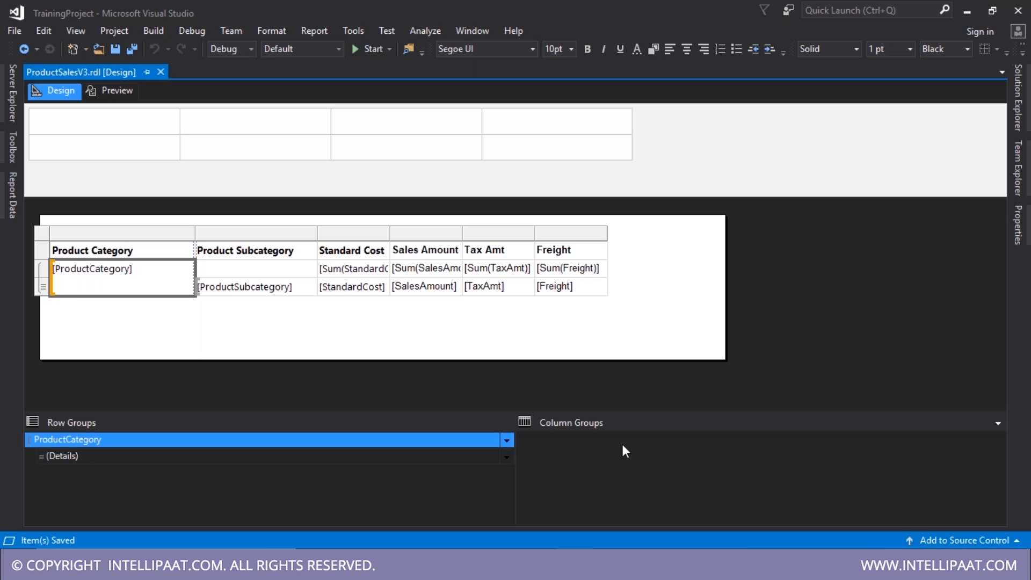
- Make the Details group's visibility toggleable by ProductCategory1, then preview ProductSalesV3
click(462, 460)
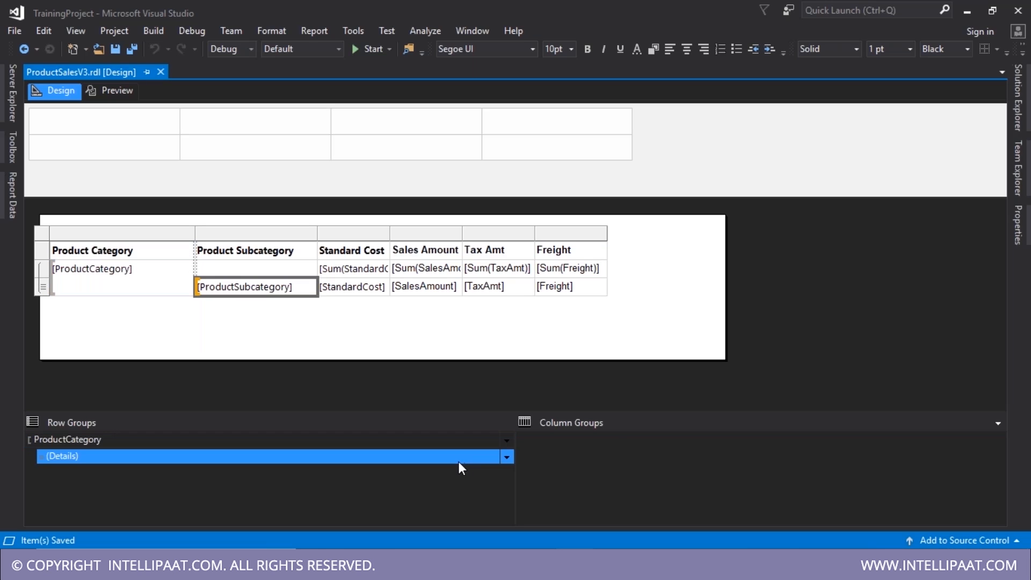
click(510, 457)
click(553, 532)
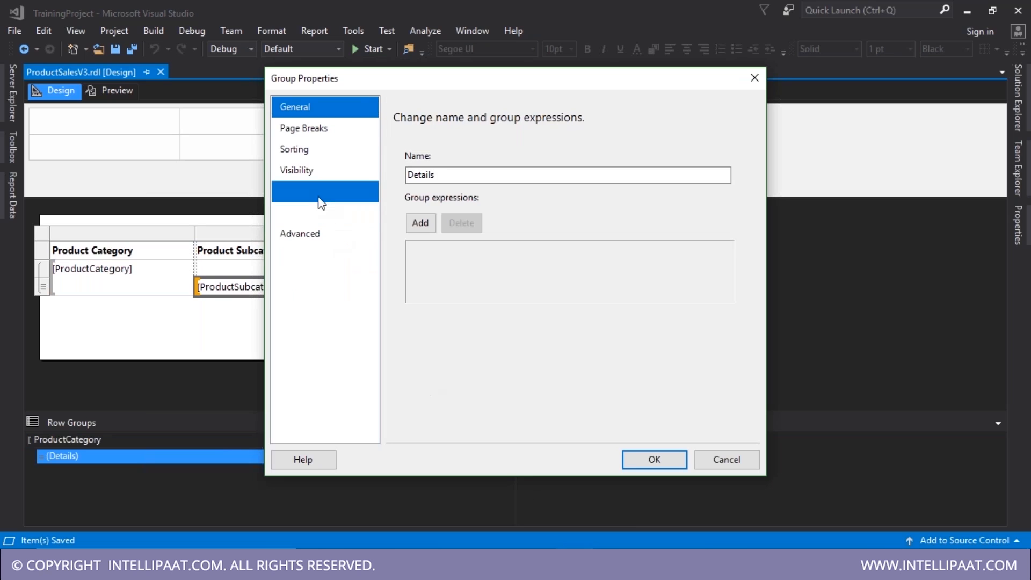
click(327, 157)
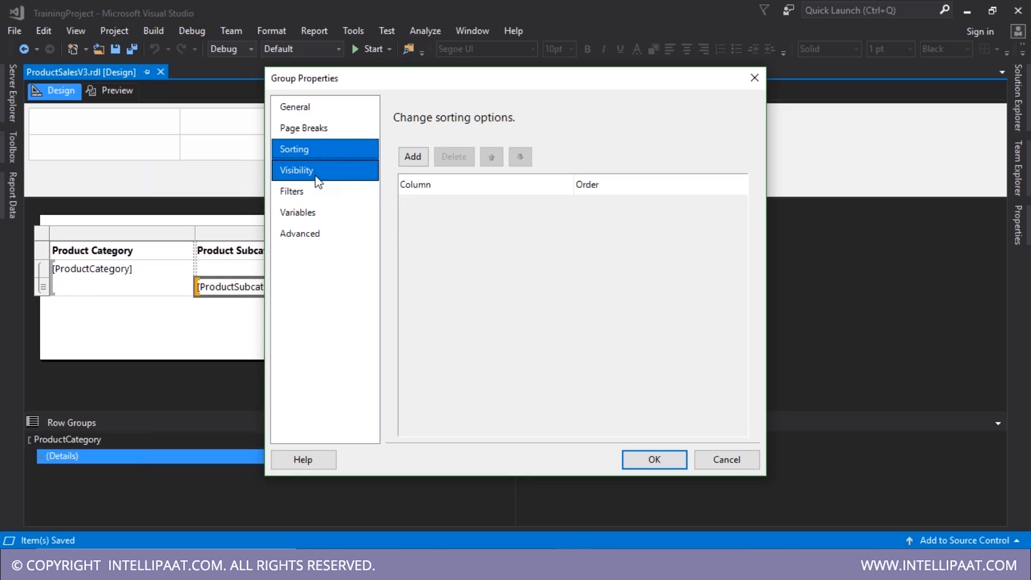
click(317, 178)
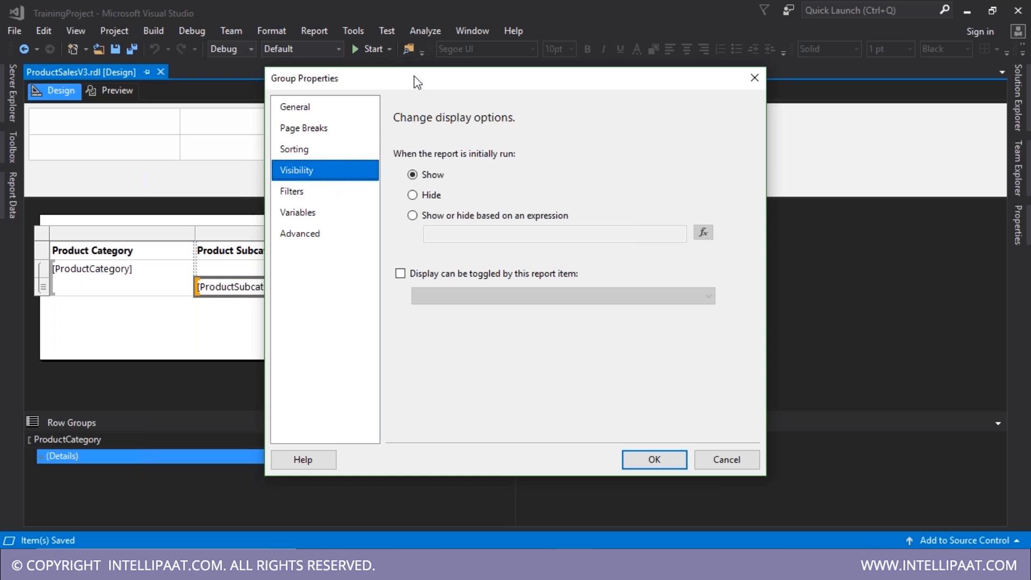
drag(416, 82, 683, 76)
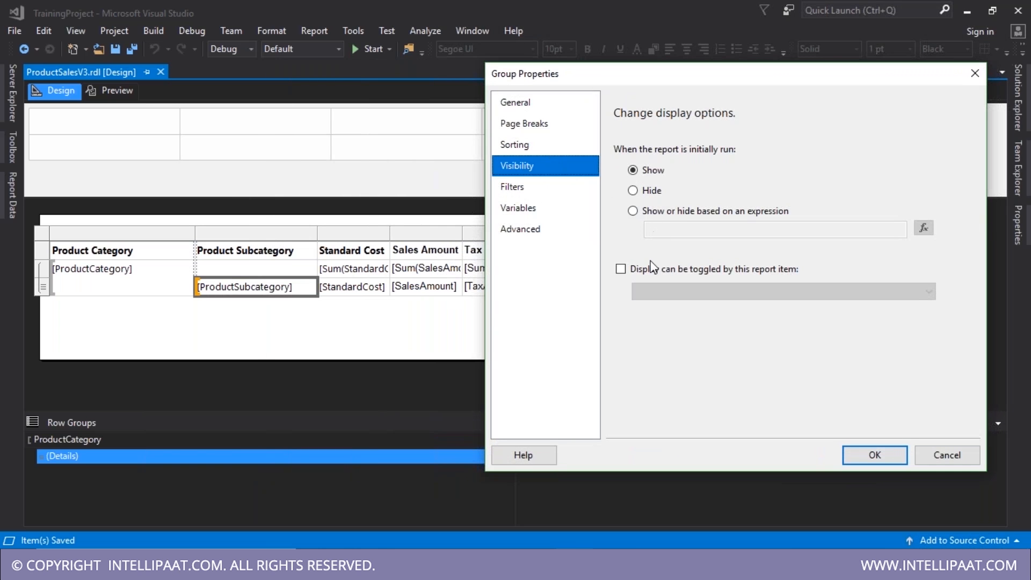
click(621, 269)
click(745, 292)
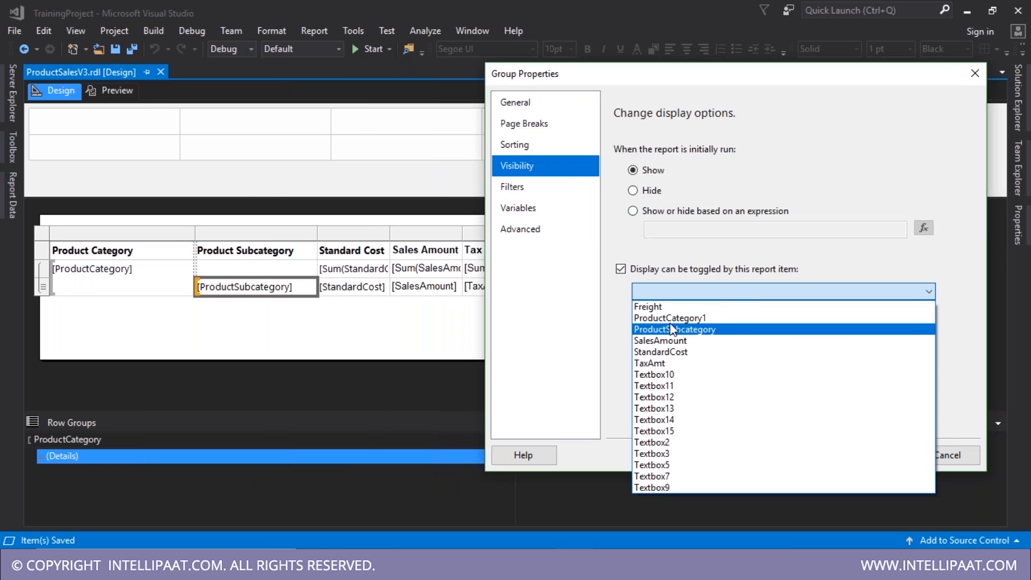
click(732, 319)
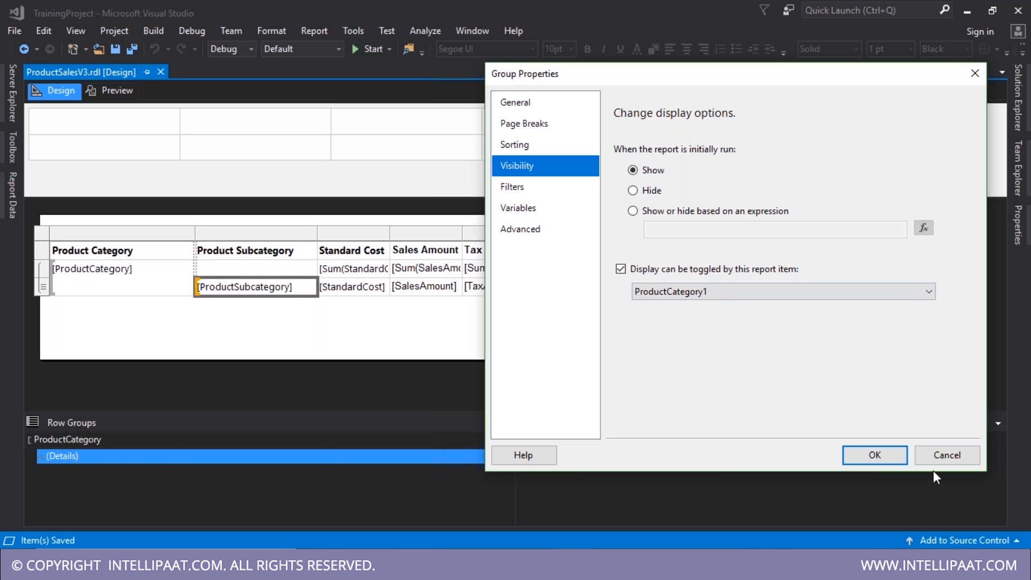
click(876, 455)
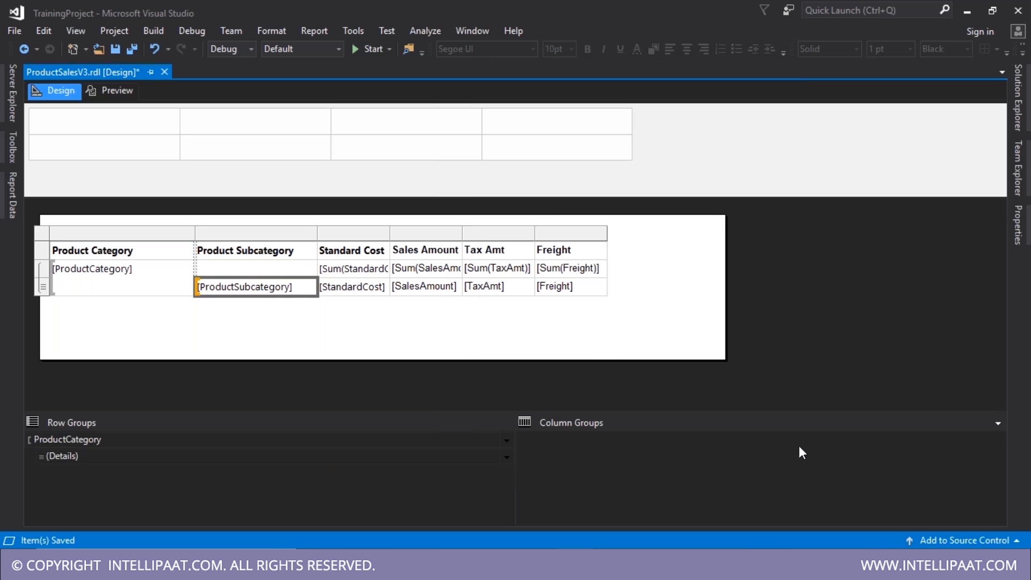
click(110, 91)
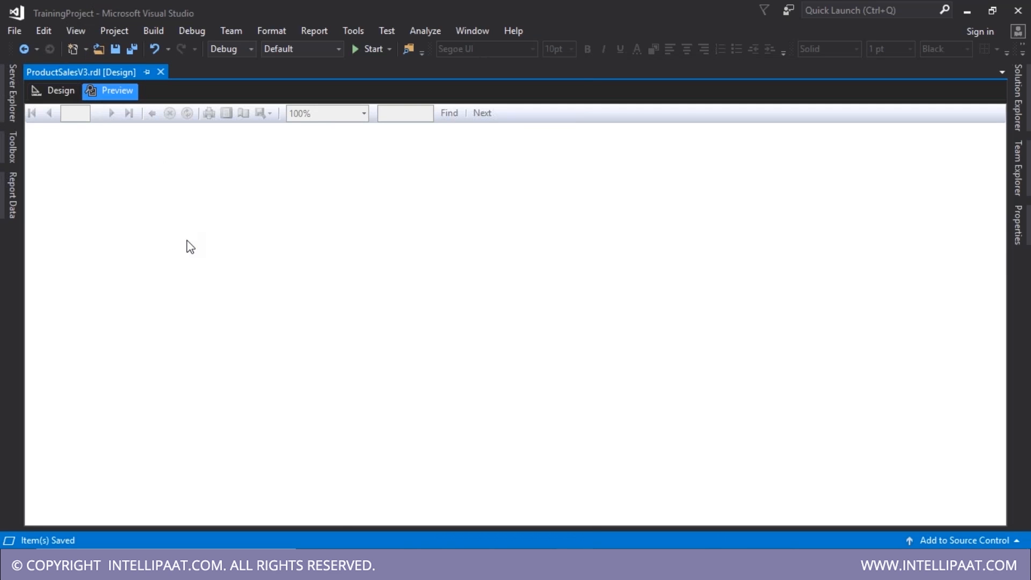
click(43, 177)
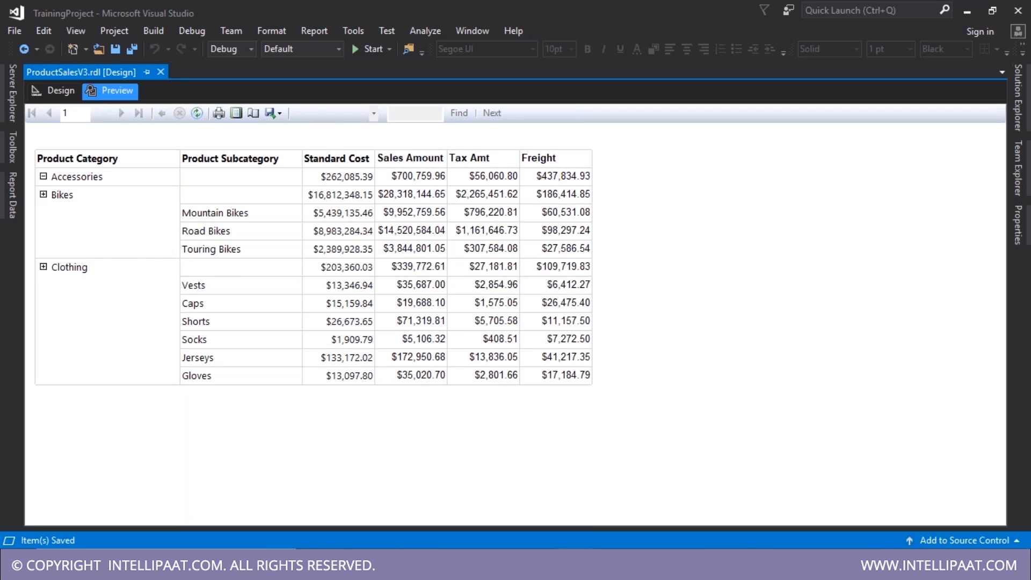
click(43, 195)
click(42, 213)
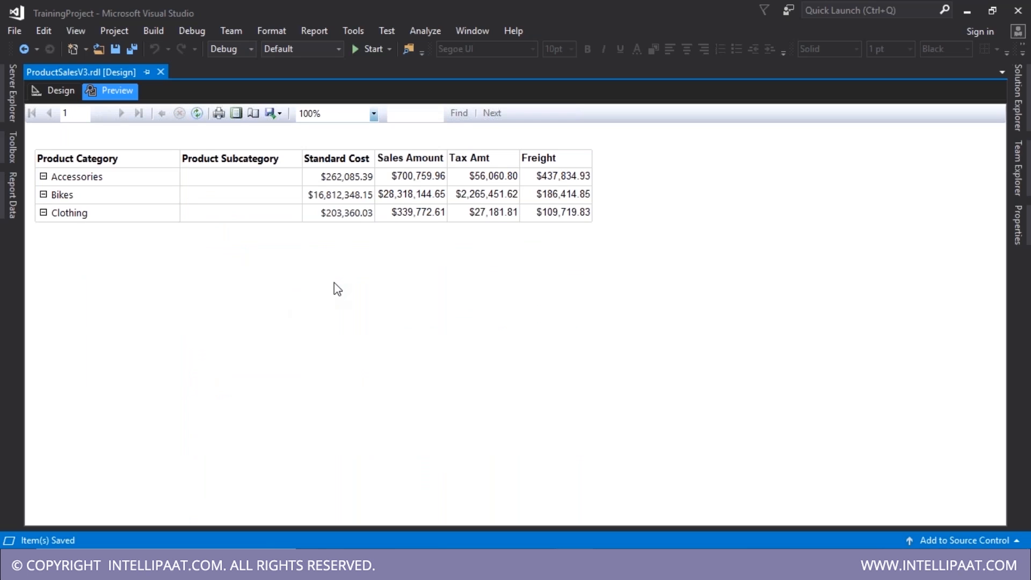
click(43, 213)
click(43, 194)
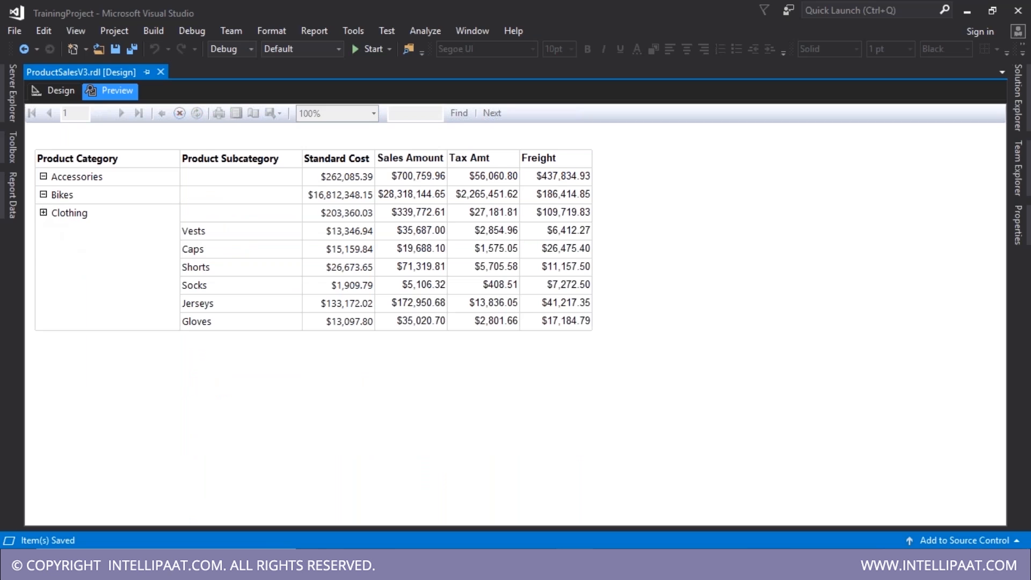
click(43, 176)
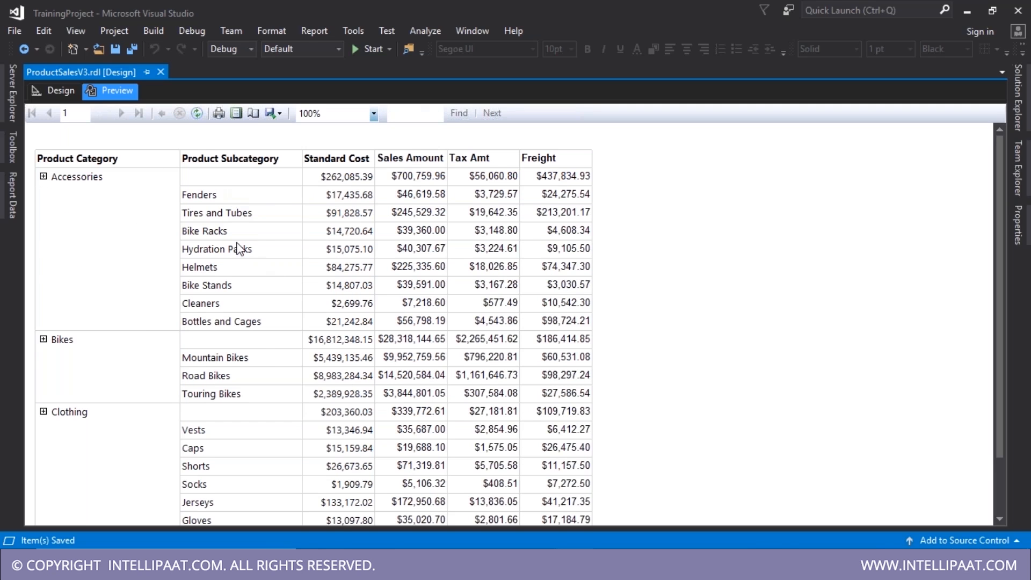
click(59, 93)
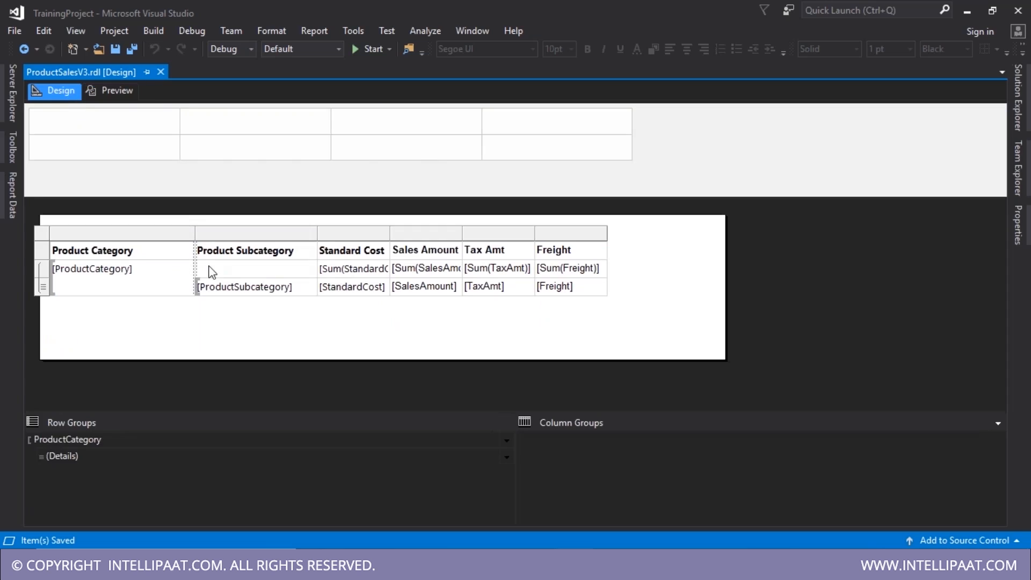
- Set the Details row group to start hidden, toggled by ProductCategory1
click(505, 457)
click(558, 533)
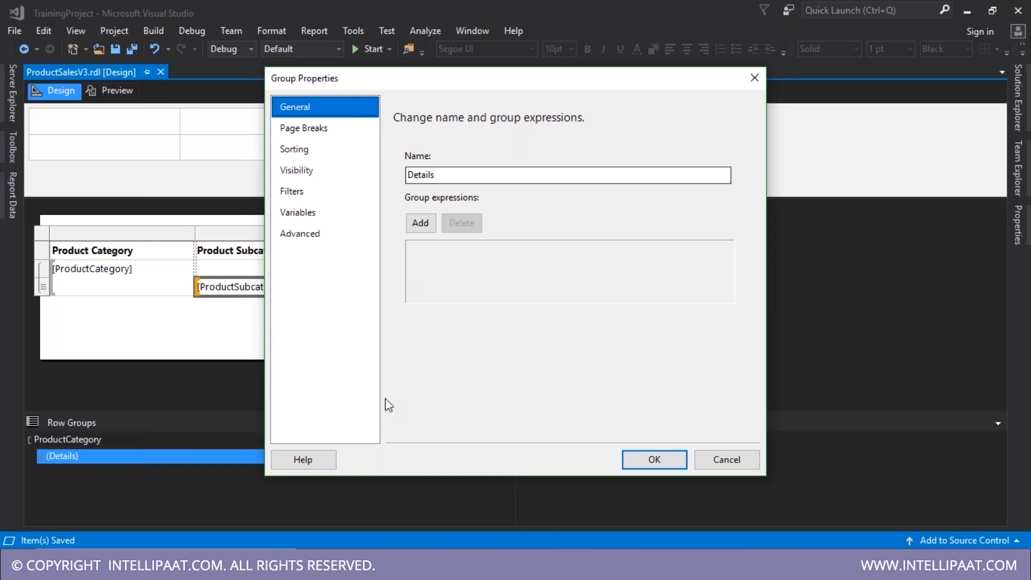
click(313, 168)
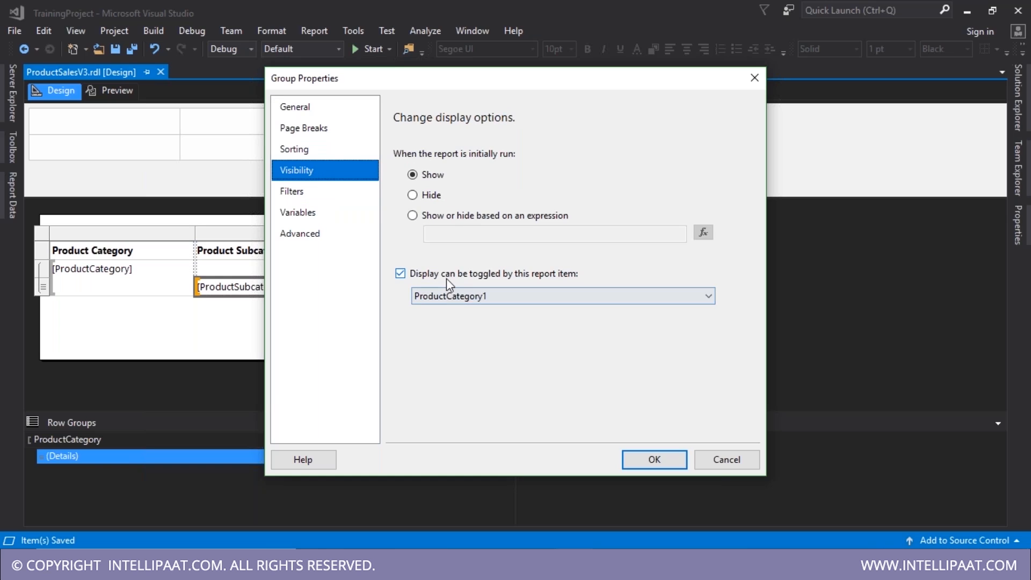
click(497, 294)
click(496, 293)
click(413, 195)
click(654, 460)
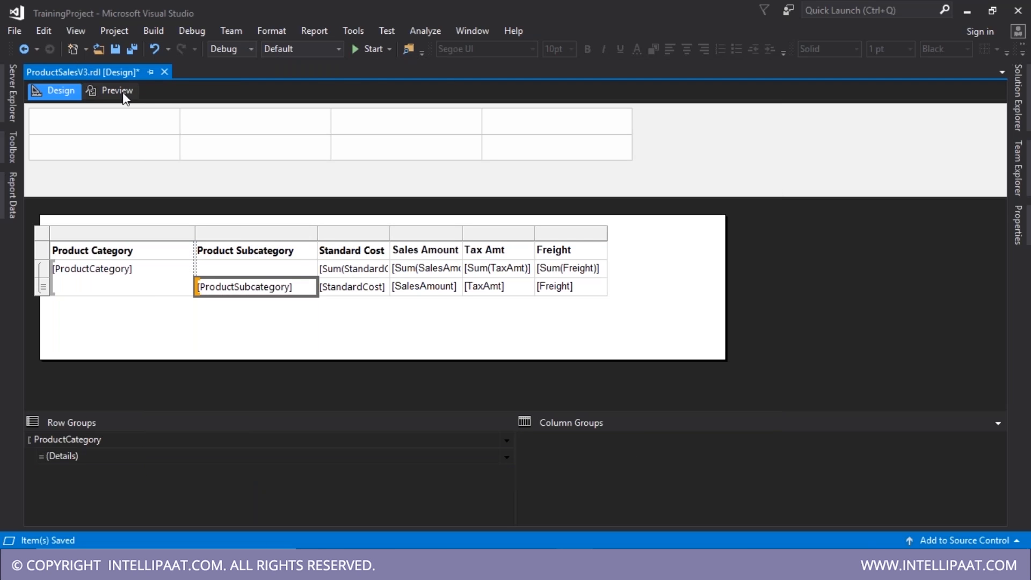
- Preview the report, expand and collapse Bikes and Clothing, then reopen the Details group properties
click(122, 92)
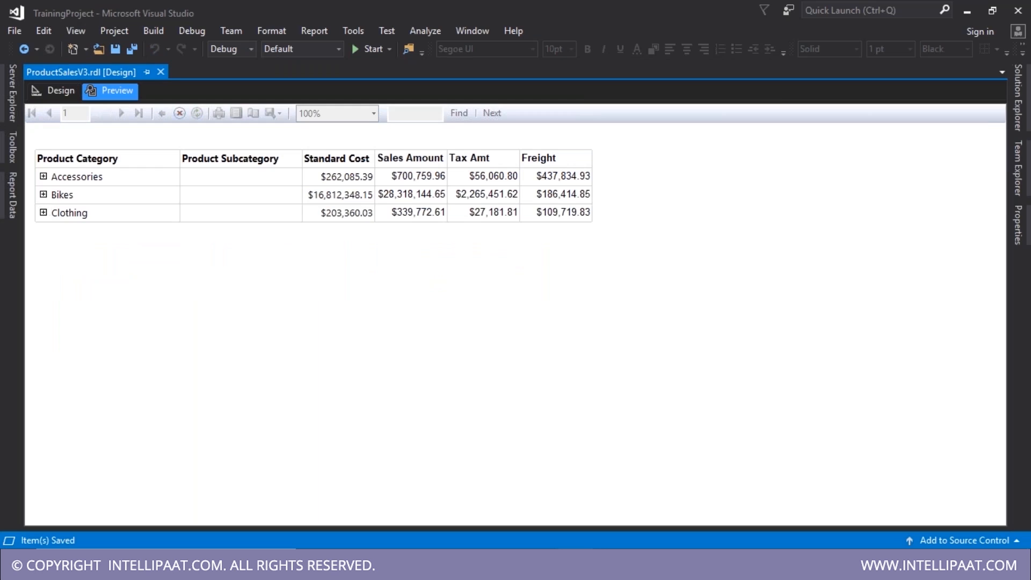
click(44, 194)
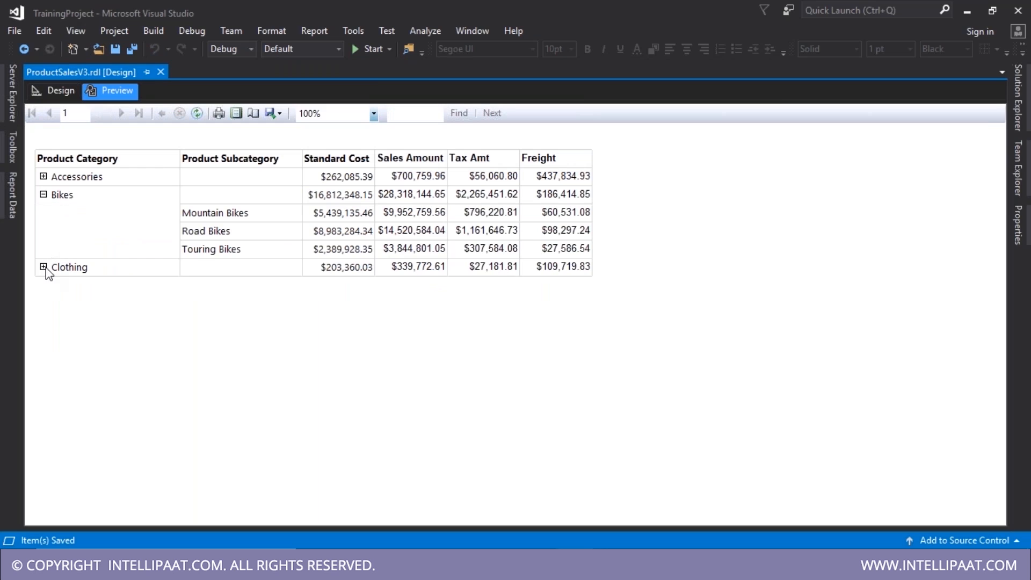
click(44, 267)
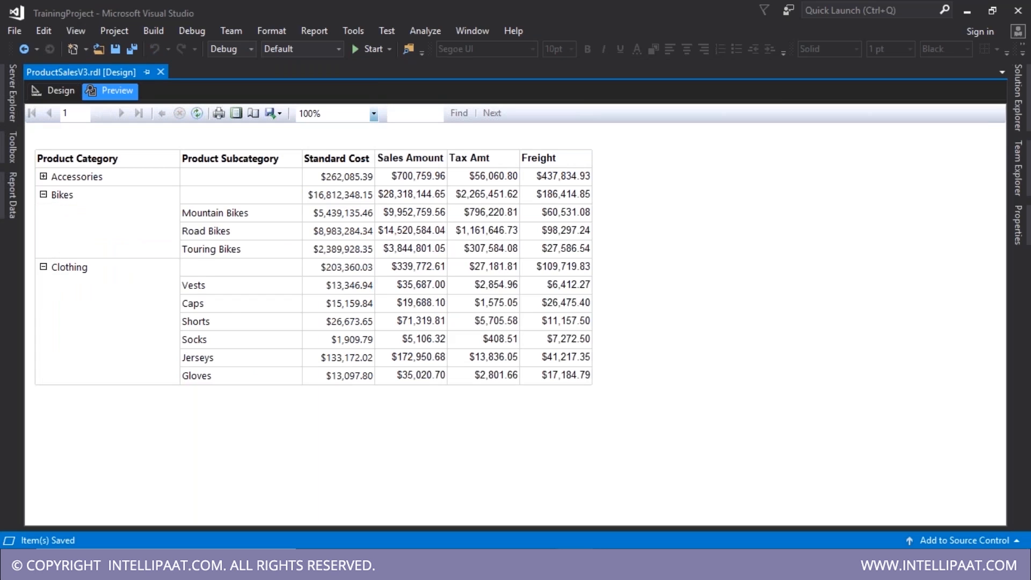
click(44, 267)
click(44, 195)
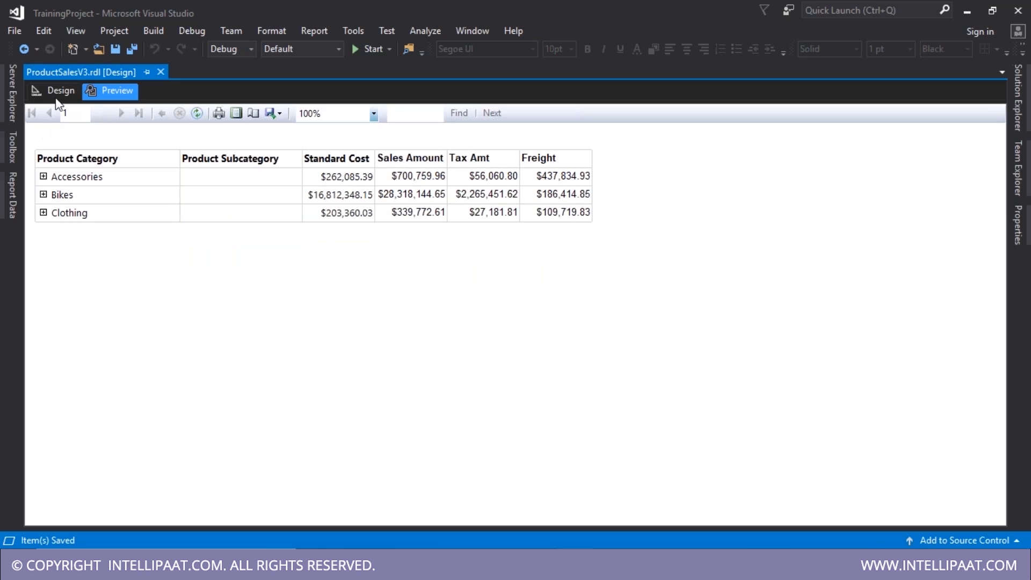
click(59, 92)
click(506, 456)
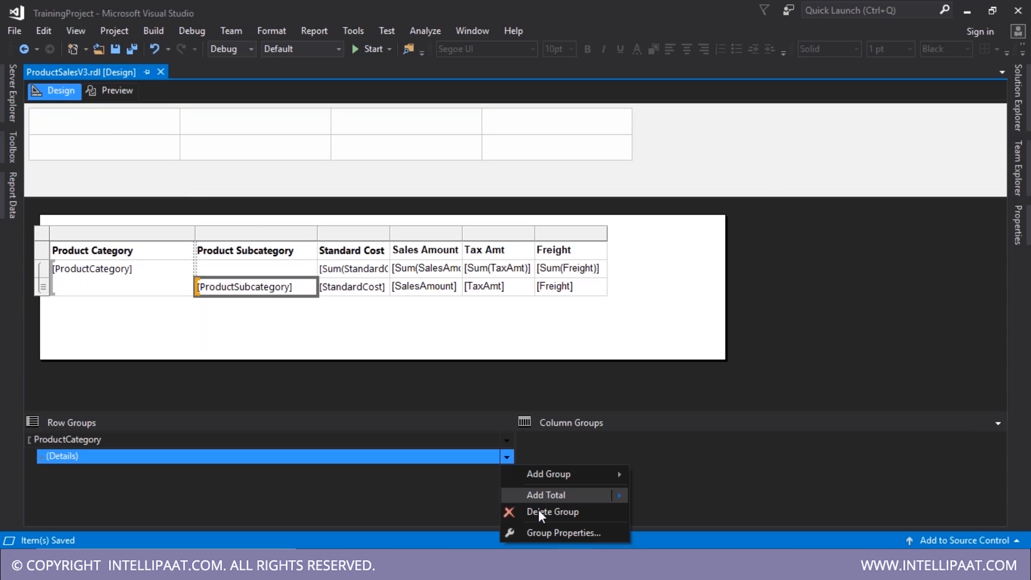
click(558, 534)
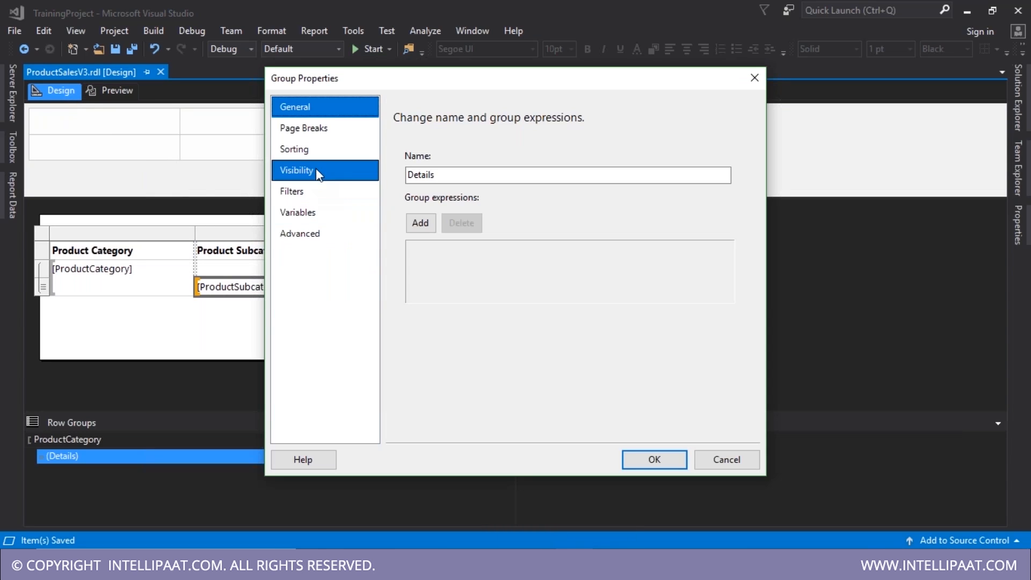
- Review the Details group's visibility and filter settings, then inspect the ProductCategory group properties
click(316, 170)
click(315, 192)
click(300, 170)
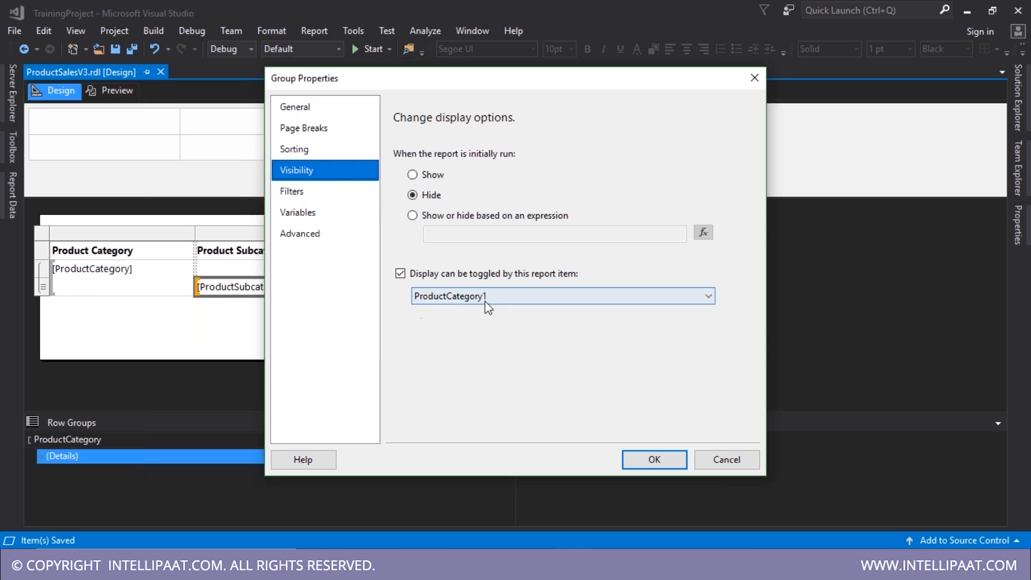
click(656, 461)
click(507, 440)
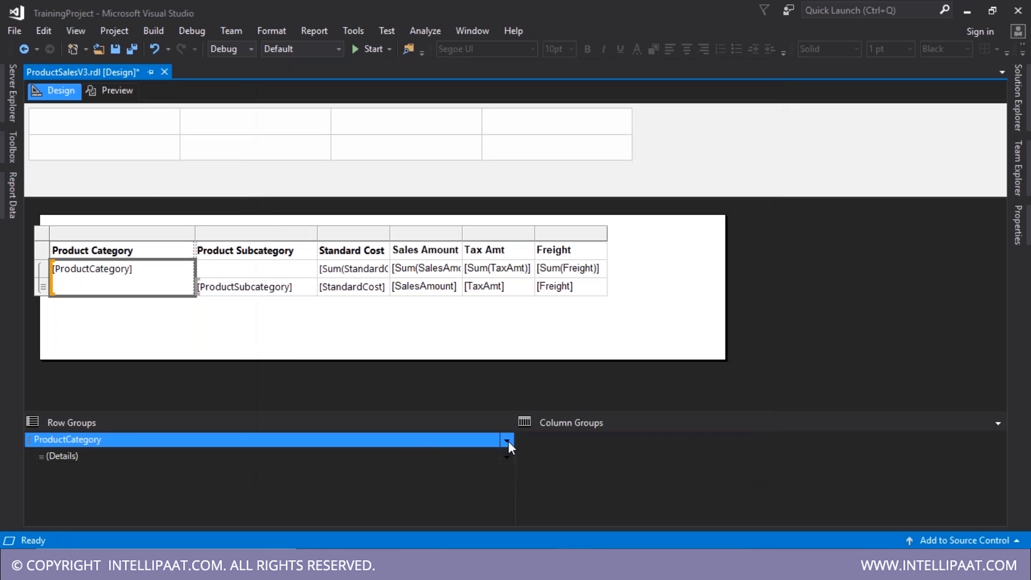
click(552, 513)
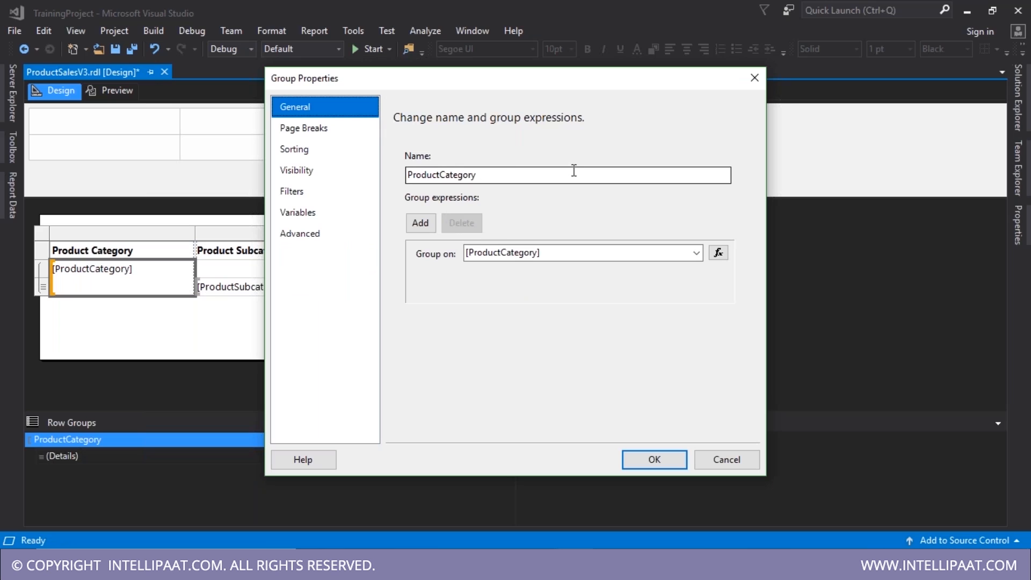
click(755, 79)
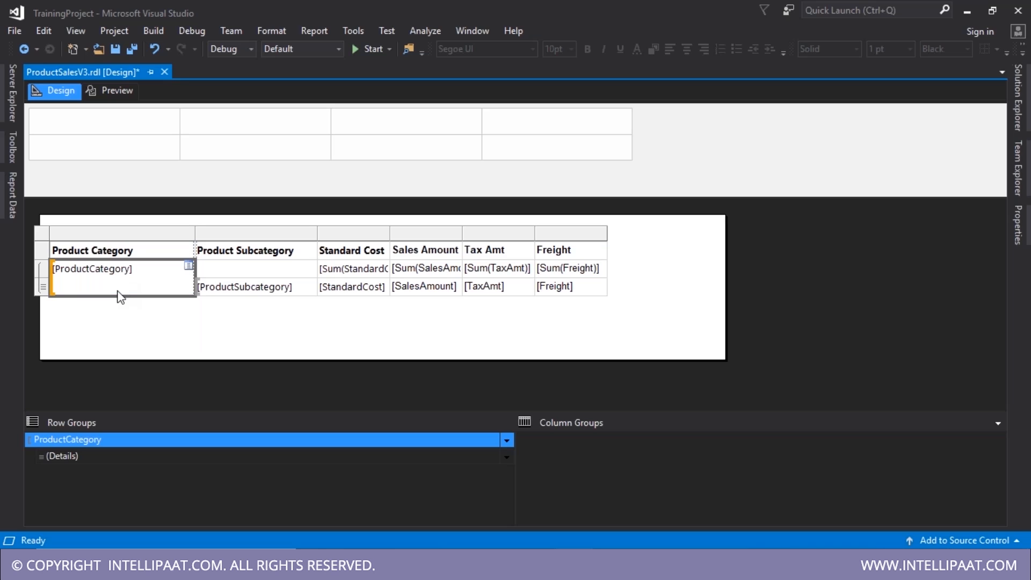
- Confirm in the Properties window that the category text box is named ProductCategory1
key(F4)
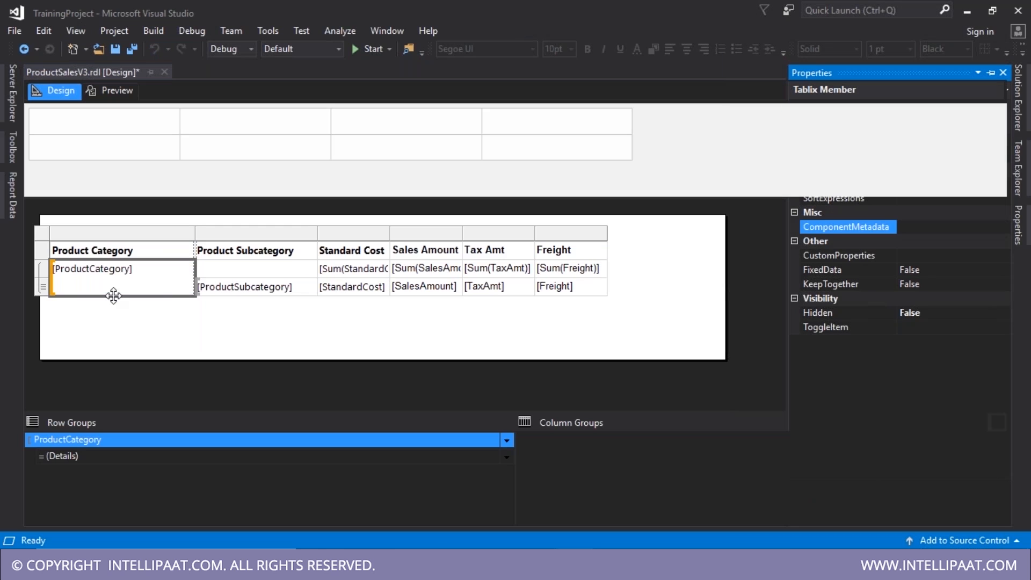
click(114, 296)
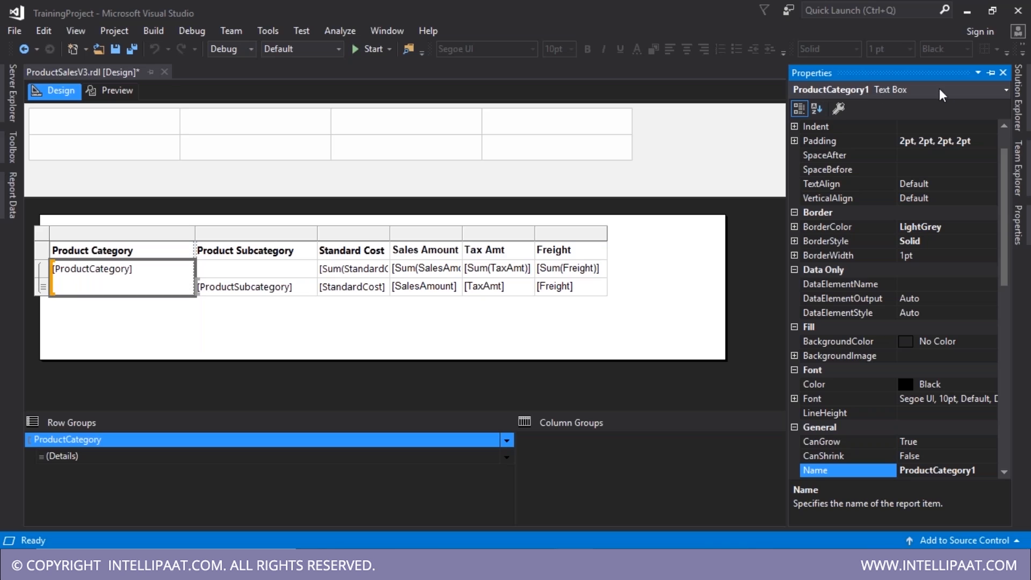
click(860, 96)
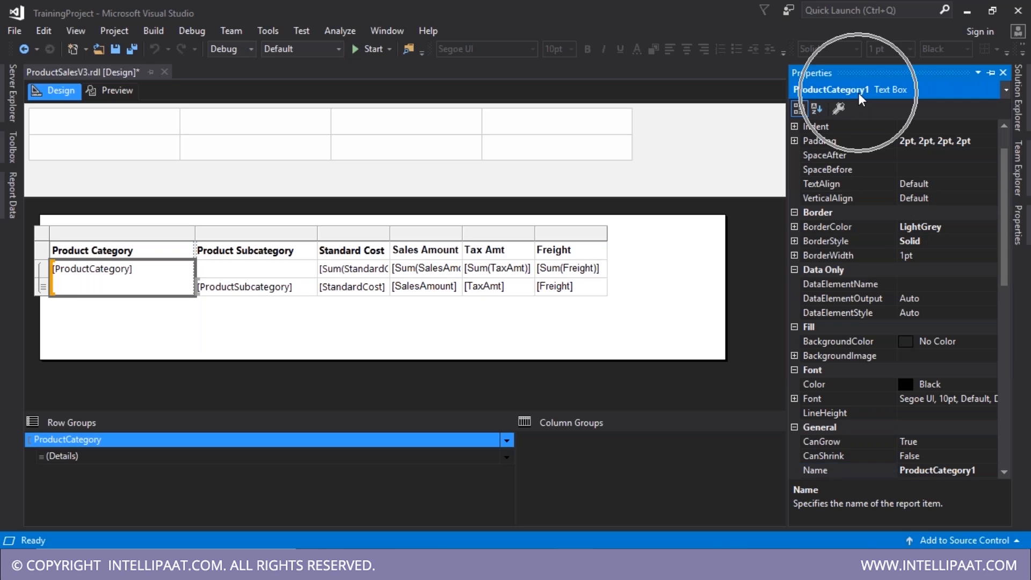
key(ctrl)
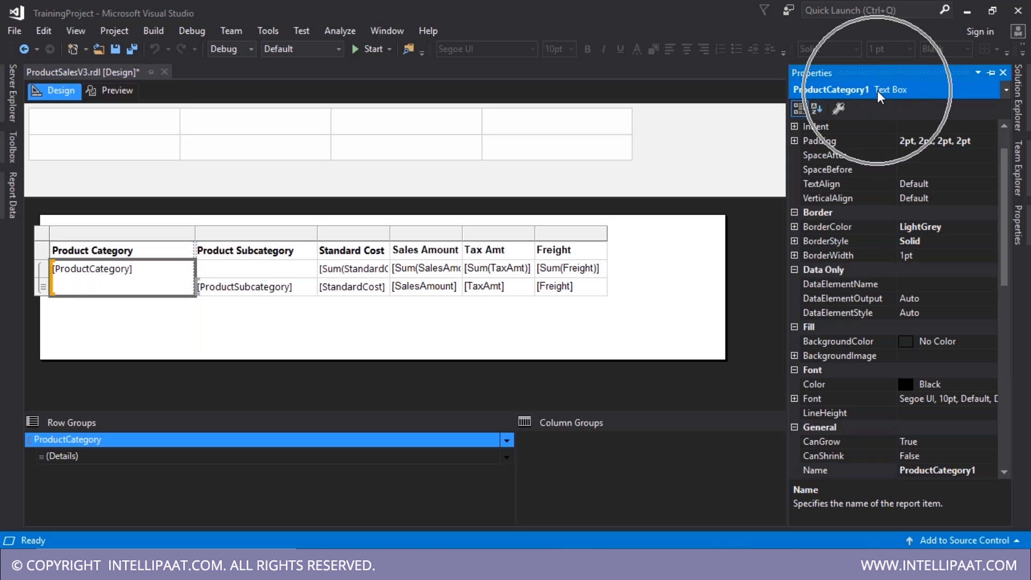
click(333, 443)
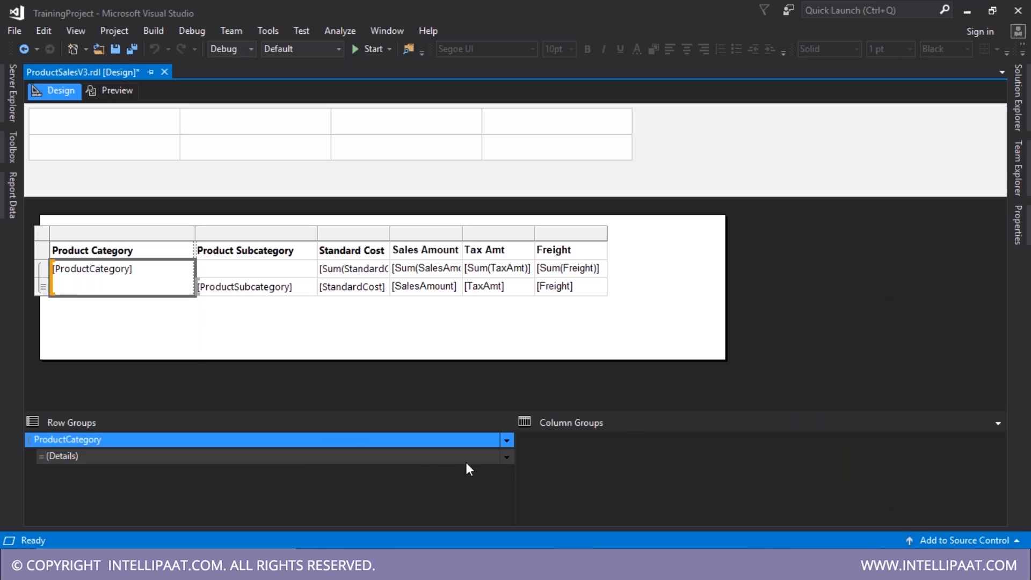
- Recheck the Details group's Hide visibility setting and confirm it
click(508, 456)
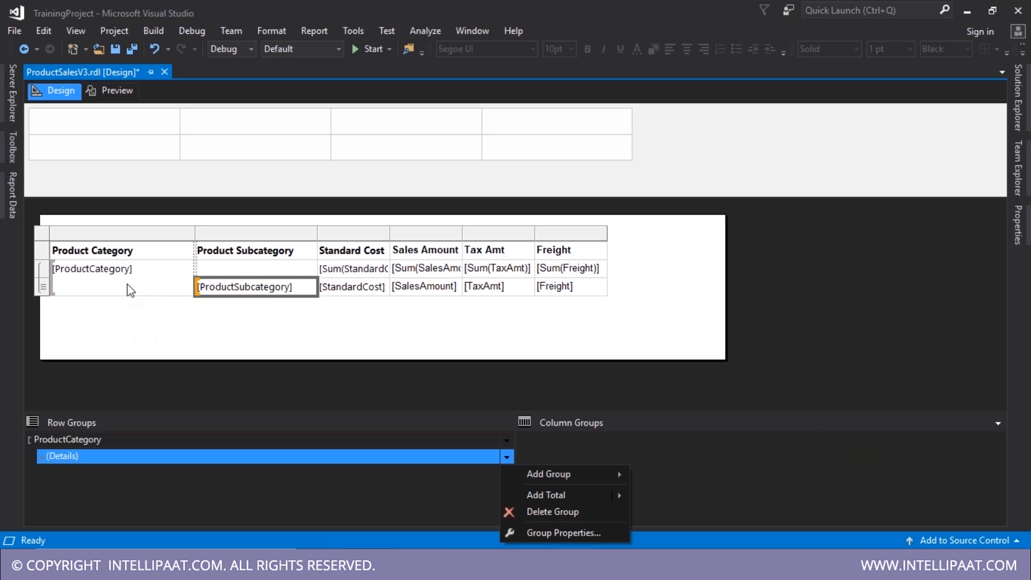
click(569, 531)
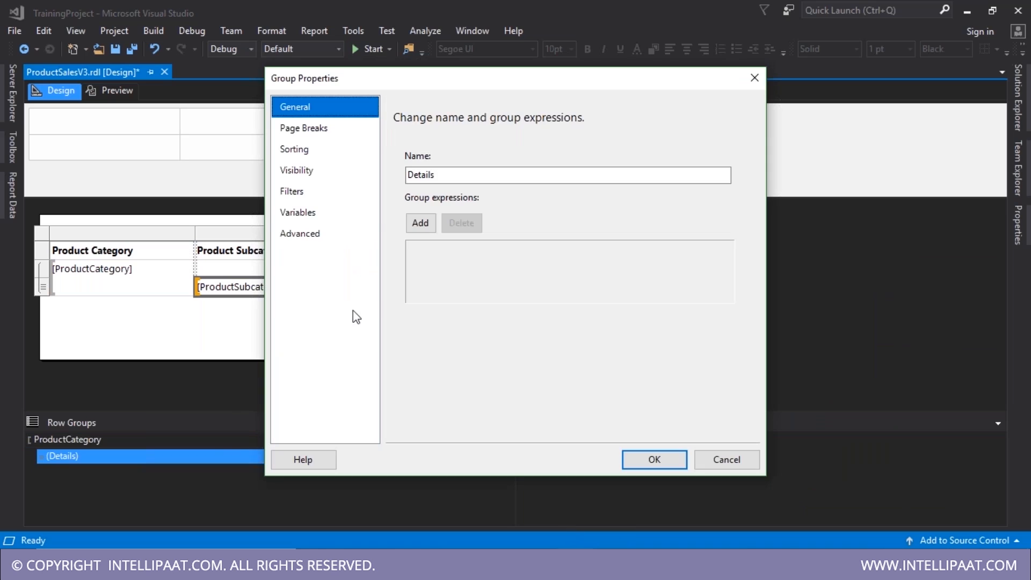
click(311, 155)
click(317, 180)
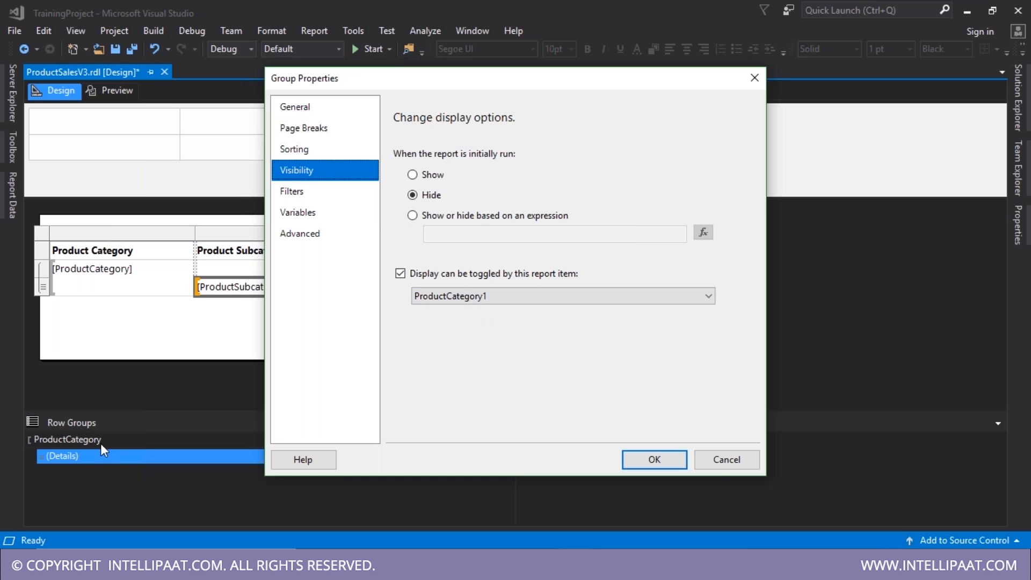
click(654, 459)
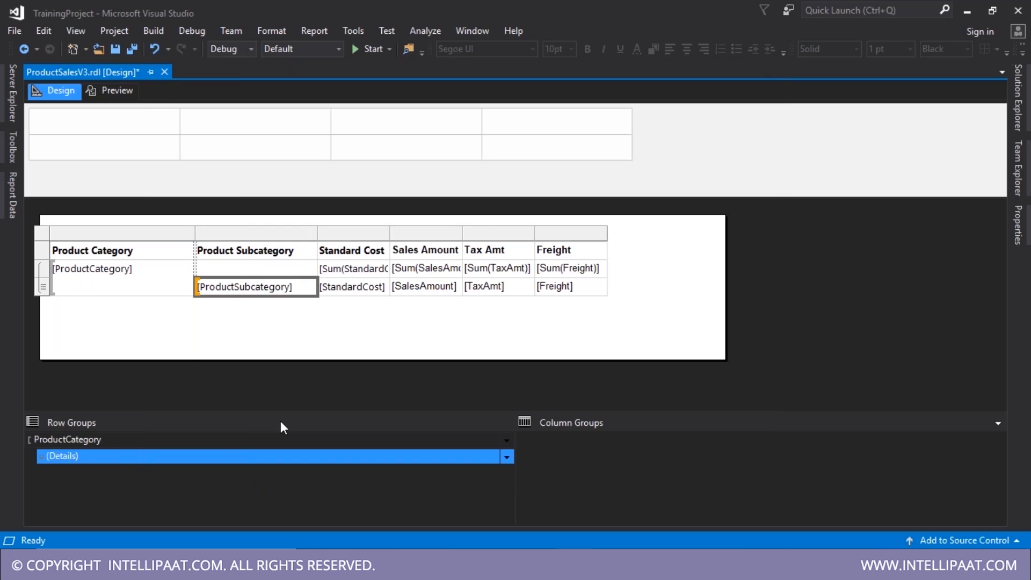
- Save the report and add a 'V3 - Drill Down functionality' line to the Notepad notes
key(ctrl+s)
click(115, 96)
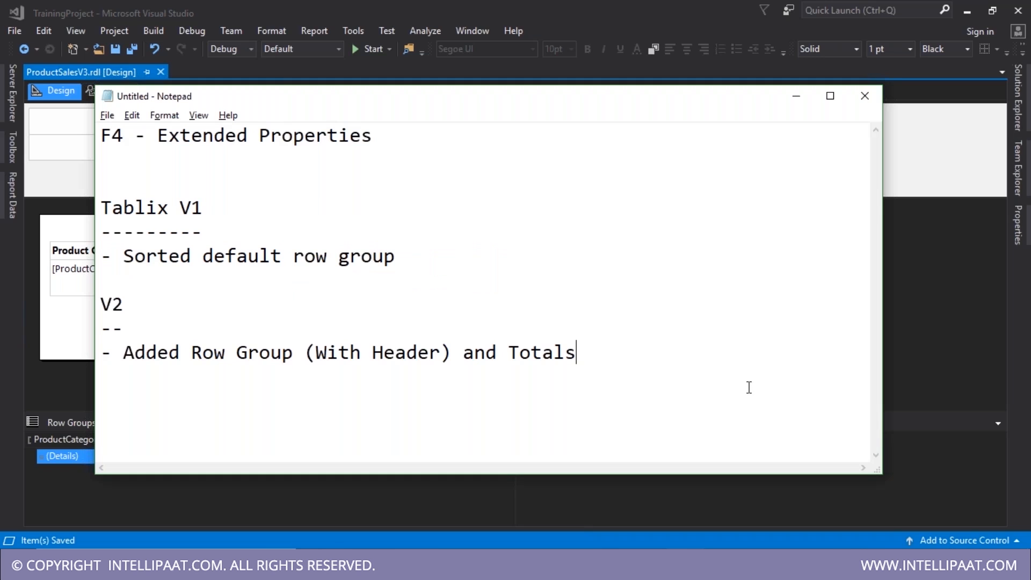
key(Return)
key(Return)
text(V3 - Drill D)
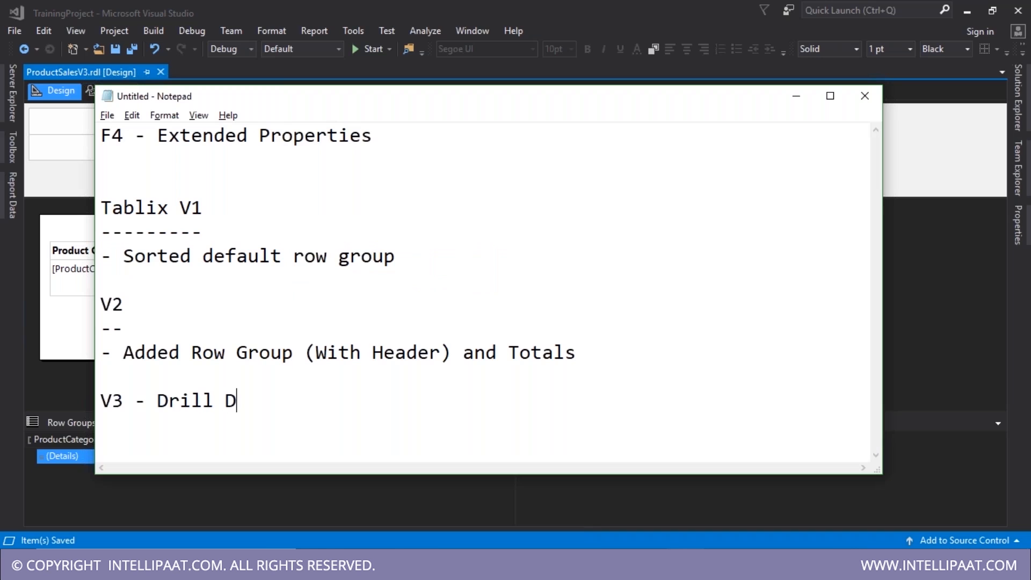
text(own)
text( gu)
key(BackSpace)
key(BackSpace)
text(fuc)
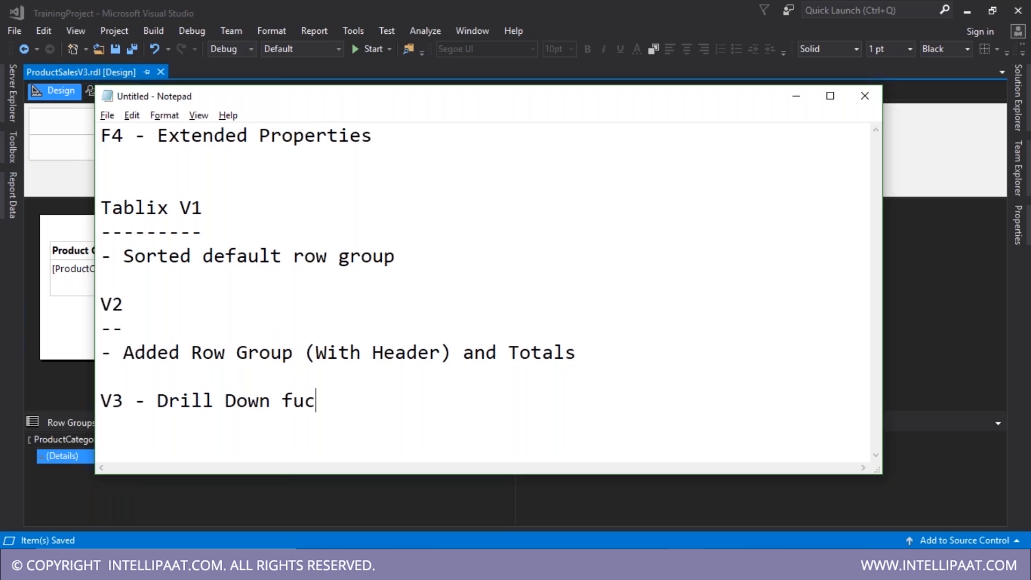
key(BackSpace)
text(nctionality)
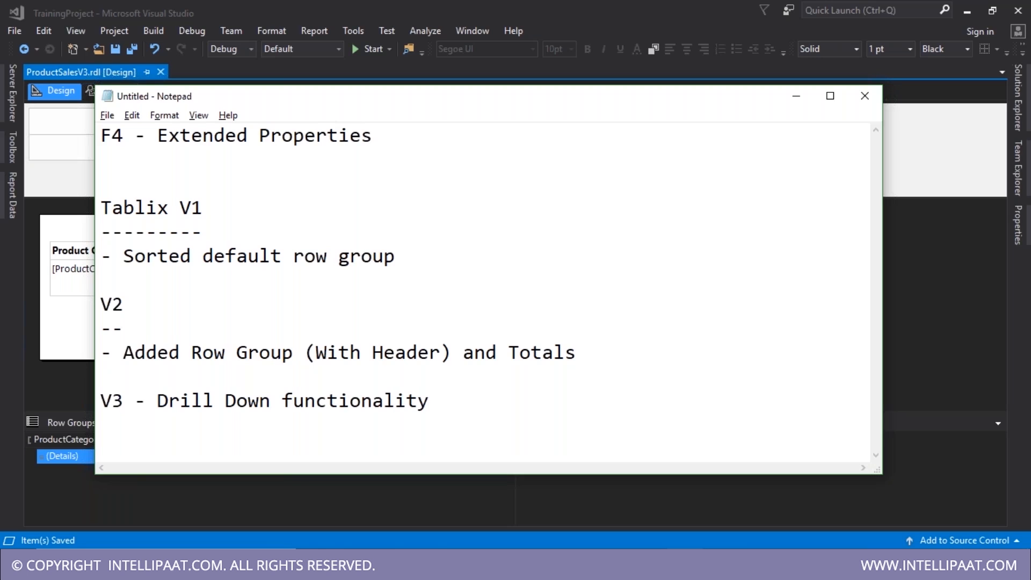
key(alt+Tab)
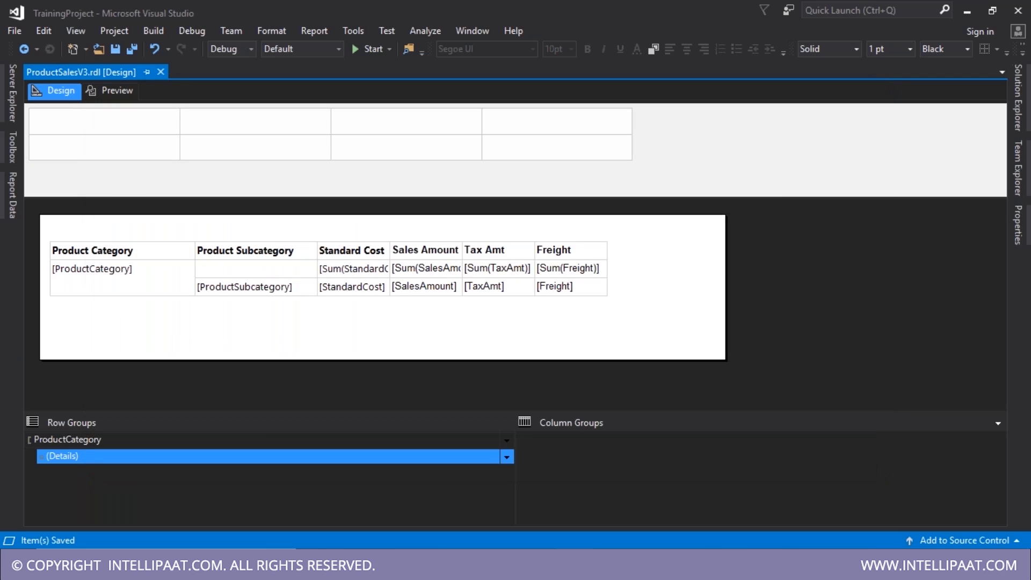
- Preview the report, expanding Bikes into its subcategories and collapsing it again
key(alt+Tab)
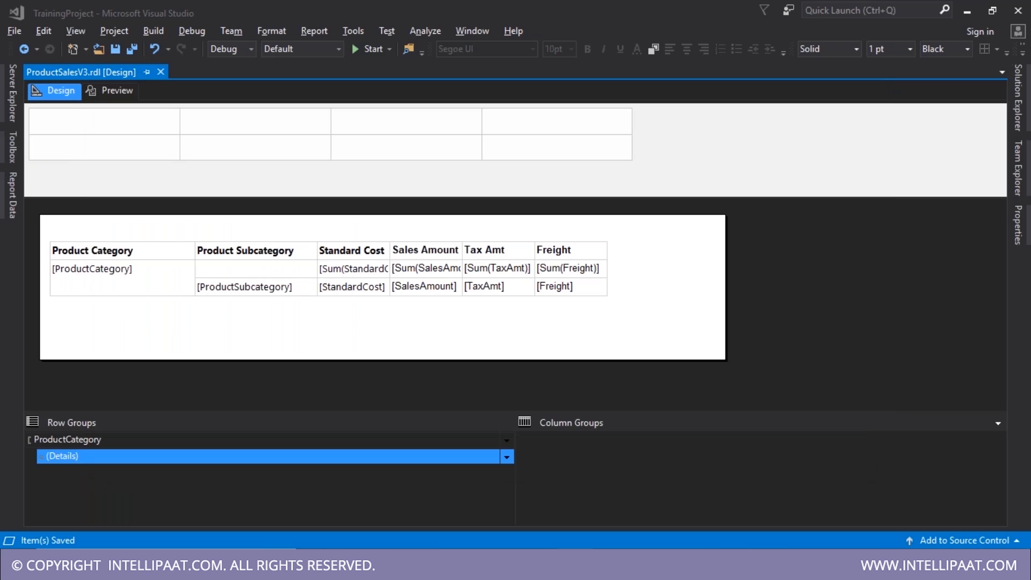
click(108, 92)
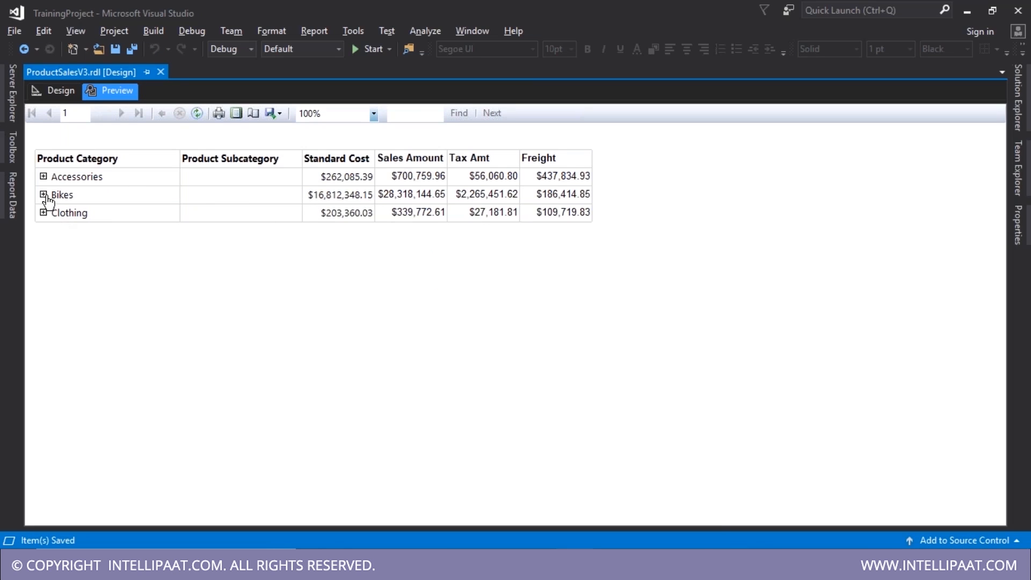
click(43, 194)
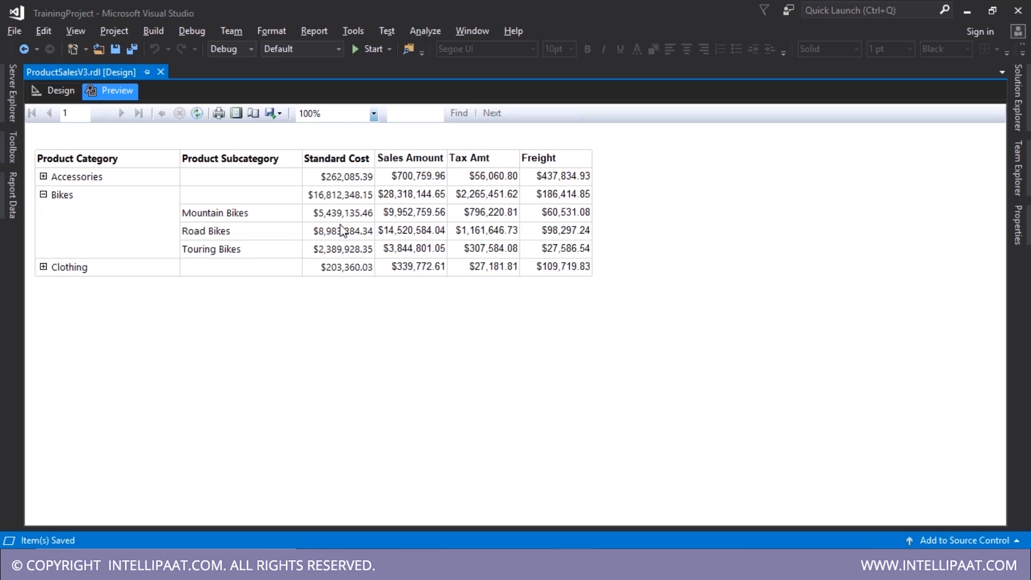
click(43, 195)
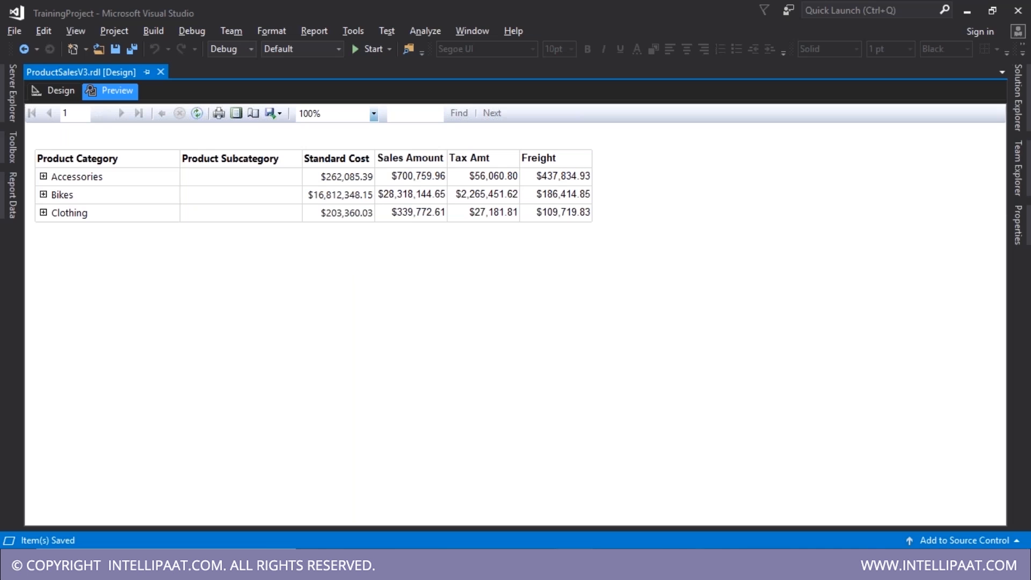
click(505, 565)
- Append '; scope of group (Grand Totals)' to the V3 note and join the dashes onto the V2 line
text(; scope of group (Grand Totals)
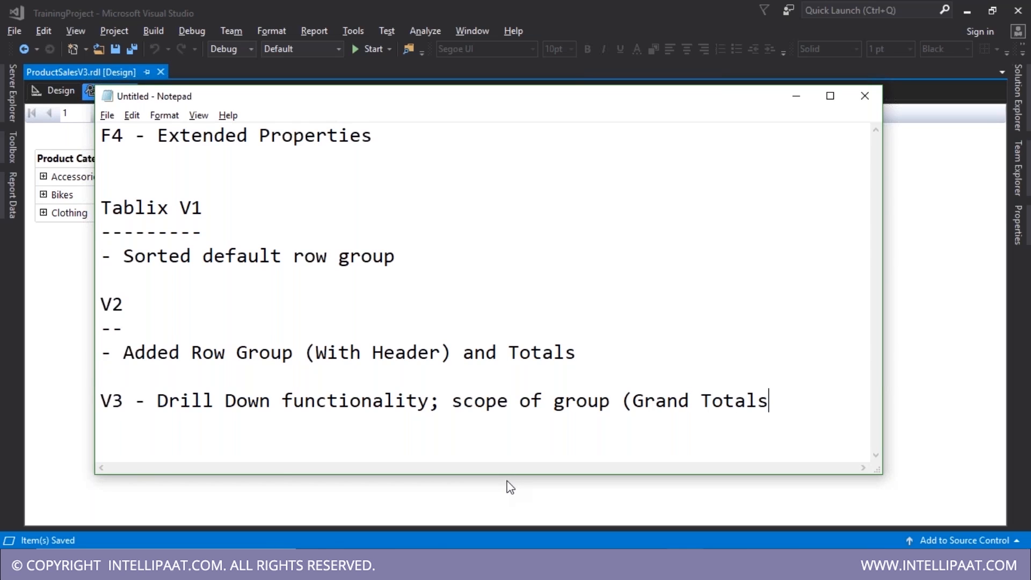
text())
click(279, 309)
key(Delete)
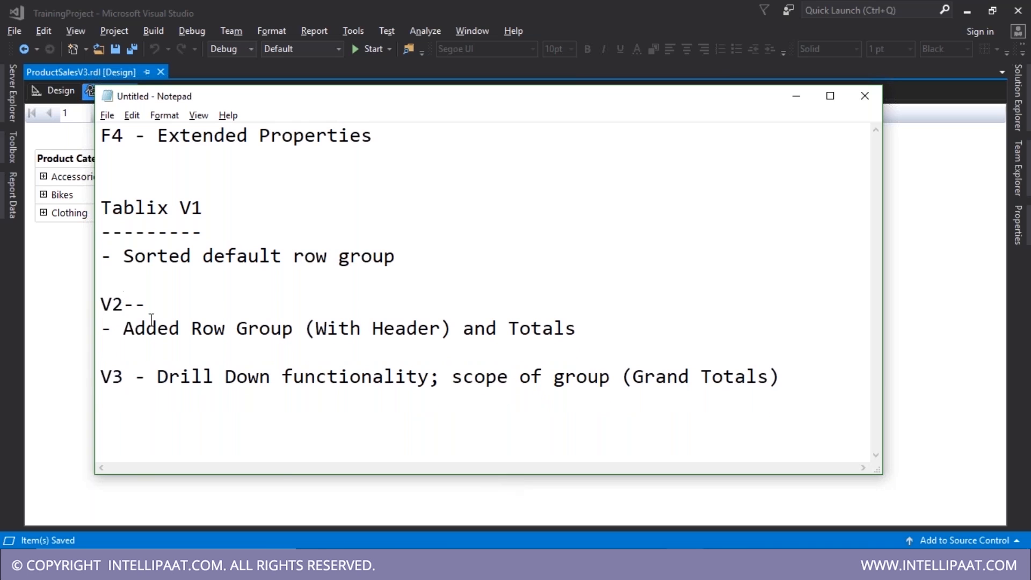
- Return to the report design and open the StandardCost detail cell for editing
click(59, 89)
click(59, 90)
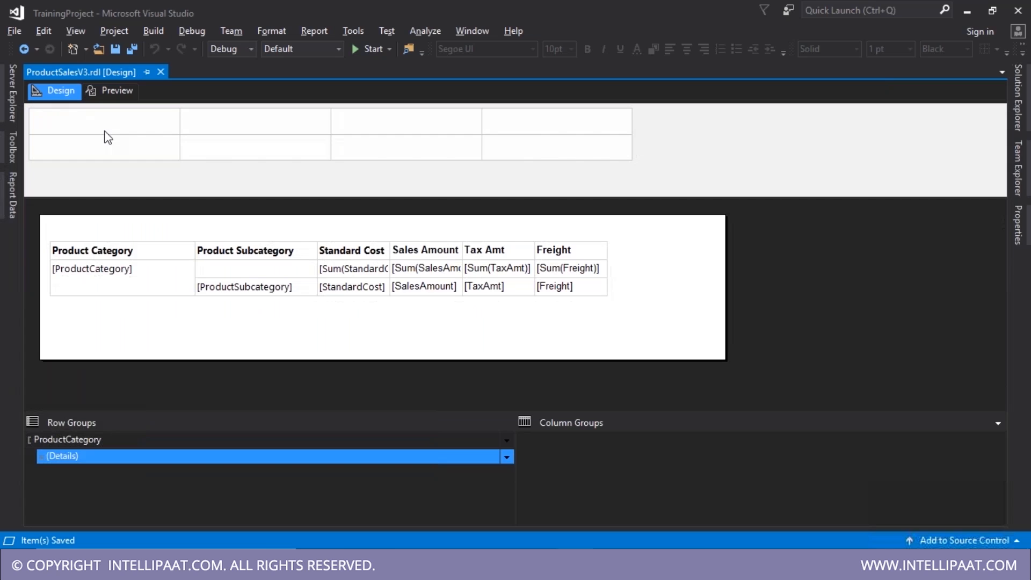
click(345, 275)
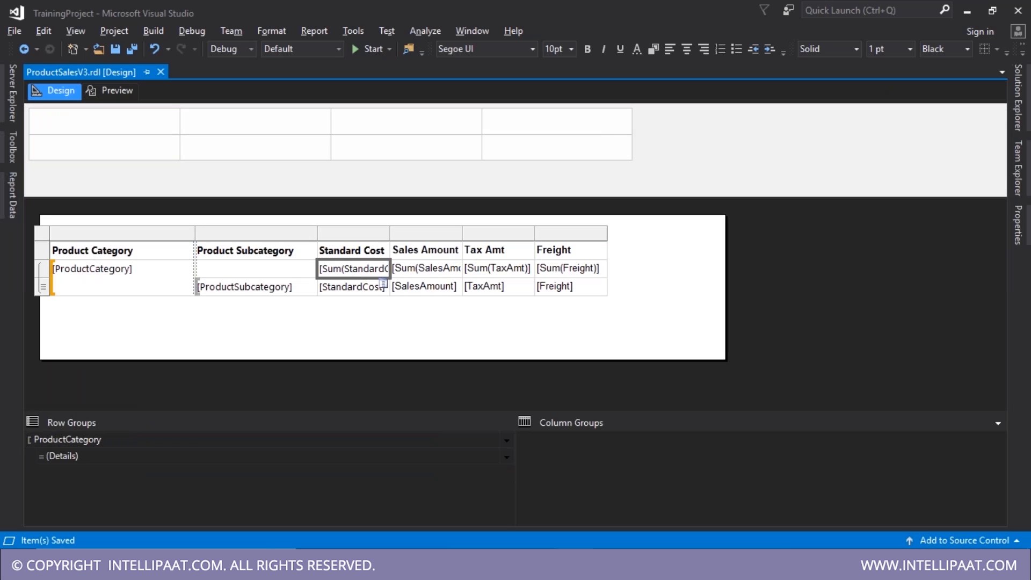
double_click(351, 288)
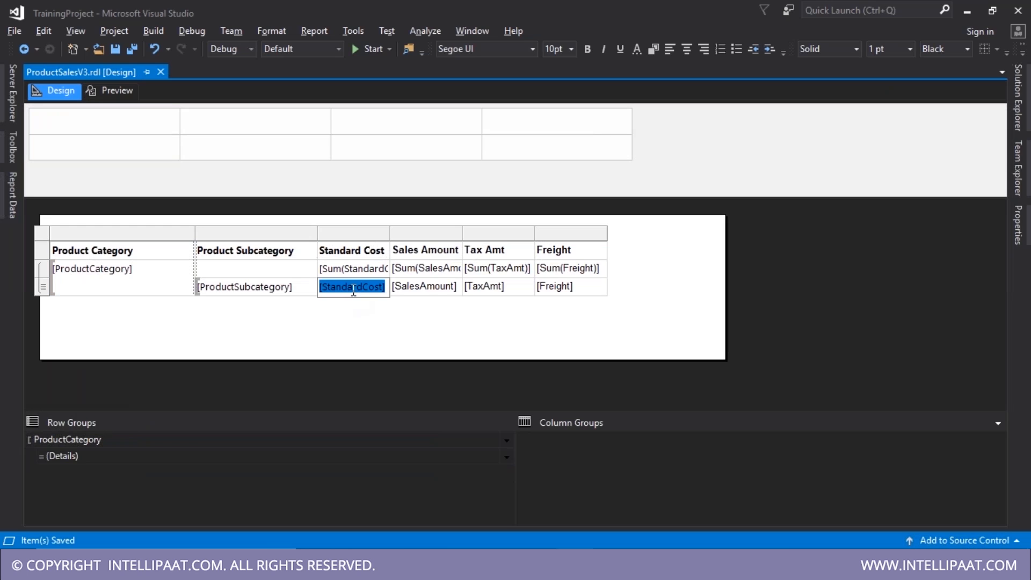
click(433, 302)
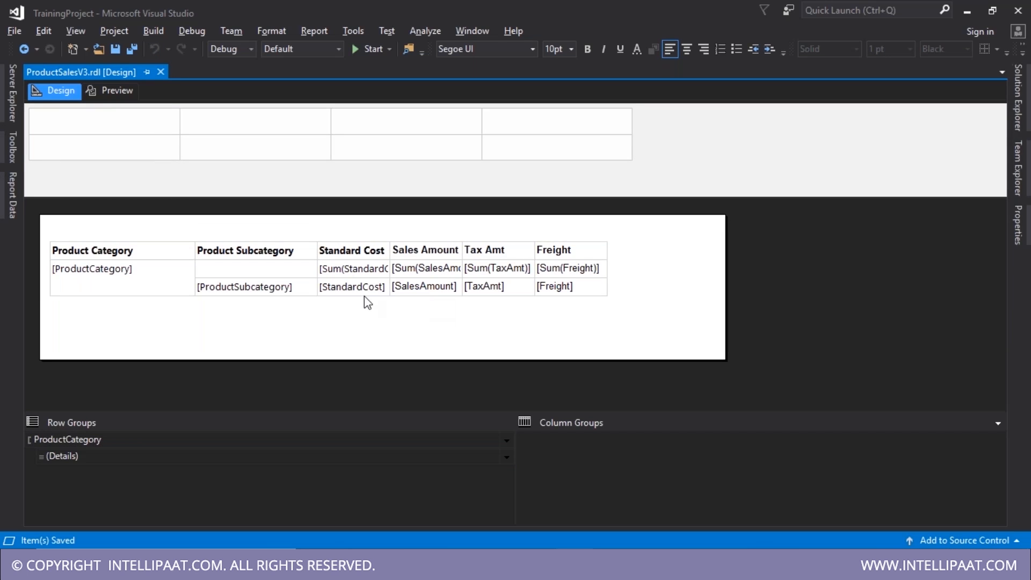
click(365, 290)
right_click(365, 290)
click(390, 355)
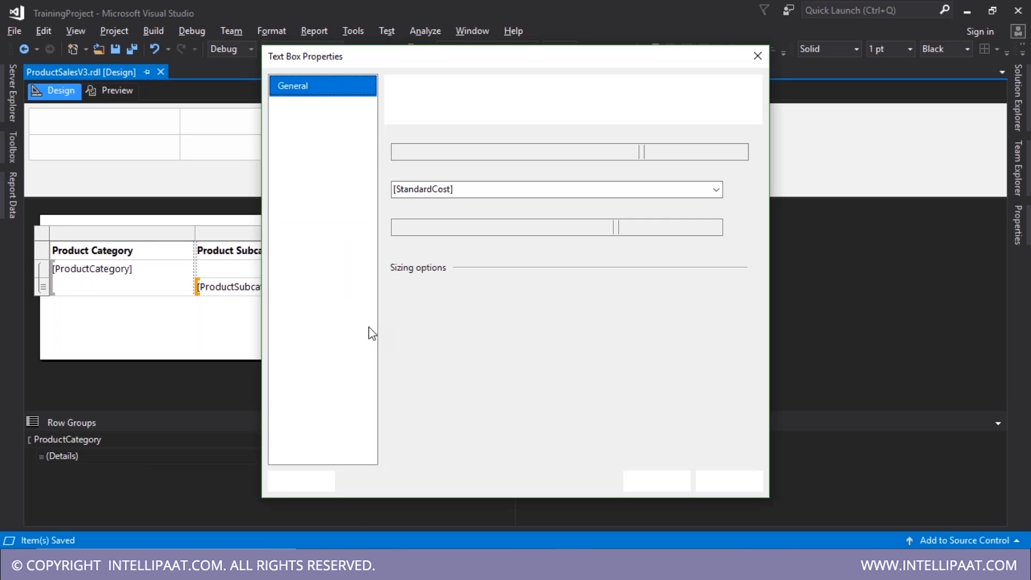
click(297, 129)
click(287, 149)
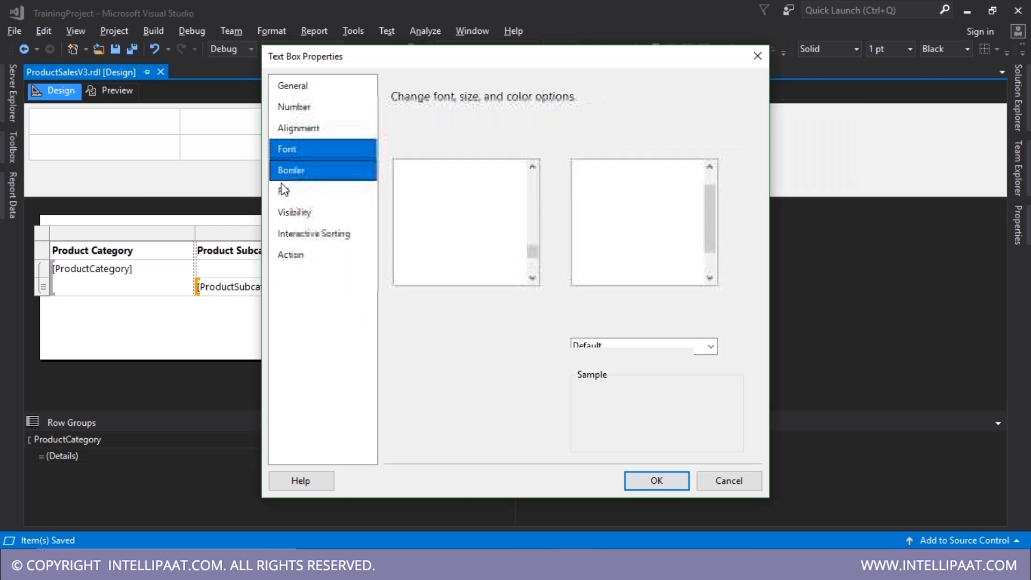
key(Escape)
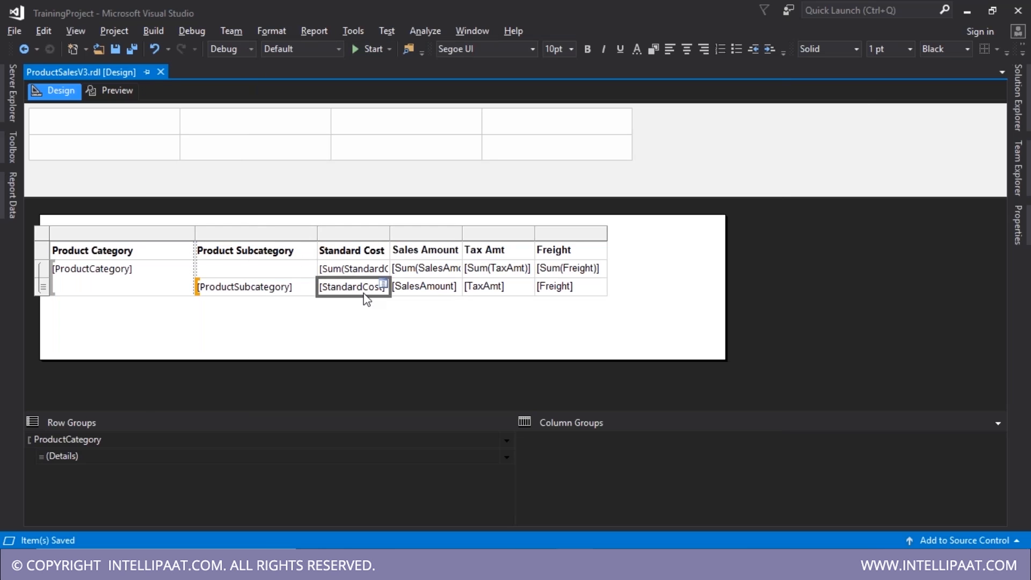
right_click(365, 295)
click(417, 358)
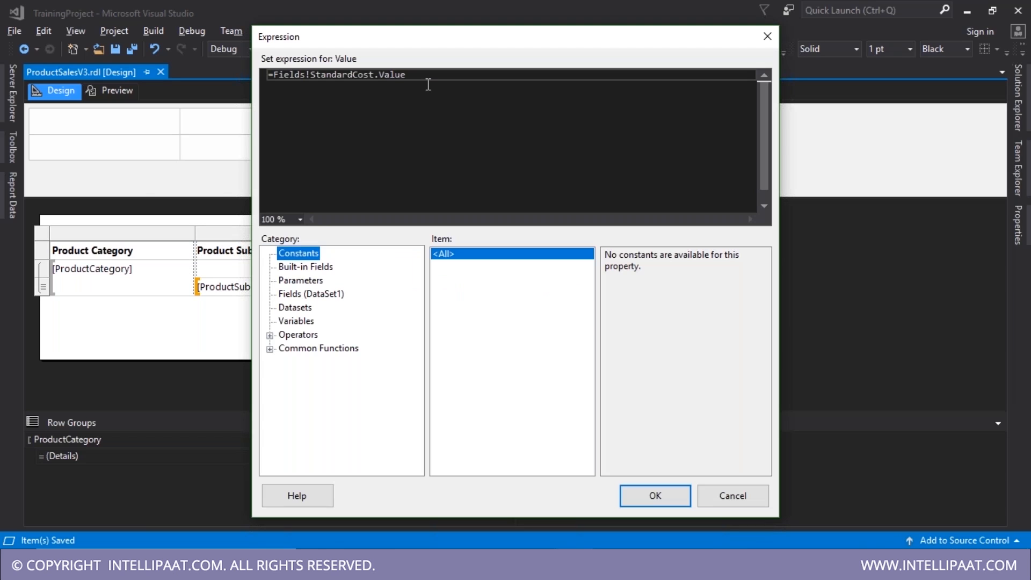
drag(428, 84, 227, 69)
click(463, 137)
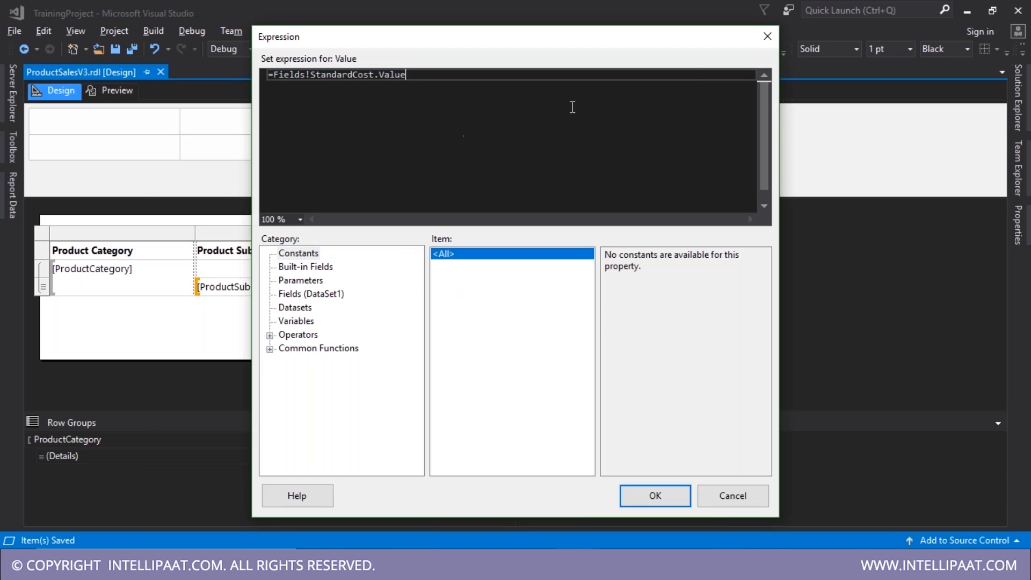
click(767, 43)
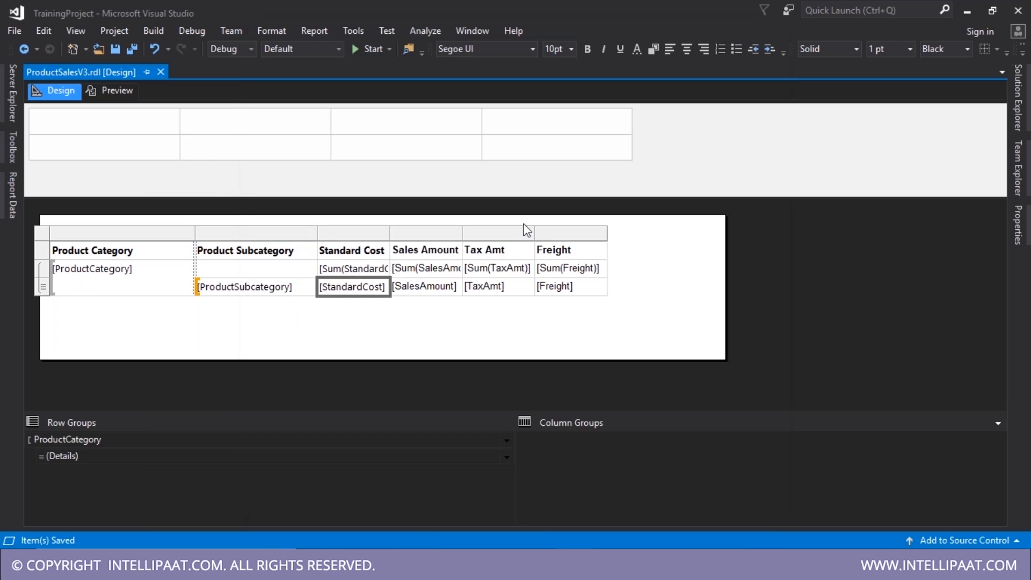
click(353, 269)
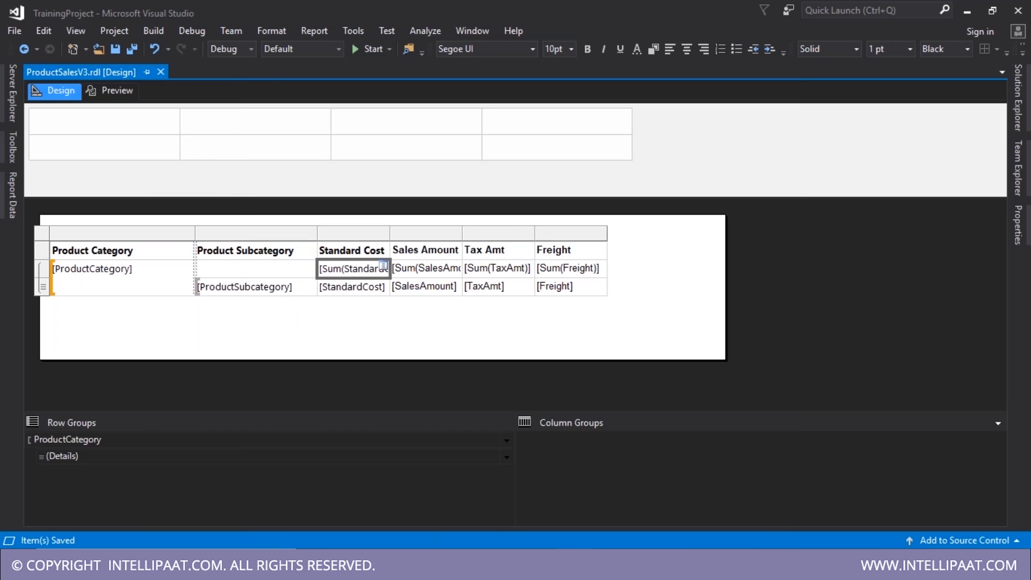
right_click(357, 268)
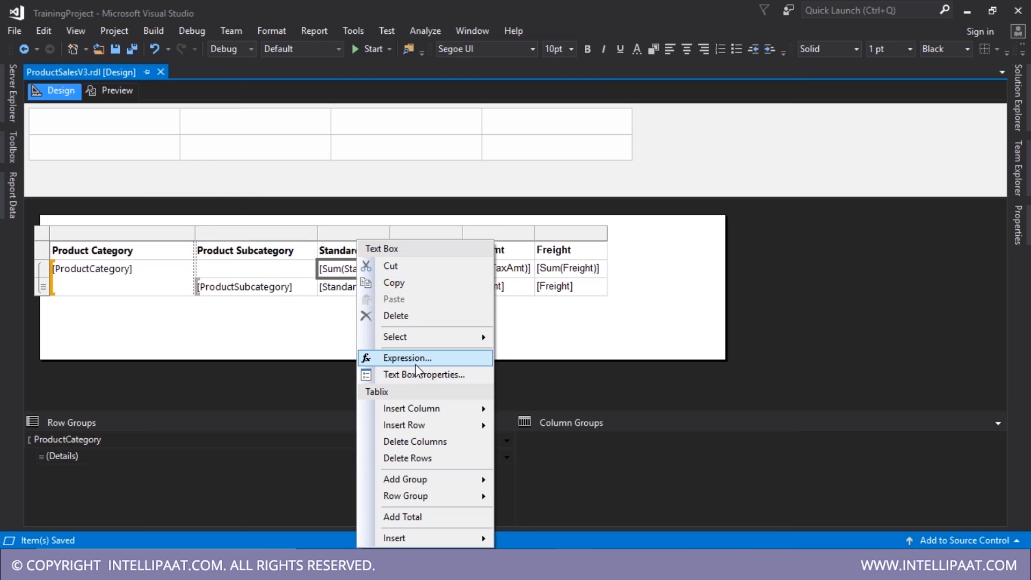
click(416, 359)
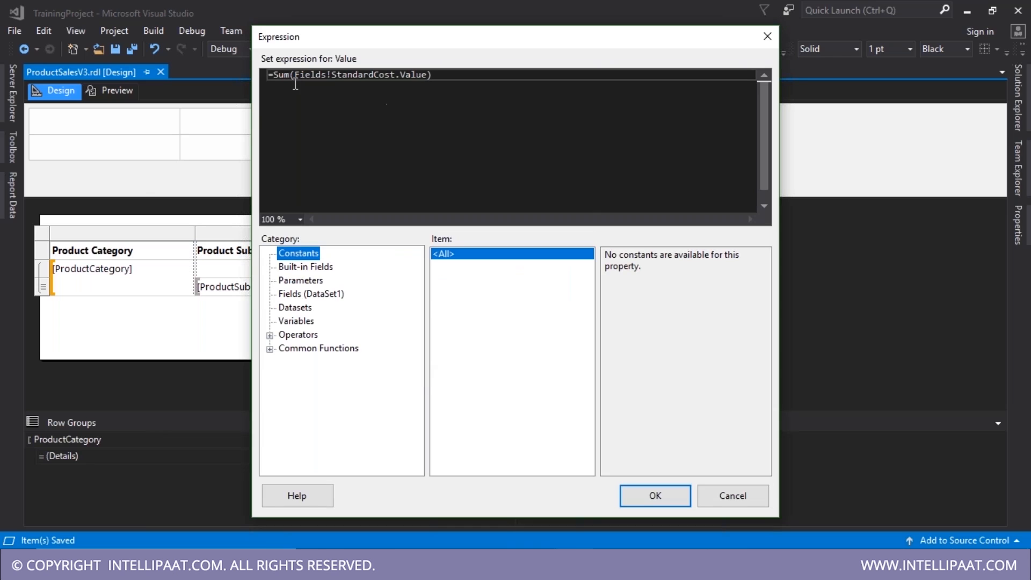
double_click(276, 80)
drag(348, 80, 384, 81)
click(632, 92)
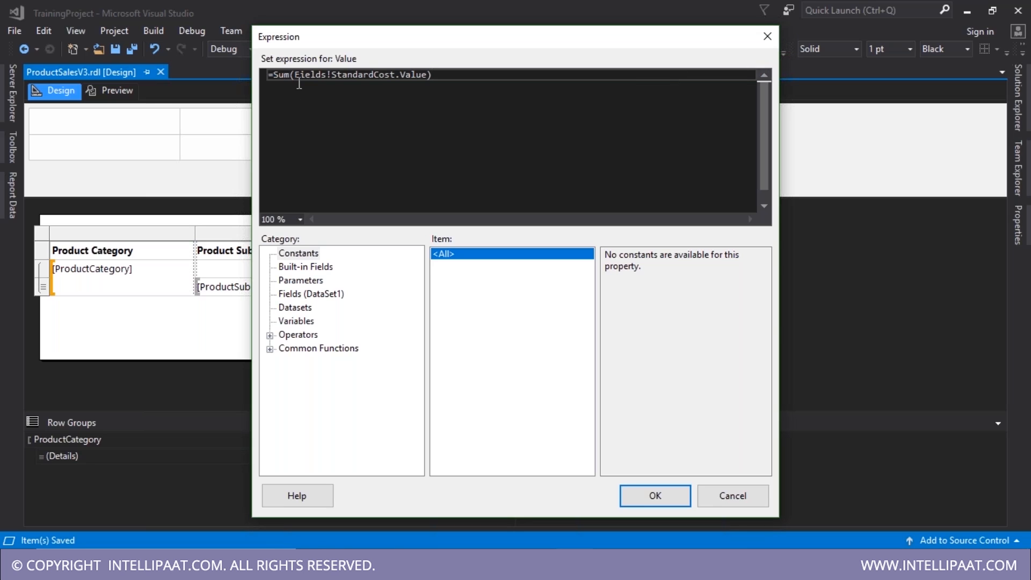
drag(275, 79, 433, 82)
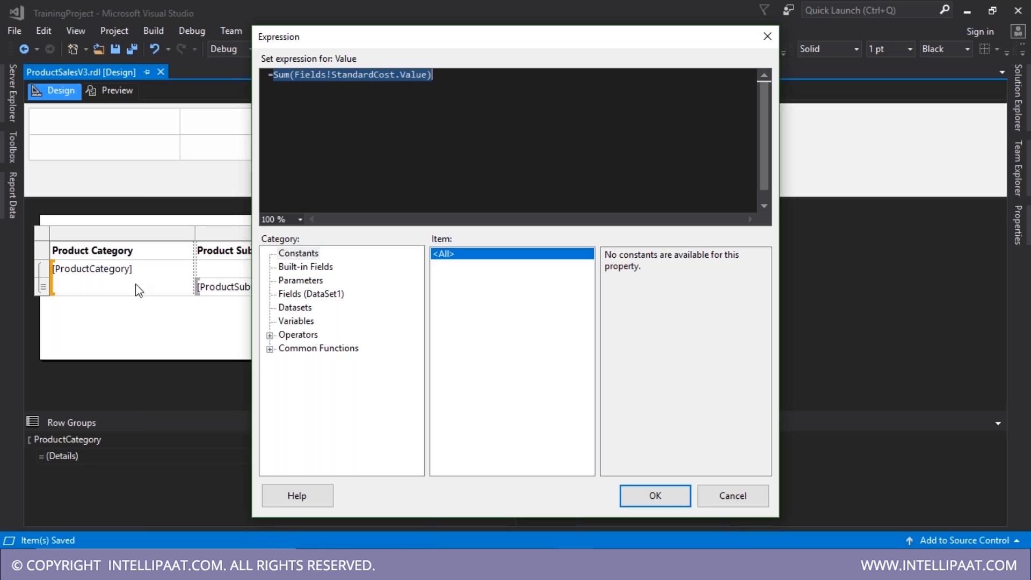
click(286, 91)
drag(273, 75, 549, 76)
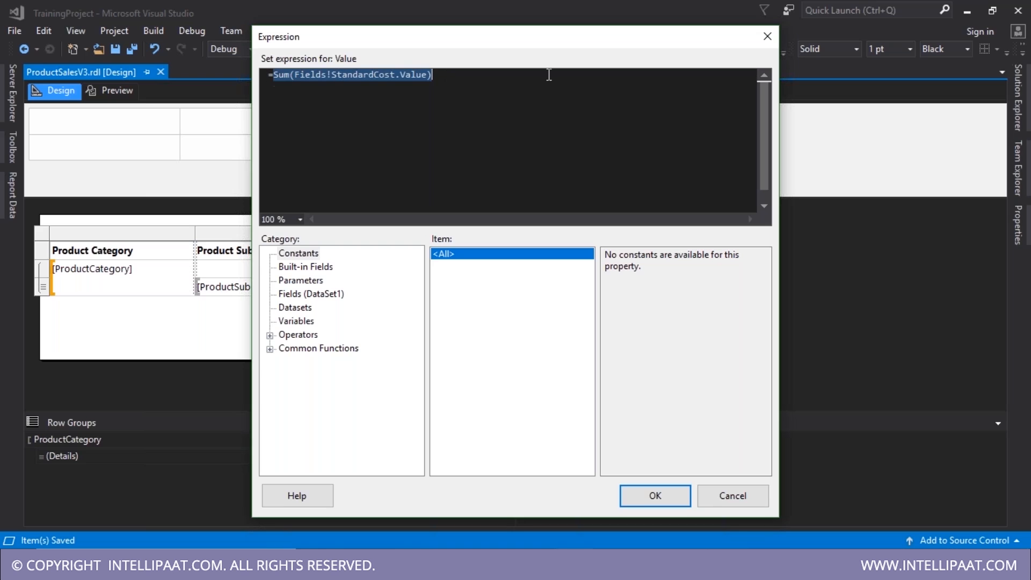
click(768, 37)
right_click(436, 268)
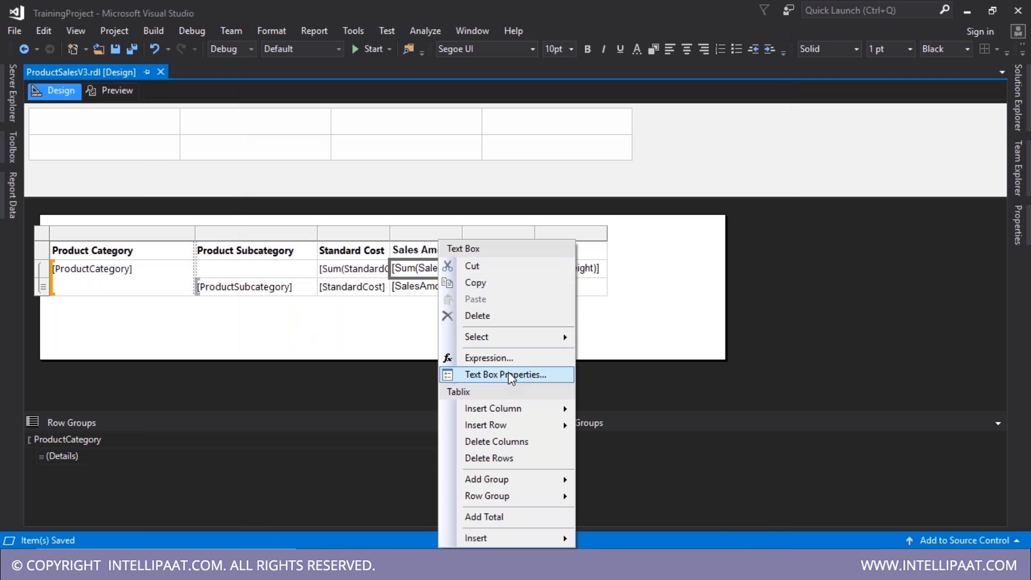
click(515, 356)
drag(268, 74, 710, 46)
click(768, 37)
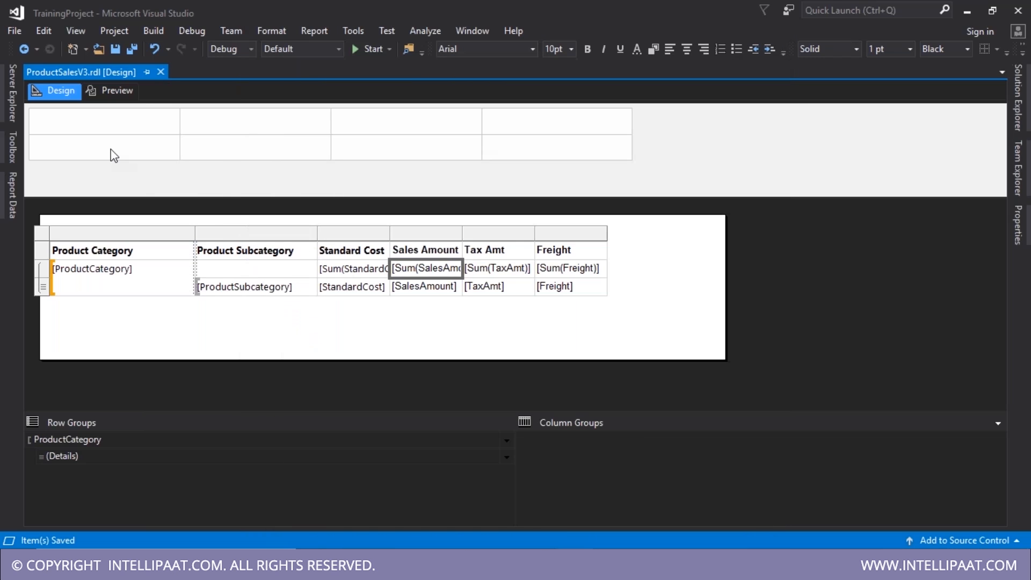
click(117, 90)
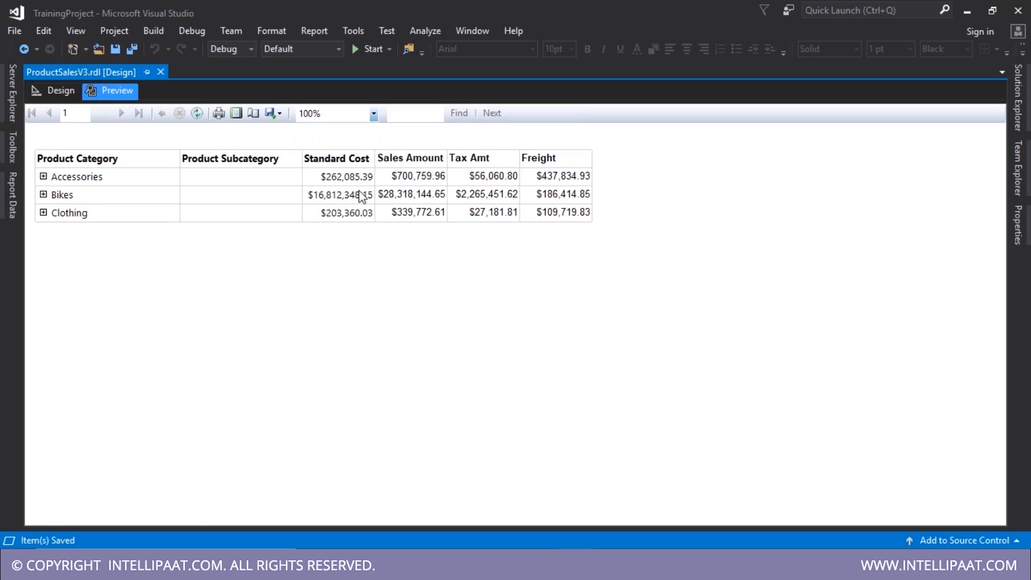
click(61, 90)
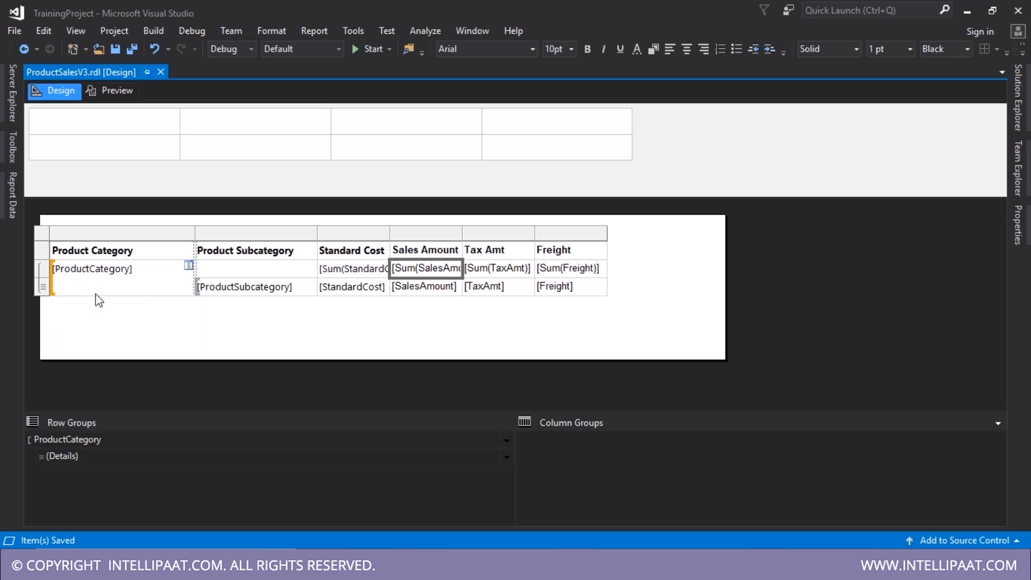
drag(382, 265, 605, 286)
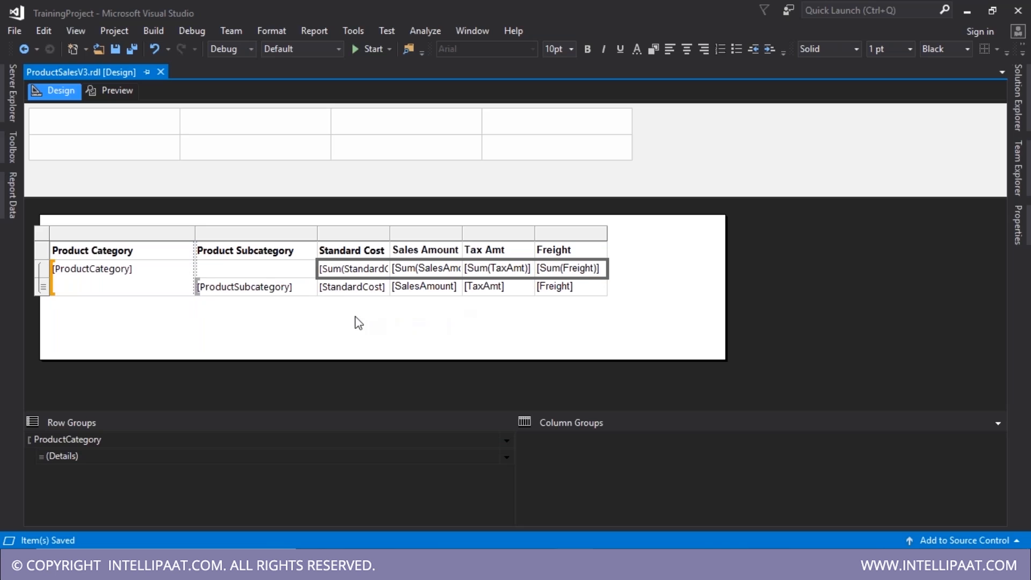
click(363, 293)
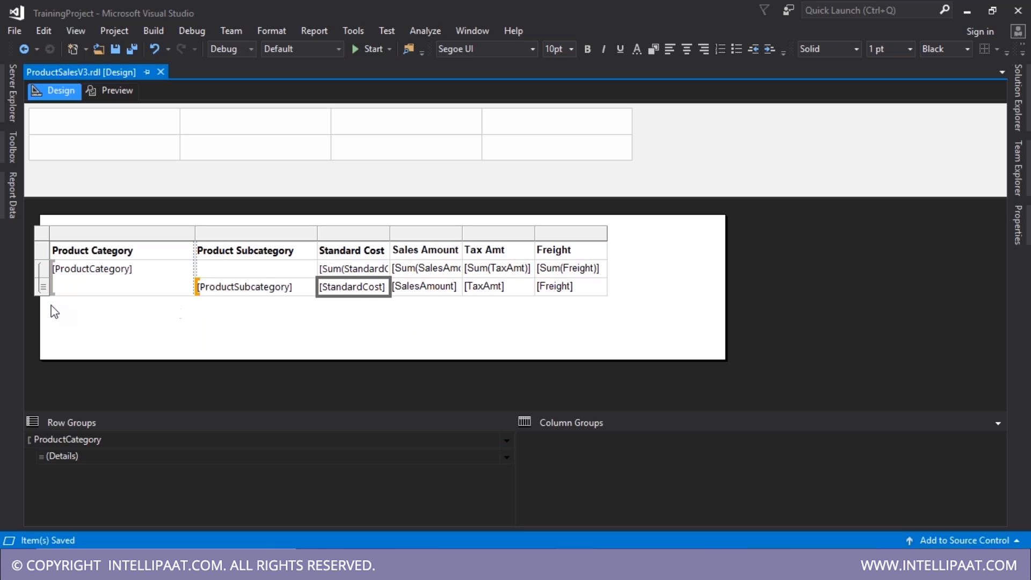
click(44, 287)
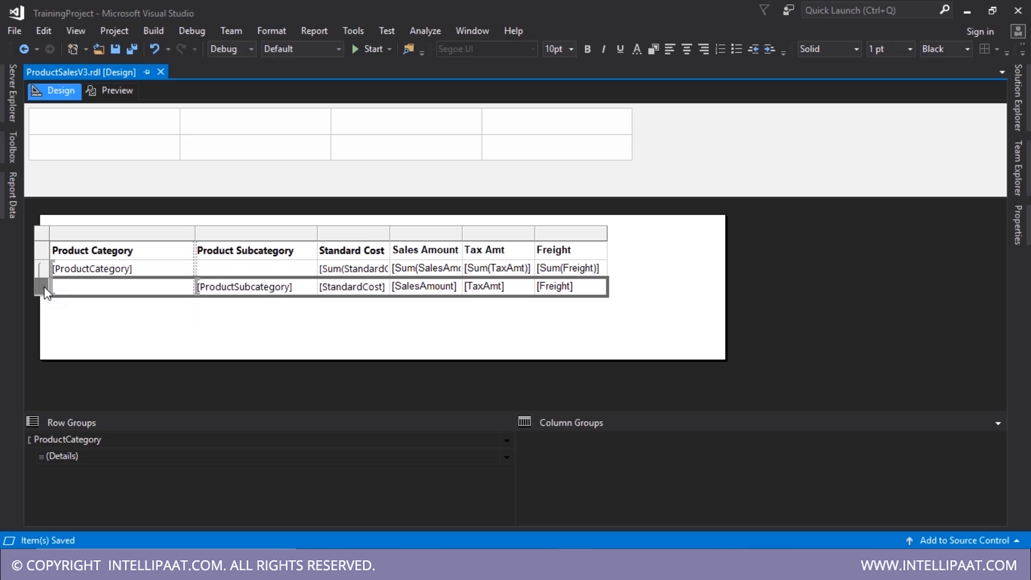
- Insert a new row below, outside the ProductCategory group, undoing a mistaken empty row first
right_click(45, 289)
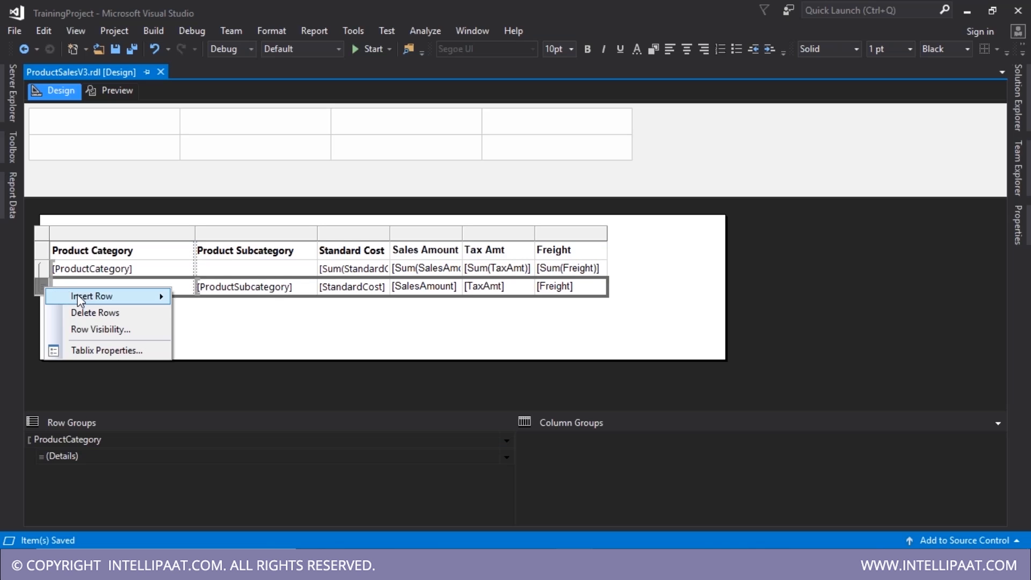
mouse_move(156, 296)
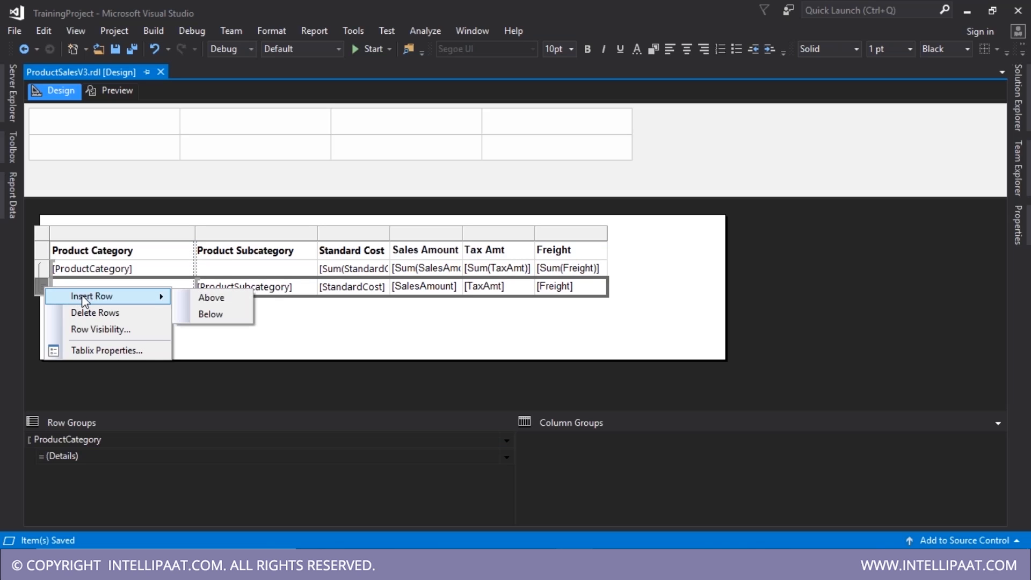
click(204, 316)
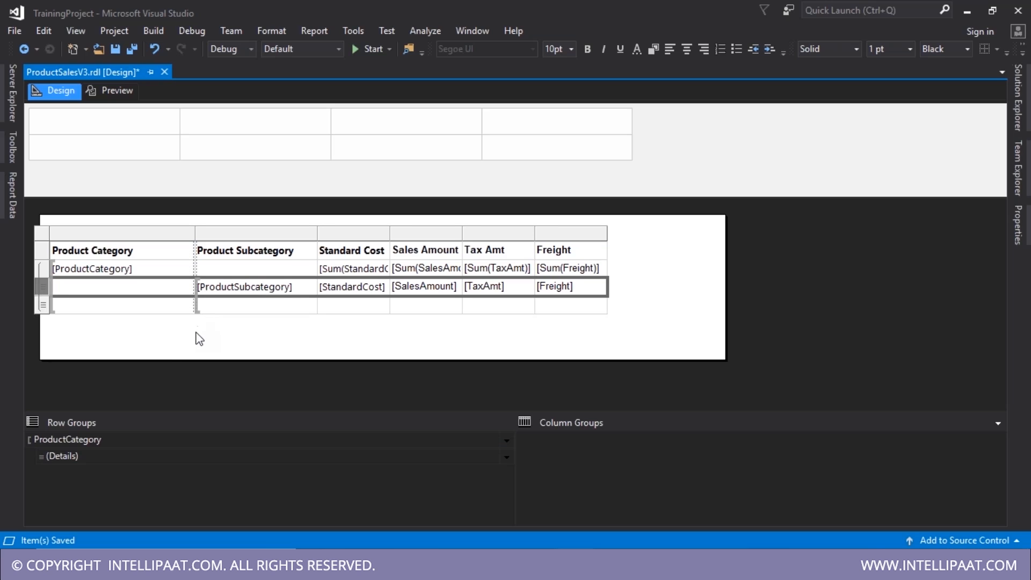
key(ctrl+z)
click(113, 289)
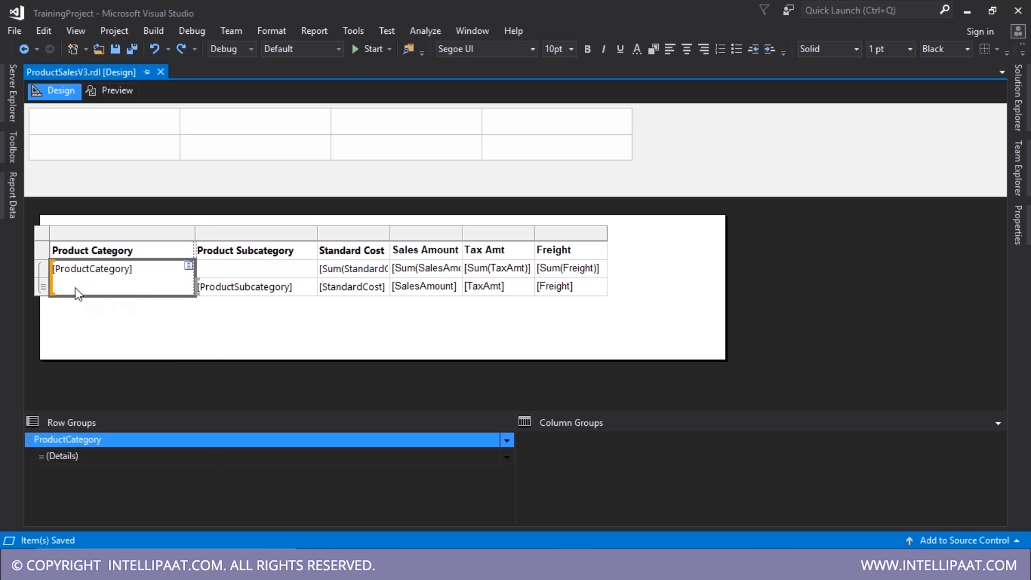
right_click(75, 293)
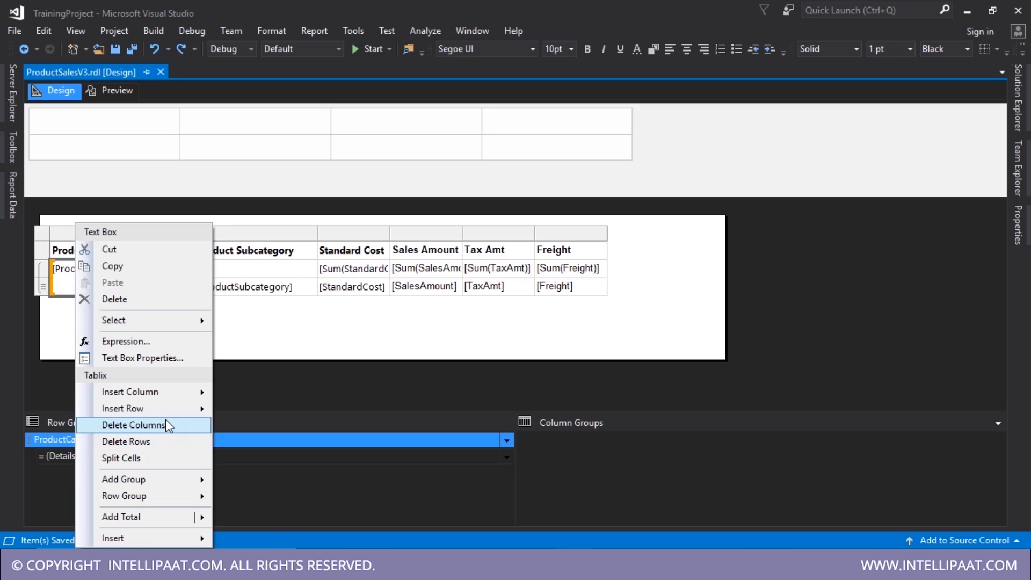
mouse_move(203, 409)
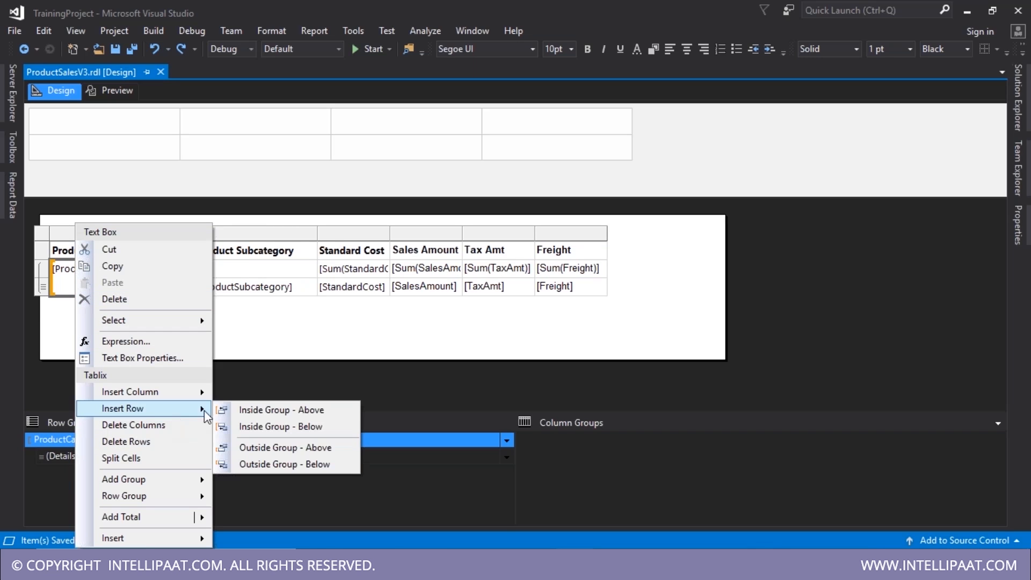
click(286, 464)
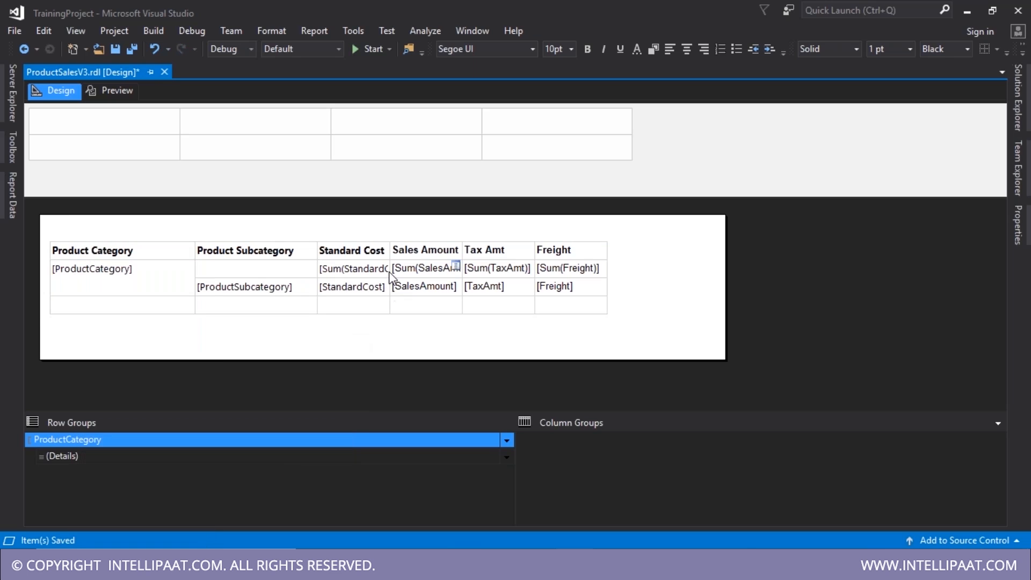
- Paste the Sum expressions for Standard Cost through Freight into the new bottom row
drag(362, 275, 570, 269)
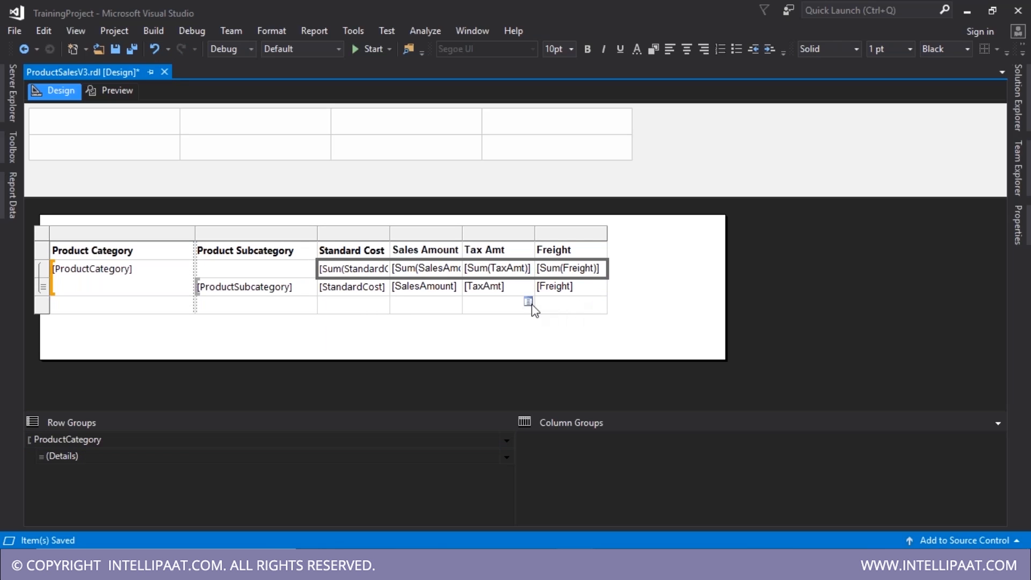
drag(344, 319, 605, 318)
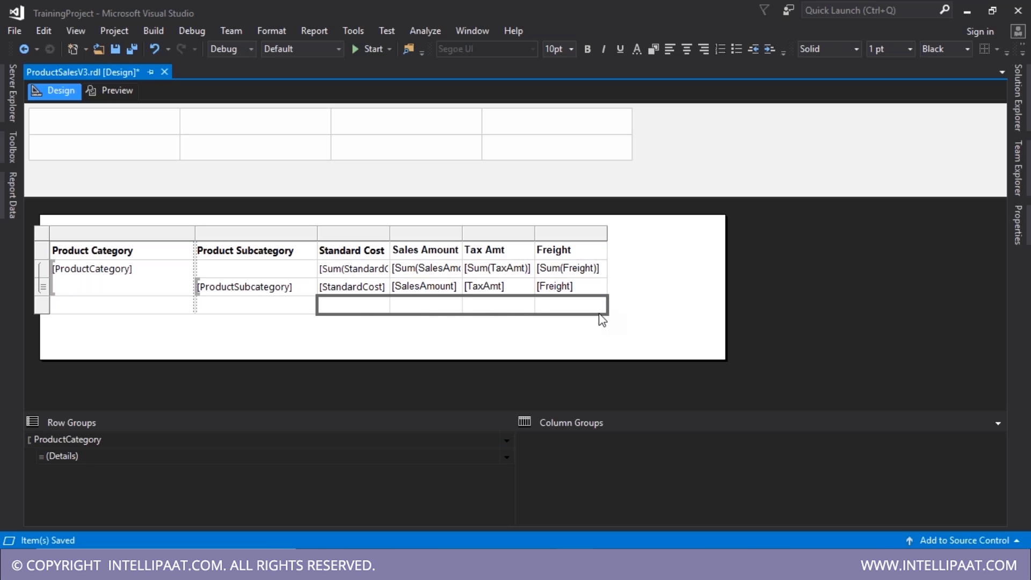
key(ctrl+v)
click(344, 269)
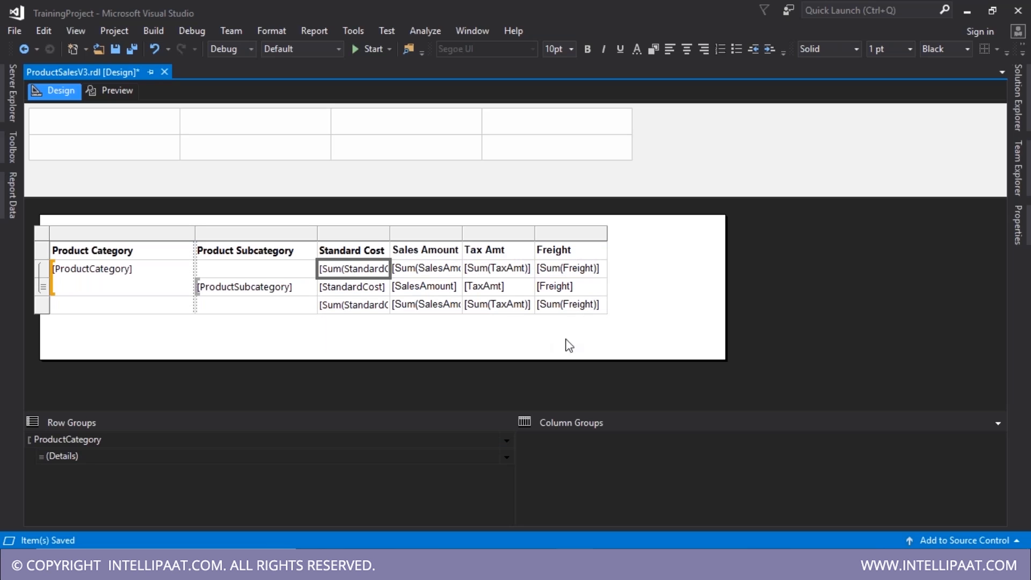
click(570, 346)
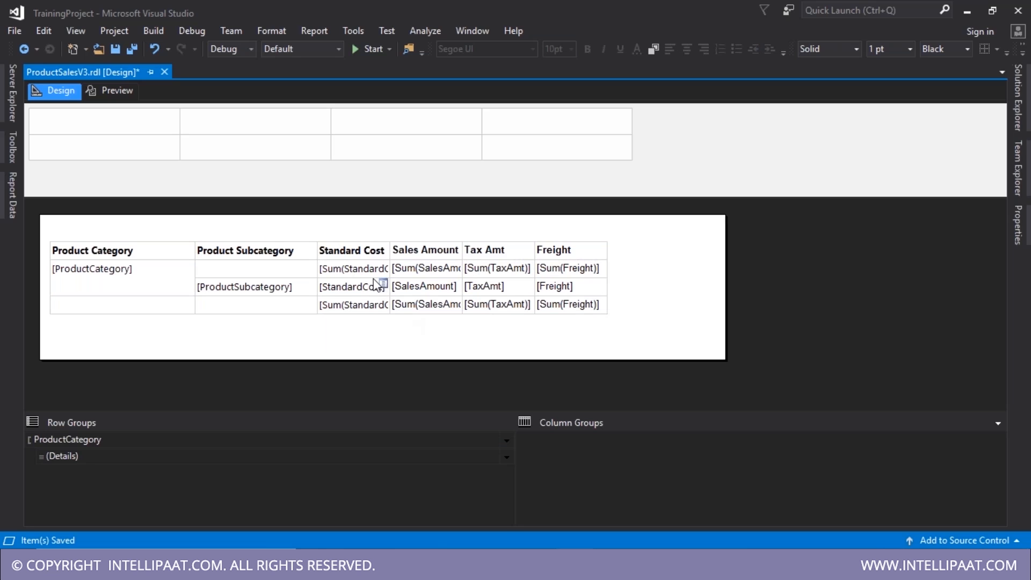
- Compare the Standard Cost Sum expressions in the group row and the bottom total row
click(356, 274)
right_click(356, 279)
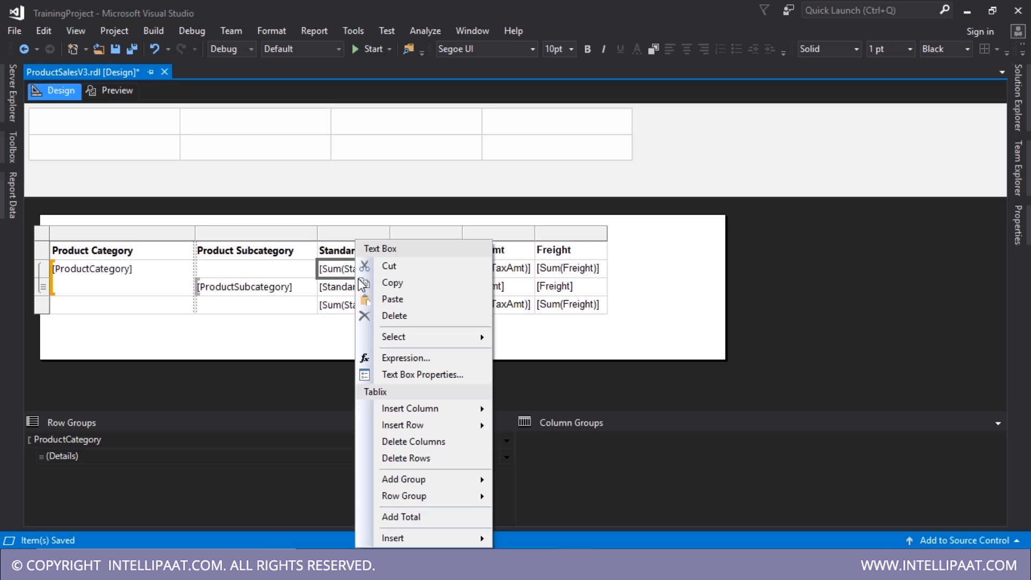
click(403, 357)
key(ctrl+a)
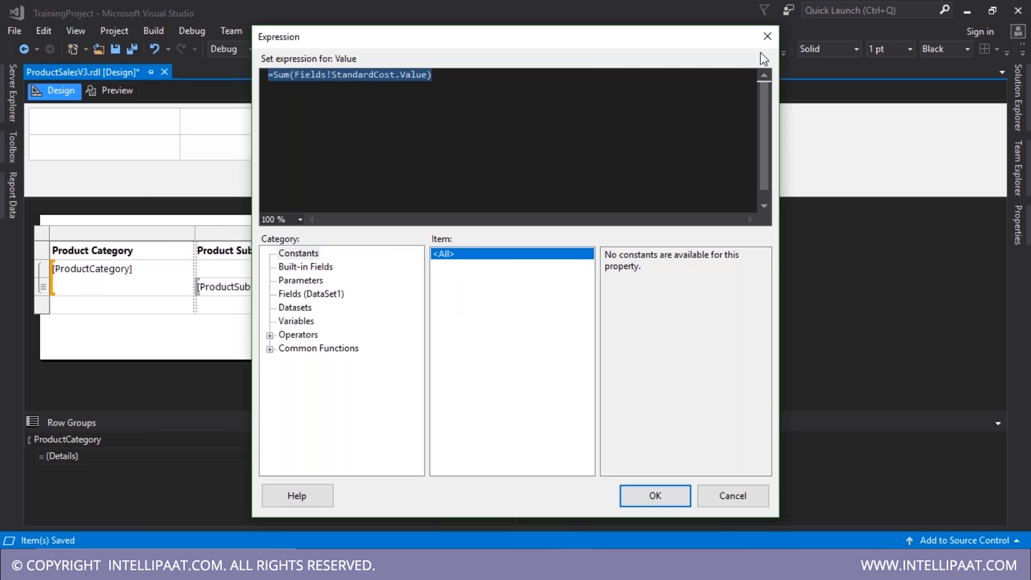
click(767, 36)
click(332, 306)
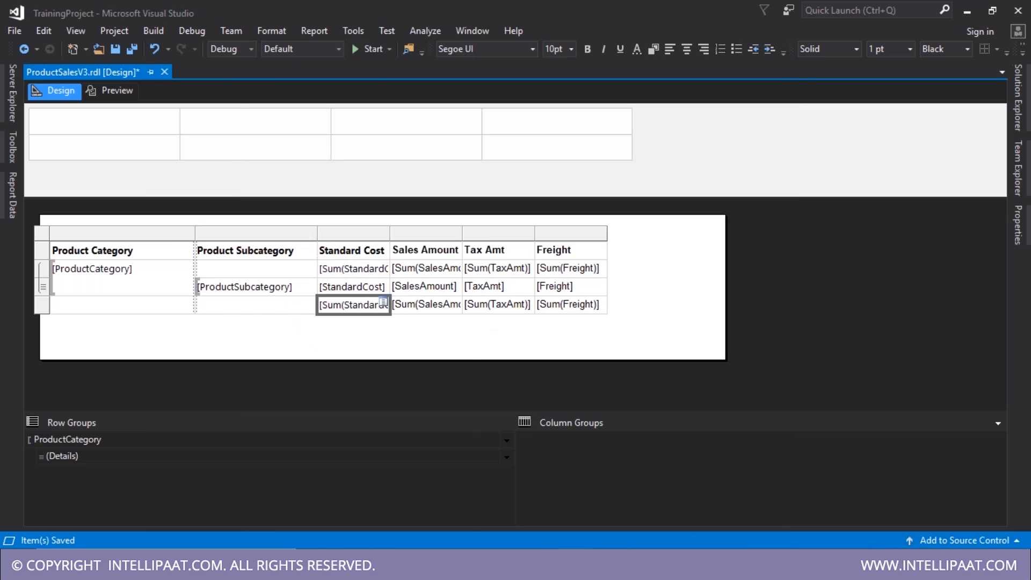
right_click(332, 306)
click(396, 371)
key(ctrl+a)
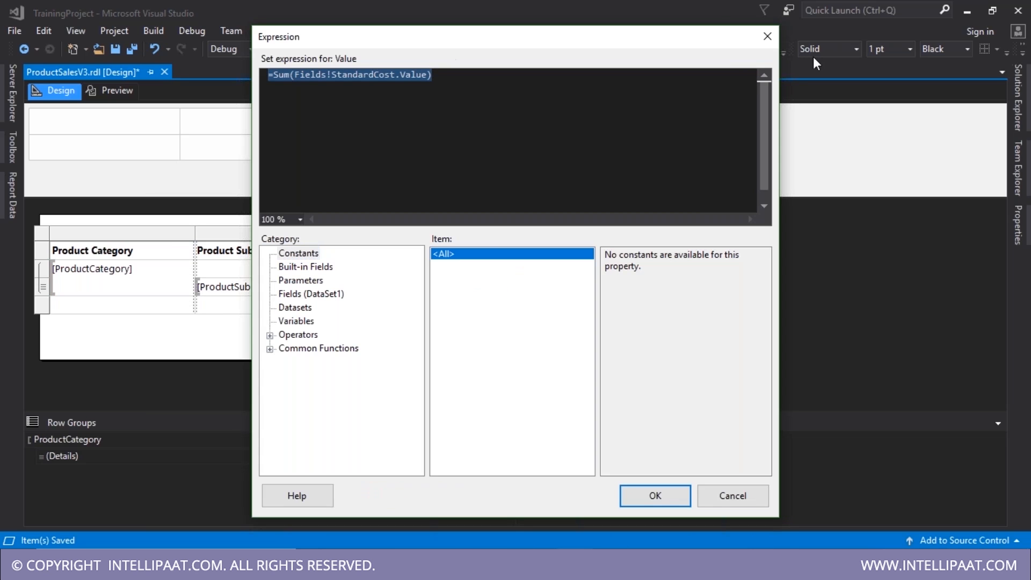
click(767, 36)
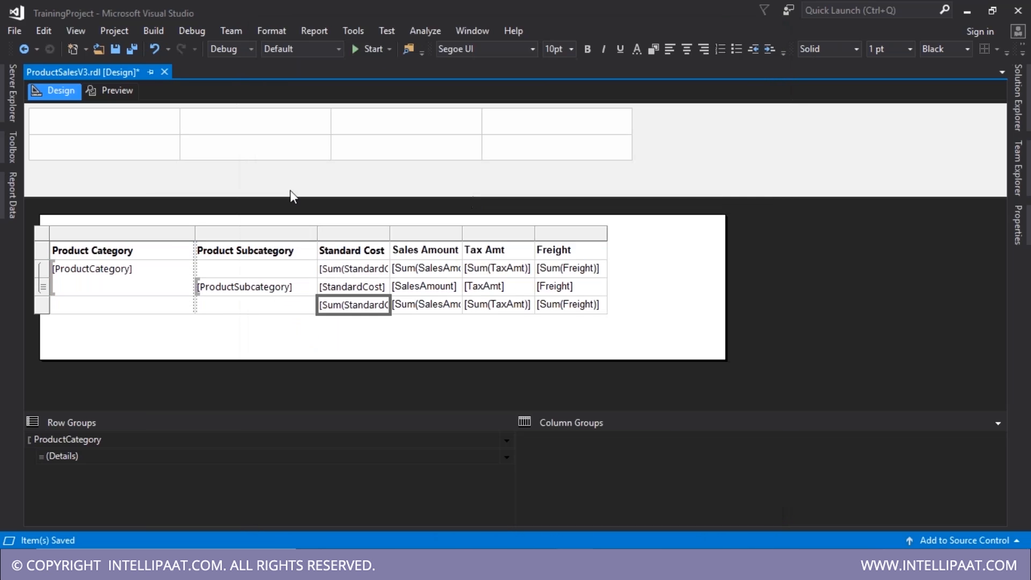
click(120, 92)
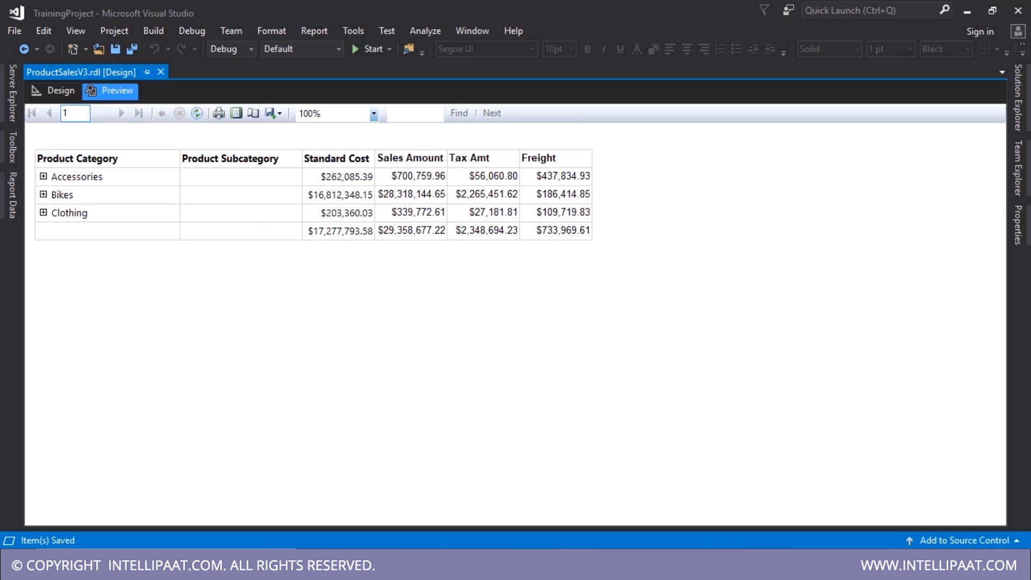
click(49, 90)
click(74, 280)
click(96, 343)
click(90, 291)
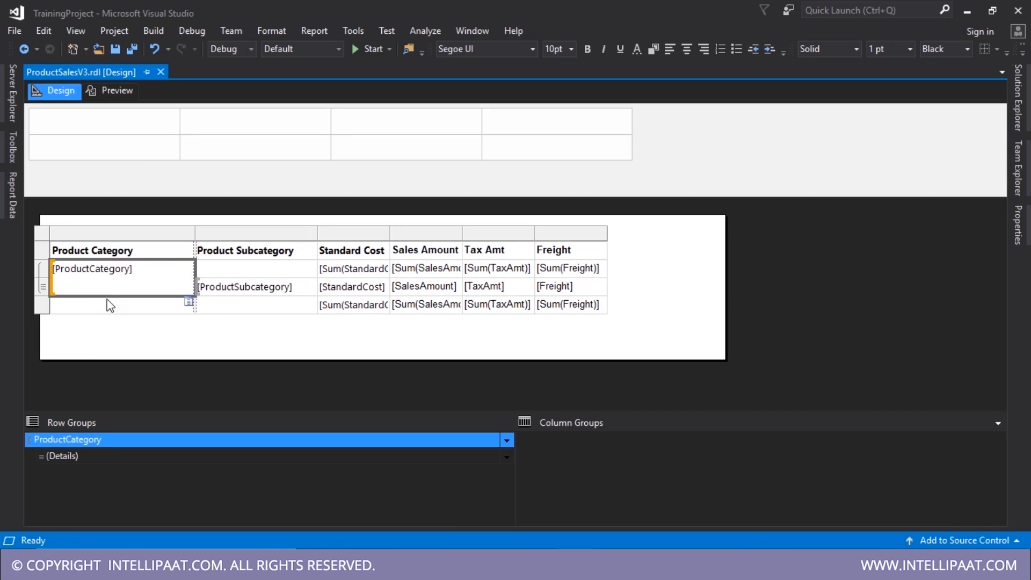
click(241, 293)
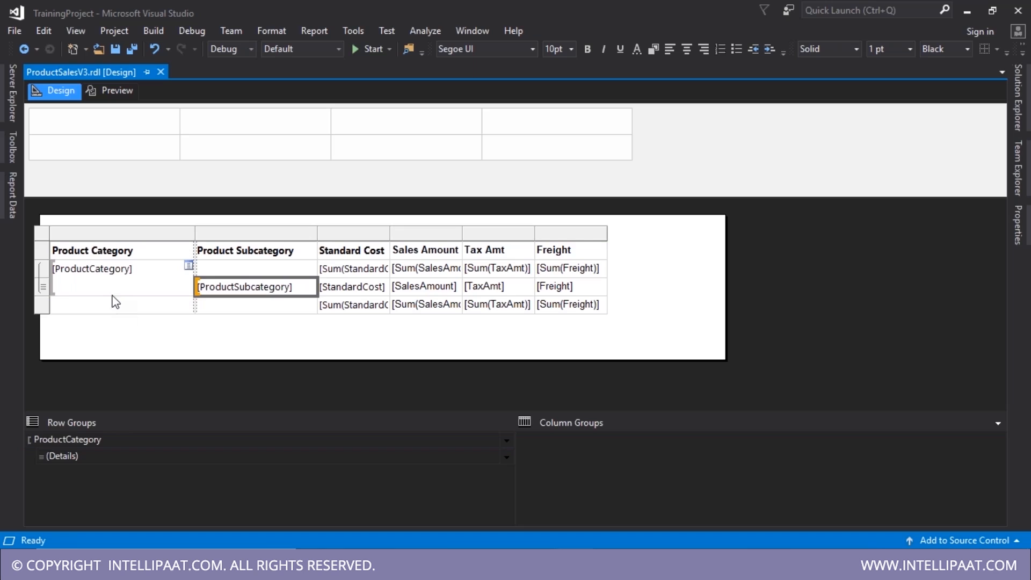
click(113, 292)
click(240, 293)
click(110, 286)
click(112, 291)
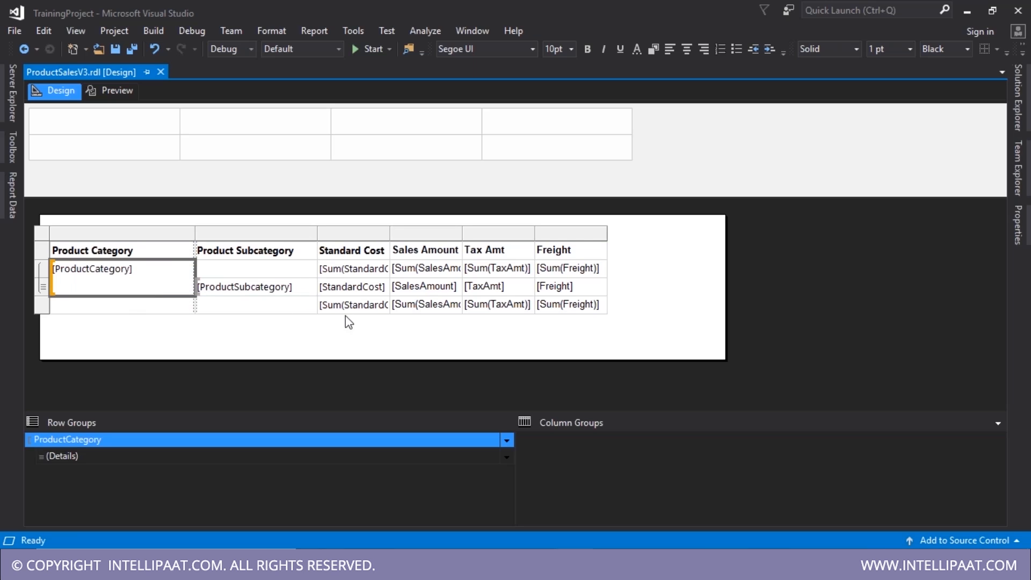
- Label the bottom-left totals cell 'Grand Total'
click(156, 308)
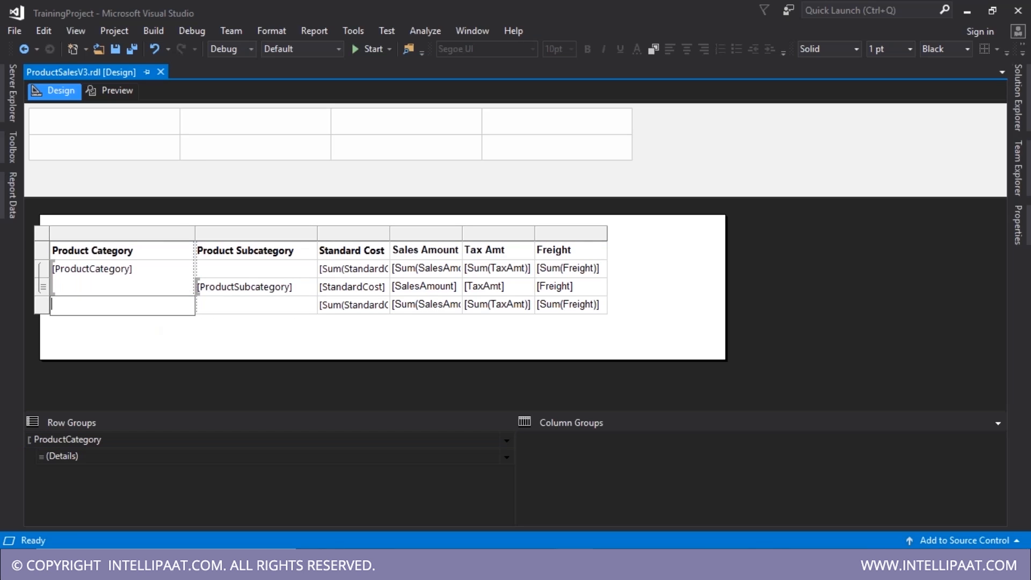
text(Grant)
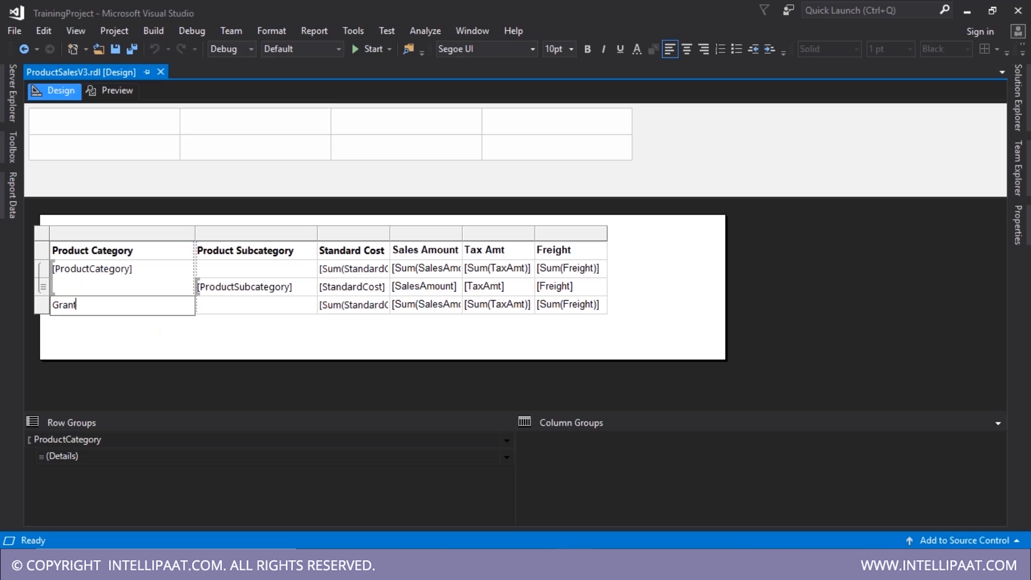
text( Tot)
key(BackSpace)
key(BackSpace)
key(BackSpace)
key(BackSpace)
key(BackSpace)
text(n)
key(BackSpace)
text(d Total)
key(Return)
key(BackSpace)
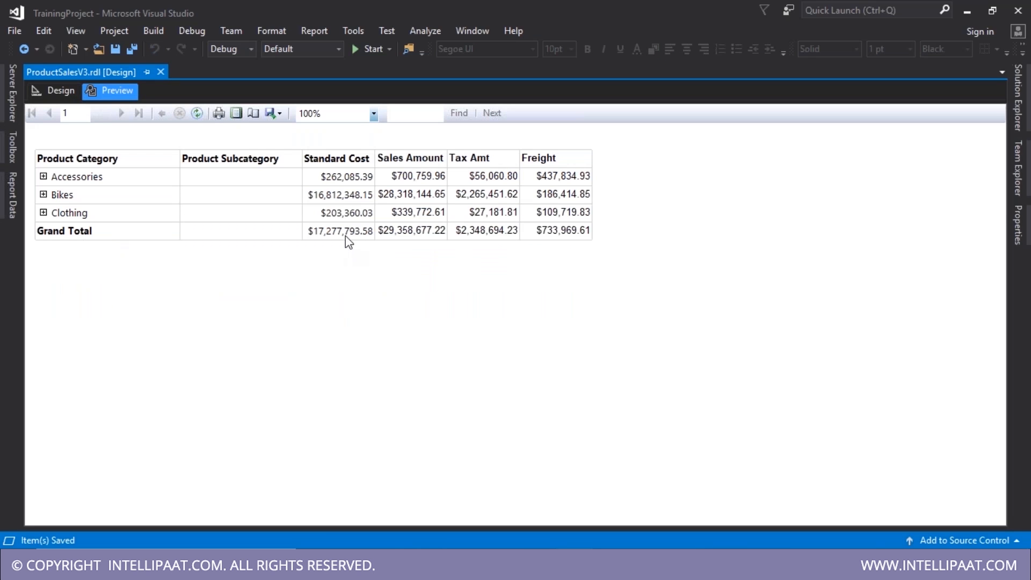
- Preview the report with Clothing expanded, then return to Design
click(43, 213)
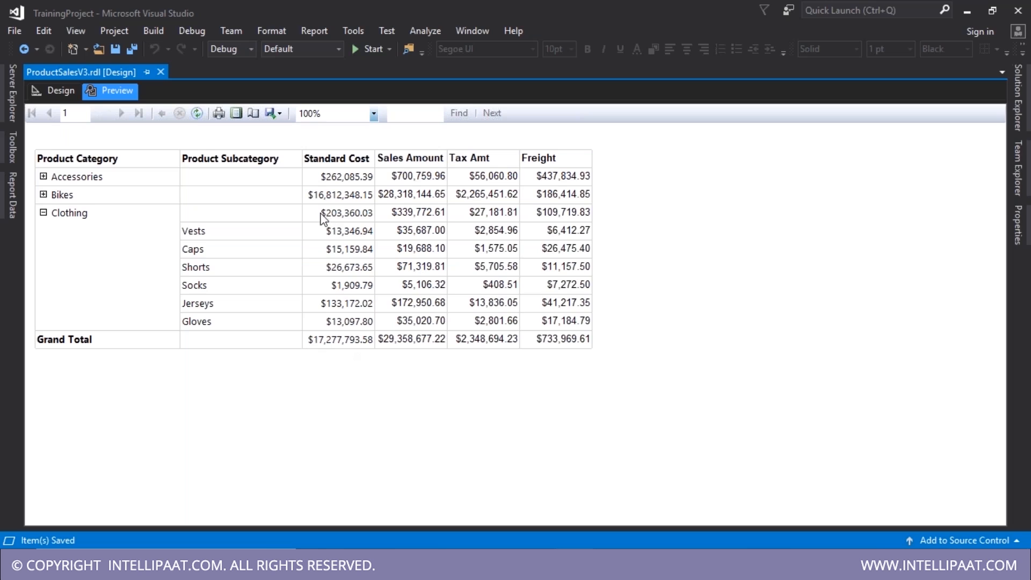
click(331, 217)
click(56, 91)
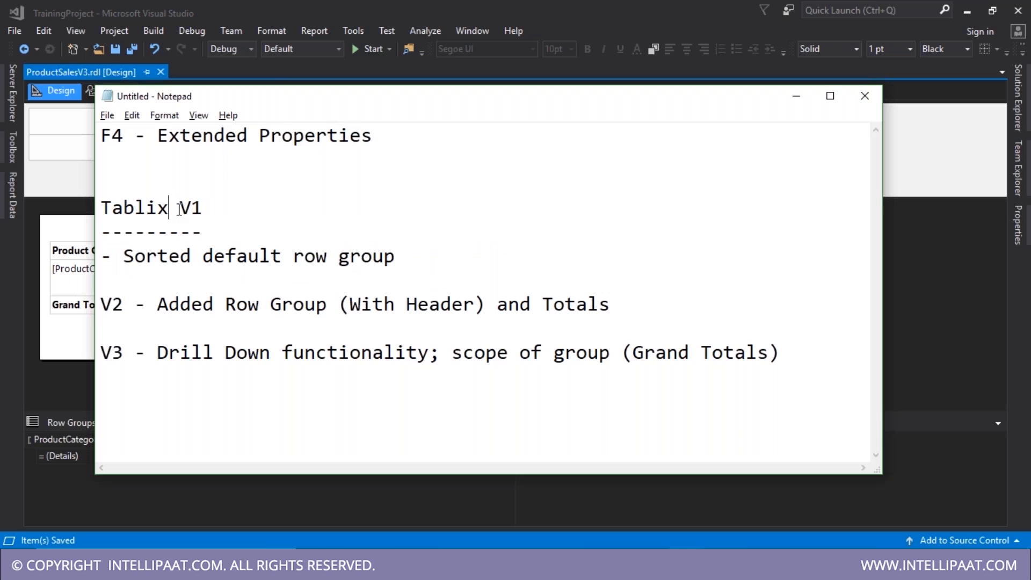
- Move the Tablix V1 note onto its own line and append '; Expression' to it
drag(169, 209, 205, 209)
click(317, 221)
key(Delete)
key(Delete)
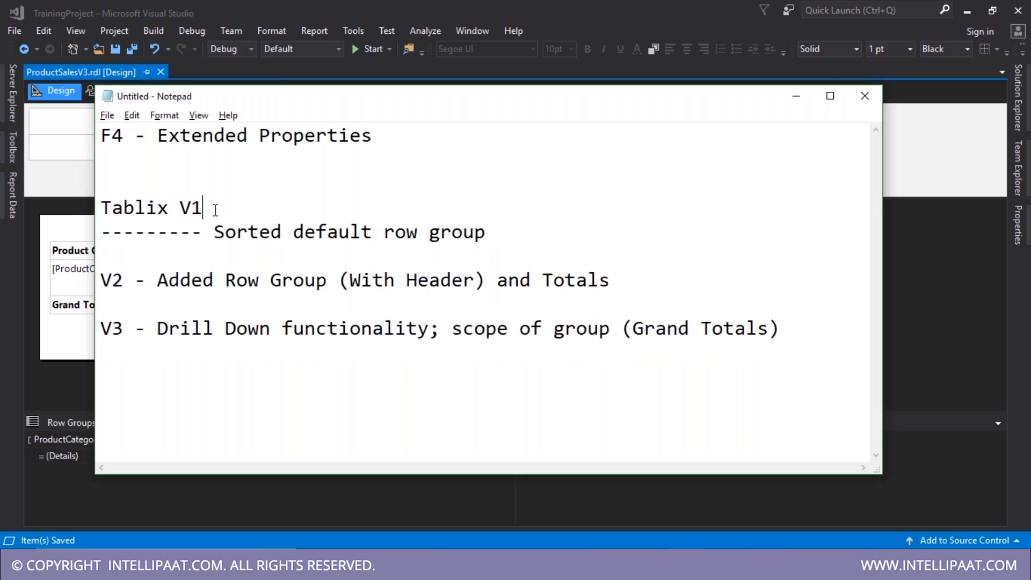
click(215, 210)
click(215, 233)
key(Return)
click(396, 263)
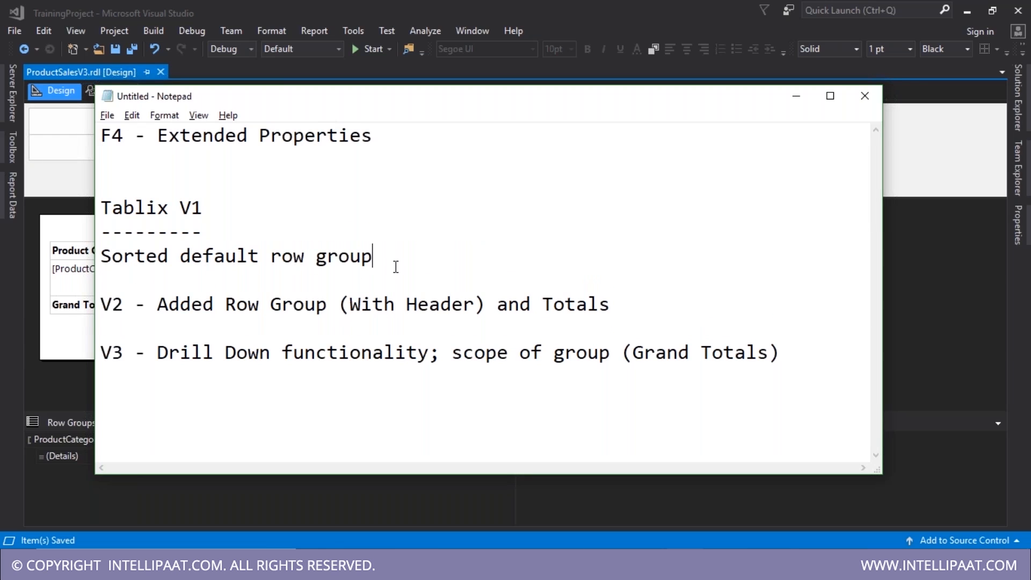
text(; Expression)
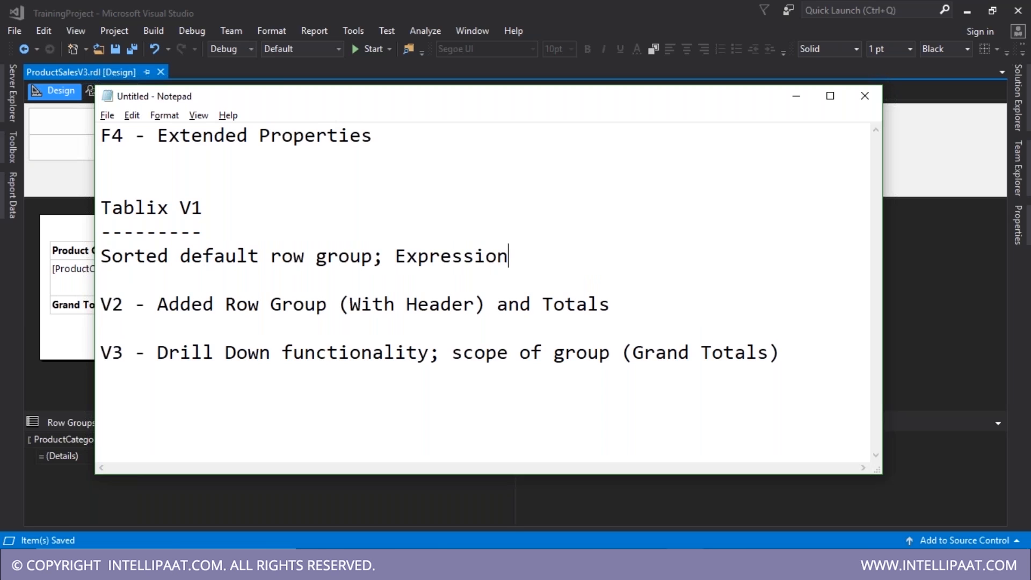
click(898, 251)
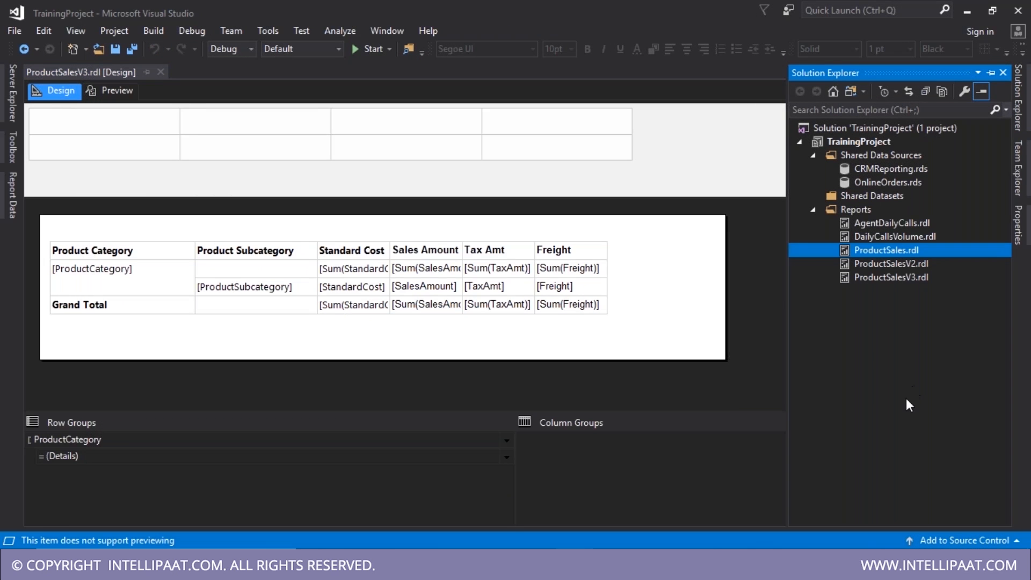
- Insert a new empty column to the right of Freight
click(551, 264)
click(543, 233)
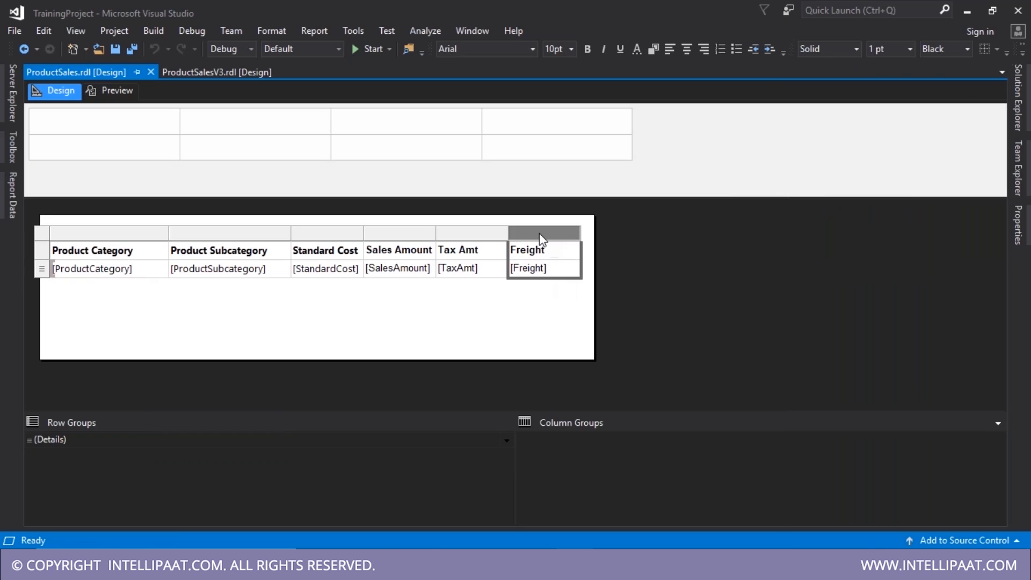
right_click(540, 233)
mouse_move(591, 242)
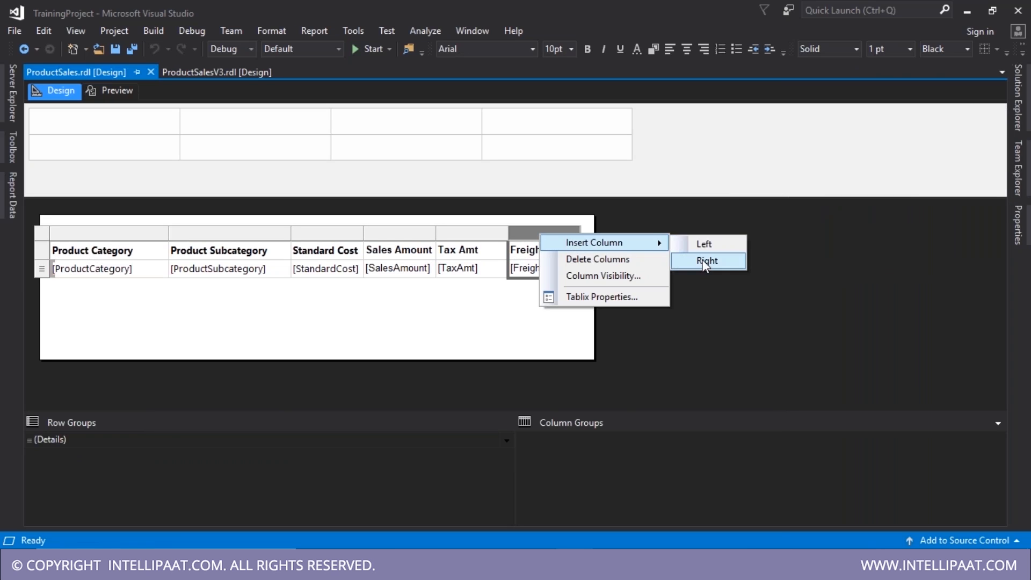
click(705, 261)
- Open the expression editor for the new cell and browse the common function categories
click(628, 274)
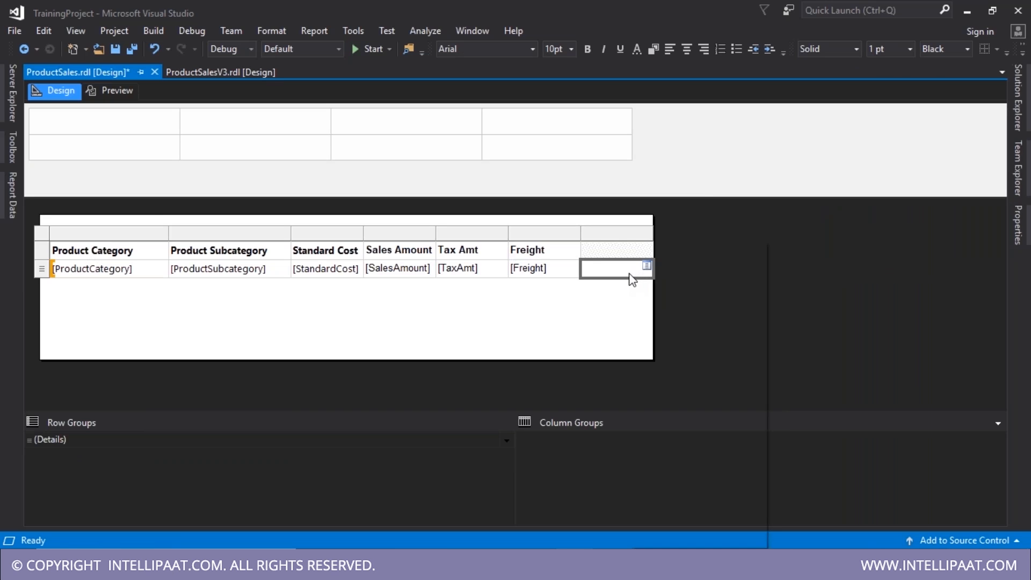
right_click(631, 277)
click(672, 359)
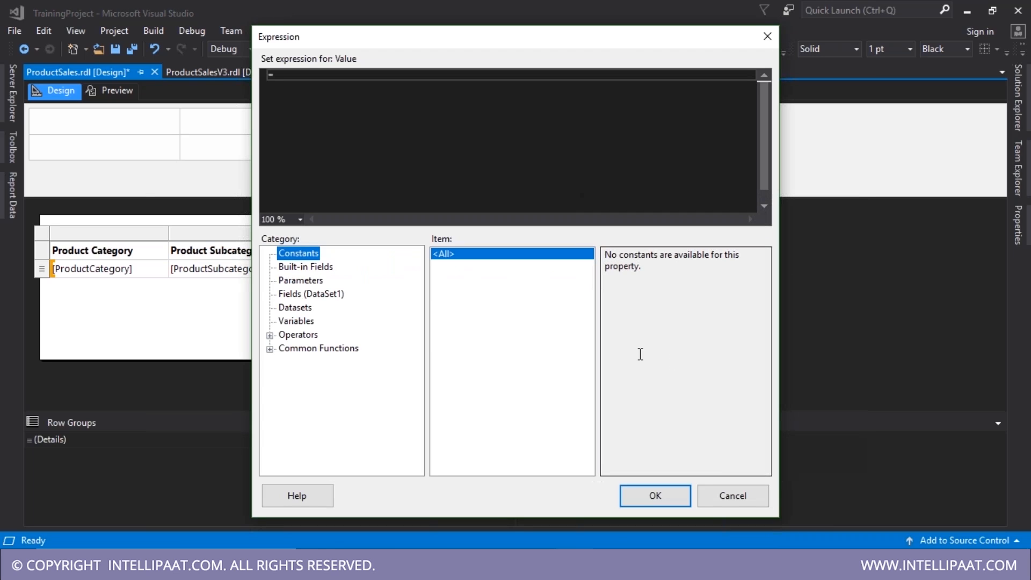
click(315, 96)
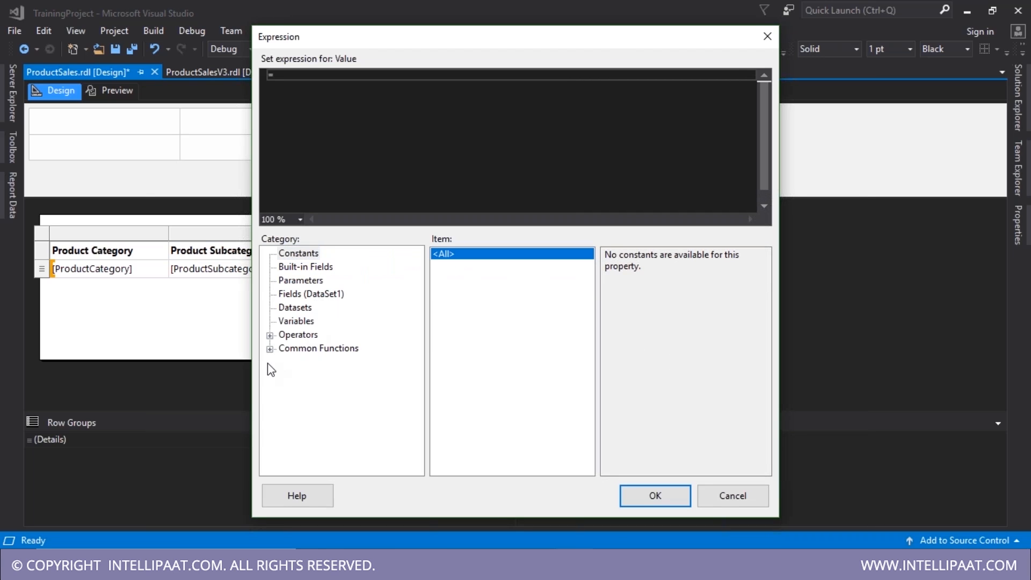
click(270, 349)
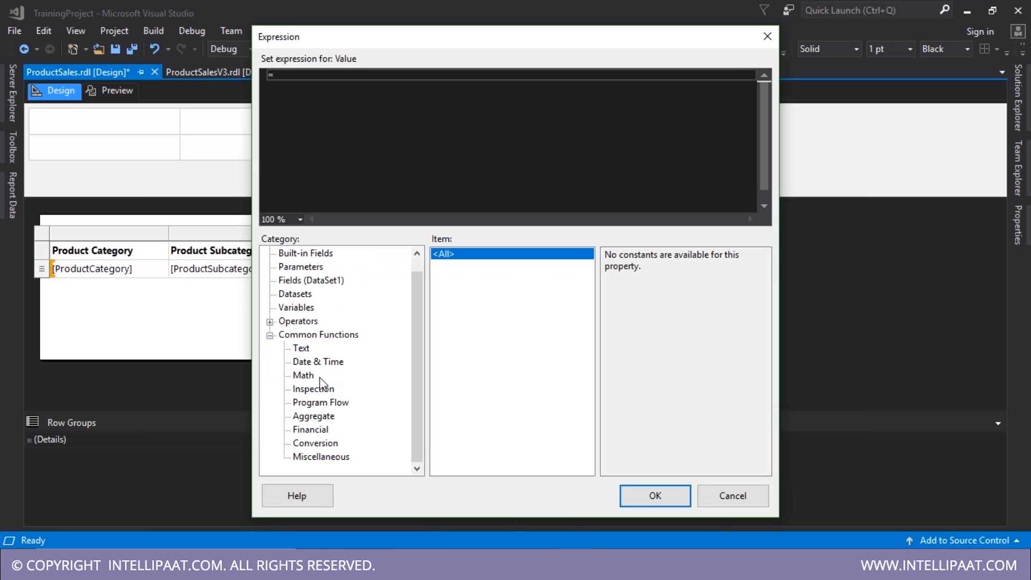
click(306, 376)
click(312, 404)
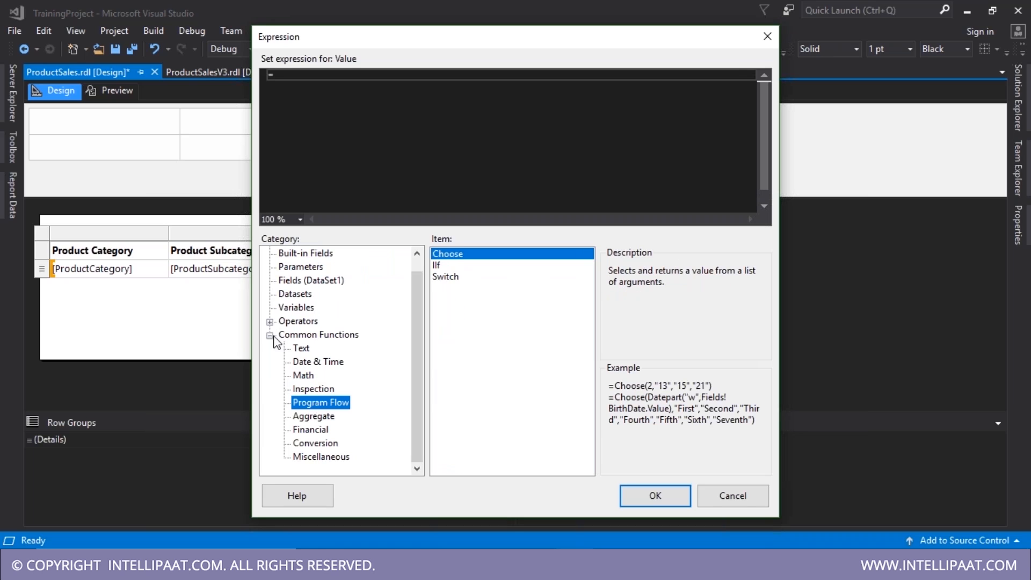
click(270, 335)
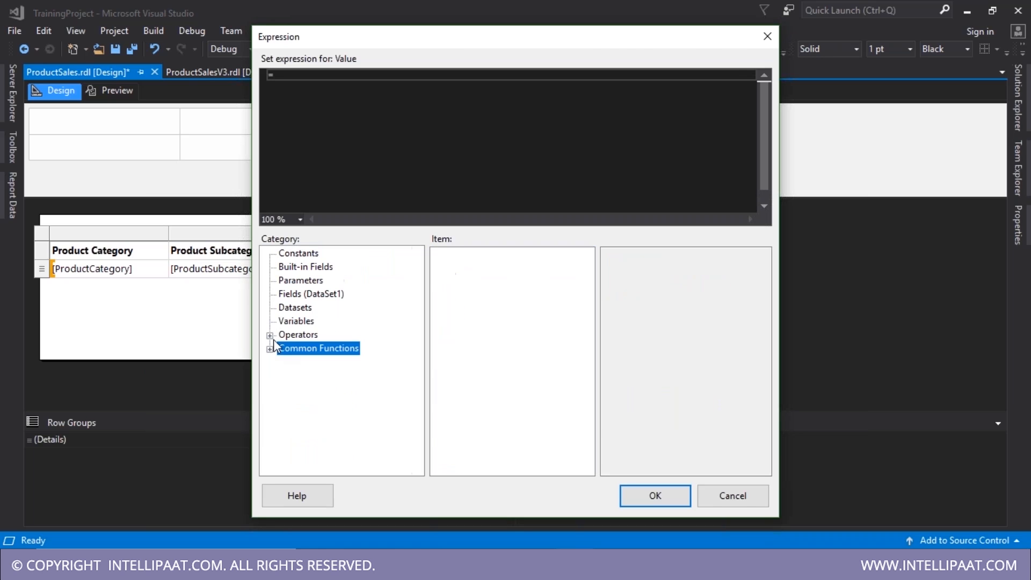
click(303, 118)
- Build the expression SalesAmount - StandardCost - TaxAmt - Freight from the dataset fields and confirm
click(298, 295)
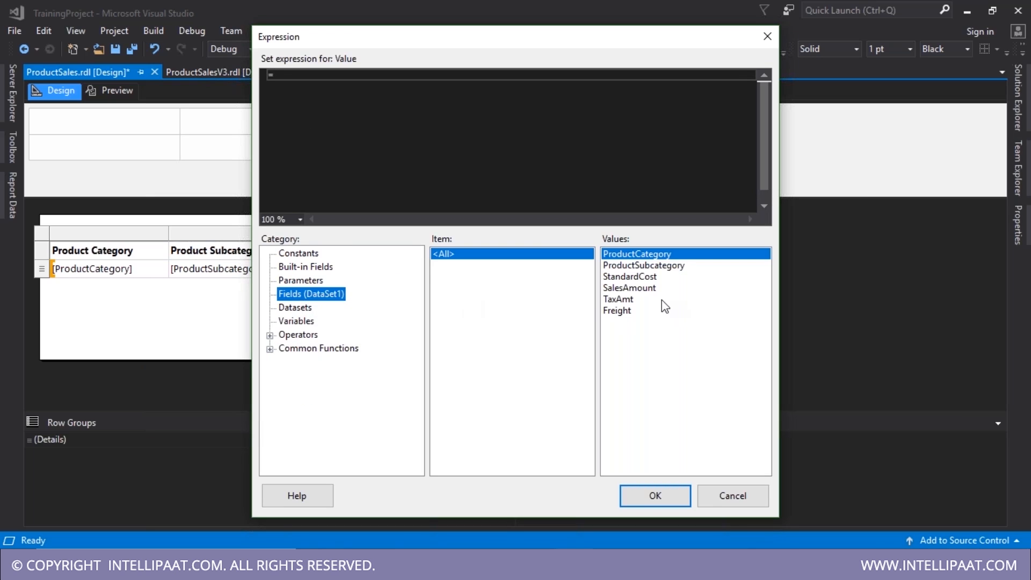
click(446, 125)
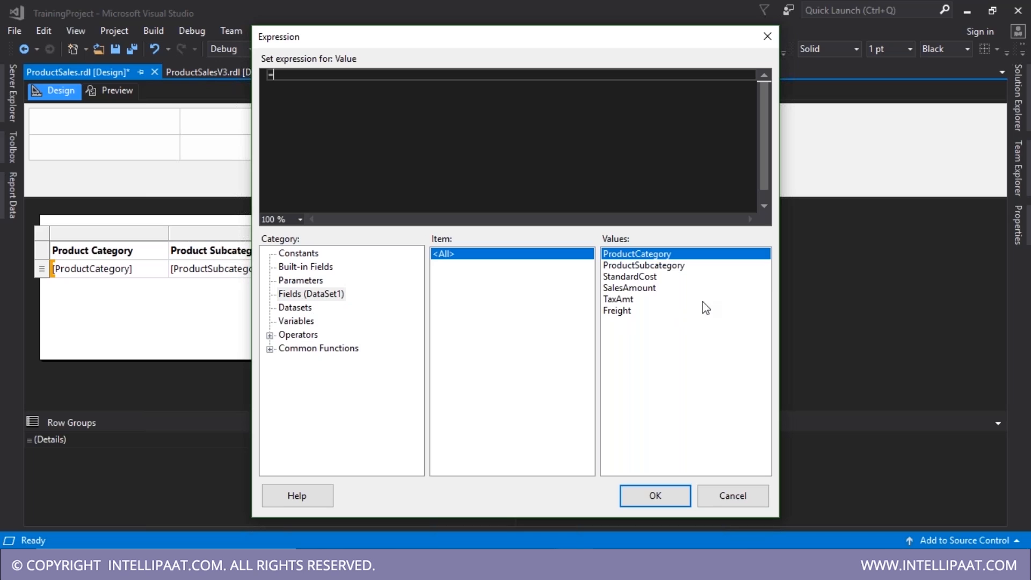
click(639, 292)
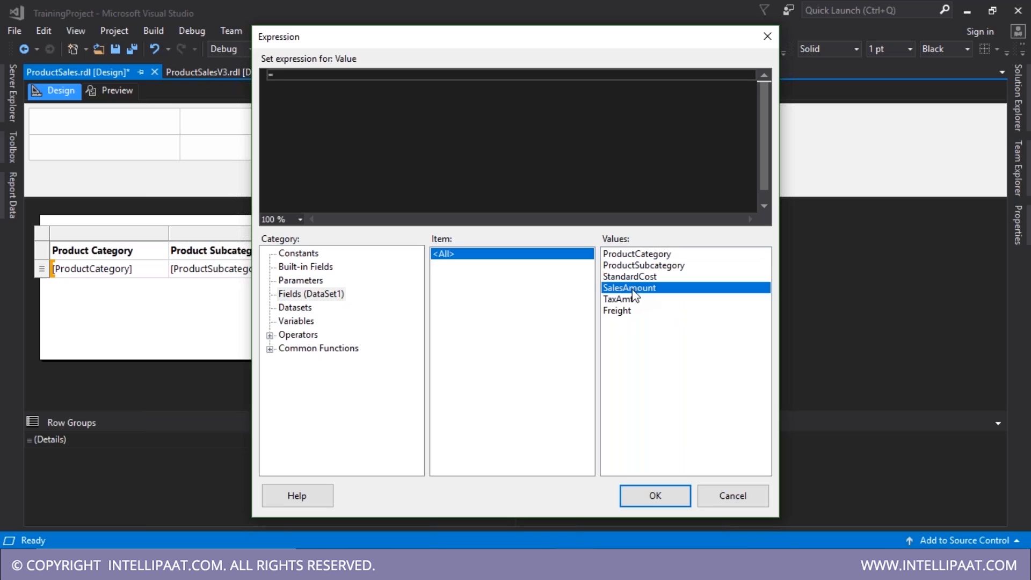
double_click(633, 293)
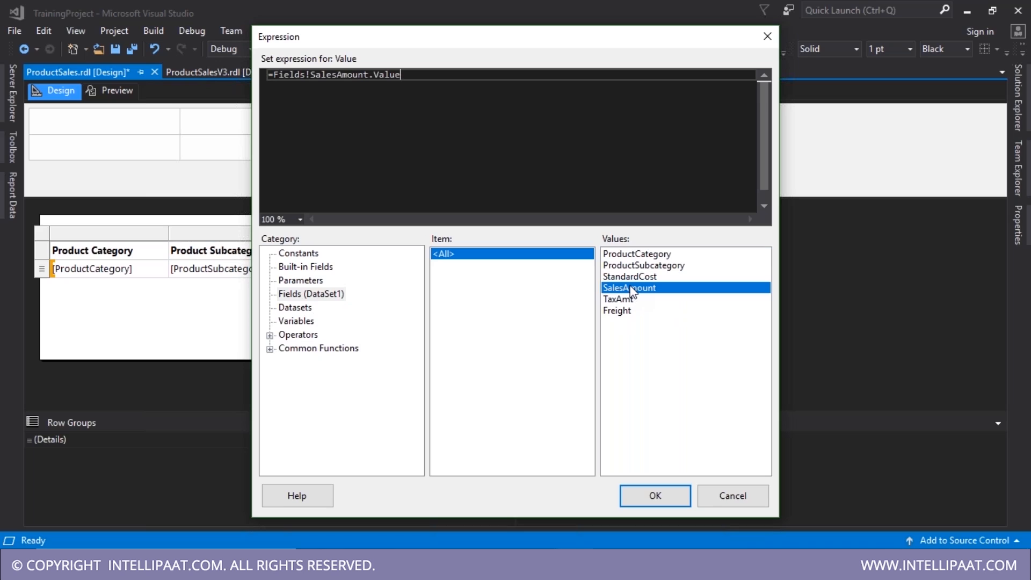
text(-)
double_click(640, 276)
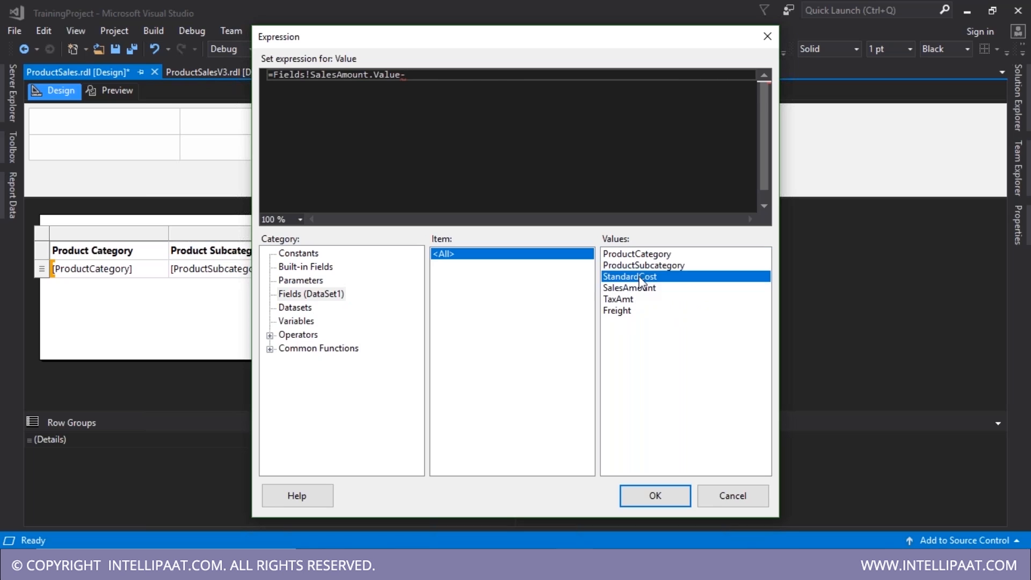
text(-)
double_click(629, 300)
text(-Fields!TaxAmt.Value-)
double_click(631, 313)
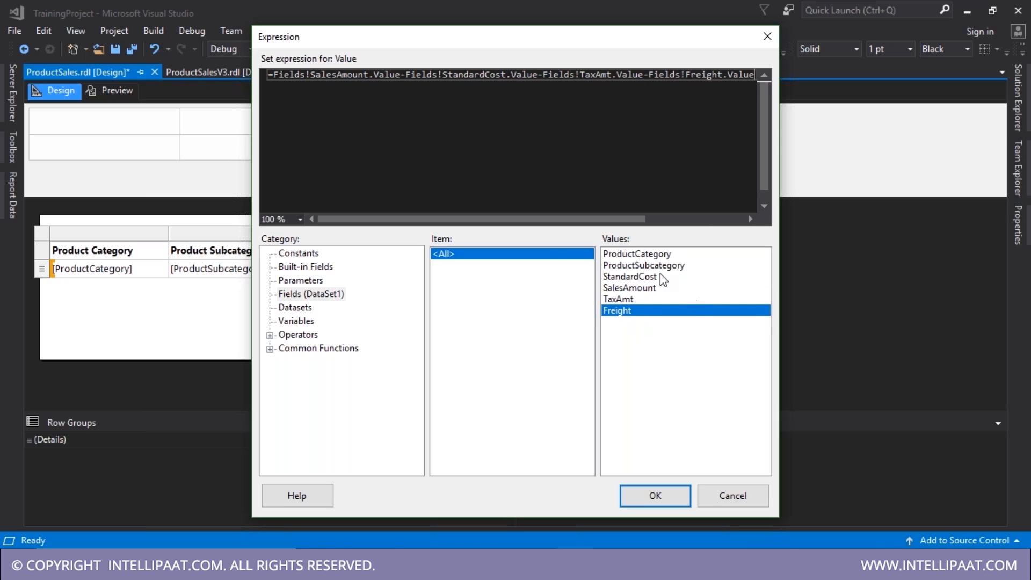
click(656, 495)
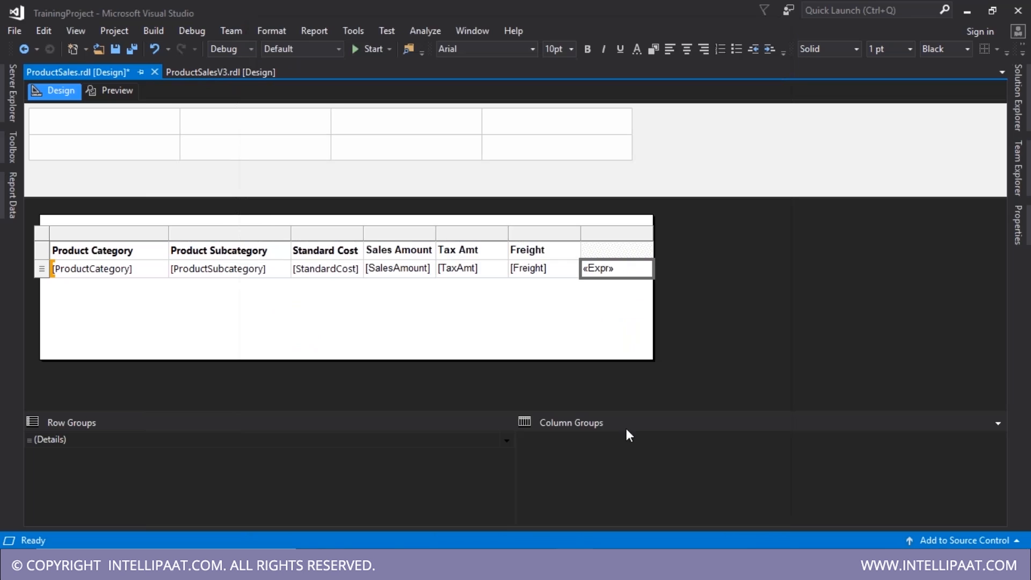
- Type 'Profit' as the header of the new seventh column
click(620, 251)
text(Prfo)
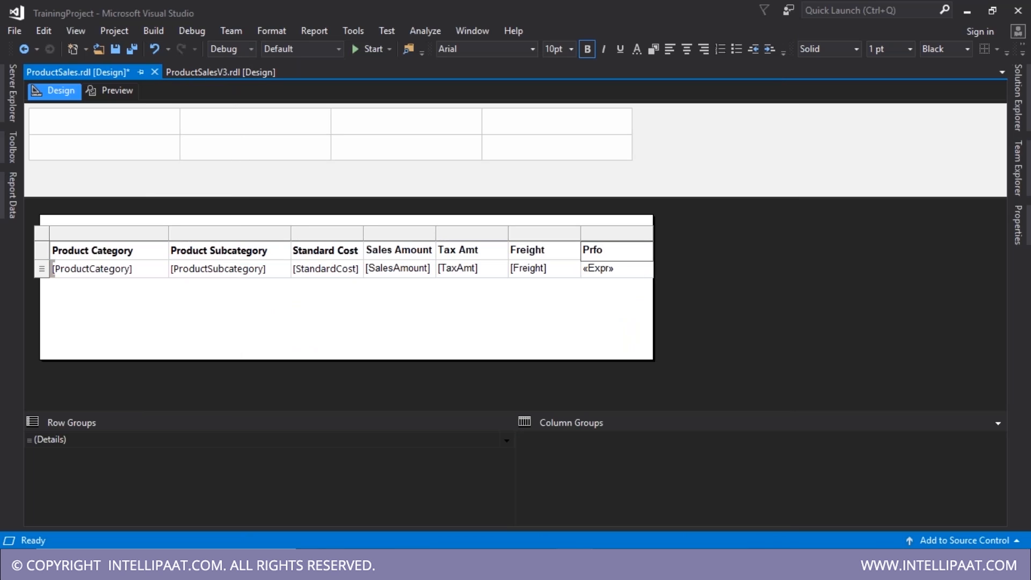
key(BackSpace)
key(BackSpace)
text(ofit)
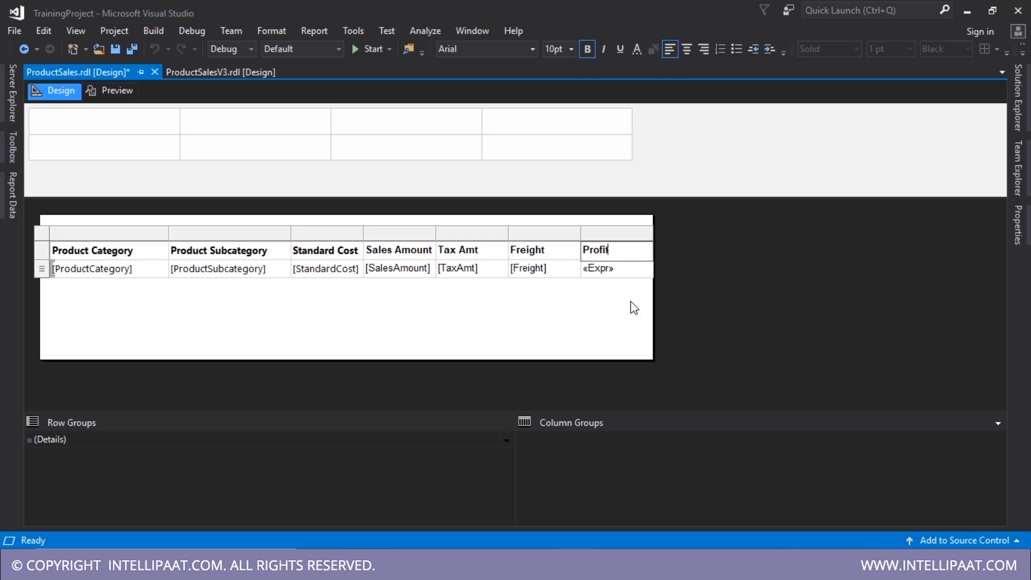
click(634, 308)
- Format the Profit value cell as Currency in Text Box Properties
click(614, 275)
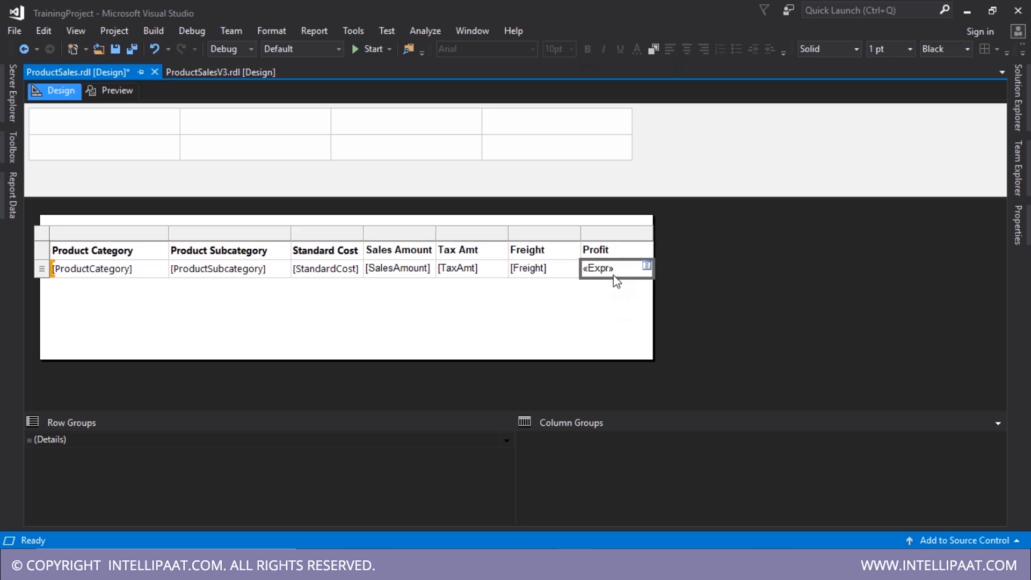
right_click(614, 275)
click(626, 370)
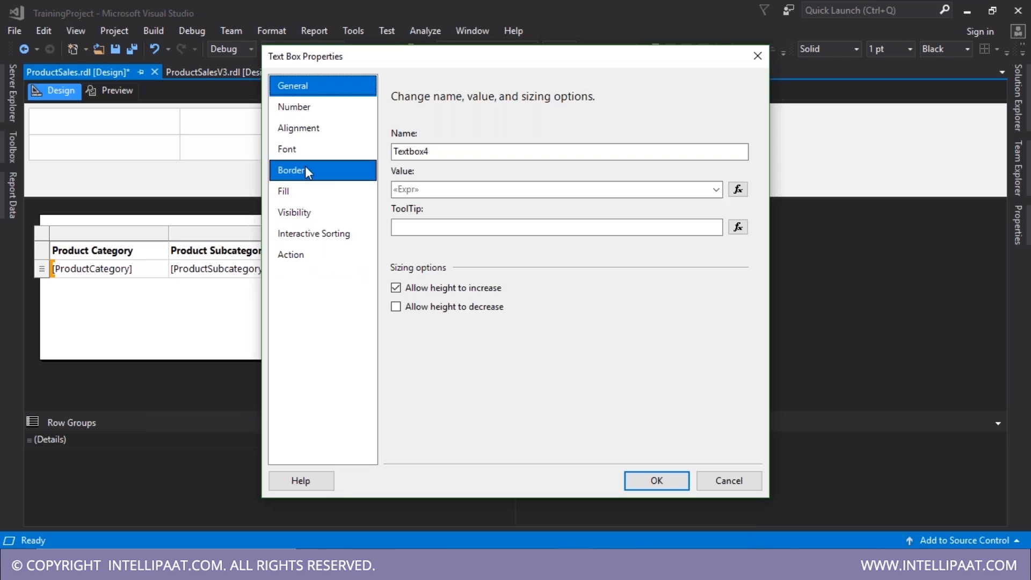
click(311, 149)
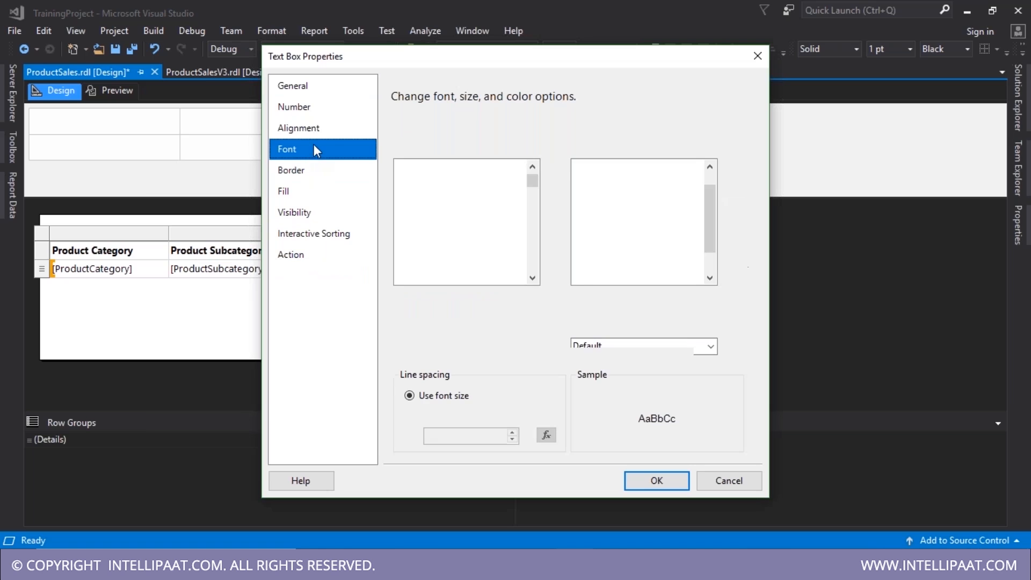
click(326, 108)
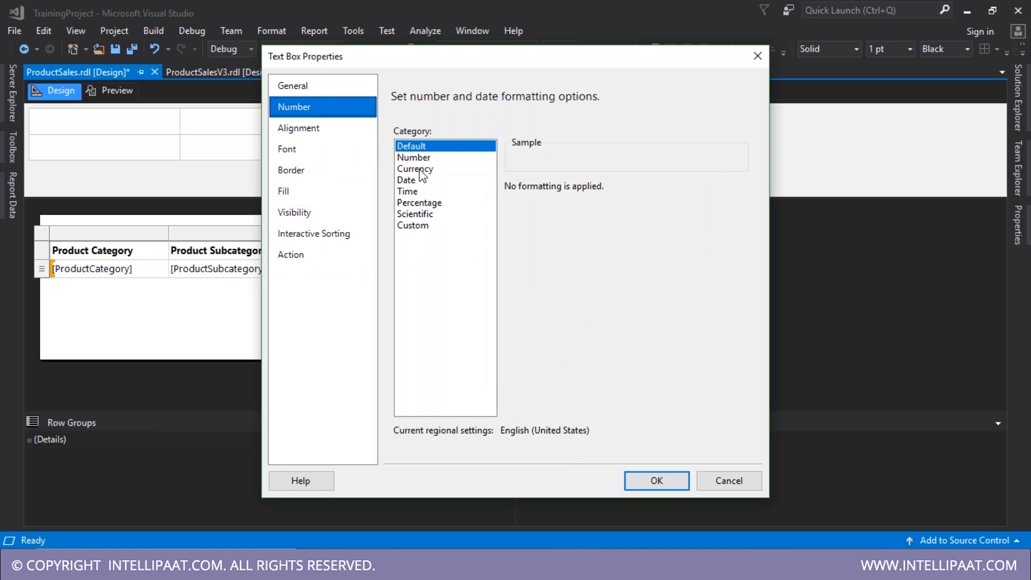
click(421, 169)
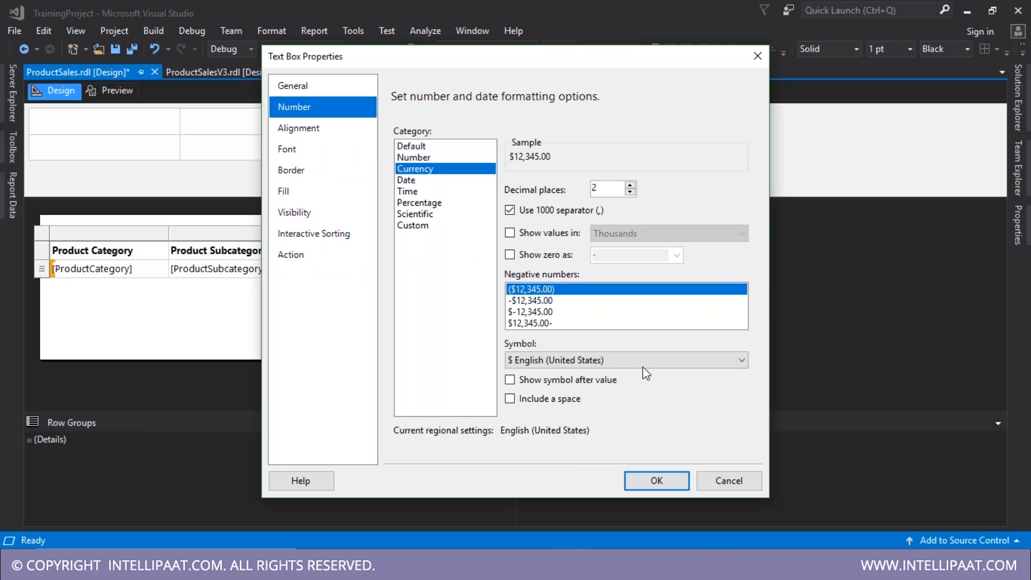
click(650, 481)
- Save ProductSales.rdl and preview it, showing $4,277,355.73 profit for Road Bikes
key(ctrl+s)
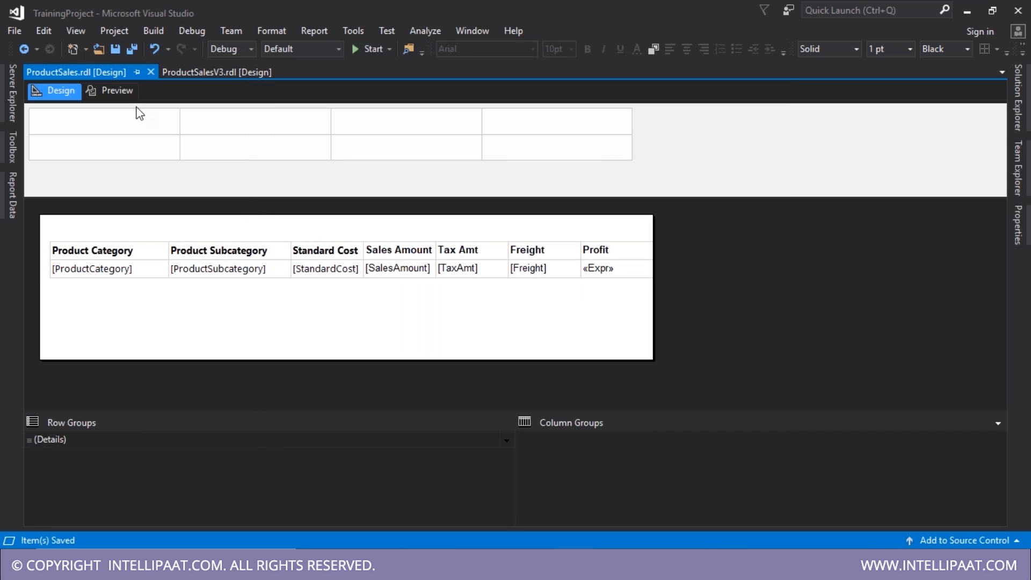
click(105, 90)
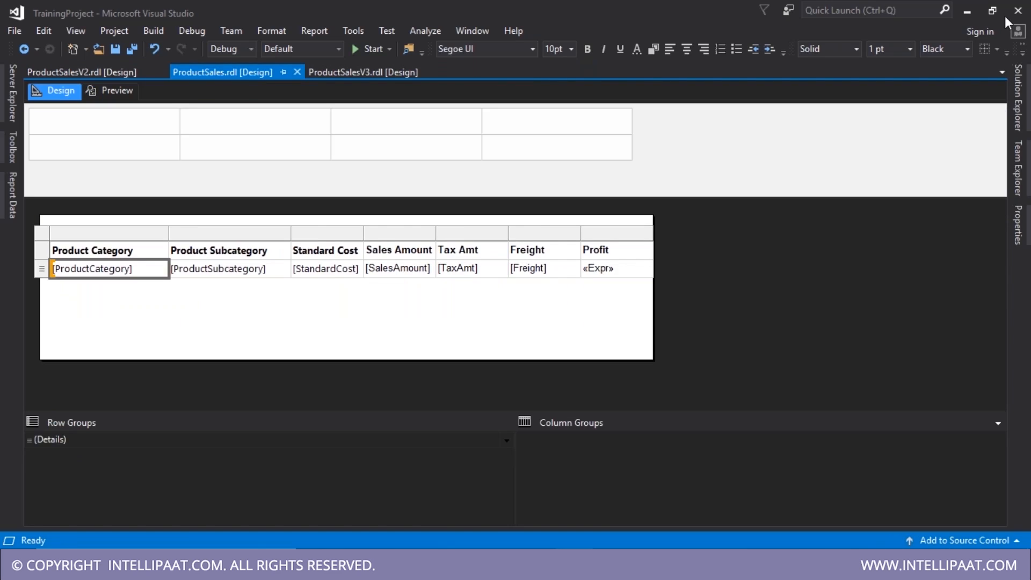
click(604, 273)
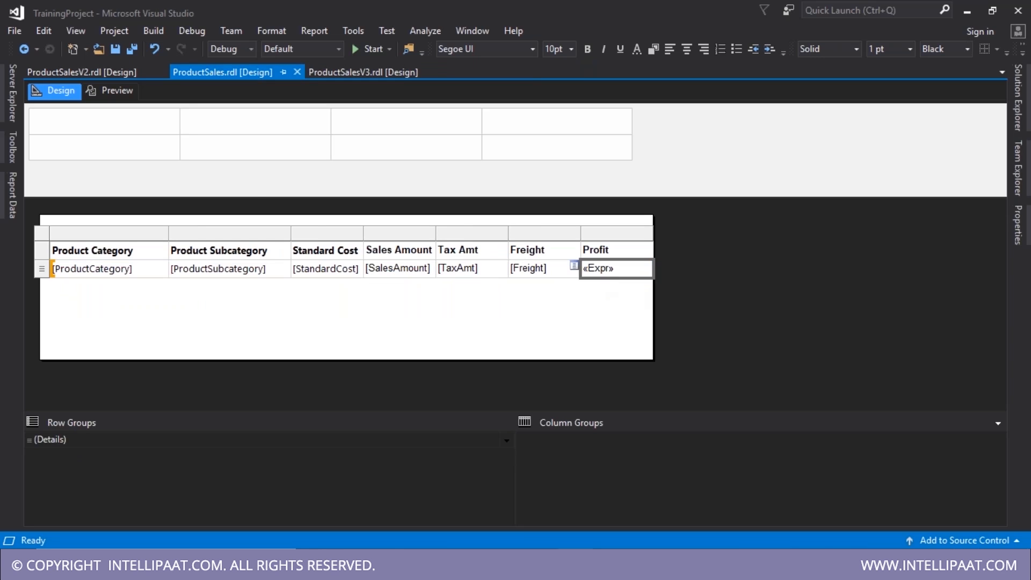
click(122, 98)
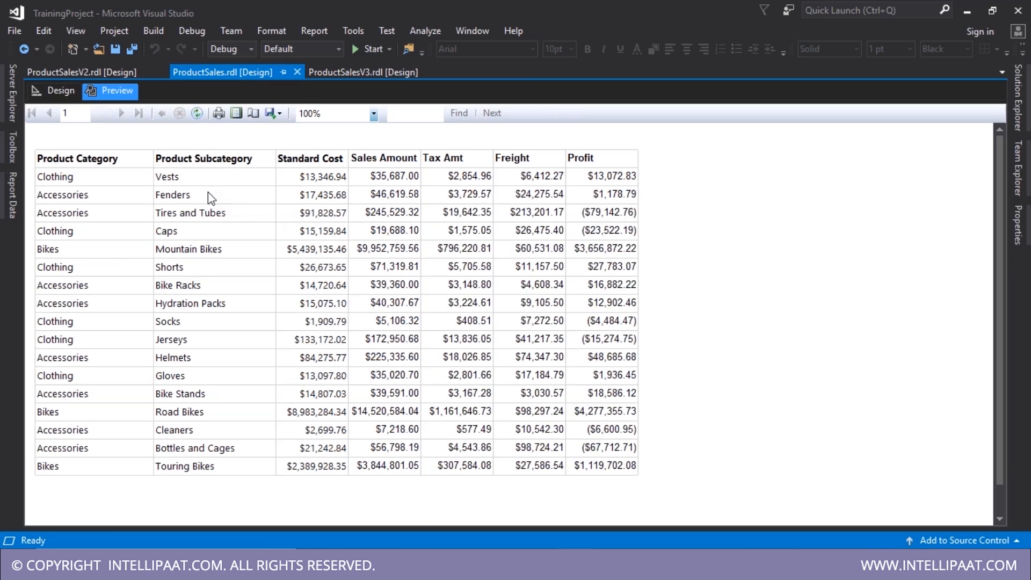
click(254, 443)
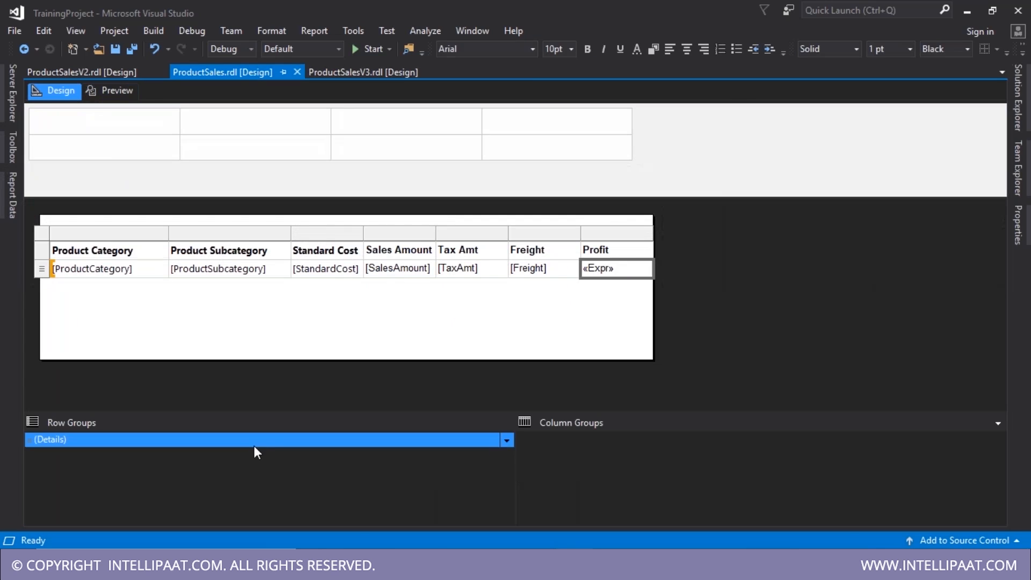
- Sort the Details row group by ProductCategory, then by ProductSubcategory
click(508, 440)
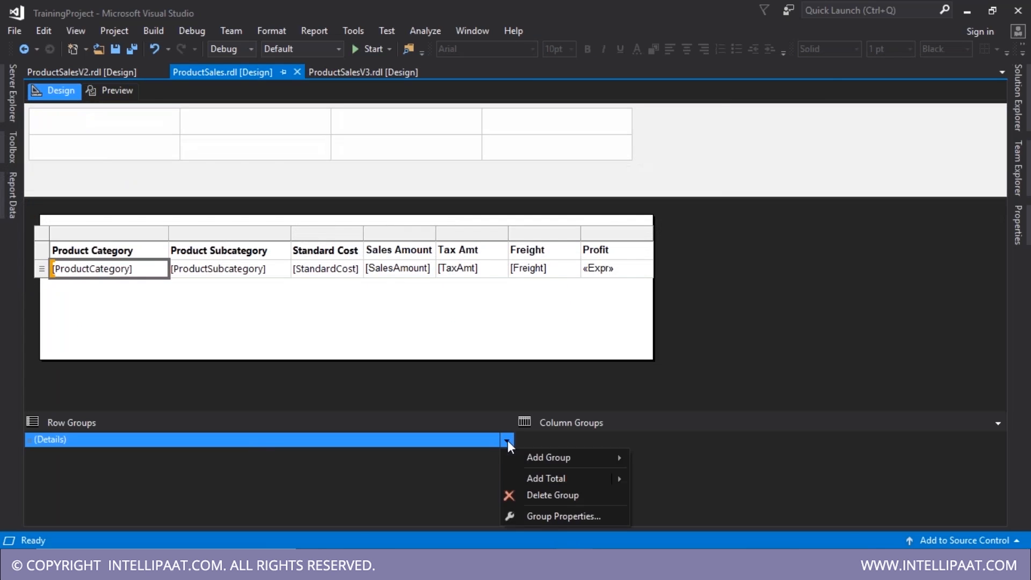
click(538, 517)
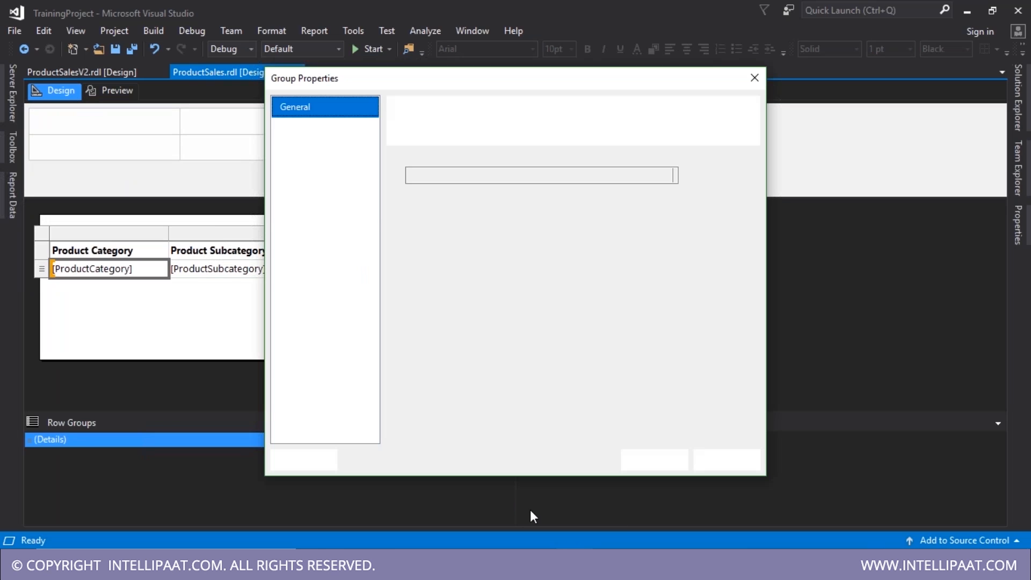
click(295, 148)
click(427, 170)
click(626, 207)
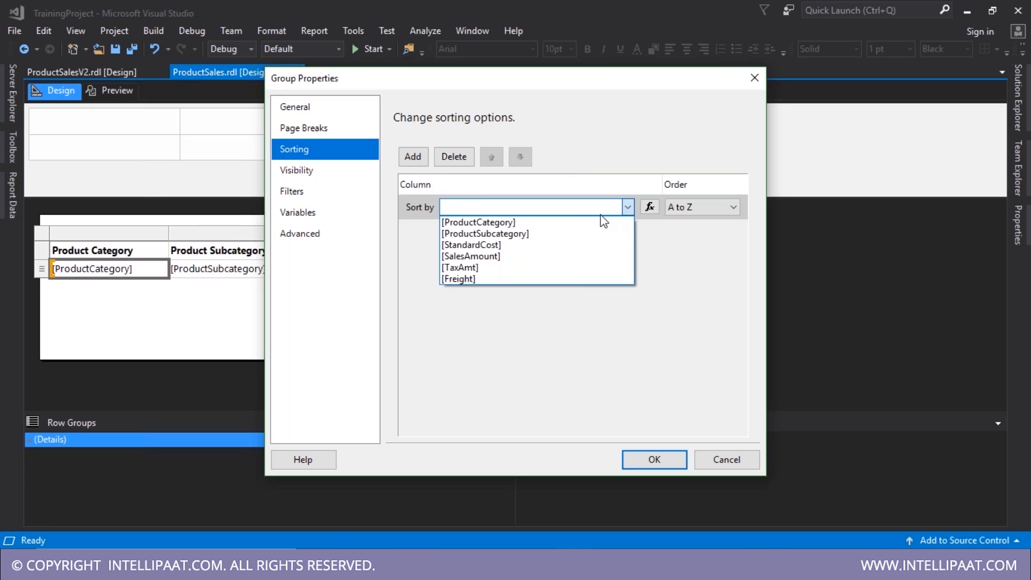
click(483, 221)
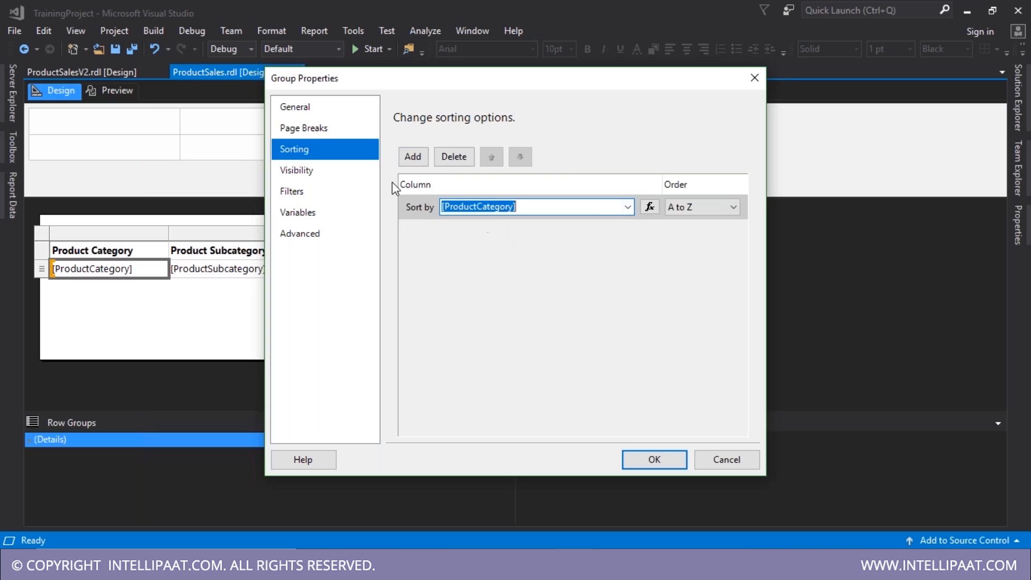
click(413, 156)
click(628, 232)
click(581, 257)
click(651, 457)
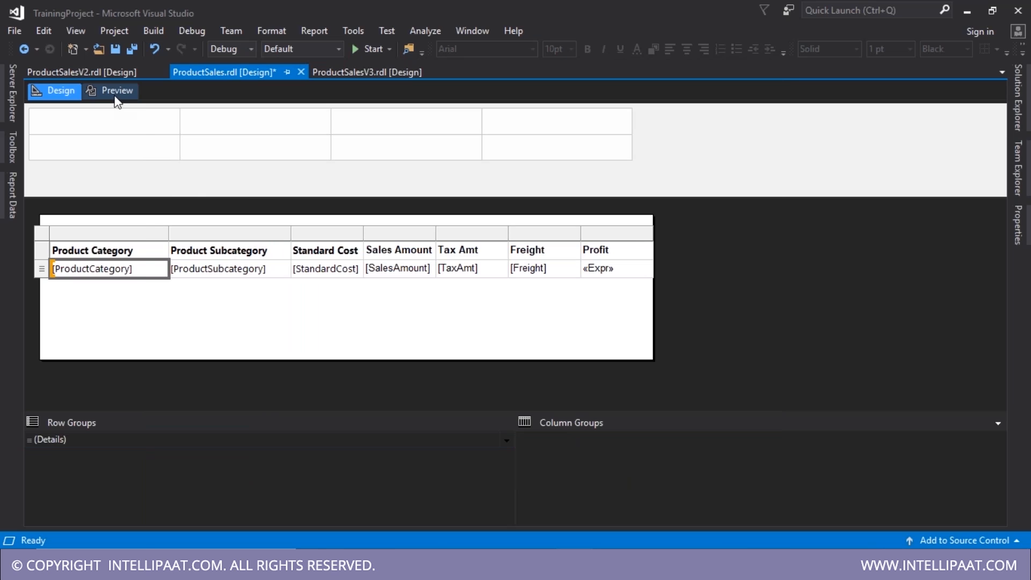
- Preview the sorted report, save it, and select the Profit cell back in Design
click(115, 97)
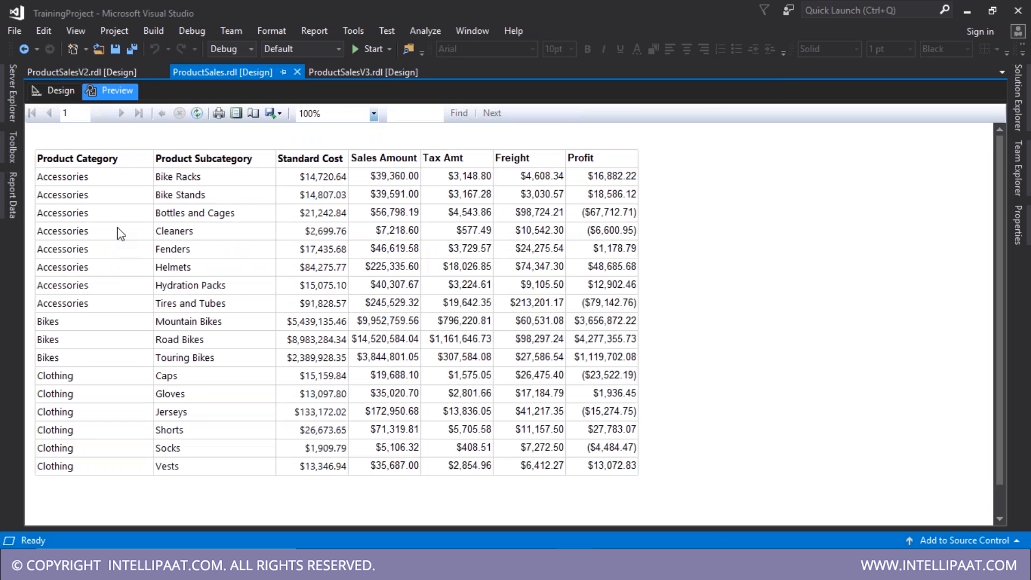
key(ctrl+s)
click(58, 91)
click(600, 269)
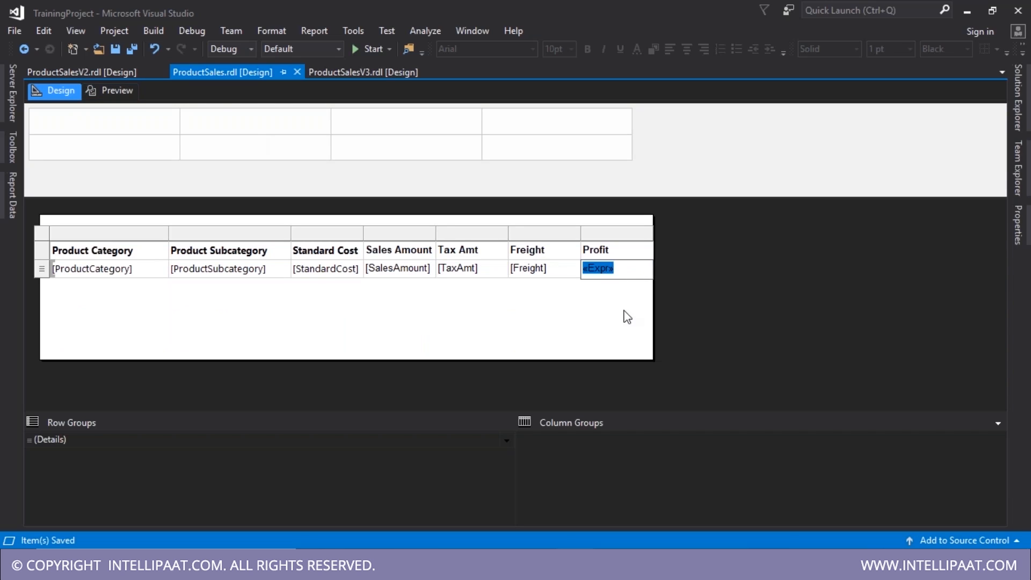
- Start an expression for the Profit cell's font colour in Text Box Properties
click(623, 314)
right_click(614, 276)
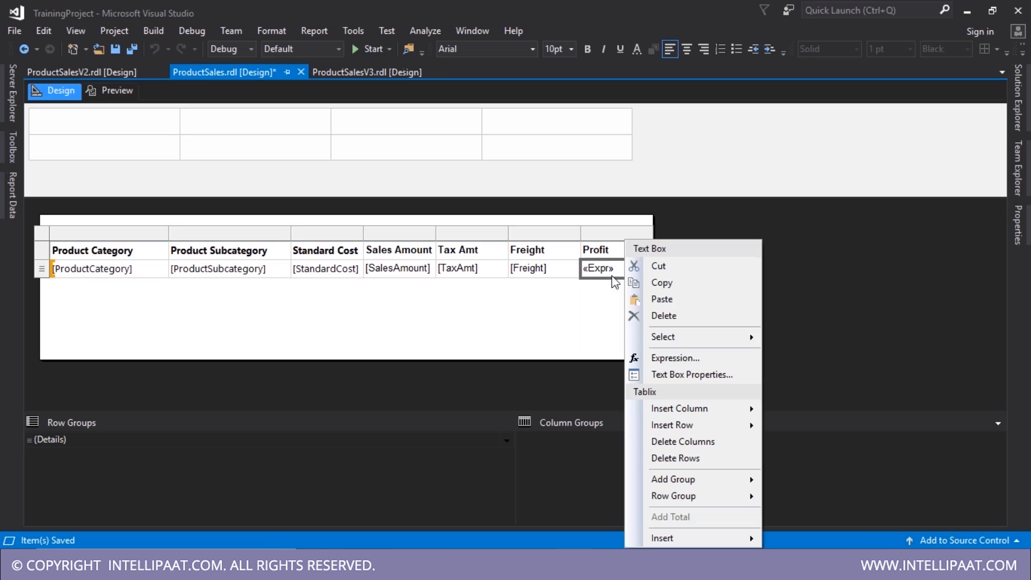
click(681, 380)
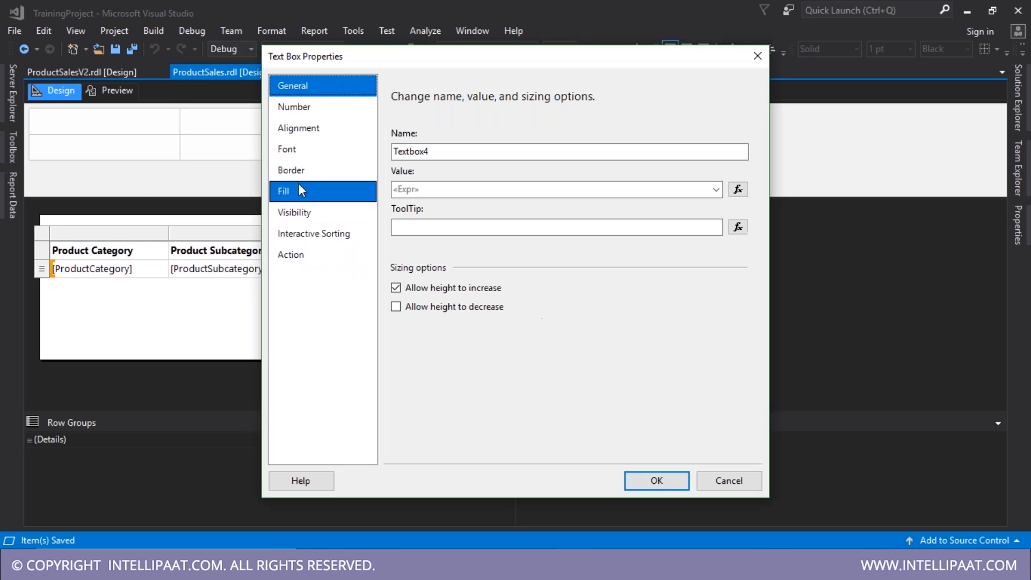
click(307, 156)
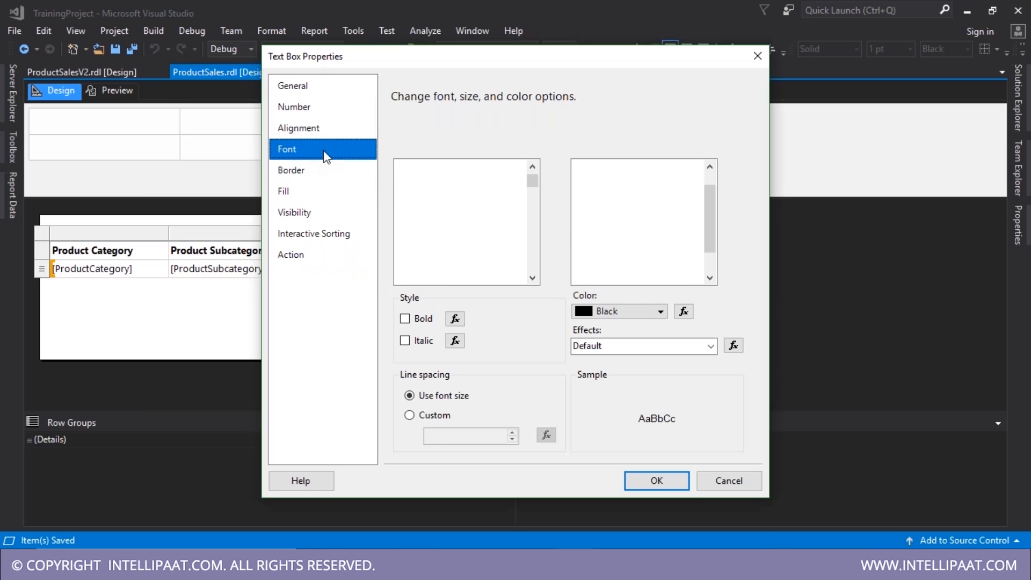
click(684, 312)
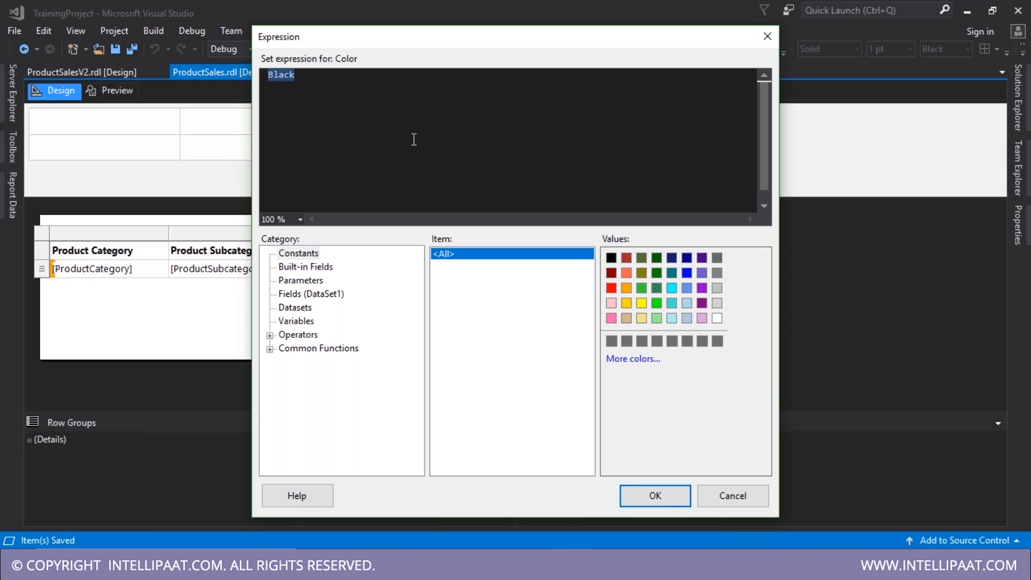
- Replace Black with =IIF(SalesAmount-StandardCost-TaxAmt-Freight as the colour condition
key(BackSpace)
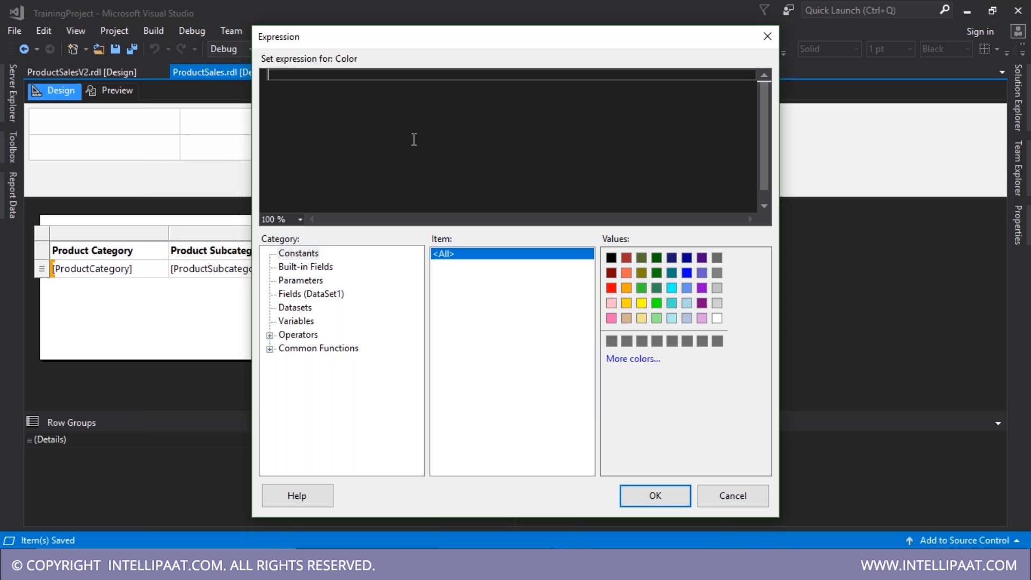
text(IF)
key(BackSpace)
text(=IIF()
click(311, 294)
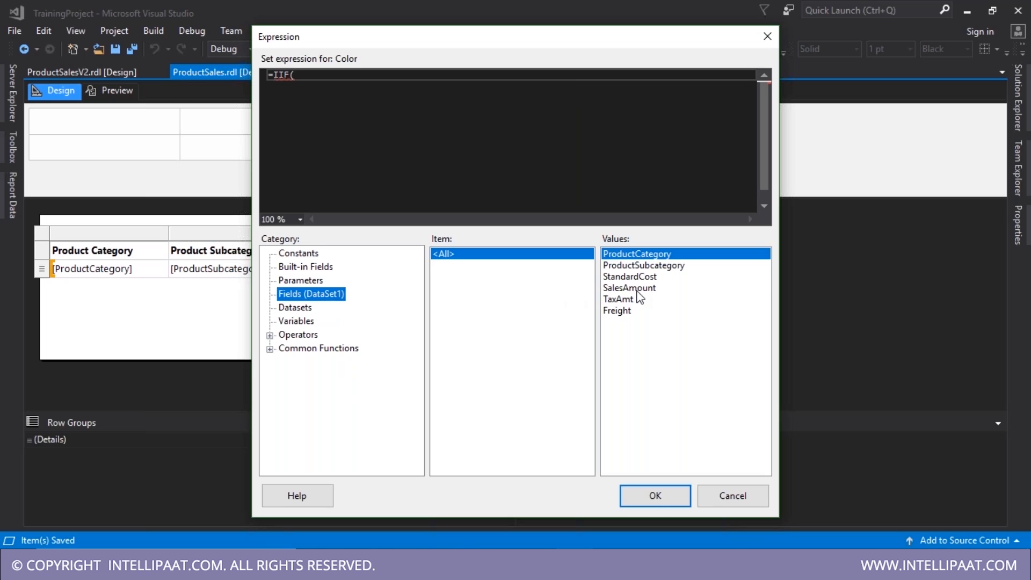
double_click(637, 291)
text(-)
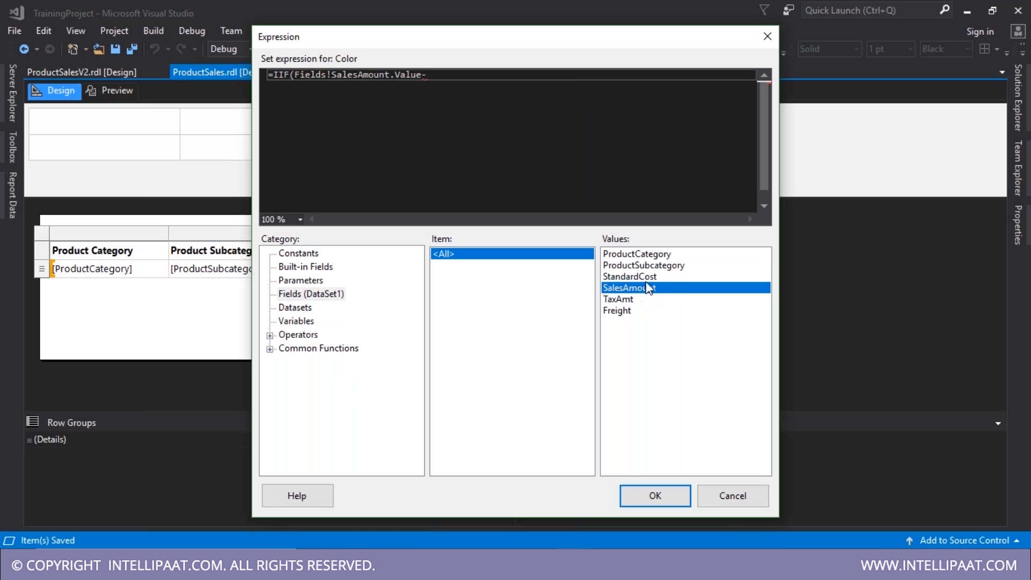
double_click(631, 277)
text(-)
double_click(620, 298)
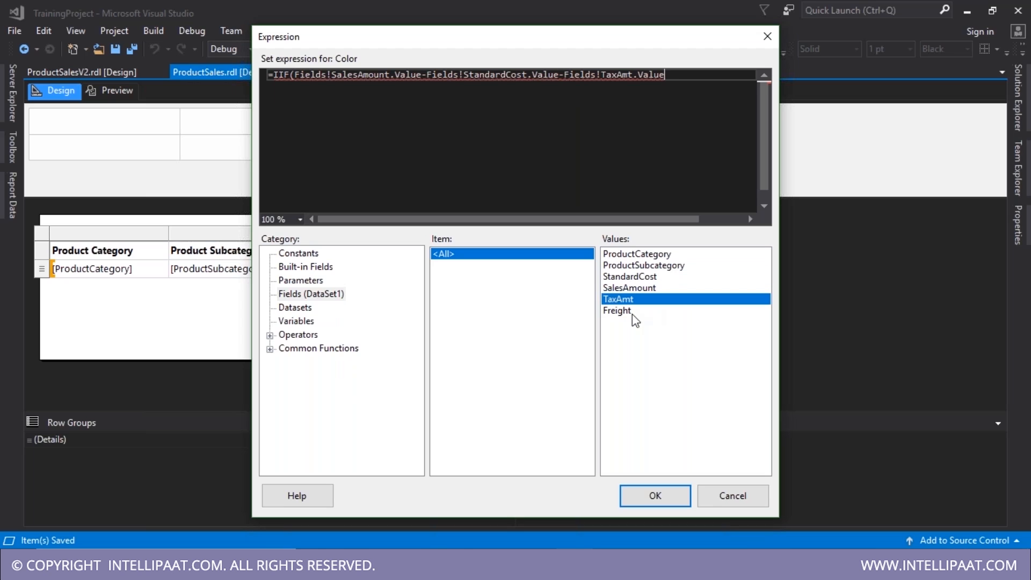
text(-)
double_click(626, 312)
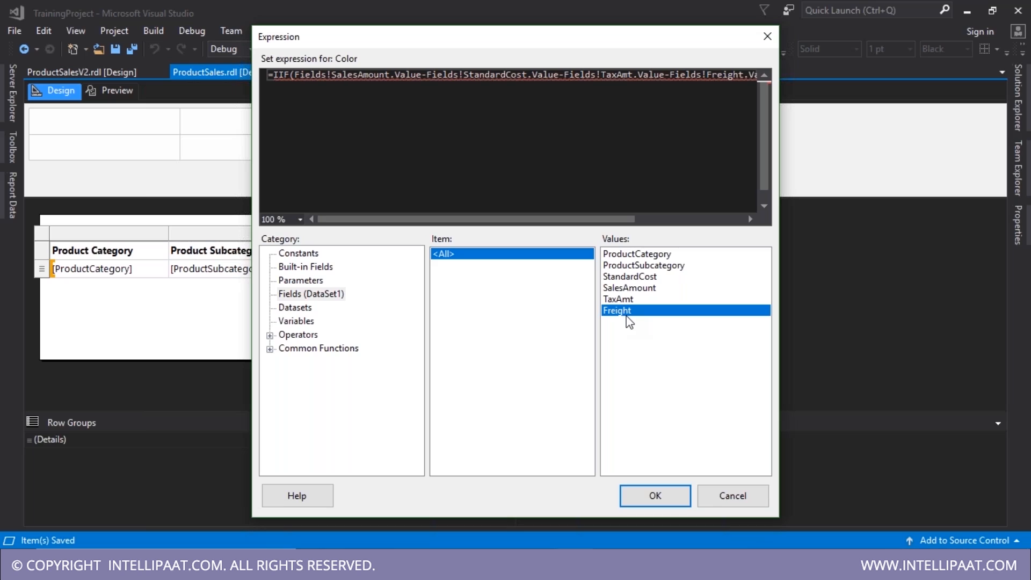
- Complete the expression with <=0,"Red","Black") and accept it
text(<)
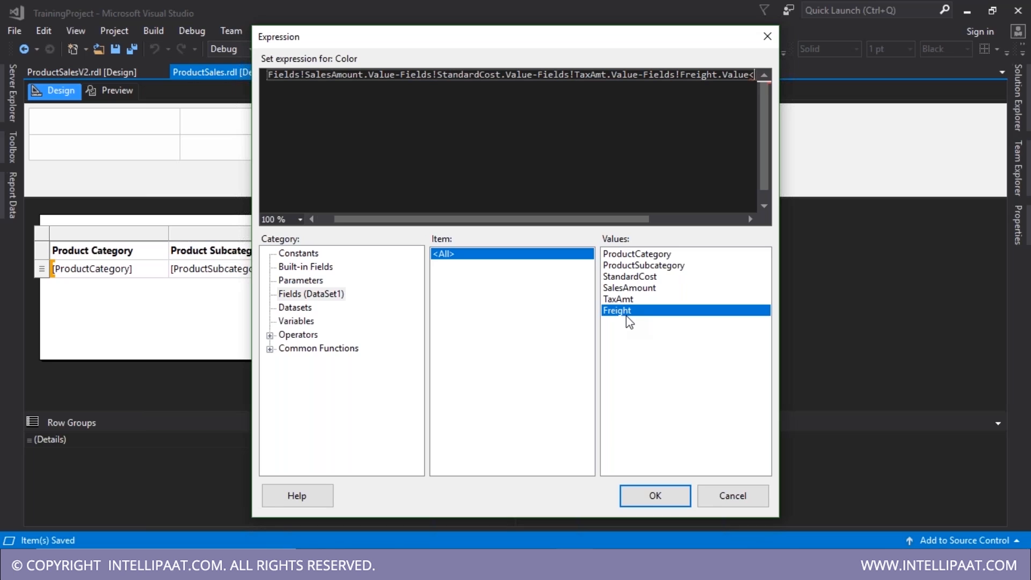
text(=0,)
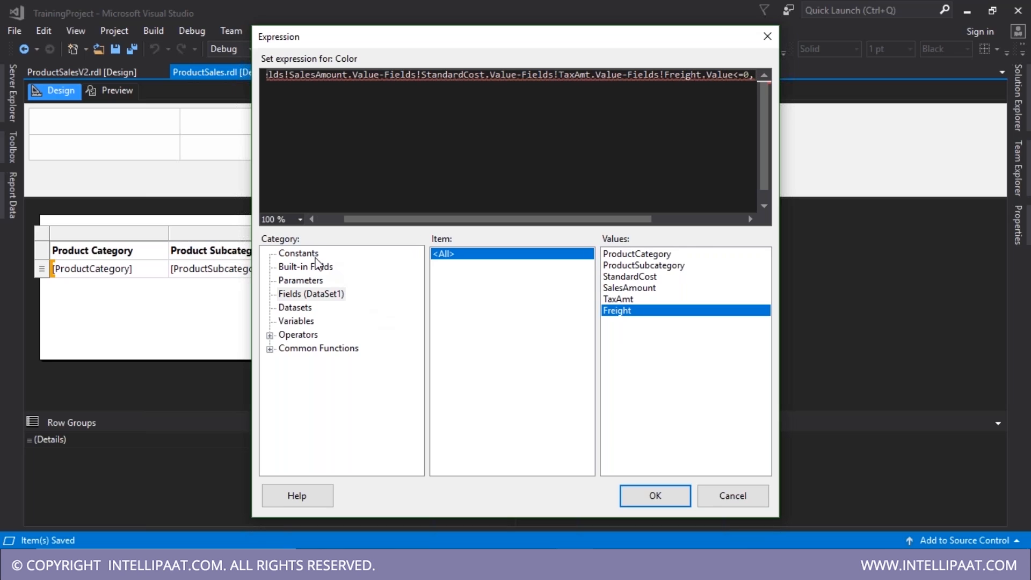
click(312, 254)
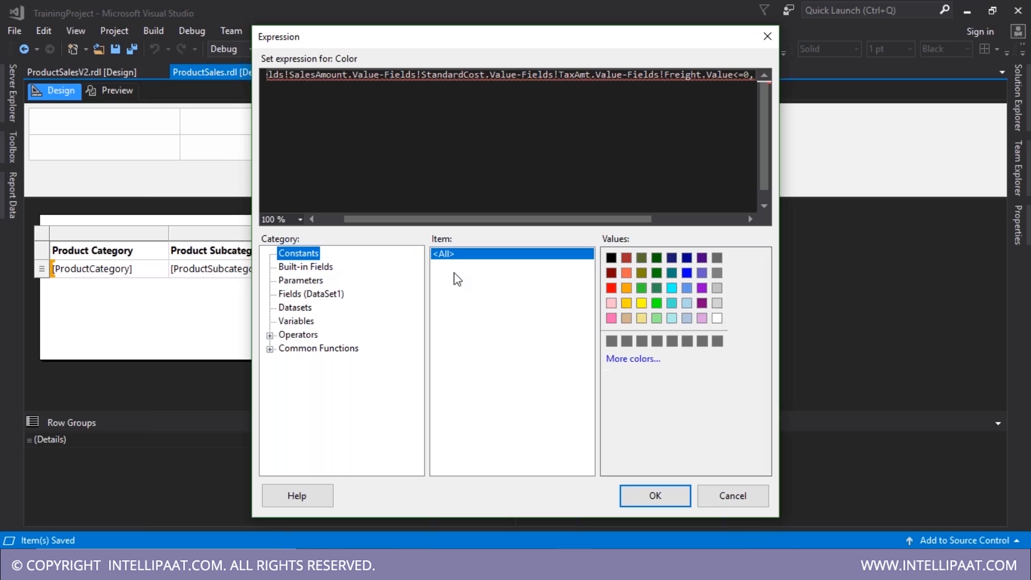
click(611, 288)
drag(614, 226, 740, 228)
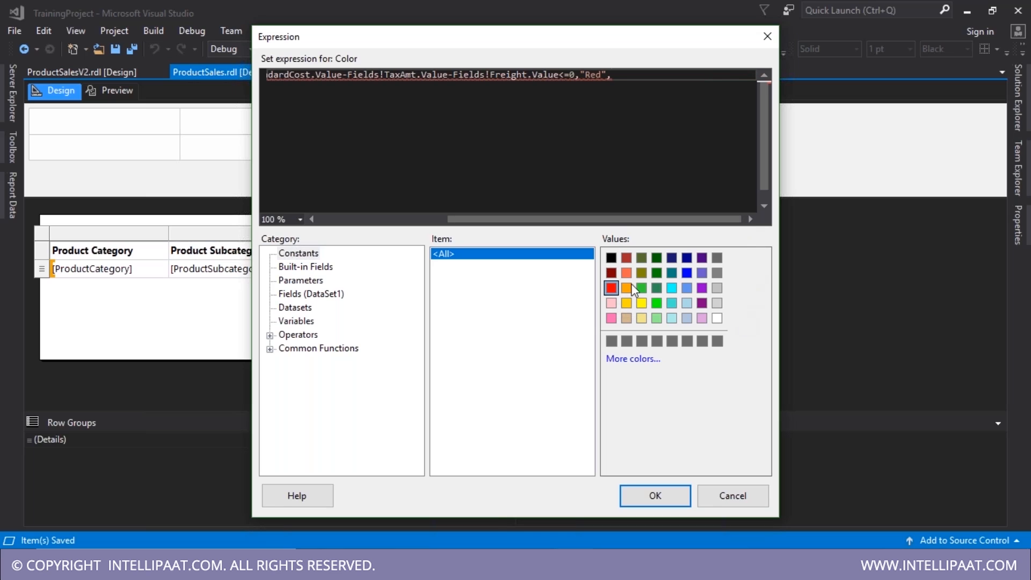
click(614, 260)
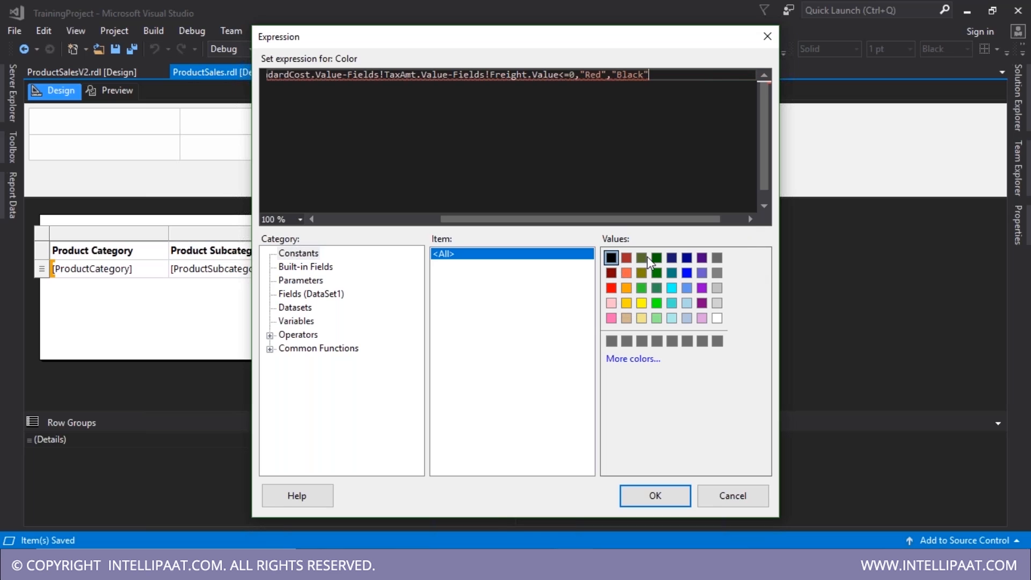
text())
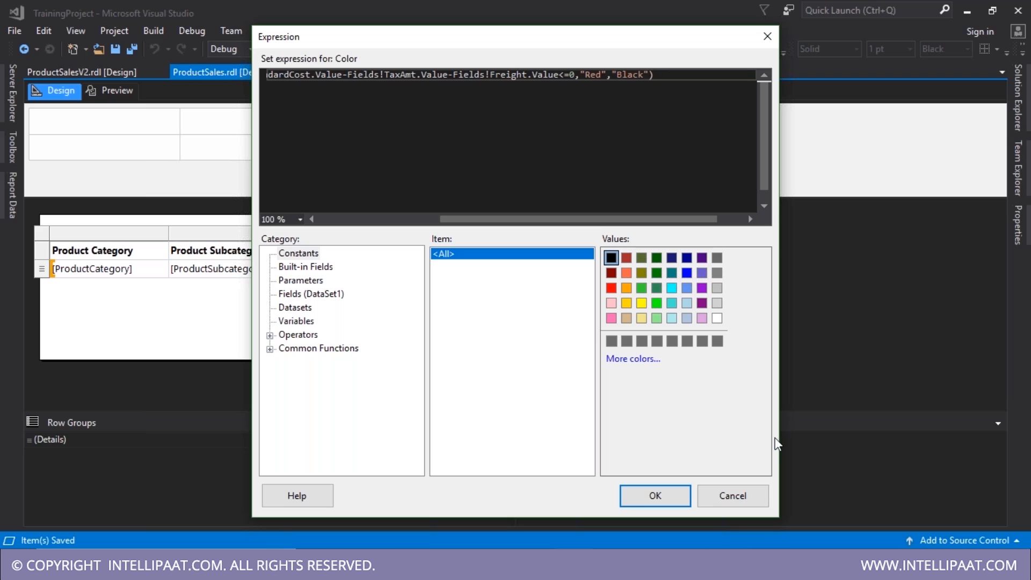
drag(780, 429, 1025, 428)
drag(295, 86, 776, 76)
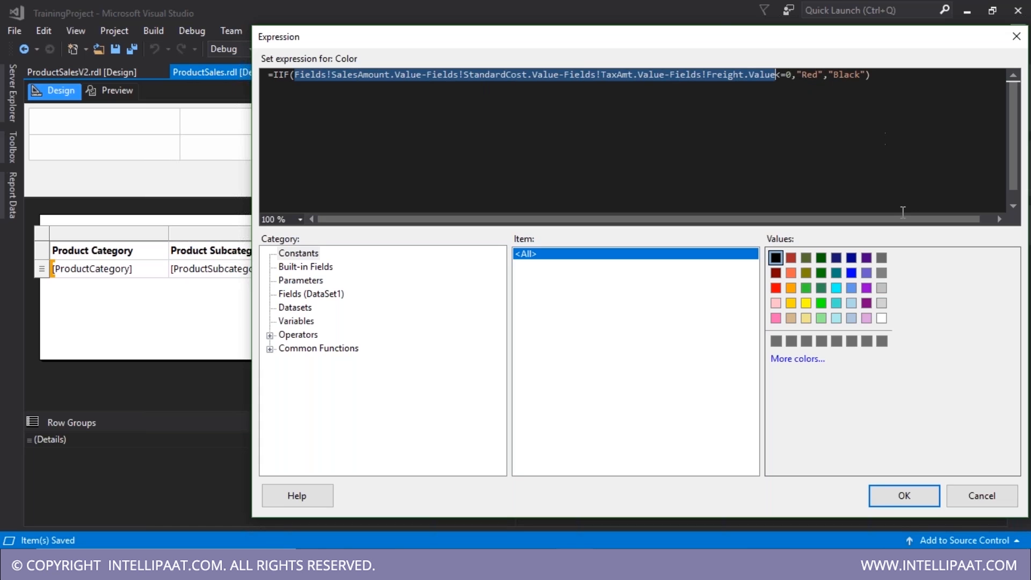
click(891, 499)
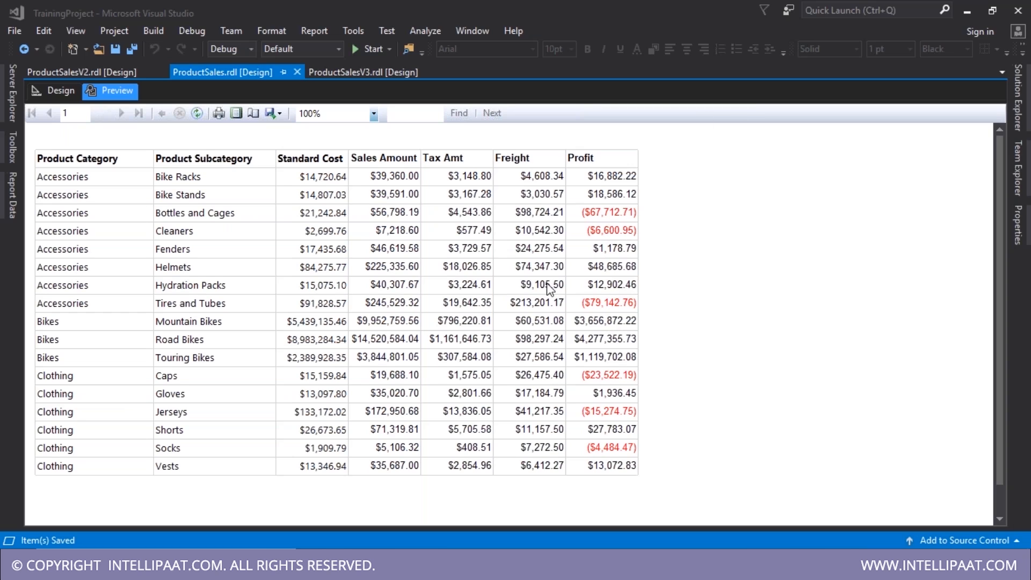
- Review the Profit cell's value expression in Text Box Properties without changing it
click(59, 93)
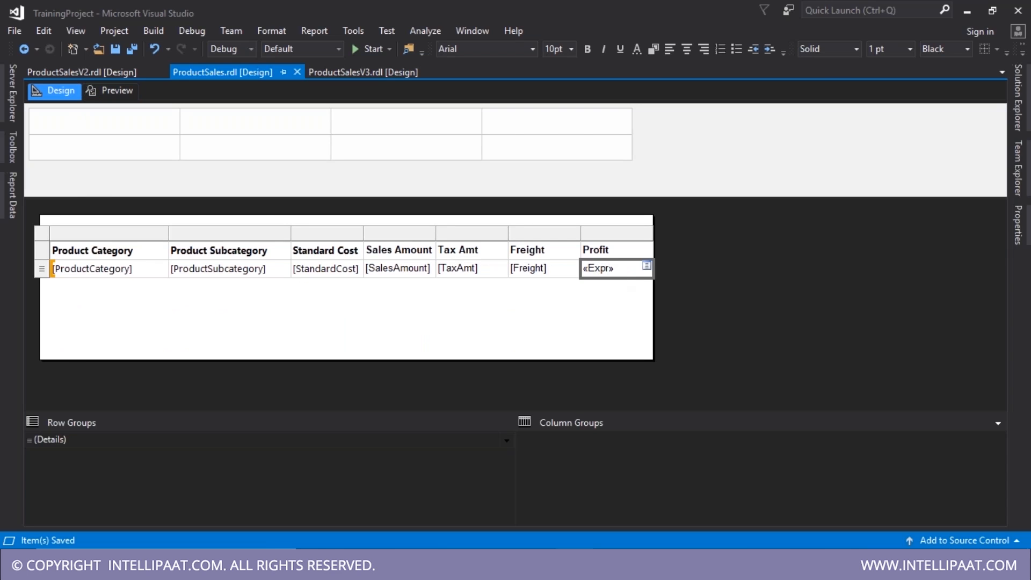
right_click(614, 268)
click(662, 373)
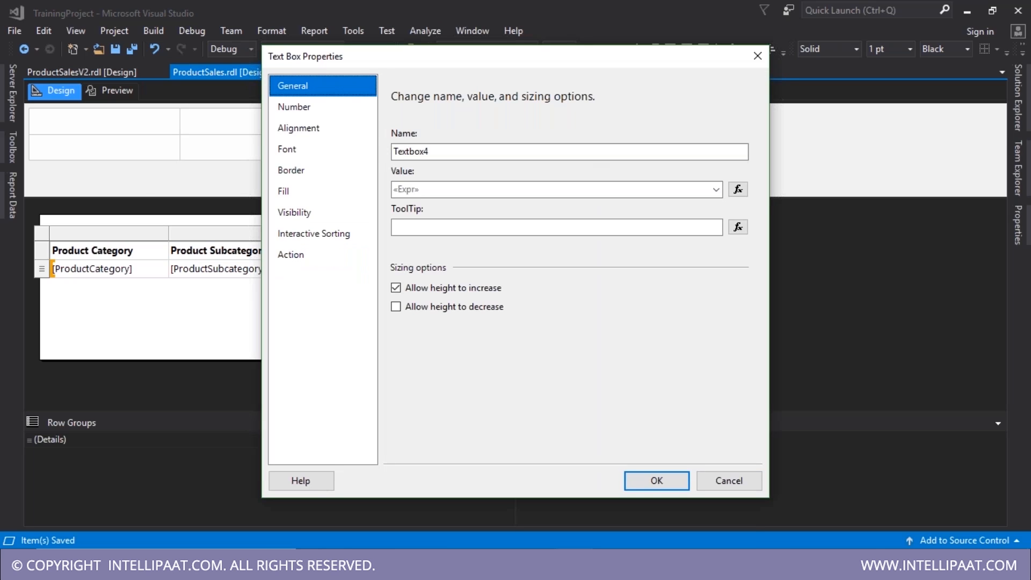
click(738, 189)
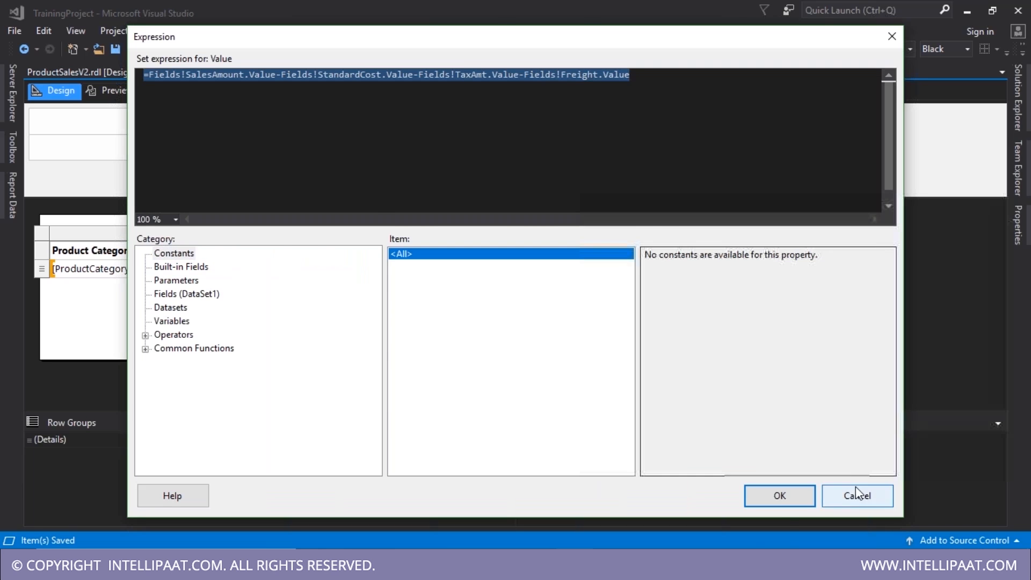
click(854, 492)
click(727, 481)
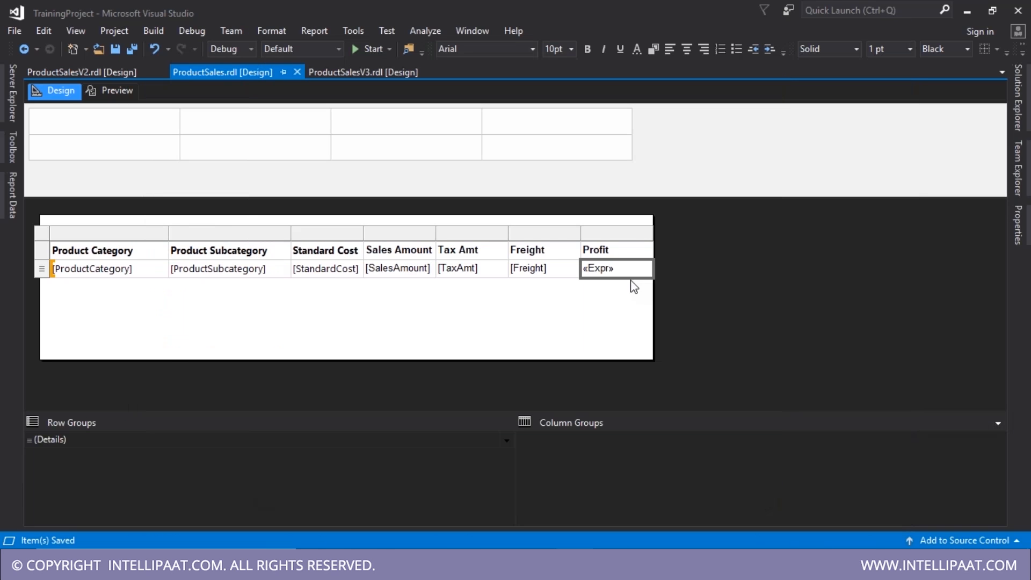
- Preview the red negative profits, return to Design, and save ProductSales.rdl
click(126, 95)
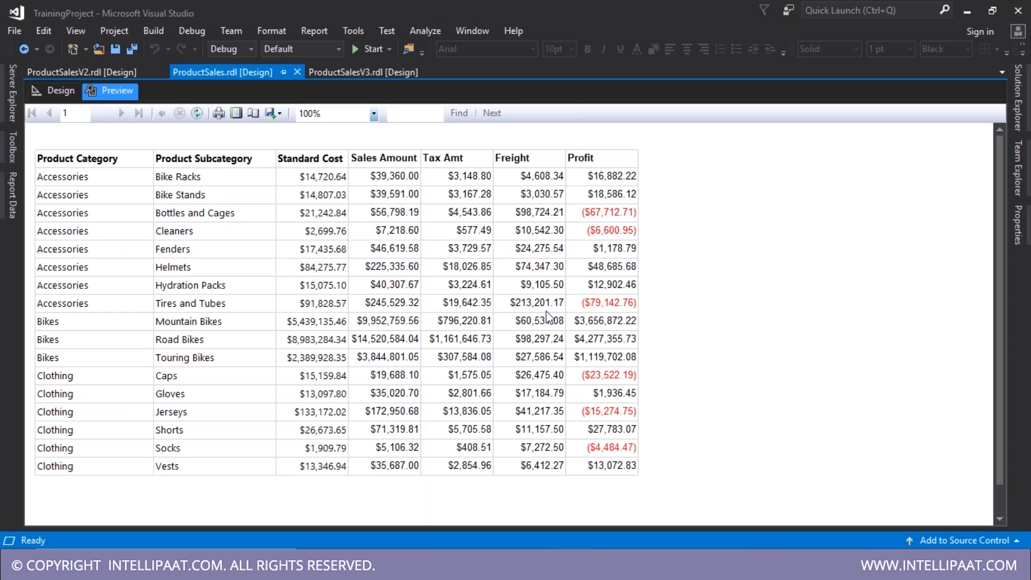
click(54, 90)
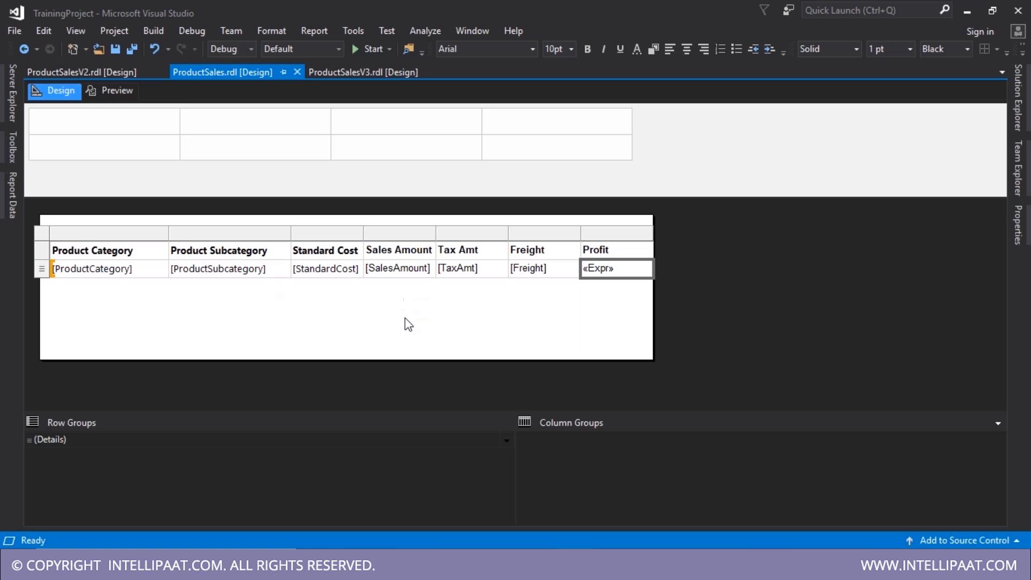
key(ctrl+s)
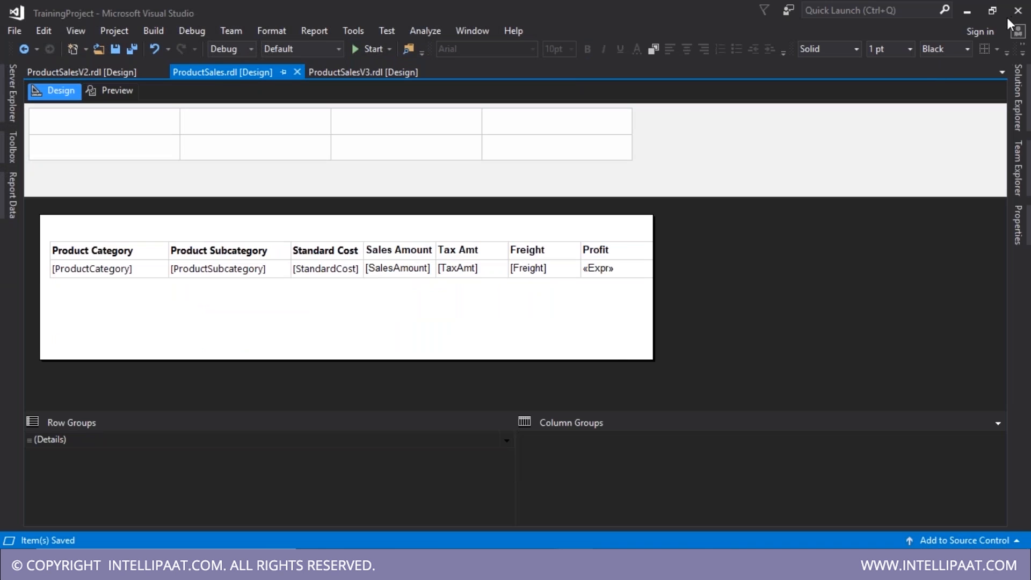
- In SQL Server Management Studio, delete the GROUP BY query and run the detail Sales query, returning 60398 rows
click(701, 421)
click(589, 548)
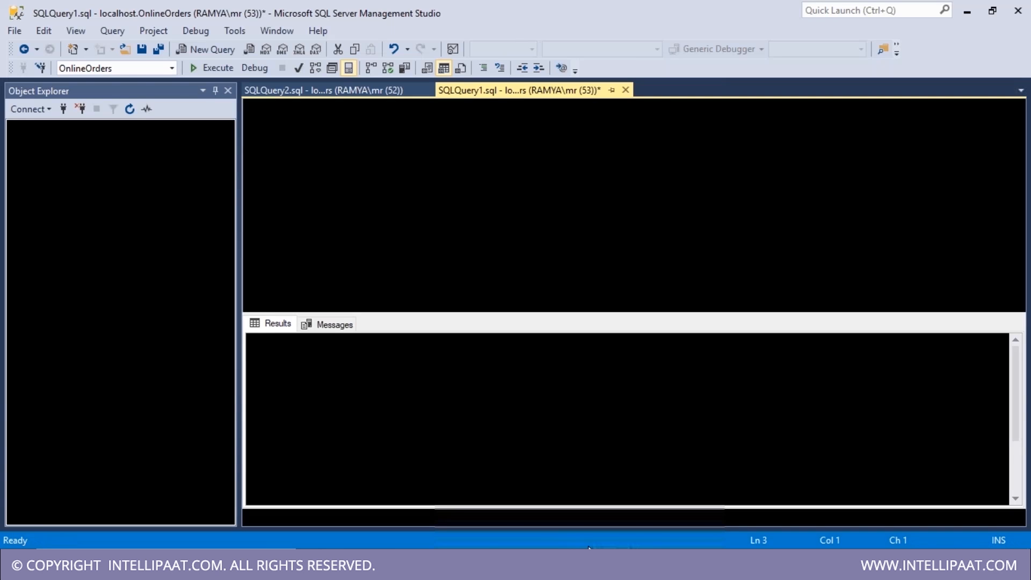
key(Delete)
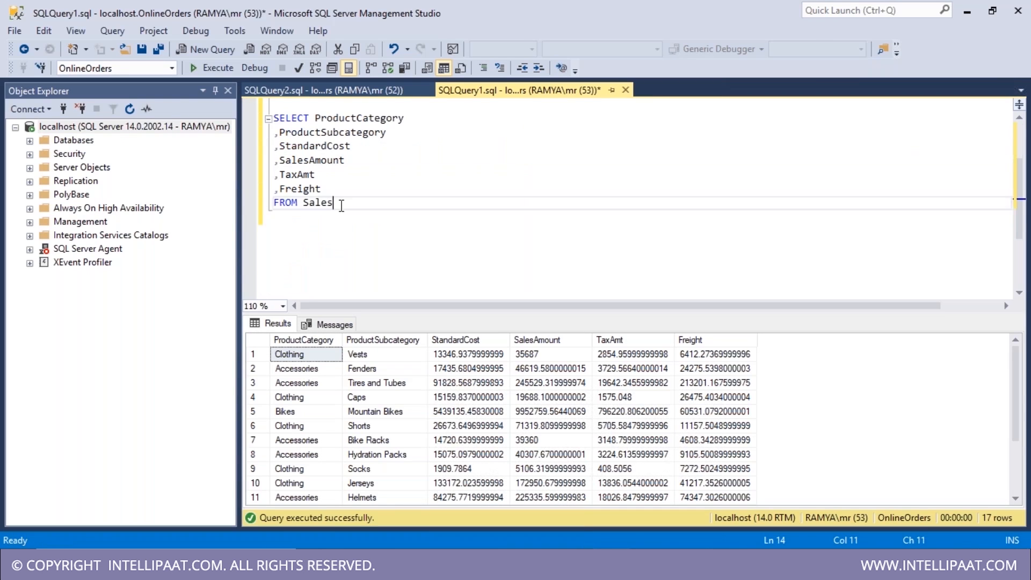
drag(333, 202, 273, 118)
key(ctrl+c)
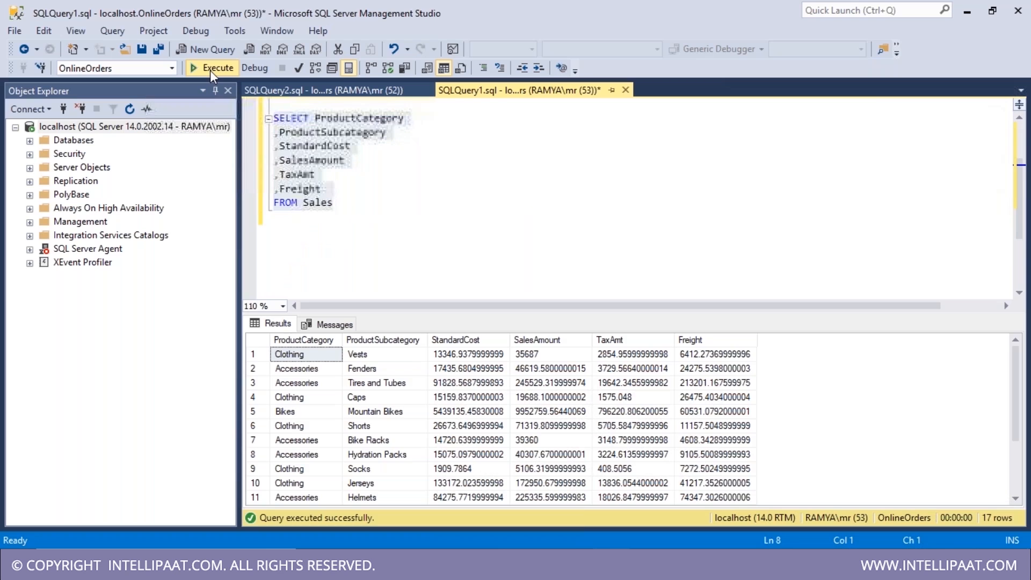
click(210, 70)
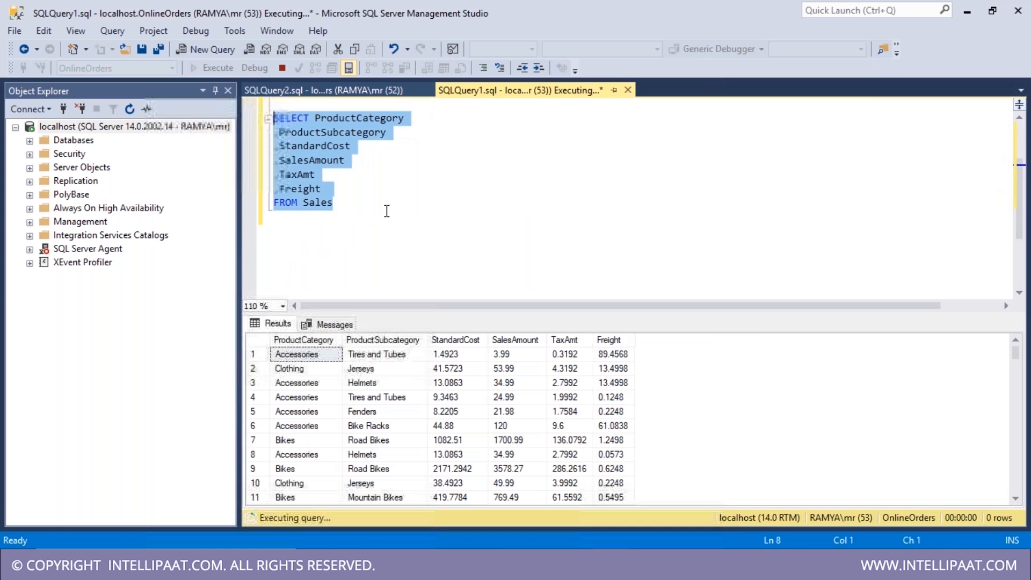
click(376, 455)
click(326, 325)
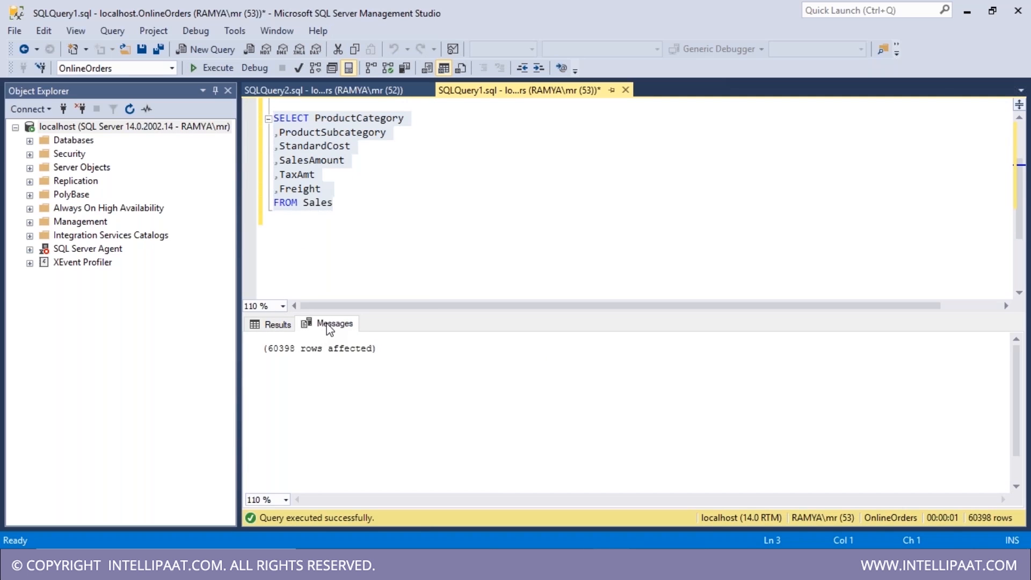
click(384, 215)
- Select the Sales query text and show the Reports folder in Solution Explorer
drag(342, 205, 299, 131)
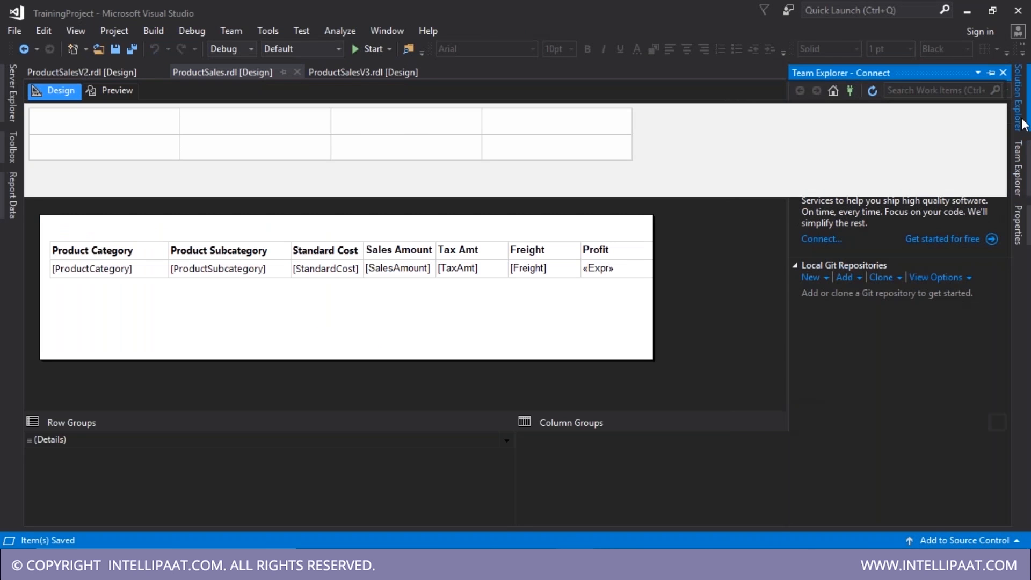
click(1023, 124)
right_click(856, 210)
key(Escape)
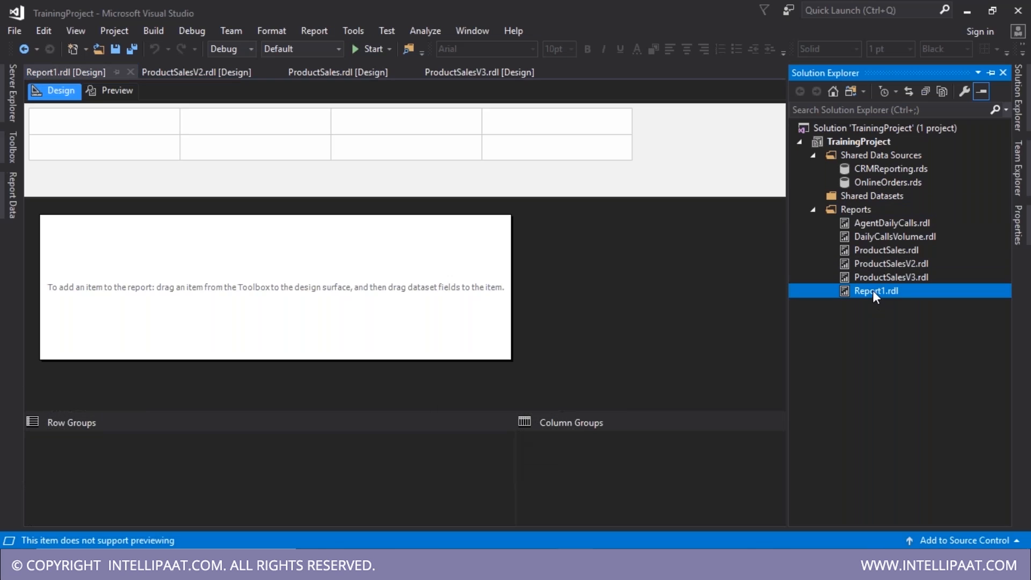
- Rename Report1.rdl to ProductLocationSales.rdl, reload it with Yes to All, and save
click(874, 293)
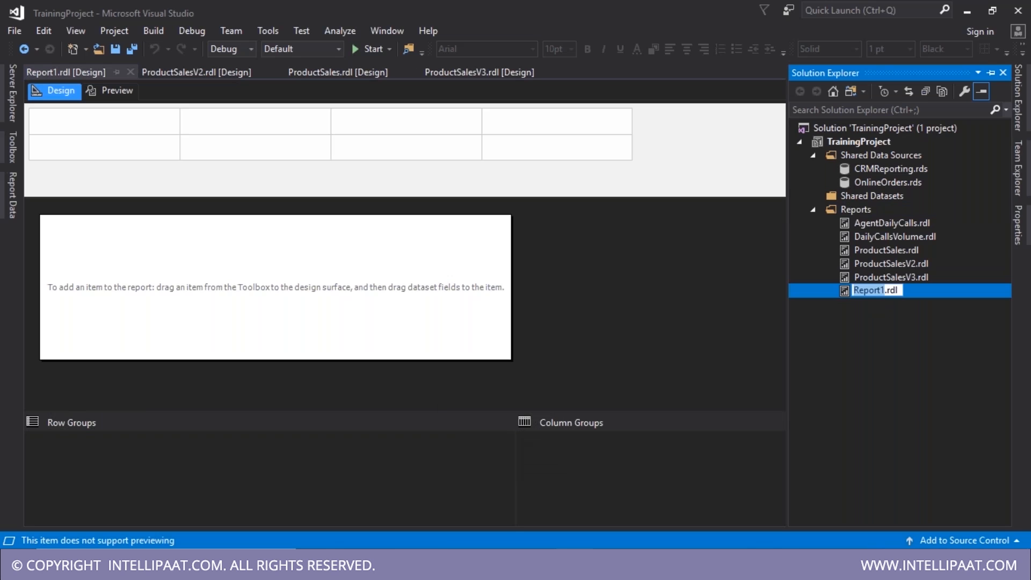
text(Product)
text(Location)
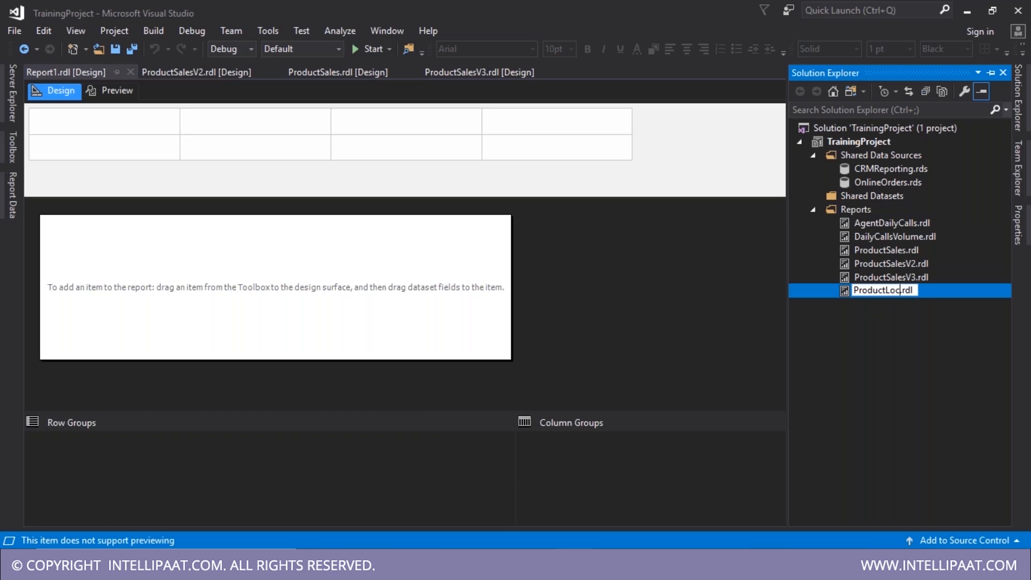
text(Sales)
key(Return)
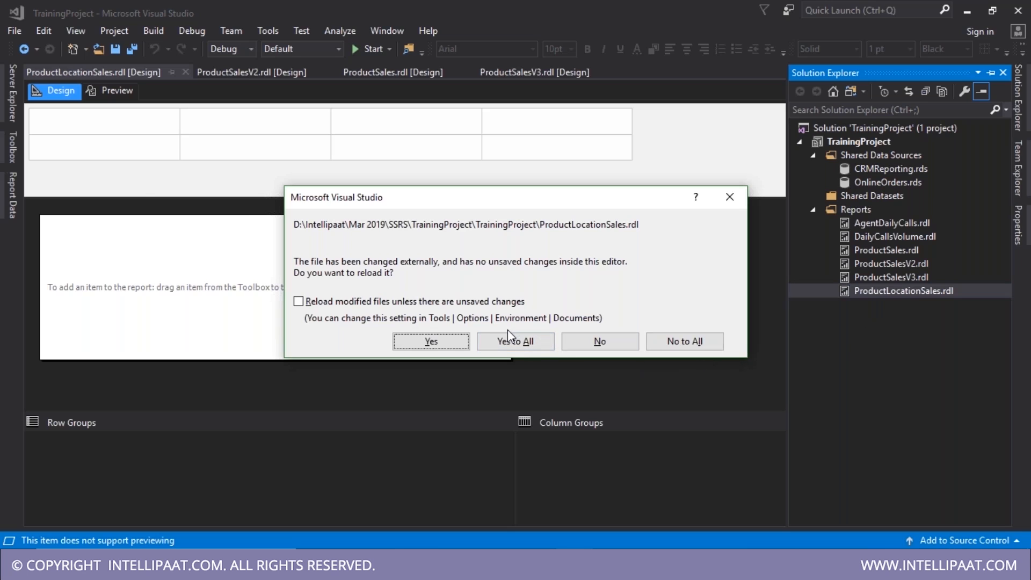
click(509, 339)
key(ctrl+s)
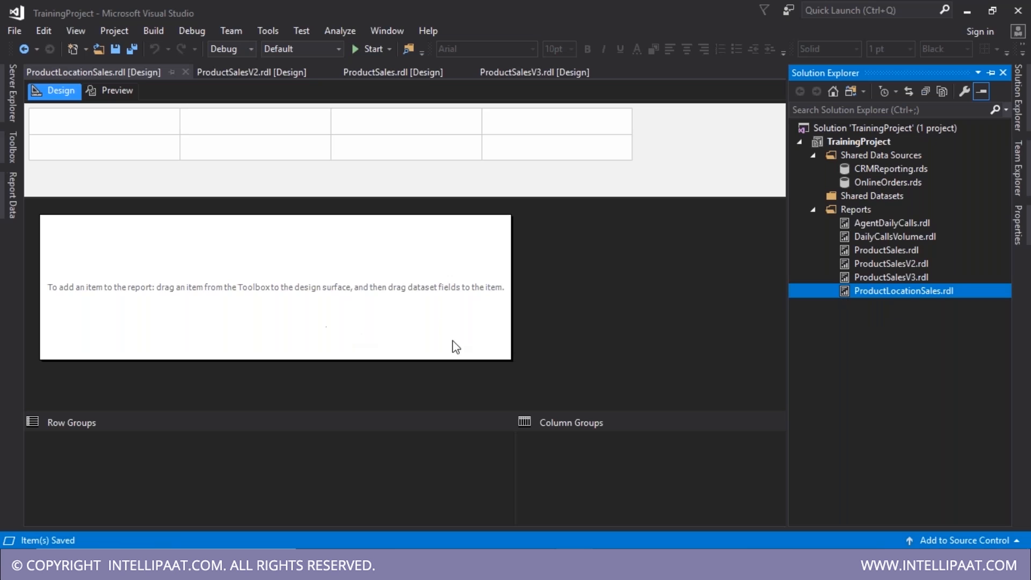
click(97, 288)
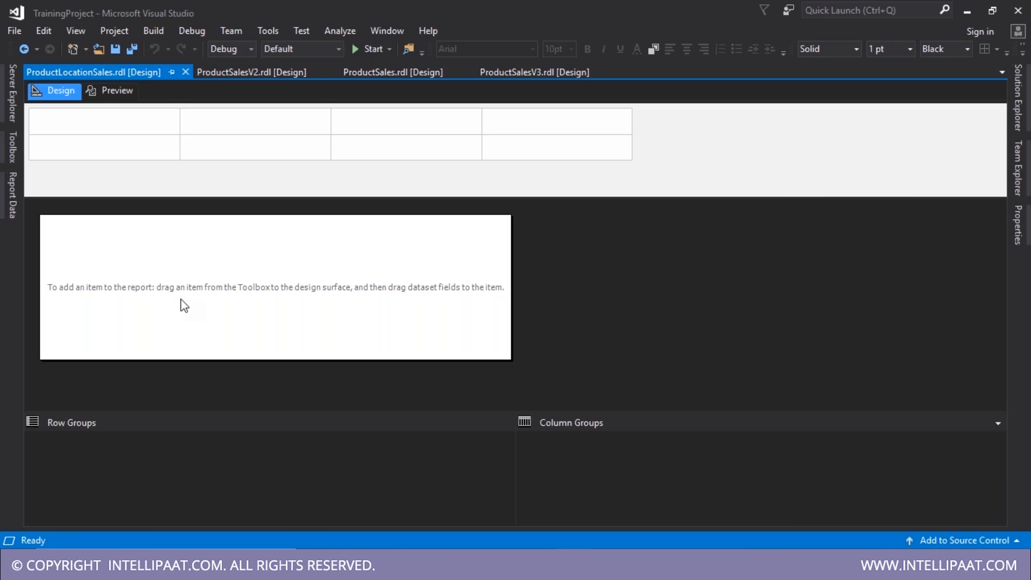
- Drop a matrix onto the report body, then cancel its dataset setup and delete it
click(12, 148)
drag(66, 186, 299, 293)
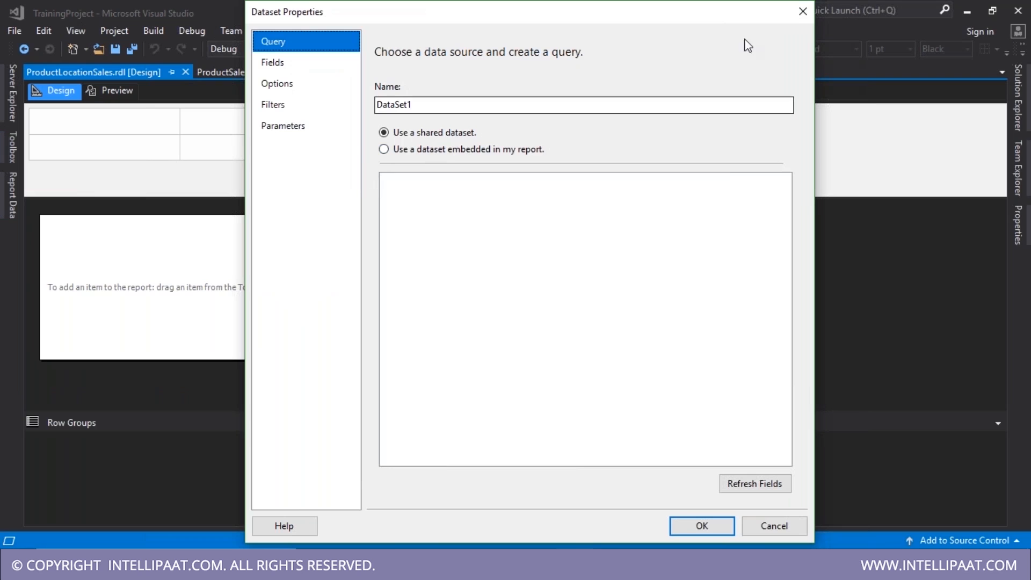
click(802, 12)
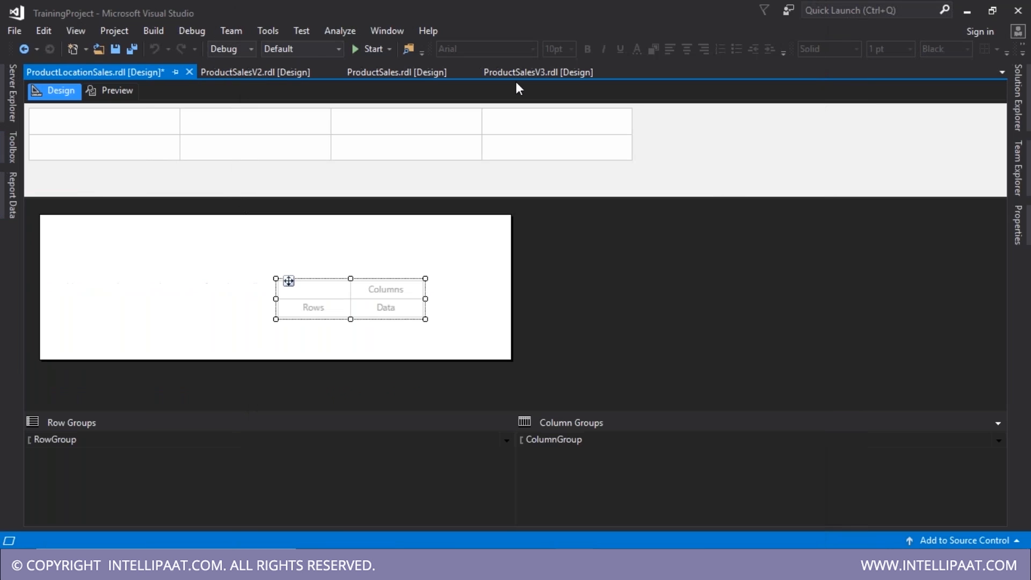
key(Delete)
- Add DataSource1 referencing the shared OnlineOrders data source
click(13, 195)
click(62, 153)
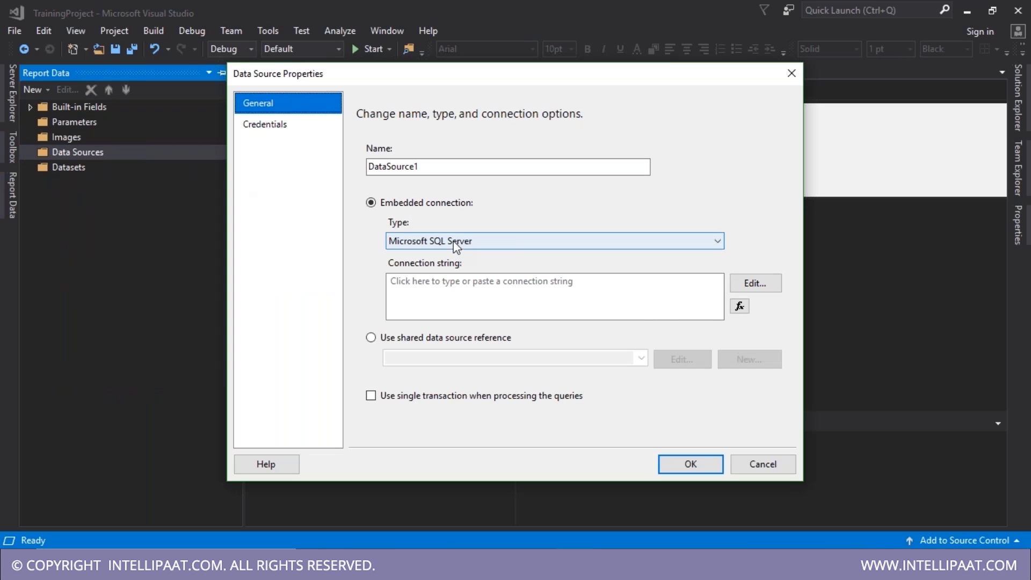
click(424, 340)
click(621, 356)
click(591, 377)
click(691, 464)
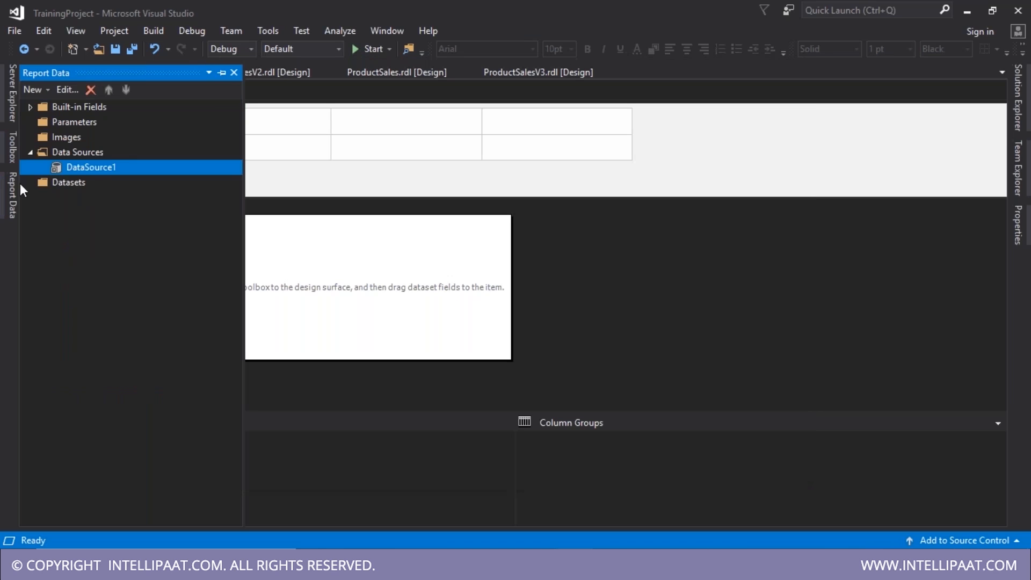
- Add embedded DataSet1 on DataSource1 with the pasted SELECT query, and save
right_click(68, 183)
click(108, 194)
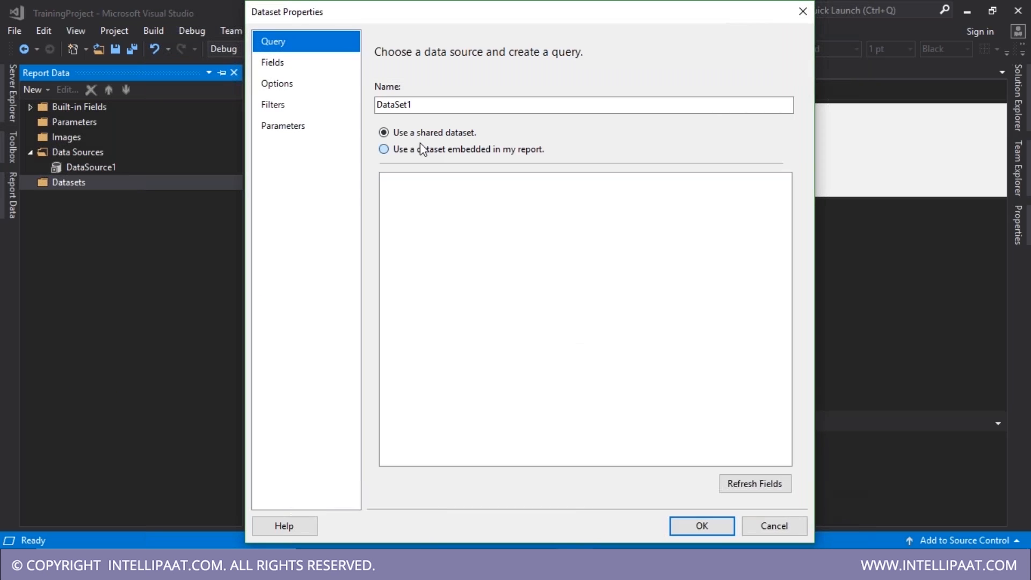
click(420, 150)
click(463, 198)
click(463, 210)
click(428, 339)
key(ctrl+v)
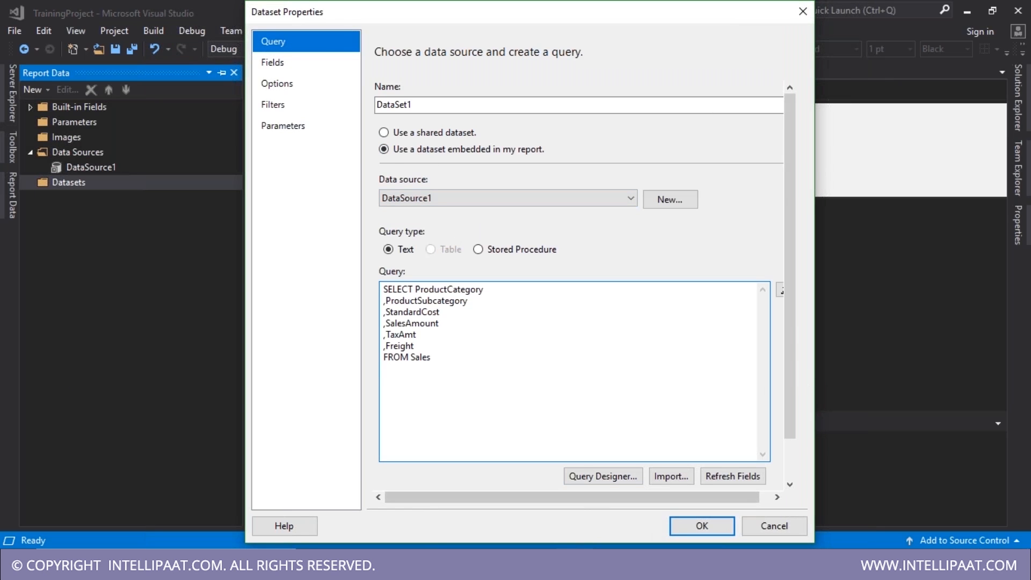
click(684, 524)
key(ctrl+s)
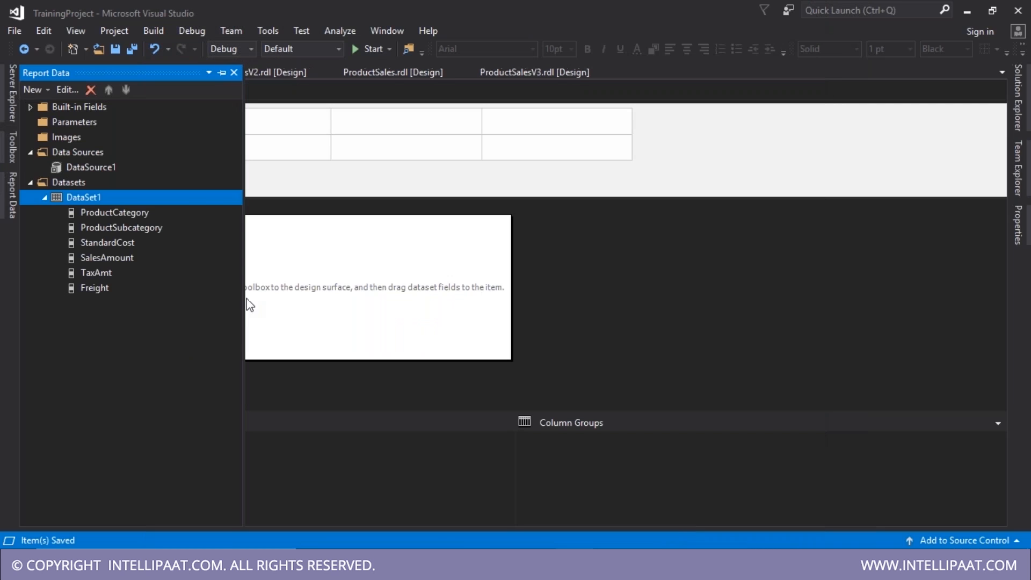
click(328, 330)
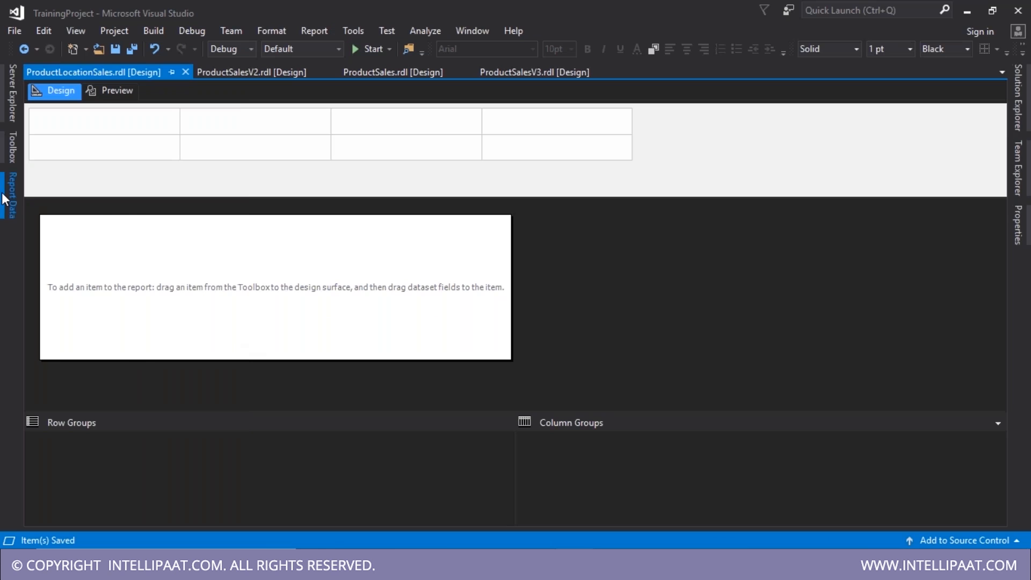
- Place a new matrix on the left side of the report body
click(6, 198)
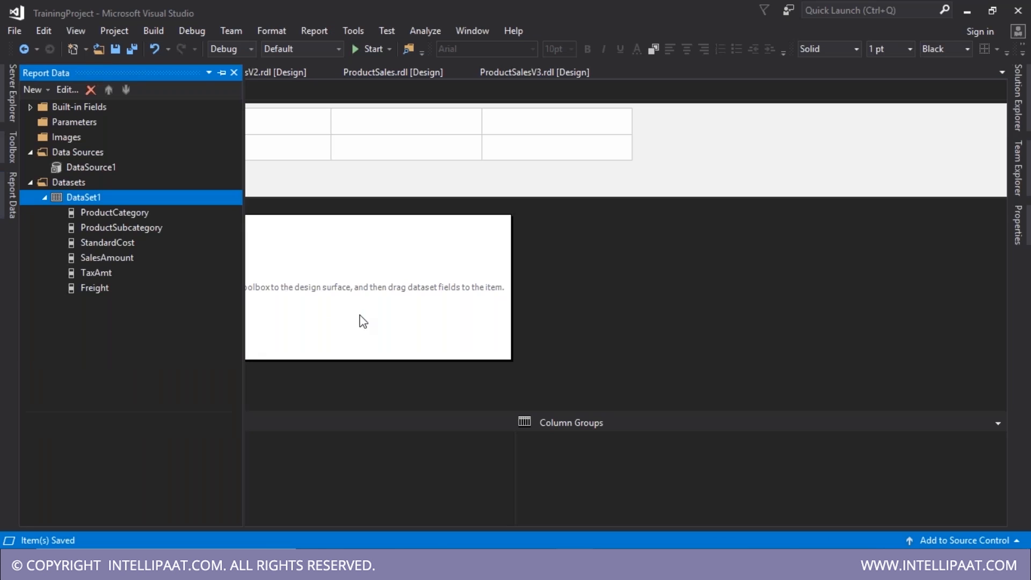
click(12, 132)
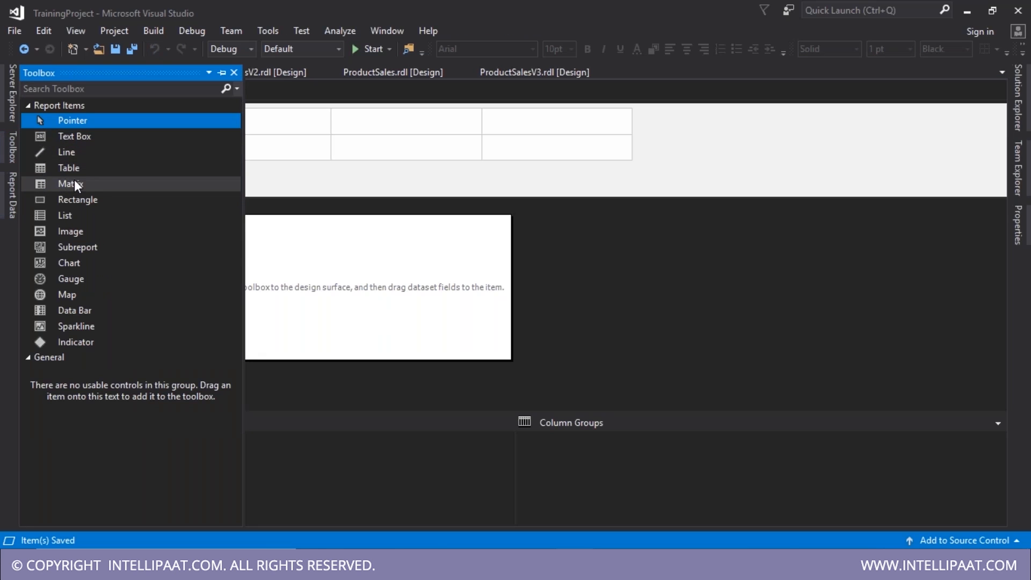
click(74, 182)
click(288, 258)
drag(300, 260, 109, 253)
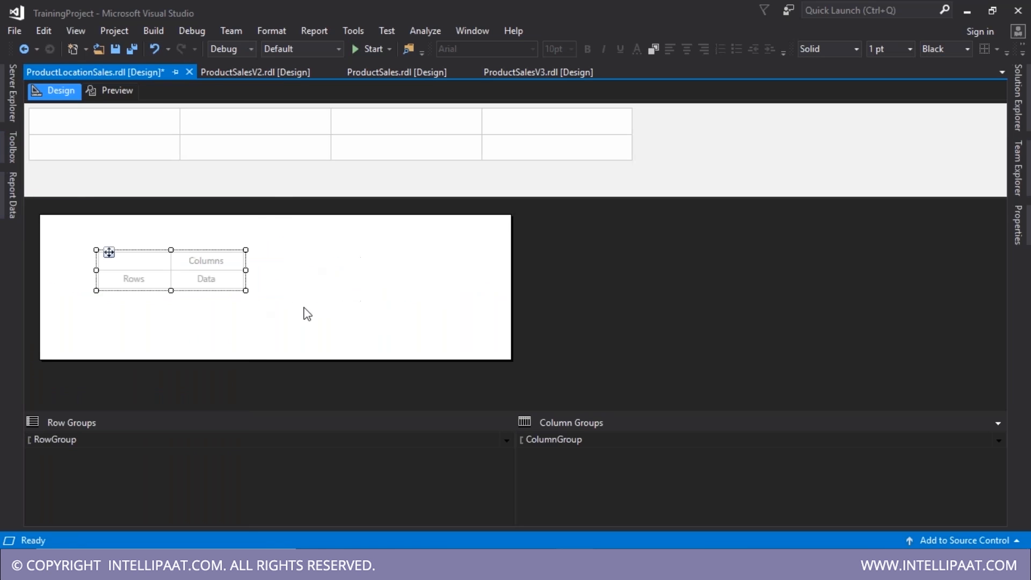
click(150, 284)
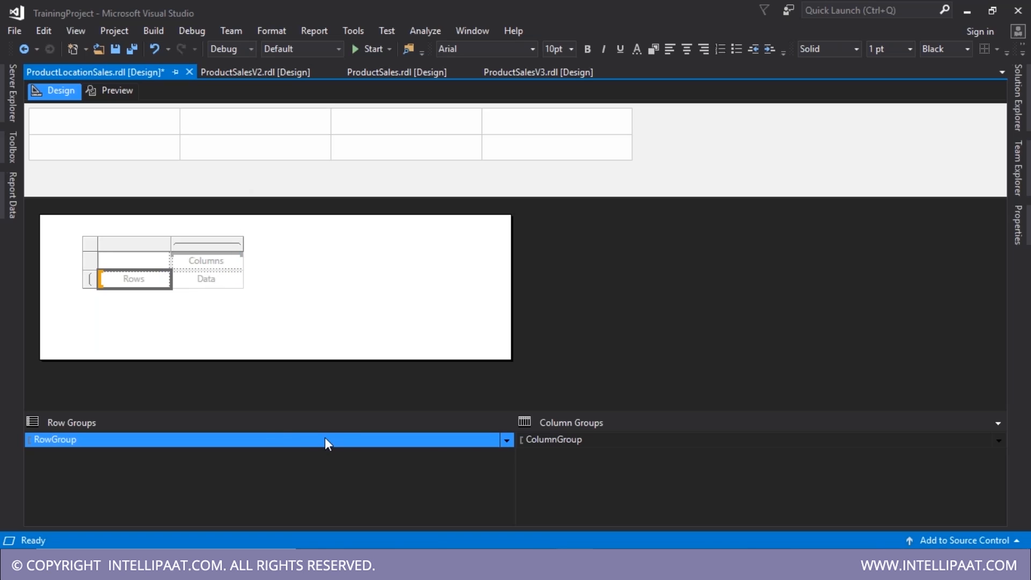
click(560, 440)
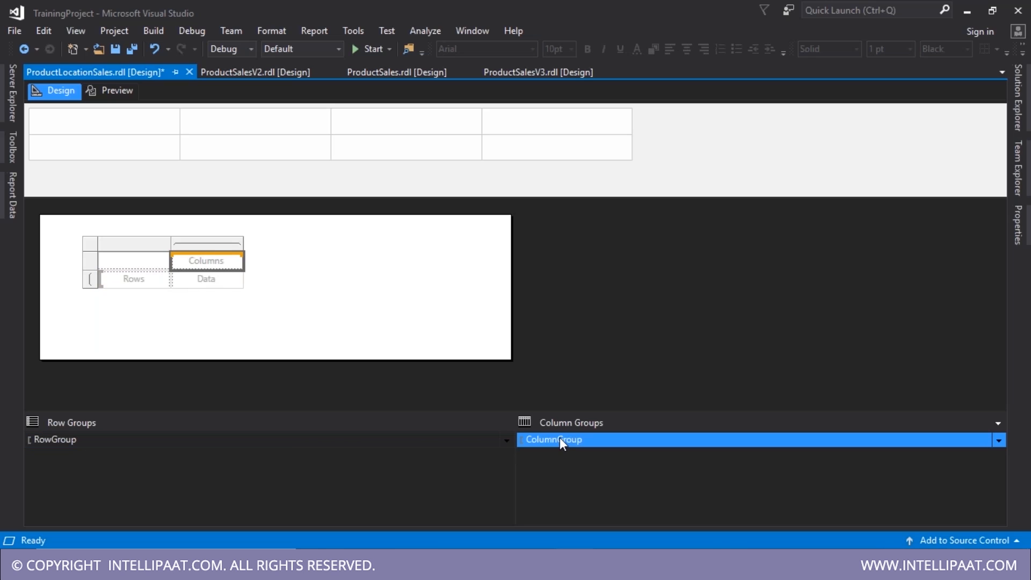
click(439, 446)
click(569, 440)
- Group the matrix rows by ProductSubcategory with Sum(SalesAmount) in the data cell
click(223, 283)
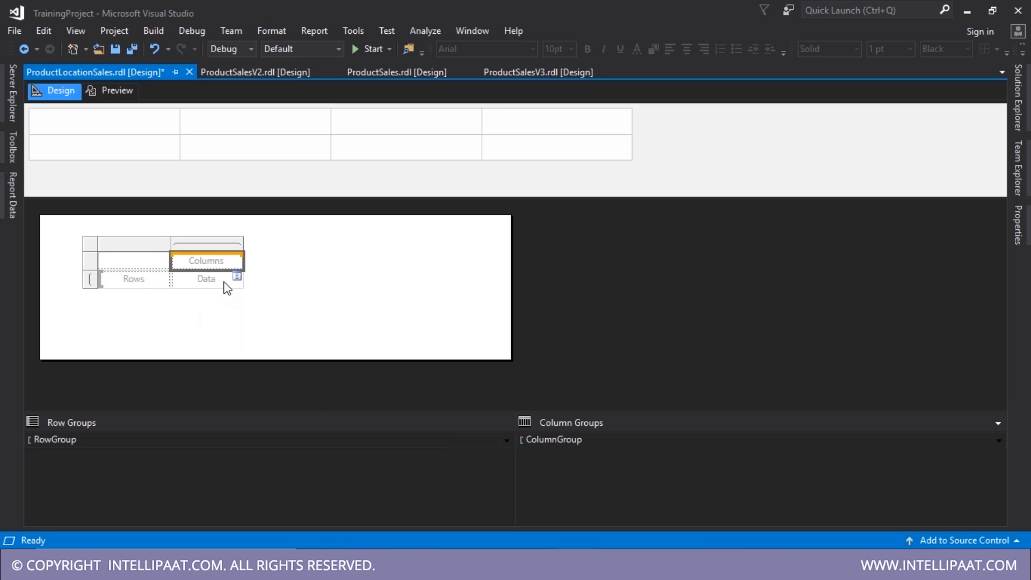
click(157, 284)
click(163, 276)
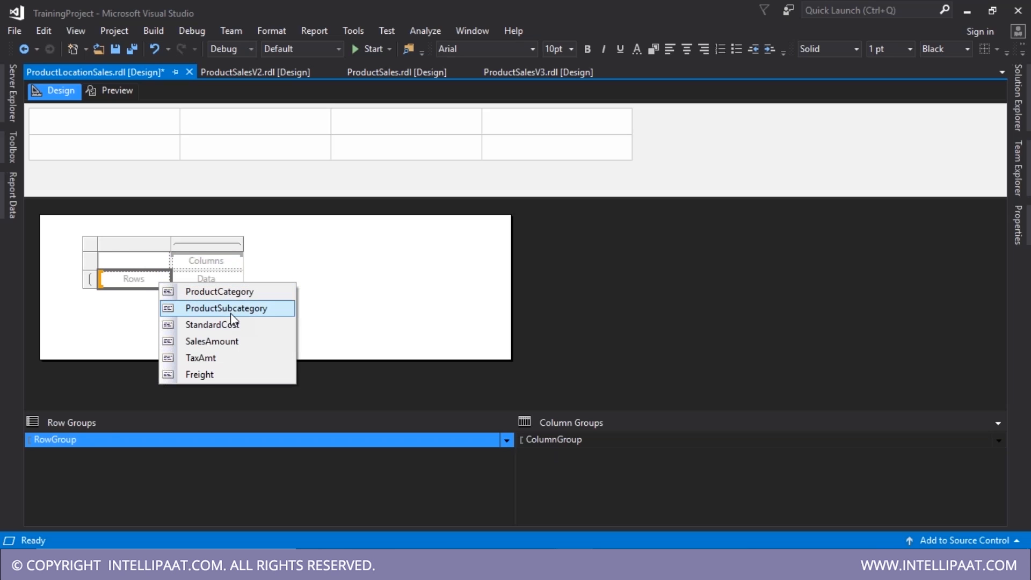
click(230, 314)
click(237, 275)
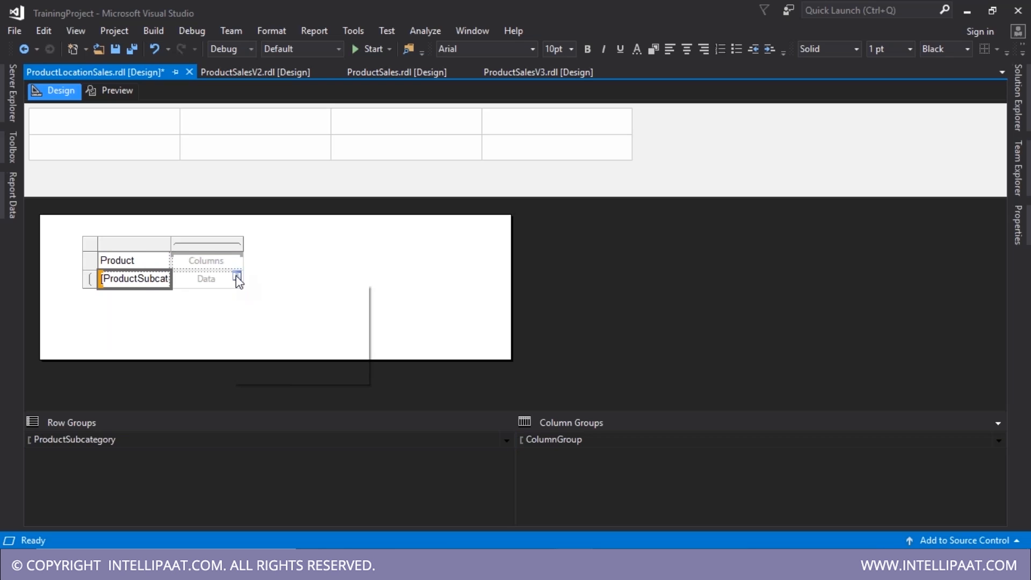
click(291, 339)
- Widen the first column to fit Product Subcategory and bring up the sales cell's Text Box Properties
click(273, 316)
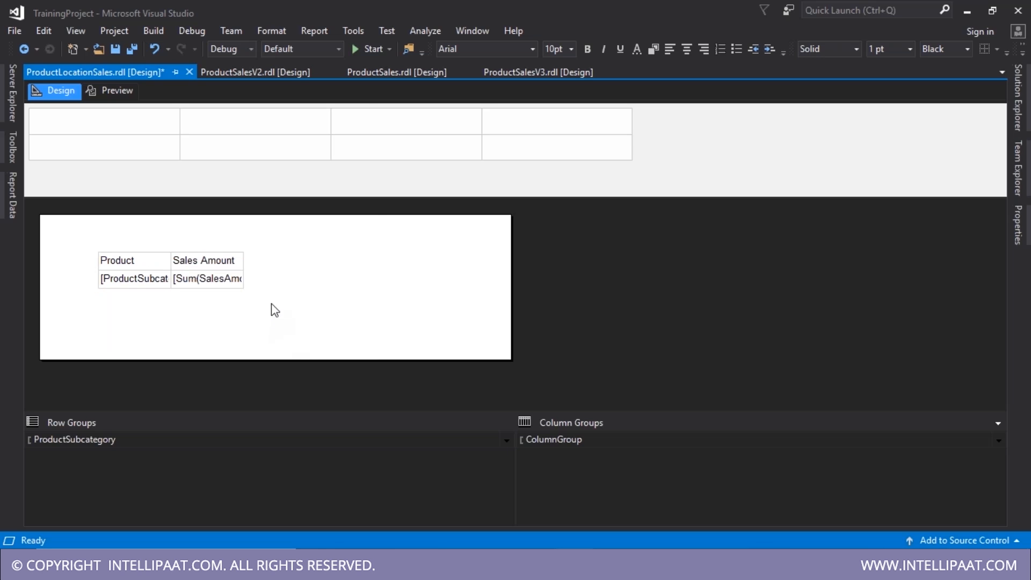
click(159, 254)
drag(172, 245, 202, 245)
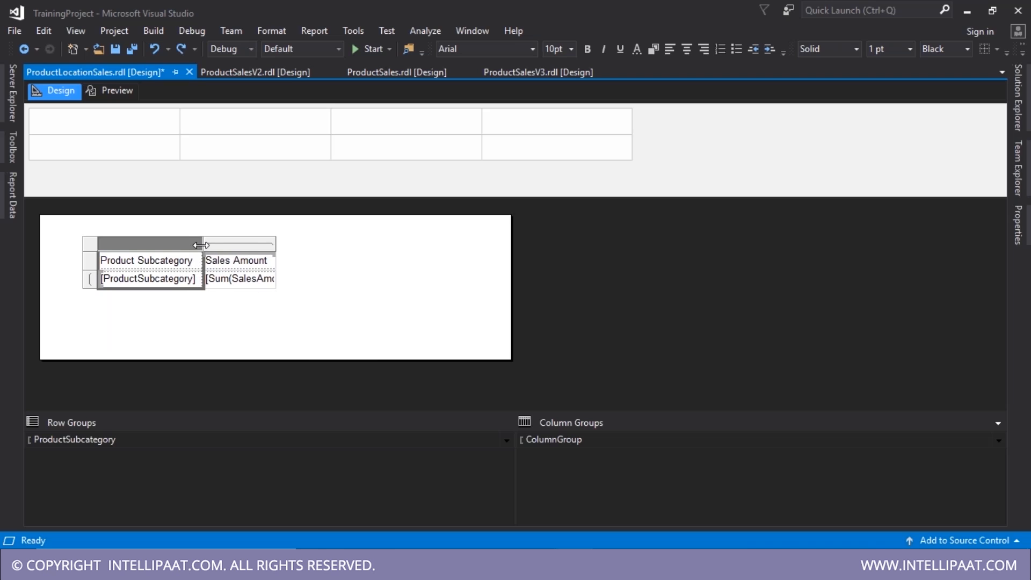
click(247, 289)
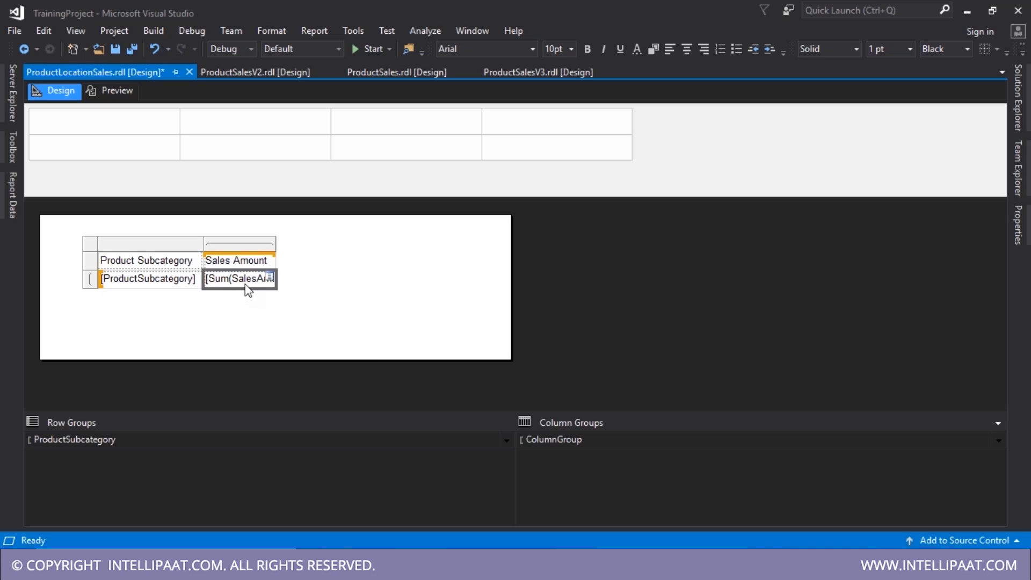
right_click(254, 288)
click(304, 361)
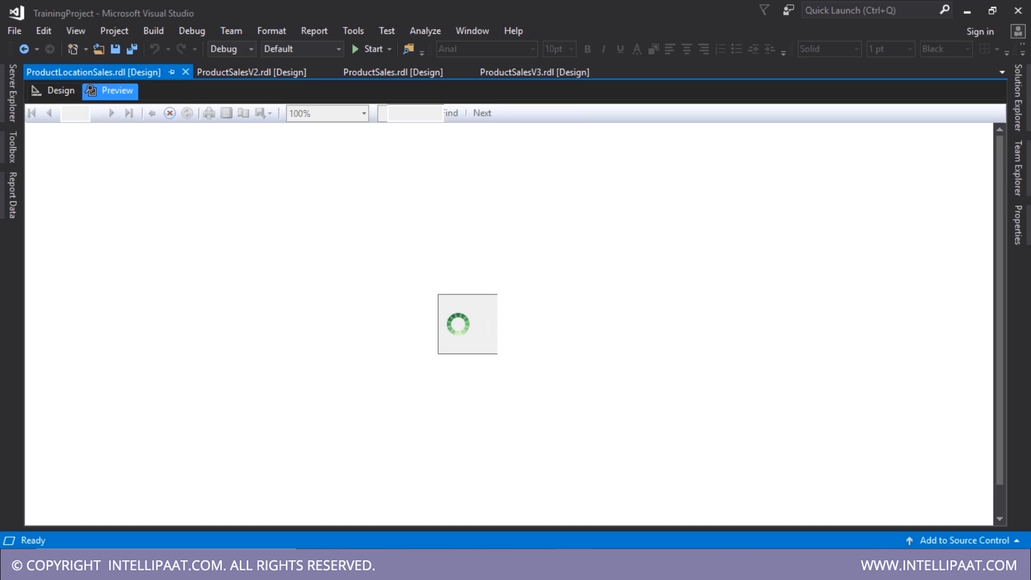
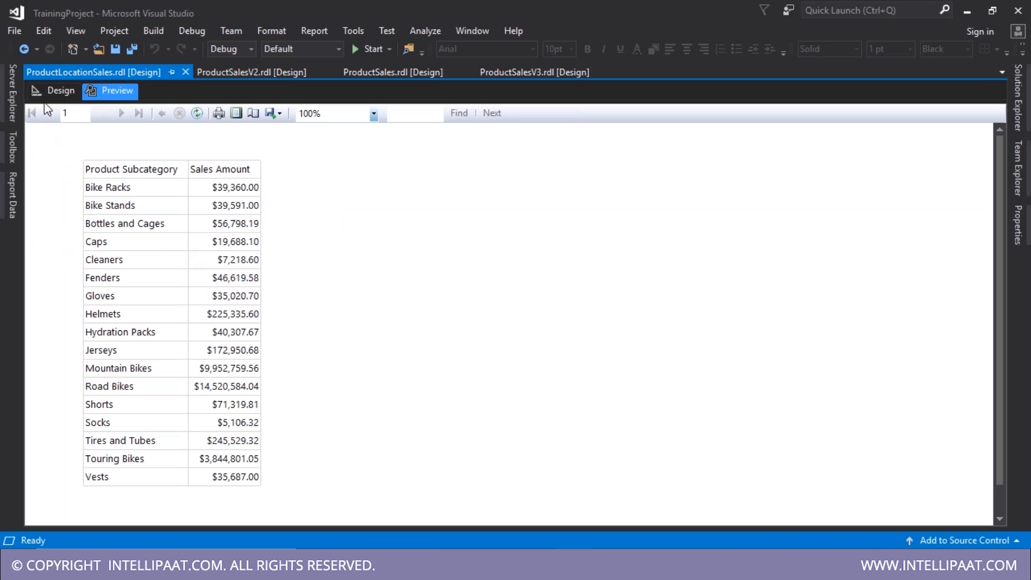
- Inspect the Sales Amount cell's field list and expression without changing anything
click(53, 90)
click(242, 285)
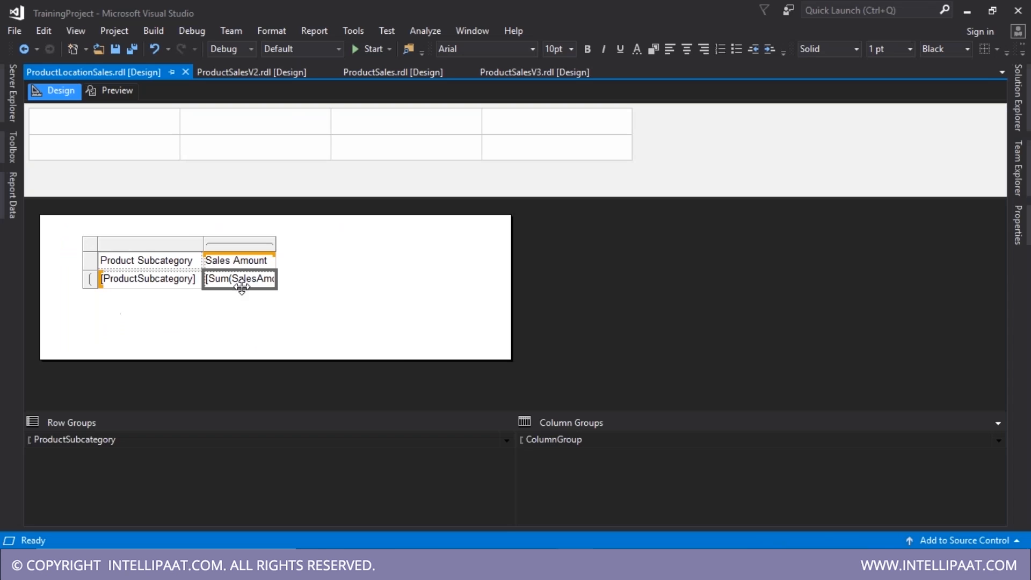
click(273, 277)
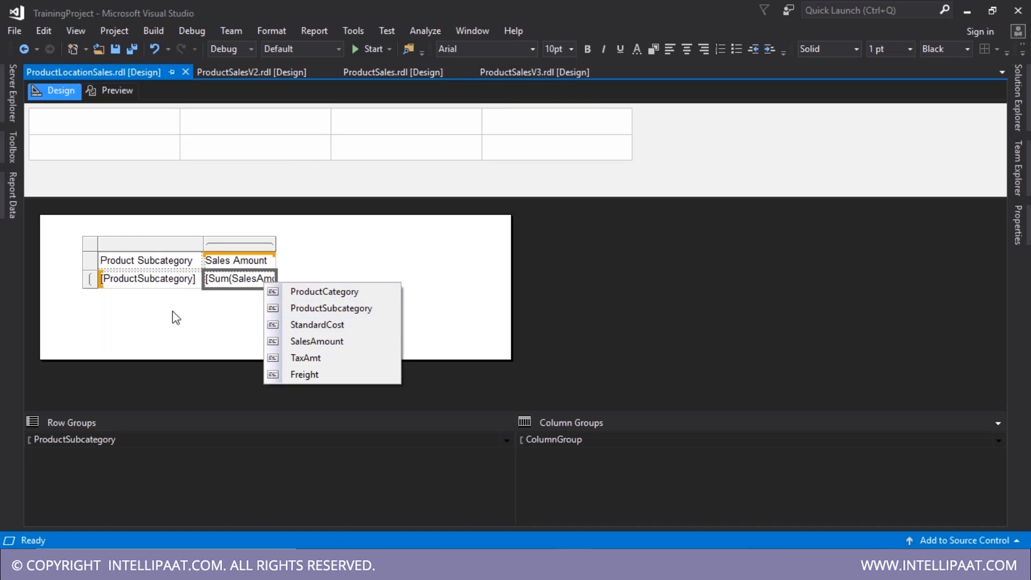
click(195, 302)
click(239, 286)
right_click(242, 291)
click(265, 339)
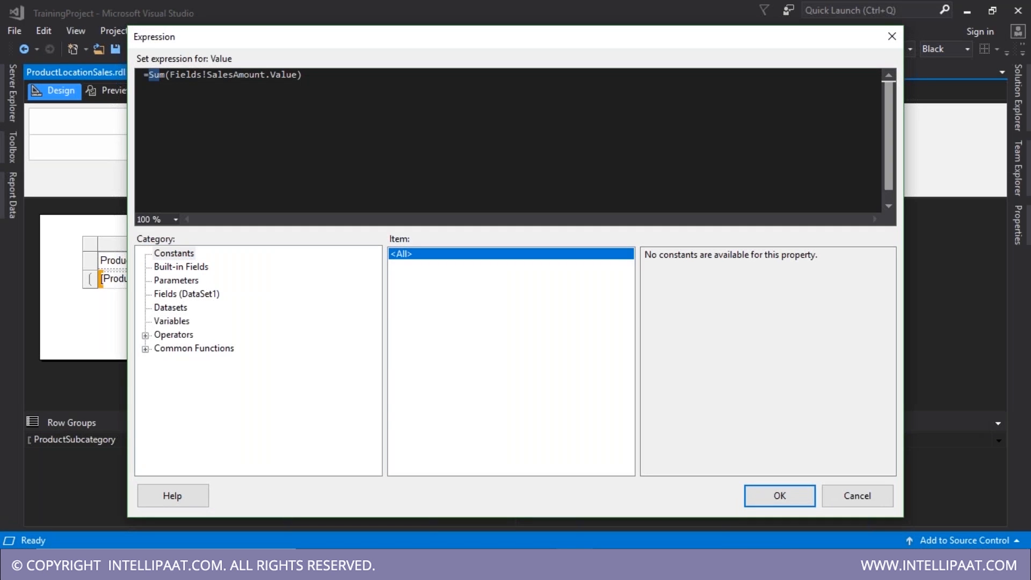
click(891, 38)
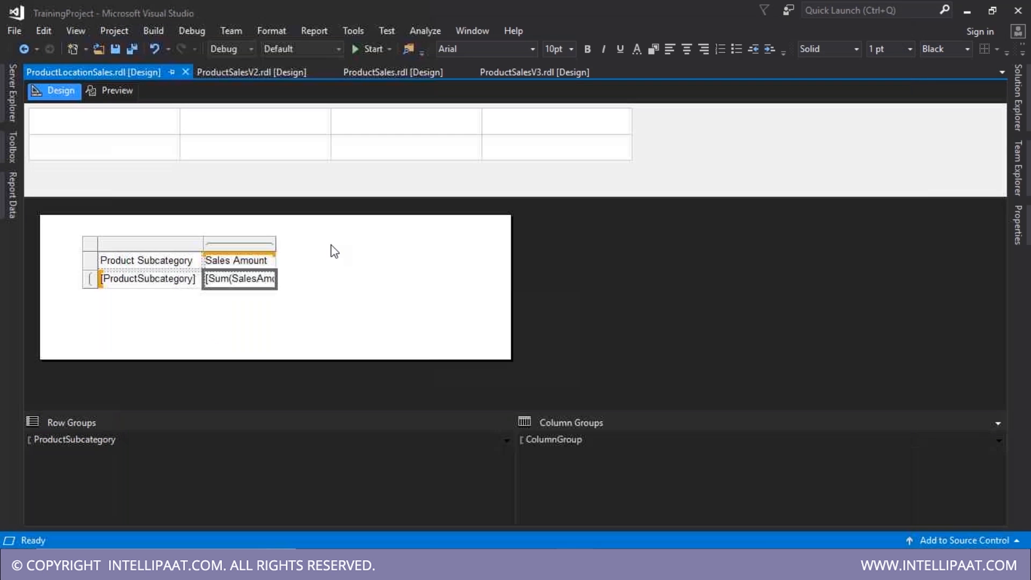
right_click(228, 289)
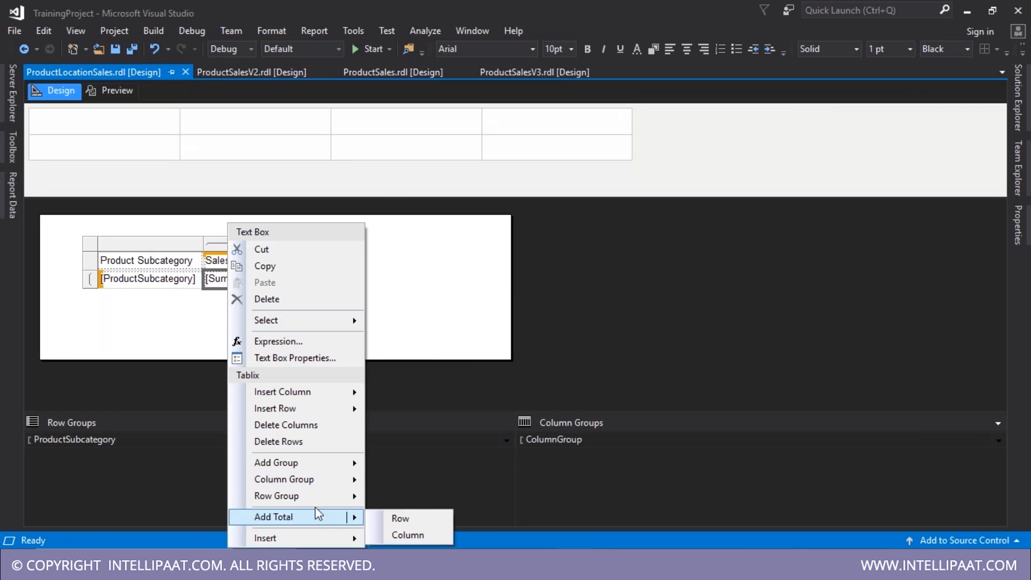
click(182, 314)
- Change the Sales Amount aggregate from Sum to Count and preview the counted values
double_click(243, 277)
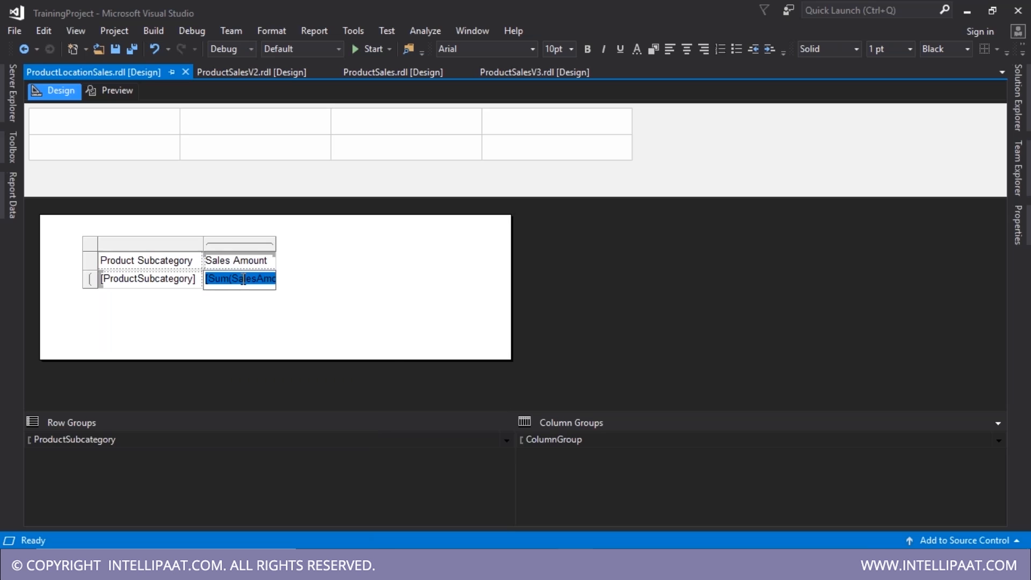
right_click(243, 278)
mouse_move(323, 360)
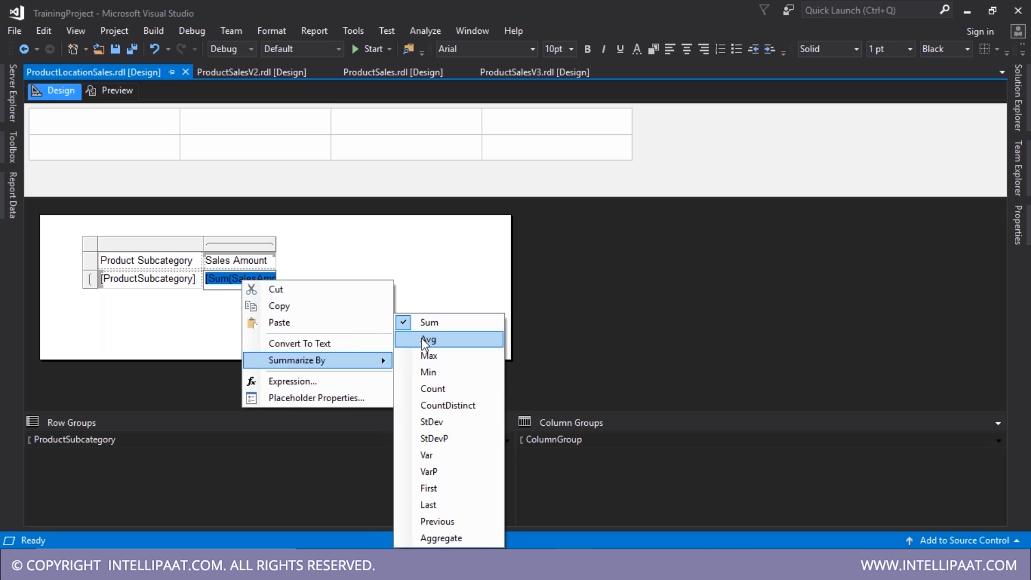
click(446, 392)
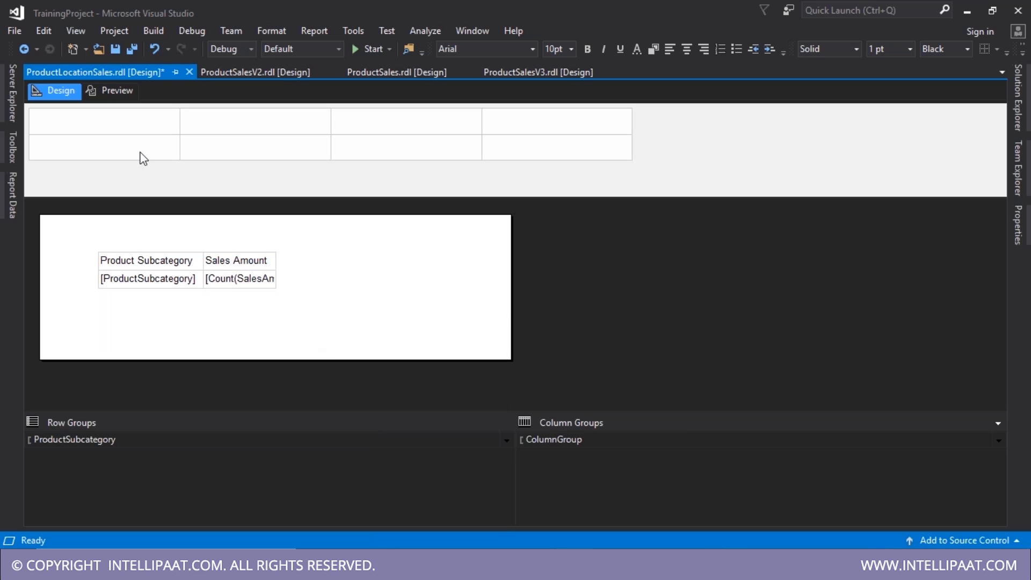
click(111, 92)
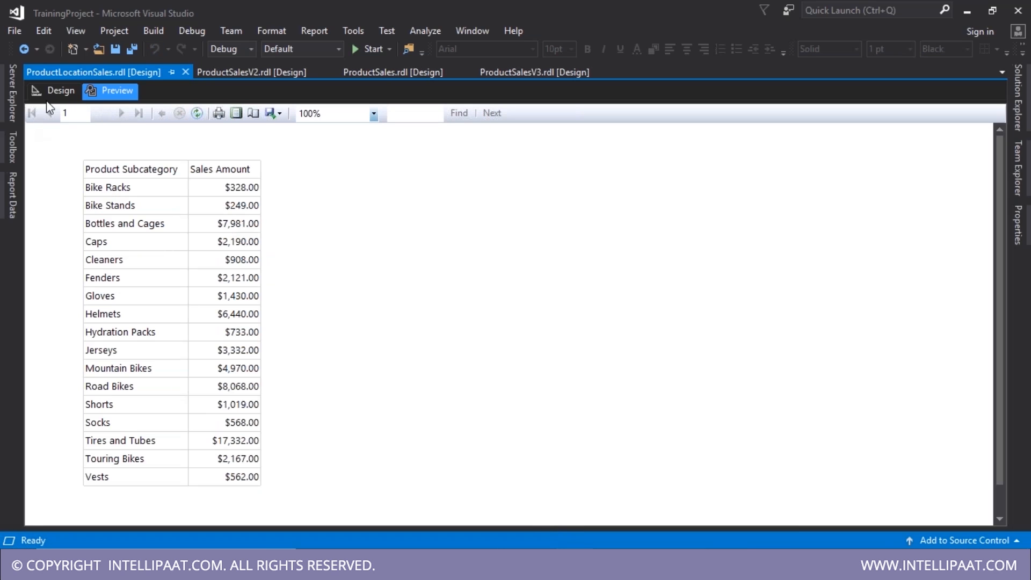
- Restore the Sales Amount aggregate to Sum and save ProductLocationSales.rdl
click(60, 91)
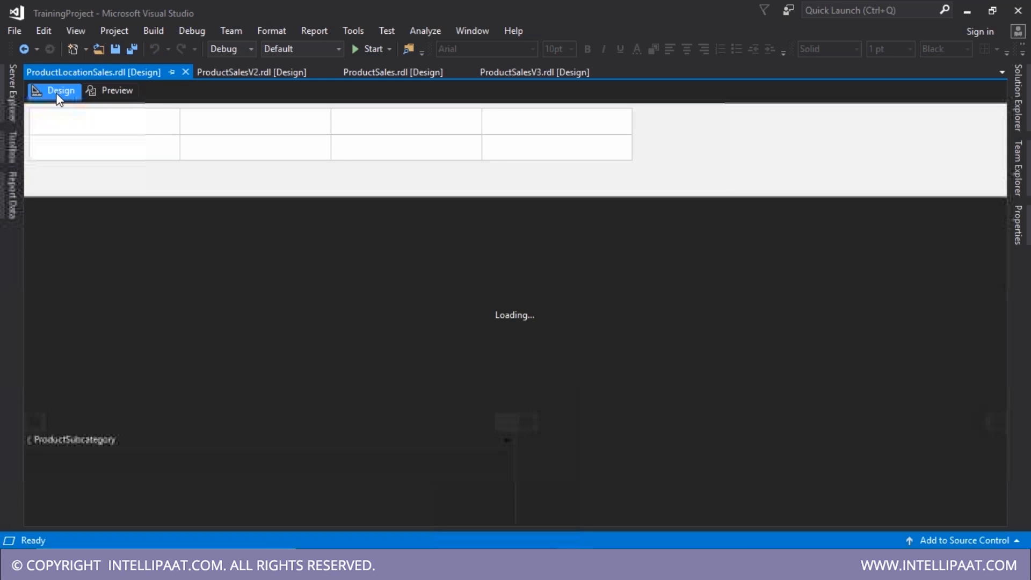
right_click(253, 279)
mouse_move(298, 359)
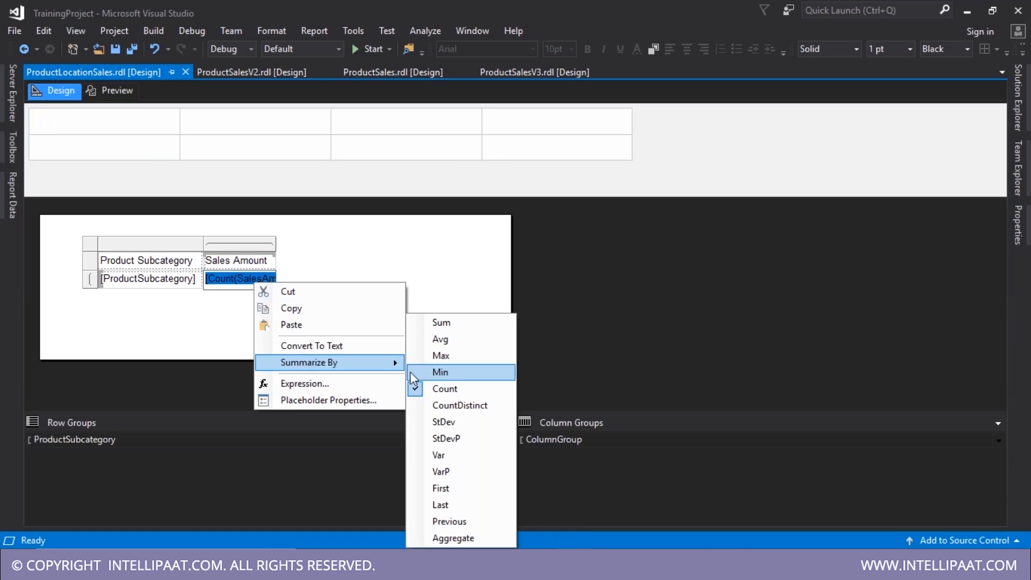
click(439, 323)
click(235, 319)
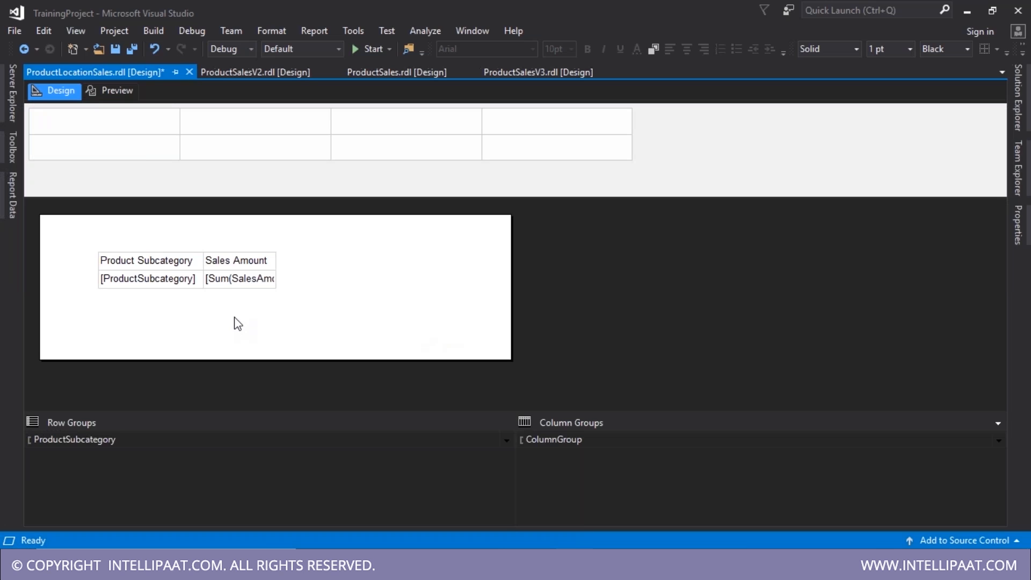
key(ctrl+s)
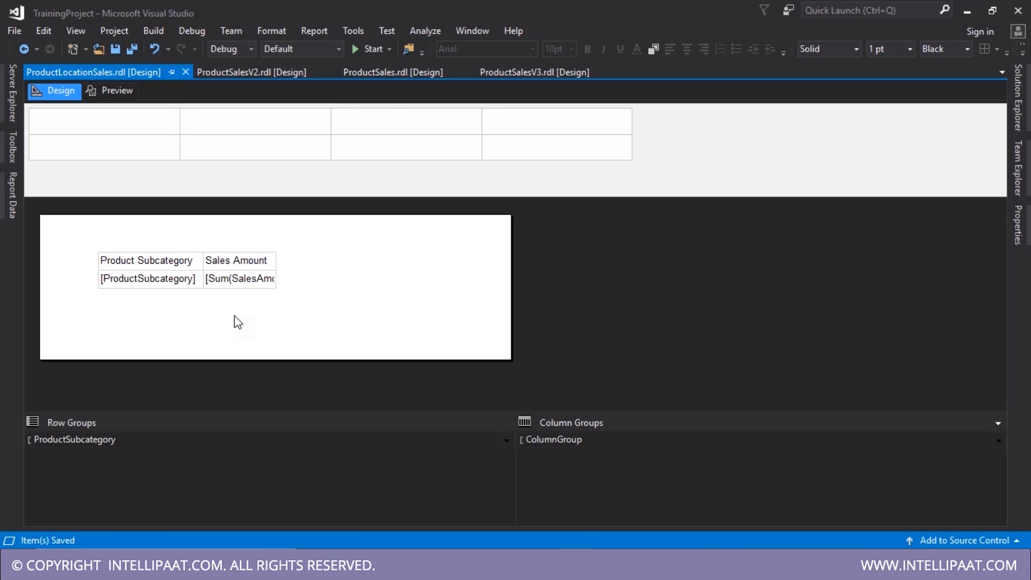
- Open ProductSalesV2.rdl, preview it, then select its Standard Cost and SalesAmount cells and details row
click(272, 75)
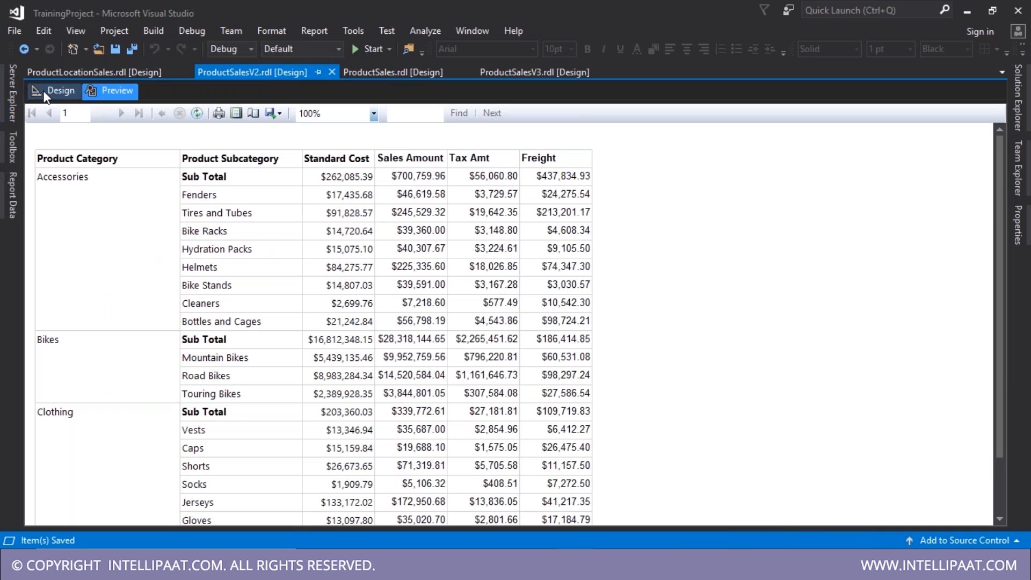
click(54, 90)
click(335, 294)
click(459, 295)
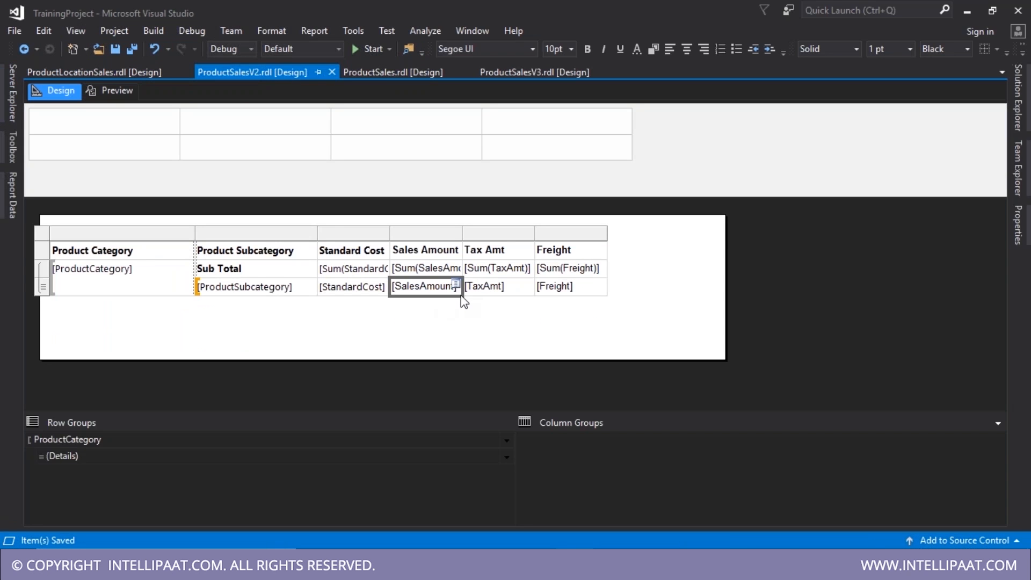
click(43, 287)
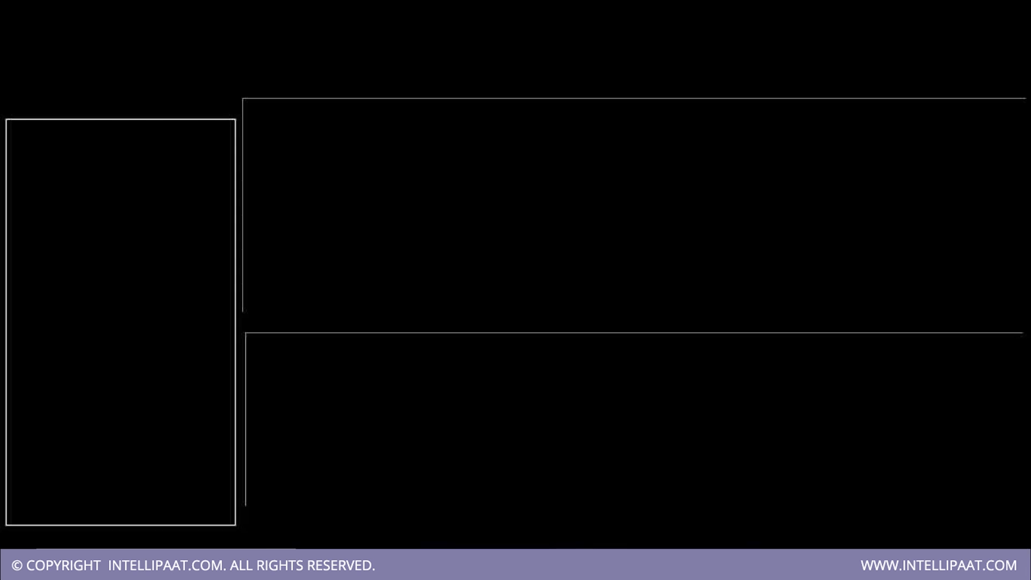
scroll(400, 205, up, 1)
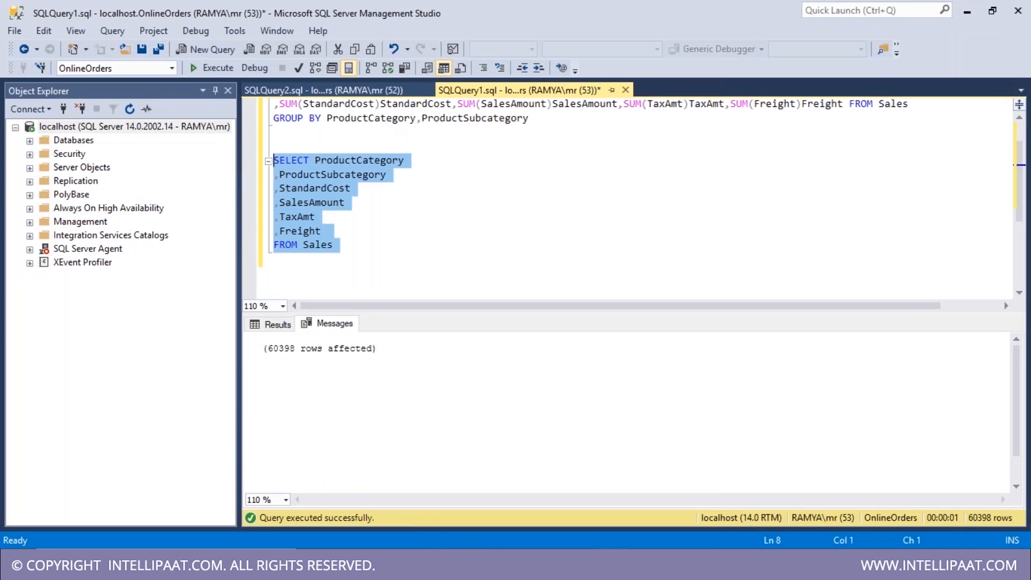
- Compare the Management Studio query with the ProductLocationSales report's summed Sales Amount cell
scroll(575, 175, up, 1)
drag(575, 175, 268, 133)
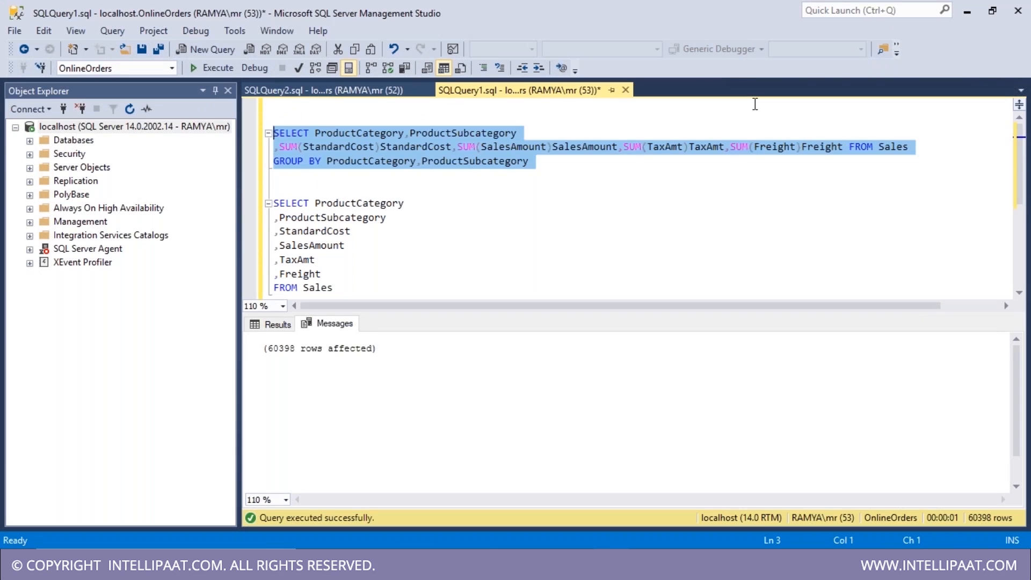
click(968, 11)
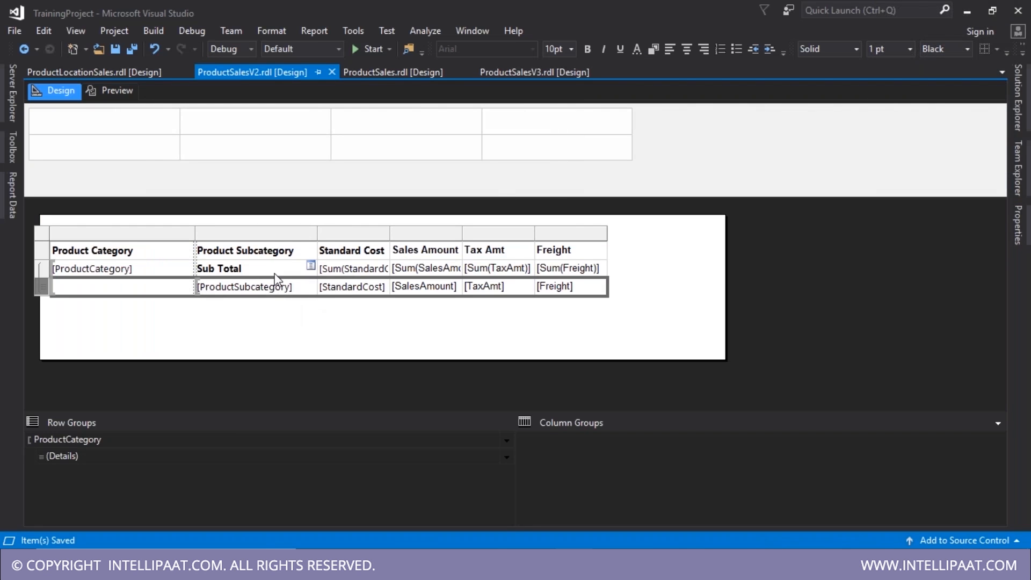
click(110, 73)
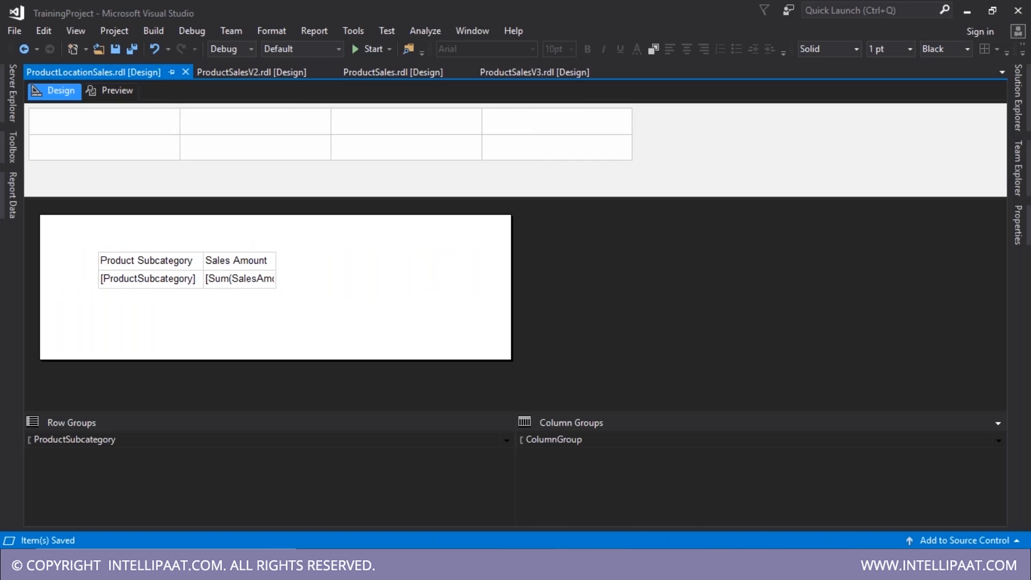
click(611, 565)
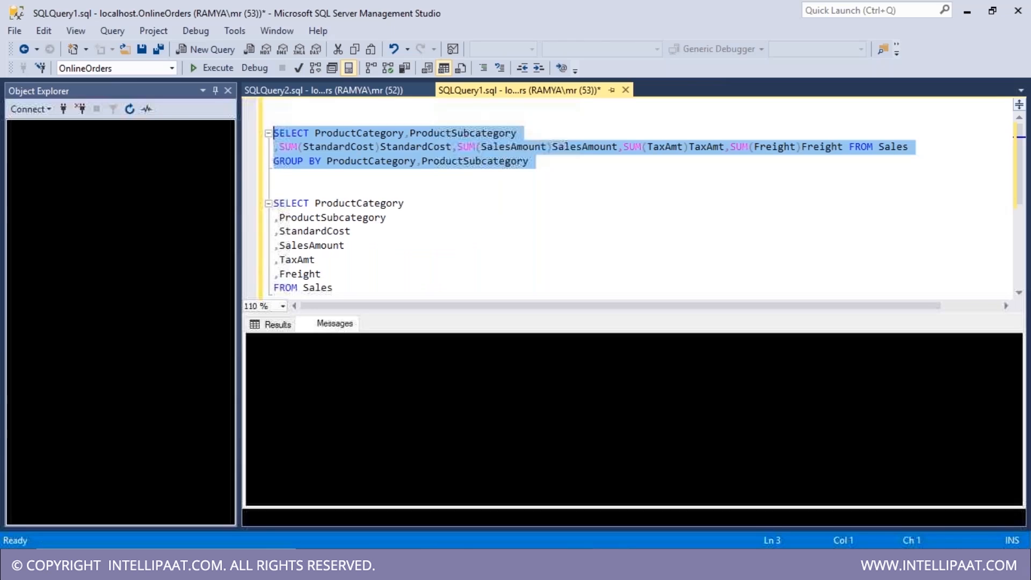
scroll(363, 256, down, 2)
drag(341, 204, 255, 124)
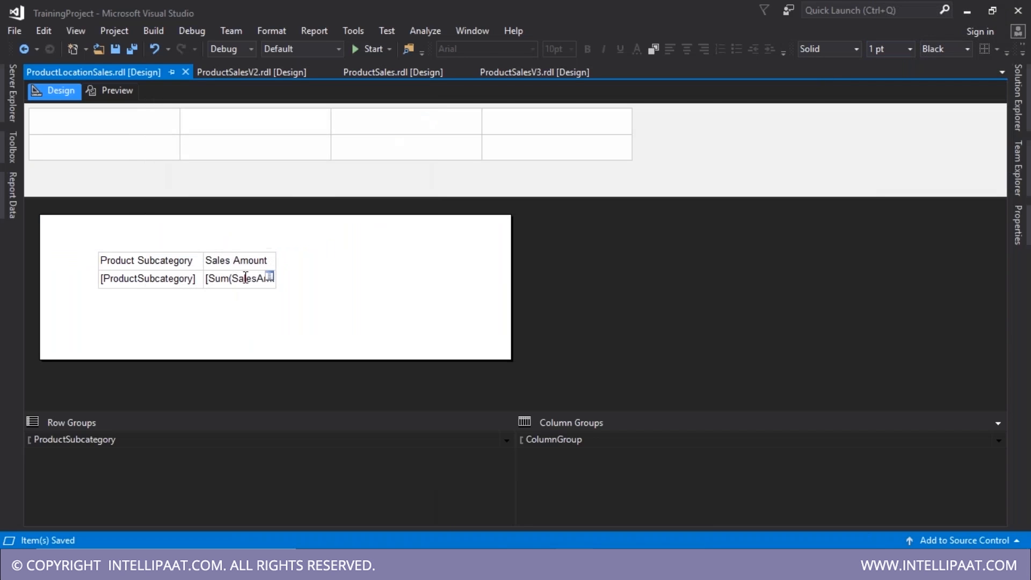
click(239, 279)
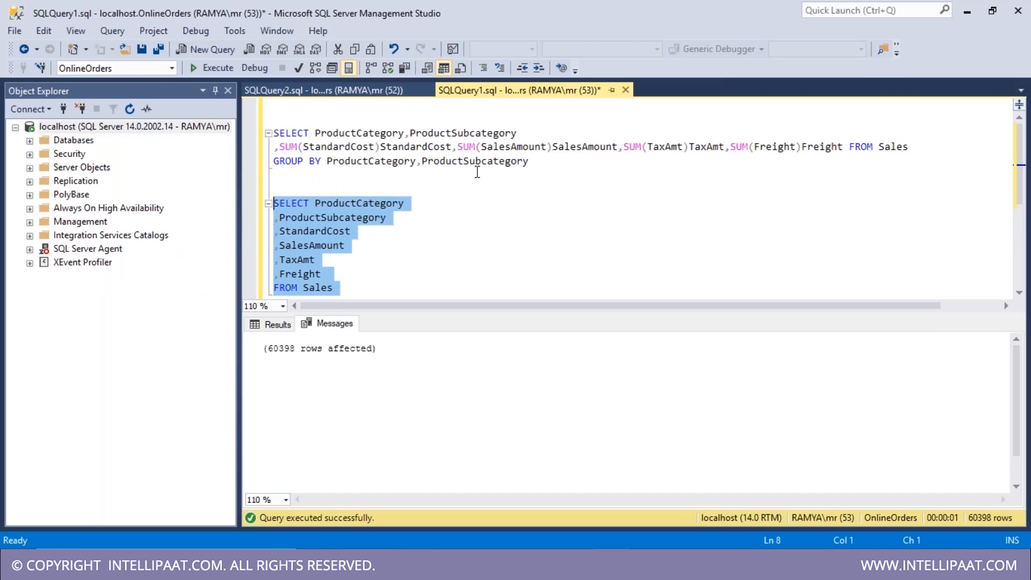
- Select the SUM query grouped by ProductCategory and ProductSubcategory and execute it
click(536, 161)
drag(536, 161, 272, 132)
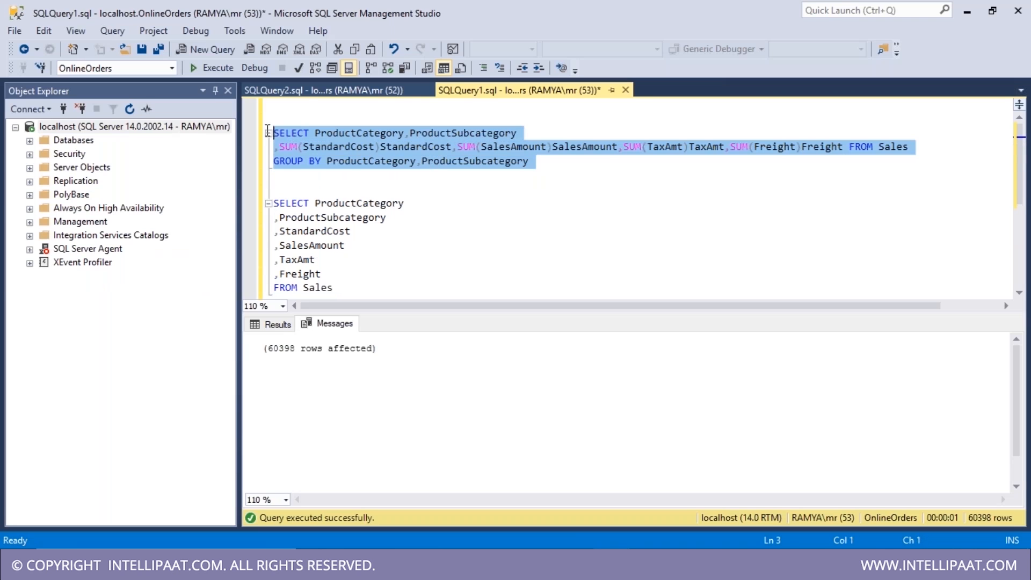
click(204, 72)
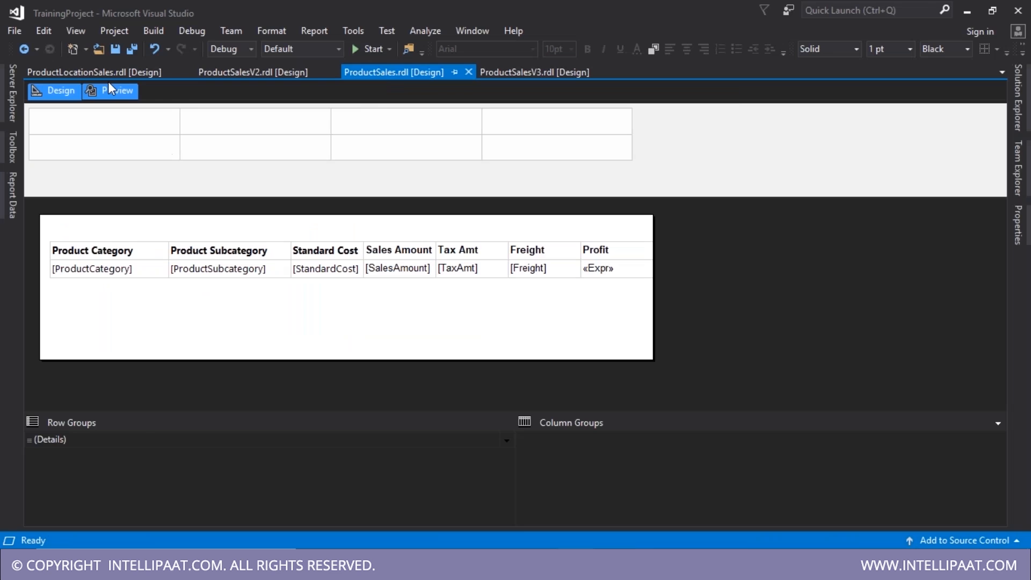
- Preview ProductSales, then delete the grouped SUM query and run the detail SELECT (60398 rows)
click(109, 82)
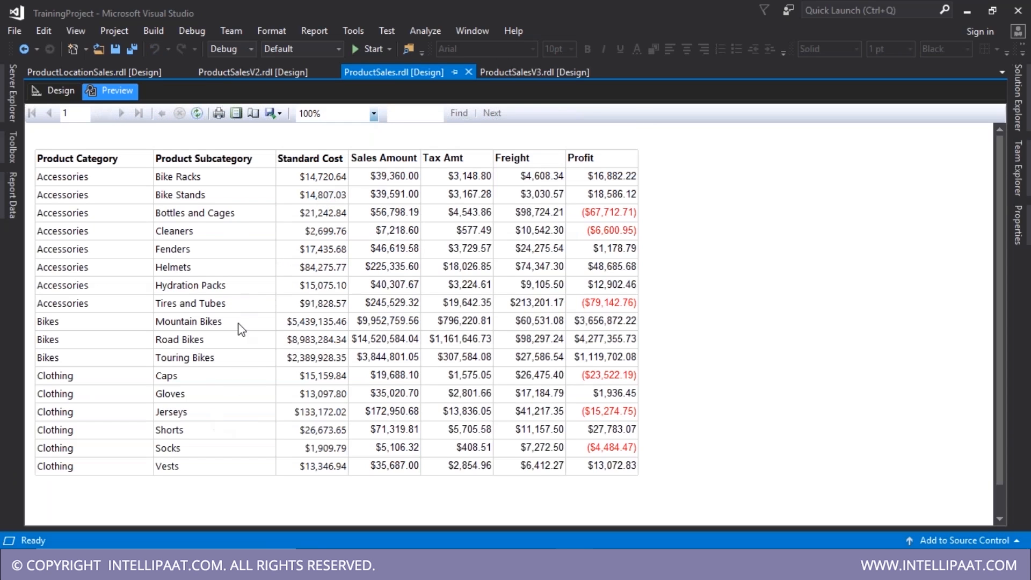
click(118, 69)
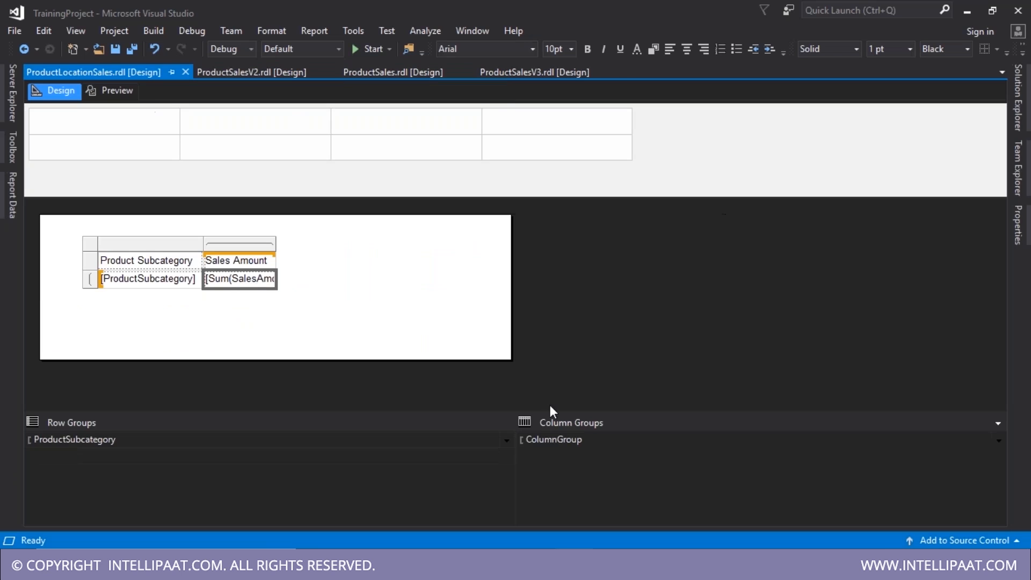
mouse_move(612, 564)
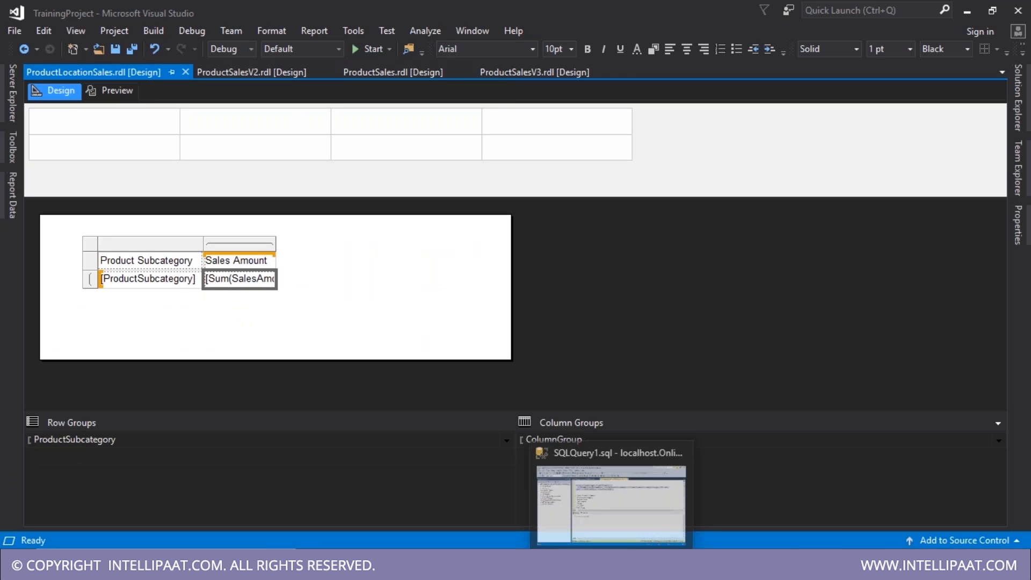
click(612, 502)
key(Delete)
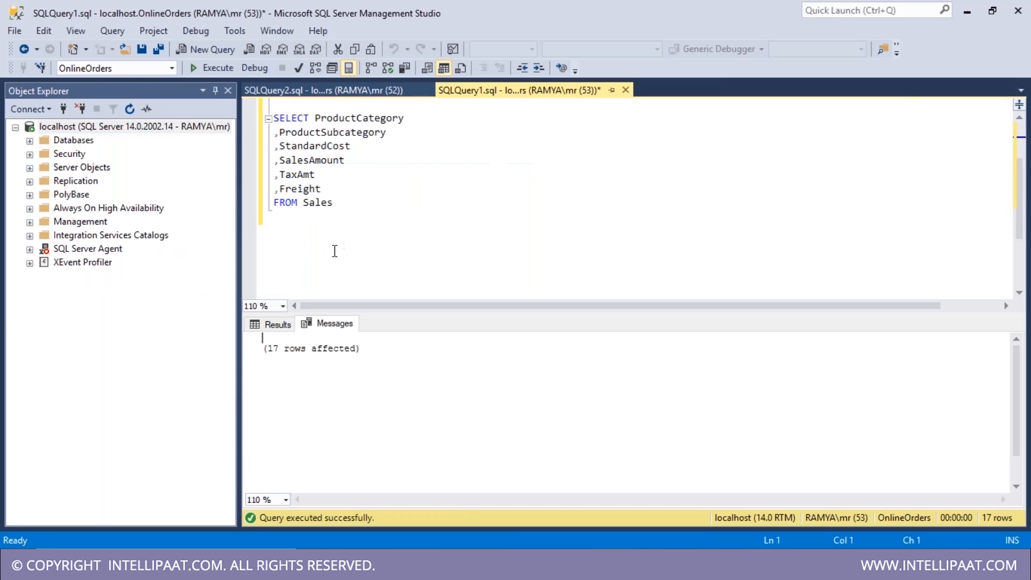
drag(339, 208, 272, 115)
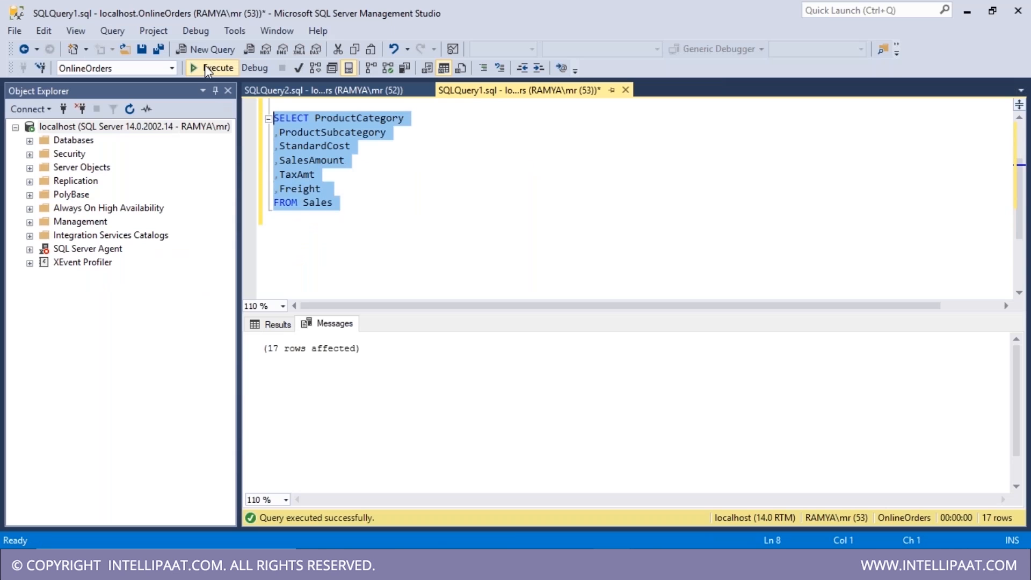
click(205, 68)
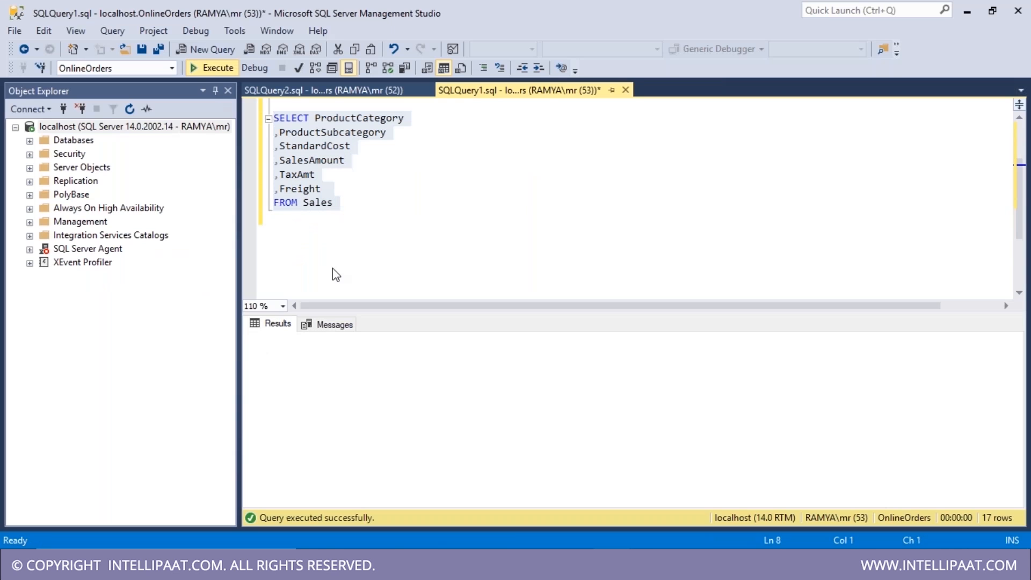
drag(267, 348, 306, 349)
- Preview ProductLocationSales' sales amounts per subcategory and return to its layout
click(967, 12)
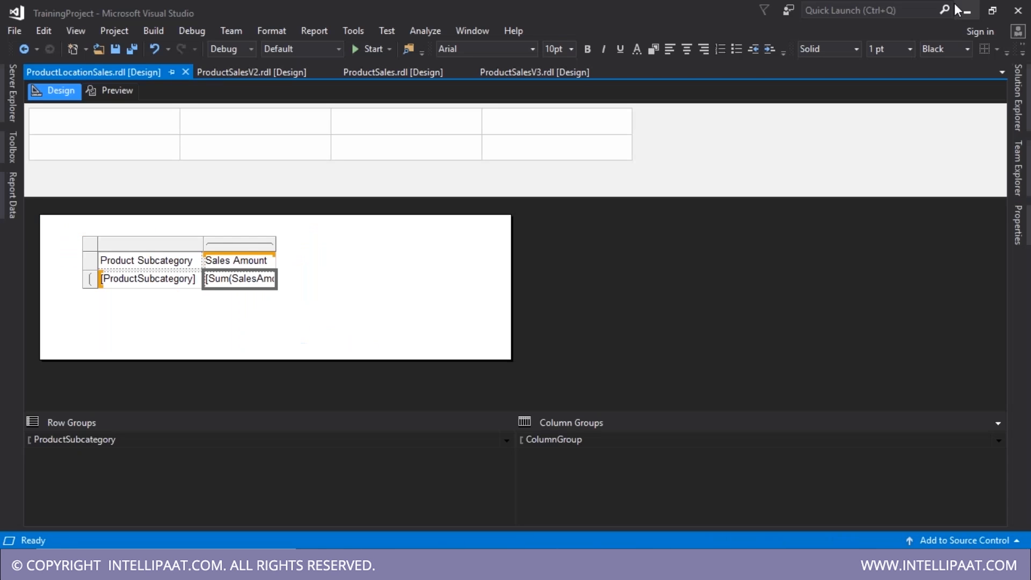
click(119, 89)
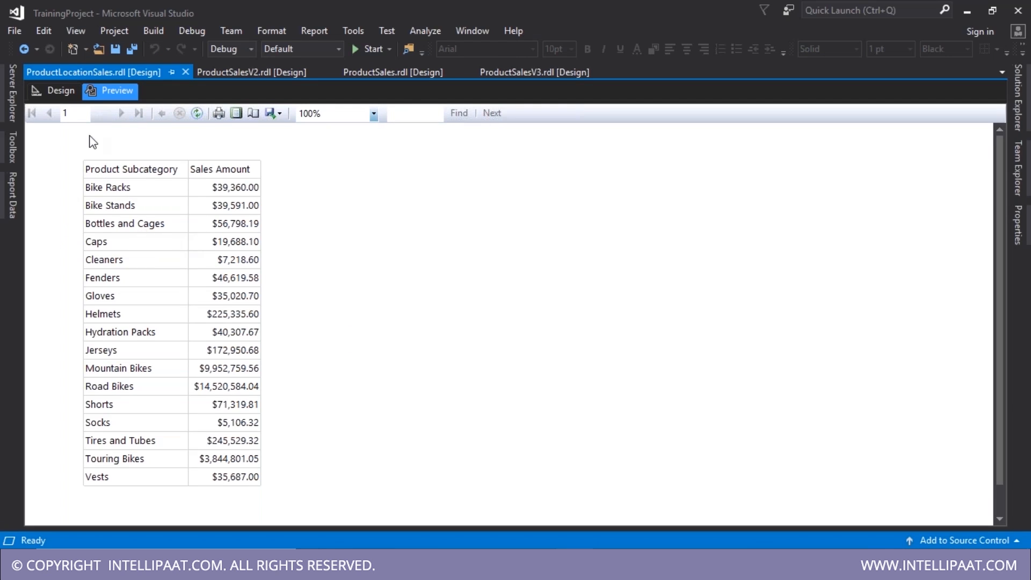
click(53, 92)
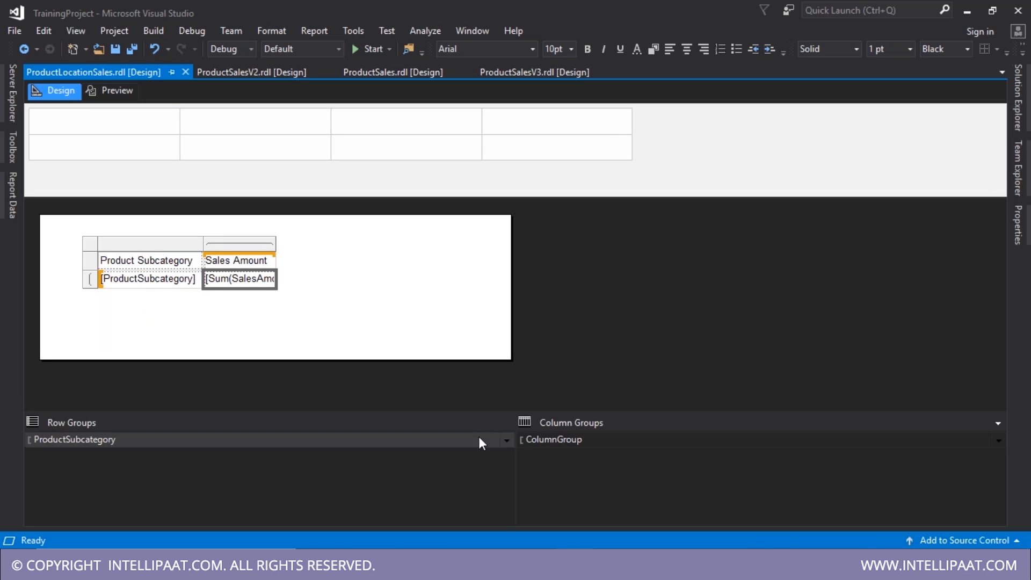
- Add a ProductCategory parent group above ProductSubcategory, widen its column, and preview Accessories, Bikes, Clothing
click(506, 440)
mouse_move(575, 460)
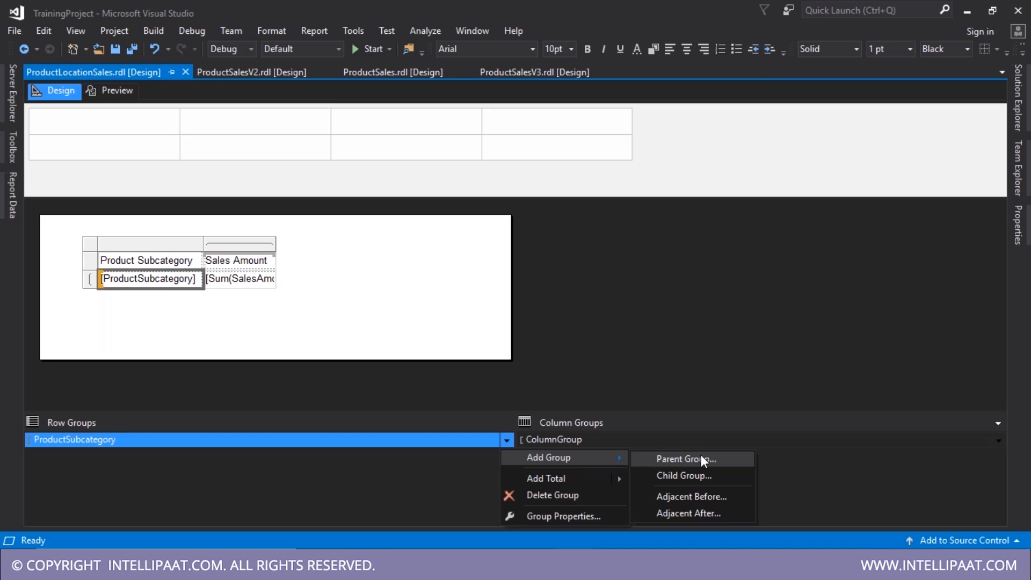
click(714, 460)
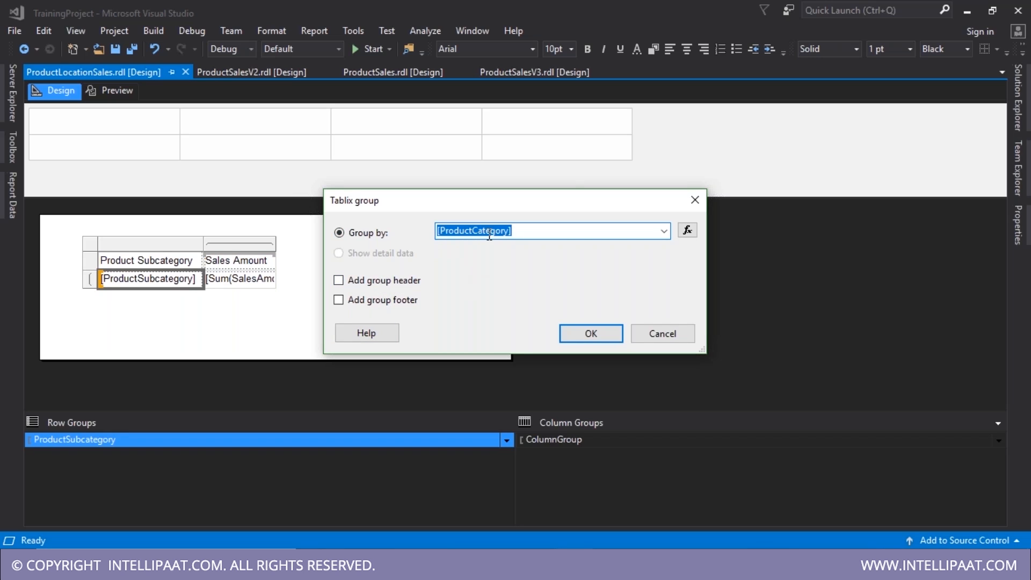
click(577, 336)
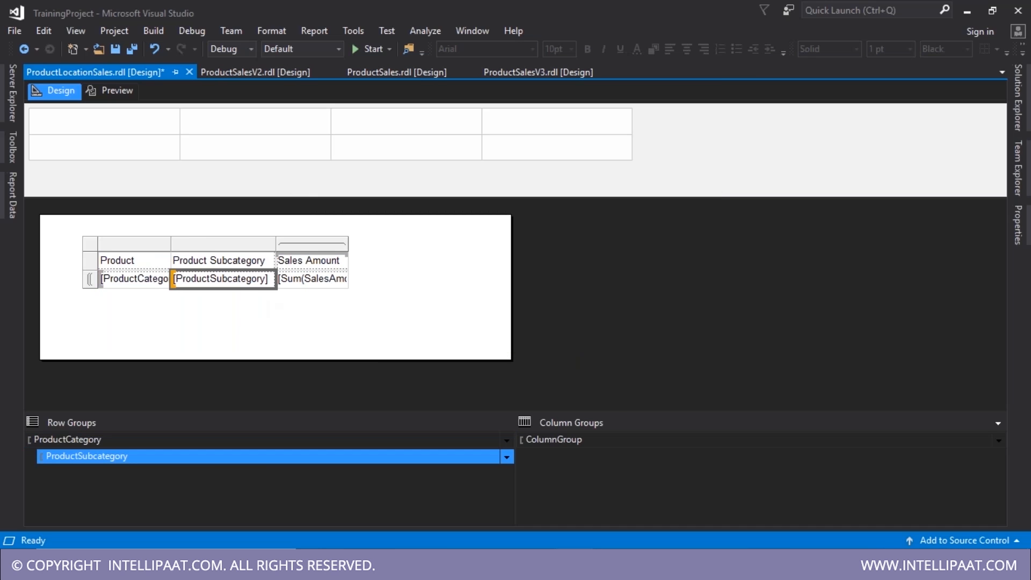
click(134, 243)
drag(169, 243, 202, 243)
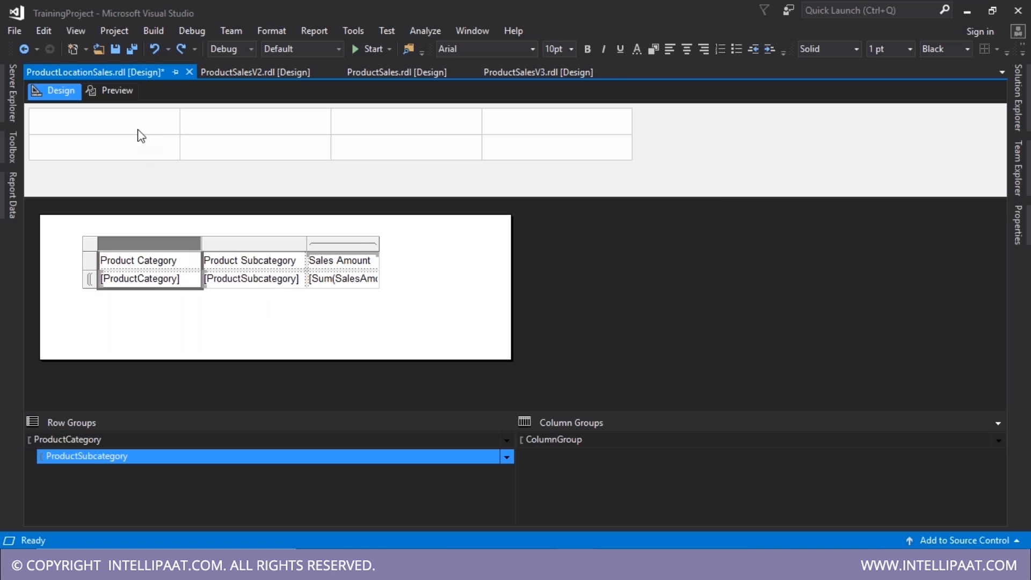
click(123, 100)
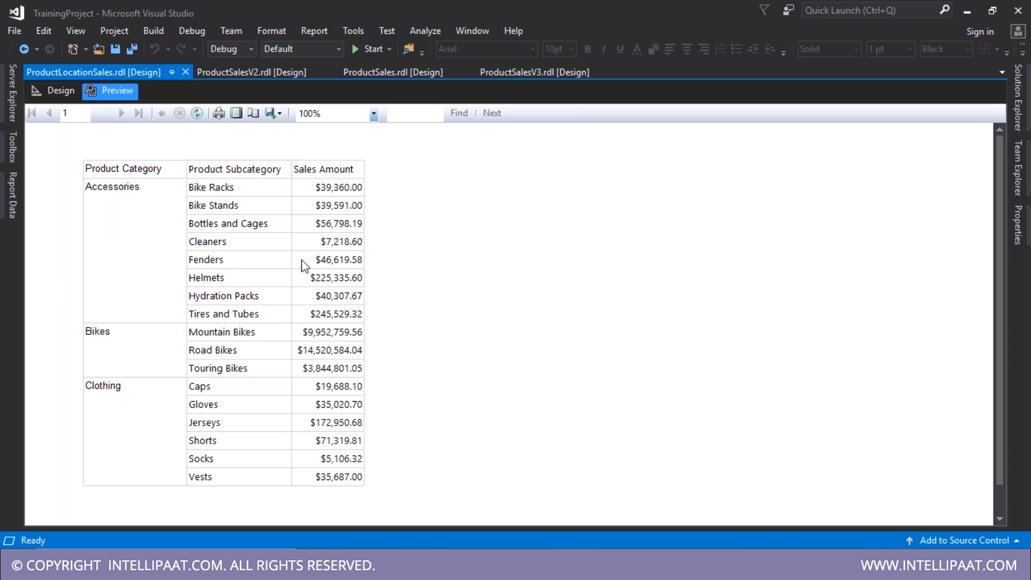
click(54, 90)
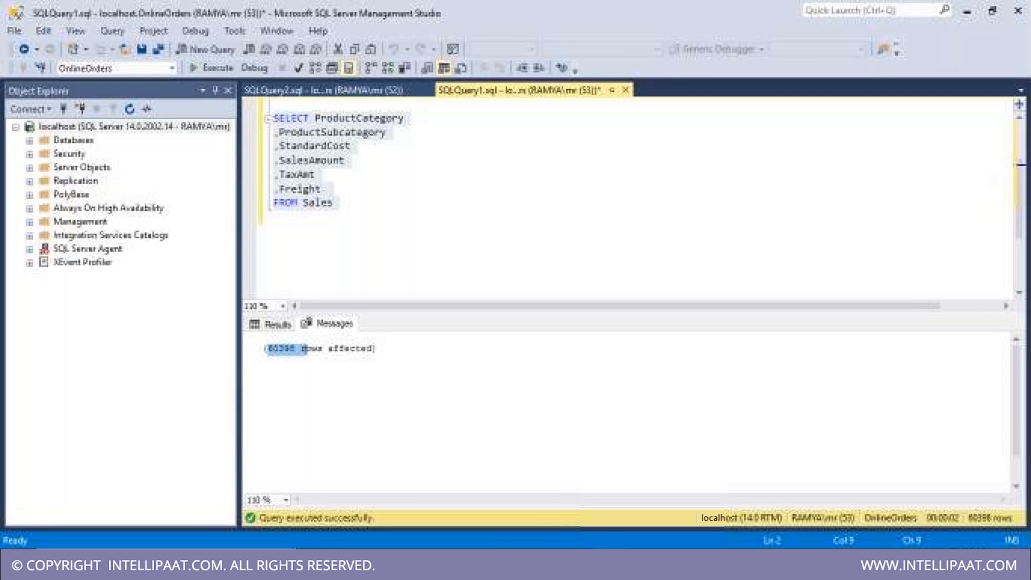
- Open a new line after ProductSubcategory in the query, leaving a comma for an extra column
click(418, 134)
key(Return)
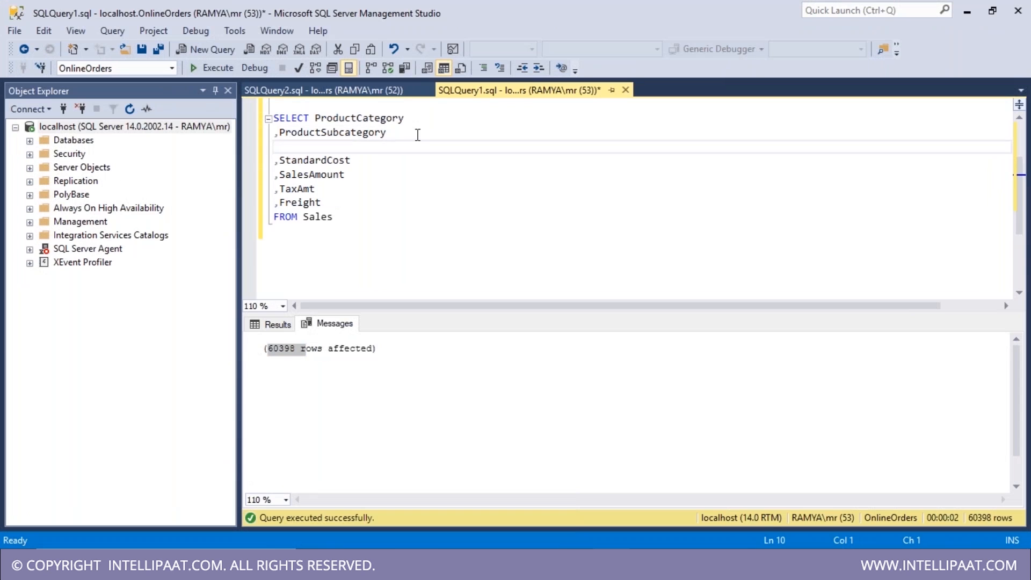
text(,loc)
key(BackSpace)
key(BackSpace)
key(BackSpace)
text(c)
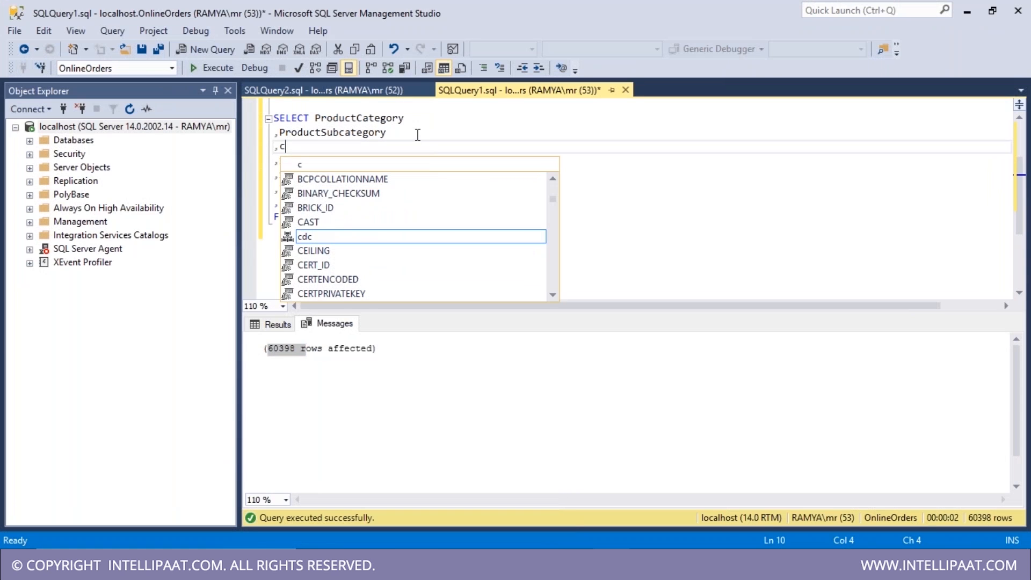
text(ou)
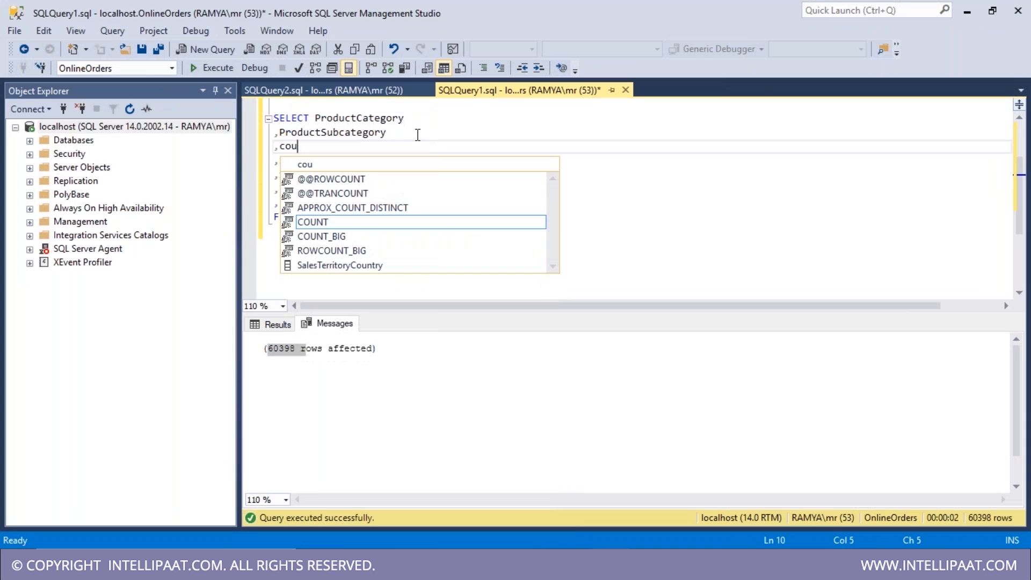
key(BackSpace)
key(BackSpace)
key(BackSpace)
scroll(414, 157, up, 1)
scroll(414, 157, up, 1)
scroll(411, 169, down, 4)
- Run sp_help on Sales with Alt+F1 and locate the SalesTerritoryCountry and SalesTerritoryGroup columns
double_click(318, 132)
key(alt+F1)
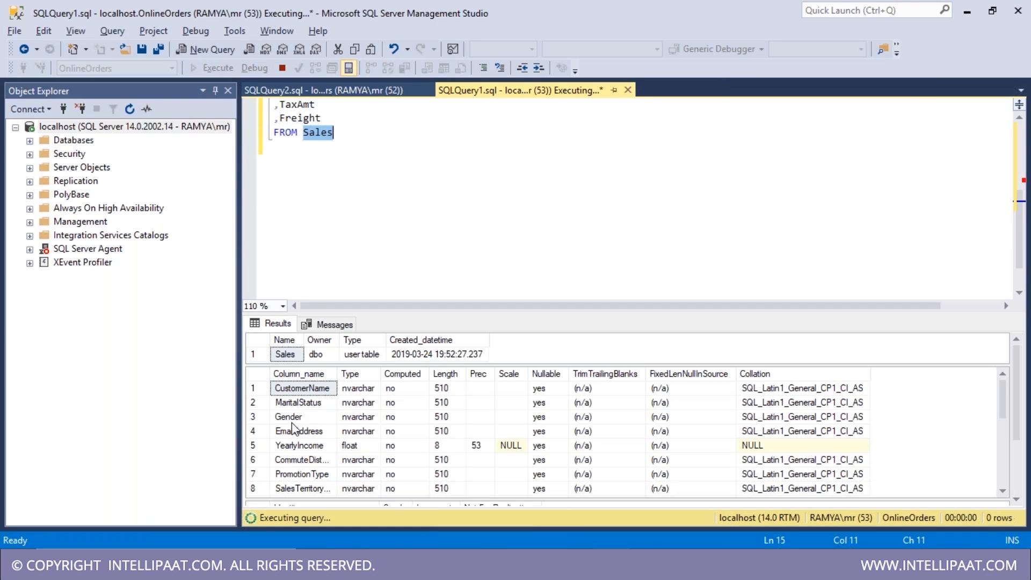
scroll(291, 423, down, 2)
click(343, 417)
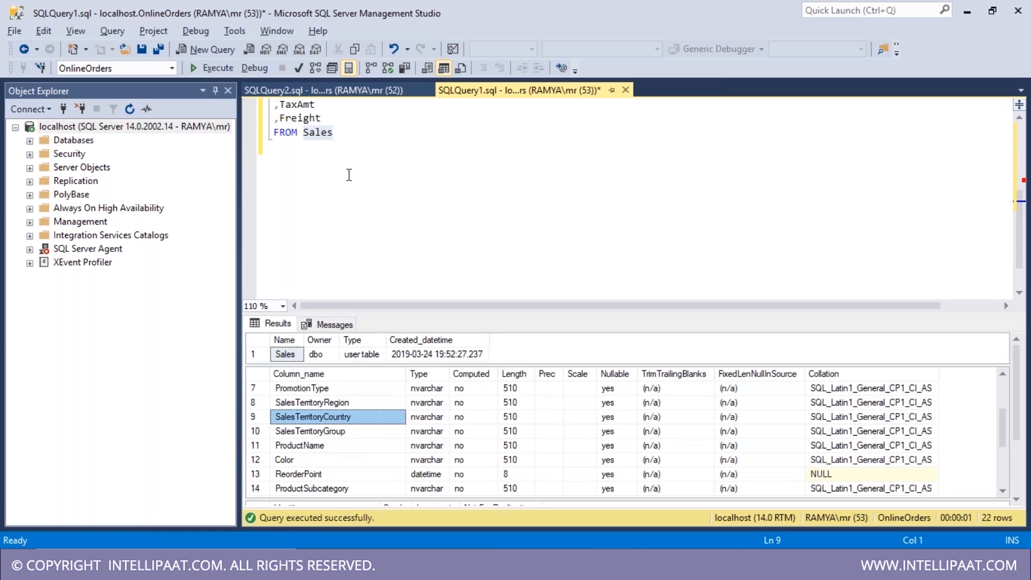
scroll(349, 472, up, 2)
scroll(350, 472, down, 3)
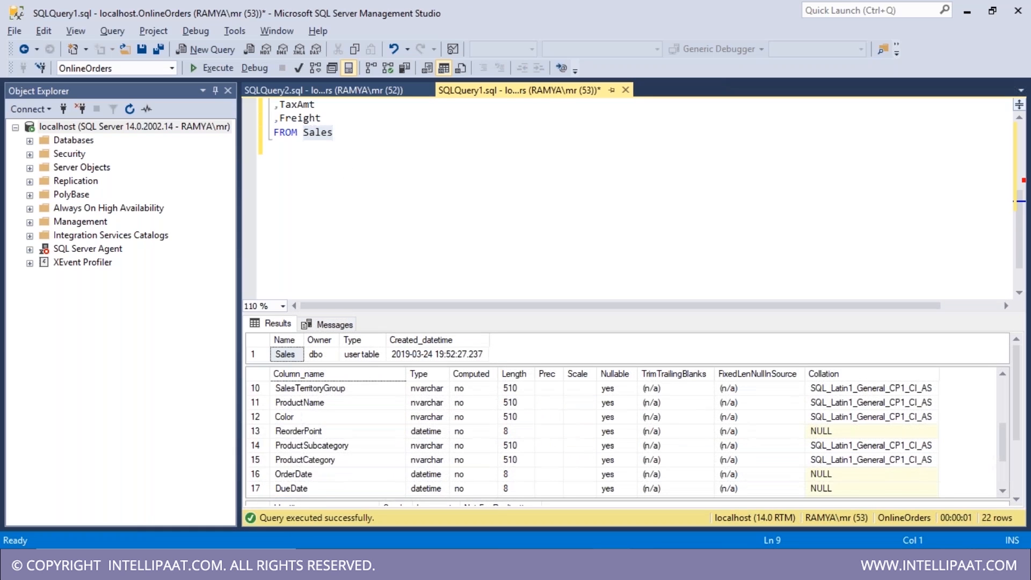
scroll(351, 478, up, 2)
click(347, 474)
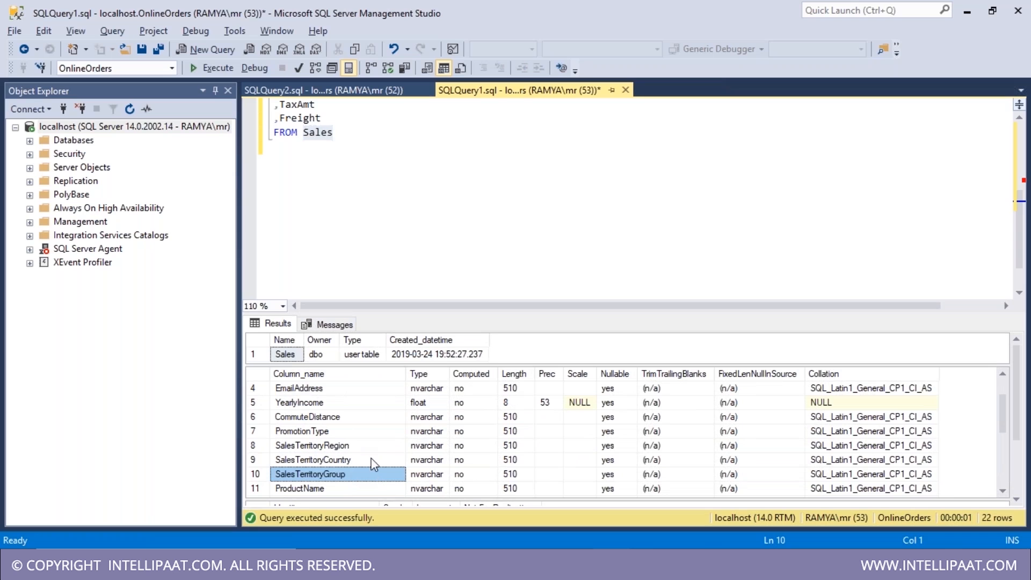
click(336, 107)
scroll(346, 110, up, 1)
scroll(346, 110, up, 1)
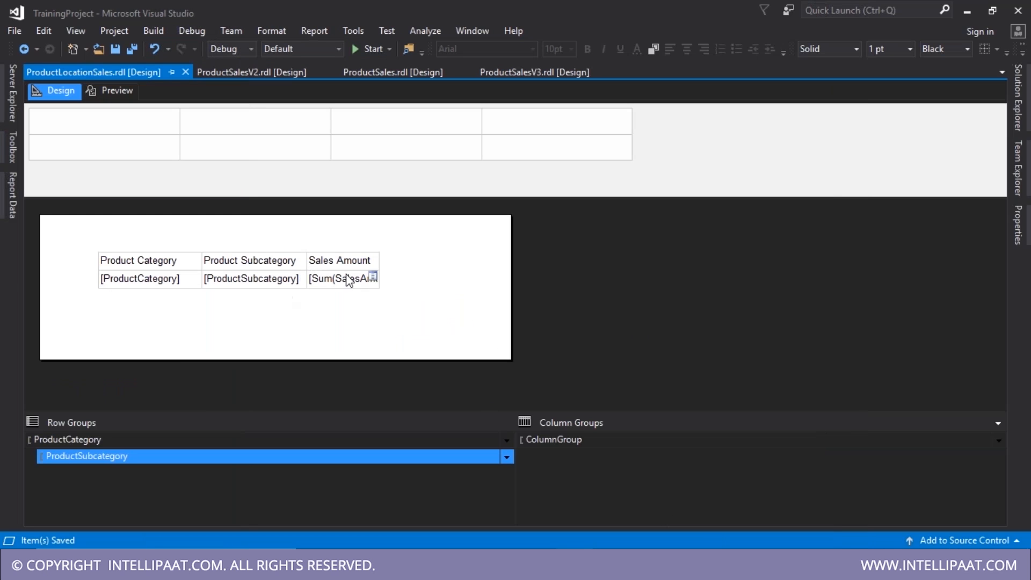
- Undo the last layout change and save the report
click(340, 268)
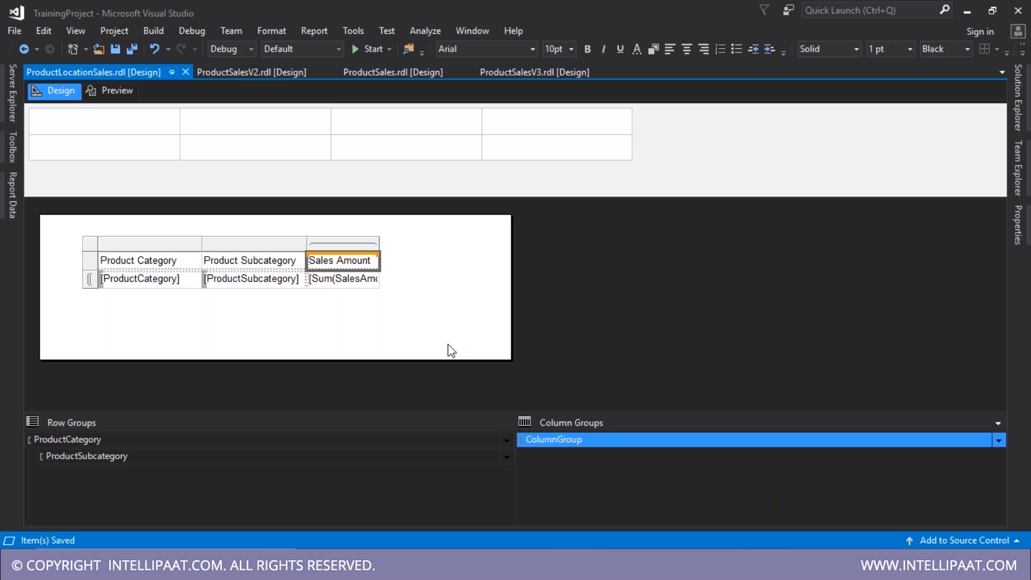
key(ctrl+z)
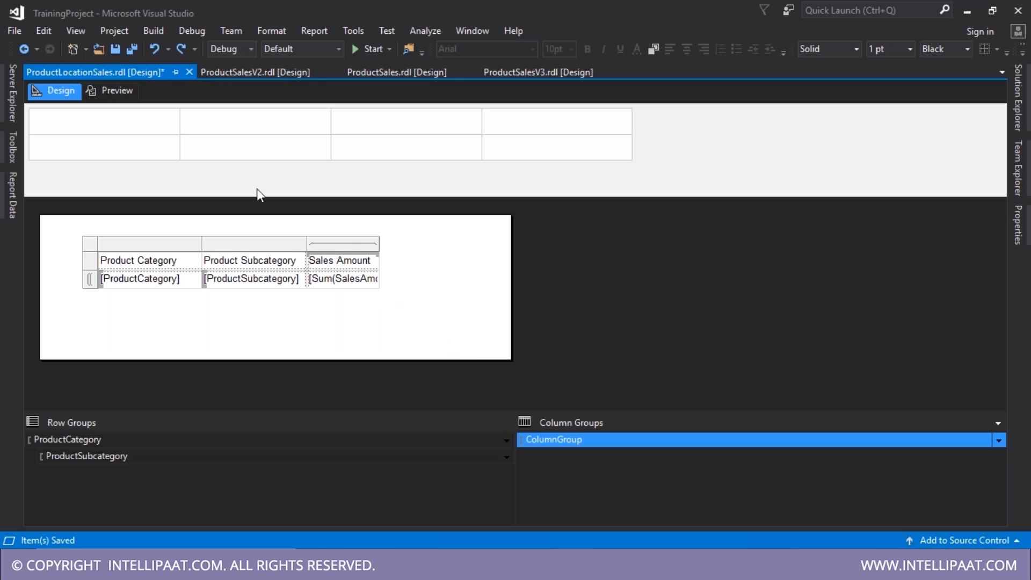
click(276, 286)
key(ctrl+s)
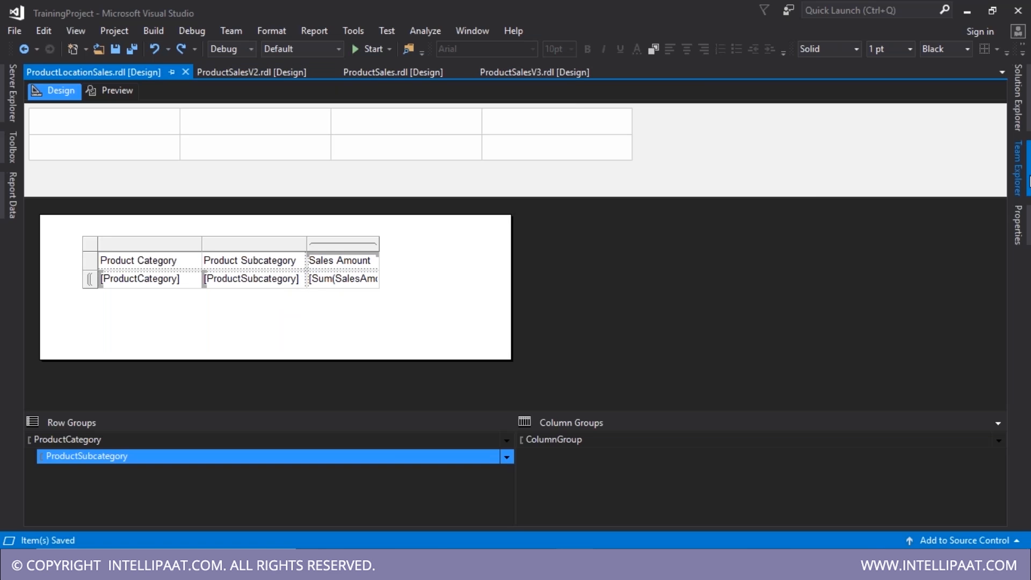
- Duplicate ProductLocationSales.rdl in Solution Explorer and rename the copy ProductLocationSalesV2.rdl
click(1026, 180)
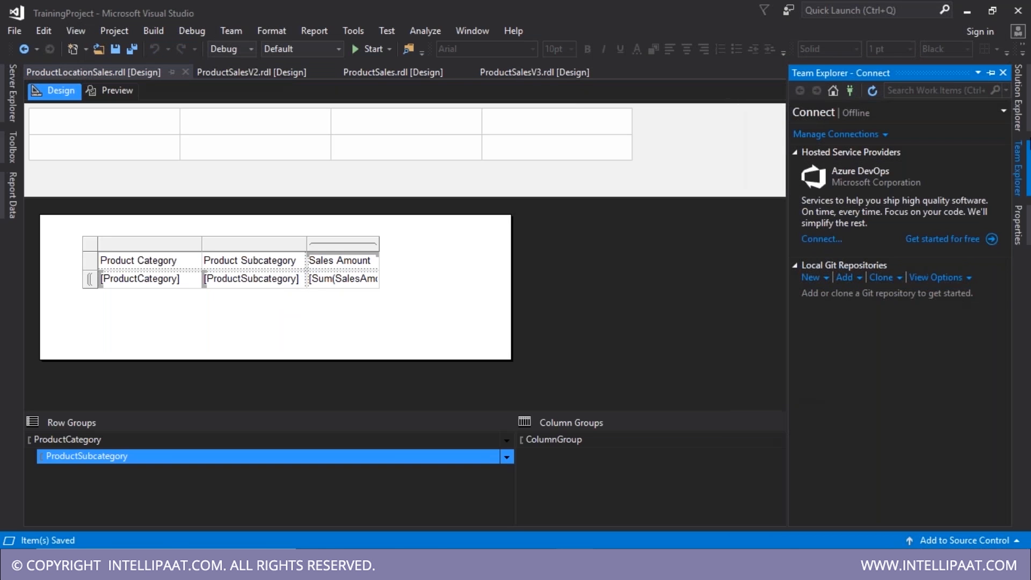
click(1020, 110)
key(ctrl+c)
key(ctrl+v)
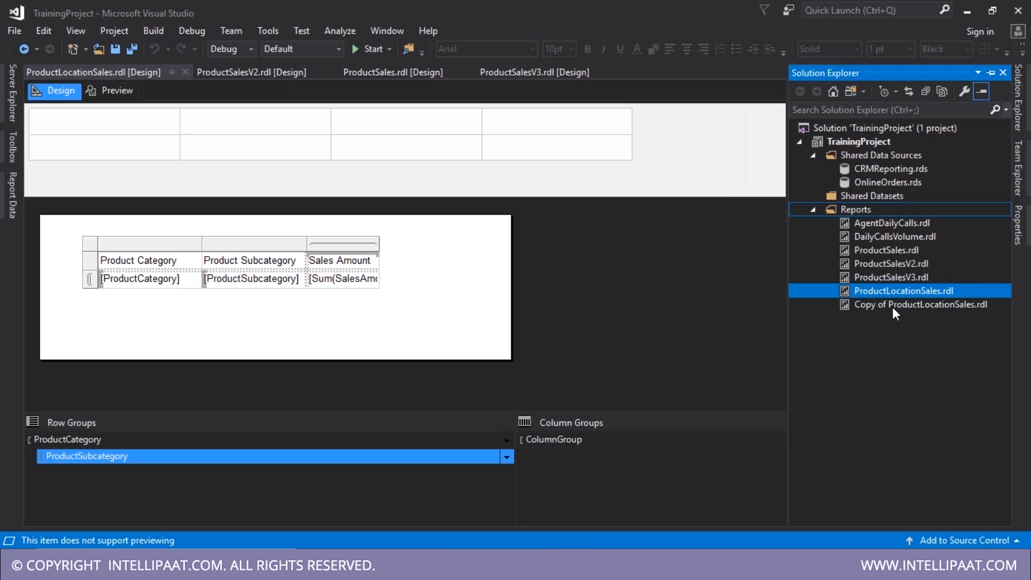
click(893, 305)
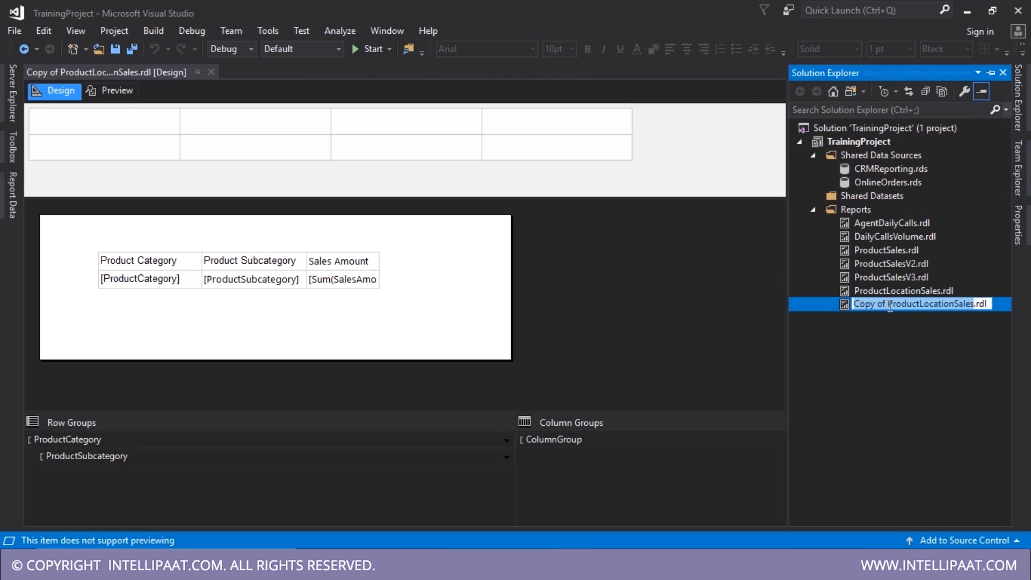
drag(888, 305, 796, 306)
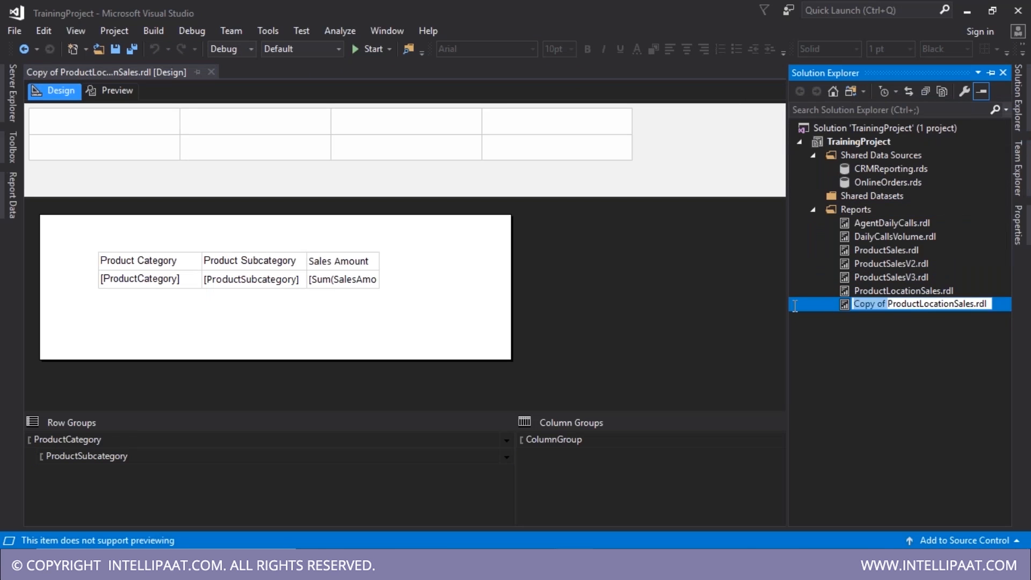
key(BackSpace)
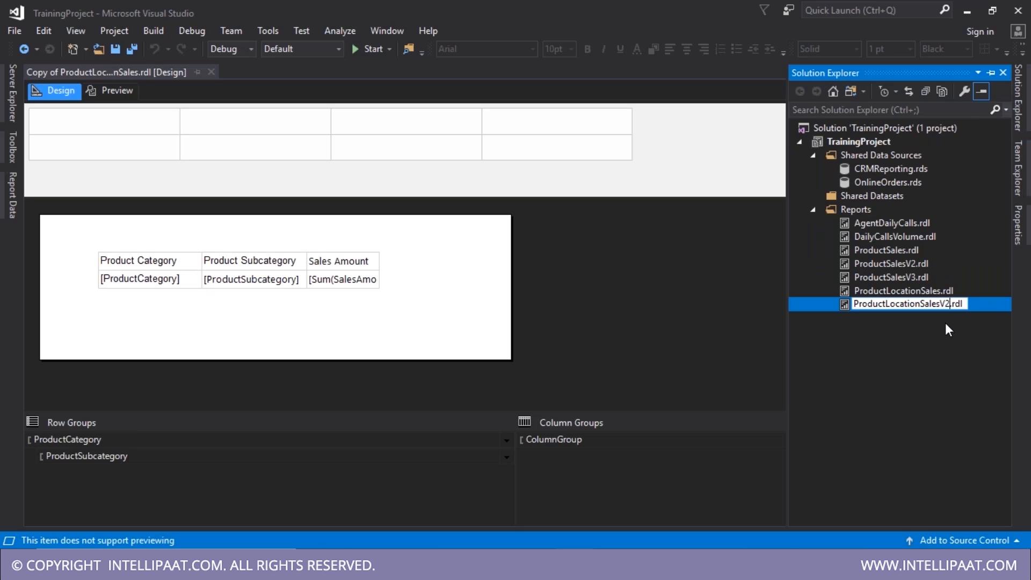
key(Return)
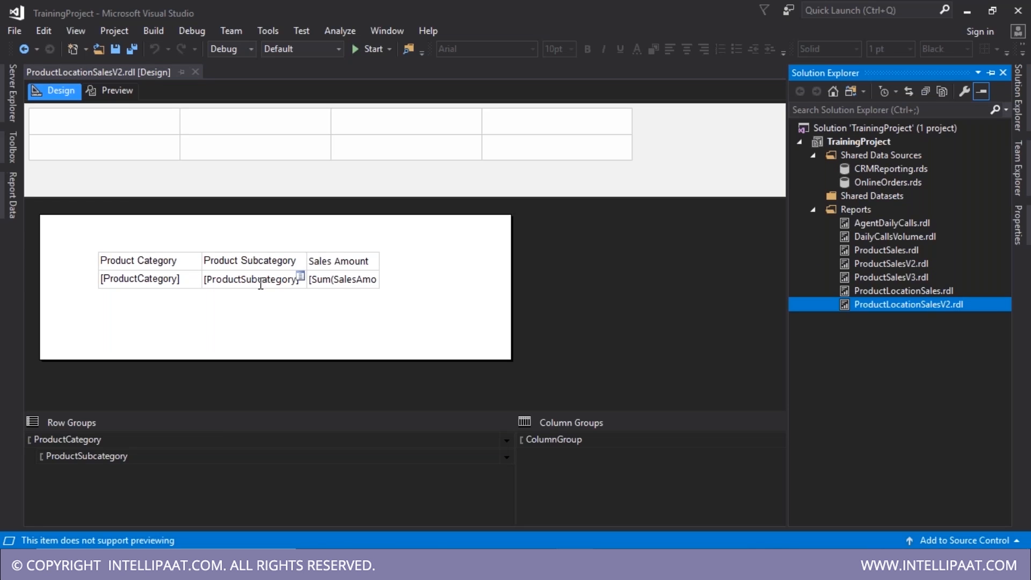
click(241, 285)
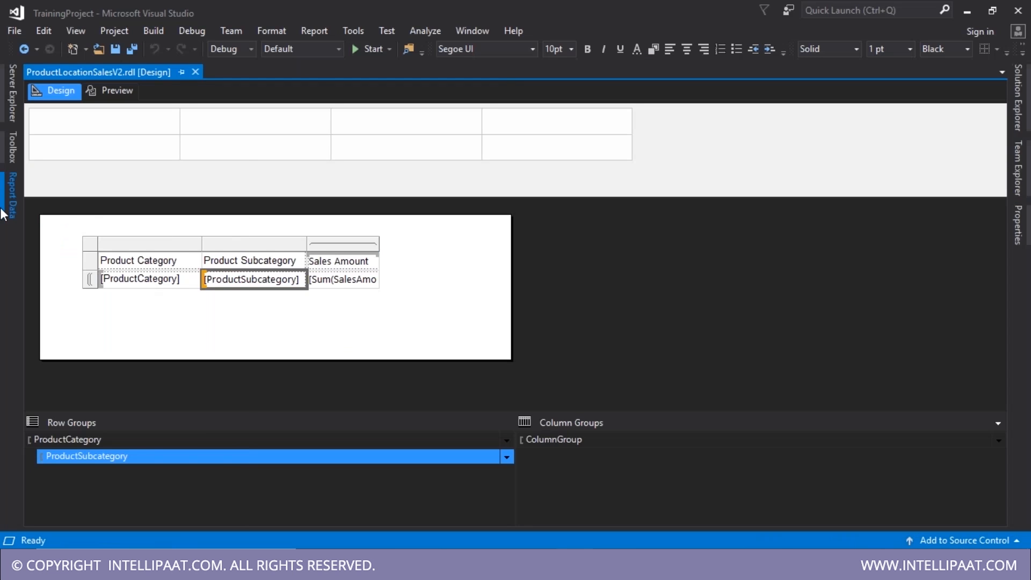
- Replace DataSet1's query with the version selecting SalesTerritoryGroup and SalesTerritoryCountry
click(4, 212)
double_click(93, 204)
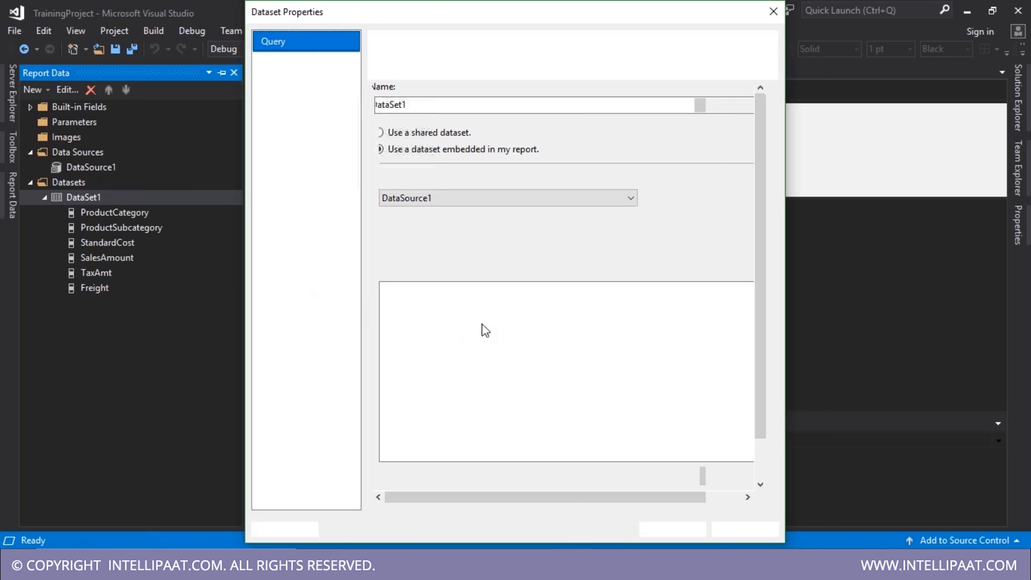
click(517, 329)
key(ctrl+a)
key(ctrl+v)
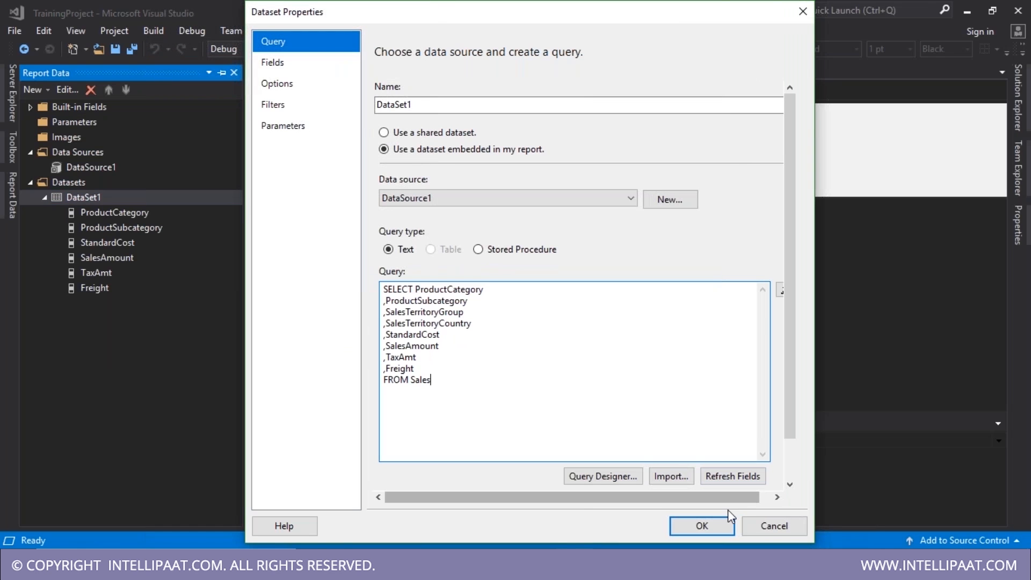
click(707, 525)
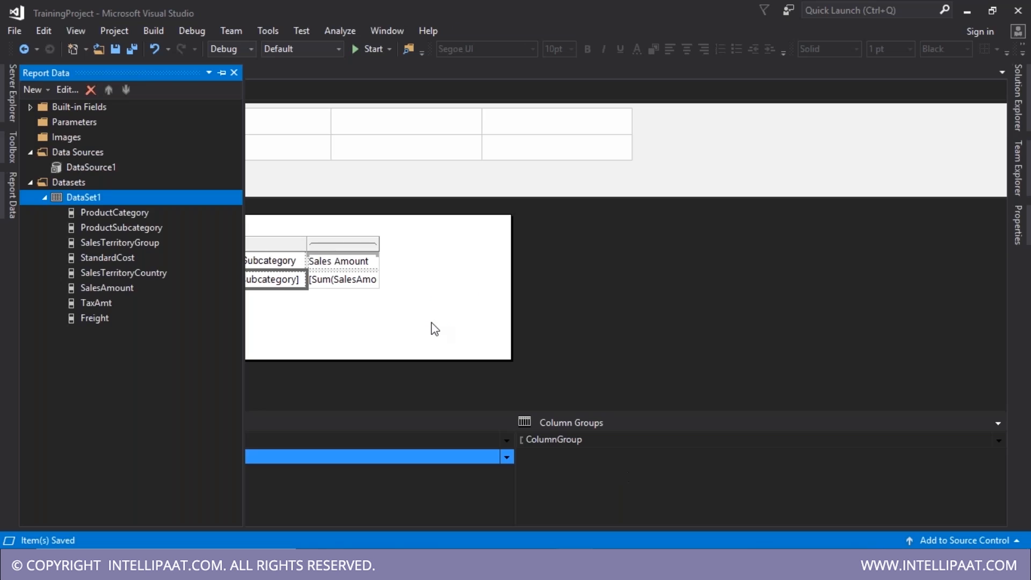
click(431, 322)
- Clear the Sales Amount header, add SalesTerritoryCountry as the column group, and preview the country columns
click(175, 280)
click(245, 282)
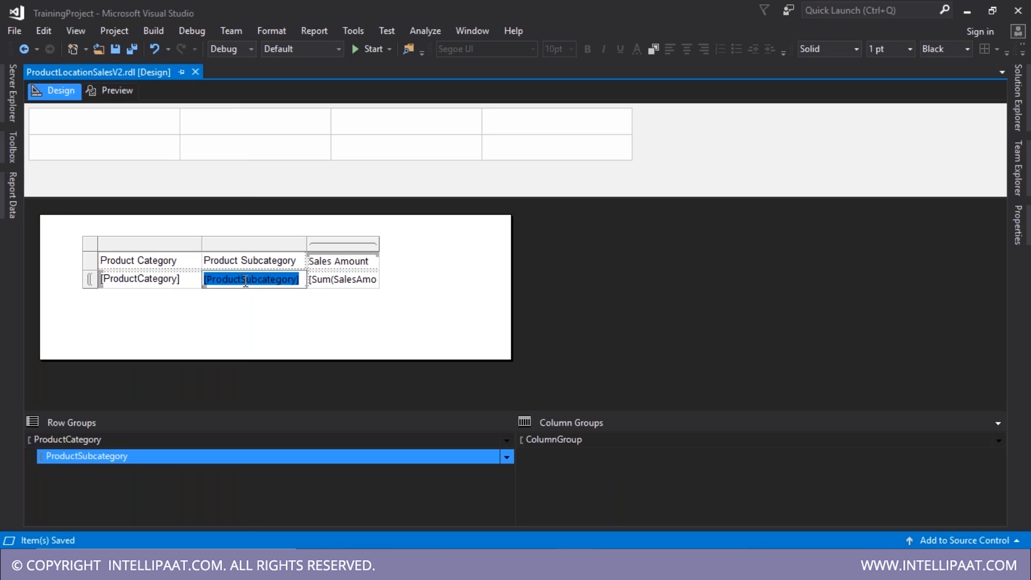
click(338, 247)
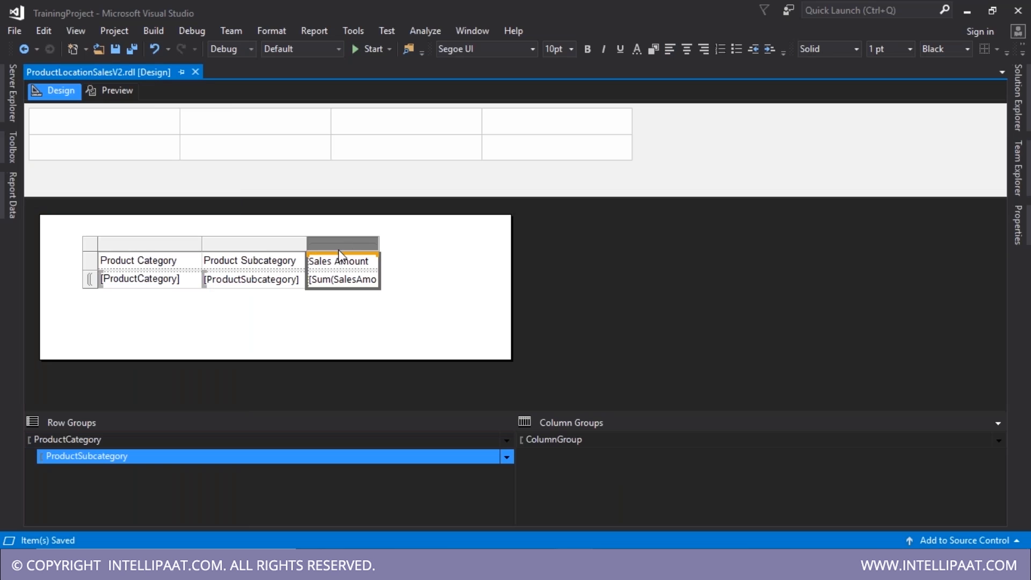
click(370, 259)
key(Delete)
click(7, 190)
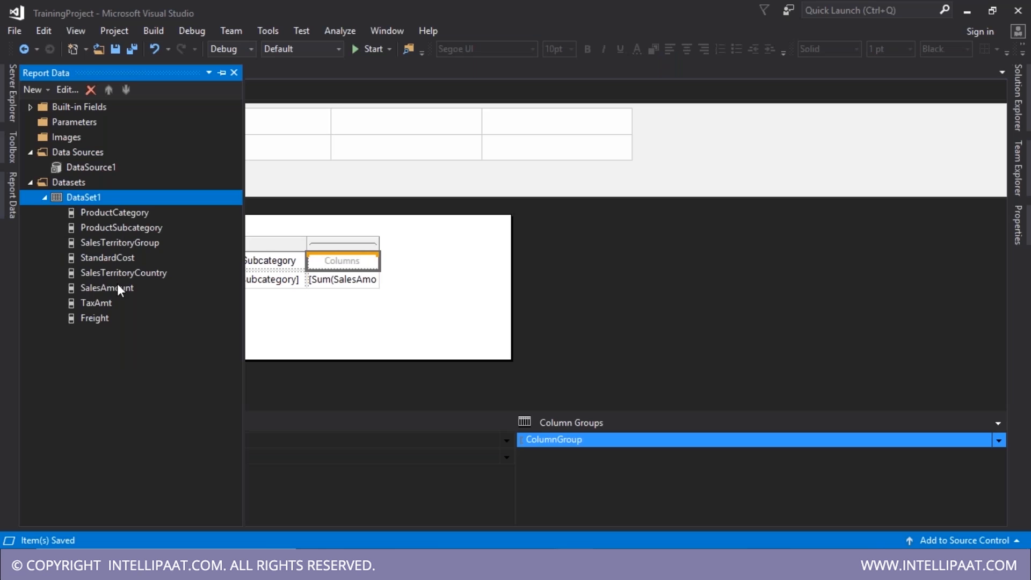
drag(127, 273, 344, 263)
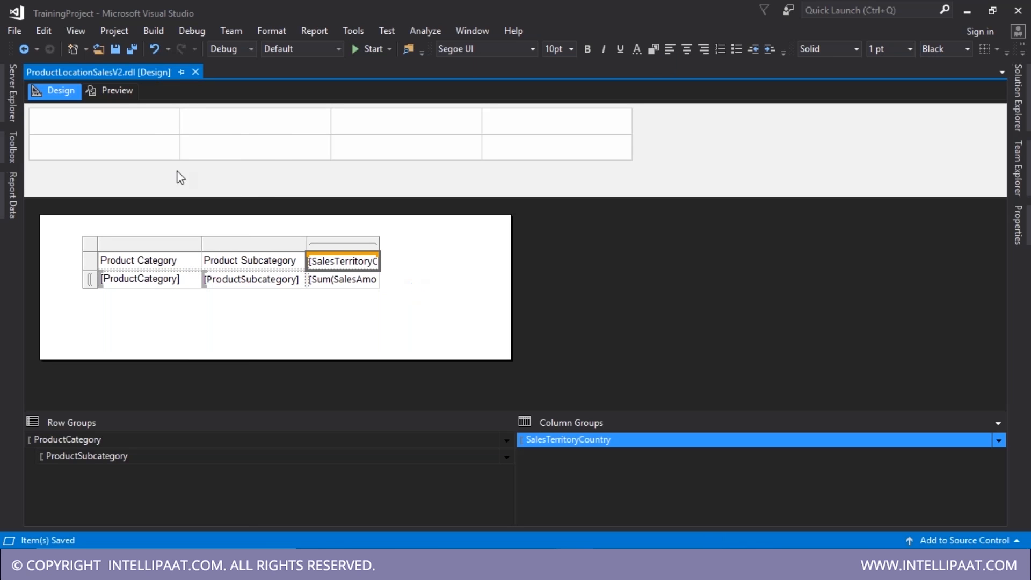
click(111, 90)
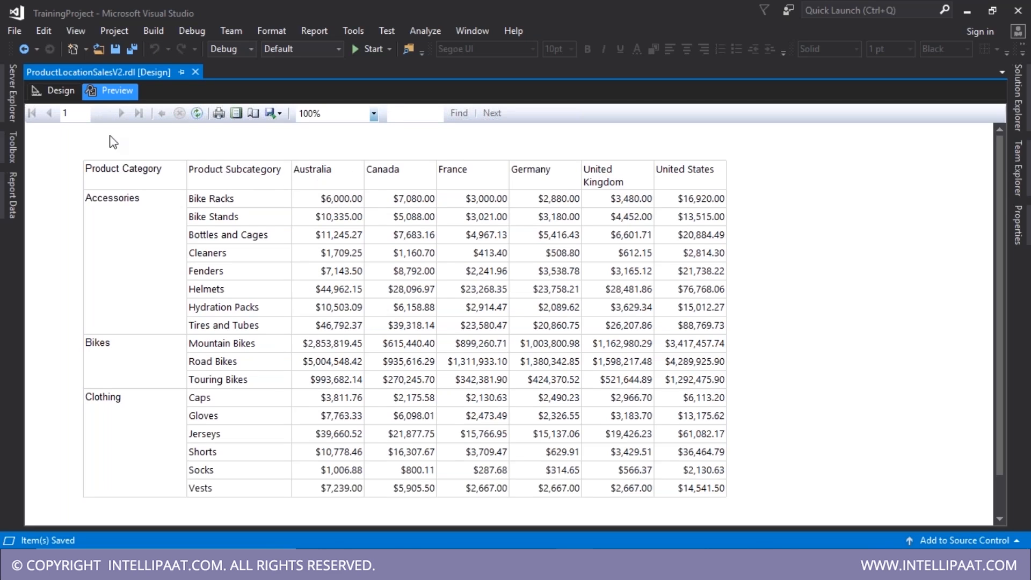
click(56, 90)
click(627, 440)
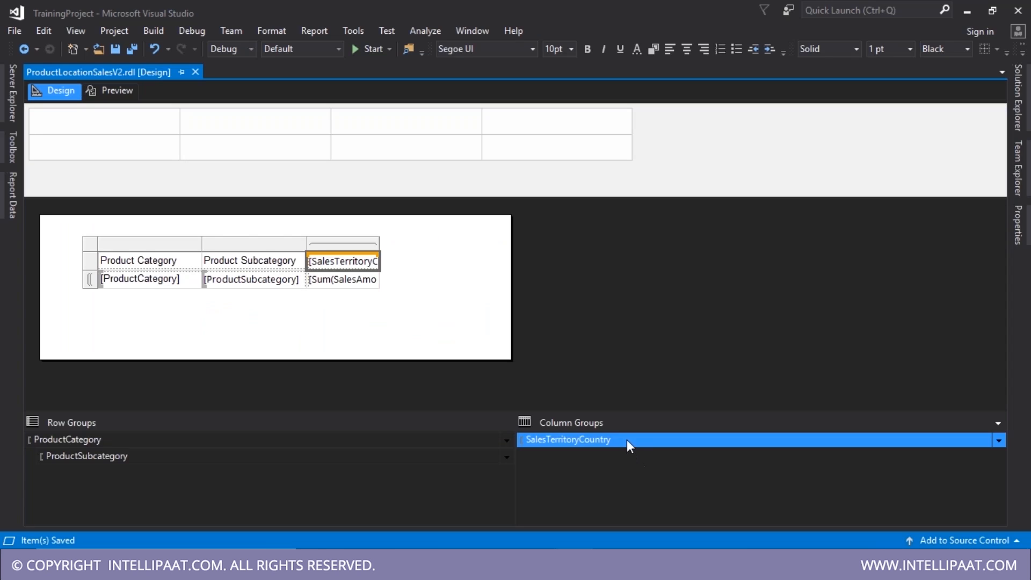
- Nest the SalesTerritoryCountry columns under a SalesTerritoryGroup parent group
click(998, 443)
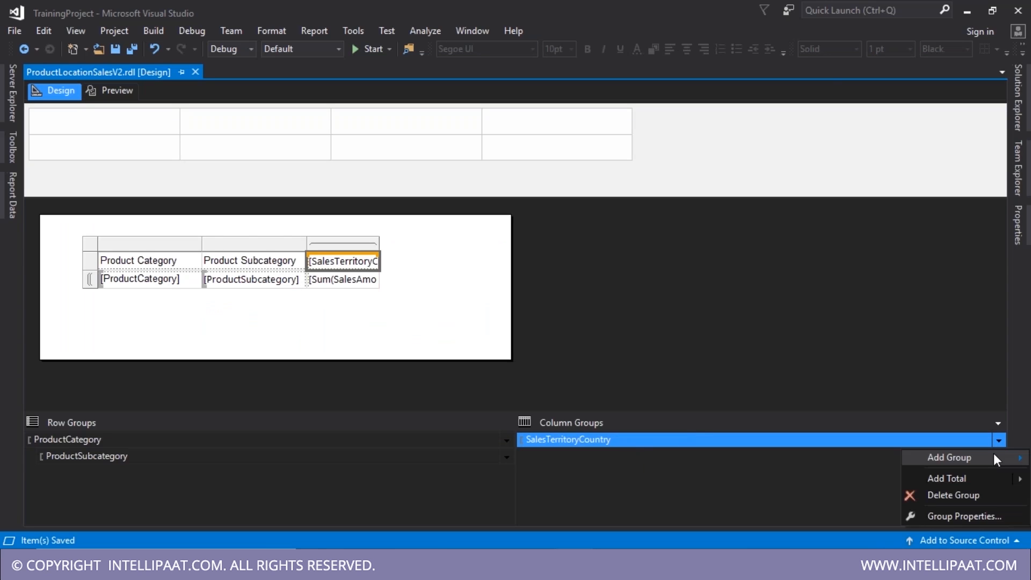
mouse_move(914, 457)
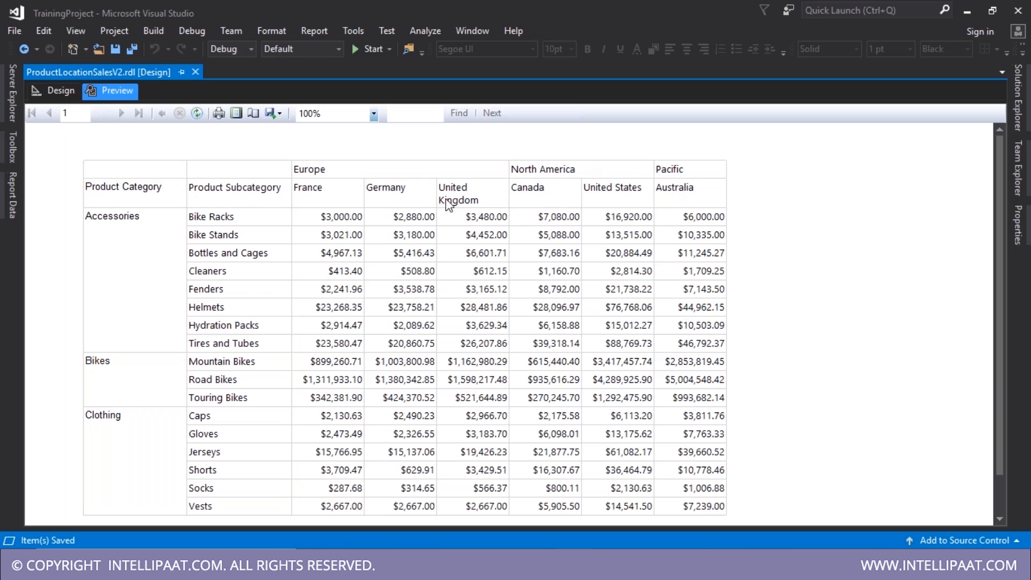
key(ctrl)
key(ctrl)
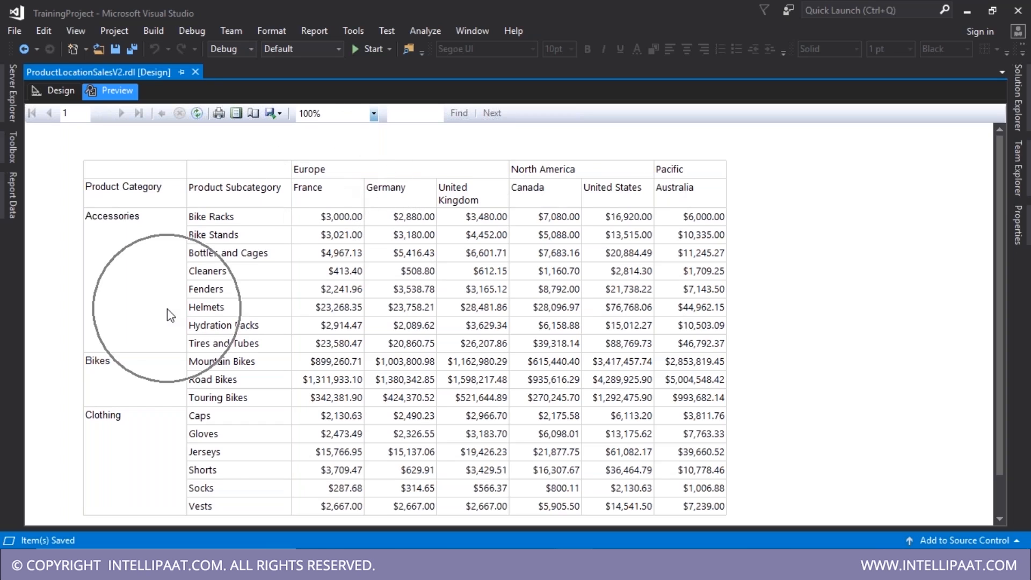
key(ctrl)
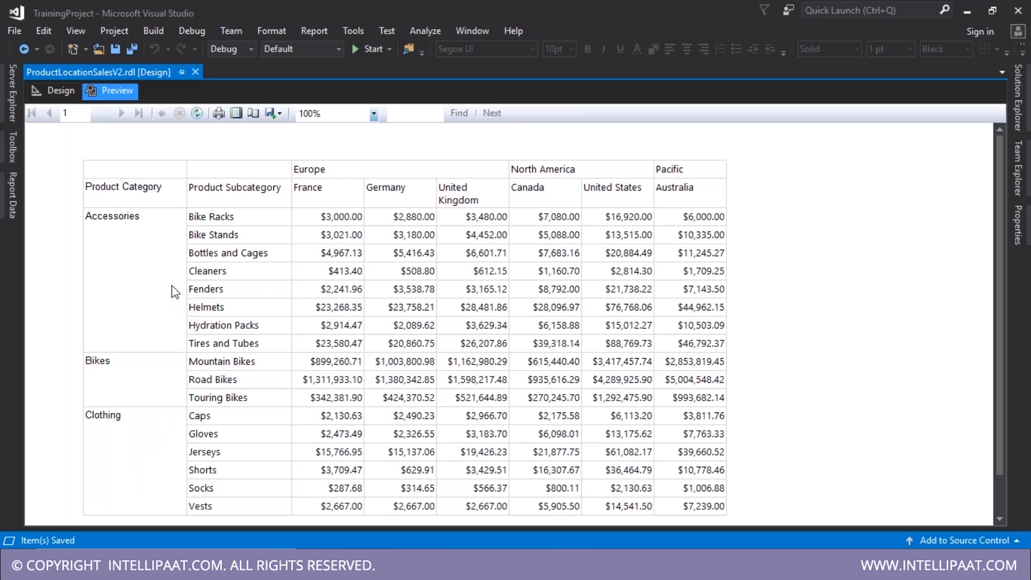
click(67, 90)
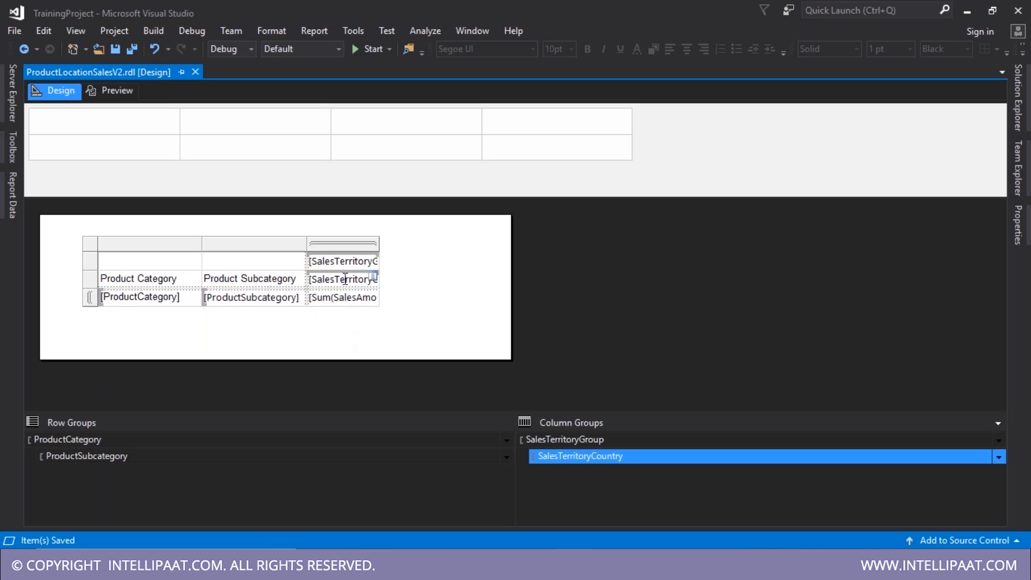
- Preview and scroll the territory matrix, then check the Sum(SalesAmount) cell back in design
click(111, 91)
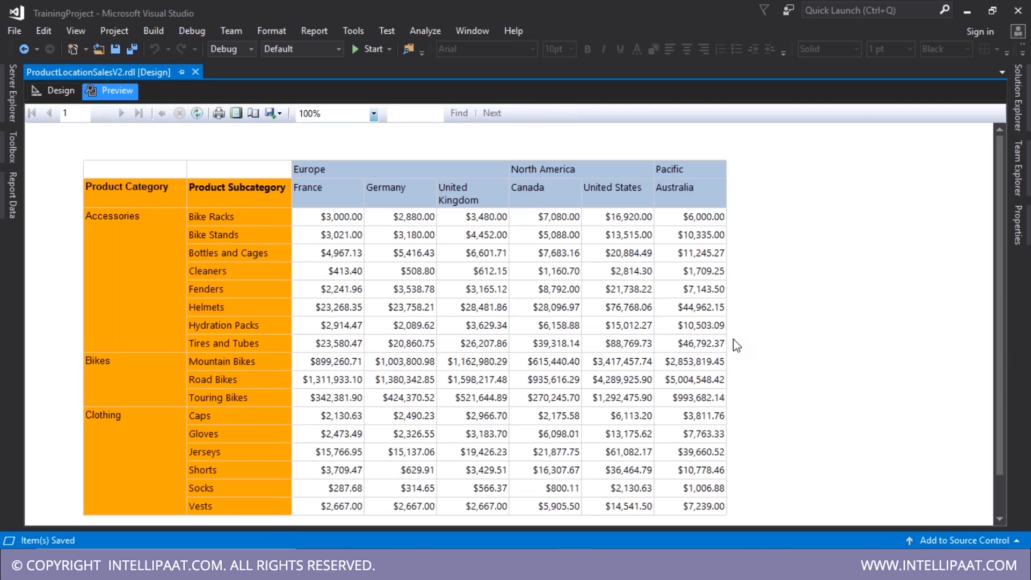
scroll(737, 346, down, 1)
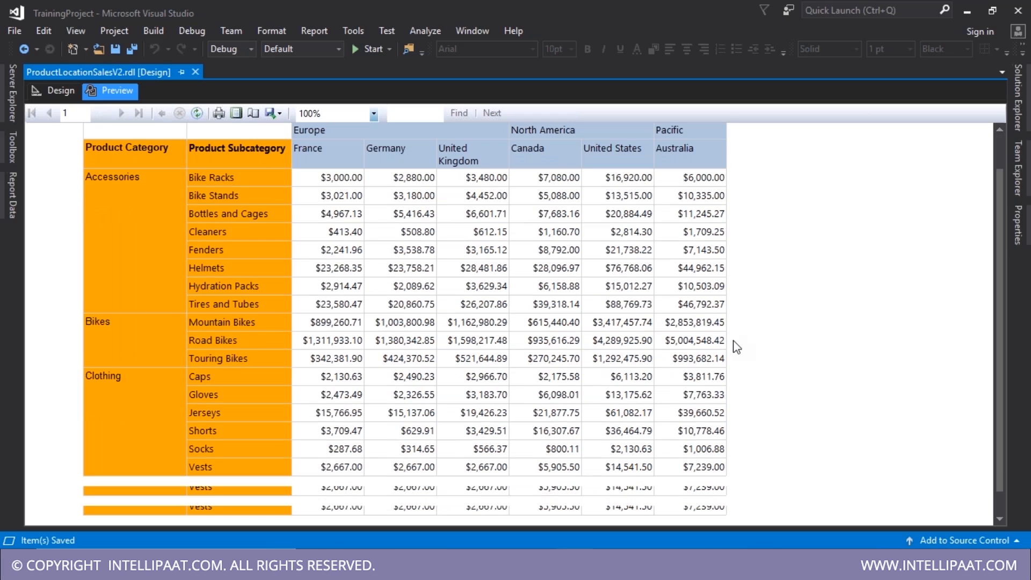
scroll(737, 346, up, 1)
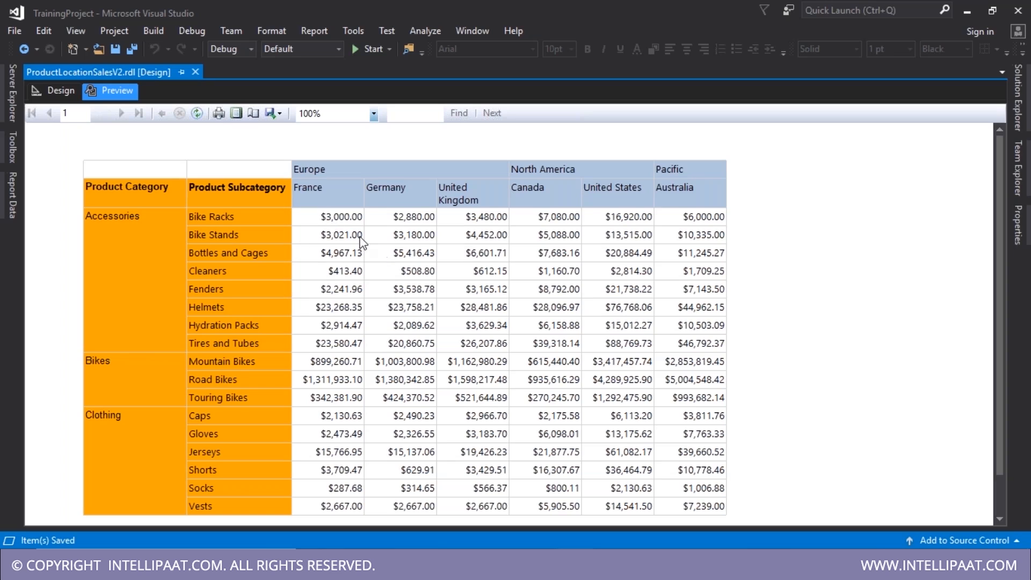
click(53, 90)
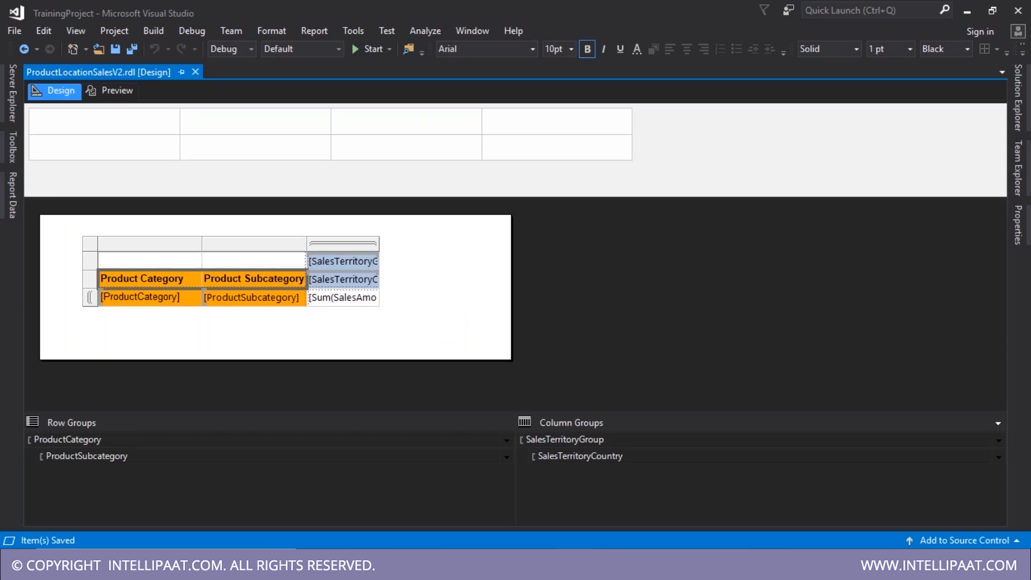
click(371, 297)
click(369, 305)
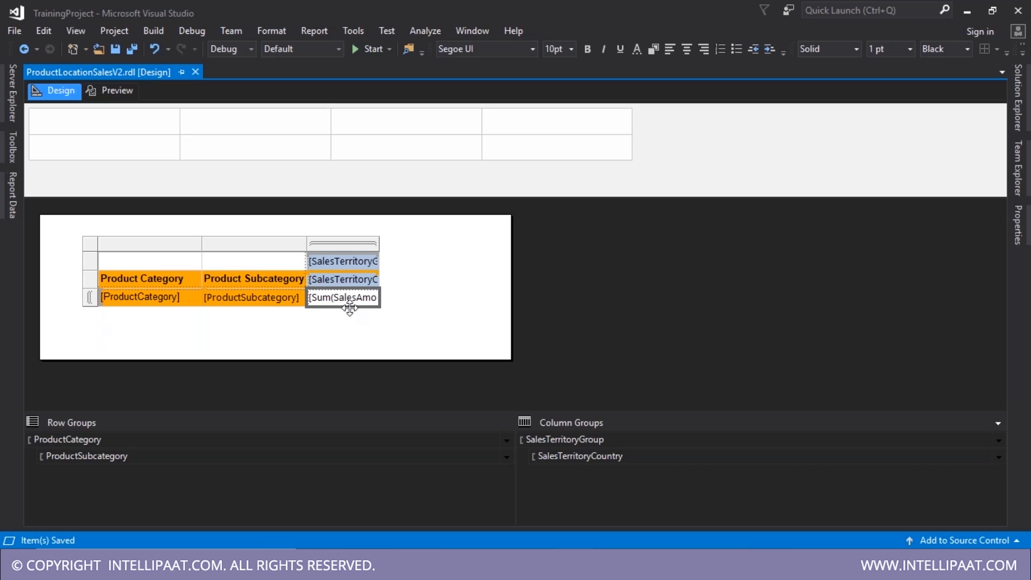
click(121, 223)
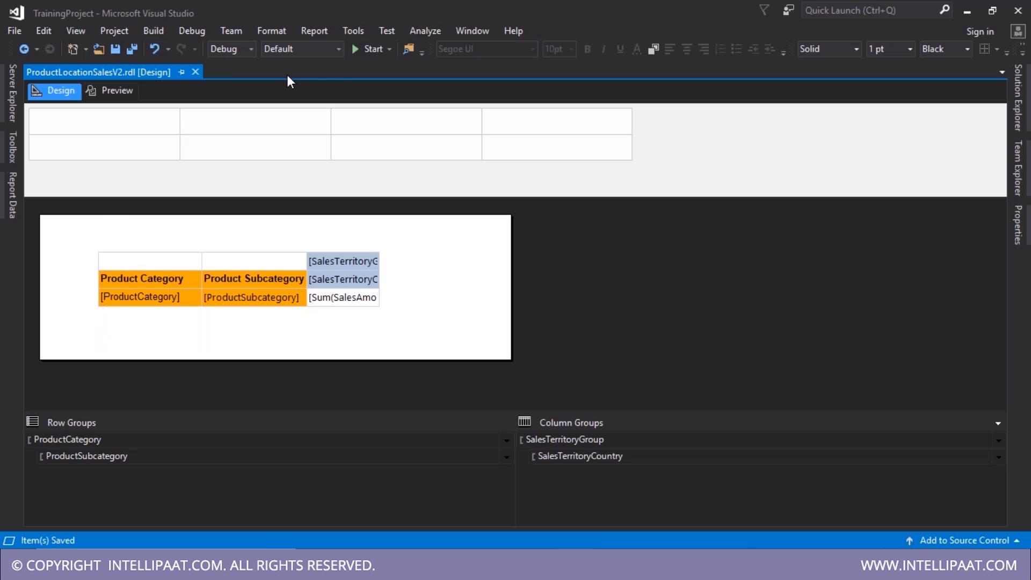
- Place a text box above the matrix reading 'Sales Value by Location by Product Calss'
click(3, 161)
drag(59, 134, 107, 231)
text(Sales)
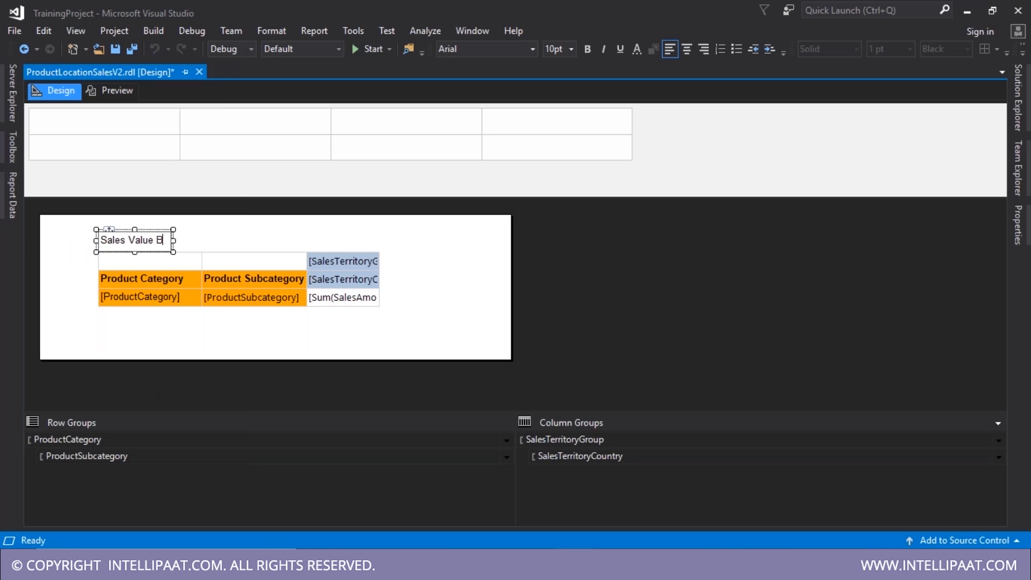
text(Value by Location by Product)
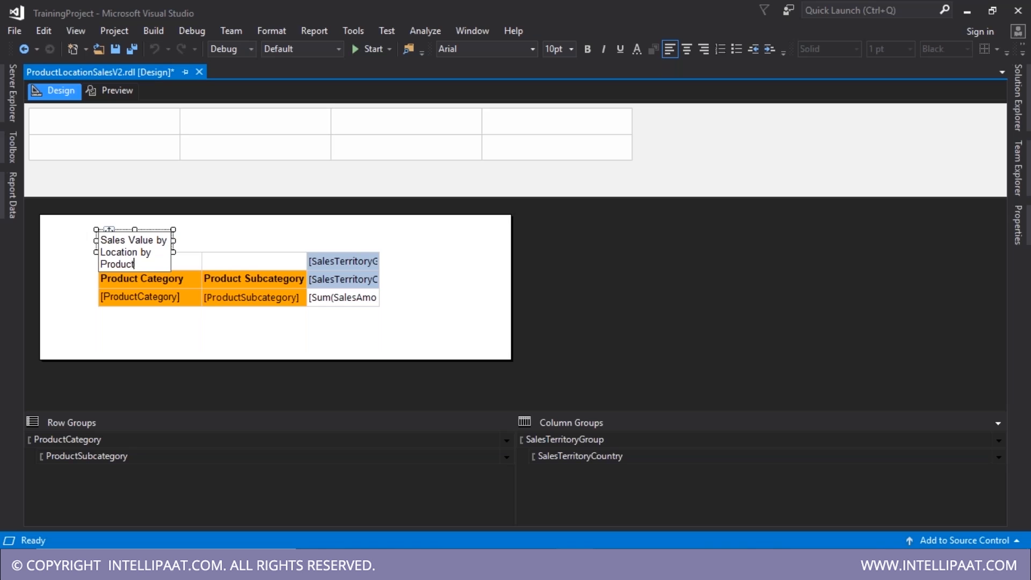
text( Calss)
- Preview the report to check the new title, then return to design and open the detail row's options
click(110, 91)
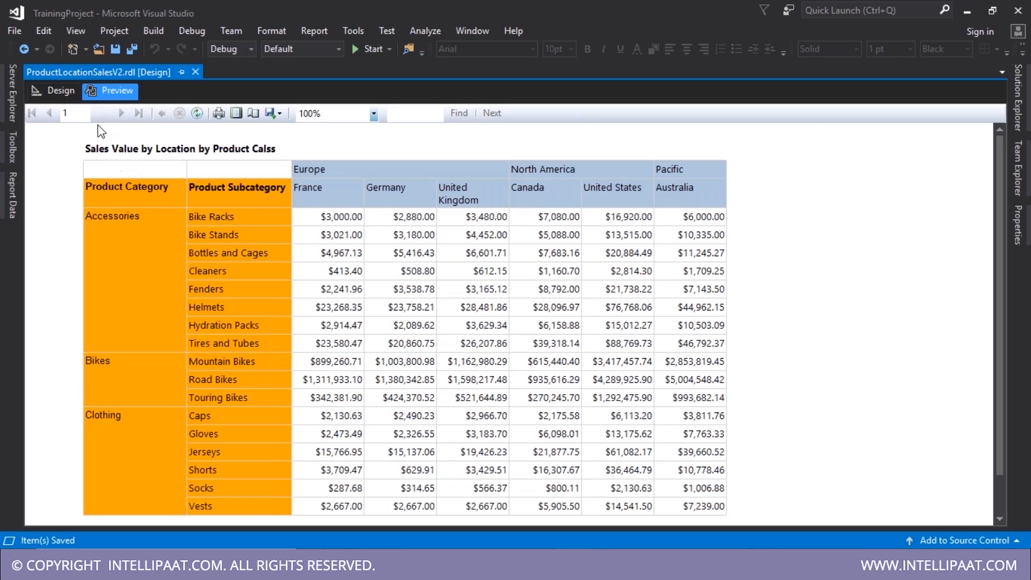
click(51, 97)
click(370, 295)
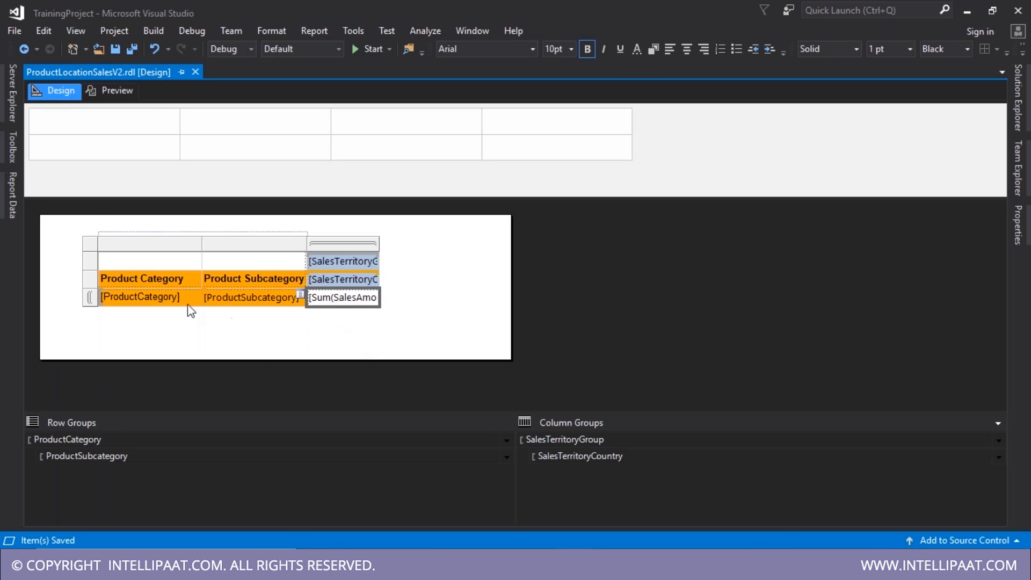
right_click(95, 300)
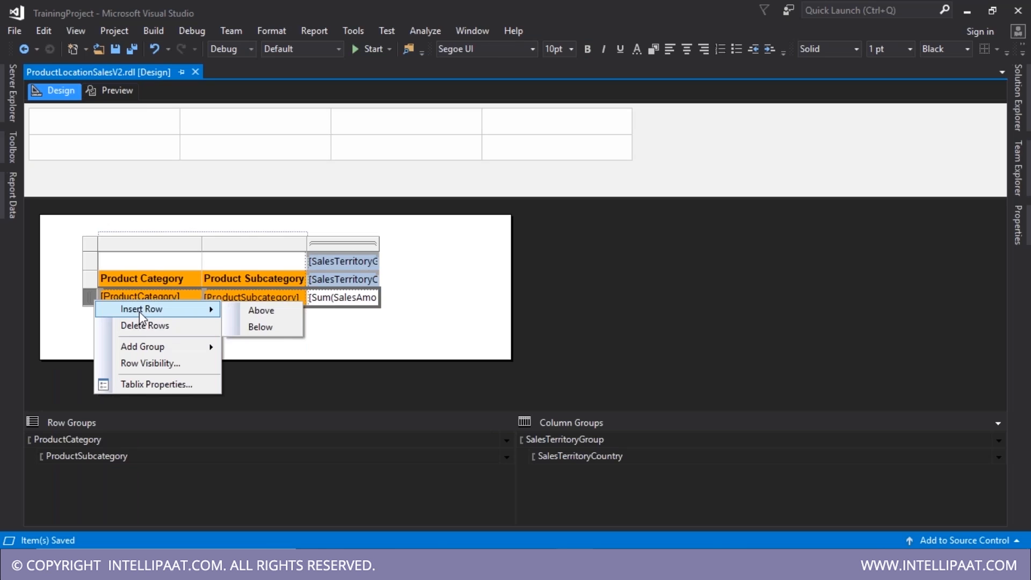
- Insert a row above the detail row, label the cell above Sum(SalesAmount) 'Sales Value', and preview it
click(248, 310)
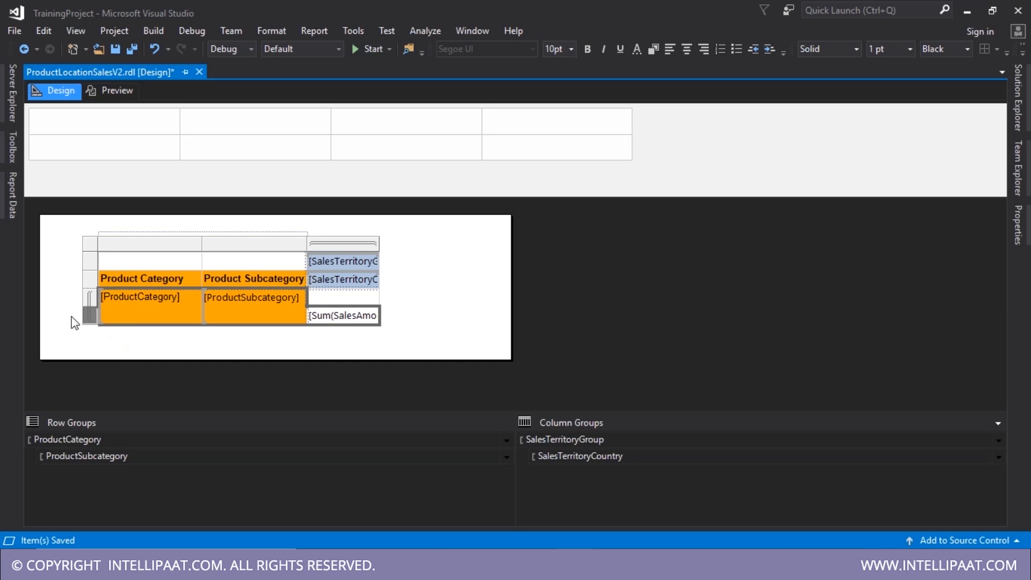
click(100, 342)
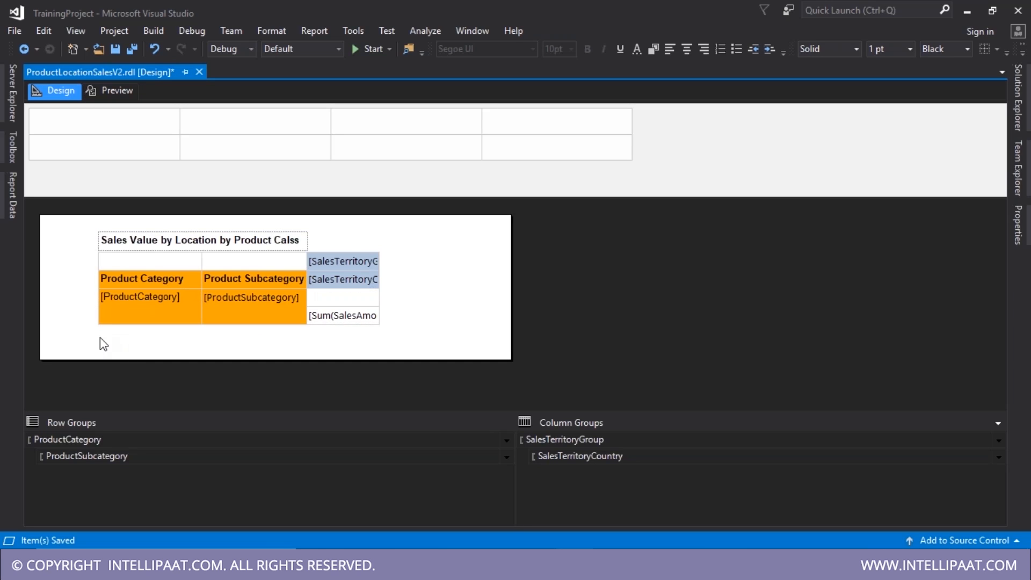
click(105, 313)
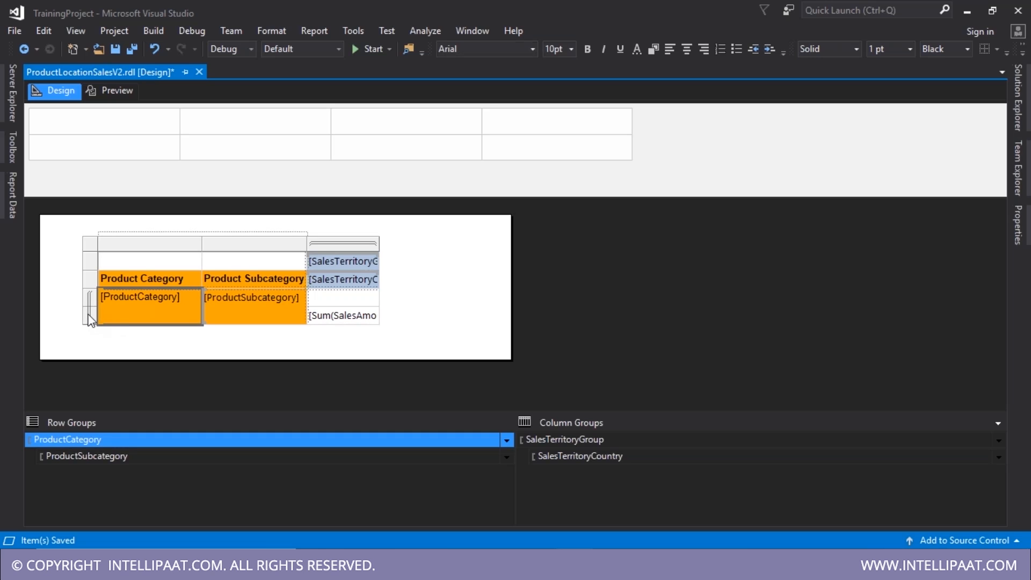
click(346, 300)
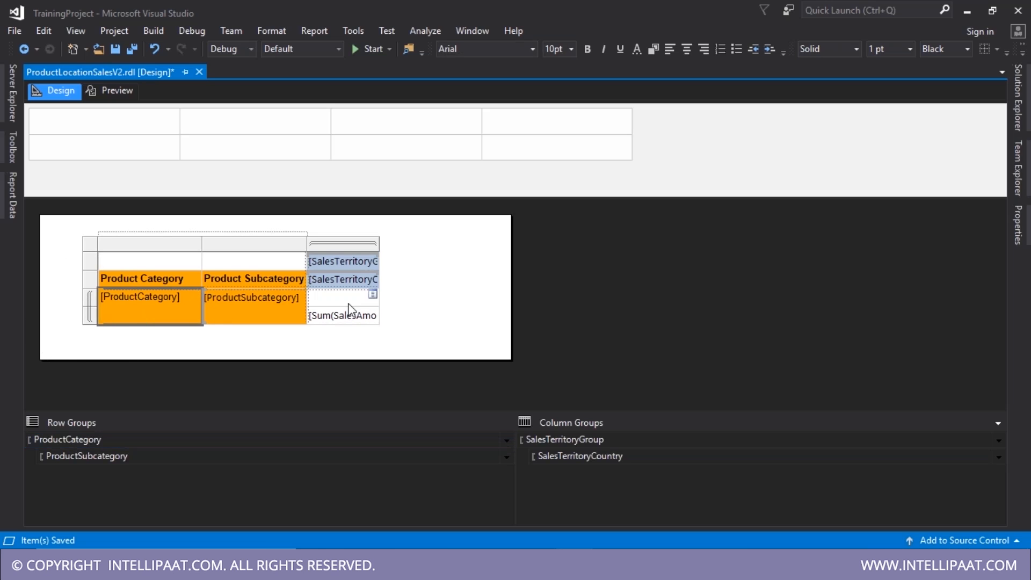
text(Sales Val)
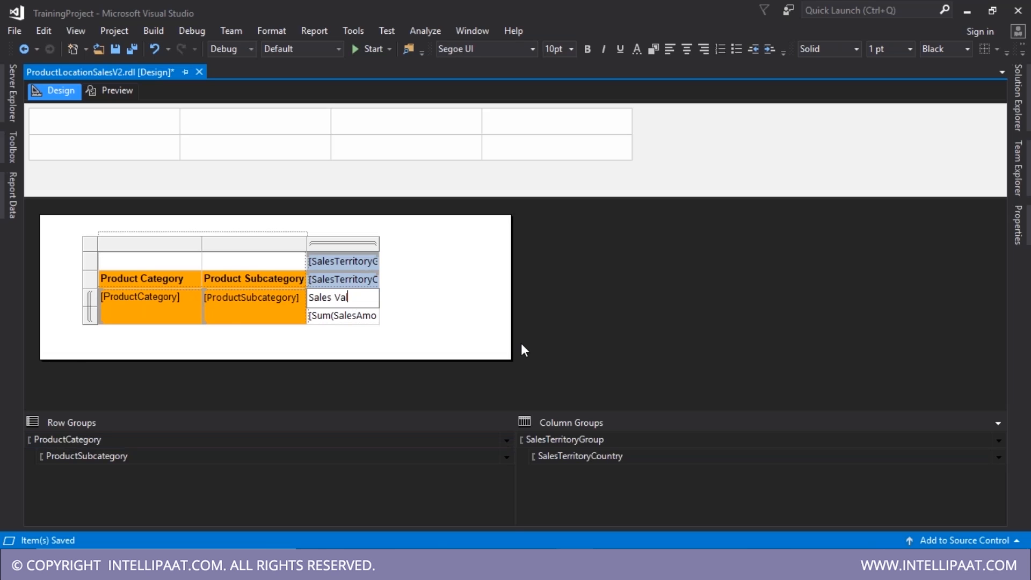
text(ue)
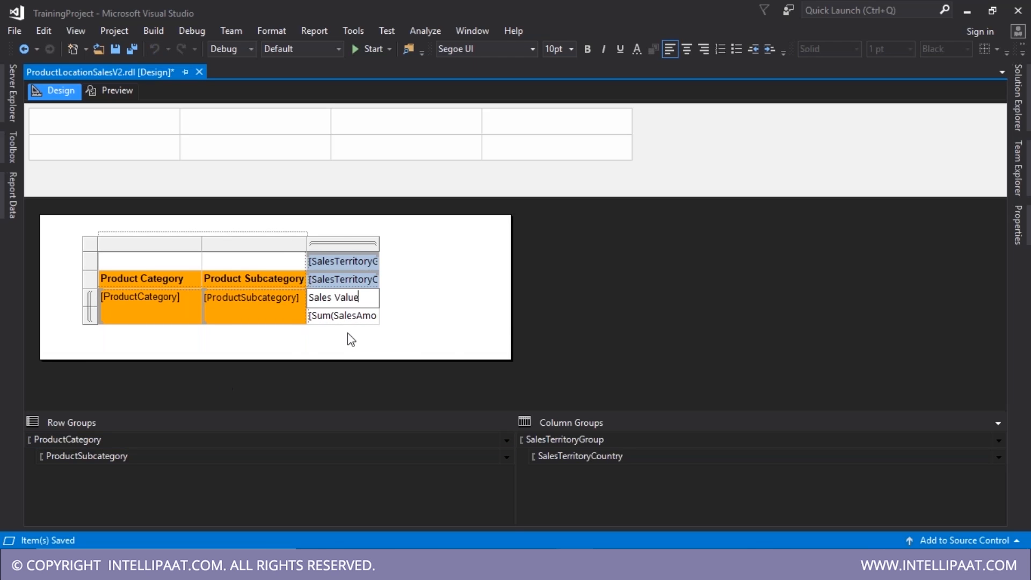
click(110, 90)
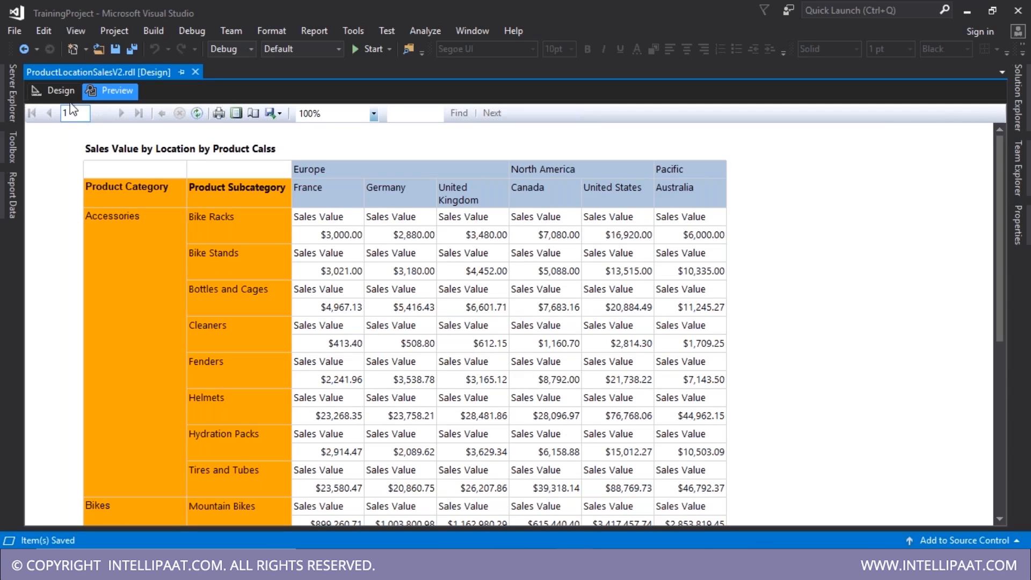
click(61, 90)
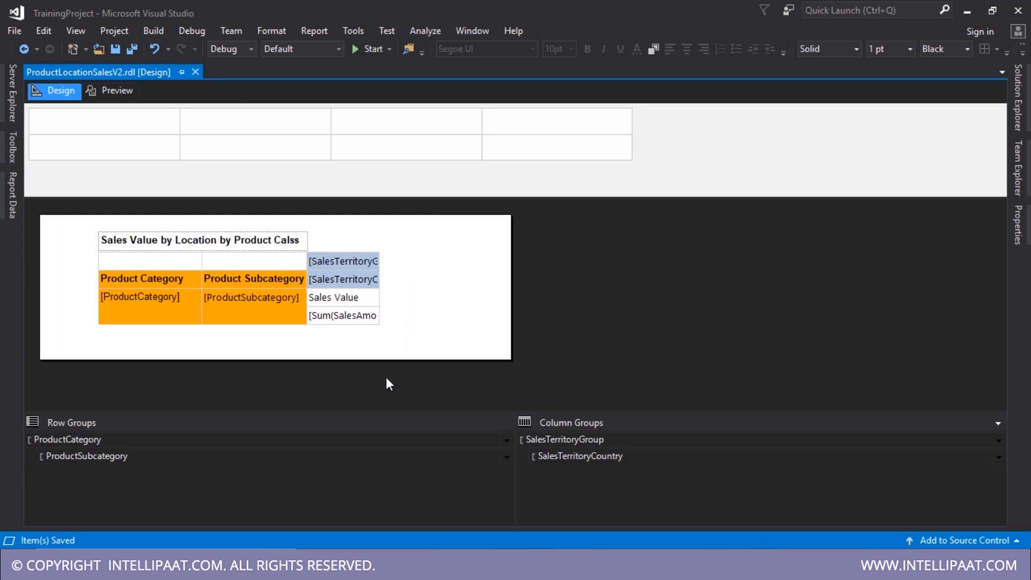
- Undo the Sales Value row and insert a new row outside the group above ProductCategory
key(ctrl+z)
key(ctrl+z)
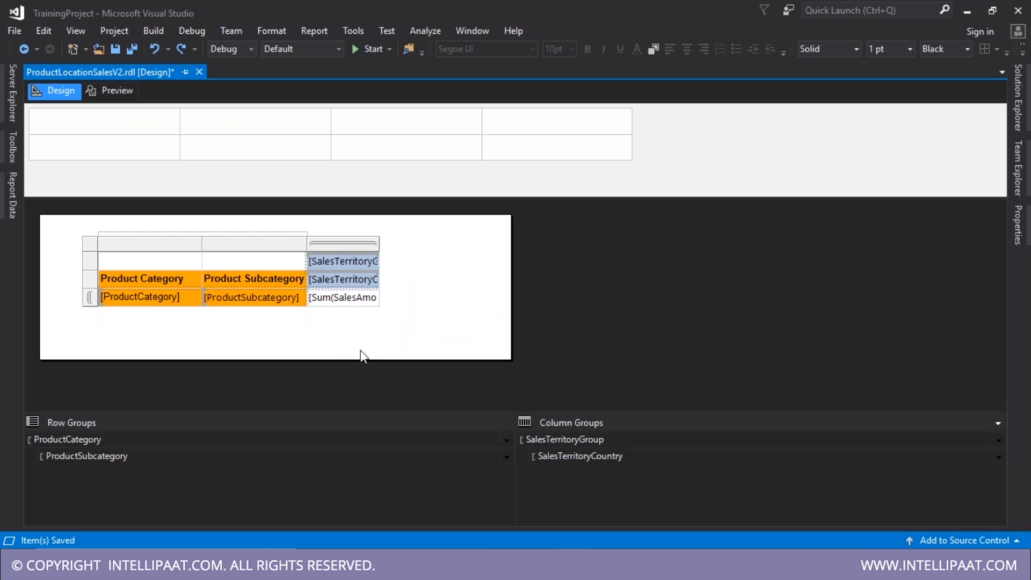
click(339, 298)
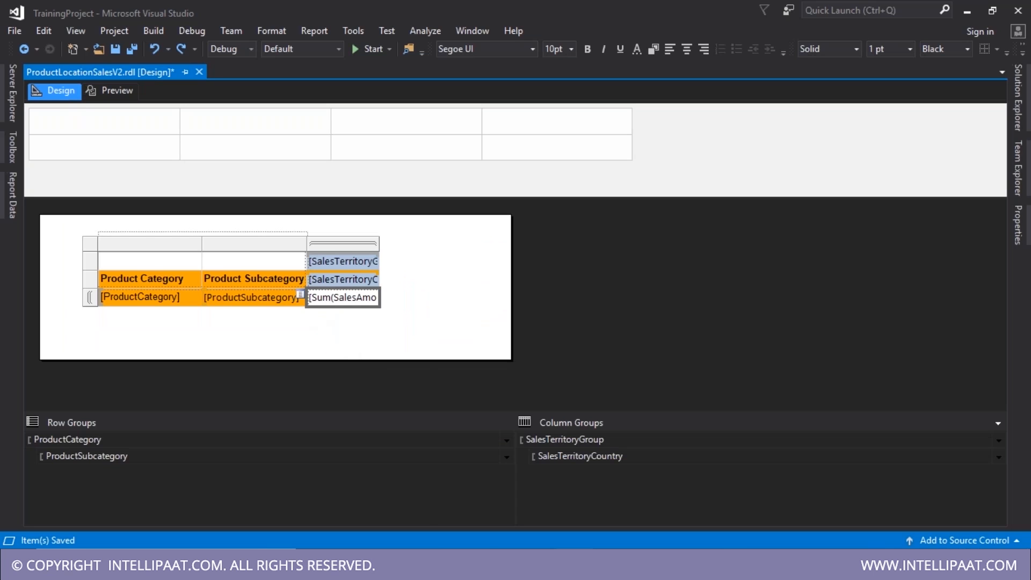
click(295, 299)
right_click(293, 299)
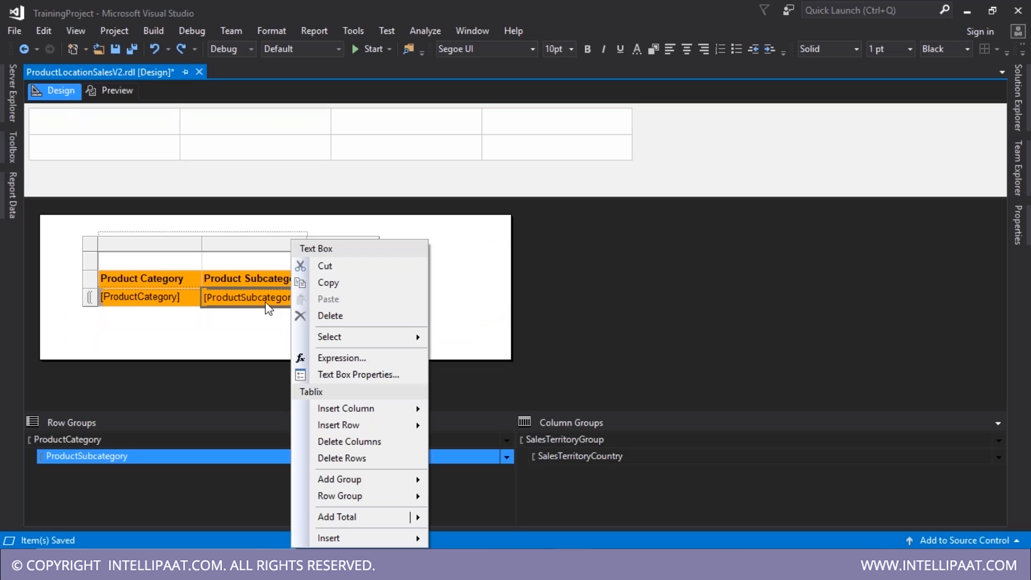
right_click(159, 301)
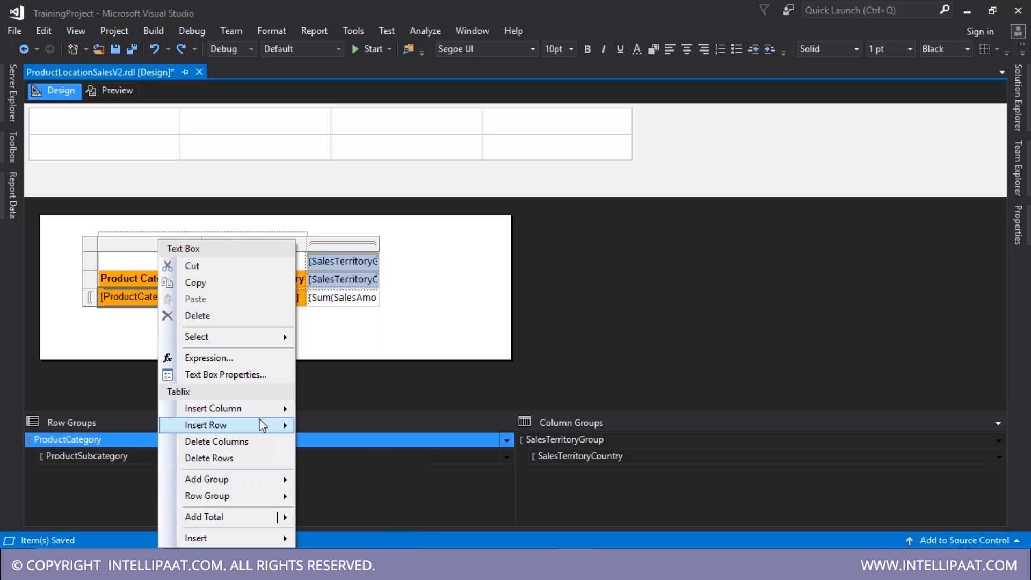
mouse_move(256, 428)
click(337, 467)
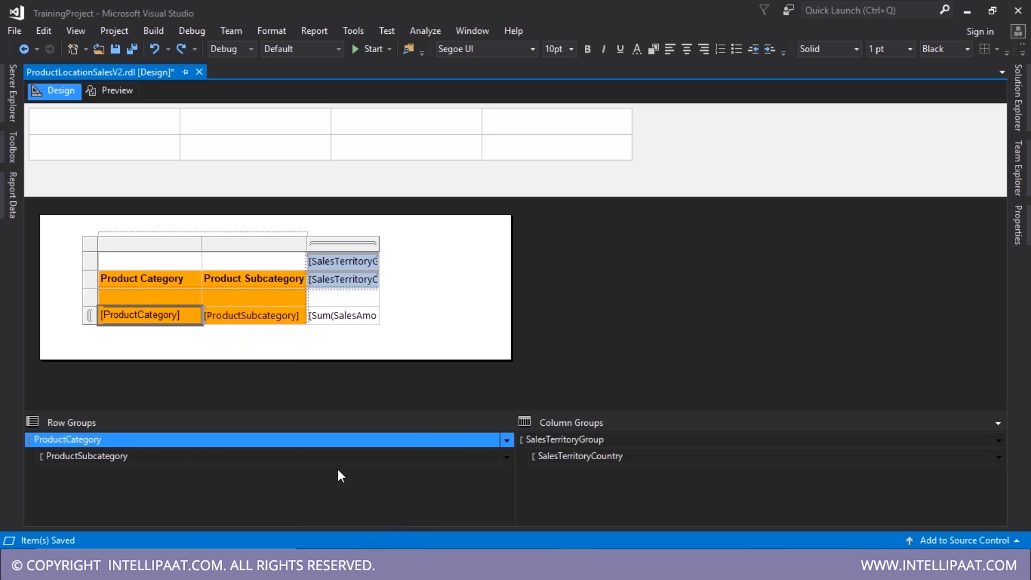
- Enter a bold 'Sales Amount' header in the new row's third cell and save the report
double_click(349, 297)
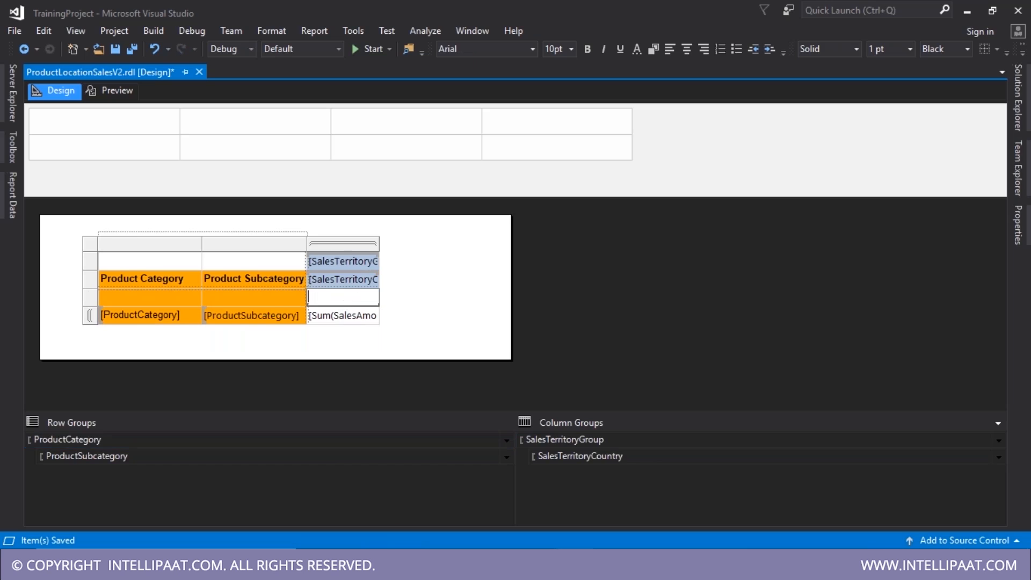
text(Sa)
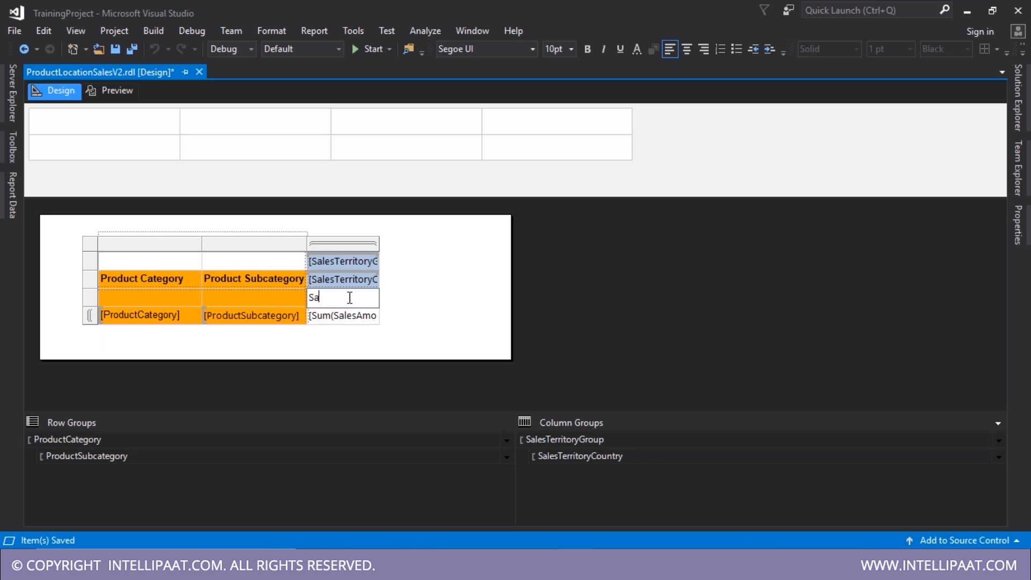
text(les Amount)
key(Escape)
key(ctrl+b)
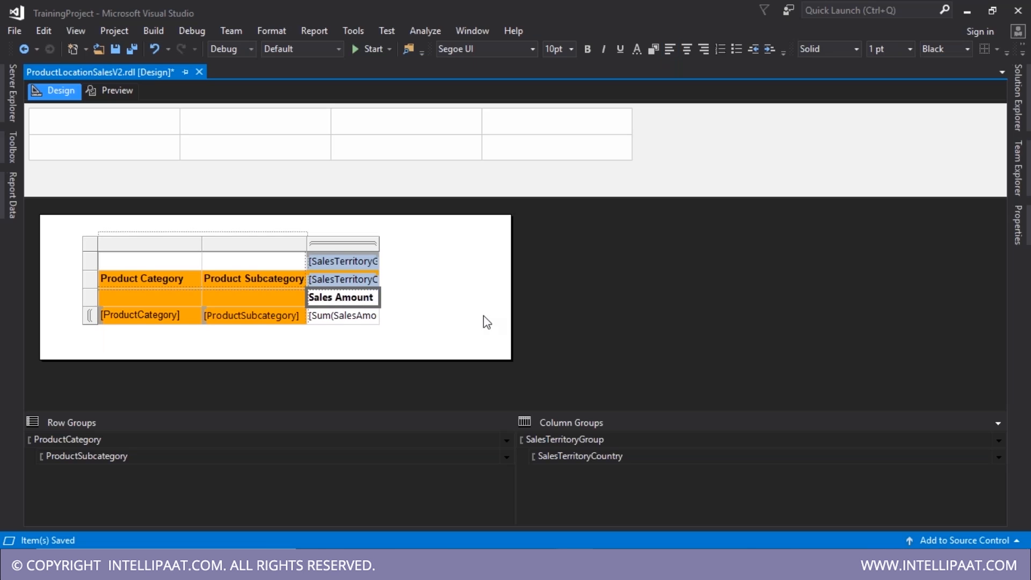
click(483, 316)
key(ctrl+s)
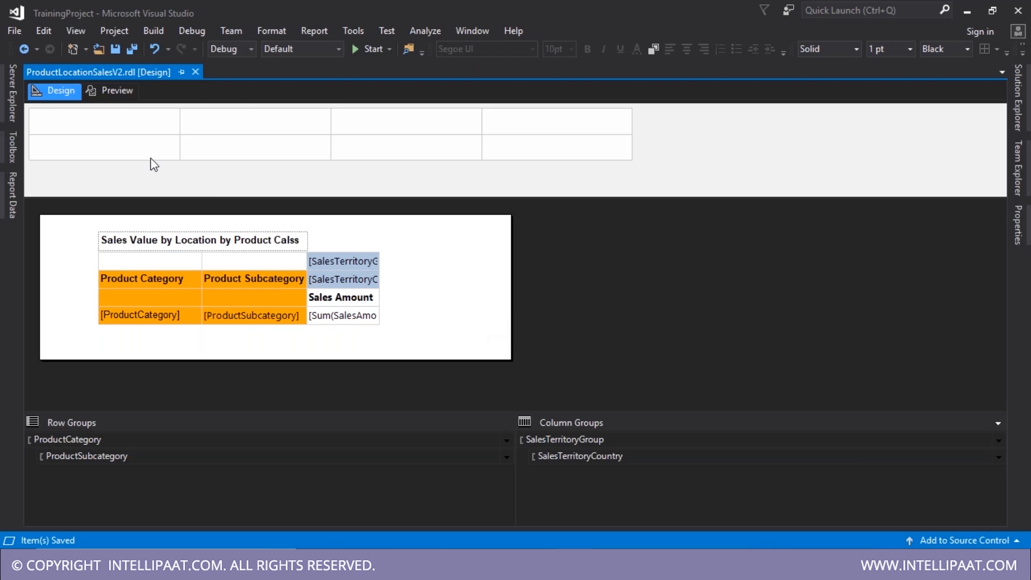
- Preview the rendered report, then return to design and select the matrix's top row
click(114, 94)
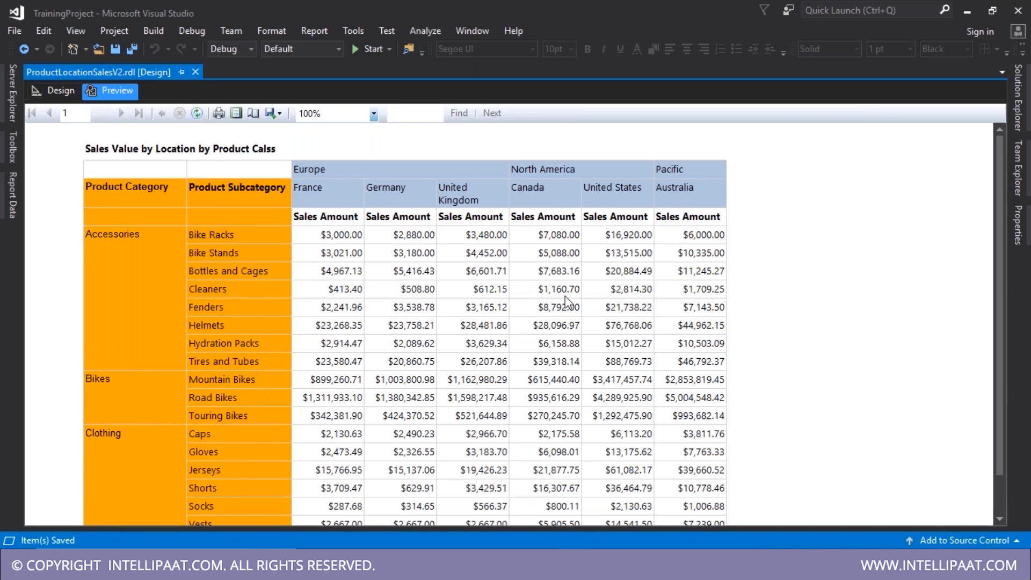
click(59, 90)
click(113, 285)
click(93, 259)
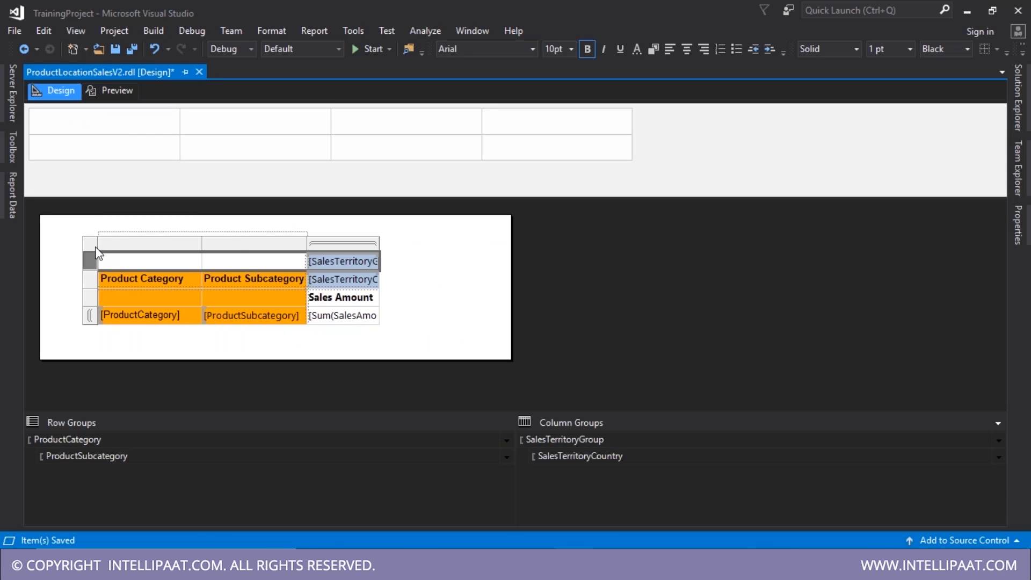
- Move the matrix to the report's left edge, delete the title text box, and save
click(95, 249)
drag(108, 251, 50, 224)
click(121, 247)
key(Delete)
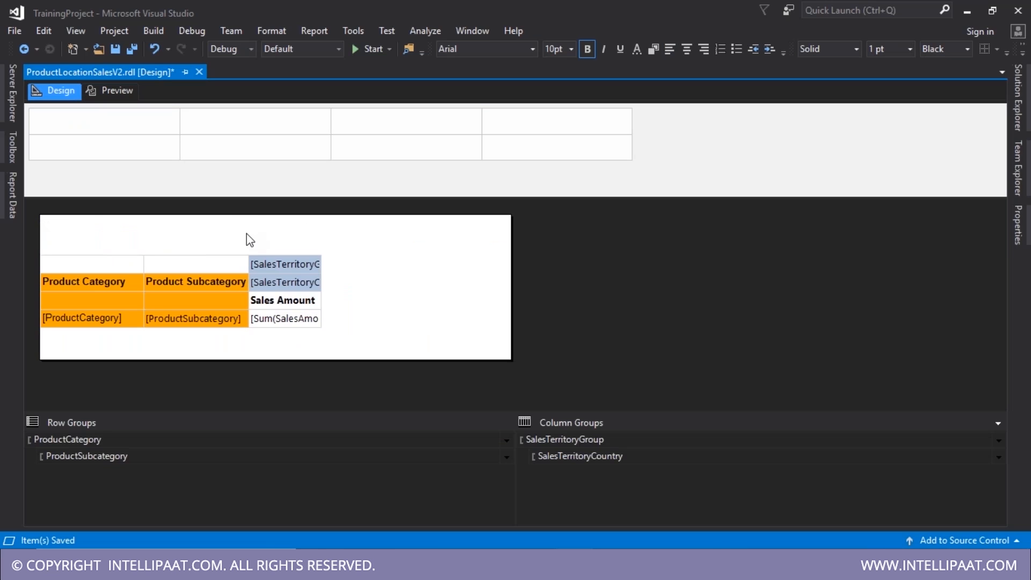
key(ctrl+s)
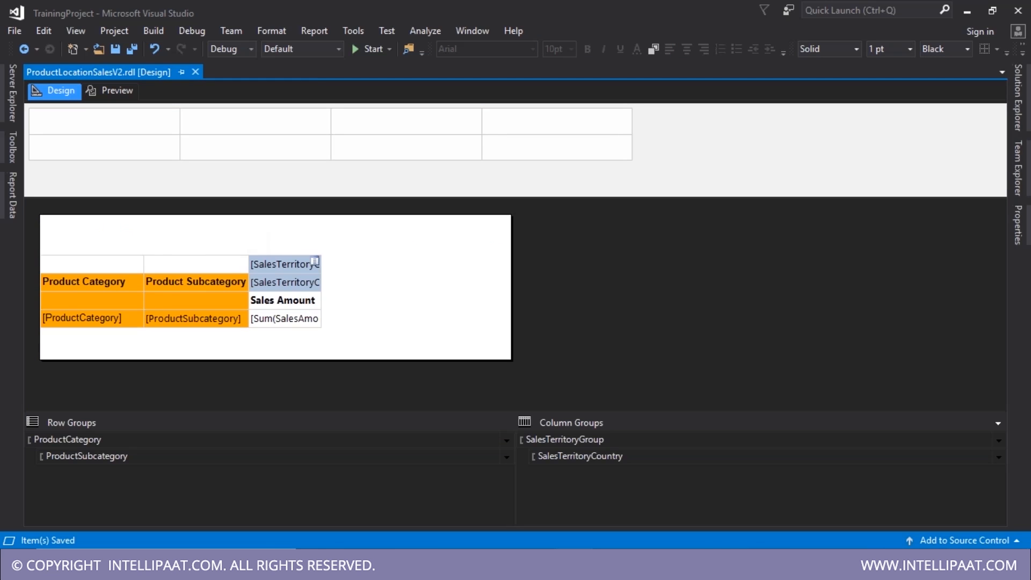
- Insert a new column to the right inside the SalesTerritoryCountry group
click(305, 317)
click(279, 249)
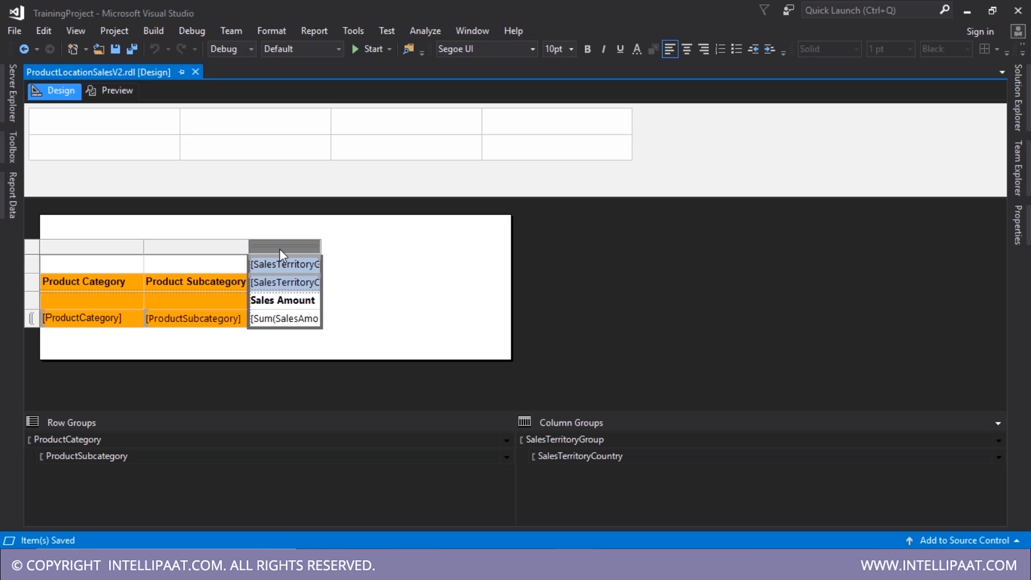
right_click(279, 249)
mouse_move(333, 262)
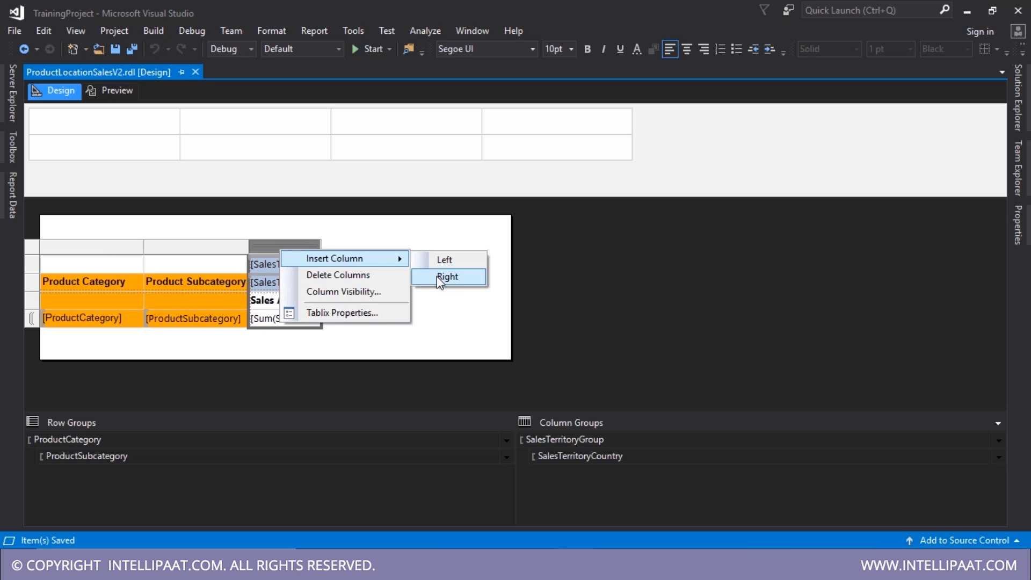
click(305, 367)
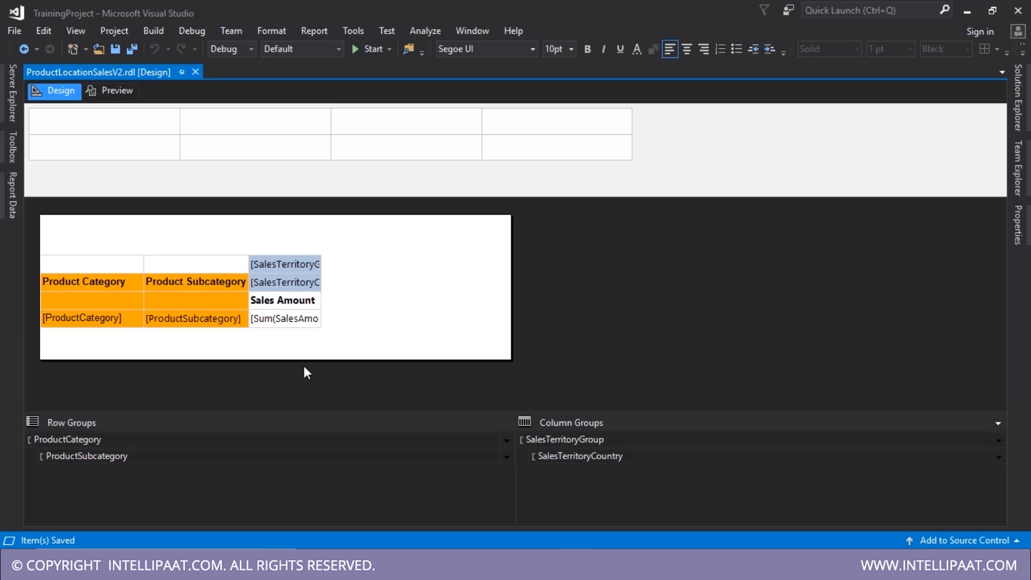
click(283, 288)
right_click(283, 290)
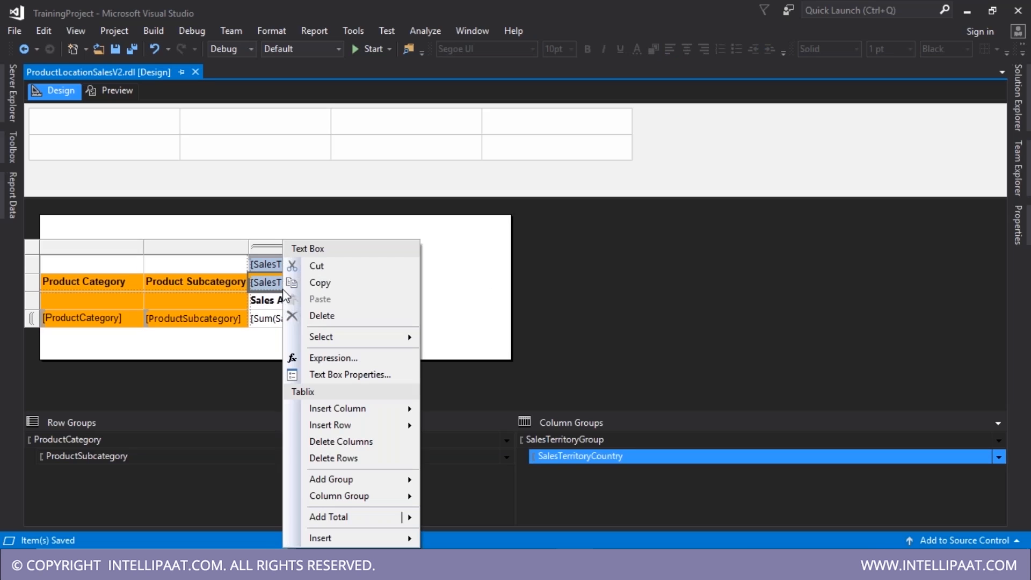
mouse_move(398, 408)
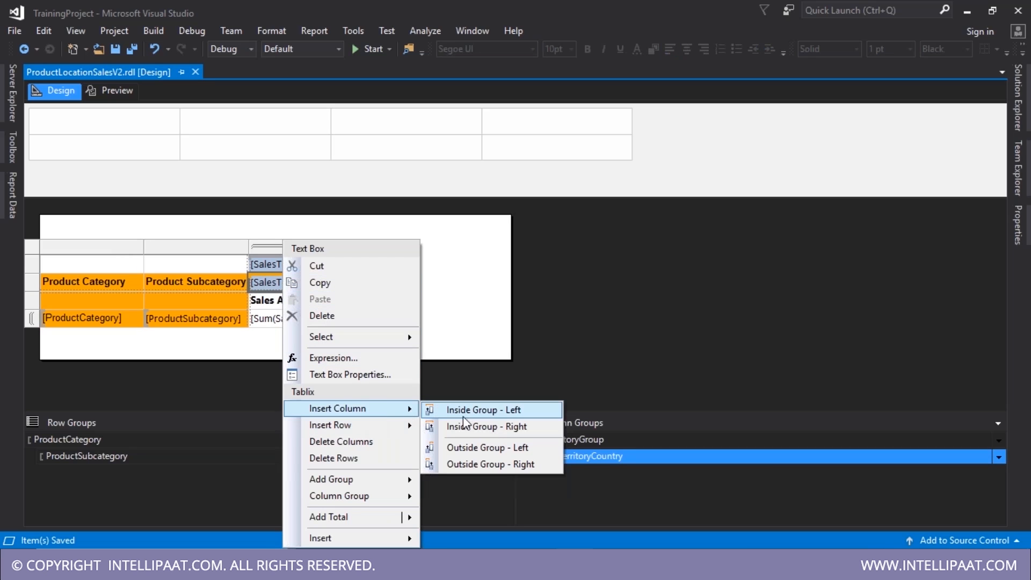
click(489, 431)
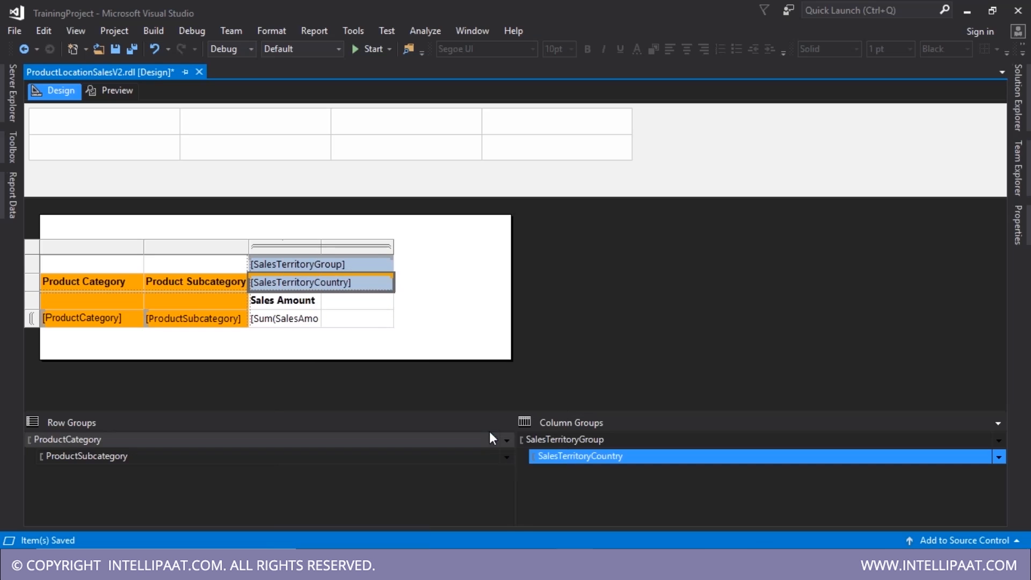
- Fill the new column's data cell with the StandardCost field and save
click(349, 309)
click(361, 321)
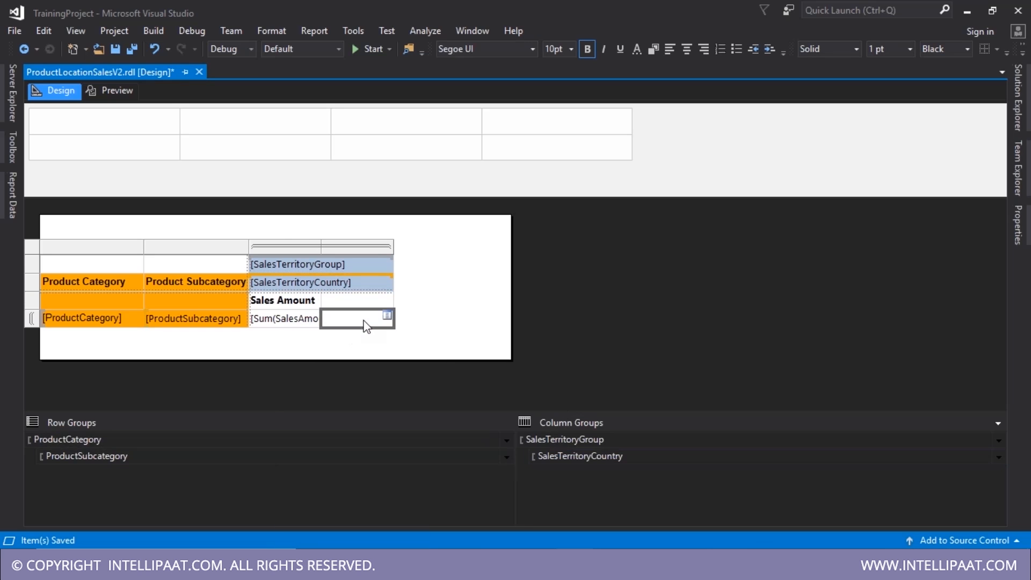
click(388, 318)
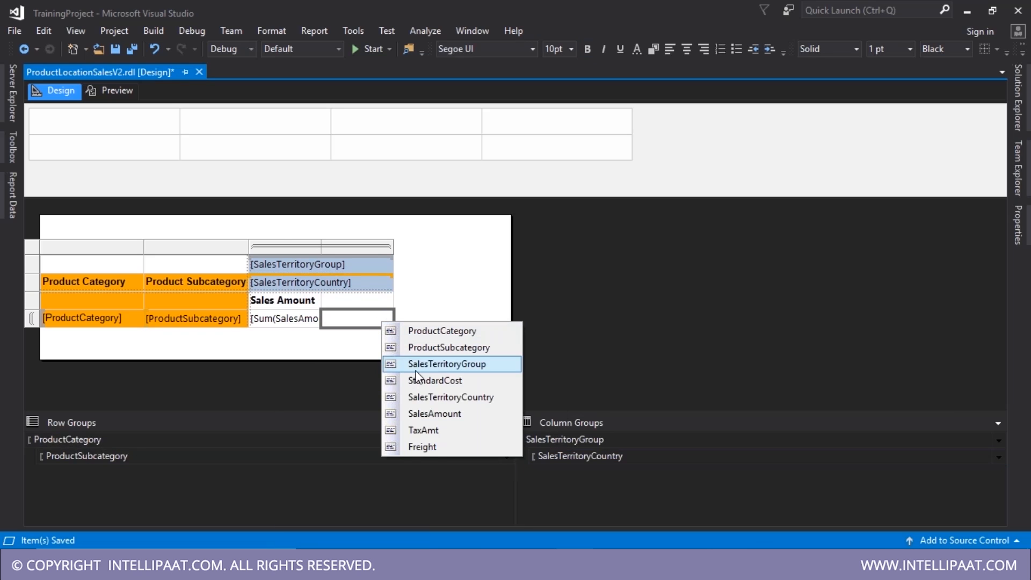
click(448, 381)
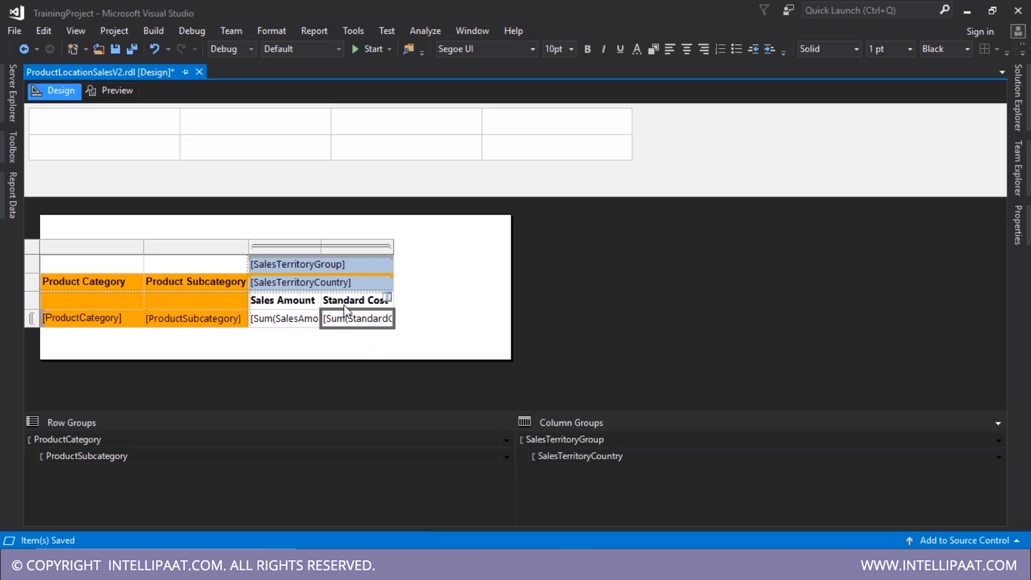
key(ctrl+s)
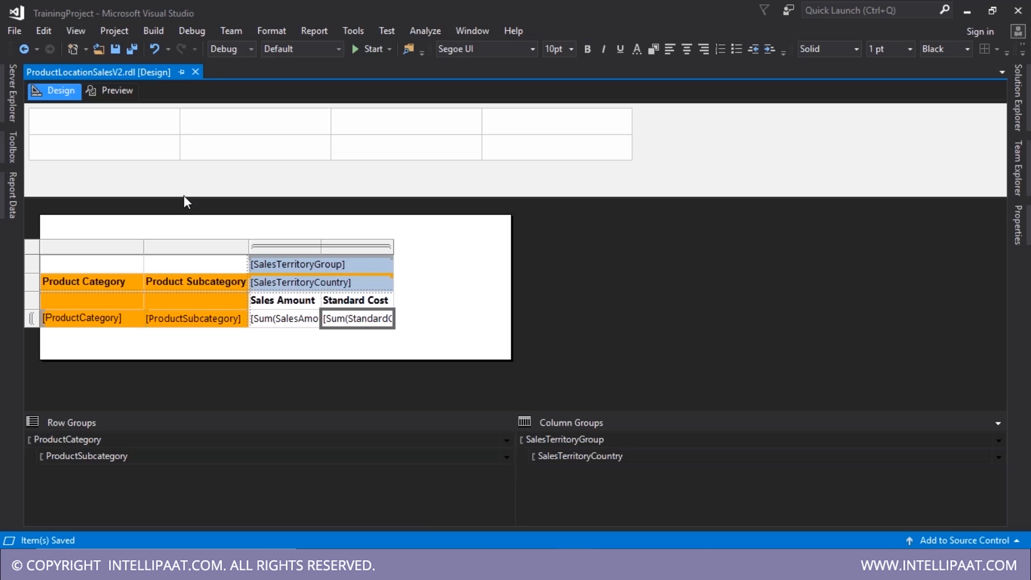
- Preview the Standard Cost figures beside Sales Amount, then return to the report design
click(123, 90)
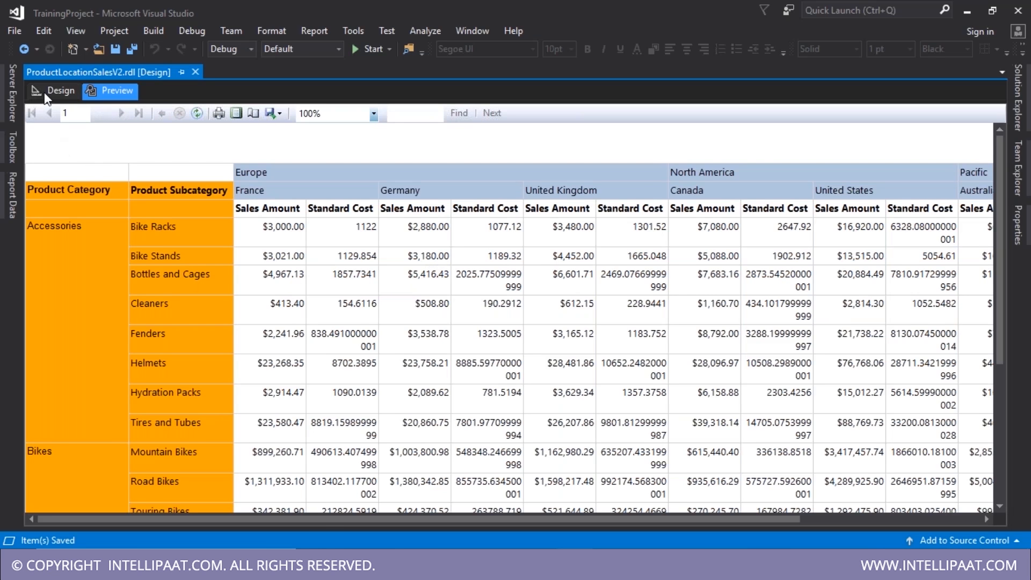
click(54, 90)
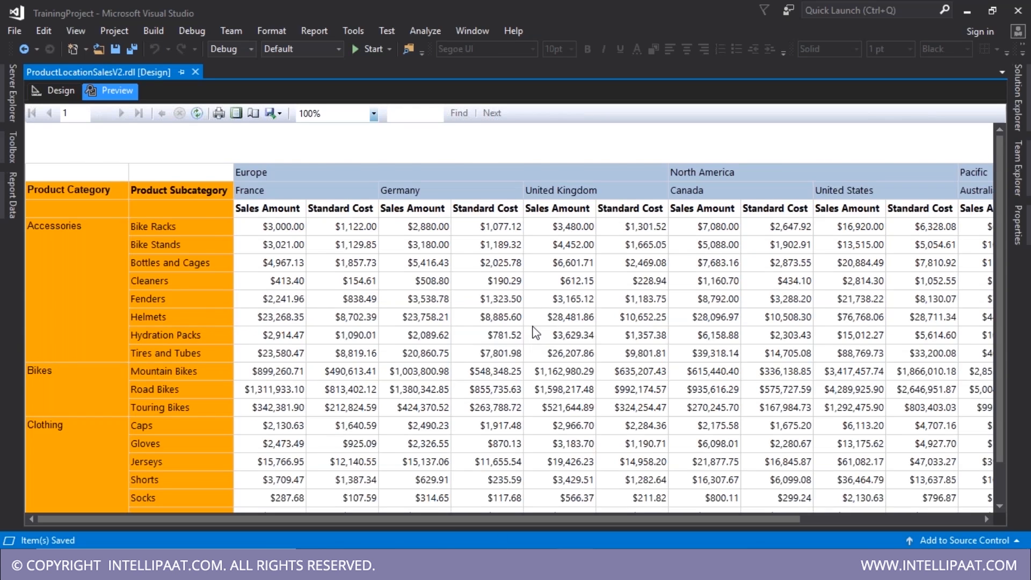
scroll(533, 333, down, 2)
scroll(533, 332, up, 2)
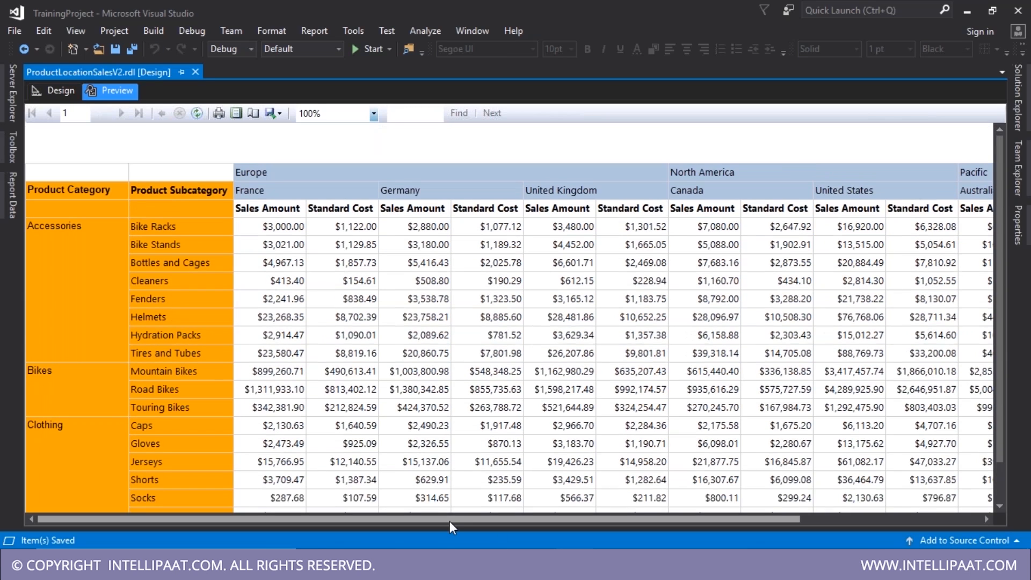
drag(450, 522, 487, 518)
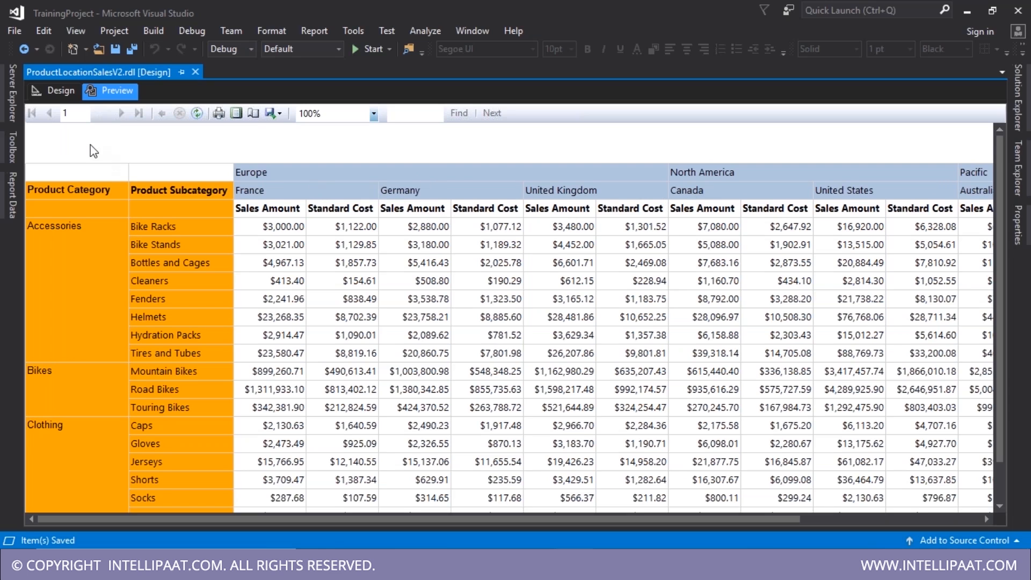
click(47, 94)
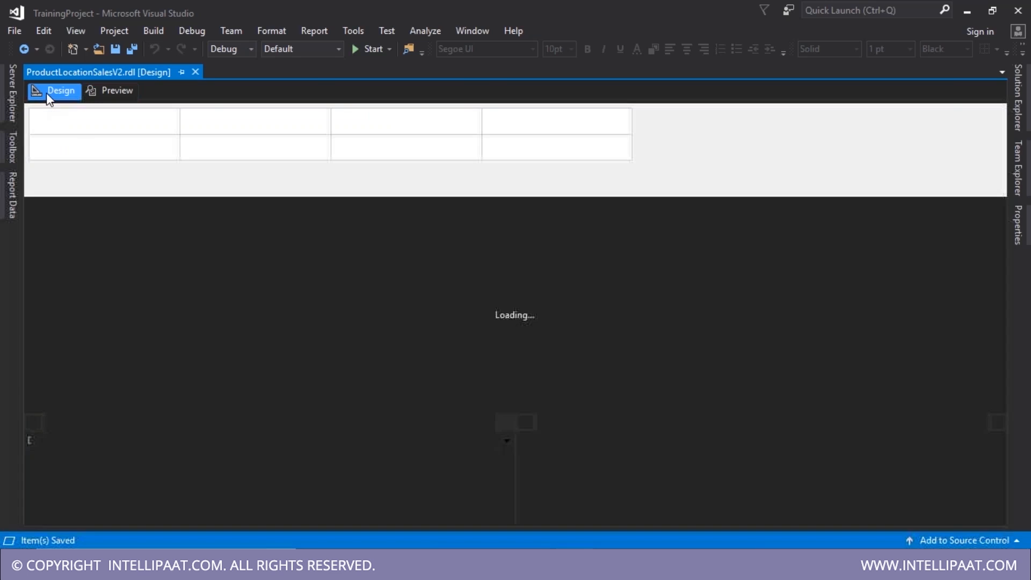
click(585, 456)
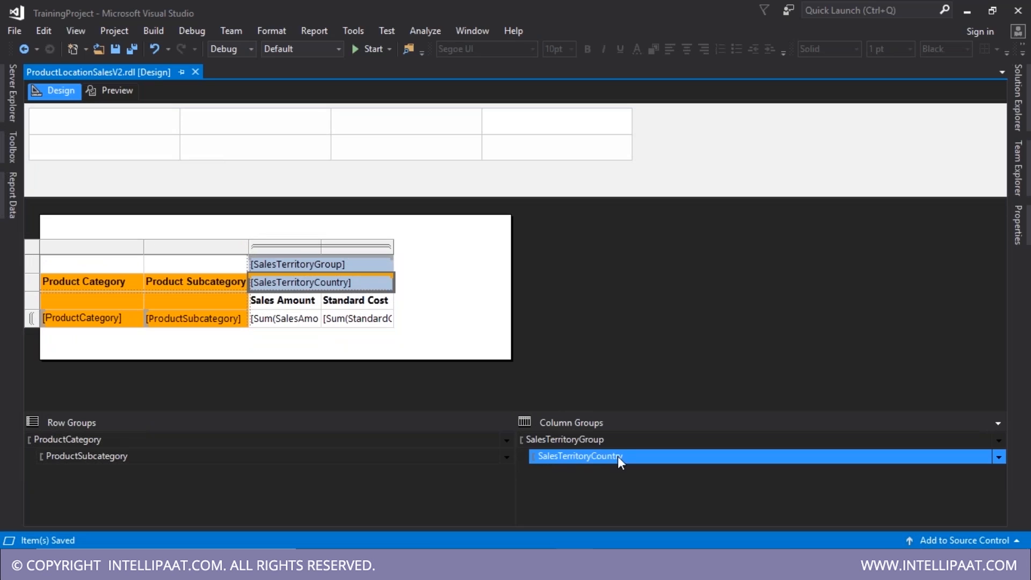
click(999, 457)
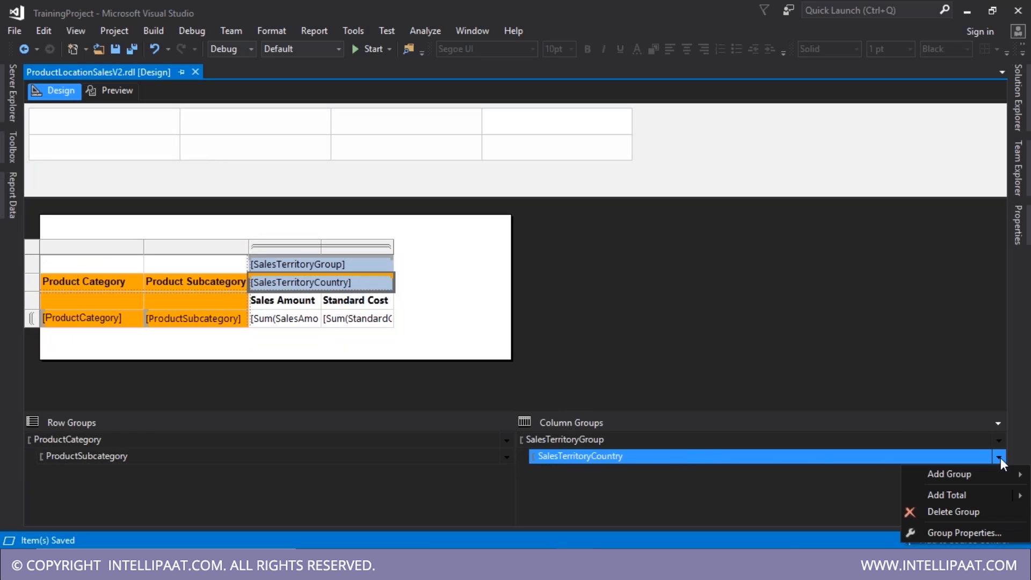
click(976, 533)
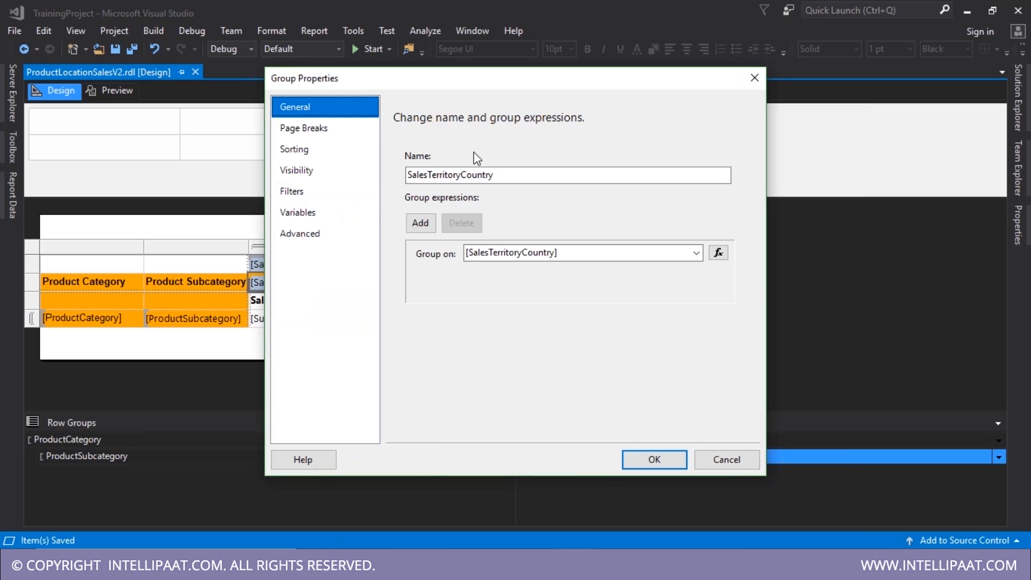
key(Return)
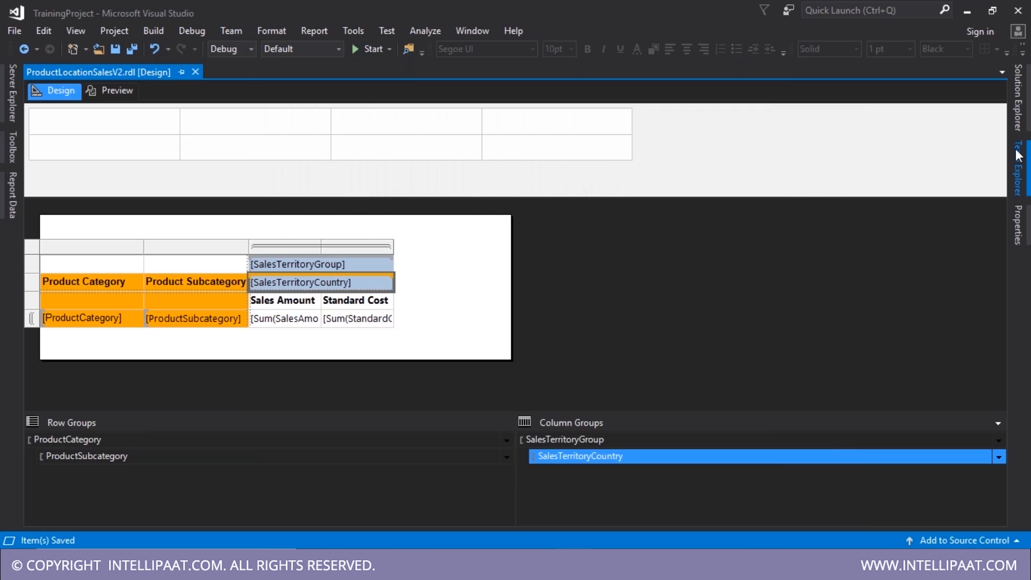
- Duplicate the ProductLocationSalesV2 report in Solution Explorer
click(1020, 116)
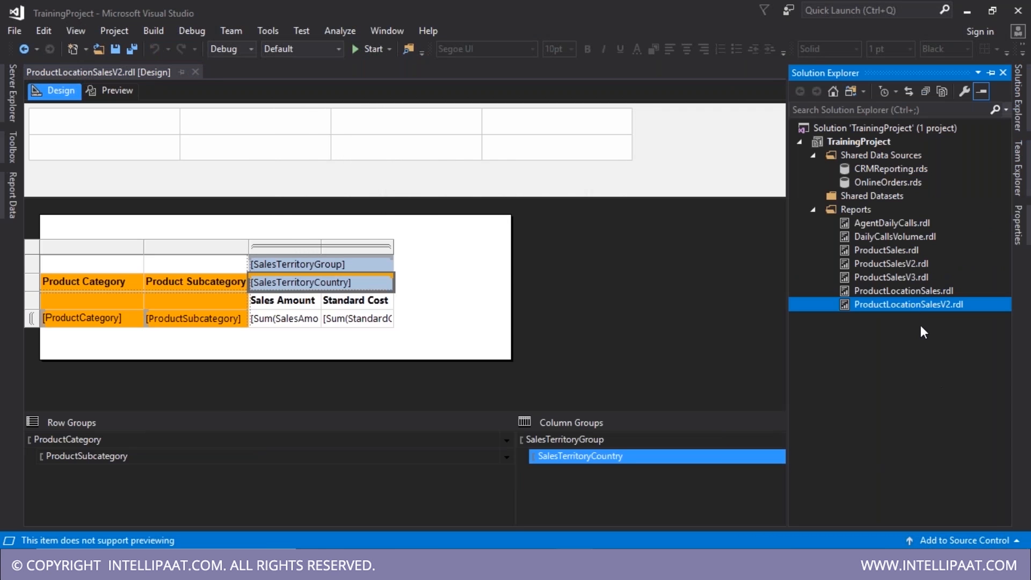
key(ctrl+v)
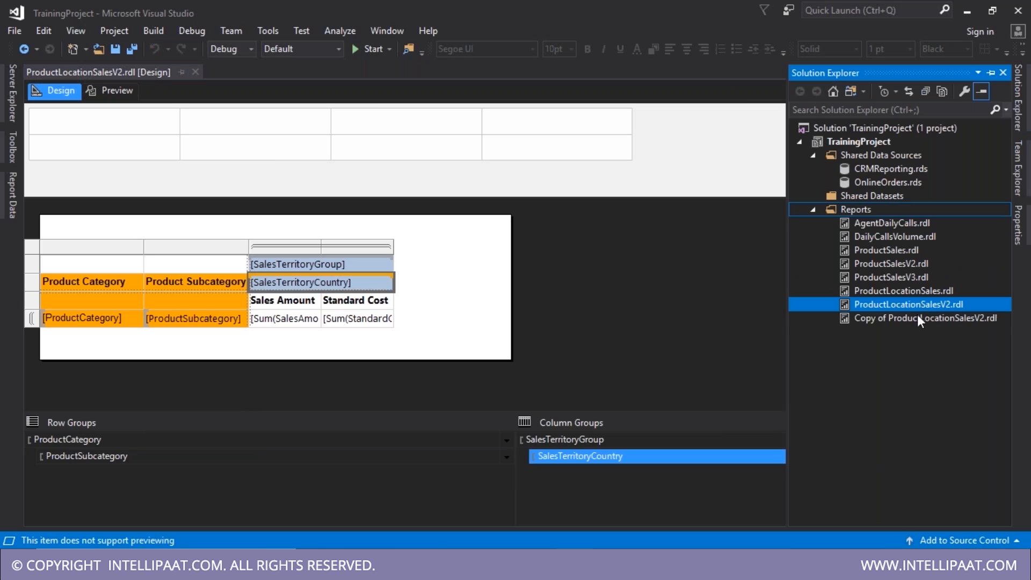
double_click(878, 320)
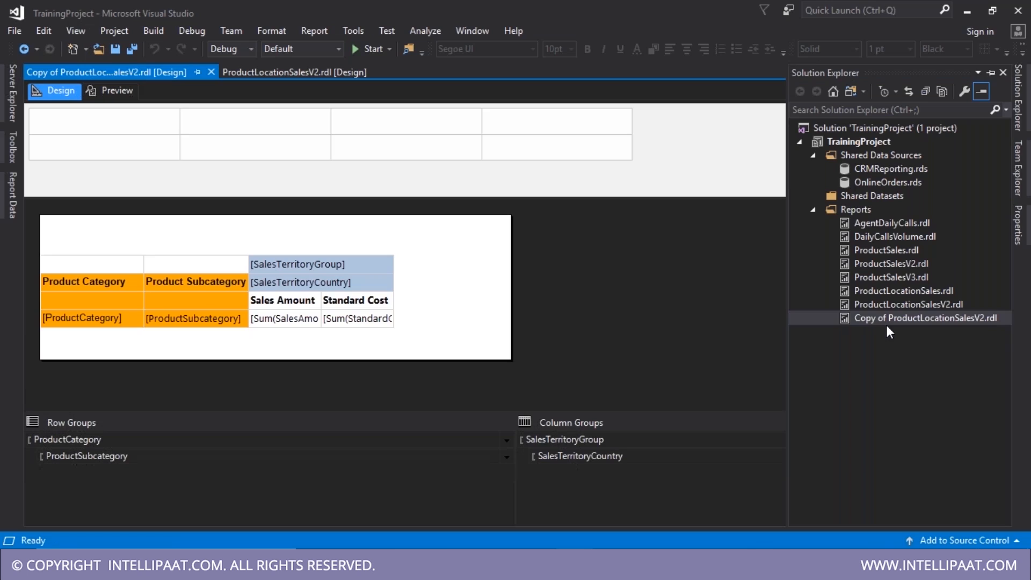
- Rename the copy to ProductLocationSalesV3.rdl and open it in the designer
click(888, 317)
key(F2)
drag(889, 317, 819, 317)
key(BackSpace)
key(End)
key(Left)
key(Left)
key(Left)
key(Left)
key(BackSpace)
text(3)
key(Return)
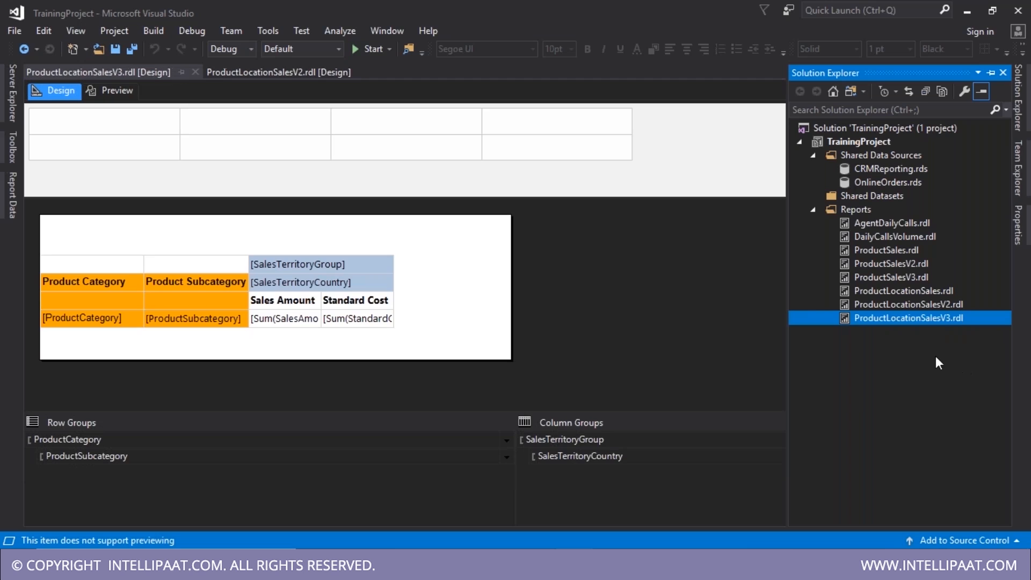
double_click(905, 320)
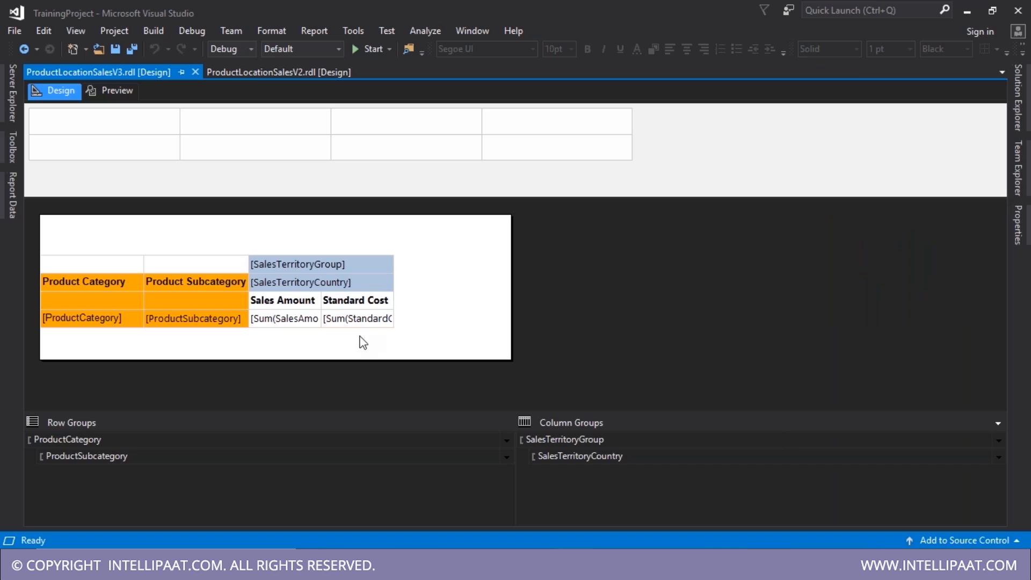
- Hide the SalesTerritoryCountry group initially, toggled by SalesTerritoryGroup, then save and preview the report
click(715, 457)
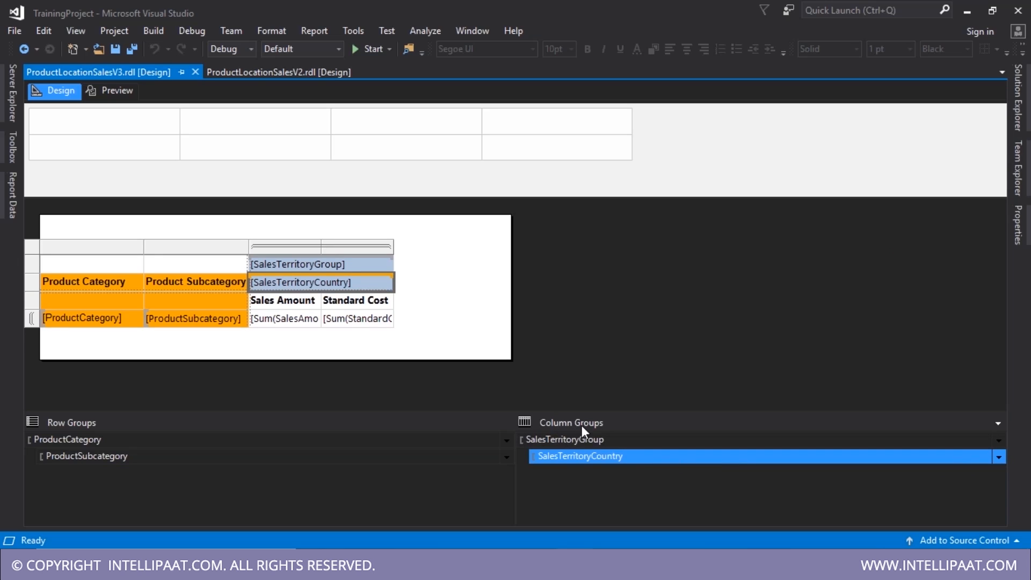
click(1000, 457)
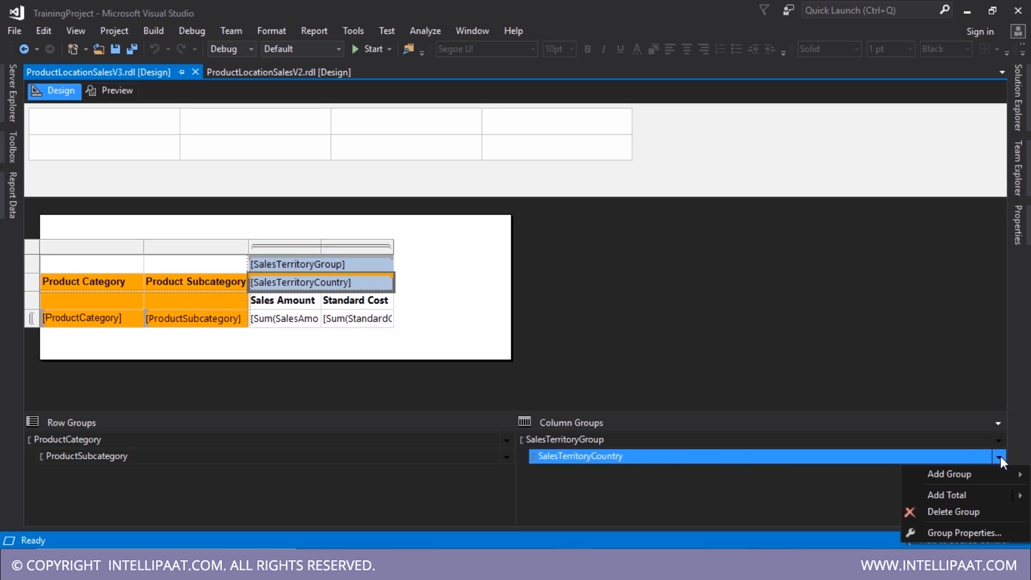
click(952, 534)
click(311, 172)
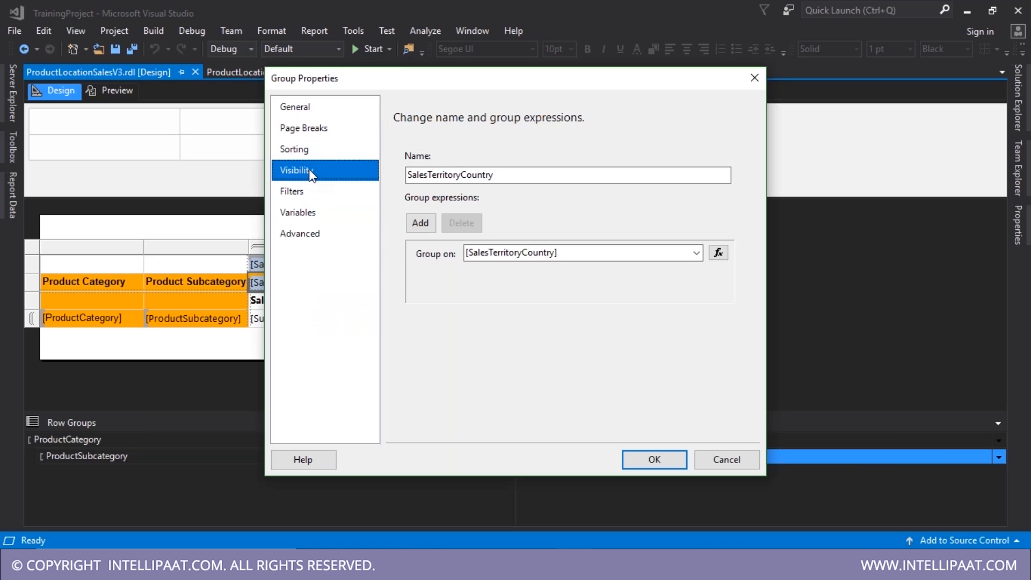
click(448, 217)
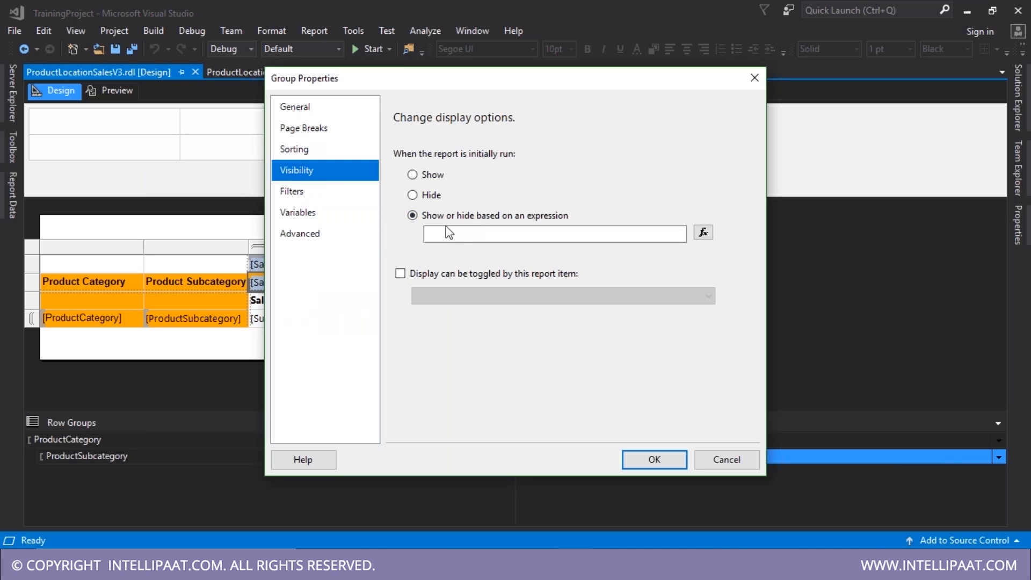
click(419, 197)
click(428, 276)
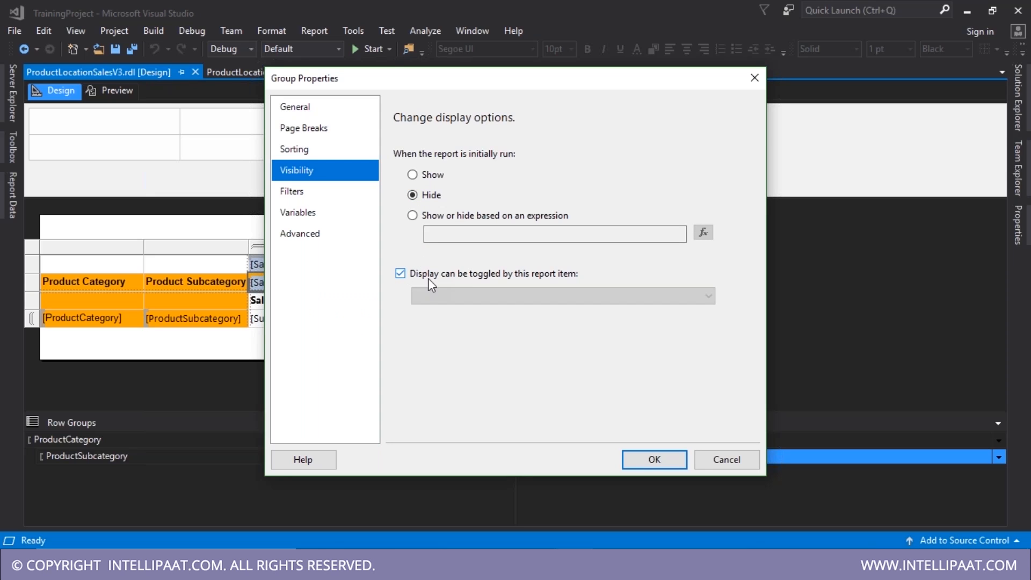
click(488, 296)
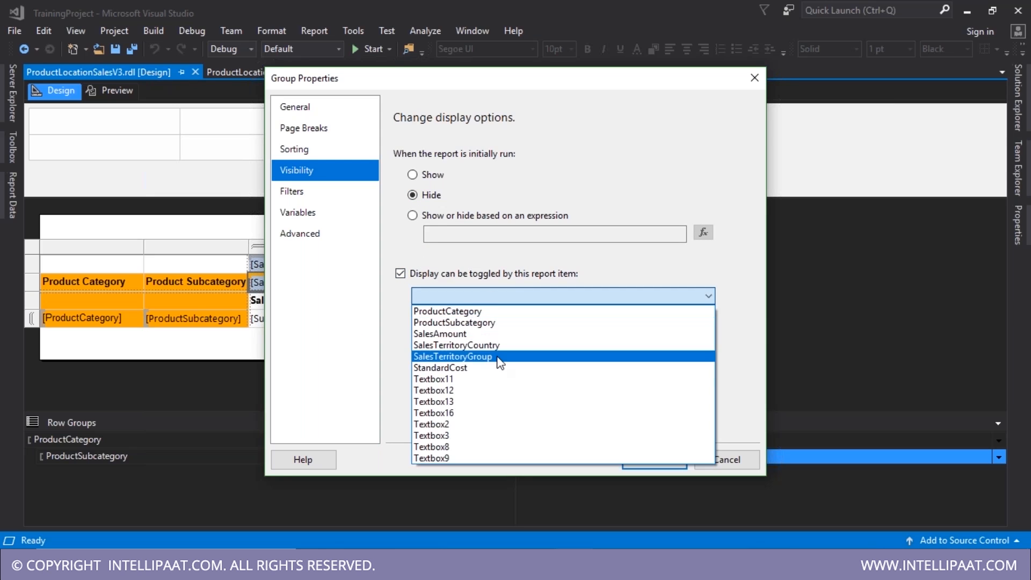
click(498, 356)
click(653, 460)
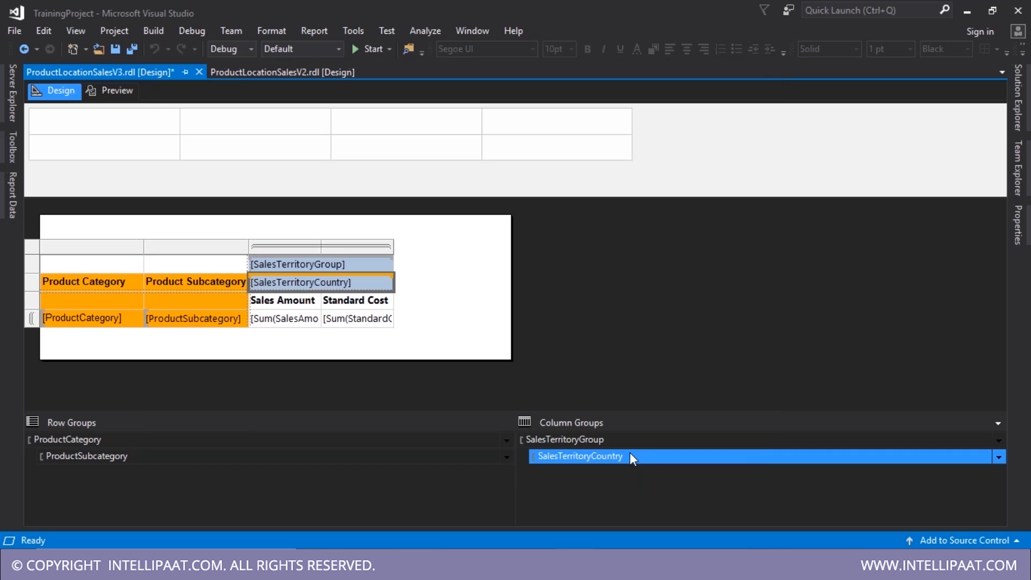
key(ctrl+s)
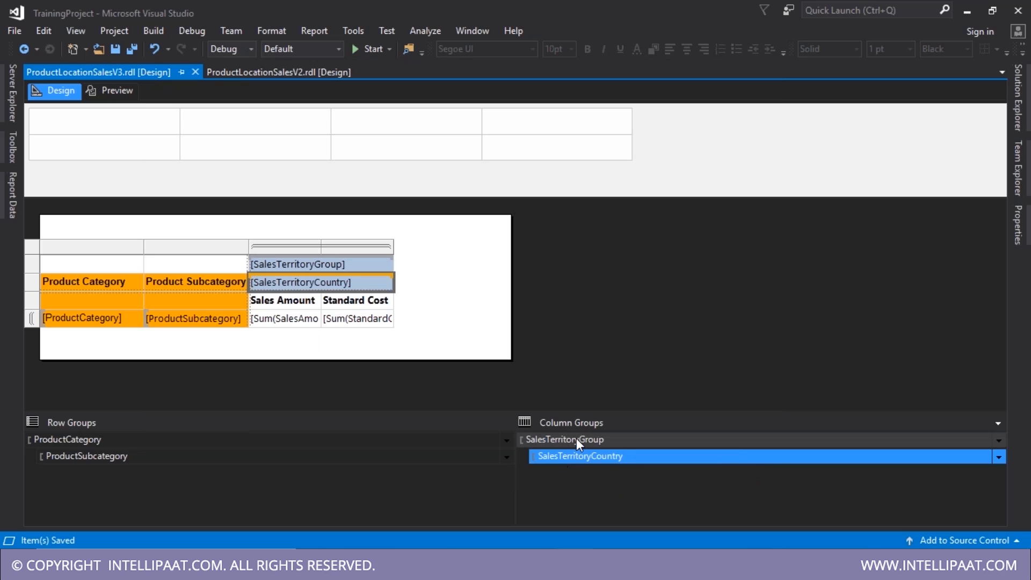
click(118, 90)
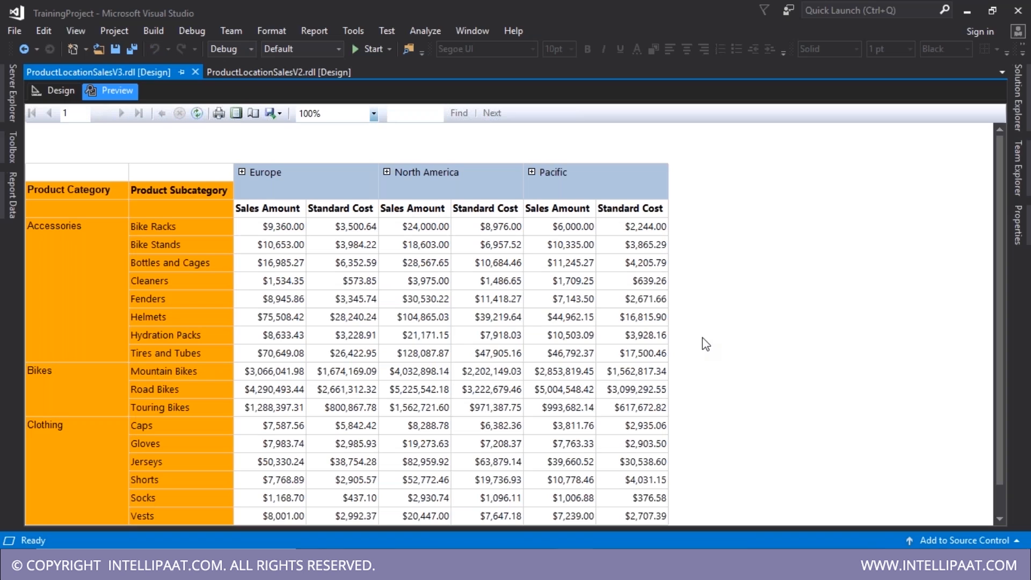
scroll(705, 344, down, 1)
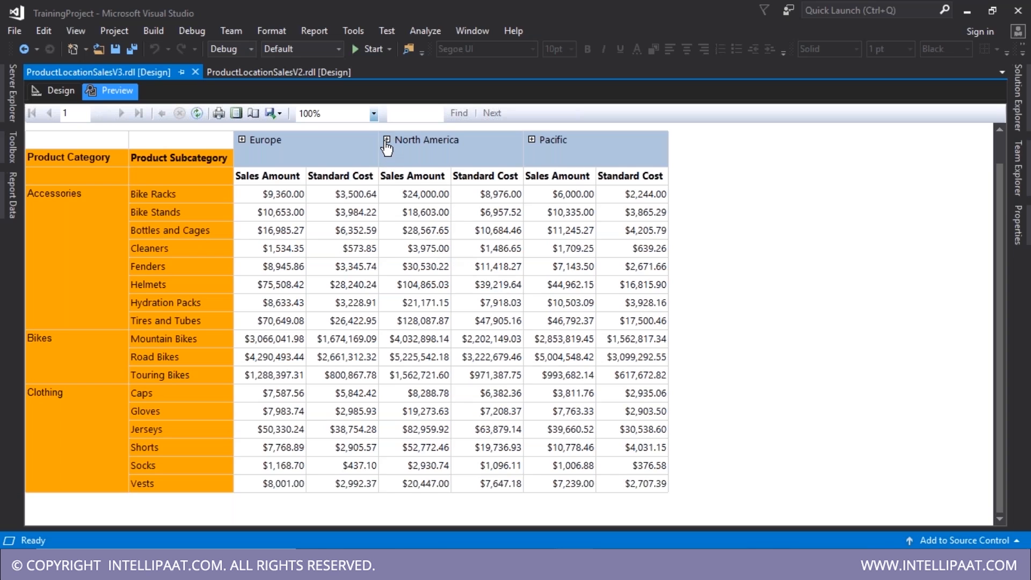
click(386, 140)
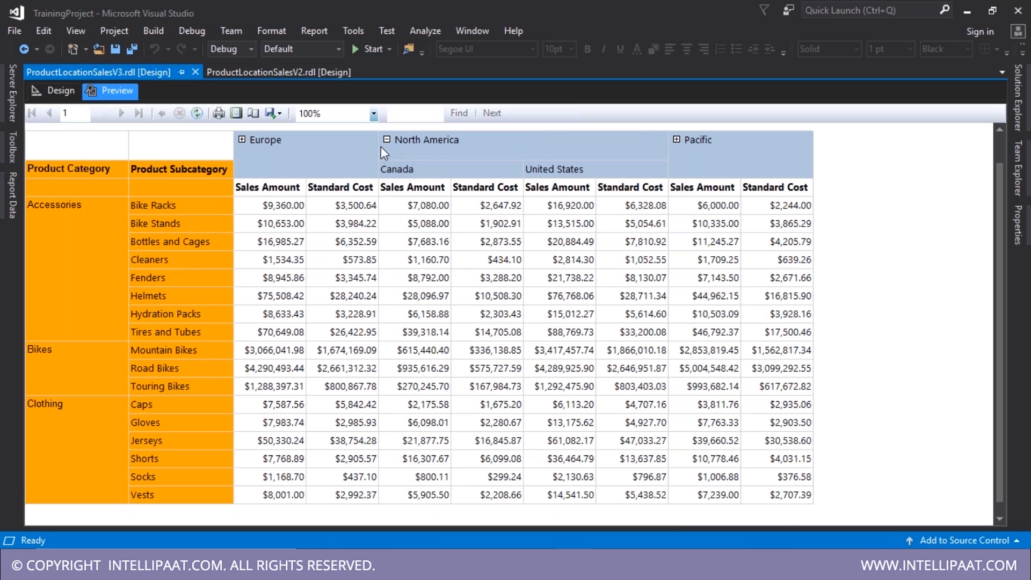
click(385, 143)
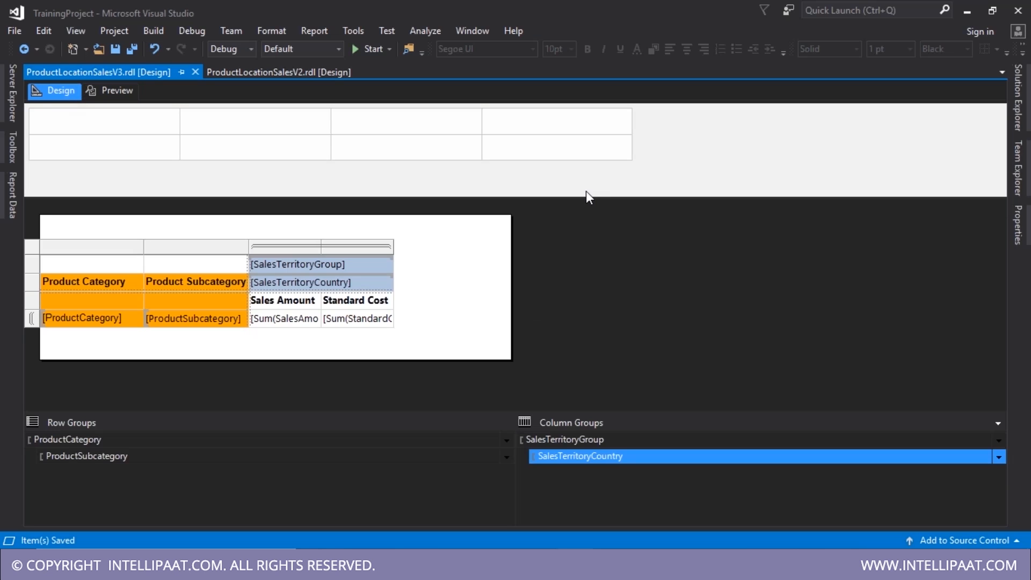
- Close the ProductLocationSalesV3 and ProductLocationSalesV2 report tabs
click(624, 241)
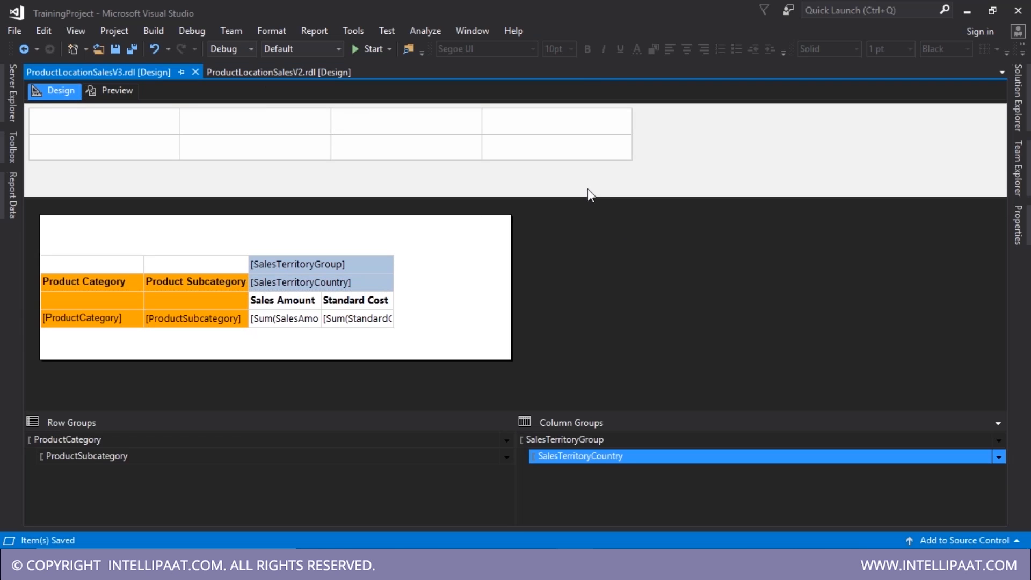
click(268, 73)
click(161, 72)
click(262, 72)
click(642, 271)
click(515, 192)
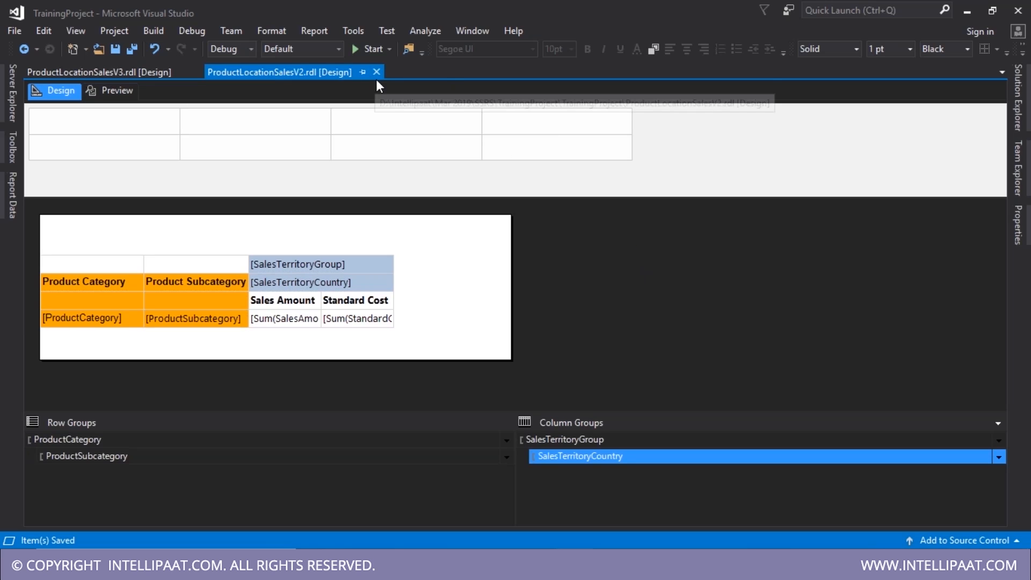
click(140, 66)
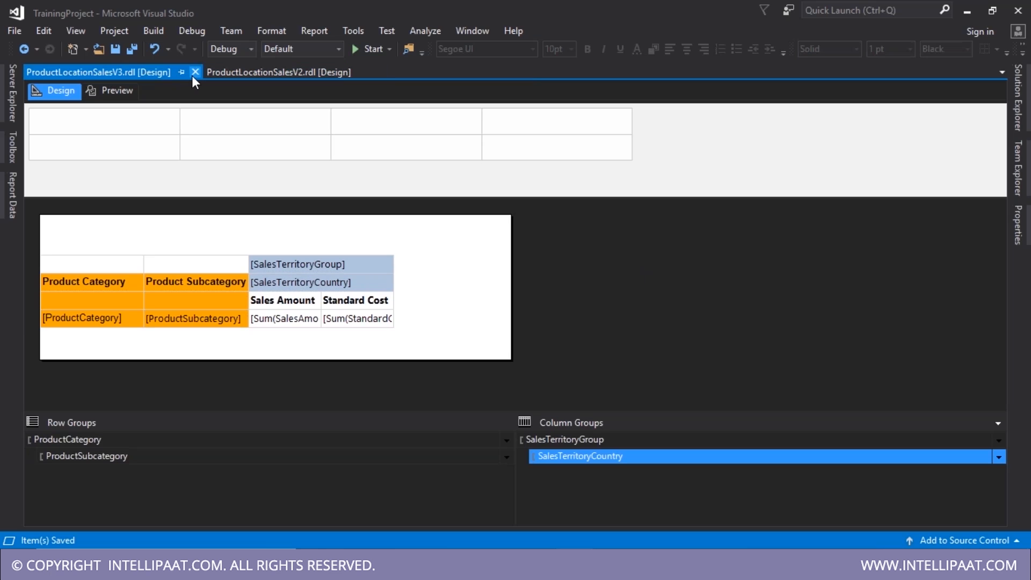
click(194, 75)
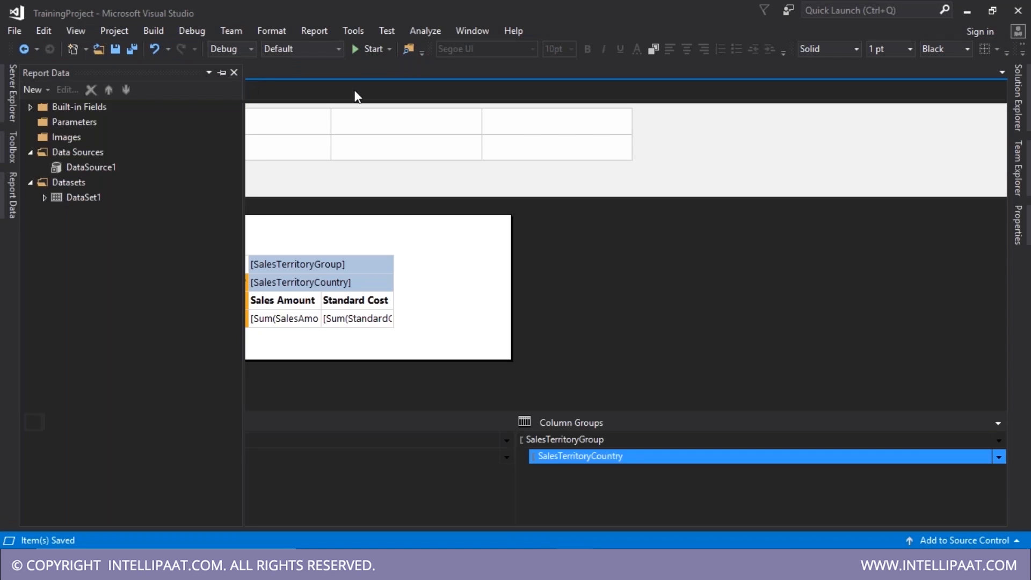
click(196, 73)
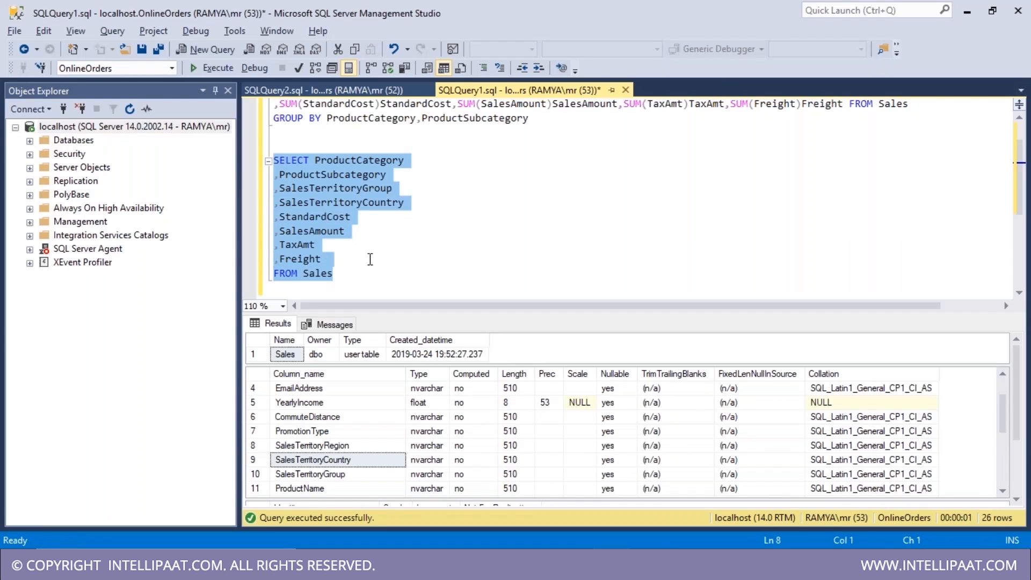
- Hide the results pane and add '-- Tablix' and '--Matrix' comment lines above the two queries
scroll(370, 259, up, 1)
key(ctrl+r)
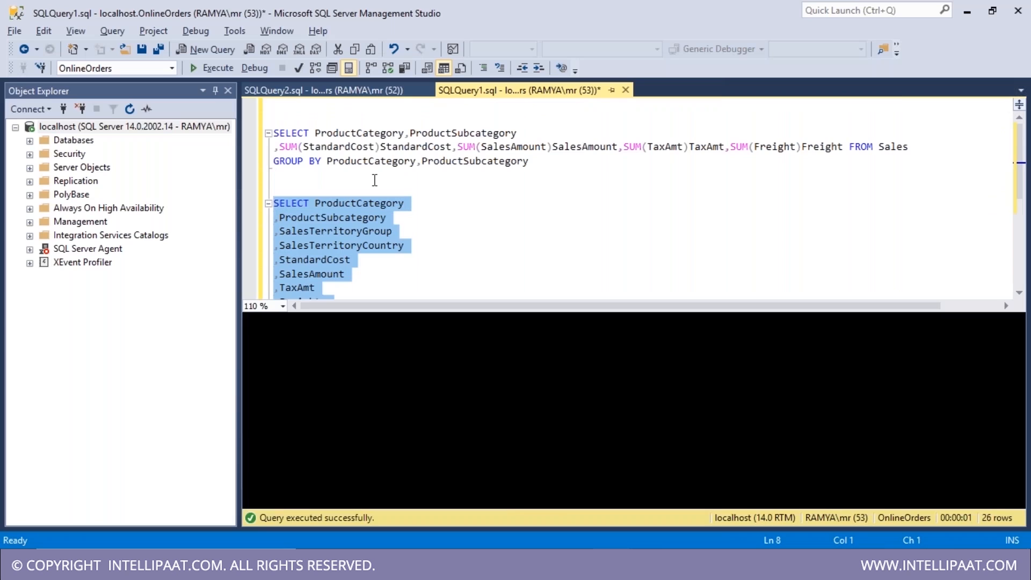
click(336, 119)
text(-)
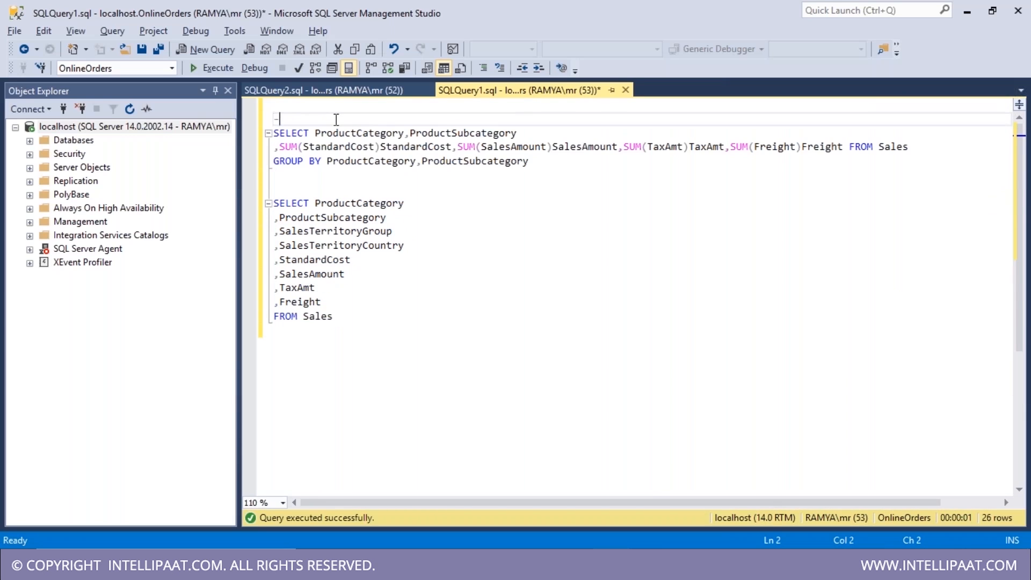
text(- Tablix)
key(Down)
key(Right)
key(Right)
key(Right)
key(Down)
key(Down)
key(Down)
key(Down)
text(--Tab)
key(BackSpace)
key(BackSpace)
key(BackSpace)
text(Matrix)
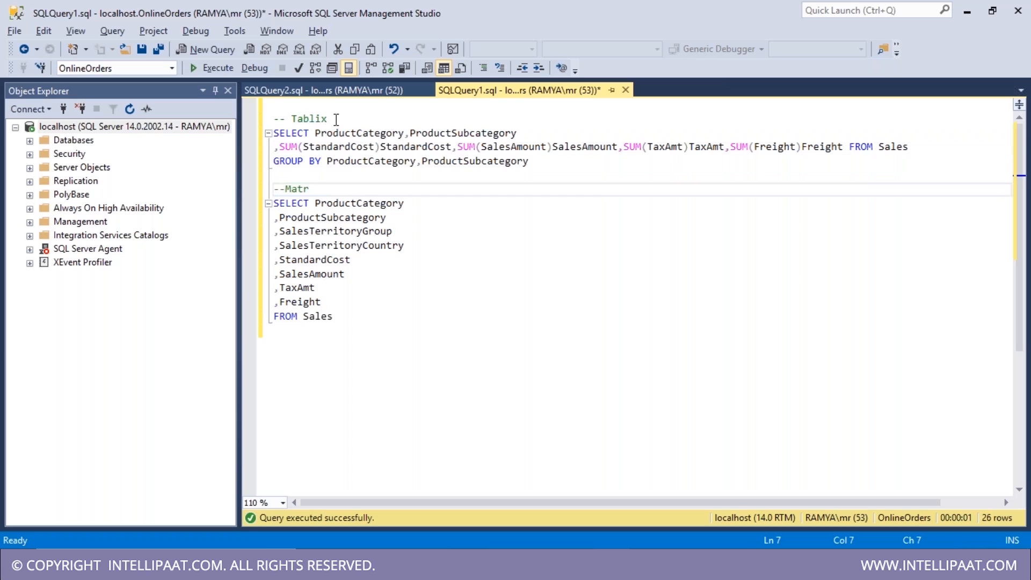
key(Down)
key(Down)
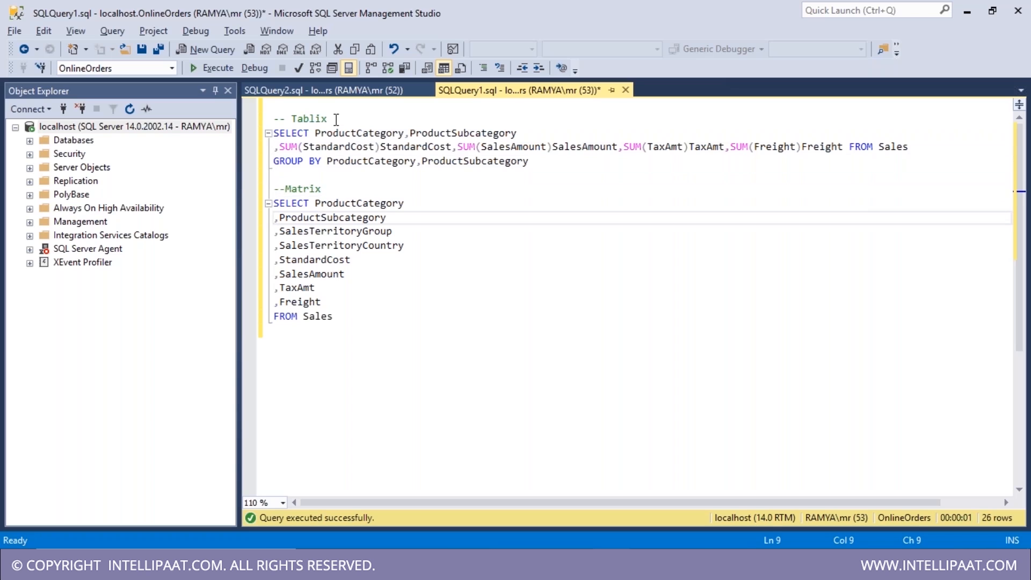
- Paste a second copy of the Matrix query below the existing queries
drag(337, 119, 274, 119)
drag(541, 165, 274, 134)
drag(362, 322, 239, 196)
key(ctrl+c)
click(364, 359)
key(Return)
key(Return)
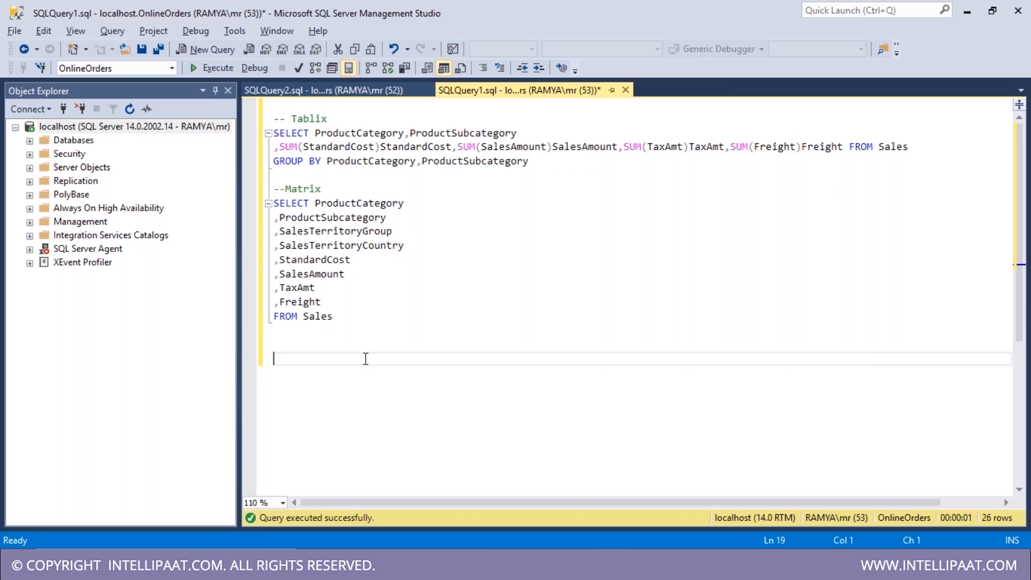
key(ctrl+v)
scroll(371, 401, down, 1)
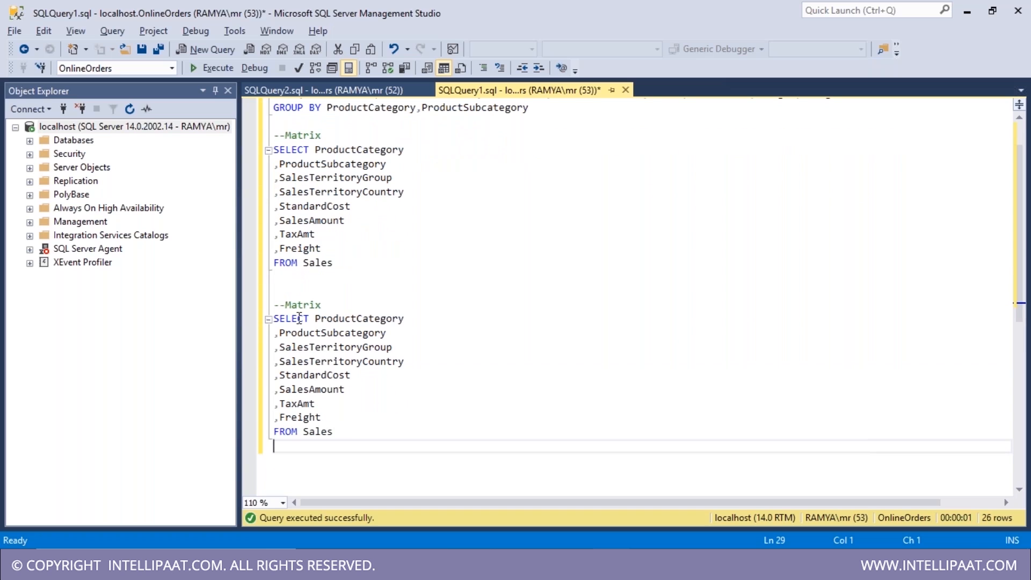
- Relabel the copied query's comment as Tablix and add a ProductName column after ProductSubcategory
click(301, 305)
double_click(301, 305)
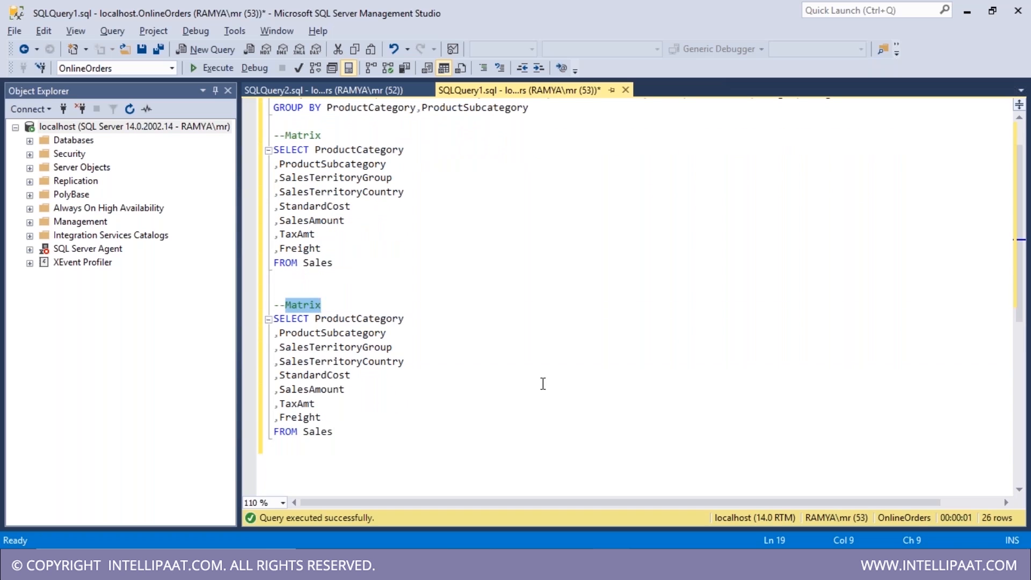
text(Tablix)
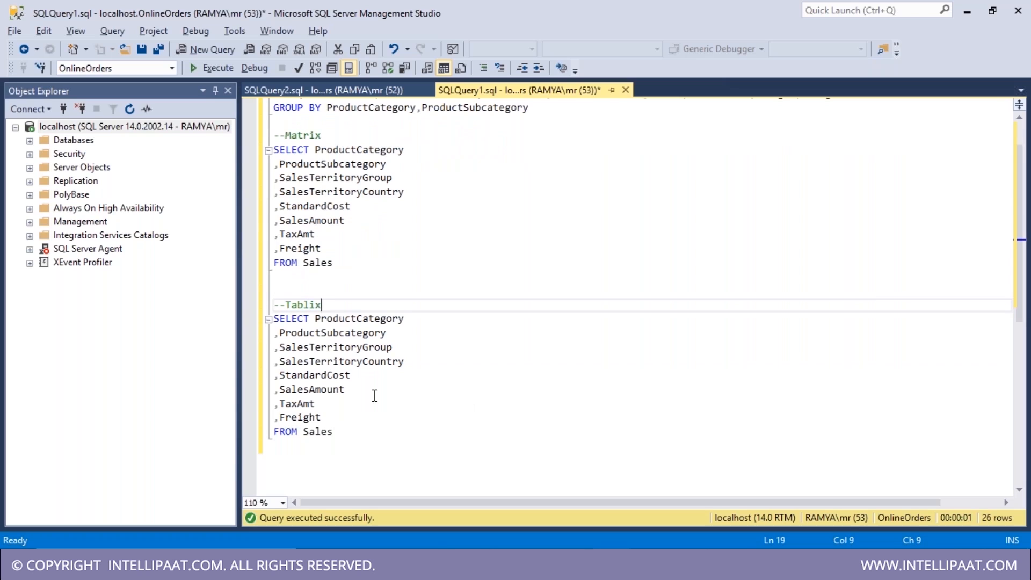
click(418, 372)
click(429, 364)
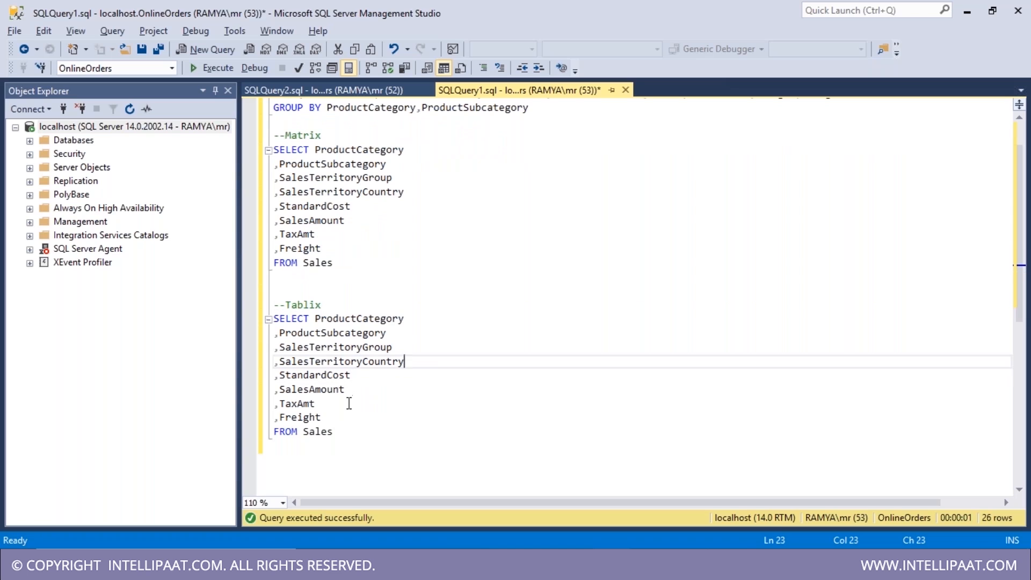
click(396, 337)
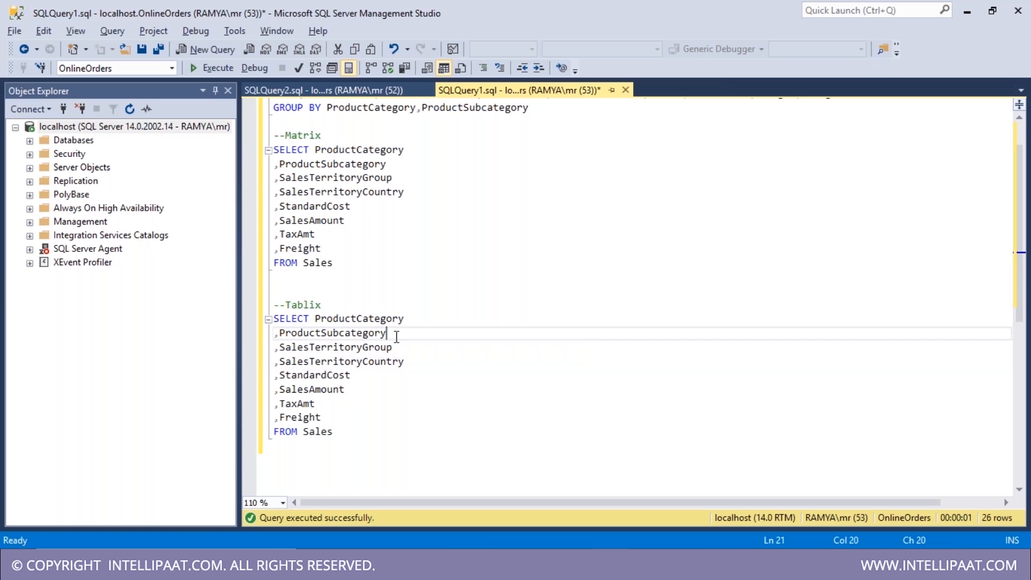
key(Return)
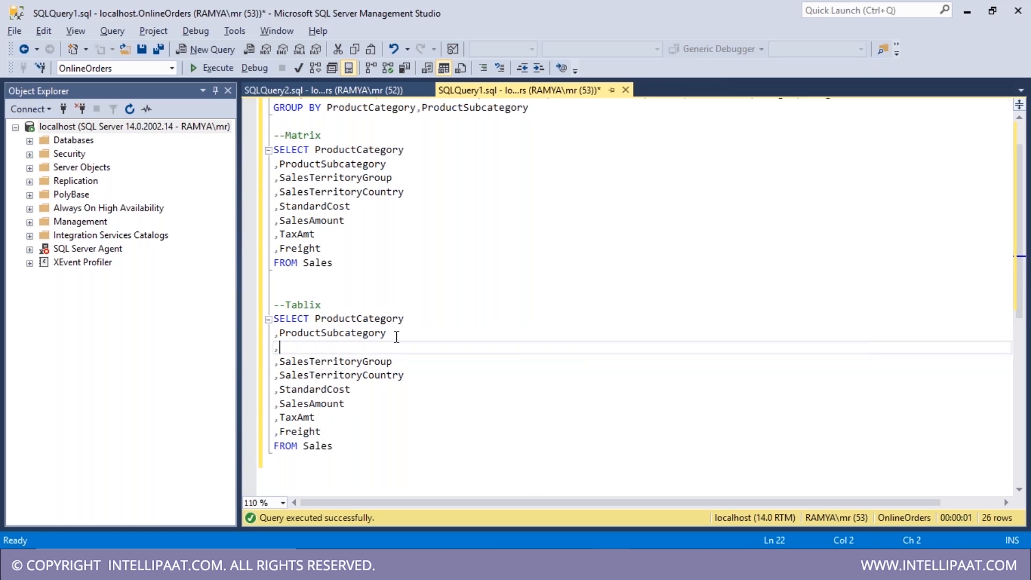
text(,Eng)
key(BackSpace)
key(BackSpace)
key(BackSpace)
text(Produ)
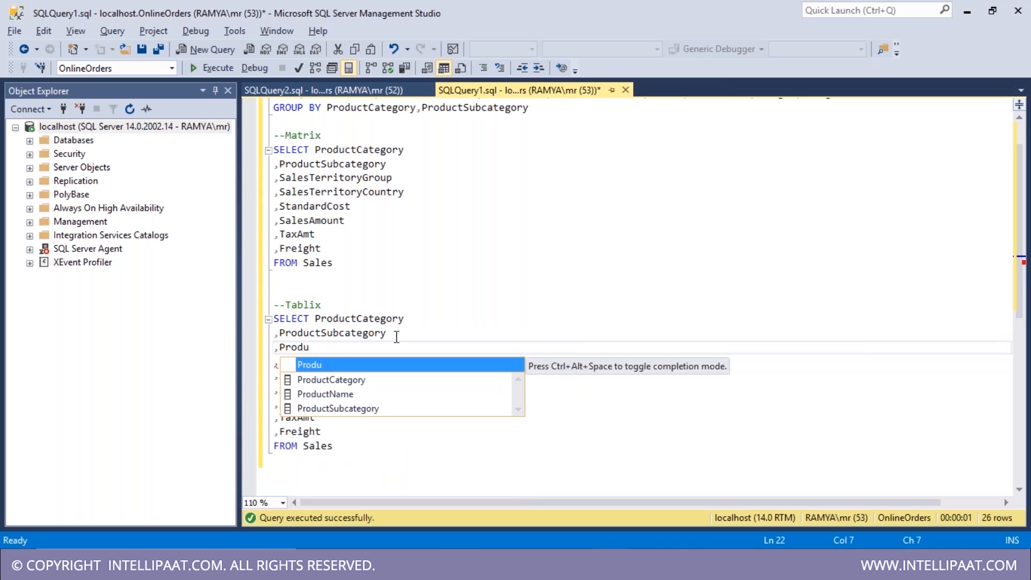
key(Down)
key(Down)
key(Tab)
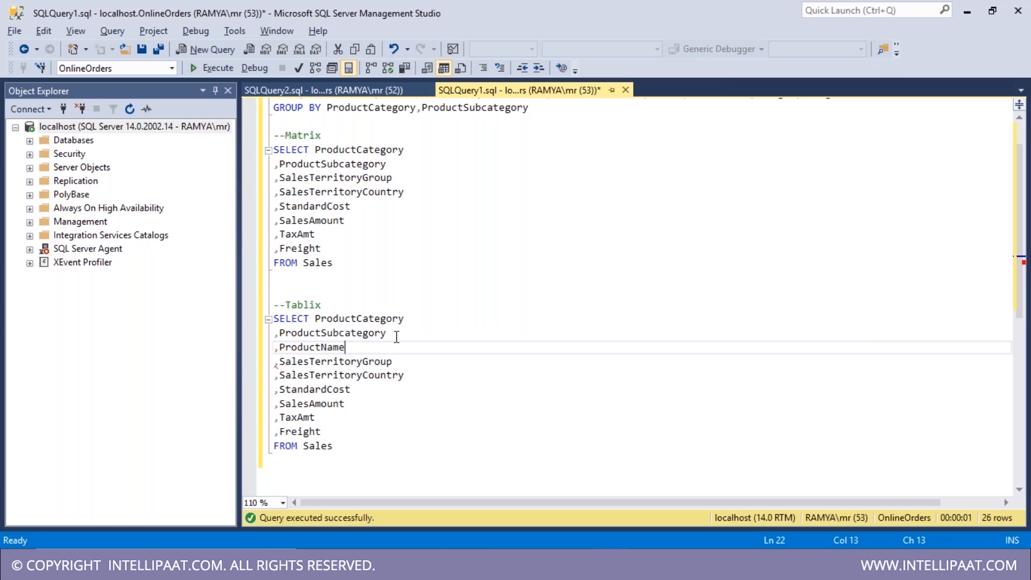
- Run only the Tablix query with F5 and check the product names in the results
drag(346, 450, 263, 329)
key(F5)
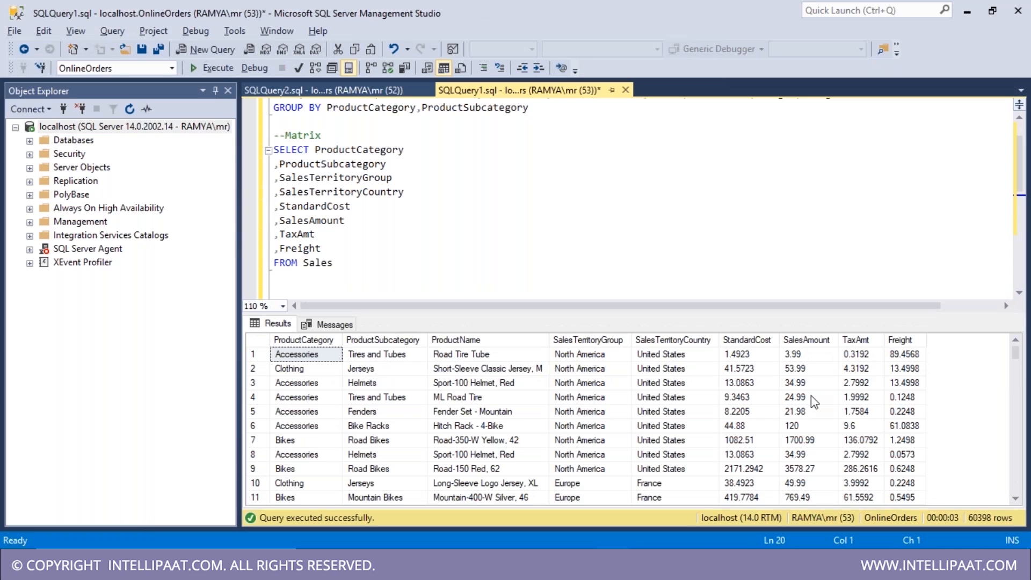
click(258, 343)
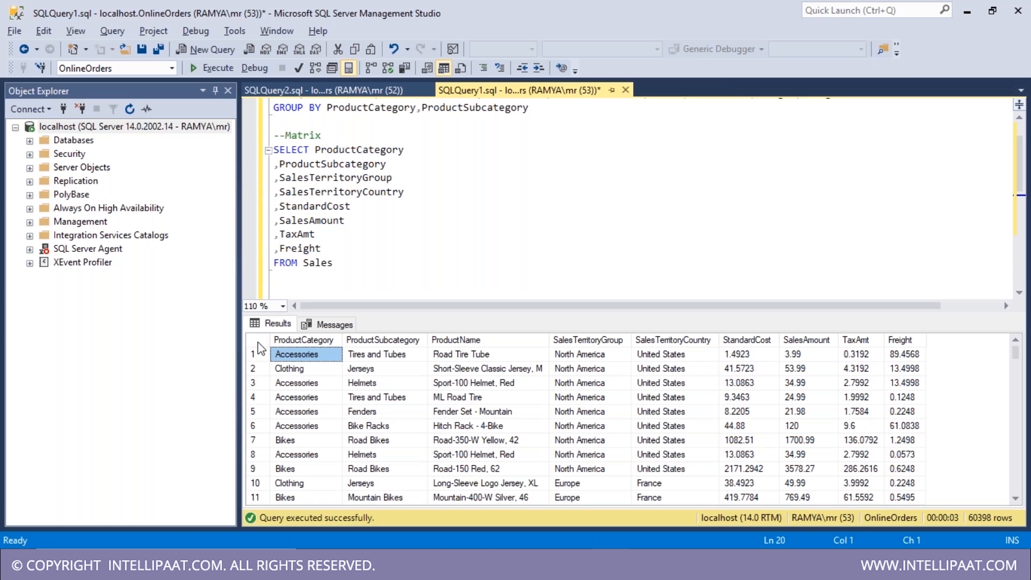
click(258, 342)
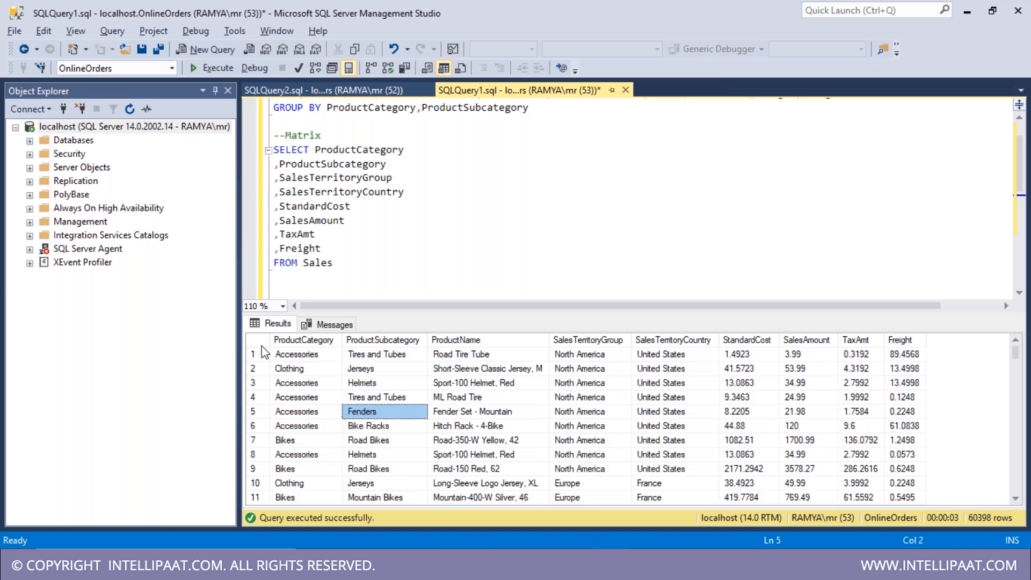
click(260, 344)
right_click(381, 409)
click(464, 435)
click(322, 376)
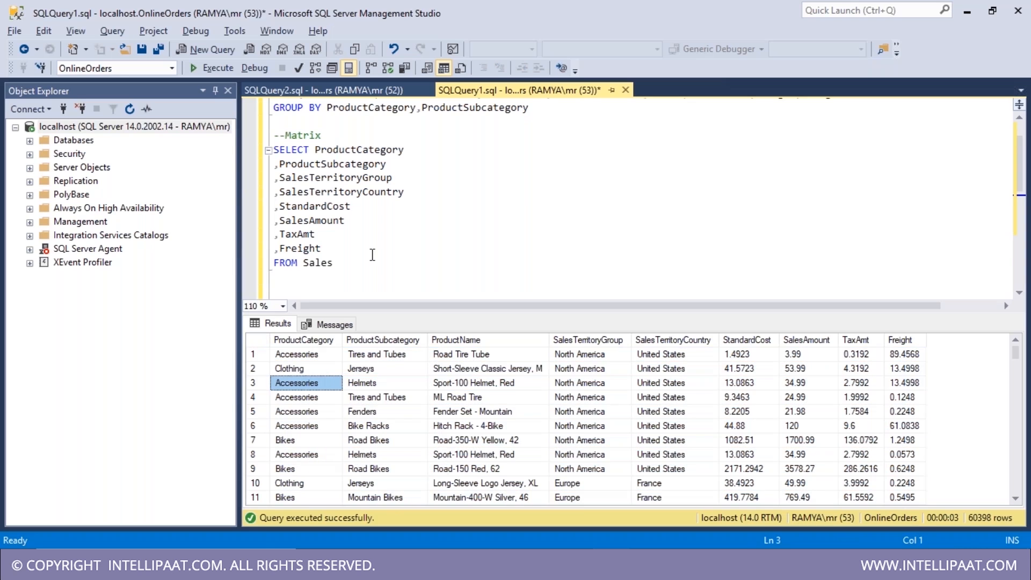
- Return to the query script, then switch over to the Visual Studio report project
click(373, 255)
key(ctrl+r)
key(ctrl+f)
click(329, 431)
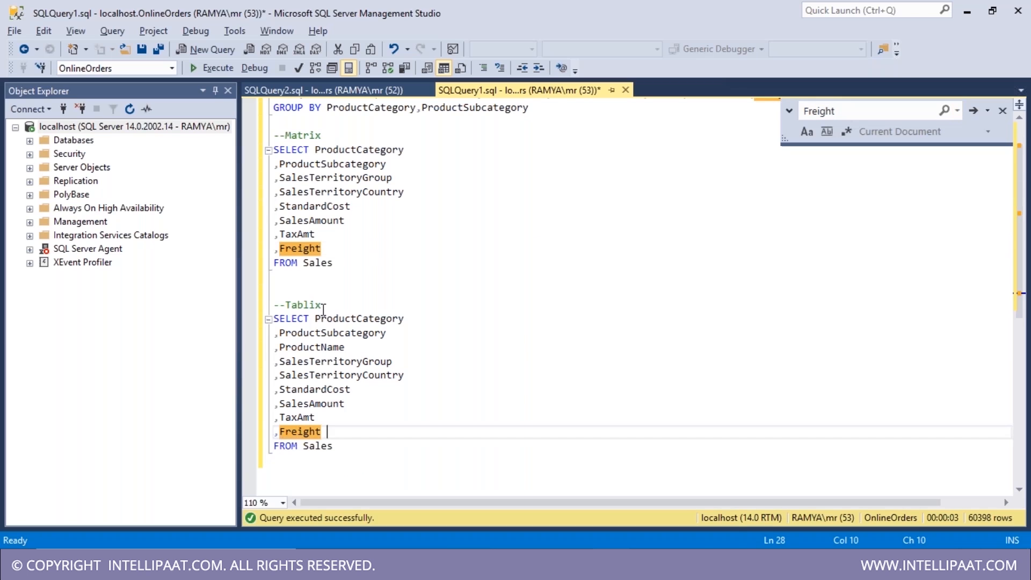
double_click(303, 305)
click(593, 290)
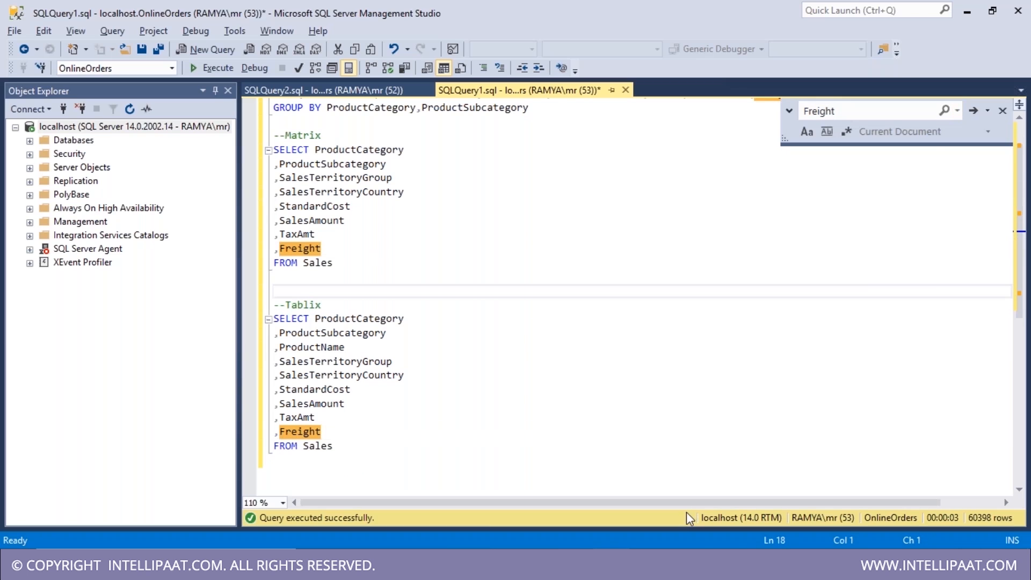
mouse_move(575, 564)
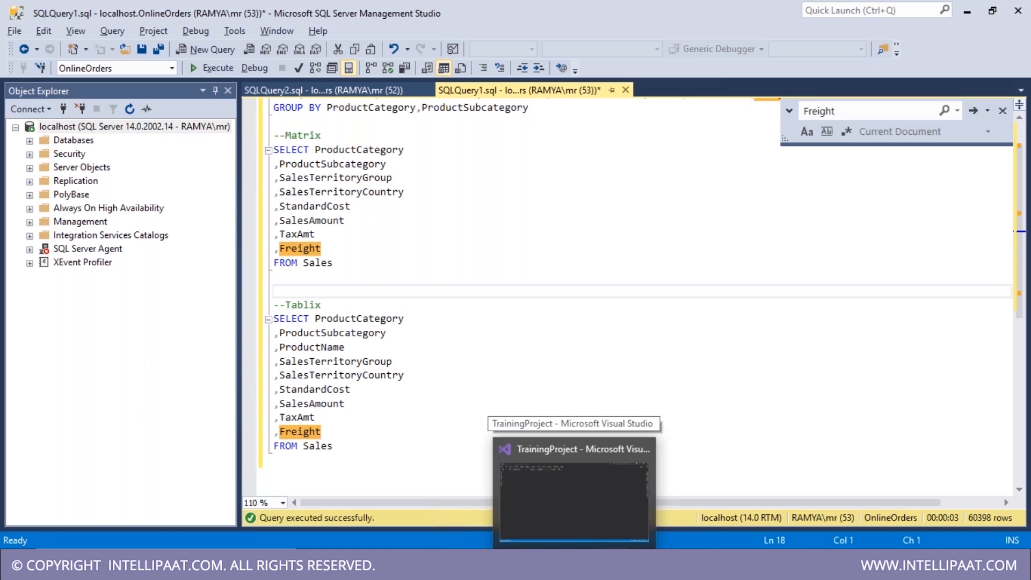
click(574, 499)
- Rename Report1.rdl to SaleTransactionsView.rdl in Solution Explorer and save it
text(Sale.rdl)
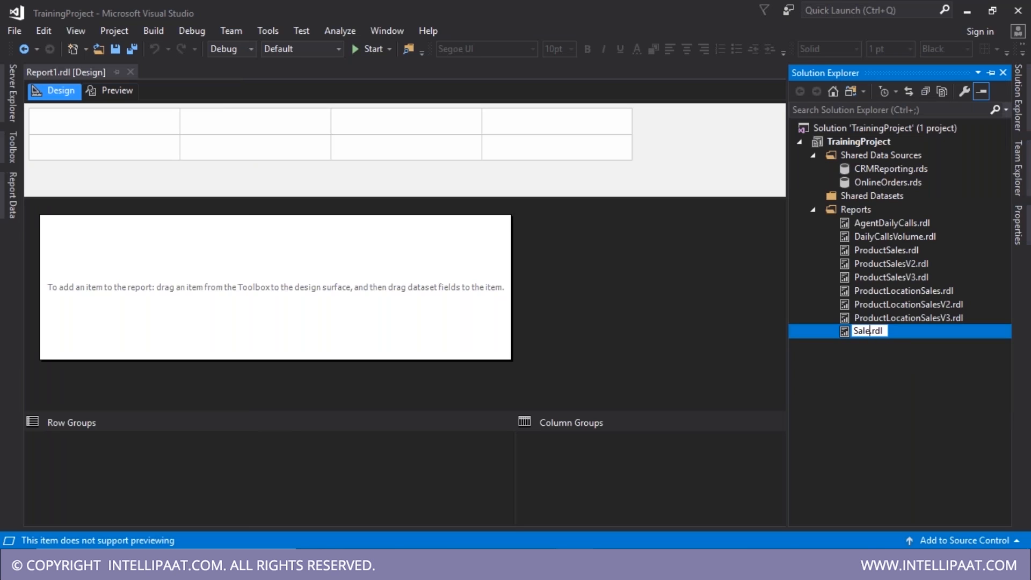
key(BackSpace)
key(BackSpace)
key(BackSpace)
key(BackSpace)
text(Tablix)
text( - )
text(s)
key(BackSpace)
key(BackSpace)
key(BackSpace)
key(BackSpace)
key(BackSpace)
key(BackSpace)
key(BackSpace)
key(BackSpace)
key(BackSpace)
key(BackSpace)
text(Sa)
text(leTran)
text(sactions)
text(View)
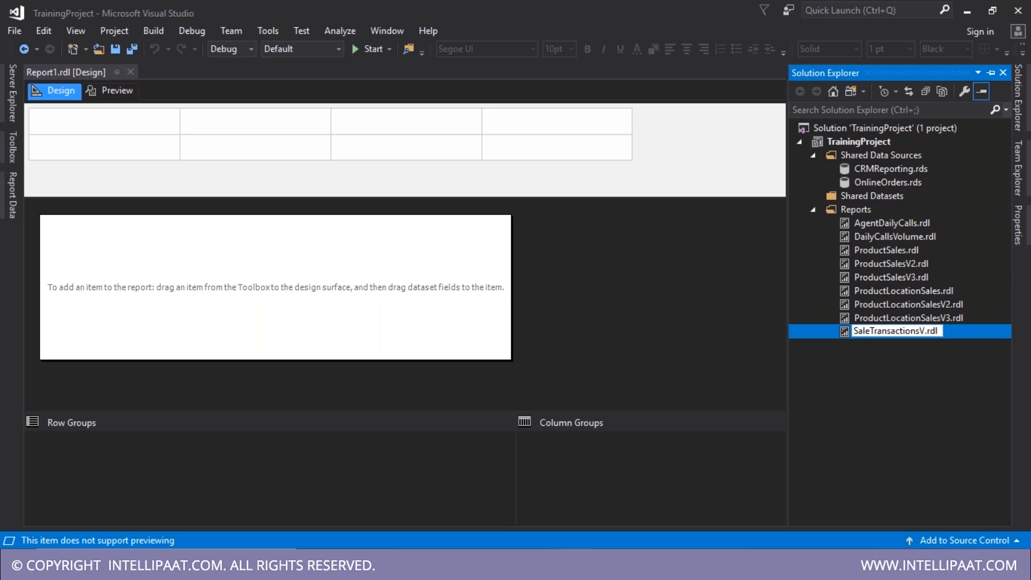
key(Return)
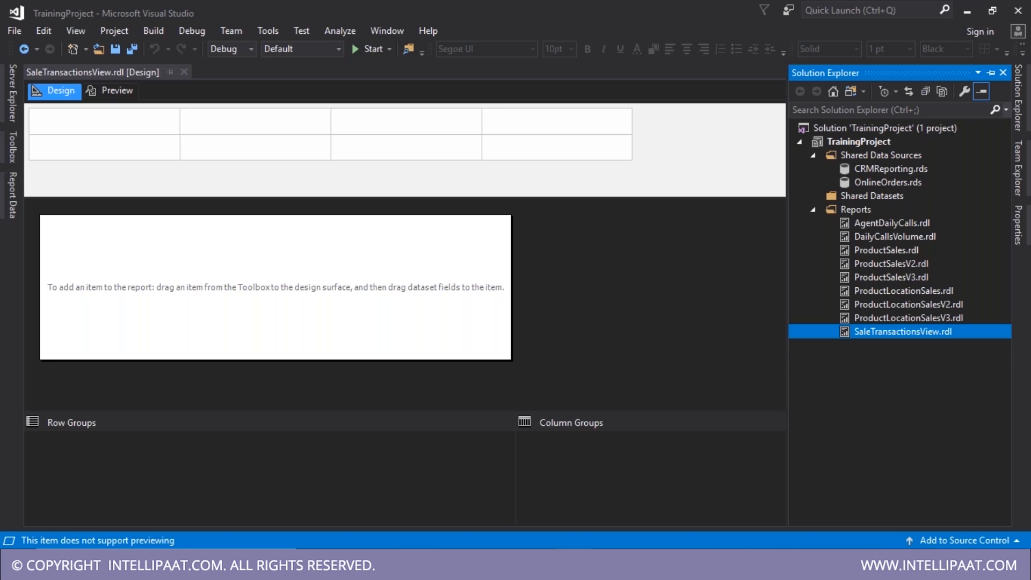
key(ctrl+s)
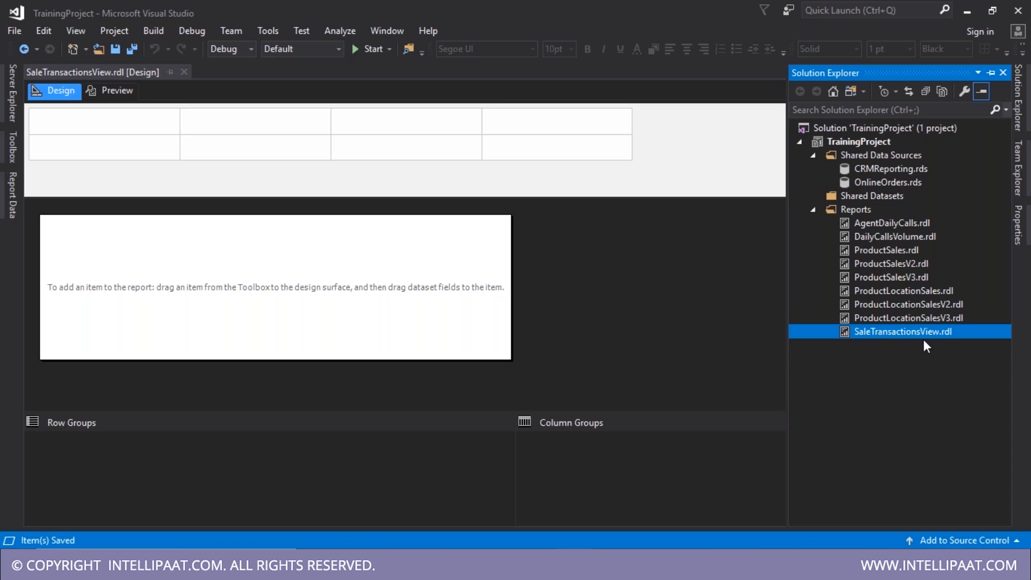
click(179, 311)
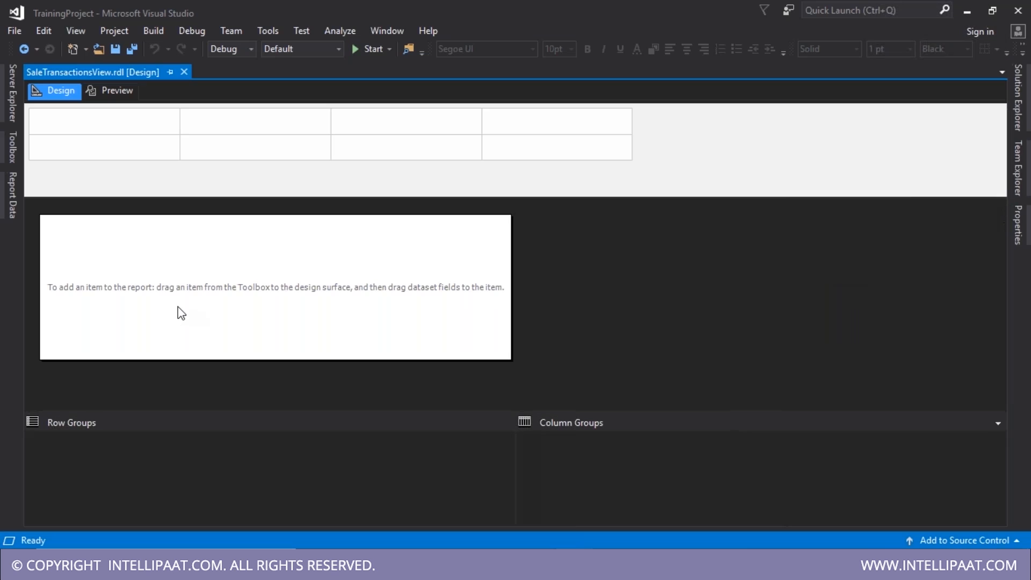
- Add a report data source that references the shared OnlineOrders data source
click(5, 199)
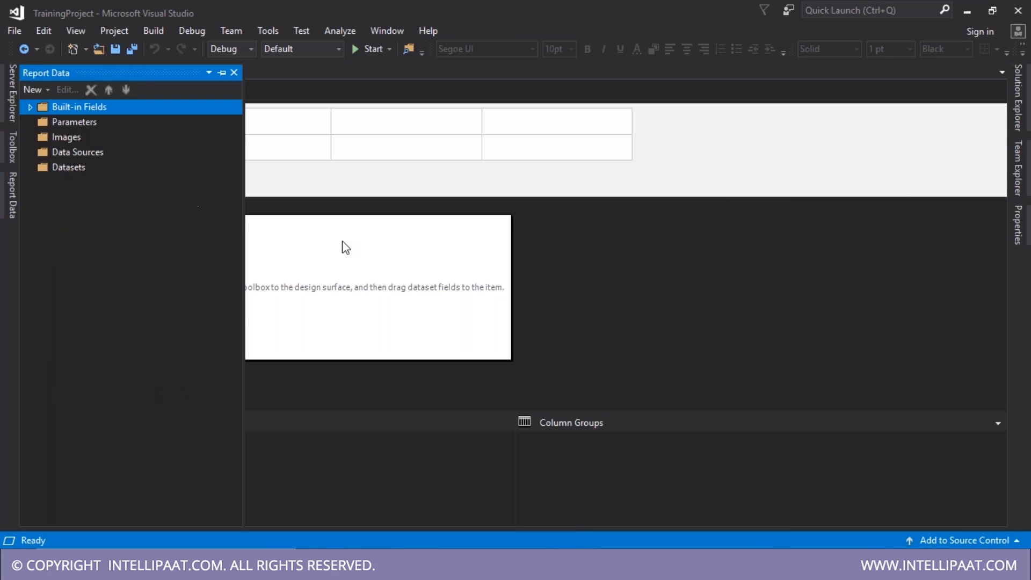
click(369, 278)
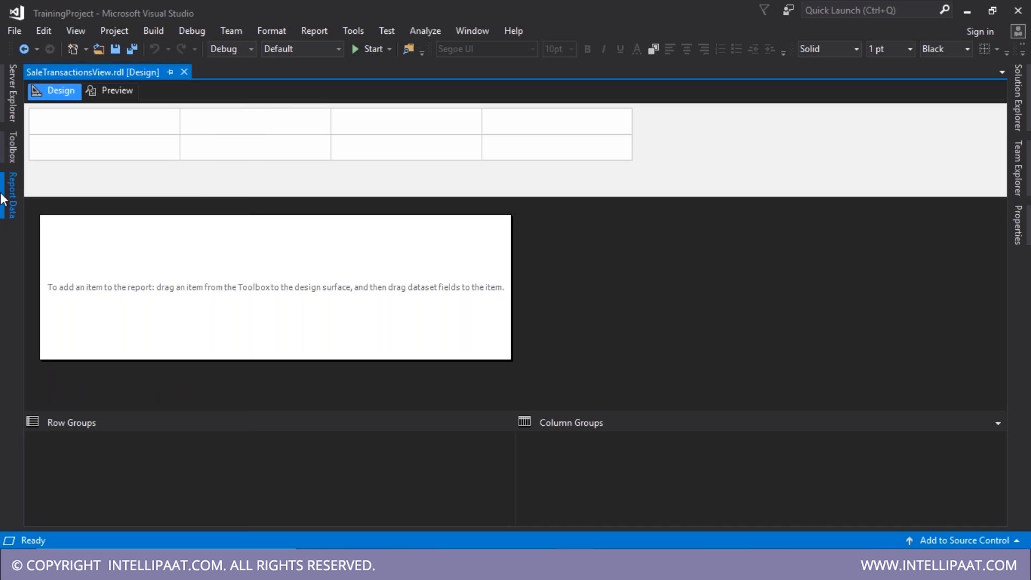
click(4, 197)
click(71, 152)
right_click(94, 155)
click(108, 159)
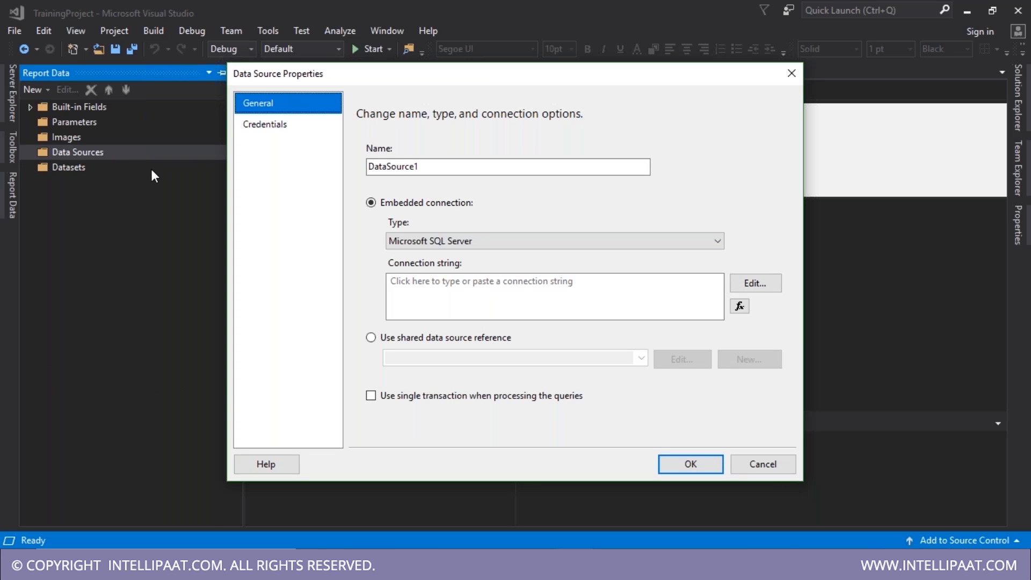
click(371, 337)
click(641, 358)
click(574, 382)
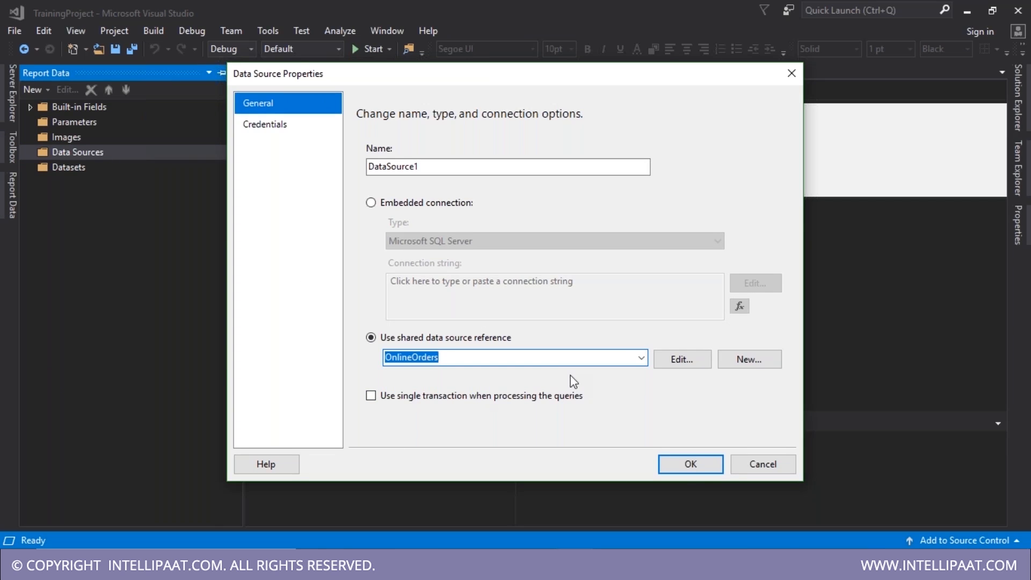
click(691, 464)
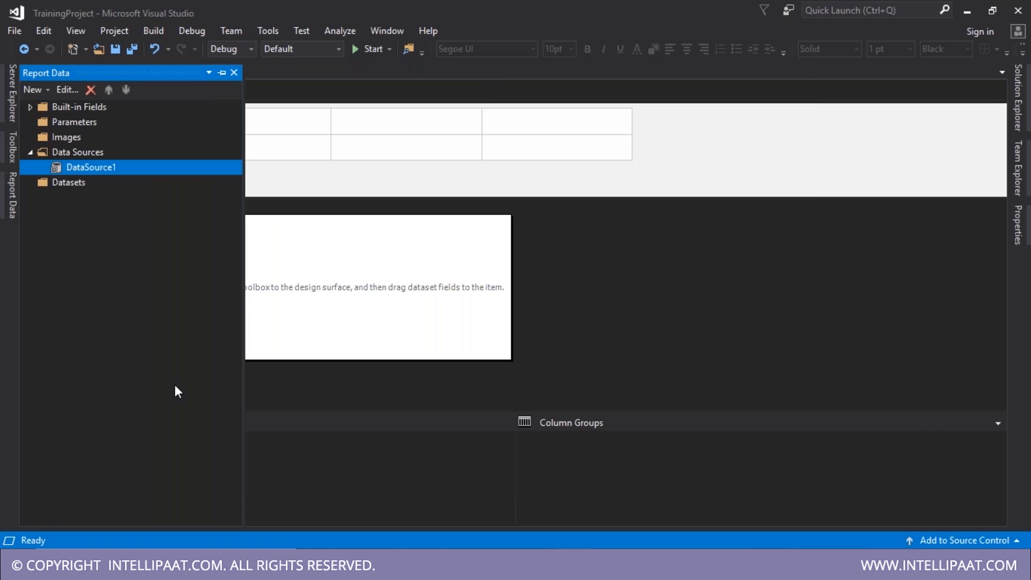
- Create a dataset from the pasted Tablix query and save the report
double_click(68, 182)
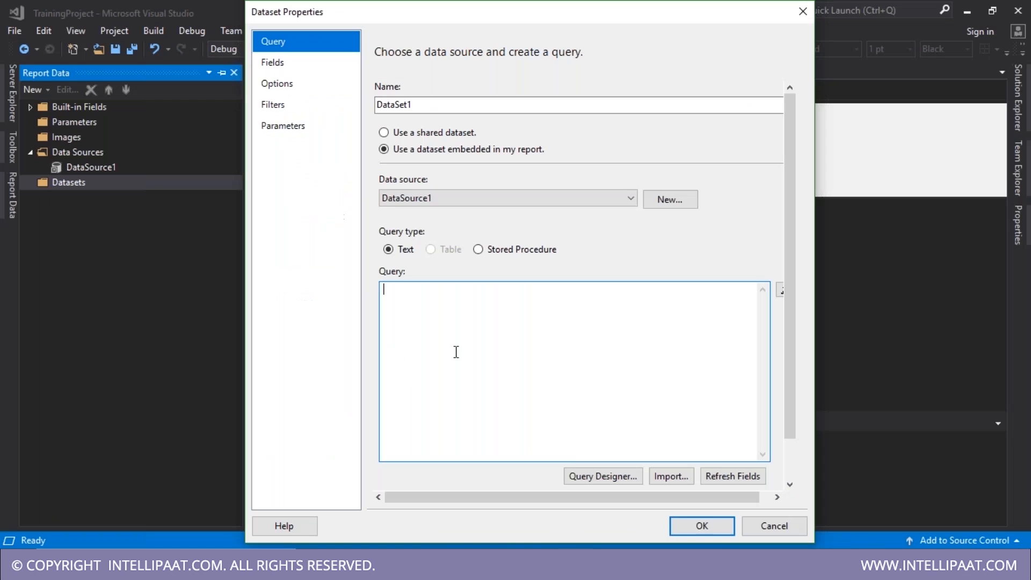
text(SELECT ProductCategory ,ProductSubcategory ,ProductName ,SalesTerritoryGroup ,SalesTerritoryCountry ,StandardCost ,SalesAmount ,TaxAmt ,Freight FROM Sales)
click(702, 527)
key(ctrl+s)
click(326, 337)
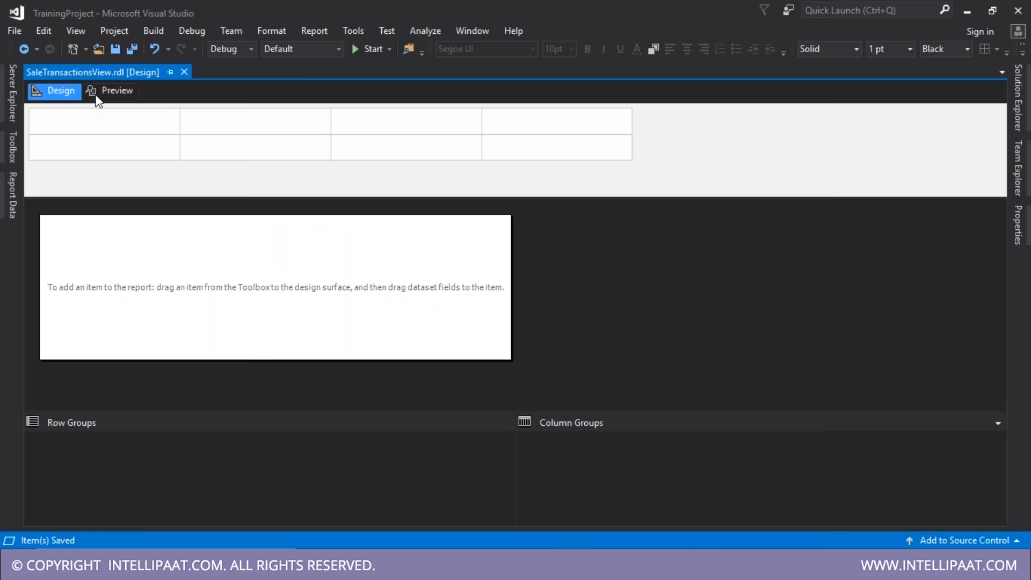
- Insert a table with ProductCategory, ProductSubcategory and ProductName columns
click(12, 147)
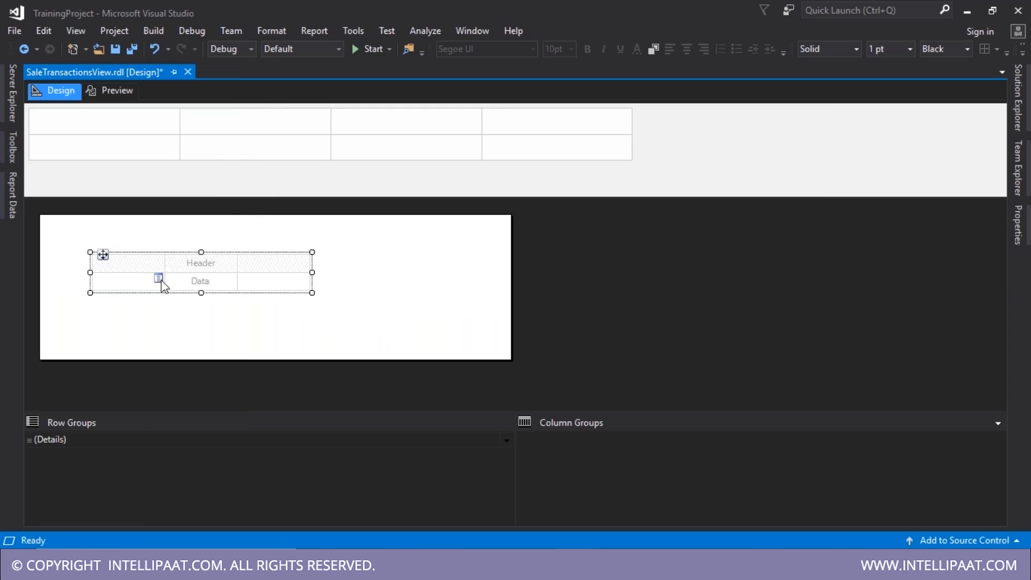
click(160, 281)
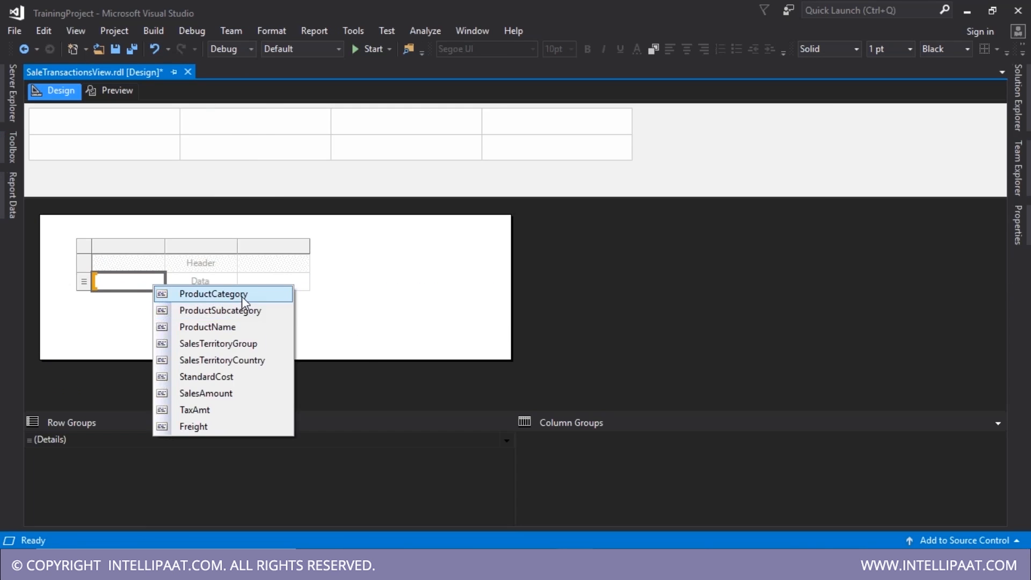
click(242, 298)
click(232, 281)
click(290, 311)
click(305, 281)
click(347, 327)
- Add columns on the right for SalesTerritoryGroup, SalesTerritoryCountry and SalesAmount
right_click(290, 245)
click(443, 268)
click(377, 281)
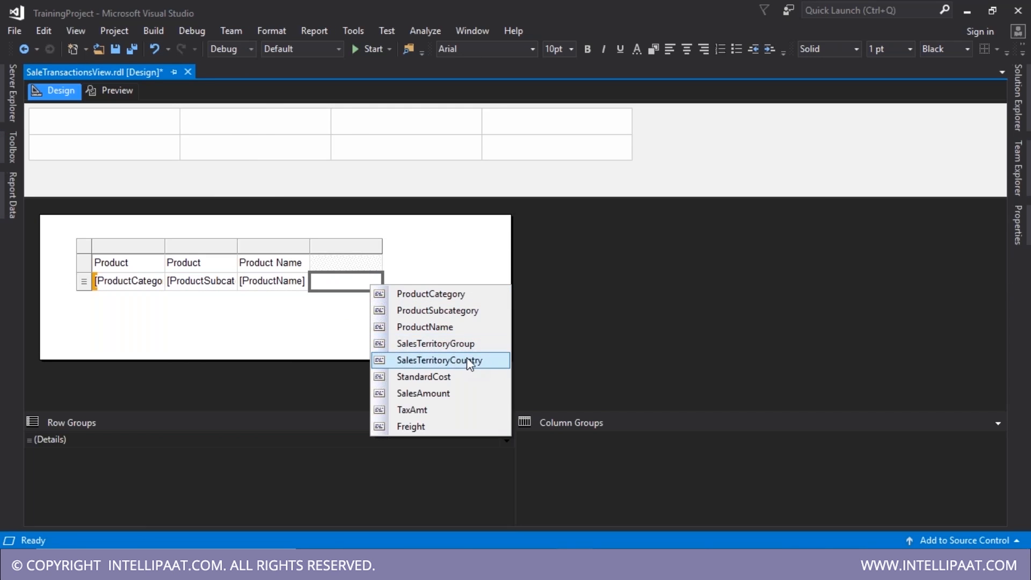
click(436, 344)
right_click(345, 246)
click(510, 275)
click(449, 281)
click(483, 360)
right_click(410, 246)
click(576, 275)
click(521, 281)
click(569, 393)
- Add three more columns for StandardCost, TaxAmt and Freight
right_click(491, 246)
click(645, 275)
click(564, 281)
click(639, 377)
right_click(564, 246)
click(736, 275)
right_click(637, 246)
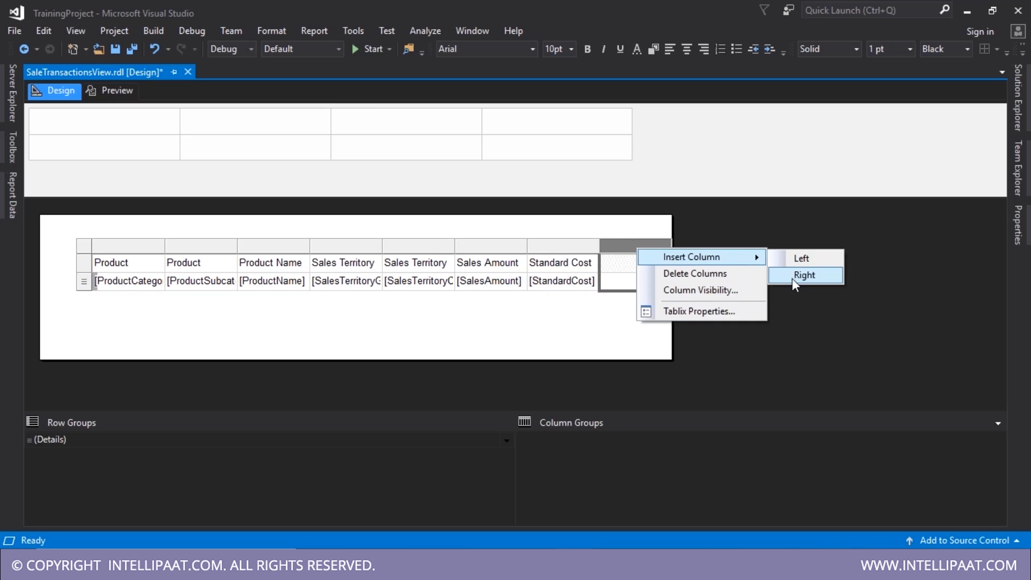
click(794, 280)
click(665, 281)
click(705, 409)
click(738, 281)
- Format the Freight and TaxAmt cells as currency
click(776, 426)
right_click(717, 286)
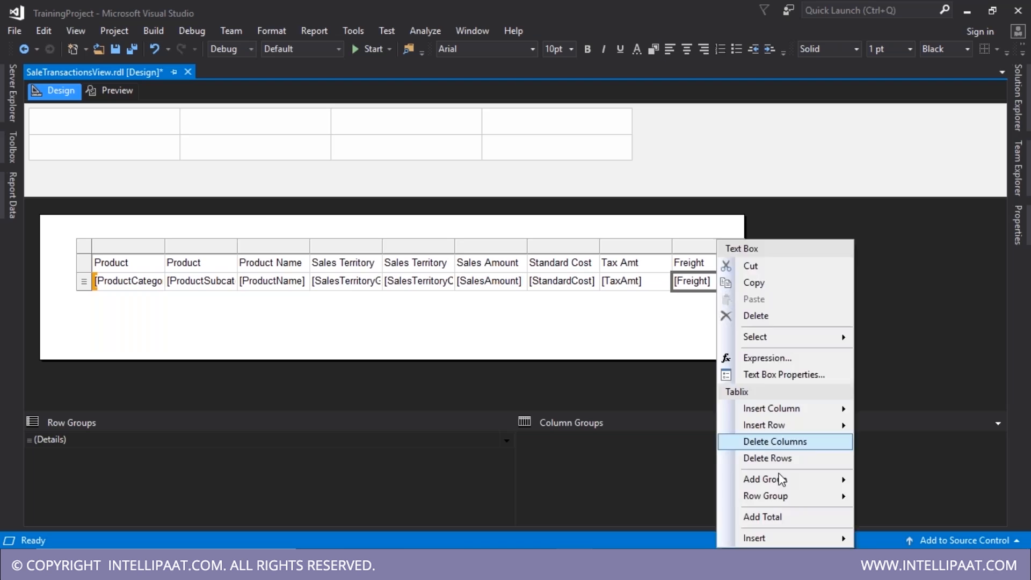
click(784, 375)
click(294, 107)
click(415, 168)
click(666, 483)
right_click(648, 282)
click(704, 375)
click(294, 107)
click(416, 169)
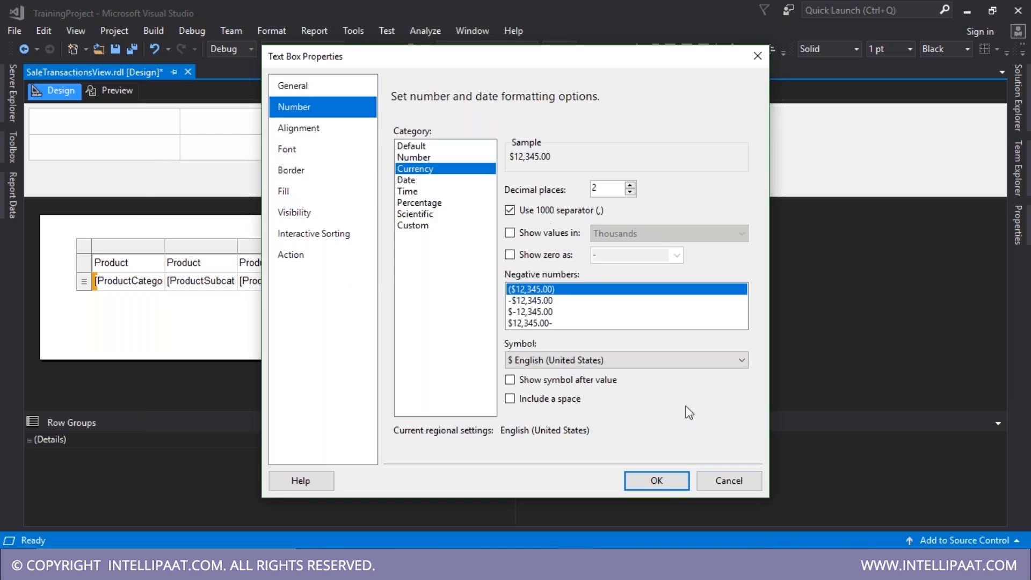
click(657, 480)
- Format the StandardCost cell as currency with a thousands separator
right_click(563, 282)
click(615, 376)
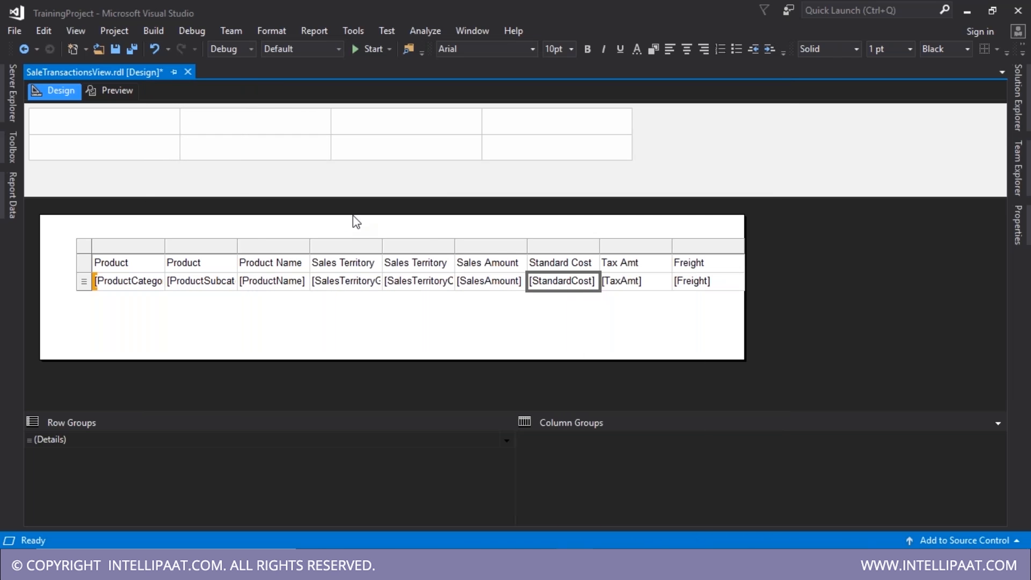
click(295, 107)
click(416, 168)
click(510, 233)
click(510, 233)
click(510, 210)
click(657, 480)
- Format the SalesAmount cell as currency with a thousands separator, then save the report
right_click(505, 279)
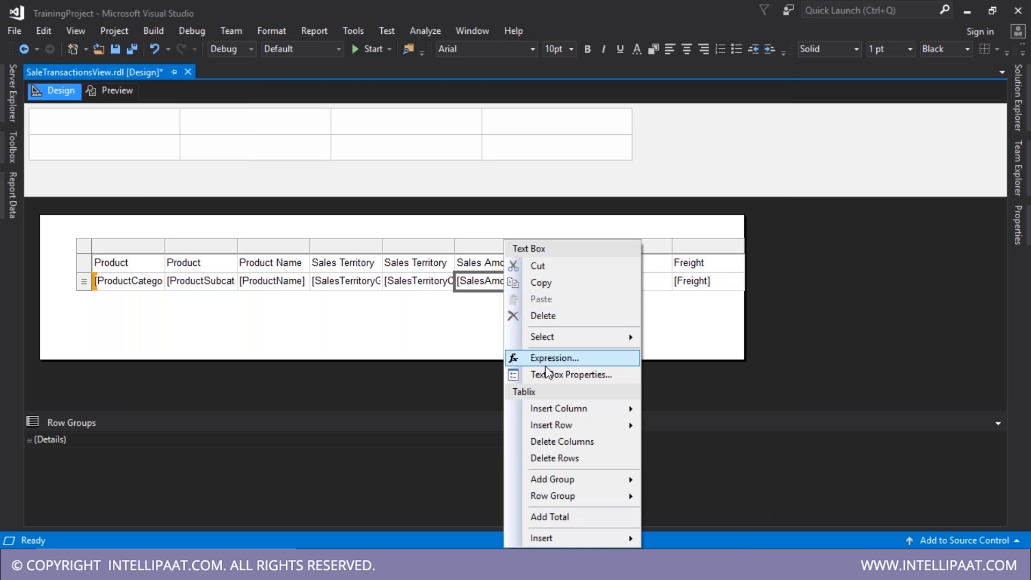
click(497, 353)
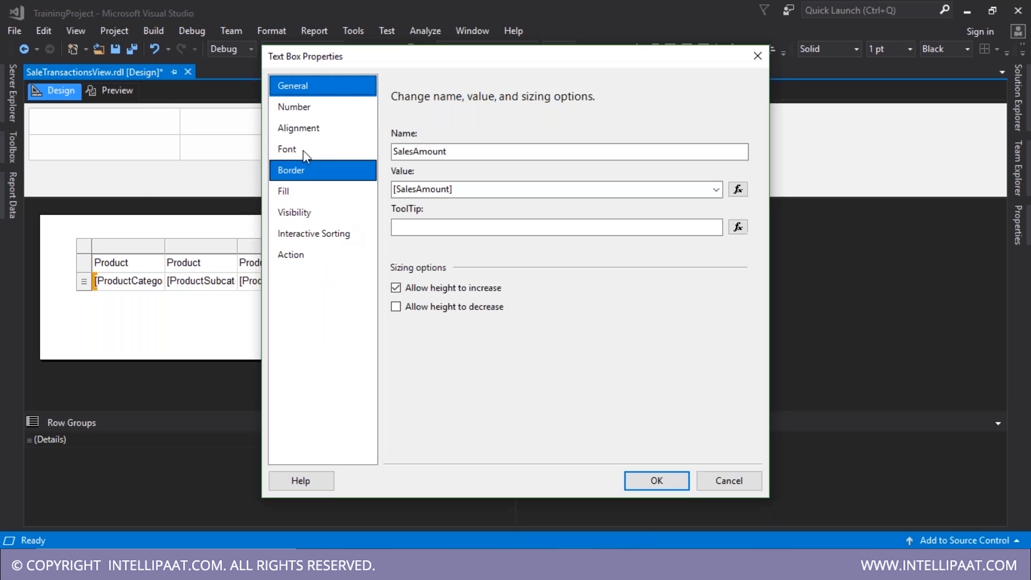
click(304, 107)
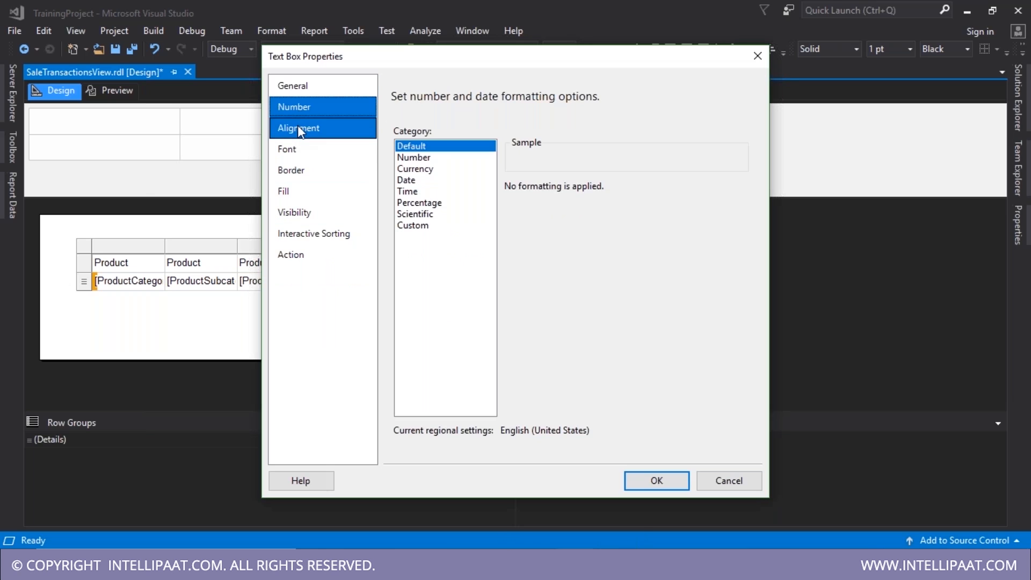
click(418, 203)
click(416, 169)
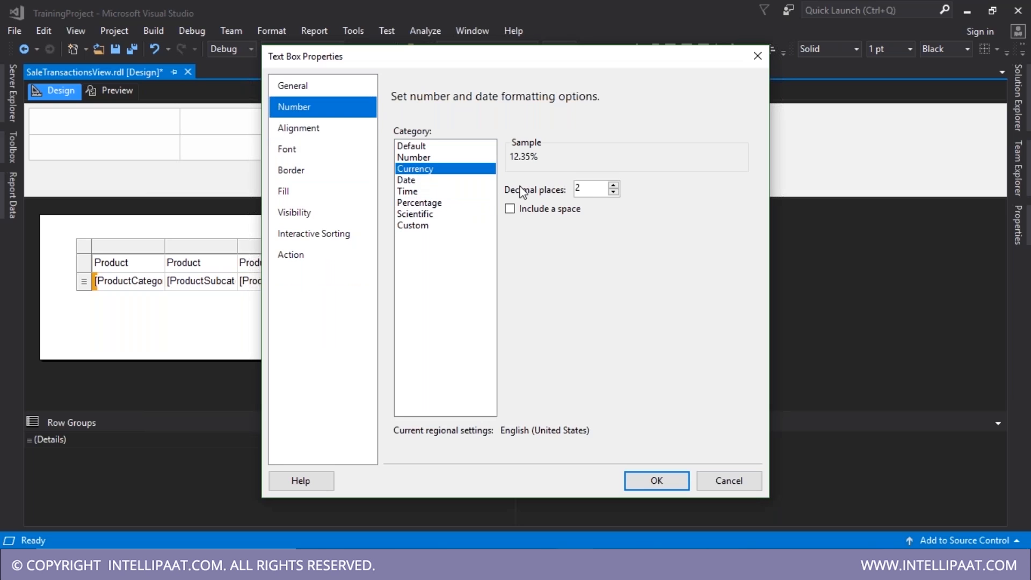
click(510, 210)
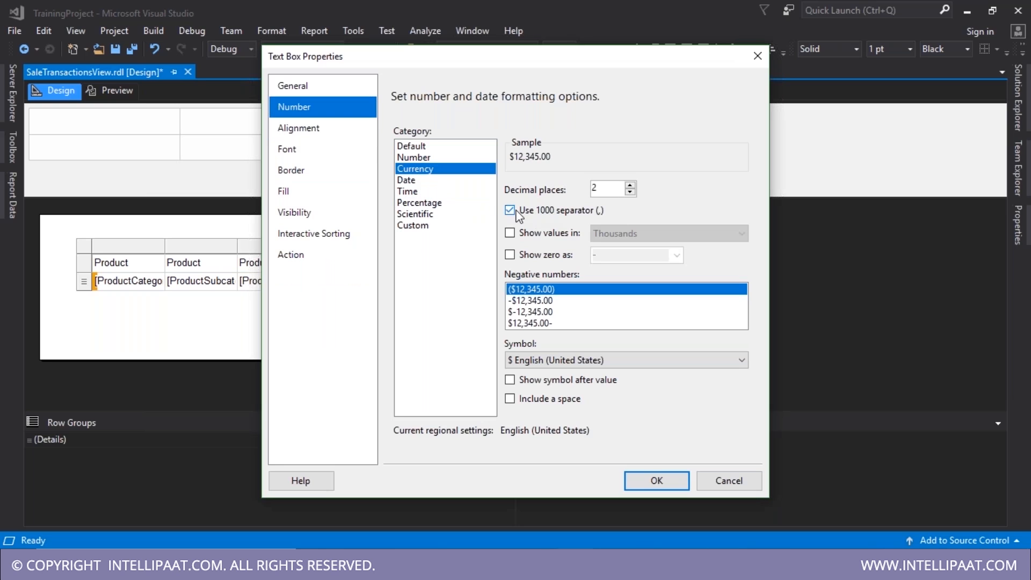
click(656, 481)
key(ctrl+s)
click(320, 333)
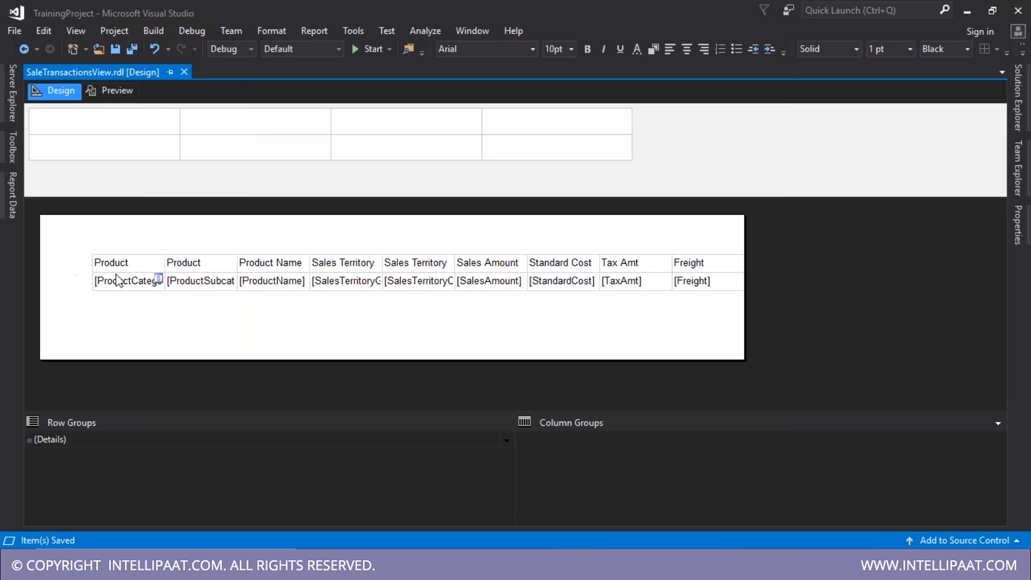
- Make the table's header row bold and move the table left on the page
click(119, 279)
click(86, 269)
key(ctrl+b)
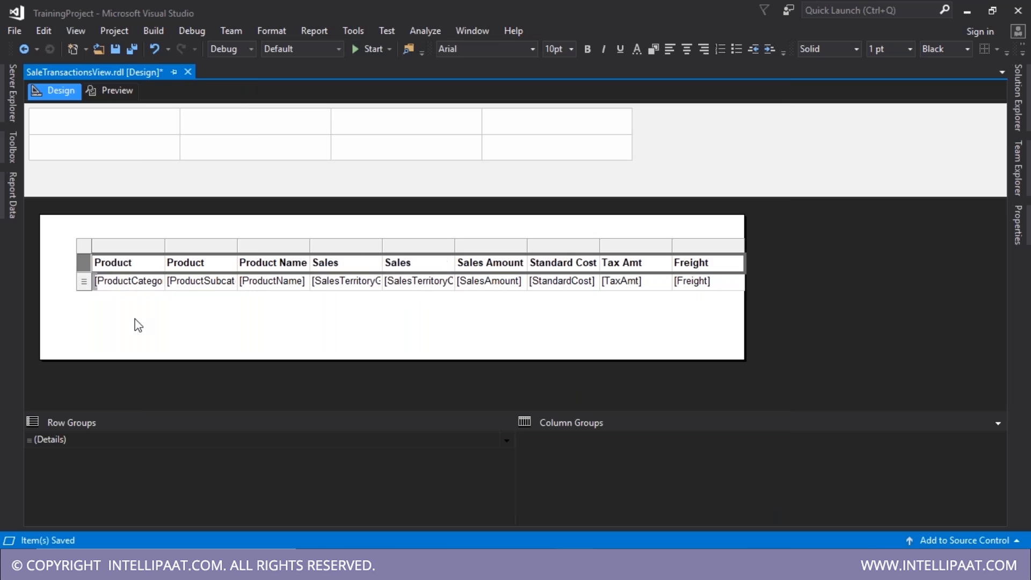
click(135, 320)
click(106, 263)
click(88, 255)
drag(88, 255, 65, 250)
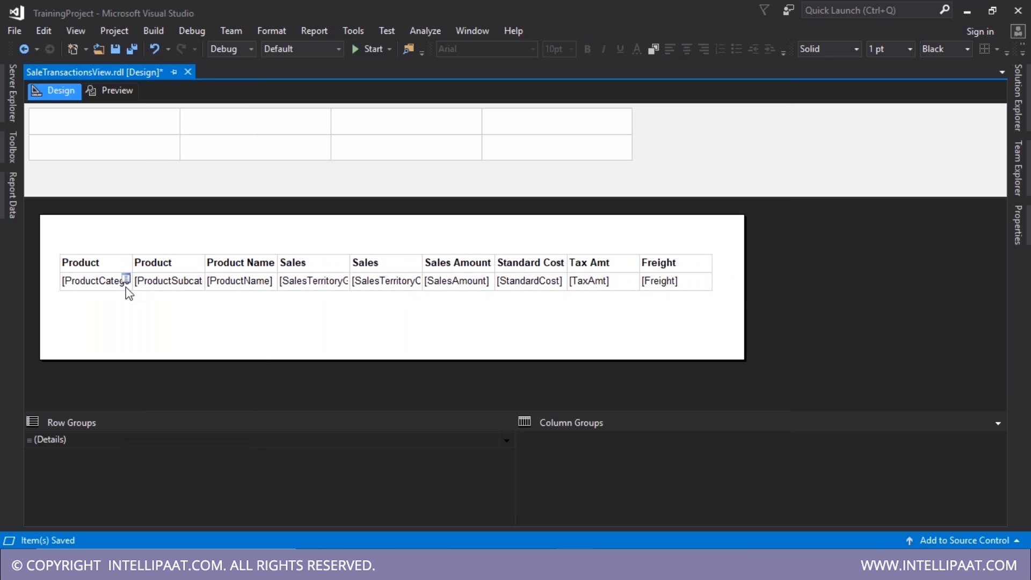
- Widen the Product Category, Subcategory, Name and both Sales Territory columns, then save
click(126, 288)
click(136, 243)
drag(136, 243, 165, 246)
drag(237, 249, 270, 249)
drag(343, 246, 415, 245)
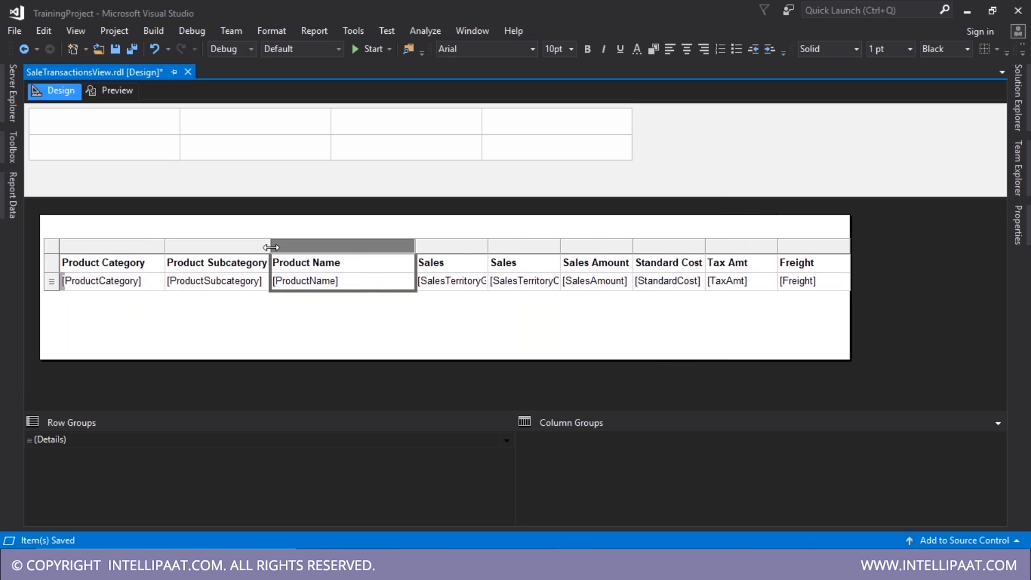
drag(271, 248, 279, 247)
drag(422, 246, 442, 248)
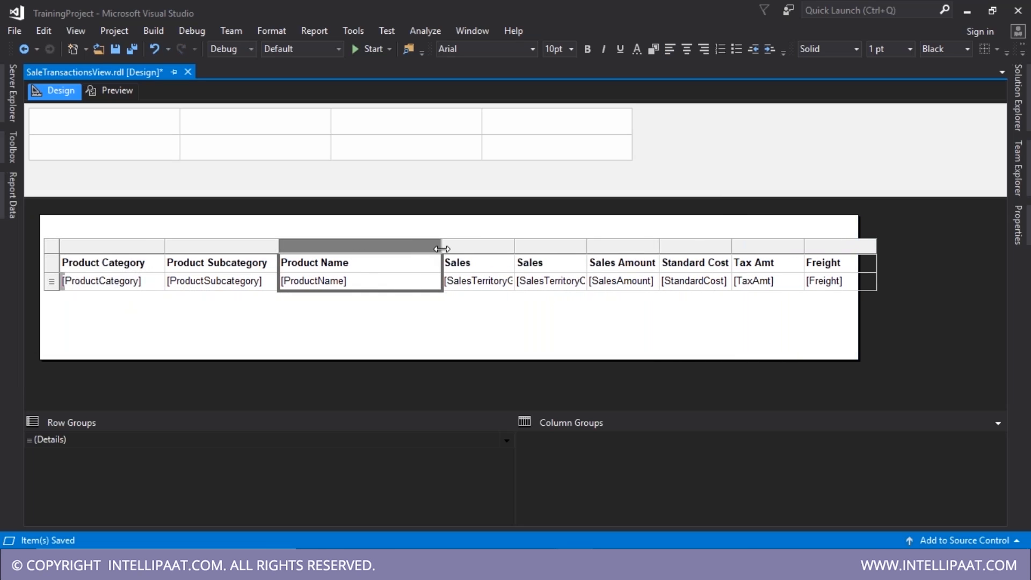
drag(515, 245, 545, 243)
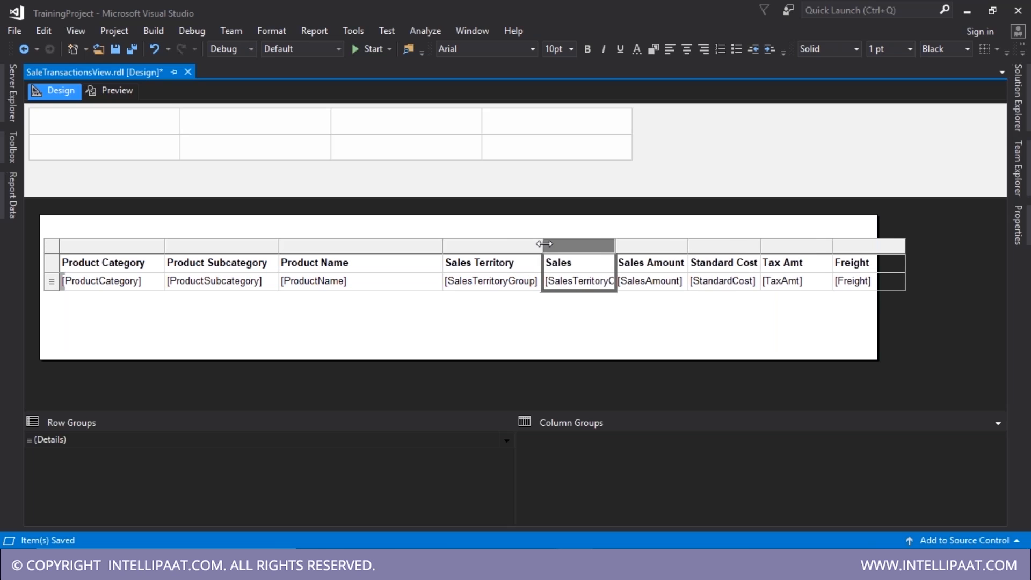
drag(615, 244, 637, 245)
key(ctrl+s)
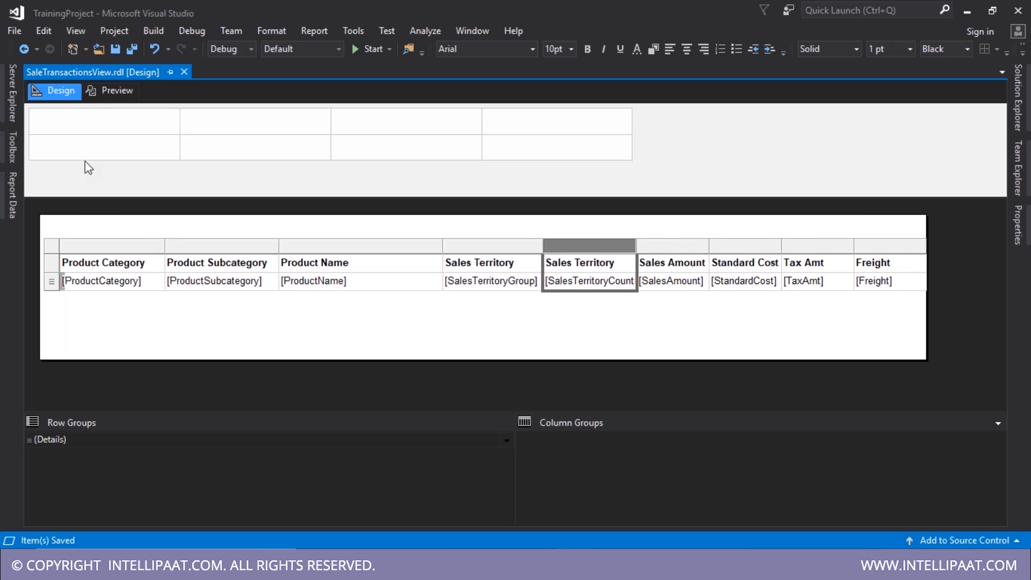
click(100, 93)
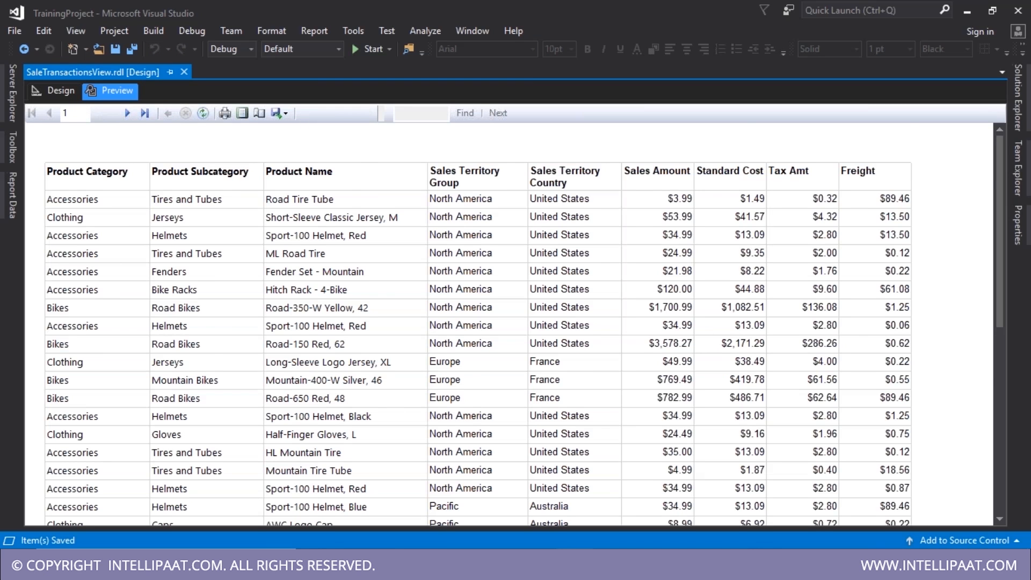
scroll(224, 305, down, 4)
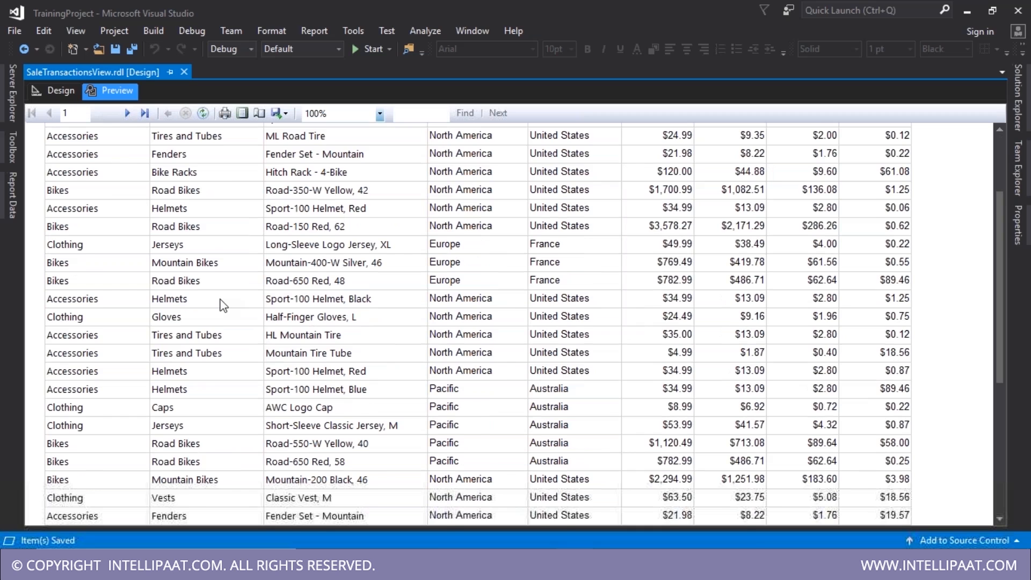
scroll(223, 305, up, 4)
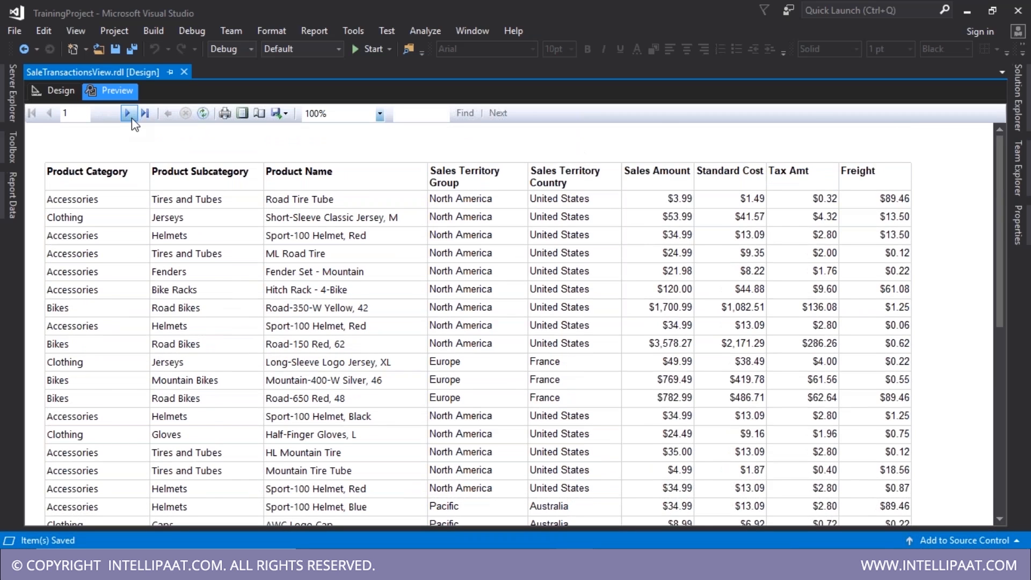
click(128, 114)
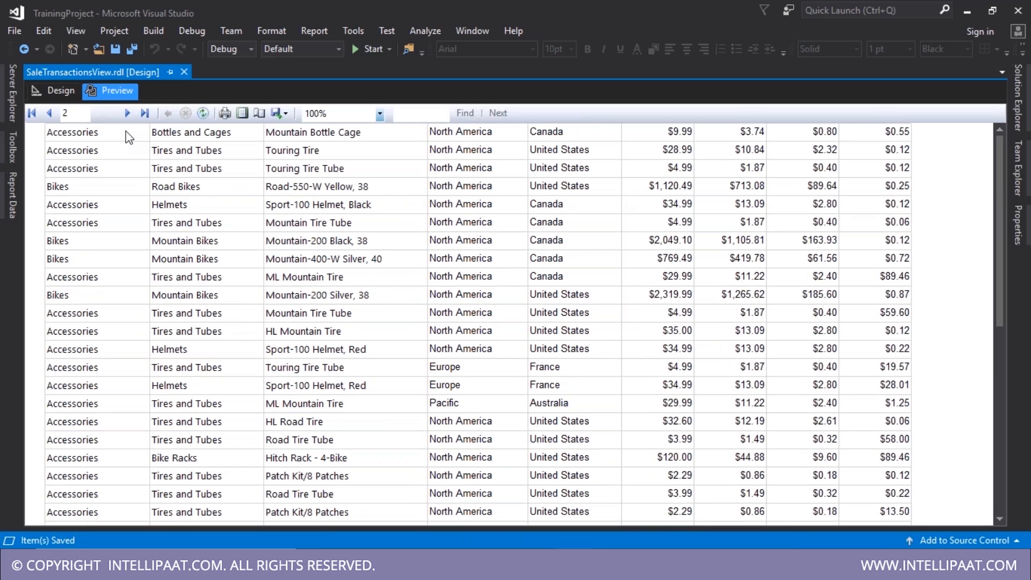
click(50, 113)
click(56, 95)
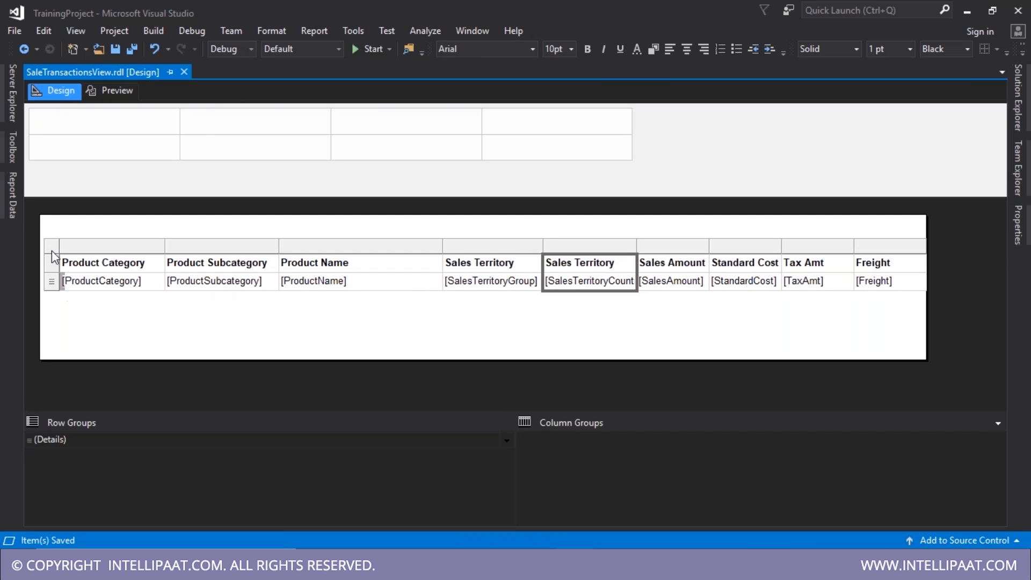
click(51, 250)
- In Tablix Properties, keep headers visible while scrolling and repeat column headers on each page
right_click(54, 249)
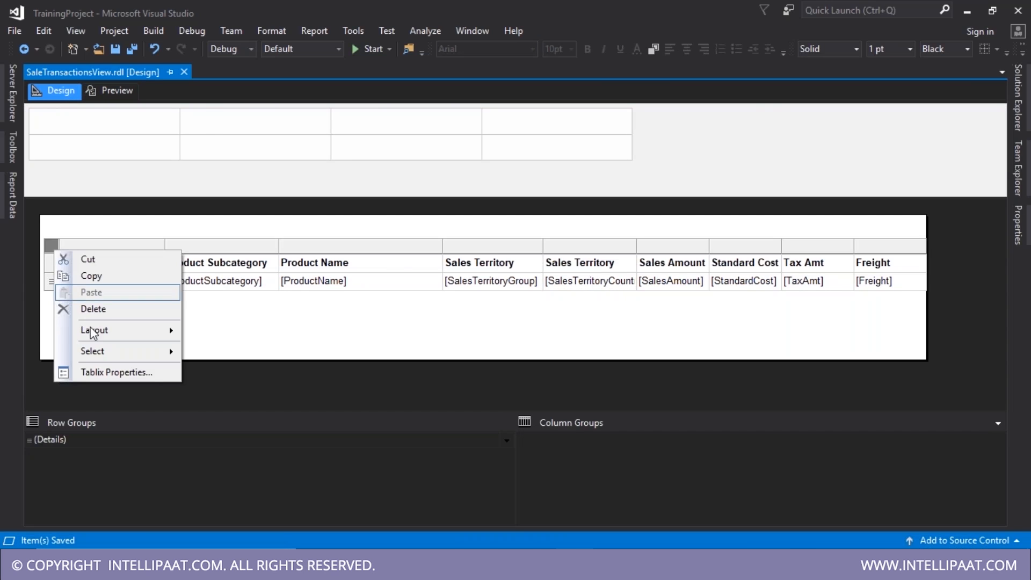
click(108, 375)
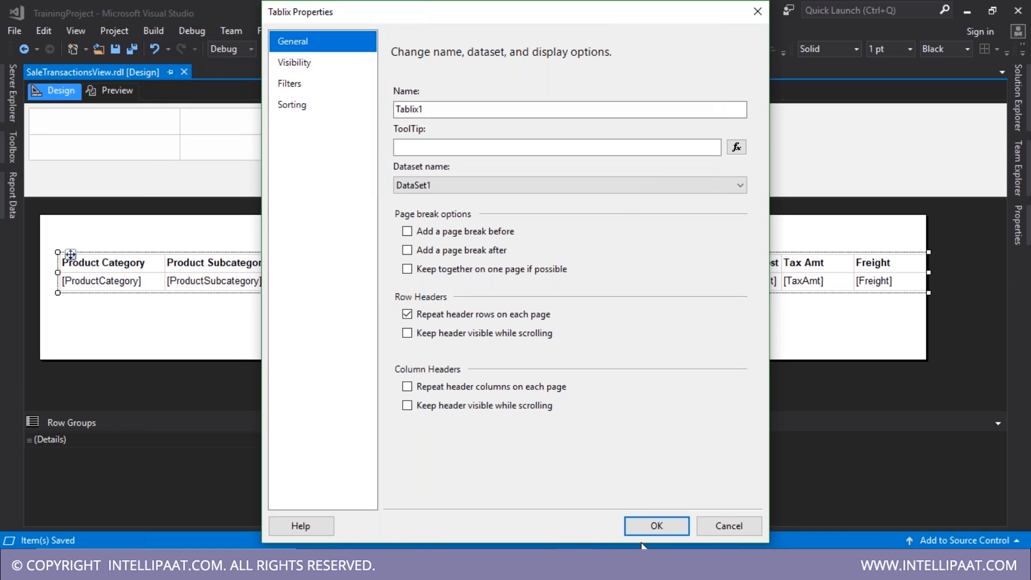
click(483, 338)
click(484, 387)
click(486, 407)
click(657, 526)
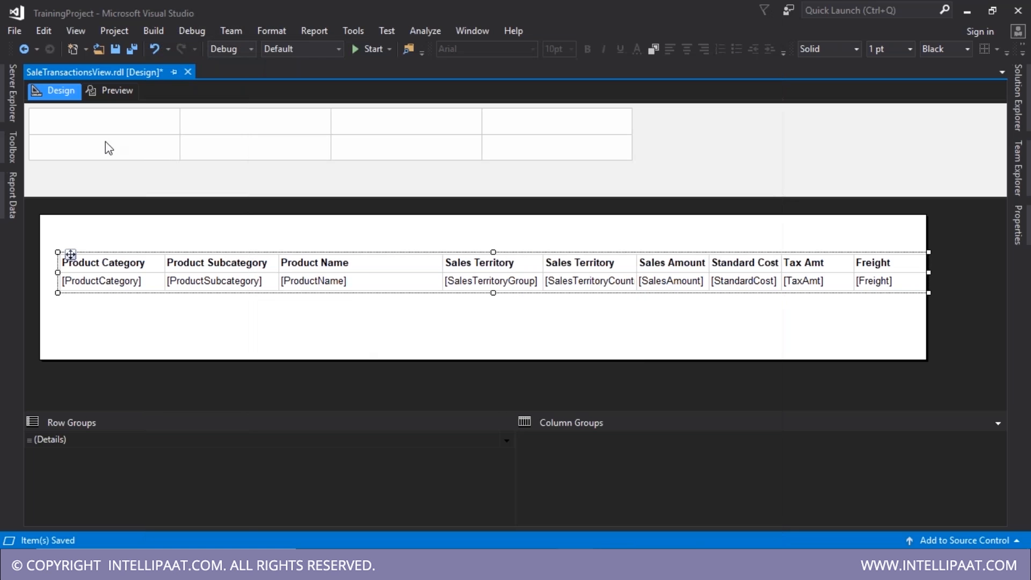
- Preview the report and page through to page 3
click(110, 91)
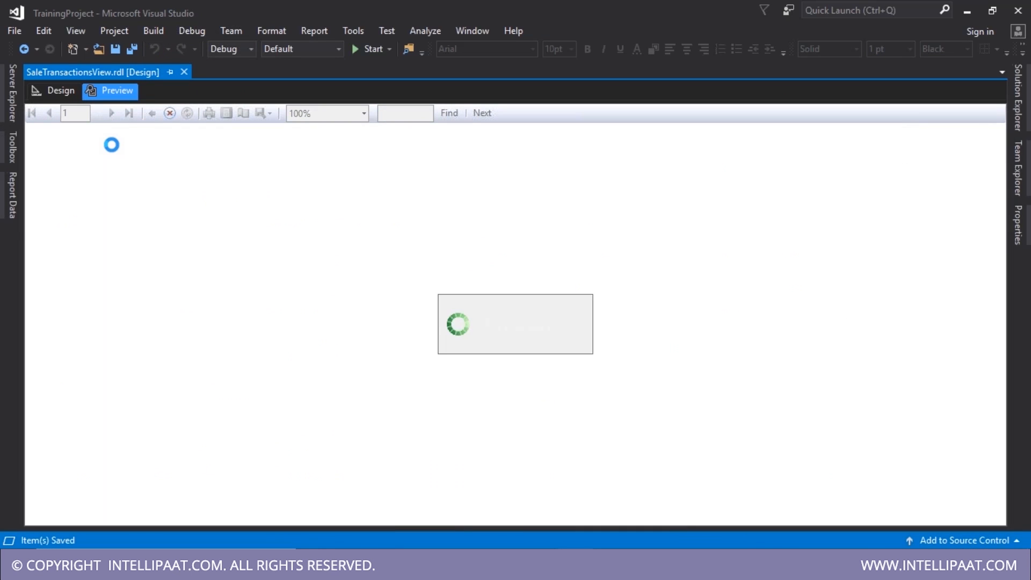
click(127, 114)
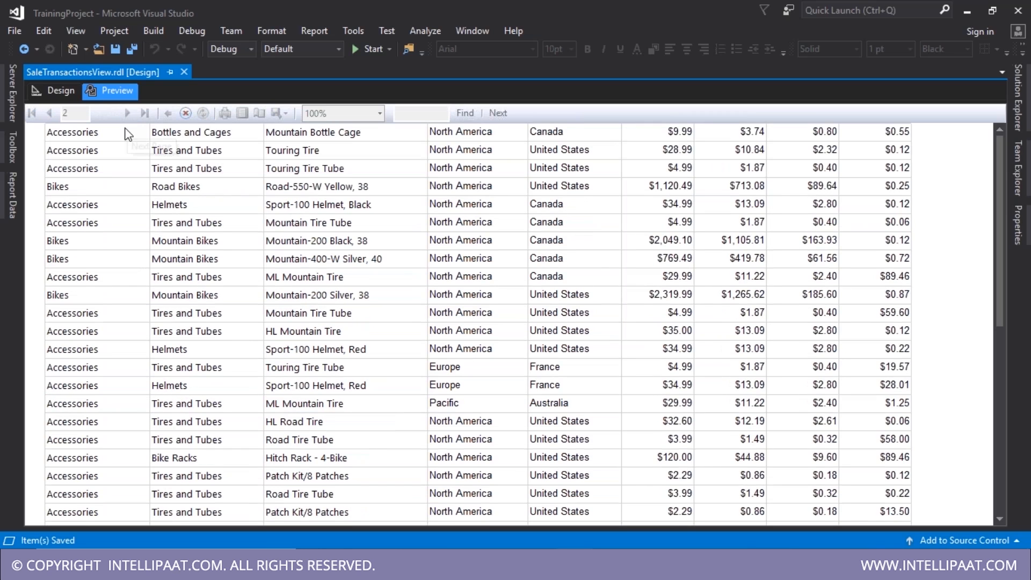
click(128, 114)
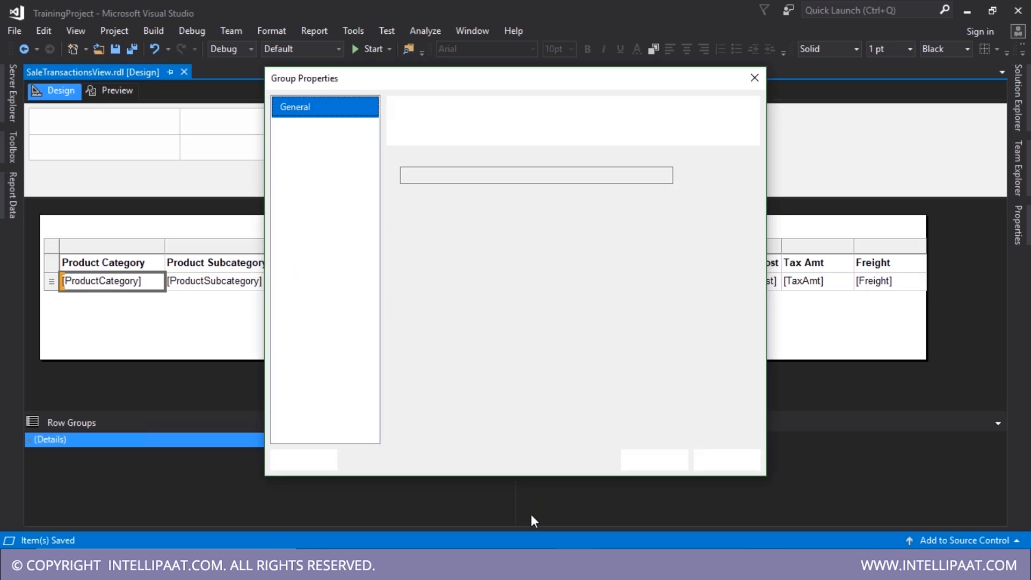
- Review the group's property pages without changes, then show the Details group member properties
click(321, 134)
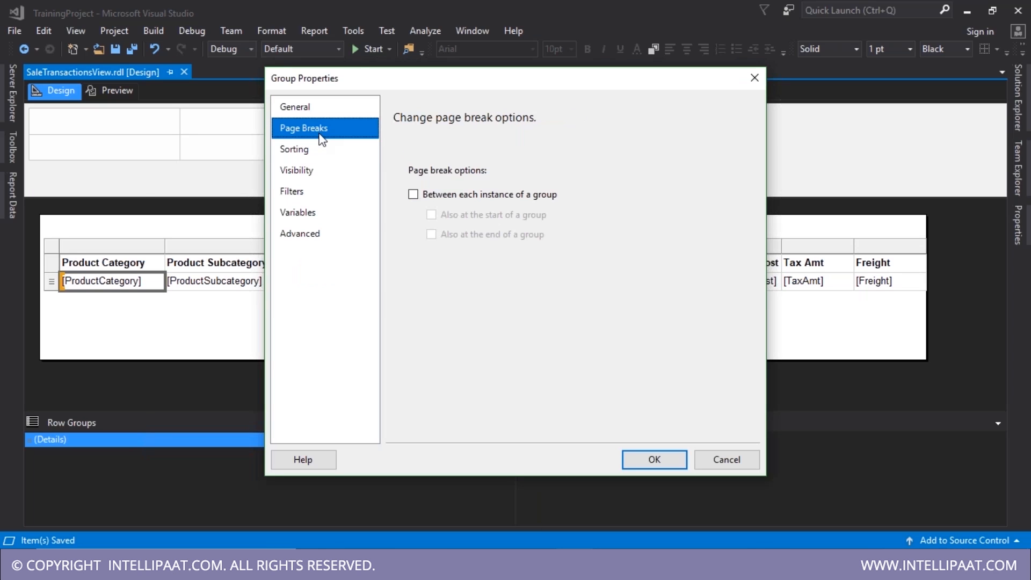
click(320, 151)
click(318, 170)
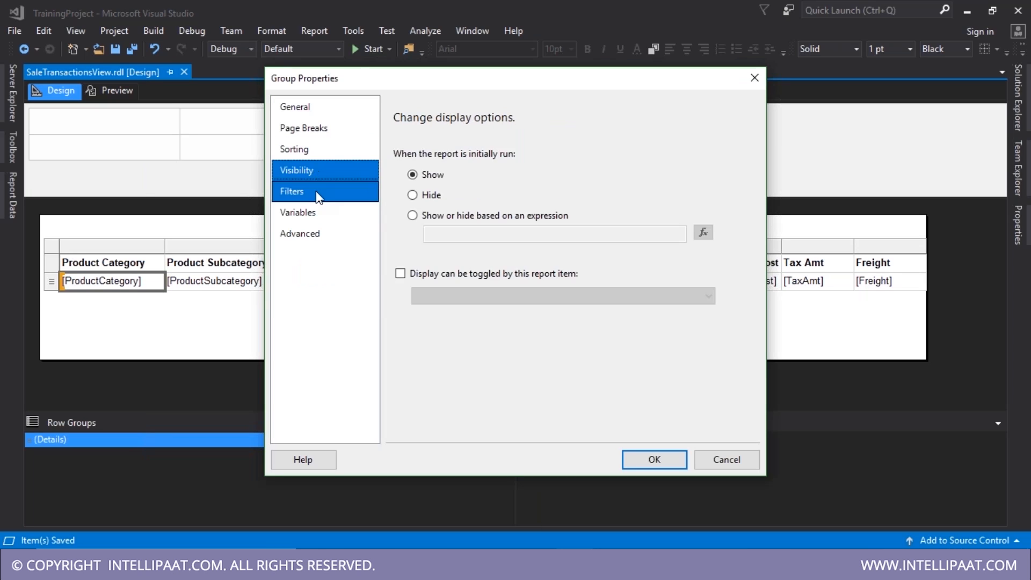
click(319, 195)
click(322, 215)
click(325, 232)
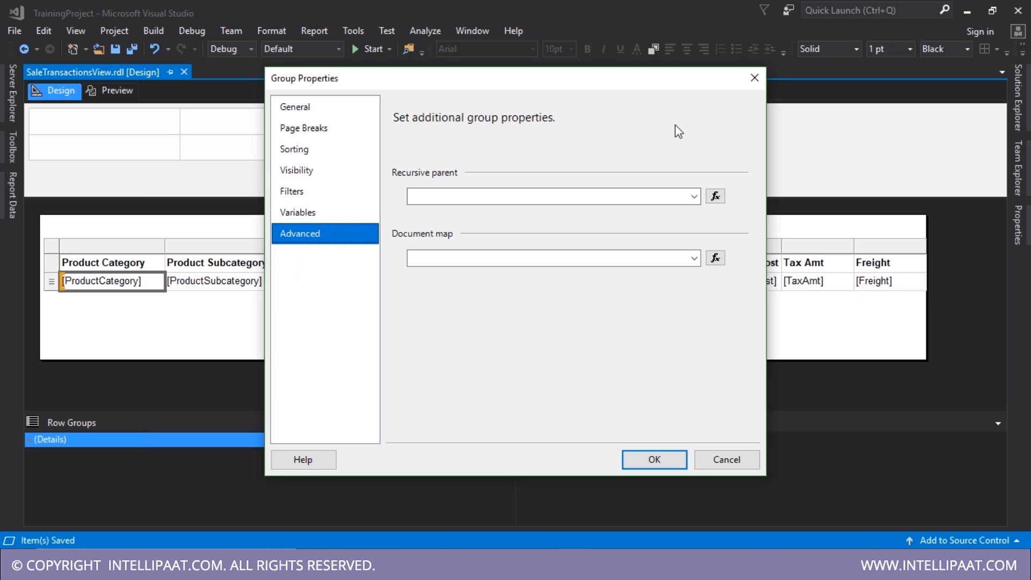
click(754, 80)
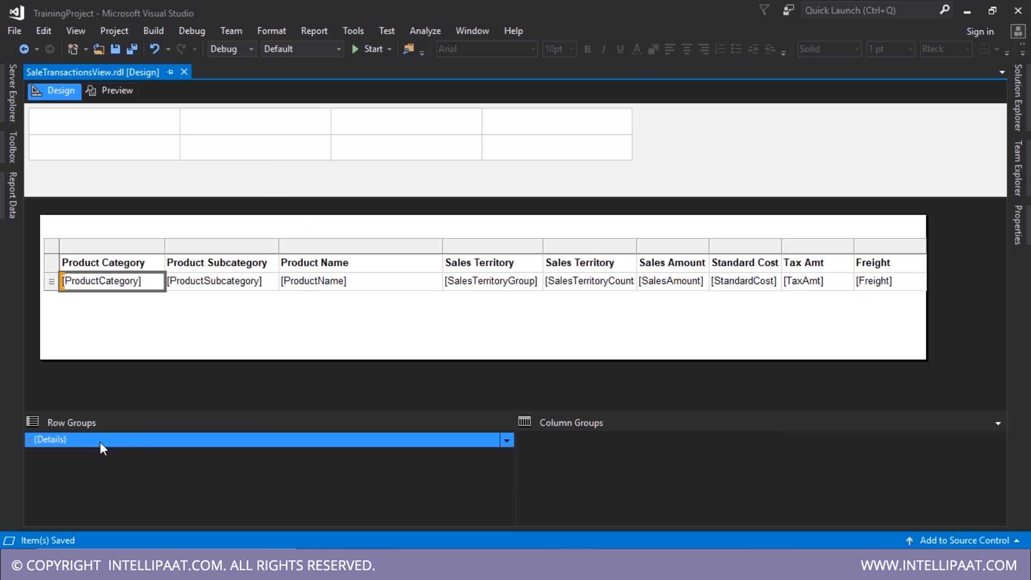
key(F4)
key(F4)
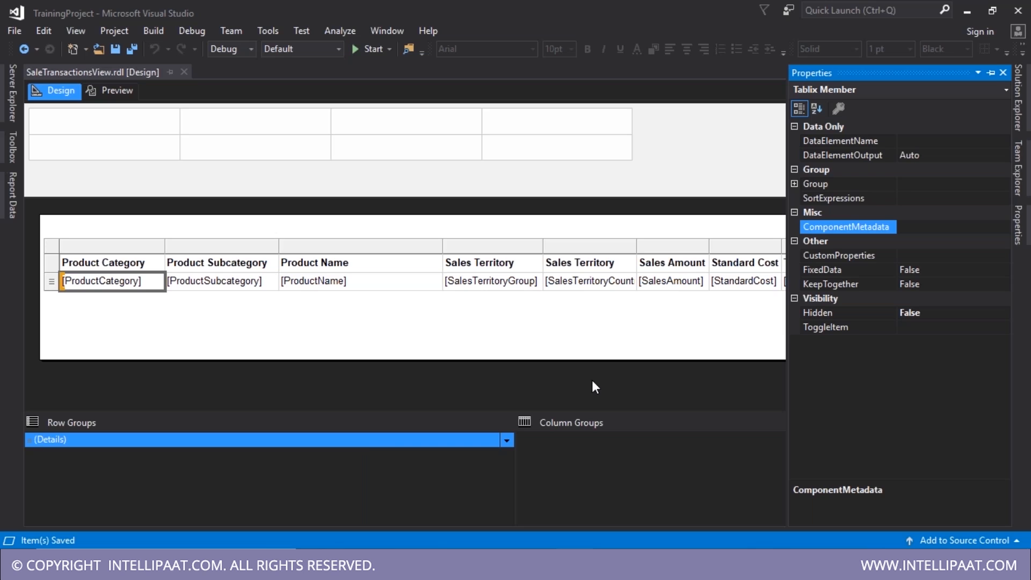
- Set KeepTogether to True for the Details row group
click(991, 71)
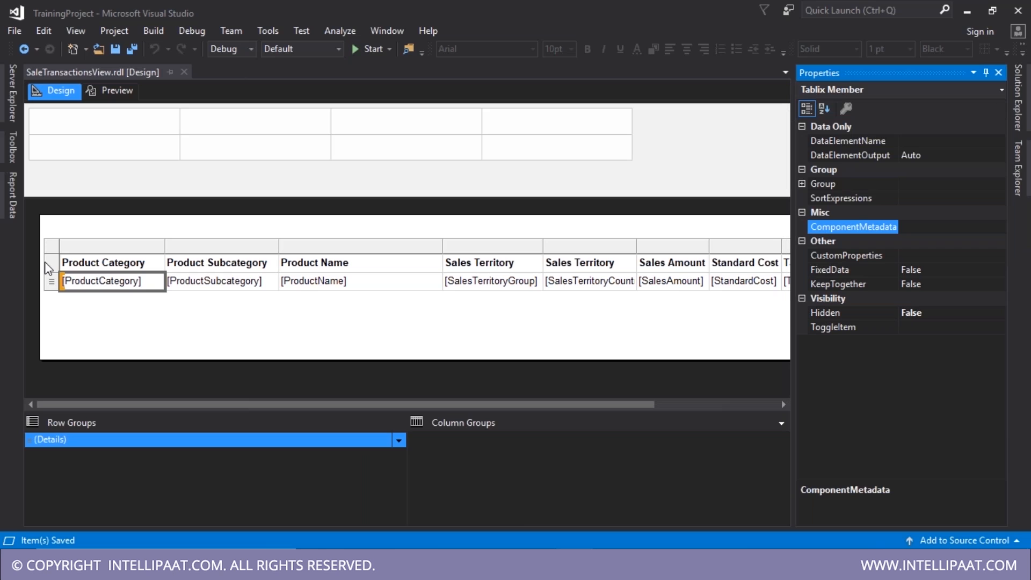
click(51, 245)
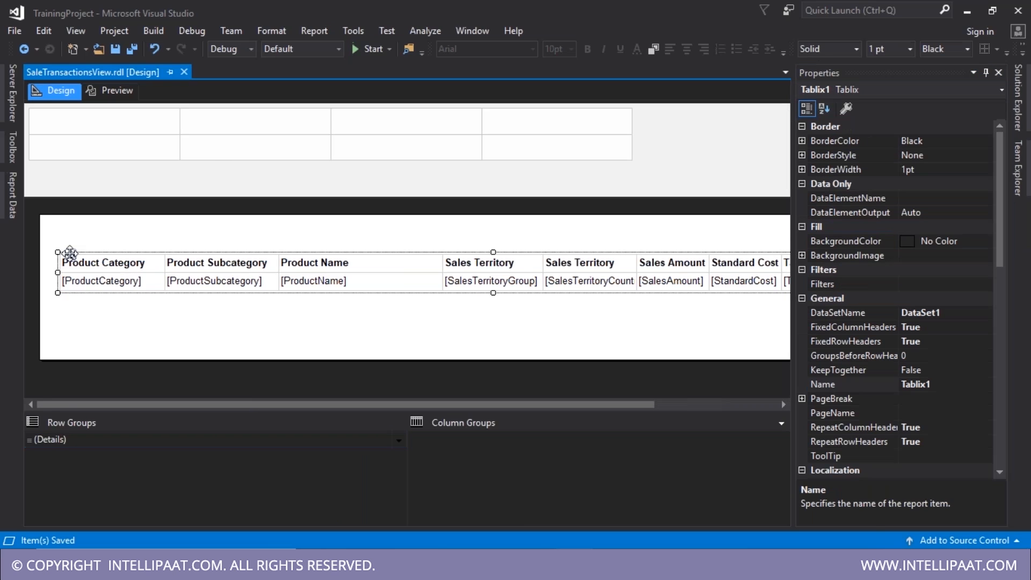
click(849, 428)
click(850, 442)
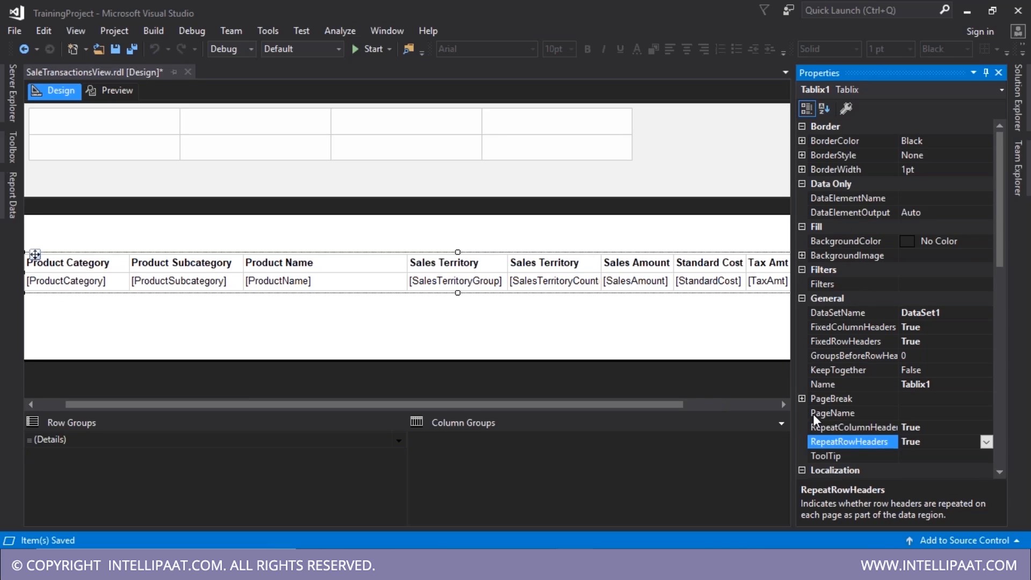
click(306, 445)
click(951, 284)
click(1000, 284)
click(910, 301)
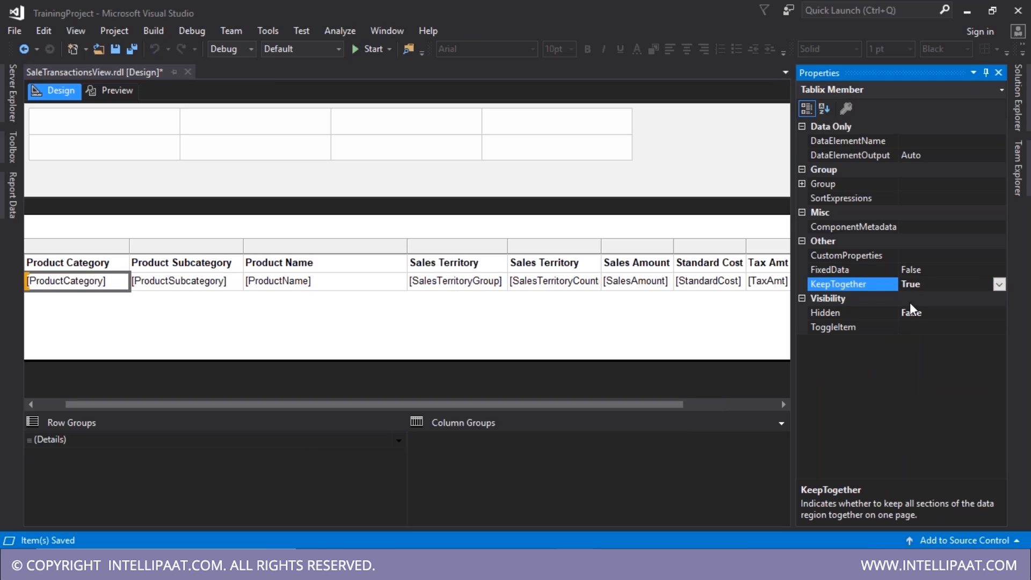
- Set the header text box's RepeatWith to Tablix1 and save the report
click(132, 91)
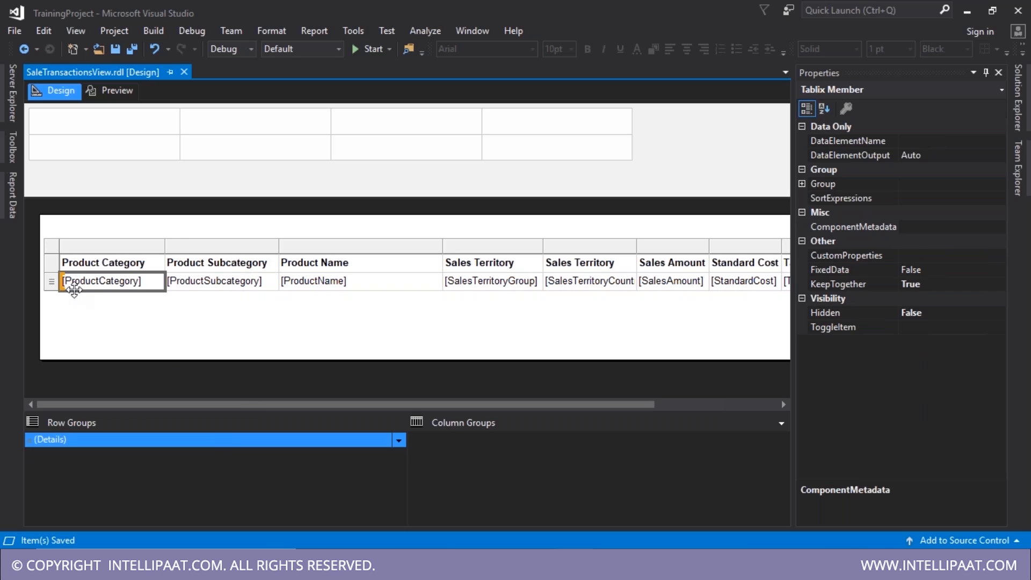
click(94, 283)
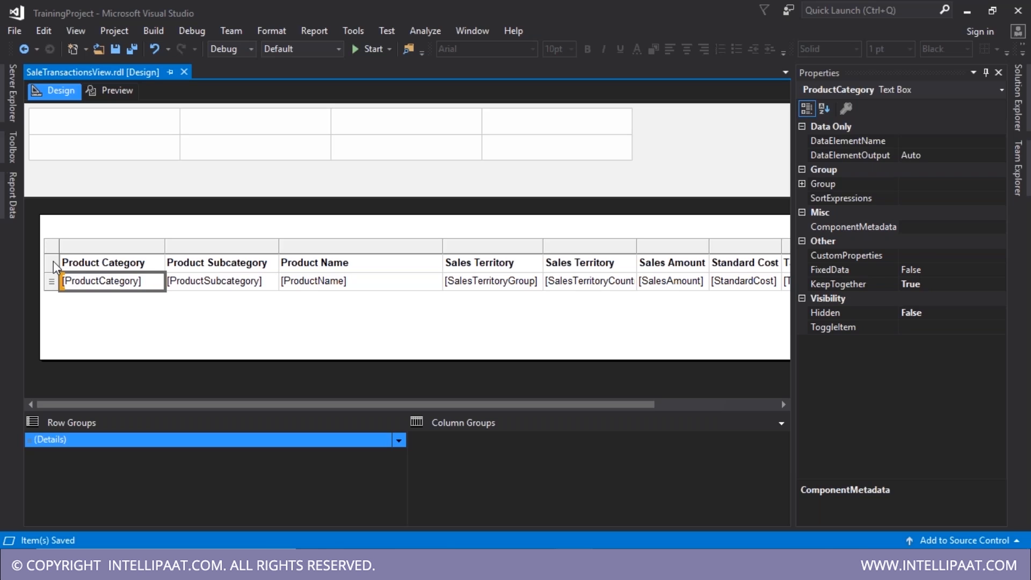
right_click(53, 263)
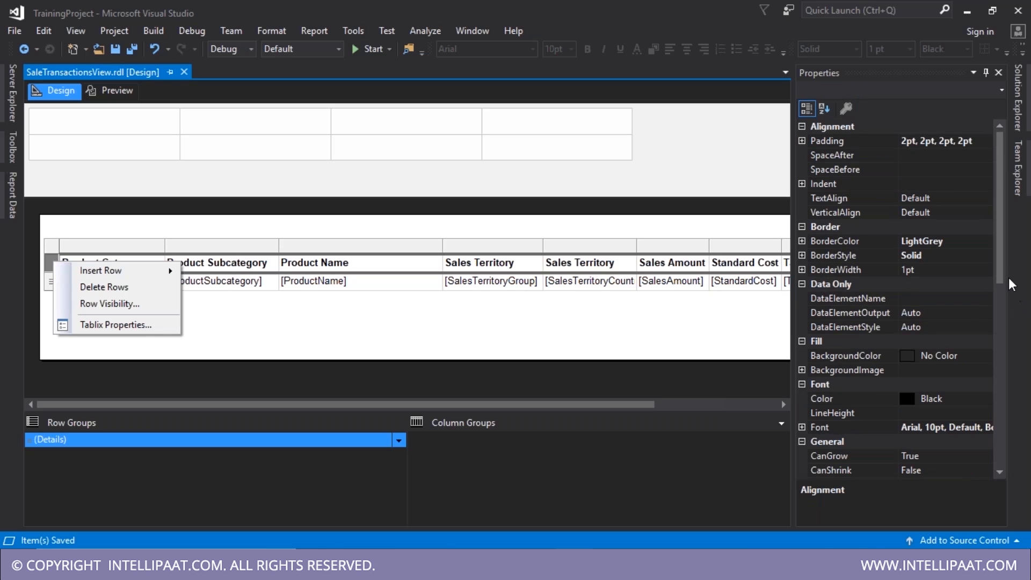
drag(1003, 274, 1009, 420)
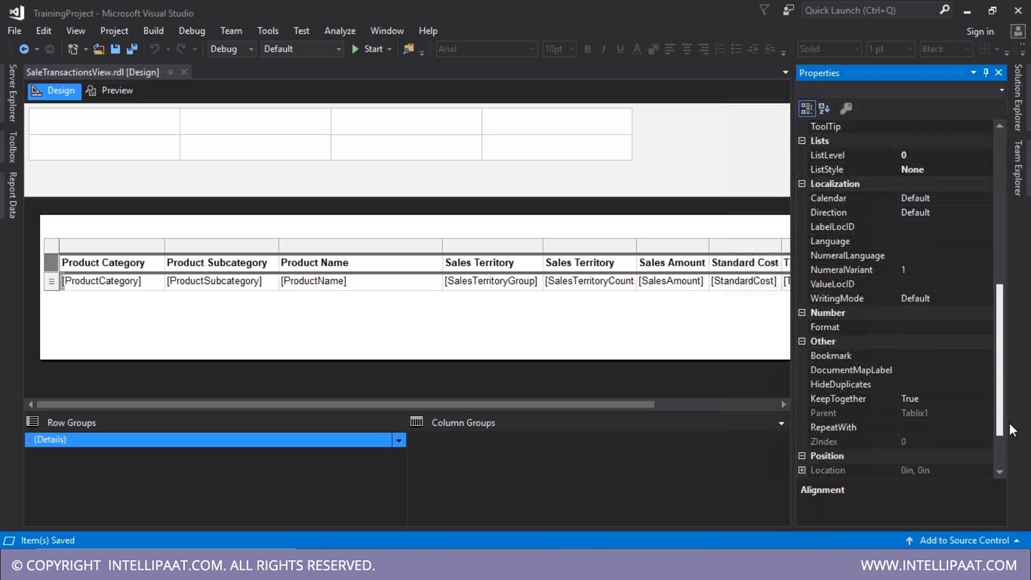
click(850, 430)
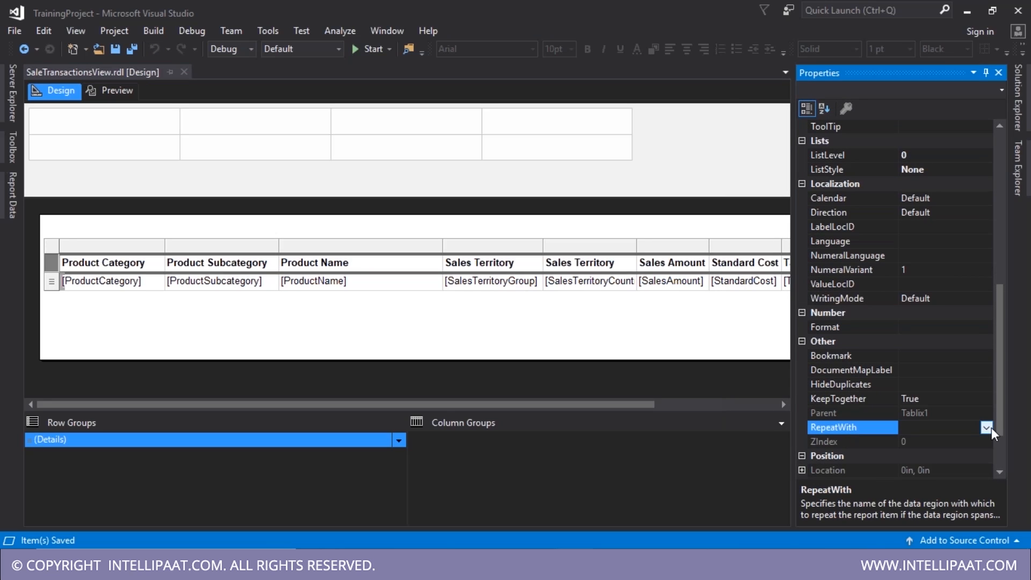
click(988, 428)
click(927, 456)
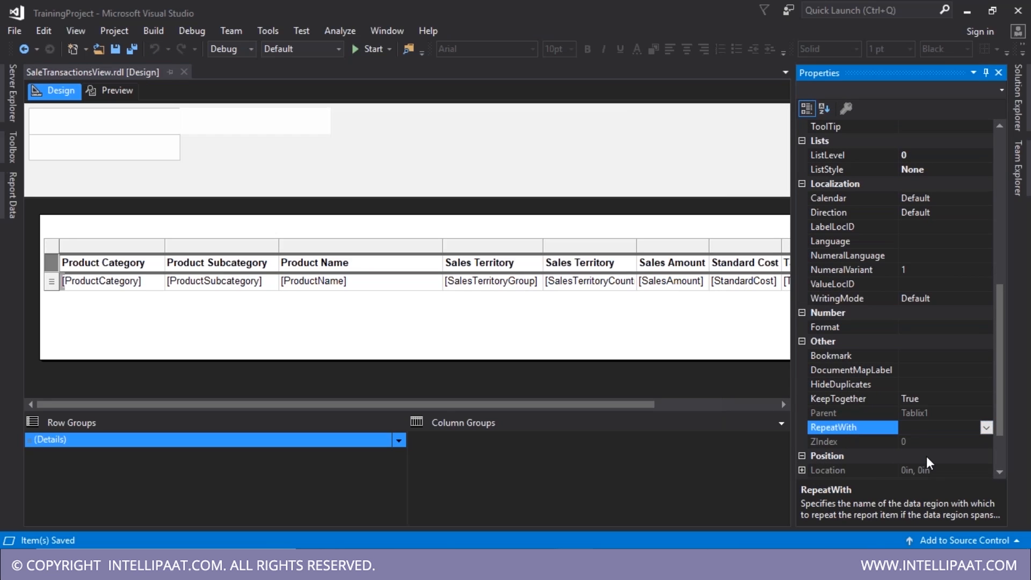
drag(1001, 428, 1006, 489)
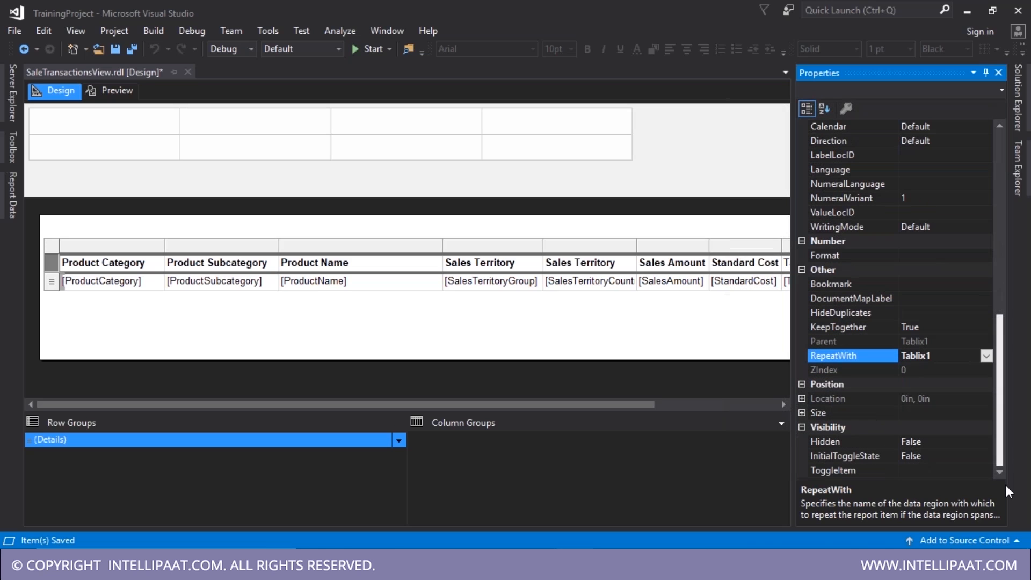
key(ctrl+s)
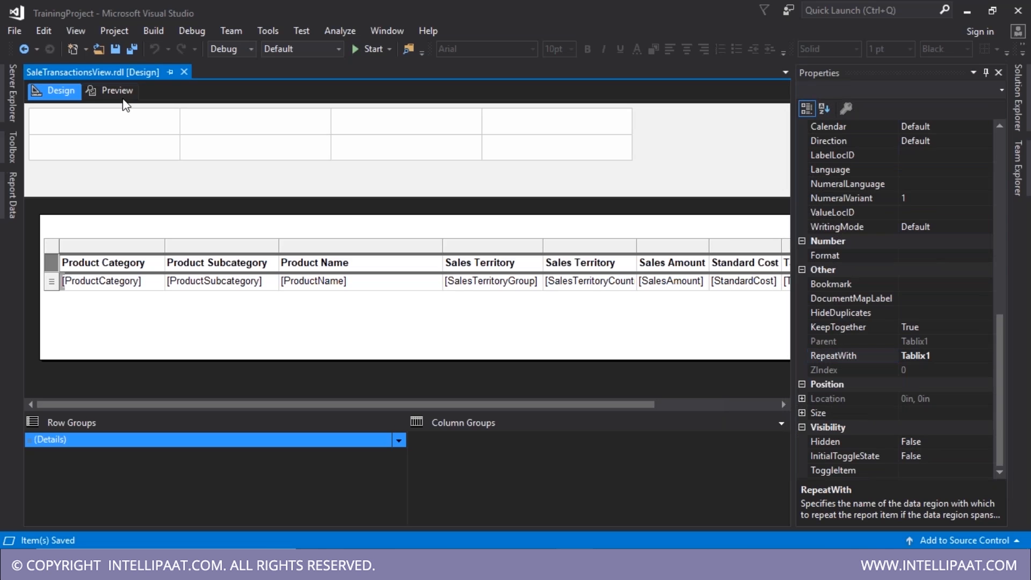
- Check preview page 2, then in design select (Details) and open the Column Groups menu
click(123, 98)
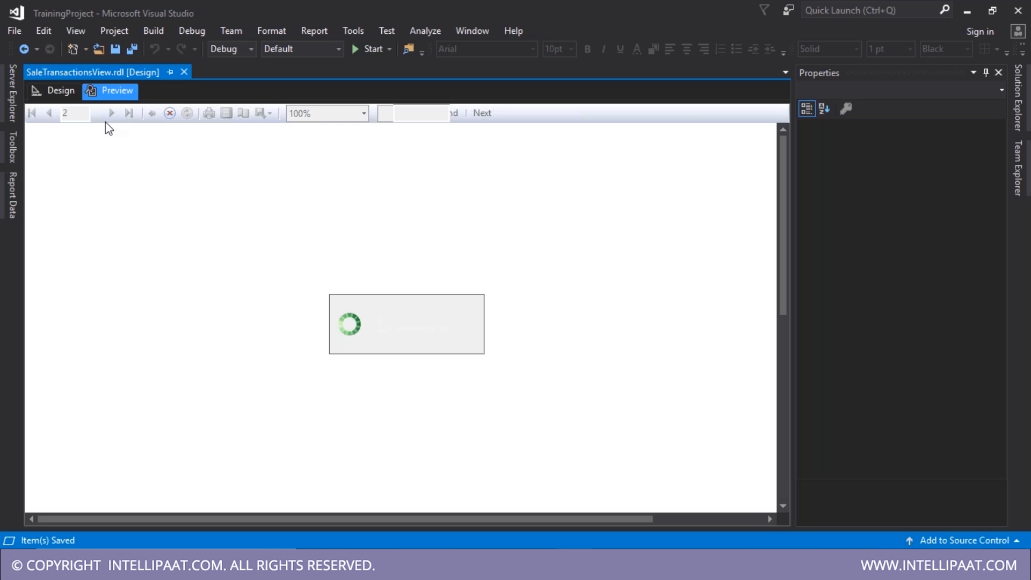
click(123, 114)
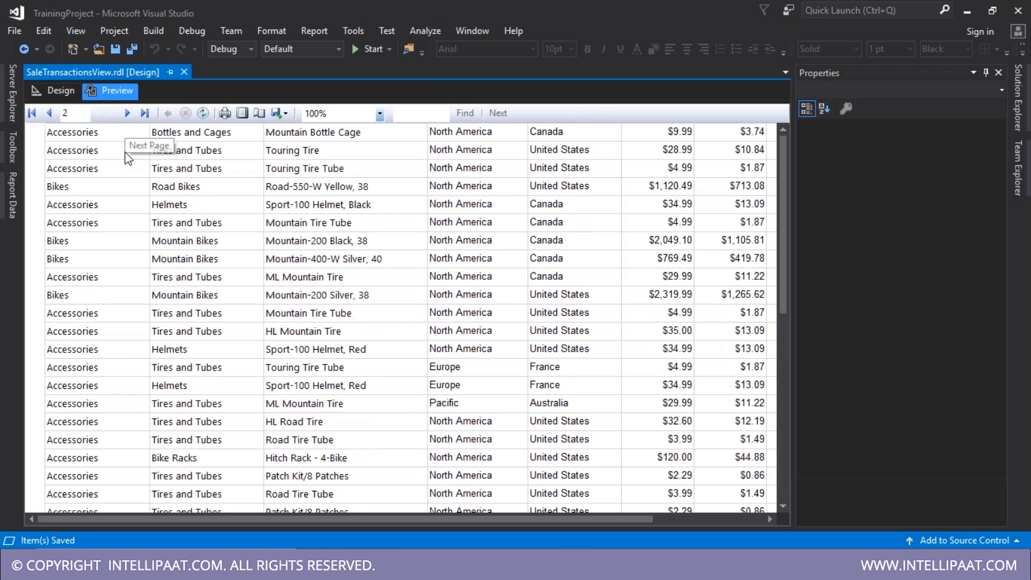
click(61, 91)
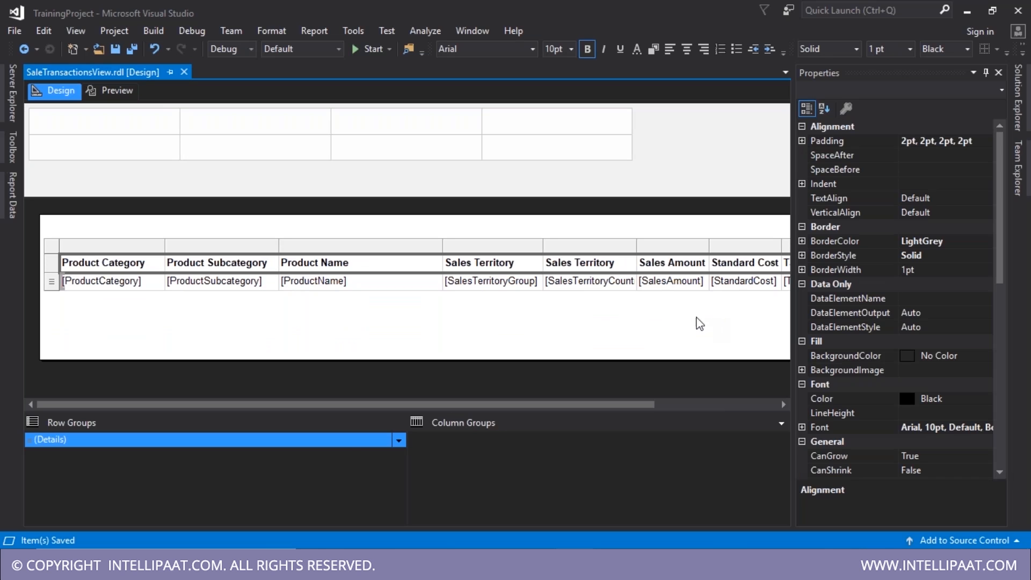
click(349, 445)
click(400, 441)
click(385, 423)
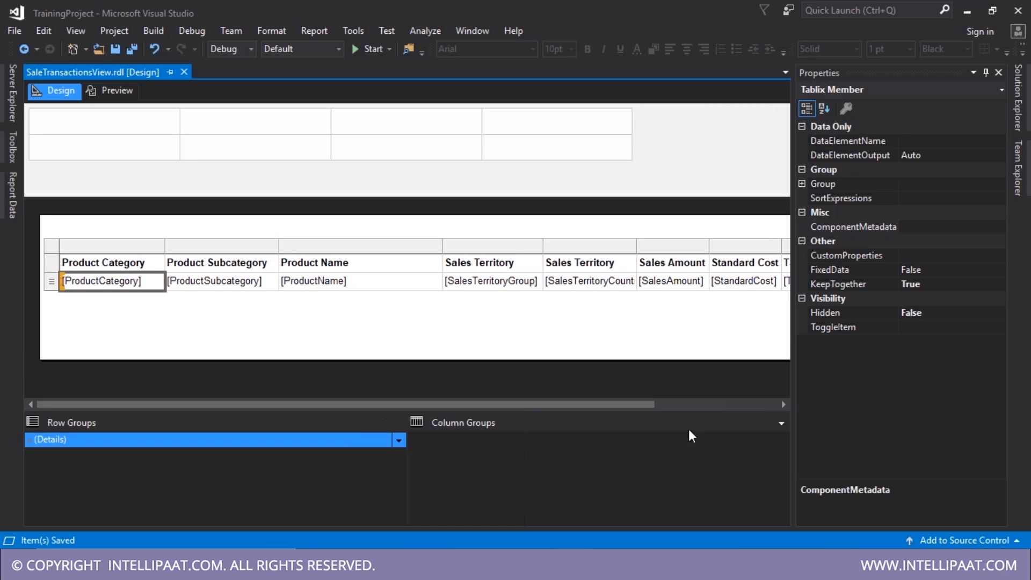
click(778, 424)
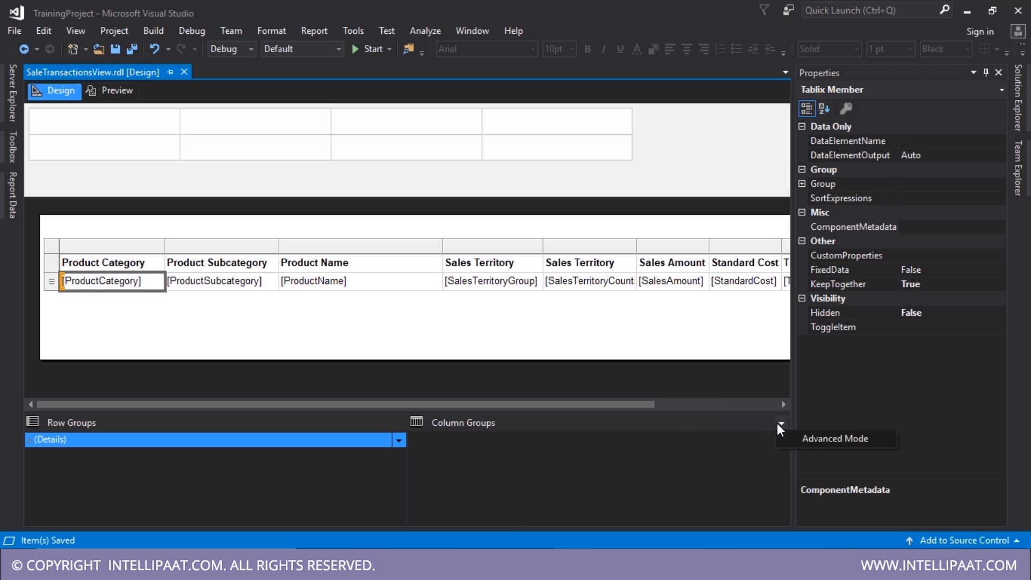
- In Advanced Mode, set the static header row group's RepeatOnNewPage property to True
click(811, 439)
click(265, 447)
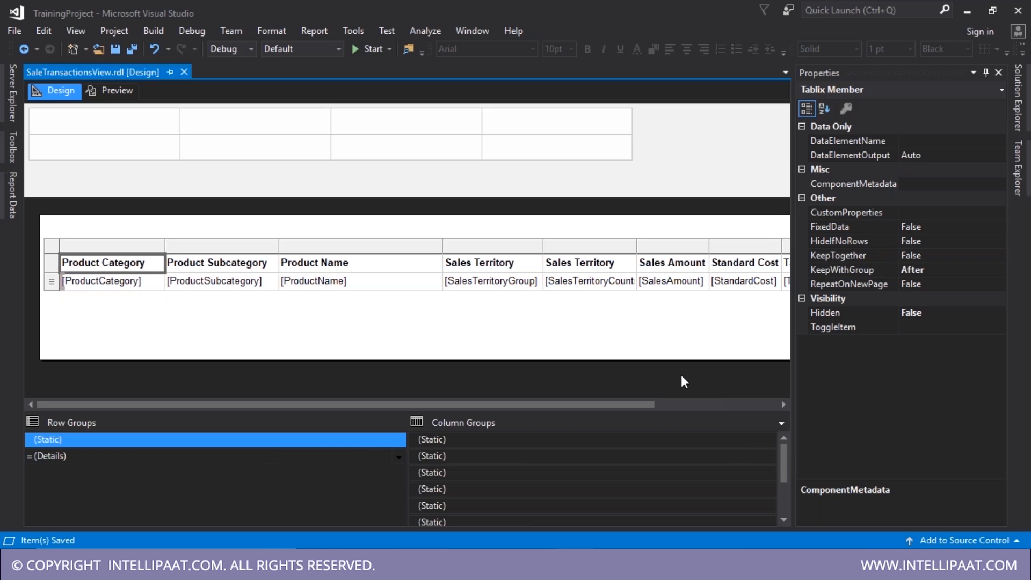
click(855, 284)
click(999, 284)
click(919, 299)
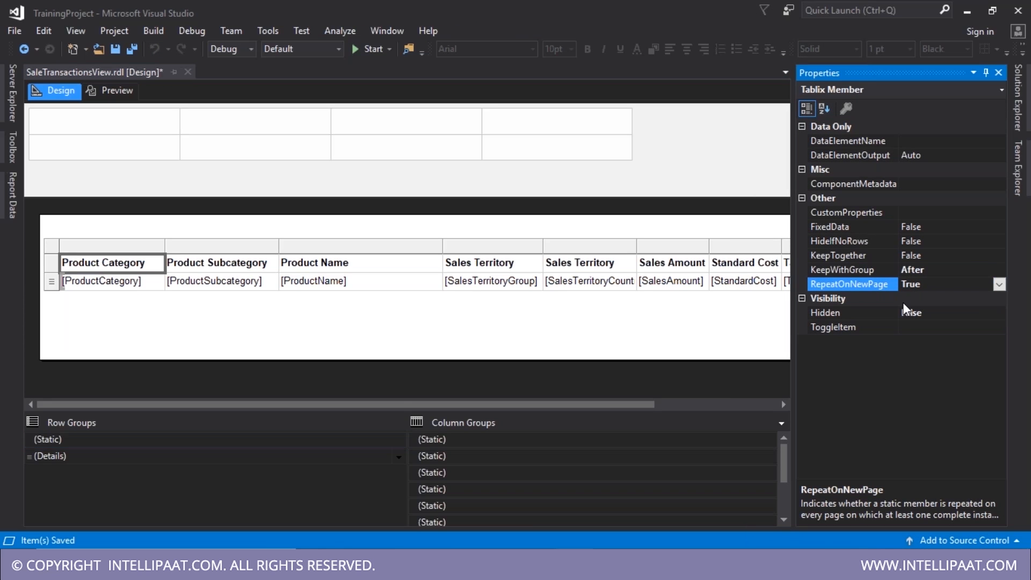
- Save the report, turn Advanced Mode off, and preview the report
key(ctrl+s)
click(779, 425)
click(806, 438)
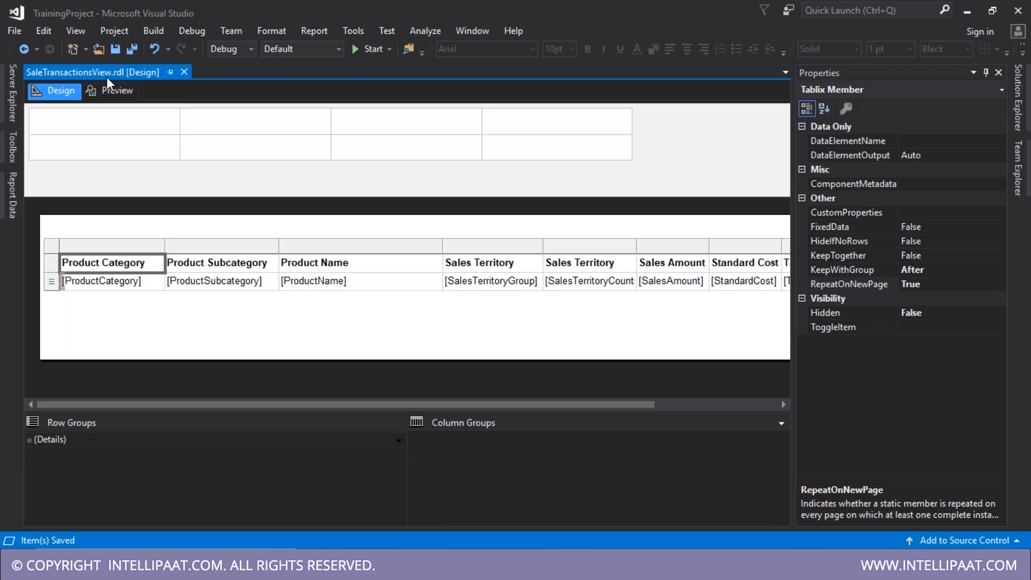
click(111, 91)
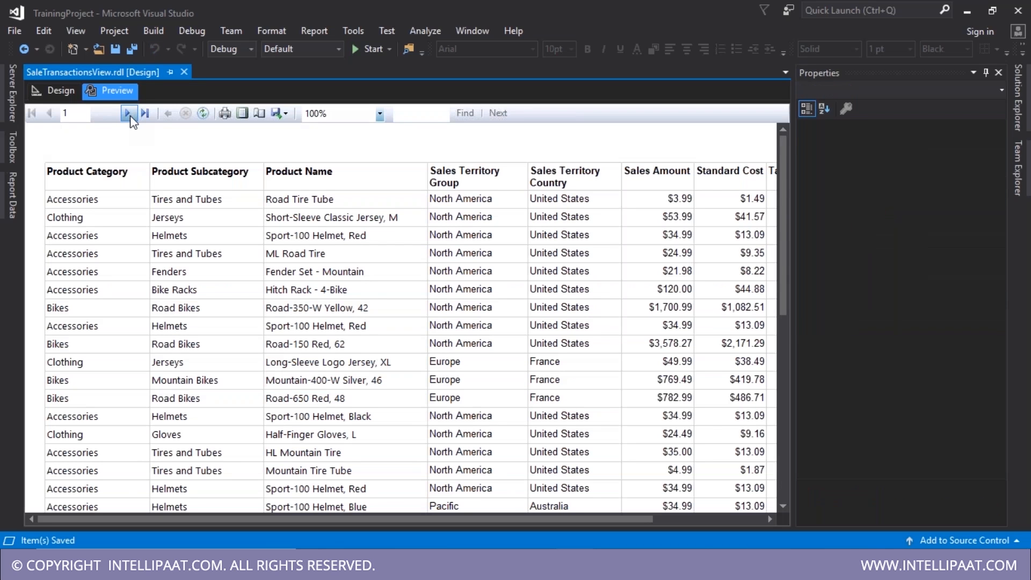
- Page through the preview to confirm headers repeat on pages 2 and 4, then return to Design
click(128, 114)
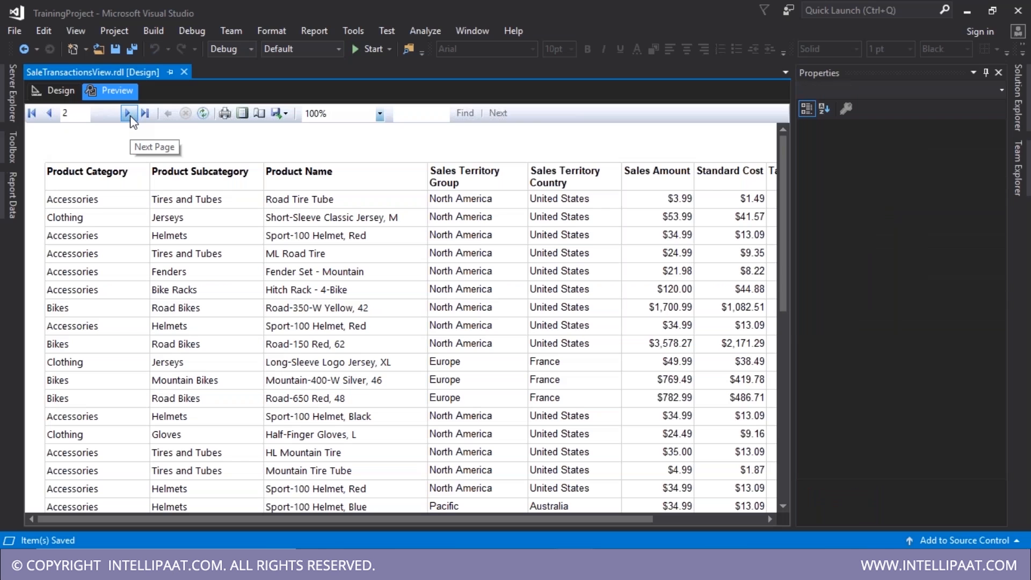
click(128, 113)
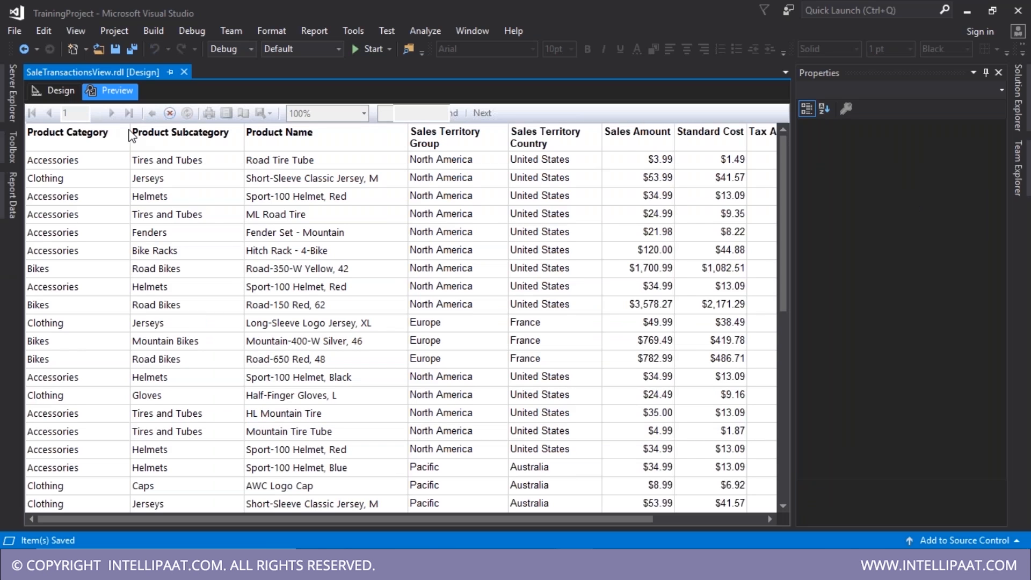
click(142, 121)
click(142, 121)
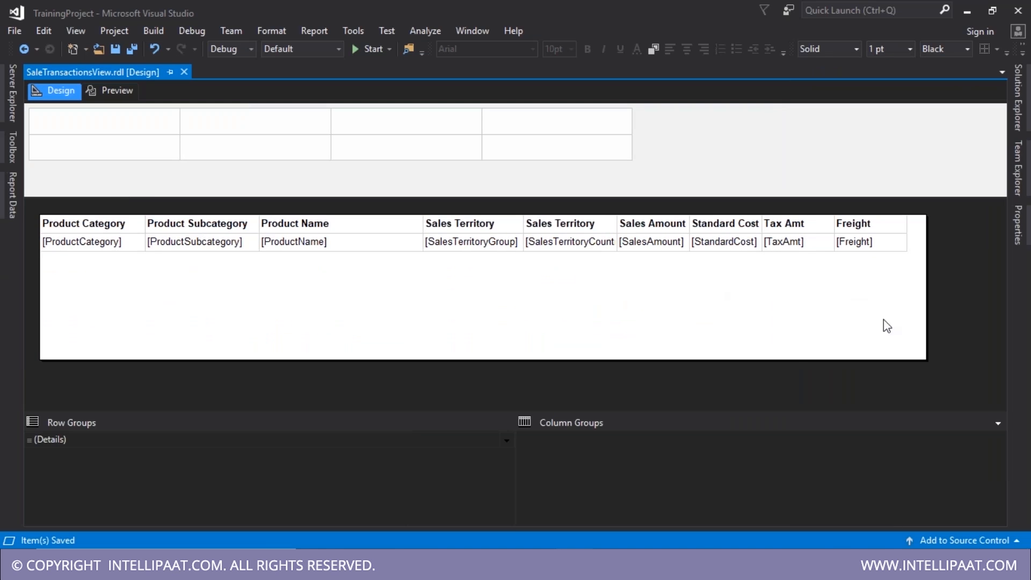
- Shorten the report body to end just below the table and save
drag(925, 357, 825, 250)
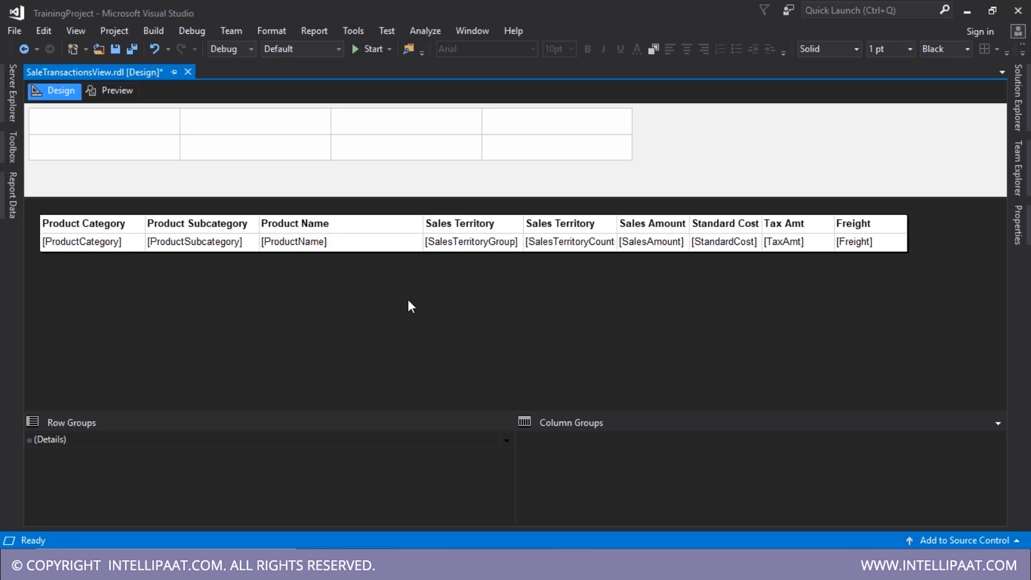
key(ctrl+s)
- Open AgentDailyCalls.rdl, return to SaleTransactionsView, save it, and show the Report Data list
click(1027, 166)
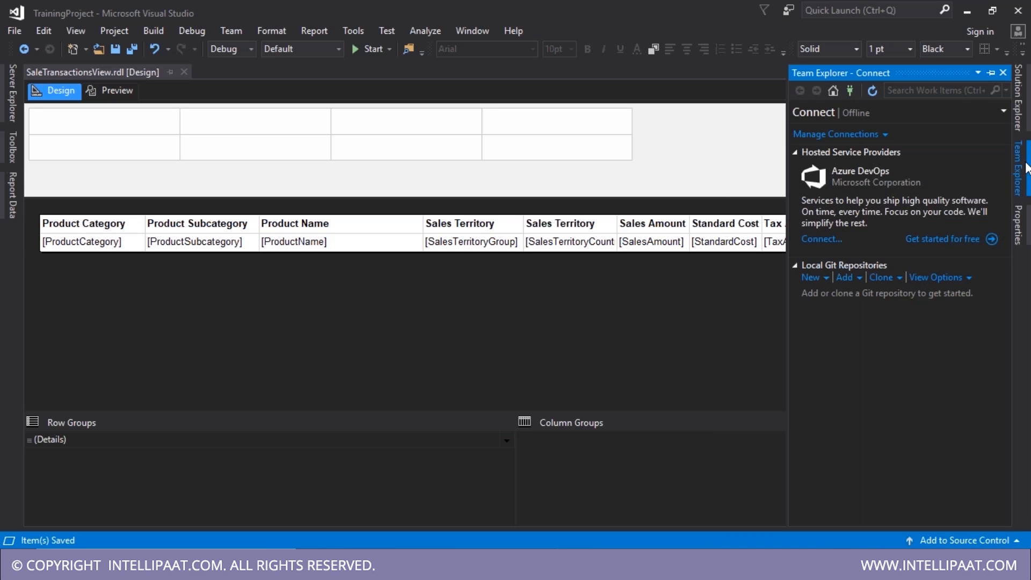
click(1018, 112)
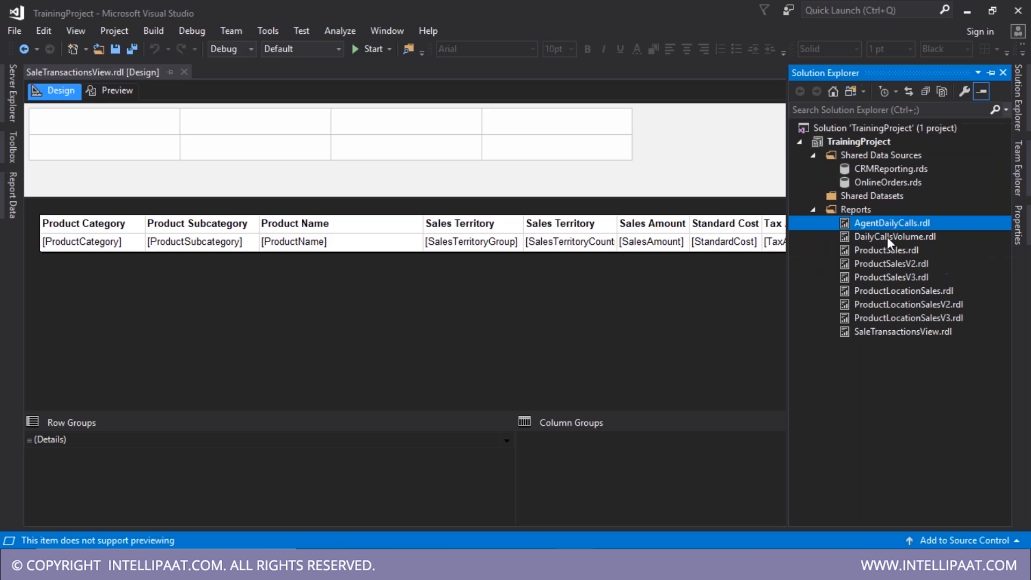
double_click(883, 229)
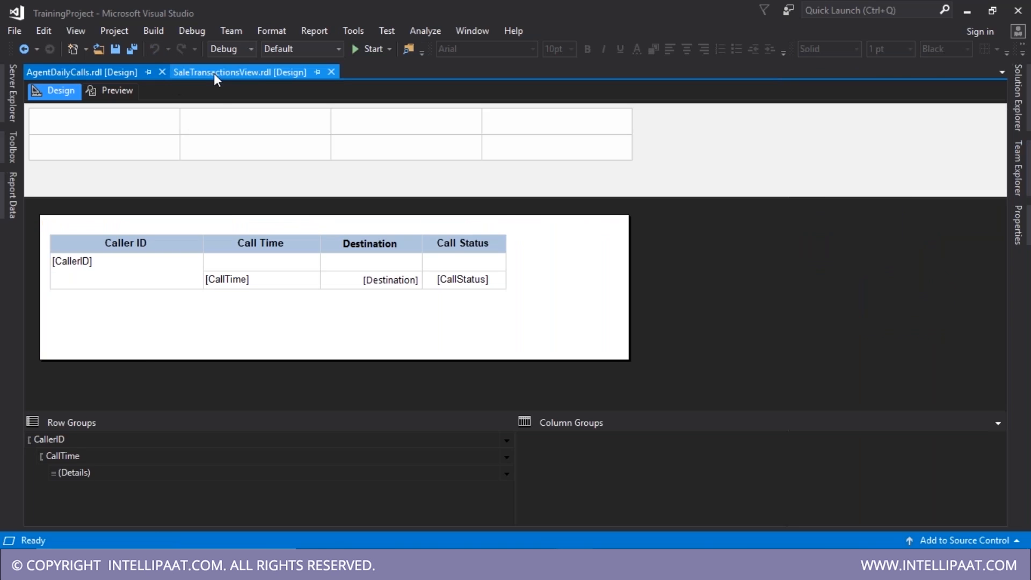
click(214, 73)
key(ctrl+s)
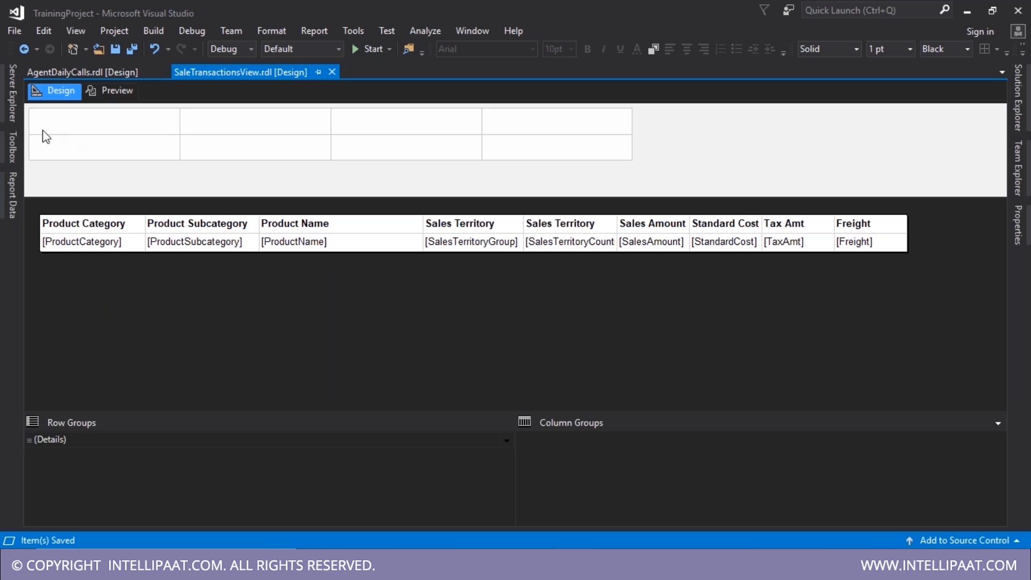
click(11, 198)
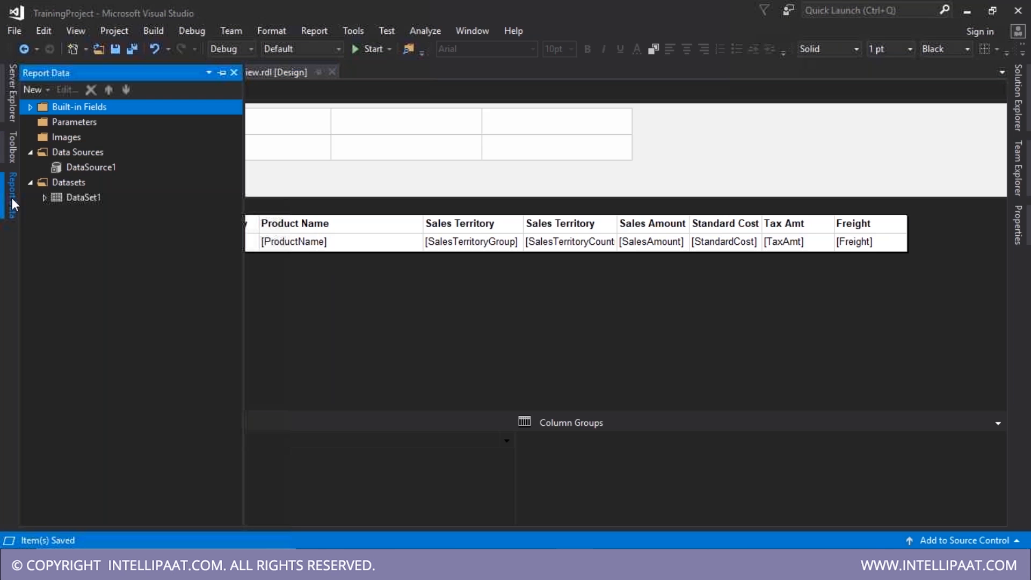
- Pin Report Data and add a ProductName parameter prompting 'Product Name', then return to design
click(221, 72)
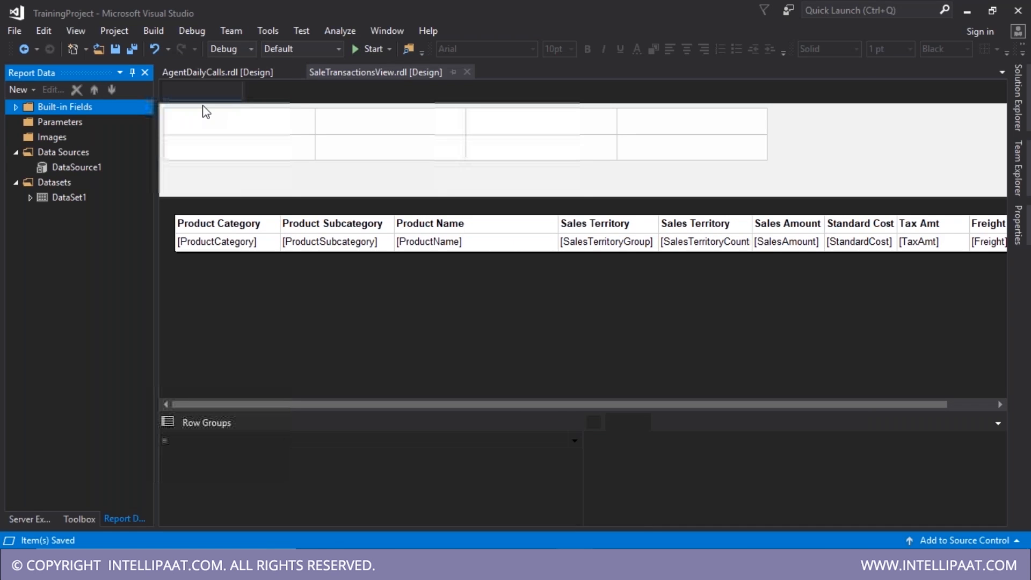
click(89, 123)
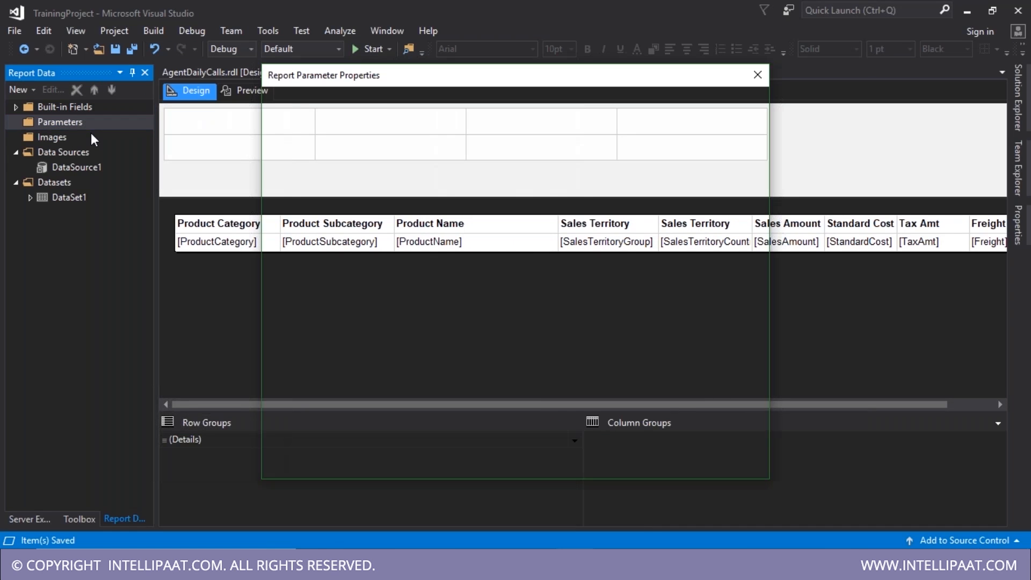
text(ProductName)
key(Tab)
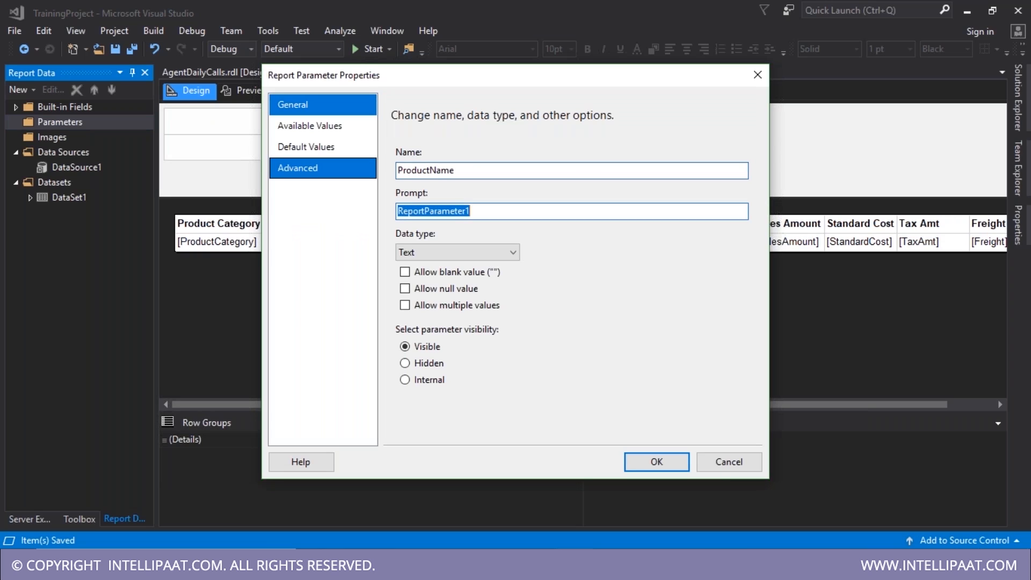
text(Product Name)
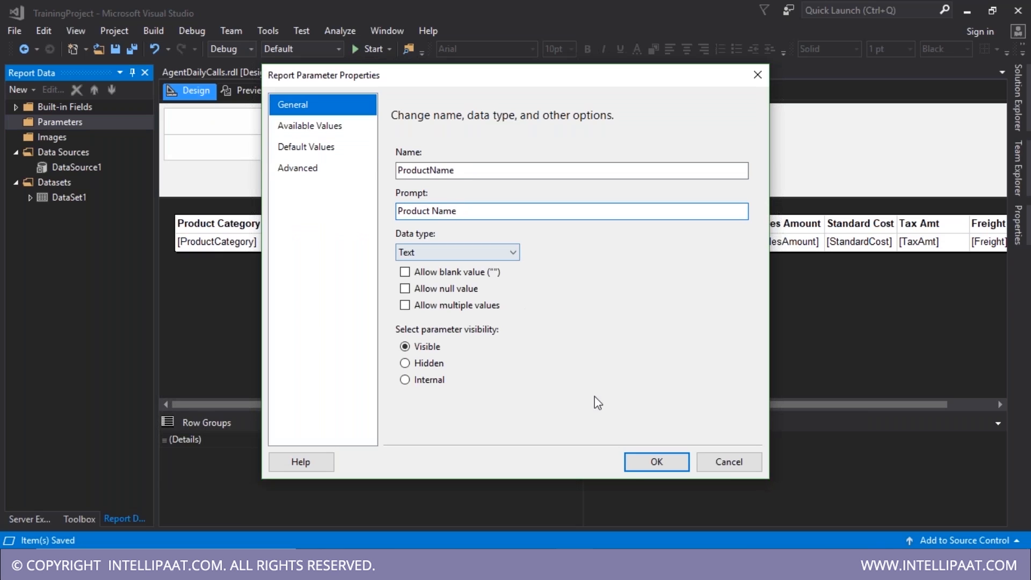
click(633, 463)
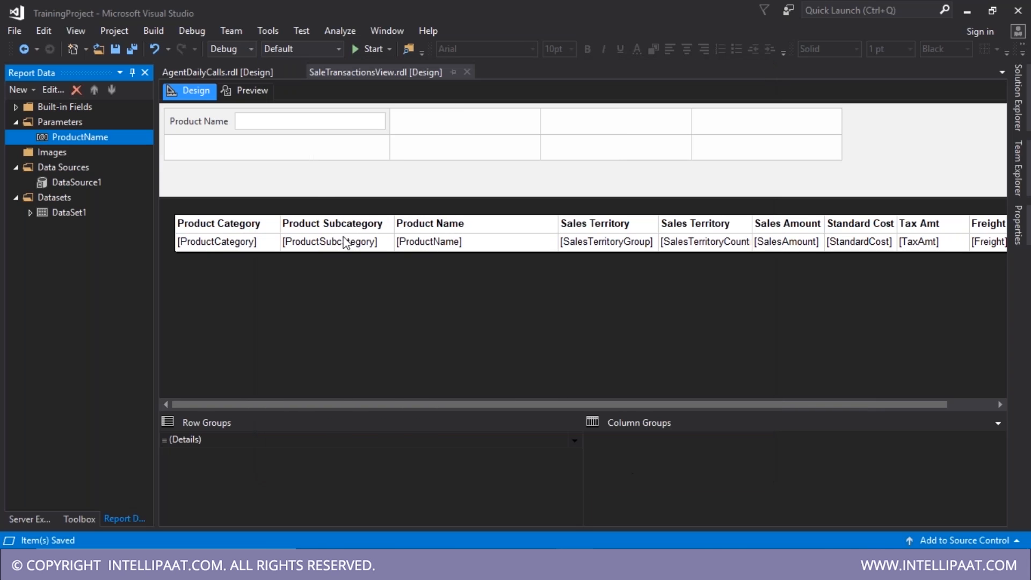
click(321, 153)
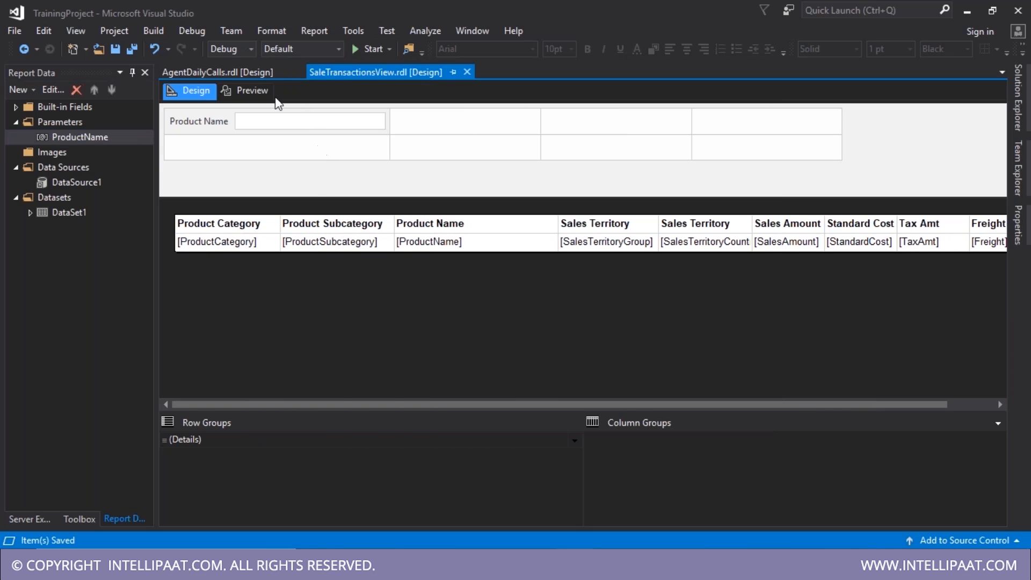
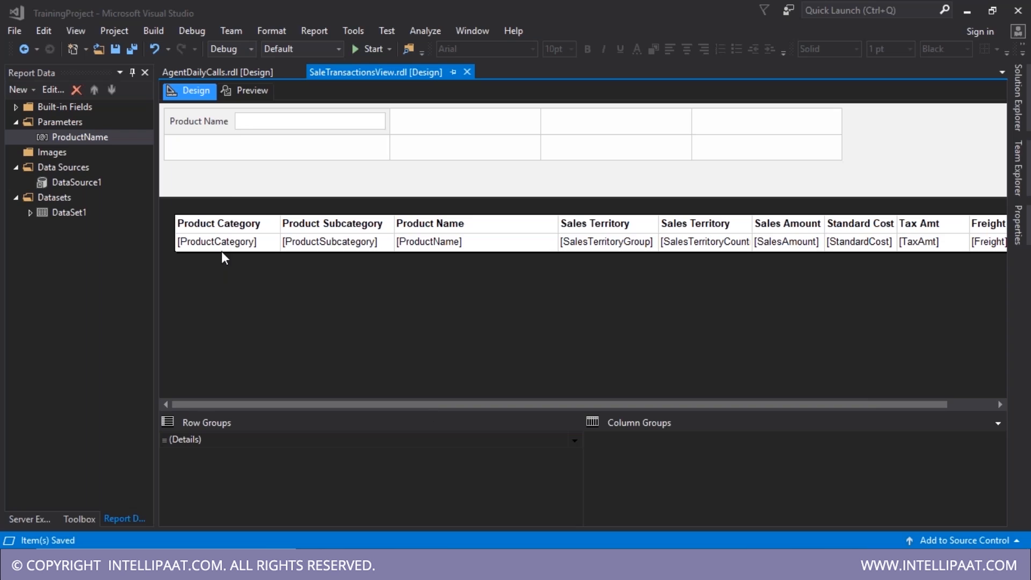
- Test the Product Name box in preview and copy 'Road Tire Tube' from the SSMS results
click(242, 95)
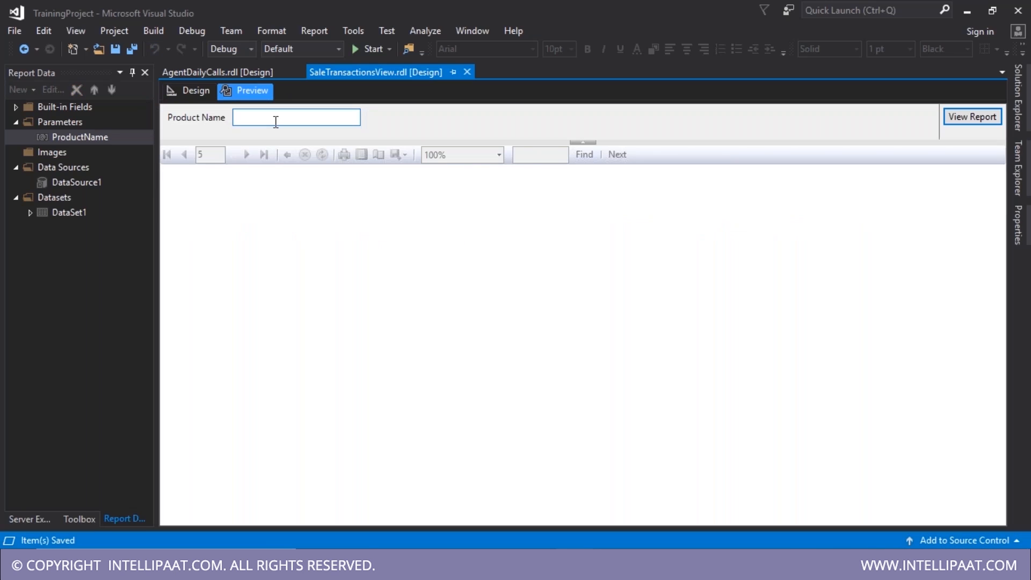
click(276, 122)
text(fadsfdsa)
double_click(273, 121)
key(BackSpace)
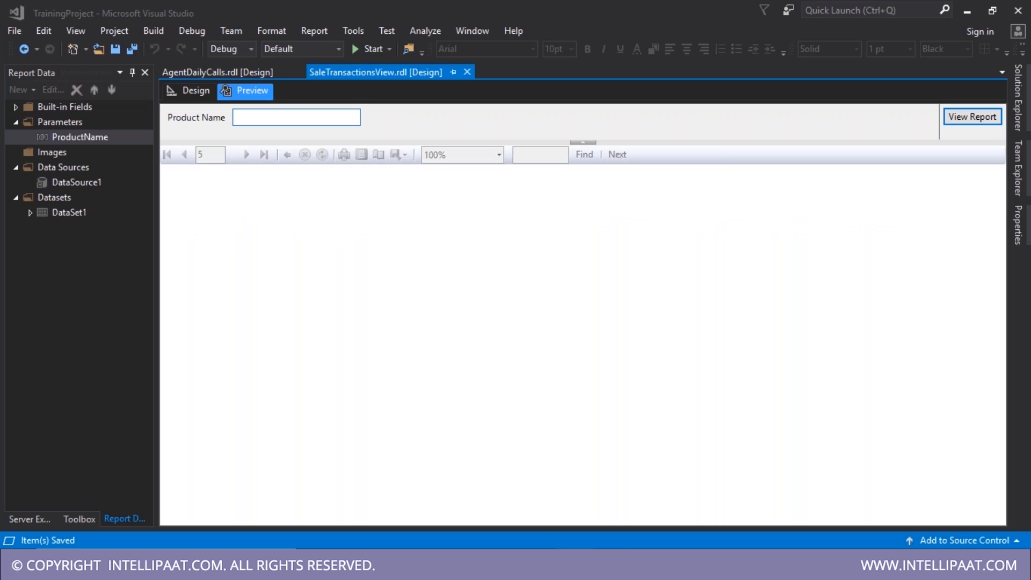
key(alt+Tab)
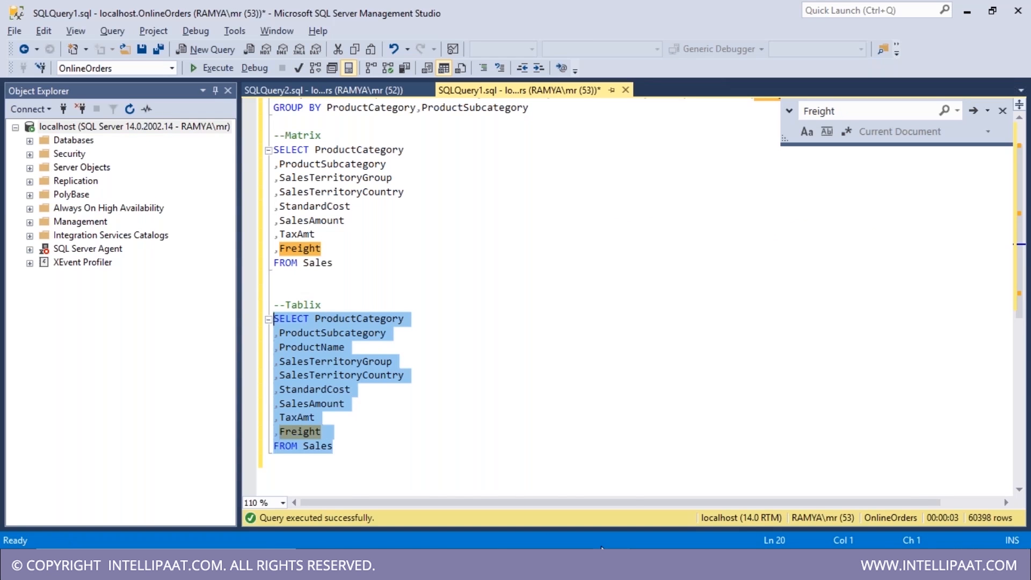
key(F5)
click(478, 200)
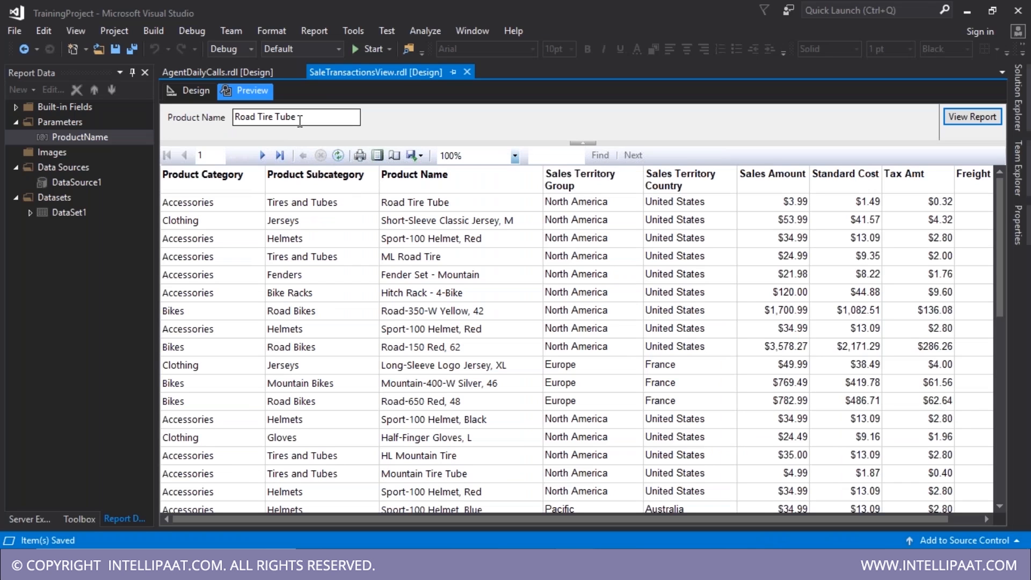
drag(298, 118, 152, 122)
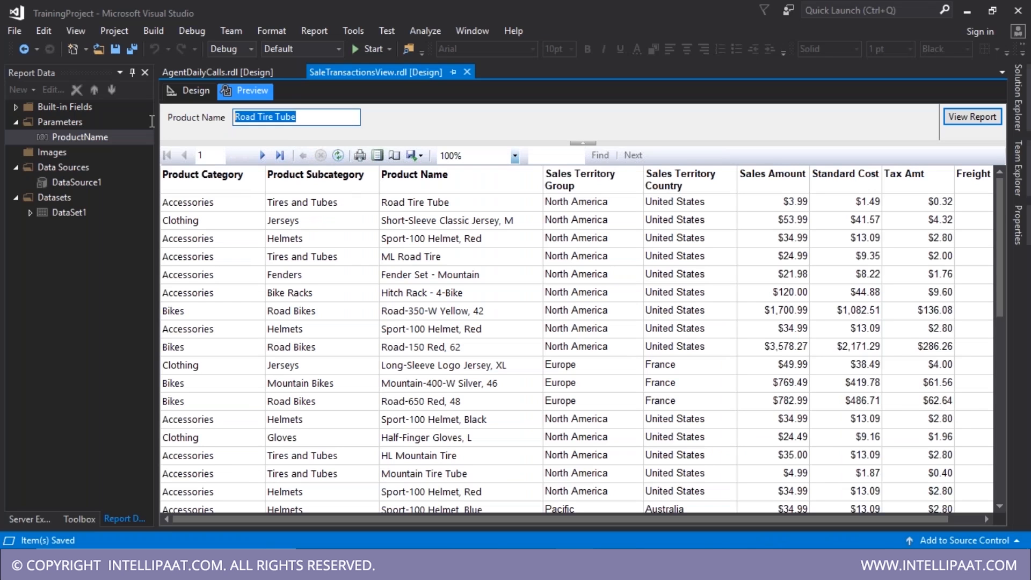
- Inspect the ProductName parameter and DataSet1 in Report Data, switching between design and preview
click(191, 91)
click(97, 137)
double_click(117, 141)
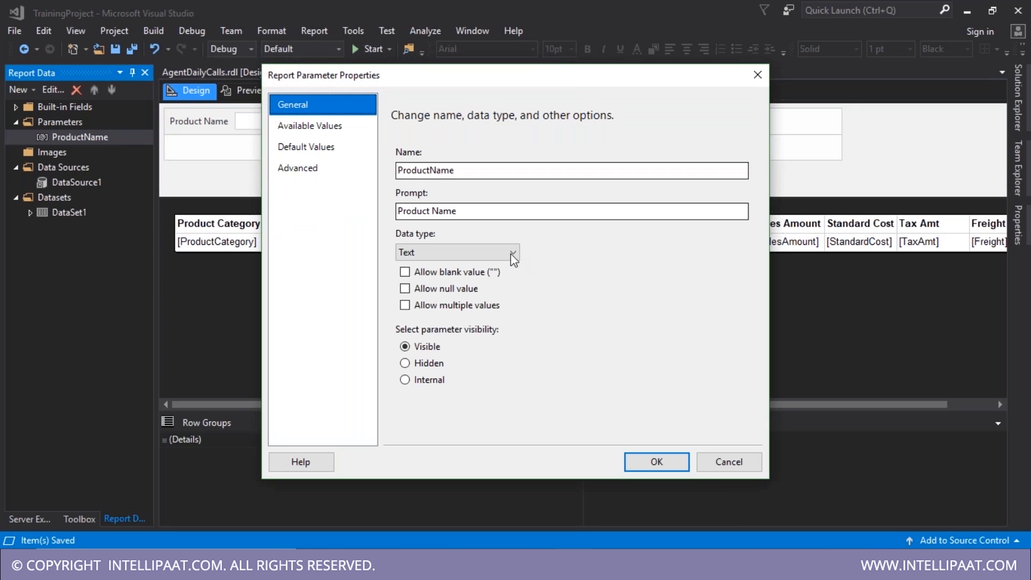
key(Escape)
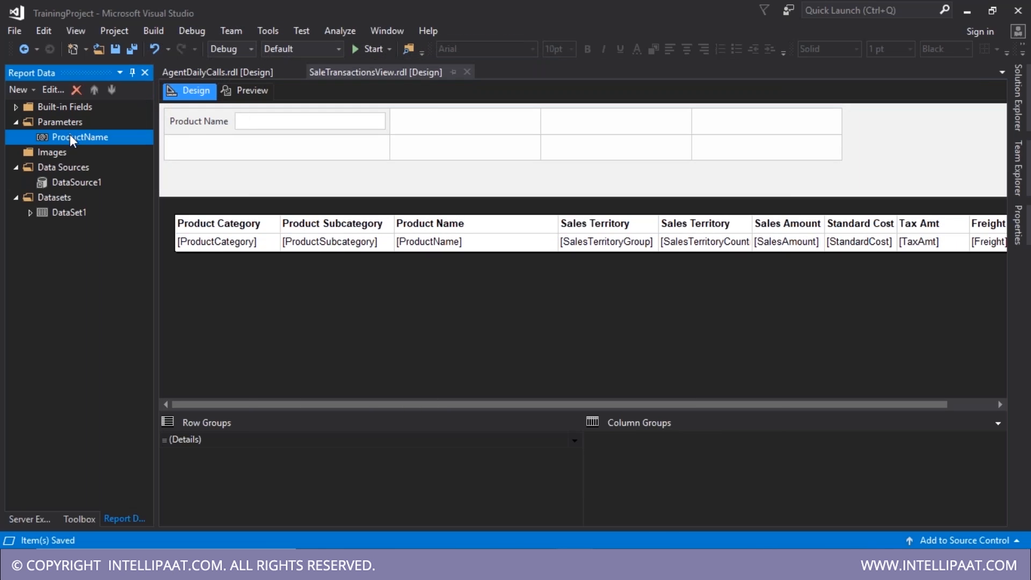
click(66, 212)
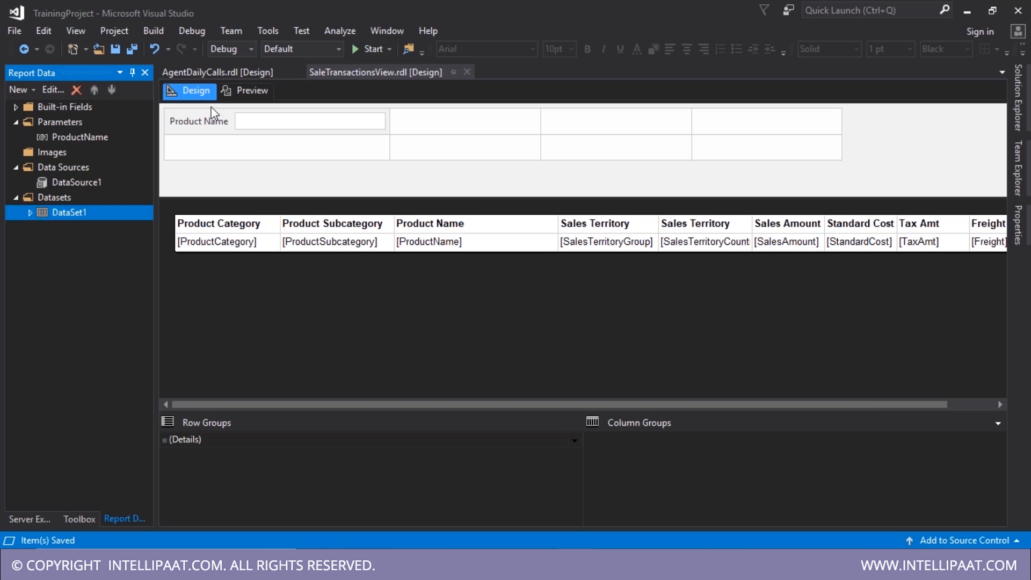
click(244, 89)
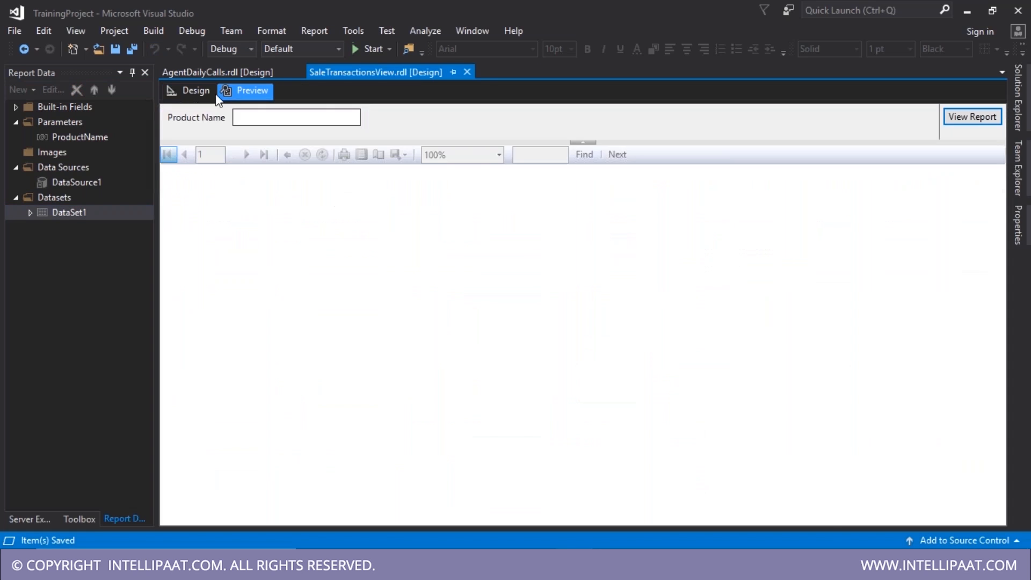
click(214, 92)
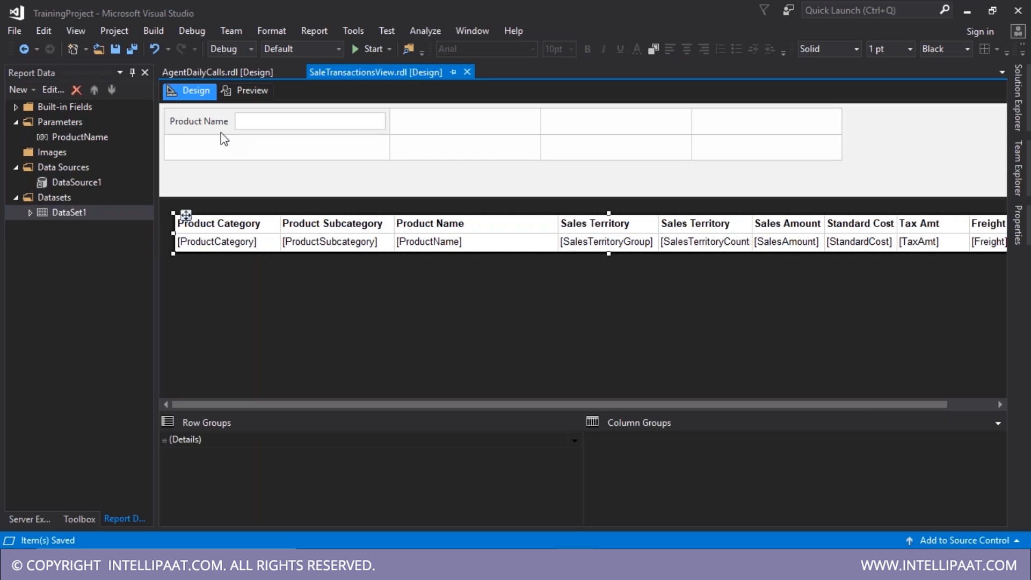
click(70, 137)
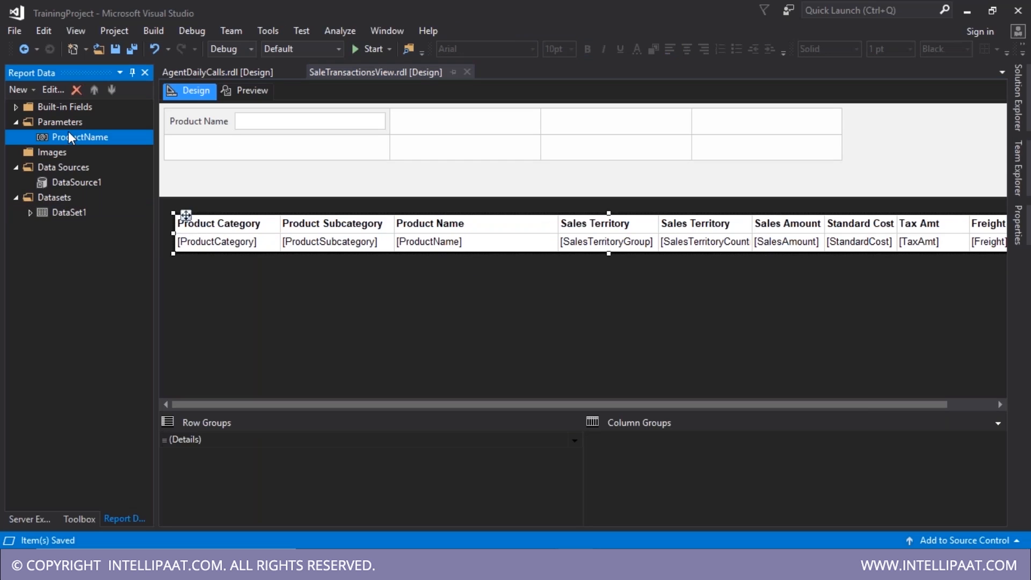
click(54, 220)
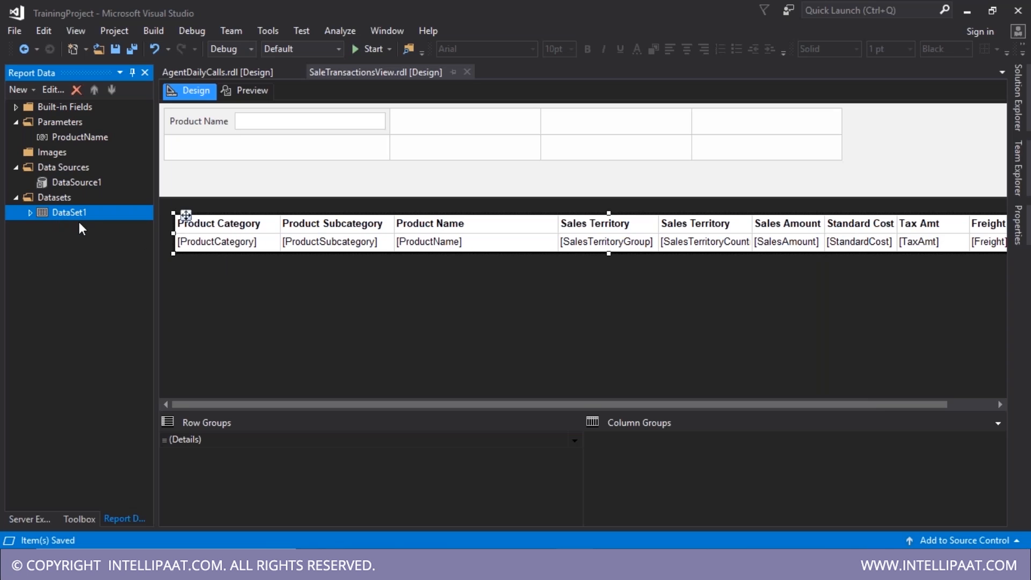
double_click(41, 214)
double_click(87, 214)
double_click(91, 213)
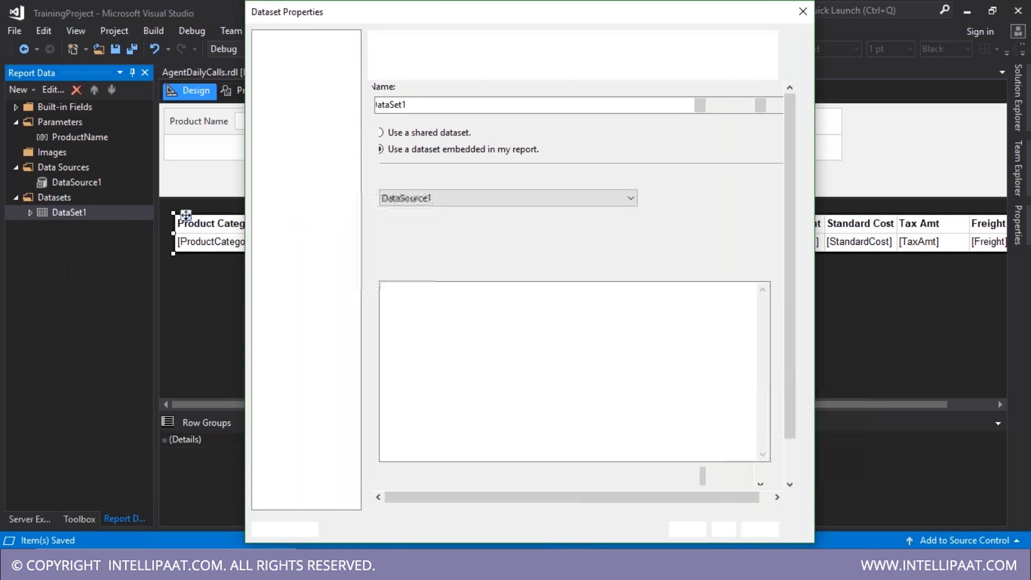
click(449, 390)
key(Return)
text(WHERE)
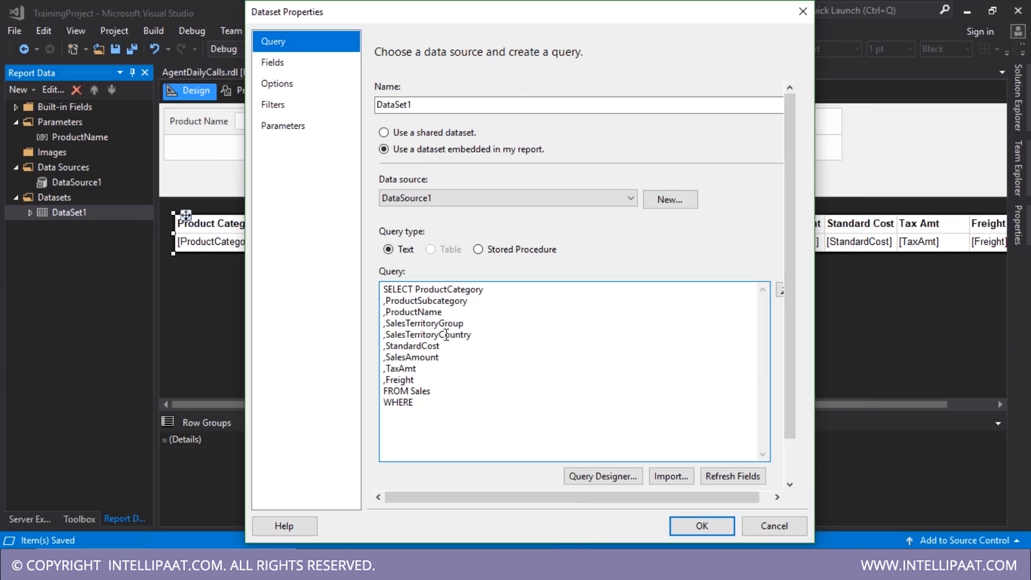
drag(442, 313, 385, 312)
key(ctrl+c)
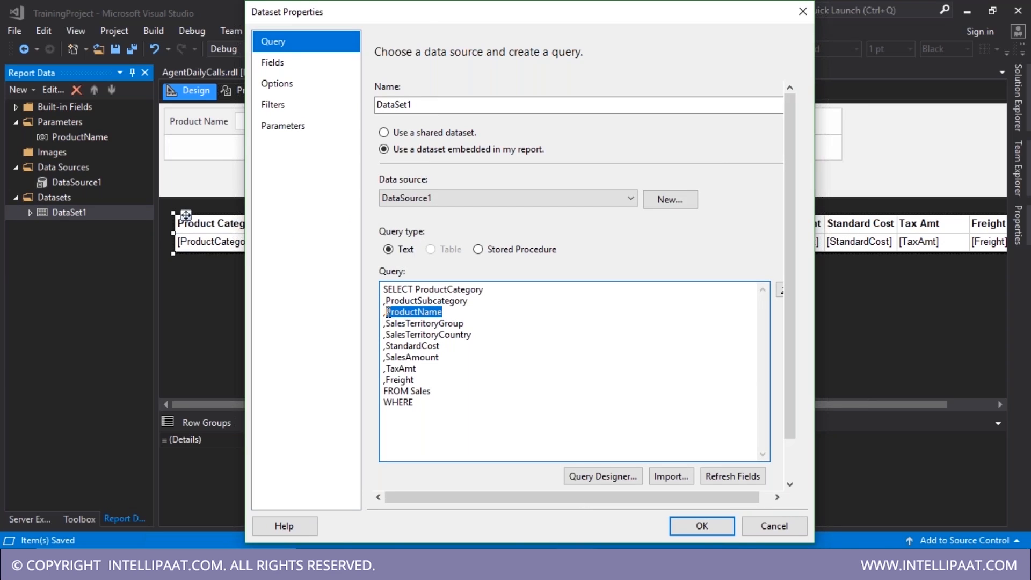
click(423, 403)
key(ctrl+v)
text(=)
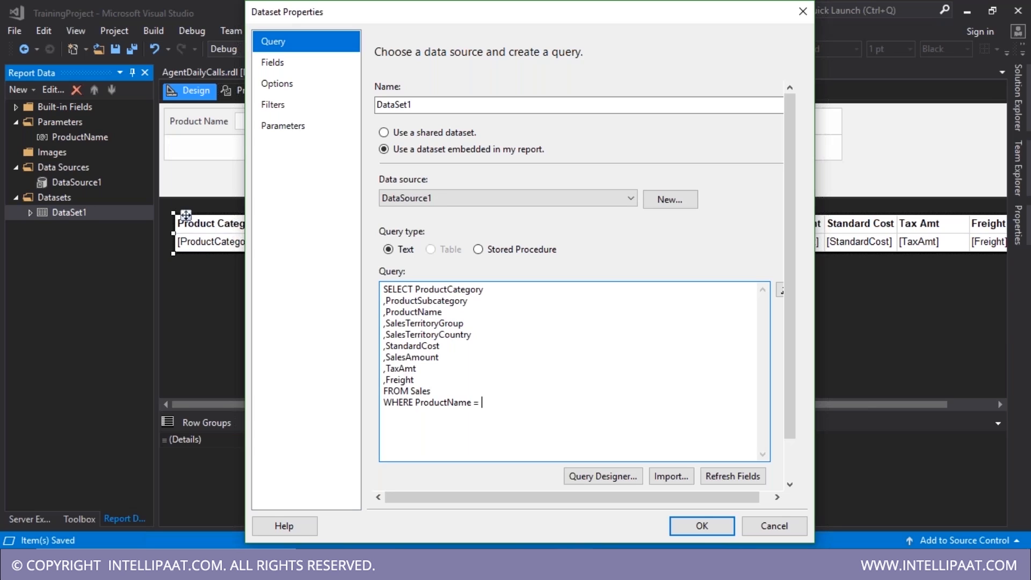
text(@ProductName)
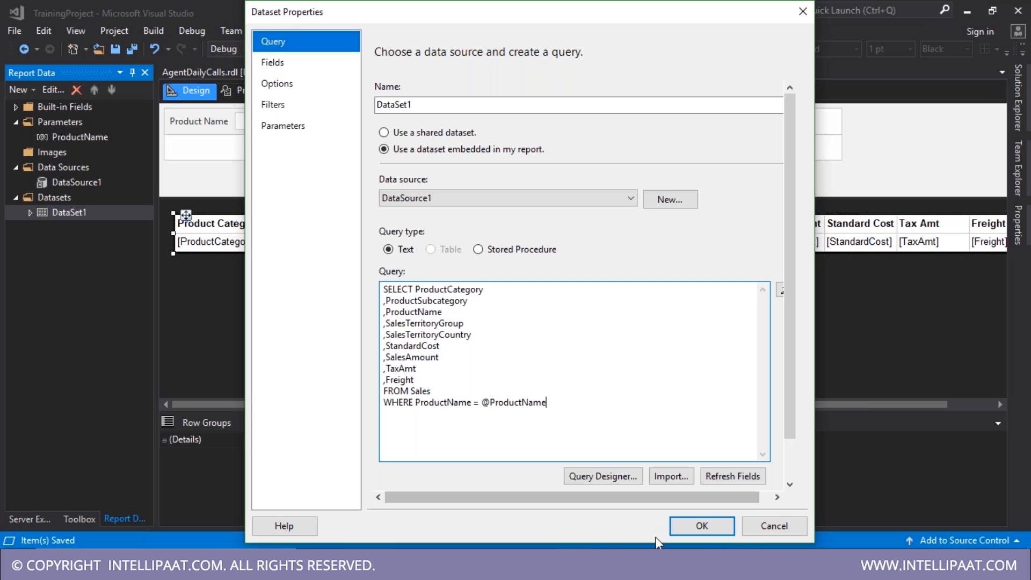
click(729, 478)
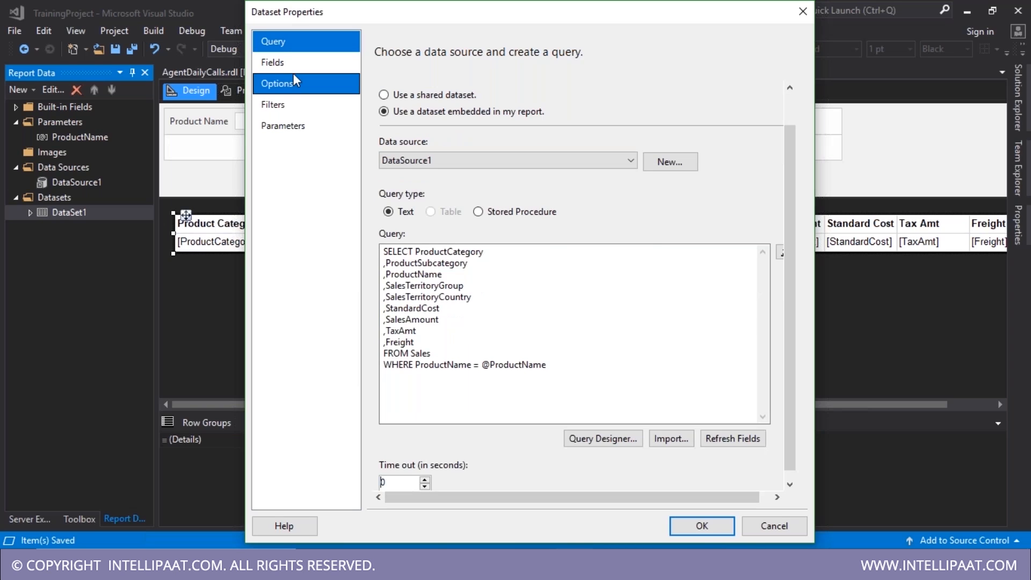
click(290, 64)
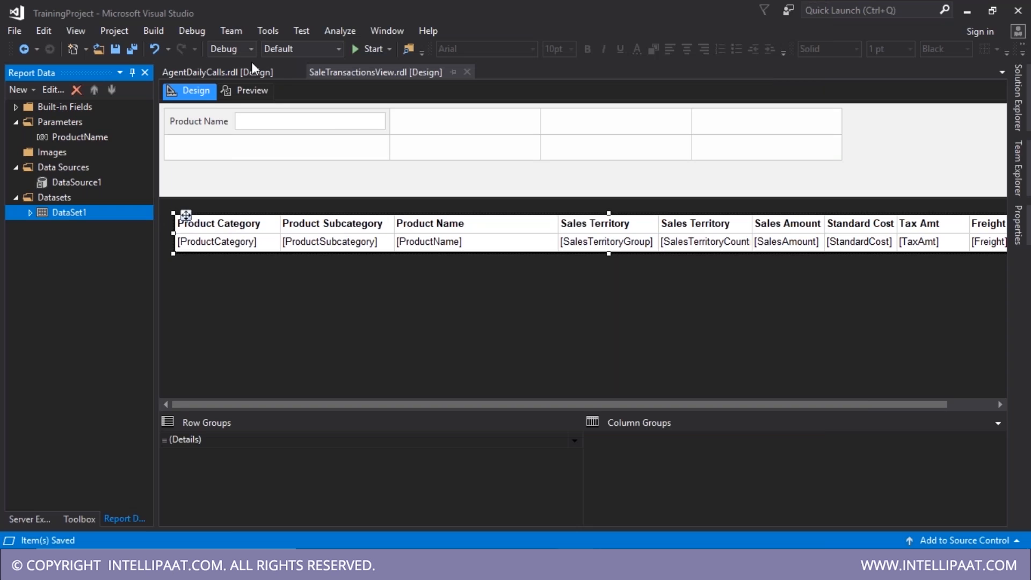
click(253, 90)
click(267, 118)
key(ctrl+v)
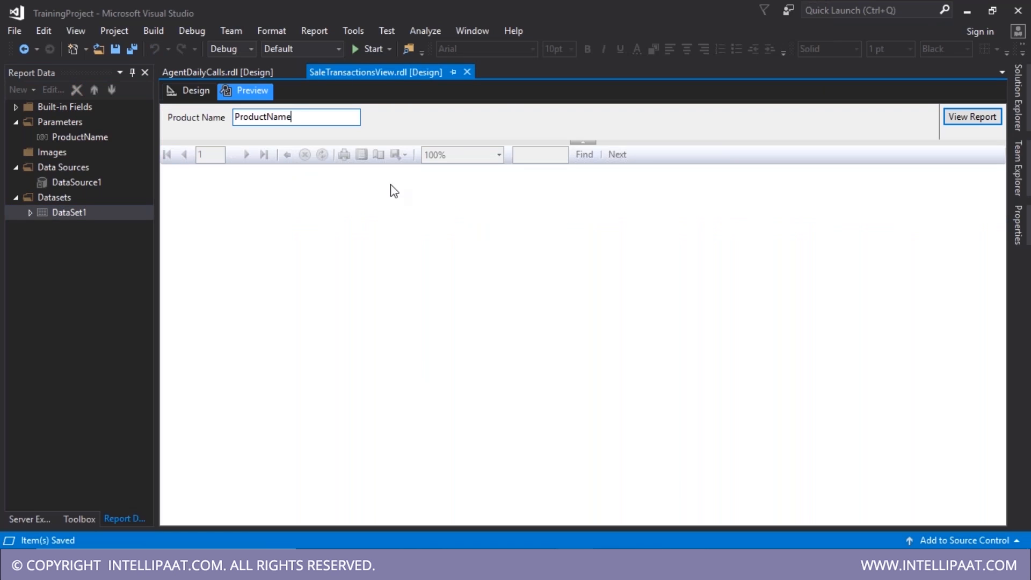
key(alt+Tab)
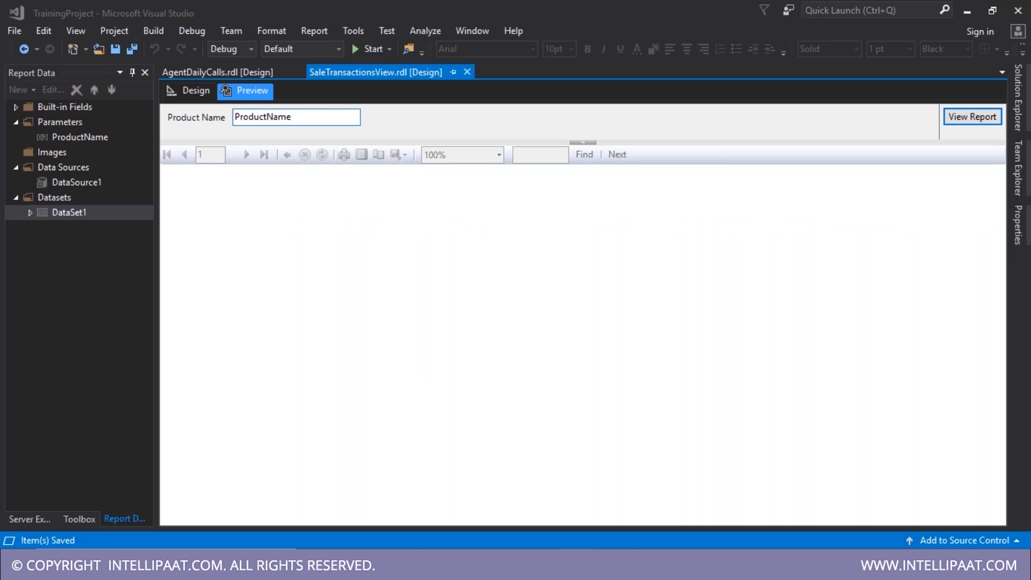
click(590, 560)
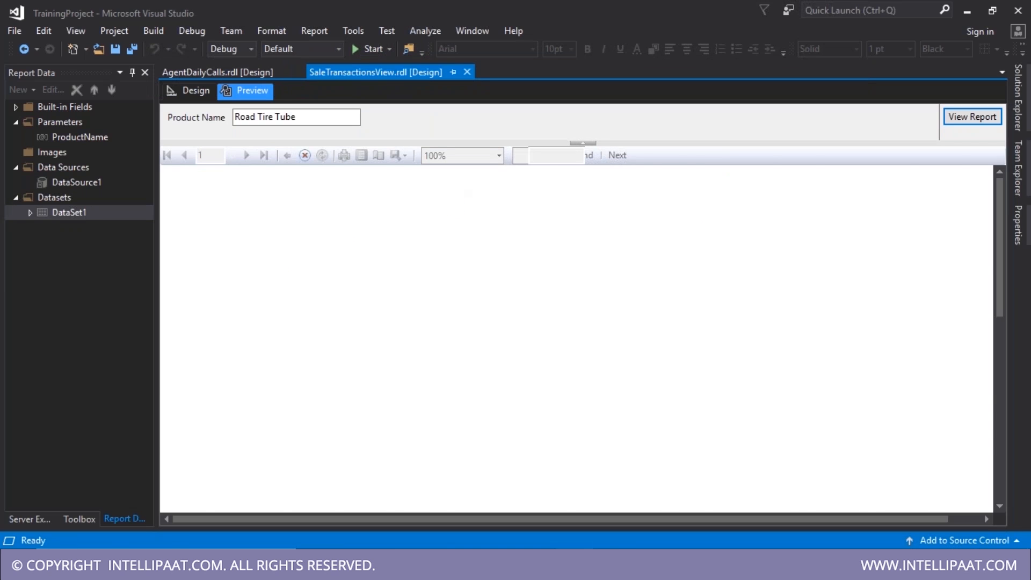
scroll(444, 332, down, 1)
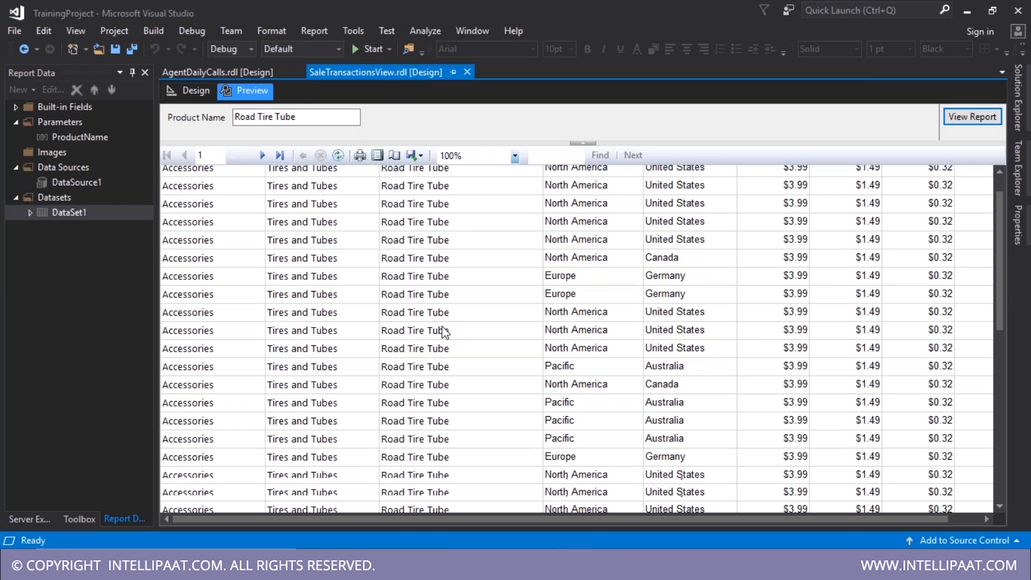
scroll(444, 332, down, 3)
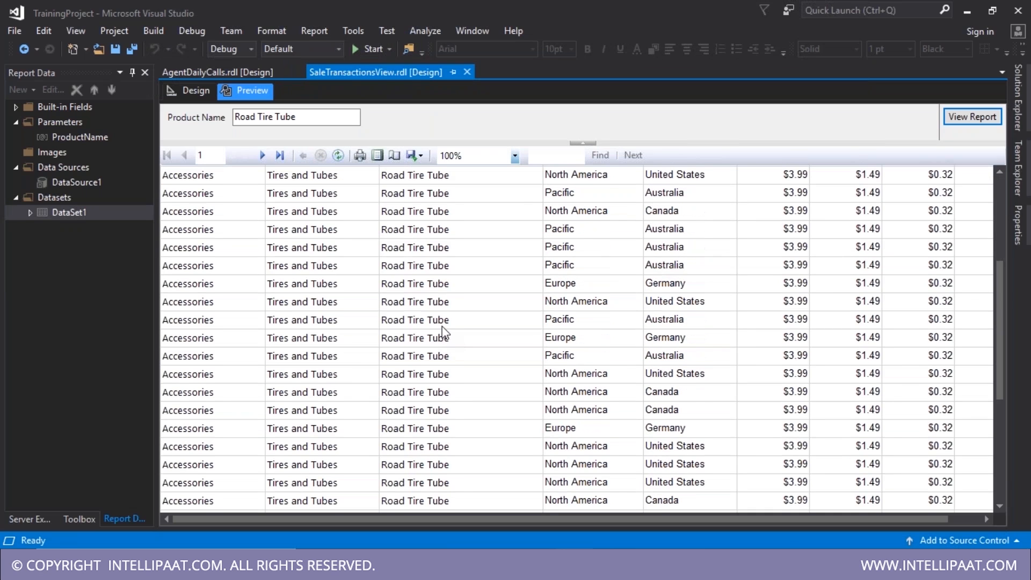
scroll(447, 334, down, 5)
scroll(446, 332, down, 3)
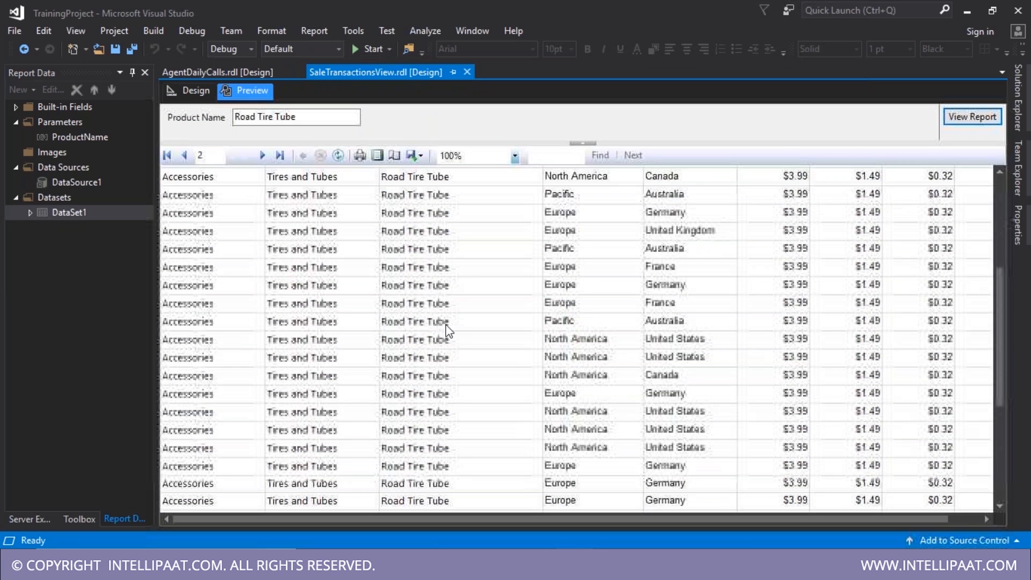
scroll(448, 333, down, 3)
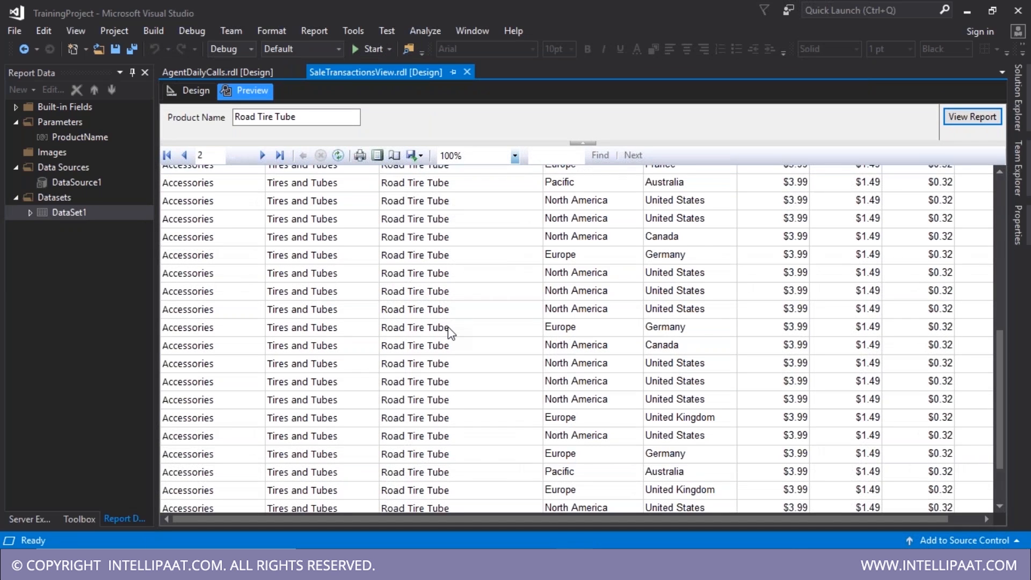
scroll(450, 333, down, 2)
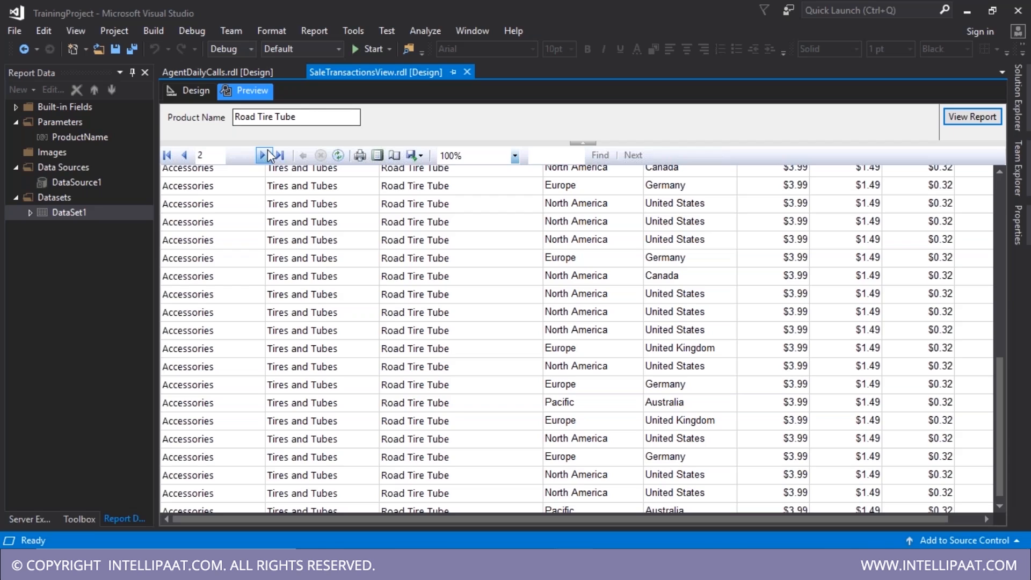
drag(317, 120, 128, 133)
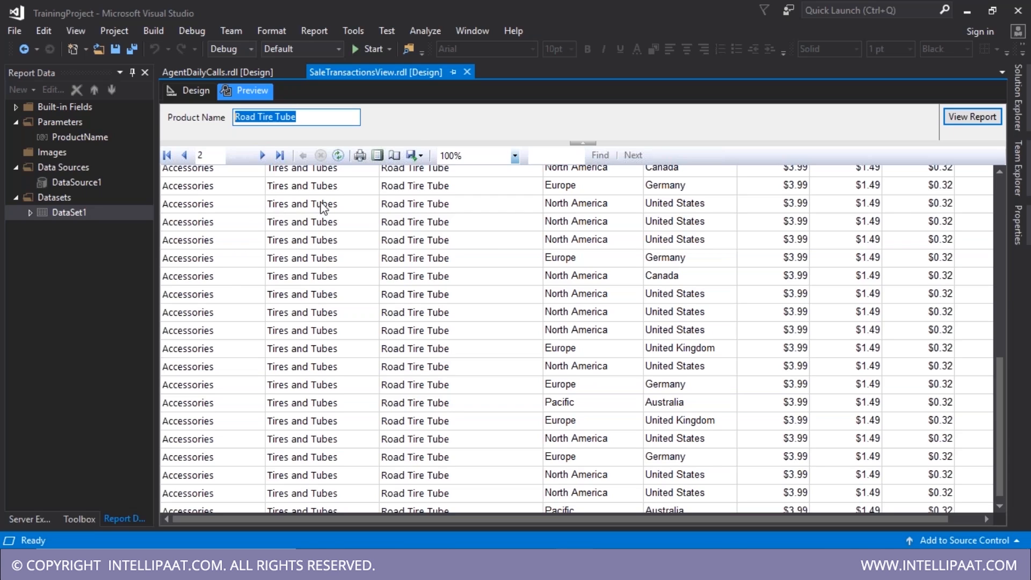
text(road)
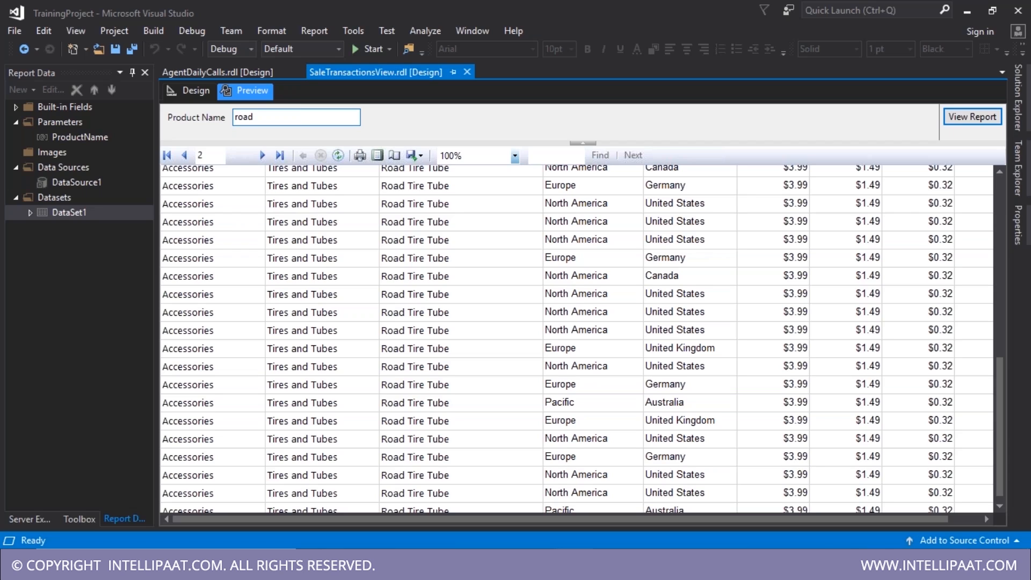
key(Return)
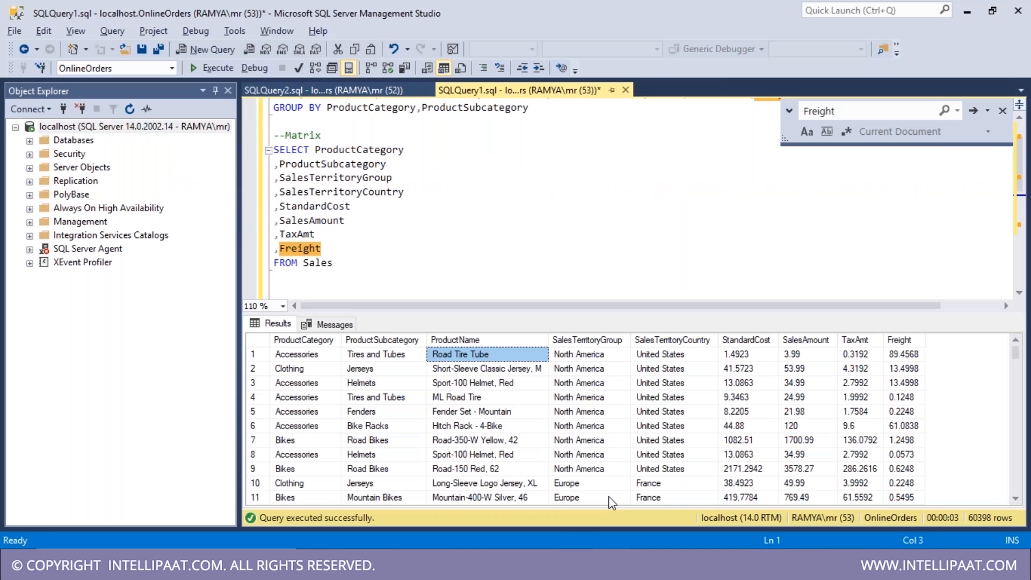
key(alt+Tab)
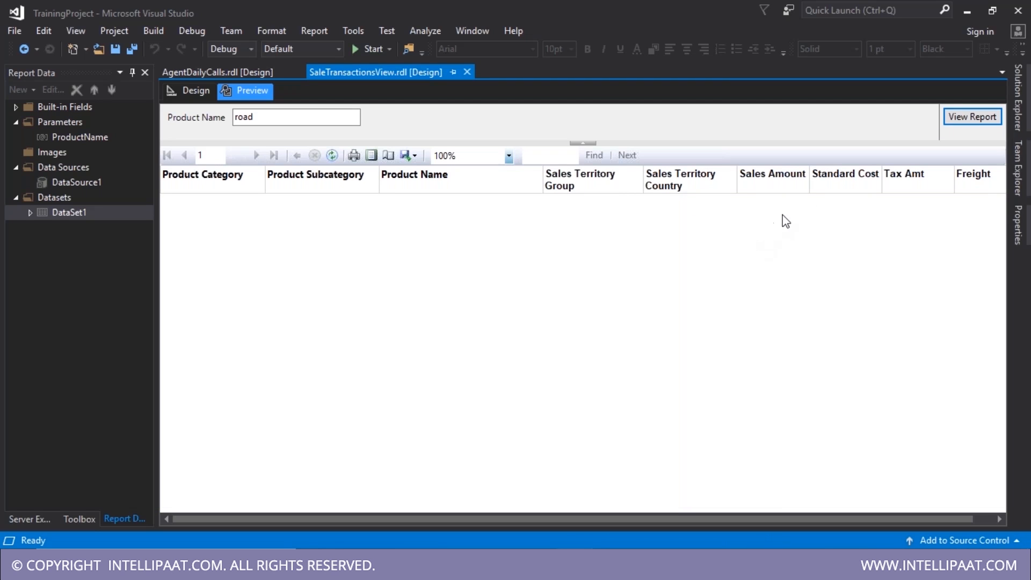
click(189, 90)
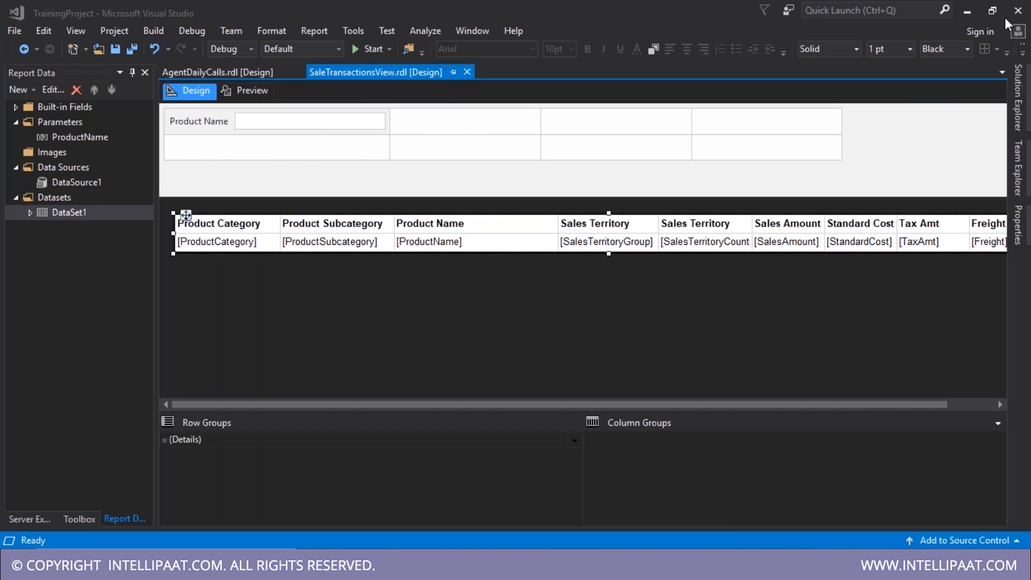
- Copy and paste SaleTransactionsView.rdl in Solution Explorer and open the copy
click(1026, 181)
click(1019, 115)
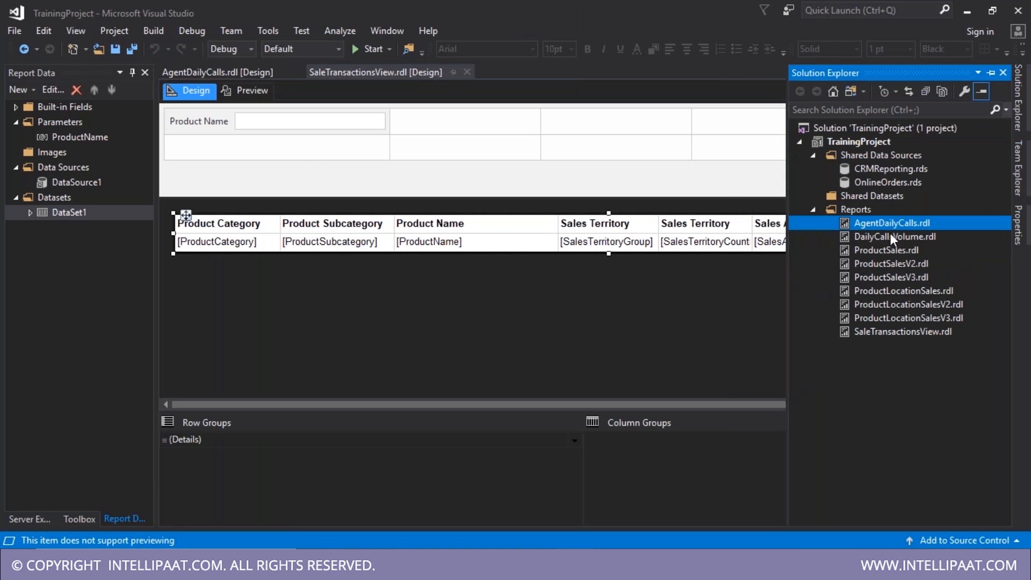
click(910, 333)
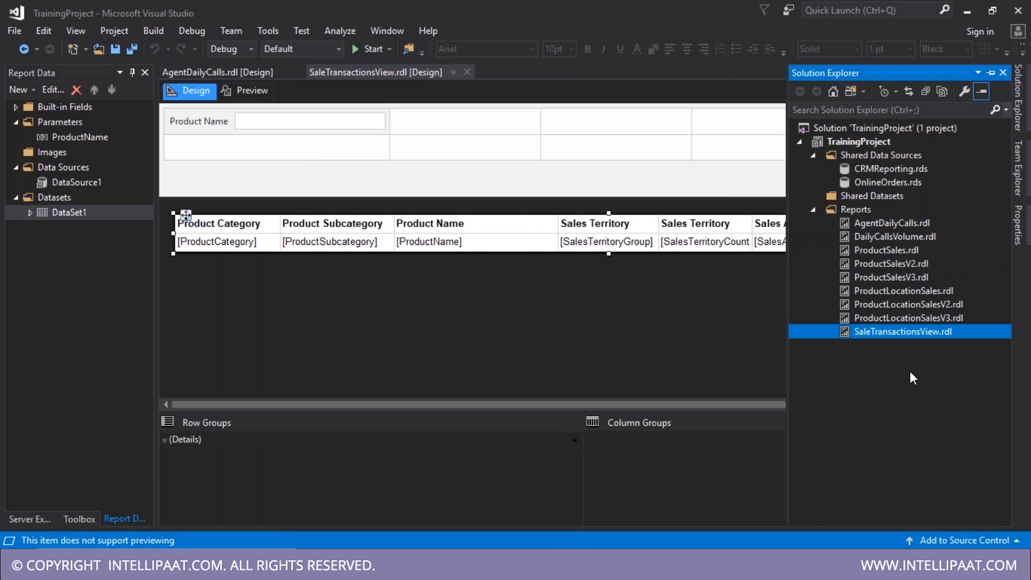
key(ctrl+v)
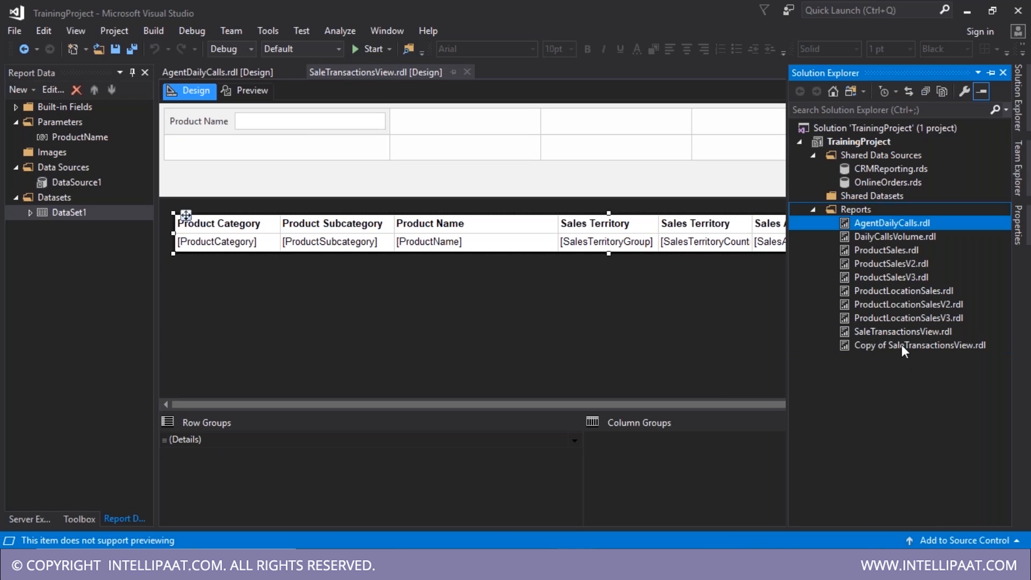
click(881, 345)
double_click(880, 346)
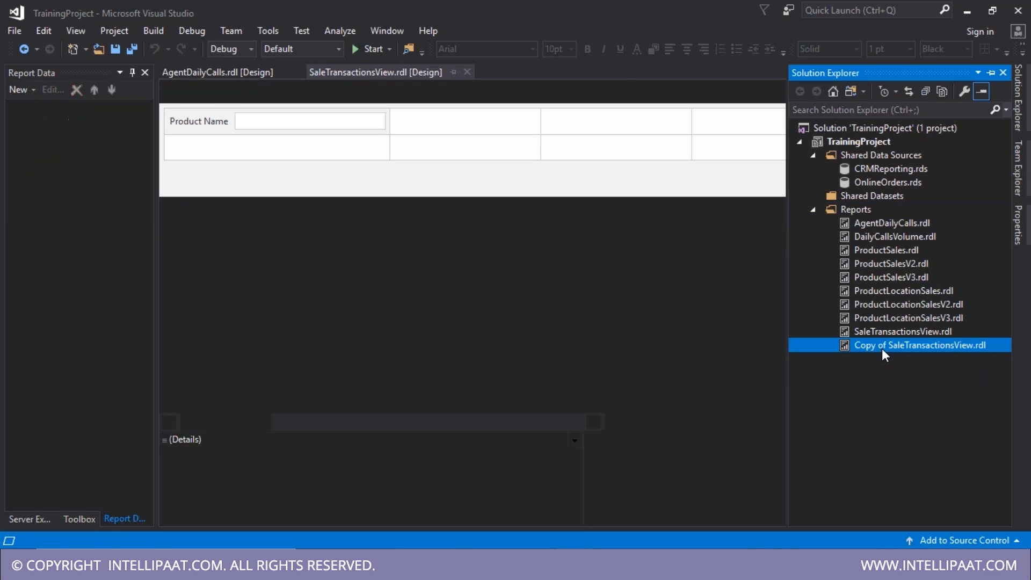
- Rename the copied report to SaleTransactionsViewV2.rdl
click(885, 345)
key(F2)
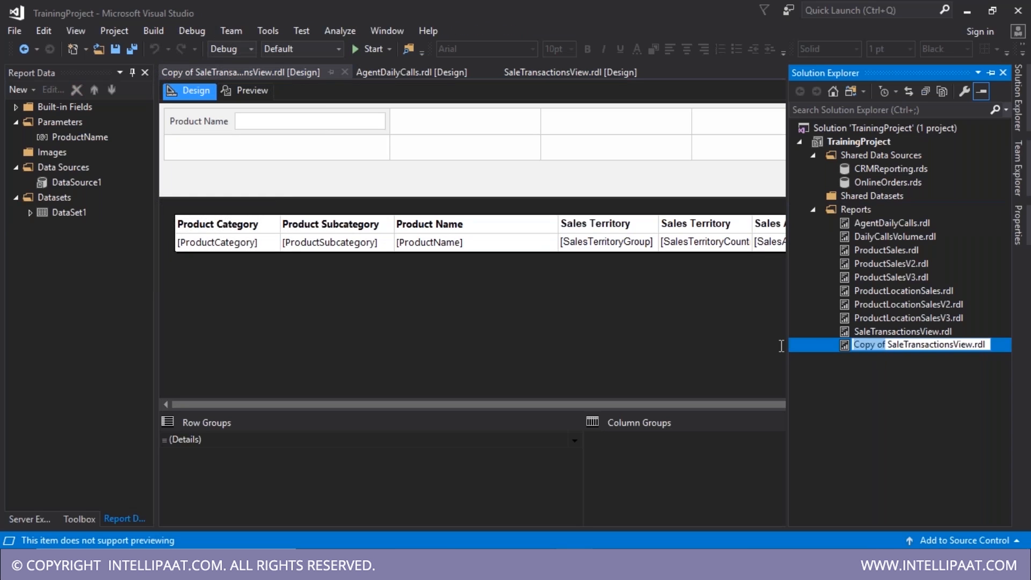
key(BackSpace)
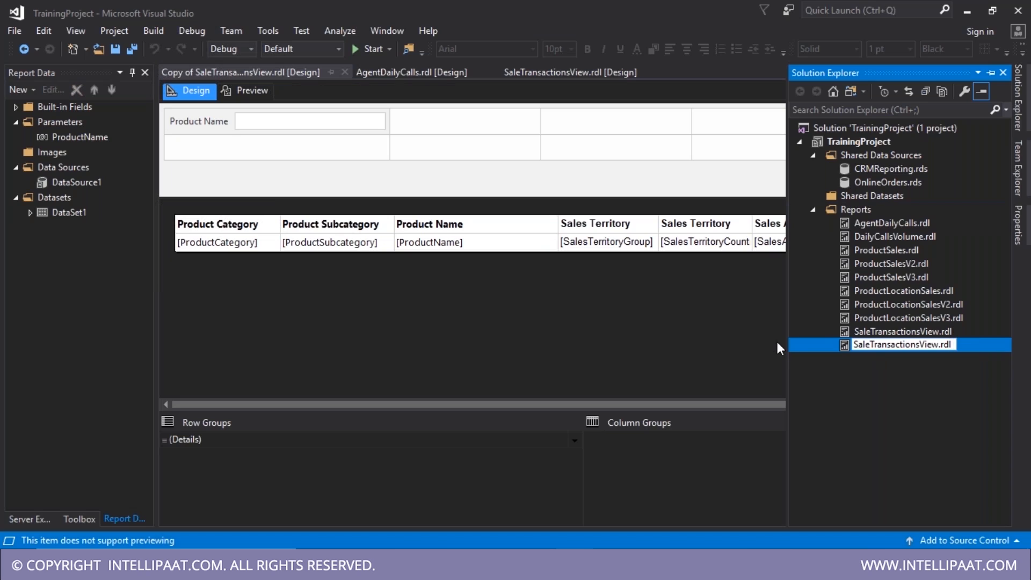
text(V1)
key(Return)
click(948, 345)
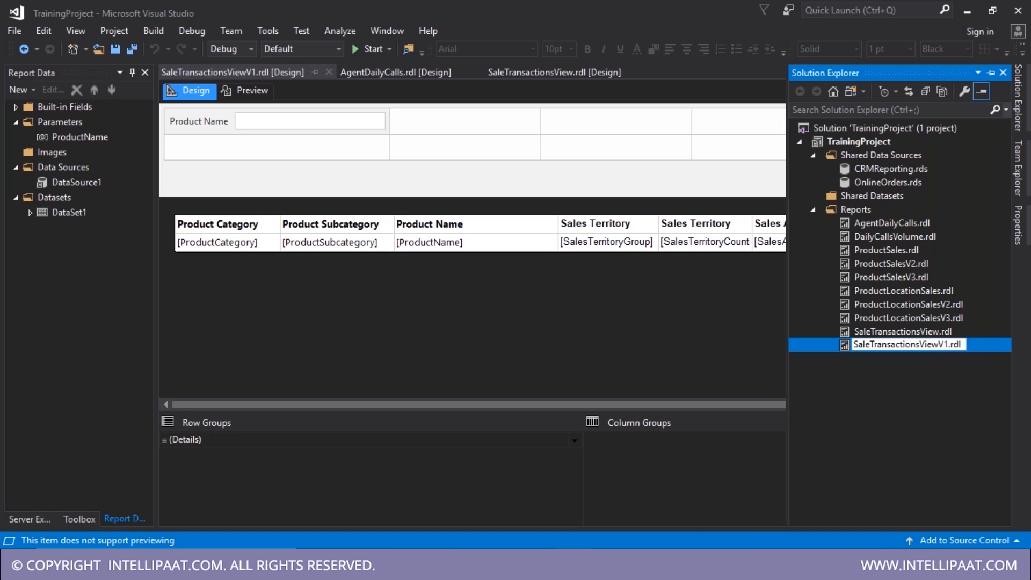
text(2)
key(Return)
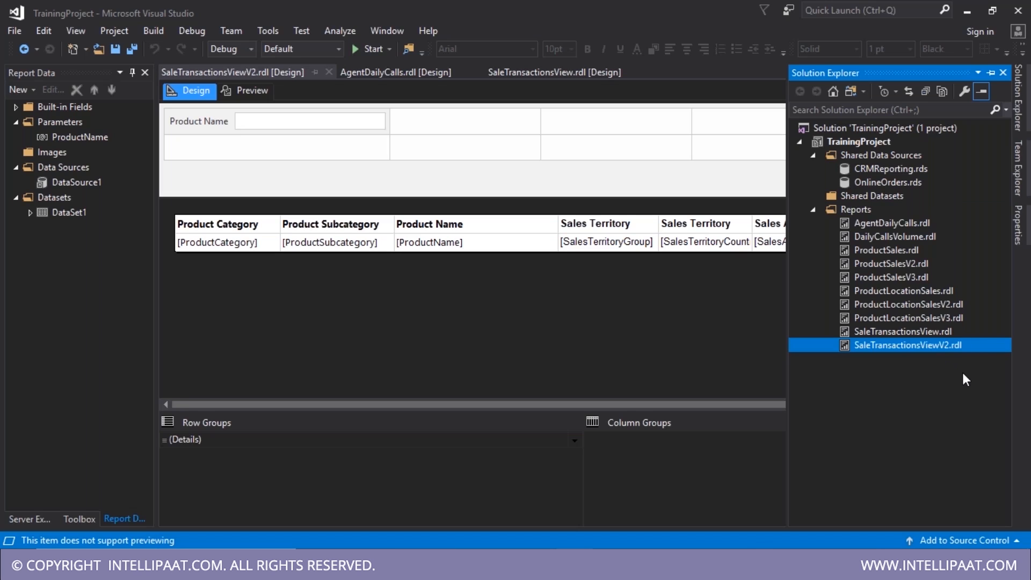
right_click(79, 208)
double_click(79, 211)
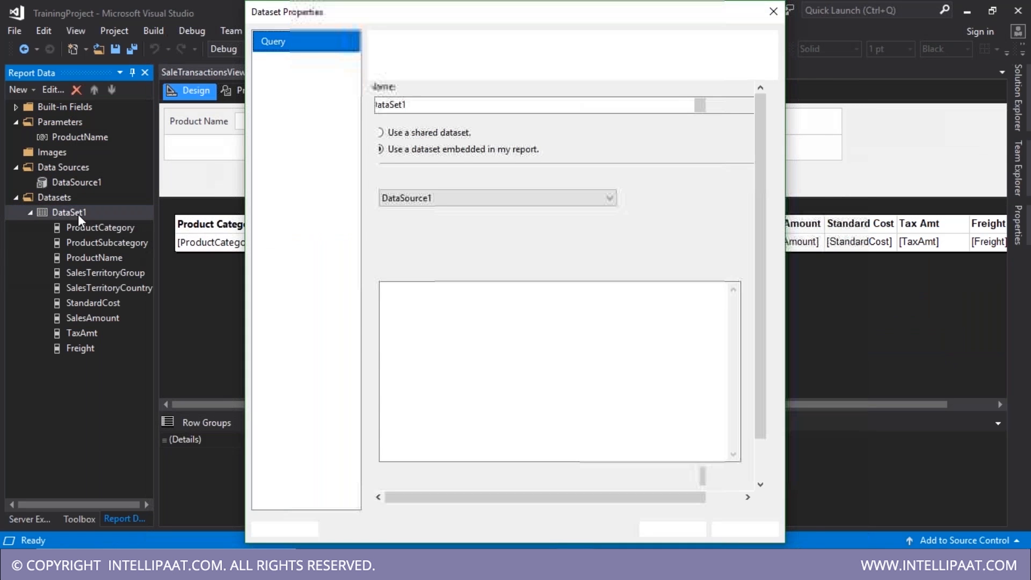
click(478, 404)
key(BackSpace)
text(like )
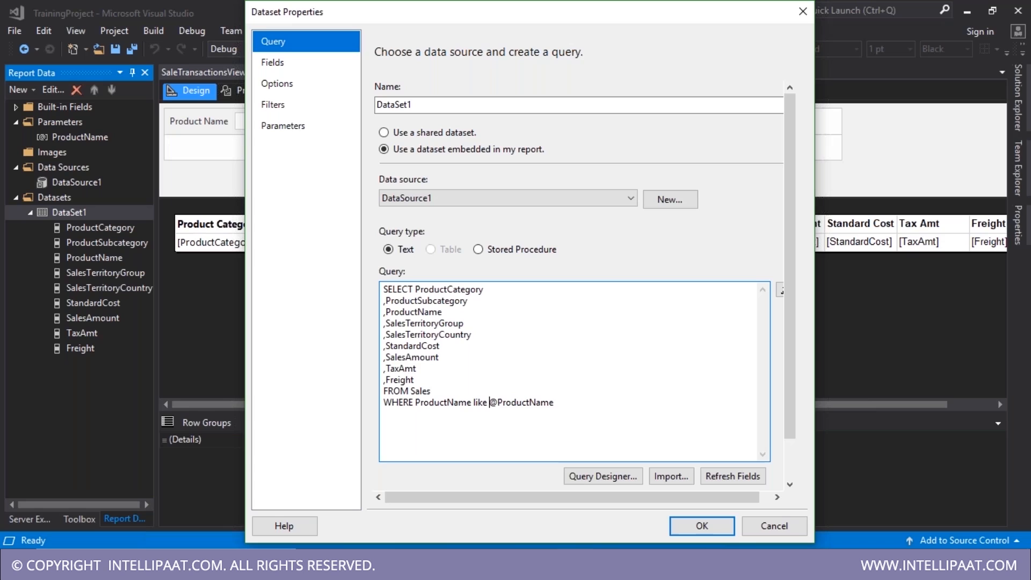
text('%'+)
key(shift+Left)
key(shift+Left)
key(shift+Left)
key(shift+Left)
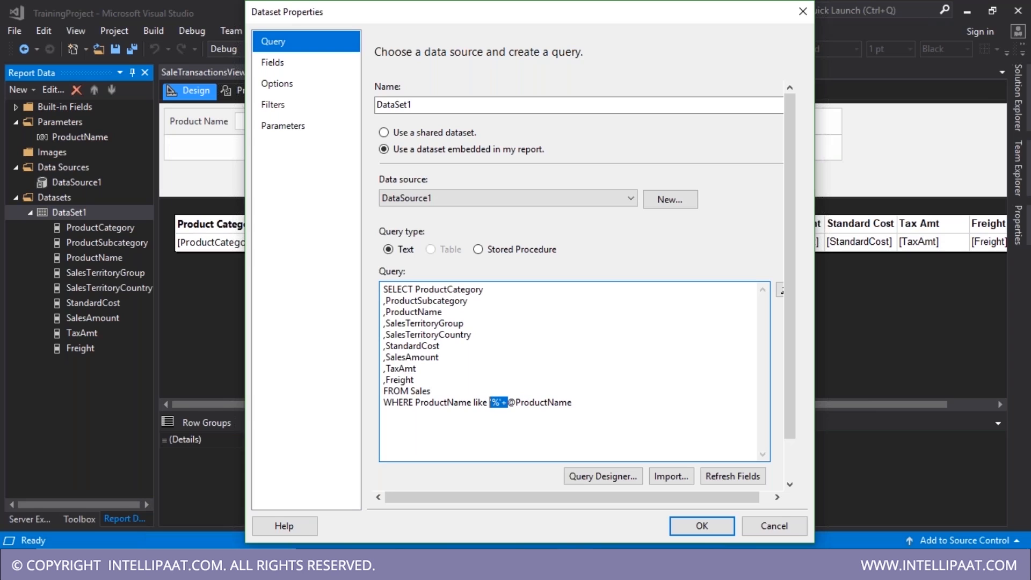
key(End)
text(+'%')
click(700, 525)
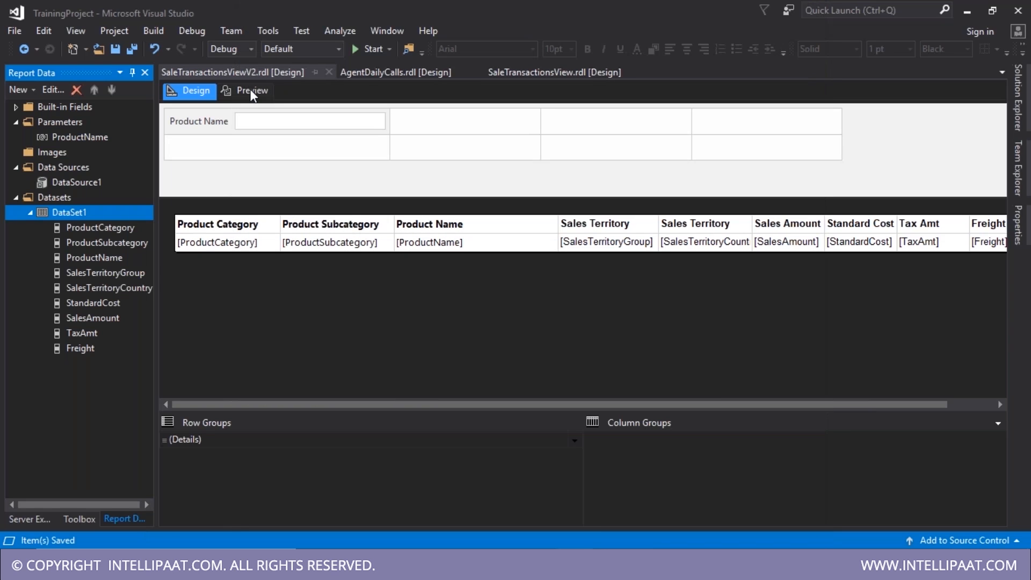
- Preview the report, check the Sales results in SSMS, then return to Visual Studio
click(247, 91)
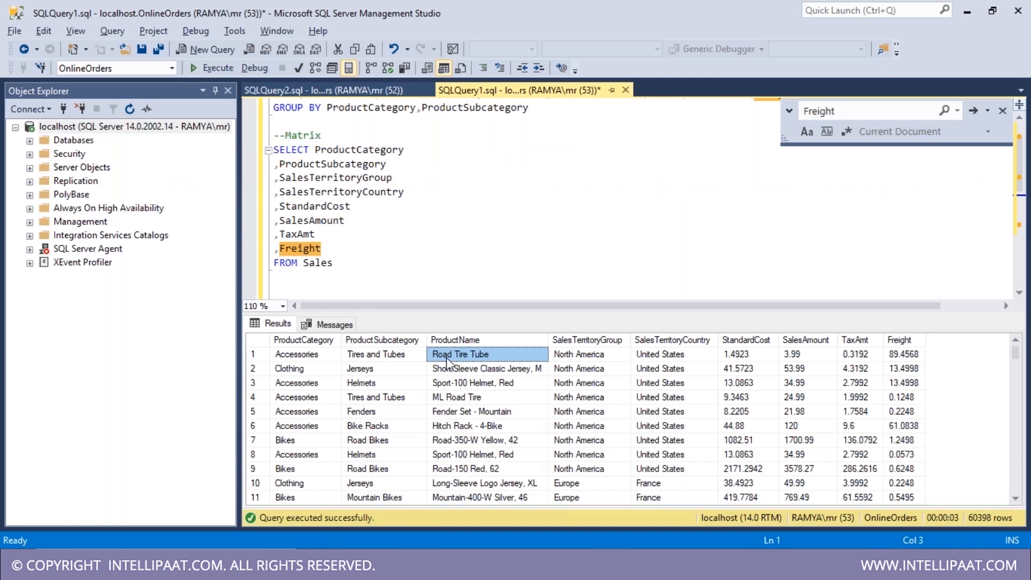
key(alt+Tab)
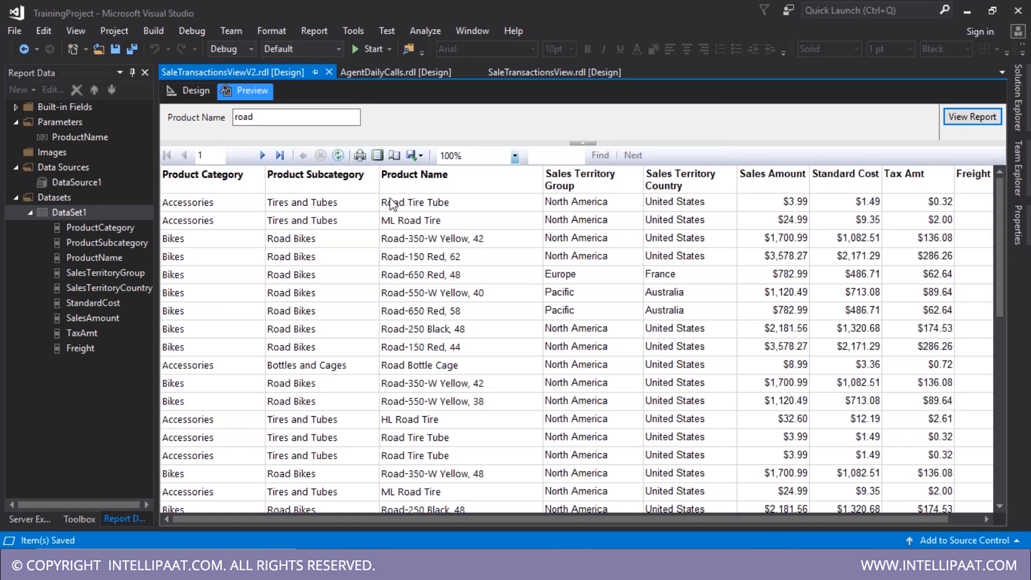
- Preview with Product Name 'bike', then 'max' (empty table), and select the table in Design
click(188, 92)
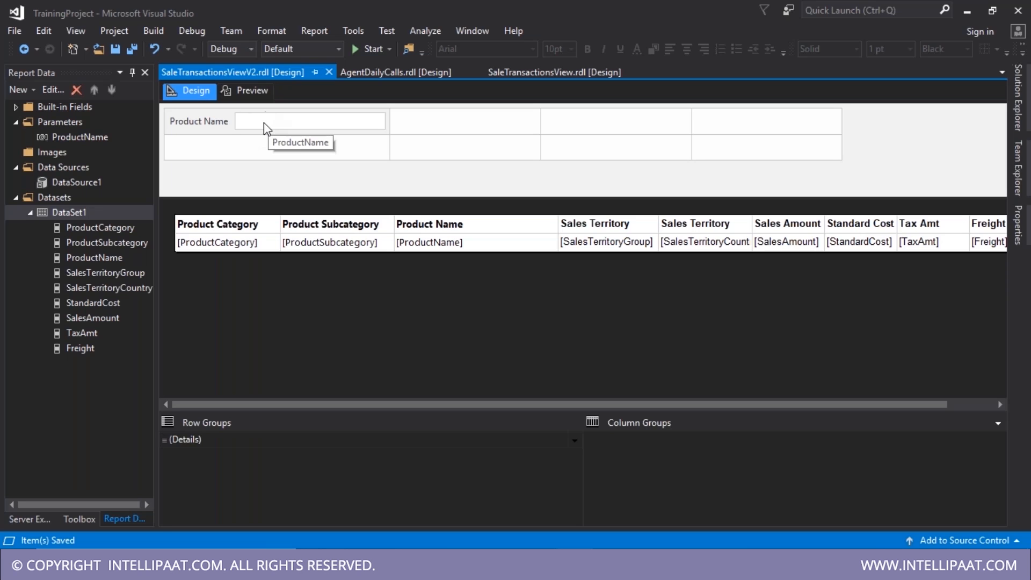
click(250, 89)
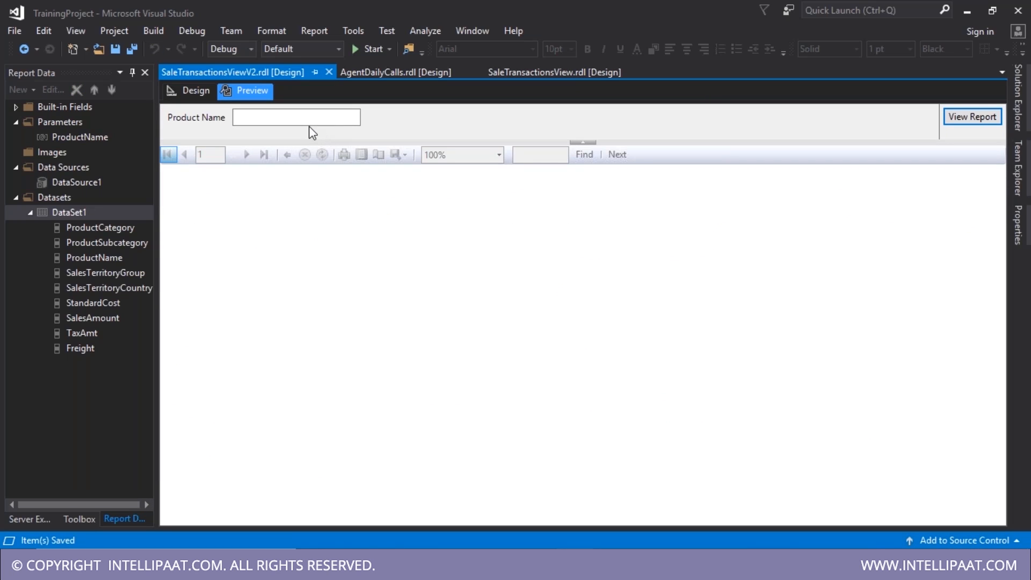
click(287, 117)
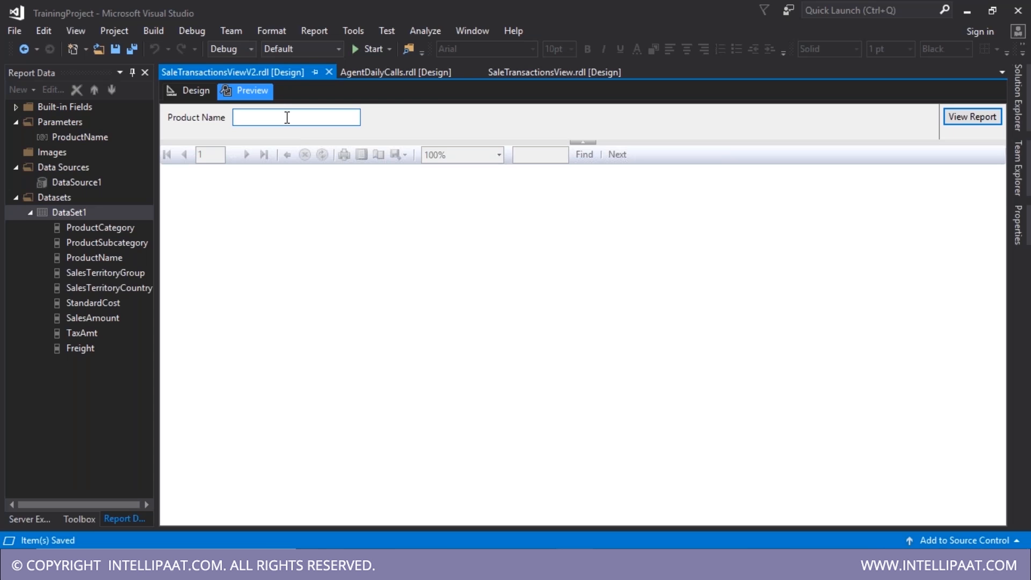
text(bike)
key(Return)
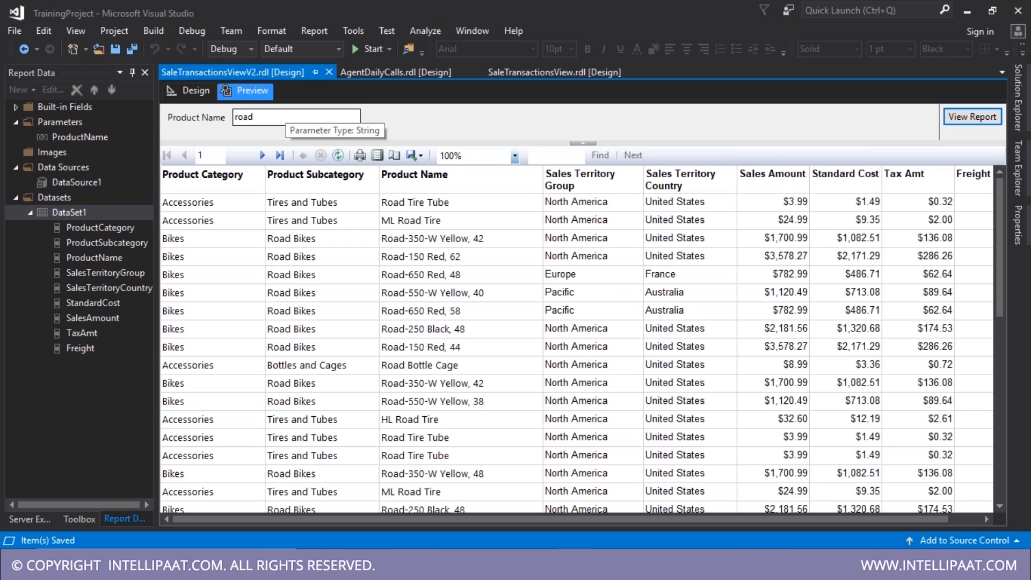
double_click(288, 117)
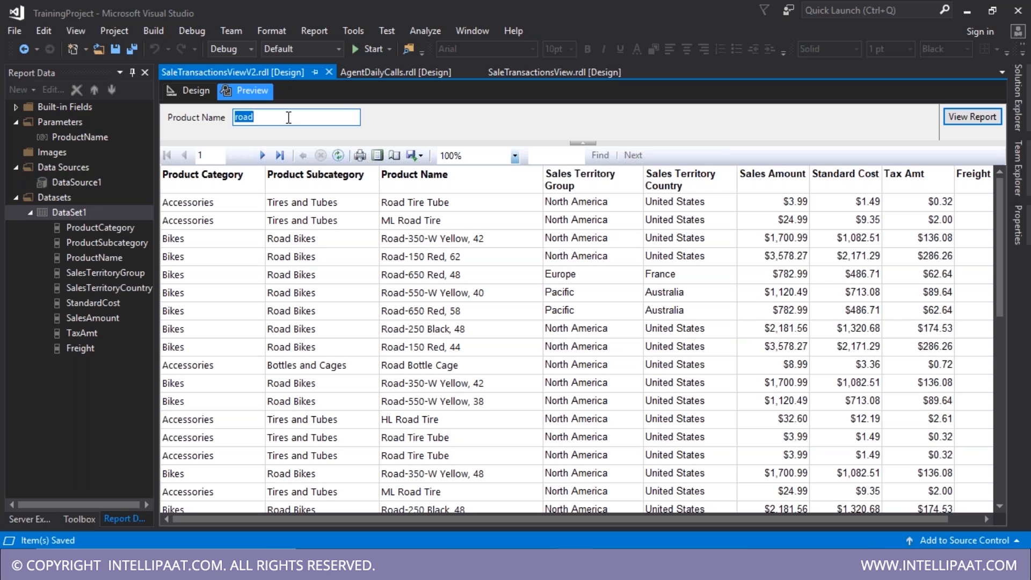
text(max)
key(Return)
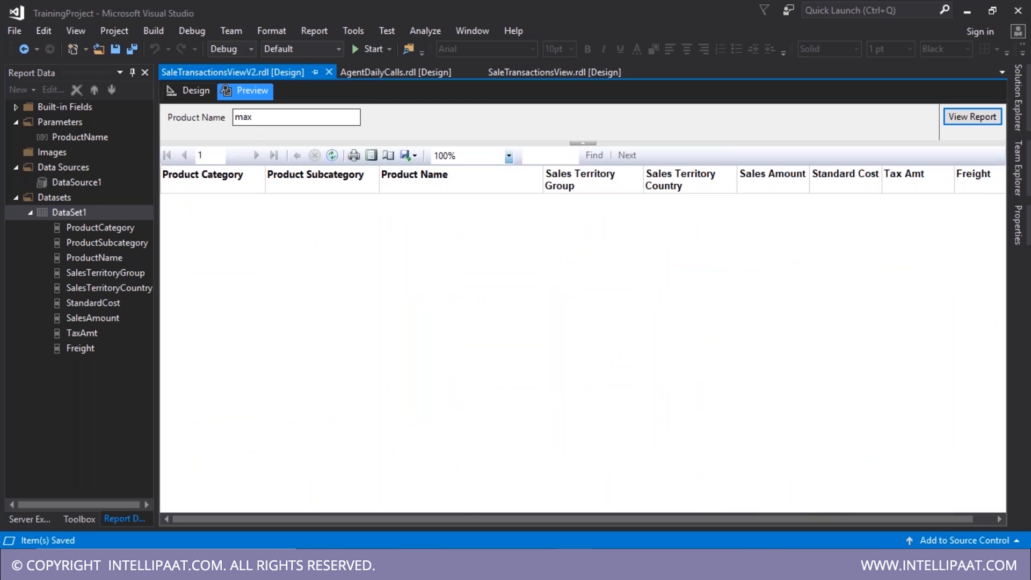
click(177, 100)
click(202, 249)
click(169, 213)
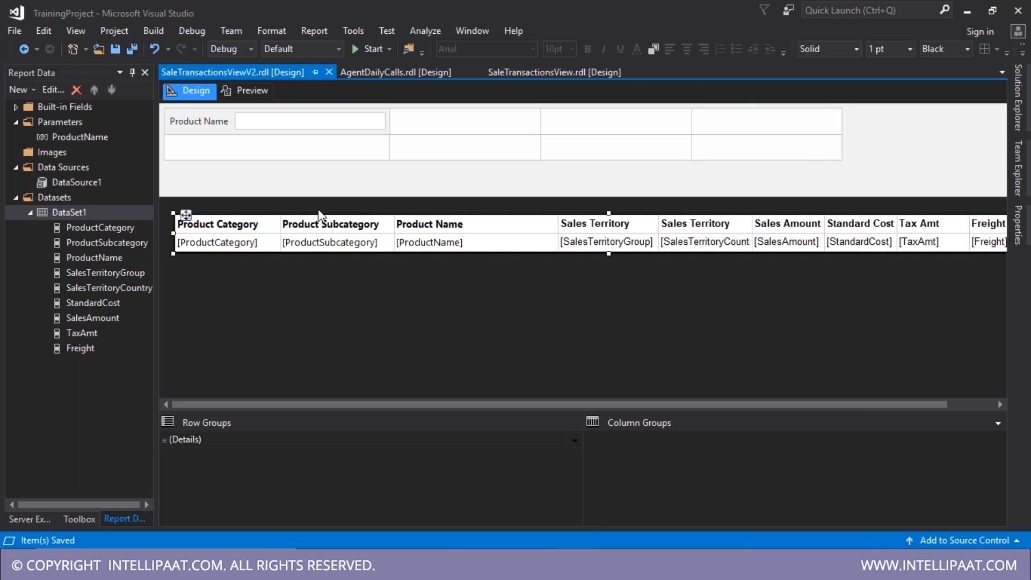
- Set Tablix1's NoRowsMessage expression to ="Data Not Found!" and preview the report
key(F4)
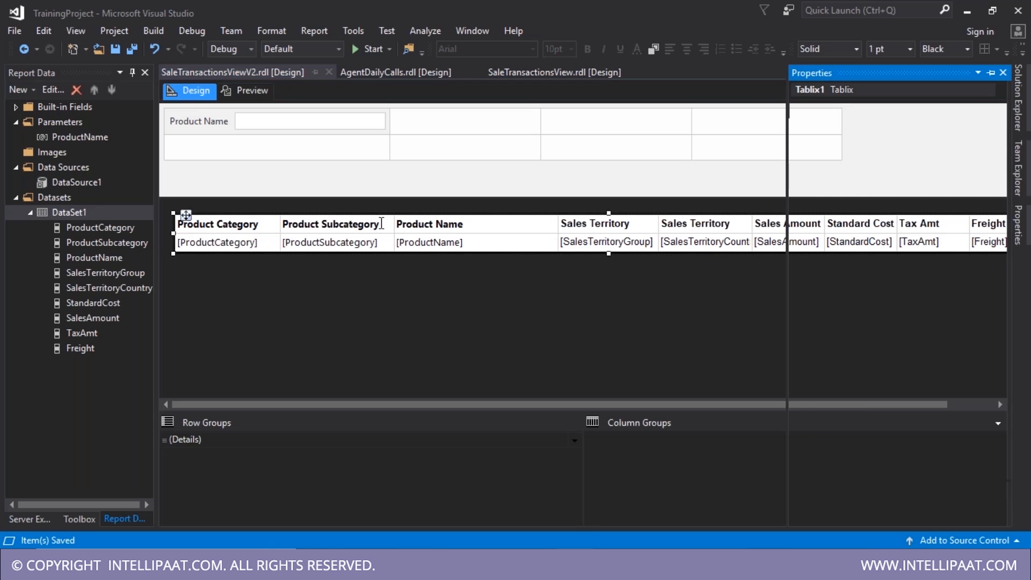
scroll(878, 392, down, 1)
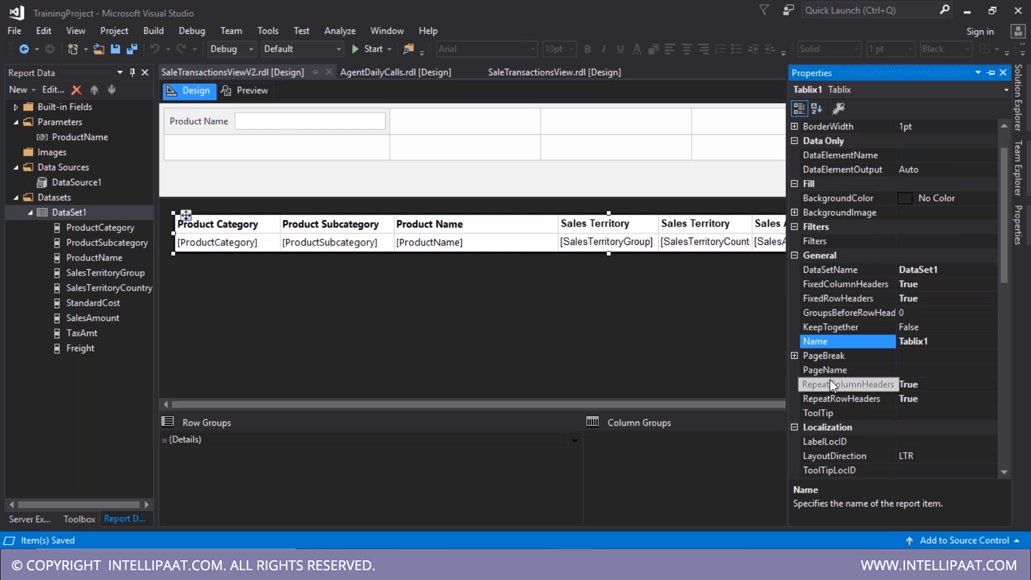
scroll(847, 400, down, 1)
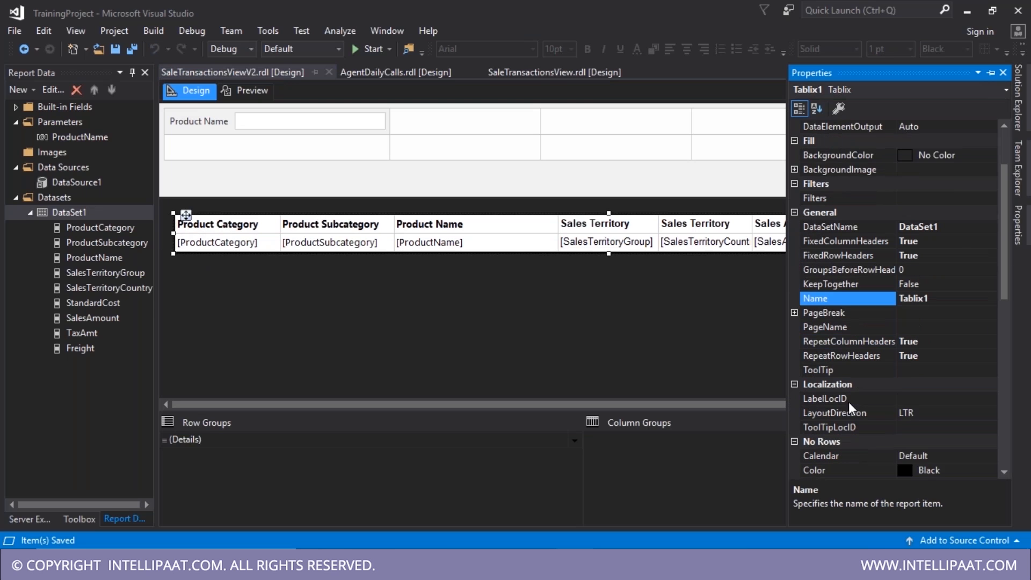
scroll(848, 402, down, 4)
scroll(853, 406, down, 6)
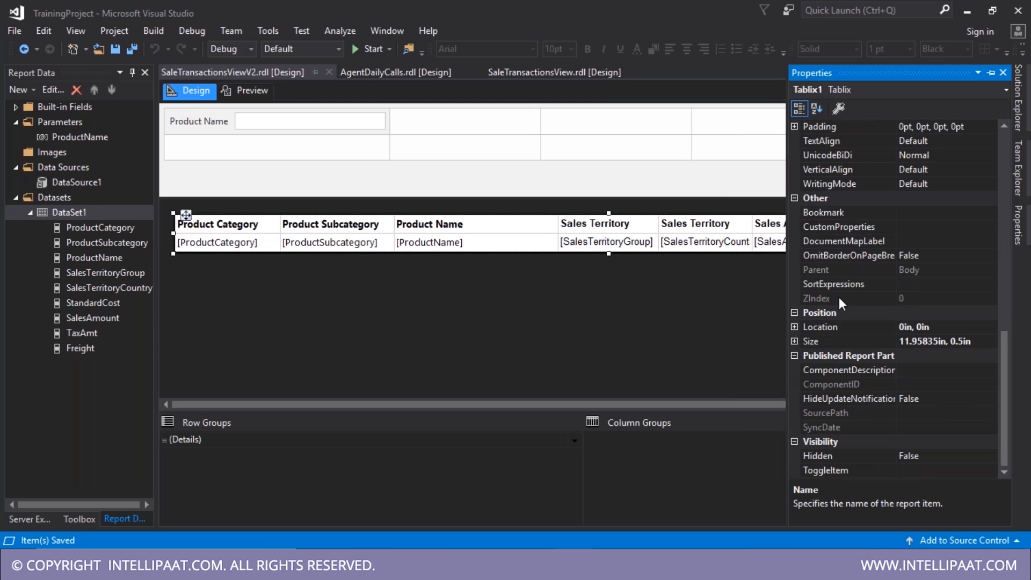
scroll(839, 298, up, 1)
scroll(841, 298, up, 3)
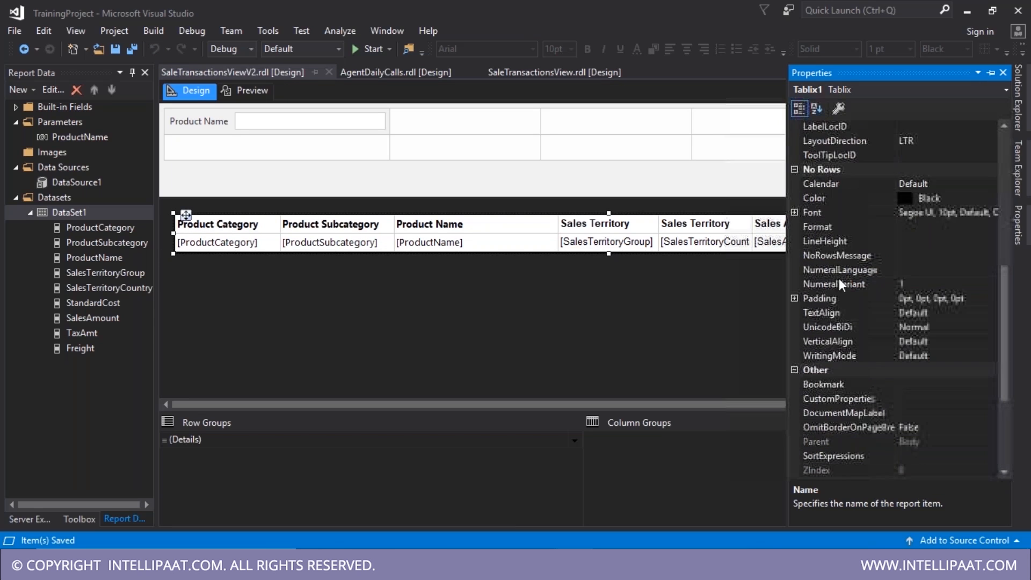
click(823, 255)
click(989, 257)
click(941, 270)
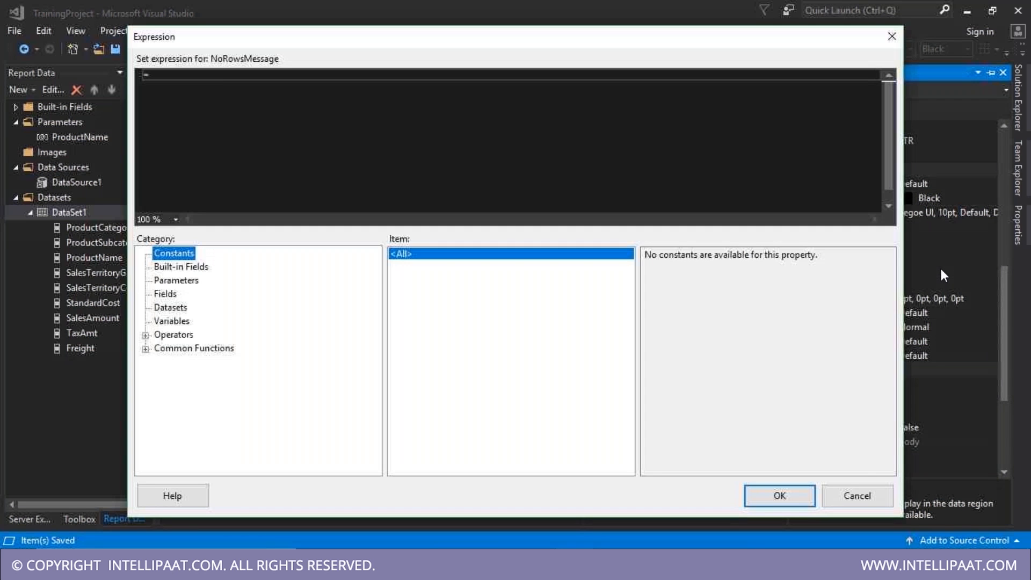
click(362, 123)
text("Data Not Found)
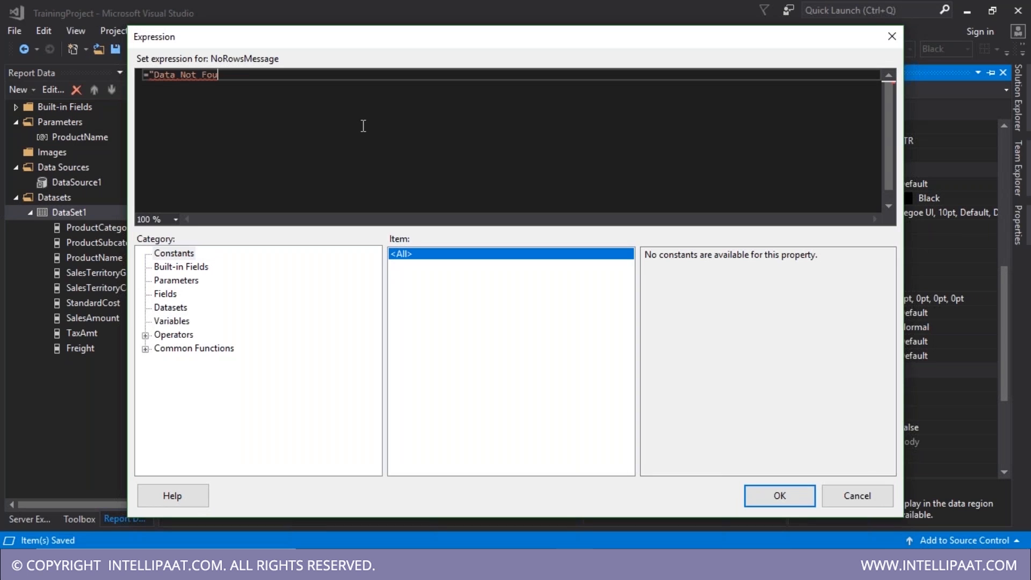
text(!")
click(762, 501)
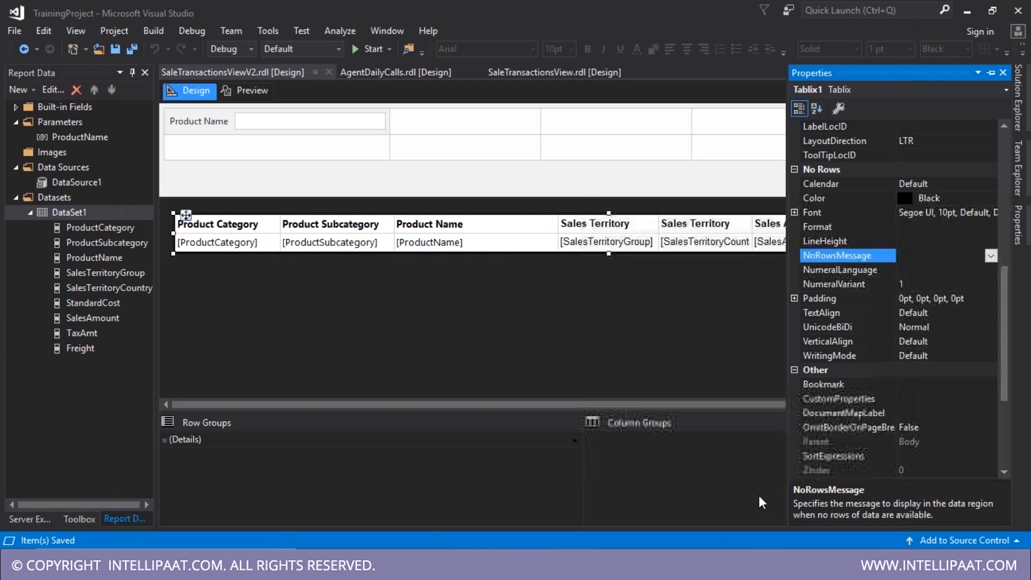
click(260, 91)
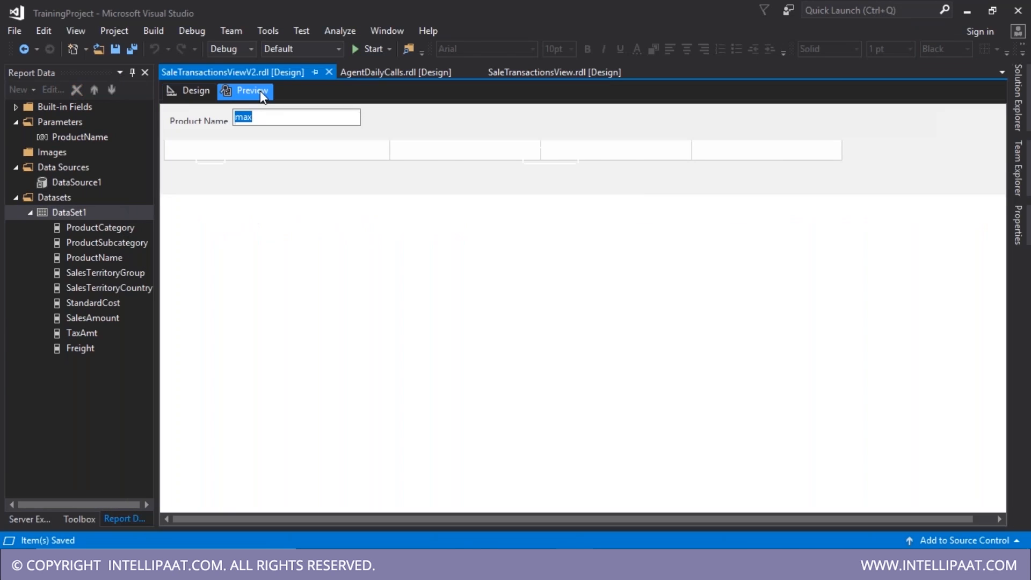
- Preview with Product Name 'racks' to see Data Not Found!, then return to Design
click(304, 119)
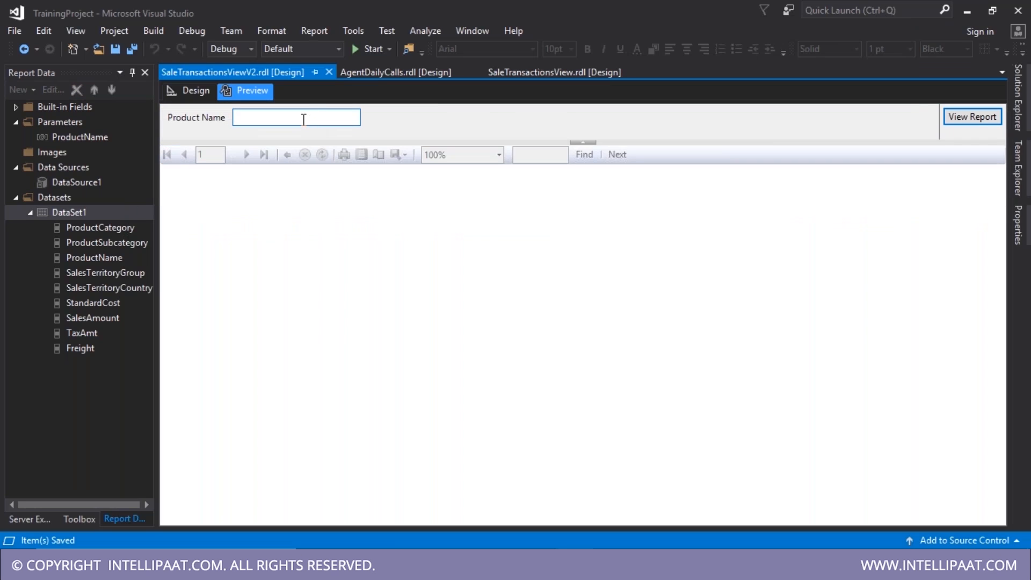
text(racks)
key(Return)
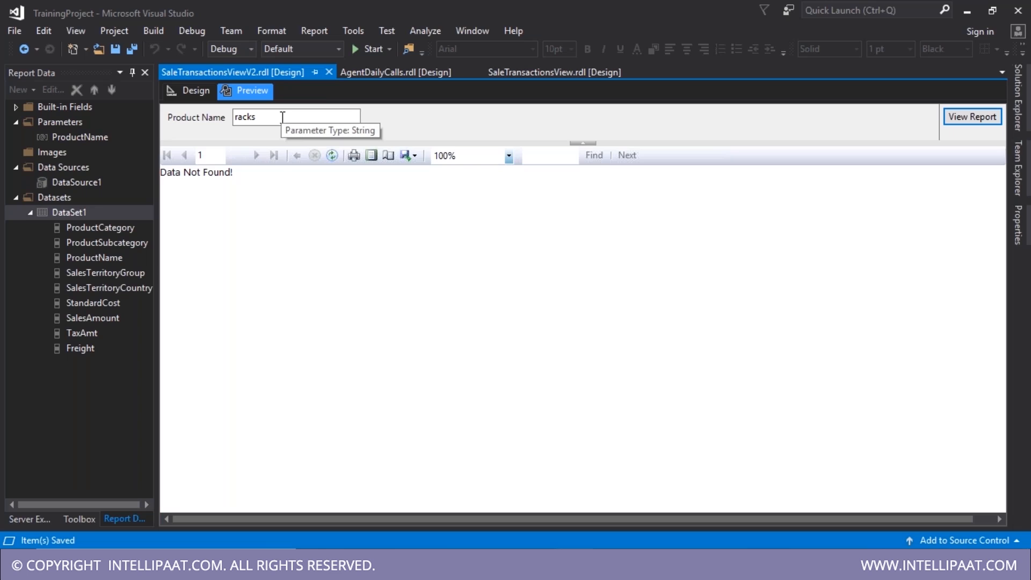
click(265, 116)
double_click(265, 116)
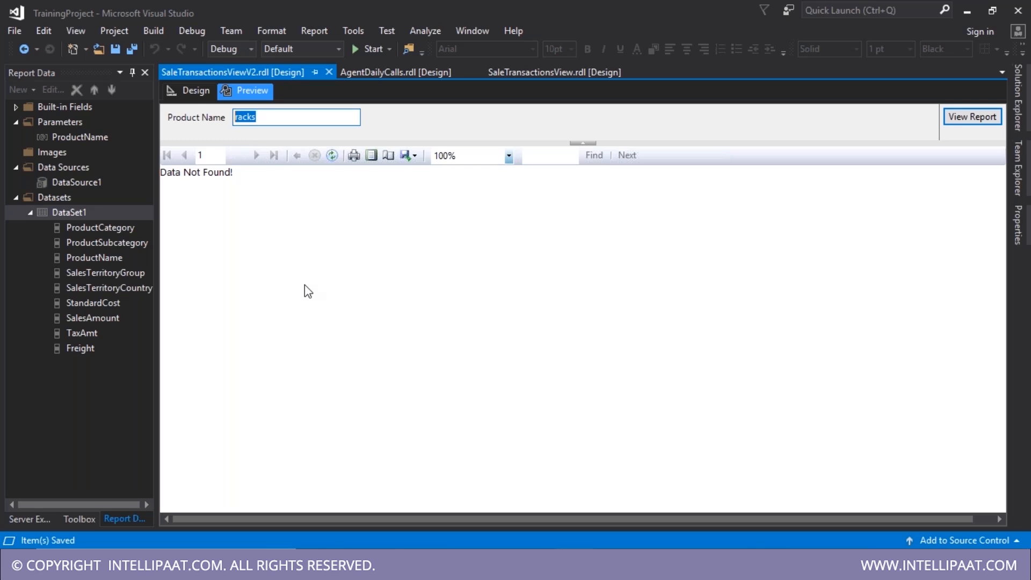
click(197, 90)
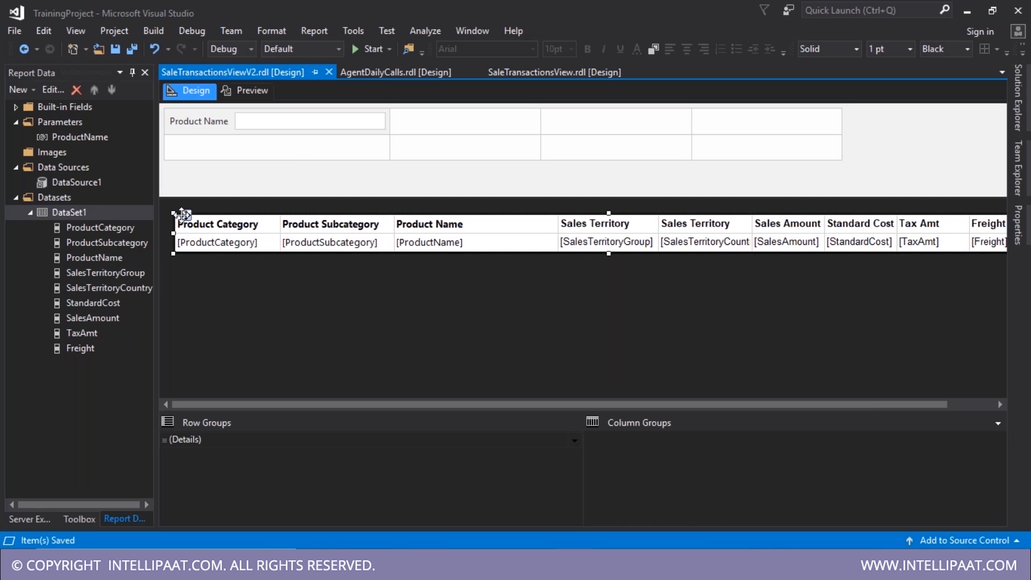
key(F4)
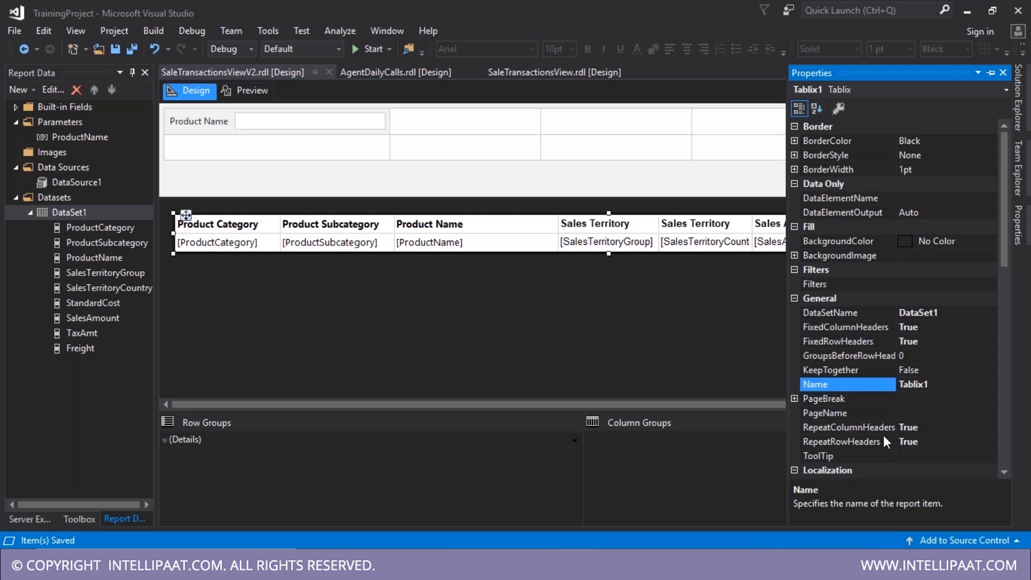
scroll(881, 438, down, 2)
scroll(877, 435, down, 2)
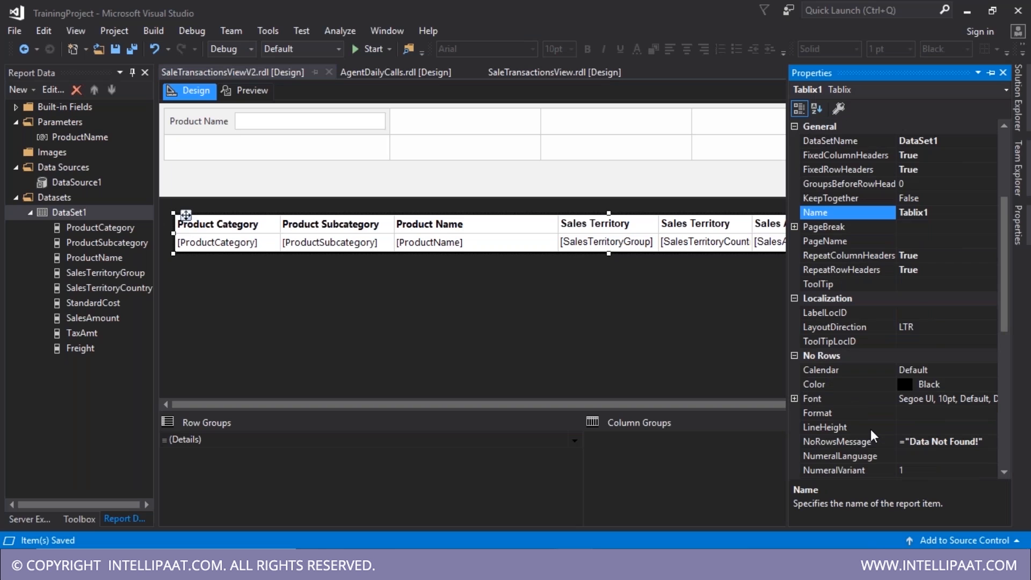
scroll(872, 430, down, 3)
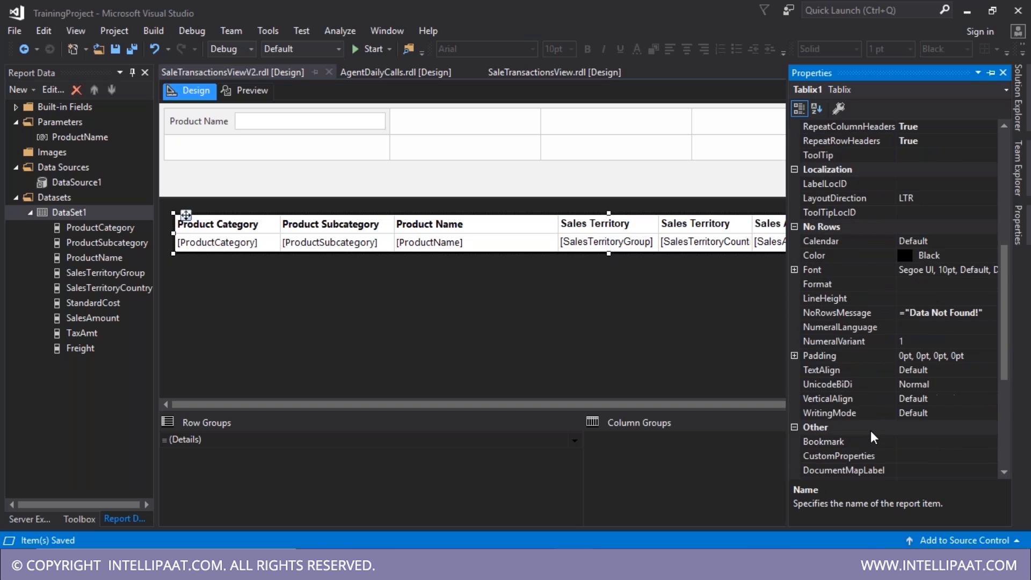
scroll(871, 431, down, 5)
scroll(851, 300, up, 4)
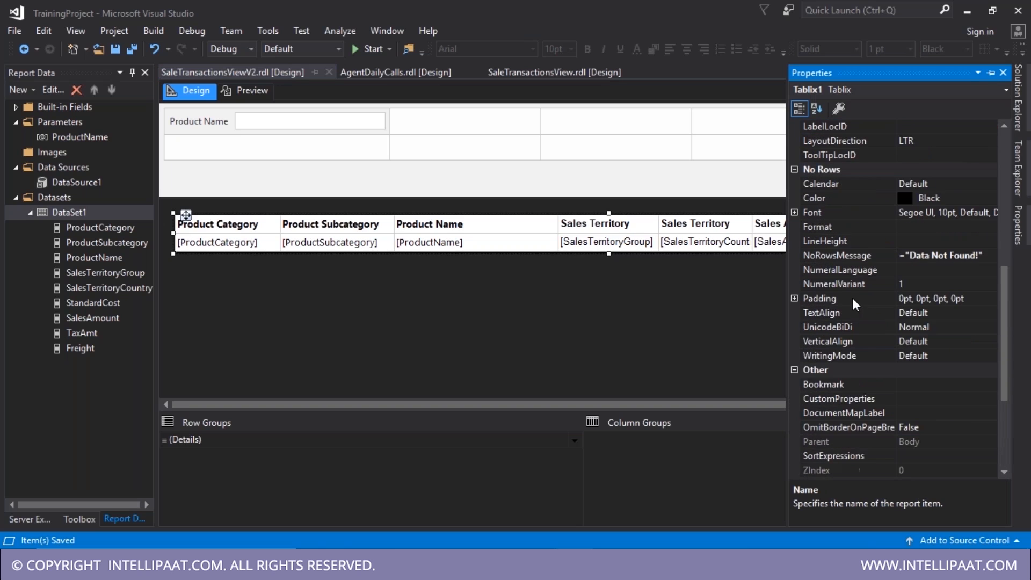
click(943, 257)
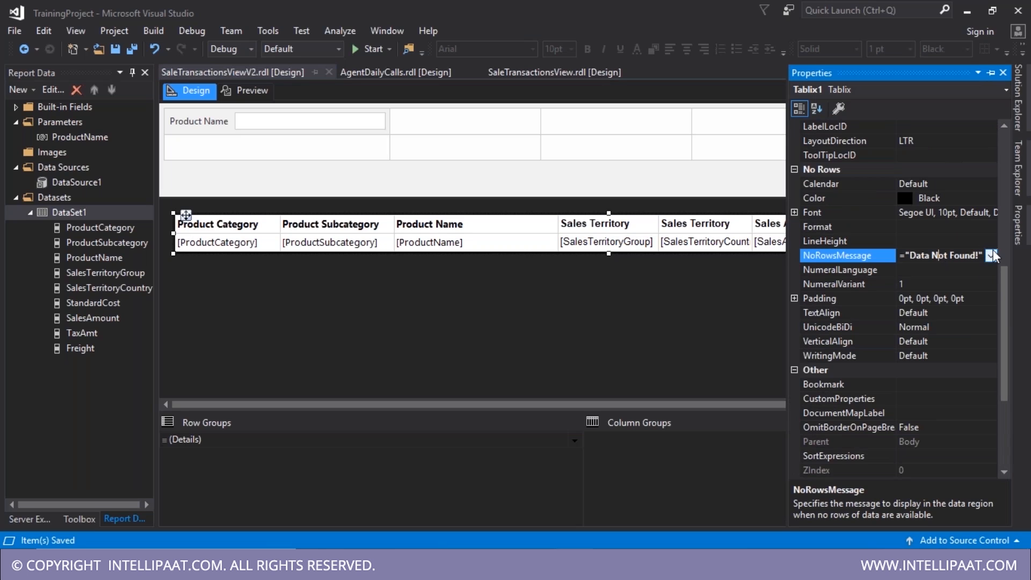
click(992, 255)
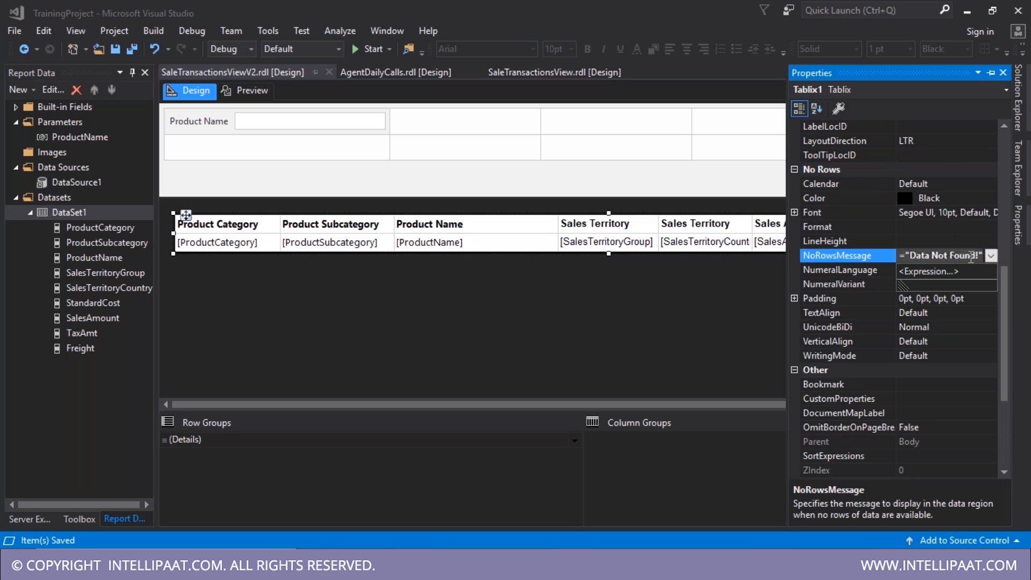
click(946, 271)
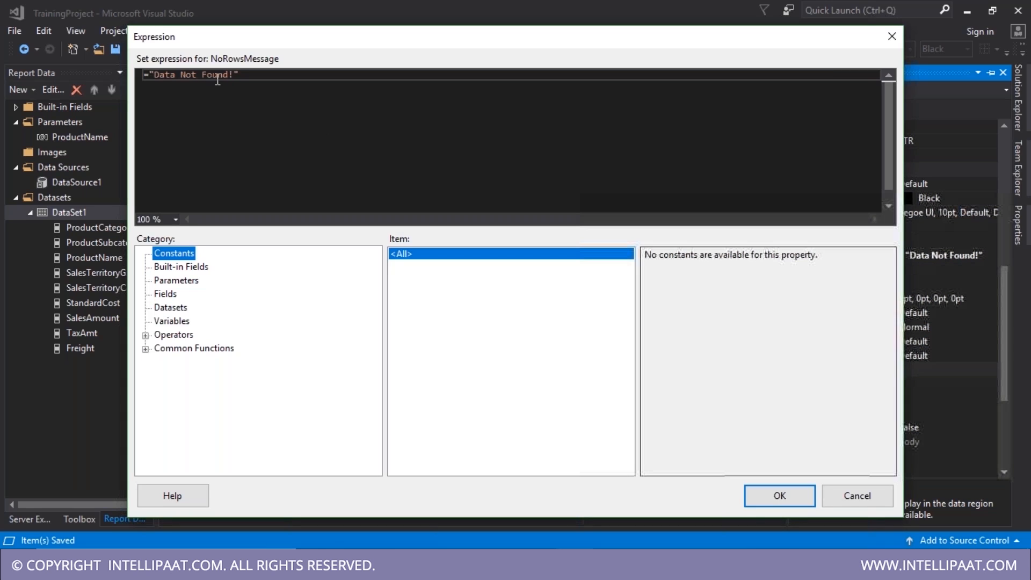
drag(228, 76, 154, 76)
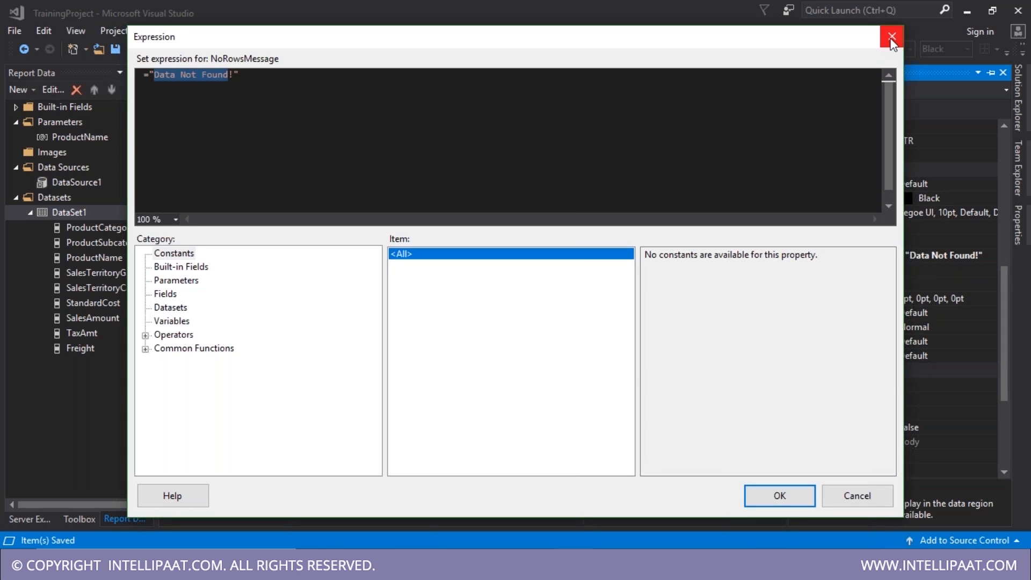
click(891, 38)
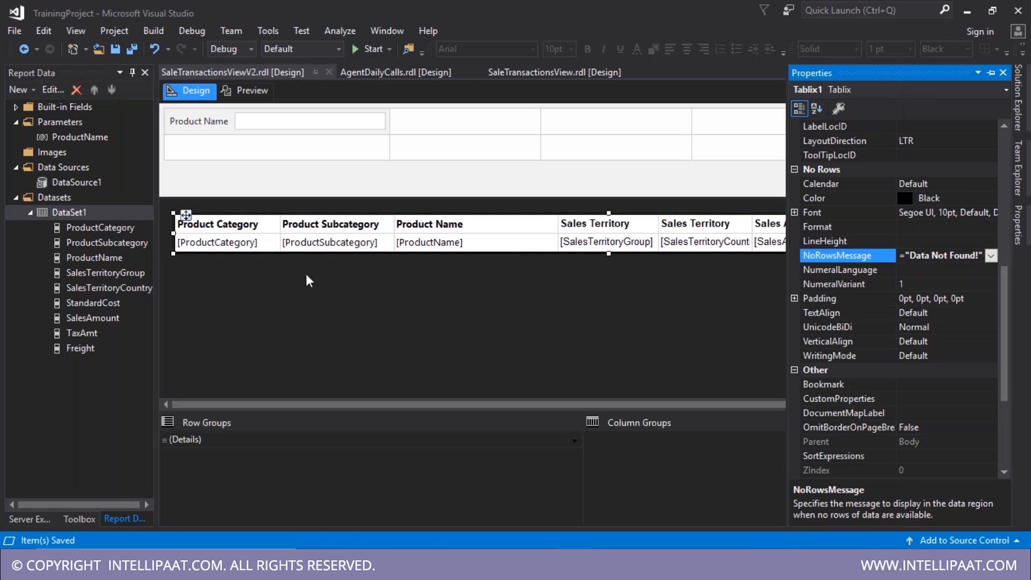
click(277, 279)
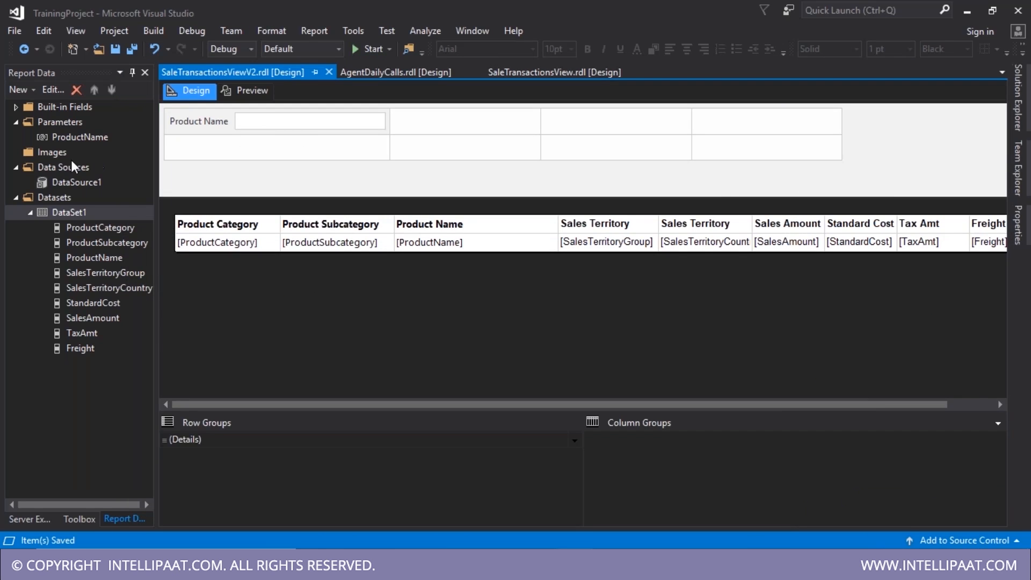
- Begin deleting the ProductName parameter, then cancel the deletion
click(51, 138)
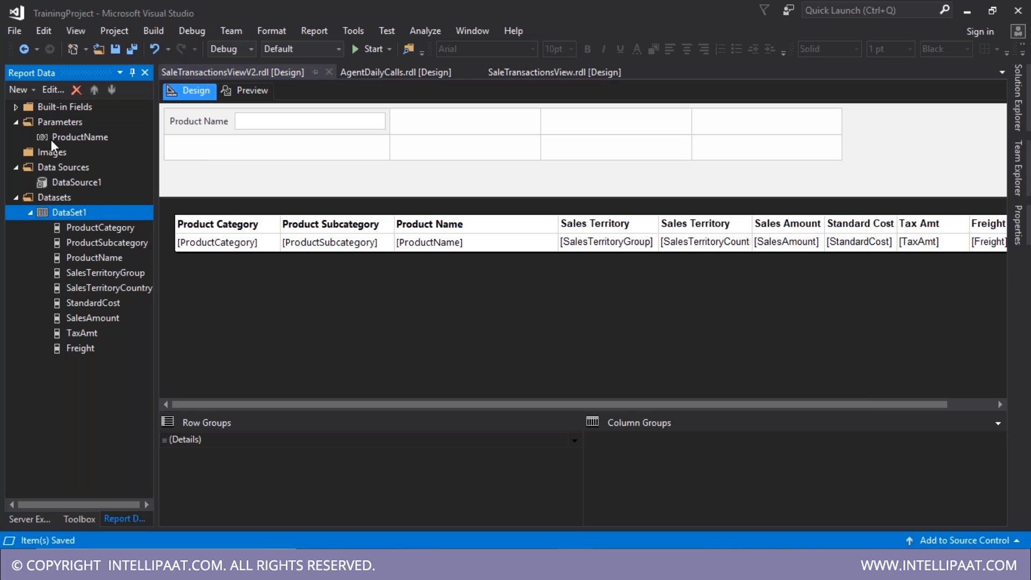
right_click(101, 139)
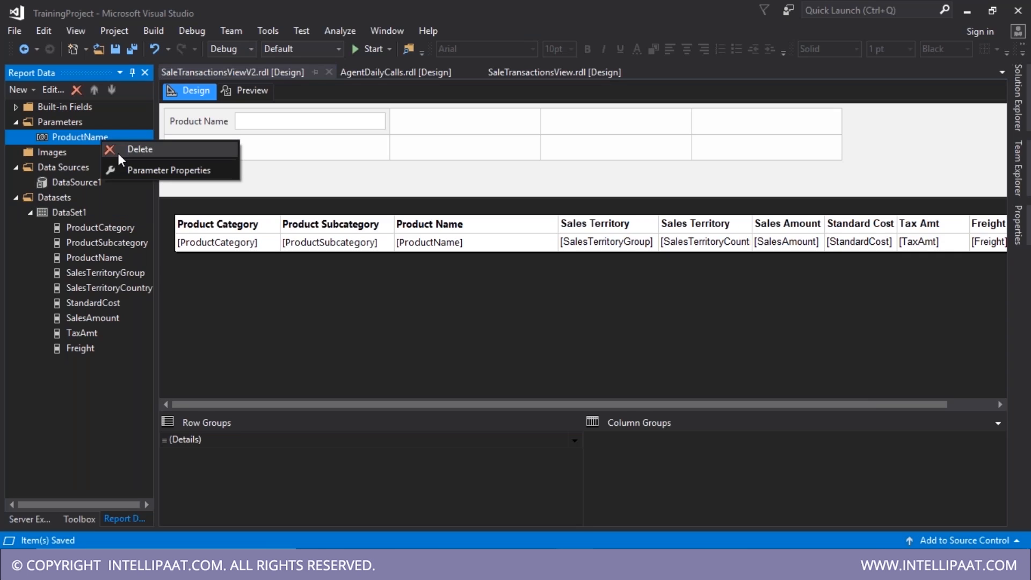
click(119, 152)
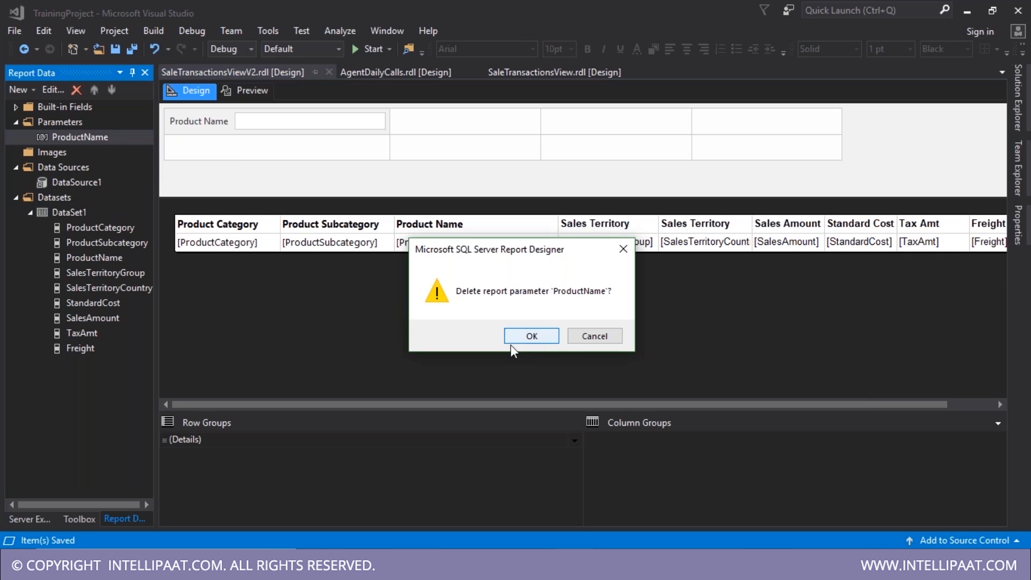
click(606, 338)
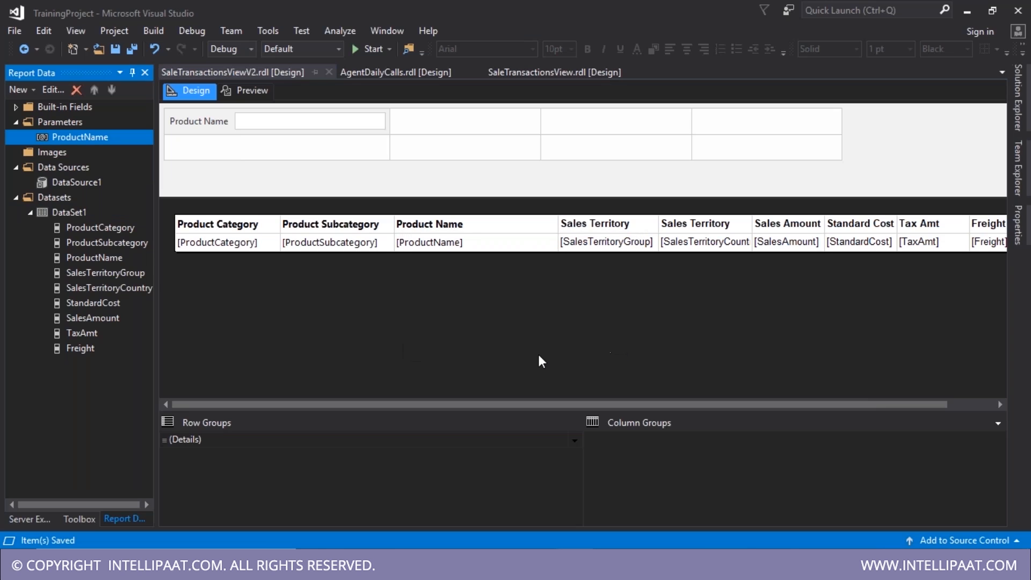
click(540, 356)
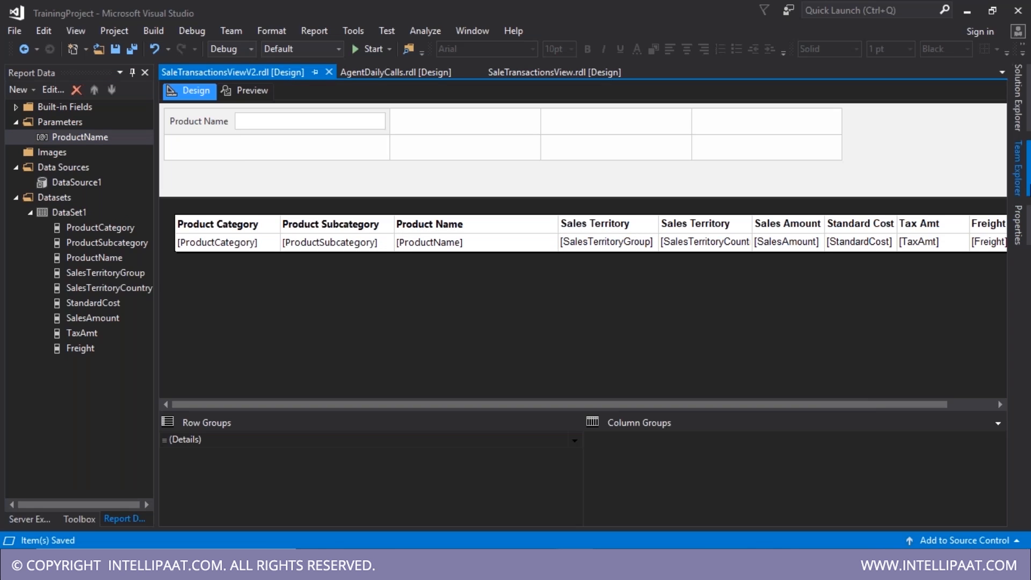
- Select Copy of SaleTransactionsViewV2.rdl among the project's report files
click(1029, 187)
click(1029, 130)
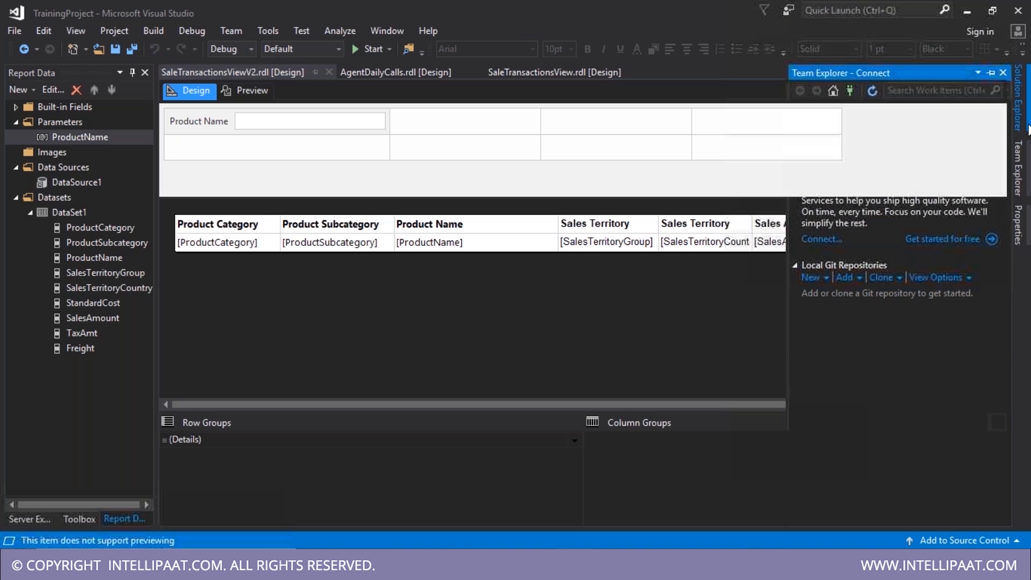
click(908, 354)
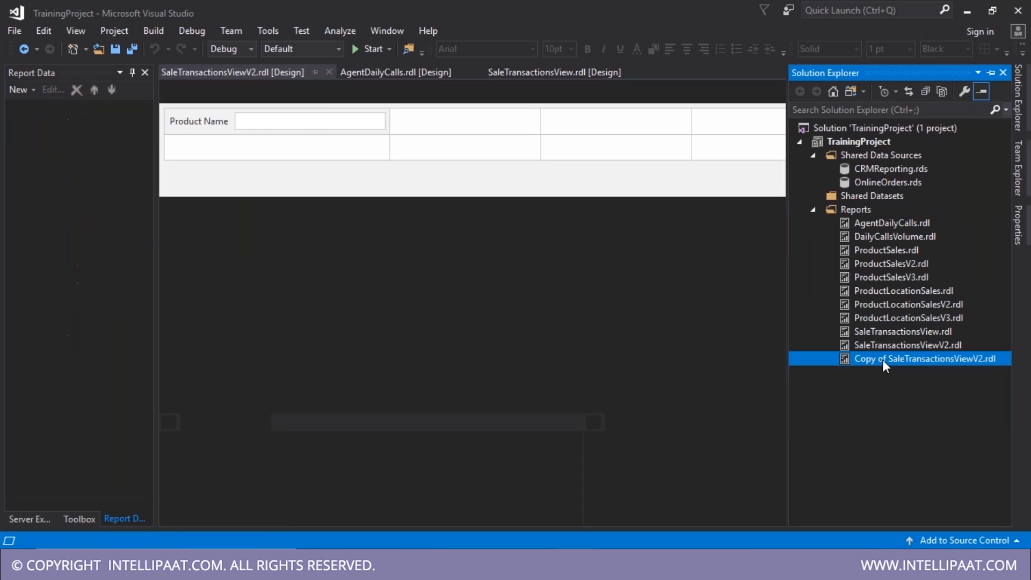
- Rename the copy to SaleTransactionsViewV3.rdl
click(882, 360)
drag(888, 359, 792, 340)
key(Delete)
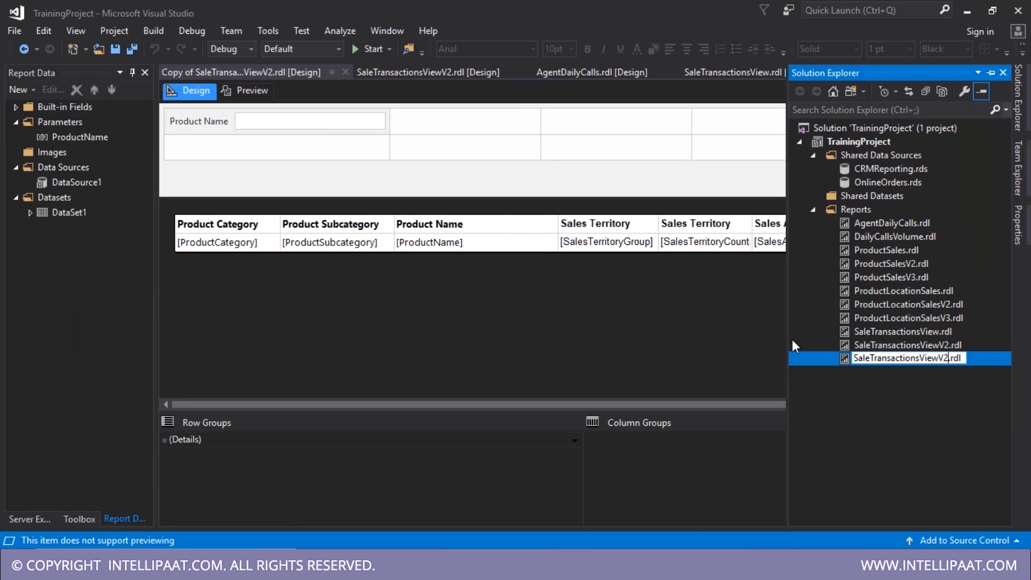
key(End)
key(Left)
key(Left)
key(Left)
key(Left)
key(BackSpace)
text(3)
key(Return)
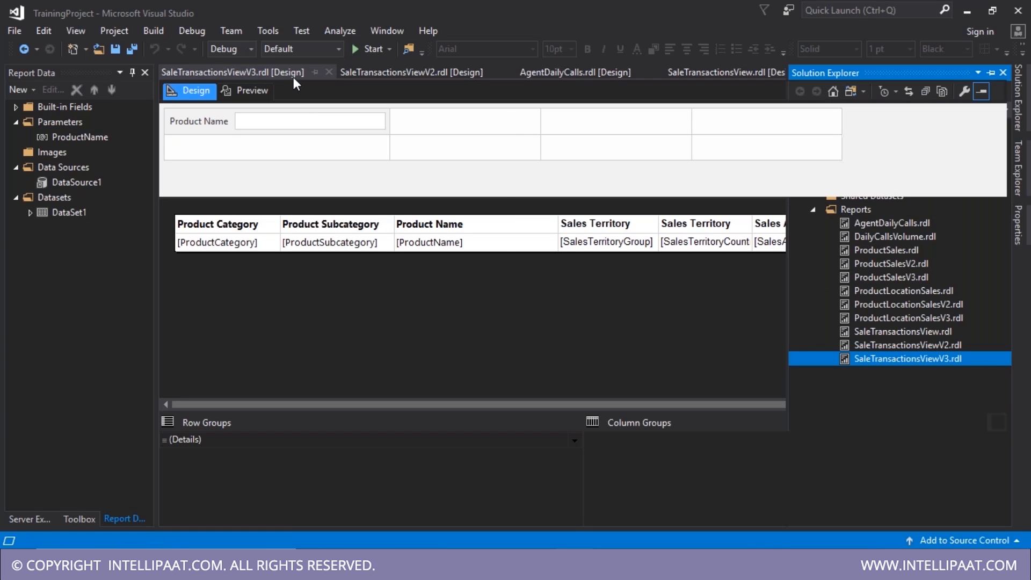
- Close every document except SaleTransactionsViewV3 and delete its ProductName parameter
click(294, 76)
right_click(294, 77)
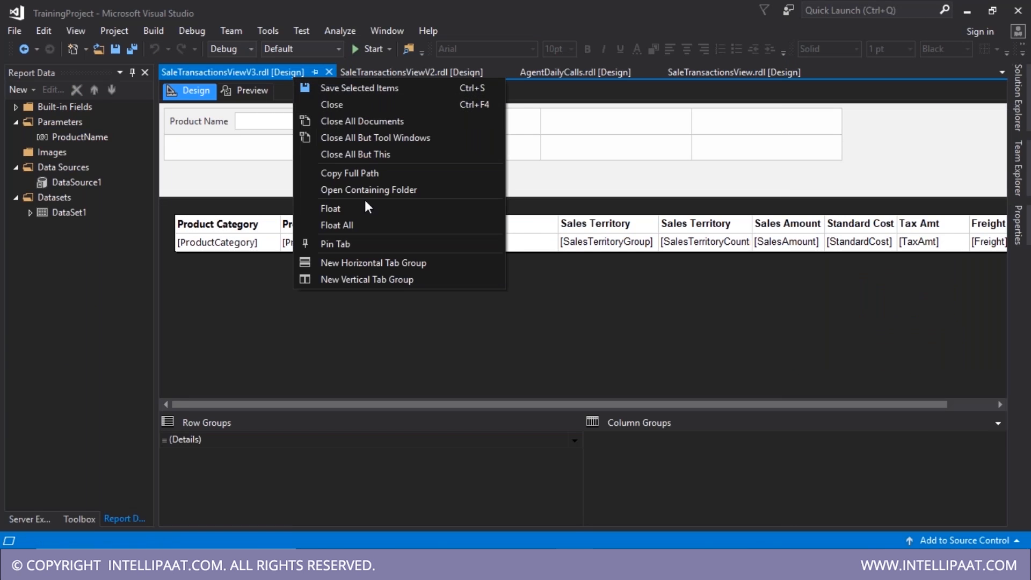
click(355, 154)
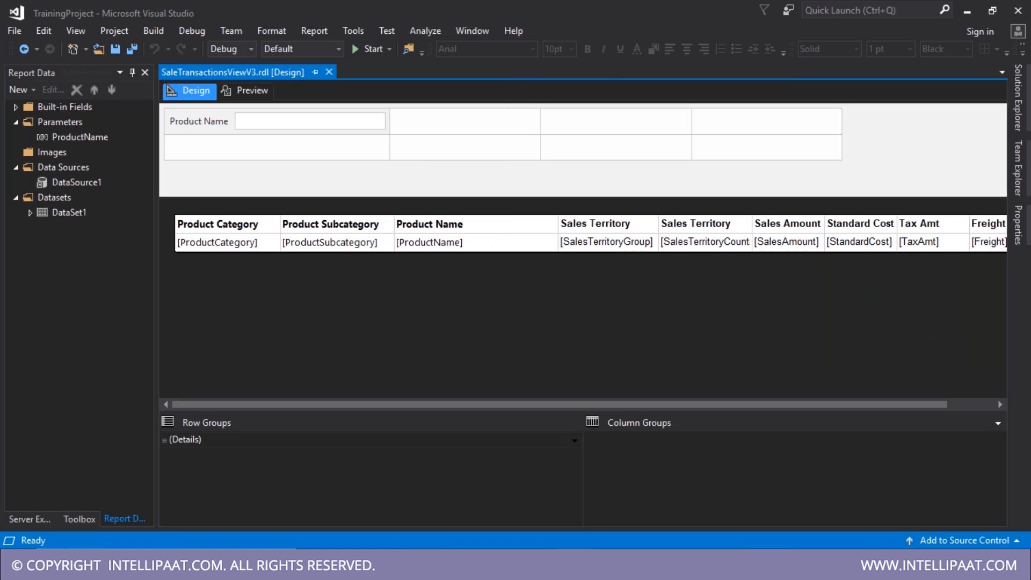
right_click(76, 139)
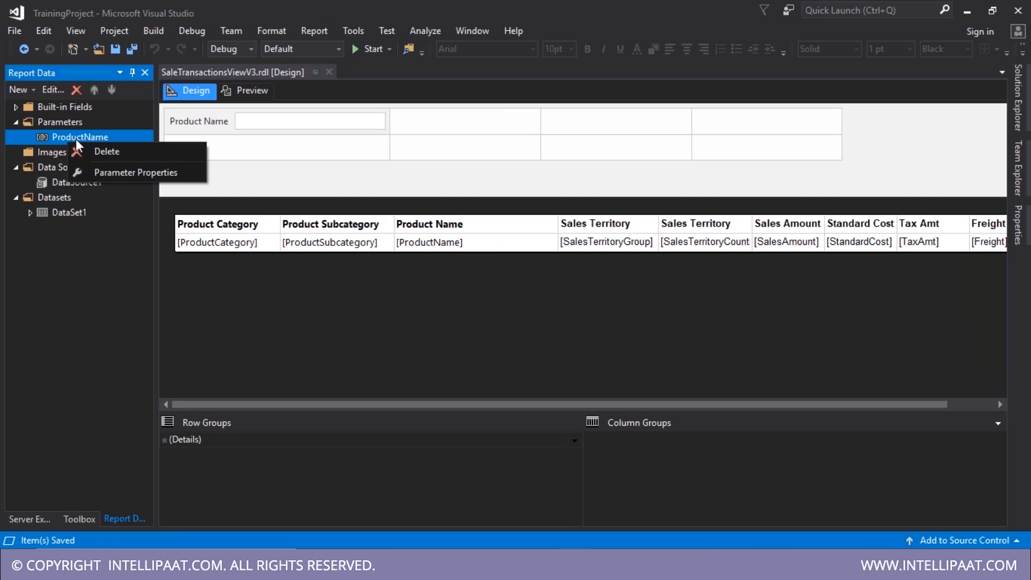
click(107, 151)
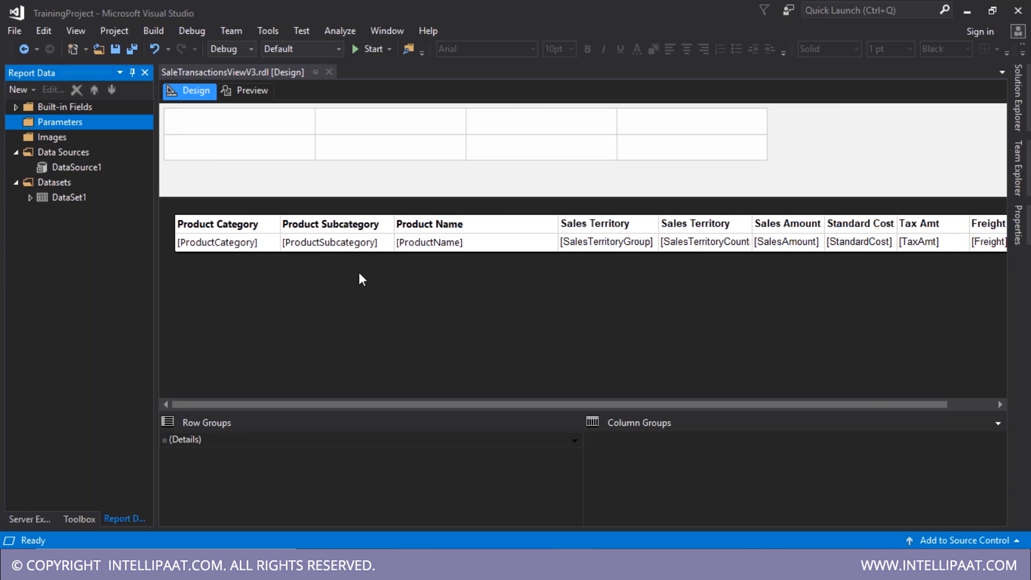
- Add a ProductCategory report parameter with the prompt 'Product Category'
right_click(75, 121)
click(129, 128)
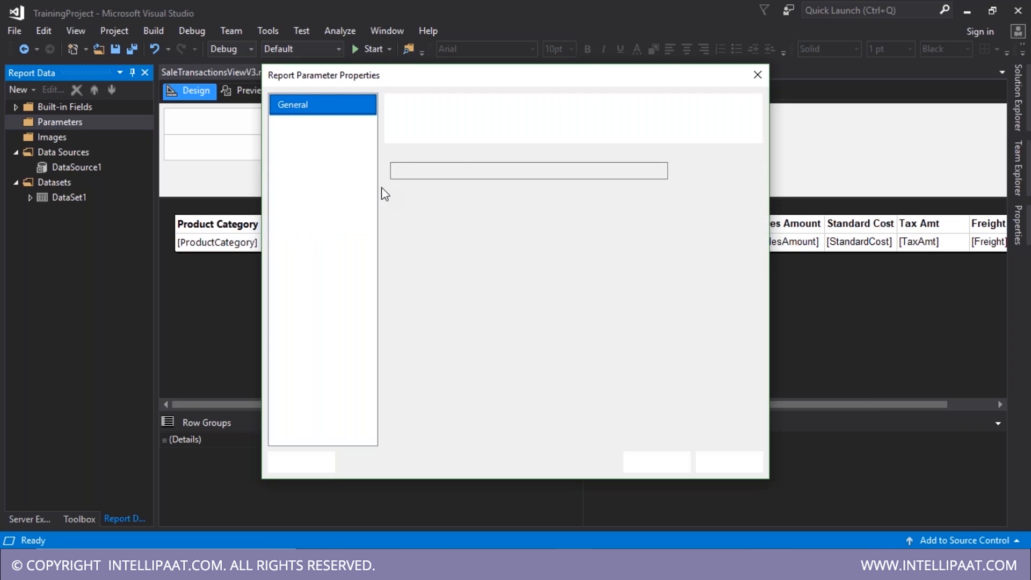
text(ProductCa)
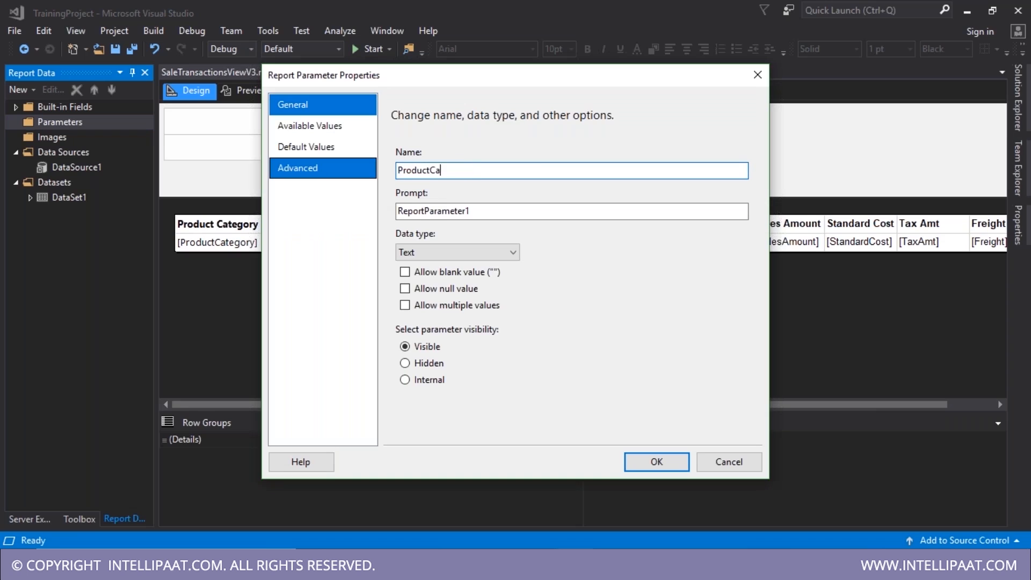
text(tegory)
key(Tab)
text(Product Categr)
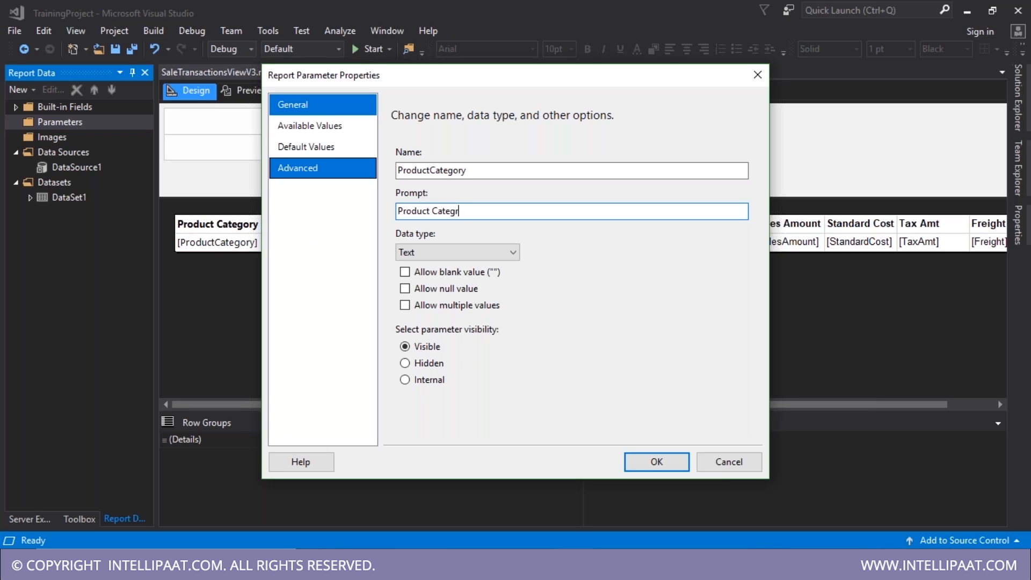
key(BackSpace)
text(ory)
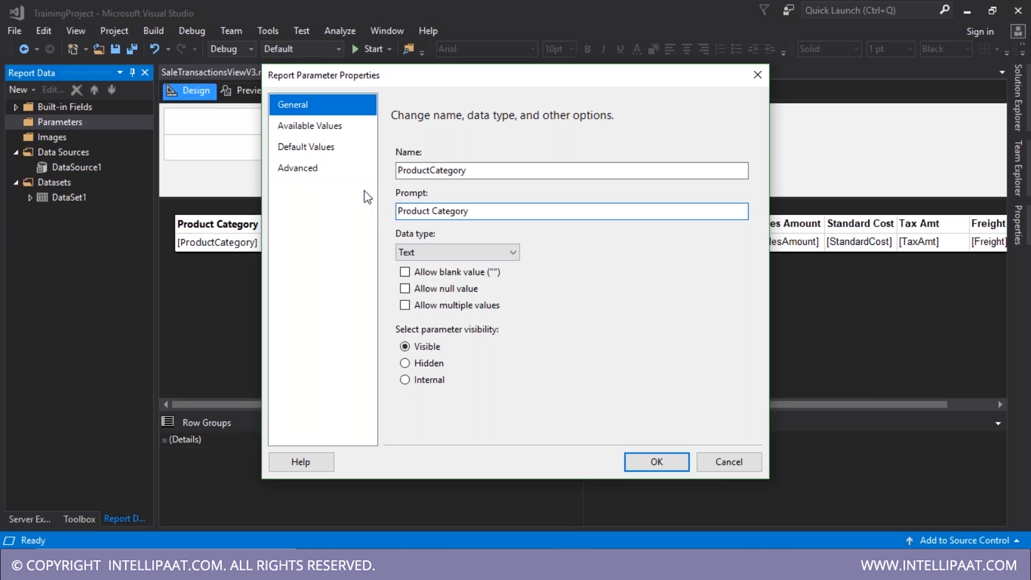
- Switch Available Values to specified values and enter Accessories as the first label and value
click(310, 125)
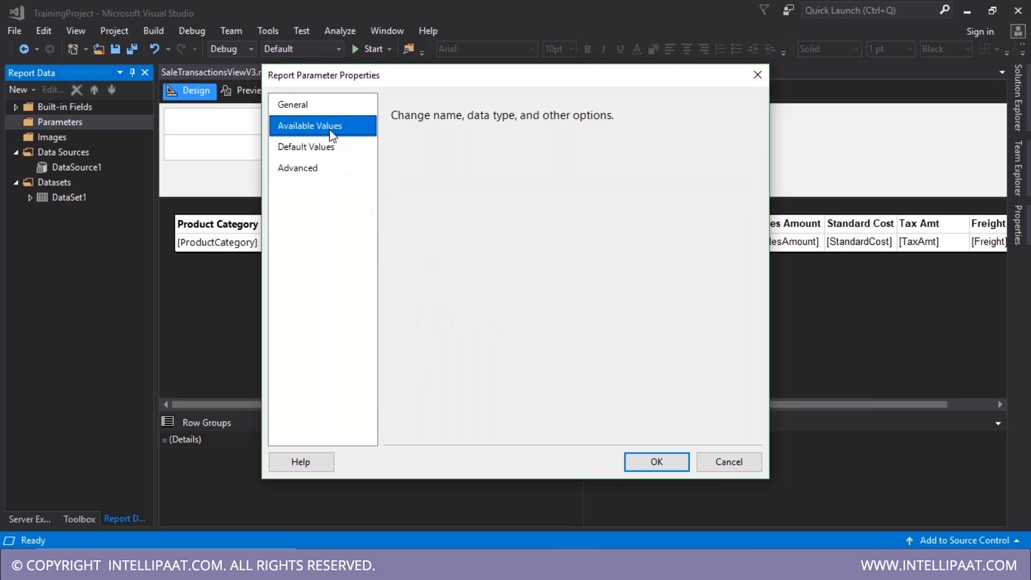
click(405, 186)
click(418, 238)
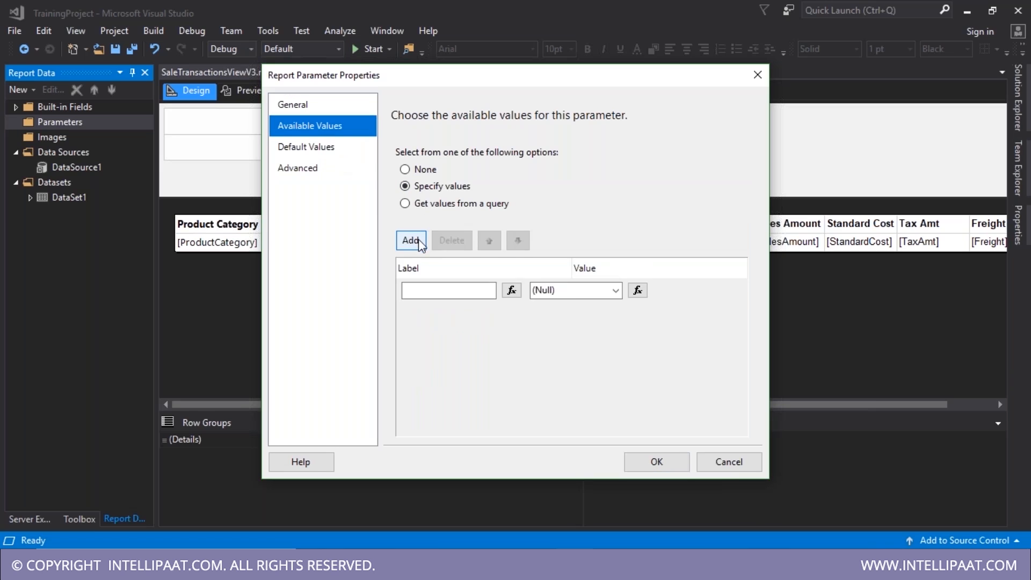
key(alt+Tab)
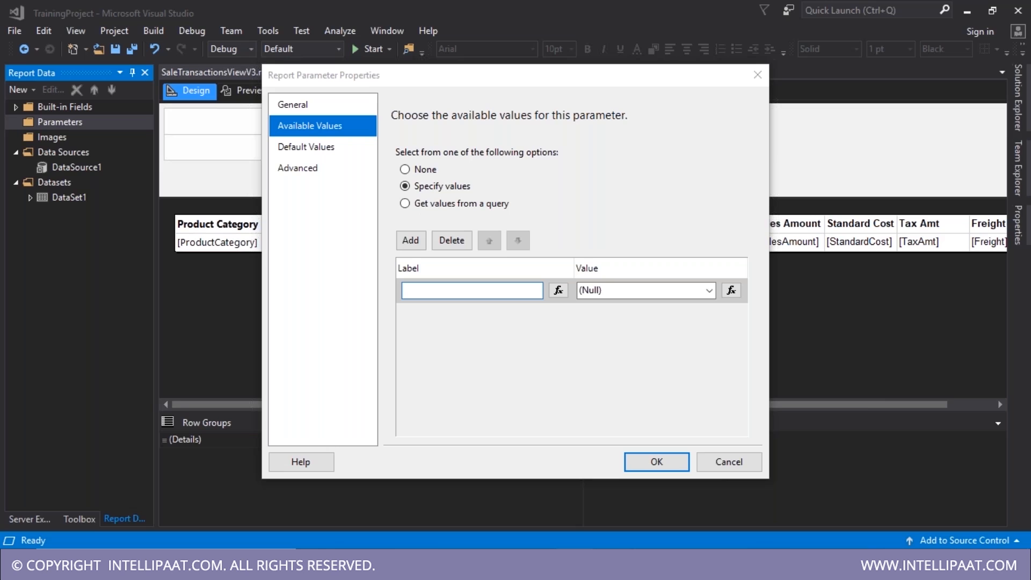
key(alt+Tab)
key(ctrl+v)
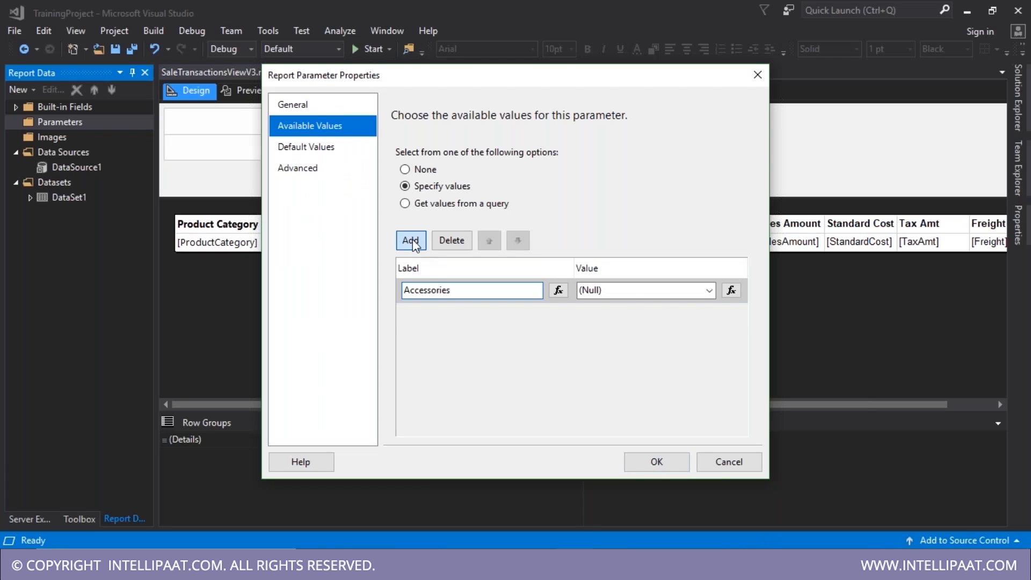
click(410, 240)
double_click(607, 290)
key(ctrl+v)
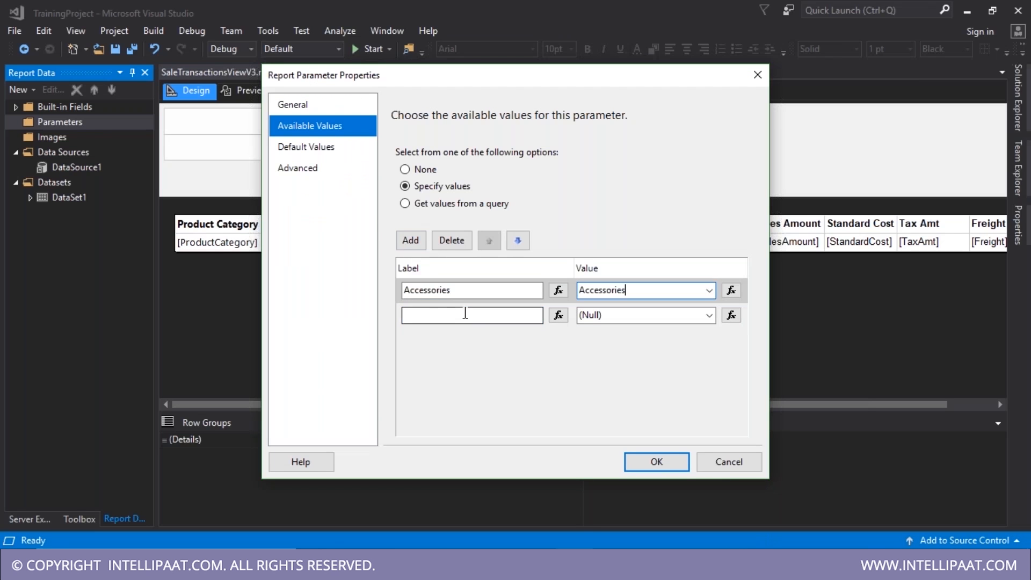
- Add Bikes and Clothing as further allowed values, confirm, and save the report
key(alt+Tab)
click(304, 441)
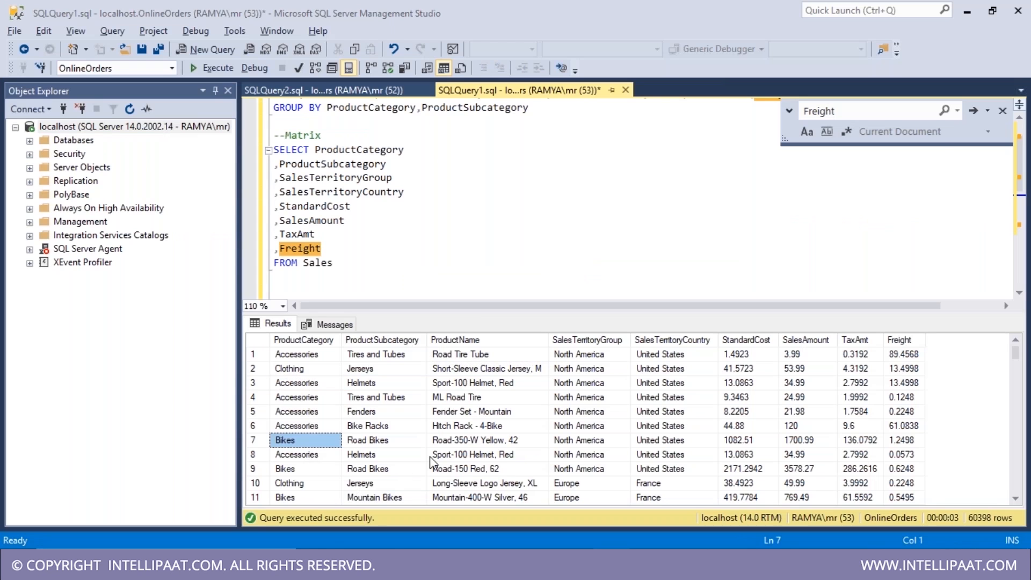
key(alt+Tab)
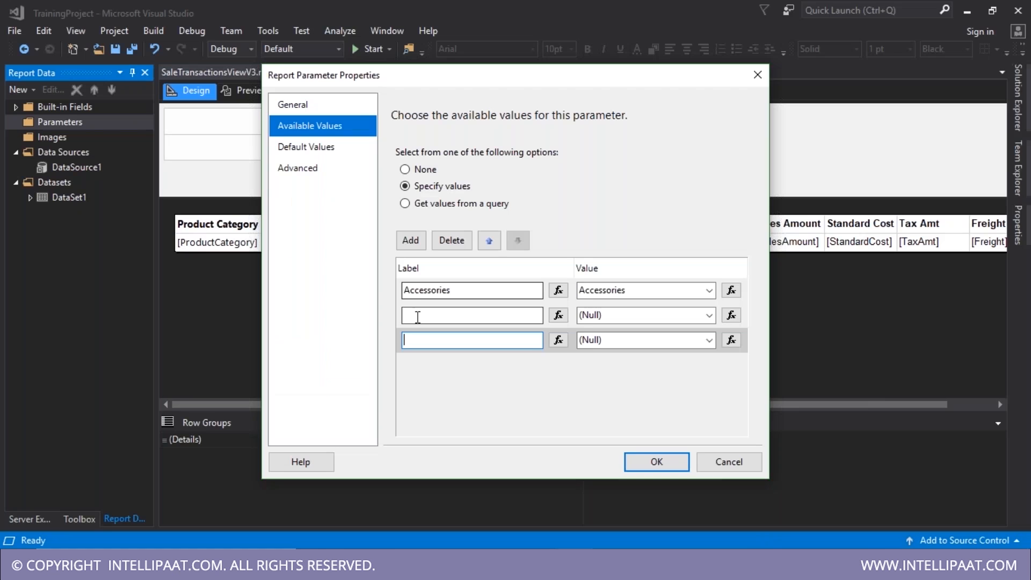
click(586, 340)
key(ctrl+v)
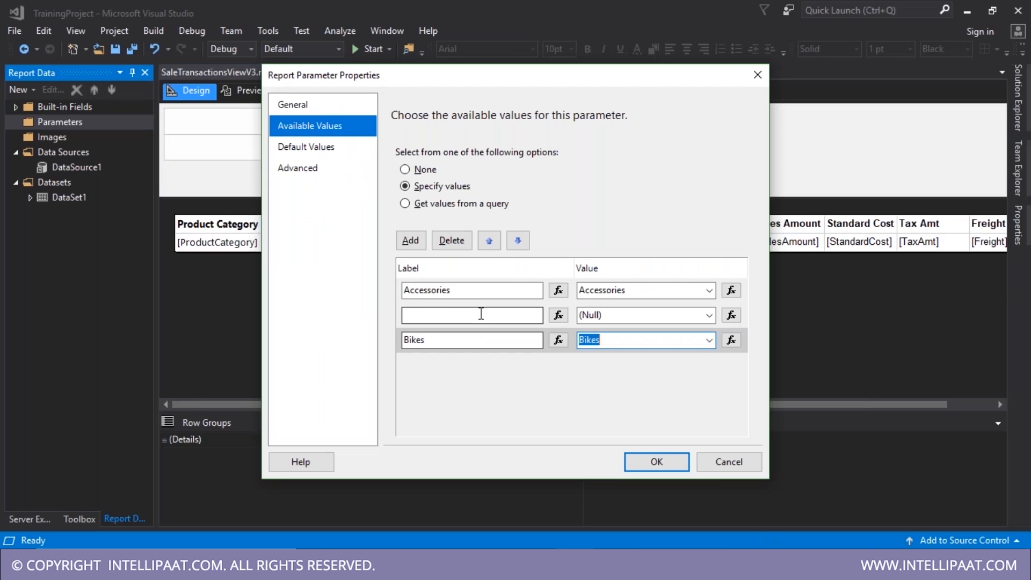
click(482, 315)
text(Clothing)
key(Tab)
text(Clothing)
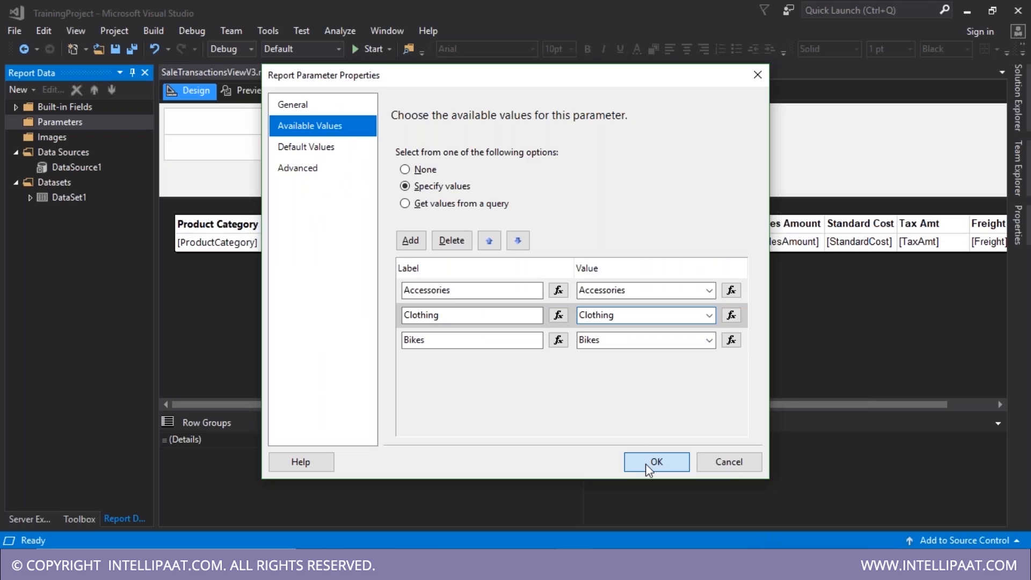
click(647, 463)
key(ctrl+s)
click(230, 106)
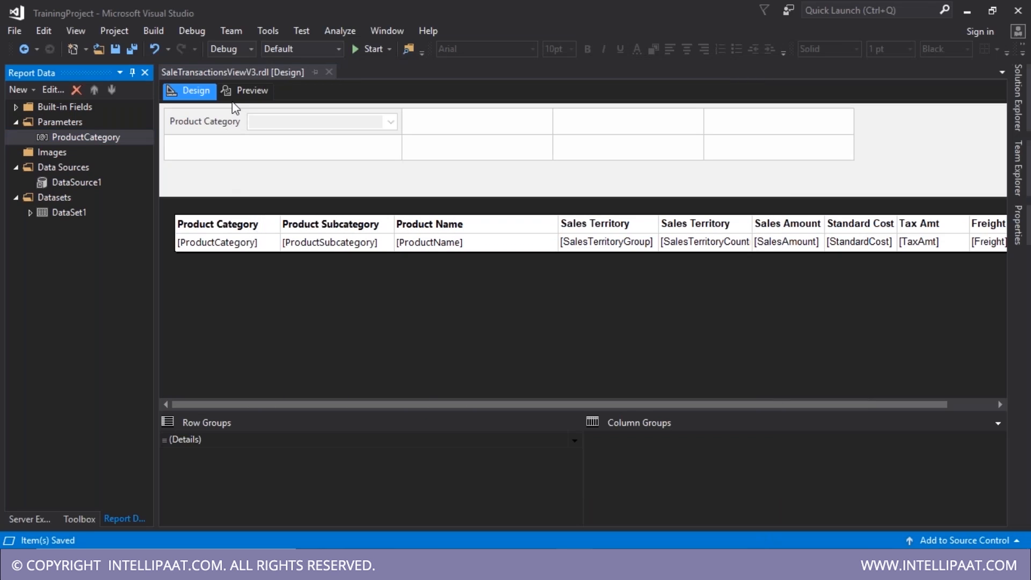
- Delete the WHERE ProductName filter line from DataSet1's query and save it
click(245, 91)
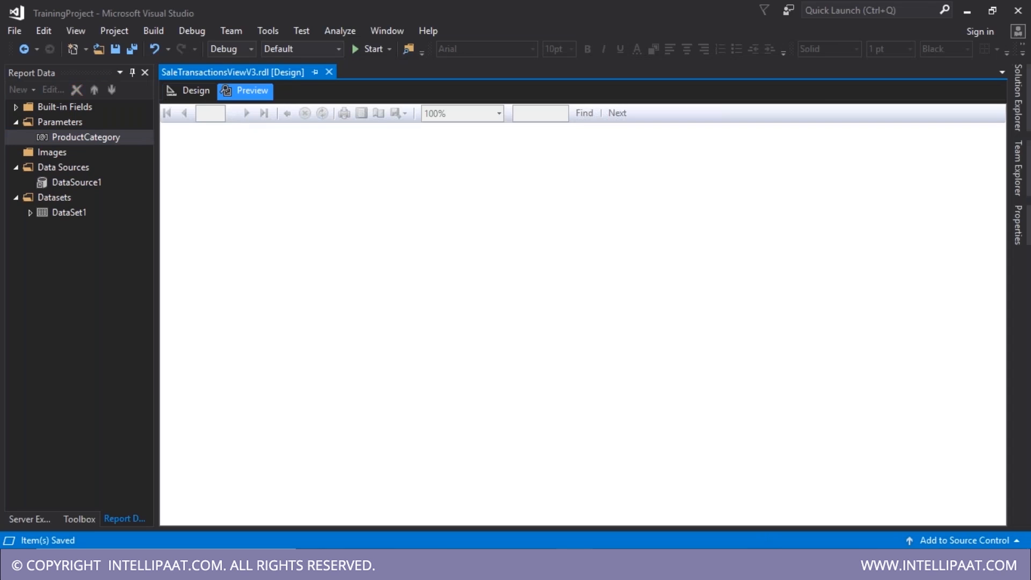
click(194, 86)
click(69, 213)
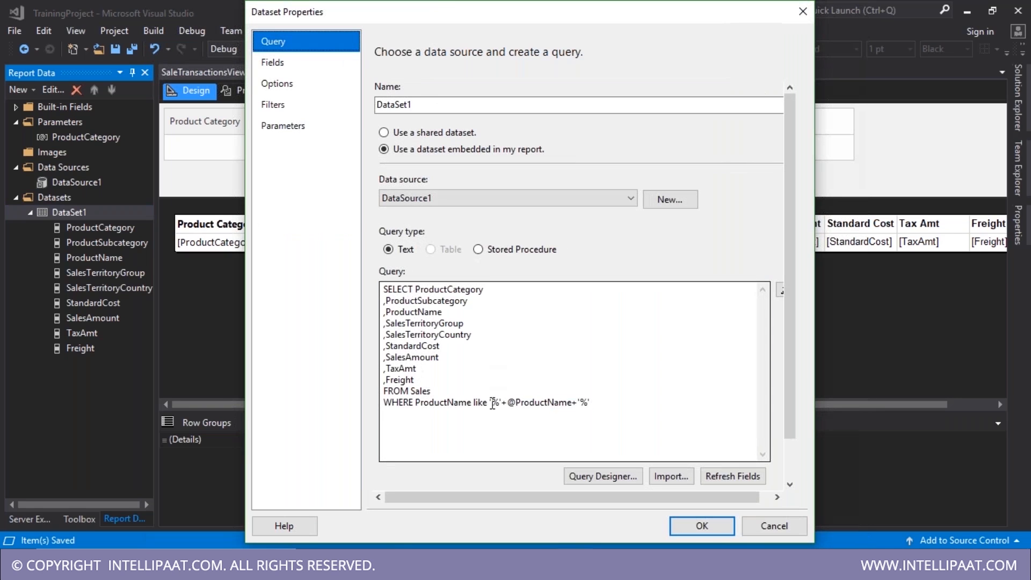
drag(591, 403, 384, 403)
key(BackSpace)
key(BackSpace)
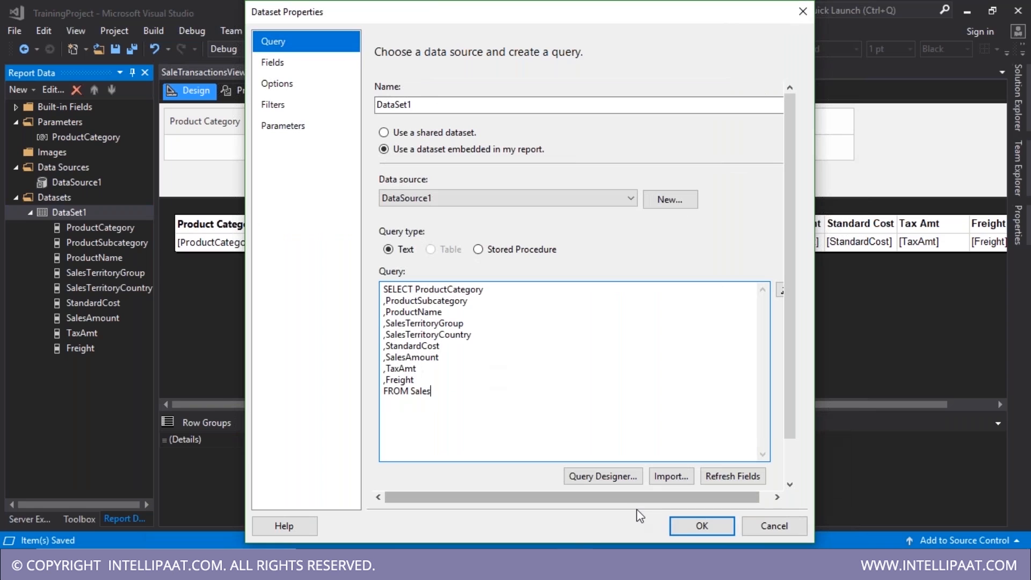
click(699, 527)
- Preview the report and run it for the Clothing product category
click(252, 92)
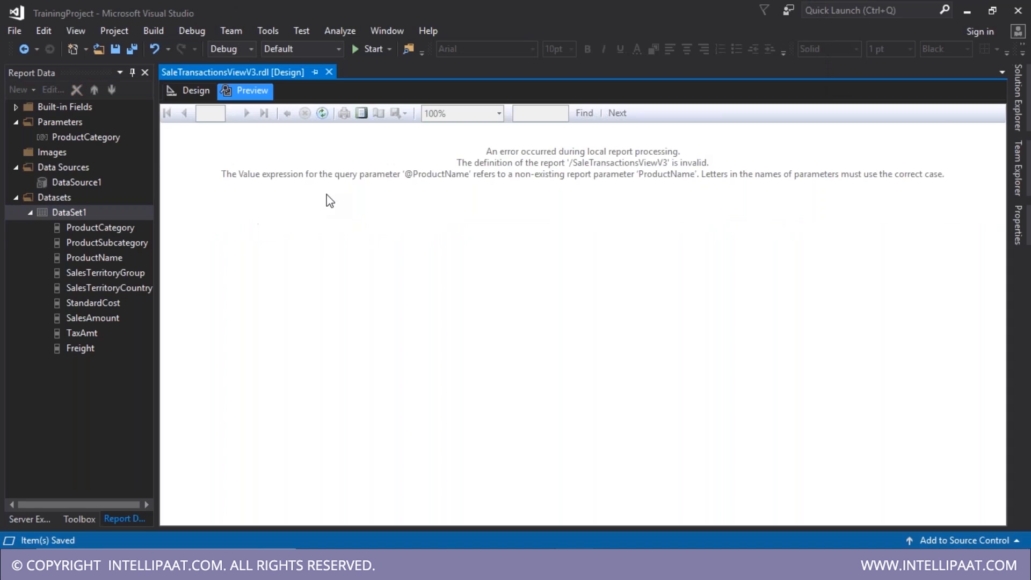
click(322, 121)
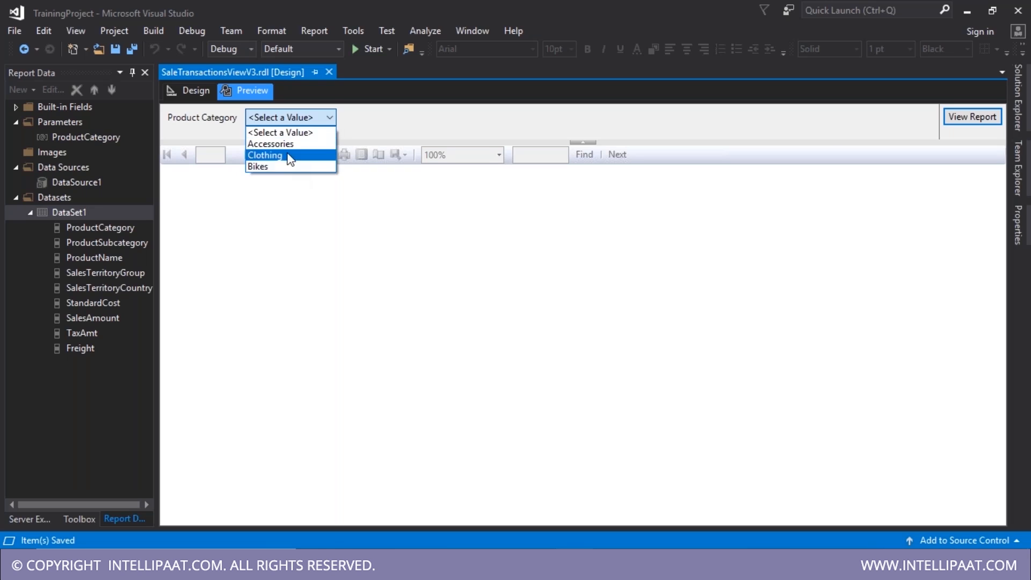
click(290, 156)
click(983, 118)
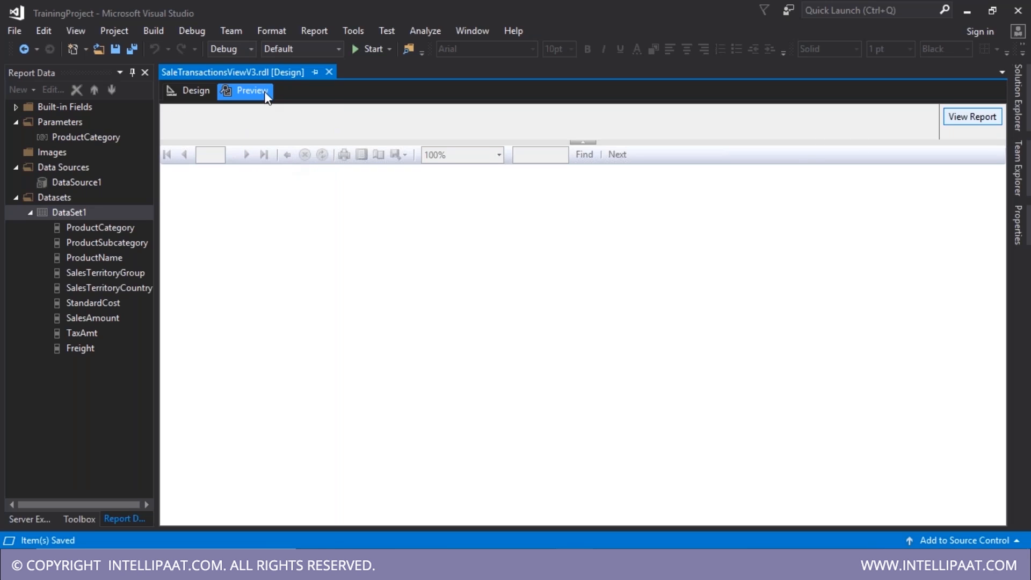
- Start a WHERE clause in DataSet1's query using the copied ProductCategory column name
click(197, 91)
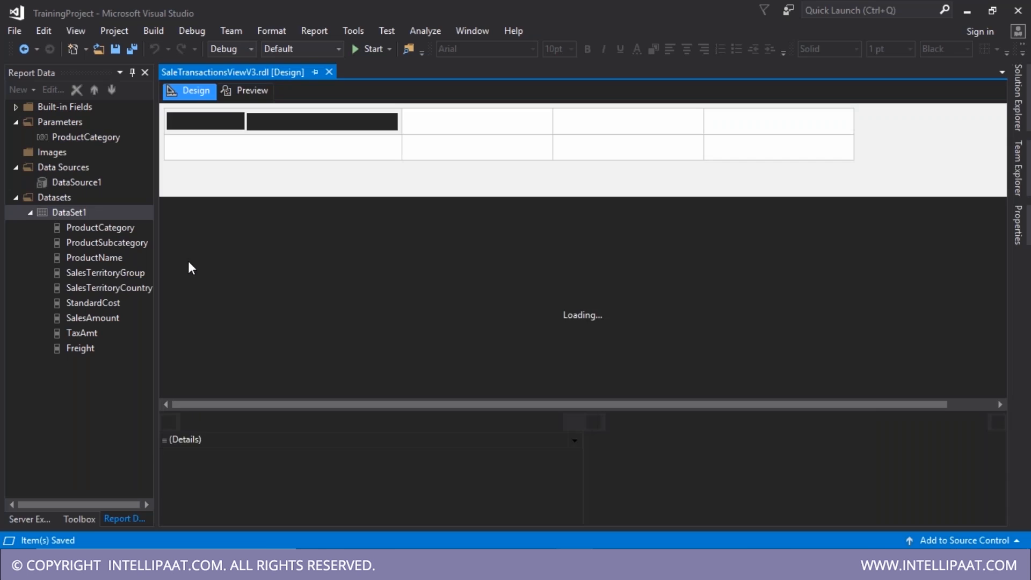
double_click(97, 216)
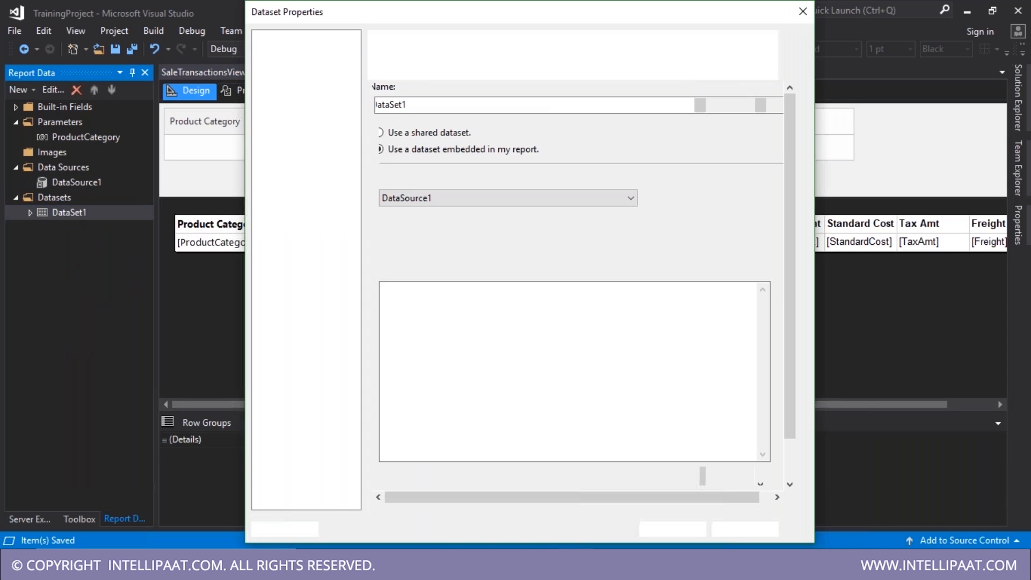
text(WHERE)
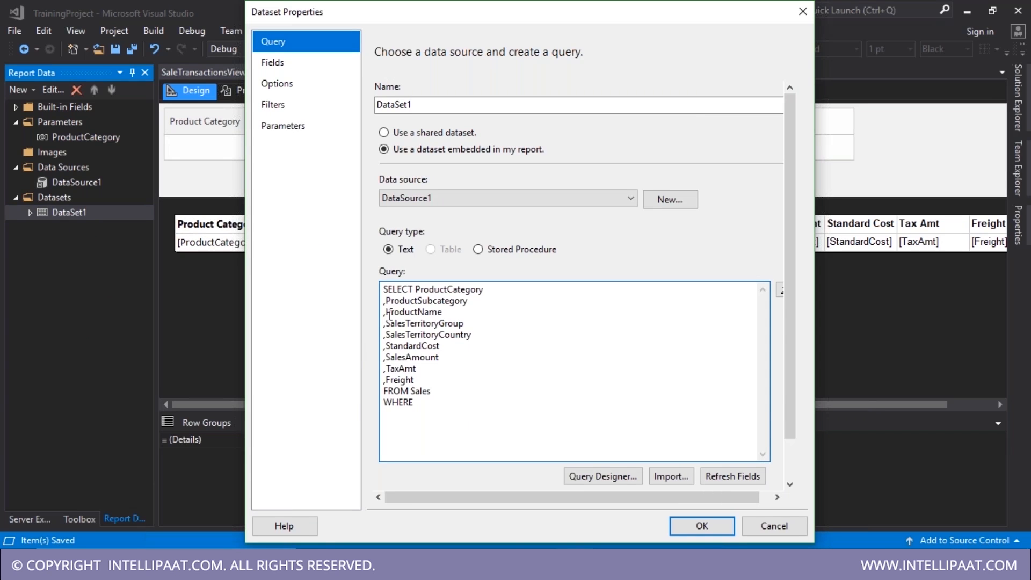
drag(416, 289, 484, 290)
key(ctrl+c)
click(451, 403)
key(ctrl+v)
text(=@Producta)
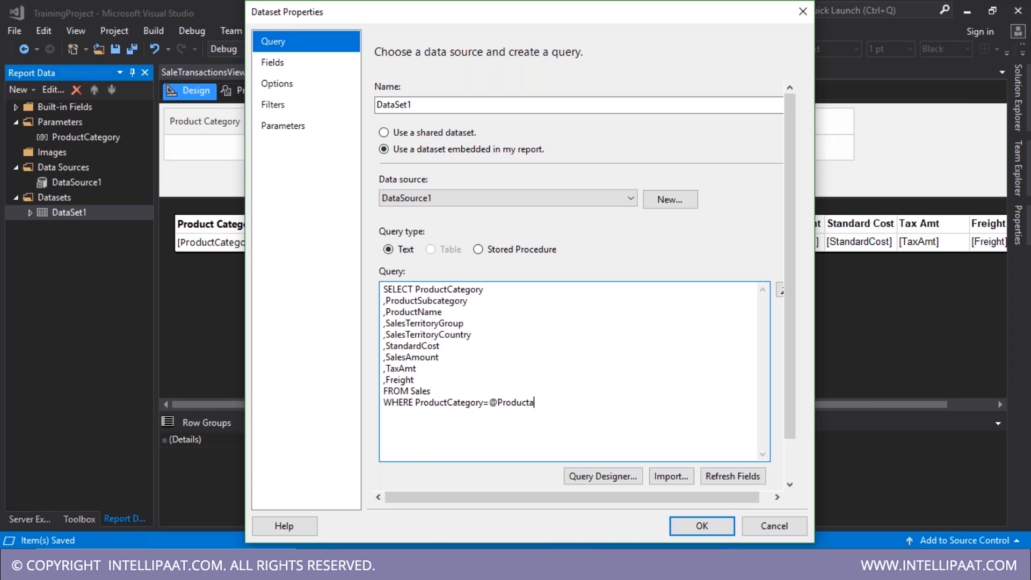
key(BackSpace)
text(Category)
double_click(529, 403)
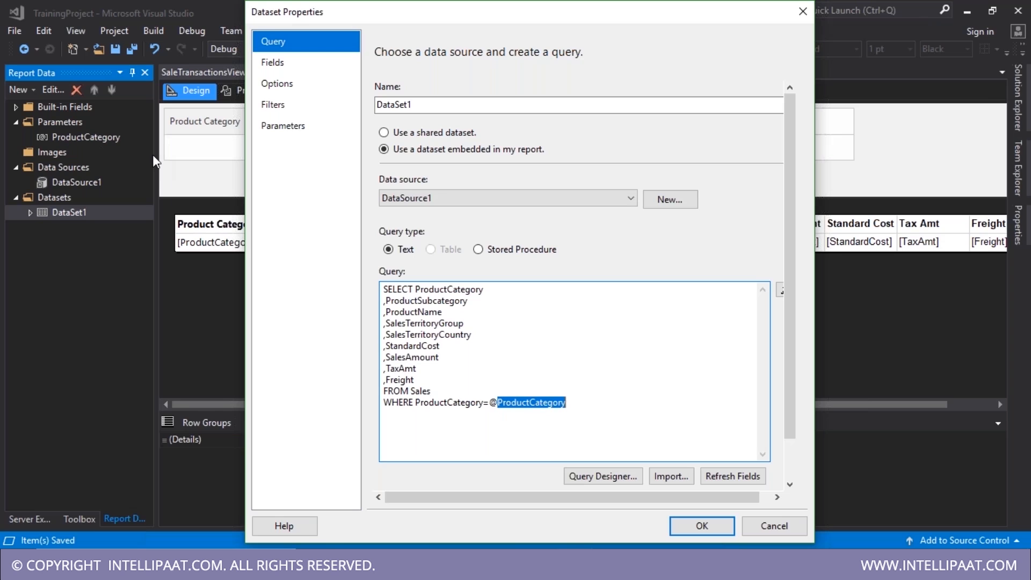
click(708, 522)
click(259, 95)
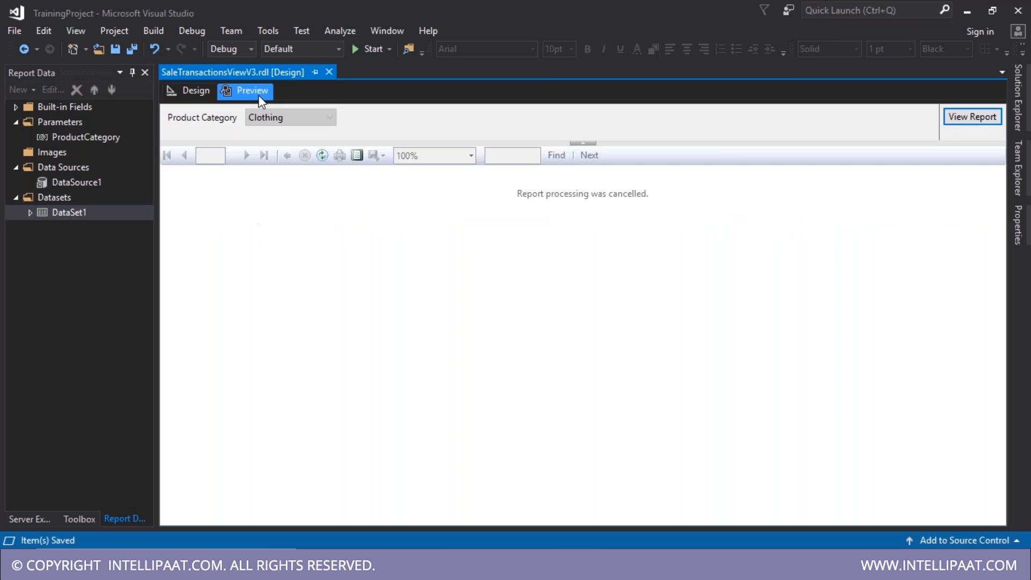
- Run the report for Clothing, scroll through the Clothing-only rows, and return to Design
click(301, 116)
click(306, 153)
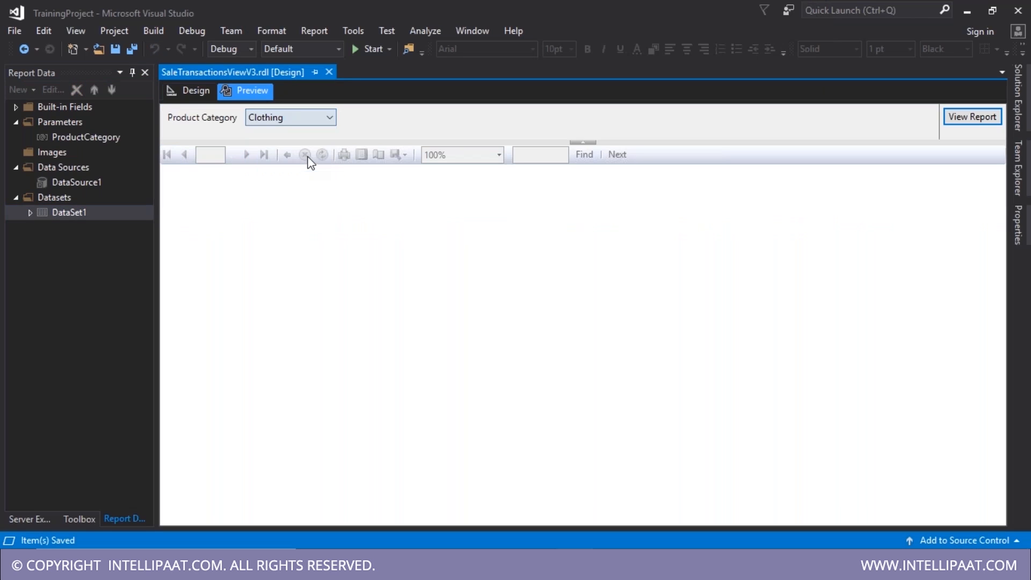
click(964, 128)
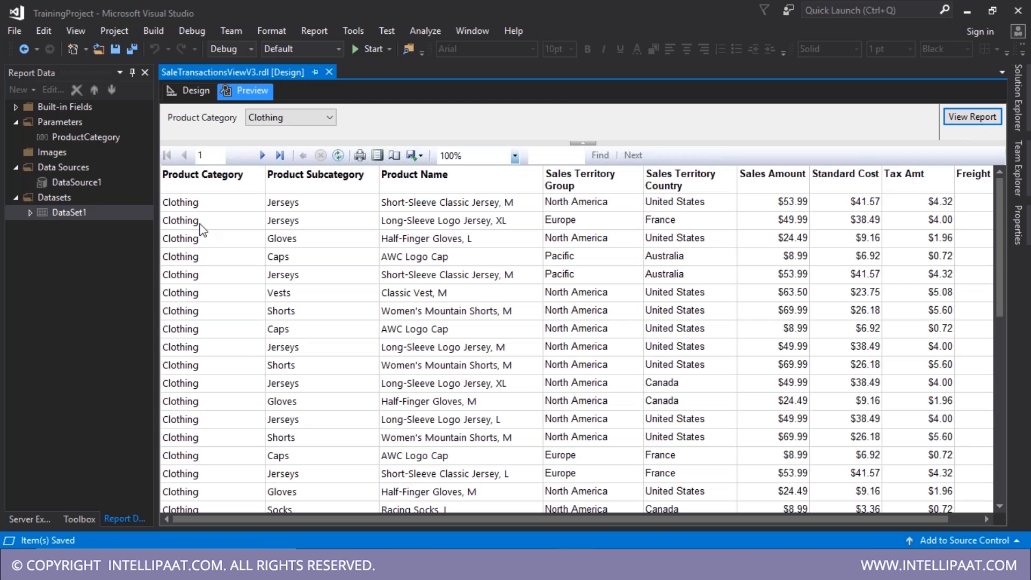
scroll(235, 289, down, 3)
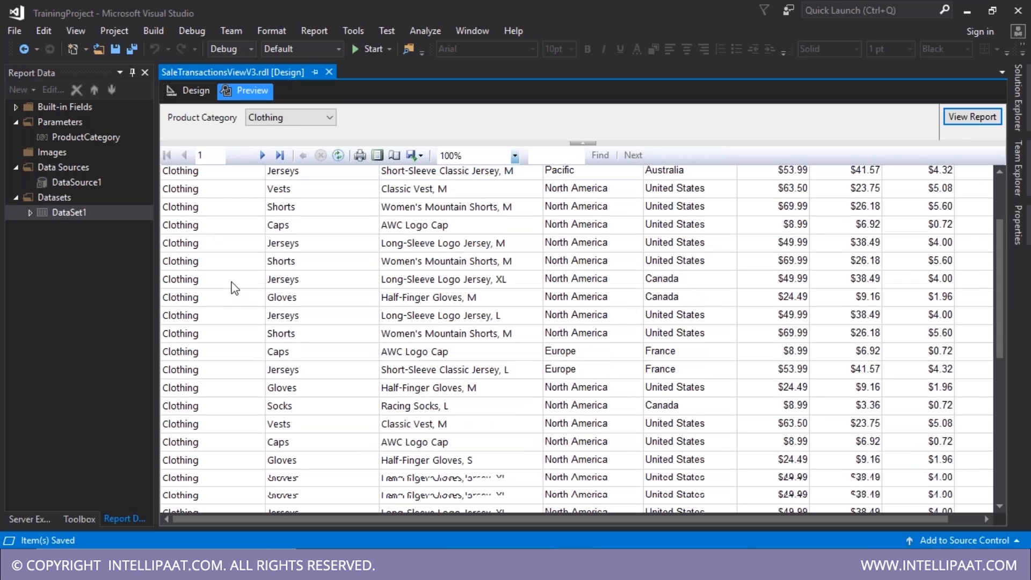
scroll(235, 289, down, 10)
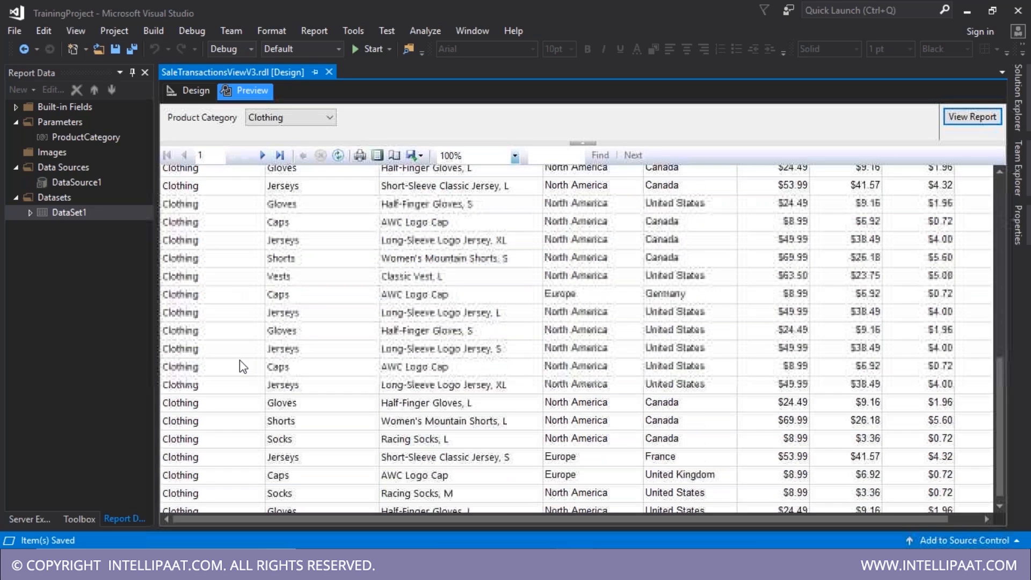
scroll(240, 361, up, 3)
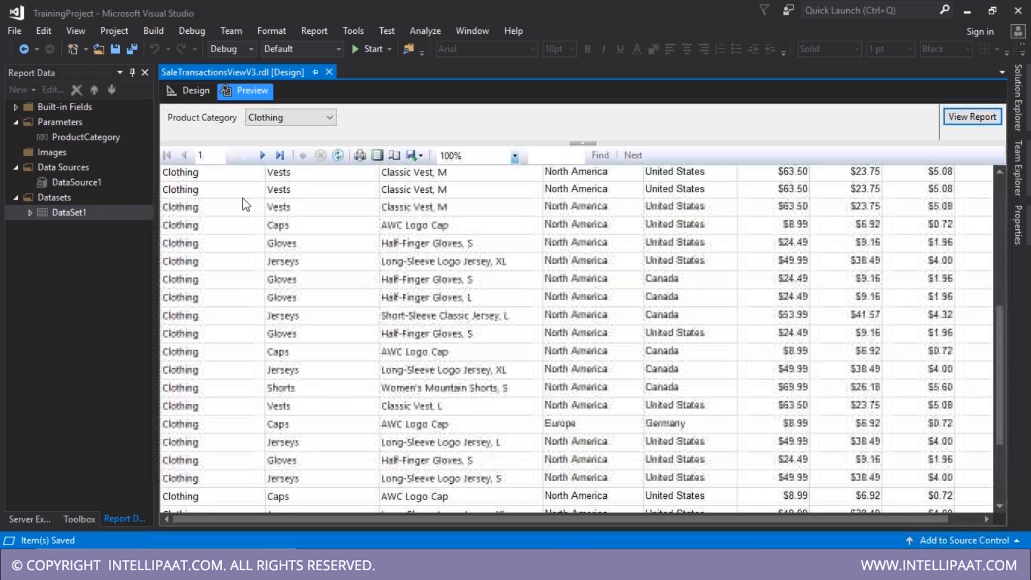
click(188, 91)
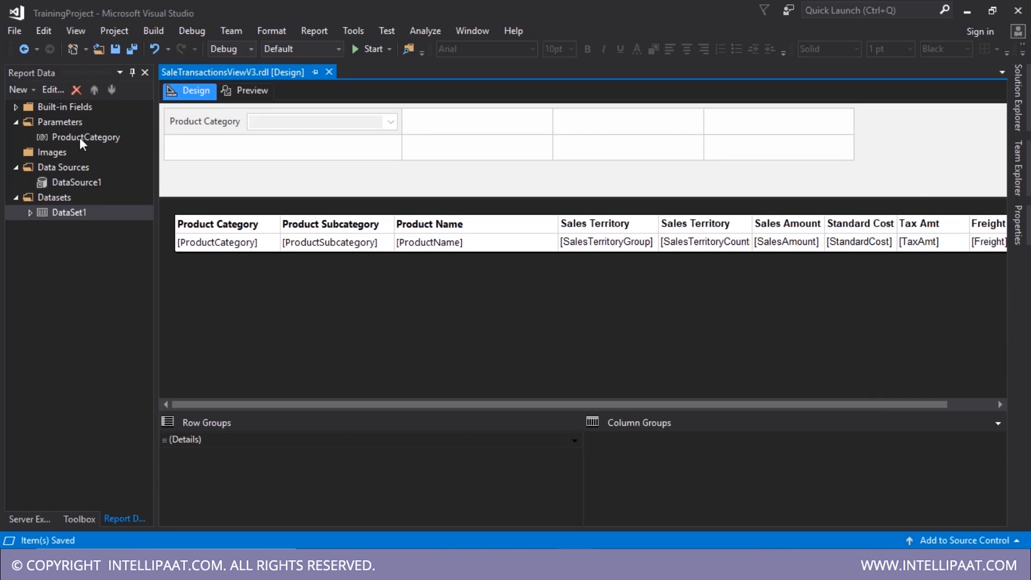
- Give the ProductCategory parameter a specified default value of Bikes, then review its available values
double_click(80, 137)
click(316, 152)
click(421, 188)
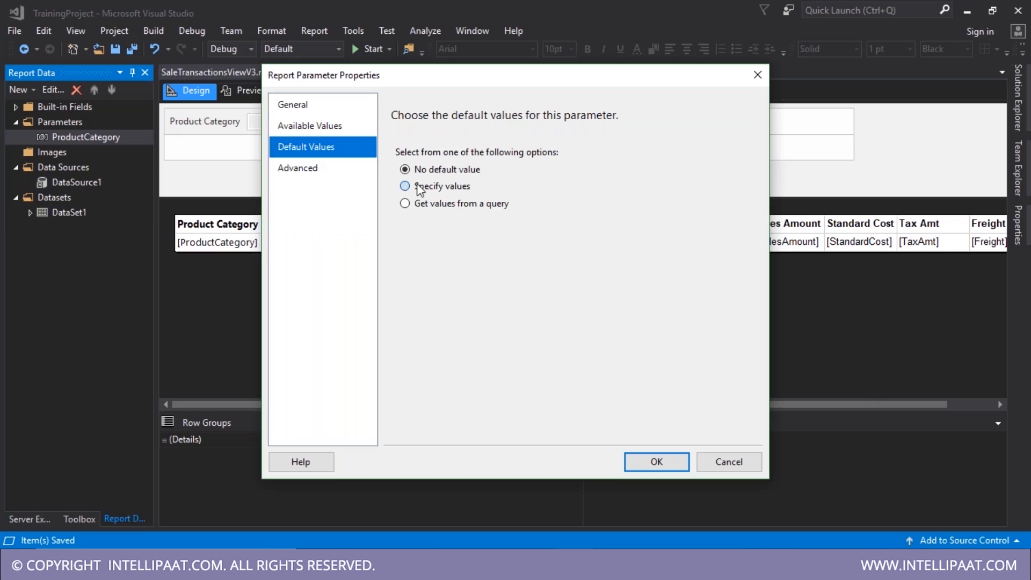
click(414, 246)
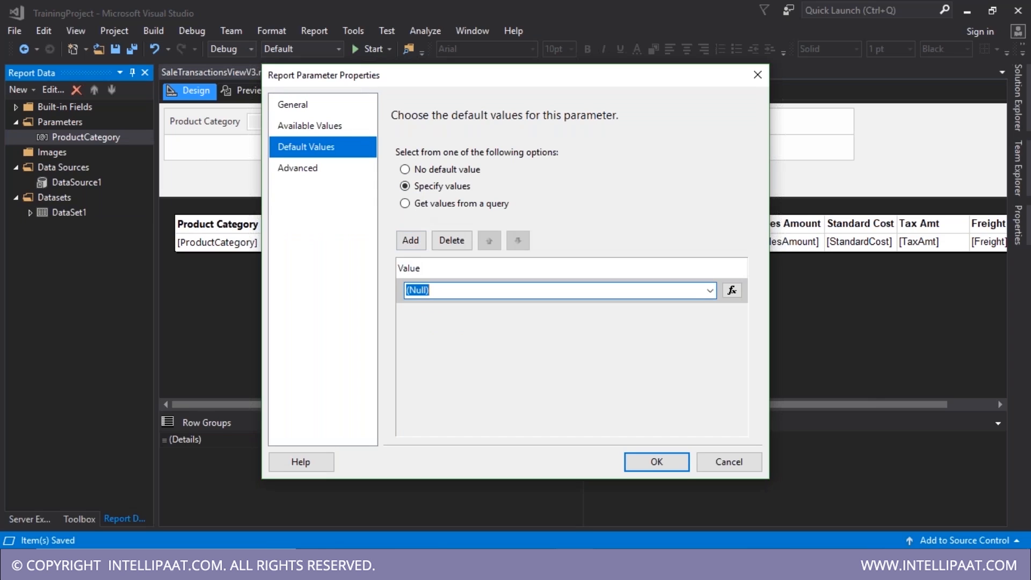
text(Bikes)
click(350, 132)
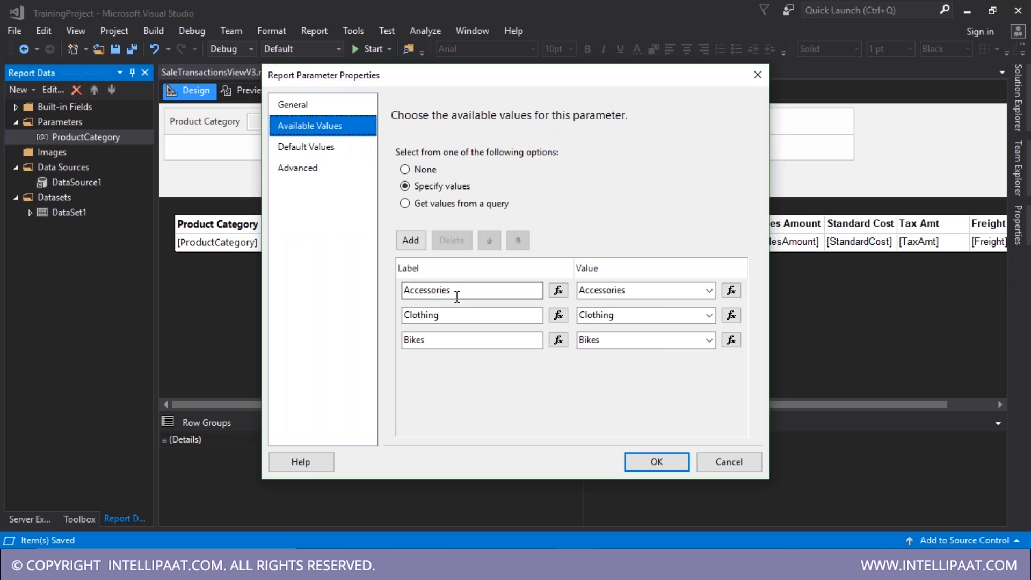
click(526, 334)
- Confirm the three category values and preview the report filtered to Accessories
click(332, 150)
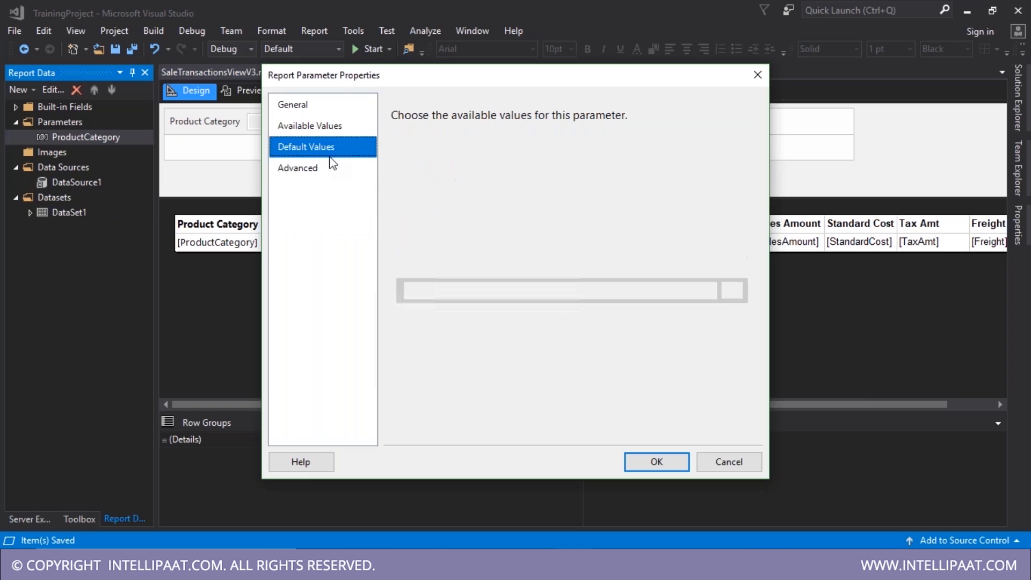
click(652, 461)
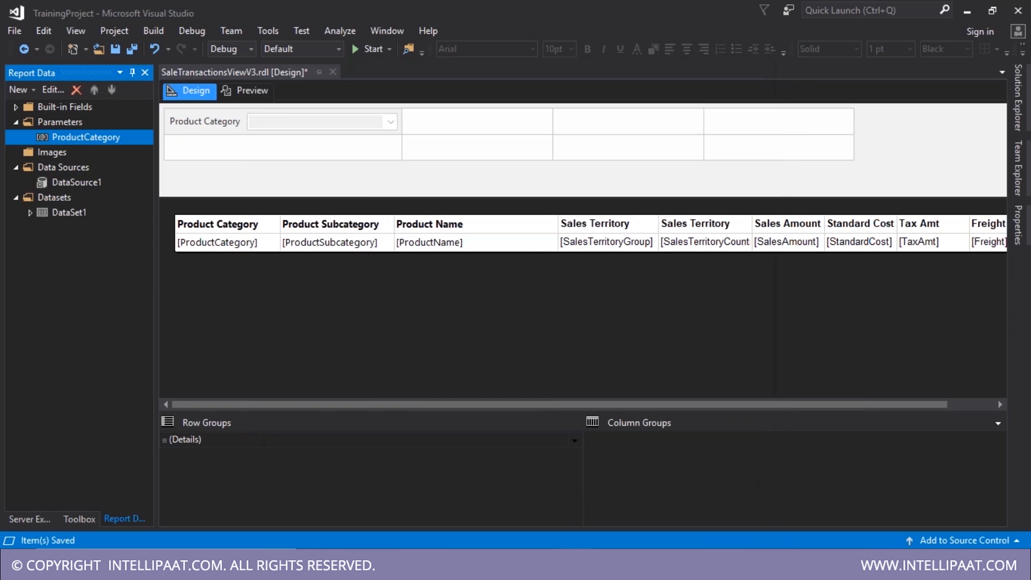
click(249, 96)
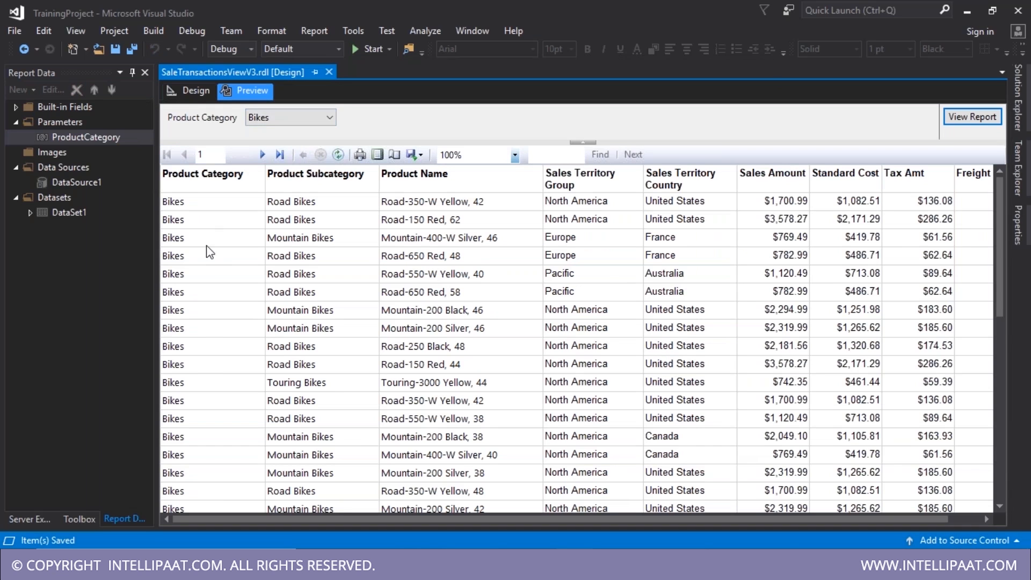
click(315, 116)
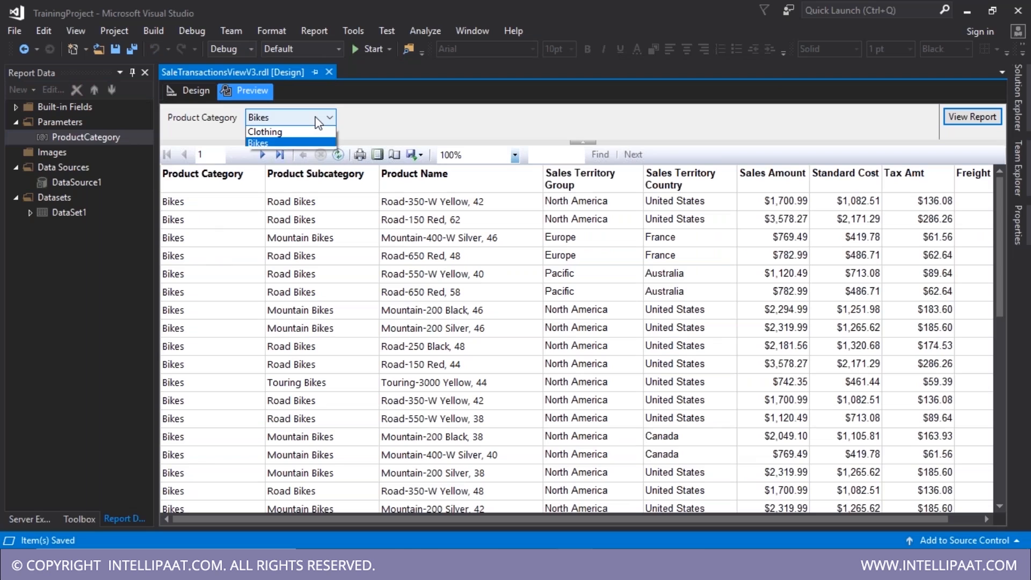
click(304, 132)
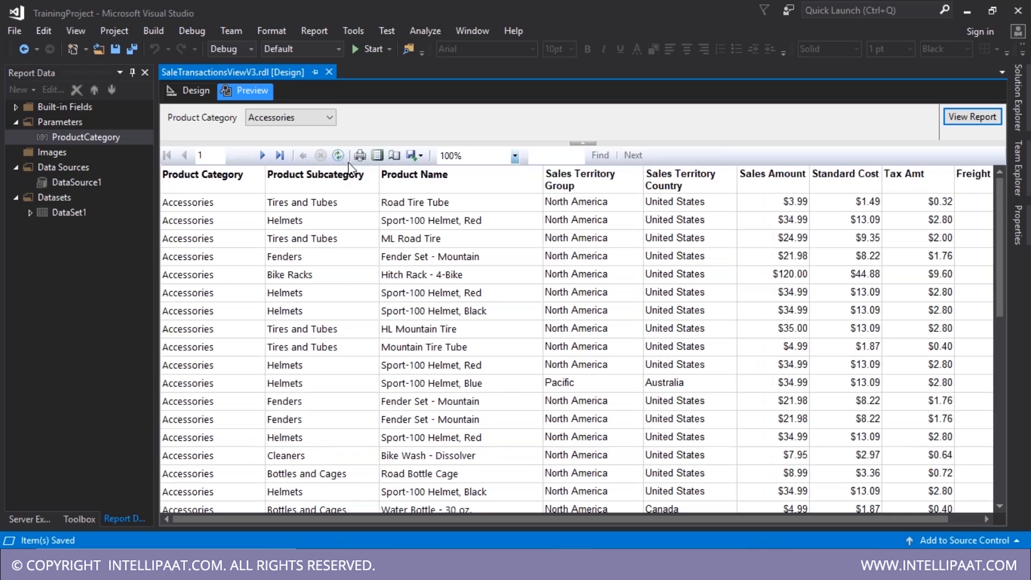
click(208, 88)
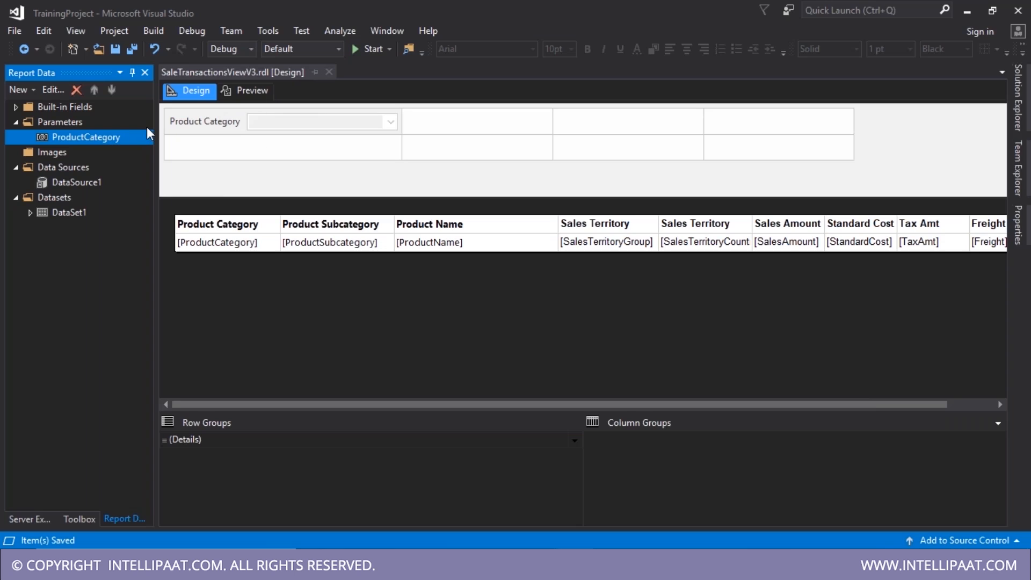
- Review the ProductCategory parameter's available values and close its properties
double_click(107, 138)
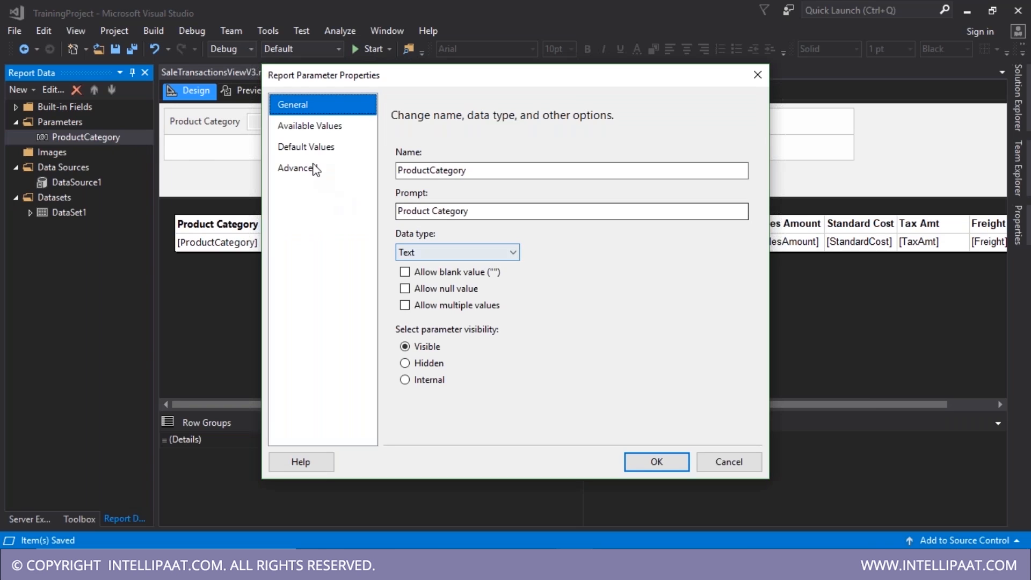
click(305, 127)
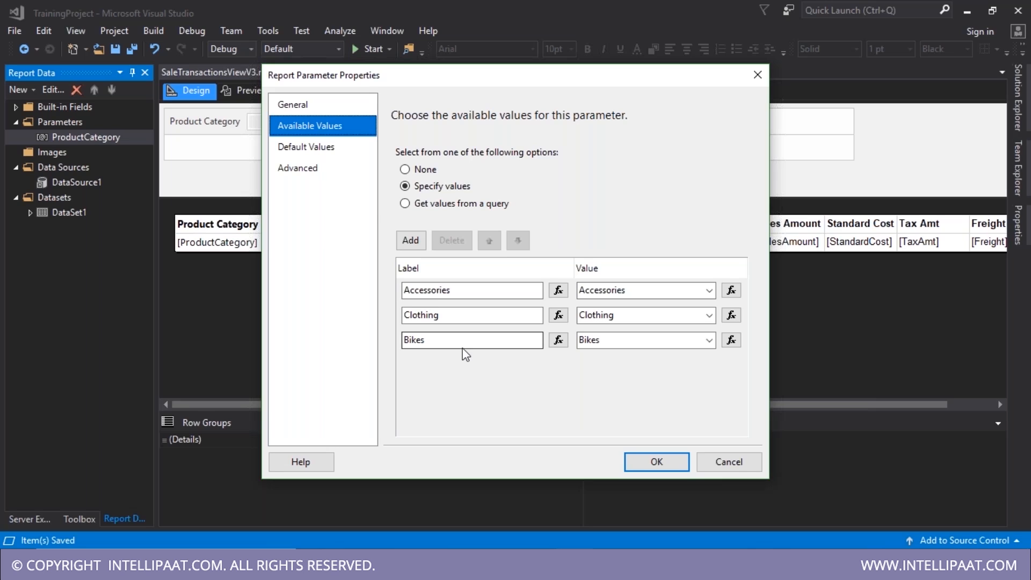
key(Return)
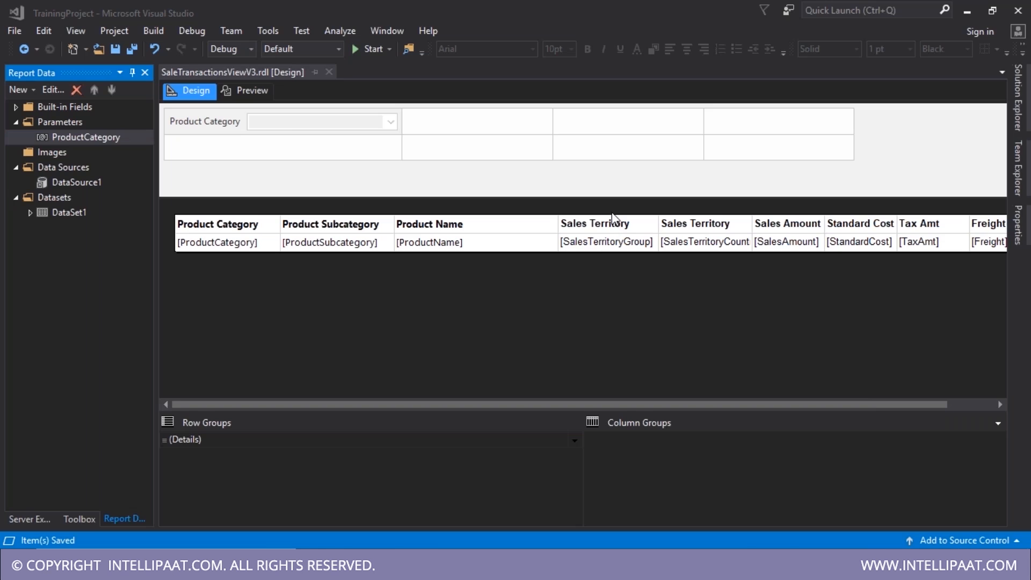
- Tick Allow multiple values on the ProductCategory parameter and confirm the change
click(115, 137)
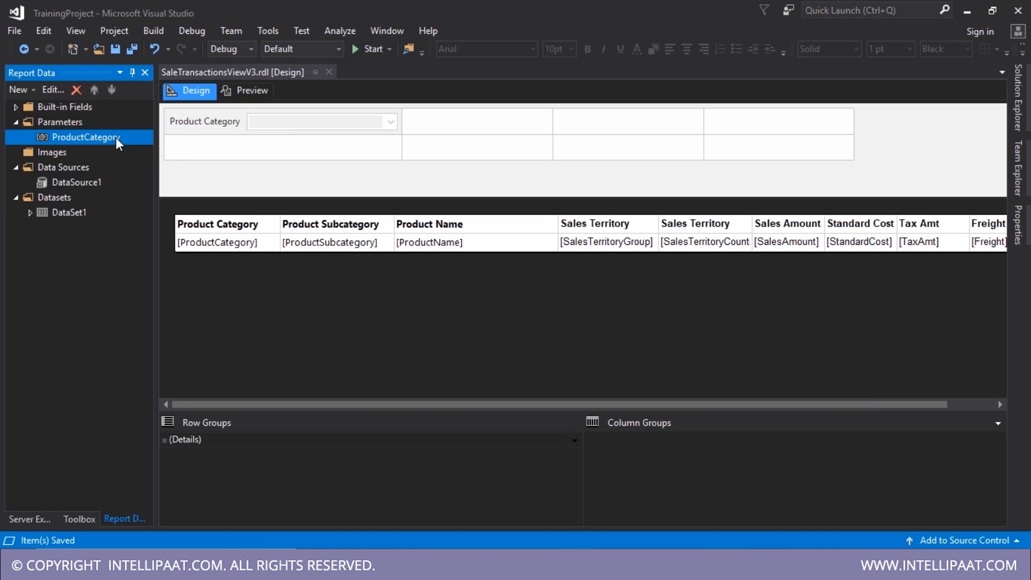
double_click(115, 137)
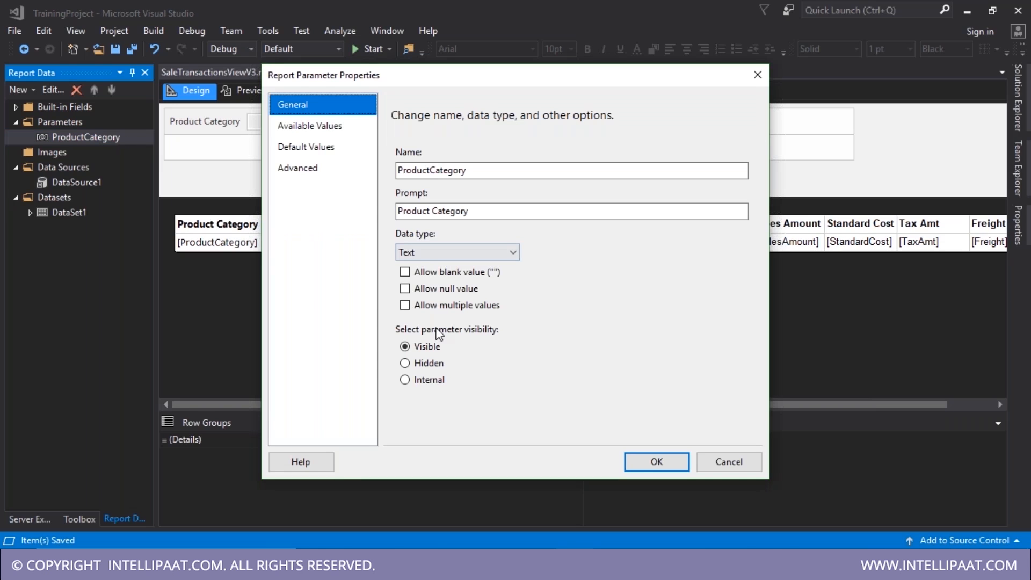
click(424, 306)
click(651, 462)
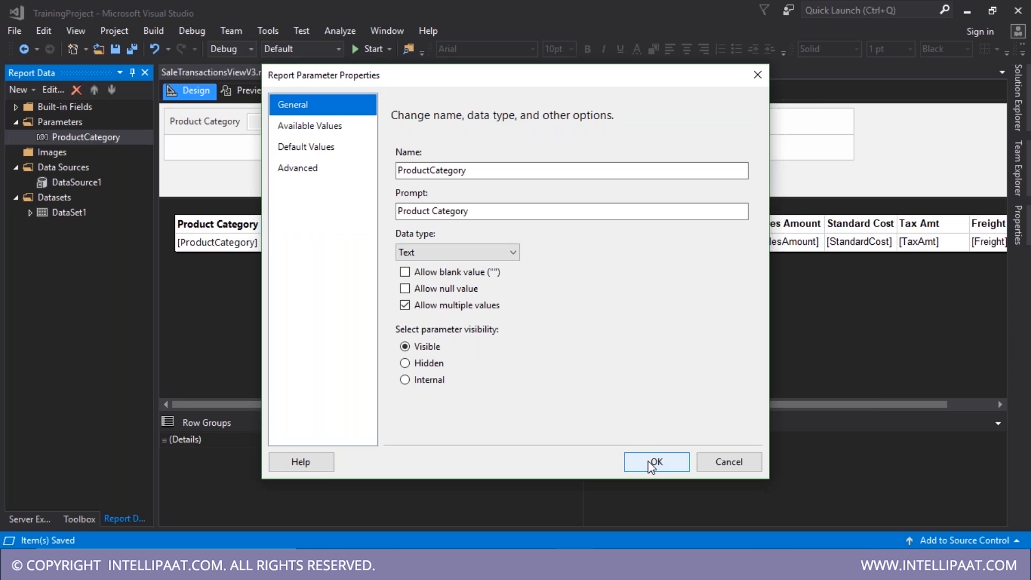
click(651, 463)
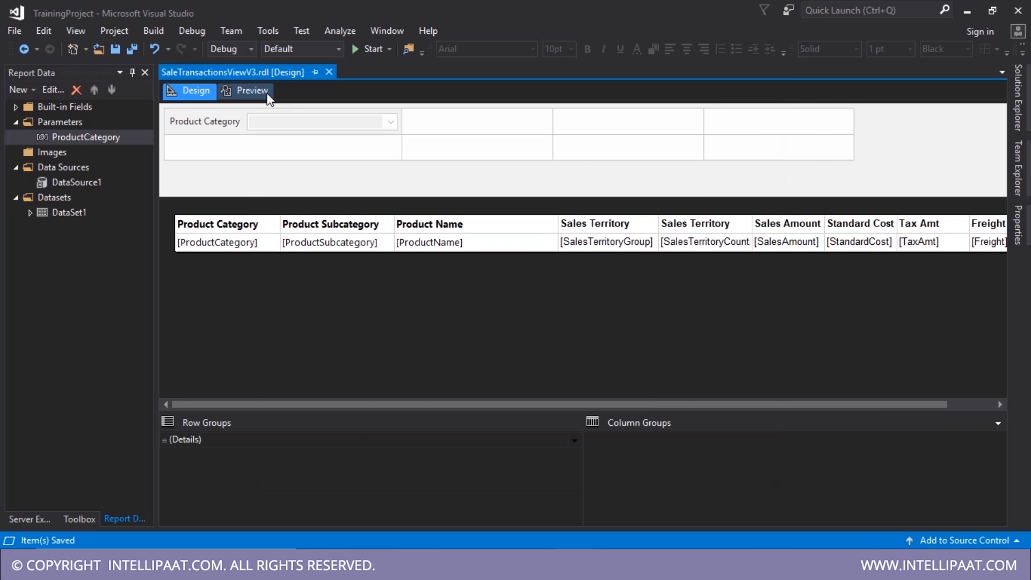
- In Preview, select all product categories except Bikes, leaving Accessories and Clothing
click(261, 91)
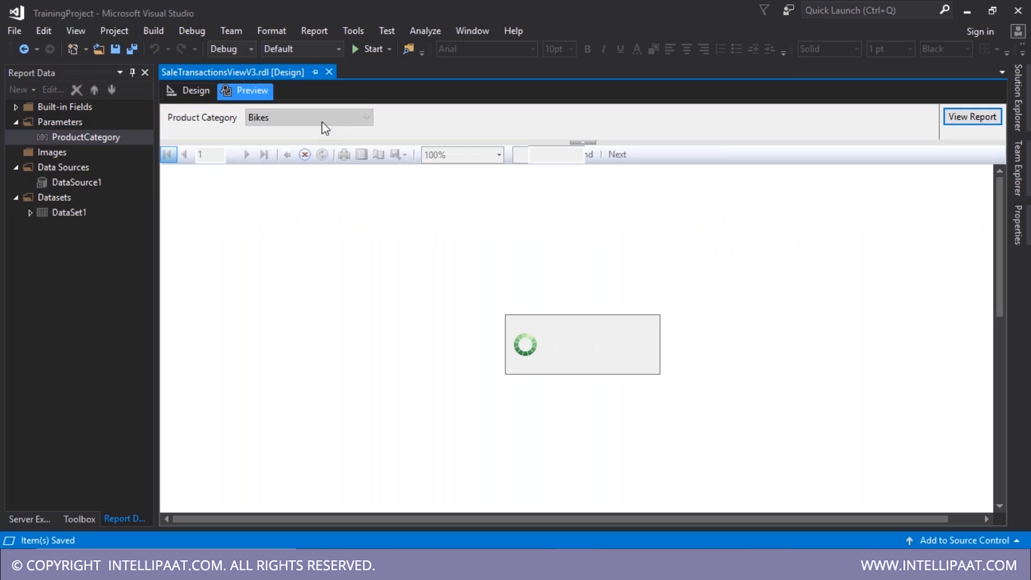
click(321, 122)
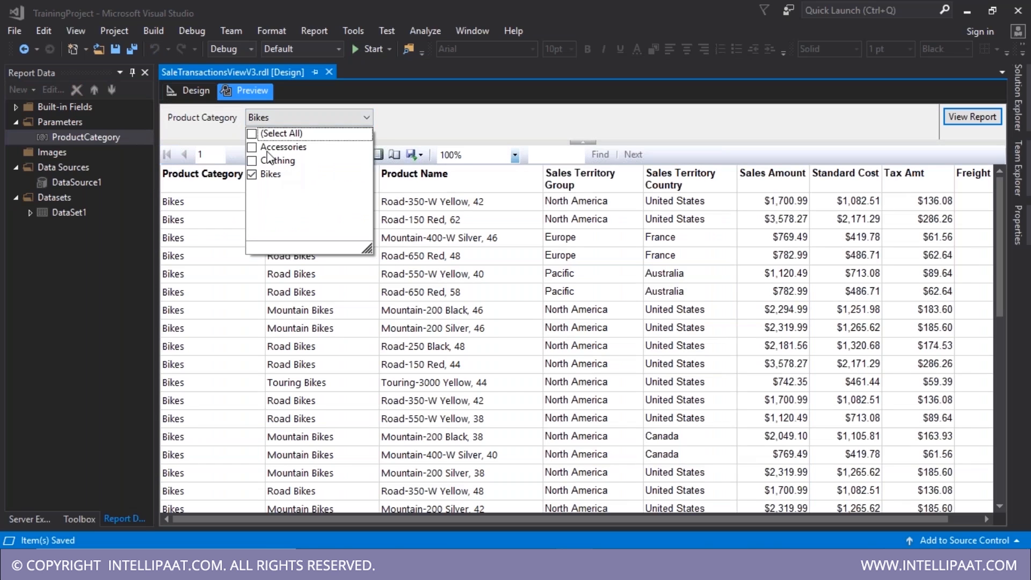
click(258, 134)
click(488, 115)
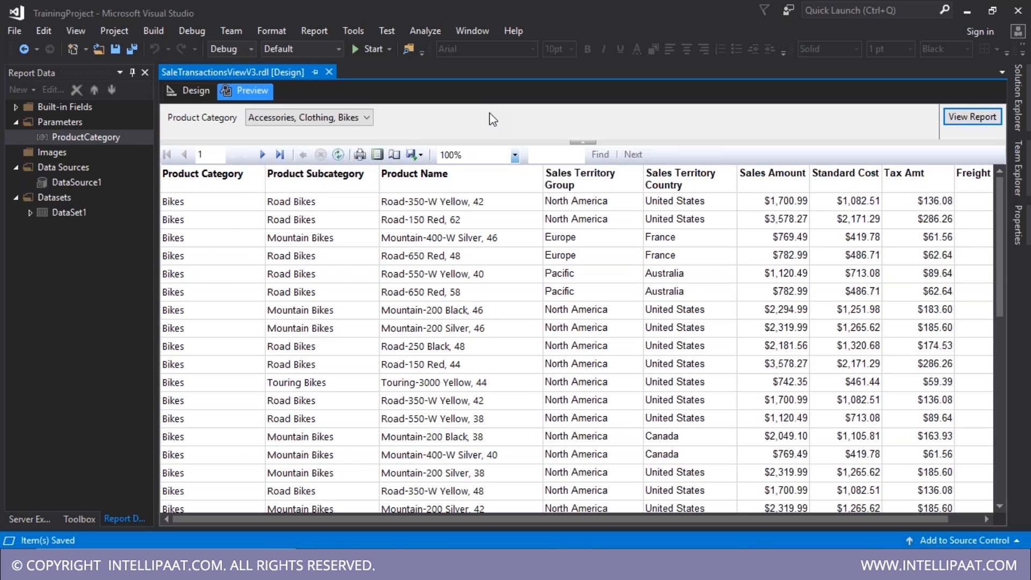
click(368, 119)
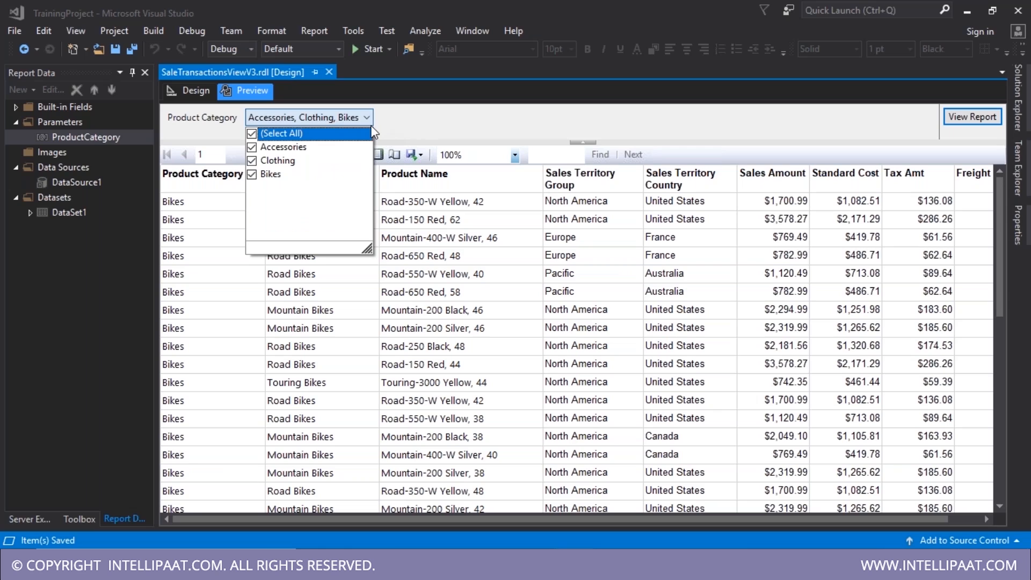
click(252, 174)
click(381, 127)
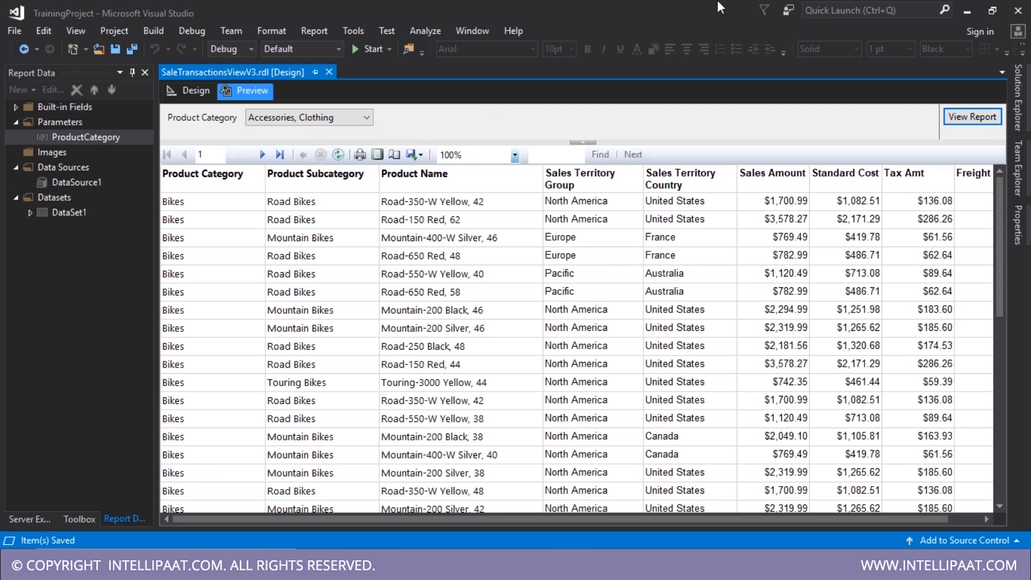
click(952, 118)
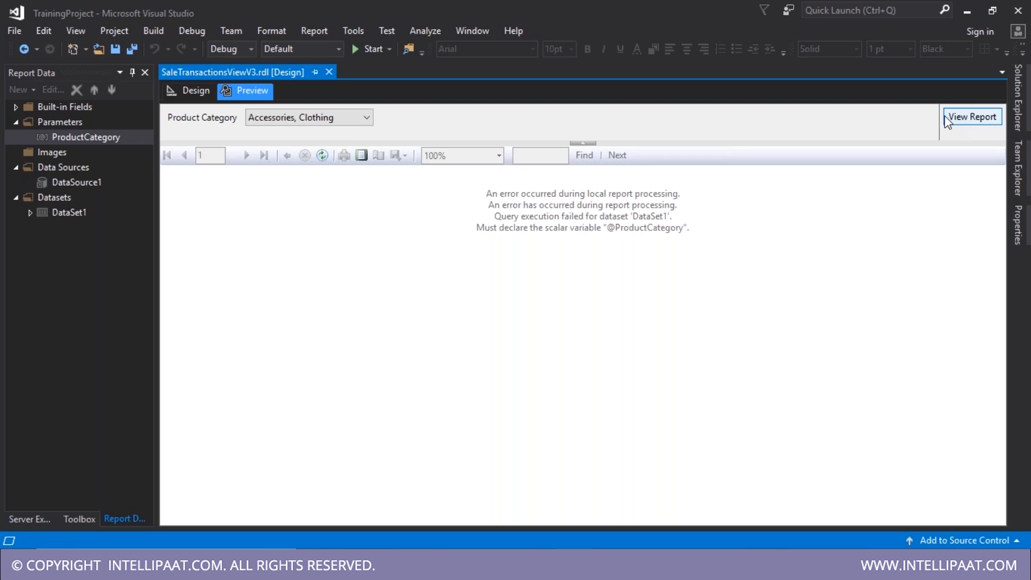
click(946, 118)
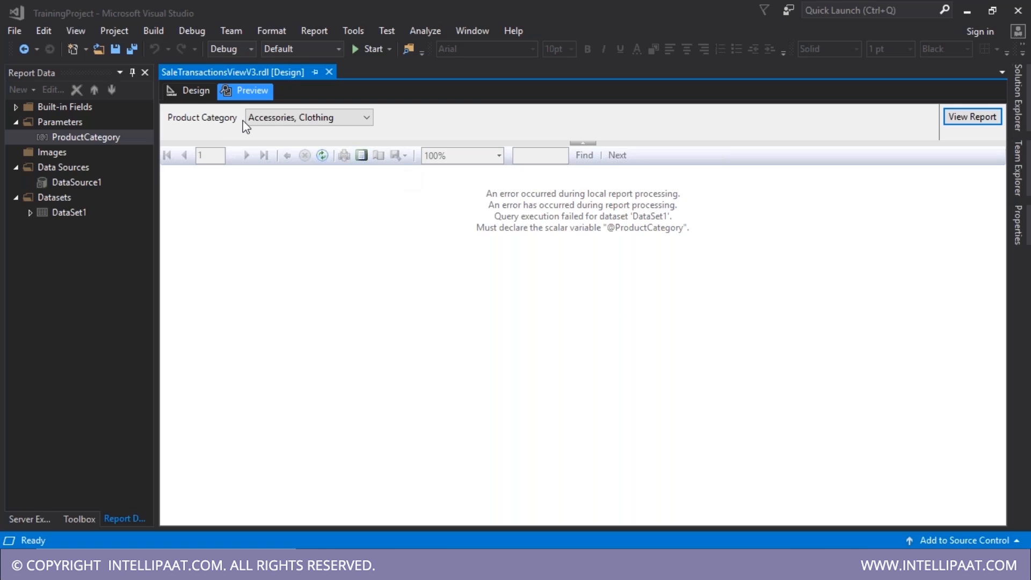
click(194, 92)
click(71, 212)
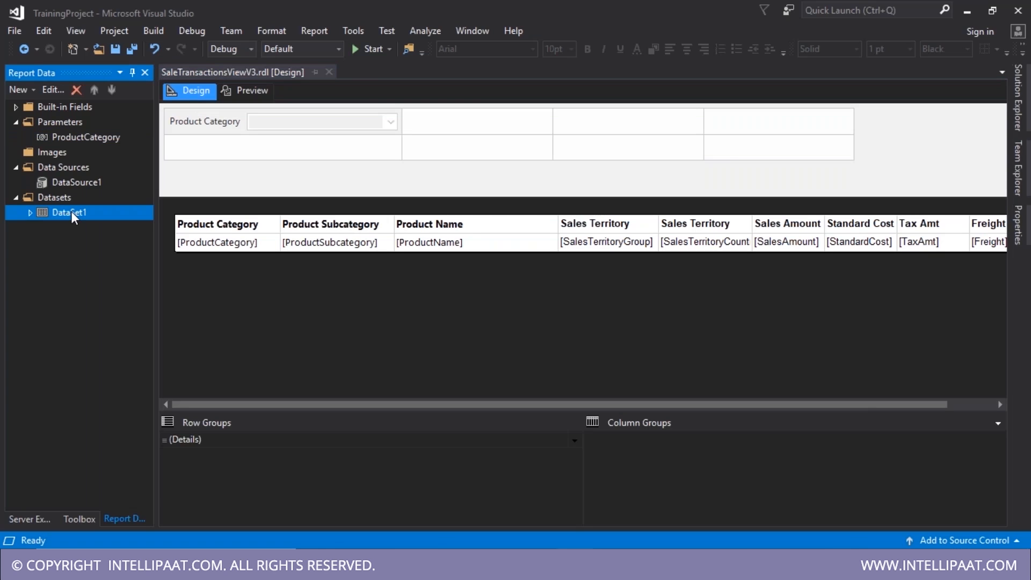
double_click(71, 212)
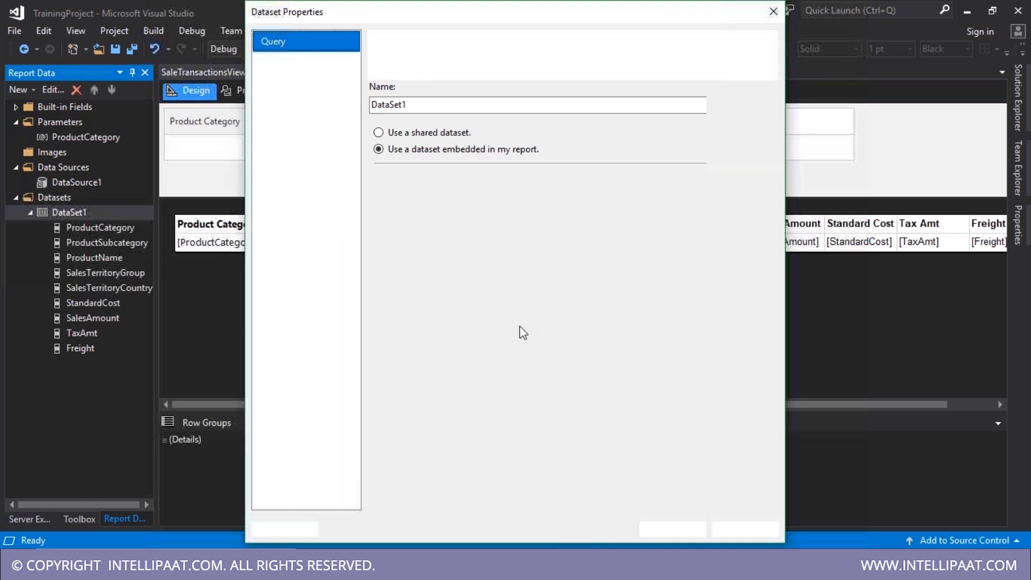
drag(490, 403, 483, 402)
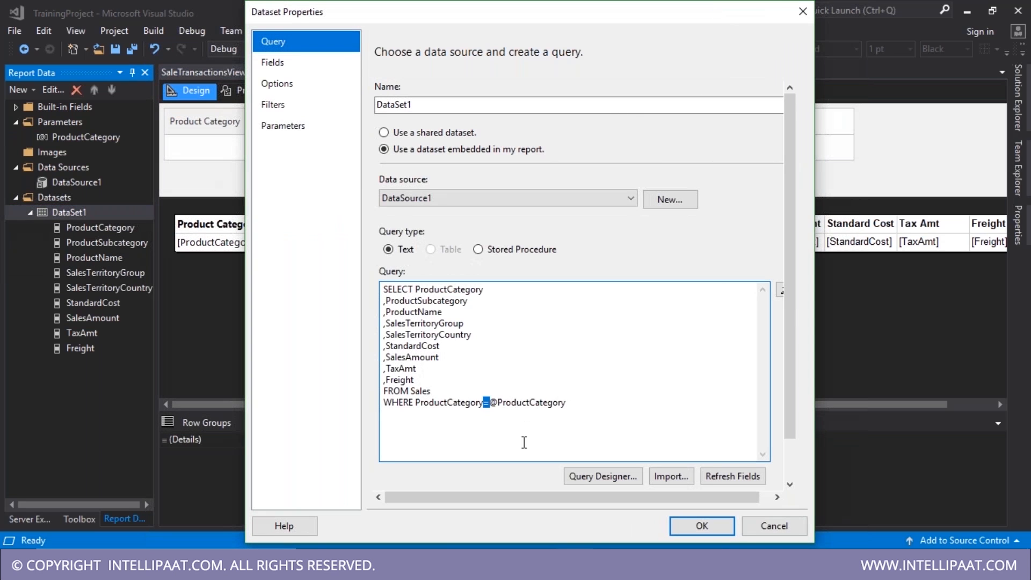
text(i)
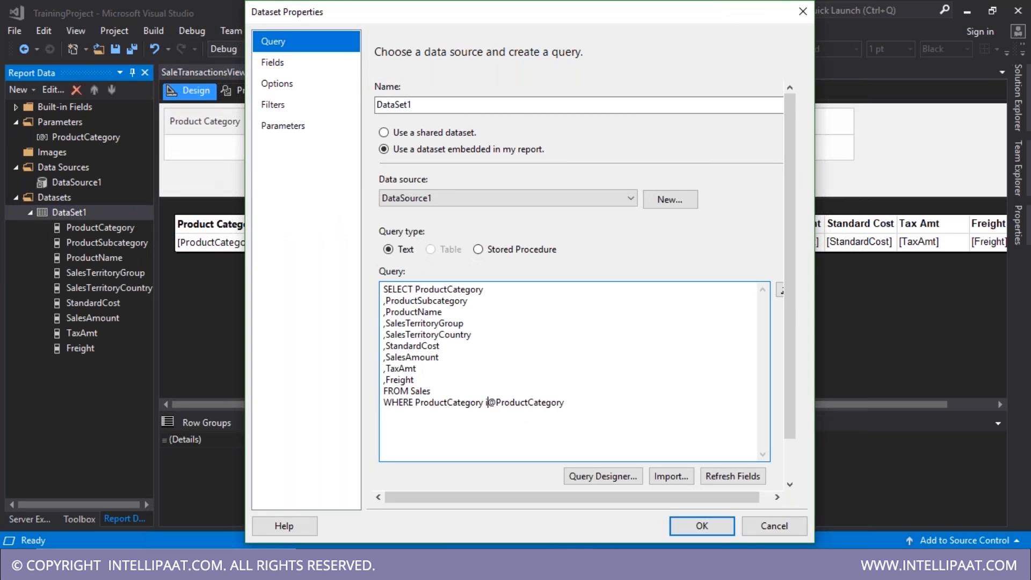
key(BackSpace)
text(IN ()
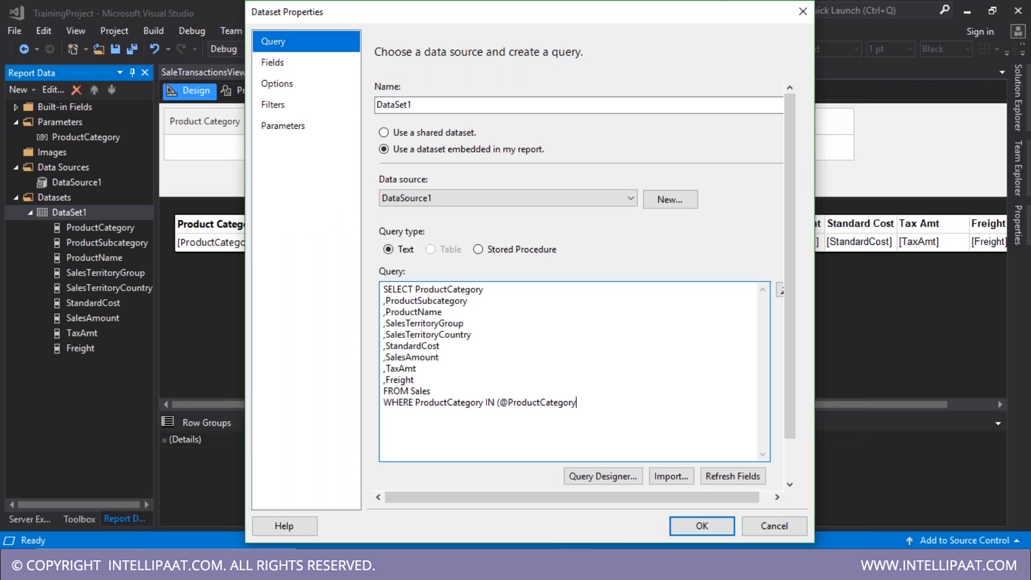
text())
click(702, 531)
- Preview the report for Accessories and Clothing, now listing both categories' sales rows
click(237, 87)
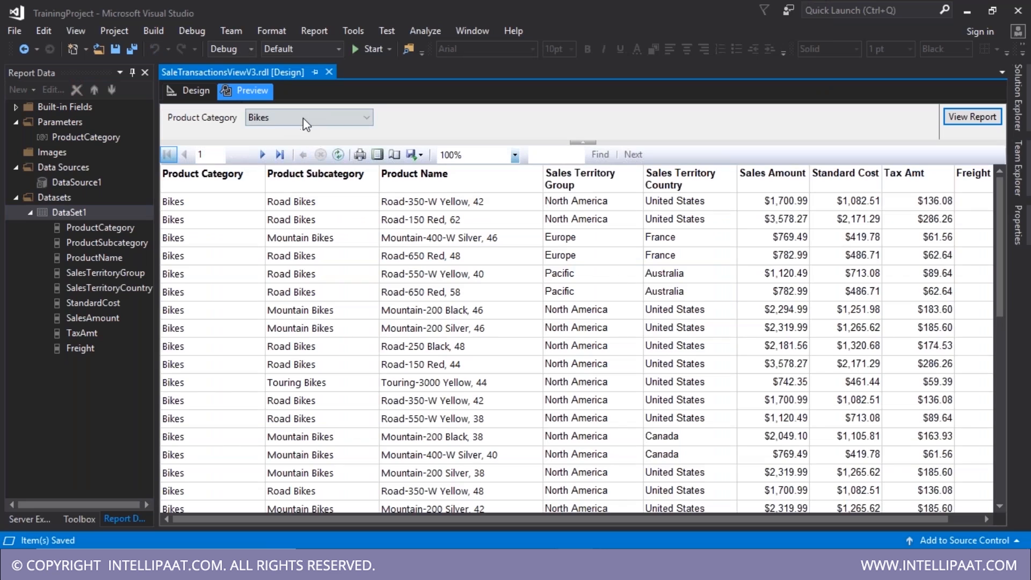
click(953, 116)
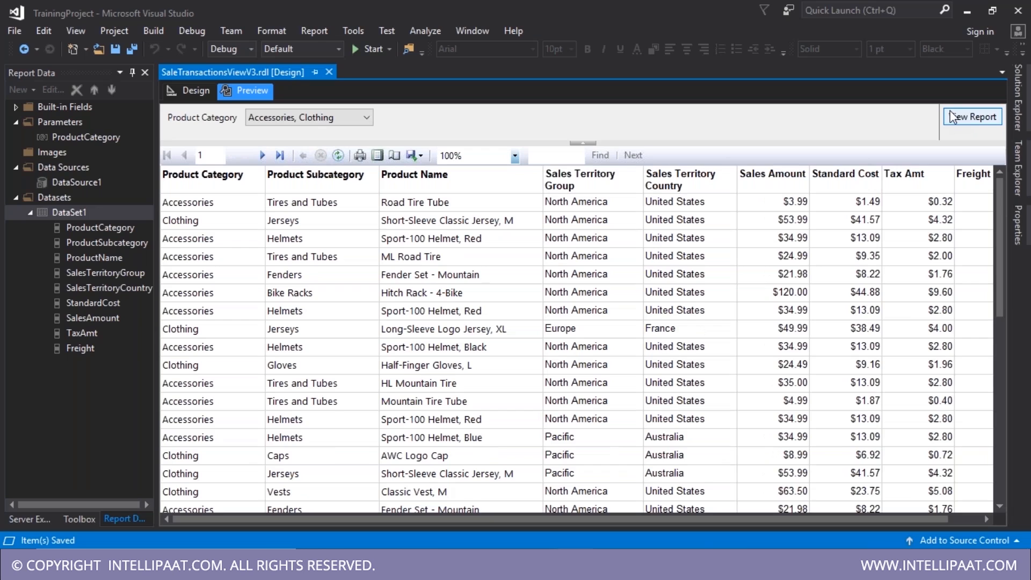
click(1023, 114)
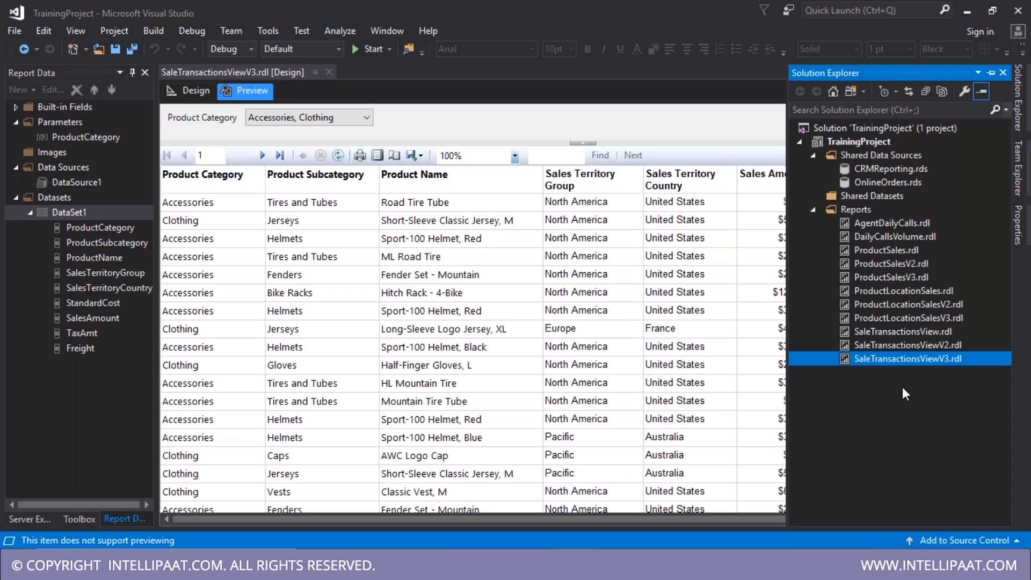
- Paste a copy of the report and rename it SaleTransactionsViewV4.rdl
key(ctrl+v)
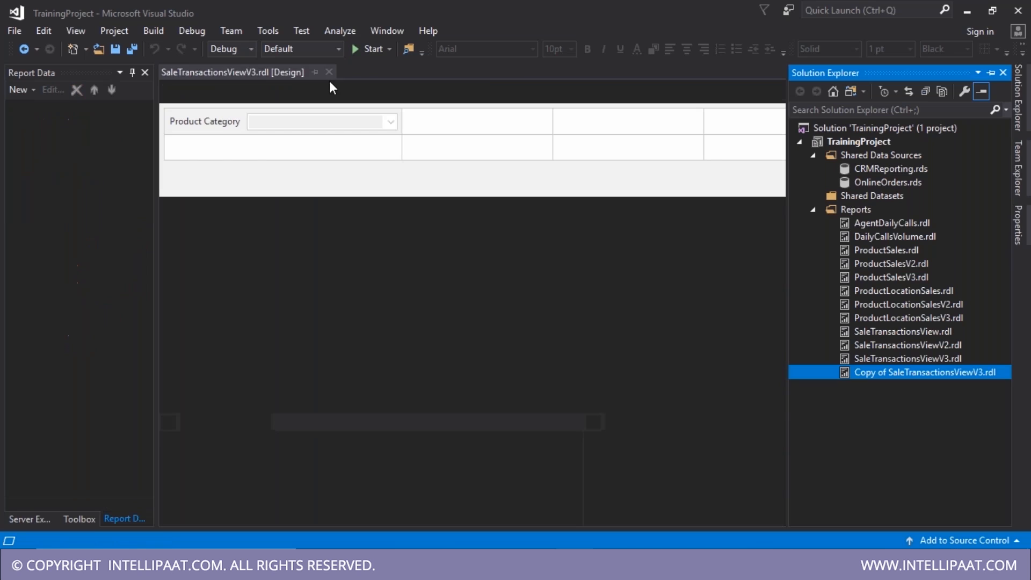
drag(887, 372, 828, 374)
key(BackSpace)
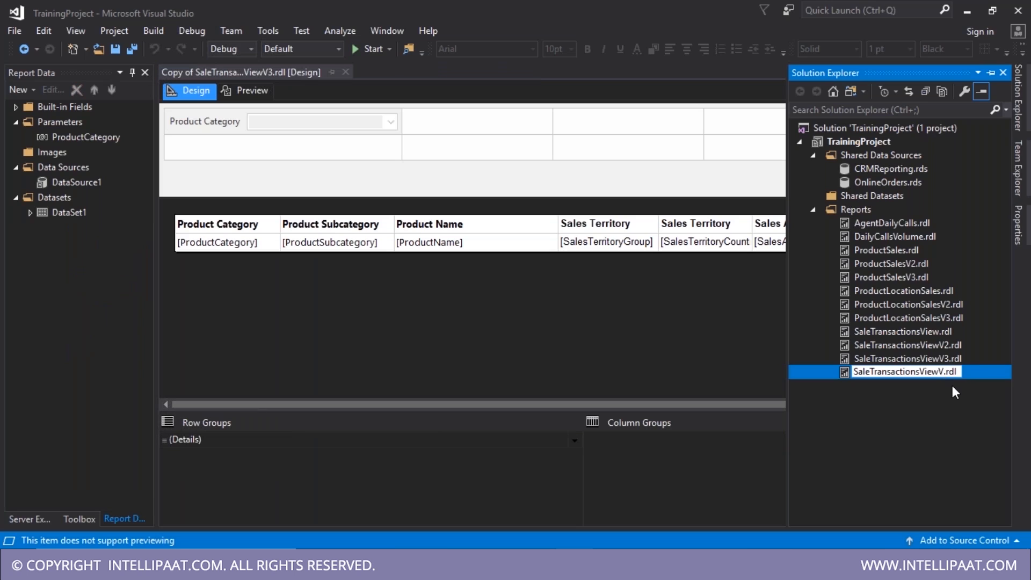
key(Return)
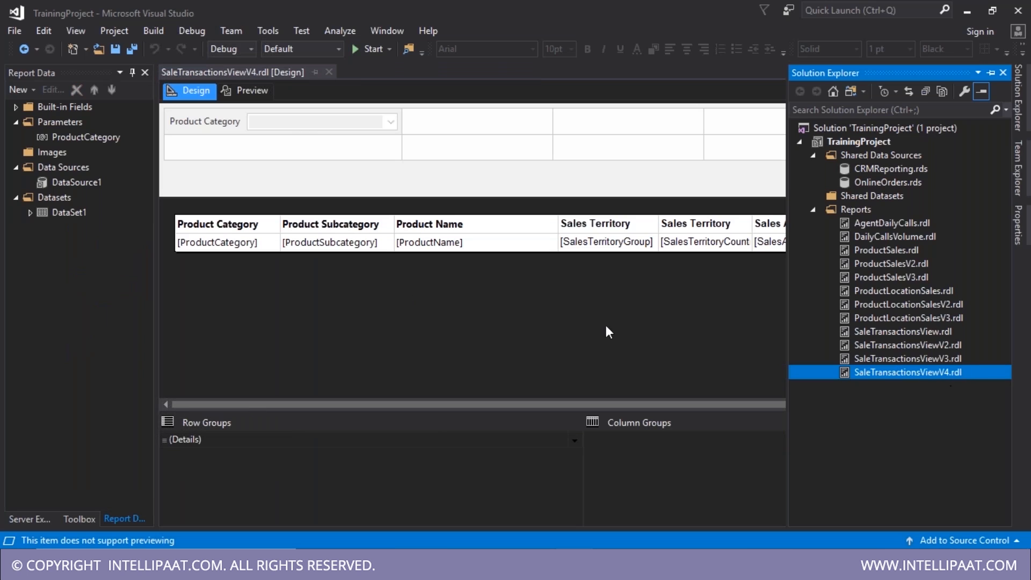
- Inspect the copied report's ProductCategory parameter properties, then close the dialog
double_click(81, 138)
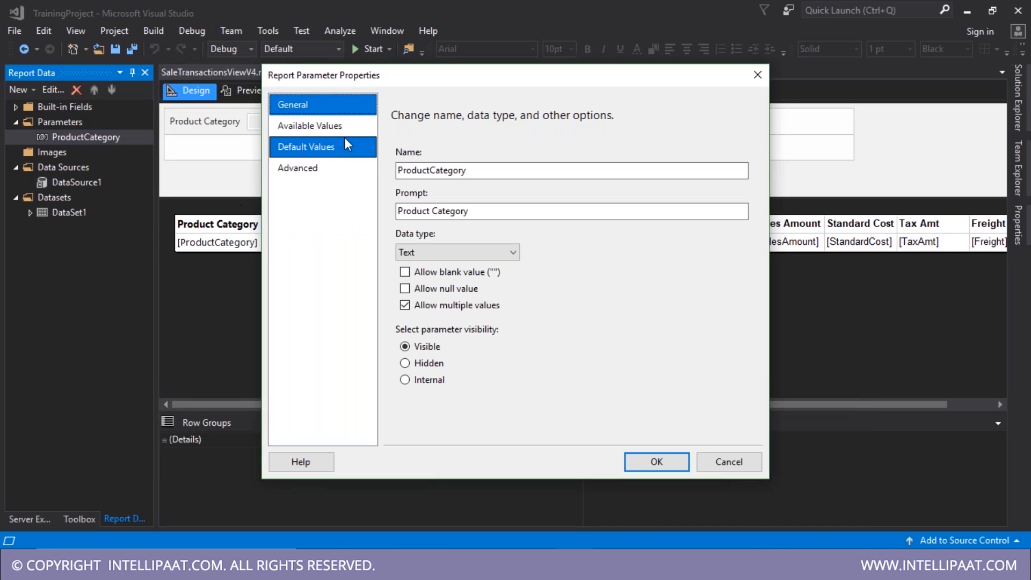
click(344, 129)
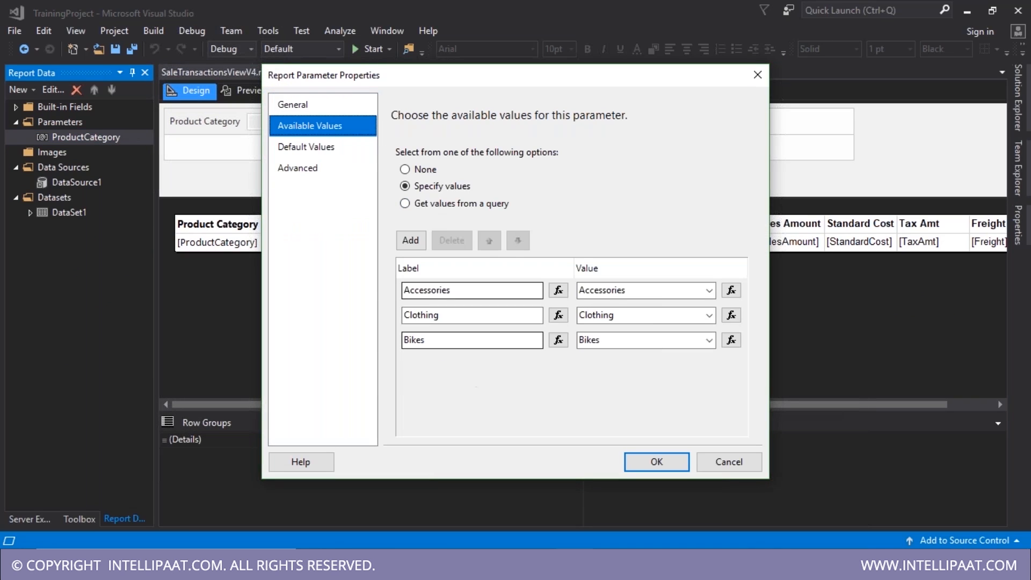
click(348, 105)
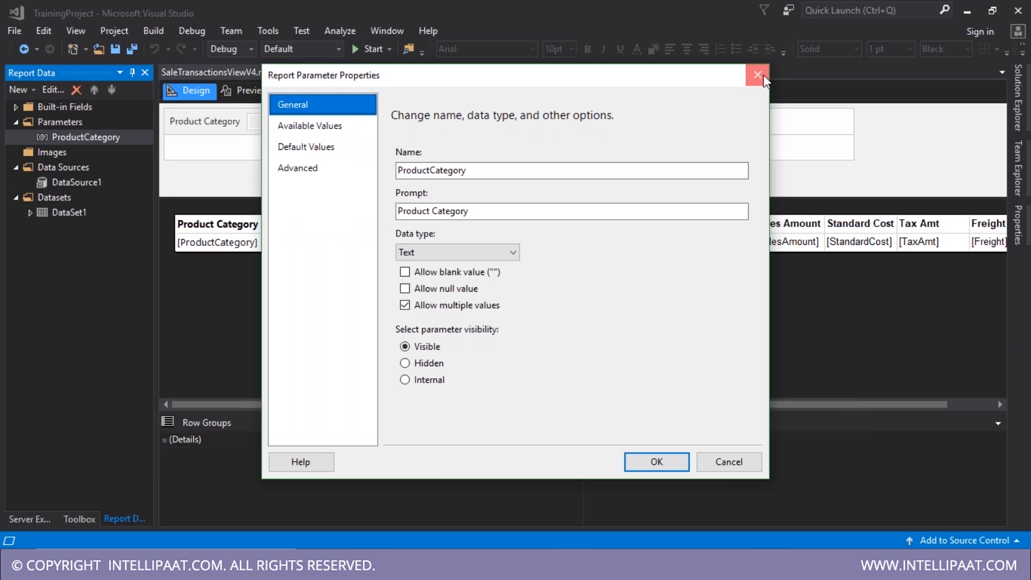
click(757, 74)
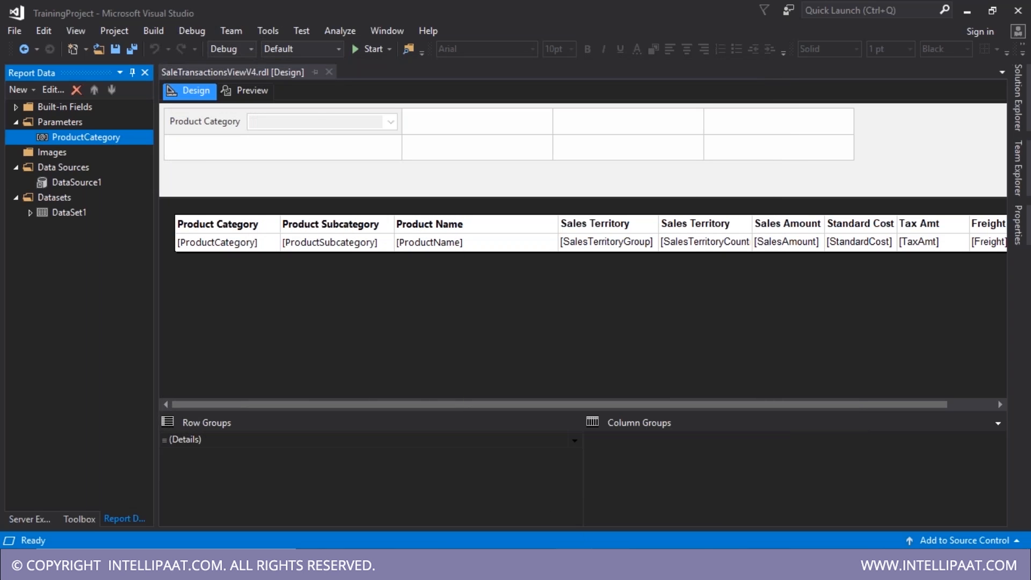
mouse_move(611, 569)
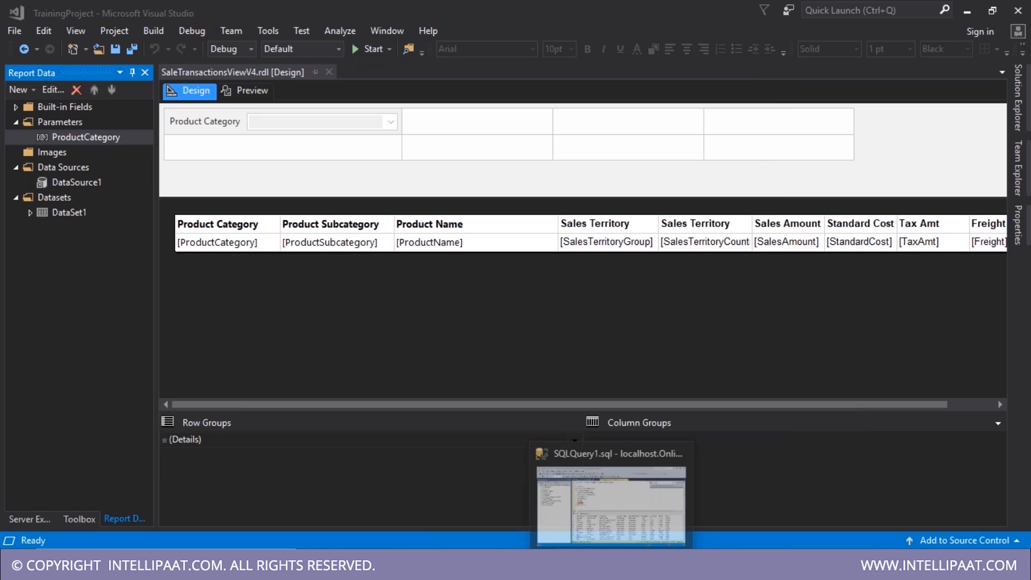
- Check the ProductCategory results and 60398-row count in SSMS, then start adding DataSet2
click(612, 505)
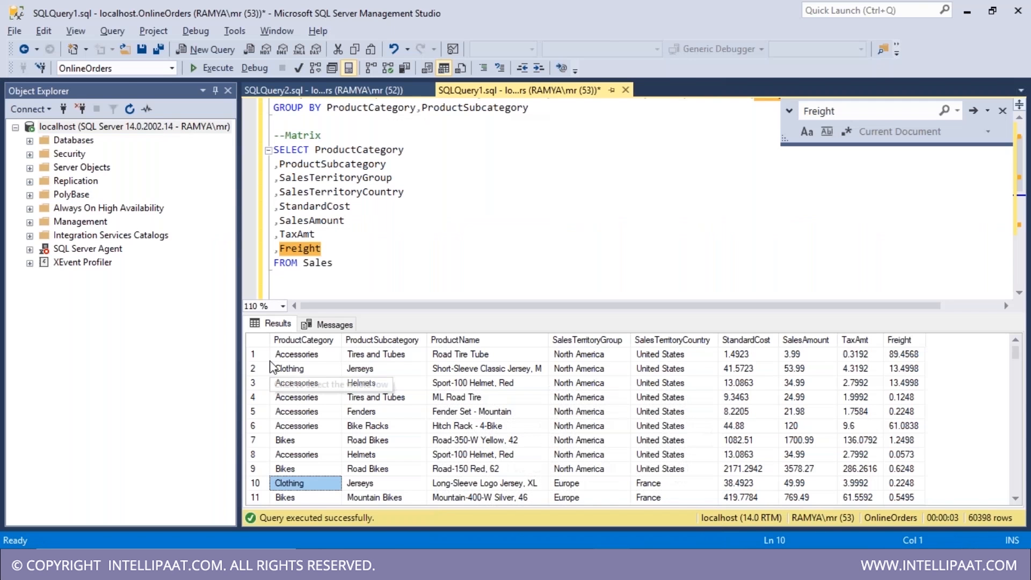
drag(273, 368, 326, 436)
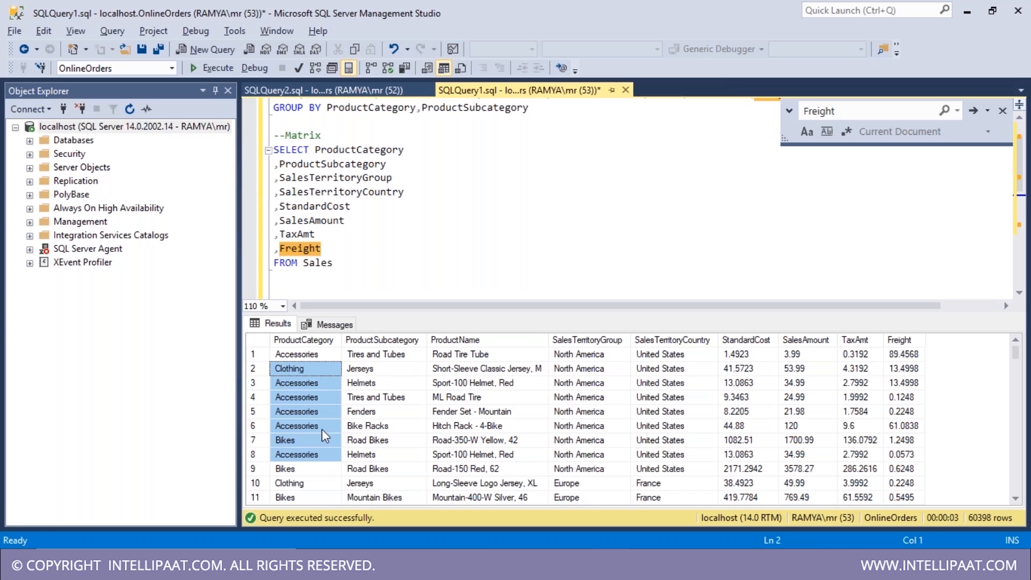
click(329, 324)
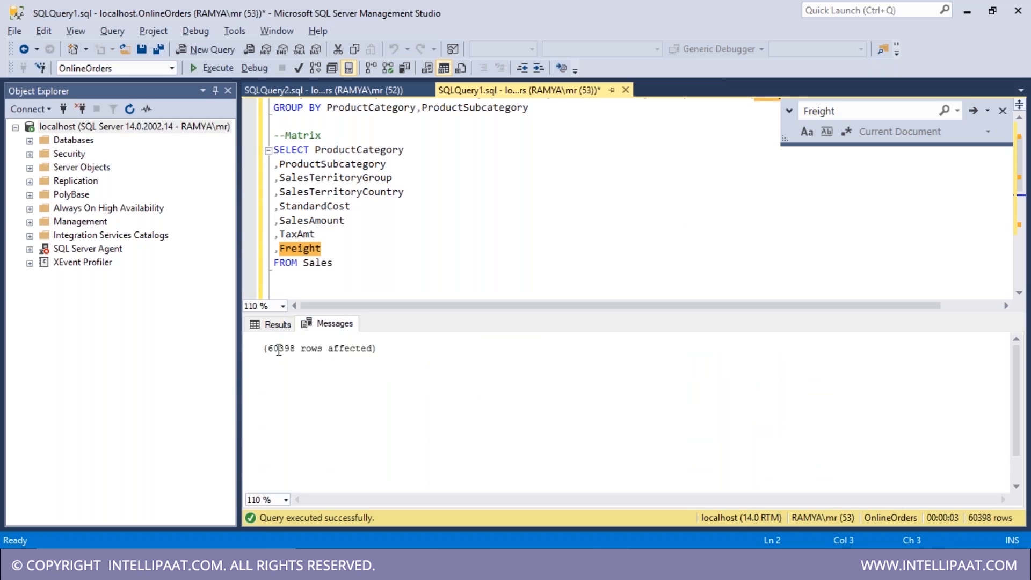
click(277, 324)
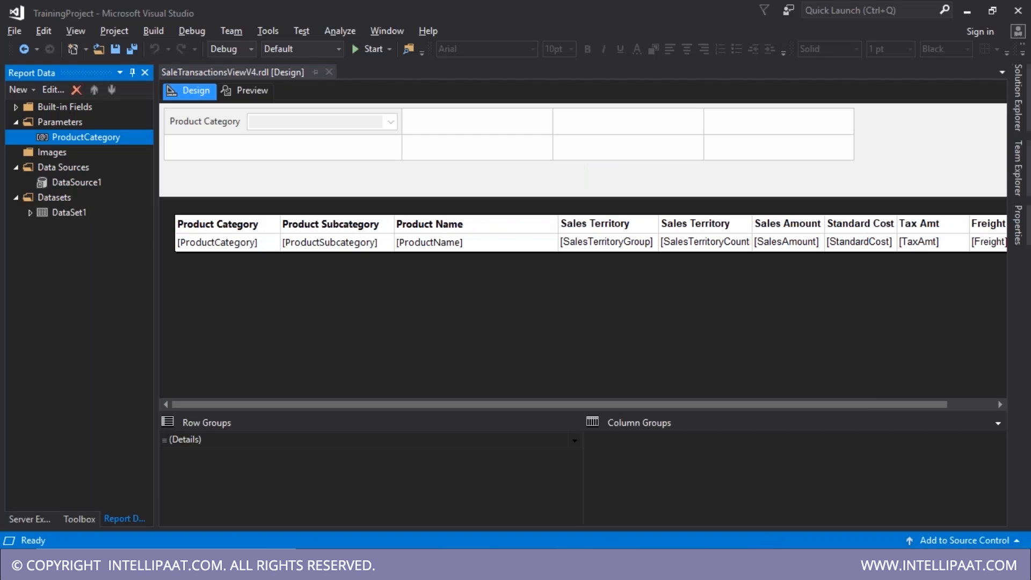
click(61, 200)
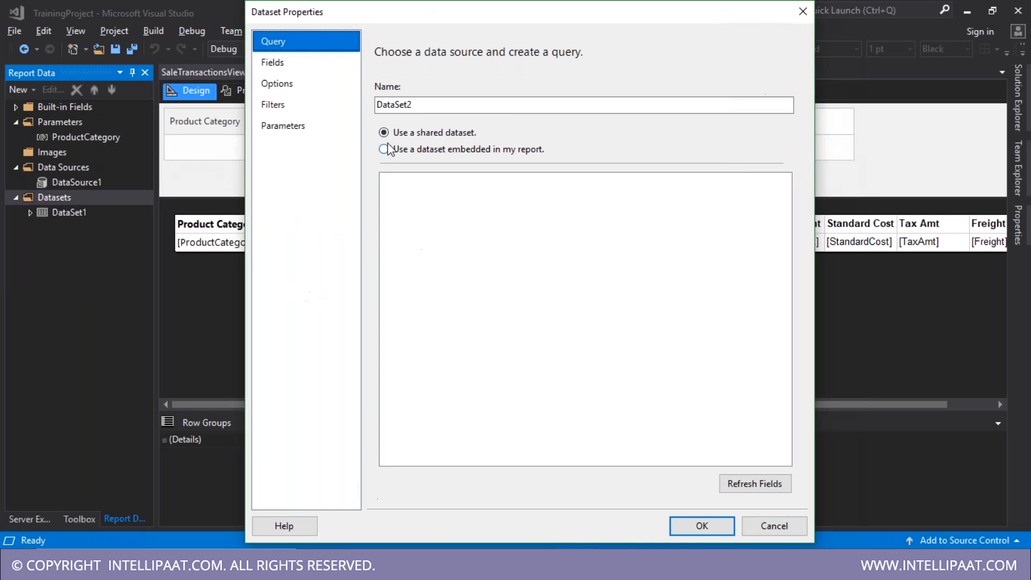
click(389, 149)
- Set DataSet2 as an embedded dataset on DataSource1, leaving its query empty for now
click(428, 204)
click(430, 217)
click(466, 421)
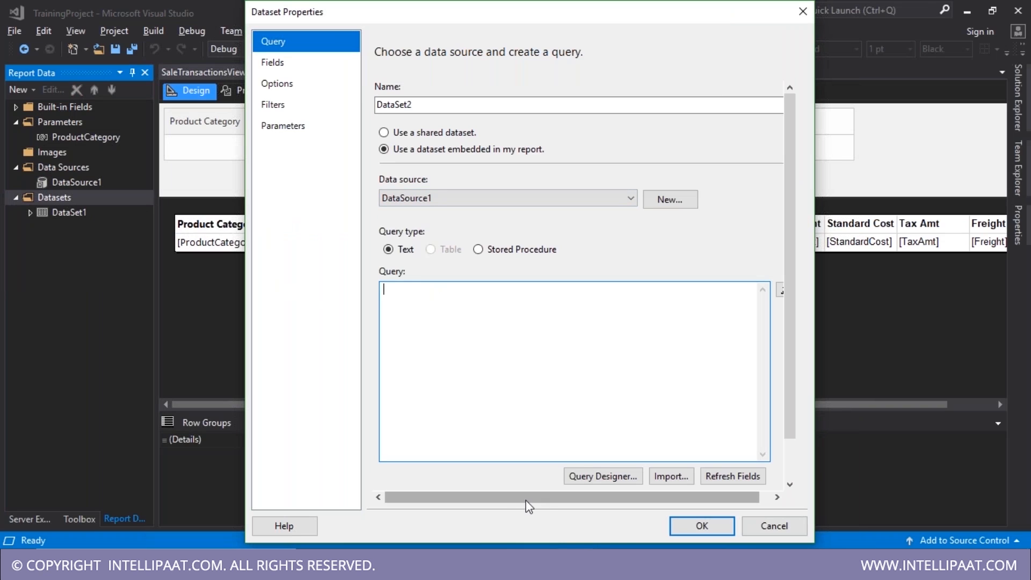
mouse_move(574, 564)
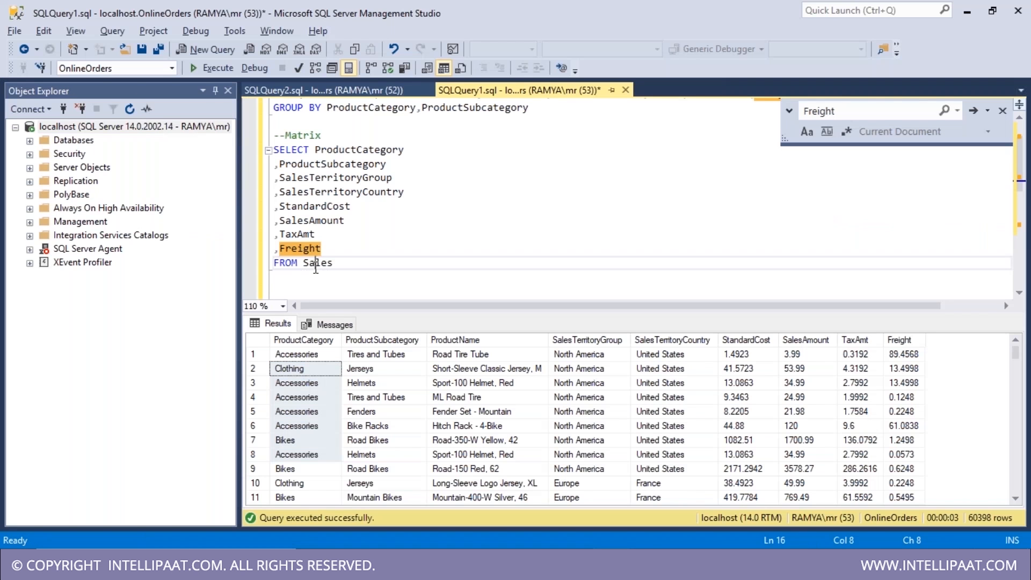
- Write and run 'select distinct ProductSubcategory from sales' in SSMS, returning 17 subcategories
click(362, 274)
text(select)
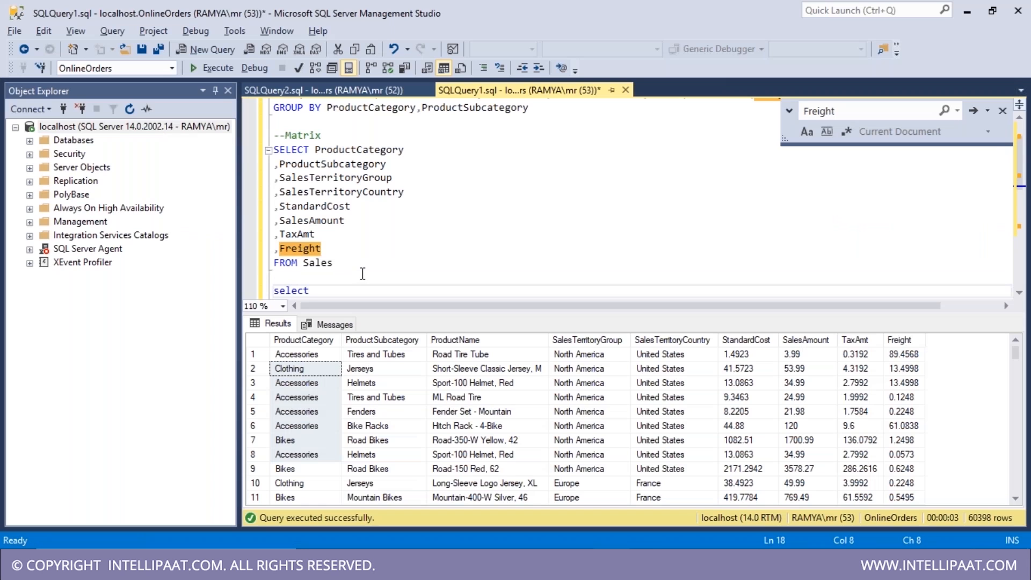
text( distinct)
text(ProductSubcategory )
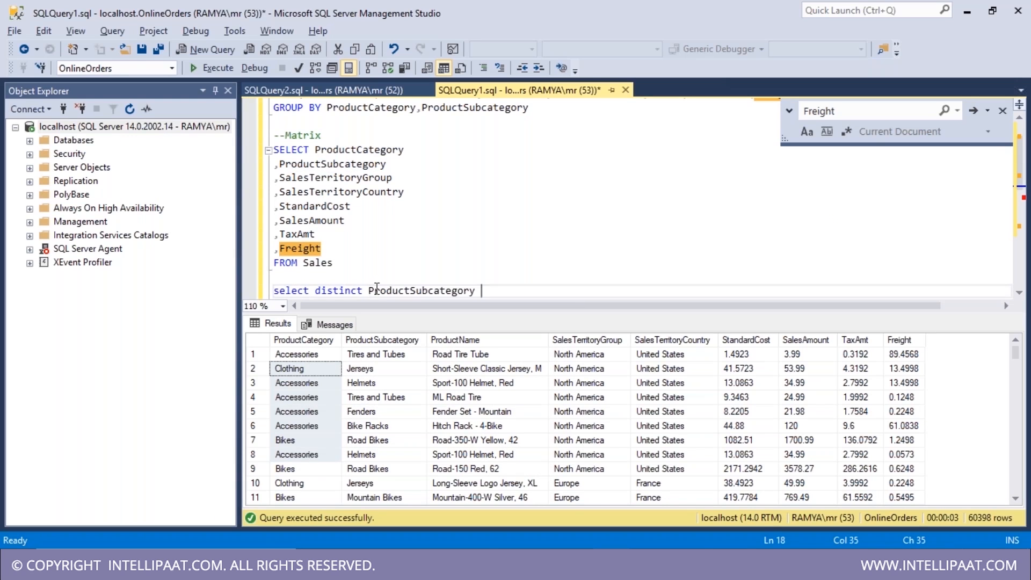
text(from sales)
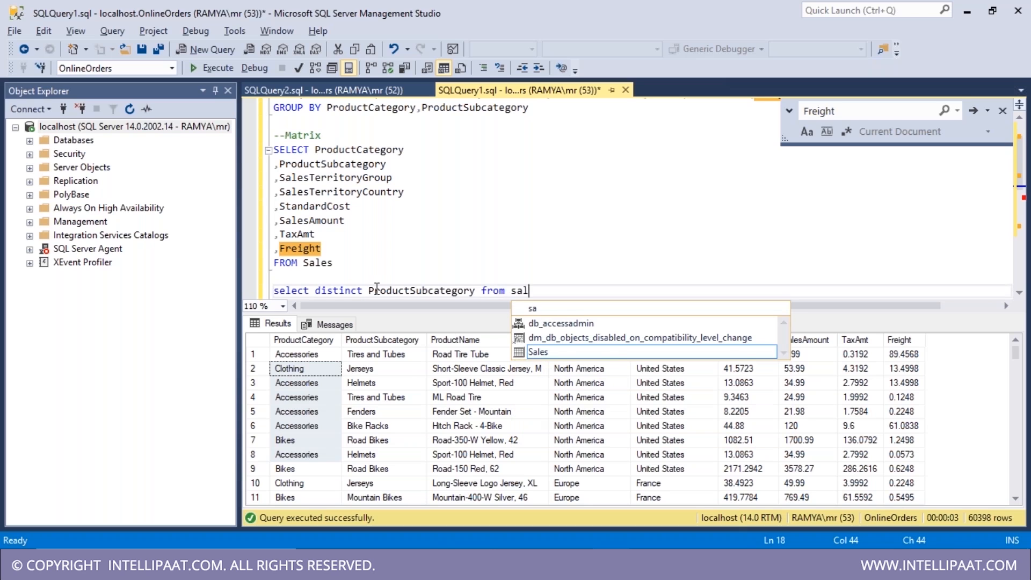
key(Up)
key(shift+Down)
key(ctrl+shift+Right)
key(ctrl+shift+Right)
key(ctrl+shift+Right)
key(ctrl+shift+Right)
key(ctrl+shift+Right)
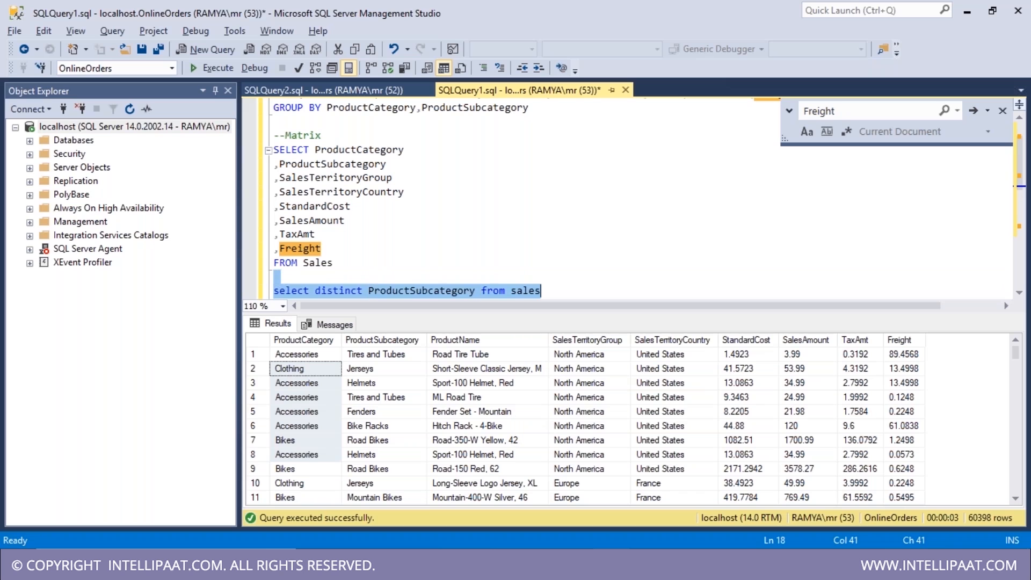
key(shift+Down)
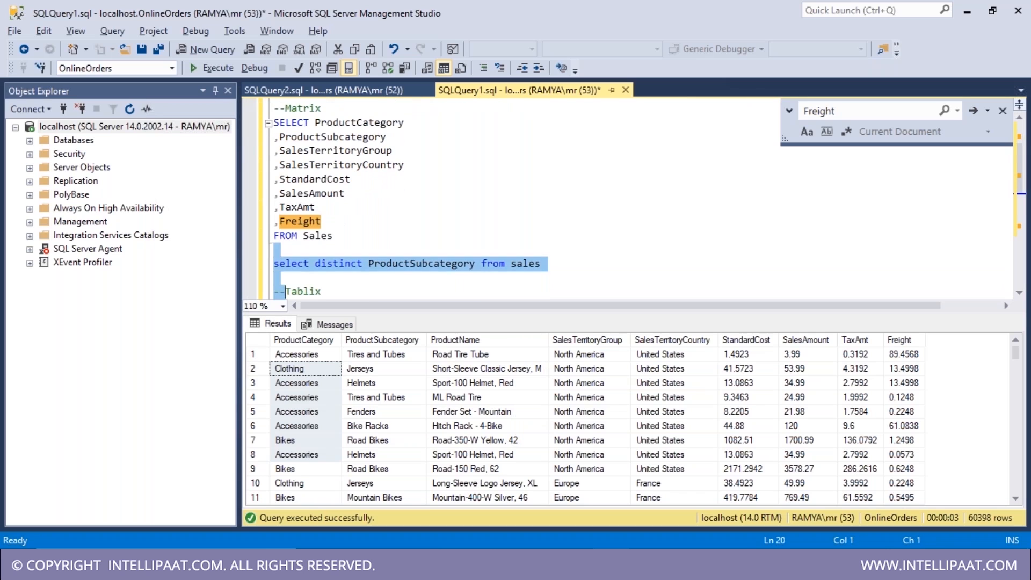
scroll(521, 198, down, 1)
key(F5)
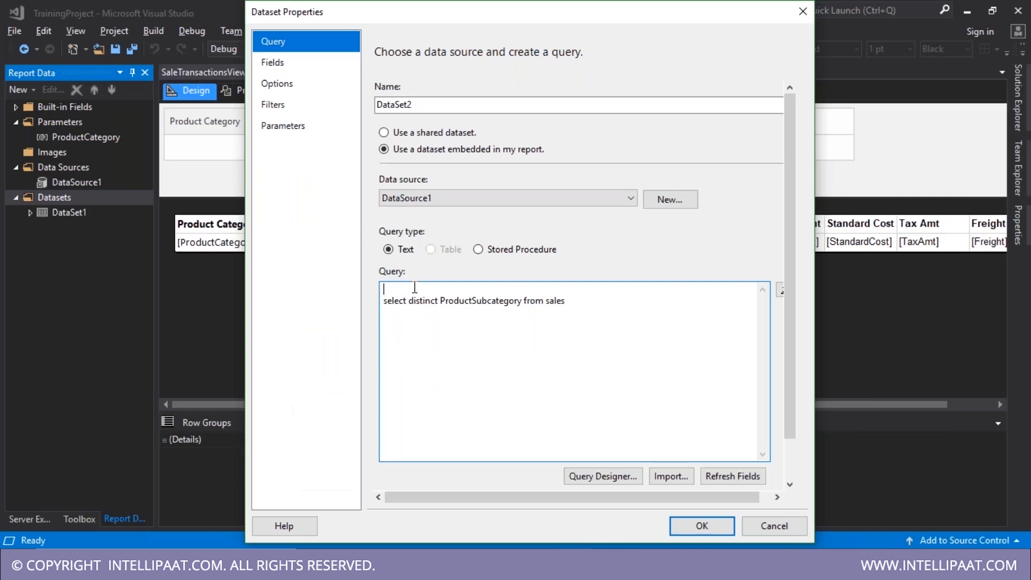
key(Delete)
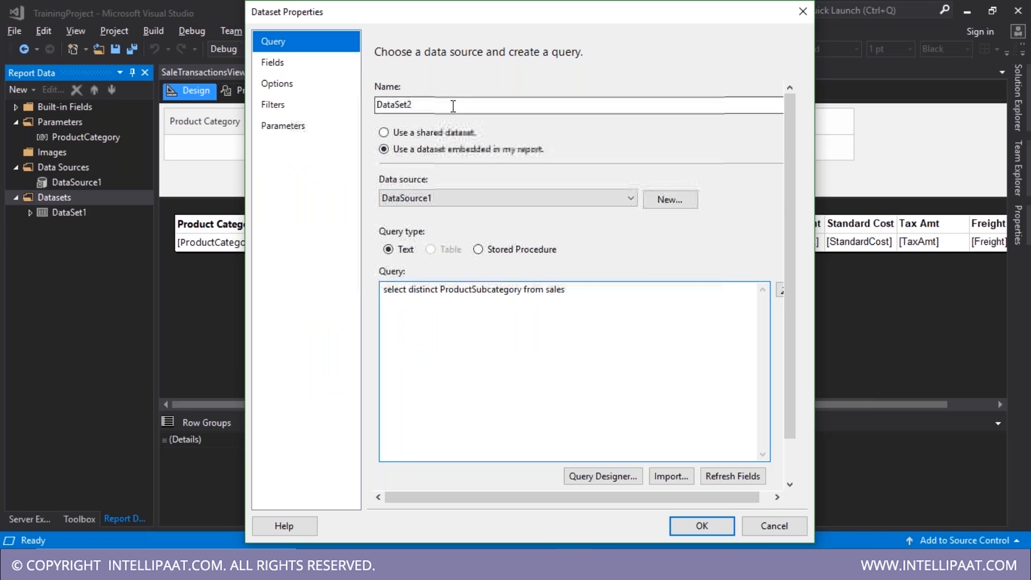
- Rename DataSet2 to 'ParmSubCategory' and confirm the Dataset Properties dialog
click(309, 85)
text(Parm)
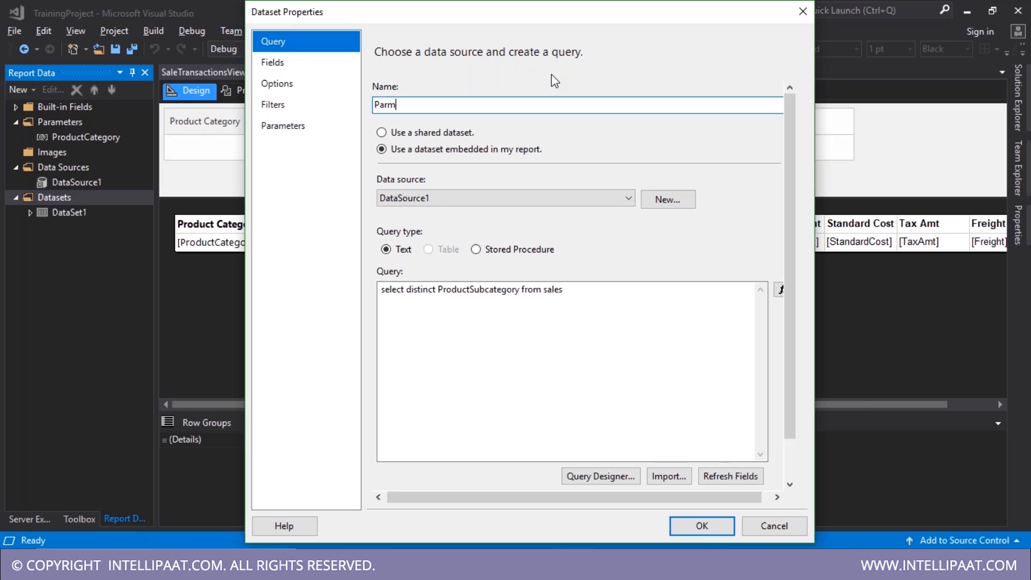
text(Su)
text(bCateg)
key(BackSpace)
text(tegr)
key(BackSpace)
text(ory)
key(Return)
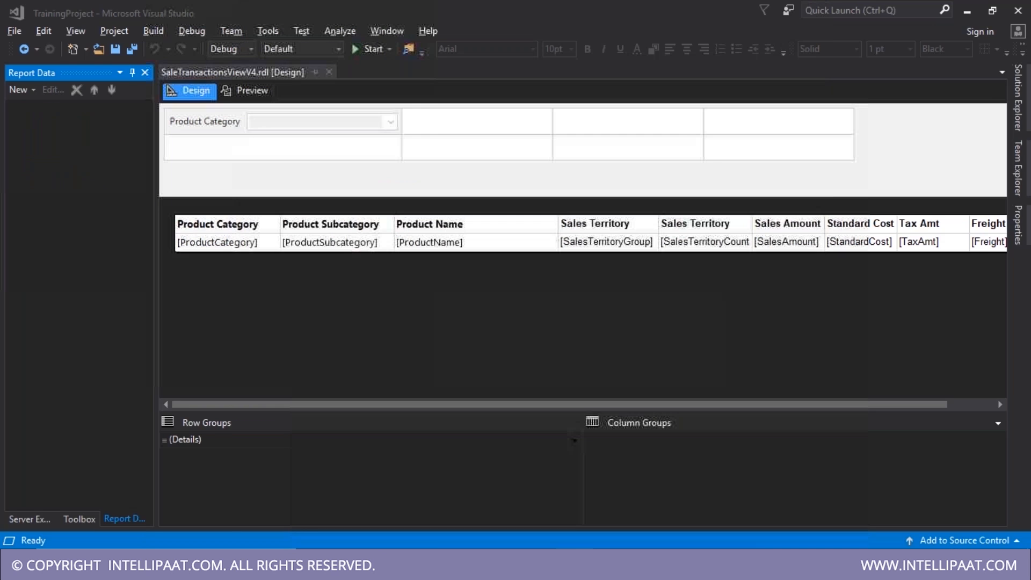
- Add a report parameter named ProductSubCategory with the prompt 'Product Subcategory'
right_click(54, 126)
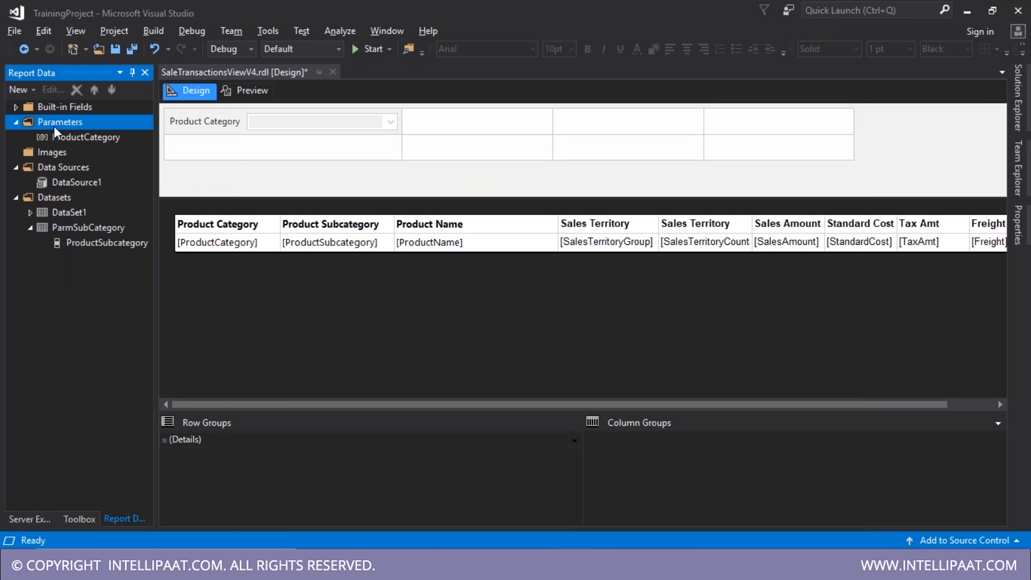
click(99, 137)
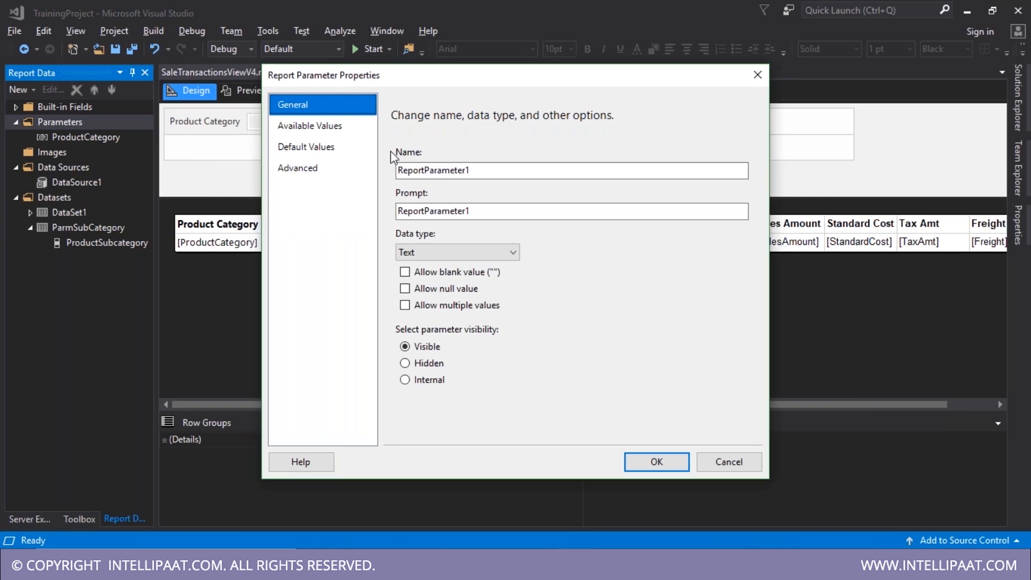
key(Tab)
text(ProductSubCate)
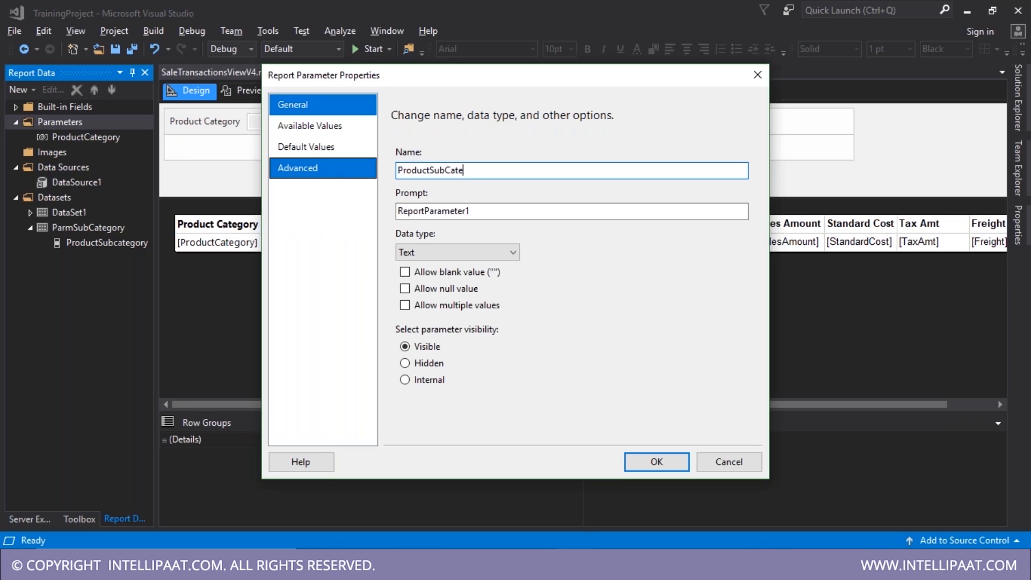
text(gory)
key(Tab)
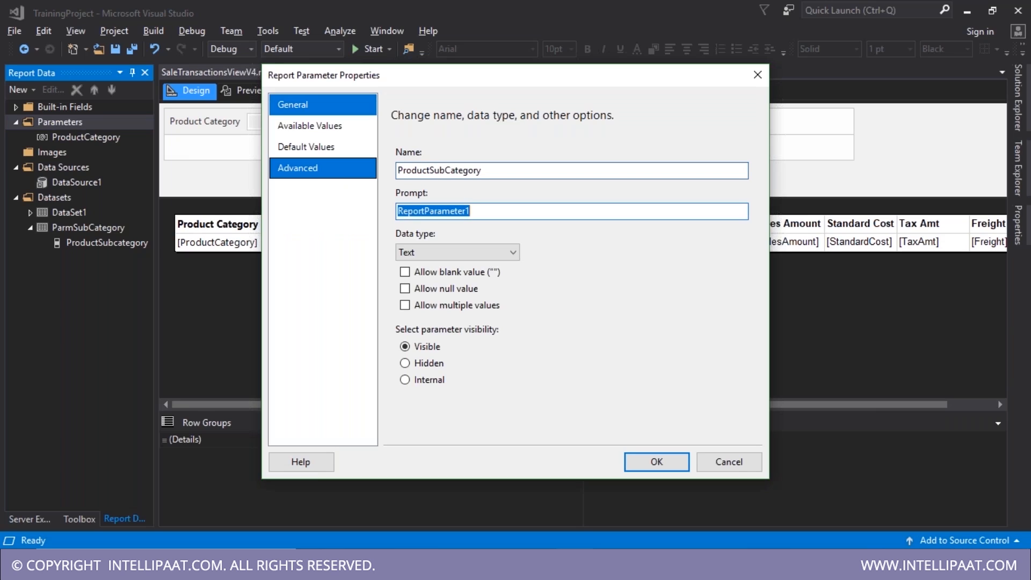
text(Product Subcategory)
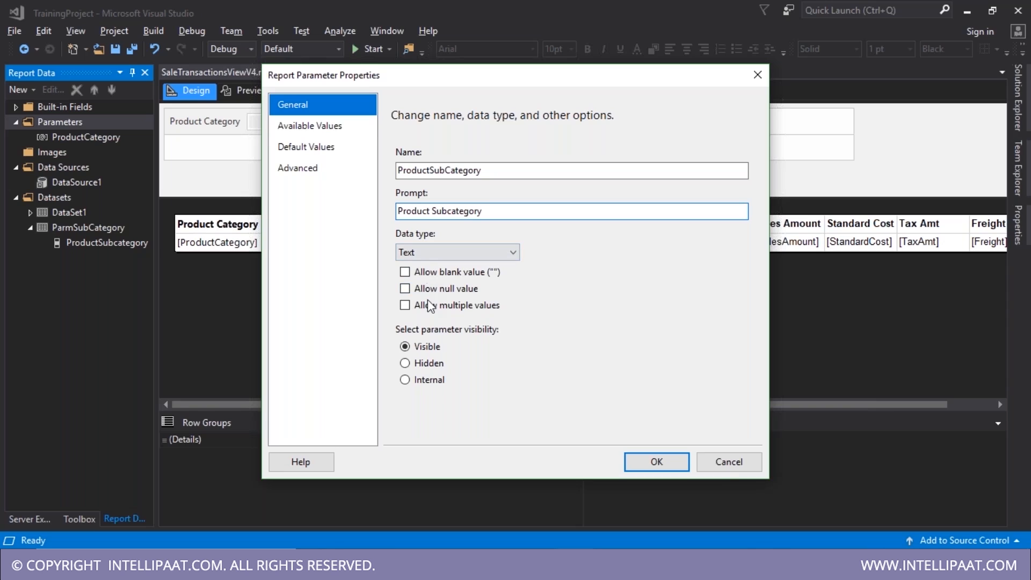
- Take its available values from the ParmSubCategory dataset, labelled by ProductSubcategory, and save the report
click(315, 129)
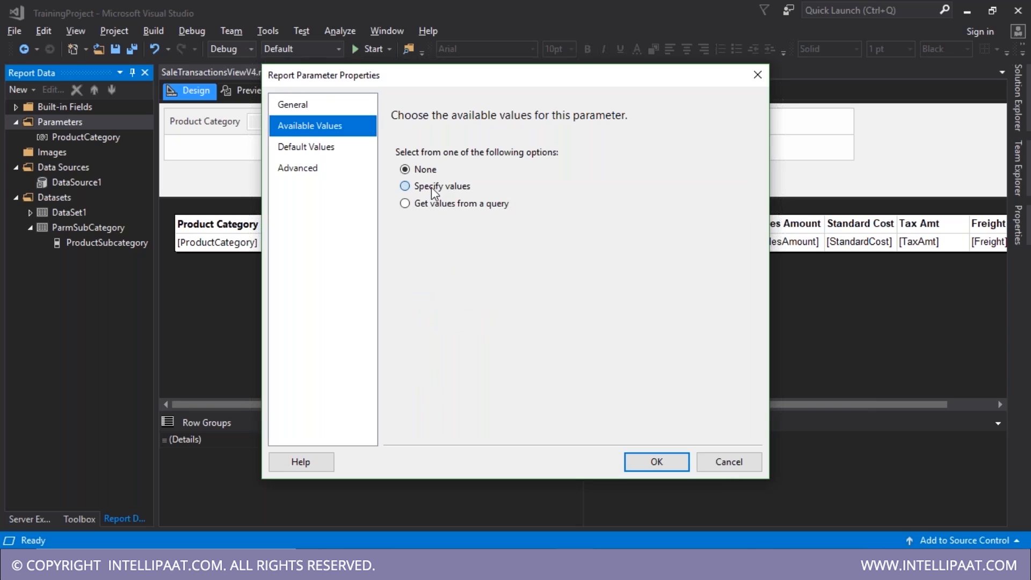
click(433, 203)
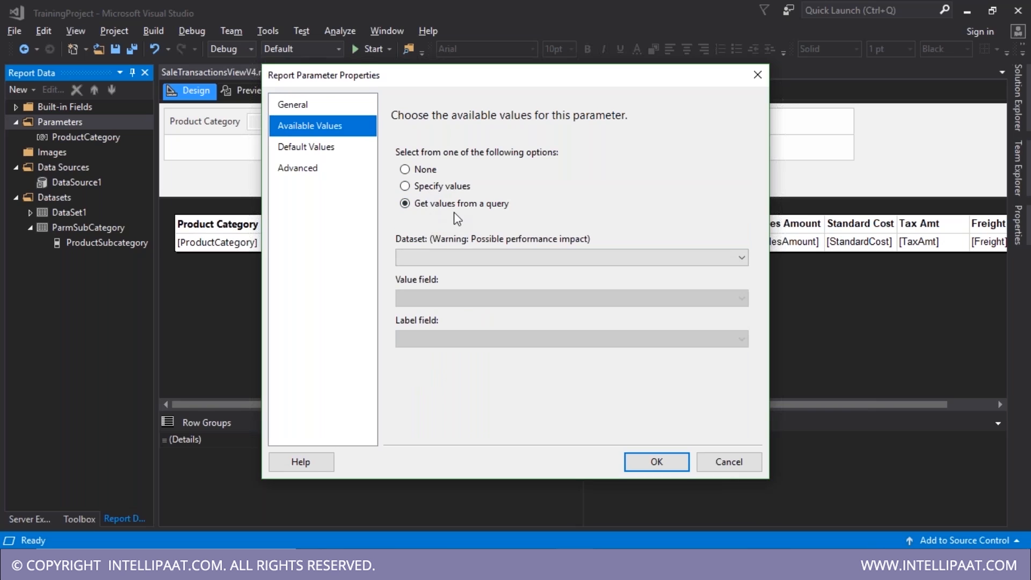
click(467, 256)
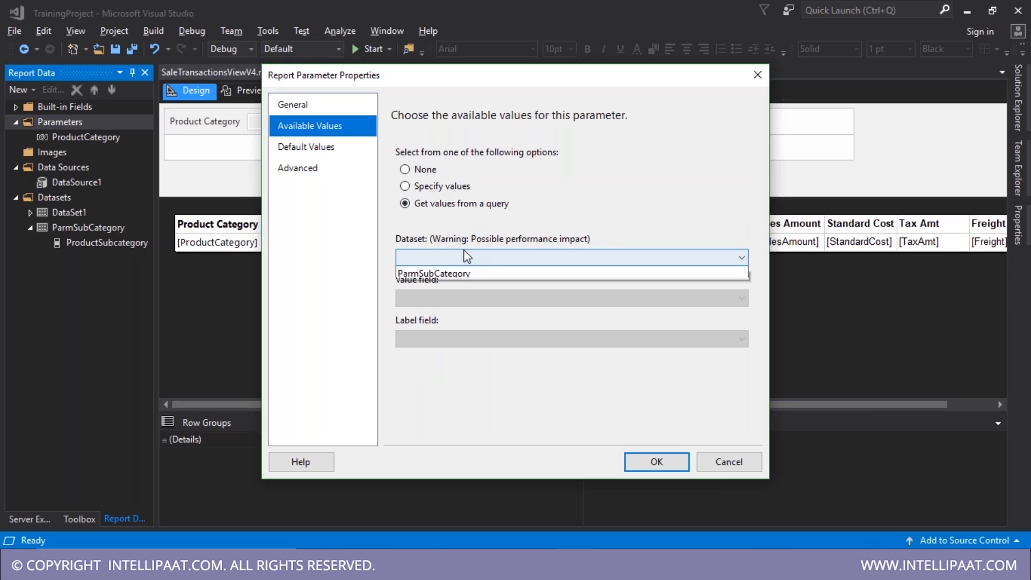
click(445, 284)
click(446, 334)
click(445, 352)
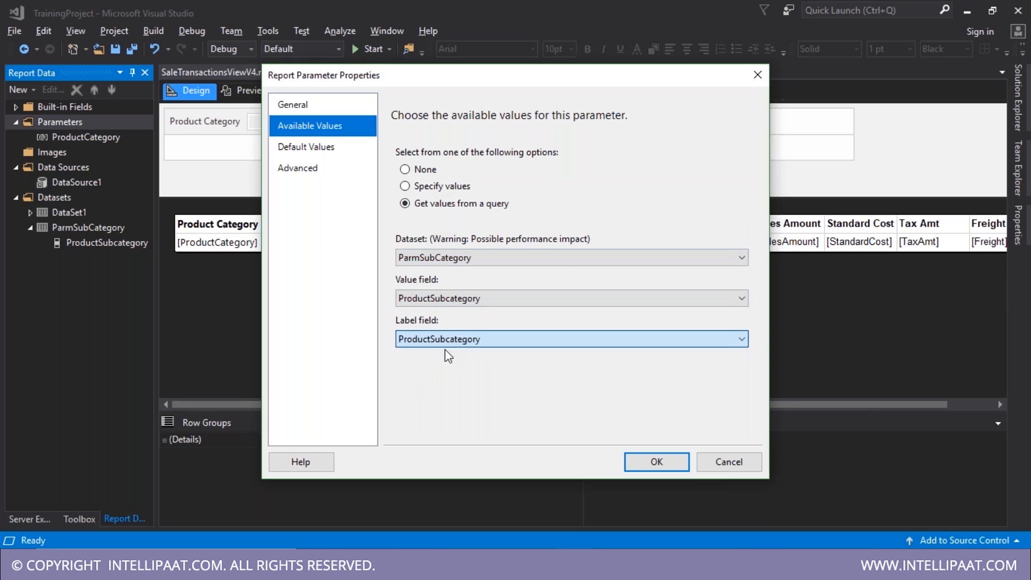
click(651, 462)
key(ctrl+s)
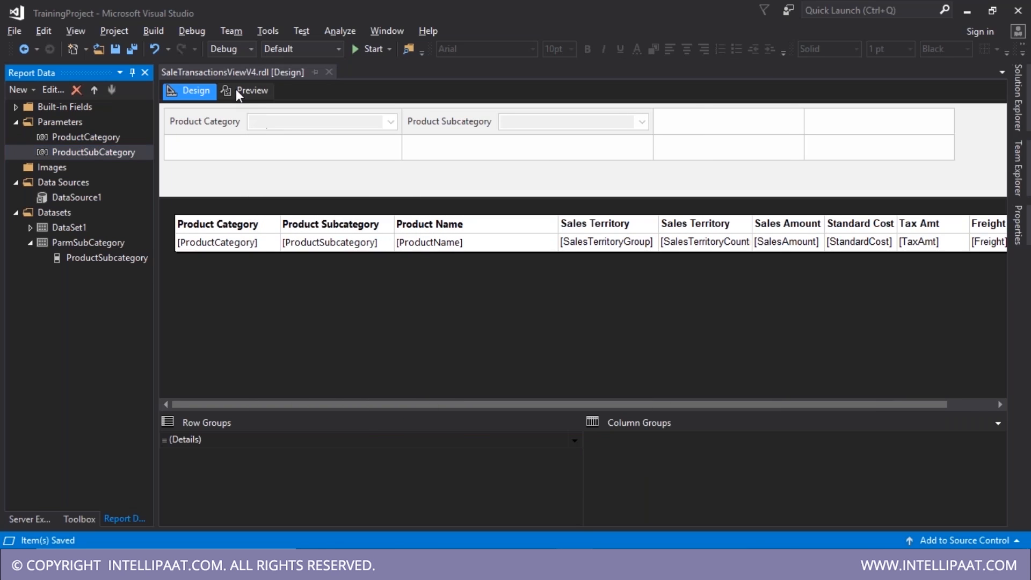
- Preview the report and inspect the Product Subcategory choices offered with Bikes, then return to Design
click(237, 89)
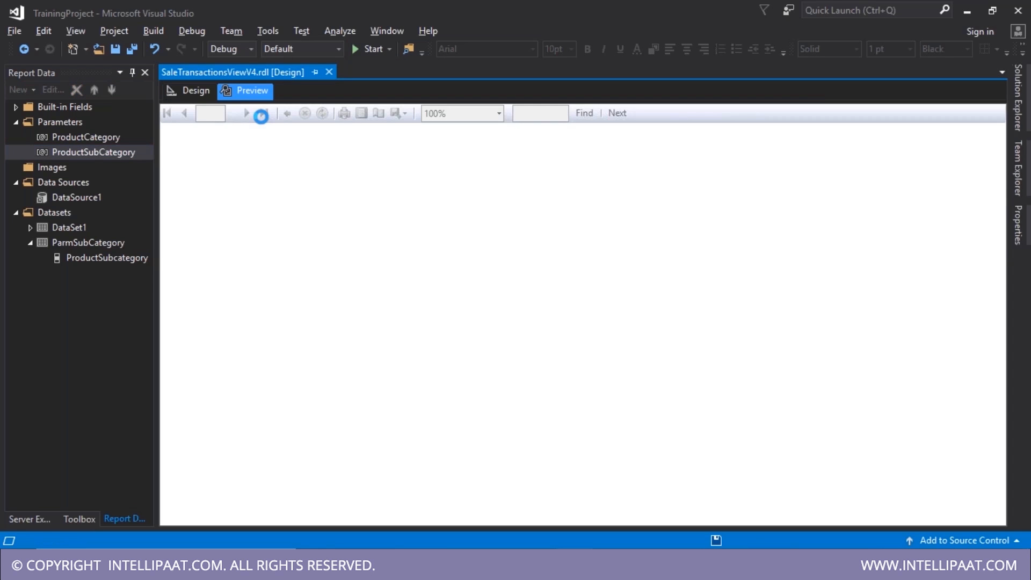
click(509, 117)
click(497, 122)
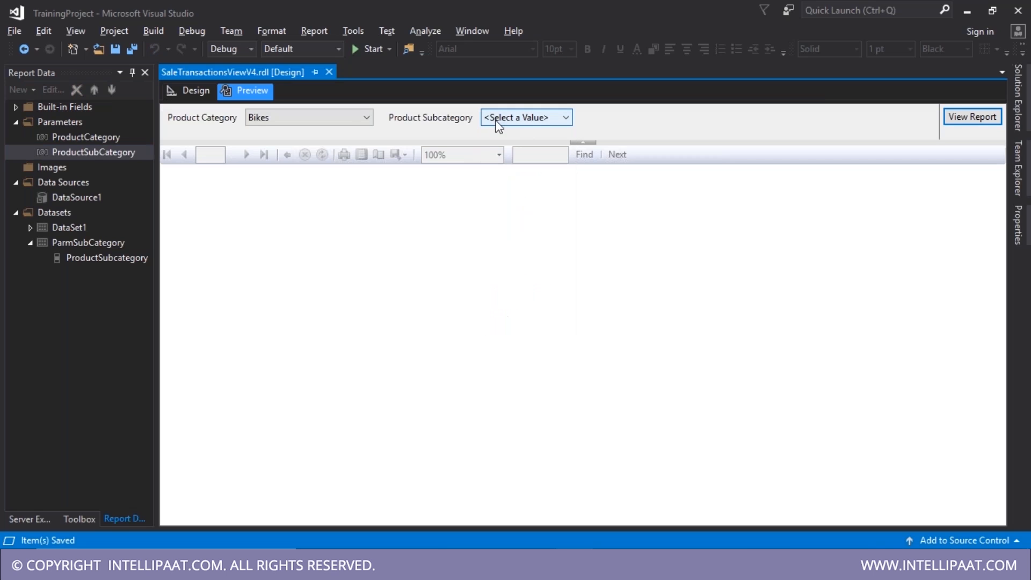
click(511, 120)
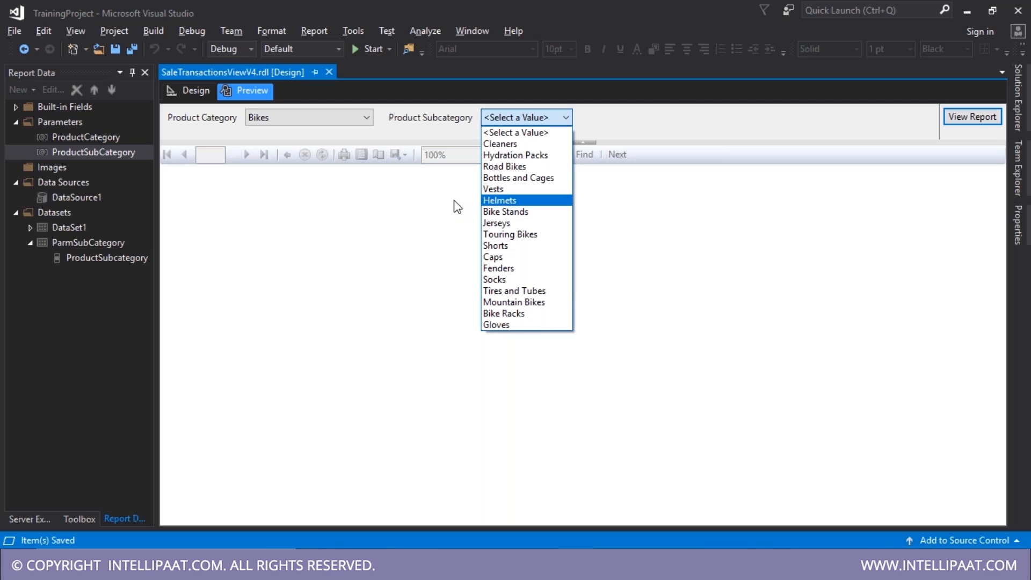
click(76, 254)
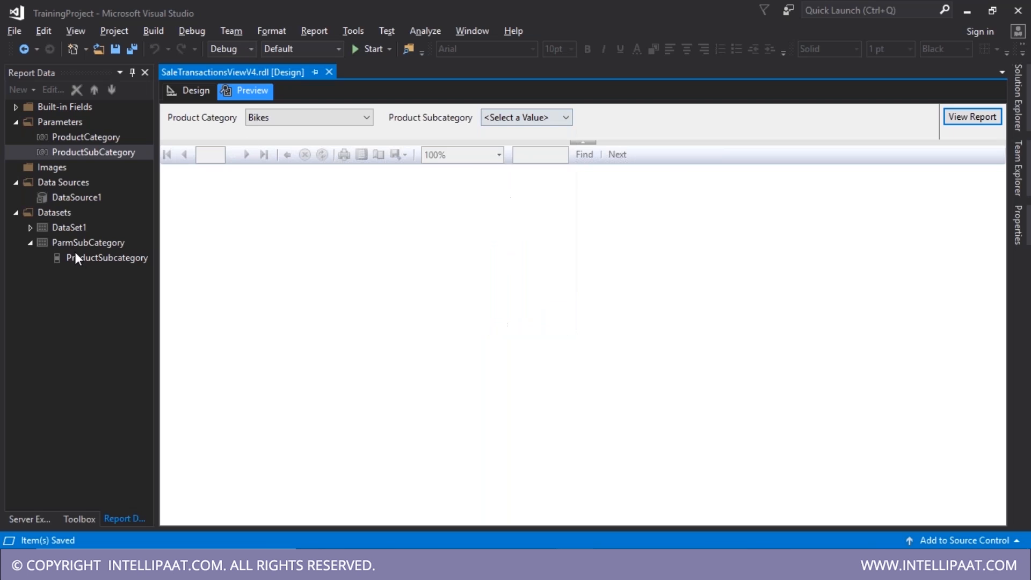
click(196, 91)
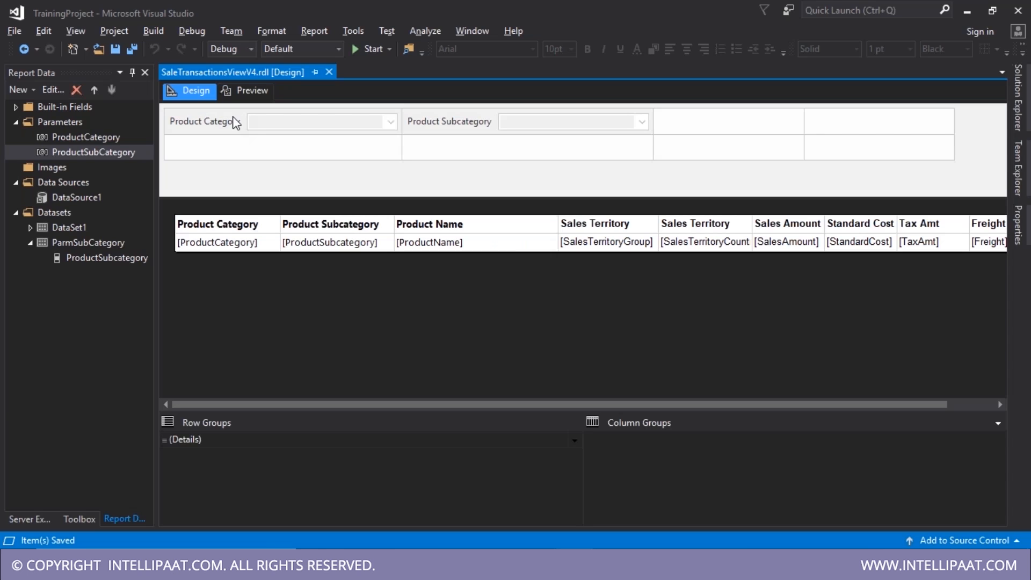
double_click(78, 136)
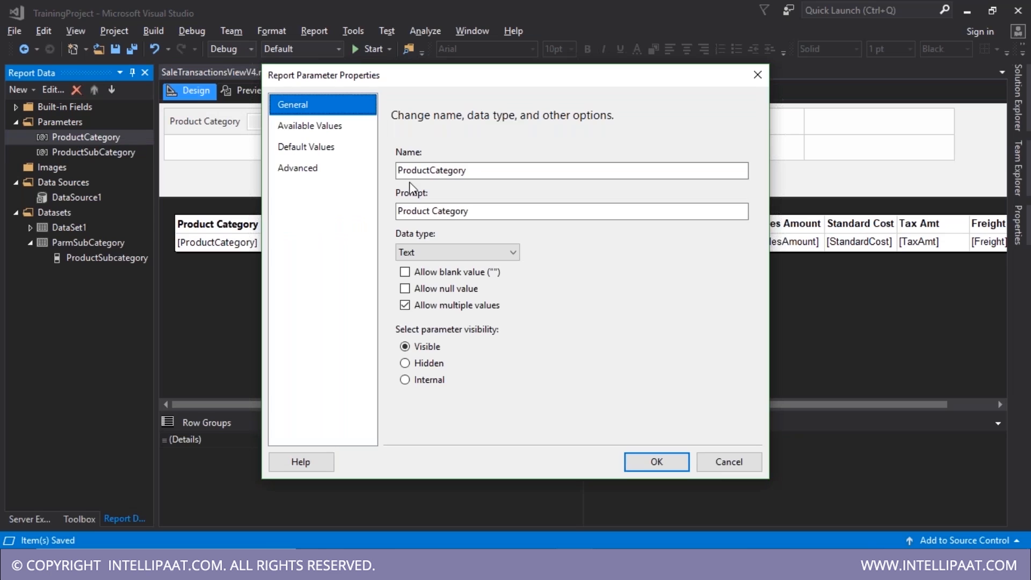
click(300, 128)
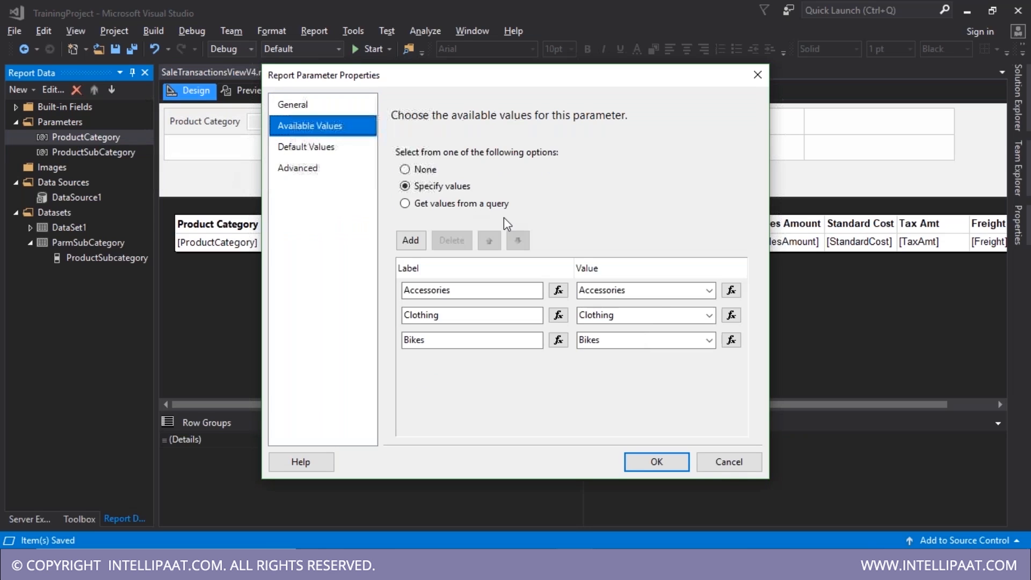
click(758, 74)
double_click(134, 153)
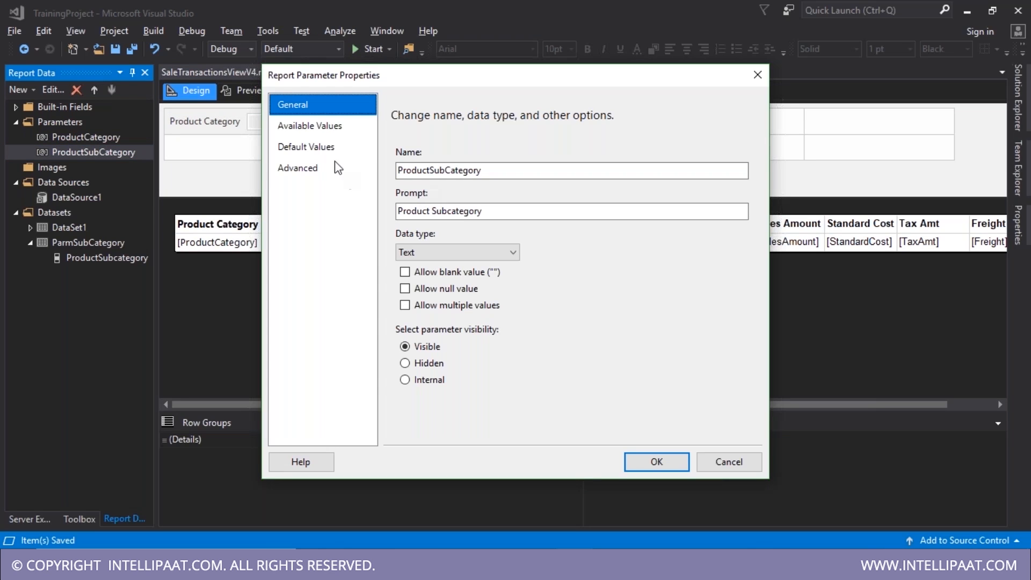
click(326, 130)
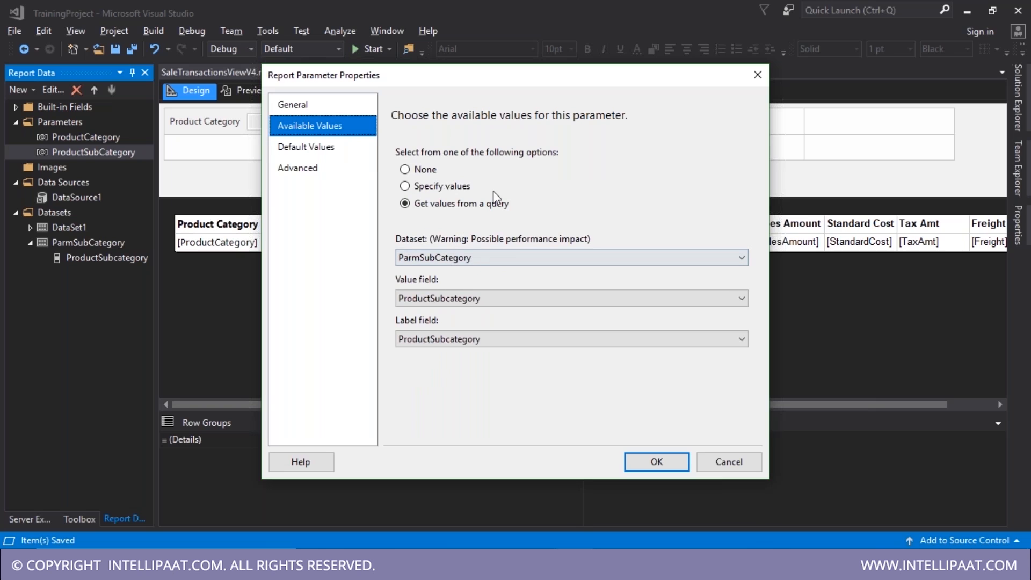
click(758, 75)
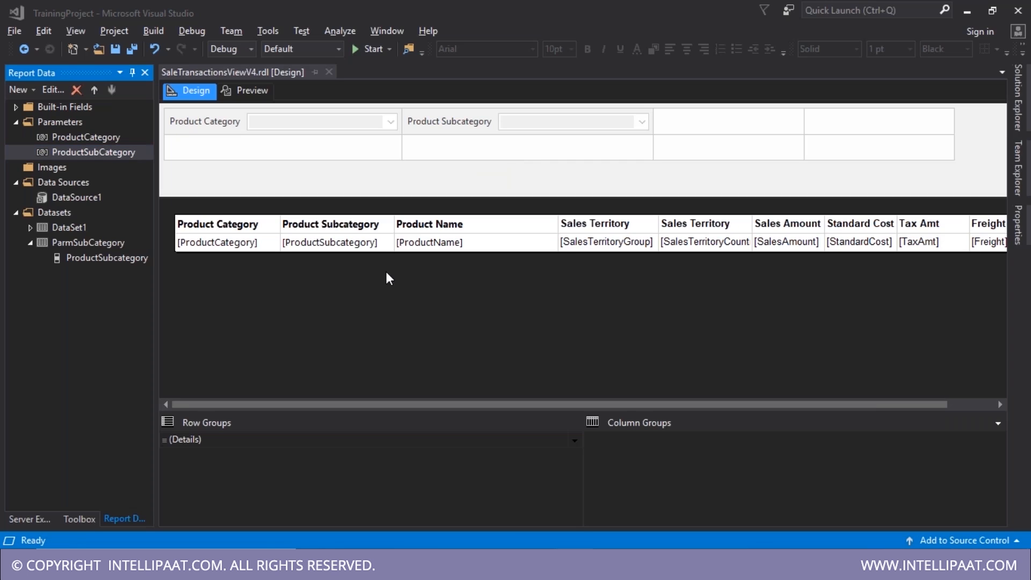
- In preview, switch Product Category from Bikes to Accessories and check the subcategory list
key(alt+Tab)
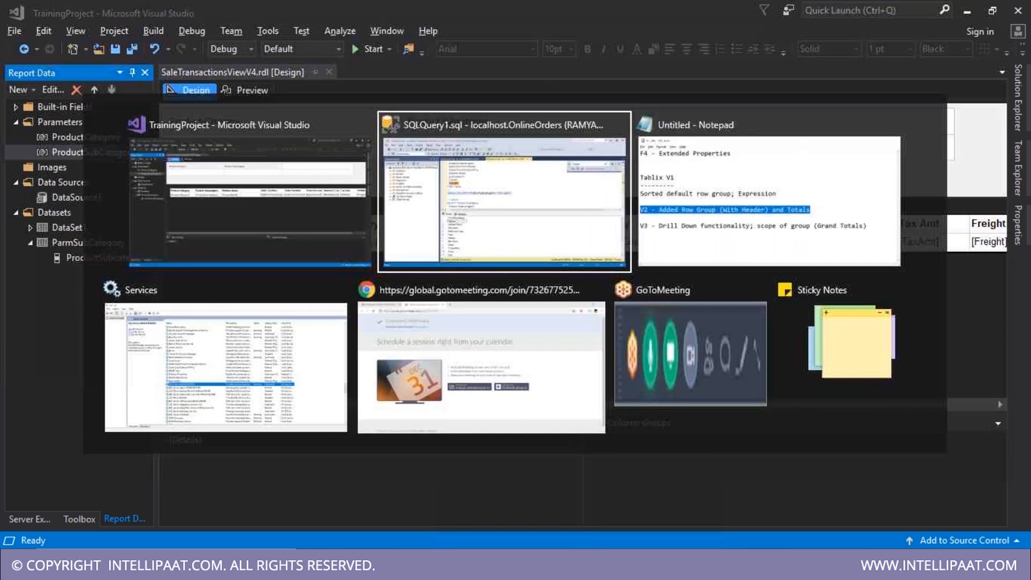
key(Escape)
click(254, 89)
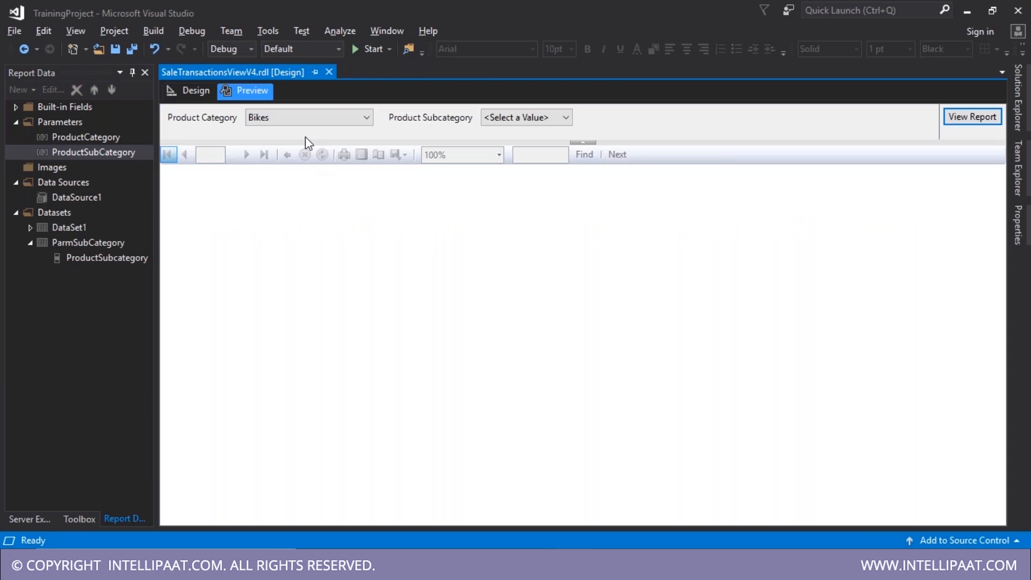
click(307, 117)
click(265, 175)
click(513, 119)
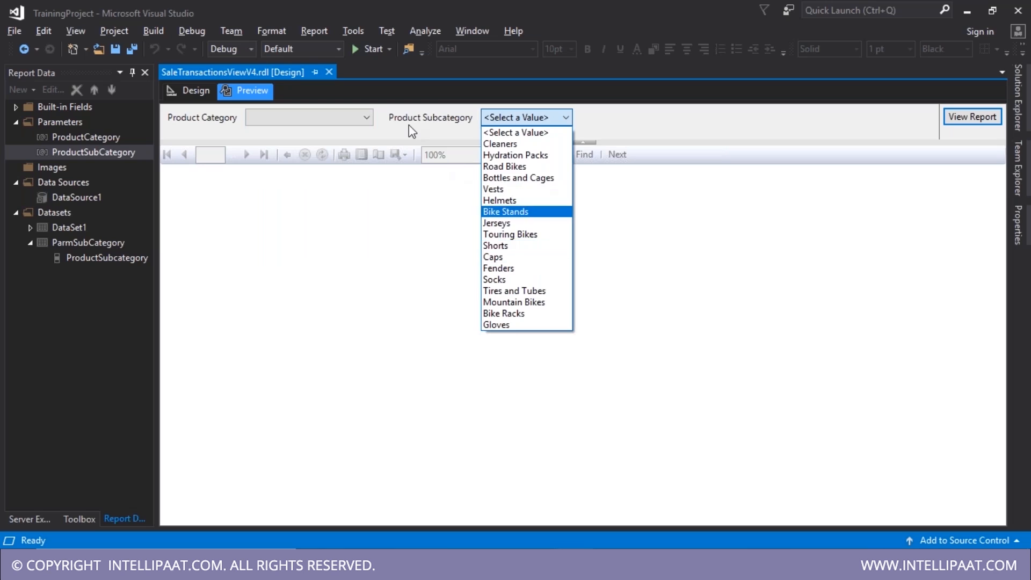
click(356, 118)
click(359, 120)
click(299, 148)
click(423, 141)
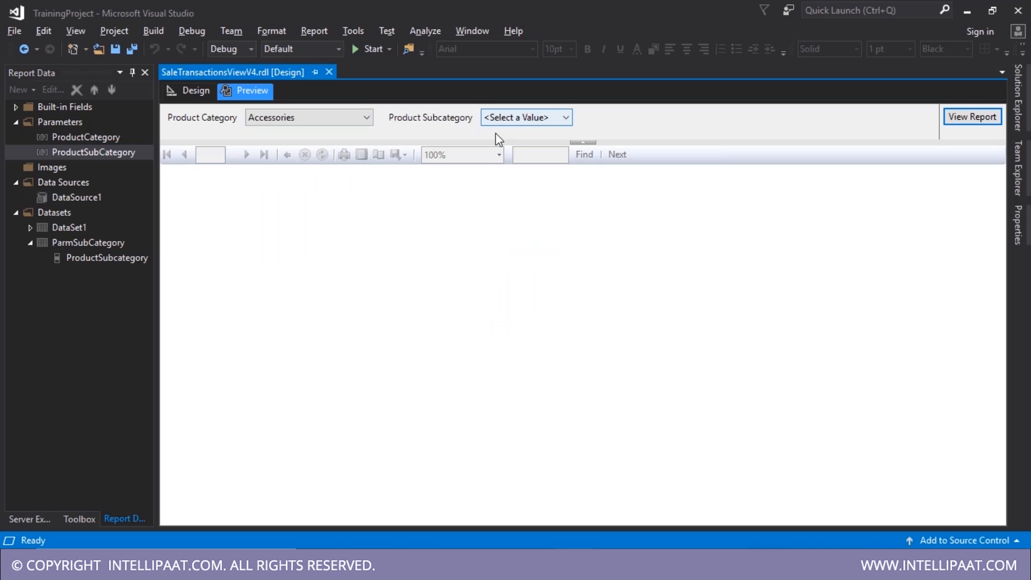
- Recheck the category choices with Bikes in preview, then open ProductCategory's parameter properties in Design
click(192, 100)
click(79, 139)
click(86, 152)
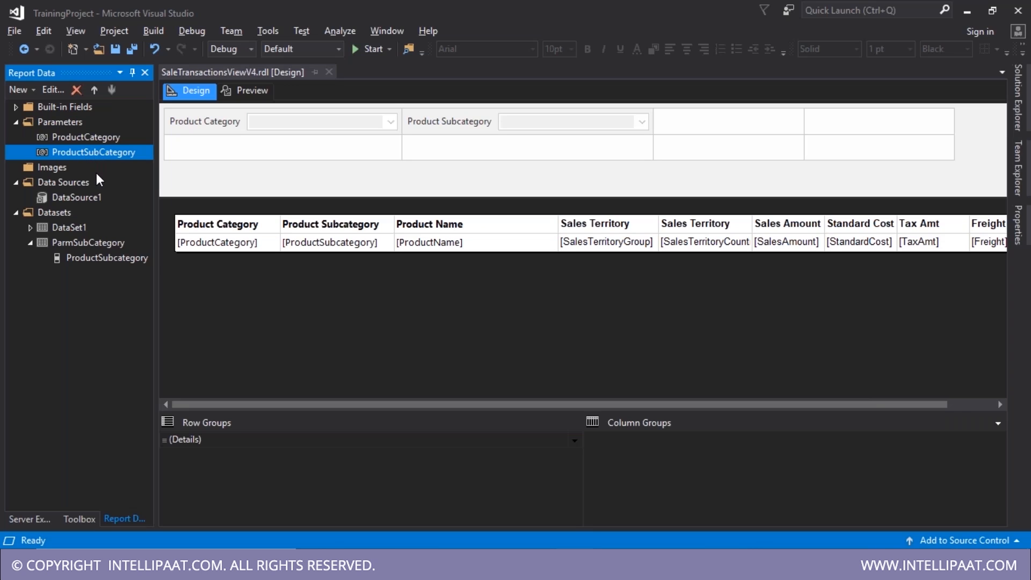
click(88, 139)
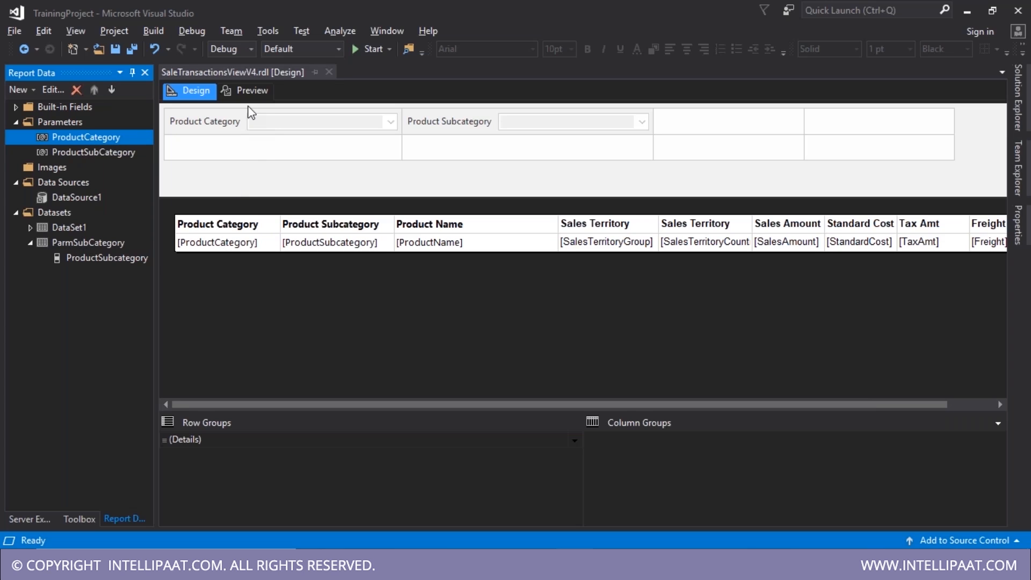
click(249, 91)
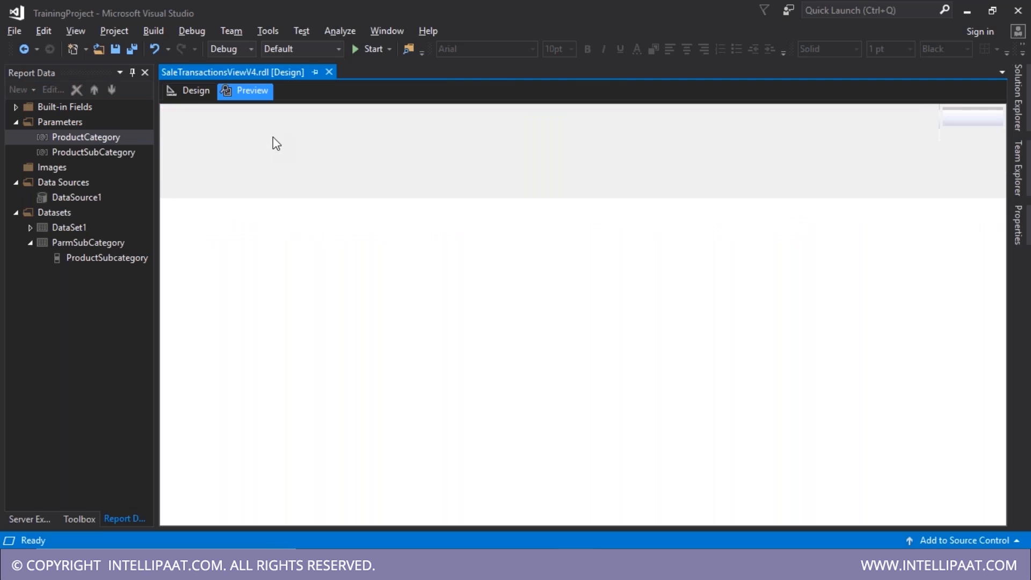
click(275, 122)
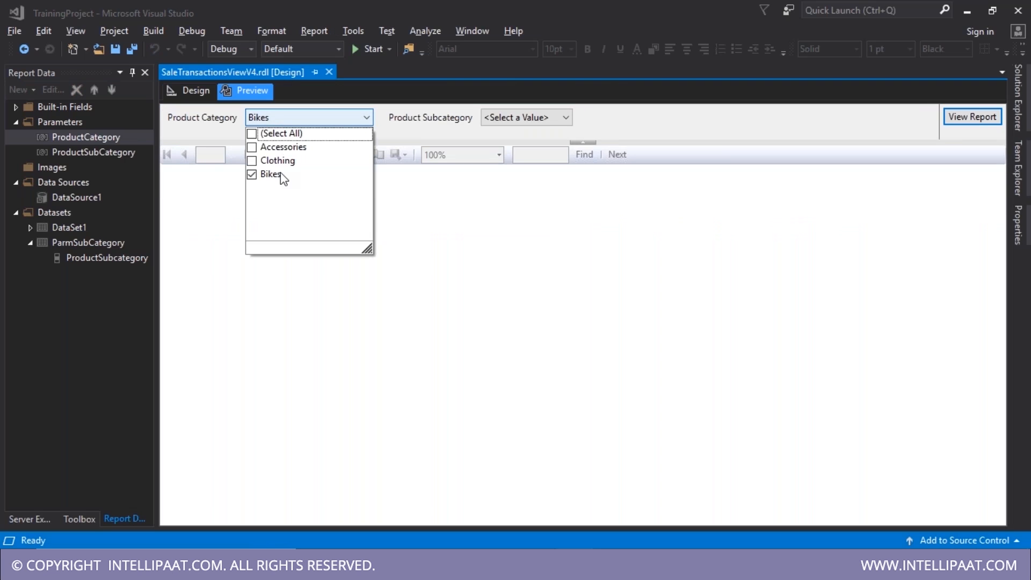
click(330, 342)
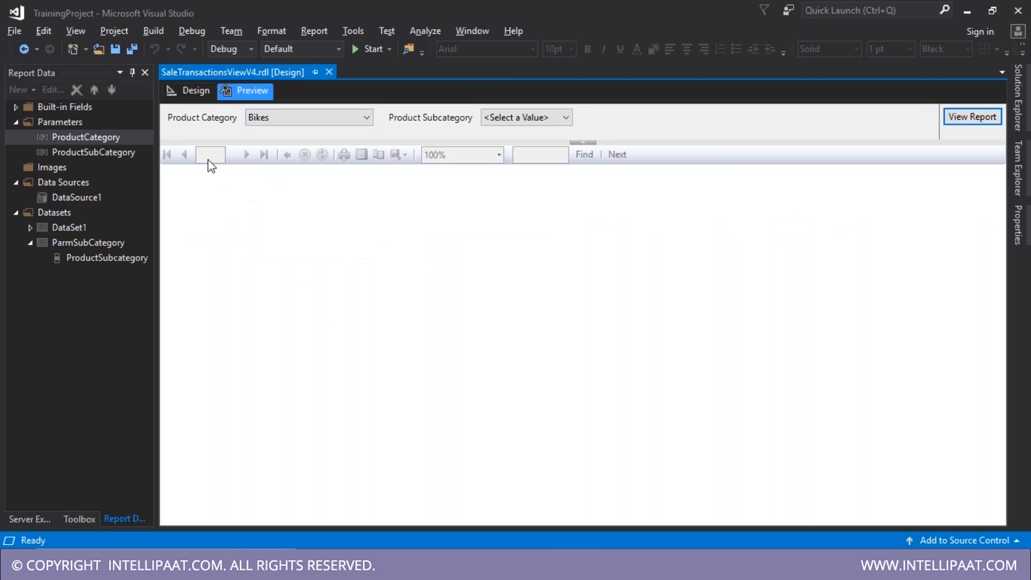
click(190, 98)
double_click(97, 136)
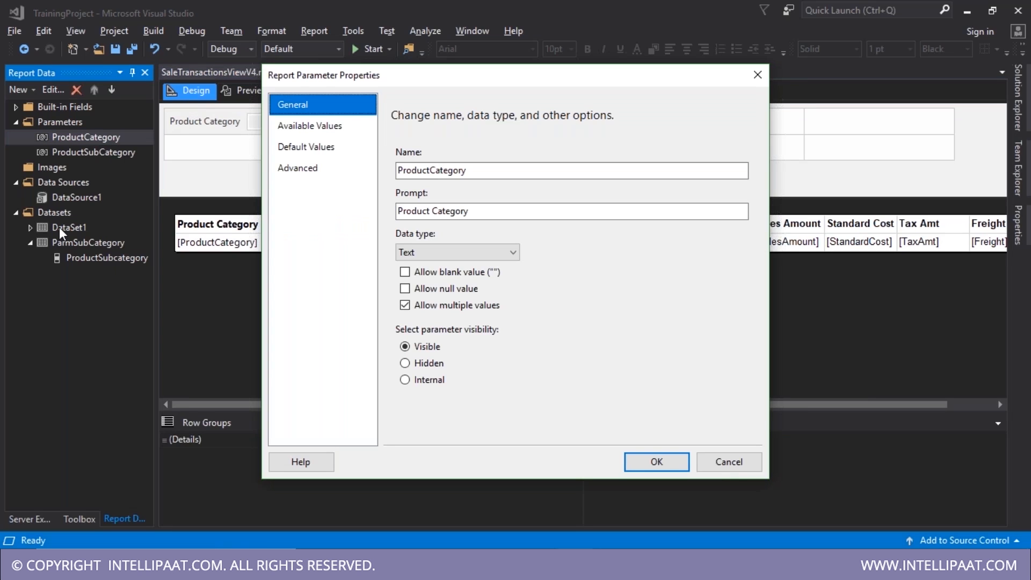
- Review DataSet1's query and the ProductCategory parameter settings without changing them
key(Escape)
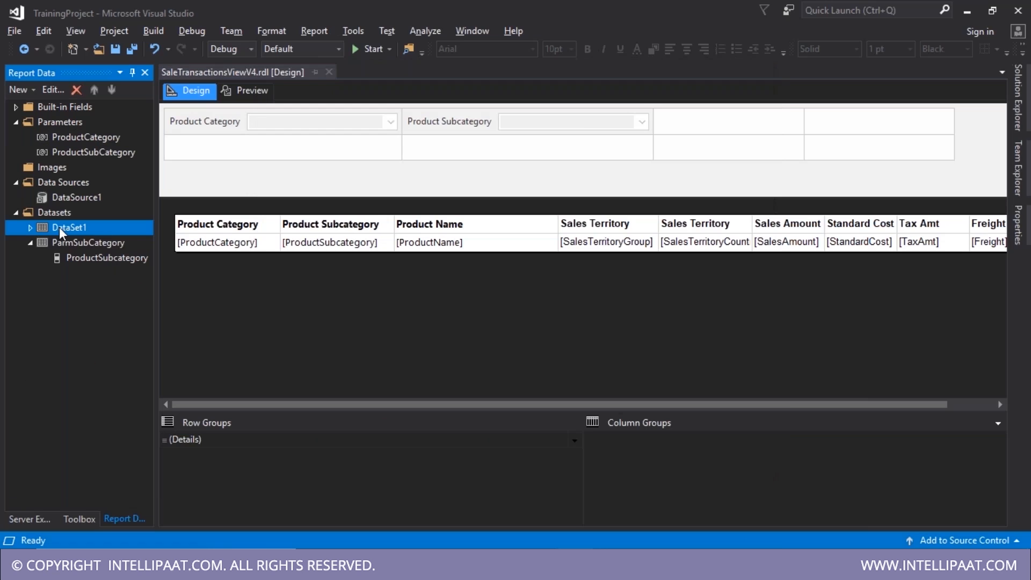
double_click(59, 227)
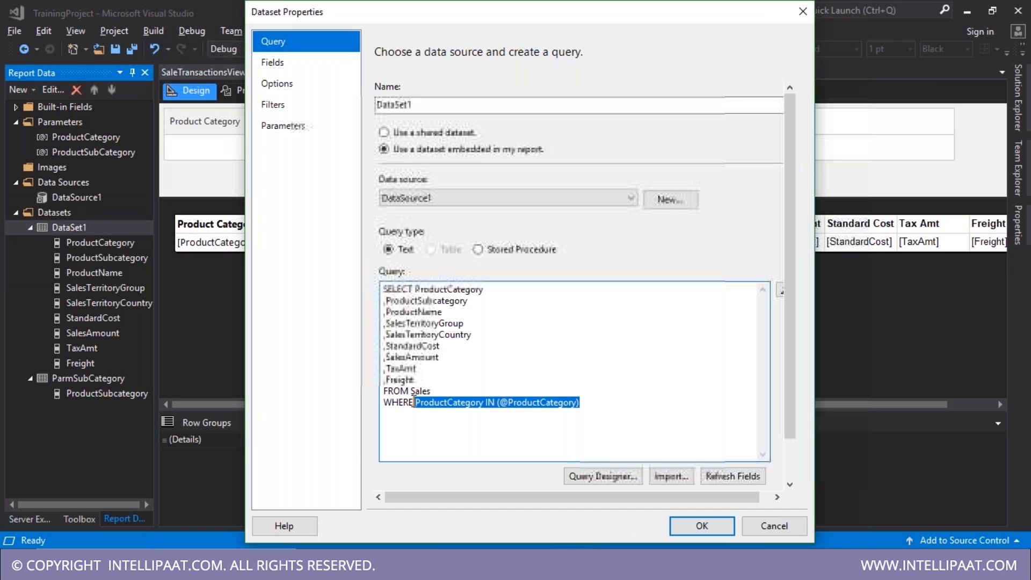
key(Escape)
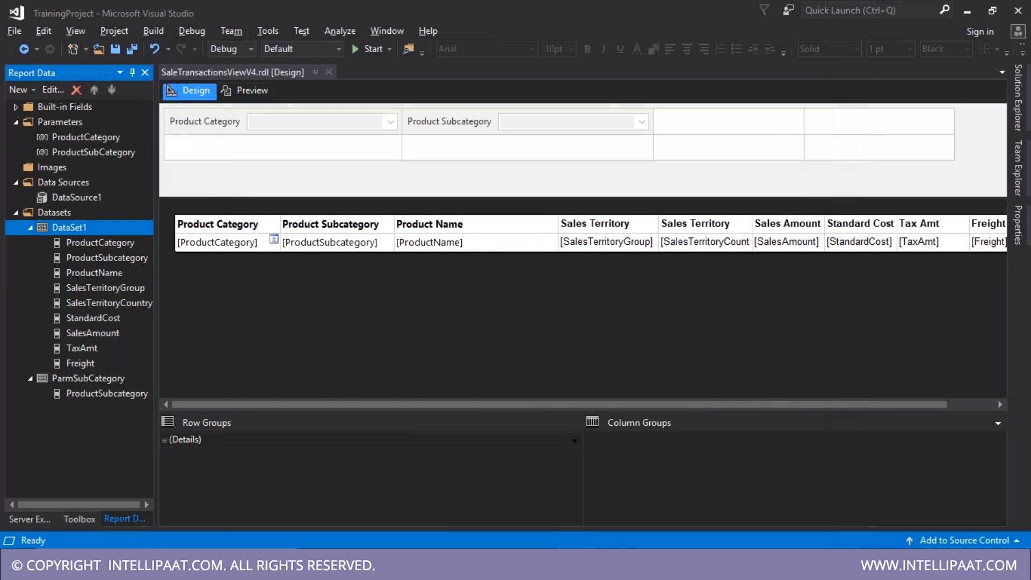
double_click(86, 137)
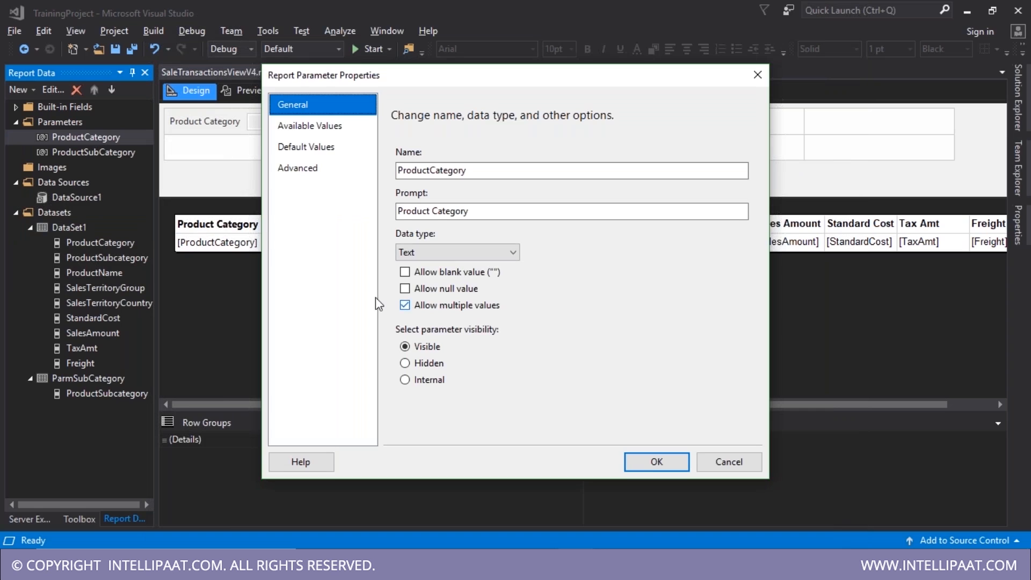
key(Escape)
click(102, 381)
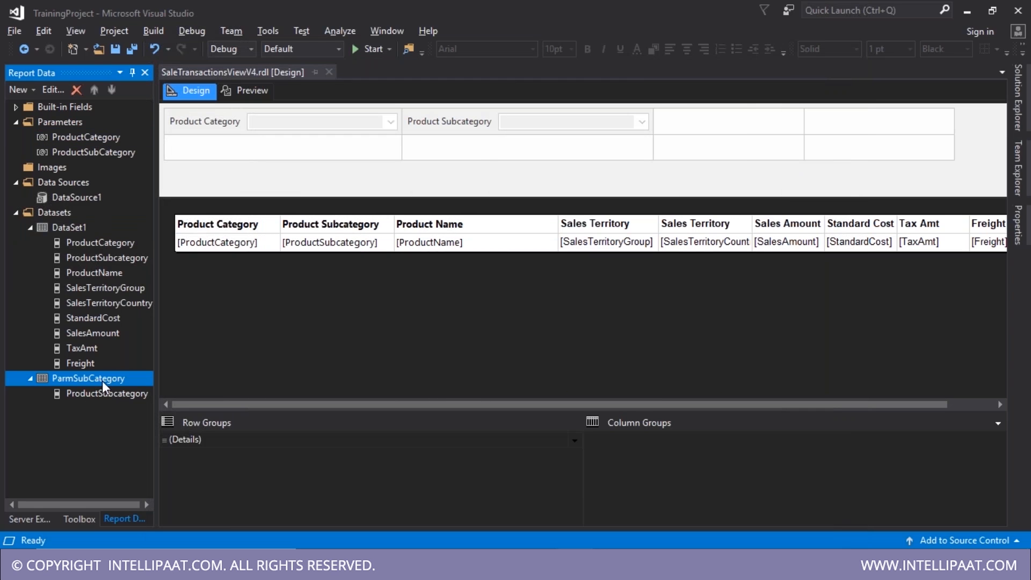
double_click(102, 382)
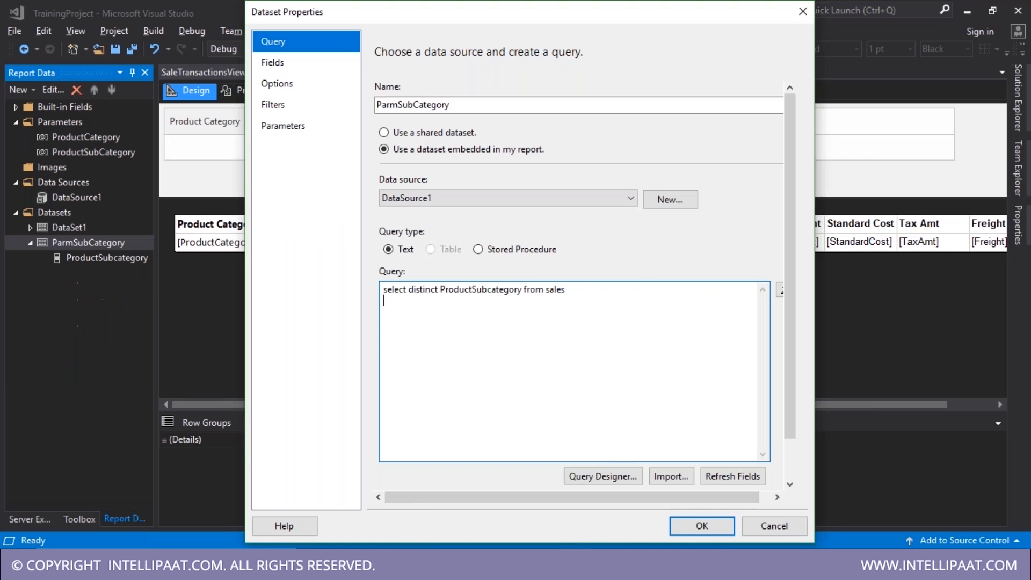
key(Return)
text(WHERE ProductCategory IN (@ProductCategory))
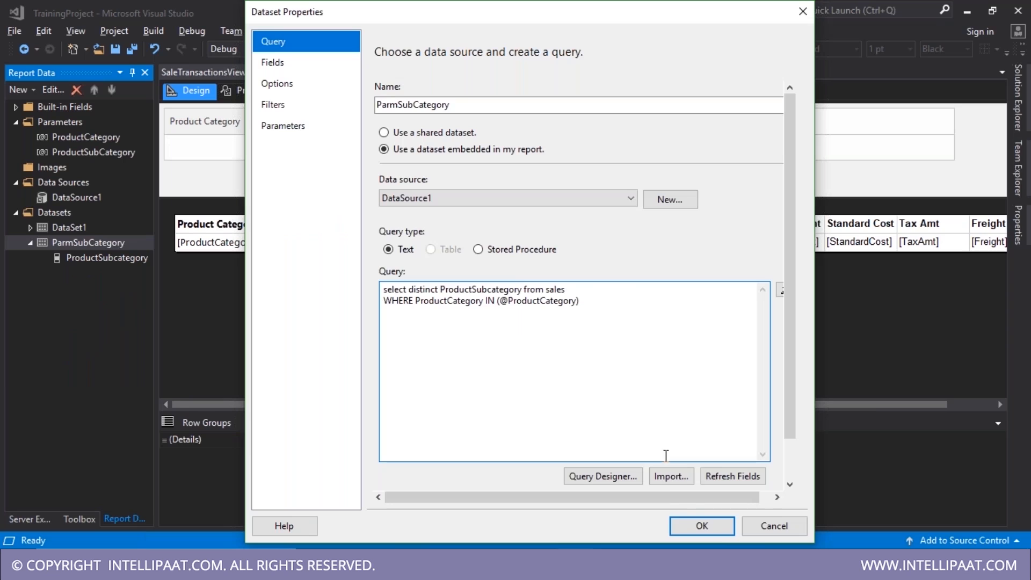
click(682, 524)
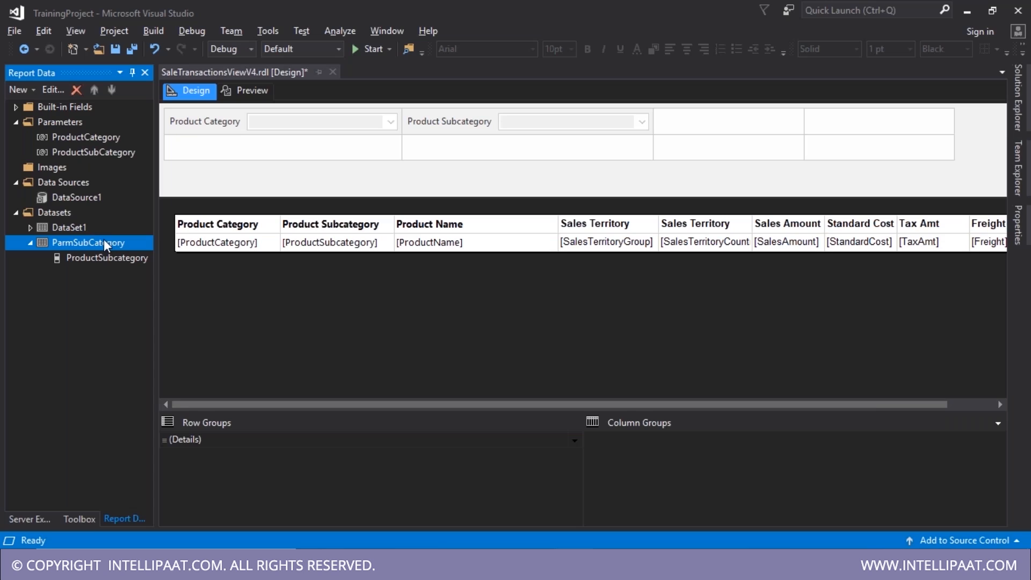
click(92, 152)
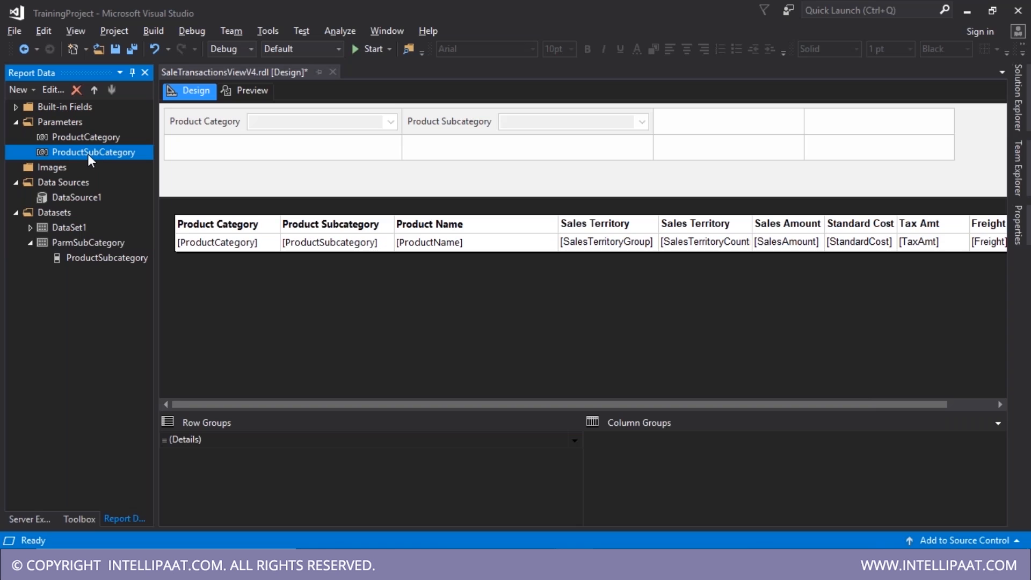
double_click(68, 228)
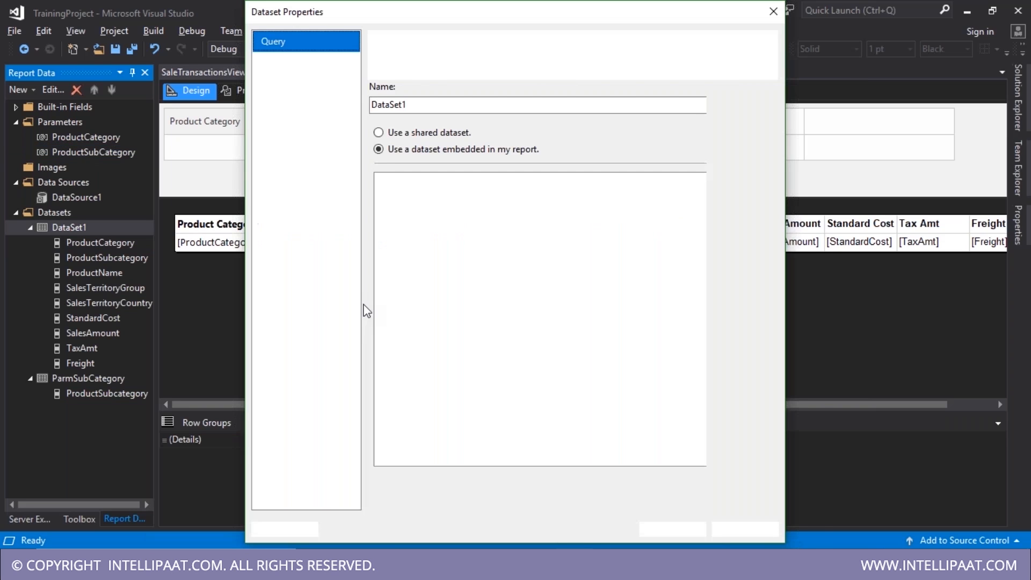
click(540, 402)
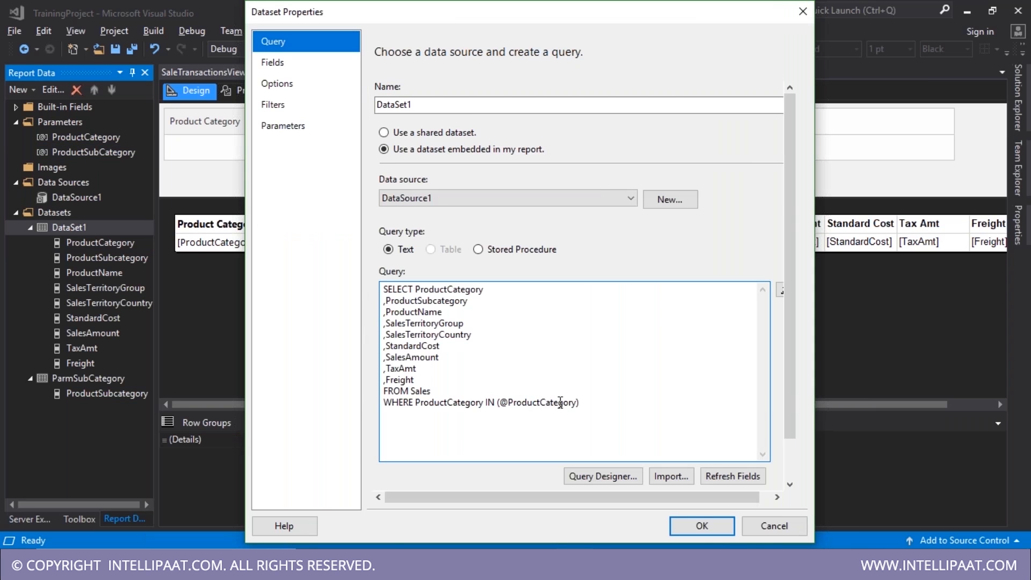
text(Sub)
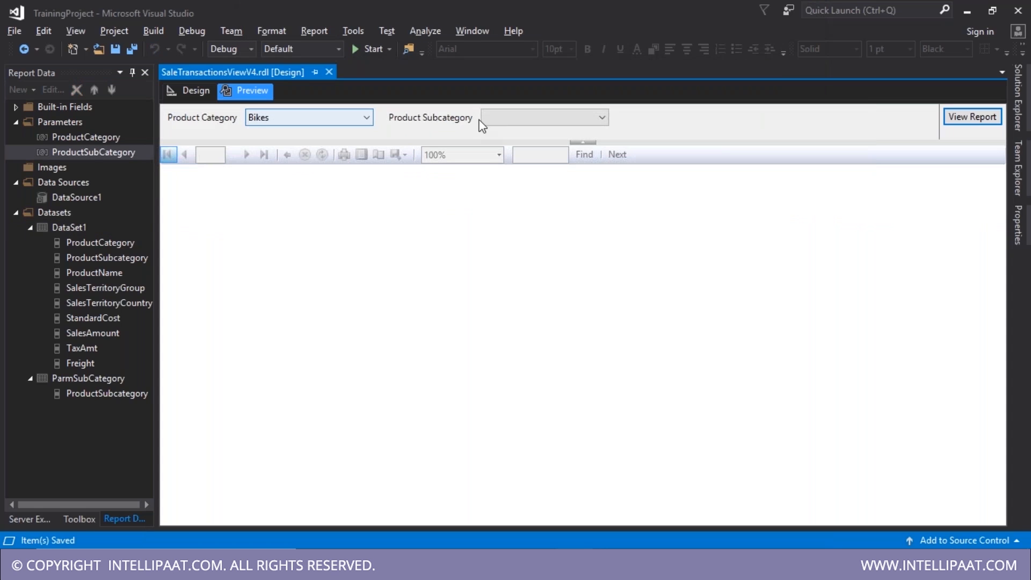
- Run the preview for Bikes with the Road Bikes subcategory checked
click(502, 118)
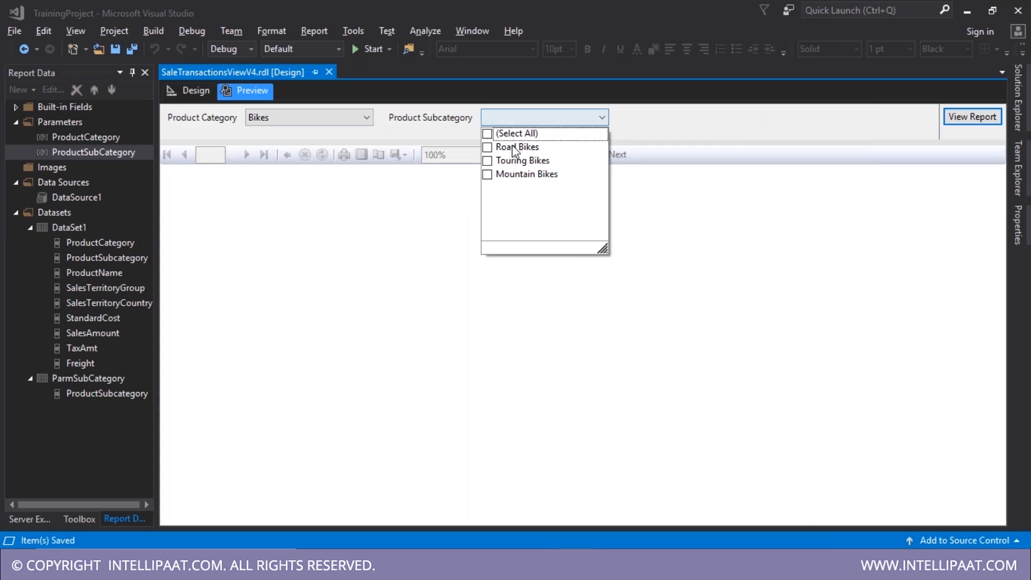
click(494, 151)
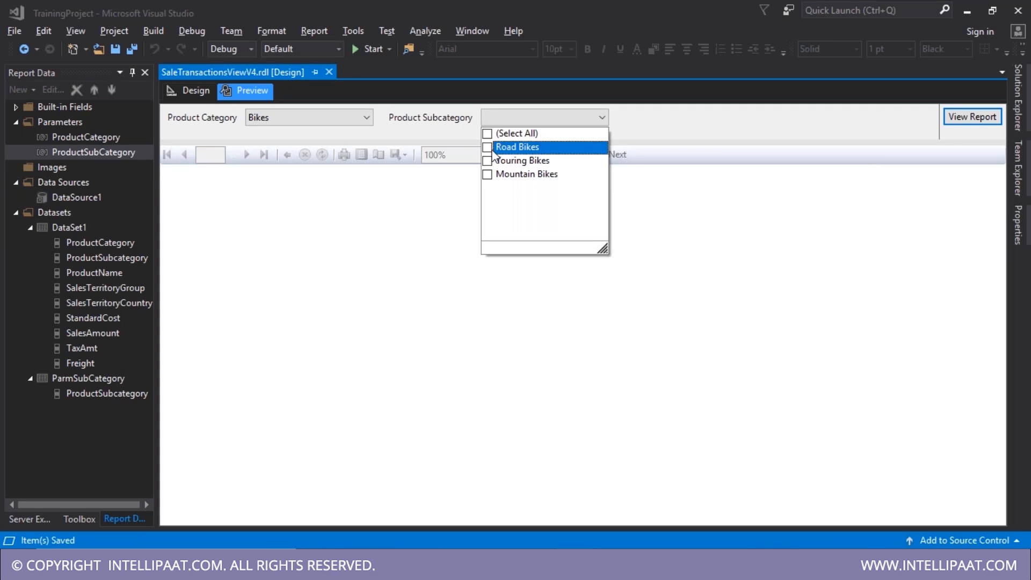
click(488, 148)
click(961, 120)
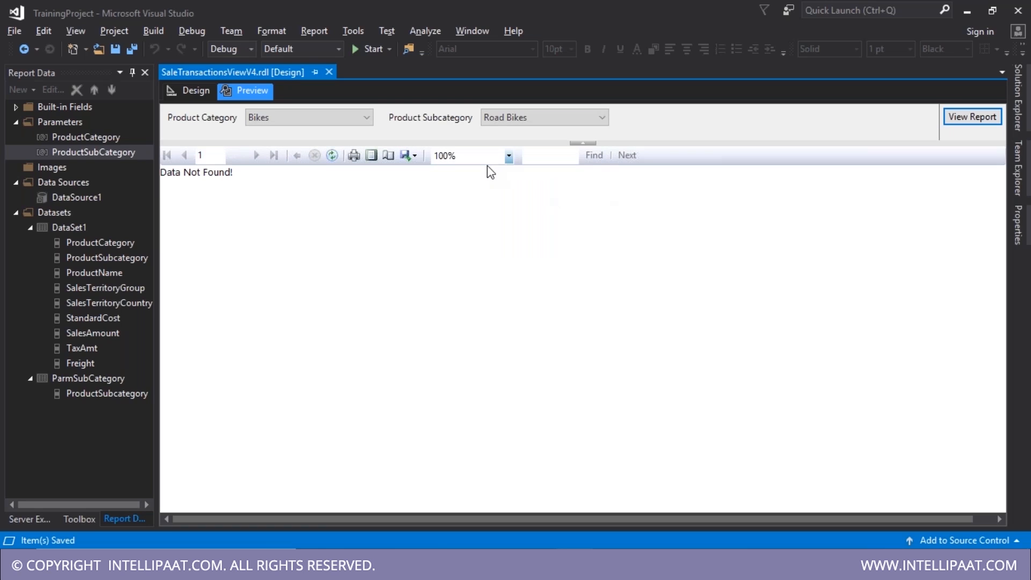
- Rerun the preview for Clothing with Caps, which returns 'Data Not Found!'
click(350, 121)
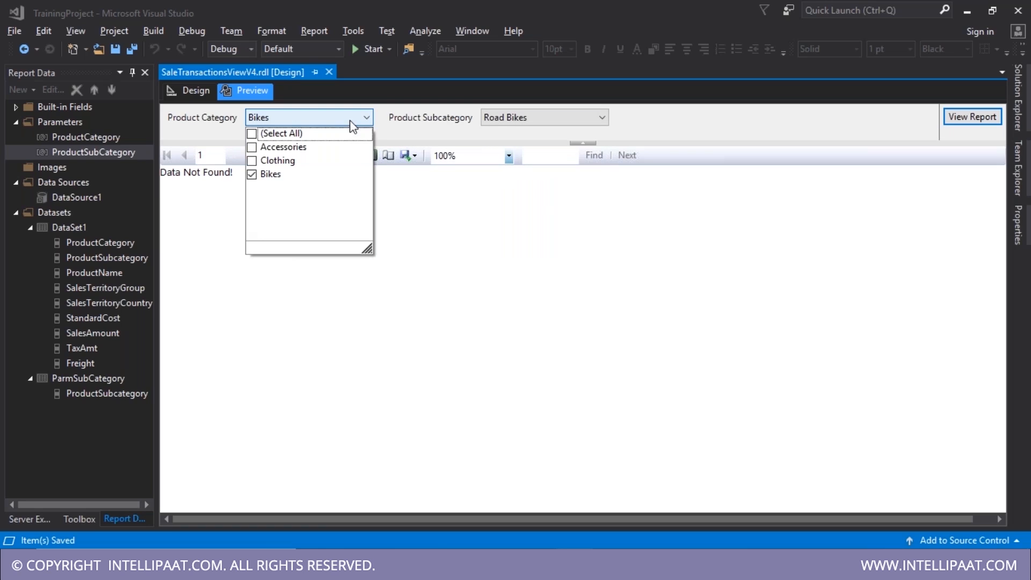
click(489, 121)
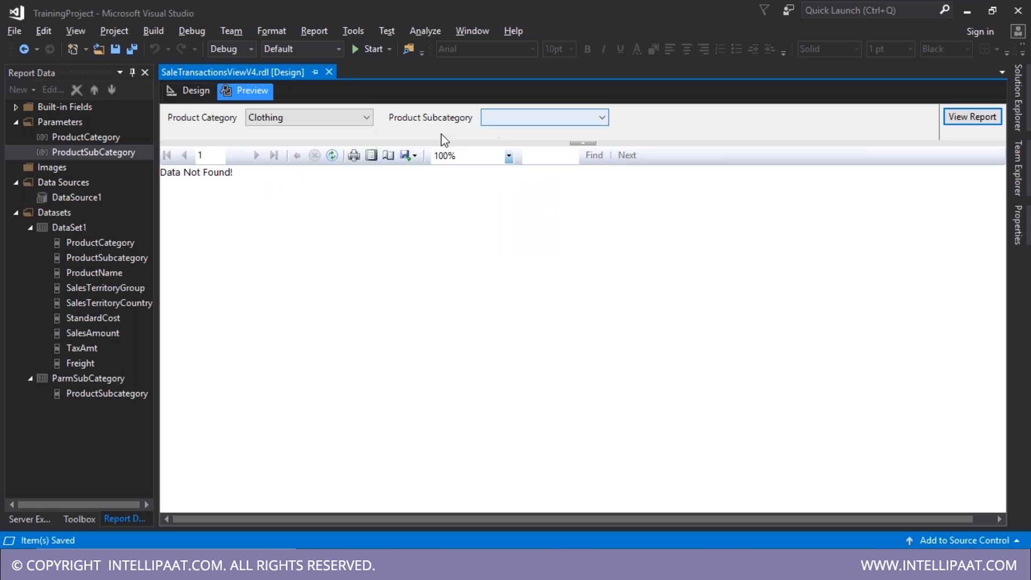
click(509, 118)
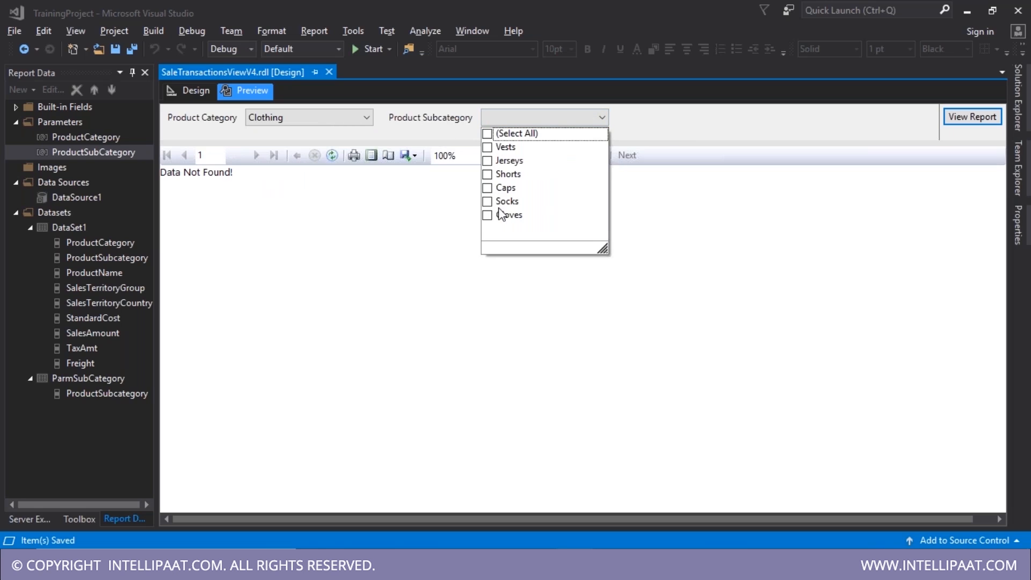
click(488, 187)
click(916, 140)
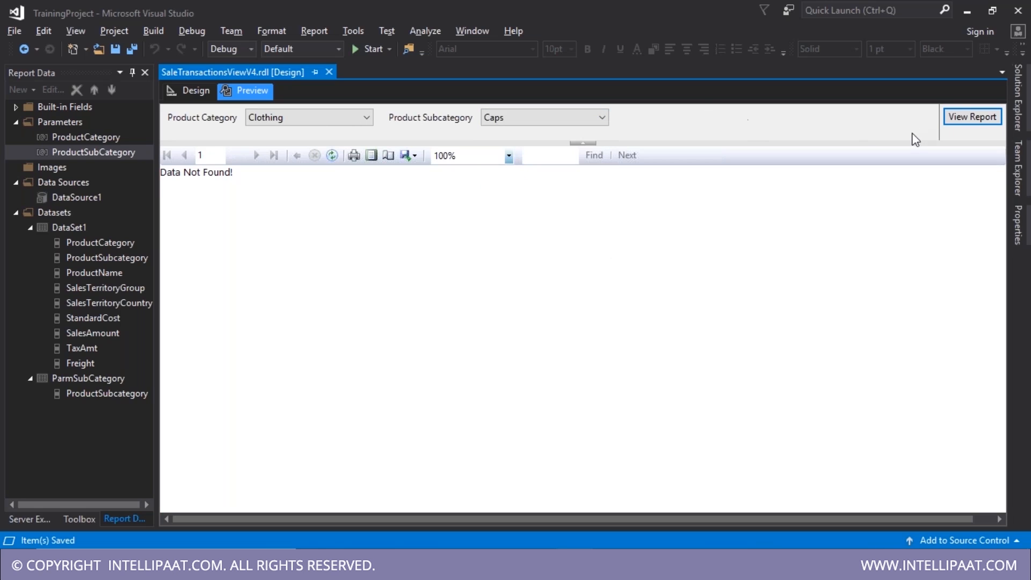
click(961, 120)
click(195, 92)
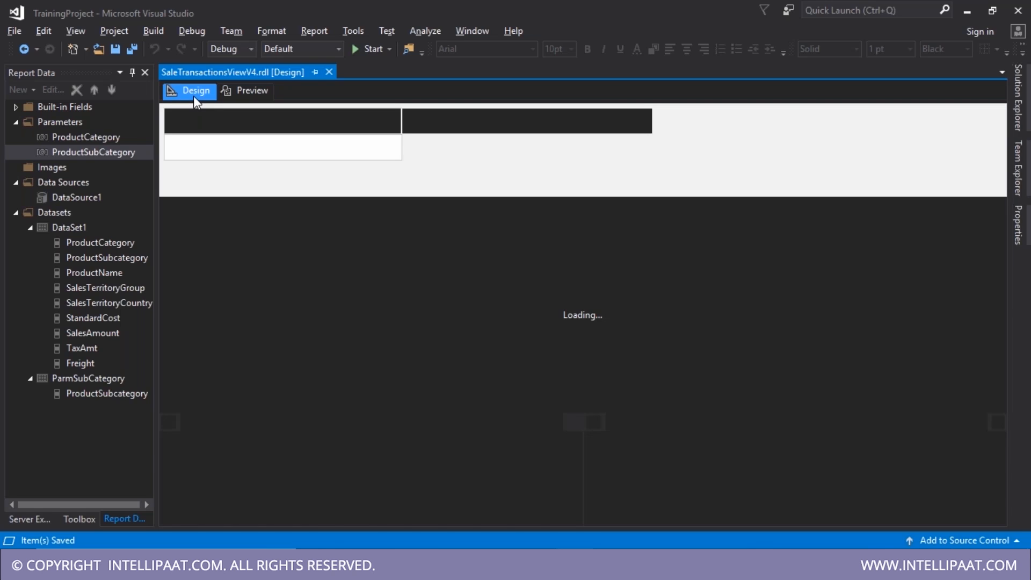
- Adjust DataSet1, then preview Bikes with Road Bikes to see matching sales rows
click(81, 200)
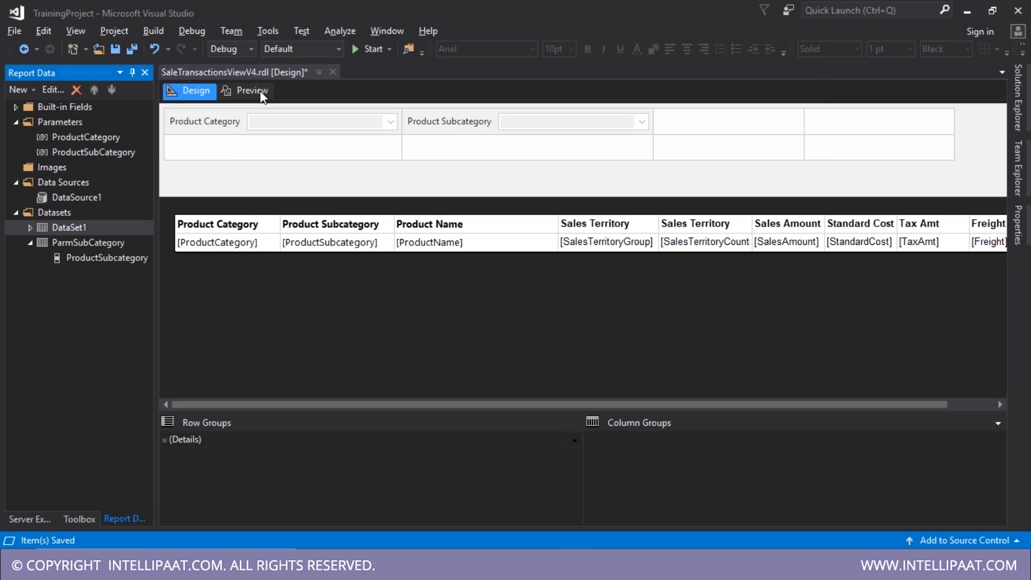
click(251, 91)
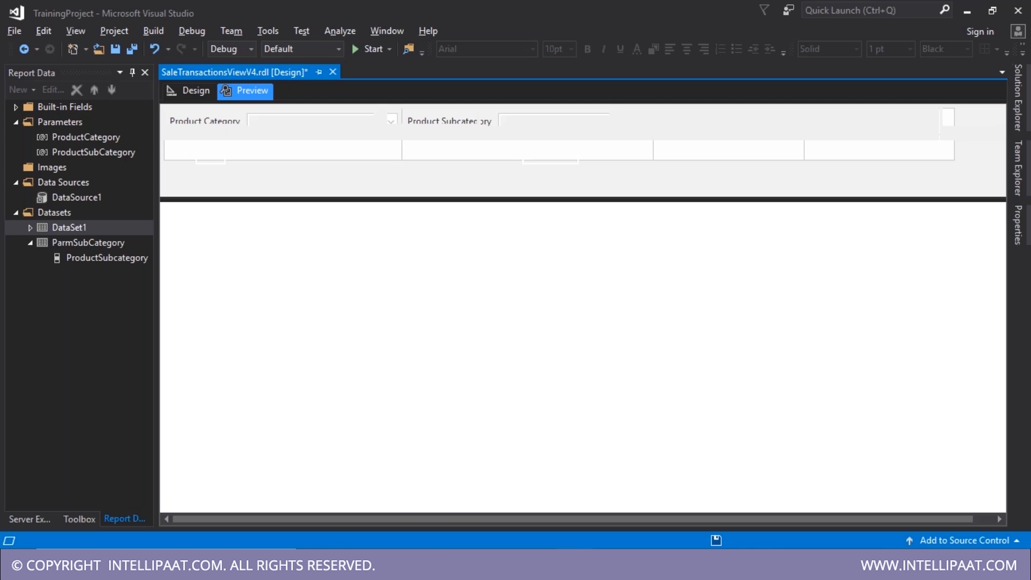
click(292, 117)
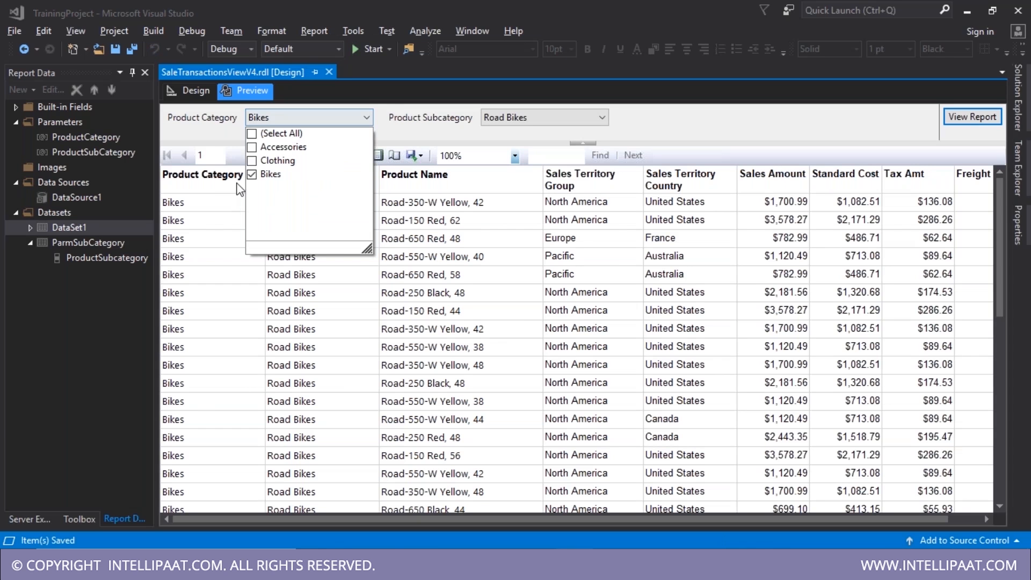
click(499, 124)
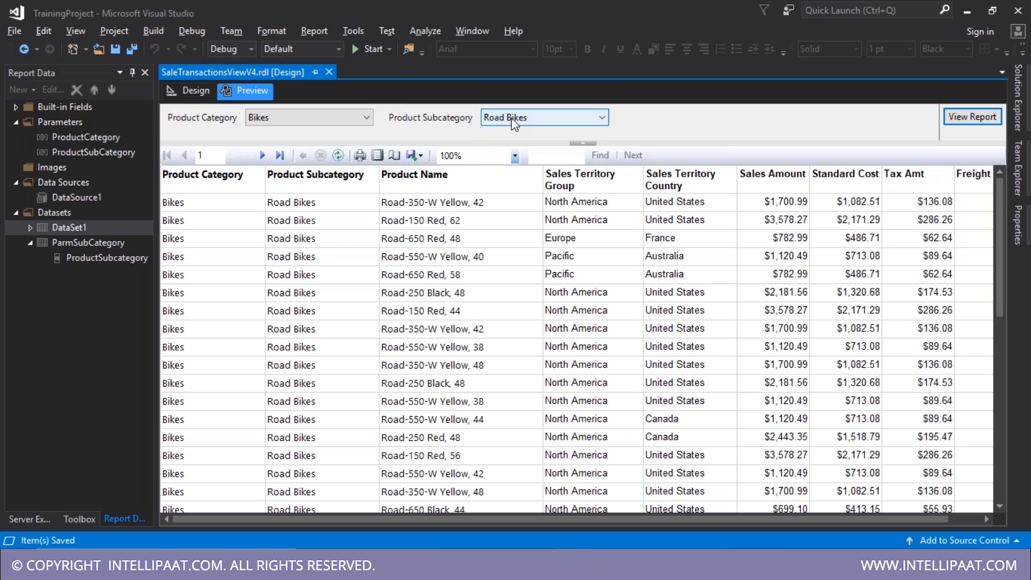
click(511, 118)
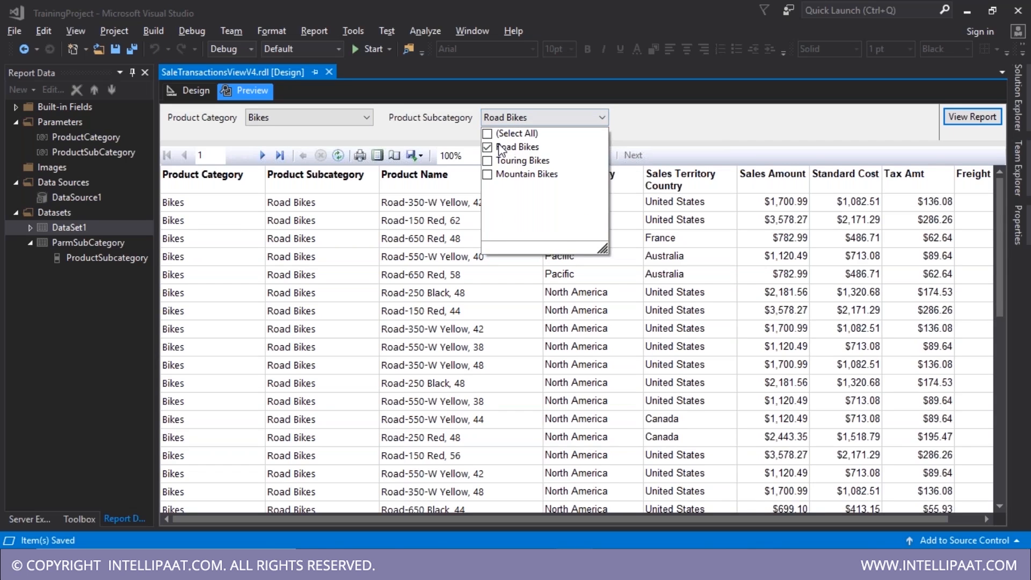
click(192, 91)
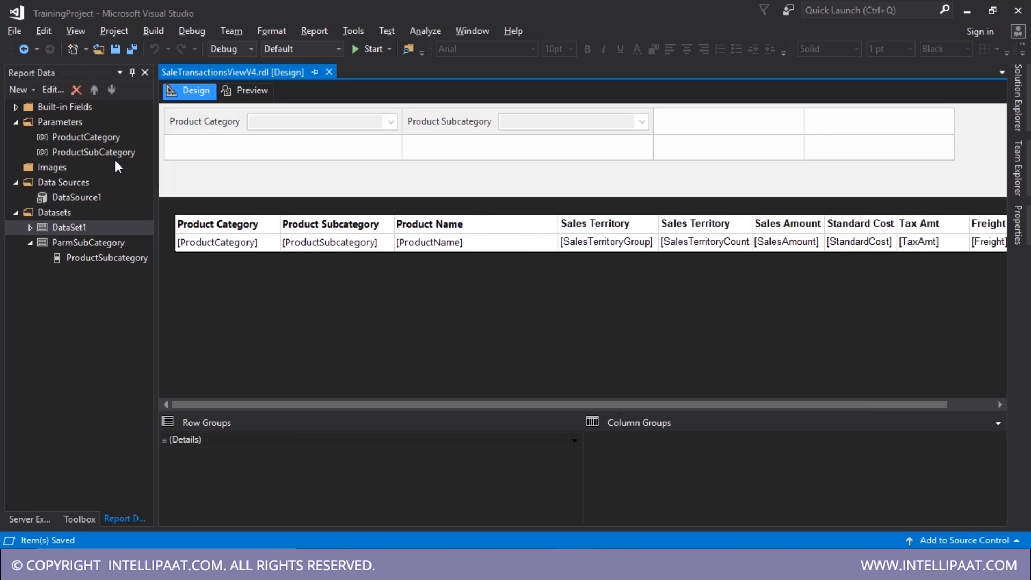
- Set ProductSubCategory's default values to come from a query on the ParmSubCategory dataset
click(108, 156)
double_click(108, 157)
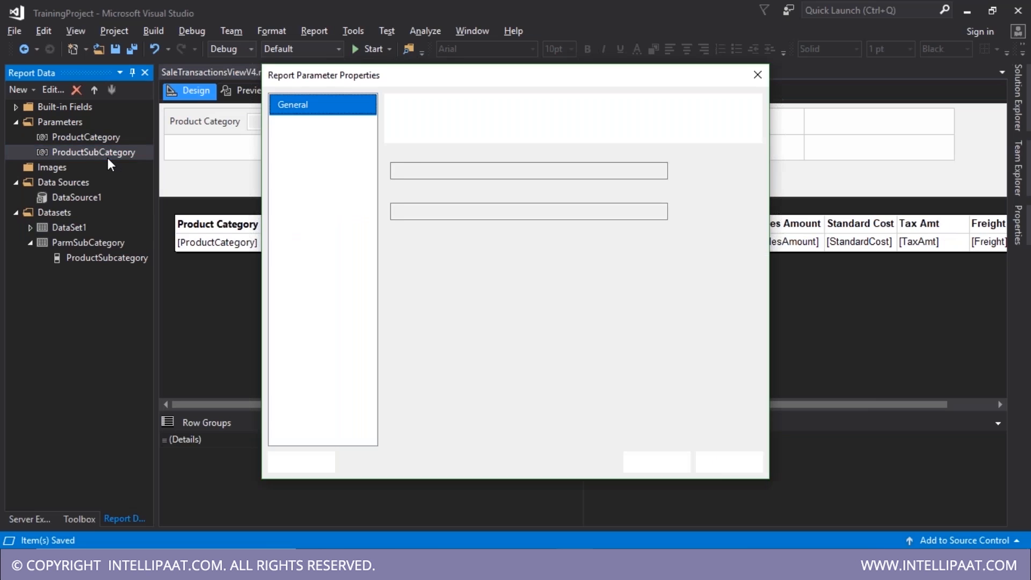
click(305, 126)
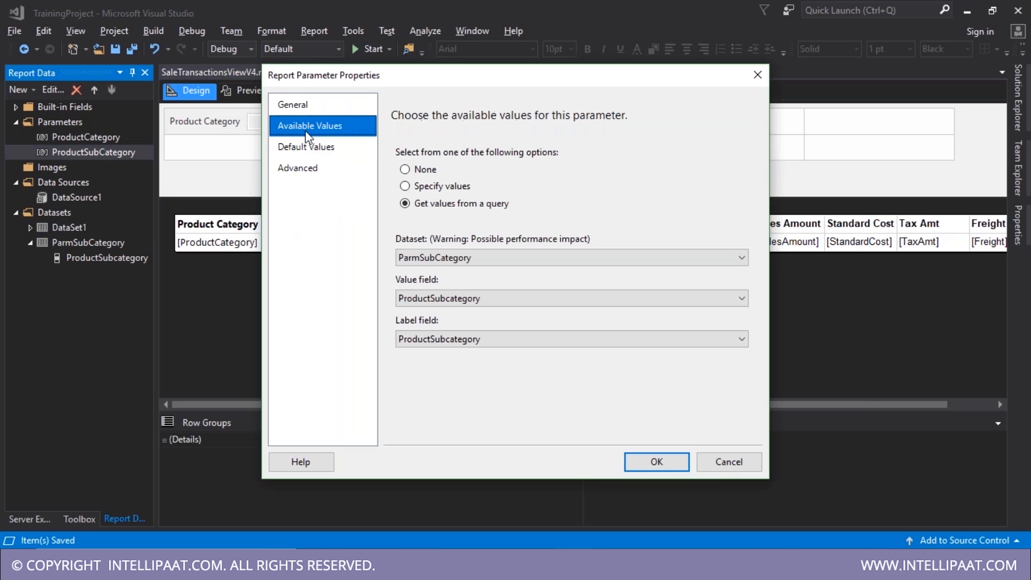
click(308, 146)
click(438, 204)
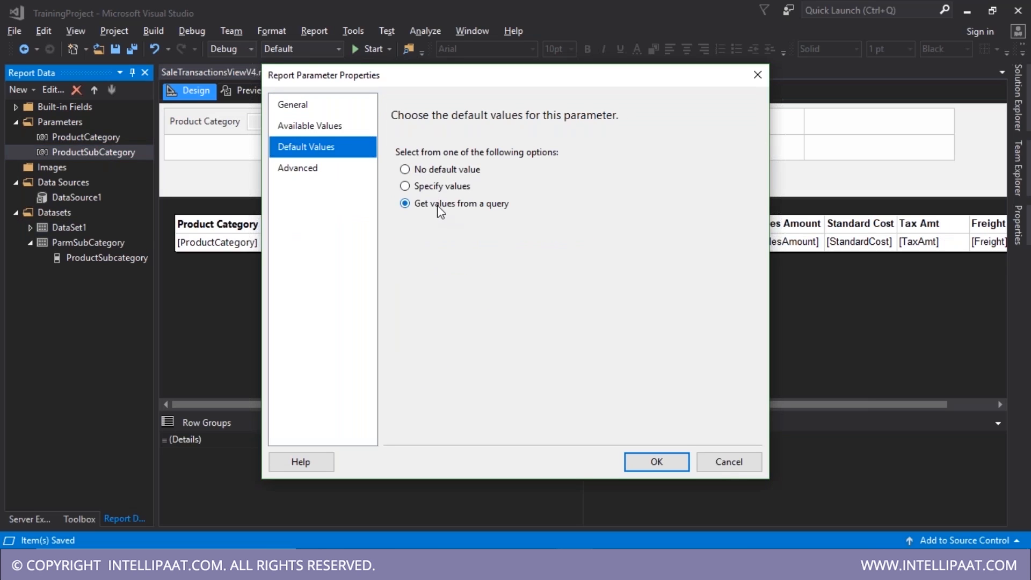
click(454, 258)
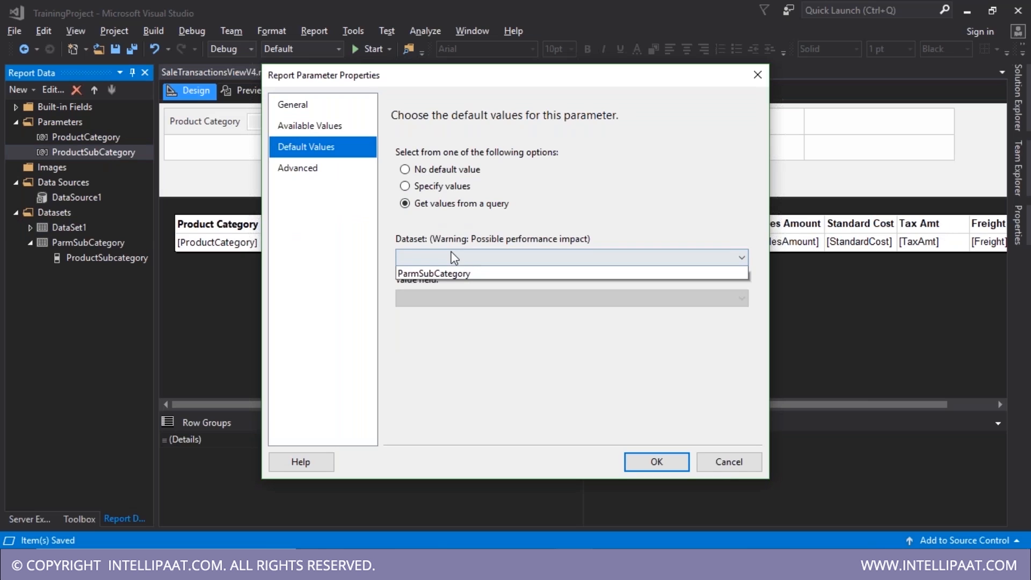
click(451, 284)
click(667, 469)
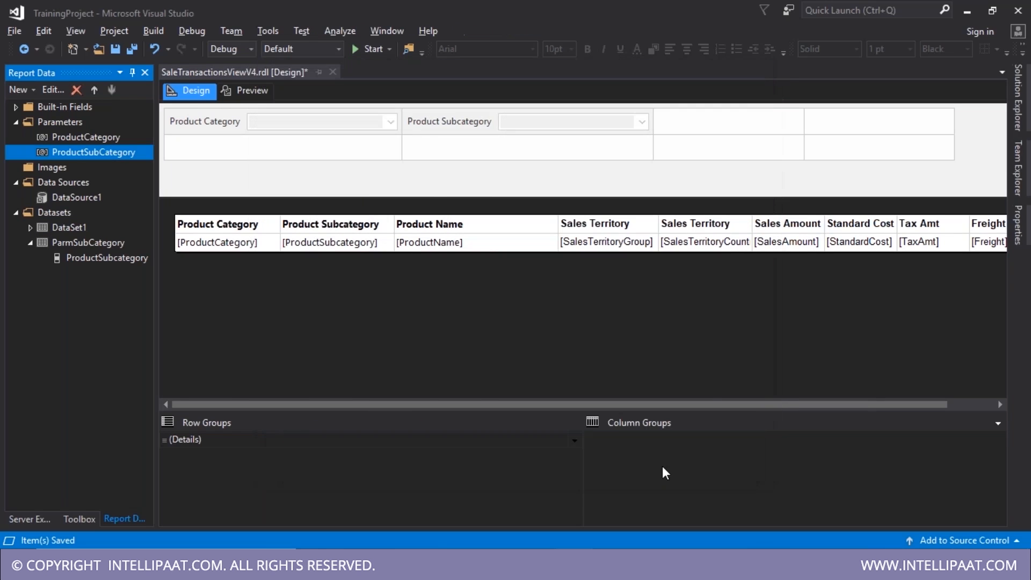
click(244, 89)
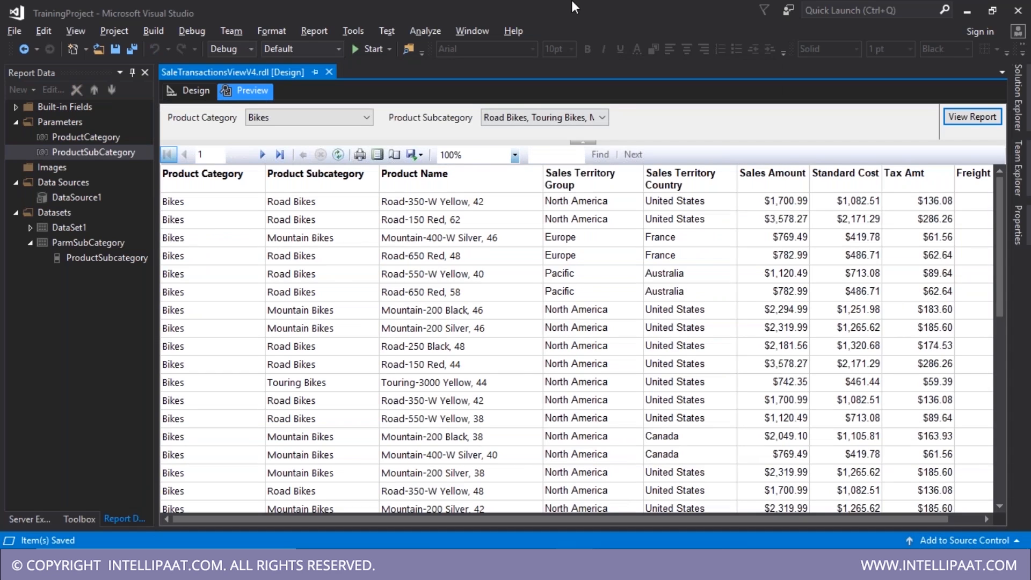
- Check the preselected Bikes subcategories, then switch Product Category to Accessories
click(554, 116)
click(333, 117)
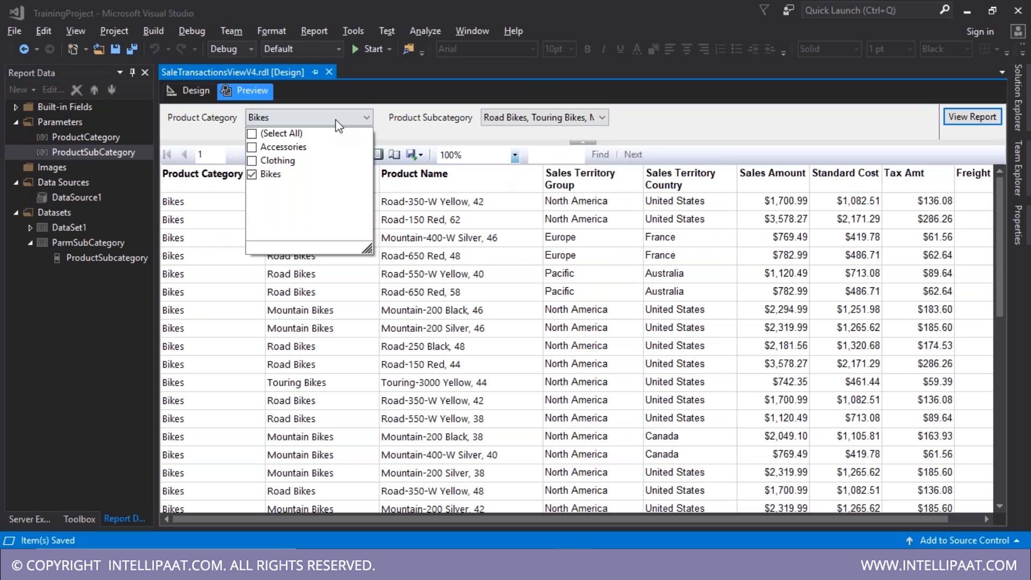
click(417, 128)
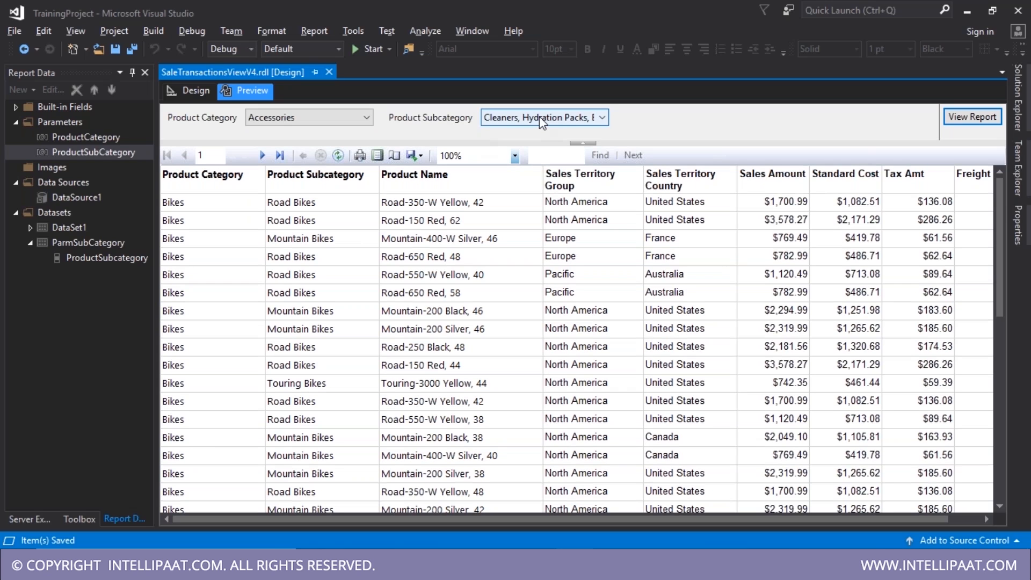
- Choose only Helmets and Bike Stands as subcategories and run the report
click(539, 116)
click(488, 187)
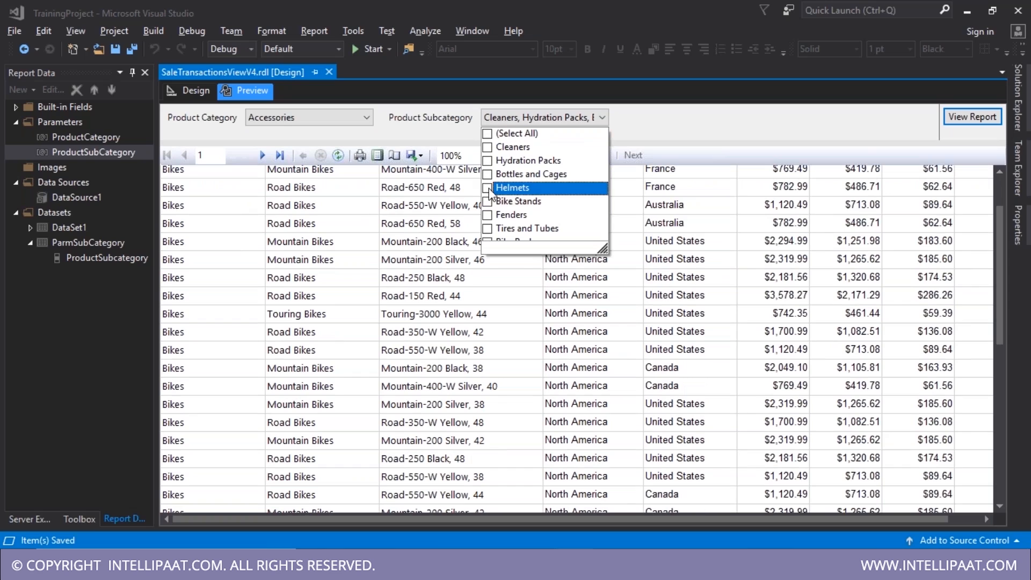
click(487, 201)
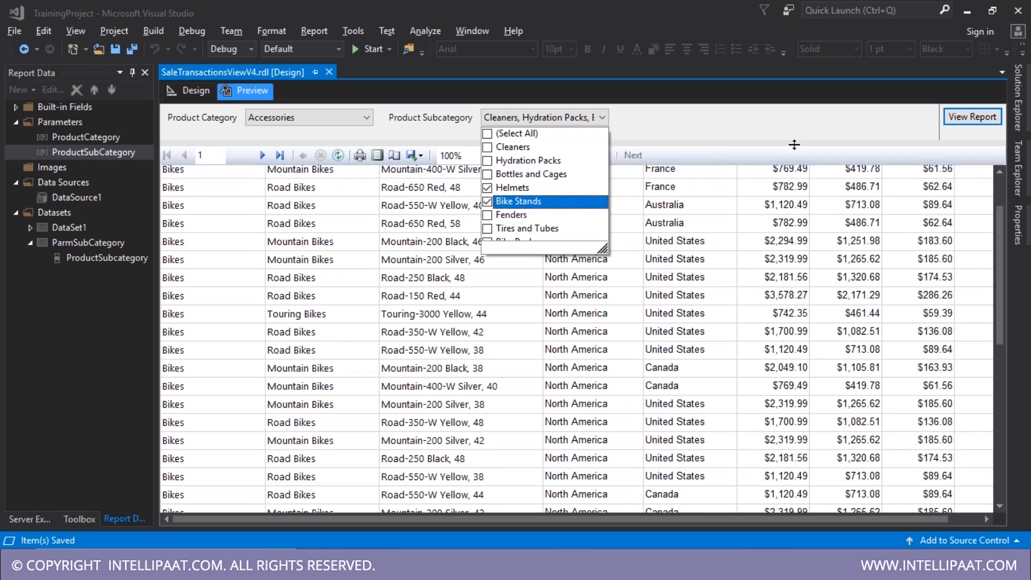
click(794, 145)
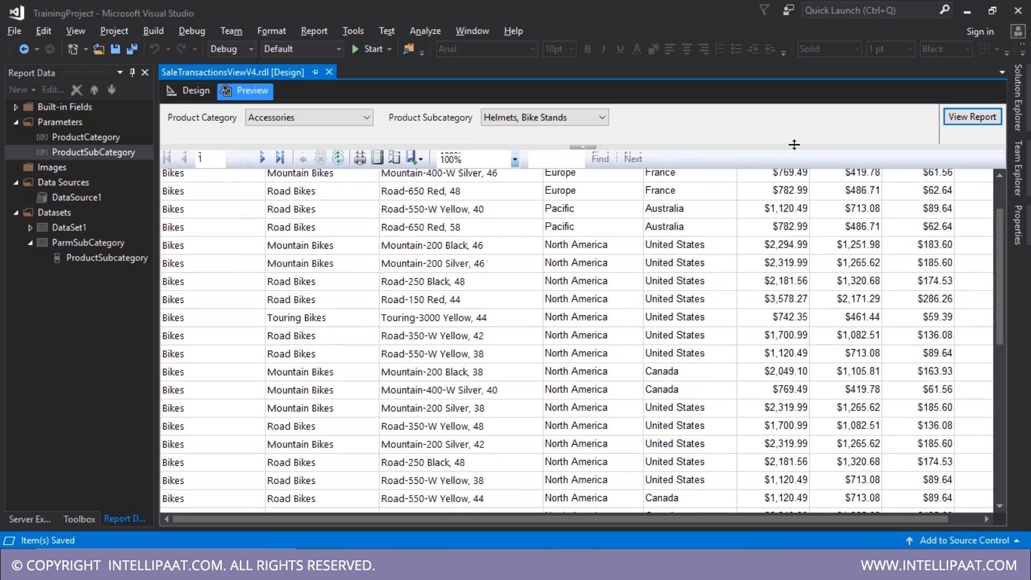
click(969, 120)
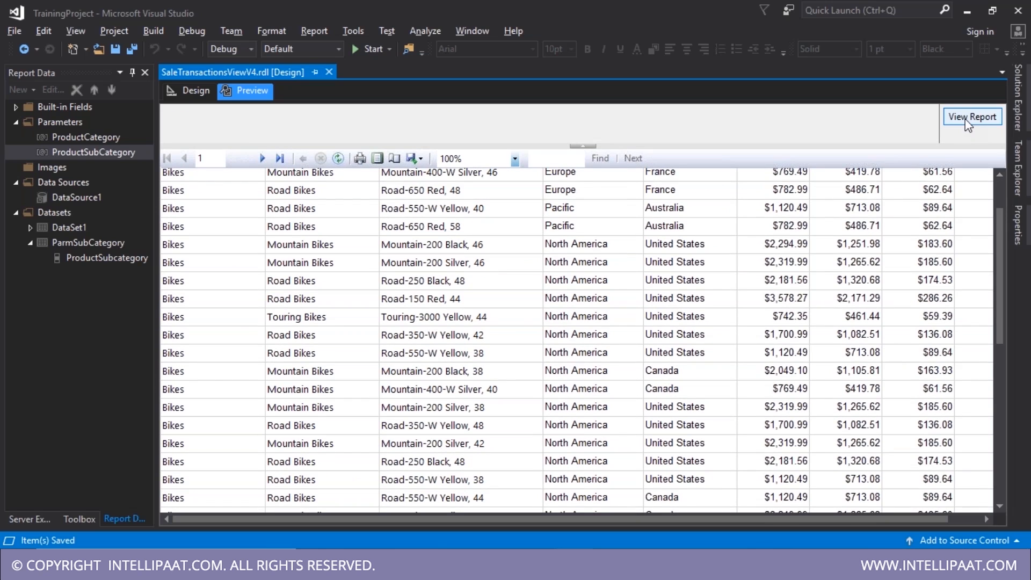
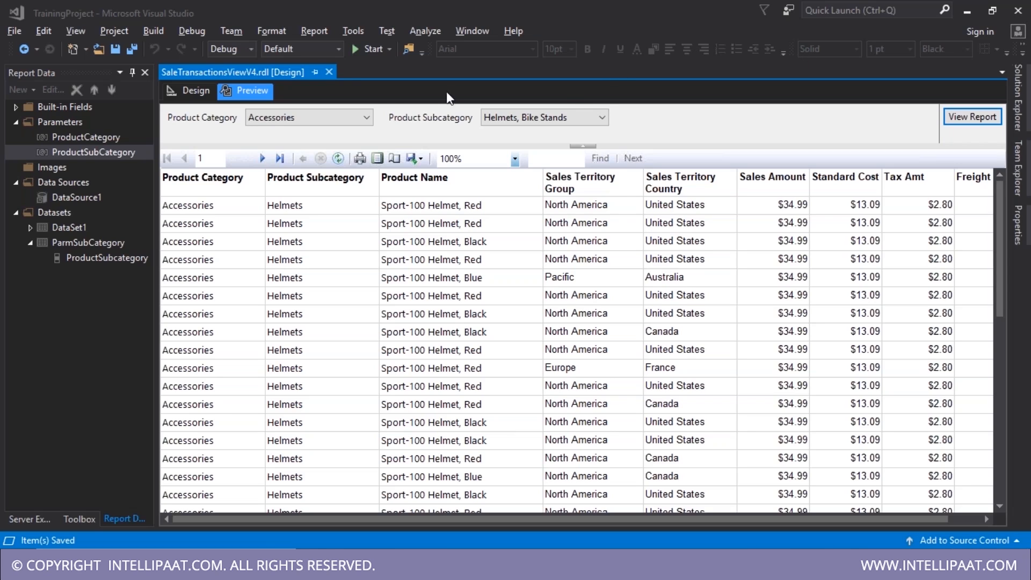
- Close the SaleTransactionsViewV4.rdl [Design] tab so no report is open
click(329, 72)
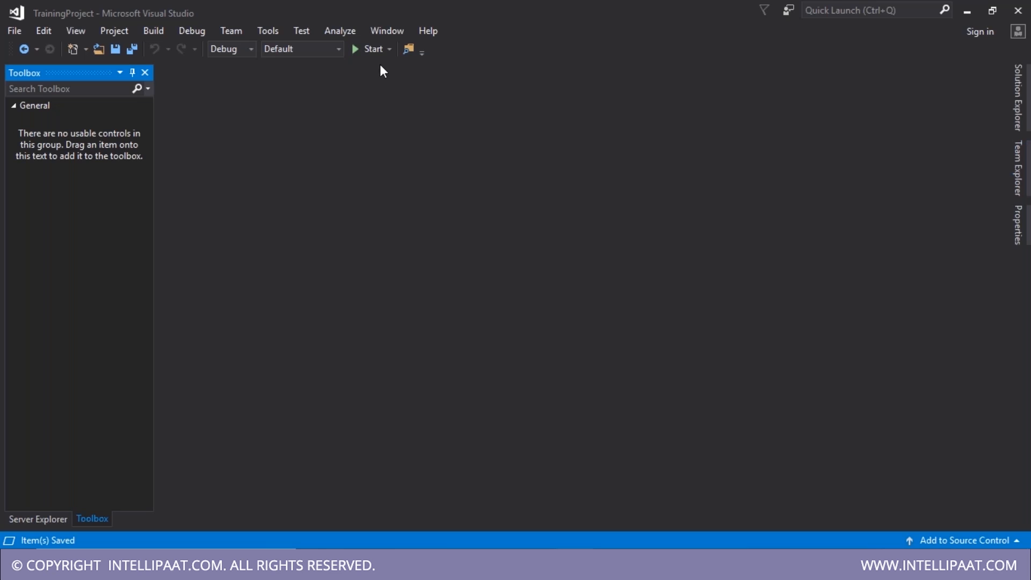
- Reopen SaleTransactionsViewV4.rdl from Solution Explorer in design view, then return to SQL Server Management Studio
click(1027, 172)
click(1025, 114)
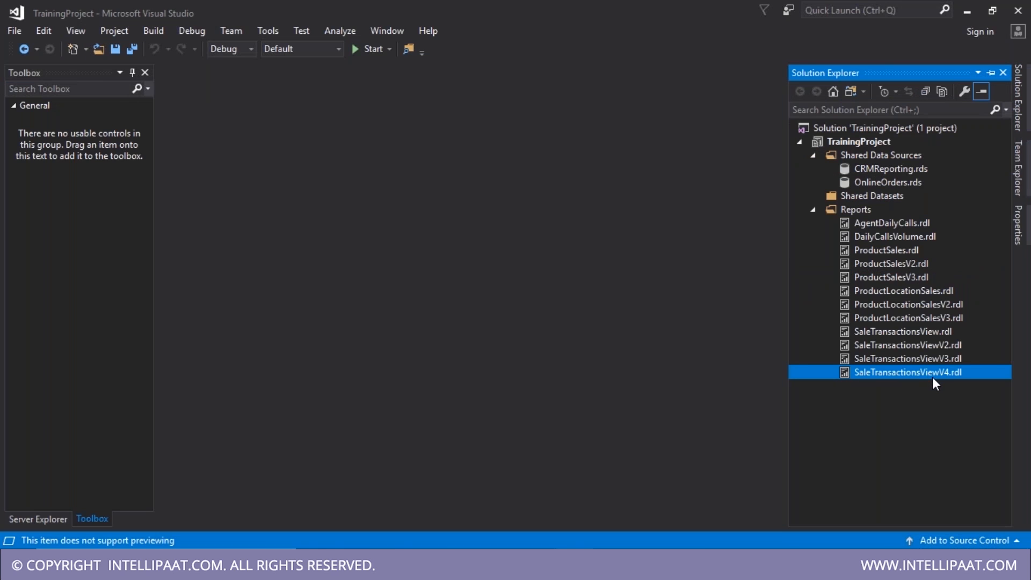
double_click(932, 378)
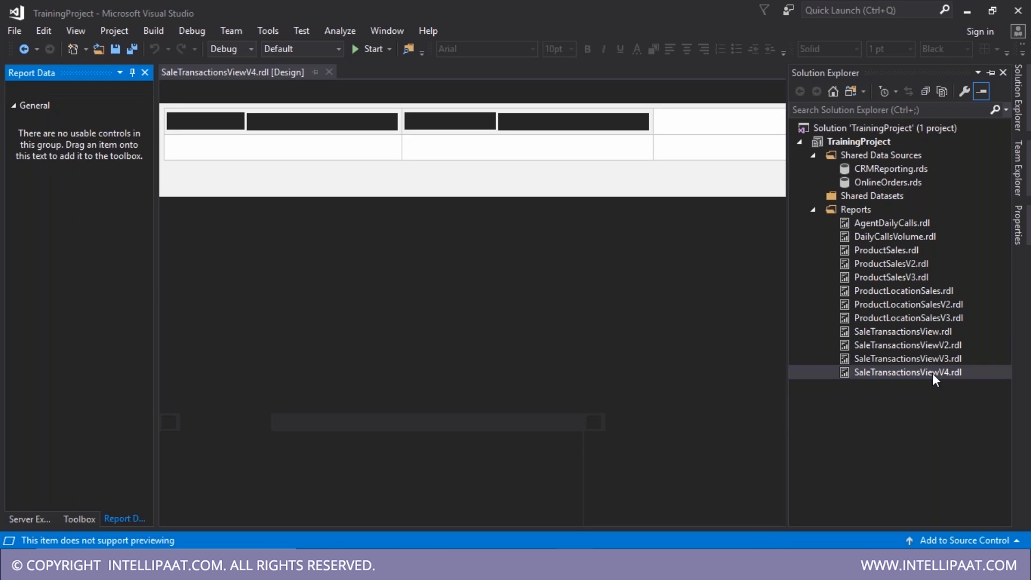
click(458, 314)
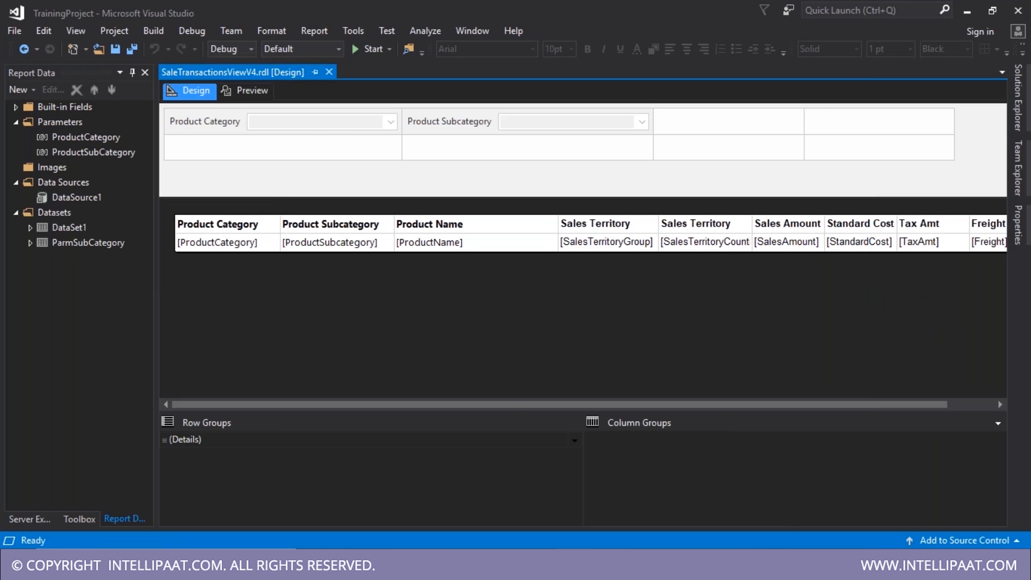
key(alt+Tab)
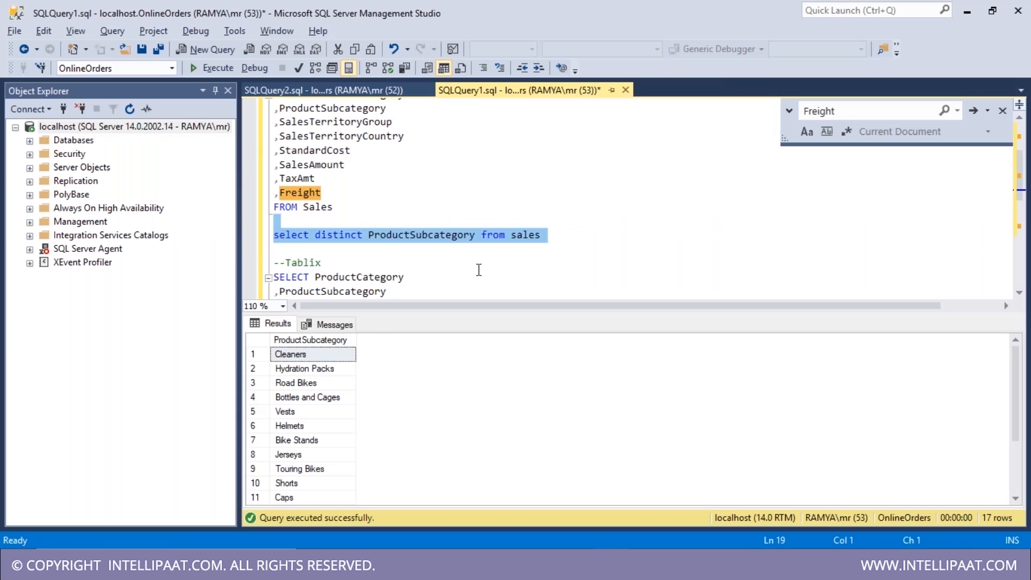
- Add an OrderDate column after SalesTerritoryCountry in the Tablix query and copy the whole query
key(ctrl+r)
key(Down)
key(Down)
key(Down)
key(Down)
key(Down)
key(Down)
key(Down)
key(Return)
key(Up)
text(,Ord)
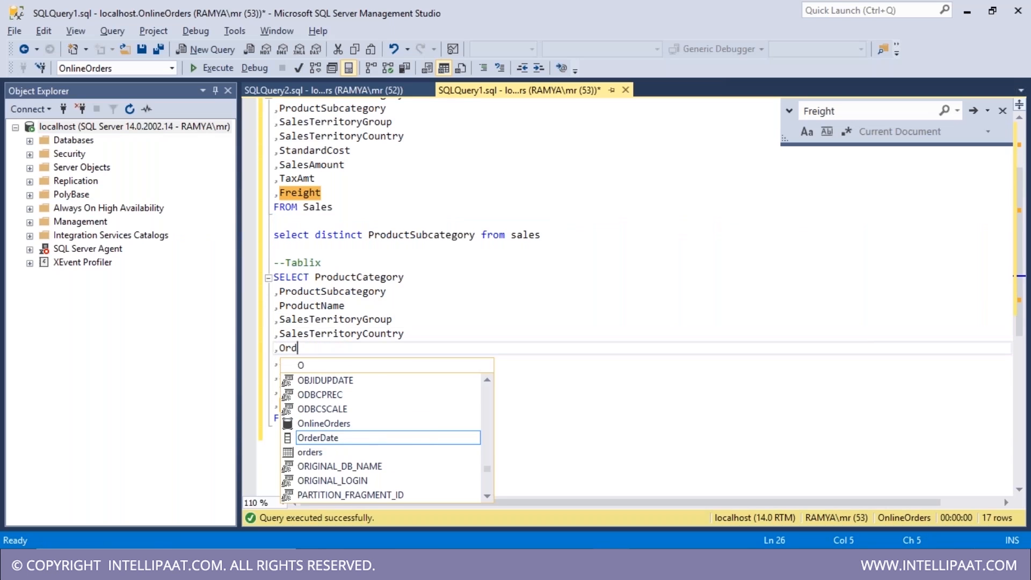
text(er)
key(Tab)
drag(271, 433, 275, 277)
key(ctrl+c)
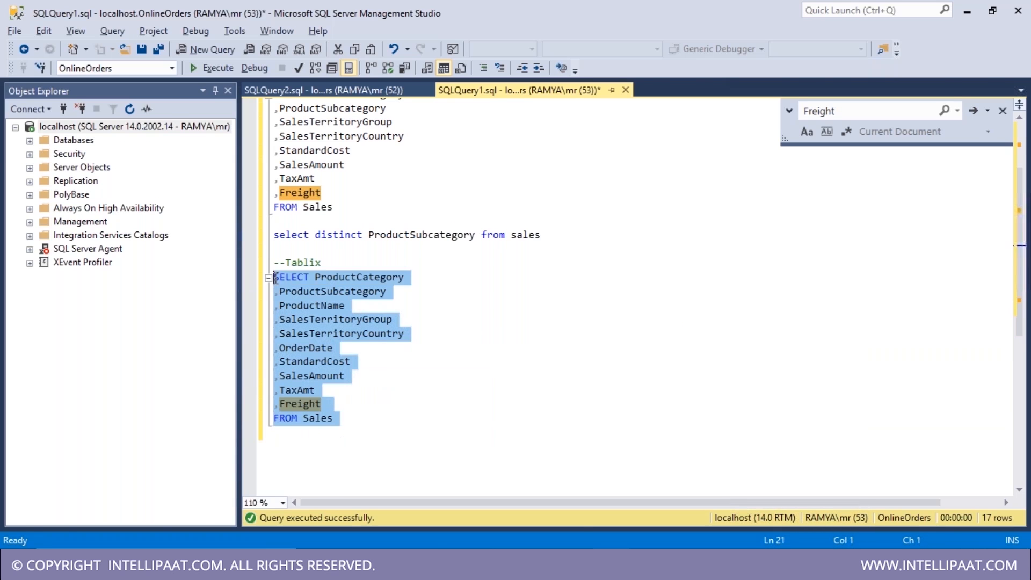
right_click(50, 227)
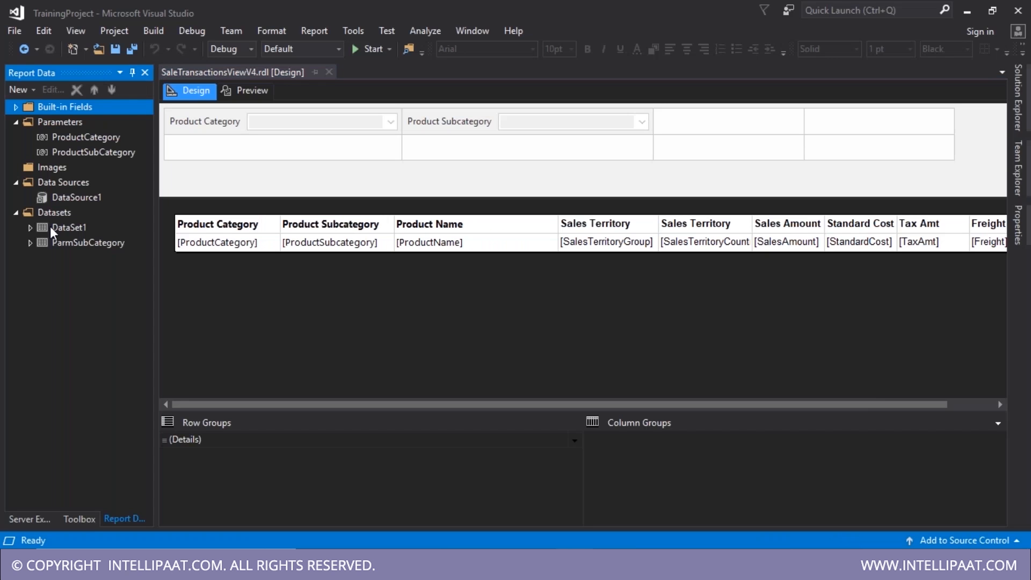
double_click(50, 226)
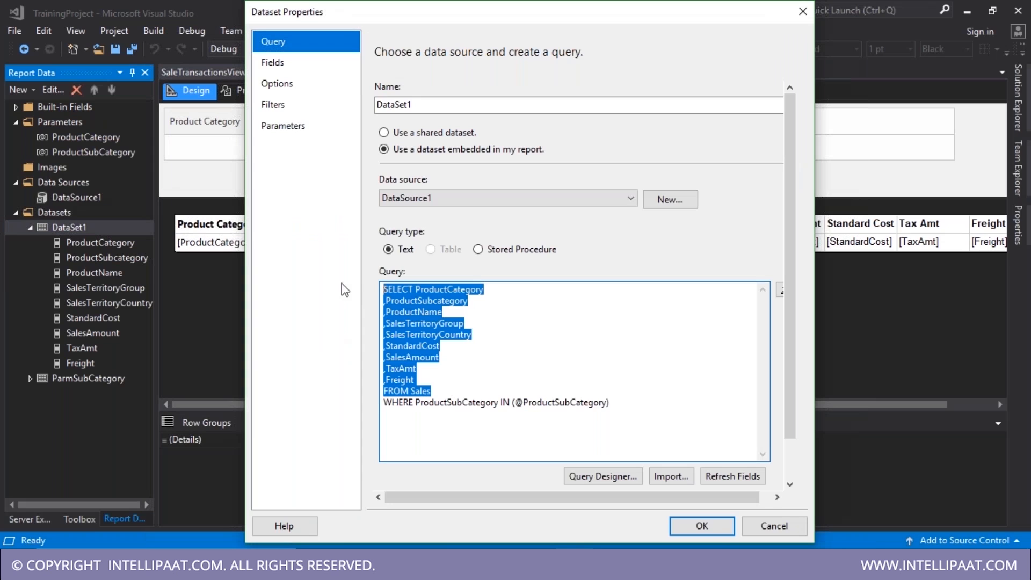
- Paste the updated query into DataSet1 and add an OrderDate column left of Sales Amount
key(ctrl+v)
click(703, 526)
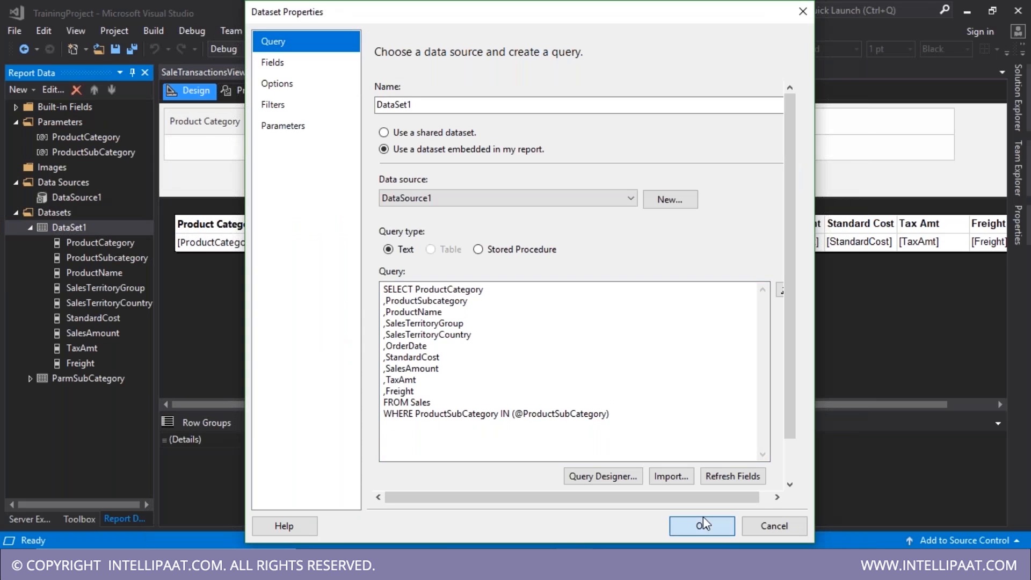
right_click(786, 207)
click(937, 216)
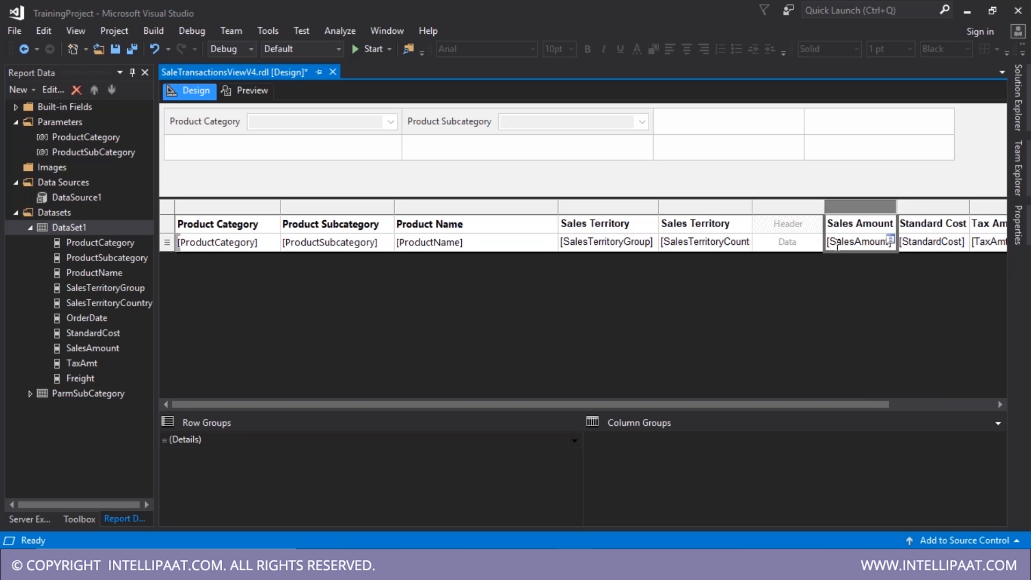
click(818, 242)
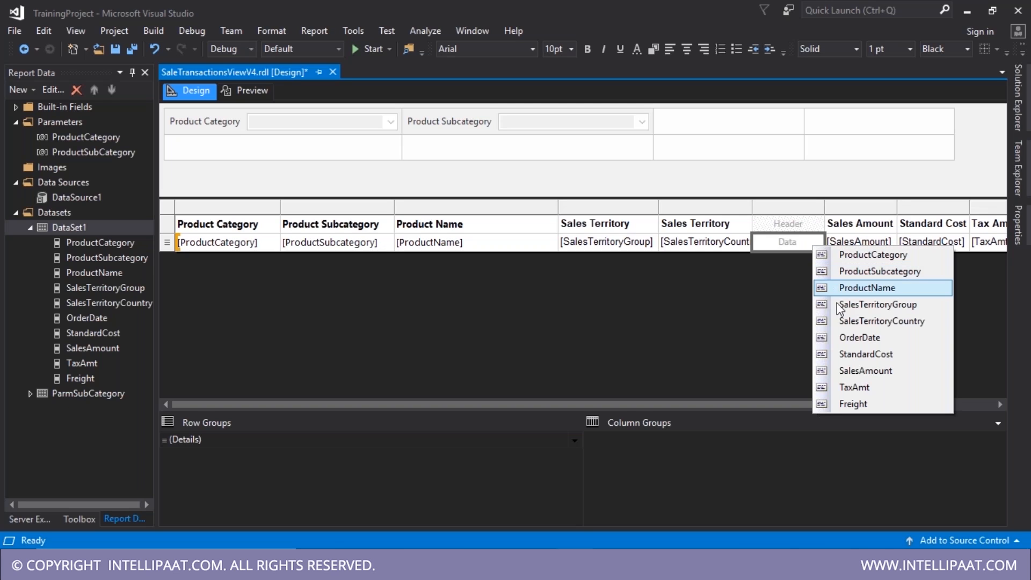
click(841, 336)
- Format the OrderDate text box as a Date and save the report
right_click(817, 248)
click(869, 376)
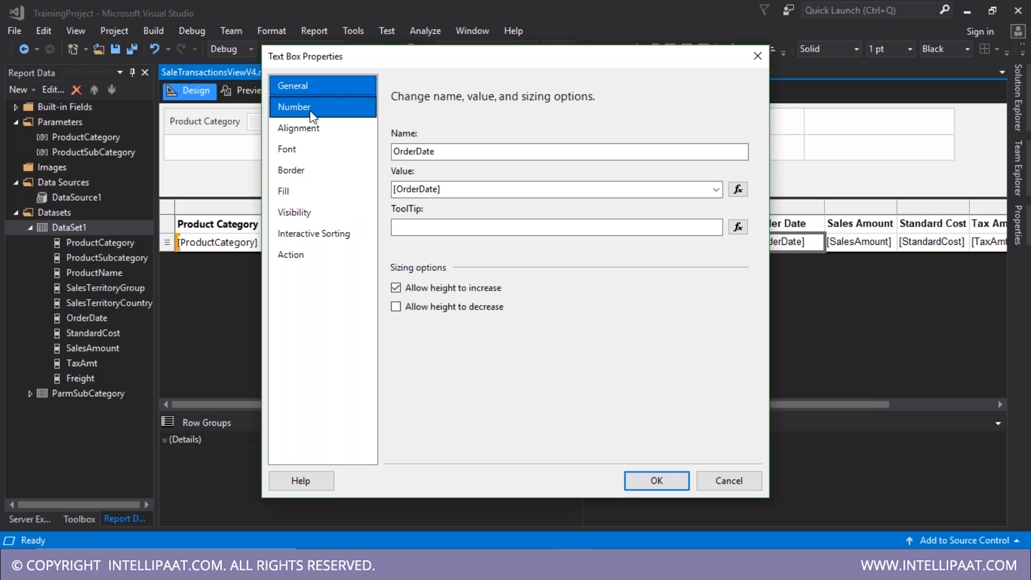
click(313, 107)
click(409, 178)
click(657, 481)
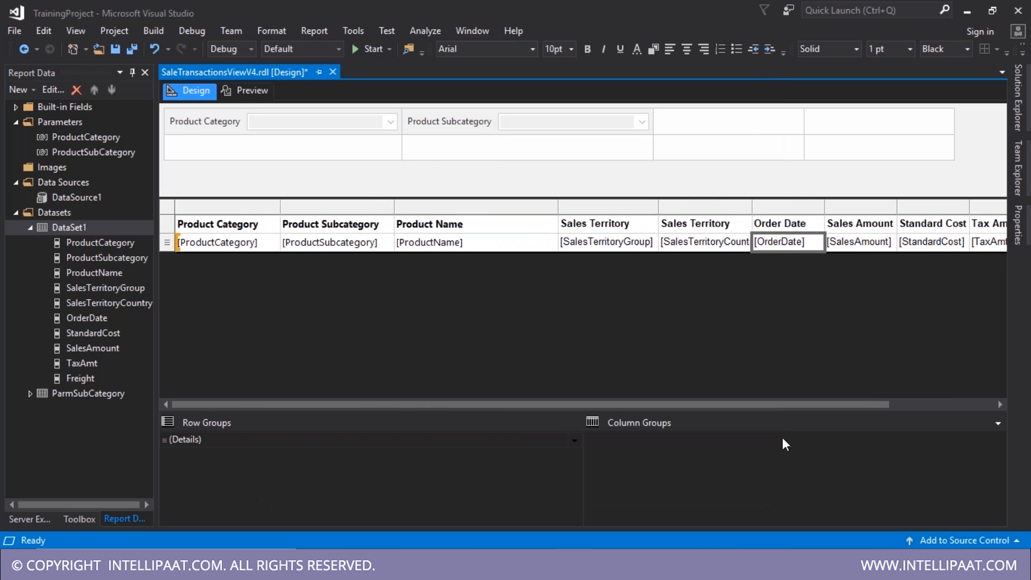
key(ctrl+s)
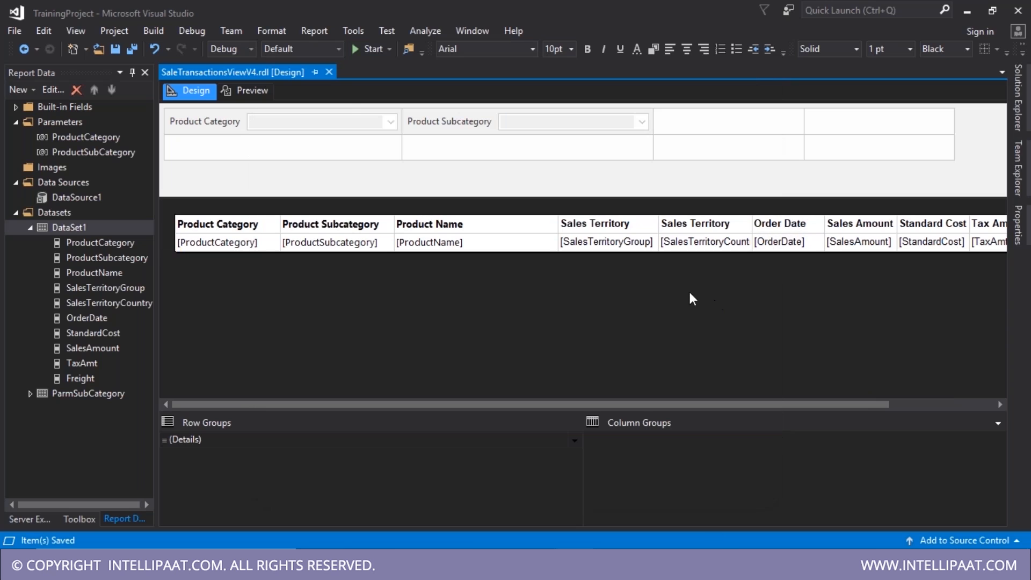
click(248, 91)
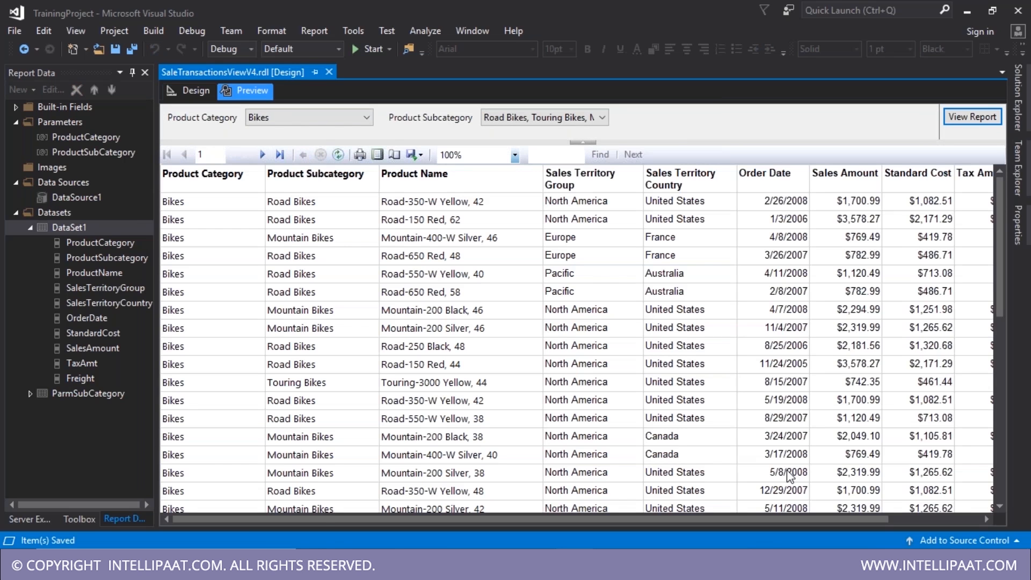
click(197, 92)
click(75, 122)
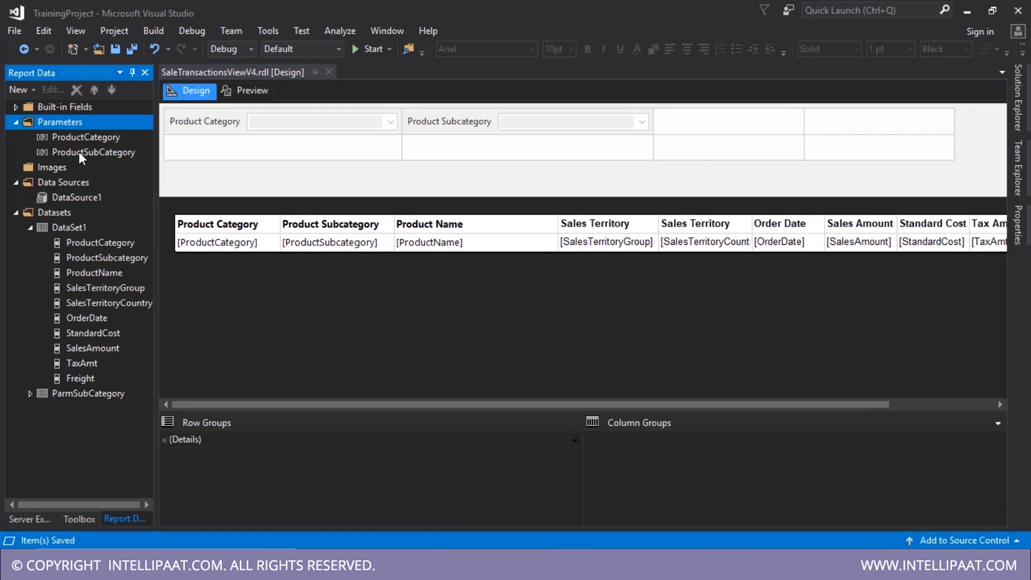
click(70, 228)
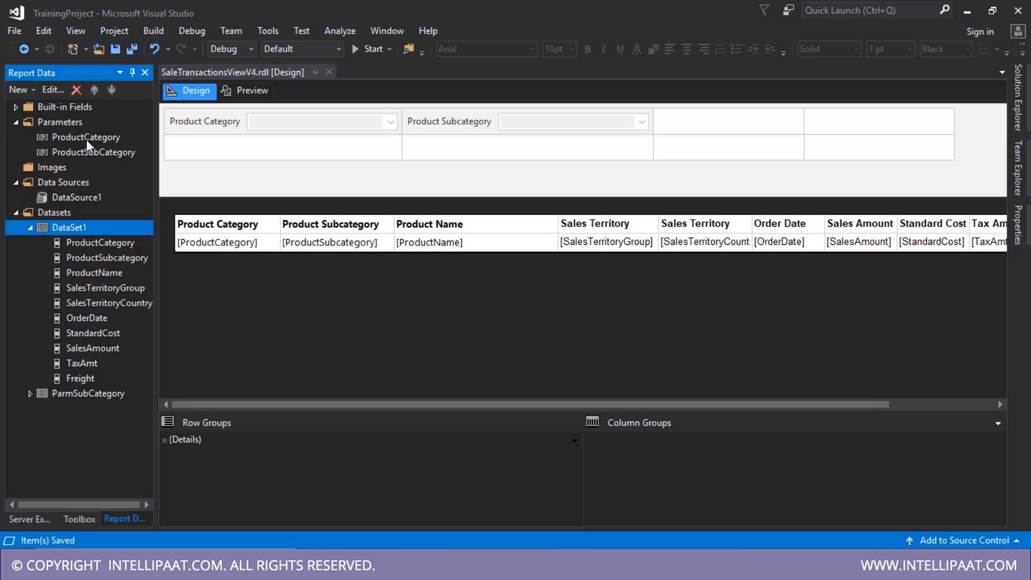
click(87, 138)
click(91, 154)
click(88, 139)
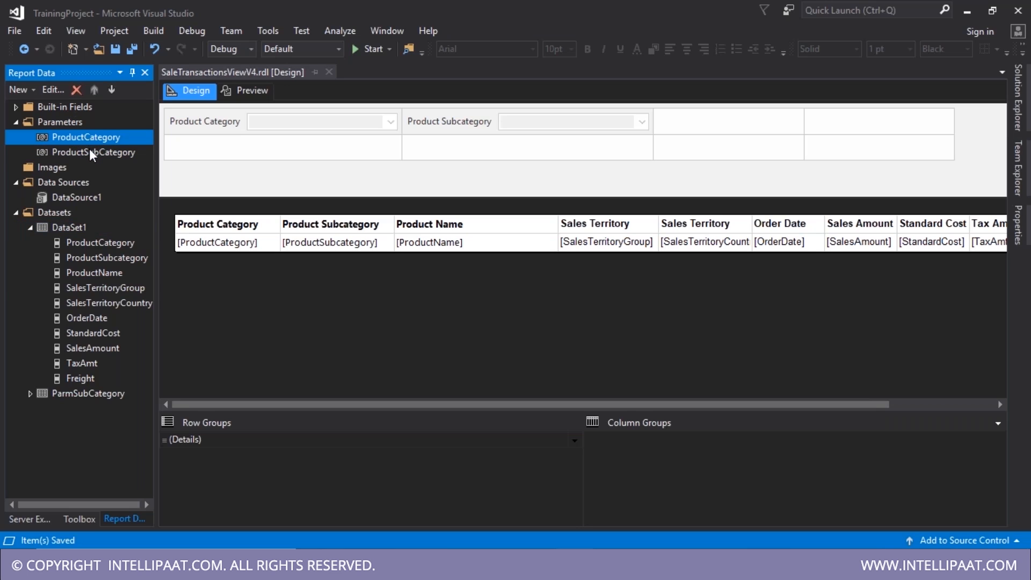
click(92, 153)
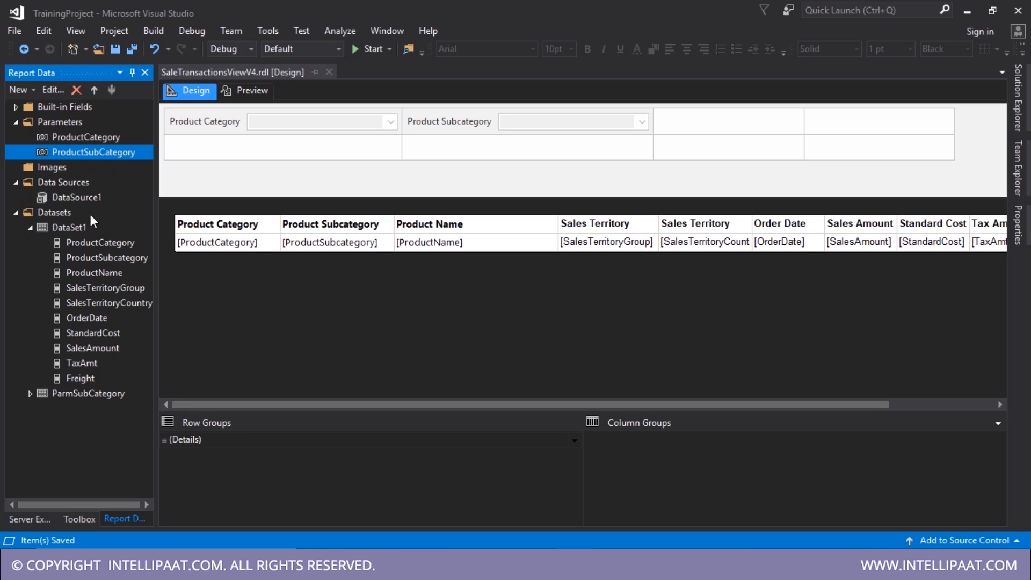
click(72, 124)
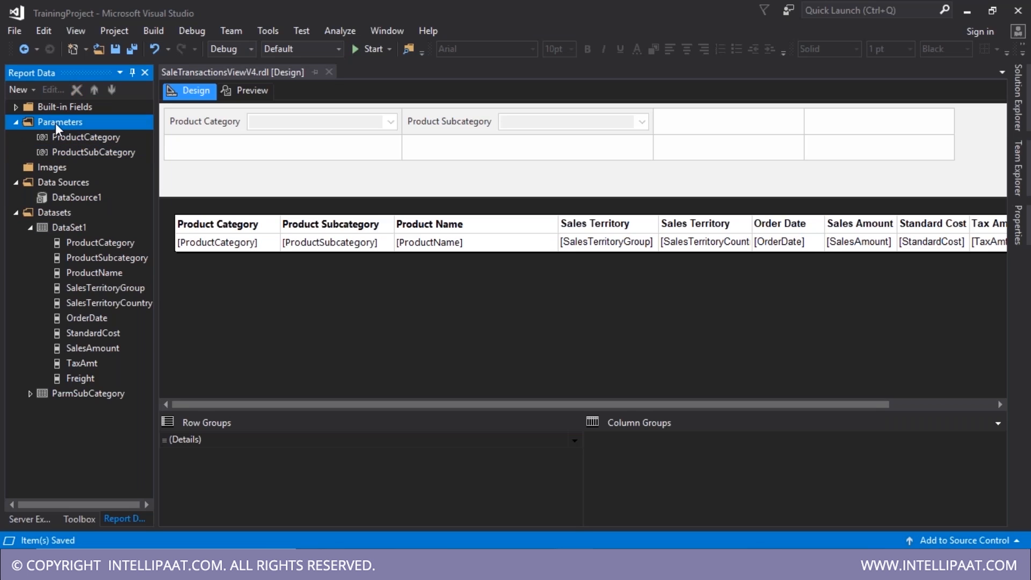
- Add a new report parameter using OrderedDate as both its name and prompt
right_click(65, 124)
click(89, 138)
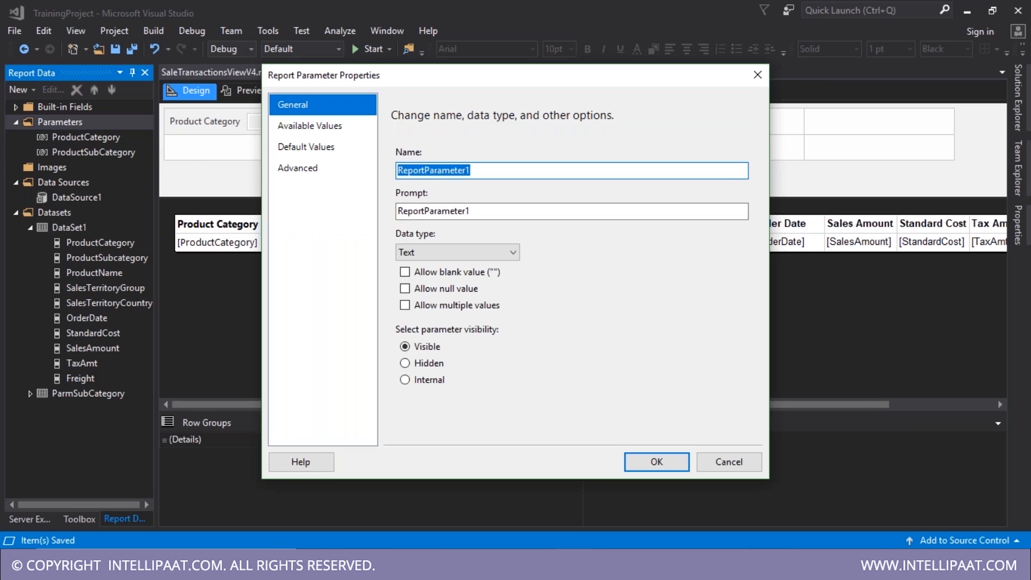
text(Ord)
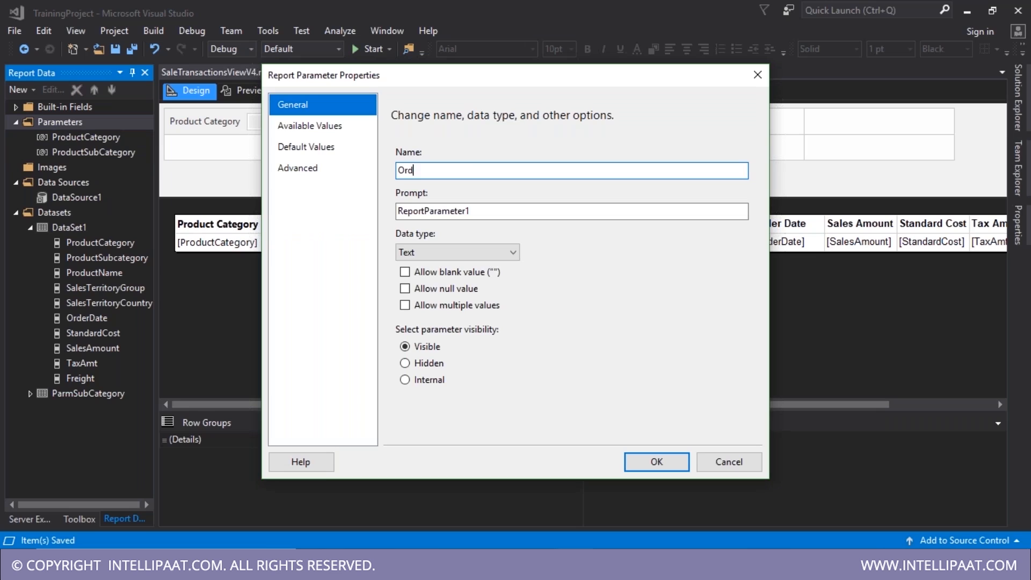
text(eredDate)
key(ctrl+a)
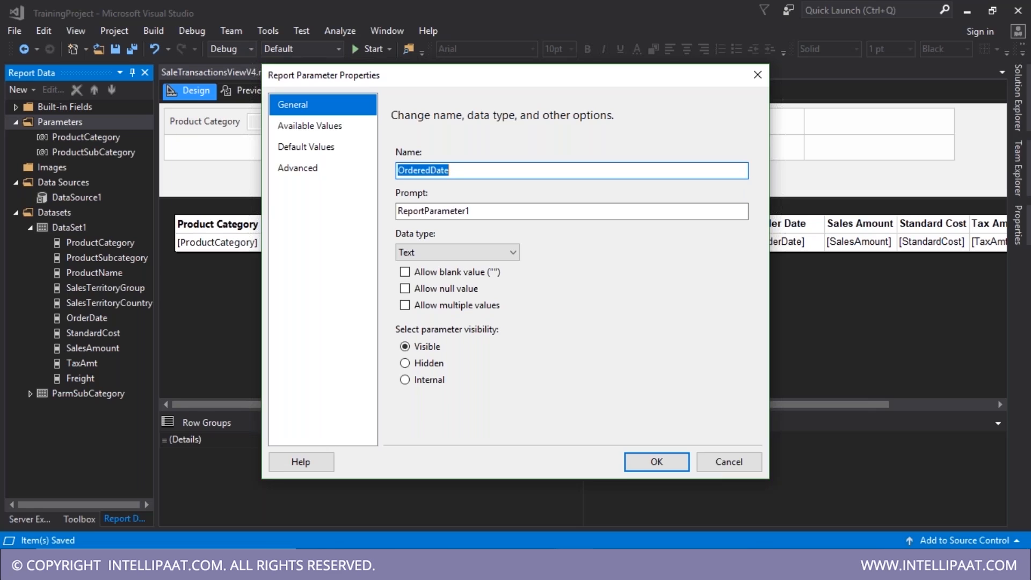
key(ctrl+c)
key(Tab)
key(ctrl+v)
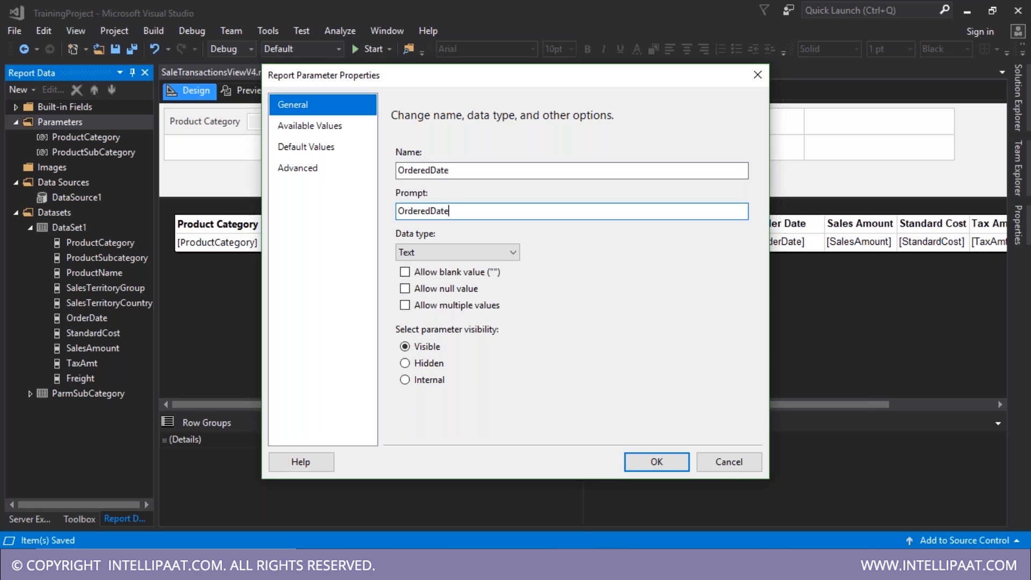
mouse_move(611, 569)
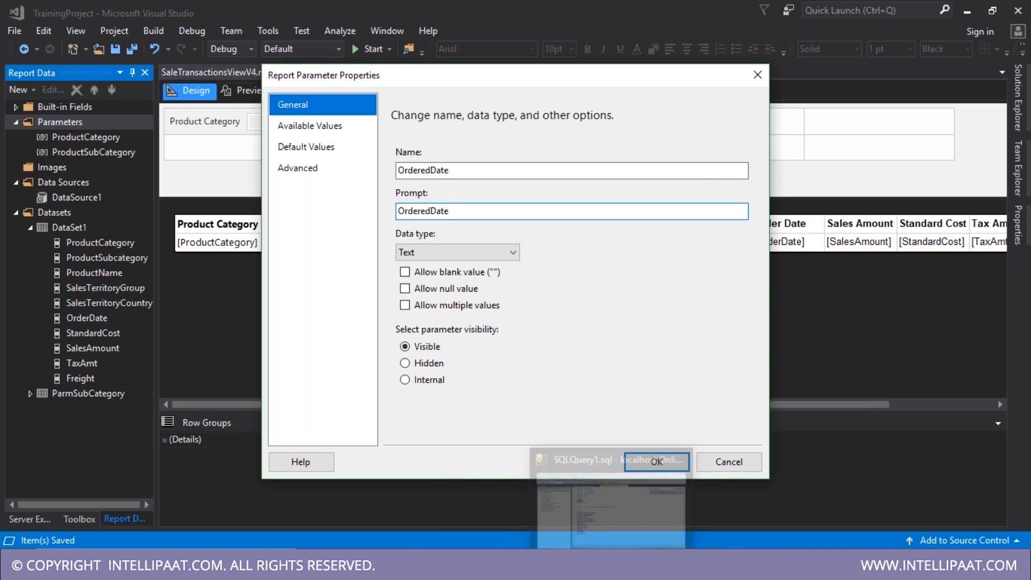
click(612, 569)
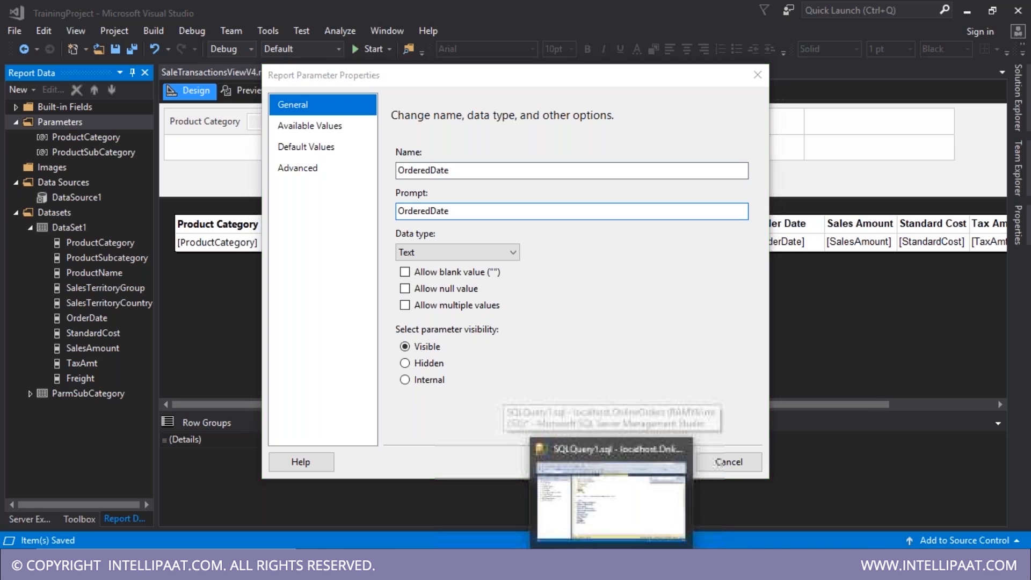
- Run the sales query in SSMS and inspect the OrderDate values in the results grid
key(ctrl+r)
key(ctrl+r)
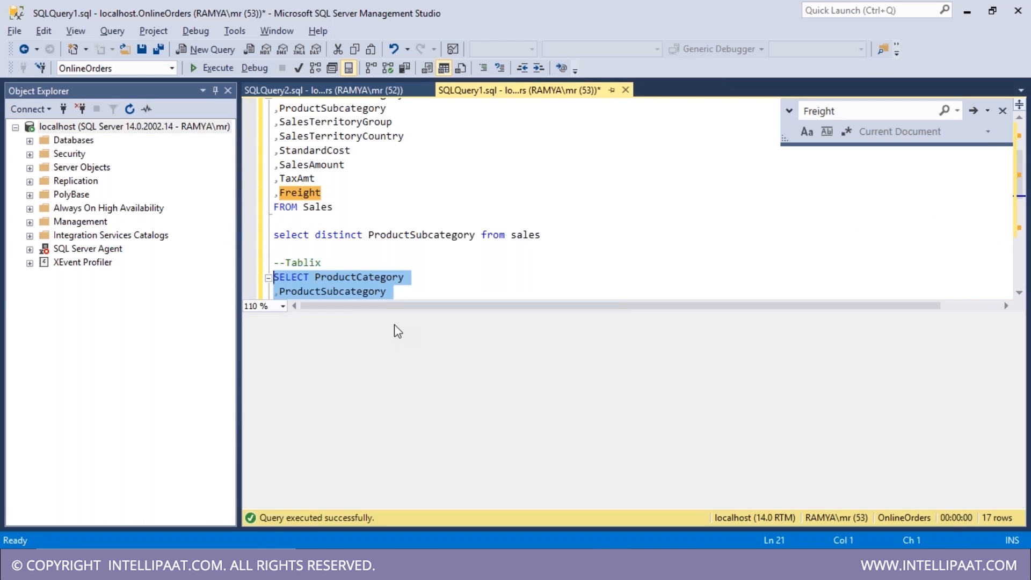
drag(350, 417, 243, 283)
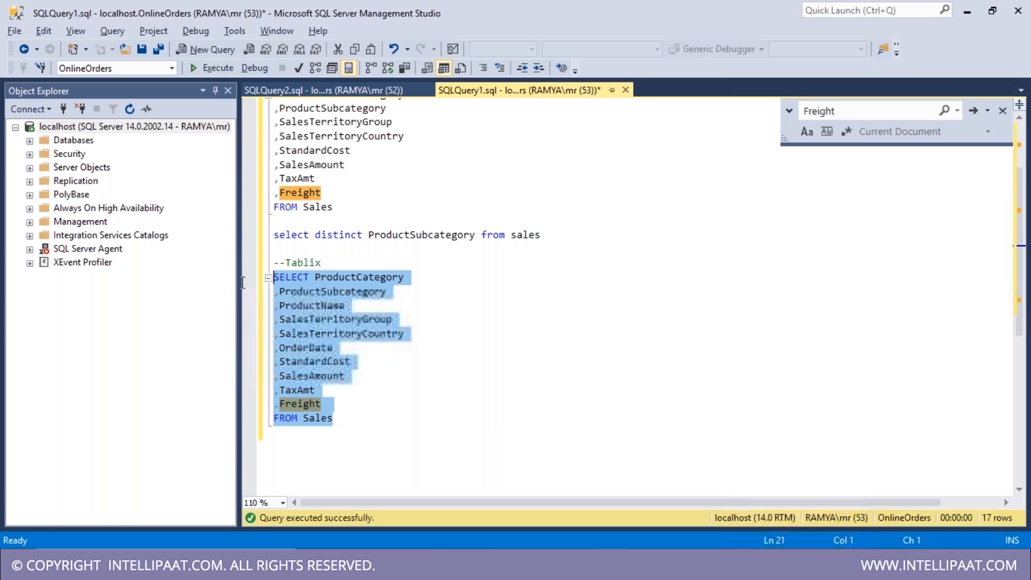
key(ctrl+r)
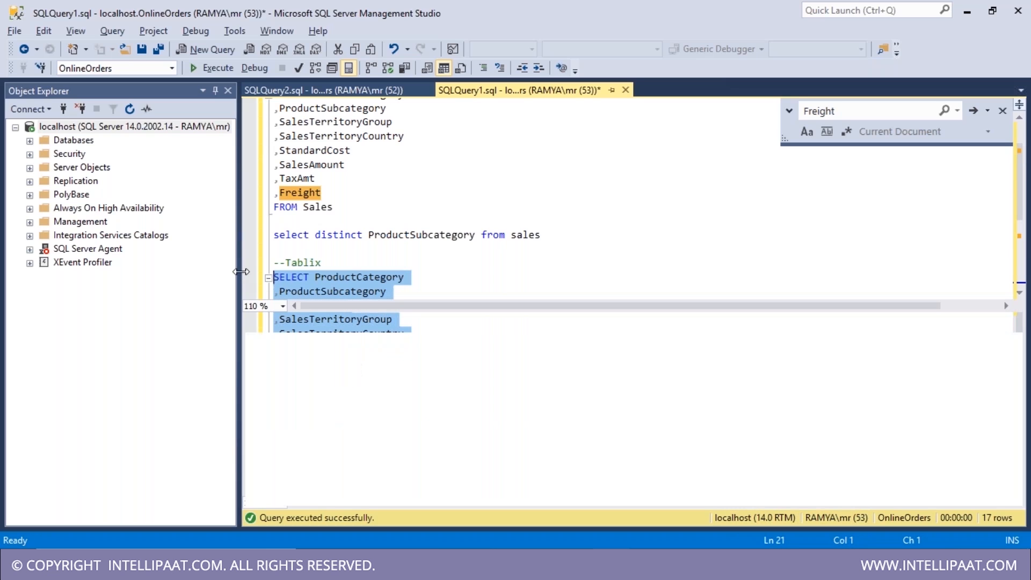
key(F5)
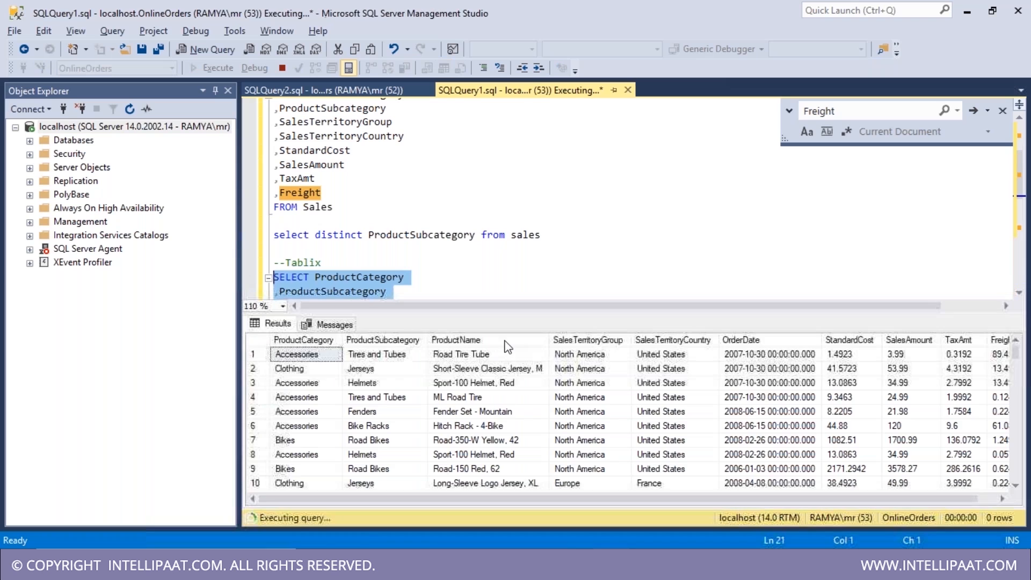
click(769, 355)
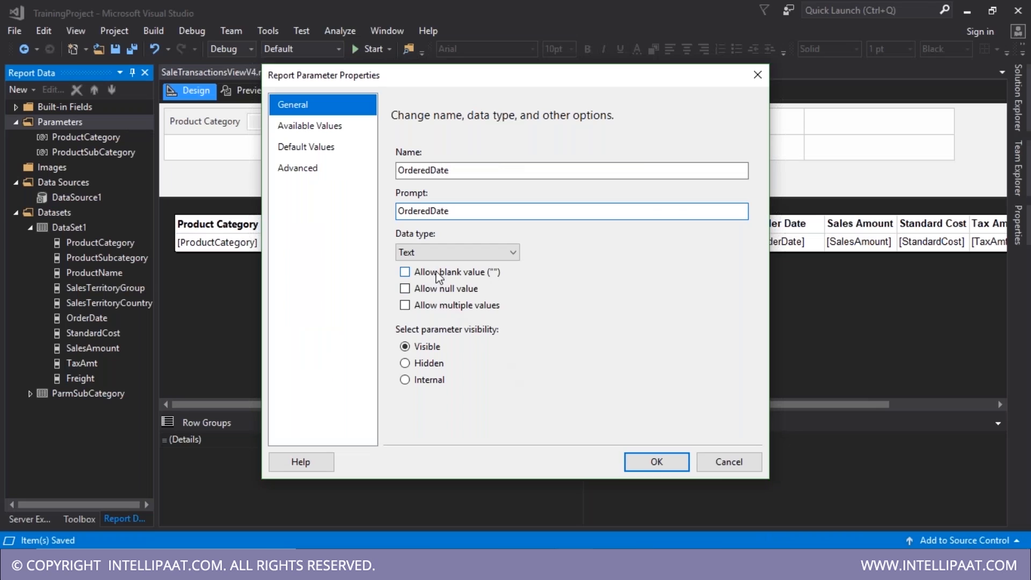
click(439, 255)
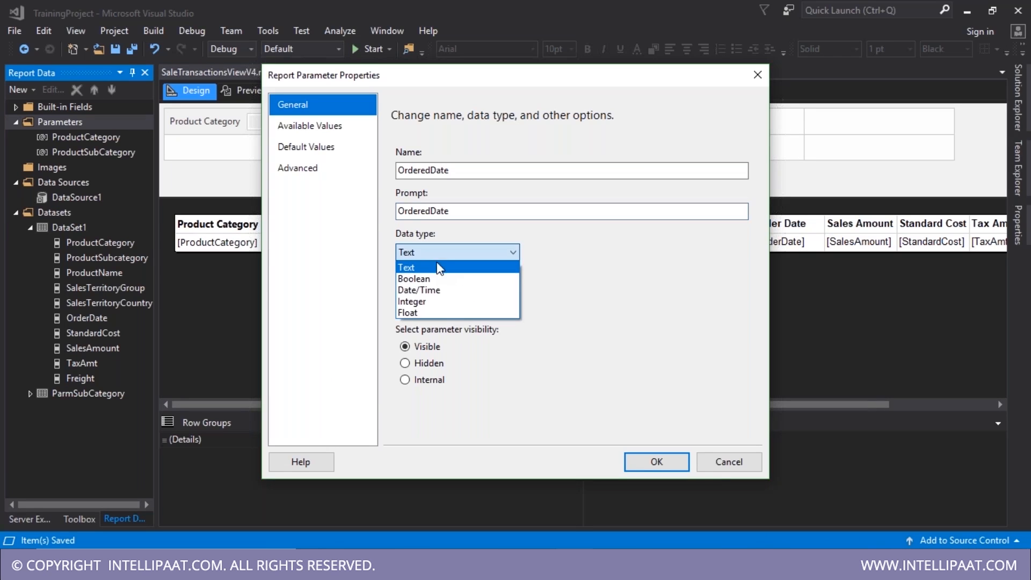
- Set the OrderedDate parameter's data type to Date/Time and correct its prompt to Ordered Date
click(440, 290)
click(653, 466)
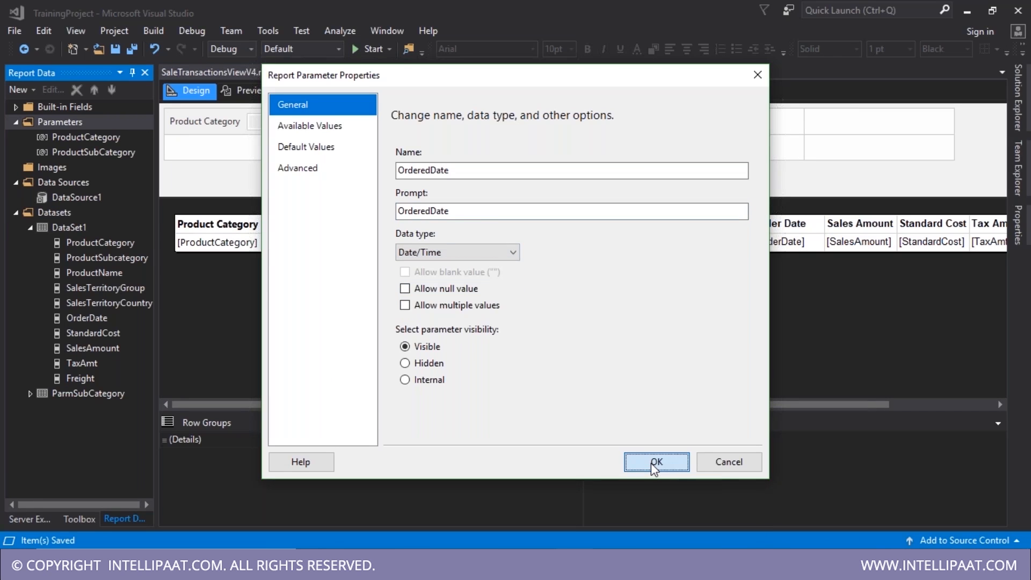
click(438, 213)
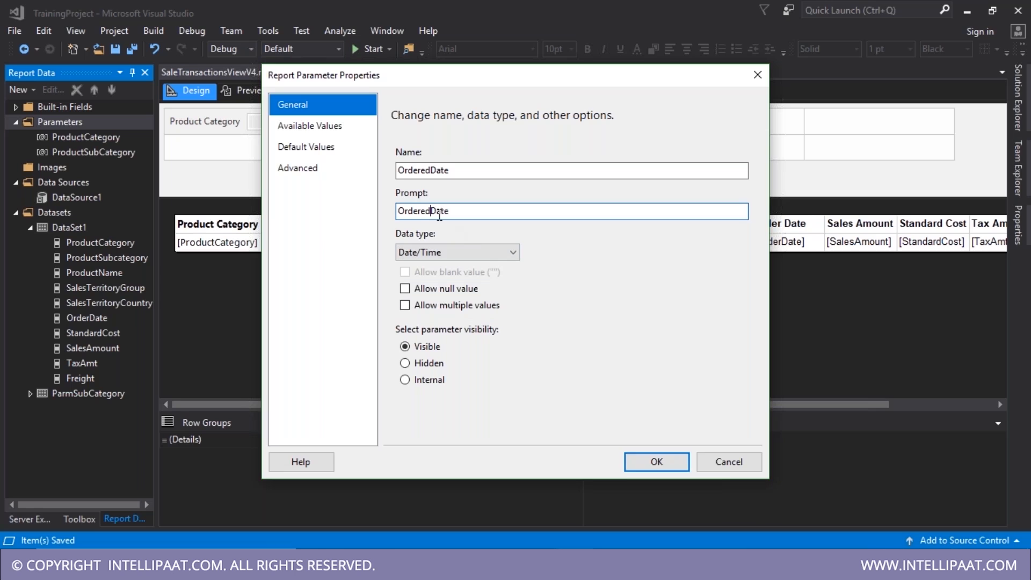
click(657, 463)
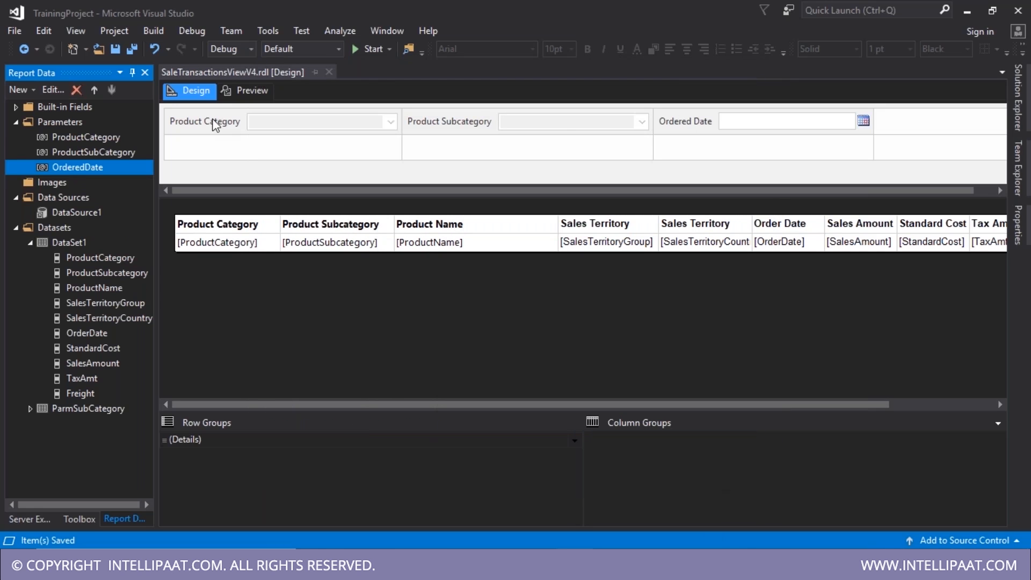
- Rearrange the parameter pane so Ordered Date comes first, then save the report
drag(215, 124, 223, 150)
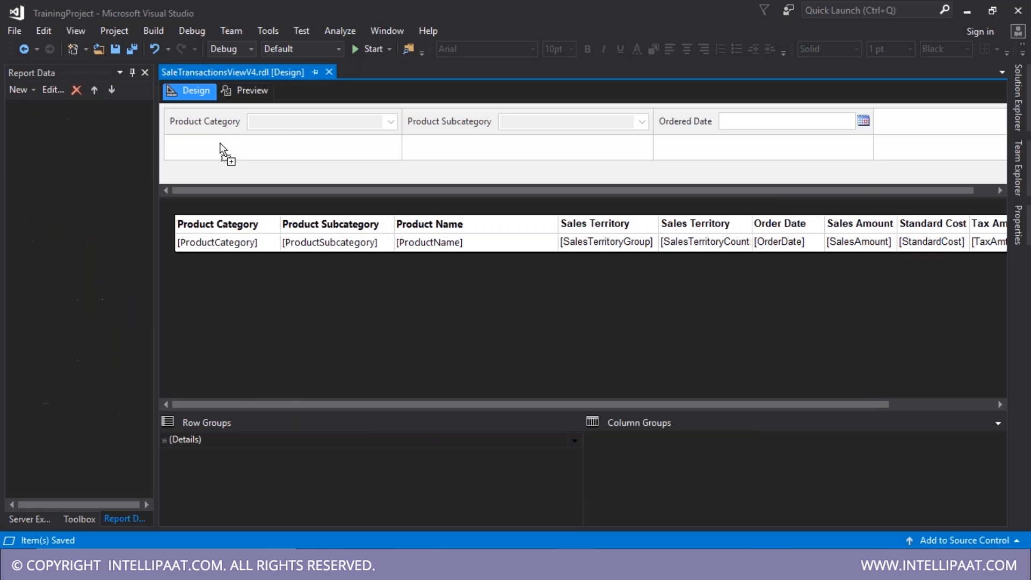
drag(463, 129, 456, 144)
drag(456, 146, 456, 146)
drag(727, 126, 254, 127)
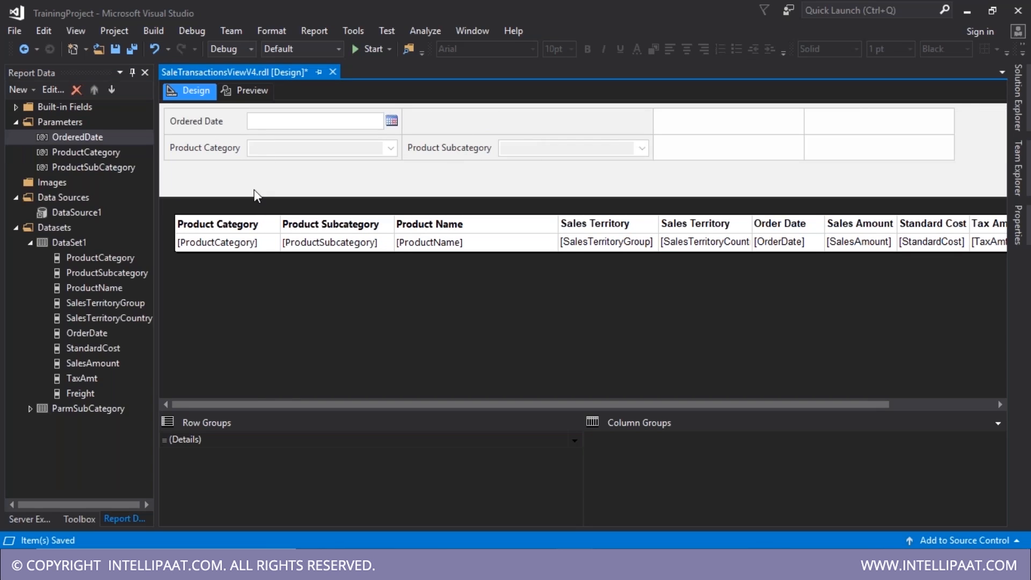
key(ctrl+s)
click(62, 242)
double_click(54, 243)
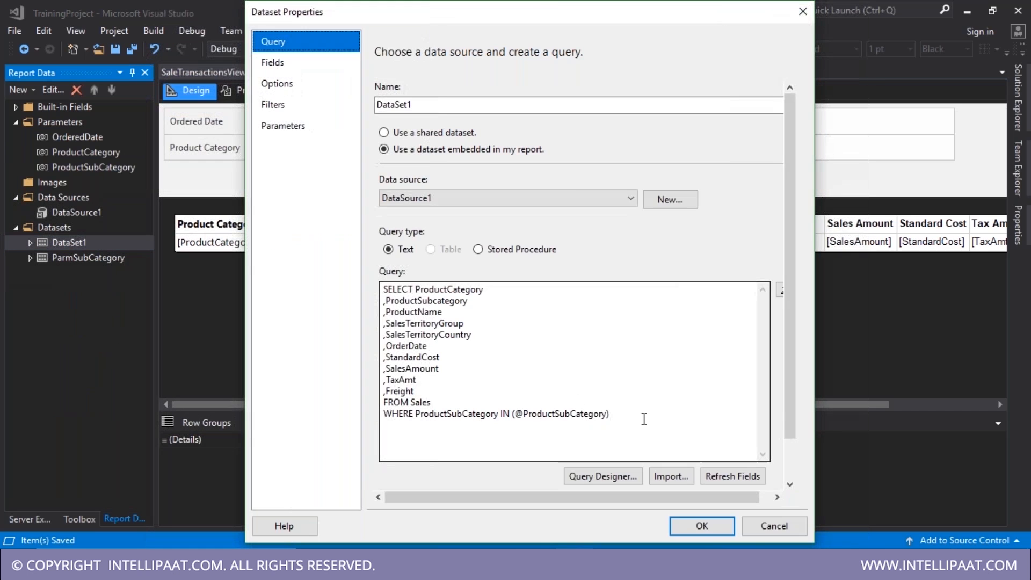
click(645, 417)
key(Return)
text(AND)
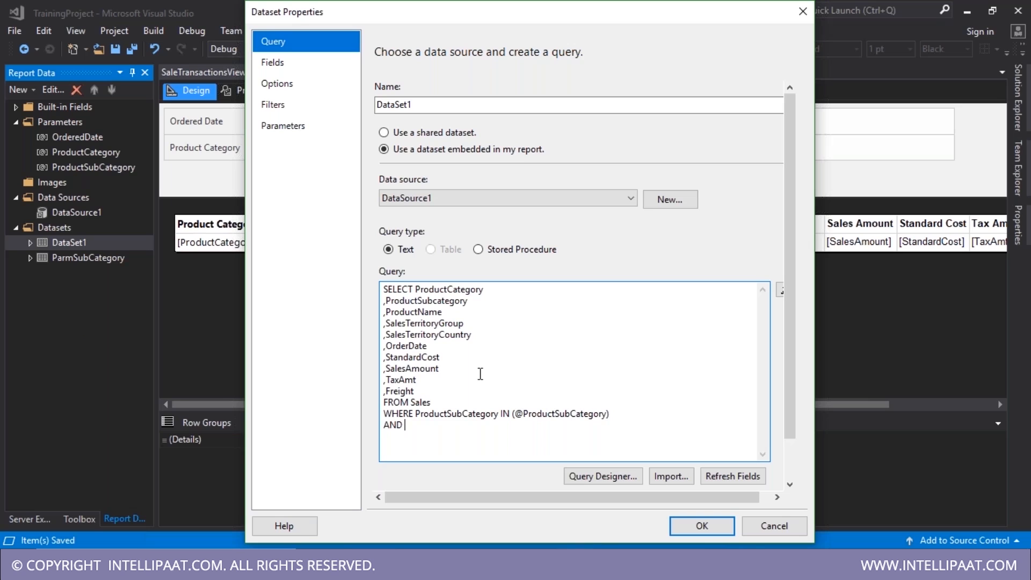
drag(389, 346, 428, 347)
key(ctrl+c)
click(431, 427)
key(ctrl+v)
text(= @OrderedDate)
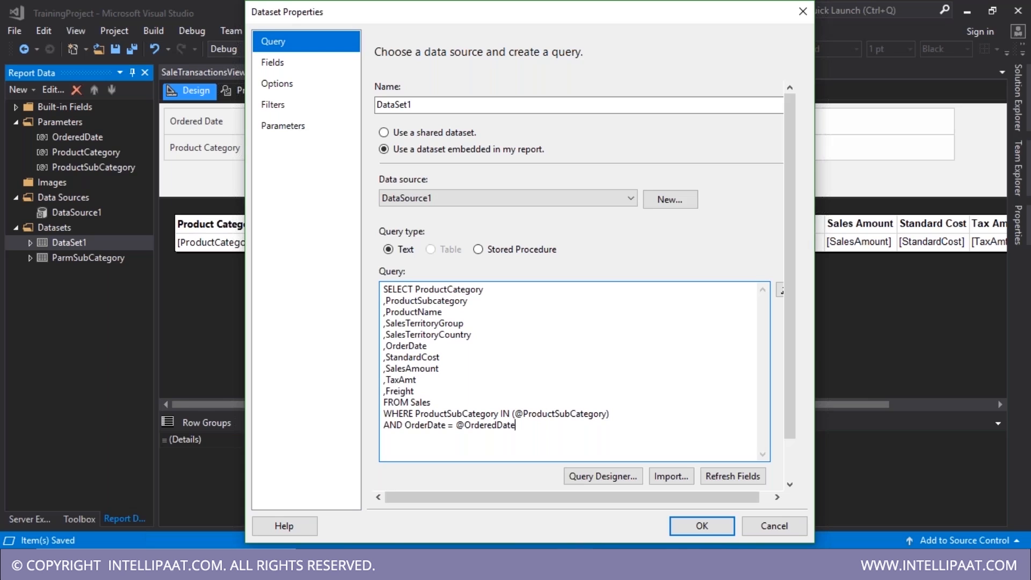
click(705, 527)
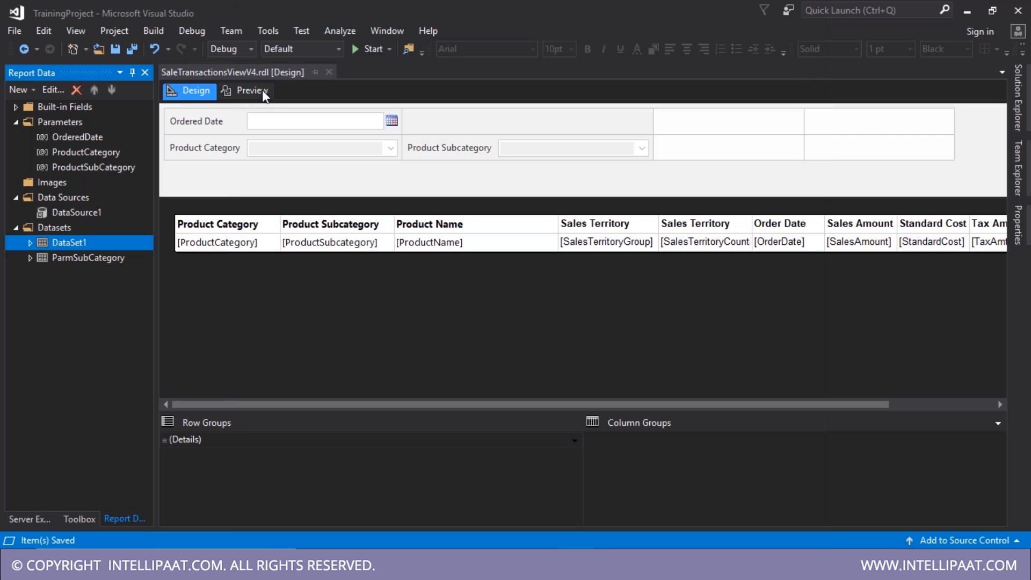
- Preview the report with Ordered Date 30 October 2007 and check the resulting rows
click(252, 89)
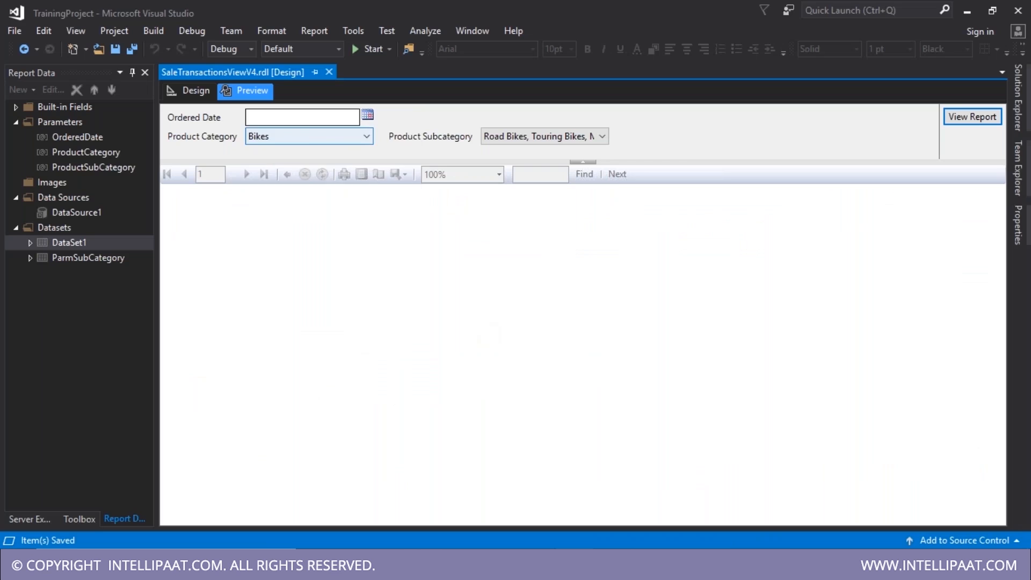
click(367, 115)
click(335, 142)
click(331, 143)
click(333, 143)
click(316, 173)
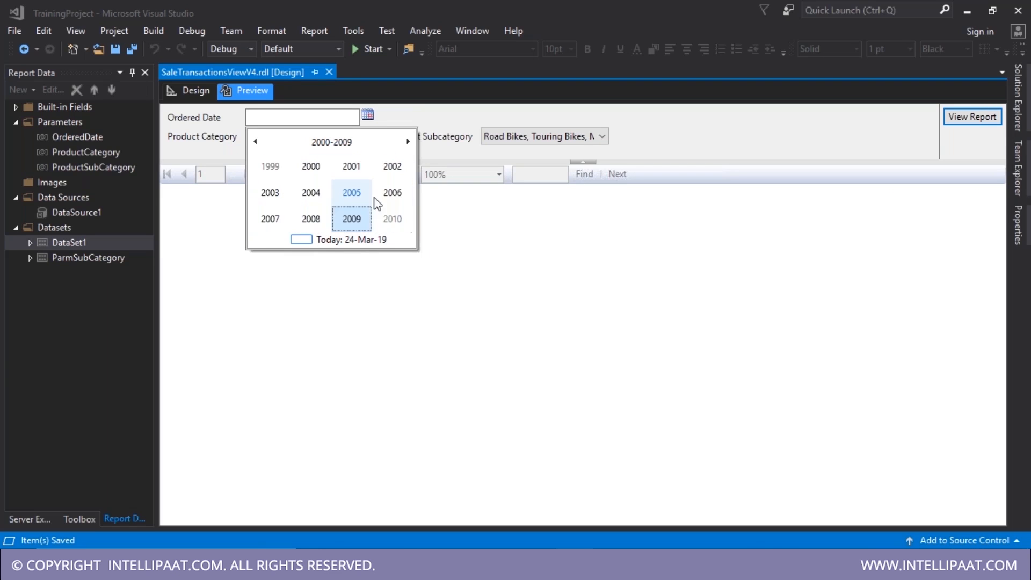
click(279, 220)
click(308, 222)
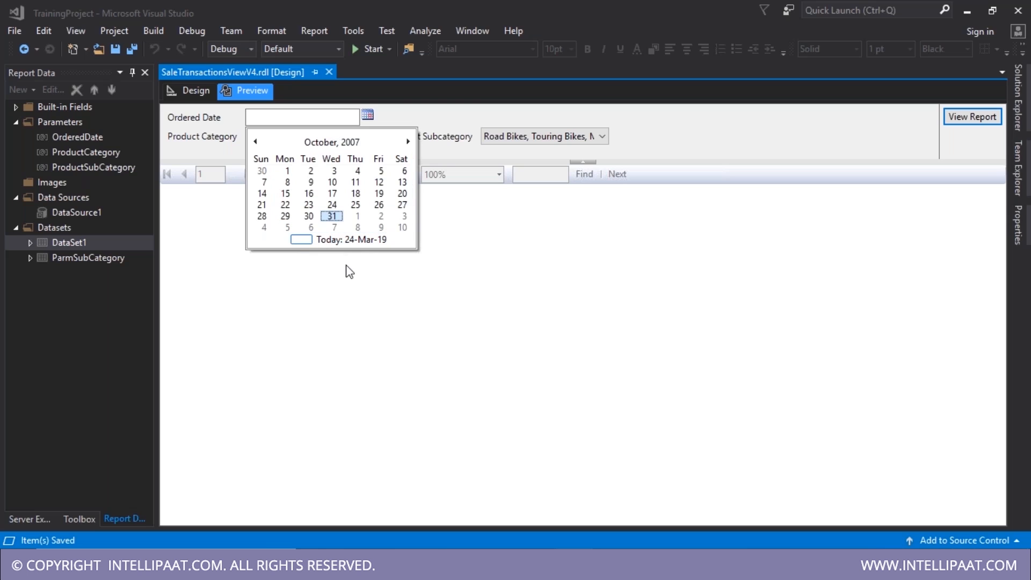
click(309, 216)
click(987, 122)
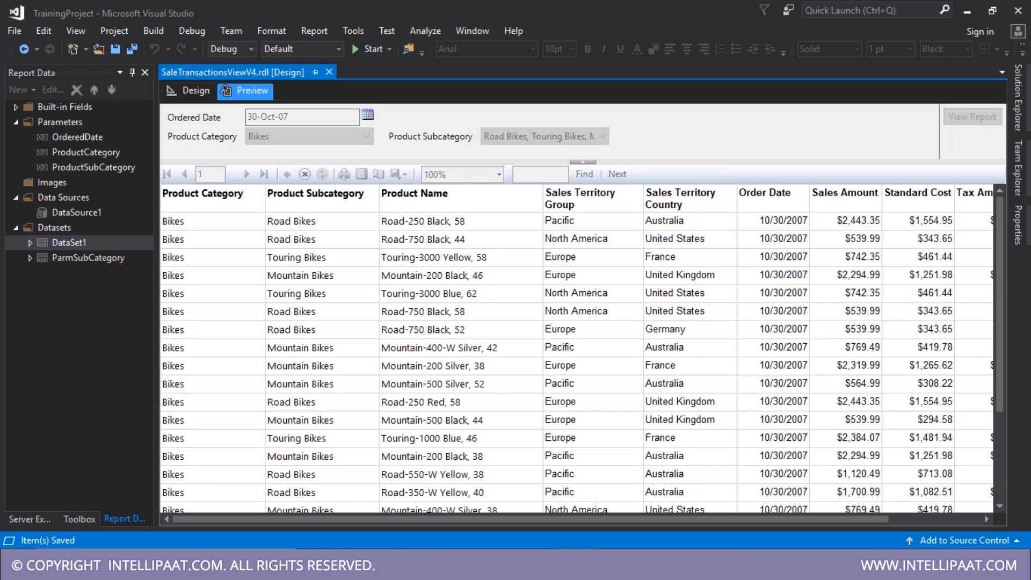
scroll(785, 426, down, 3)
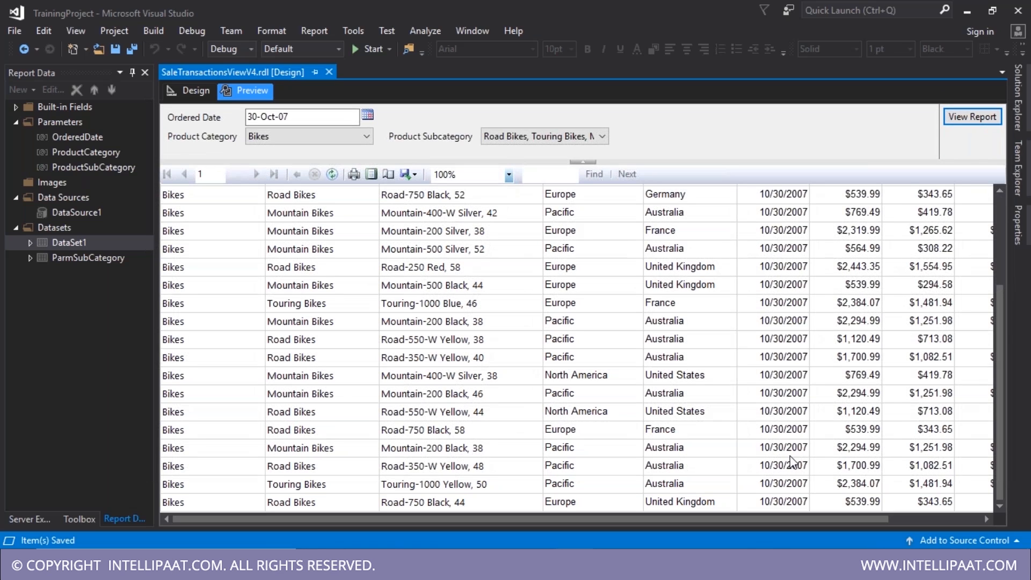
scroll(790, 461, up, 3)
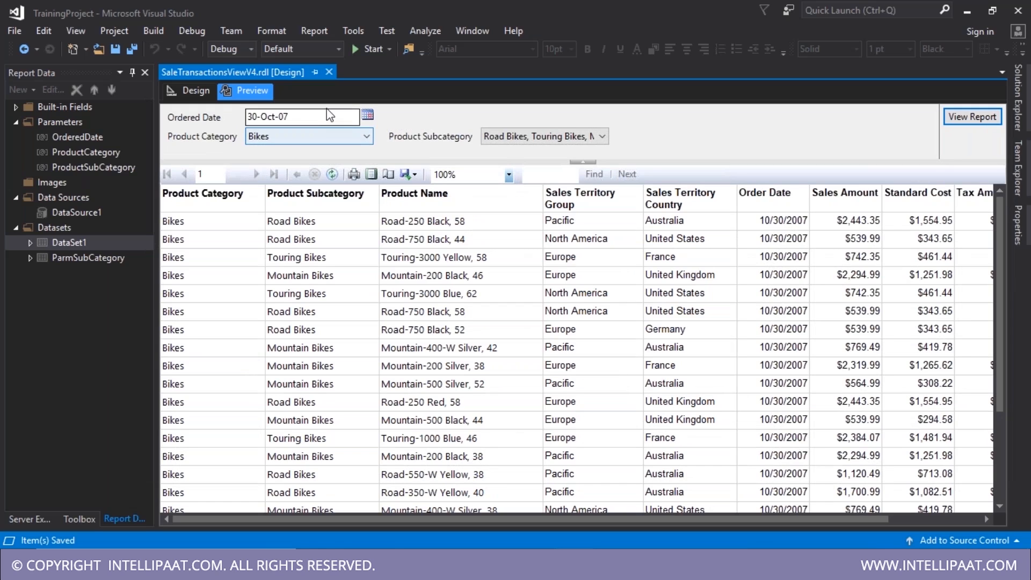
- Change the OrderedDate parameter's prompt to Order Start Date, then reopen its properties
click(189, 96)
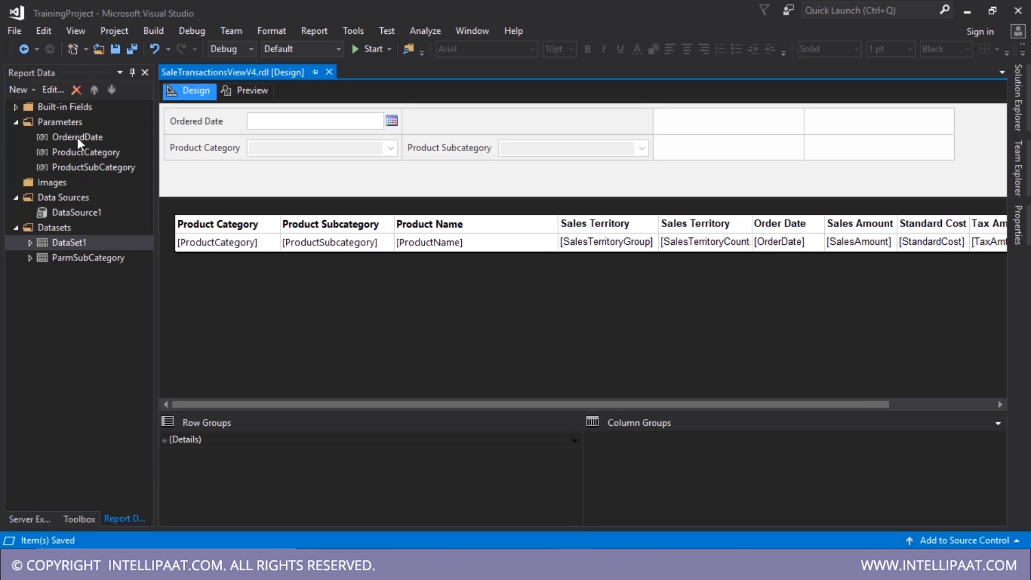
click(77, 137)
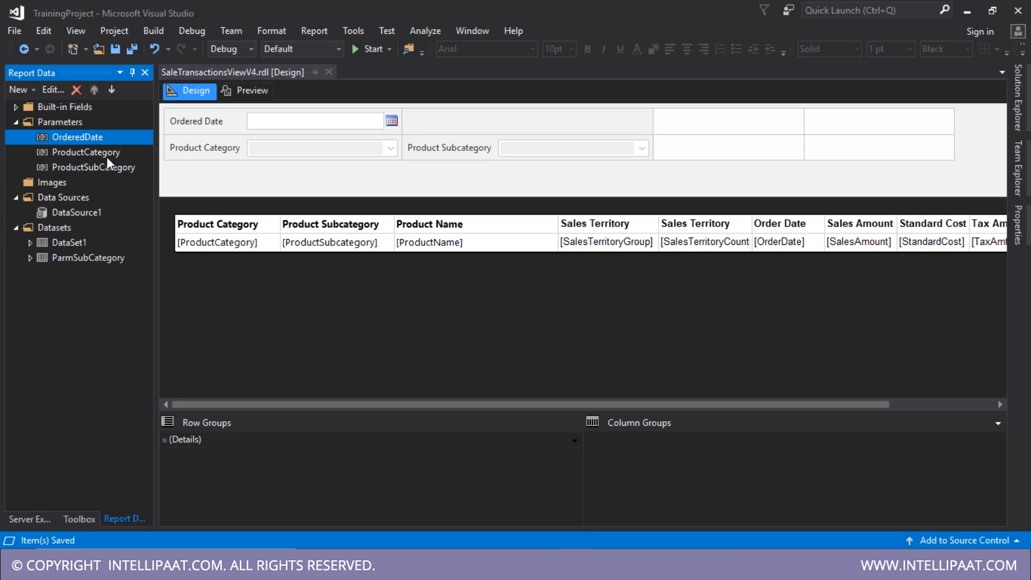
click(96, 137)
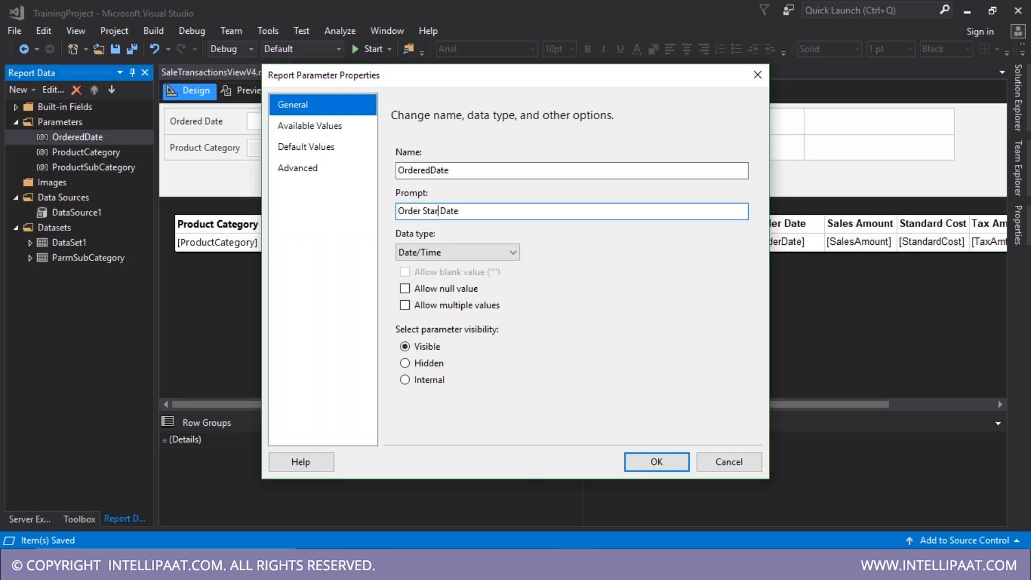
text(tart Date)
click(642, 463)
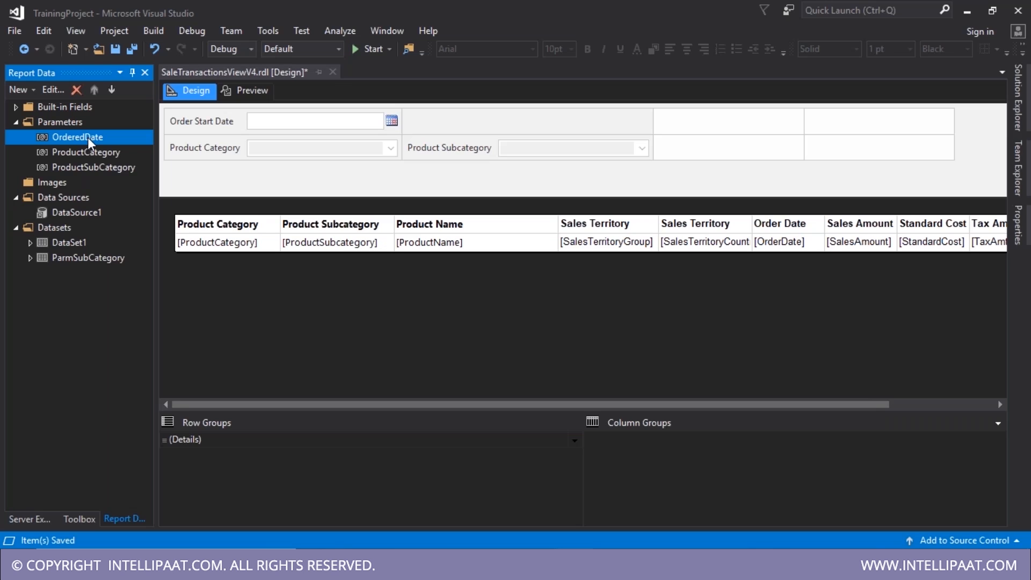
double_click(88, 137)
- Add a new report parameter named OrderedEdDate
right_click(74, 124)
click(106, 138)
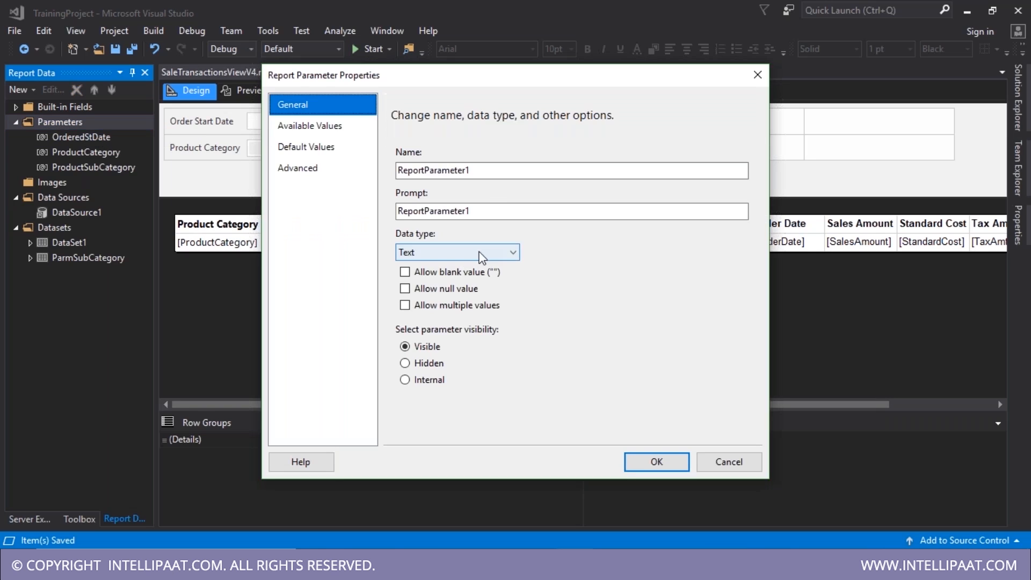
click(491, 166)
double_click(491, 166)
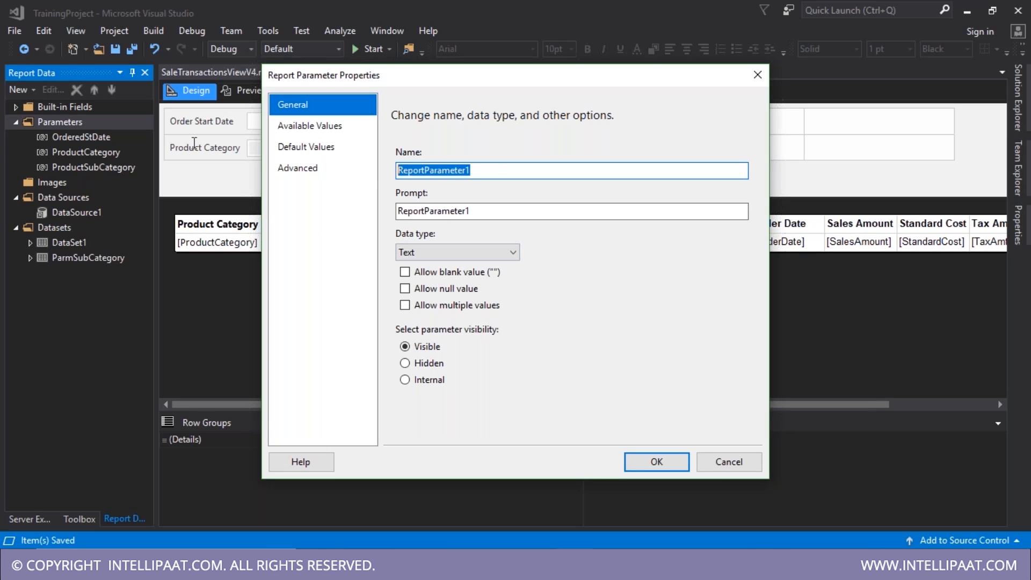
text(OrderedEndDate)
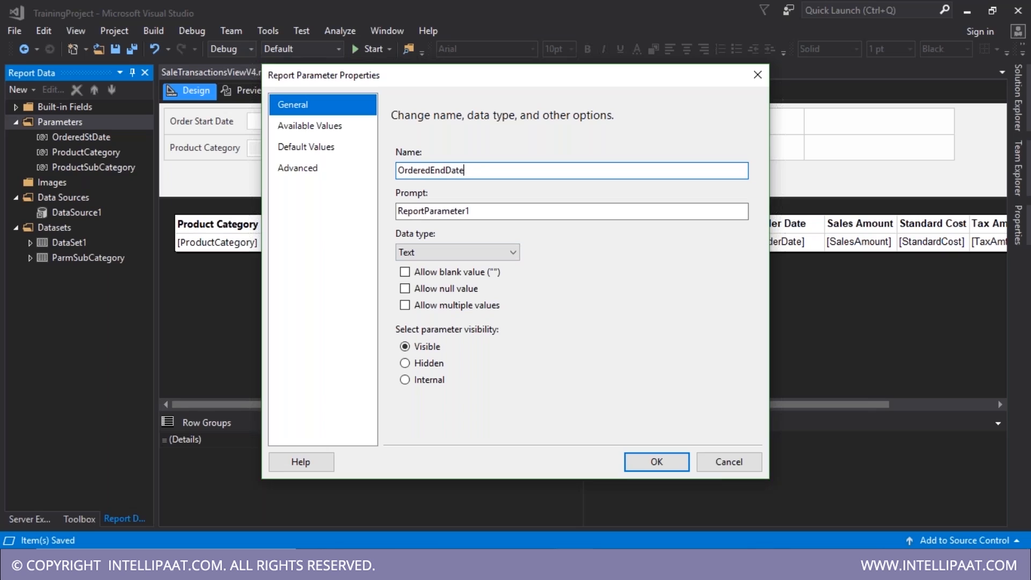
key(BackSpace)
key(BackSpace)
key(BackSpace)
key(BackSpace)
key(BackSpace)
key(BackSpace)
text(dd)
key(BackSpace)
text(Date)
key(Tab)
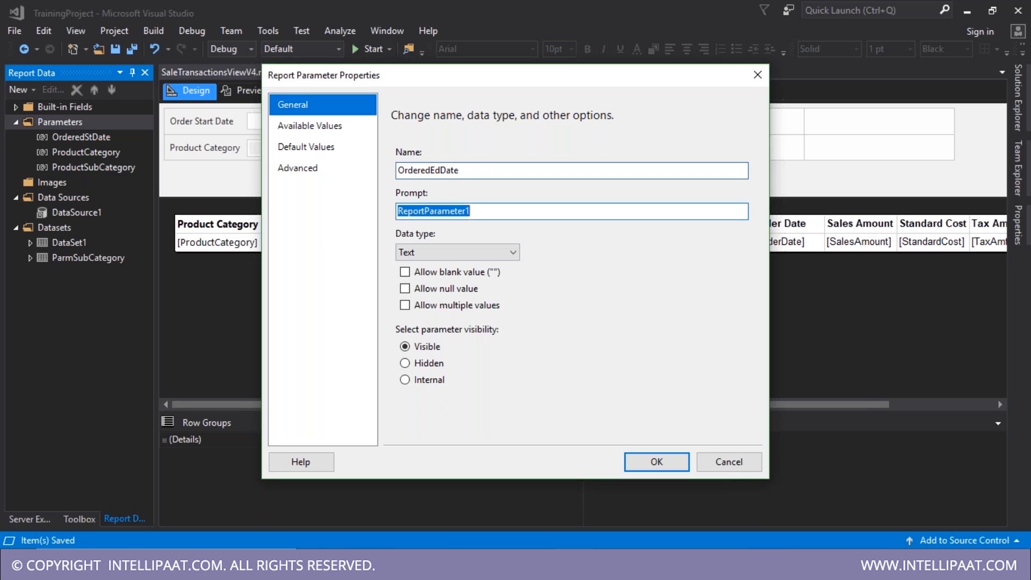
- Give it the prompt 'Order End Date' and the Date/Time data type, and confirm
text(Ordered)
key(BackSpace)
key(BackSpace)
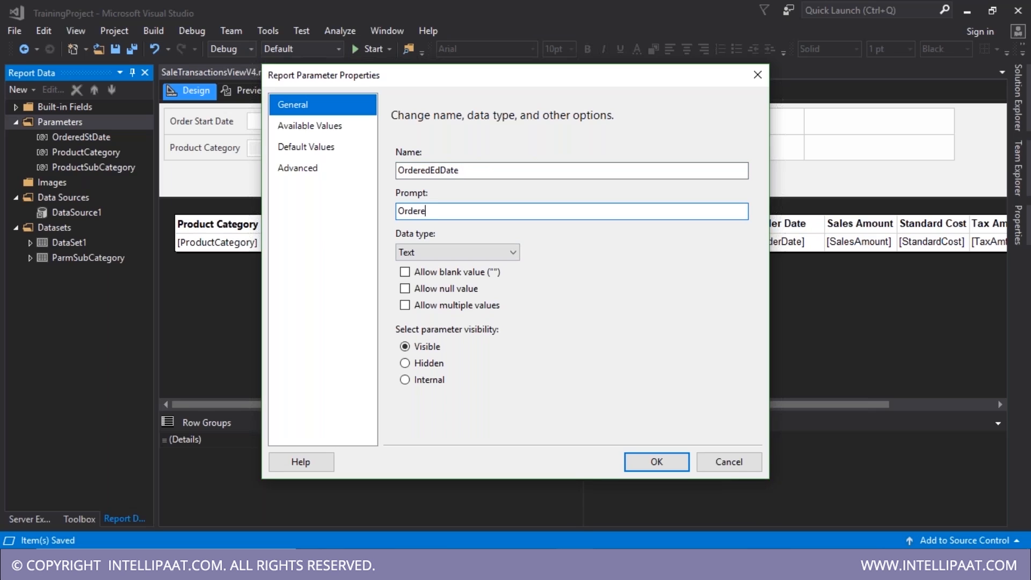
text(End Date)
click(409, 255)
click(426, 290)
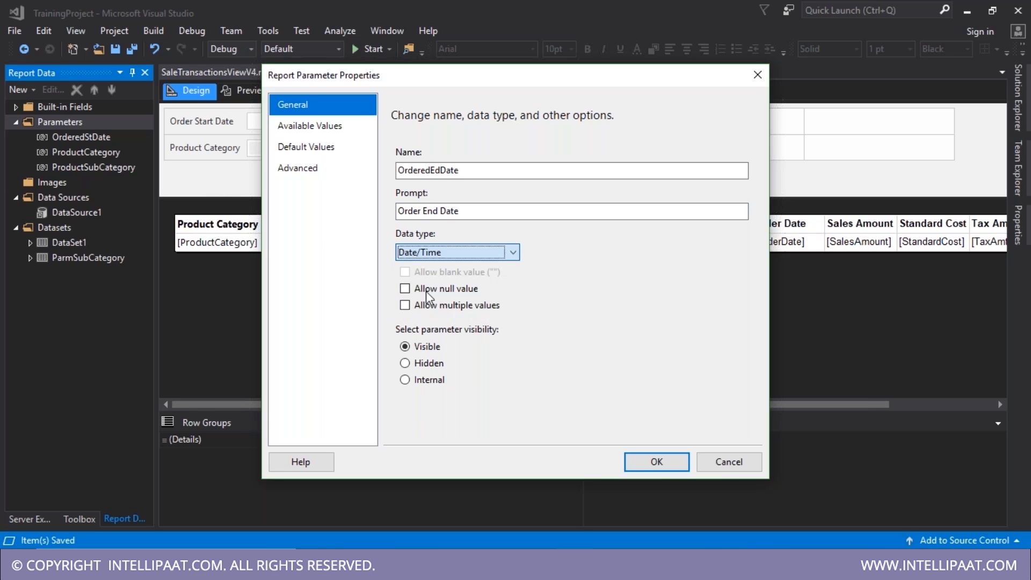
click(311, 132)
click(310, 144)
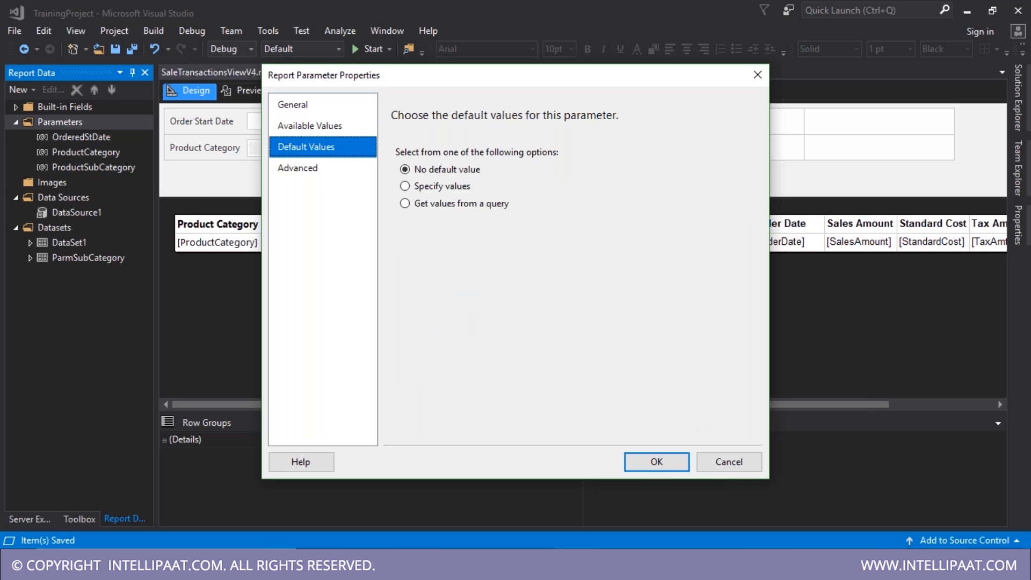
click(666, 459)
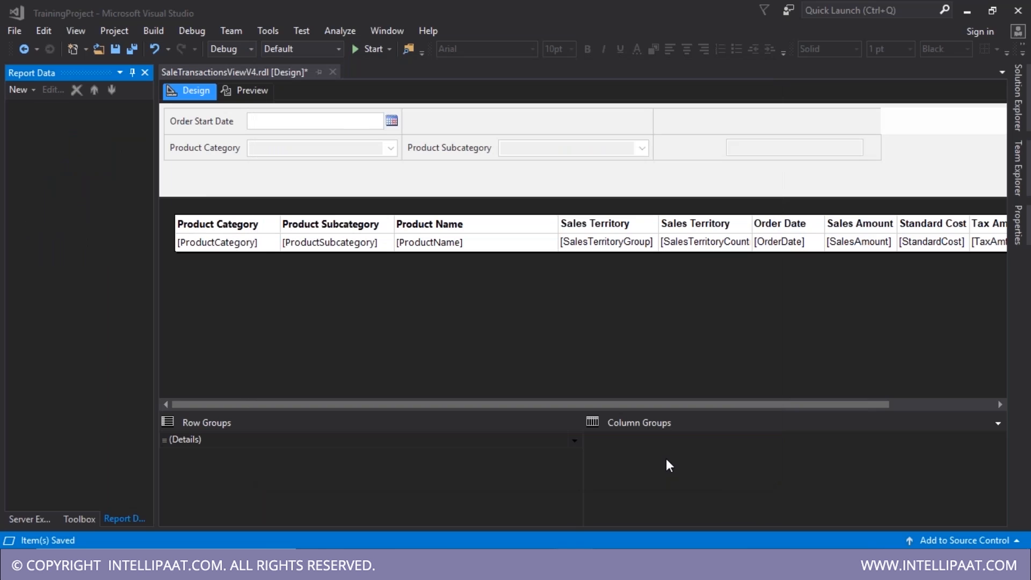
- Save the report and move the Order End Date prompt beside Order Start Date
key(ctrl+s)
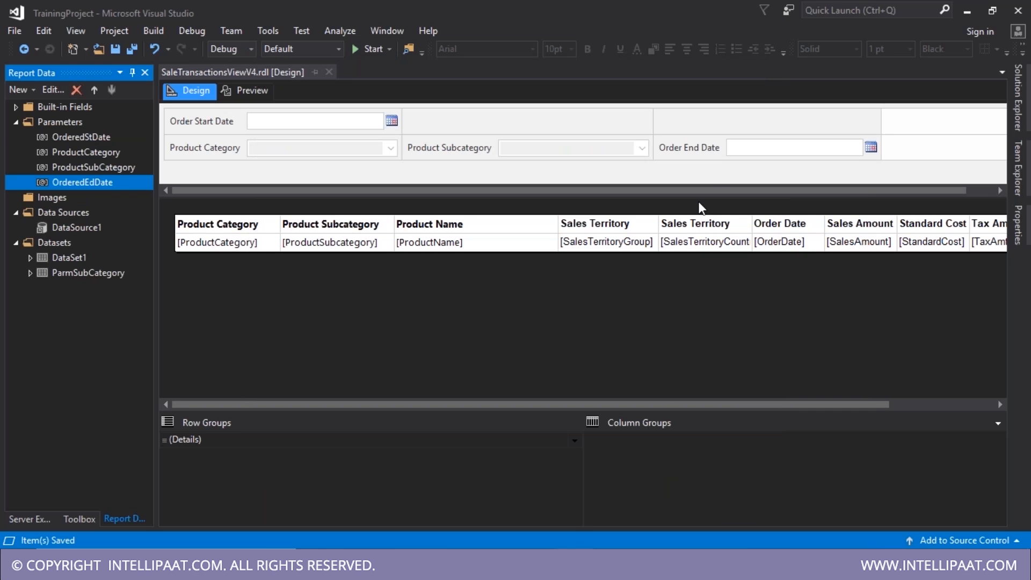
drag(693, 147, 529, 121)
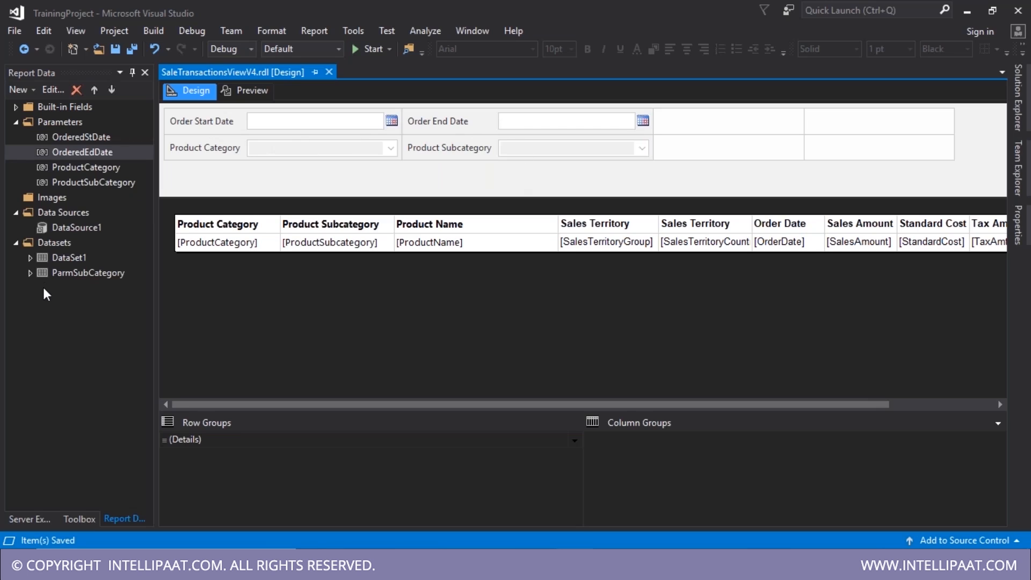
click(89, 228)
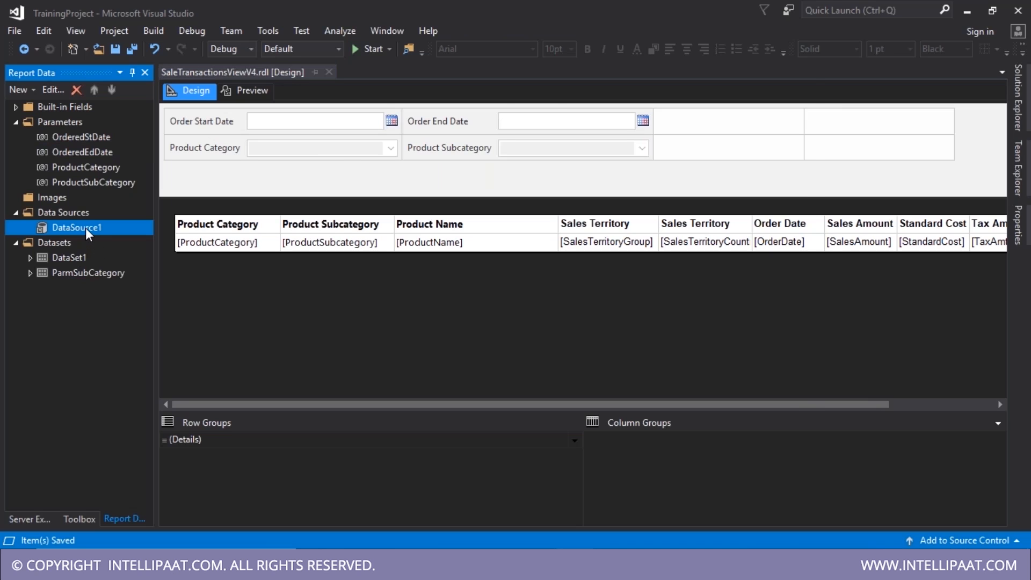
double_click(85, 228)
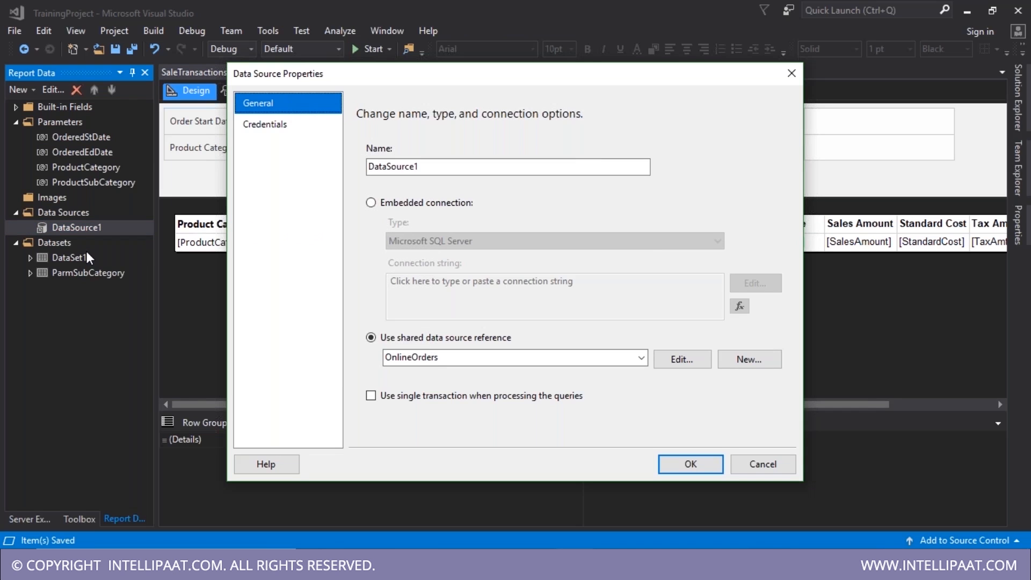
key(Escape)
double_click(50, 259)
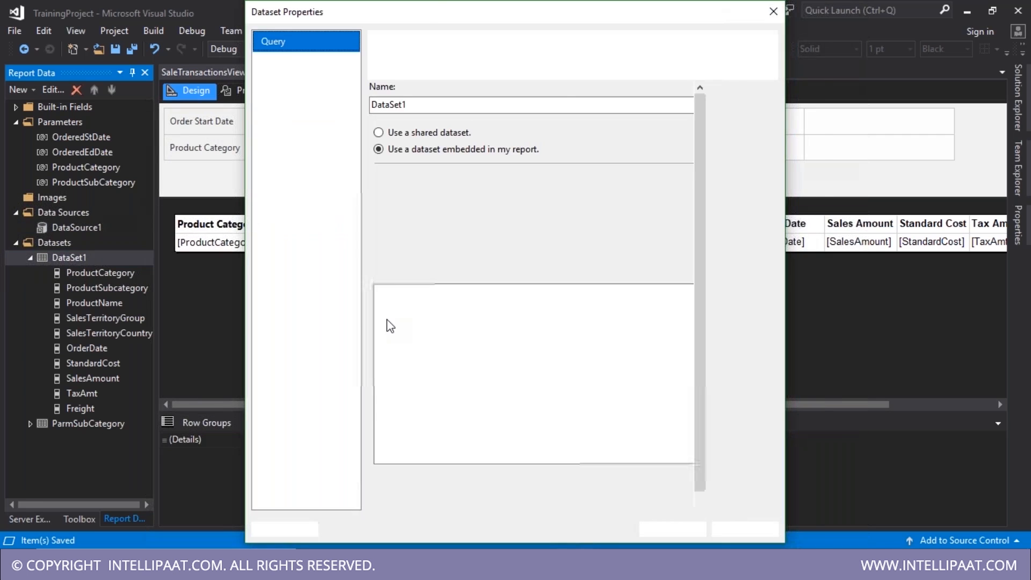
double_click(450, 426)
key(BackSpace)
text(BETWEEN)
key(ctrl)
key(Right)
key(Right)
key(Right)
key(Right)
key(Right)
key(Right)
key(Right)
key(Right)
key(Right)
key(Left)
key(Return)
text(st)
key(Left)
key(Left)
key(Left)
key(Left)
key(Left)
key(BackSpace)
key(Delete)
text(S)
key(End)
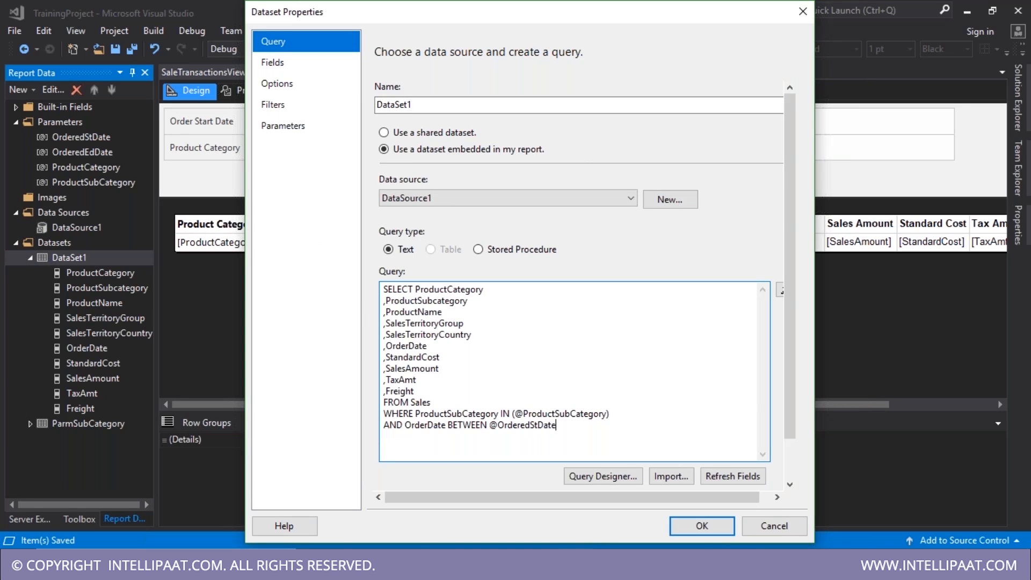
text(AND @OrderedEdDate)
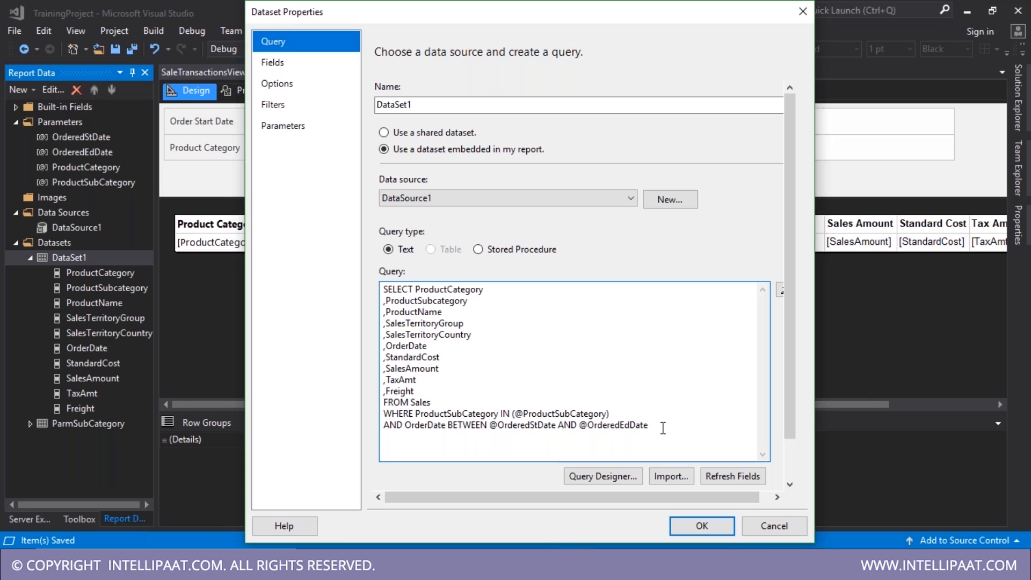
text())
click(406, 425)
text(()
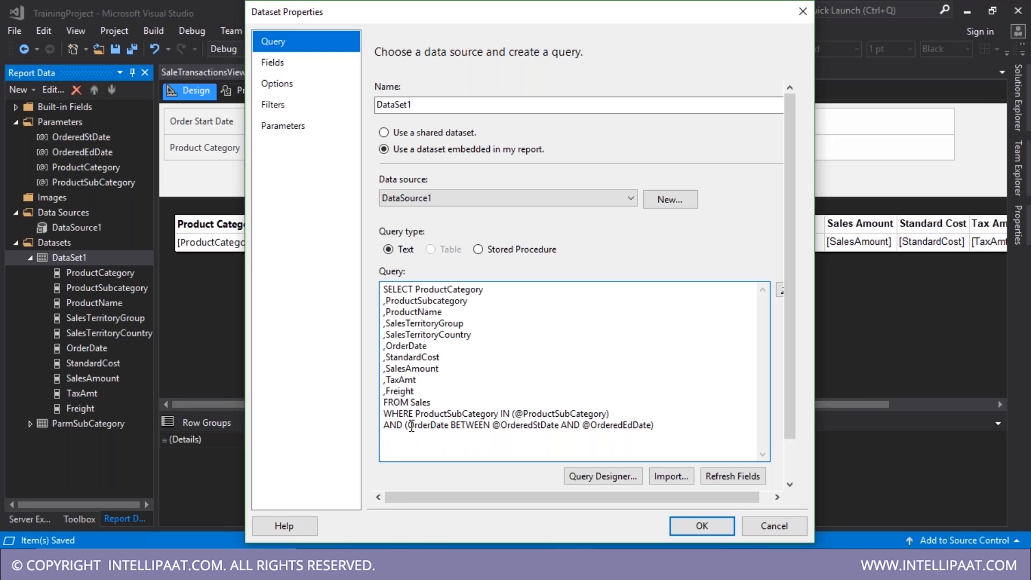
drag(413, 414, 652, 418)
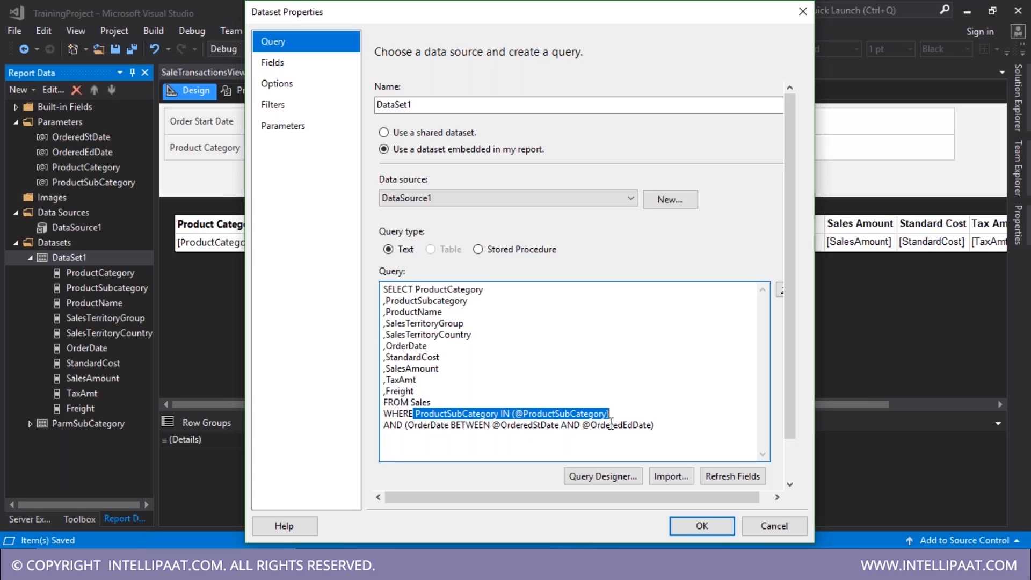
drag(440, 415, 492, 417)
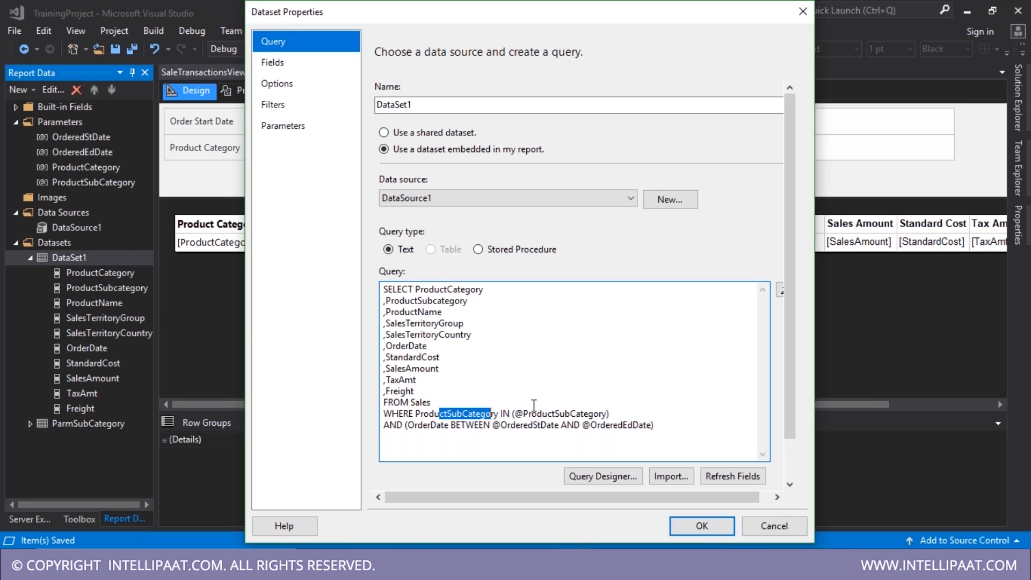
click(704, 524)
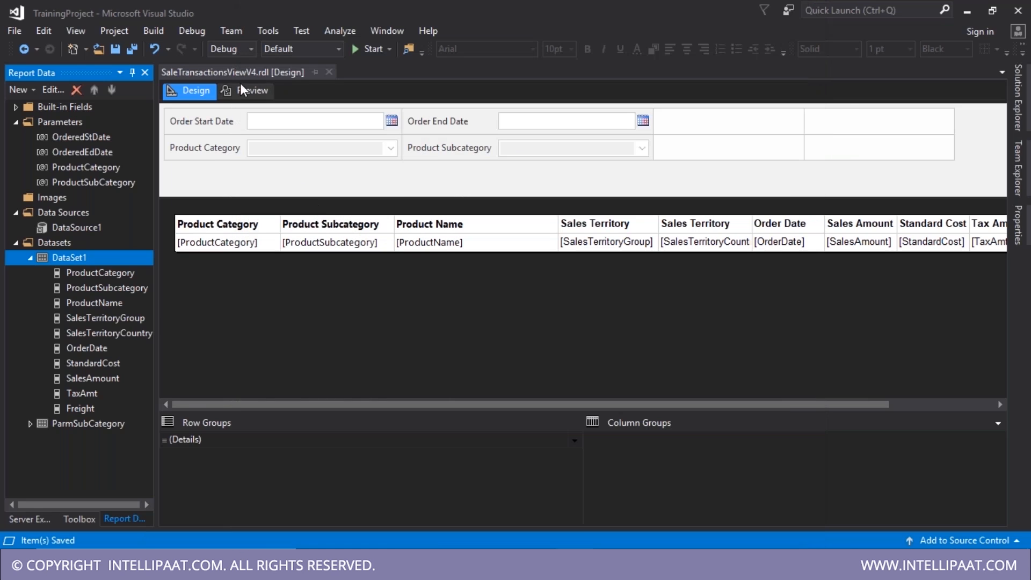
click(241, 89)
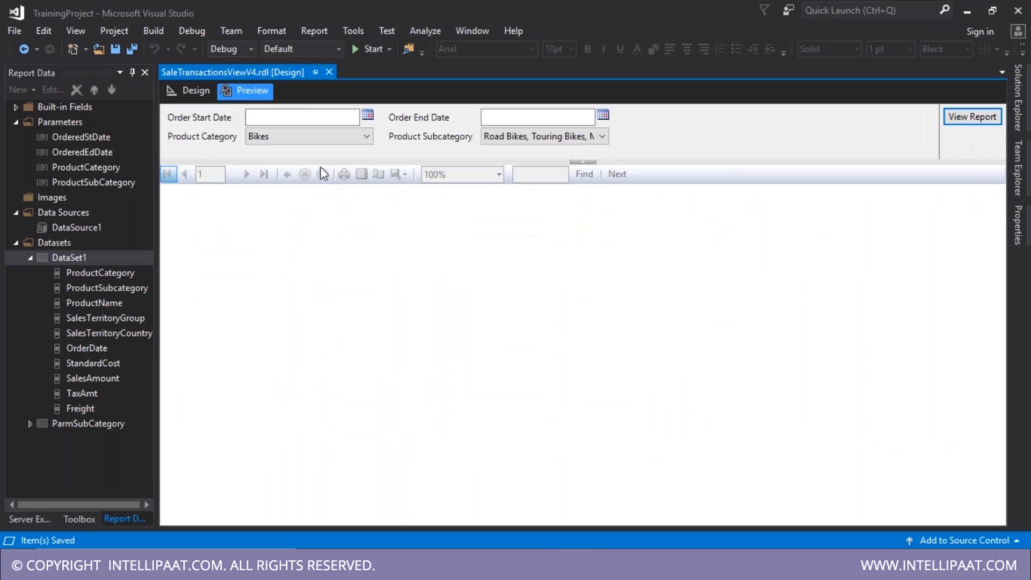
click(368, 115)
click(333, 142)
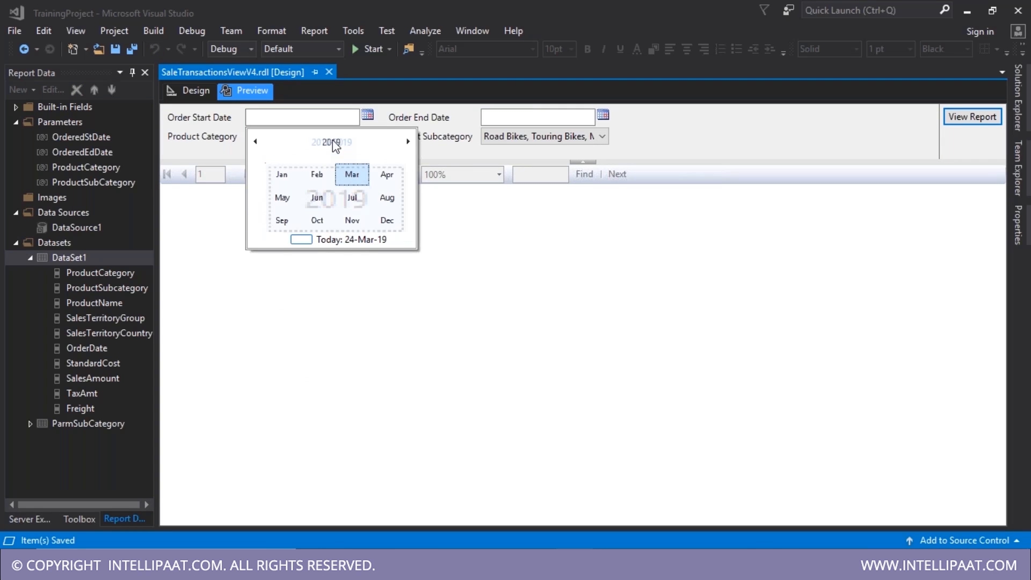
click(332, 142)
click(315, 178)
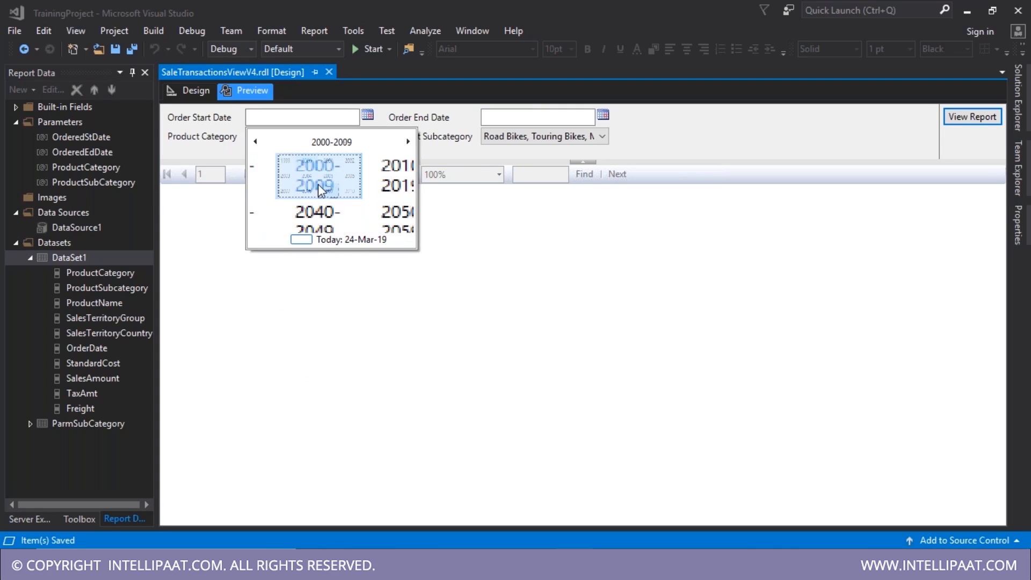
click(396, 172)
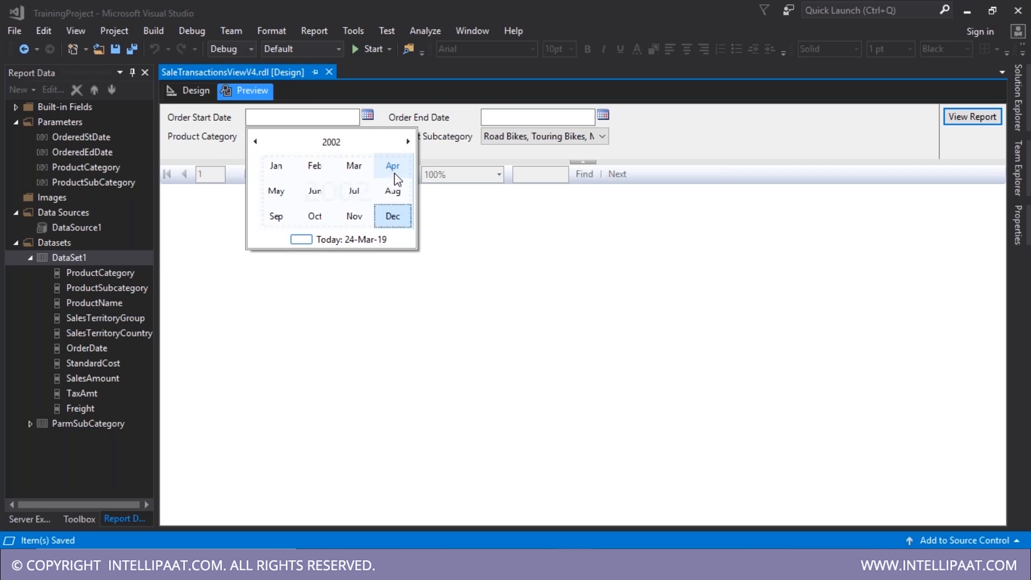
click(328, 143)
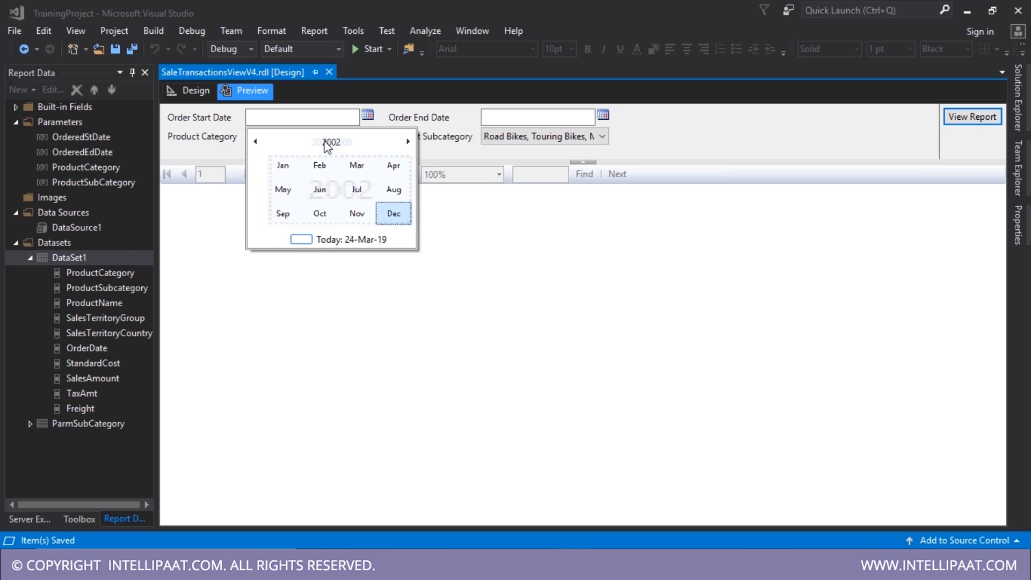
click(283, 213)
click(320, 213)
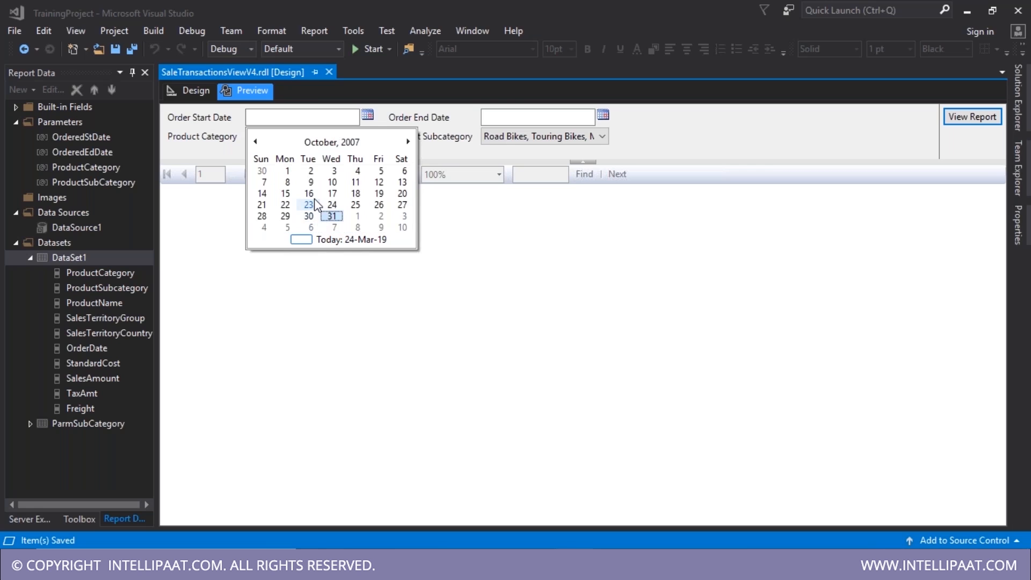
click(288, 171)
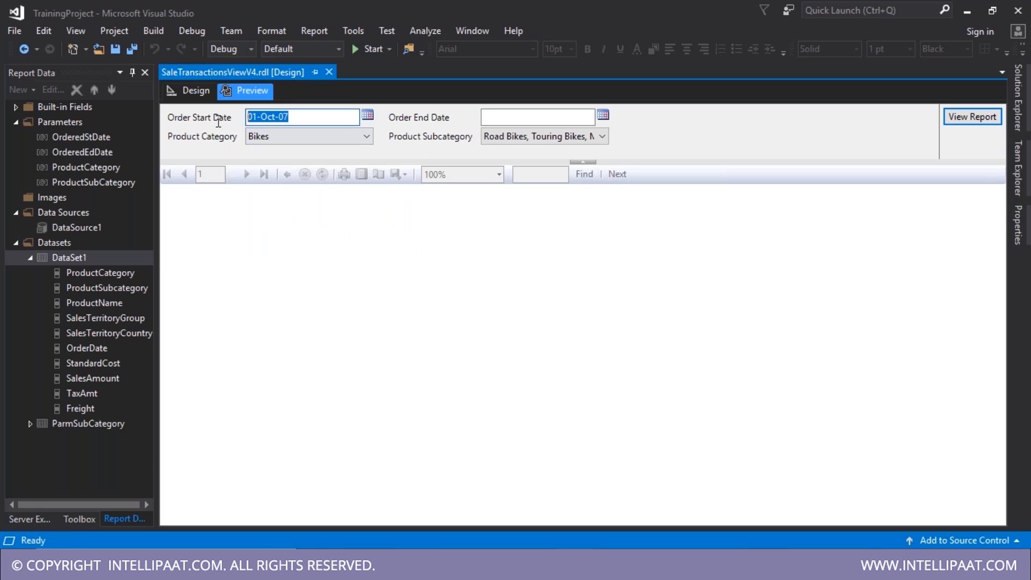
click(486, 117)
key(BackSpace)
text(31-Oct-07)
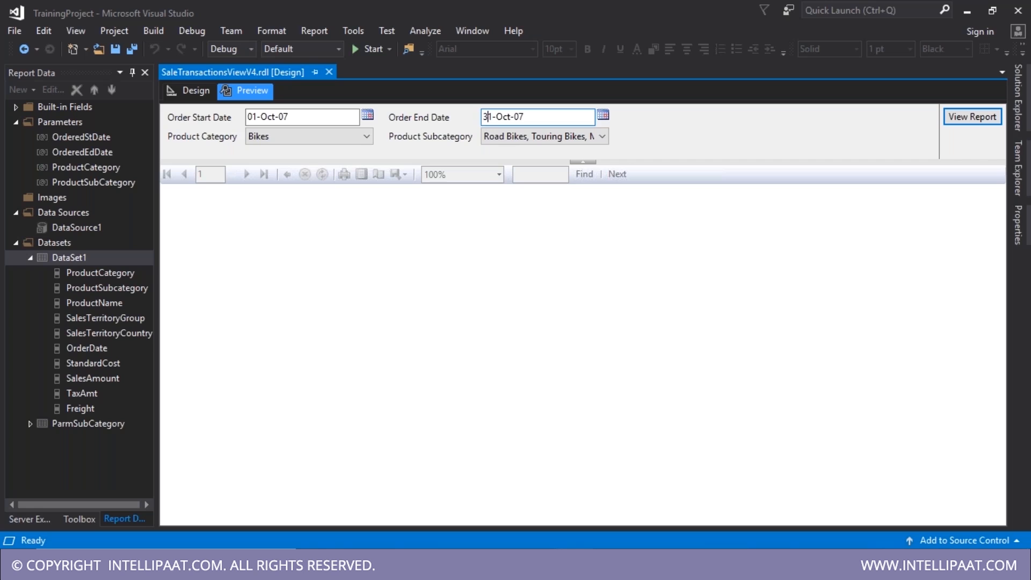
click(973, 117)
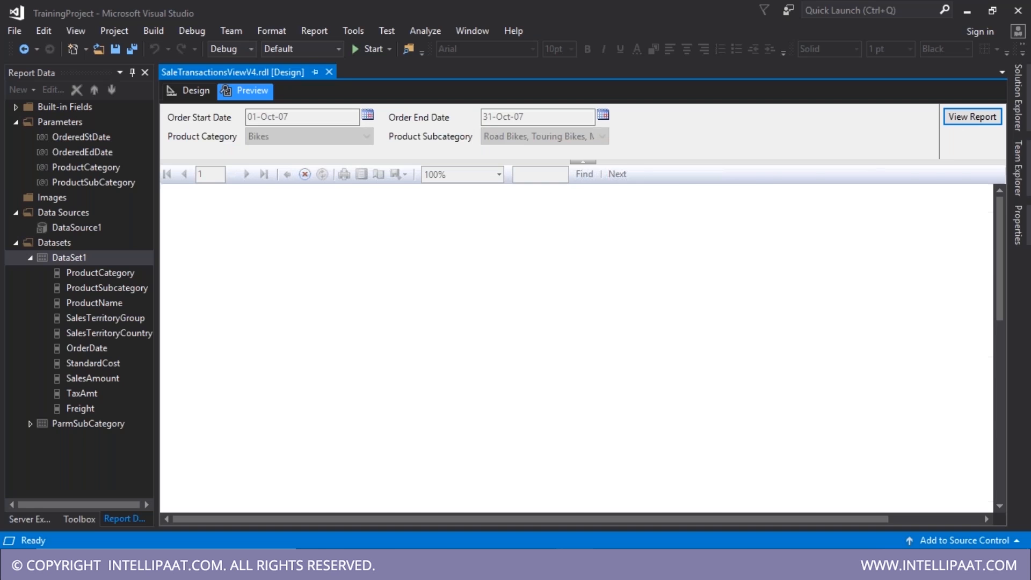
scroll(785, 344, down, 3)
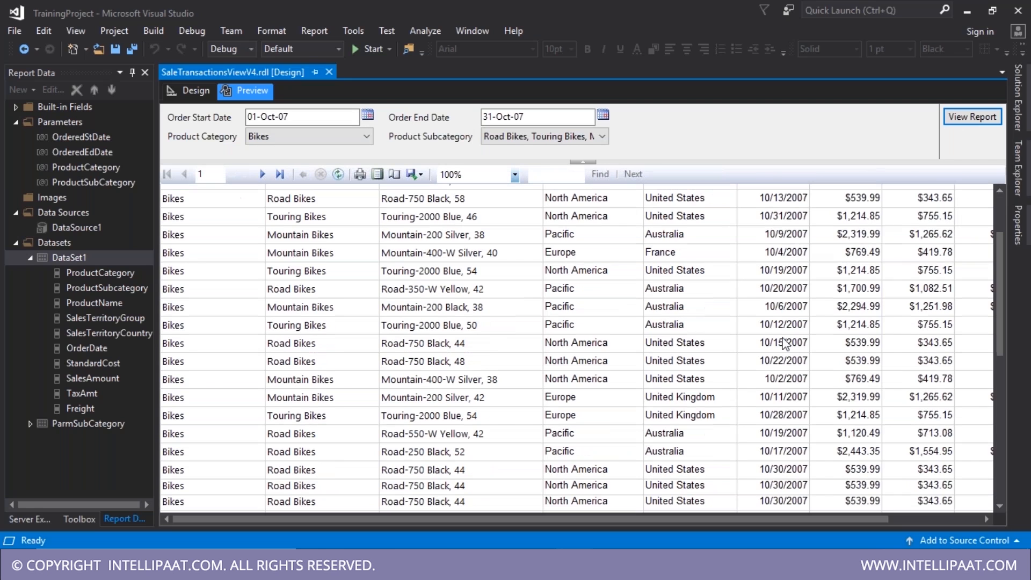
scroll(786, 343, down, 3)
scroll(783, 222, up, 5)
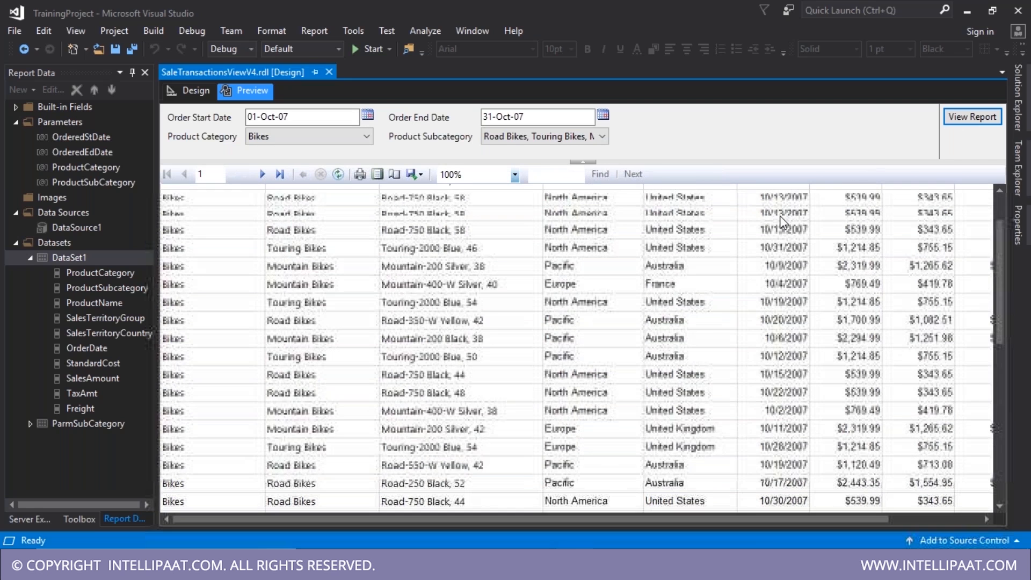
scroll(757, 209, up, 2)
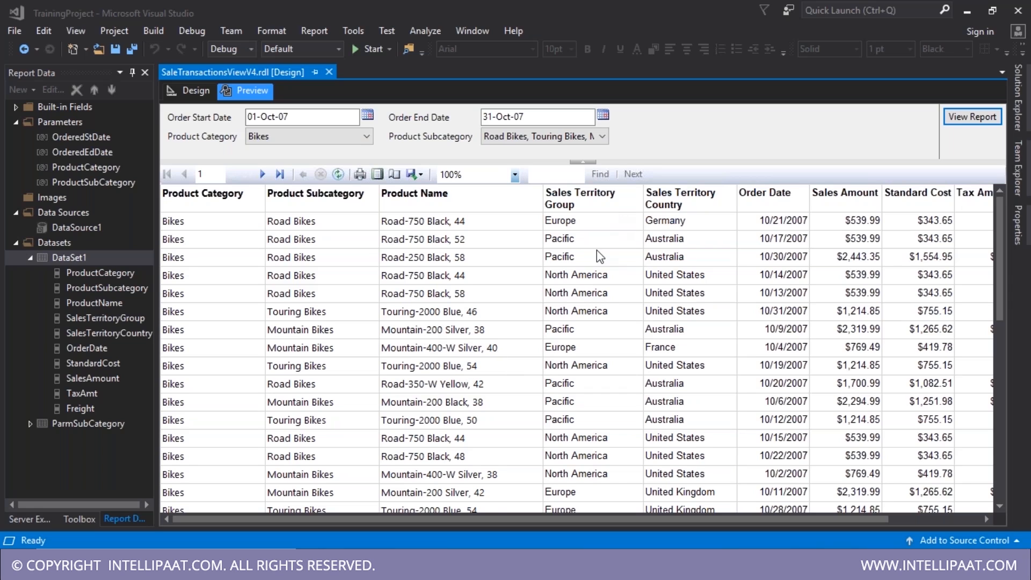
click(600, 137)
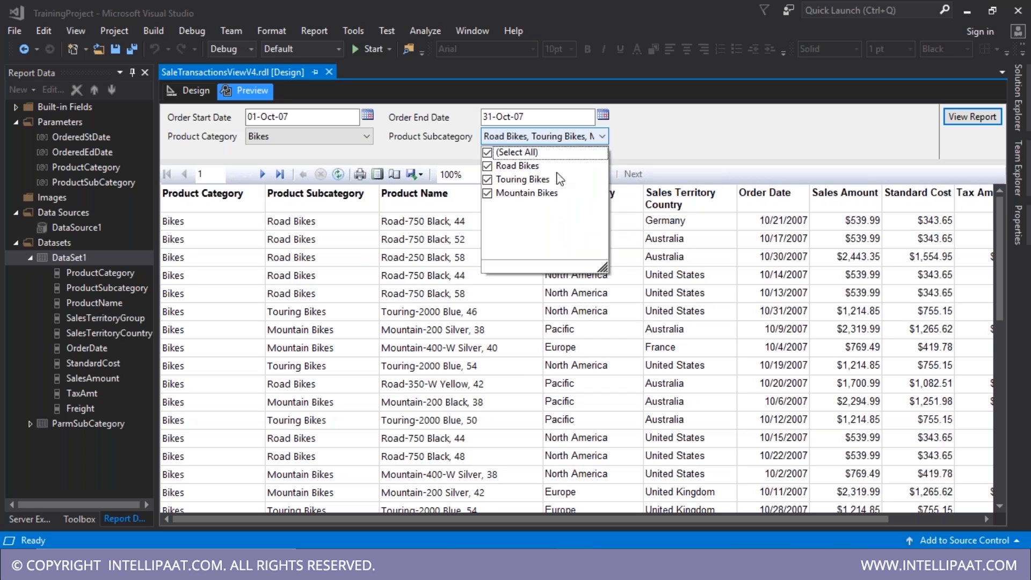
click(209, 105)
click(196, 90)
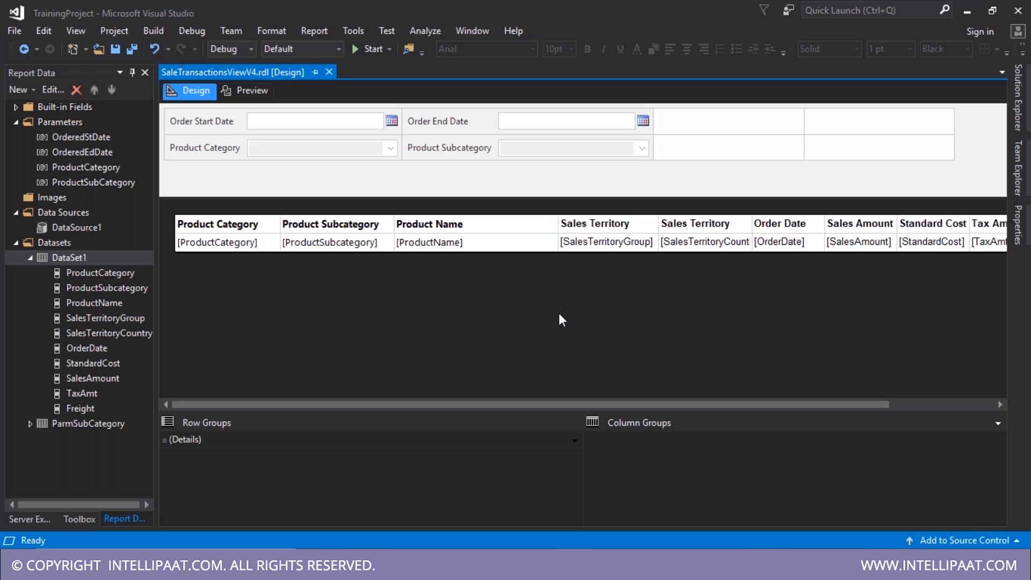
double_click(78, 260)
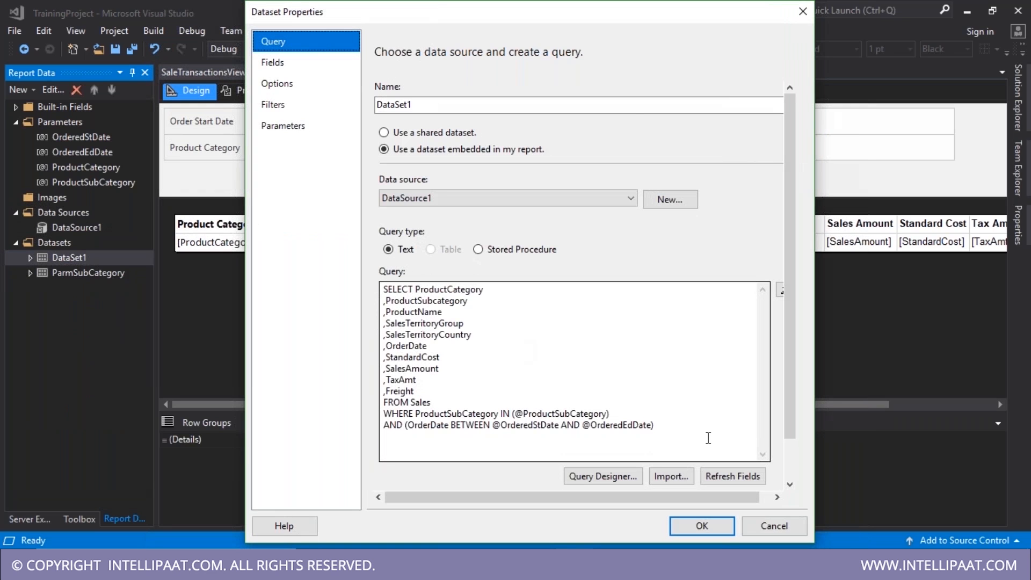
click(709, 438)
key(ctrl+a)
drag(657, 425, 371, 305)
drag(514, 413, 654, 426)
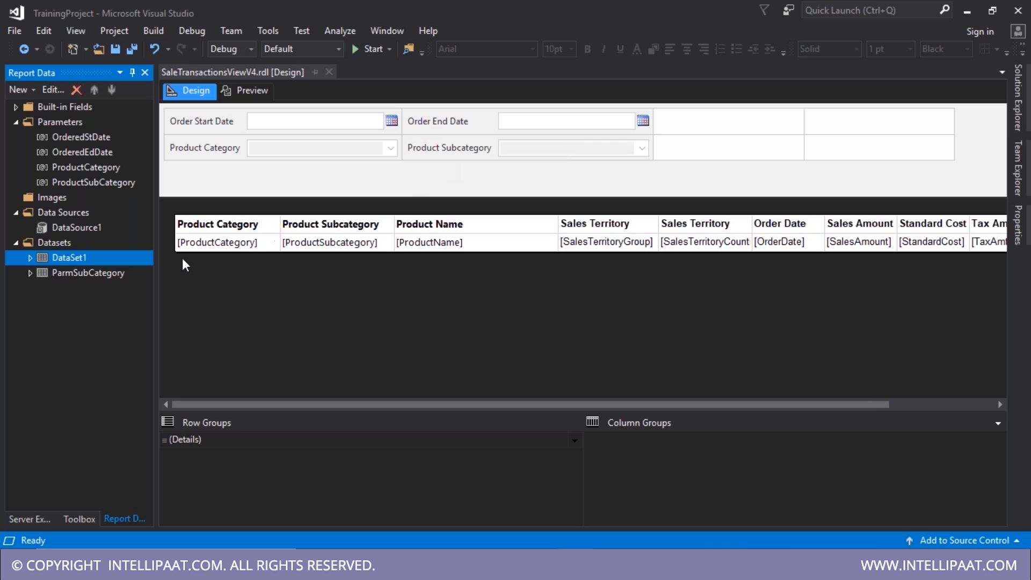
- Allow null values on the ProductCategory and ProductSubCategory parameters
click(96, 170)
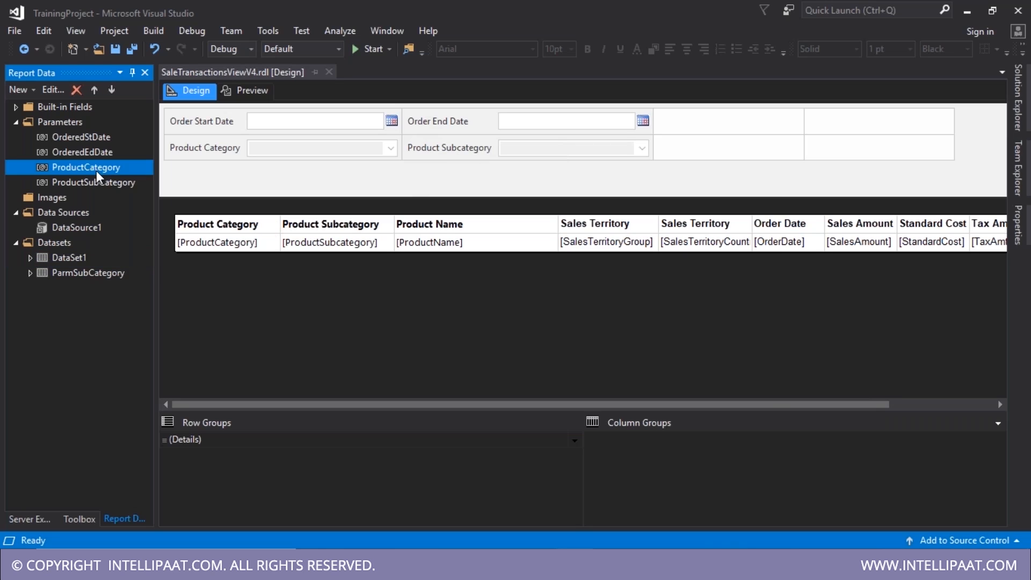
double_click(95, 170)
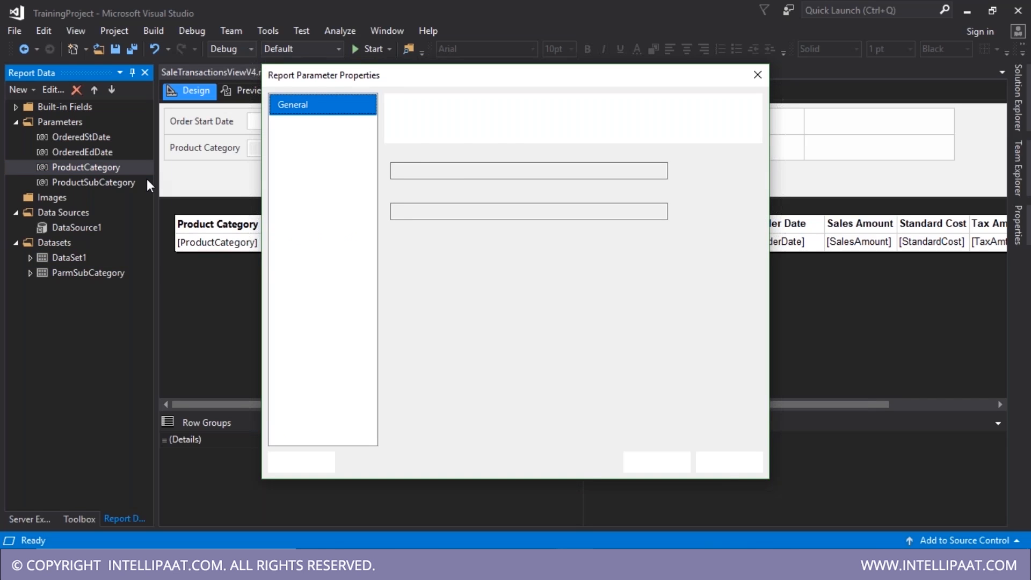
click(426, 295)
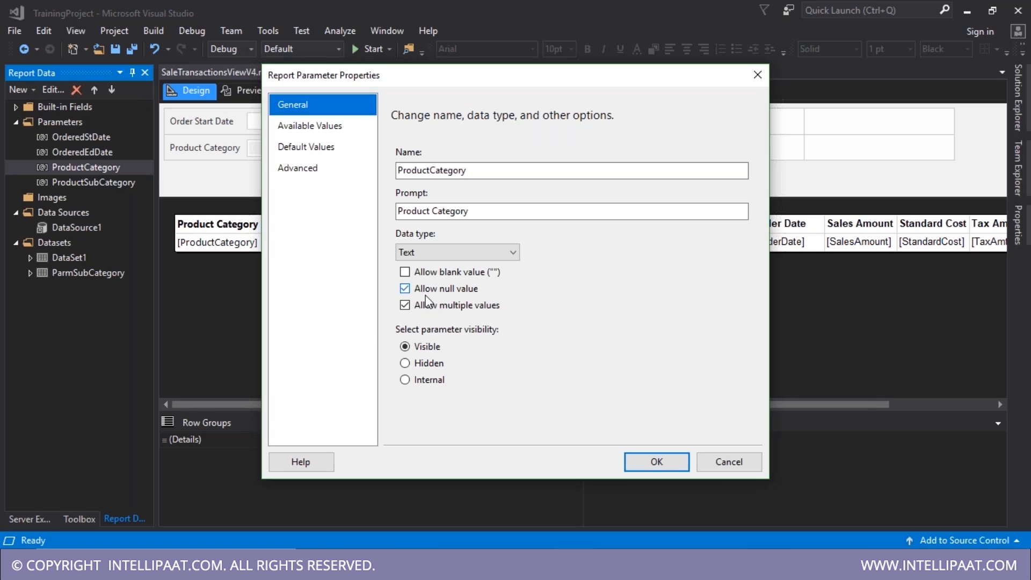
click(622, 266)
click(648, 465)
click(99, 190)
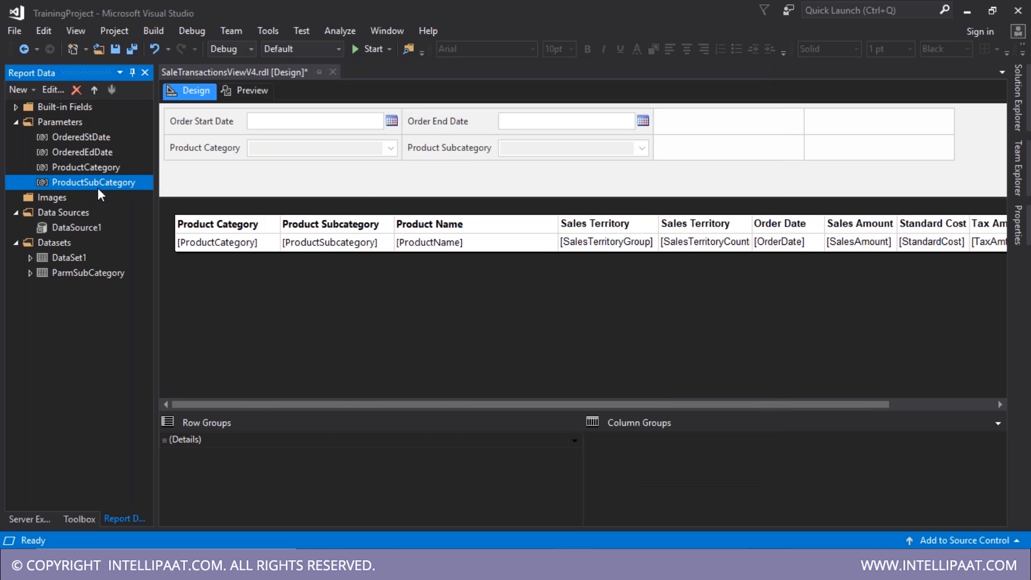
double_click(97, 188)
click(419, 290)
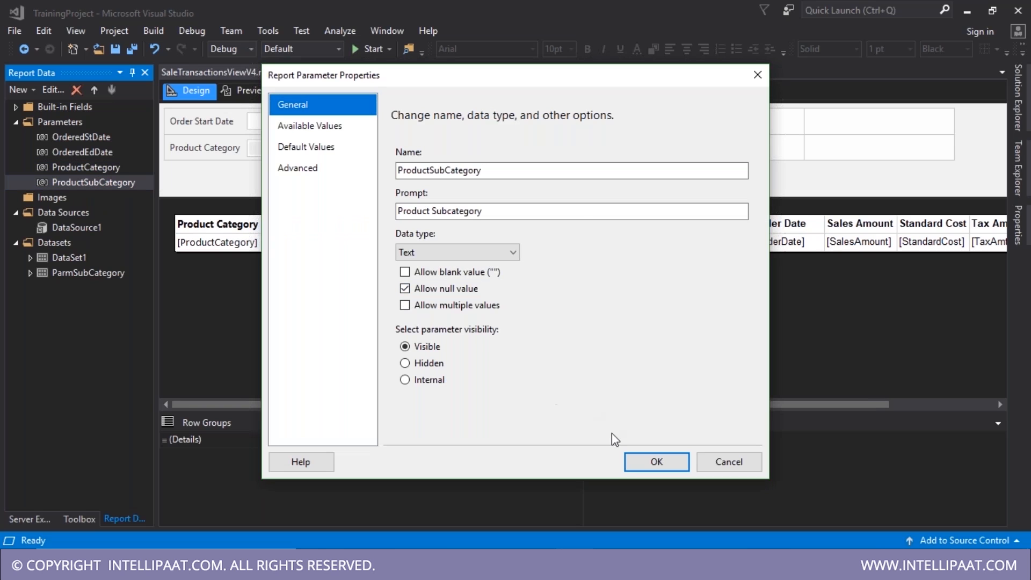
click(634, 458)
- Preview the report and check the Product Category and Subcategory choices
click(245, 91)
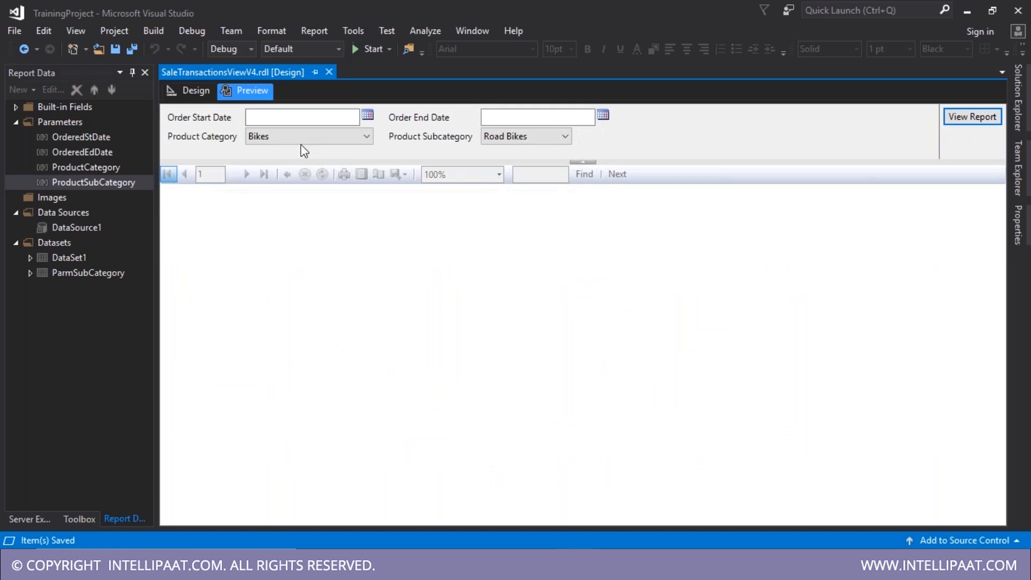
click(366, 138)
click(488, 140)
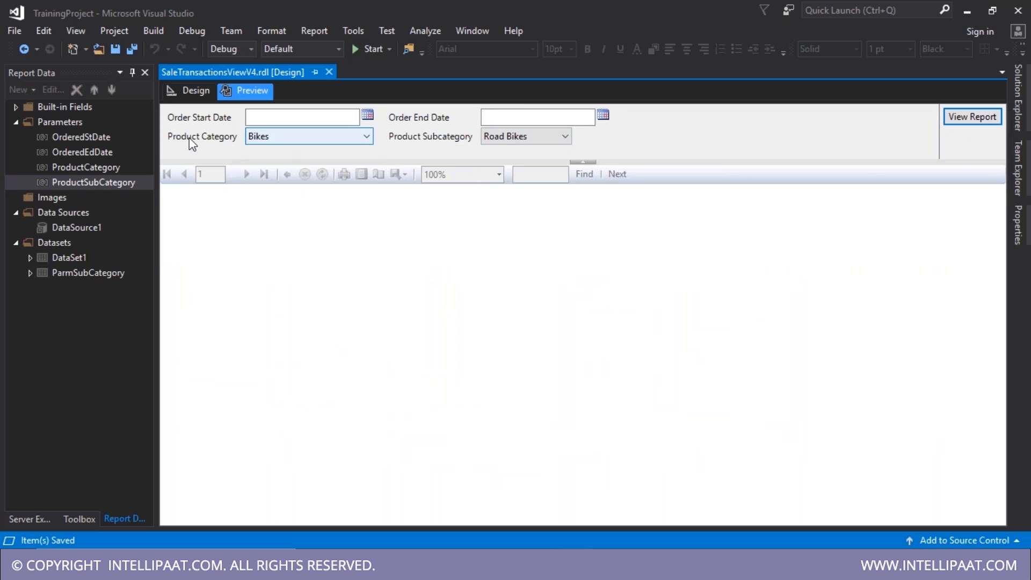
click(86, 167)
- Stop ProductCategory and ProductSubCategory from accepting null values
click(178, 89)
double_click(89, 166)
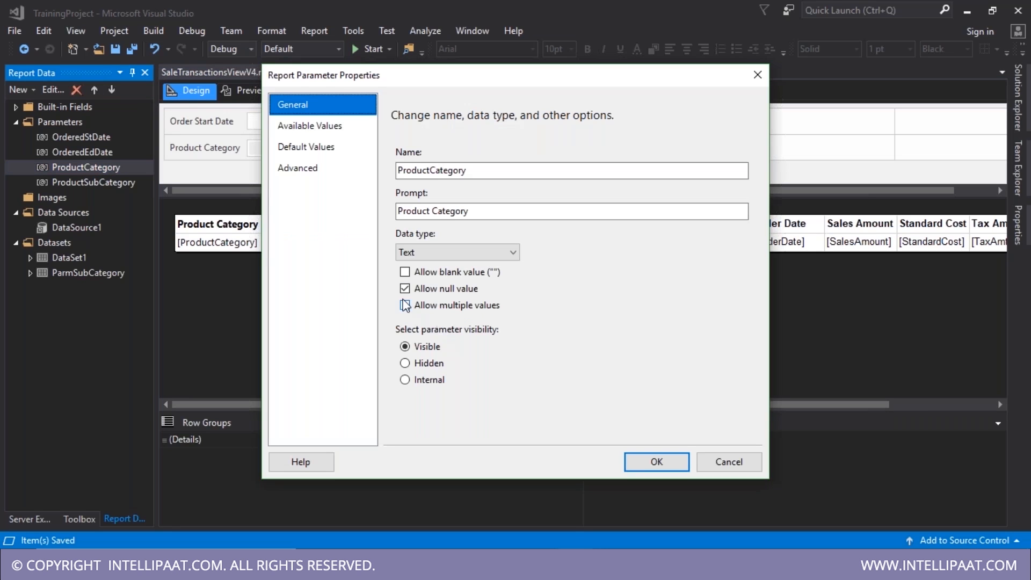
click(405, 305)
click(650, 463)
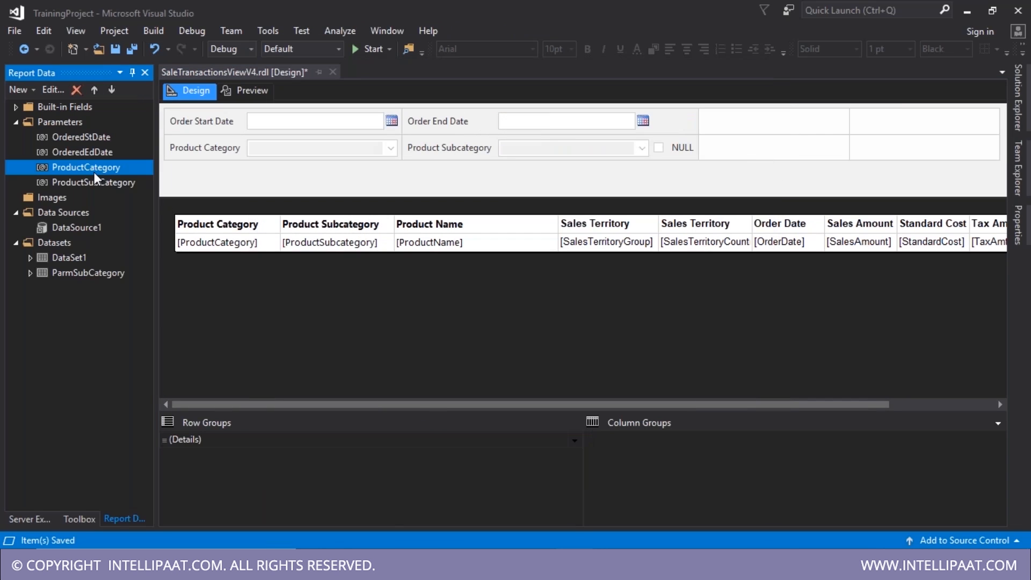
click(95, 179)
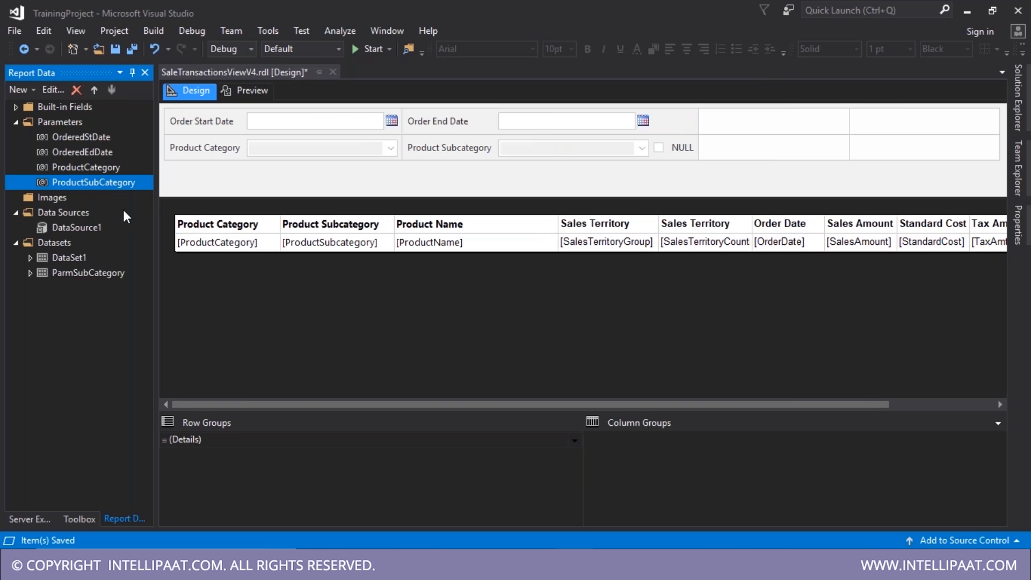
double_click(124, 185)
click(405, 289)
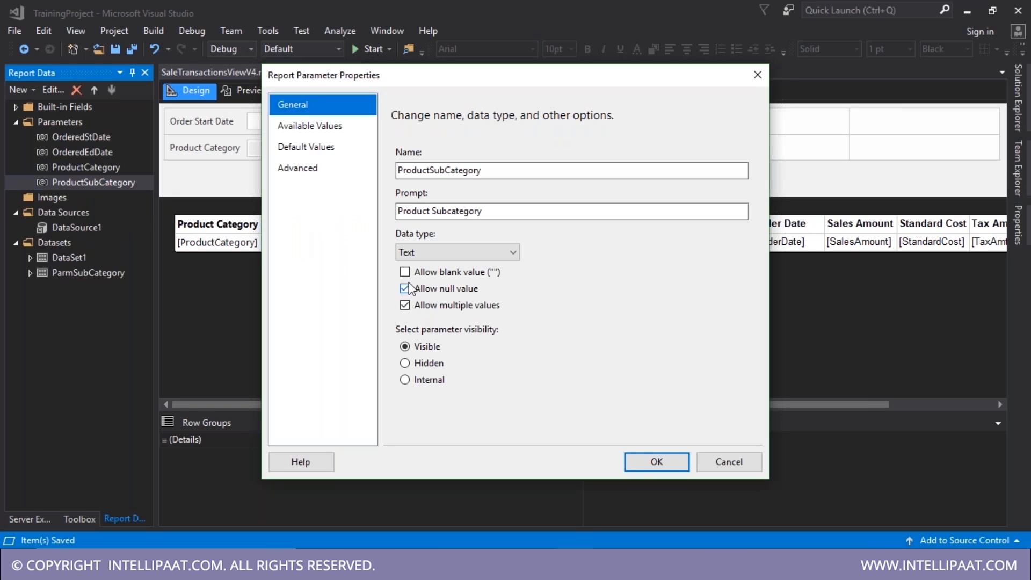
click(652, 461)
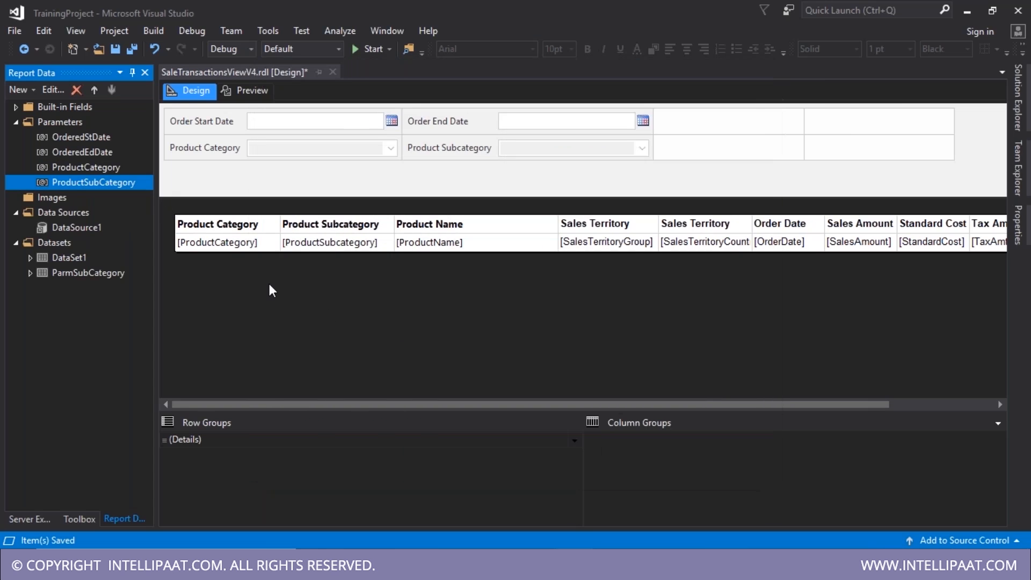
- Keep null values allowed on OrderedStDate and OrderedEdDate, then preview the report
double_click(66, 138)
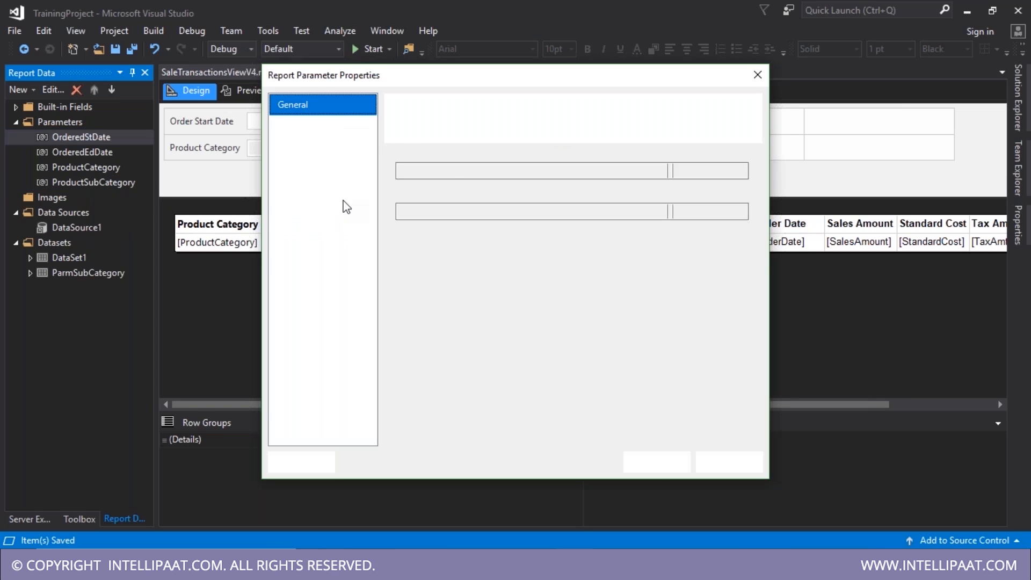
click(654, 463)
click(68, 157)
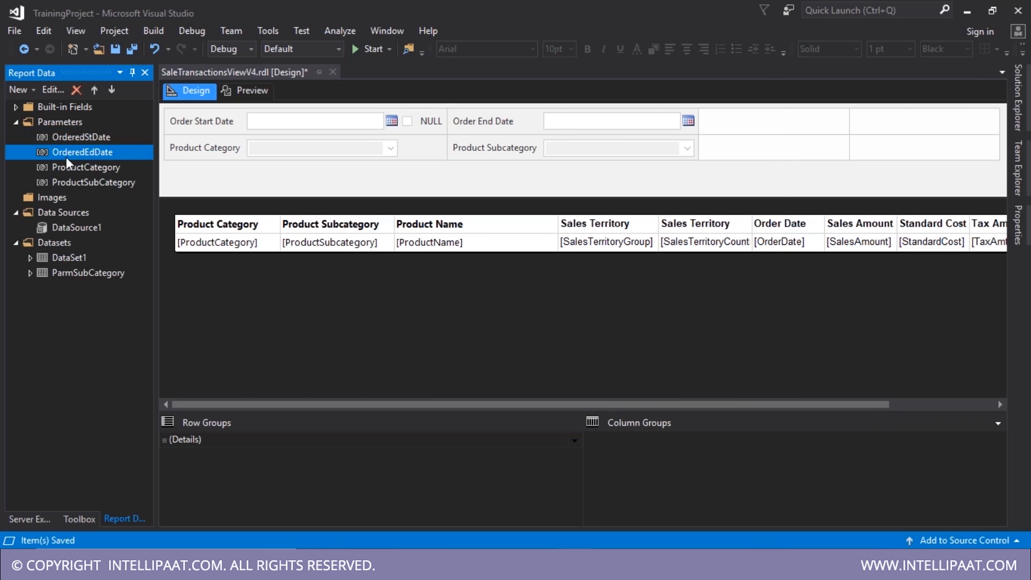
double_click(67, 158)
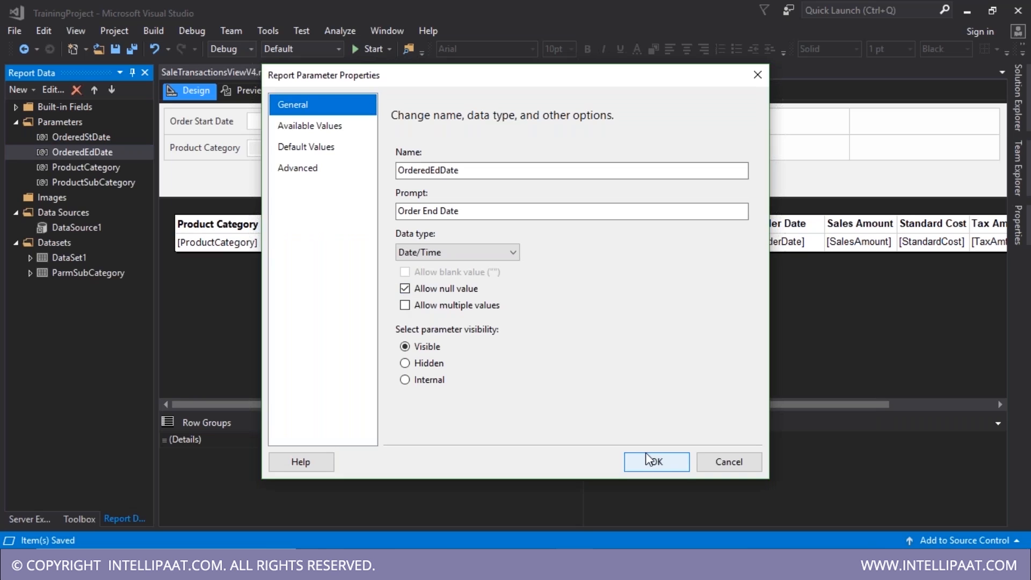
click(648, 458)
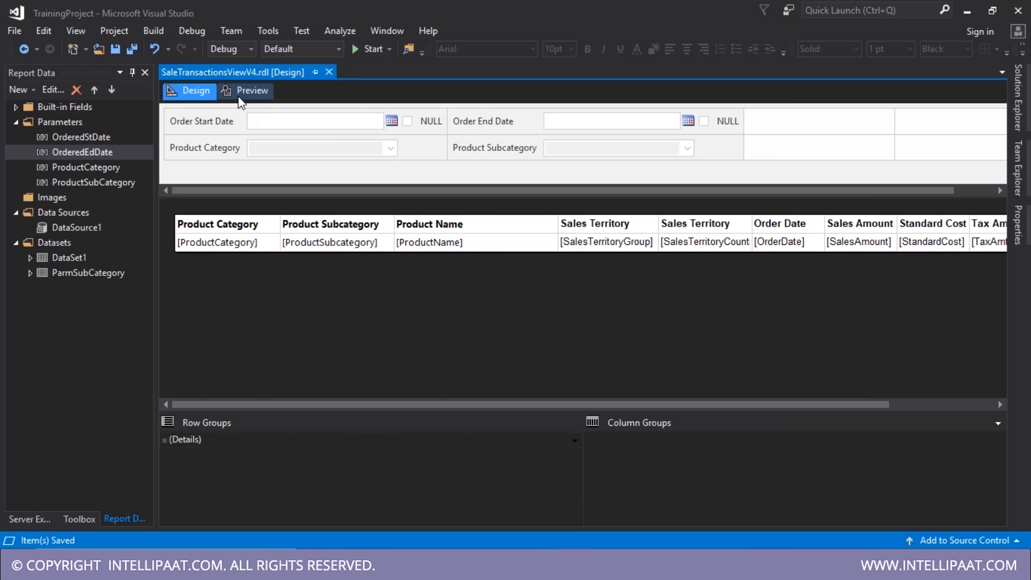
click(242, 93)
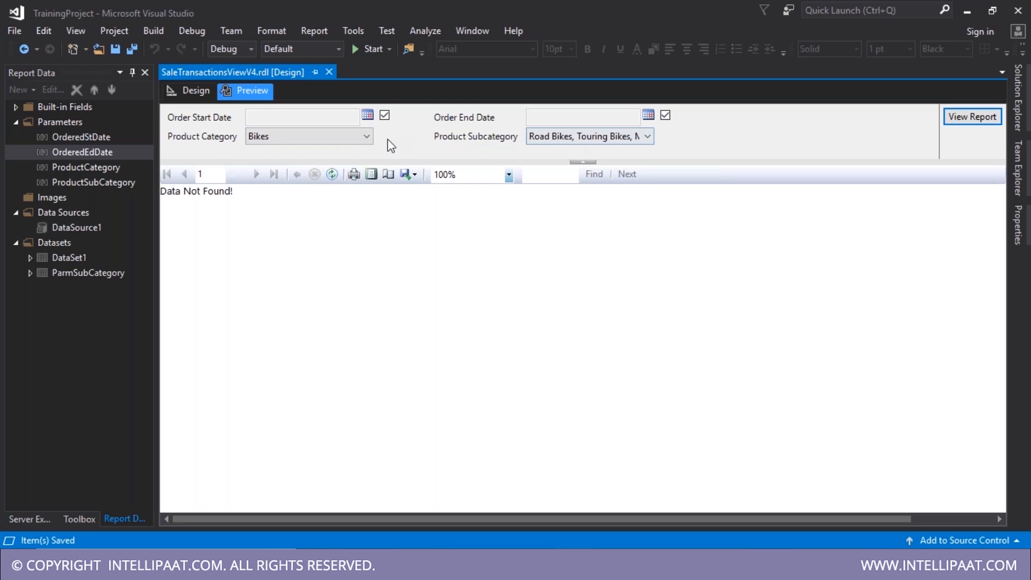
- Toggle the null options for Order Start Date and Order End Date in the preview
click(385, 115)
click(665, 115)
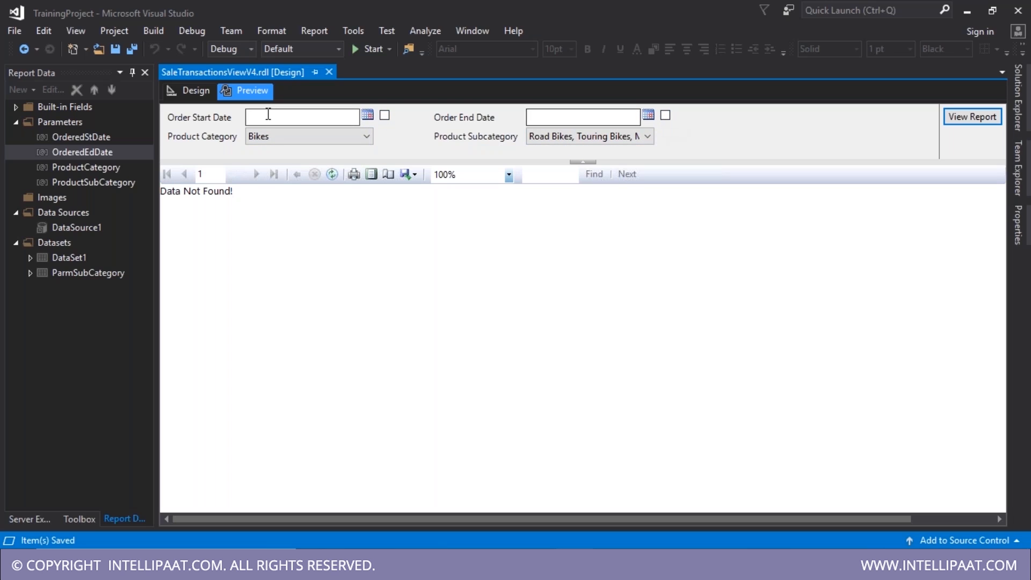
click(550, 116)
click(385, 115)
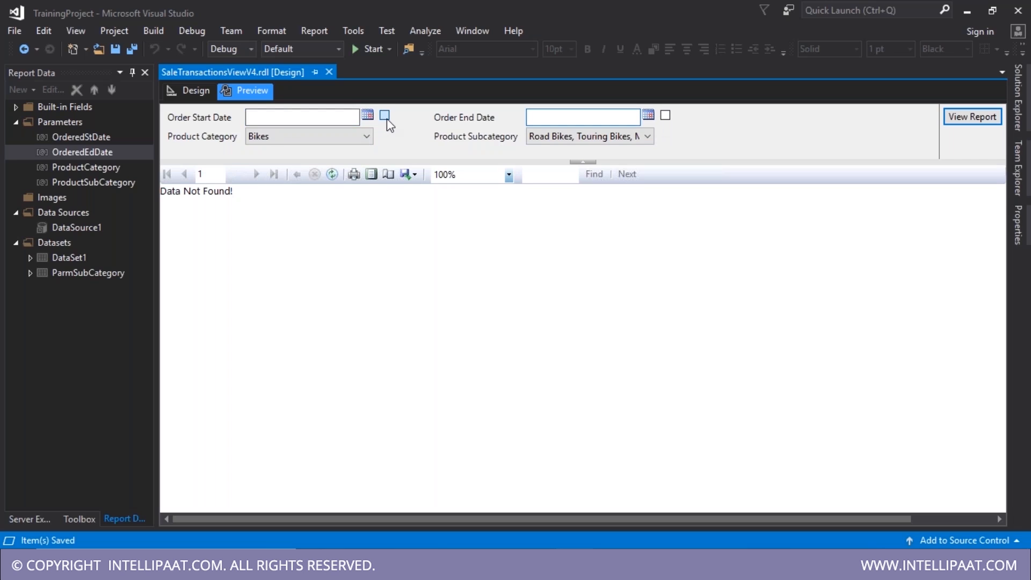
click(665, 115)
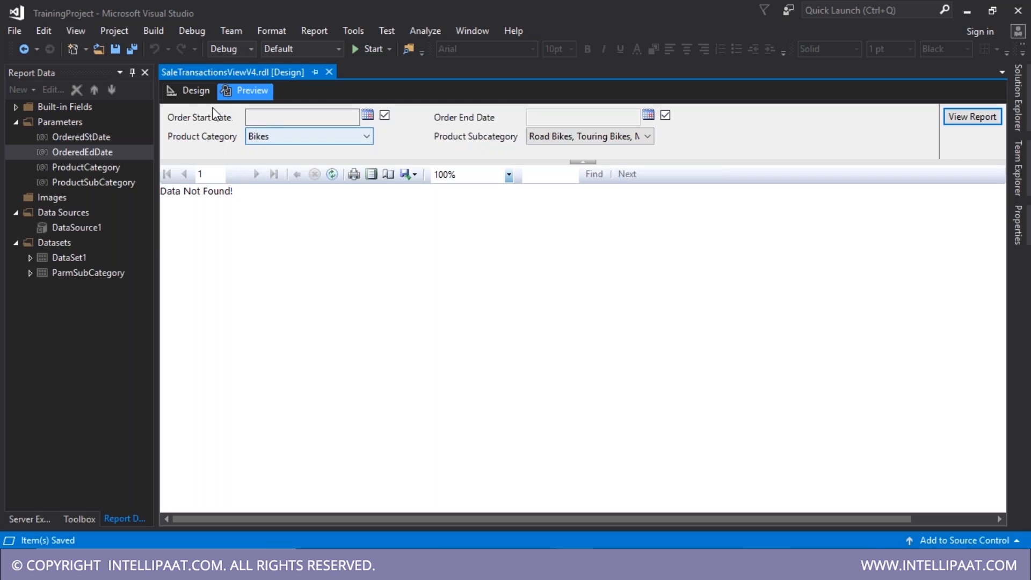
click(192, 98)
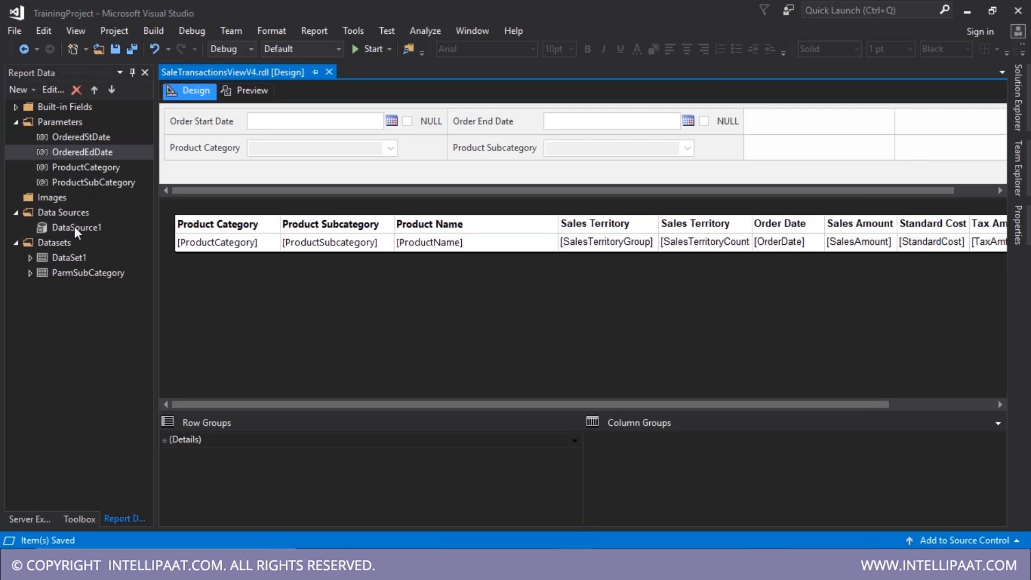
- Open DataSet1's properties and select its whole query text for copying
click(74, 227)
double_click(71, 257)
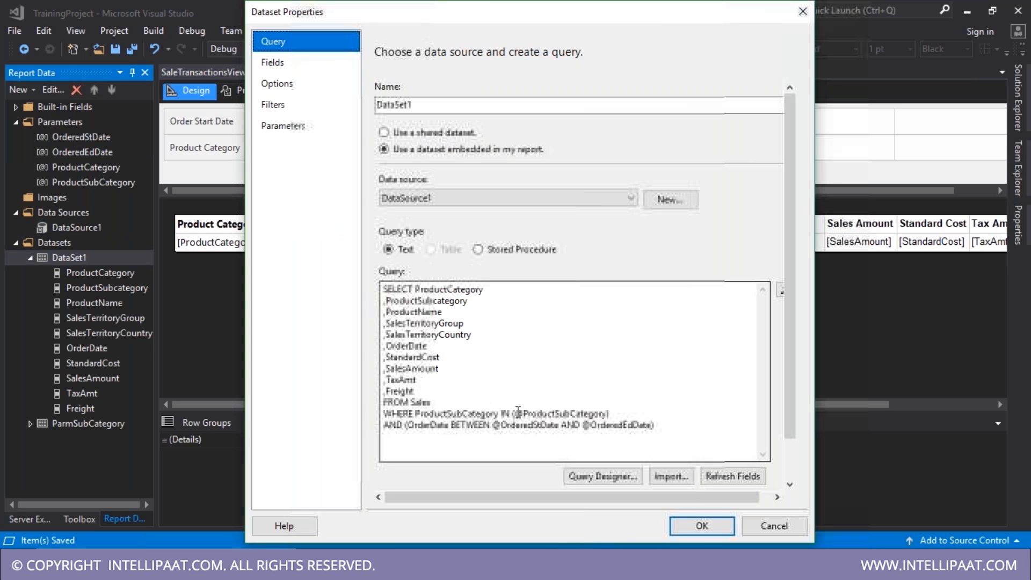
drag(673, 431, 395, 264)
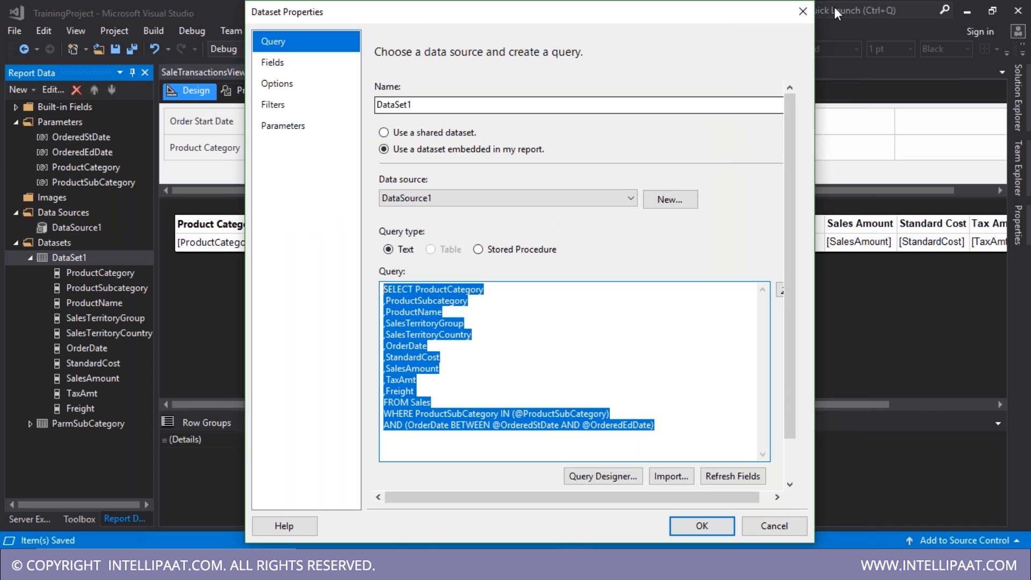
click(803, 11)
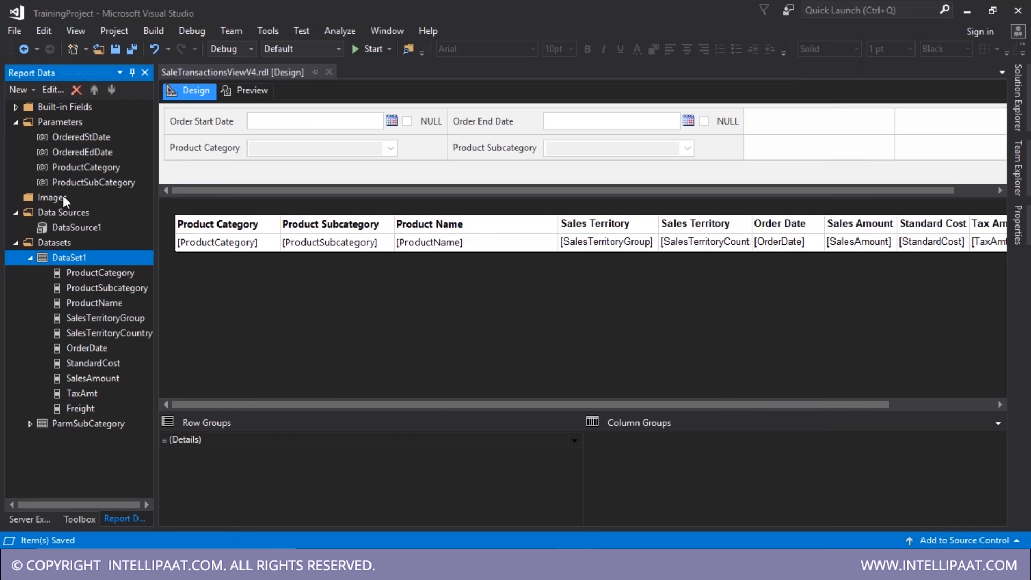
- Stop OrderedStDate and OrderedEdDate from accepting null values
click(85, 141)
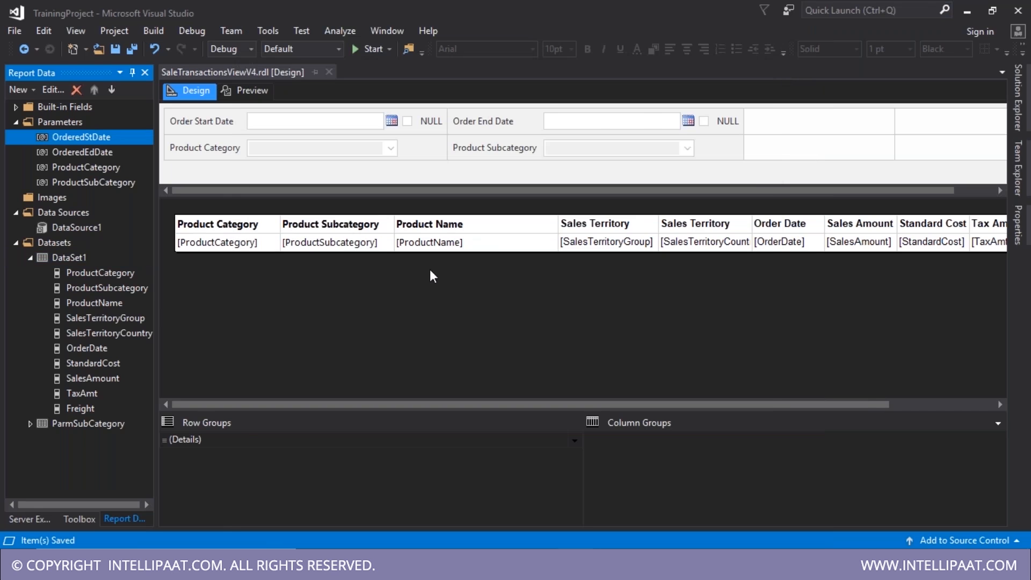
click(420, 290)
key(Return)
double_click(84, 152)
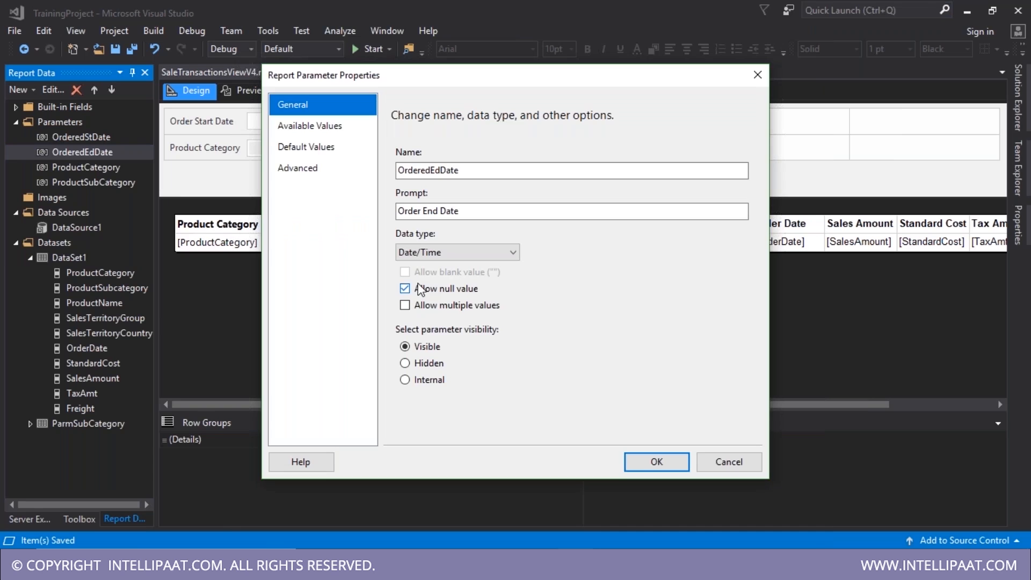
click(419, 290)
key(Return)
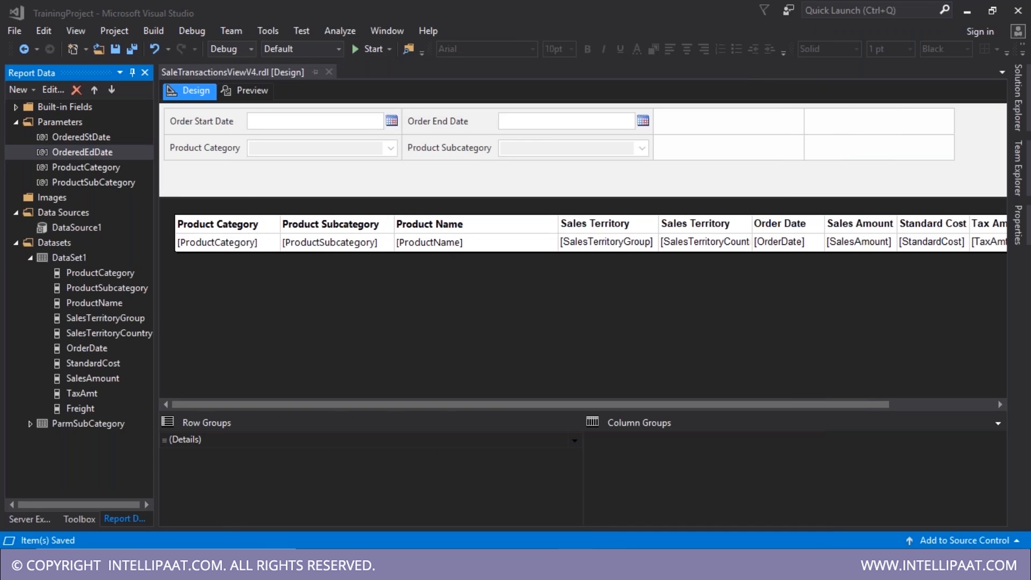
click(588, 564)
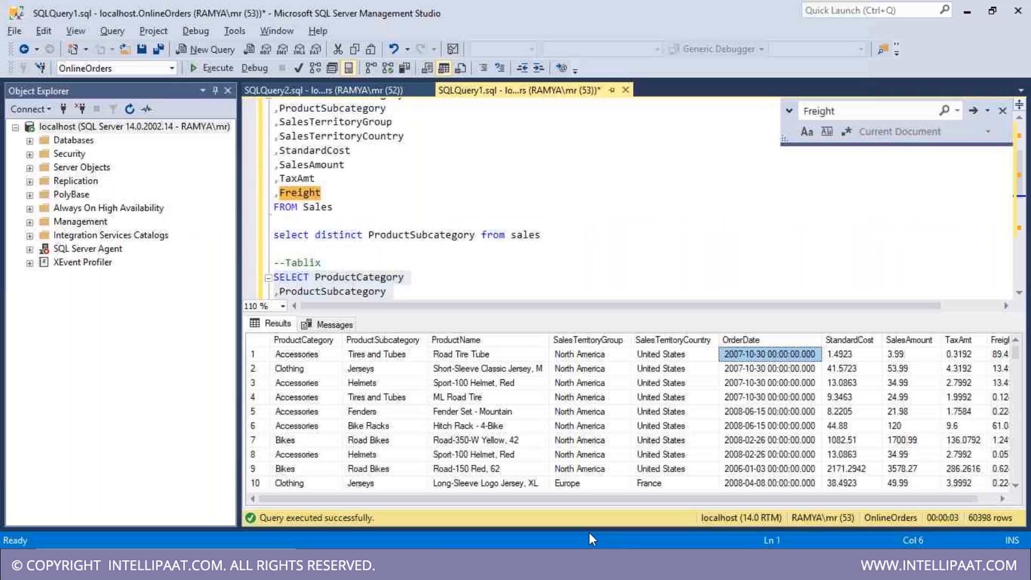
- Paste the dataset query into SSMS and begin a 'Create Proc SalesTransactions(' header above it
scroll(516, 424, down, 2)
scroll(418, 279, down, 4)
click(419, 279)
text(WHERE ProductSubCategory IN (@ProductSubCategory) AND (OrderDate BETWEEN @OrderedStDate AND @OrderedEdDate))
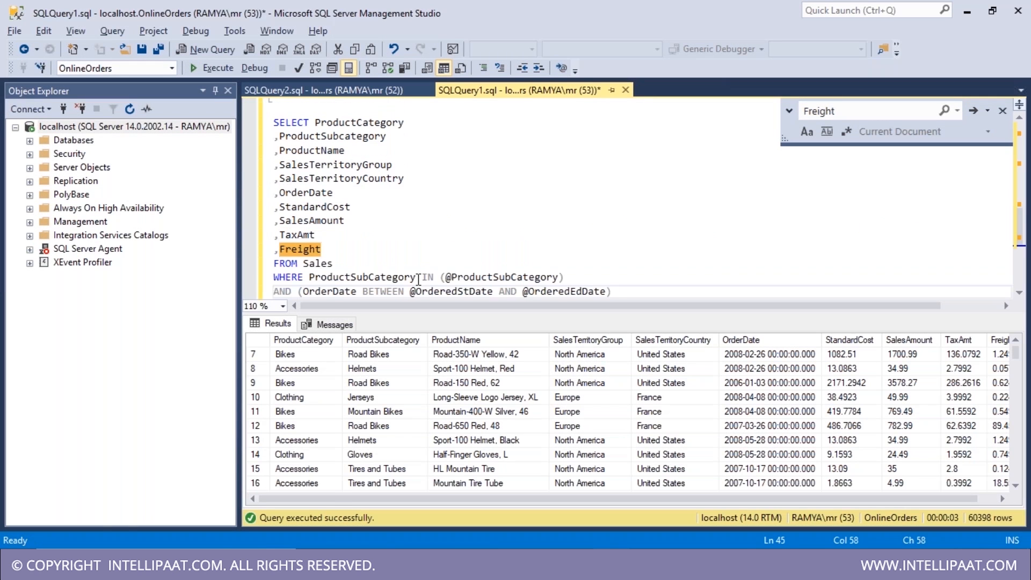
key(ctrl+r)
click(284, 108)
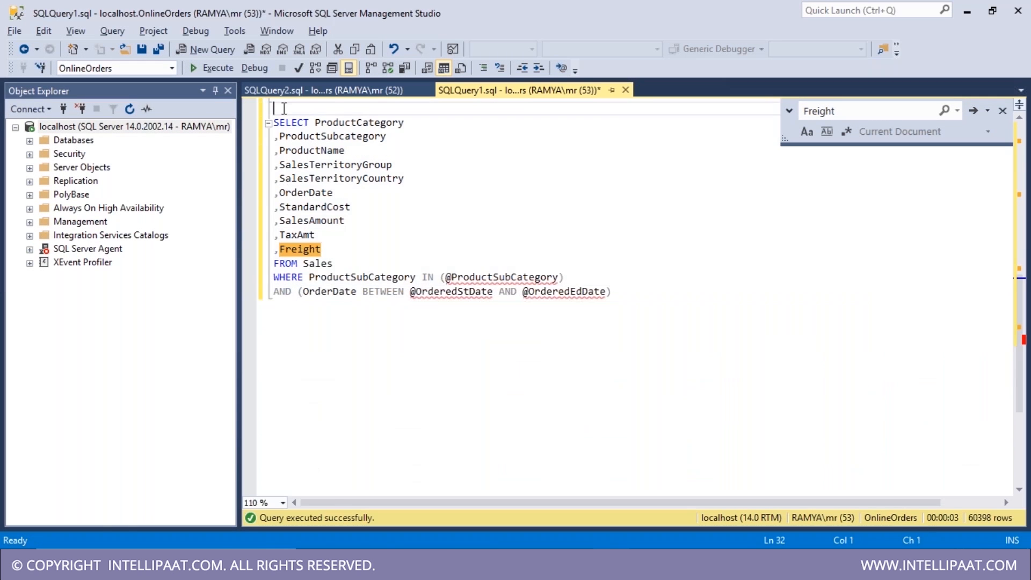
key(Return)
text(Create Proc SalesTransactions()
double_click(520, 291)
key(ctrl+c)
click(491, 122)
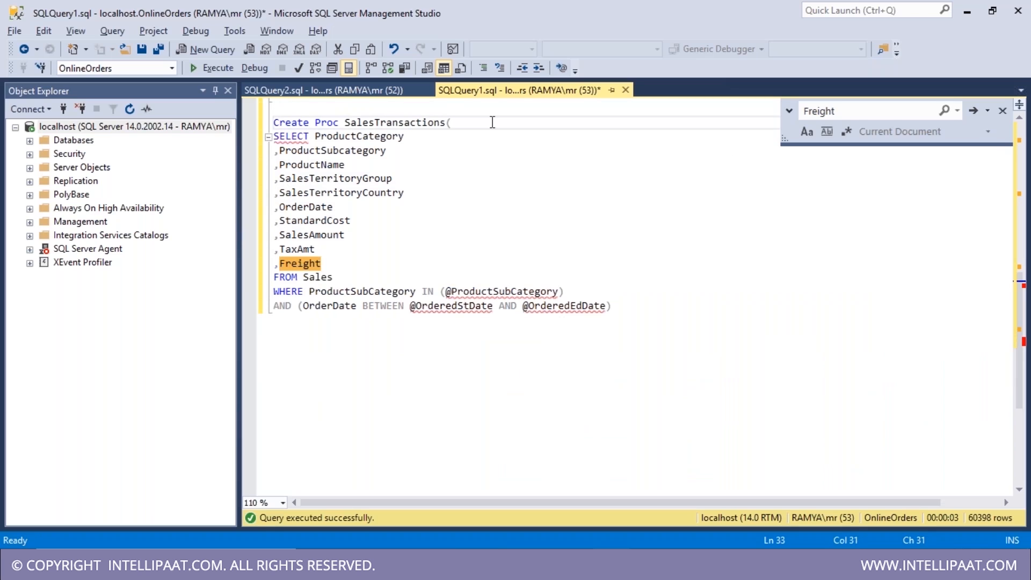
key(ctrl+v)
text(varchar(1)
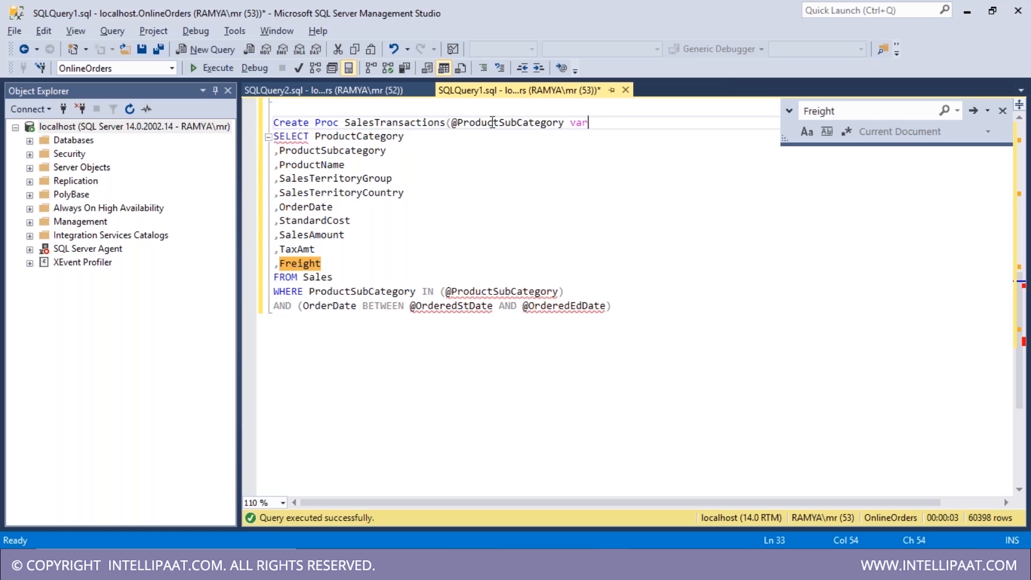
text(0) NULL,)
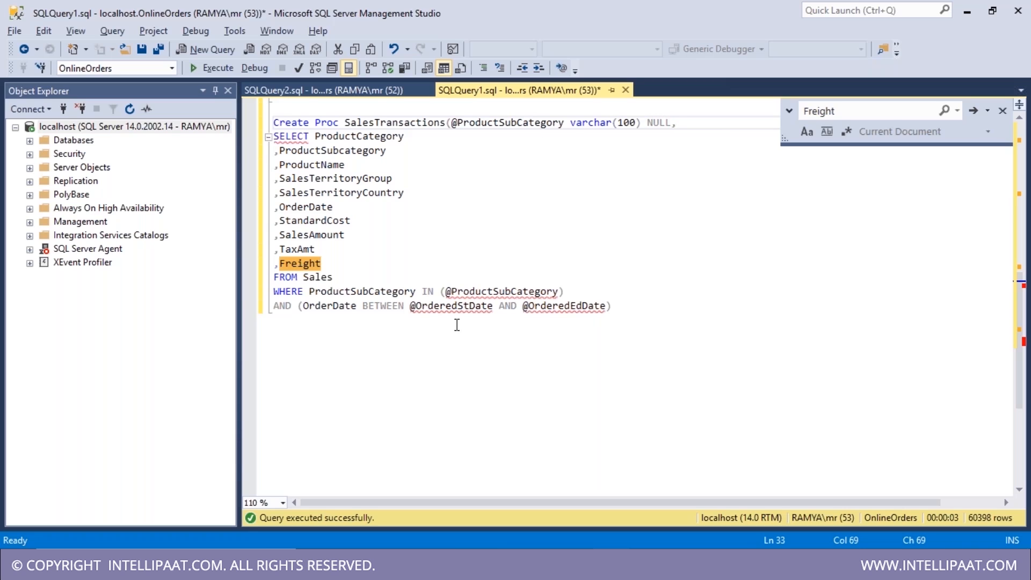
- Cut the procedure draft block, leaving only the plain SELECT from Sales
double_click(513, 295)
click(512, 295)
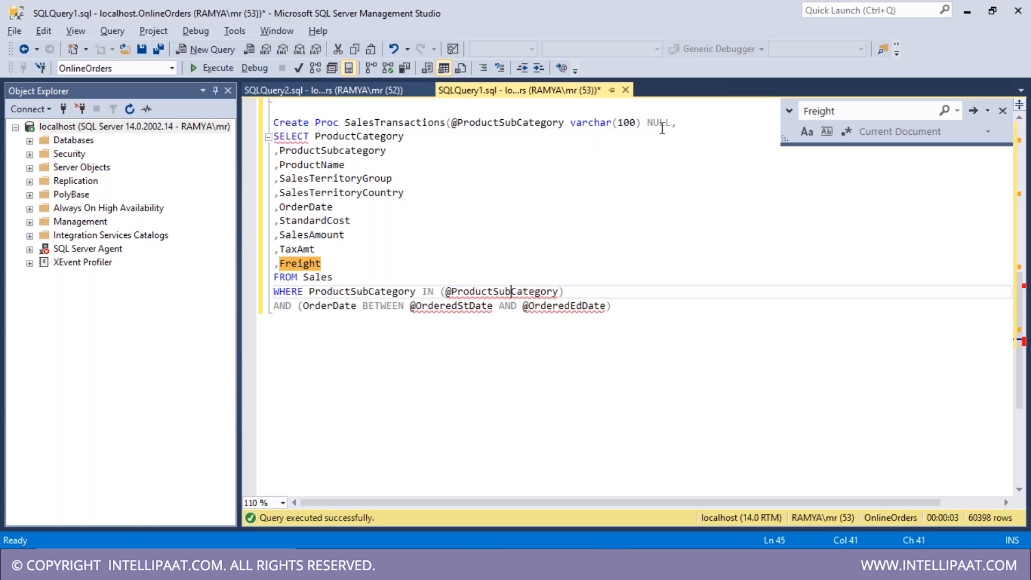
click(605, 313)
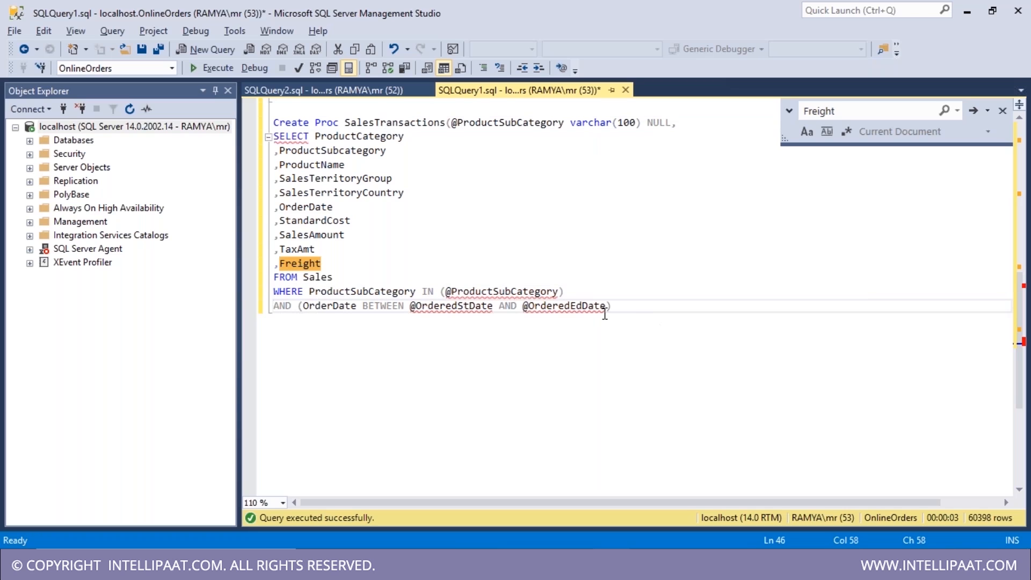
drag(605, 313, 250, 119)
key(ctrl+x)
scroll(518, 224, up, 4)
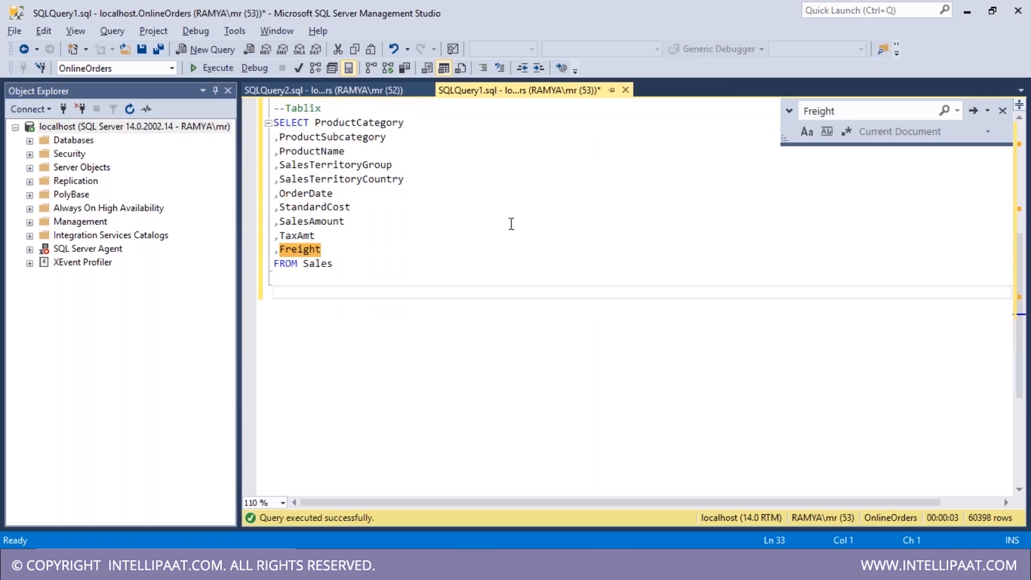
click(968, 12)
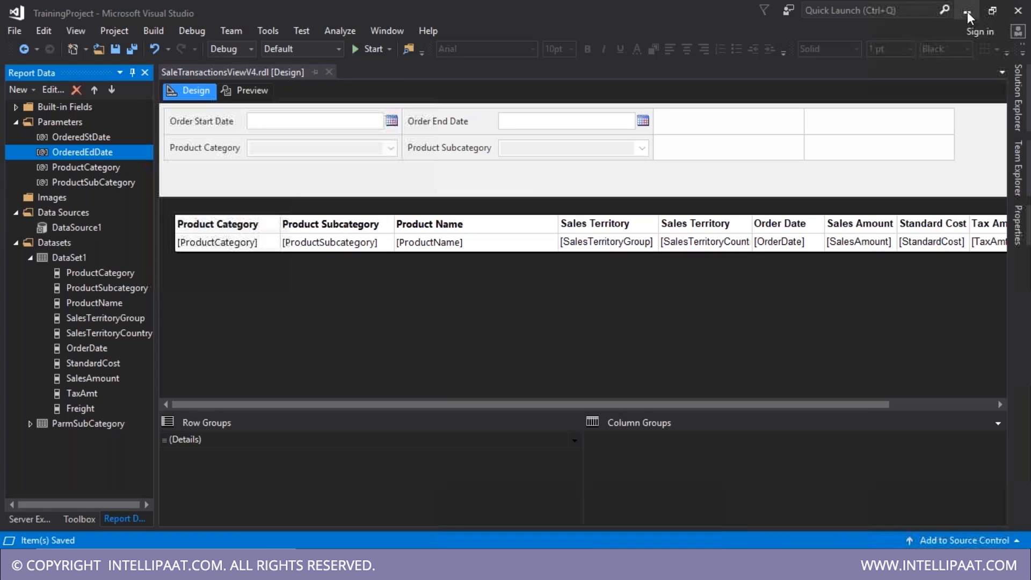
- Tick Allow null value on the multi-value ProductCategory parameter and confirm
click(100, 166)
double_click(100, 166)
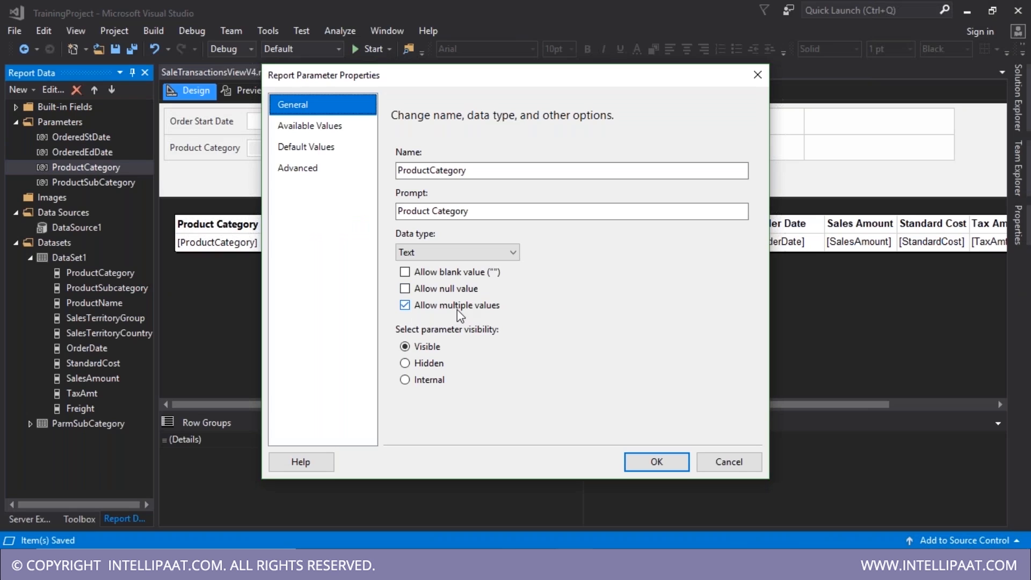
click(433, 291)
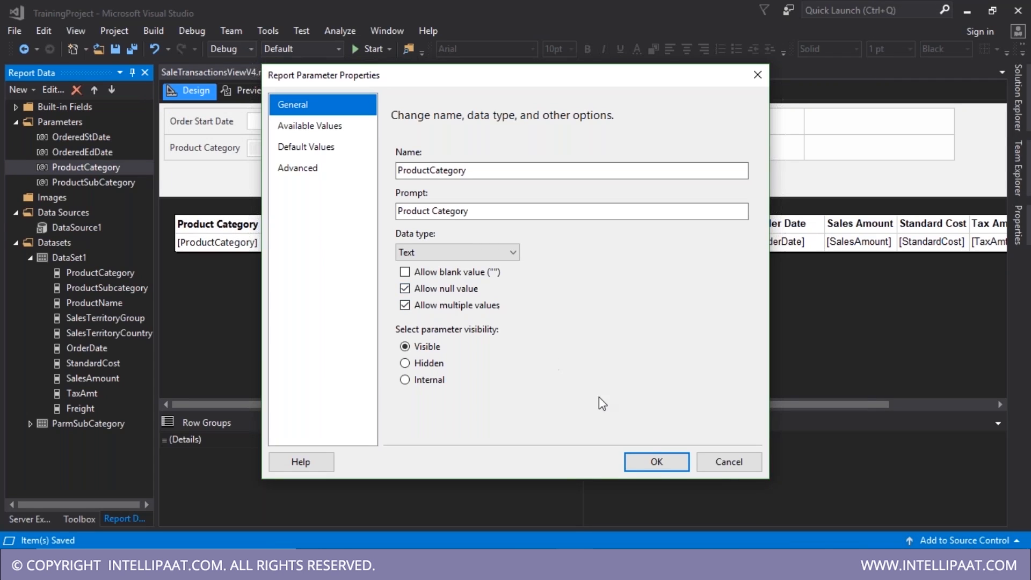
click(656, 463)
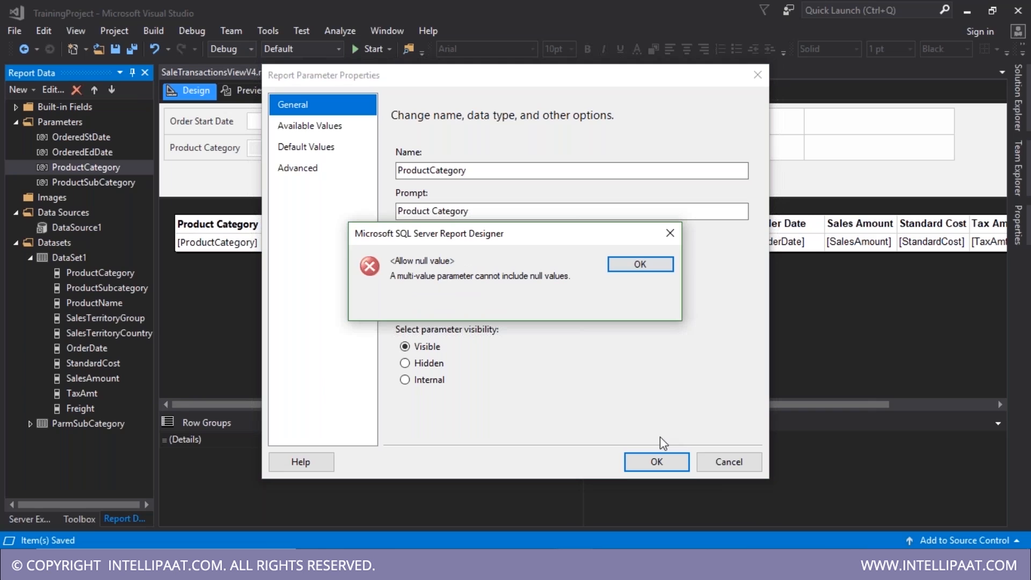
- Dismiss the error that multi-value parameters cannot include null values
drag(495, 245, 635, 230)
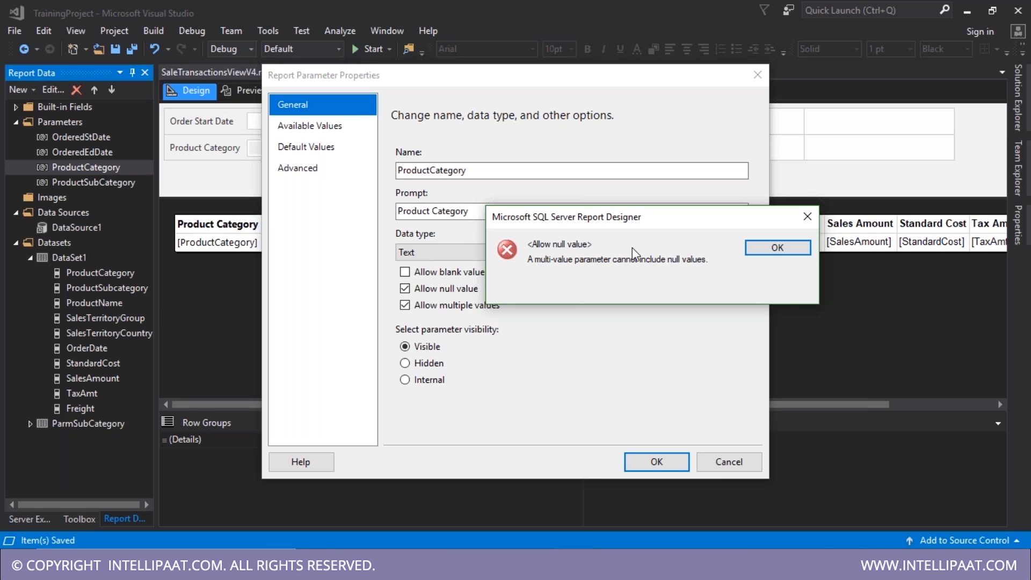
click(665, 25)
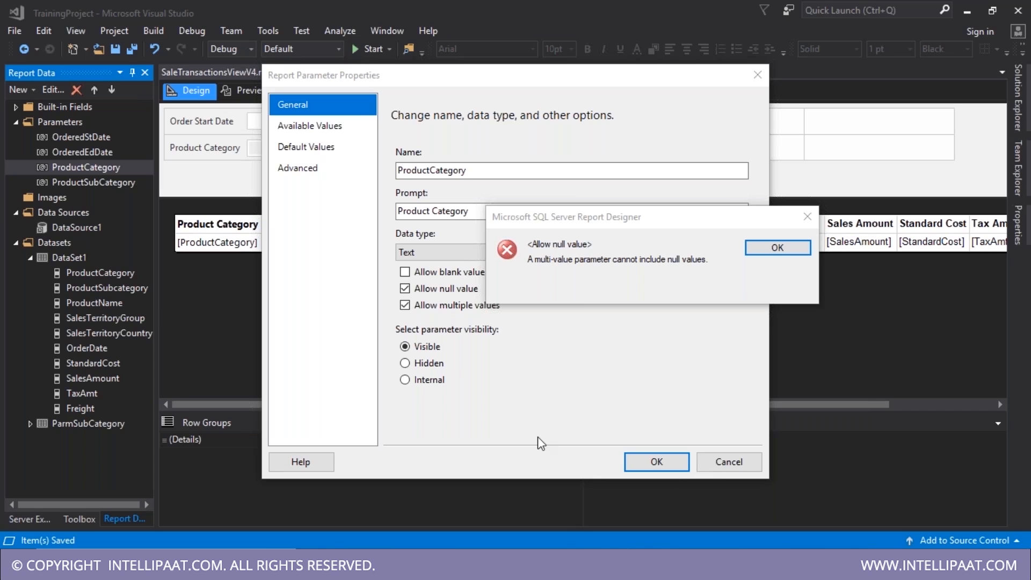
click(737, 230)
drag(709, 224, 648, 224)
click(703, 248)
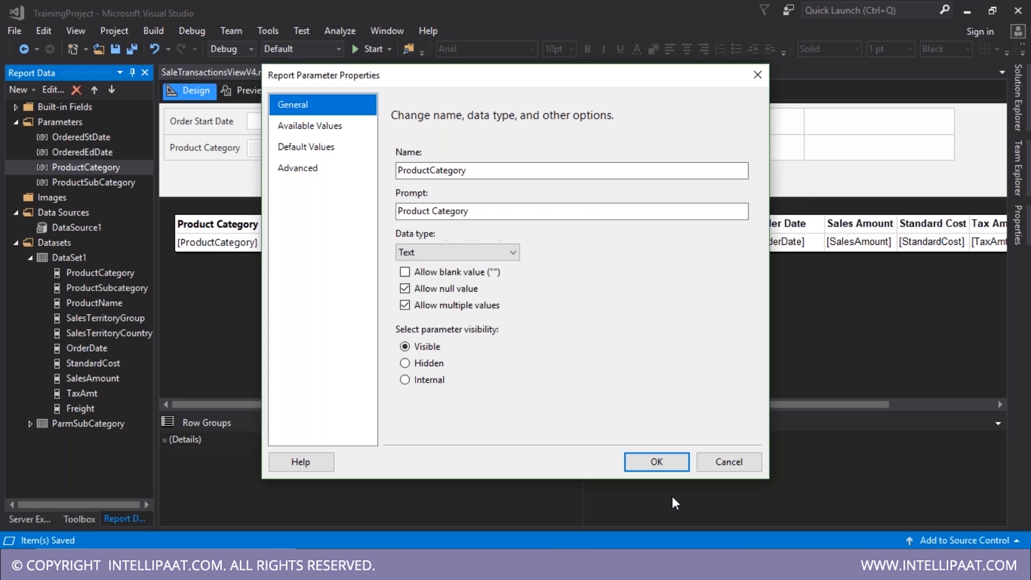
click(640, 566)
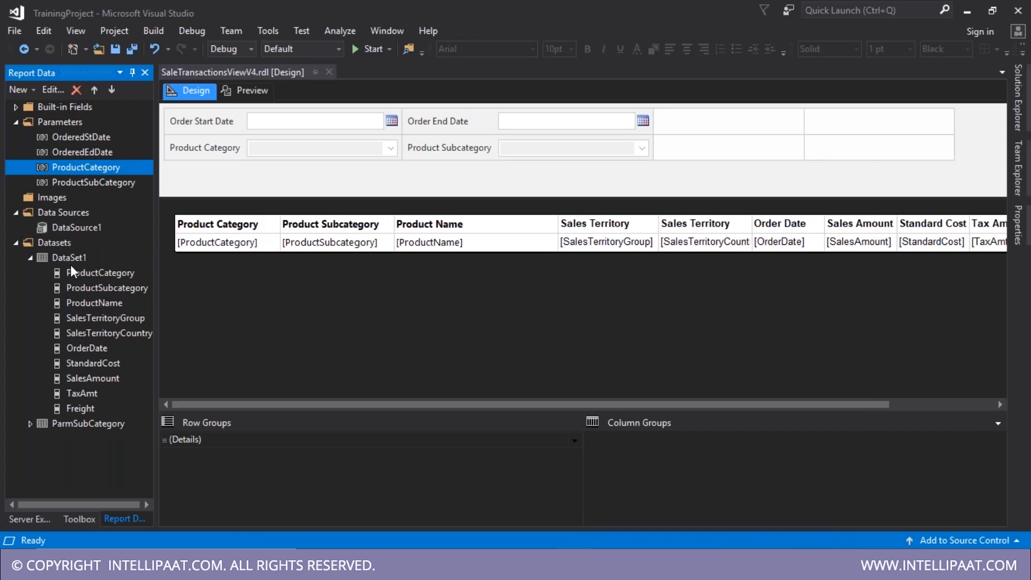
double_click(70, 263)
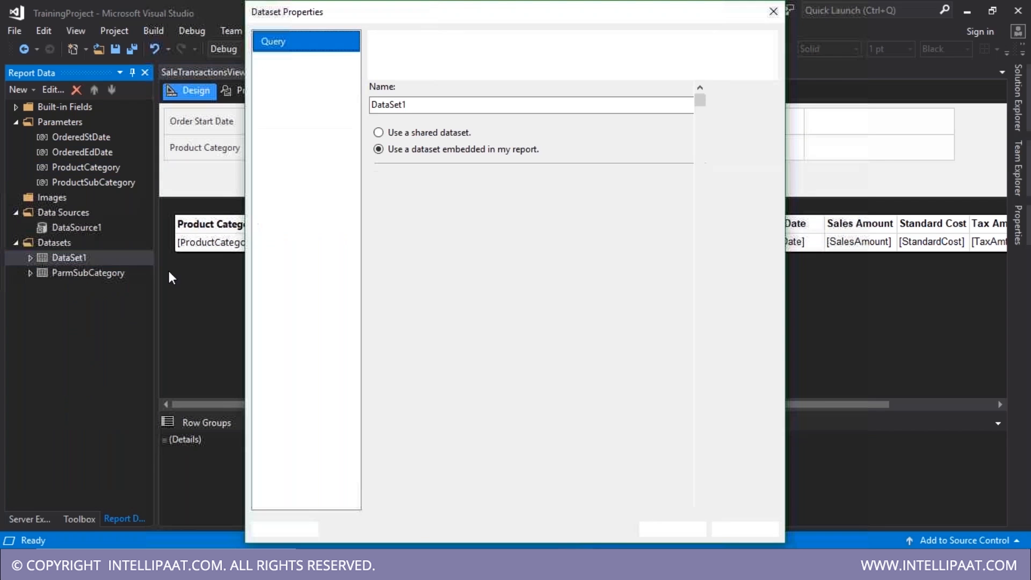
drag(514, 414, 606, 417)
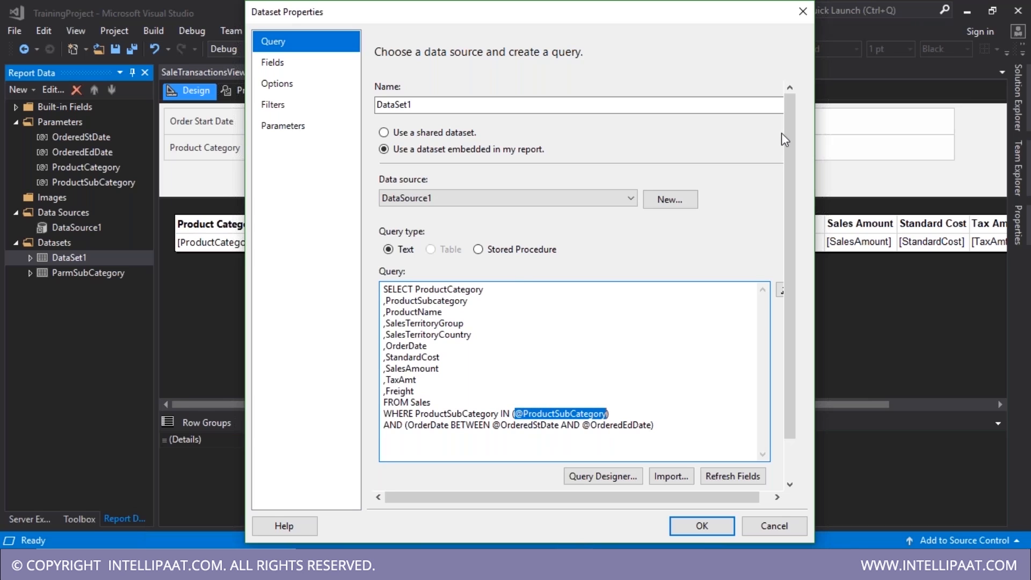
click(803, 12)
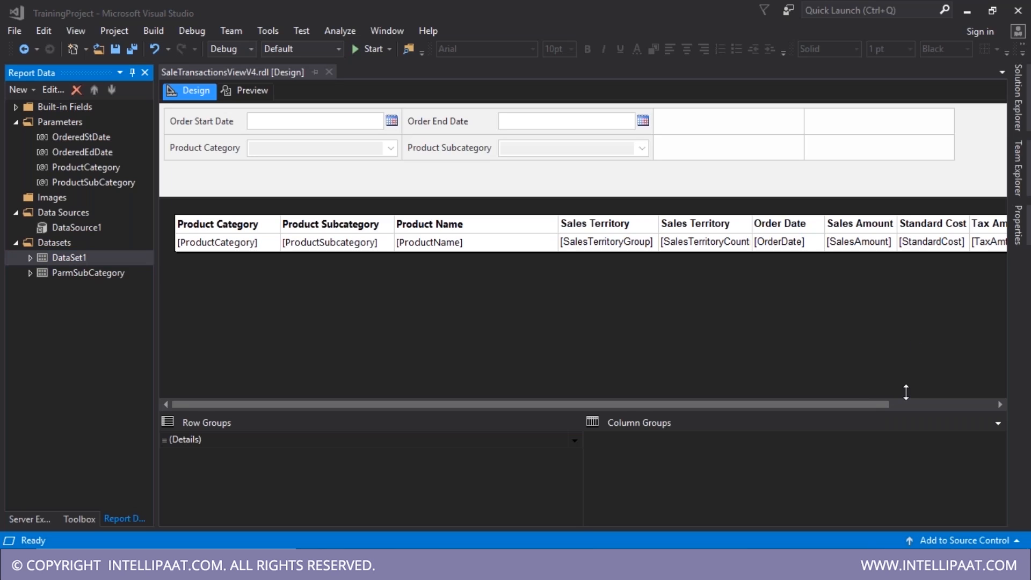
- Save and close the SaleTransactionsViewV4 report
click(508, 340)
key(ctrl+s)
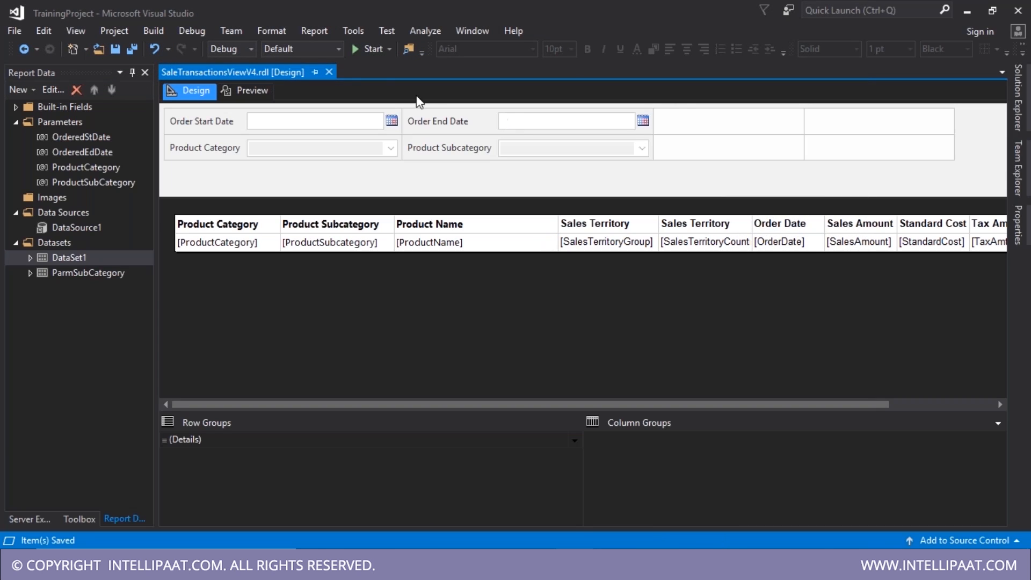
click(329, 72)
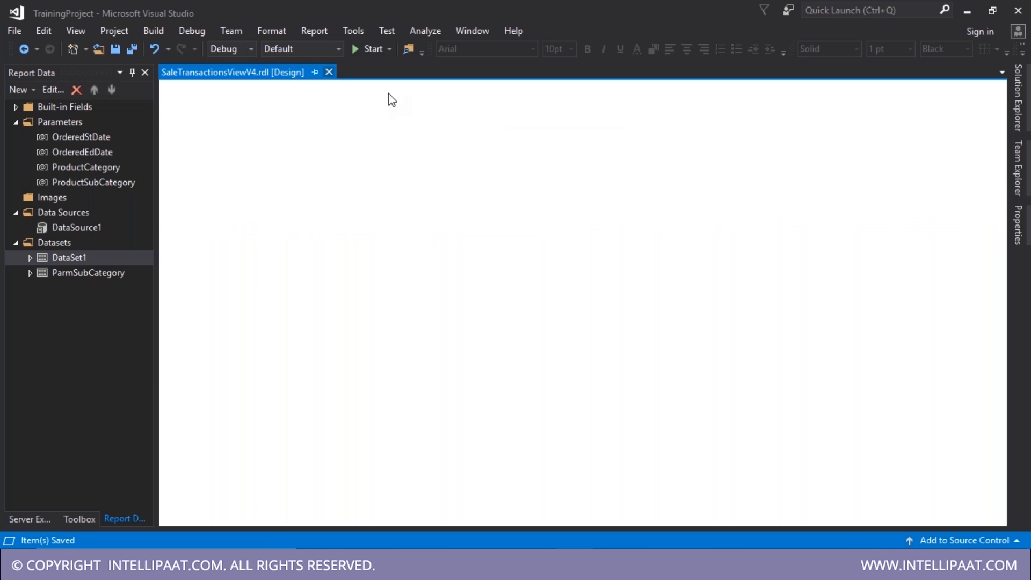
- Duplicate SaleTransactionsViewV4.rdl in Solution Explorer and open the copy
click(1023, 173)
click(1022, 102)
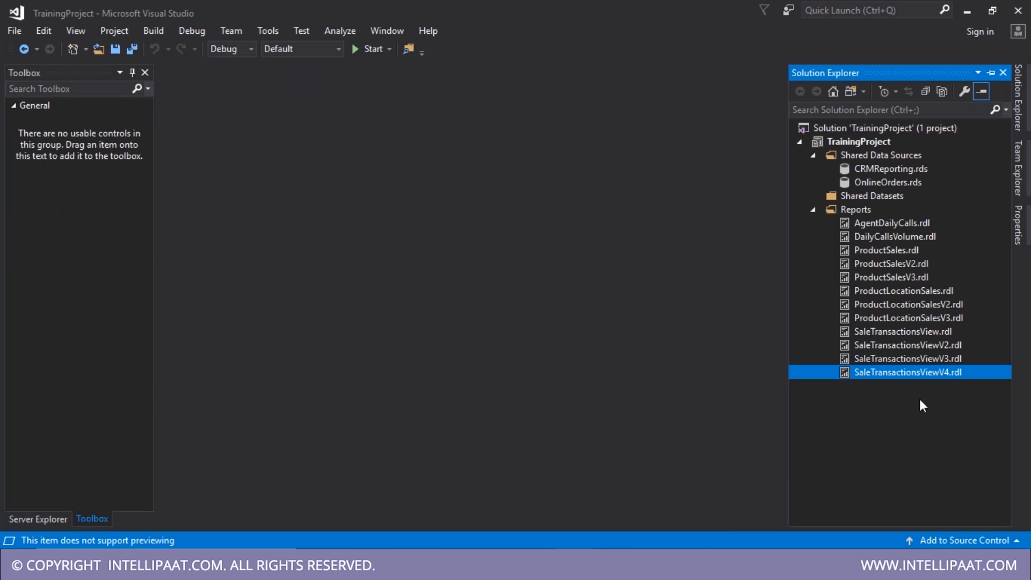
click(868, 211)
click(924, 374)
key(ctrl+v)
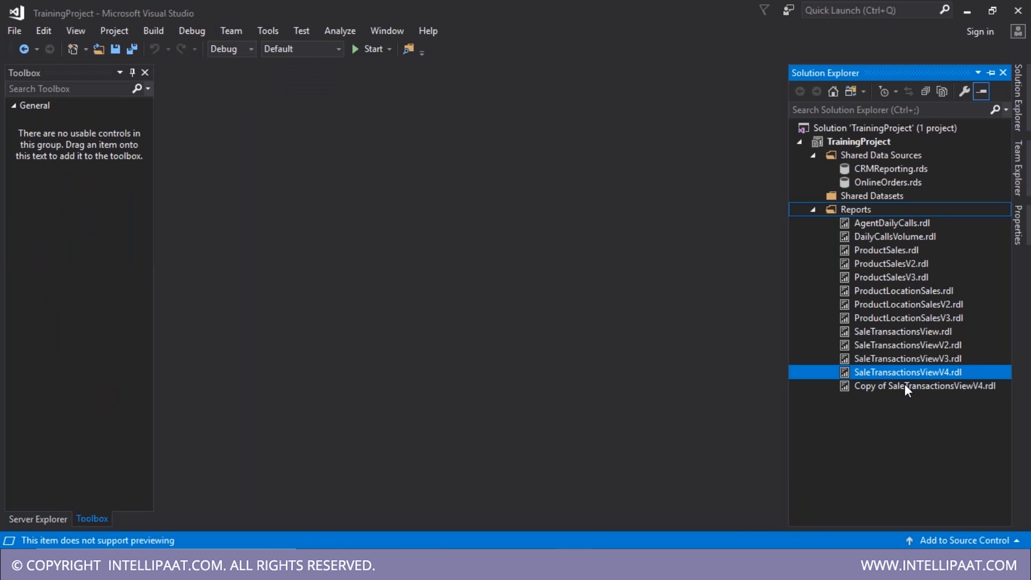
click(904, 385)
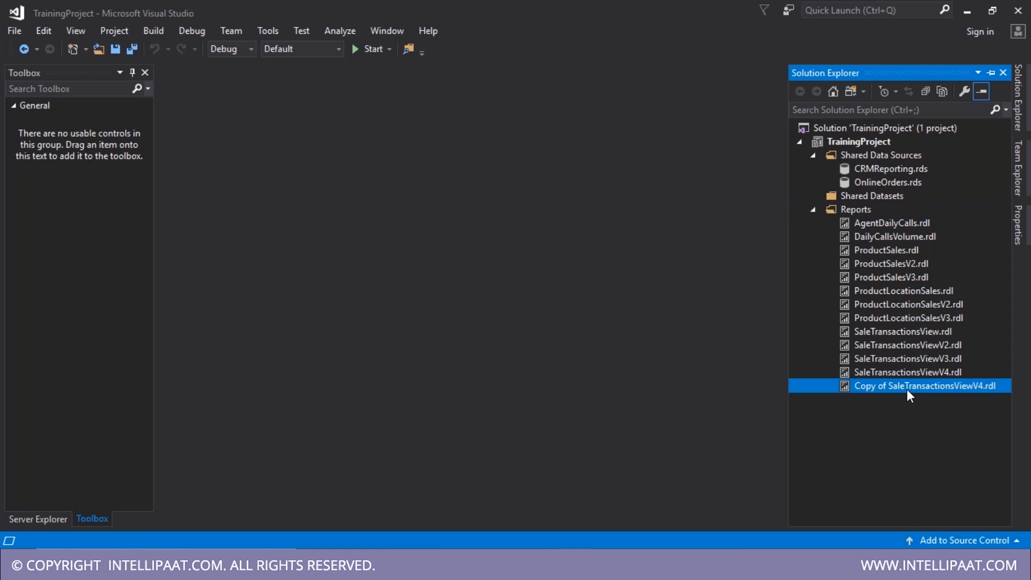
double_click(907, 389)
- Rename the copied report to SaleTransactionsViewChild.rdl
click(888, 388)
drag(865, 388, 834, 385)
key(Delete)
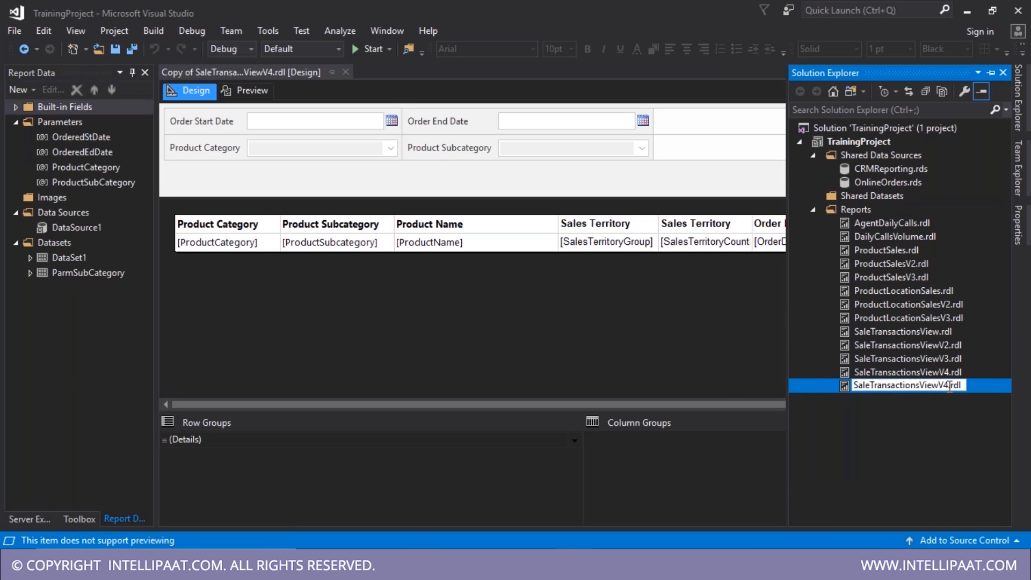
drag(950, 386, 940, 385)
text(Child)
- Confirm the report name, then delete the OrderedStDate and OrderedEdDate parameters
key(Return)
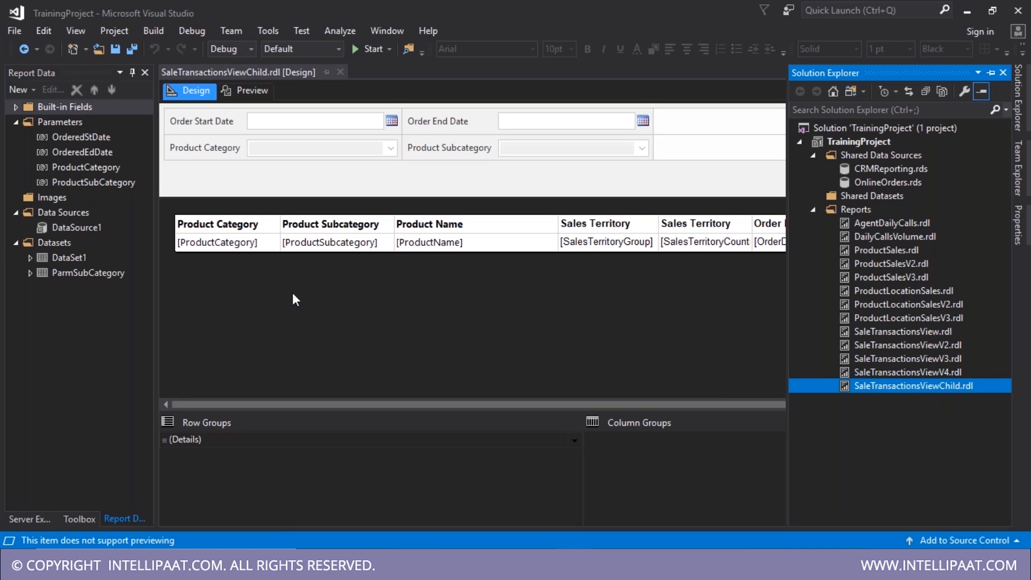
click(79, 138)
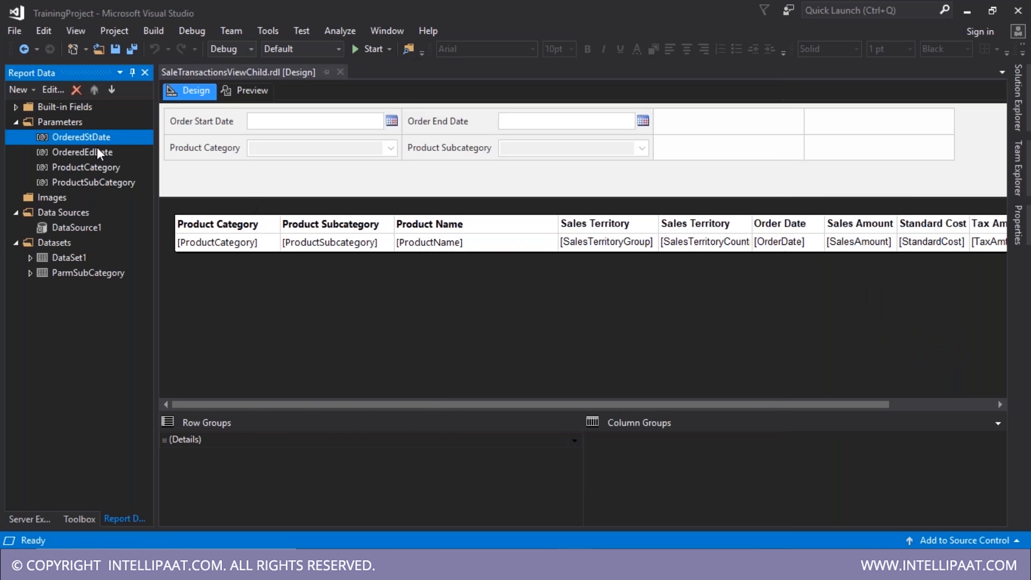
key(Delete)
click(536, 334)
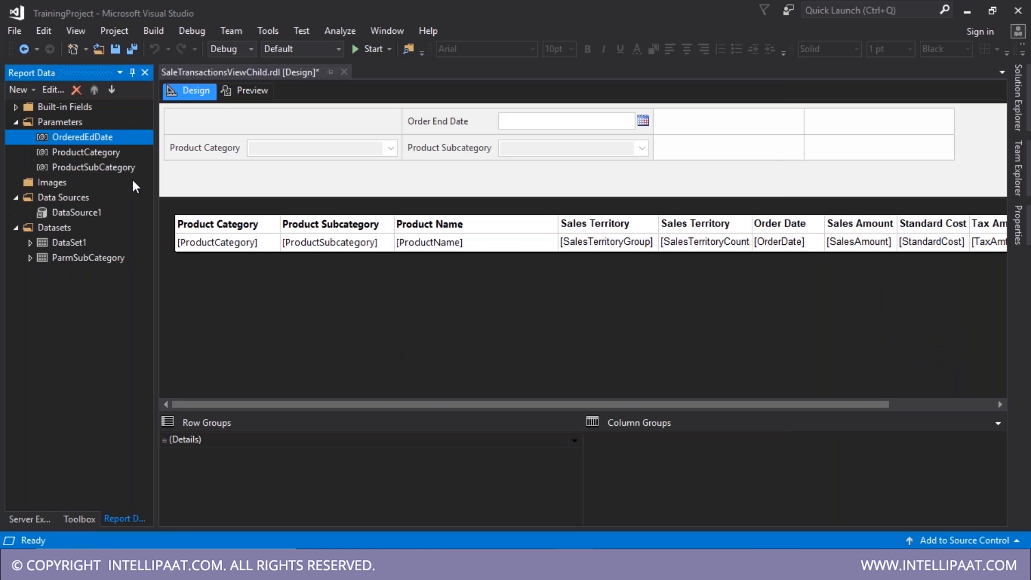
key(Delete)
click(532, 336)
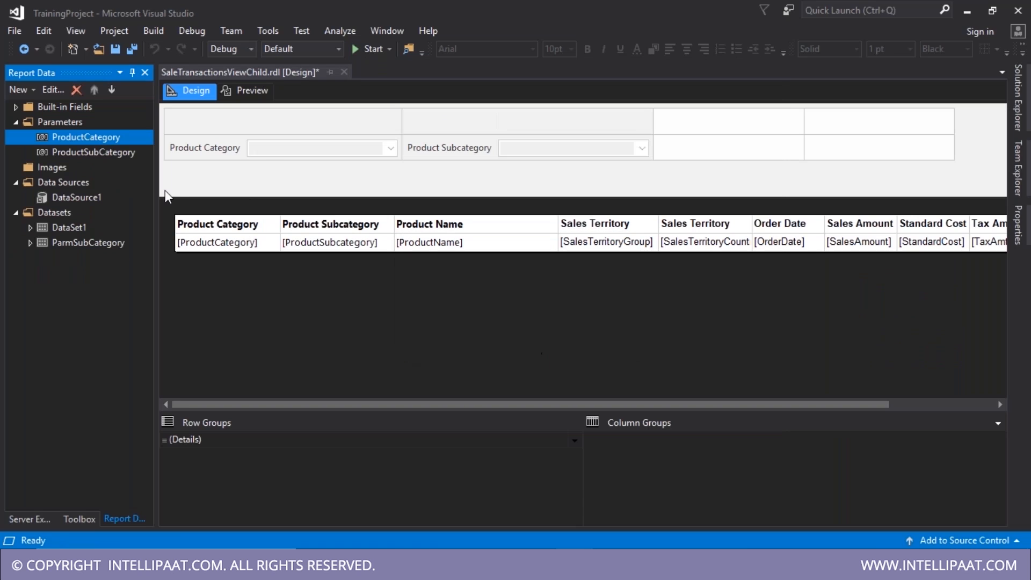
- Move the Product Category and Product Subcategory prompts into the top row of the parameter grid
drag(219, 157, 212, 123)
drag(450, 148, 450, 128)
click(95, 138)
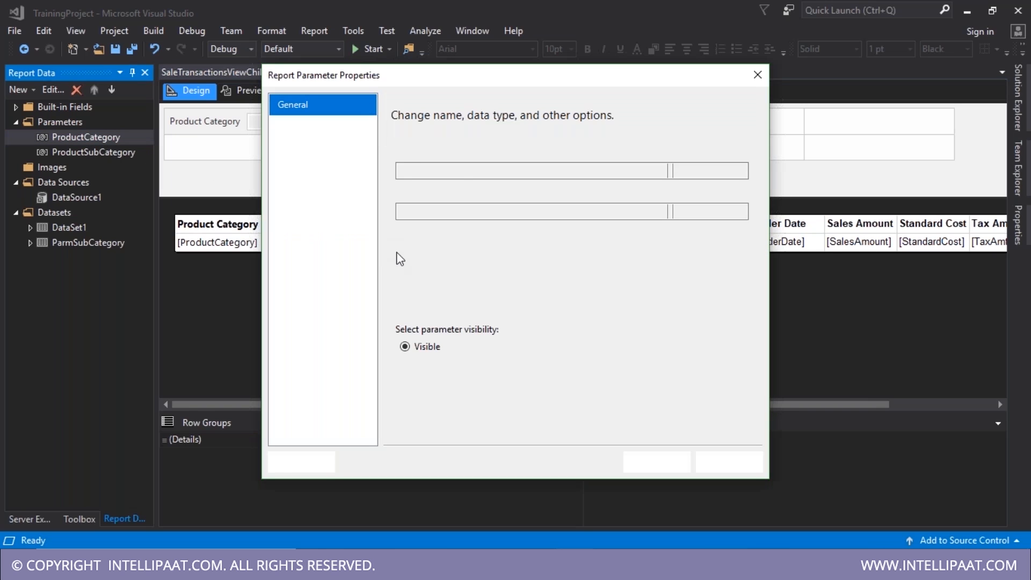
click(328, 127)
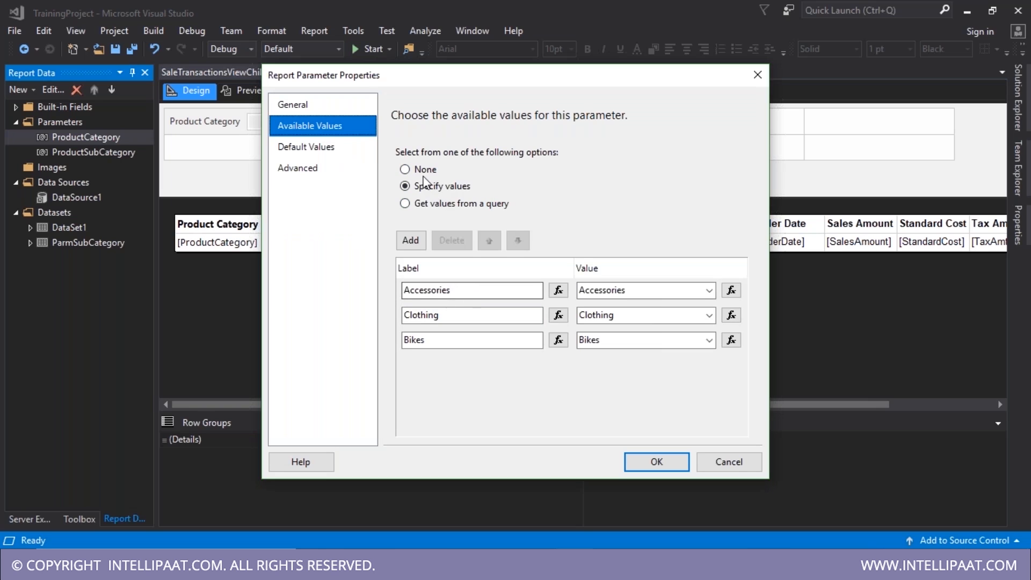
key(Return)
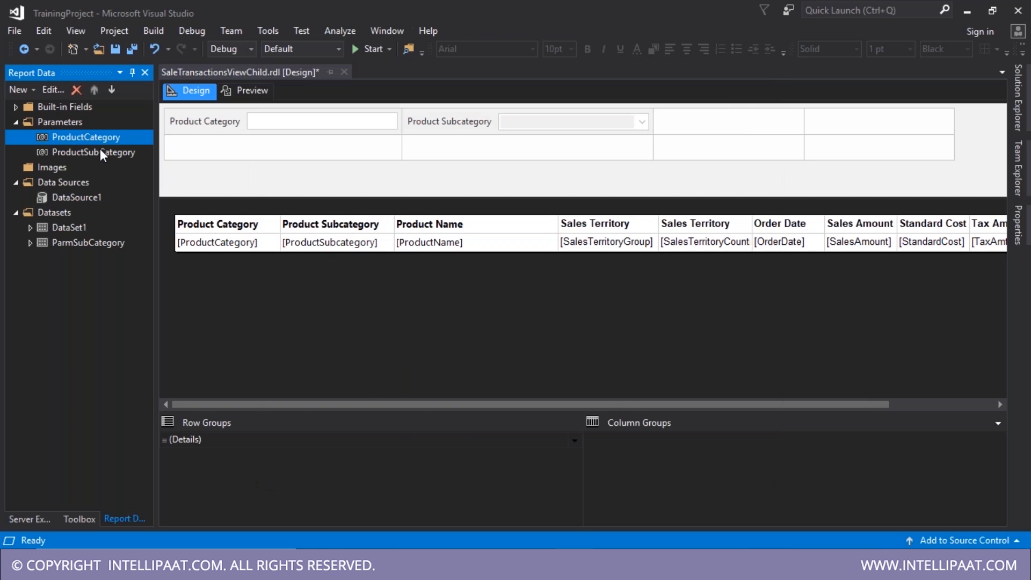
- Set the ProductSubCategory parameter's default to No default value
double_click(98, 152)
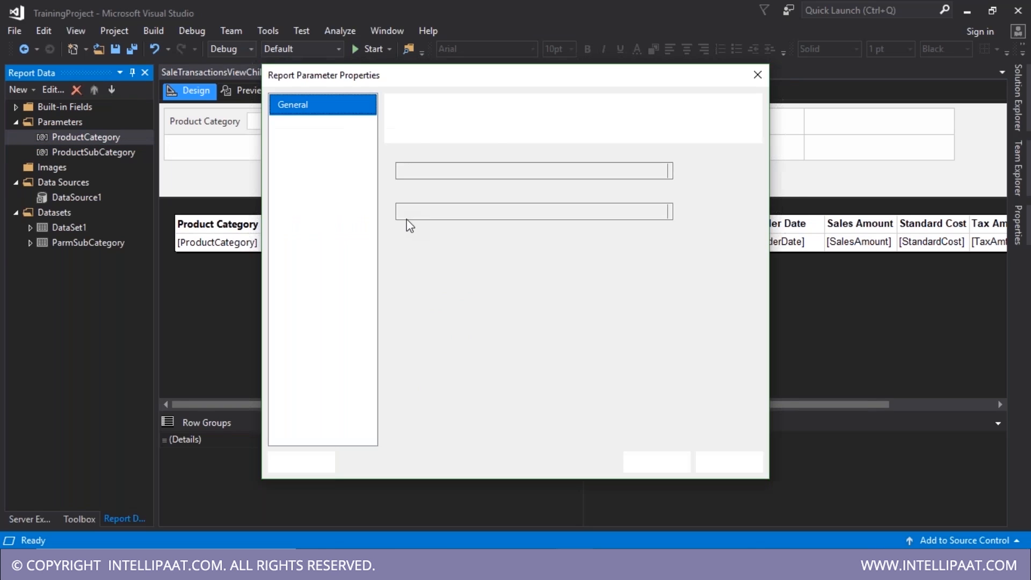
click(318, 151)
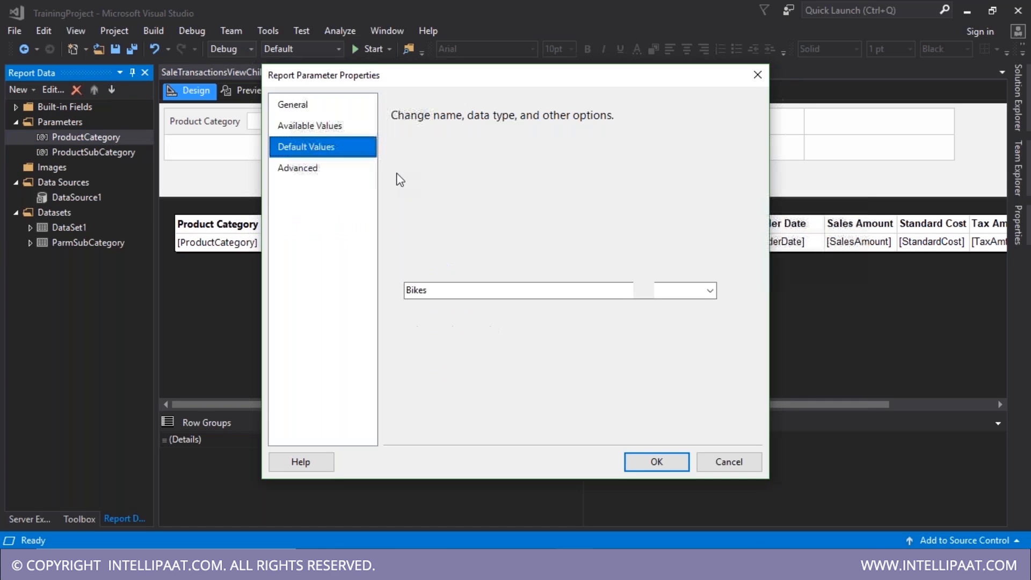
key(Return)
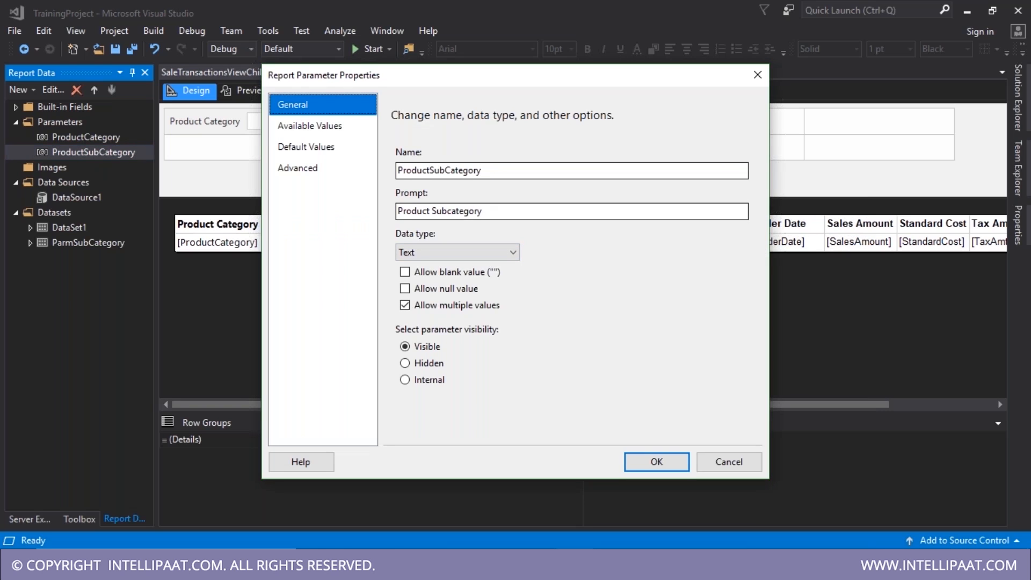
click(309, 125)
click(306, 147)
click(406, 170)
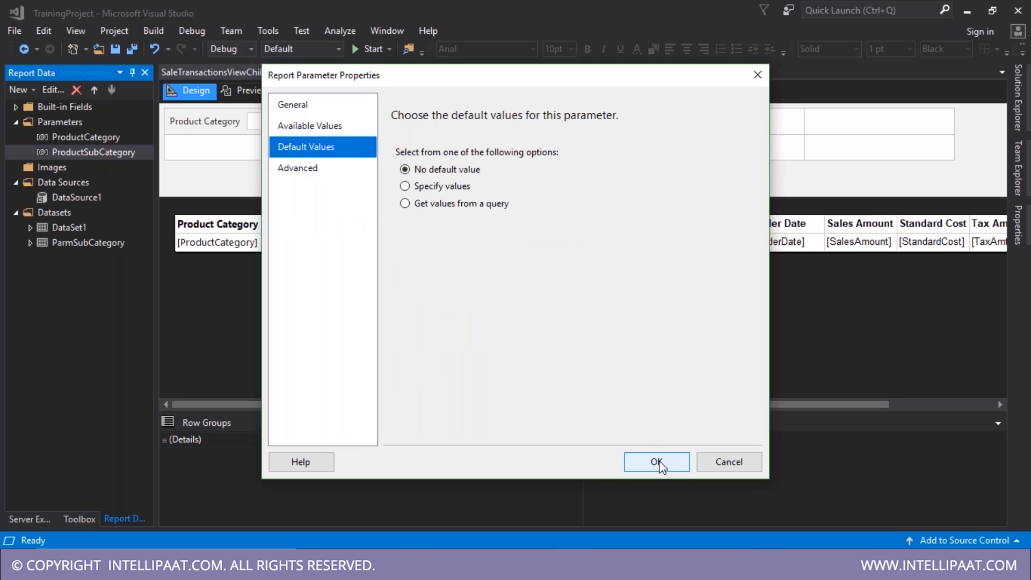
click(656, 462)
- Delete the ParmSubCategory dataset from the report
click(75, 242)
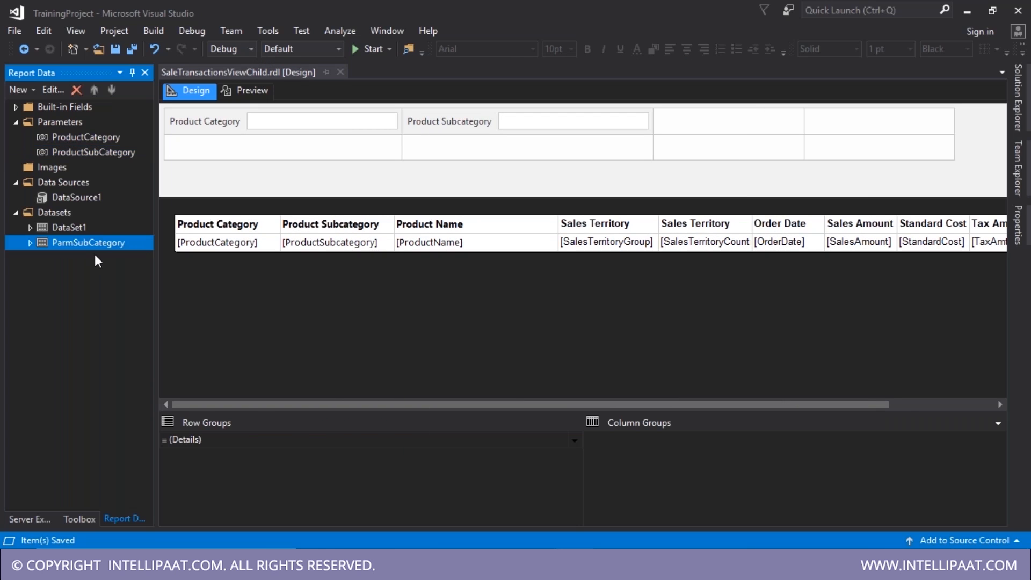
key(Delete)
click(494, 336)
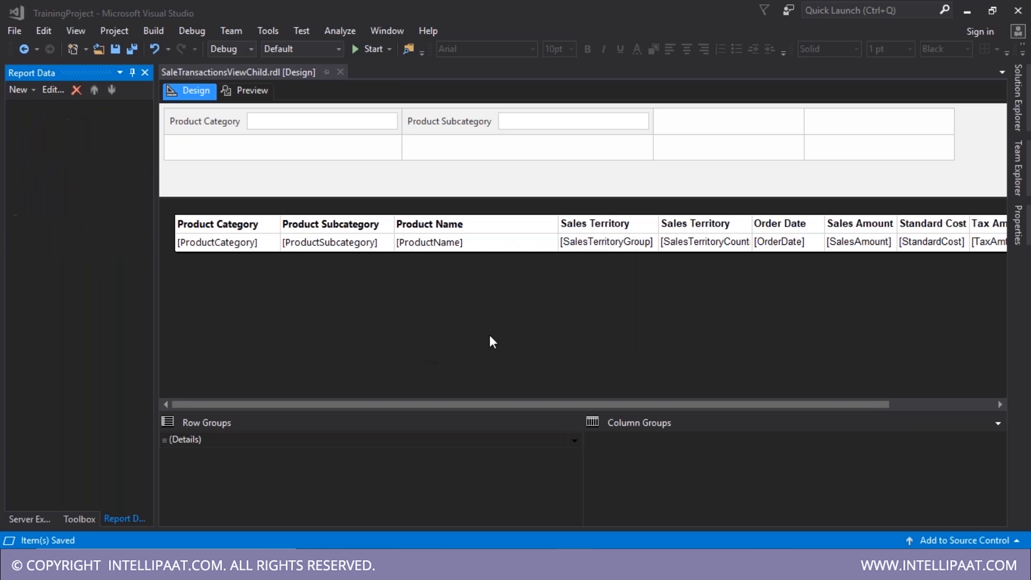
- Delete the filter conditions from the DataSet1 query
double_click(71, 230)
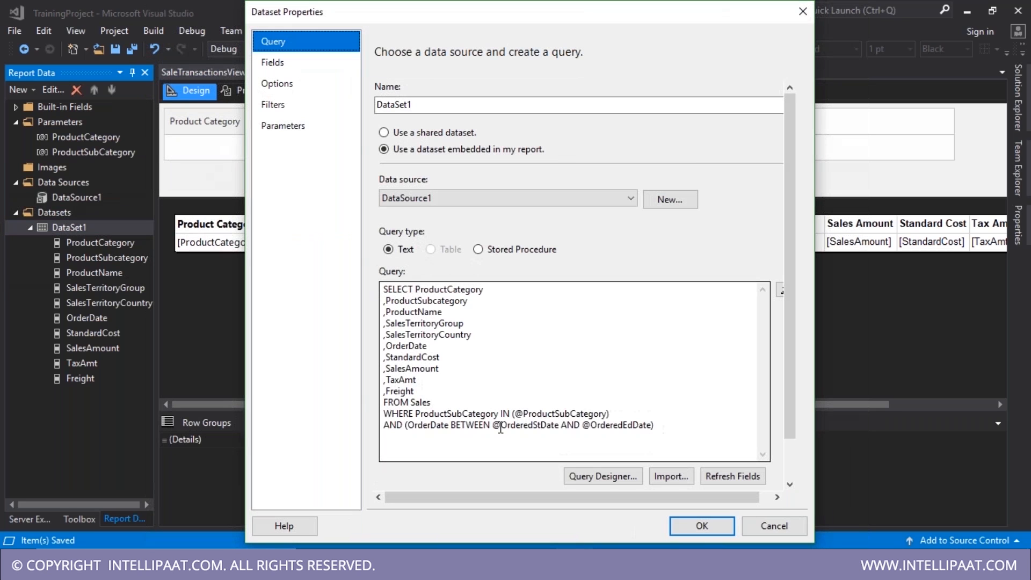
drag(416, 414, 679, 443)
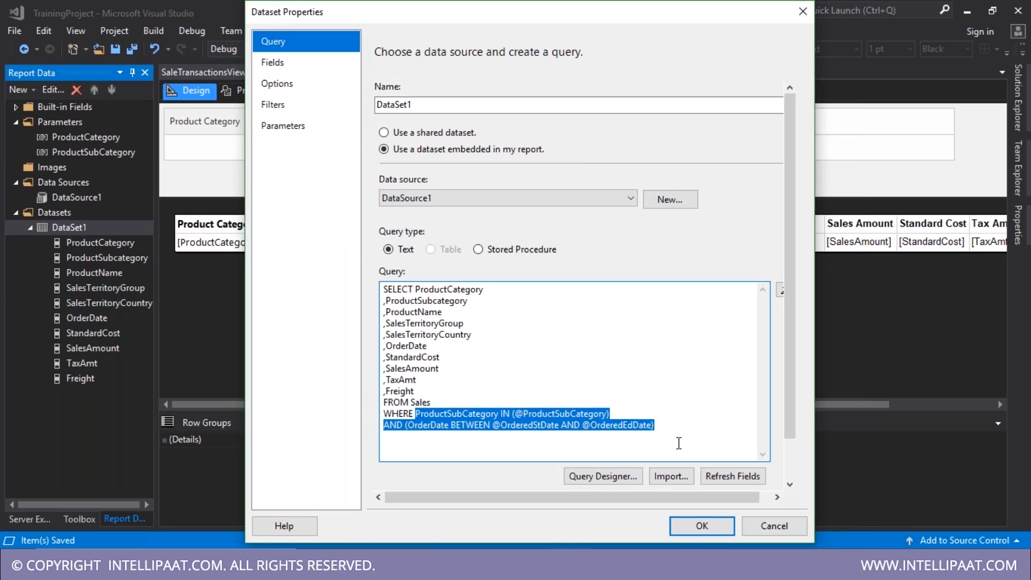
key(Delete)
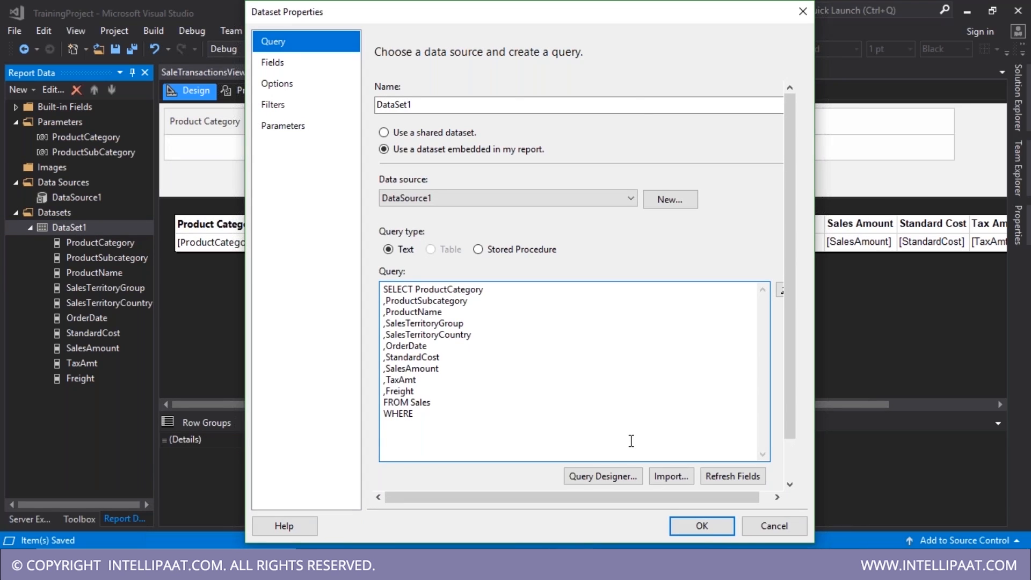
key(Escape)
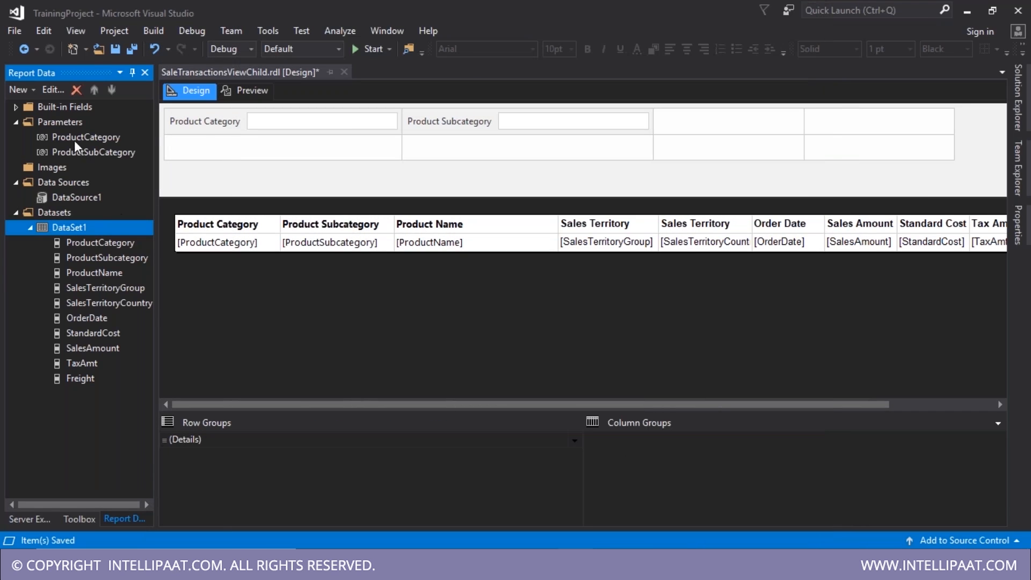
- Add a new report parameter named SalesGroup
right_click(69, 123)
click(126, 129)
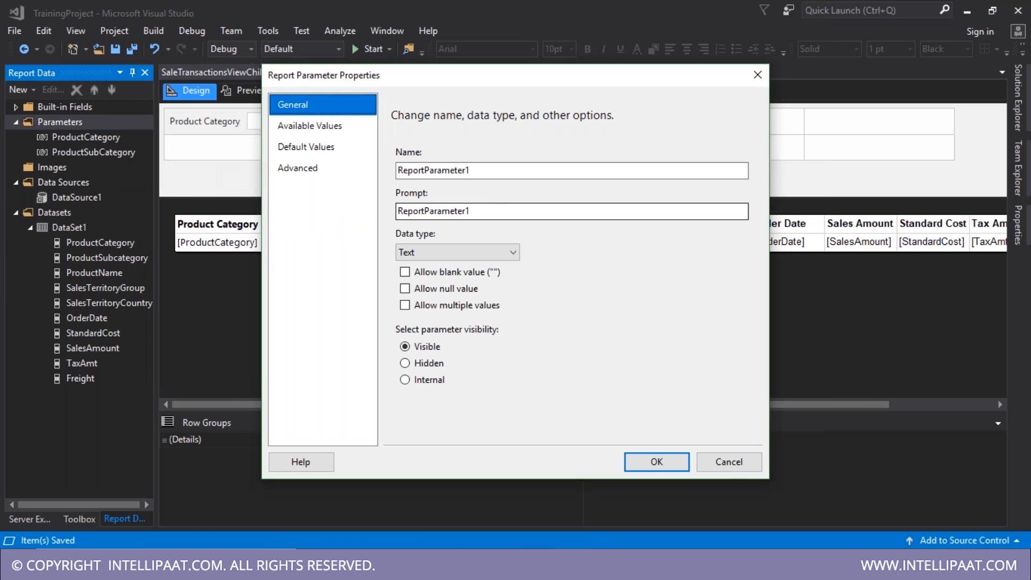
drag(489, 171, 267, 185)
text(Sal)
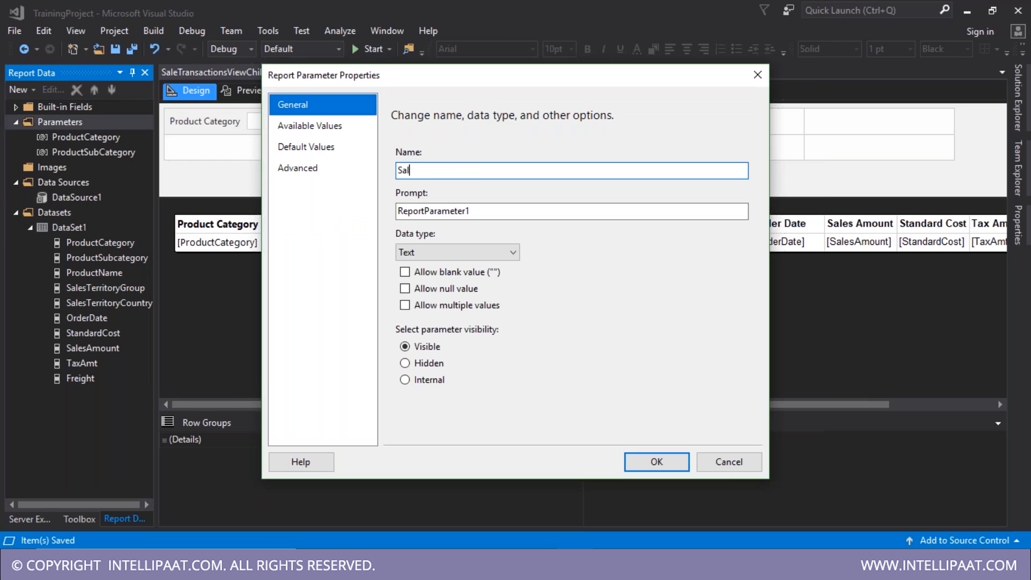
text(esGroup)
key(Tab)
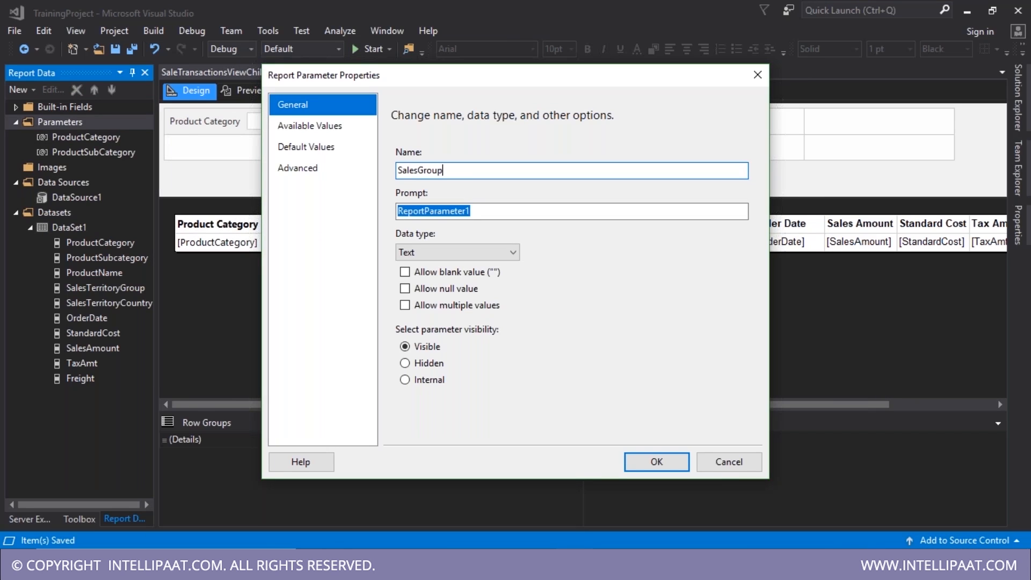
text(SalesGroup)
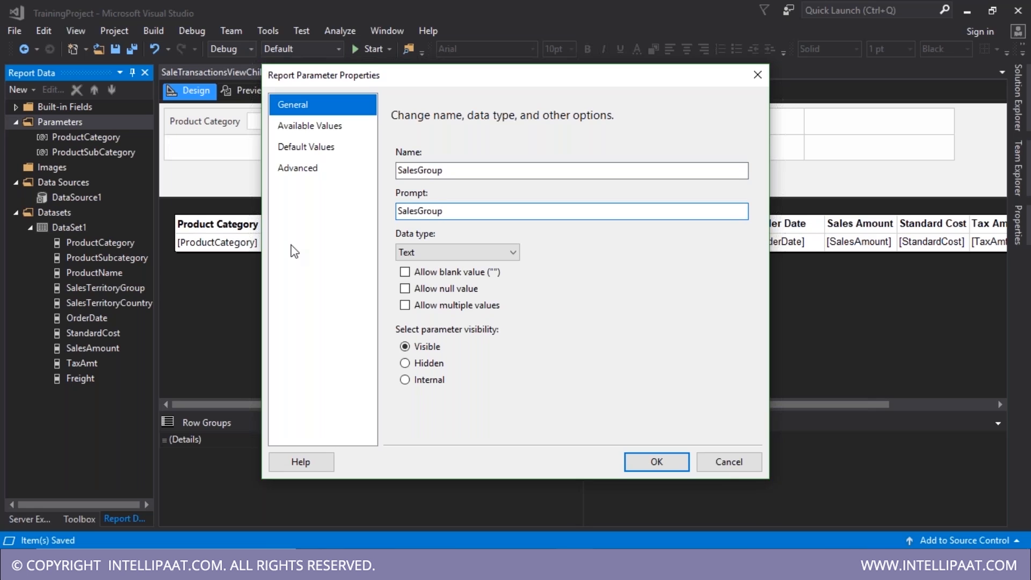
click(665, 461)
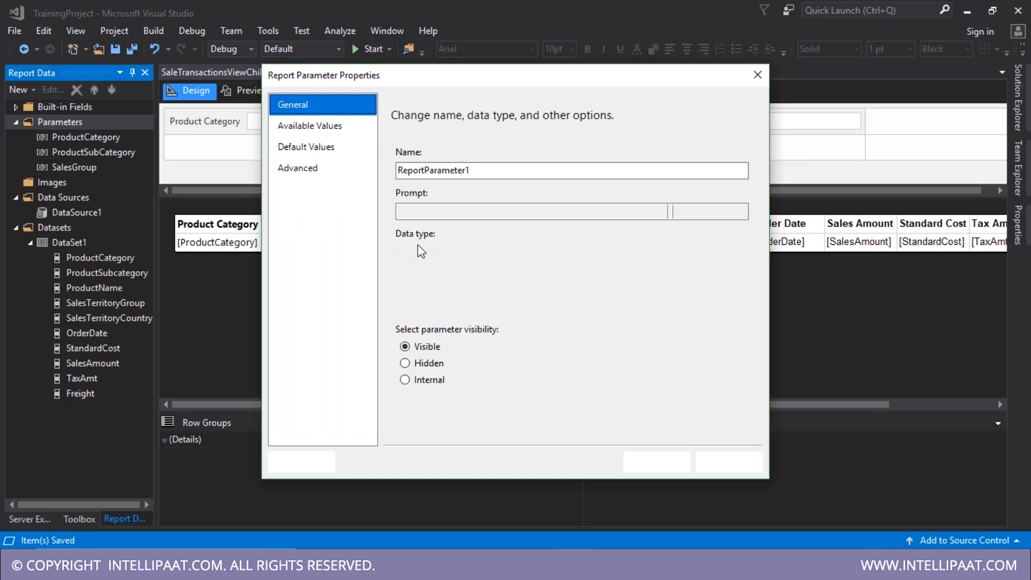
- Add a SalesCountry parameter with the prompt SalesCountry
click(486, 167)
double_click(486, 167)
text(SalesCout)
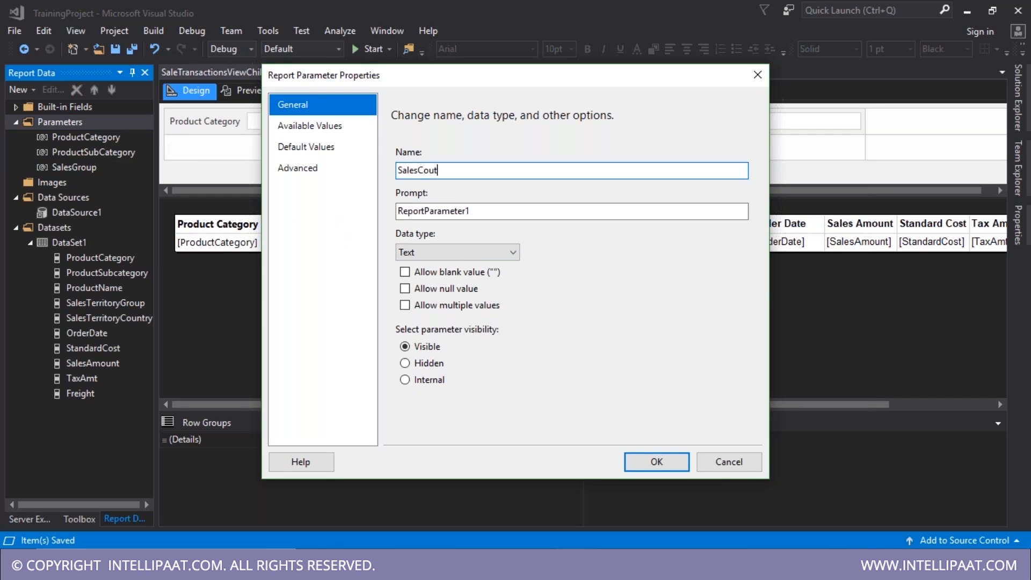
key(BackSpace)
text(ntry)
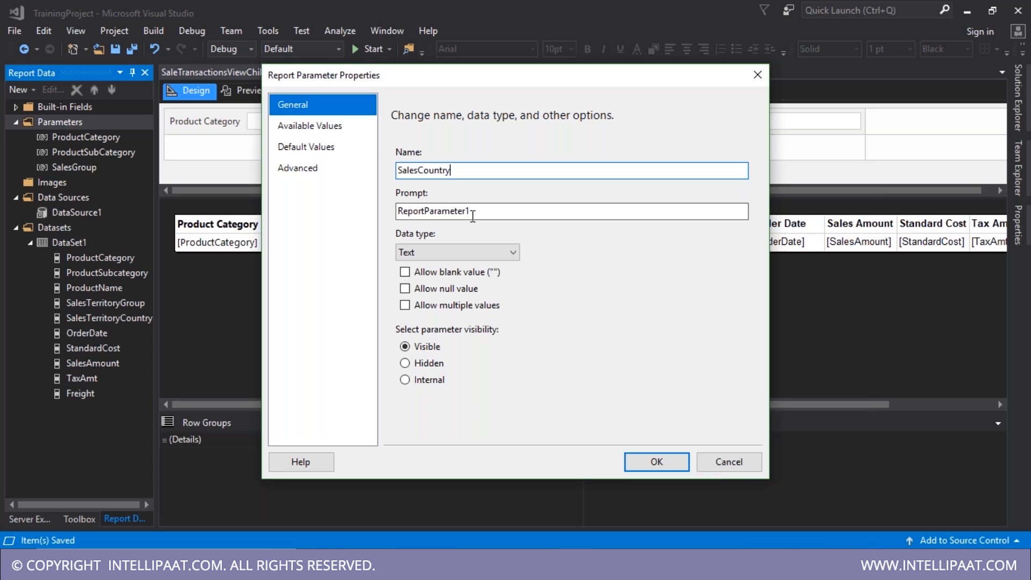
click(498, 210)
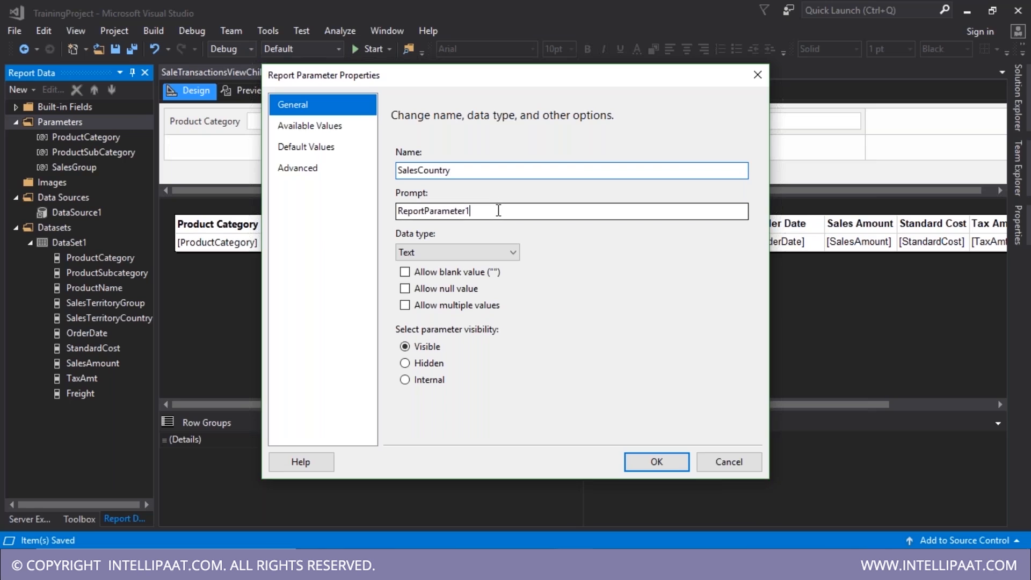
drag(498, 211, 336, 213)
text(SalesCoutnry)
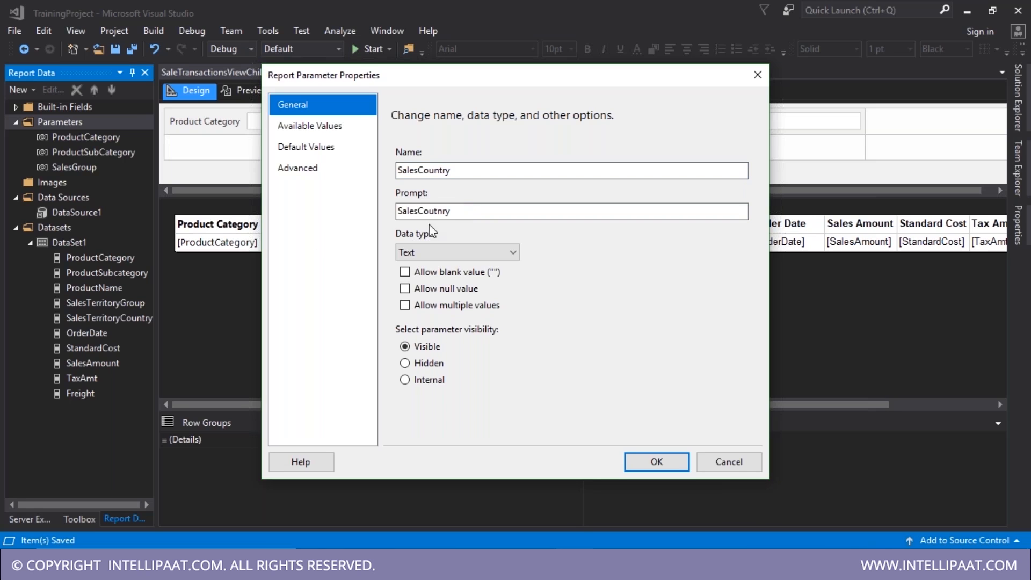
drag(434, 211, 477, 214)
text(ntry)
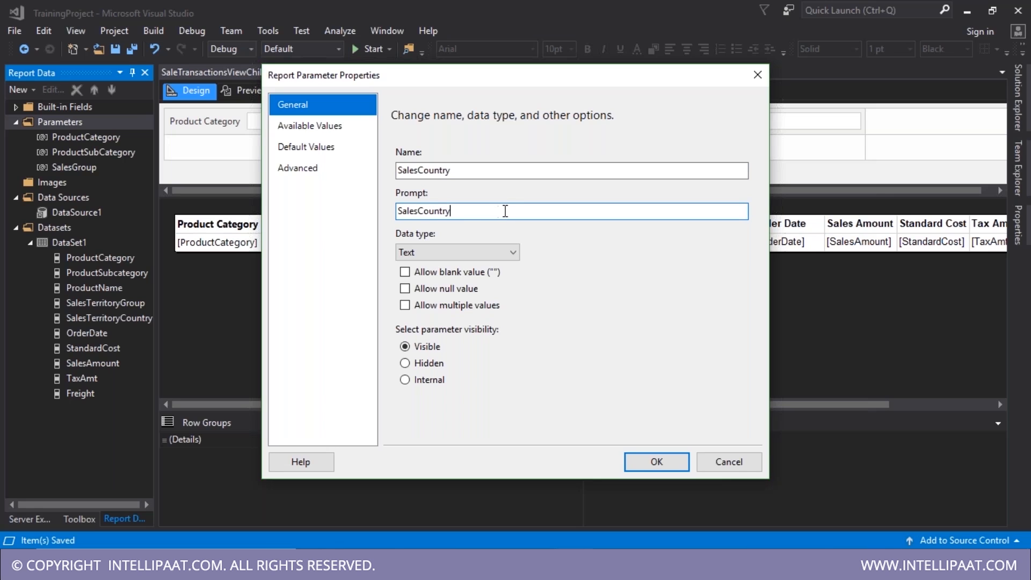
drag(506, 212, 265, 187)
key(ctrl+c)
drag(460, 175, 348, 170)
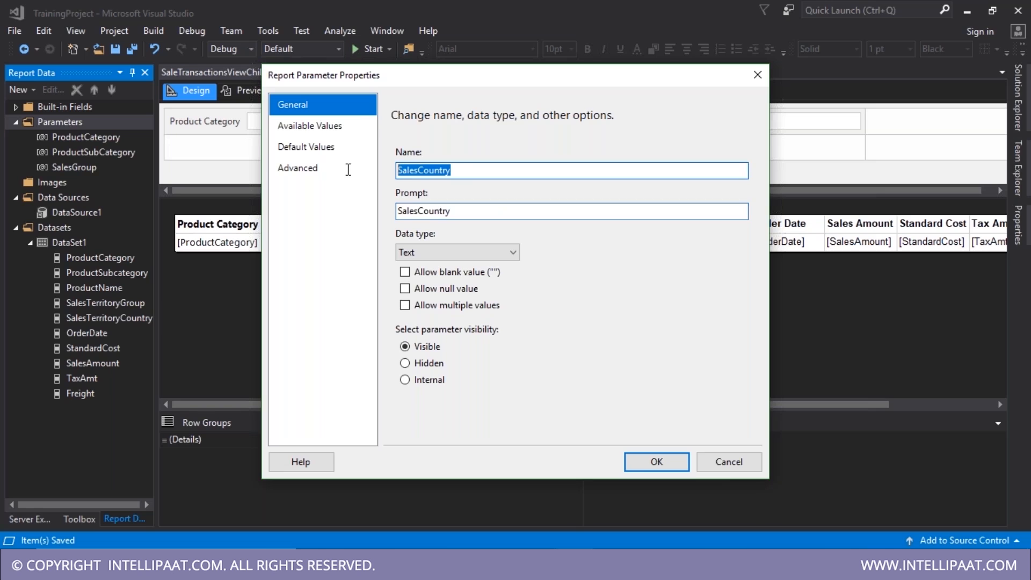
key(ctrl+v)
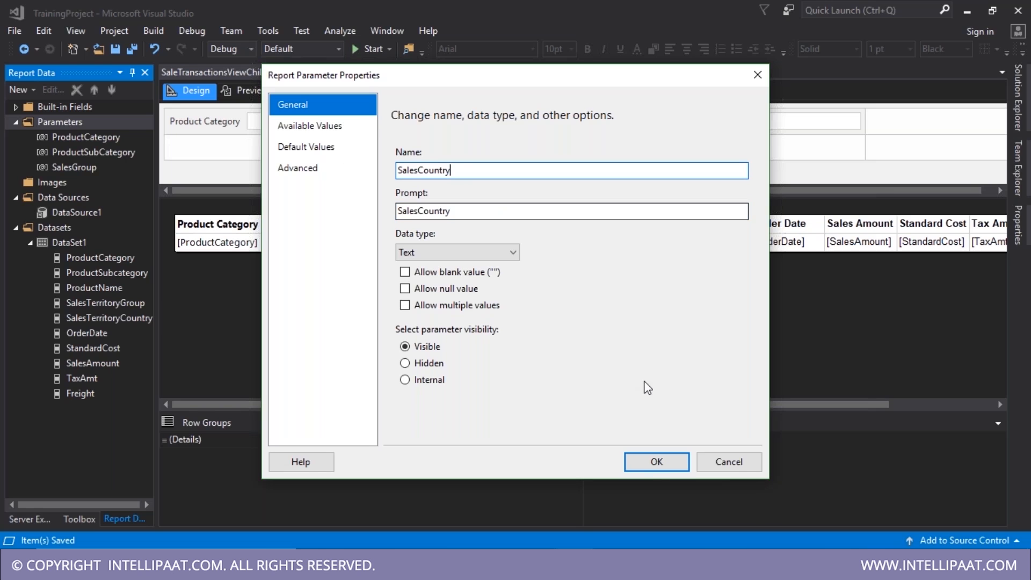
click(647, 469)
- Change the ProductSubCategory and ProductCategory prompts to their parameter names and save
double_click(86, 152)
drag(484, 171, 320, 169)
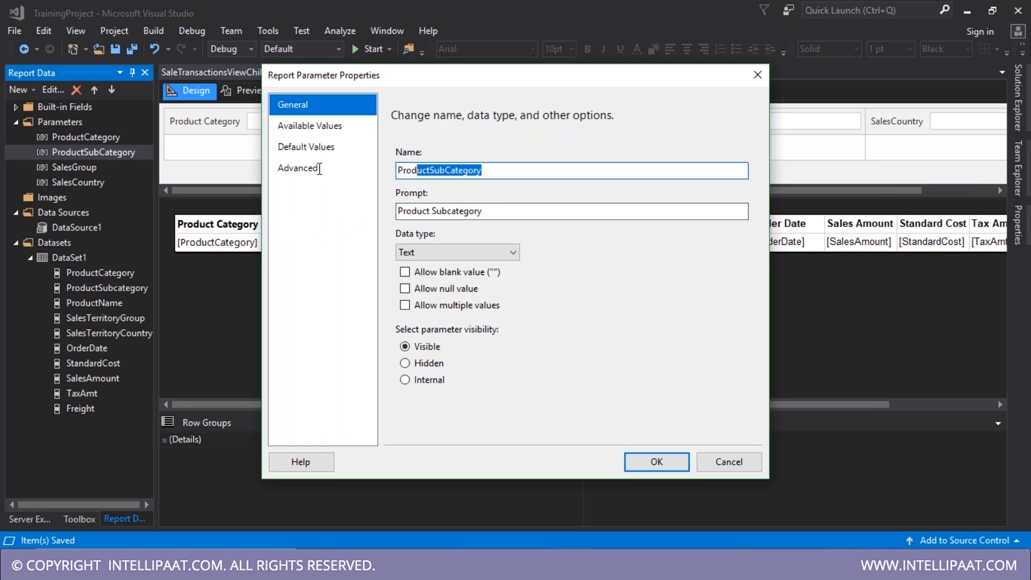
drag(486, 209, 357, 209)
text(ProductSubCategory)
click(655, 462)
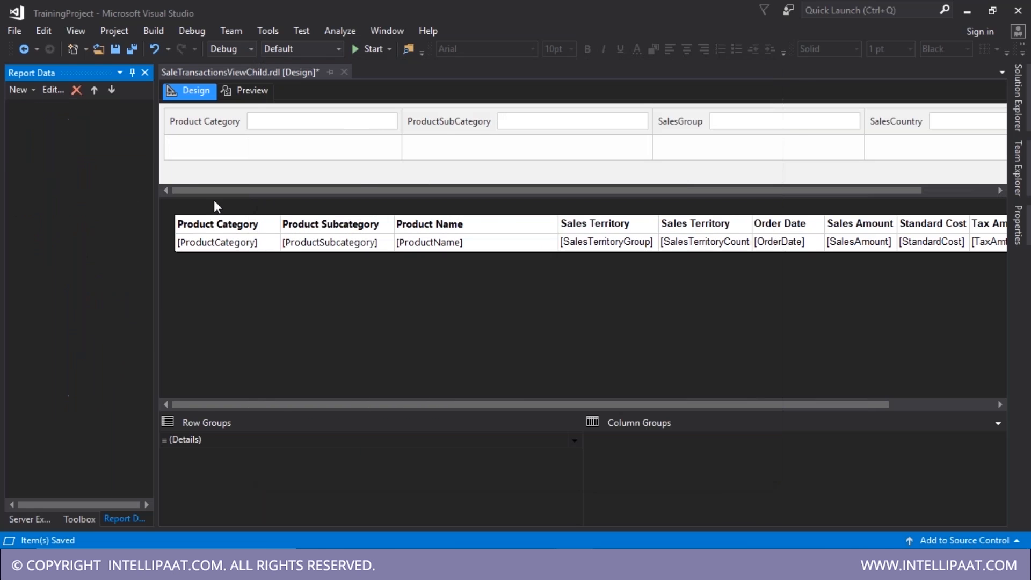
double_click(86, 137)
drag(492, 170, 320, 173)
drag(484, 211, 357, 212)
text(ProductCategory)
click(659, 465)
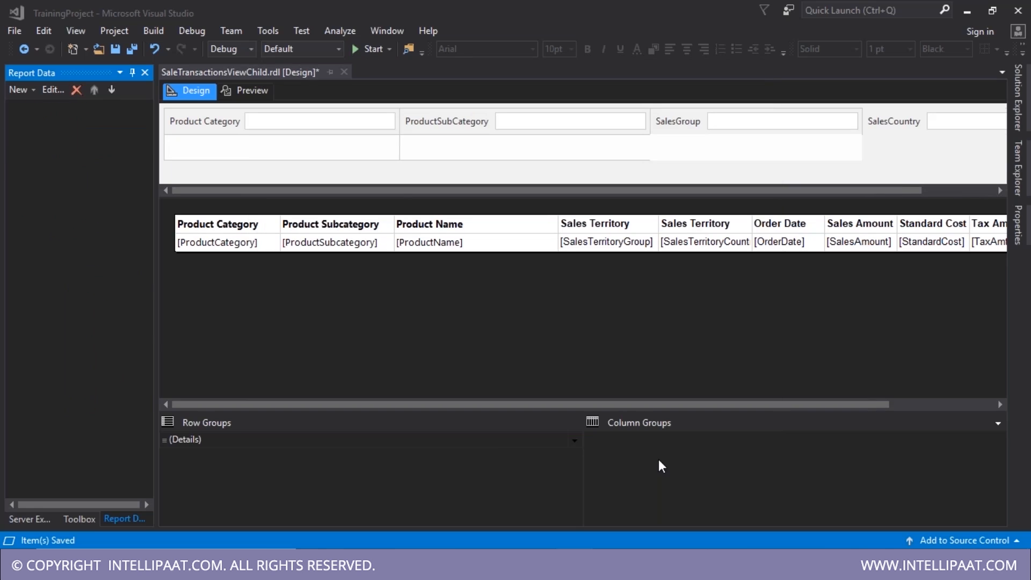
key(ctrl+s)
- Remove the WHERE filter lines from the DataSet1 query and preview the result
click(255, 96)
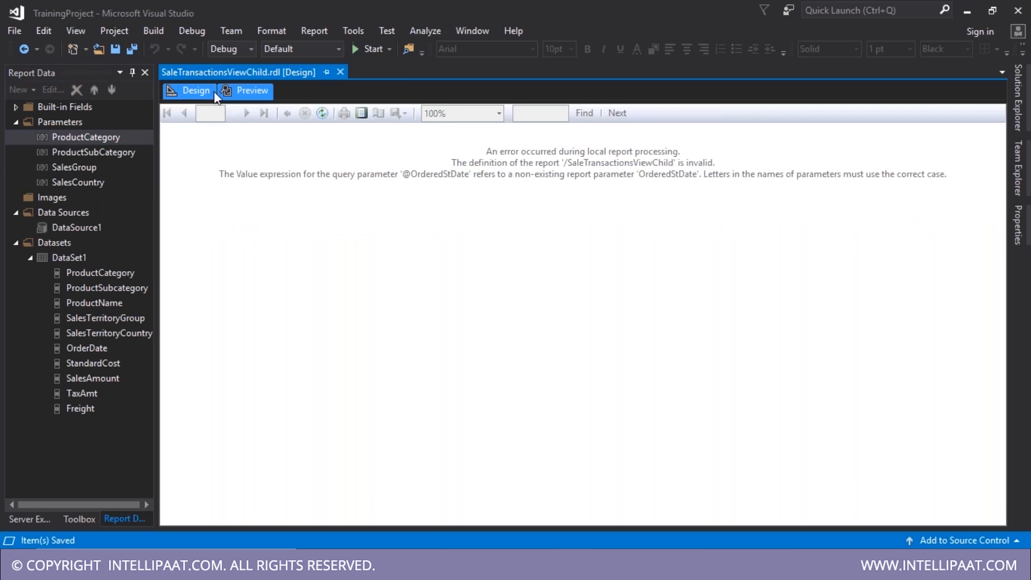
click(190, 91)
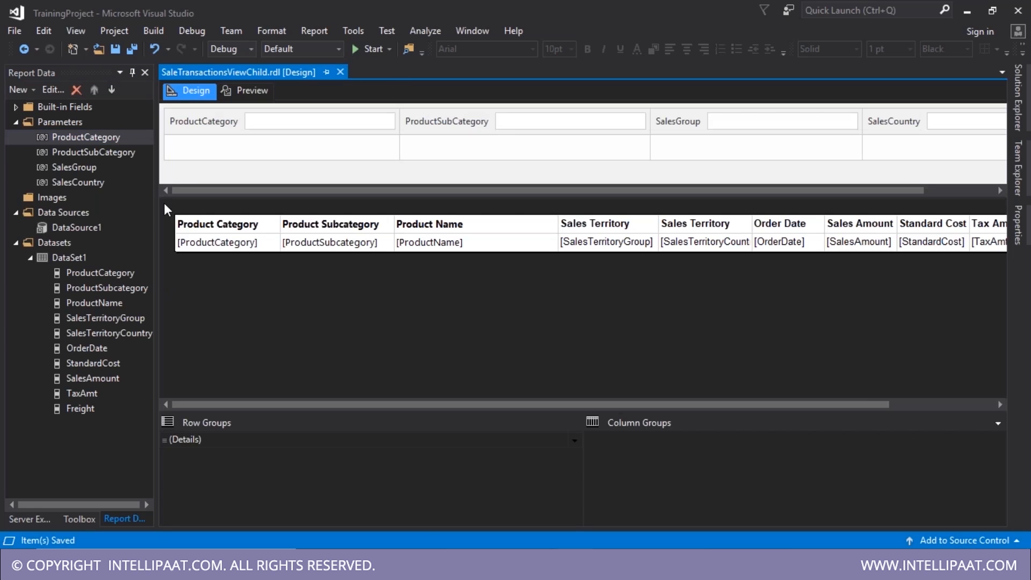
double_click(76, 260)
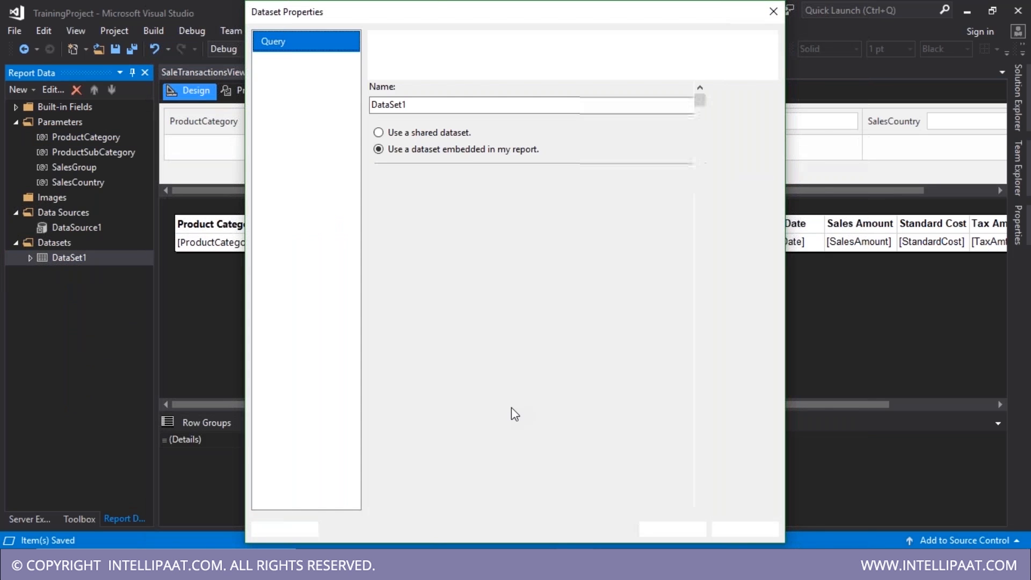
drag(657, 426, 511, 401)
key(BackSpace)
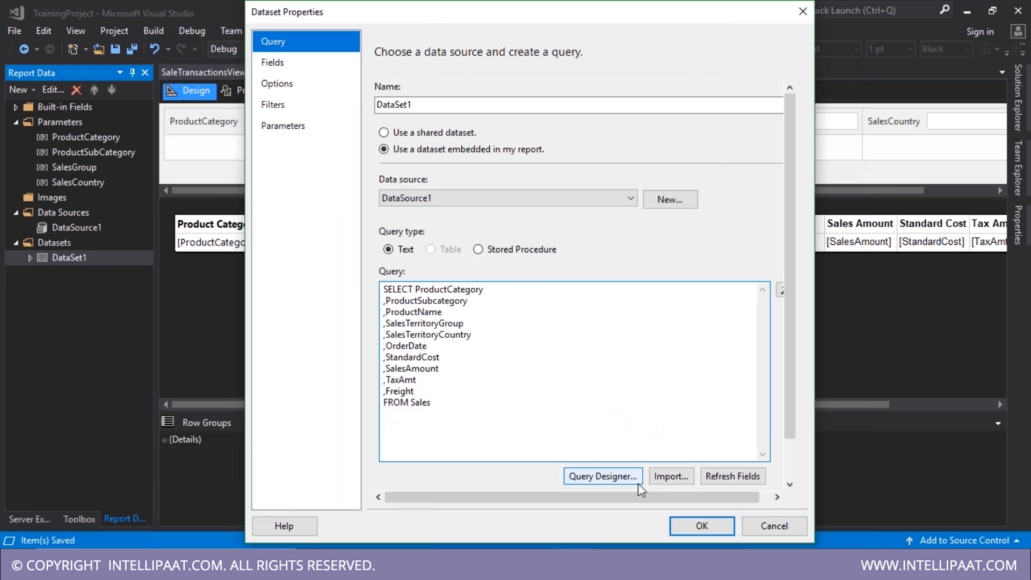
click(700, 526)
click(248, 90)
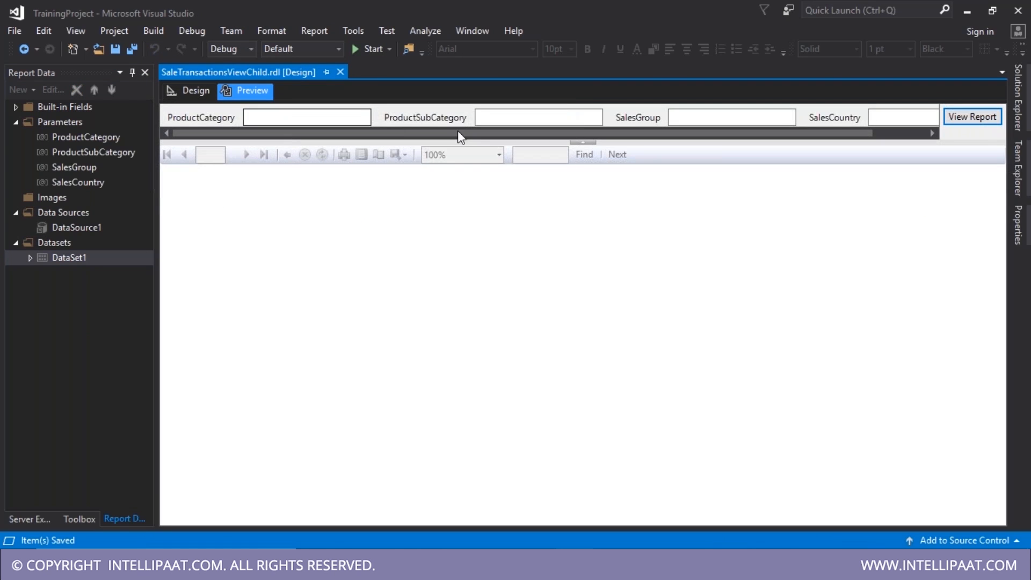
click(197, 90)
- Place SalesGroup and SalesCountry in the second parameter row, save, and check the preview
drag(306, 166, 319, 161)
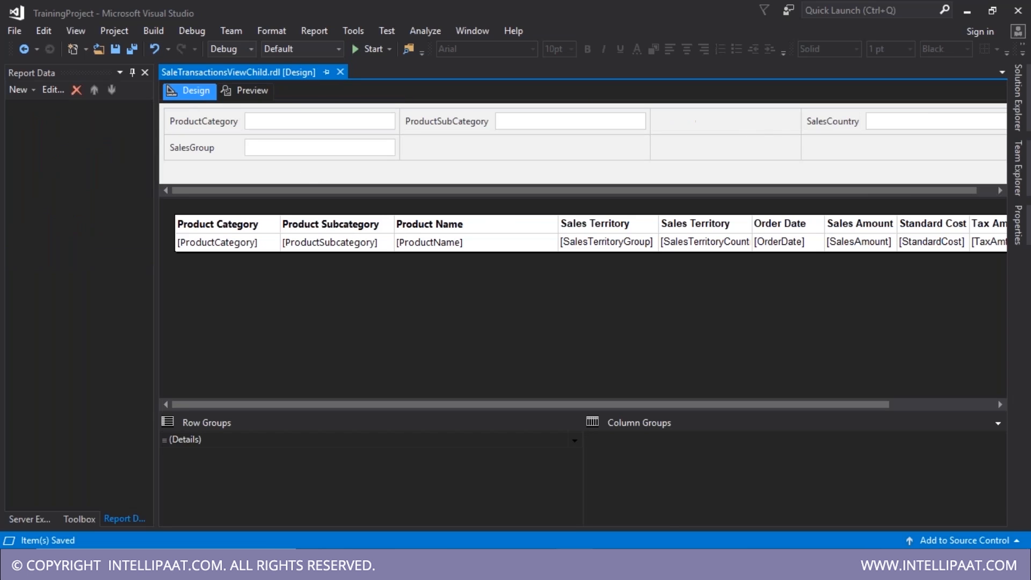
drag(483, 169, 476, 153)
key(ctrl+s)
click(253, 90)
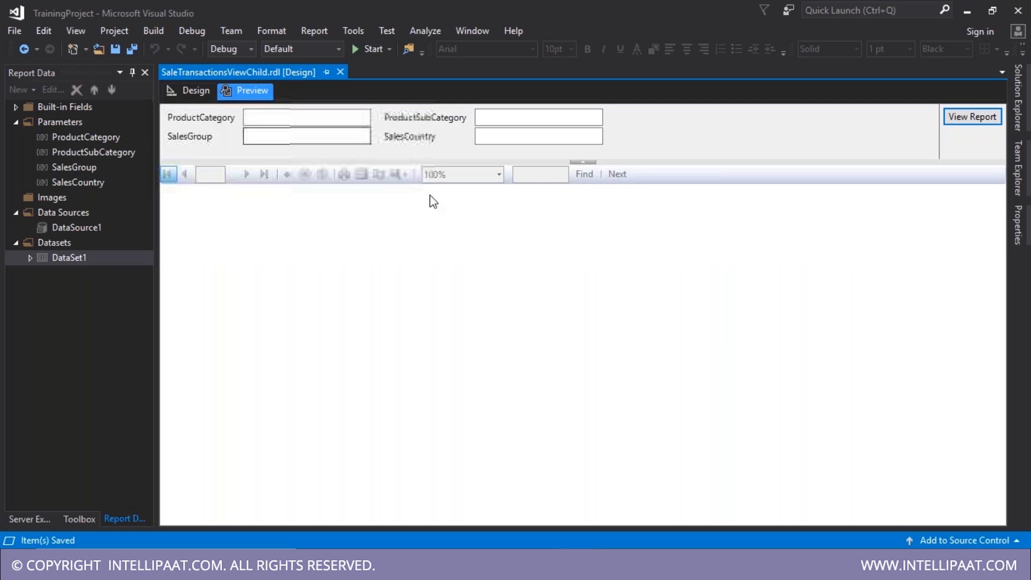
click(521, 137)
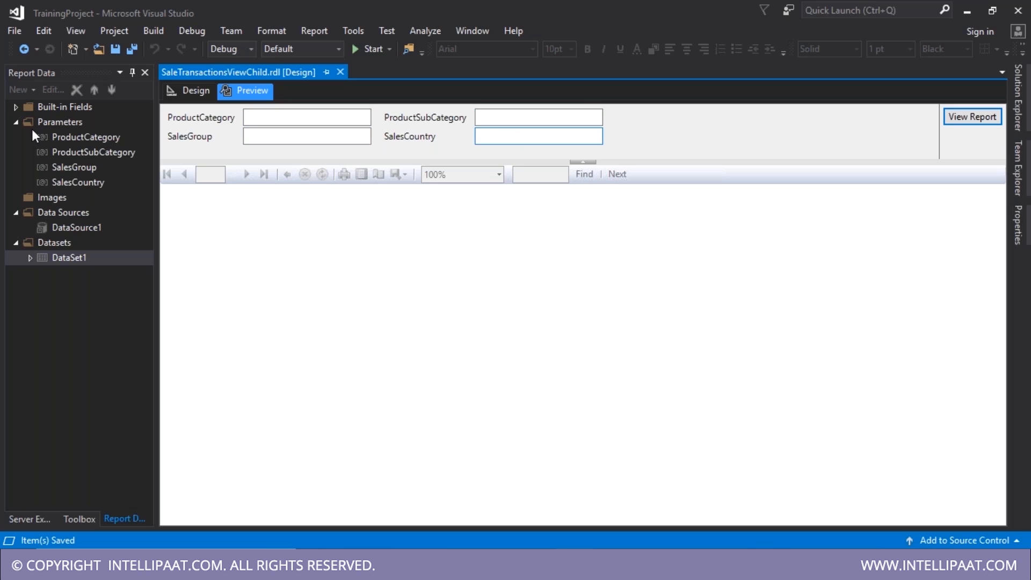
click(189, 90)
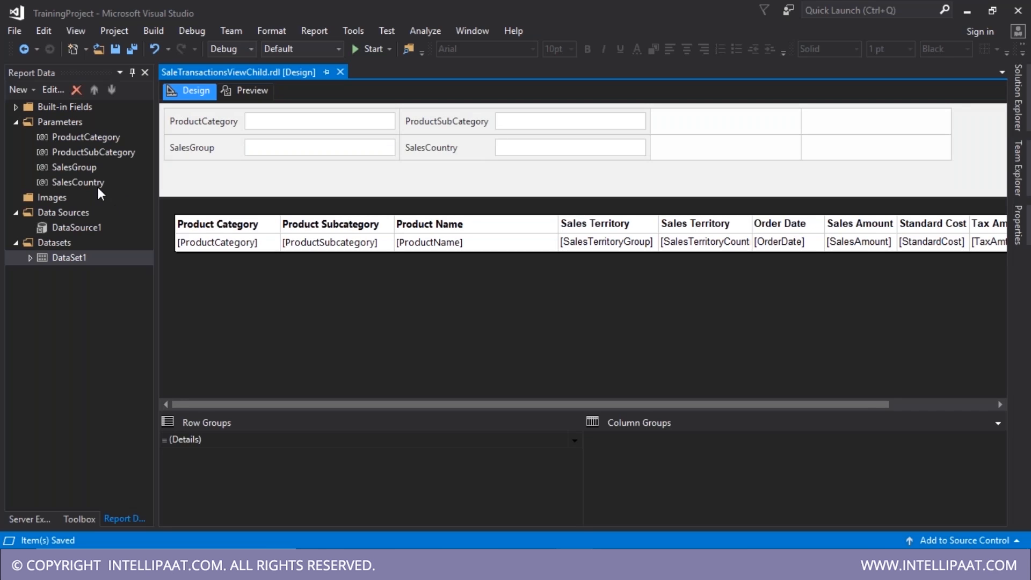
double_click(83, 134)
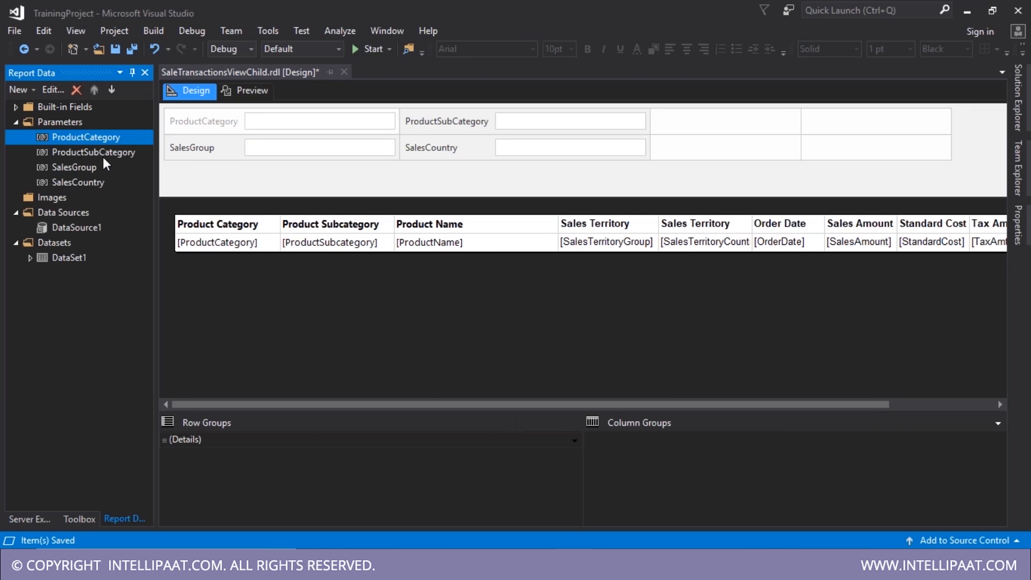
- Set ProductSubCategory, SalesGroup and SalesCountry to Hidden, then check the preview
double_click(103, 154)
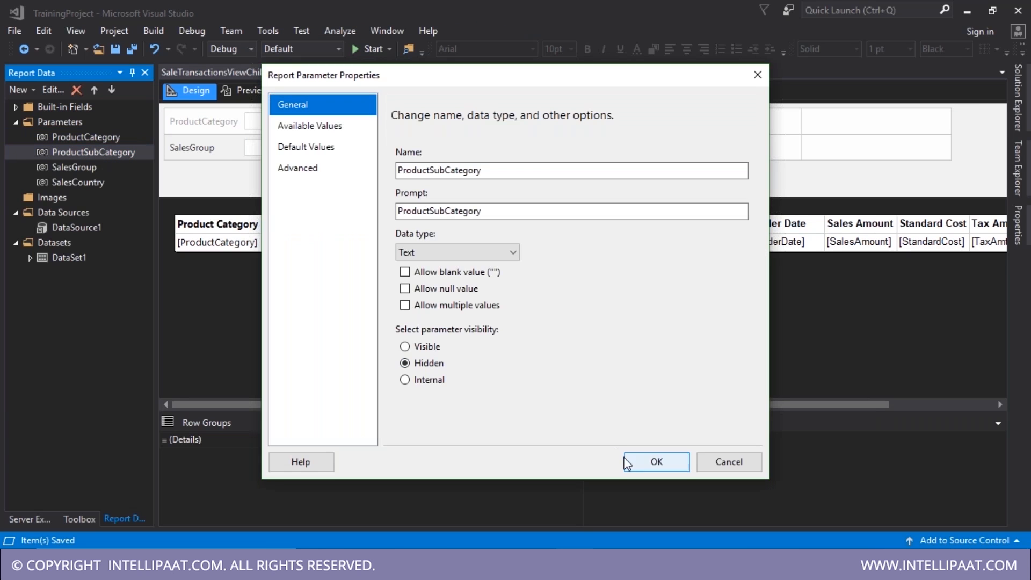
click(631, 461)
double_click(73, 170)
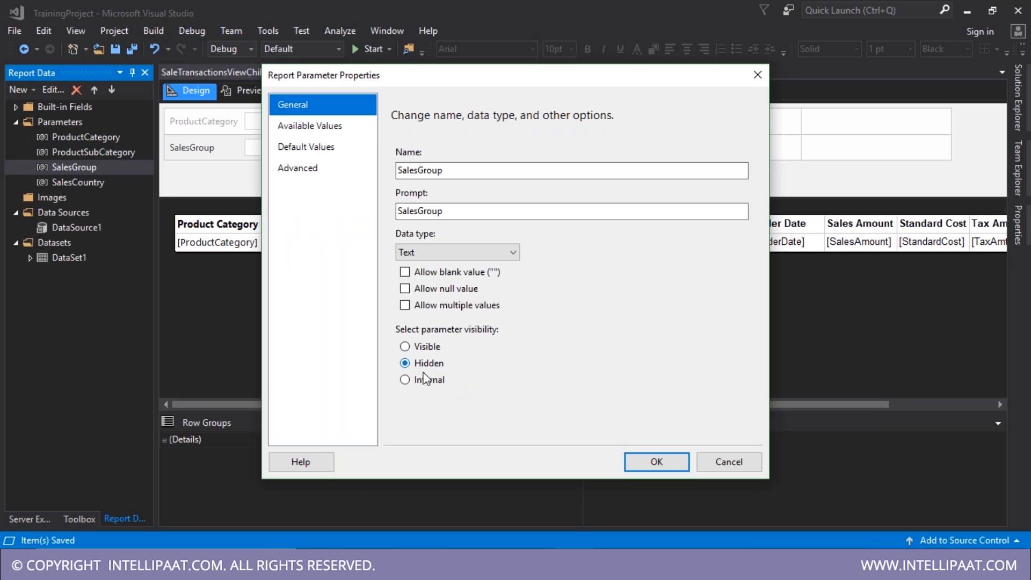
click(652, 462)
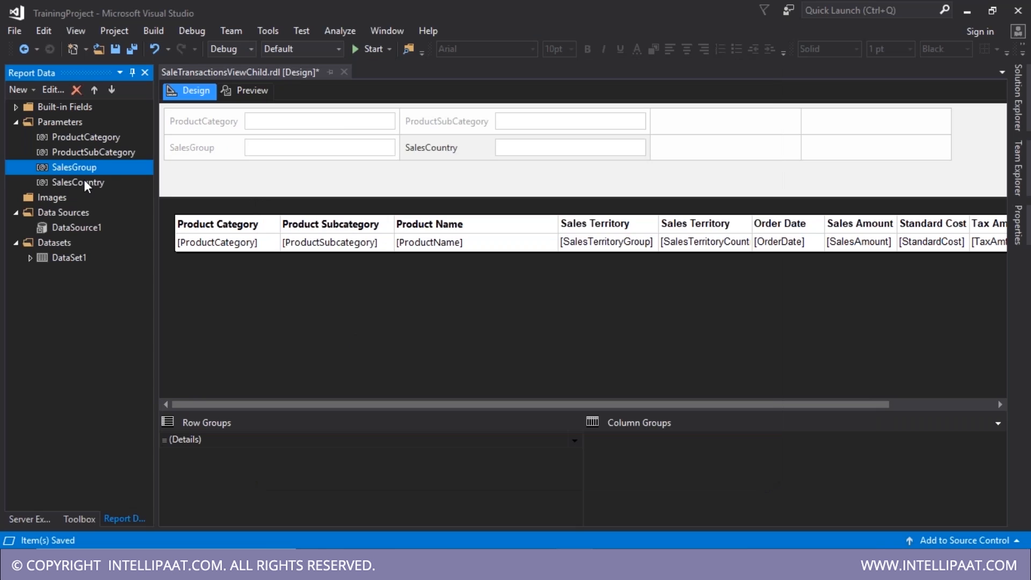
double_click(81, 182)
click(405, 363)
click(652, 462)
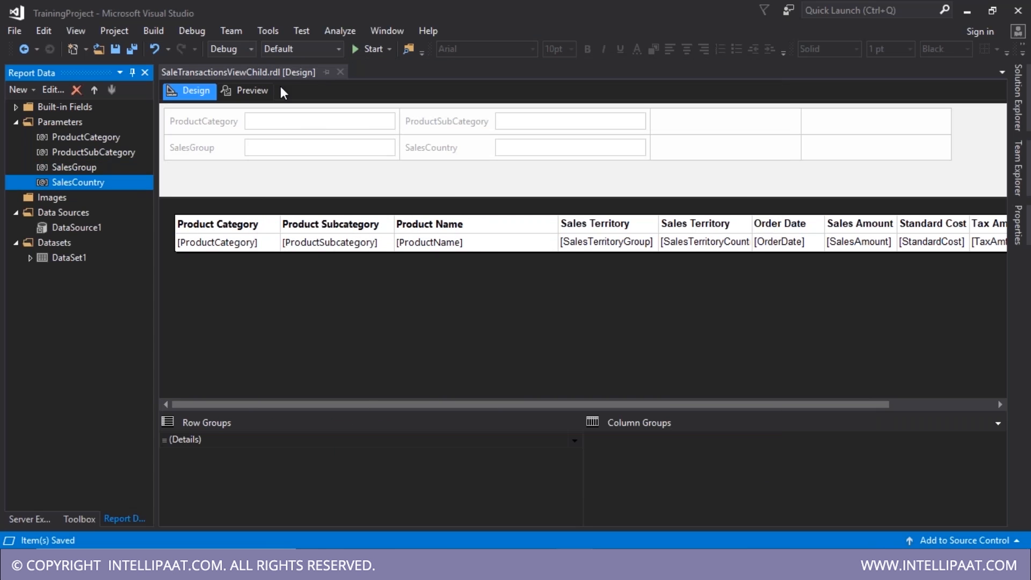
click(255, 90)
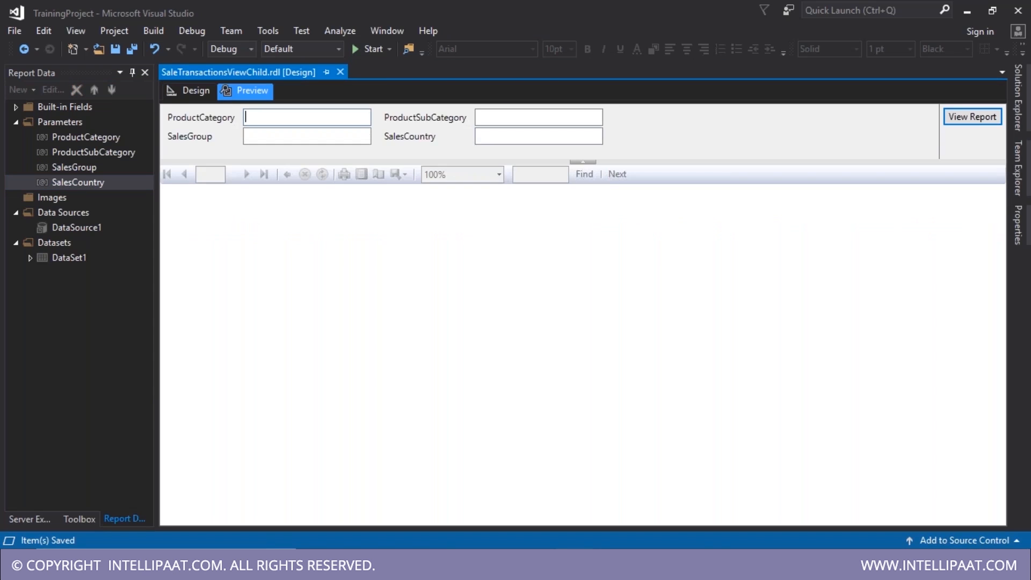
click(188, 89)
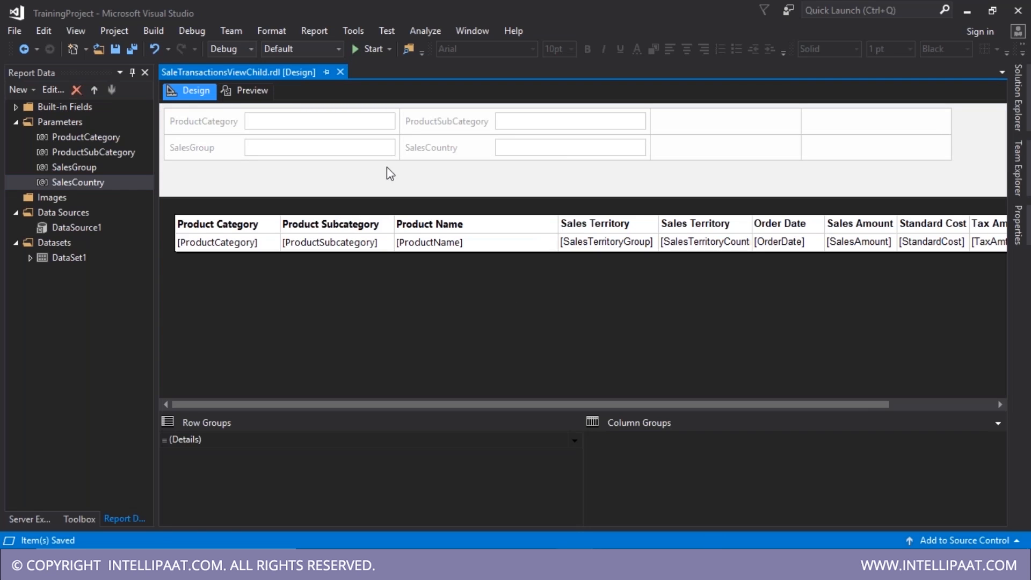
- Open ProductLocationSalesV3 and ProductLocationSalesV2, preview V2, and close the V3 tab
click(1029, 180)
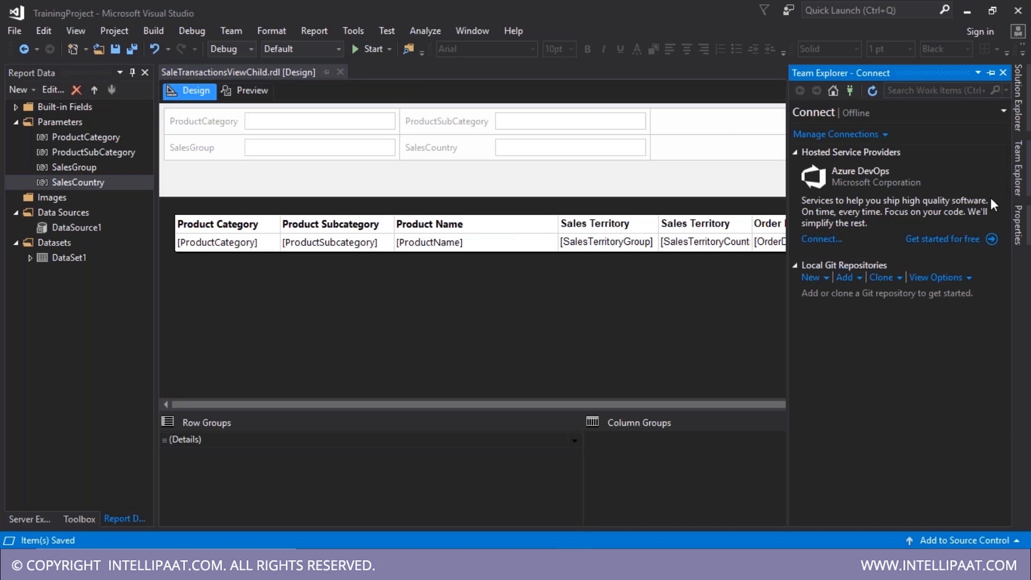
click(1014, 128)
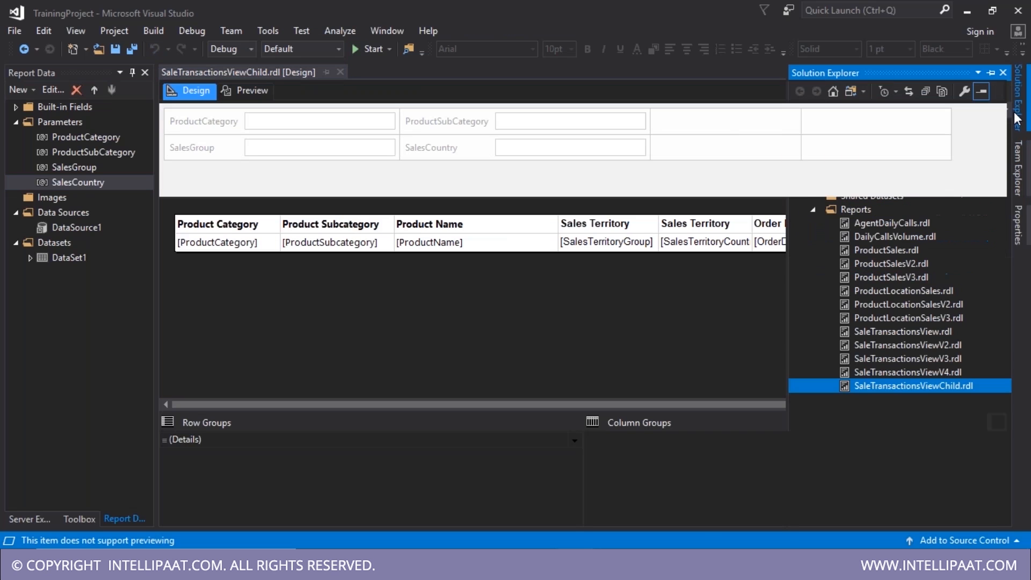
click(907, 320)
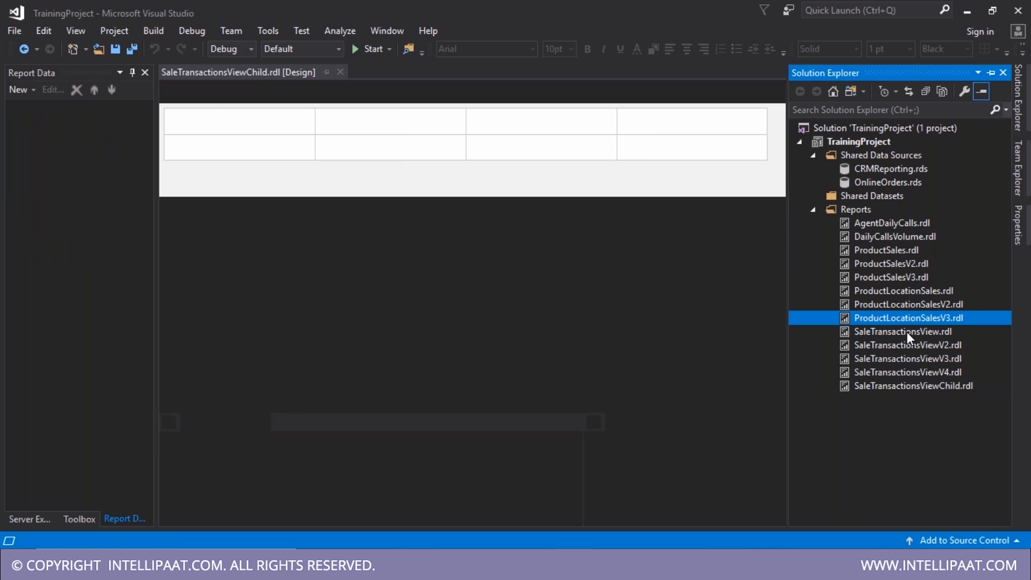
click(931, 306)
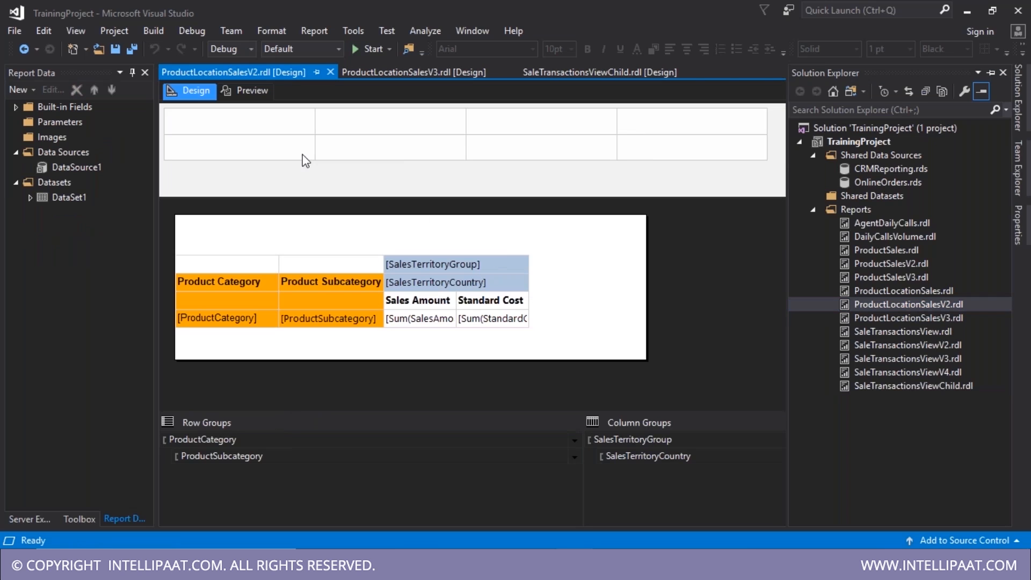
click(241, 90)
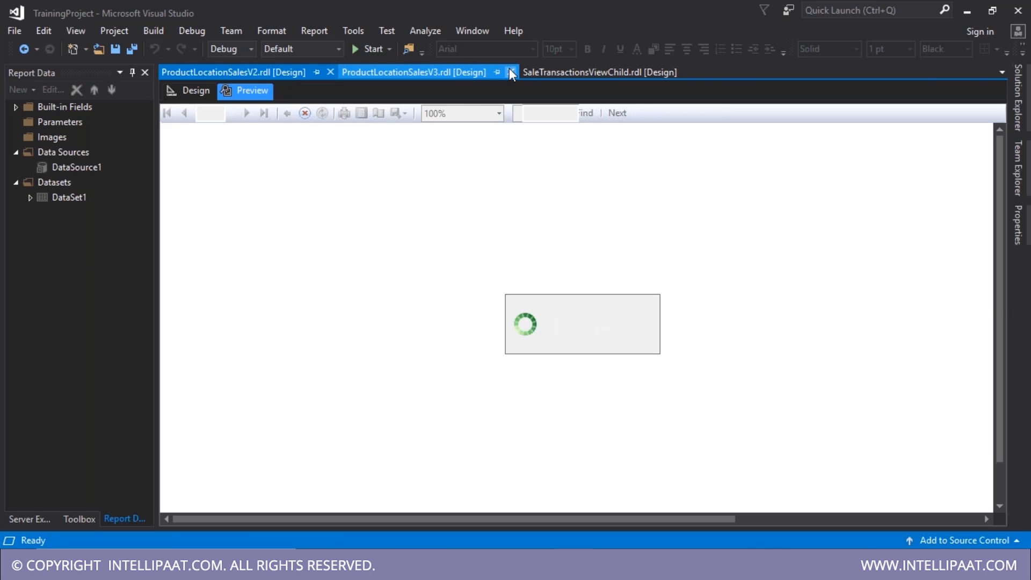
click(511, 72)
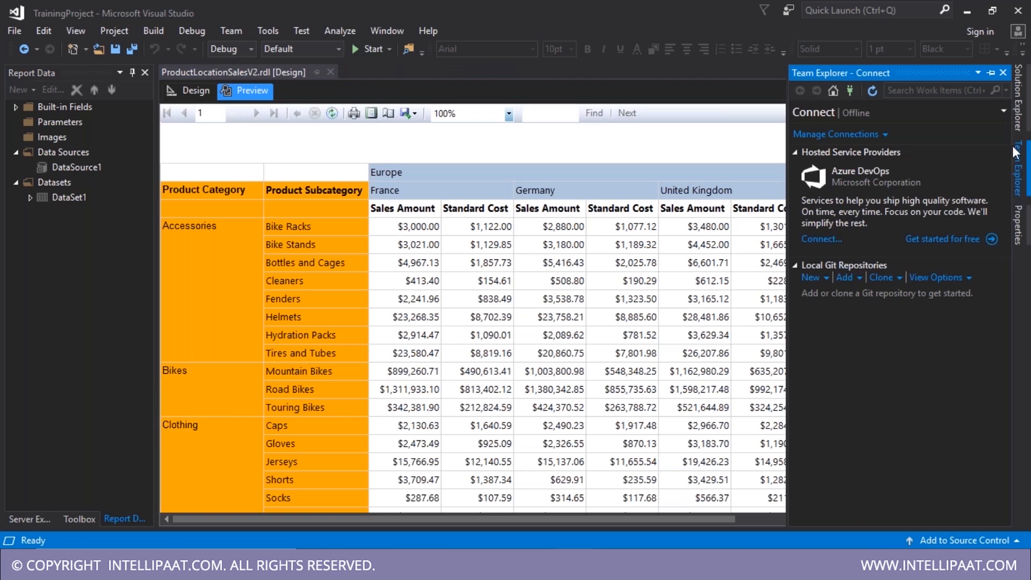
click(1018, 97)
click(617, 301)
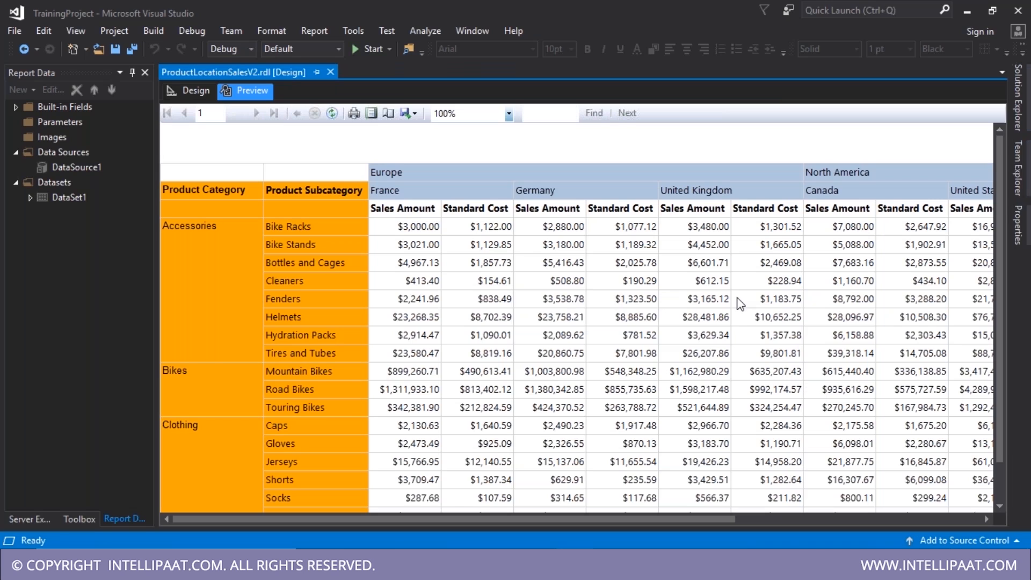
click(1018, 97)
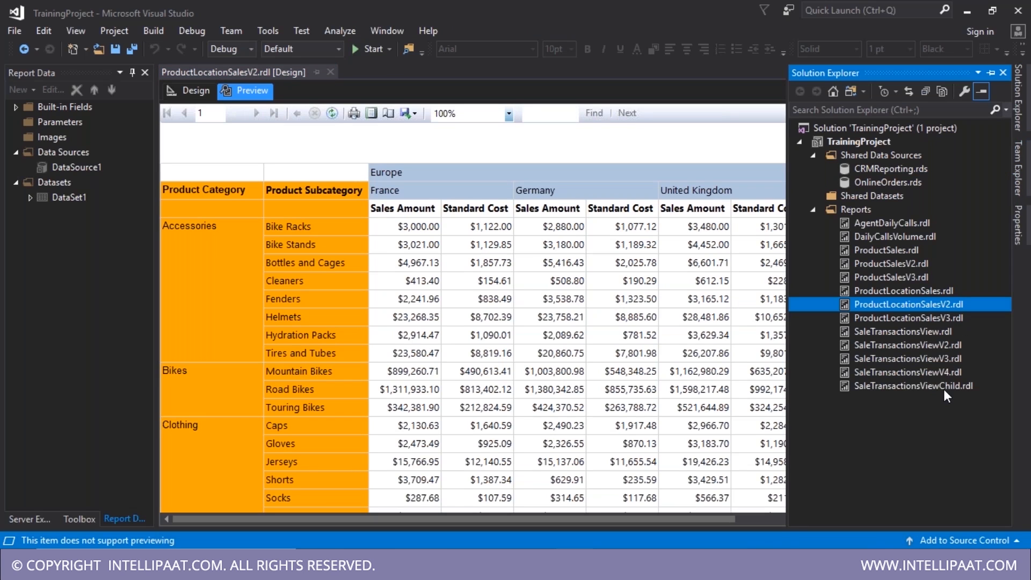
- Paste a copy of ProductLocationSalesV2, delete its Standard Cost column, and save
key(ctrl+v)
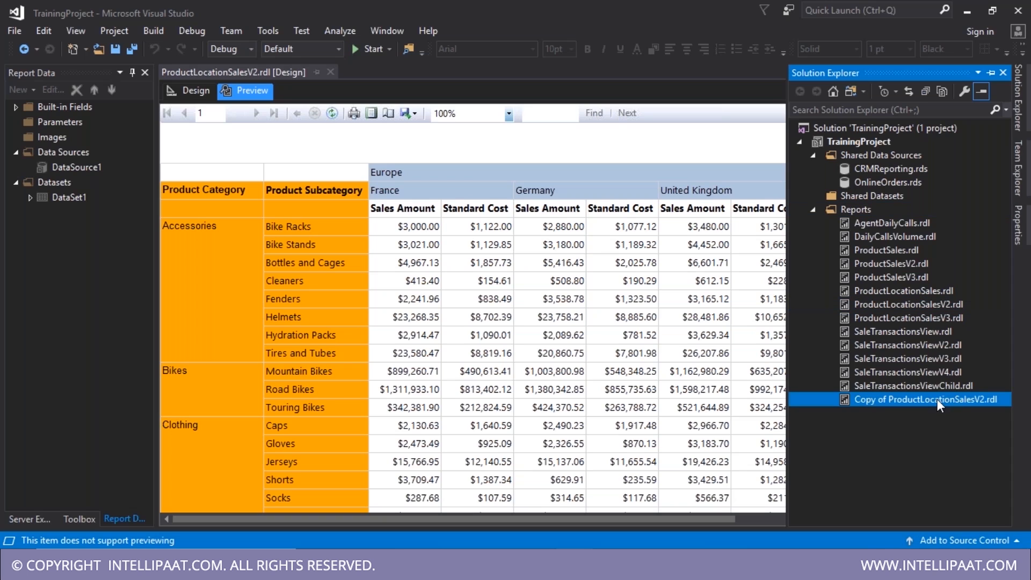
key(Return)
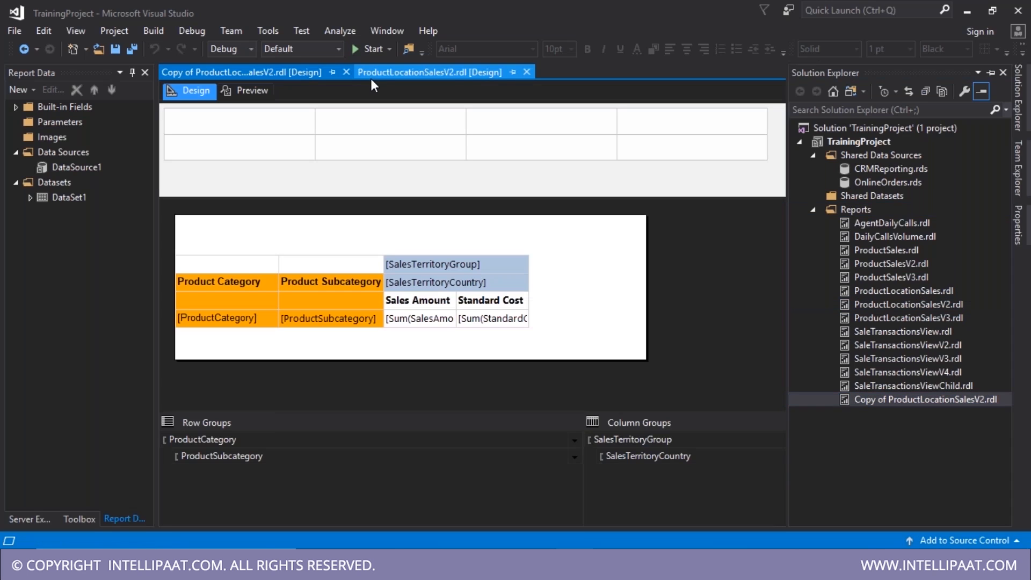
click(527, 72)
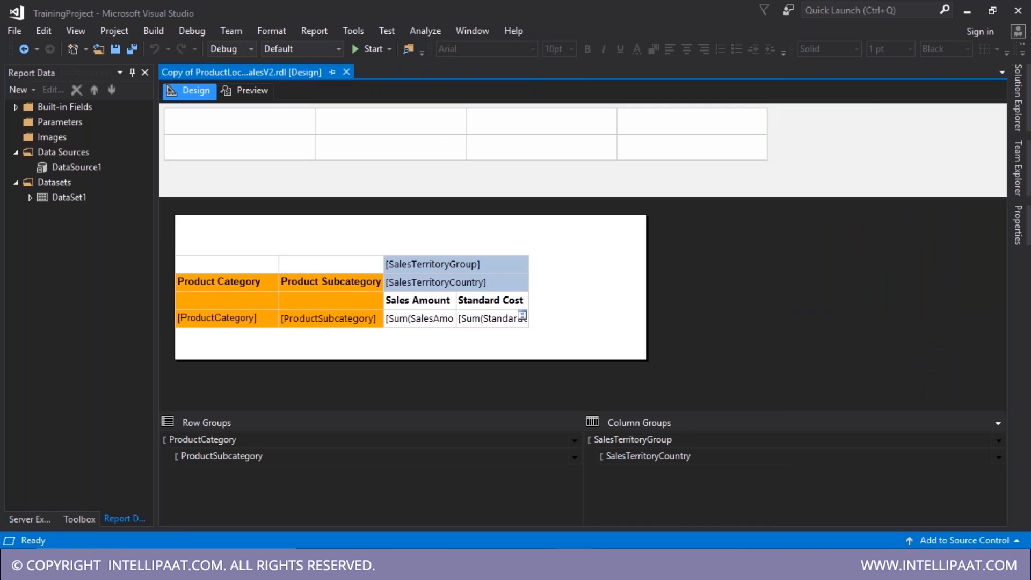
double_click(434, 318)
click(493, 246)
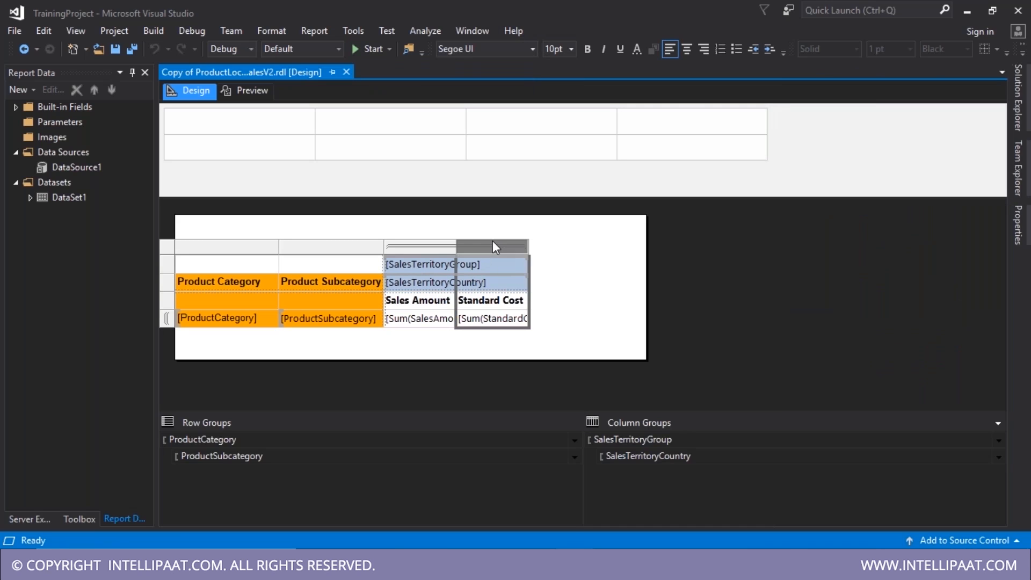
right_click(492, 241)
click(540, 267)
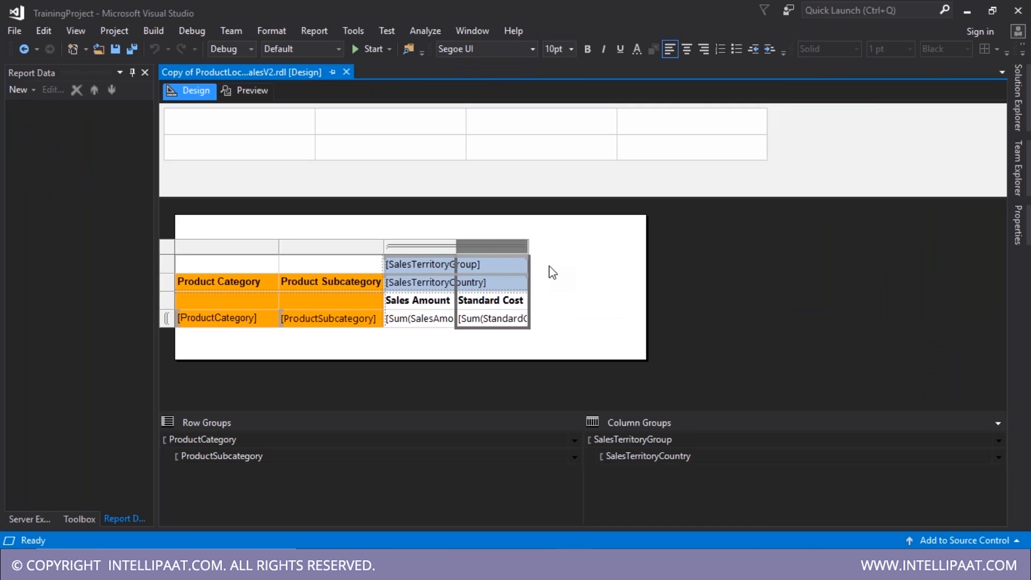
key(ctrl+s)
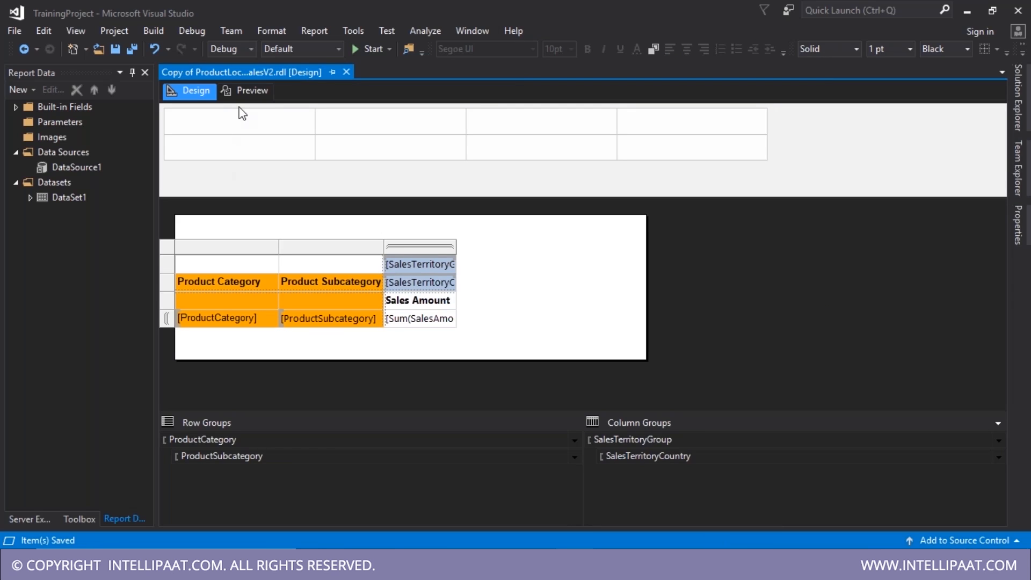
- Rename the copy to ProductLocationSalesParent.rdl and preview it
click(1018, 96)
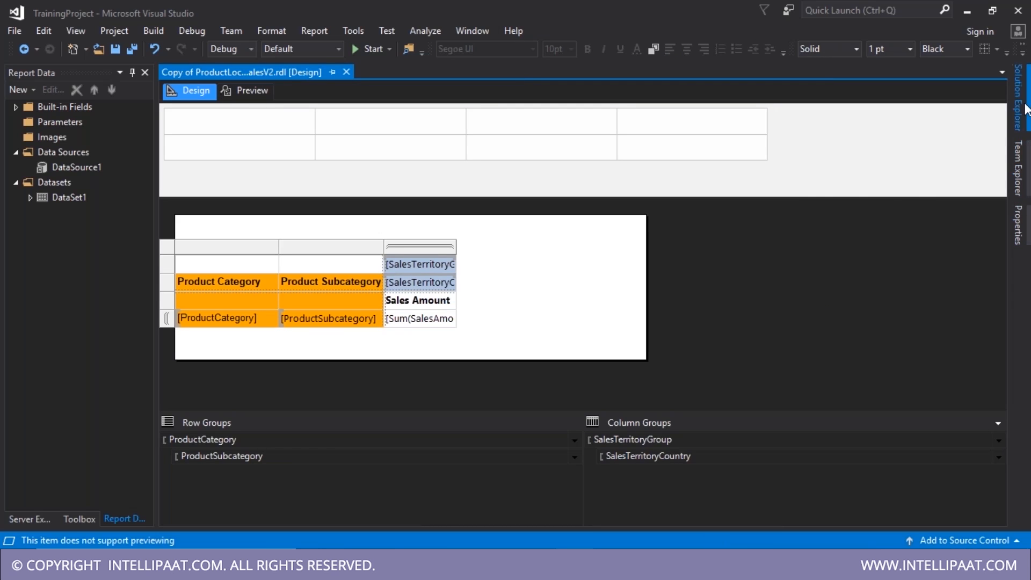
click(936, 400)
drag(887, 400, 827, 402)
key(Delete)
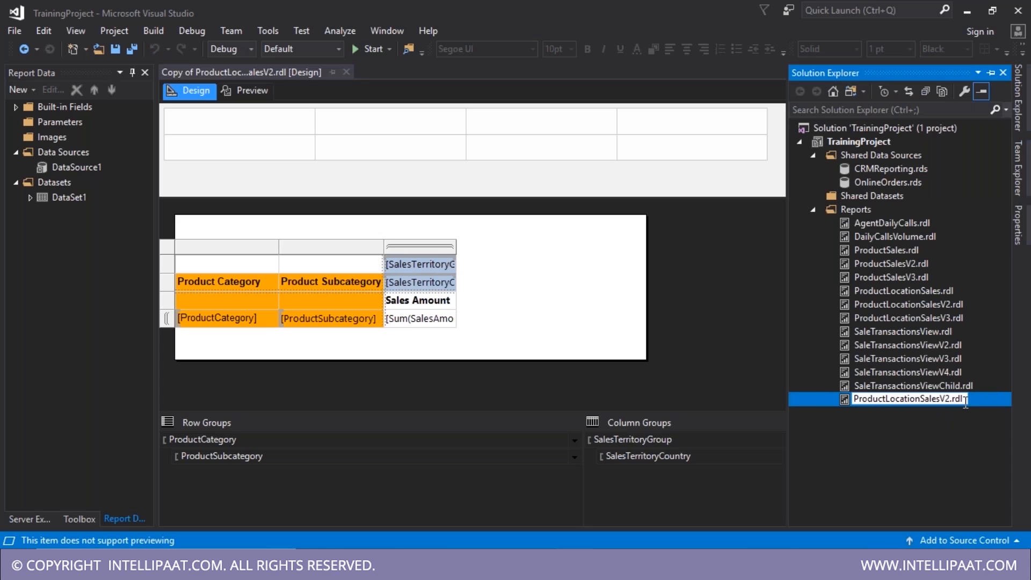
drag(941, 402, 949, 404)
text(Parent)
key(Return)
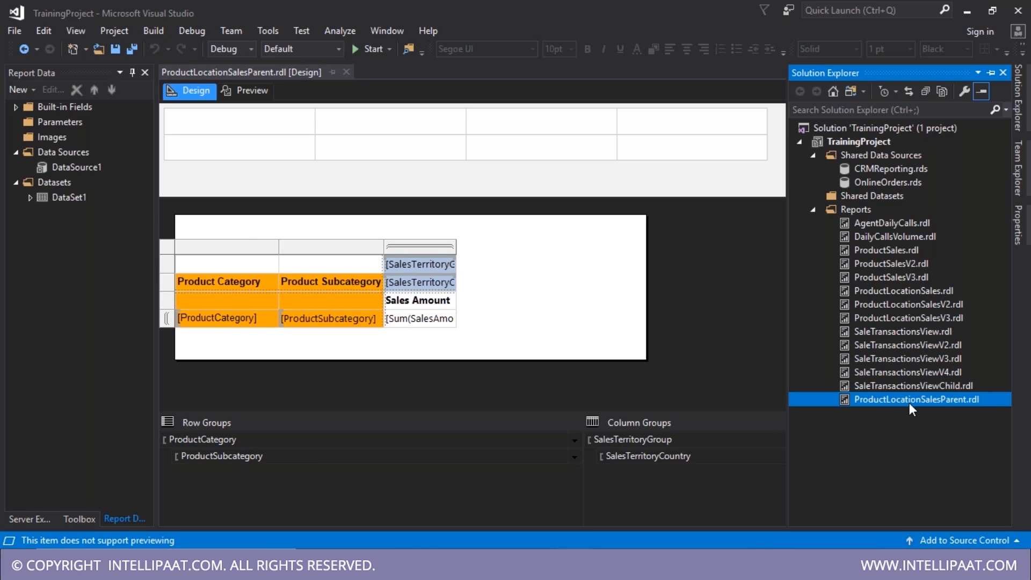
click(246, 99)
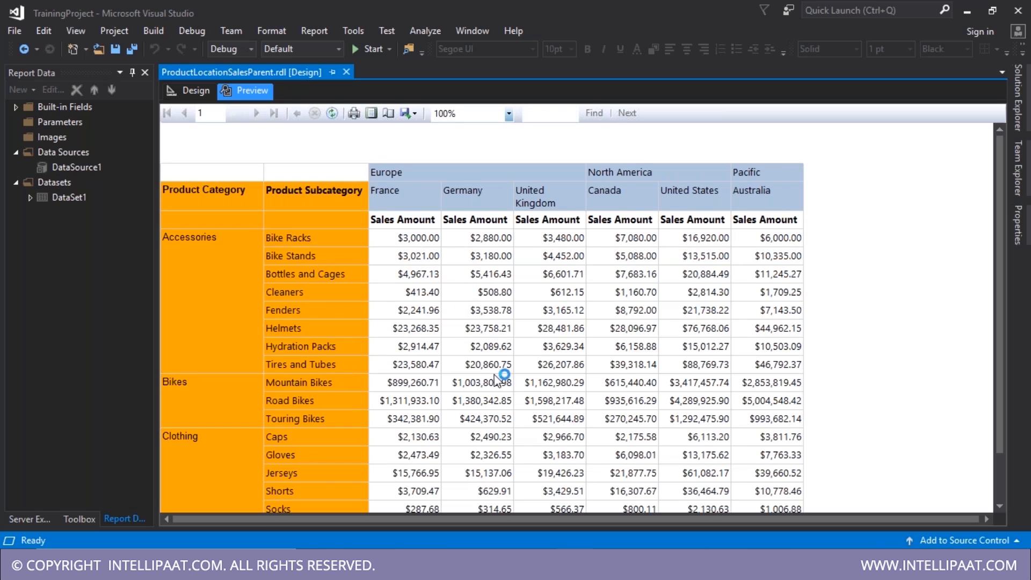
click(483, 310)
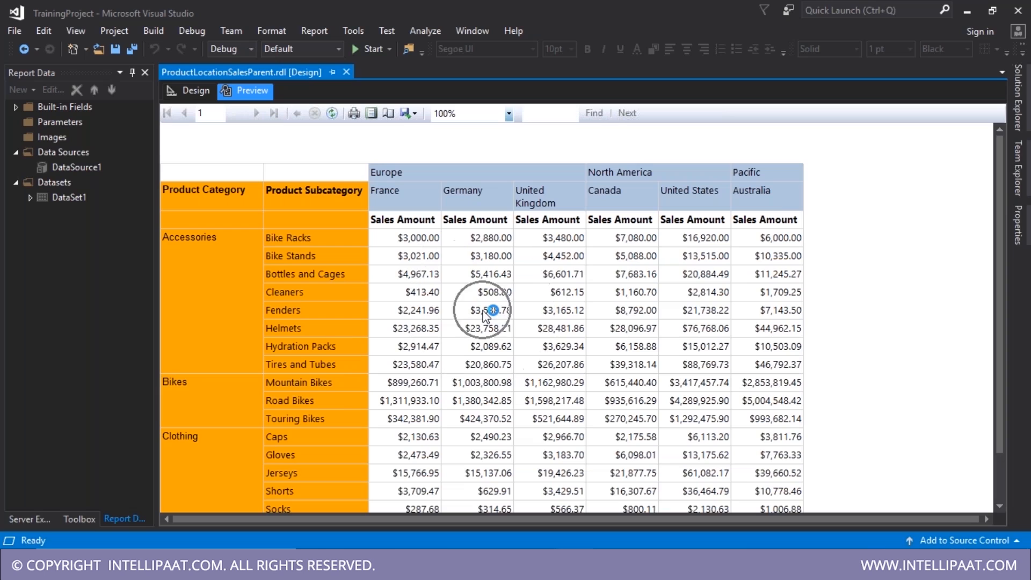
click(483, 310)
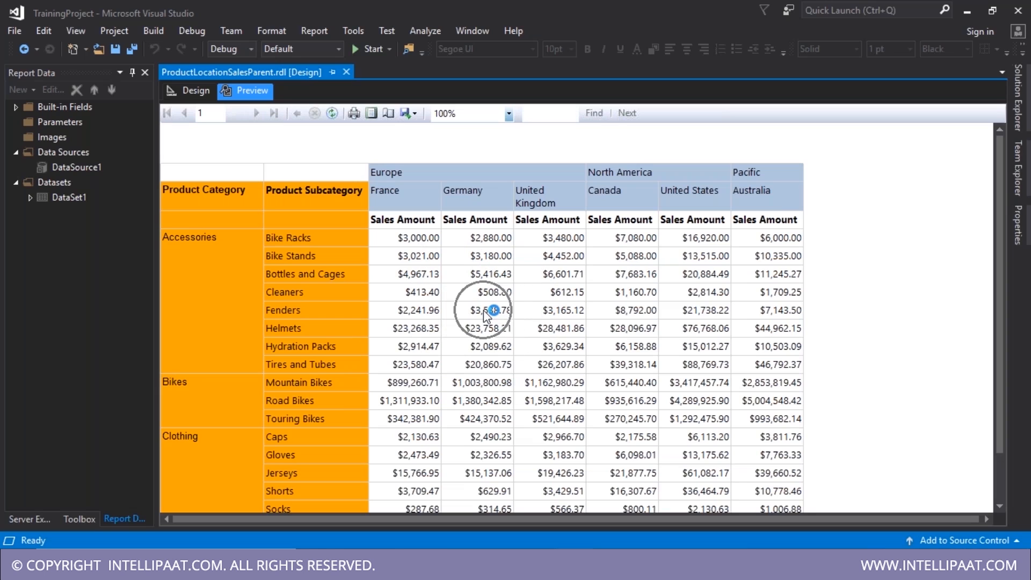
key(ctrl)
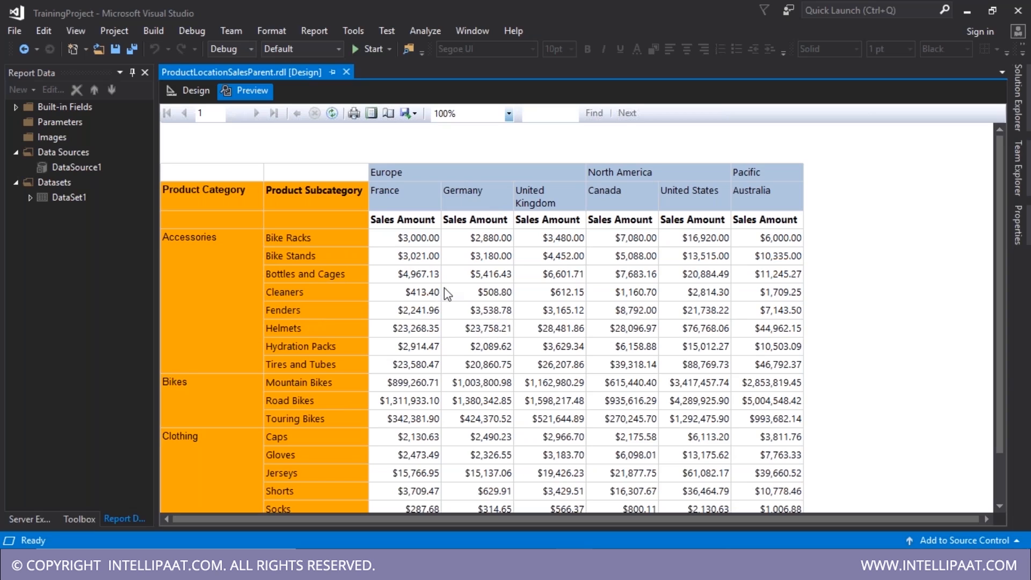
click(199, 94)
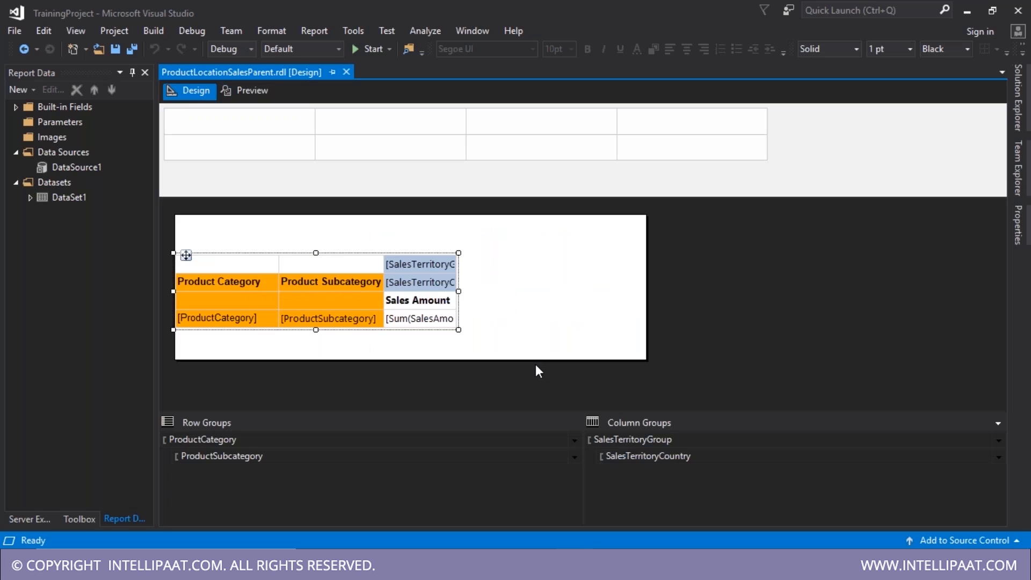
- Give the Sales Amount sum cell a Go to report action targeting SaleTransactionsViewChild
click(433, 324)
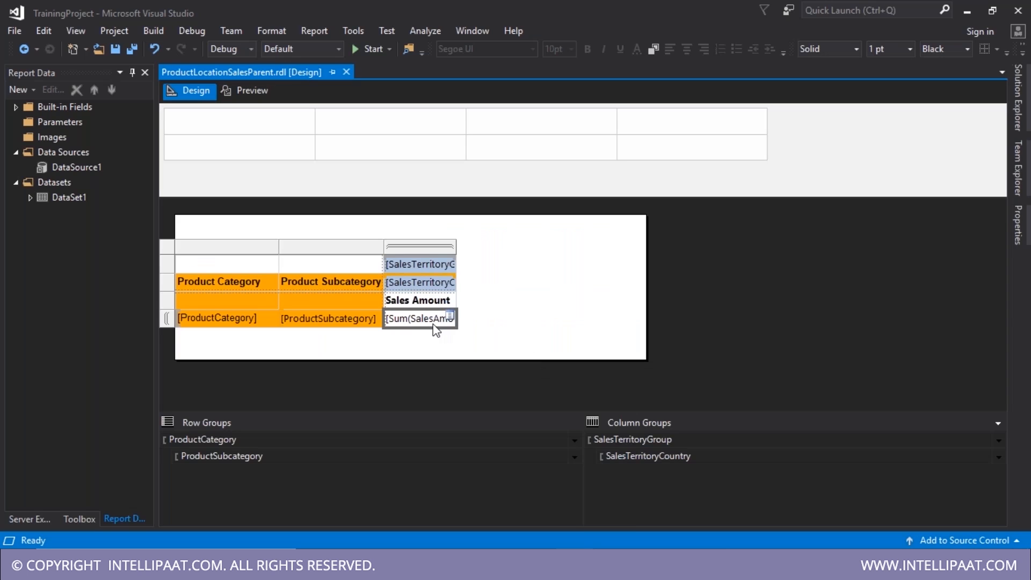
right_click(435, 330)
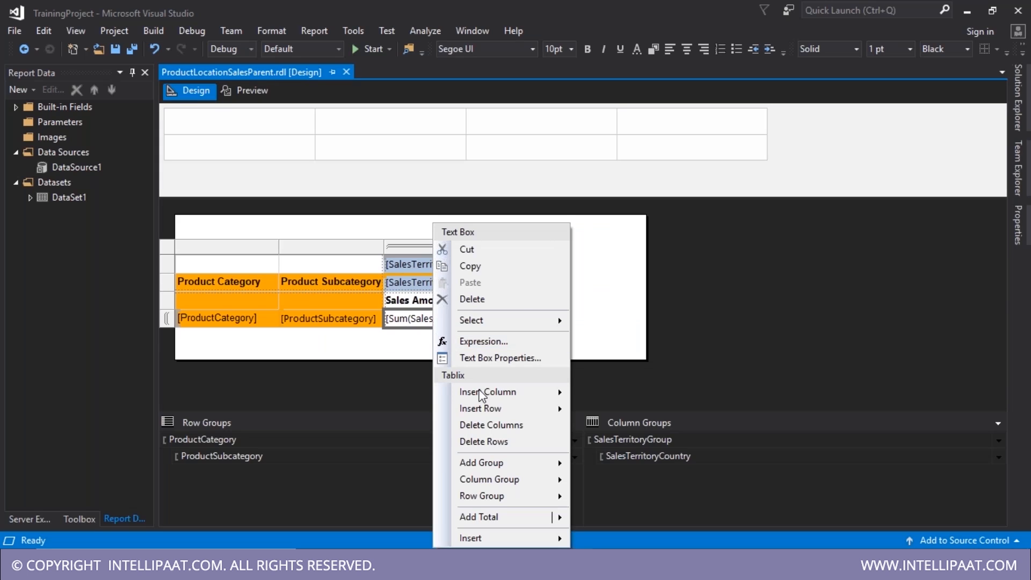
click(389, 393)
click(436, 327)
click(500, 330)
click(436, 325)
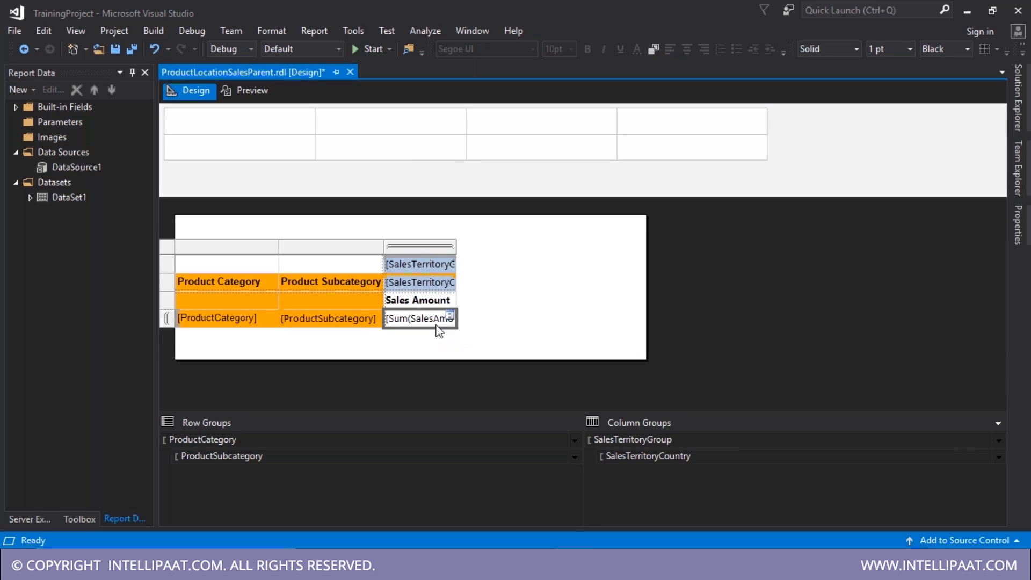
right_click(437, 329)
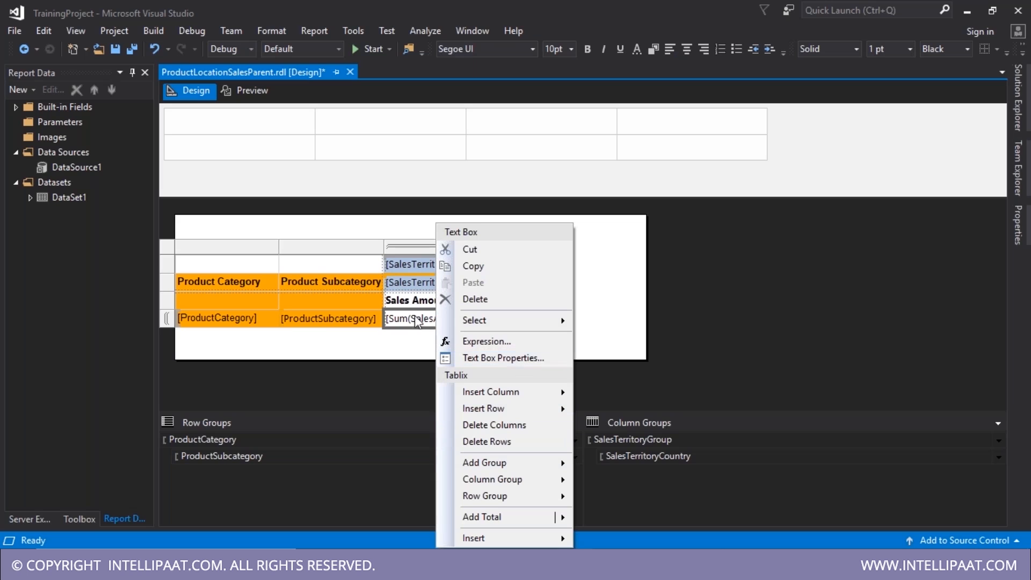
click(505, 359)
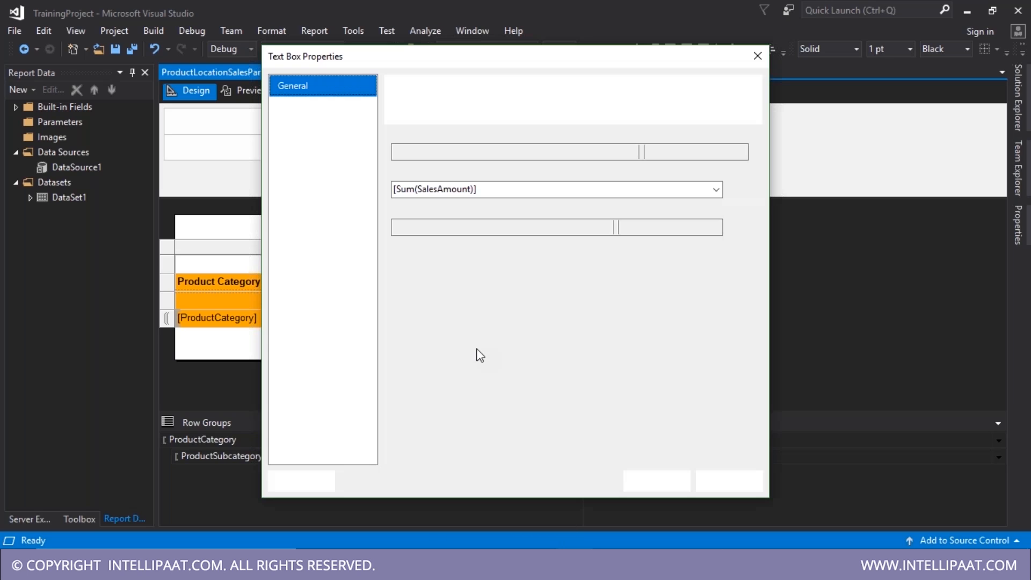
click(309, 256)
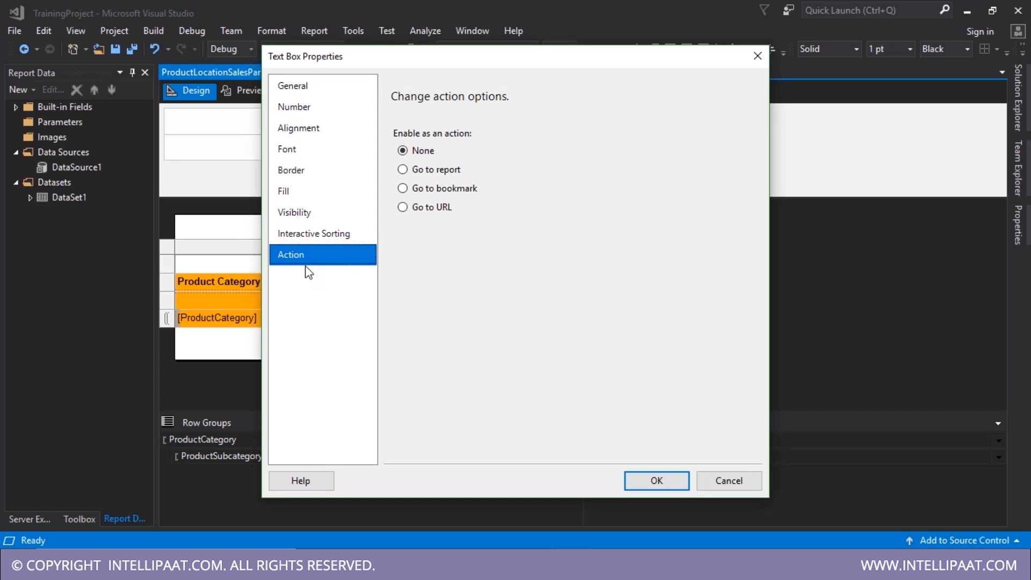
click(420, 173)
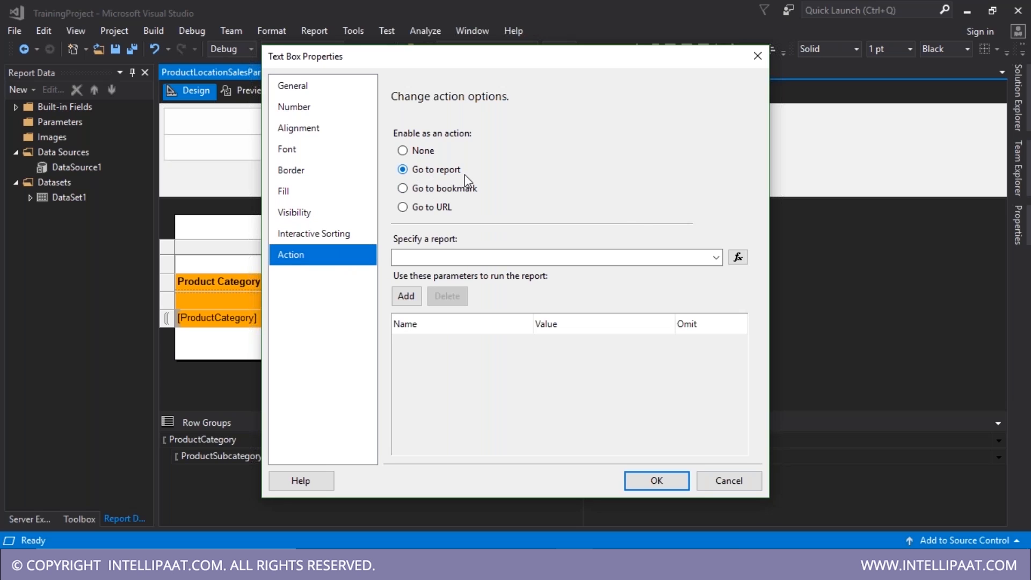
click(716, 258)
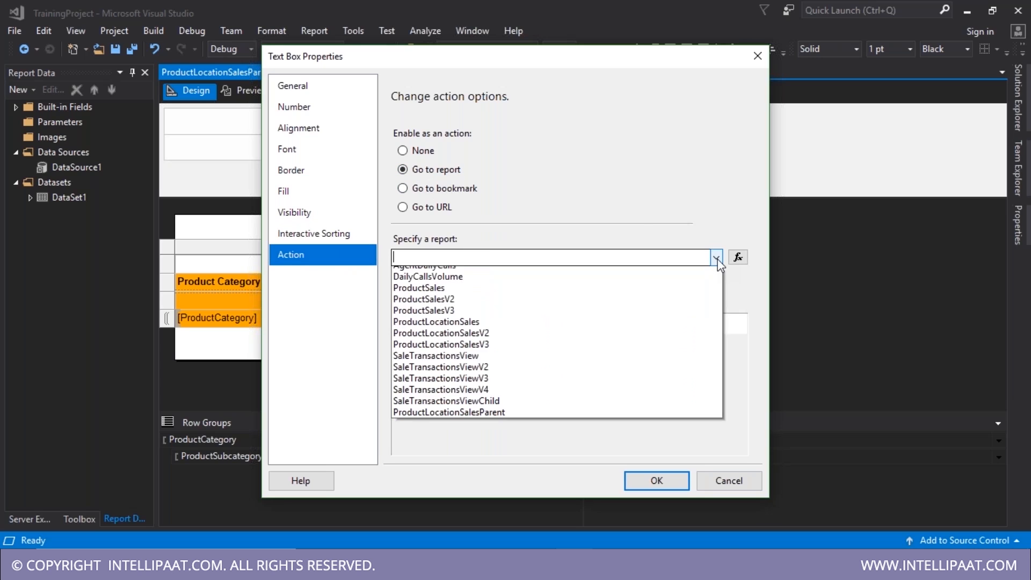
click(494, 412)
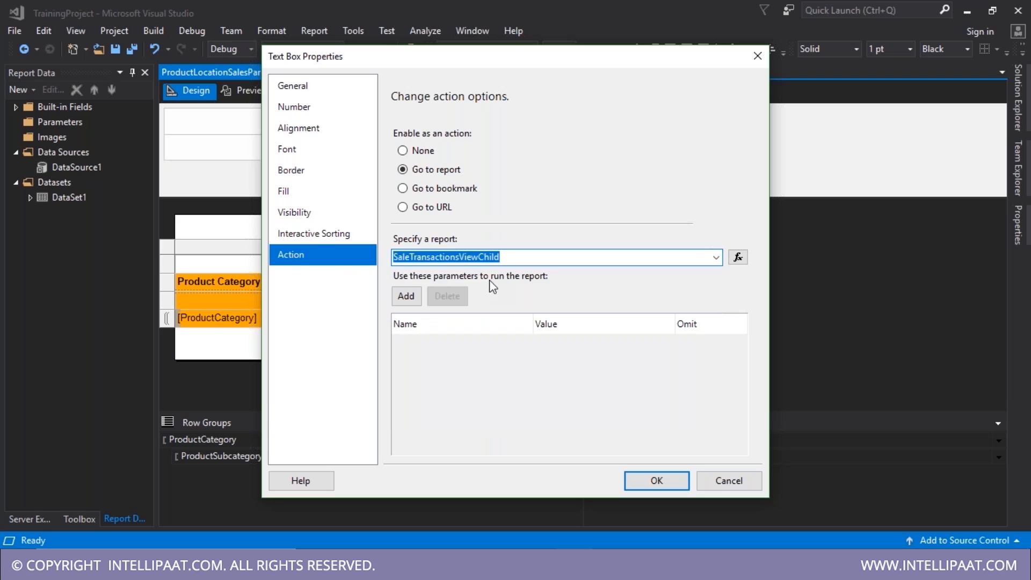
- Add four drillthrough parameters: ProductCategory, ProductSubCategory, SalesGroup and SalesCountry
click(407, 296)
click(407, 296)
click(407, 296)
click(406, 296)
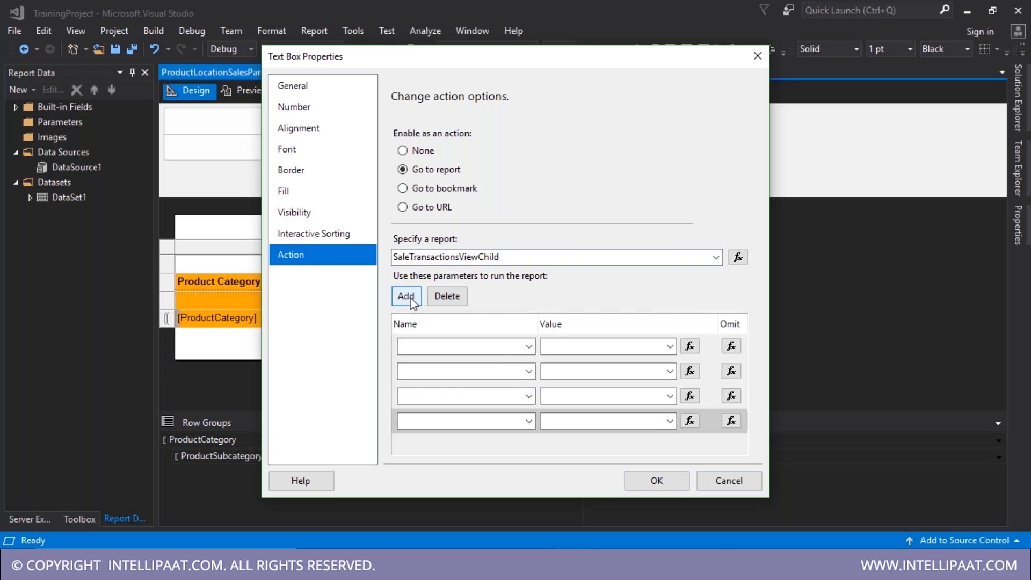
click(531, 347)
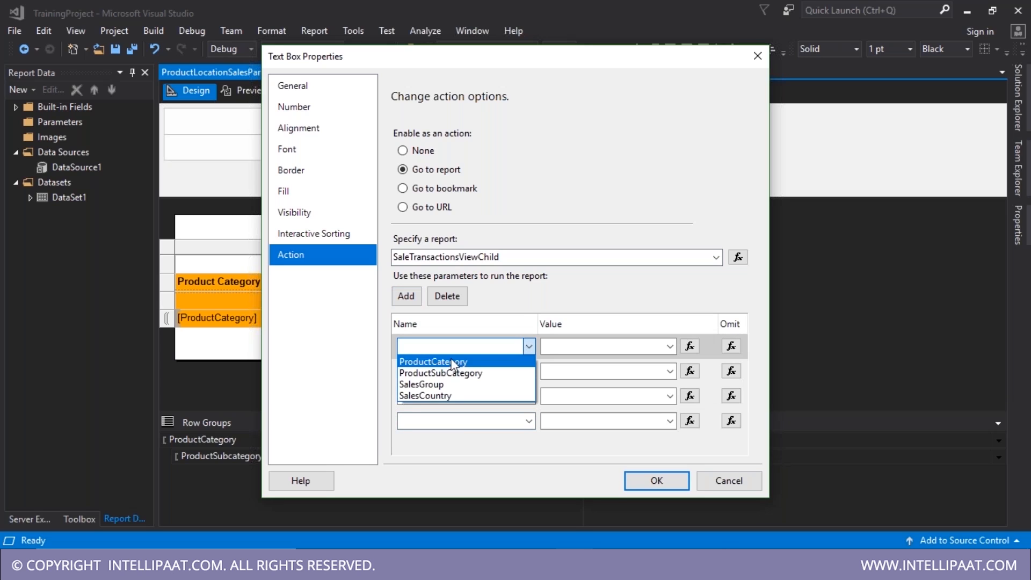
click(530, 372)
click(531, 372)
click(530, 372)
click(462, 398)
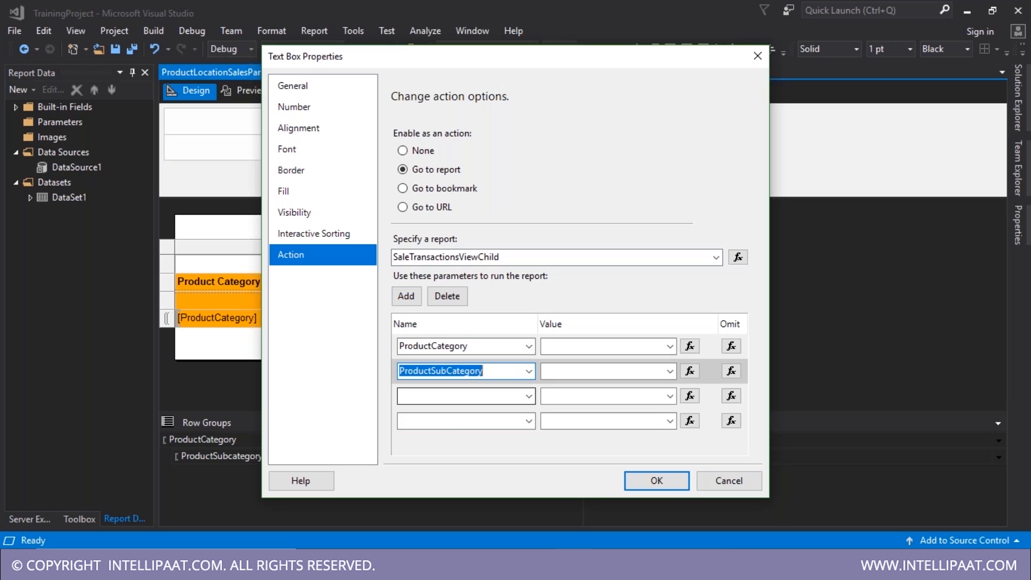
click(530, 397)
click(430, 434)
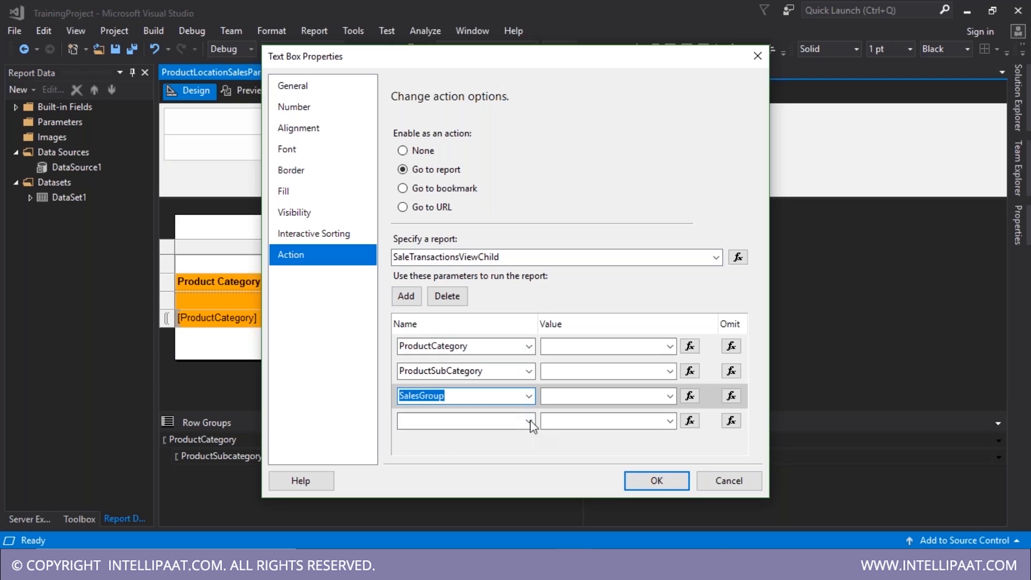
click(530, 421)
click(446, 468)
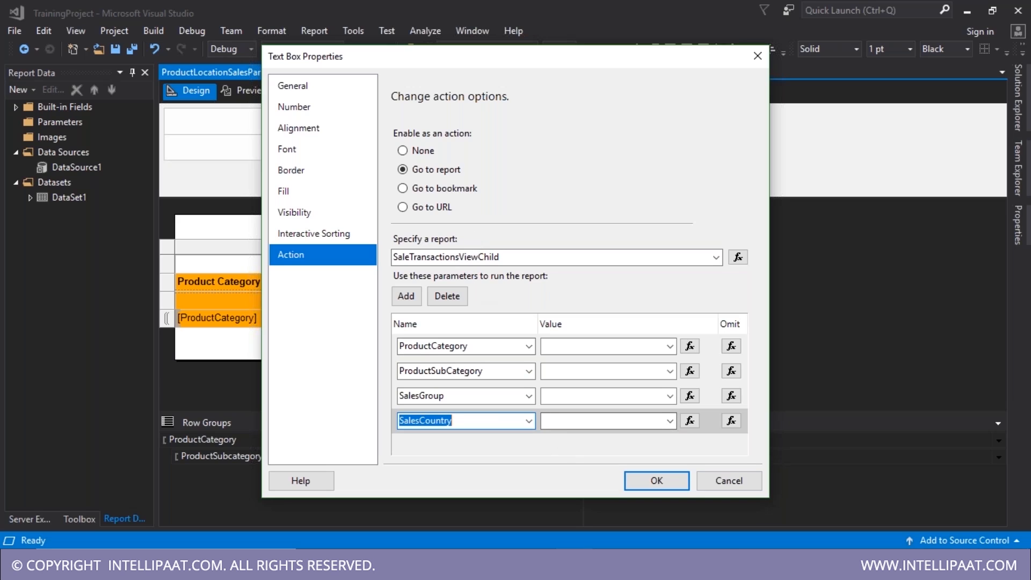
- Map the parameters to ProductCategory, ProductSubcategory, SalesTerritoryGroup and SalesTerritoryCountry fields, then save
drag(562, 69, 620, 60)
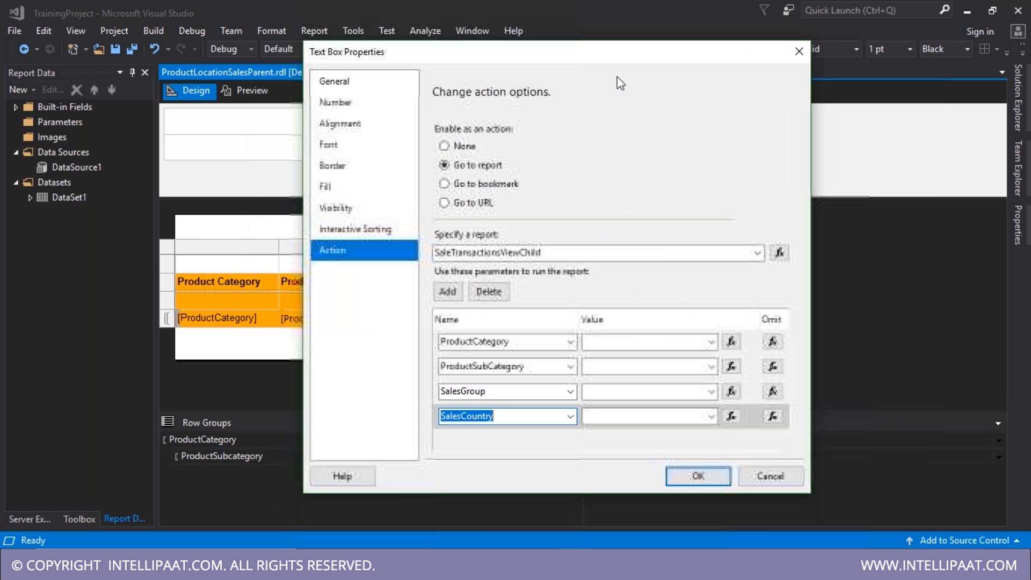
click(711, 343)
click(665, 366)
click(711, 367)
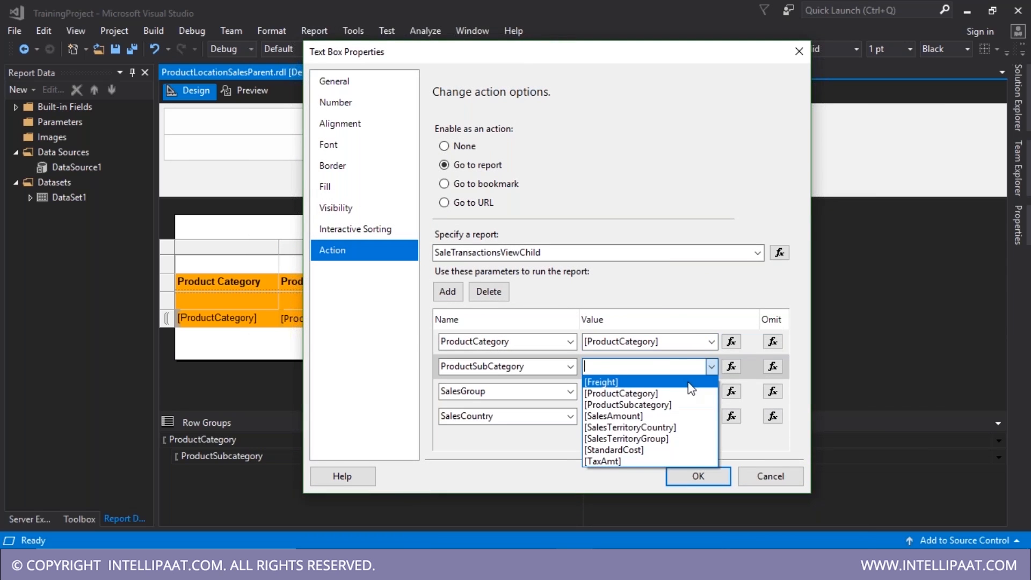
click(694, 403)
click(713, 398)
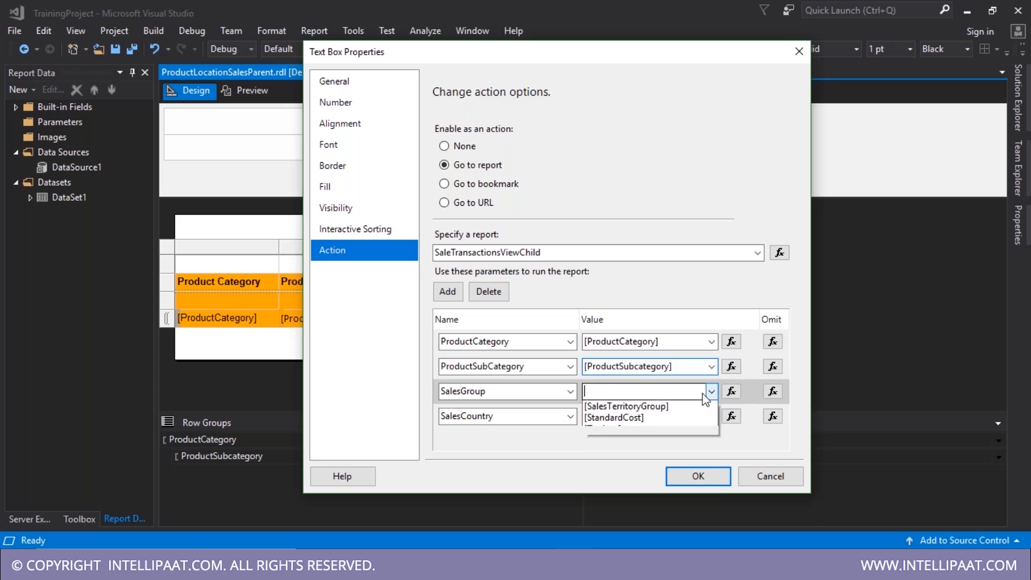
key(Escape)
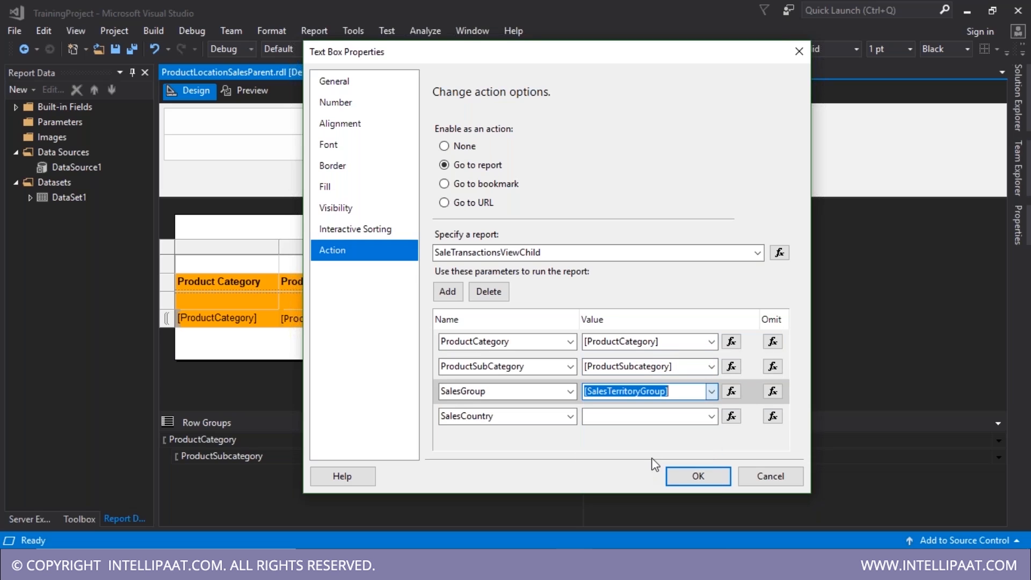
click(711, 417)
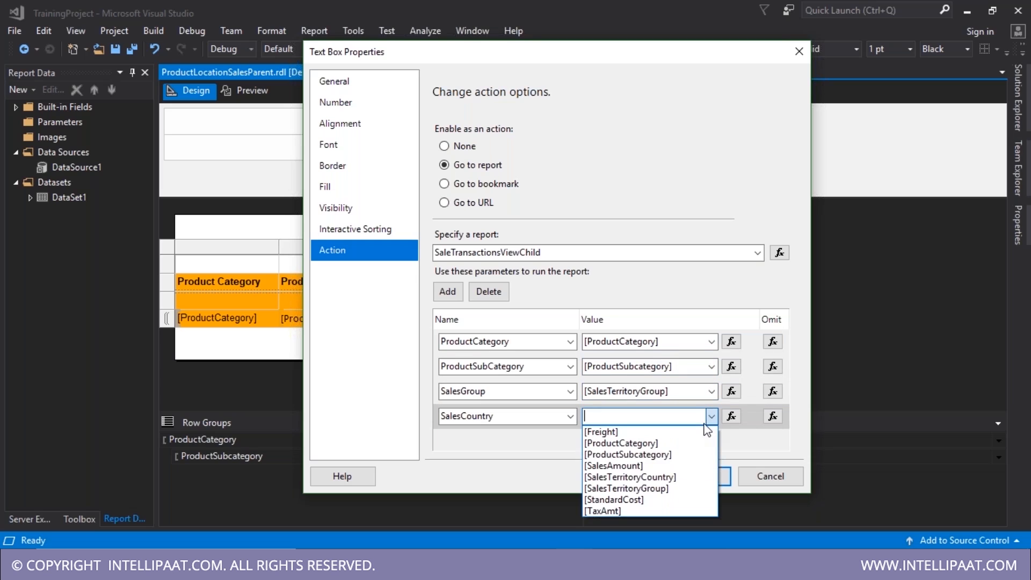
click(660, 478)
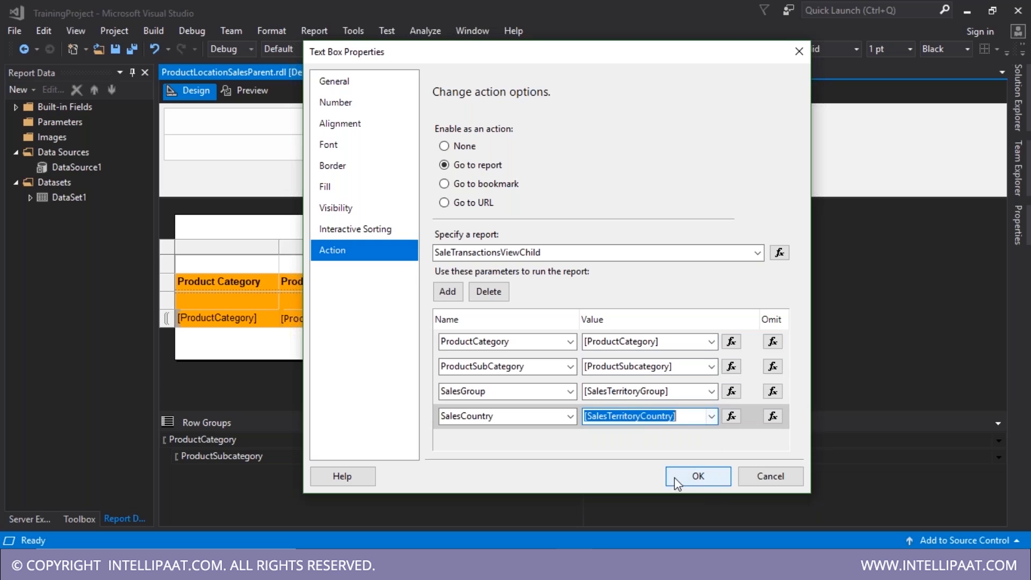
click(676, 482)
key(ctrl+s)
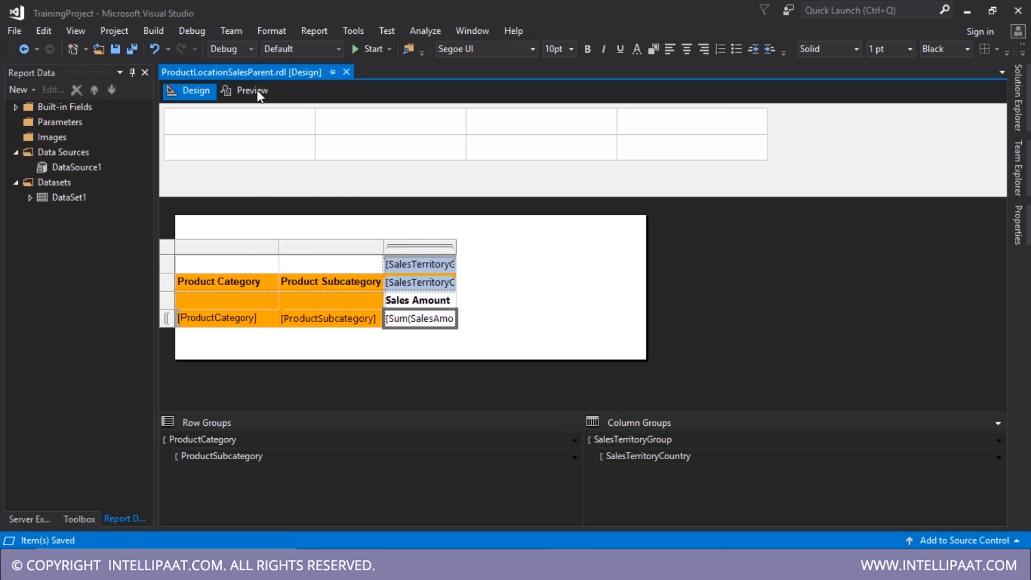
- Render ProductLocationSalesParent in Preview
click(256, 93)
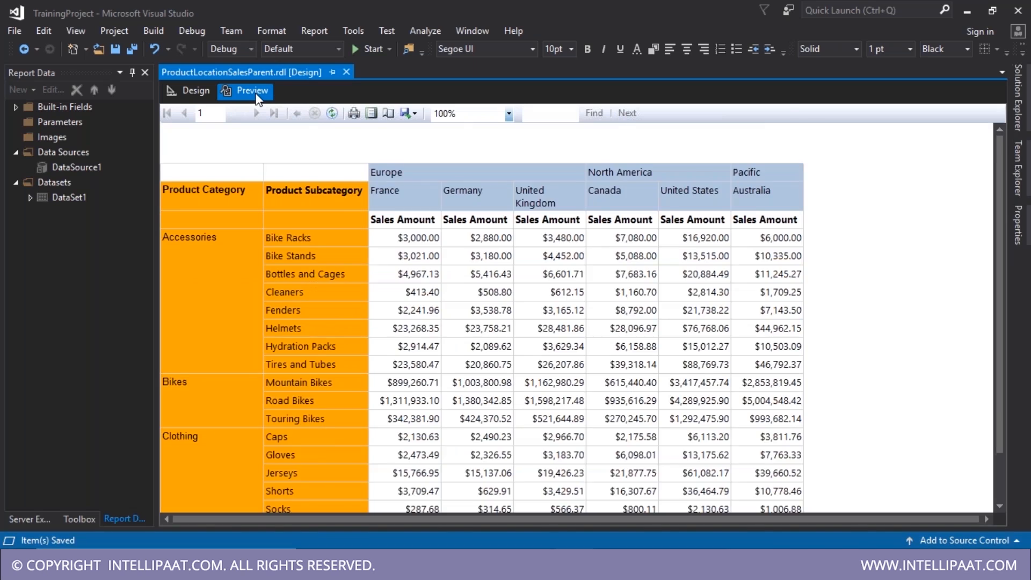
click(576, 375)
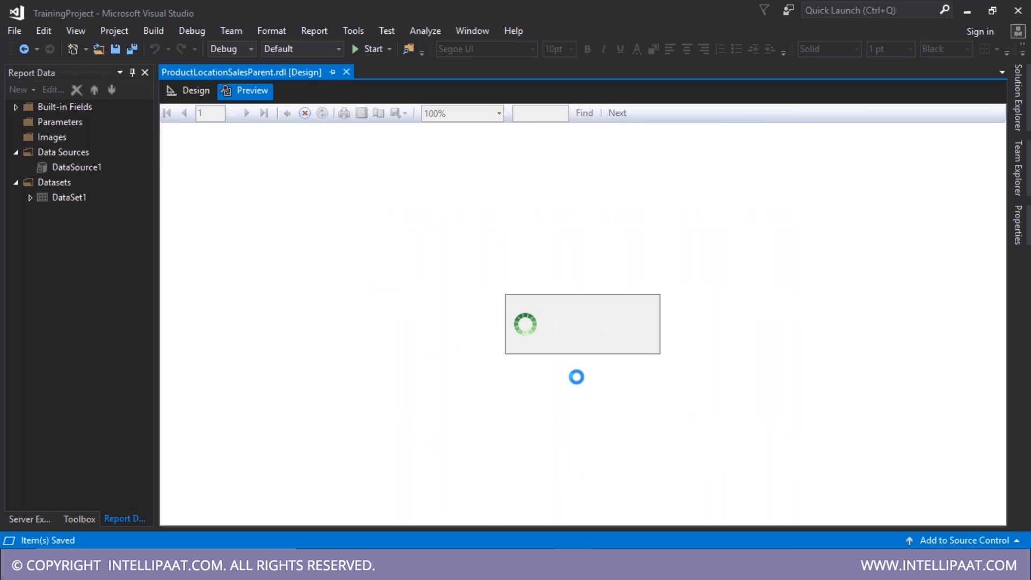
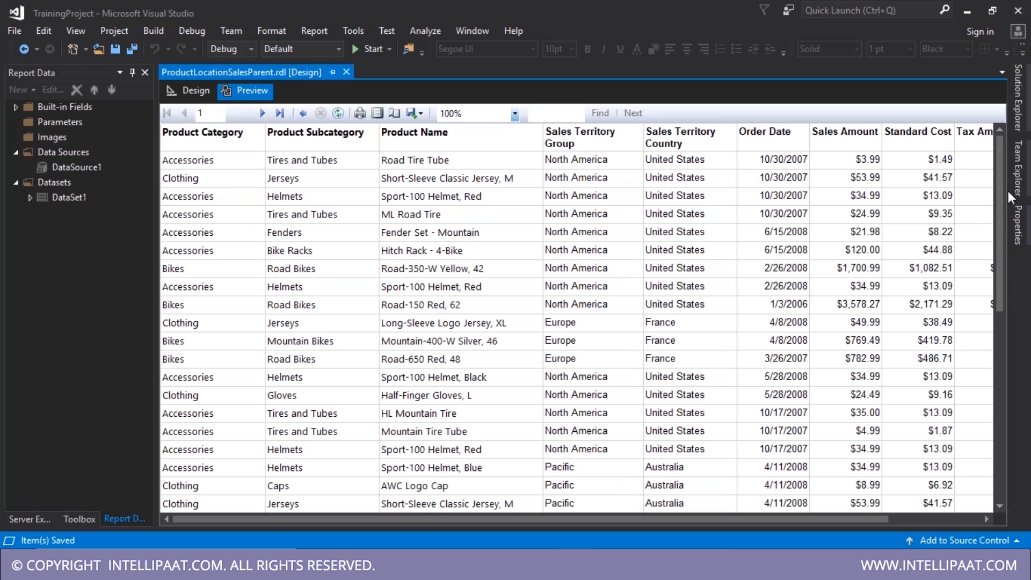
- Open SaleTransactionsViewChild.rdl from Solution Explorer and bring up DataSet1's Dataset Properties
click(1024, 114)
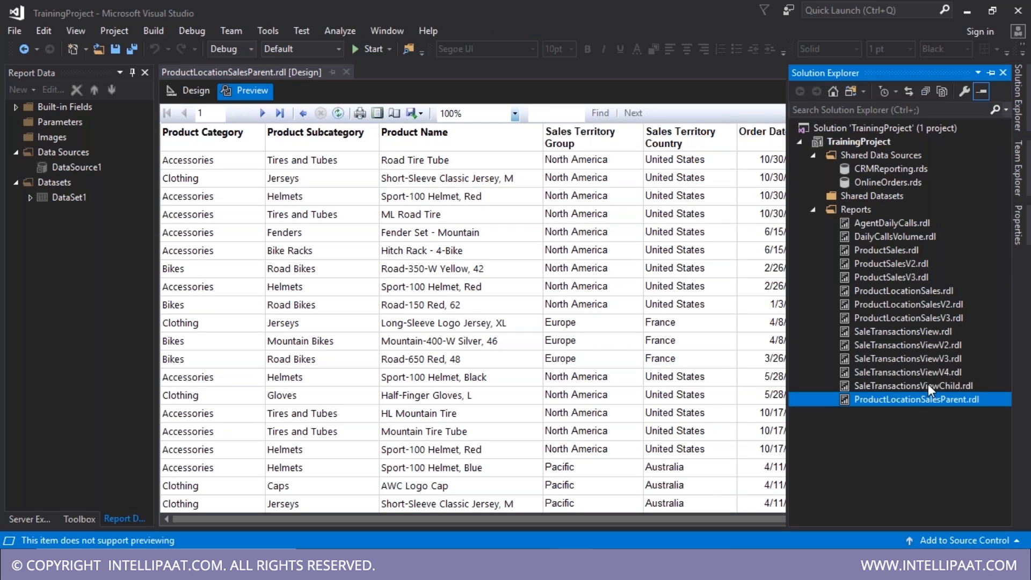
click(928, 385)
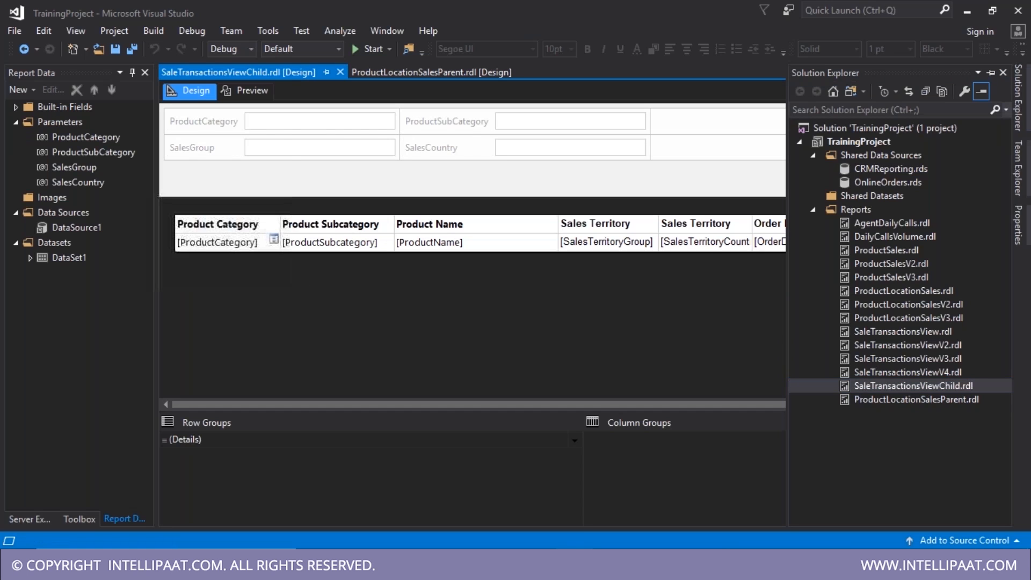
double_click(69, 258)
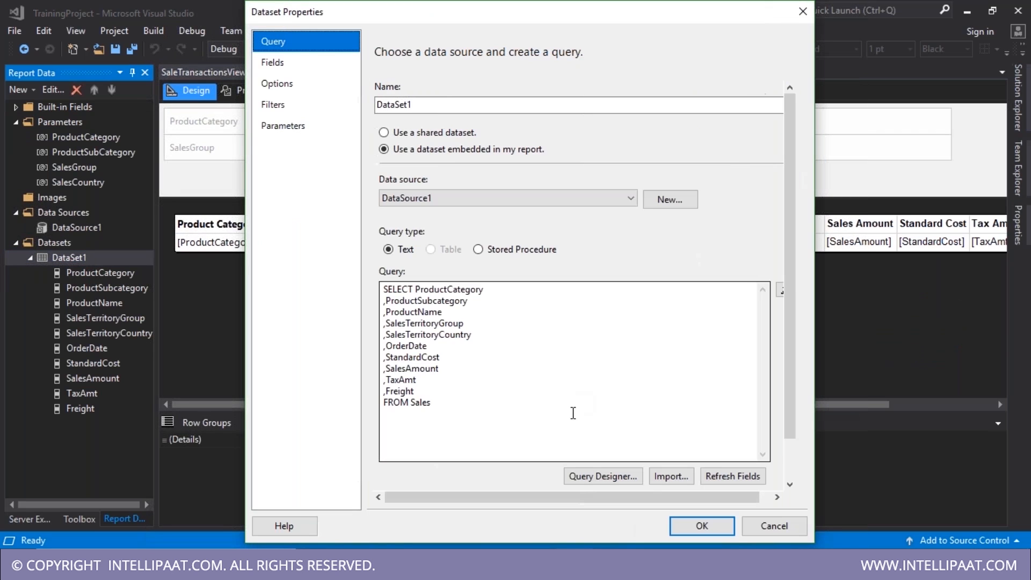
- Add a WHERE clause joining ProductCategory, ProductSubcategory, SalesTerritoryGroup and SalesTerritoryCountry with AND
click(573, 413)
text(WHERE)
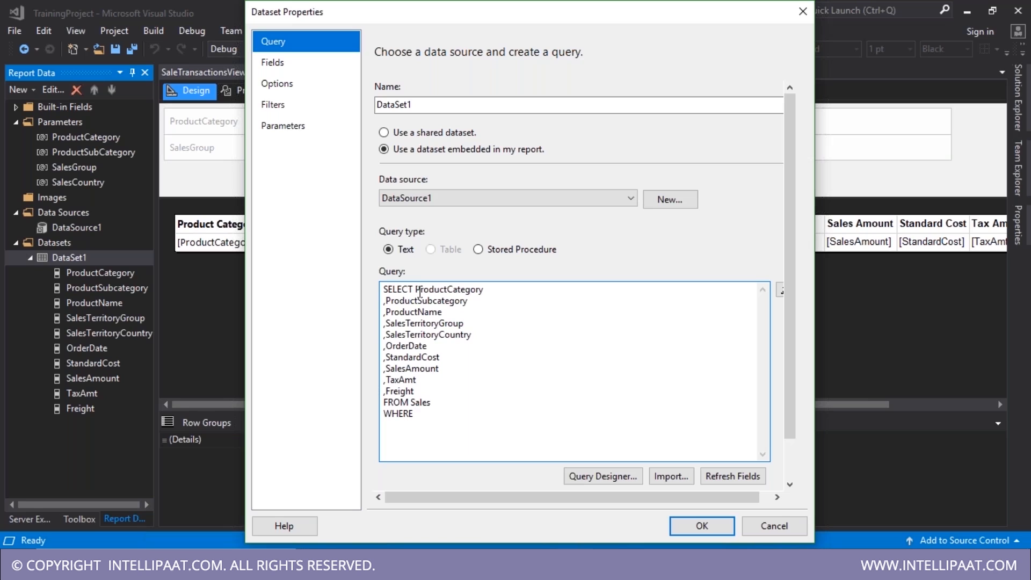
drag(420, 289, 491, 332)
key(ctrl+c)
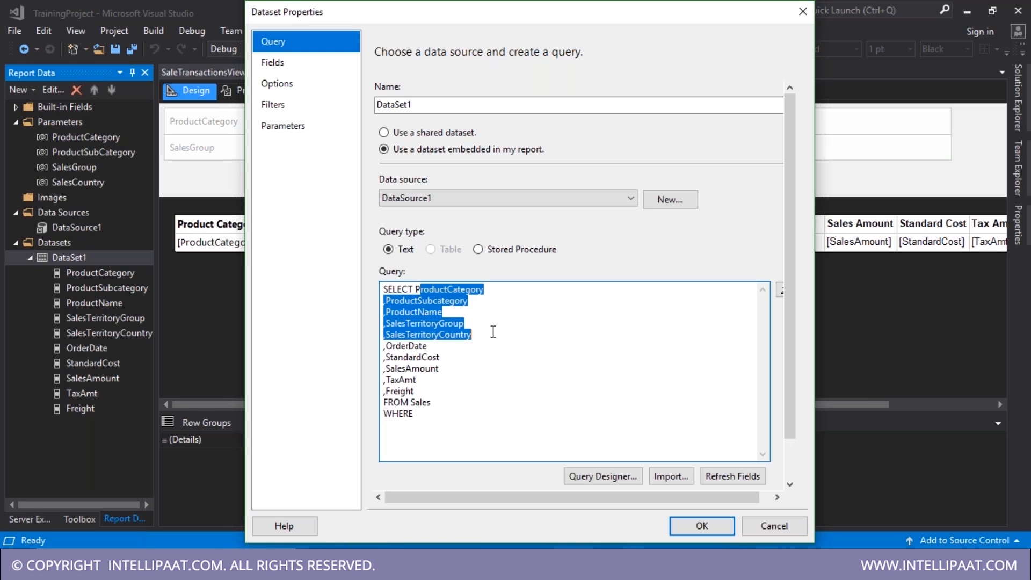
click(483, 421)
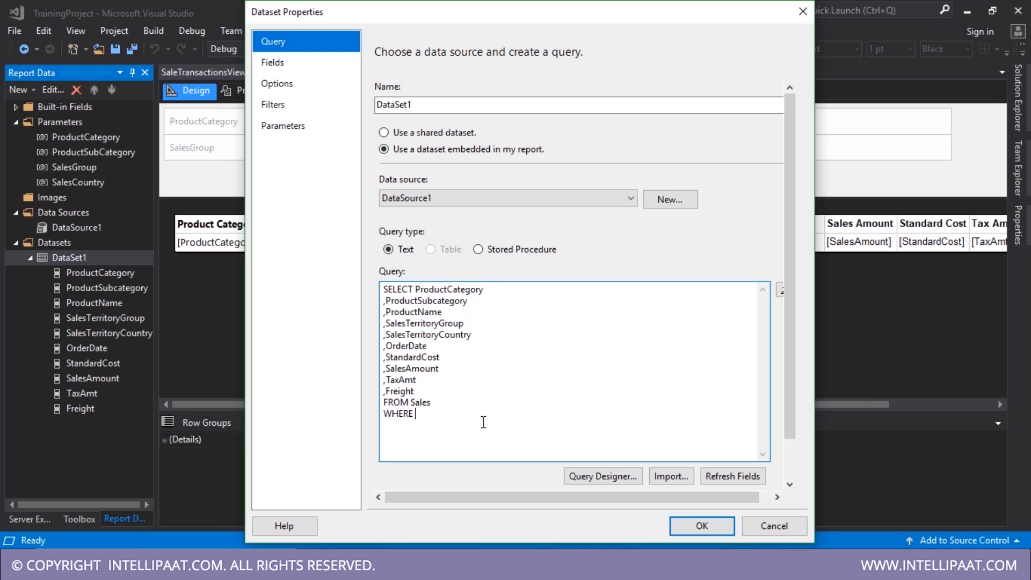
key(ctrl+v)
drag(462, 427, 355, 429)
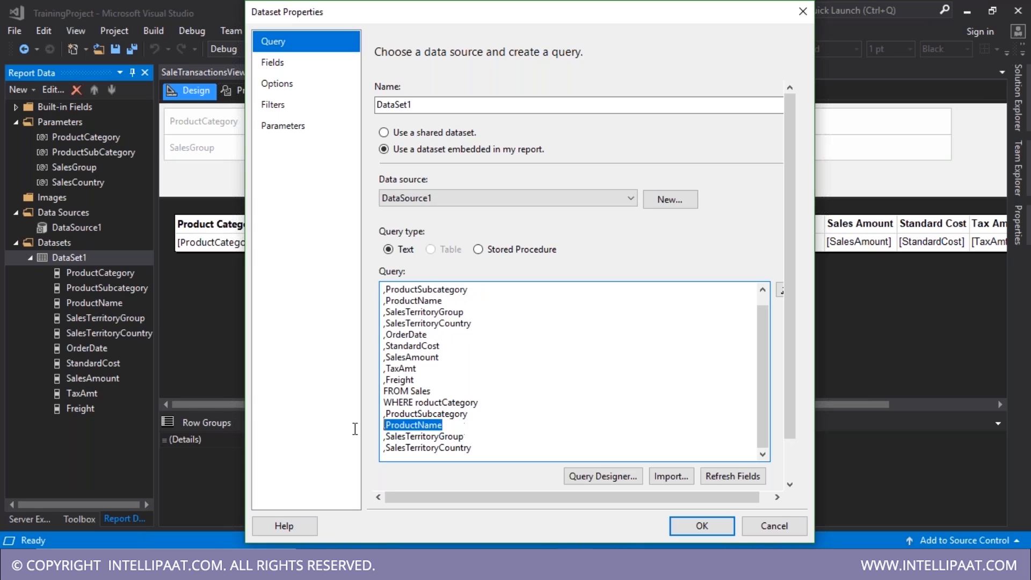
key(BackSpace)
key(BackSpace)
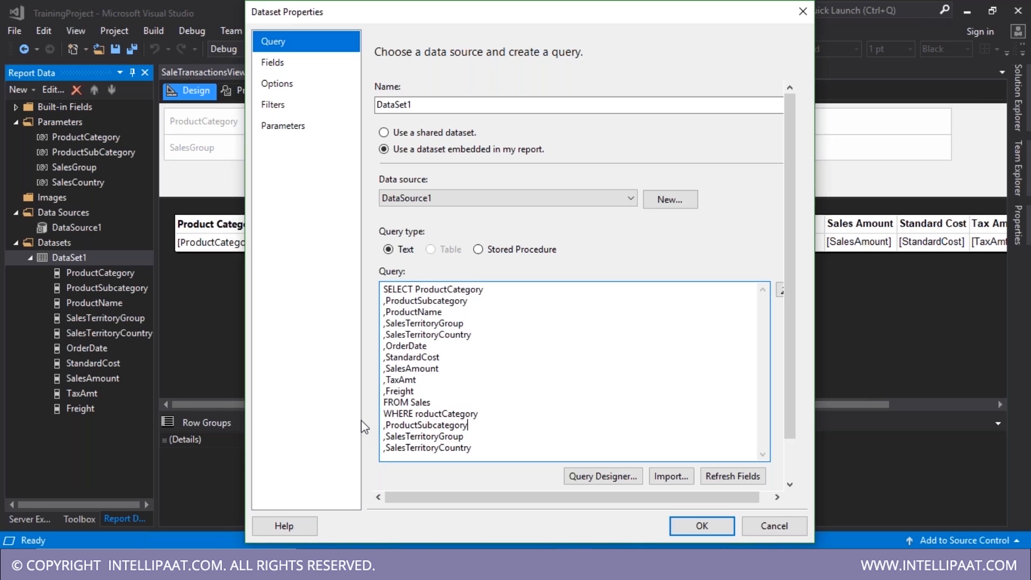
key(Home)
key(Delete)
text(AND)
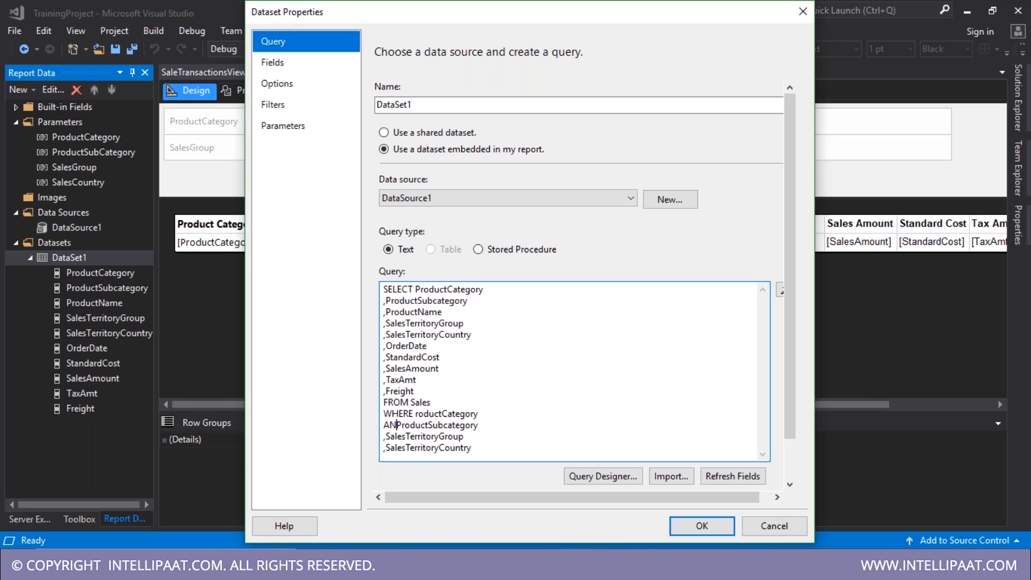
key(shift+Home)
key(Down)
key(Right)
key(shift+Down)
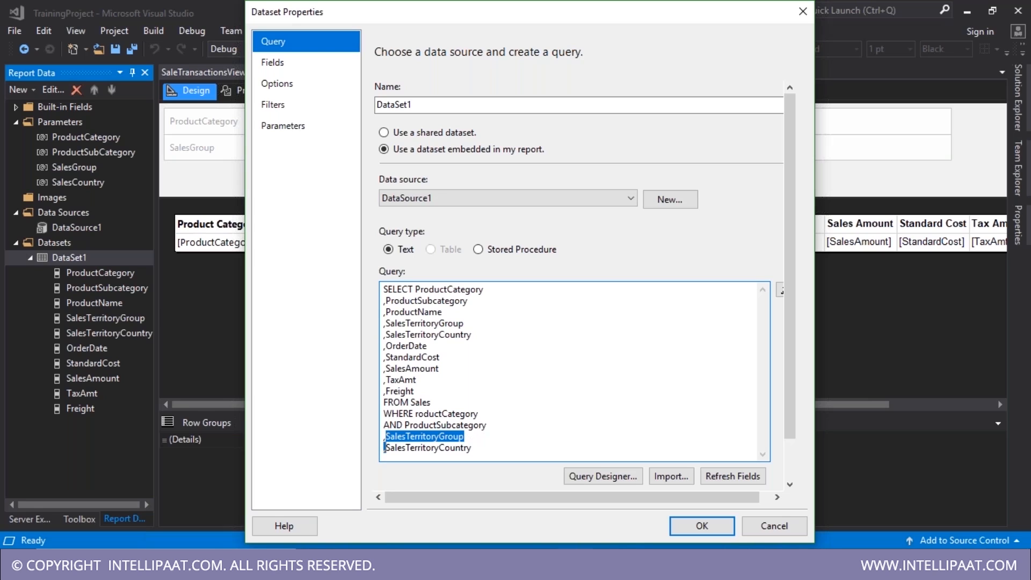
key(Up)
key(shift+Left)
text(AND)
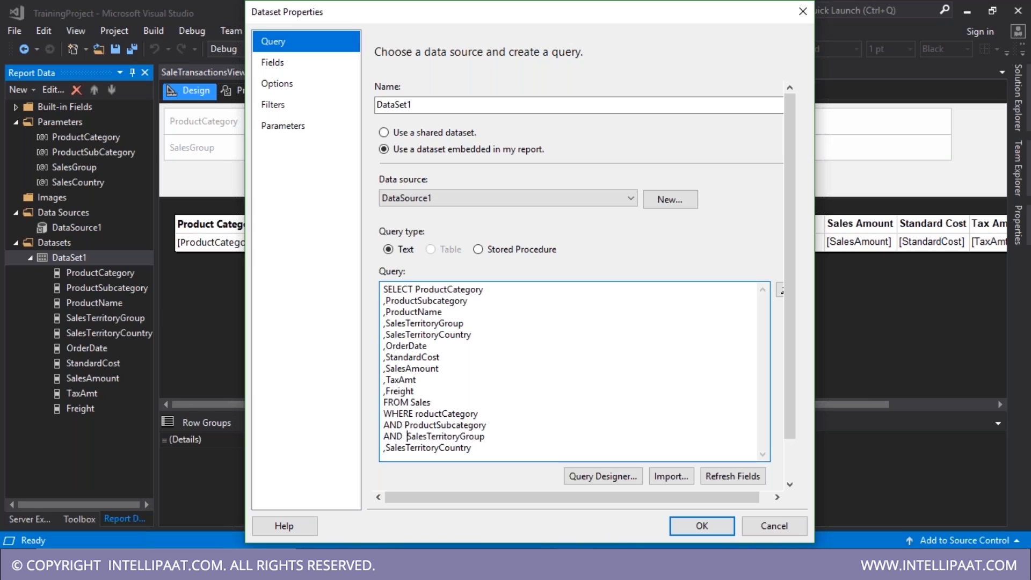
key(Down)
key(Home)
key(shift+Right)
text(AND)
click(419, 425)
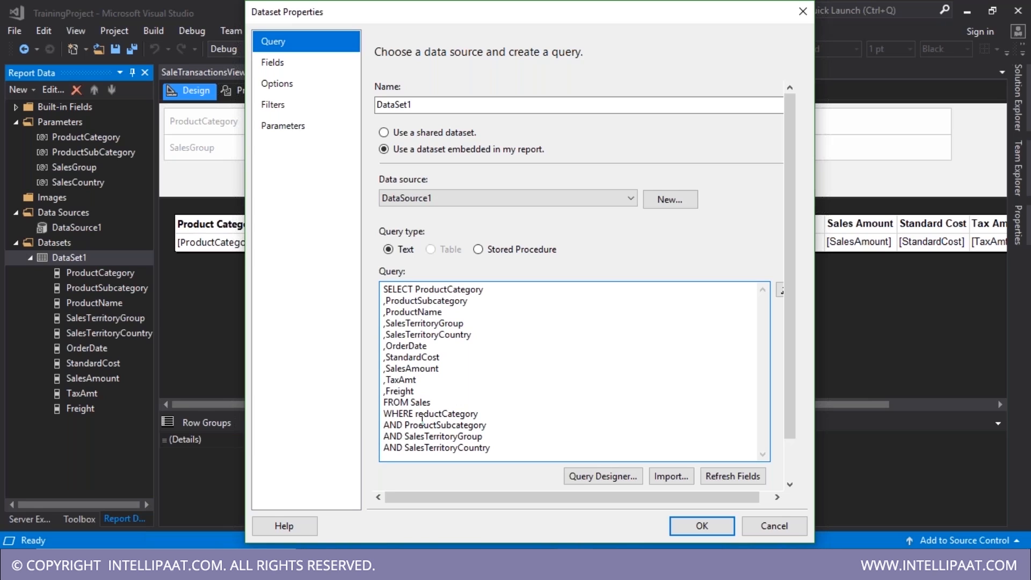
text(P)
key(End)
text(=)
text(@)
text(Produc)
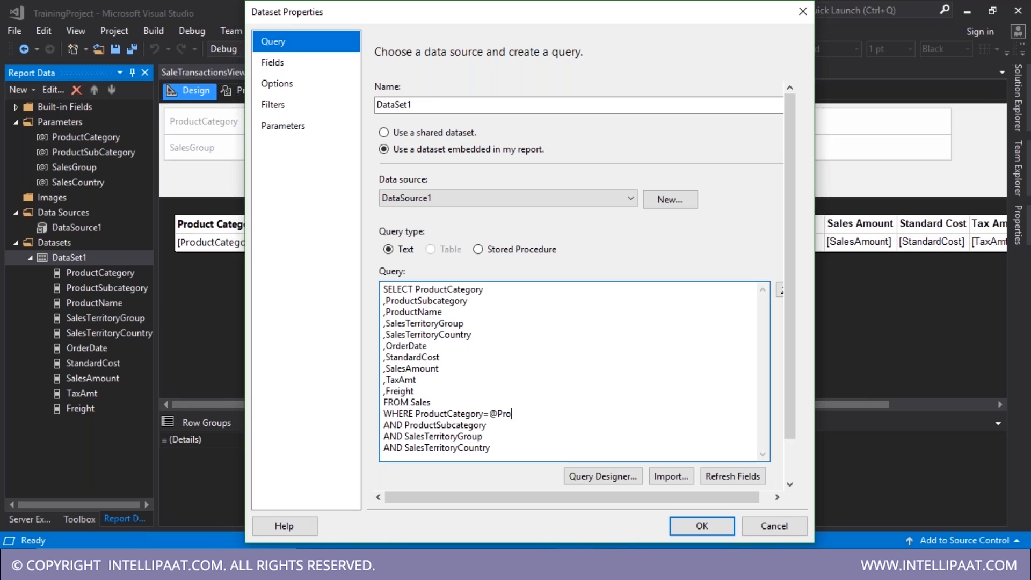
text(tCategory)
key(Down)
text(=Pr)
key(BackSpace)
key(BackSpace)
text(@Pr)
text(oductSub)
text(Category)
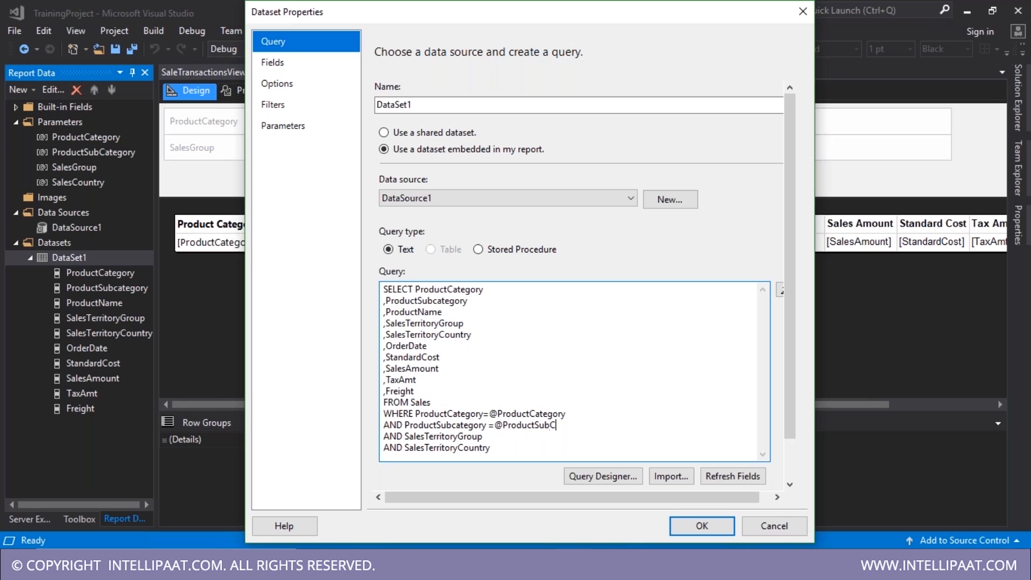
key(Down)
text(=)
text(SalesGroup)
key(Down)
text(=@SalesCountry)
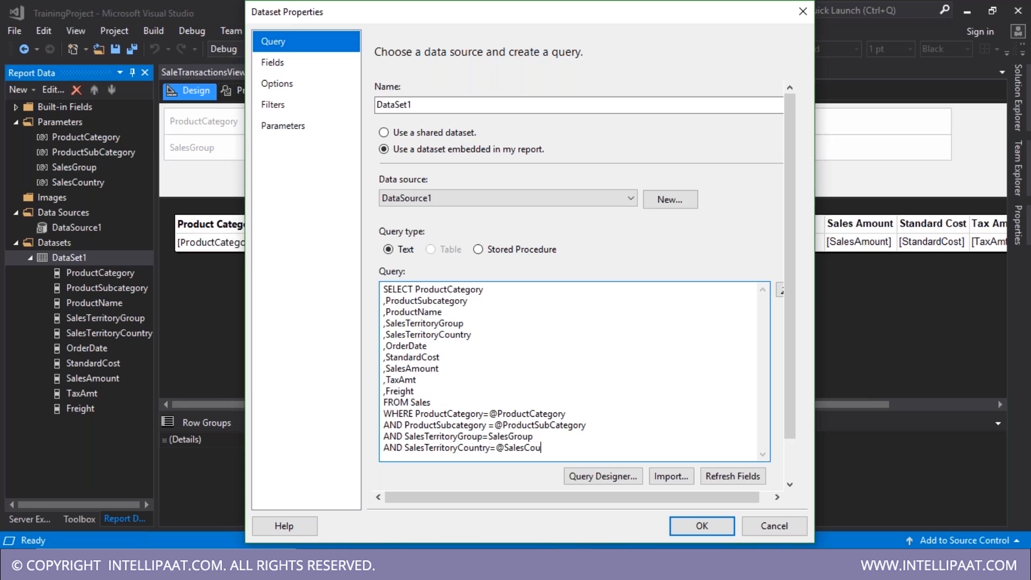
key(End)
key(Left)
key(Left)
key(Left)
key(Left)
key(Left)
key(Left)
key(Left)
key(Left)
key(Left)
key(Left)
text(@)
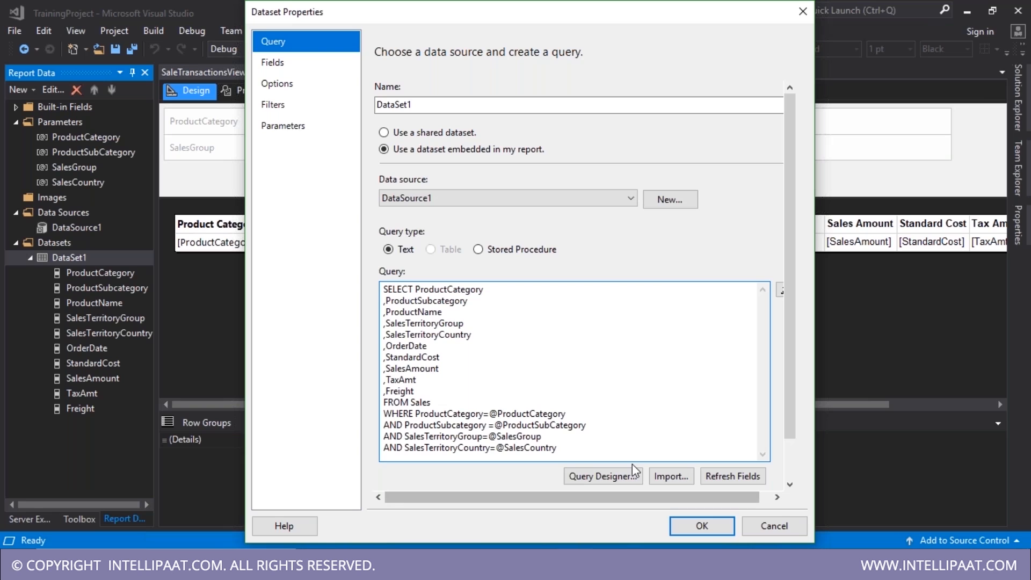
- Confirm the DataSet1 query changes and save the child report
scroll(645, 478, down, 2)
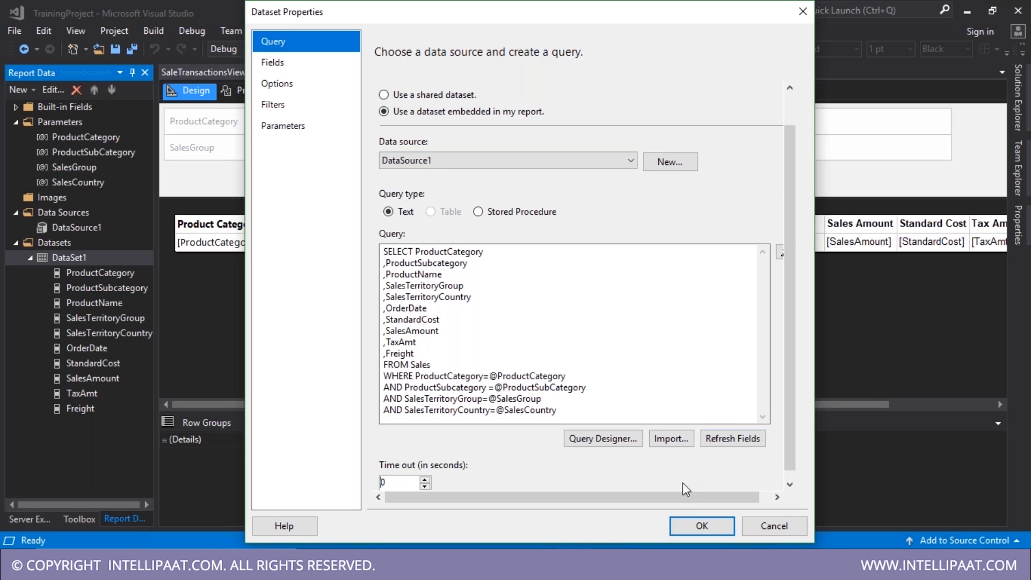
click(295, 62)
click(698, 529)
key(ctrl+s)
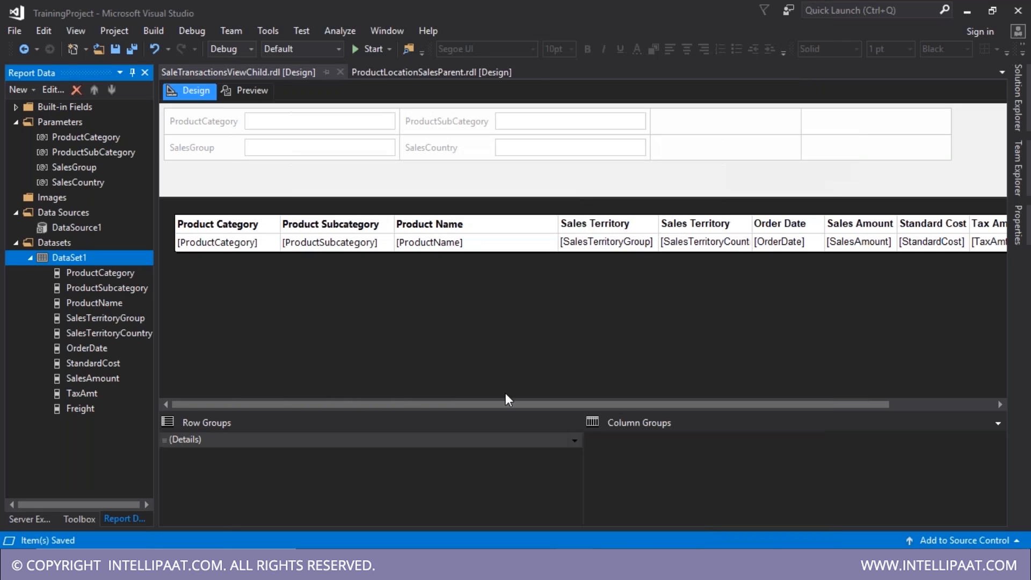
- Verify the Sum(SalesAmount) cell's action drills through to SaleTransactionsViewChild, then preview the parent
click(373, 75)
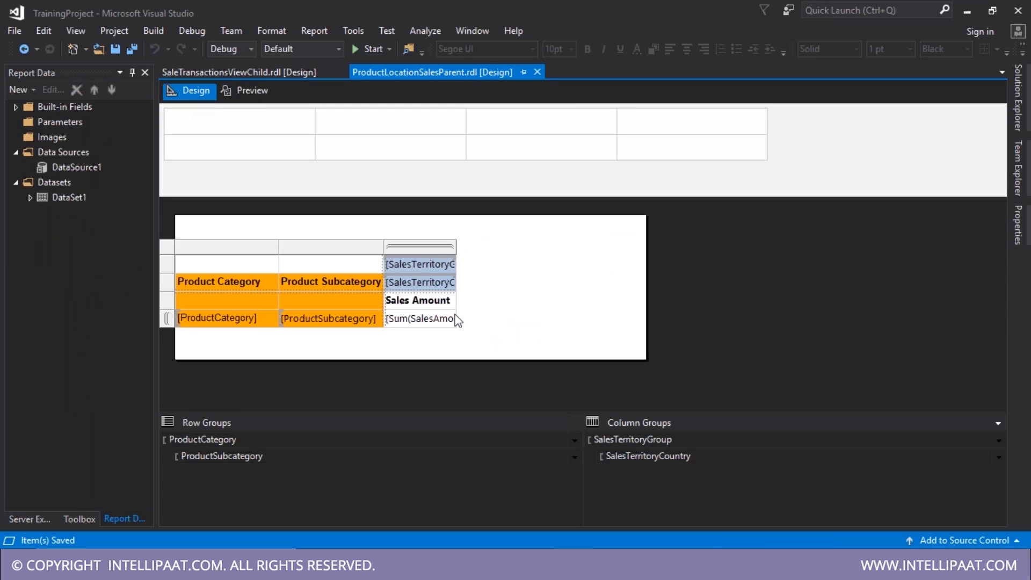
click(454, 319)
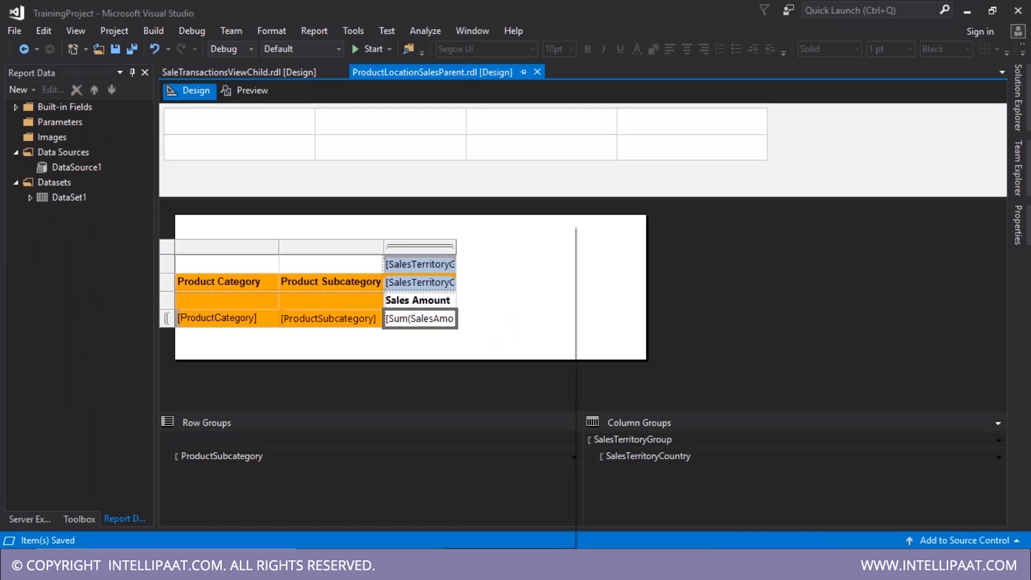
right_click(438, 319)
click(505, 357)
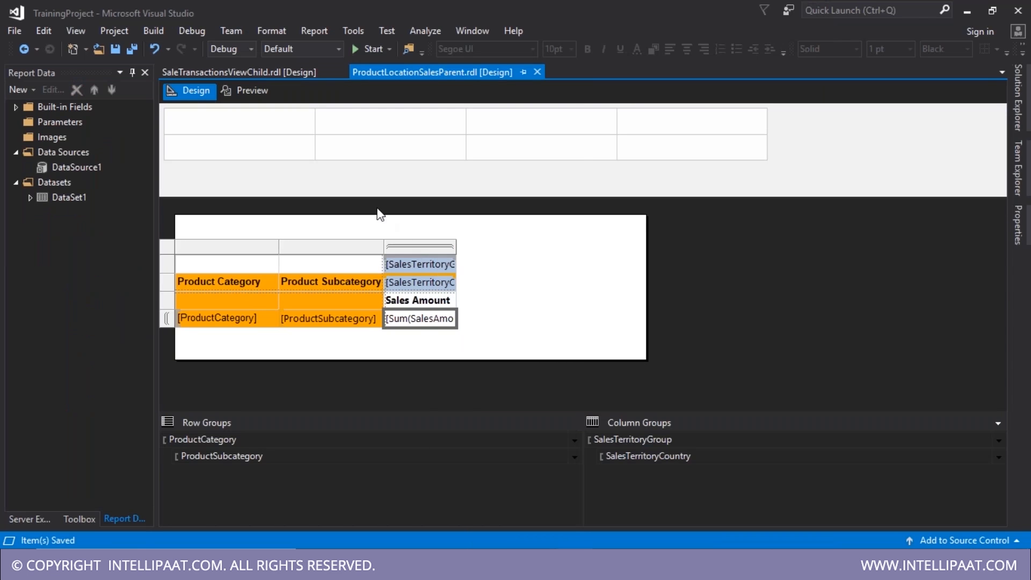
click(290, 254)
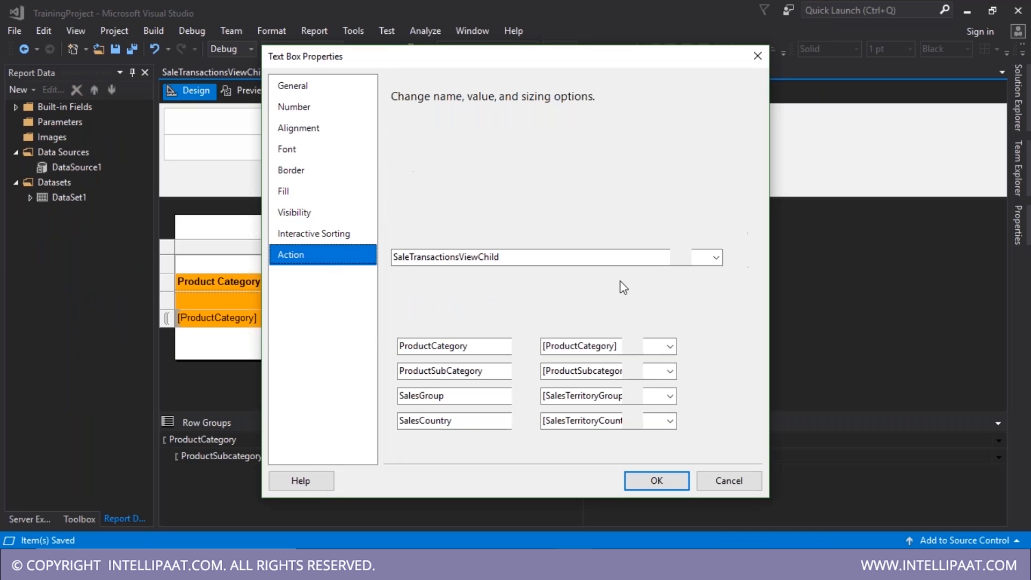
click(716, 257)
click(716, 258)
click(665, 484)
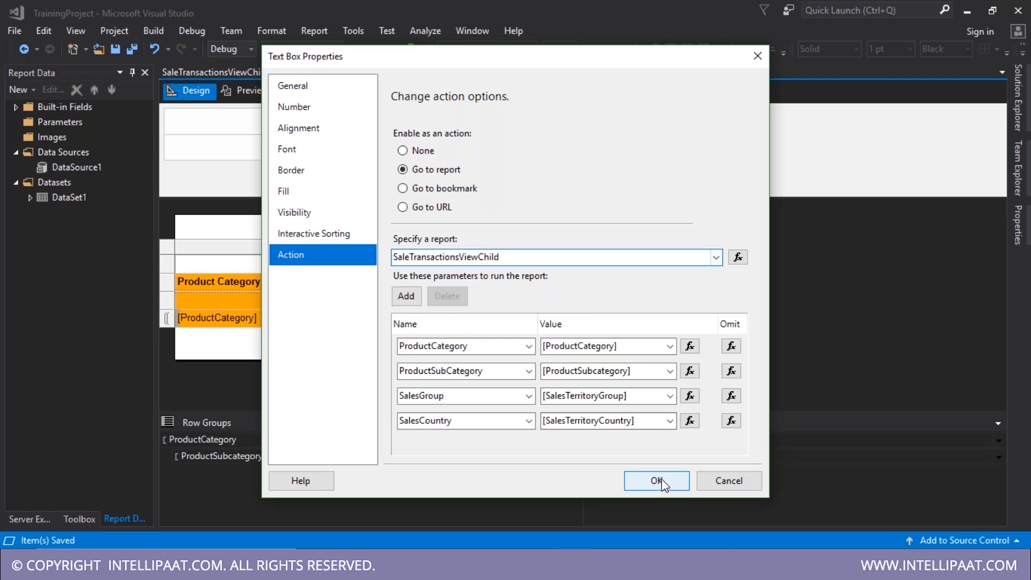
click(255, 94)
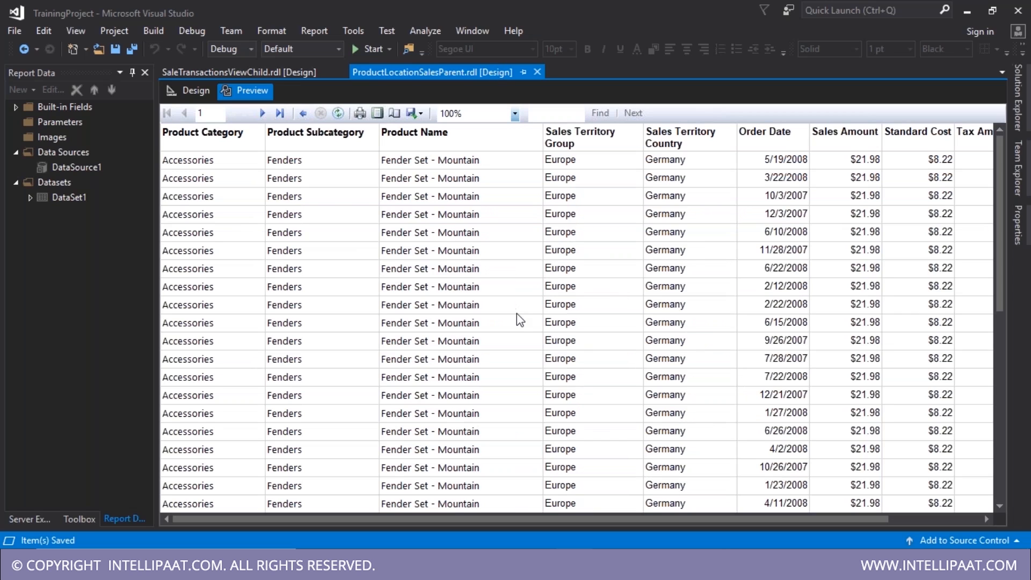
- Scroll the parent preview, then re-render it from Design view
scroll(533, 356, down, 1)
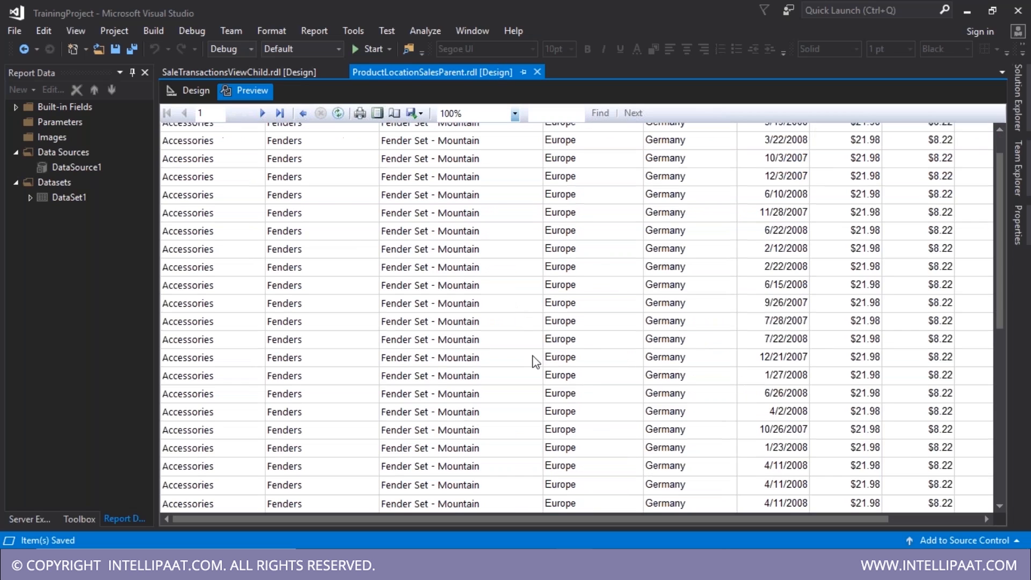
scroll(548, 373, down, 2)
scroll(577, 386, down, 5)
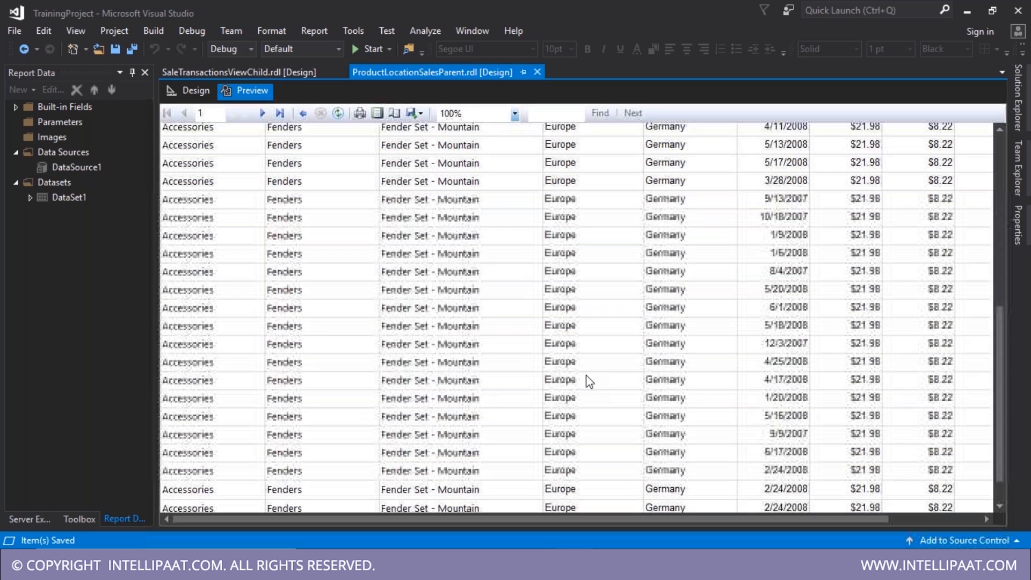
scroll(590, 381, down, 2)
scroll(580, 375, up, 8)
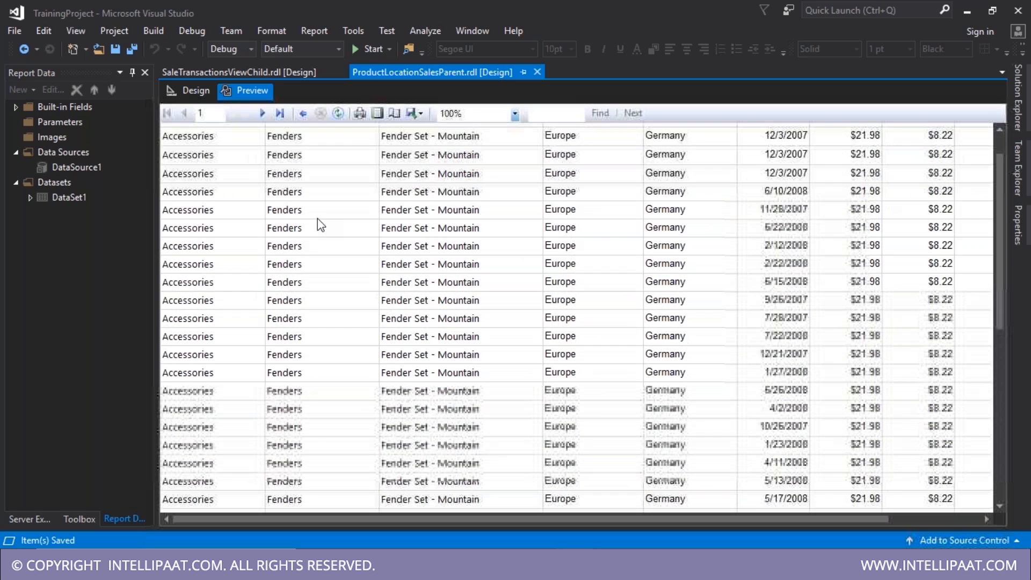
click(189, 93)
click(228, 92)
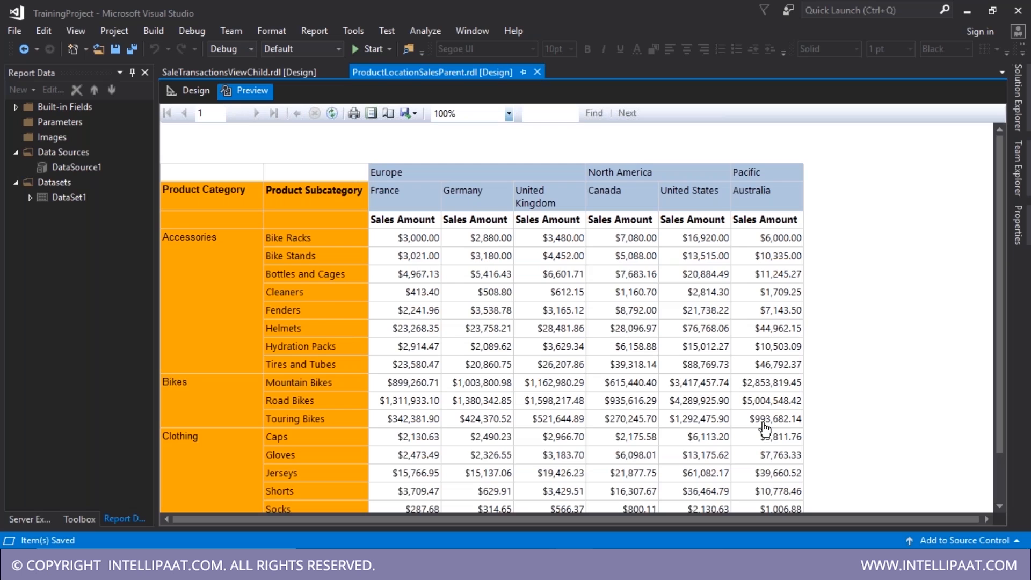
- Drill through from United Kingdom Socks, return to the parent, then drill into United Kingdom Cleaners
scroll(765, 428, down, 2)
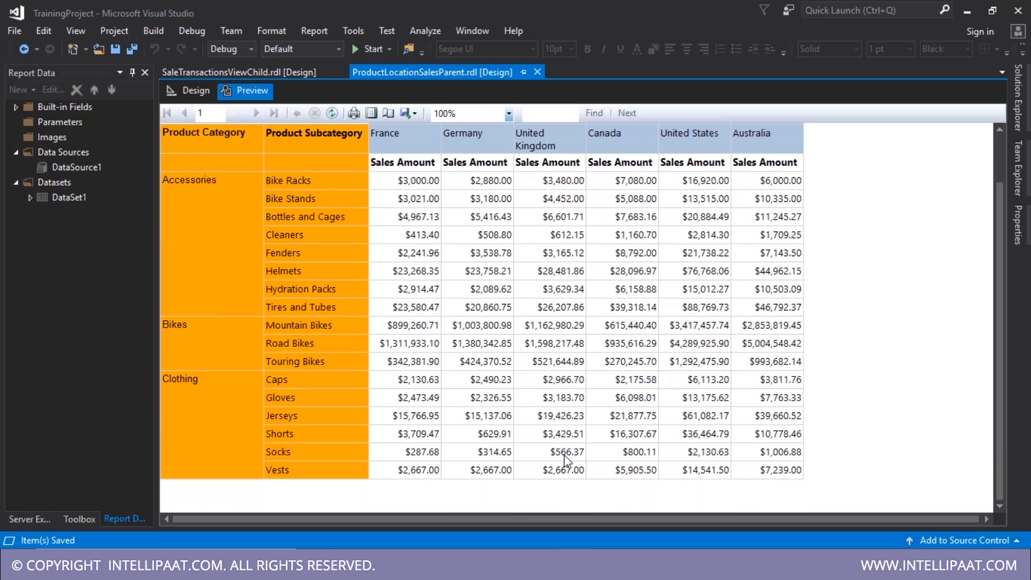
click(565, 456)
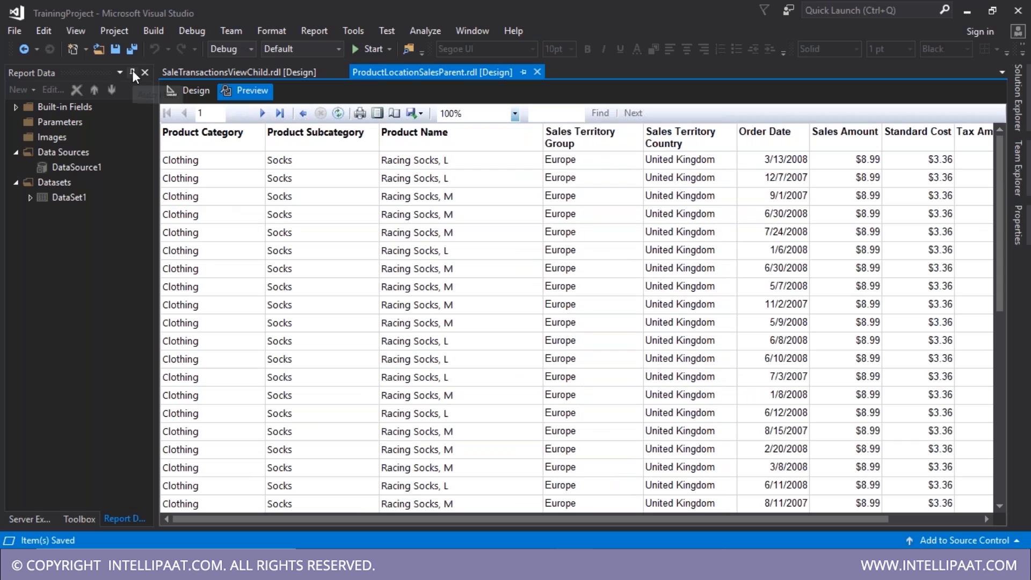
click(132, 73)
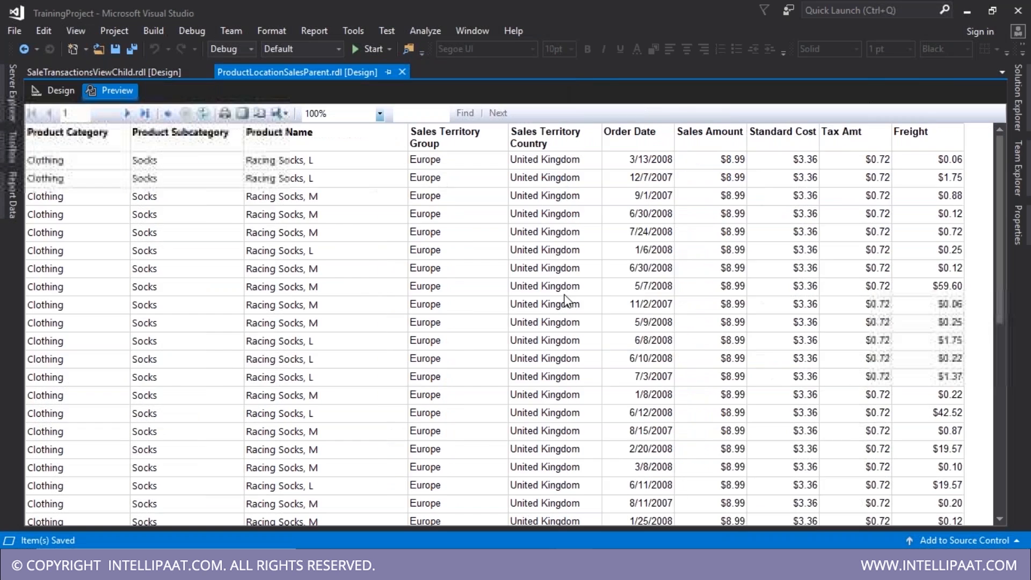
scroll(575, 314, down, 5)
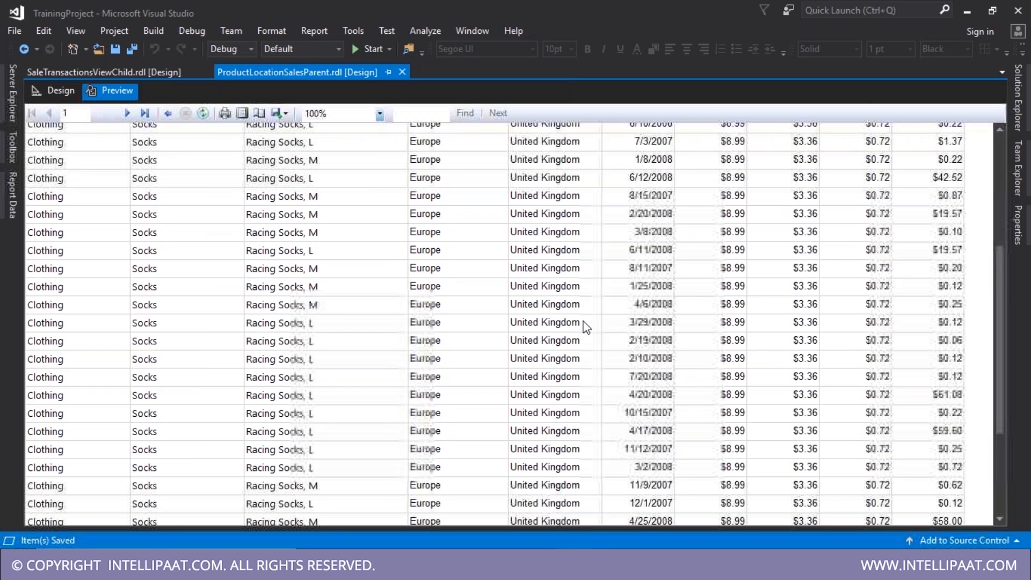
scroll(586, 328, down, 2)
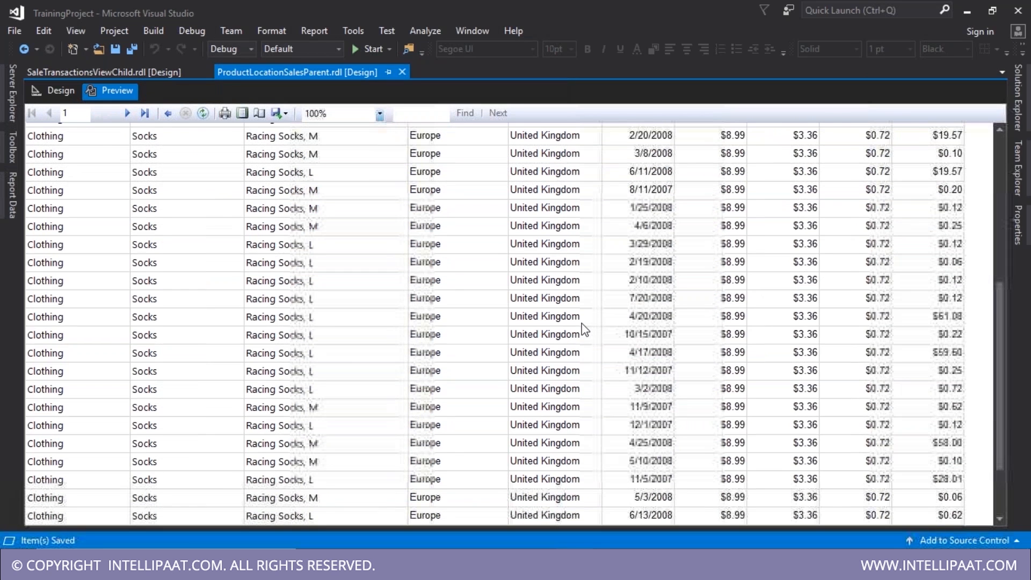
scroll(585, 329, up, 6)
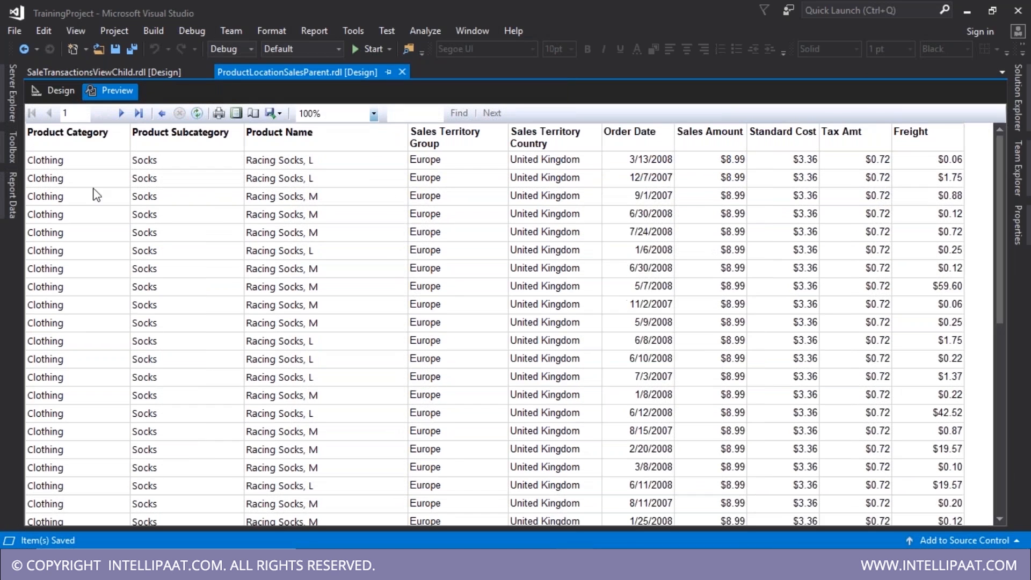
click(162, 115)
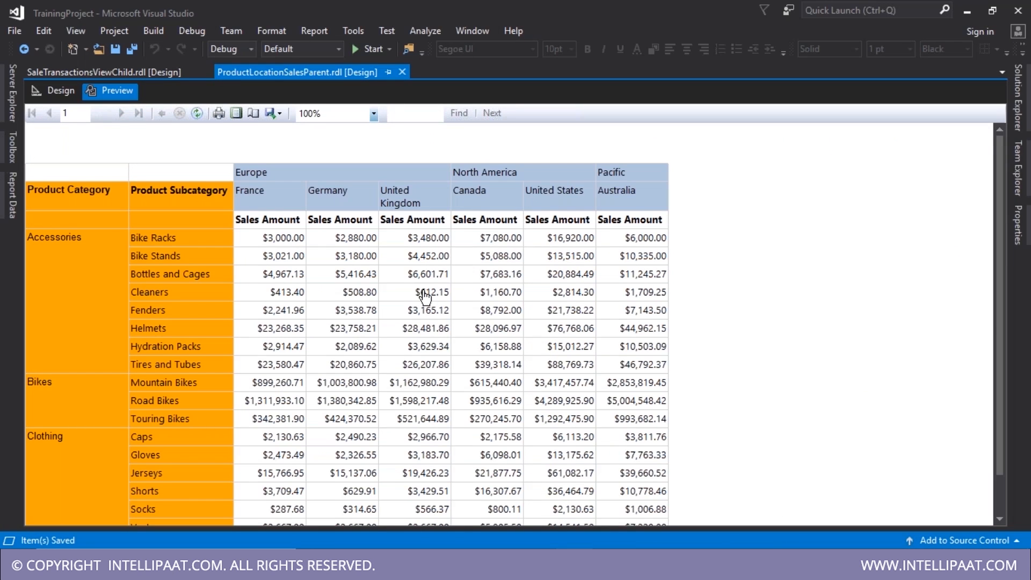
click(424, 293)
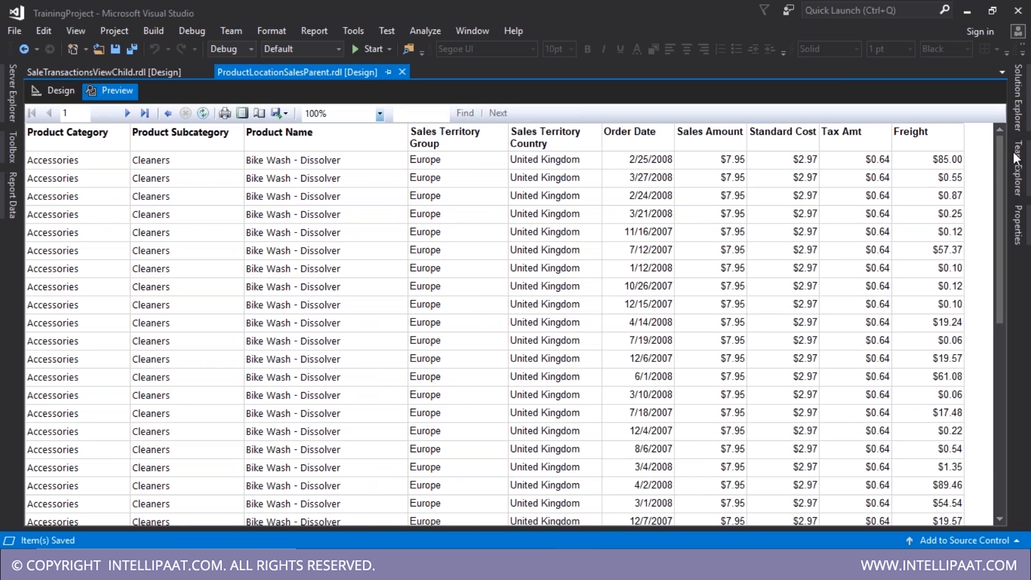
- Deploy the TrainingProject project from Solution Explorer
click(1019, 110)
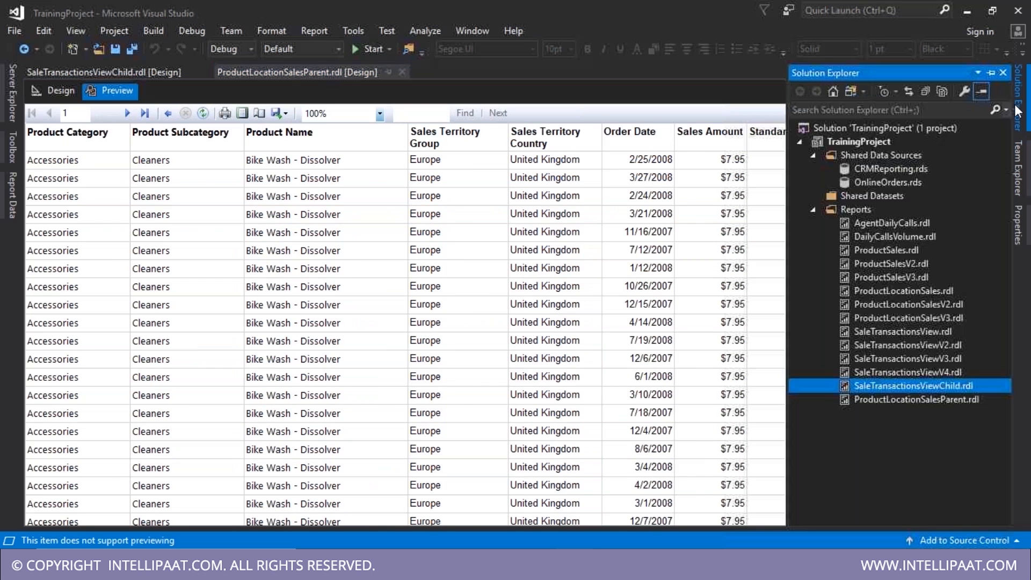
right_click(857, 141)
click(731, 183)
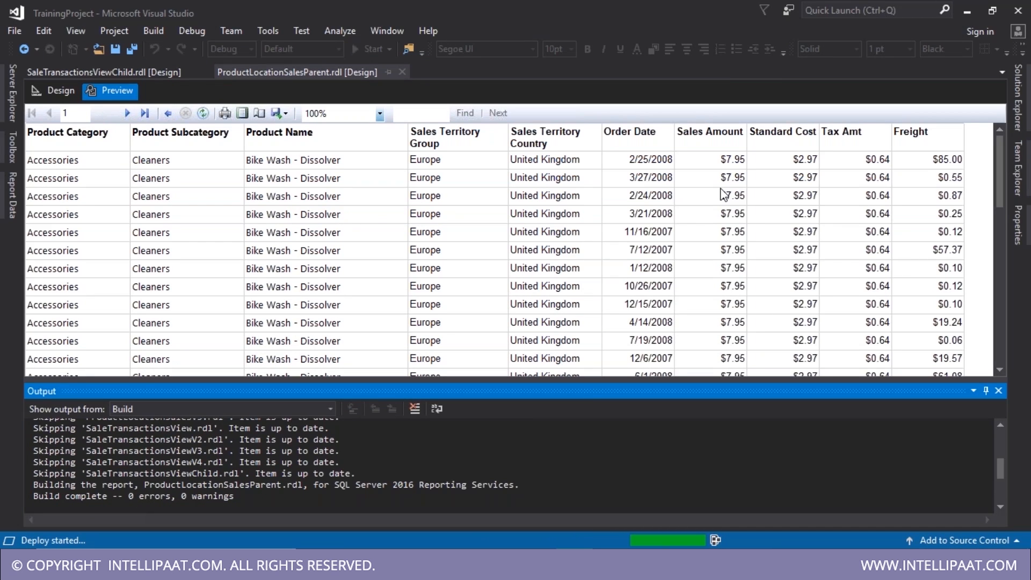
- Dismiss the report server connection error, retry the deployment, and close the error again
click(727, 320)
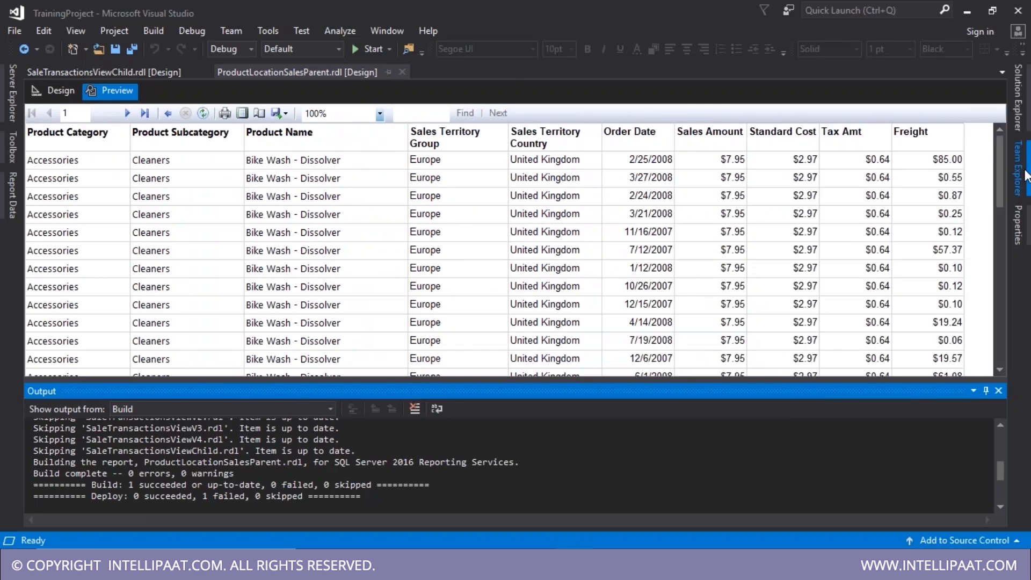
click(1018, 99)
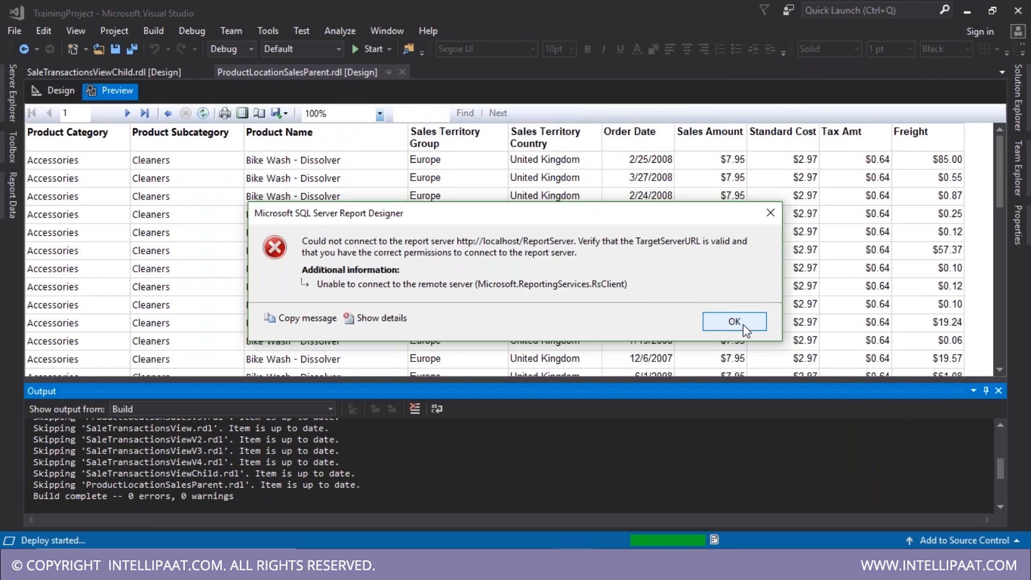
click(734, 321)
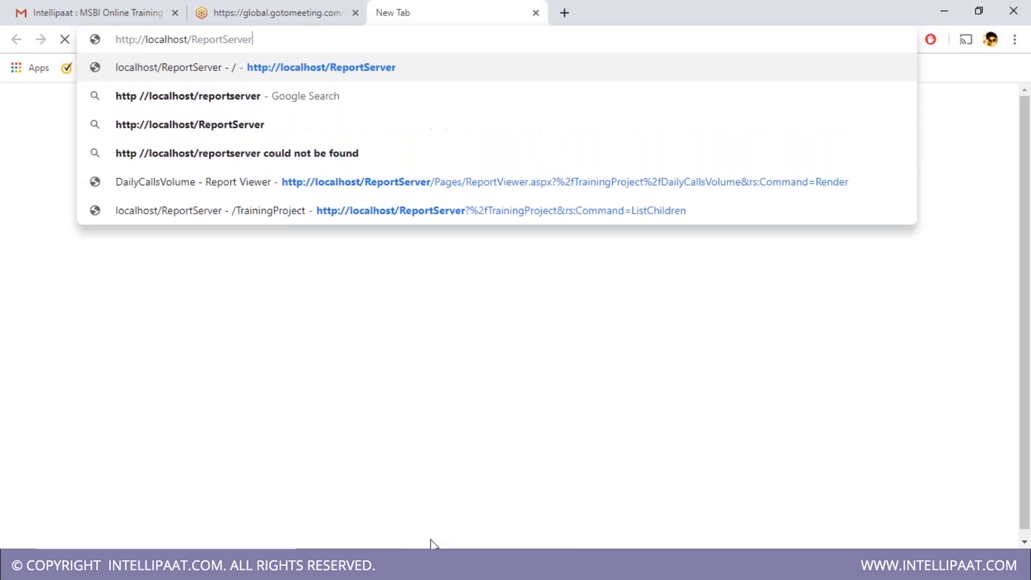
- Load localhost/ReportServer, then check the Web Service URL in Report Server Configuration Manager
key(Return)
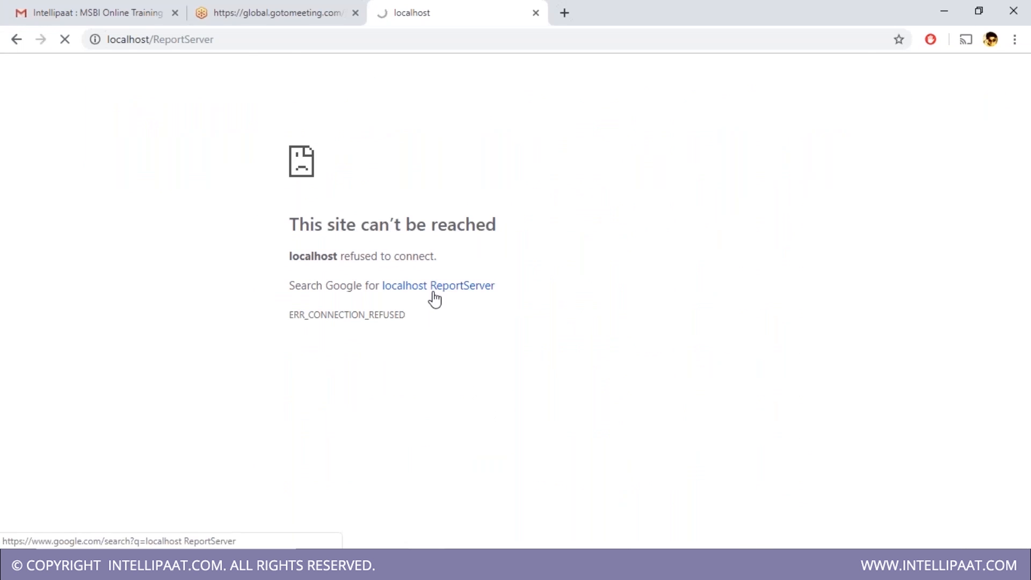
key(super)
click(190, 184)
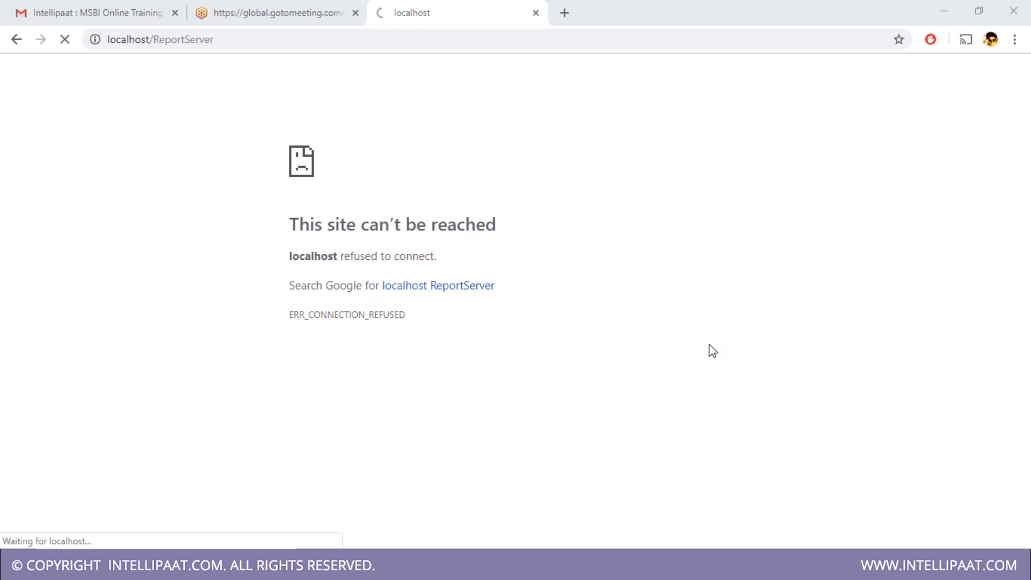
click(595, 367)
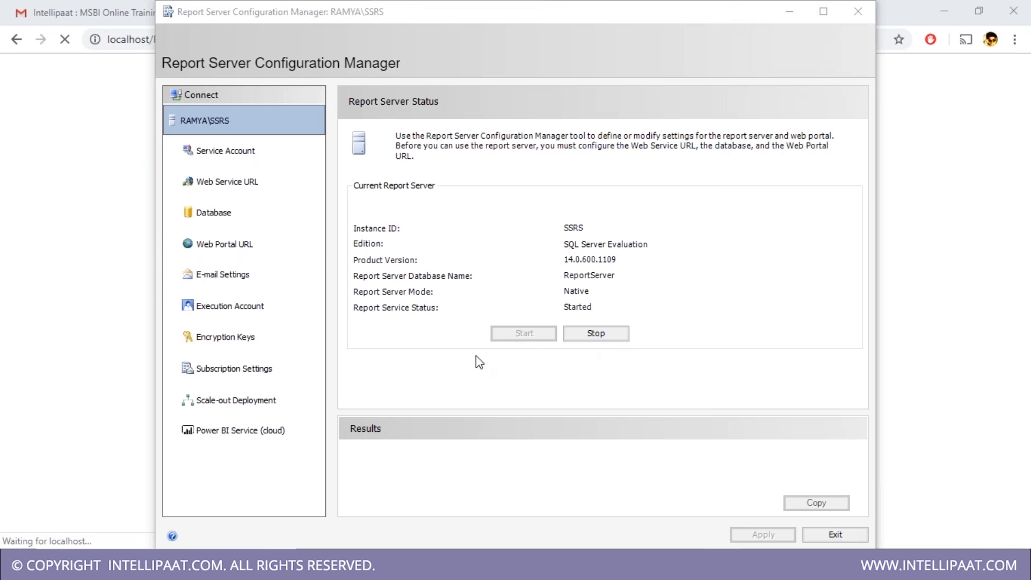
click(225, 181)
click(223, 212)
click(215, 182)
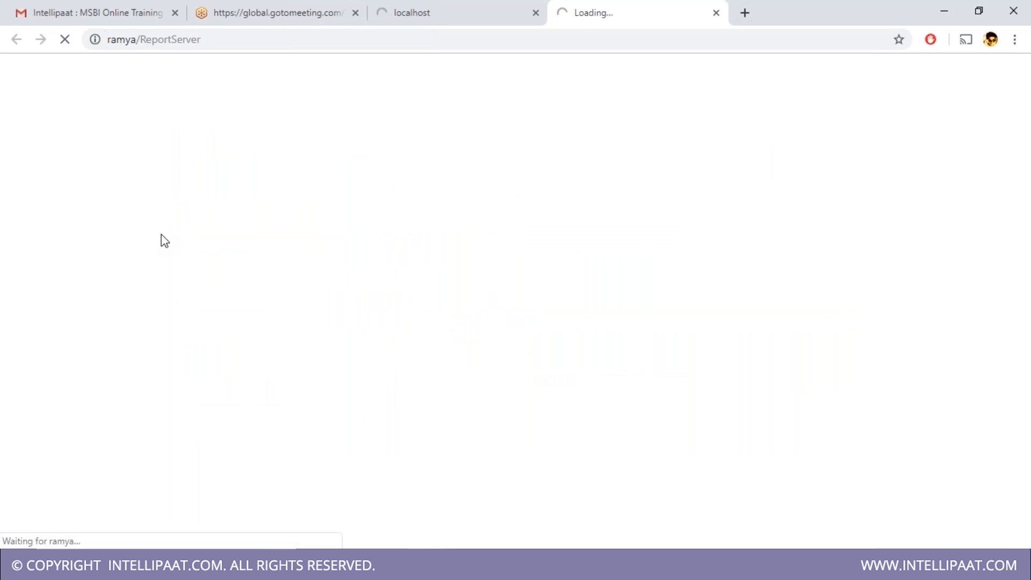
click(484, 13)
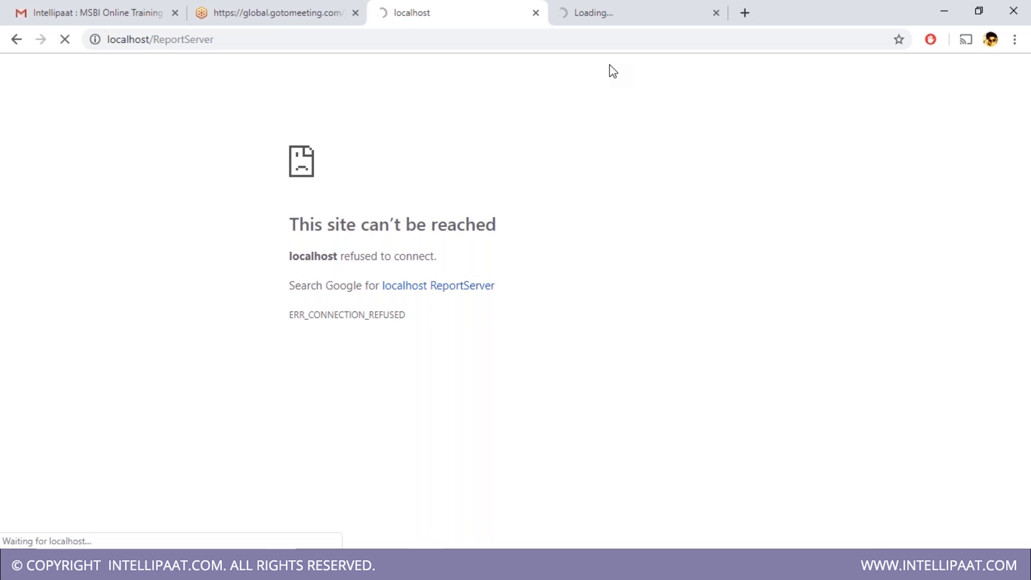
- Close the still-loading tab and reload the localhost/ReportServer address
click(588, 17)
click(442, 13)
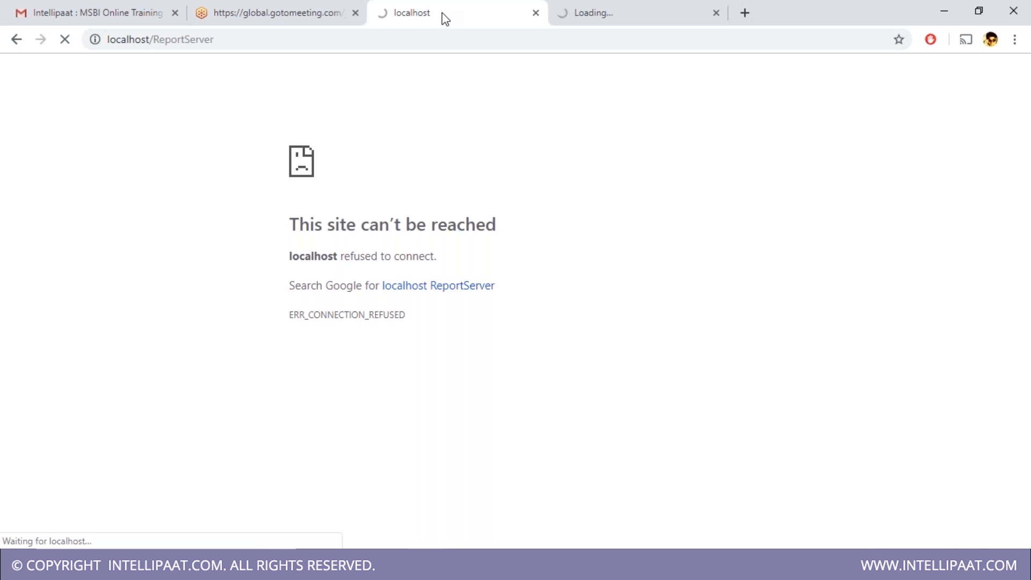
click(553, 20)
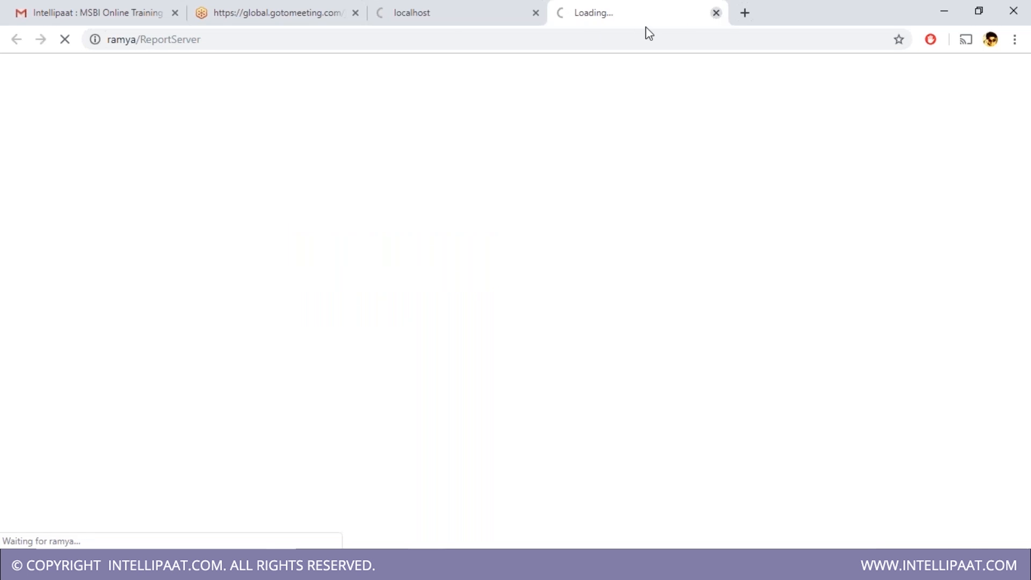
click(716, 12)
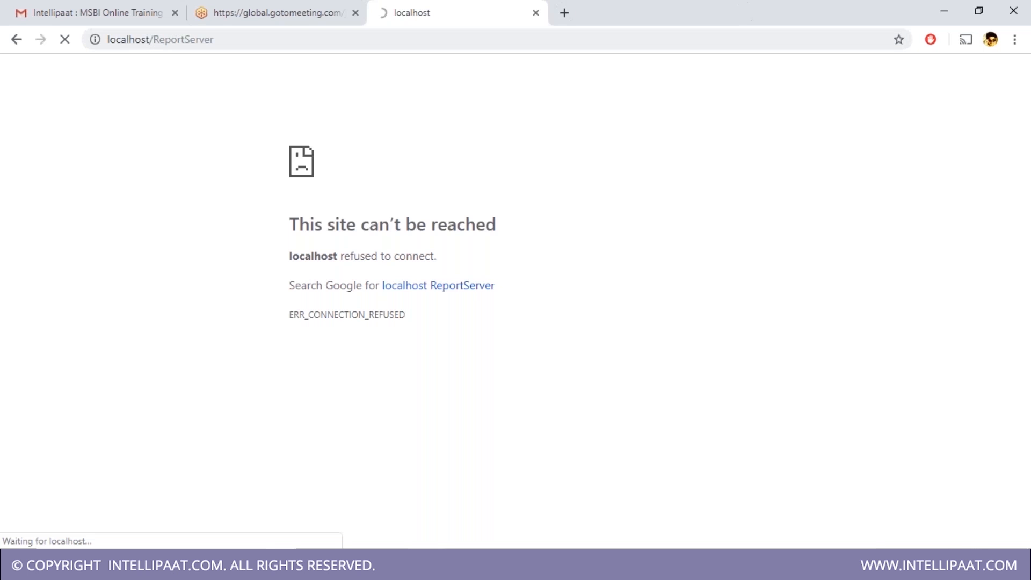
click(276, 39)
click(354, 133)
click(394, 38)
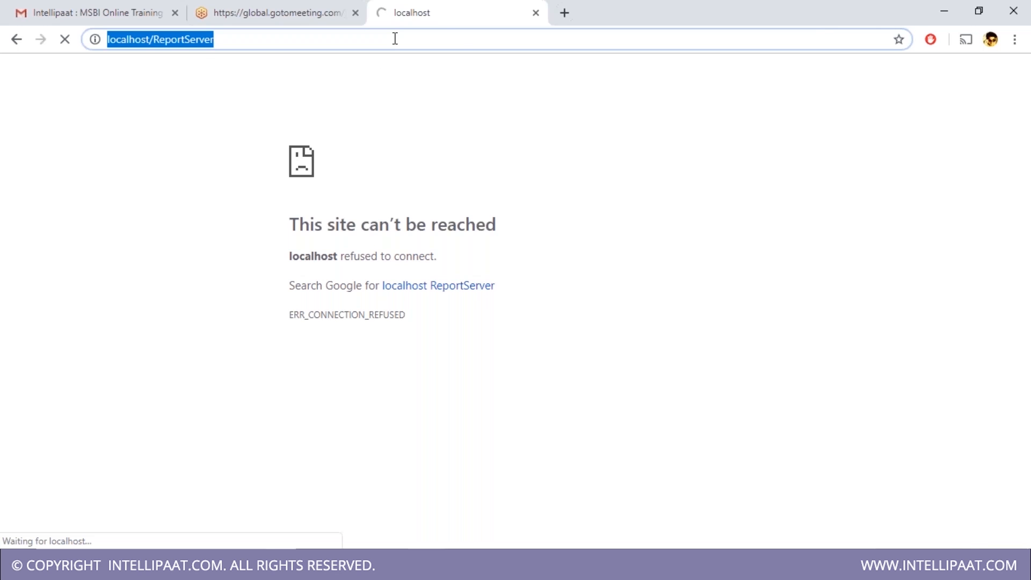
key(Return)
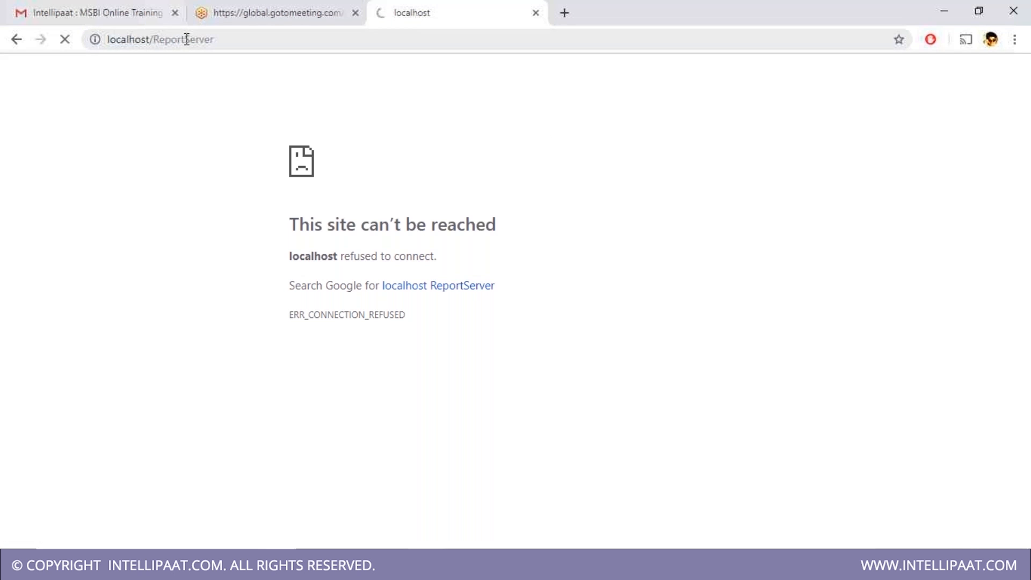
- Open localhost/ReportS in a new tab to reach the web portal
drag(190, 40, 12, 40)
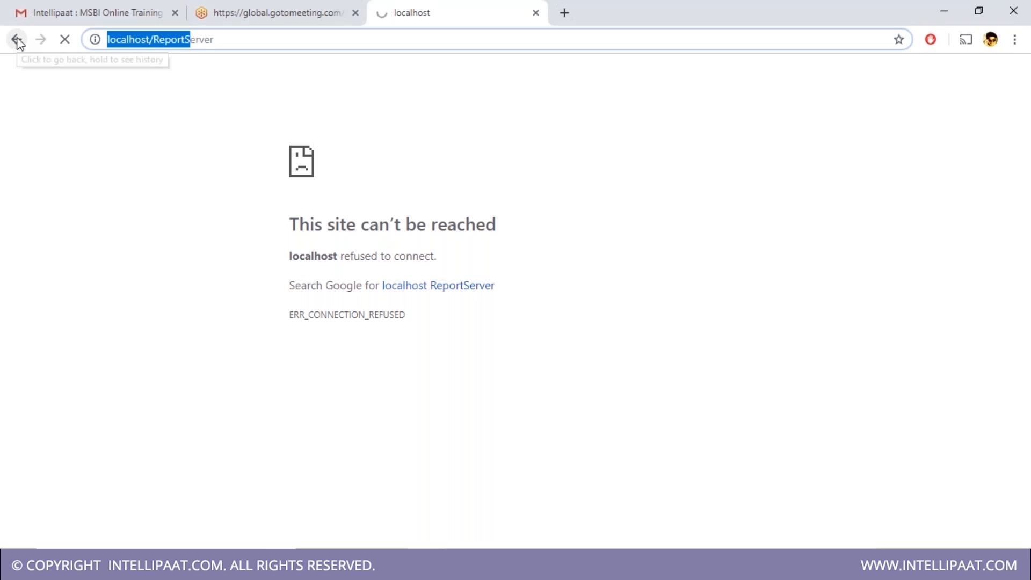
key(ctrl+c)
key(ctrl+t)
key(ctrl+v)
key(Return)
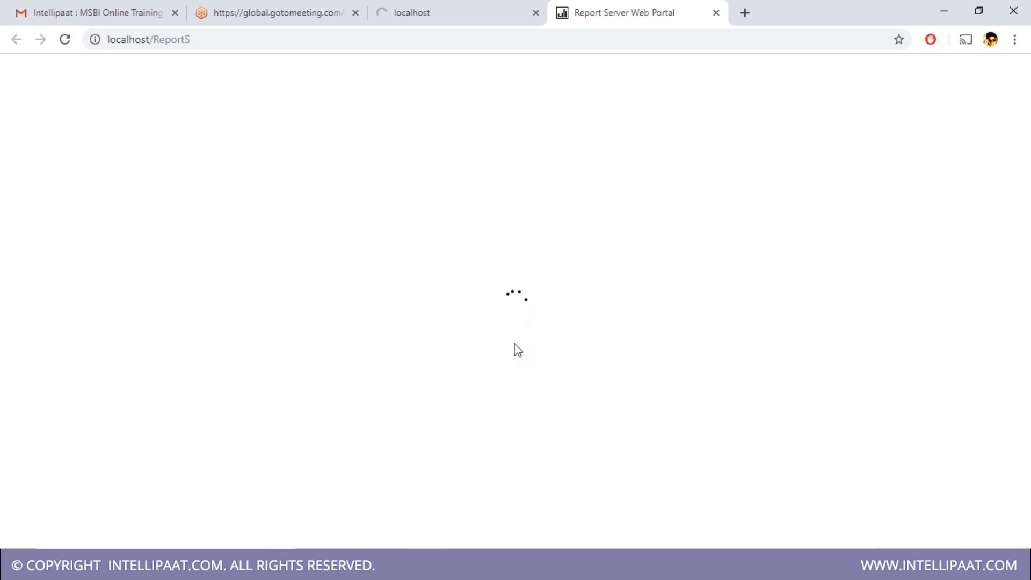
- Reload the localhost/ReportServer page until the server responds
click(510, 16)
click(604, 16)
click(449, 16)
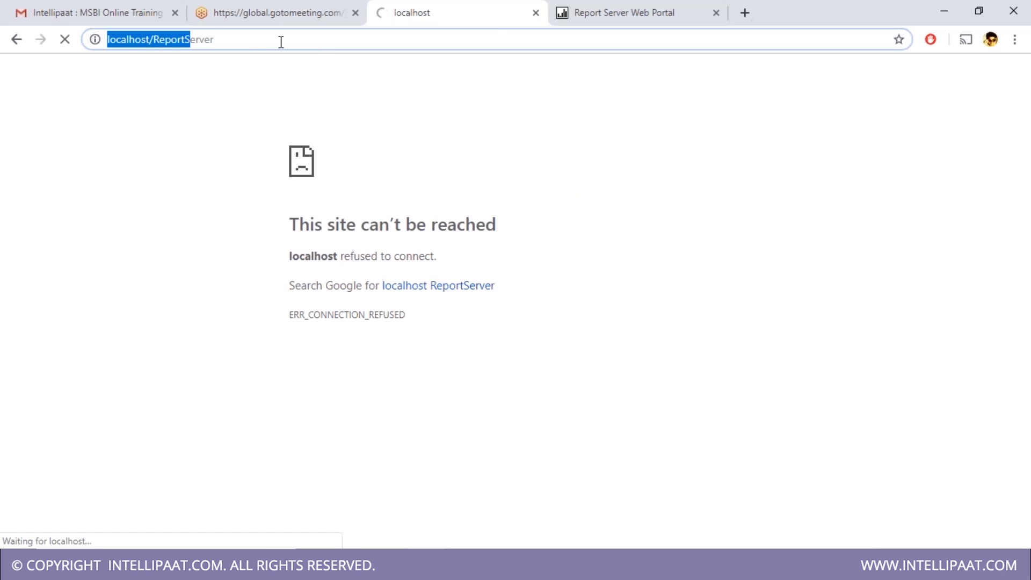
click(578, 19)
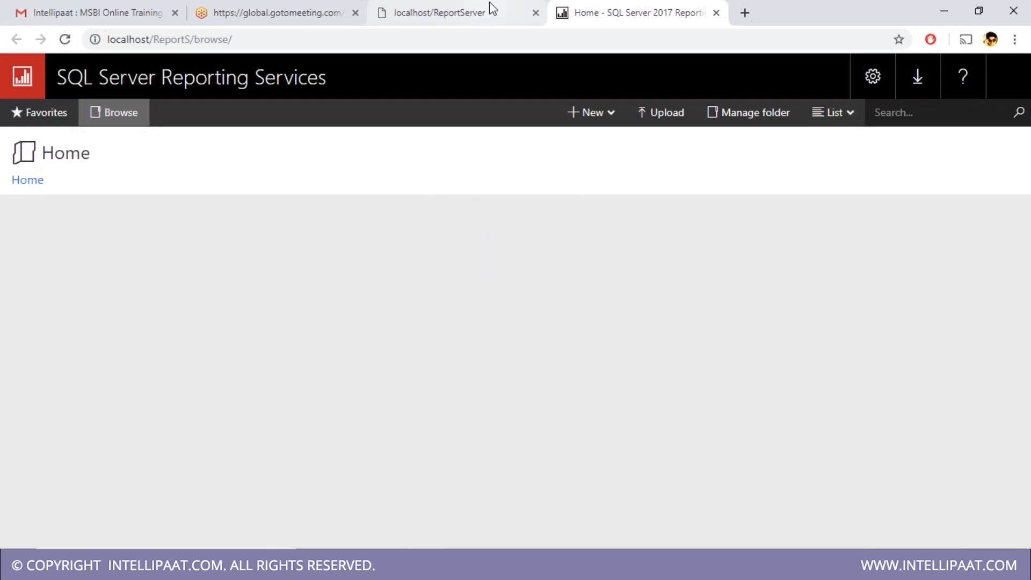
click(491, 8)
click(65, 39)
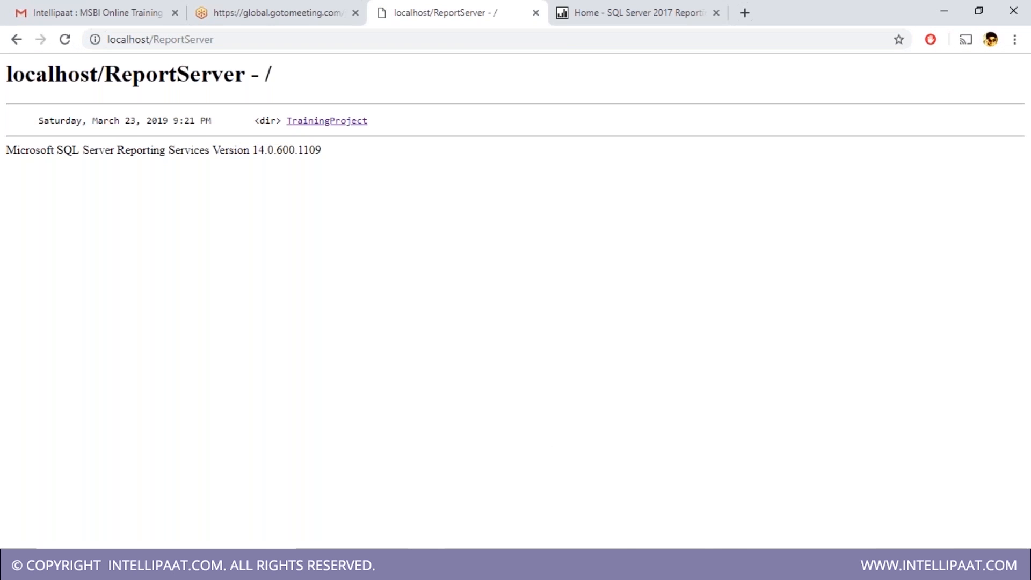
click(604, 563)
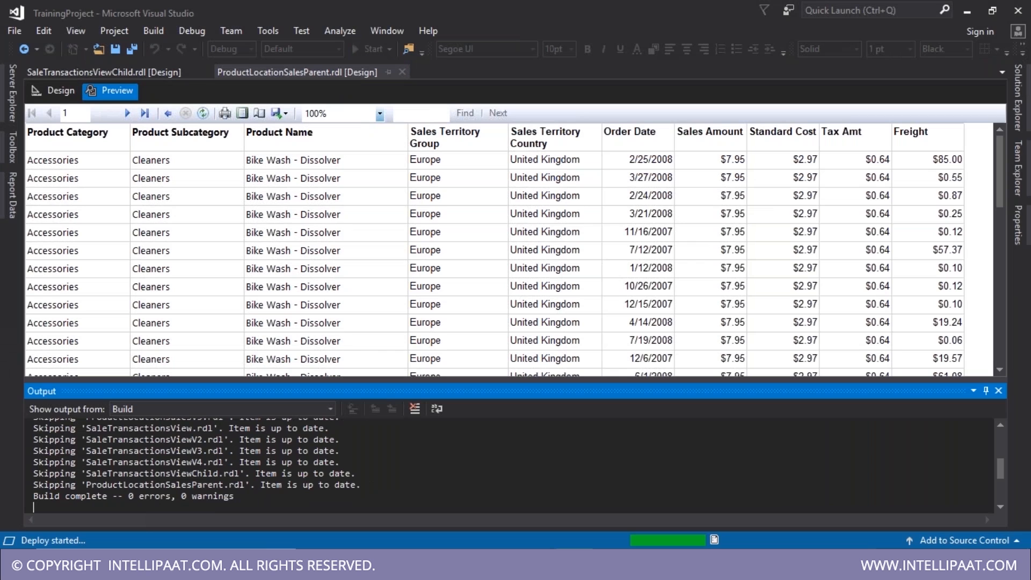
- Open the server's TrainingProject folder and reload its listing
key(alt+Tab)
click(64, 45)
click(318, 134)
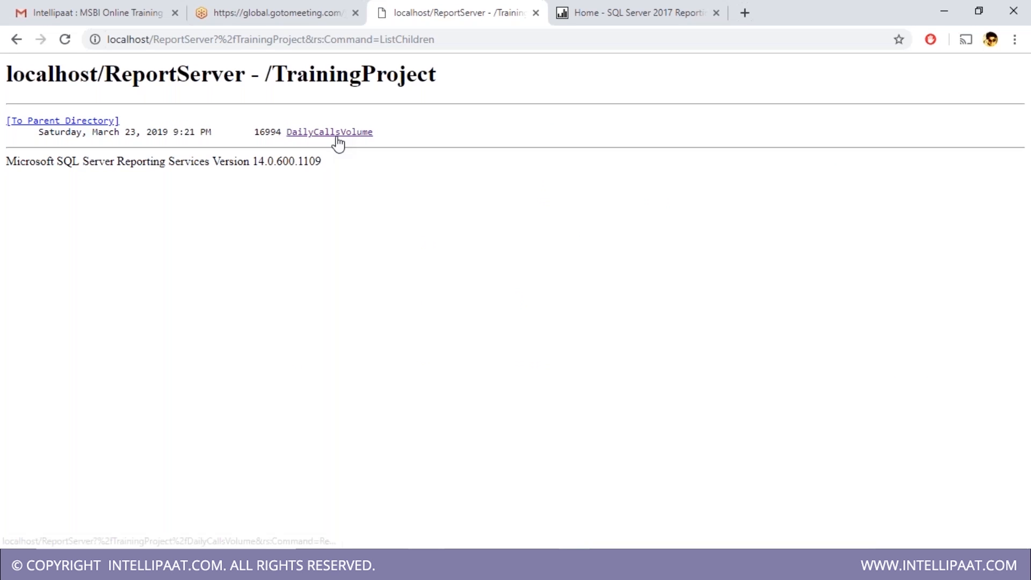
click(66, 40)
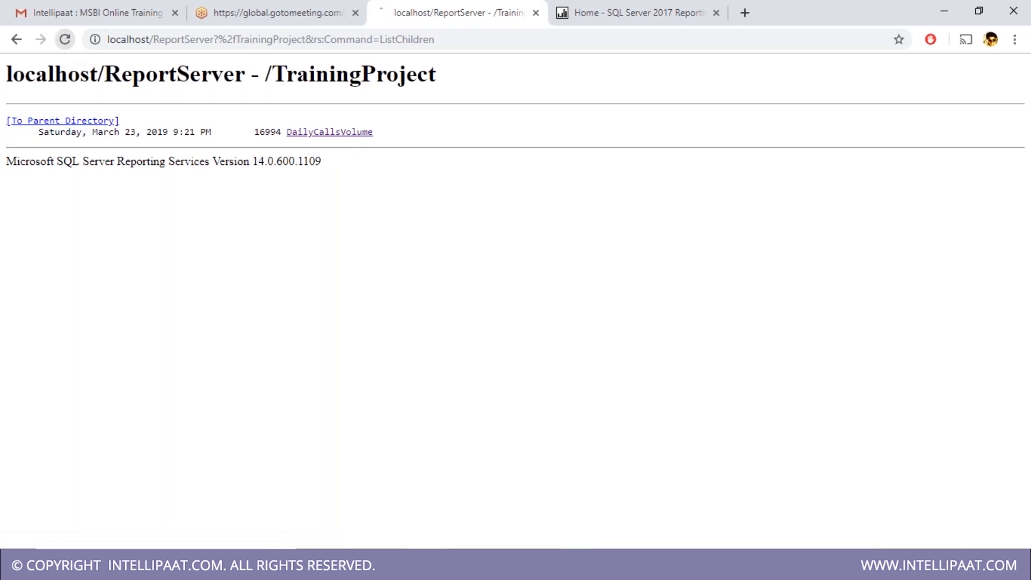
key(alt+Tab)
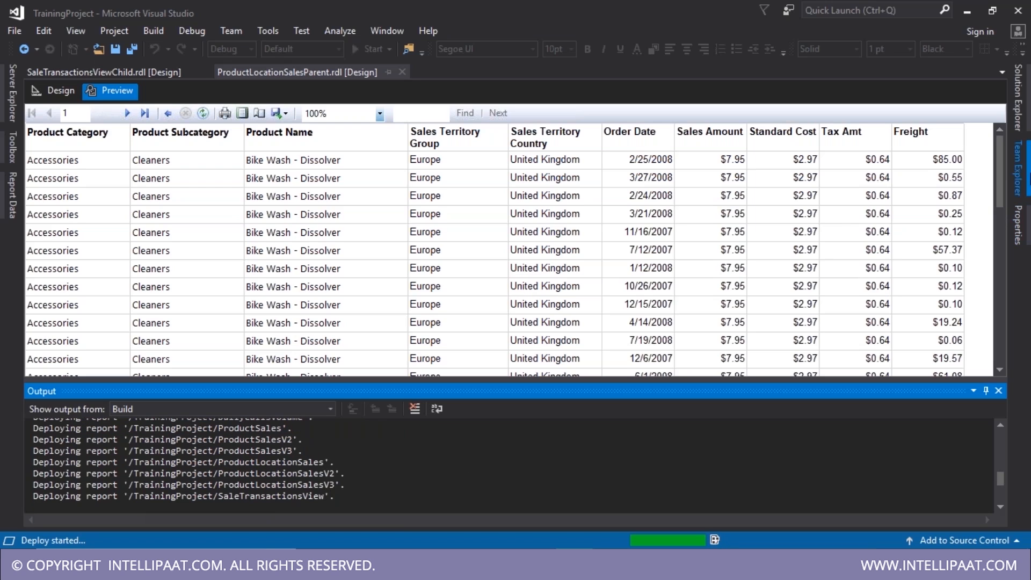
- View AgentDailyCalls.rdl as XML code and scroll through it
click(1025, 129)
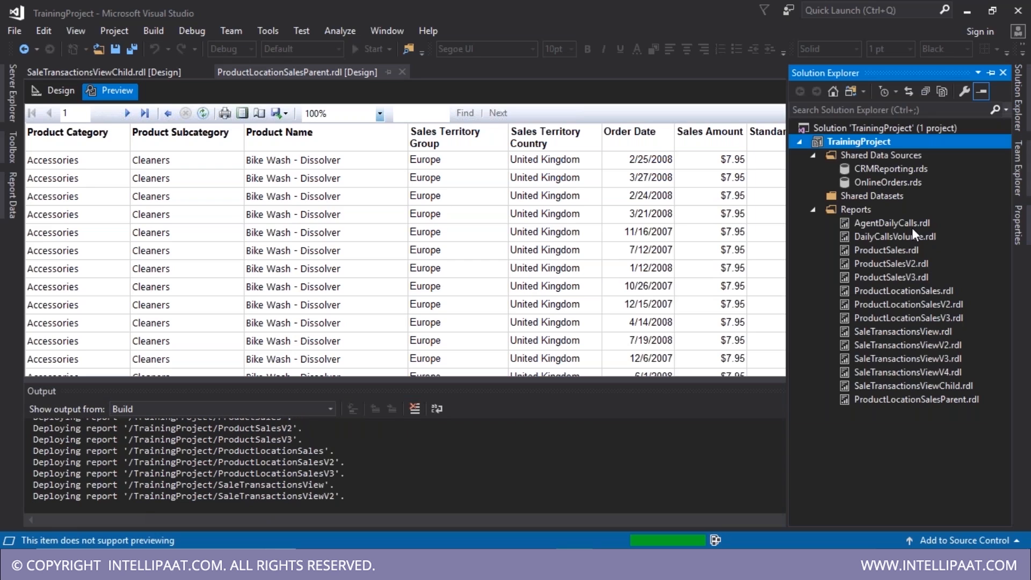
right_click(913, 223)
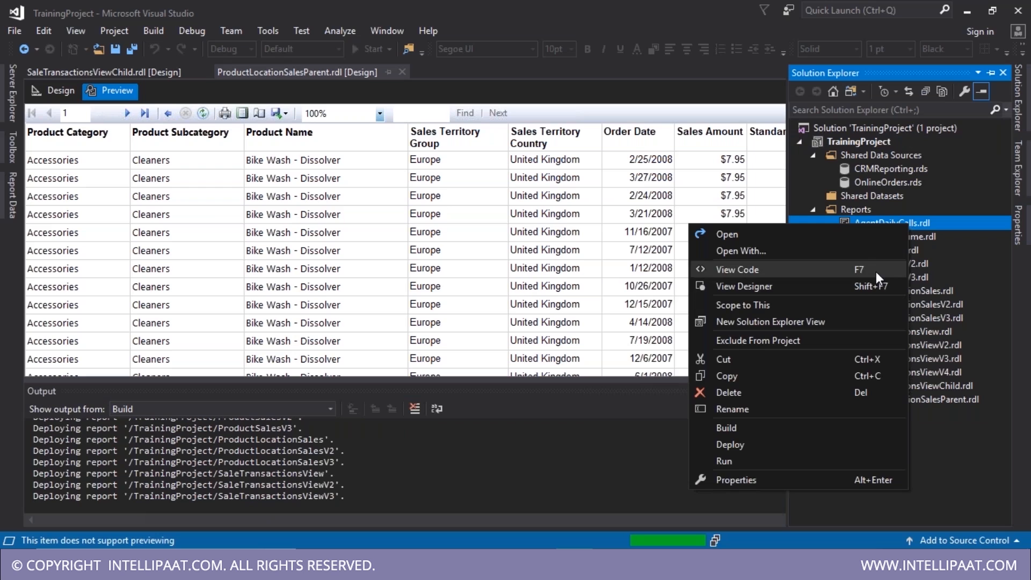
click(763, 270)
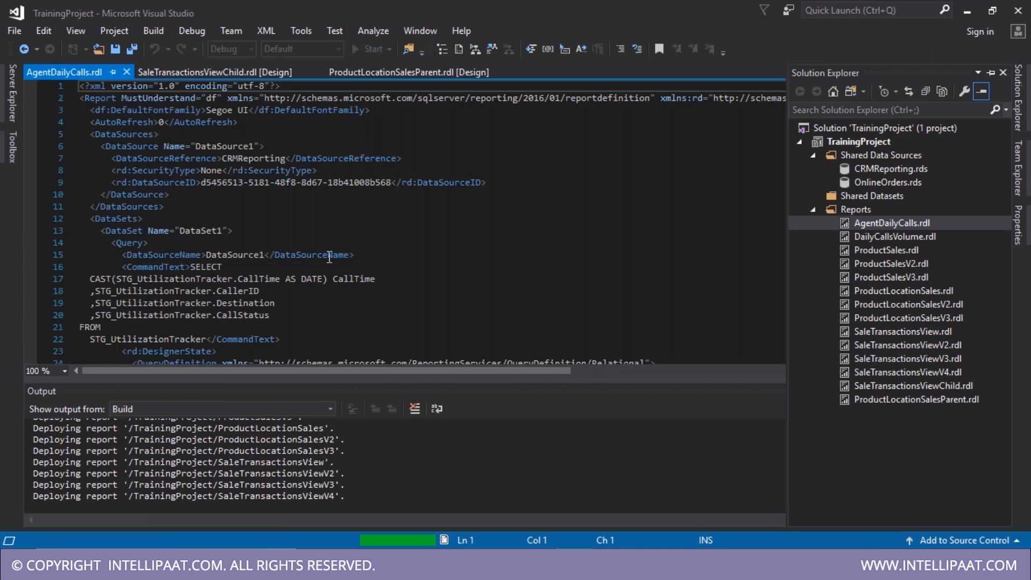
scroll(329, 257, down, 11)
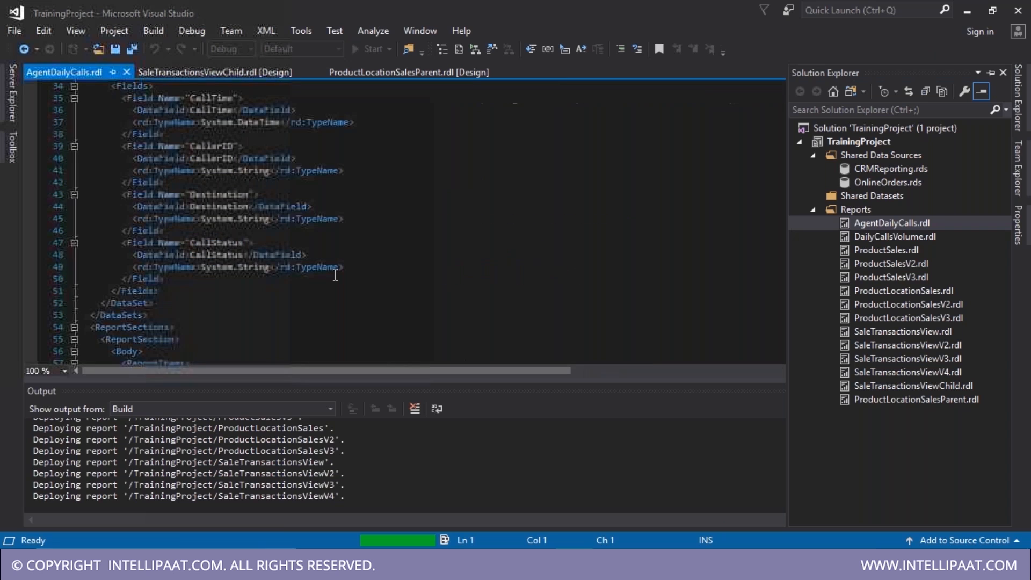
scroll(333, 296, down, 4)
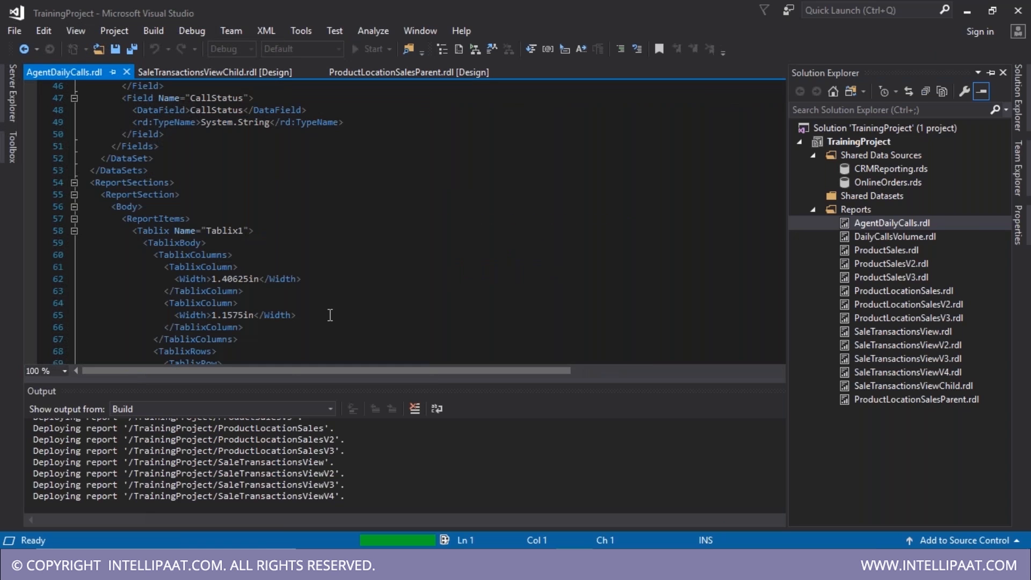
scroll(331, 315, down, 2)
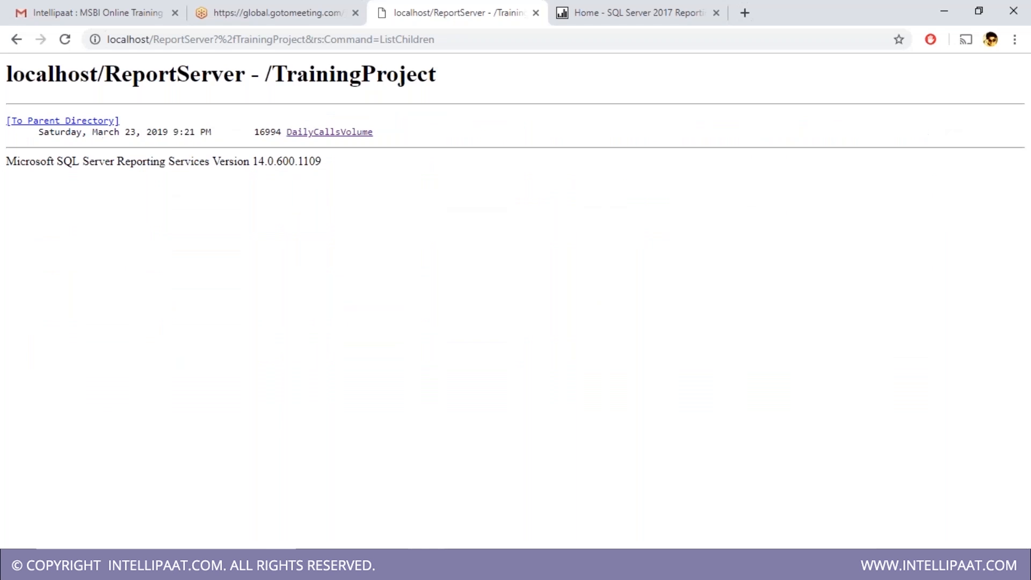
- Reload the TrainingProject listing and open ProductLocationSalesParent
click(65, 40)
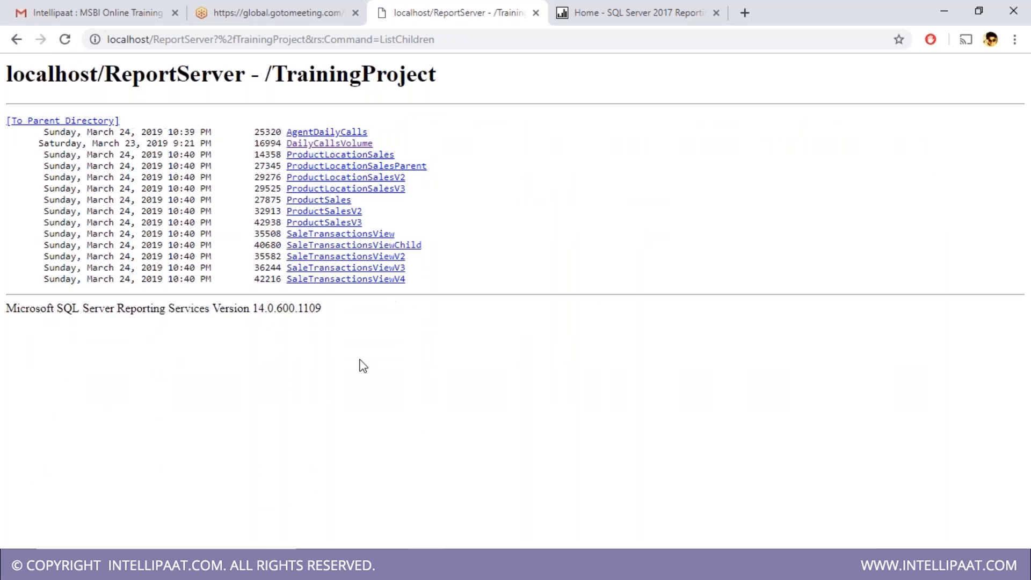
click(390, 167)
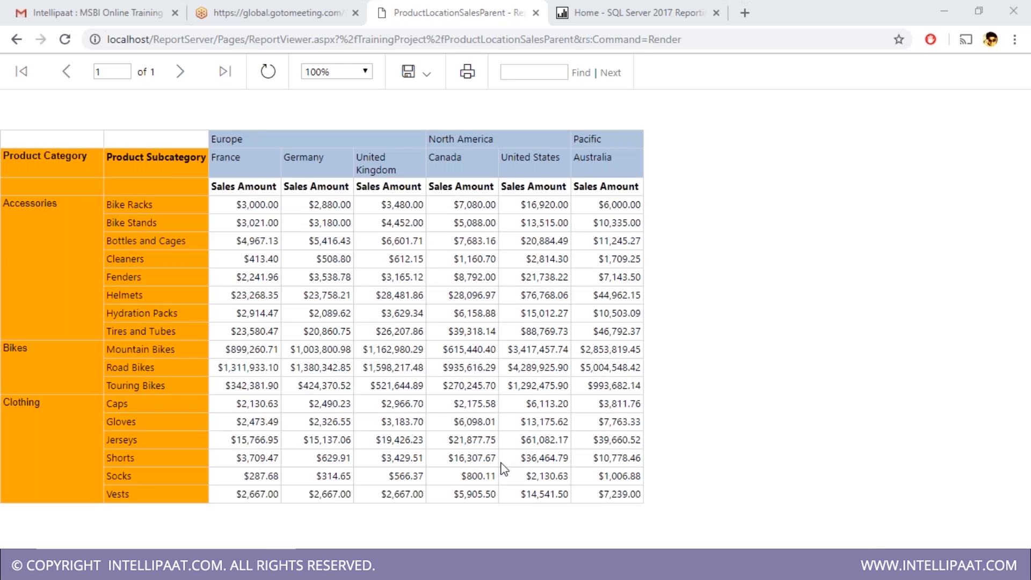
- Drill through the $612.15 United Kingdom Cleaners amount and scroll the child transaction rows
click(406, 267)
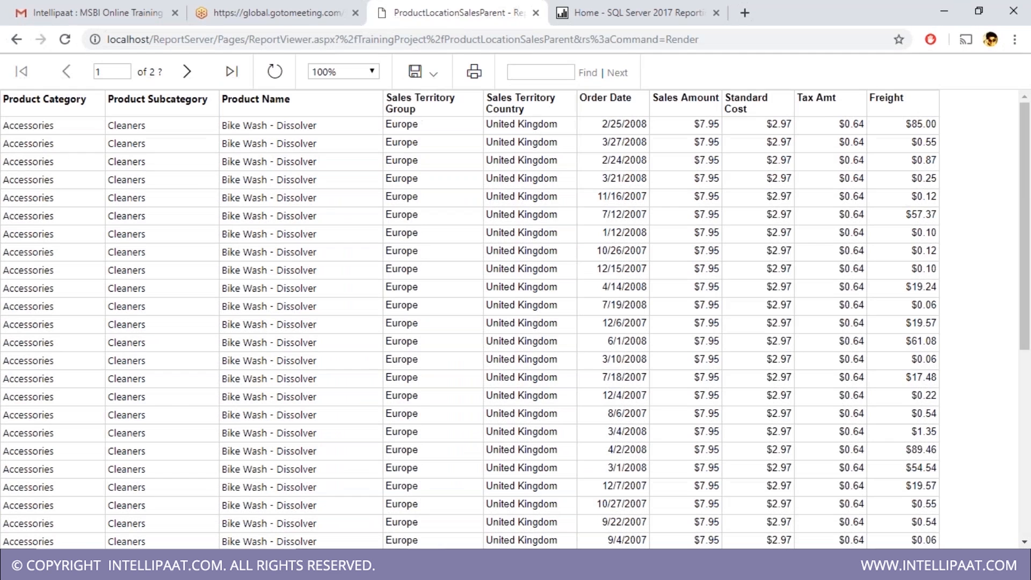
scroll(222, 331, down, 6)
scroll(222, 330, up, 6)
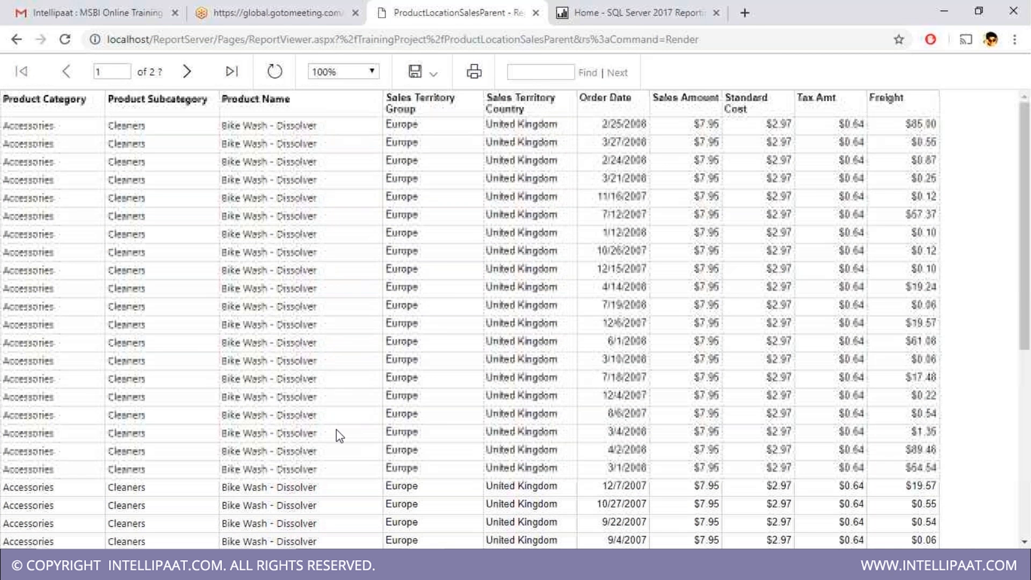
scroll(336, 432, down, 6)
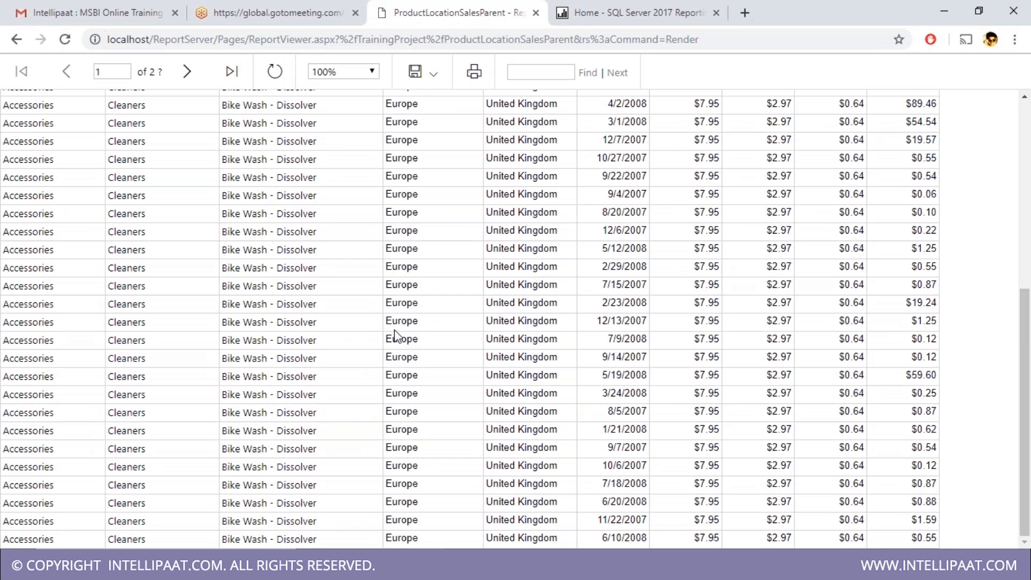
scroll(395, 334, up, 6)
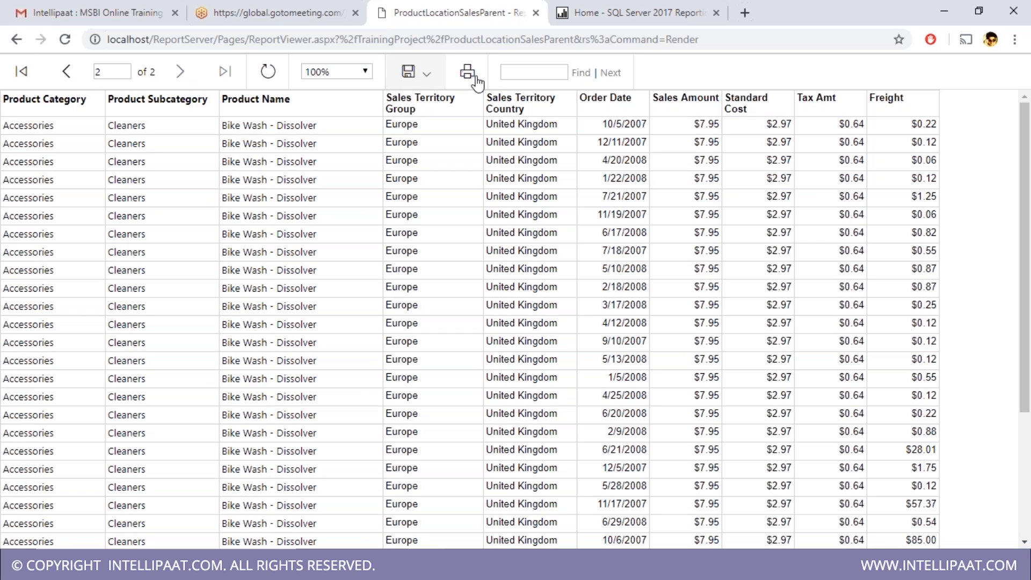
- Go back to the parent matrix report
click(16, 39)
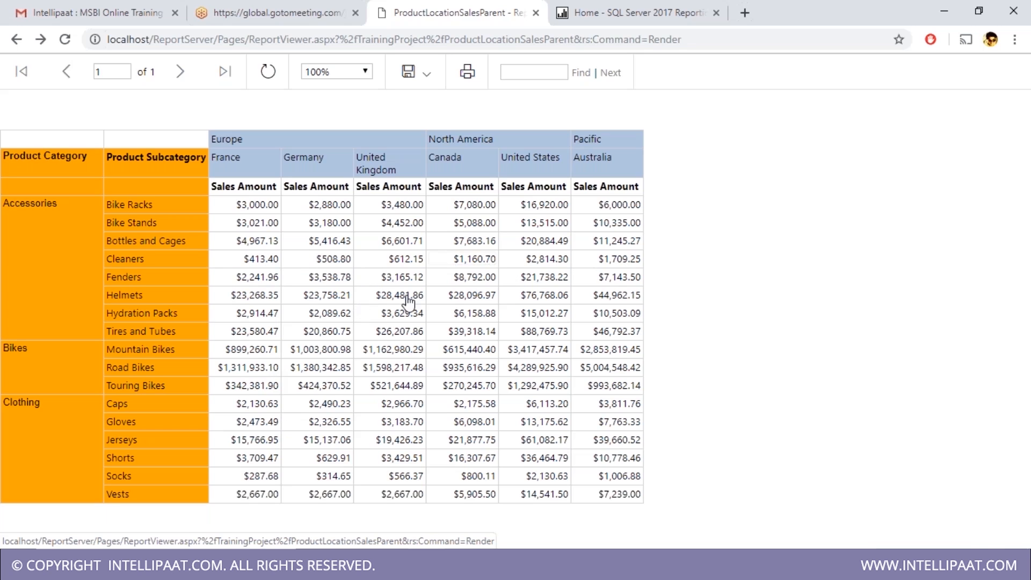
click(650, 6)
click(483, 6)
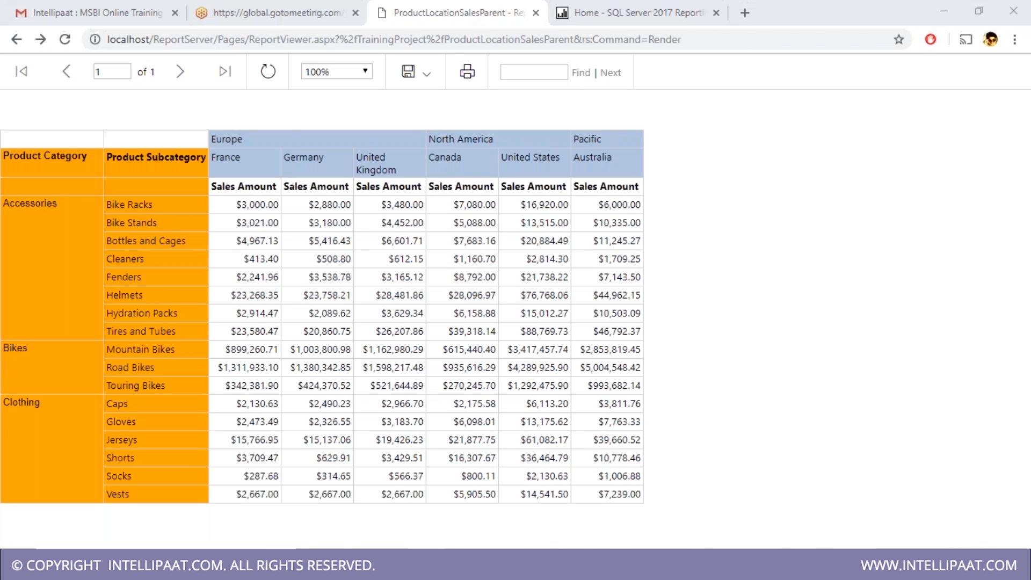
key(alt+Tab)
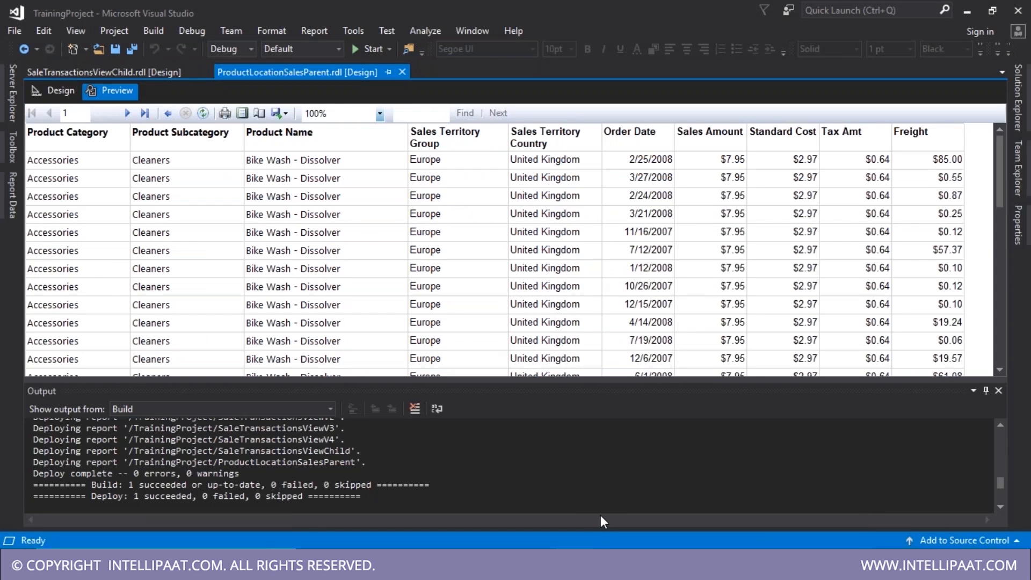